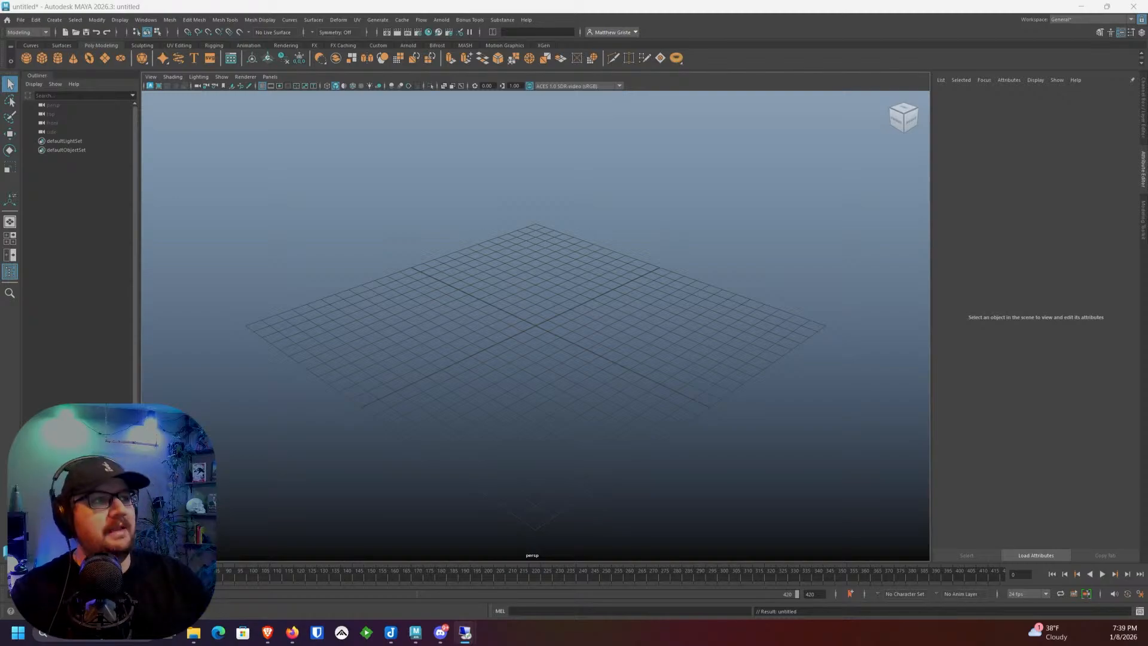
pyautogui.scroll(-3, 374, 205)
pyautogui.scroll(2, 481, 278)
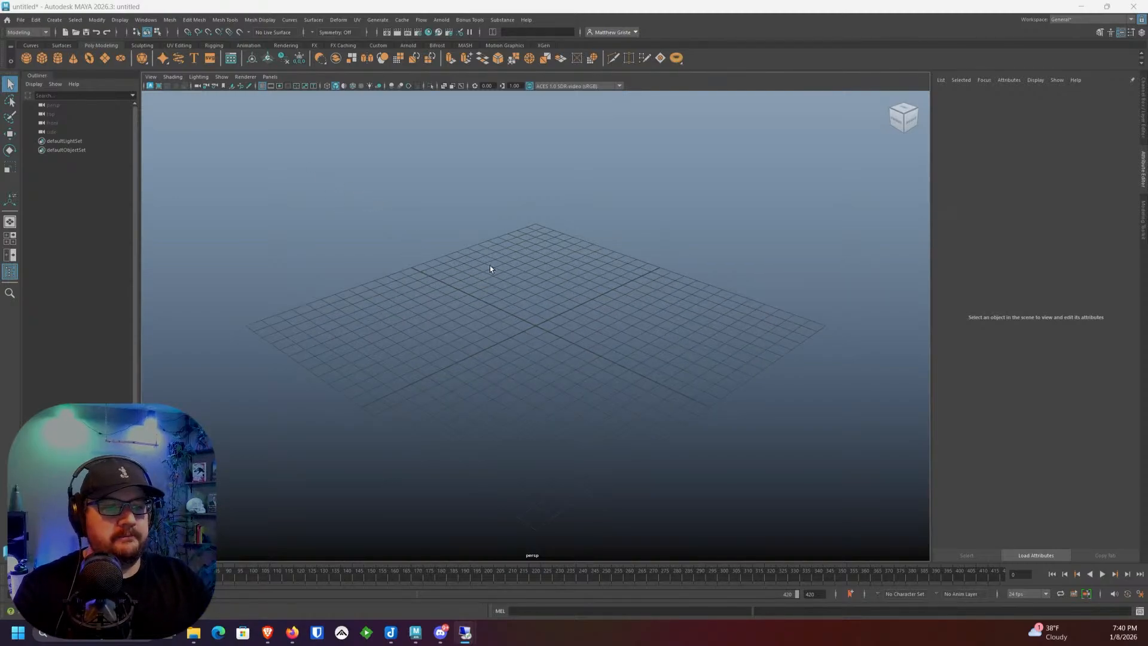
pyautogui.keyDown('alt'); pyautogui.moveTo(589, 292); pyautogui.dragTo(568, 297, button='middle'); pyautogui.keyUp('alt')
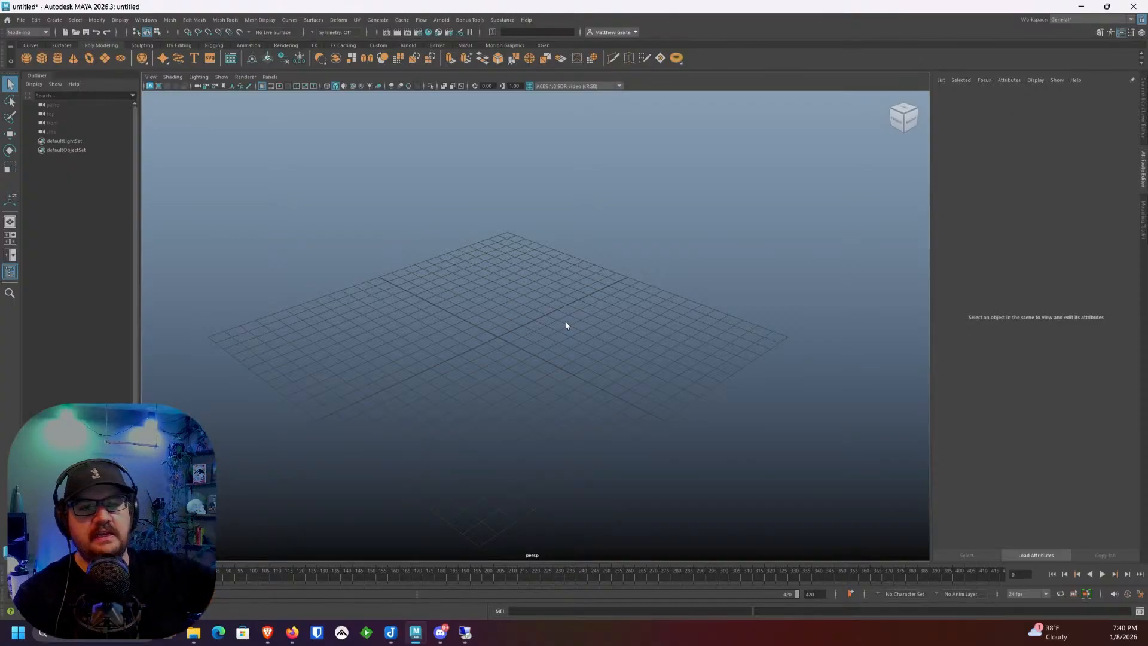
# Step: View the Materials folder of the Maya Content Library in the Content Browser and close the browser
pyautogui.click(231, 60)
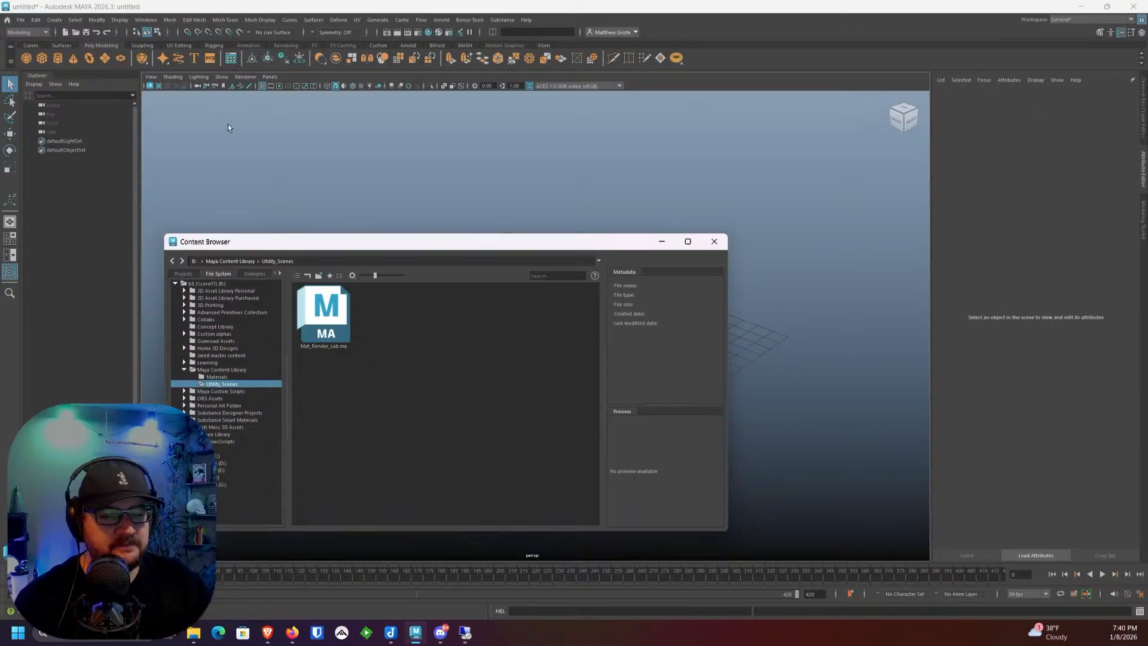
pyautogui.click(216, 378)
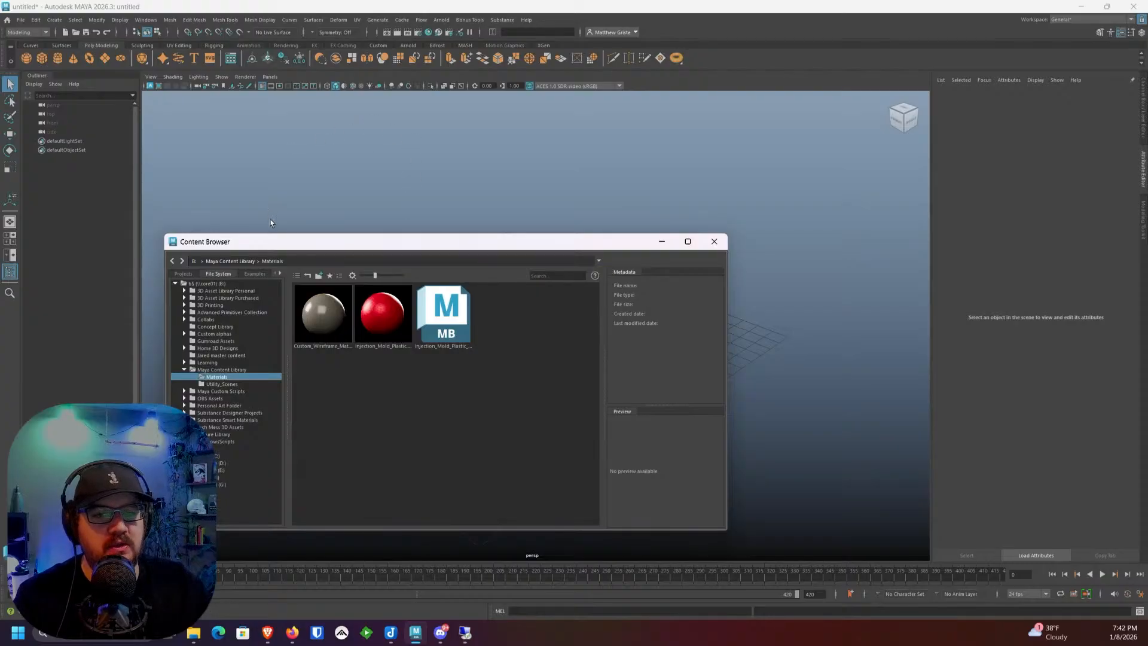
pyautogui.moveTo(285, 242); pyautogui.dragTo(309, 135)
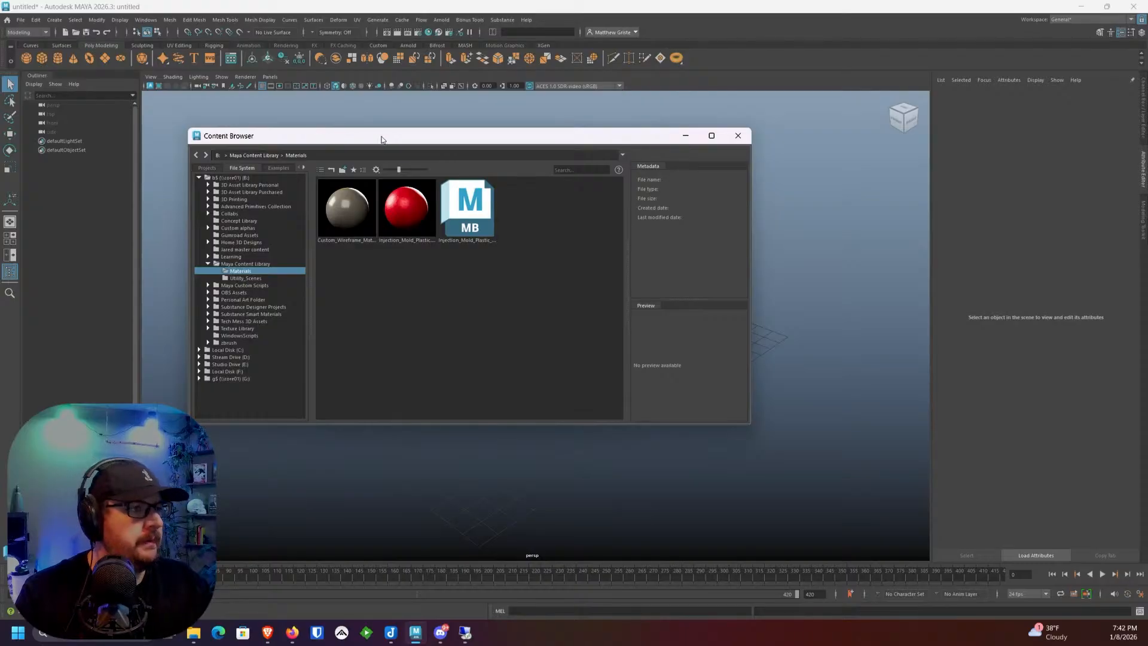
pyautogui.click(739, 136)
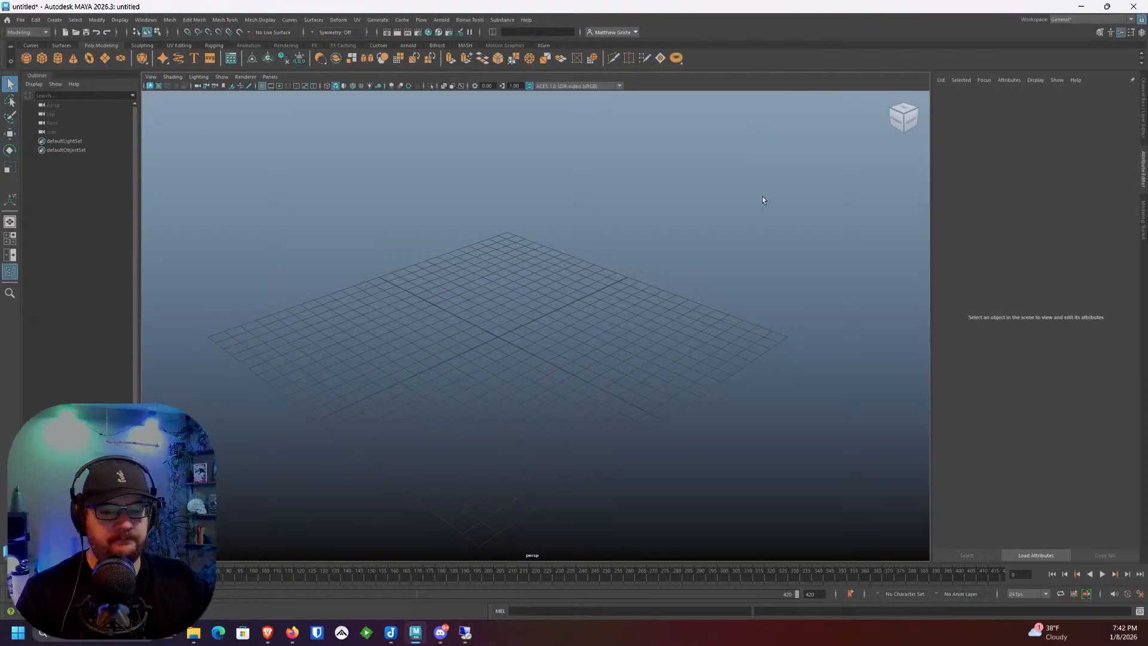
# Step: Switch to the Brave browser and run a Google image search for "Bolts"
pyautogui.click(267, 632)
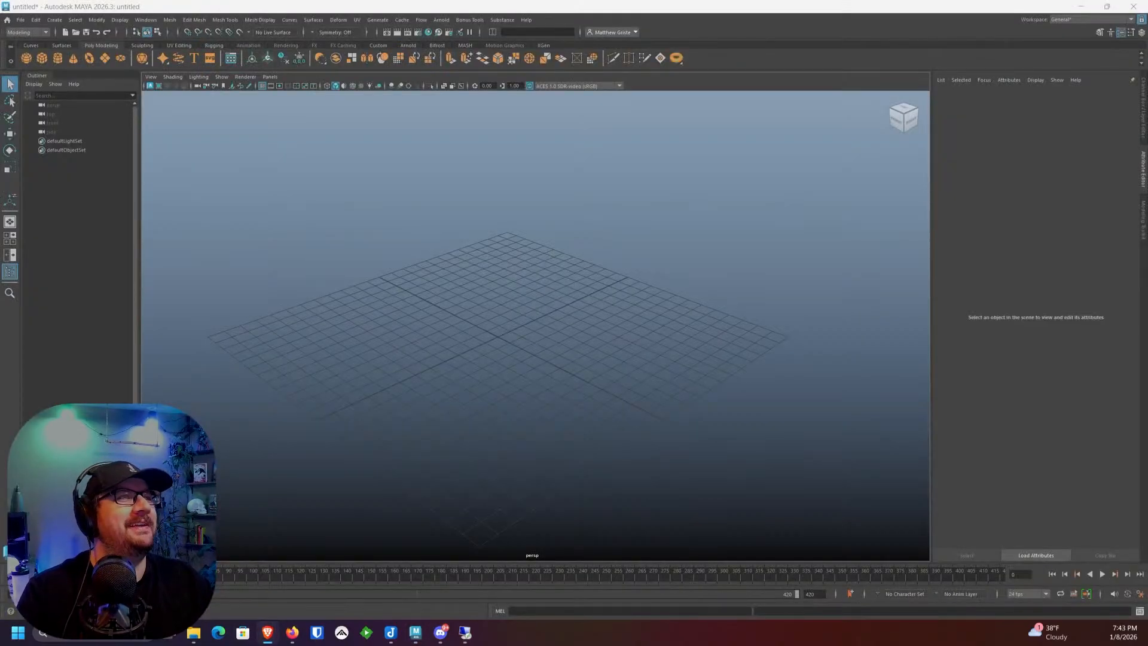
pyautogui.moveTo(762, 0); pyautogui.dragTo(743, 0)
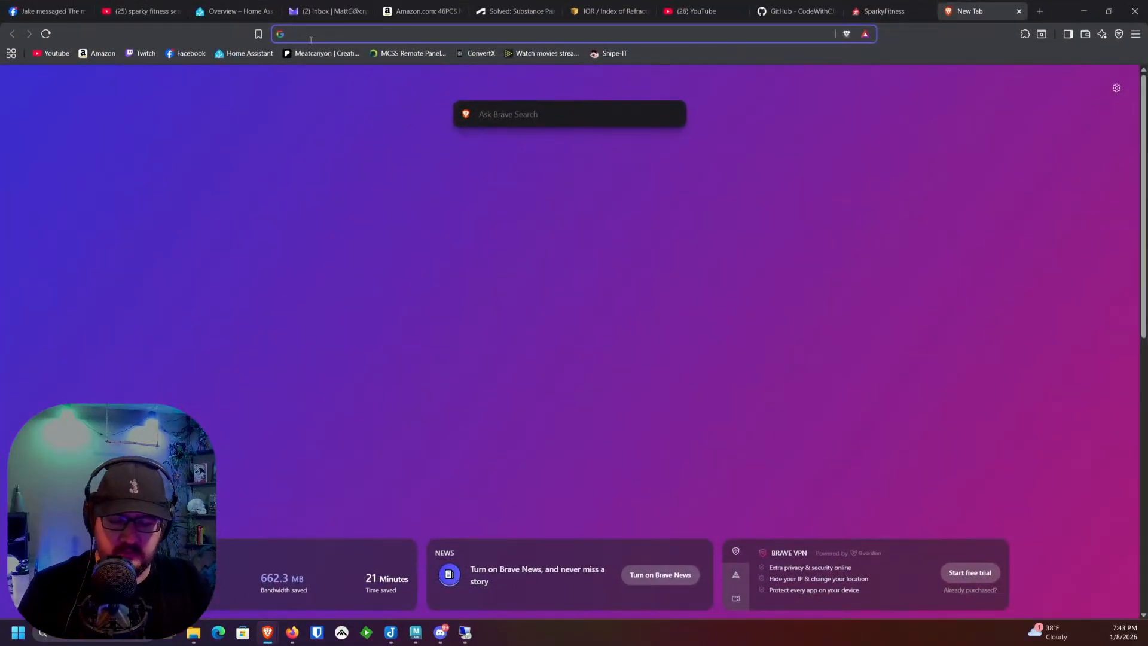
pyautogui.write('Bolts')
pyautogui.press('Return')
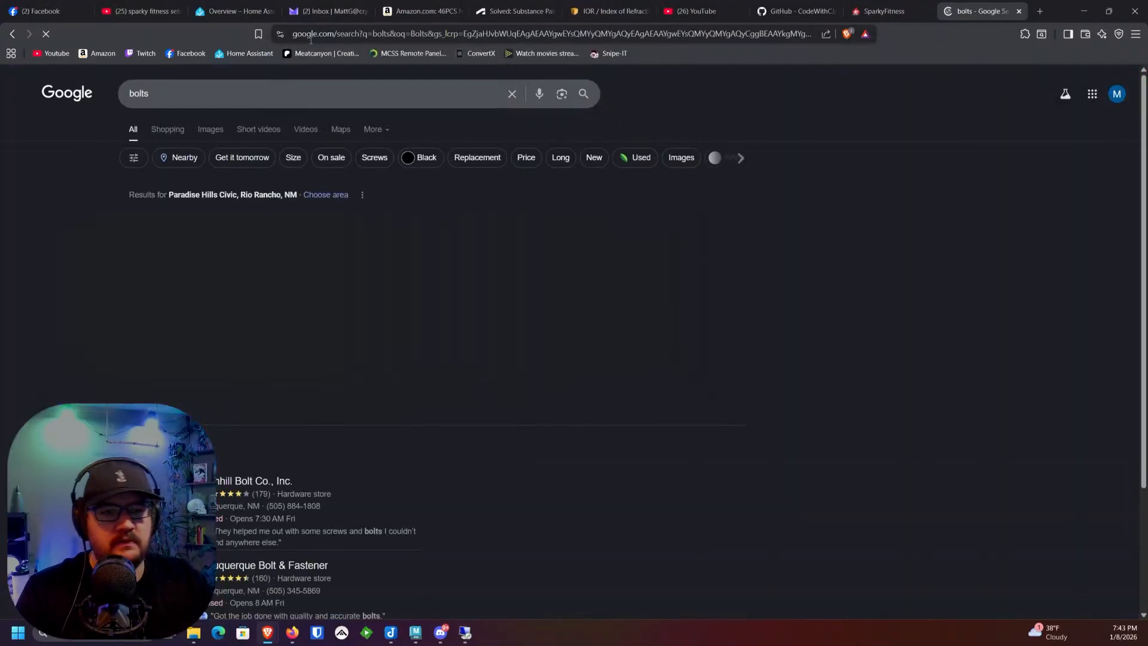
pyautogui.click(222, 130)
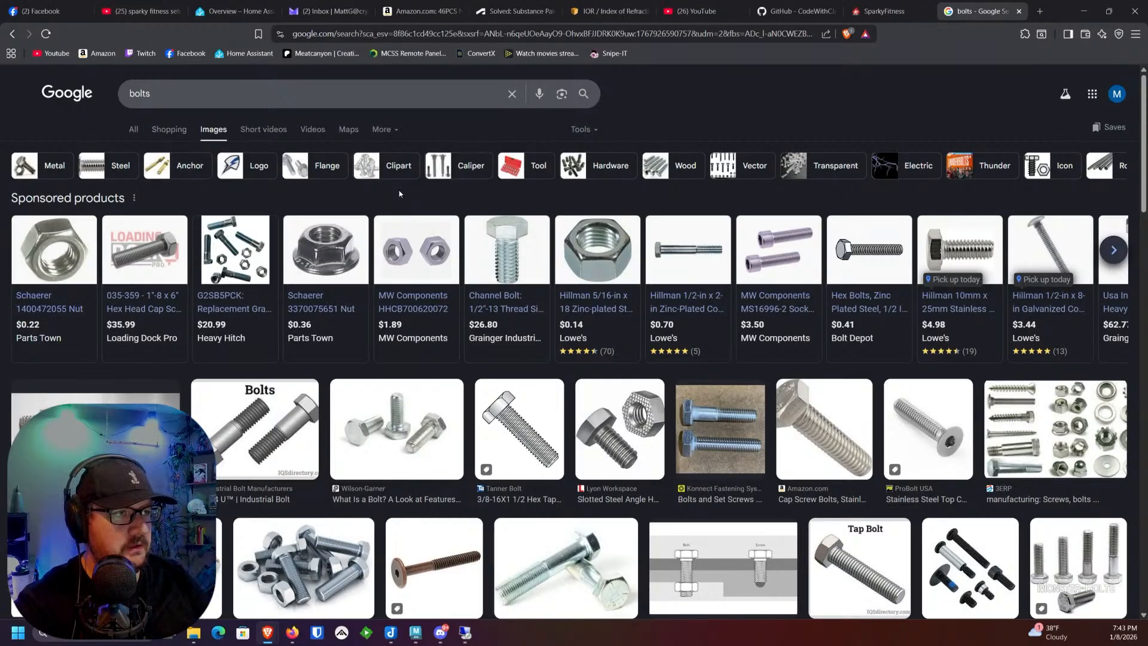
# Step: Look through the bolt reference photos for head and thread shapes, and return to Maya
pyautogui.scroll(-1, 357, 345)
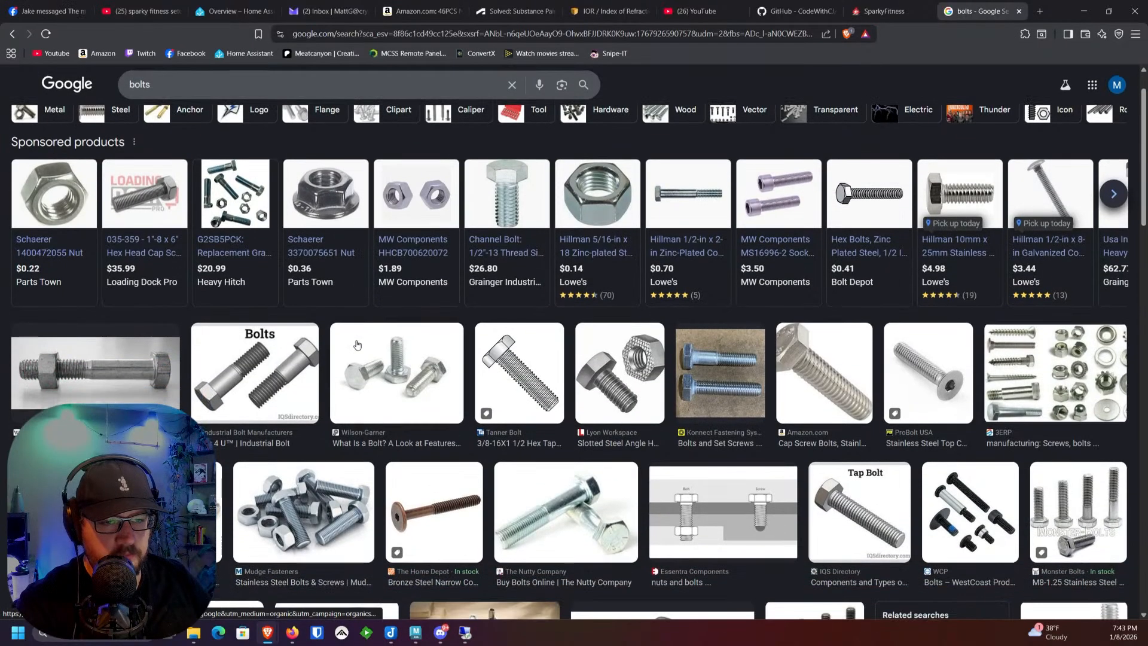
pyautogui.scroll(-1, 341, 291)
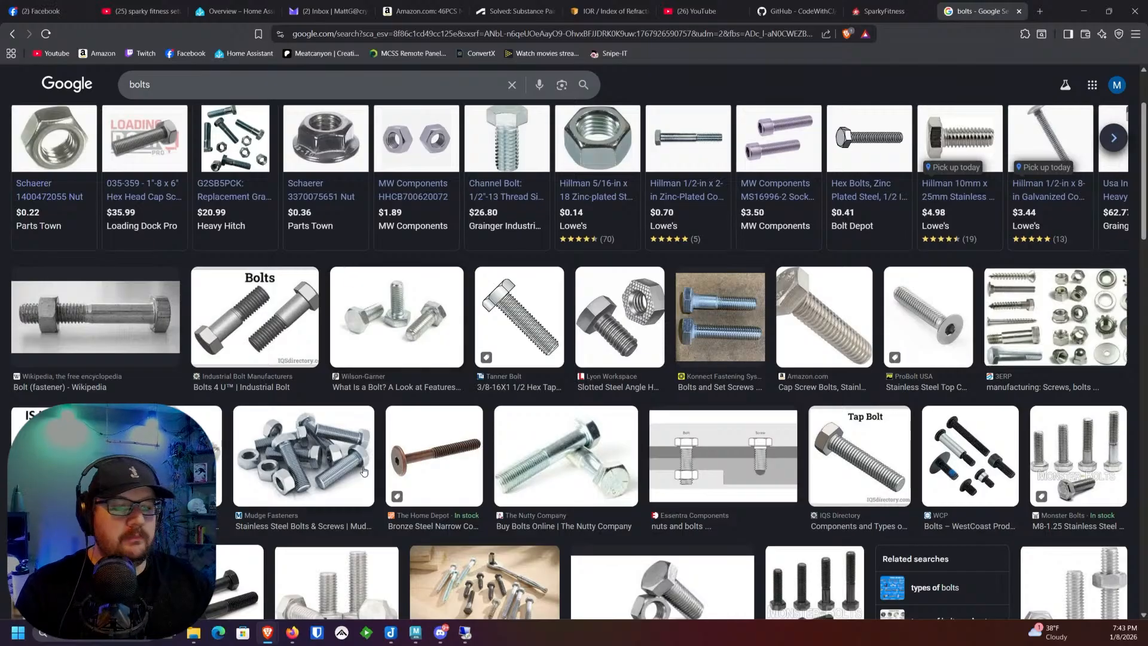
pyautogui.scroll(-2, 362, 471)
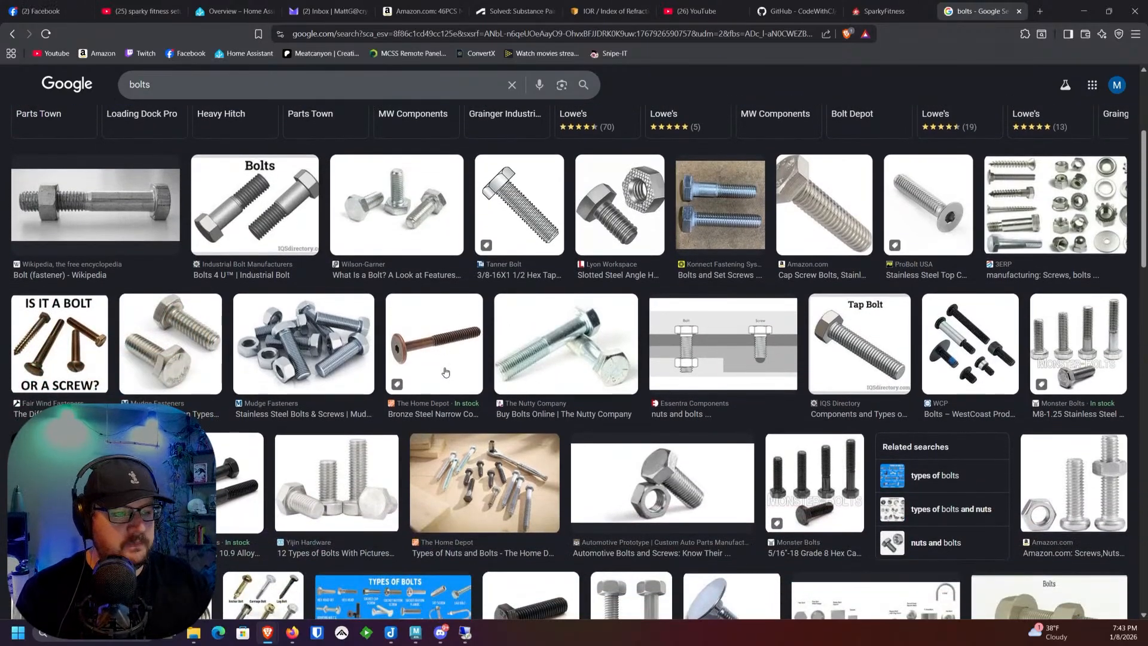
pyautogui.scroll(-1, 455, 377)
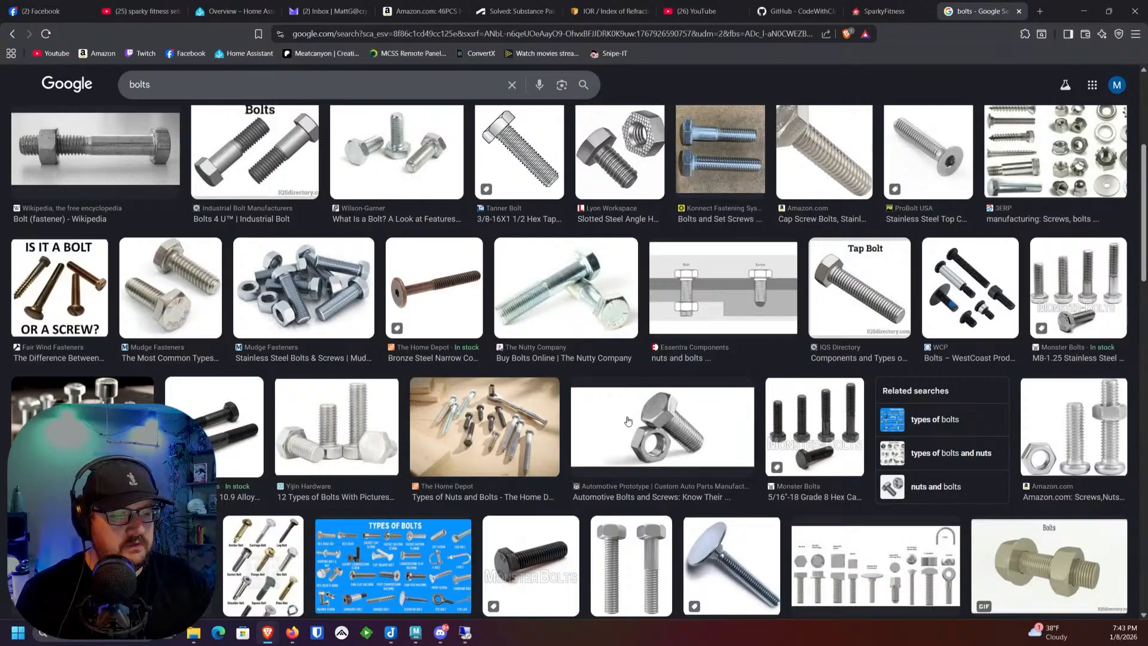
pyautogui.click(1084, 11)
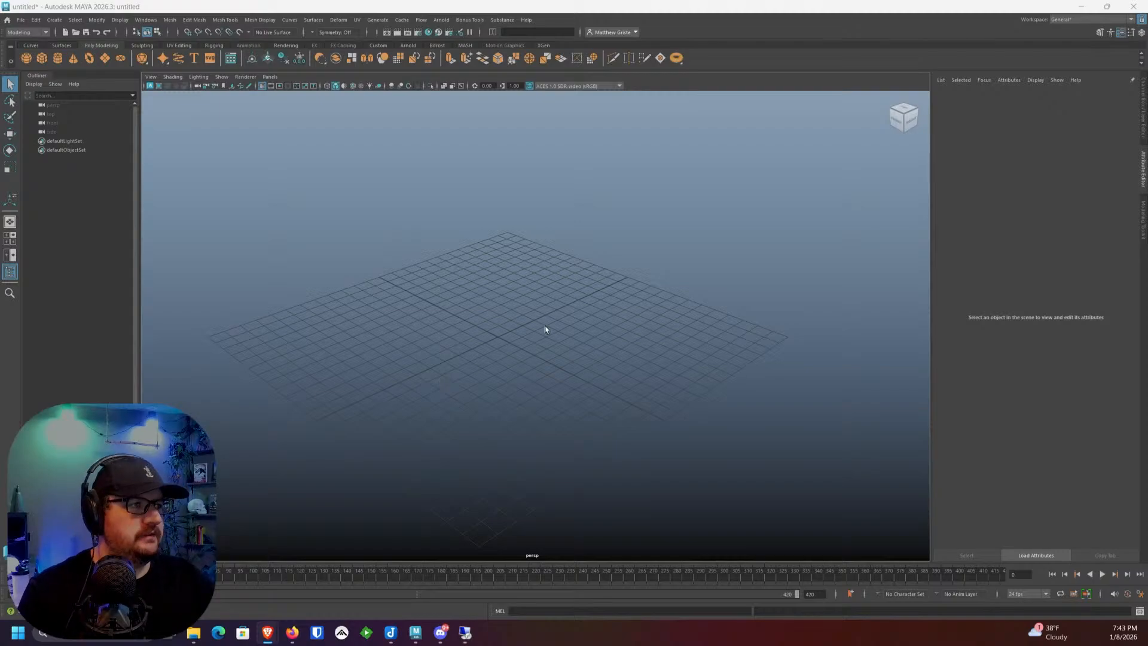
pyautogui.scroll(2, 543, 306)
pyautogui.scroll(-3, 543, 306)
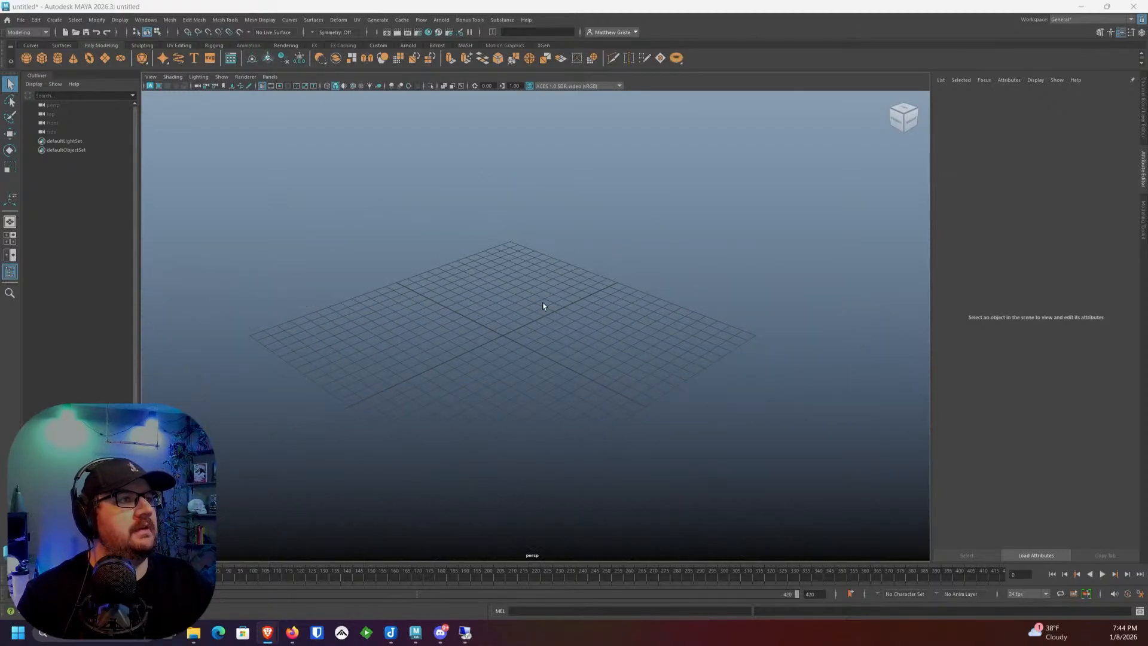
pyautogui.keyDown('alt'); pyautogui.moveTo(543, 306); pyautogui.dragTo(497, 328); pyautogui.keyUp('alt')
pyautogui.moveTo(497, 327)
pyautogui.keyDown('alt'); pyautogui.mouseDown()
pyautogui.moveTo(482, 325)
pyautogui.moveTo(507, 310)
pyautogui.mouseUp(); pyautogui.keyUp('alt')
pyautogui.scroll(2, 383, 250)
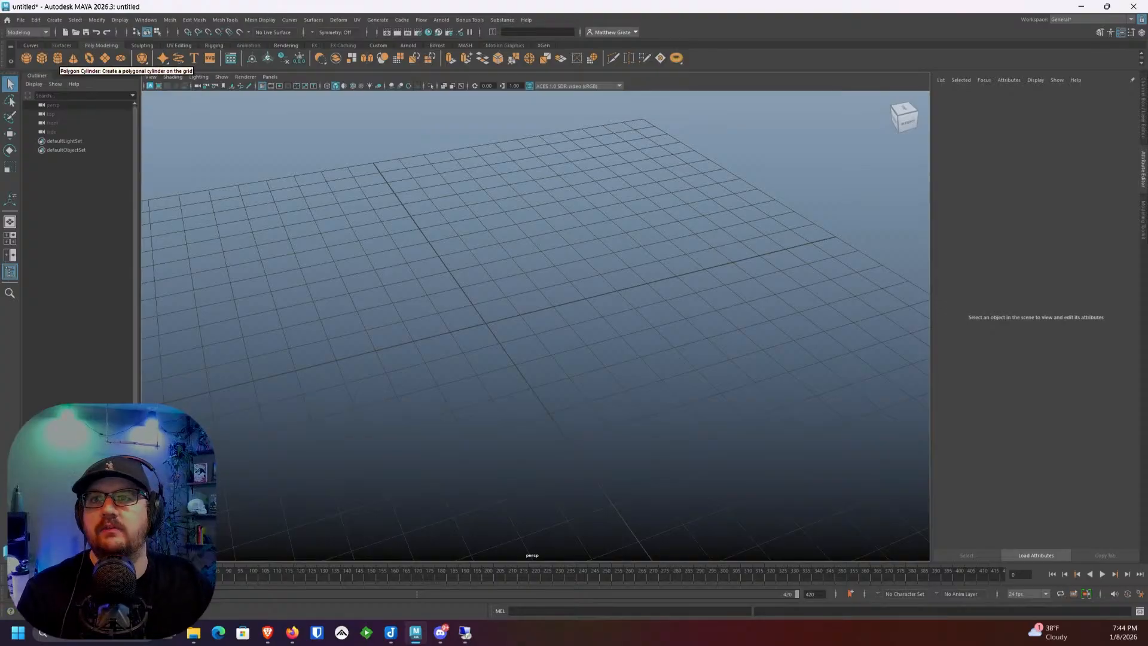
pyautogui.keyDown('alt'); pyautogui.moveTo(517, 379); pyautogui.dragTo(479, 361); pyautogui.keyUp('alt')
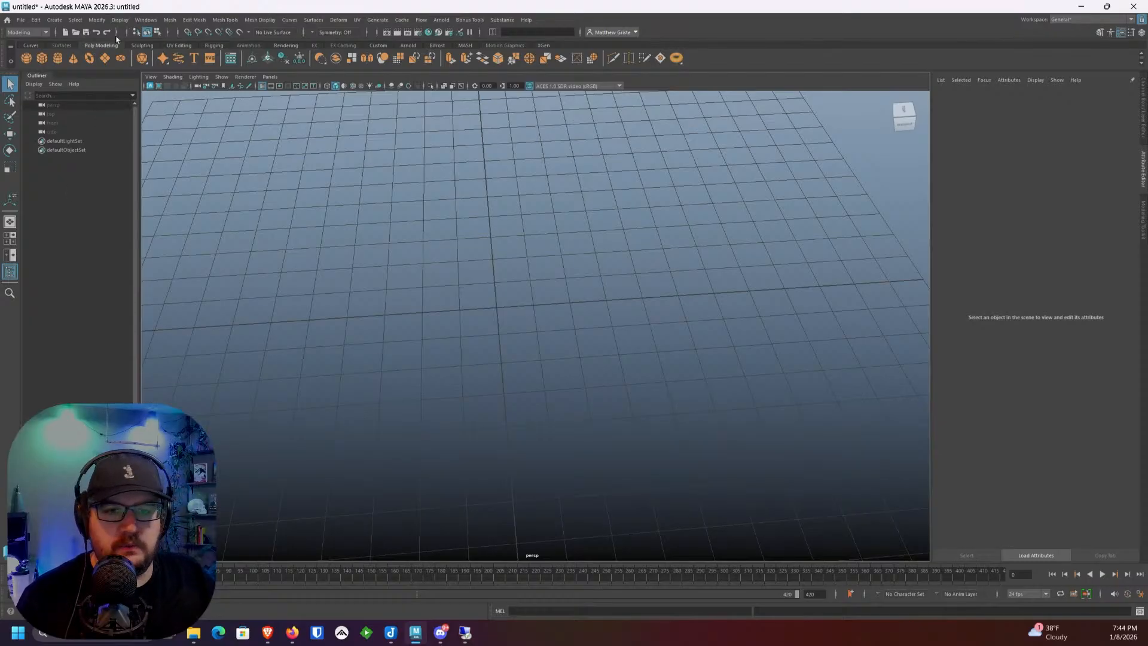
# Step: Create a polygon gear primitive, inspect its shape, and delete it from the scene
pyautogui.click(54, 20)
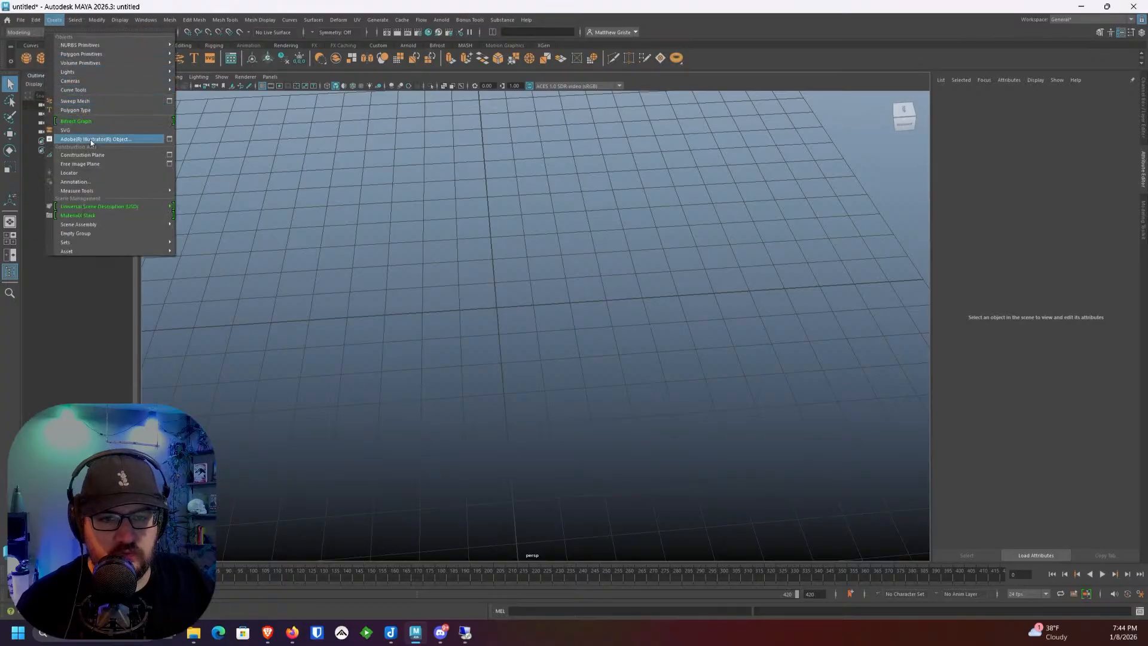
pyautogui.moveTo(92, 54)
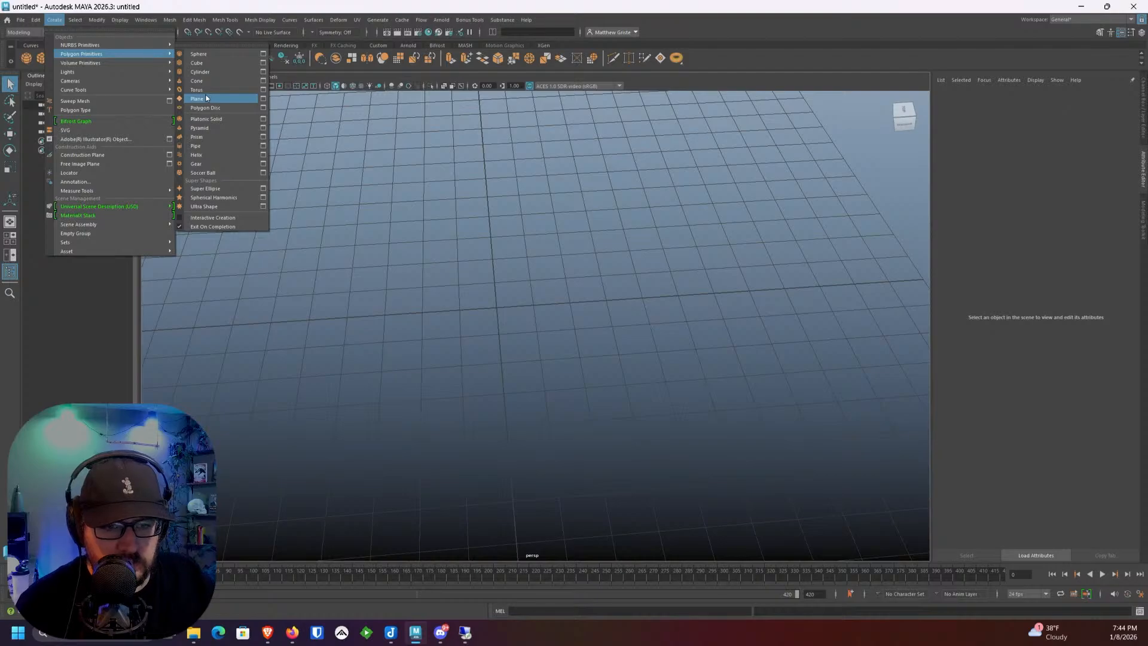
pyautogui.click(210, 163)
pyautogui.scroll(5, 421, 272)
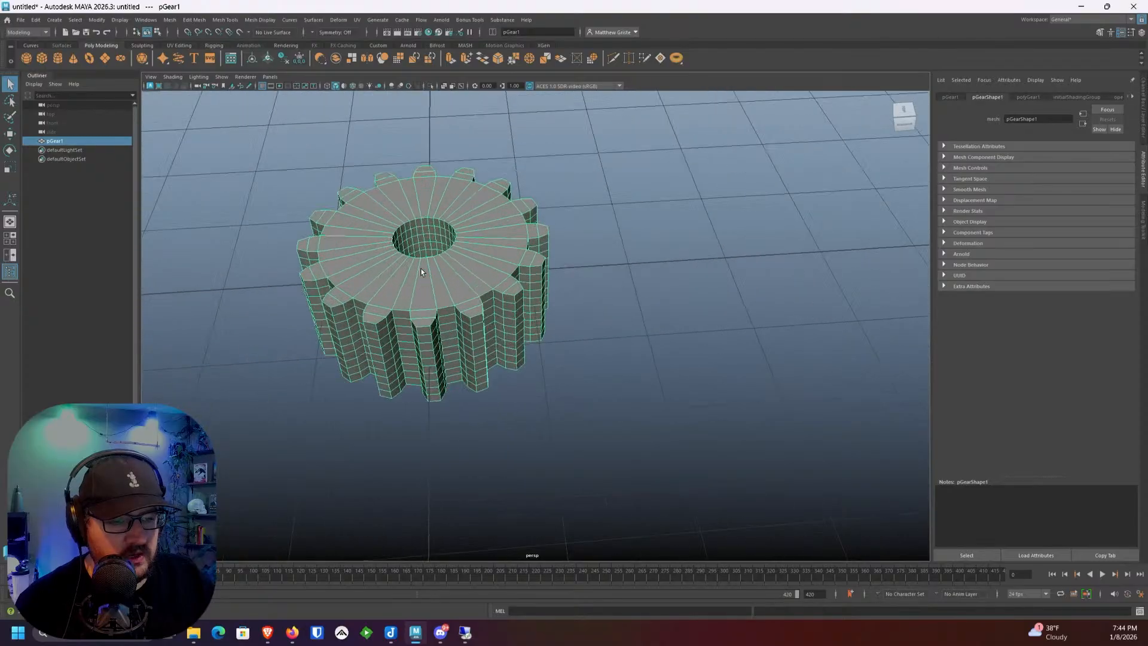
pyautogui.moveTo(421, 272)
pyautogui.keyDown('alt'); pyautogui.mouseDown()
pyautogui.moveTo(421, 293)
pyautogui.moveTo(415, 217)
pyautogui.moveTo(422, 320)
pyautogui.moveTo(420, 269)
pyautogui.mouseUp(); pyautogui.keyUp('alt')
pyautogui.press('Delete')
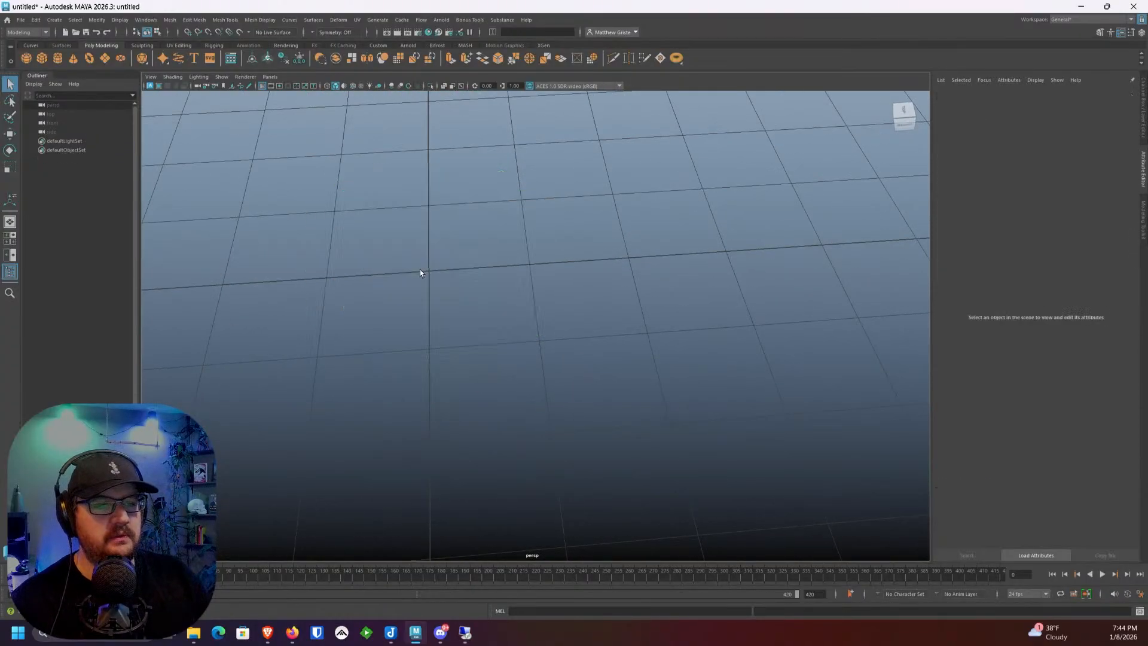
pyautogui.click(89, 21)
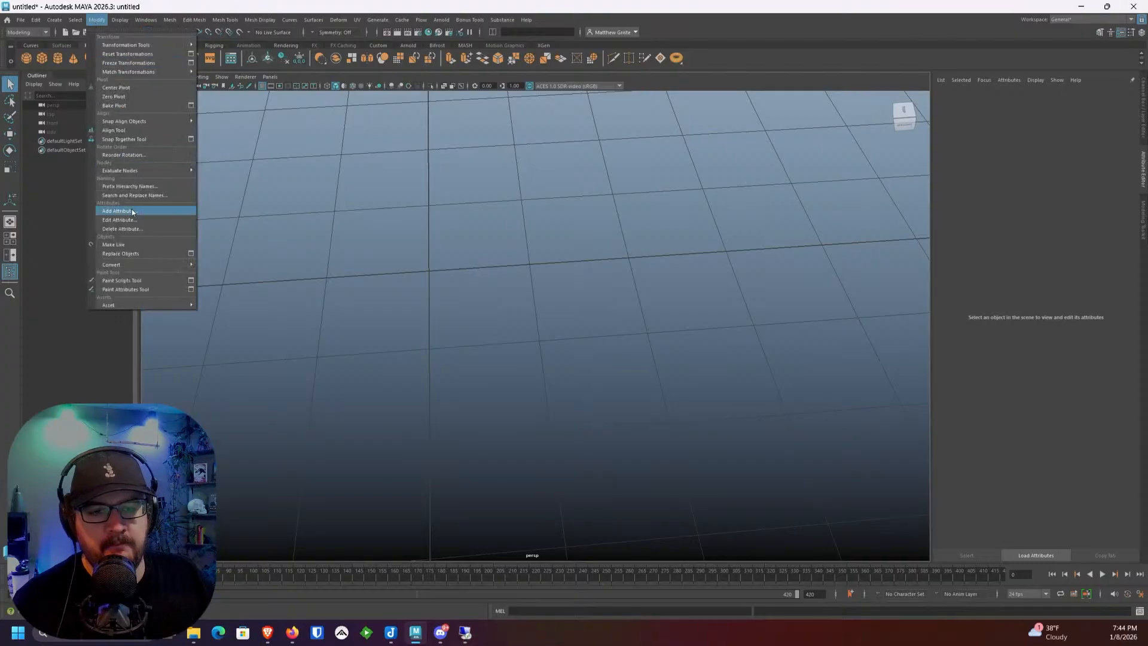
pyautogui.click(89, 20)
pyautogui.click(92, 21)
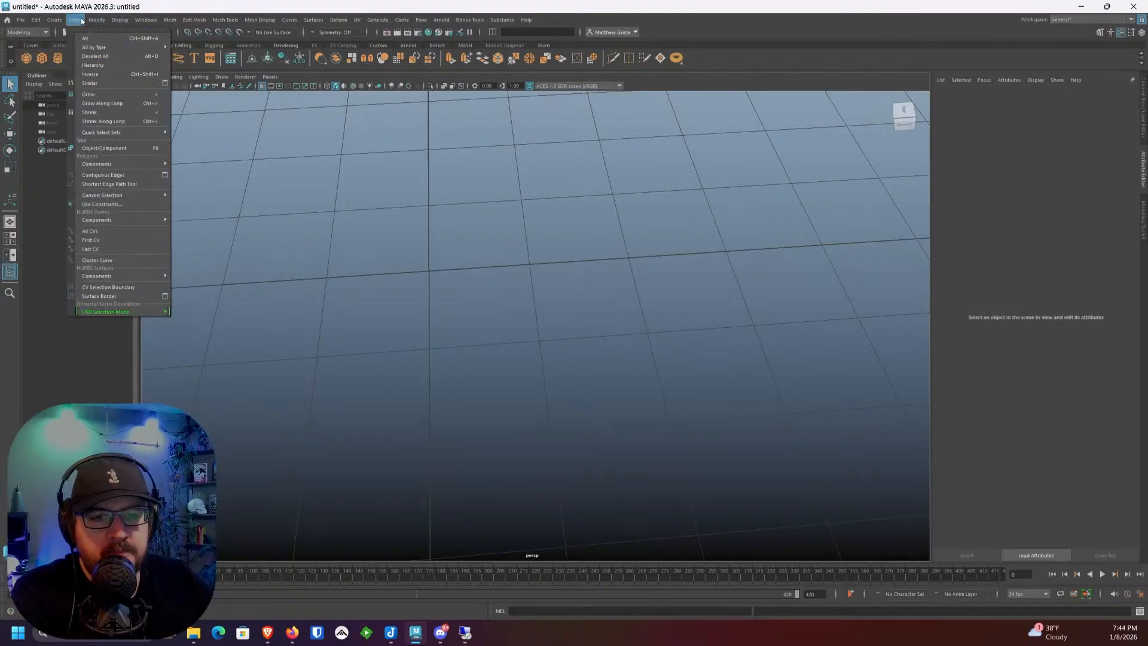
pyautogui.click(111, 20)
# Step: Create a polygon disc primitive at the origin as the base shape
pyautogui.click(54, 20)
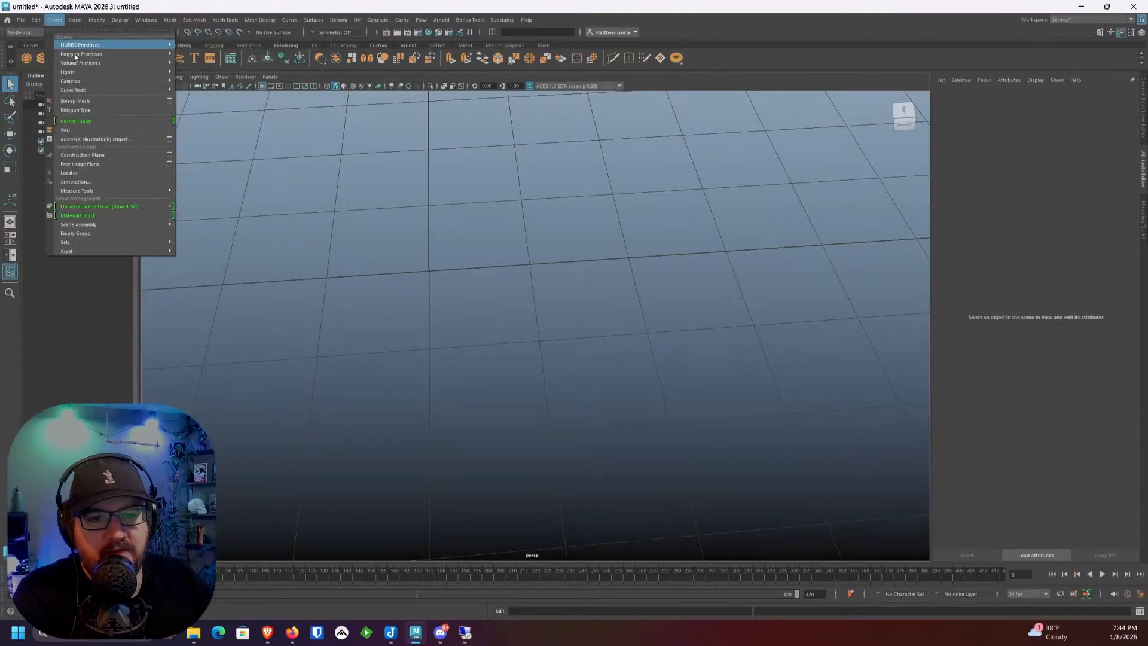
pyautogui.moveTo(123, 65)
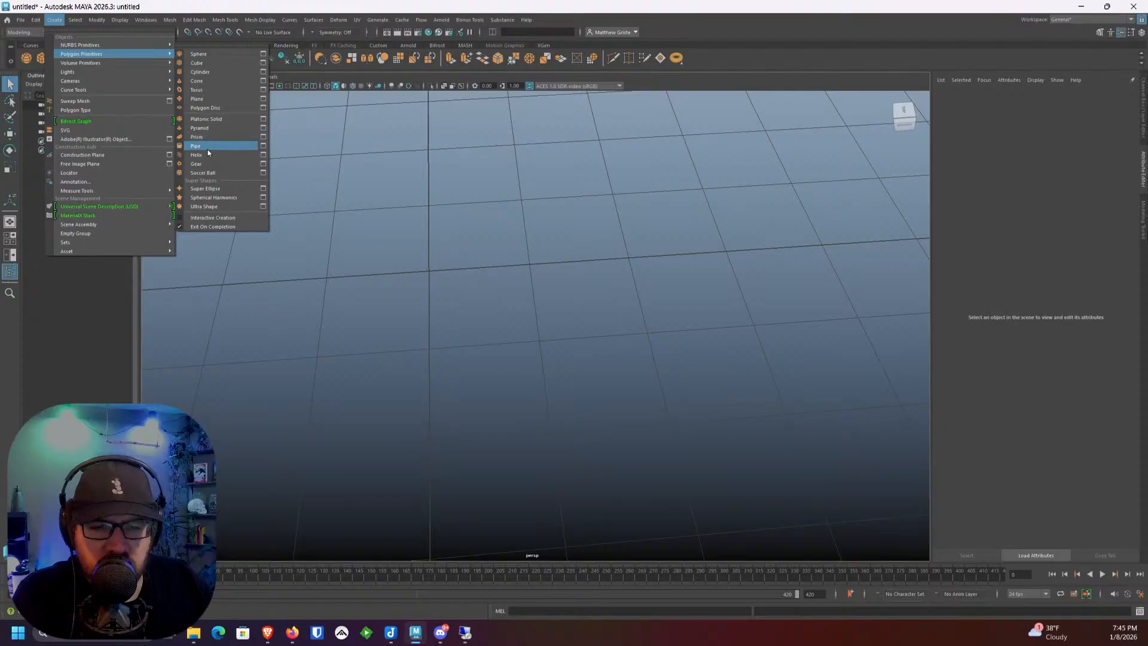
pyautogui.click(205, 108)
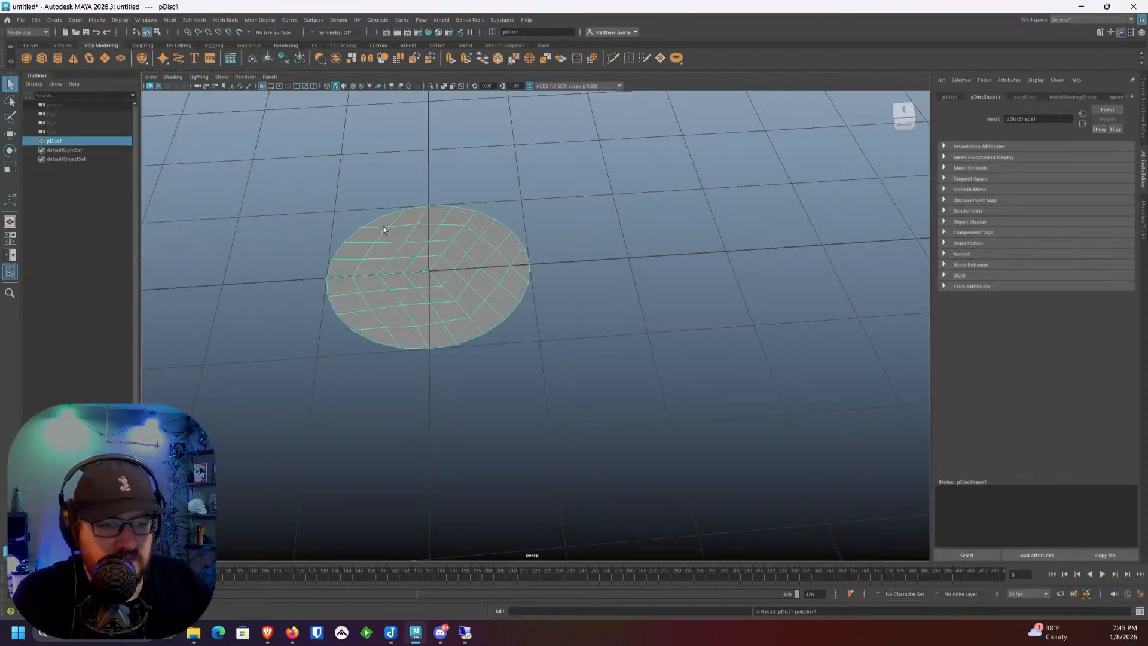
pyautogui.scroll(1, 440, 194)
pyautogui.keyDown('alt'); pyautogui.moveTo(440, 194); pyautogui.dragTo(487, 246, button='middle'); pyautogui.keyUp('alt')
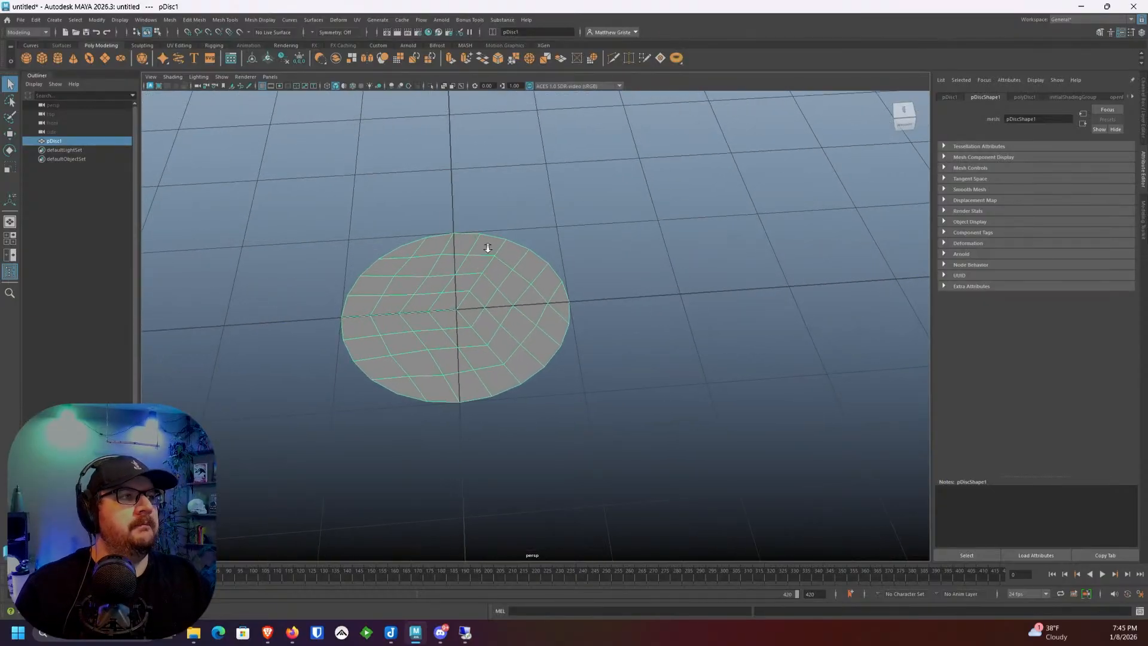
pyautogui.scroll(1, 488, 247)
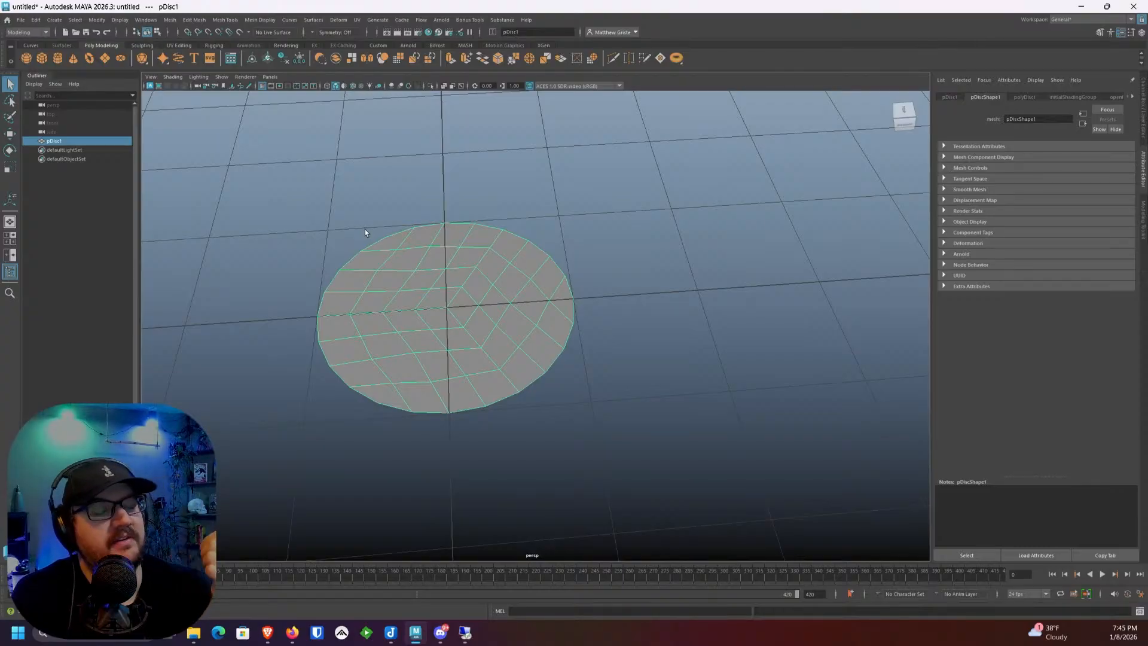
pyautogui.scroll(2, 439, 250)
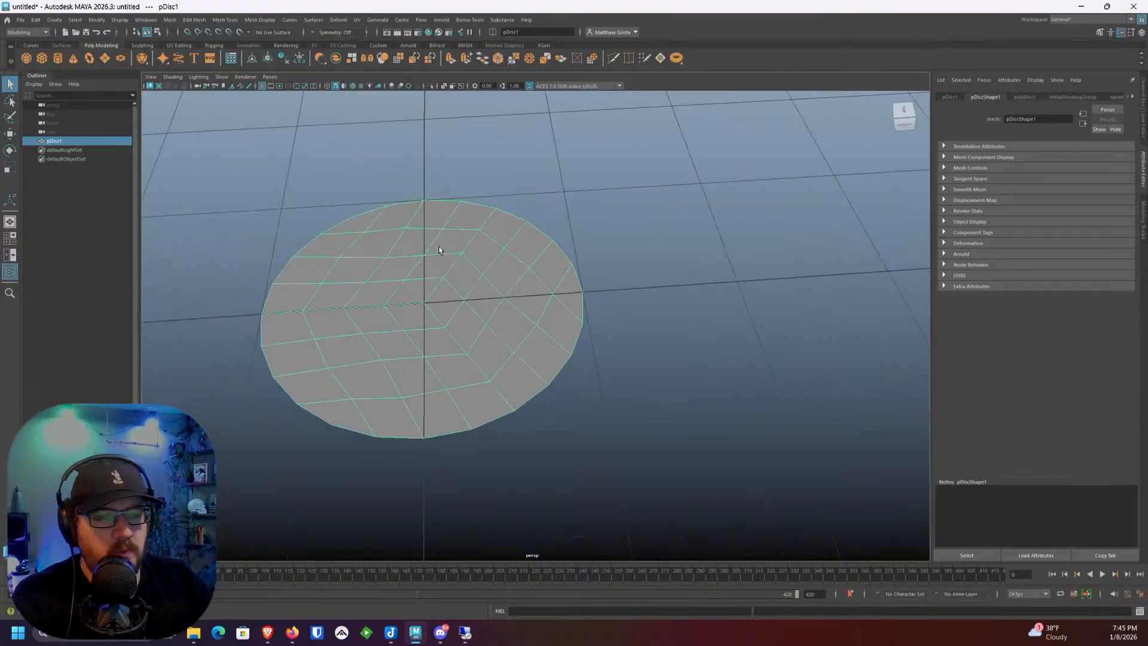
# Step: Reduce the disc's subdivisions in its construction inputs, first to 2 and finally to 1, for a hexagonal outline
pyautogui.hotkey('ctrl', 'a')
pyautogui.click(1041, 197)
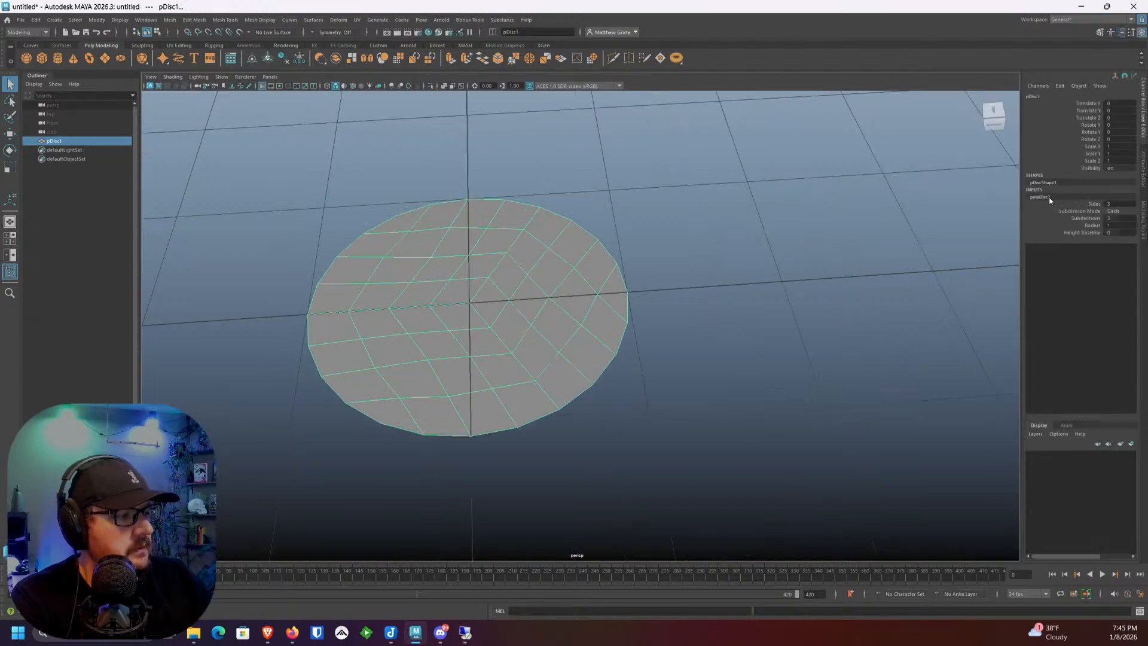
pyautogui.click(1129, 219)
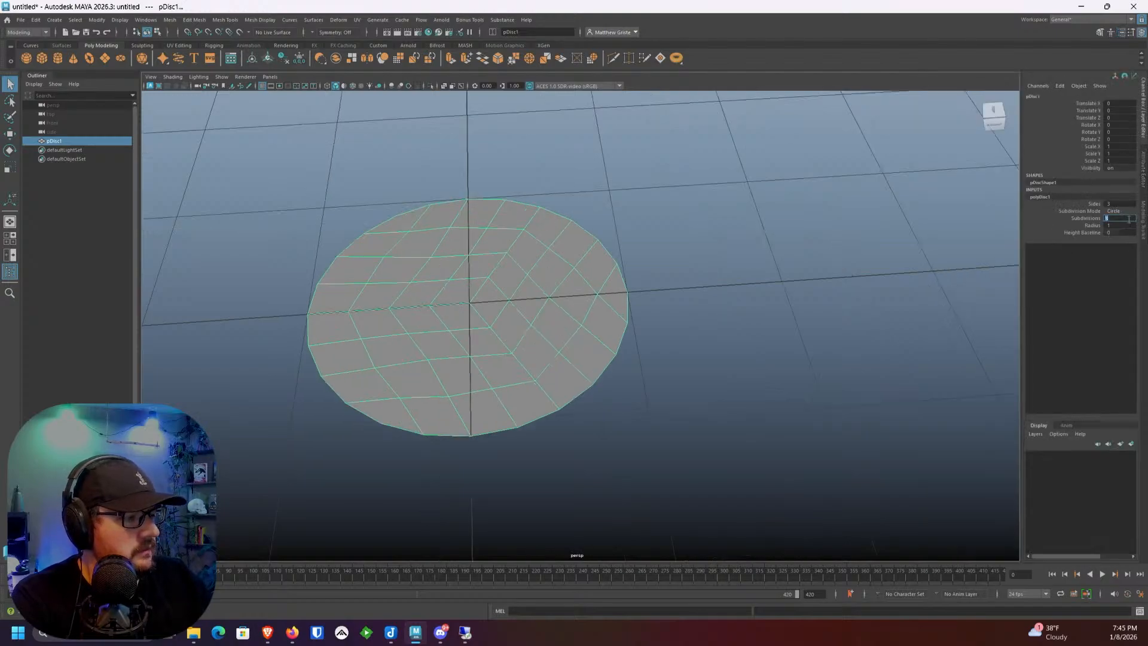
pyautogui.write('2')
pyautogui.press('Return')
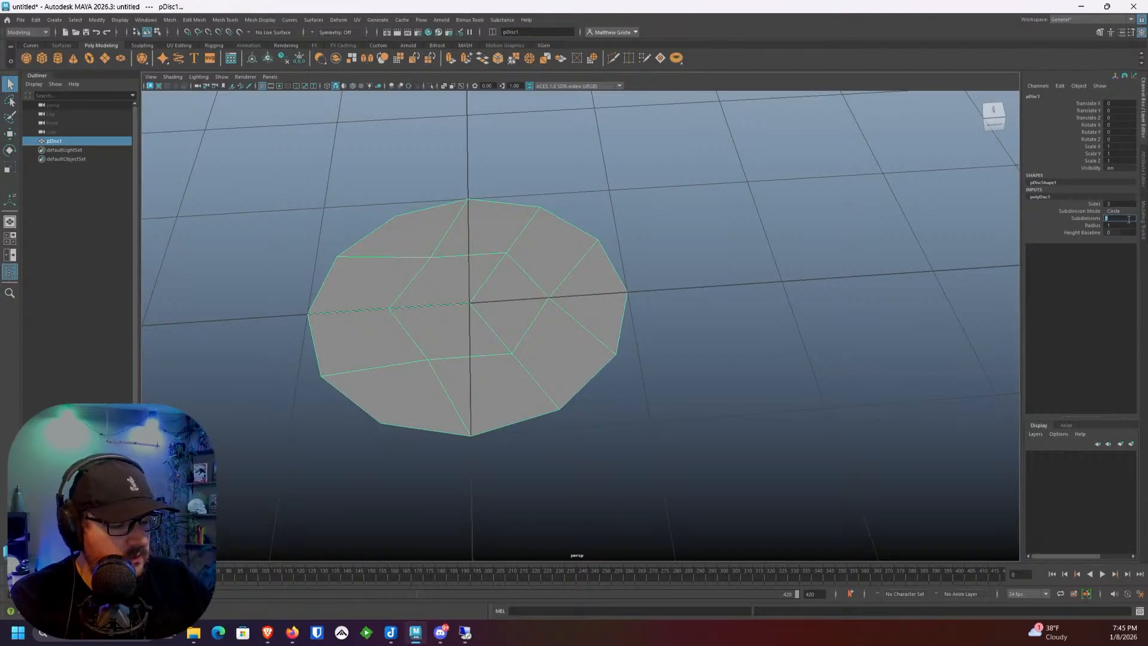
pyautogui.write('1')
pyautogui.press('Return')
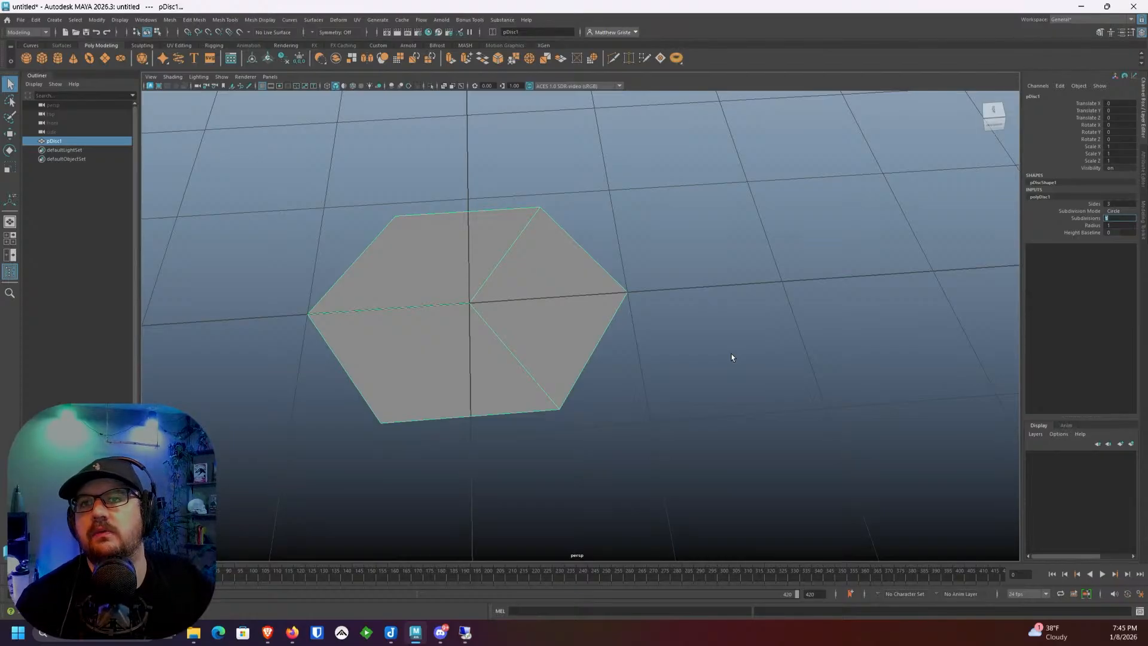
# Step: Try the Quads subdivision mode with 3 subdivisions on the disc, and undo the subdivision change
pyautogui.click(1114, 211)
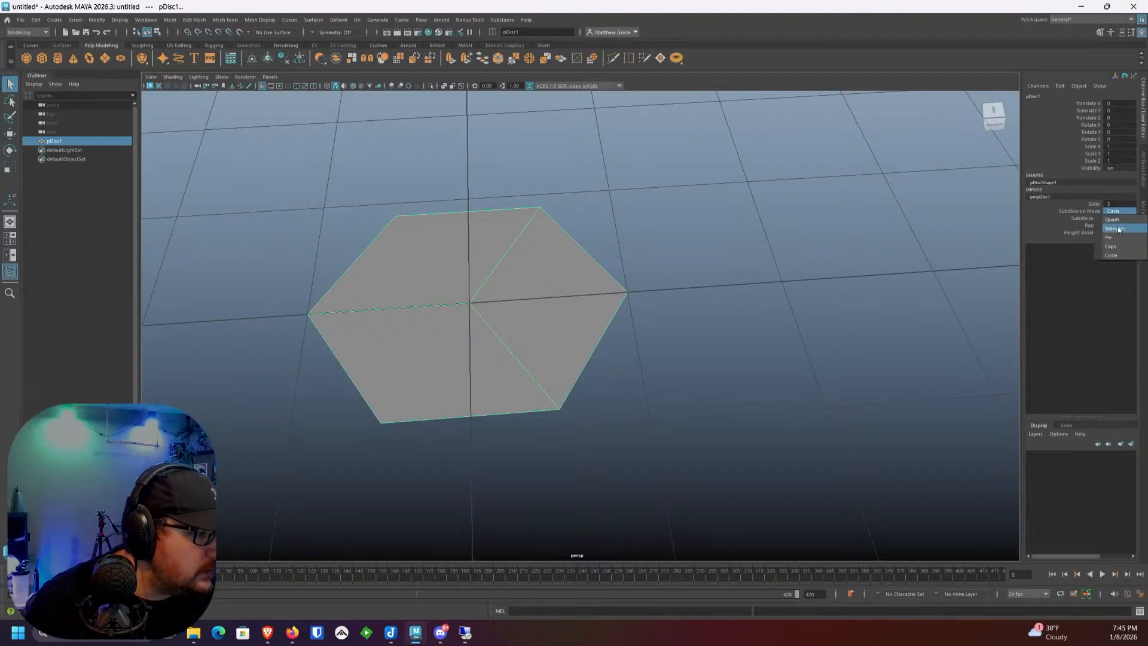
pyautogui.click(1114, 220)
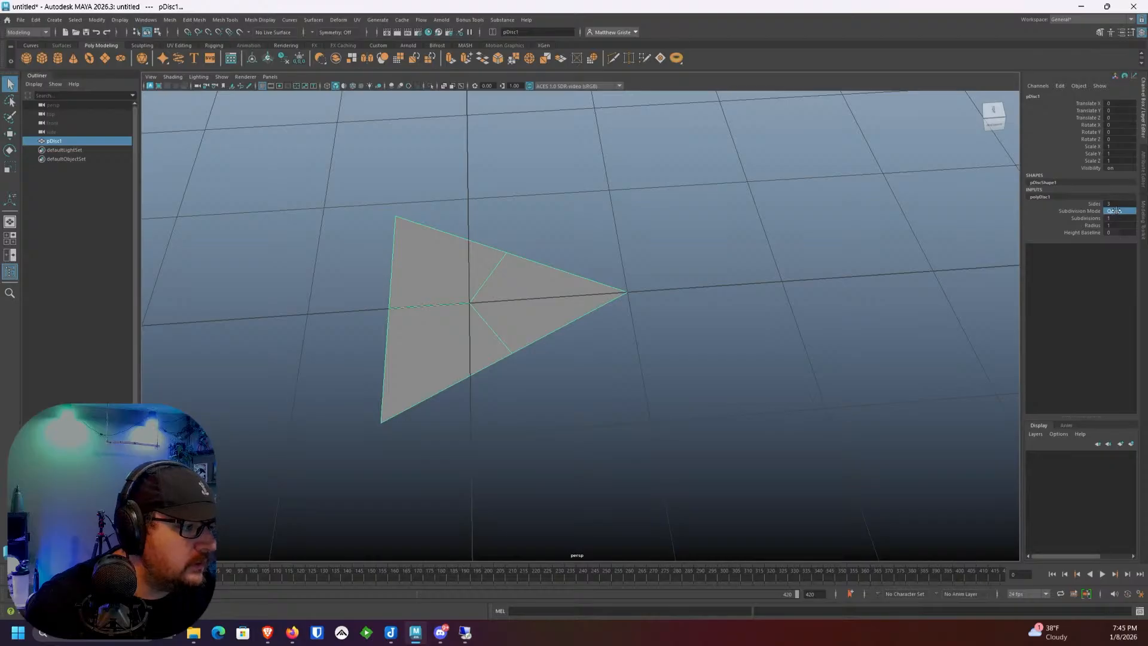
pyautogui.click(1116, 218)
pyautogui.write('3')
pyautogui.press('Return')
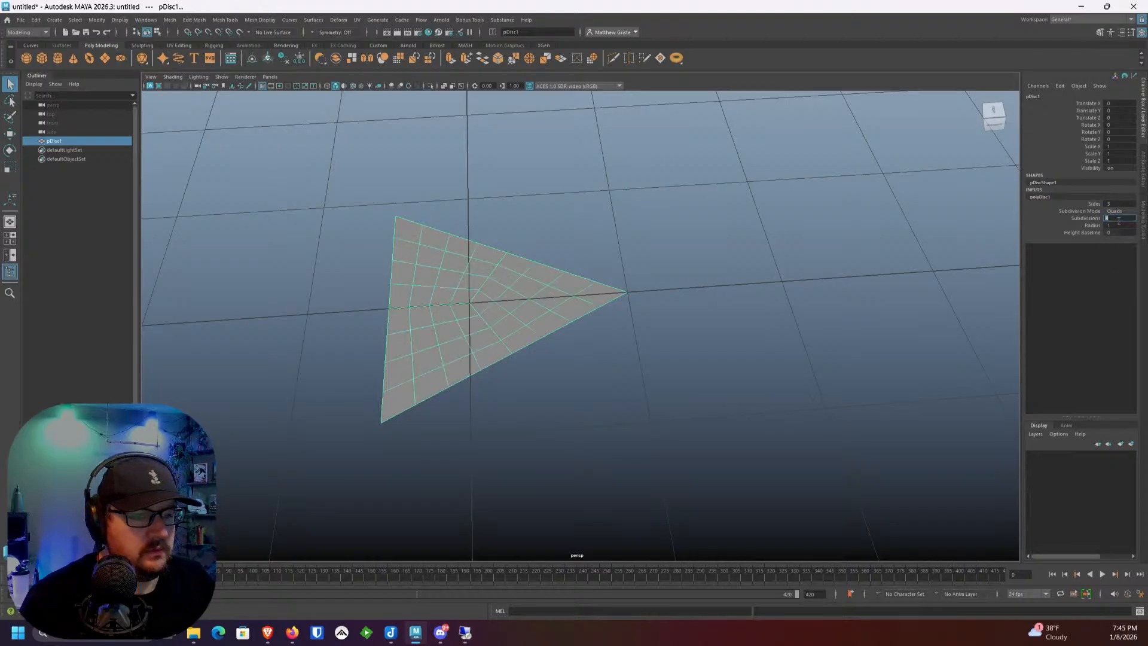
pyautogui.hotkey('ctrl', 'z')
pyautogui.hotkey('ctrl', 'z')
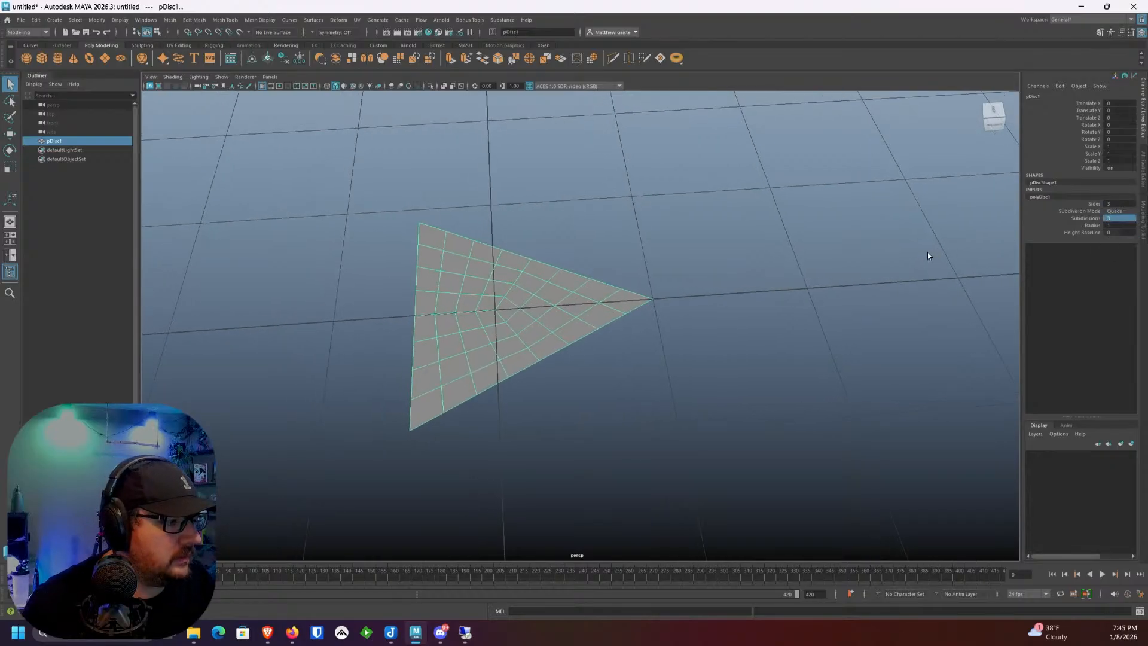
# Step: Try the Caps subdivision mode on the disc
pyautogui.click(1122, 211)
pyautogui.click(1123, 212)
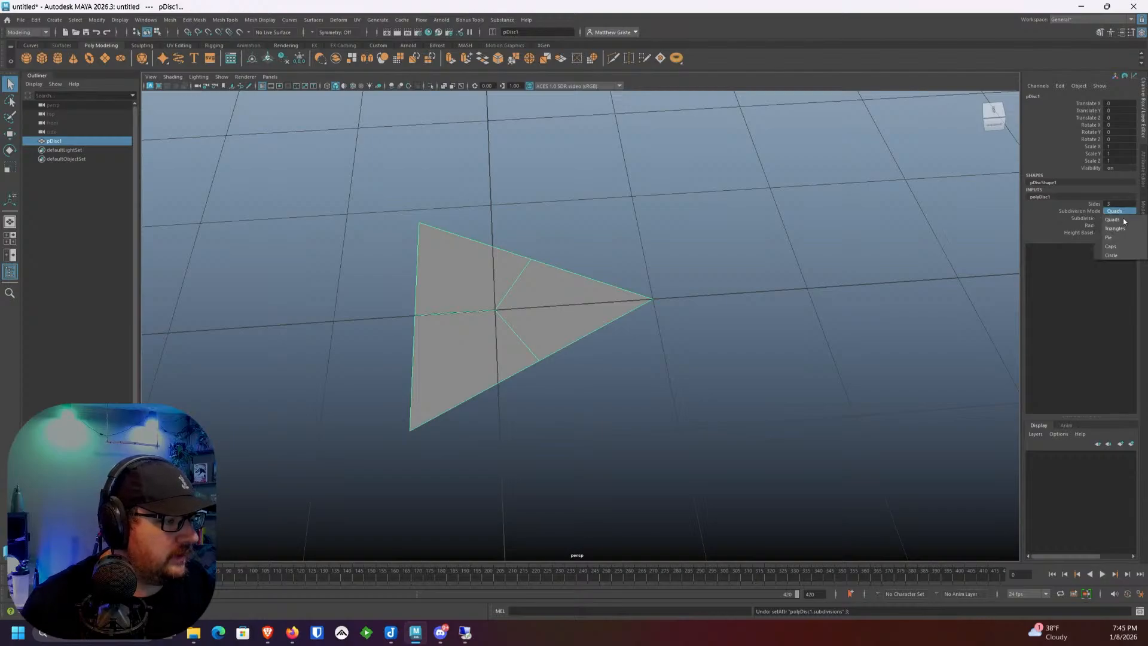
pyautogui.click(1124, 251)
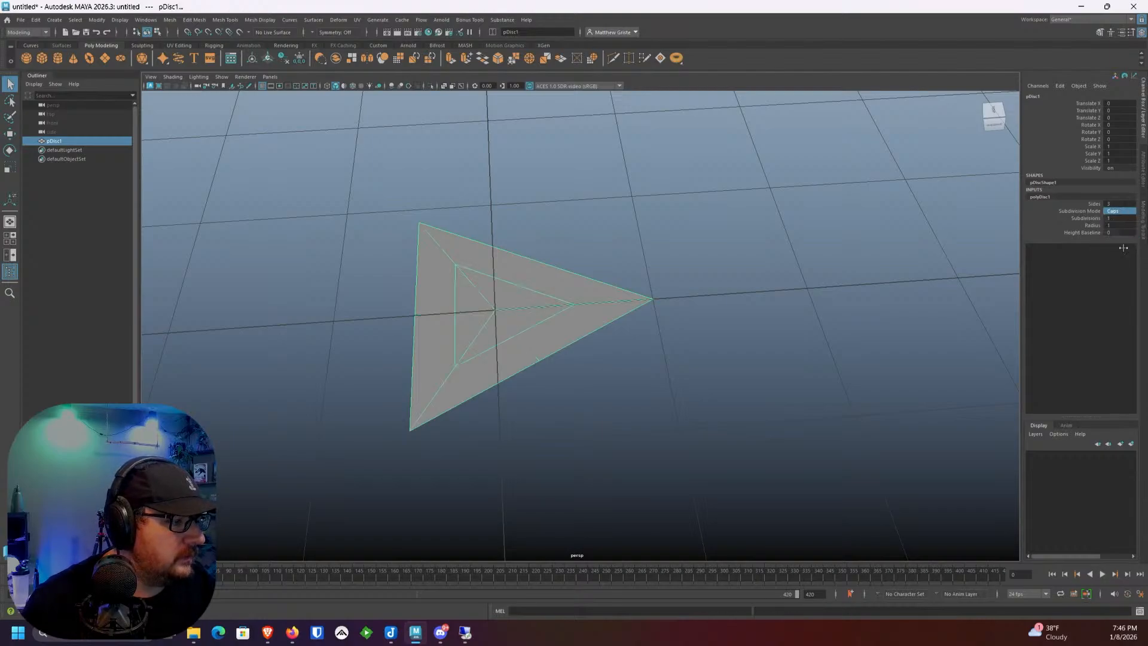
# Step: Set the disc's subdivision mode to Quads and its sides to 6
pyautogui.click(1124, 212)
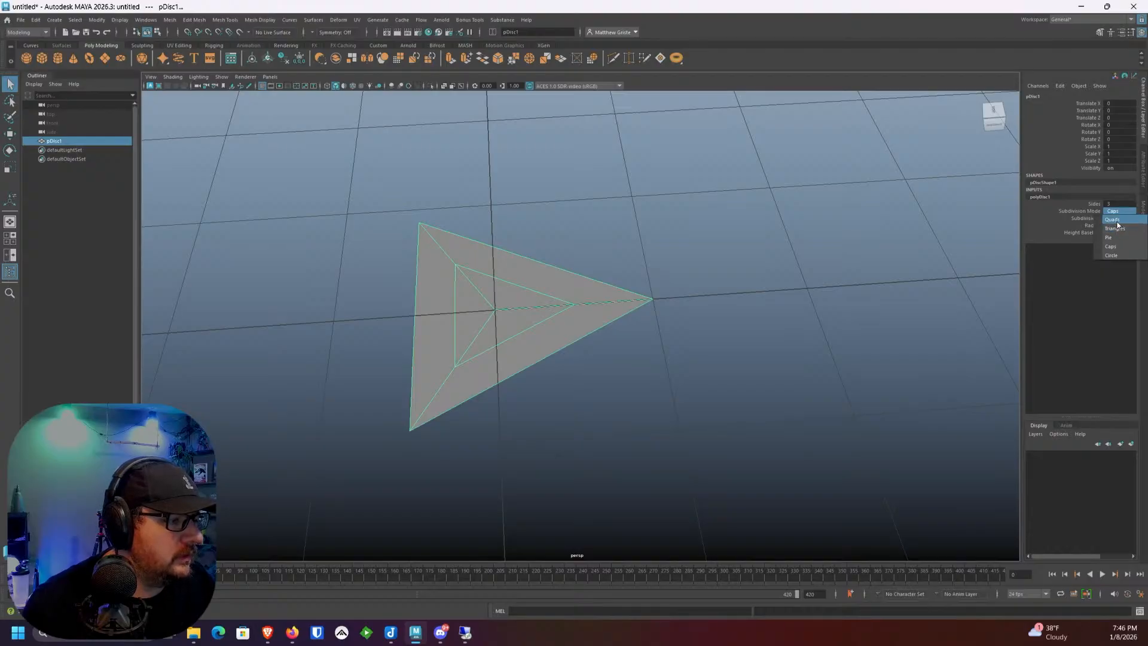
pyautogui.click(1116, 221)
pyautogui.click(1114, 203)
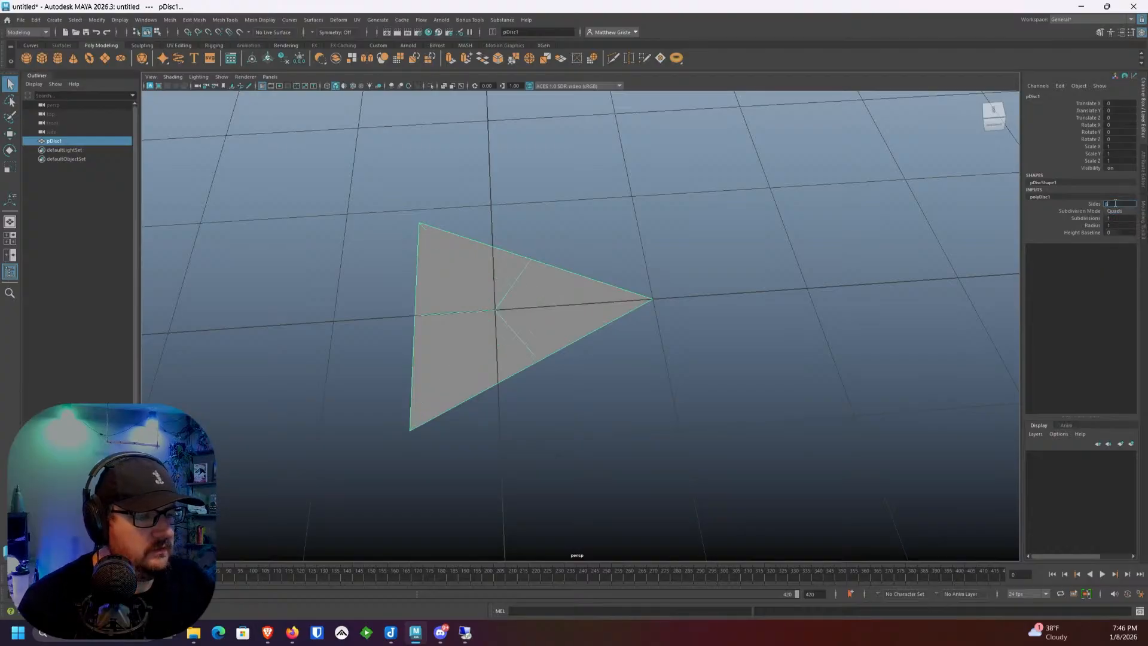
pyautogui.write('6')
pyautogui.press('Return')
pyautogui.keyDown('alt'); pyautogui.moveTo(596, 293); pyautogui.dragTo(644, 313, button='middle'); pyautogui.keyUp('alt')
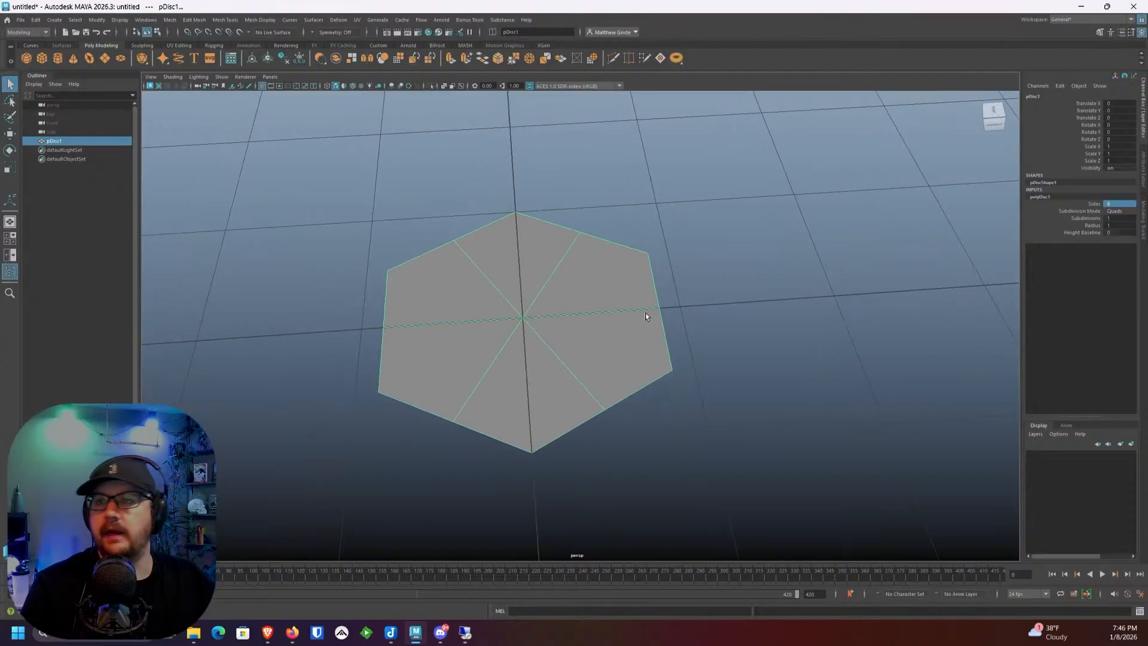
# Step: Move the six-sided disc straight up above the grid
pyautogui.keyDown('alt'); pyautogui.moveTo(625, 347); pyautogui.dragTo(619, 322); pyautogui.keyUp('alt')
pyautogui.moveTo(545, 319); pyautogui.dragTo(572, 304, button='right')
pyautogui.scroll(-4, 571, 303)
pyautogui.press('w')
pyautogui.moveTo(553, 296); pyautogui.dragTo(547, 265)
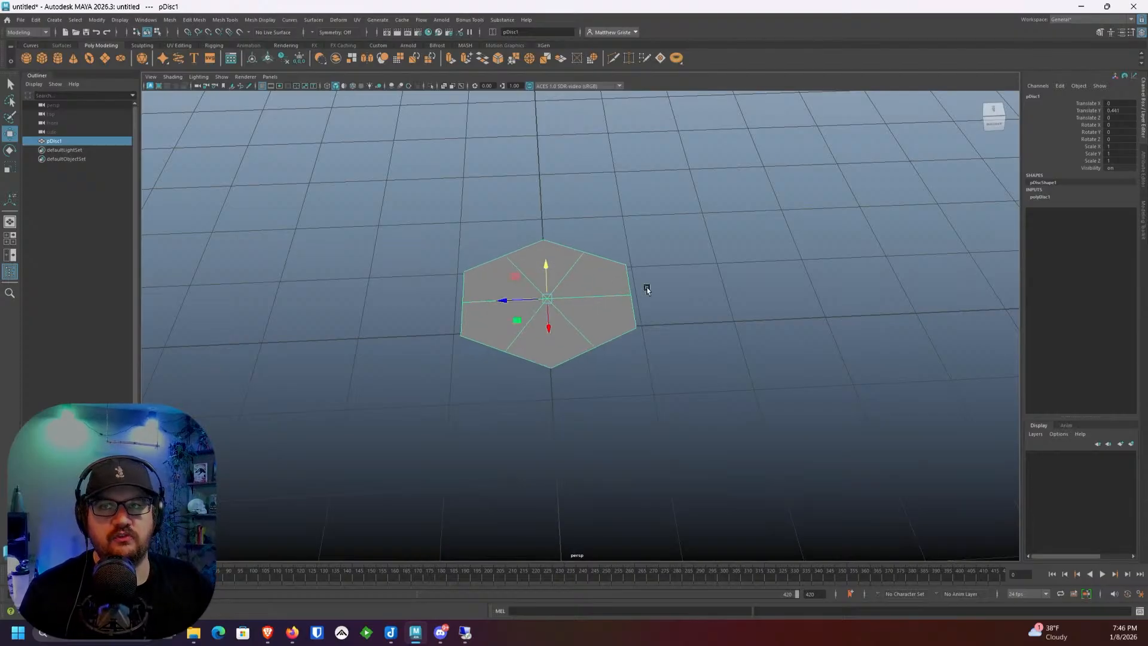
# Step: Select all six faces of the disc and extrude them upward to form the hexagonal bolt head
pyautogui.scroll(4, 656, 315)
pyautogui.keyDown('alt'); pyautogui.moveTo(659, 317); pyautogui.dragTo(654, 315); pyautogui.keyUp('alt')
pyautogui.keyDown('alt'); pyautogui.moveTo(654, 315); pyautogui.dragTo(662, 298, button='middle'); pyautogui.keyUp('alt')
pyautogui.scroll(2, 660, 300)
pyautogui.keyDown('alt'); pyautogui.moveTo(658, 303); pyautogui.dragTo(670, 298); pyautogui.keyUp('alt')
pyautogui.scroll(-3, 526, 238)
pyautogui.keyDown('alt'); pyautogui.moveTo(459, 195); pyautogui.dragTo(512, 253); pyautogui.keyUp('alt')
pyautogui.moveTo(513, 253); pyautogui.dragTo(507, 280, button='right')
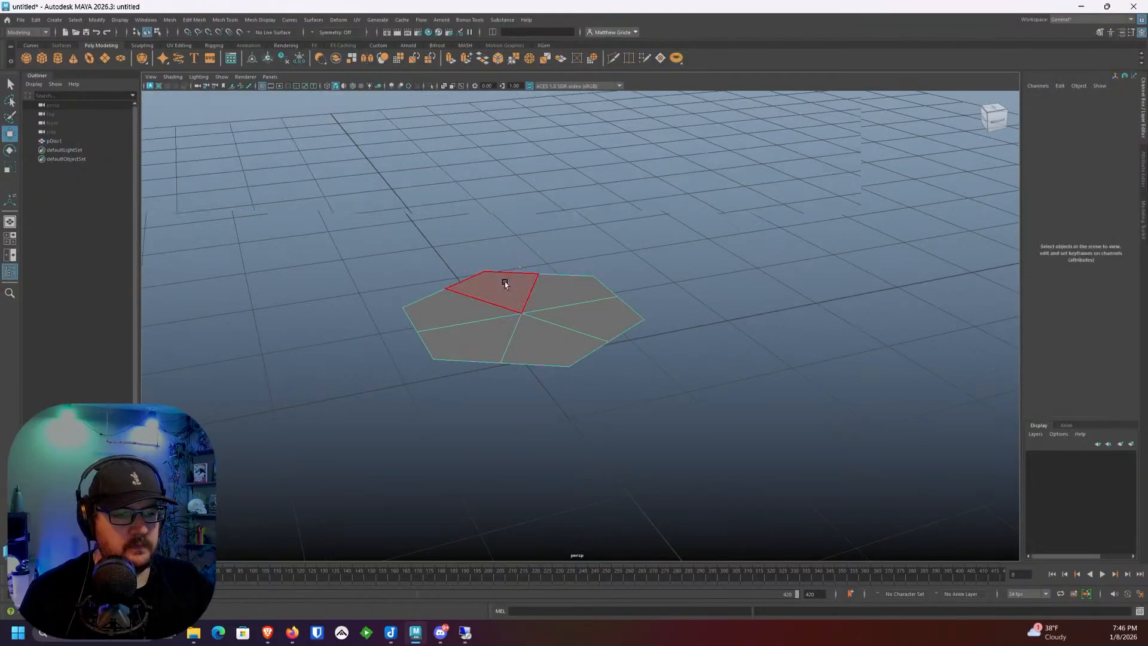
pyautogui.scroll(-4, 504, 282)
pyautogui.moveTo(461, 263); pyautogui.dragTo(638, 397)
pyautogui.scroll(4, 547, 284)
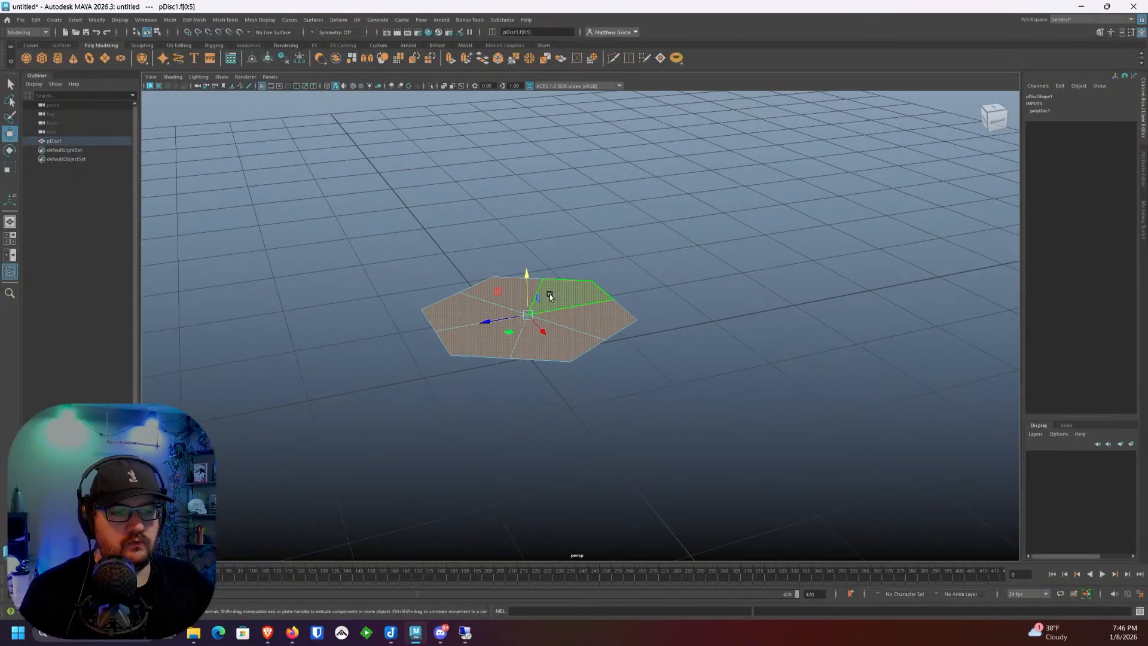
pyautogui.keyDown('alt'); pyautogui.moveTo(547, 293); pyautogui.dragTo(542, 276); pyautogui.keyUp('alt')
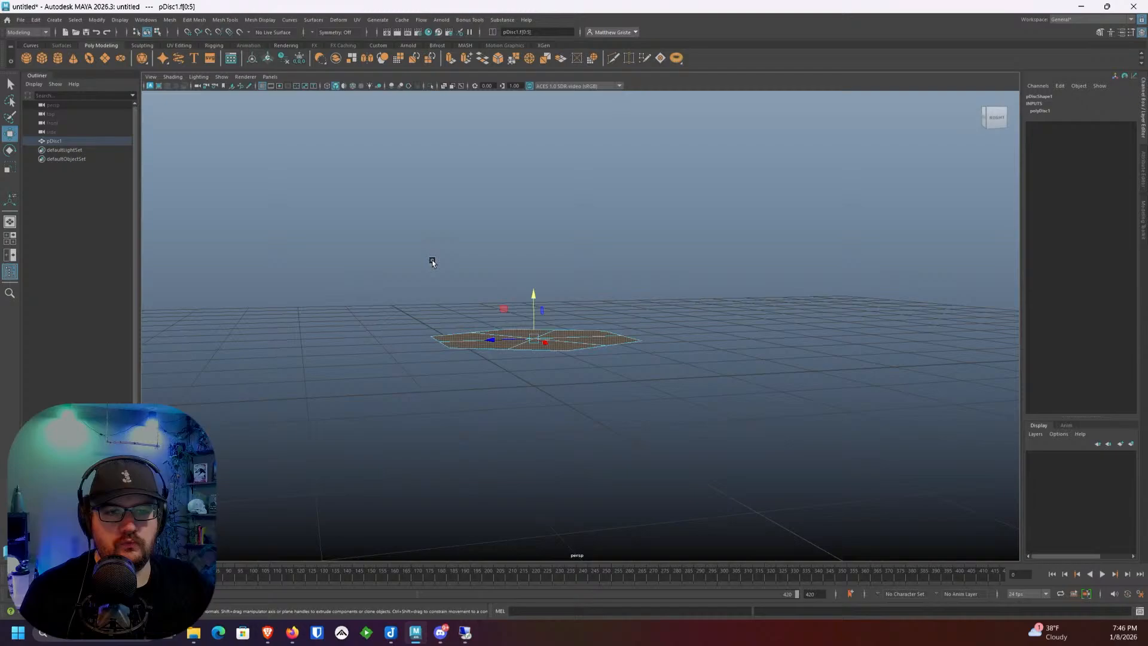
pyautogui.keyDown('shift'); pyautogui.moveTo(534, 296); pyautogui.dragTo(520, 270); pyautogui.keyUp('shift')
# Step: Extrude the head's top faces again, scaling them inward and raising them by 0.037 to form a sloped border
pyautogui.scroll(4, 519, 234)
pyautogui.scroll(3, 522, 269)
pyautogui.keyDown('alt'); pyautogui.moveTo(521, 269); pyautogui.dragTo(549, 309, button='middle'); pyautogui.keyUp('alt')
pyautogui.scroll(1, 526, 290)
pyautogui.click(449, 59)
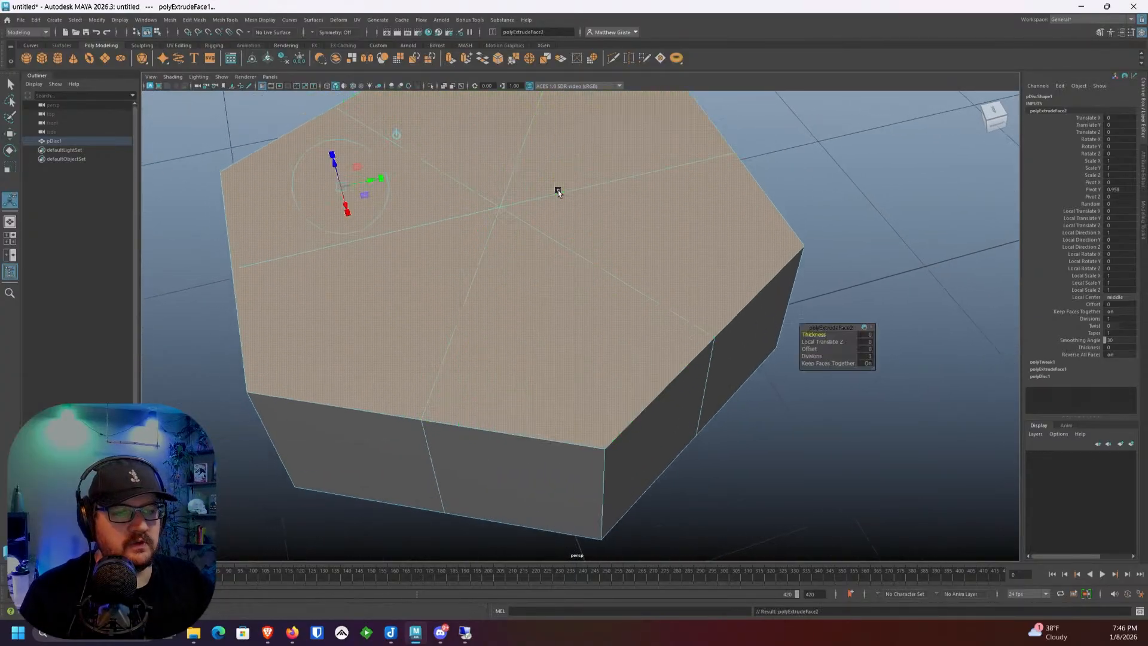
pyautogui.moveTo(340, 188); pyautogui.dragTo(333, 158)
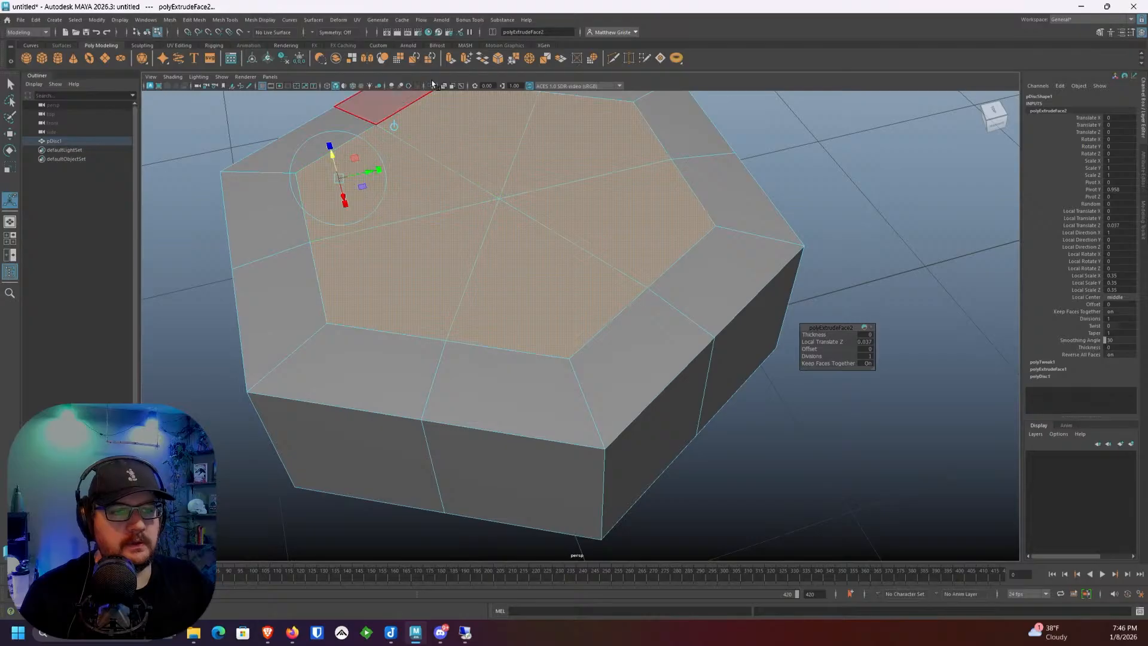
# Step: Circularize the inset top faces and raise them slightly
pyautogui.keyDown('alt'); pyautogui.moveTo(535, 115); pyautogui.dragTo(555, 148, button='middle'); pyautogui.keyUp('alt')
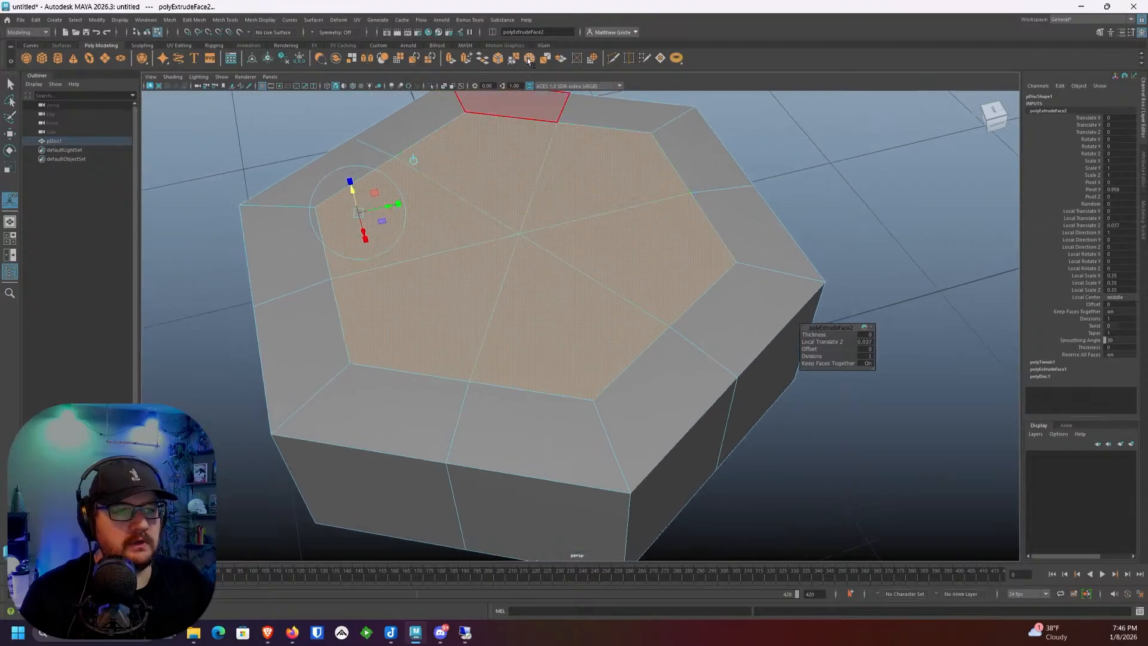
pyautogui.click(591, 58)
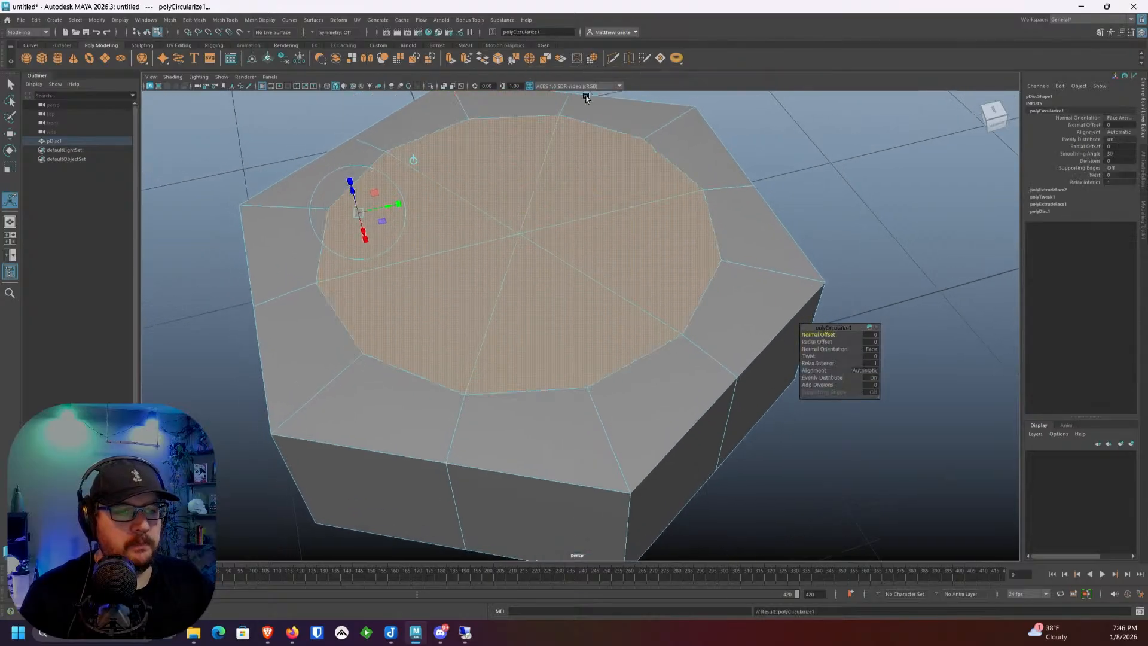
pyautogui.keyDown('alt'); pyautogui.moveTo(586, 98); pyautogui.dragTo(550, 188); pyautogui.keyUp('alt')
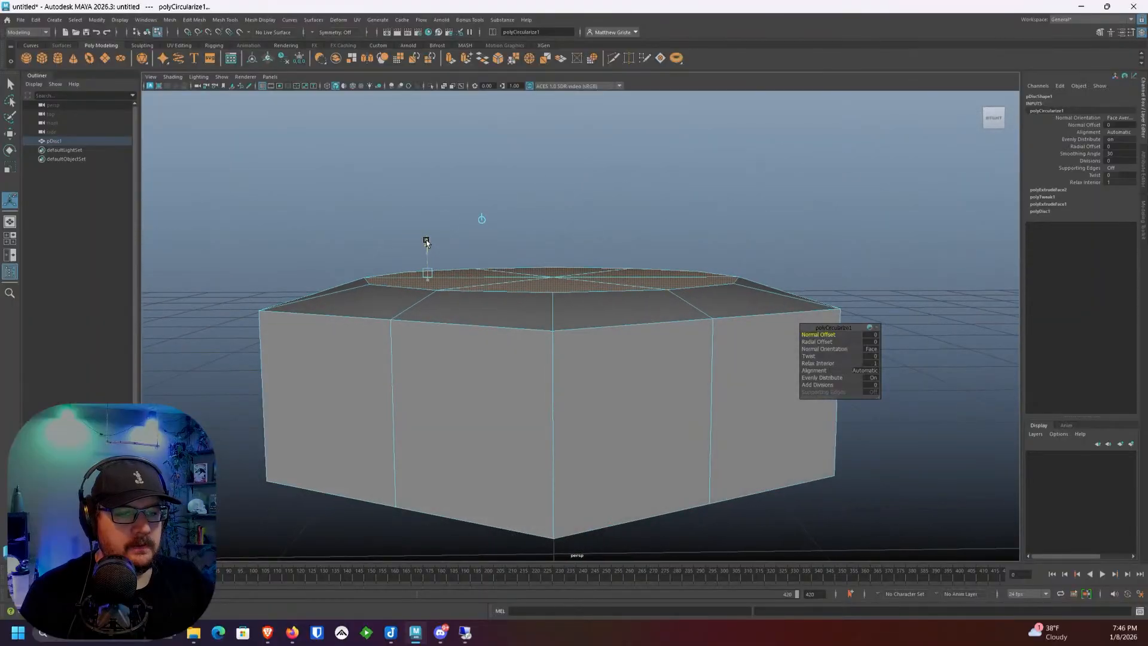
pyautogui.click(427, 239)
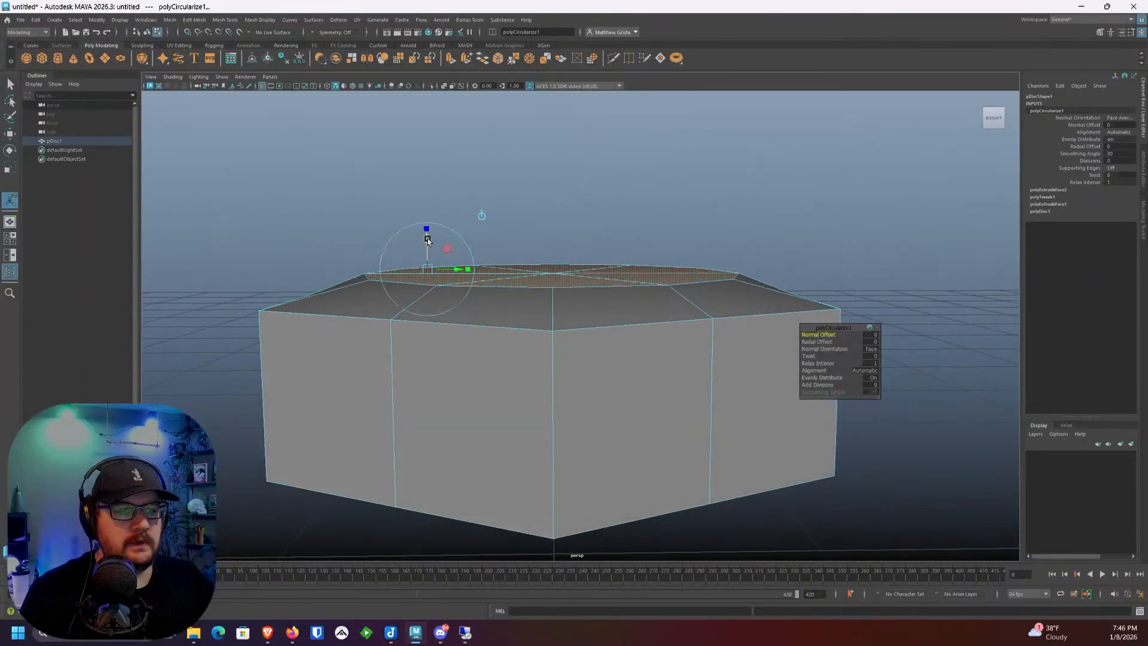
pyautogui.keyDown('alt'); pyautogui.moveTo(428, 238); pyautogui.dragTo(461, 65); pyautogui.keyUp('alt')
pyautogui.hotkey('ctrl', 'e')
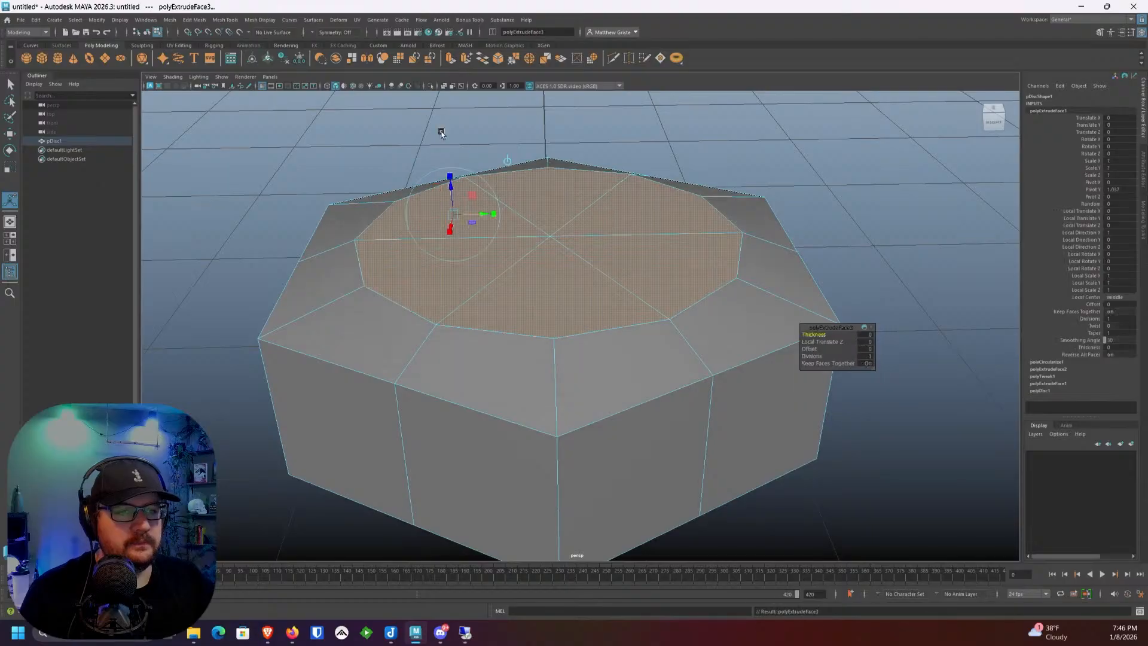
pyautogui.hotkey('ctrl', 'z')
# Step: Select the circular edge ring on top of the head and bevel it with fraction 0.1 and chamfer off
pyautogui.moveTo(432, 187); pyautogui.dragTo(430, 162, button='right')
pyautogui.doubleClick(378, 290)
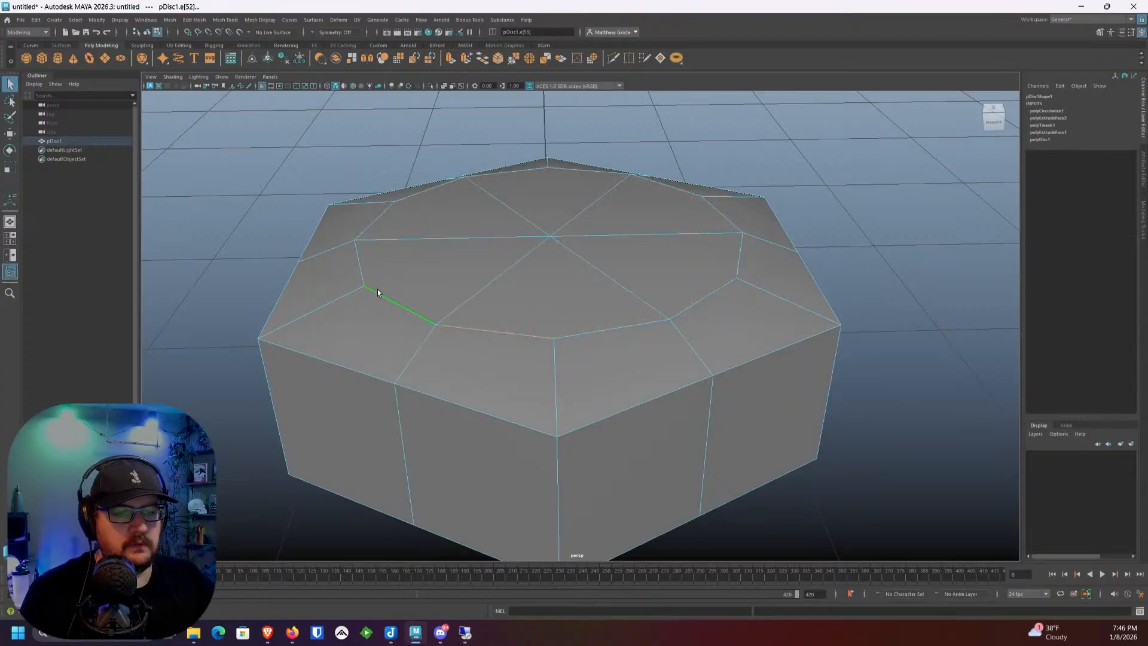
pyautogui.keyDown('shift'); pyautogui.click(363, 274); pyautogui.keyUp('shift')
pyautogui.keyDown('shift'); pyautogui.click(599, 331); pyautogui.keyUp('shift')
pyautogui.keyDown('shift'); pyautogui.click(712, 292); pyautogui.keyUp('shift')
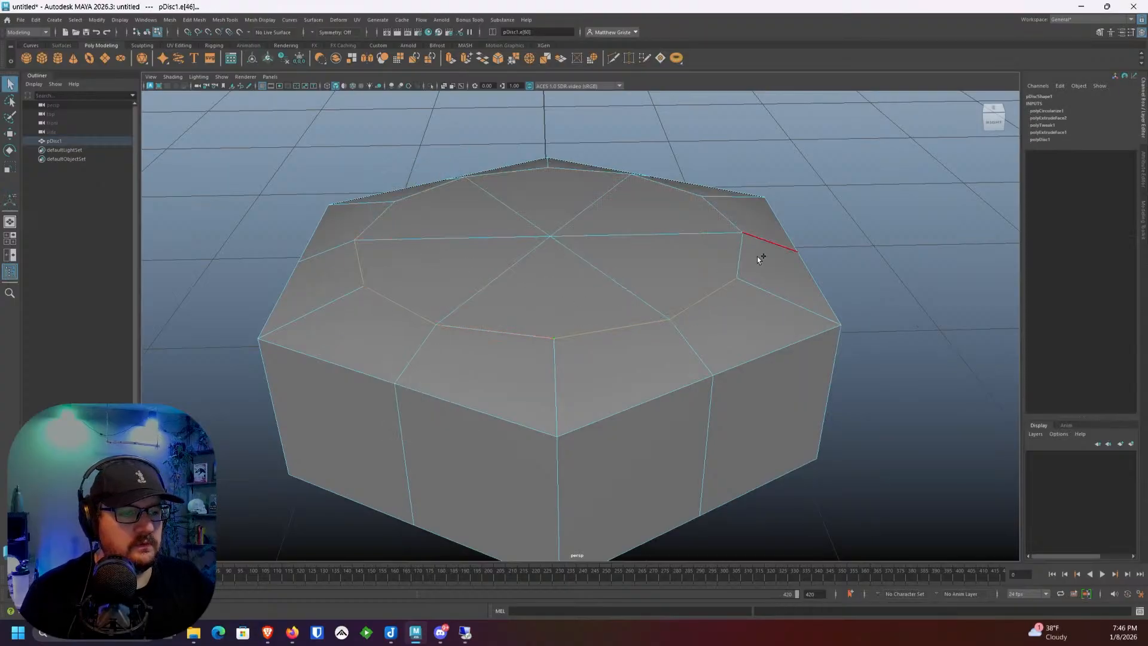
pyautogui.keyDown('shift'); pyautogui.click(638, 182); pyautogui.keyUp('shift')
pyautogui.keyDown('shift'); pyautogui.click(583, 171); pyautogui.keyUp('shift')
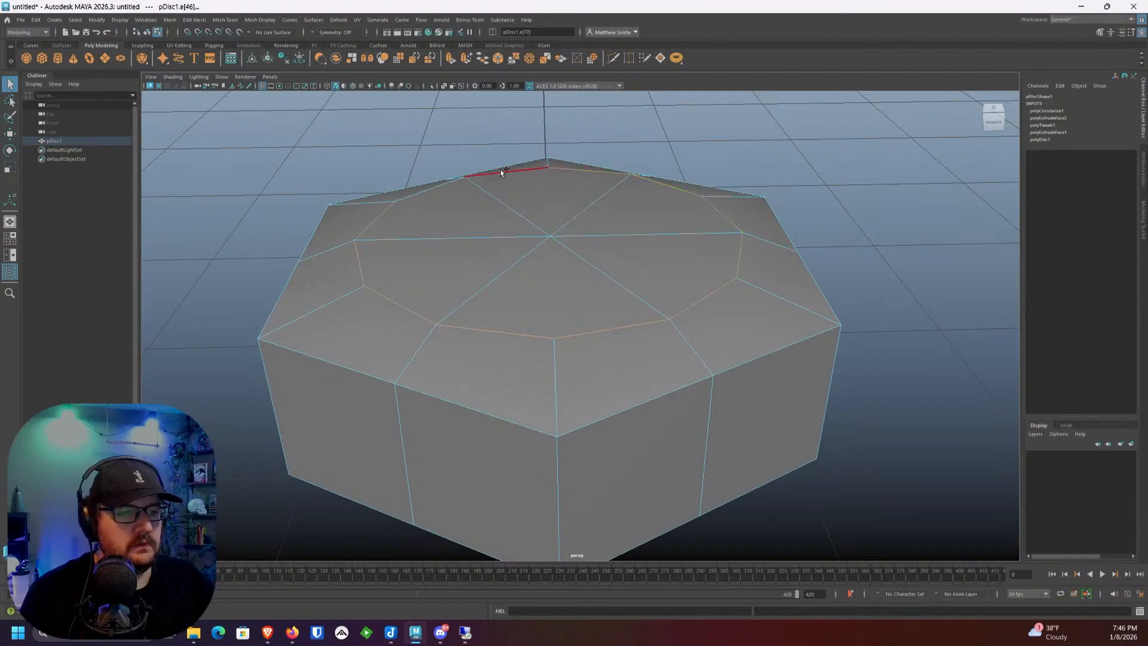
pyautogui.keyDown('shift'); pyautogui.click(500, 170); pyautogui.keyUp('shift')
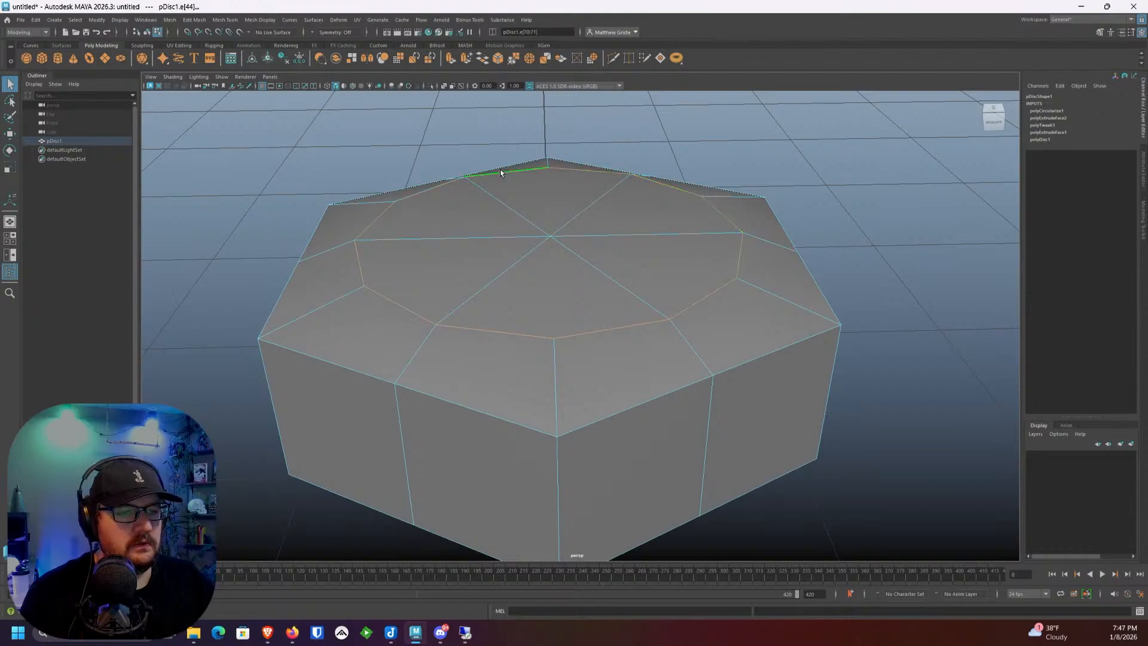
pyautogui.click(497, 58)
pyautogui.moveTo(815, 370); pyautogui.dragTo(790, 370)
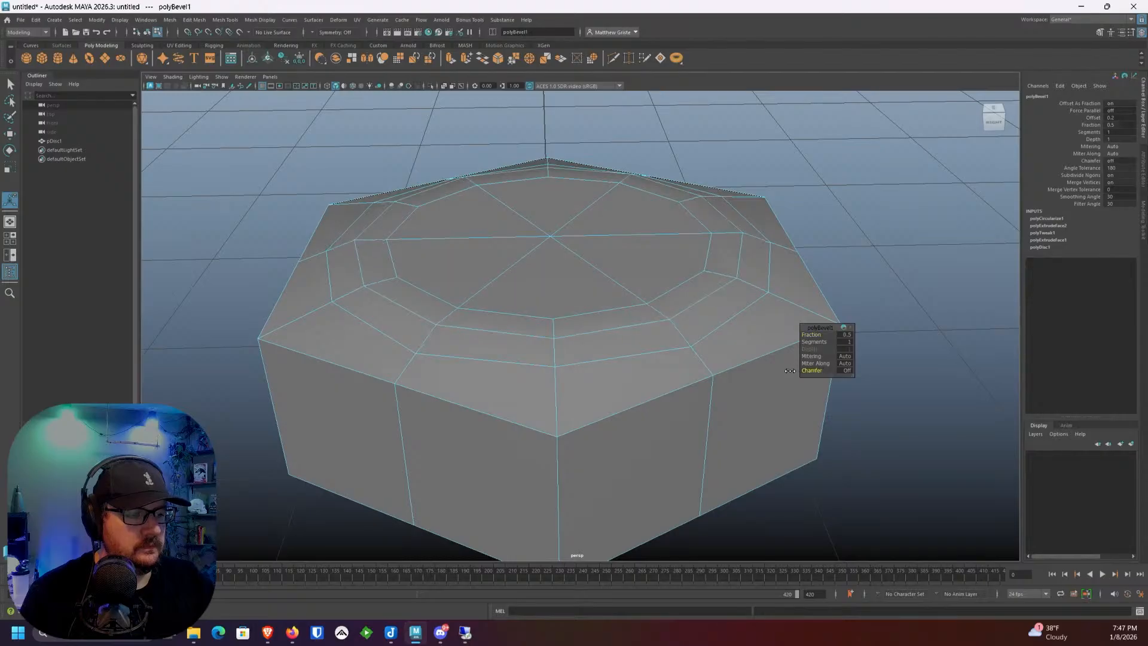
pyautogui.moveTo(816, 333); pyautogui.dragTo(812, 333)
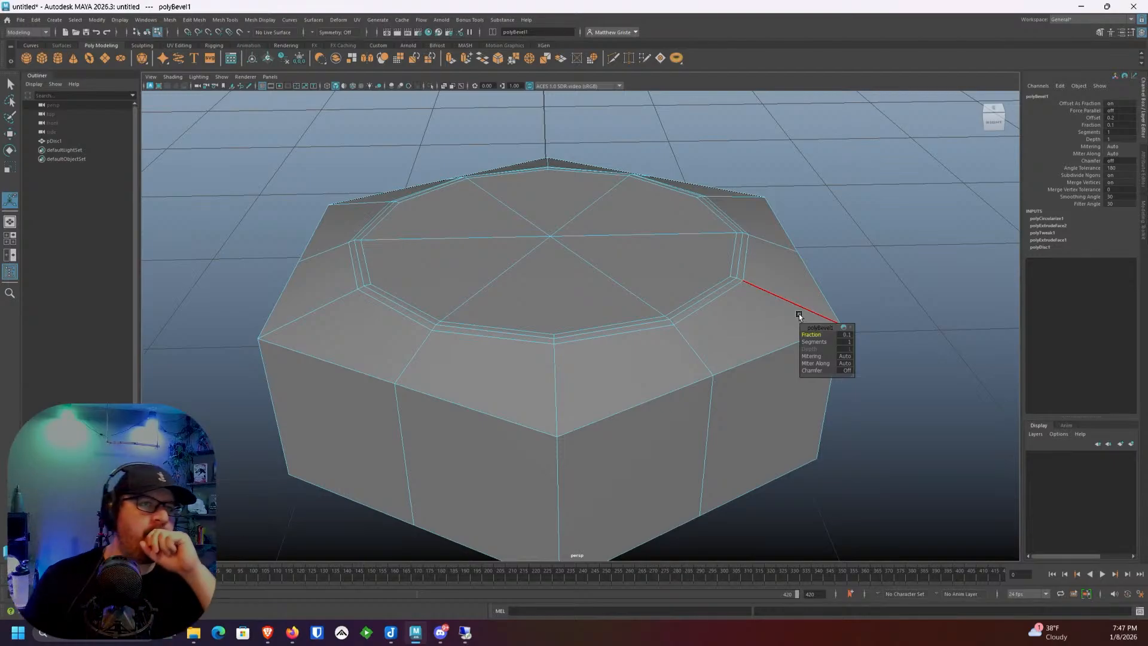
# Step: Try to bevel the head's upper hexagonal edges together with its vertical corner edges, and undo the bevel
pyautogui.keyDown('alt'); pyautogui.moveTo(551, 406); pyautogui.dragTo(533, 387); pyautogui.keyUp('alt')
pyautogui.click(541, 395)
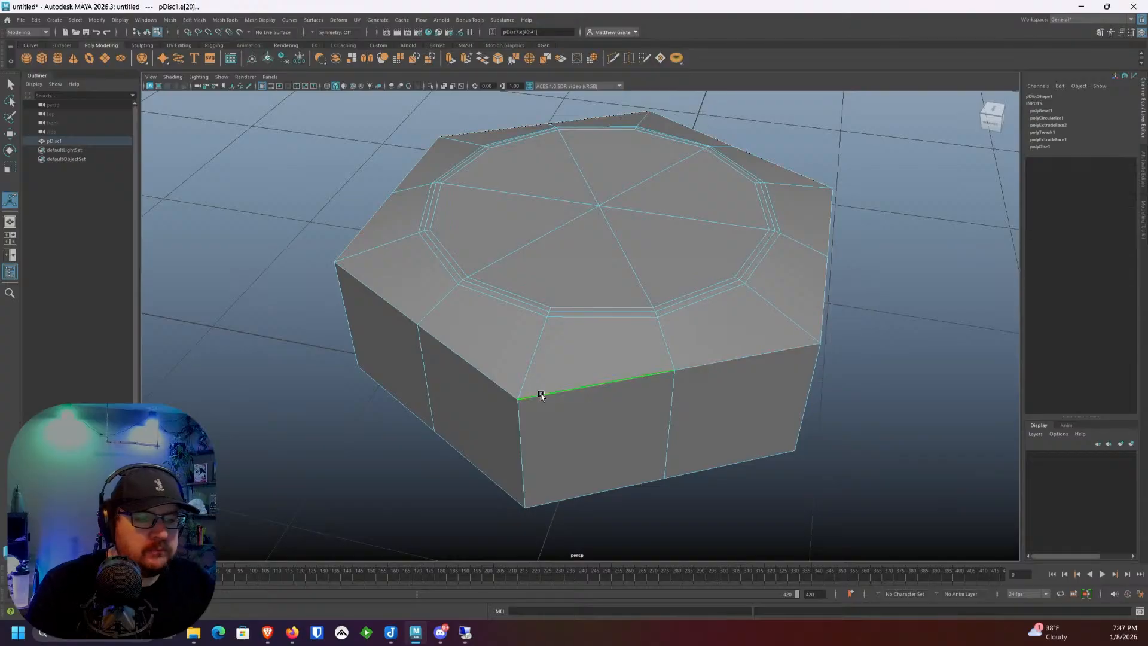
pyautogui.keyDown('alt'); pyautogui.moveTo(886, 304); pyautogui.dragTo(703, 374); pyautogui.keyUp('alt')
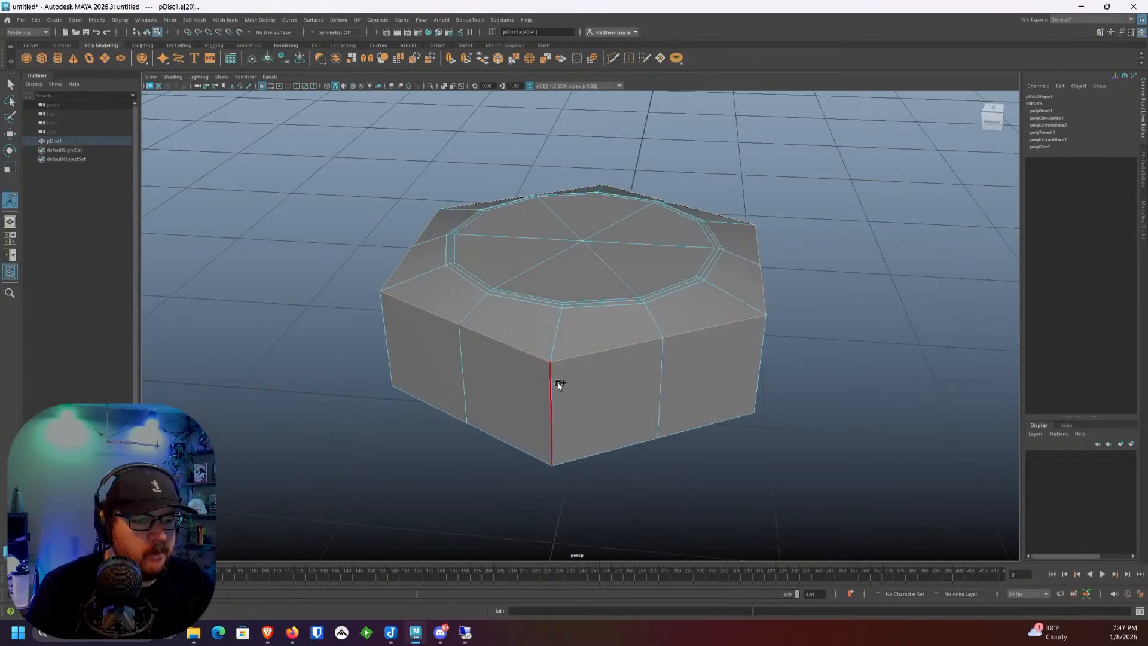
pyautogui.keyDown('alt'); pyautogui.moveTo(505, 377); pyautogui.dragTo(659, 375); pyautogui.keyUp('alt')
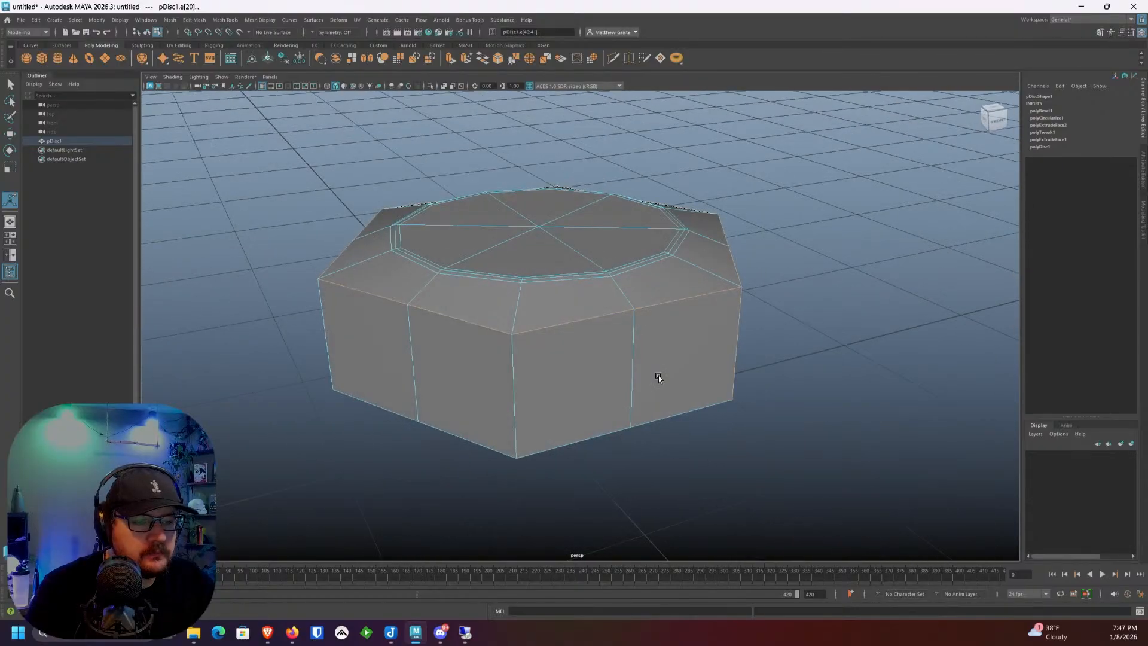
pyautogui.keyDown('shift'); pyautogui.click(521, 387); pyautogui.keyUp('shift')
pyautogui.keyDown('alt'); pyautogui.moveTo(526, 387); pyautogui.dragTo(606, 386); pyautogui.keyUp('alt')
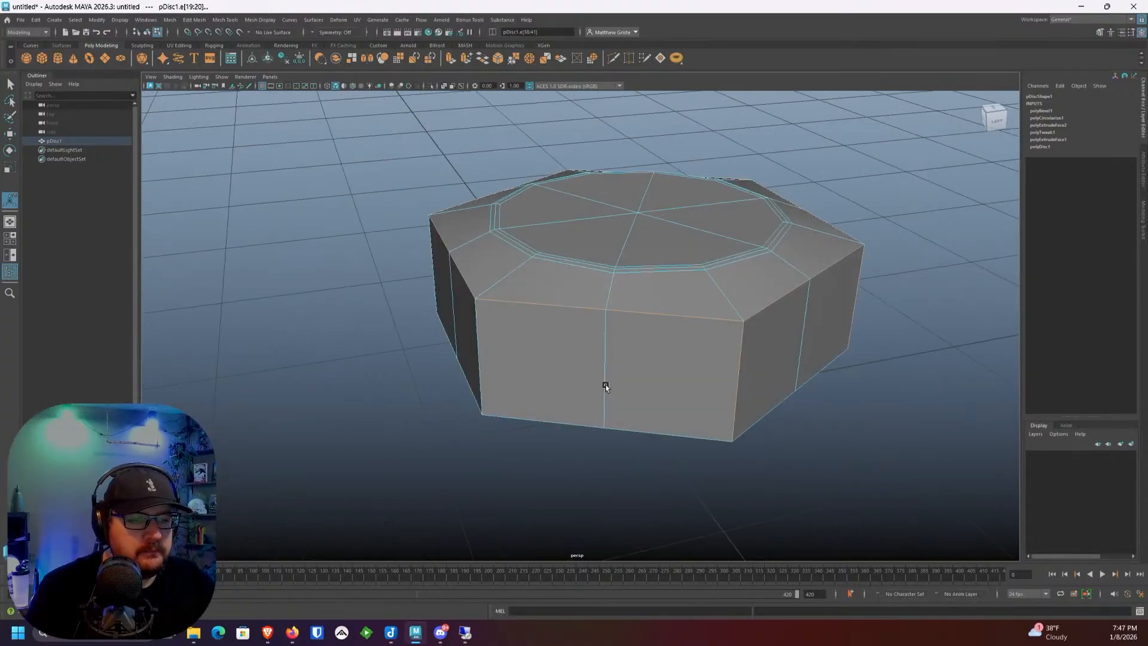
pyautogui.keyDown('alt'); pyautogui.moveTo(491, 367); pyautogui.dragTo(580, 369); pyautogui.keyUp('alt')
pyautogui.keyDown('alt'); pyautogui.moveTo(500, 379); pyautogui.dragTo(558, 195); pyautogui.keyUp('alt')
pyautogui.click(498, 58)
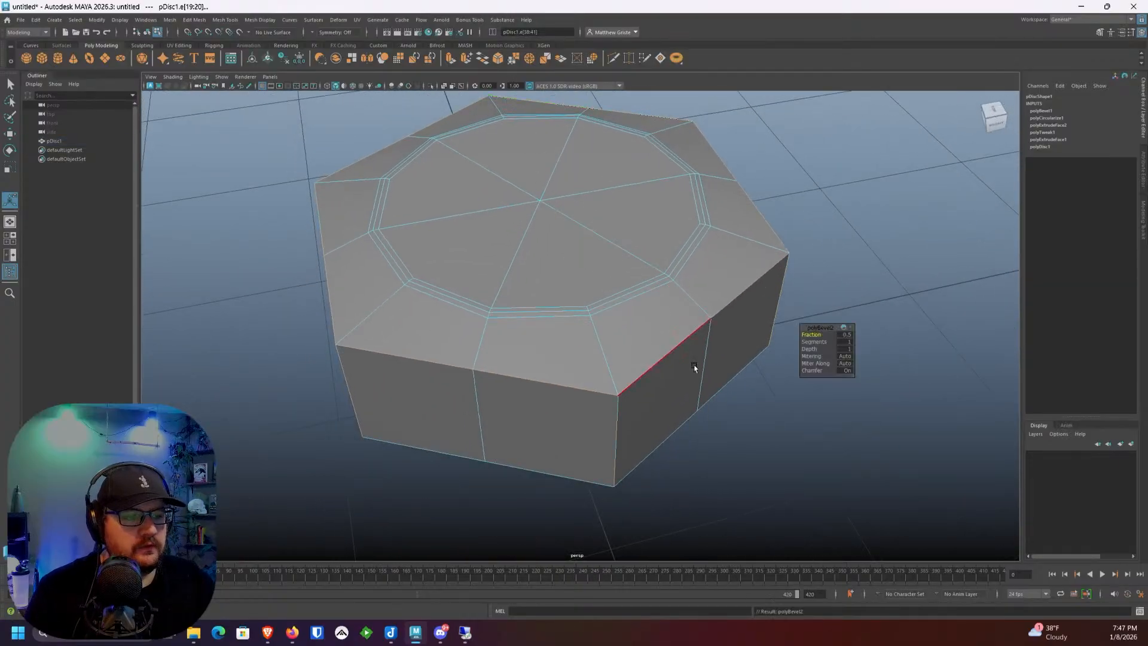
pyautogui.scroll(2, 718, 362)
pyautogui.hotkey('ctrl', 'z')
# Step: Bevel only the head's upper hexagonal edge loop with a narrow fraction and chamfer off
pyautogui.keyDown('alt'); pyautogui.moveTo(717, 358); pyautogui.dragTo(534, 342); pyautogui.keyUp('alt')
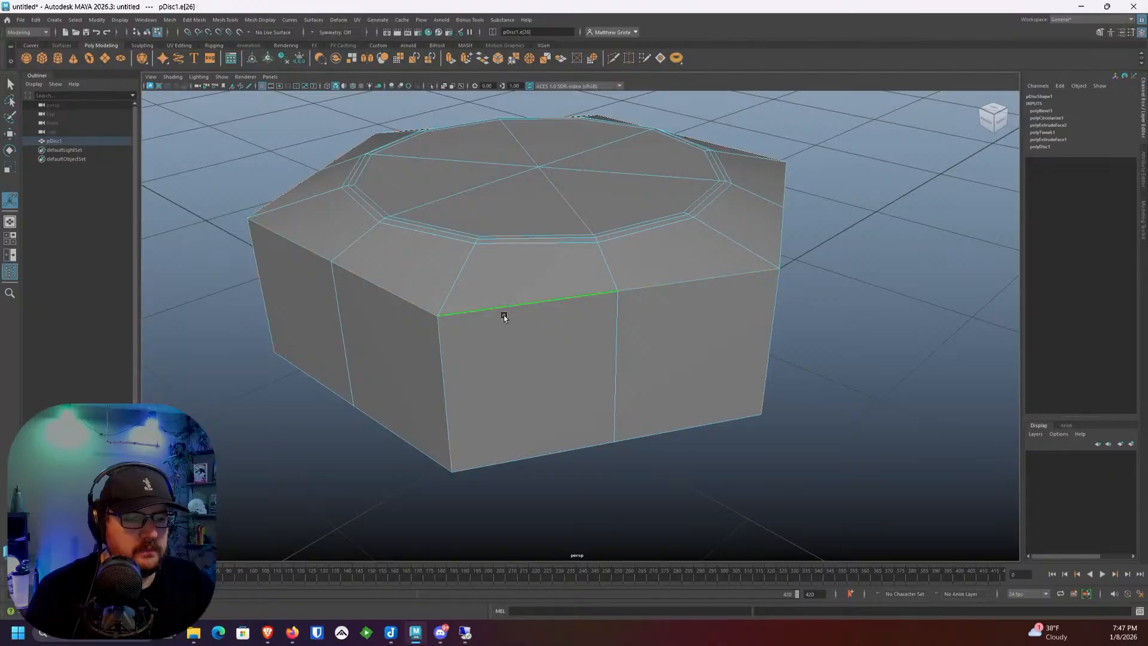
pyautogui.click(496, 60)
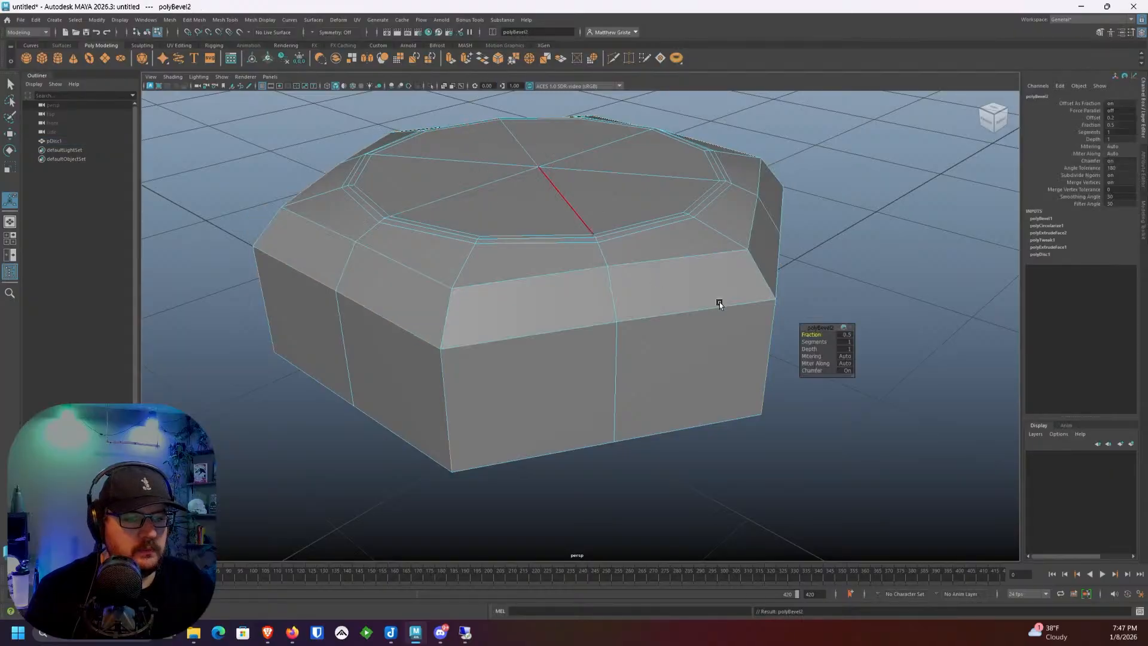
pyautogui.moveTo(805, 337); pyautogui.dragTo(806, 335)
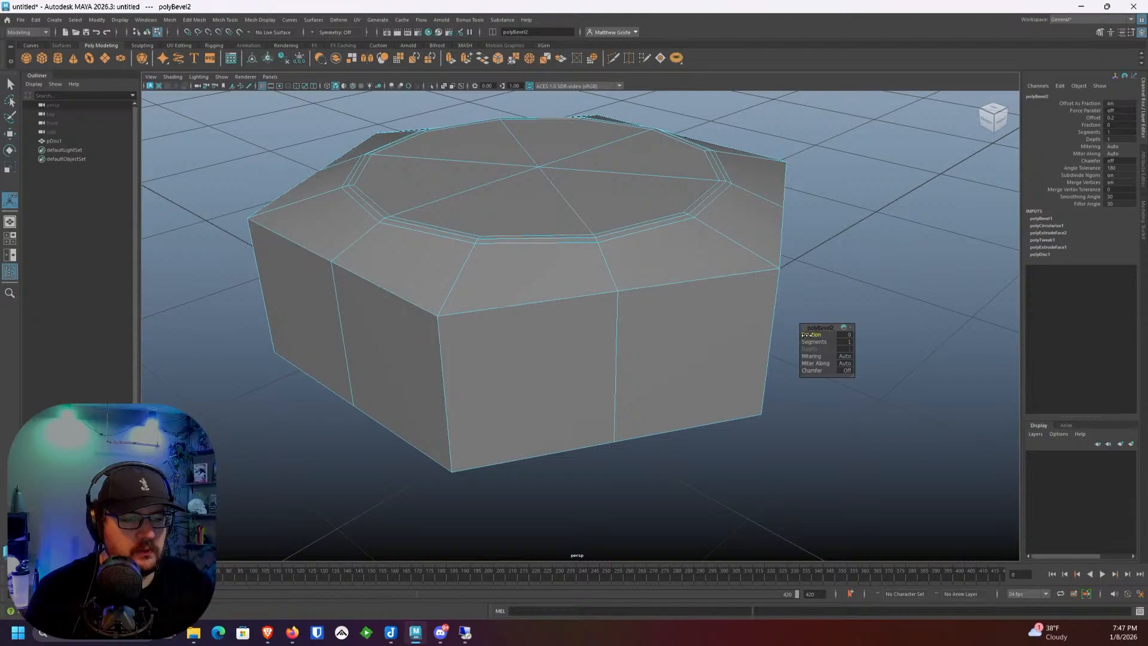
# Step: Select the vertical edge at the head's first corner together with its short segments through the bevelled upper rim
pyautogui.click(452, 369)
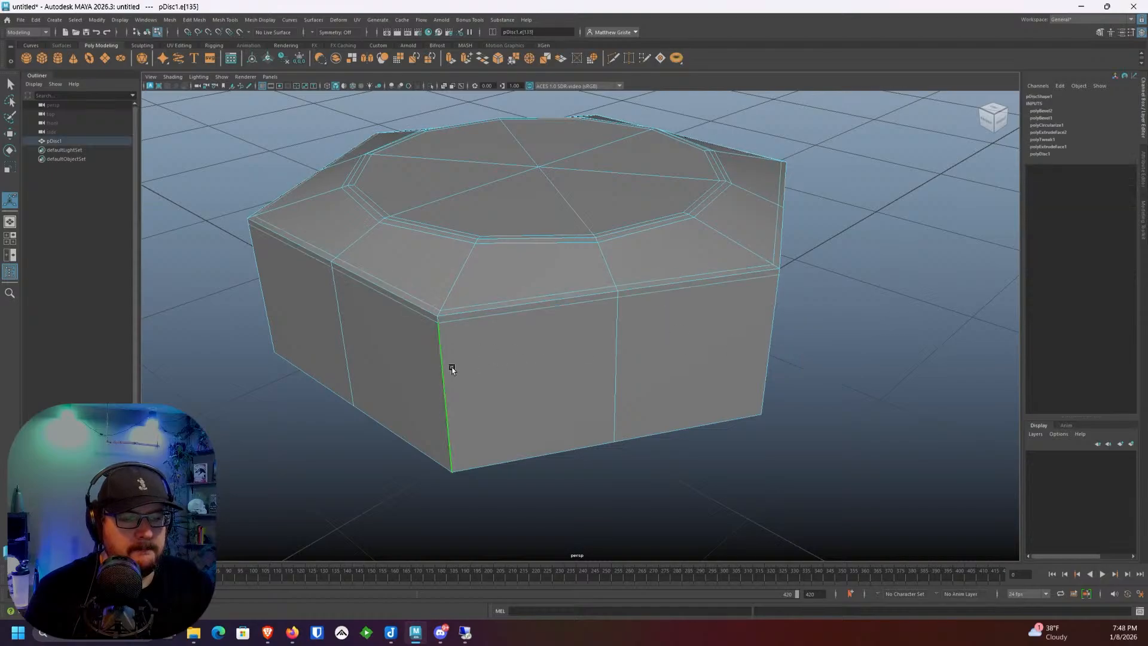
pyautogui.keyDown('alt'); pyautogui.moveTo(453, 369); pyautogui.dragTo(485, 355); pyautogui.keyUp('alt')
pyautogui.keyDown('alt'); pyautogui.moveTo(484, 355); pyautogui.dragTo(577, 353, button='right'); pyautogui.keyUp('alt')
pyautogui.keyDown('shift'); pyautogui.click(576, 353); pyautogui.keyUp('shift')
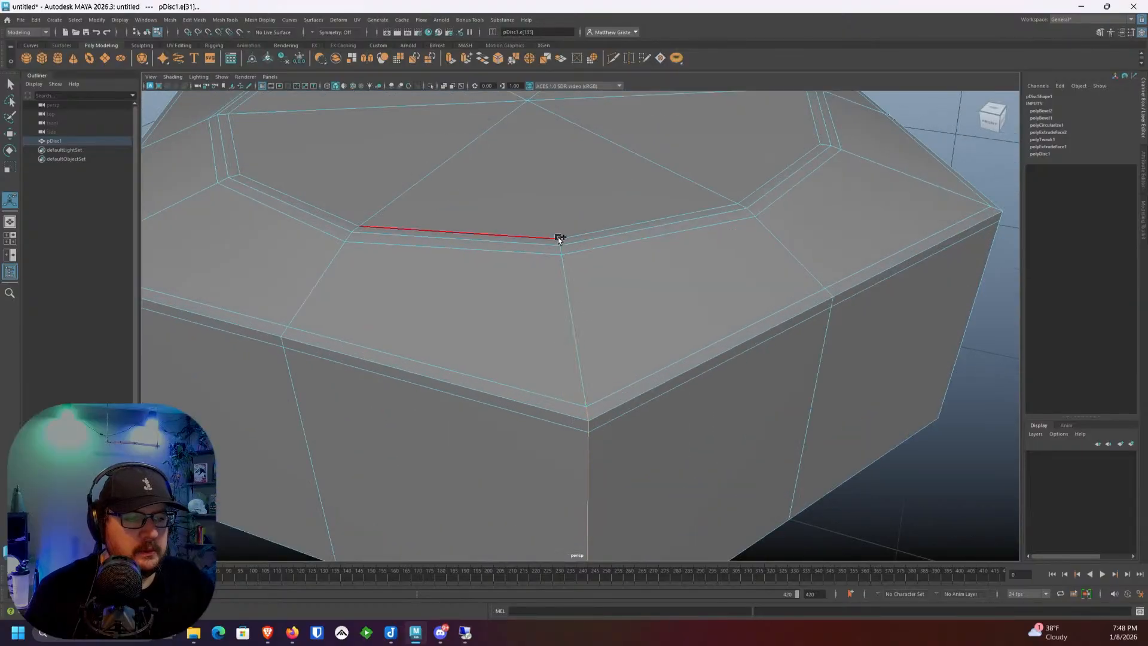
pyautogui.scroll(-2, 553, 258)
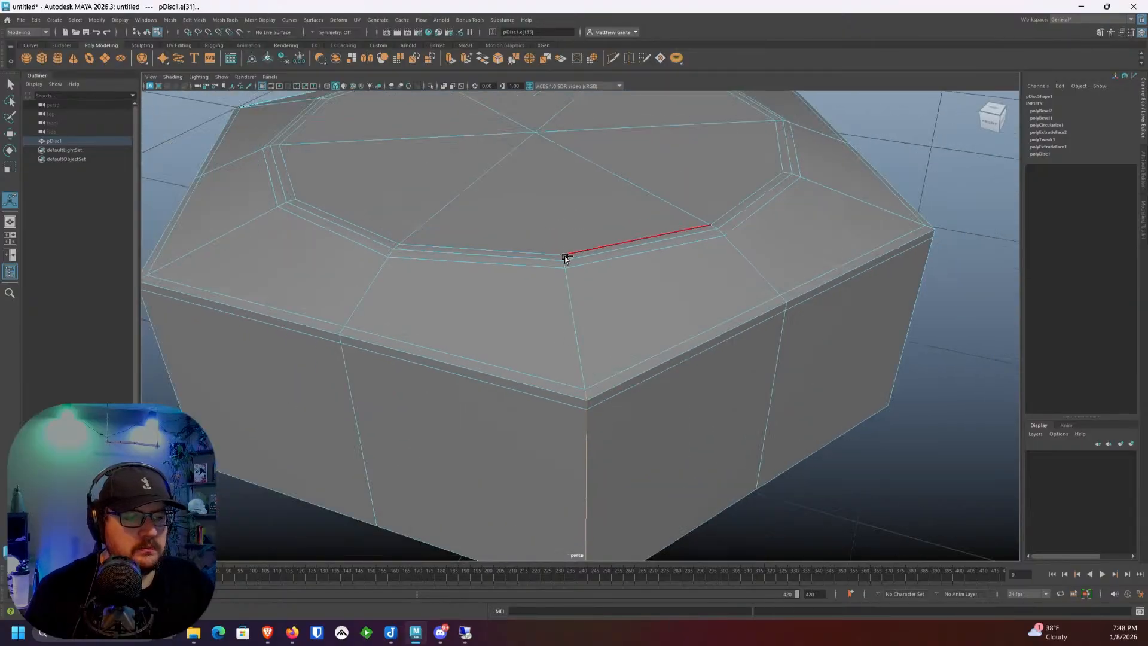
pyautogui.keyDown('ctrl'); pyautogui.moveTo(546, 271); pyautogui.dragTo(545, 272); pyautogui.keyUp('ctrl')
pyautogui.scroll(-2, 545, 272)
pyautogui.keyDown('alt'); pyautogui.moveTo(547, 299); pyautogui.dragTo(684, 271, button='middle'); pyautogui.keyUp('alt')
pyautogui.keyDown('alt'); pyautogui.moveTo(622, 353); pyautogui.dragTo(676, 281); pyautogui.keyUp('alt')
pyautogui.keyDown('alt'); pyautogui.moveTo(693, 237); pyautogui.dragTo(567, 369, button='middle'); pyautogui.keyUp('alt')
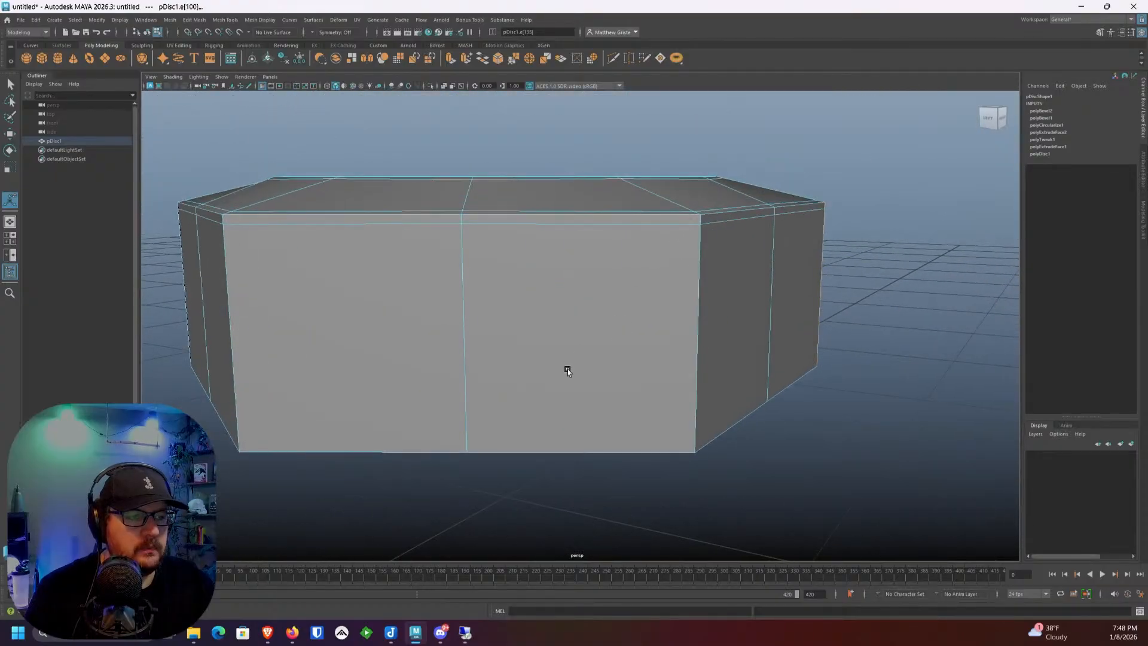
pyautogui.keyDown('alt'); pyautogui.moveTo(657, 326); pyautogui.dragTo(634, 344); pyautogui.keyUp('alt')
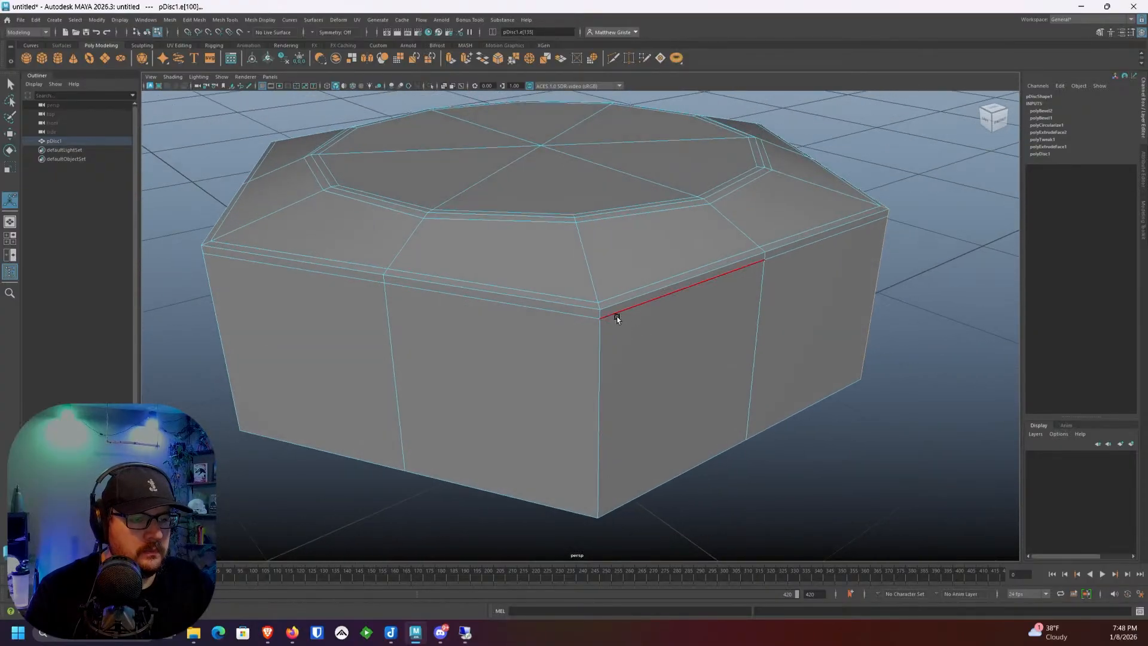
pyautogui.keyDown('shift'); pyautogui.click(600, 304); pyautogui.keyUp('shift')
pyautogui.keyDown('shift'); pyautogui.click(601, 314); pyautogui.keyUp('shift')
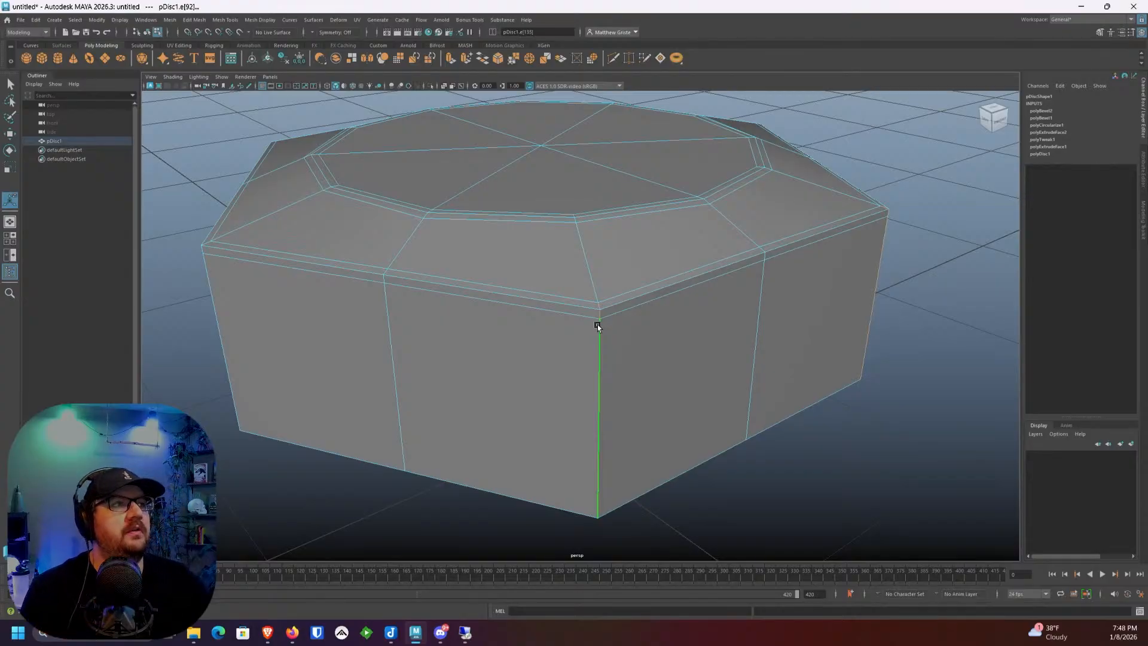
# Step: Add the next corners' vertical edges and their short rim segments to the edge selection
pyautogui.keyDown('alt'); pyautogui.moveTo(519, 353); pyautogui.dragTo(574, 346); pyautogui.keyUp('alt')
pyautogui.keyDown('alt'); pyautogui.moveTo(461, 350); pyautogui.dragTo(717, 344); pyautogui.keyUp('alt')
pyautogui.click(680, 325)
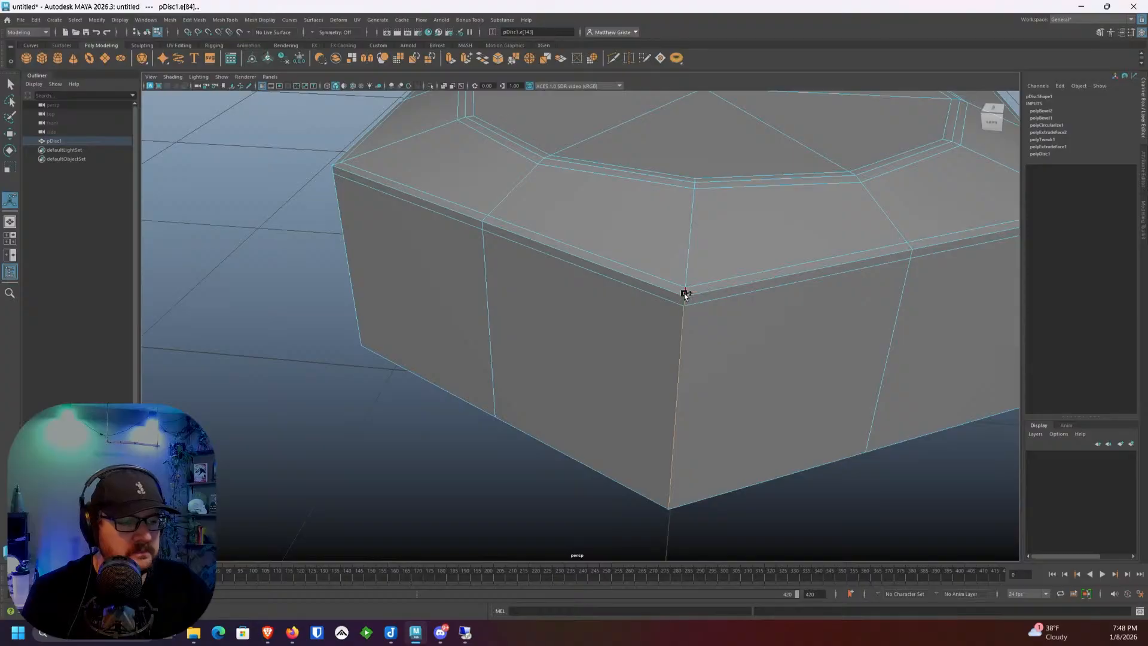
pyautogui.keyDown('alt'); pyautogui.moveTo(455, 342); pyautogui.dragTo(569, 346); pyautogui.keyUp('alt')
pyautogui.scroll(-3, 569, 346)
pyautogui.keyDown('alt'); pyautogui.moveTo(371, 338); pyautogui.dragTo(568, 354, button='middle'); pyautogui.keyUp('alt')
pyautogui.scroll(3, 569, 354)
pyautogui.moveTo(590, 346); pyautogui.dragTo(610, 333)
pyautogui.click(592, 320)
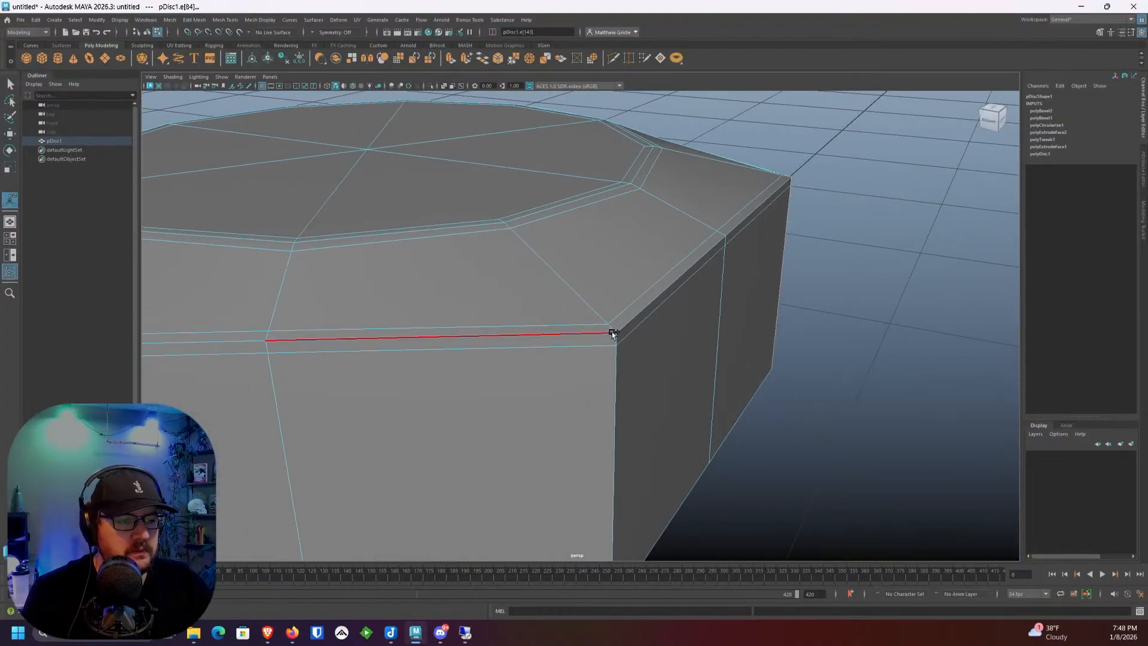
pyautogui.keyDown('shift'); pyautogui.click(616, 351); pyautogui.keyUp('shift')
# Step: Add the remaining corner edges to the selection and try to bevel all the head's vertical corner edges
pyautogui.scroll(-4, 577, 345)
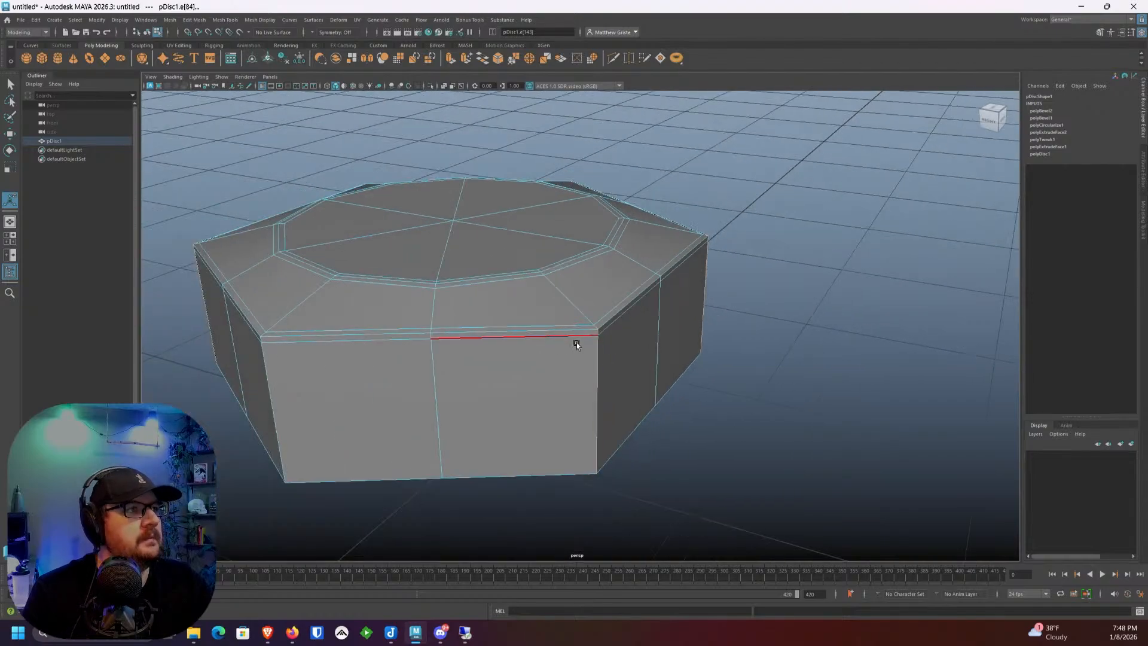
pyautogui.keyDown('alt'); pyautogui.moveTo(428, 347); pyautogui.dragTo(554, 351, button='middle'); pyautogui.keyUp('alt')
pyautogui.scroll(2, 552, 350)
pyautogui.keyDown('alt'); pyautogui.moveTo(497, 360); pyautogui.dragTo(530, 392); pyautogui.keyUp('alt')
pyautogui.scroll(3, 538, 359)
pyautogui.keyDown('shift'); pyautogui.click(504, 368); pyautogui.keyUp('shift')
pyautogui.scroll(-4, 505, 358)
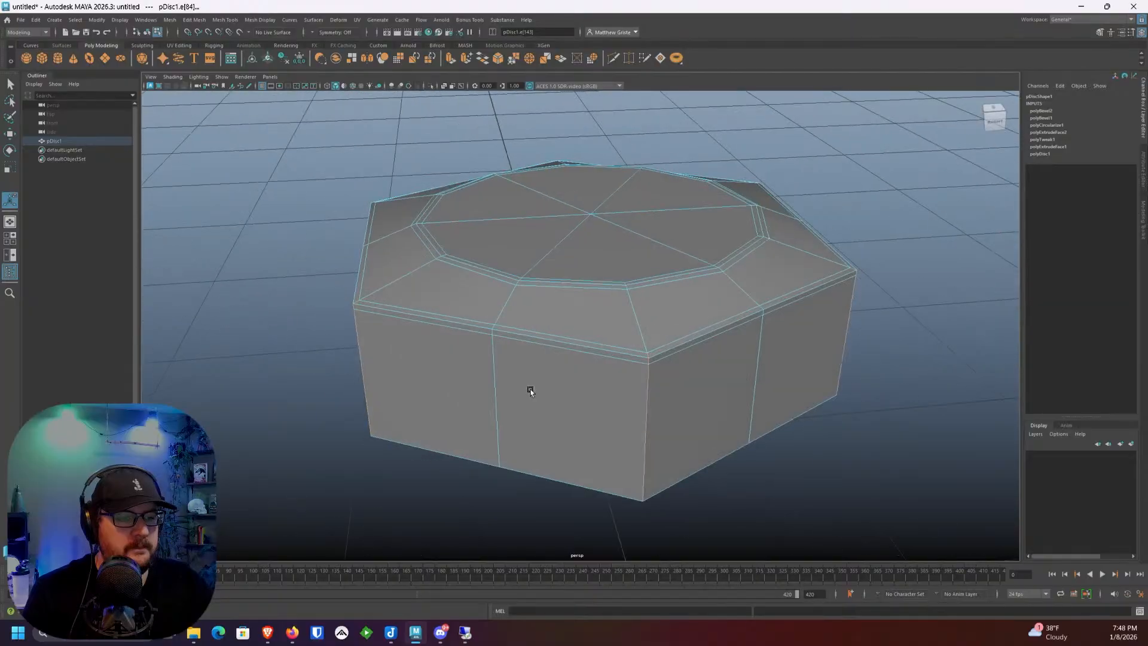
pyautogui.click(498, 58)
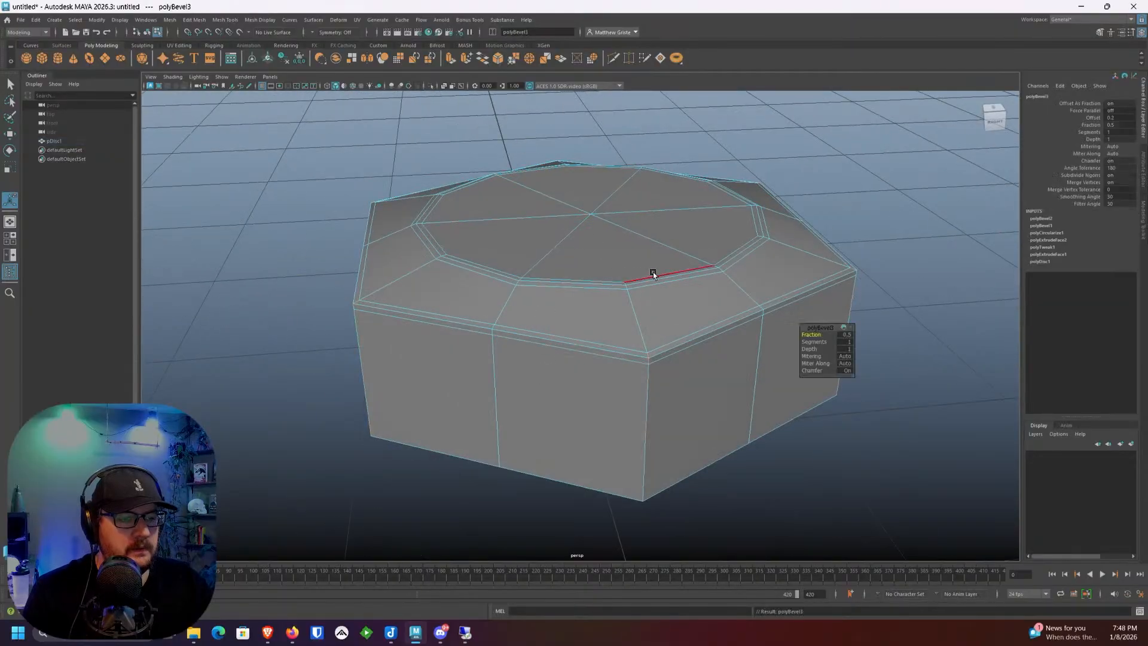
pyautogui.scroll(3, 584, 219)
pyautogui.keyDown('alt'); pyautogui.moveTo(584, 220); pyautogui.dragTo(551, 248); pyautogui.keyUp('alt')
pyautogui.keyDown('alt'); pyautogui.moveTo(550, 248); pyautogui.dragTo(555, 247, button='middle'); pyautogui.keyUp('alt')
pyautogui.moveTo(520, 251)
pyautogui.keyDown('alt'); pyautogui.mouseDown()
pyautogui.moveTo(497, 257)
pyautogui.moveTo(533, 264)
pyautogui.moveTo(548, 252)
pyautogui.moveTo(531, 248)
pyautogui.mouseUp(); pyautogui.keyUp('alt')
pyautogui.scroll(-5, 526, 254)
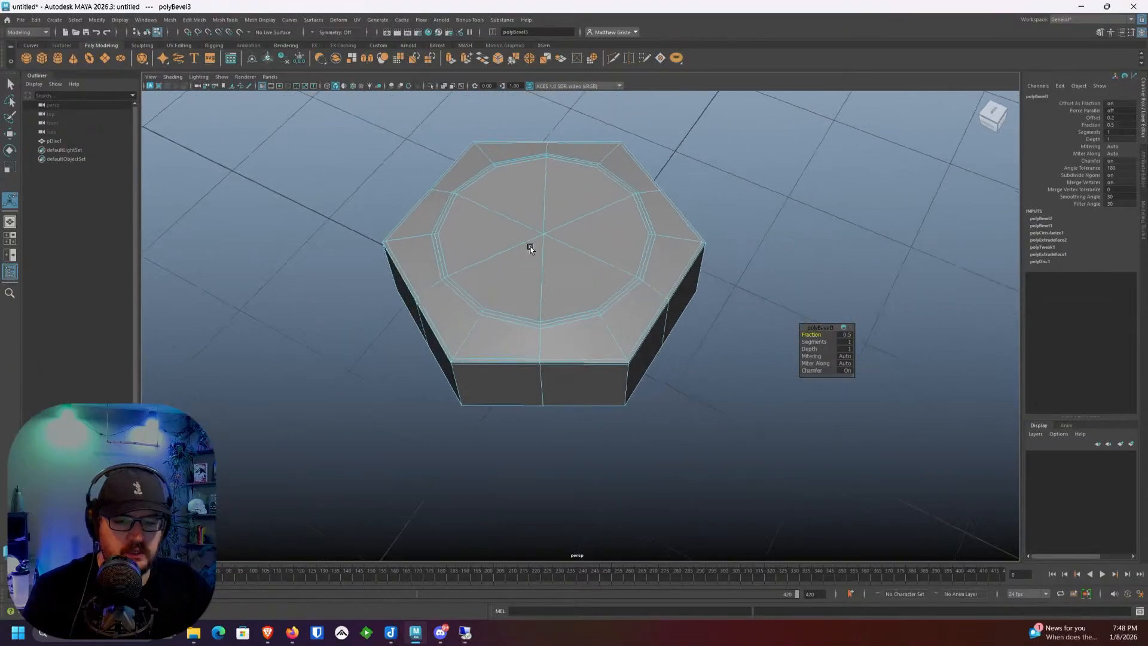
# Step: Select the faces of one half of the hexagonal head and delete them
pyautogui.press('q')
pyautogui.moveTo(536, 239); pyautogui.dragTo(537, 254, button='right')
pyautogui.moveTo(758, 445); pyautogui.dragTo(519, 224)
pyautogui.press('Delete')
pyautogui.moveTo(519, 226); pyautogui.dragTo(528, 245, button='right')
pyautogui.click(527, 245)
pyautogui.keyDown('alt'); pyautogui.moveTo(477, 272); pyautogui.dragTo(504, 268); pyautogui.keyUp('alt')
pyautogui.moveTo(504, 269); pyautogui.dragTo(504, 244, button='right')
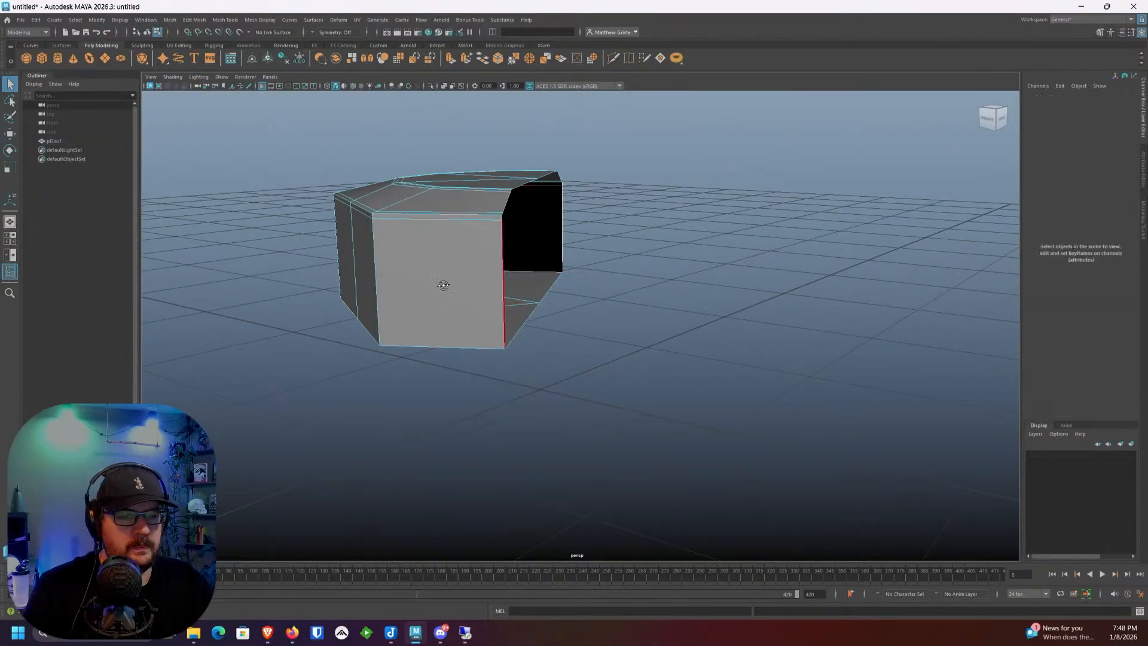
# Step: Try deleting the remaining half's bottom faces, and undo the deletion
pyautogui.keyDown('alt'); pyautogui.moveTo(443, 285); pyautogui.dragTo(538, 210); pyautogui.keyUp('alt')
pyautogui.click(453, 281)
pyautogui.click(626, 268)
pyautogui.moveTo(538, 210); pyautogui.dragTo(531, 241, button='right')
pyautogui.click(511, 236)
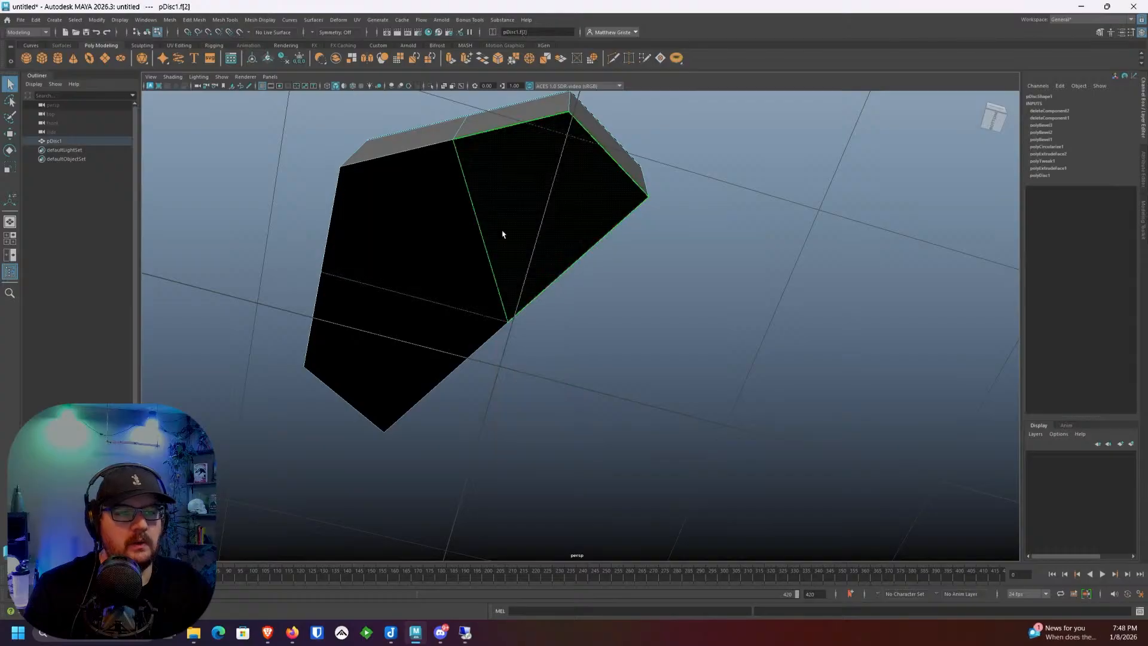
pyautogui.keyDown('shift'); pyautogui.click(438, 300); pyautogui.keyUp('shift')
pyautogui.keyDown('shift'); pyautogui.click(413, 349); pyautogui.keyUp('shift')
pyautogui.press('Delete')
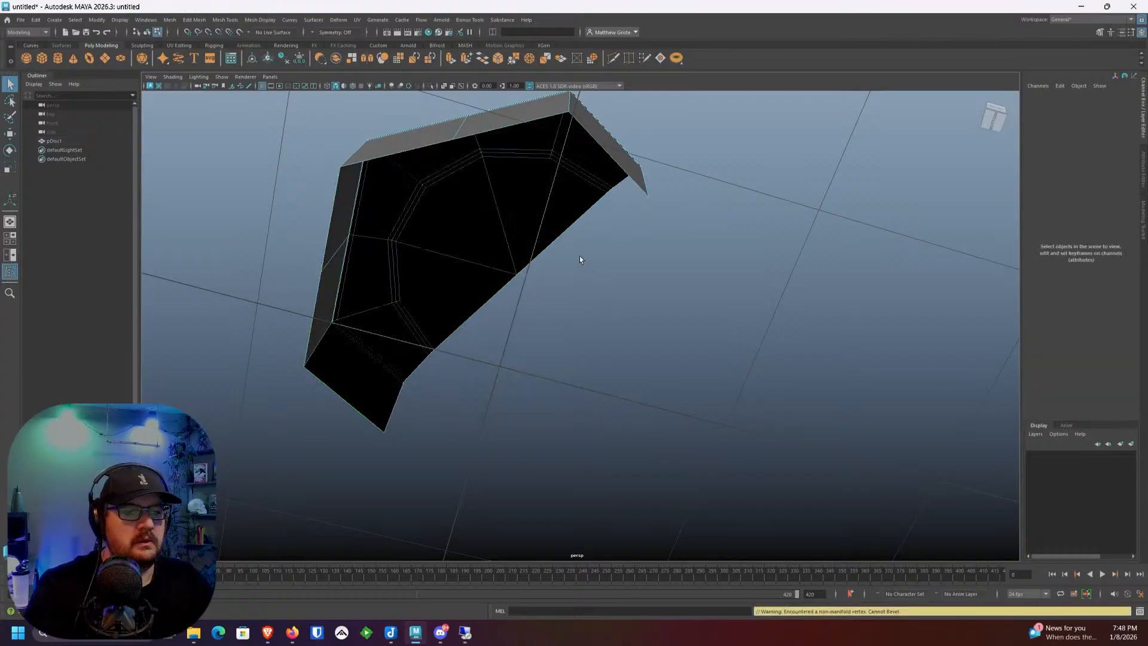
pyautogui.keyDown('alt'); pyautogui.moveTo(579, 256); pyautogui.dragTo(494, 190); pyautogui.keyUp('alt')
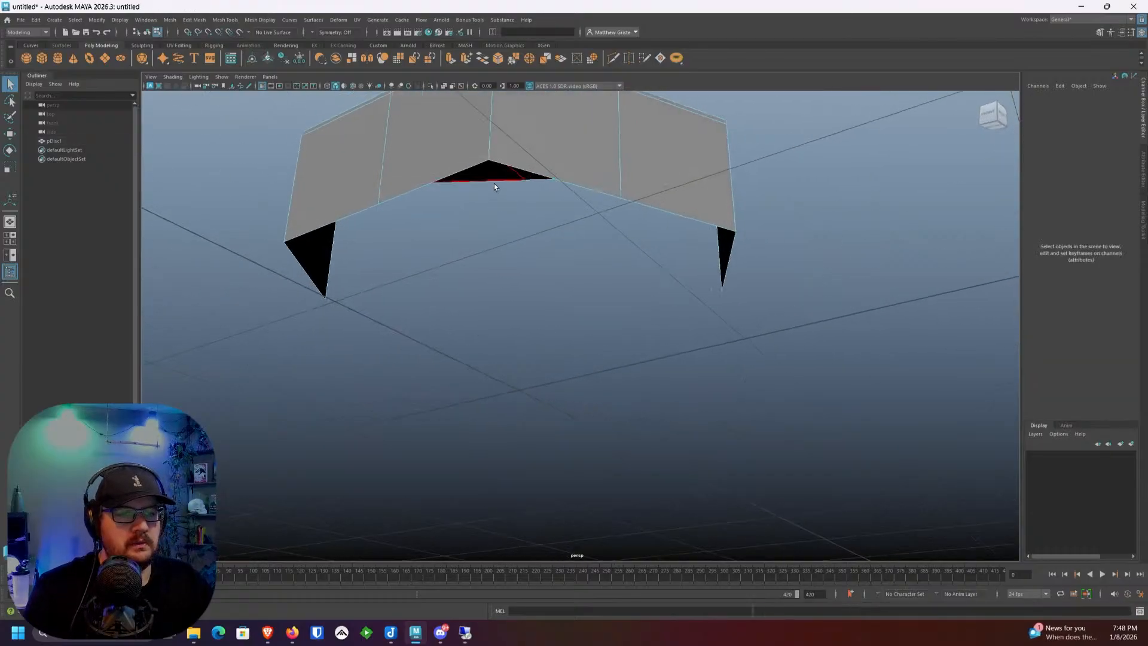
pyautogui.hotkey('ctrl', 'z')
pyautogui.press('f')
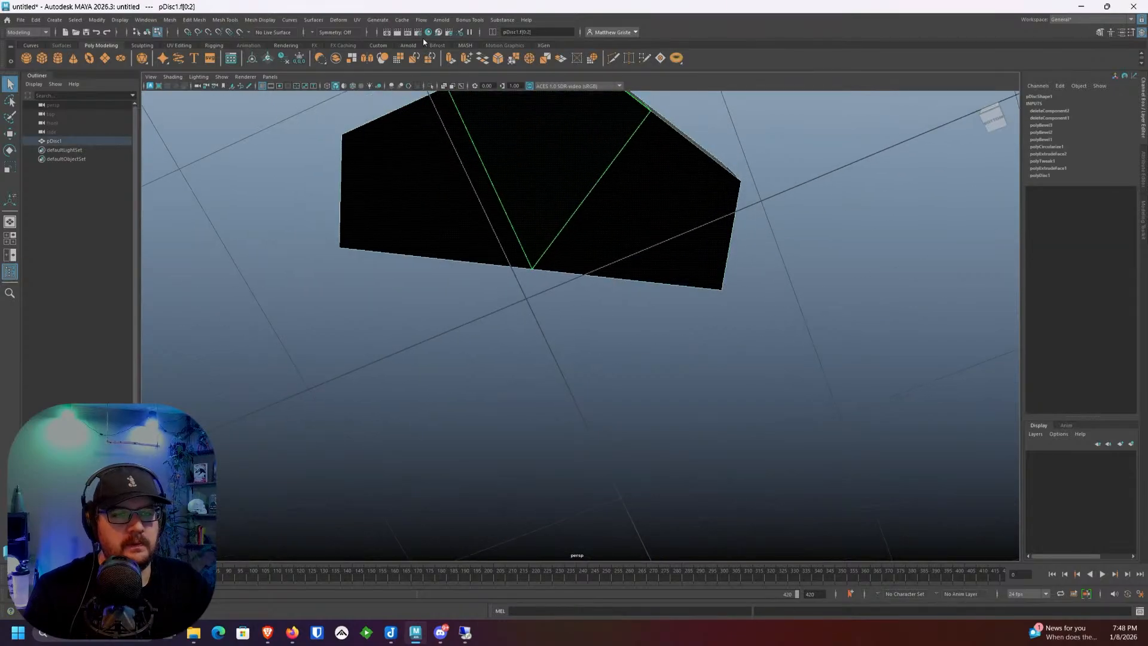
# Step: Reverse the normals of the selected bottom faces on the half head
pyautogui.click(298, 23)
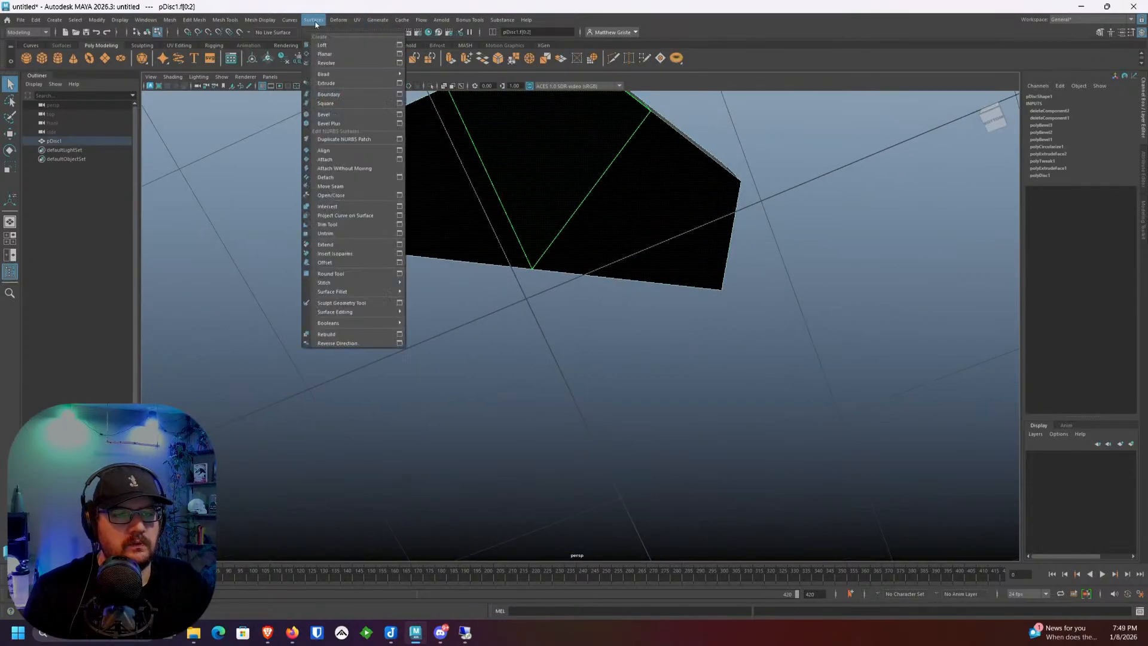
pyautogui.moveTo(256, 23)
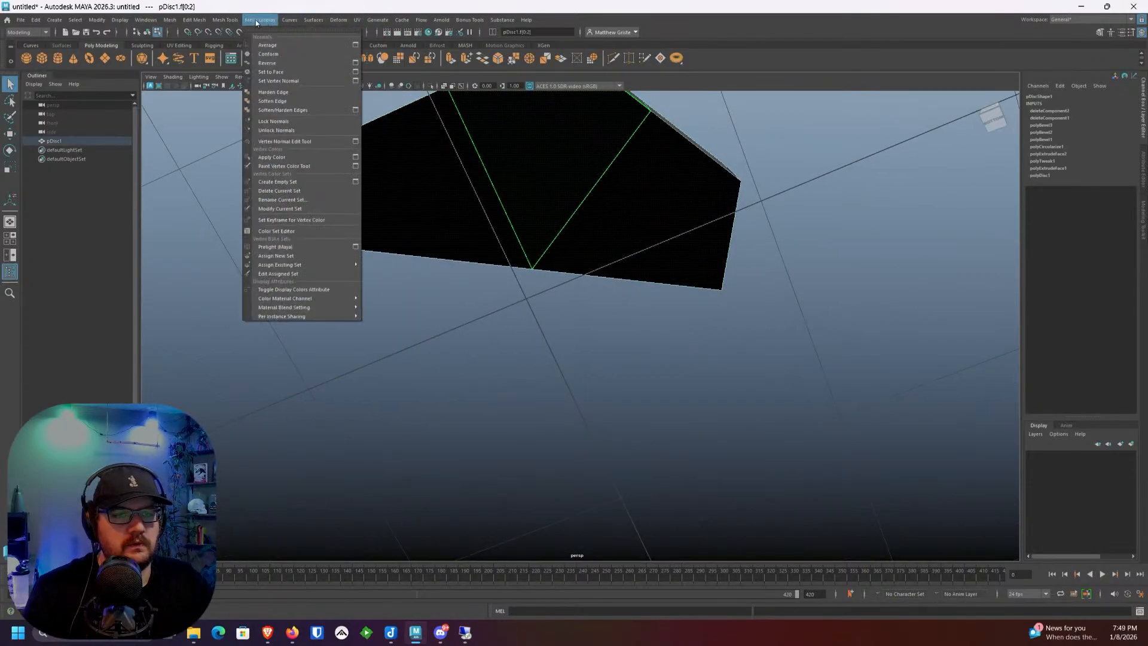
pyautogui.click(277, 65)
pyautogui.keyDown('alt'); pyautogui.moveTo(527, 168); pyautogui.dragTo(687, 281); pyautogui.keyUp('alt')
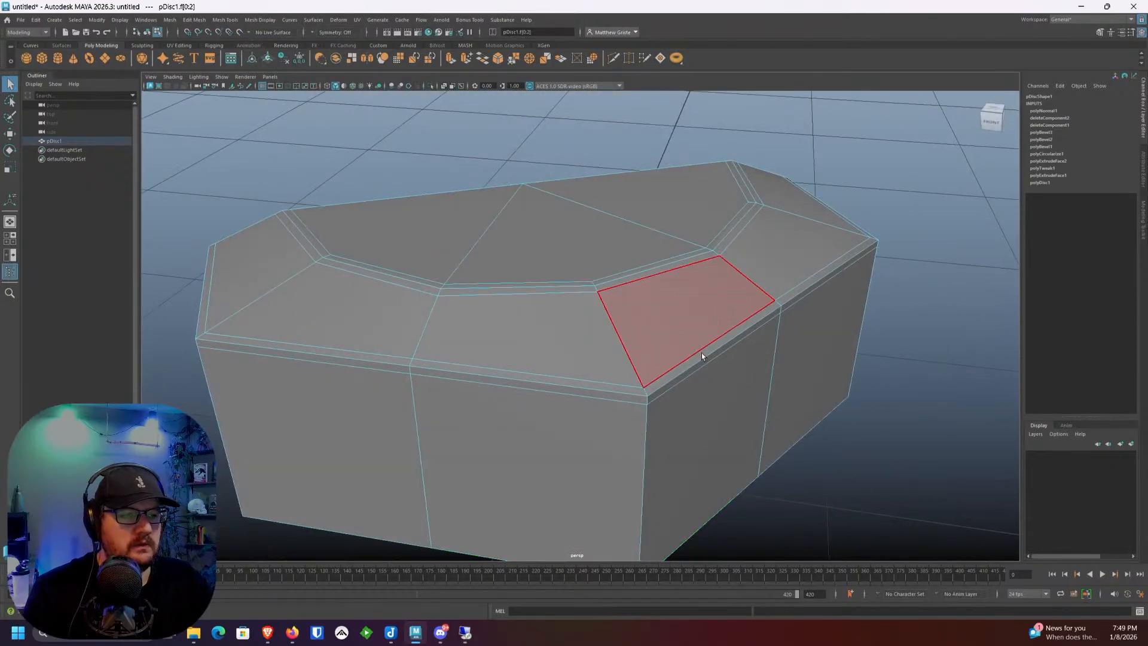
# Step: Try to bevel a single vertical corner edge of the half head with chamfer off and a reduced fraction
pyautogui.keyDown('alt'); pyautogui.moveTo(701, 353); pyautogui.dragTo(579, 279); pyautogui.keyUp('alt')
pyautogui.moveTo(579, 279); pyautogui.dragTo(581, 252, button='right')
pyautogui.click(570, 215)
pyautogui.keyDown('shift'); pyautogui.click(571, 189); pyautogui.keyUp('shift')
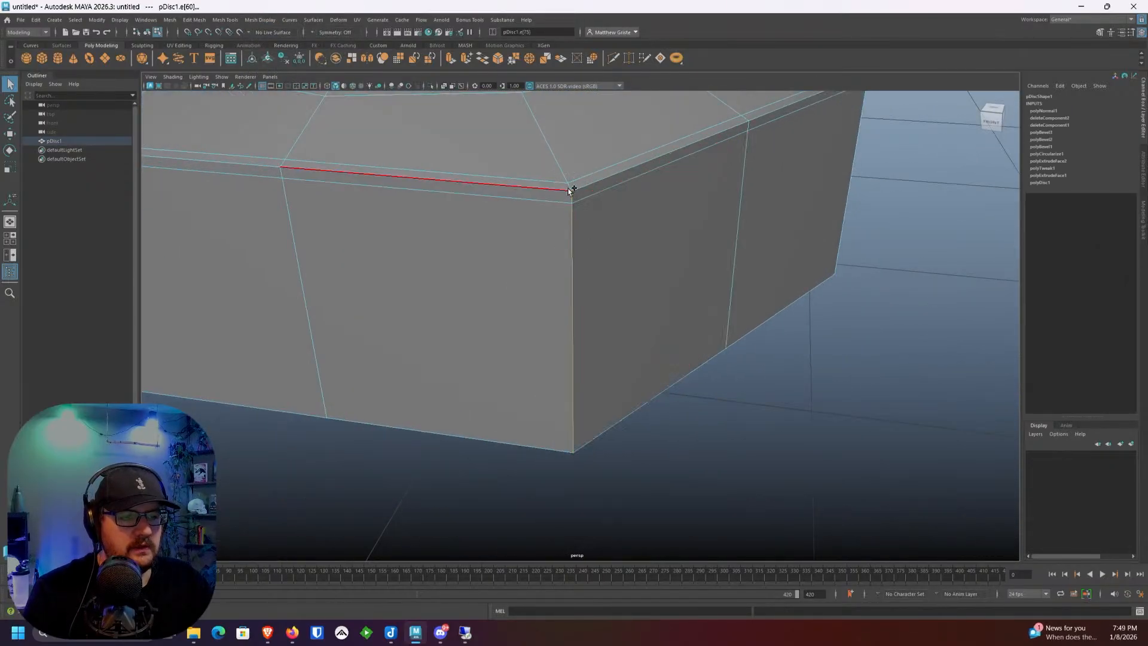
pyautogui.keyDown('shift'); pyautogui.click(573, 185); pyautogui.keyUp('shift')
pyautogui.hotkey('ctrl', 'z')
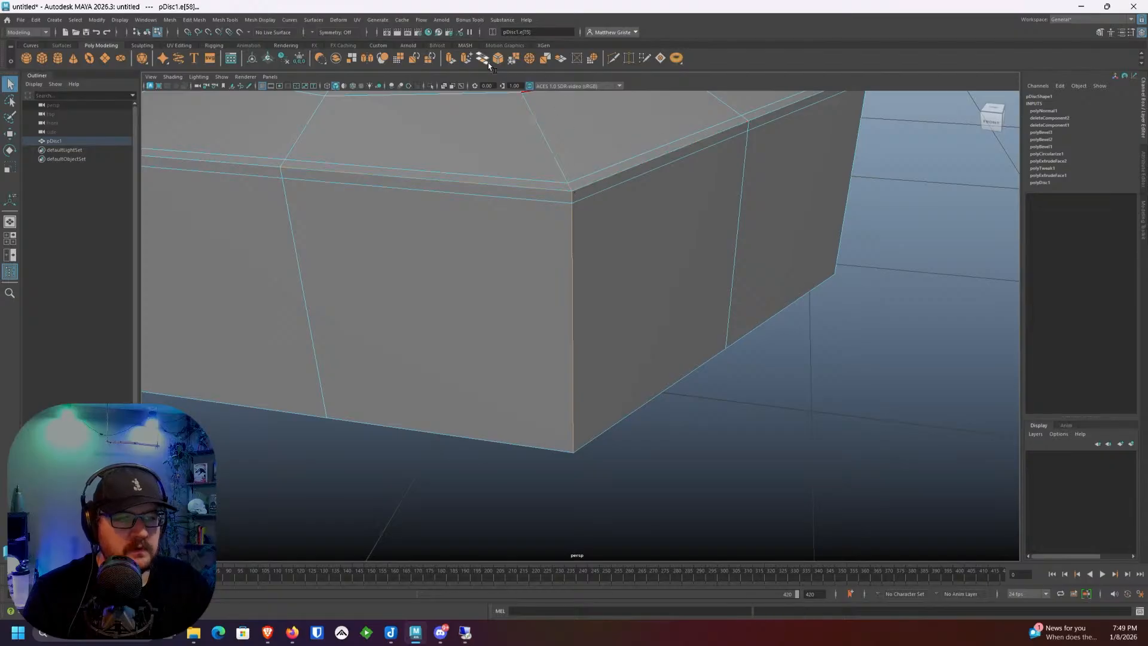
pyautogui.click(500, 59)
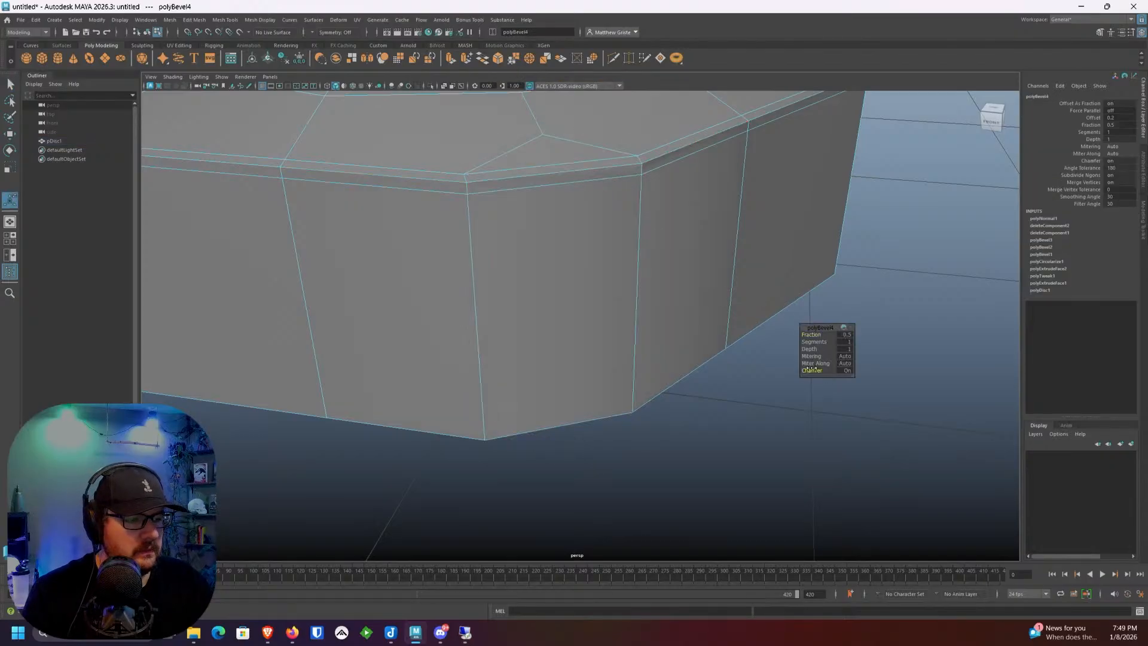
pyautogui.moveTo(810, 370); pyautogui.dragTo(779, 368)
pyautogui.moveTo(809, 333)
pyautogui.mouseDown()
pyautogui.moveTo(777, 332)
pyautogui.moveTo(798, 332)
pyautogui.mouseUp()
pyautogui.scroll(-3, 712, 295)
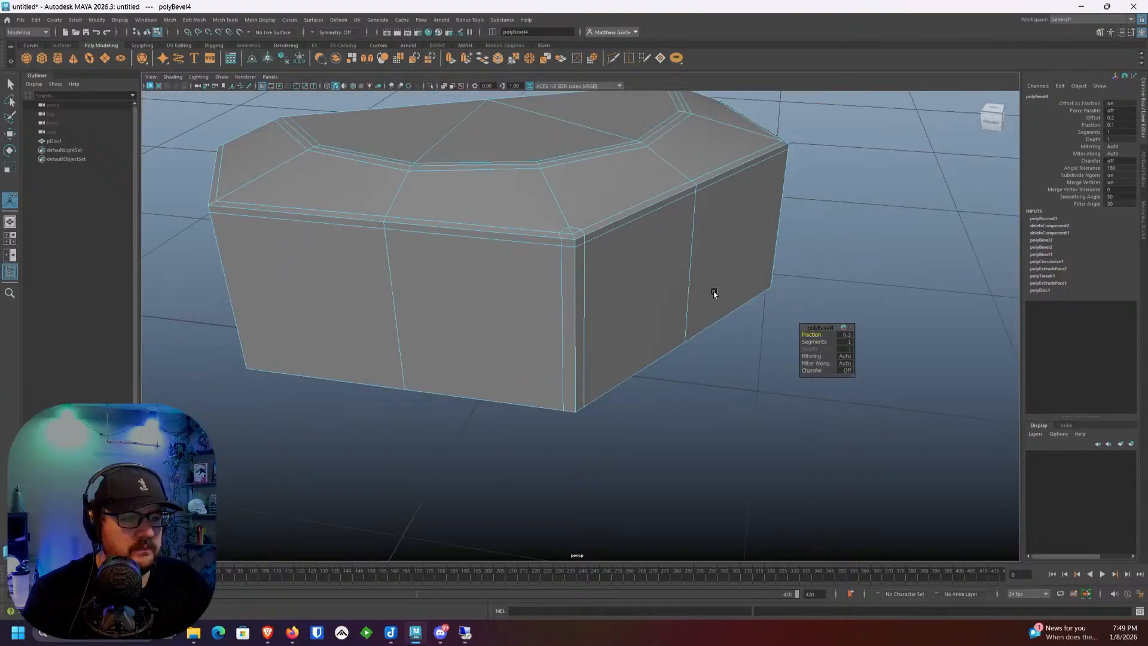
pyautogui.keyDown('alt'); pyautogui.moveTo(712, 294); pyautogui.dragTo(615, 269); pyautogui.keyUp('alt')
# Step: Undo the corner bevel and check the edge selection where the corner meets the bevelled rim
pyautogui.hotkey('ctrl', 'z')
pyautogui.hotkey('ctrl', 'z')
pyautogui.hotkey('ctrl', 'z')
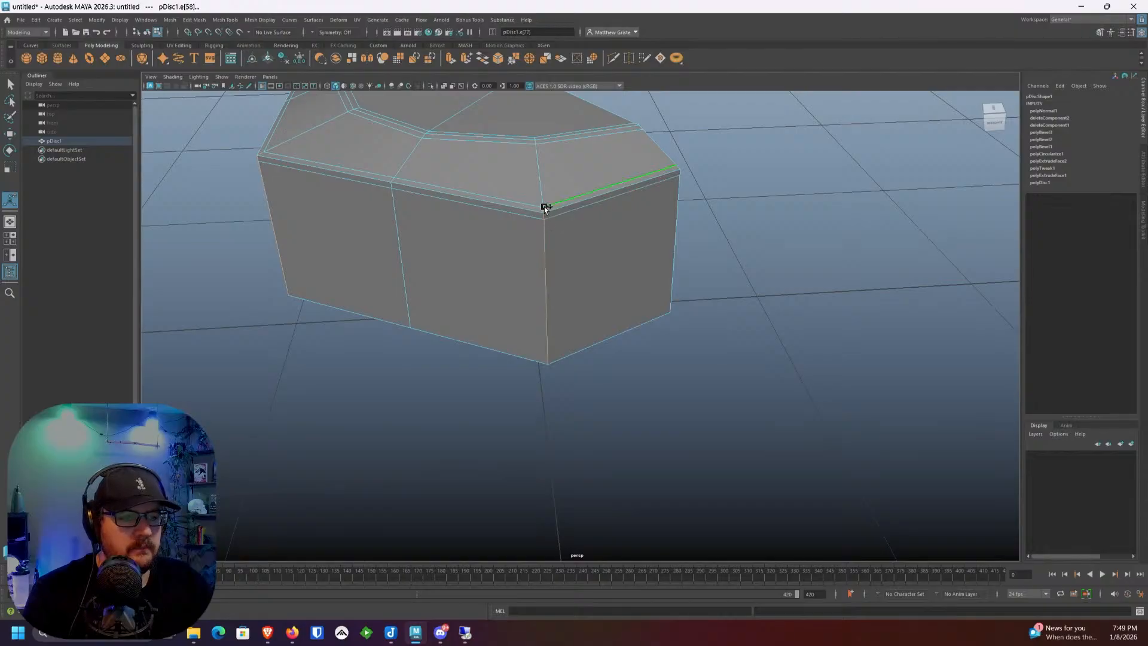
pyautogui.keyDown('alt'); pyautogui.moveTo(646, 230); pyautogui.dragTo(663, 301); pyautogui.keyUp('alt')
pyautogui.scroll(4, 600, 285)
pyautogui.scroll(3, 663, 301)
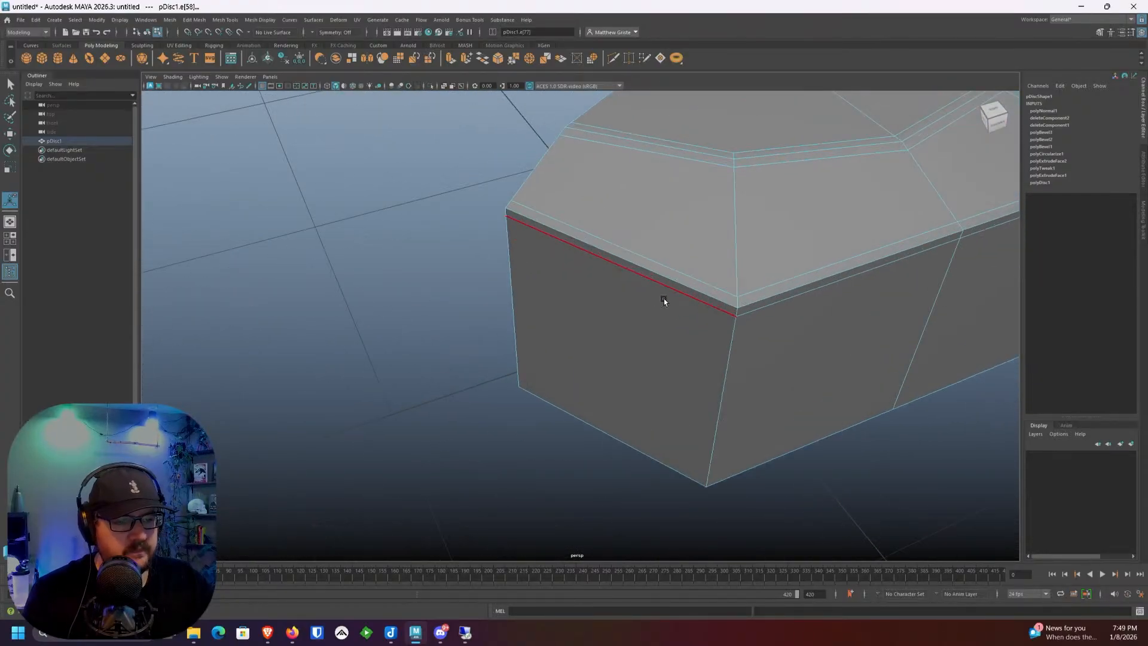
pyautogui.hotkey('ctrl', 'z')
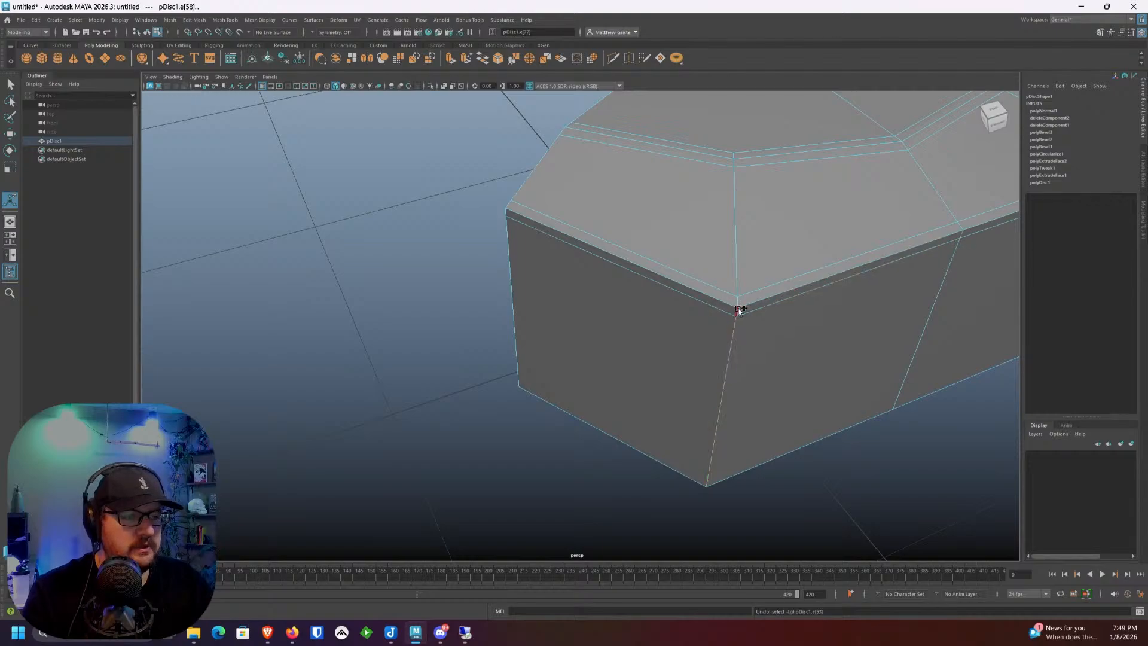
pyautogui.keyDown('alt'); pyautogui.moveTo(739, 301); pyautogui.dragTo(614, 300); pyautogui.keyUp('alt')
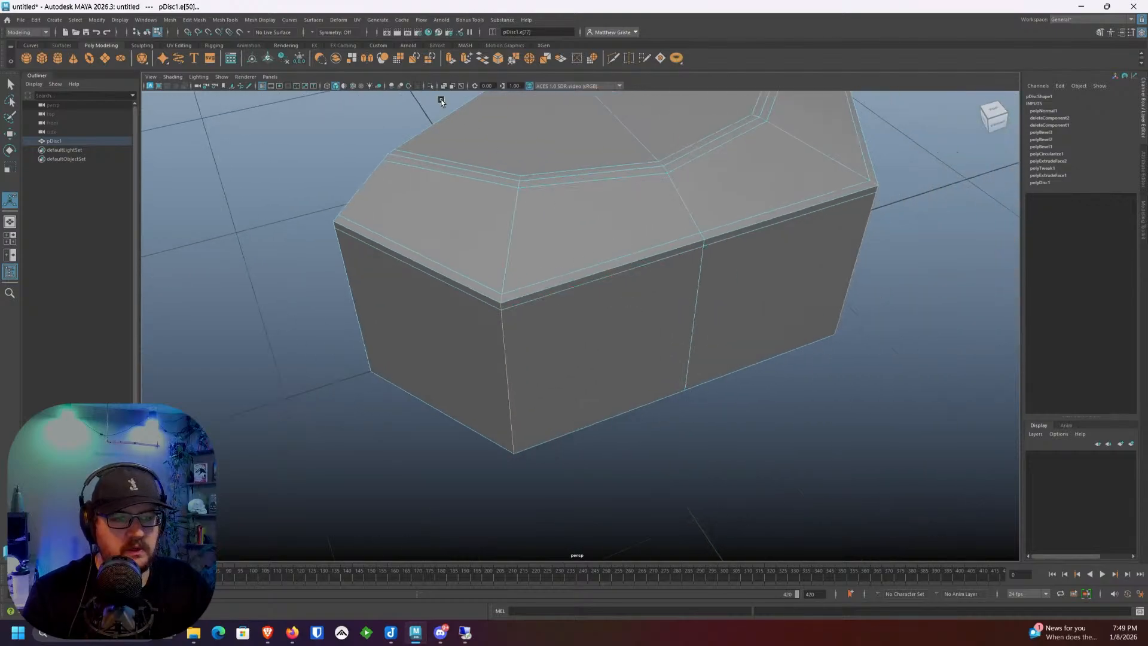
# Step: Undo the reversed normals and the half deletion to restore the full hexagonal head
pyautogui.keyDown('alt'); pyautogui.moveTo(446, 137); pyautogui.dragTo(459, 173); pyautogui.keyUp('alt')
pyautogui.moveTo(459, 173); pyautogui.dragTo(494, 157, button='right')
pyautogui.keyDown('alt'); pyautogui.moveTo(494, 156); pyautogui.dragTo(549, 191); pyautogui.keyUp('alt')
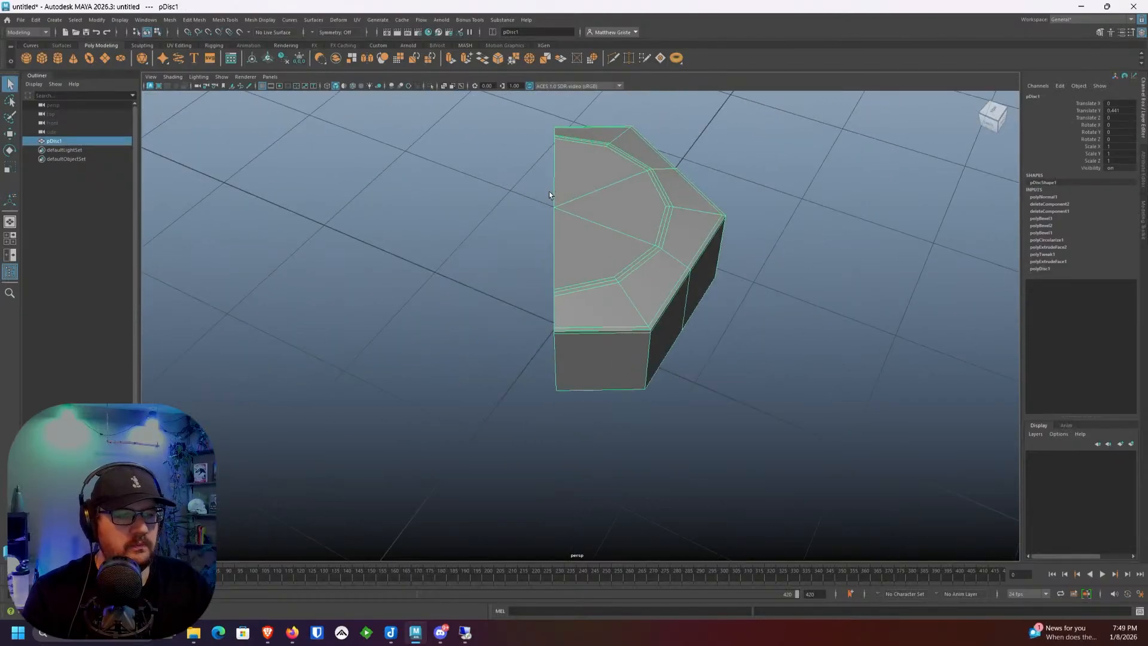
pyautogui.click(528, 200)
pyautogui.hotkey('ctrl', 'z')
pyautogui.hotkey('ctrl', 'z')
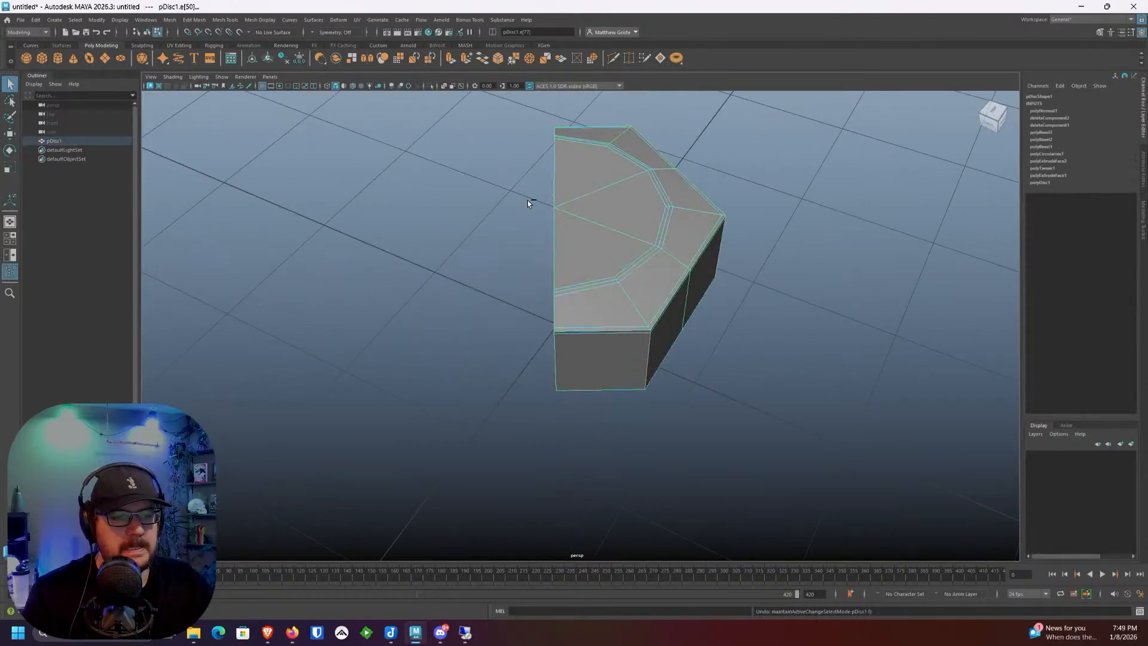
pyautogui.hotkey('ctrl', 'z')
pyautogui.hotkey('ctrl', 'z')
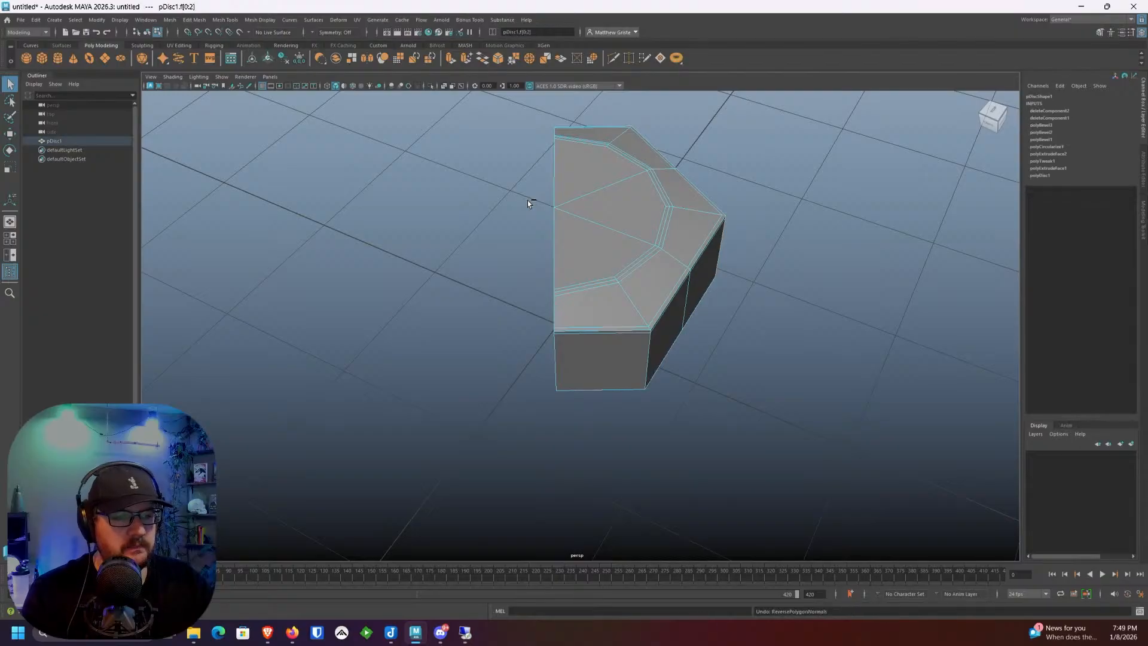
pyautogui.hotkey('ctrl', 'z')
pyautogui.hotkey('ctrl', 'z')
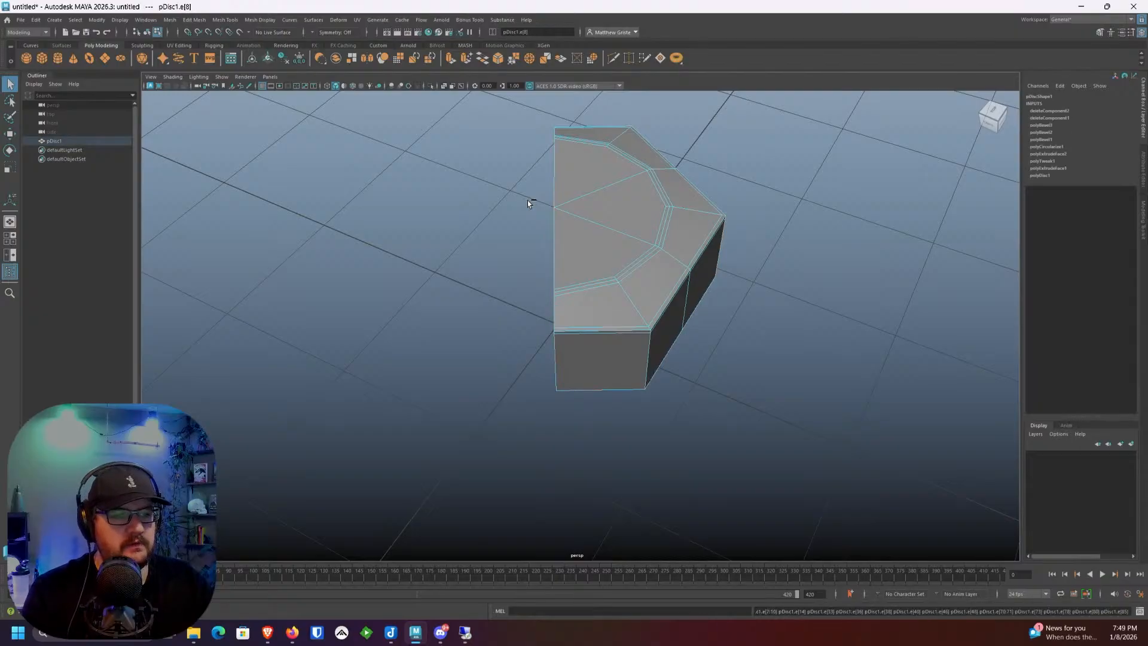
pyautogui.hotkey('ctrl', 'z')
pyautogui.hotkey('ctrl', 'z')
pyautogui.hotkey('ctrl', 'z')
pyautogui.hotkey('ctrl', 'z')
pyautogui.hotkey('ctrl', 'z')
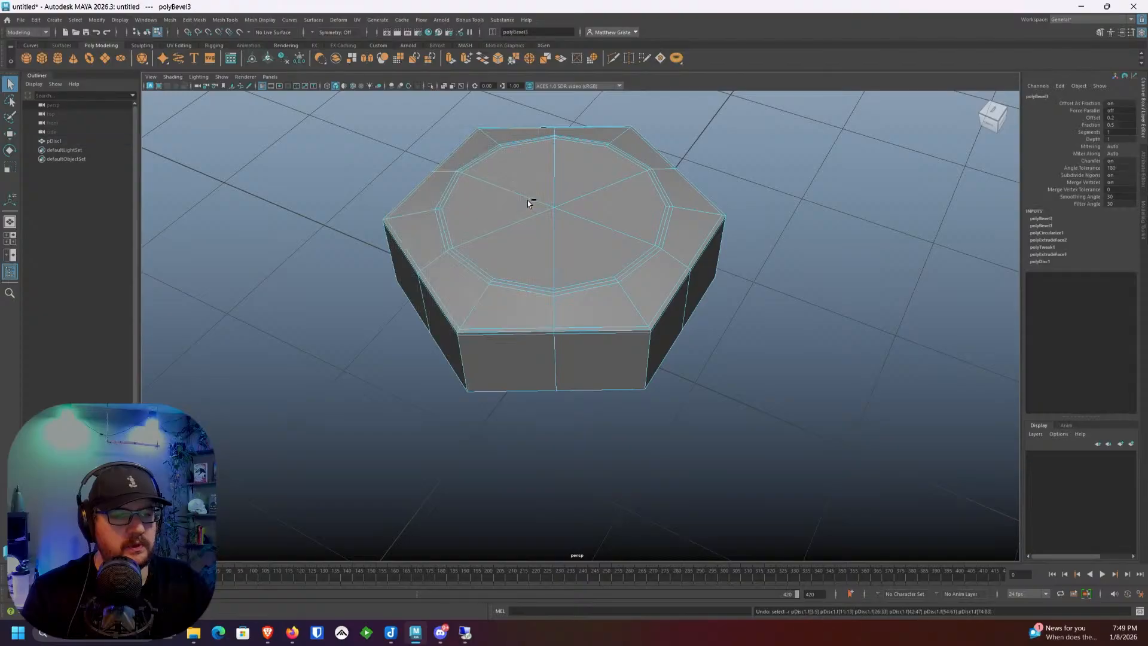
# Step: Reverse the normals of all the bottom faces of the full hexagonal head
pyautogui.keyDown('alt'); pyautogui.moveTo(528, 200); pyautogui.dragTo(555, 167); pyautogui.keyUp('alt')
pyautogui.moveTo(555, 191); pyautogui.dragTo(554, 217, button='right')
pyautogui.click(532, 206)
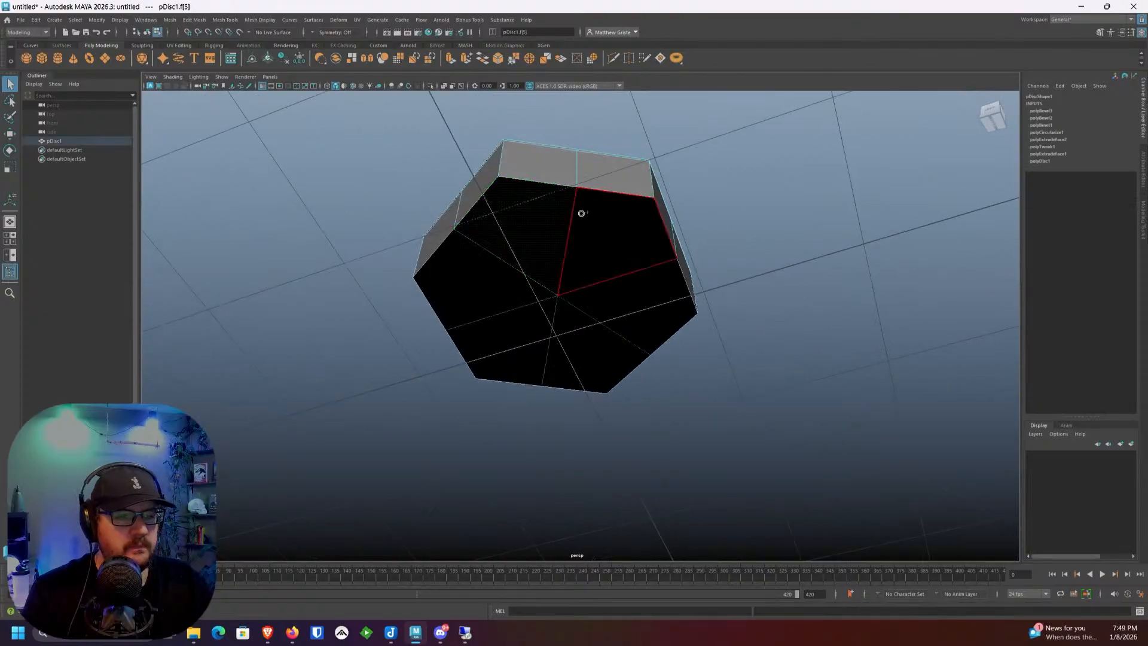
pyautogui.keyDown('shift'); pyautogui.moveTo(582, 213); pyautogui.dragTo(519, 314); pyautogui.keyUp('shift')
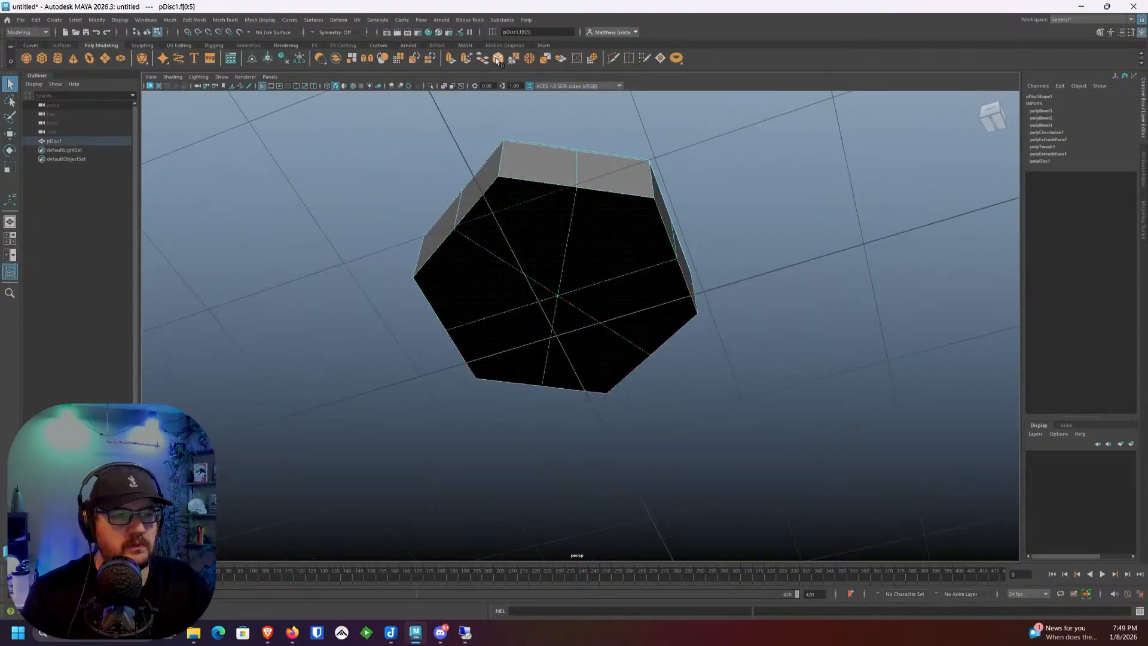
pyautogui.click(260, 20)
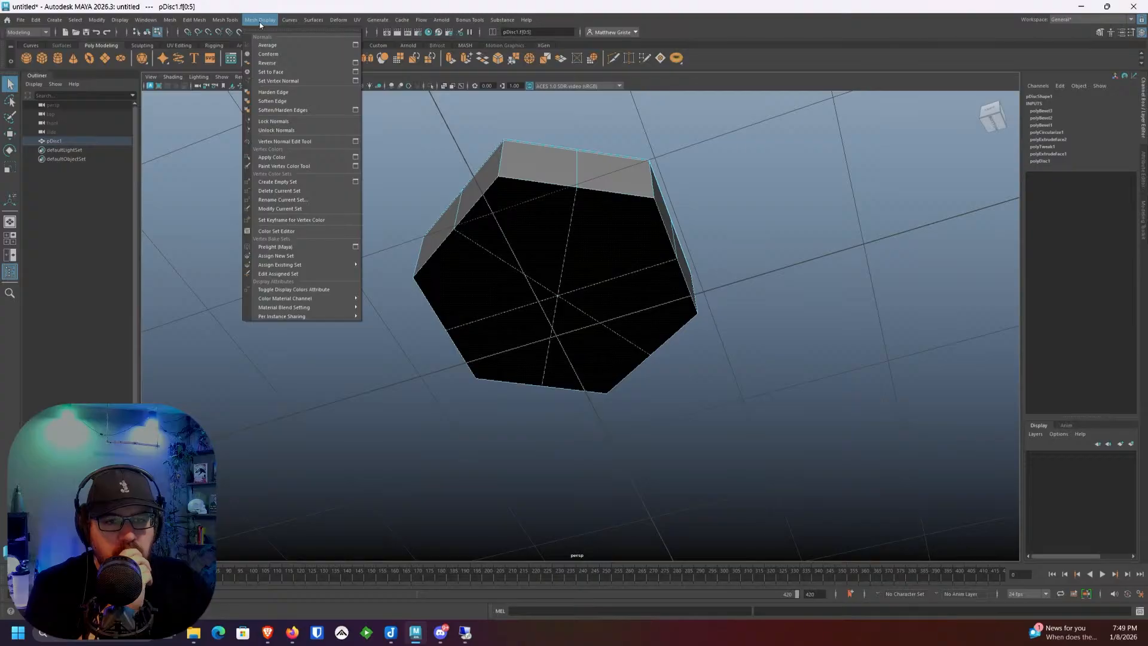
pyautogui.click(272, 73)
pyautogui.press('f')
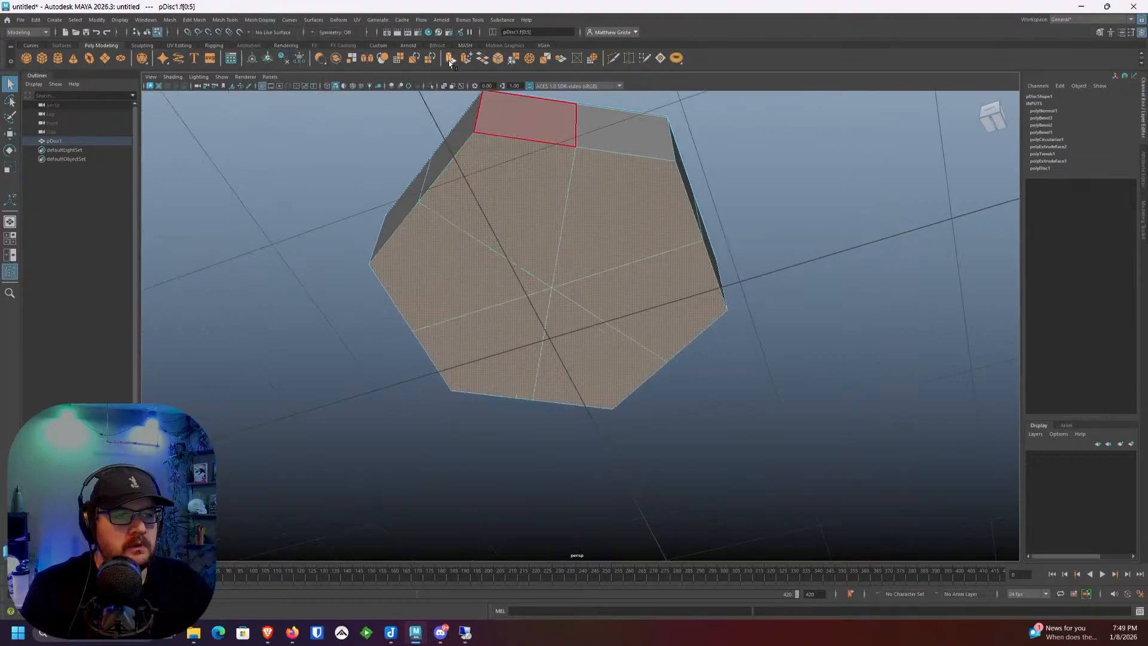
# Step: Inset the head's bottom faces twice with Extrude and circularize the inner faces
pyautogui.click(450, 58)
pyautogui.moveTo(617, 220); pyautogui.dragTo(579, 225)
pyautogui.hotkey('ctrl', 'e')
pyautogui.keyDown('alt'); pyautogui.moveTo(544, 115); pyautogui.dragTo(602, 209); pyautogui.keyUp('alt')
pyautogui.click(592, 59)
pyautogui.keyDown('alt'); pyautogui.moveTo(602, 209); pyautogui.dragTo(592, 186, button='middle'); pyautogui.keyUp('alt')
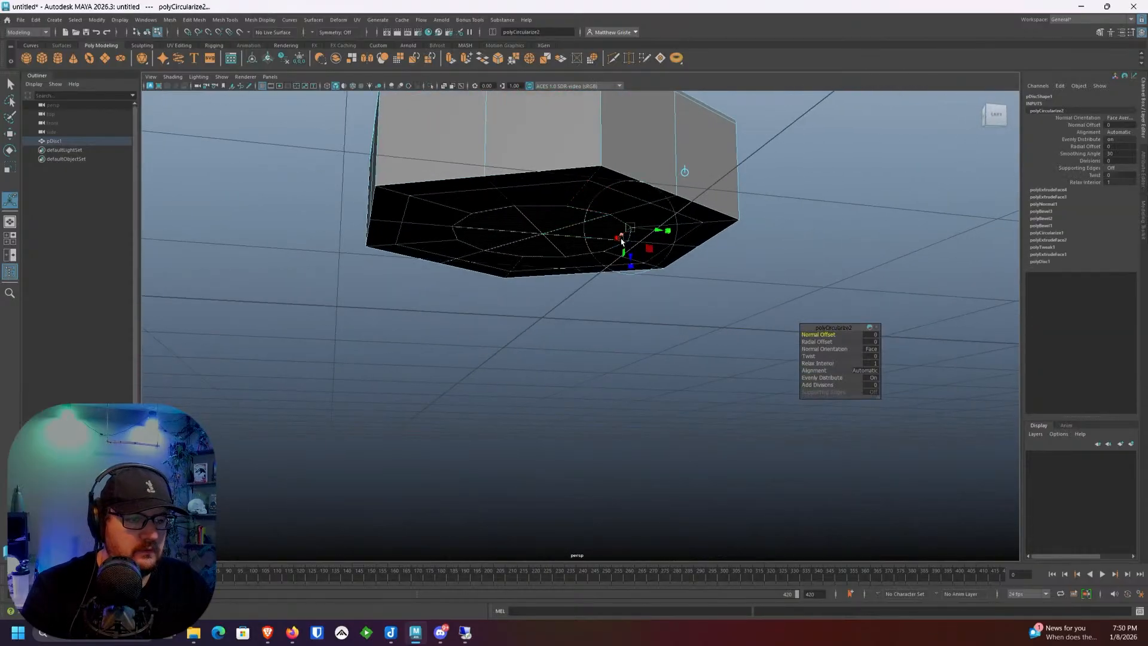
# Step: Extrude the circular bottom faces downward into a short shank, and return to object mode with nothing selected
pyautogui.click(629, 350)
pyautogui.hotkey('ctrl', 'z')
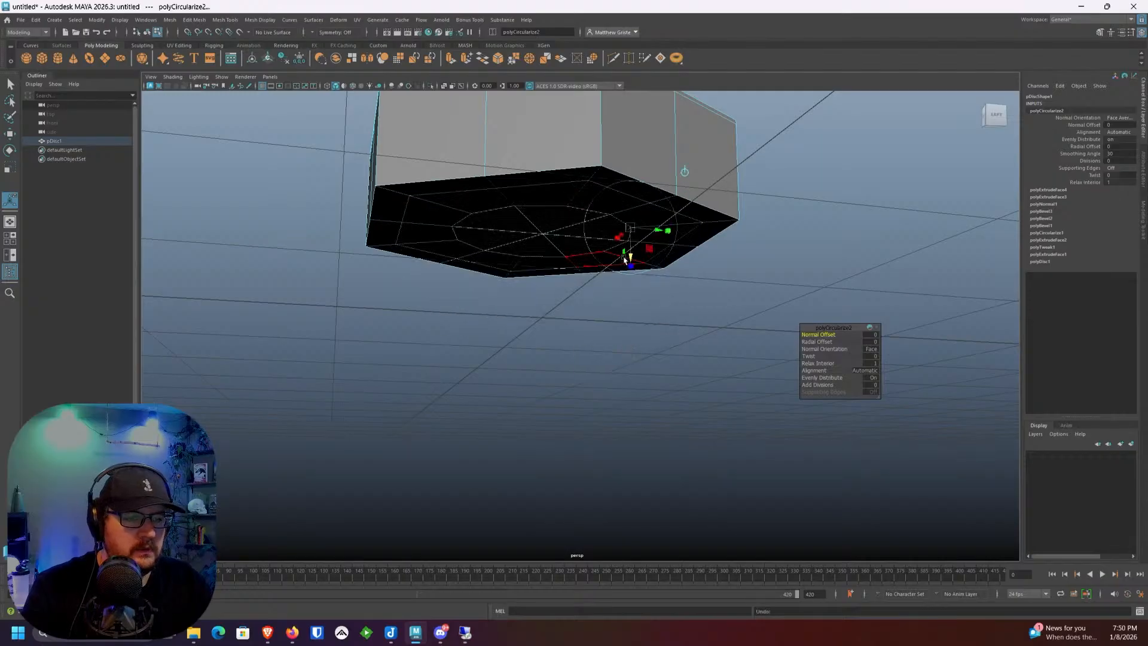
pyautogui.press('w')
pyautogui.keyDown('shift'); pyautogui.moveTo(540, 198); pyautogui.dragTo(559, 328); pyautogui.keyUp('shift')
pyautogui.moveTo(607, 253); pyautogui.dragTo(641, 240, button='right')
pyautogui.click(699, 285)
pyautogui.scroll(-4, 699, 285)
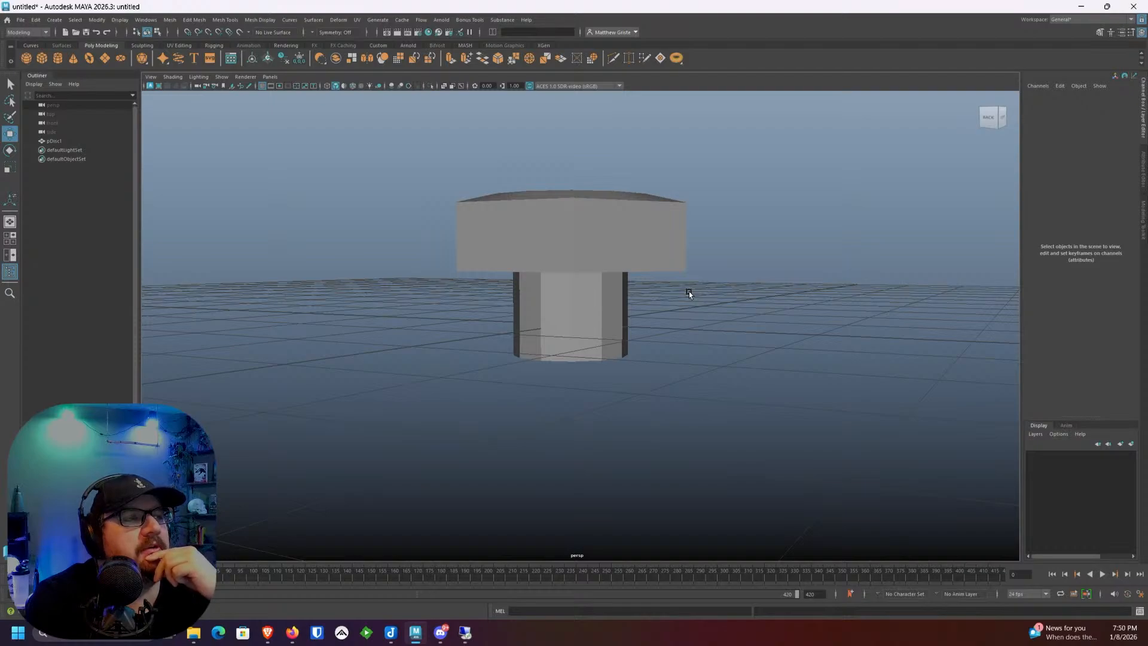
# Step: Bevel the edge loop around the head's bottom perimeter with chamfer off and a fraction of 0.1
pyautogui.scroll(5, 639, 174)
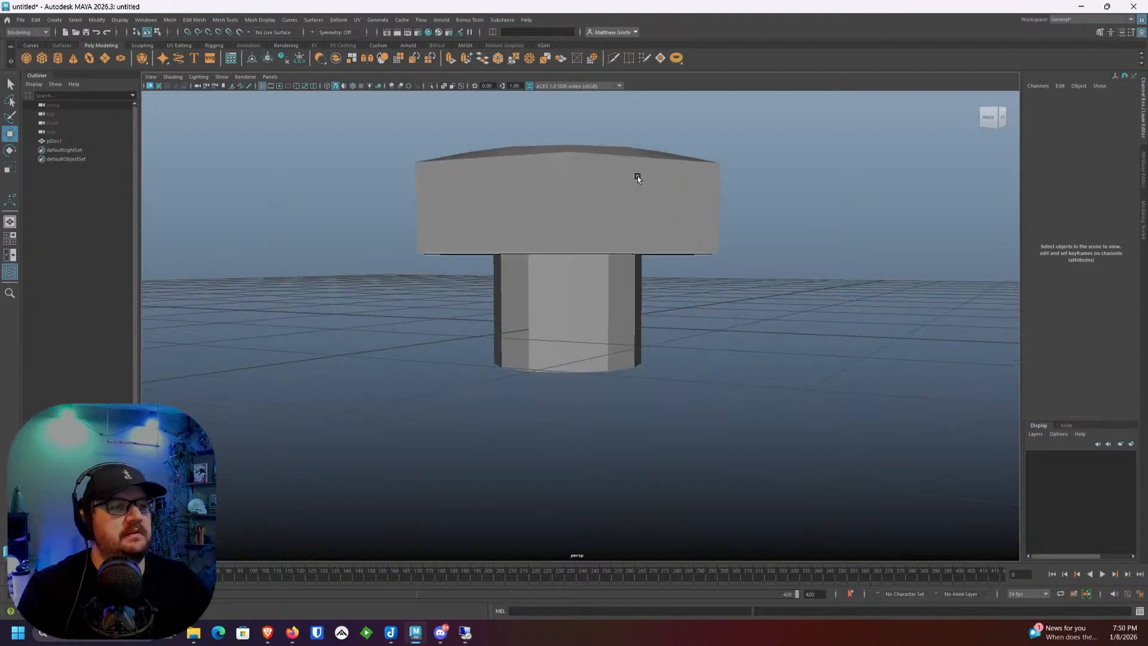
pyautogui.click(612, 174)
pyautogui.keyDown('alt'); pyautogui.moveTo(612, 173); pyautogui.dragTo(603, 235); pyautogui.keyUp('alt')
pyautogui.keyDown('alt'); pyautogui.moveTo(576, 345); pyautogui.dragTo(594, 290, button='middle'); pyautogui.keyUp('alt')
pyautogui.scroll(3, 595, 290)
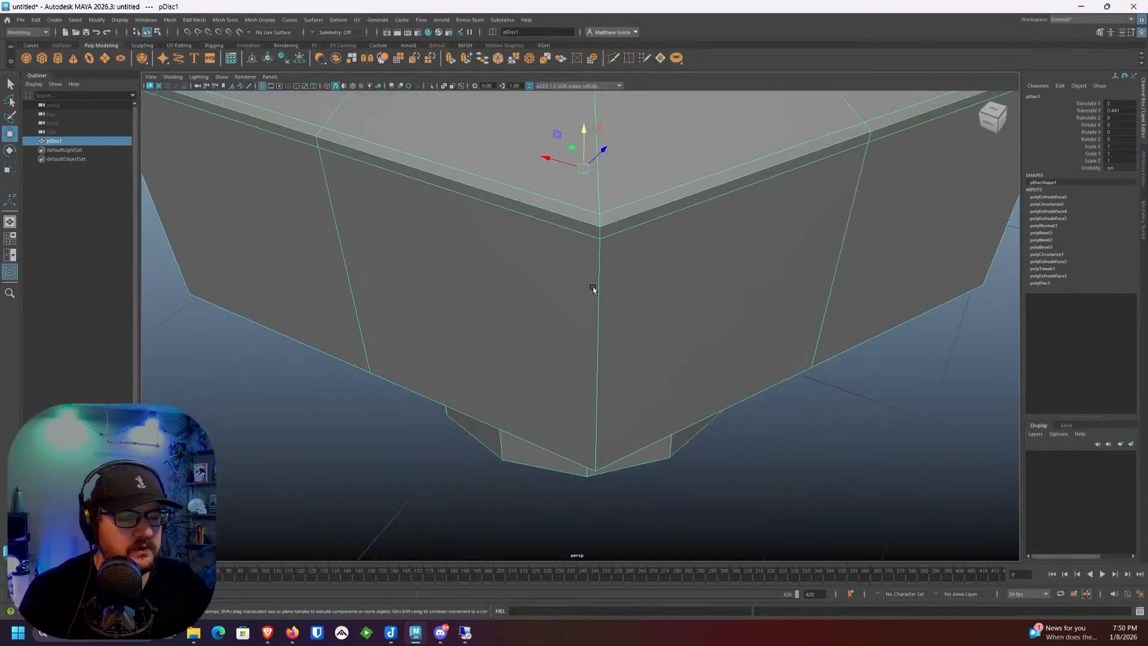
pyautogui.moveTo(587, 277); pyautogui.dragTo(587, 256, button='right')
pyautogui.click(592, 262)
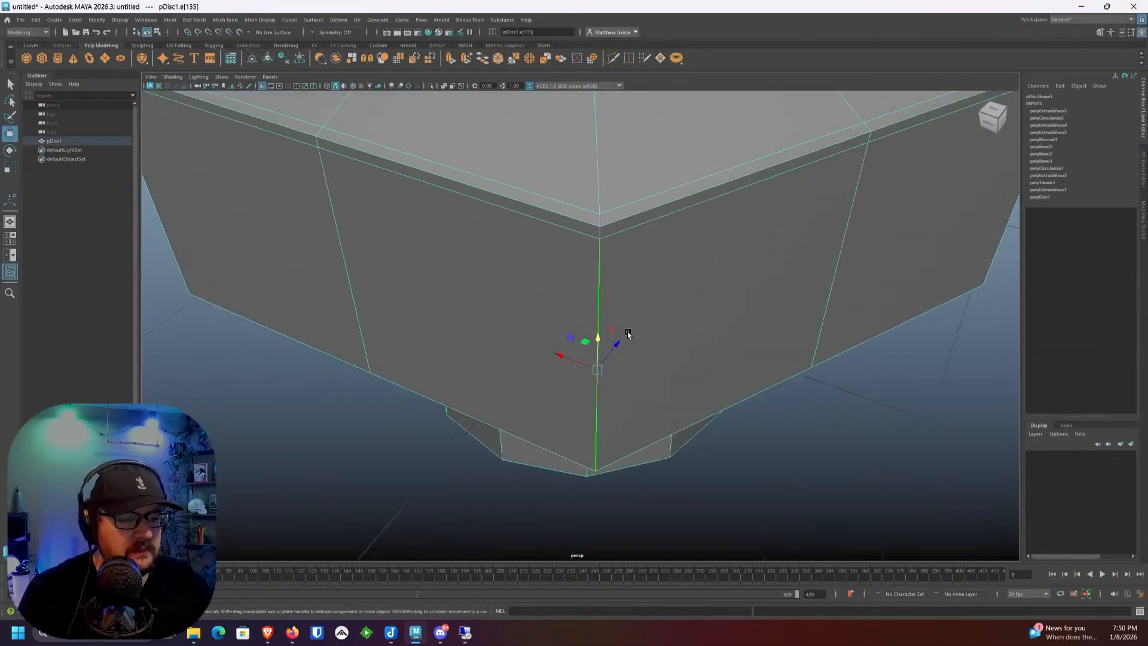
pyautogui.keyDown('alt'); pyautogui.moveTo(626, 335); pyautogui.dragTo(602, 201); pyautogui.keyUp('alt')
pyautogui.keyDown('alt'); pyautogui.moveTo(602, 201); pyautogui.dragTo(626, 406, button='middle'); pyautogui.keyUp('alt')
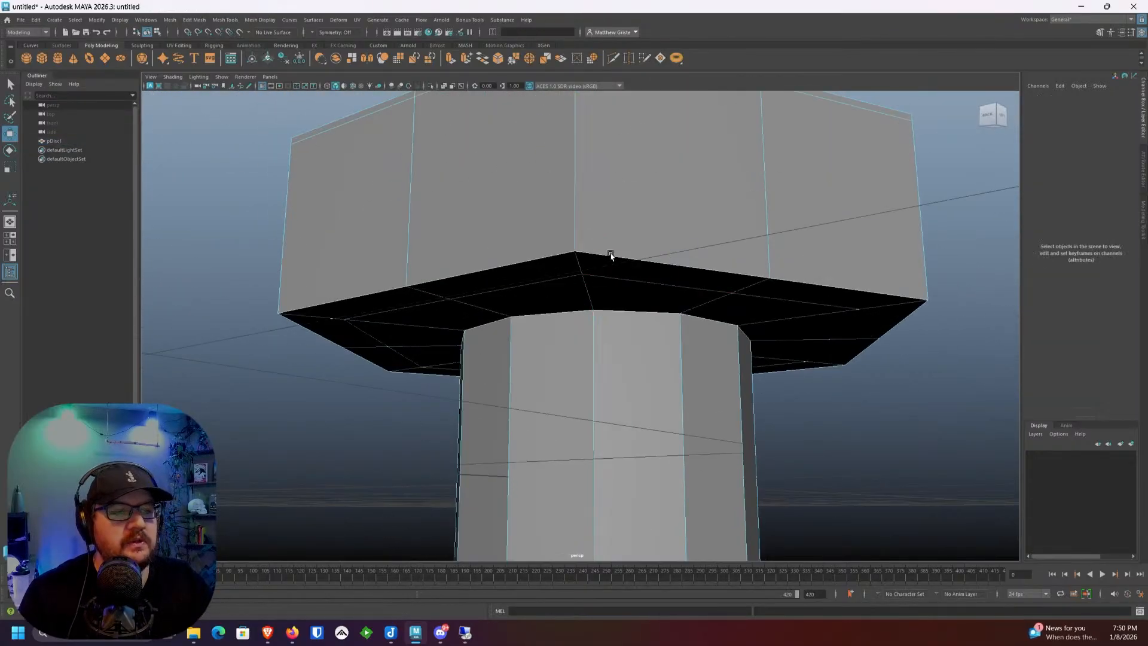
pyautogui.doubleClick(609, 254)
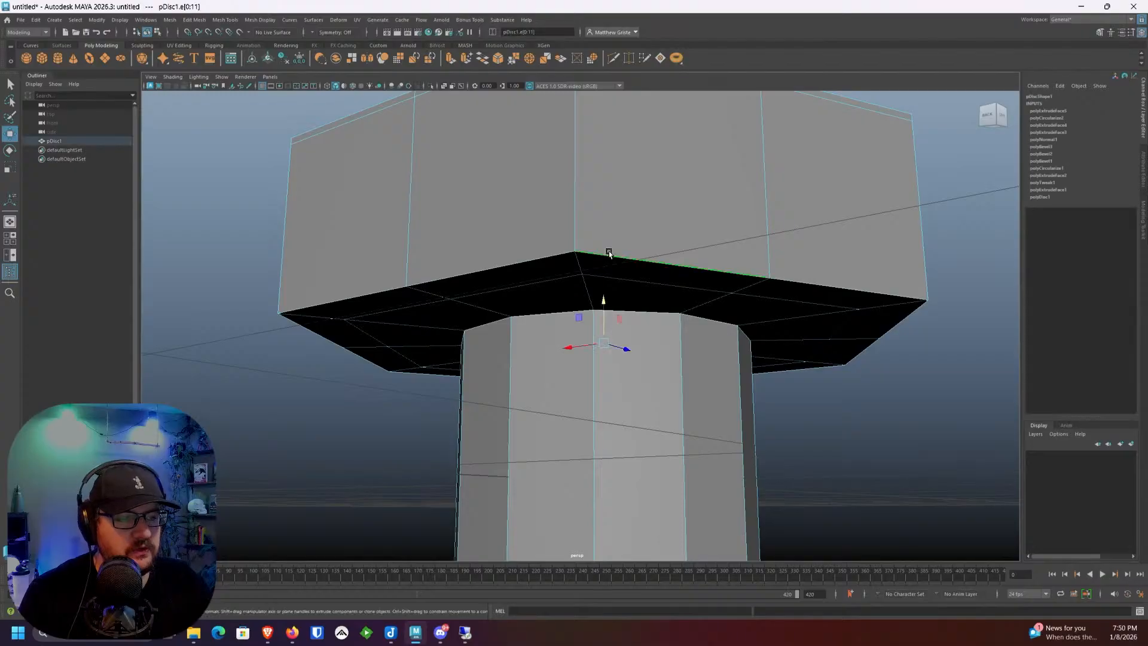
pyautogui.click(499, 59)
pyautogui.click(808, 371)
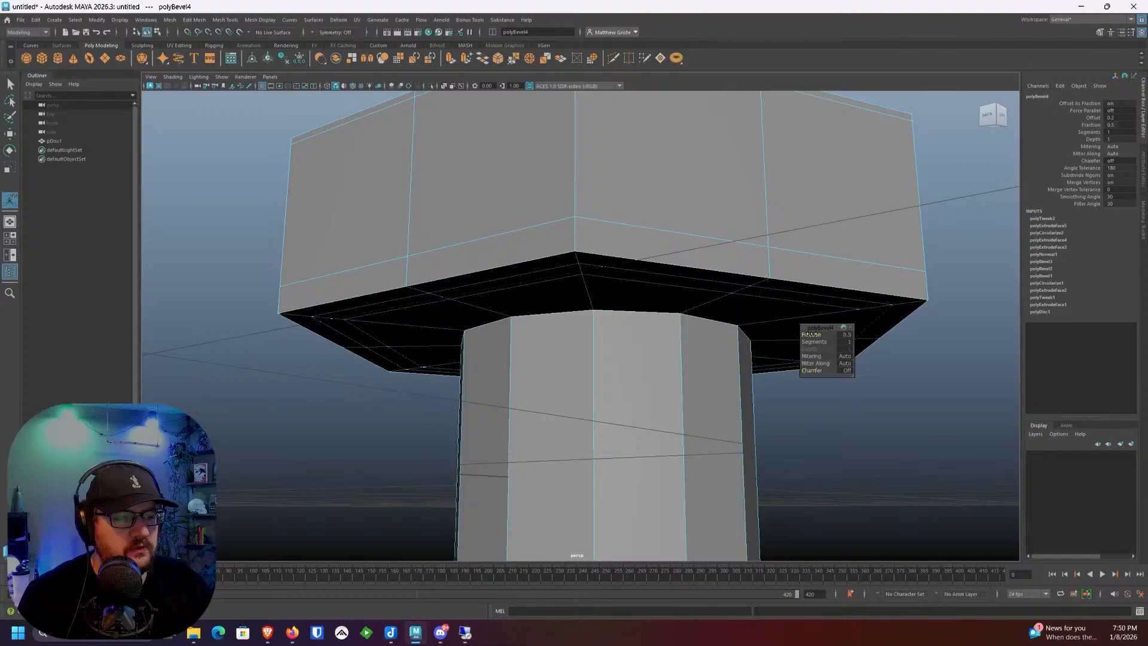
pyautogui.moveTo(808, 335); pyautogui.dragTo(809, 334)
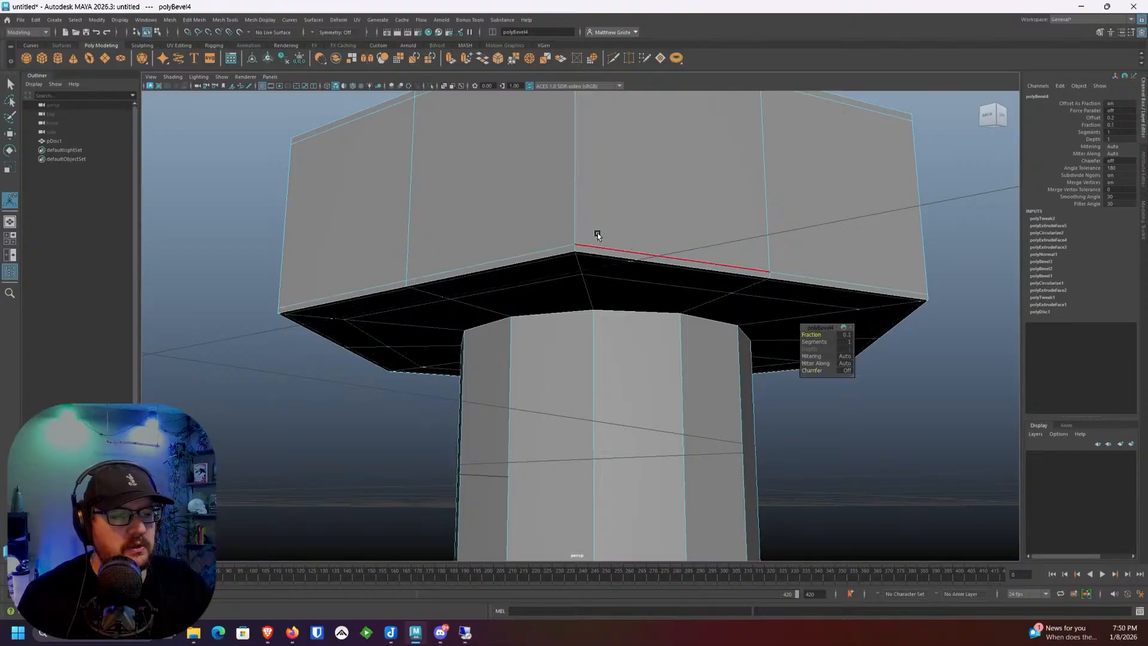
# Step: Select one vertical corner edge of the head together with the short segments crossing its top and bottom rim bevels
pyautogui.scroll(3, 589, 234)
pyautogui.scroll(3, 583, 245)
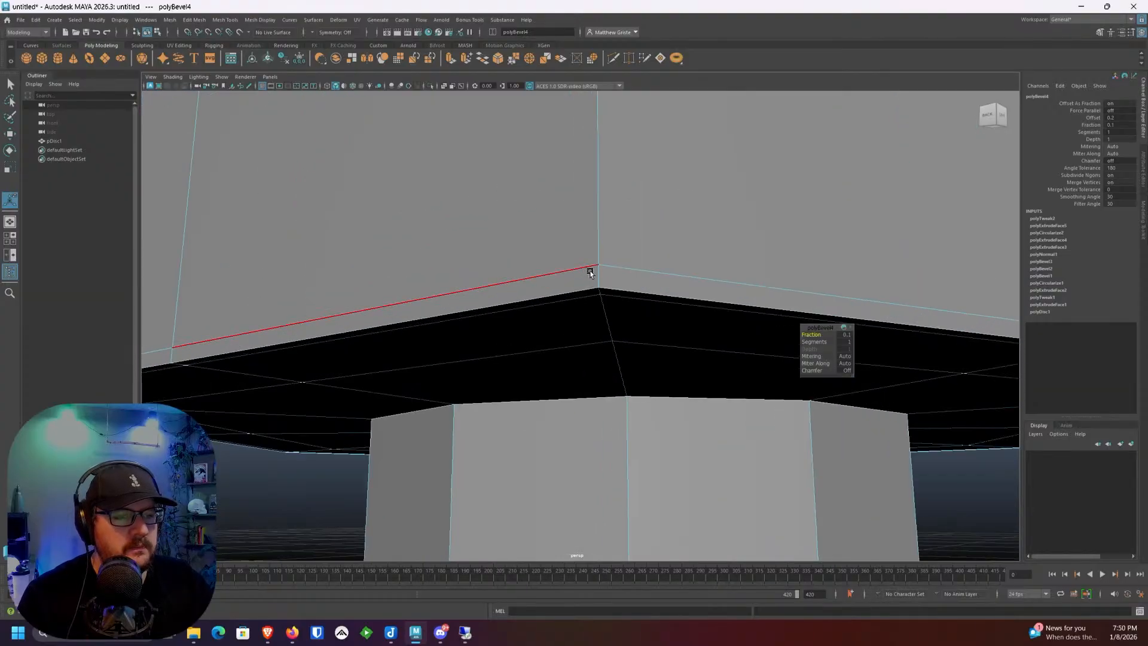
pyautogui.click(597, 289)
pyautogui.keyDown('shift'); pyautogui.click(603, 238); pyautogui.keyUp('shift')
pyautogui.scroll(-3, 602, 236)
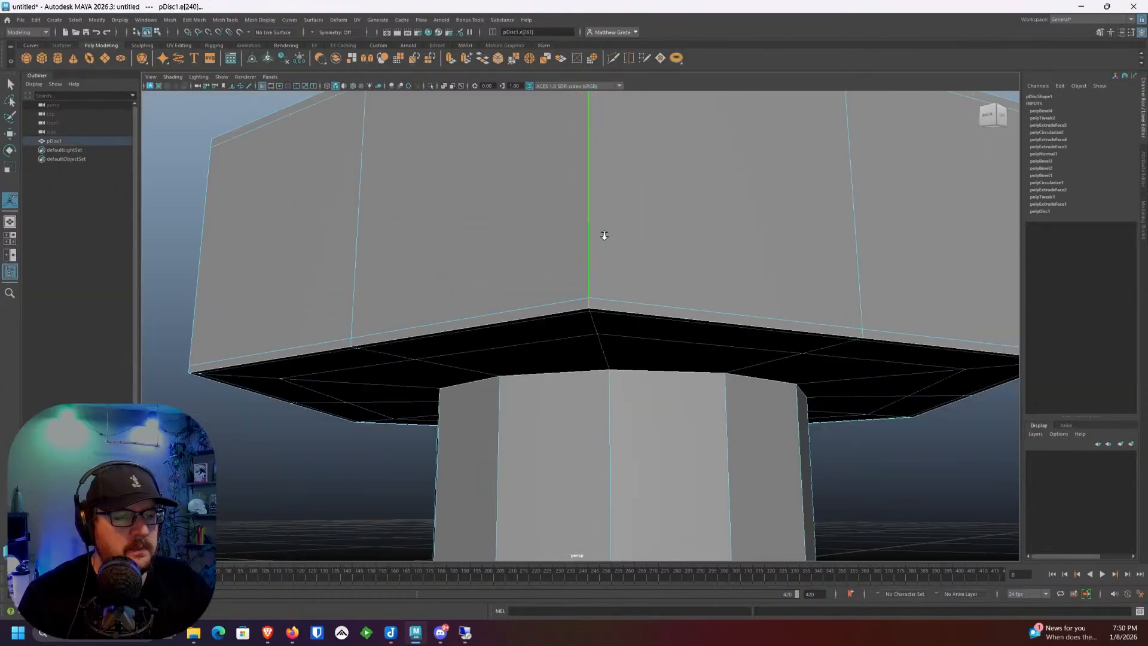
pyautogui.keyDown('alt'); pyautogui.moveTo(602, 236); pyautogui.dragTo(629, 329); pyautogui.keyUp('alt')
pyautogui.scroll(3, 658, 387)
pyautogui.keyDown('alt'); pyautogui.moveTo(669, 499); pyautogui.dragTo(583, 161, button='middle'); pyautogui.keyUp('alt')
pyautogui.scroll(2, 613, 388)
pyautogui.keyDown('alt'); pyautogui.moveTo(613, 390); pyautogui.dragTo(636, 281); pyautogui.keyUp('alt')
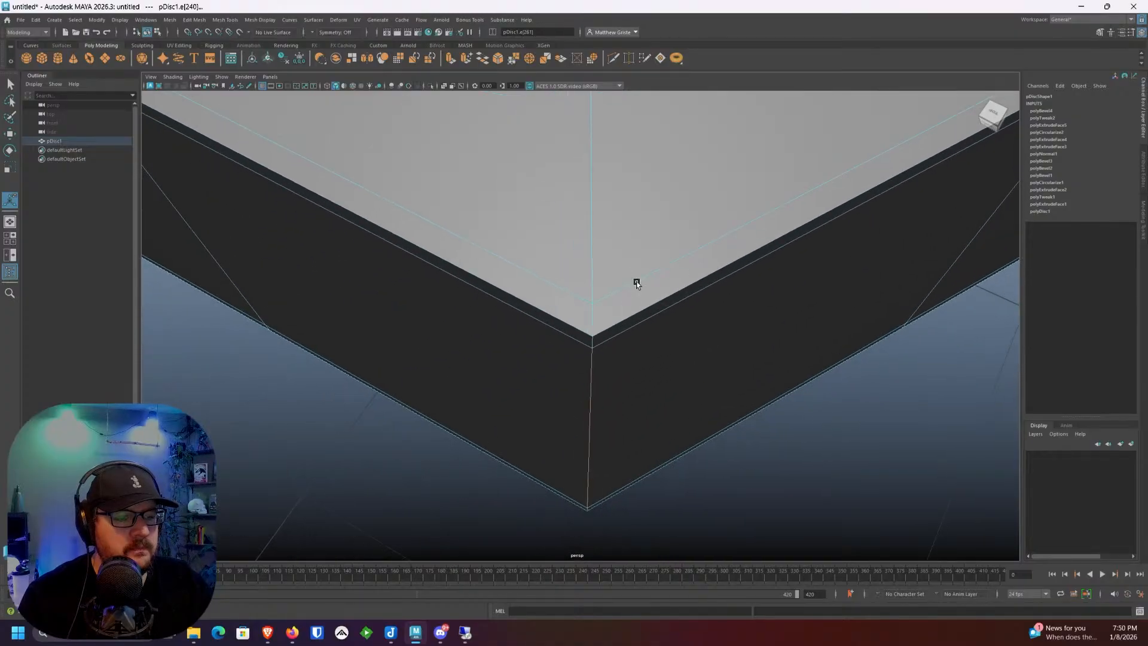
pyautogui.keyDown('alt'); pyautogui.moveTo(592, 320); pyautogui.dragTo(588, 291); pyautogui.keyUp('alt')
pyautogui.keyDown('shift'); pyautogui.click(584, 228); pyautogui.keyUp('shift')
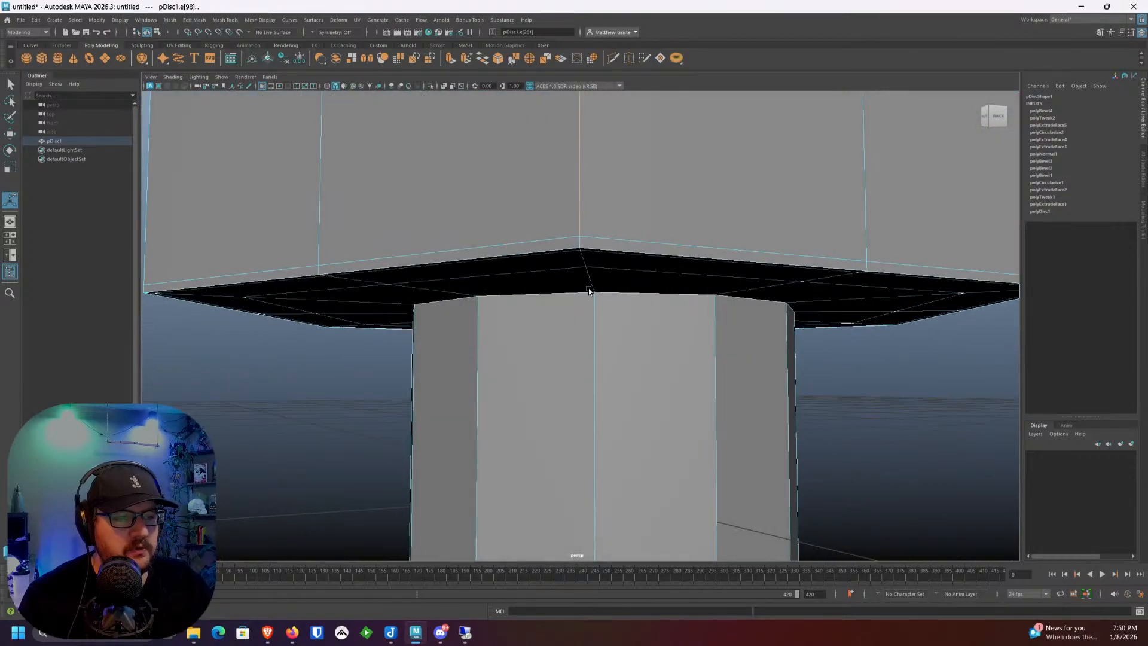
# Step: Add the next vertical corner edges to the selection, including their short segments through the bottom rim bevel
pyautogui.keyDown('alt'); pyautogui.moveTo(583, 242); pyautogui.dragTo(615, 269); pyautogui.keyUp('alt')
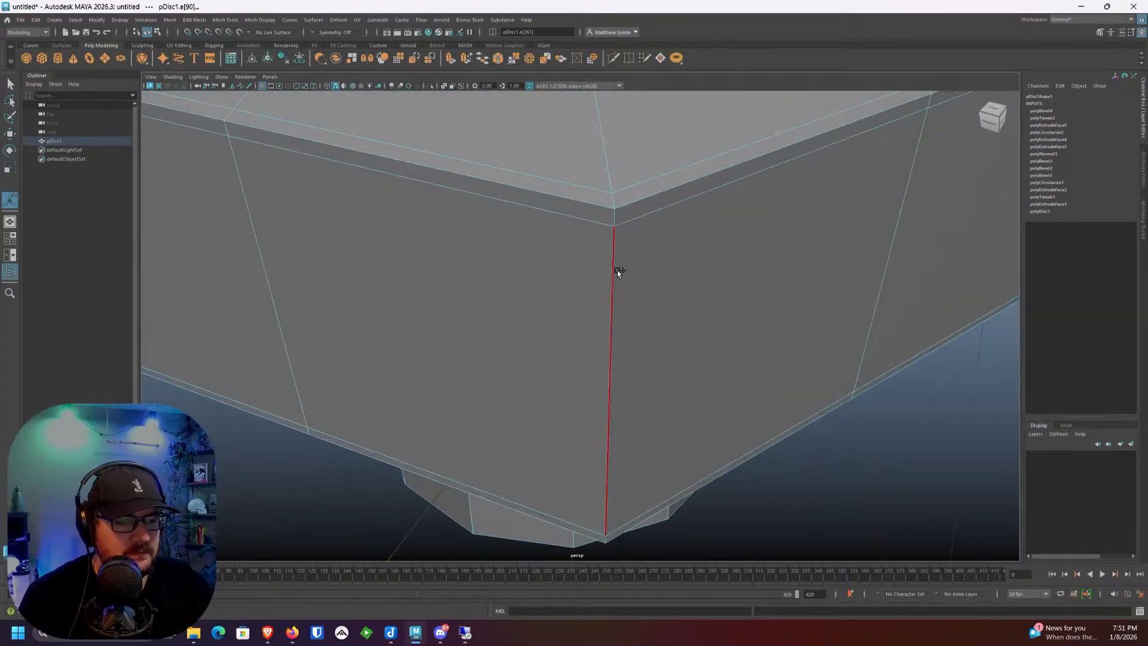
pyautogui.scroll(-3, 615, 203)
pyautogui.keyDown('alt'); pyautogui.moveTo(610, 335); pyautogui.dragTo(582, 215); pyautogui.keyUp('alt')
pyautogui.scroll(6, 582, 215)
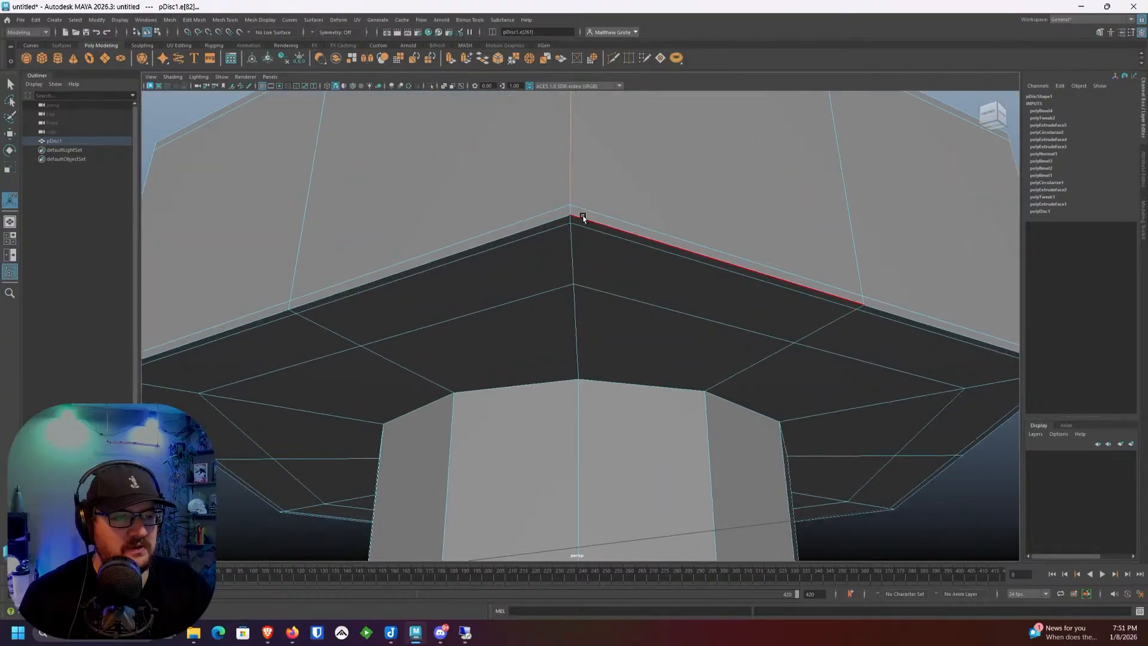
pyautogui.keyDown('alt'); pyautogui.moveTo(582, 215); pyautogui.dragTo(600, 265, button='middle'); pyautogui.keyUp('alt')
pyautogui.scroll(-3, 608, 206)
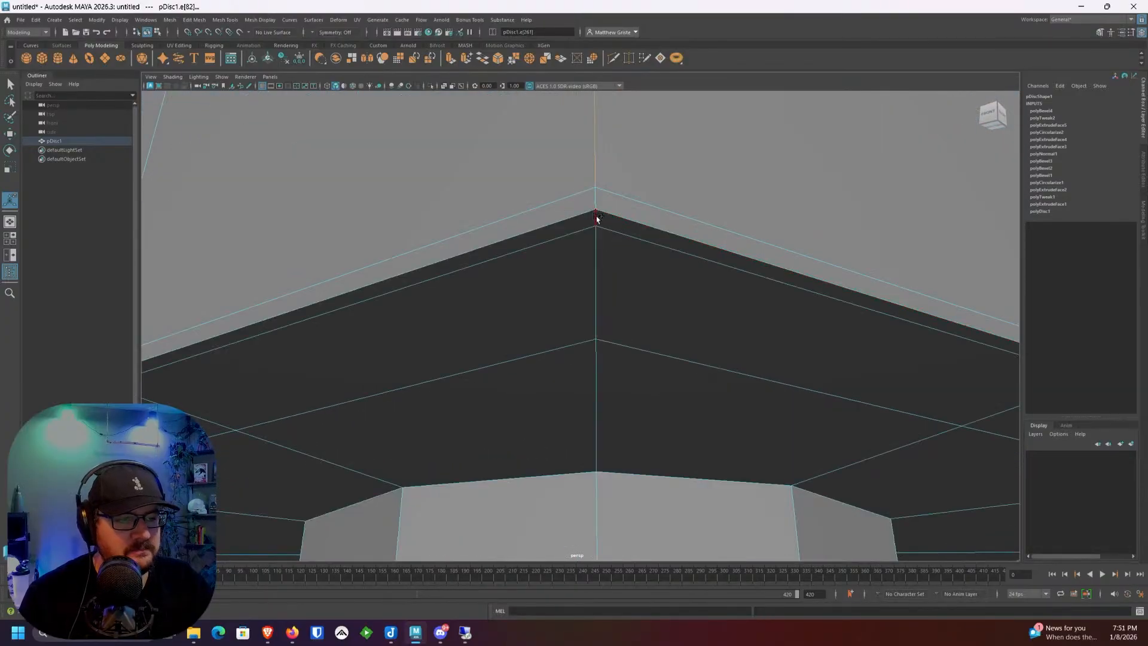
pyautogui.keyDown('shift'); pyautogui.click(595, 203); pyautogui.keyUp('shift')
pyautogui.scroll(-4, 595, 204)
pyautogui.keyDown('alt'); pyautogui.moveTo(533, 255); pyautogui.dragTo(423, 367); pyautogui.keyUp('alt')
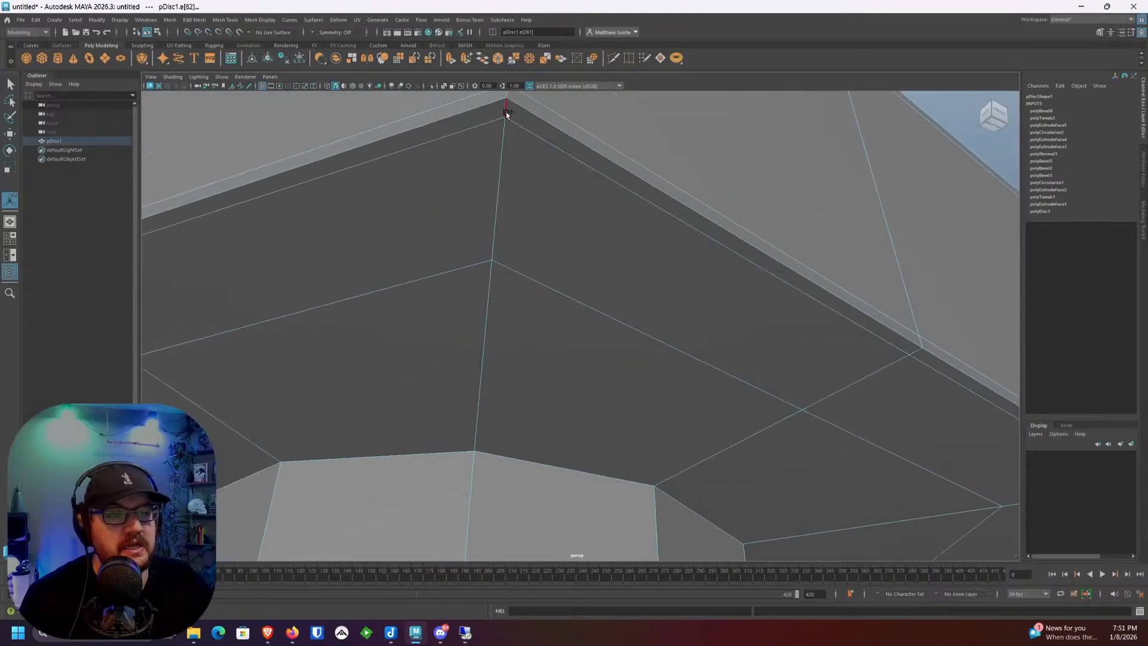
# Step: Complete the edge selection with the remaining vertical corners of the head and their short rim segments
pyautogui.keyDown('alt'); pyautogui.moveTo(520, 186); pyautogui.dragTo(538, 183); pyautogui.keyUp('alt')
pyautogui.scroll(-5, 536, 272)
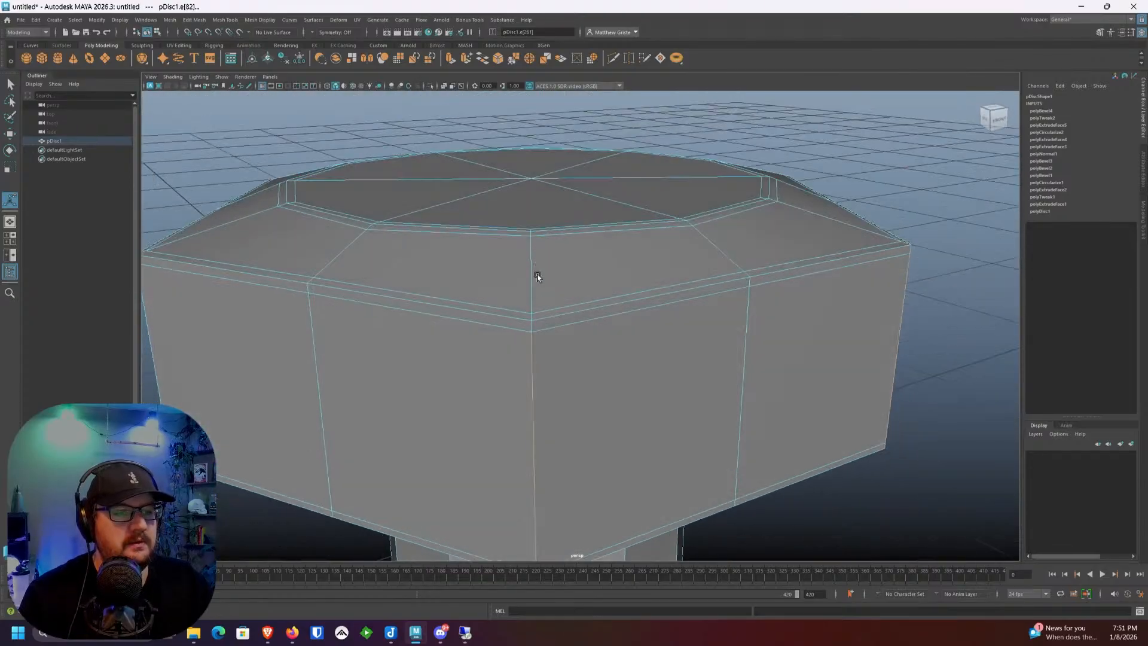
pyautogui.scroll(2, 502, 326)
pyautogui.scroll(1, 486, 331)
pyautogui.keyDown('alt'); pyautogui.moveTo(487, 330); pyautogui.dragTo(631, 295); pyautogui.keyUp('alt')
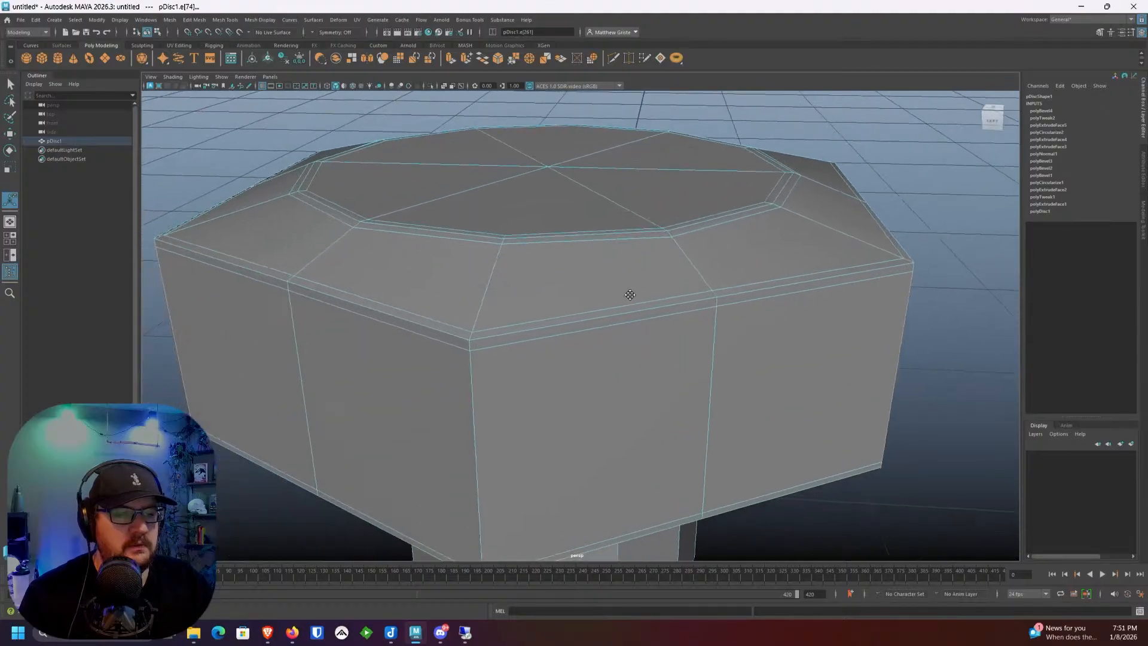
pyautogui.scroll(1, 520, 323)
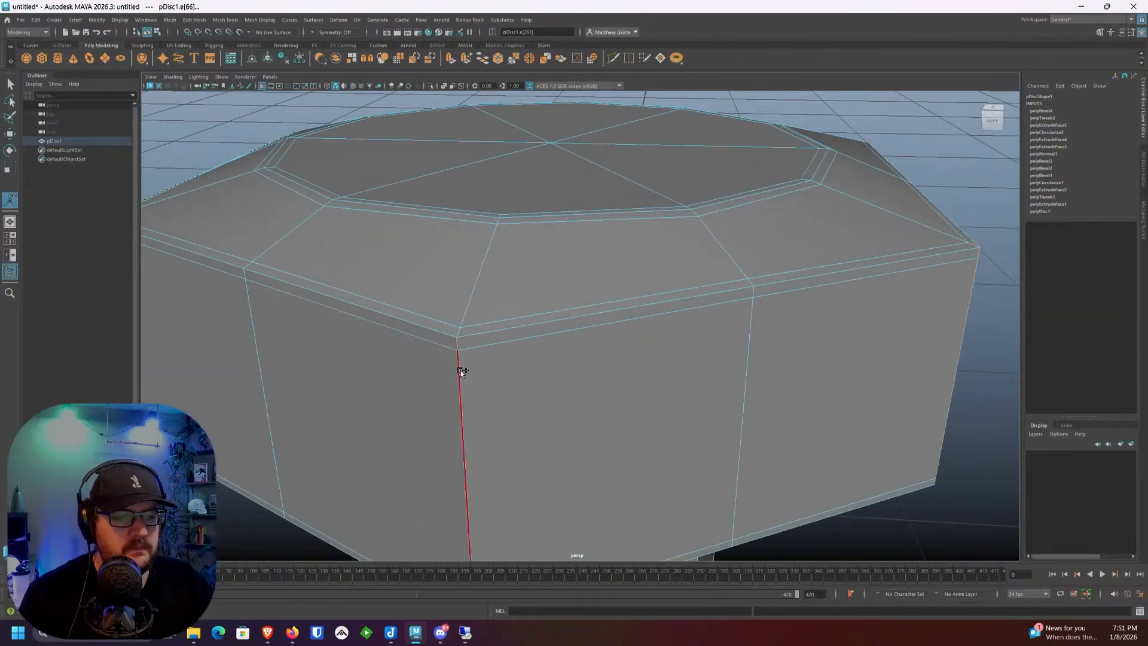
pyautogui.keyDown('alt'); pyautogui.moveTo(462, 372); pyautogui.dragTo(582, 315); pyautogui.keyUp('alt')
pyautogui.scroll(1, 577, 254)
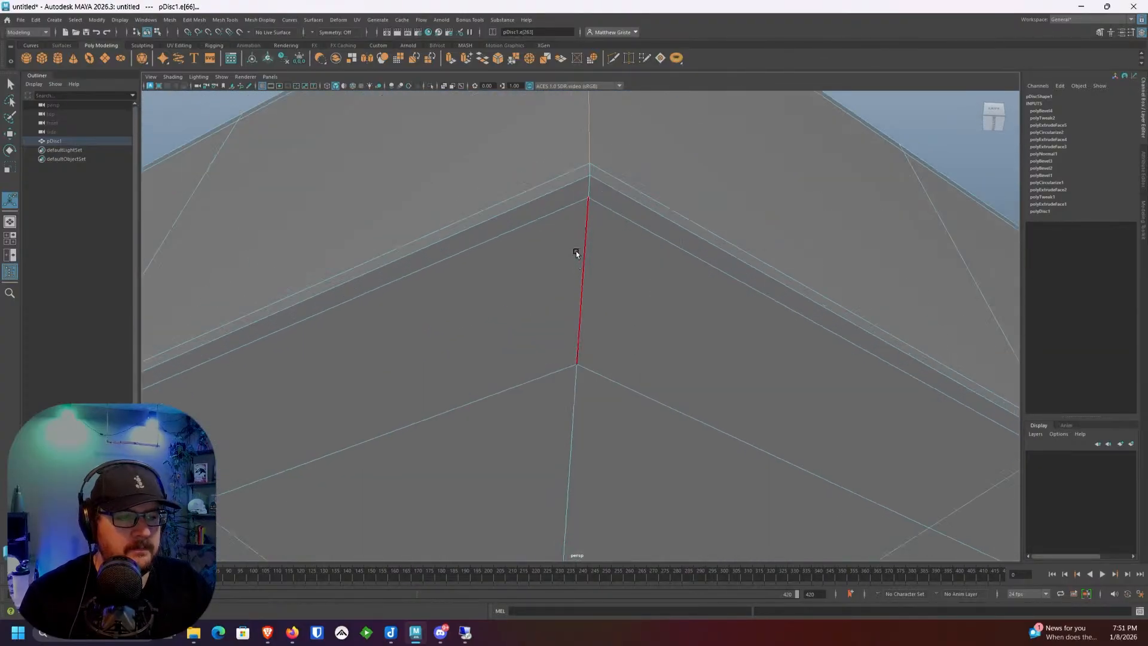
pyautogui.scroll(1, 576, 254)
pyautogui.scroll(-6, 594, 119)
pyautogui.keyDown('alt'); pyautogui.moveTo(548, 231); pyautogui.dragTo(569, 313); pyautogui.keyUp('alt')
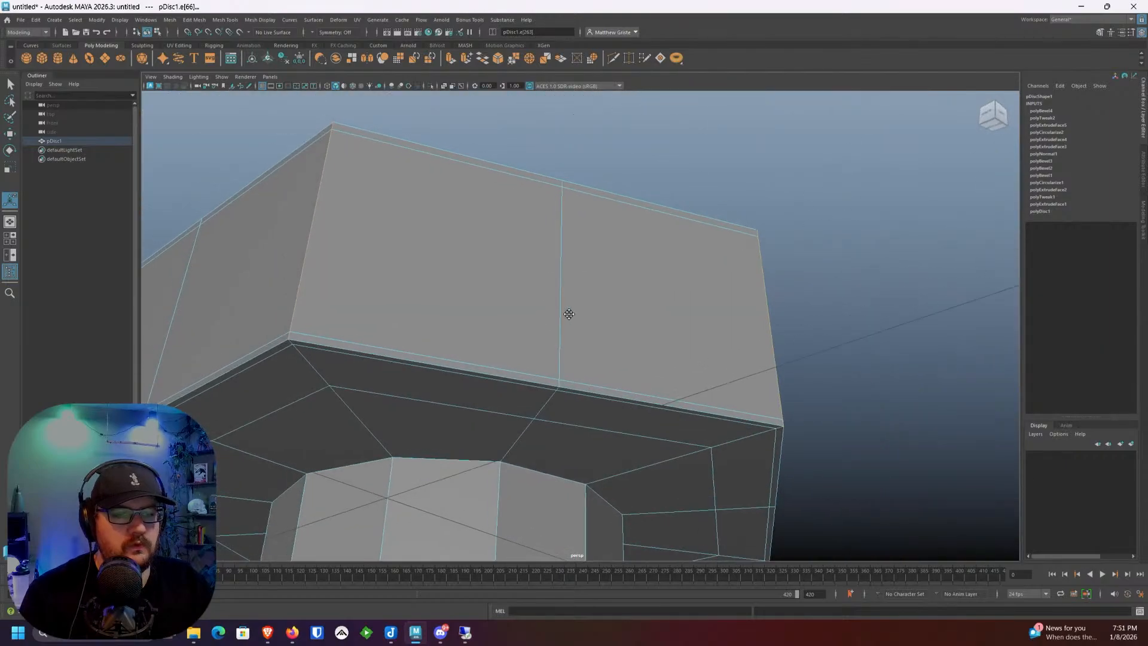
pyautogui.scroll(-2, 569, 312)
pyautogui.keyDown('alt'); pyautogui.moveTo(569, 313); pyautogui.dragTo(656, 338, button='middle'); pyautogui.keyUp('alt')
pyautogui.keyDown('alt'); pyautogui.moveTo(656, 339); pyautogui.dragTo(616, 365); pyautogui.keyUp('alt')
# Step: Bevel the selected vertical corner edges with chamfer off and a fraction of 0.1, and return to object selection
pyautogui.click(498, 59)
pyautogui.keyDown('alt'); pyautogui.moveTo(628, 236); pyautogui.dragTo(791, 326); pyautogui.keyUp('alt')
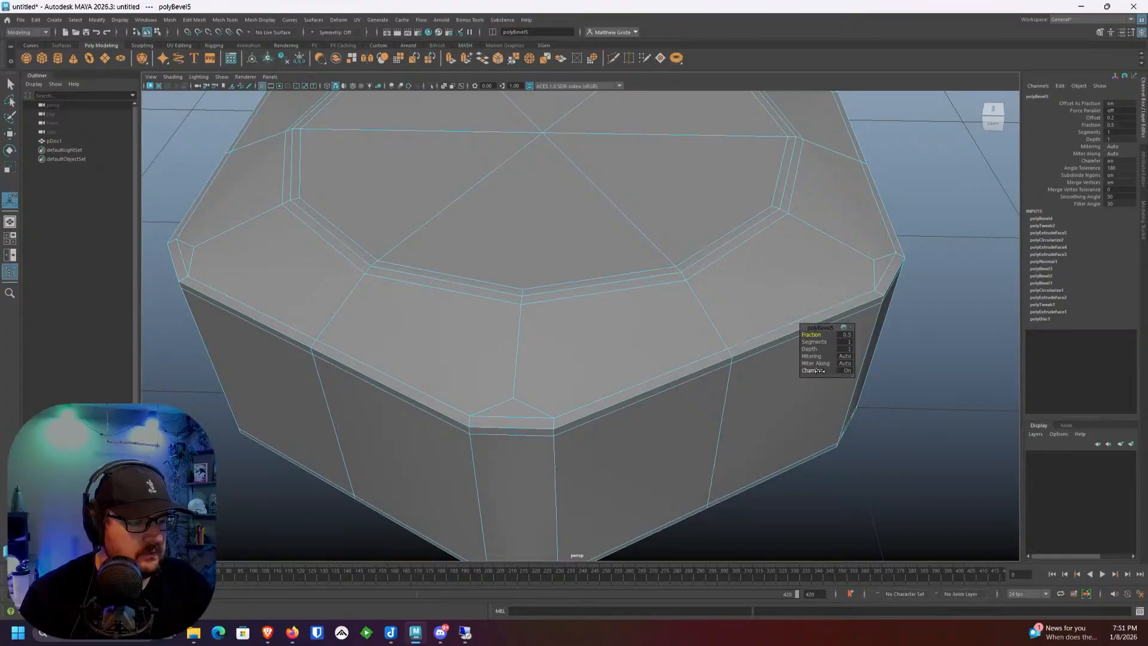
pyautogui.moveTo(818, 370); pyautogui.dragTo(729, 368)
pyautogui.moveTo(806, 335); pyautogui.dragTo(677, 336)
pyautogui.scroll(-1, 677, 335)
pyautogui.moveTo(819, 336)
pyautogui.mouseDown()
pyautogui.moveTo(831, 336)
pyautogui.moveTo(820, 335)
pyautogui.mouseUp()
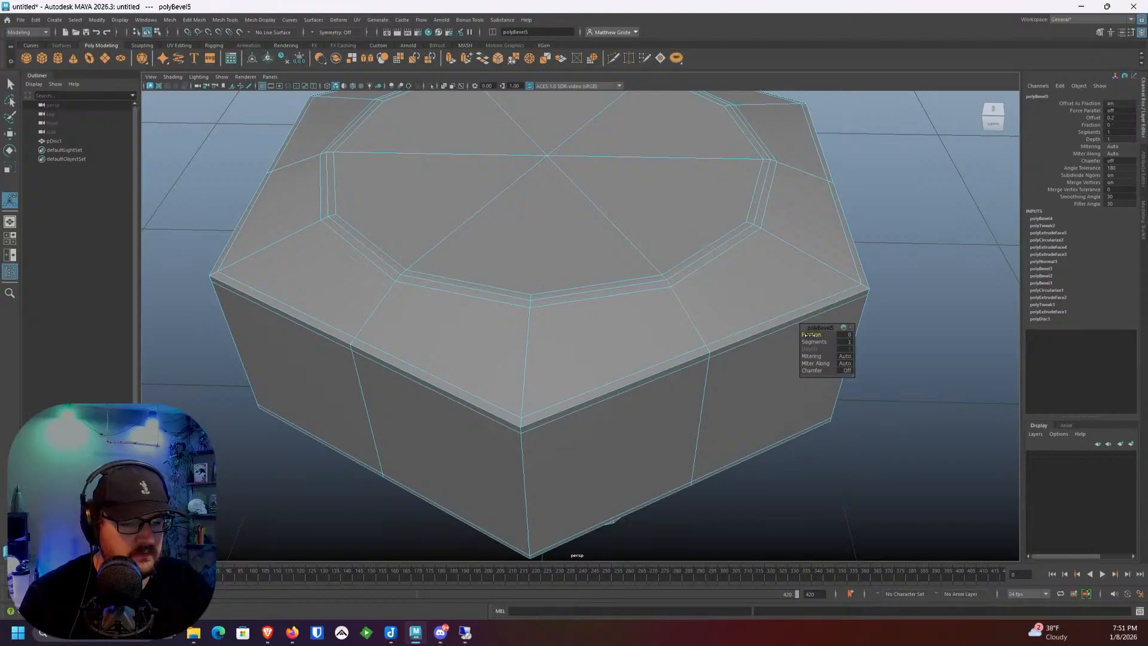
pyautogui.scroll(-2, 811, 334)
pyautogui.click(608, 314)
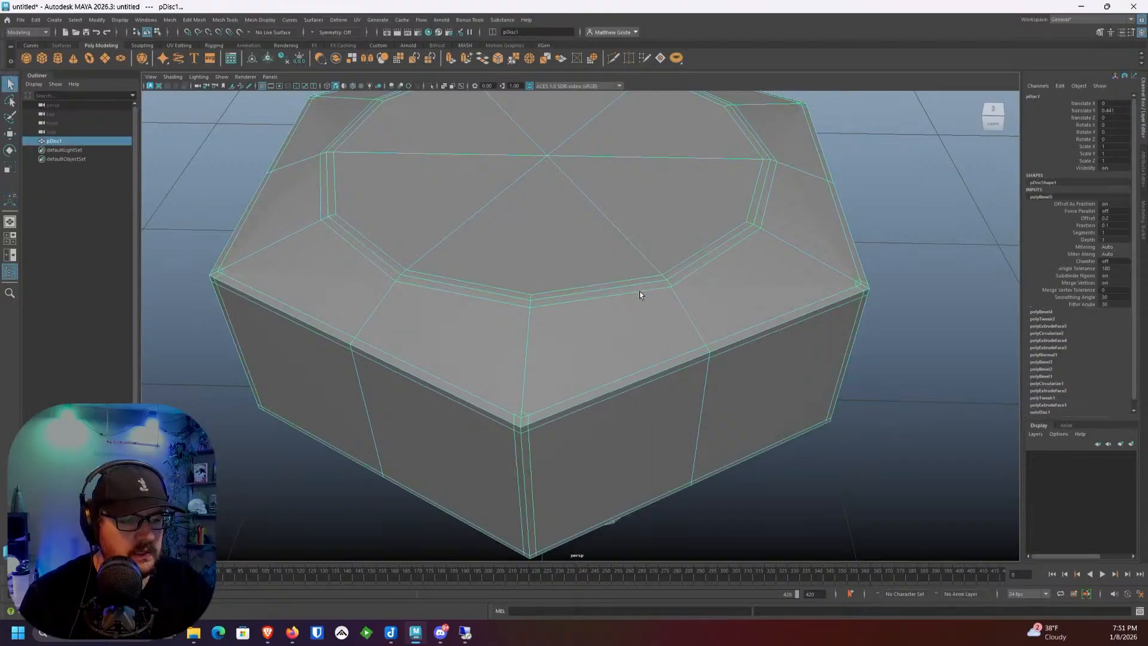
# Step: Preview the bolt as a smoothed mesh to examine the head's edges, and return it to the unsmoothed display
pyautogui.press('f')
pyautogui.scroll(-3, 642, 303)
pyautogui.click(799, 308)
pyautogui.moveTo(799, 308)
pyautogui.keyDown('alt'); pyautogui.mouseDown()
pyautogui.moveTo(748, 358)
pyautogui.moveTo(745, 329)
pyautogui.moveTo(815, 312)
pyautogui.mouseUp(); pyautogui.keyUp('alt')
pyautogui.scroll(4, 548, 324)
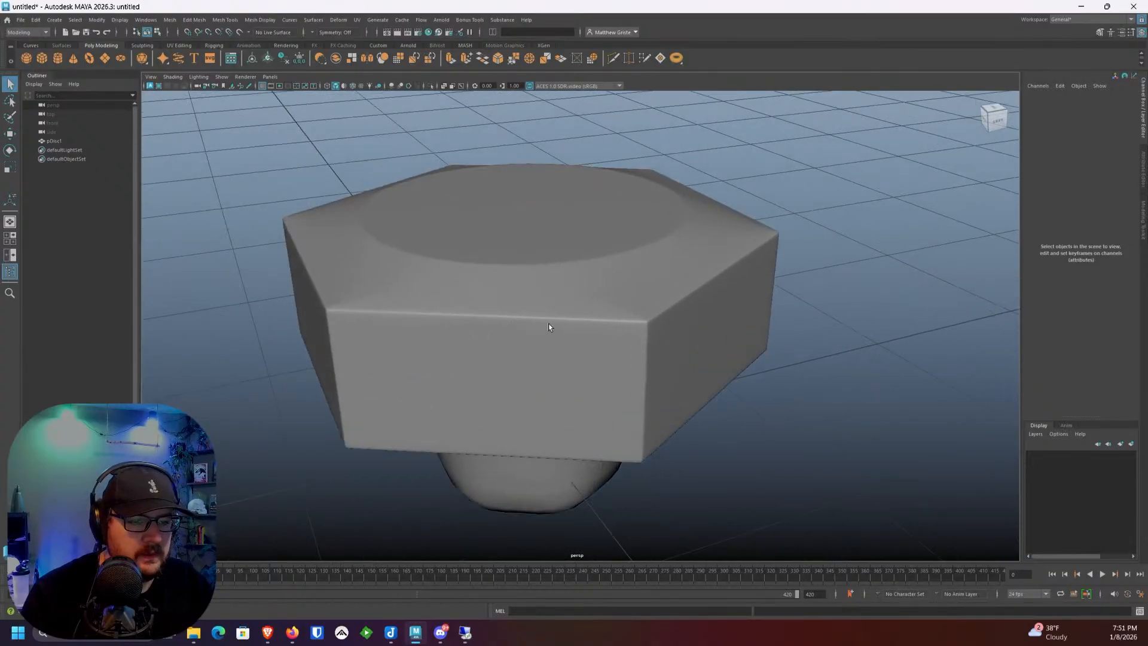
pyautogui.keyDown('alt'); pyautogui.moveTo(548, 324); pyautogui.dragTo(417, 305); pyautogui.keyUp('alt')
pyautogui.click(417, 306)
pyautogui.scroll(2, 335, 301)
pyautogui.press('1')
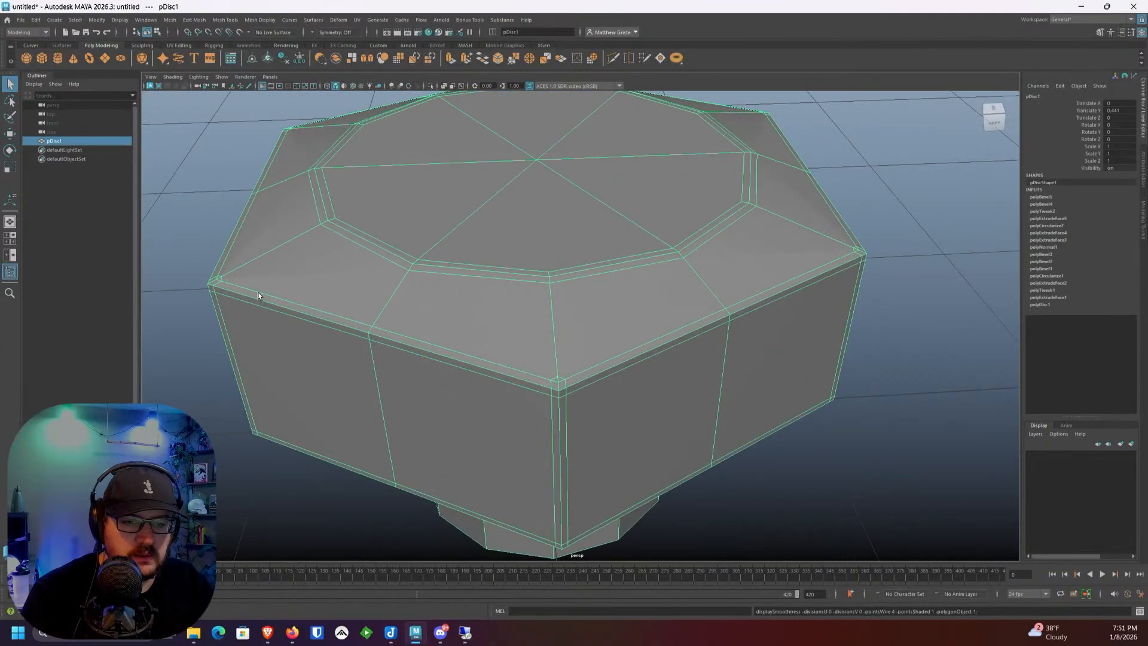
# Step: Insert an edge loop with Multi-Cut along the narrow bevel strip around the head's upper rim
pyautogui.keyDown('alt'); pyautogui.moveTo(259, 292); pyautogui.dragTo(556, 318, button='middle'); pyautogui.keyUp('alt')
pyautogui.scroll(3, 556, 318)
pyautogui.keyDown('alt'); pyautogui.moveTo(556, 318); pyautogui.dragTo(640, 361); pyautogui.keyUp('alt')
pyautogui.scroll(3, 651, 372)
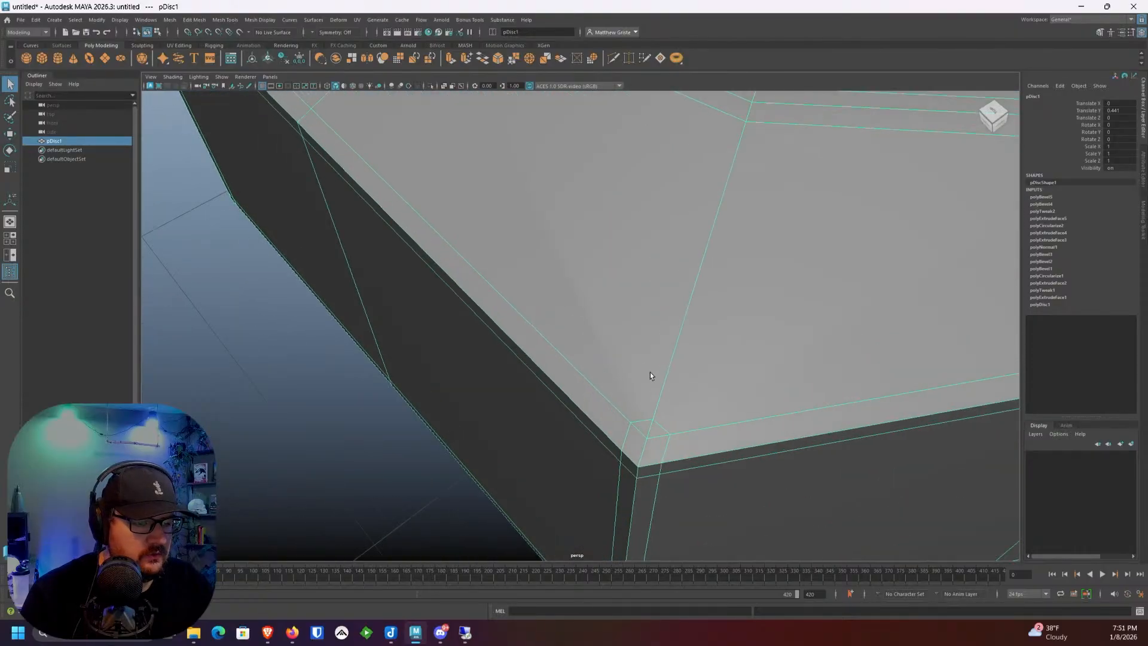
pyautogui.keyDown('alt'); pyautogui.moveTo(650, 372); pyautogui.dragTo(597, 343, button='middle'); pyautogui.keyUp('alt')
pyautogui.scroll(-3, 597, 343)
pyautogui.scroll(3, 963, 307)
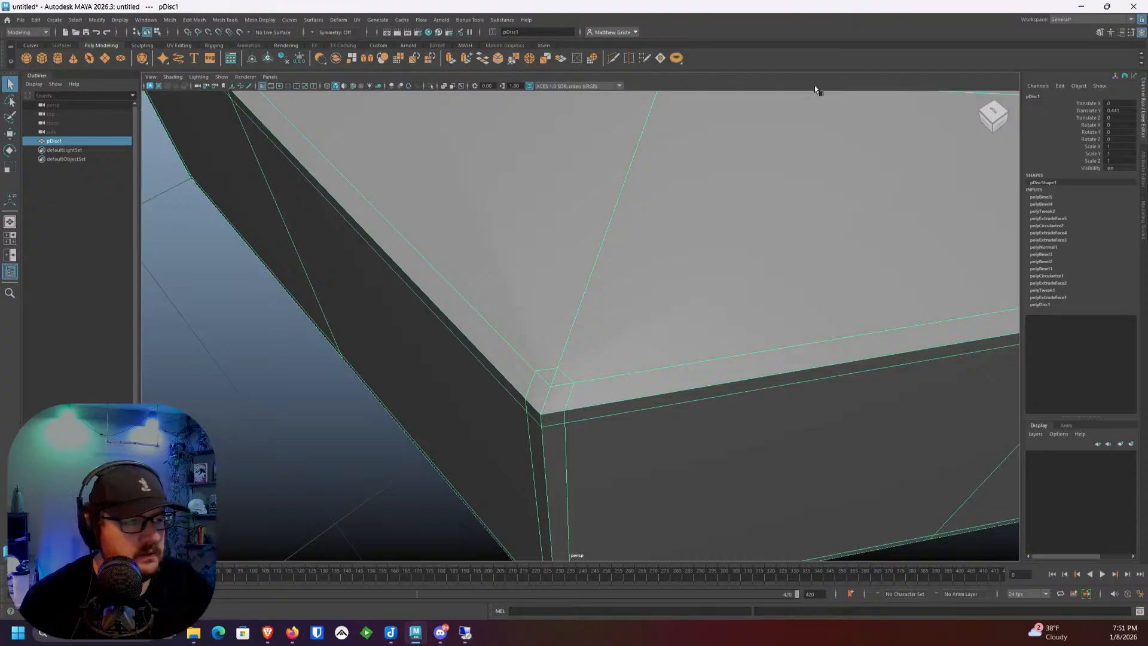
pyautogui.click(1143, 223)
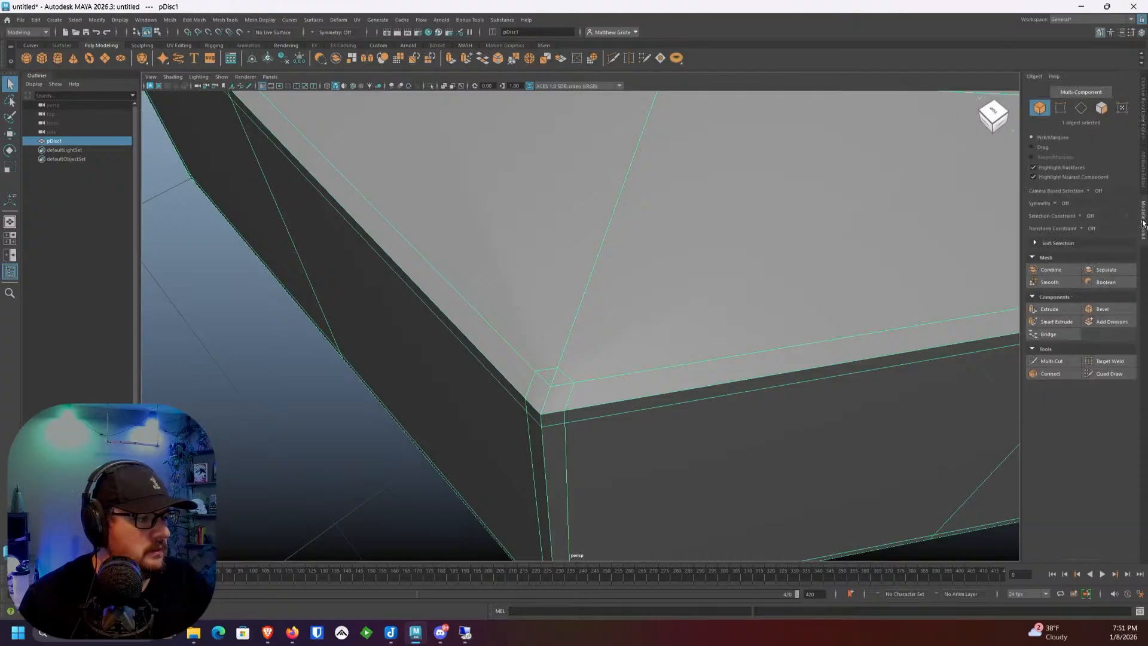
pyautogui.click(1064, 361)
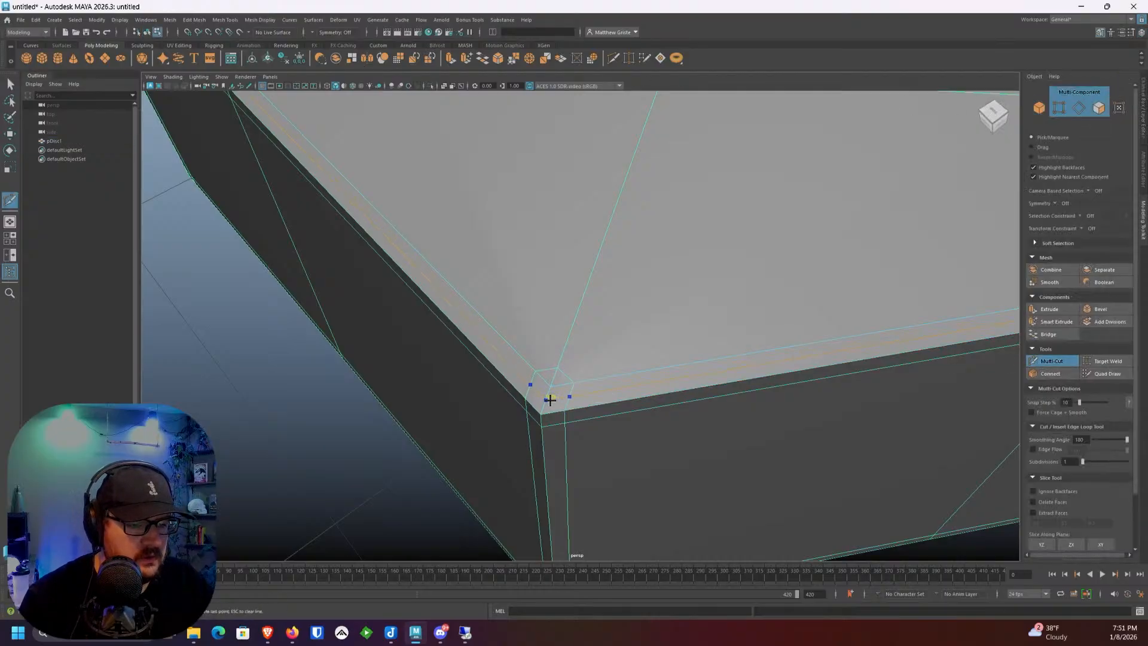
pyautogui.press('q')
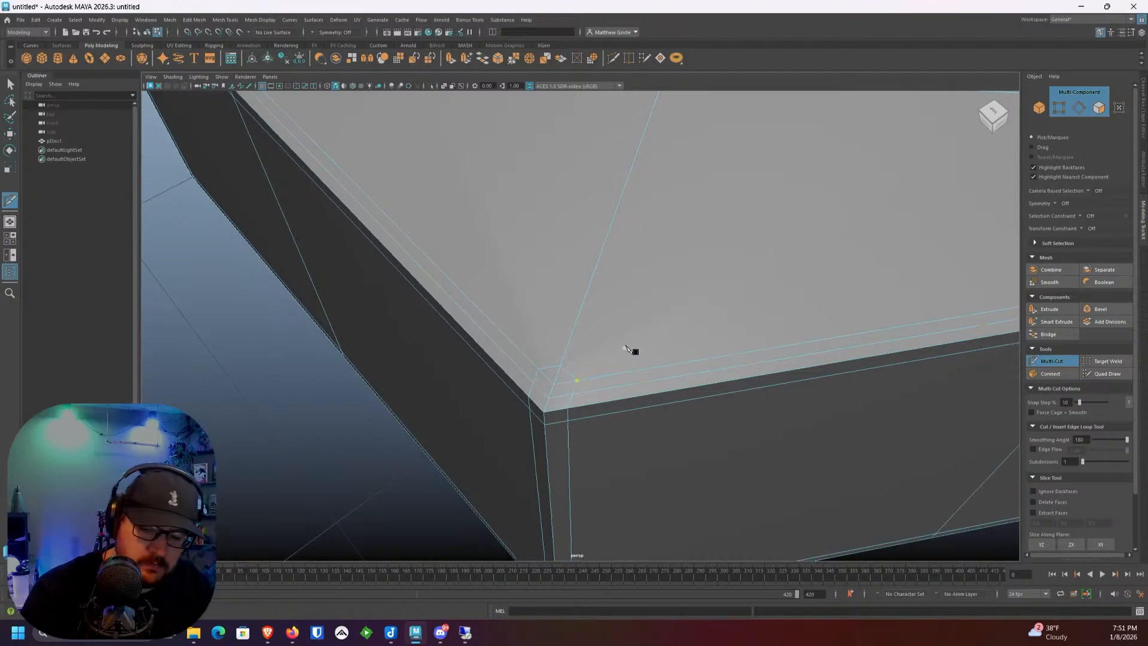
# Step: Select the short edge inside the bevel at each of the head's top corners and delete them all
pyautogui.moveTo(573, 352); pyautogui.dragTo(572, 328, button='right')
pyautogui.click(568, 372)
pyautogui.scroll(-3, 734, 367)
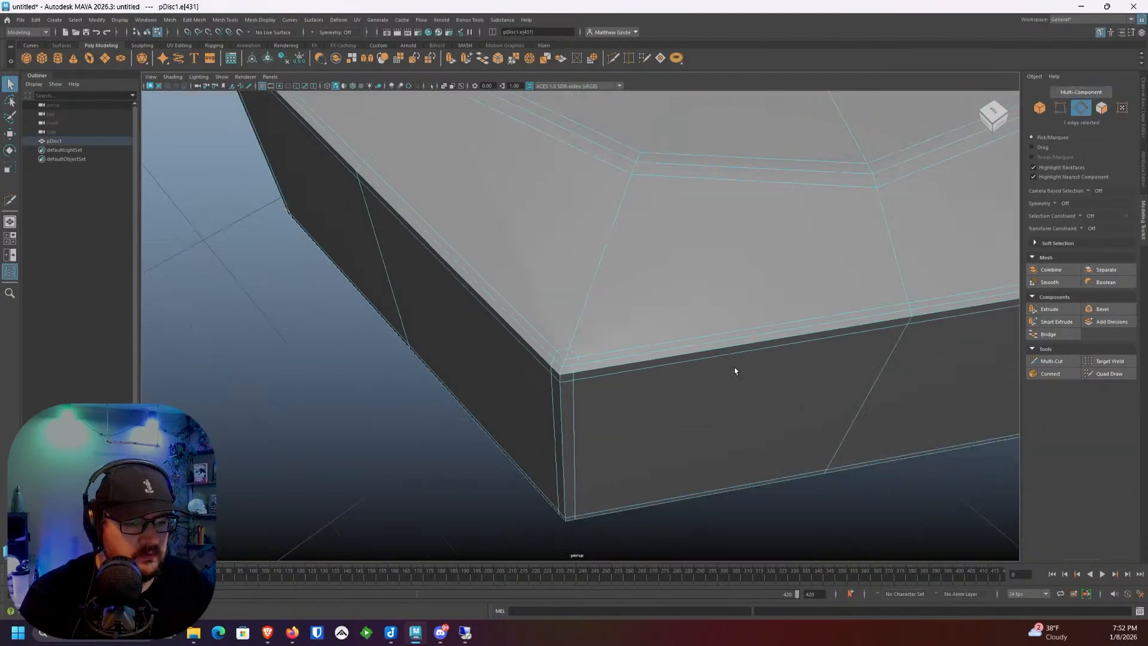
pyautogui.keyDown('alt'); pyautogui.moveTo(735, 367); pyautogui.dragTo(526, 340); pyautogui.keyUp('alt')
pyautogui.scroll(3, 626, 328)
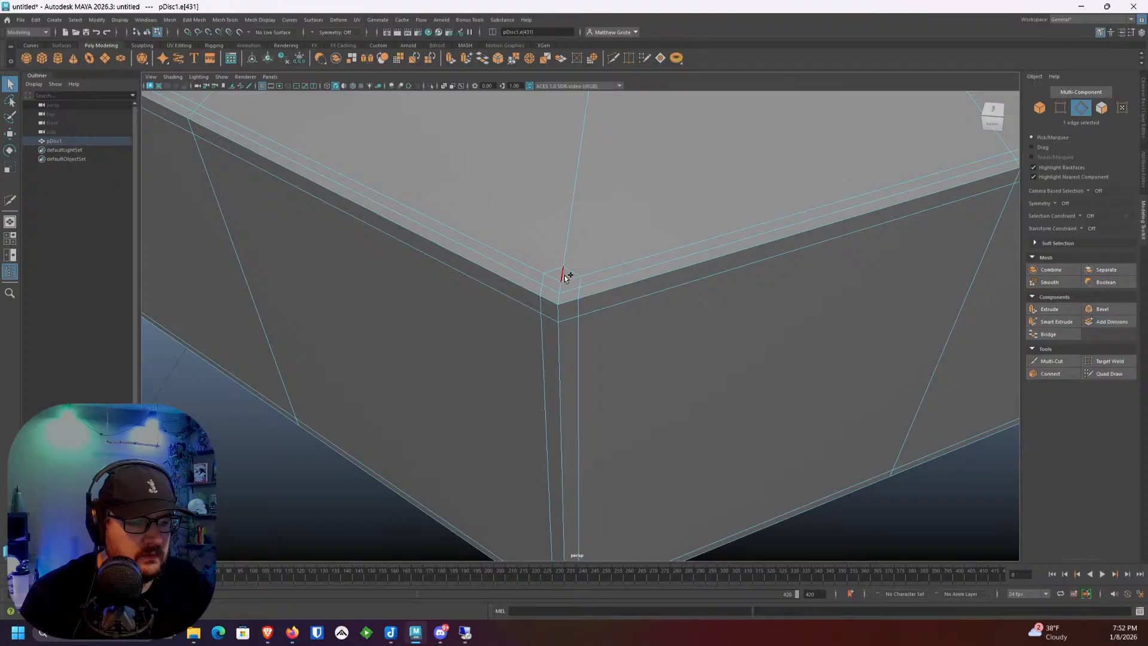
pyautogui.keyDown('alt'); pyautogui.moveTo(565, 277); pyautogui.dragTo(795, 355); pyautogui.keyUp('alt')
pyautogui.keyDown('shift'); pyautogui.click(742, 316); pyautogui.keyUp('shift')
pyautogui.keyDown('shift'); pyautogui.click(741, 295); pyautogui.keyUp('shift')
pyautogui.keyDown('shift'); pyautogui.click(693, 382); pyautogui.keyUp('shift')
pyautogui.keyDown('shift'); pyautogui.click(627, 357); pyautogui.keyUp('shift')
pyautogui.keyDown('shift'); pyautogui.click(675, 428); pyautogui.keyUp('shift')
pyautogui.keyDown('shift'); pyautogui.click(573, 337); pyautogui.keyUp('shift')
pyautogui.hotkey('ctrl', 'Delete')
# Step: Preview the bolt smoothed to examine the head's corners and rim, and return it to the unsmoothed display
pyautogui.press('3')
pyautogui.scroll(-2, 795, 352)
pyautogui.moveTo(758, 287); pyautogui.dragTo(811, 276, button='right')
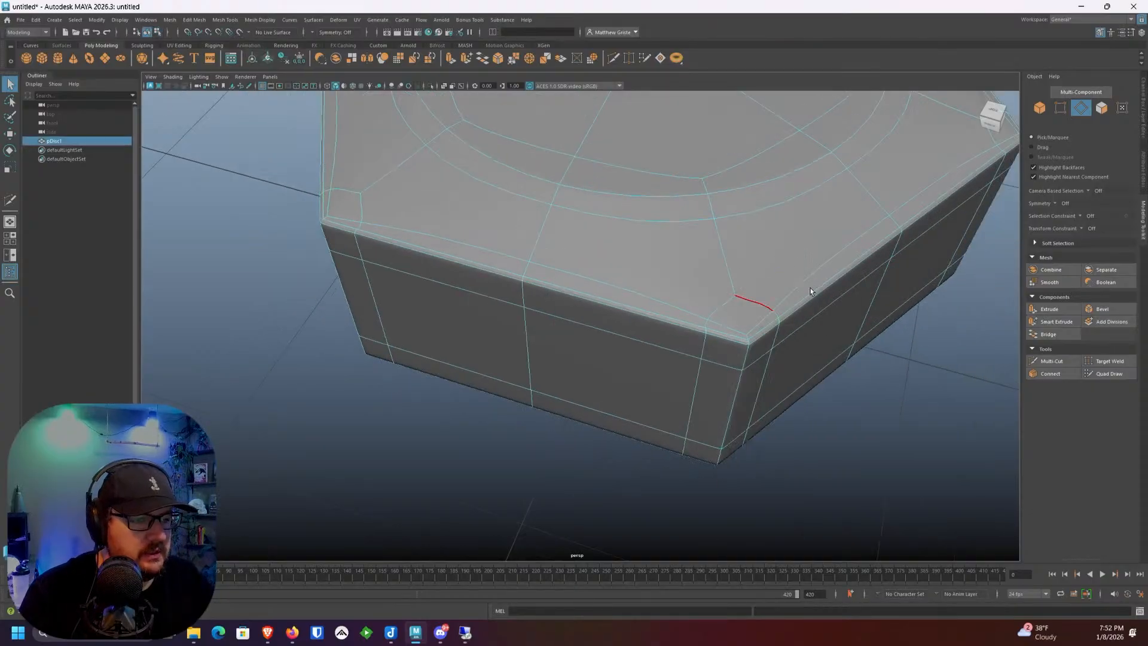
pyautogui.keyDown('alt'); pyautogui.moveTo(893, 421); pyautogui.dragTo(654, 287); pyautogui.keyUp('alt')
pyautogui.click(854, 376)
pyautogui.click(564, 258)
pyautogui.press('1')
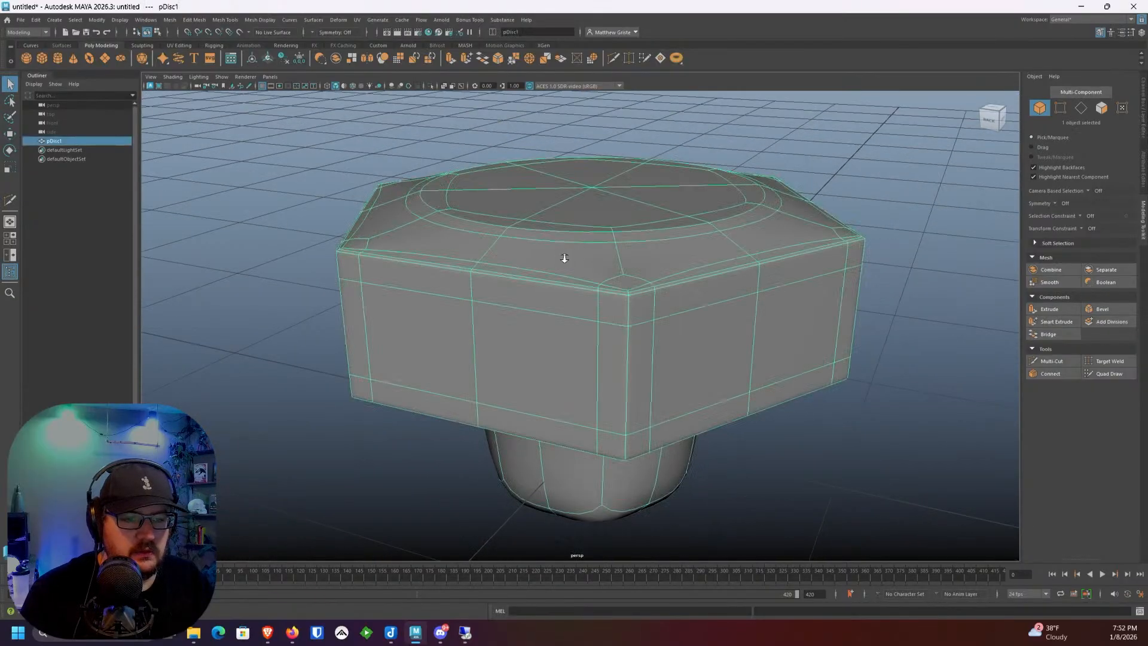
# Step: Begin a Multi-Cut line around the head's sloped top, following the rim from corner vertex to corner vertex
pyautogui.scroll(3, 565, 260)
pyautogui.keyDown('alt'); pyautogui.moveTo(474, 270); pyautogui.dragTo(559, 328); pyautogui.keyUp('alt')
pyautogui.scroll(2, 581, 318)
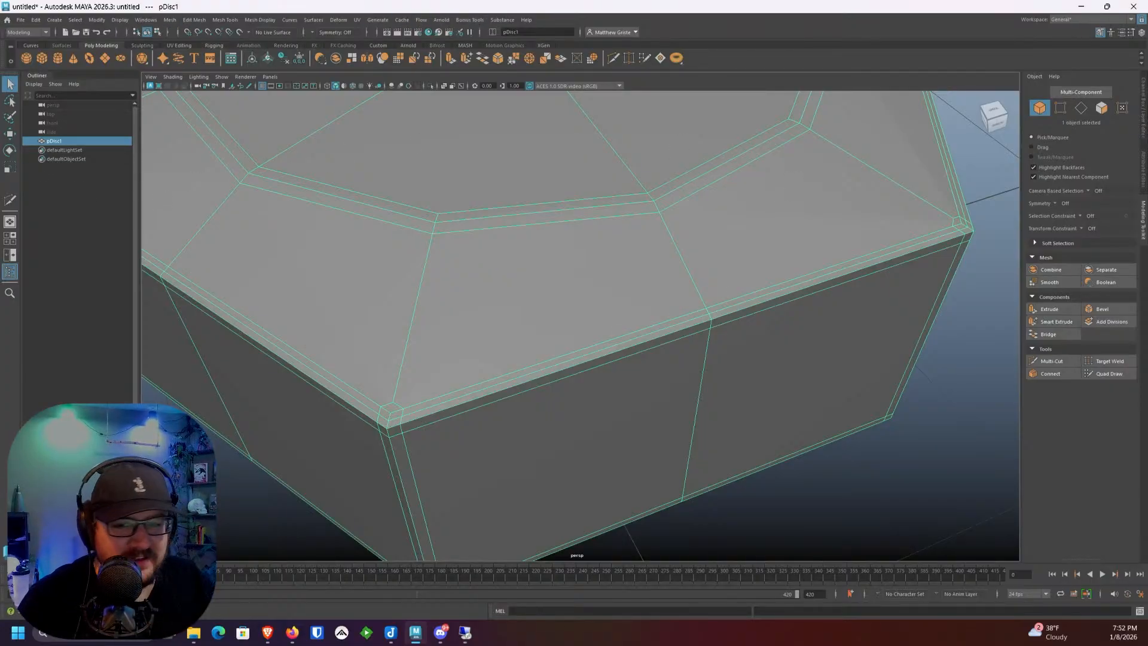
pyautogui.click(9, 201)
pyautogui.scroll(2, 502, 356)
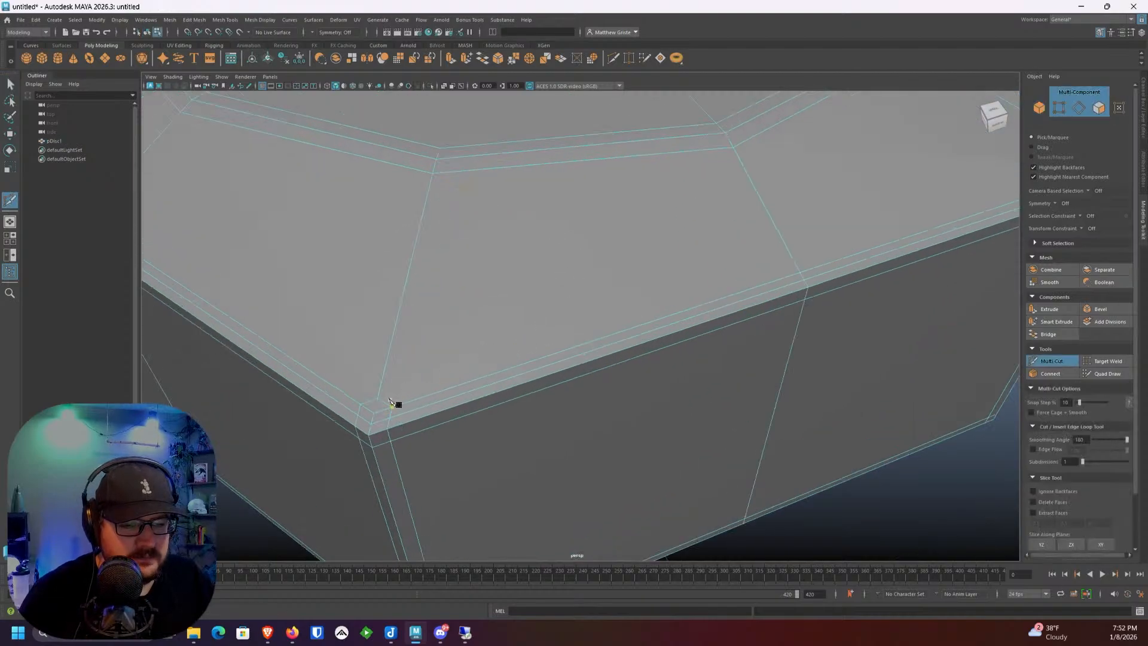
pyautogui.keyDown('alt'); pyautogui.moveTo(596, 293); pyautogui.dragTo(395, 392, button='middle'); pyautogui.keyUp('alt')
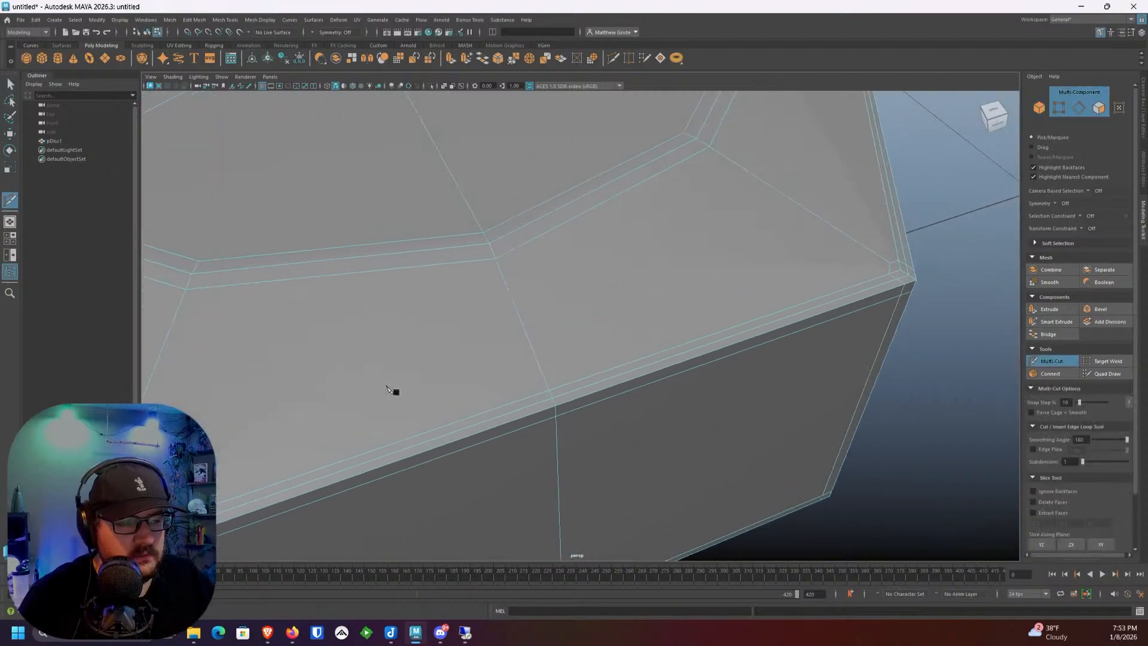
pyautogui.scroll(1, 394, 392)
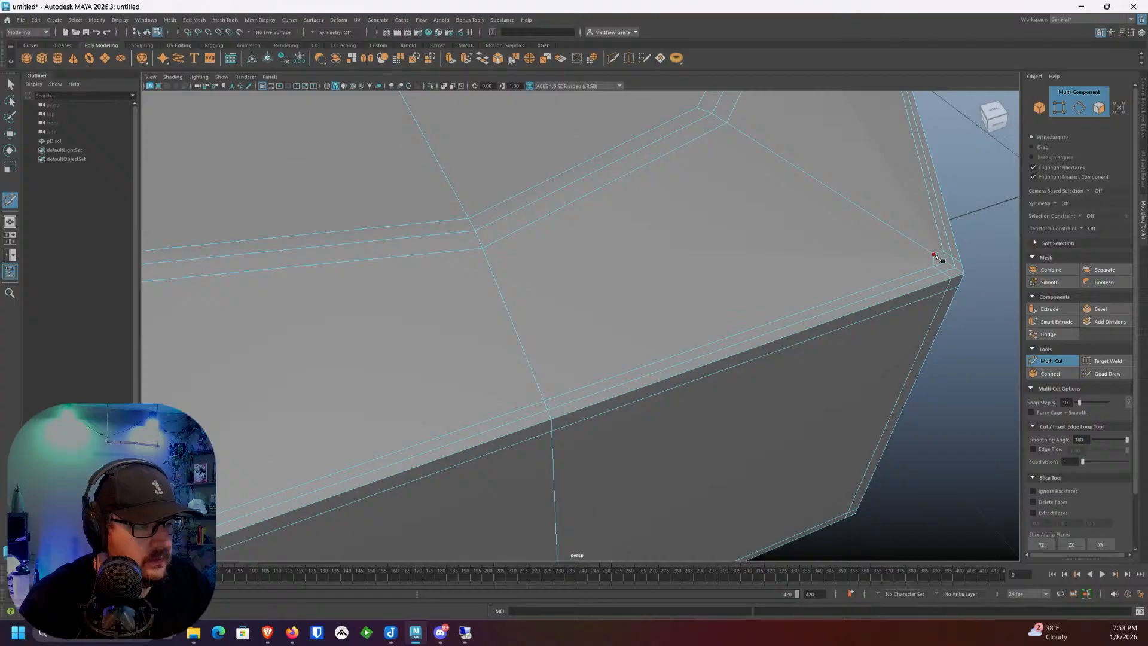
pyautogui.keyDown('alt'); pyautogui.moveTo(935, 255); pyautogui.dragTo(879, 275); pyautogui.keyUp('alt')
pyautogui.keyDown('alt'); pyautogui.moveTo(880, 274); pyautogui.dragTo(659, 262, button='middle'); pyautogui.keyUp('alt')
pyautogui.scroll(-2, 659, 262)
pyautogui.keyDown('alt'); pyautogui.moveTo(659, 262); pyautogui.dragTo(471, 259); pyautogui.keyUp('alt')
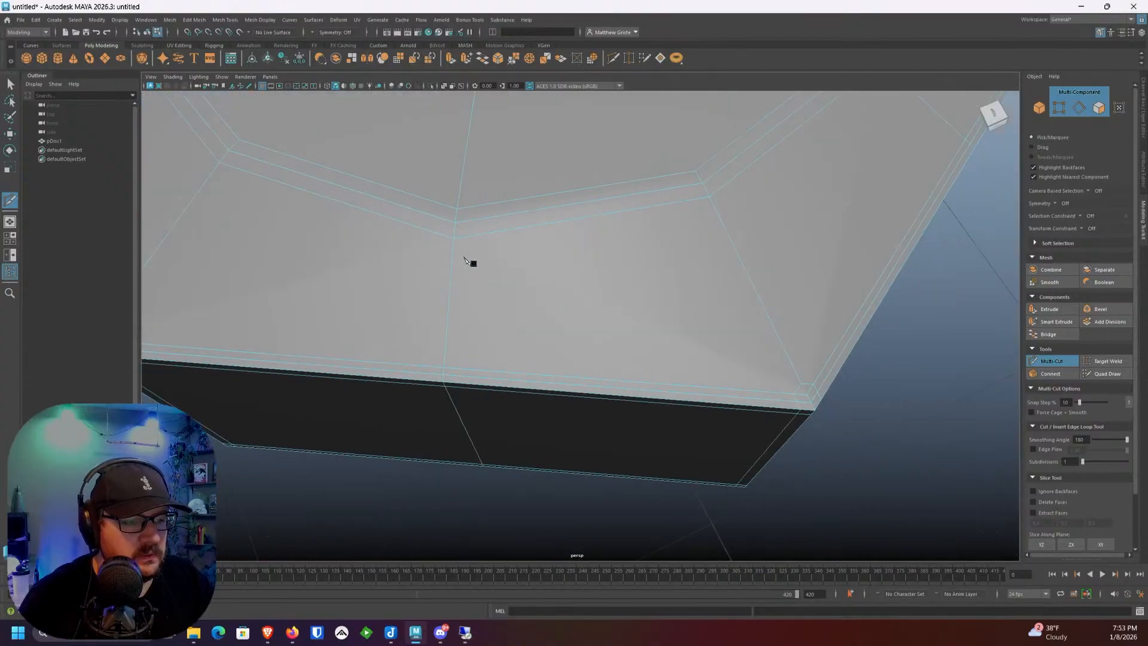
pyautogui.scroll(2, 471, 259)
pyautogui.keyDown('alt'); pyautogui.moveTo(843, 405); pyautogui.dragTo(536, 295); pyautogui.keyUp('alt')
pyautogui.keyDown('alt'); pyautogui.moveTo(536, 295); pyautogui.dragTo(715, 335, button='right'); pyautogui.keyUp('alt')
pyautogui.keyDown('alt'); pyautogui.moveTo(743, 343); pyautogui.dragTo(589, 323, button='middle'); pyautogui.keyUp('alt')
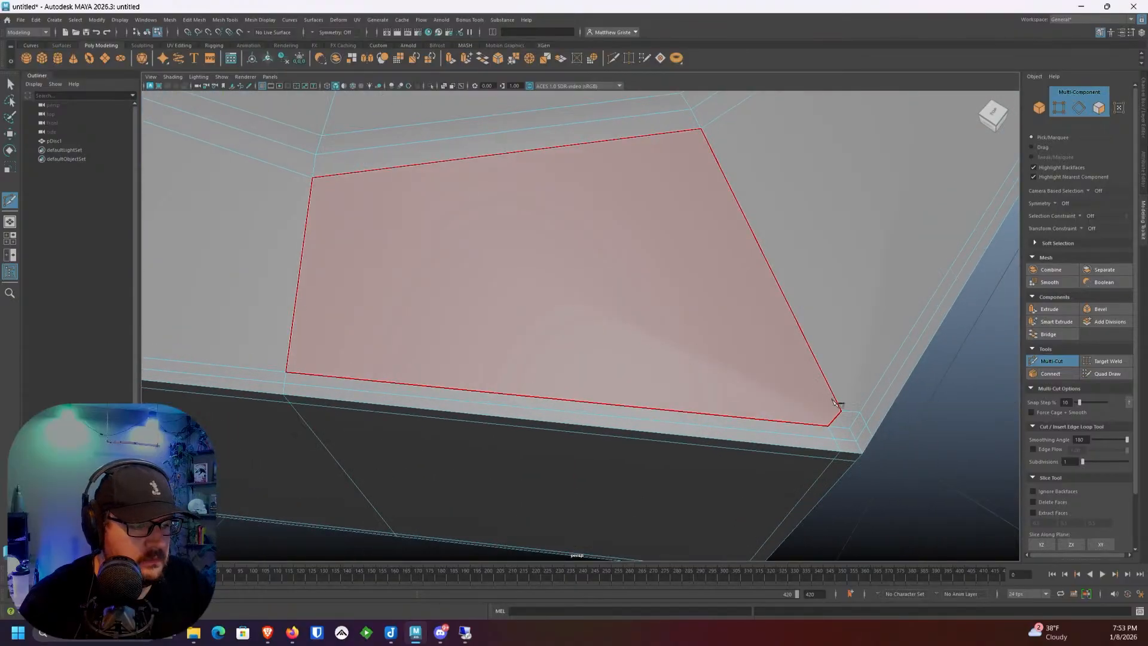
# Step: Continue the Multi-Cut line through the remaining corner vertices beside the rim and complete the cut around the head
pyautogui.keyDown('alt'); pyautogui.moveTo(843, 410); pyautogui.dragTo(700, 364); pyautogui.keyUp('alt')
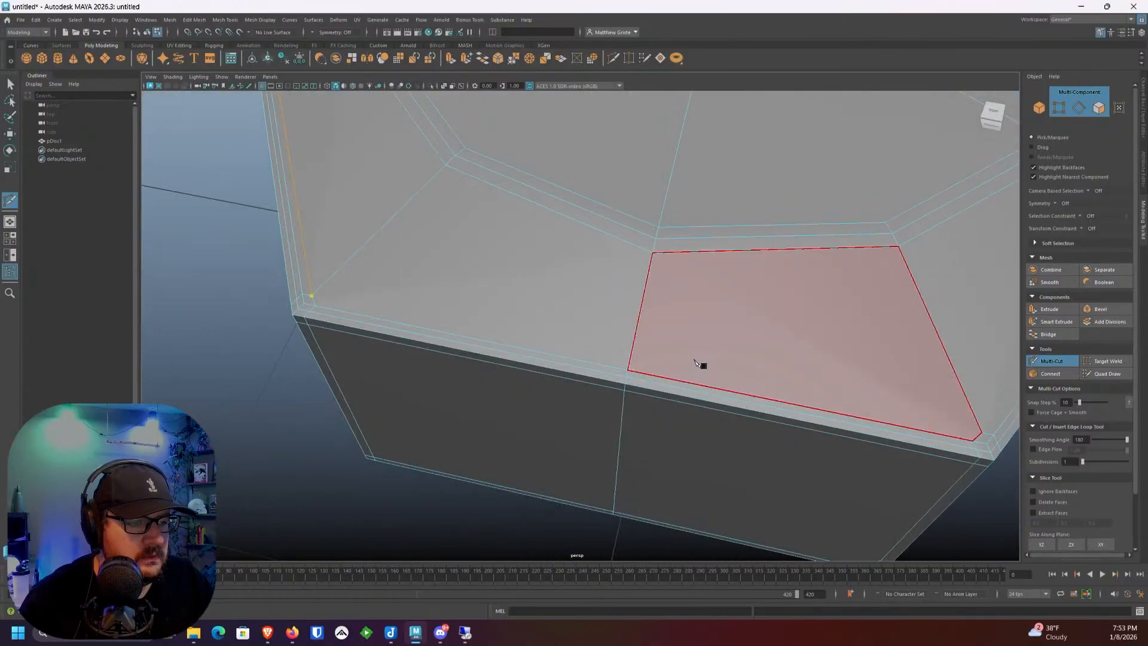
pyautogui.keyDown('alt'); pyautogui.moveTo(700, 365); pyautogui.dragTo(849, 382, button='right'); pyautogui.keyUp('alt')
pyautogui.keyDown('alt'); pyautogui.moveTo(849, 382); pyautogui.dragTo(702, 375, button='middle'); pyautogui.keyUp('alt')
pyautogui.scroll(-1, 776, 426)
pyautogui.keyDown('alt'); pyautogui.moveTo(775, 426); pyautogui.dragTo(769, 407); pyautogui.keyUp('alt')
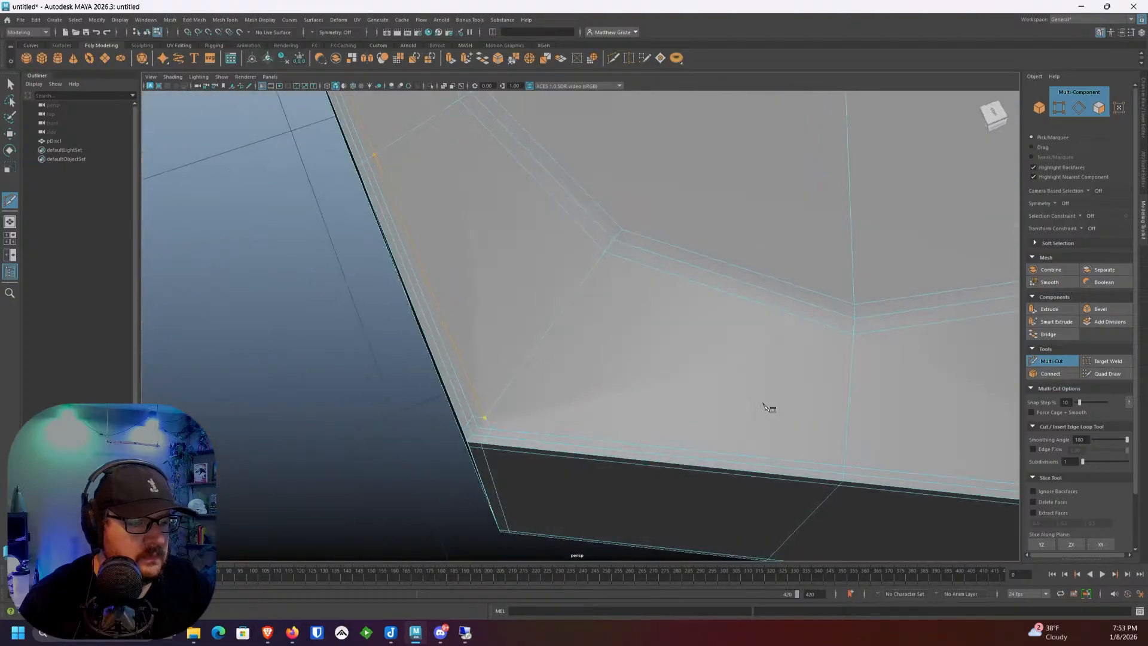
pyautogui.keyDown('alt'); pyautogui.moveTo(769, 407); pyautogui.dragTo(605, 331, button='middle'); pyautogui.keyUp('alt')
pyautogui.keyDown('alt'); pyautogui.moveTo(604, 331); pyautogui.dragTo(667, 370, button='right'); pyautogui.keyUp('alt')
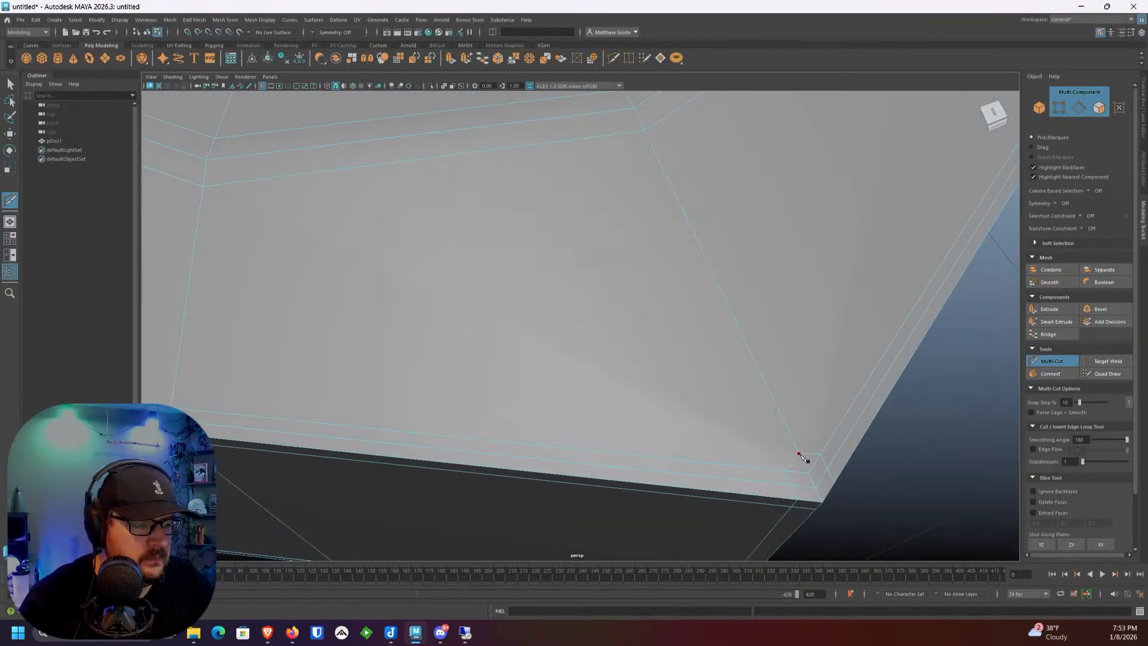
pyautogui.click(799, 454)
pyautogui.keyDown('alt'); pyautogui.moveTo(841, 442); pyautogui.dragTo(789, 440); pyautogui.keyUp('alt')
pyautogui.keyDown('alt'); pyautogui.moveTo(789, 441); pyautogui.dragTo(513, 429, button='middle'); pyautogui.keyUp('alt')
pyautogui.keyDown('alt'); pyautogui.moveTo(805, 320); pyautogui.dragTo(790, 323); pyautogui.keyUp('alt')
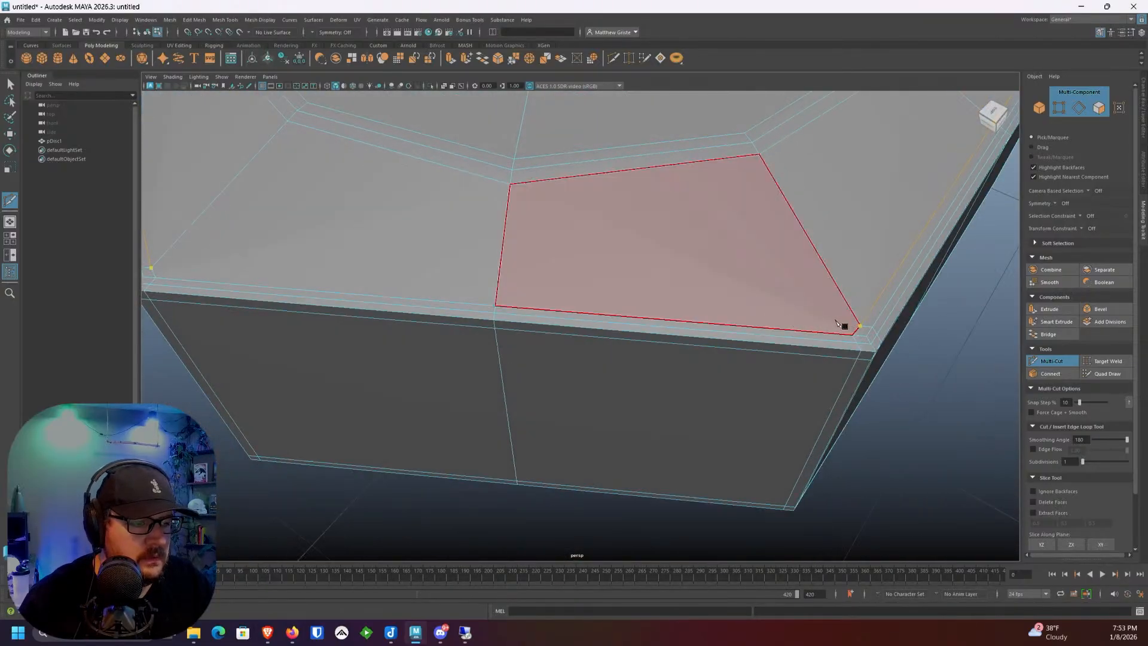
pyautogui.keyDown('alt'); pyautogui.moveTo(836, 321); pyautogui.dragTo(1036, 326, button='right'); pyautogui.keyUp('alt')
pyautogui.keyDown('alt'); pyautogui.moveTo(1036, 326); pyautogui.dragTo(796, 340, button='middle'); pyautogui.keyUp('alt')
pyautogui.click(821, 338)
pyautogui.rightClick(836, 291)
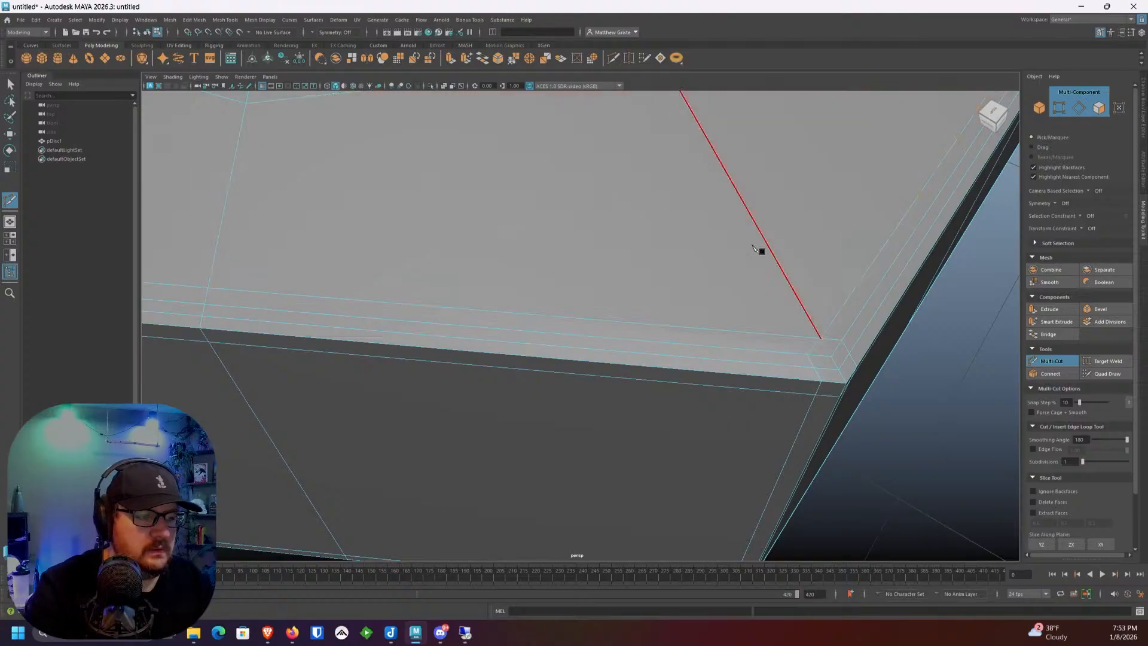
# Step: Leave Multi-Cut, examine the re-cut head corners in the smoothed preview, and switch back to the unsmoothed mesh
pyautogui.keyDown('alt'); pyautogui.moveTo(753, 245); pyautogui.dragTo(691, 267, button='right'); pyautogui.keyUp('alt')
pyautogui.keyDown('alt'); pyautogui.moveTo(660, 274); pyautogui.dragTo(660, 263); pyautogui.keyUp('alt')
pyautogui.click(611, 195)
pyautogui.keyDown('alt'); pyautogui.moveTo(612, 195); pyautogui.dragTo(730, 313, button='middle'); pyautogui.keyUp('alt')
pyautogui.keyDown('alt'); pyautogui.moveTo(731, 314); pyautogui.dragTo(721, 302); pyautogui.keyUp('alt')
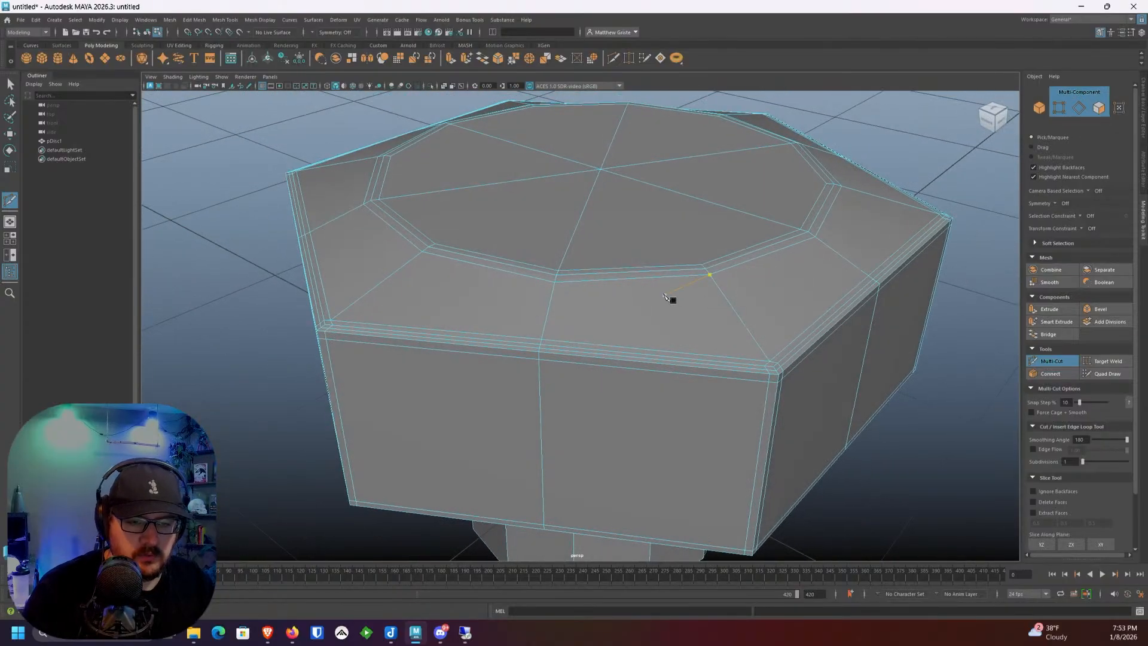
pyautogui.press('q')
pyautogui.press('3')
pyautogui.moveTo(566, 250); pyautogui.dragTo(611, 217, button='right')
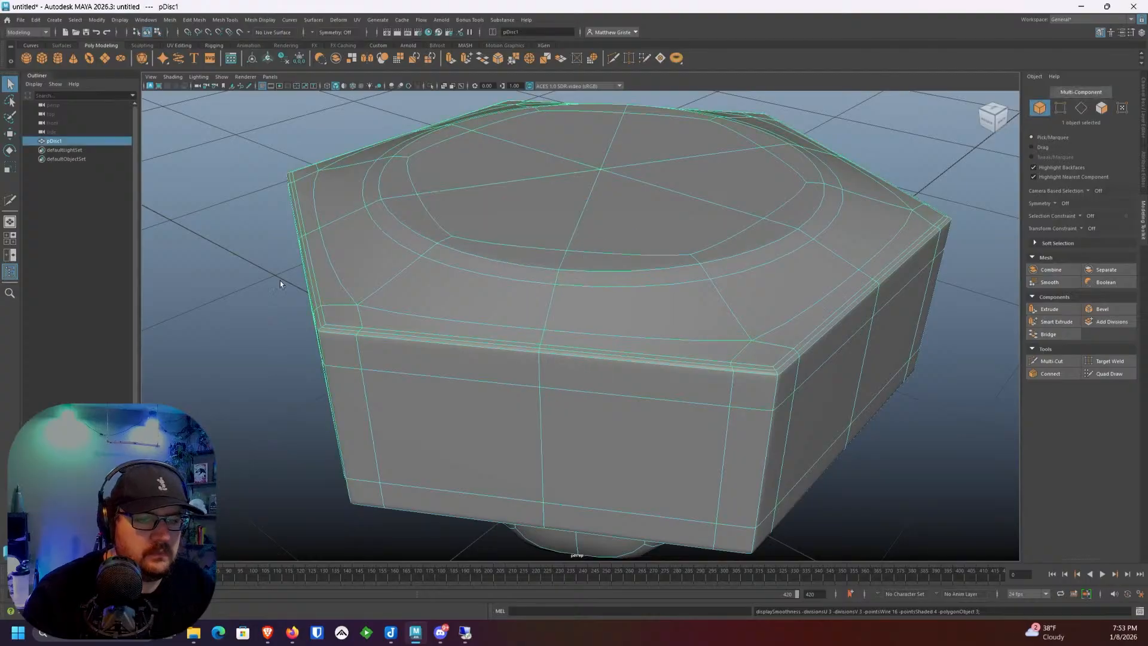
pyautogui.click(280, 281)
pyautogui.scroll(-2, 280, 281)
pyautogui.keyDown('alt'); pyautogui.moveTo(280, 283); pyautogui.dragTo(245, 271); pyautogui.keyUp('alt')
pyautogui.click(480, 288)
pyautogui.scroll(4, 480, 288)
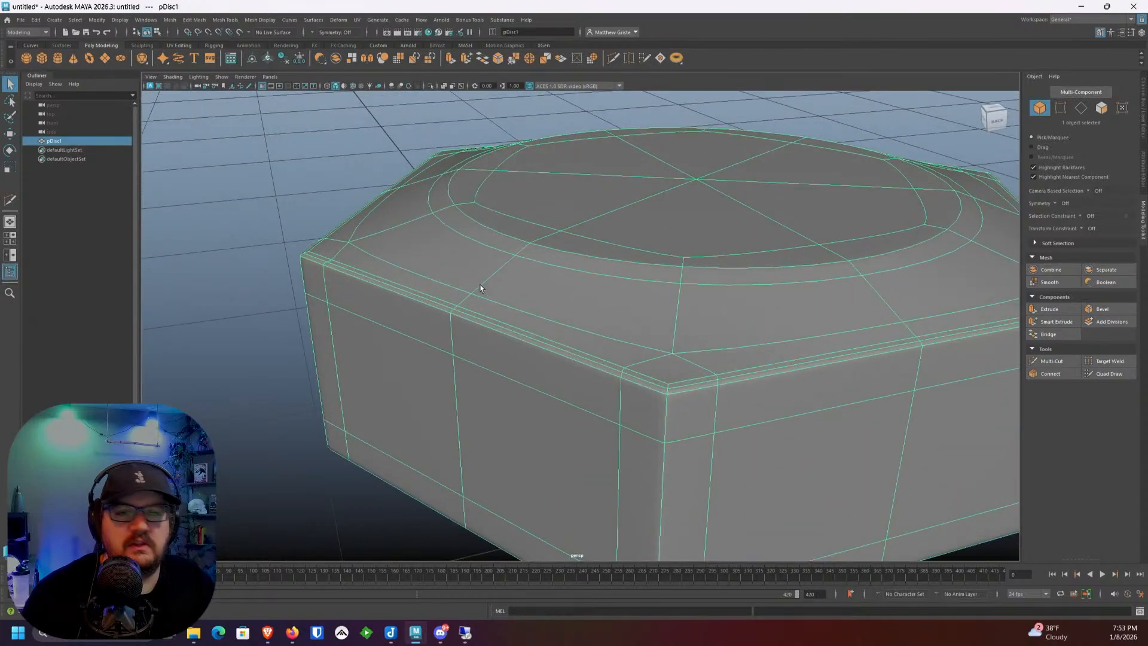
pyautogui.press('1')
# Step: Insert an edge loop with Multi-Cut on the sloped top, just outside the bevelled edge of the round face
pyautogui.keyDown('alt'); pyautogui.moveTo(505, 257); pyautogui.dragTo(561, 277); pyautogui.keyUp('alt')
pyautogui.scroll(3, 561, 277)
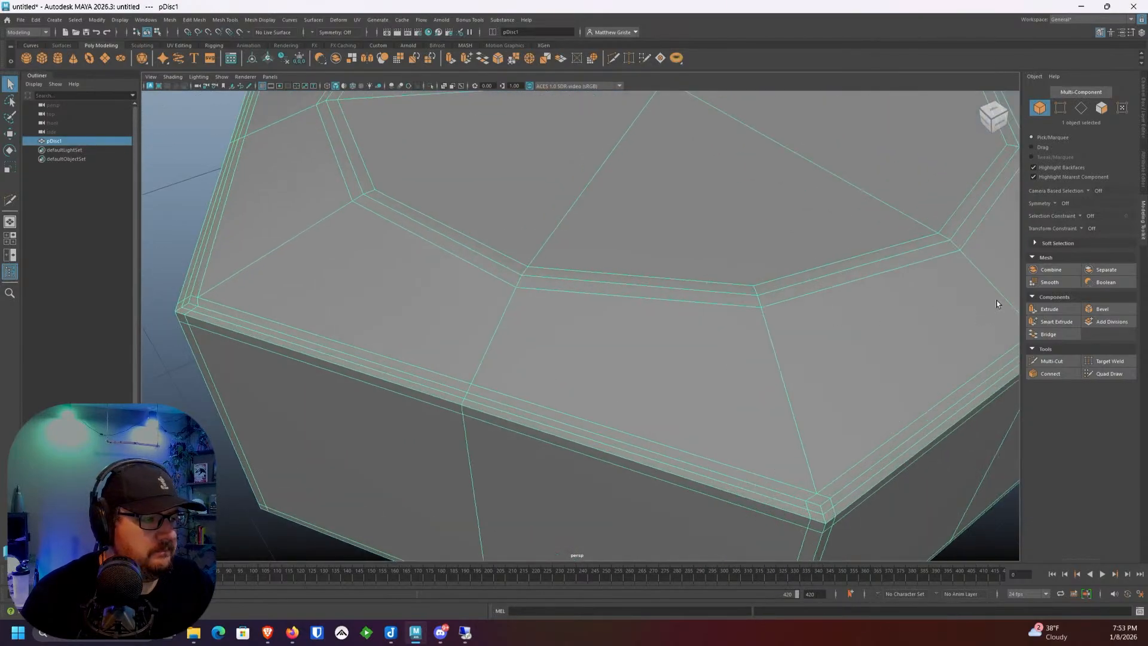
pyautogui.click(1048, 357)
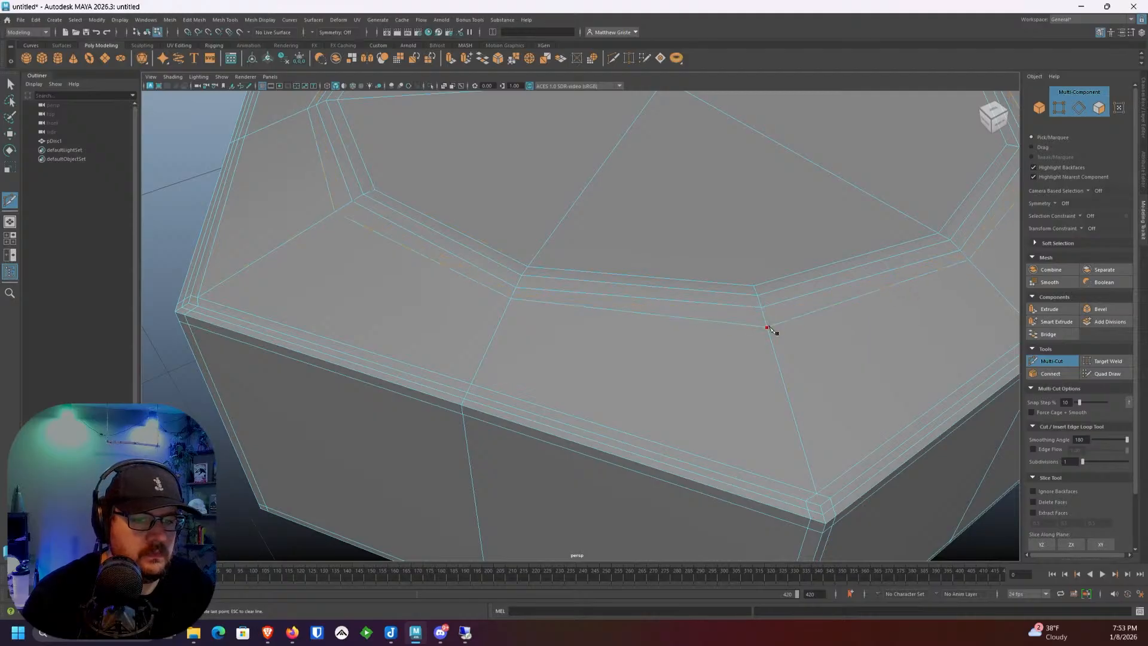
pyautogui.click(767, 327)
pyautogui.scroll(-3, 768, 328)
pyautogui.moveTo(768, 327)
pyautogui.keyDown('alt'); pyautogui.mouseDown()
pyautogui.moveTo(766, 300)
pyautogui.moveTo(785, 311)
pyautogui.mouseUp(); pyautogui.keyUp('alt')
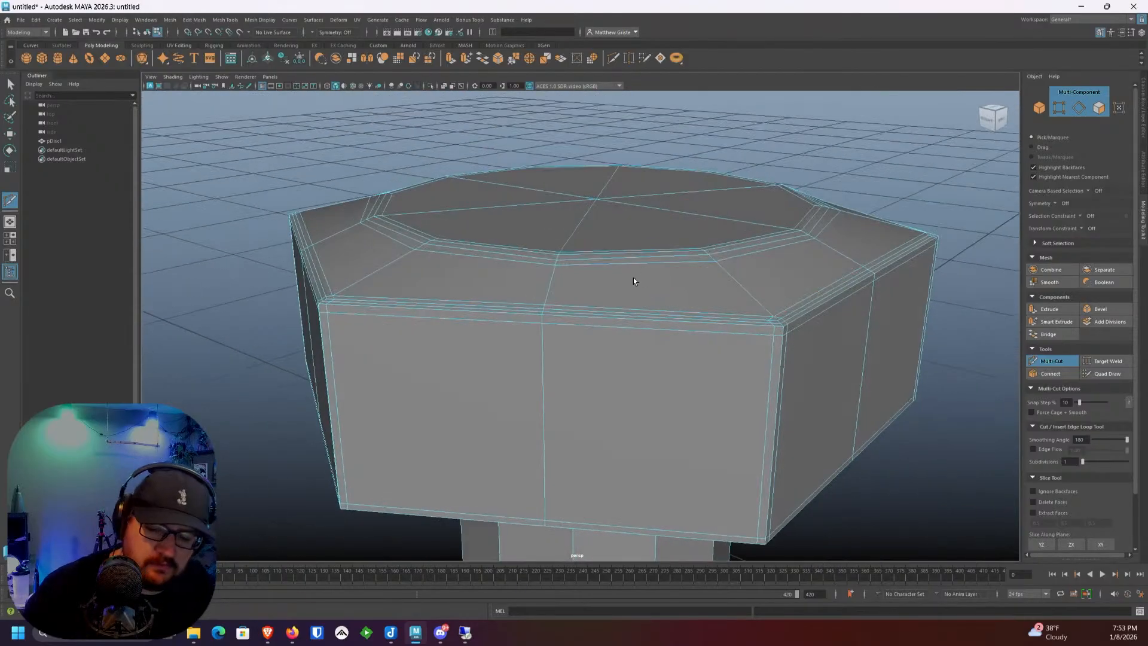
# Step: Select the whole new edge loop around the round top face and lower it slightly along the Y axis
pyautogui.press('w')
pyautogui.doubleClick(496, 257)
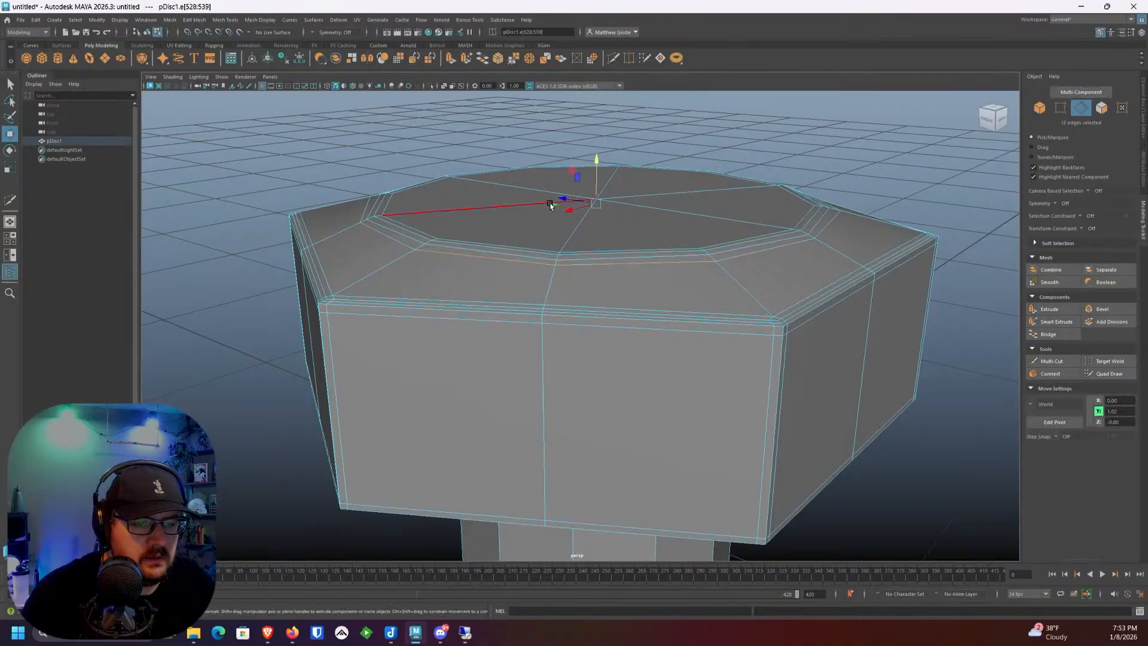
pyautogui.moveTo(597, 161); pyautogui.dragTo(599, 168)
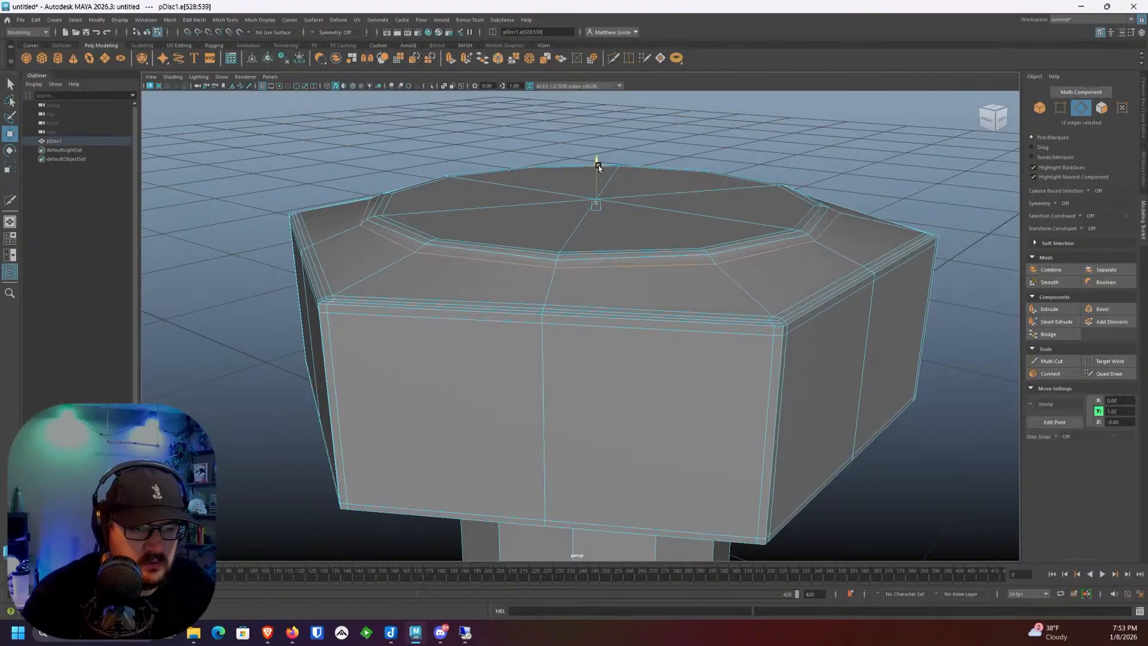
# Step: Check the smoothed bolt from above and below, including the round top and shank, and restore the unsmoothed display
pyautogui.press('3')
pyautogui.moveTo(510, 248); pyautogui.dragTo(553, 231, button='right')
pyautogui.click(426, 155)
pyautogui.scroll(-3, 425, 194)
pyautogui.keyDown('alt'); pyautogui.moveTo(424, 193); pyautogui.dragTo(454, 188); pyautogui.keyUp('alt')
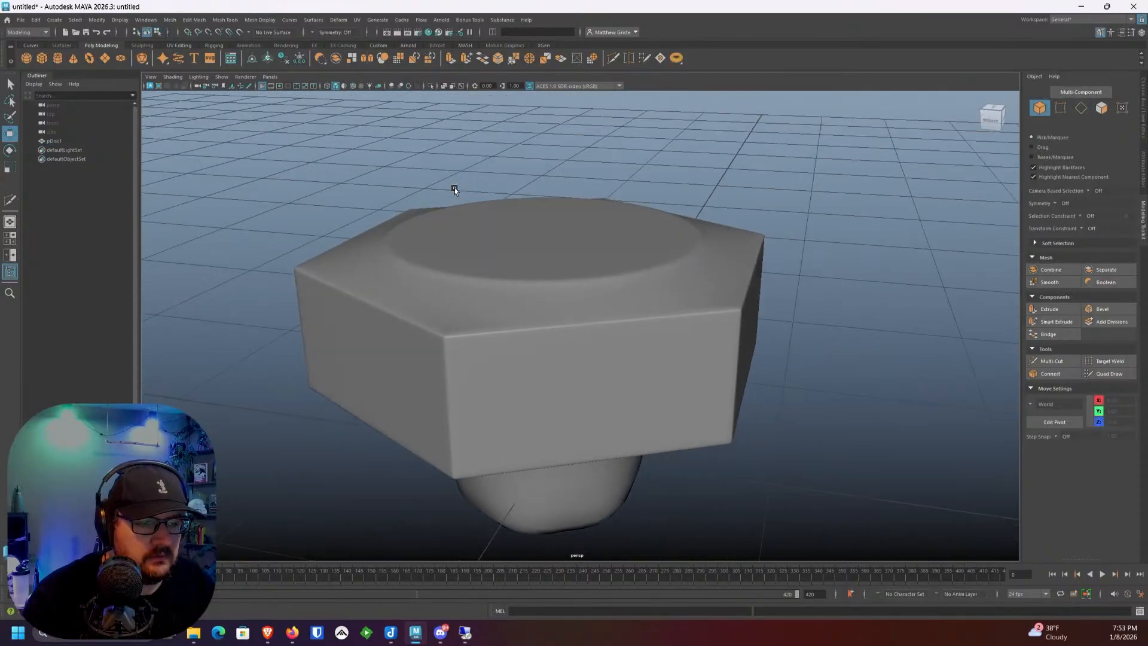
pyautogui.scroll(-5, 505, 221)
pyautogui.keyDown('alt'); pyautogui.moveTo(547, 362); pyautogui.dragTo(520, 312); pyautogui.keyUp('alt')
pyautogui.click(520, 312)
pyautogui.press('1')
# Step: Insert support edge loops with Multi-Cut near the shank's bottom end and where the shank meets the head
pyautogui.scroll(6, 664, 307)
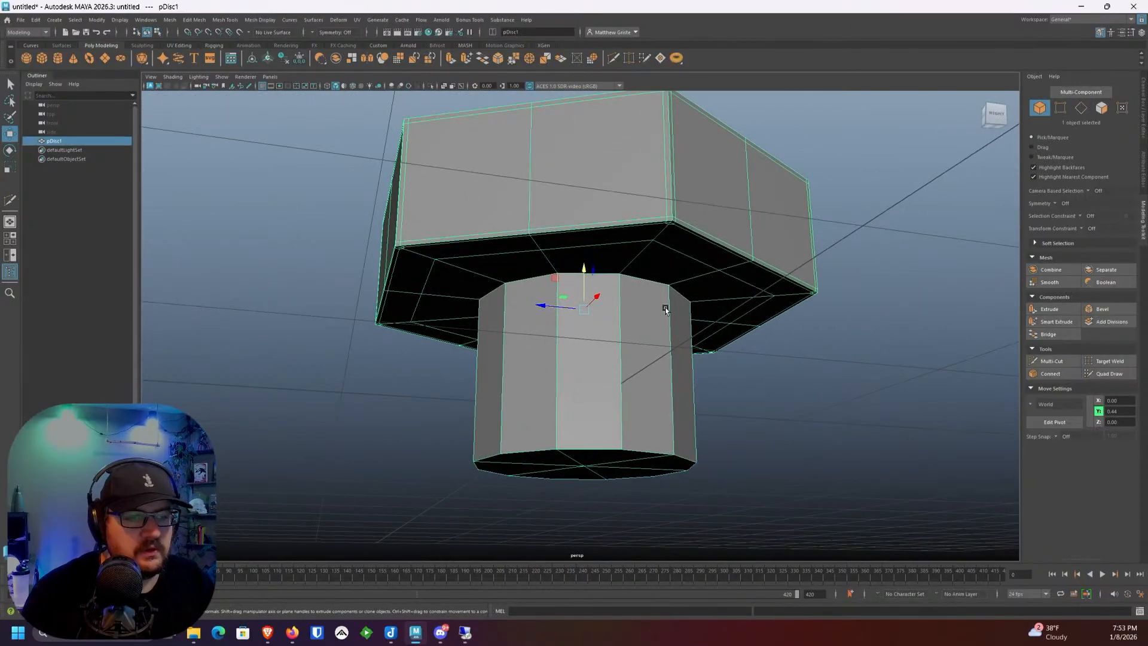
pyautogui.click(1044, 364)
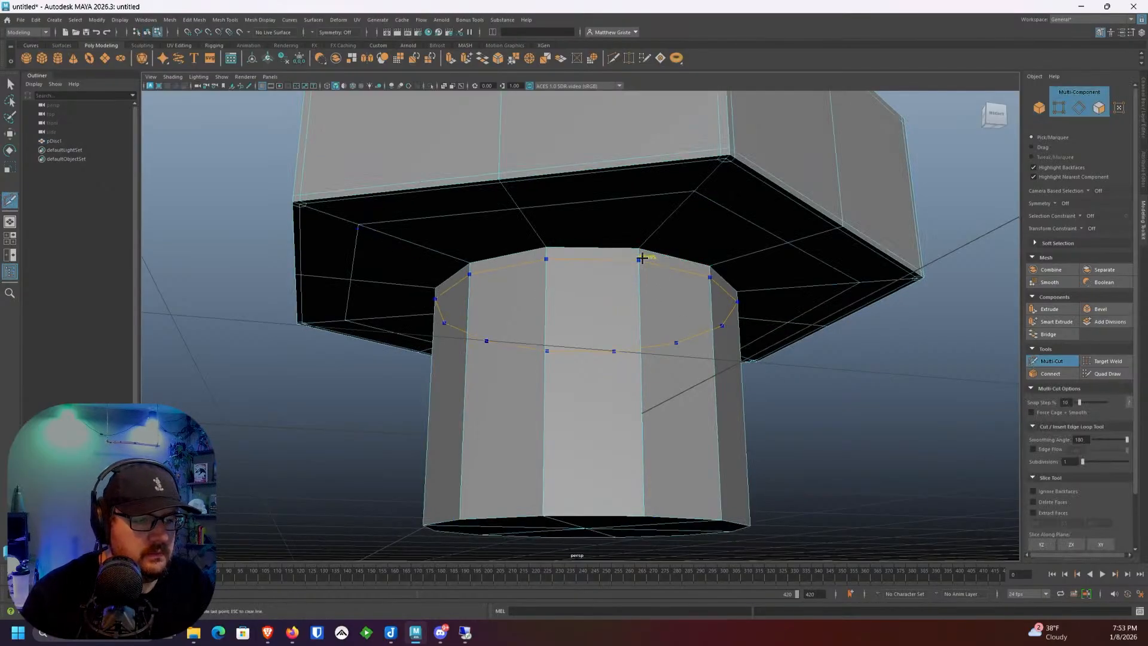
pyautogui.keyDown('ctrl'); pyautogui.click(642, 510); pyautogui.keyUp('ctrl')
pyautogui.keyDown('ctrl'); pyautogui.click(648, 238); pyautogui.keyUp('ctrl')
pyautogui.scroll(-3, 686, 335)
pyautogui.keyDown('alt'); pyautogui.moveTo(687, 341); pyautogui.dragTo(687, 284, button='middle'); pyautogui.keyUp('alt')
pyautogui.keyDown('alt'); pyautogui.moveTo(688, 285); pyautogui.dragTo(688, 277); pyautogui.keyUp('alt')
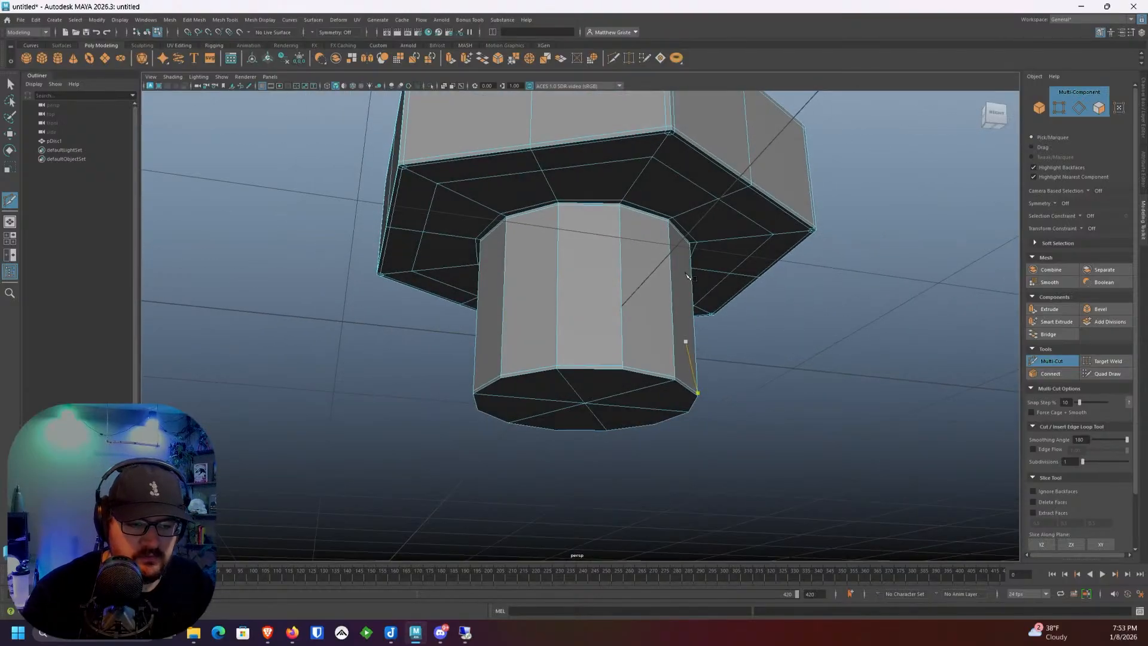
# Step: Delete the faces capping the shank's bottom end, leaving it open, and return to object selection
pyautogui.press('q')
pyautogui.scroll(3, 558, 410)
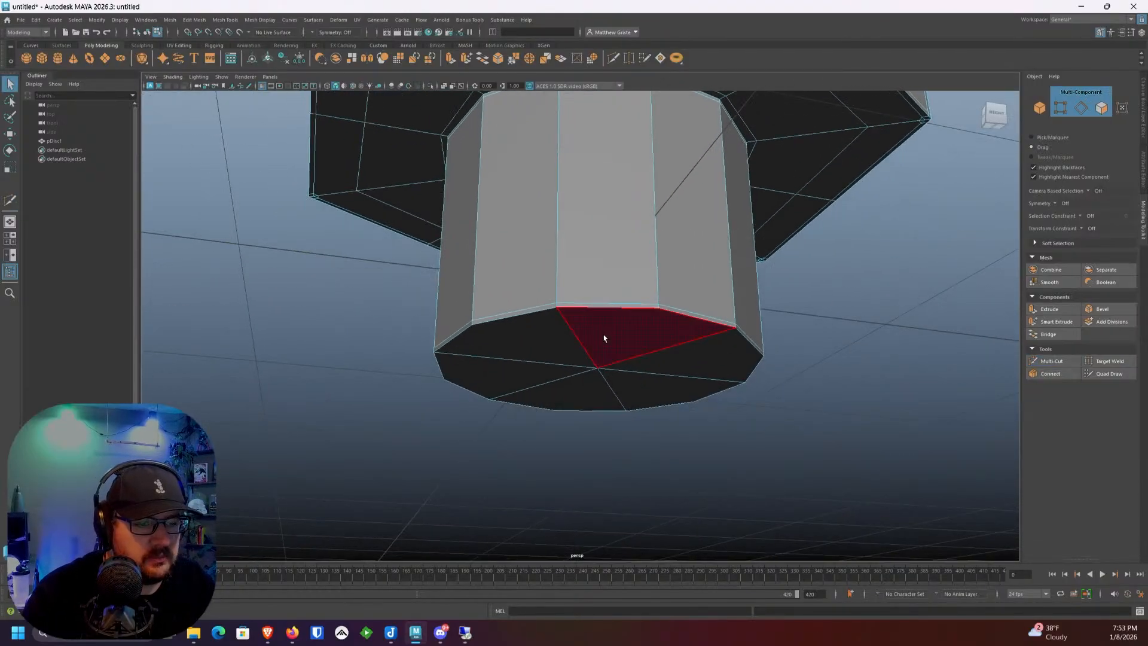
pyautogui.moveTo(541, 361); pyautogui.dragTo(647, 362)
pyautogui.press('Delete')
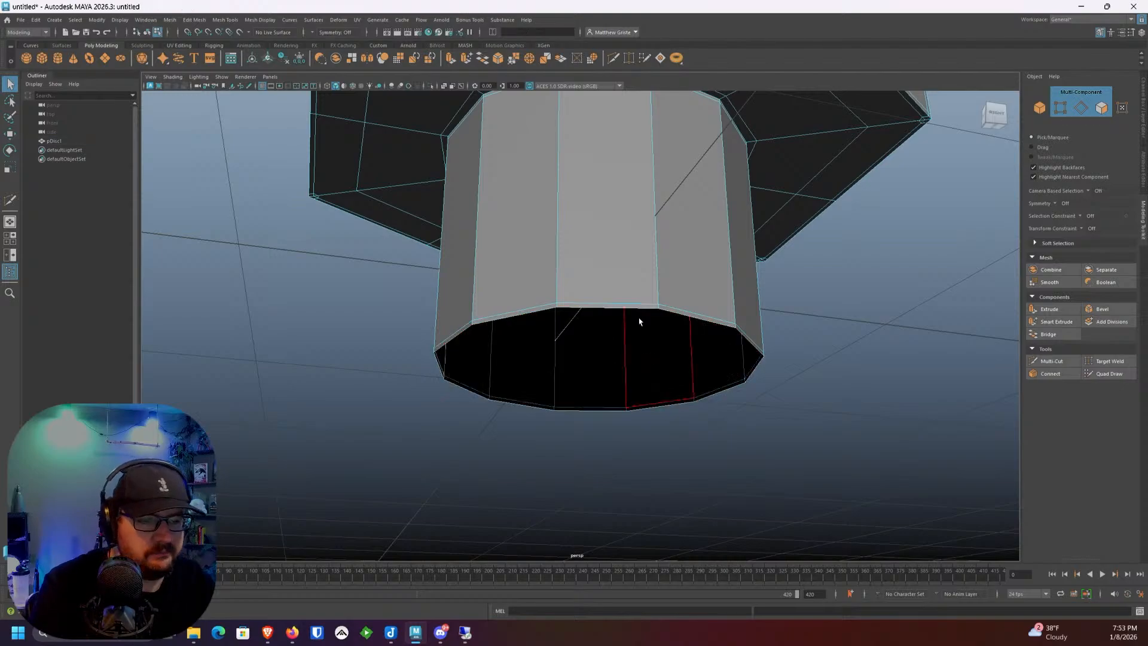
pyautogui.moveTo(643, 244); pyautogui.dragTo(667, 233, button='right')
pyautogui.scroll(-3, 674, 259)
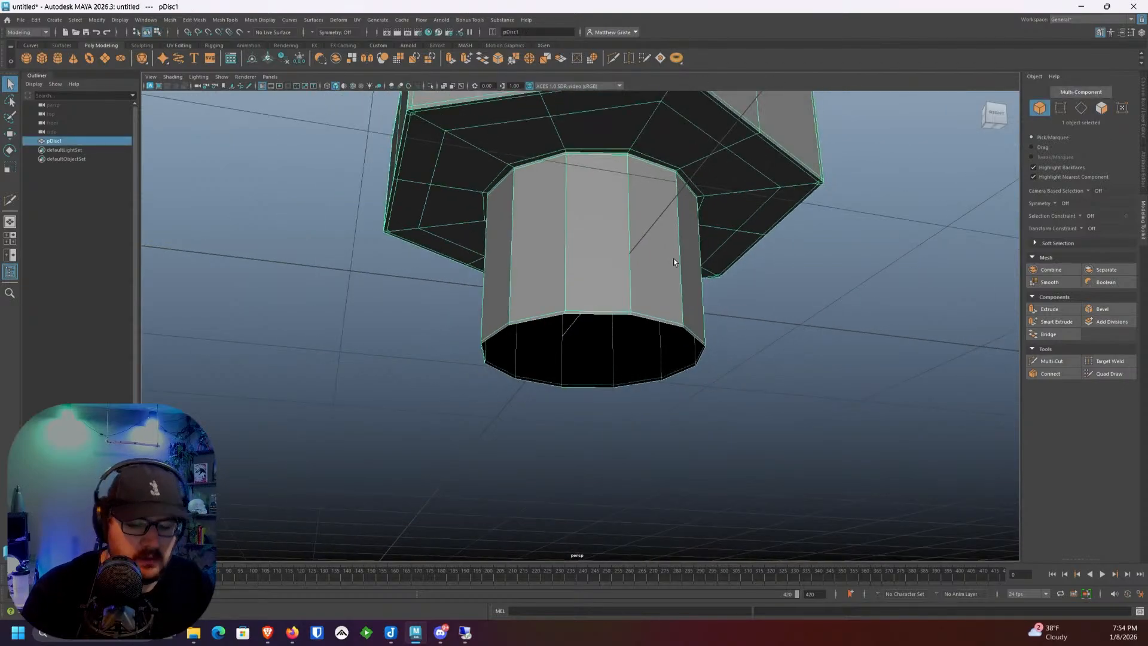
# Step: Turn on the smoothed preview of the bolt and check its head from above
pyautogui.press('3')
pyautogui.click(802, 288)
pyautogui.scroll(-3, 784, 288)
pyautogui.keyDown('alt'); pyautogui.moveTo(745, 380); pyautogui.dragTo(727, 311); pyautogui.keyUp('alt')
# Step: Move the bolt away from the grid's centre to its far corner, at about X -10.56 and Z 11.07, and deselect it
pyautogui.click(583, 283)
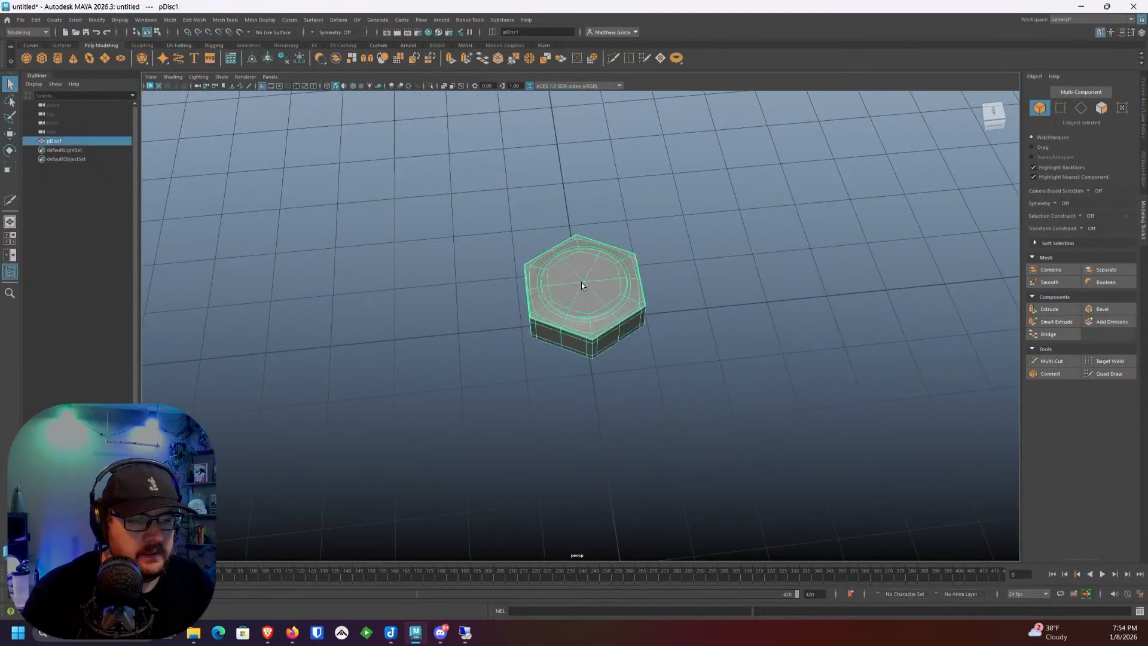
pyautogui.scroll(-4, 583, 285)
pyautogui.press('w')
pyautogui.moveTo(541, 318); pyautogui.dragTo(180, 330)
pyautogui.keyDown('alt'); pyautogui.moveTo(279, 304); pyautogui.dragTo(586, 407, button='middle'); pyautogui.keyUp('alt')
pyautogui.moveTo(519, 457); pyautogui.dragTo(515, 205)
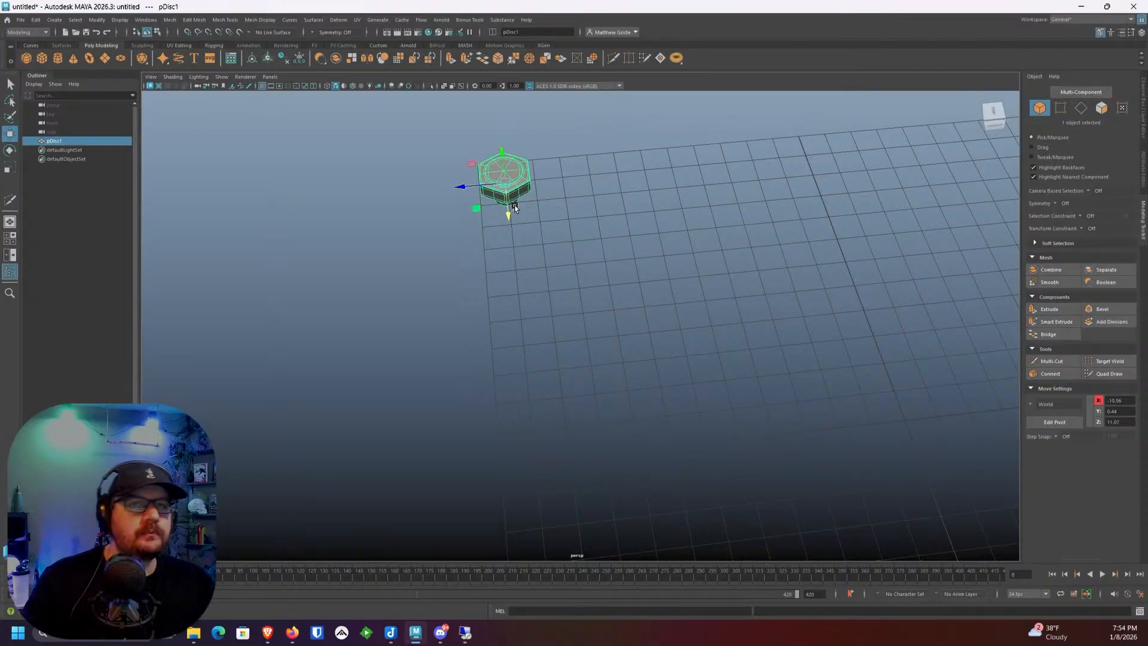
pyautogui.click(538, 263)
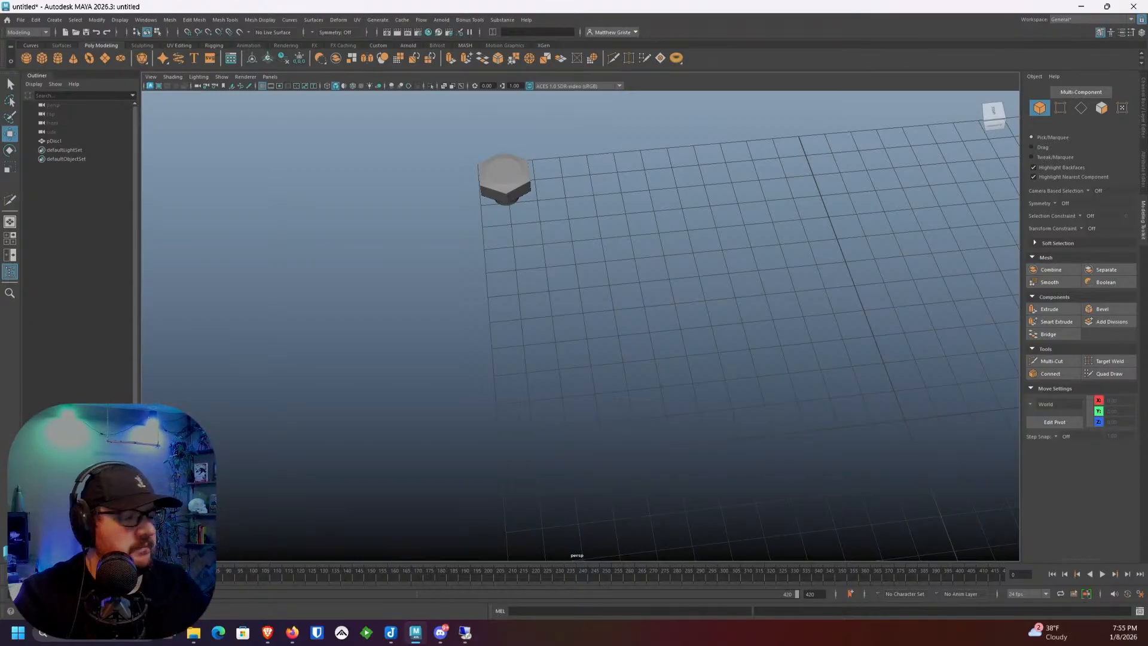
# Step: Frame the bolt and examine its smoothed wireframe on the round top, the head's underside and the open shank
pyautogui.keyDown('alt'); pyautogui.moveTo(306, 116); pyautogui.dragTo(687, 179, button='right'); pyautogui.keyUp('alt')
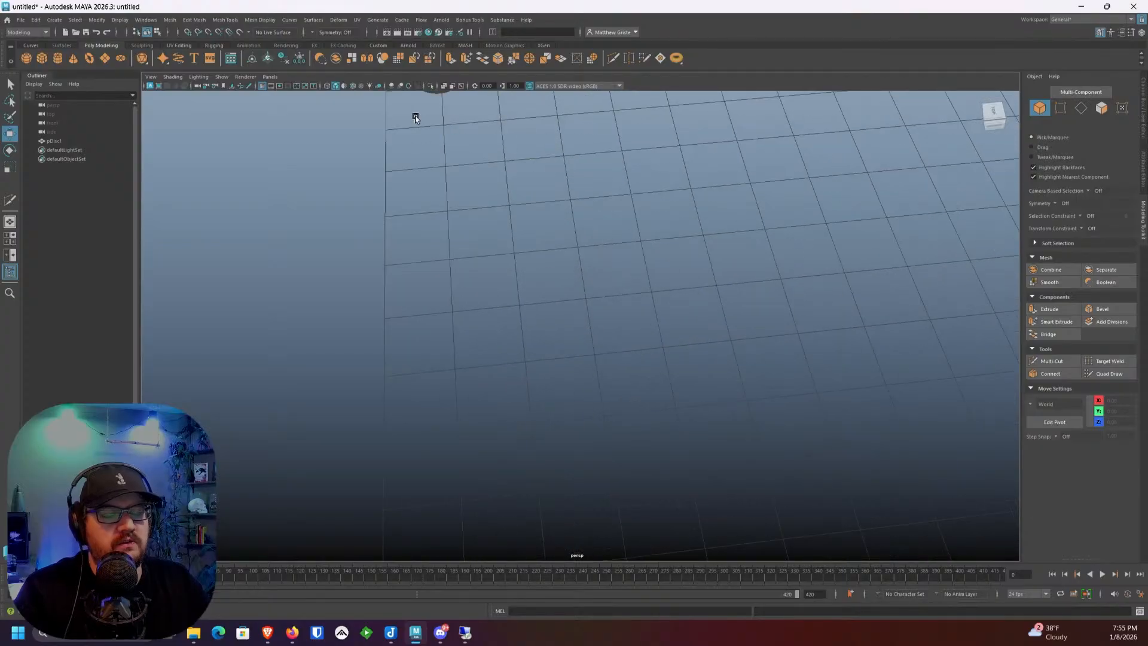
pyautogui.keyDown('alt'); pyautogui.moveTo(415, 115); pyautogui.dragTo(557, 351, button='middle'); pyautogui.keyUp('alt')
pyautogui.click(540, 320)
pyautogui.scroll(7, 539, 318)
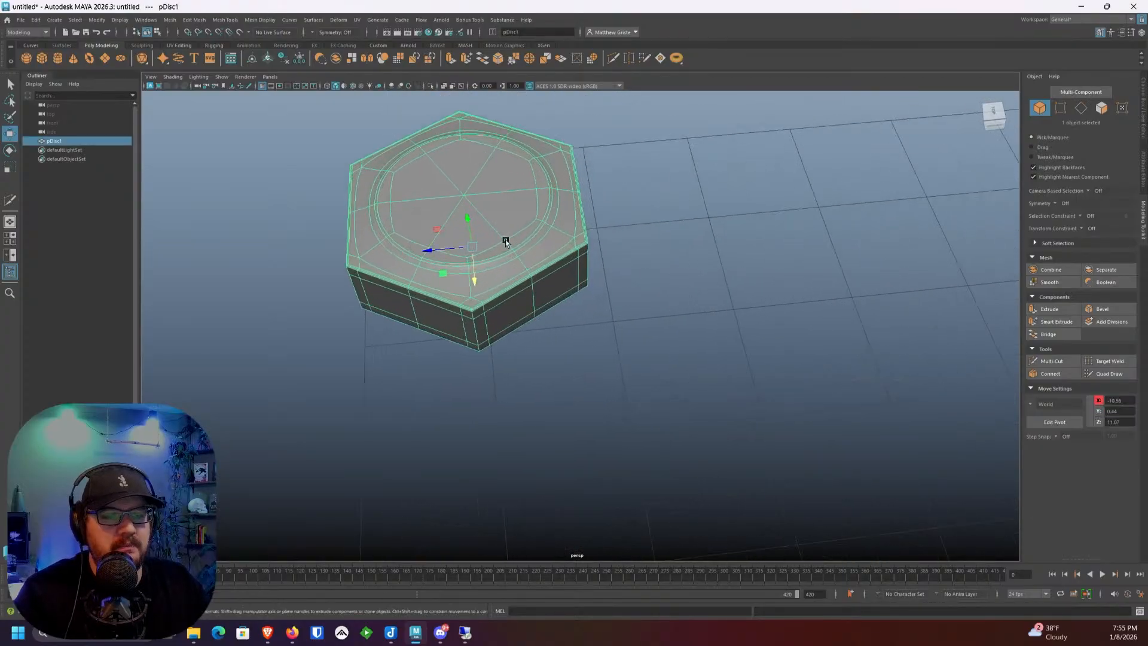
pyautogui.scroll(-2, 505, 240)
pyautogui.keyDown('alt'); pyautogui.moveTo(505, 239); pyautogui.dragTo(590, 275, button='right'); pyautogui.keyUp('alt')
pyautogui.press('f')
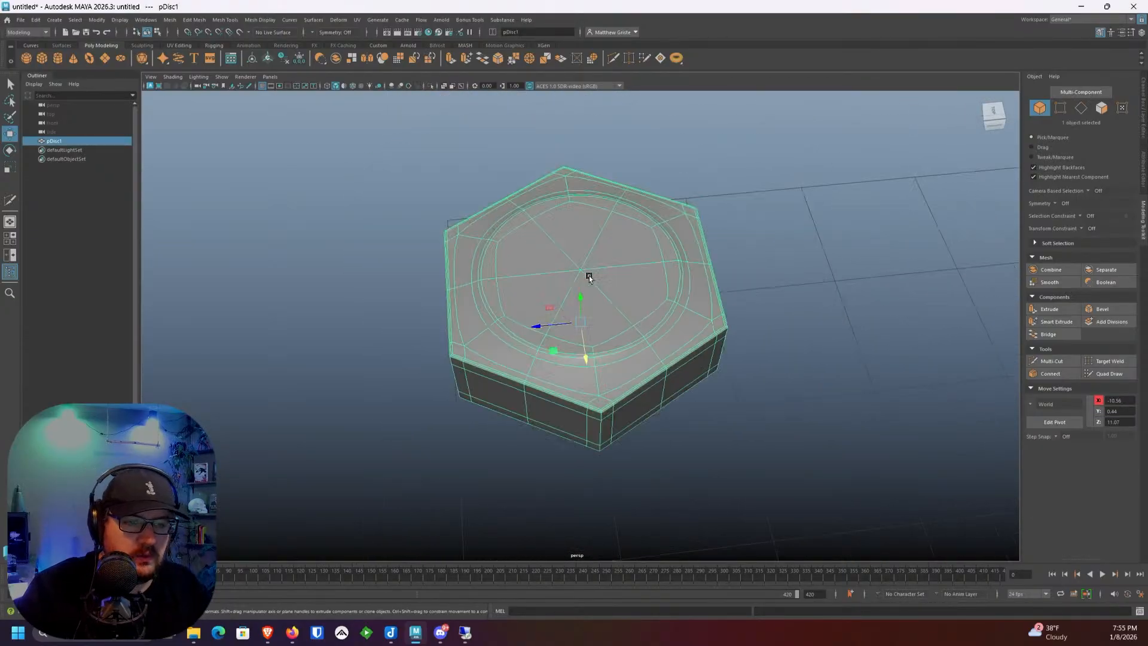
pyautogui.scroll(4, 587, 299)
pyautogui.keyDown('alt'); pyautogui.moveTo(582, 208); pyautogui.dragTo(548, 207); pyautogui.keyUp('alt')
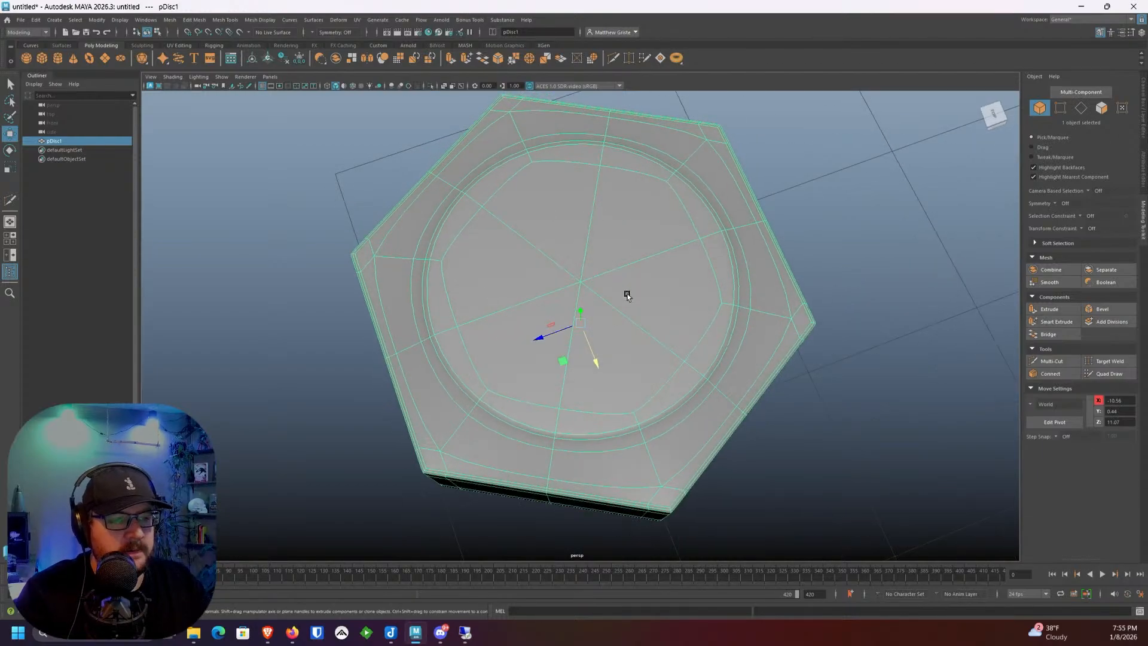
pyautogui.keyDown('alt'); pyautogui.moveTo(604, 248); pyautogui.dragTo(531, 146); pyautogui.keyUp('alt')
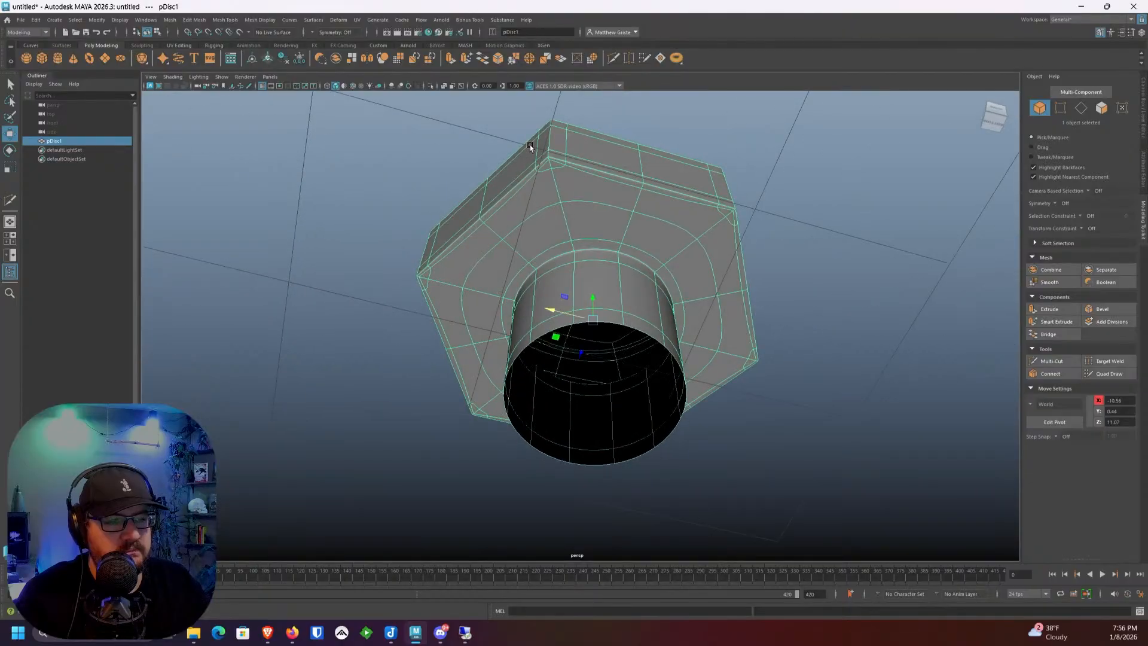
pyautogui.keyDown('alt'); pyautogui.moveTo(530, 146); pyautogui.dragTo(608, 248, button='right'); pyautogui.keyUp('alt')
# Step: In the unsmoothed display, delete the short extra edge at each of the six corners of the hexagonal head's underside
pyautogui.moveTo(638, 178); pyautogui.dragTo(637, 153, button='right')
pyautogui.click(627, 189)
pyautogui.press('1')
pyautogui.keyDown('alt'); pyautogui.moveTo(792, 255); pyautogui.dragTo(823, 299, button='right'); pyautogui.keyUp('alt')
pyautogui.scroll(3, 810, 309)
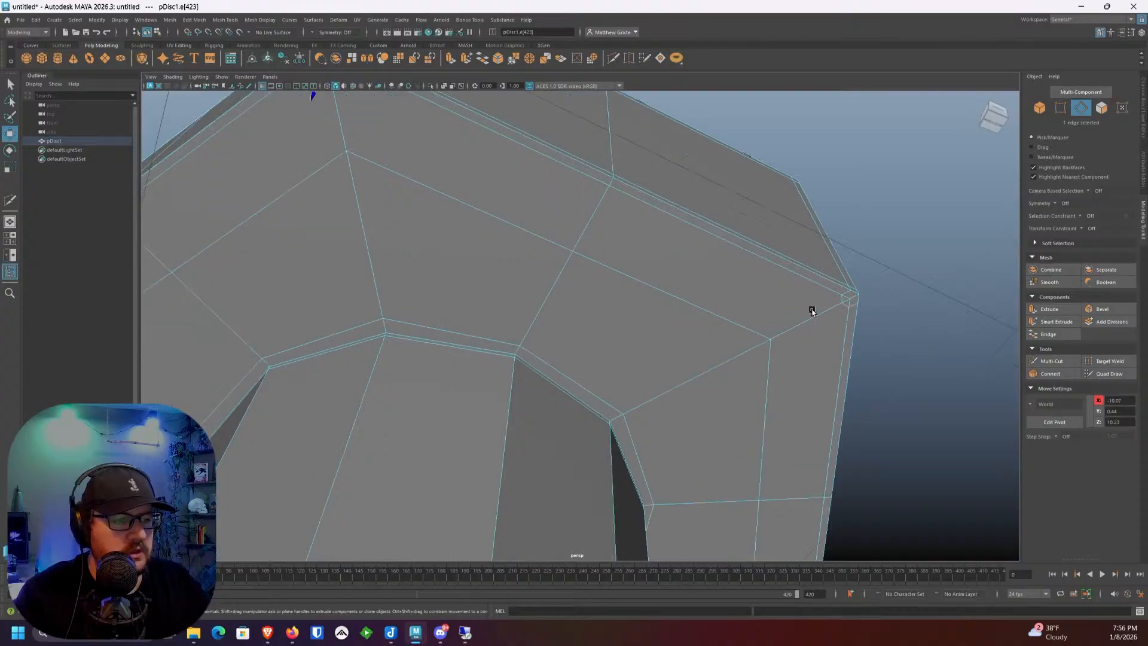
pyautogui.keyDown('alt'); pyautogui.moveTo(810, 311); pyautogui.dragTo(692, 282, button='middle'); pyautogui.keyUp('alt')
pyautogui.keyDown('shift'); pyautogui.click(784, 257); pyautogui.keyUp('shift')
pyautogui.scroll(-4, 781, 339)
pyautogui.keyDown('alt'); pyautogui.moveTo(780, 339); pyautogui.dragTo(731, 330); pyautogui.keyUp('alt')
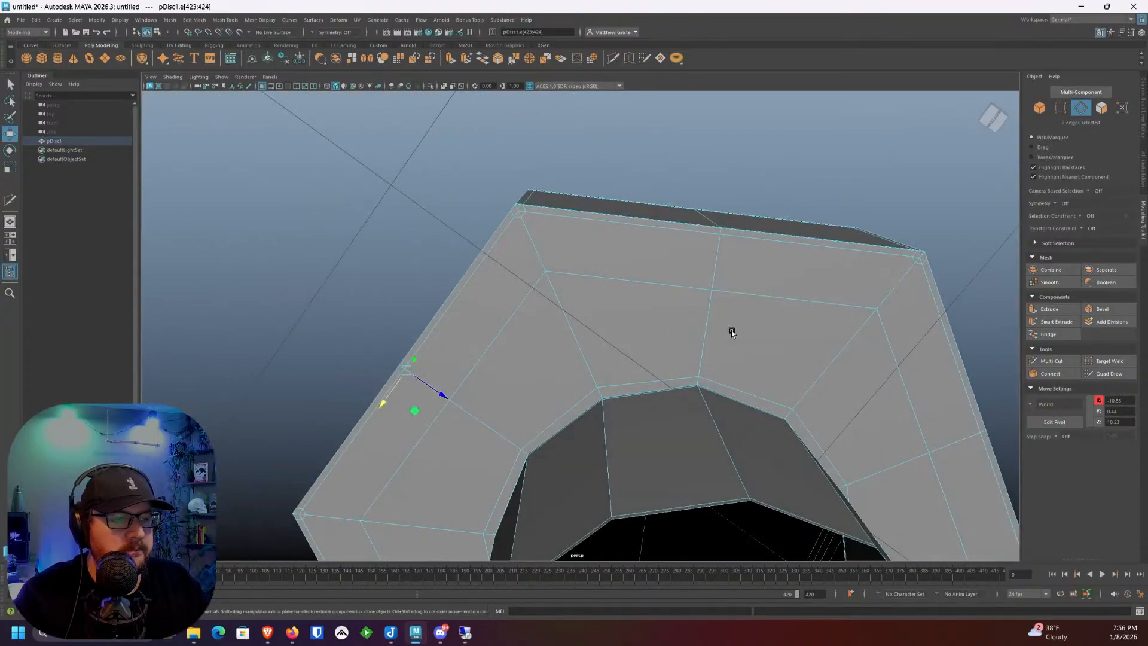
pyautogui.keyDown('alt'); pyautogui.moveTo(930, 252); pyautogui.dragTo(681, 292, button='middle'); pyautogui.keyUp('alt')
pyautogui.scroll(5, 682, 293)
pyautogui.keyDown('shift'); pyautogui.click(815, 263); pyautogui.keyUp('shift')
pyautogui.scroll(-5, 841, 387)
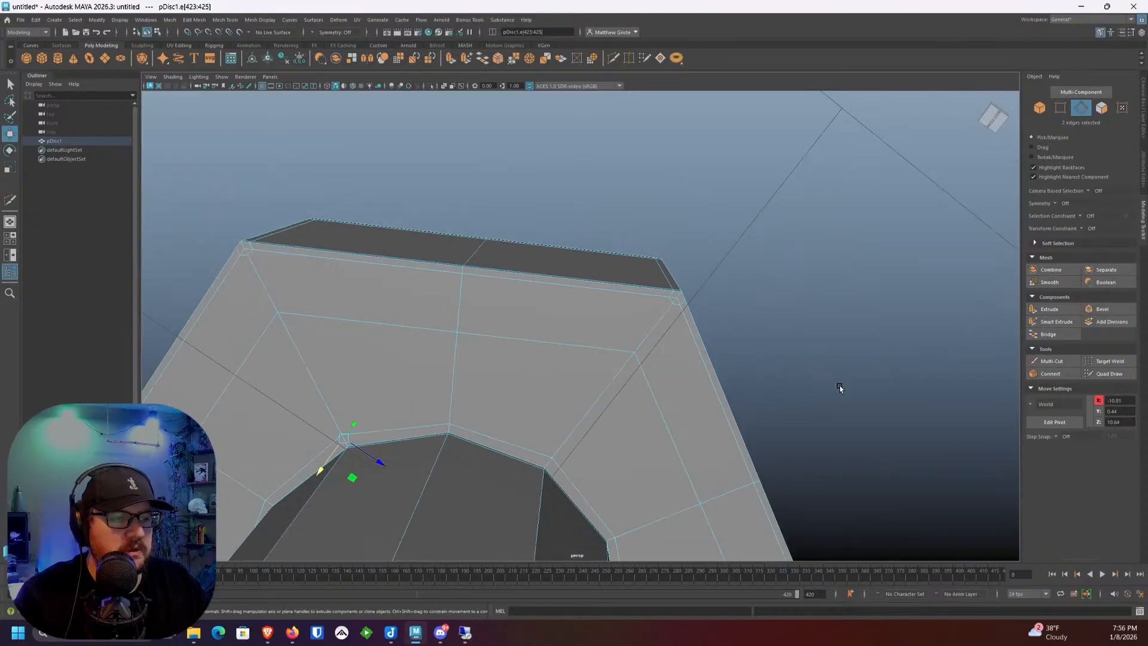
pyautogui.keyDown('alt'); pyautogui.moveTo(841, 387); pyautogui.dragTo(610, 280); pyautogui.keyUp('alt')
pyautogui.scroll(5, 766, 323)
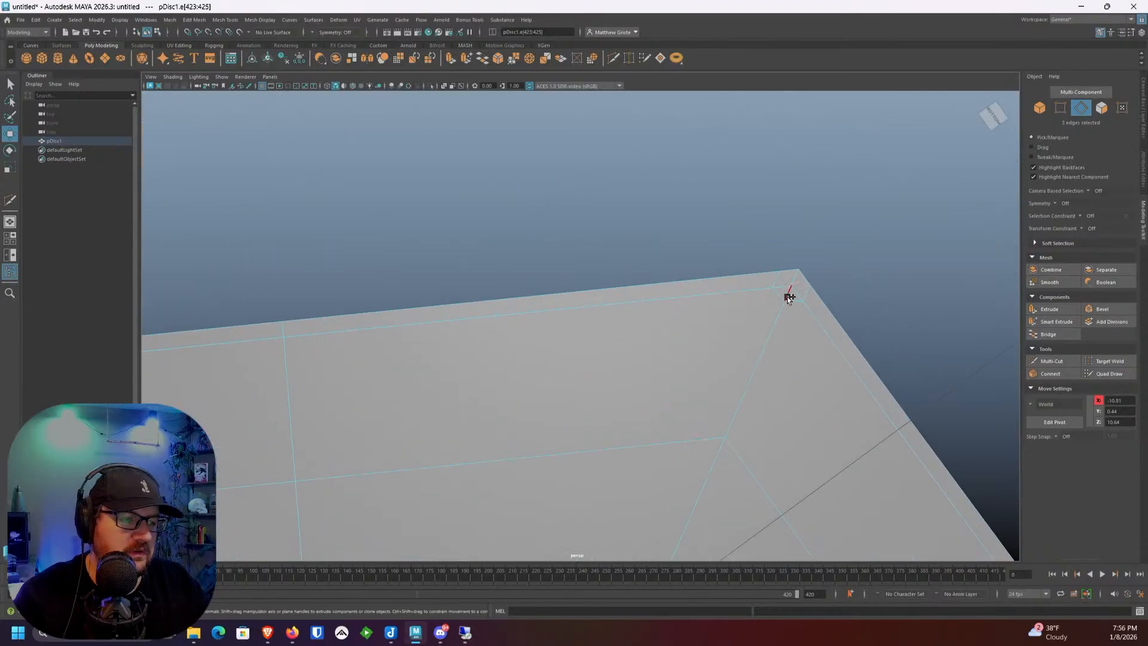
pyautogui.keyDown('shift'); pyautogui.click(789, 297); pyautogui.keyUp('shift')
pyautogui.keyDown('alt'); pyautogui.moveTo(788, 297); pyautogui.dragTo(646, 323); pyautogui.keyUp('alt')
pyautogui.scroll(4, 775, 403)
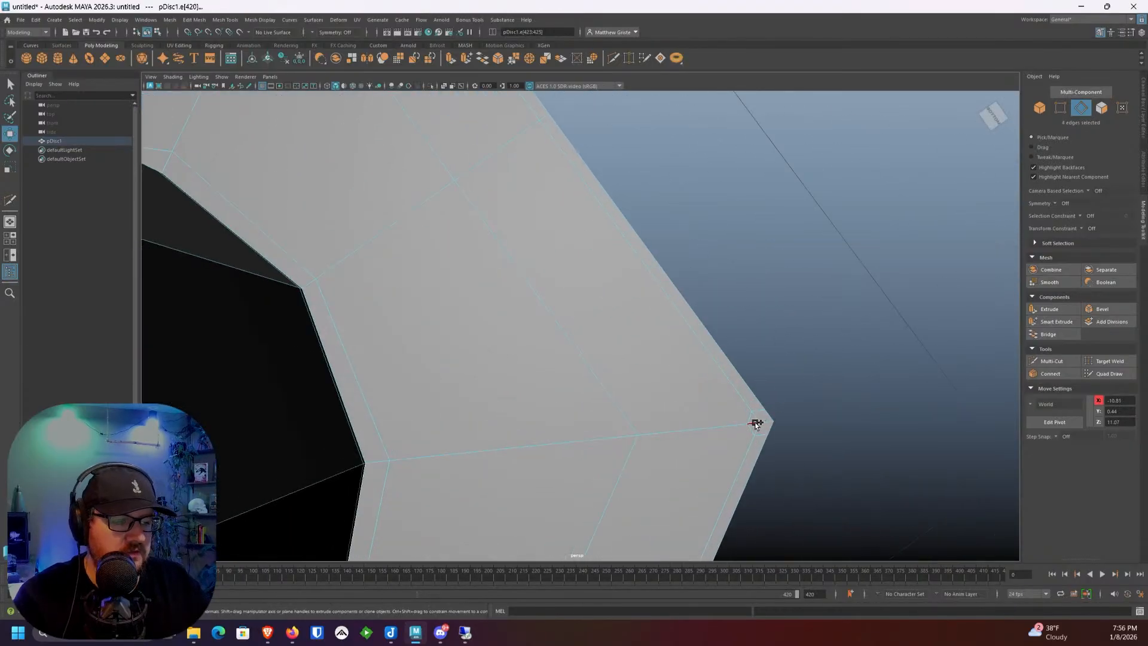
pyautogui.keyDown('shift'); pyautogui.click(755, 420); pyautogui.keyUp('shift')
pyautogui.scroll(-5, 610, 459)
pyautogui.keyDown('alt'); pyautogui.moveTo(610, 458); pyautogui.dragTo(769, 287); pyautogui.keyUp('alt')
pyautogui.scroll(5, 660, 434)
pyautogui.scroll(-5, 661, 434)
pyautogui.scroll(5, 422, 373)
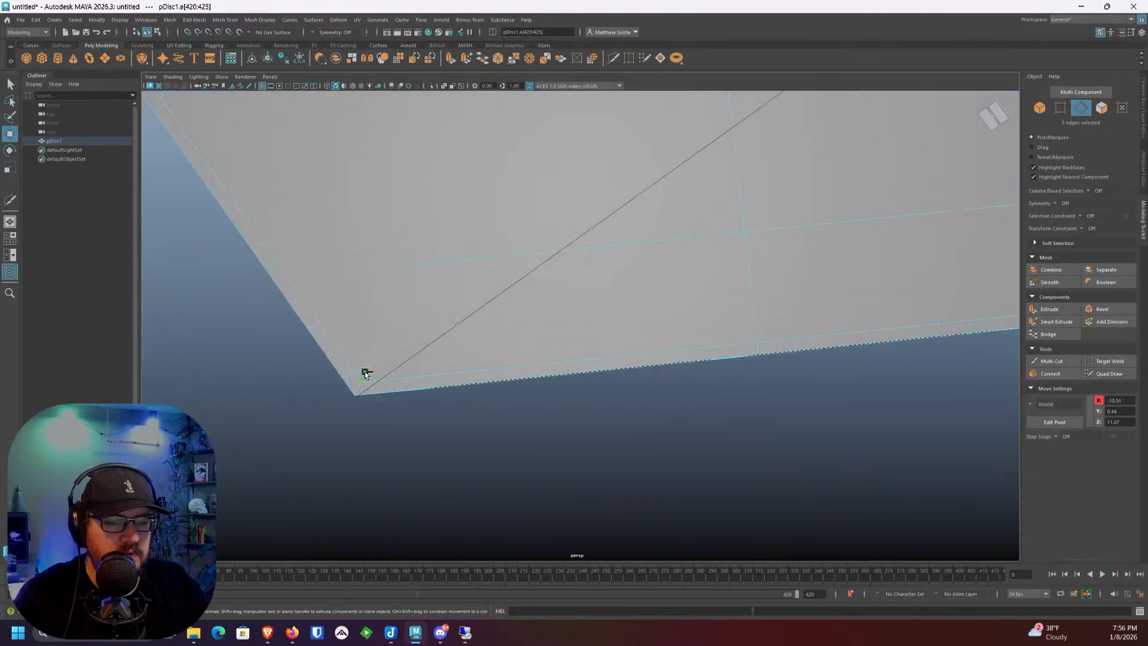
pyautogui.scroll(-4, 526, 306)
pyautogui.press('Delete')
pyautogui.scroll(-4, 565, 275)
pyautogui.keyDown('alt'); pyautogui.moveTo(565, 275); pyautogui.dragTo(569, 292); pyautogui.keyUp('alt')
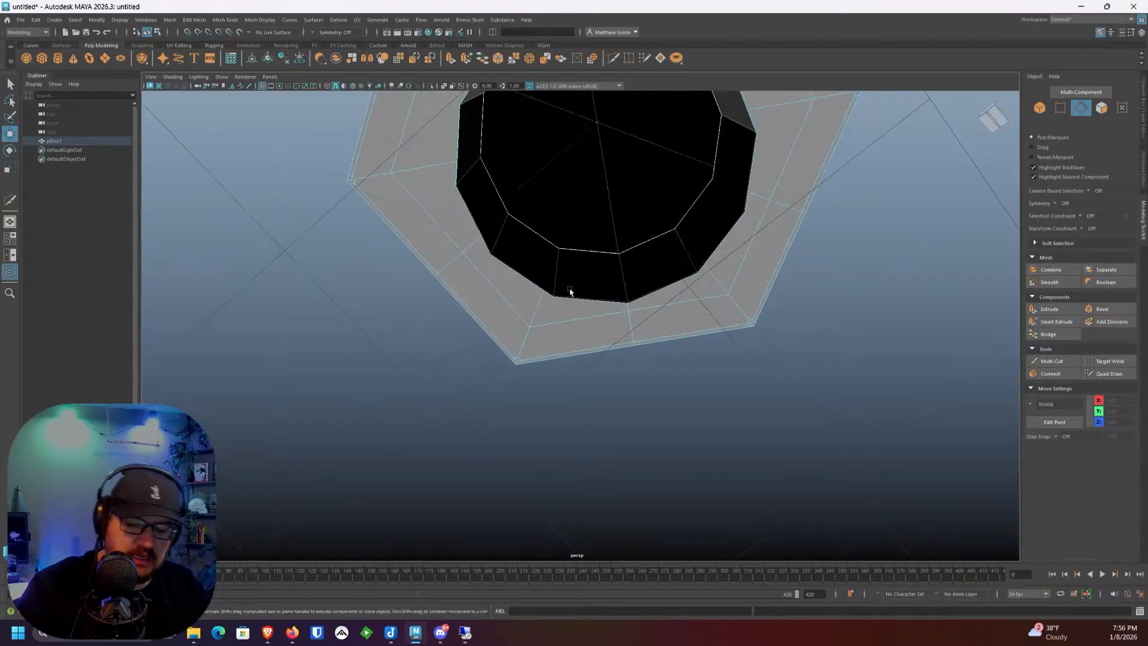
# Step: Return to object selection and check the bolt's smoothed preview from below and above without the wireframe
pyautogui.press('q')
pyautogui.press('3')
pyautogui.keyDown('alt'); pyautogui.moveTo(601, 191); pyautogui.dragTo(618, 332); pyautogui.keyUp('alt')
pyautogui.moveTo(619, 331); pyautogui.dragTo(656, 307, button='right')
pyautogui.keyDown('alt'); pyautogui.moveTo(774, 254); pyautogui.dragTo(757, 203, button='middle'); pyautogui.keyUp('alt')
pyautogui.click(758, 203)
pyautogui.keyDown('alt'); pyautogui.moveTo(757, 203); pyautogui.dragTo(645, 320); pyautogui.keyUp('alt')
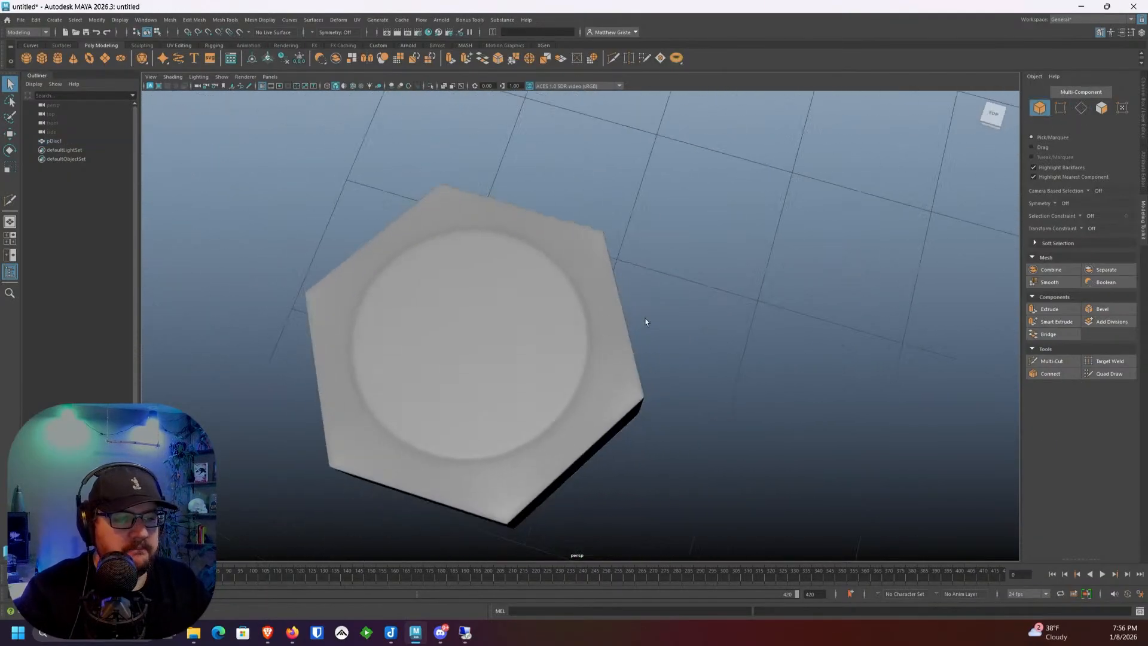
# Step: Examine the smoothed head's support loops and shading from the top and sides, and restore the unsmoothed display
pyautogui.click(605, 379)
pyautogui.keyDown('alt'); pyautogui.moveTo(605, 379); pyautogui.dragTo(693, 320, button='middle'); pyautogui.keyUp('alt')
pyautogui.scroll(3, 694, 320)
pyautogui.keyDown('alt'); pyautogui.moveTo(612, 389); pyautogui.dragTo(604, 286); pyautogui.keyUp('alt')
pyautogui.scroll(3, 590, 286)
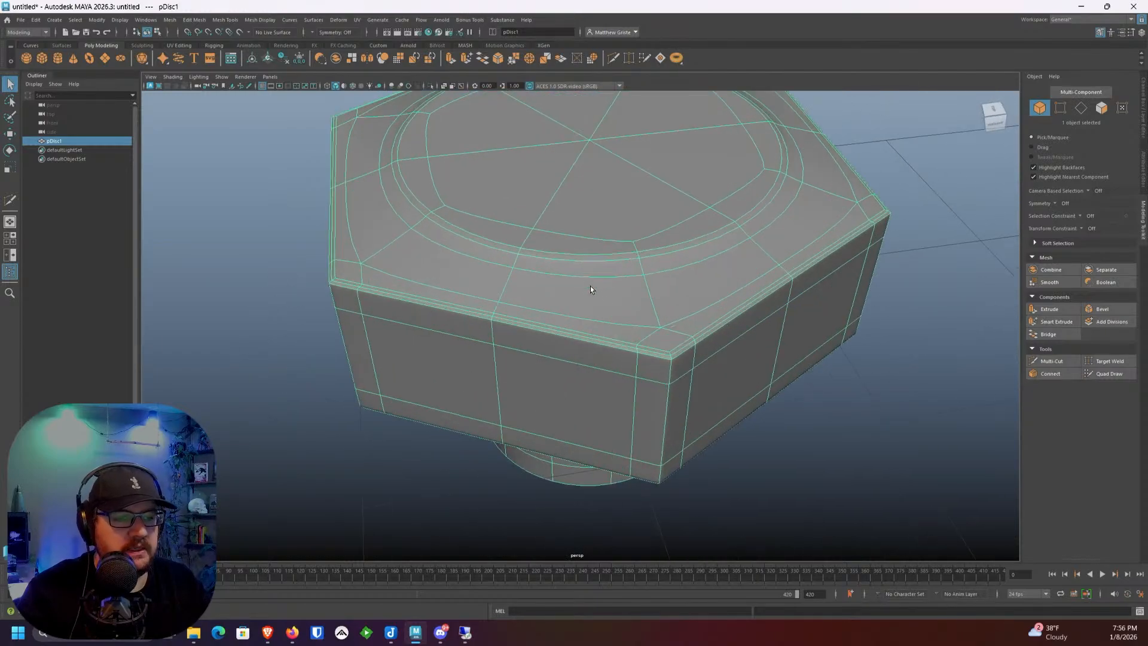
pyautogui.keyDown('alt'); pyautogui.moveTo(502, 268); pyautogui.dragTo(613, 284); pyautogui.keyUp('alt')
pyautogui.scroll(-3, 629, 283)
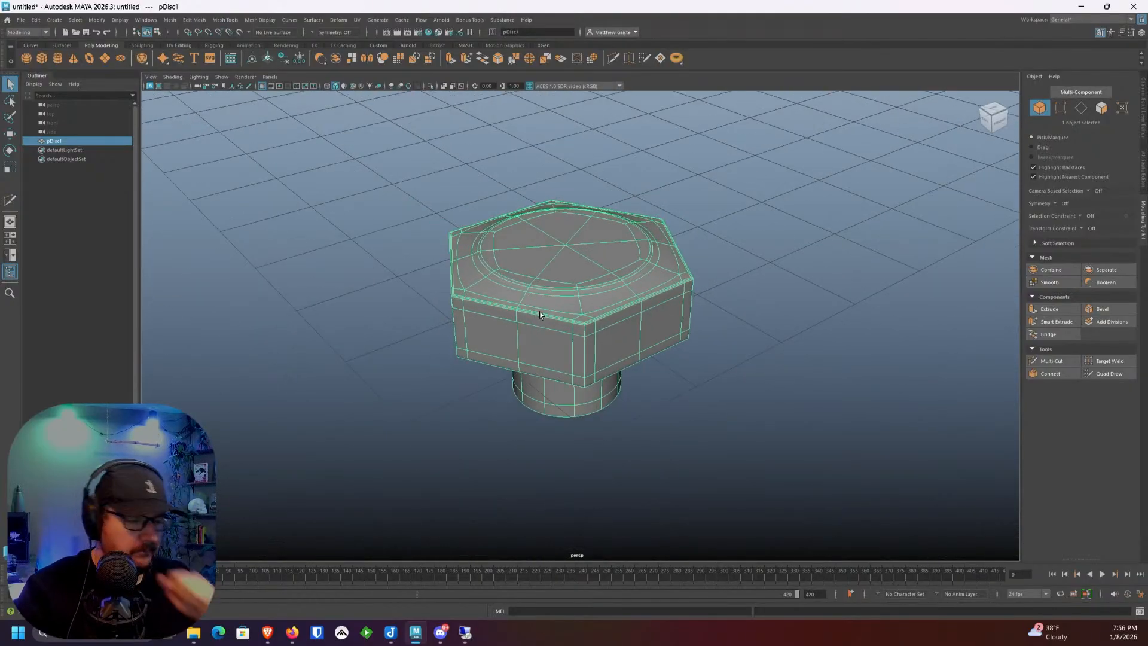
pyautogui.scroll(2, 540, 311)
pyautogui.click(820, 257)
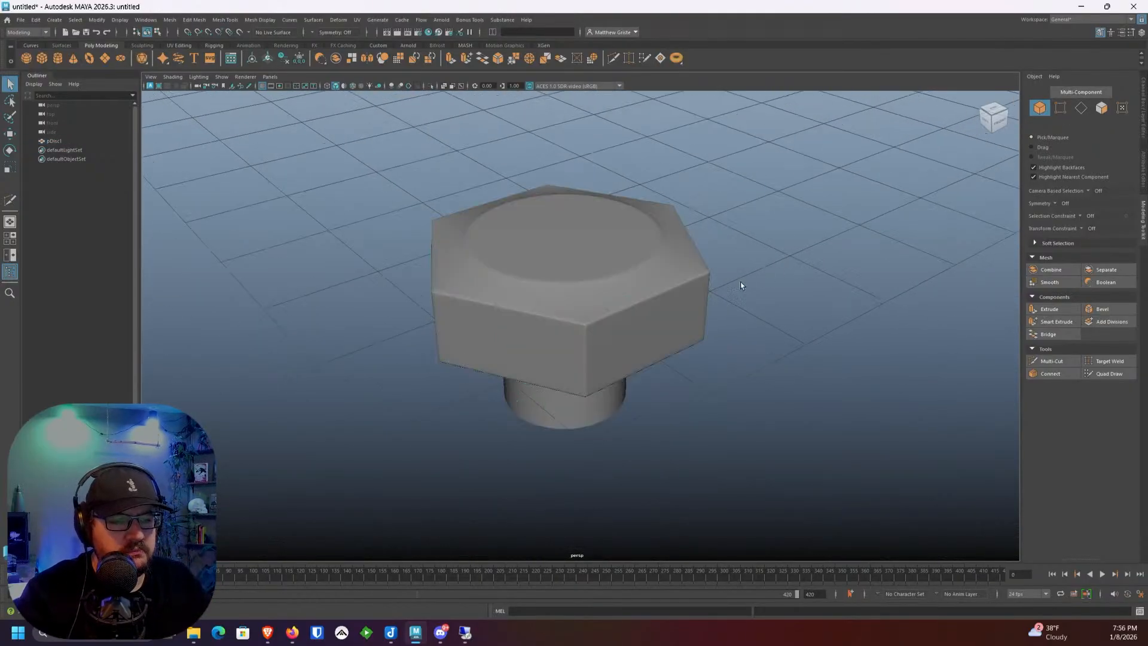
pyautogui.keyDown('alt'); pyautogui.moveTo(740, 282); pyautogui.dragTo(638, 313); pyautogui.keyUp('alt')
pyautogui.click(635, 311)
pyautogui.press('1')
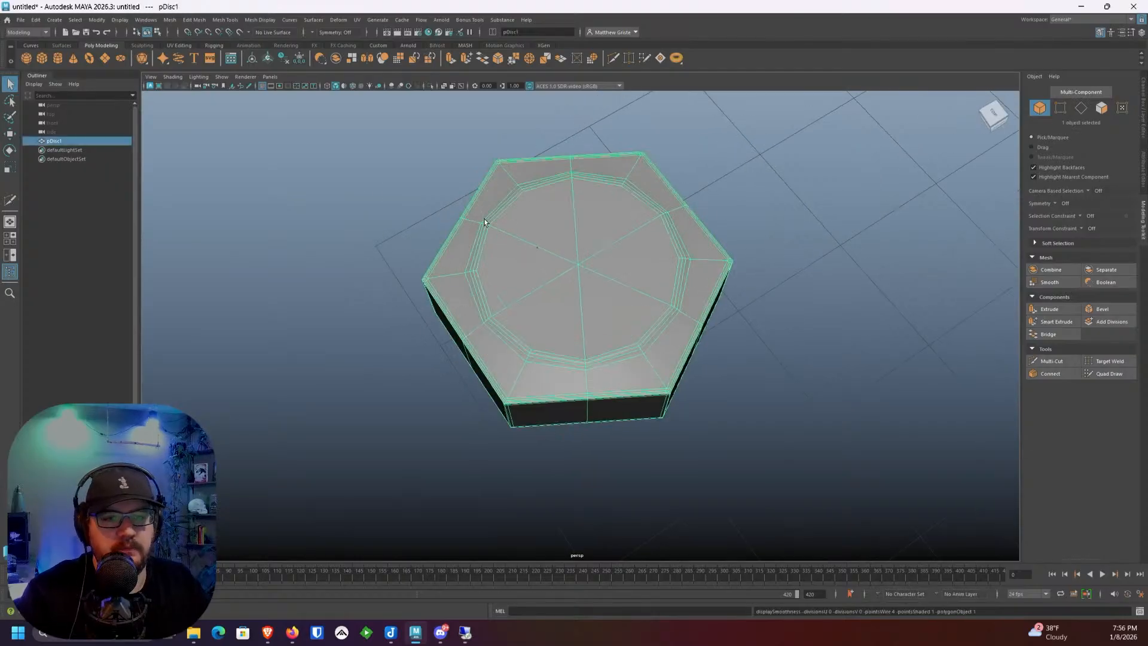
# Step: Try a Mesh Smooth with 2 divisions on the bolt, inspect the denser topology around the head, and undo it
pyautogui.click(171, 21)
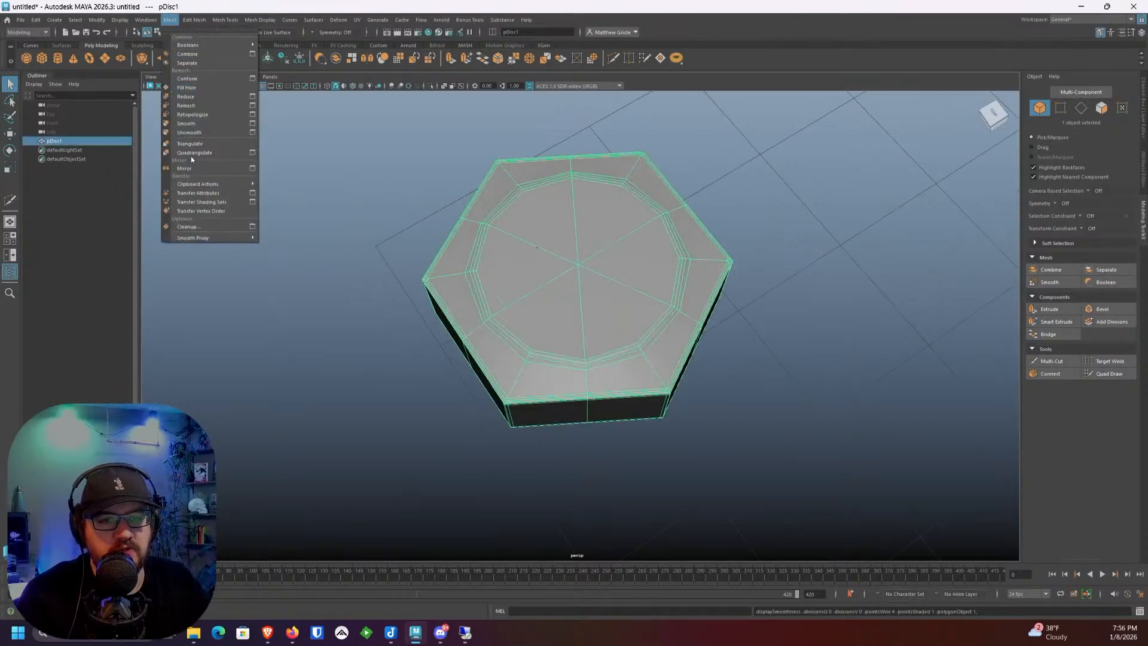
pyautogui.click(193, 123)
pyautogui.keyDown('alt'); pyautogui.moveTo(618, 239); pyautogui.dragTo(564, 226); pyautogui.keyUp('alt')
pyautogui.moveTo(815, 334); pyautogui.dragTo(819, 334)
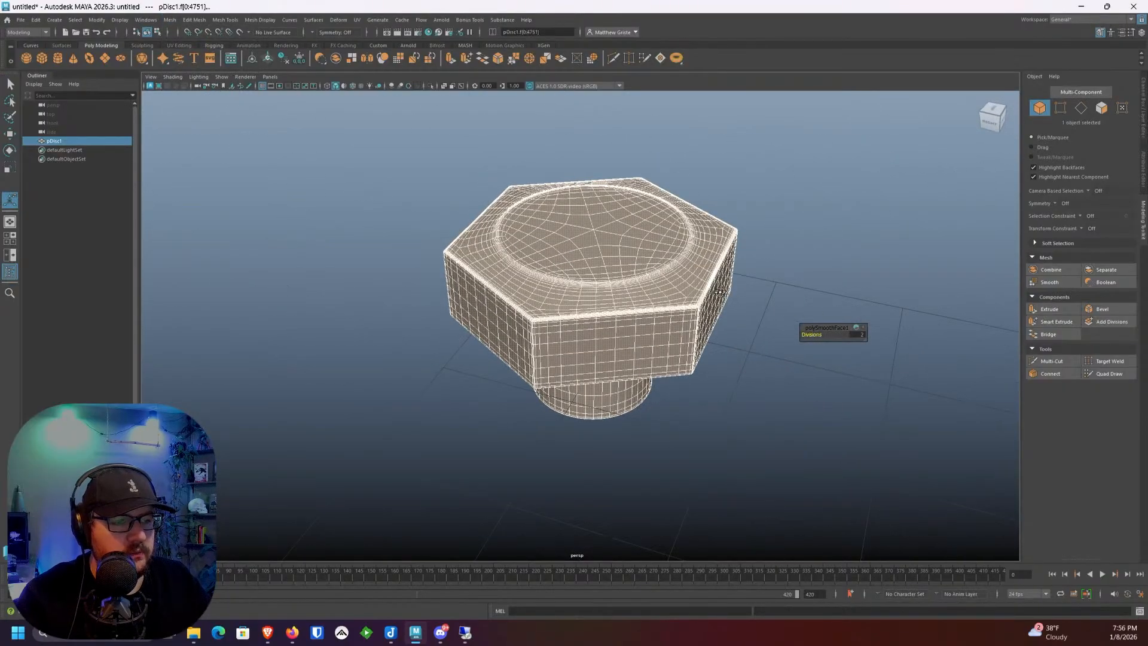
pyautogui.keyDown('alt'); pyautogui.moveTo(654, 254); pyautogui.dragTo(583, 297); pyautogui.keyUp('alt')
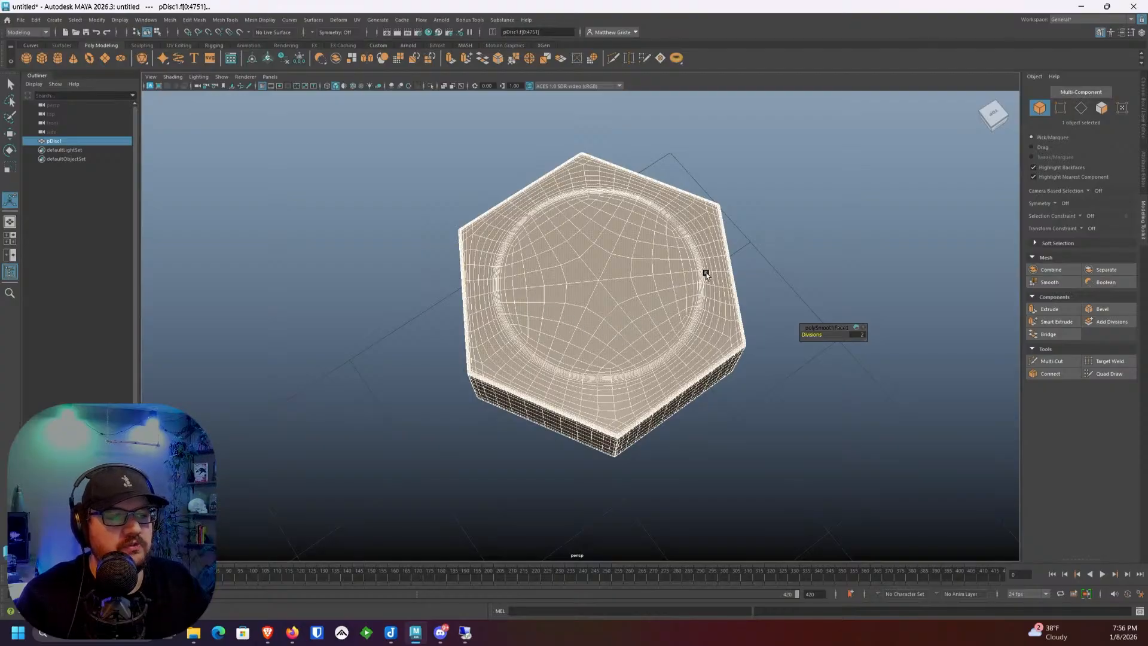
pyautogui.keyDown('alt'); pyautogui.moveTo(655, 272); pyautogui.dragTo(598, 251); pyautogui.keyUp('alt')
pyautogui.hotkey('ctrl', 'z')
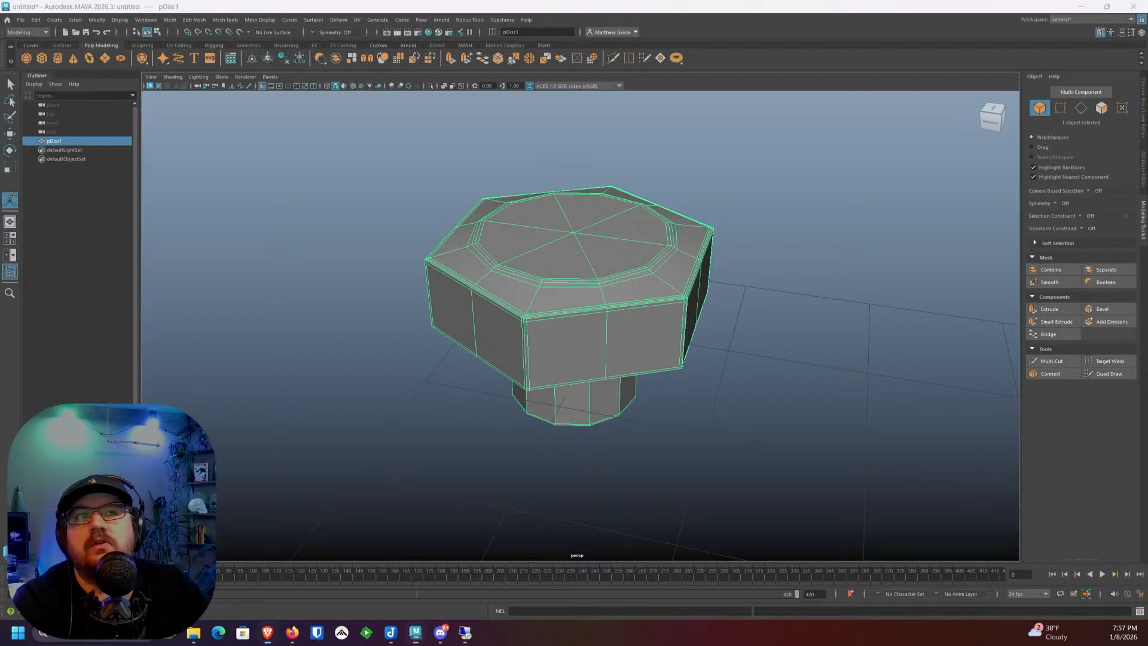
# Step: Switch to the browser and search Google Images for "Torx head bolt"
pyautogui.moveTo(0, 0); pyautogui.dragTo(957, 80)
pyautogui.click(521, 149)
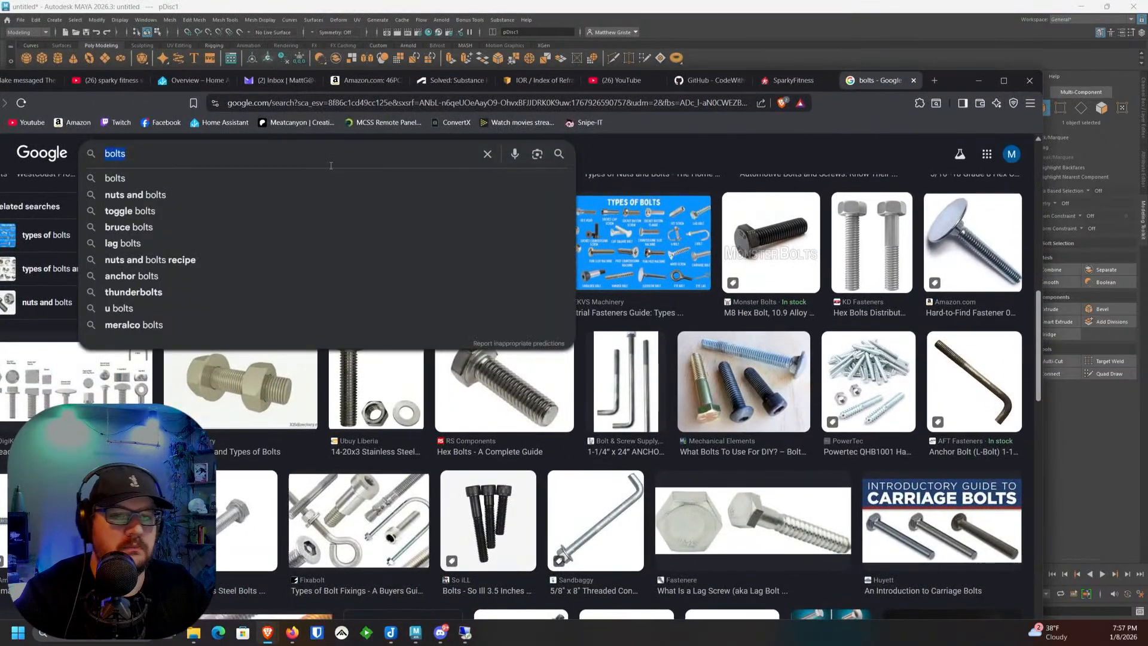
pyautogui.hotkey('ctrl', 'a')
pyautogui.write('Torx head bold')
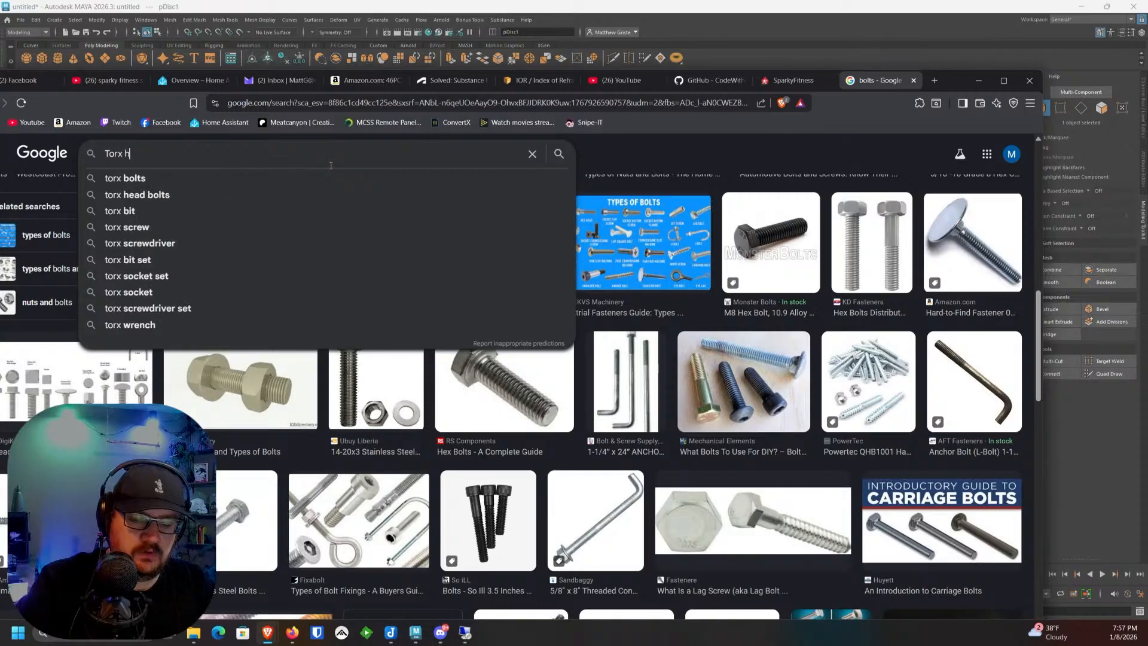
pyautogui.press('Return')
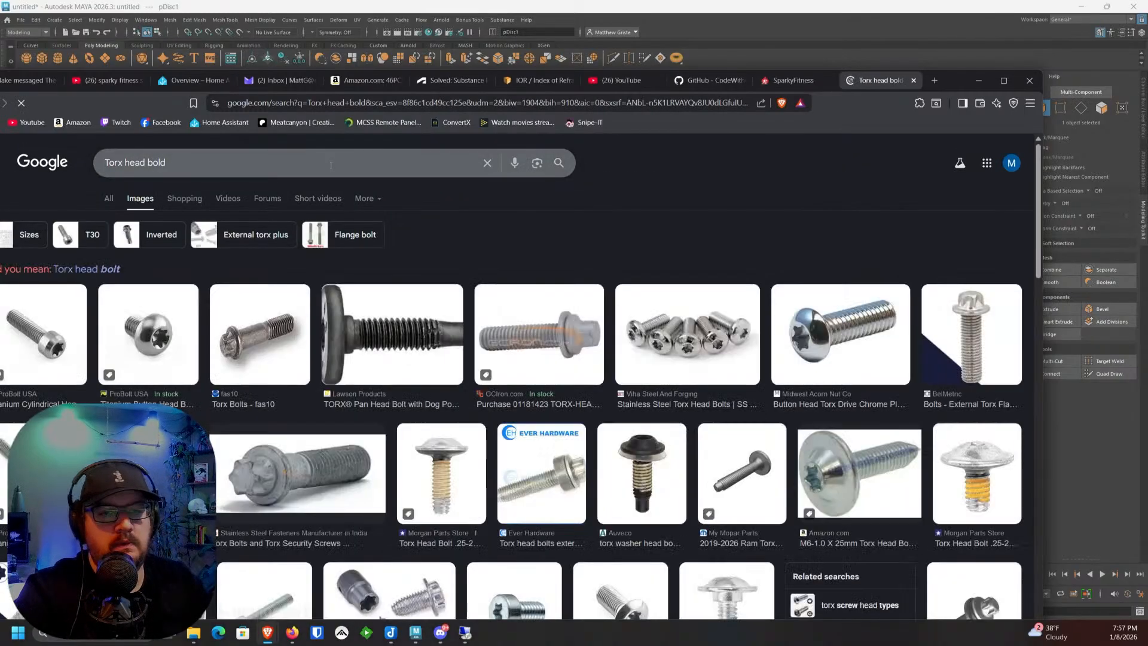
pyautogui.click(331, 166)
pyautogui.press('BackSpace')
pyautogui.write('t')
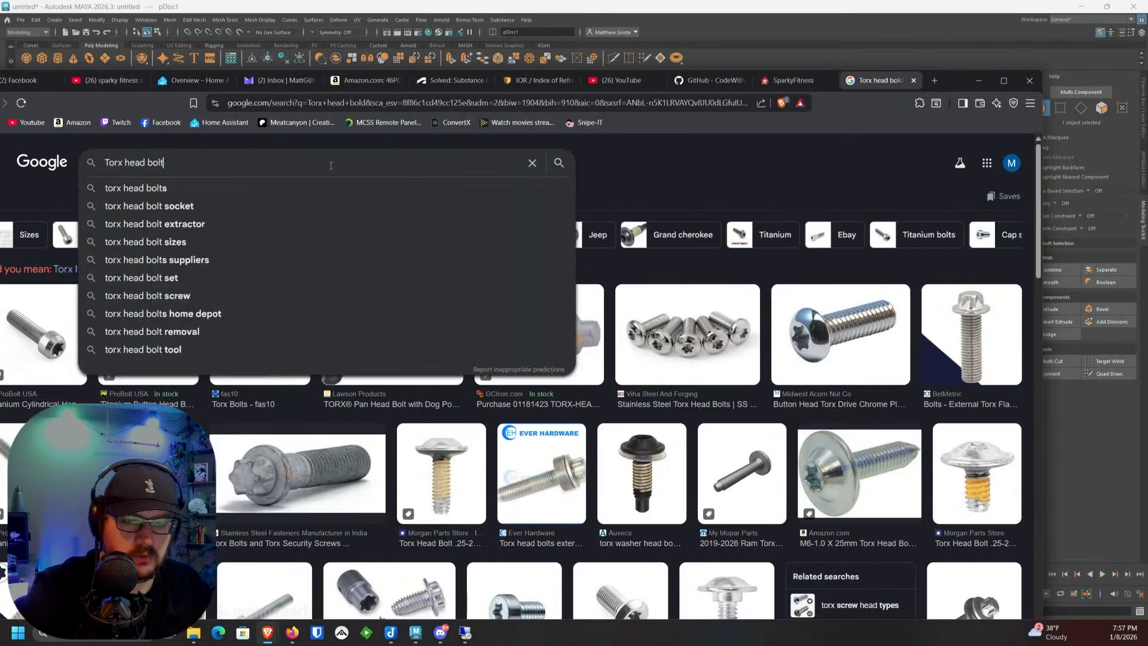
pyautogui.press('Return')
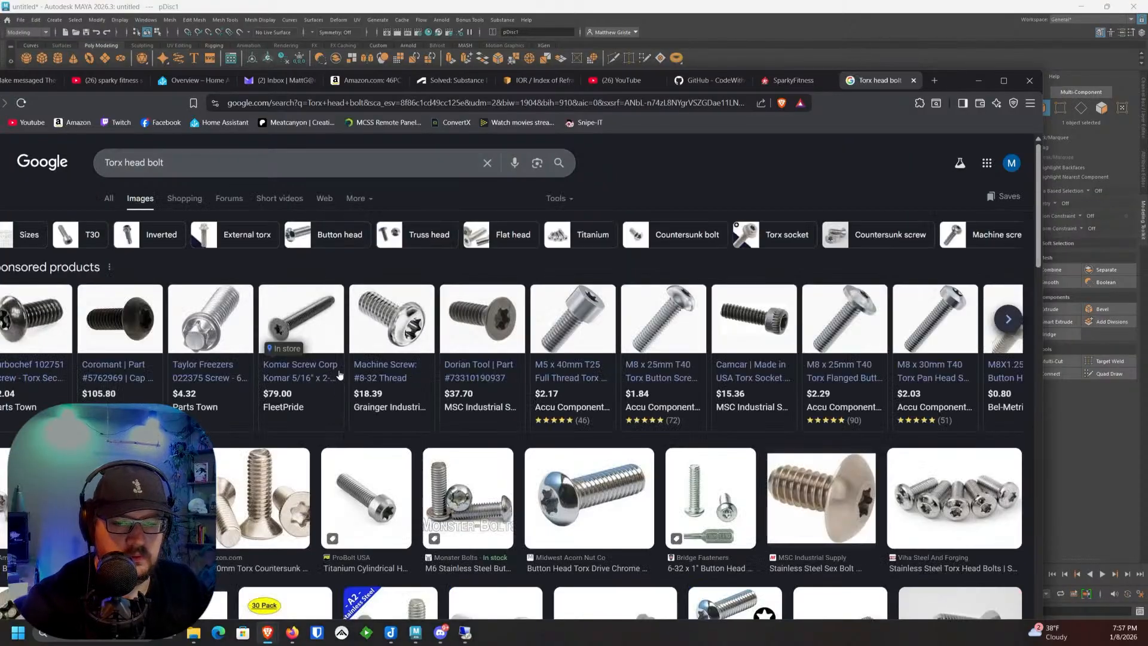
# Step: Look over the Torx bolt images for head shapes, and switch back to Maya
pyautogui.scroll(-1, 341, 378)
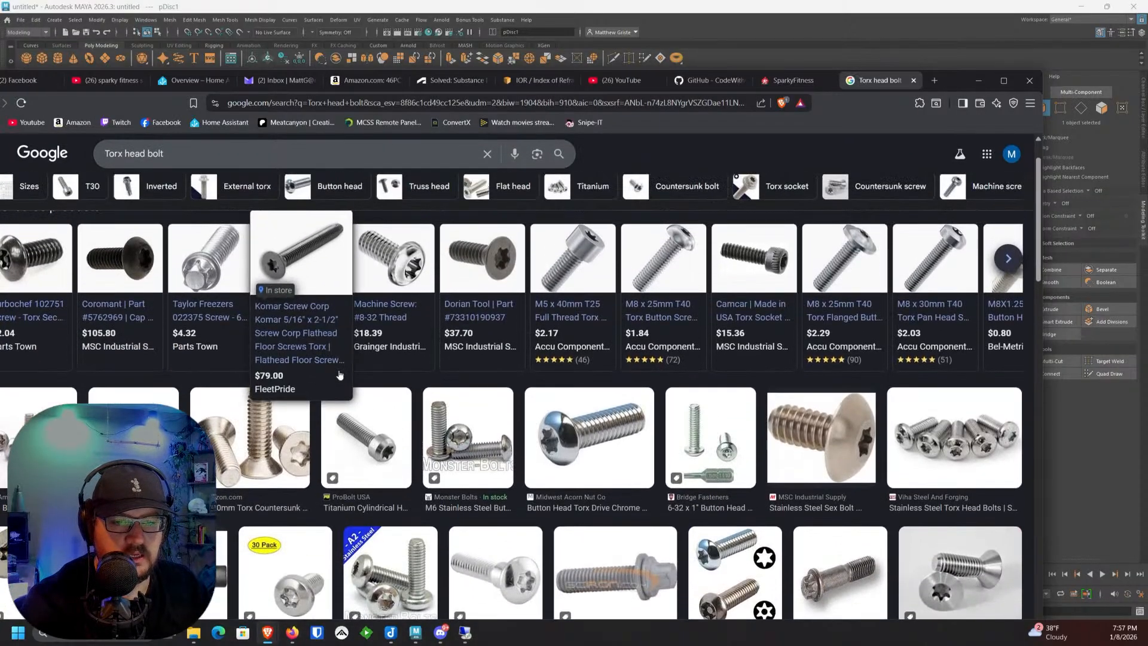
pyautogui.moveTo(144, 266)
pyautogui.moveTo(198, 279)
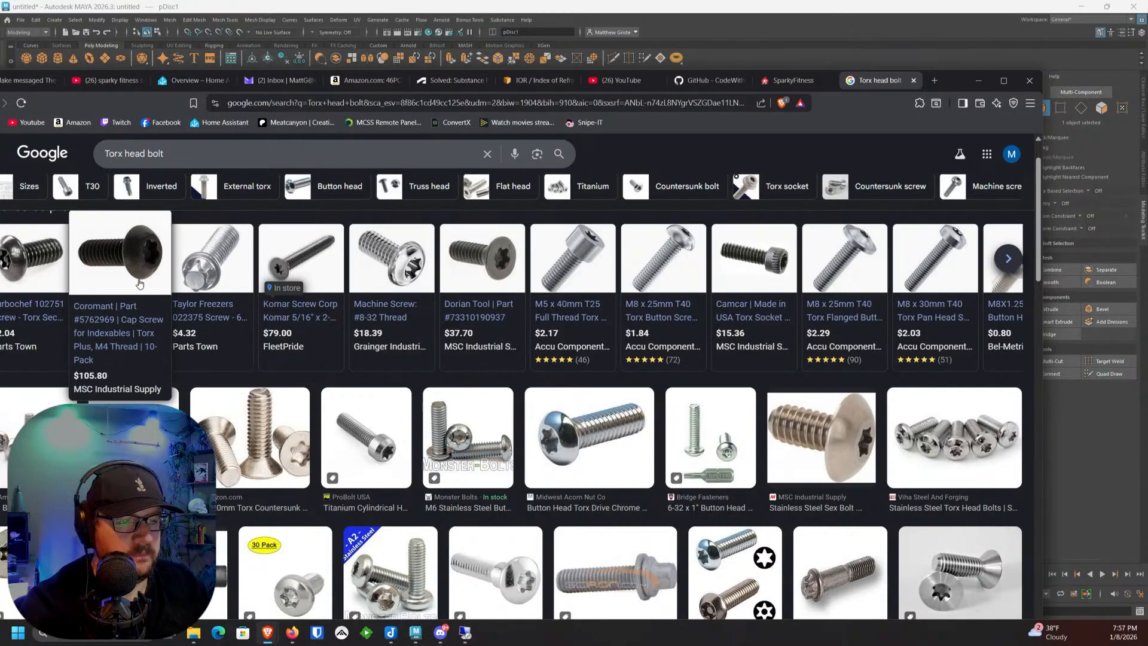
pyautogui.click(978, 80)
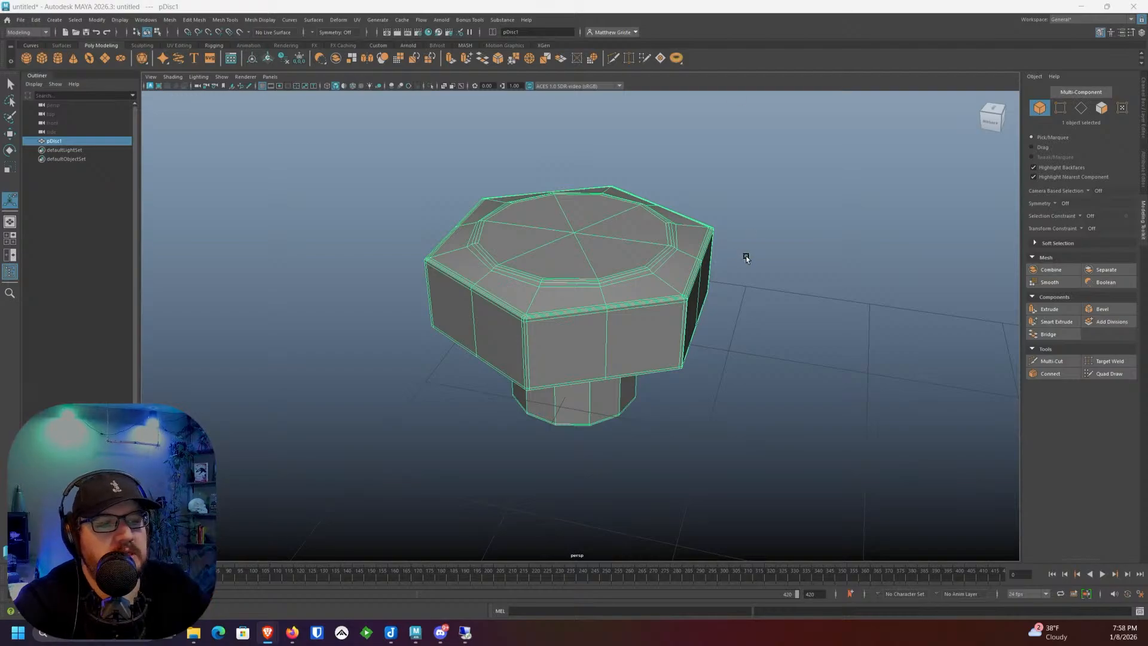
pyautogui.scroll(2, 745, 257)
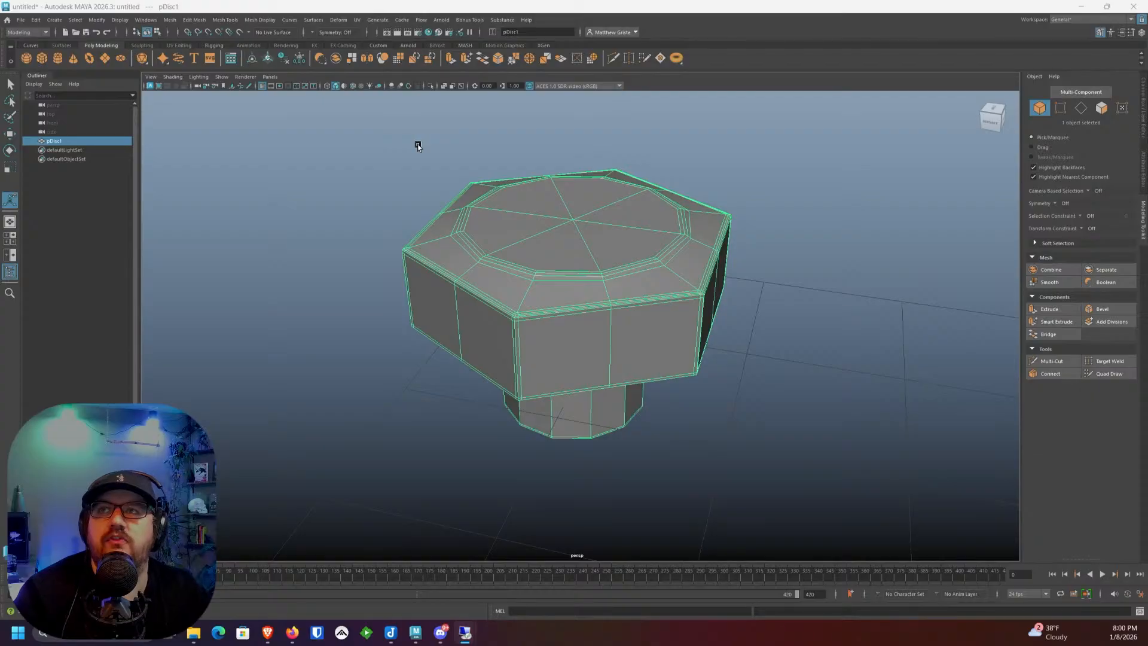
pyautogui.scroll(5, 490, 292)
pyautogui.scroll(-4, 533, 334)
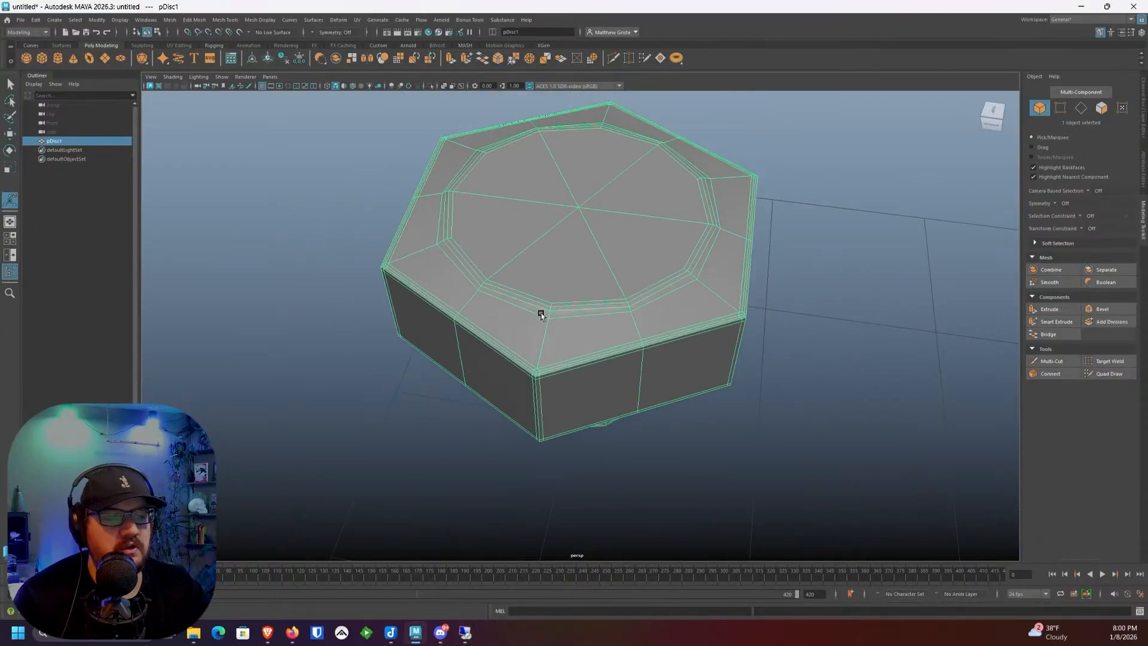
pyautogui.keyDown('alt'); pyautogui.moveTo(541, 313); pyautogui.dragTo(513, 305); pyautogui.keyUp('alt')
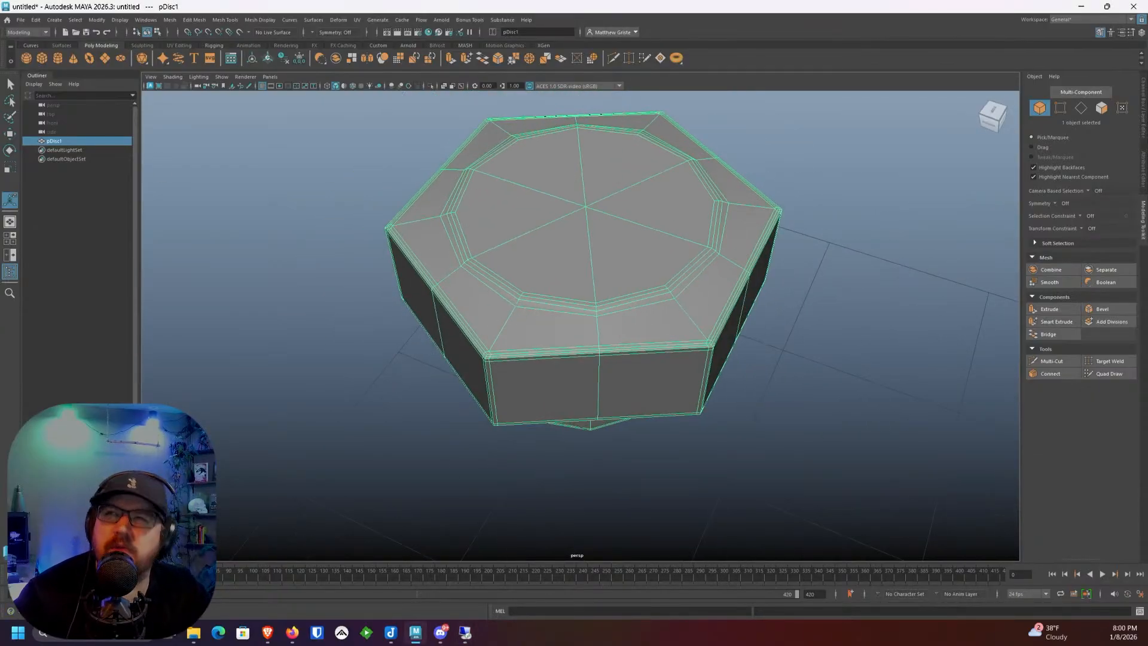
# Step: Create a polygon cylinder on the grid beside the finished bolt and frame it in the view
pyautogui.scroll(-5, 482, 307)
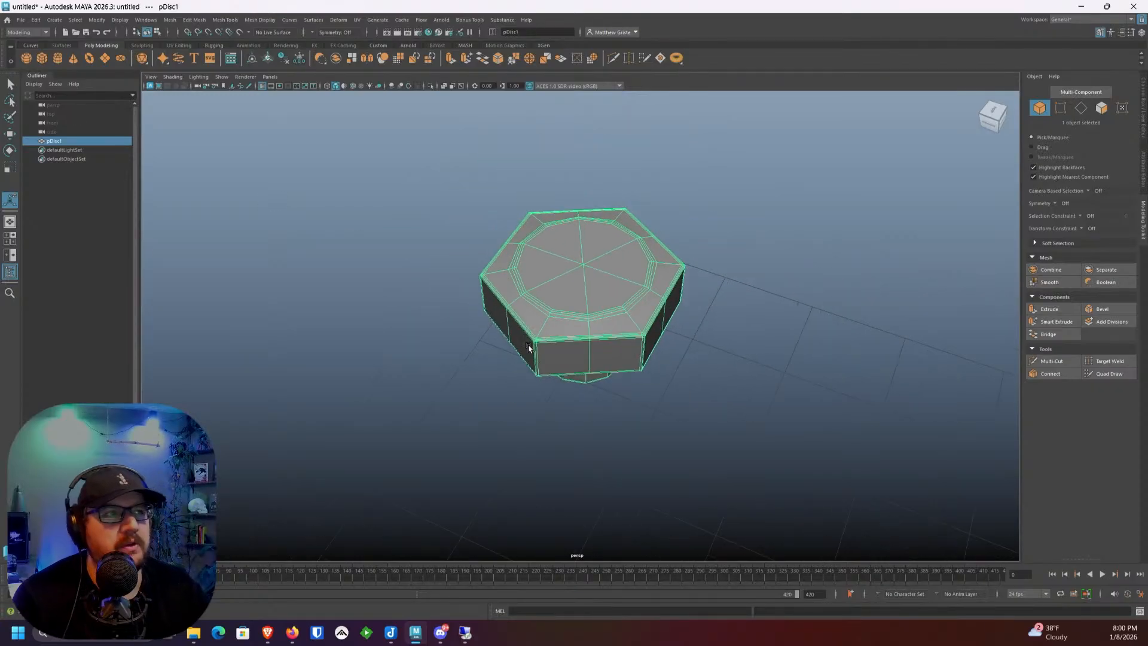
pyautogui.keyDown('alt'); pyautogui.moveTo(616, 351); pyautogui.dragTo(488, 311, button='middle'); pyautogui.keyUp('alt')
pyautogui.keyDown('alt'); pyautogui.moveTo(489, 312); pyautogui.dragTo(537, 287); pyautogui.keyUp('alt')
pyautogui.keyDown('alt'); pyautogui.moveTo(425, 254); pyautogui.dragTo(662, 317, button='right'); pyautogui.keyUp('alt')
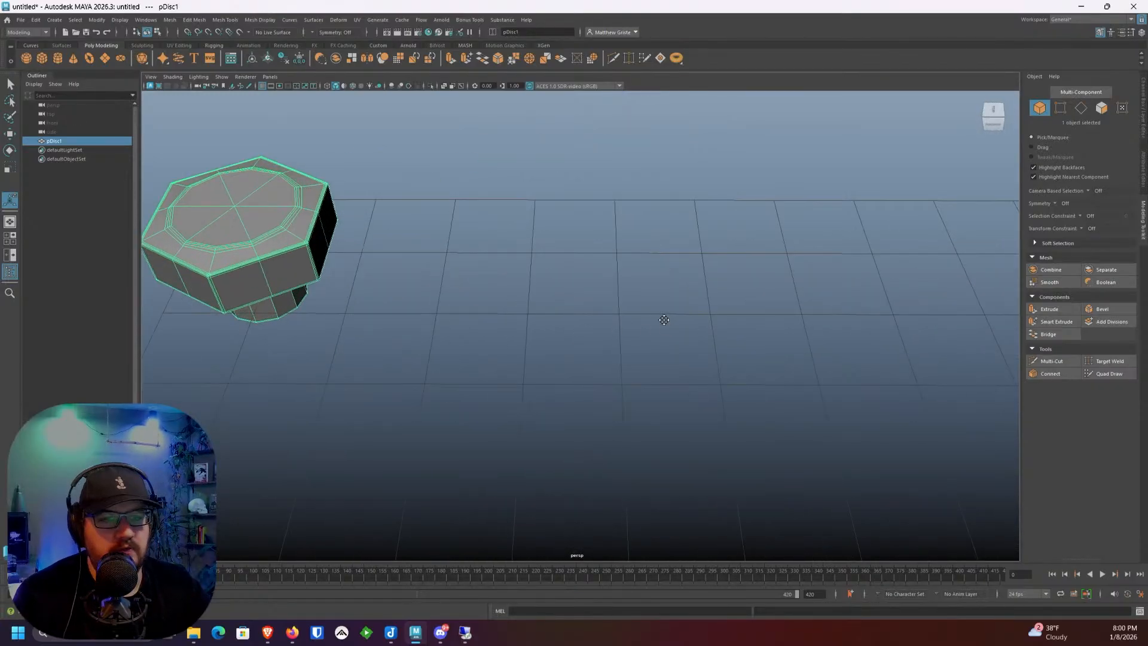
pyautogui.keyDown('alt'); pyautogui.moveTo(661, 317); pyautogui.dragTo(649, 314); pyautogui.keyUp('alt')
pyautogui.keyDown('alt'); pyautogui.moveTo(487, 286); pyautogui.dragTo(501, 274, button='middle'); pyautogui.keyUp('alt')
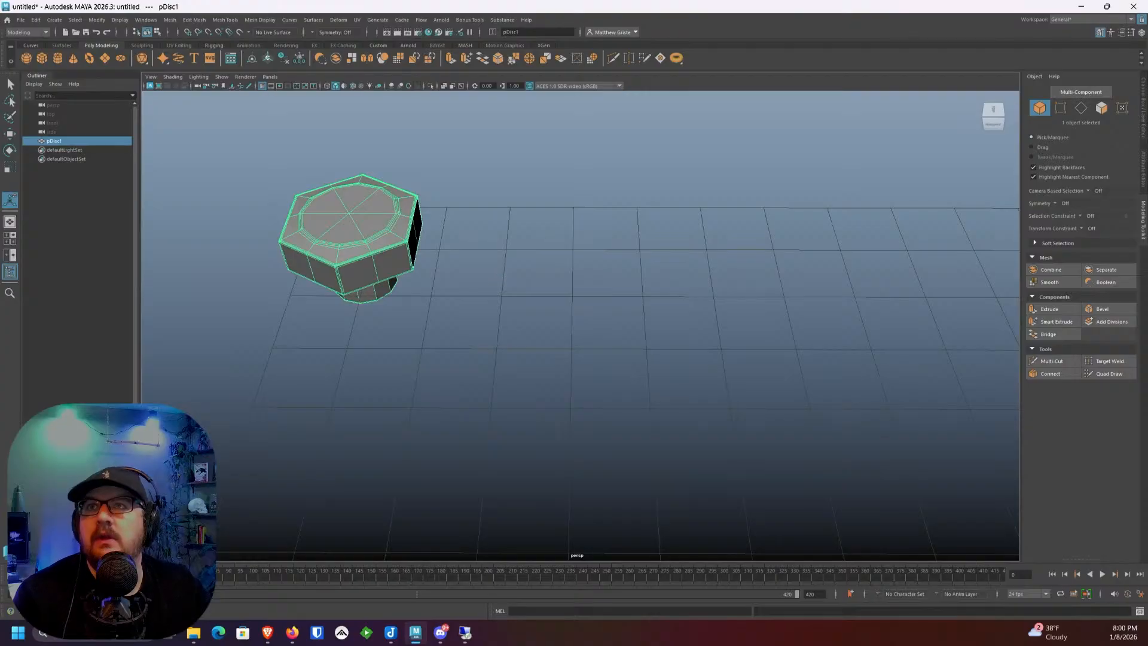
pyautogui.click(267, 633)
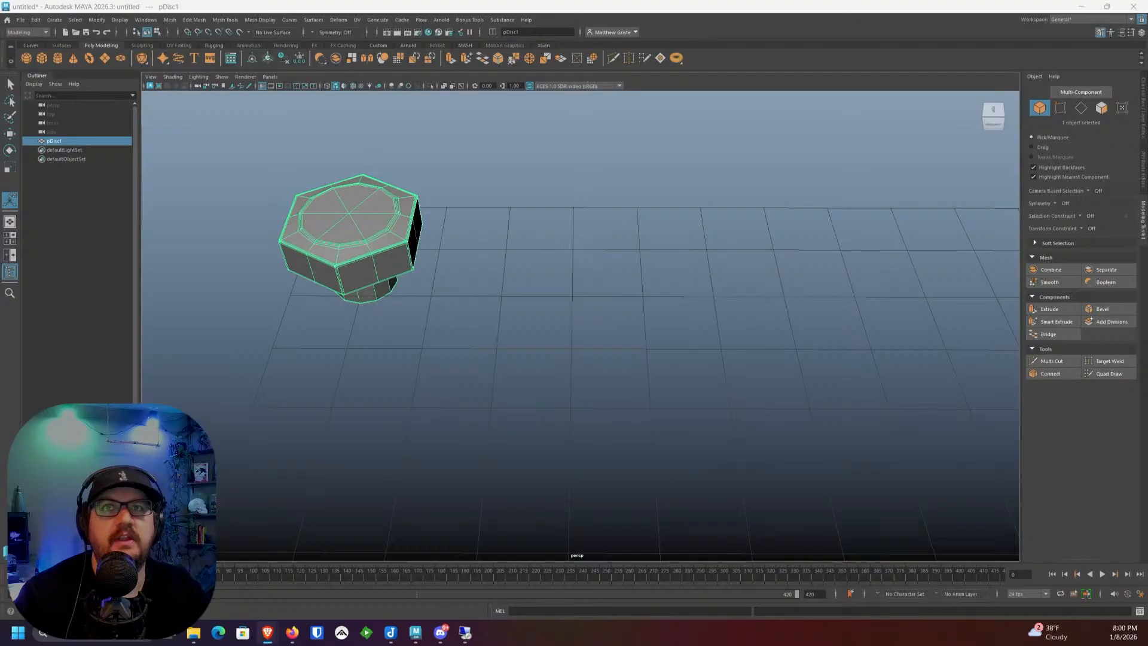
pyautogui.keyDown('alt'); pyautogui.moveTo(554, 323); pyautogui.dragTo(477, 258, button='middle'); pyautogui.keyUp('alt')
pyautogui.click(57, 58)
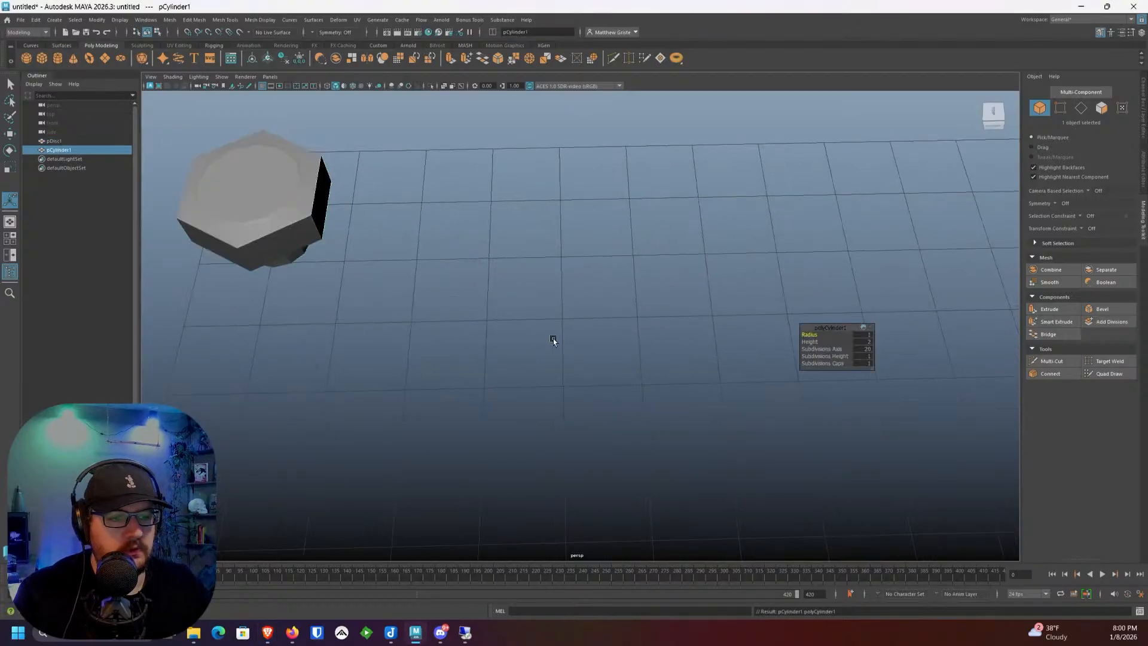
pyautogui.scroll(-6, 568, 353)
pyautogui.keyDown('alt'); pyautogui.moveTo(594, 367); pyautogui.dragTo(555, 326, button='middle'); pyautogui.keyUp('alt')
pyautogui.press('f')
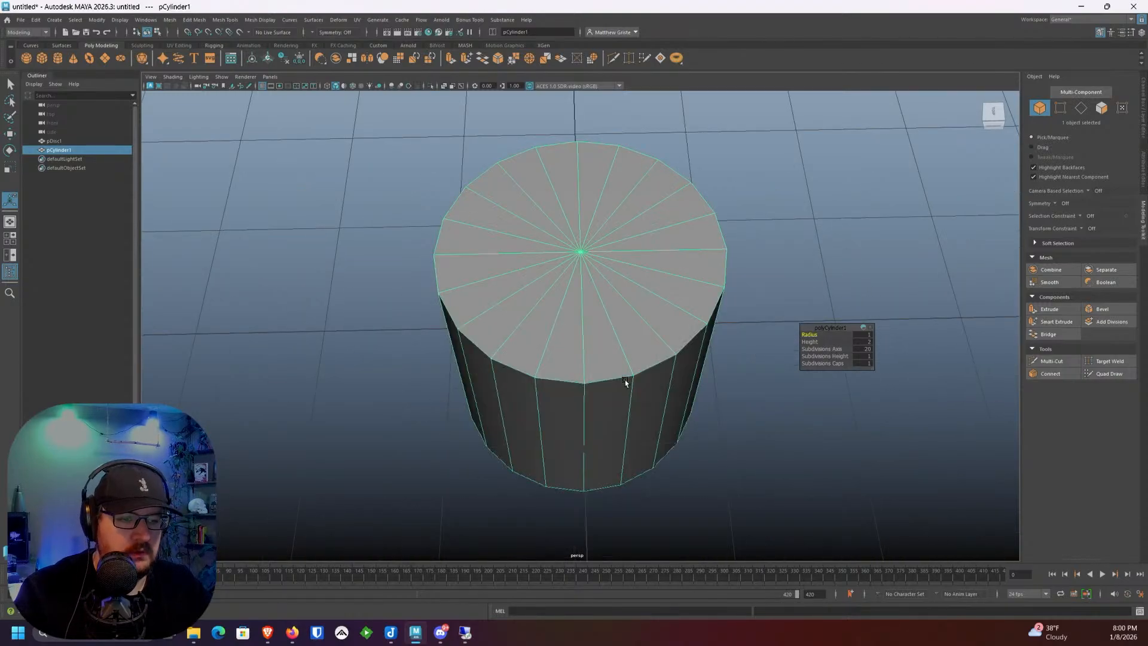
# Step: Delete the cylinder's side and bottom faces, keeping only the top cap
pyautogui.scroll(-4, 622, 395)
pyautogui.keyDown('alt'); pyautogui.moveTo(622, 395); pyautogui.dragTo(610, 344); pyautogui.keyUp('alt')
pyautogui.moveTo(612, 345); pyautogui.dragTo(605, 361, button='right')
pyautogui.moveTo(709, 470); pyautogui.dragTo(404, 361)
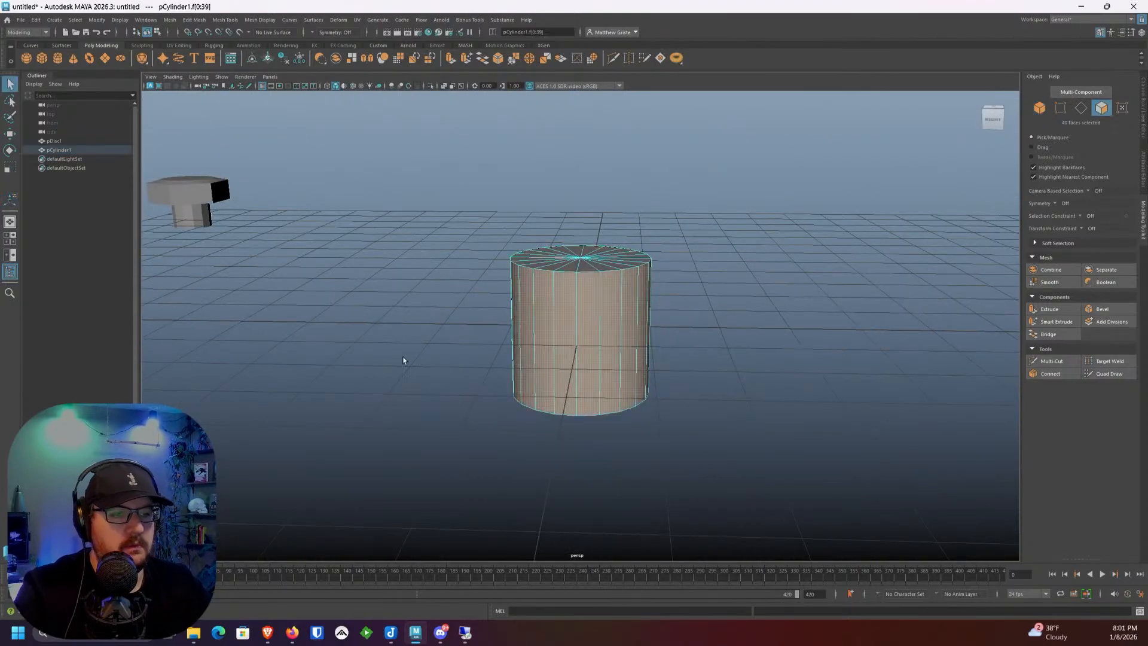
pyautogui.press('Delete')
# Step: Extrude all the faces of the remaining cap upward to make a thin disc
pyautogui.scroll(3, 554, 273)
pyautogui.keyDown('alt'); pyautogui.moveTo(554, 272); pyautogui.dragTo(564, 292); pyautogui.keyUp('alt')
pyautogui.moveTo(564, 293); pyautogui.dragTo(567, 302, button='right')
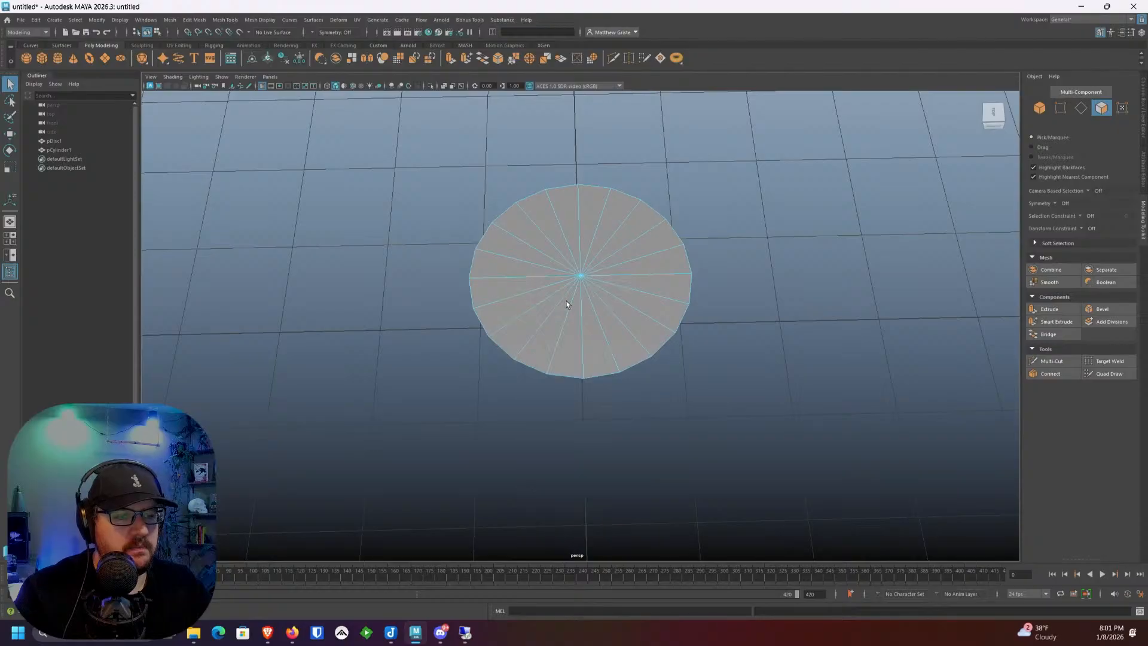
pyautogui.doubleClick(539, 351)
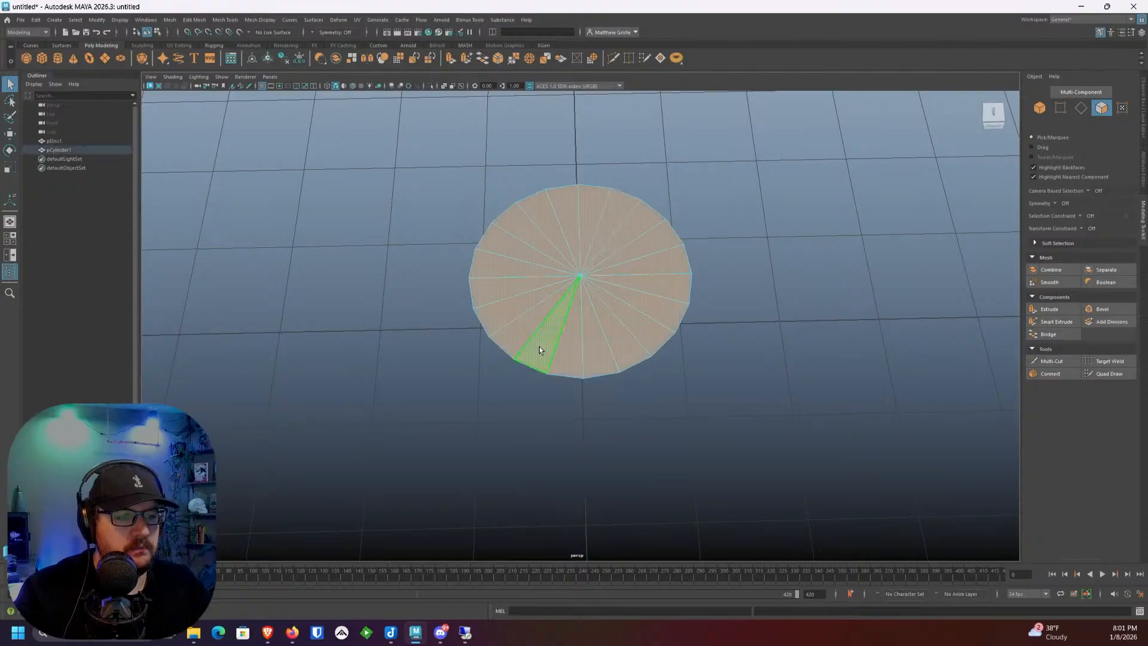
pyautogui.click(446, 59)
pyautogui.scroll(1, 590, 271)
pyautogui.moveTo(616, 325); pyautogui.dragTo(587, 261)
pyautogui.hotkey('ctrl', 'z')
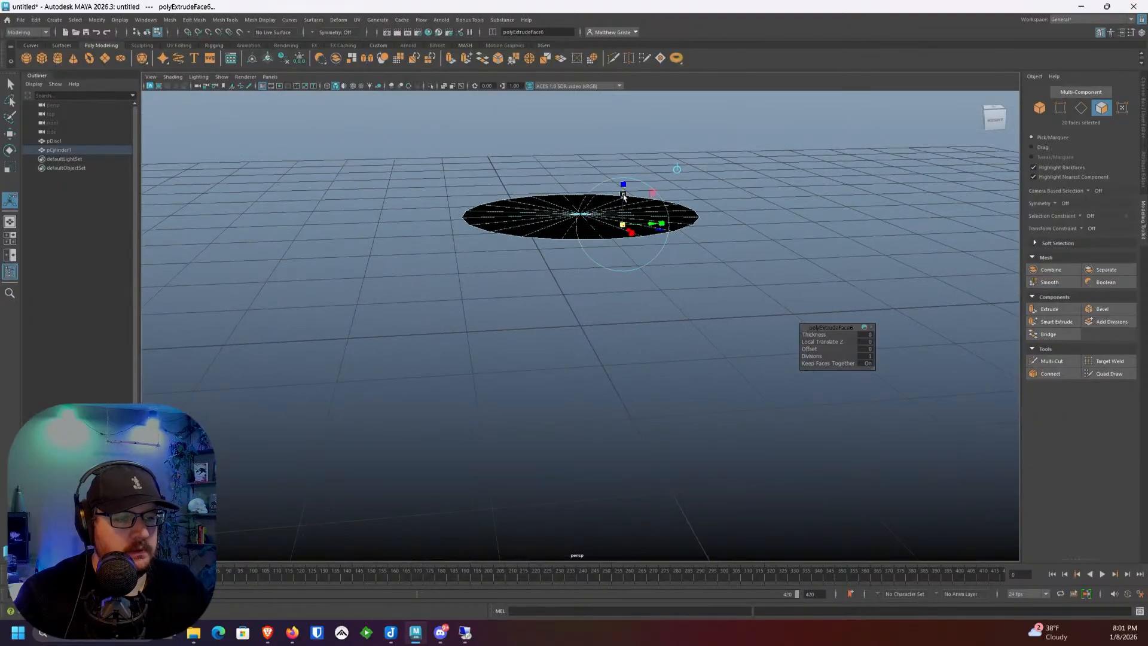
pyautogui.moveTo(622, 192)
pyautogui.mouseDown()
pyautogui.moveTo(622, 204)
pyautogui.moveTo(622, 186)
pyautogui.mouseUp()
# Step: Select all the underside faces of the thin disc with drag selection and delete them
pyautogui.scroll(1, 560, 214)
pyautogui.keyDown('alt'); pyautogui.moveTo(558, 211); pyautogui.dragTo(561, 179); pyautogui.keyUp('alt')
pyautogui.keyDown('alt'); pyautogui.moveTo(561, 204); pyautogui.dragTo(564, 238, button='middle'); pyautogui.keyUp('alt')
pyautogui.scroll(1, 563, 238)
pyautogui.click(564, 238)
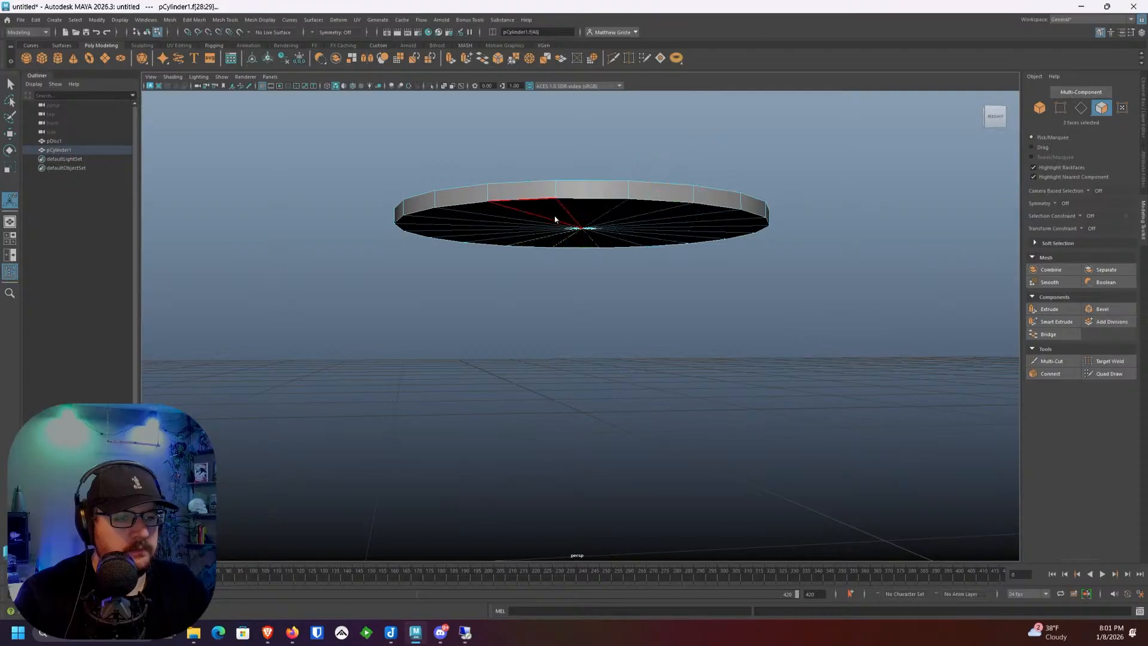
pyautogui.rightClick(554, 208)
pyautogui.press('Tab')
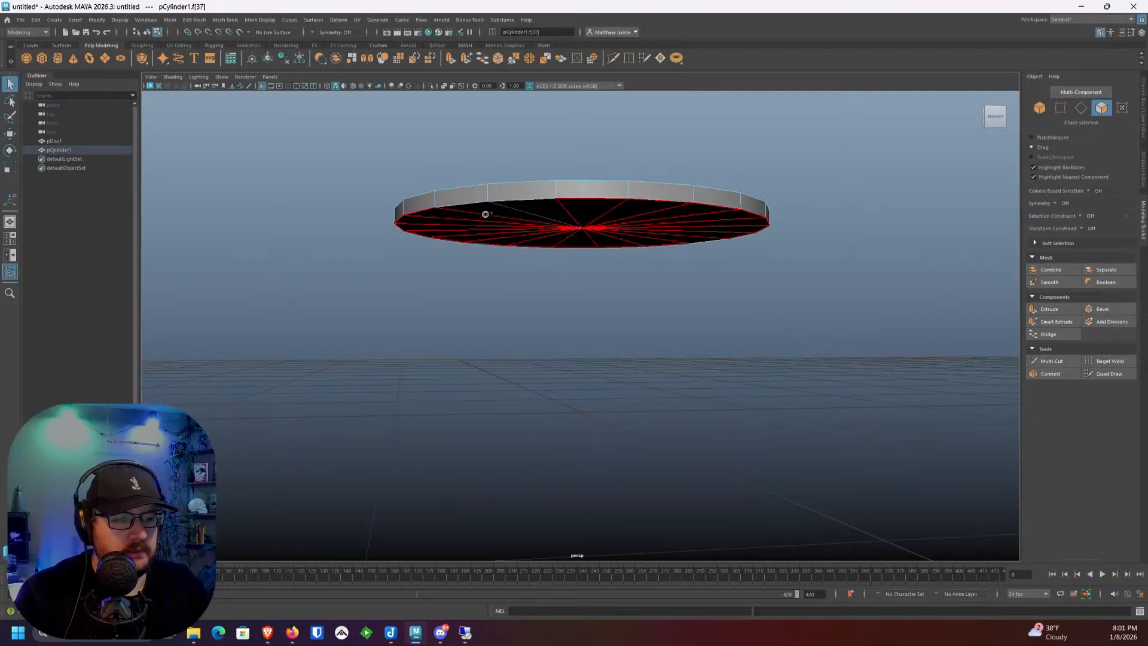
pyautogui.moveTo(496, 216)
pyautogui.mouseDown()
pyautogui.moveTo(667, 237)
pyautogui.moveTo(461, 235)
pyautogui.moveTo(831, 259)
pyautogui.mouseUp()
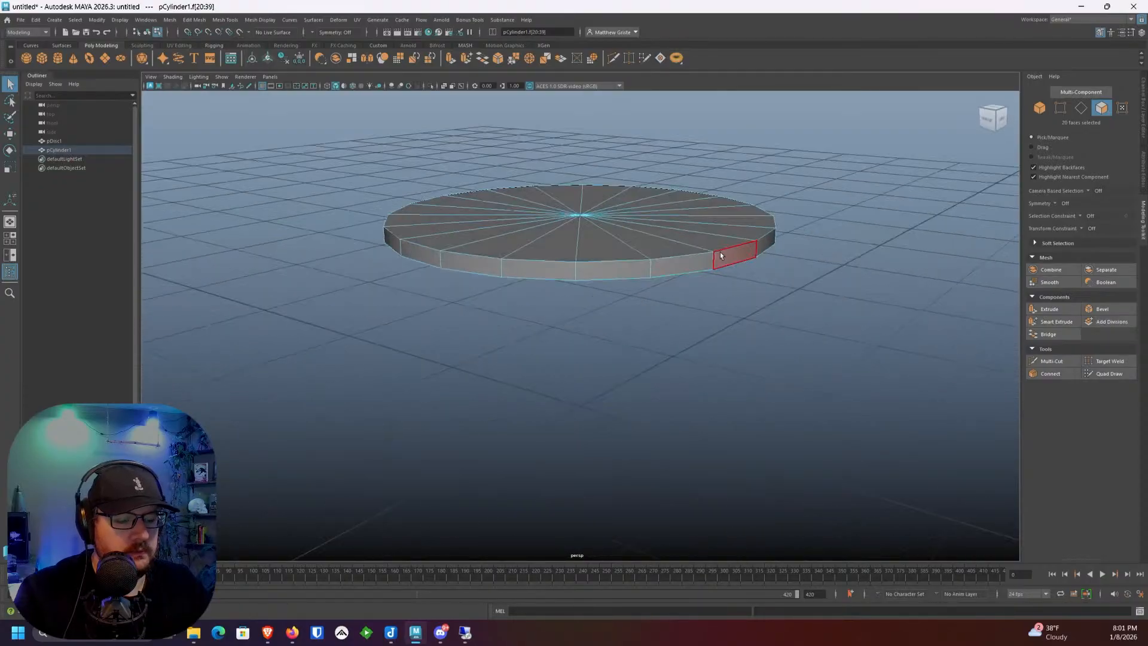
pyautogui.press('Delete')
# Step: Extrude the disc's top faces and scale them inward to form a concentric inner ring
pyautogui.moveTo(686, 251)
pyautogui.keyDown('alt'); pyautogui.mouseDown()
pyautogui.moveTo(551, 310)
pyautogui.moveTo(601, 292)
pyautogui.moveTo(636, 302)
pyautogui.moveTo(449, 274)
pyautogui.moveTo(595, 190)
pyautogui.moveTo(555, 238)
pyautogui.mouseUp(); pyautogui.keyUp('alt')
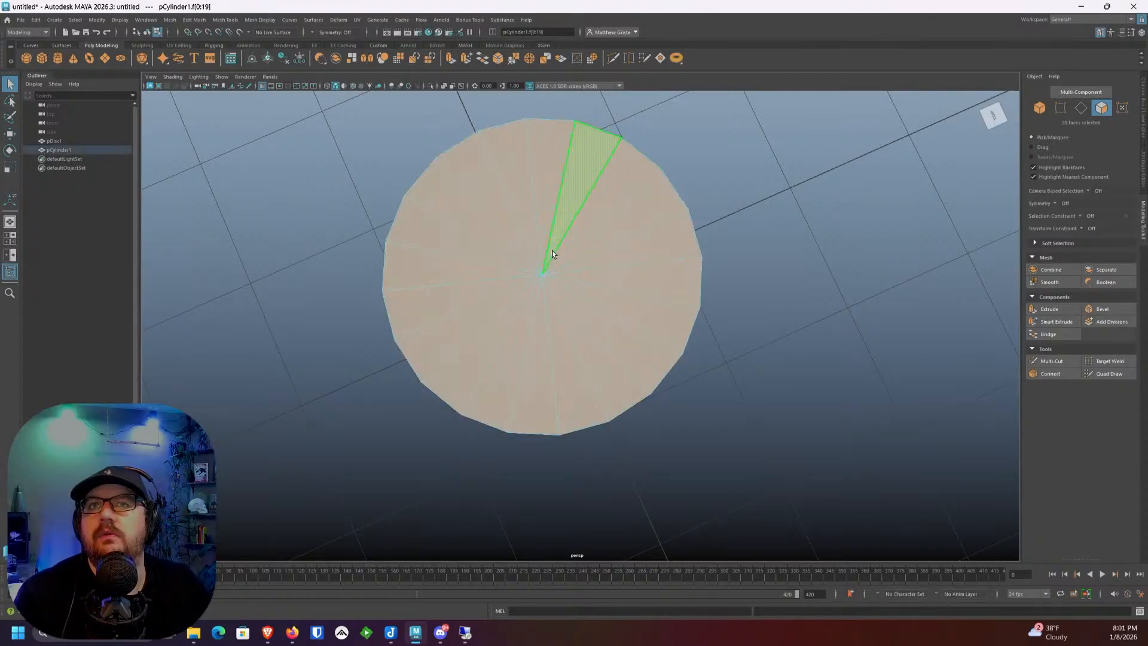
pyautogui.keyDown('alt'); pyautogui.moveTo(559, 256); pyautogui.dragTo(563, 278); pyautogui.keyUp('alt')
pyautogui.scroll(2, 563, 281)
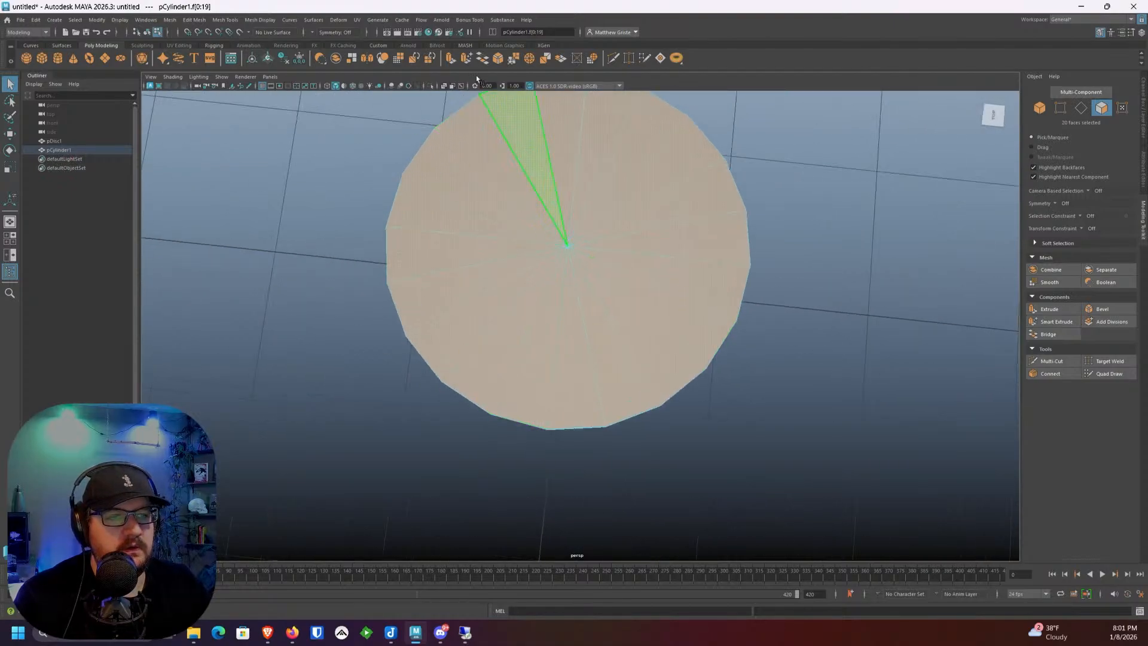
pyautogui.hotkey('ctrl', 'e')
pyautogui.click(493, 150)
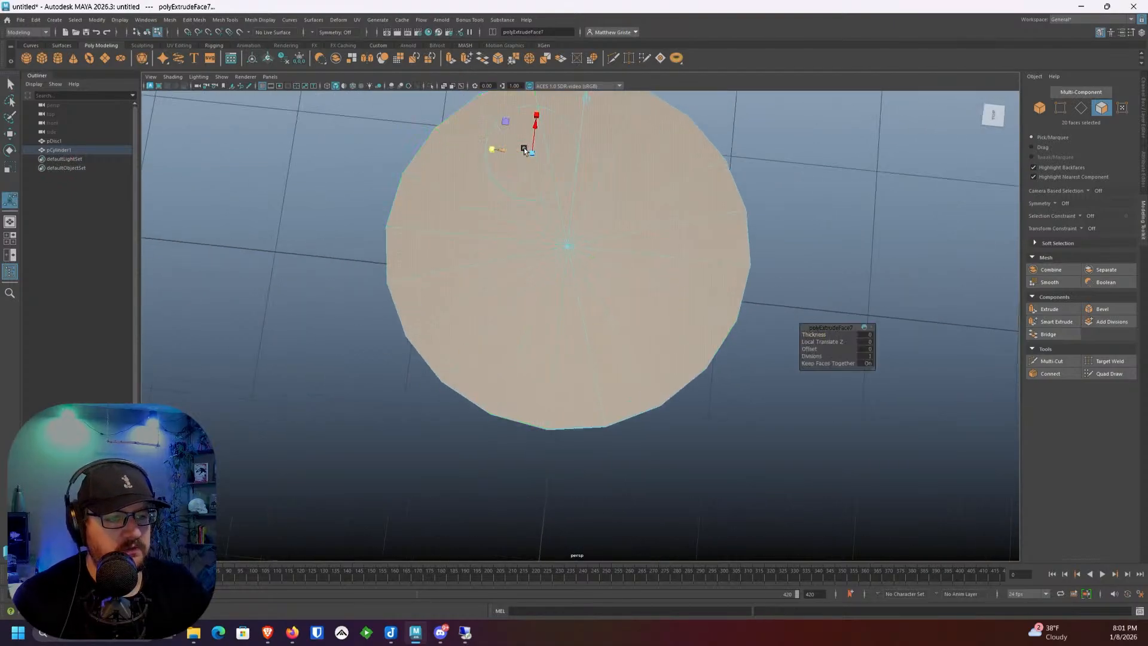
pyautogui.moveTo(530, 153); pyautogui.dragTo(504, 153)
pyautogui.keyDown('alt'); pyautogui.moveTo(528, 180); pyautogui.dragTo(524, 217, button='middle'); pyautogui.keyUp('alt')
pyautogui.scroll(3, 525, 219)
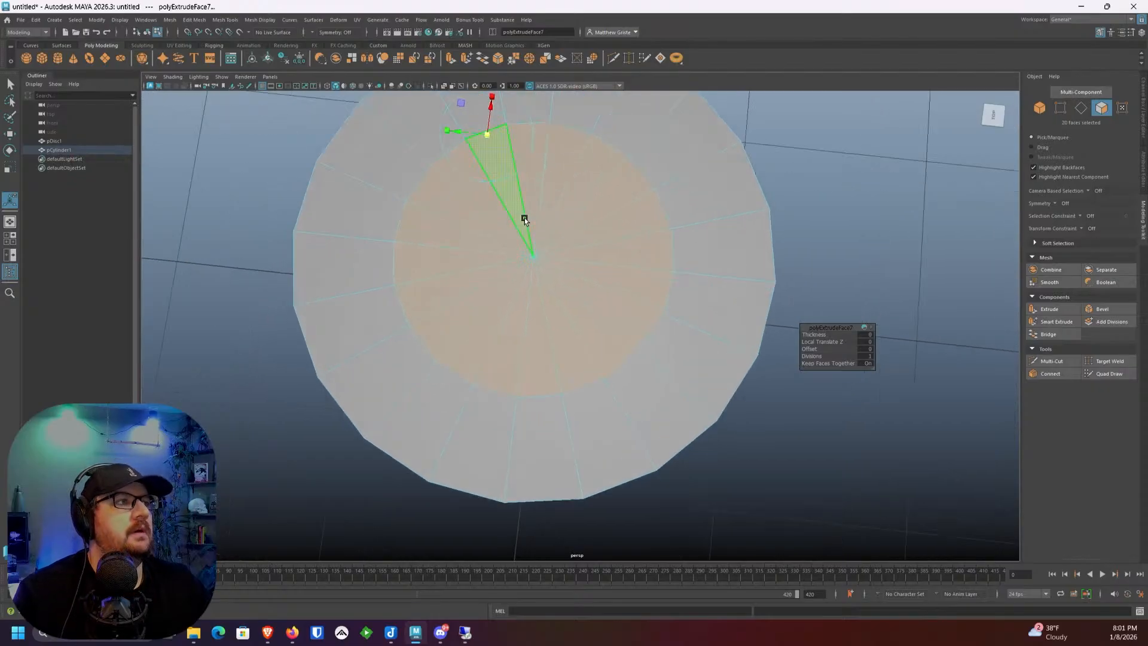
# Step: Try scaling six spaced vertices of the inner ring toward the center, and undo the scaling
pyautogui.keyDown('alt'); pyautogui.moveTo(528, 269); pyautogui.dragTo(533, 318, button='middle'); pyautogui.keyUp('alt')
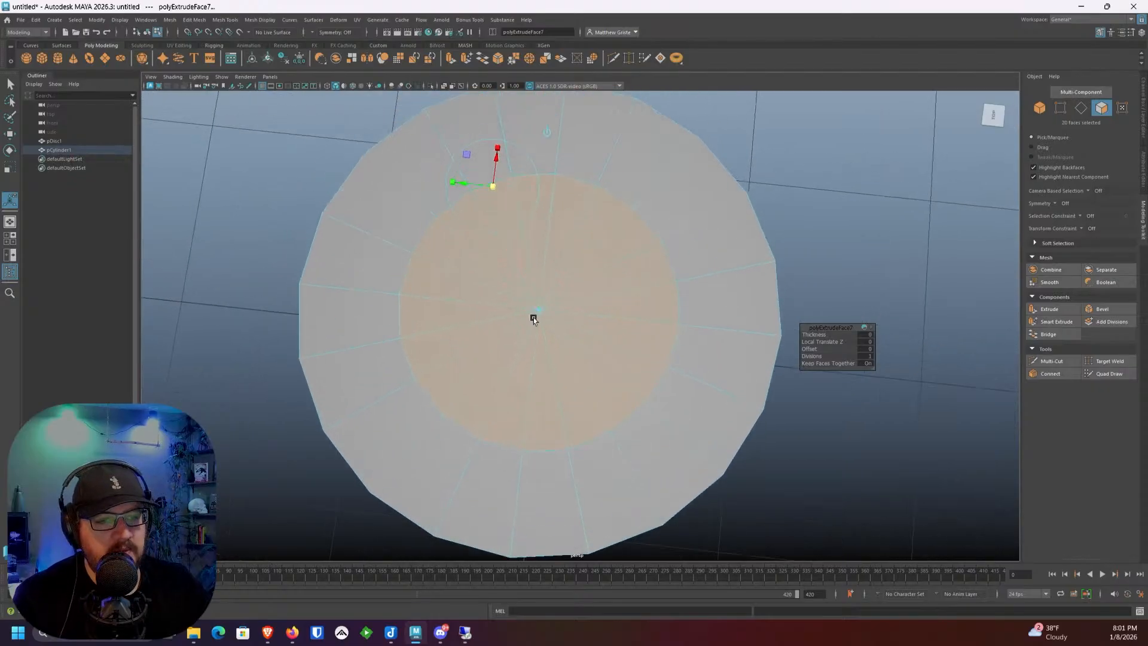
pyautogui.scroll(2, 533, 317)
pyautogui.keyDown('alt'); pyautogui.moveTo(533, 318); pyautogui.dragTo(512, 307); pyautogui.keyUp('alt')
pyautogui.keyDown('alt'); pyautogui.moveTo(501, 251); pyautogui.dragTo(508, 263, button='middle'); pyautogui.keyUp('alt')
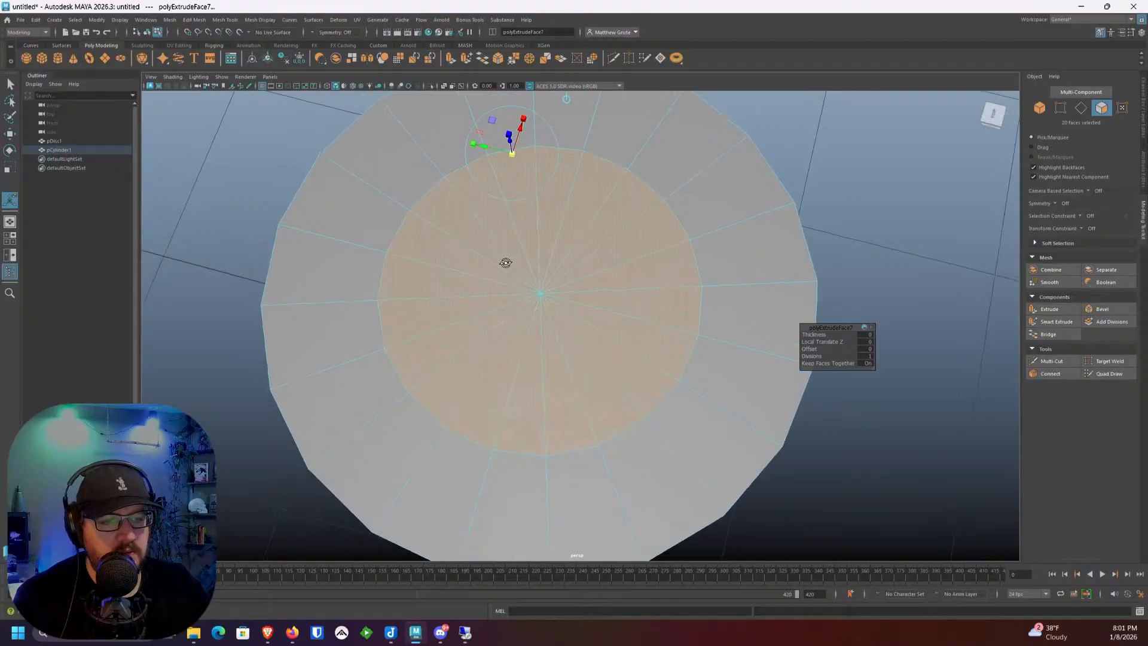
pyautogui.moveTo(412, 276); pyautogui.dragTo(378, 277, button='right')
pyautogui.click(379, 278)
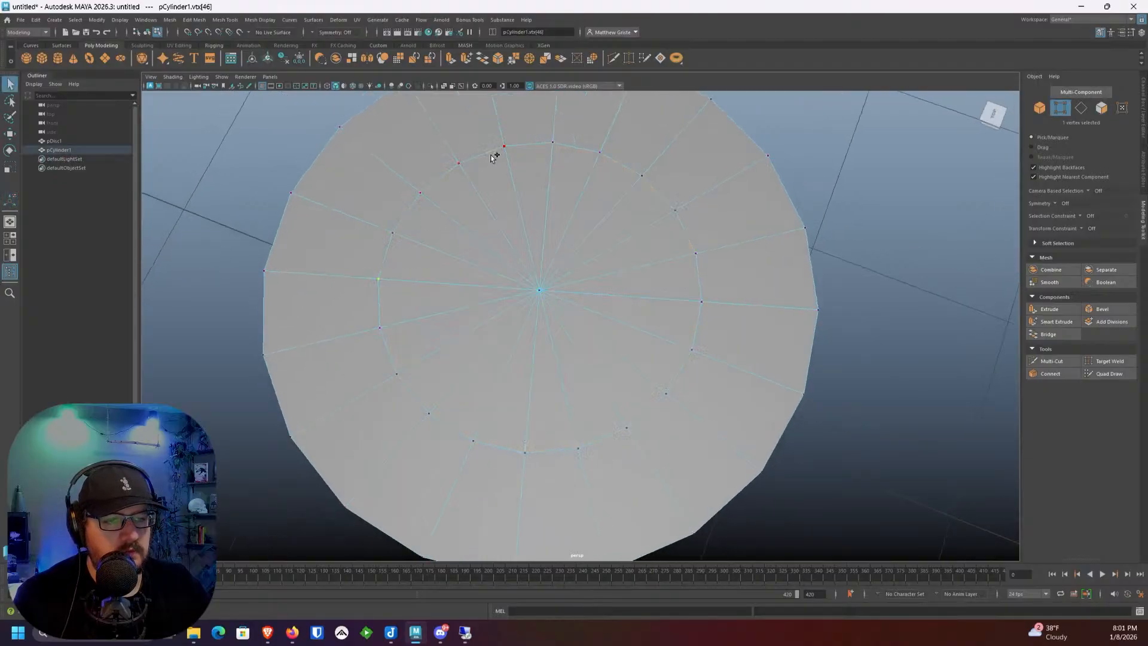
pyautogui.keyDown('shift'); pyautogui.click(503, 147); pyautogui.keyUp('shift')
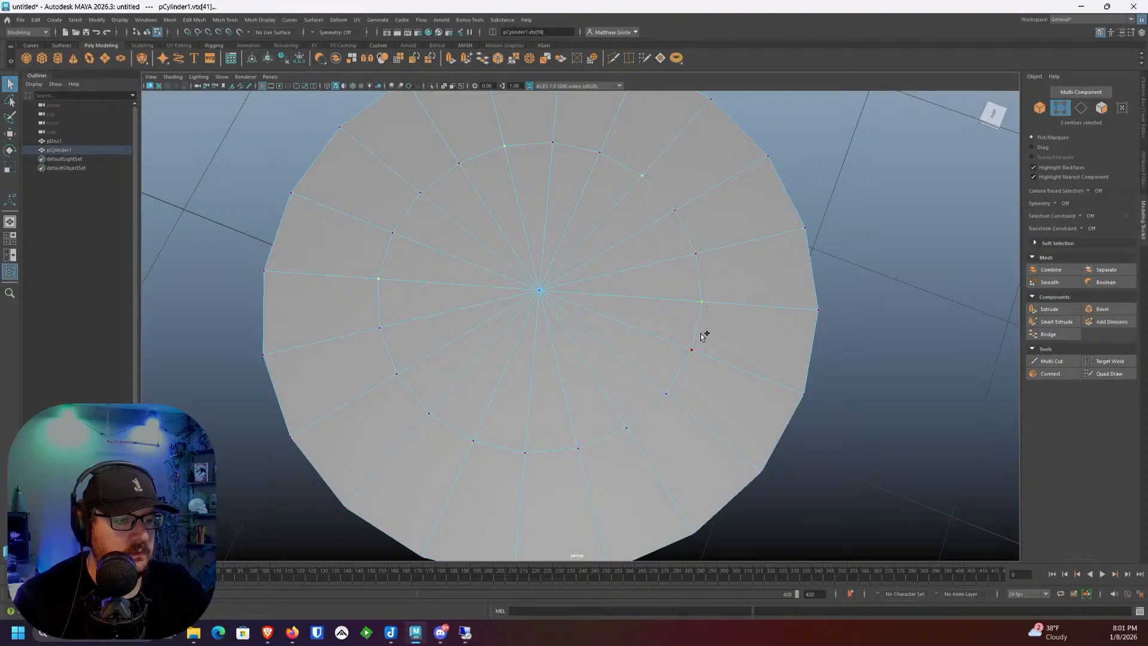
pyautogui.keyDown('shift'); pyautogui.click(627, 428); pyautogui.keyUp('shift')
pyautogui.keyDown('shift'); pyautogui.click(474, 441); pyautogui.keyUp('shift')
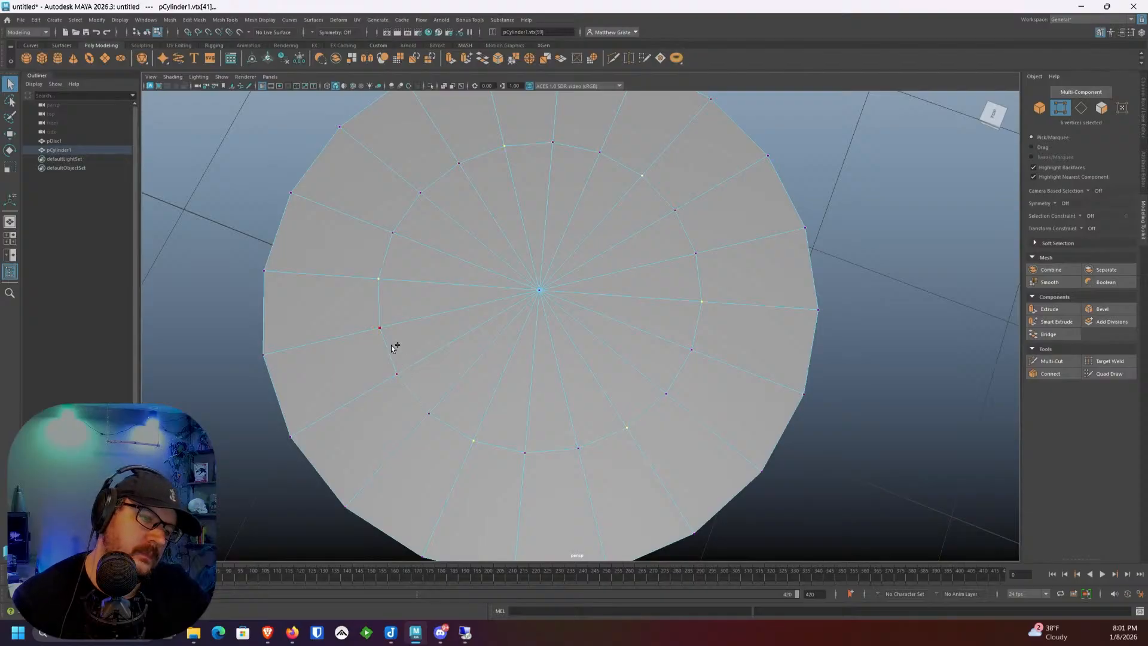
pyautogui.press('r')
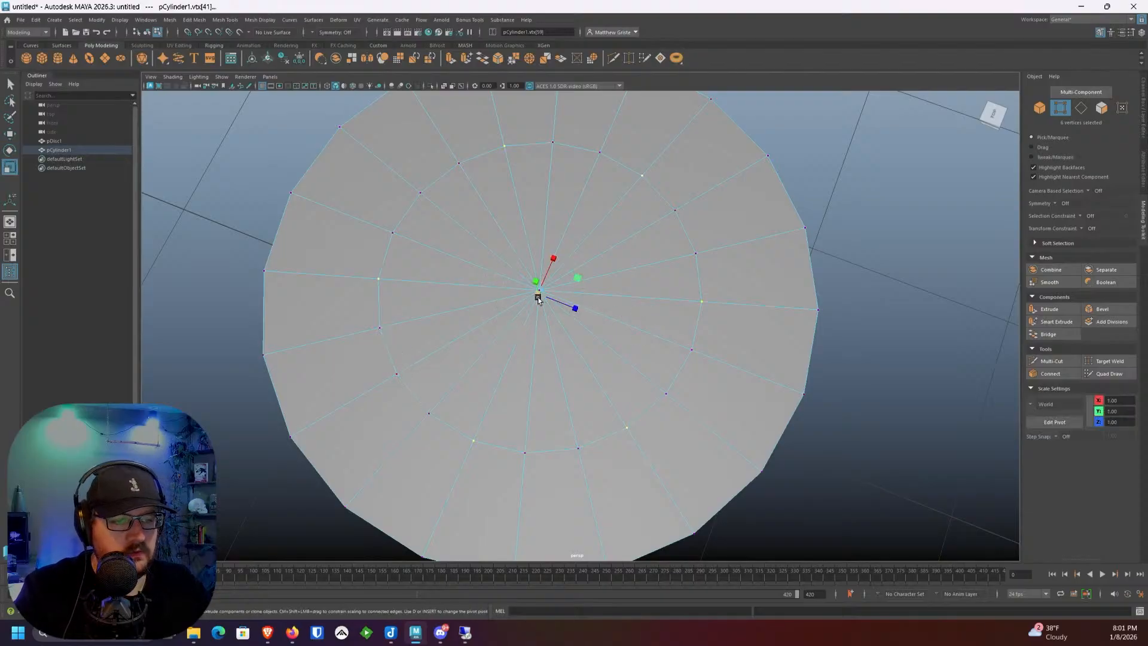
pyautogui.moveTo(537, 293); pyautogui.dragTo(461, 287)
pyautogui.hotkey('ctrl', 'z')
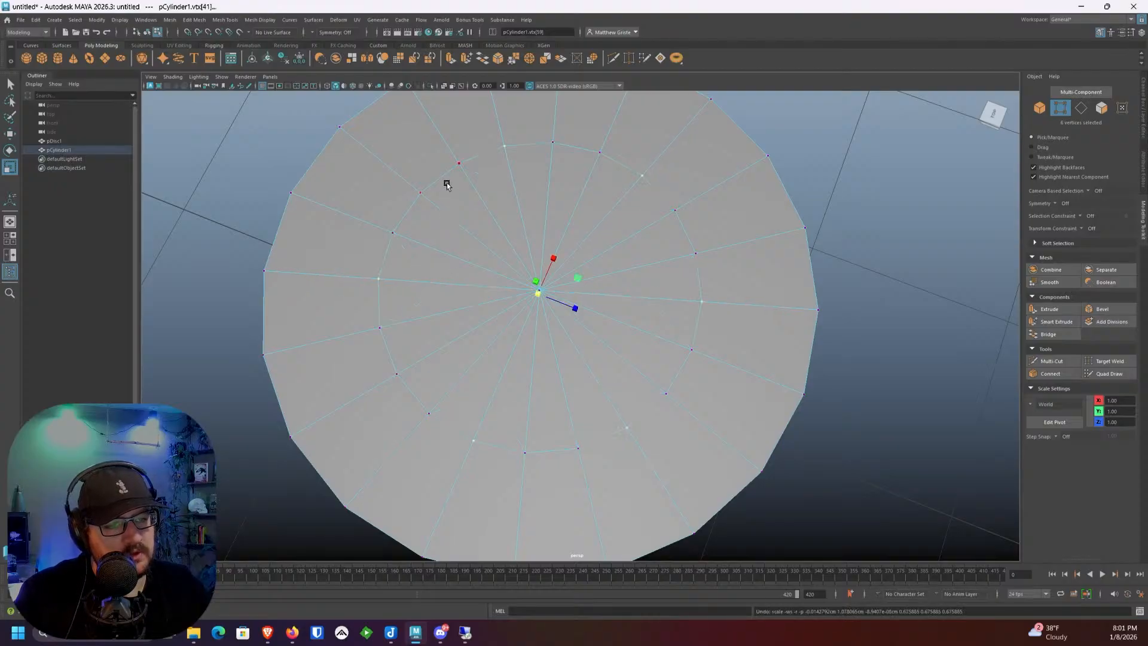
# Step: Adjust the selection to seven spaced inner-ring vertices and scale them toward the center into a star-shaped outline
pyautogui.keyDown('shift'); pyautogui.click(392, 233); pyautogui.keyUp('shift')
pyautogui.keyDown('shift'); pyautogui.click(379, 278); pyautogui.keyUp('shift')
pyautogui.keyDown('shift'); pyautogui.click(380, 328); pyautogui.keyUp('shift')
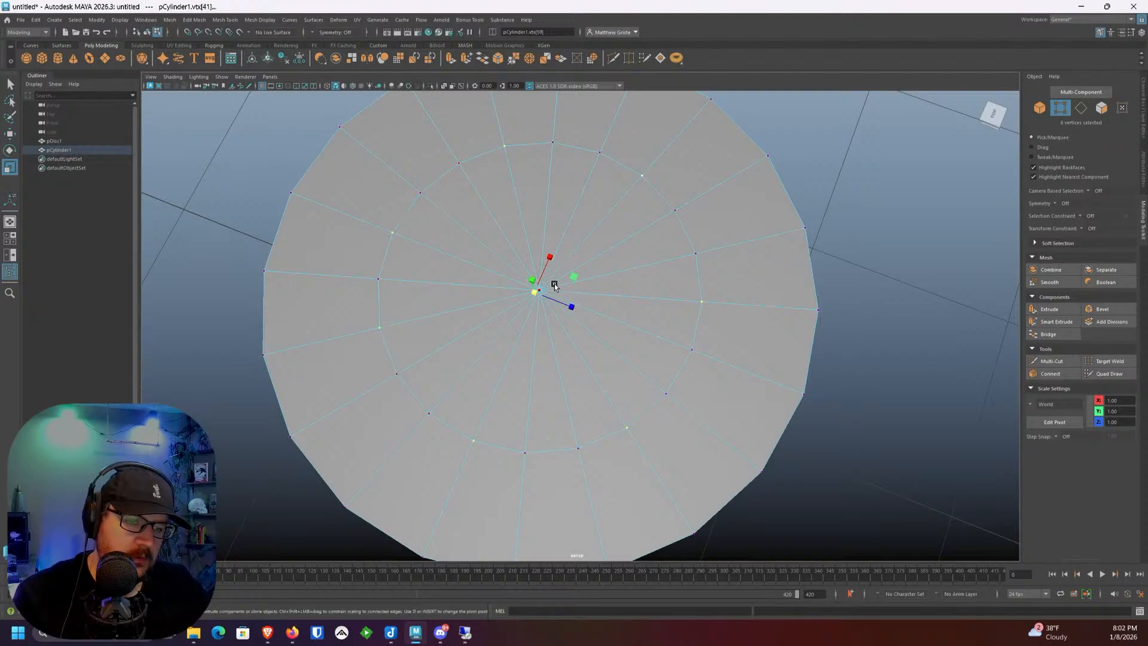
pyautogui.moveTo(534, 290); pyautogui.dragTo(396, 306)
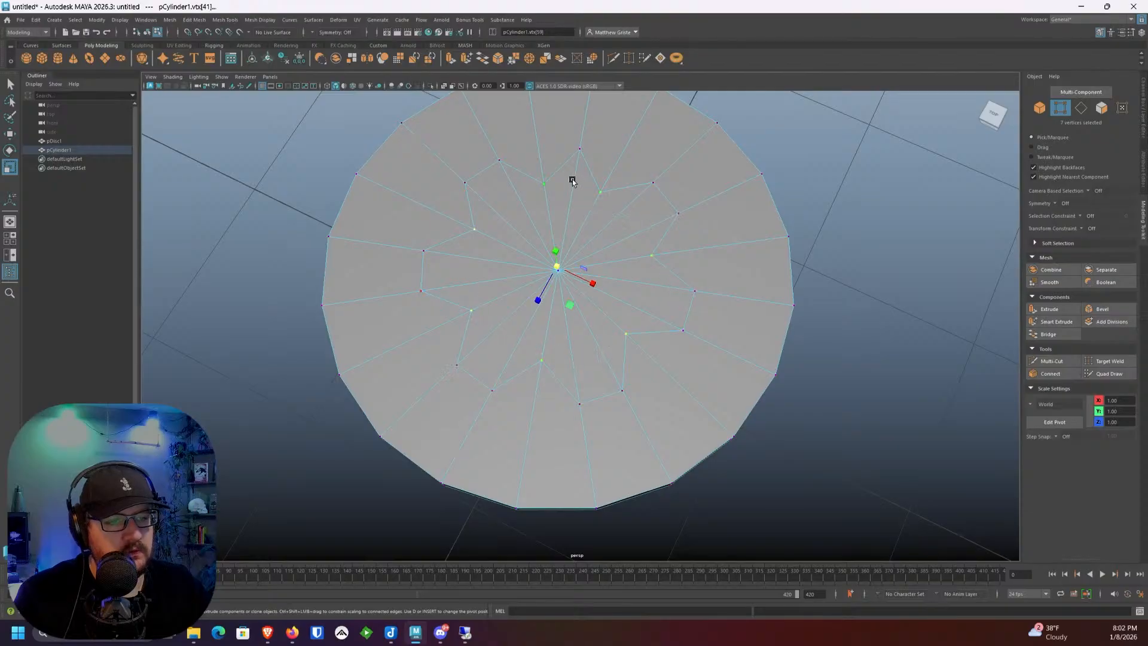
# Step: Delete the disc with the star-shaped outline and create a fresh polygon cylinder in its place
pyautogui.keyDown('alt'); pyautogui.moveTo(505, 195); pyautogui.dragTo(497, 237, button='middle'); pyautogui.keyUp('alt')
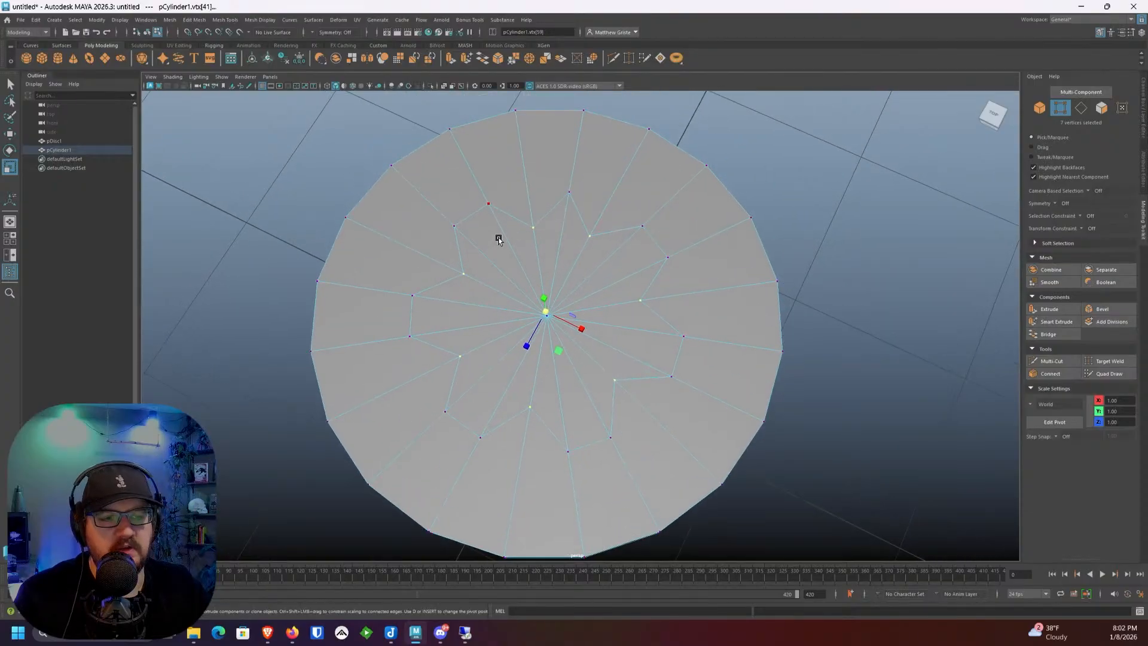
pyautogui.scroll(2, 497, 238)
pyautogui.keyDown('alt'); pyautogui.moveTo(498, 238); pyautogui.dragTo(527, 247); pyautogui.keyUp('alt')
pyautogui.moveTo(562, 200); pyautogui.dragTo(601, 183, button='right')
pyautogui.scroll(-3, 598, 209)
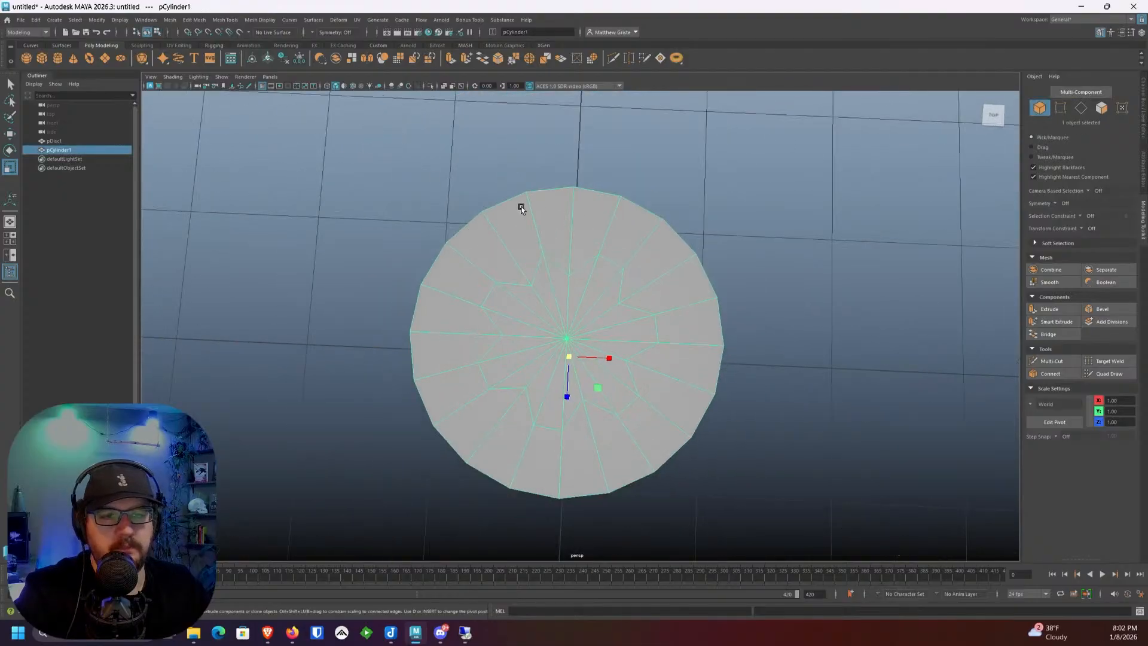
pyautogui.press('Delete')
pyautogui.hotkey('ctrl', 'z')
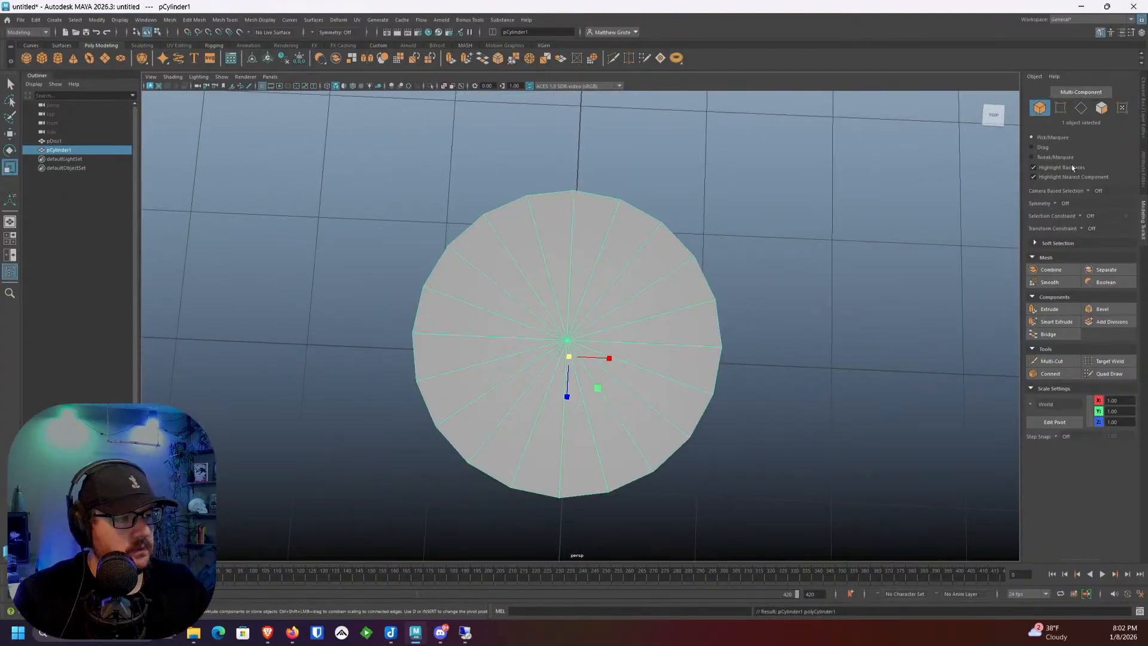
# Step: Set the new cylinder's axis subdivisions to 16 and check the cap's segments in face mode
pyautogui.click(1144, 120)
pyautogui.click(1061, 196)
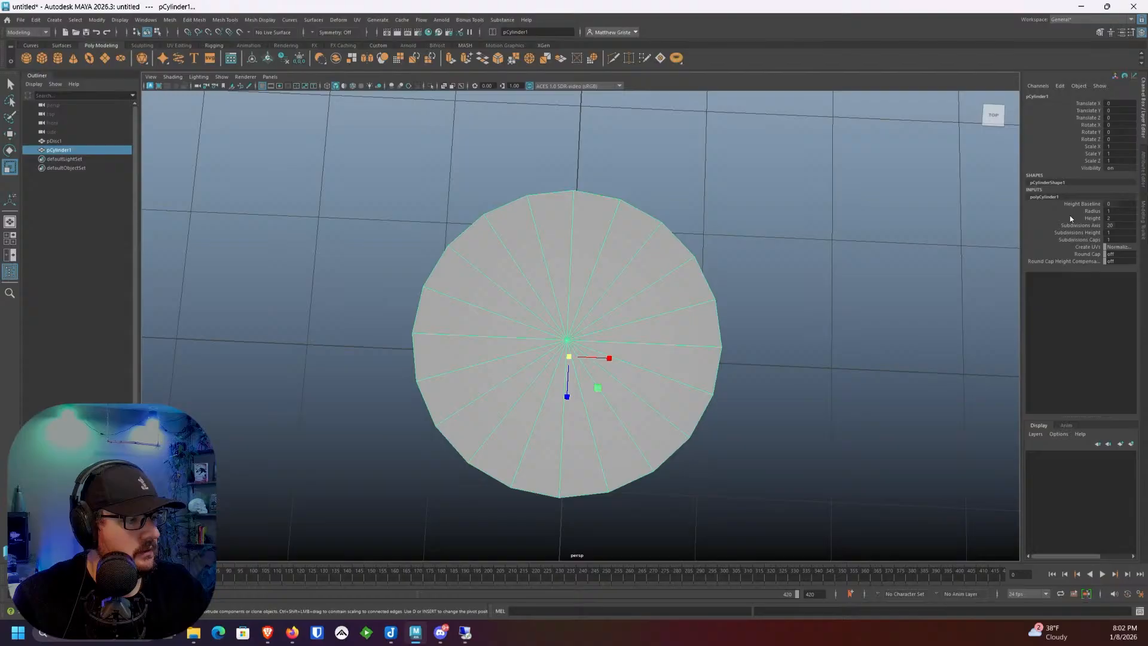
pyautogui.click(1117, 225)
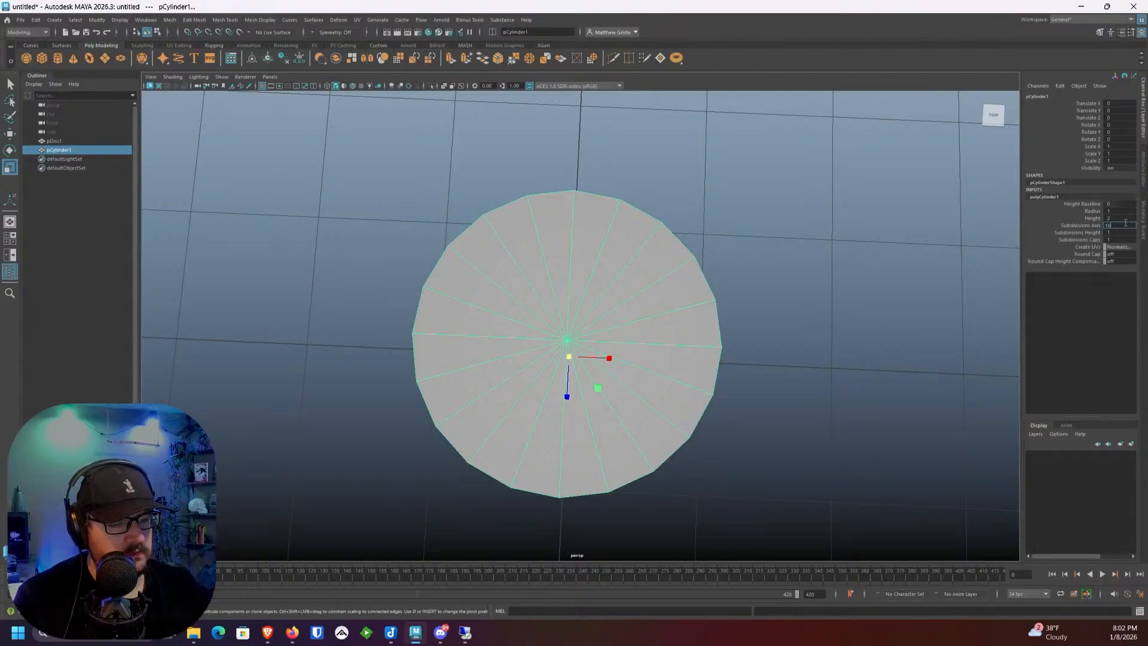
pyautogui.press('Return')
pyautogui.keyDown('alt'); pyautogui.moveTo(616, 317); pyautogui.dragTo(599, 282, button='middle'); pyautogui.keyUp('alt')
pyautogui.scroll(2, 599, 282)
pyautogui.moveTo(599, 281); pyautogui.dragTo(600, 303, button='right')
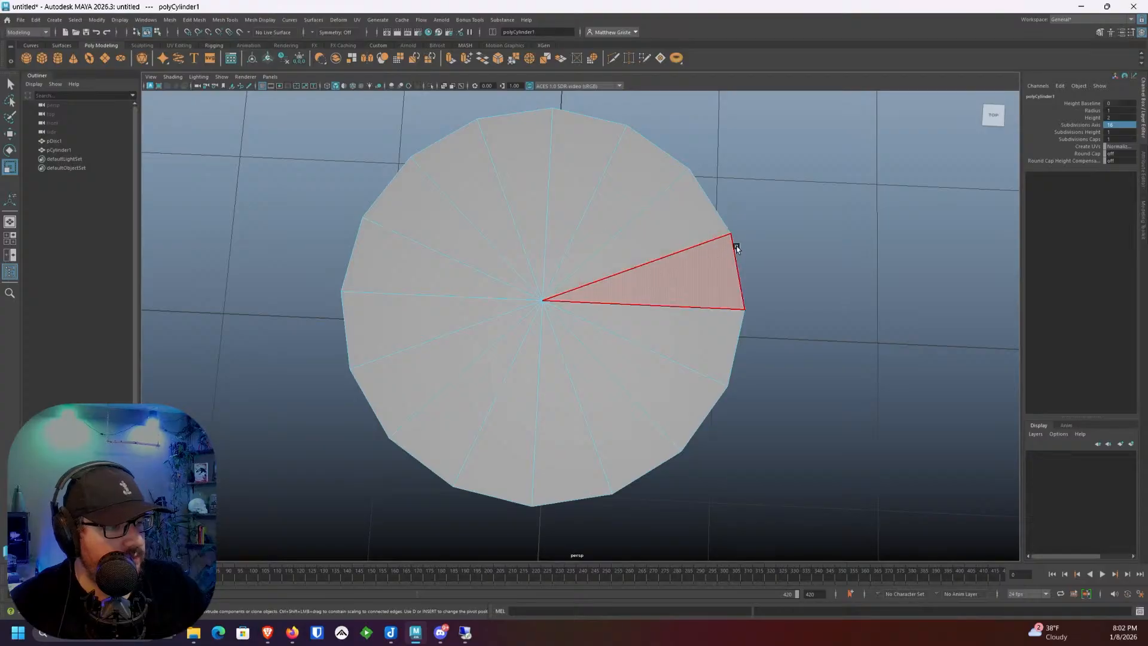
# Step: Return to object mode and set the cylinder's axis subdivisions to 24
pyautogui.moveTo(646, 226); pyautogui.dragTo(670, 220, button='right')
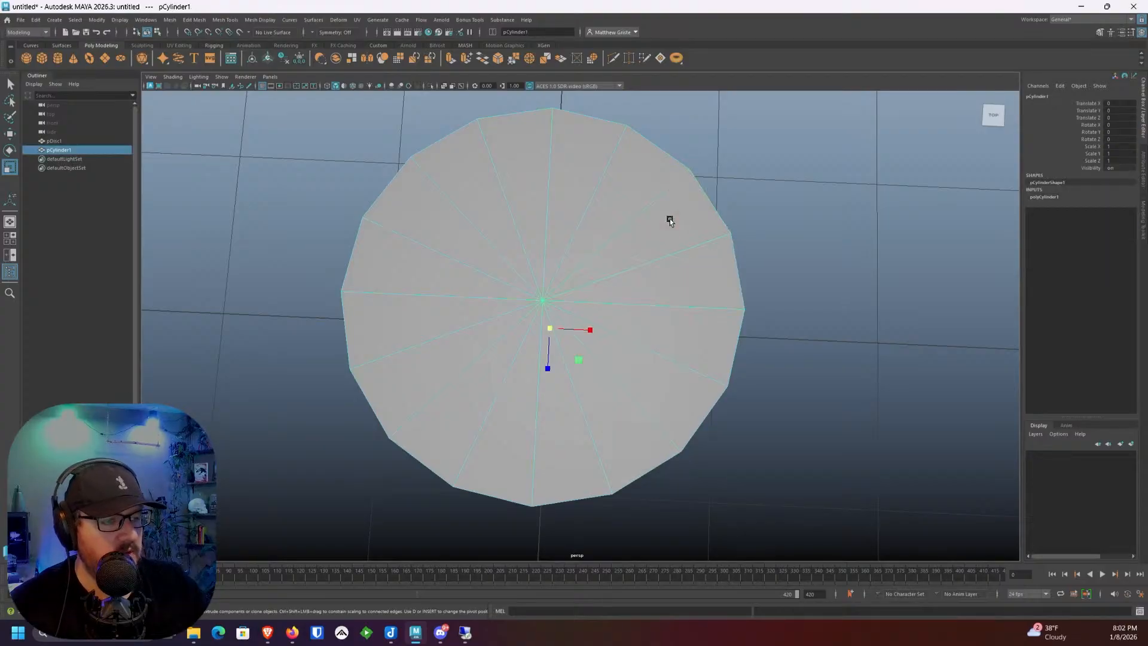
pyautogui.click(1044, 196)
pyautogui.click(1118, 232)
pyautogui.click(1122, 225)
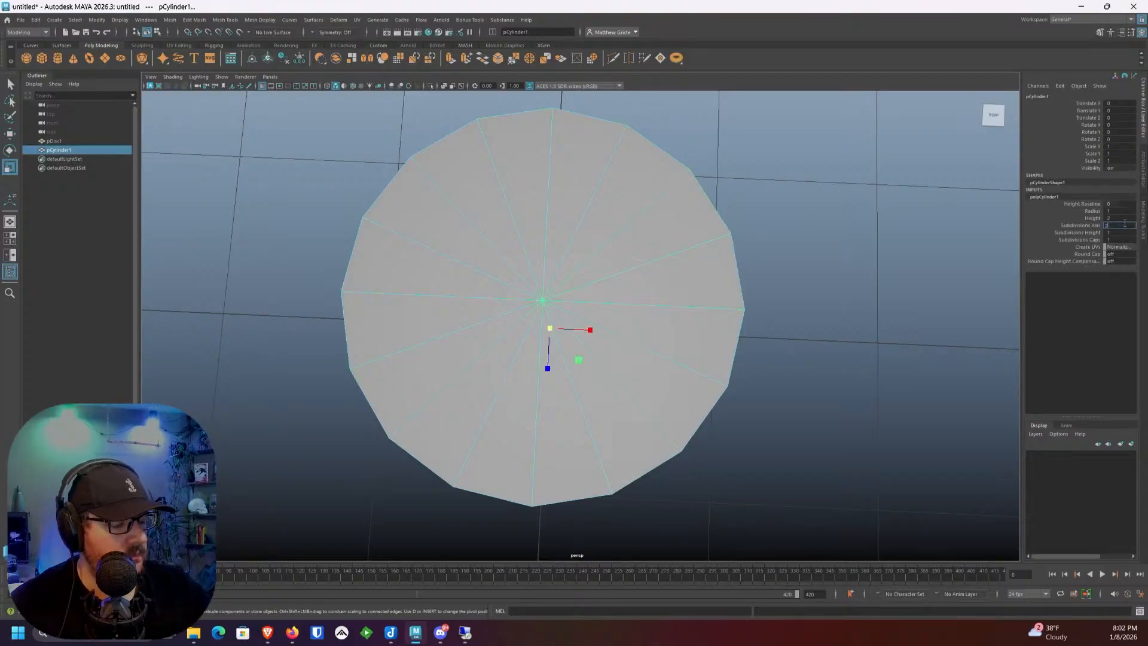
pyautogui.write('24')
pyautogui.press('Return')
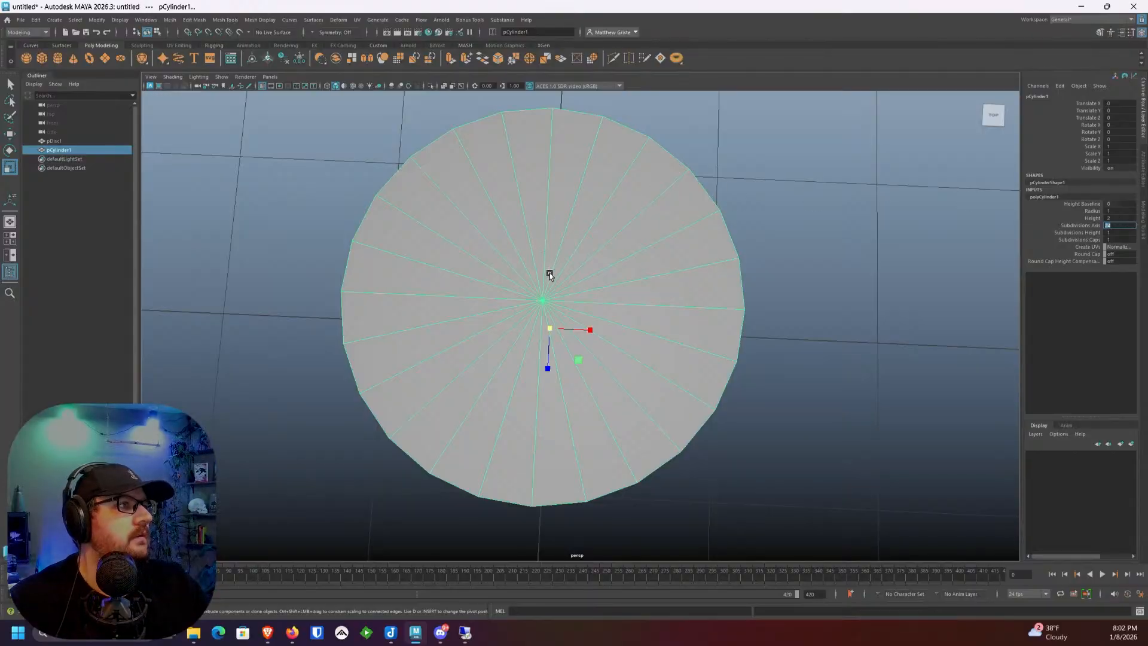
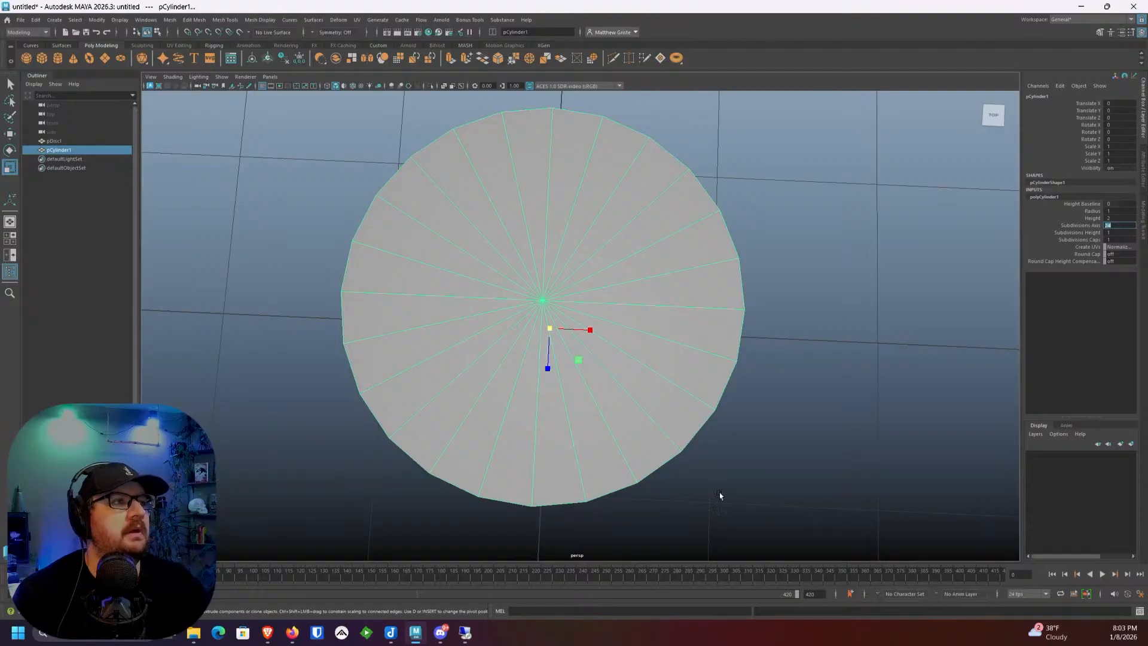
# Step: Extrude all the cap faces of the 24-sided cylinder and scale them inward to form an inner disc
pyautogui.scroll(4, 656, 311)
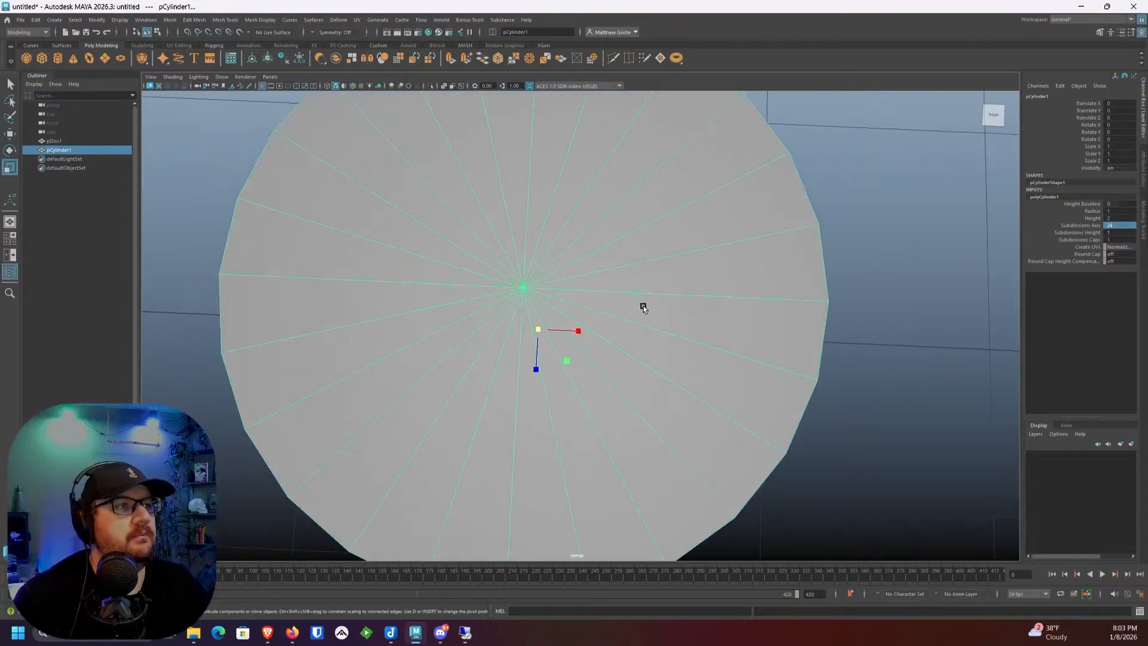
pyautogui.scroll(-4, 604, 233)
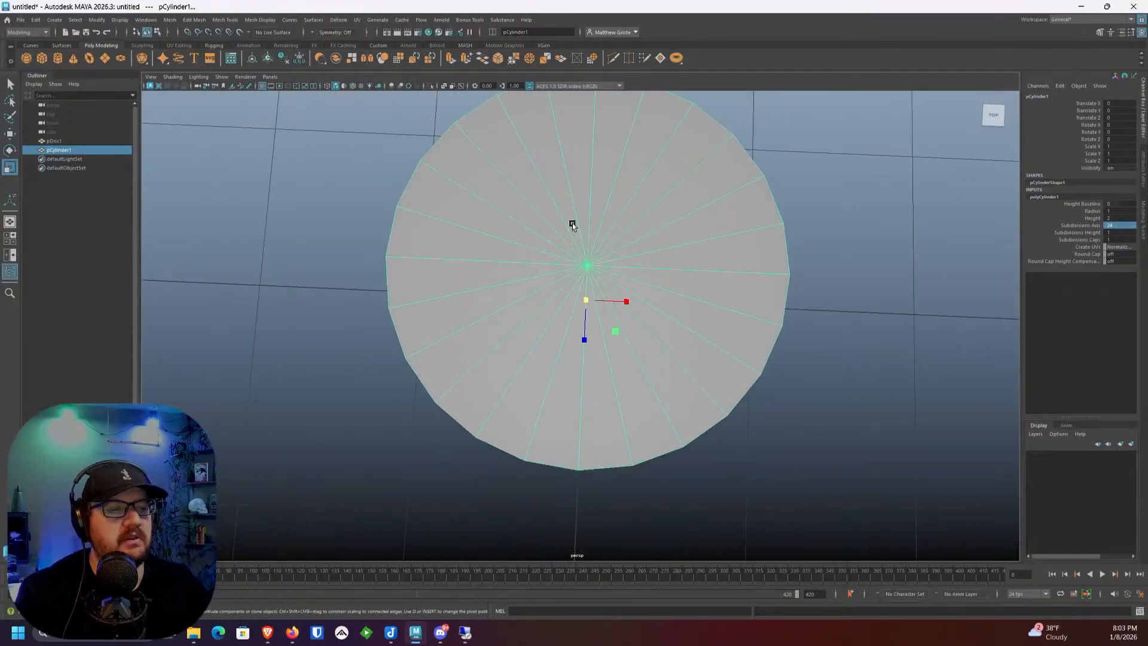
pyautogui.keyDown('alt'); pyautogui.moveTo(573, 225); pyautogui.dragTo(525, 263, button='middle'); pyautogui.keyUp('alt')
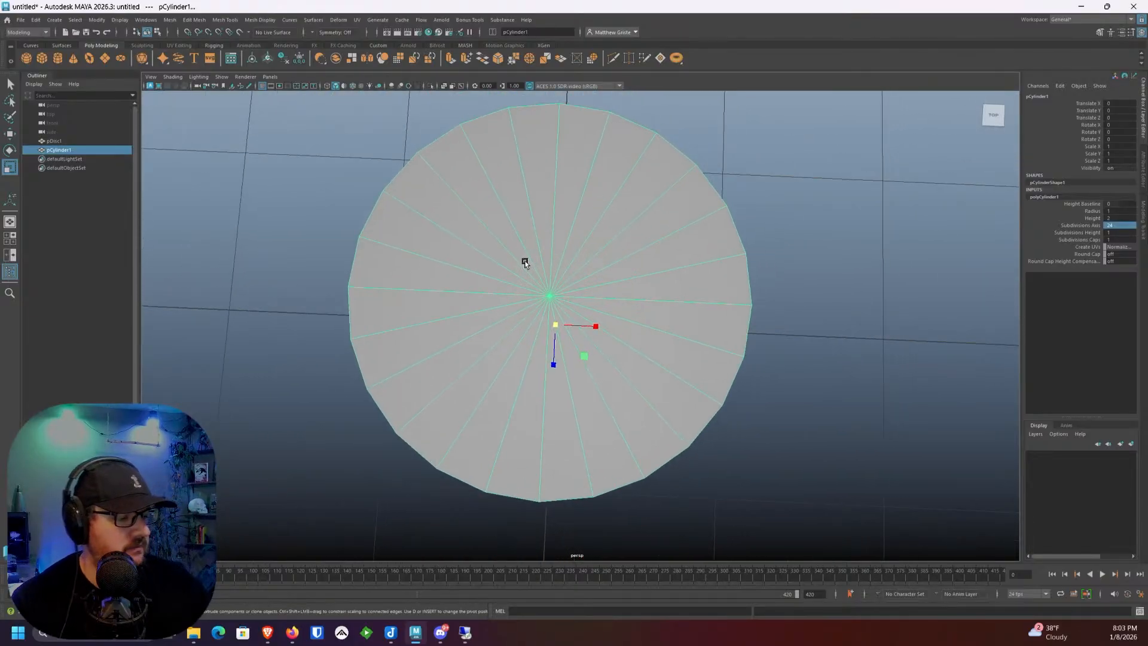
pyautogui.moveTo(495, 218); pyautogui.dragTo(538, 216, button='right')
pyautogui.click(518, 189)
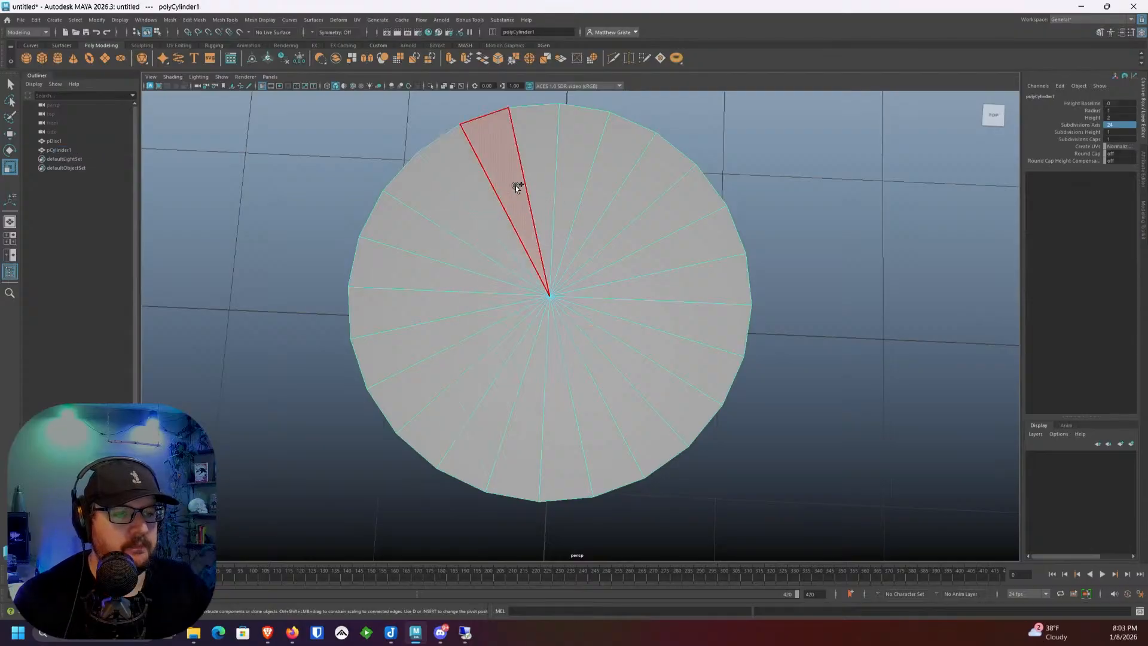
pyautogui.moveTo(518, 188)
pyautogui.mouseDown()
pyautogui.moveTo(474, 351)
pyautogui.moveTo(513, 187)
pyautogui.moveTo(686, 363)
pyautogui.mouseUp()
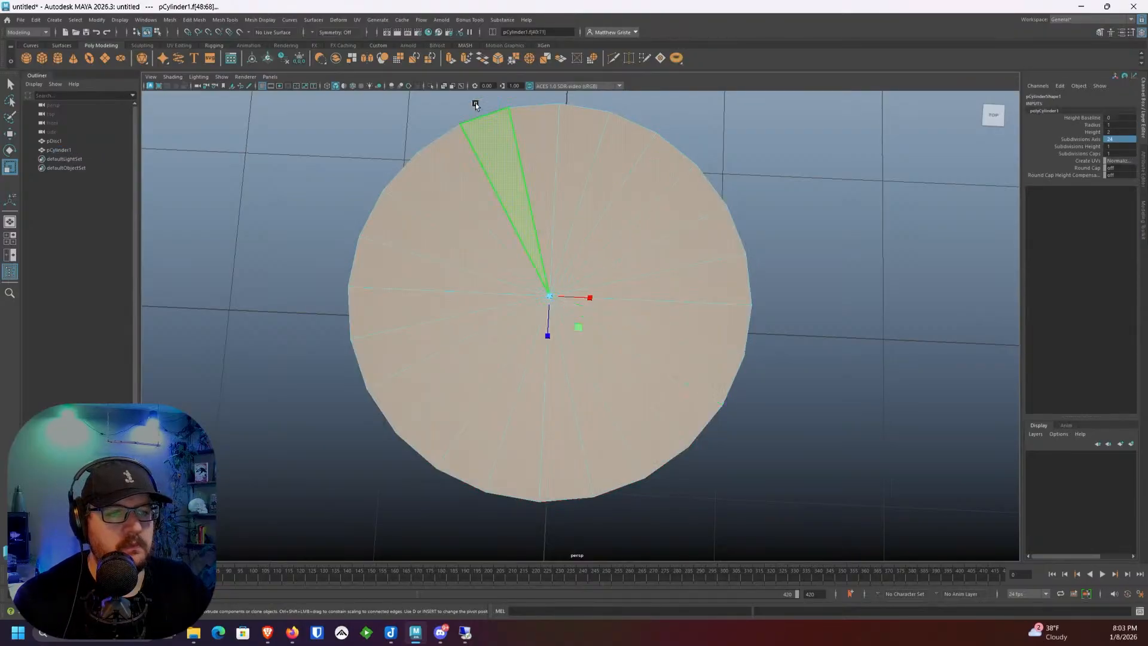
pyautogui.click(450, 58)
pyautogui.scroll(1, 529, 247)
pyautogui.click(666, 210)
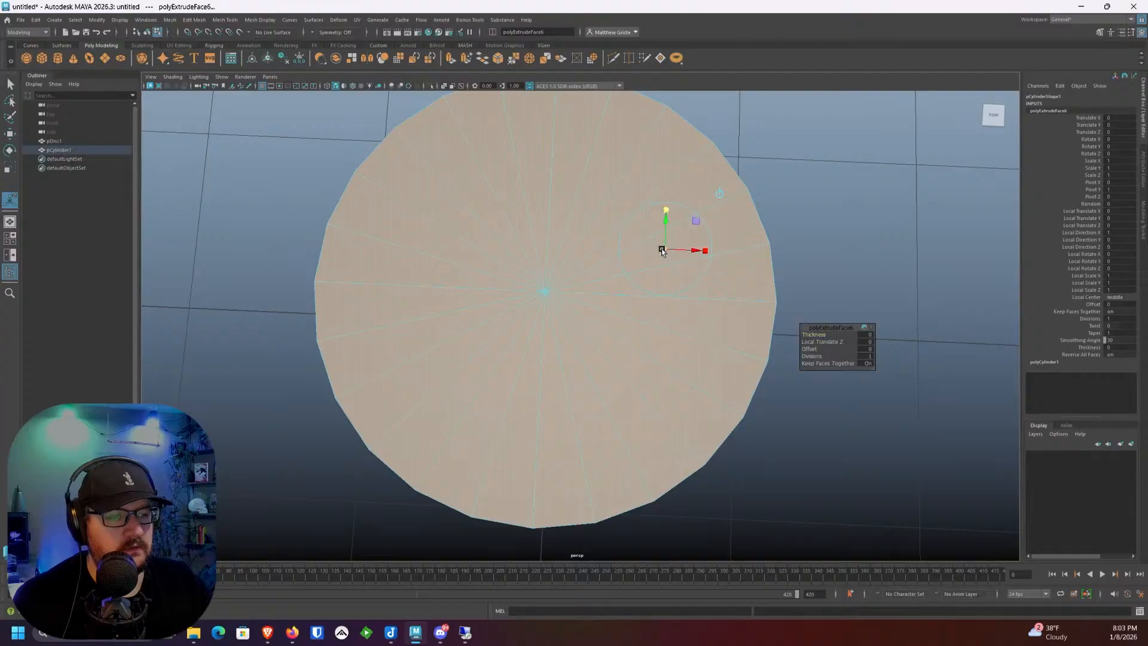
pyautogui.moveTo(662, 251); pyautogui.dragTo(628, 254)
# Step: Select the inner disc's wedge faces in groups of three, leaving one wedge unselected between neighbouring groups
pyautogui.scroll(1, 544, 240)
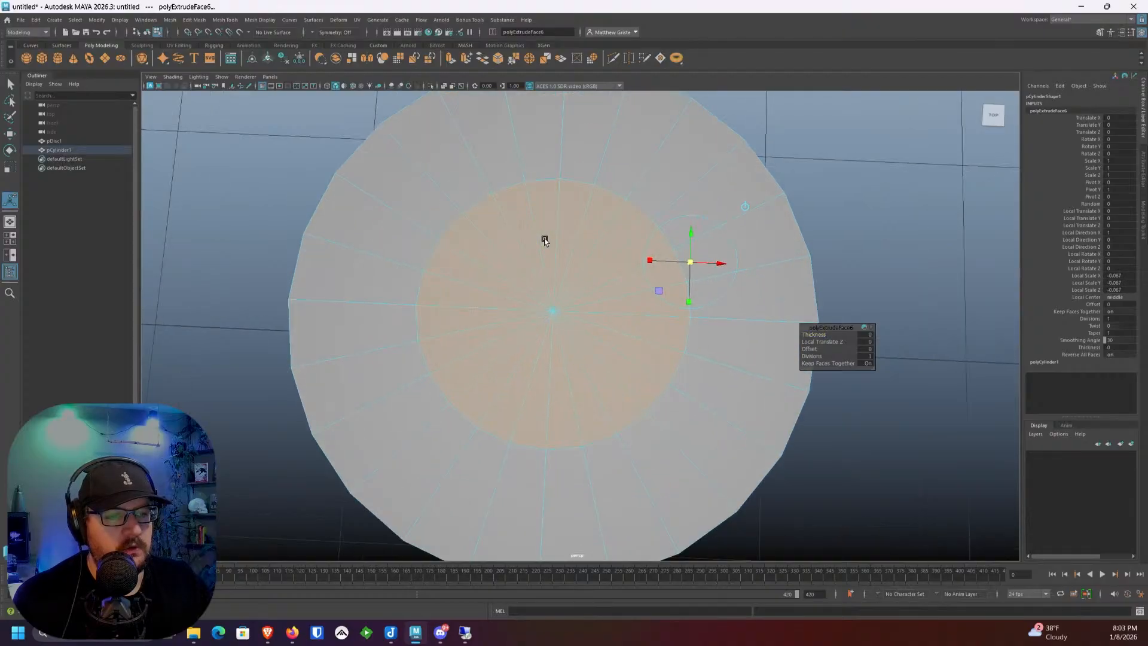
pyautogui.scroll(1, 544, 239)
pyautogui.keyDown('alt'); pyautogui.moveTo(544, 239); pyautogui.dragTo(519, 239); pyautogui.keyUp('alt')
pyautogui.moveTo(529, 224)
pyautogui.mouseDown(button='right')
pyautogui.moveTo(530, 261)
pyautogui.moveTo(528, 242)
pyautogui.mouseUp(button='right')
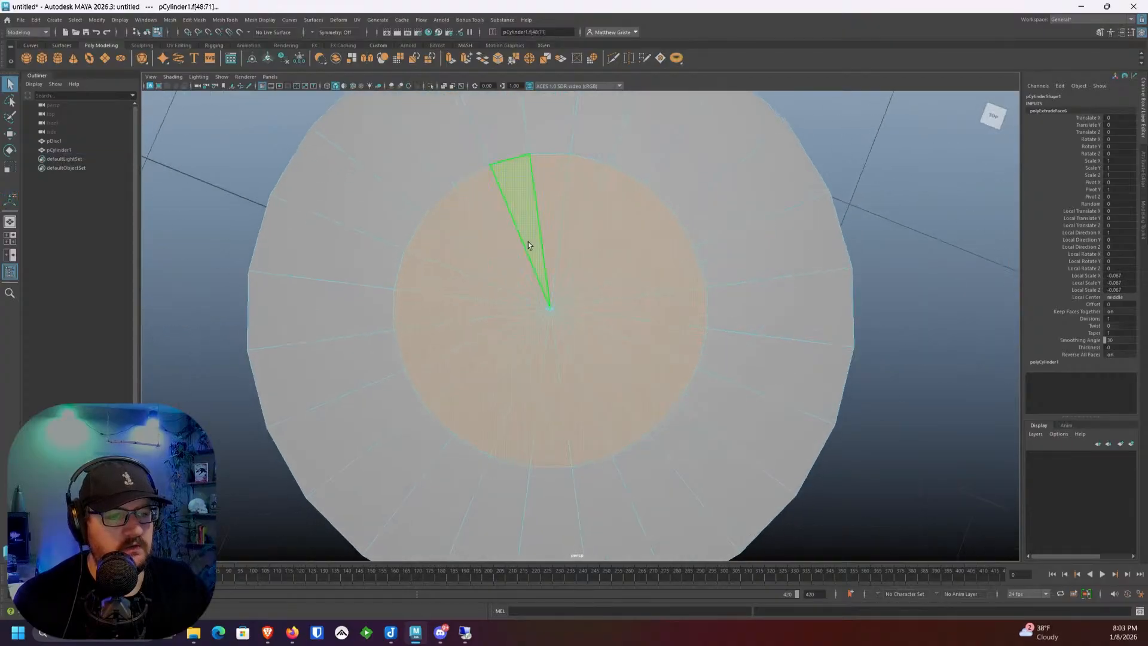
pyautogui.click(481, 229)
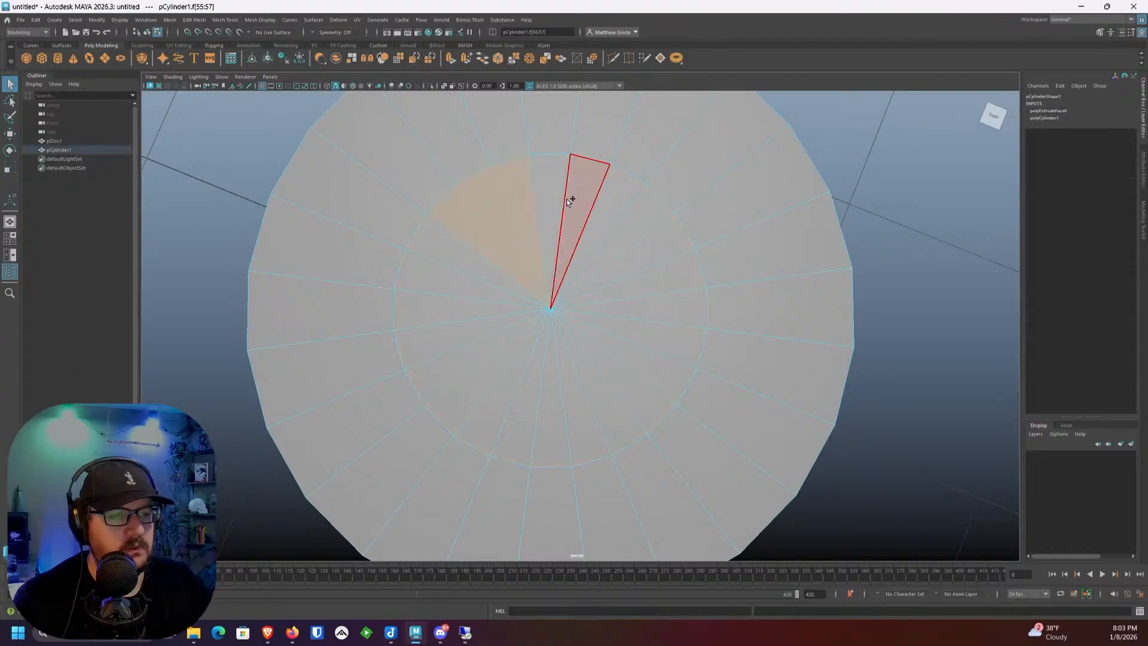
pyautogui.moveTo(565, 199)
pyautogui.keyDown('shift'); pyautogui.mouseDown()
pyautogui.moveTo(640, 235)
pyautogui.moveTo(674, 267)
pyautogui.moveTo(679, 299)
pyautogui.moveTo(681, 336)
pyautogui.moveTo(665, 367)
pyautogui.moveTo(591, 431)
pyautogui.mouseUp(); pyautogui.keyUp('shift')
pyautogui.keyDown('shift'); pyautogui.click(590, 430); pyautogui.keyUp('shift')
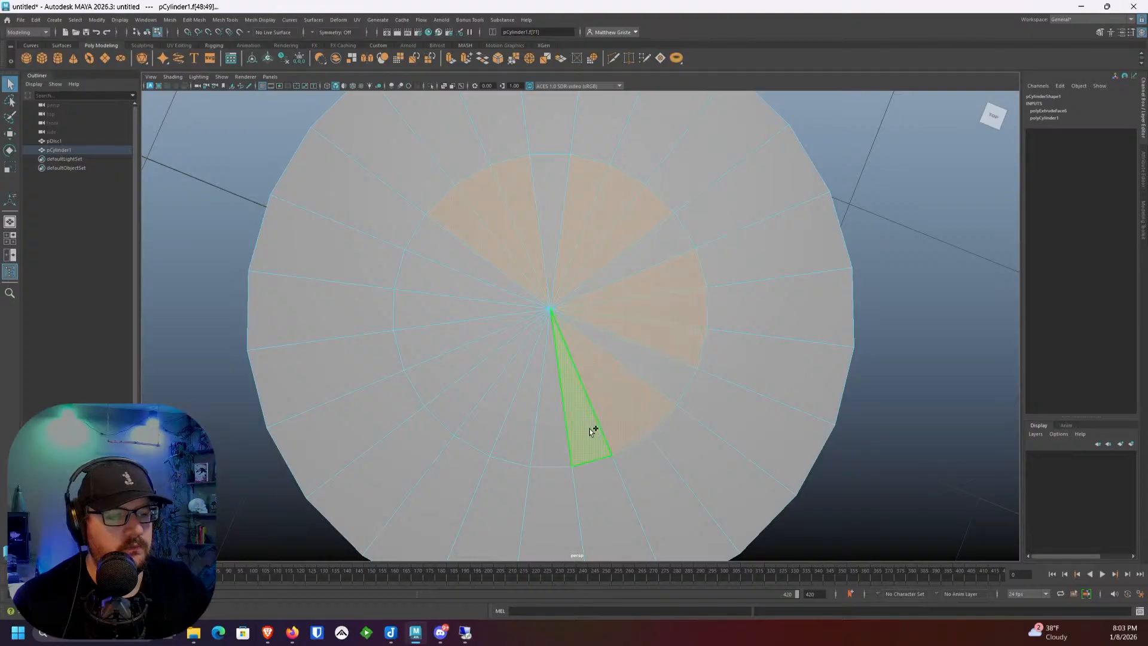
pyautogui.keyDown('shift'); pyautogui.click(521, 433); pyautogui.keyUp('shift')
pyautogui.keyDown('shift'); pyautogui.click(490, 428); pyautogui.keyUp('shift')
pyautogui.keyDown('shift'); pyautogui.click(464, 408); pyautogui.keyUp('shift')
pyautogui.keyDown('shift'); pyautogui.click(432, 345); pyautogui.keyUp('shift')
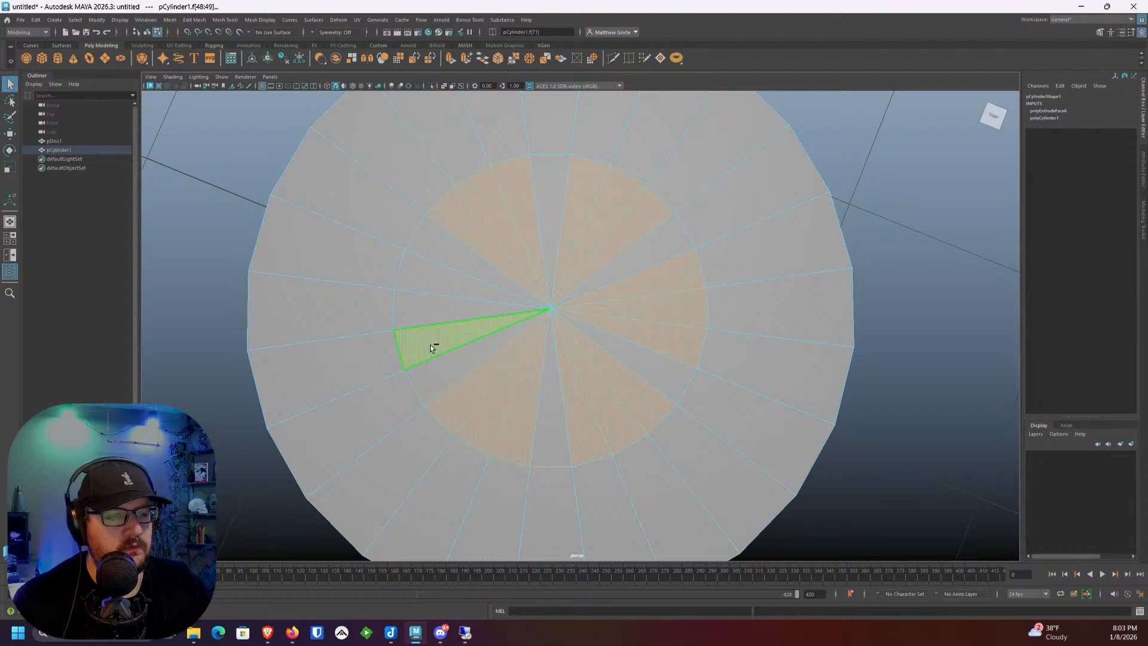
pyautogui.keyDown('shift'); pyautogui.click(424, 314); pyautogui.keyUp('shift')
pyautogui.keyDown('shift'); pyautogui.click(424, 292); pyautogui.keyUp('shift')
# Step: Select five adjacent vertex pairs around the inner ring and scale them toward the center into a lobed outline
pyautogui.keyDown('alt'); pyautogui.moveTo(423, 292); pyautogui.dragTo(559, 306); pyautogui.keyUp('alt')
pyautogui.keyDown('alt'); pyautogui.moveTo(557, 304); pyautogui.dragTo(555, 317); pyautogui.keyUp('alt')
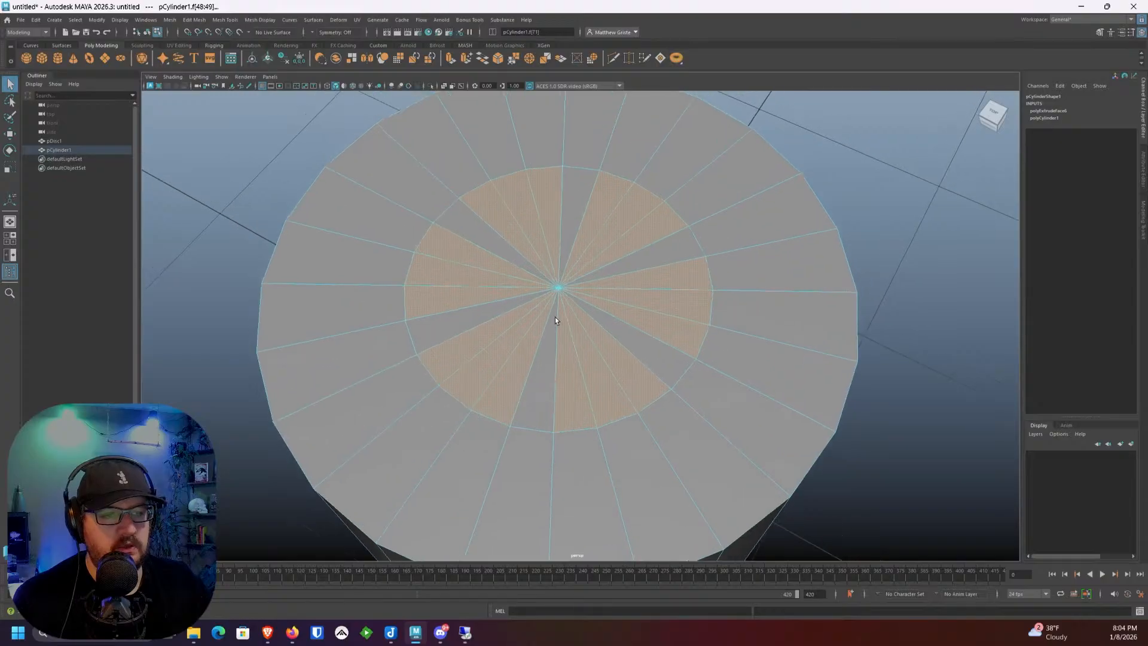
pyautogui.keyDown('alt'); pyautogui.moveTo(491, 261); pyautogui.dragTo(545, 290); pyautogui.keyUp('alt')
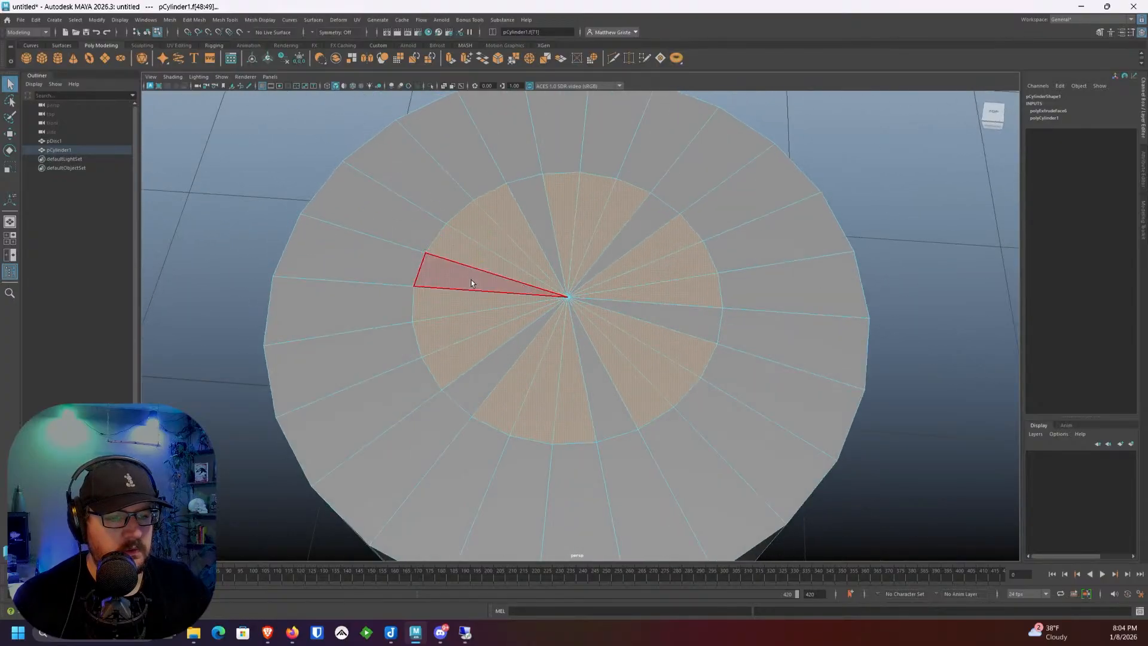
pyautogui.keyDown('alt'); pyautogui.moveTo(475, 282); pyautogui.dragTo(436, 287); pyautogui.keyUp('alt')
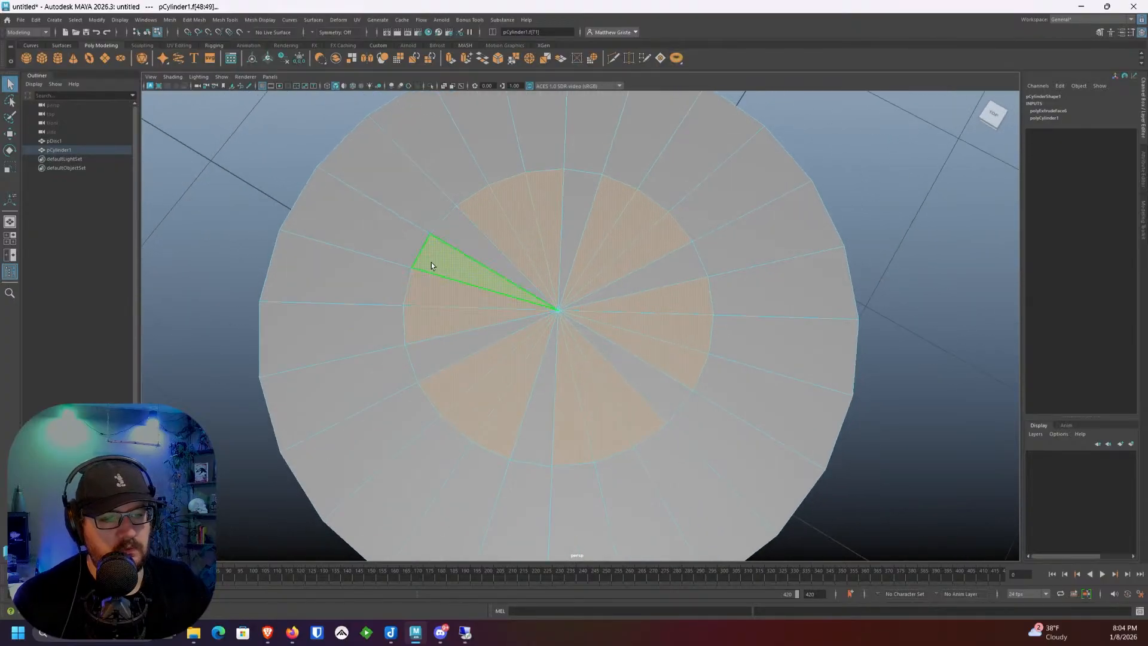
pyautogui.rightClick(432, 262)
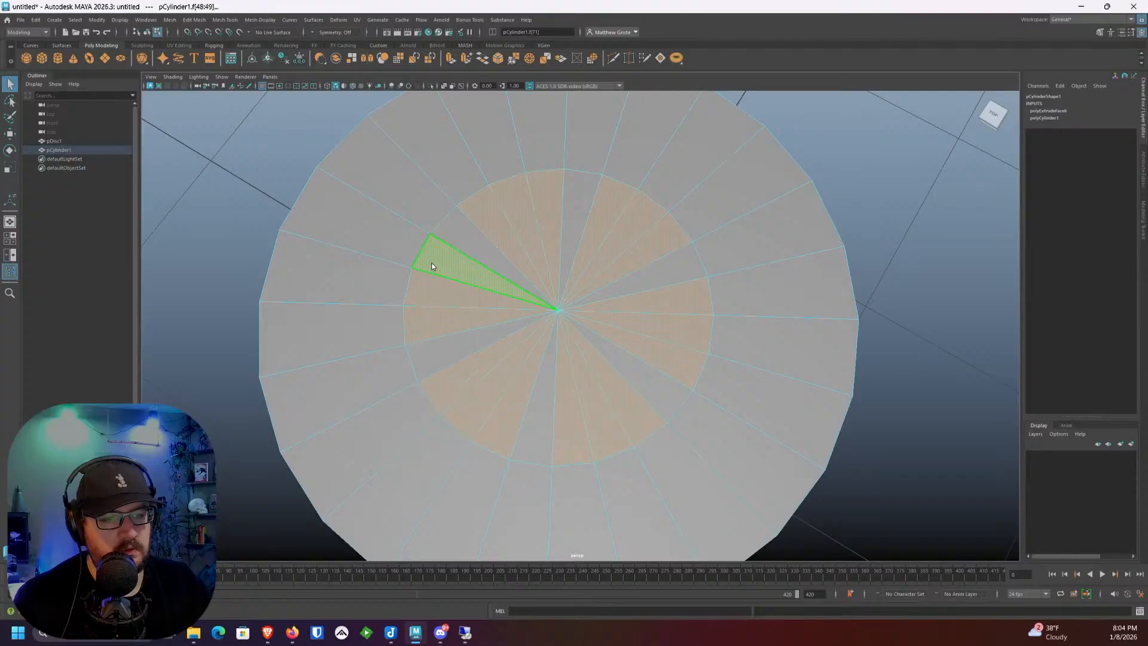
pyautogui.moveTo(432, 262); pyautogui.dragTo(424, 238, button='right')
pyautogui.click(425, 237)
pyautogui.keyDown('shift'); pyautogui.click(457, 213); pyautogui.keyUp('shift')
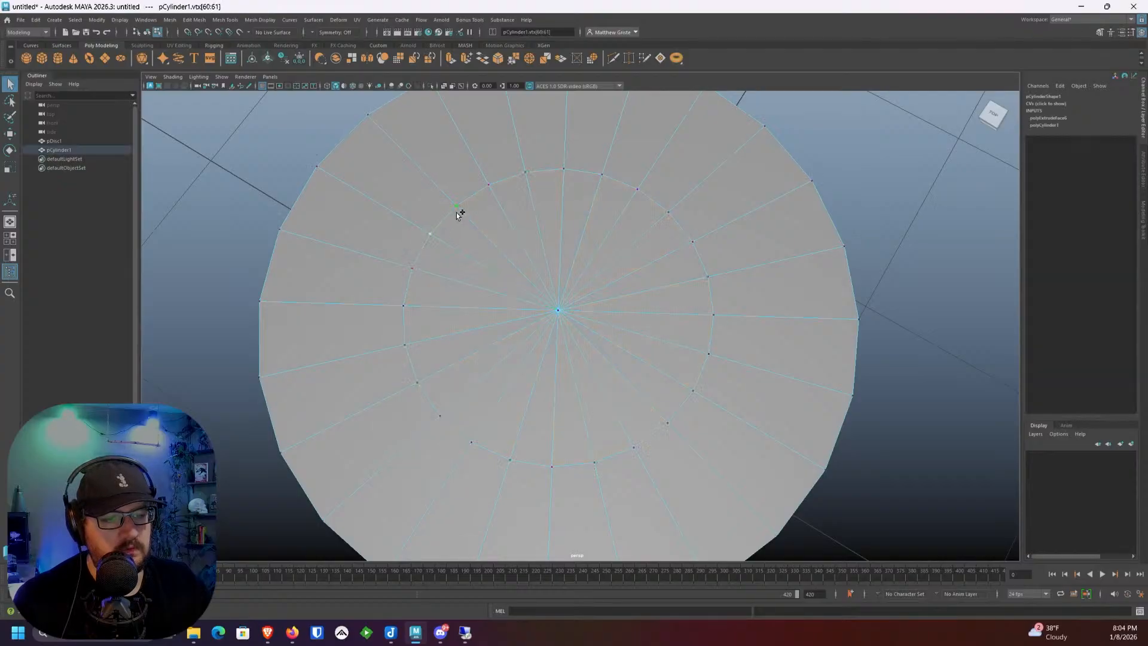
pyautogui.keyDown('shift'); pyautogui.click(417, 382); pyautogui.keyUp('shift')
pyautogui.keyDown('shift'); pyautogui.click(441, 414); pyautogui.keyUp('shift')
pyautogui.keyDown('shift'); pyautogui.click(594, 463); pyautogui.keyUp('shift')
pyautogui.keyDown('shift'); pyautogui.click(634, 447); pyautogui.keyUp('shift')
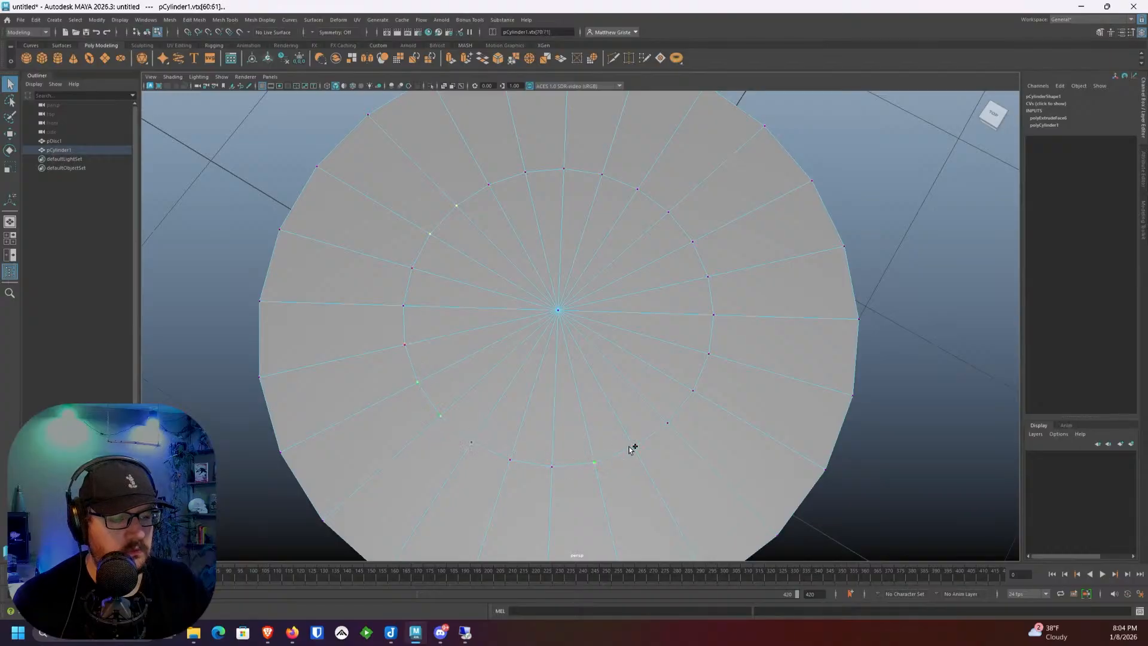
pyautogui.keyDown('shift'); pyautogui.click(714, 316); pyautogui.keyUp('shift')
pyautogui.keyDown('shift'); pyautogui.click(708, 277); pyautogui.keyUp('shift')
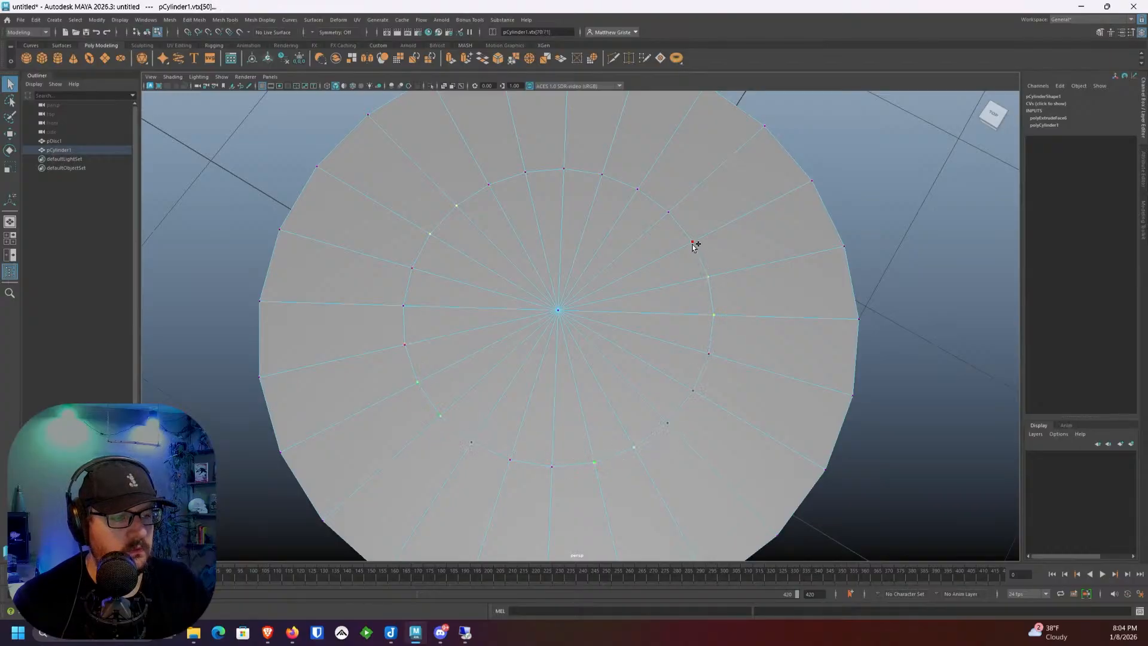
pyautogui.keyDown('shift'); pyautogui.click(601, 174); pyautogui.keyUp('shift')
pyautogui.keyDown('shift'); pyautogui.click(564, 169); pyautogui.keyUp('shift')
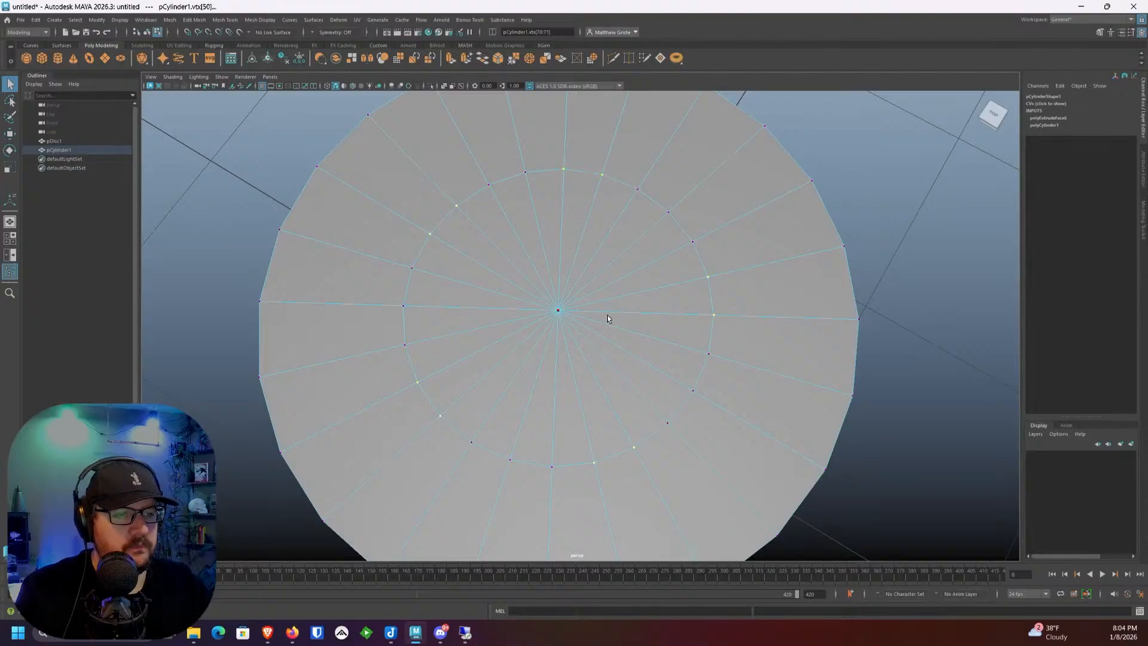
pyautogui.press('r')
pyautogui.moveTo(549, 305); pyautogui.dragTo(485, 311)
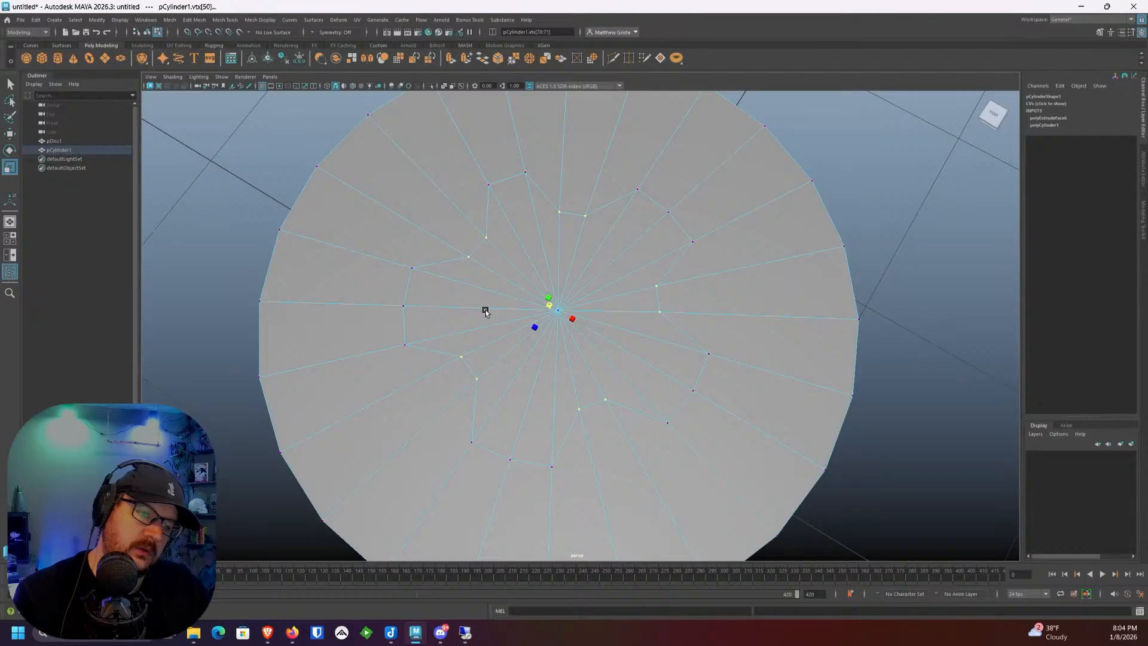
# Step: Undo the vertex scaling, the selections and the cap extrusion to return to the plain 24-sided cylinder
pyautogui.keyDown('alt'); pyautogui.moveTo(422, 313); pyautogui.dragTo(385, 306); pyautogui.keyUp('alt')
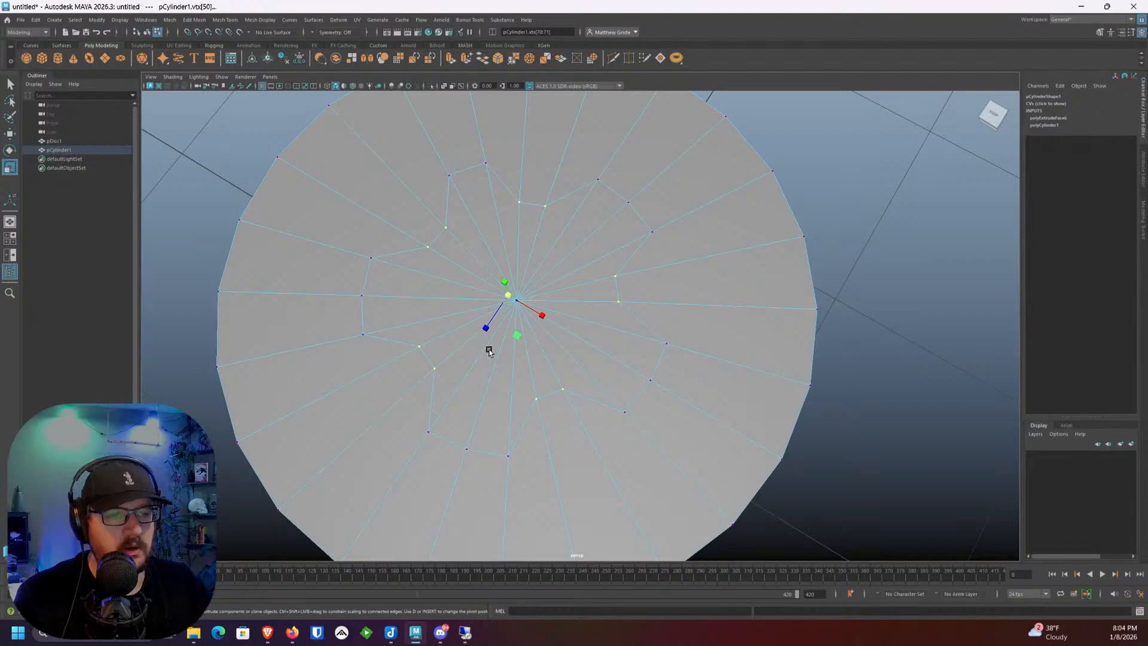
pyautogui.hotkey('ctrl', 'z')
pyautogui.hotkey('ctrl', 'z')
pyautogui.hotkey('ctrl', 'z')
pyautogui.hotkey('ctrl', 'z')
pyautogui.hotkey('ctrl', 'z')
pyautogui.hotkey('ctrl', 'z')
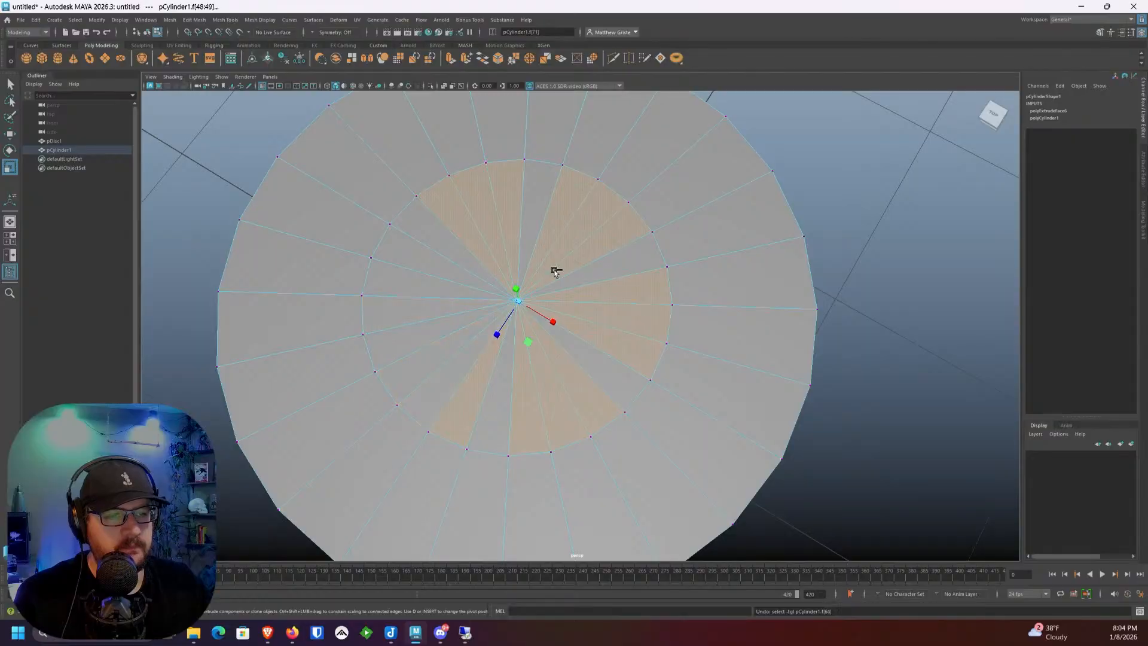
pyautogui.hotkey('ctrl', 'z')
pyautogui.hotkey('ctrl', 'z')
pyautogui.hotkey('ctrl', 'z')
pyautogui.hotkey('ctrl', 'z')
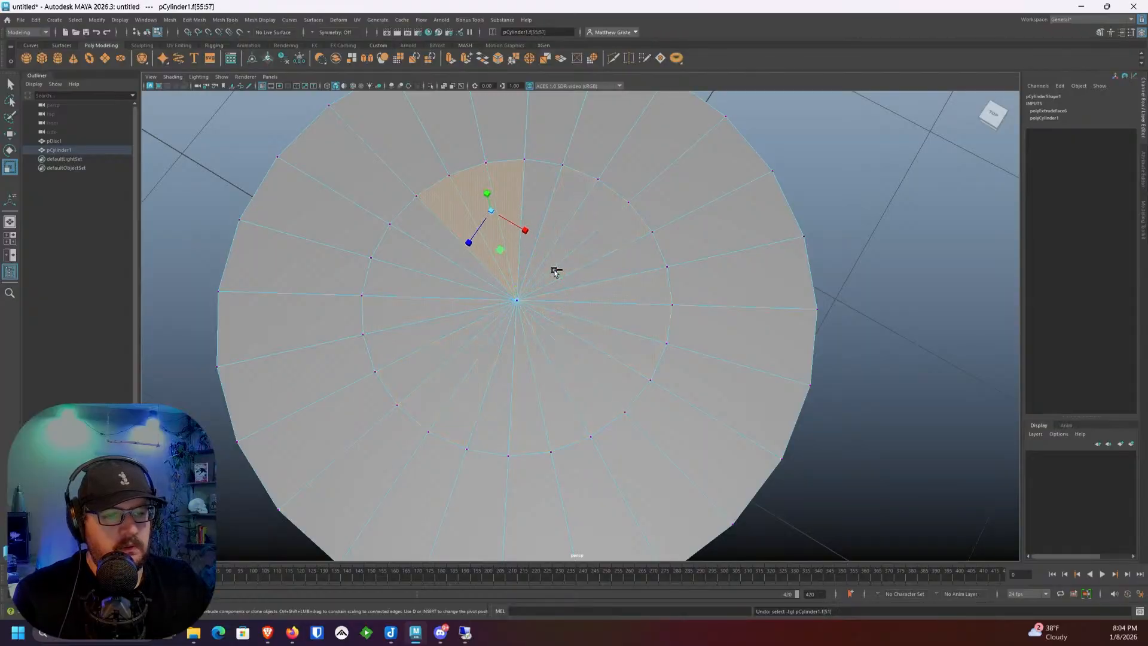
pyautogui.hotkey('ctrl', 'z')
pyautogui.hotkey('ctrl', 'z')
pyautogui.hotkey('ctrl', 'z')
pyautogui.hotkey('ctrl', 'z')
pyautogui.hotkey('ctrl', 'z')
# Step: Return the cylinder to object mode and set its axis subdivisions to 25
pyautogui.rightClick(583, 230)
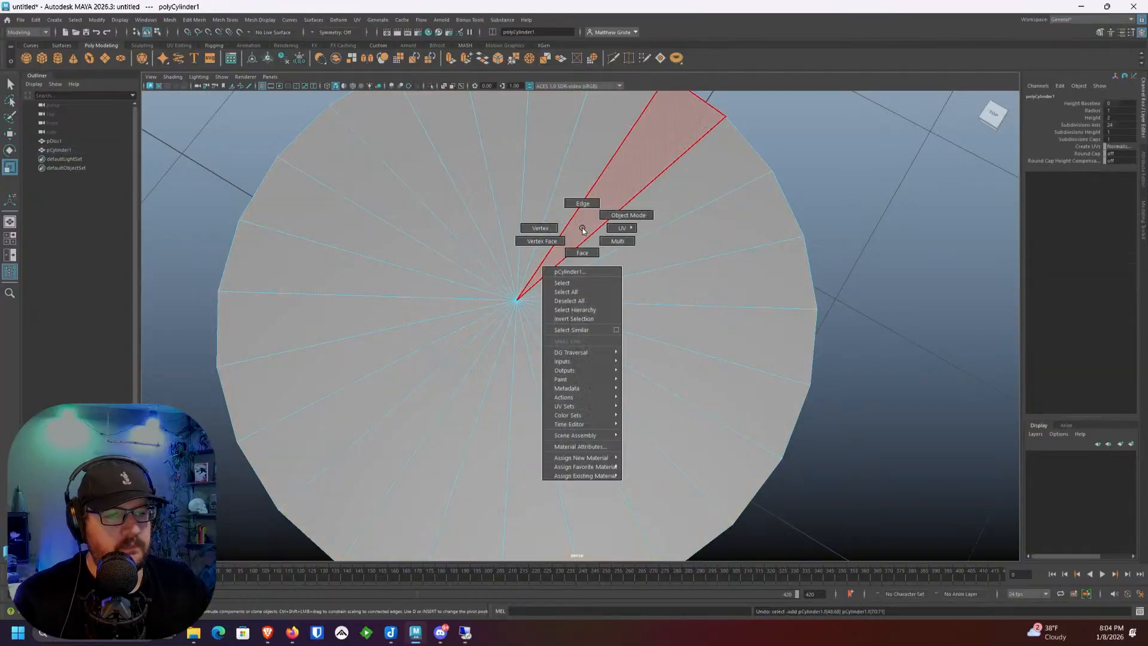
pyautogui.click(628, 215)
pyautogui.click(1044, 196)
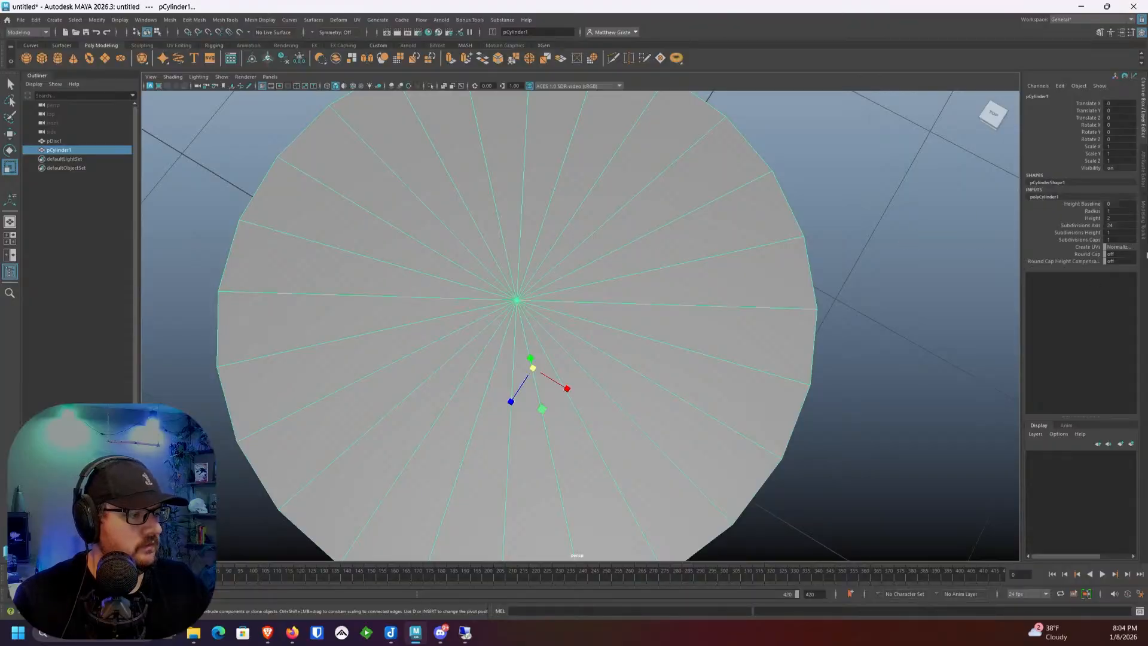
pyautogui.doubleClick(1118, 225)
pyautogui.write('2')
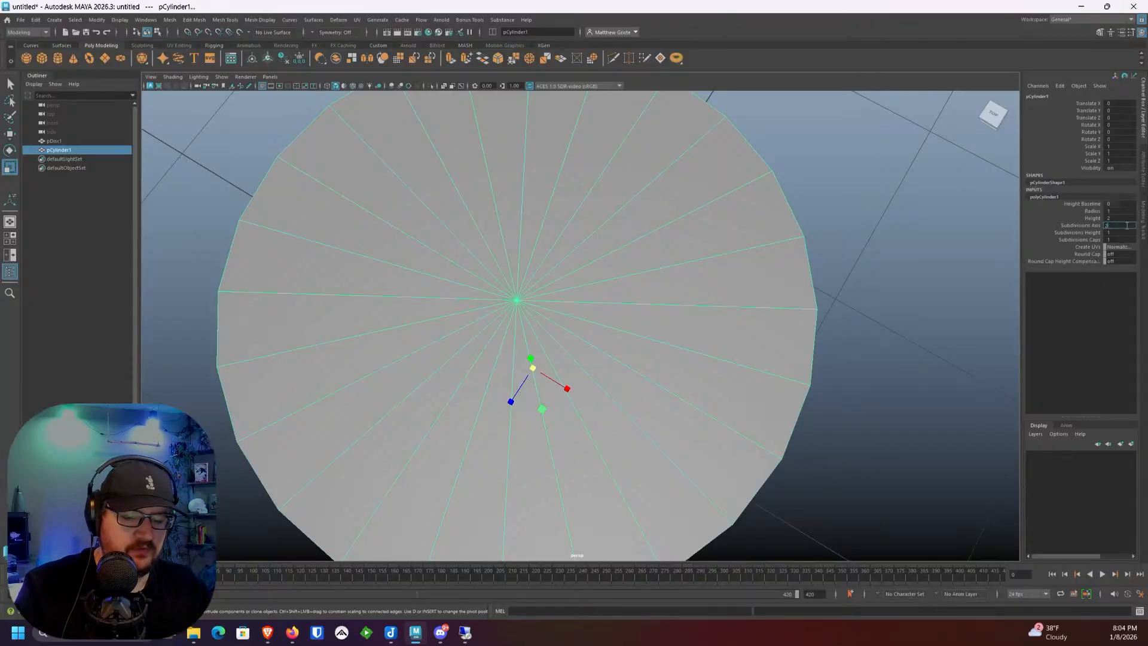
pyautogui.write('5')
pyautogui.press('Return')
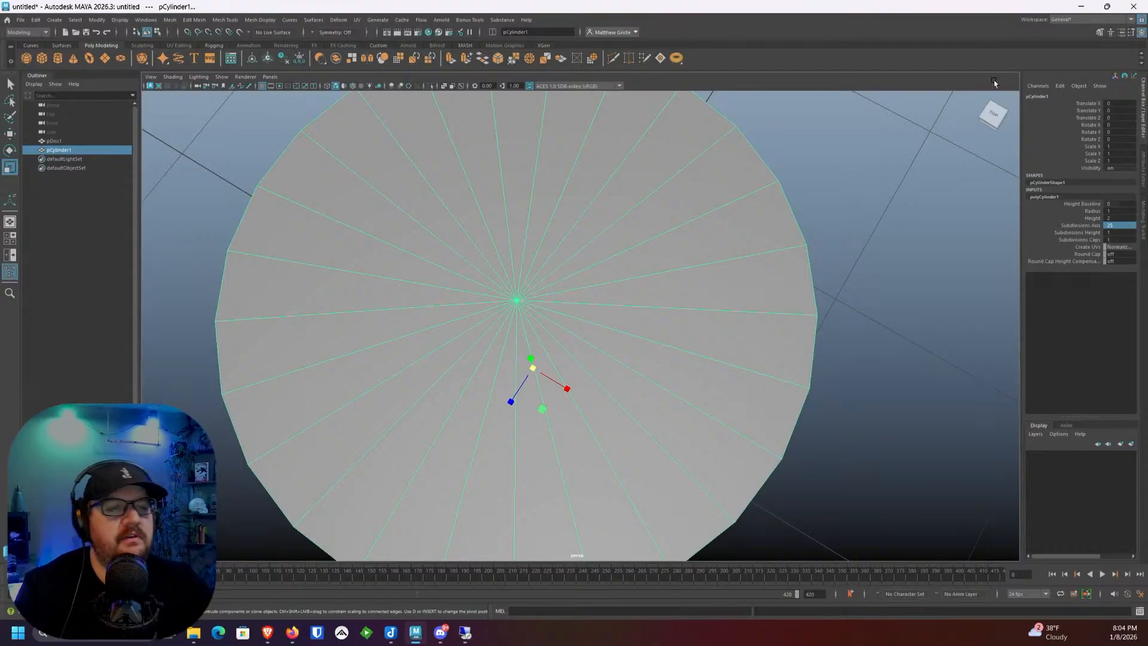
# Step: Extrude all the cap faces of the 25-sided cylinder and scale them inward to form an inner ring
pyautogui.moveTo(648, 269); pyautogui.dragTo(649, 296, button='right')
pyautogui.scroll(-3, 640, 311)
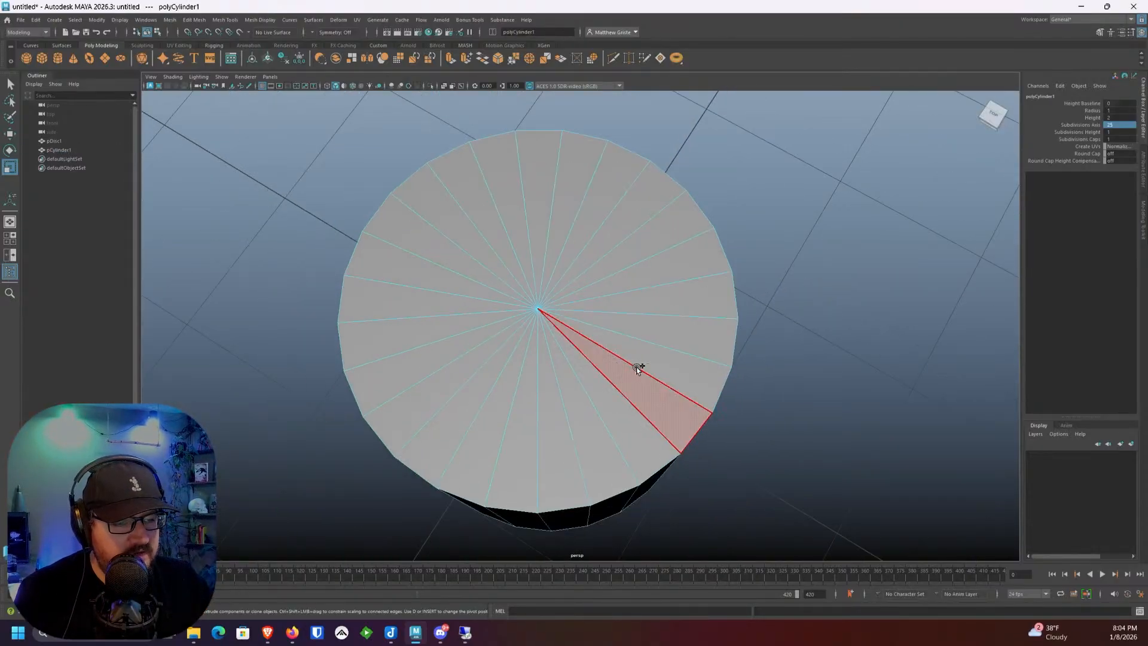
pyautogui.moveTo(637, 369)
pyautogui.mouseDown()
pyautogui.moveTo(464, 233)
pyautogui.moveTo(579, 386)
pyautogui.mouseUp()
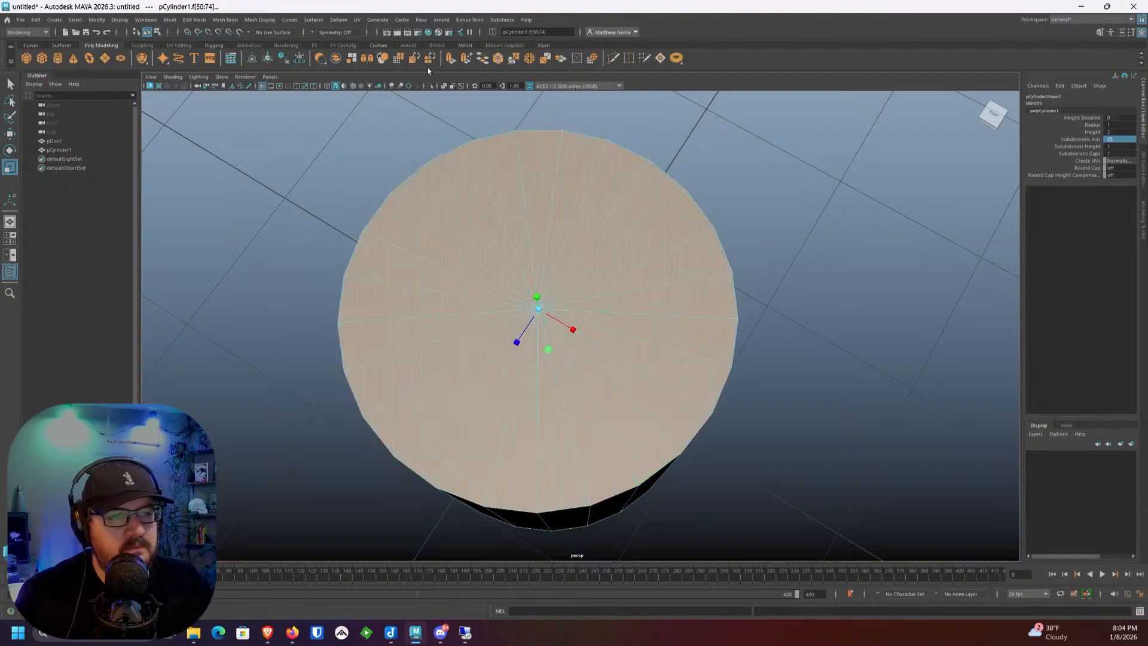
pyautogui.click(450, 58)
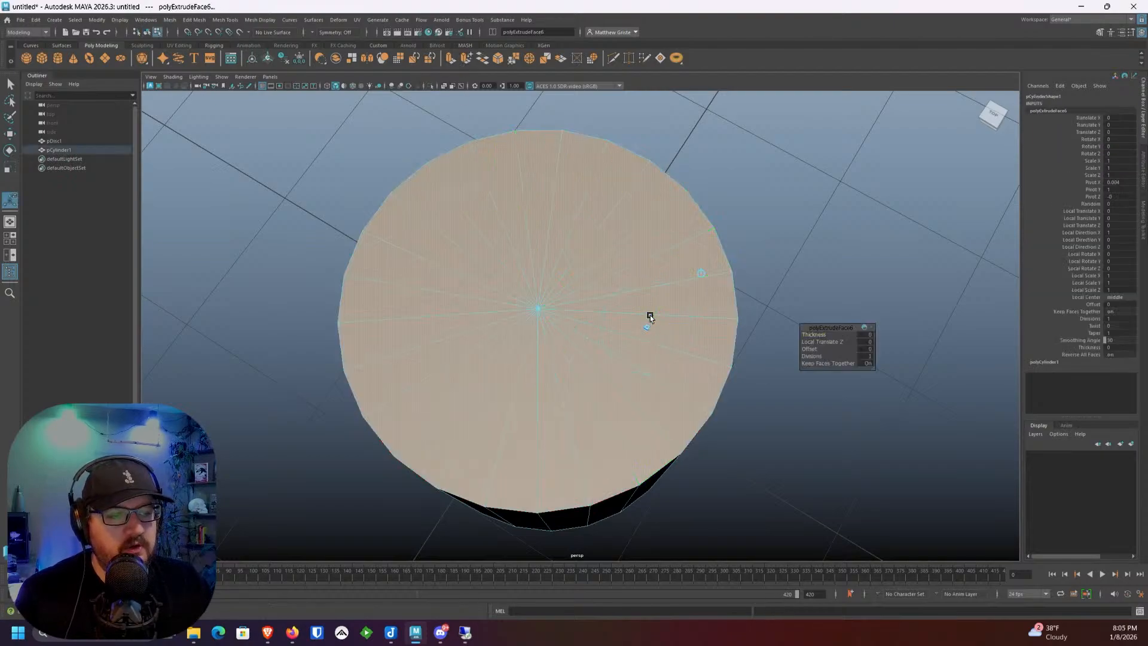
pyautogui.moveTo(647, 327); pyautogui.dragTo(623, 325)
# Step: Select five evenly spaced pairs of adjacent vertices around the inner ring of the 25-sided cylinder's cap
pyautogui.scroll(2, 502, 280)
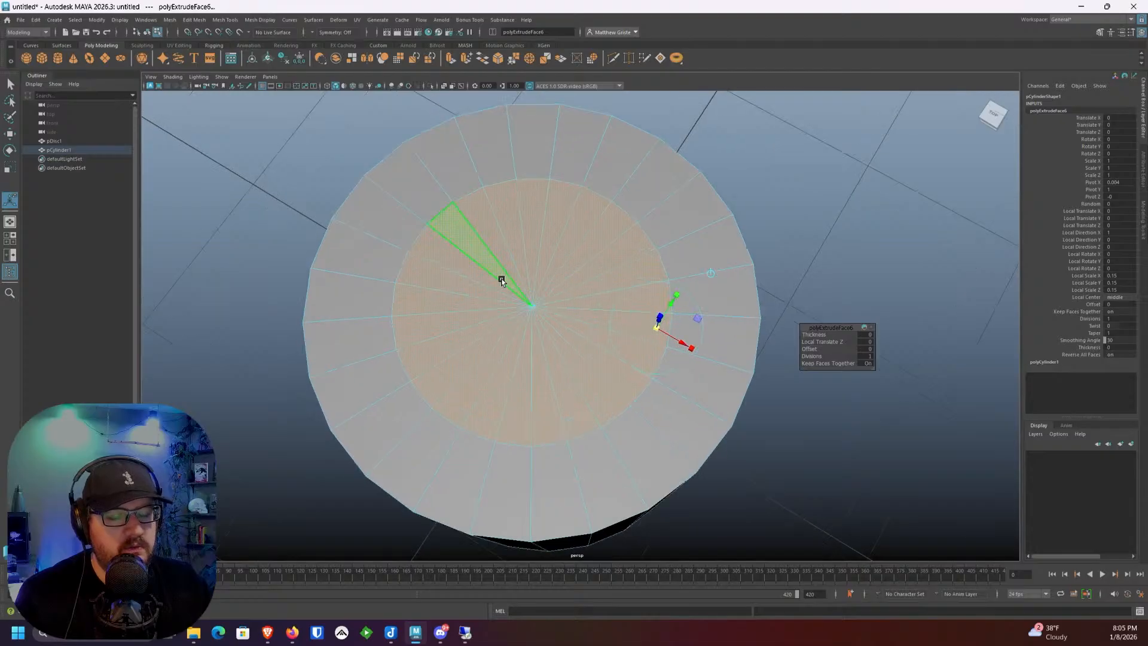
pyautogui.keyDown('alt'); pyautogui.moveTo(502, 280); pyautogui.dragTo(506, 266); pyautogui.keyUp('alt')
pyautogui.moveTo(479, 240); pyautogui.dragTo(461, 236, button='right')
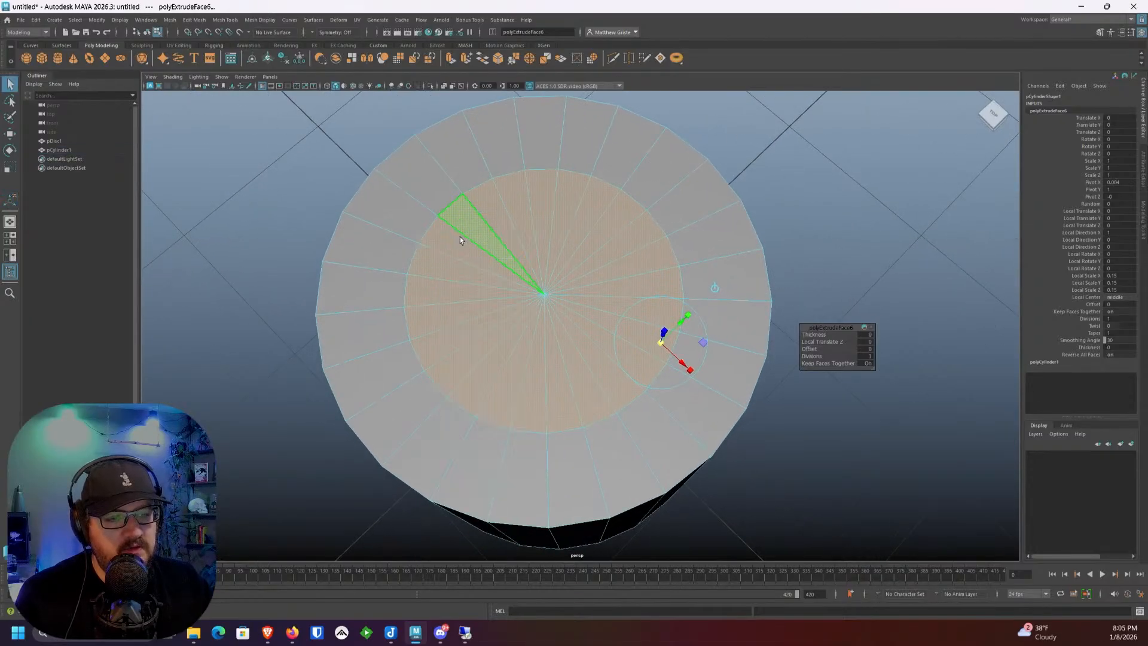
pyautogui.click(492, 179)
pyautogui.keyDown('shift'); pyautogui.click(525, 171); pyautogui.keyUp('shift')
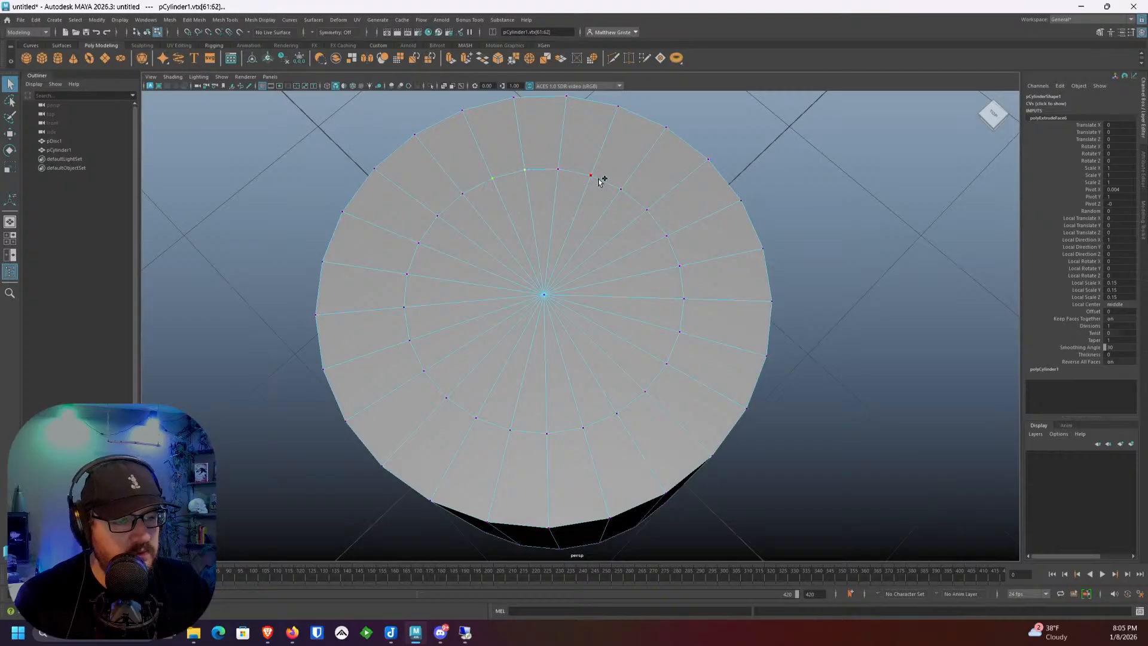
pyautogui.keyDown('shift'); pyautogui.click(646, 209); pyautogui.keyUp('shift')
pyautogui.keyDown('shift'); pyautogui.click(667, 236); pyautogui.keyUp('shift')
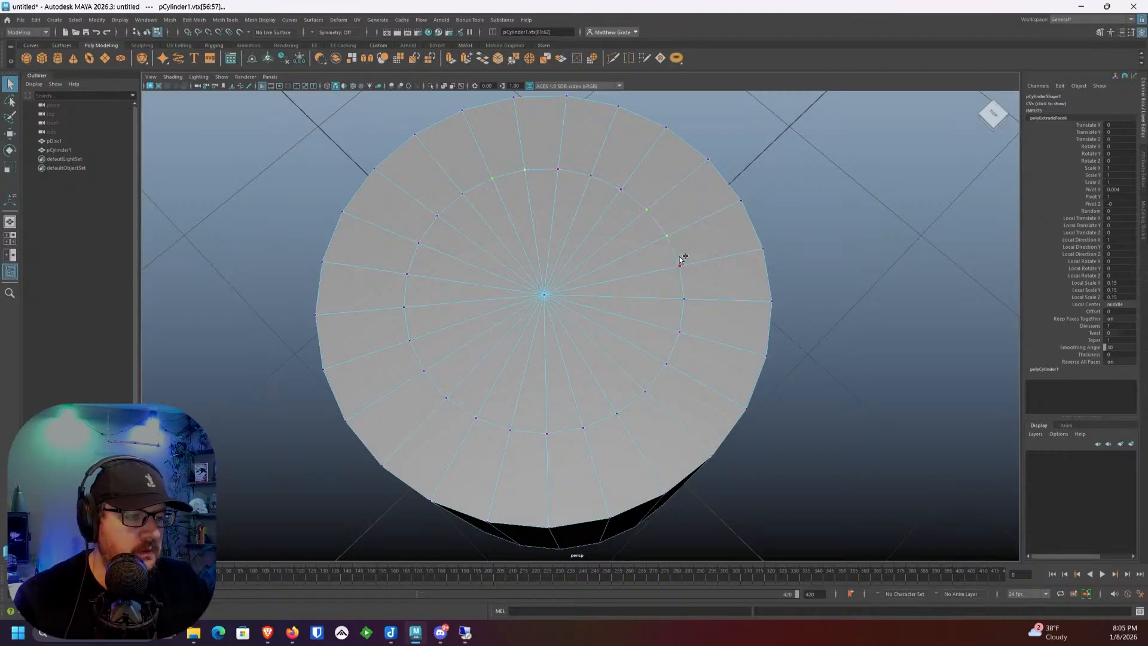
pyautogui.keyDown('shift'); pyautogui.click(666, 363); pyautogui.keyUp('shift')
pyautogui.keyDown('shift'); pyautogui.click(645, 391); pyautogui.keyUp('shift')
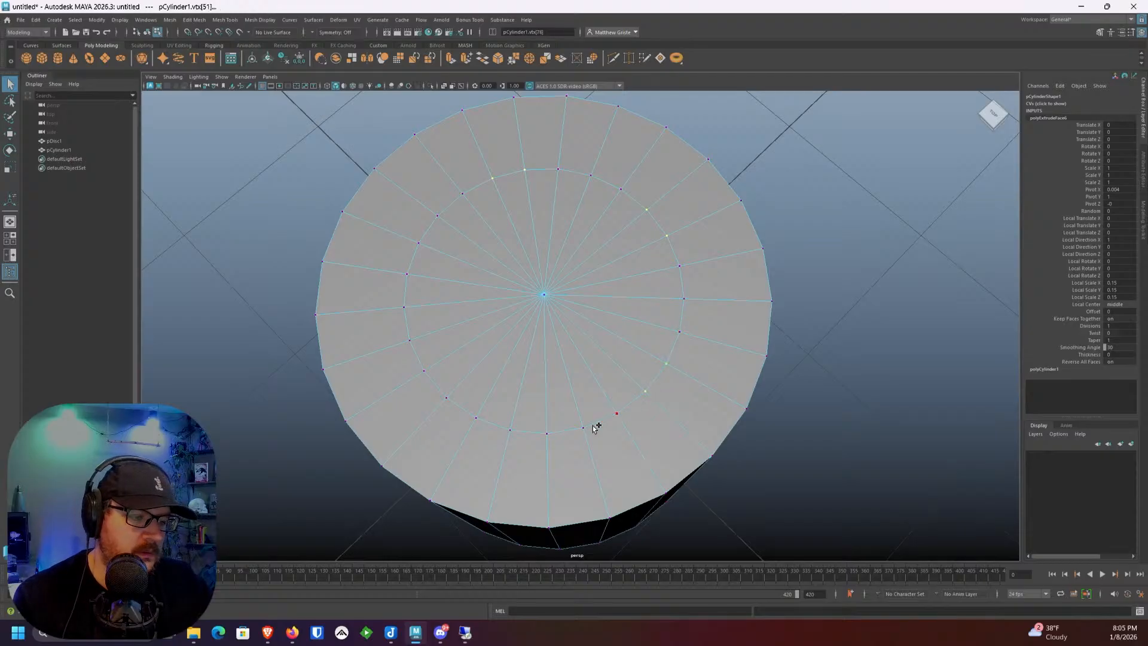
pyautogui.keyDown('shift'); pyautogui.click(510, 431); pyautogui.keyUp('shift')
pyautogui.keyDown('shift'); pyautogui.click(476, 417); pyautogui.keyUp('shift')
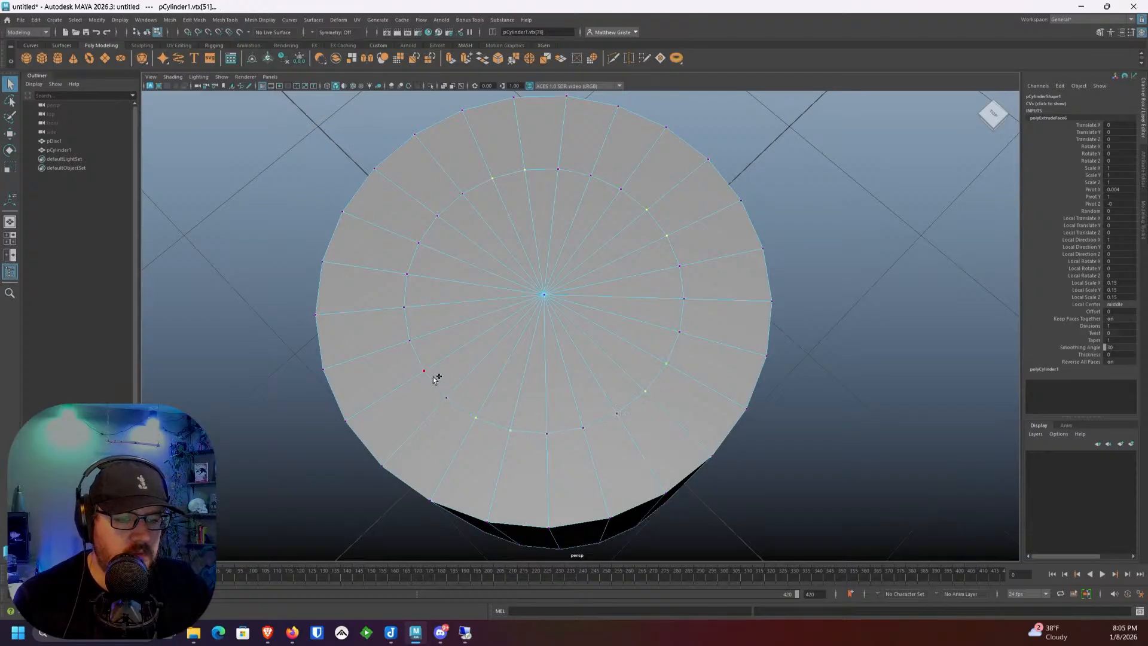
pyautogui.keyDown('shift'); pyautogui.click(404, 307); pyautogui.keyUp('shift')
pyautogui.keyDown('shift'); pyautogui.click(407, 275); pyautogui.keyUp('shift')
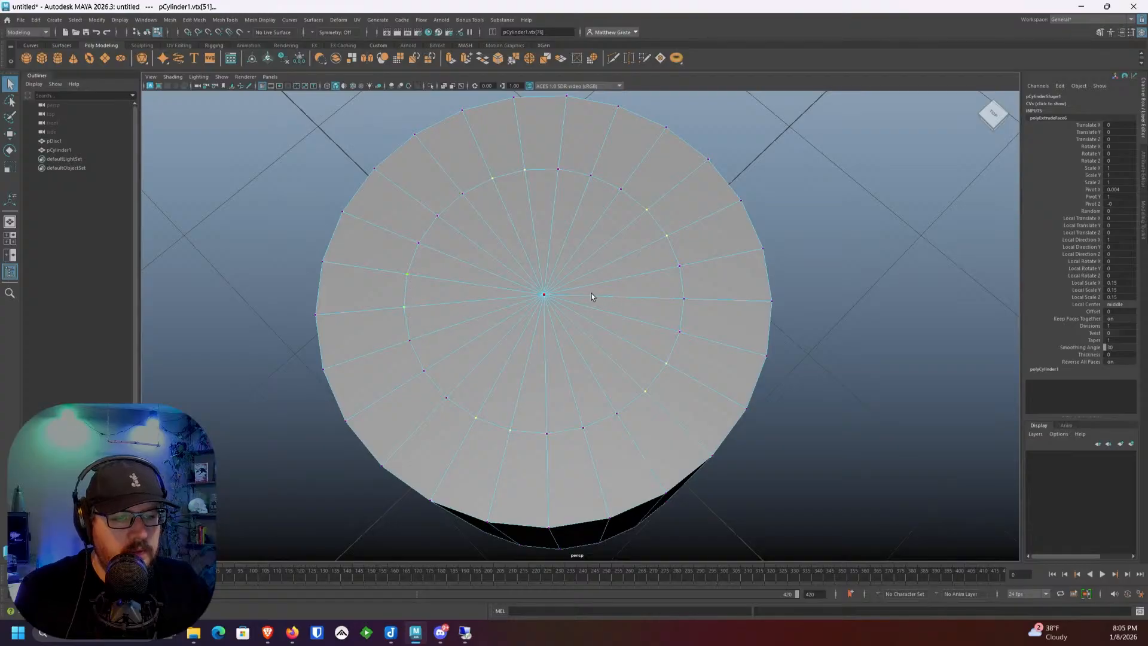
# Step: Try scaling the selected vertex pairs toward the center to form a five-lobed outline, and undo the scaling
pyautogui.press('r')
pyautogui.moveTo(549, 296); pyautogui.dragTo(503, 301)
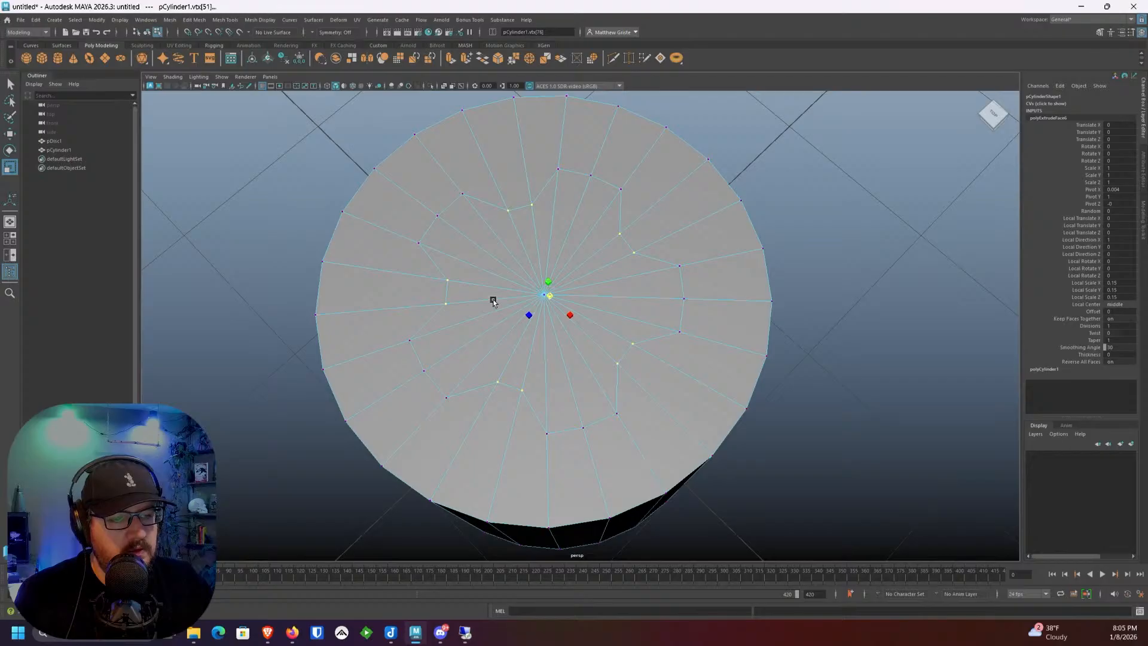
pyautogui.moveTo(493, 301); pyautogui.dragTo(494, 301)
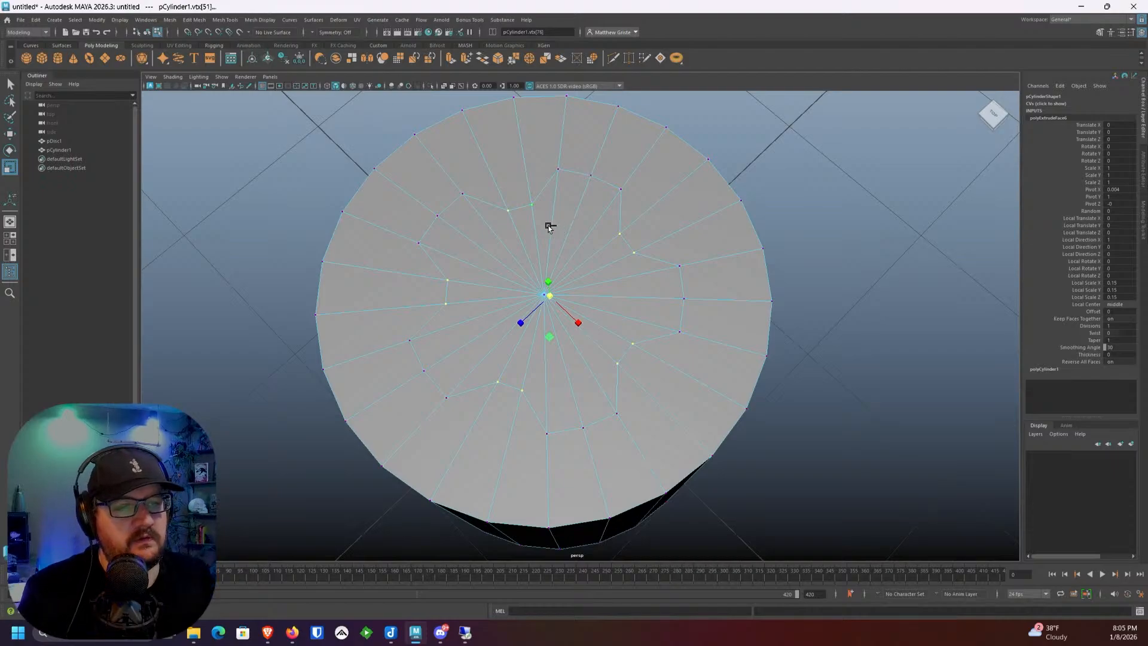
pyautogui.hotkey('ctrl', 'z')
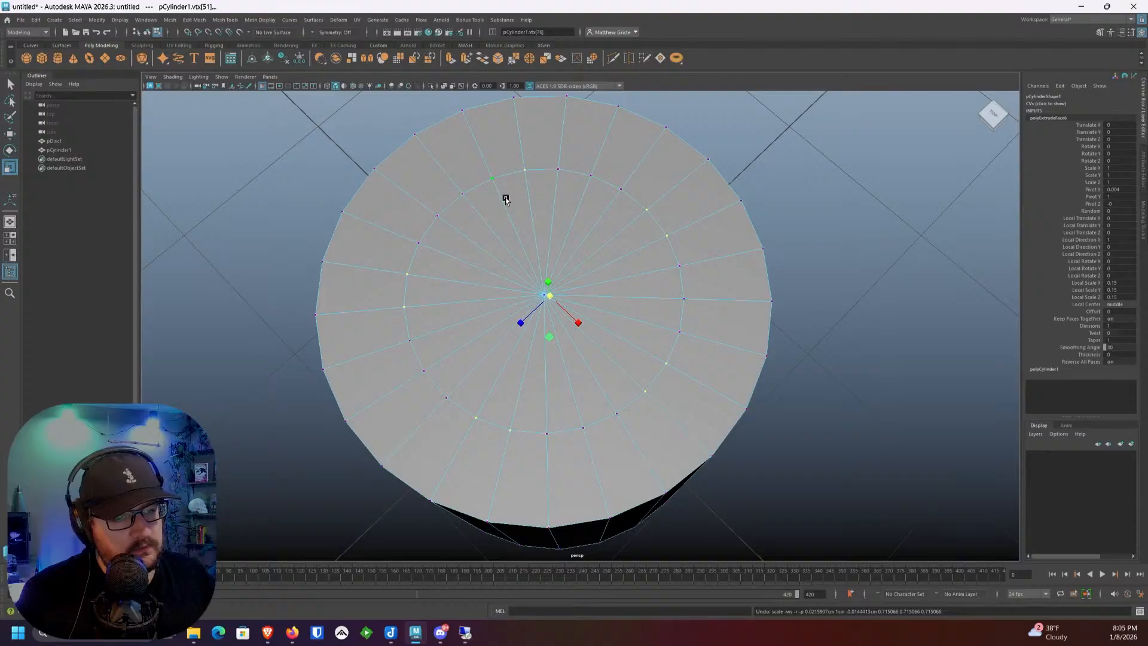
# Step: Try selecting every fourth vertex around the 25-sided inner ring and scaling them toward the center
pyautogui.click(404, 309)
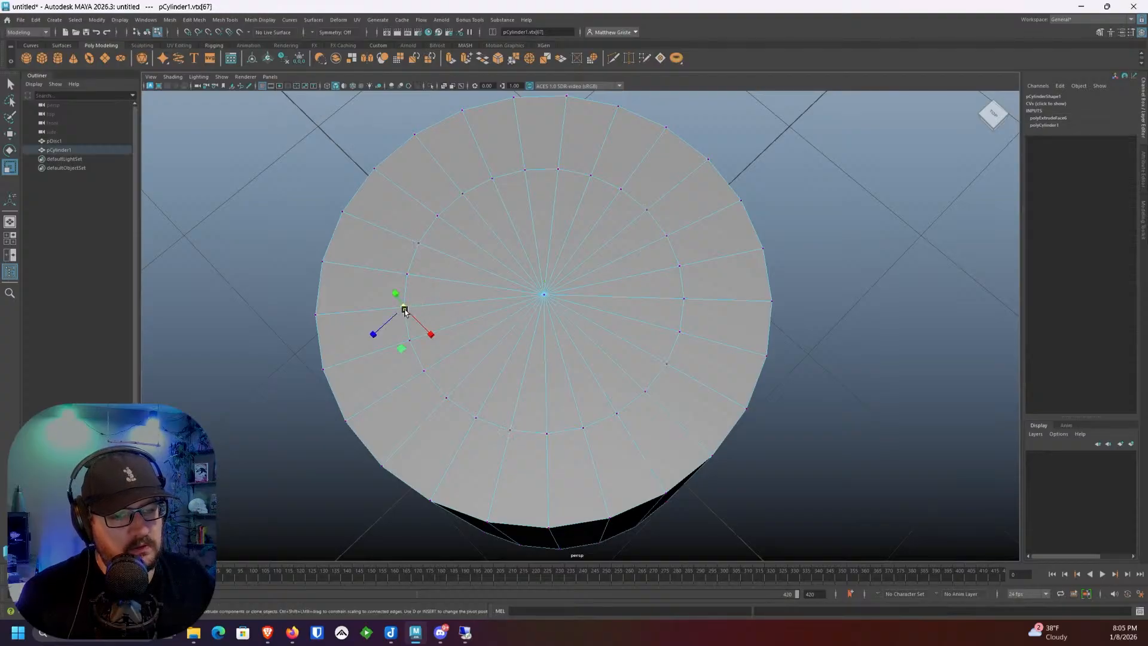
pyautogui.keyDown('shift'); pyautogui.click(462, 195); pyautogui.keyUp('shift')
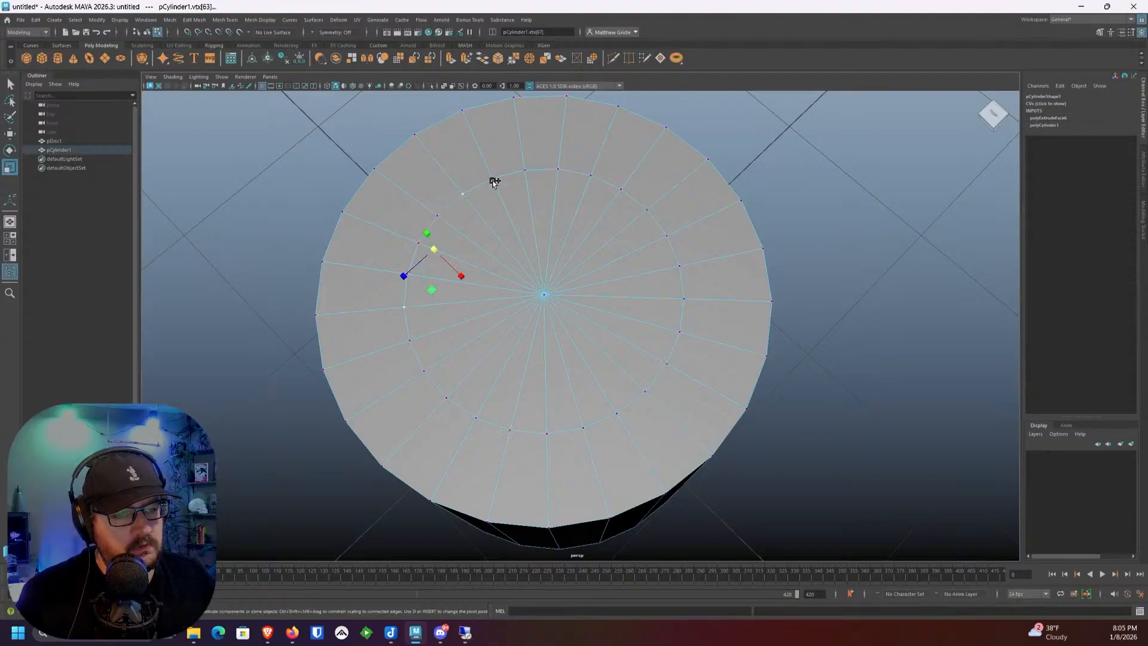
pyautogui.keyDown('shift'); pyautogui.click(590, 174); pyautogui.keyUp('shift')
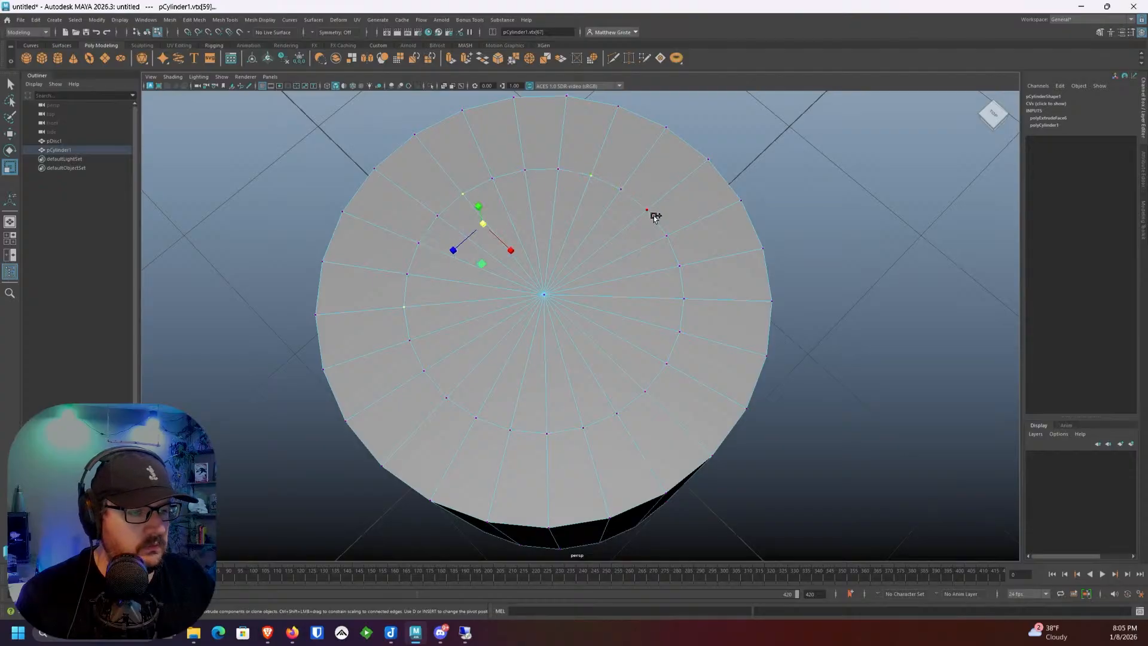
pyautogui.keyDown('shift'); pyautogui.click(679, 266); pyautogui.keyUp('shift')
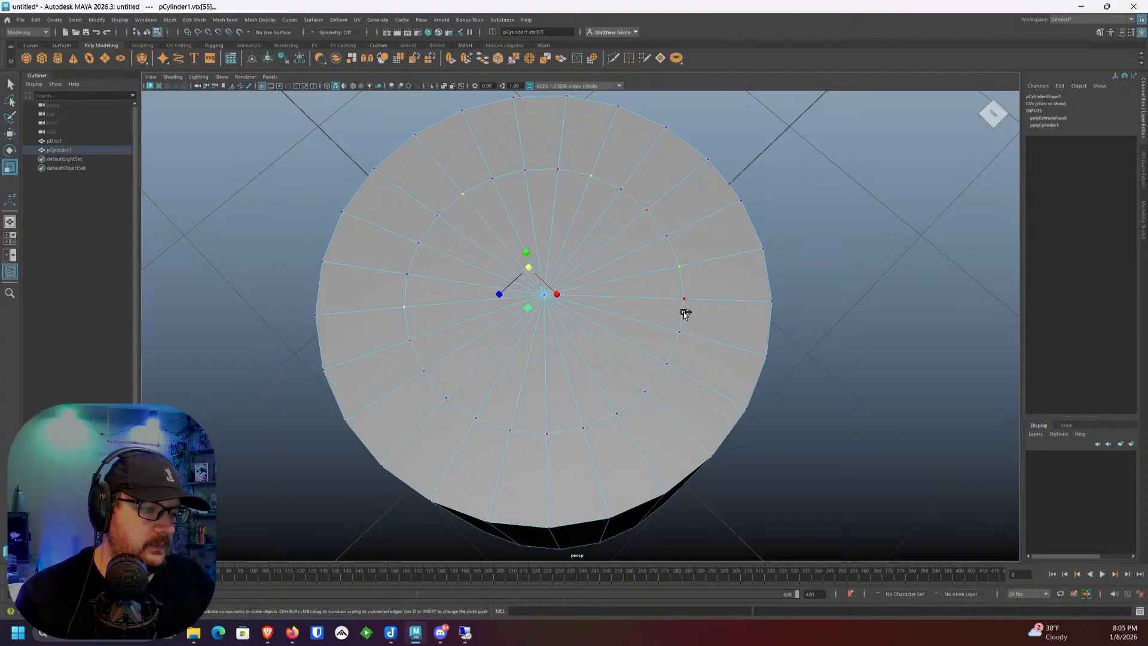
pyautogui.keyDown('shift'); pyautogui.click(646, 391); pyautogui.keyUp('shift')
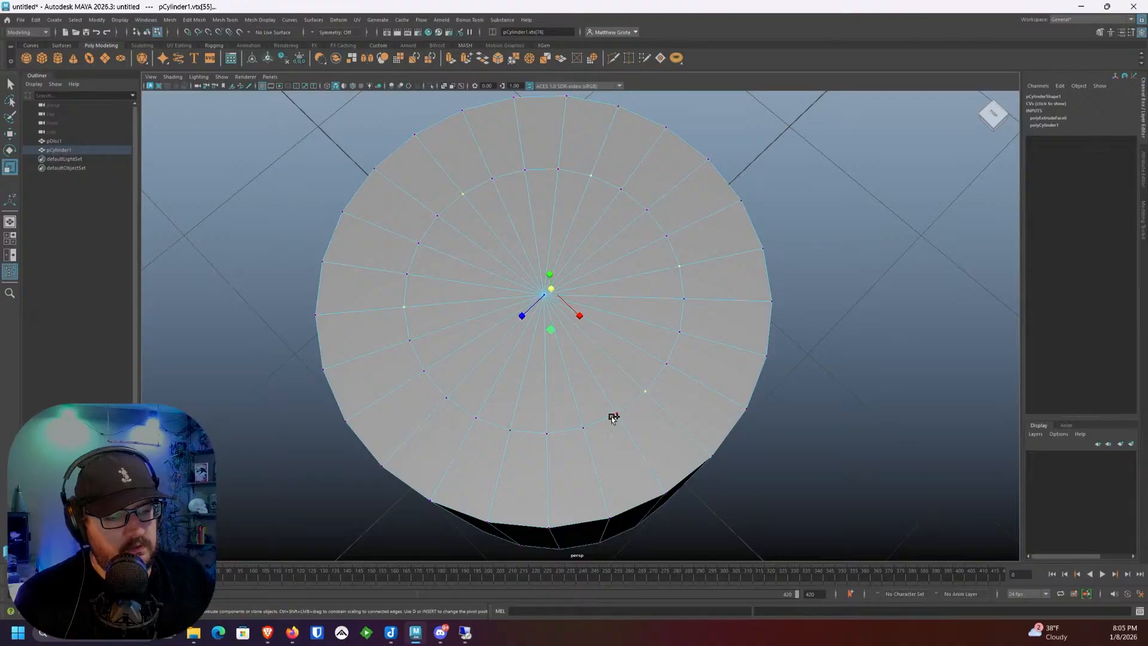
pyautogui.keyDown('shift'); pyautogui.click(511, 430); pyautogui.keyUp('shift')
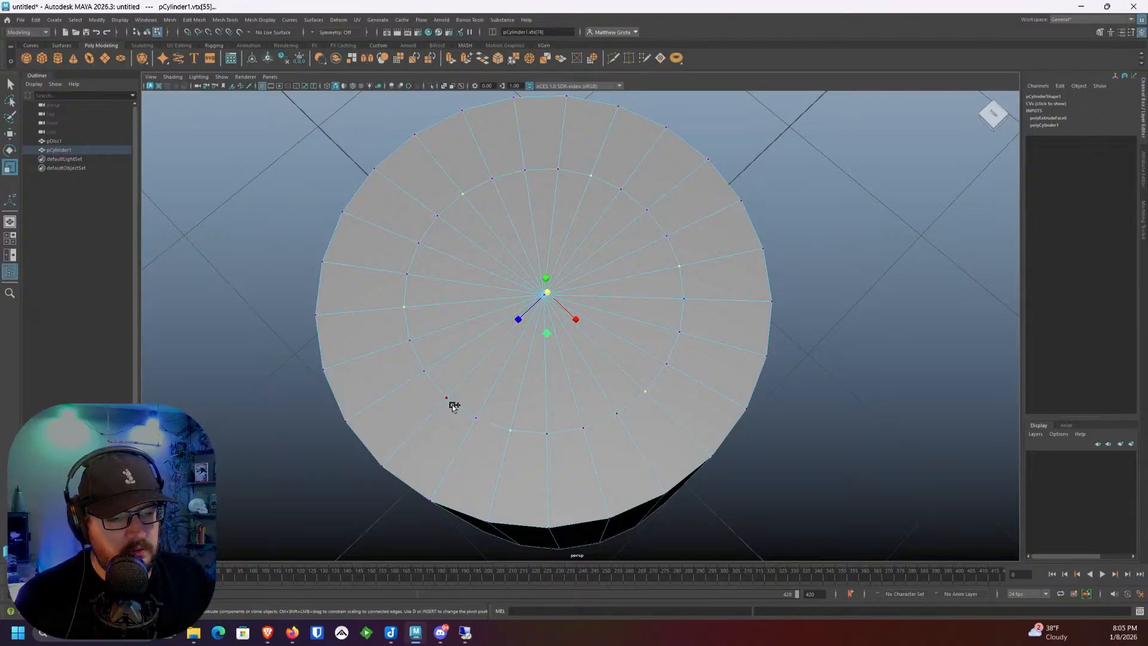
pyautogui.keyDown('shift'); pyautogui.click(413, 347); pyautogui.keyUp('shift')
pyautogui.moveTo(545, 297); pyautogui.dragTo(477, 295)
# Step: Undo the vertex scaling, the selections and the cap extrusion to return to the plain 25-sided cylinder
pyautogui.hotkey('ctrl', 'z')
pyautogui.hotkey('ctrl', 'z')
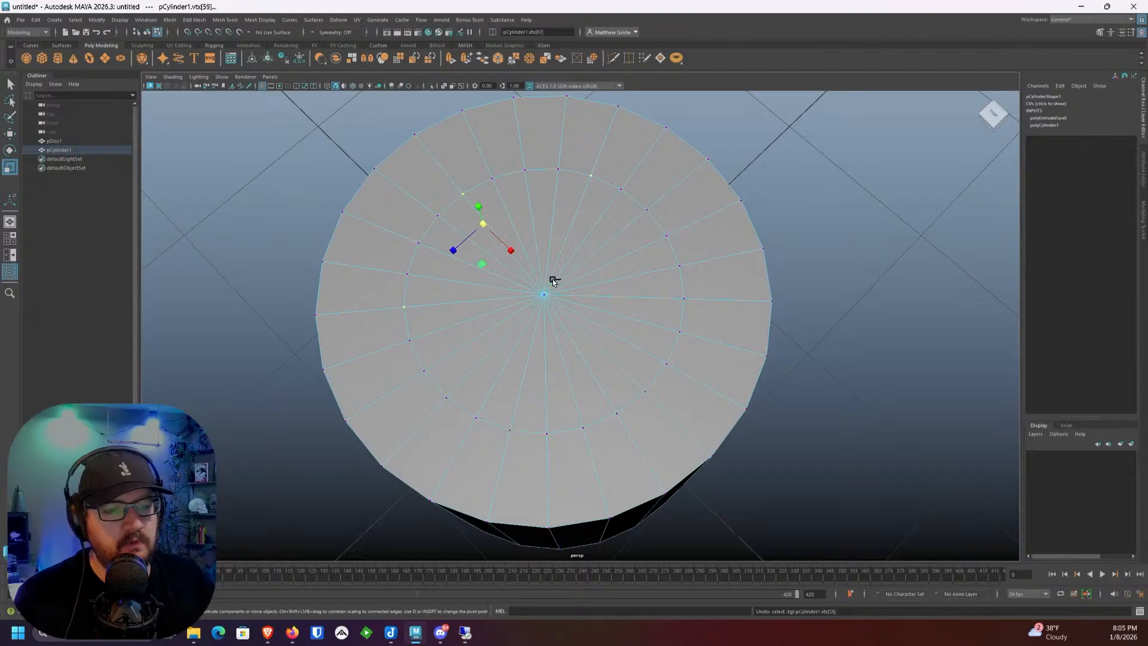
pyautogui.hotkey('ctrl', 'z')
pyautogui.hotkey('ctrl', 'z')
pyautogui.hotkey('ctrl', 'z')
pyautogui.hotkey('ctrl', 'z')
pyautogui.hotkey('ctrl', 'z')
pyautogui.hotkey('ctrl', 'z')
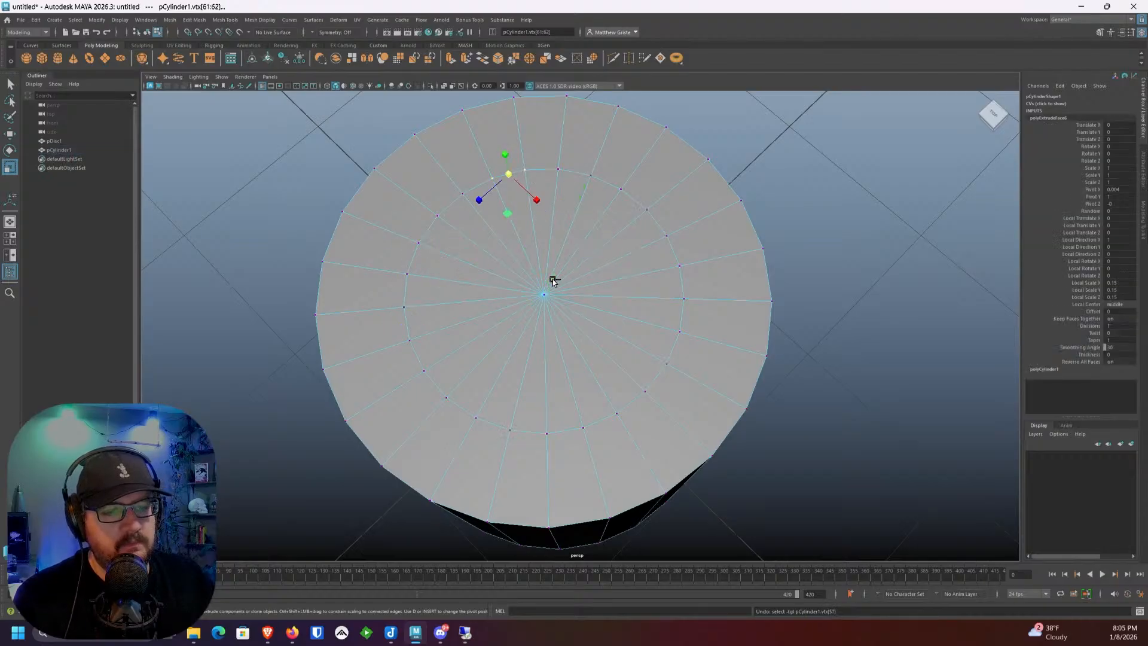
pyautogui.hotkey('ctrl', 'z')
pyautogui.hotkey('ctrl', 'z')
pyautogui.hotkey('ctrl', 'z')
pyautogui.hotkey('ctrl', 'z')
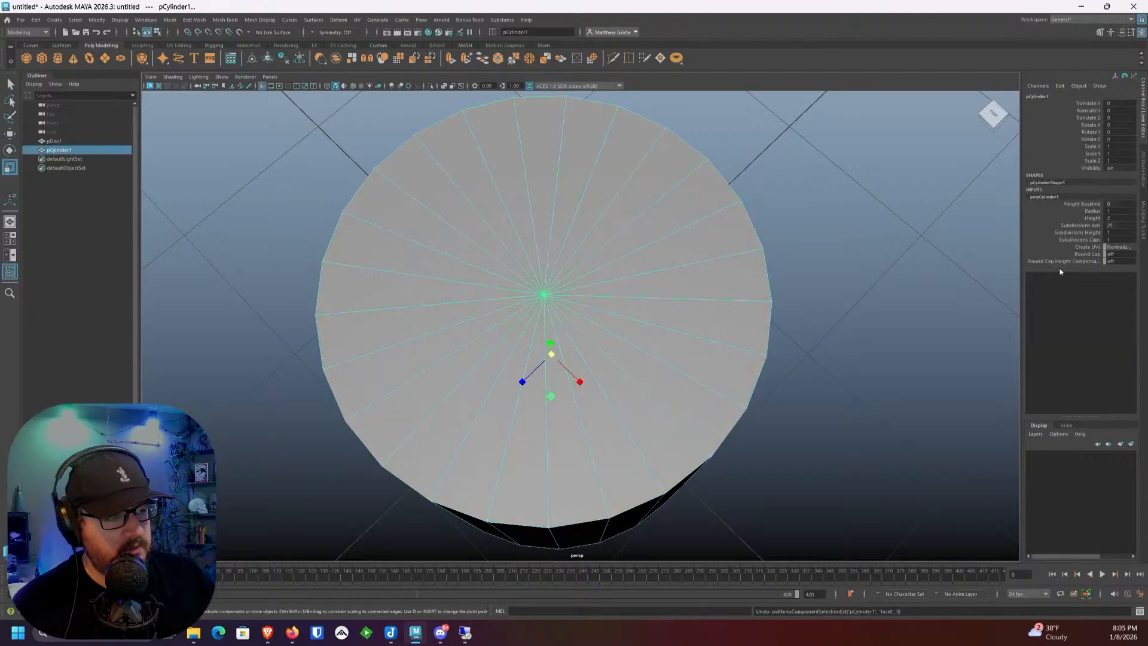
# Step: Set the cylinder's axis subdivisions to 24
pyautogui.doubleClick(1134, 225)
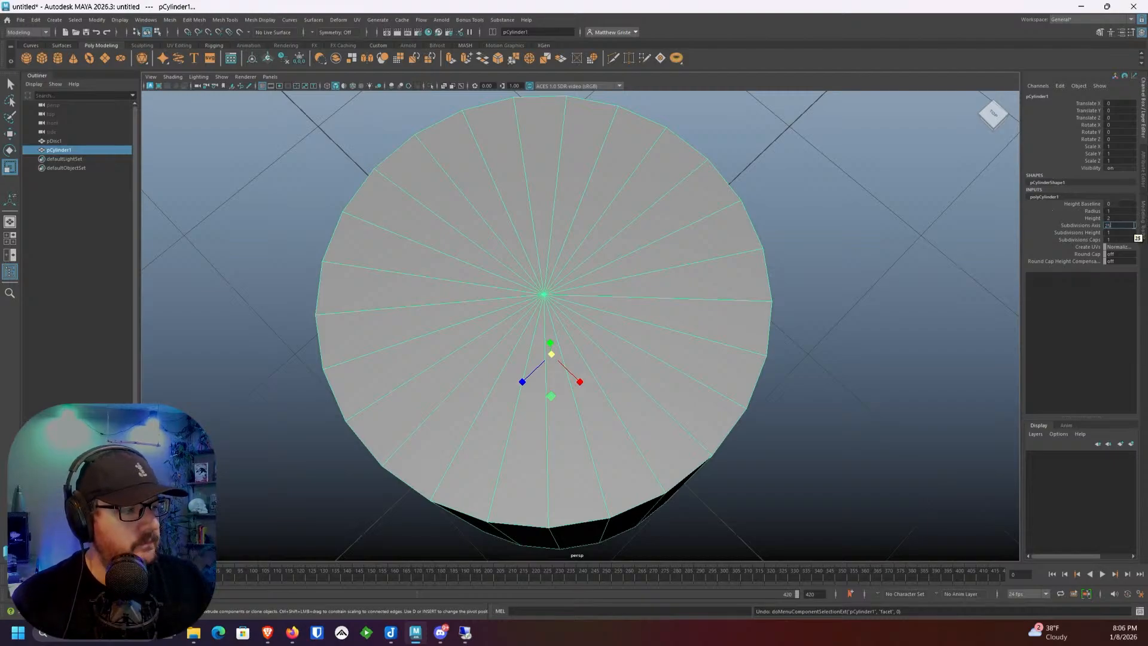
pyautogui.write('24')
pyautogui.press('Return')
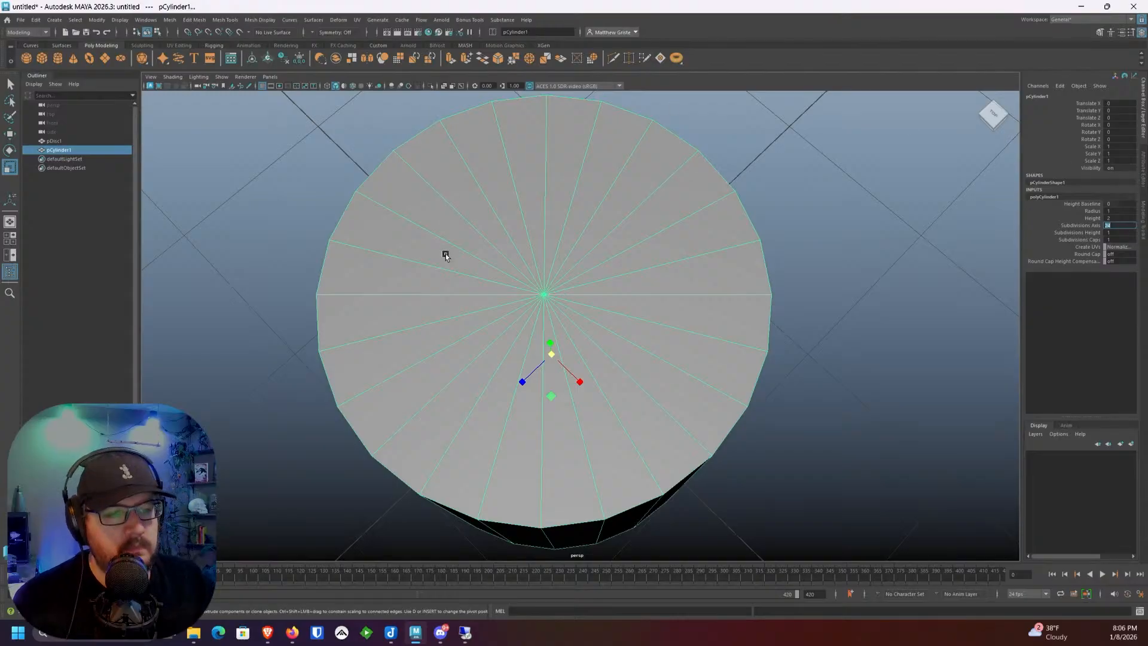
# Step: Extrude all the cap faces of the 24-sided cylinder and scale them inward to form an inner ring
pyautogui.moveTo(446, 254); pyautogui.dragTo(446, 279, button='right')
pyautogui.moveTo(503, 180)
pyautogui.mouseDown()
pyautogui.moveTo(628, 389)
pyautogui.moveTo(502, 264)
pyautogui.moveTo(669, 295)
pyautogui.moveTo(540, 374)
pyautogui.mouseUp()
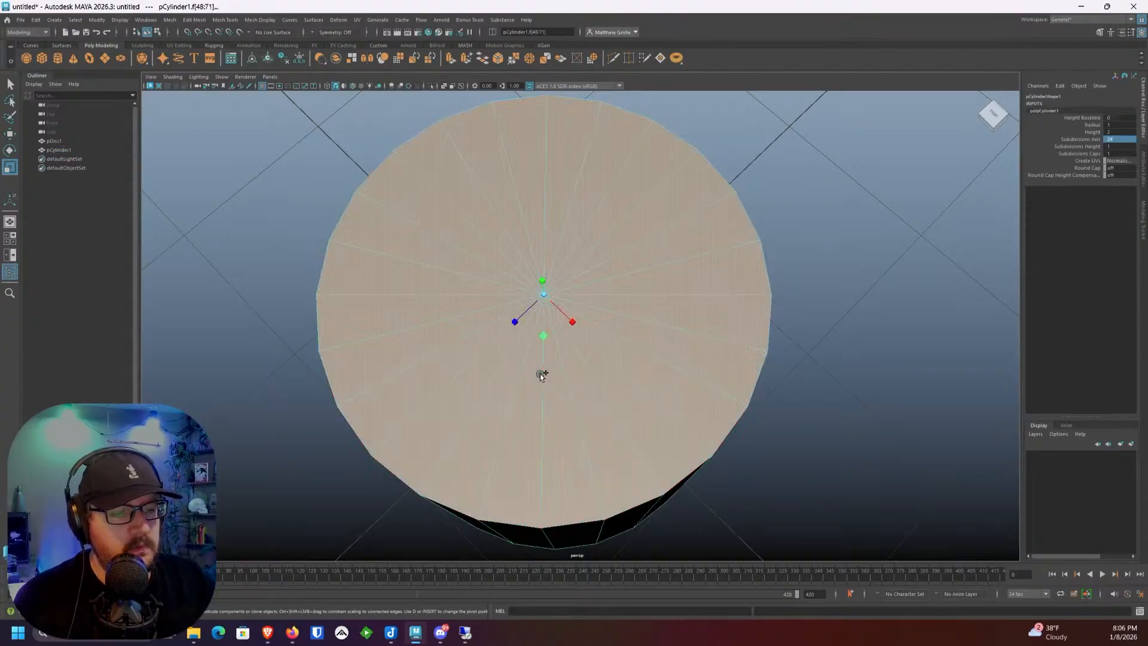
pyautogui.click(449, 58)
pyautogui.moveTo(674, 335); pyautogui.dragTo(646, 313)
pyautogui.hotkey('ctrl', 'z')
pyautogui.click(661, 337)
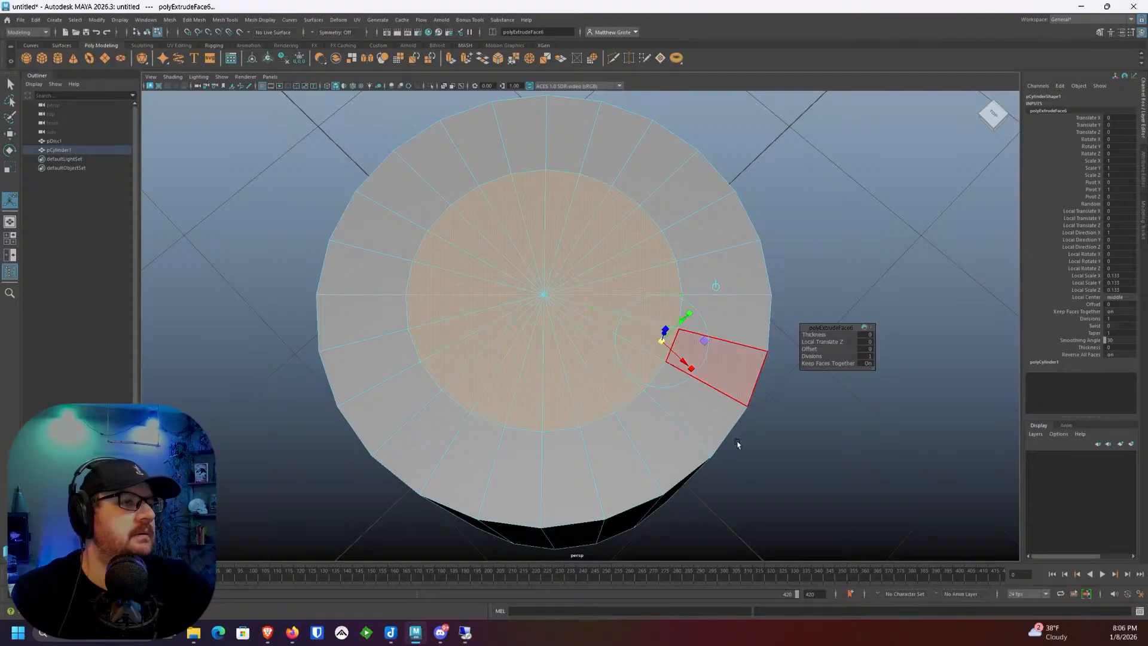
# Step: Select every fourth vertex around the cap's inner ring, six vertices in total
pyautogui.scroll(3, 397, 275)
pyautogui.moveTo(402, 275); pyautogui.dragTo(388, 275, button='right')
pyautogui.scroll(-1, 372, 287)
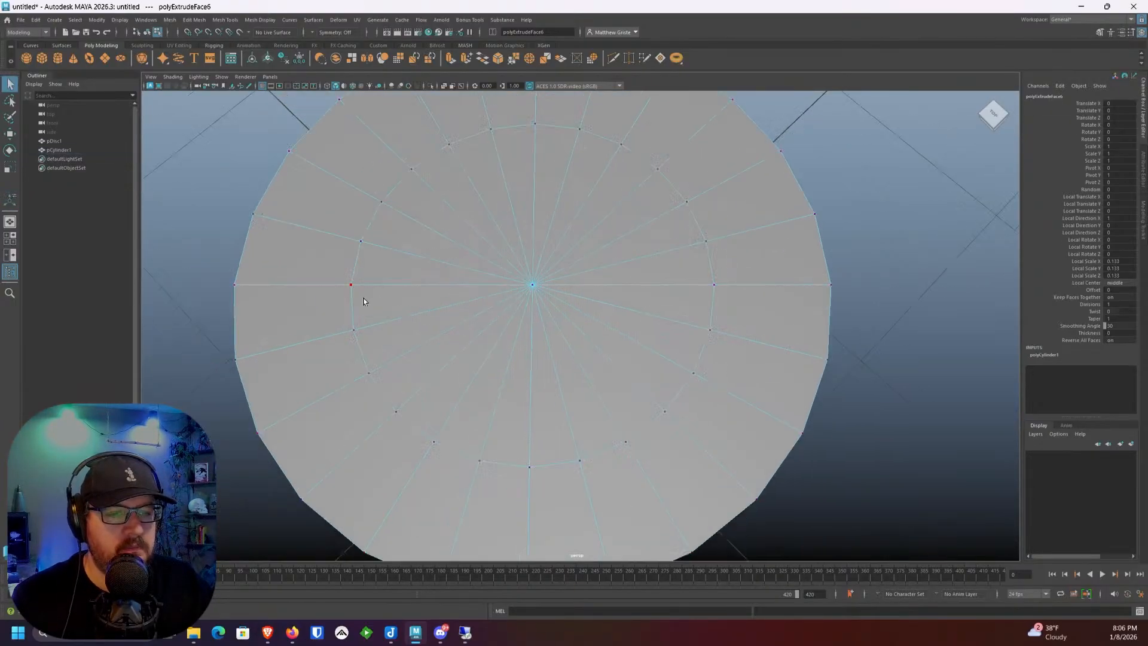
pyautogui.keyDown('alt'); pyautogui.moveTo(379, 301); pyautogui.dragTo(407, 312, button='middle'); pyautogui.keyUp('alt')
pyautogui.scroll(1, 395, 320)
pyautogui.click(354, 346)
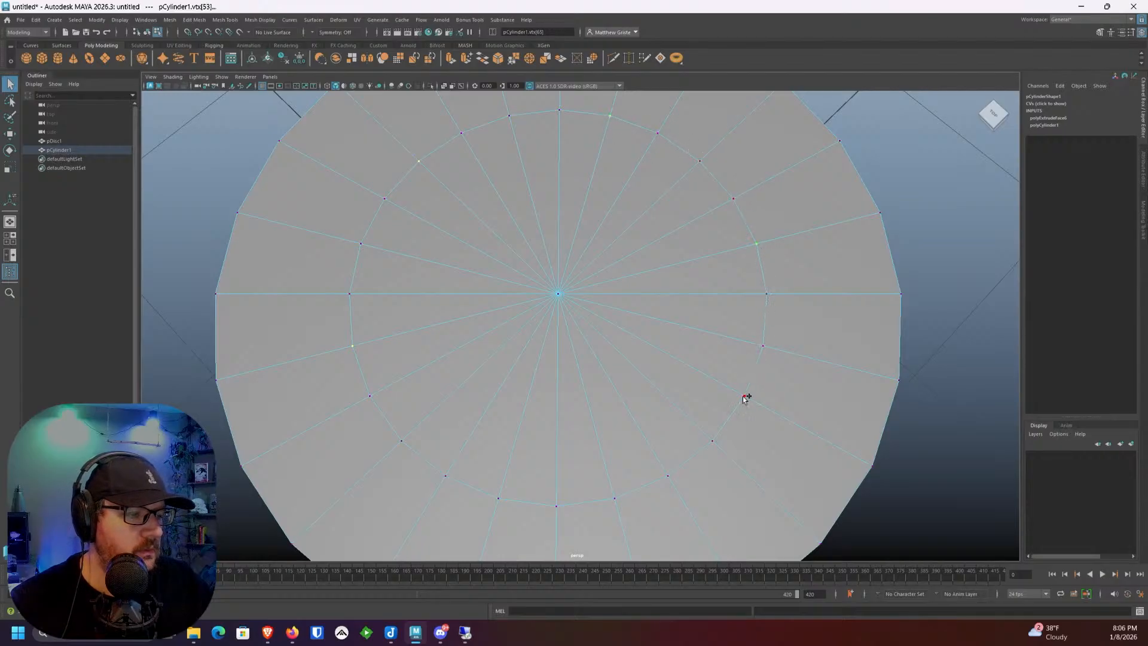
pyautogui.keyDown('shift'); pyautogui.click(712, 440); pyautogui.keyUp('shift')
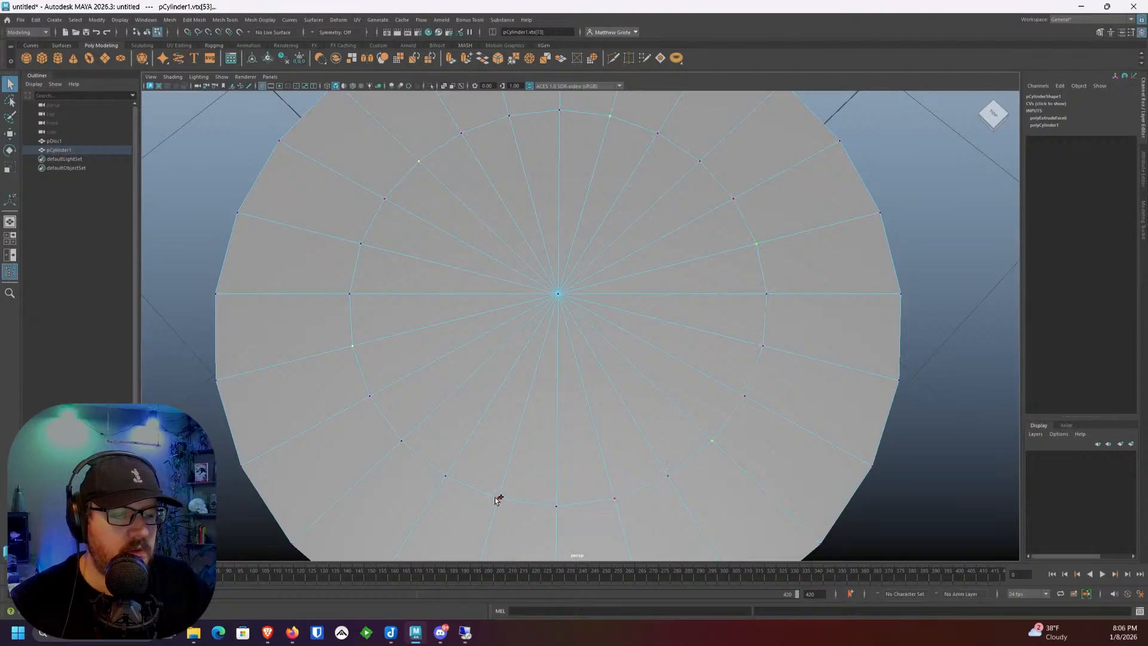
# Step: Scale the six selected vertices toward the center to shape the inner ring into a six-lobed star
pyautogui.scroll(-3, 594, 388)
pyautogui.press('e')
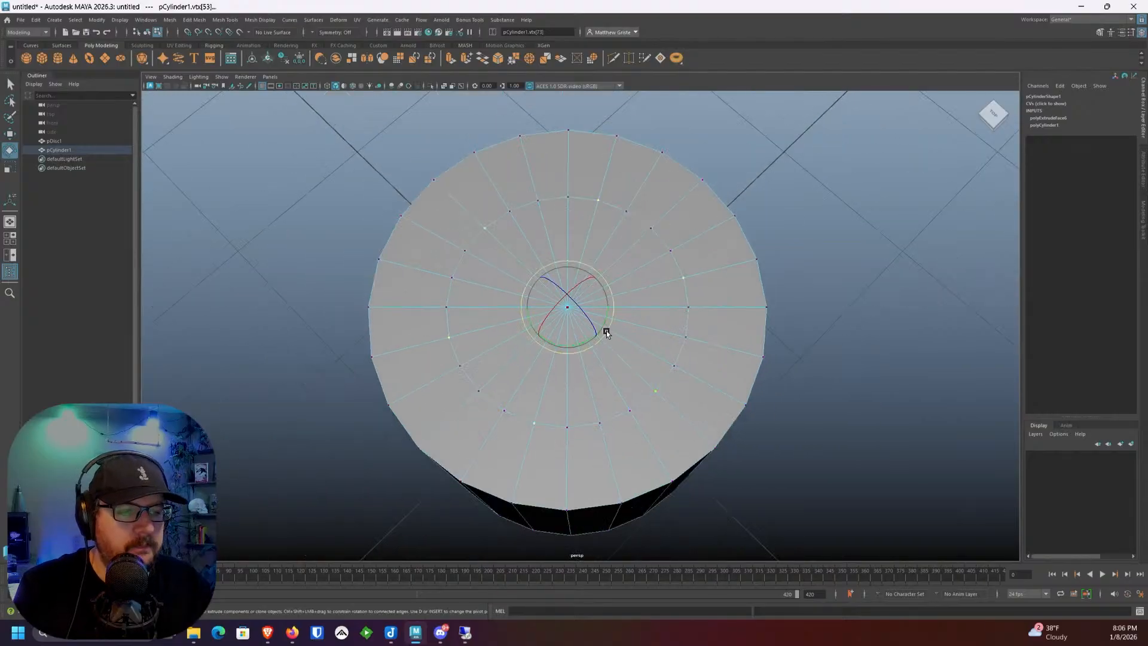
pyautogui.press('r')
pyautogui.moveTo(567, 307); pyautogui.dragTo(532, 315)
pyautogui.scroll(3, 571, 343)
pyautogui.keyDown('alt'); pyautogui.moveTo(532, 316); pyautogui.dragTo(539, 323, button='middle'); pyautogui.keyUp('alt')
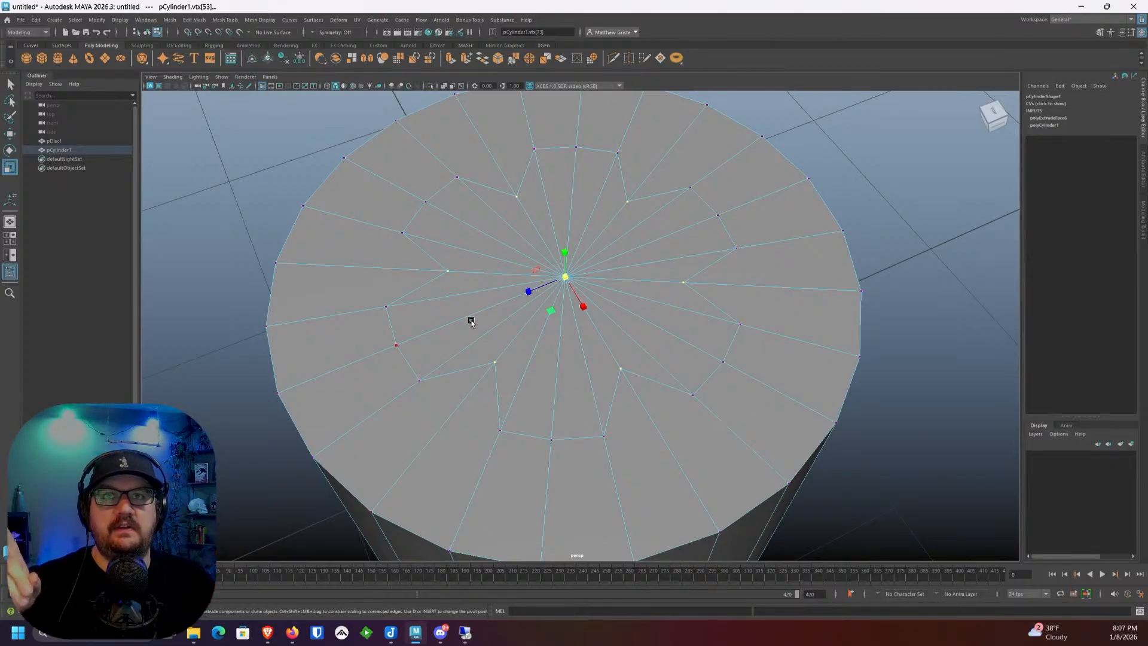
# Step: Extrude the star-shaped cap faces and scale them slightly inward to form a narrow inset border
pyautogui.scroll(3, 502, 347)
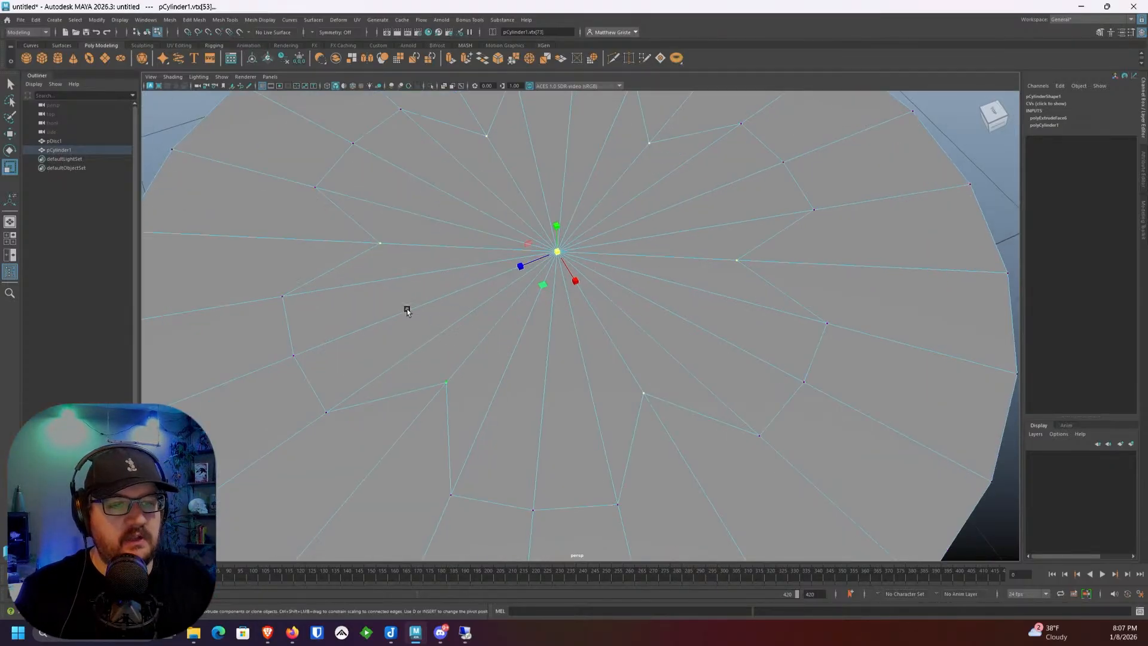
pyautogui.keyDown('alt'); pyautogui.moveTo(407, 310); pyautogui.dragTo(466, 347, button='middle'); pyautogui.keyUp('alt')
pyautogui.scroll(-2, 466, 347)
pyautogui.keyDown('alt'); pyautogui.moveTo(466, 347); pyautogui.dragTo(494, 347); pyautogui.keyUp('alt')
pyautogui.keyDown('alt'); pyautogui.moveTo(494, 347); pyautogui.dragTo(472, 347, button='middle'); pyautogui.keyUp('alt')
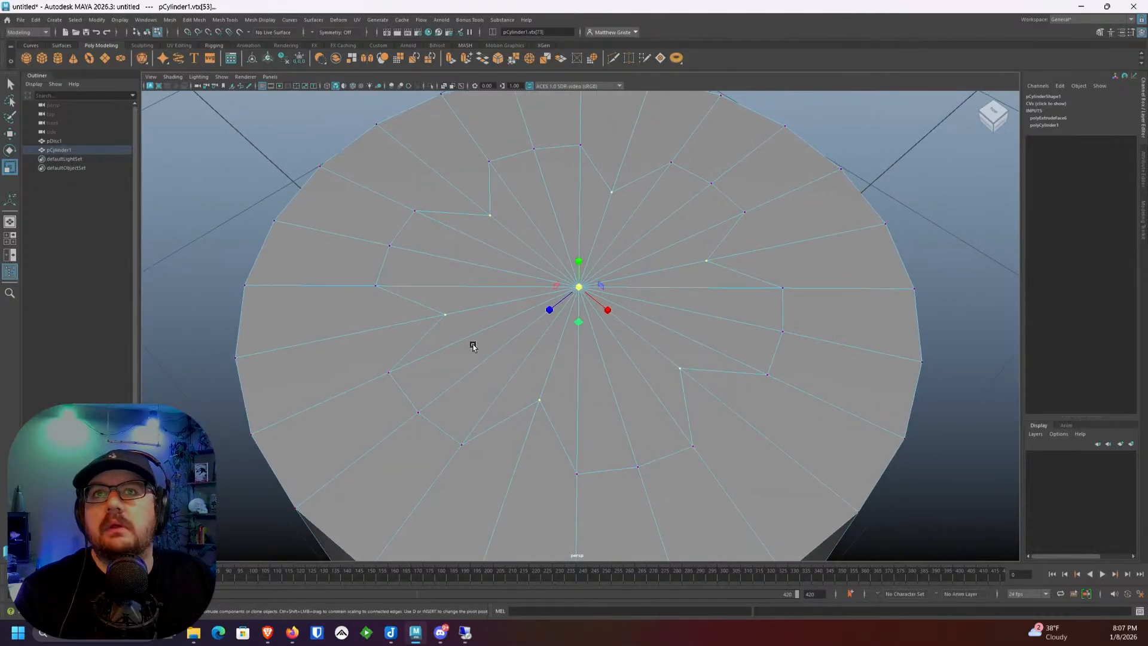
pyautogui.moveTo(508, 341)
pyautogui.keyDown('alt'); pyautogui.mouseDown()
pyautogui.moveTo(525, 326)
pyautogui.moveTo(492, 333)
pyautogui.moveTo(506, 333)
pyautogui.mouseUp(); pyautogui.keyUp('alt')
pyautogui.moveTo(498, 296); pyautogui.dragTo(497, 317, button='right')
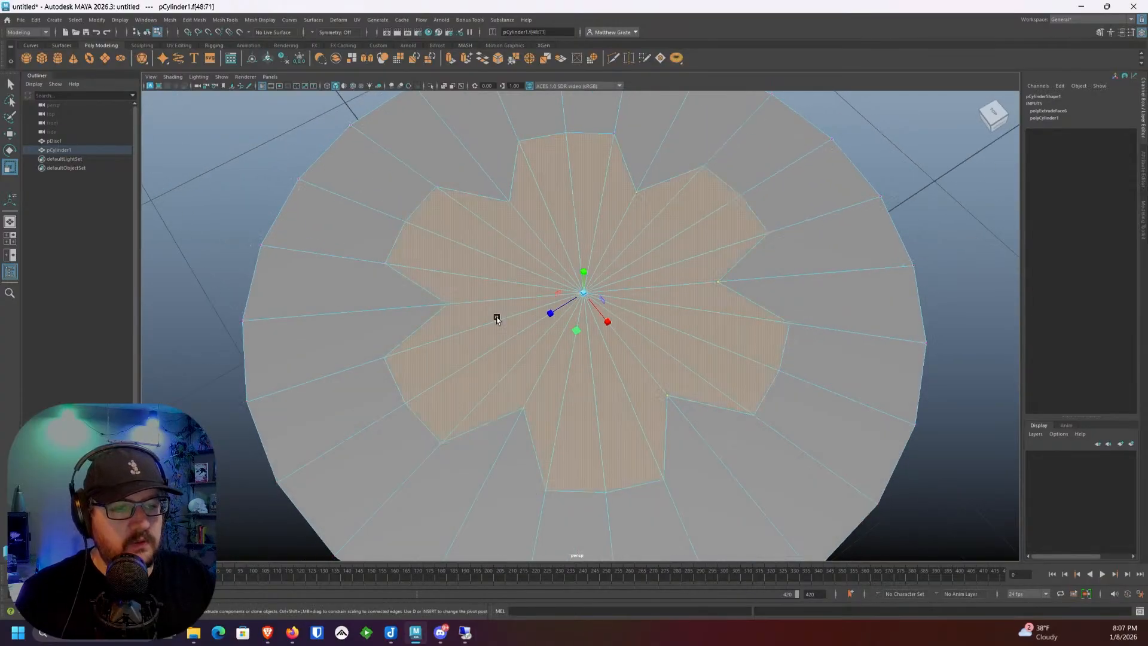
pyautogui.scroll(-2, 502, 300)
pyautogui.scroll(1, 511, 130)
pyautogui.click(450, 58)
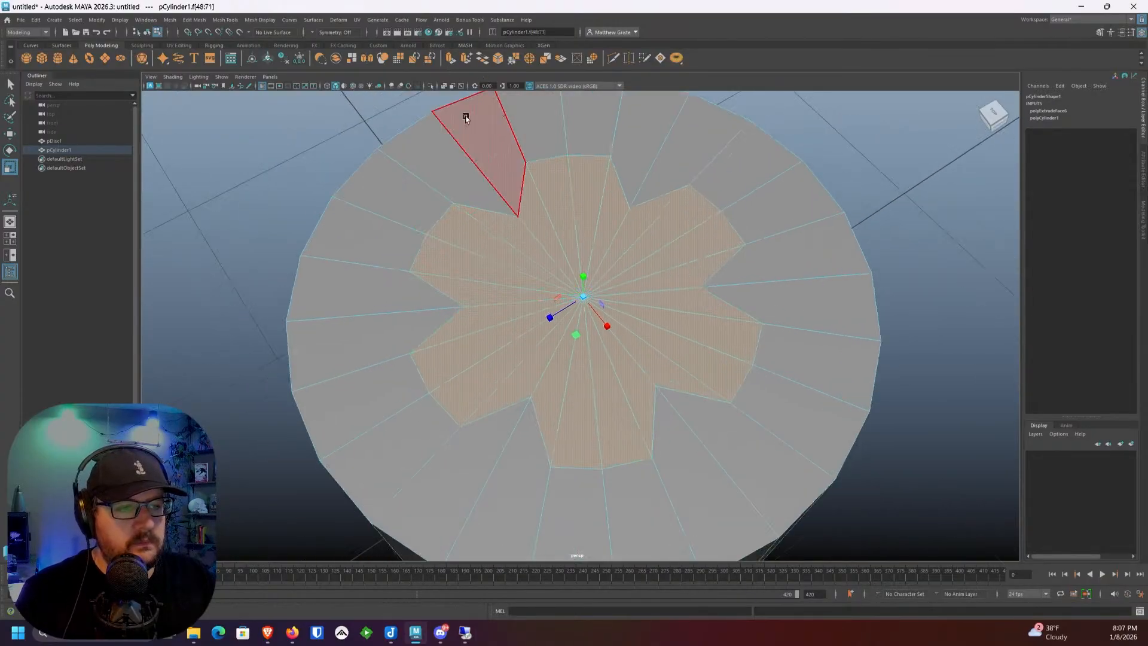
pyautogui.moveTo(670, 344); pyautogui.dragTo(662, 344)
pyautogui.moveTo(483, 258); pyautogui.dragTo(446, 242, button='right')
pyautogui.click(451, 244)
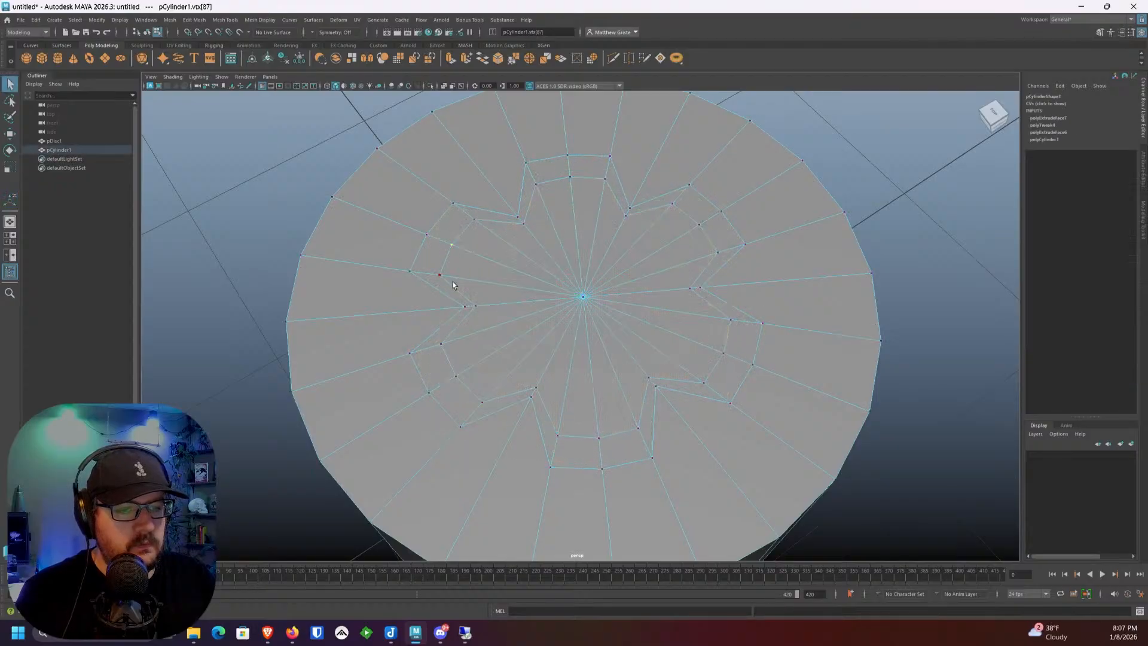
pyautogui.keyDown('shift'); pyautogui.click(449, 385); pyautogui.keyUp('shift')
# Step: Select the short border edge at the middle of each of the six lobes and scale them outward to form pointed lobe tips
pyautogui.rightClick(443, 363)
pyautogui.click(441, 339)
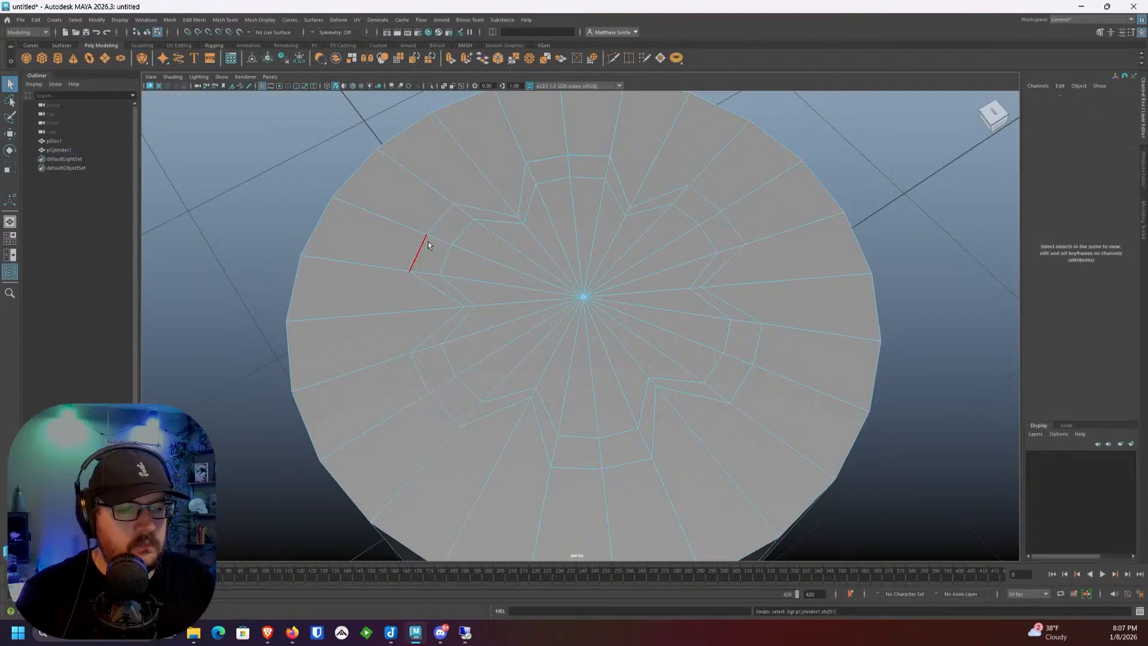
pyautogui.keyDown('shift'); pyautogui.click(603, 456); pyautogui.keyUp('shift')
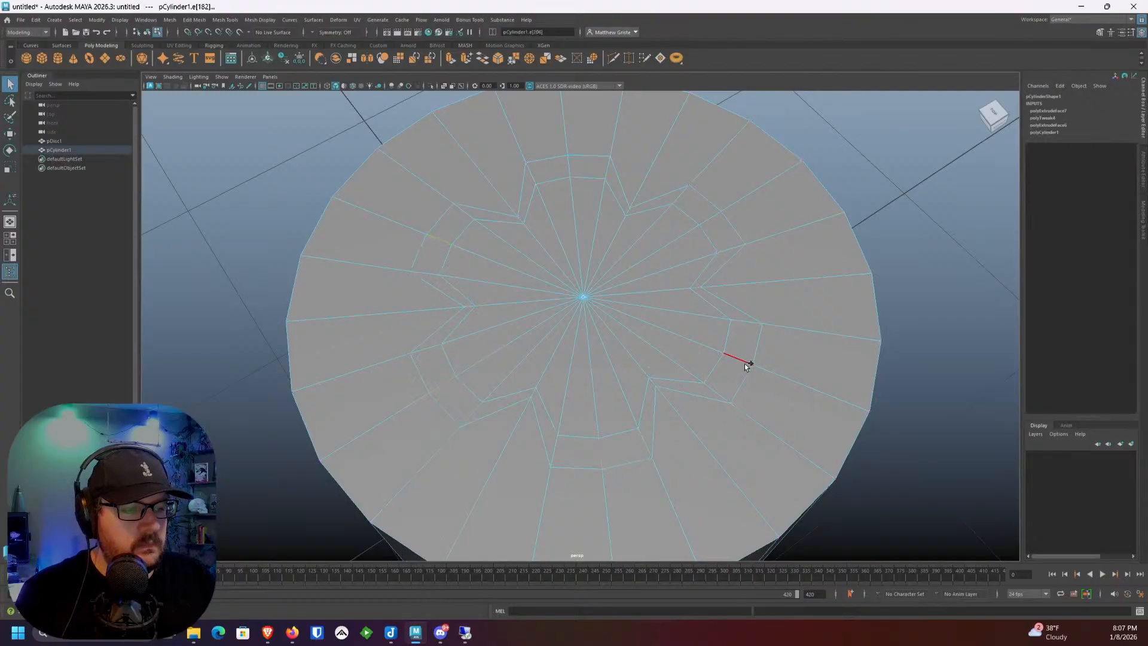
pyautogui.keyDown('shift'); pyautogui.click(745, 362); pyautogui.keyUp('shift')
pyautogui.keyDown('shift'); pyautogui.click(714, 221); pyautogui.keyUp('shift')
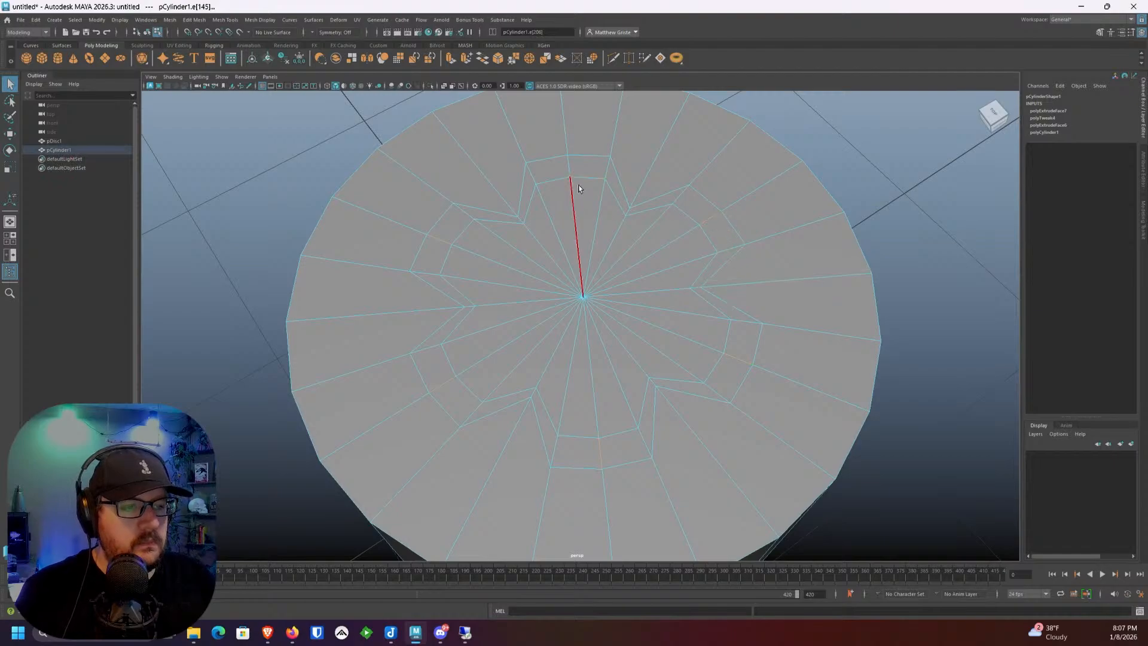
pyautogui.press('r')
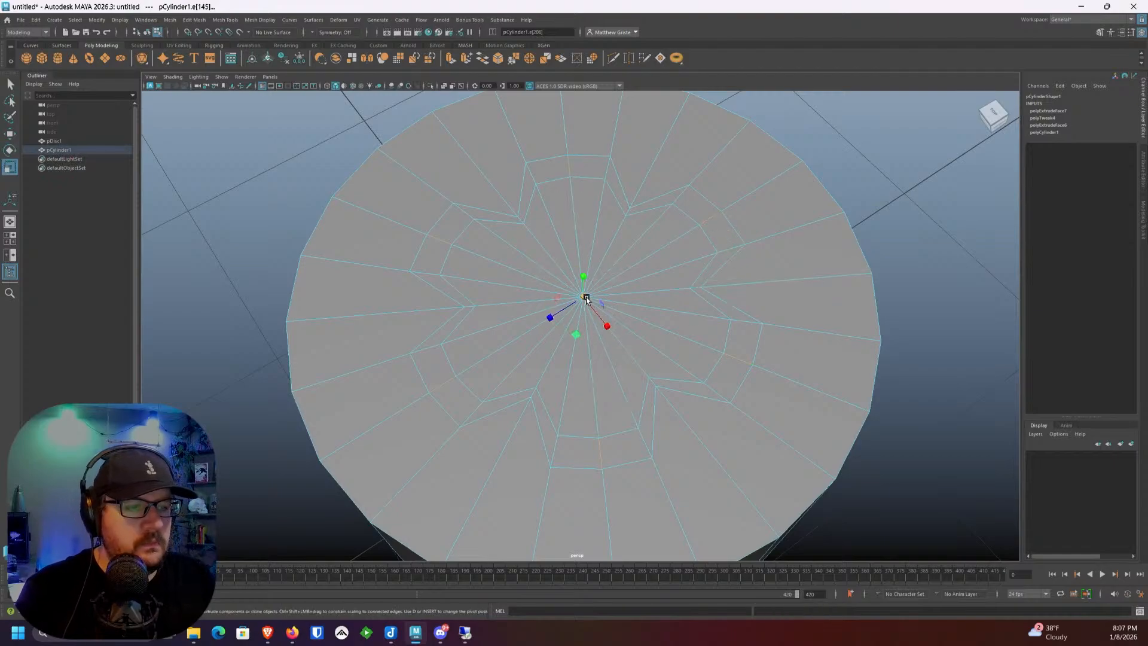
pyautogui.moveTo(584, 297); pyautogui.dragTo(611, 290)
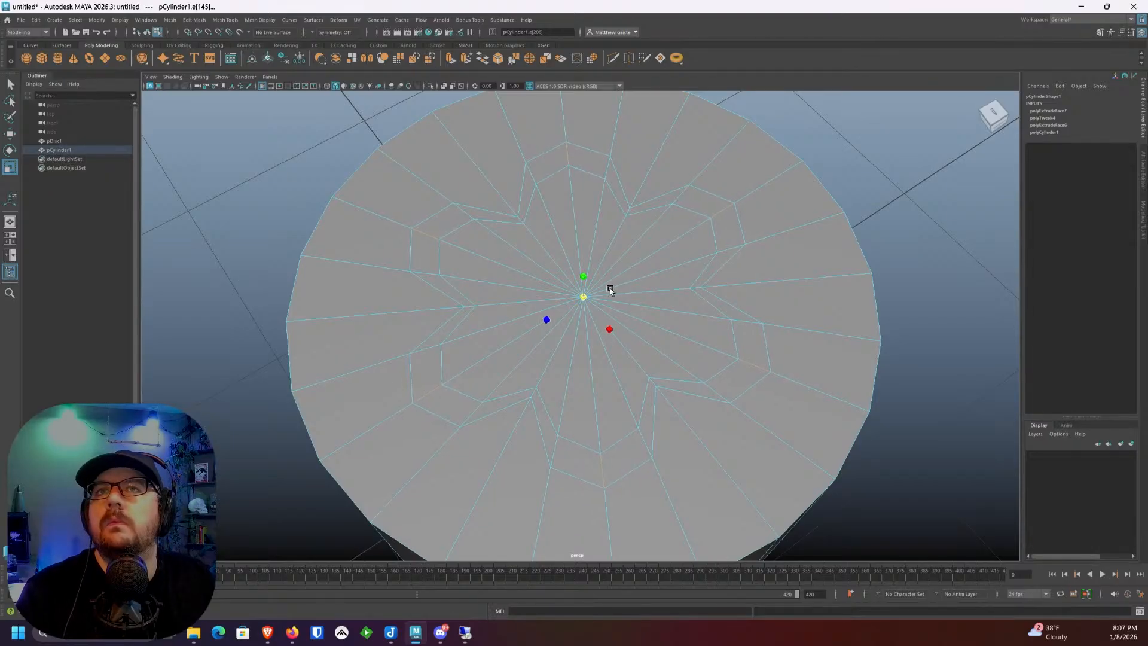
# Step: Extrude the inner star-shaped cap faces down into the cylinder to form the recessed socket
pyautogui.scroll(5, 576, 354)
pyautogui.moveTo(505, 300); pyautogui.dragTo(425, 269, button='middle')
pyautogui.scroll(-2, 428, 274)
pyautogui.keyDown('alt'); pyautogui.moveTo(555, 290); pyautogui.dragTo(542, 284); pyautogui.keyUp('alt')
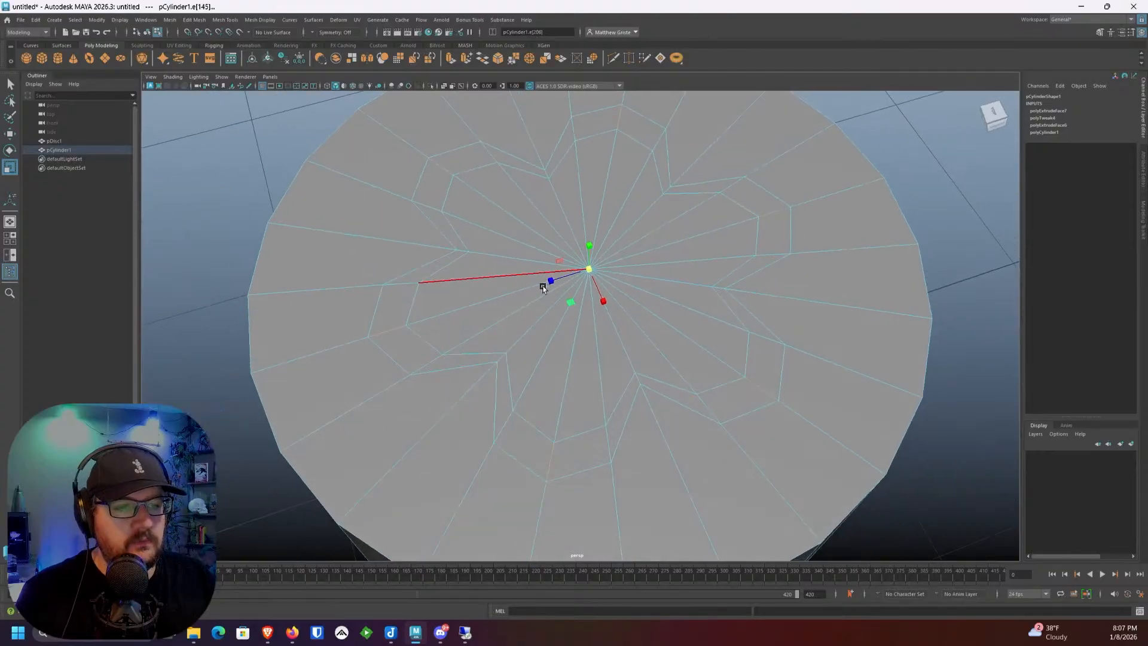
pyautogui.moveTo(465, 224); pyautogui.dragTo(466, 246, button='right')
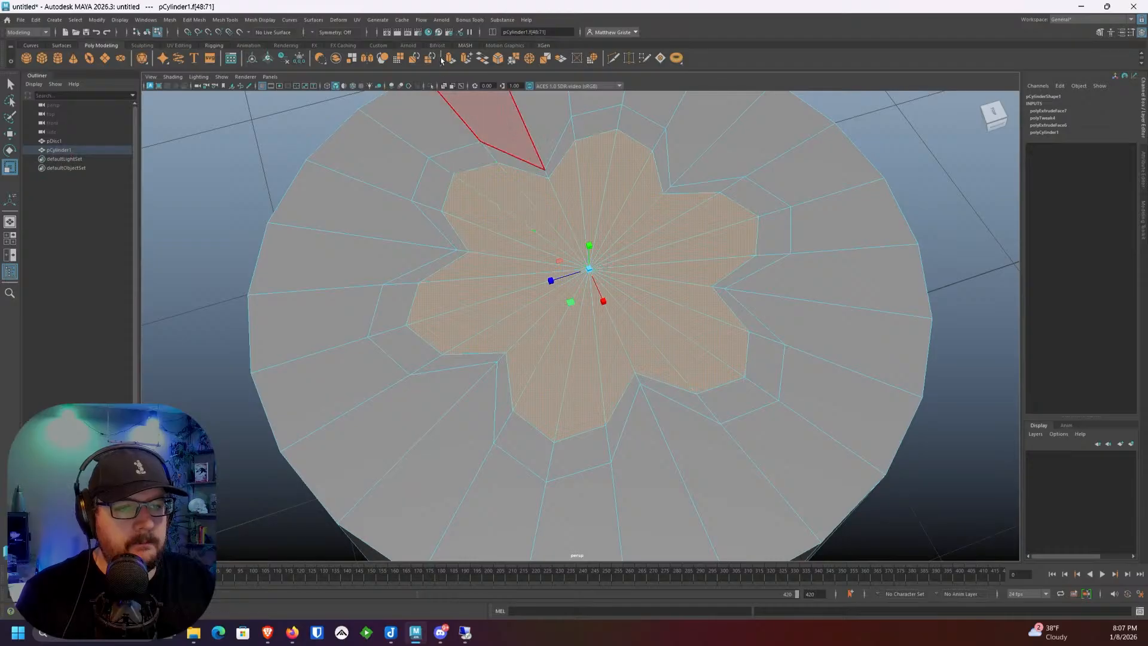
pyautogui.hotkey('ctrl', 'e')
pyautogui.keyDown('alt'); pyautogui.moveTo(517, 204); pyautogui.dragTo(646, 335); pyautogui.keyUp('alt')
pyautogui.keyDown('alt'); pyautogui.moveTo(600, 219); pyautogui.dragTo(478, 252); pyautogui.keyUp('alt')
# Step: Select the vertical wall edge, short border edge and radial rim edge at three of the socket's inward-pointing corners
pyautogui.moveTo(475, 256); pyautogui.dragTo(481, 263, button='right')
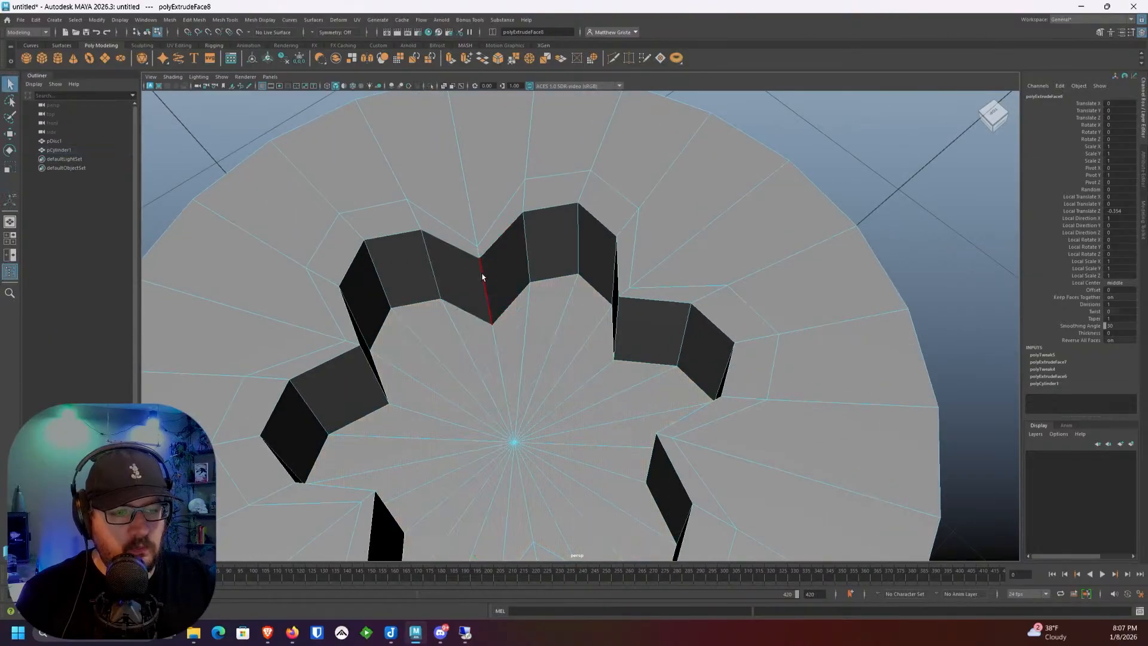
pyautogui.click(483, 276)
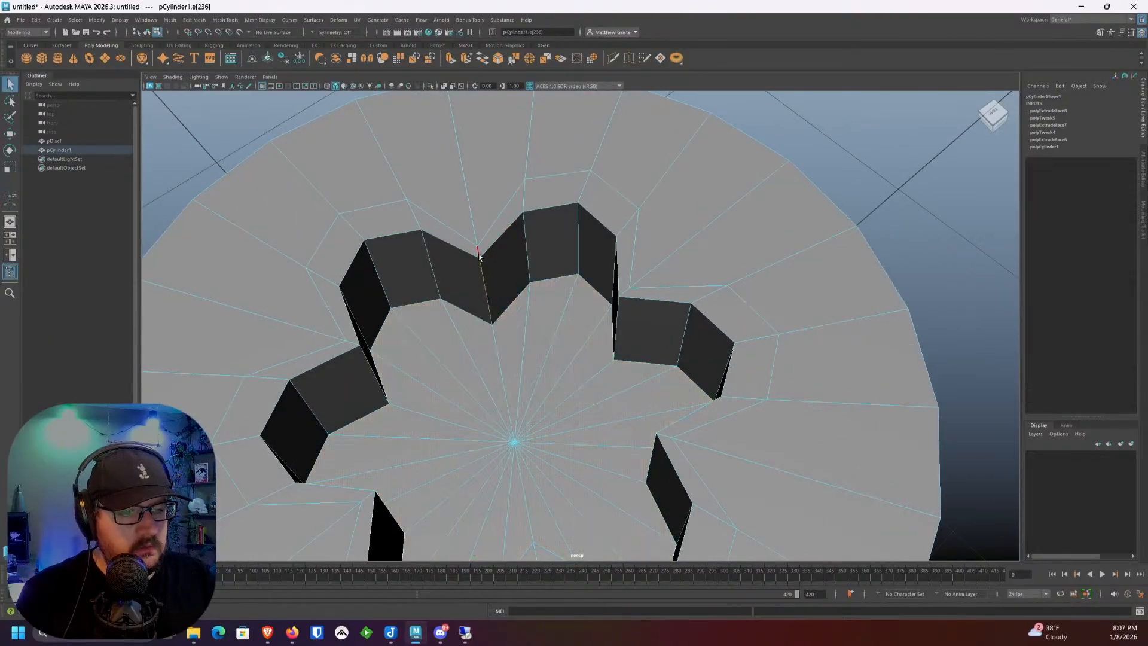
pyautogui.click(476, 224)
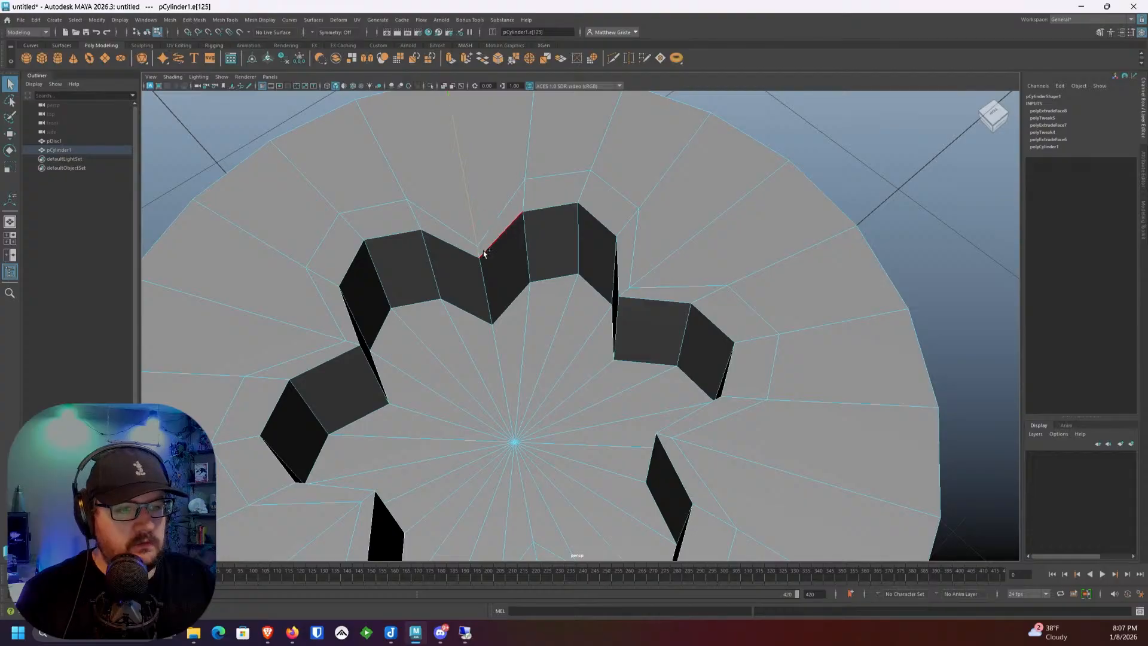
pyautogui.click(483, 270)
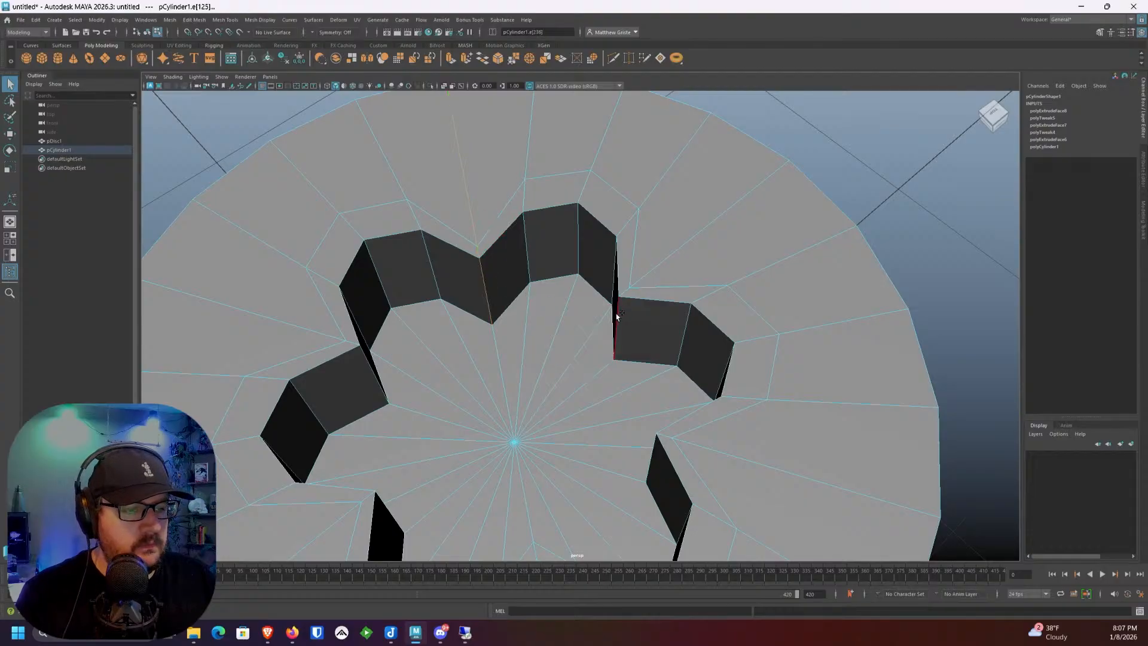
pyautogui.keyDown('shift'); pyautogui.click(617, 317); pyautogui.keyUp('shift')
pyautogui.keyDown('shift'); pyautogui.click(625, 292); pyautogui.keyUp('shift')
pyautogui.keyDown('shift'); pyautogui.click(637, 283); pyautogui.keyUp('shift')
pyautogui.scroll(-2, 630, 304)
pyautogui.keyDown('alt'); pyautogui.moveTo(631, 304); pyautogui.dragTo(713, 312); pyautogui.keyUp('alt')
pyautogui.scroll(3, 718, 306)
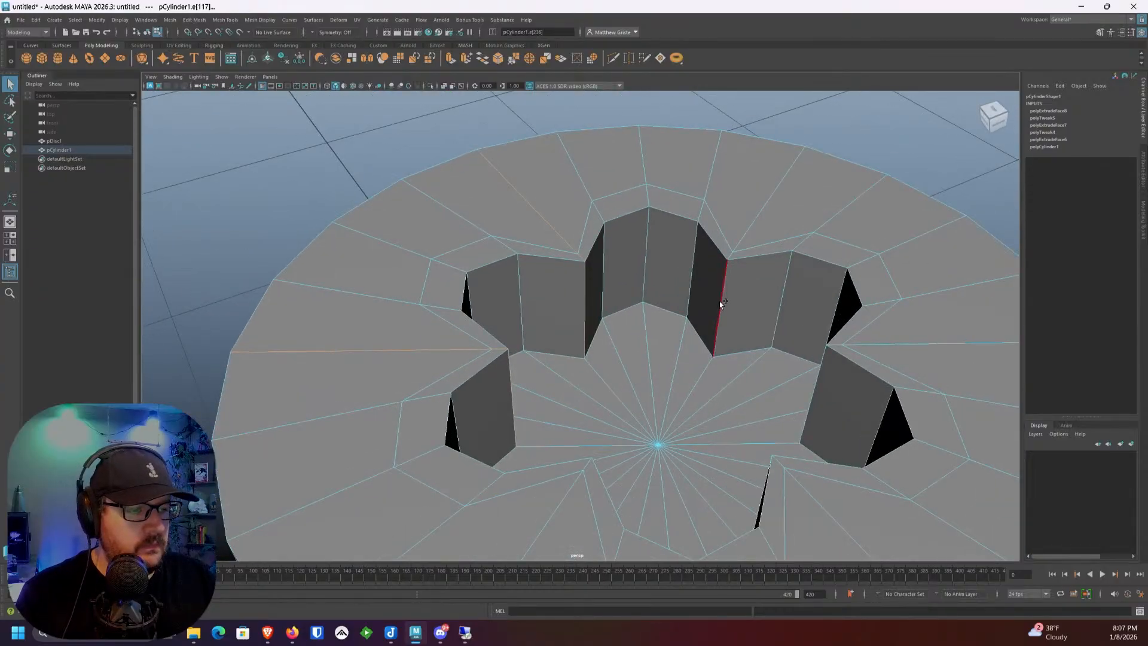
pyautogui.keyDown('shift'); pyautogui.click(719, 302); pyautogui.keyUp('shift')
pyautogui.keyDown('shift'); pyautogui.click(731, 255); pyautogui.keyUp('shift')
pyautogui.keyDown('shift'); pyautogui.click(742, 238); pyautogui.keyUp('shift')
# Step: Add the matching wall, border and radial rim edges at the remaining three inward-pointing corners to the selection
pyautogui.keyDown('alt'); pyautogui.moveTo(781, 348); pyautogui.dragTo(768, 388); pyautogui.keyUp('alt')
pyautogui.keyDown('alt'); pyautogui.moveTo(768, 389); pyautogui.dragTo(704, 387, button='middle'); pyautogui.keyUp('alt')
pyautogui.scroll(1, 705, 387)
pyautogui.keyDown('shift'); pyautogui.click(678, 289); pyautogui.keyUp('shift')
pyautogui.keyDown('shift'); pyautogui.click(689, 234); pyautogui.keyUp('shift')
pyautogui.keyDown('shift'); pyautogui.click(702, 221); pyautogui.keyUp('shift')
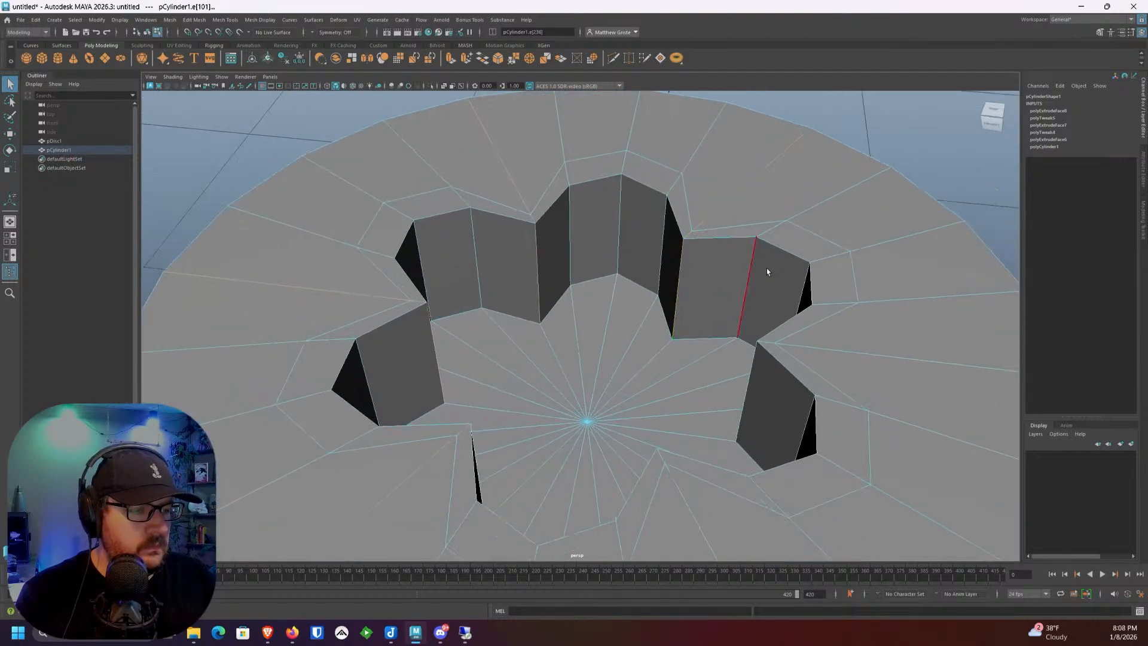
pyautogui.keyDown('alt'); pyautogui.moveTo(514, 263); pyautogui.dragTo(648, 272); pyautogui.keyUp('alt')
pyautogui.keyDown('shift'); pyautogui.click(628, 359); pyautogui.keyUp('shift')
pyautogui.keyDown('shift'); pyautogui.click(632, 334); pyautogui.keyUp('shift')
pyautogui.keyDown('shift'); pyautogui.click(644, 299); pyautogui.keyUp('shift')
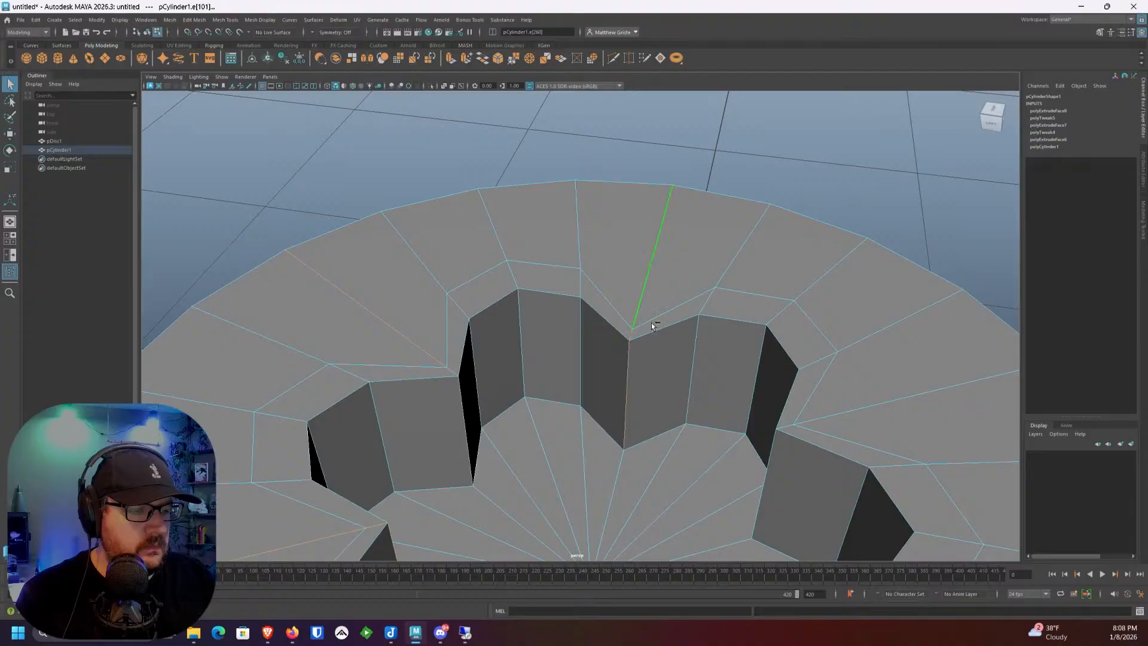
pyautogui.keyDown('alt'); pyautogui.moveTo(652, 322); pyautogui.dragTo(604, 290, button='right'); pyautogui.keyUp('alt')
pyautogui.keyDown('alt'); pyautogui.moveTo(604, 290); pyautogui.dragTo(684, 333); pyautogui.keyUp('alt')
pyautogui.keyDown('shift'); pyautogui.click(678, 332); pyautogui.keyUp('shift')
pyautogui.keyDown('shift'); pyautogui.click(681, 298); pyautogui.keyUp('shift')
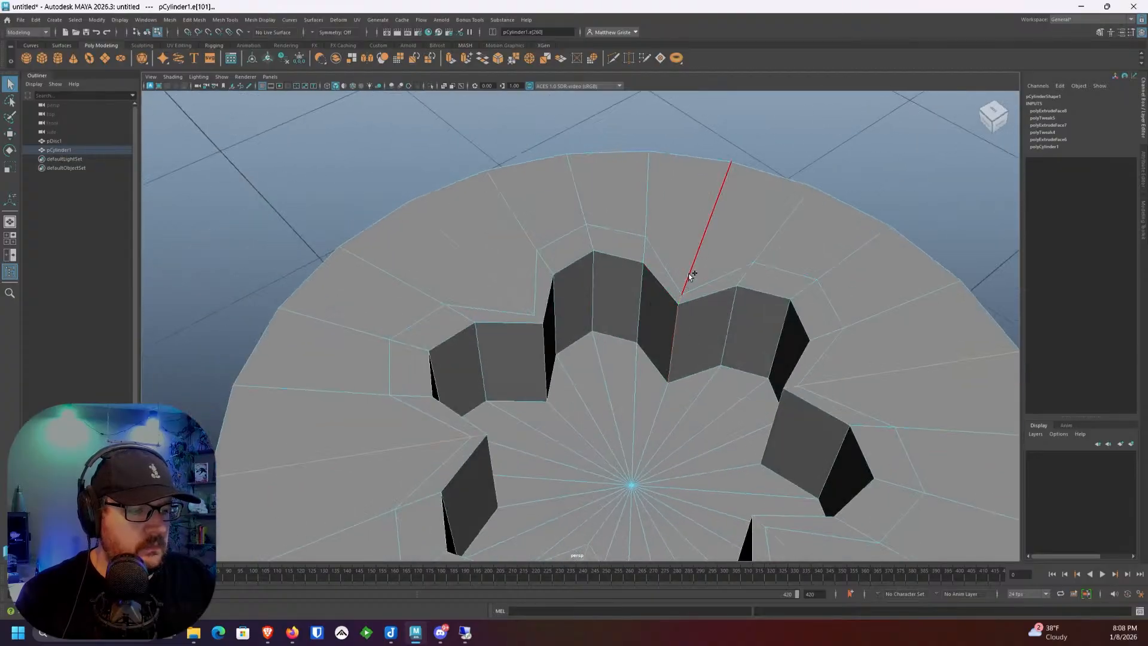
pyautogui.keyDown('shift'); pyautogui.click(689, 277); pyautogui.keyUp('shift')
# Step: Bevel the selected edges at the six inward-pointing corners with a fraction of 0.2
pyautogui.keyDown('alt'); pyautogui.moveTo(712, 282); pyautogui.dragTo(671, 293, button='right'); pyautogui.keyUp('alt')
pyautogui.keyDown('alt'); pyautogui.moveTo(672, 292); pyautogui.dragTo(640, 287); pyautogui.keyUp('alt')
pyautogui.keyDown('alt'); pyautogui.moveTo(641, 287); pyautogui.dragTo(601, 223, button='middle'); pyautogui.keyUp('alt')
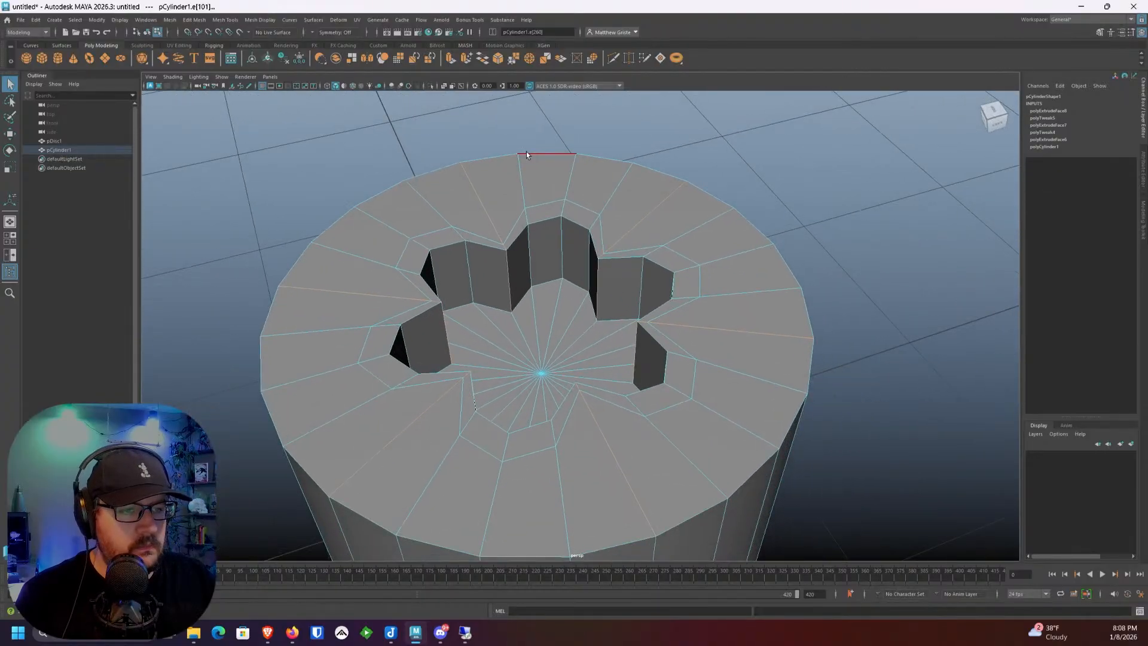
pyautogui.click(486, 59)
pyautogui.keyDown('alt'); pyautogui.moveTo(515, 297); pyautogui.dragTo(501, 275); pyautogui.keyUp('alt')
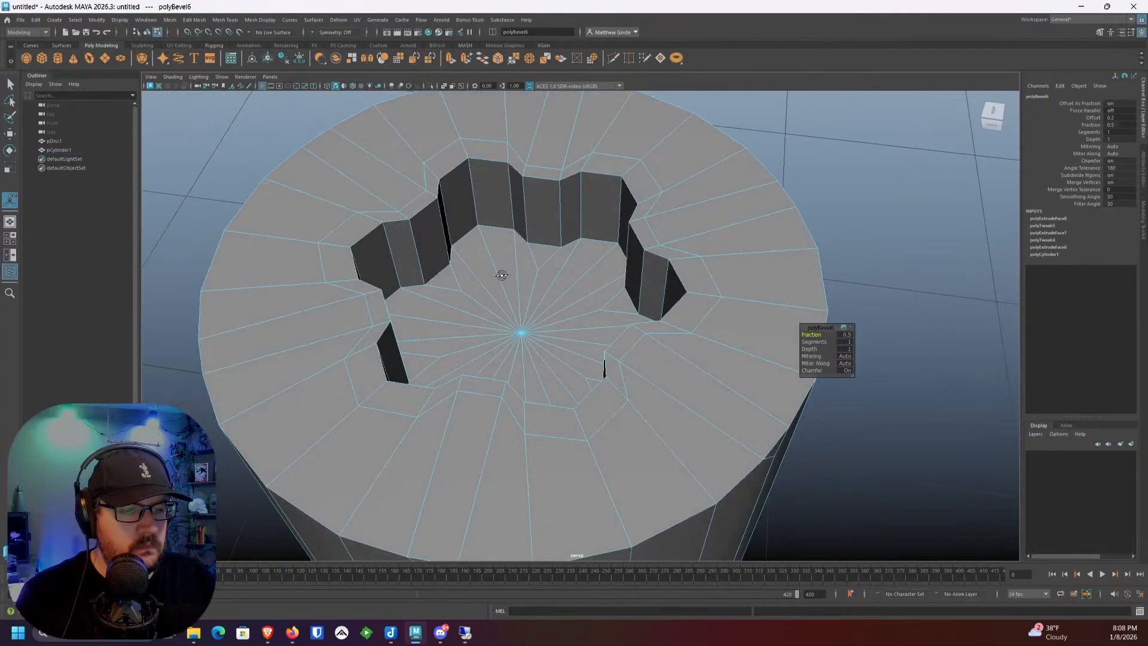
pyautogui.keyDown('alt'); pyautogui.moveTo(501, 275); pyautogui.dragTo(561, 315, button='right'); pyautogui.keyUp('alt')
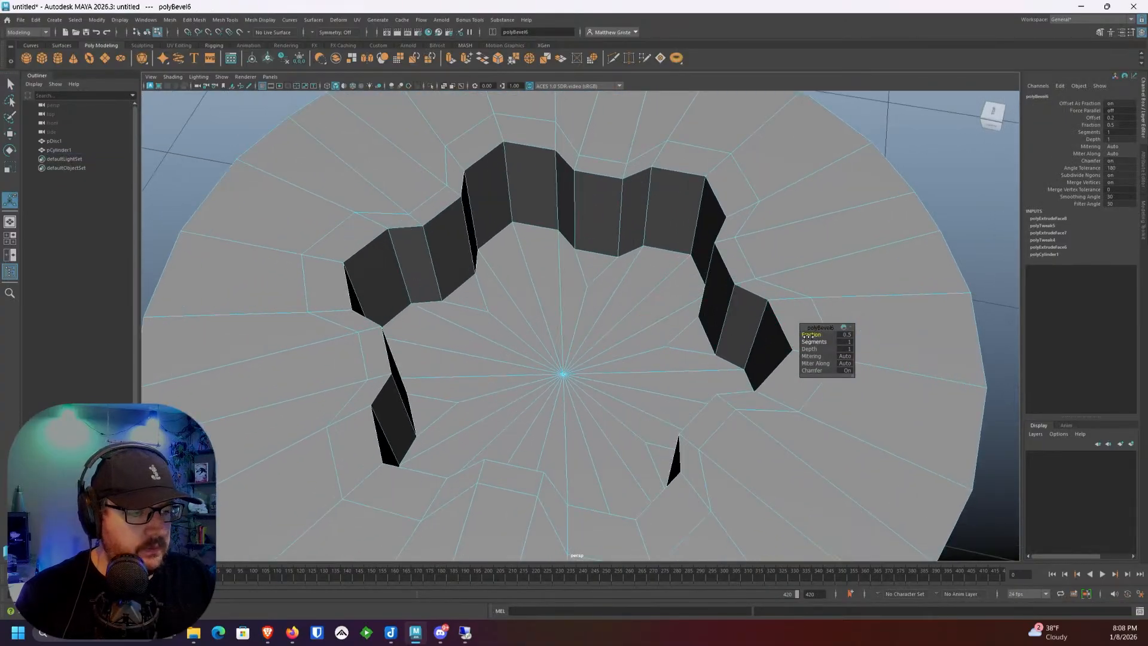
pyautogui.moveTo(808, 336); pyautogui.dragTo(807, 335)
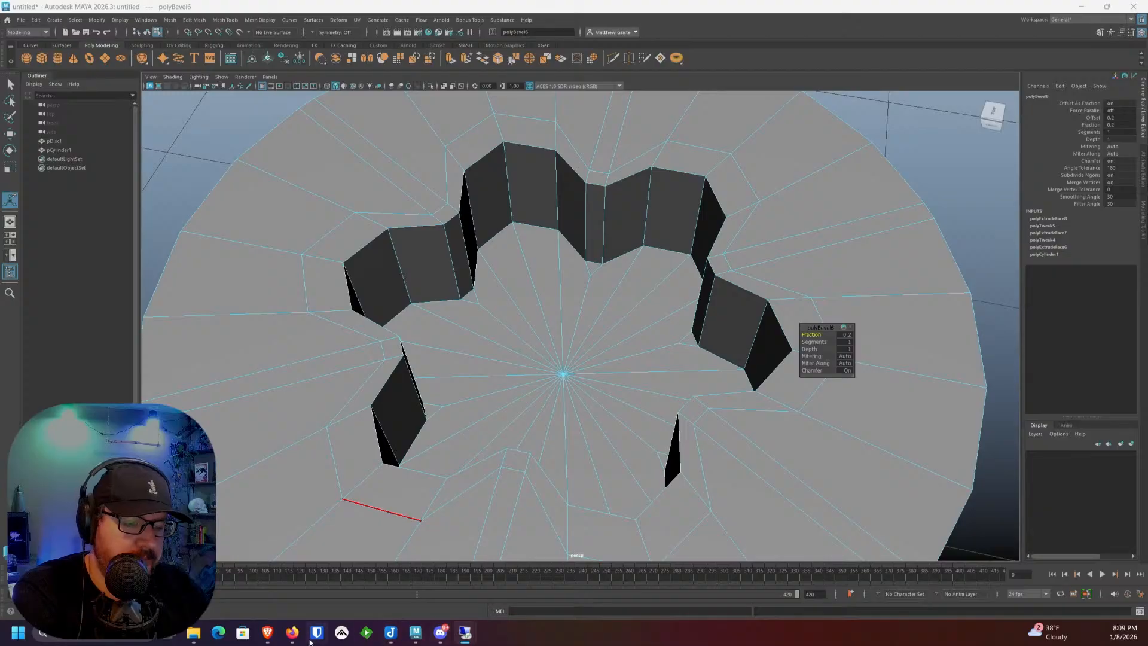
# Step: Select the vertical wall edge and the connected short border edge at the outer tip of each of the six lobes
pyautogui.moveTo(267, 632)
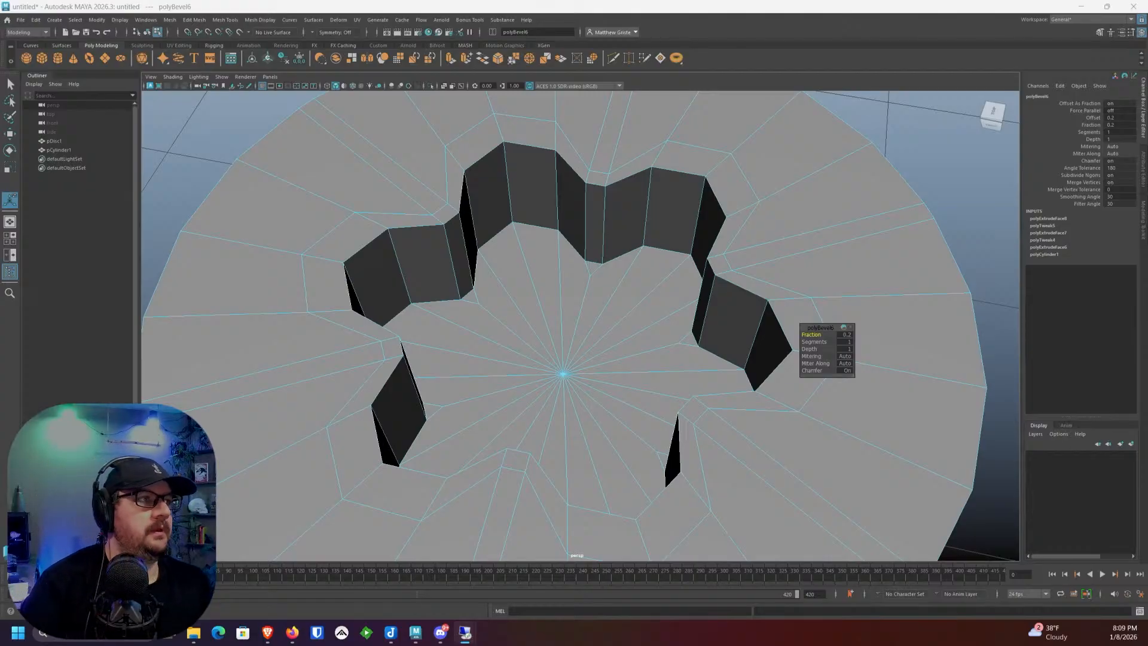
pyautogui.keyDown('alt'); pyautogui.moveTo(551, 225); pyautogui.dragTo(576, 210, button='middle'); pyautogui.keyUp('alt')
pyautogui.keyDown('alt'); pyautogui.moveTo(577, 210); pyautogui.dragTo(504, 244); pyautogui.keyUp('alt')
pyautogui.scroll(2, 501, 307)
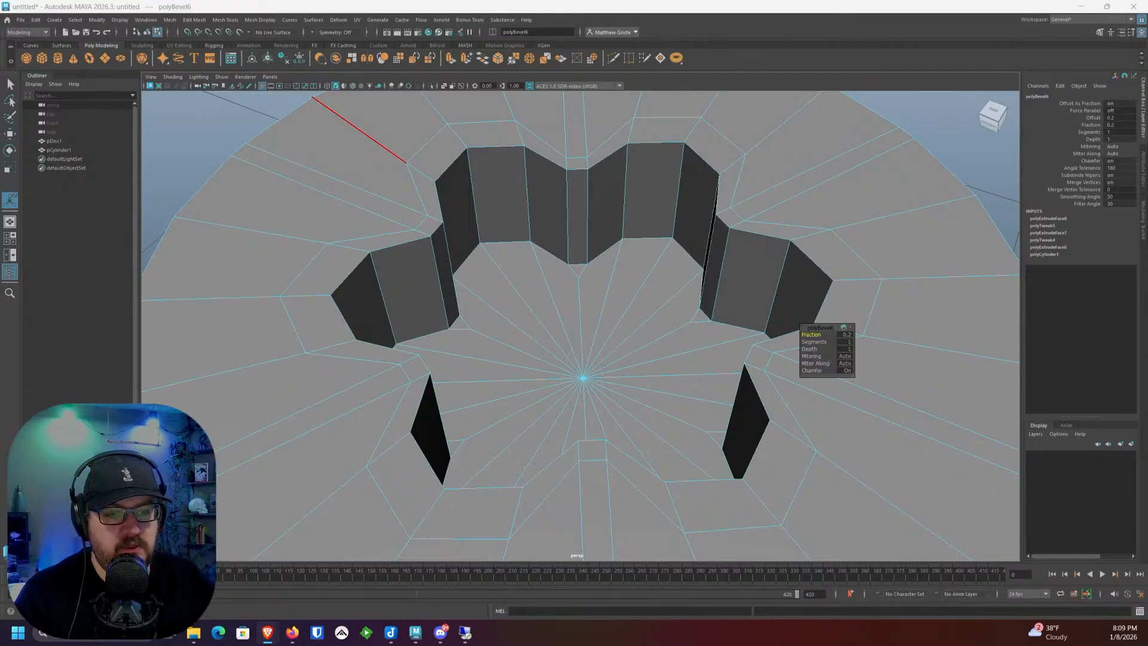
pyautogui.keyDown('alt'); pyautogui.moveTo(568, 277); pyautogui.dragTo(532, 203); pyautogui.keyUp('alt')
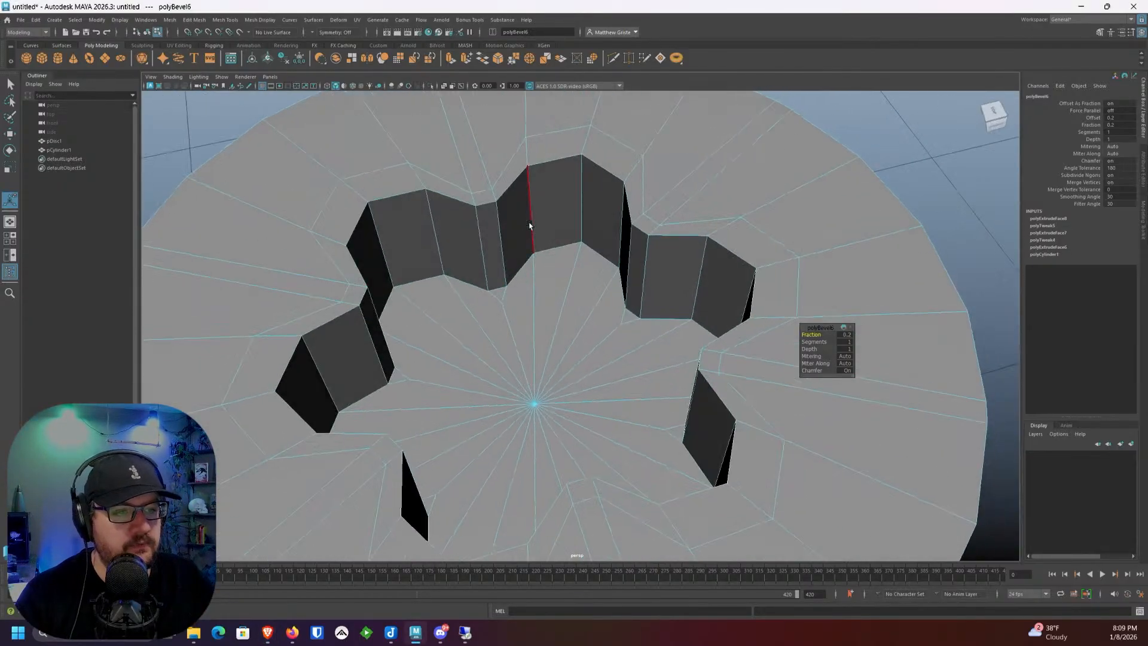
pyautogui.click(578, 200)
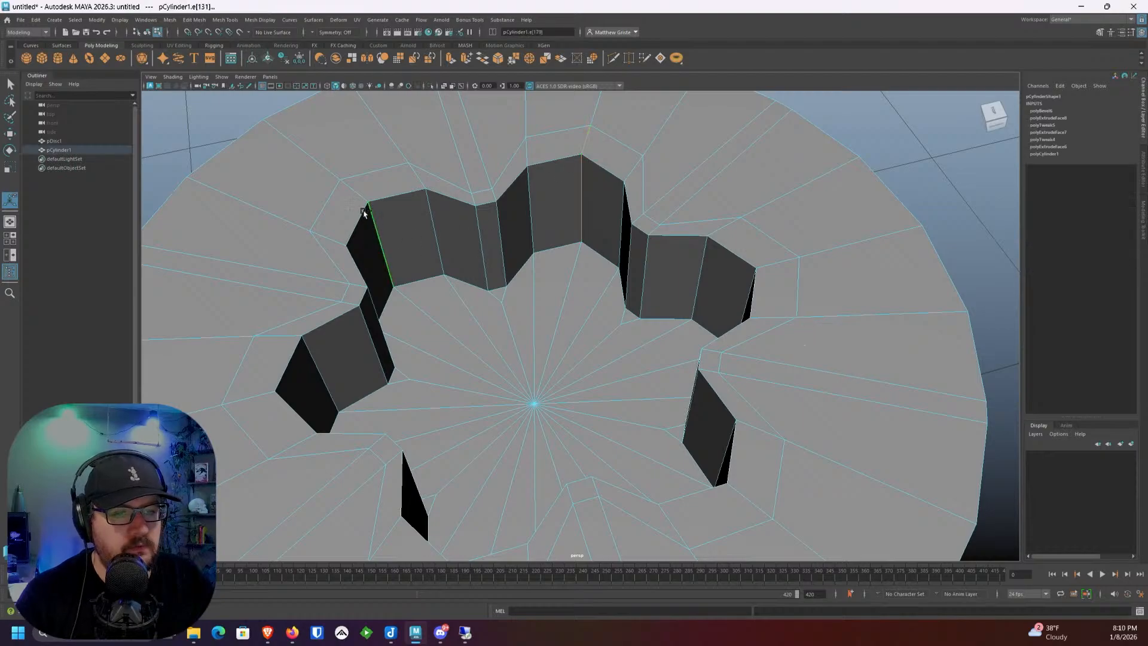
pyautogui.keyDown('alt'); pyautogui.moveTo(445, 247); pyautogui.dragTo(659, 238); pyautogui.keyUp('alt')
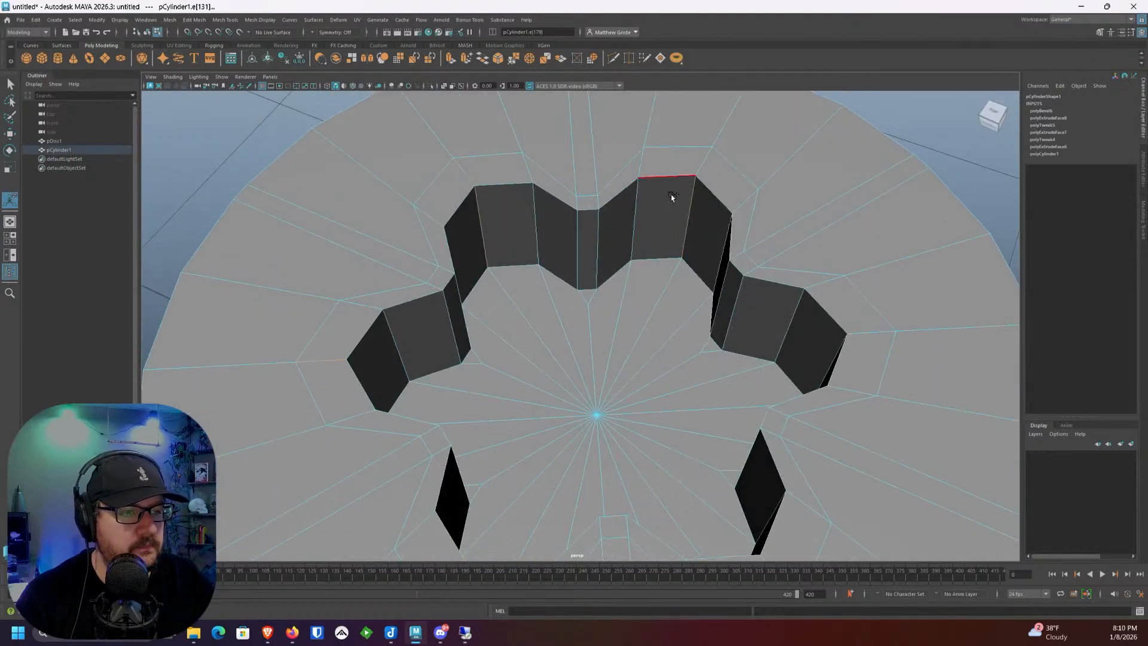
pyautogui.keyDown('alt'); pyautogui.moveTo(716, 170); pyautogui.dragTo(705, 207); pyautogui.keyUp('alt')
pyautogui.keyDown('shift'); pyautogui.click(715, 183); pyautogui.keyUp('shift')
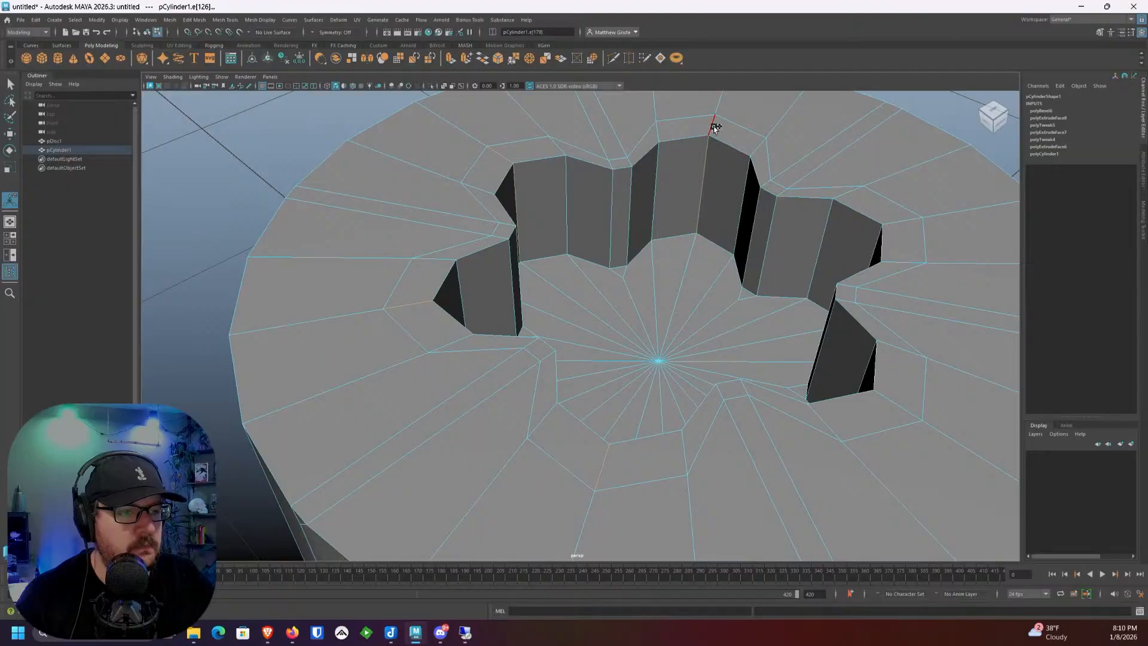
pyautogui.keyDown('alt'); pyautogui.moveTo(739, 182); pyautogui.dragTo(619, 197, button='middle'); pyautogui.keyUp('alt')
pyautogui.keyDown('alt'); pyautogui.moveTo(619, 199); pyautogui.dragTo(676, 226); pyautogui.keyUp('alt')
pyautogui.keyDown('alt'); pyautogui.moveTo(669, 179); pyautogui.dragTo(764, 252); pyautogui.keyUp('alt')
pyautogui.keyDown('alt'); pyautogui.moveTo(795, 210); pyautogui.dragTo(838, 267); pyautogui.keyUp('alt')
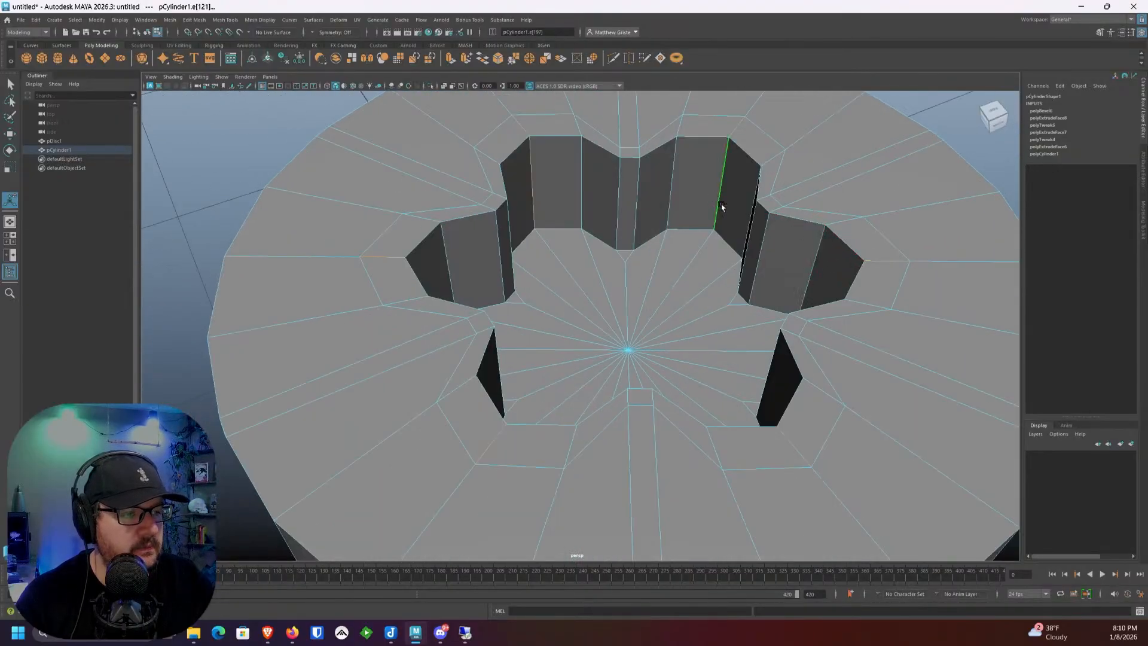
pyautogui.keyDown('alt'); pyautogui.moveTo(721, 211); pyautogui.dragTo(651, 221); pyautogui.keyUp('alt')
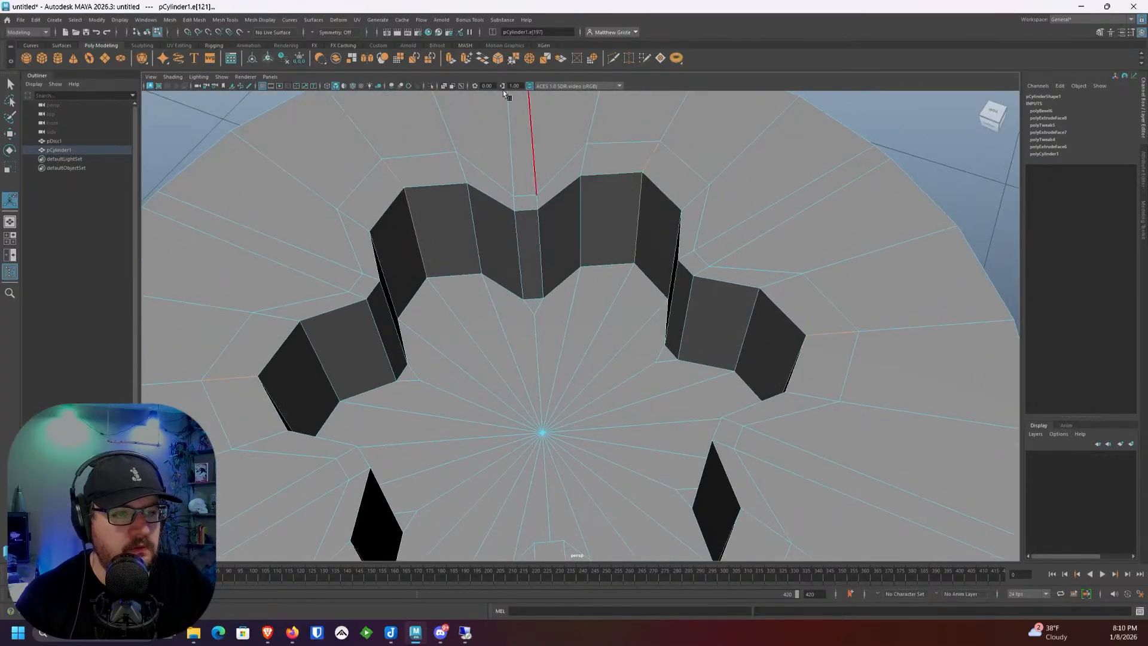
# Step: Bevel the selected lobe-tip edges with chamfer off and a fraction of 0.4
pyautogui.hotkey('ctrl', 'b')
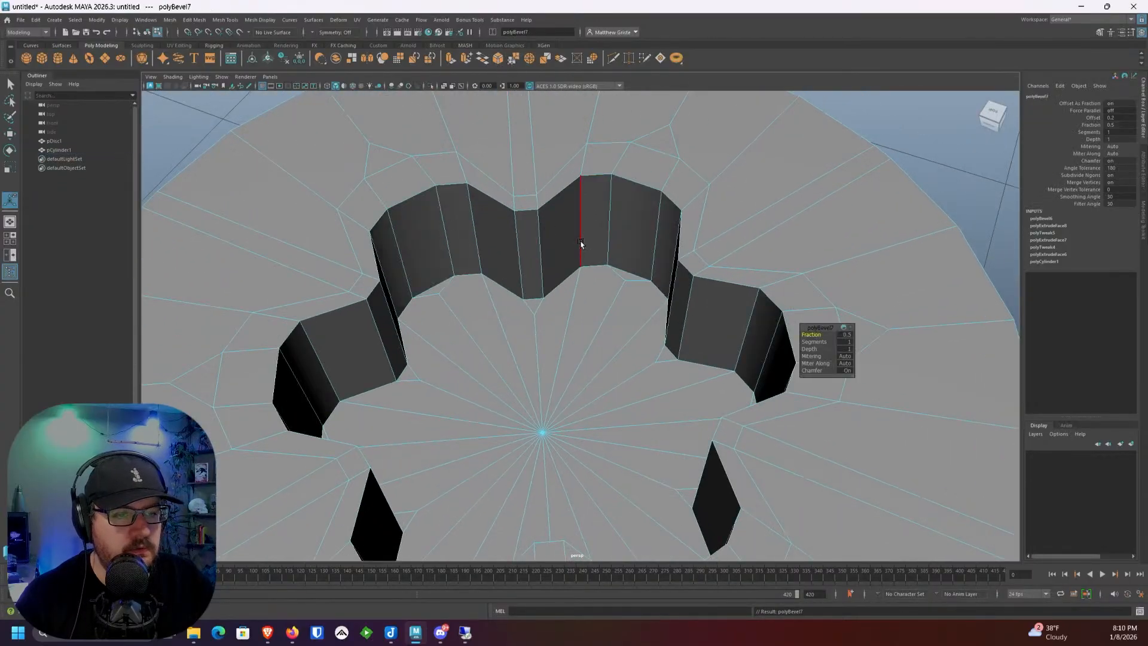
pyautogui.click(811, 370)
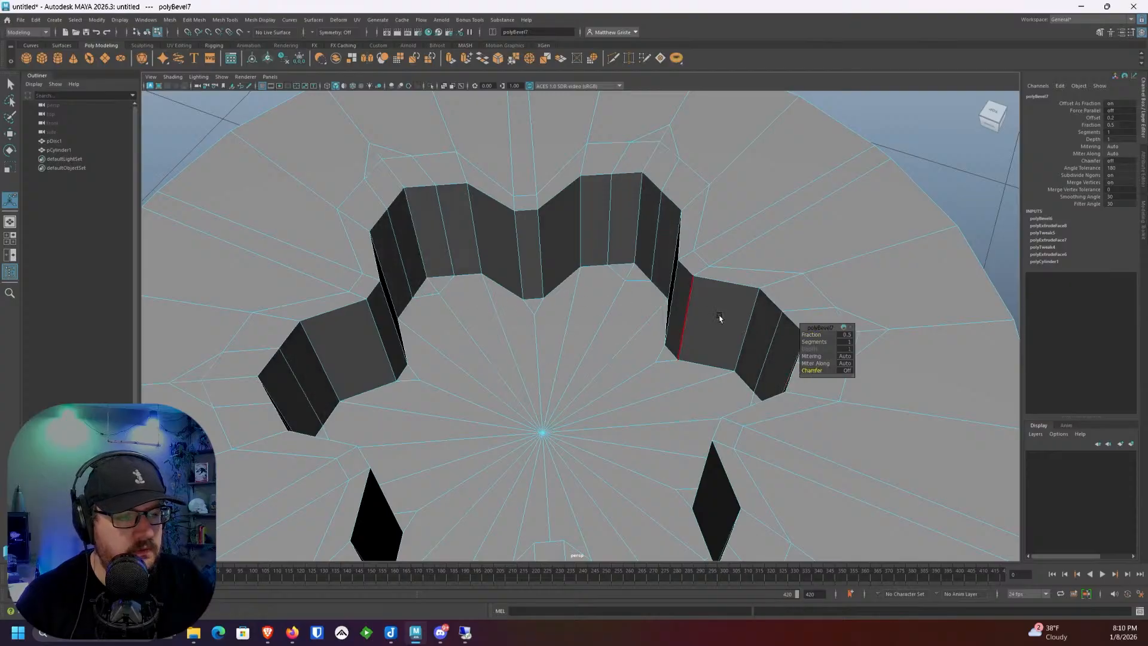
pyautogui.moveTo(804, 335); pyautogui.dragTo(801, 334)
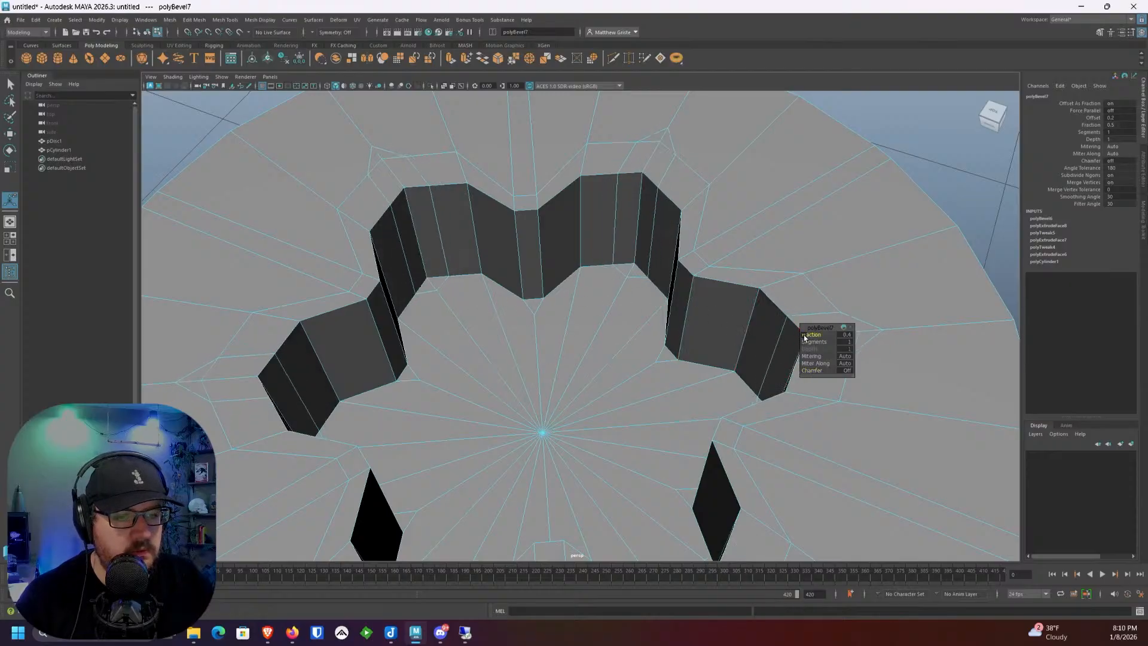
pyautogui.keyDown('alt'); pyautogui.moveTo(470, 222); pyautogui.dragTo(544, 253, button='middle'); pyautogui.keyUp('alt')
pyautogui.keyDown('alt'); pyautogui.moveTo(397, 194); pyautogui.dragTo(353, 209); pyautogui.keyUp('alt')
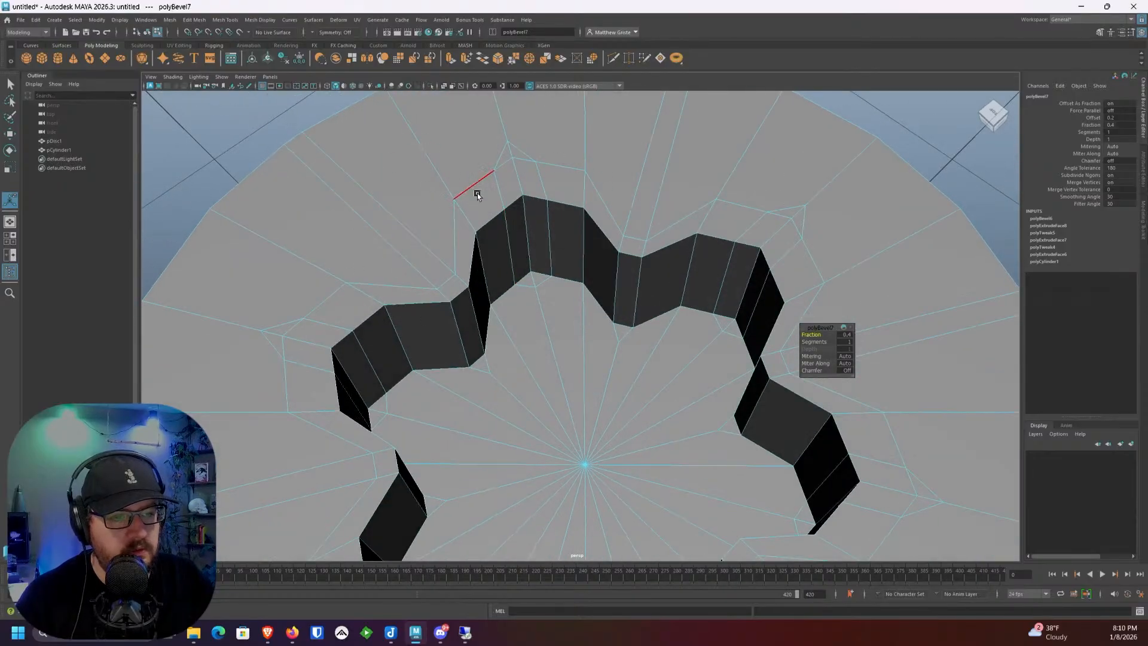
# Step: Select the two narrow wall faces meeting at the outer tip on each of two neighbouring lobes
pyautogui.moveTo(513, 228); pyautogui.dragTo(515, 251, button='right')
pyautogui.click(537, 235)
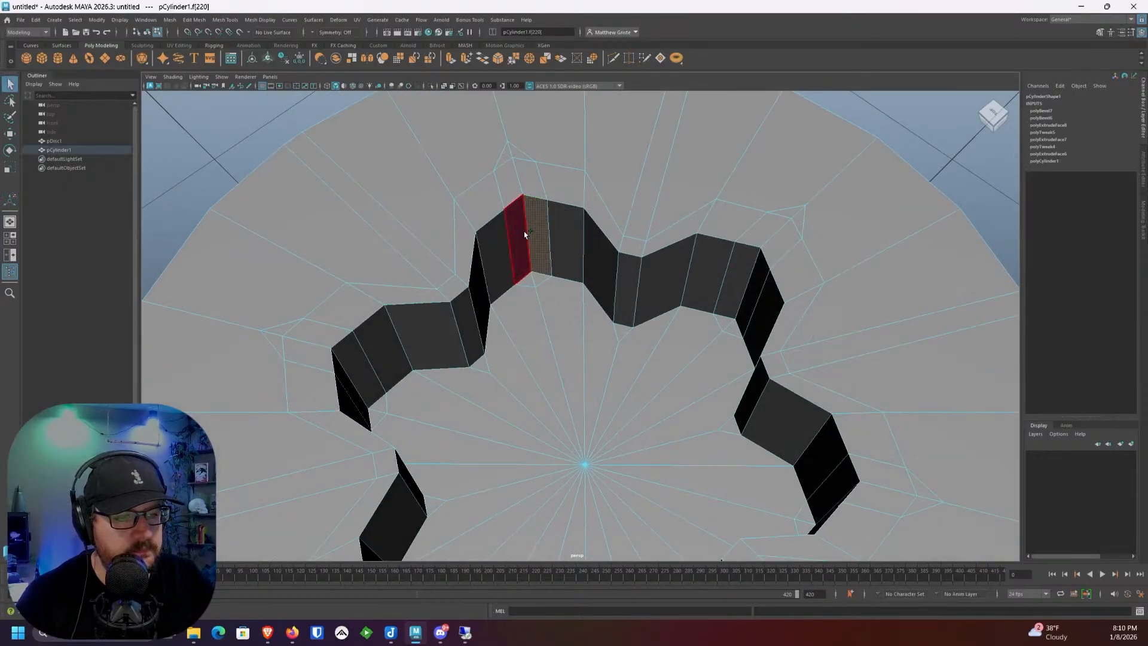
pyautogui.keyDown('shift'); pyautogui.click(739, 275); pyautogui.keyUp('shift')
pyautogui.keyDown('alt'); pyautogui.moveTo(719, 301); pyautogui.dragTo(724, 297, button='middle'); pyautogui.keyUp('alt')
pyautogui.keyDown('alt'); pyautogui.moveTo(724, 298); pyautogui.dragTo(748, 290); pyautogui.keyUp('alt')
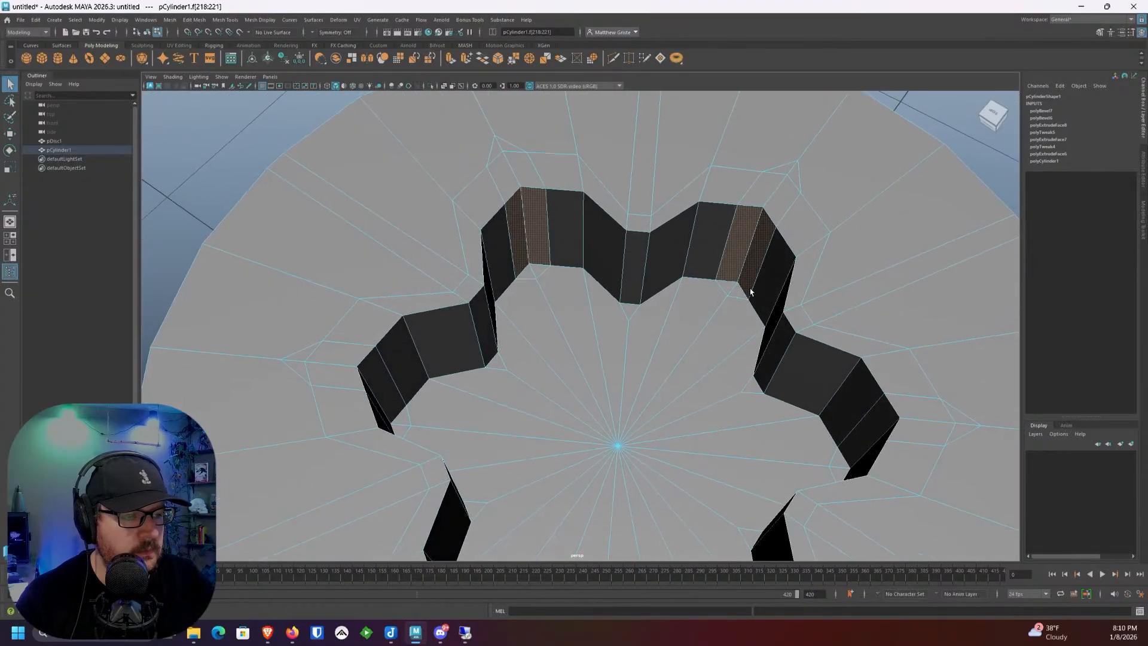
# Step: Insert a support edge loop with Multi-Cut close to the bevelled edges around the outer tips of two neighbouring socket lobes
pyautogui.keyDown('alt'); pyautogui.moveTo(748, 290); pyautogui.dragTo(617, 328, button='middle'); pyautogui.keyUp('alt')
pyautogui.keyDown('alt'); pyautogui.moveTo(617, 328); pyautogui.dragTo(638, 333); pyautogui.keyUp('alt')
pyautogui.scroll(2, 631, 207)
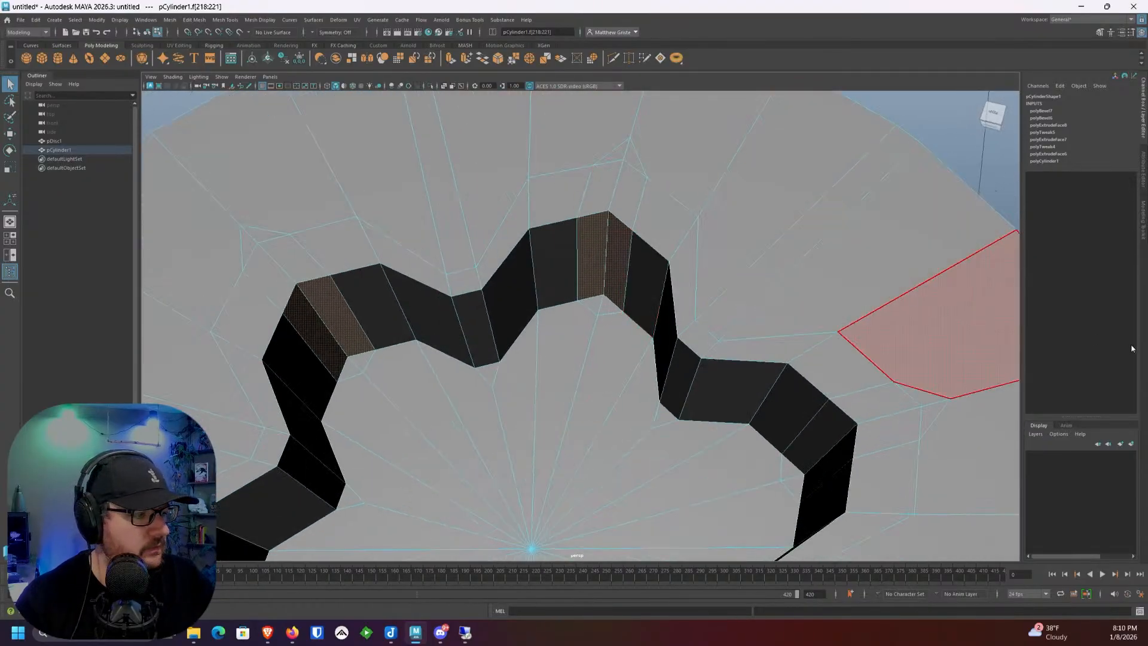
pyautogui.click(1144, 223)
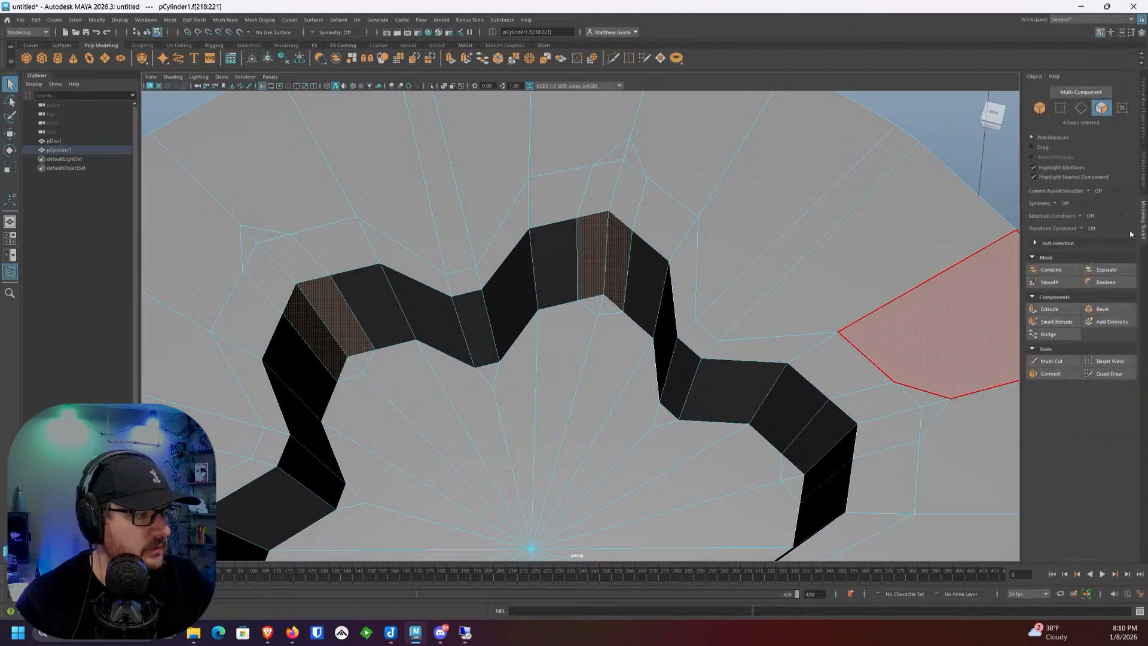
pyautogui.click(1052, 361)
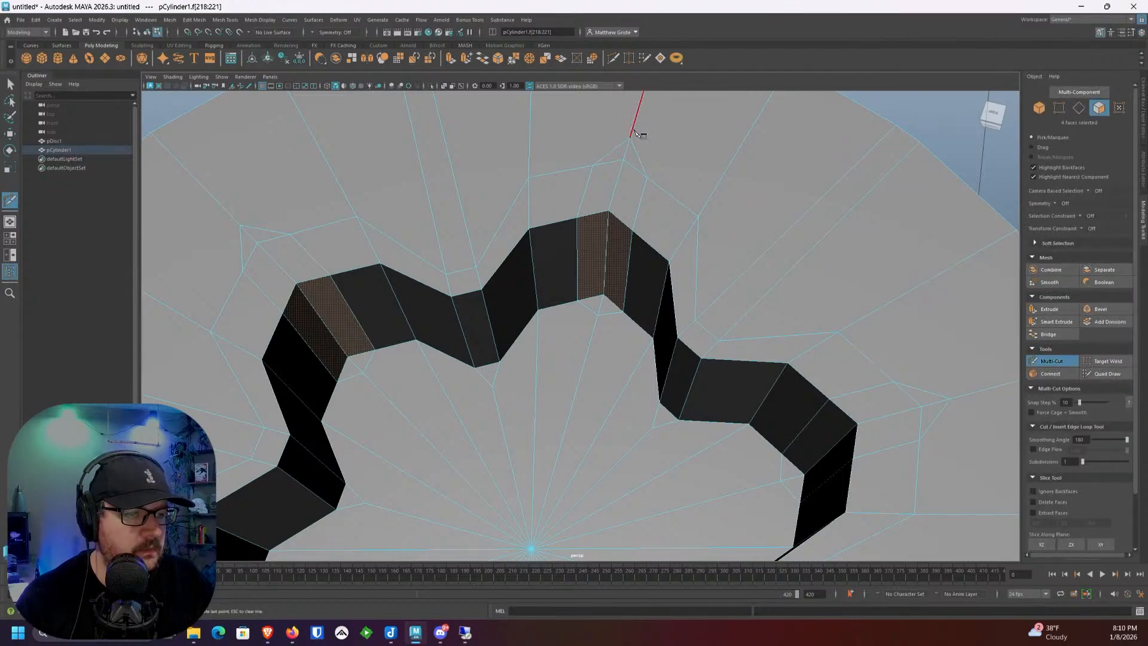
pyautogui.keyDown('ctrl'); pyautogui.click(654, 179); pyautogui.keyUp('ctrl')
pyautogui.keyDown('alt'); pyautogui.moveTo(662, 192); pyautogui.dragTo(489, 177); pyautogui.keyUp('alt')
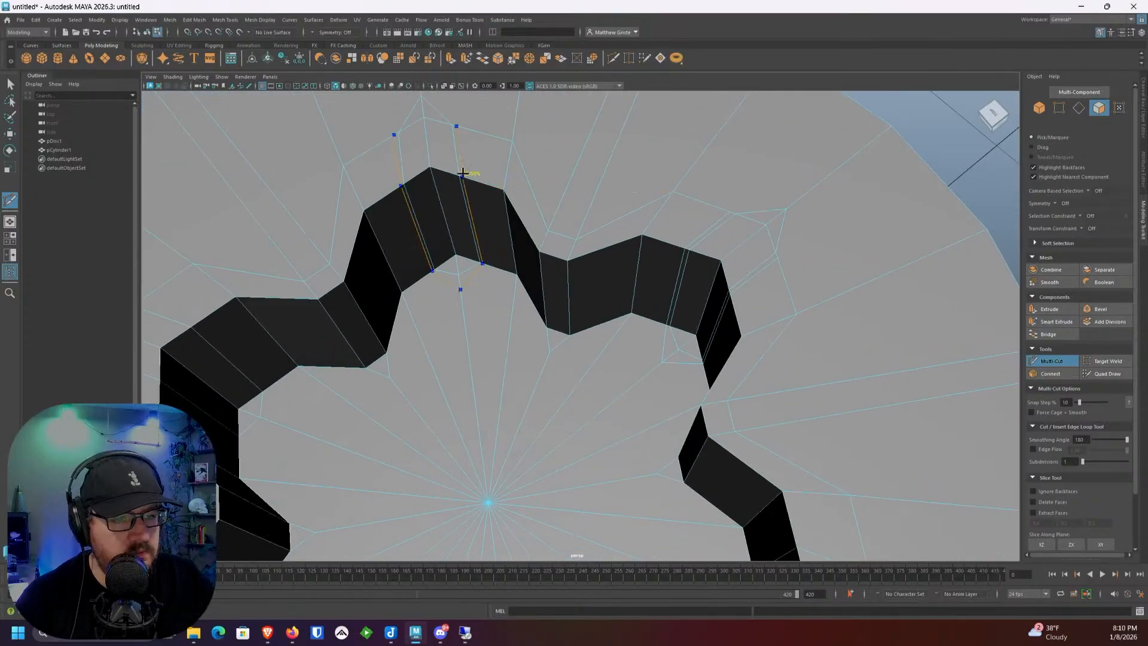
pyautogui.keyDown('alt'); pyautogui.moveTo(464, 172); pyautogui.dragTo(481, 188); pyautogui.keyUp('alt')
pyautogui.scroll(3, 552, 201)
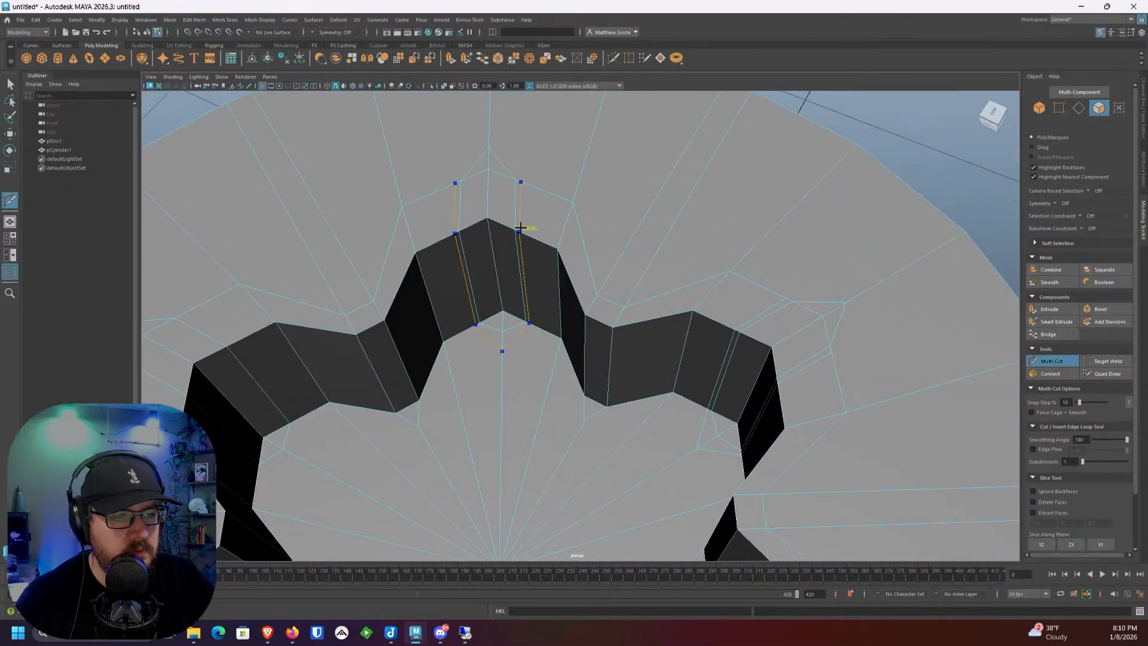
pyautogui.scroll(-3, 521, 227)
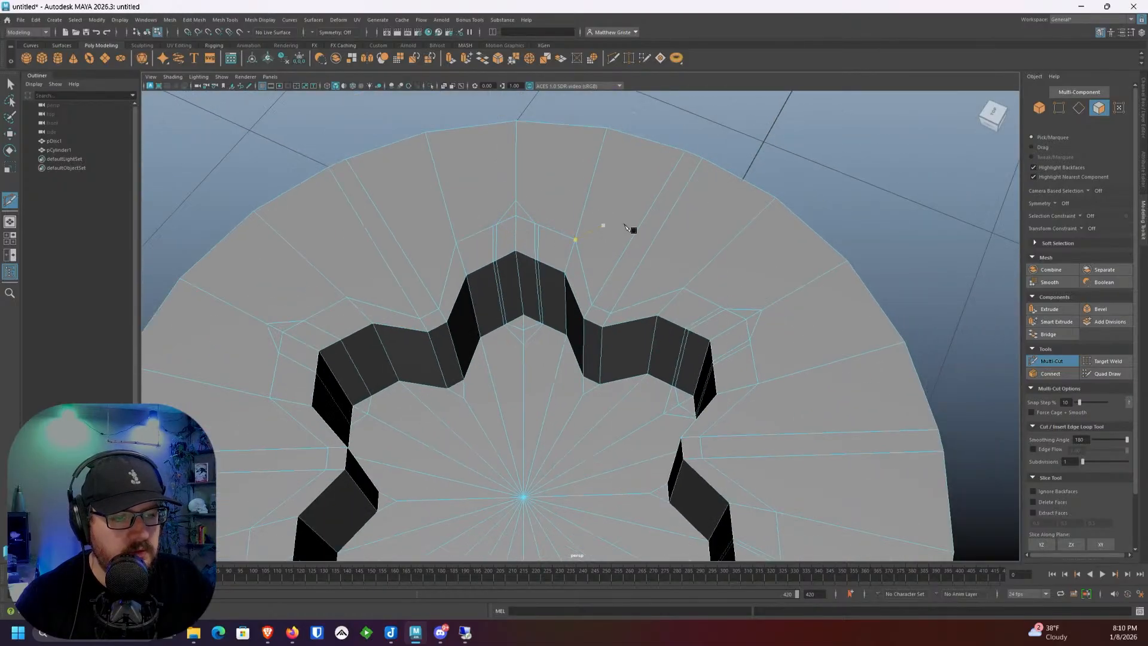
# Step: Insert the matching support edge loop around the outer tip of each remaining lobe and frame the whole scene
pyautogui.keyDown('alt'); pyautogui.moveTo(634, 228); pyautogui.dragTo(518, 267); pyautogui.keyUp('alt')
pyautogui.scroll(3, 489, 274)
pyautogui.scroll(2, 516, 233)
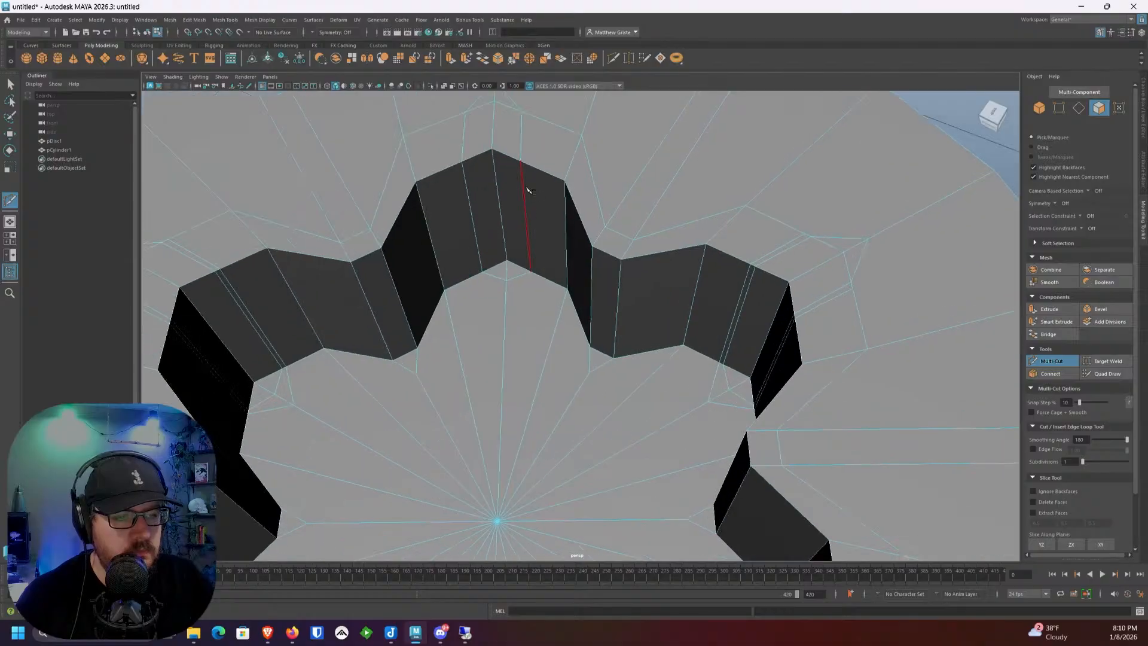
pyautogui.keyDown('alt'); pyautogui.moveTo(528, 189); pyautogui.dragTo(541, 210, button='middle'); pyautogui.keyUp('alt')
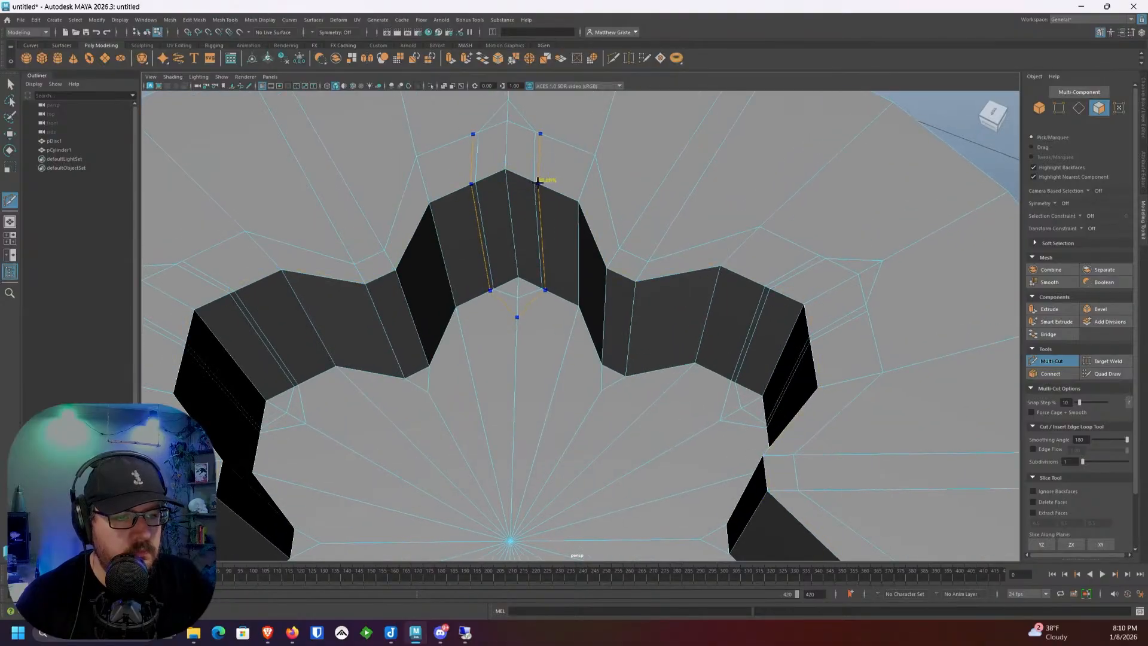
pyautogui.scroll(-3, 537, 181)
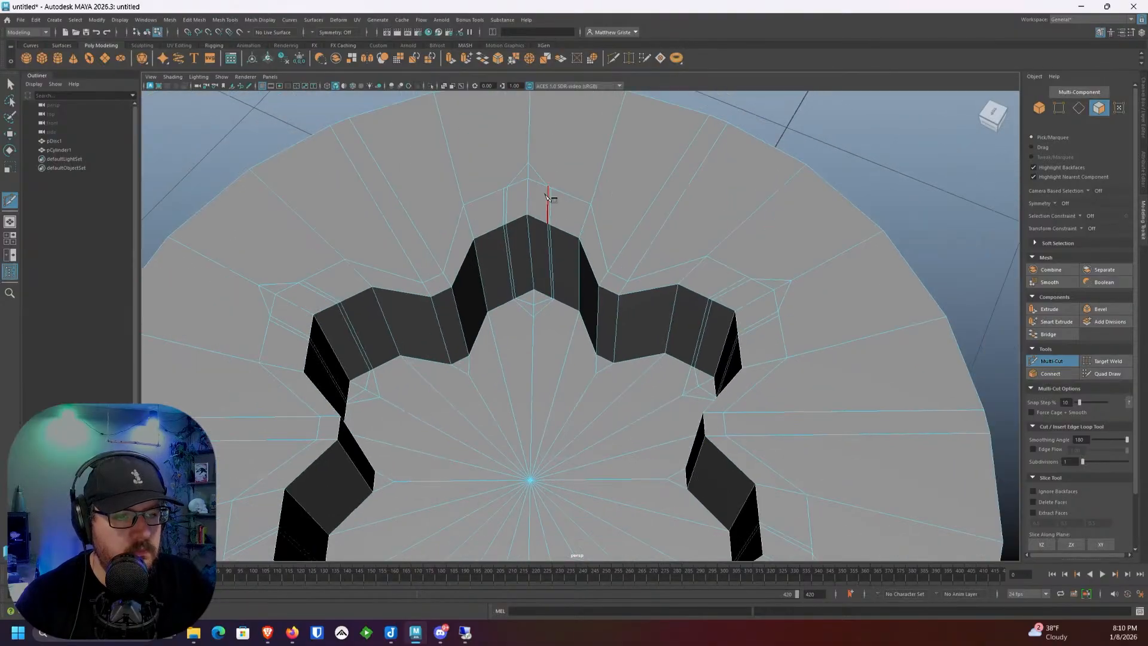
pyautogui.keyDown('alt'); pyautogui.moveTo(548, 197); pyautogui.dragTo(584, 192); pyautogui.keyUp('alt')
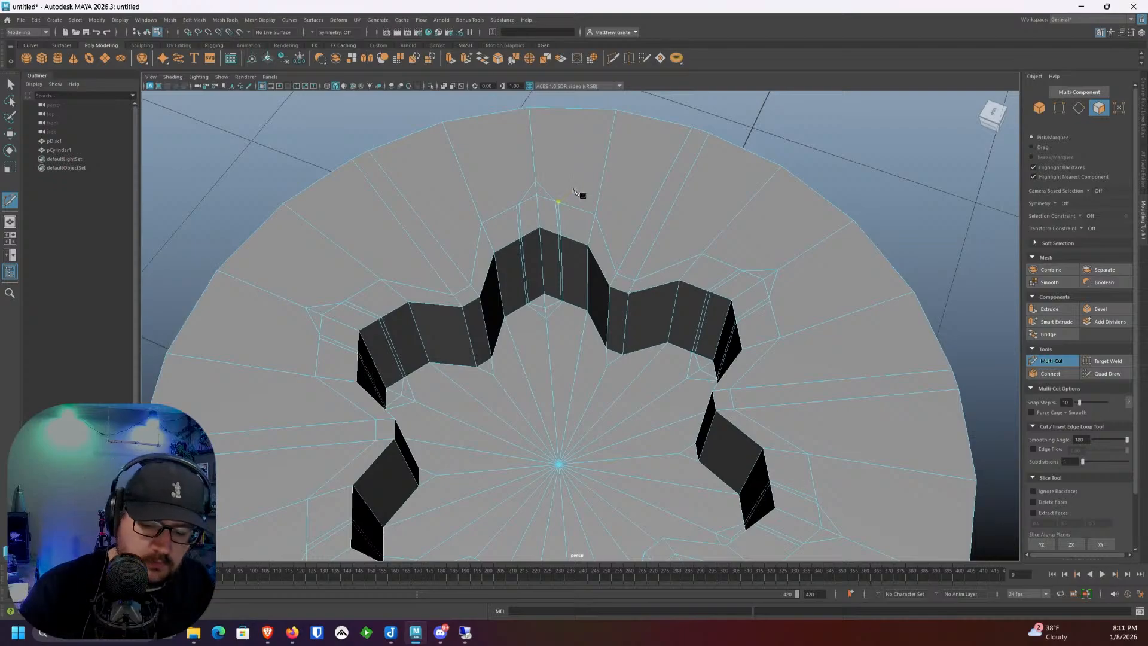
pyautogui.press('a')
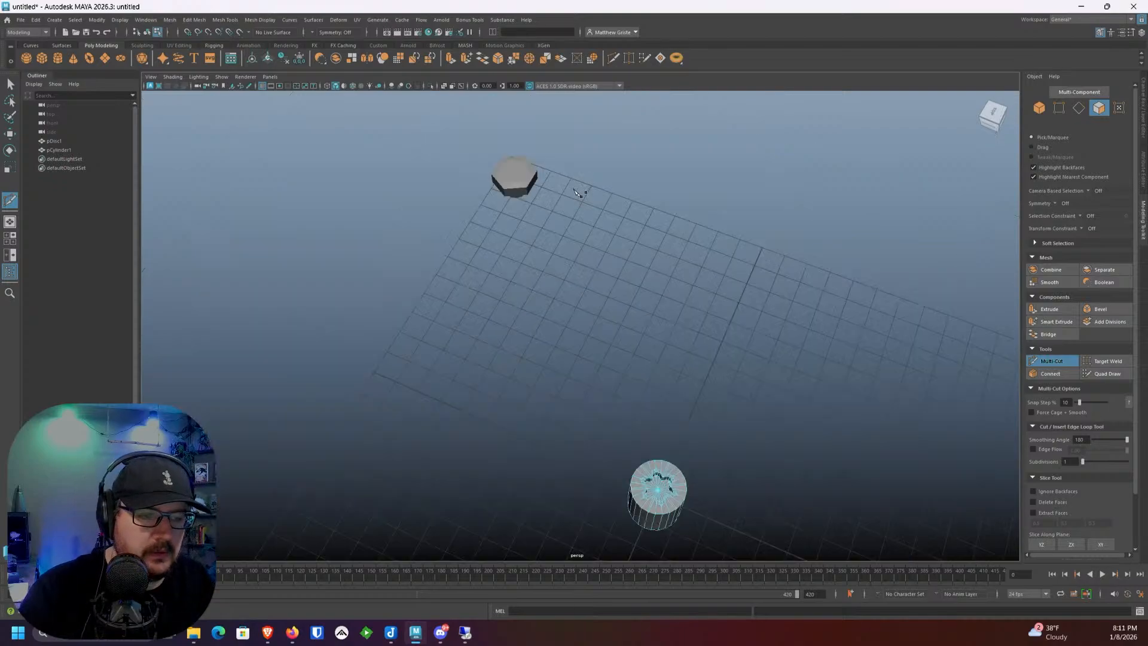
# Step: Delete the outer ring of faces on the cylinder's top cap, around the six-lobed recess
pyautogui.keyDown('alt'); pyautogui.moveTo(771, 428); pyautogui.dragTo(753, 359, button='middle'); pyautogui.keyUp('alt')
pyautogui.press('a')
pyautogui.scroll(2, 673, 395)
pyautogui.keyDown('alt'); pyautogui.moveTo(673, 395); pyautogui.dragTo(604, 257, button='middle'); pyautogui.keyUp('alt')
pyautogui.scroll(2, 604, 257)
pyautogui.press('q')
pyautogui.click(577, 298)
pyautogui.rightClick(576, 298)
pyautogui.moveTo(577, 300); pyautogui.dragTo(568, 339, button='right')
pyautogui.press('f')
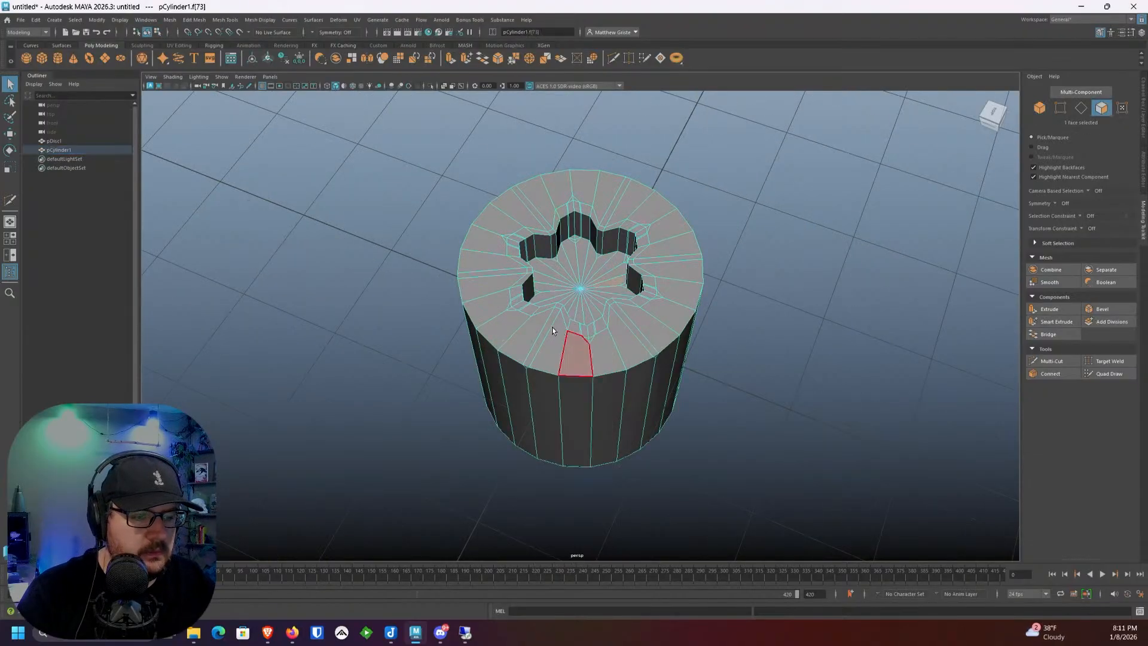
pyautogui.moveTo(552, 327)
pyautogui.keyDown('alt'); pyautogui.mouseDown()
pyautogui.moveTo(568, 404)
pyautogui.moveTo(485, 330)
pyautogui.moveTo(526, 209)
pyautogui.moveTo(645, 217)
pyautogui.moveTo(692, 303)
pyautogui.moveTo(610, 403)
pyautogui.moveTo(583, 411)
pyautogui.mouseUp(); pyautogui.keyUp('alt')
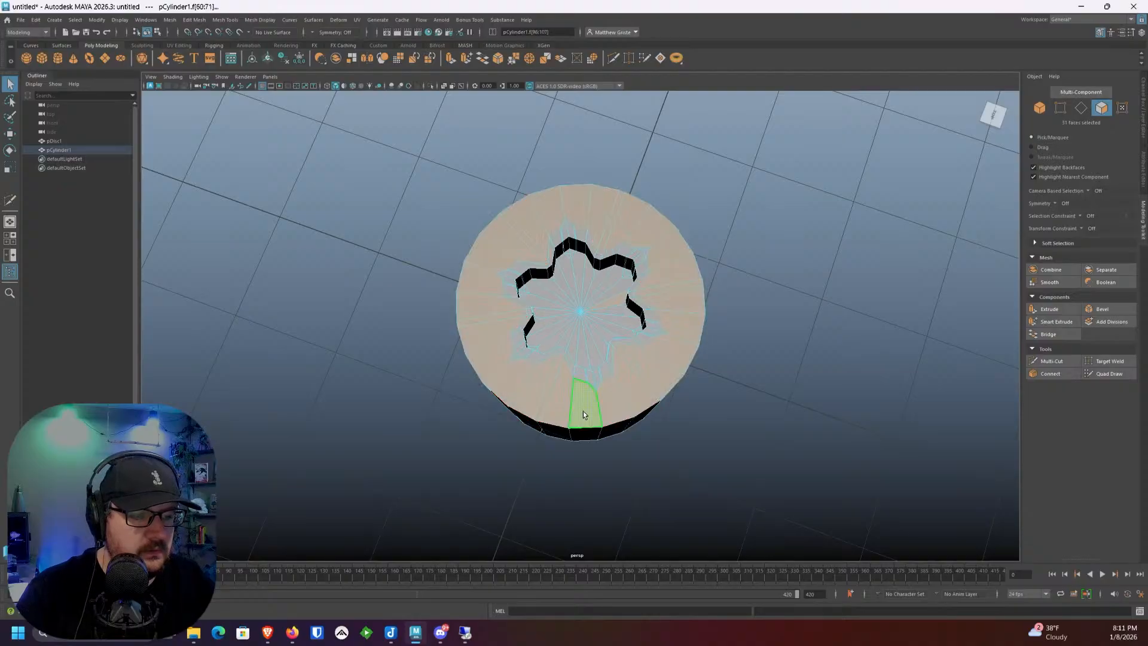
pyautogui.keyDown('ctrl'); pyautogui.click(646, 416); pyautogui.keyUp('ctrl')
pyautogui.keyDown('alt'); pyautogui.moveTo(616, 281); pyautogui.dragTo(604, 215); pyautogui.keyUp('alt')
pyautogui.scroll(5, 607, 215)
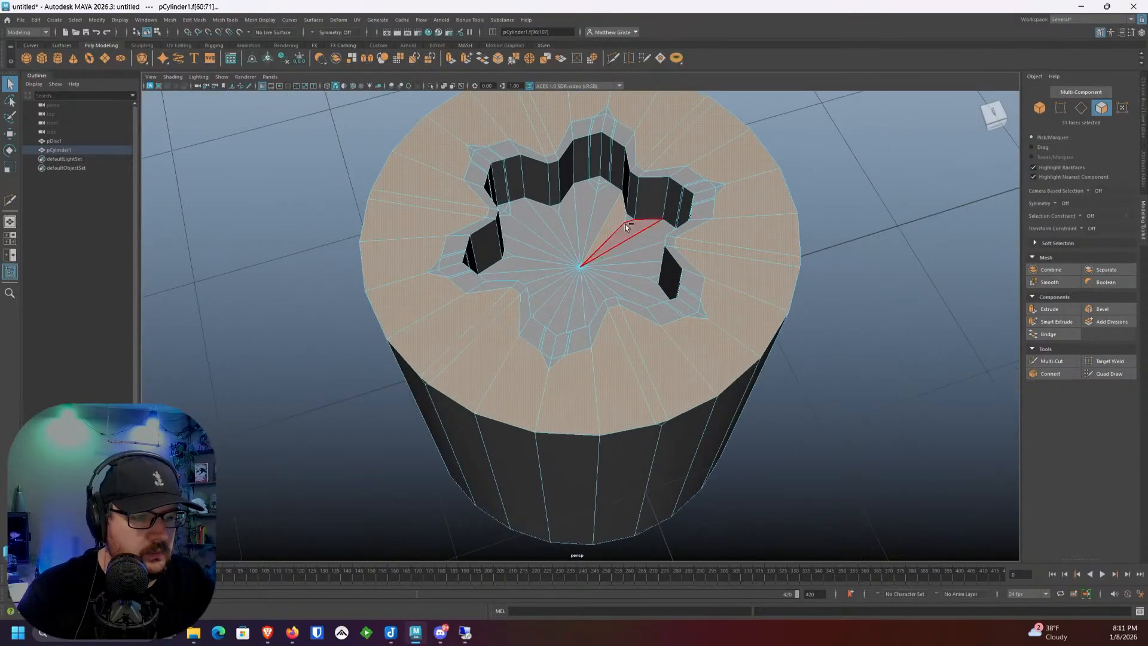
pyautogui.keyDown('alt'); pyautogui.moveTo(735, 369); pyautogui.dragTo(745, 325); pyautogui.keyUp('alt')
pyautogui.press('Delete')
# Step: Delete the loop of outer side-wall faces around the cylinder
pyautogui.click(705, 333)
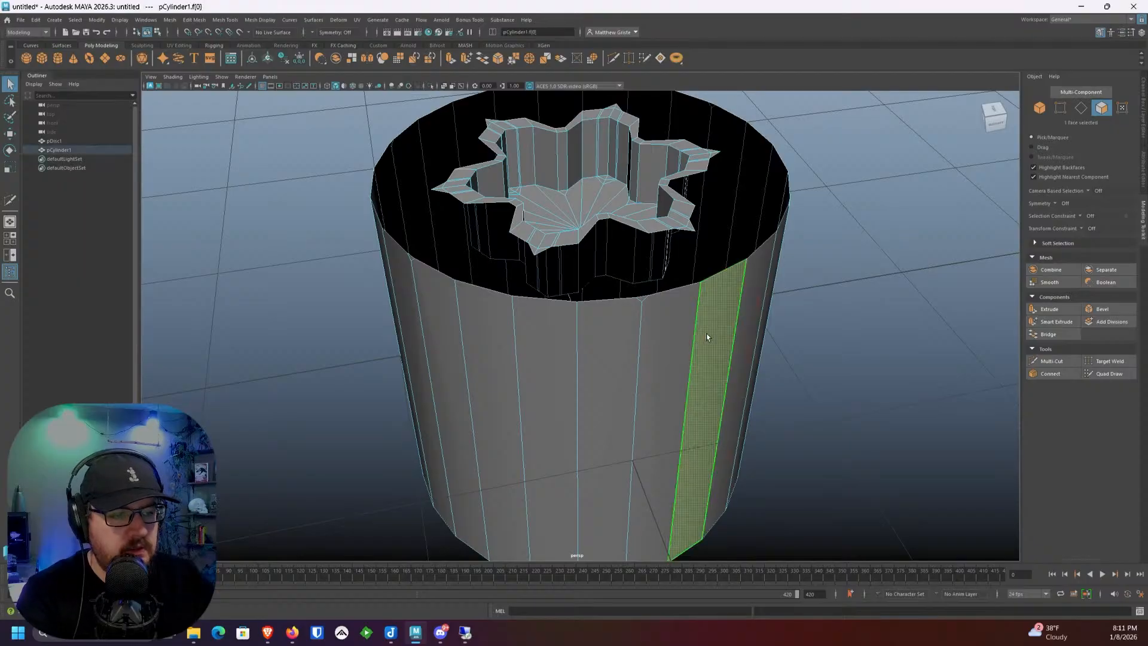
pyautogui.click(672, 338)
pyautogui.doubleClick(672, 342)
pyautogui.press('Delete')
# Step: Delete the small pointed faces sticking out at the outer tips of the recess rim's six lobes
pyautogui.keyDown('alt'); pyautogui.moveTo(684, 209); pyautogui.dragTo(538, 419); pyautogui.keyUp('alt')
pyautogui.scroll(4, 566, 261)
pyautogui.keyDown('alt'); pyautogui.moveTo(211, 311); pyautogui.dragTo(333, 267, button='middle'); pyautogui.keyUp('alt')
pyautogui.scroll(3, 333, 267)
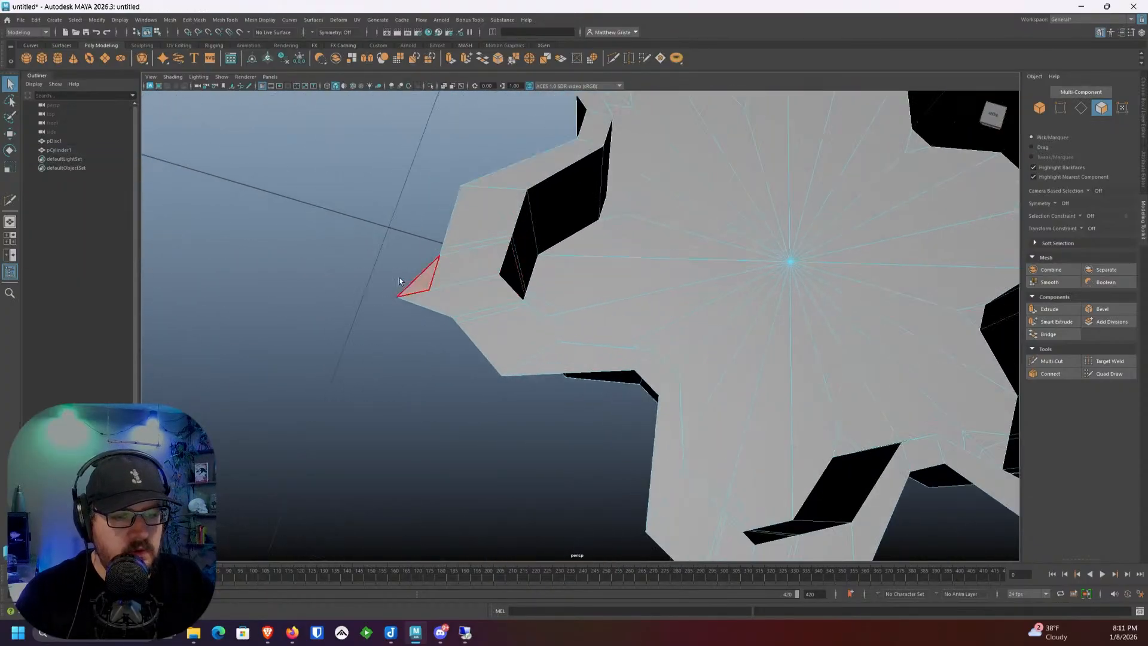
pyautogui.moveTo(400, 269); pyautogui.dragTo(408, 301)
pyautogui.scroll(-4, 409, 301)
pyautogui.keyDown('alt'); pyautogui.moveTo(521, 112); pyautogui.dragTo(472, 183, button='middle'); pyautogui.keyUp('alt')
pyautogui.scroll(2, 472, 183)
pyautogui.keyDown('shift'); pyautogui.moveTo(472, 183); pyautogui.dragTo(529, 231); pyautogui.keyUp('shift')
pyautogui.keyDown('alt'); pyautogui.moveTo(682, 175); pyautogui.dragTo(502, 221, button='middle'); pyautogui.keyUp('alt')
pyautogui.keyDown('alt'); pyautogui.moveTo(818, 359); pyautogui.dragTo(707, 230, button='middle'); pyautogui.keyUp('alt')
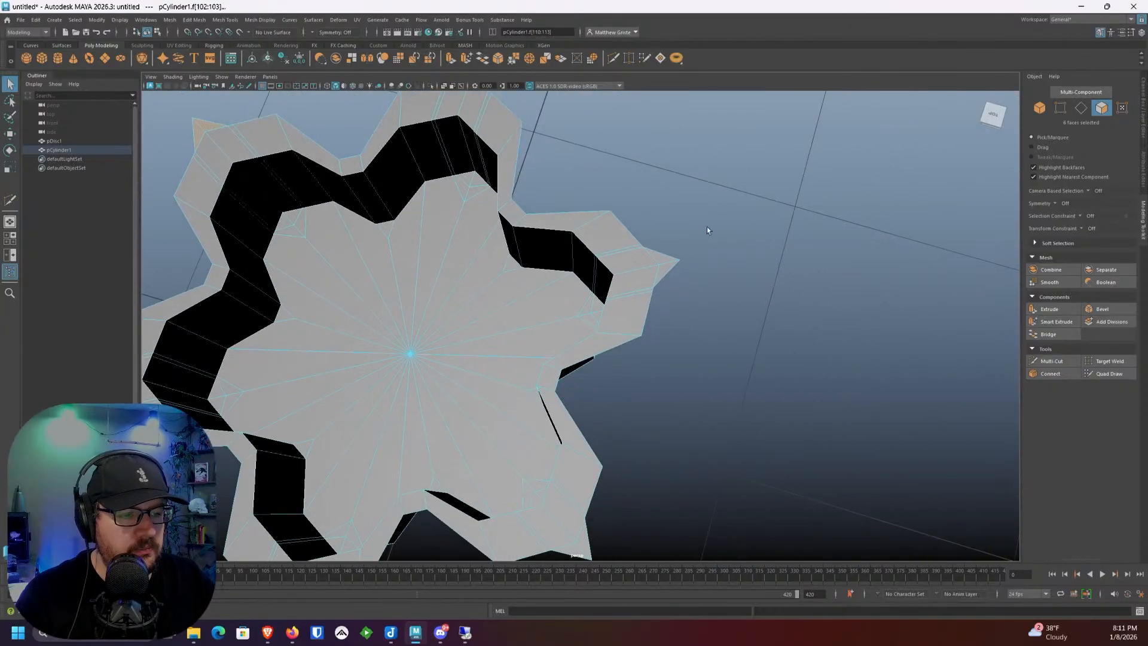
pyautogui.keyDown('shift'); pyautogui.moveTo(676, 271); pyautogui.dragTo(675, 273); pyautogui.keyUp('shift')
pyautogui.keyDown('alt'); pyautogui.moveTo(674, 272); pyautogui.dragTo(714, 188, button='middle'); pyautogui.keyUp('alt')
pyautogui.keyDown('shift'); pyautogui.moveTo(682, 381); pyautogui.dragTo(669, 349); pyautogui.keyUp('shift')
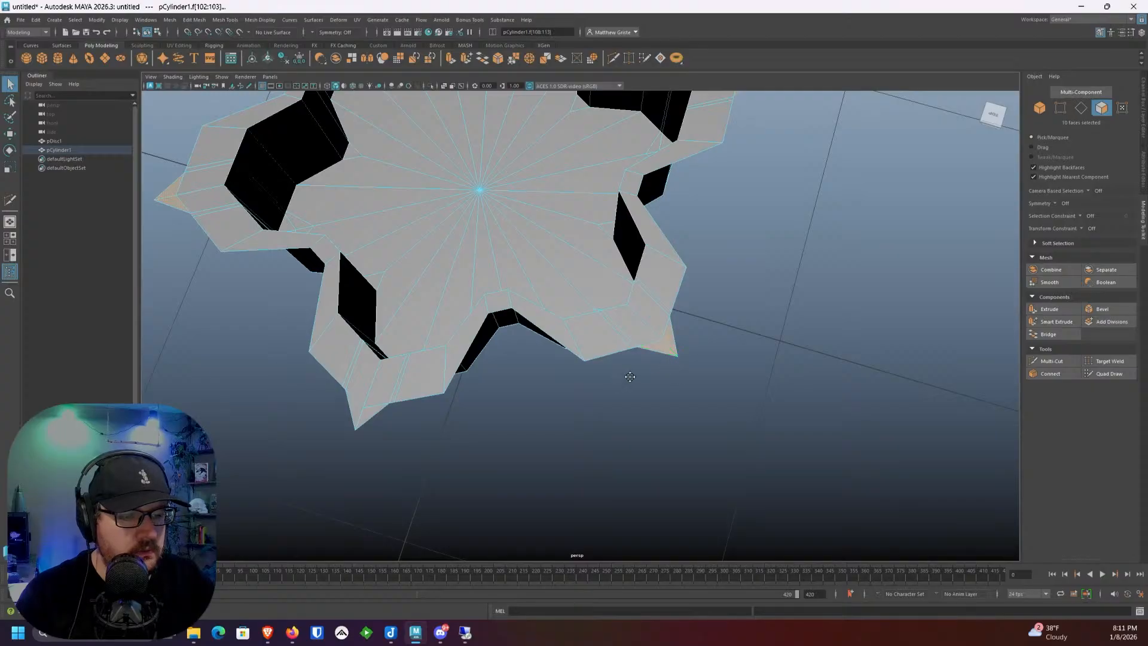
pyautogui.keyDown('alt'); pyautogui.moveTo(473, 408); pyautogui.dragTo(528, 388, button='middle'); pyautogui.keyUp('alt')
pyautogui.keyDown('shift'); pyautogui.moveTo(528, 387); pyautogui.dragTo(482, 371); pyautogui.keyUp('shift')
pyautogui.press('Delete')
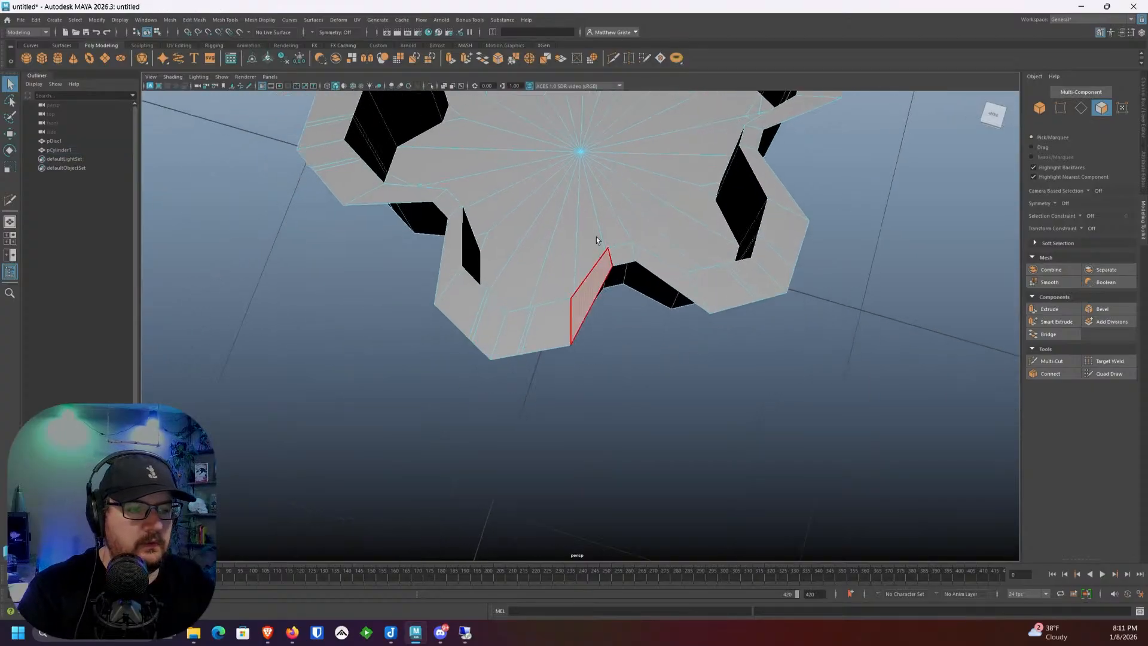
# Step: Scale the two adjoining end wall faces of all six lobes outward together from the recess centre
pyautogui.scroll(-3, 593, 197)
pyautogui.keyDown('alt'); pyautogui.moveTo(590, 205); pyautogui.dragTo(588, 335, button='middle'); pyautogui.keyUp('alt')
pyautogui.keyDown('alt'); pyautogui.moveTo(587, 334); pyautogui.dragTo(556, 337); pyautogui.keyUp('alt')
pyautogui.scroll(3, 557, 337)
pyautogui.scroll(2, 465, 202)
pyautogui.keyDown('alt'); pyautogui.moveTo(466, 201); pyautogui.dragTo(524, 245, button='middle'); pyautogui.keyUp('alt')
pyautogui.keyDown('alt'); pyautogui.moveTo(524, 245); pyautogui.dragTo(509, 231); pyautogui.keyUp('alt')
pyautogui.moveTo(546, 207); pyautogui.dragTo(546, 234, button='right')
pyautogui.click(534, 210)
pyautogui.keyDown('shift'); pyautogui.click(552, 219); pyautogui.keyUp('shift')
pyautogui.keyDown('shift'); pyautogui.click(362, 404); pyautogui.keyUp('shift')
pyautogui.keyDown('shift'); pyautogui.click(372, 389); pyautogui.keyUp('shift')
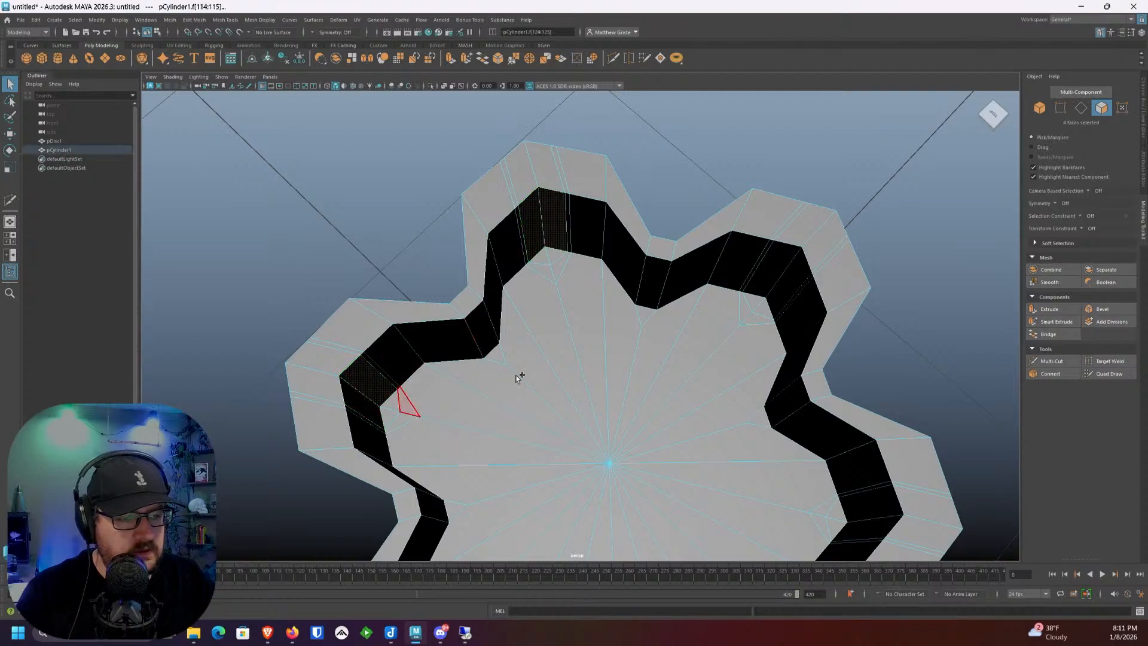
pyautogui.keyDown('shift'); pyautogui.click(777, 274); pyautogui.keyUp('shift')
pyautogui.keyDown('shift'); pyautogui.click(790, 286); pyautogui.keyUp('shift')
pyautogui.keyDown('alt'); pyautogui.moveTo(772, 341); pyautogui.dragTo(814, 246); pyautogui.keyUp('alt')
pyautogui.keyDown('shift'); pyautogui.click(806, 202); pyautogui.keyUp('shift')
pyautogui.keyDown('shift'); pyautogui.click(821, 214); pyautogui.keyUp('shift')
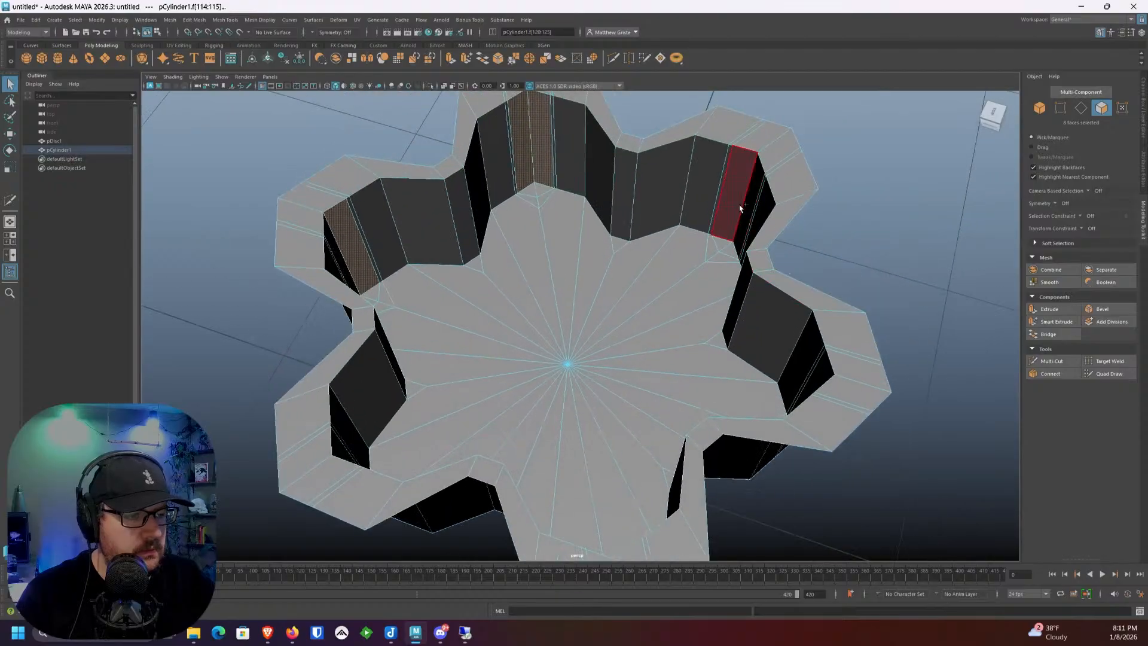
pyautogui.keyDown('shift'); pyautogui.click(743, 209); pyautogui.keyUp('shift')
pyautogui.keyDown('shift'); pyautogui.click(749, 209); pyautogui.keyUp('shift')
pyautogui.keyDown('alt'); pyautogui.moveTo(708, 243); pyautogui.dragTo(652, 273); pyautogui.keyUp('alt')
pyautogui.keyDown('shift'); pyautogui.click(824, 167); pyautogui.keyUp('shift')
pyautogui.keyDown('shift'); pyautogui.click(841, 162); pyautogui.keyUp('shift')
pyautogui.press('e')
pyautogui.press('r')
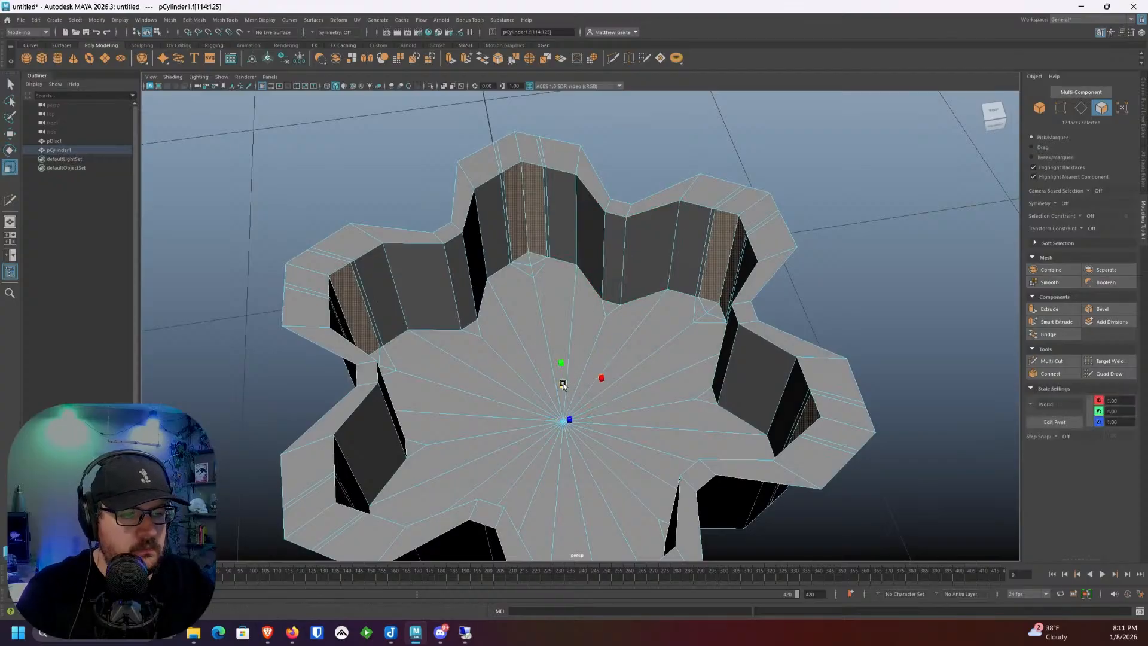
pyautogui.moveTo(570, 383); pyautogui.dragTo(586, 304)
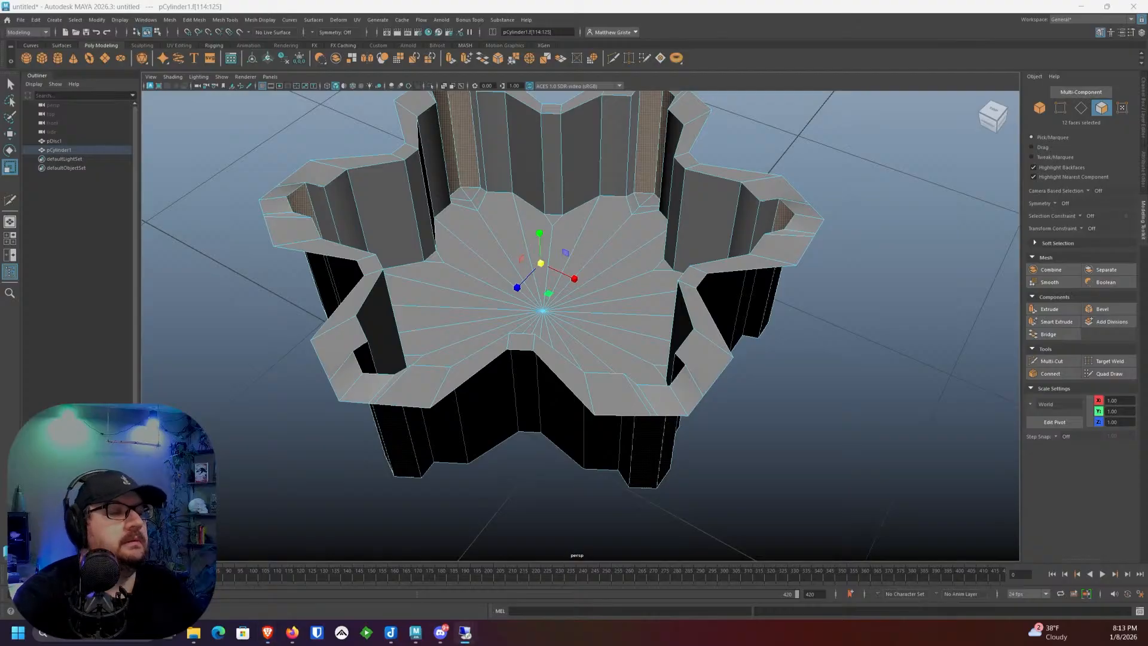
# Step: Rotate the scale pivot of one lobe's two end wall faces in the top view to match that lobe's angle
pyautogui.keyDown('alt'); pyautogui.moveTo(619, 198); pyautogui.dragTo(609, 245); pyautogui.keyUp('alt')
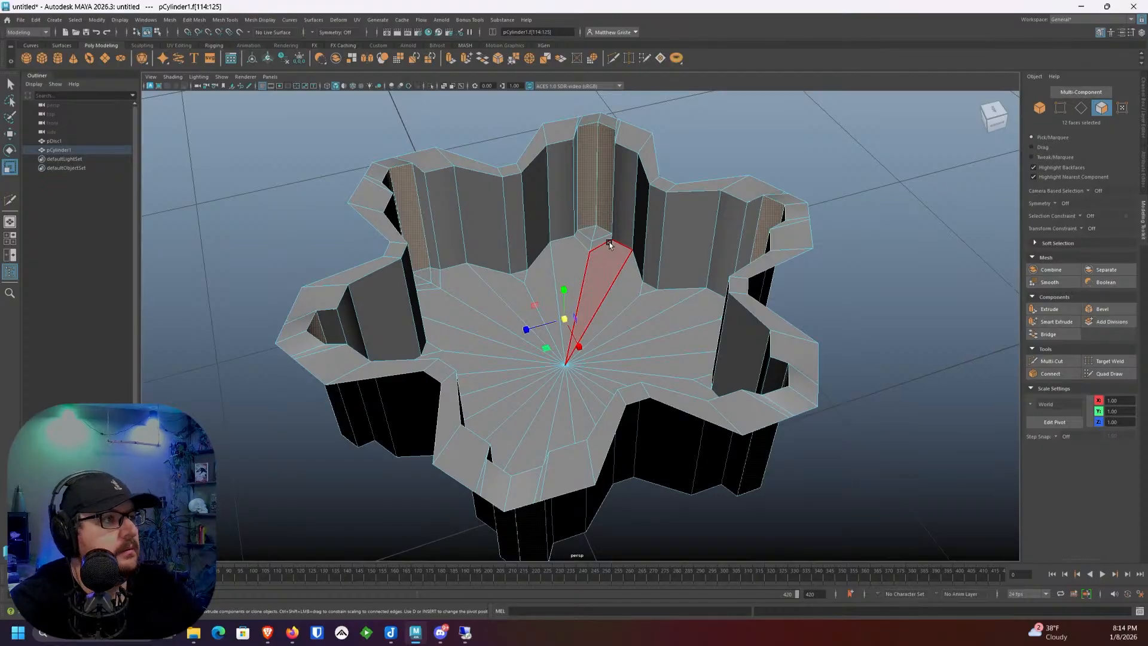
pyautogui.keyDown('alt'); pyautogui.moveTo(564, 295); pyautogui.dragTo(604, 249); pyautogui.keyUp('alt')
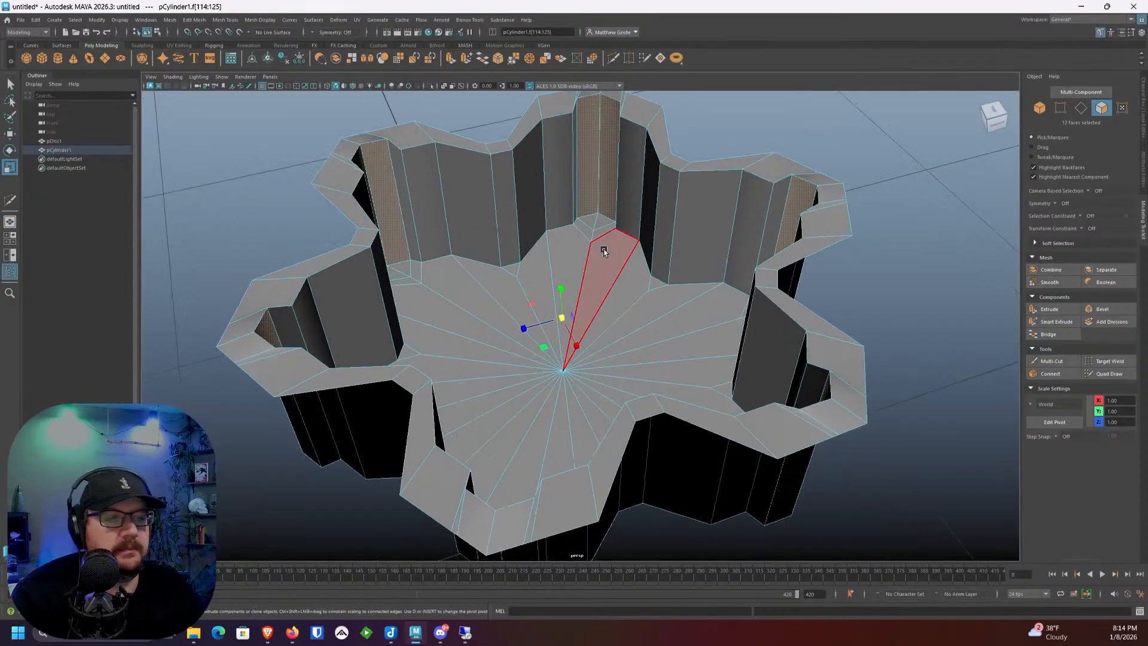
pyautogui.keyDown('alt'); pyautogui.moveTo(604, 170); pyautogui.dragTo(556, 299); pyautogui.keyUp('alt')
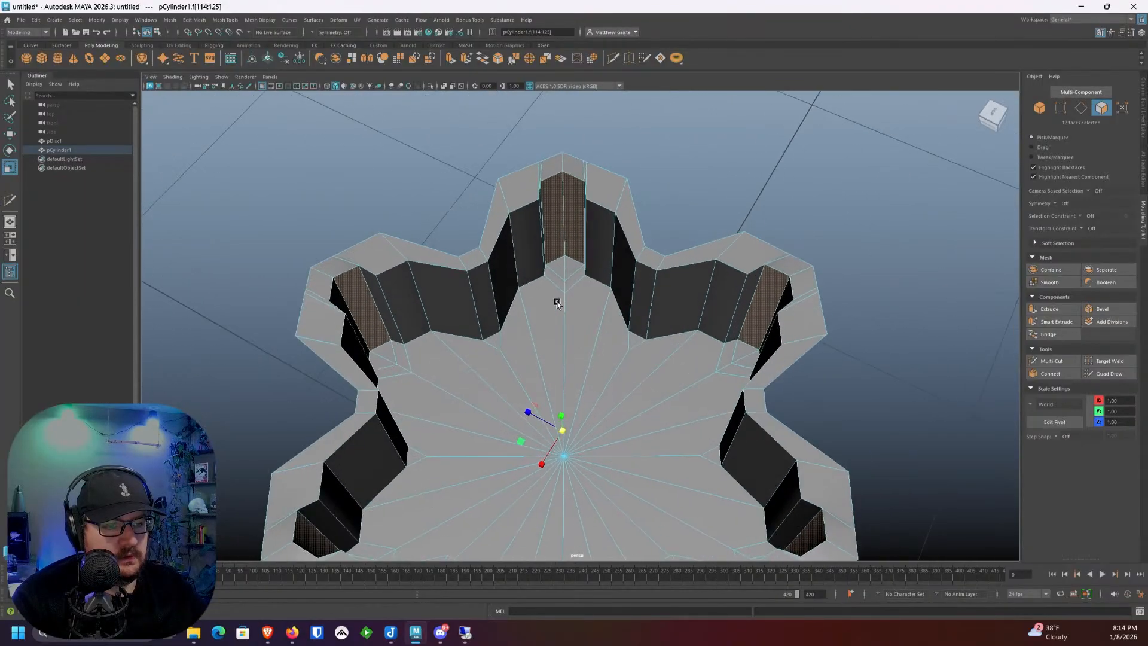
pyautogui.click(549, 233)
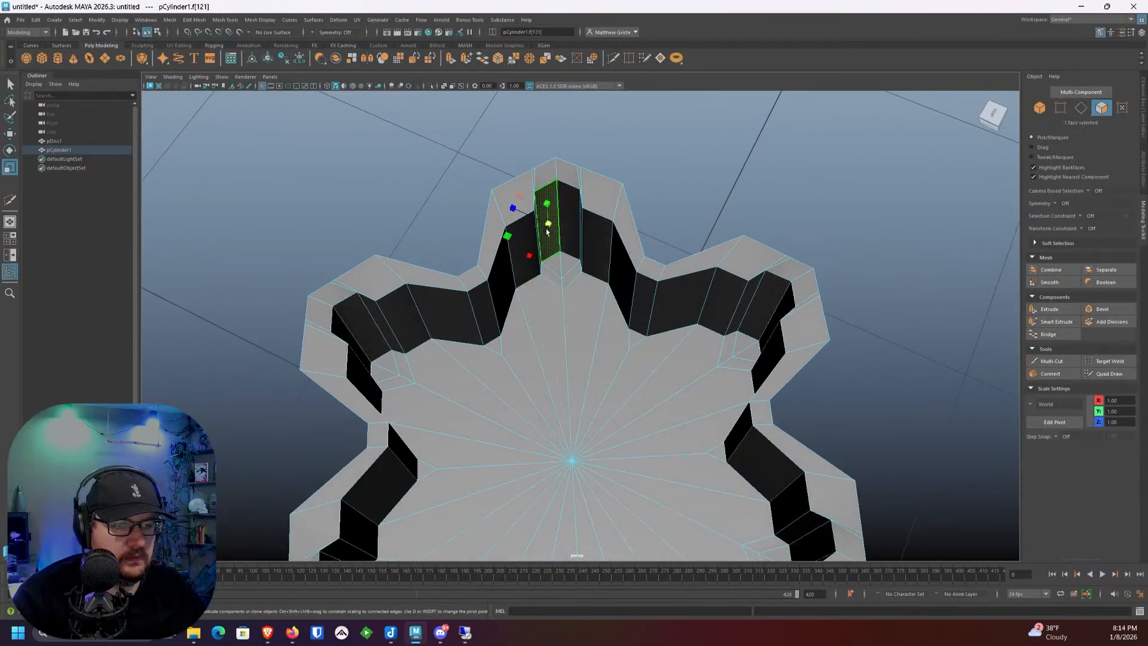
pyautogui.hotkey('ctrl', 'z')
pyautogui.click(549, 233)
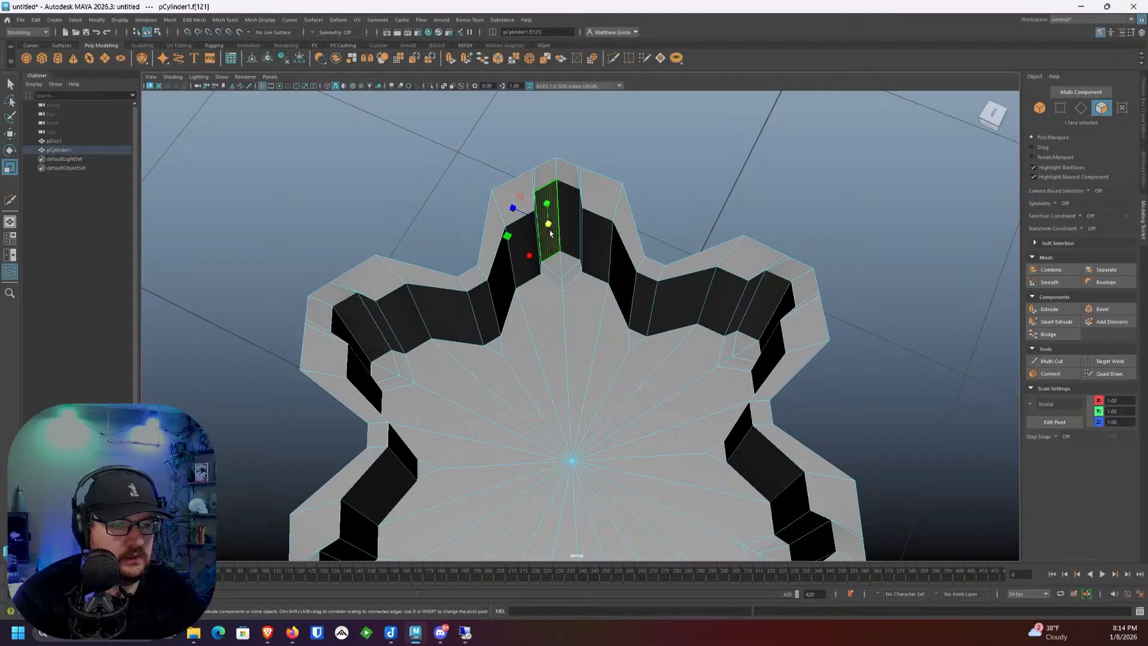
pyautogui.keyDown('shift'); pyautogui.click(569, 227); pyautogui.keyUp('shift')
pyautogui.keyDown('alt'); pyautogui.moveTo(568, 230); pyautogui.dragTo(568, 267); pyautogui.keyUp('alt')
pyautogui.hotkey('ctrl', 'z')
pyautogui.press('d')
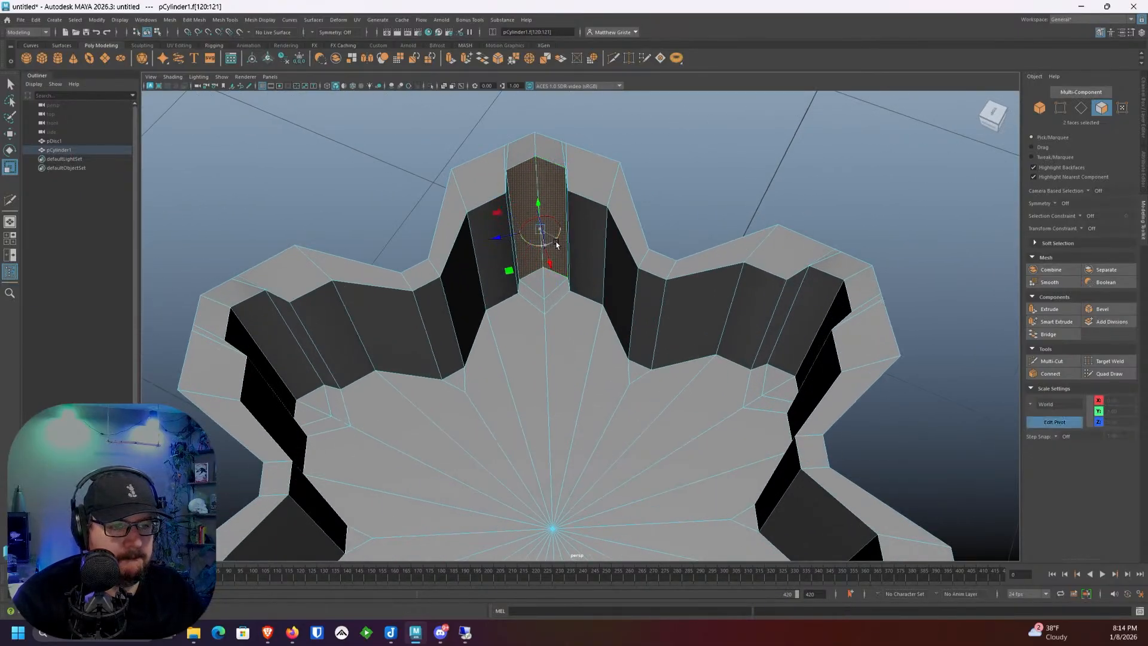
pyautogui.press('space')
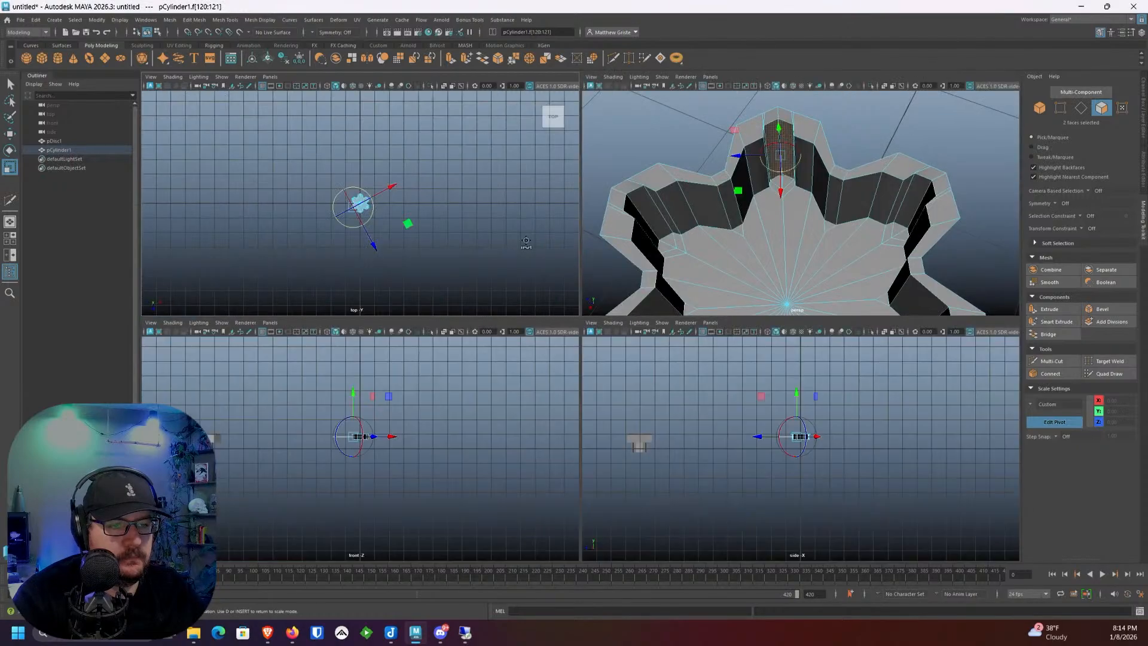
pyautogui.press('space')
pyautogui.scroll(10, 568, 371)
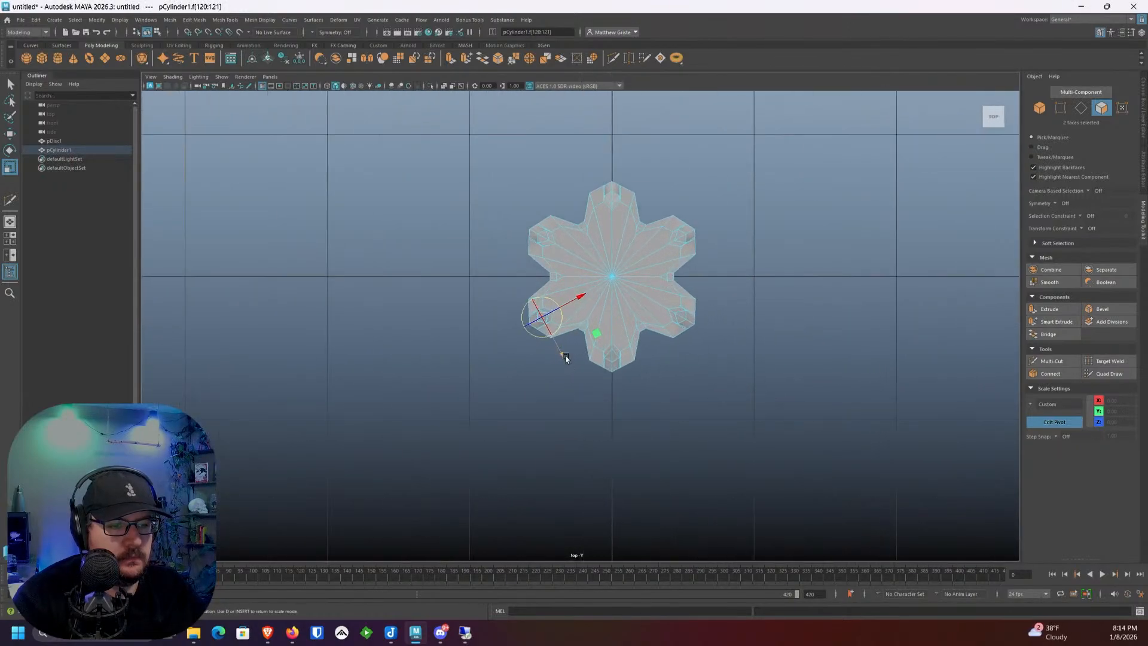
pyautogui.scroll(8, 598, 322)
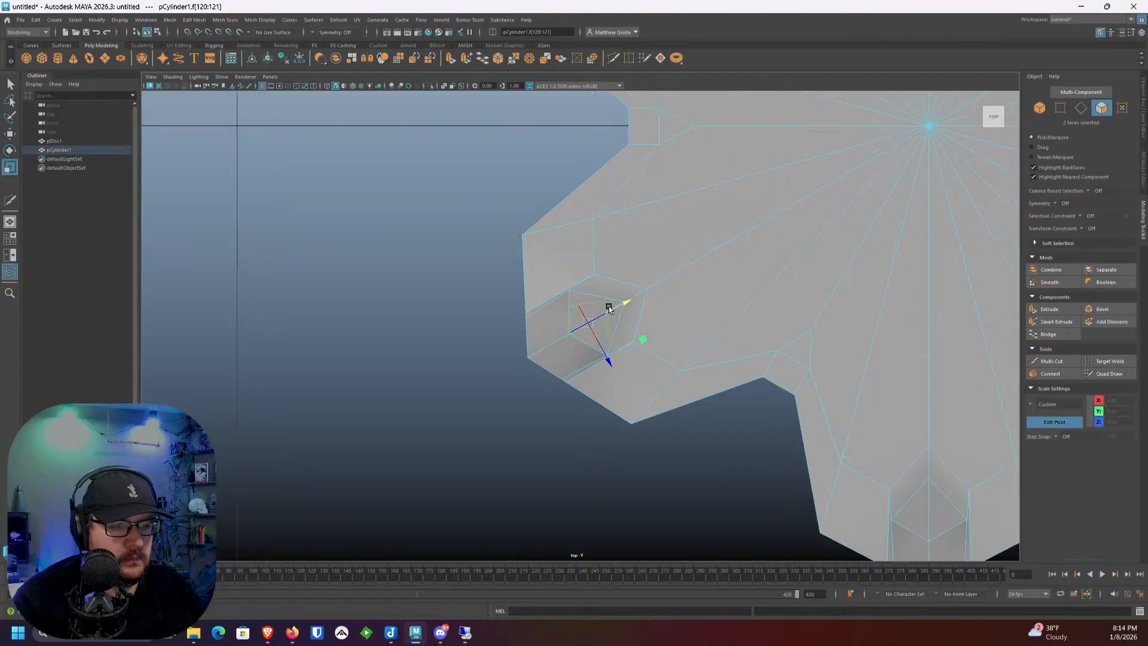
pyautogui.moveTo(609, 308); pyautogui.dragTo(601, 351)
# Step: Narrow that lobe's two end wall faces by scaling them along the rotated pivot's Z axis
pyautogui.press('d')
pyautogui.keyDown('alt'); pyautogui.moveTo(701, 354); pyautogui.dragTo(390, 261, button='middle'); pyautogui.keyUp('alt')
pyautogui.keyDown('alt'); pyautogui.moveTo(644, 371); pyautogui.dragTo(554, 325, button='middle'); pyautogui.keyUp('alt')
pyautogui.scroll(1, 553, 325)
pyautogui.press('space')
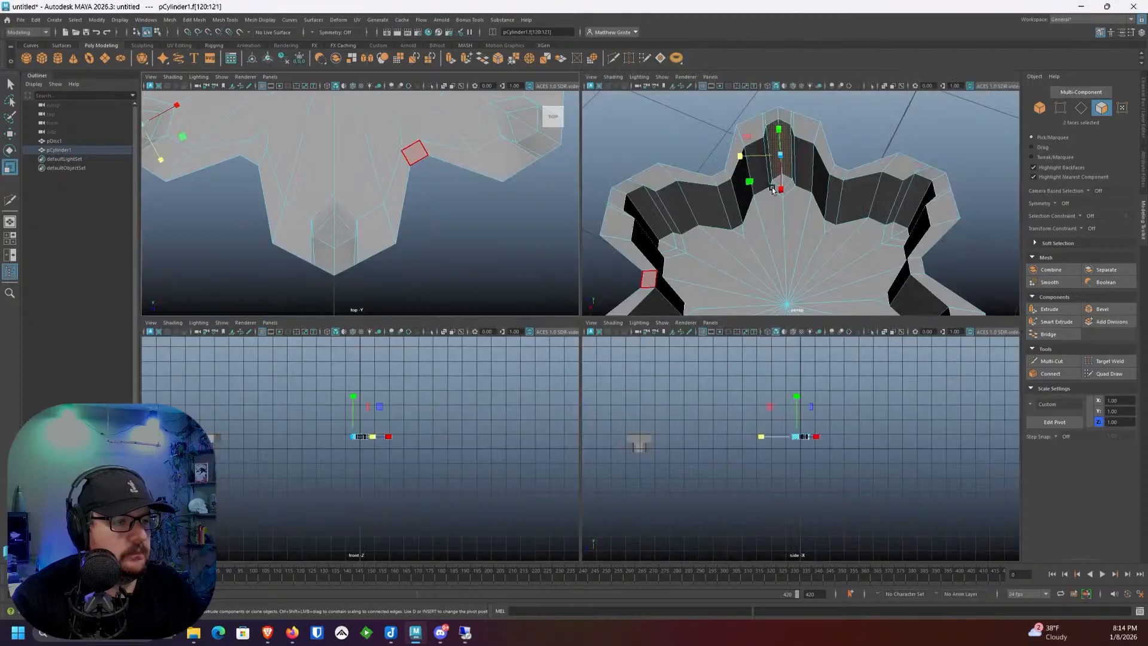
# Step: Select the two end wall faces of the neighbouring lobe and narrow them along the X axis
pyautogui.keyDown('alt'); pyautogui.moveTo(772, 198); pyautogui.dragTo(741, 242); pyautogui.keyUp('alt')
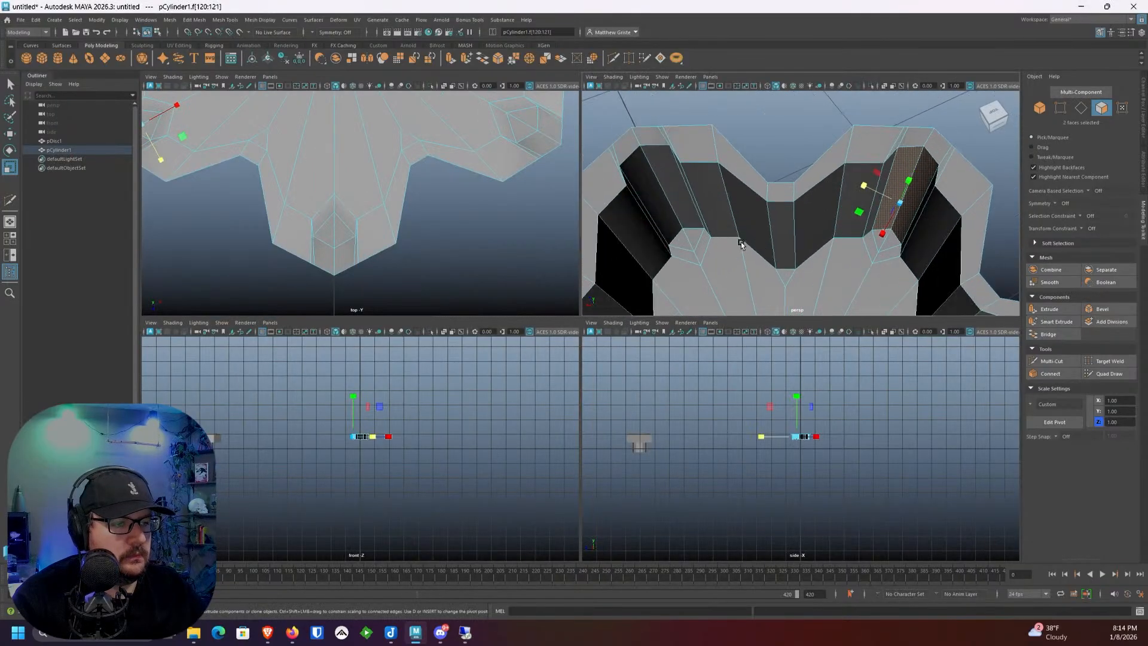
pyautogui.keyDown('shift'); pyautogui.click(665, 184); pyautogui.keyUp('shift')
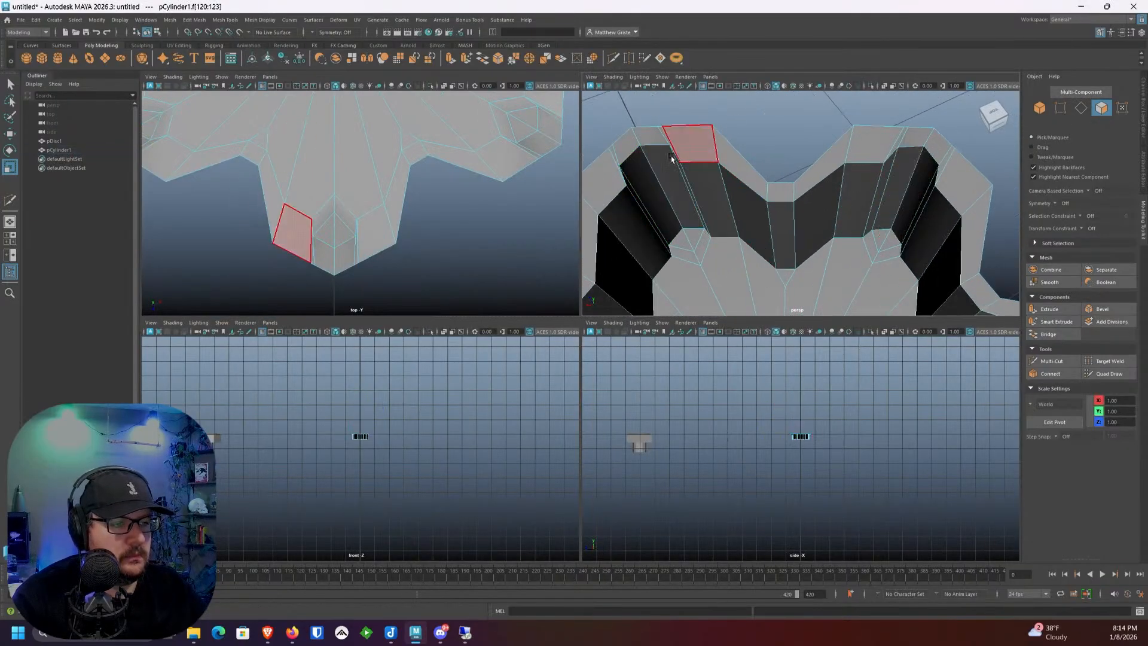
pyautogui.click(658, 201)
pyautogui.moveTo(627, 214); pyautogui.dragTo(637, 213)
# Step: Align the scale pivot of the next lobe's two end wall faces to its angle and narrow them along Z
pyautogui.keyDown('alt'); pyautogui.moveTo(728, 209); pyautogui.dragTo(816, 198); pyautogui.keyUp('alt')
pyautogui.click(812, 201)
pyautogui.keyDown('shift'); pyautogui.click(836, 183); pyautogui.keyUp('shift')
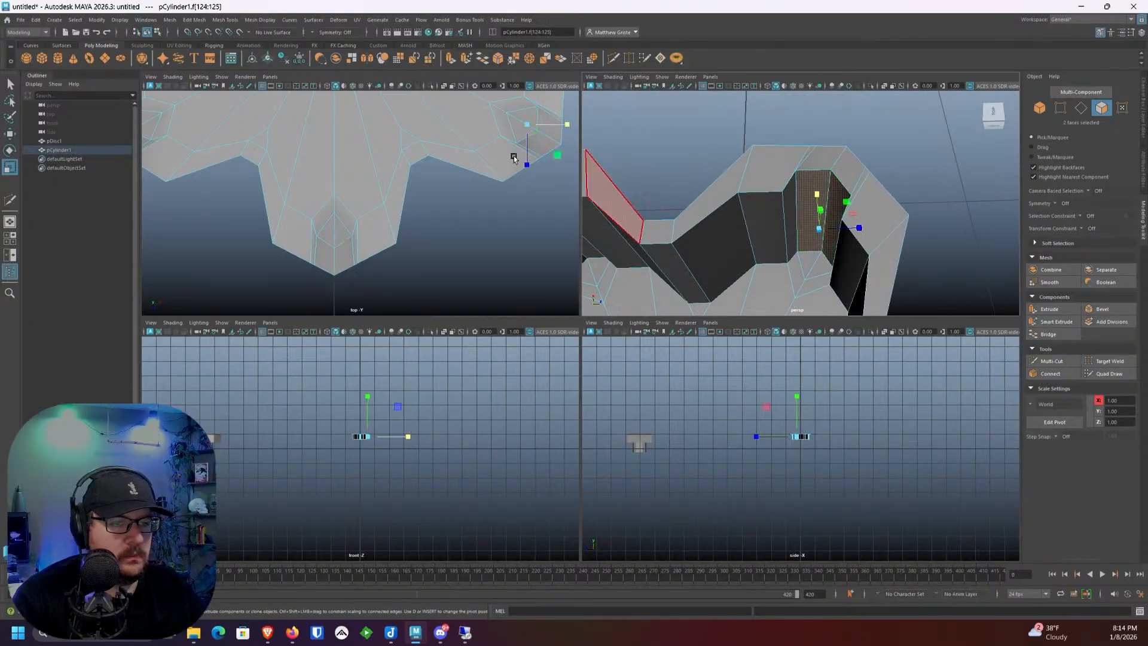
pyautogui.scroll(3, 479, 179)
pyautogui.keyDown('alt'); pyautogui.moveTo(461, 198); pyautogui.dragTo(405, 234, button='middle'); pyautogui.keyUp('alt')
pyautogui.press('d')
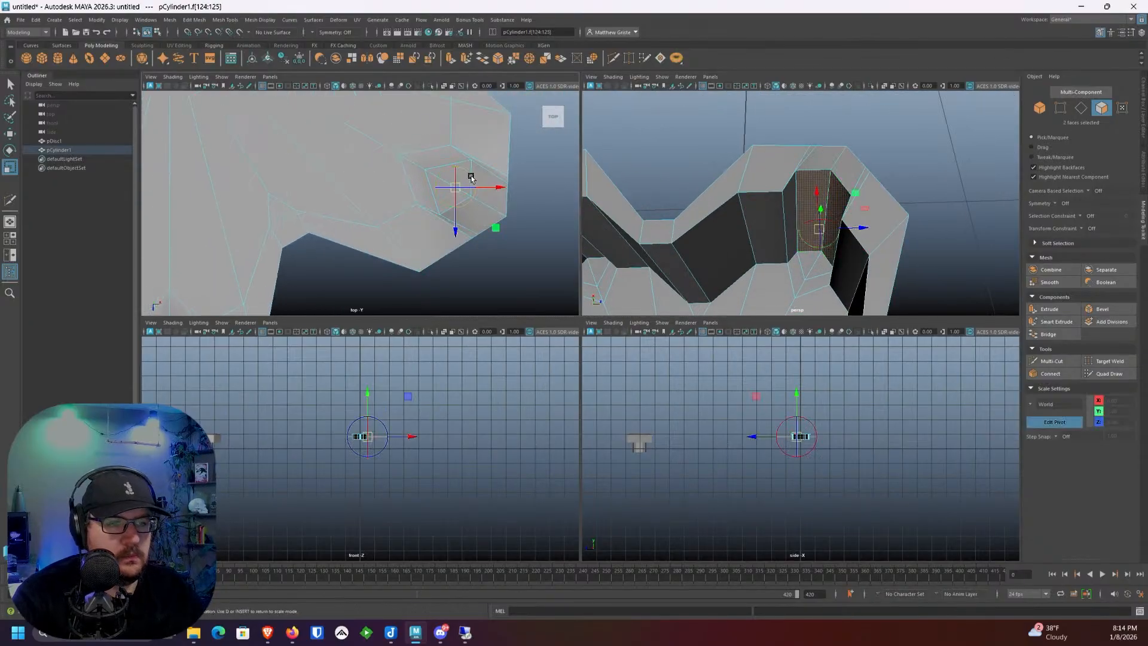
pyautogui.moveTo(471, 175); pyautogui.dragTo(482, 184)
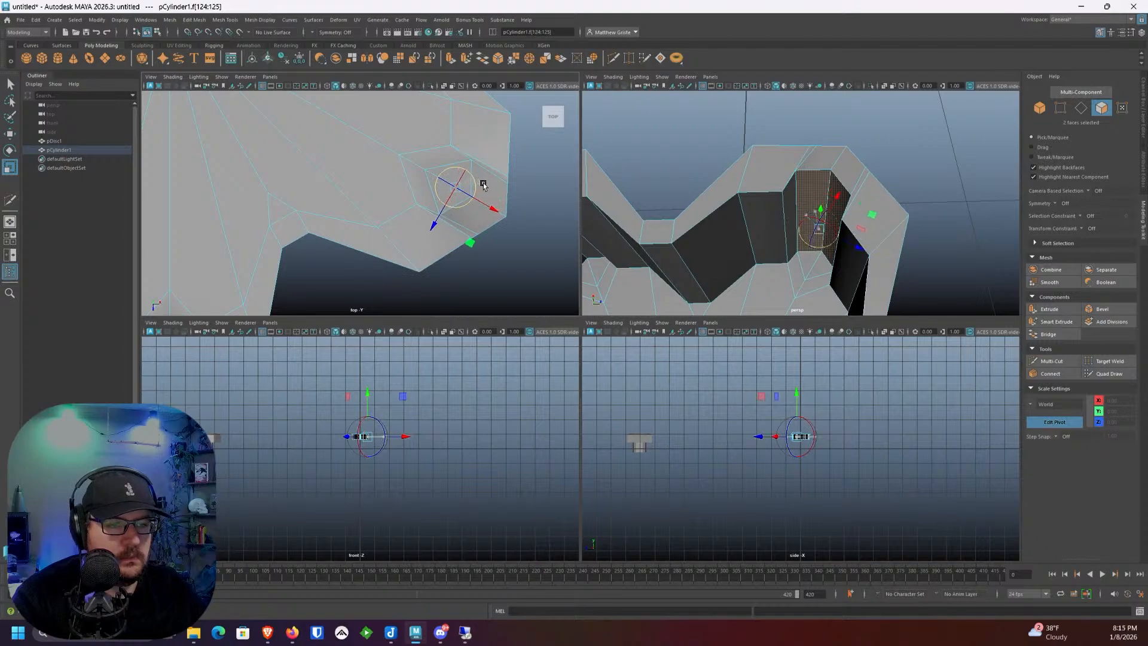
pyautogui.press('d')
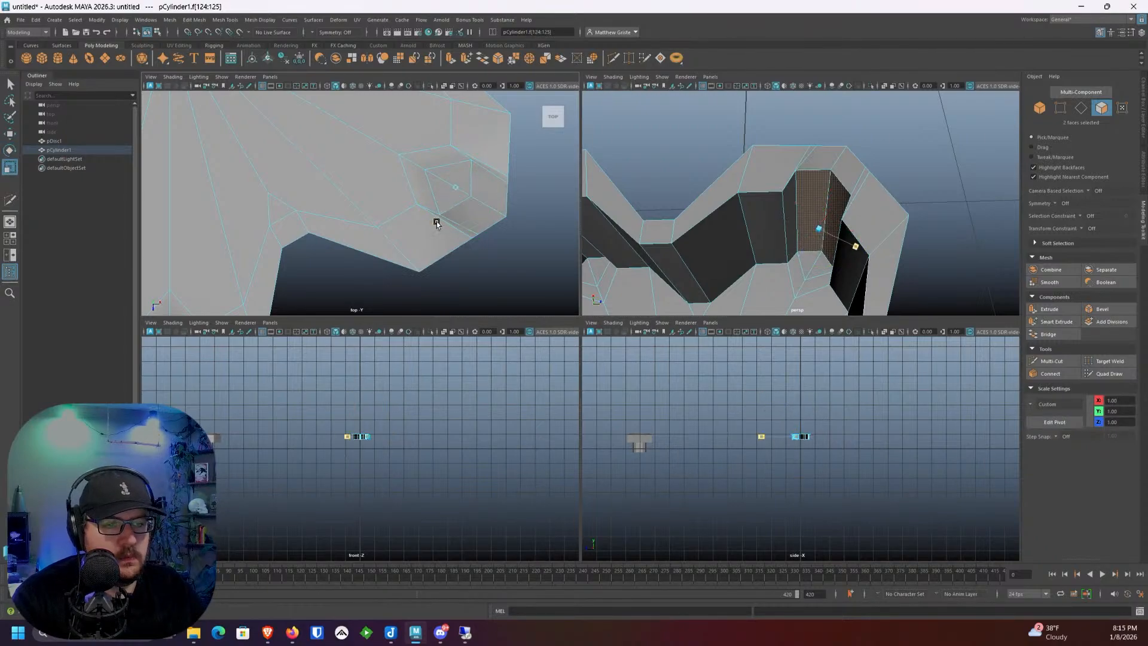
pyautogui.press('r')
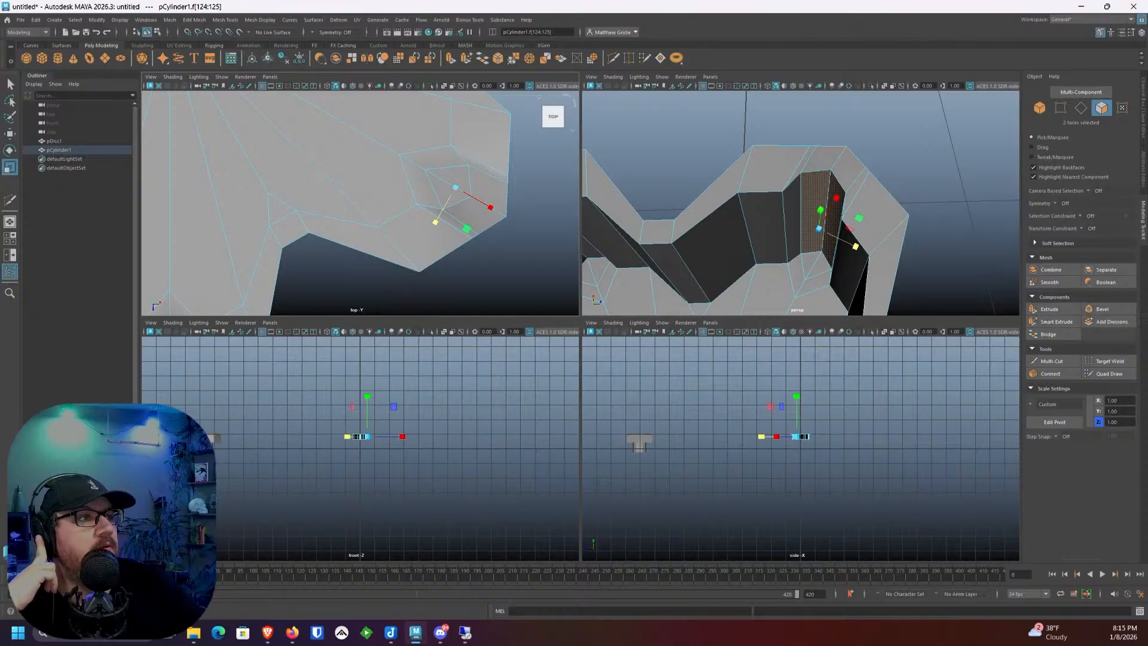
# Step: Select the two end wall faces of the next lobe and rotate their scale pivot in the top view to match that lobe's angle
pyautogui.keyDown('alt'); pyautogui.moveTo(801, 195); pyautogui.dragTo(742, 203); pyautogui.keyUp('alt')
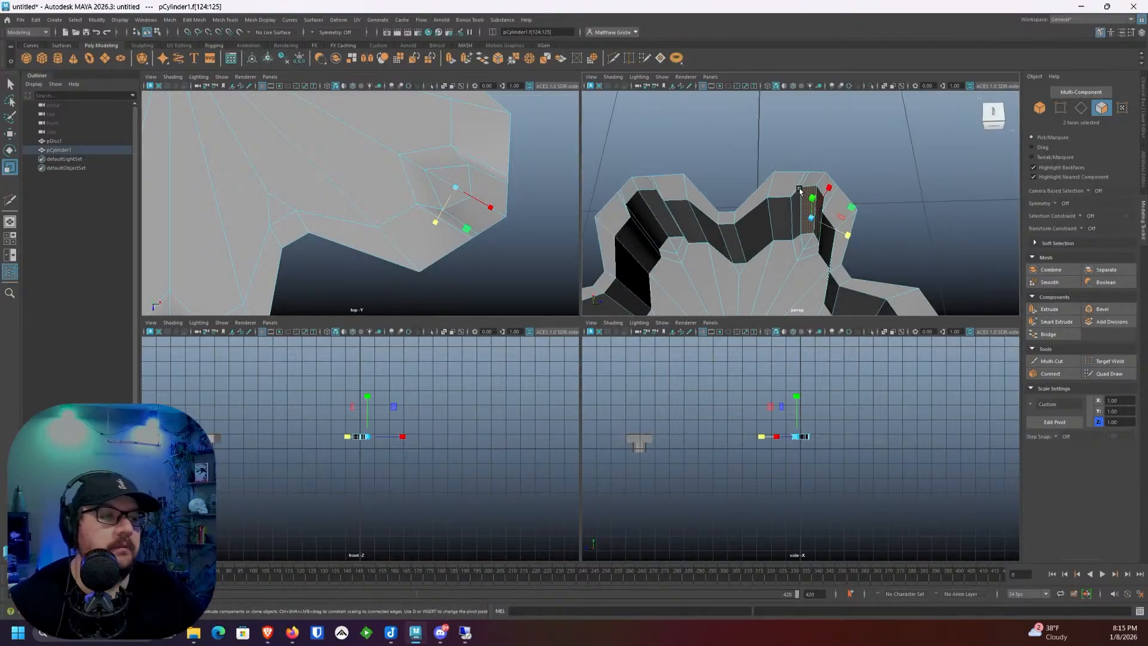
pyautogui.click(644, 210)
pyautogui.keyDown('shift'); pyautogui.click(645, 211); pyautogui.keyUp('shift')
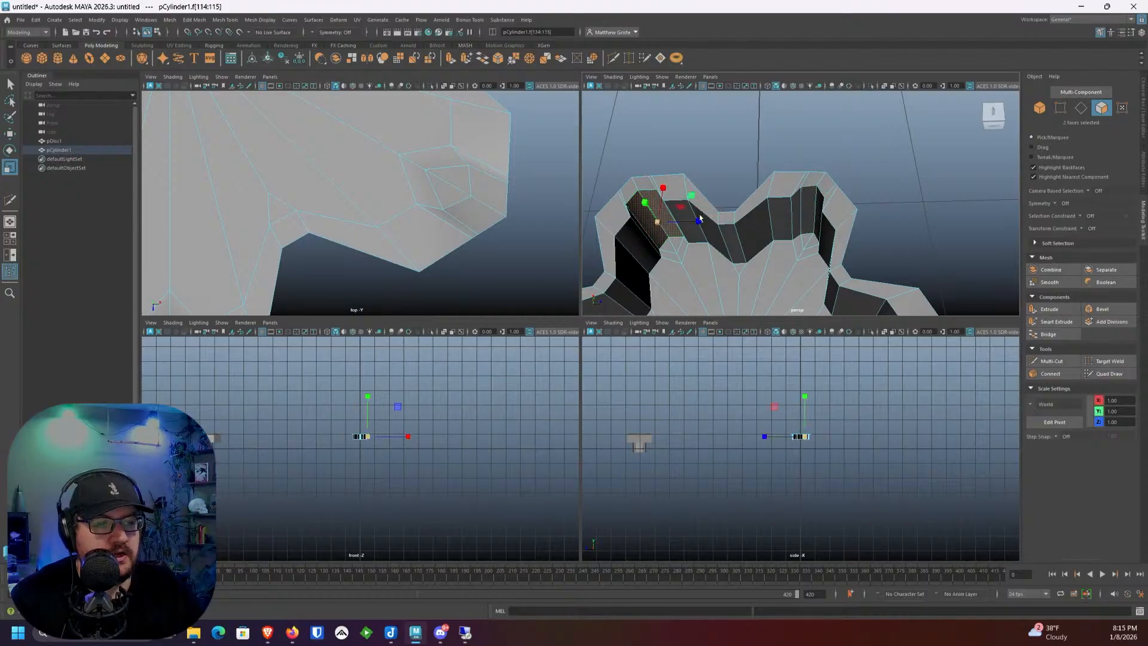
pyautogui.keyDown('alt'); pyautogui.moveTo(645, 211); pyautogui.dragTo(747, 232); pyautogui.keyUp('alt')
pyautogui.scroll(5, 781, 226)
pyautogui.keyDown('alt'); pyautogui.moveTo(747, 232); pyautogui.dragTo(795, 227, button='middle'); pyautogui.keyUp('alt')
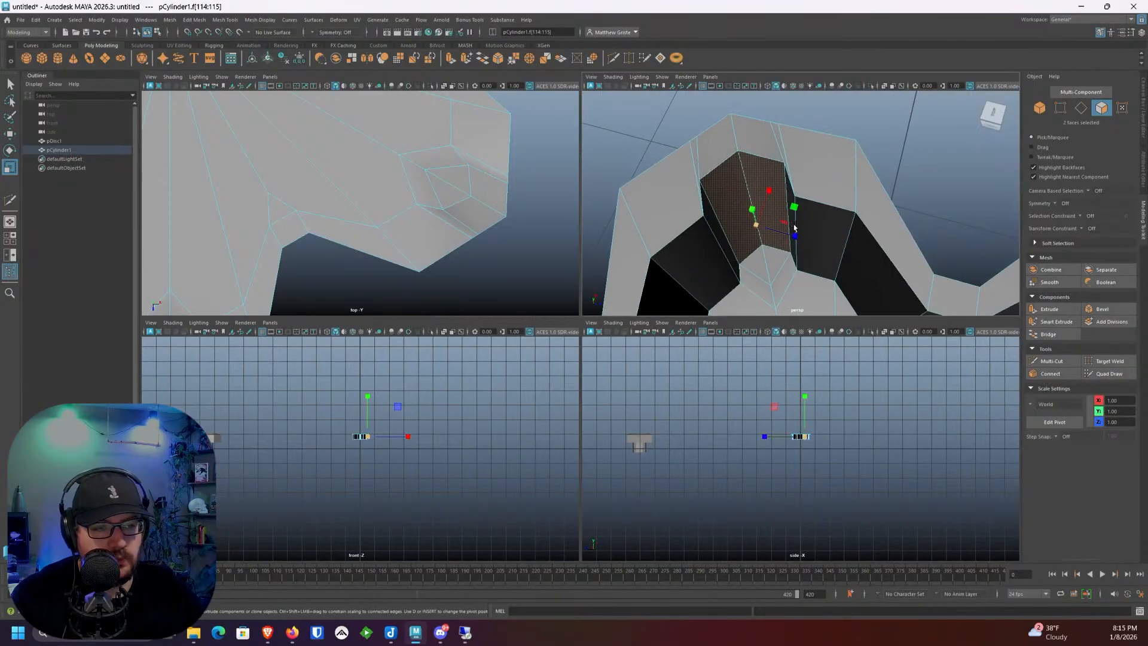
pyautogui.press('d')
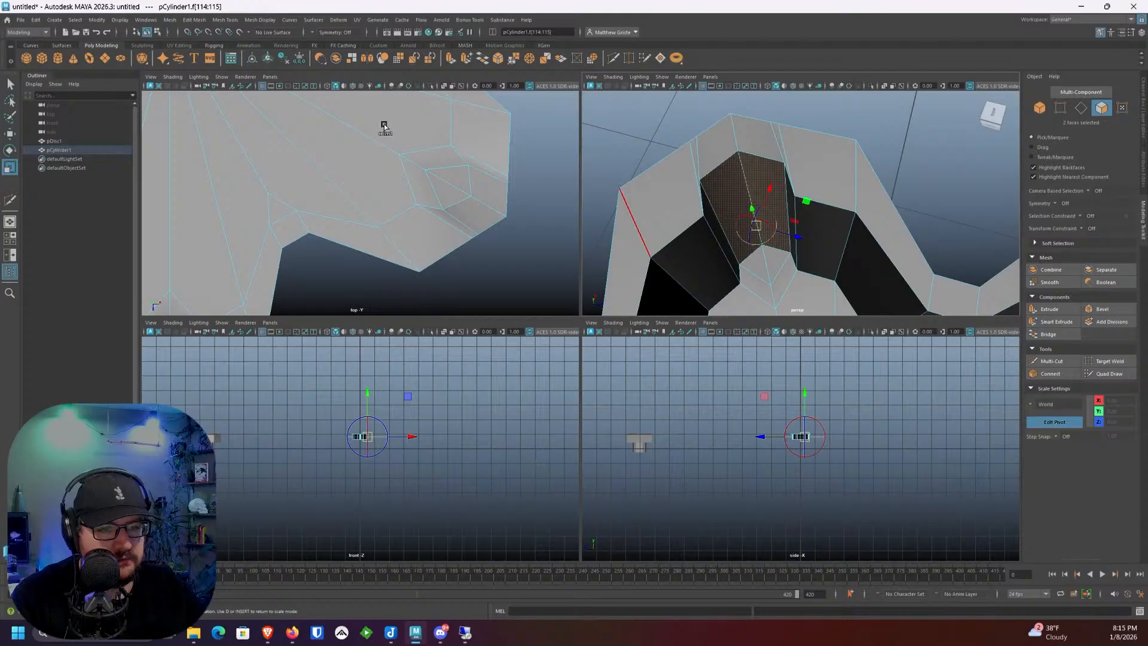
pyautogui.scroll(-10, 384, 124)
pyautogui.scroll(7, 384, 124)
pyautogui.keyDown('alt'); pyautogui.moveTo(384, 124); pyautogui.dragTo(384, 212, button='middle'); pyautogui.keyUp('alt')
pyautogui.scroll(4, 419, 185)
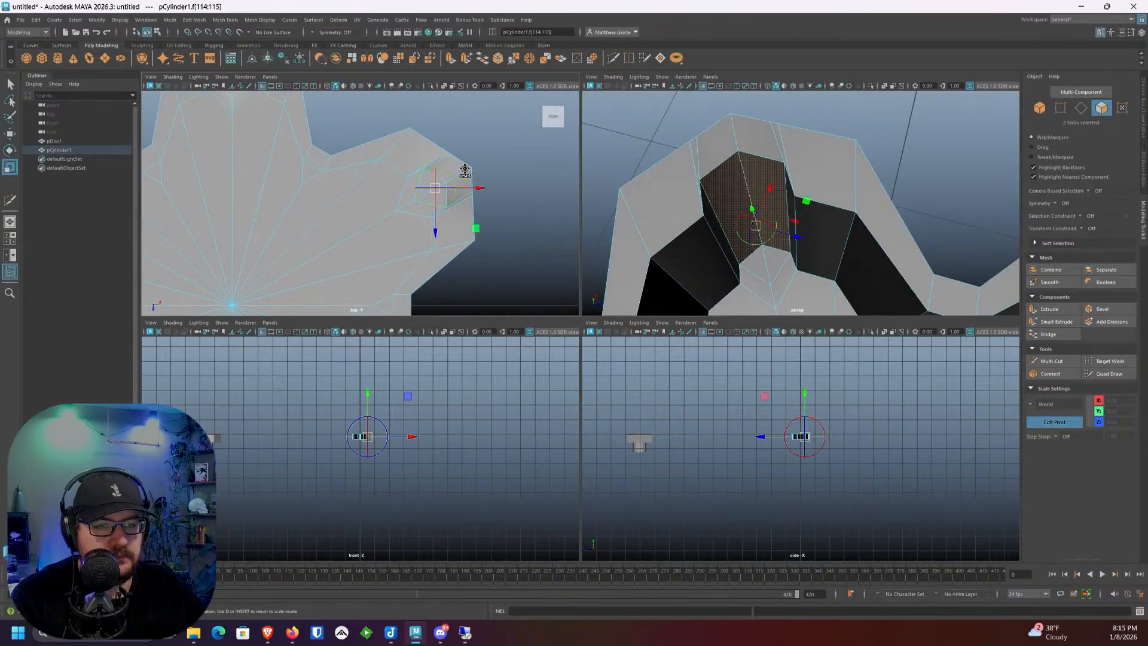
pyautogui.scroll(3, 465, 170)
pyautogui.press('d')
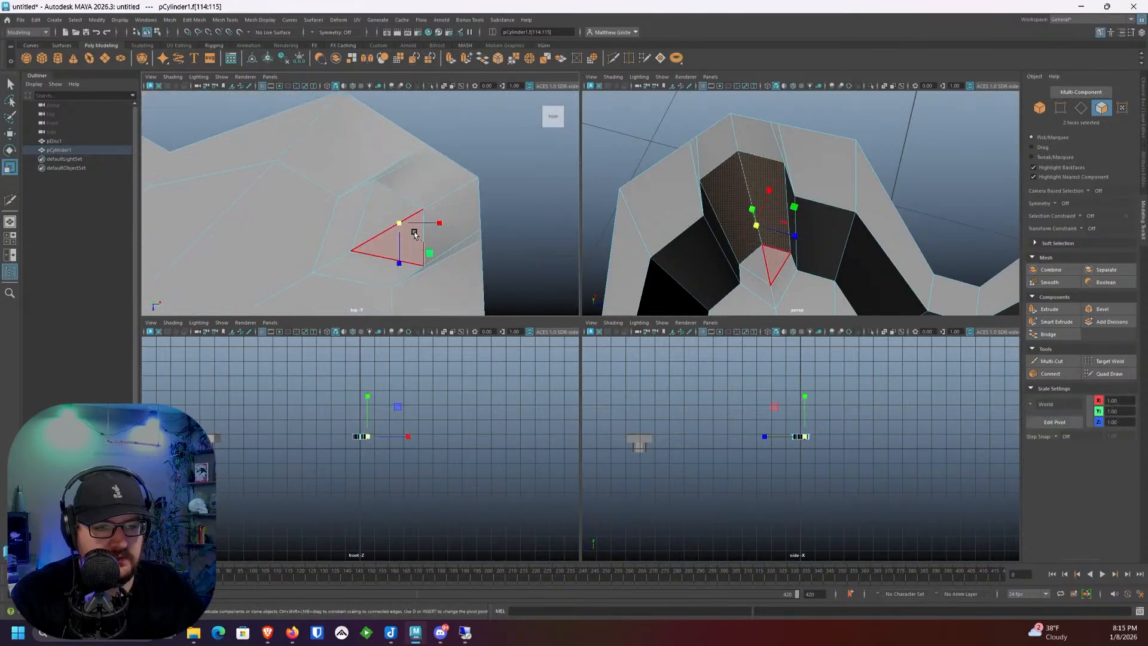
pyautogui.press('d')
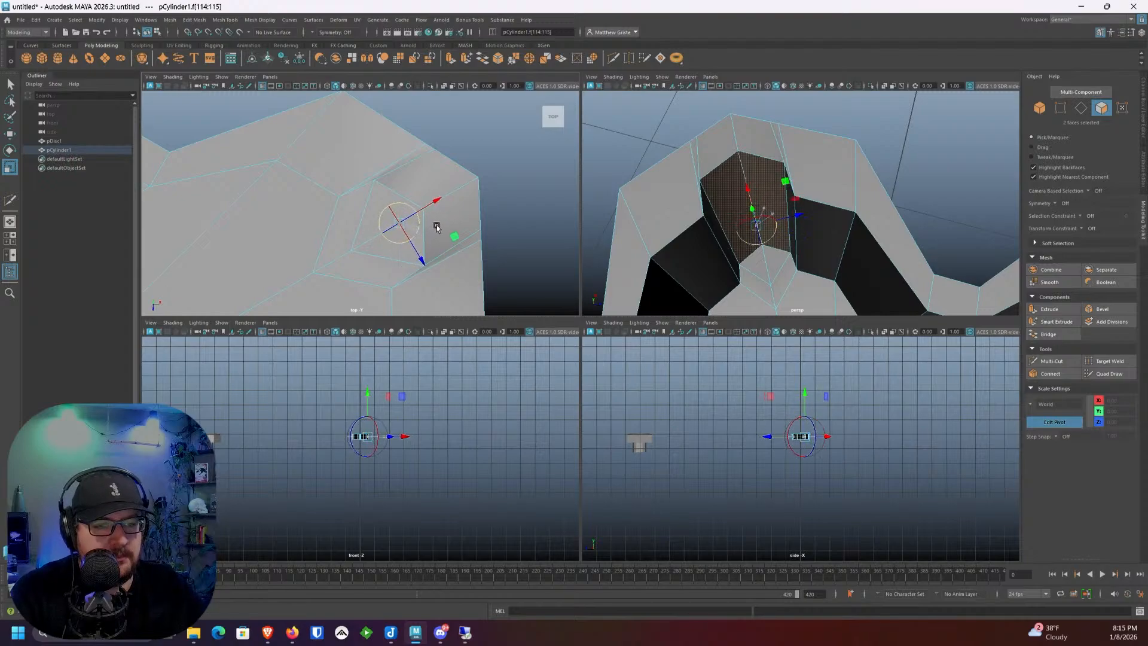
# Step: Narrow the selected pair of end wall faces along the rotated pivot's Z axis
pyautogui.press('d')
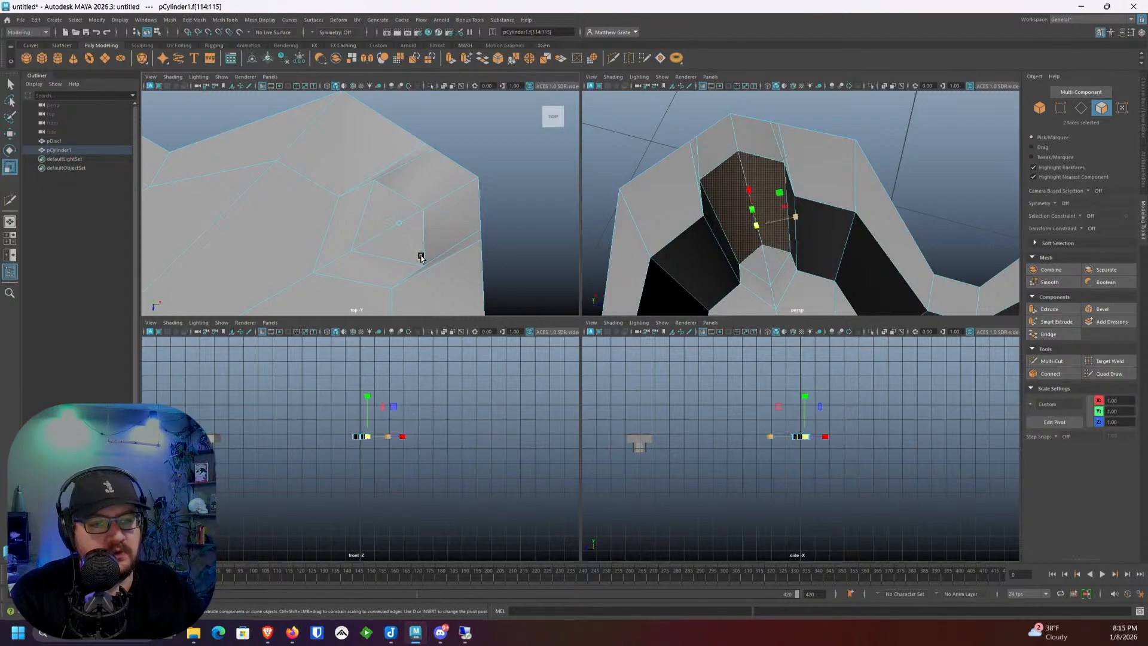
pyautogui.press('d')
pyautogui.press('d')
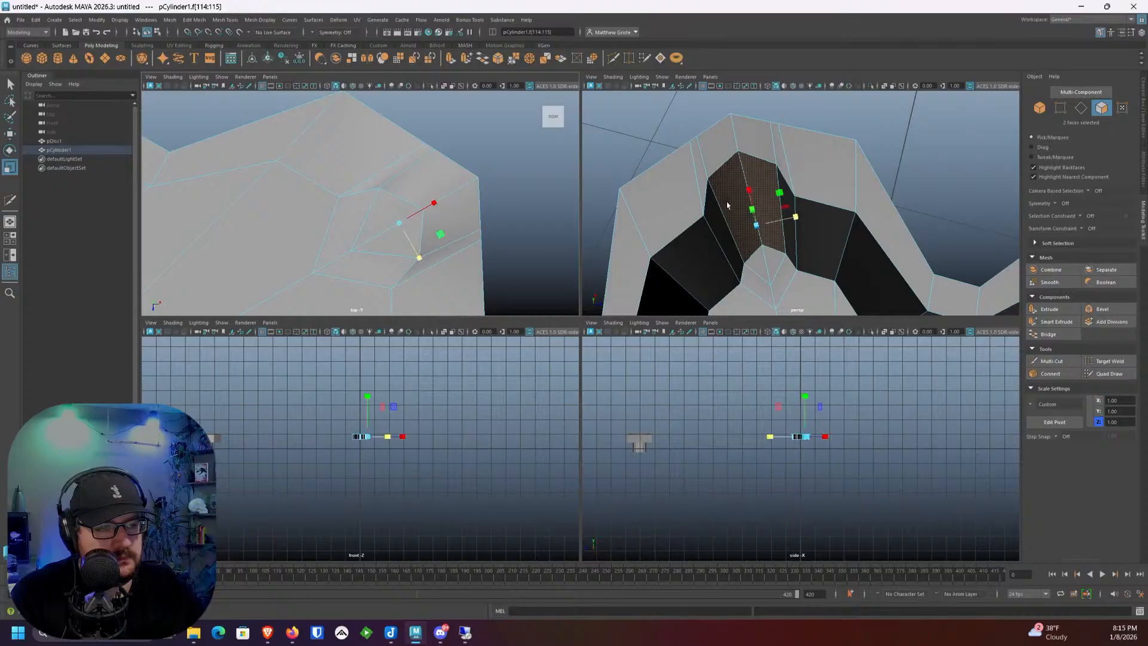
# Step: Select the two end wall faces of the adjacent lobe that points straight along Z and narrow them along X
pyautogui.scroll(-5, 494, 207)
pyautogui.scroll(-3, 757, 194)
pyautogui.keyDown('alt'); pyautogui.moveTo(756, 194); pyautogui.dragTo(705, 187); pyautogui.keyUp('alt')
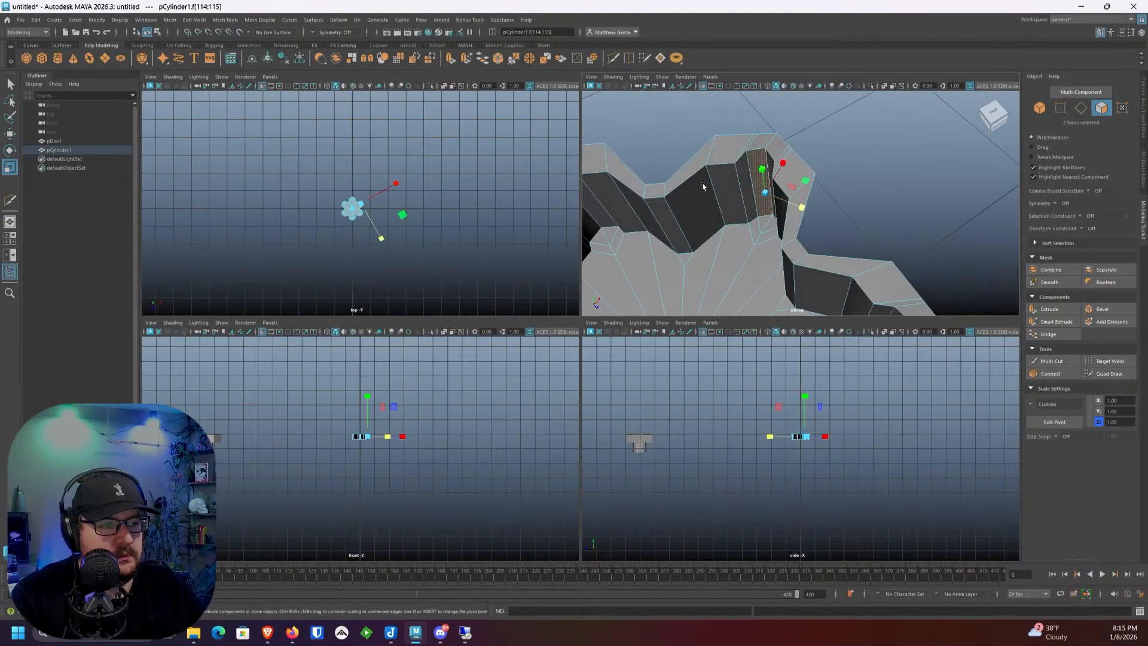
pyautogui.keyDown('alt'); pyautogui.moveTo(705, 188); pyautogui.dragTo(810, 180, button='middle'); pyautogui.keyUp('alt')
pyautogui.click(689, 200)
pyautogui.keyDown('shift'); pyautogui.click(662, 185); pyautogui.keyUp('shift')
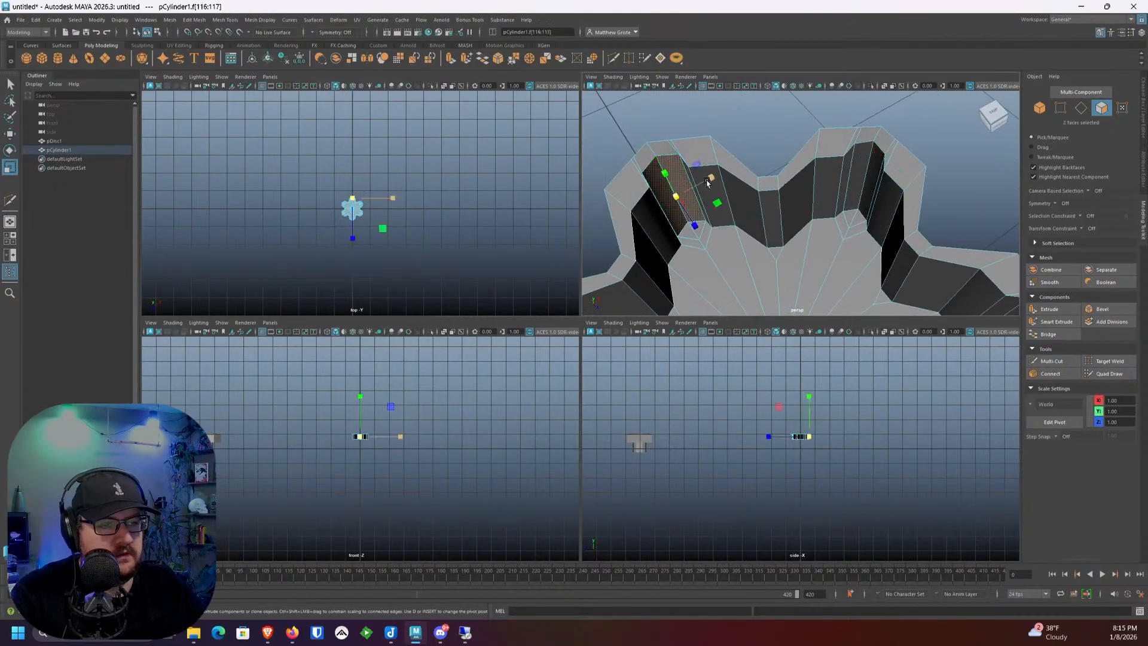
pyautogui.moveTo(706, 181); pyautogui.dragTo(672, 177)
# Step: Select the following lobe's two end wall faces, with the scale pivot rotated to its angle, and narrow them along Z
pyautogui.scroll(-4, 698, 181)
pyautogui.scroll(4, 672, 177)
pyautogui.keyDown('alt'); pyautogui.moveTo(655, 178); pyautogui.dragTo(784, 187, button='middle'); pyautogui.keyUp('alt')
pyautogui.scroll(2, 784, 187)
pyautogui.keyDown('alt'); pyautogui.moveTo(784, 187); pyautogui.dragTo(721, 154); pyautogui.keyUp('alt')
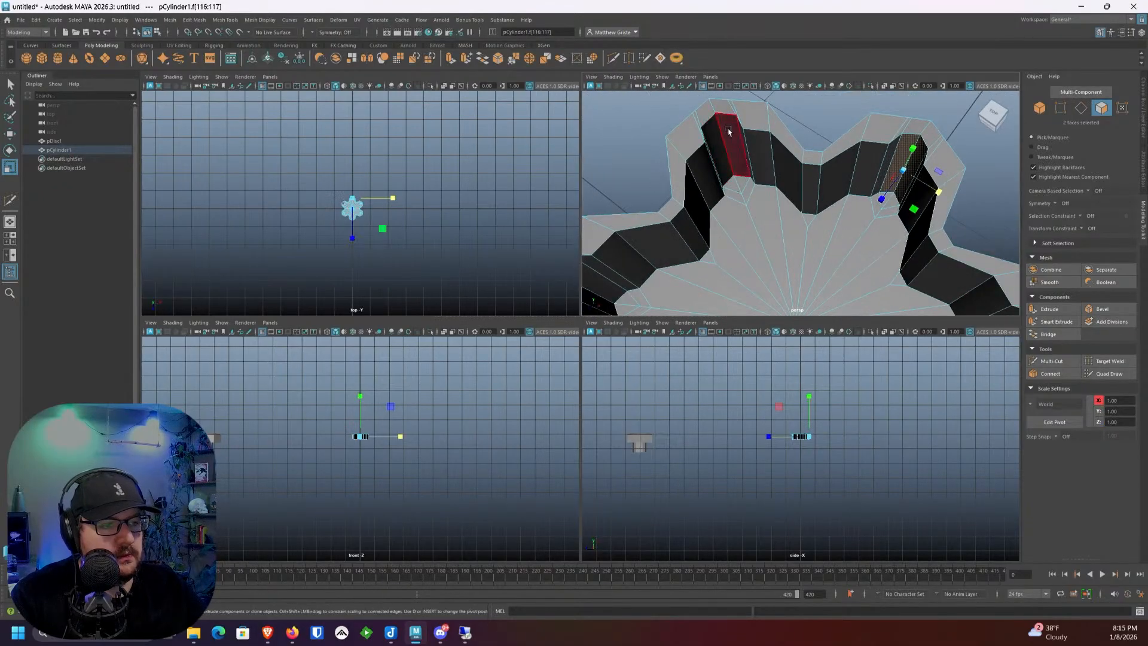
pyautogui.click(729, 132)
pyautogui.keyDown('shift'); pyautogui.click(715, 133); pyautogui.keyUp('shift')
pyautogui.keyDown('alt'); pyautogui.moveTo(716, 134); pyautogui.dragTo(741, 151, button='middle'); pyautogui.keyUp('alt')
pyautogui.scroll(8, 335, 209)
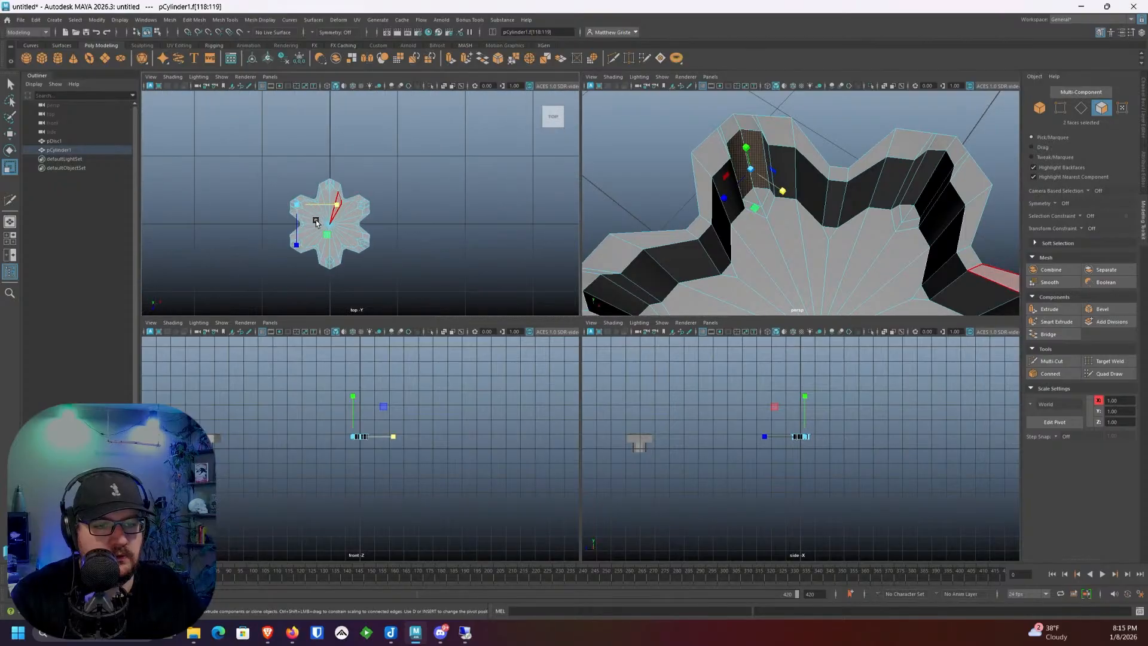
pyautogui.scroll(10, 316, 223)
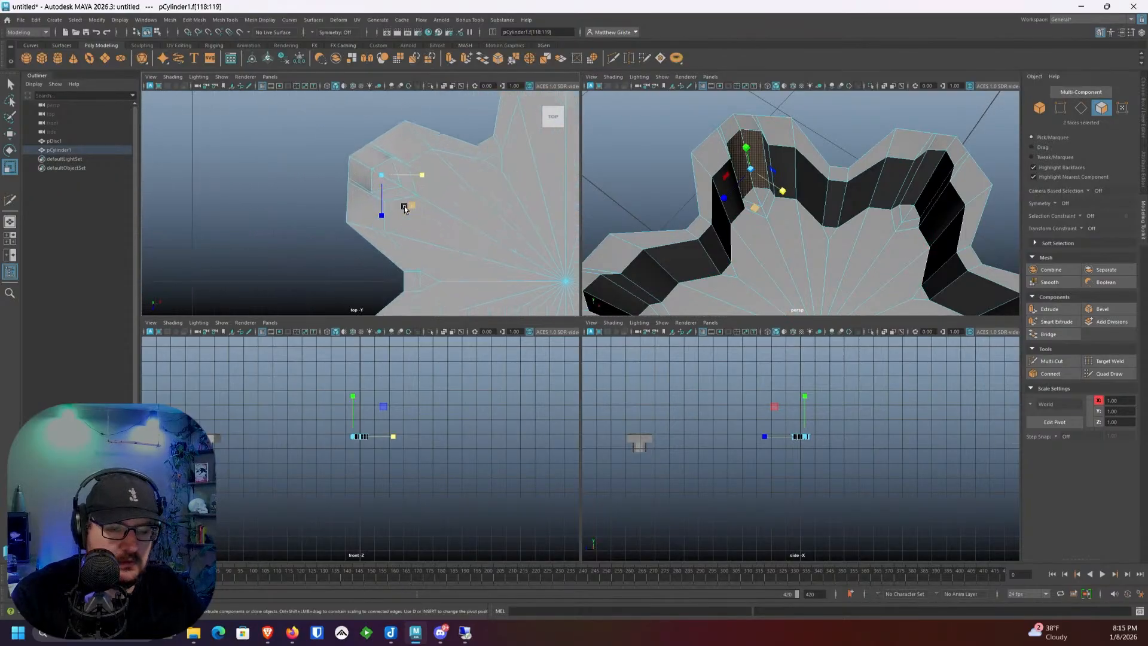
pyautogui.press('d')
pyautogui.moveTo(402, 170); pyautogui.dragTo(410, 177)
pyautogui.press('d')
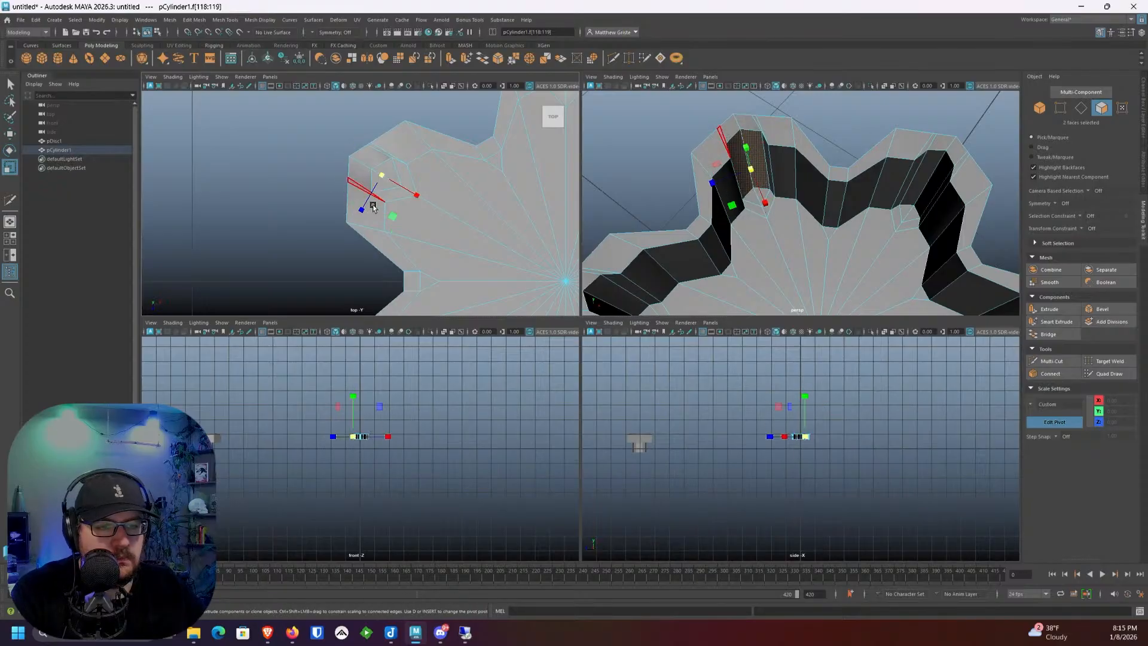
pyautogui.moveTo(361, 210); pyautogui.dragTo(363, 207)
pyautogui.scroll(-5, 769, 220)
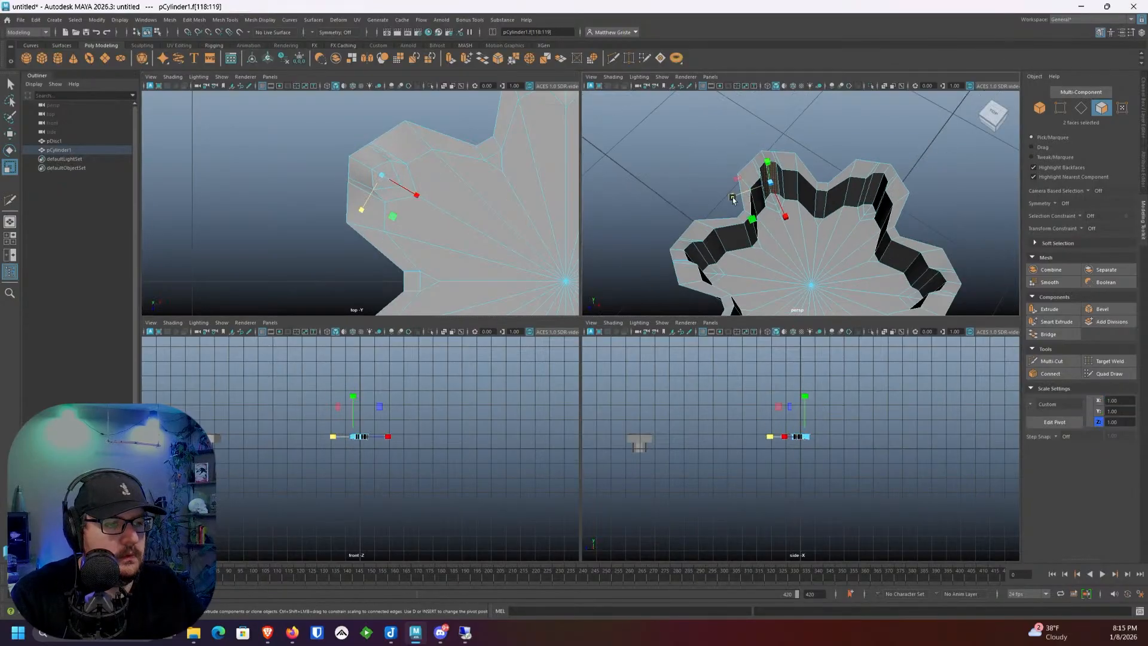
# Step: Enlarge the perspective view to the full workspace and examine all six lobes with the cylinder in object mode
pyautogui.press('space')
pyautogui.press('space')
pyautogui.press('space')
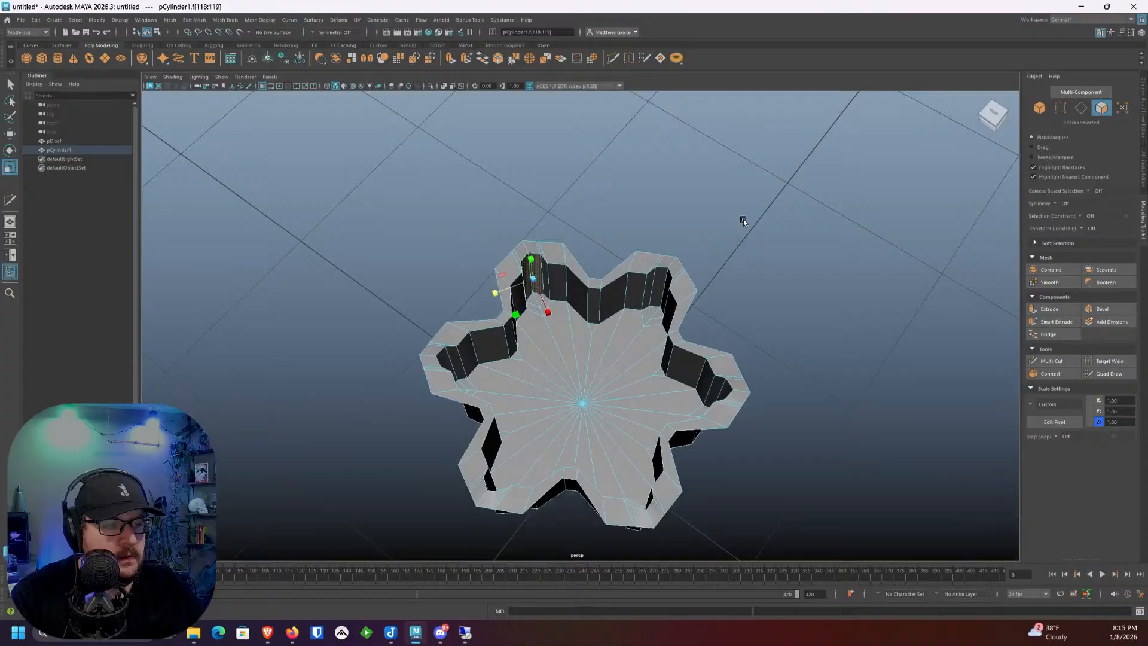
pyautogui.keyDown('alt'); pyautogui.moveTo(744, 218); pyautogui.dragTo(684, 182, button='middle'); pyautogui.keyUp('alt')
pyautogui.moveTo(549, 282); pyautogui.dragTo(588, 258, button='right')
pyautogui.keyDown('alt'); pyautogui.moveTo(588, 258); pyautogui.dragTo(541, 281); pyautogui.keyUp('alt')
pyautogui.scroll(6, 567, 265)
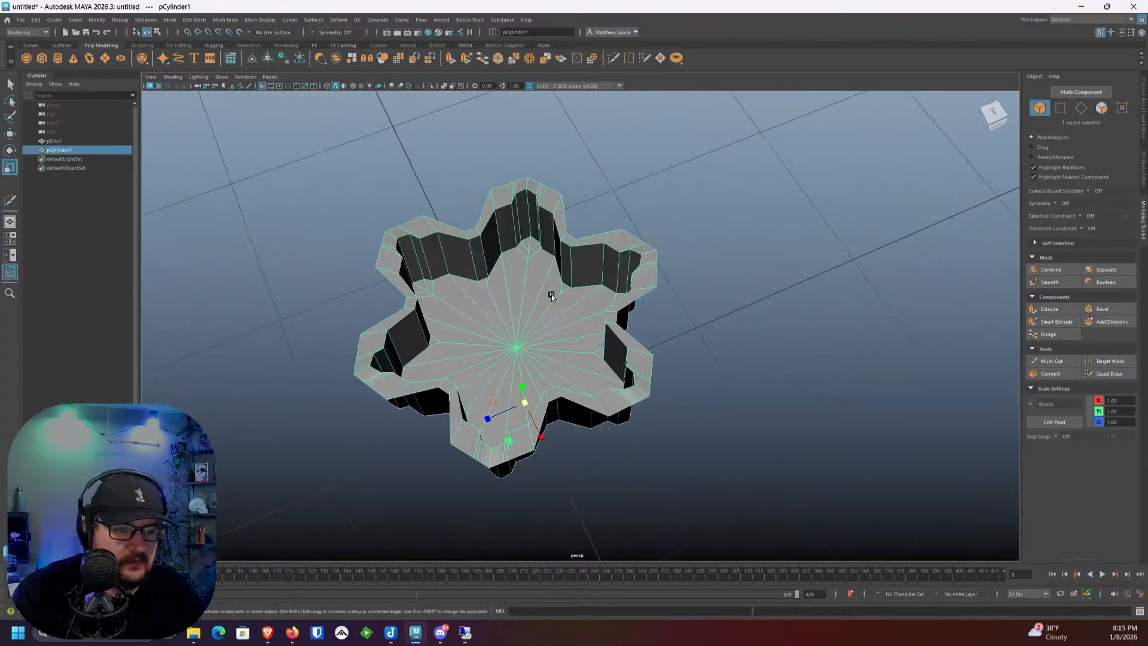
# Step: Switch the cylinder to face selection and paint-select the large triangular faces covering the recess floor
pyautogui.rightClick(405, 192)
pyautogui.moveTo(405, 193); pyautogui.dragTo(406, 215, button='right')
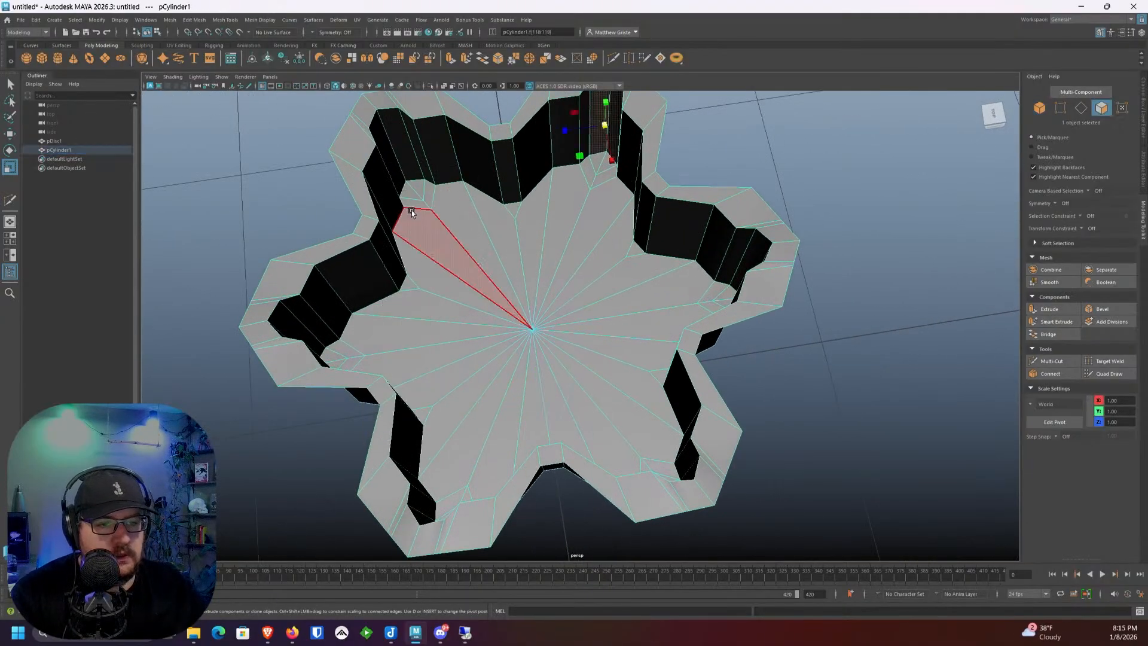
pyautogui.keyDown('alt'); pyautogui.moveTo(412, 209); pyautogui.dragTo(447, 222, button='middle'); pyautogui.keyUp('alt')
pyautogui.click(447, 203)
pyautogui.hotkey('alt', 'x')
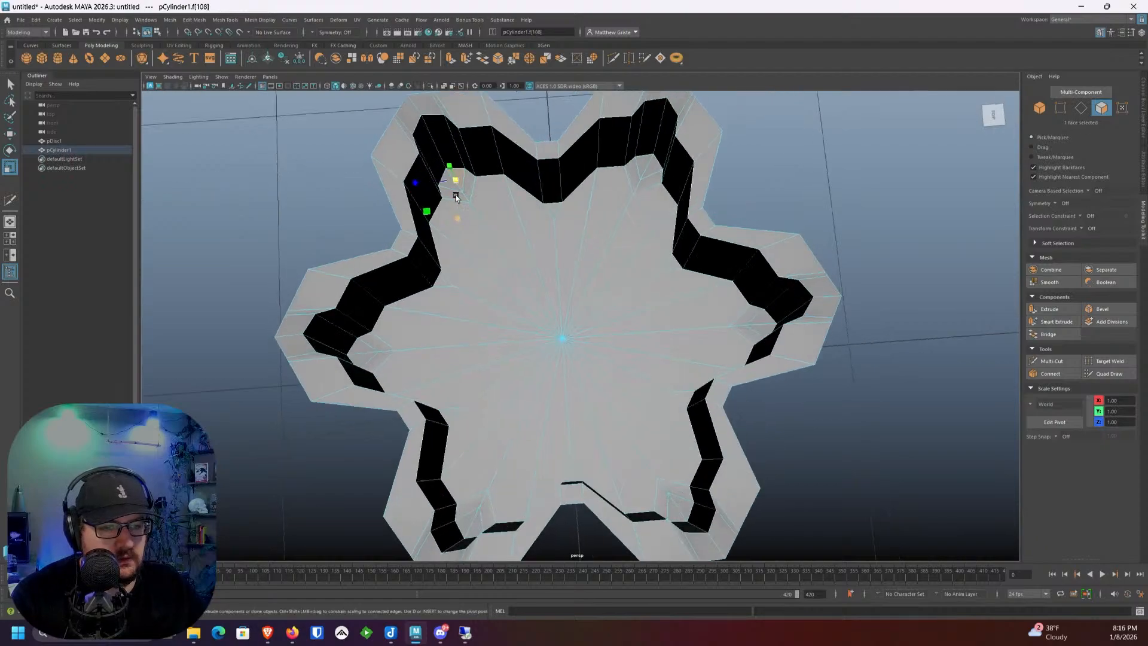
pyautogui.moveTo(450, 185)
pyautogui.mouseDown()
pyautogui.moveTo(500, 203)
pyautogui.moveTo(547, 242)
pyautogui.moveTo(558, 375)
pyautogui.moveTo(585, 288)
pyautogui.moveTo(589, 406)
pyautogui.mouseUp()
pyautogui.scroll(3, 629, 191)
pyautogui.moveTo(641, 151)
pyautogui.keyDown('shift'); pyautogui.mouseDown()
pyautogui.moveTo(666, 143)
pyautogui.moveTo(561, 184)
pyautogui.moveTo(413, 150)
pyautogui.moveTo(405, 264)
pyautogui.moveTo(315, 346)
pyautogui.moveTo(400, 422)
pyautogui.mouseUp(); pyautogui.keyUp('shift')
pyautogui.keyDown('alt'); pyautogui.moveTo(488, 385); pyautogui.dragTo(726, 390); pyautogui.keyUp('alt')
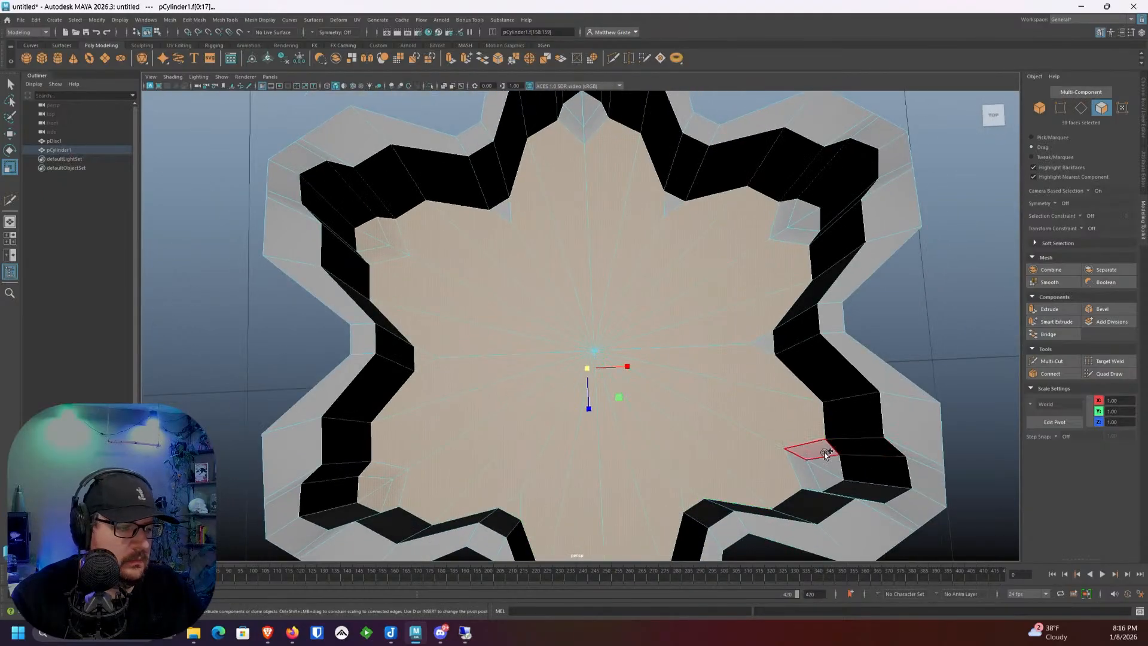
# Step: Add the remaining small floor faces at the lobe ends and inner corners to the selection
pyautogui.moveTo(828, 453)
pyautogui.keyDown('shift'); pyautogui.mouseDown()
pyautogui.moveTo(813, 475)
pyautogui.moveTo(744, 335)
pyautogui.moveTo(769, 252)
pyautogui.moveTo(793, 226)
pyautogui.moveTo(775, 230)
pyautogui.mouseUp(); pyautogui.keyUp('shift')
pyautogui.keyDown('shift'); pyautogui.click(674, 202); pyautogui.keyUp('shift')
pyautogui.moveTo(595, 128)
pyautogui.keyDown('shift'); pyautogui.mouseDown()
pyautogui.moveTo(585, 108)
pyautogui.moveTo(562, 135)
pyautogui.mouseUp(); pyautogui.keyUp('shift')
pyautogui.keyDown('shift'); pyautogui.click(504, 211); pyautogui.keyUp('shift')
pyautogui.scroll(-3, 553, 233)
pyautogui.keyDown('alt'); pyautogui.moveTo(554, 233); pyautogui.dragTo(597, 229); pyautogui.keyUp('alt')
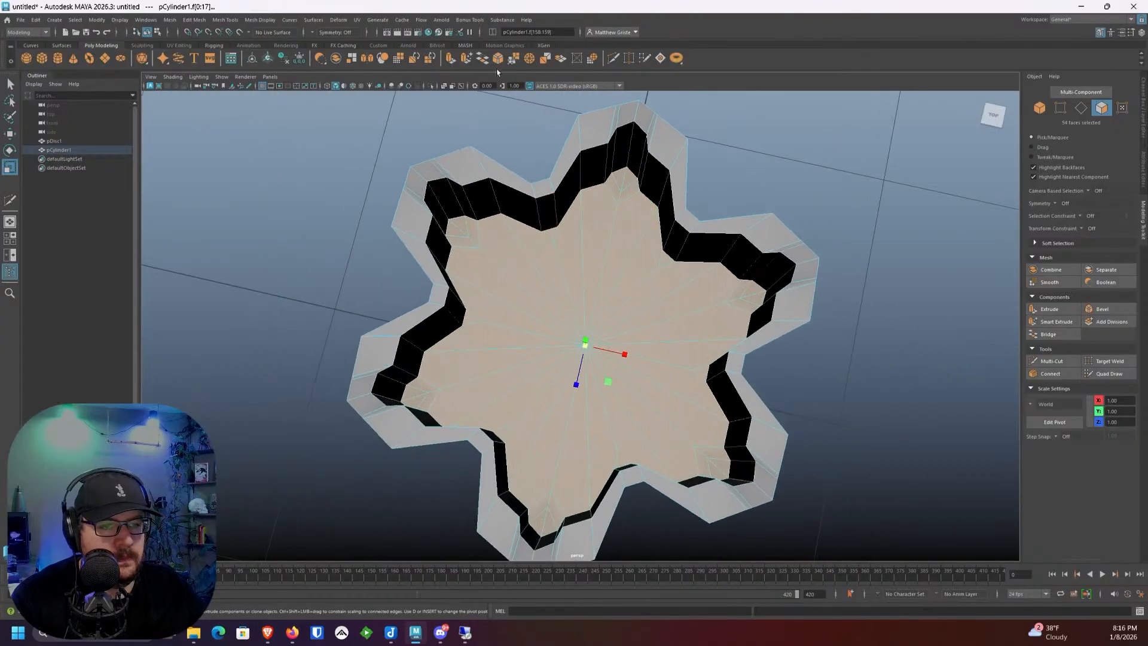
pyautogui.click(448, 58)
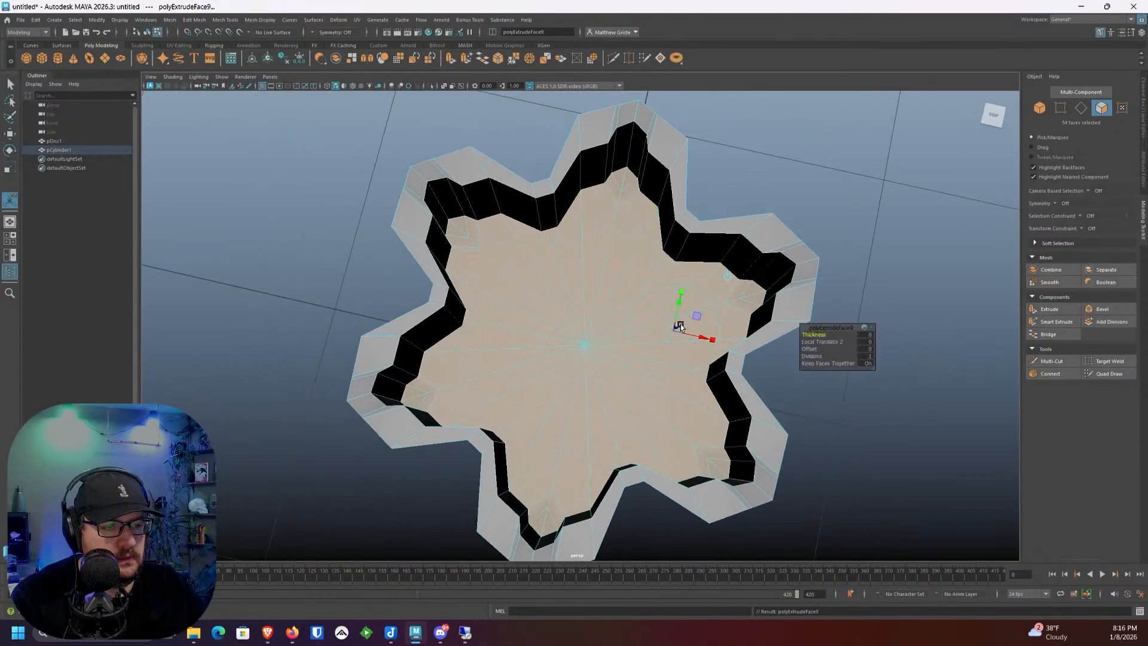
pyautogui.hotkey('ctrl', 'z')
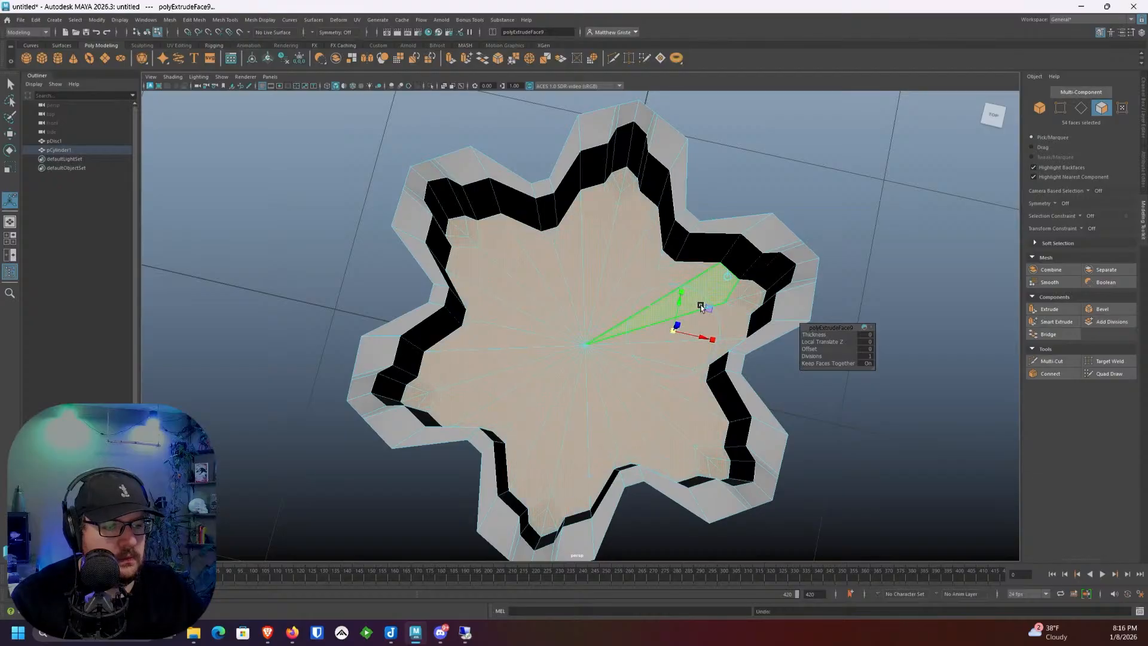
pyautogui.click(727, 279)
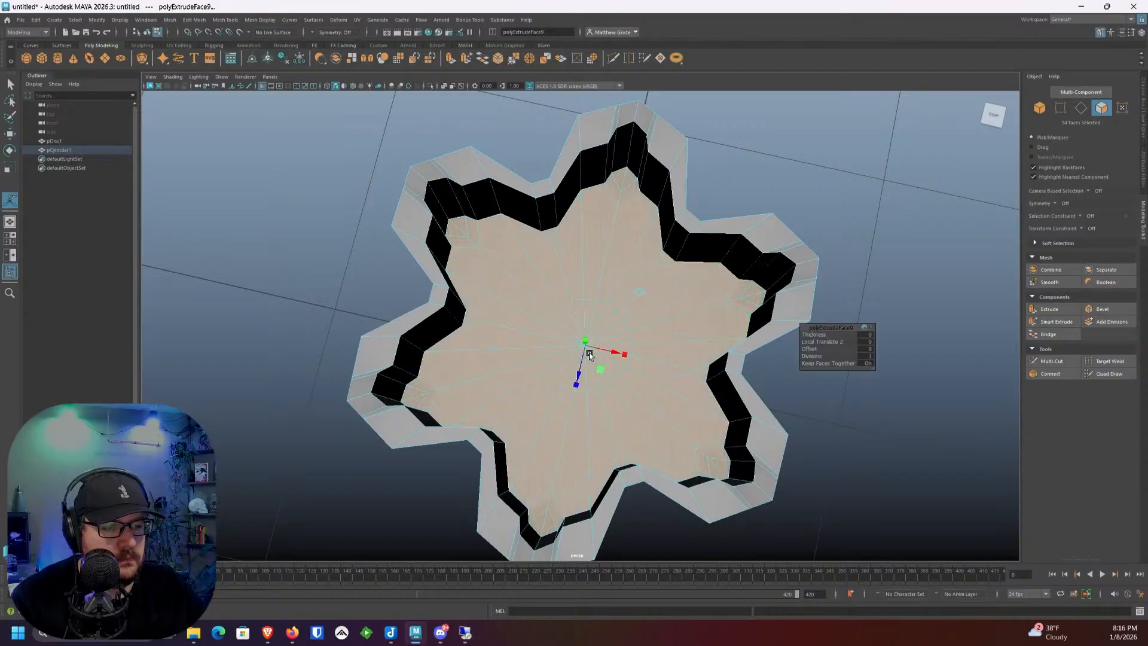
pyautogui.moveTo(589, 355); pyautogui.dragTo(586, 351)
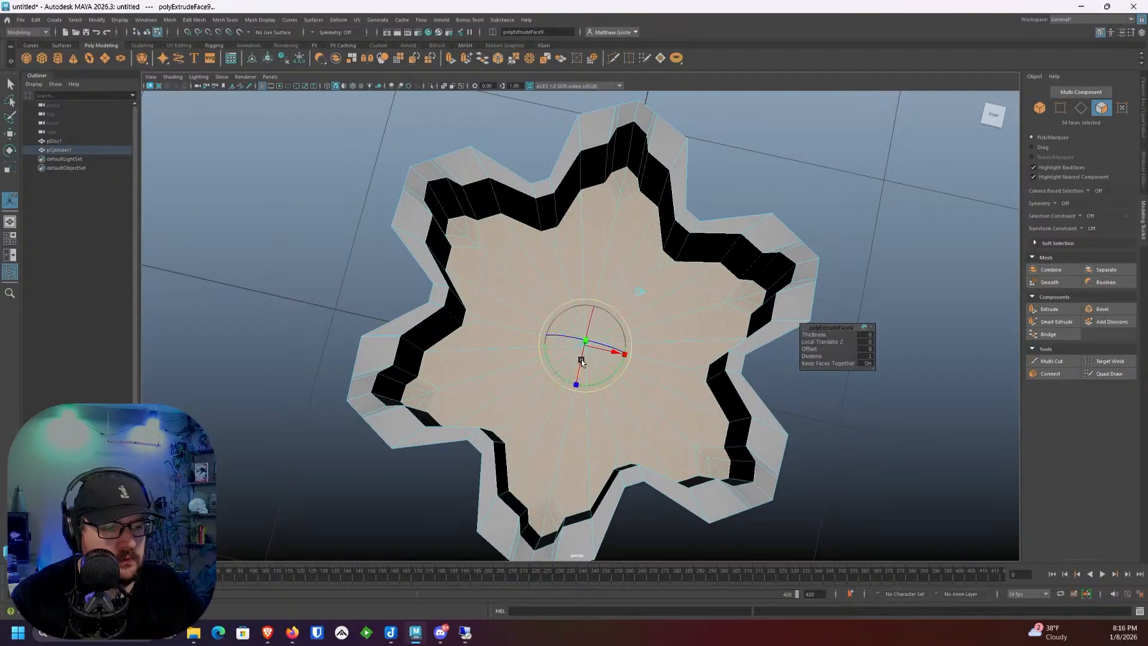
pyautogui.hotkey('ctrl', 'z')
pyautogui.hotkey('ctrl', 'e')
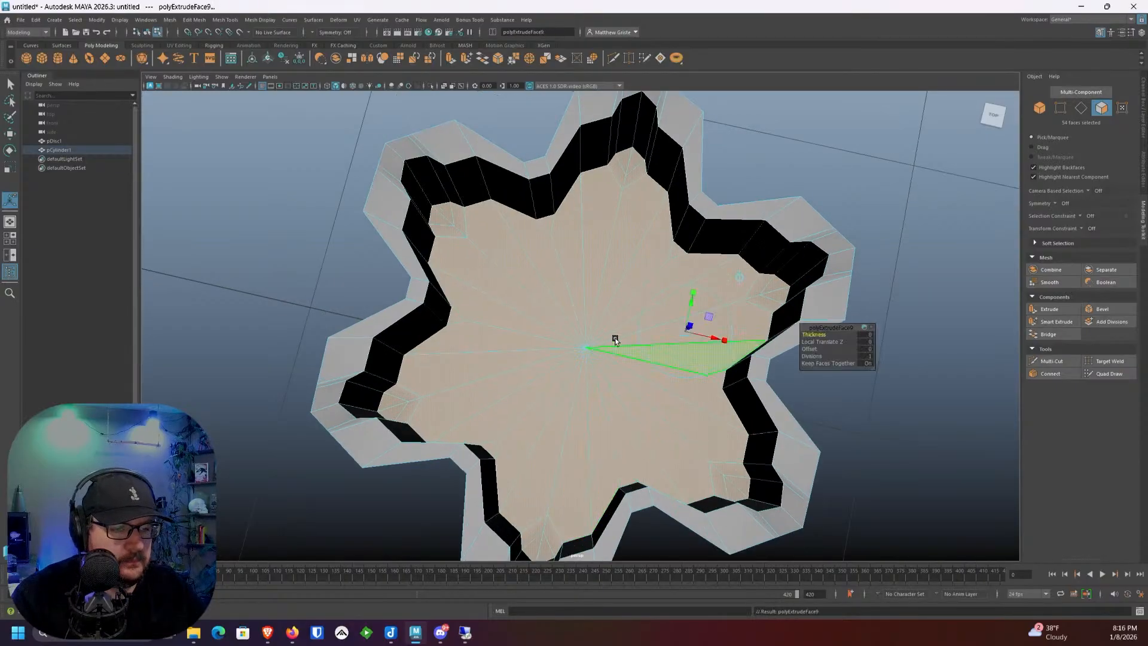
pyautogui.hotkey('ctrl', 'z')
pyautogui.hotkey('ctrl', 'z')
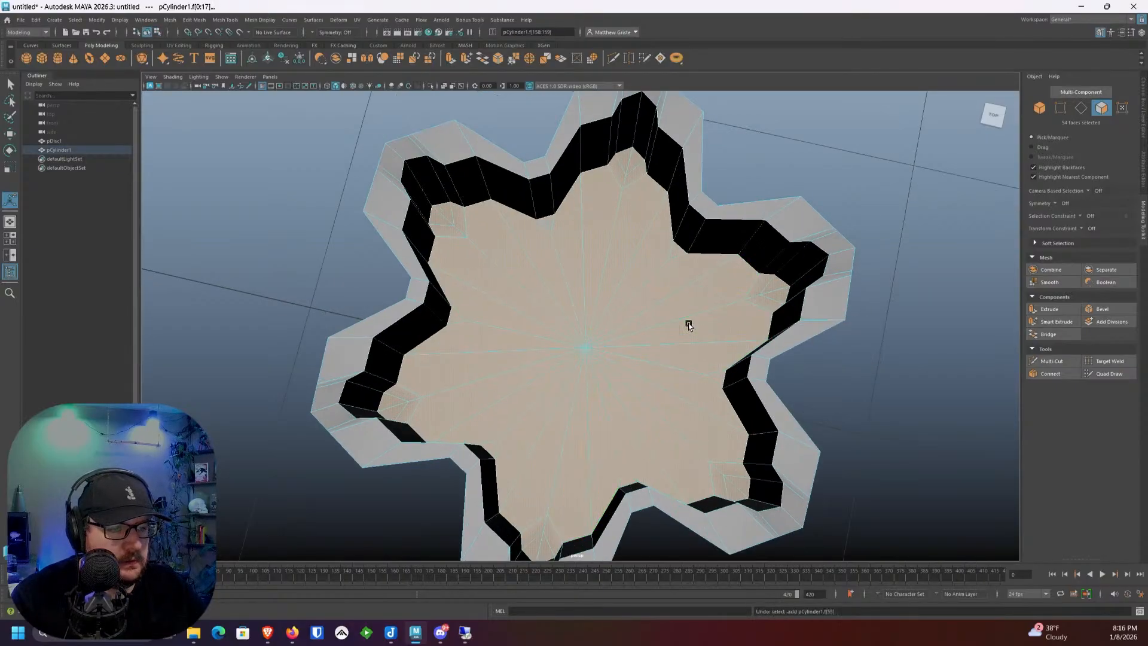
# Step: Extrude the recess floor faces, scale them inward about the world axis, and delete them to leave a ring around an opening
pyautogui.hotkey('ctrl', 'e')
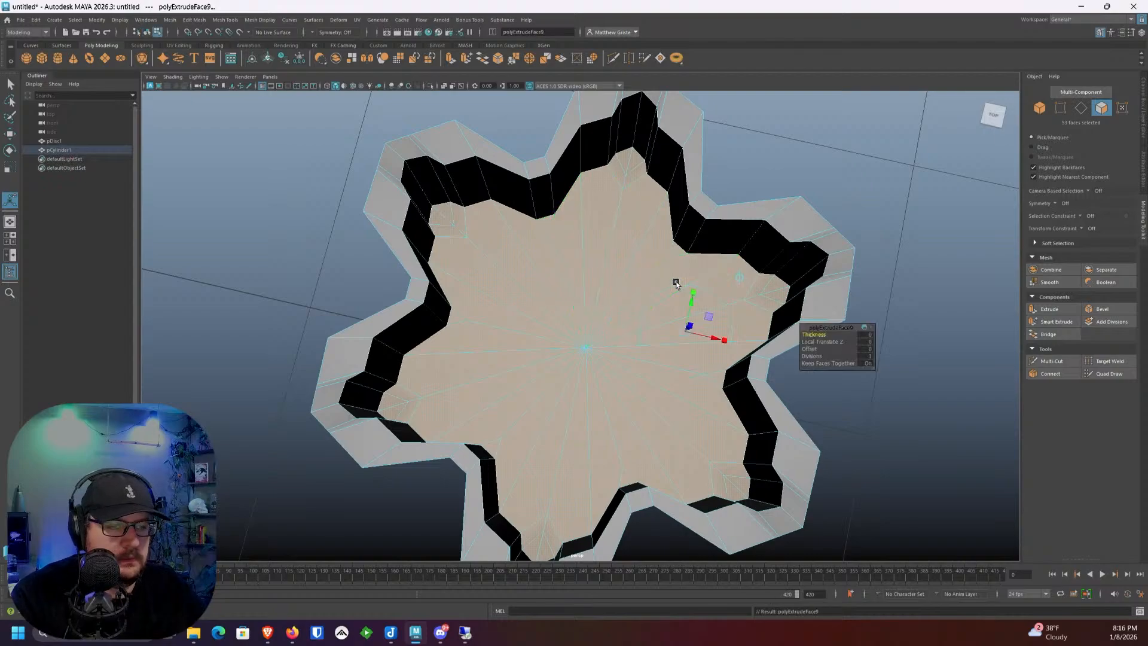
pyautogui.click(737, 277)
pyautogui.keyDown('alt'); pyautogui.moveTo(592, 351); pyautogui.dragTo(507, 356); pyautogui.keyUp('alt')
pyautogui.scroll(2, 598, 333)
pyautogui.press('Delete')
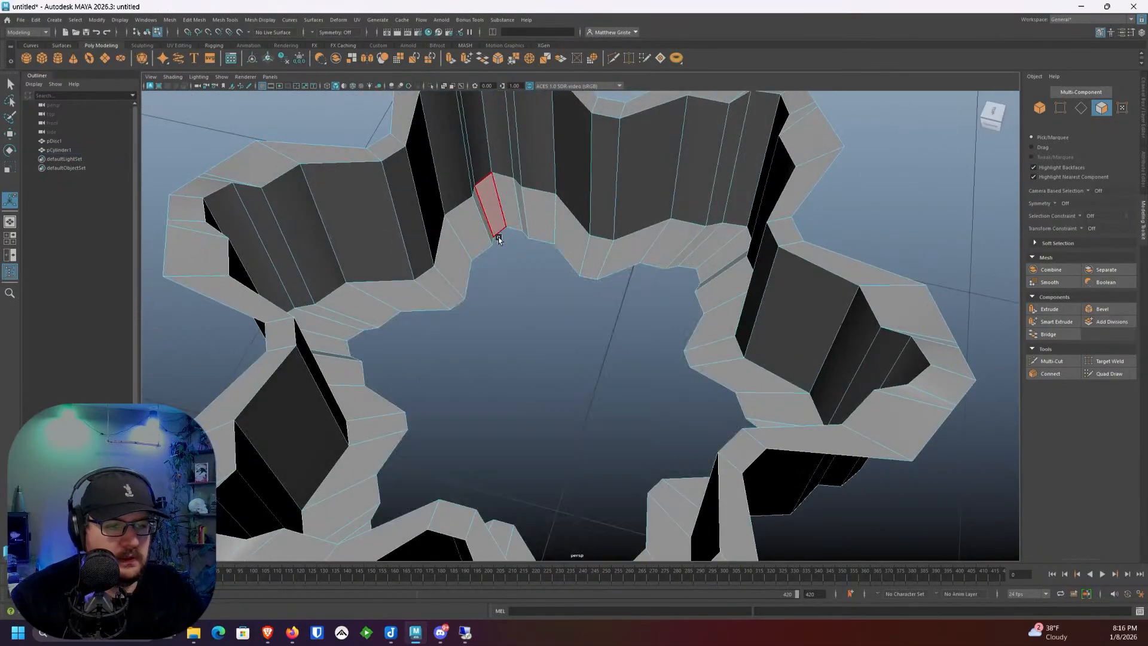
# Step: Select the whole ring of floor faces around the opening and flatten it by scaling along Y
pyautogui.doubleClick(511, 215)
pyautogui.press('e')
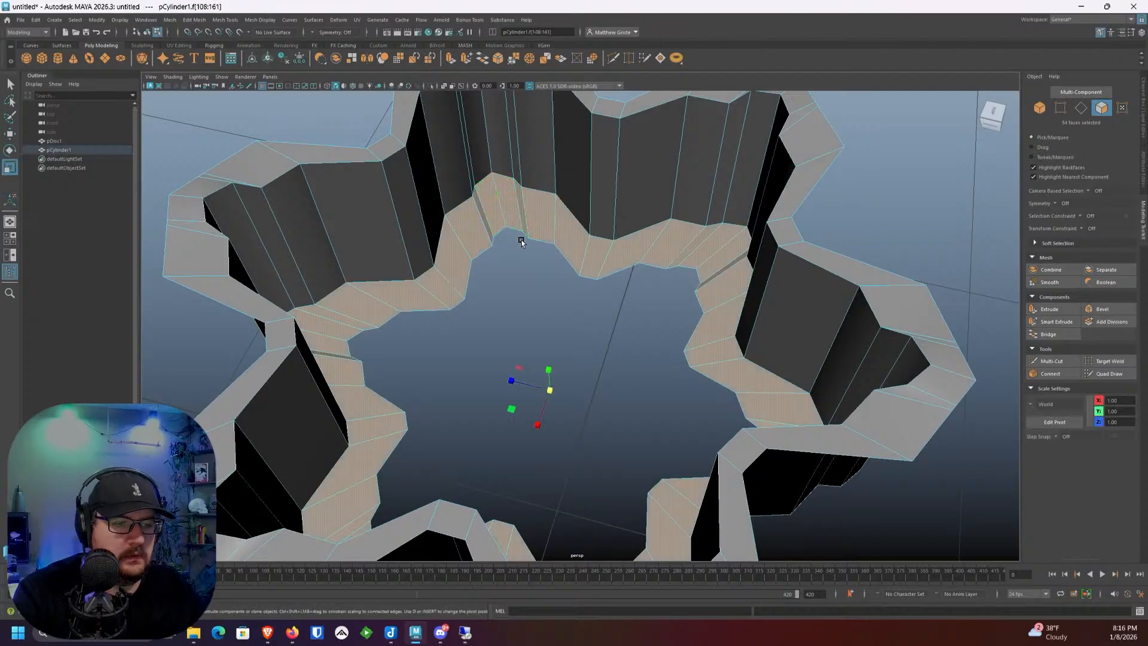
pyautogui.press('r')
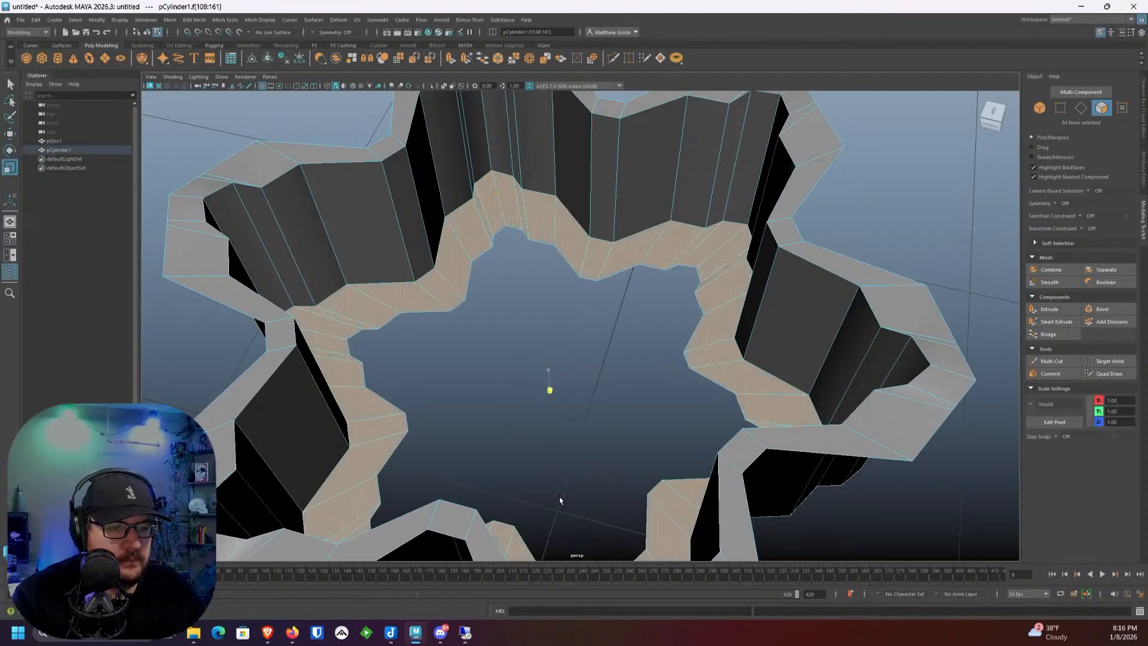
pyautogui.moveTo(560, 499); pyautogui.dragTo(598, 389, button='middle')
pyautogui.moveTo(551, 379); pyautogui.dragTo(561, 456)
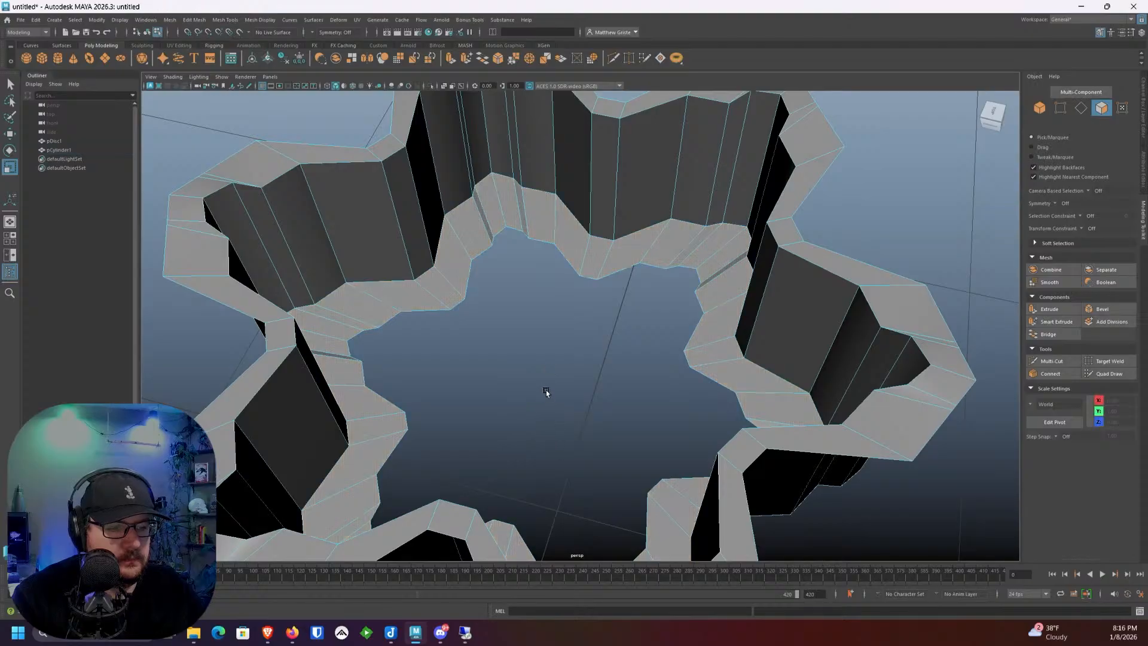
pyautogui.hotkey('ctrl', 'z')
pyautogui.moveTo(549, 370); pyautogui.dragTo(556, 492)
# Step: Select the border edge loop of the floor opening and scale it uniformly inward to about half its width
pyautogui.keyDown('alt'); pyautogui.moveTo(613, 299); pyautogui.dragTo(596, 314); pyautogui.keyUp('alt')
pyautogui.keyDown('alt'); pyautogui.moveTo(596, 314); pyautogui.dragTo(601, 238, button='right'); pyautogui.keyUp('alt')
pyautogui.click(598, 241)
pyautogui.doubleClick(598, 240)
pyautogui.scroll(-2, 598, 287)
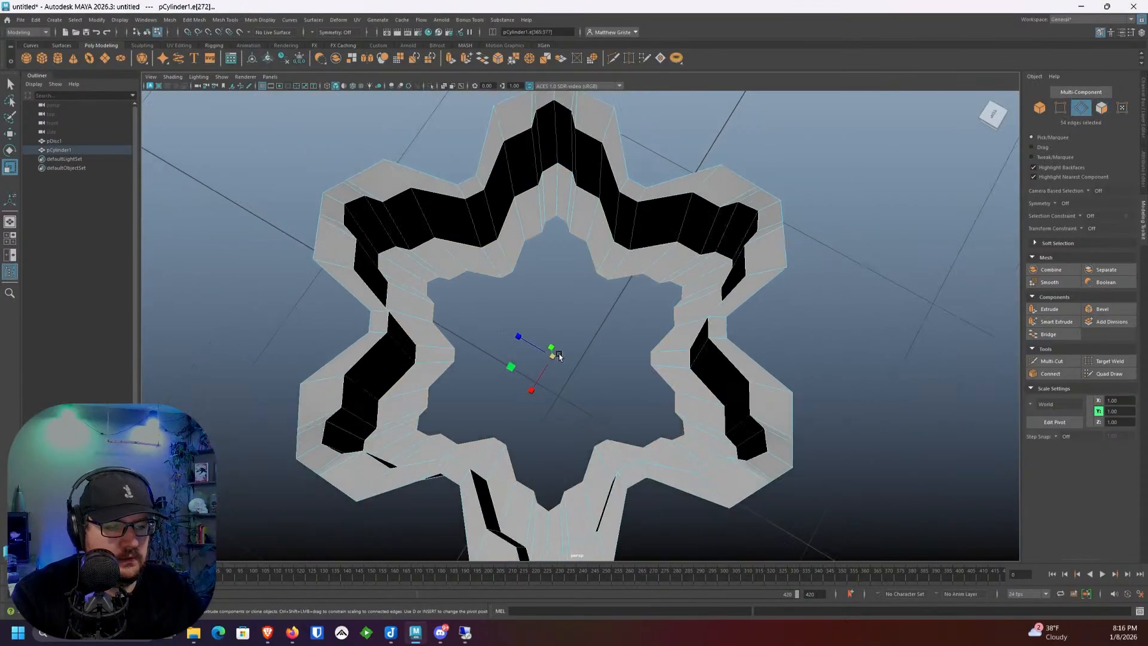
pyautogui.moveTo(559, 356); pyautogui.dragTo(496, 324)
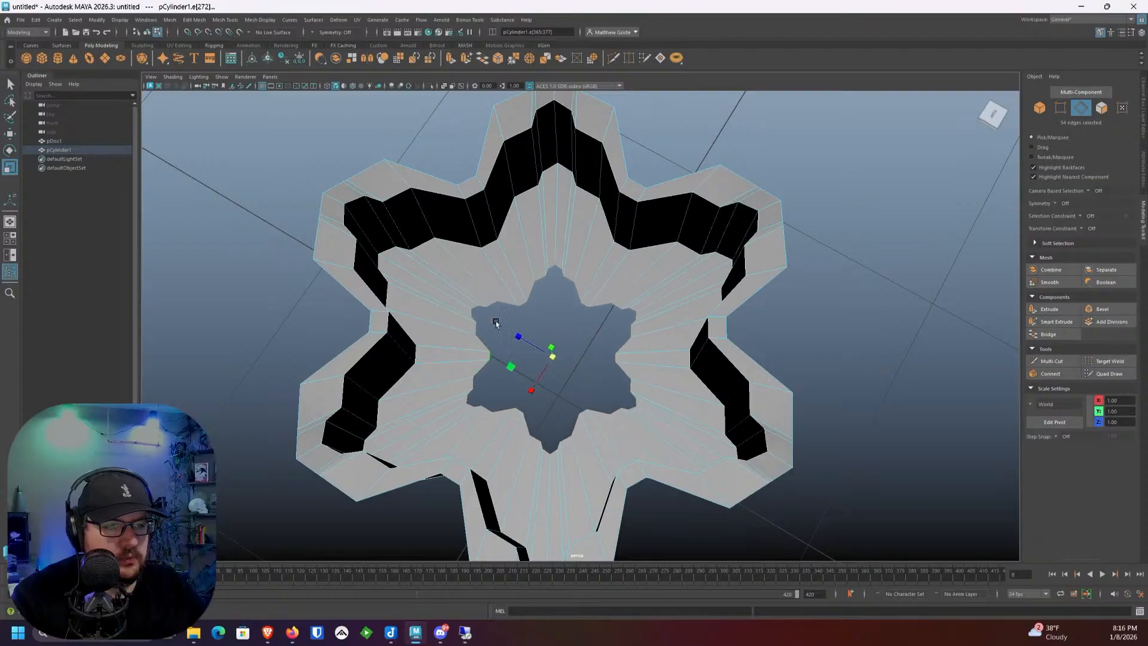
# Step: Circularize the border edge loop of the floor opening with a twist of 3.5
pyautogui.click(590, 58)
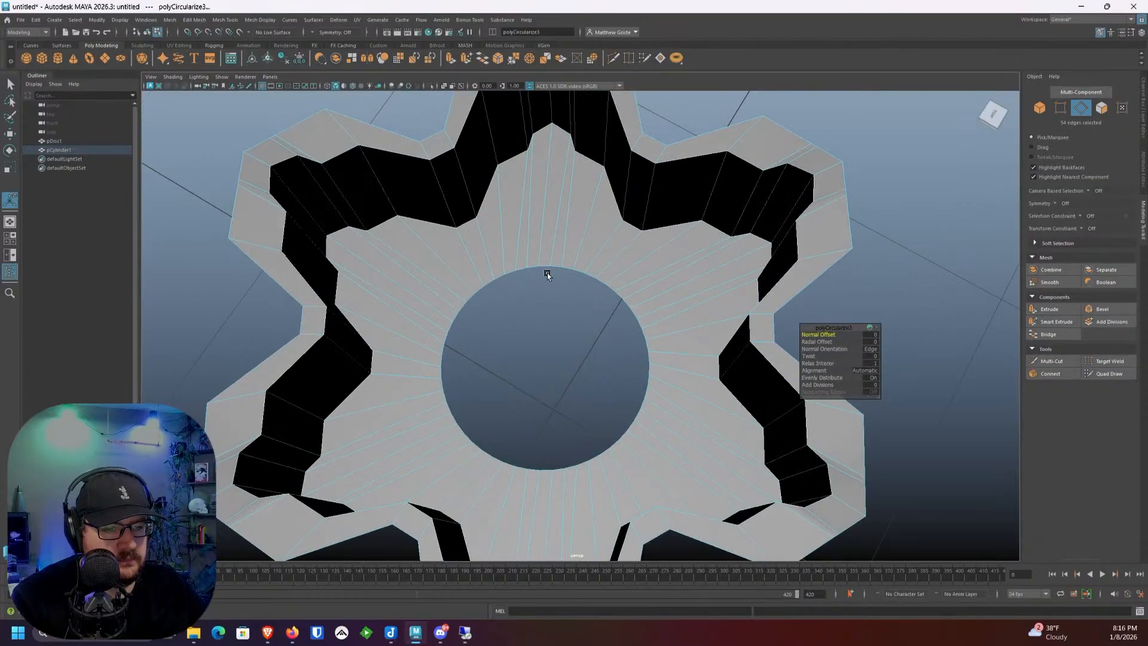
pyautogui.keyDown('alt'); pyautogui.moveTo(548, 273); pyautogui.dragTo(804, 350); pyautogui.keyUp('alt')
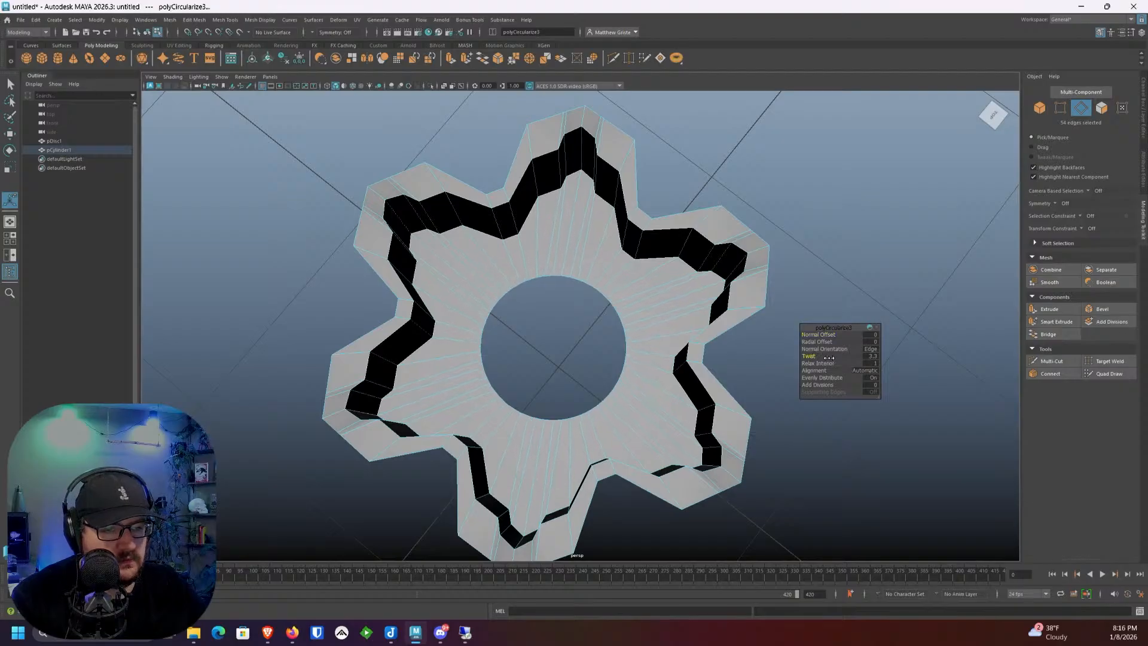
pyautogui.keyDown('alt'); pyautogui.moveTo(583, 332); pyautogui.dragTo(517, 275); pyautogui.keyUp('alt')
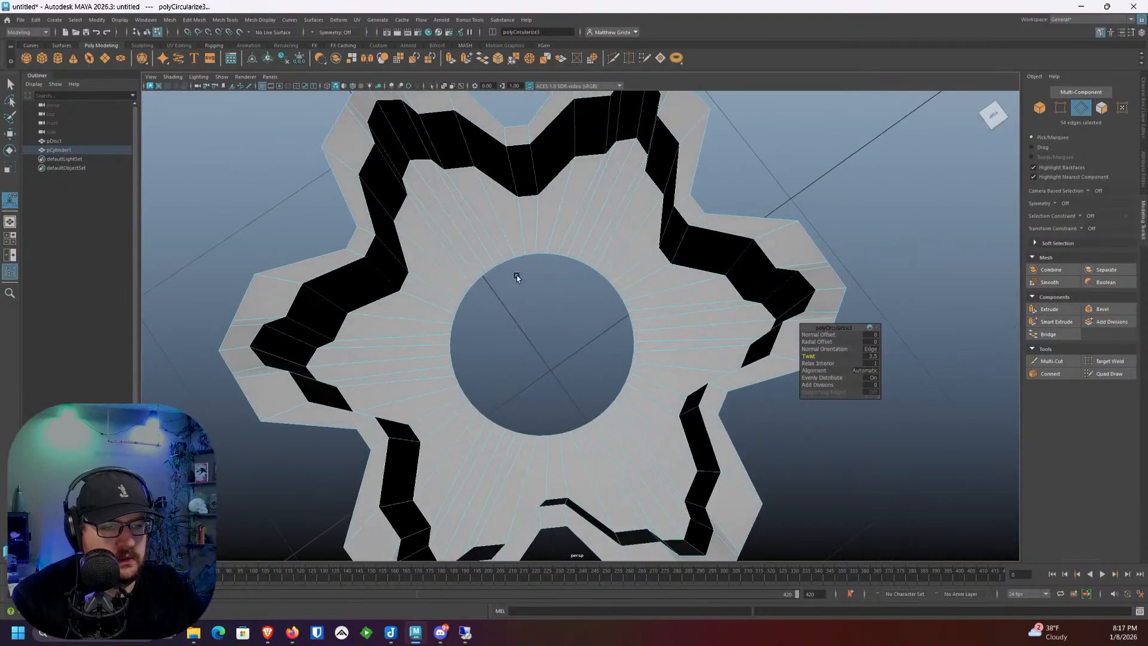
# Step: Extrude the circular border edges inward into a narrow ring and fill the remaining hole with a quad grid
pyautogui.scroll(-1, 540, 266)
pyautogui.scroll(2, 563, 257)
pyautogui.moveTo(529, 252); pyautogui.dragTo(526, 240, button='right')
pyautogui.click(525, 242)
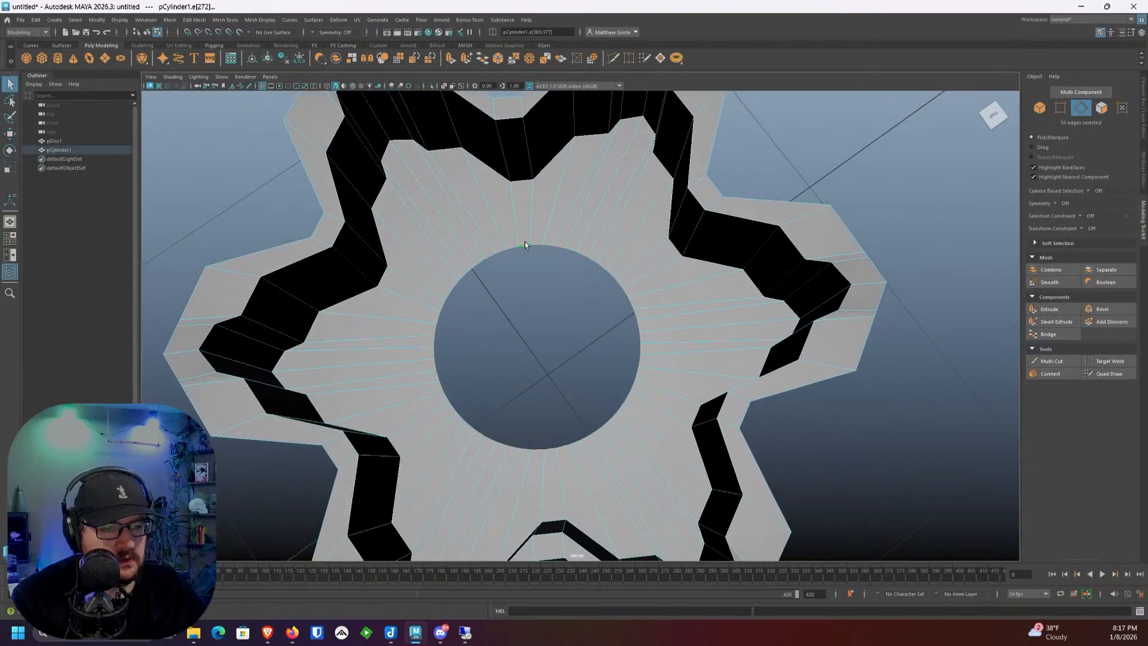
pyautogui.click(452, 58)
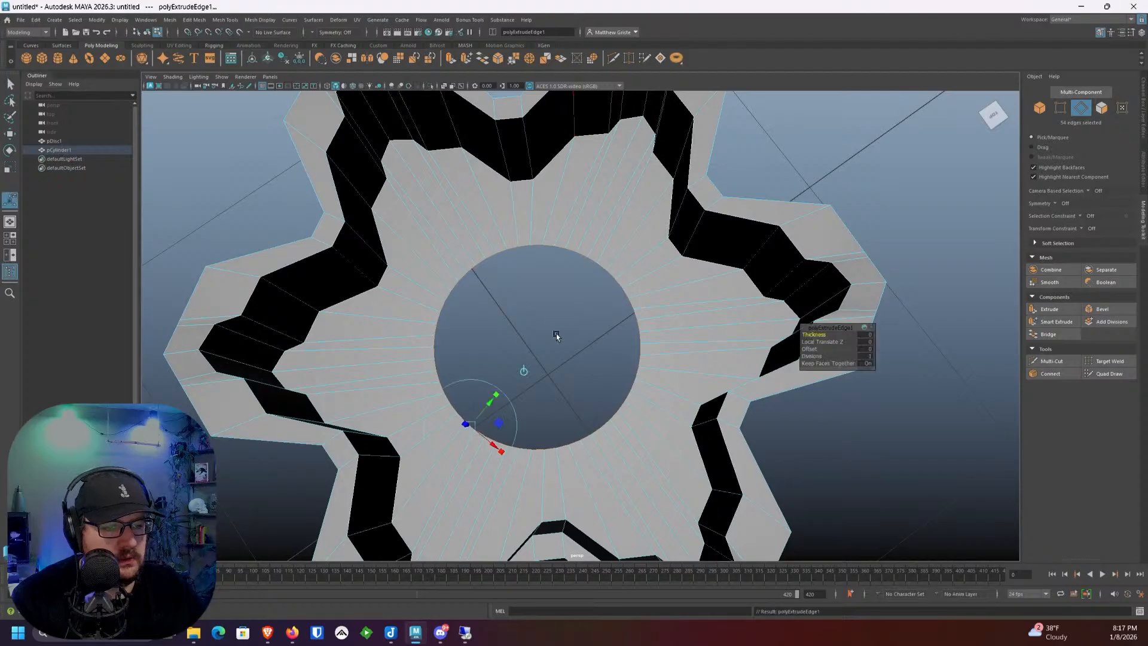
pyautogui.moveTo(478, 412); pyautogui.dragTo(507, 389)
pyautogui.moveTo(528, 287); pyautogui.dragTo(494, 291, button='right')
pyautogui.click(533, 269)
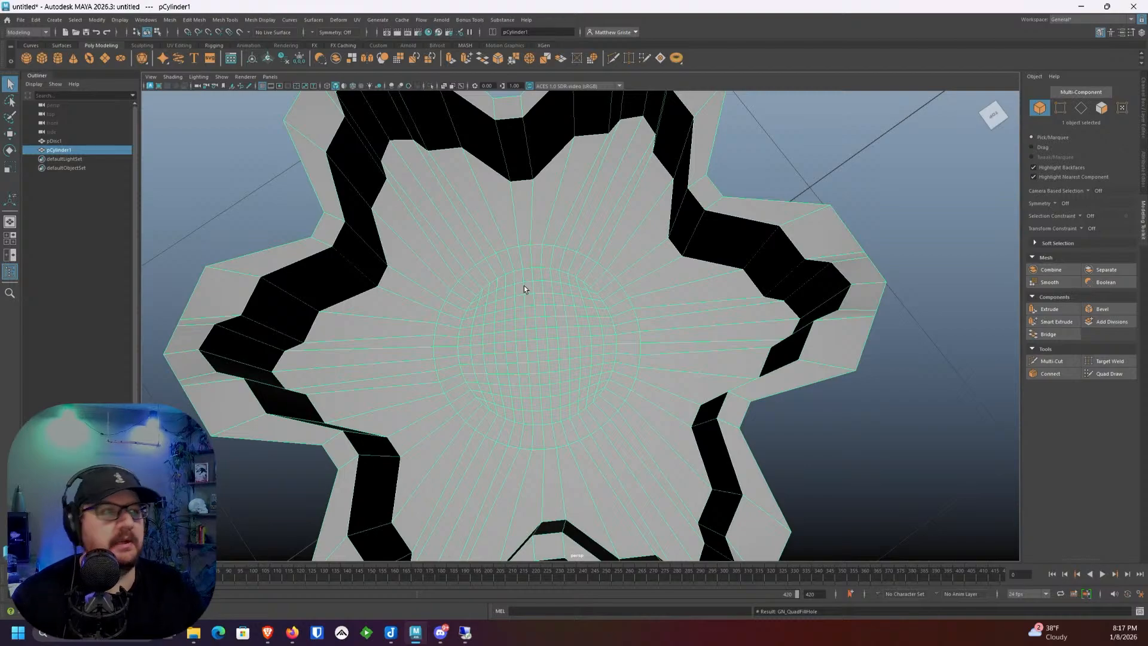
# Step: Insert edge loops around the recess walls with Multi-Cut, one just above the floor and one just below the rim
pyautogui.scroll(-3, 524, 285)
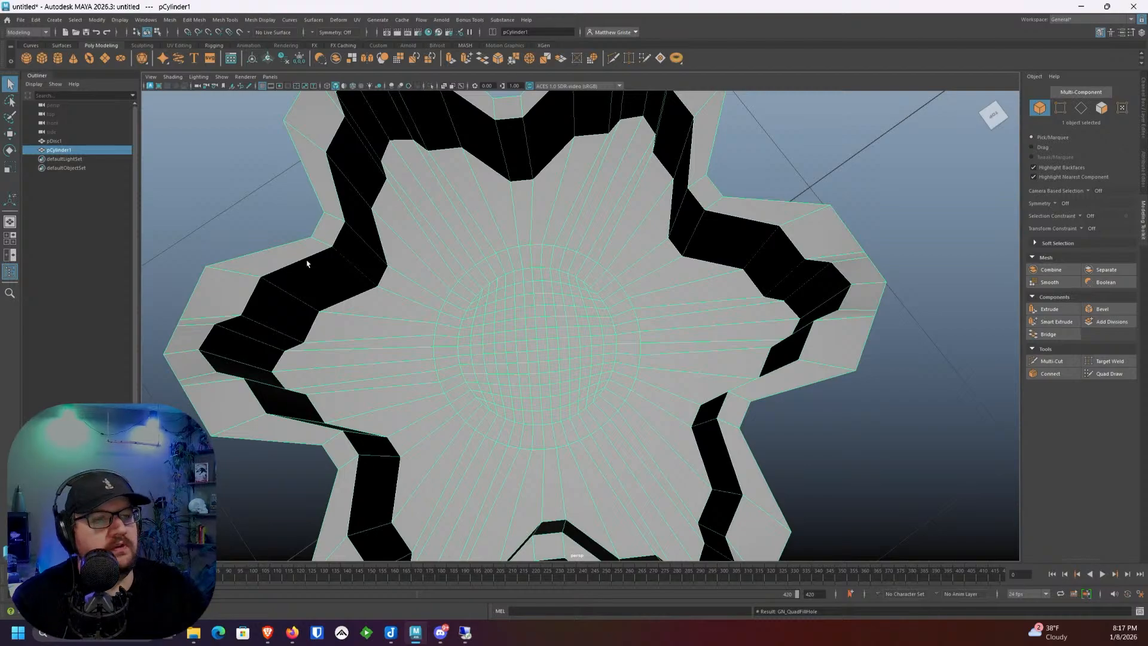
pyautogui.keyDown('alt'); pyautogui.moveTo(403, 297); pyautogui.dragTo(468, 272); pyautogui.keyUp('alt')
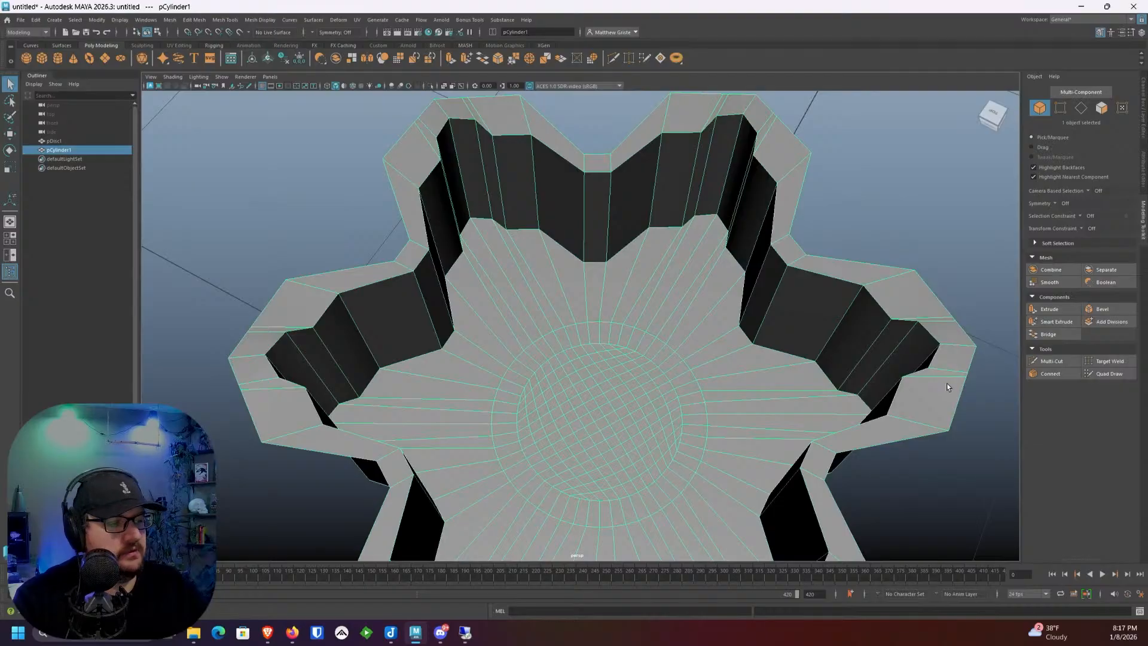
pyautogui.click(1052, 361)
pyautogui.scroll(2, 625, 244)
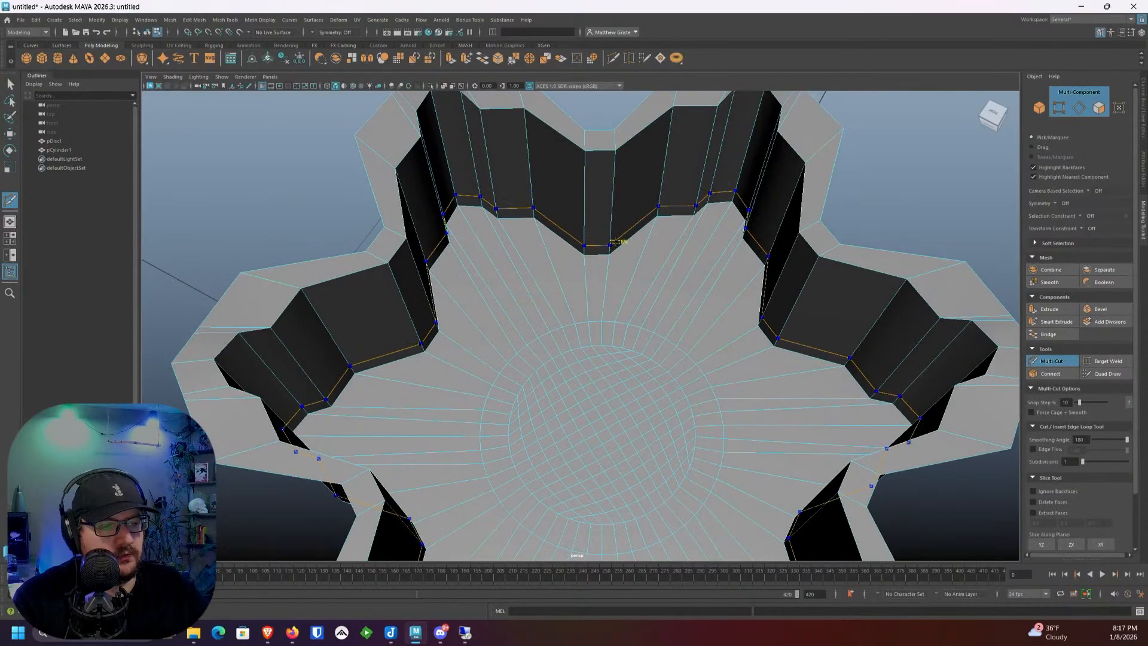
pyautogui.keyDown('alt'); pyautogui.moveTo(622, 200); pyautogui.dragTo(577, 197); pyautogui.keyUp('alt')
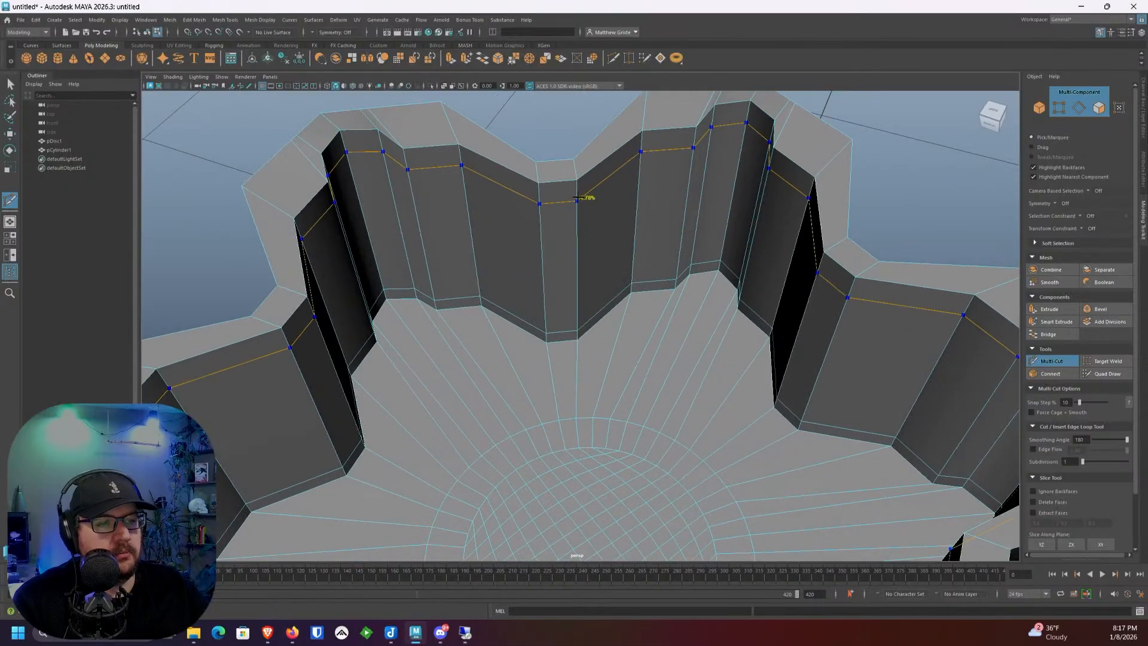
pyautogui.scroll(-5, 603, 210)
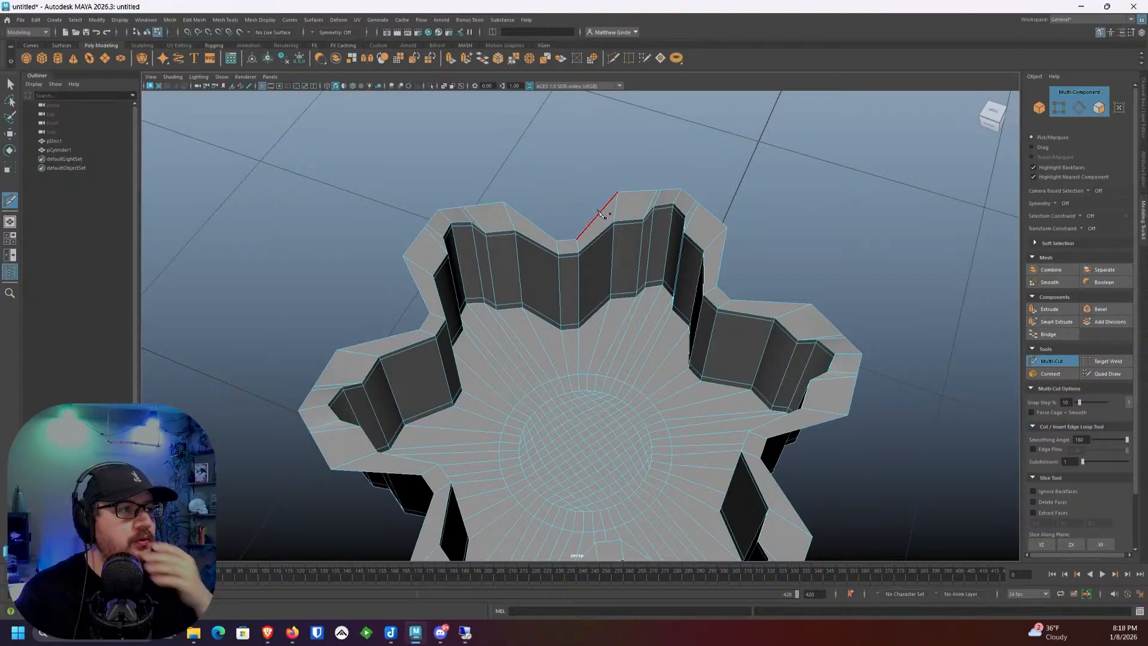
pyautogui.scroll(1, 531, 223)
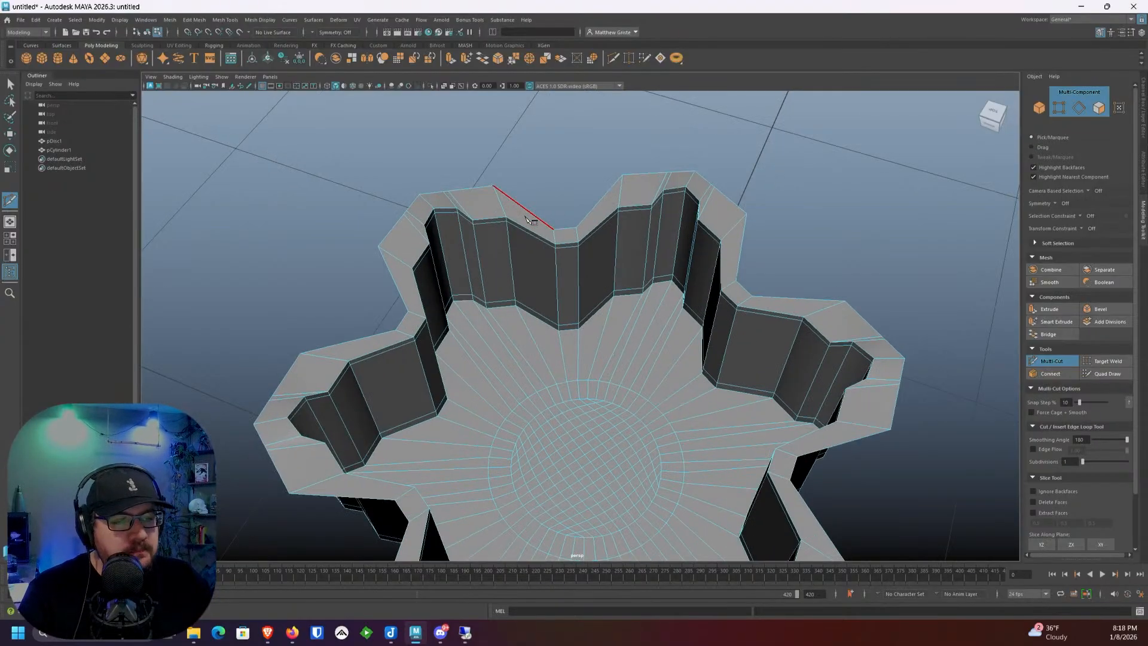
pyautogui.click(527, 216)
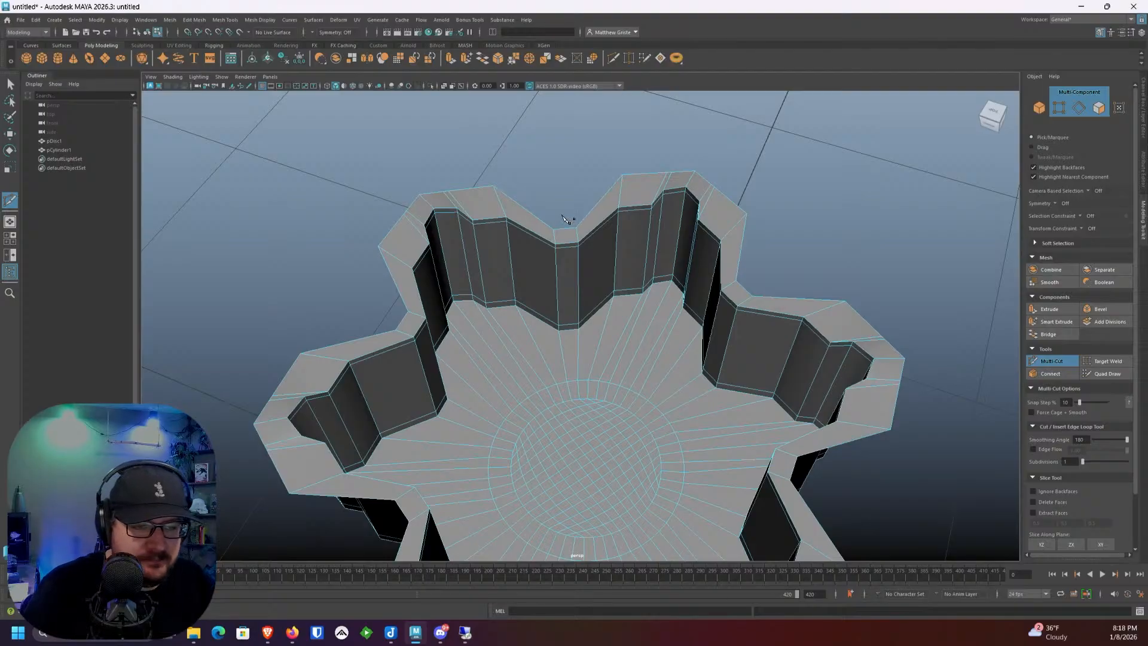
pyautogui.press('q')
# Step: Select the vertical edge loops on both sides of the inner corners between the lobes
pyautogui.scroll(3, 562, 217)
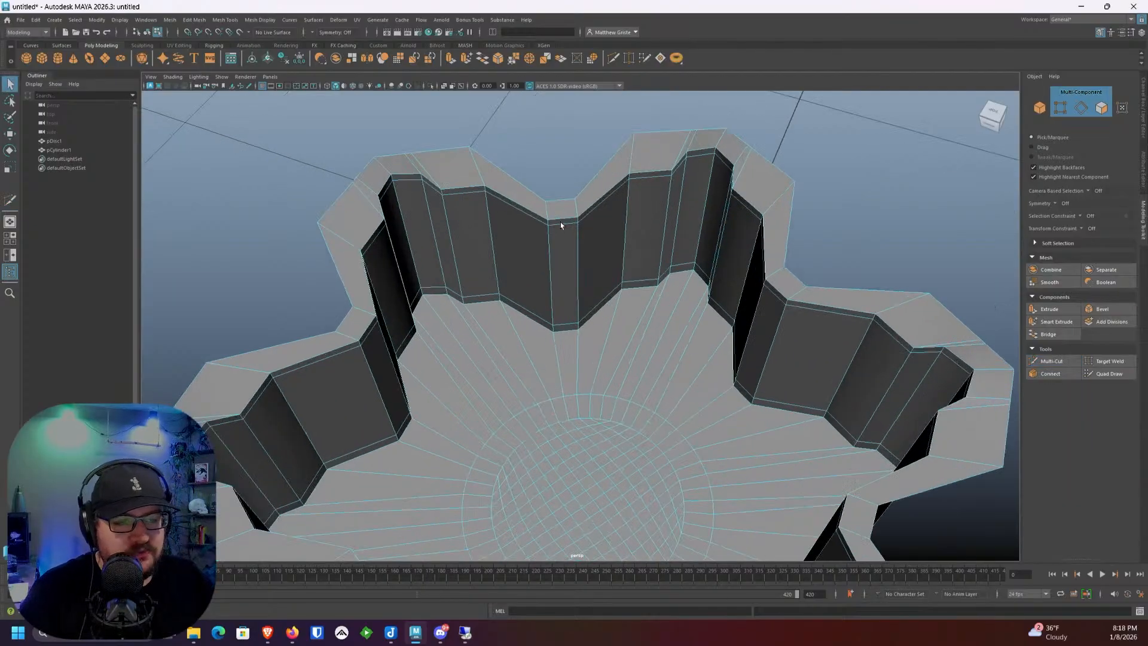
pyautogui.moveTo(545, 219); pyautogui.dragTo(538, 207, button='right')
pyautogui.doubleClick(540, 212)
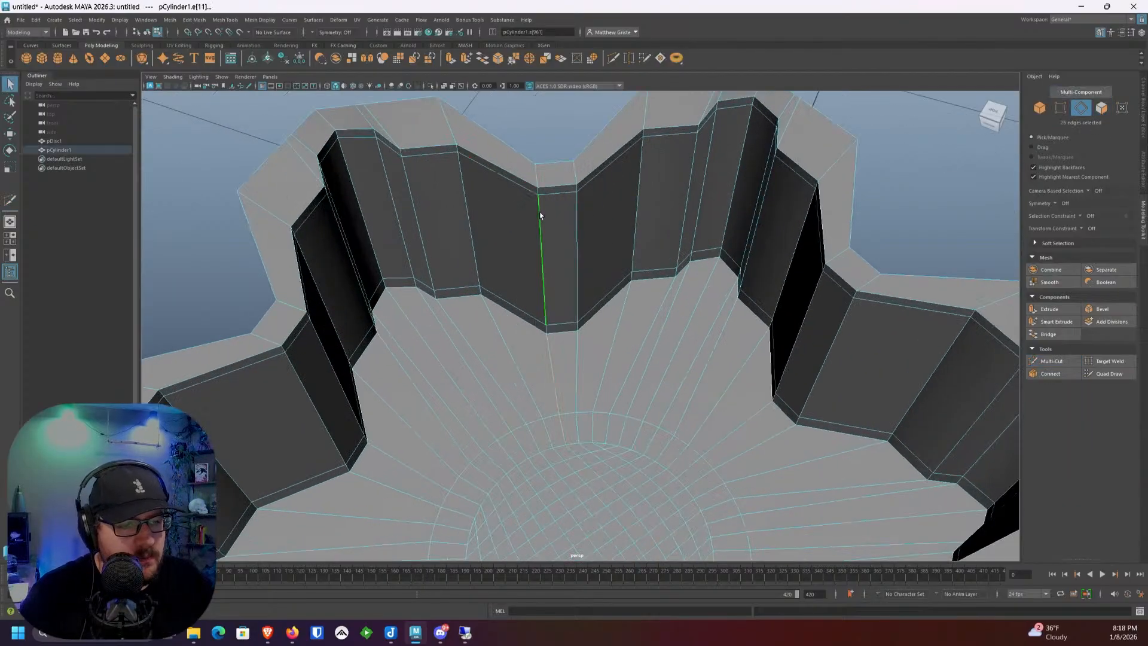
pyautogui.keyDown('shift'); pyautogui.doubleClick(572, 221); pyautogui.keyUp('shift')
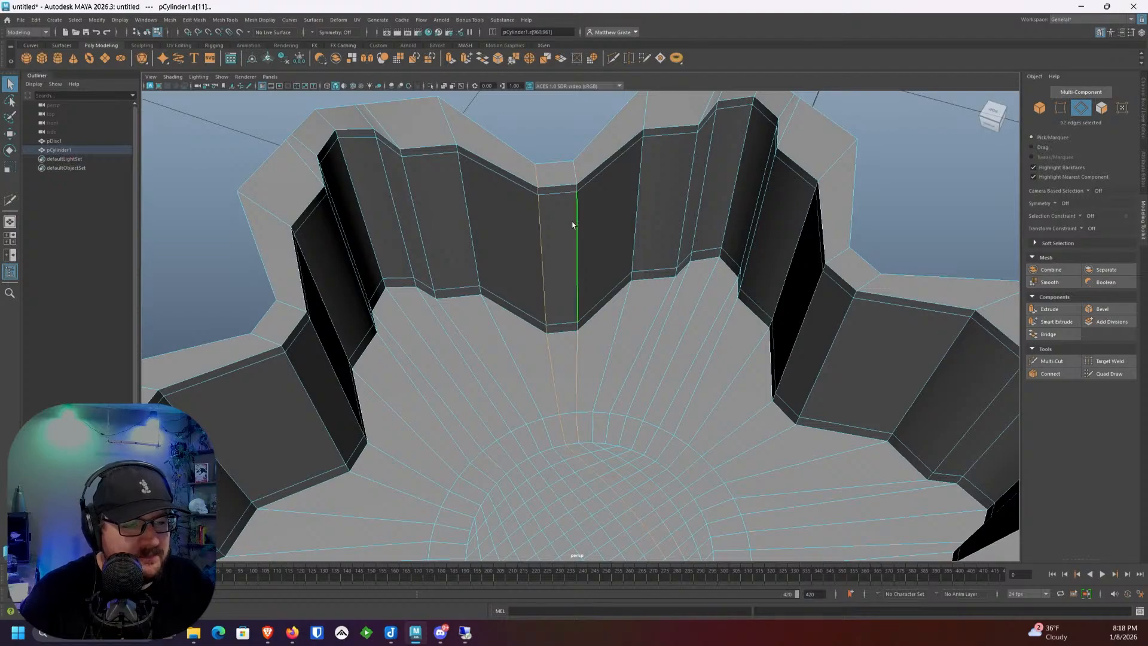
pyautogui.keyDown('alt'); pyautogui.moveTo(572, 222); pyautogui.dragTo(706, 217); pyautogui.keyUp('alt')
pyautogui.keyDown('shift'); pyautogui.doubleClick(700, 216); pyautogui.keyUp('shift')
pyautogui.keyDown('shift'); pyautogui.doubleClick(644, 227); pyautogui.keyUp('shift')
pyautogui.keyDown('shift'); pyautogui.doubleClick(687, 180); pyautogui.keyUp('shift')
pyautogui.keyDown('shift'); pyautogui.doubleClick(668, 176); pyautogui.keyUp('shift')
pyautogui.keyDown('shift'); pyautogui.doubleClick(635, 180); pyautogui.keyUp('shift')
pyautogui.keyDown('alt'); pyautogui.moveTo(638, 180); pyautogui.dragTo(648, 183); pyautogui.keyUp('alt')
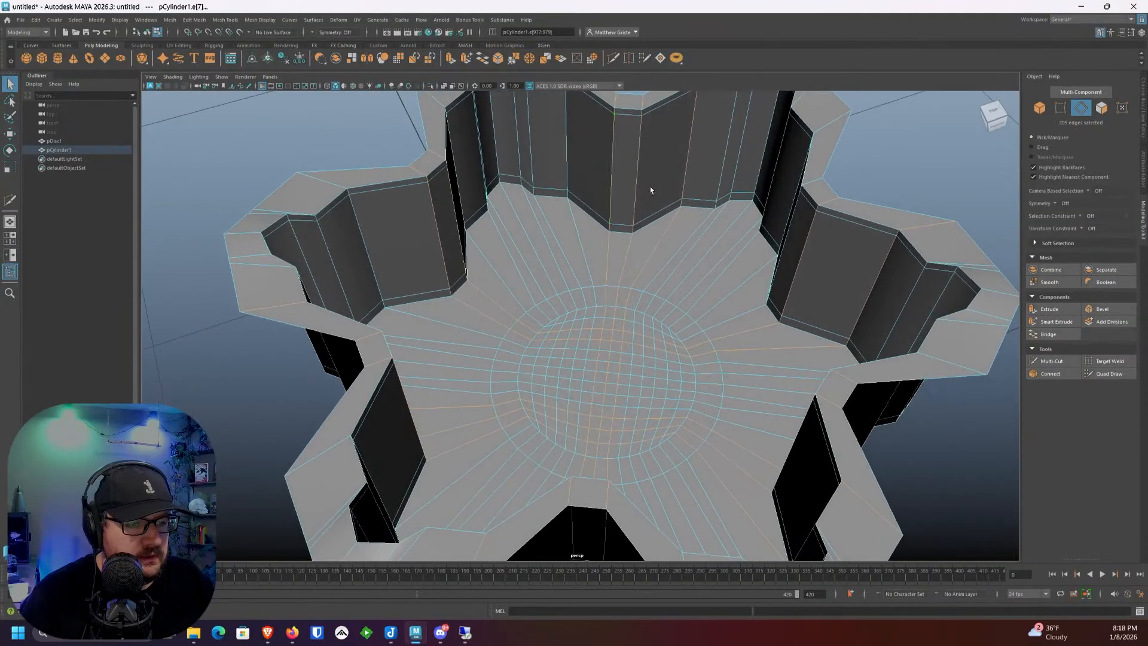
pyautogui.keyDown('shift'); pyautogui.doubleClick(670, 201); pyautogui.keyUp('shift')
pyautogui.scroll(-5, 683, 229)
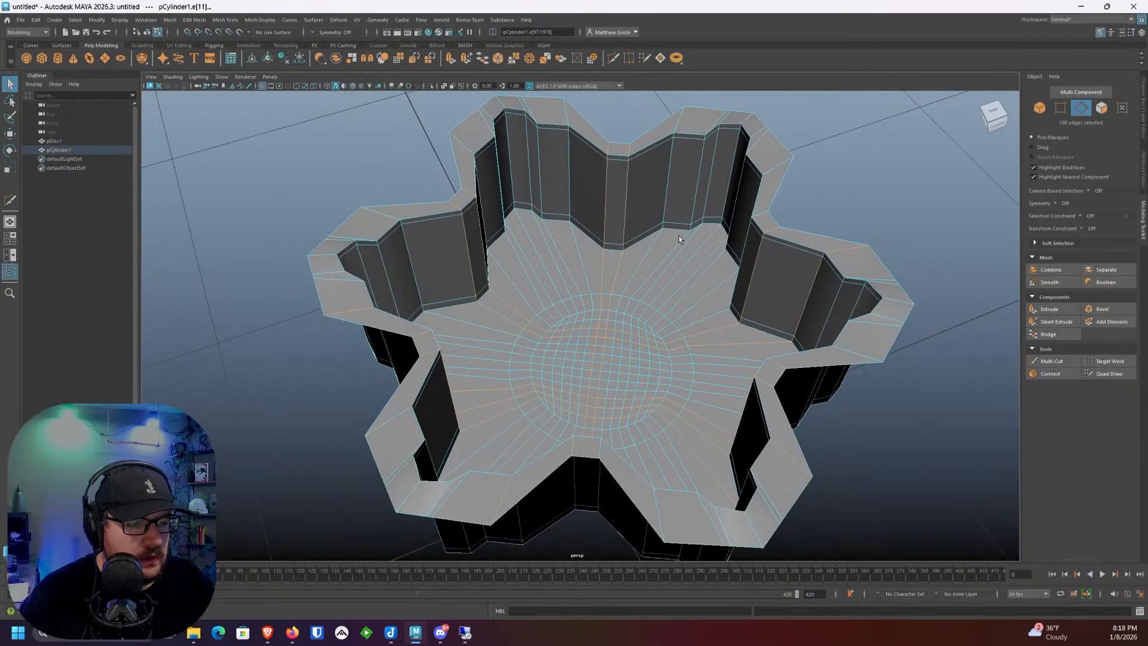
pyautogui.keyDown('alt'); pyautogui.moveTo(678, 235); pyautogui.dragTo(612, 257); pyautogui.keyUp('alt')
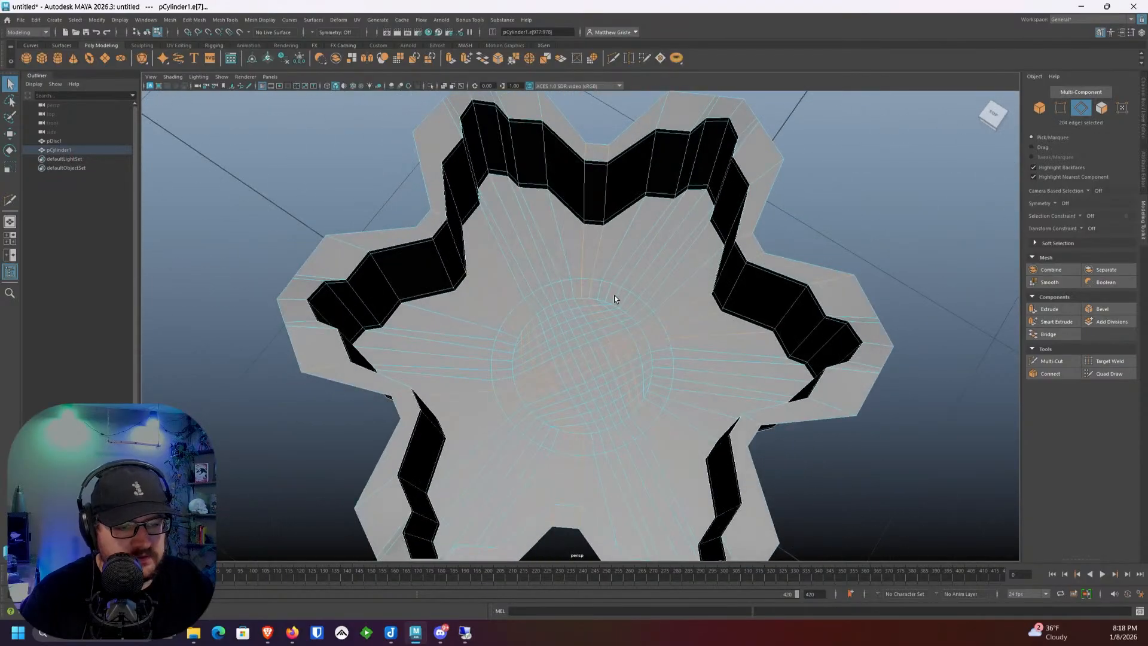
pyautogui.keyDown('alt'); pyautogui.moveTo(615, 299); pyautogui.dragTo(553, 257); pyautogui.keyUp('alt')
pyautogui.scroll(4, 538, 287)
# Step: Delete the narrow face ring and the quad grid faces to reopen the circular hole in the floor
pyautogui.rightClick(491, 336)
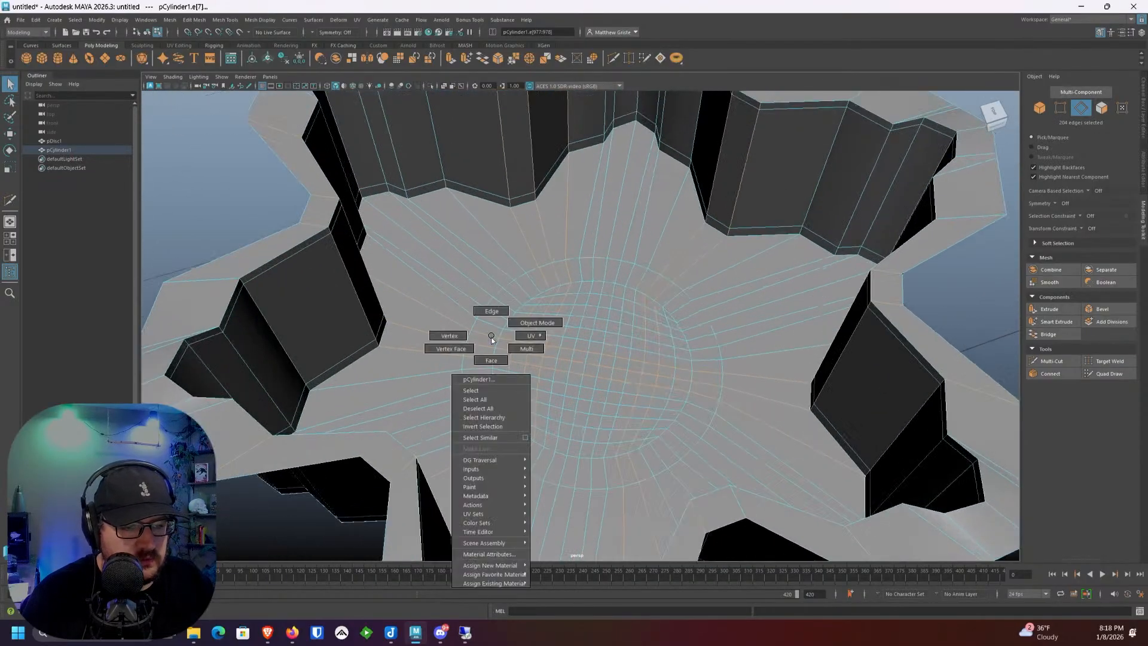
pyautogui.moveTo(492, 336); pyautogui.dragTo(486, 346, button='right')
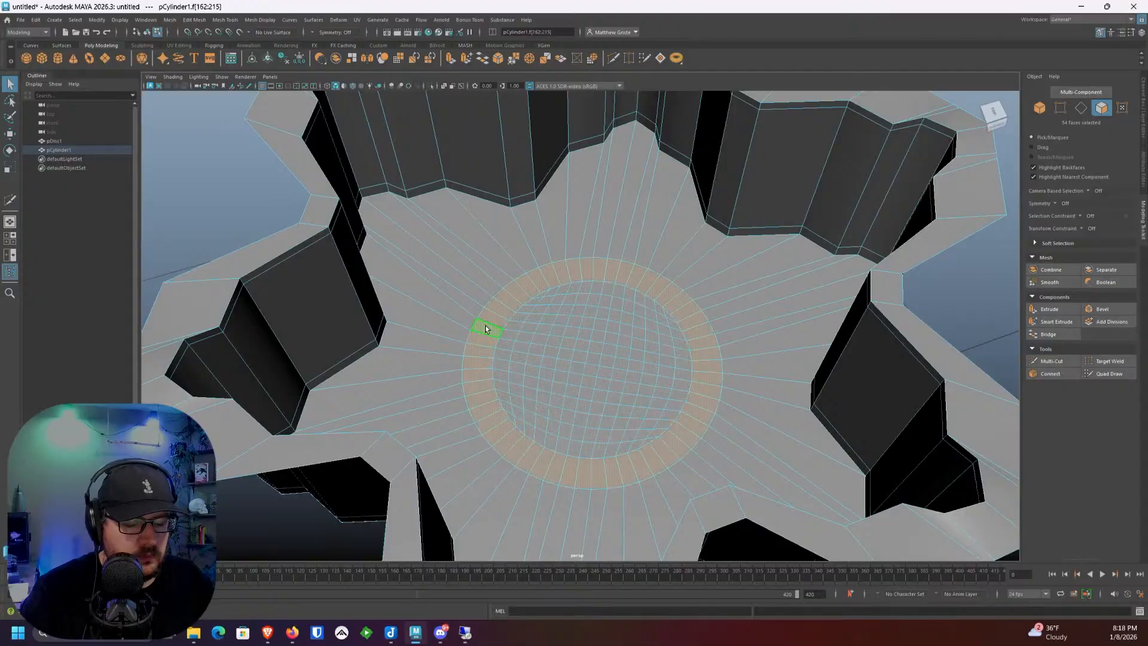
pyautogui.press('Delete')
pyautogui.doubleClick(542, 337)
pyautogui.press('Delete')
# Step: Select the paired vertical edge loops at every inner corner between the lobes, ending at the floor opening
pyautogui.keyDown('alt'); pyautogui.moveTo(449, 285); pyautogui.dragTo(458, 252); pyautogui.keyUp('alt')
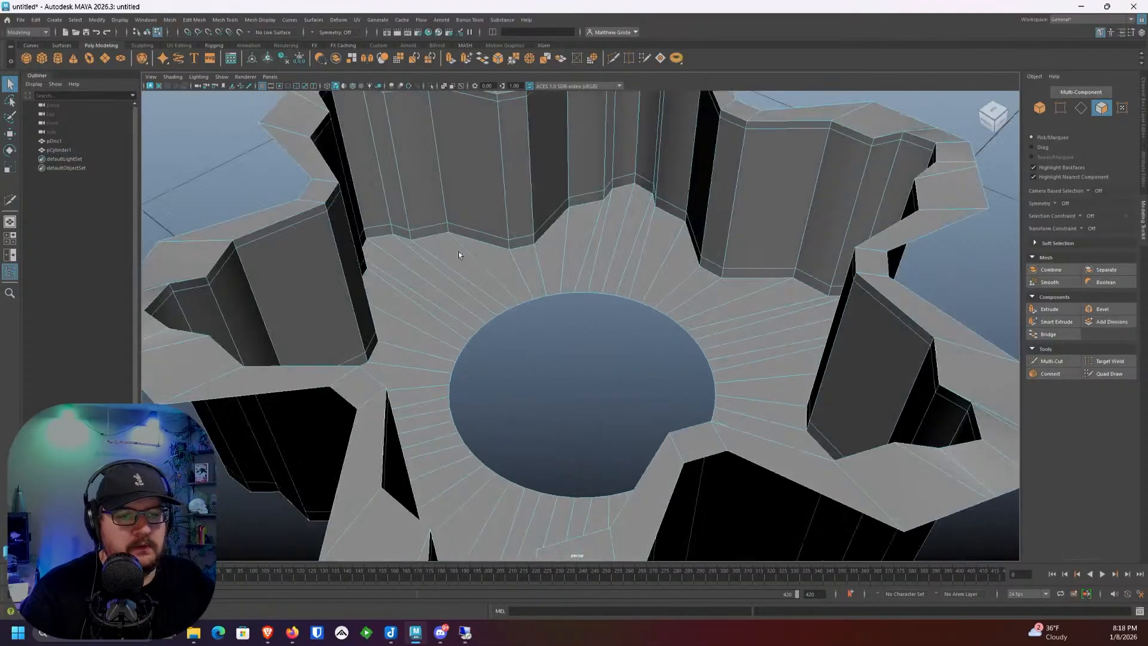
pyautogui.keyDown('alt'); pyautogui.moveTo(459, 255); pyautogui.dragTo(502, 365, button='middle'); pyautogui.keyUp('alt')
pyautogui.scroll(2, 530, 317)
pyautogui.moveTo(536, 290); pyautogui.dragTo(533, 236, button='right')
pyautogui.doubleClick(532, 236)
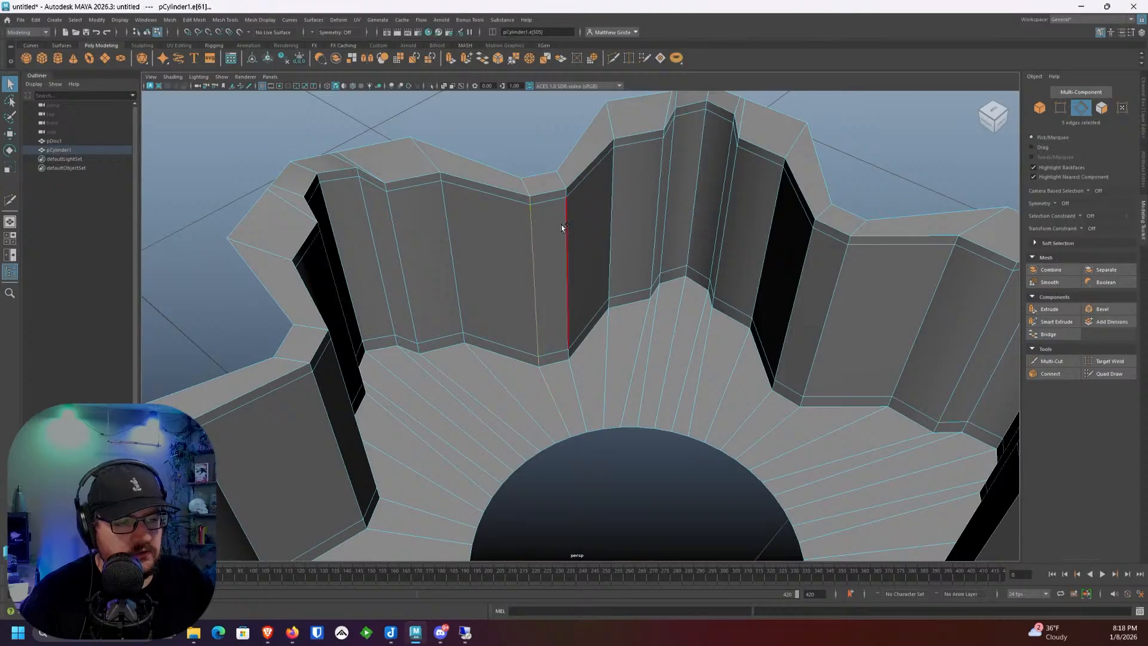
pyautogui.keyDown('shift'); pyautogui.doubleClick(563, 226); pyautogui.keyUp('shift')
pyautogui.keyDown('alt'); pyautogui.moveTo(585, 257); pyautogui.dragTo(741, 253); pyautogui.keyUp('alt')
pyautogui.keyDown('shift'); pyautogui.doubleClick(671, 229); pyautogui.keyUp('shift')
pyautogui.keyDown('shift'); pyautogui.doubleClick(652, 263); pyautogui.keyUp('shift')
pyautogui.keyDown('shift'); pyautogui.doubleClick(619, 259); pyautogui.keyUp('shift')
pyautogui.keyDown('shift'); pyautogui.doubleClick(682, 262); pyautogui.keyUp('shift')
pyautogui.keyDown('shift'); pyautogui.doubleClick(601, 241); pyautogui.keyUp('shift')
pyautogui.keyDown('shift'); pyautogui.doubleClick(742, 254); pyautogui.keyUp('shift')
# Step: Bevel the selected inner-corner edges with Chamfer off and a fraction of 0.3
pyautogui.keyDown('alt'); pyautogui.moveTo(791, 293); pyautogui.dragTo(531, 113); pyautogui.keyUp('alt')
pyautogui.click(499, 59)
pyautogui.scroll(2, 596, 226)
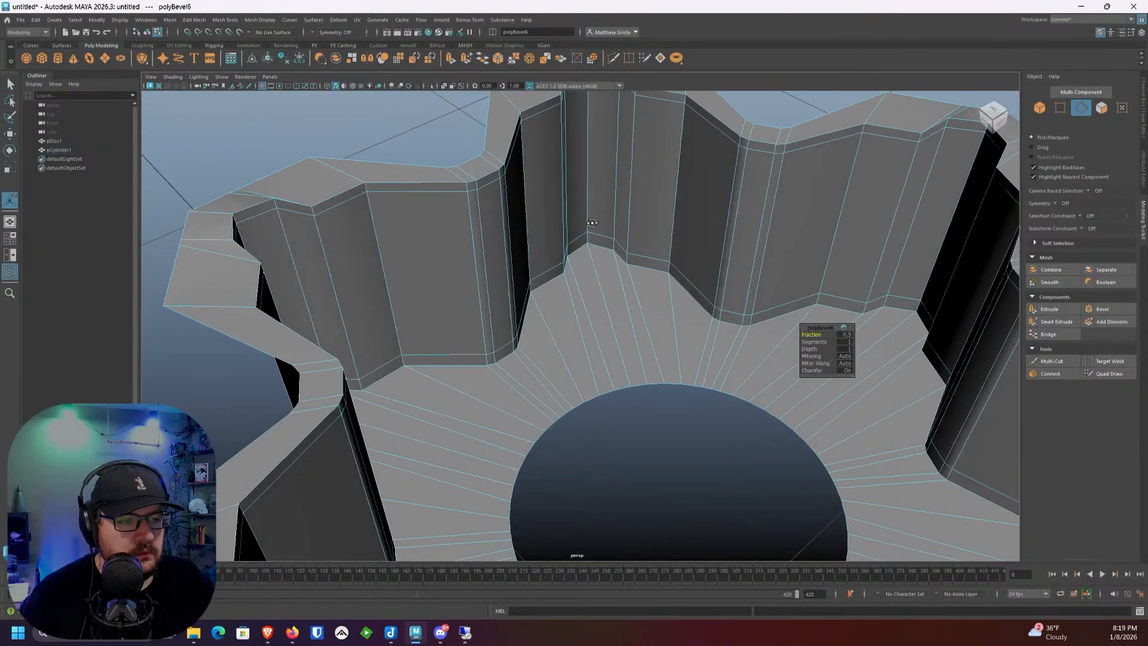
pyautogui.keyDown('alt'); pyautogui.moveTo(606, 227); pyautogui.dragTo(589, 223); pyautogui.keyUp('alt')
pyautogui.moveTo(809, 372); pyautogui.dragTo(793, 374)
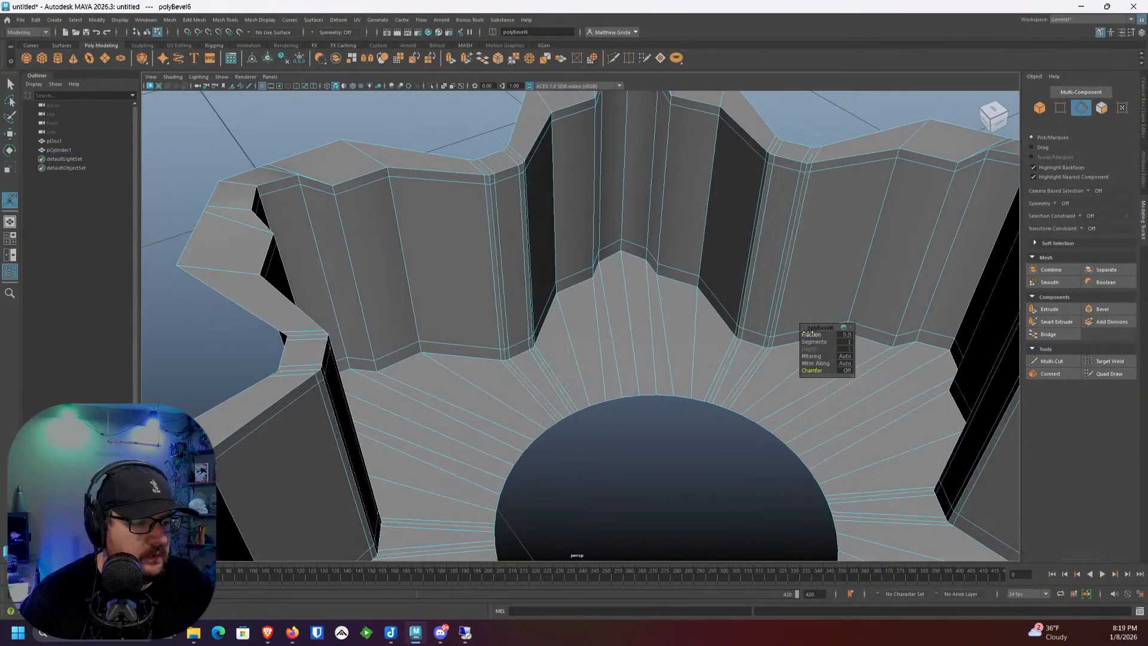
pyautogui.moveTo(811, 334); pyautogui.dragTo(815, 334)
# Step: Inspect the recess walls and rim in smooth mesh preview and return to the unsmoothed display
pyautogui.keyDown('alt'); pyautogui.moveTo(660, 264); pyautogui.dragTo(543, 232); pyautogui.keyUp('alt')
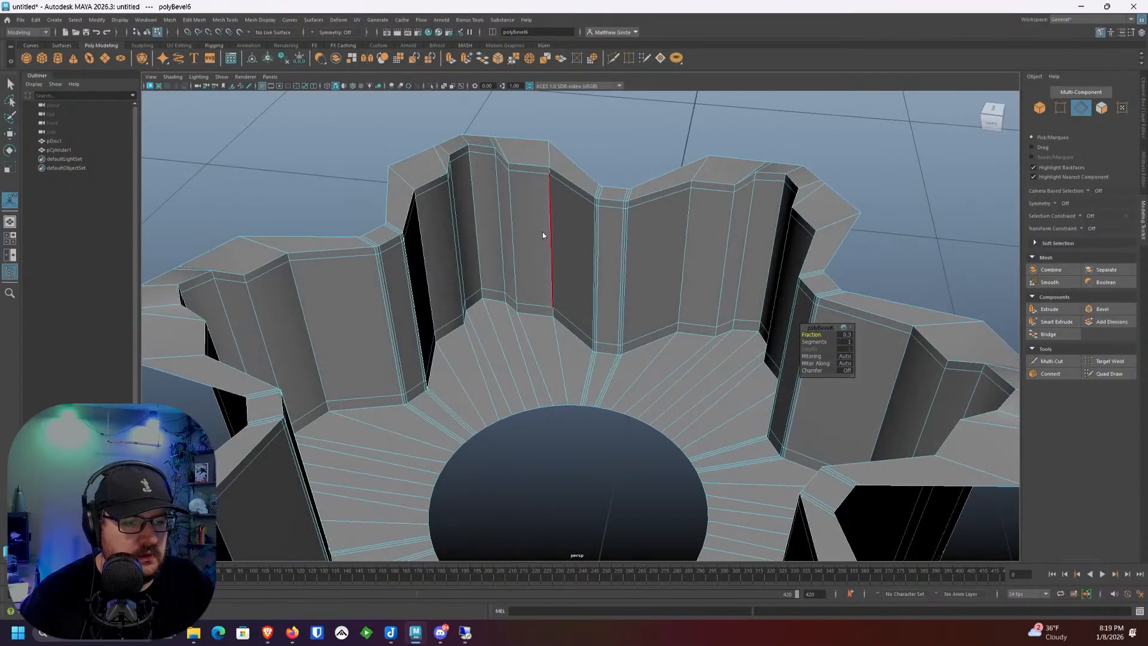
pyautogui.press('F8')
pyautogui.press('3')
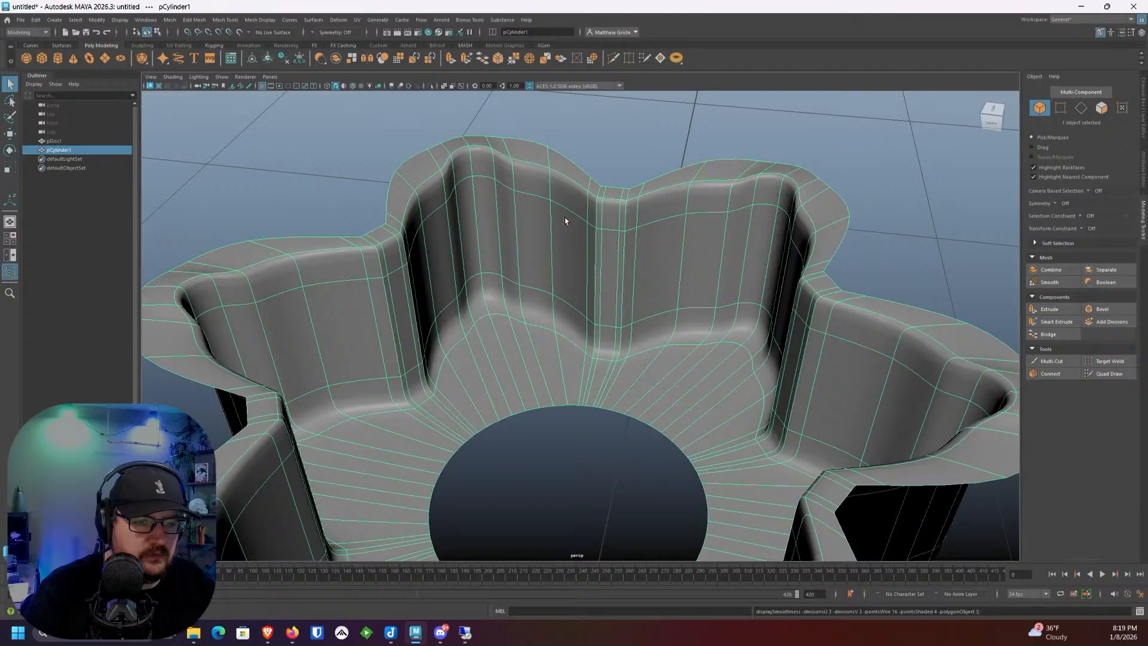
pyautogui.click(616, 175)
pyautogui.keyDown('alt'); pyautogui.moveTo(616, 175); pyautogui.dragTo(582, 221); pyautogui.keyUp('alt')
pyautogui.click(472, 228)
pyautogui.press('1')
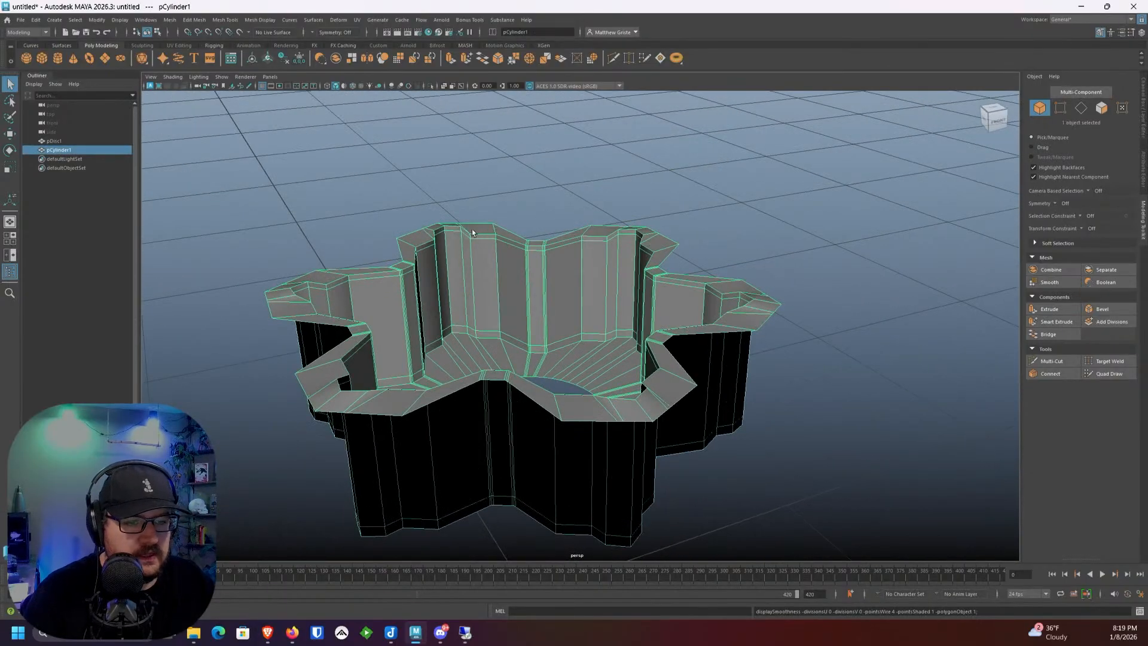
# Step: Select the full ring of rim faces around the recess and flatten it by scaling along Y
pyautogui.keyDown('alt'); pyautogui.moveTo(472, 229); pyautogui.dragTo(405, 235); pyautogui.keyUp('alt')
pyautogui.moveTo(404, 236); pyautogui.dragTo(415, 231, button='right')
pyautogui.click(424, 228)
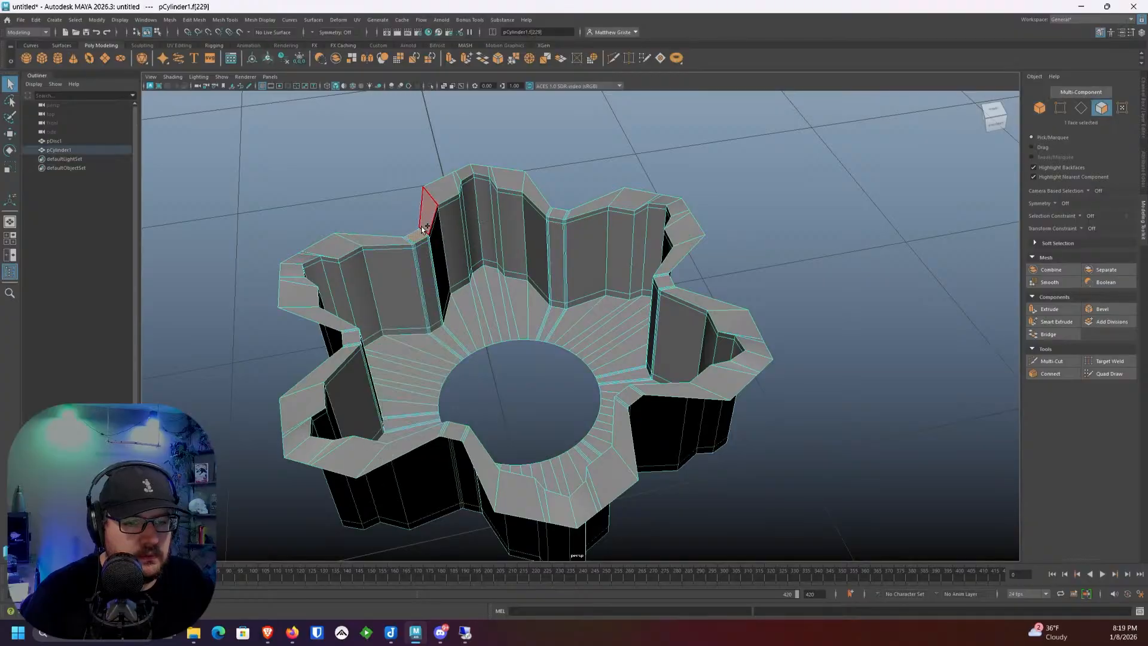
pyautogui.keyDown('shift'); pyautogui.click(422, 233); pyautogui.keyUp('shift')
pyautogui.keyDown('shift'); pyautogui.click(426, 232); pyautogui.keyUp('shift')
pyautogui.keyDown('alt'); pyautogui.moveTo(425, 232); pyautogui.dragTo(500, 260, button='middle'); pyautogui.keyUp('alt')
pyautogui.keyDown('alt'); pyautogui.moveTo(500, 260); pyautogui.dragTo(516, 296, button='right'); pyautogui.keyUp('alt')
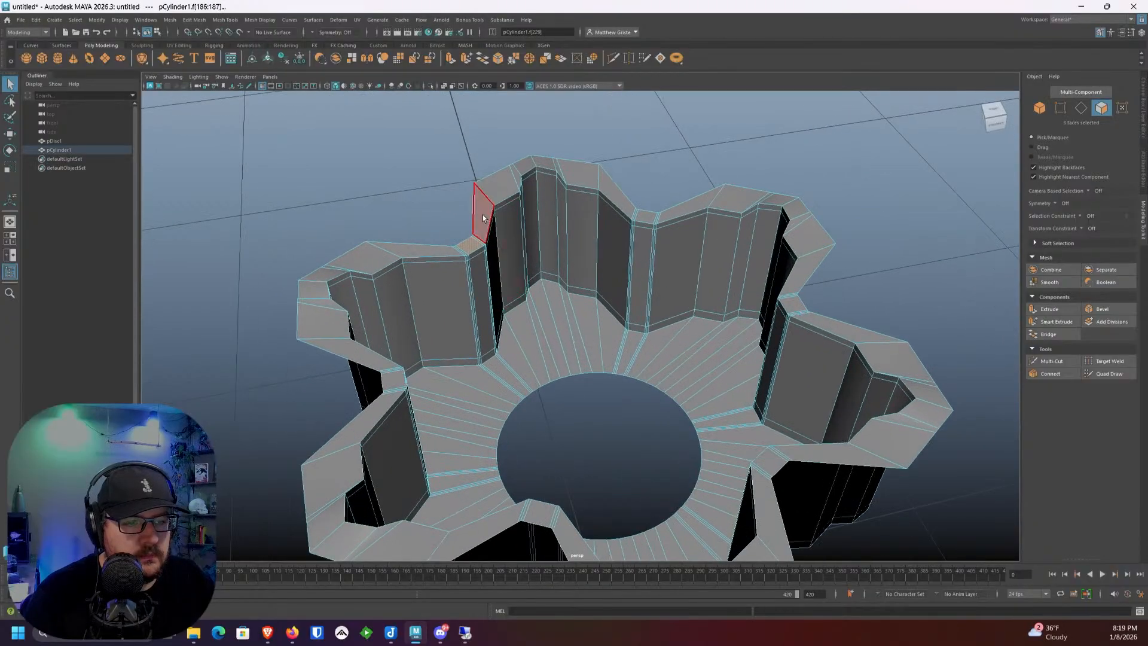
pyautogui.keyDown('shift'); pyautogui.doubleClick(500, 184); pyautogui.keyUp('shift')
pyautogui.keyDown('alt'); pyautogui.moveTo(500, 184); pyautogui.dragTo(625, 239); pyautogui.keyUp('alt')
pyautogui.press('r')
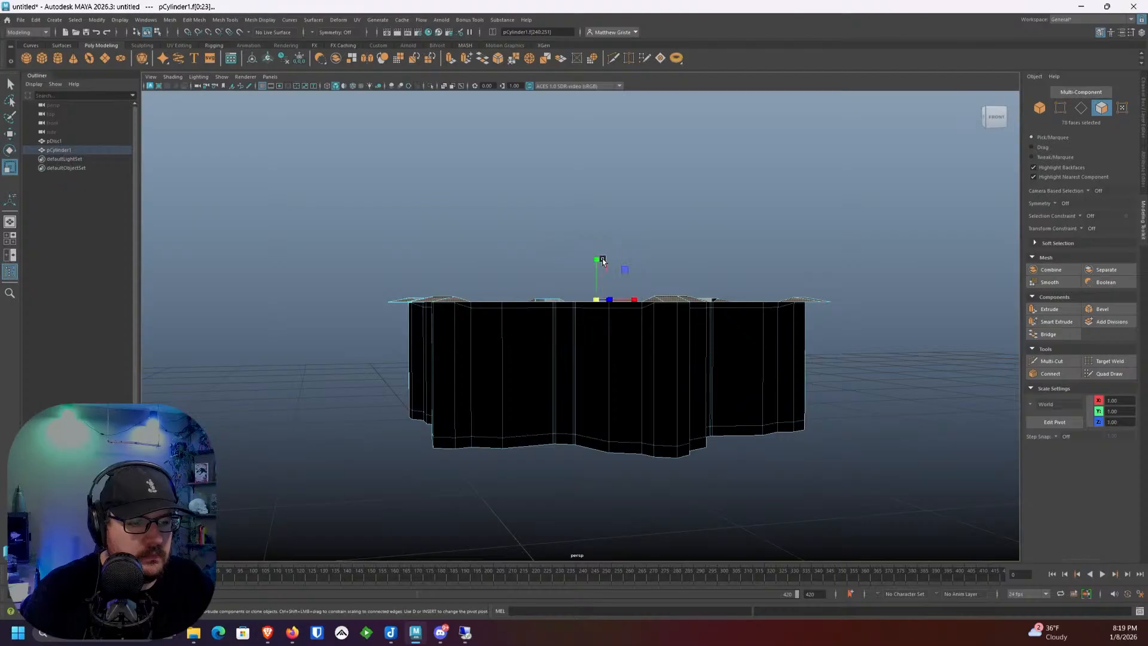
pyautogui.keyDown('alt'); pyautogui.moveTo(597, 377); pyautogui.dragTo(614, 299); pyautogui.keyUp('alt')
# Step: Delete the edge loop just below the rim and insert a replacement loop around the upper walls with Multi-Cut
pyautogui.moveTo(615, 300); pyautogui.dragTo(631, 271, button='right')
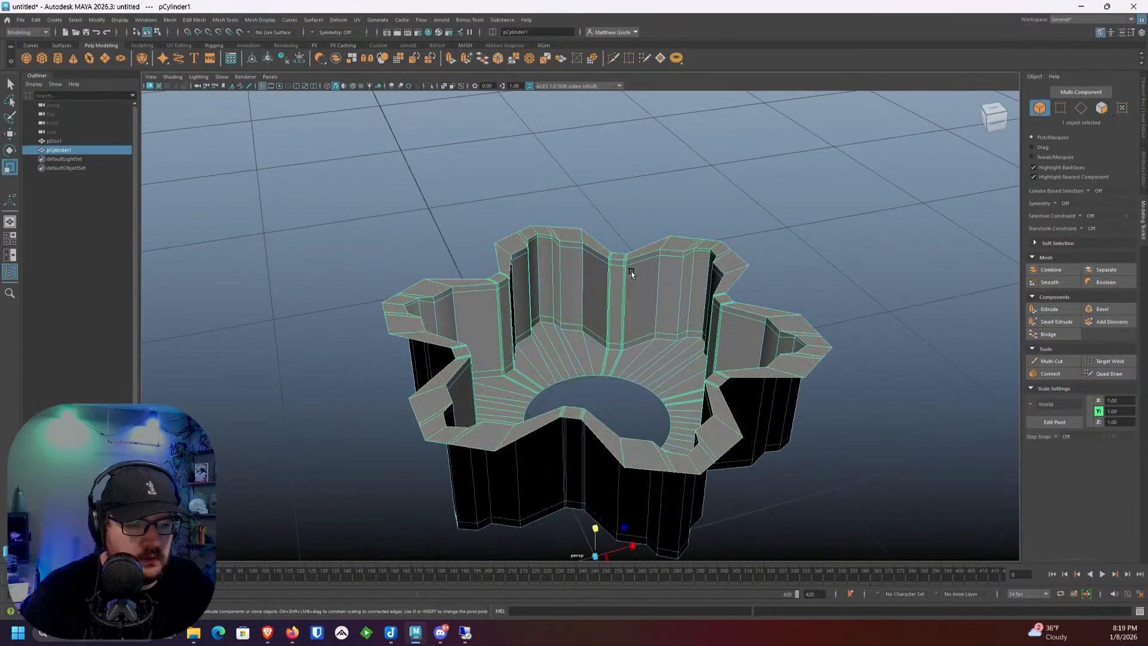
pyautogui.scroll(3, 631, 271)
pyautogui.click(568, 220)
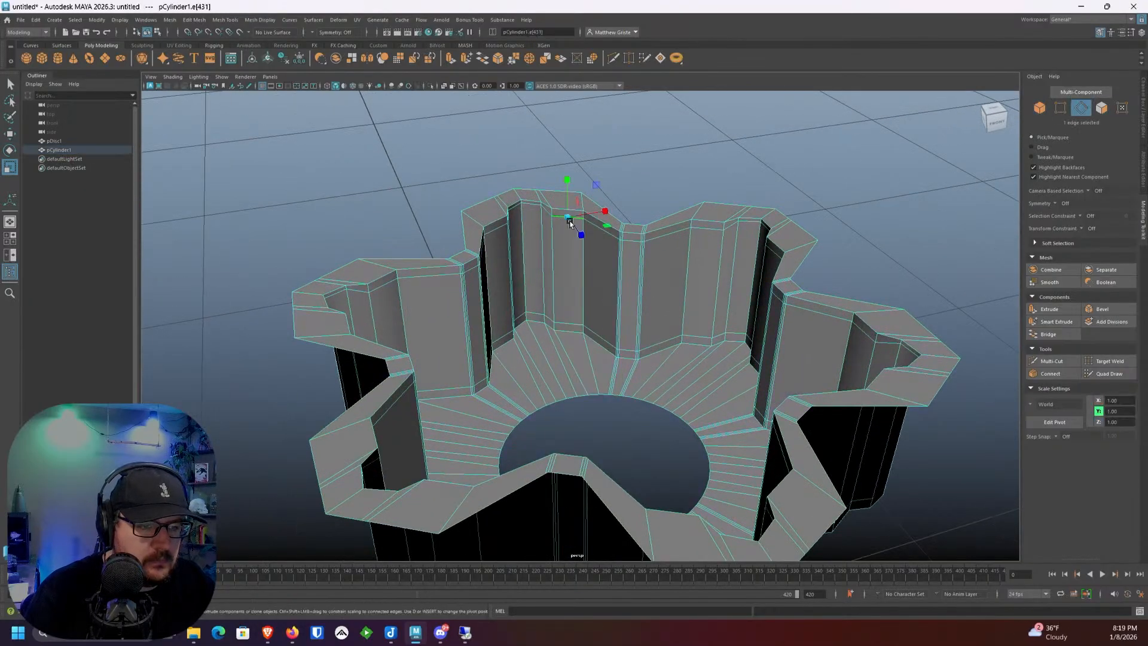
pyautogui.press('Delete')
pyautogui.click(1051, 361)
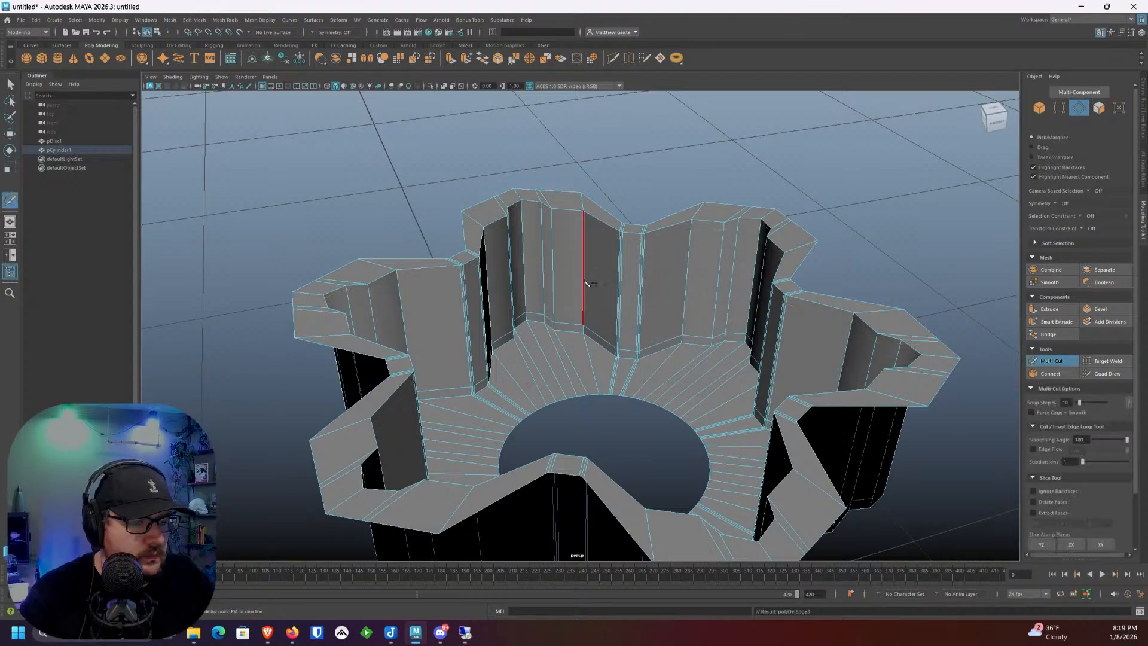
pyautogui.keyDown('ctrl'); pyautogui.click(584, 221); pyautogui.keyUp('ctrl')
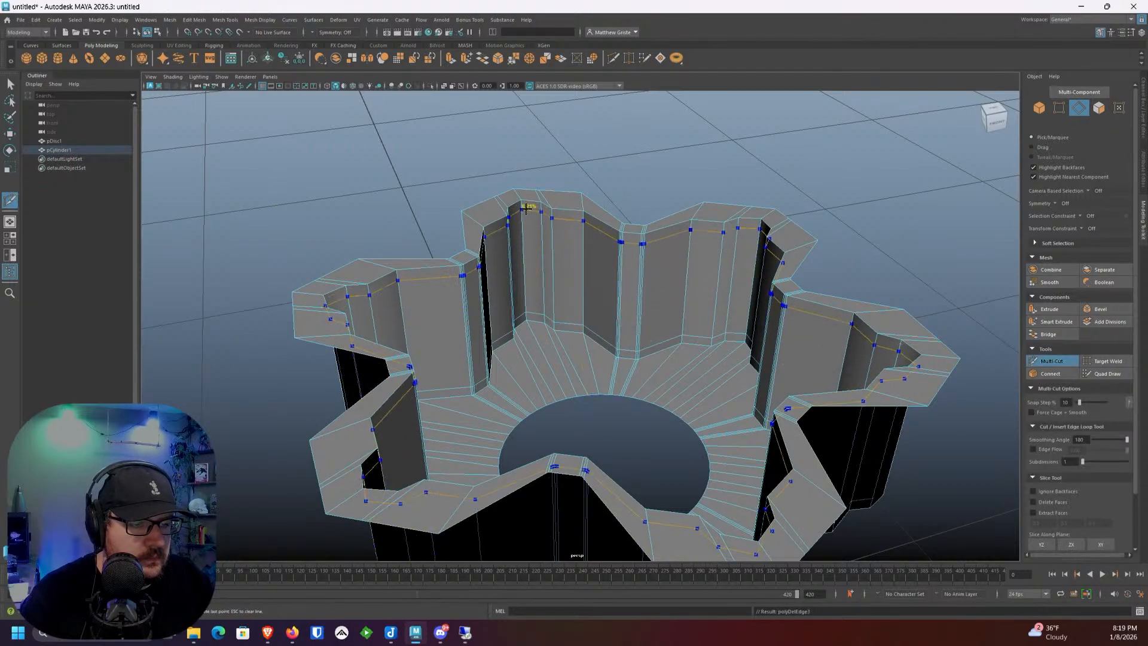
# Step: Insert a supporting edge loop around the inner walls just below the rim with Multi-Cut
pyautogui.keyDown('ctrl'); pyautogui.click(522, 204); pyautogui.keyUp('ctrl')
pyautogui.click(368, 290)
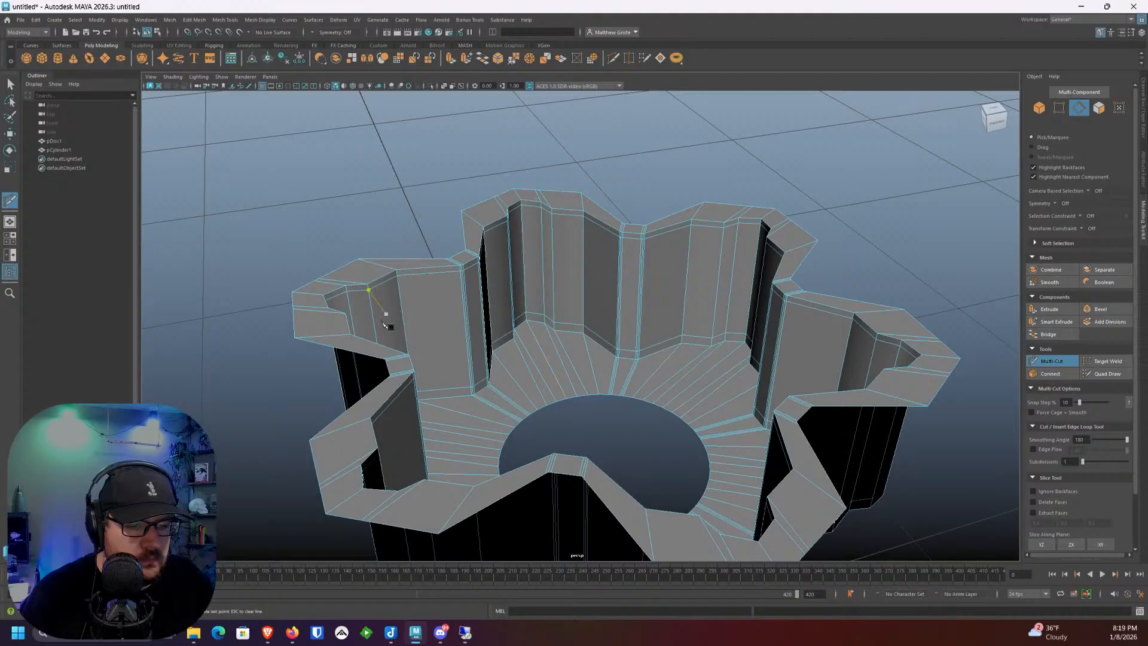
pyautogui.press('Escape')
pyautogui.scroll(3, 395, 374)
pyautogui.keyDown('ctrl'); pyautogui.keyDown('shift'); pyautogui.click(320, 390); pyautogui.keyUp('shift'); pyautogui.keyUp('ctrl')
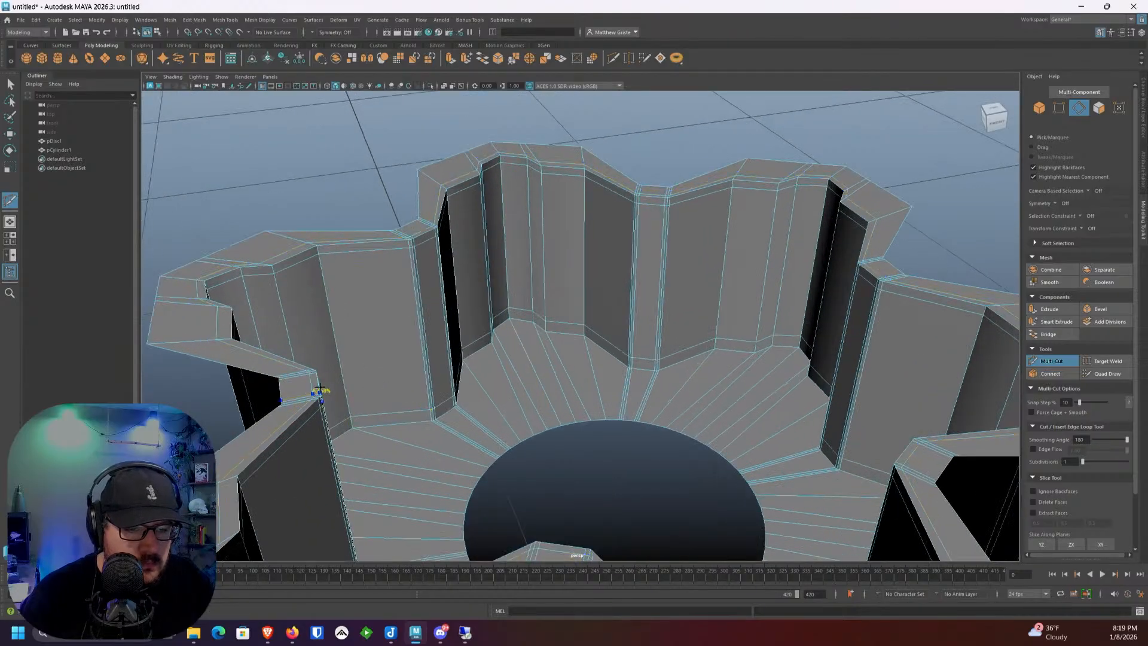
# Step: Examine the six-lobed recess in smooth mesh preview in object mode, and return to the unsmoothed display
pyautogui.scroll(-4, 320, 389)
pyautogui.keyDown('alt'); pyautogui.moveTo(320, 390); pyautogui.dragTo(429, 364); pyautogui.keyUp('alt')
pyautogui.keyDown('alt'); pyautogui.moveTo(428, 364); pyautogui.dragTo(443, 354, button='middle'); pyautogui.keyUp('alt')
pyautogui.press('q')
pyautogui.press('3')
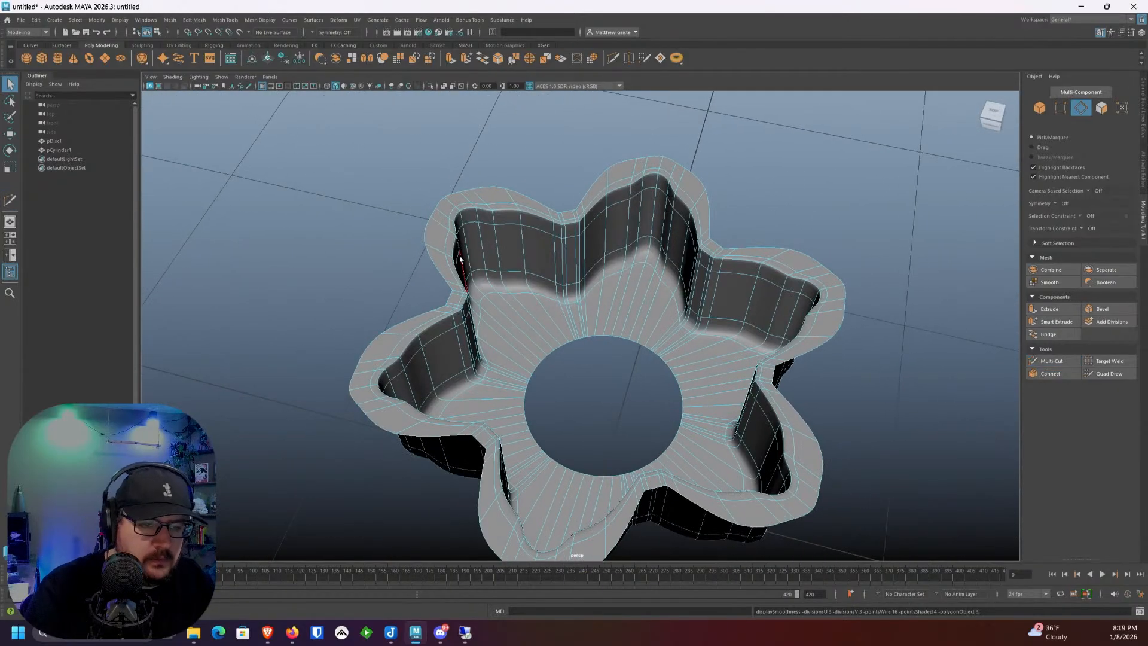
pyautogui.moveTo(460, 259); pyautogui.dragTo(496, 234, button='right')
pyautogui.click(526, 161)
pyautogui.scroll(-2, 539, 159)
pyautogui.keyDown('alt'); pyautogui.moveTo(574, 149); pyautogui.dragTo(540, 195); pyautogui.keyUp('alt')
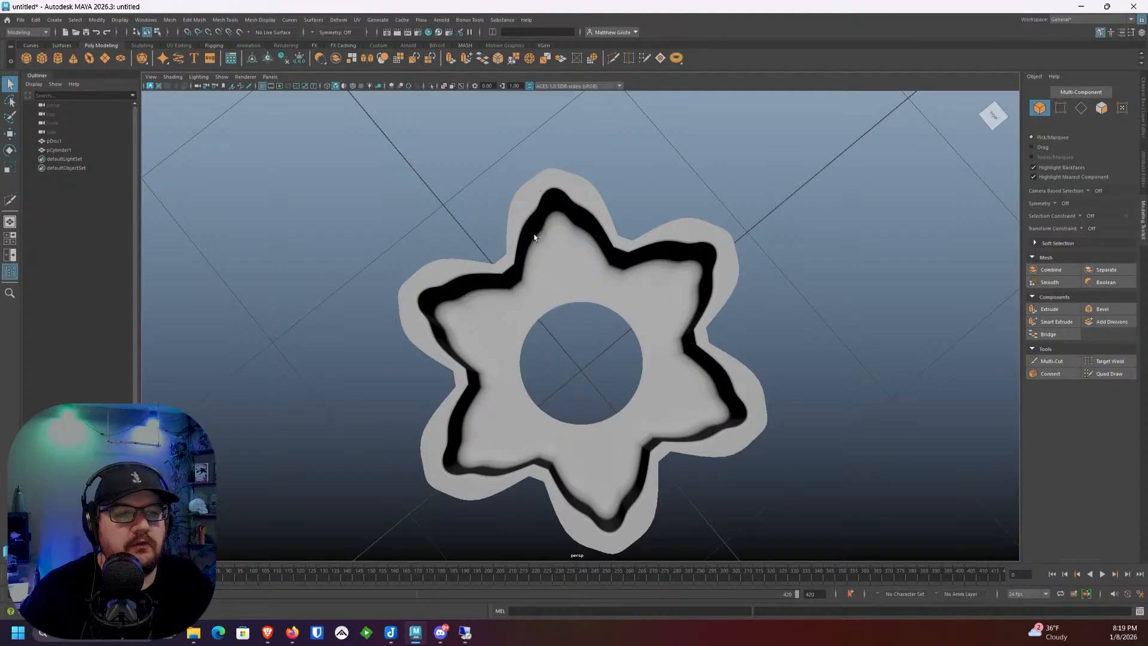
pyautogui.click(528, 253)
pyautogui.press('1')
# Step: Select the wall vertices at all six inner corners and scale them uniformly inward toward the recess's center
pyautogui.scroll(1, 532, 239)
pyautogui.keyDown('alt'); pyautogui.moveTo(528, 256); pyautogui.dragTo(502, 225); pyautogui.keyUp('alt')
pyautogui.scroll(2, 507, 247)
pyautogui.scroll(-3, 493, 214)
pyautogui.scroll(3, 518, 244)
pyautogui.keyDown('alt'); pyautogui.moveTo(549, 247); pyautogui.dragTo(576, 296, button='middle'); pyautogui.keyUp('alt')
pyautogui.scroll(3, 575, 297)
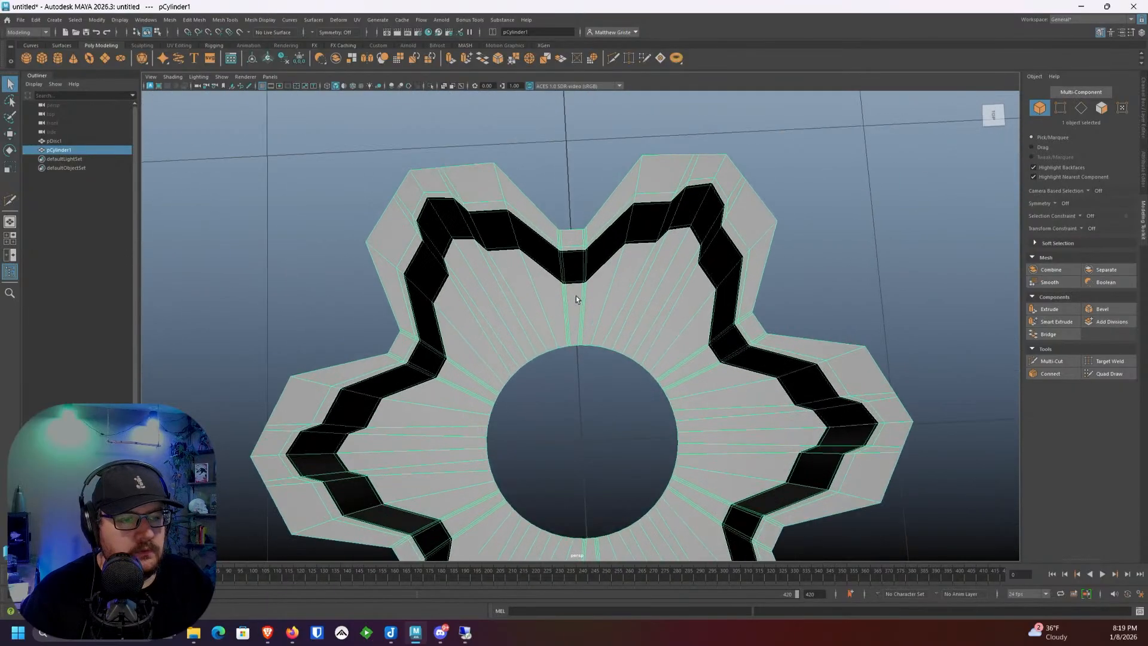
pyautogui.keyDown('alt'); pyautogui.moveTo(578, 275); pyautogui.dragTo(573, 267); pyautogui.keyUp('alt')
pyautogui.rightClick(582, 230)
pyautogui.moveTo(581, 229); pyautogui.dragTo(539, 229, button='right')
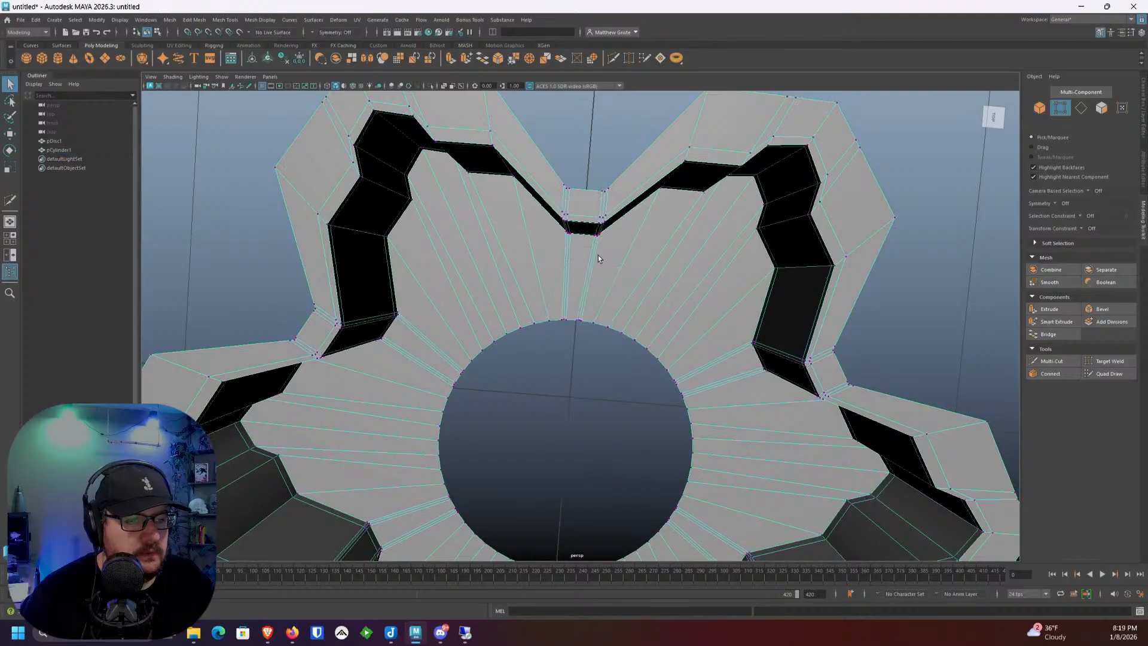
pyautogui.moveTo(611, 259); pyautogui.dragTo(552, 207)
pyautogui.keyDown('alt'); pyautogui.moveTo(389, 325); pyautogui.dragTo(679, 194); pyautogui.keyUp('alt')
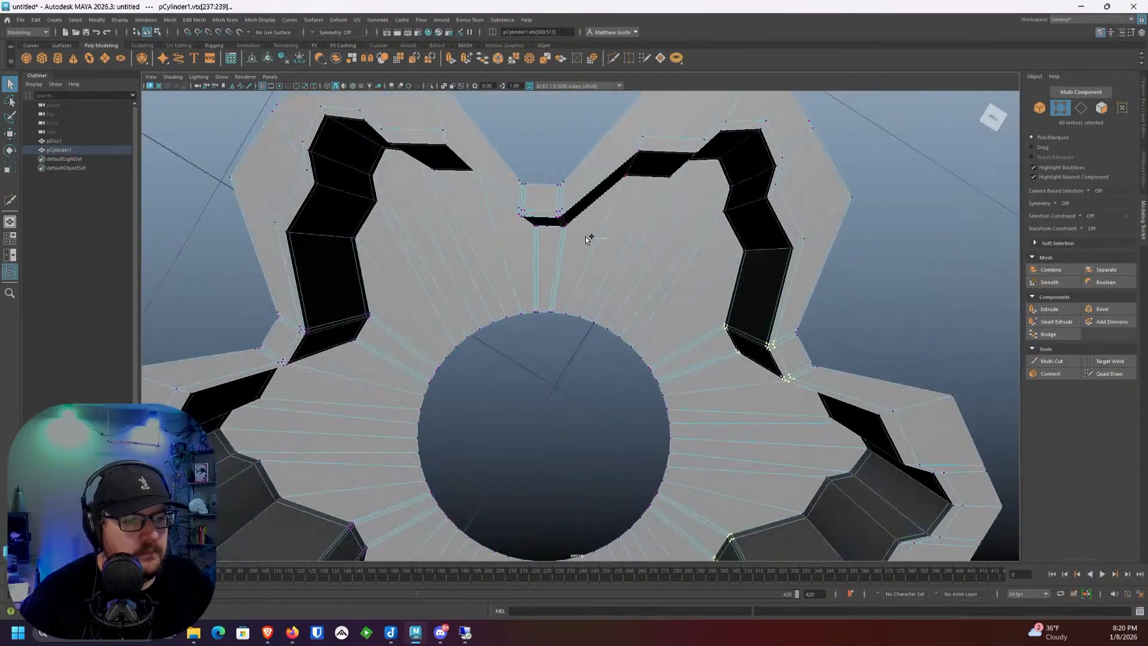
pyautogui.keyDown('alt'); pyautogui.moveTo(504, 209); pyautogui.dragTo(750, 216); pyautogui.keyUp('alt')
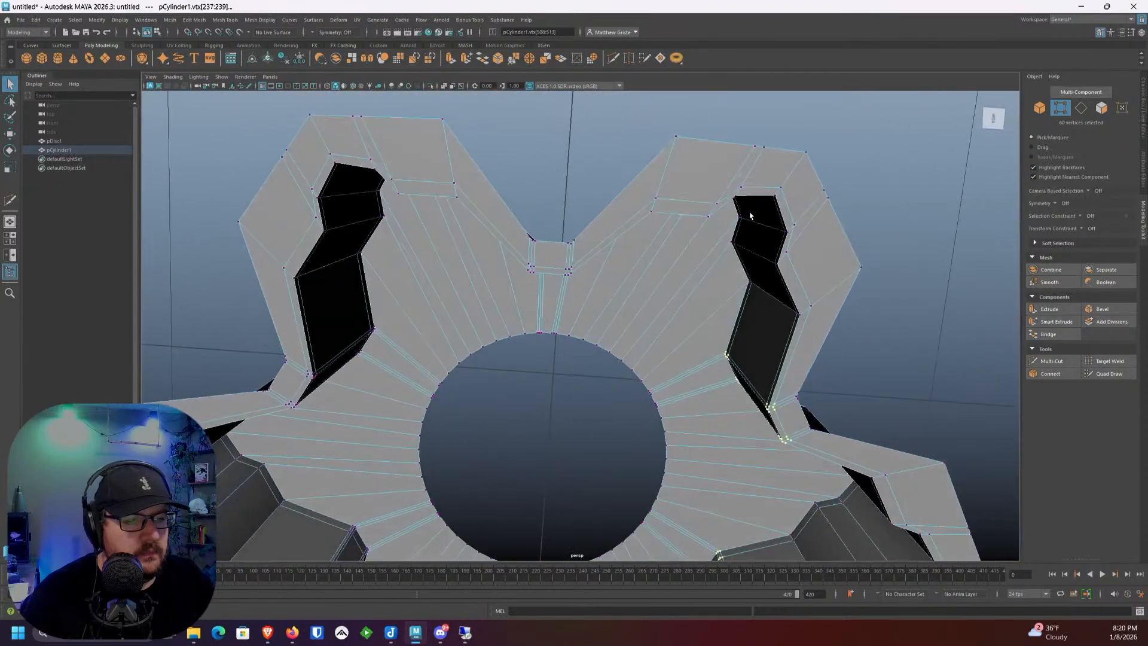
pyautogui.keyDown('shift'); pyautogui.moveTo(604, 303); pyautogui.dragTo(778, 323); pyautogui.keyUp('shift')
pyautogui.keyDown('shift'); pyautogui.moveTo(803, 416); pyautogui.dragTo(603, 366); pyautogui.keyUp('shift')
pyautogui.keyDown('shift'); pyautogui.moveTo(544, 276); pyautogui.dragTo(470, 252); pyautogui.keyUp('shift')
pyautogui.press('e')
pyautogui.press('r')
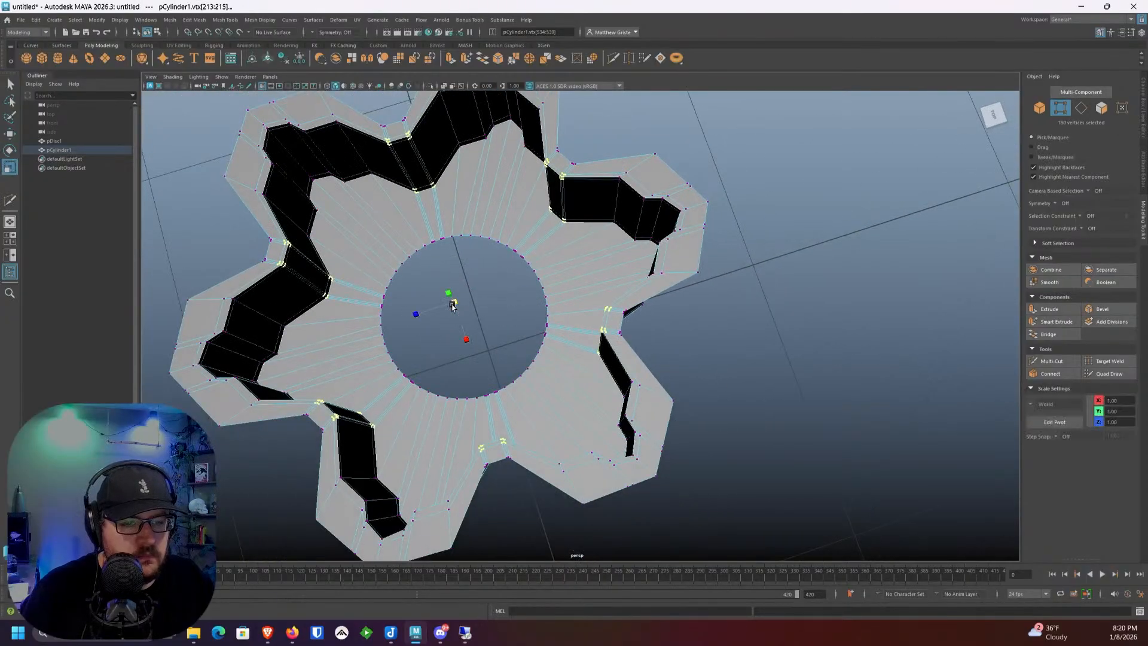
pyautogui.moveTo(455, 301); pyautogui.dragTo(428, 299)
pyautogui.keyDown('alt'); pyautogui.moveTo(493, 260); pyautogui.dragTo(585, 256); pyautogui.keyUp('alt')
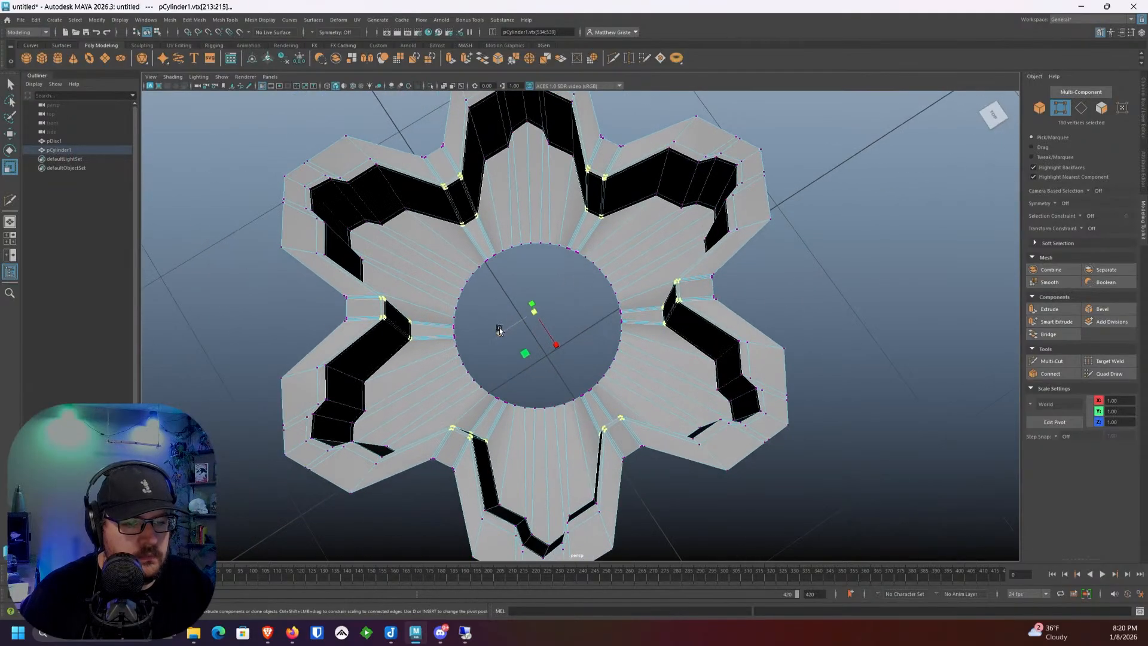
# Step: Try to scale the selected inner-corner vertices along Z about the recess's center, and undo it
pyautogui.moveTo(502, 329); pyautogui.dragTo(567, 295)
pyautogui.hotkey('ctrl', 'z')
pyautogui.keyDown('alt'); pyautogui.moveTo(566, 295); pyautogui.dragTo(616, 303, button='middle'); pyautogui.keyUp('alt')
pyautogui.scroll(2, 615, 303)
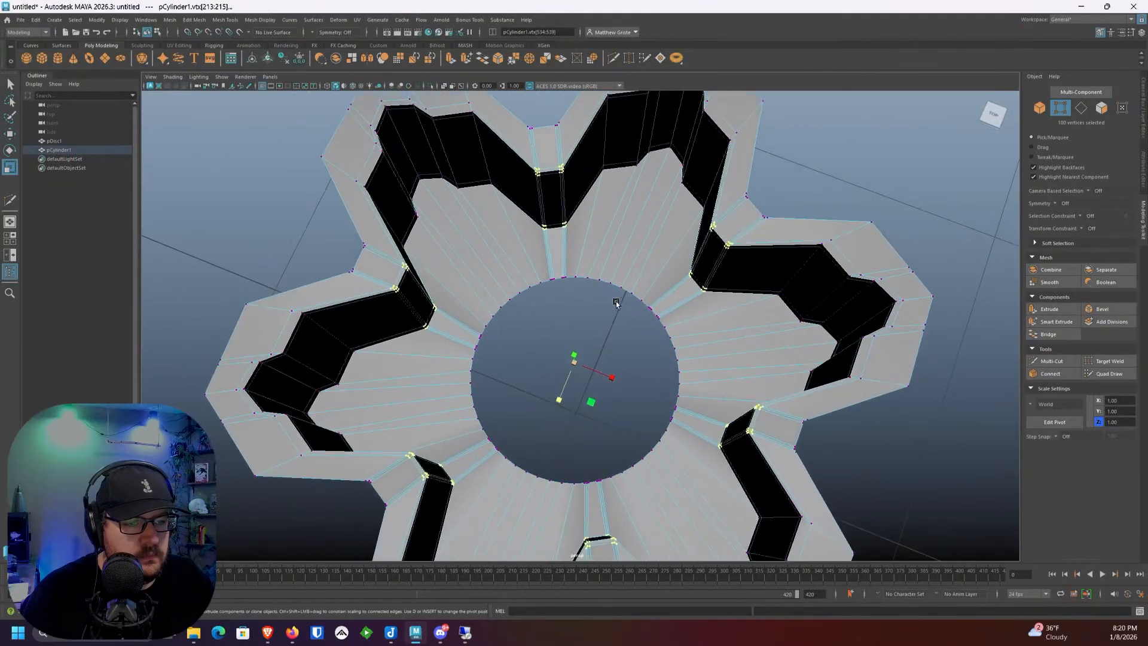
pyautogui.keyDown('alt'); pyautogui.moveTo(616, 302); pyautogui.dragTo(591, 307); pyautogui.keyUp('alt')
pyautogui.keyDown('alt'); pyautogui.moveTo(599, 280); pyautogui.dragTo(579, 308, button='middle'); pyautogui.keyUp('alt')
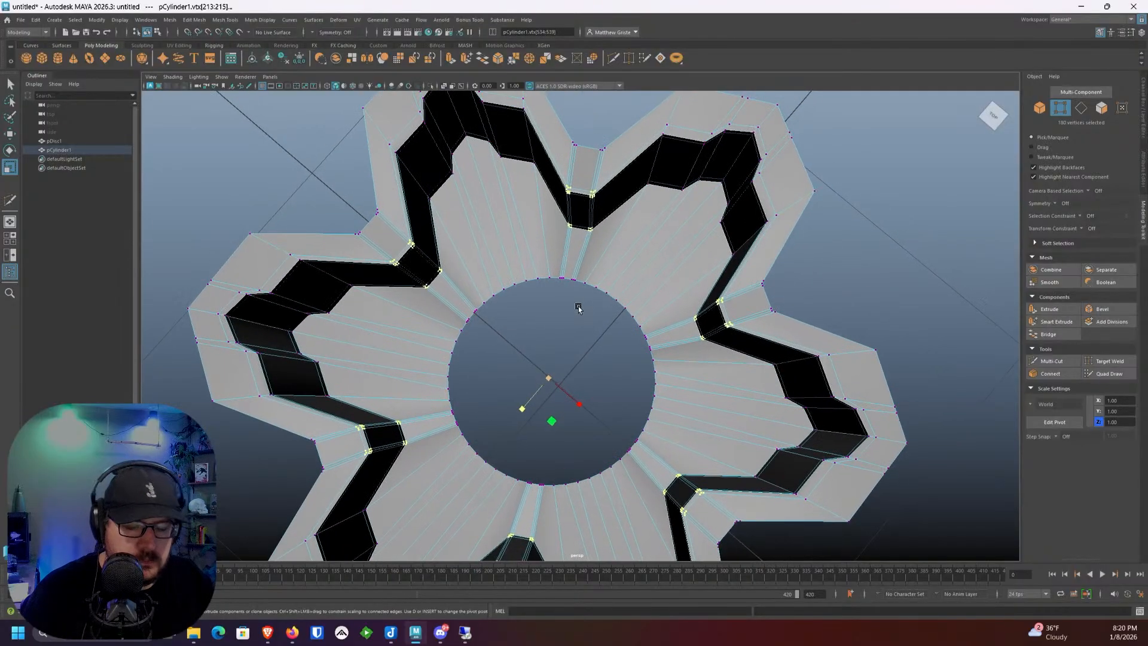
# Step: Try to scale the inner-corner vertices along Z with the pivot moved to one of the corners, and undo it
pyautogui.press('d')
pyautogui.moveTo(550, 380); pyautogui.dragTo(712, 507)
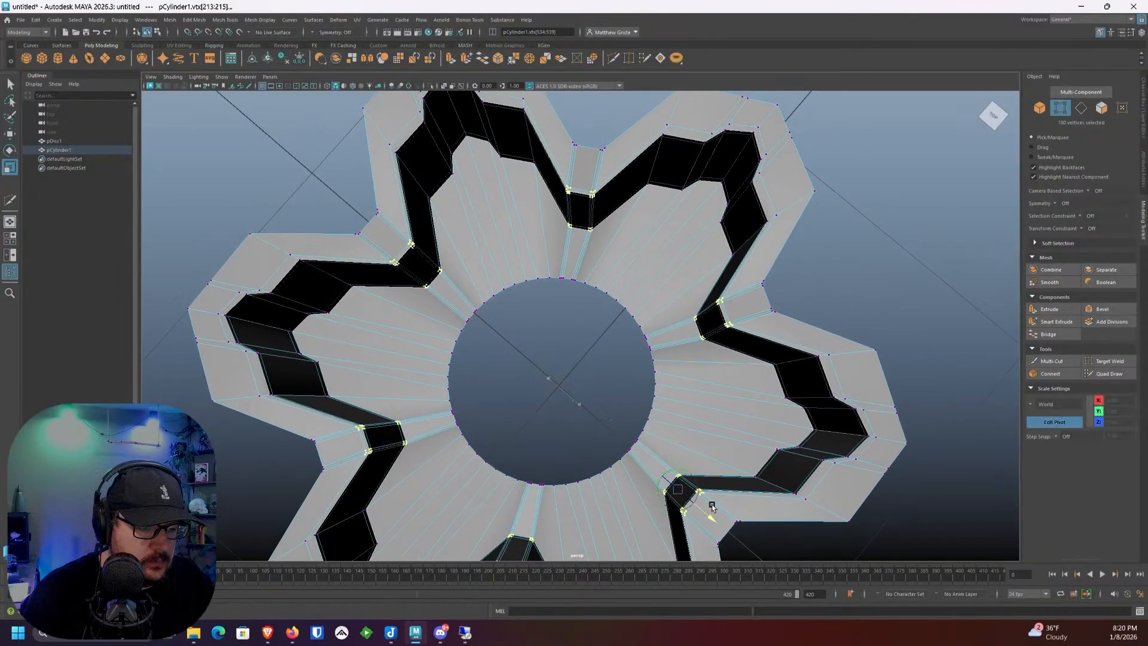
pyautogui.press('d')
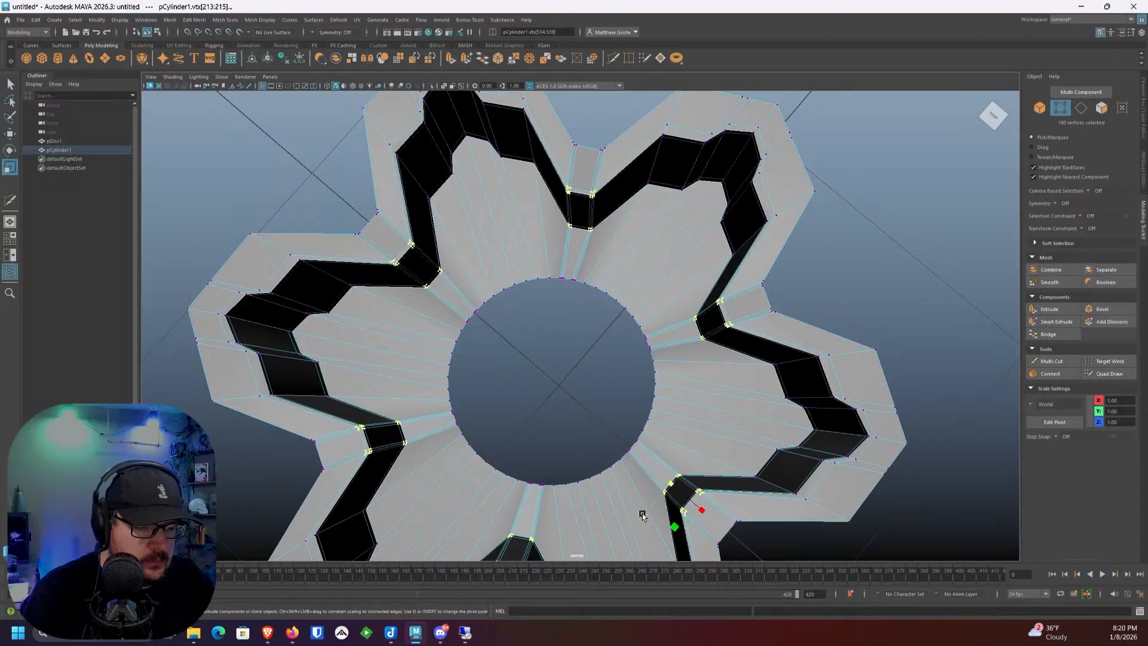
pyautogui.moveTo(642, 515); pyautogui.dragTo(635, 521)
pyautogui.hotkey('ctrl', 'z')
# Step: Clear the vertex selection and examine the recess walls and floor in object mode
pyautogui.keyDown('alt'); pyautogui.moveTo(663, 407); pyautogui.dragTo(631, 352, button='middle'); pyautogui.keyUp('alt')
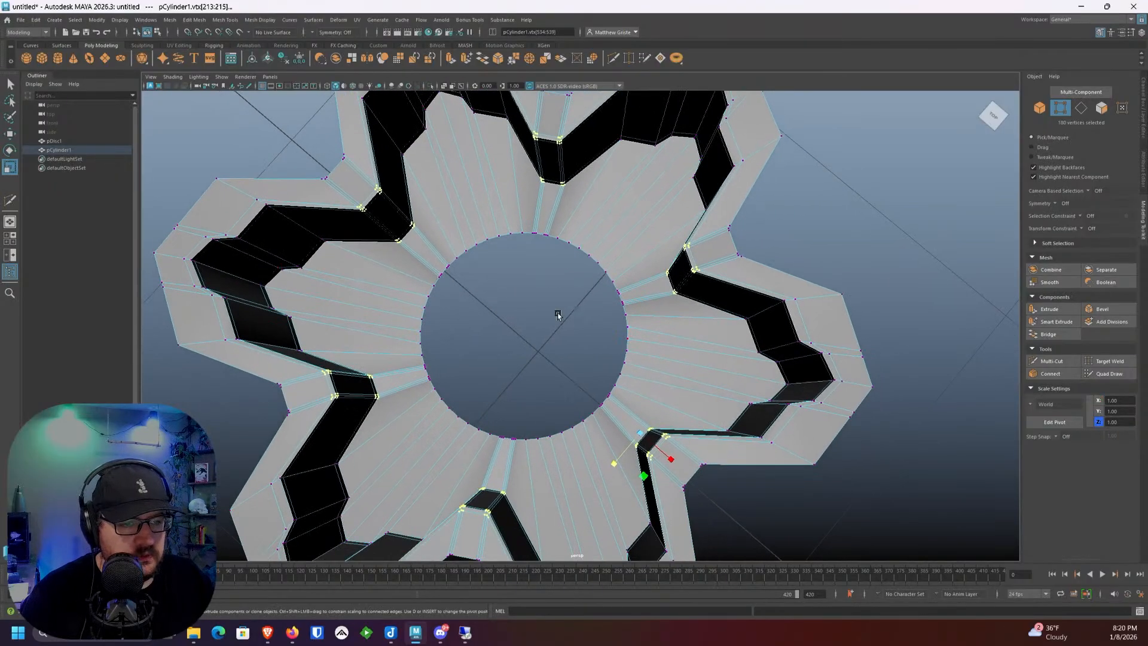
pyautogui.keyDown('alt'); pyautogui.moveTo(558, 315); pyautogui.dragTo(574, 302, button='middle'); pyautogui.keyUp('alt')
pyautogui.click(574, 302)
pyautogui.scroll(-1, 582, 315)
pyautogui.keyDown('alt'); pyautogui.moveTo(582, 315); pyautogui.dragTo(584, 246); pyautogui.keyUp('alt')
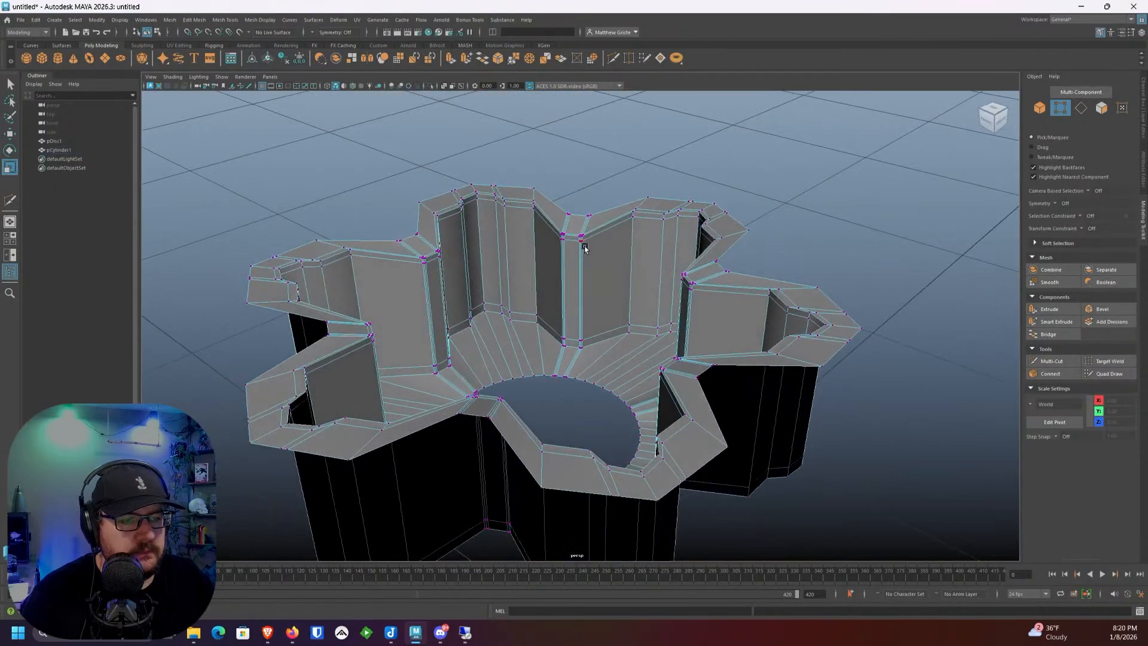
pyautogui.moveTo(585, 246); pyautogui.dragTo(628, 230, button='right')
pyautogui.keyDown('alt'); pyautogui.moveTo(598, 246); pyautogui.dragTo(648, 239); pyautogui.keyUp('alt')
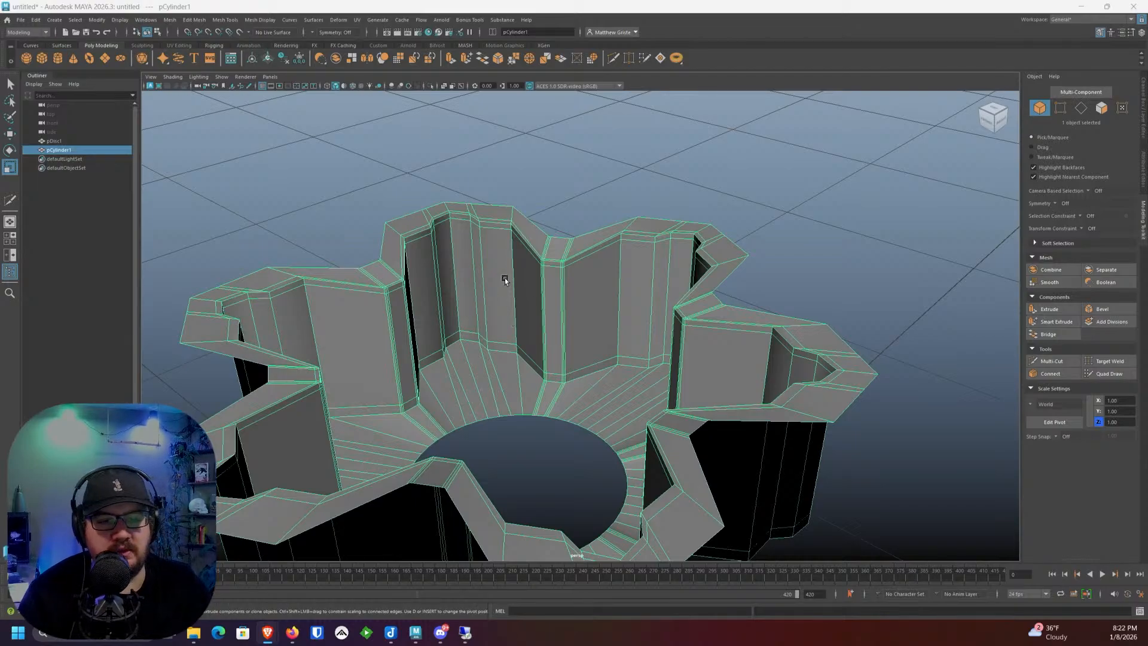
pyautogui.keyDown('alt'); pyautogui.moveTo(502, 279); pyautogui.dragTo(546, 298); pyautogui.keyUp('alt')
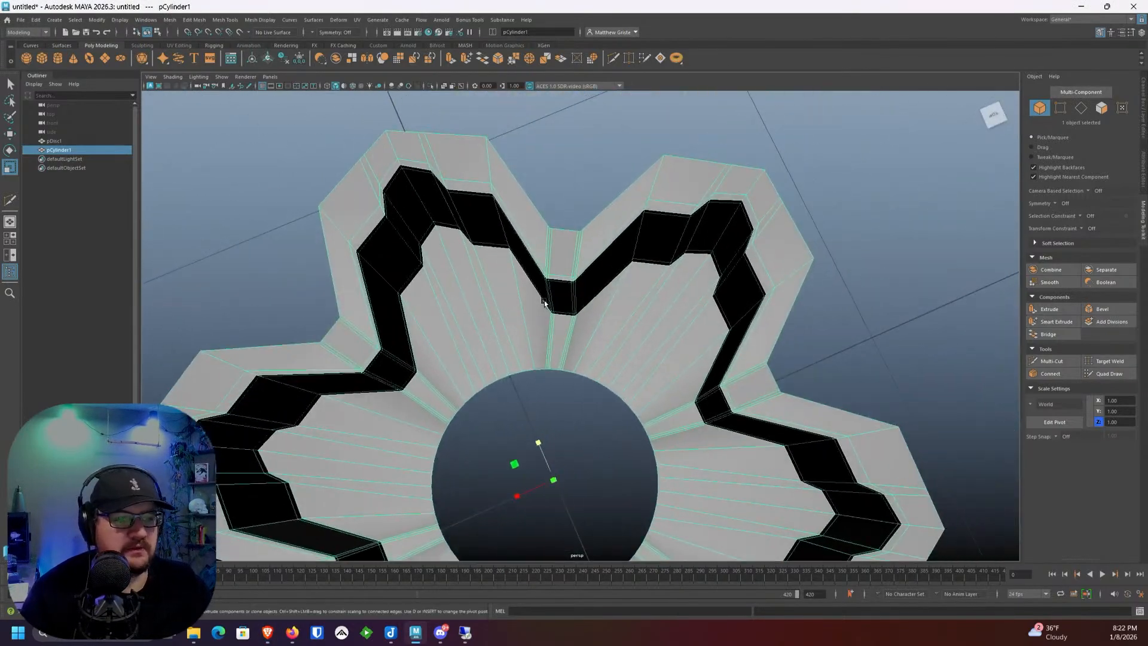
# Step: Widen the inner corner on the positive X side by scaling its vertices along Z
pyautogui.moveTo(545, 298); pyautogui.dragTo(511, 297, button='right')
pyautogui.keyDown('alt'); pyautogui.moveTo(520, 296); pyautogui.dragTo(576, 301); pyautogui.keyUp('alt')
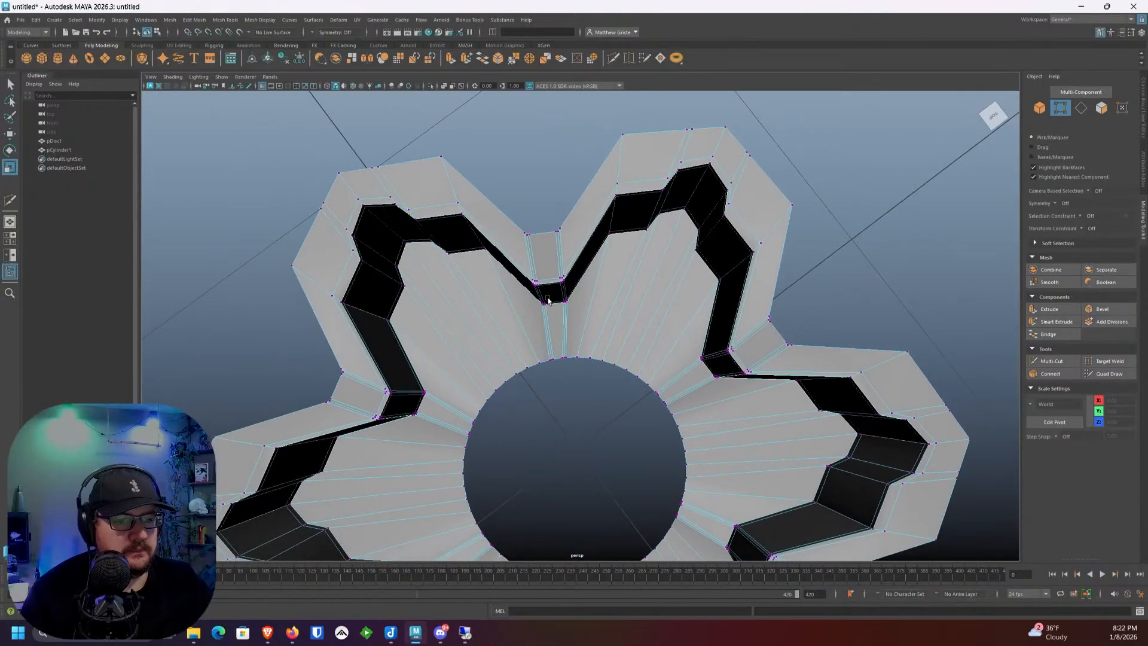
pyautogui.moveTo(522, 271); pyautogui.dragTo(589, 326)
pyautogui.press('e')
pyautogui.press('r')
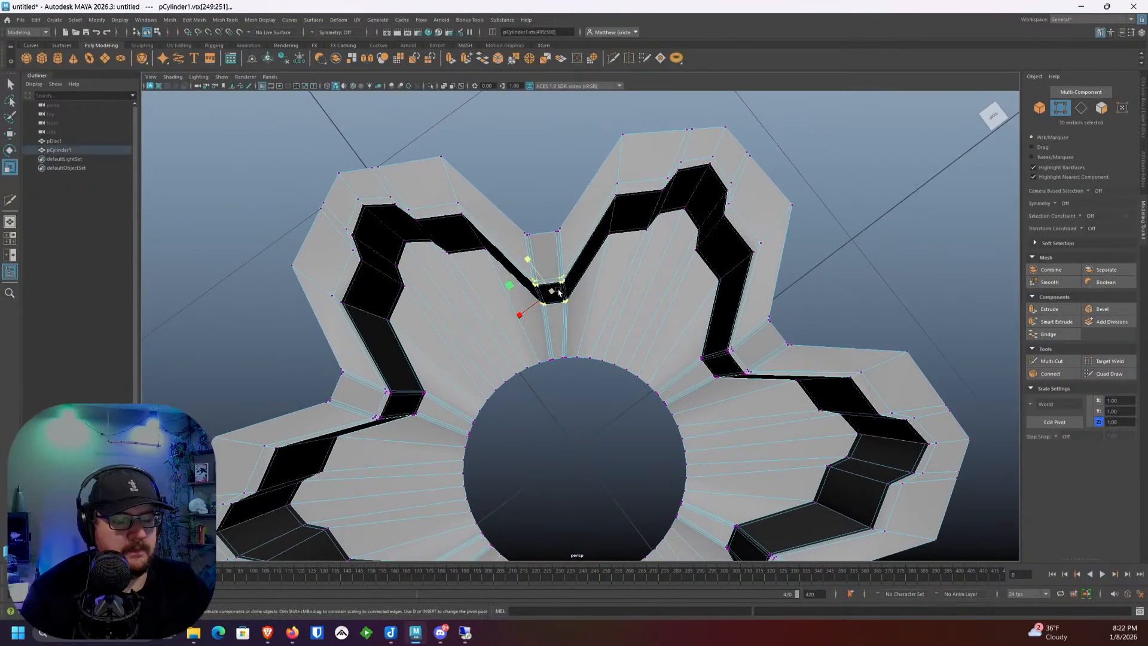
pyautogui.keyDown('alt'); pyautogui.moveTo(562, 293); pyautogui.dragTo(598, 287, button='middle'); pyautogui.keyUp('alt')
pyautogui.keyDown('alt'); pyautogui.moveTo(599, 288); pyautogui.dragTo(485, 251); pyautogui.keyUp('alt')
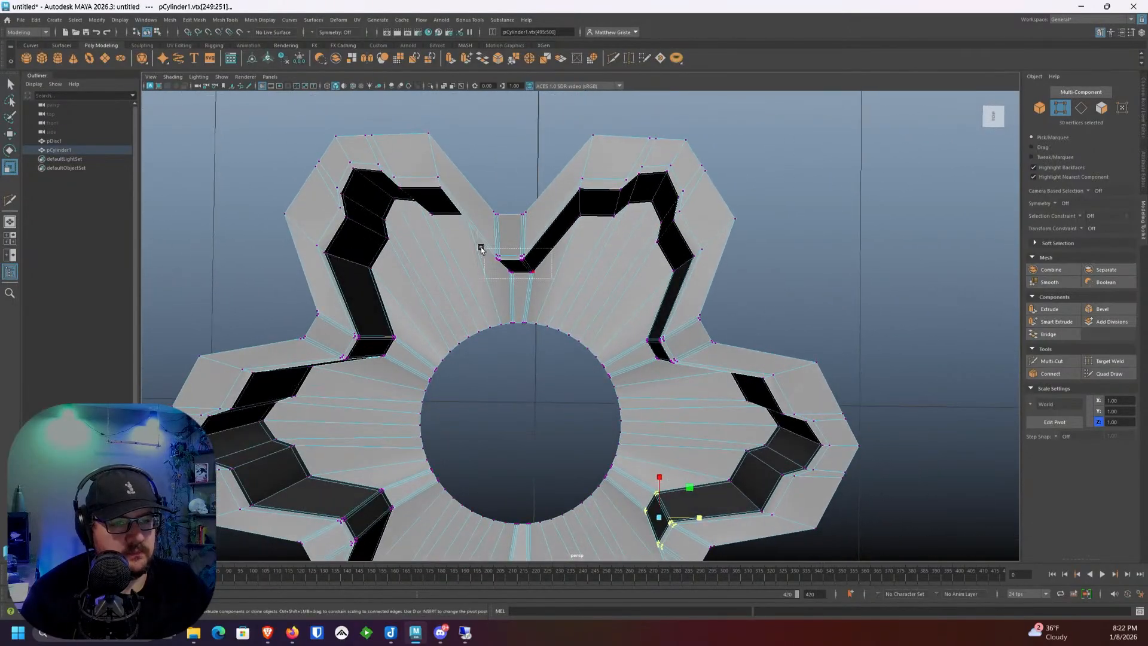
pyautogui.moveTo(557, 264); pyautogui.dragTo(672, 275)
pyautogui.keyDown('alt'); pyautogui.moveTo(672, 276); pyautogui.dragTo(567, 267, button='middle'); pyautogui.keyUp('alt')
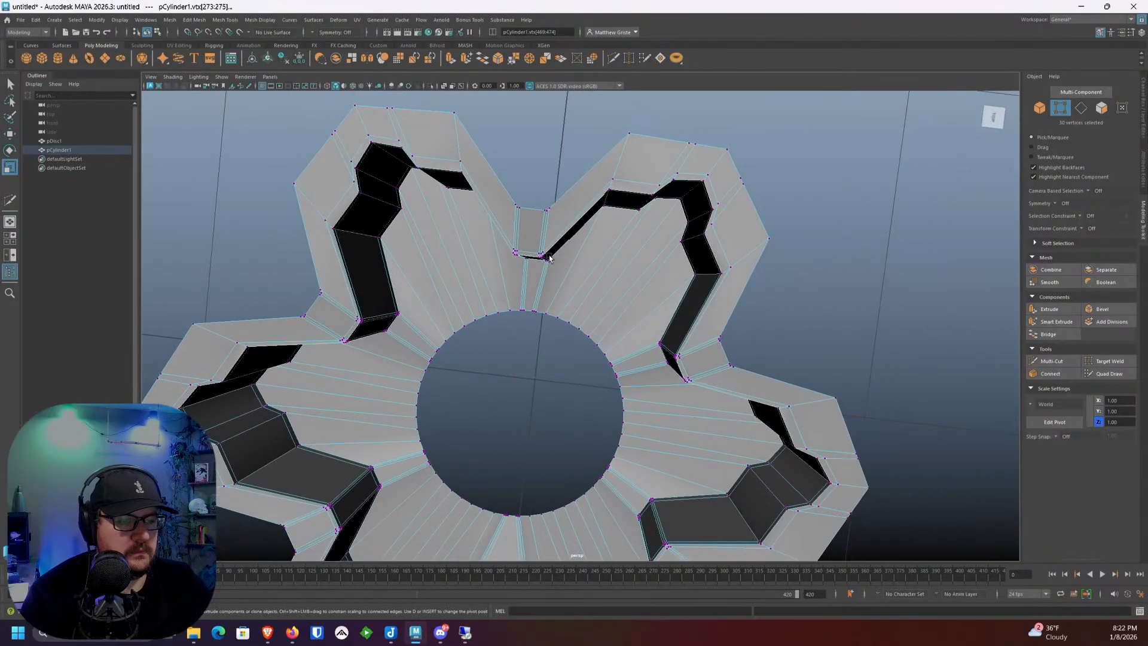
# Step: Select the opposite inner corner's vertices and scale them along Z to match the widened corner, using a wireframe side view
pyautogui.moveTo(498, 239); pyautogui.dragTo(558, 275)
pyautogui.press('space')
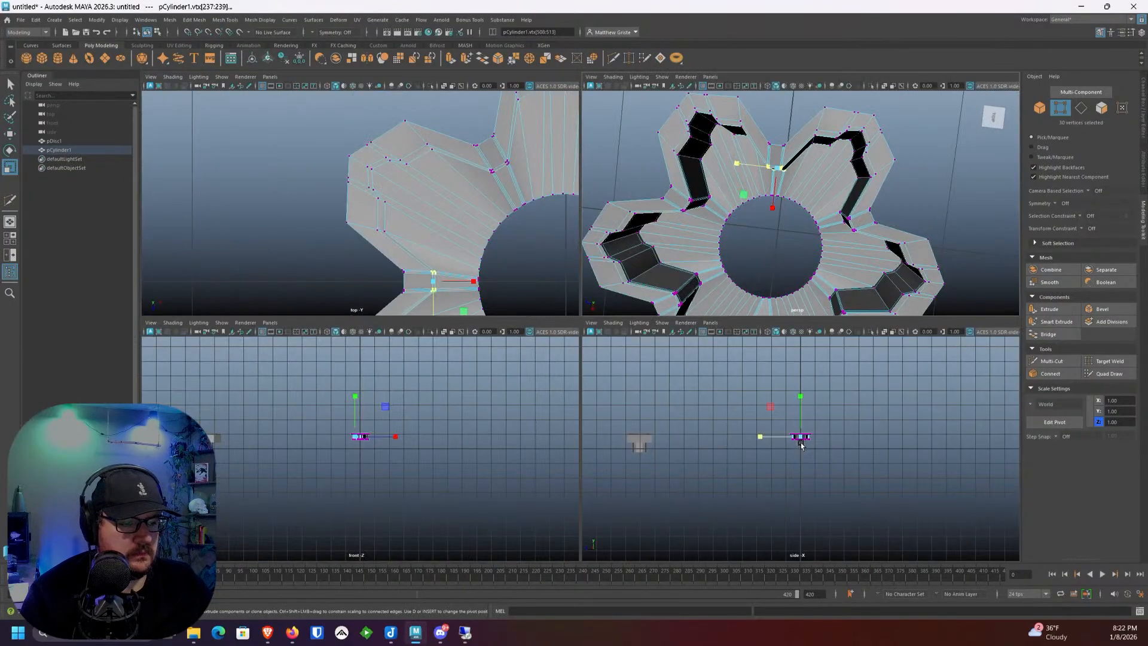
pyautogui.press('f')
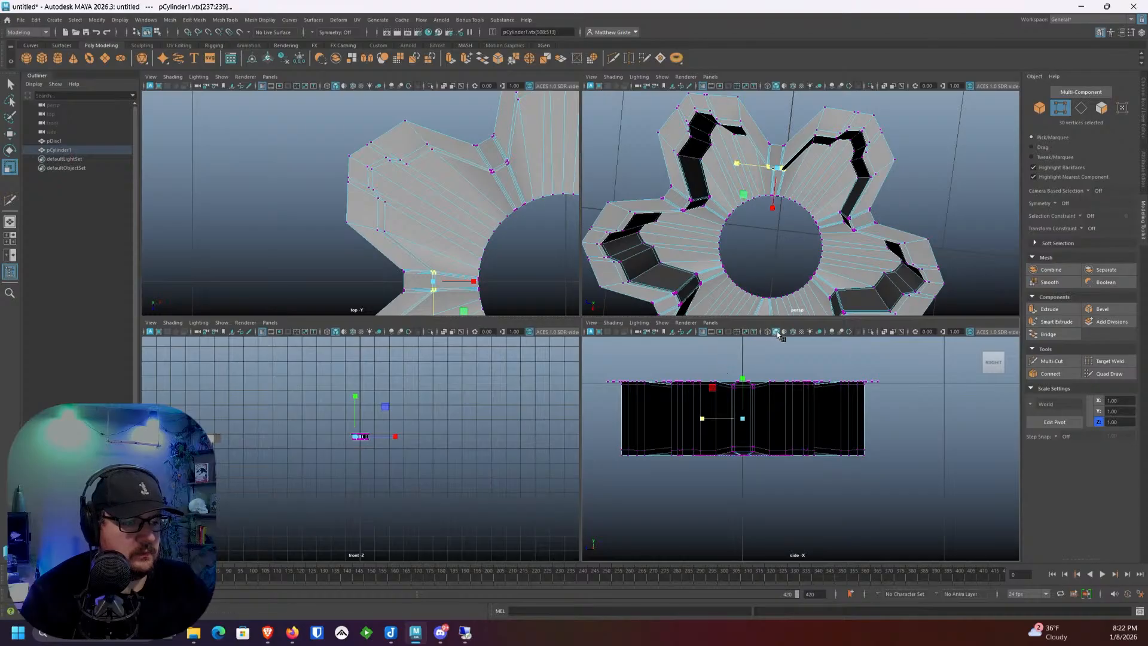
pyautogui.scroll(3, 774, 369)
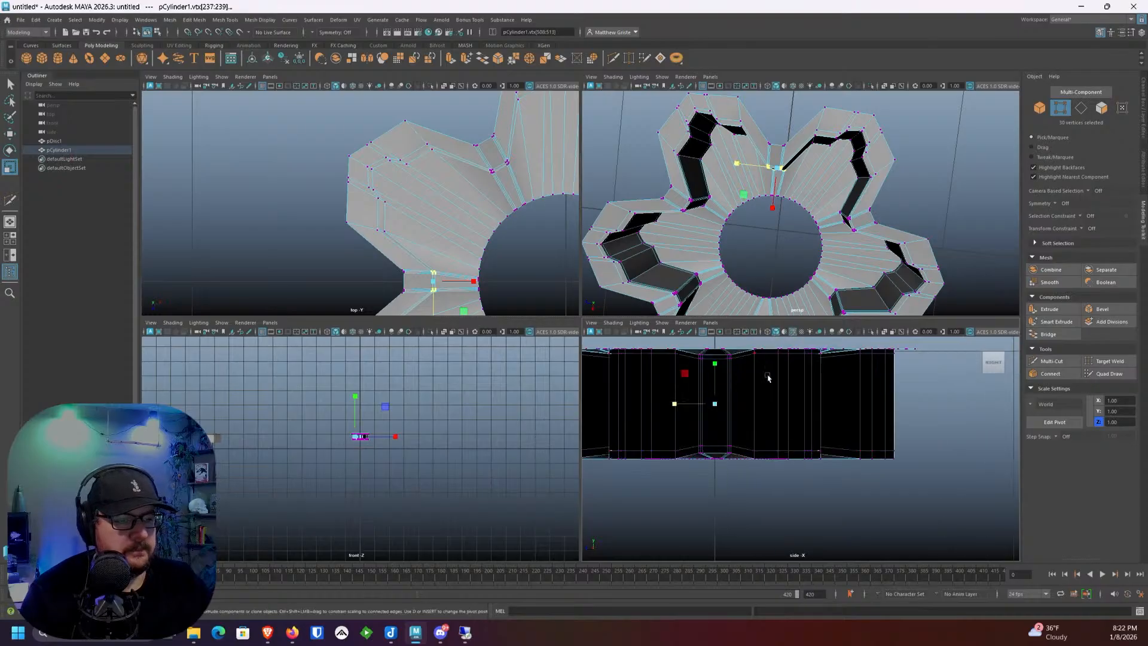
pyautogui.click(792, 341)
pyautogui.scroll(2, 777, 388)
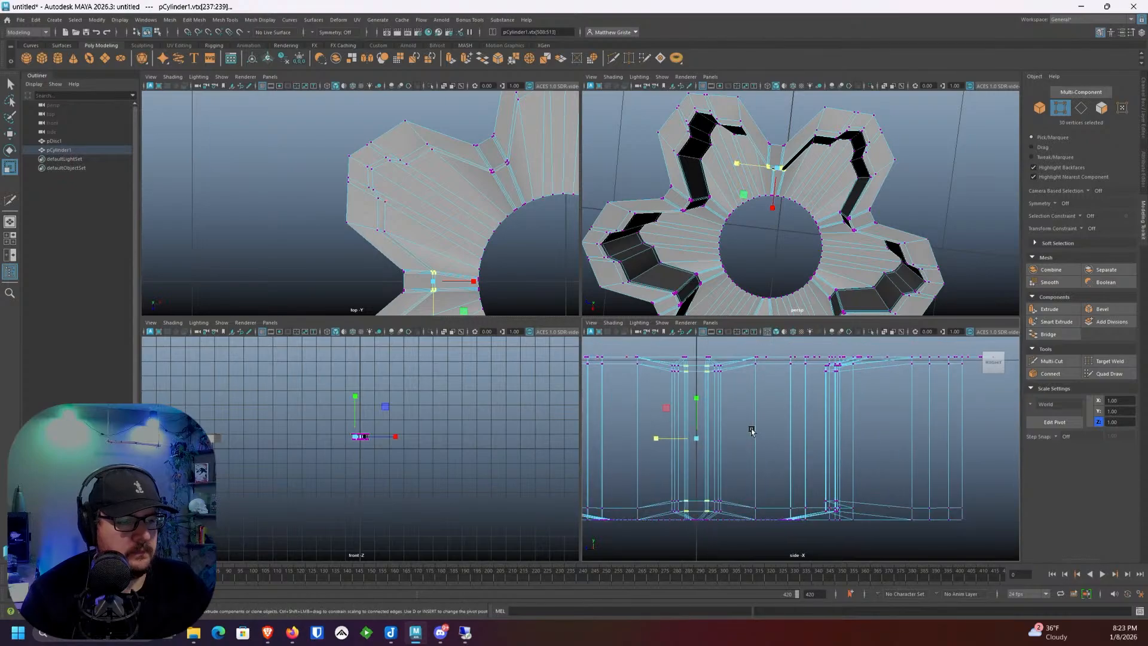
pyautogui.press('space')
pyautogui.scroll(3, 752, 458)
pyautogui.moveTo(547, 422); pyautogui.dragTo(499, 428)
pyautogui.press('space')
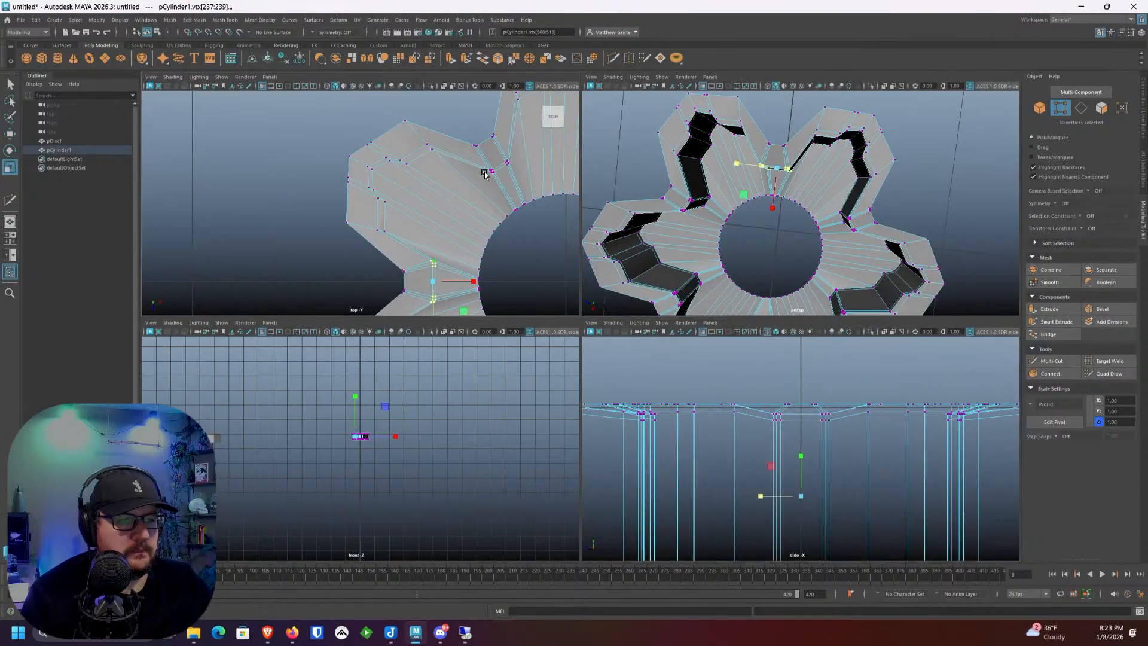
# Step: In the top view, select one diagonally opposite pair of inner corners, rotate the pivot to align with them and widen them along custom X
pyautogui.press('space')
pyautogui.keyDown('alt'); pyautogui.moveTo(771, 332); pyautogui.dragTo(490, 325, button='middle'); pyautogui.keyUp('alt')
pyautogui.moveTo(548, 216); pyautogui.dragTo(613, 265)
pyautogui.scroll(-10, 613, 265)
pyautogui.scroll(4, 641, 298)
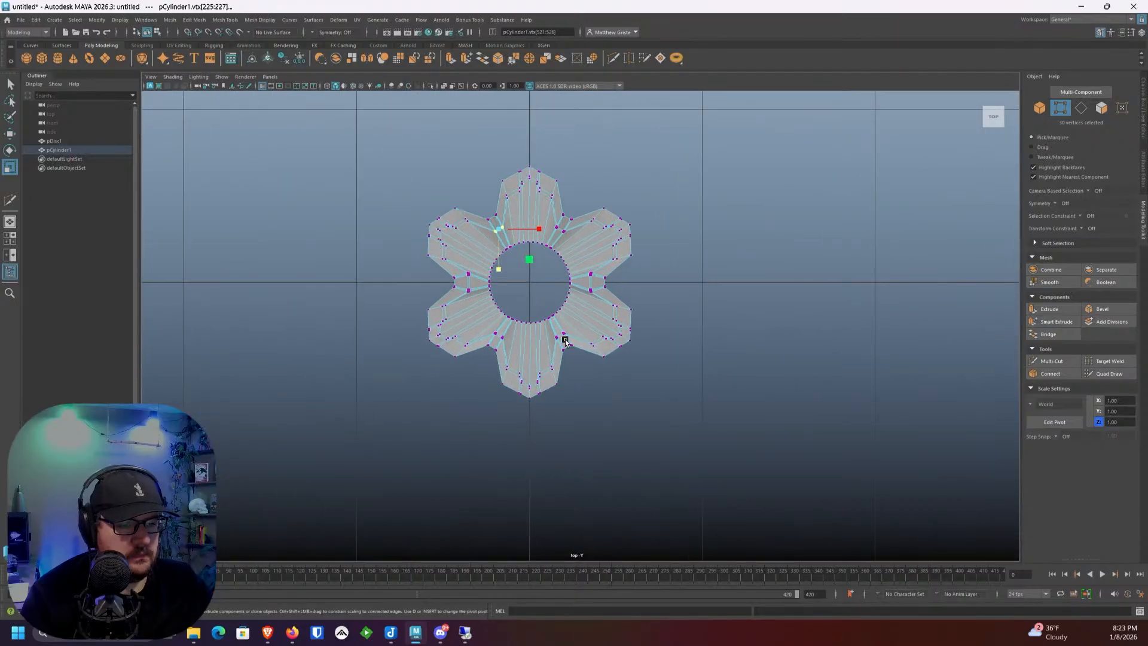
pyautogui.scroll(-2, 556, 340)
pyautogui.scroll(5, 556, 339)
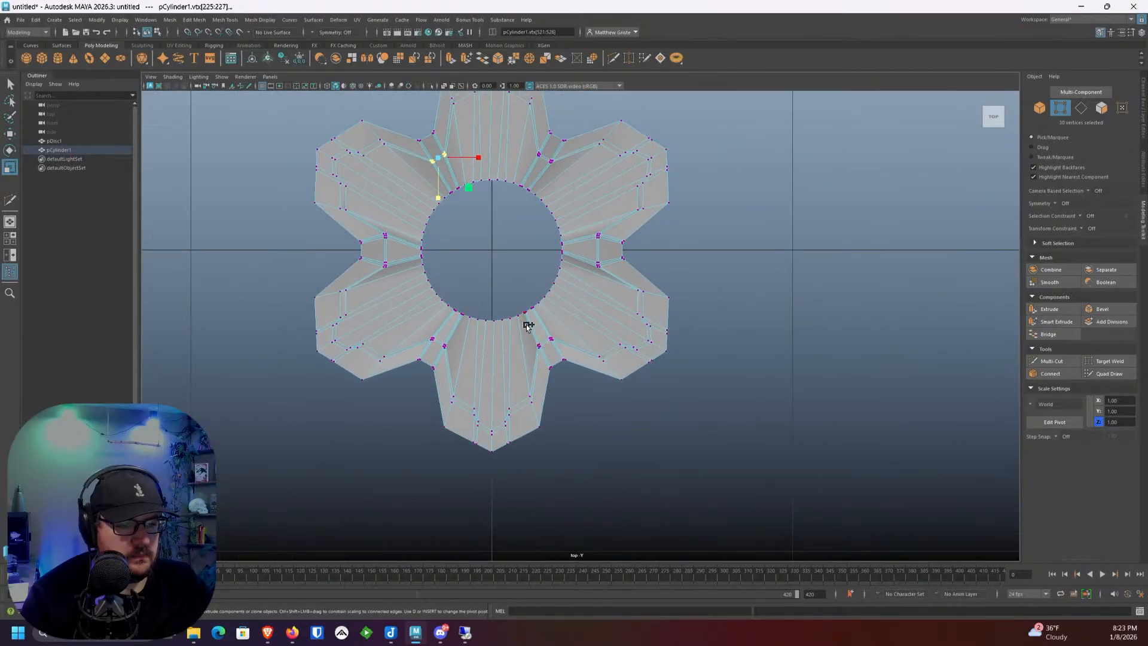
pyautogui.keyDown('shift'); pyautogui.moveTo(557, 354); pyautogui.dragTo(560, 356); pyautogui.keyUp('shift')
pyautogui.keyDown('alt'); pyautogui.moveTo(555, 304); pyautogui.dragTo(582, 326, button='middle'); pyautogui.keyUp('alt')
pyautogui.scroll(1, 561, 302)
pyautogui.press('d')
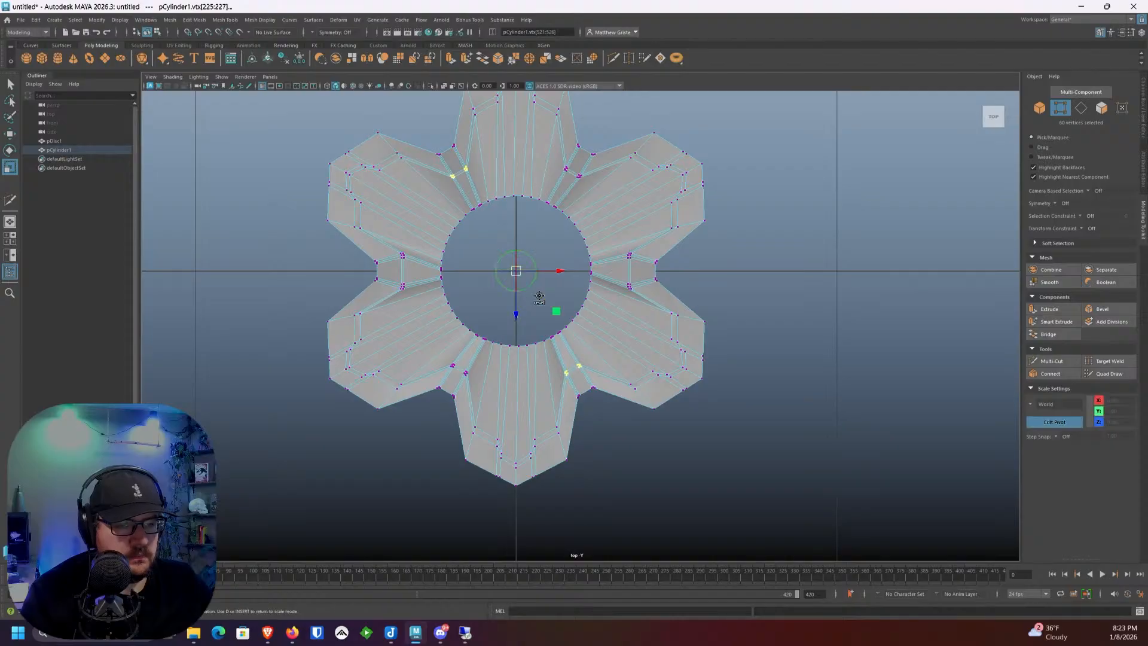
pyautogui.moveTo(533, 284); pyautogui.dragTo(594, 220)
pyautogui.press('d')
pyautogui.keyDown('alt'); pyautogui.moveTo(575, 193); pyautogui.dragTo(550, 226, button='middle'); pyautogui.keyUp('alt')
pyautogui.keyDown('alt'); pyautogui.moveTo(550, 226); pyautogui.dragTo(575, 227); pyautogui.keyUp('alt')
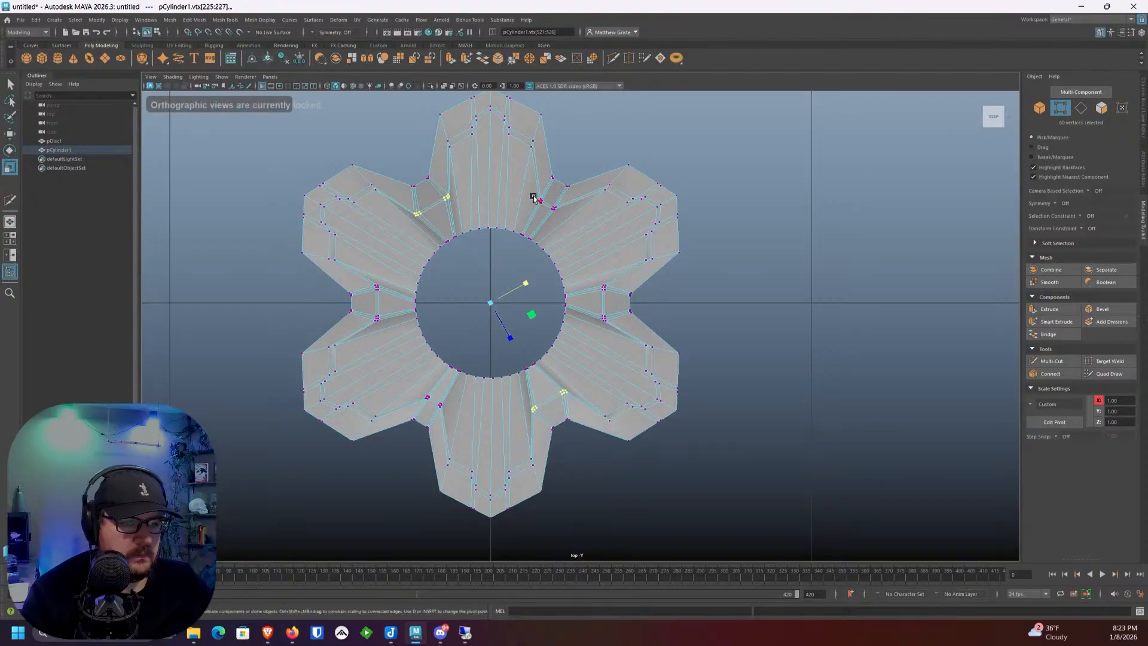
# Step: In the top view, select the remaining diagonally opposite pair of inner corners and rotate the pivot to align with them
pyautogui.moveTo(533, 192); pyautogui.dragTo(560, 218)
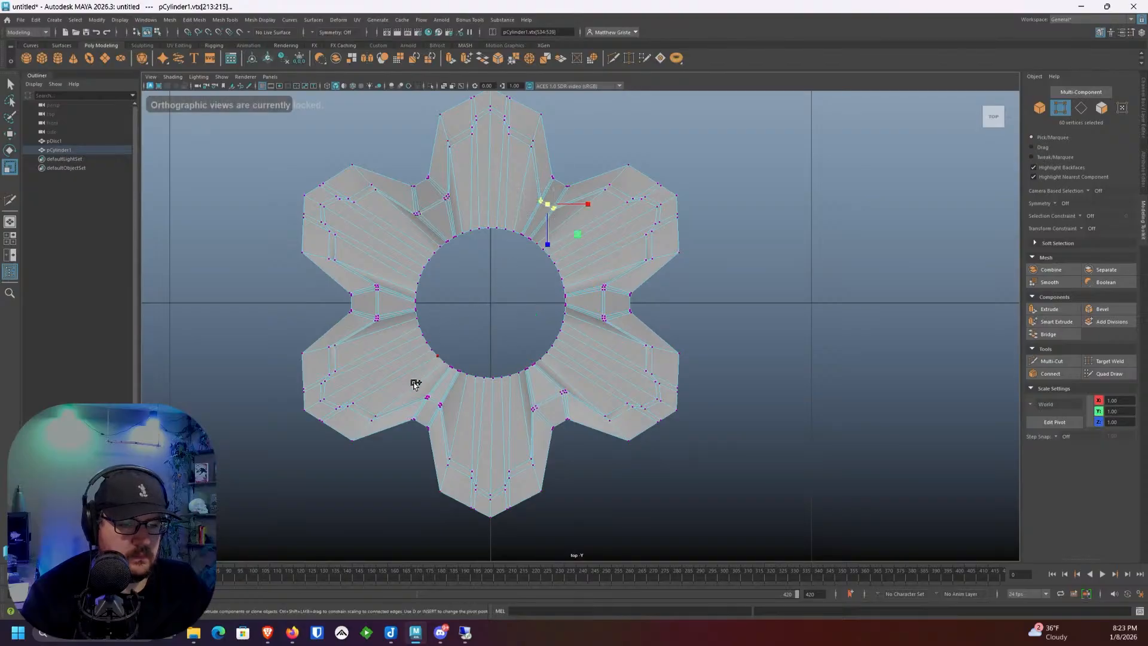
pyautogui.keyDown('shift'); pyautogui.click(441, 404); pyautogui.keyUp('shift')
pyautogui.press('d')
pyautogui.moveTo(500, 323); pyautogui.dragTo(568, 336)
pyautogui.hotkey('ctrl', 'z')
pyautogui.press('d')
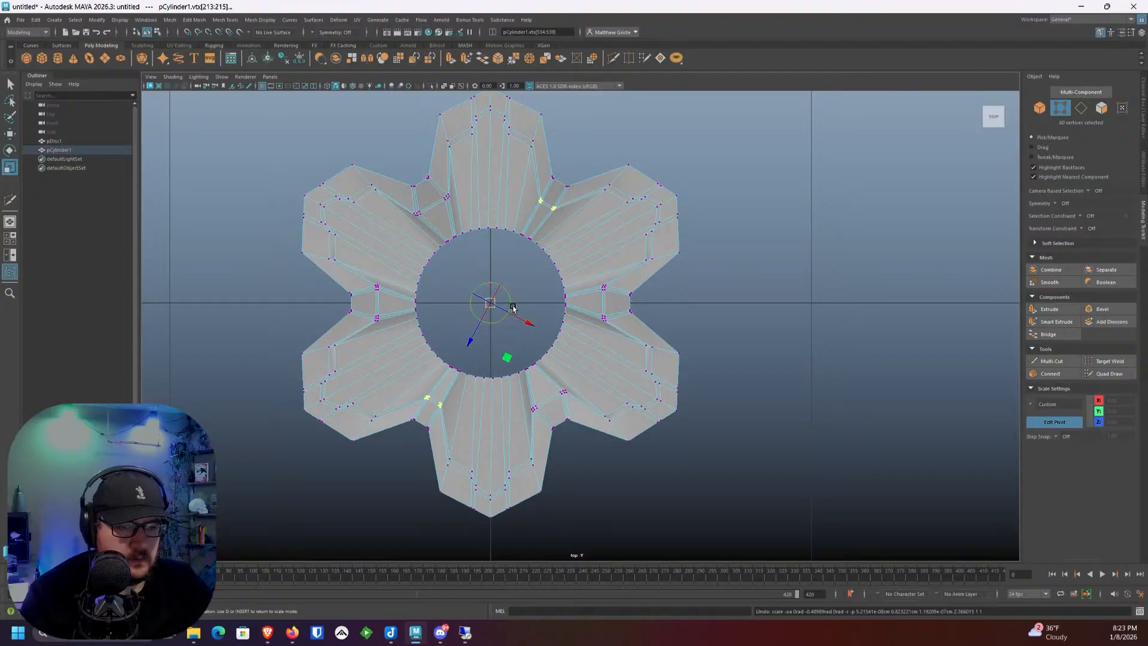
# Step: Widen this pair of inner corners by scaling their vertices along the pivot's custom X axis, undoing the exaggerated attempt
pyautogui.moveTo(510, 306); pyautogui.dragTo(580, 341)
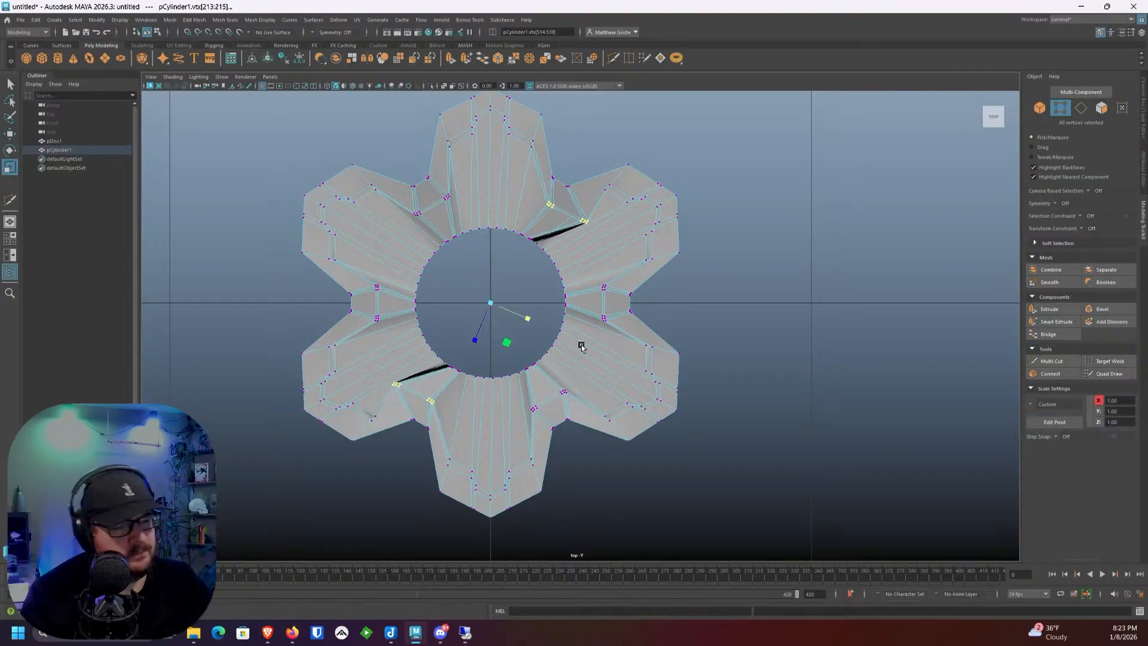
pyautogui.hotkey('ctrl', 'z')
pyautogui.scroll(5, 562, 332)
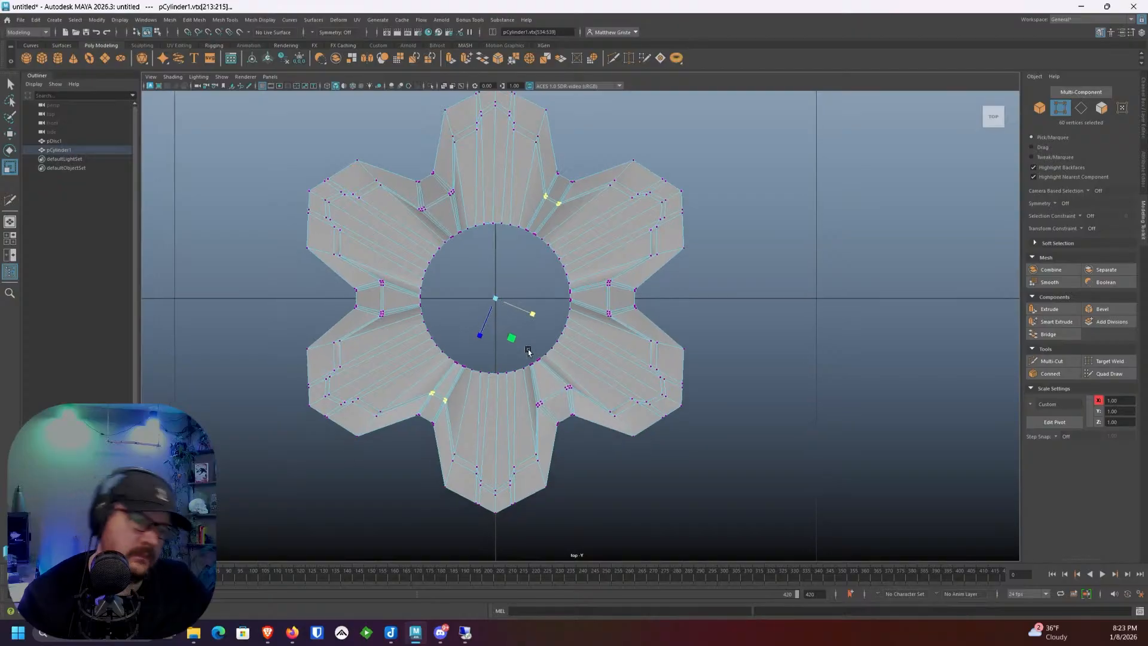
pyautogui.press('d')
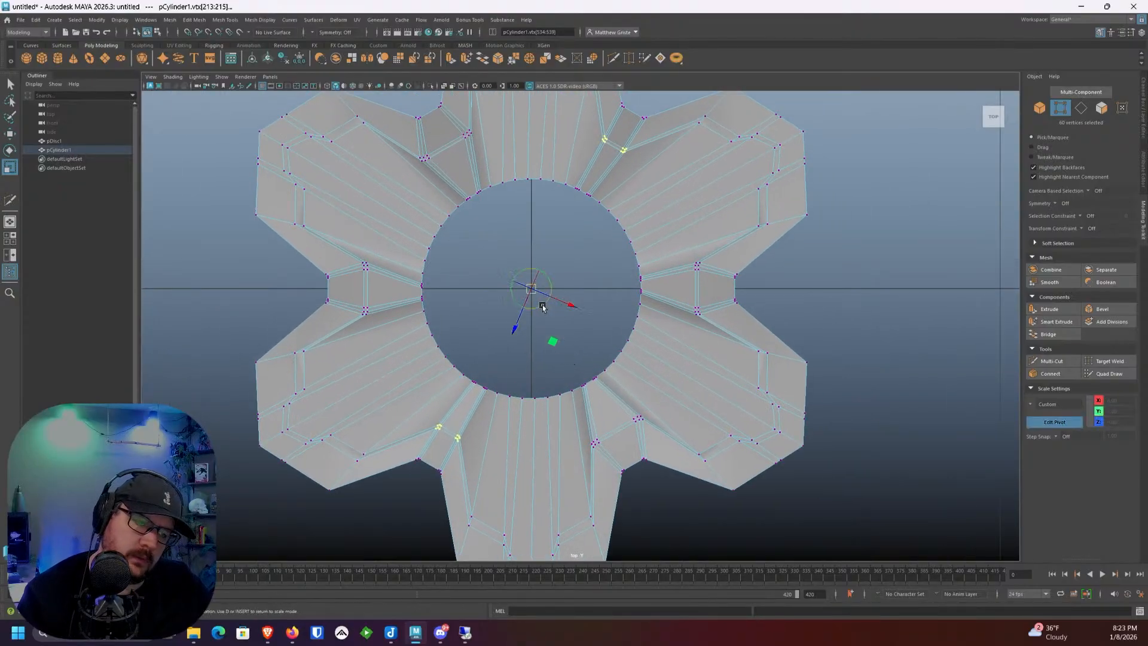
pyautogui.press('d')
pyautogui.moveTo(559, 307); pyautogui.dragTo(596, 320)
# Step: Shift the widened pair slightly along custom X, and offset the lower corner's vertices separately to center it between its lobes
pyautogui.press('w')
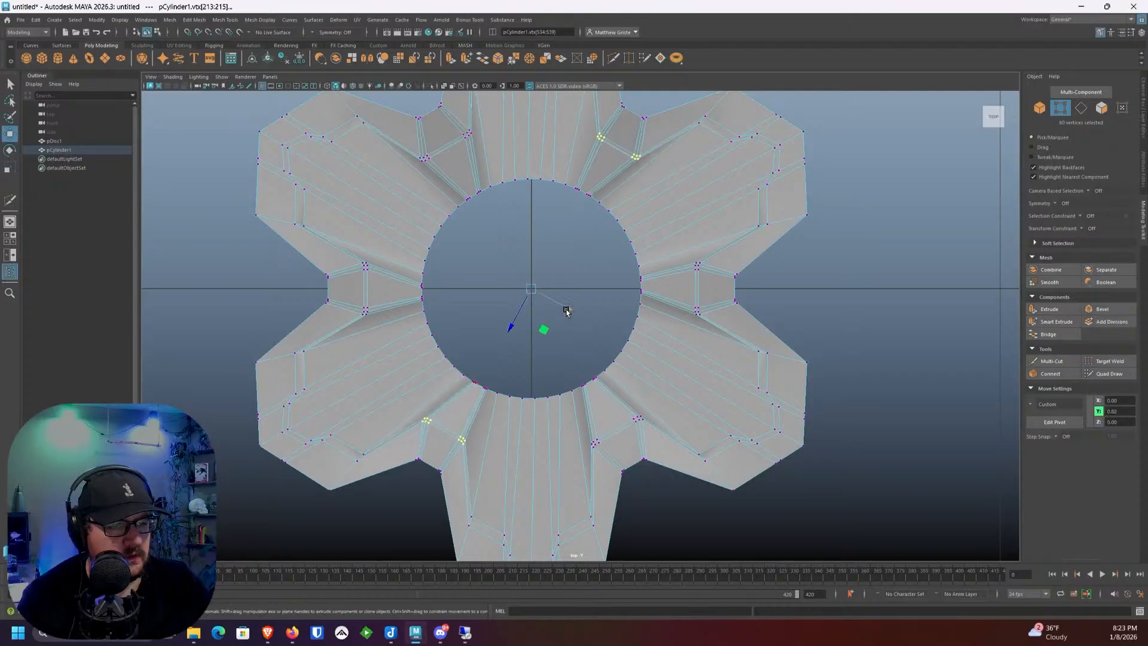
pyautogui.moveTo(564, 307); pyautogui.dragTo(561, 304, button='middle')
pyautogui.moveTo(561, 303); pyautogui.dragTo(561, 303)
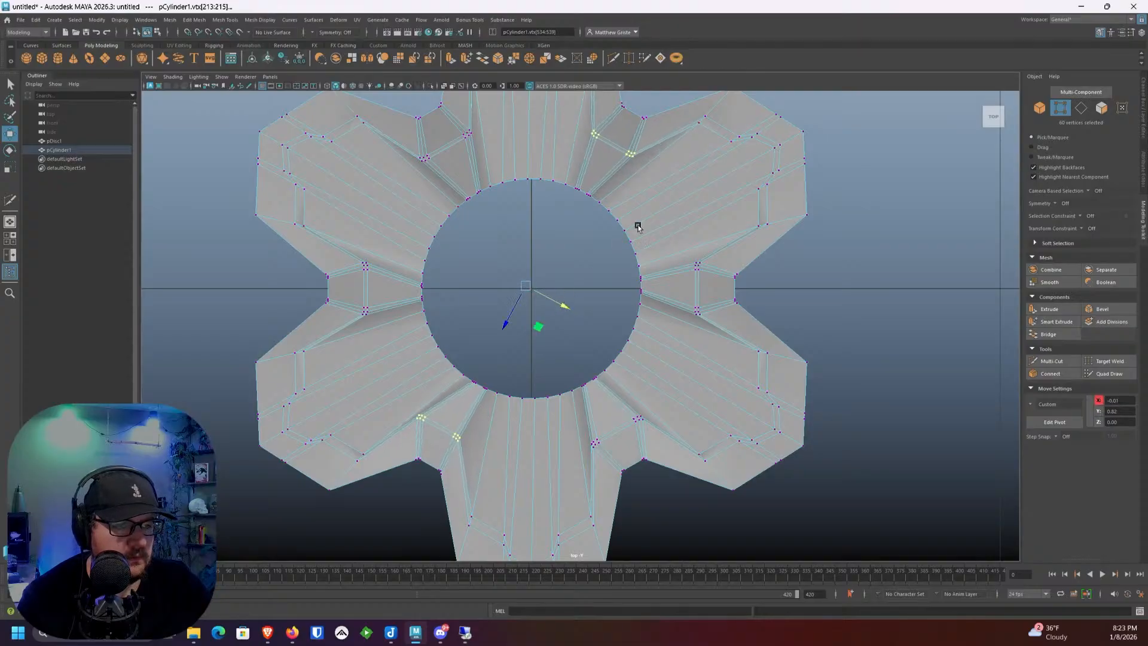
pyautogui.keyDown('ctrl'); pyautogui.moveTo(661, 176); pyautogui.dragTo(571, 119); pyautogui.keyUp('ctrl')
pyautogui.moveTo(484, 431)
pyautogui.mouseDown(button='middle')
pyautogui.moveTo(496, 428)
pyautogui.moveTo(480, 437)
pyautogui.mouseUp(button='middle')
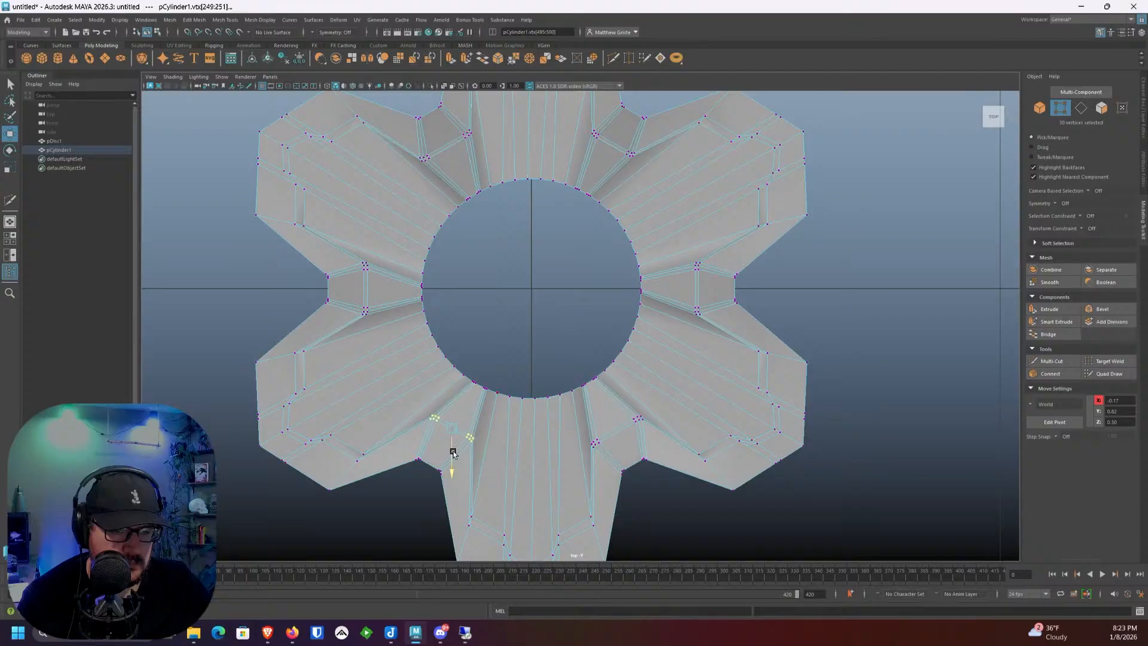
# Step: Preview the mesh smoothed in object mode in the perspective view and examine the widened inner corners
pyautogui.press('space')
pyautogui.press('space')
pyautogui.keyDown('alt'); pyautogui.moveTo(663, 249); pyautogui.dragTo(612, 225); pyautogui.keyUp('alt')
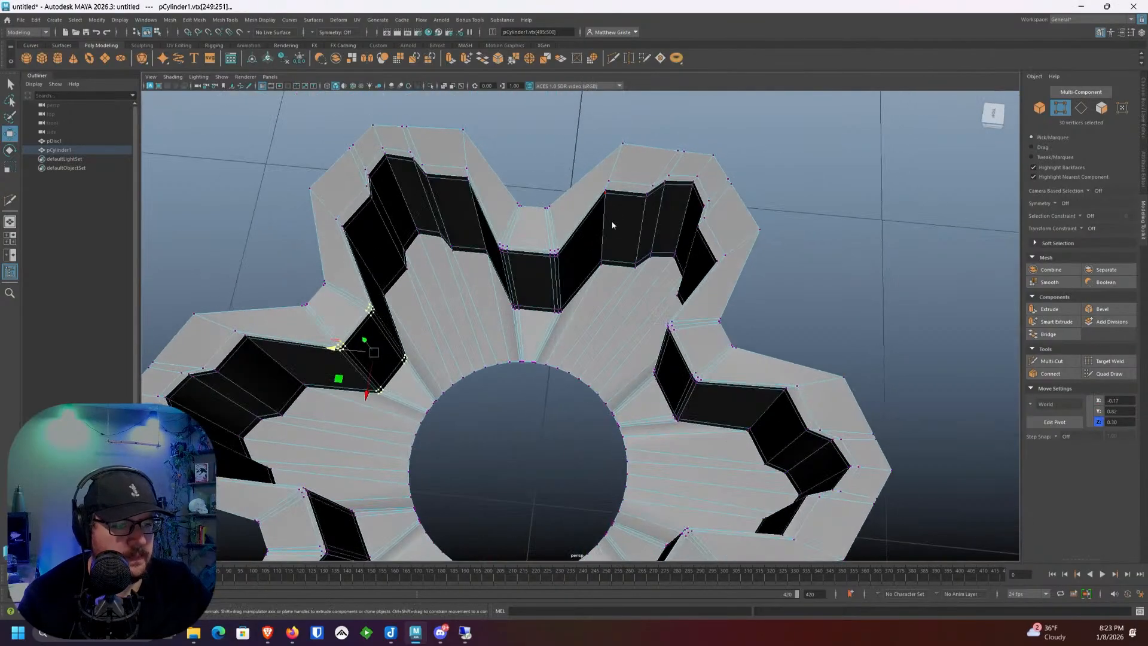
pyautogui.moveTo(613, 226); pyautogui.dragTo(646, 213, button='right')
pyautogui.press('3')
pyautogui.click(799, 268)
pyautogui.scroll(-3, 798, 268)
pyautogui.keyDown('alt'); pyautogui.moveTo(799, 268); pyautogui.dragTo(546, 238); pyautogui.keyUp('alt')
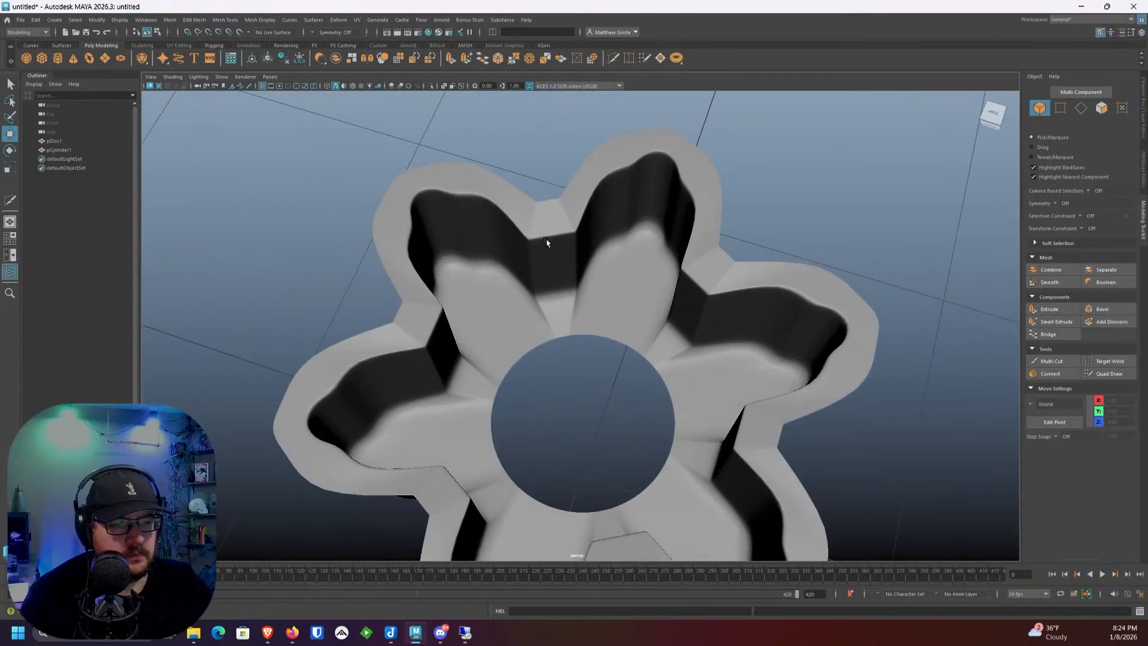
# Step: Inspect the unsmoothed rim and floor heights in the side and perspective views
pyautogui.moveTo(546, 238); pyautogui.dragTo(546, 259, button='right')
pyautogui.keyDown('alt'); pyautogui.moveTo(546, 259); pyautogui.dragTo(612, 249); pyautogui.keyUp('alt')
pyautogui.press('space')
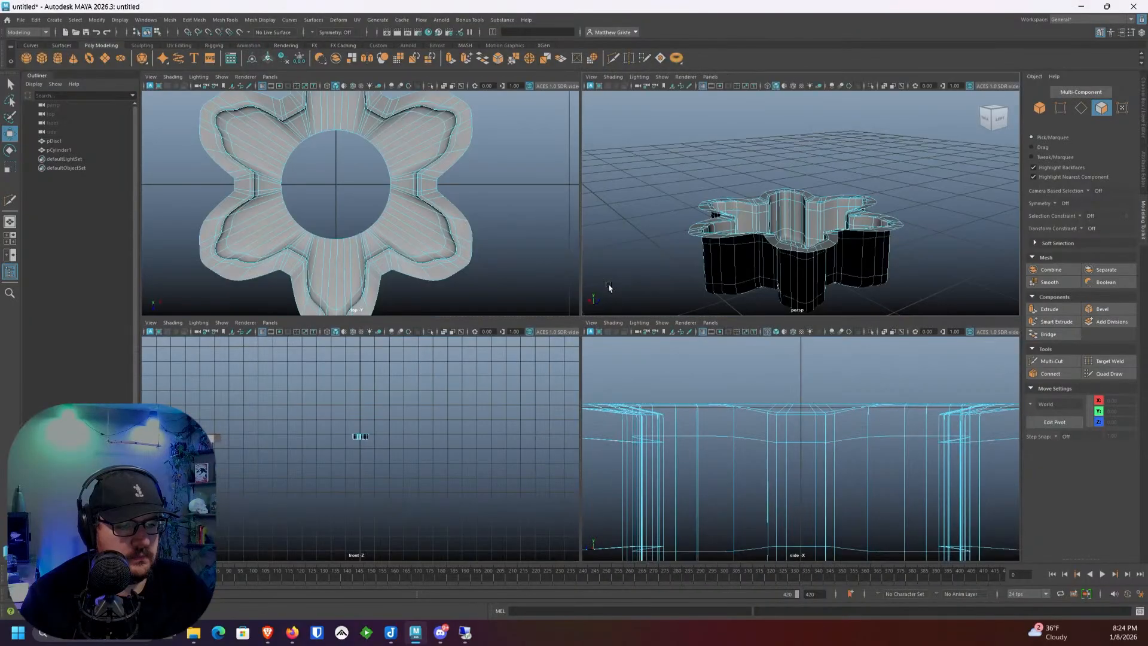
pyautogui.press('space')
pyautogui.scroll(-5, 610, 361)
pyautogui.scroll(8, 600, 329)
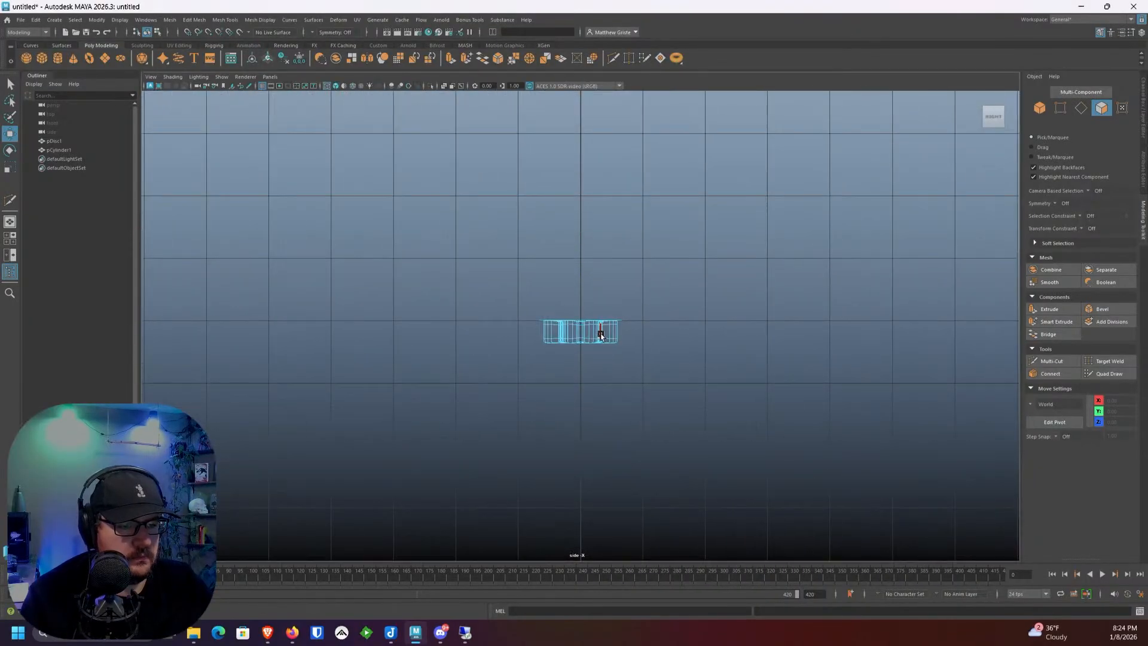
pyautogui.moveTo(599, 329); pyautogui.dragTo(565, 327, button='right')
pyautogui.scroll(5, 575, 317)
pyautogui.press('space')
pyautogui.press('space')
pyautogui.scroll(4, 697, 262)
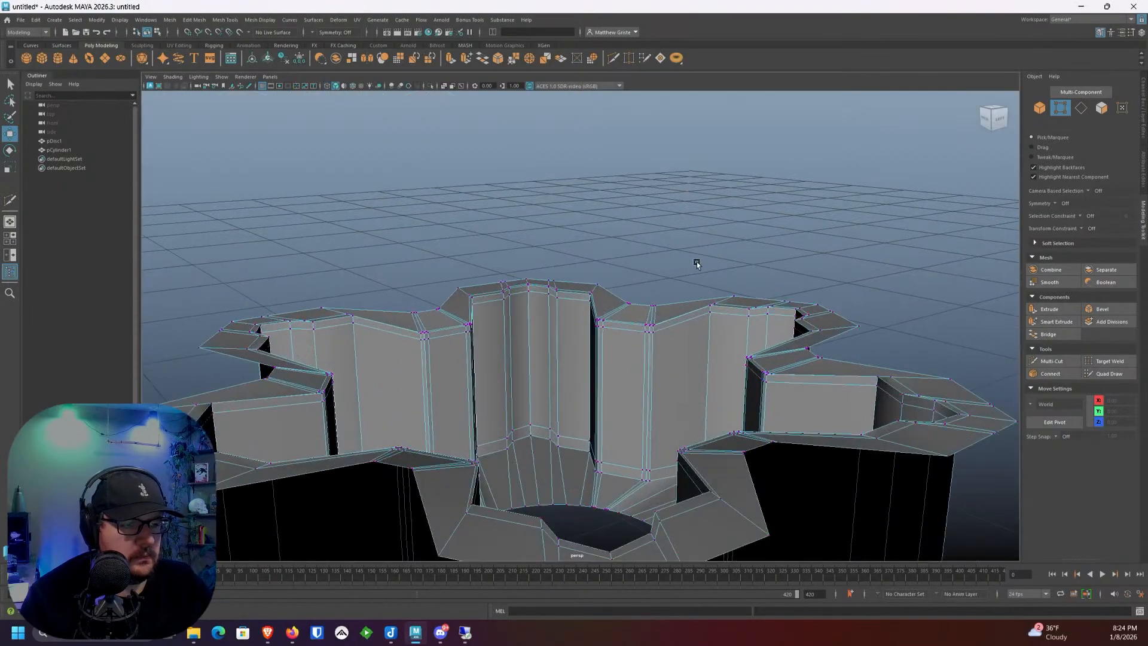
# Step: Select the two face loops forming the recess's top rim and flatten them by scaling along Y
pyautogui.keyDown('alt'); pyautogui.moveTo(697, 261); pyautogui.dragTo(610, 379); pyautogui.keyUp('alt')
pyautogui.scroll(5, 538, 359)
pyautogui.moveTo(500, 359); pyautogui.dragTo(500, 384, button='right')
pyautogui.click(522, 342)
pyautogui.keyDown('shift'); pyautogui.doubleClick(531, 350); pyautogui.keyUp('shift')
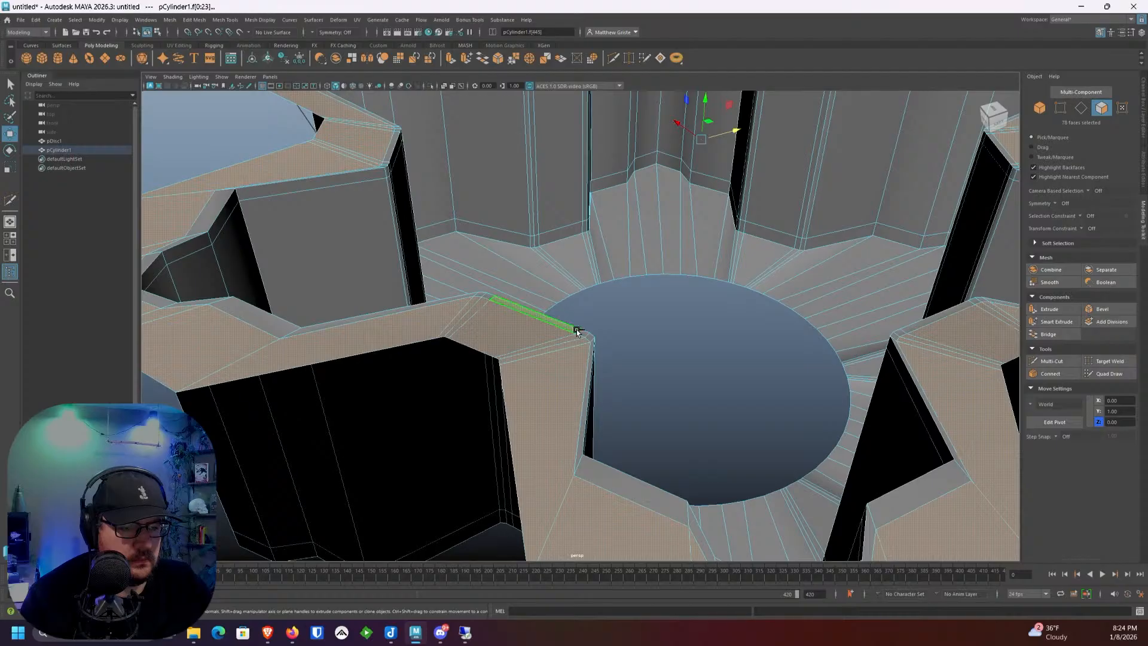
pyautogui.keyDown('shift'); pyautogui.doubleClick(578, 334); pyautogui.keyUp('shift')
pyautogui.scroll(-5, 639, 328)
pyautogui.press('e')
pyautogui.press('r')
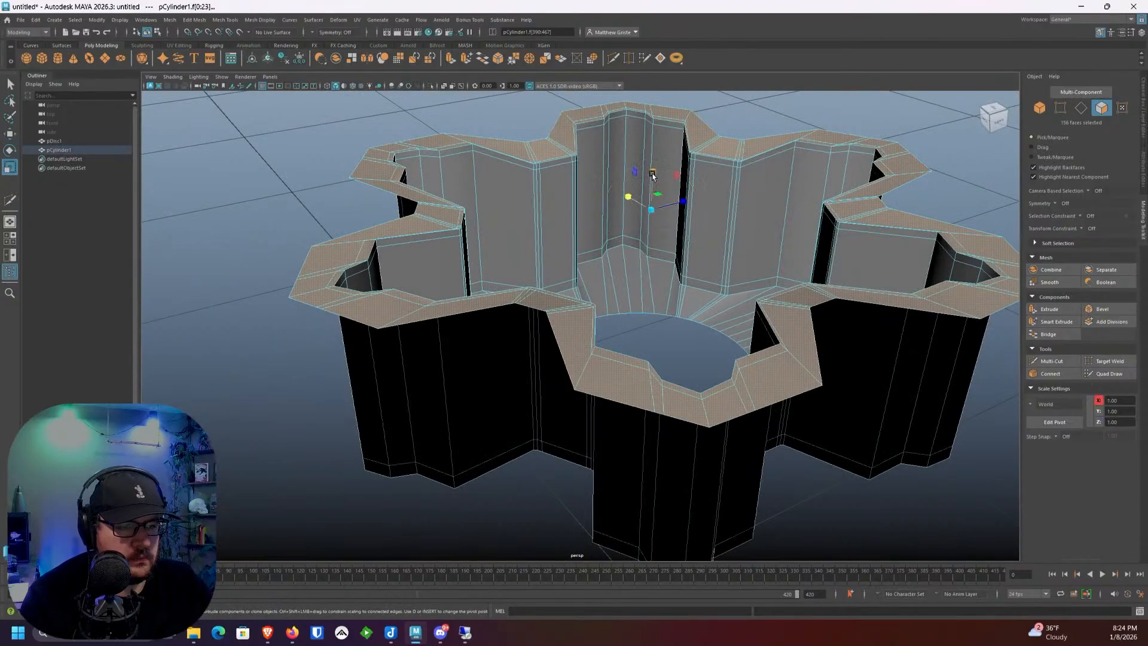
pyautogui.keyDown('alt'); pyautogui.moveTo(652, 189); pyautogui.dragTo(619, 397); pyautogui.keyUp('alt')
pyautogui.scroll(-3, 619, 397)
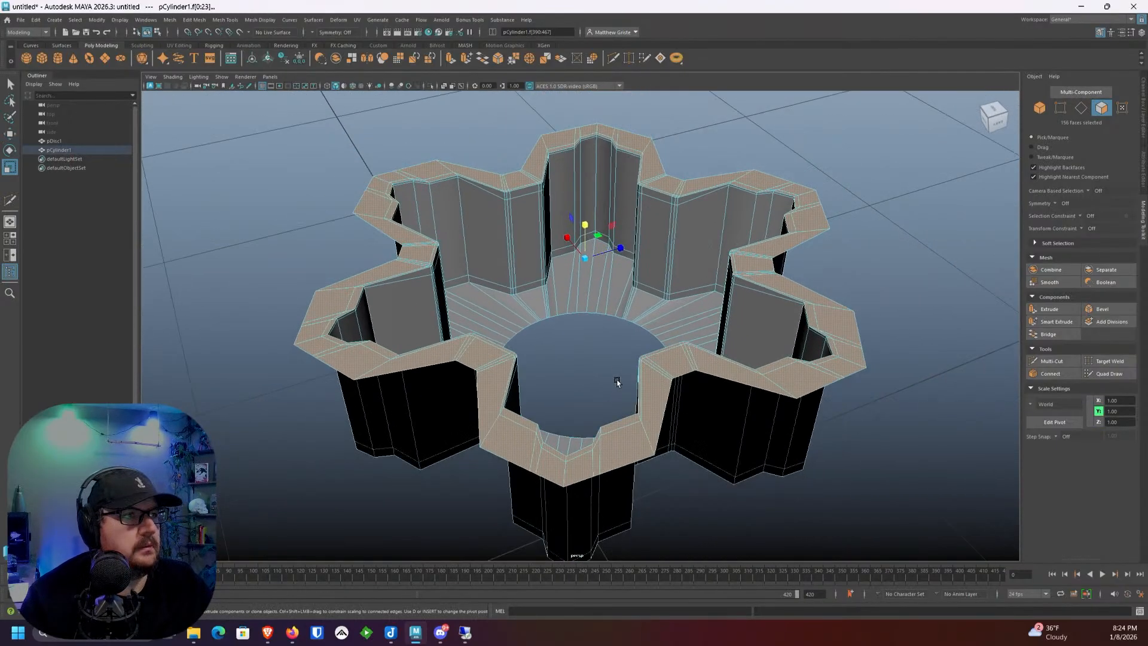
pyautogui.scroll(-1, 632, 329)
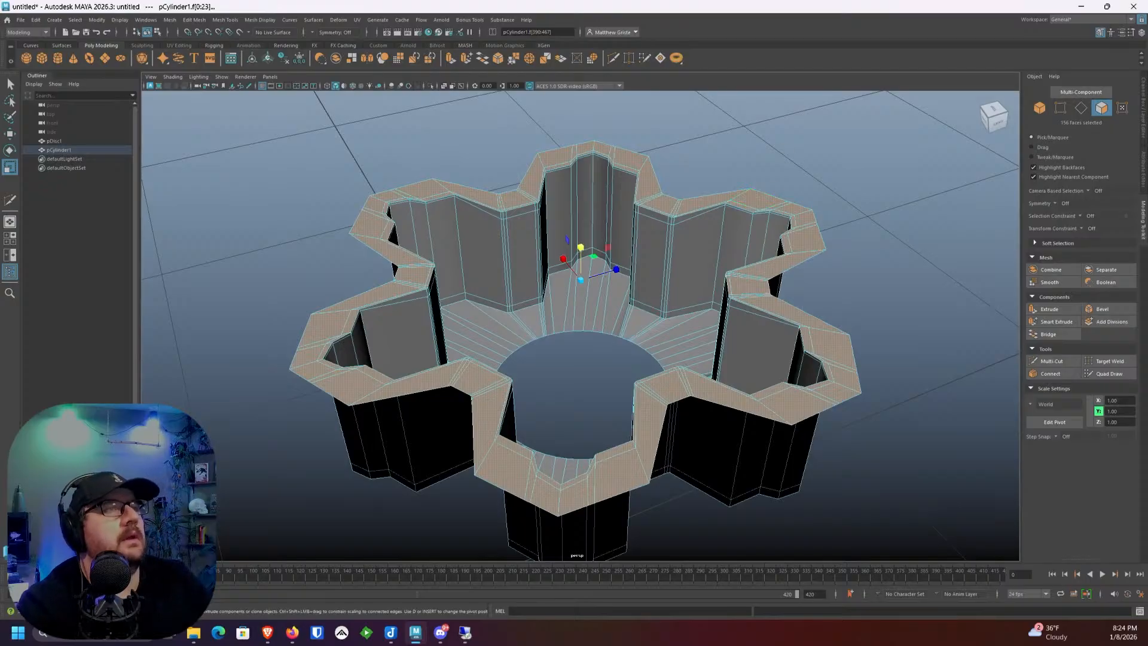
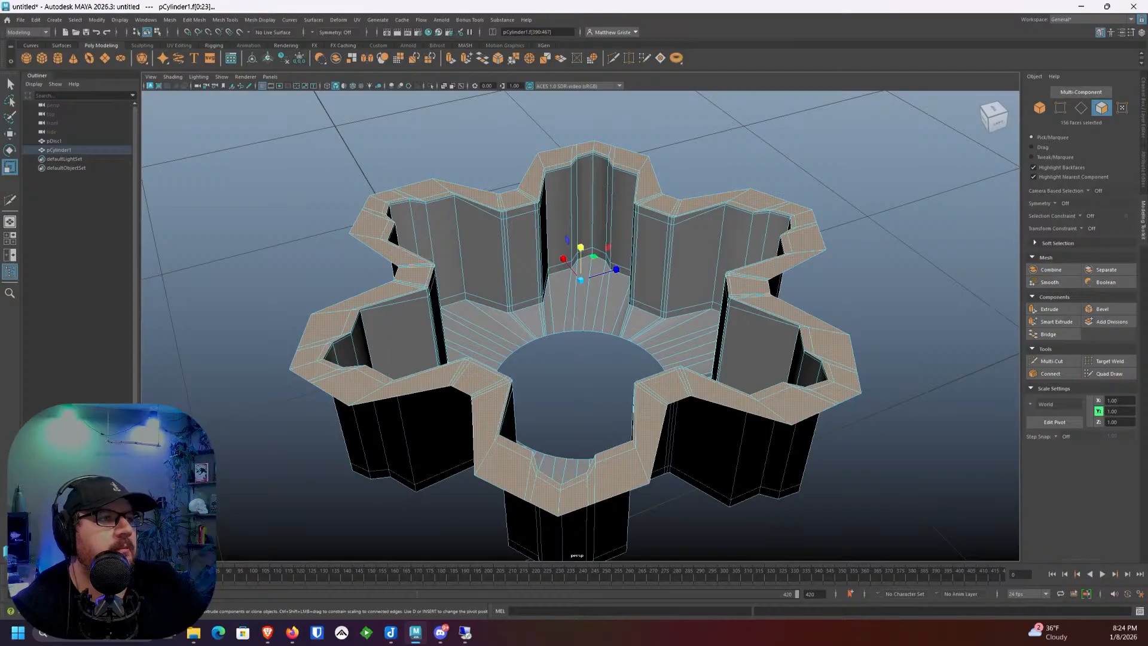
# Step: Select all the recess floor faces around the central hole and flatten them by scaling along Y
pyautogui.scroll(3, 579, 315)
pyautogui.keyDown('alt'); pyautogui.moveTo(510, 285); pyautogui.dragTo(506, 294); pyautogui.keyUp('alt')
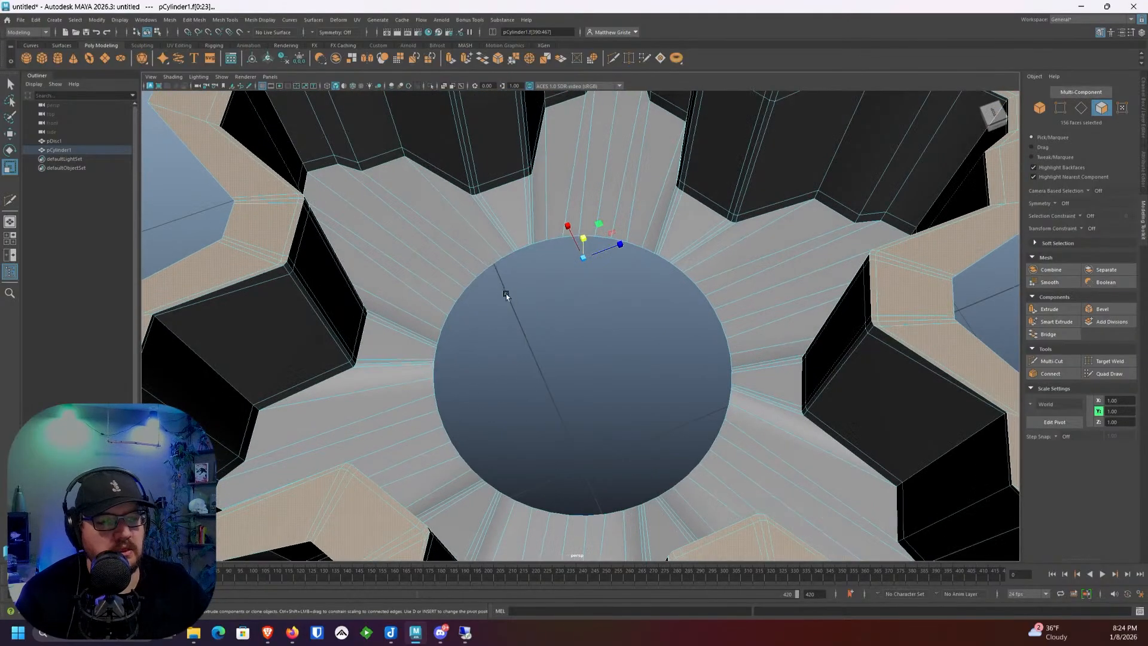
pyautogui.rightClick(476, 263)
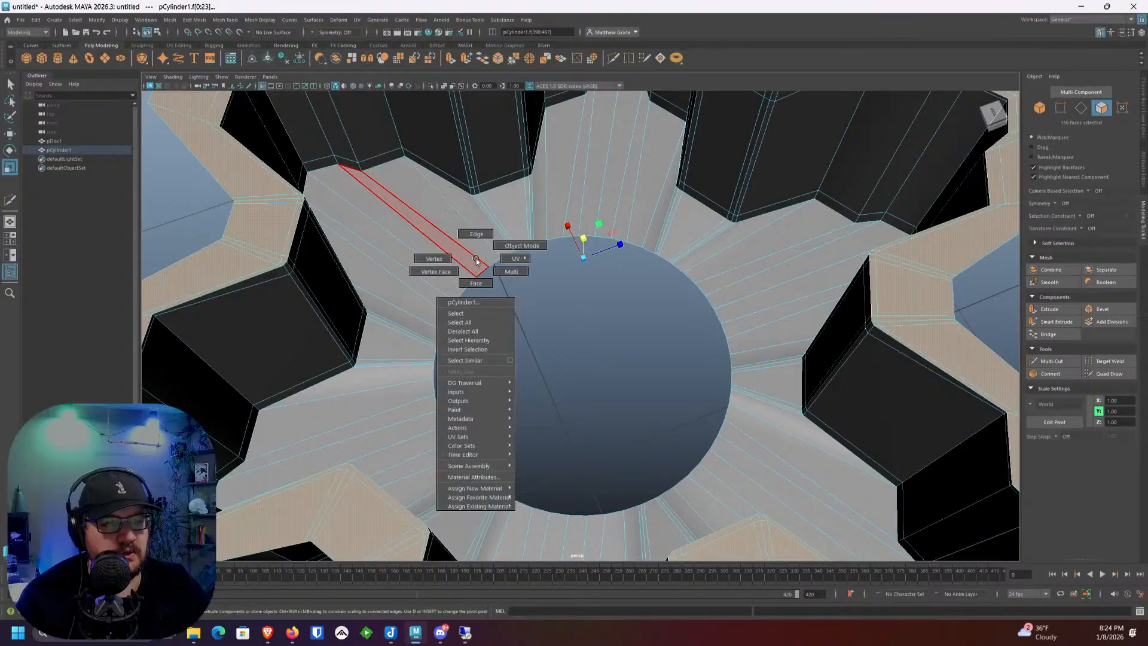
pyautogui.scroll(-5, 475, 263)
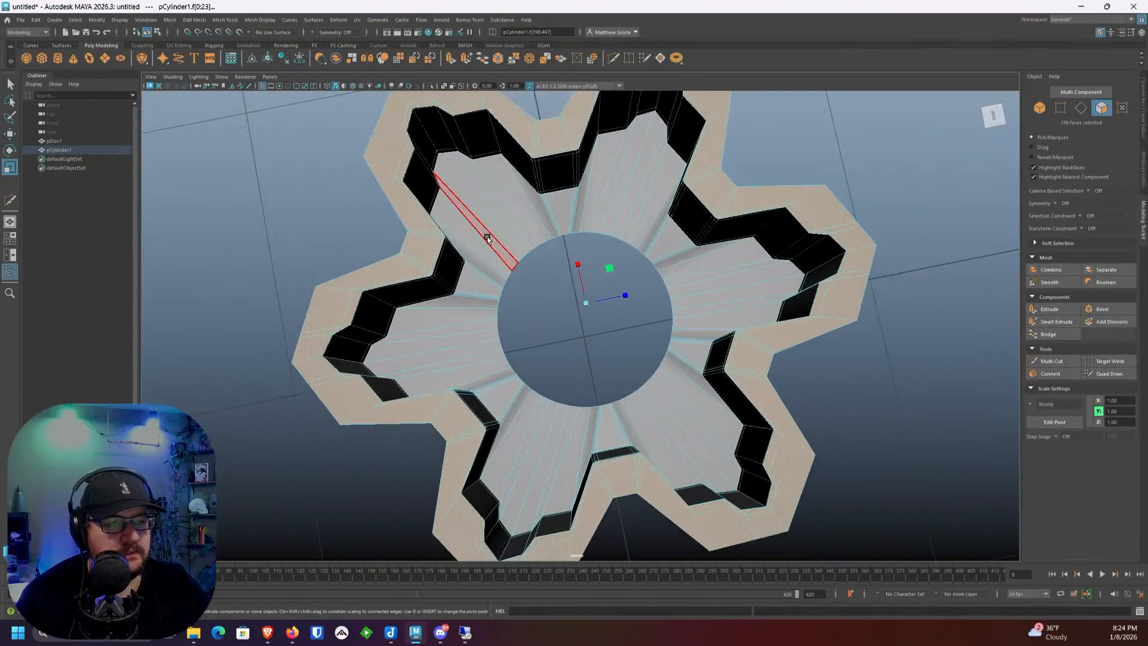
pyautogui.moveTo(487, 237); pyautogui.dragTo(624, 411)
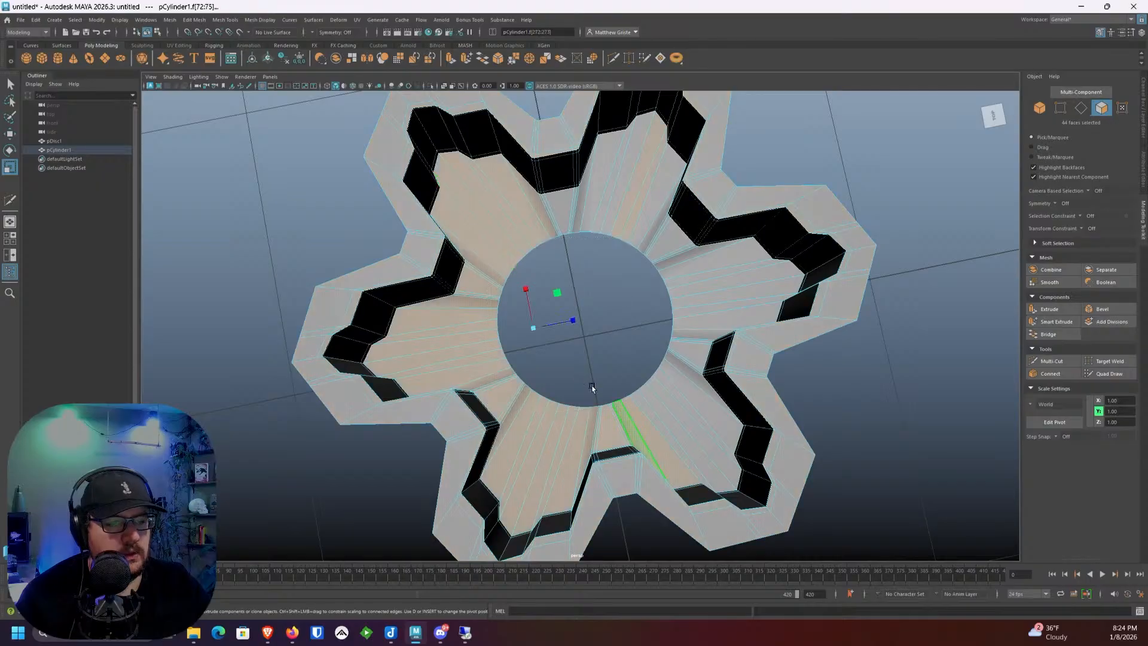
pyautogui.scroll(3, 622, 409)
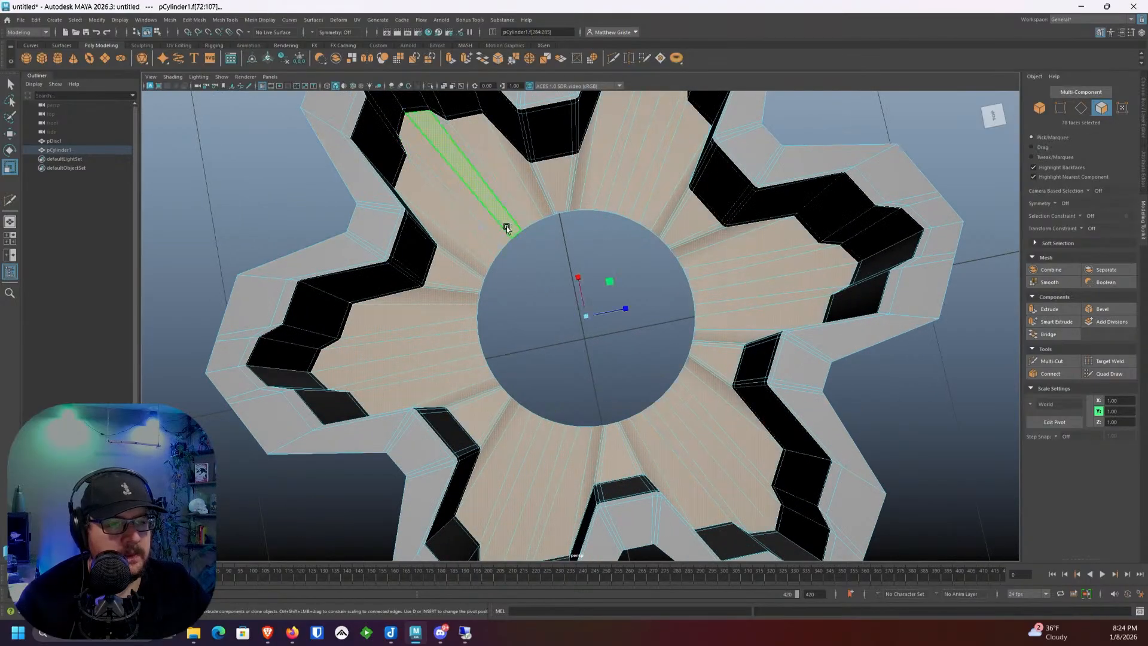
pyautogui.keyDown('alt'); pyautogui.moveTo(562, 347); pyautogui.dragTo(591, 233); pyautogui.keyUp('alt')
pyautogui.moveTo(590, 373); pyautogui.dragTo(607, 417)
pyautogui.scroll(2, 616, 363)
pyautogui.scroll(3, 587, 382)
pyautogui.press('w')
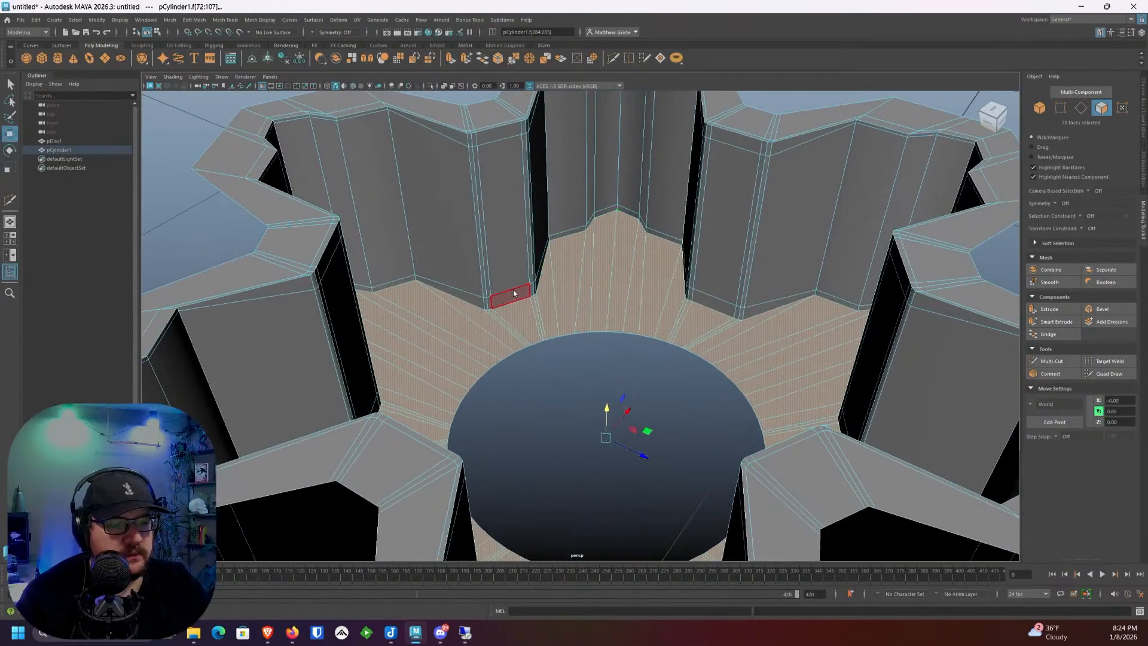
# Step: Replace the supporting edge loops near the floor and rim of the recess walls with new ones using Multi-Cut
pyautogui.press('F10')
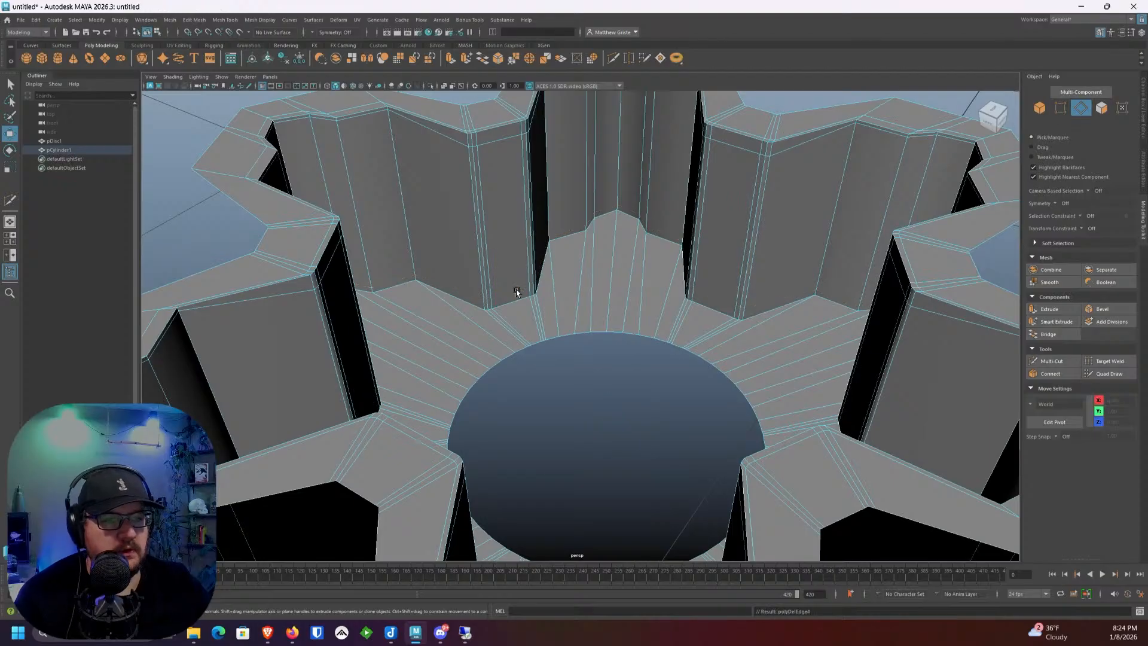
pyautogui.press('Delete')
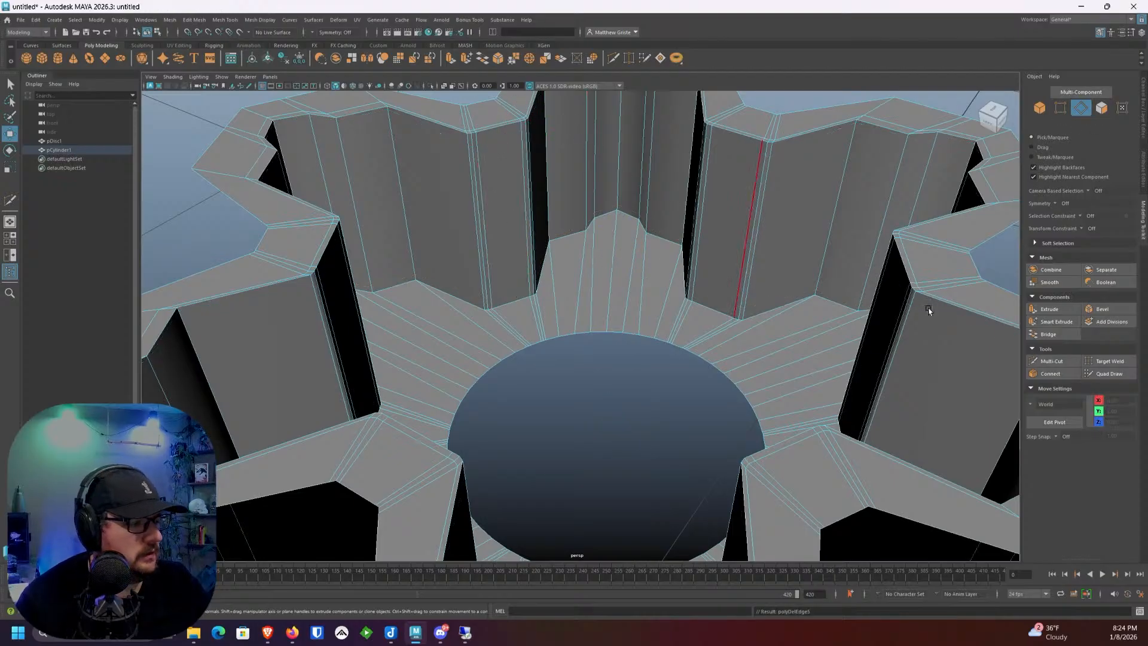
pyautogui.click(1051, 361)
pyautogui.click(506, 122)
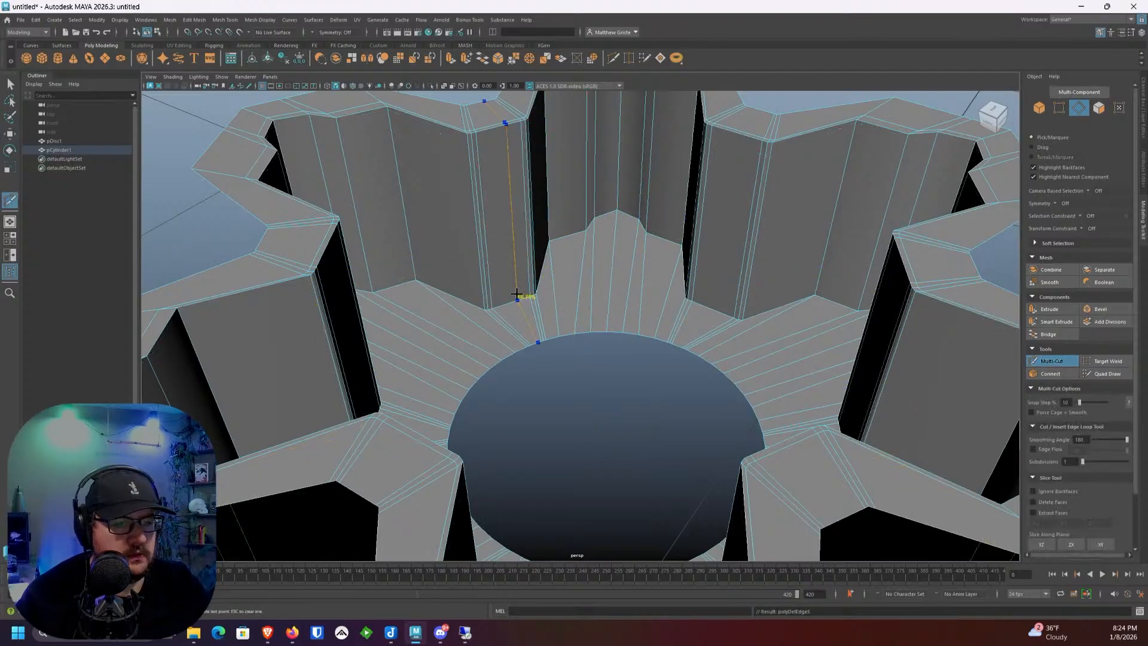
pyautogui.keyDown('ctrl'); pyautogui.click(484, 301); pyautogui.keyUp('ctrl')
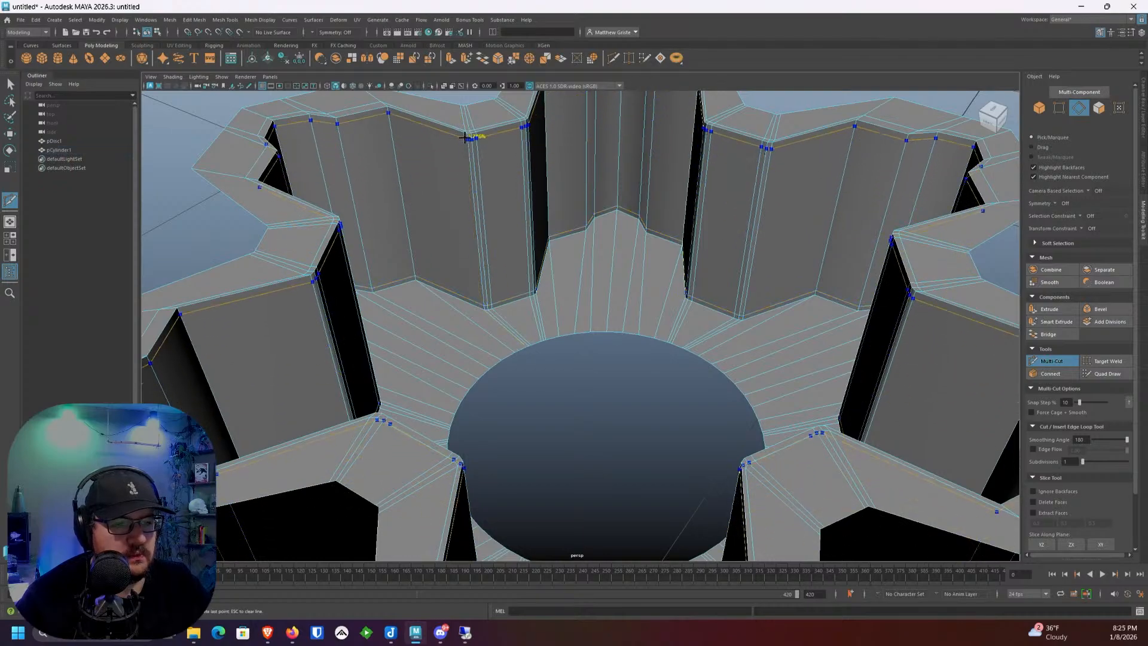
pyautogui.scroll(-5, 568, 221)
pyautogui.press('q')
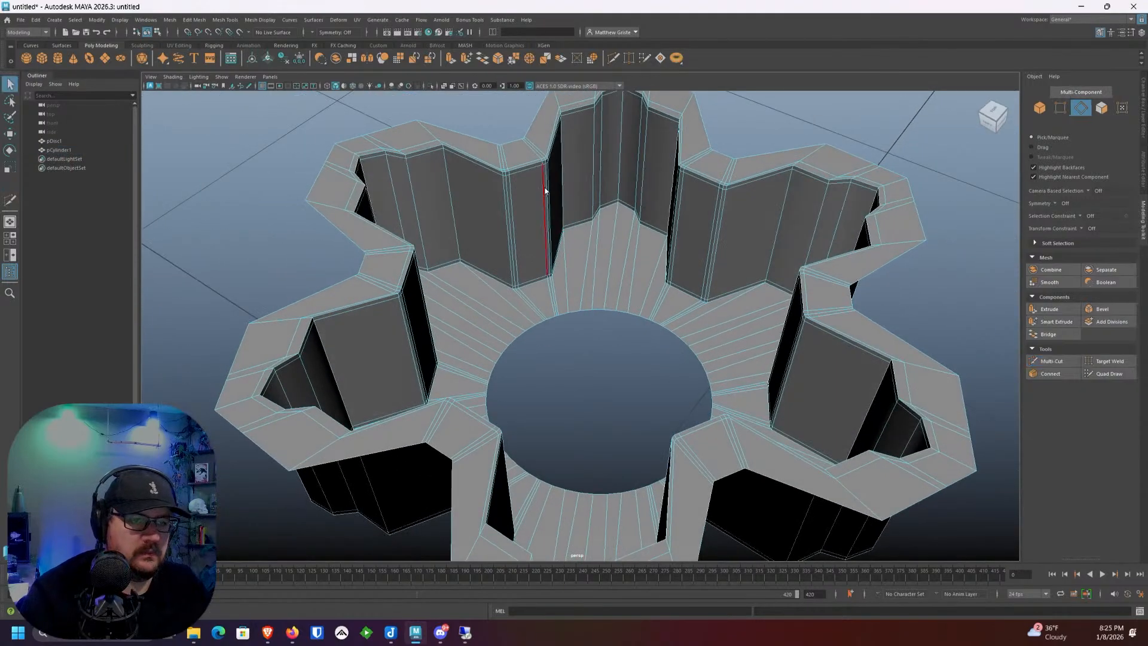
# Step: Preview the recess smoothed in object mode and examine the walls, rim and floor from several angles
pyautogui.moveTo(546, 188); pyautogui.dragTo(565, 174, button='right')
pyautogui.press('3')
pyautogui.scroll(-4, 547, 186)
pyautogui.click(577, 325)
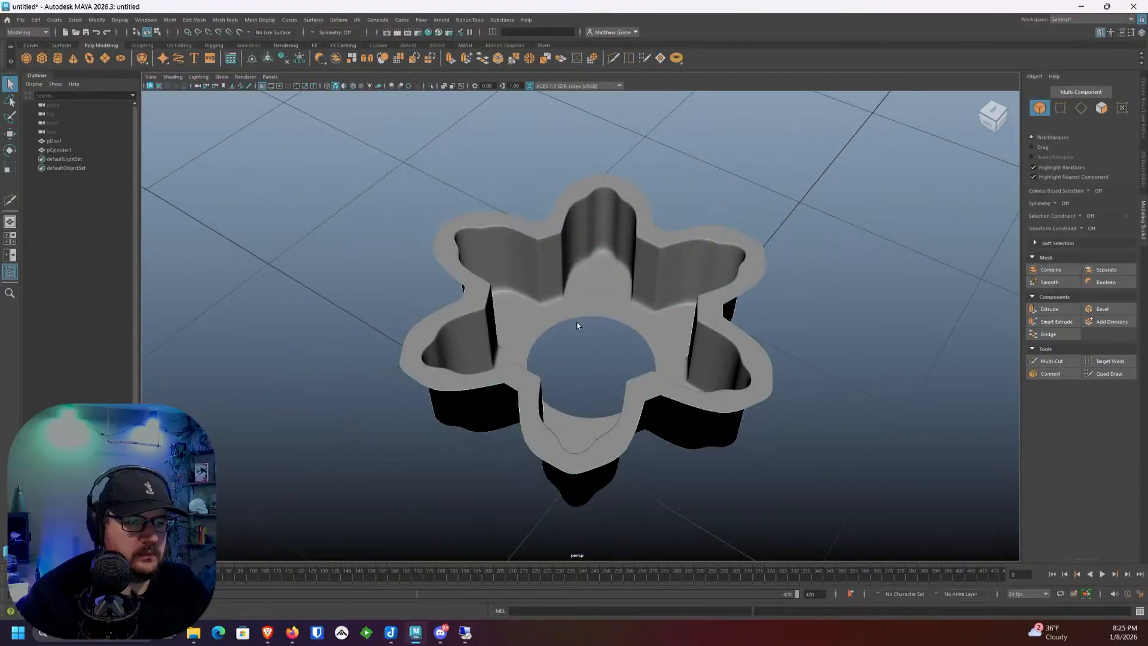
pyautogui.keyDown('alt'); pyautogui.moveTo(576, 325); pyautogui.dragTo(600, 360); pyautogui.keyUp('alt')
pyautogui.scroll(-3, 600, 370)
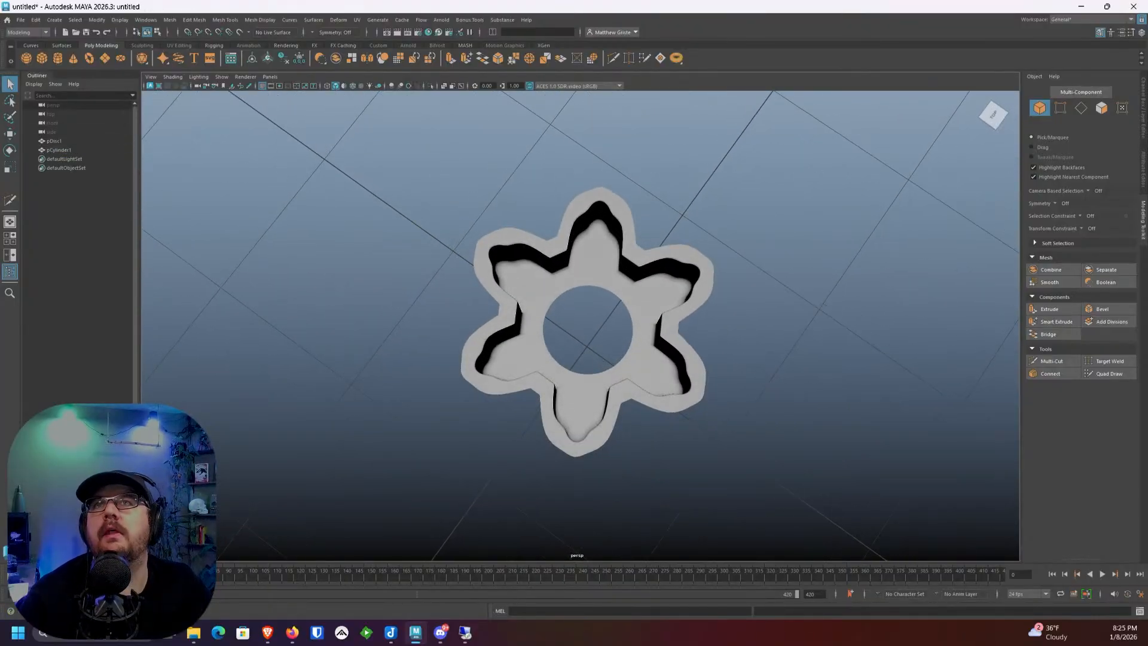
pyautogui.hotkey('alt', 'Tab')
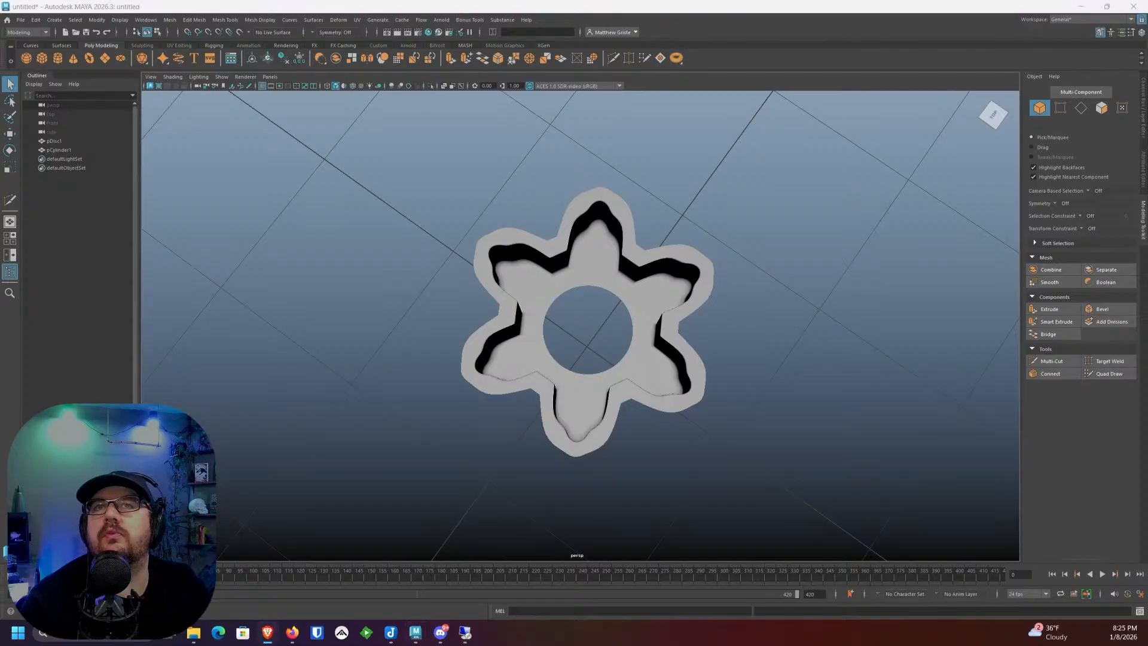
pyautogui.scroll(3, 722, 213)
pyautogui.keyDown('alt'); pyautogui.moveTo(723, 214); pyautogui.dragTo(671, 209); pyautogui.keyUp('alt')
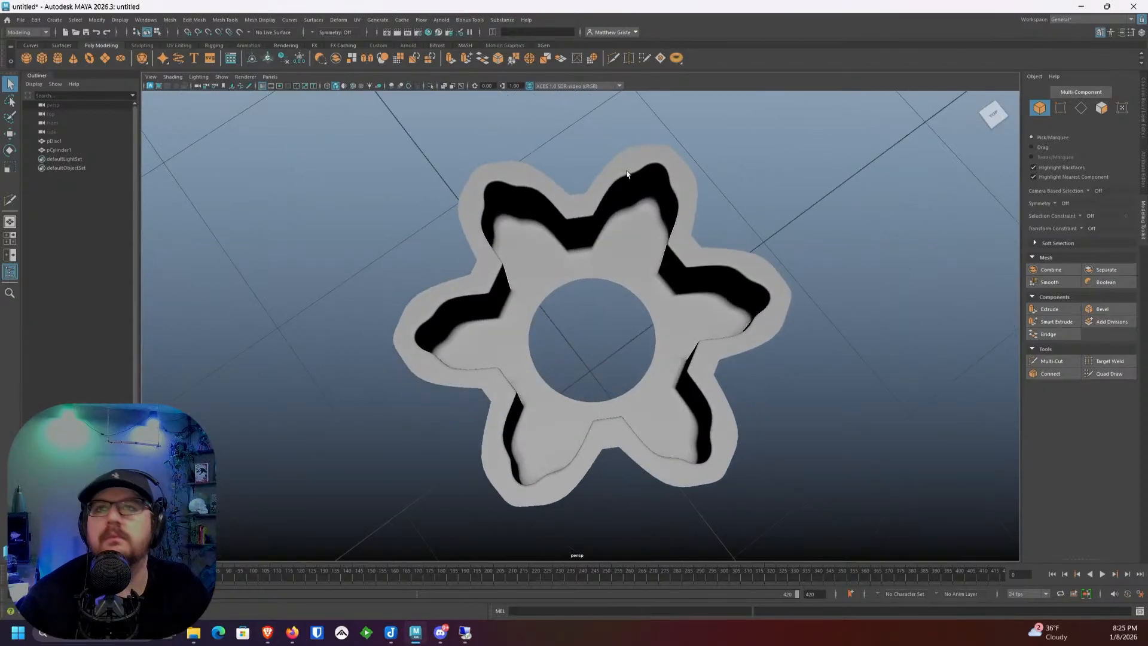
pyautogui.scroll(3, 602, 167)
# Step: Select the vertical edge loops at the inward wall creases on both sides of the first lobe's tip
pyautogui.click(454, 251)
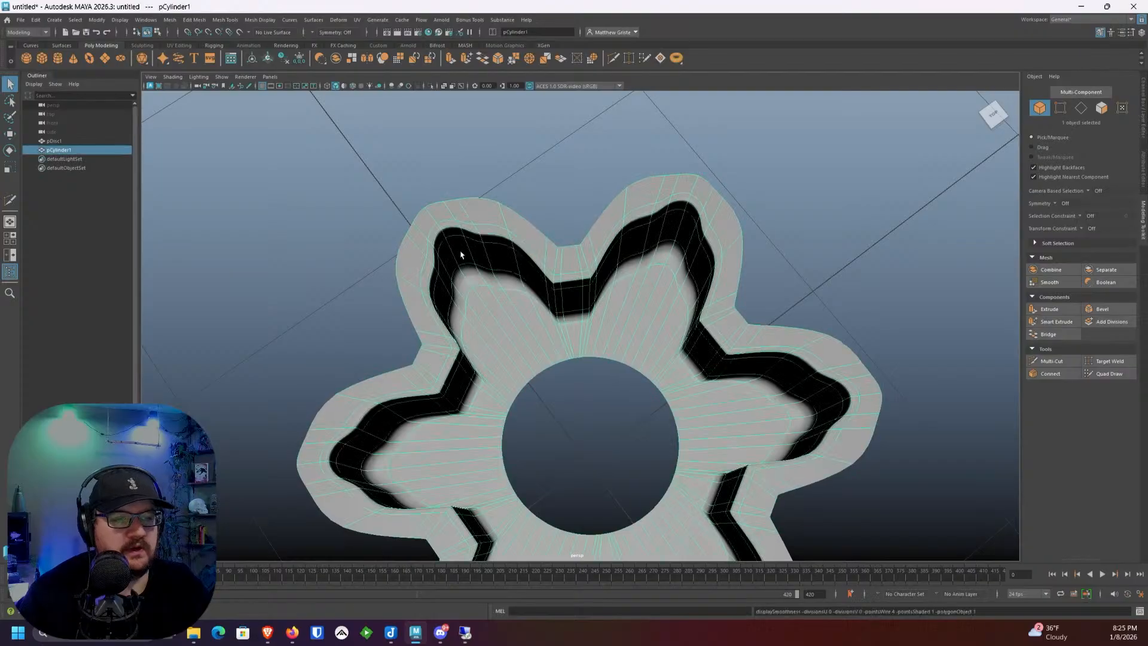
pyautogui.scroll(2, 461, 254)
pyautogui.keyDown('alt'); pyautogui.moveTo(468, 260); pyautogui.dragTo(448, 236); pyautogui.keyUp('alt')
pyautogui.scroll(4, 448, 236)
pyautogui.keyDown('alt'); pyautogui.moveTo(449, 235); pyautogui.dragTo(523, 250, button='middle'); pyautogui.keyUp('alt')
pyautogui.moveTo(502, 222); pyautogui.dragTo(501, 203, button='right')
pyautogui.doubleClick(505, 203)
pyautogui.keyDown('shift'); pyautogui.doubleClick(409, 249); pyautogui.keyUp('shift')
pyautogui.scroll(-4, 418, 281)
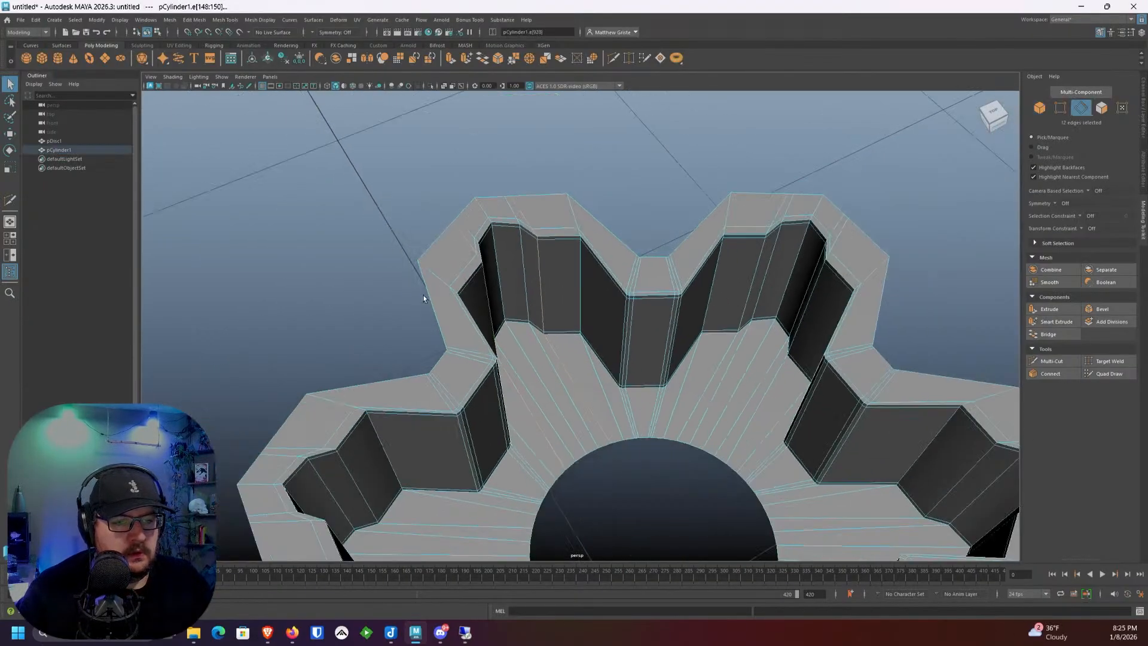
pyautogui.keyDown('alt'); pyautogui.moveTo(422, 296); pyautogui.dragTo(511, 175, button='middle'); pyautogui.keyUp('alt')
pyautogui.scroll(2, 510, 176)
pyautogui.keyDown('alt'); pyautogui.moveTo(511, 177); pyautogui.dragTo(455, 191); pyautogui.keyUp('alt')
pyautogui.keyDown('shift'); pyautogui.doubleClick(427, 200); pyautogui.keyUp('shift')
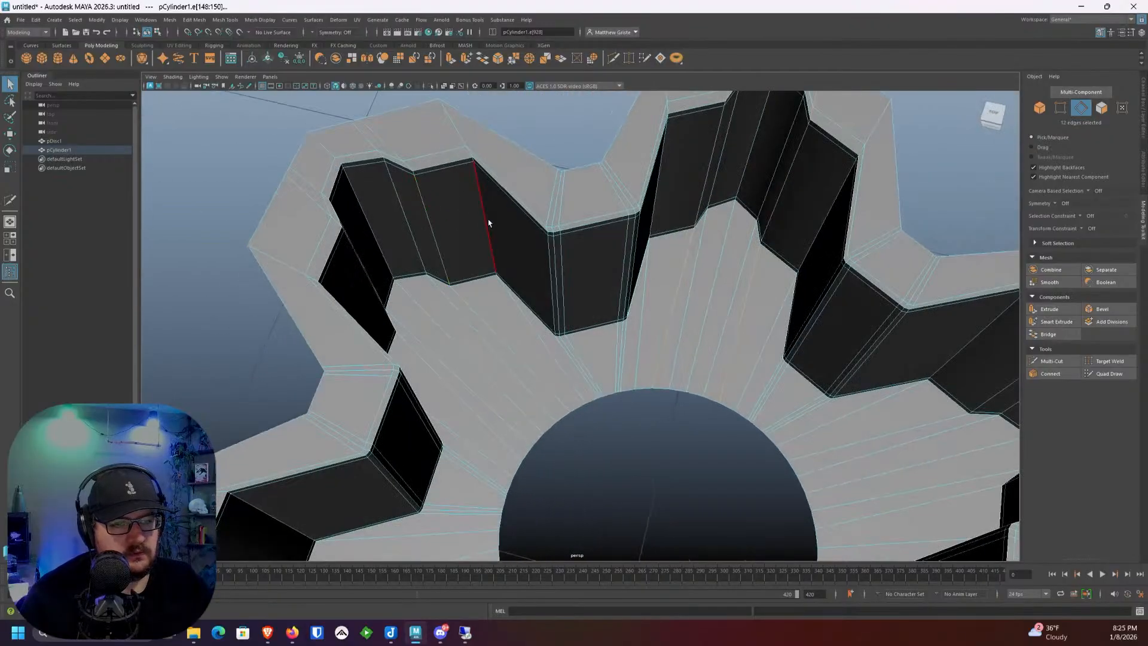
# Step: Add the vertical crease edge loops of the neighbouring lobes to the selection, undoing any wrongly picked loops
pyautogui.keyDown('alt'); pyautogui.moveTo(533, 223); pyautogui.dragTo(476, 197); pyautogui.keyUp('alt')
pyautogui.keyDown('shift'); pyautogui.doubleClick(479, 200); pyautogui.keyUp('shift')
pyautogui.scroll(-3, 479, 202)
pyautogui.keyDown('alt'); pyautogui.moveTo(479, 202); pyautogui.dragTo(574, 219, button='middle'); pyautogui.keyUp('alt')
pyautogui.keyDown('alt'); pyautogui.moveTo(574, 219); pyautogui.dragTo(513, 213); pyautogui.keyUp('alt')
pyautogui.scroll(2, 513, 213)
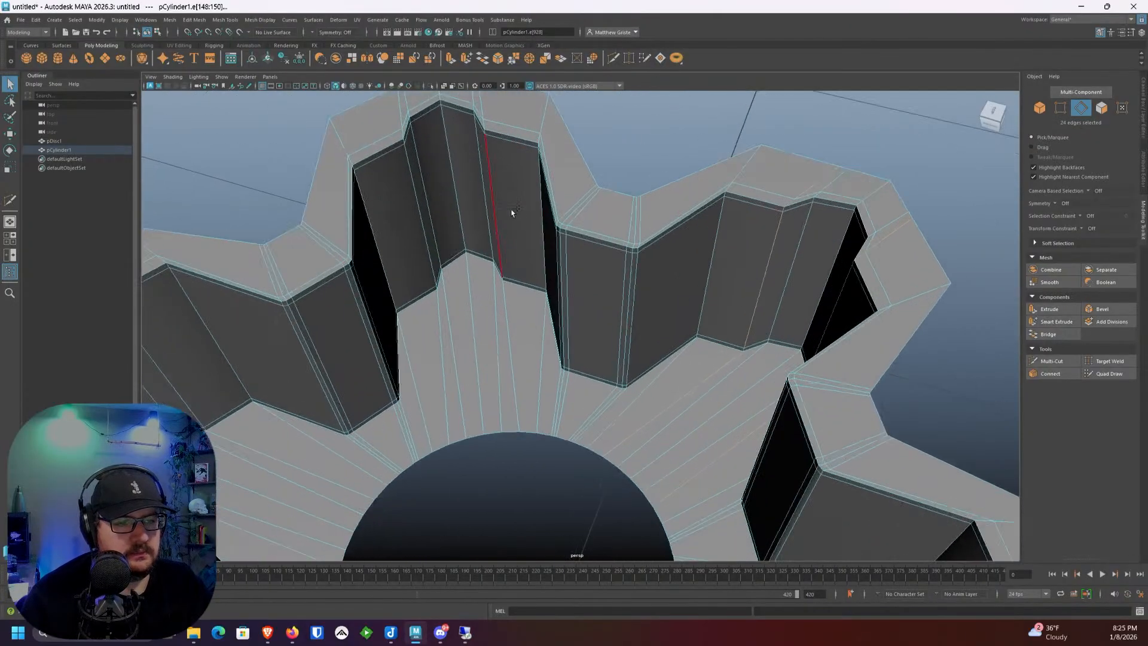
pyautogui.keyDown('shift'); pyautogui.doubleClick(497, 198); pyautogui.keyUp('shift')
pyautogui.hotkey('ctrl', 'z')
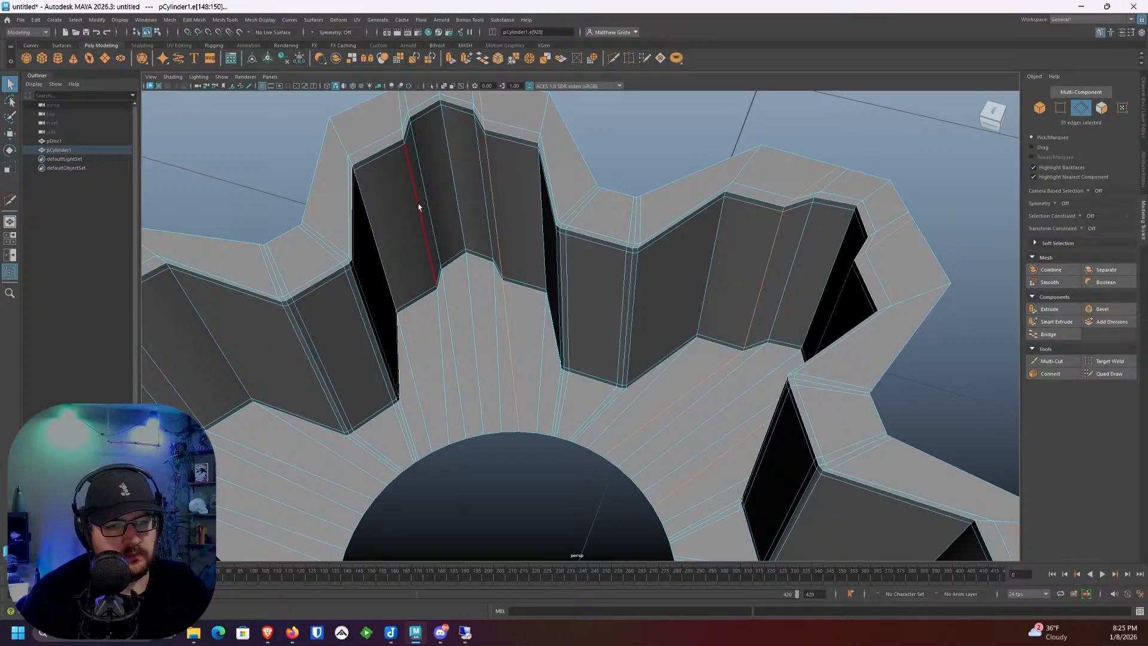
pyautogui.keyDown('shift'); pyautogui.doubleClick(418, 204); pyautogui.keyUp('shift')
pyautogui.scroll(-2, 418, 203)
pyautogui.keyDown('shift'); pyautogui.doubleClick(456, 215); pyautogui.keyUp('shift')
pyautogui.hotkey('ctrl', 'z')
pyautogui.hotkey('ctrl', 'z')
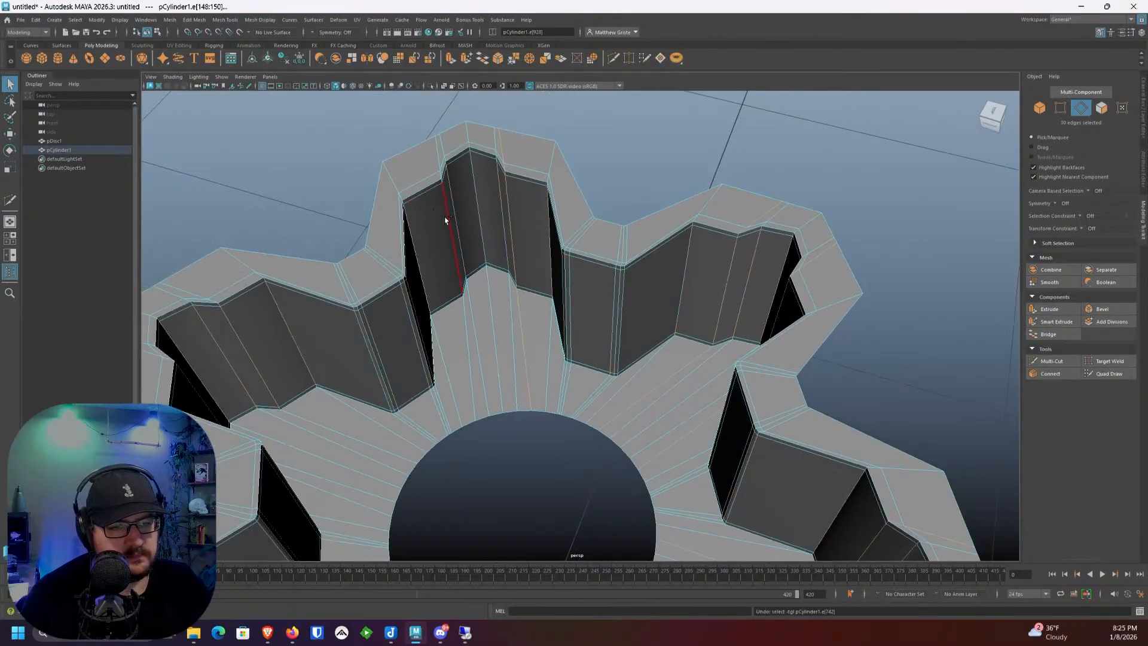
# Step: Add the remaining lobe crease loops to the selection and bevel them with Fraction 1 and Chamfer off
pyautogui.keyDown('shift'); pyautogui.doubleClick(454, 215); pyautogui.keyUp('shift')
pyautogui.keyDown('alt'); pyautogui.moveTo(455, 215); pyautogui.dragTo(505, 222); pyautogui.keyUp('alt')
pyautogui.keyDown('shift'); pyautogui.doubleClick(421, 232); pyautogui.keyUp('shift')
pyautogui.keyDown('shift'); pyautogui.doubleClick(376, 191); pyautogui.keyUp('shift')
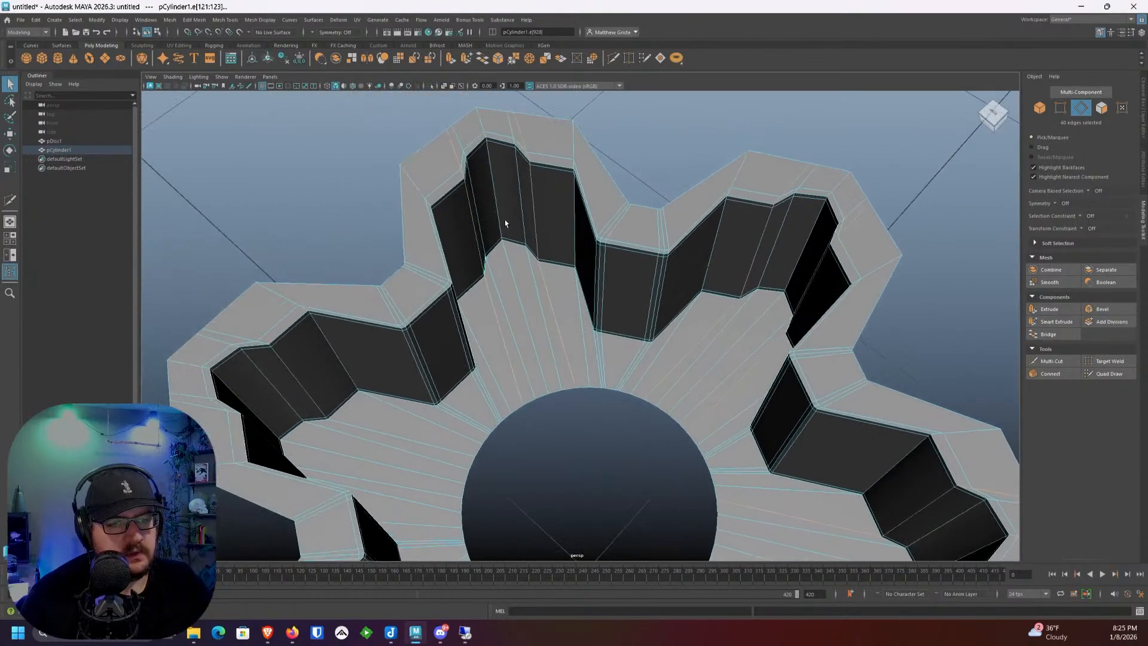
pyautogui.click(499, 59)
pyautogui.keyDown('alt'); pyautogui.moveTo(598, 233); pyautogui.dragTo(650, 242); pyautogui.keyUp('alt')
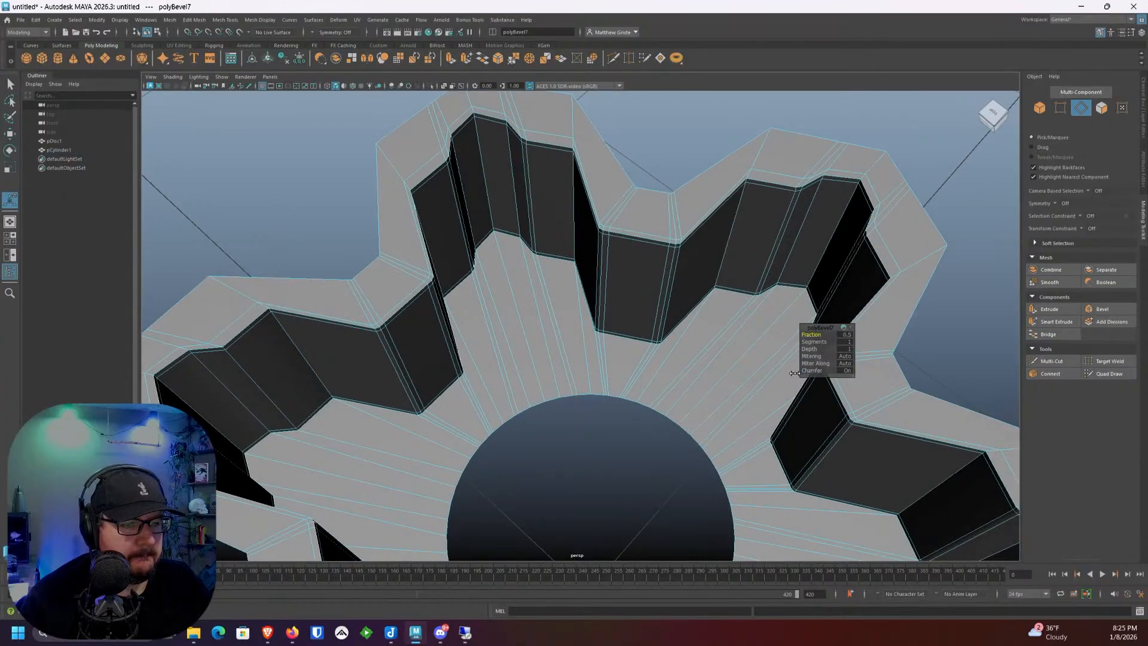
pyautogui.moveTo(824, 369); pyautogui.dragTo(812, 335)
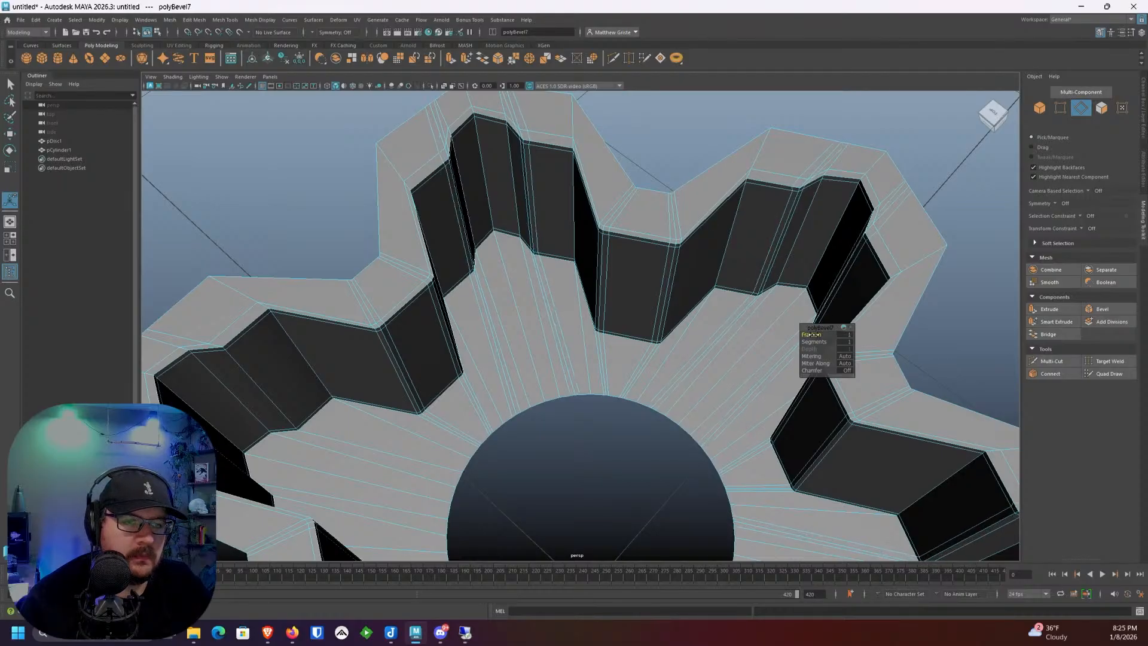
# Step: Preview the mesh smoothed in object mode and examine the rounded lobe creases, walls and floor
pyautogui.scroll(-2, 682, 282)
pyautogui.keyDown('alt'); pyautogui.moveTo(682, 282); pyautogui.dragTo(644, 266); pyautogui.keyUp('alt')
pyautogui.moveTo(628, 272); pyautogui.dragTo(651, 262, button='right')
pyautogui.press('q')
pyautogui.press('3')
pyautogui.rightClick(628, 232)
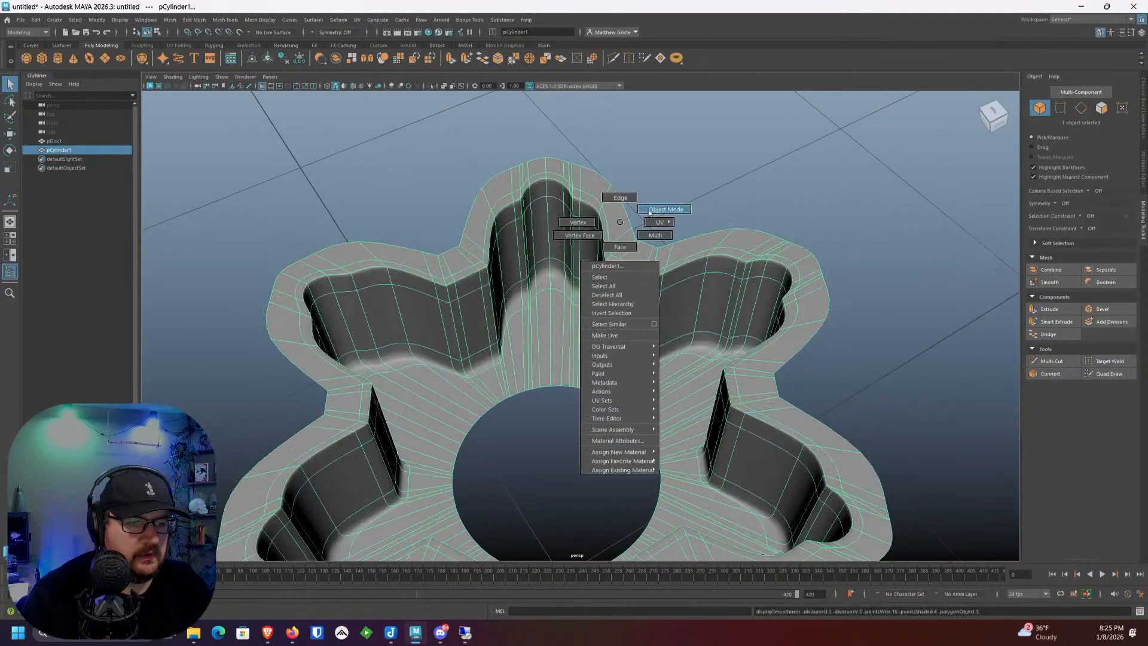
pyautogui.click(686, 195)
pyautogui.keyDown('alt'); pyautogui.moveTo(687, 194); pyautogui.dragTo(678, 224); pyautogui.keyUp('alt')
pyautogui.scroll(2, 508, 203)
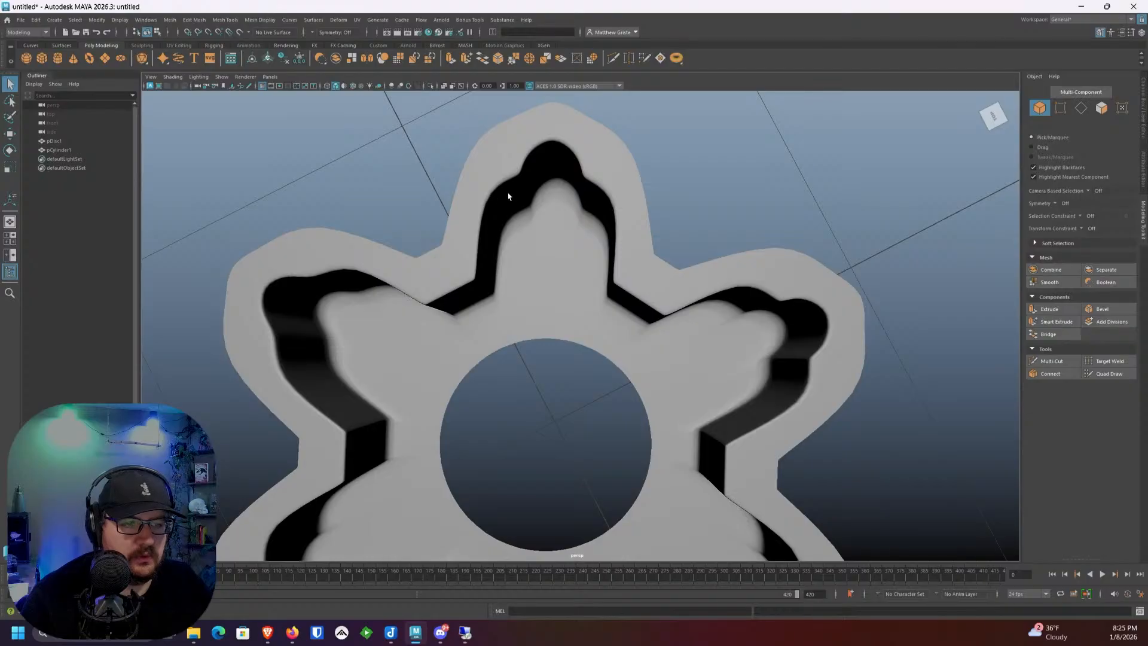
pyautogui.scroll(-3, 509, 196)
pyautogui.keyDown('alt'); pyautogui.moveTo(512, 197); pyautogui.dragTo(534, 293); pyautogui.keyUp('alt')
pyautogui.rightClick(534, 293)
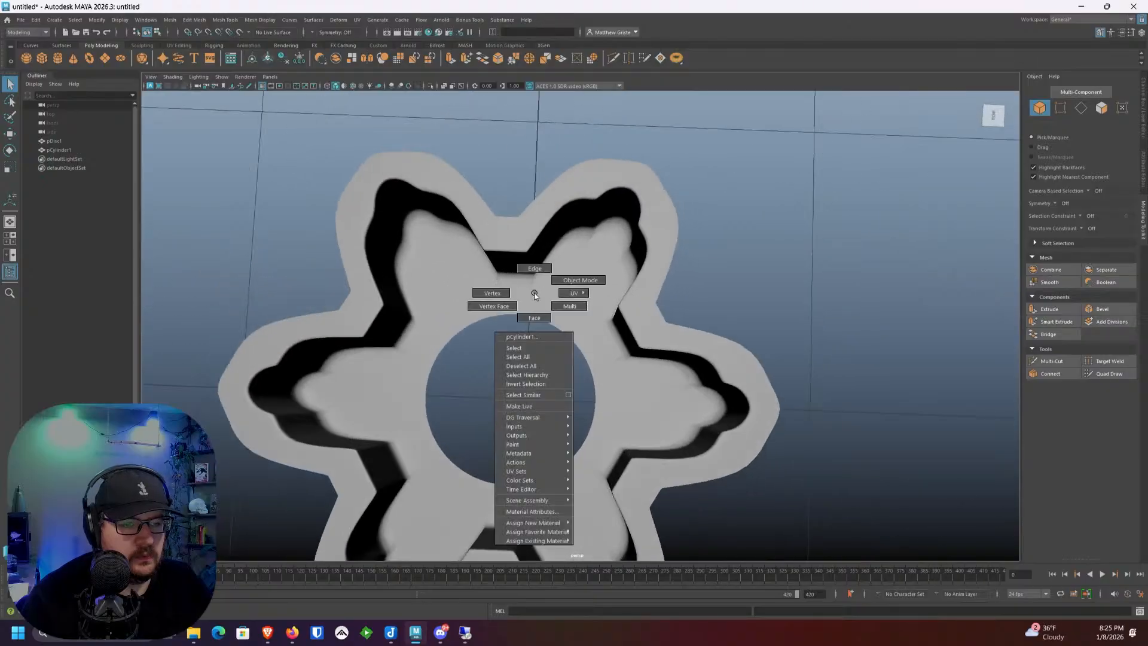
# Step: Return to the unsmoothed display and delete the supporting edge loop just above the base of the recess walls
pyautogui.moveTo(535, 293); pyautogui.dragTo(534, 318, button='right')
pyautogui.keyDown('alt'); pyautogui.moveTo(549, 306); pyautogui.dragTo(565, 275); pyautogui.keyUp('alt')
pyautogui.press('1')
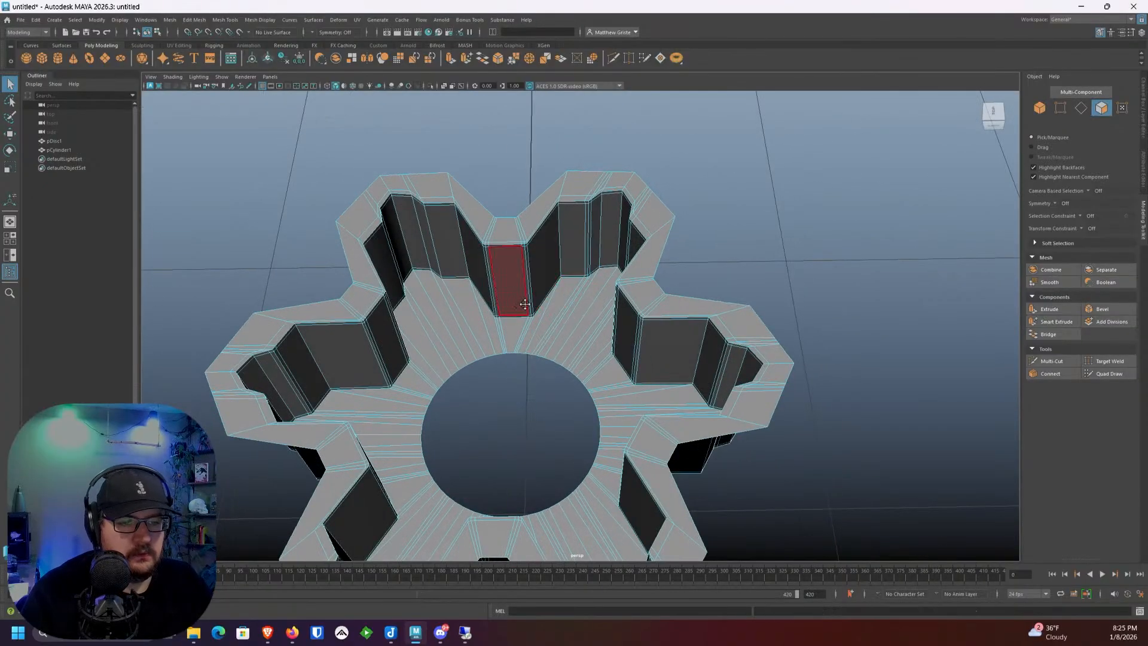
pyautogui.keyDown('alt'); pyautogui.moveTo(524, 304); pyautogui.dragTo(598, 302, button='middle'); pyautogui.keyUp('alt')
pyautogui.scroll(5, 574, 303)
pyautogui.keyDown('alt'); pyautogui.moveTo(550, 302); pyautogui.dragTo(480, 316); pyautogui.keyUp('alt')
pyautogui.scroll(-1, 494, 326)
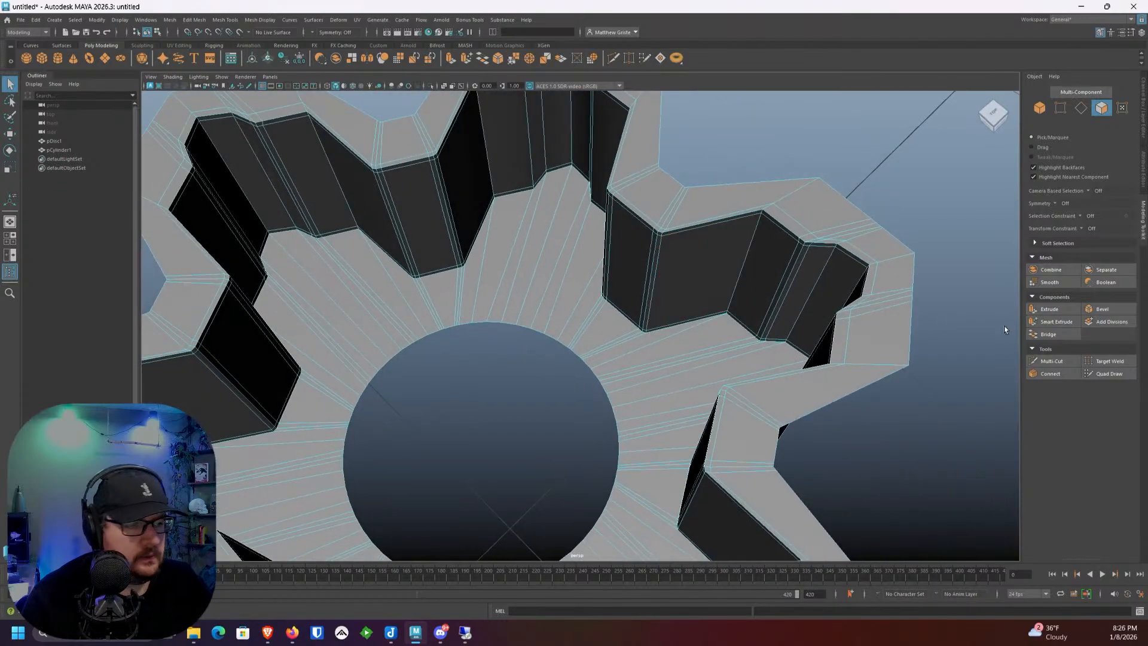
pyautogui.click(1050, 308)
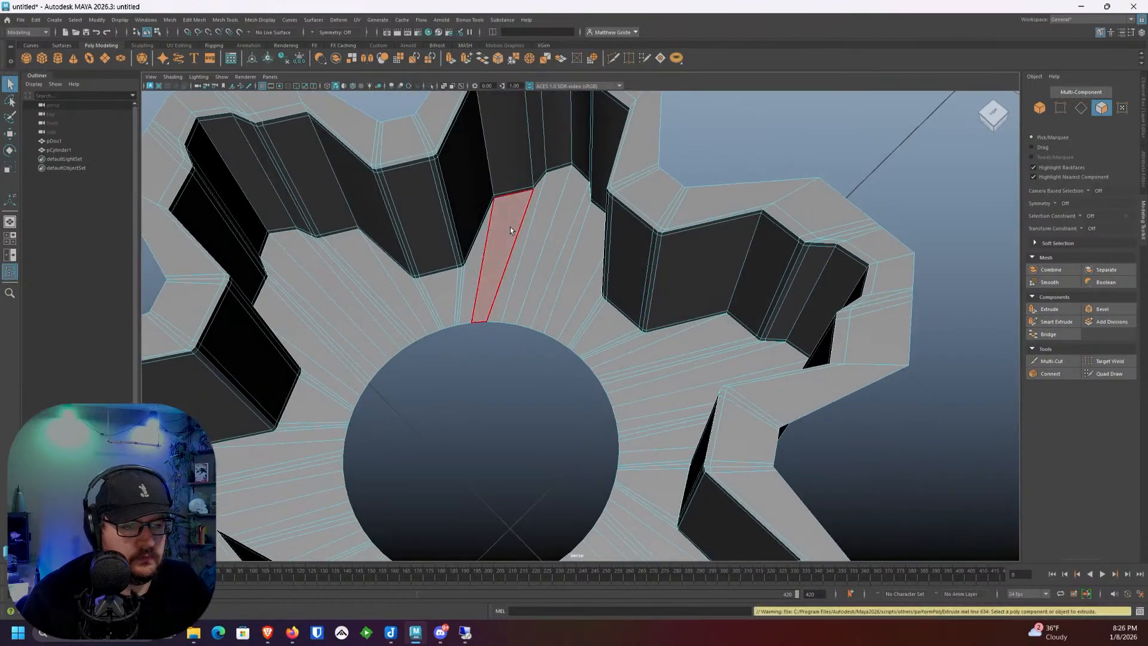
pyautogui.scroll(-3, 538, 228)
pyautogui.scroll(5, 487, 231)
pyautogui.rightClick(472, 227)
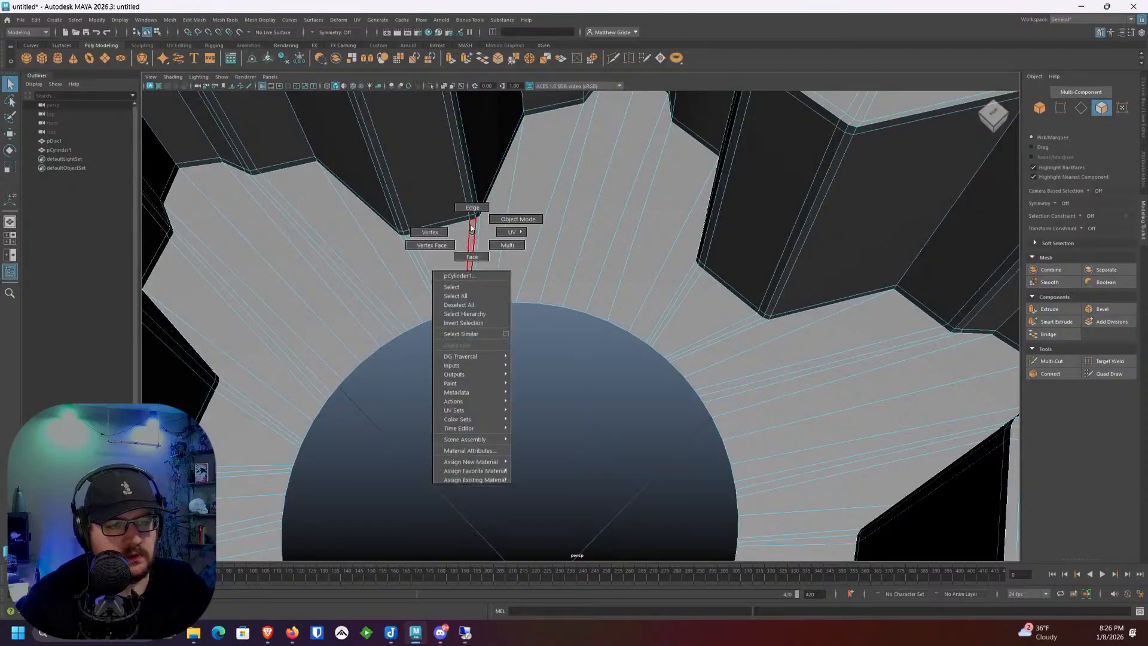
pyautogui.moveTo(471, 226); pyautogui.dragTo(472, 207, button='right')
pyautogui.doubleClick(457, 219)
pyautogui.hotkey('ctrl', 'Delete')
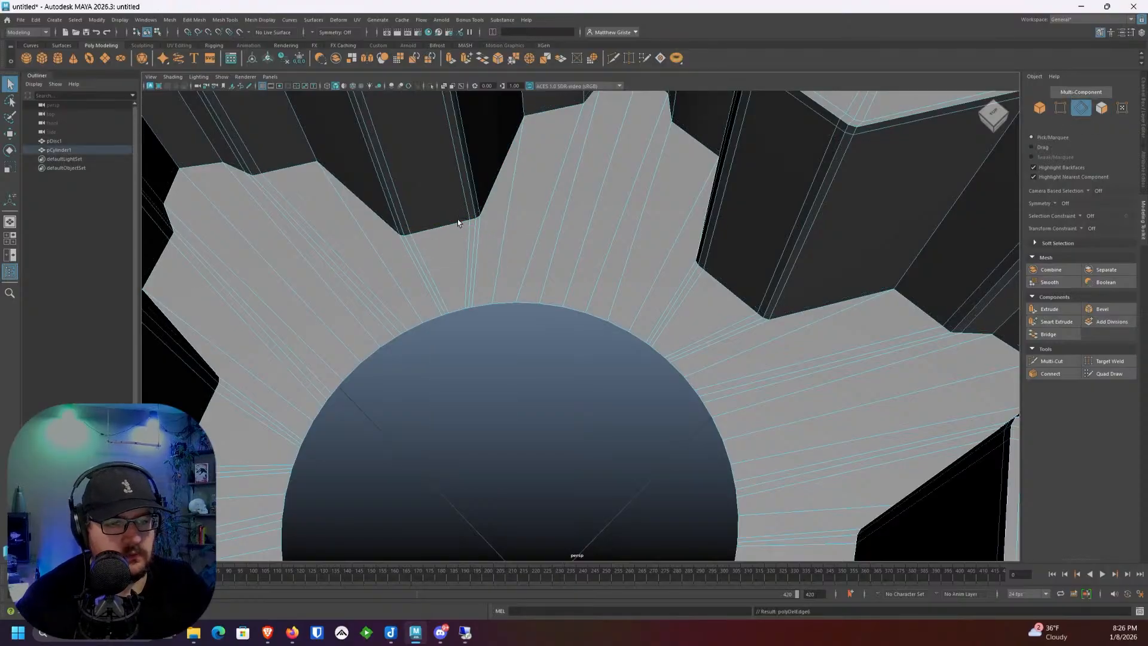
# Step: Bevel the edge loop where the recess walls meet the floor with Fraction 1 and Chamfer off
pyautogui.rightClick(457, 219)
pyautogui.doubleClick(450, 228)
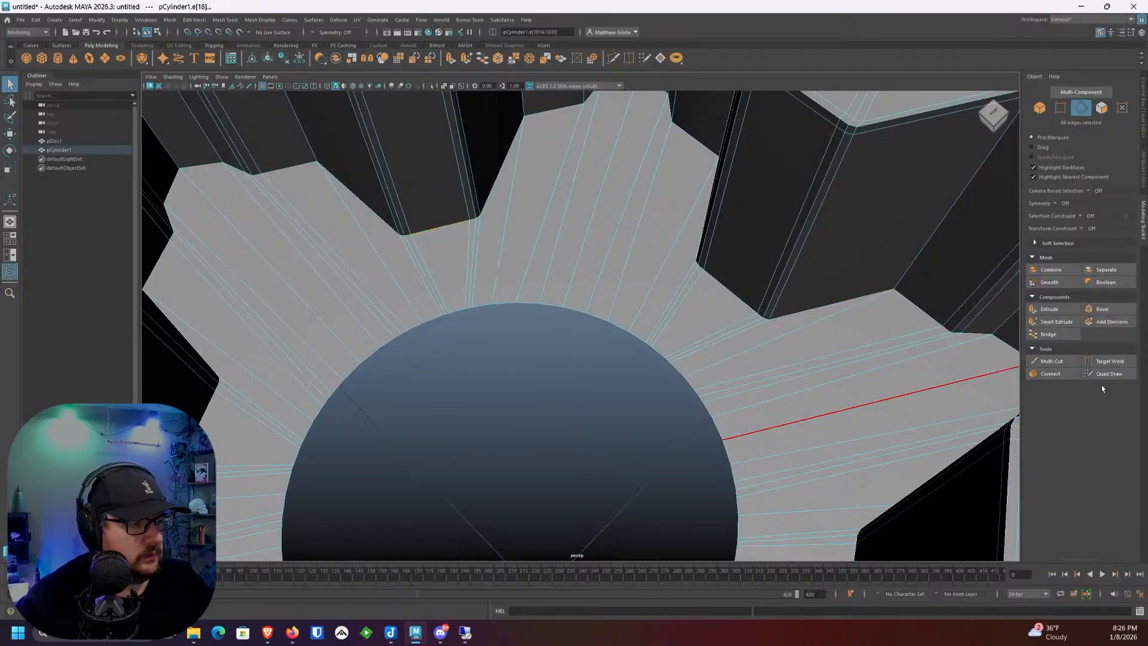
pyautogui.click(1102, 308)
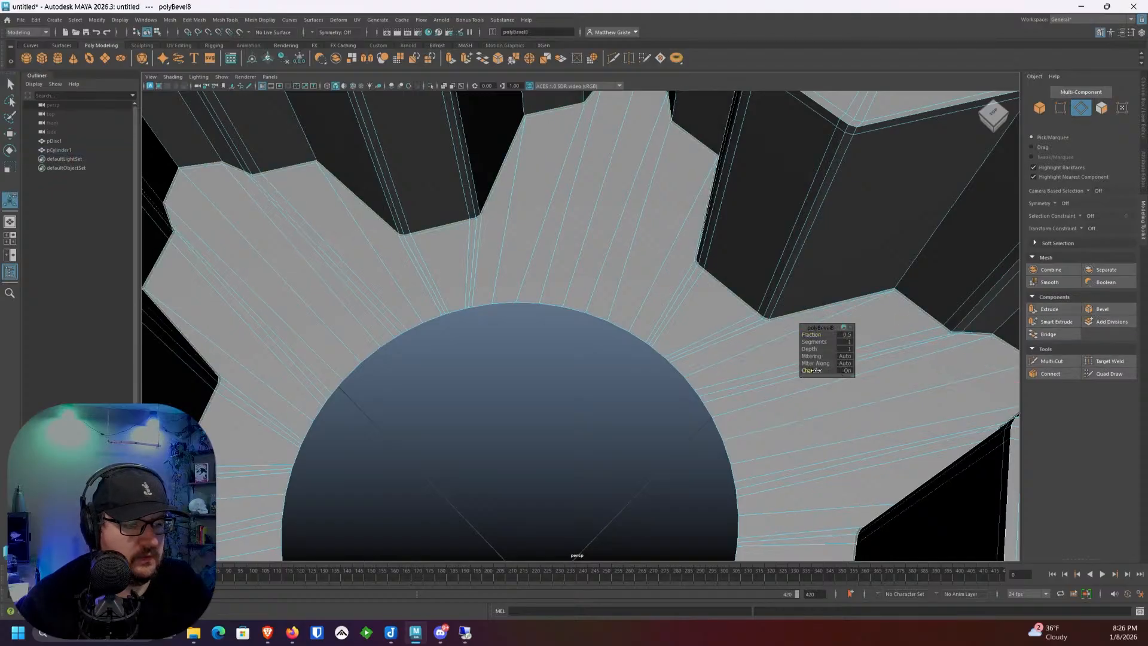
pyautogui.moveTo(812, 370); pyautogui.dragTo(608, 312)
pyautogui.scroll(-5, 671, 328)
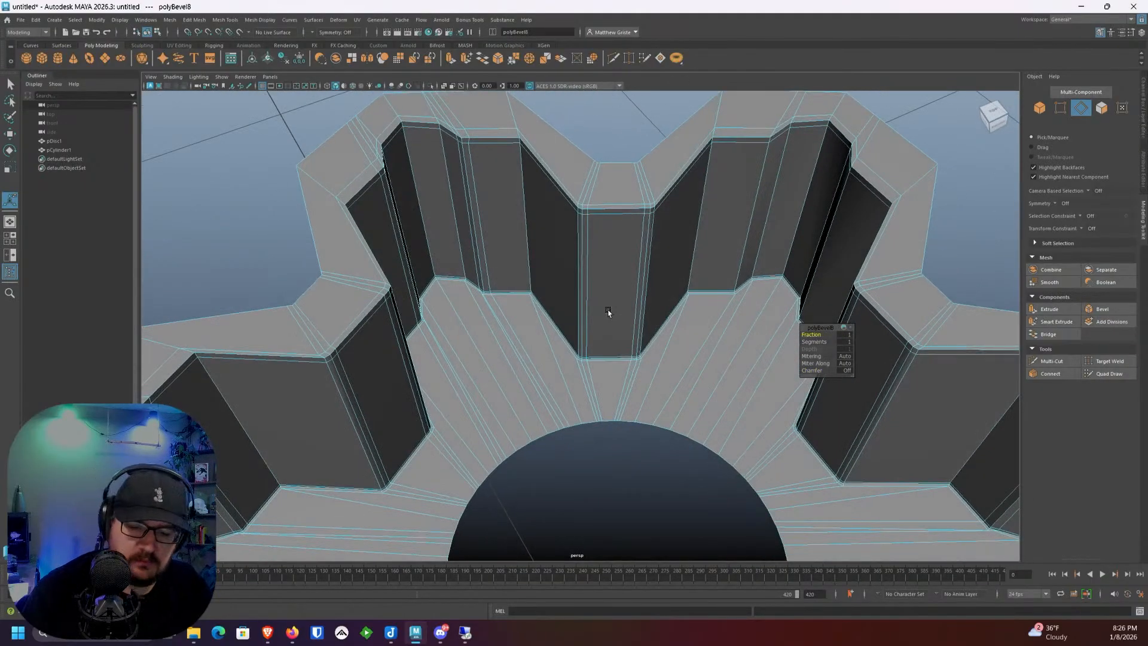
# Step: Preview the mesh smoothed in object mode and examine the sharpened transition between walls and floor
pyautogui.press('q')
pyautogui.press('3')
pyautogui.moveTo(609, 311); pyautogui.dragTo(652, 291, button='right')
pyautogui.click(600, 164)
pyautogui.scroll(-4, 605, 170)
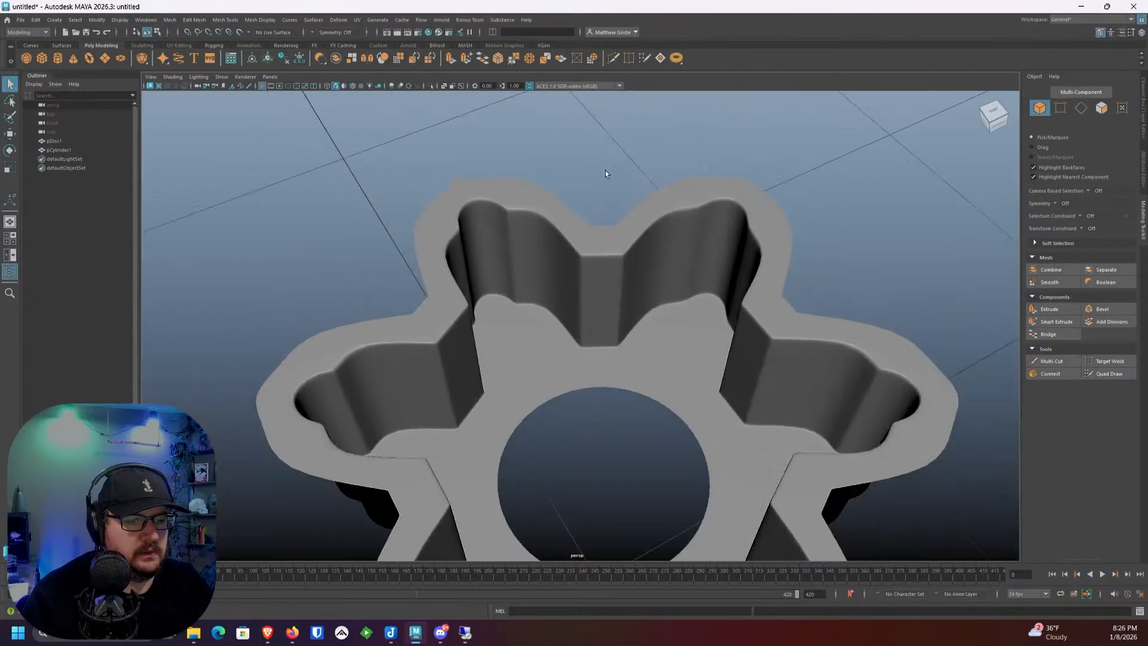
pyautogui.keyDown('alt'); pyautogui.moveTo(605, 172); pyautogui.dragTo(528, 192); pyautogui.keyUp('alt')
pyautogui.scroll(-5, 558, 213)
pyautogui.scroll(4, 532, 297)
pyautogui.keyDown('alt'); pyautogui.moveTo(532, 297); pyautogui.dragTo(552, 314); pyautogui.keyUp('alt')
# Step: Examine the mesh's floor edges between the lobes and the central hole, first smoothed and finally unsmoothed
pyautogui.click(579, 289)
pyautogui.scroll(3, 653, 271)
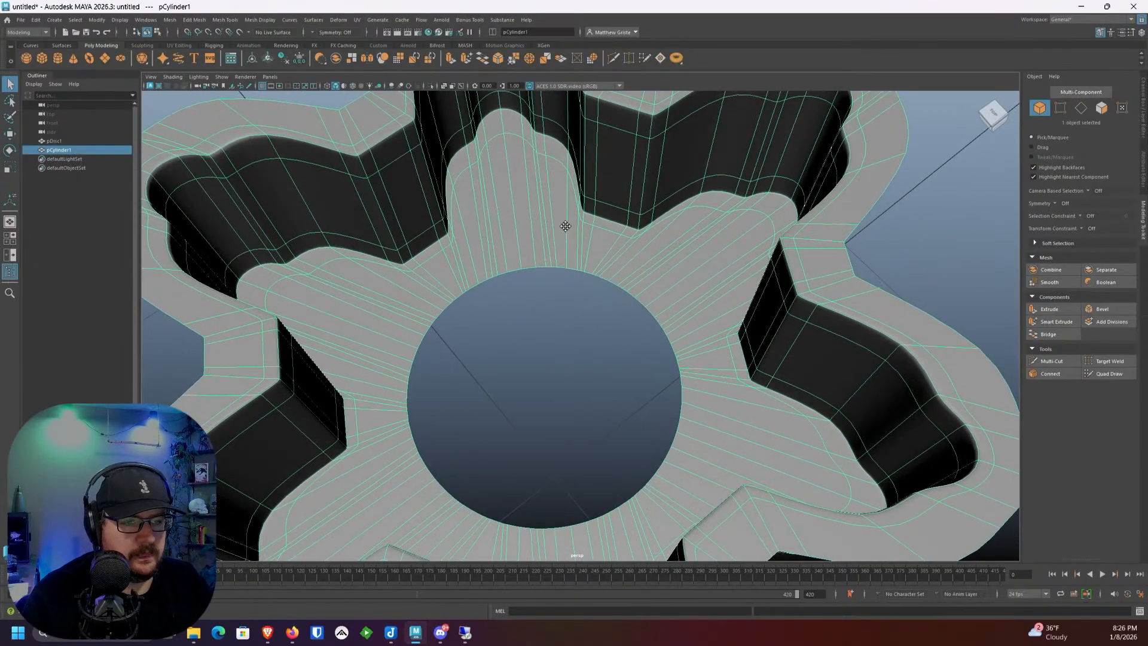
pyautogui.keyDown('alt'); pyautogui.moveTo(564, 225); pyautogui.dragTo(608, 343, button='middle'); pyautogui.keyUp('alt')
pyautogui.scroll(2, 608, 344)
pyautogui.press('1')
pyautogui.keyDown('alt'); pyautogui.moveTo(609, 277); pyautogui.dragTo(632, 417, button='middle'); pyautogui.keyUp('alt')
pyautogui.keyDown('alt'); pyautogui.moveTo(632, 417); pyautogui.dragTo(604, 428); pyautogui.keyUp('alt')
pyautogui.scroll(3, 604, 428)
pyautogui.keyDown('alt'); pyautogui.moveTo(604, 428); pyautogui.dragTo(623, 411, button='middle'); pyautogui.keyUp('alt')
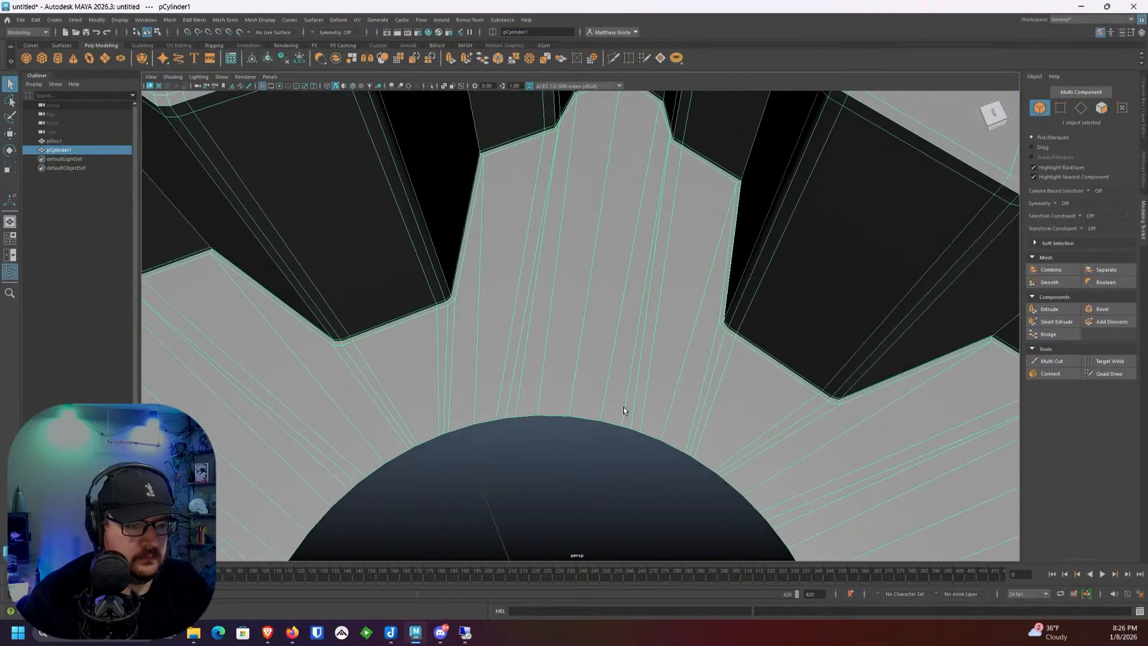
pyautogui.scroll(-3, 624, 410)
pyautogui.scroll(2, 806, 408)
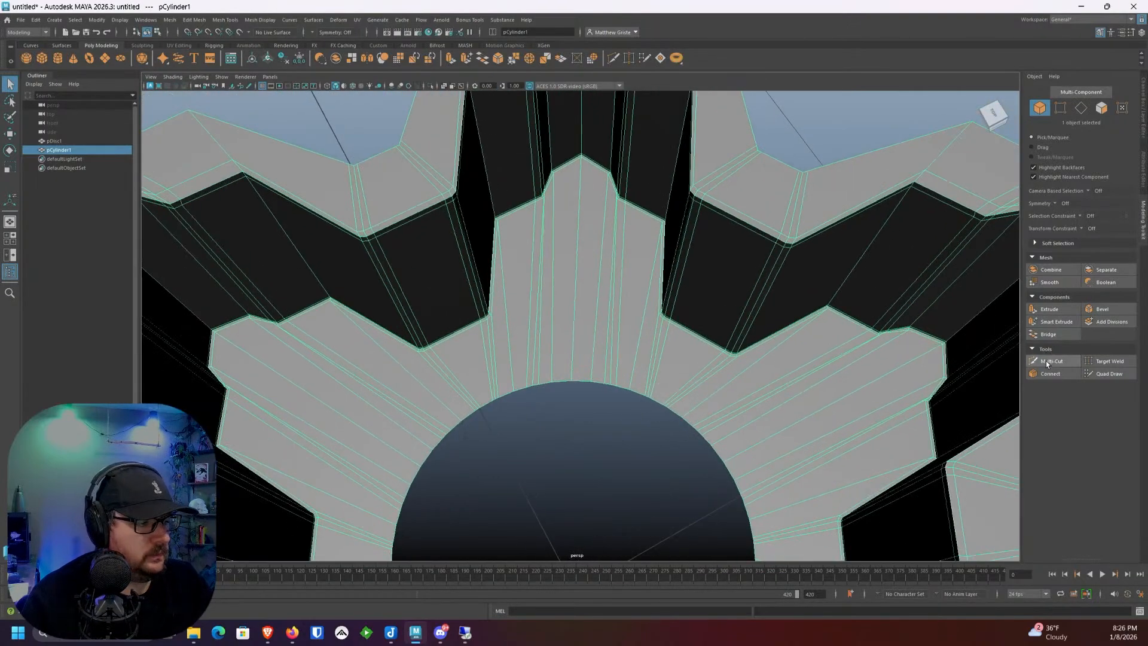
# Step: Insert an edge loop across the floor faces around the central hole with Multi-Cut, and return to object mode
pyautogui.click(1046, 363)
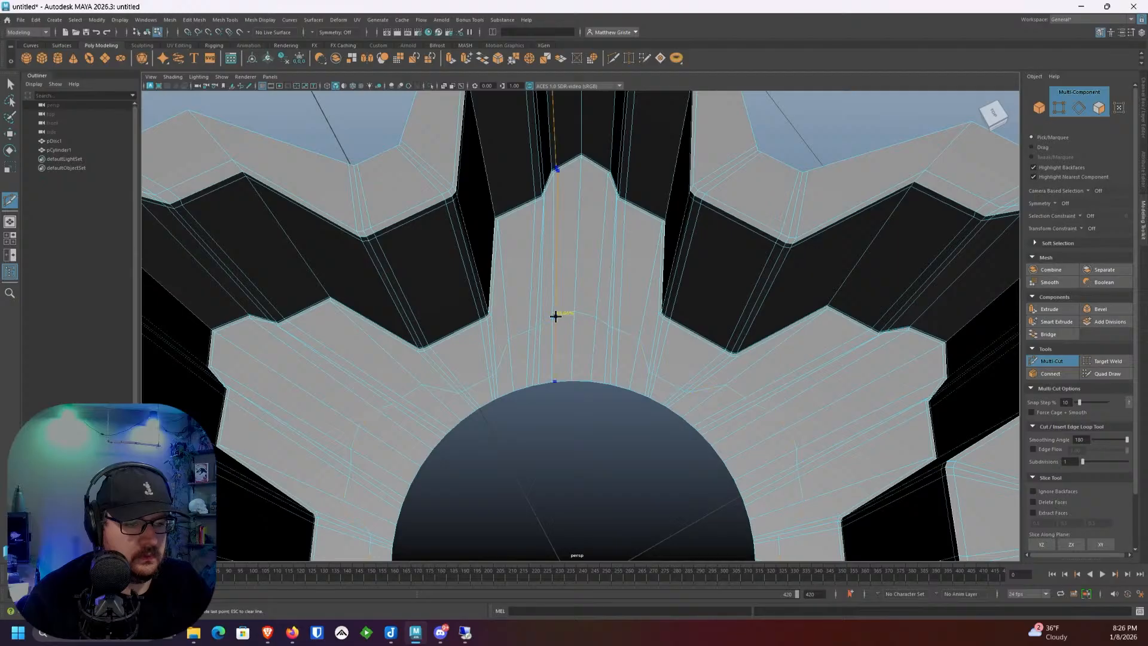
pyautogui.scroll(-3, 581, 357)
pyautogui.scroll(4, 582, 356)
pyautogui.keyDown('alt'); pyautogui.moveTo(582, 356); pyautogui.dragTo(573, 343); pyautogui.keyUp('alt')
pyautogui.keyDown('alt'); pyautogui.moveTo(564, 289); pyautogui.dragTo(570, 342, button='middle'); pyautogui.keyUp('alt')
pyautogui.scroll(4, 569, 342)
pyautogui.click(547, 362)
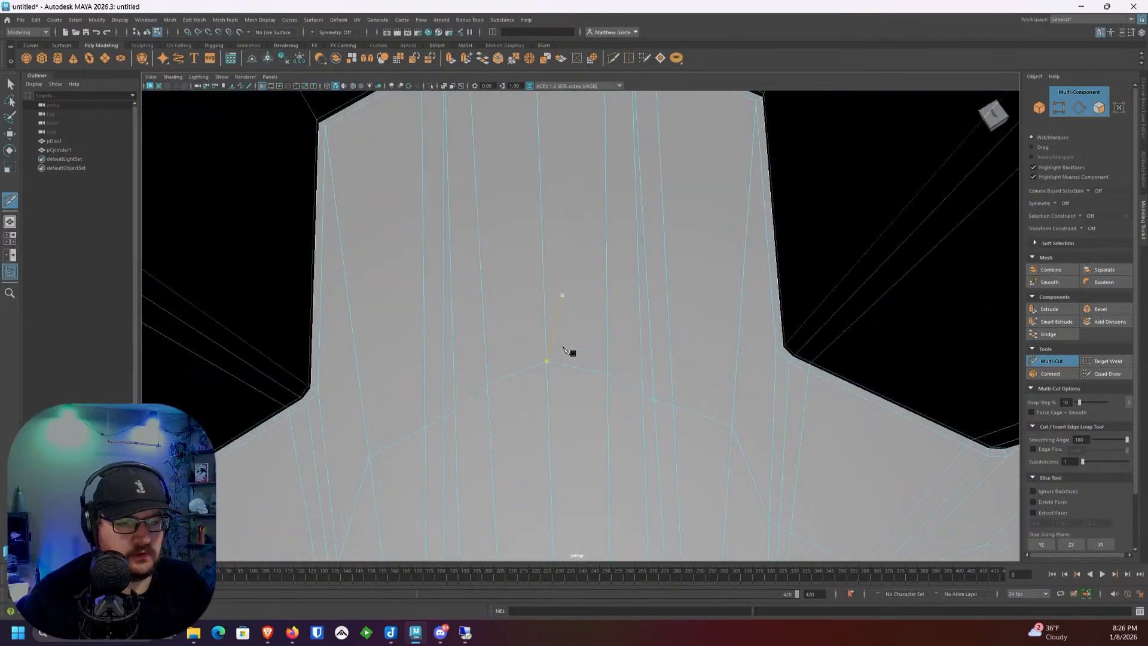
pyautogui.scroll(-2, 564, 348)
pyautogui.scroll(2, 510, 371)
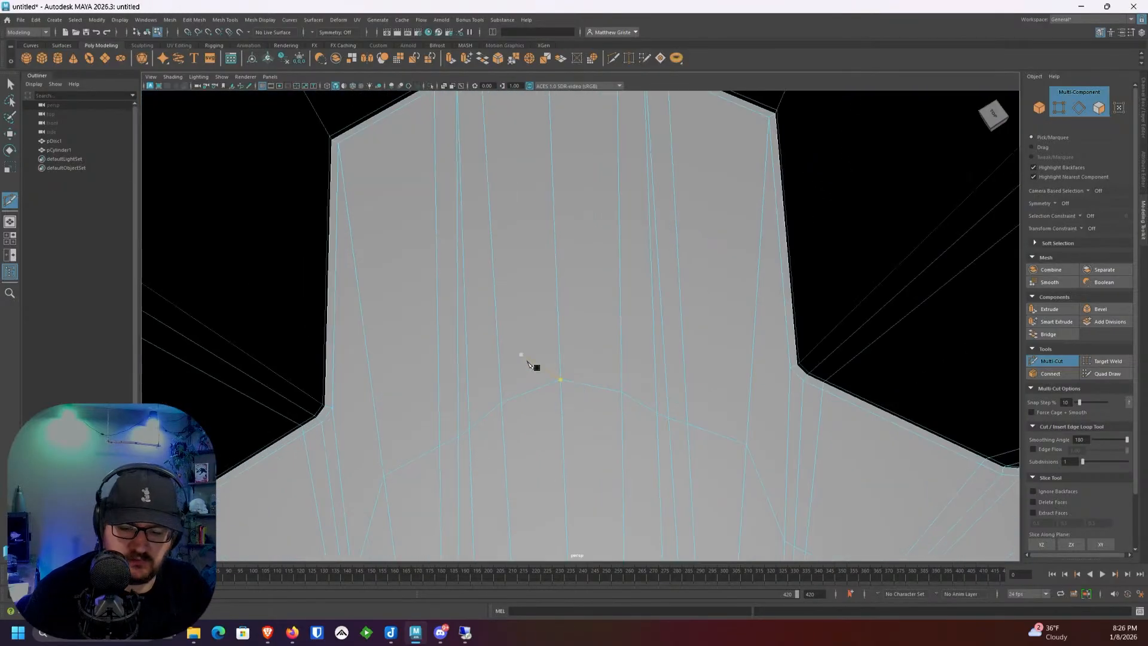
pyautogui.press('q')
pyautogui.moveTo(501, 367); pyautogui.dragTo(547, 342, button='right')
# Step: Select the two clusters of close vertices on the new floor loop in one lobe and merge them at distance threshold 0.01
pyautogui.keyDown('alt'); pyautogui.moveTo(568, 377); pyautogui.dragTo(579, 333, button='middle'); pyautogui.keyUp('alt')
pyautogui.scroll(-3, 593, 352)
pyautogui.scroll(2, 579, 333)
pyautogui.rightClick(514, 334)
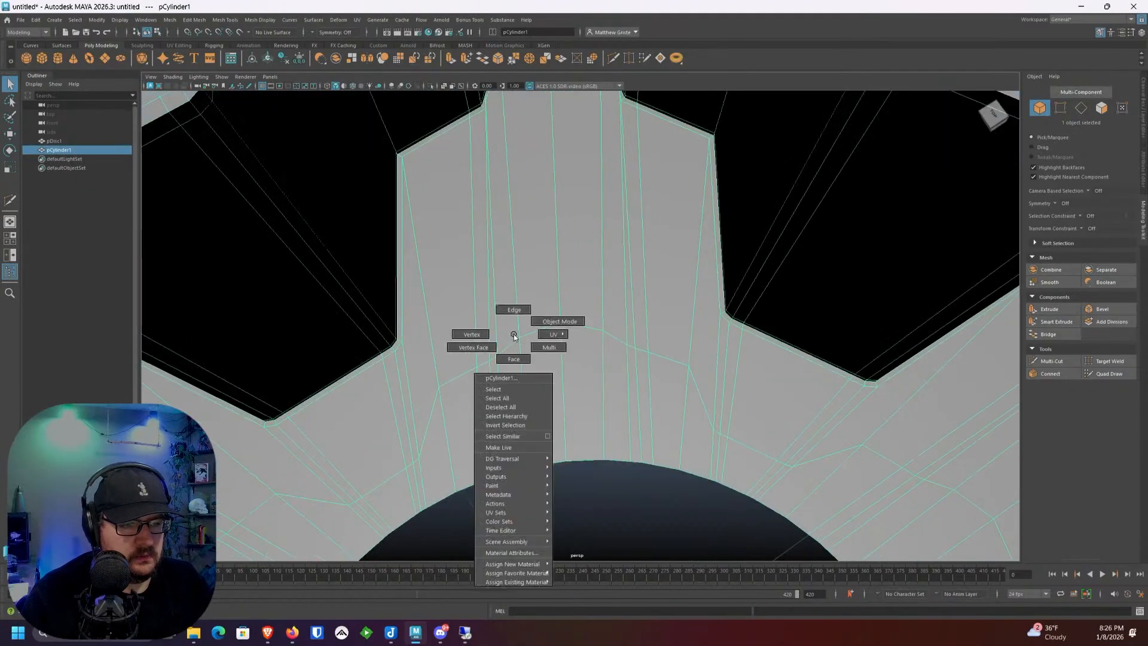
pyautogui.click(472, 334)
pyautogui.moveTo(469, 341); pyautogui.dragTo(506, 383)
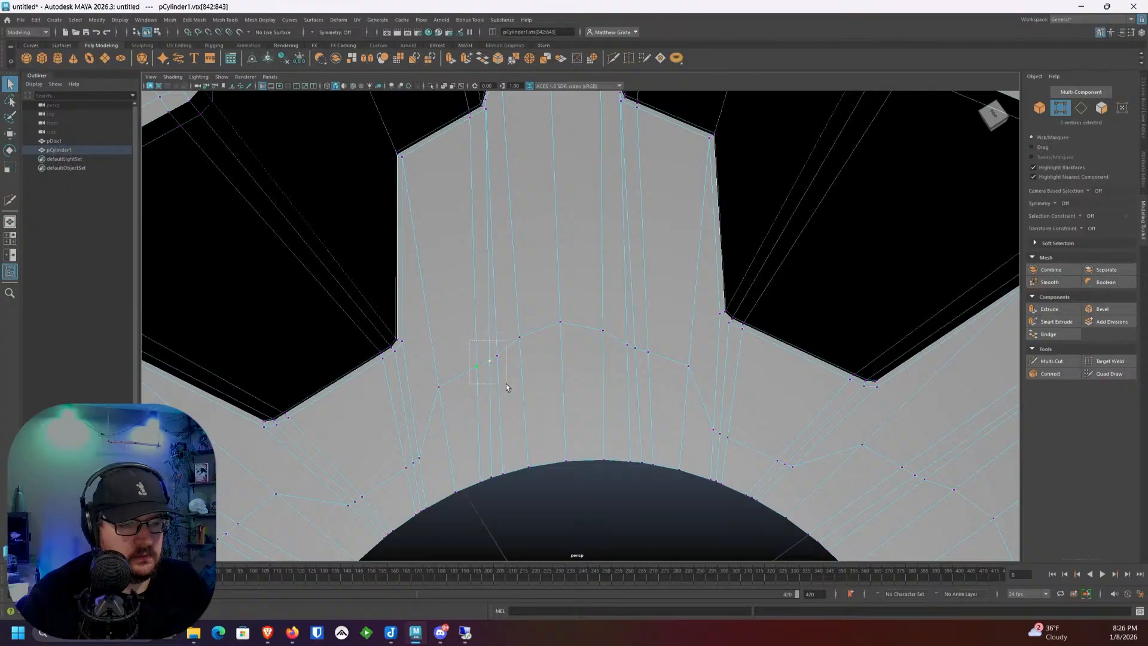
pyautogui.keyDown('shift'); pyautogui.moveTo(662, 327); pyautogui.dragTo(618, 362); pyautogui.keyUp('shift')
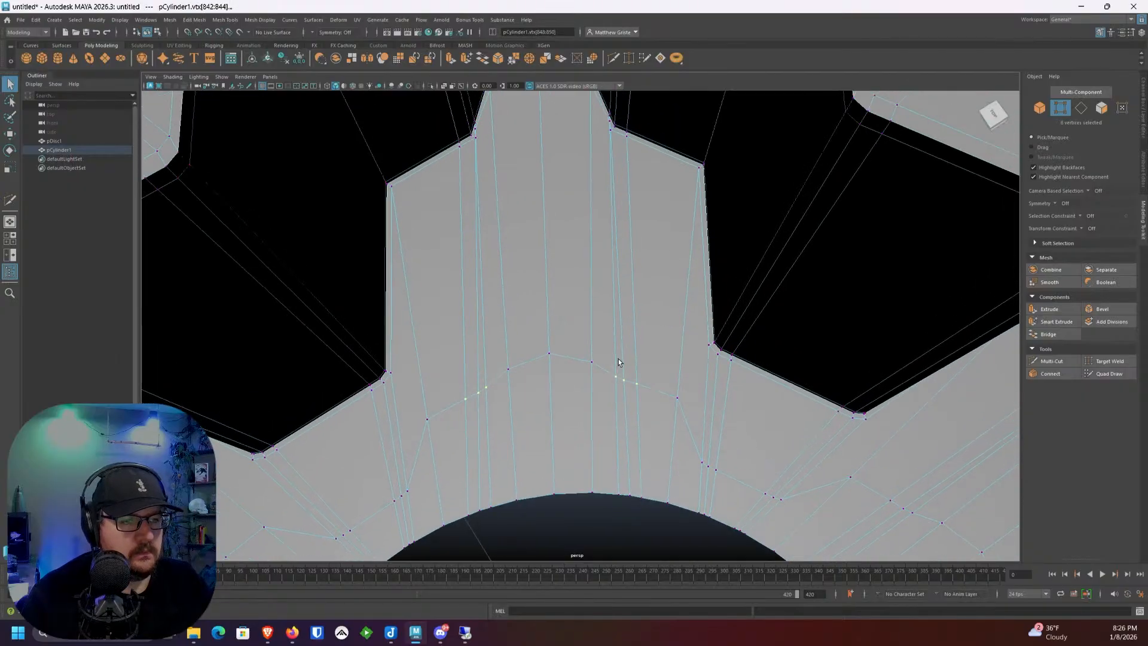
pyautogui.click(513, 61)
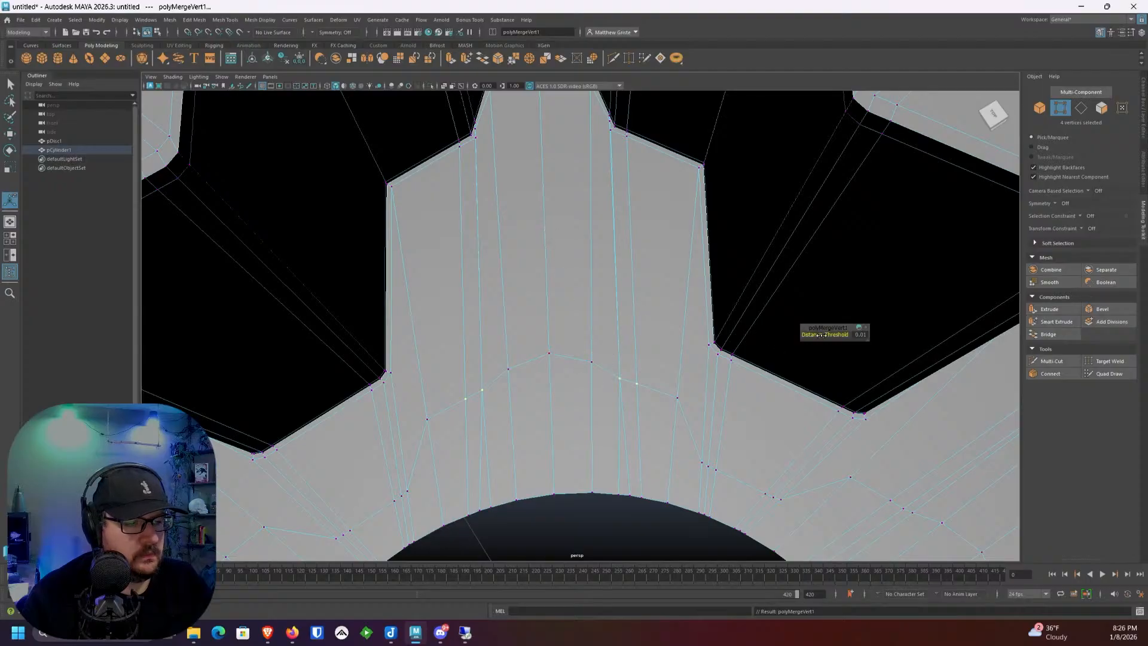
pyautogui.moveTo(821, 335); pyautogui.dragTo(835, 334)
pyautogui.hotkey('ctrl', 'z')
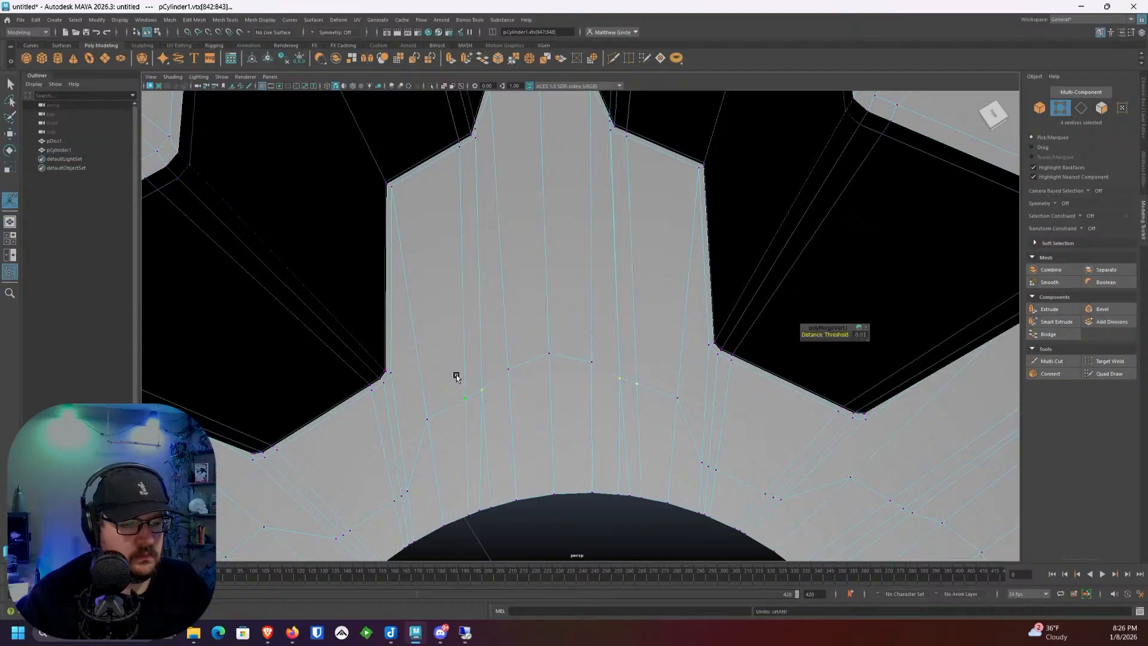
# Step: Merge the remaining vertex pair in each of the lobe's two clusters on the floor loop into a single vertex
pyautogui.moveTo(454, 375); pyautogui.dragTo(494, 423)
pyautogui.press('g')
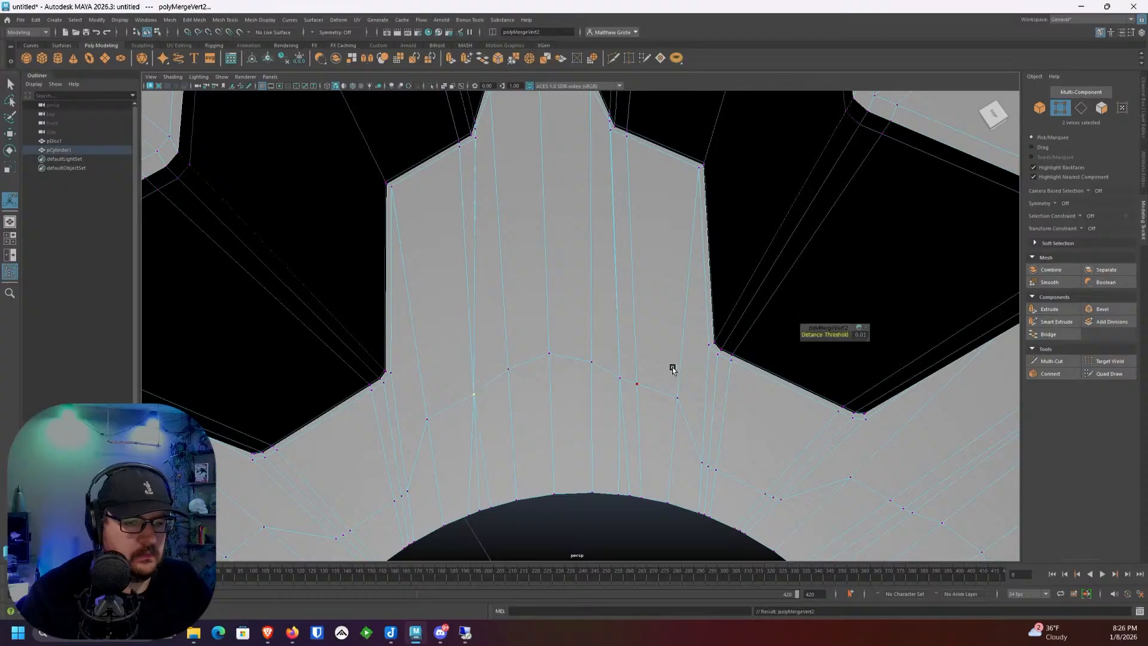
pyautogui.moveTo(644, 360); pyautogui.dragTo(608, 396)
pyautogui.press('g')
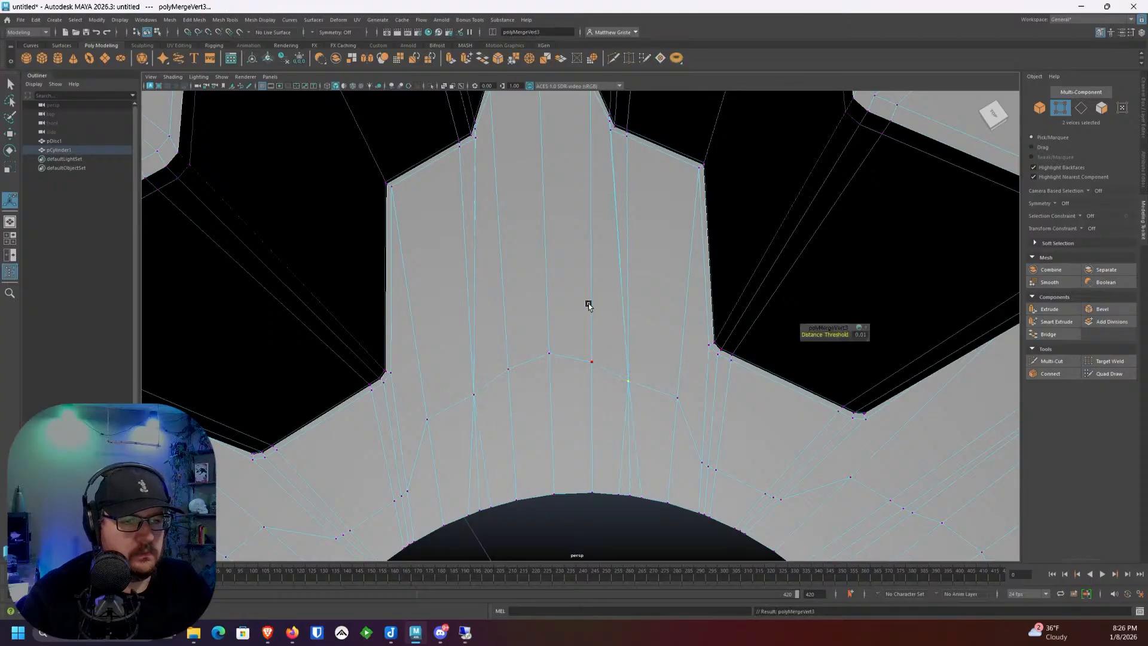
pyautogui.keyDown('alt'); pyautogui.moveTo(589, 305); pyautogui.dragTo(586, 329); pyautogui.keyUp('alt')
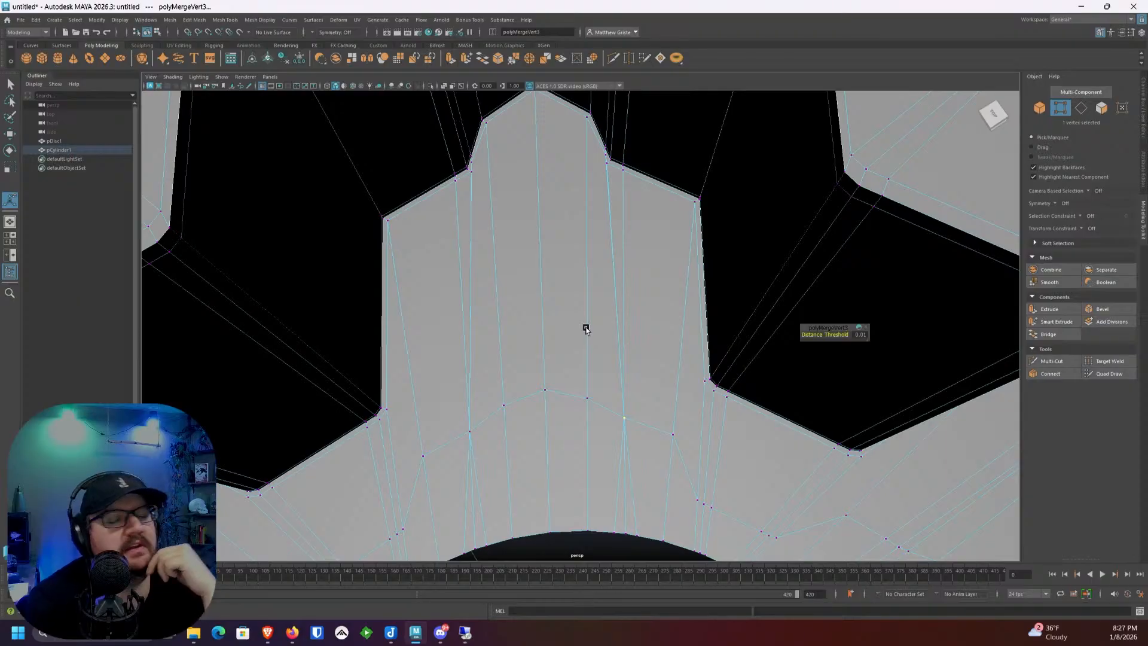
# Step: Undo the last vertex merge on the lobe's floor loop
pyautogui.scroll(2, 603, 250)
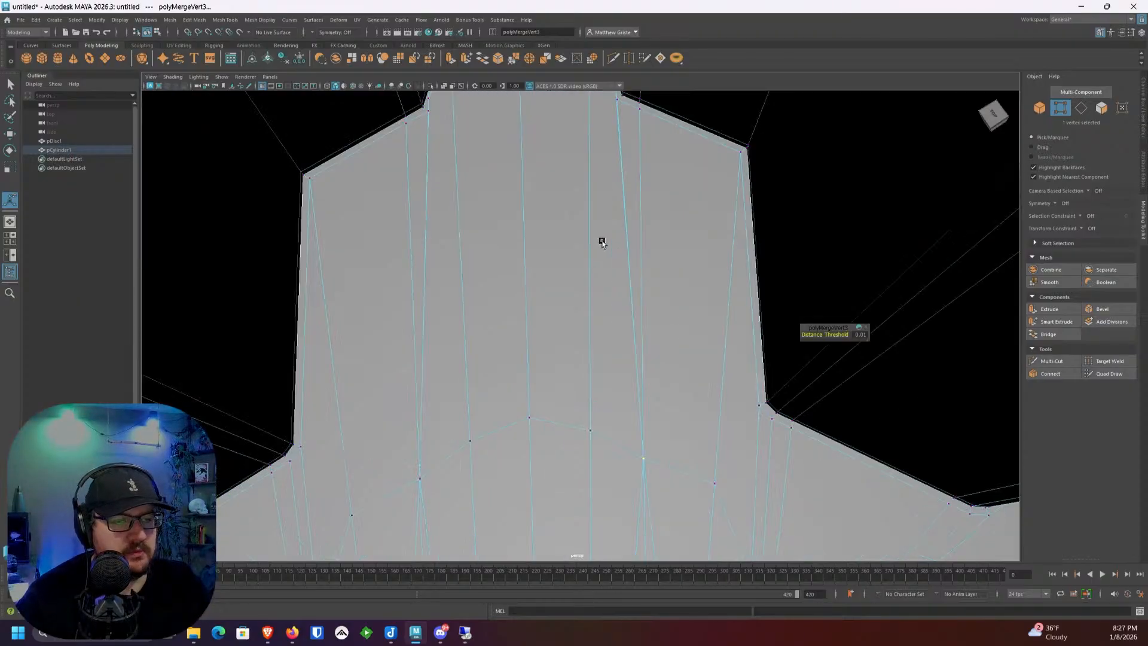
pyautogui.scroll(-5, 612, 300)
pyautogui.scroll(3, 615, 301)
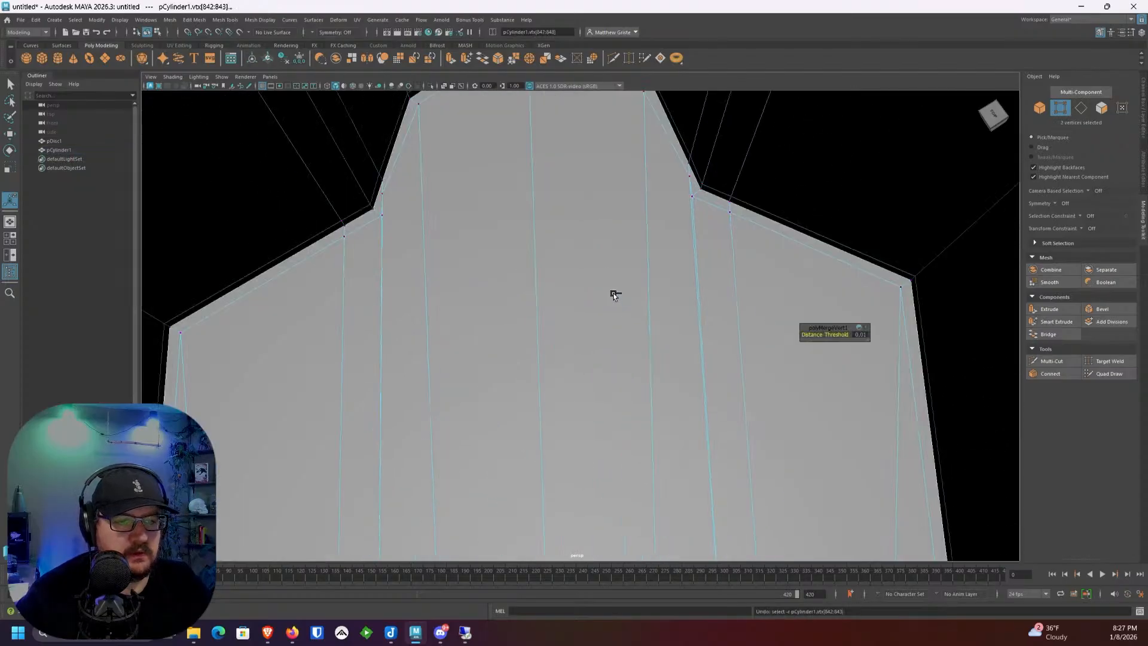
pyautogui.hotkey('ctrl', 'z')
pyautogui.hotkey('ctrl', 'z')
pyautogui.press('q')
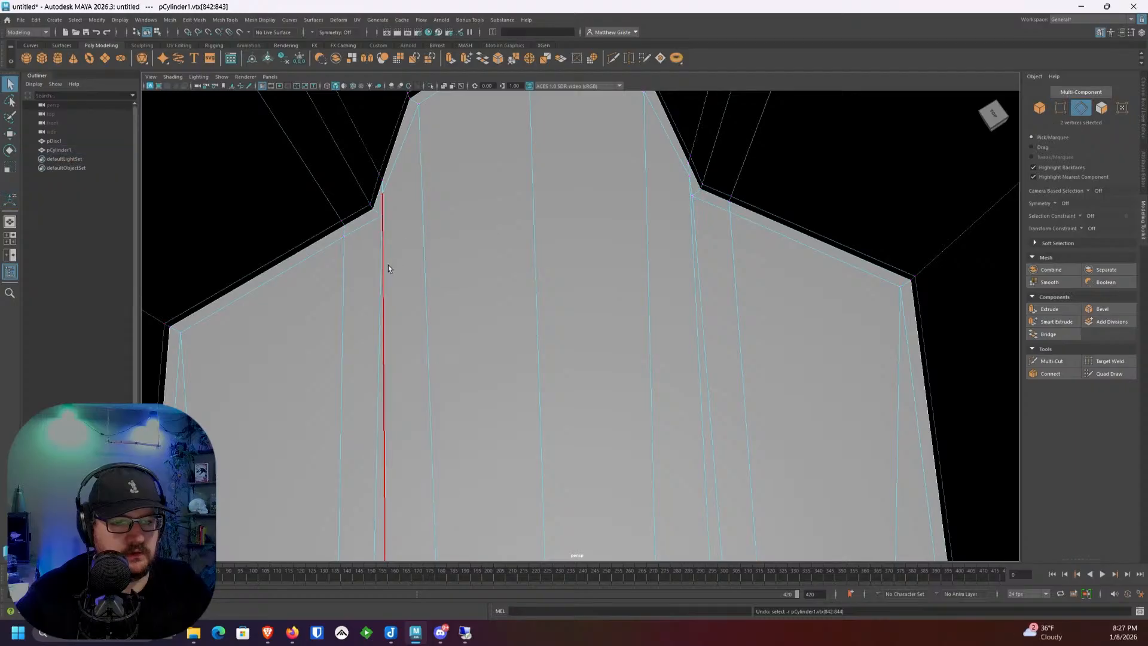
# Step: Select the extra inner floor edges beside both creases in one lobe, continuing with the matching pair in the neighbouring lobe
pyautogui.click(385, 267)
pyautogui.scroll(-5, 385, 267)
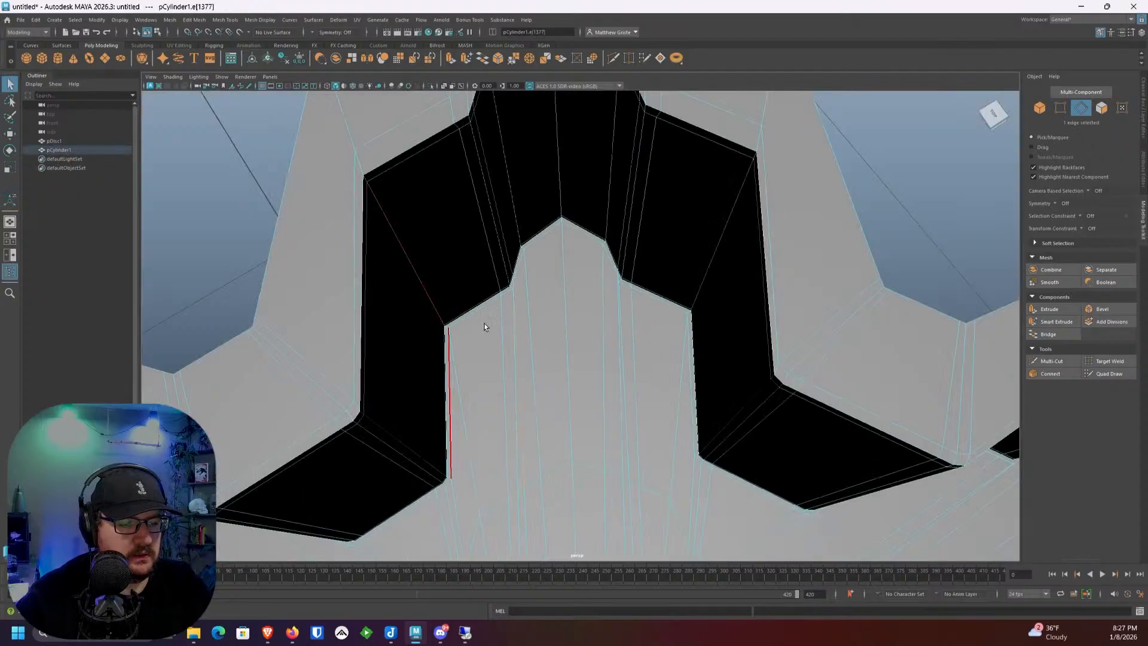
pyautogui.keyDown('alt'); pyautogui.moveTo(483, 323); pyautogui.dragTo(493, 291, button='middle'); pyautogui.keyUp('alt')
pyautogui.scroll(5, 493, 290)
pyautogui.keyDown('shift'); pyautogui.click(721, 210); pyautogui.keyUp('shift')
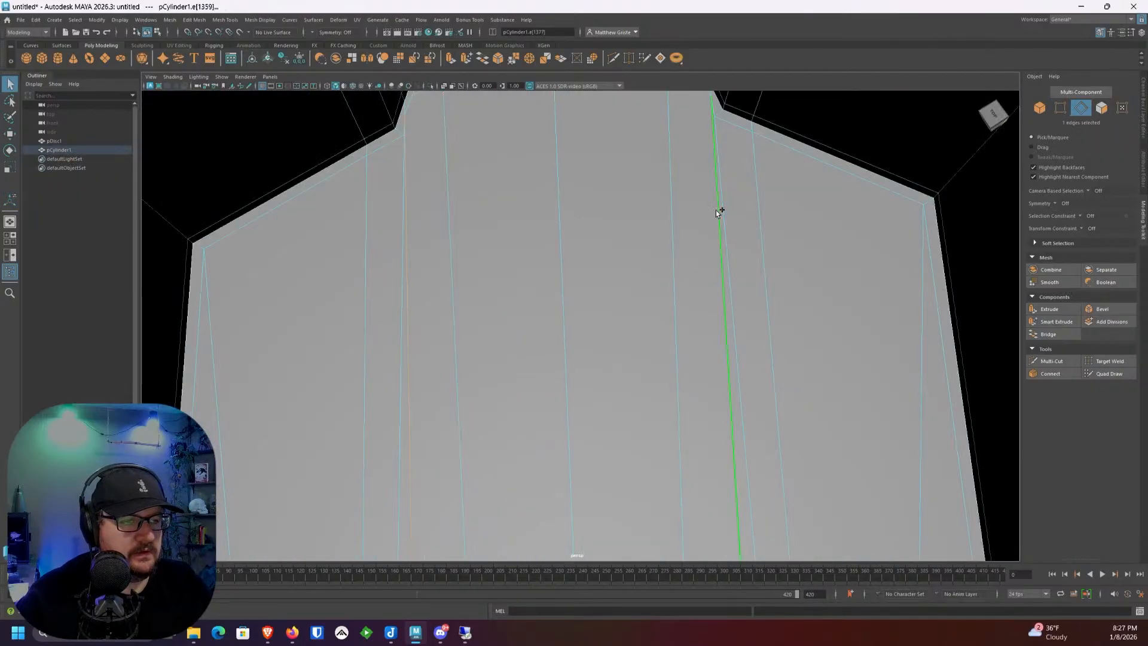
pyautogui.scroll(-3, 685, 250)
pyautogui.scroll(-7, 685, 250)
pyautogui.keyDown('alt'); pyautogui.moveTo(684, 251); pyautogui.dragTo(782, 241); pyautogui.keyUp('alt')
pyautogui.keyDown('alt'); pyautogui.moveTo(783, 242); pyautogui.dragTo(672, 228, button='middle'); pyautogui.keyUp('alt')
pyautogui.scroll(3, 671, 228)
pyautogui.keyDown('alt'); pyautogui.moveTo(671, 228); pyautogui.dragTo(628, 292); pyautogui.keyUp('alt')
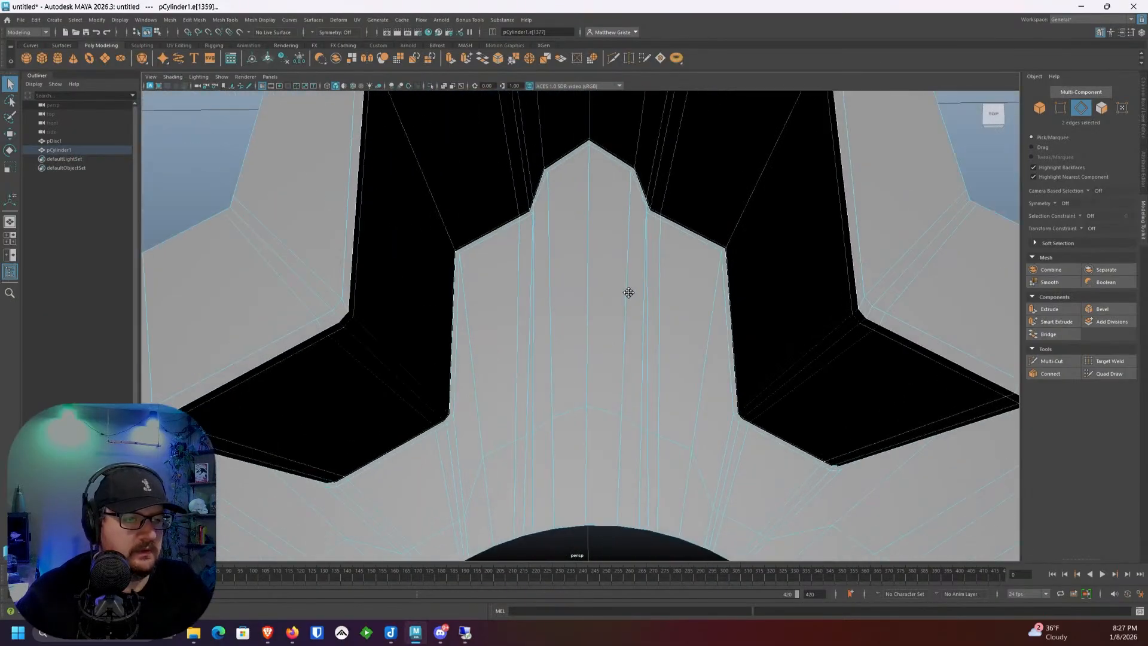
pyautogui.keyDown('alt'); pyautogui.moveTo(628, 292); pyautogui.dragTo(605, 327, button='middle'); pyautogui.keyUp('alt')
pyautogui.scroll(5, 406, 249)
pyautogui.scroll(-3, 438, 257)
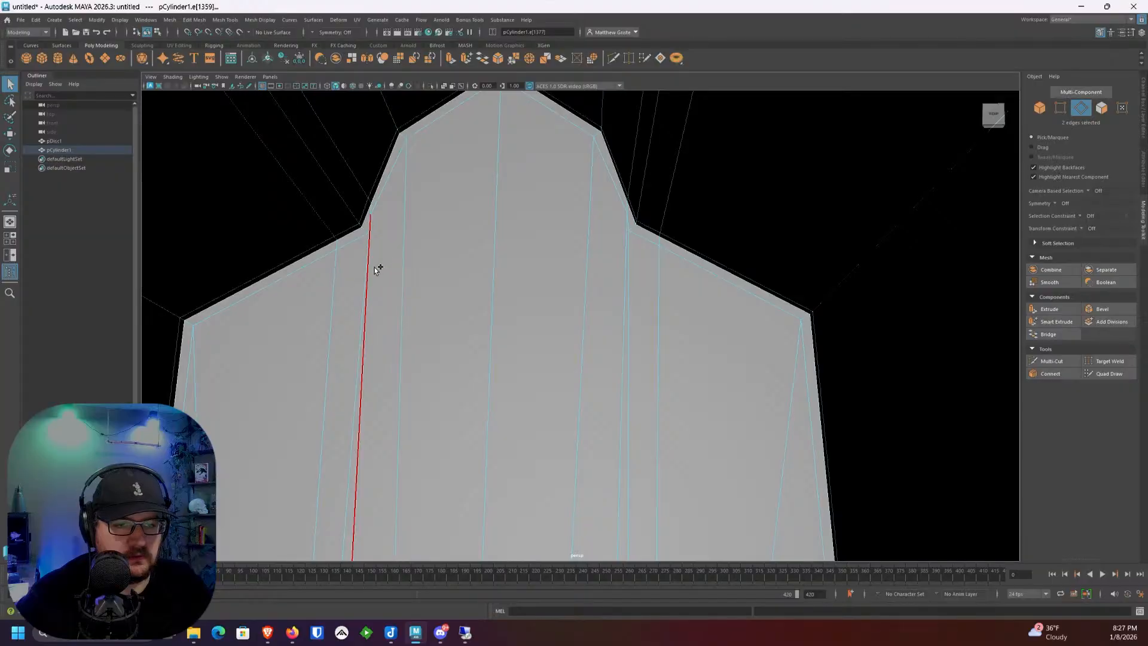
# Step: Add the two inner floor edges beside the creases of the following lobe to the edge selection
pyautogui.keyDown('alt'); pyautogui.moveTo(618, 272); pyautogui.dragTo(530, 325); pyautogui.keyUp('alt')
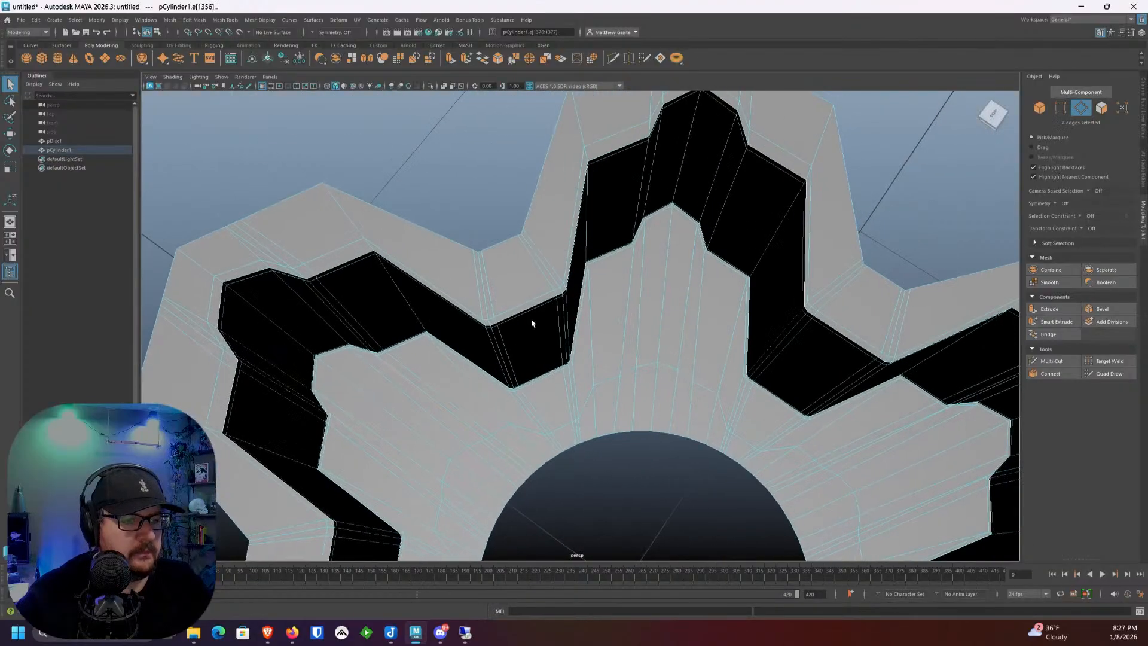
pyautogui.scroll(5, 674, 248)
pyautogui.keyDown('alt'); pyautogui.moveTo(615, 275); pyautogui.dragTo(606, 282, button='middle'); pyautogui.keyUp('alt')
pyautogui.scroll(-5, 522, 288)
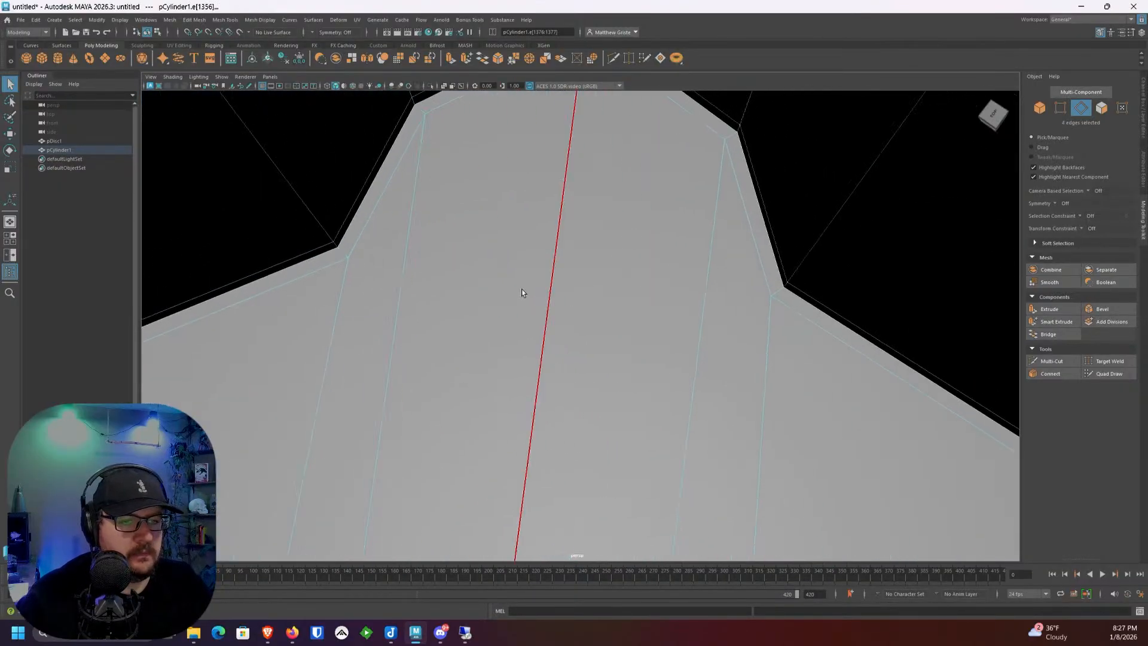
pyautogui.keyDown('alt'); pyautogui.moveTo(521, 289); pyautogui.dragTo(571, 282); pyautogui.keyUp('alt')
pyautogui.scroll(-5, 526, 290)
pyautogui.scroll(5, 568, 252)
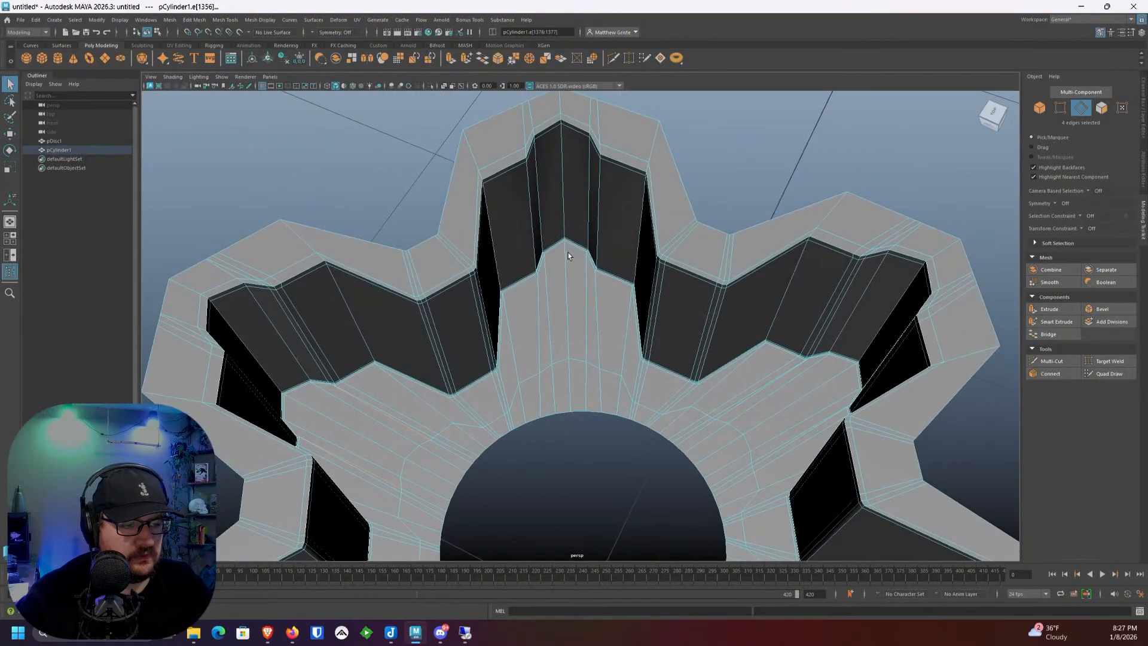
pyautogui.scroll(-5, 568, 255)
pyautogui.scroll(8, 601, 272)
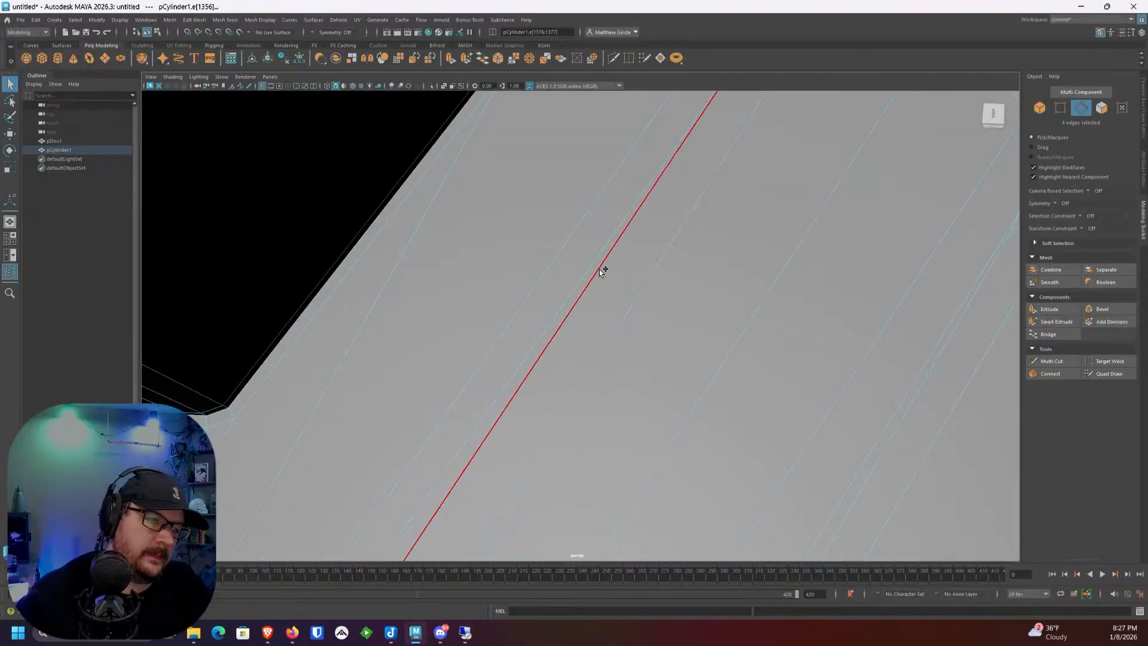
pyautogui.keyDown('shift'); pyautogui.click(601, 271); pyautogui.keyUp('shift')
pyautogui.scroll(-5, 601, 271)
pyautogui.scroll(5, 623, 273)
pyautogui.scroll(-4, 612, 270)
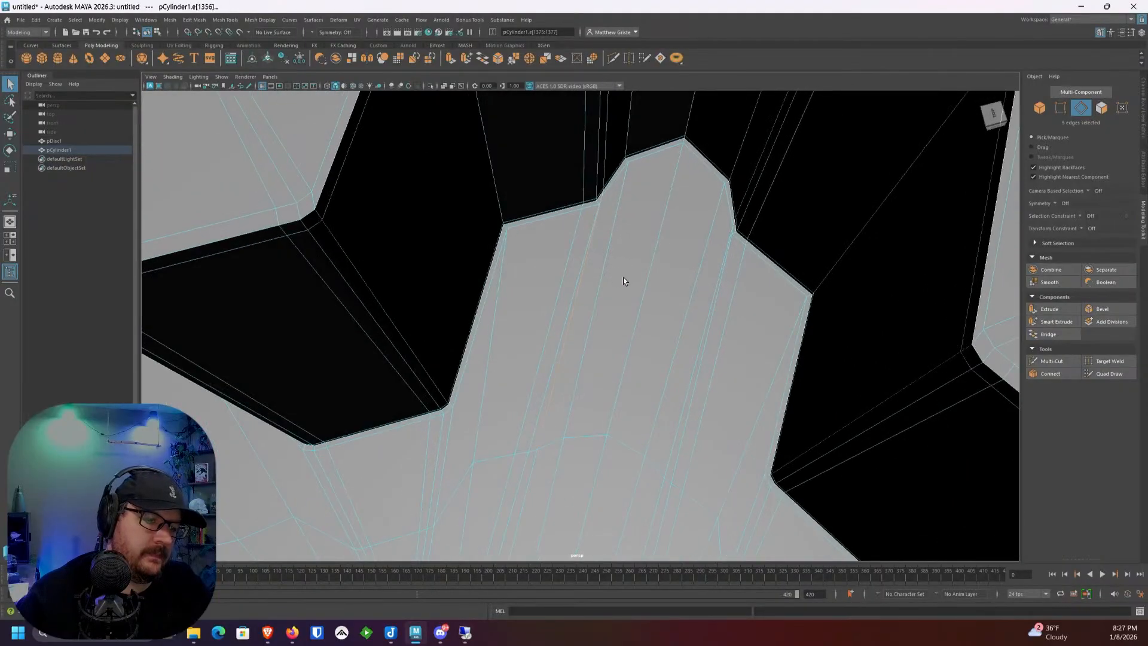
pyautogui.scroll(5, 673, 271)
pyautogui.keyDown('shift'); pyautogui.click(698, 254); pyautogui.keyUp('shift')
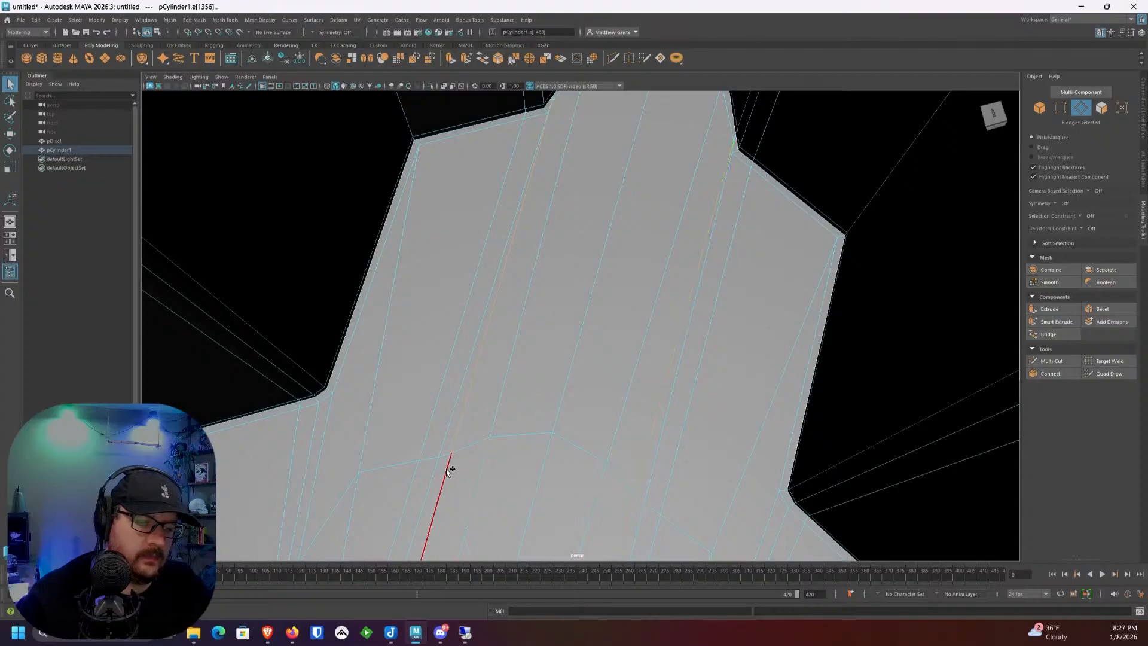
# Step: Extend the edge selection with the matching crease-side floor edges above and below the floor loop in the next lobe
pyautogui.scroll(-4, 449, 464)
pyautogui.scroll(4, 590, 448)
pyautogui.keyDown('alt'); pyautogui.moveTo(666, 224); pyautogui.dragTo(578, 303, button='middle'); pyautogui.keyUp('alt')
pyautogui.scroll(5, 579, 303)
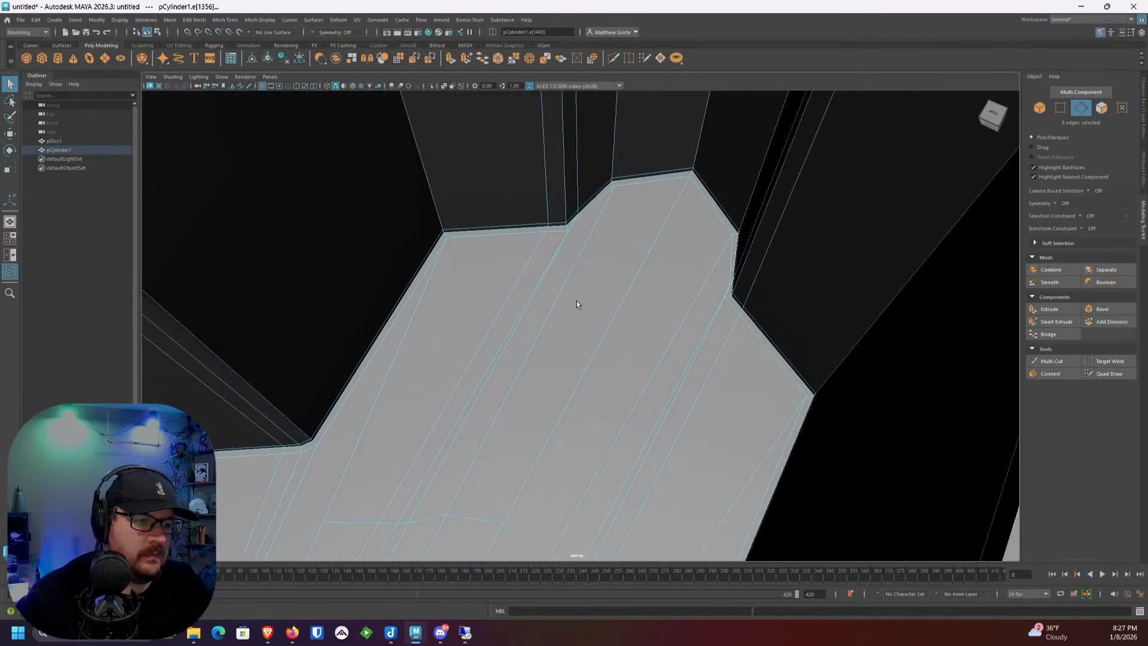
pyautogui.keyDown('shift'); pyautogui.click(535, 224); pyautogui.keyUp('shift')
pyautogui.keyDown('shift'); pyautogui.click(539, 227); pyautogui.keyUp('shift')
pyautogui.scroll(-3, 539, 227)
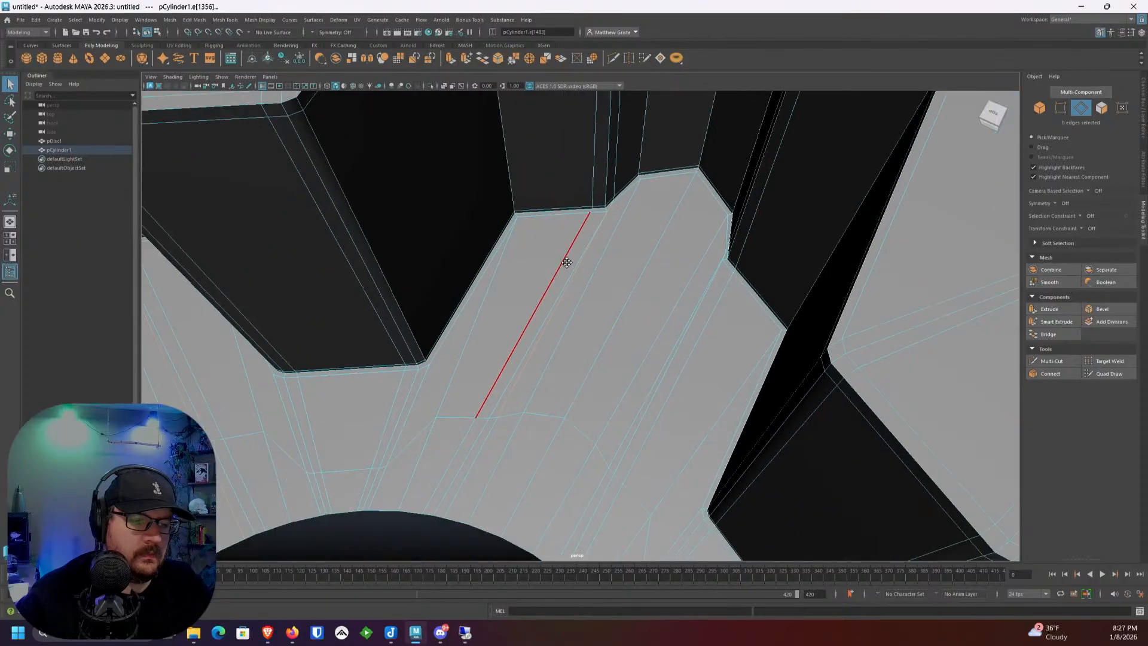
pyautogui.scroll(5, 515, 402)
pyautogui.keyDown('shift'); pyautogui.click(515, 403); pyautogui.keyUp('shift')
pyautogui.keyDown('shift'); pyautogui.click(458, 436); pyautogui.keyUp('shift')
pyautogui.scroll(-3, 520, 405)
pyautogui.scroll(-2, 520, 405)
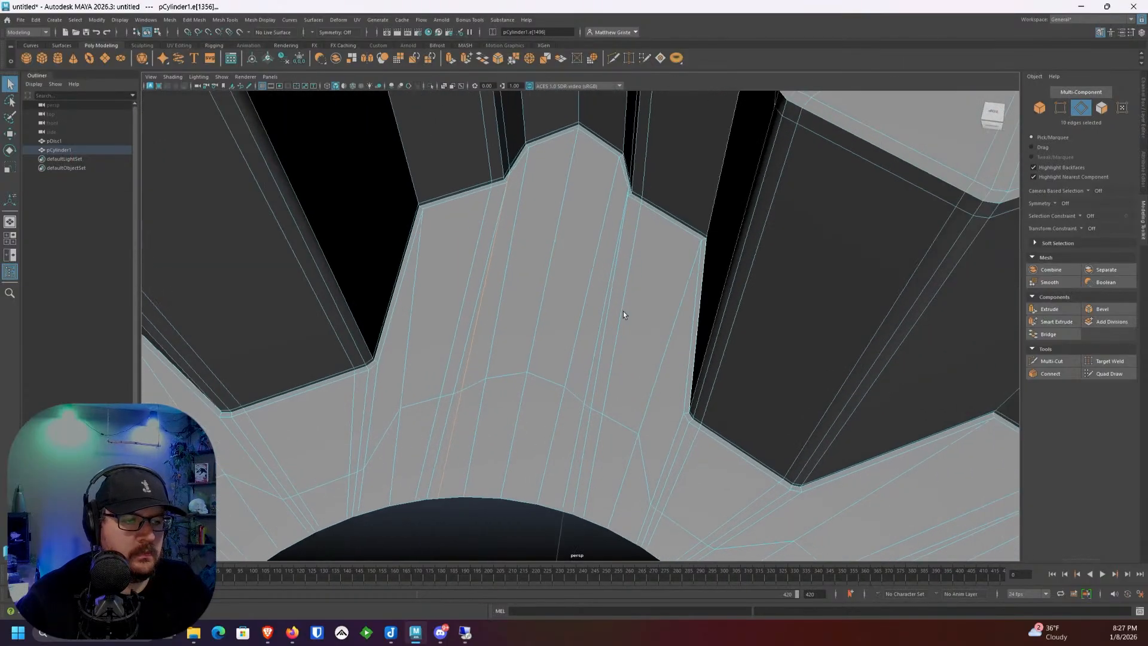
# Step: Add the remaining inner crease-side floor edges around the hole to the selection and delete all selected edges
pyautogui.scroll(5, 598, 287)
pyautogui.keyDown('shift'); pyautogui.click(576, 251); pyautogui.keyUp('shift')
pyautogui.scroll(-2, 574, 311)
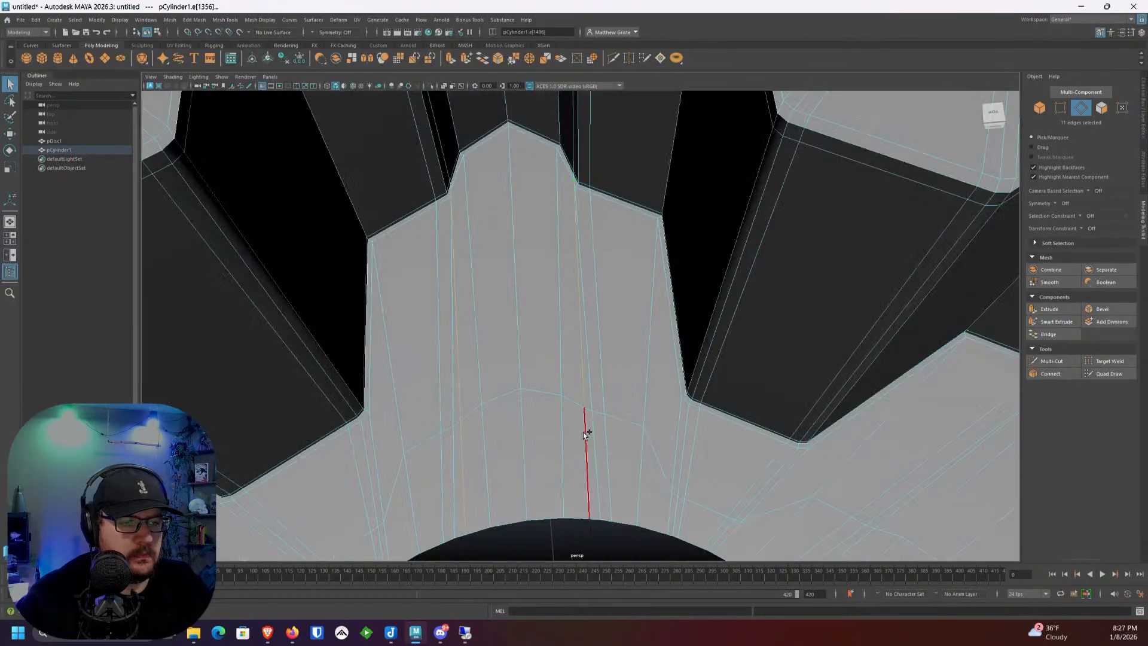
pyautogui.scroll(-3, 588, 467)
pyautogui.scroll(4, 532, 368)
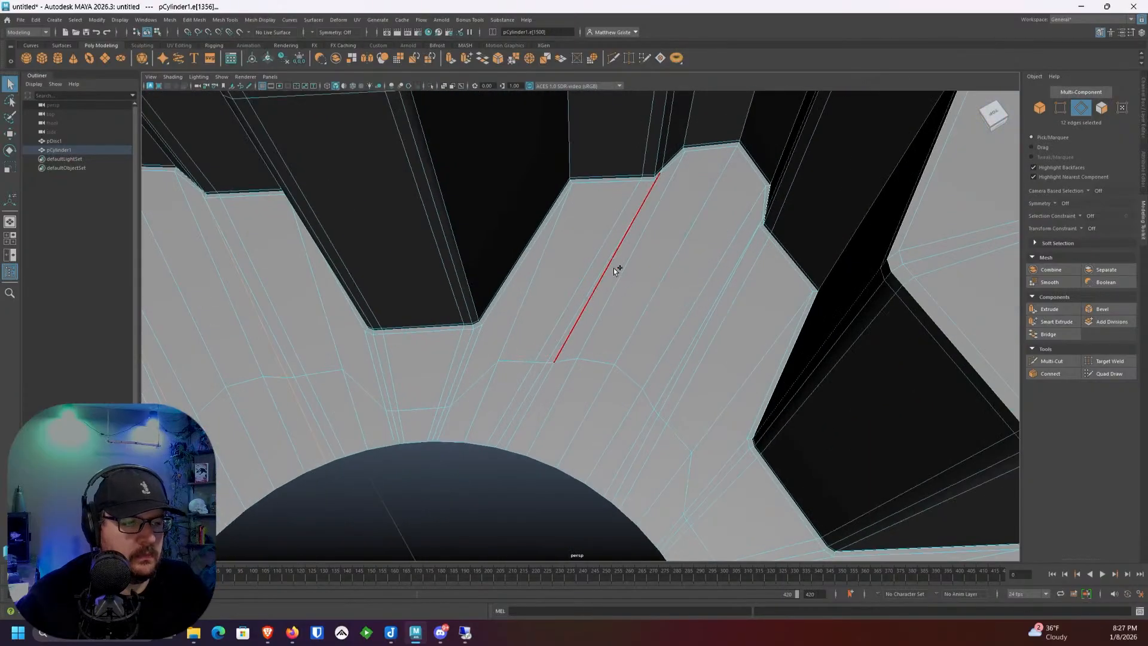
pyautogui.scroll(-2, 613, 268)
pyautogui.scroll(5, 685, 294)
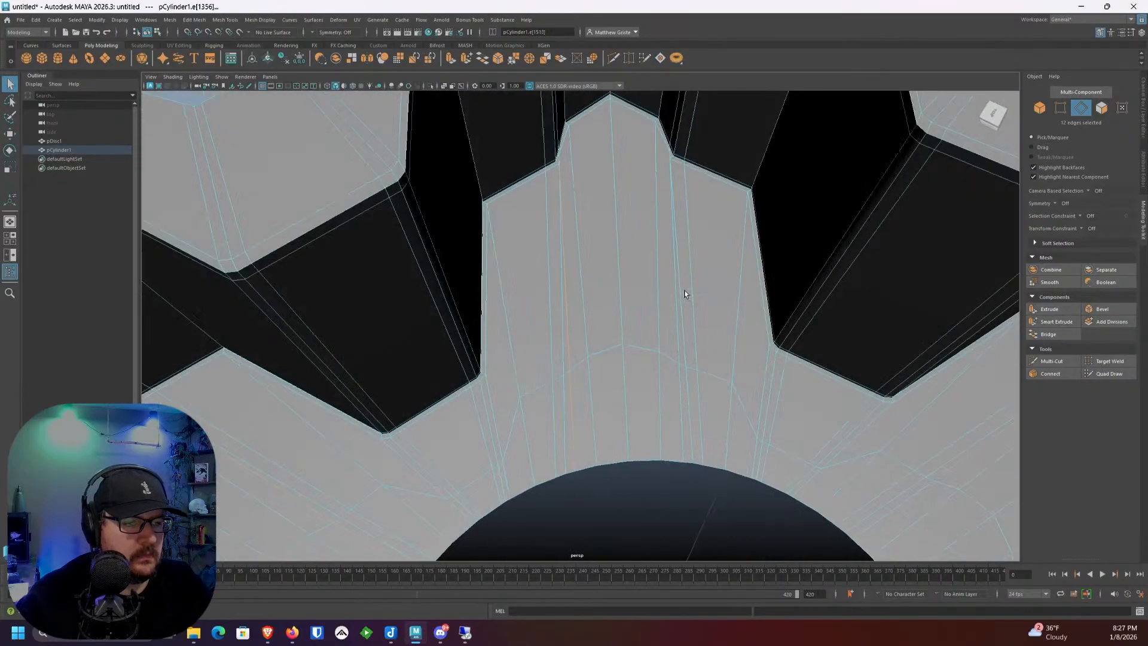
pyautogui.keyDown('shift'); pyautogui.doubleClick(684, 385); pyautogui.keyUp('shift')
pyautogui.scroll(-2, 648, 335)
pyautogui.scroll(4, 535, 356)
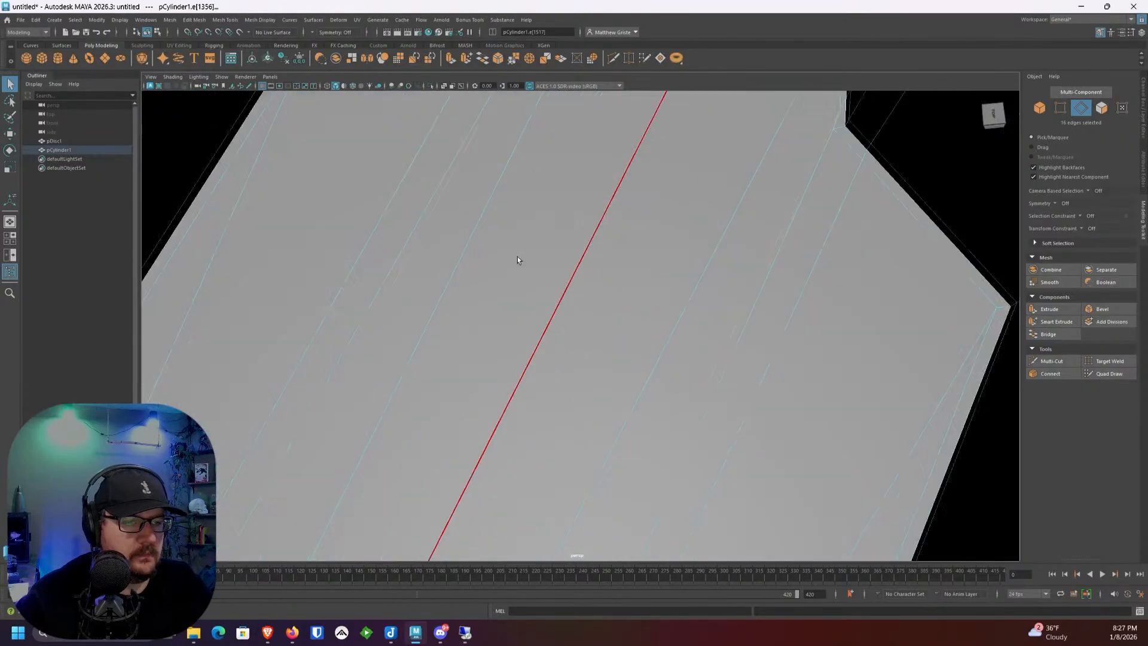
pyautogui.scroll(-3, 520, 259)
pyautogui.keyDown('alt'); pyautogui.moveTo(524, 232); pyautogui.dragTo(555, 316); pyautogui.keyUp('alt')
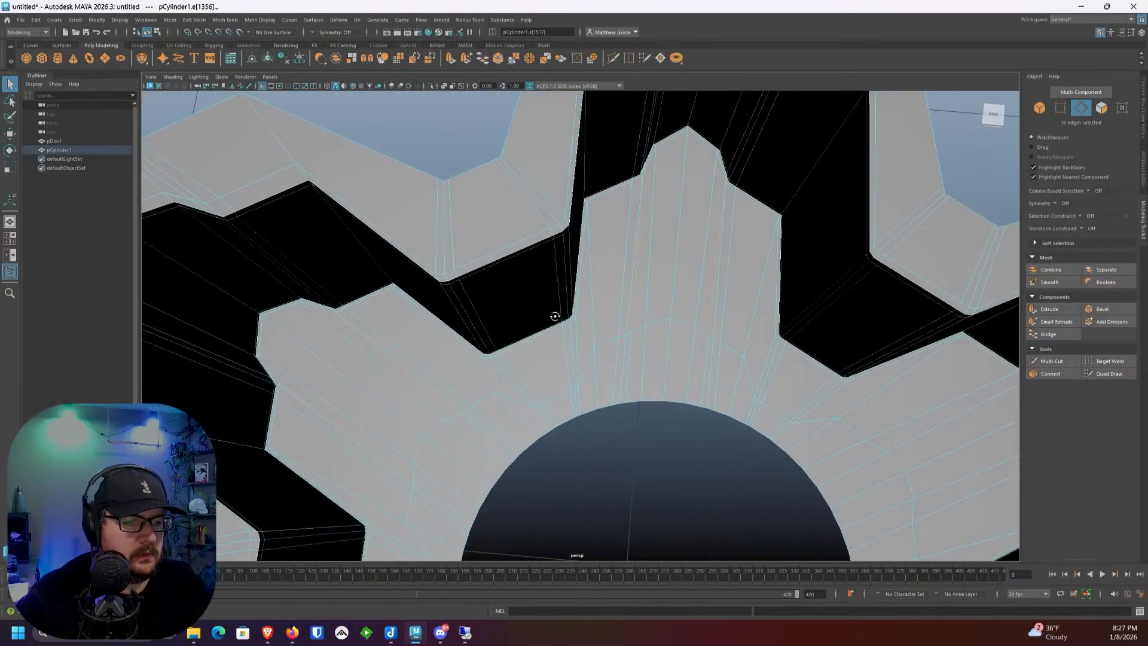
pyautogui.hotkey('ctrl', 'Delete')
# Step: Bevel the two wall crease edge loops of one lobe into narrow support strips with a reduced fraction
pyautogui.keyDown('alt'); pyautogui.moveTo(715, 289); pyautogui.dragTo(513, 287, button='middle'); pyautogui.keyUp('alt')
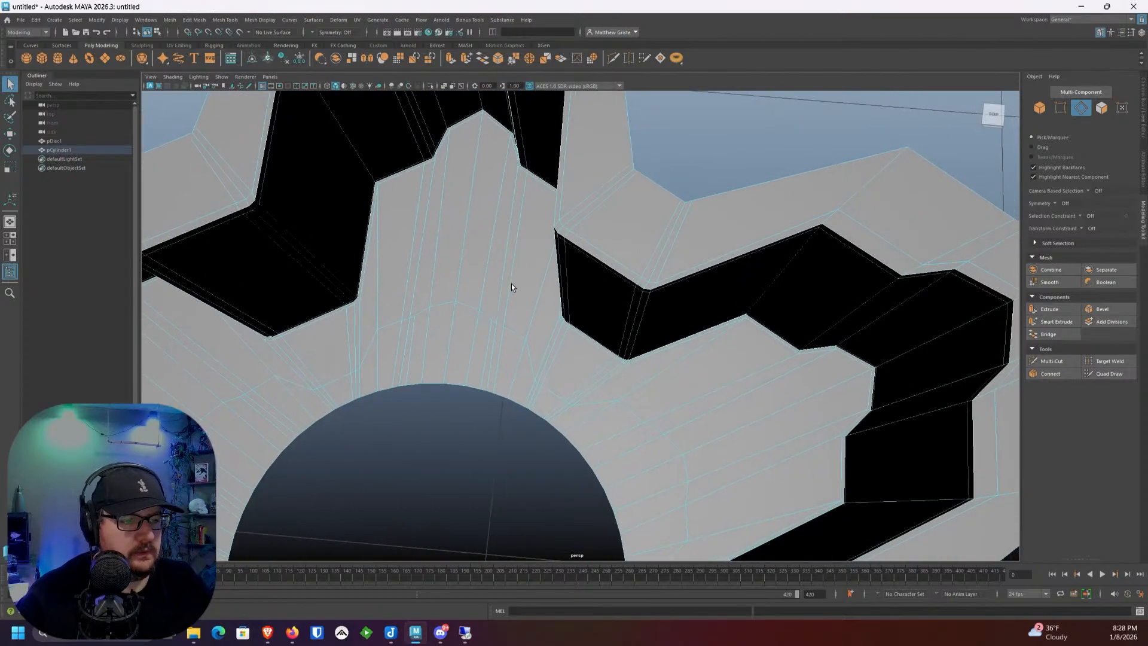
pyautogui.keyDown('alt'); pyautogui.moveTo(512, 287); pyautogui.dragTo(566, 351); pyautogui.keyUp('alt')
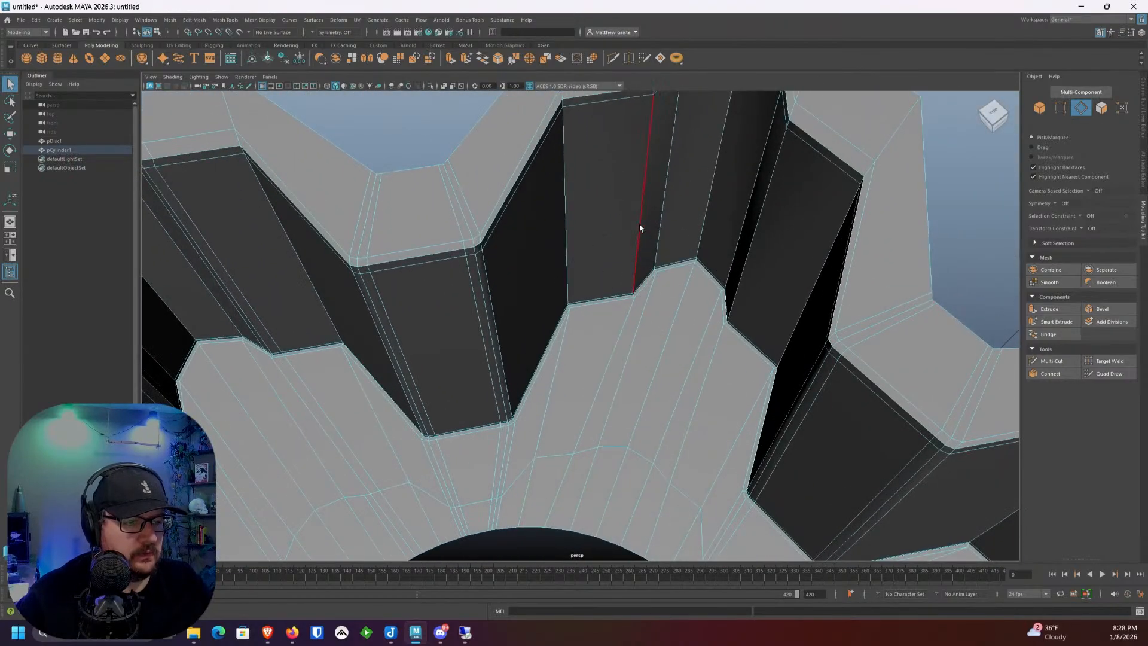
pyautogui.doubleClick(688, 243)
pyautogui.keyDown('alt'); pyautogui.moveTo(688, 243); pyautogui.dragTo(667, 311); pyautogui.keyUp('alt')
pyautogui.keyDown('shift'); pyautogui.doubleClick(738, 249); pyautogui.keyUp('shift')
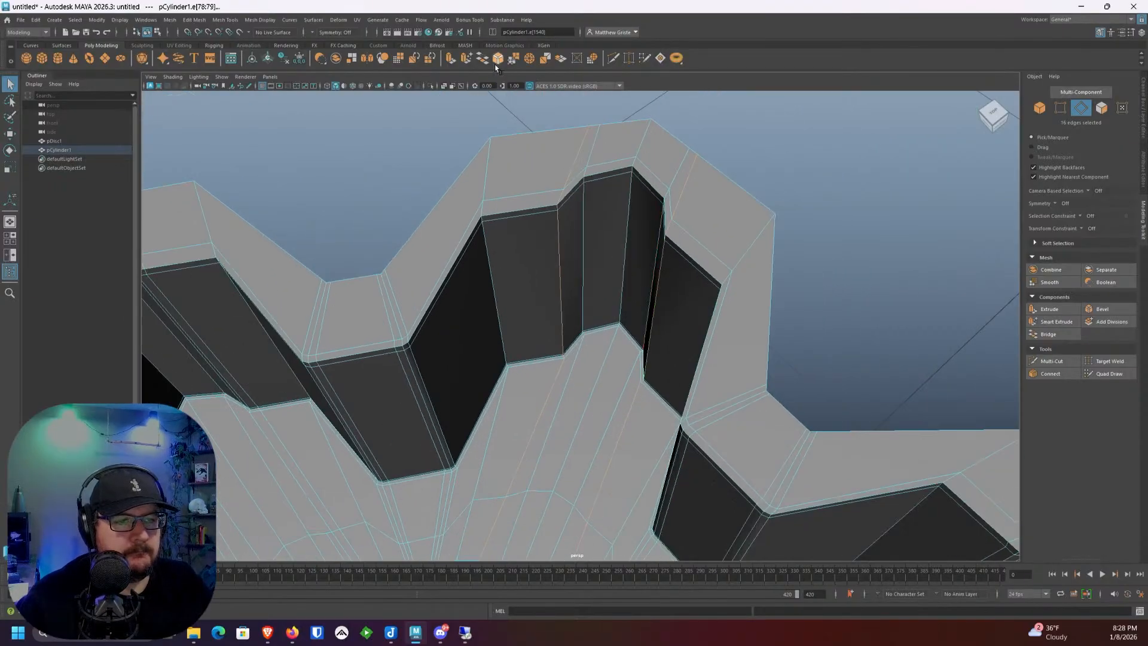
pyautogui.hotkey('ctrl', 'b')
pyautogui.moveTo(812, 374); pyautogui.dragTo(818, 332)
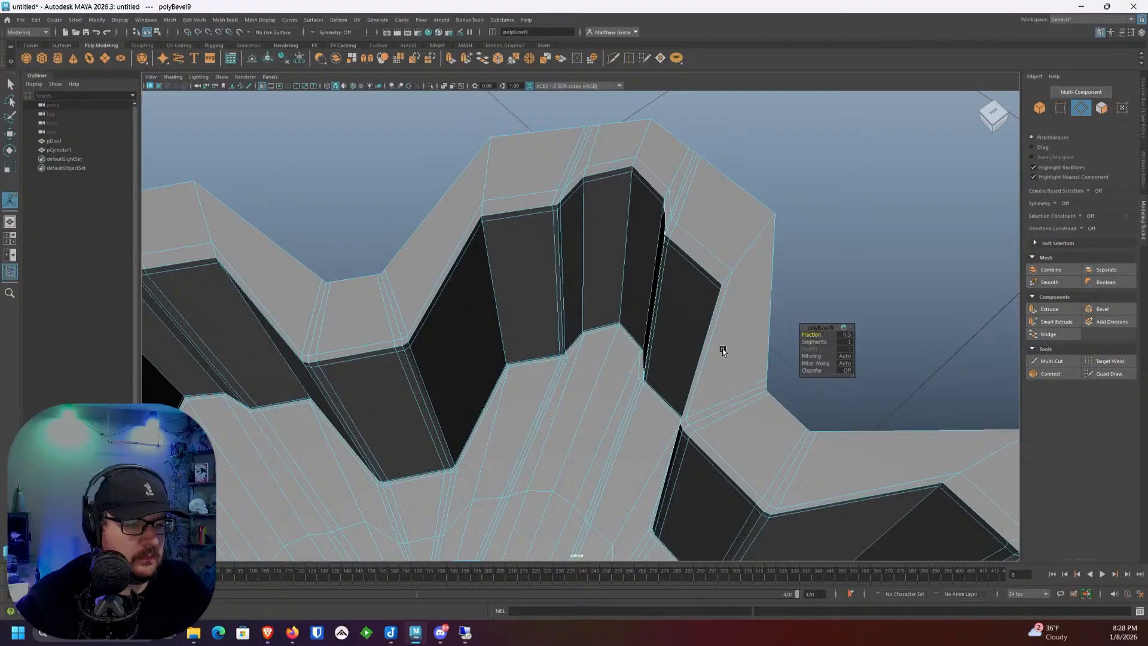
# Step: Delete the inner beveled floor edges beside both creases in this lobe, above and below the floor loop
pyautogui.scroll(3, 723, 351)
pyautogui.keyDown('alt'); pyautogui.moveTo(487, 512); pyautogui.dragTo(497, 415, button='middle'); pyautogui.keyUp('alt')
pyautogui.moveTo(497, 361); pyautogui.dragTo(500, 335, button='right')
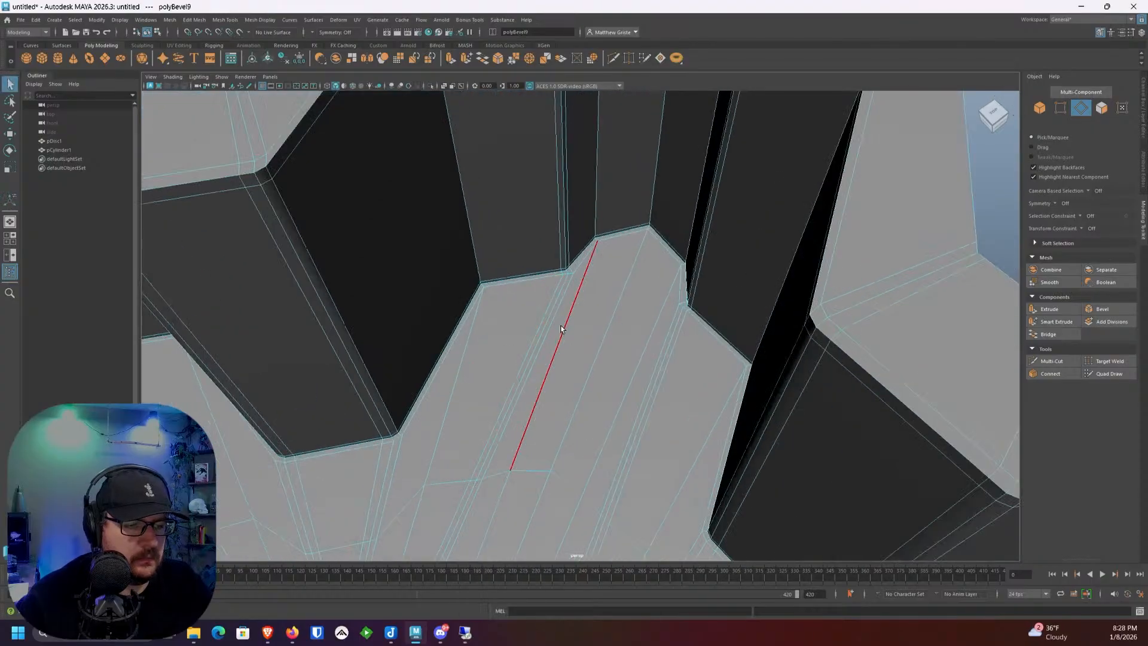
pyautogui.click(555, 326)
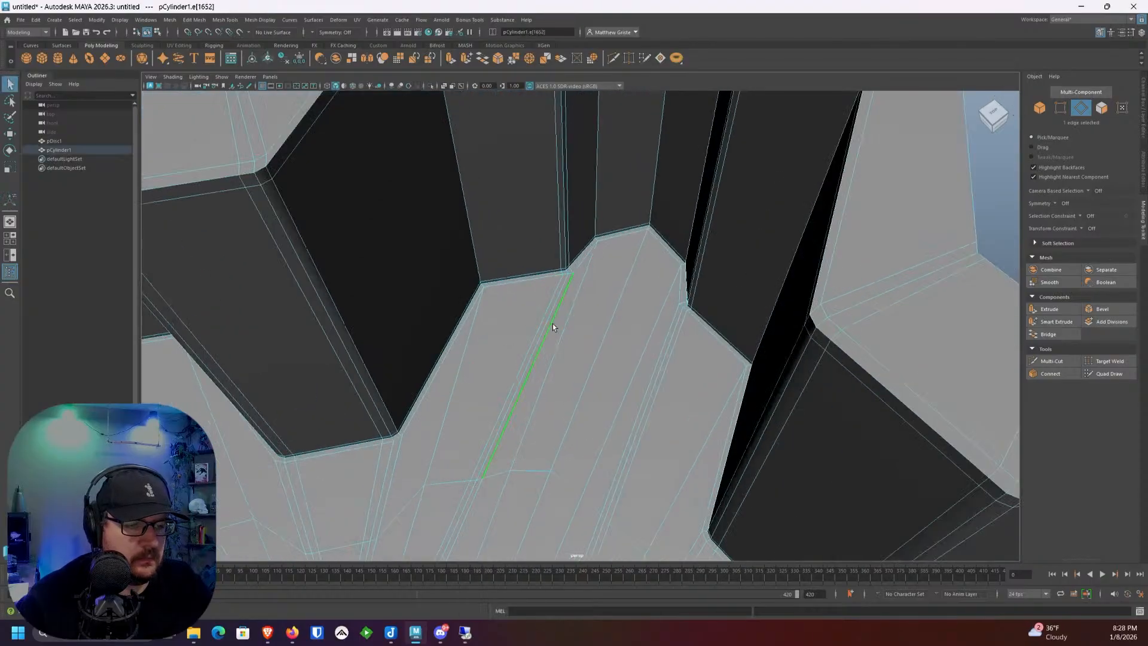
pyautogui.keyDown('shift'); pyautogui.click(662, 347); pyautogui.keyUp('shift')
pyautogui.keyDown('alt'); pyautogui.moveTo(616, 372); pyautogui.dragTo(656, 284, button='middle'); pyautogui.keyUp('alt')
pyautogui.keyDown('shift'); pyautogui.click(528, 389); pyautogui.keyUp('shift')
pyautogui.keyDown('shift'); pyautogui.click(641, 426); pyautogui.keyUp('shift')
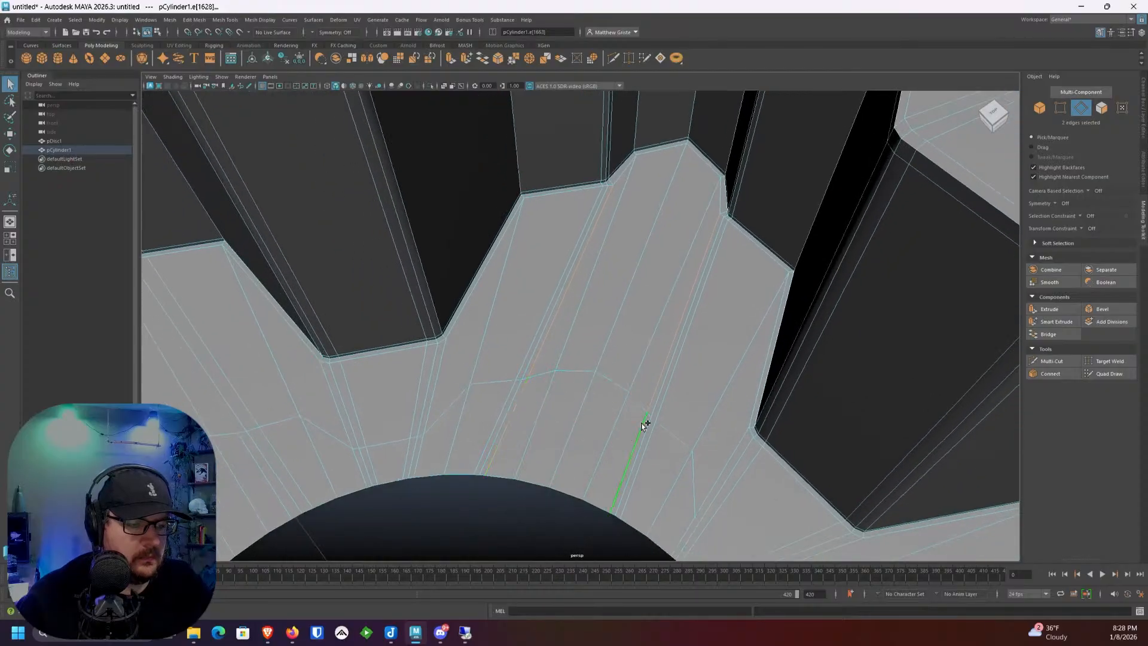
pyautogui.scroll(-3, 636, 424)
pyautogui.keyDown('alt'); pyautogui.moveTo(612, 404); pyautogui.dragTo(629, 394, button='middle'); pyautogui.keyUp('alt')
pyautogui.hotkey('ctrl', 'Delete')
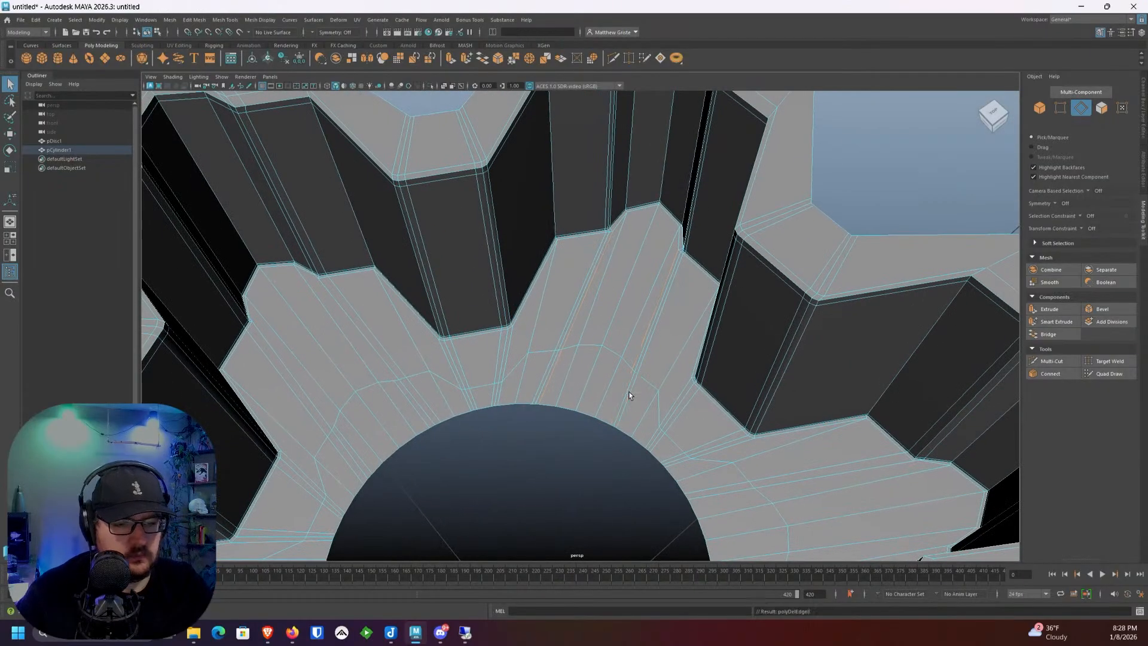
# Step: Delete the leftover floor edge segment between the floor loop and the central hole in the same lobe
pyautogui.keyDown('alt'); pyautogui.moveTo(579, 385); pyautogui.dragTo(710, 474); pyautogui.keyUp('alt')
pyautogui.scroll(3, 709, 474)
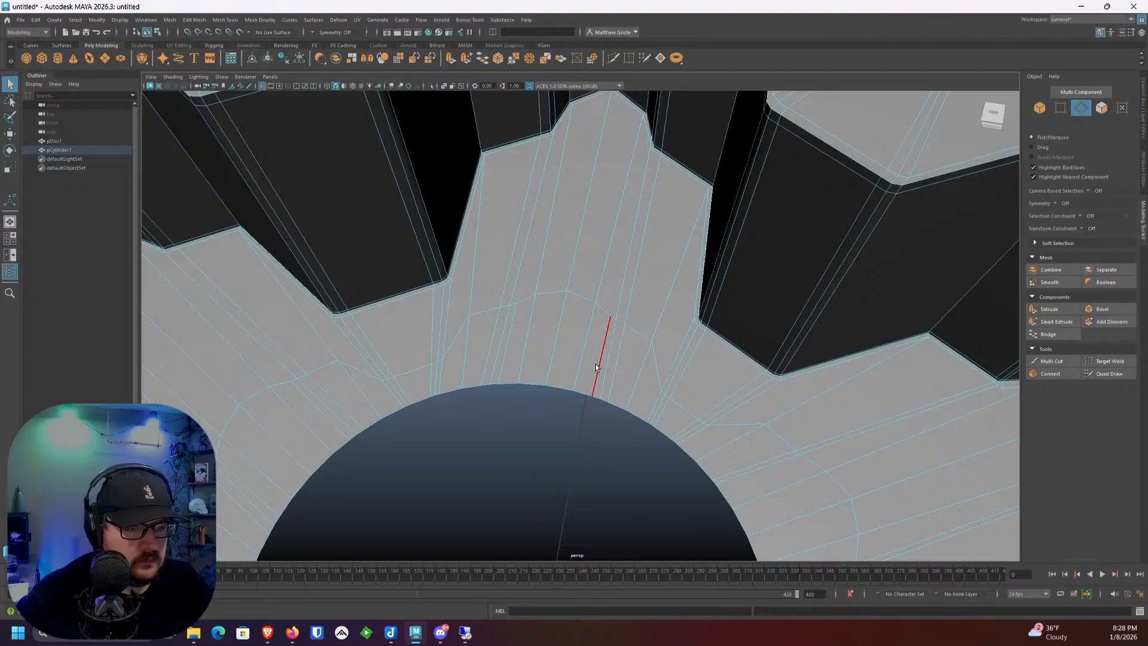
pyautogui.keyDown('shift'); pyautogui.click(596, 366); pyautogui.keyUp('shift')
pyautogui.hotkey('ctrl', 'Delete')
pyautogui.scroll(-2, 527, 324)
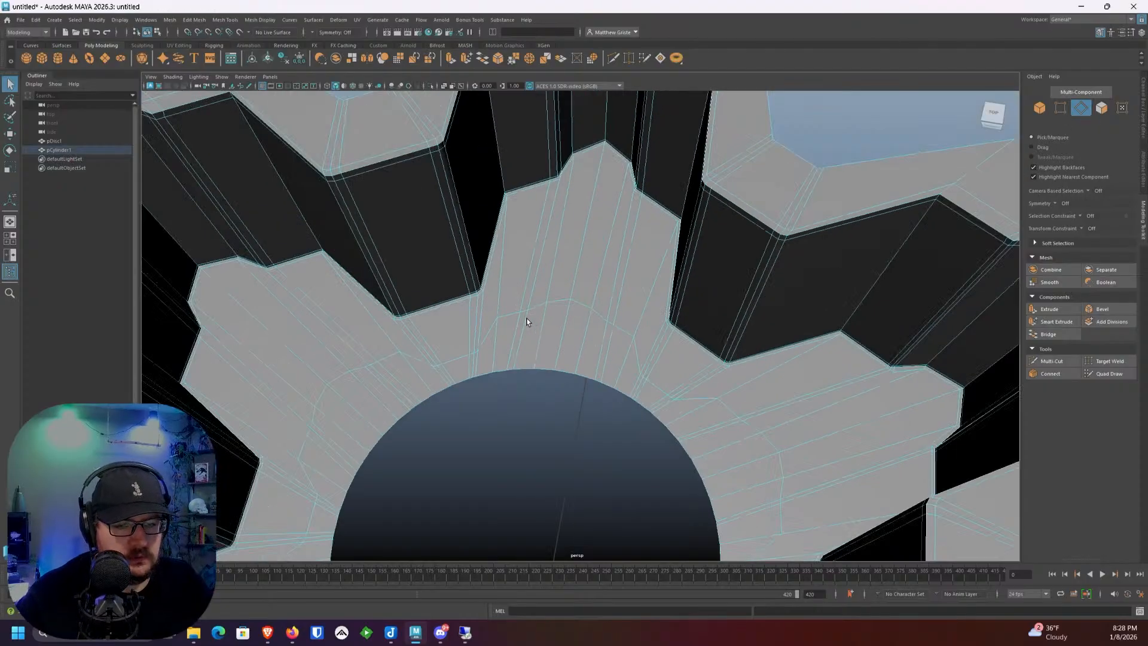
# Step: Delete the two leftover edge segments between the floor loop and the hole in the neighbouring lobe
pyautogui.keyDown('alt'); pyautogui.moveTo(528, 323); pyautogui.dragTo(543, 379); pyautogui.keyUp('alt')
pyautogui.scroll(3, 440, 288)
pyautogui.click(425, 290)
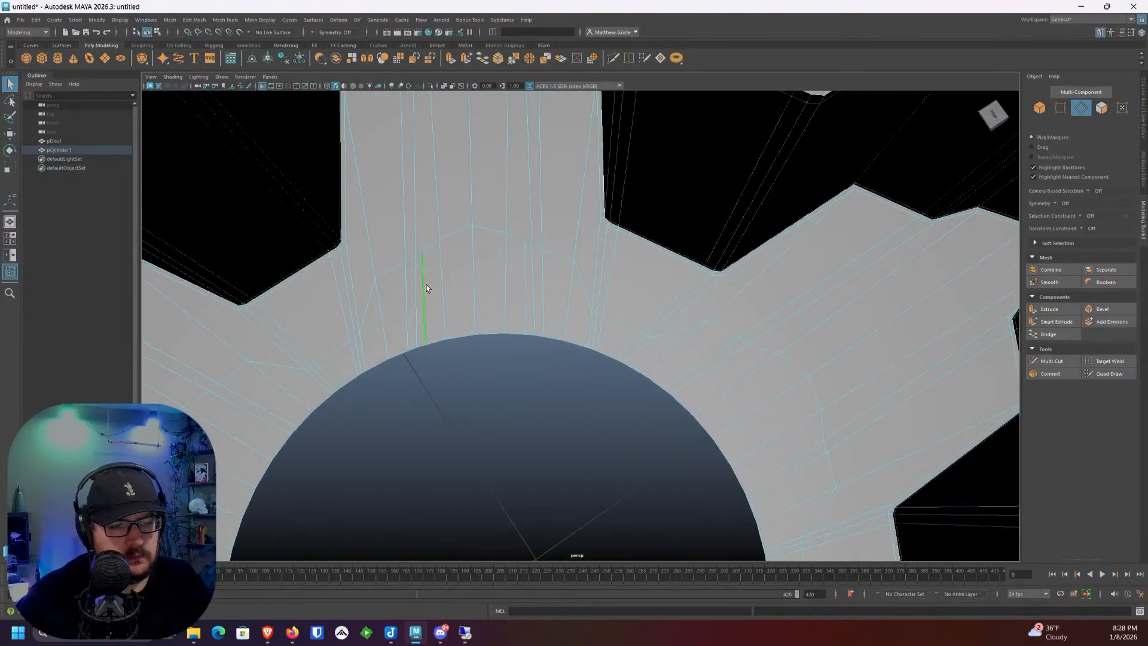
pyautogui.keyDown('shift'); pyautogui.click(527, 289); pyautogui.keyUp('shift')
pyautogui.hotkey('ctrl', 'Delete')
pyautogui.scroll(-3, 525, 290)
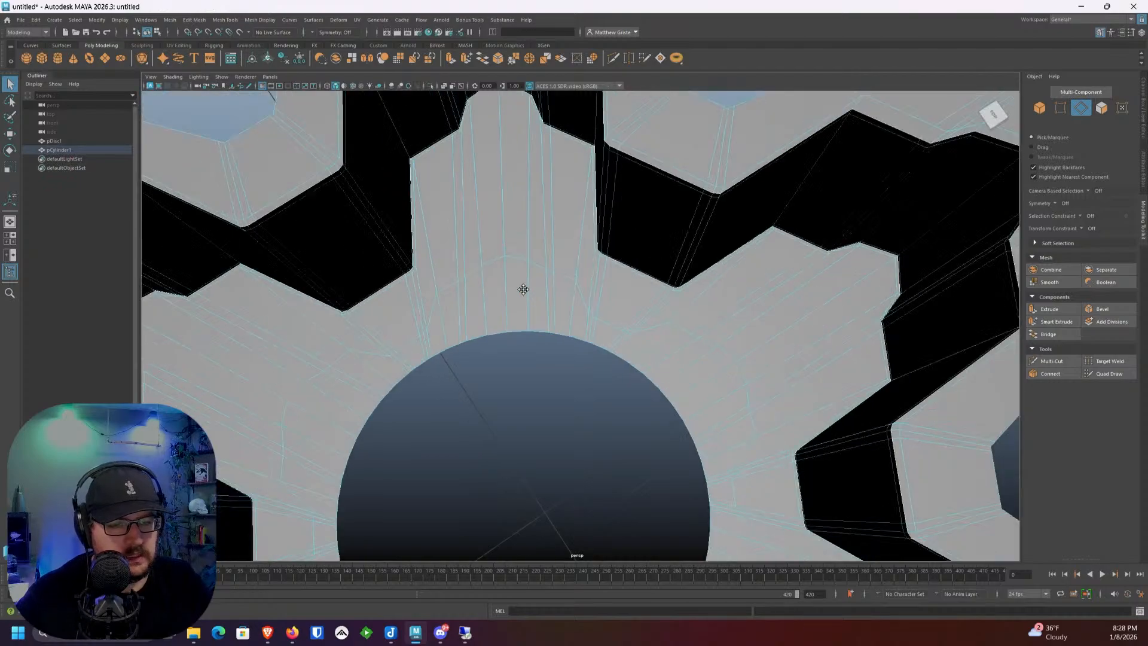
# Step: Scale the two floor vertices just above the neck corners at one lobe's tip slightly inward toward each other
pyautogui.keyDown('alt'); pyautogui.moveTo(522, 289); pyautogui.dragTo(553, 277); pyautogui.keyUp('alt')
pyautogui.scroll(2, 467, 279)
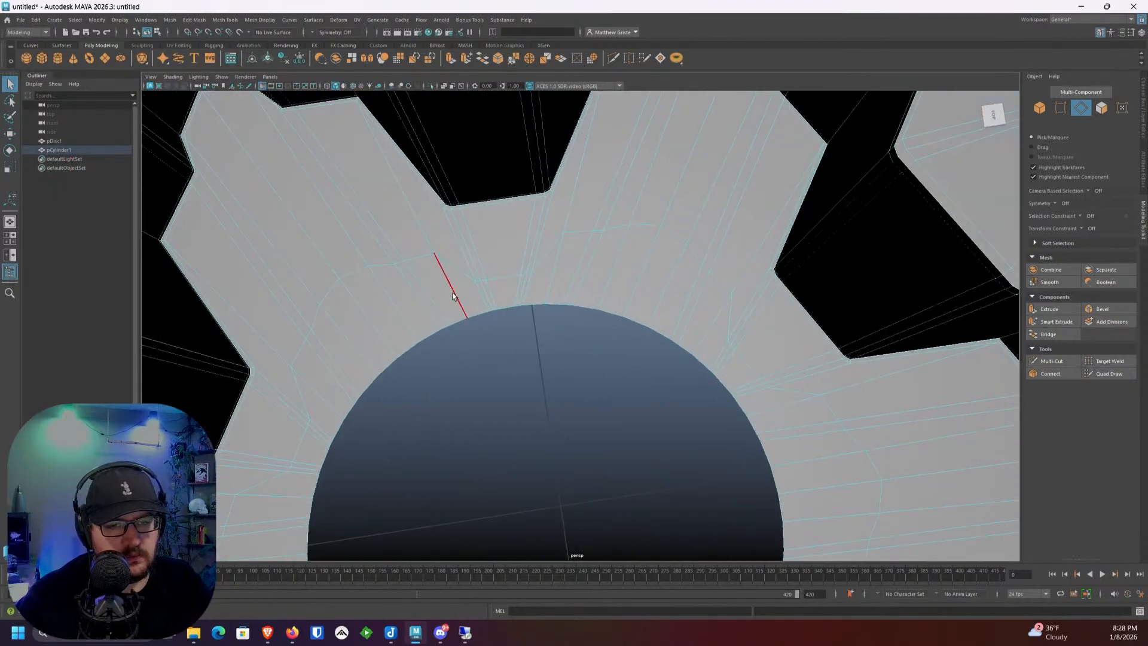
pyautogui.keyDown('alt'); pyautogui.moveTo(391, 234); pyautogui.dragTo(546, 345, button='middle'); pyautogui.keyUp('alt')
pyautogui.keyDown('alt'); pyautogui.moveTo(546, 345); pyautogui.dragTo(476, 302); pyautogui.keyUp('alt')
pyautogui.keyDown('alt'); pyautogui.moveTo(476, 302); pyautogui.dragTo(528, 371, button='middle'); pyautogui.keyUp('alt')
pyautogui.scroll(6, 537, 328)
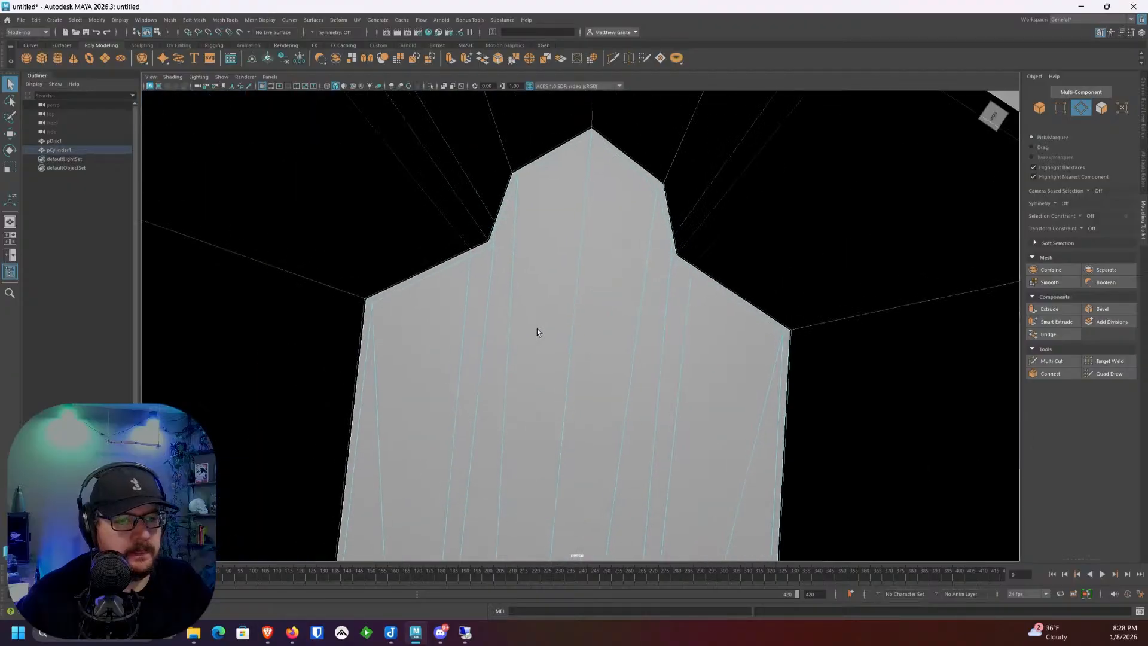
pyautogui.scroll(-4, 523, 264)
pyautogui.moveTo(450, 258); pyautogui.dragTo(408, 259, button='right')
pyautogui.press('r')
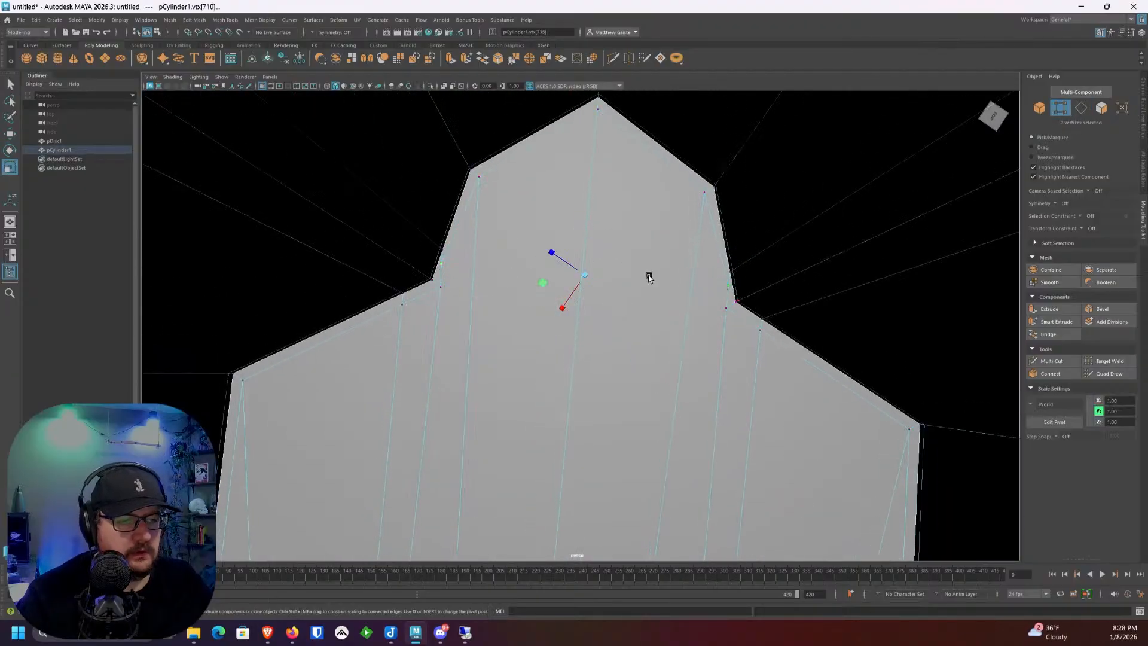
pyautogui.moveTo(581, 275); pyautogui.dragTo(577, 272)
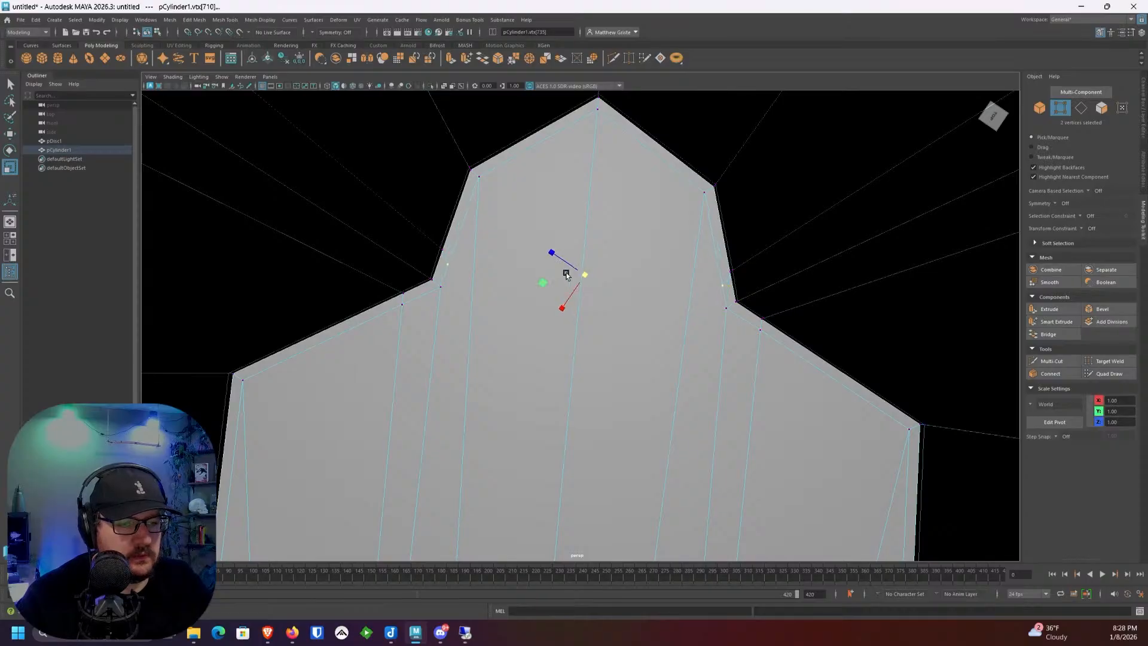
pyautogui.rightClick(518, 273)
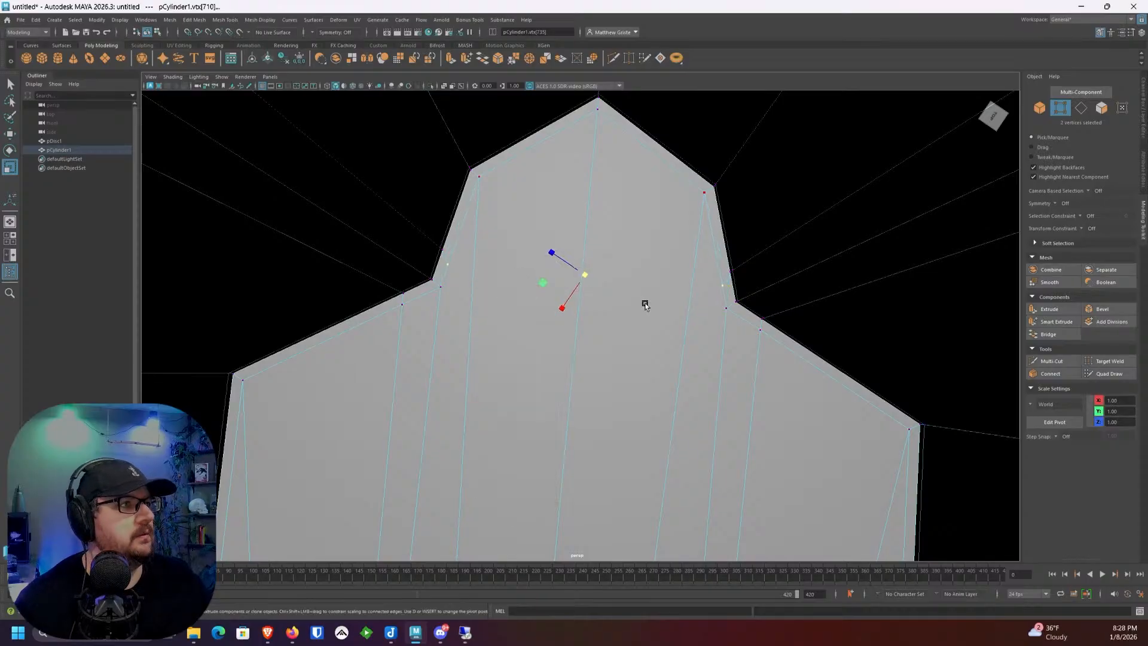
# Step: Multi-Cut two parallel cross edges over this lobe's floor, joining the opposite support vertices at the neck of its tip
pyautogui.click(1049, 361)
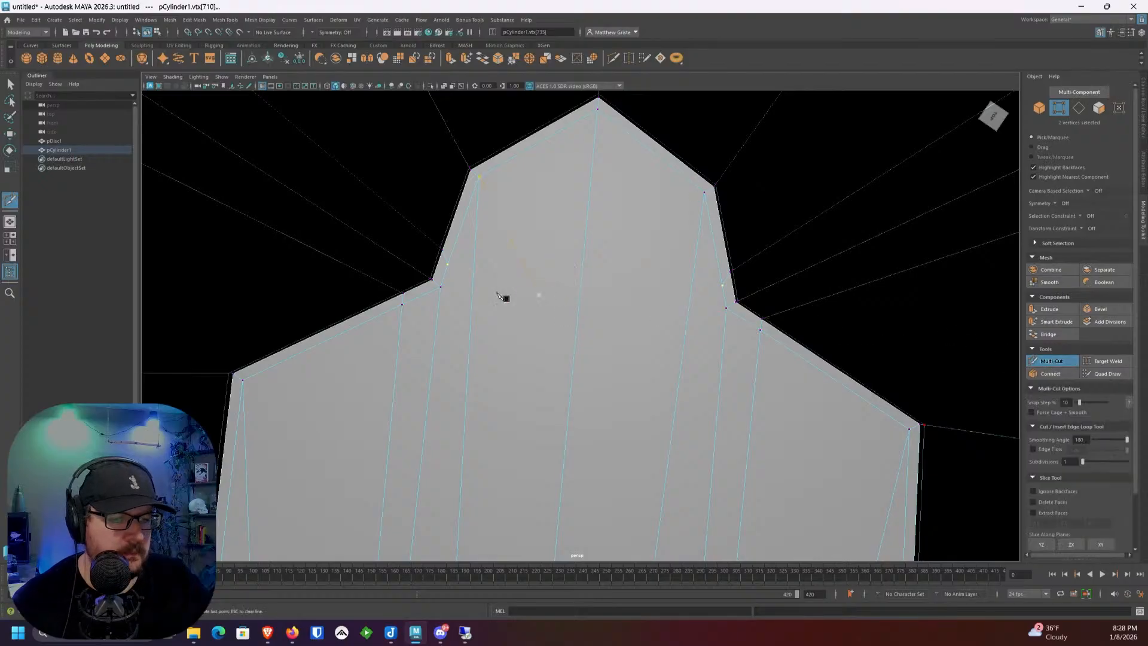
pyautogui.rightClick(740, 311)
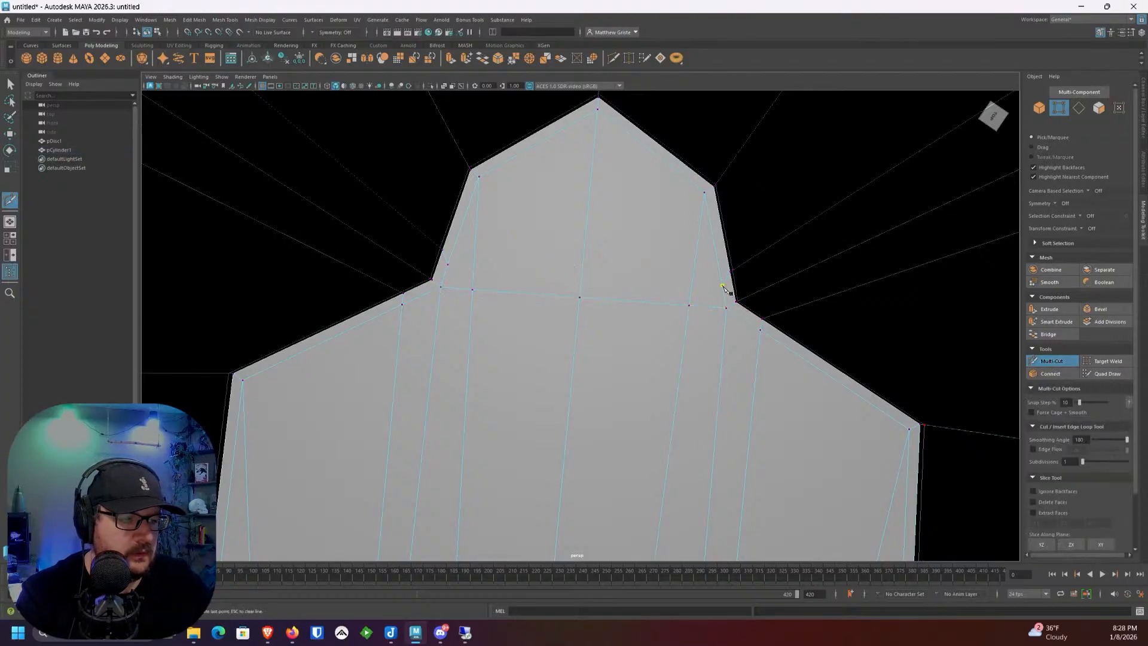
pyautogui.click(448, 264)
pyautogui.rightClick(591, 250)
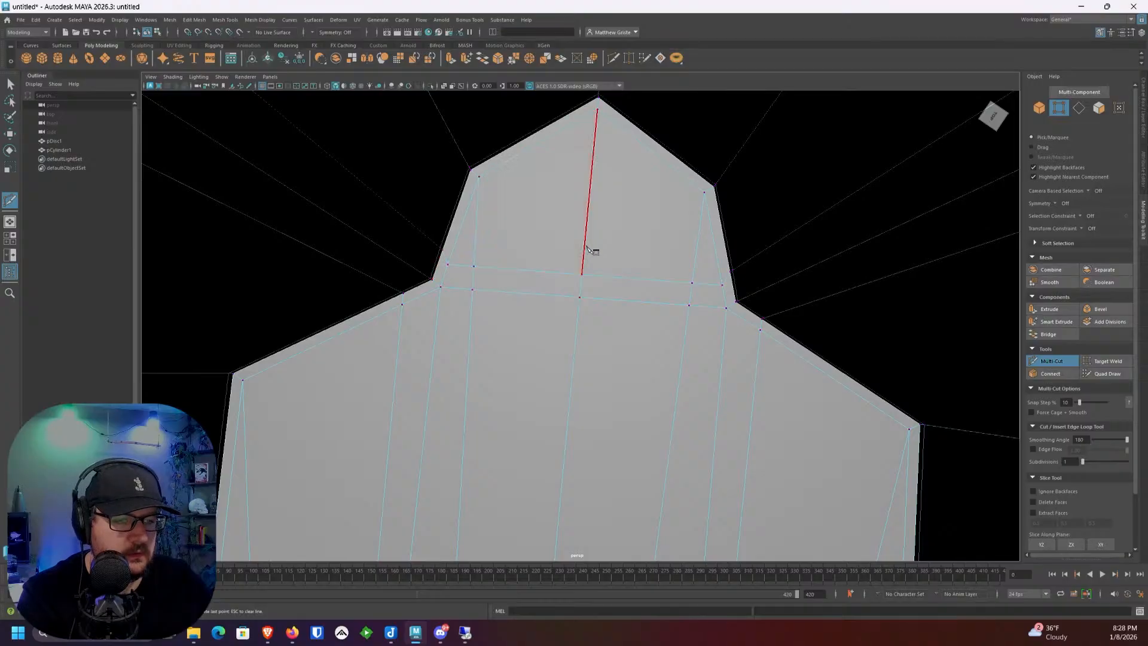
# Step: Cut the same pair of parallel cross edges between opposite neck vertices on the adjacent lobe's floor
pyautogui.scroll(-2, 592, 250)
pyautogui.keyDown('alt'); pyautogui.moveTo(596, 273); pyautogui.dragTo(558, 285); pyautogui.keyUp('alt')
pyautogui.keyDown('alt'); pyautogui.moveTo(577, 358); pyautogui.dragTo(567, 318, button='middle'); pyautogui.keyUp('alt')
pyautogui.scroll(-1, 567, 317)
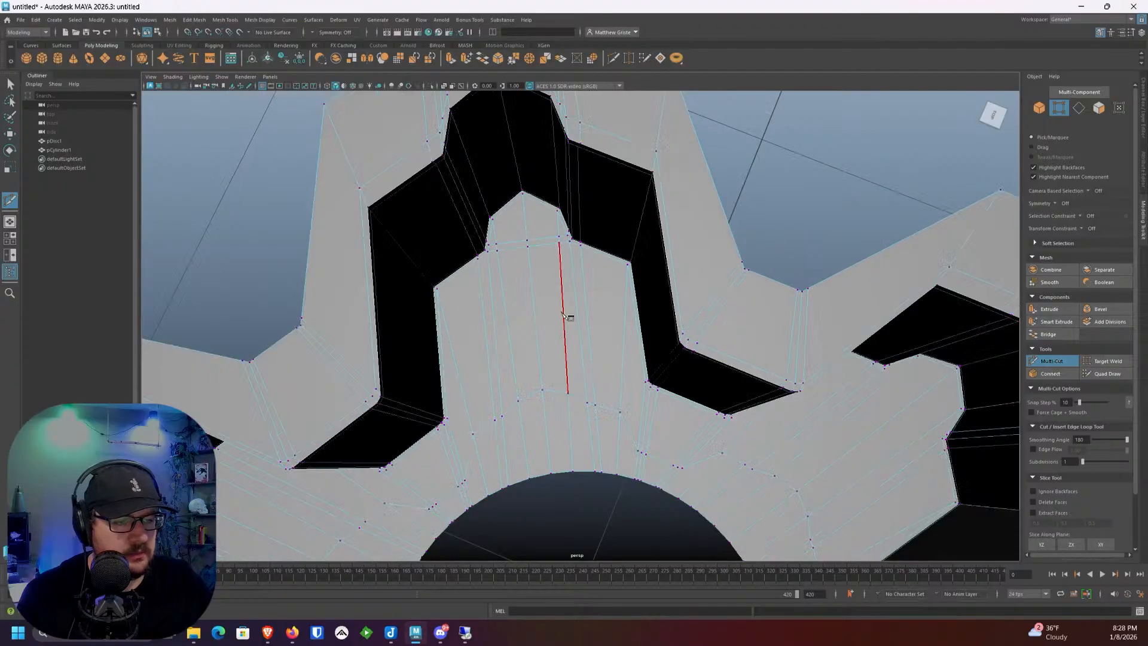
pyautogui.keyDown('alt'); pyautogui.moveTo(568, 317); pyautogui.dragTo(601, 315); pyautogui.keyUp('alt')
pyautogui.keyDown('alt'); pyautogui.moveTo(812, 297); pyautogui.dragTo(610, 255, button='middle'); pyautogui.keyUp('alt')
pyautogui.scroll(1, 610, 256)
pyautogui.keyDown('alt'); pyautogui.moveTo(610, 253); pyautogui.dragTo(586, 272); pyautogui.keyUp('alt')
pyautogui.scroll(4, 589, 294)
pyautogui.keyDown('alt'); pyautogui.moveTo(585, 272); pyautogui.dragTo(552, 353, button='middle'); pyautogui.keyUp('alt')
pyautogui.click(407, 300)
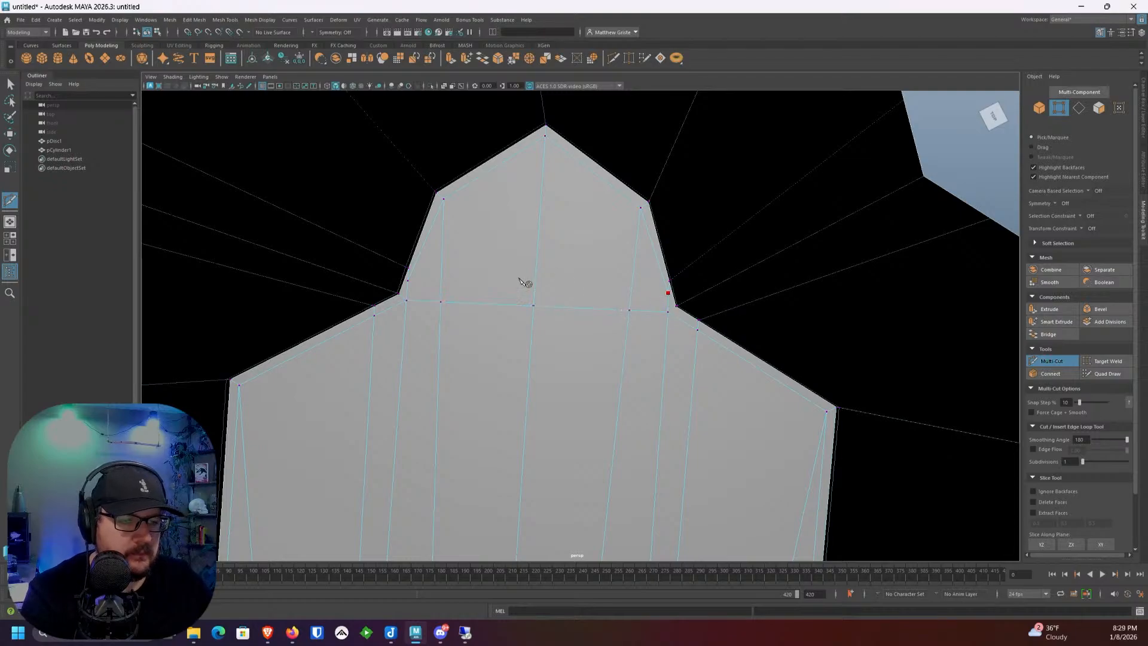
pyautogui.click(409, 286)
pyautogui.rightClick(410, 287)
# Step: Add two parallel cross cuts across the neck of the third lobe's floor, connecting its opposite support vertices
pyautogui.scroll(-4, 527, 287)
pyautogui.keyDown('alt'); pyautogui.moveTo(527, 287); pyautogui.dragTo(516, 339); pyautogui.keyUp('alt')
pyautogui.scroll(5, 532, 299)
pyautogui.keyDown('alt'); pyautogui.moveTo(555, 246); pyautogui.dragTo(543, 341, button='middle'); pyautogui.keyUp('alt')
pyautogui.scroll(3, 543, 340)
pyautogui.click(450, 145)
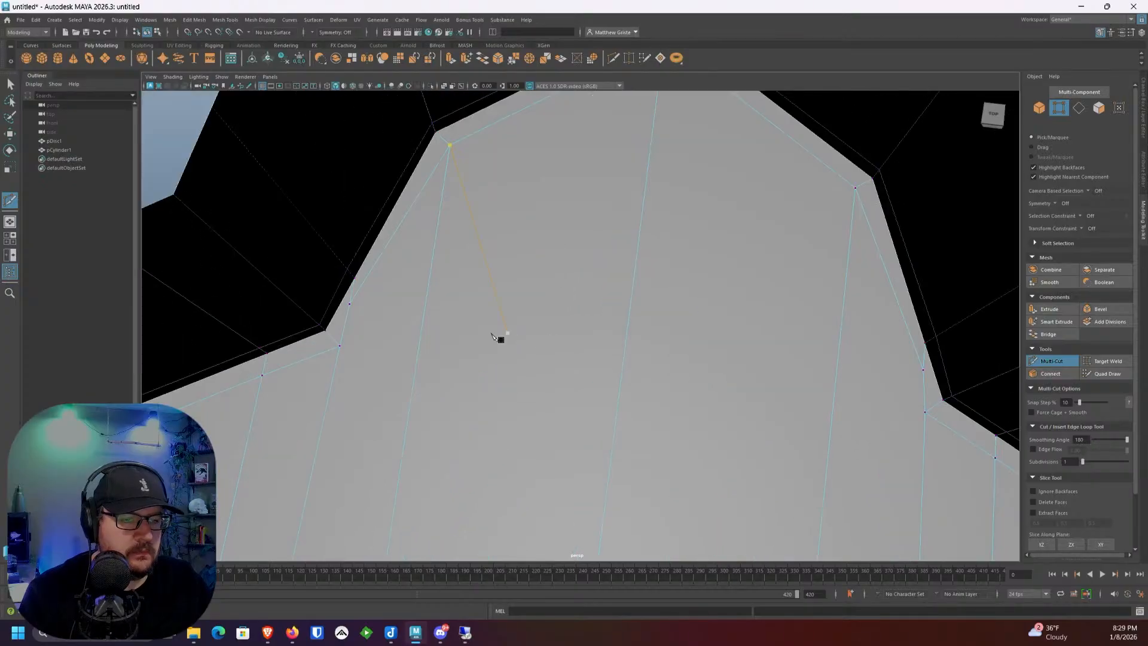
pyautogui.click(924, 413)
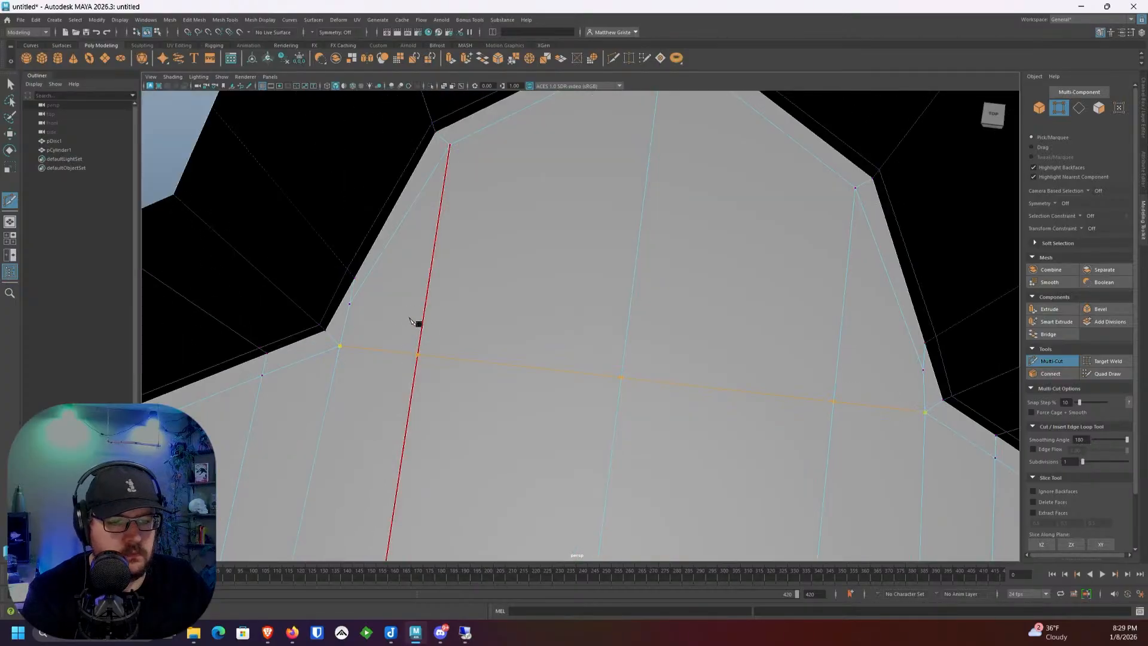
pyautogui.click(350, 304)
pyautogui.scroll(-6, 792, 332)
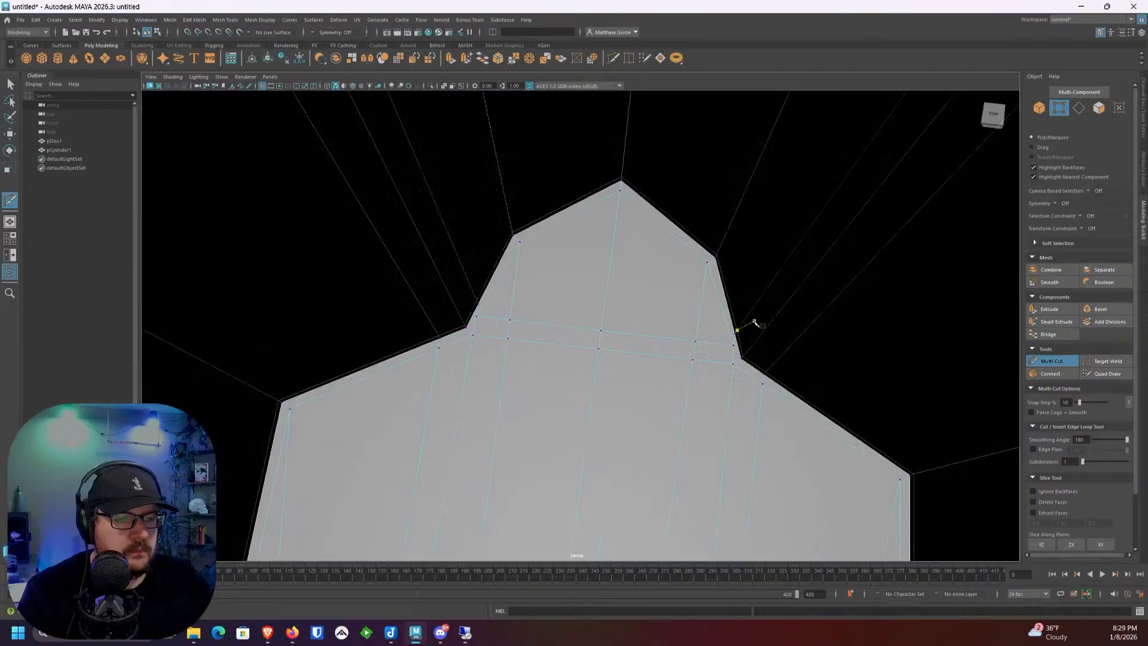
# Step: Set the transform constraint to Edge and slide the fourth lobe's two upper neck vertices along their edges toward the tip
pyautogui.keyDown('alt'); pyautogui.moveTo(728, 320); pyautogui.dragTo(712, 323); pyautogui.keyUp('alt')
pyautogui.scroll(-3, 756, 338)
pyautogui.keyDown('alt'); pyautogui.moveTo(799, 352); pyautogui.dragTo(666, 296, button='middle'); pyautogui.keyUp('alt')
pyautogui.scroll(-4, 667, 296)
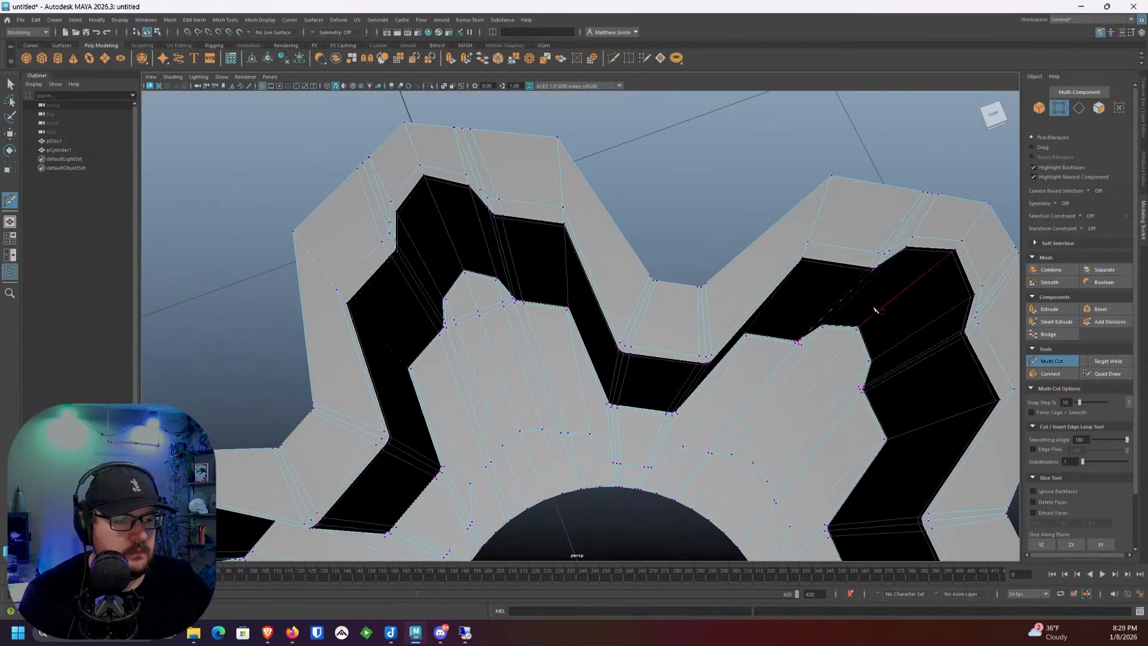
pyautogui.keyDown('alt'); pyautogui.moveTo(875, 310); pyautogui.dragTo(717, 264); pyautogui.keyUp('alt')
pyautogui.scroll(5, 718, 260)
pyautogui.keyDown('alt'); pyautogui.moveTo(718, 256); pyautogui.dragTo(628, 291, button='middle'); pyautogui.keyUp('alt')
pyautogui.scroll(5, 622, 286)
pyautogui.keyDown('alt'); pyautogui.moveTo(493, 195); pyautogui.dragTo(481, 264, button='middle'); pyautogui.keyUp('alt')
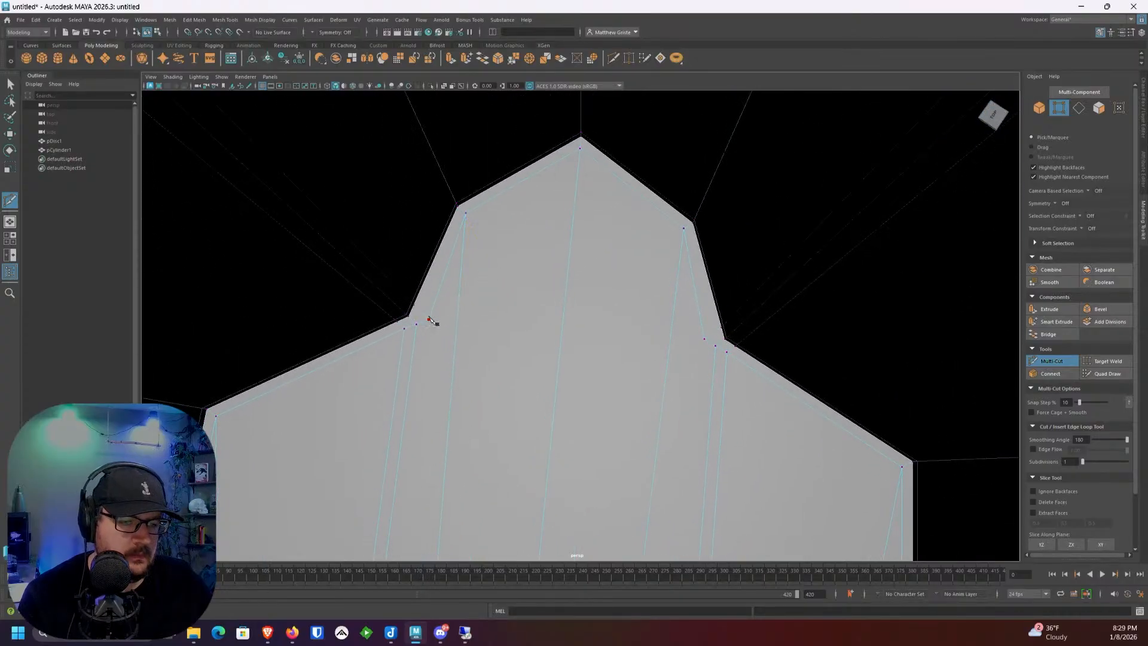
pyautogui.press('q')
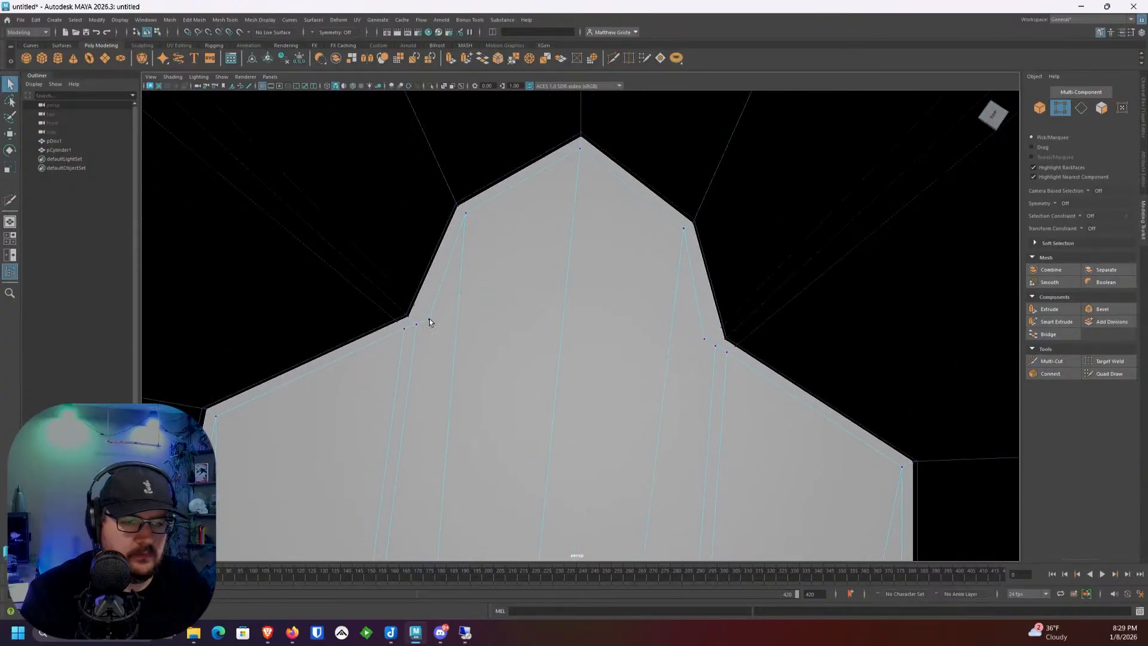
pyautogui.click(430, 319)
pyautogui.keyDown('shift'); pyautogui.click(703, 340); pyautogui.keyUp('shift')
pyautogui.press('w')
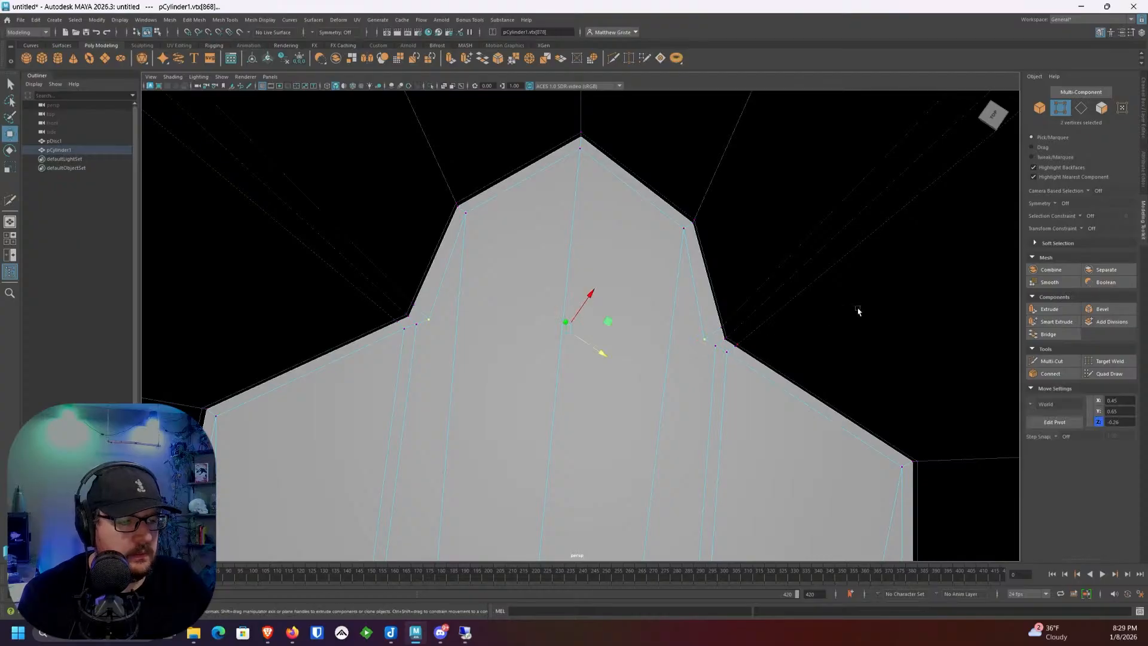
pyautogui.click(1091, 229)
pyautogui.click(1096, 240)
pyautogui.moveTo(583, 305)
pyautogui.mouseDown()
pyautogui.moveTo(595, 288)
pyautogui.moveTo(583, 290)
pyautogui.mouseUp()
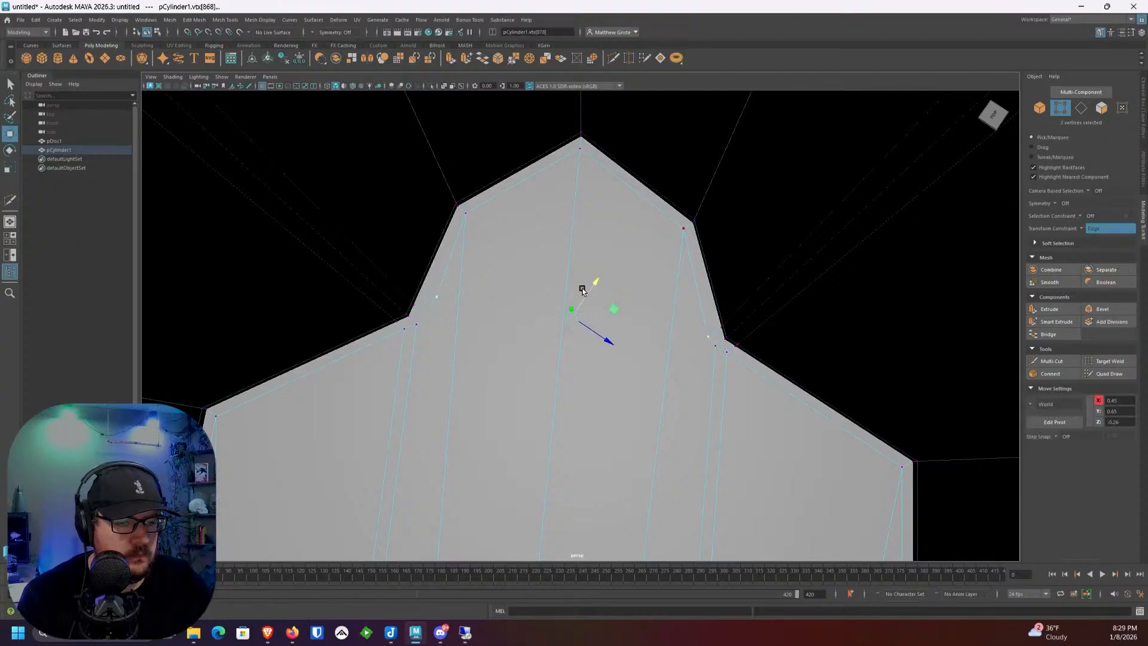
pyautogui.click(708, 333)
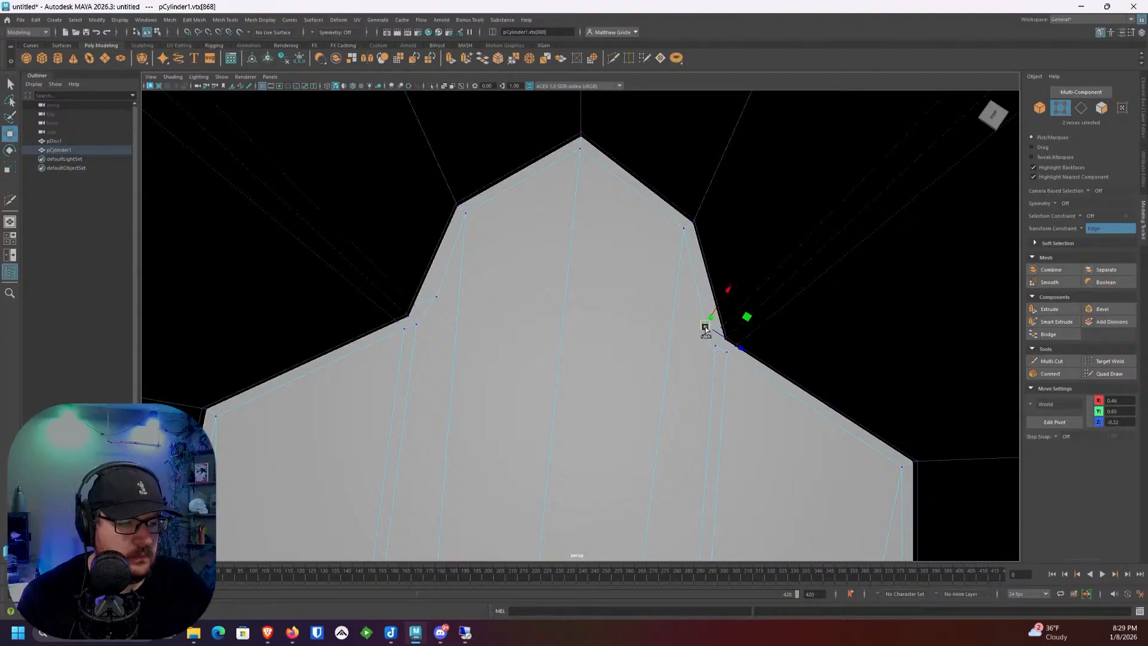
pyautogui.moveTo(709, 328); pyautogui.dragTo(755, 306, button='right')
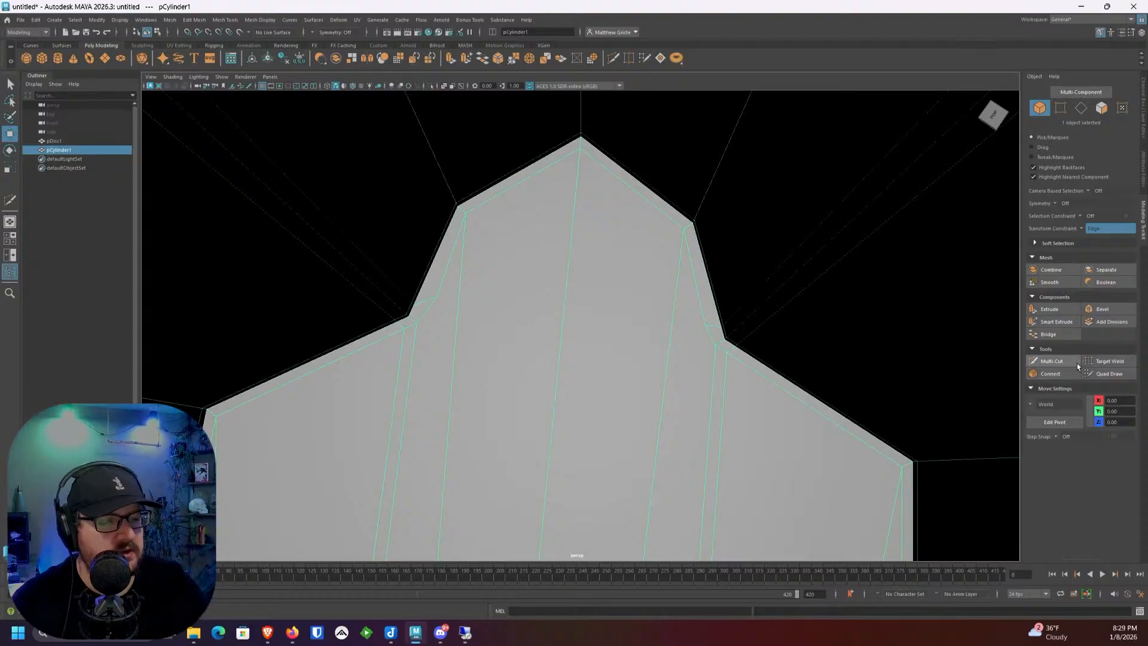
# Step: Multi-Cut two cross edges over the fourth lobe's floor, through the repositioned neck vertices and through the corner vertices below
pyautogui.click(1059, 362)
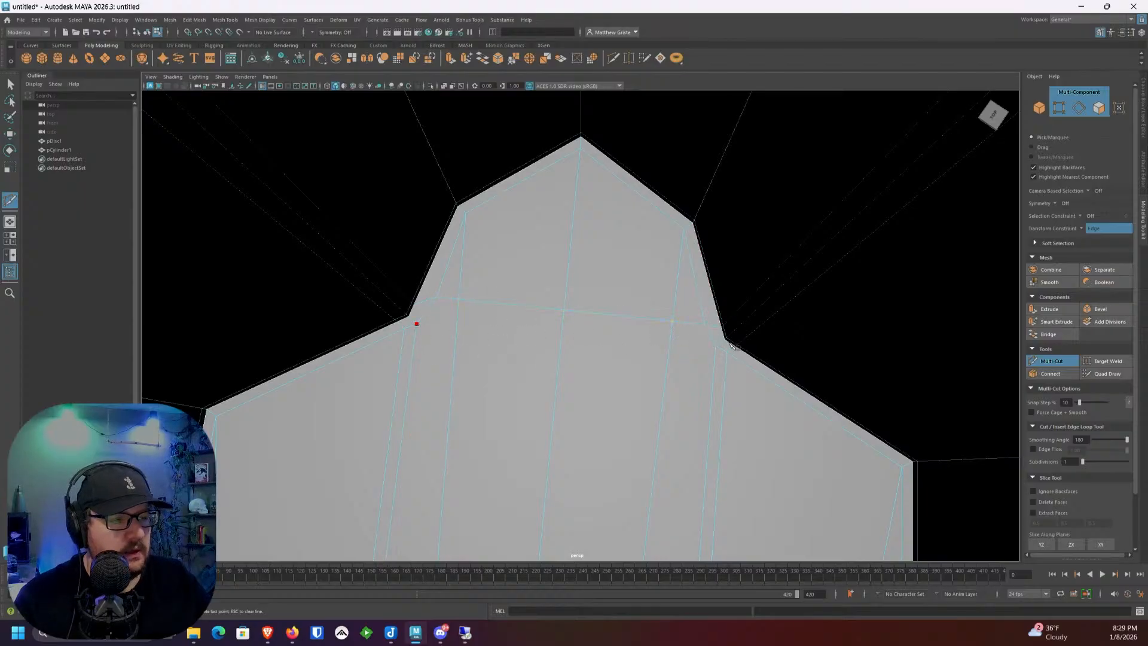
pyautogui.click(715, 347)
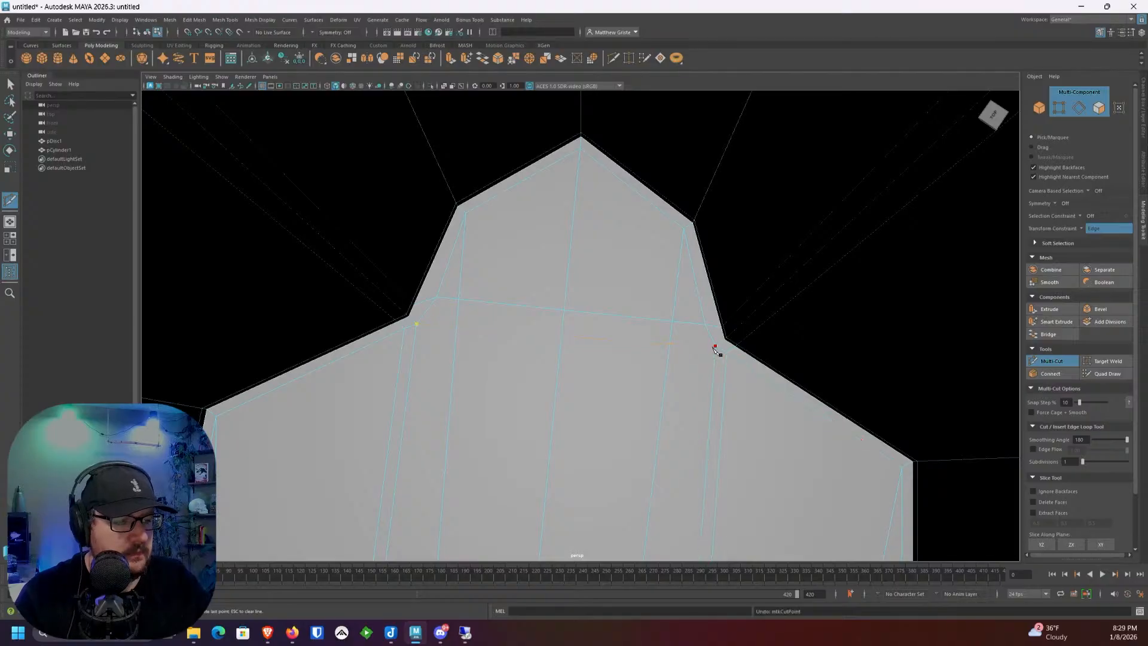
pyautogui.rightClick(715, 348)
# Step: Cut two parallel cross edges between the opposite neck vertices on the fifth lobe's floor
pyautogui.scroll(-5, 655, 371)
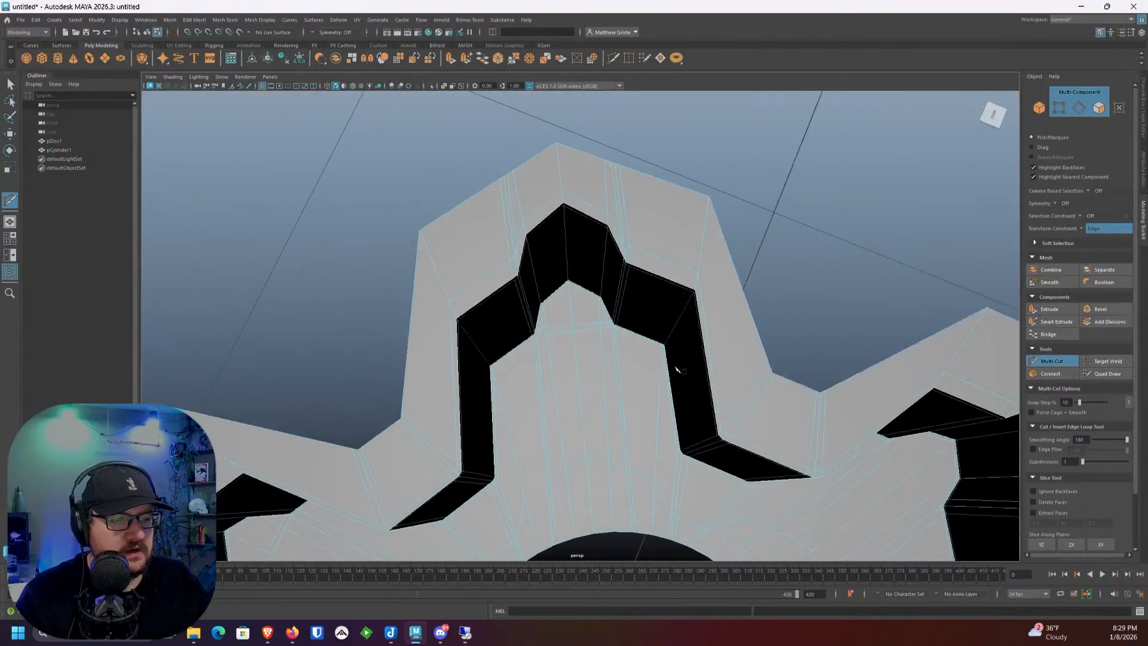
pyautogui.keyDown('alt'); pyautogui.moveTo(678, 371); pyautogui.dragTo(715, 317); pyautogui.keyUp('alt')
pyautogui.keyDown('alt'); pyautogui.moveTo(715, 317); pyautogui.dragTo(589, 337, button='middle'); pyautogui.keyUp('alt')
pyautogui.scroll(5, 640, 284)
pyautogui.scroll(3, 633, 259)
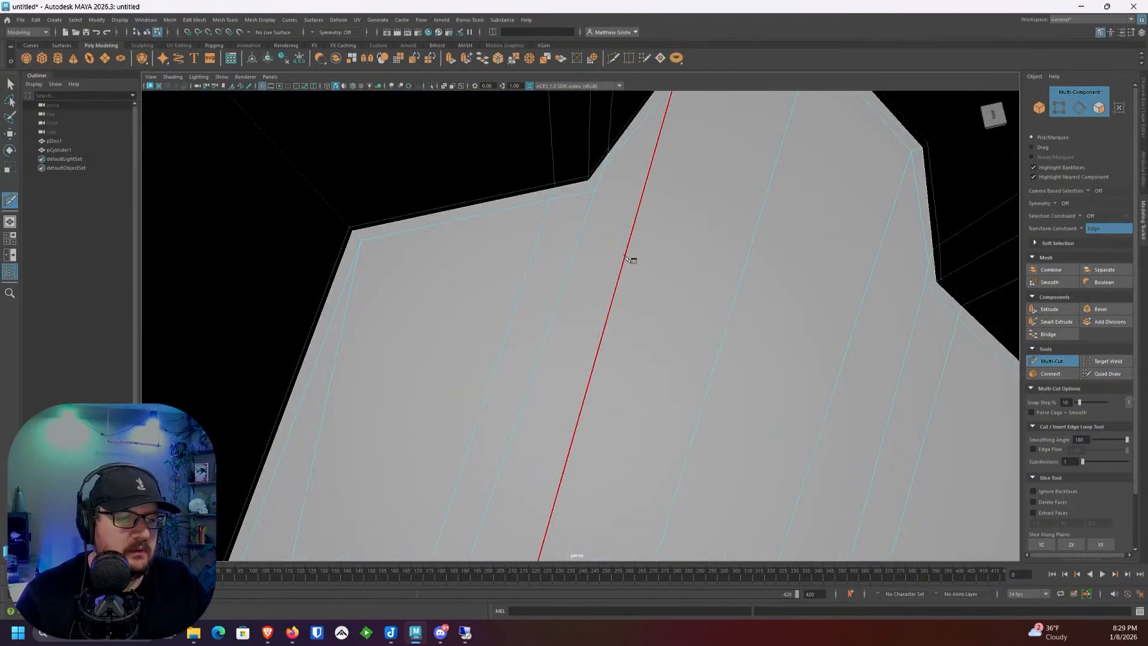
pyautogui.keyDown('alt'); pyautogui.moveTo(632, 259); pyautogui.dragTo(482, 351, button='middle'); pyautogui.keyUp('alt')
pyautogui.click(530, 173)
pyautogui.rightClick(457, 258)
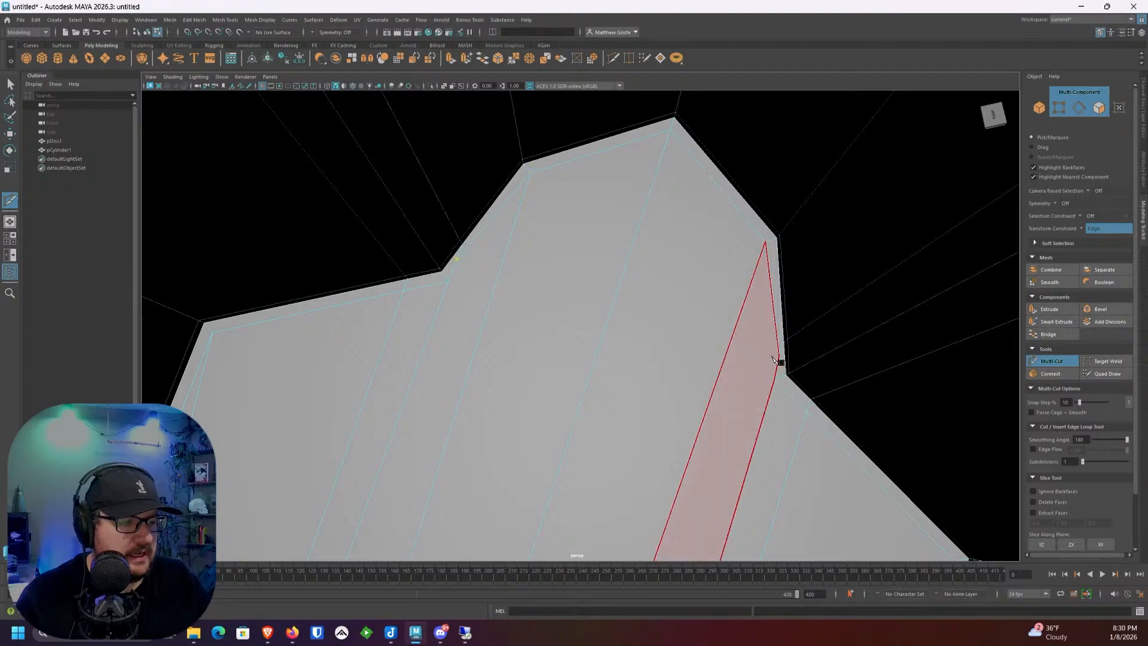
pyautogui.click(700, 355)
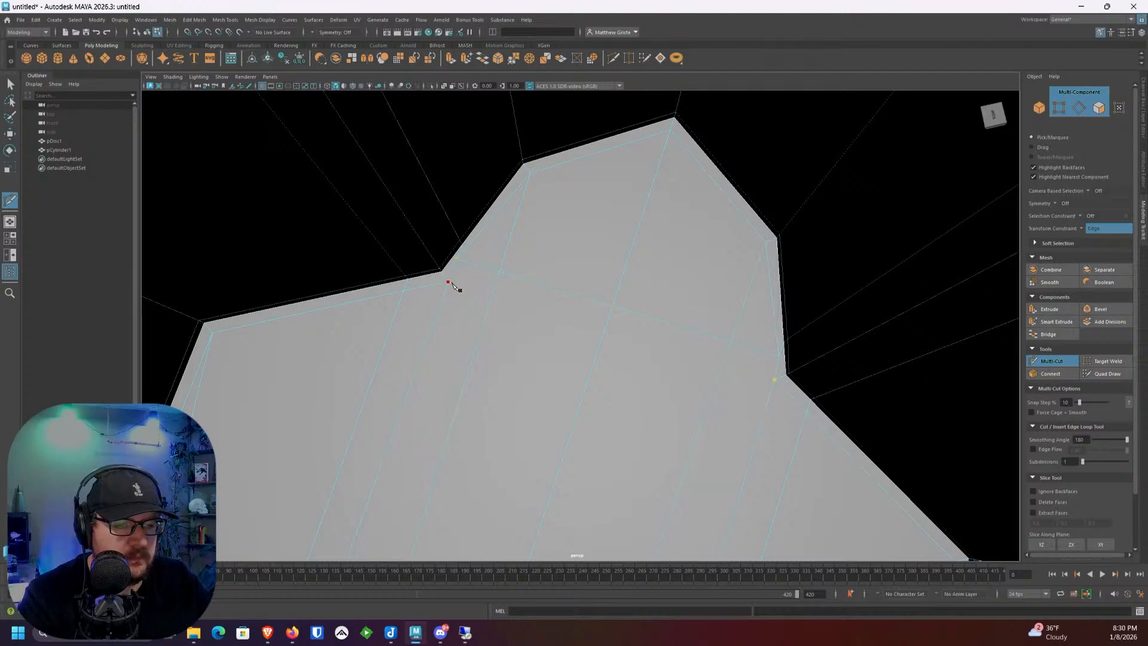
pyautogui.click(495, 290)
pyautogui.rightClick(502, 290)
# Step: Connect the opposite neck vertices of the last uncut lobe's floor with two parallel cross cuts
pyautogui.scroll(-8, 512, 289)
pyautogui.keyDown('alt'); pyautogui.moveTo(571, 317); pyautogui.dragTo(586, 342); pyautogui.keyUp('alt')
pyautogui.scroll(5, 599, 323)
pyautogui.click(461, 322)
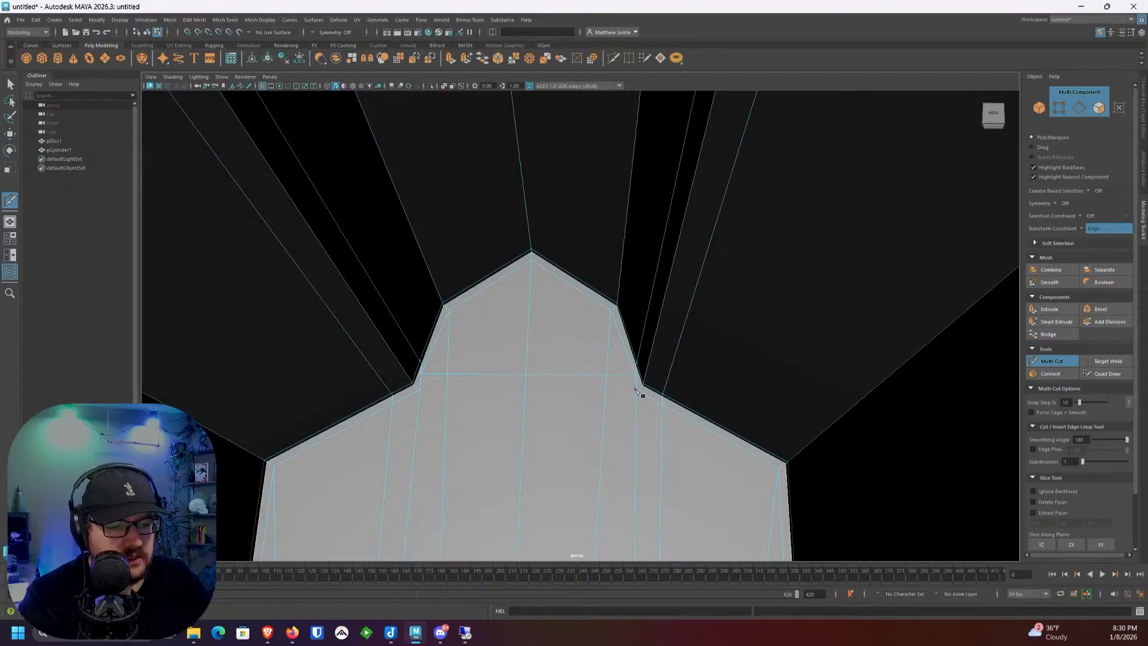
pyautogui.click(636, 389)
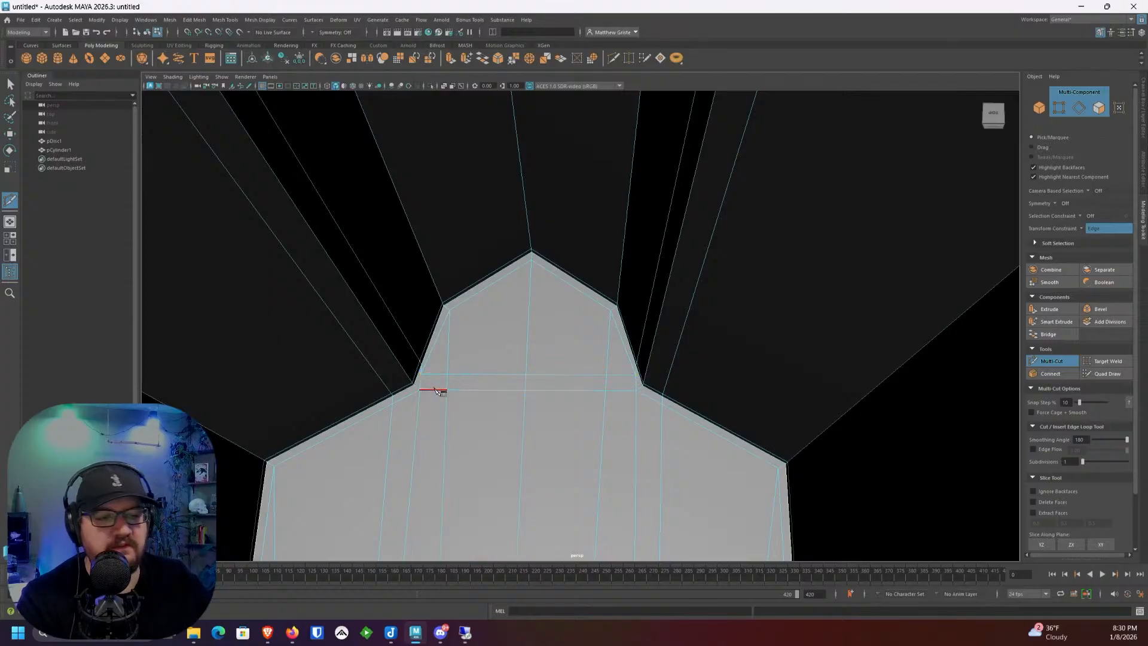
# Step: Inspect the cross cuts and edge flow on the lobe floors and walls around the whole recess
pyautogui.scroll(-5, 467, 386)
pyautogui.keyDown('alt'); pyautogui.moveTo(492, 379); pyautogui.dragTo(652, 310); pyautogui.keyUp('alt')
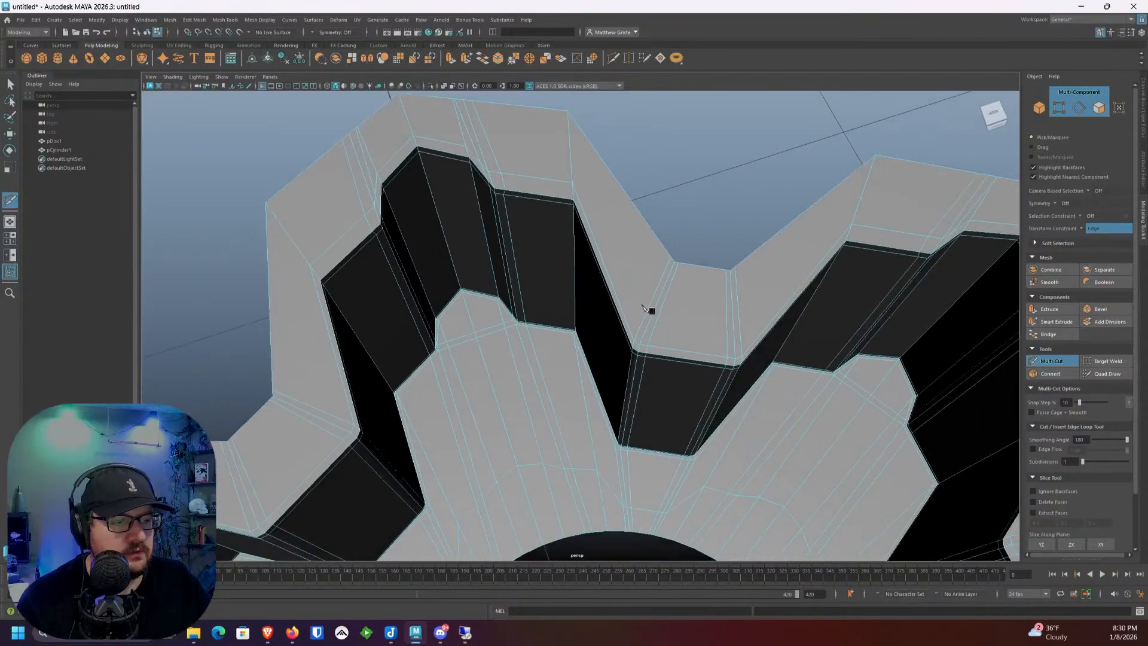
pyautogui.scroll(4, 714, 336)
pyautogui.scroll(-5, 720, 339)
pyautogui.keyDown('alt'); pyautogui.moveTo(720, 338); pyautogui.dragTo(742, 370); pyautogui.keyUp('alt')
pyautogui.scroll(-2, 742, 370)
pyautogui.keyDown('alt'); pyautogui.moveTo(741, 371); pyautogui.dragTo(571, 328, button='middle'); pyautogui.keyUp('alt')
pyautogui.keyDown('alt'); pyautogui.moveTo(572, 328); pyautogui.dragTo(603, 290); pyautogui.keyUp('alt')
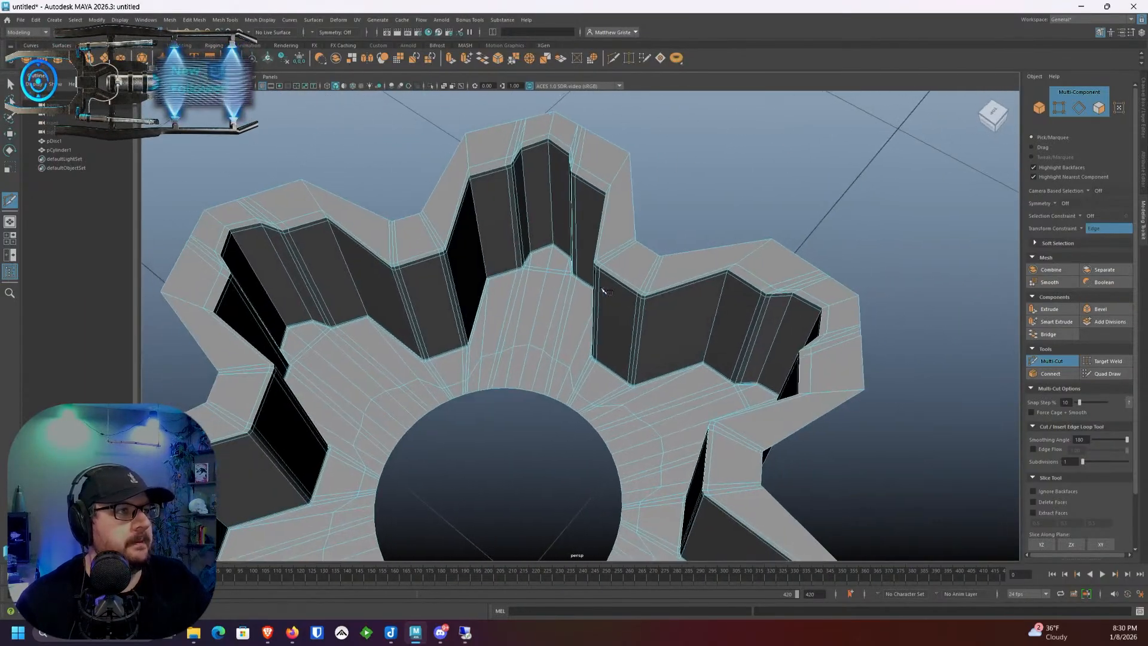
pyautogui.keyDown('alt'); pyautogui.moveTo(602, 289); pyautogui.dragTo(633, 300, button='middle'); pyautogui.keyUp('alt')
pyautogui.moveTo(633, 300)
pyautogui.keyDown('alt'); pyautogui.mouseDown()
pyautogui.moveTo(617, 297)
pyautogui.moveTo(639, 307)
pyautogui.mouseUp(); pyautogui.keyUp('alt')
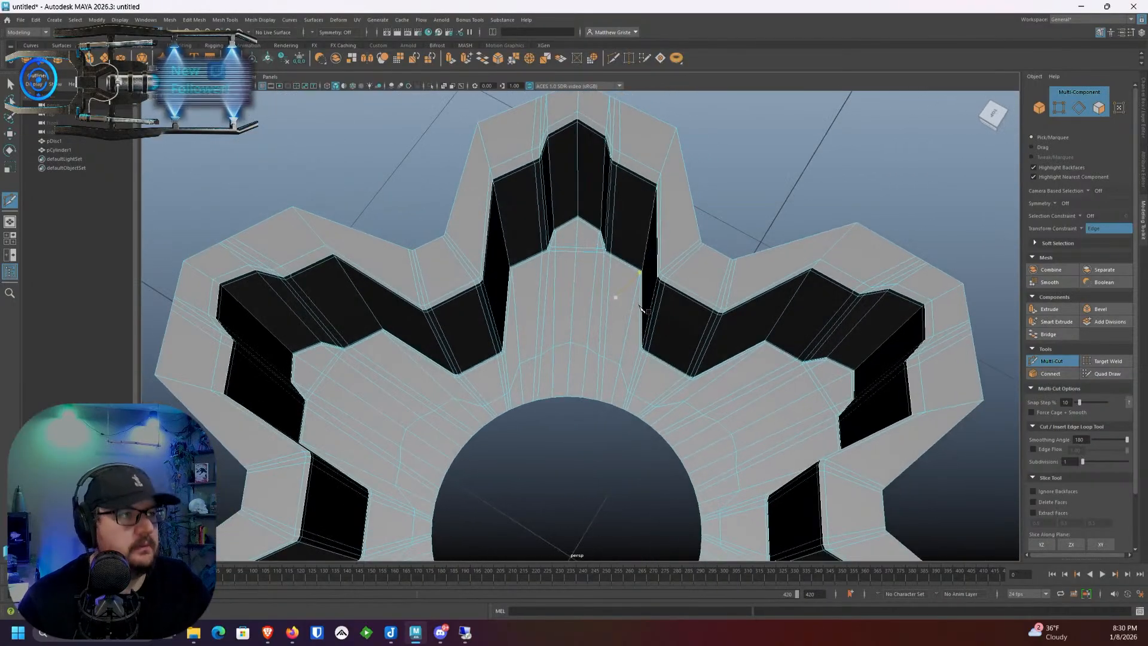
pyautogui.keyDown('alt'); pyautogui.moveTo(637, 308); pyautogui.dragTo(657, 291, button='middle'); pyautogui.keyUp('alt')
# Step: Leave Multi-Cut, turn on smooth mesh preview for the recess mesh and return to object mode
pyautogui.press('q')
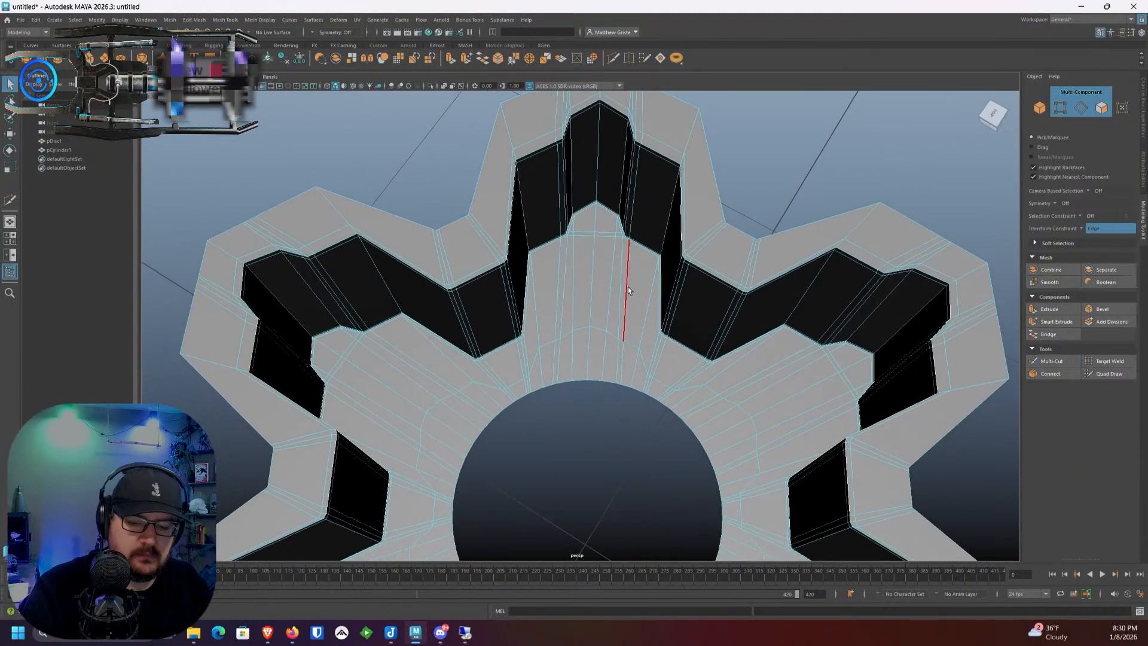
pyautogui.press('3')
pyautogui.moveTo(609, 285); pyautogui.dragTo(633, 275, button='right')
# Step: Examine the smoothed floor edges and corner curvature around a lobe's neck and tip
pyautogui.keyDown('alt'); pyautogui.moveTo(597, 457); pyautogui.dragTo(612, 340); pyautogui.keyUp('alt')
pyautogui.keyDown('alt'); pyautogui.moveTo(612, 339); pyautogui.dragTo(585, 405, button='middle'); pyautogui.keyUp('alt')
pyautogui.scroll(3, 585, 405)
pyautogui.moveTo(585, 405)
pyautogui.keyDown('alt'); pyautogui.mouseDown()
pyautogui.moveTo(546, 405)
pyautogui.moveTo(588, 404)
pyautogui.moveTo(582, 414)
pyautogui.mouseUp(); pyautogui.keyUp('alt')
pyautogui.scroll(3, 588, 403)
pyautogui.scroll(5, 581, 409)
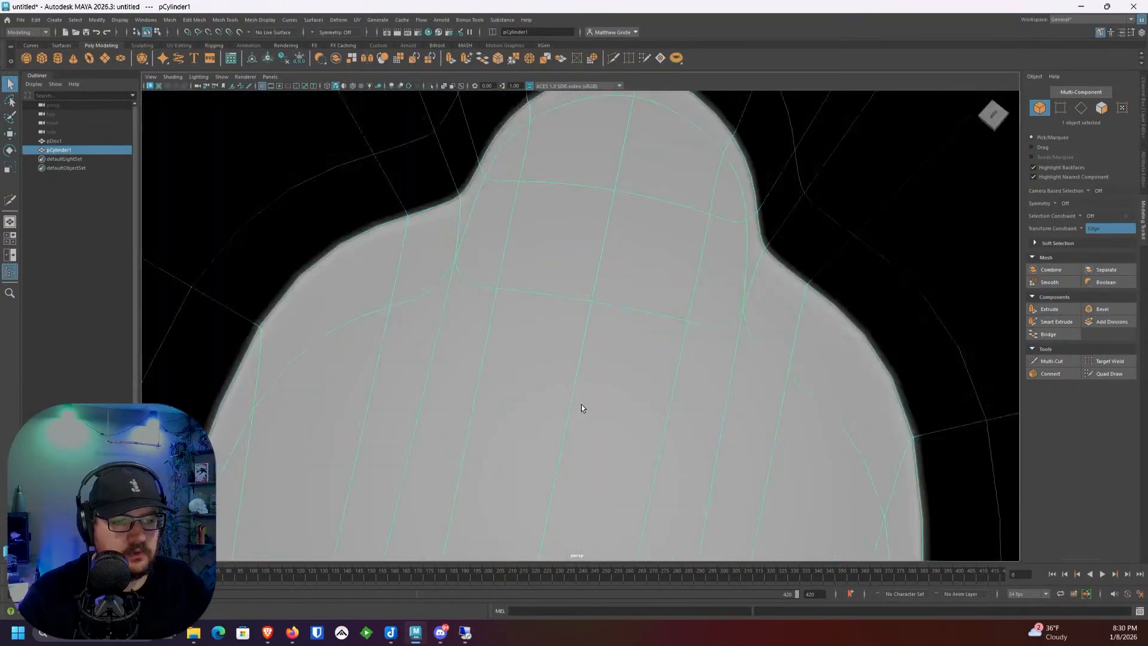
pyautogui.scroll(-3, 582, 404)
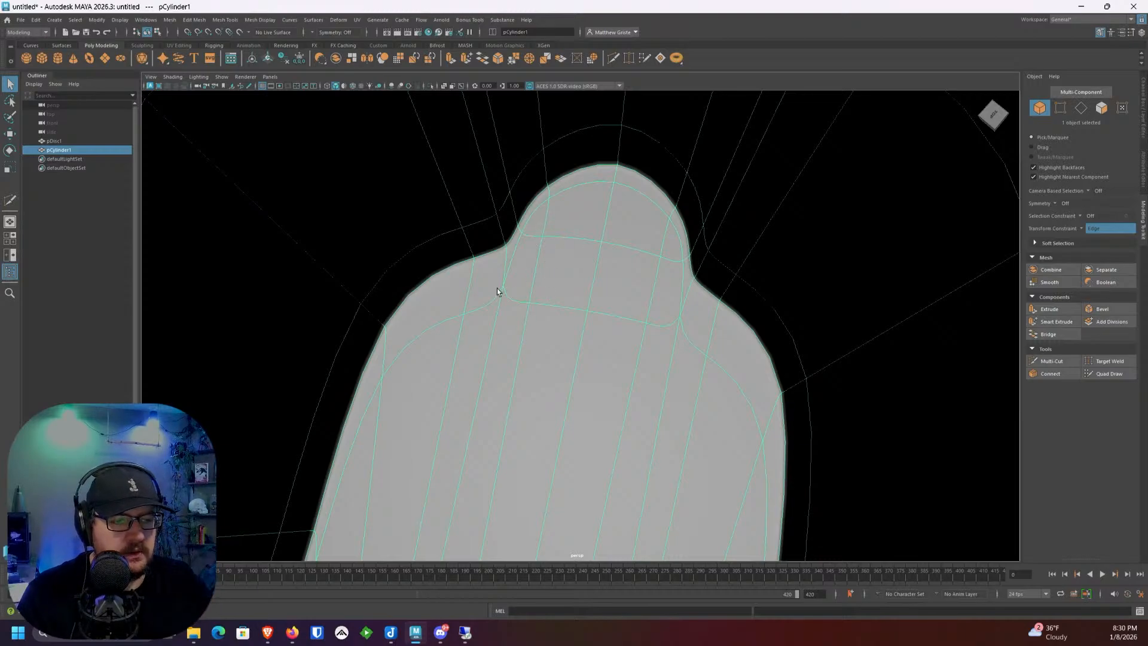
pyautogui.scroll(-3, 497, 288)
pyautogui.keyDown('alt'); pyautogui.moveTo(531, 317); pyautogui.dragTo(551, 297, button='middle'); pyautogui.keyUp('alt')
pyautogui.scroll(-1, 551, 323)
pyautogui.keyDown('alt'); pyautogui.moveTo(549, 341); pyautogui.dragTo(568, 314, button='middle'); pyautogui.keyUp('alt')
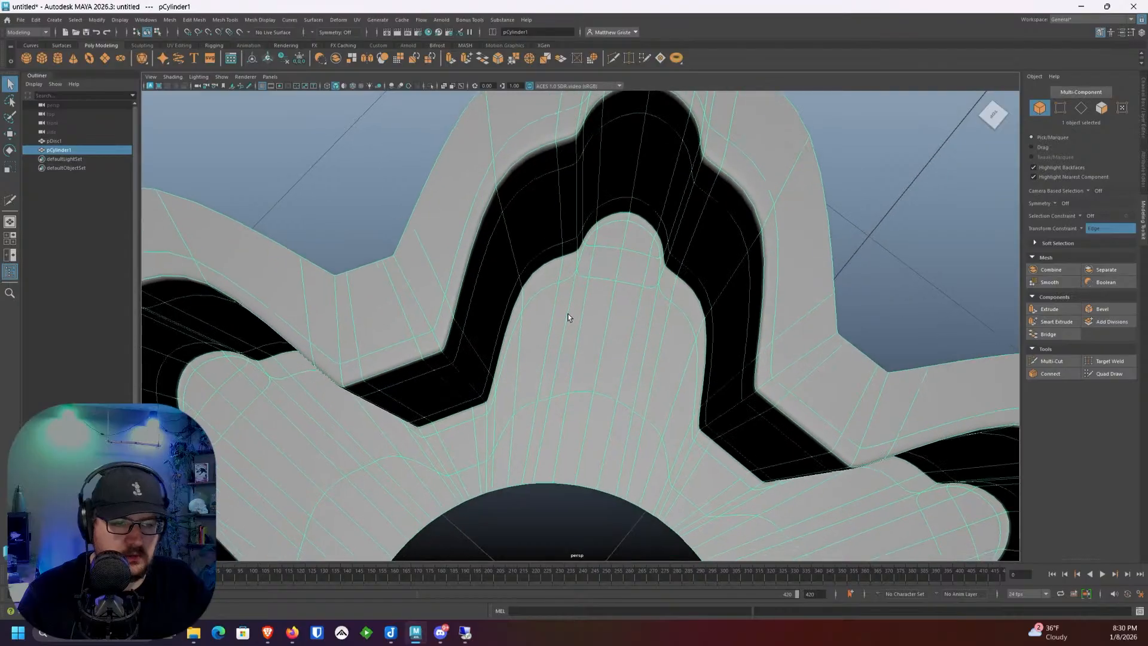
# Step: Turn off smooth preview and insert an edge loop around the recess floor just below the lobes' neck cross cuts with Multi-Cut
pyautogui.press('1')
pyautogui.scroll(8, 568, 318)
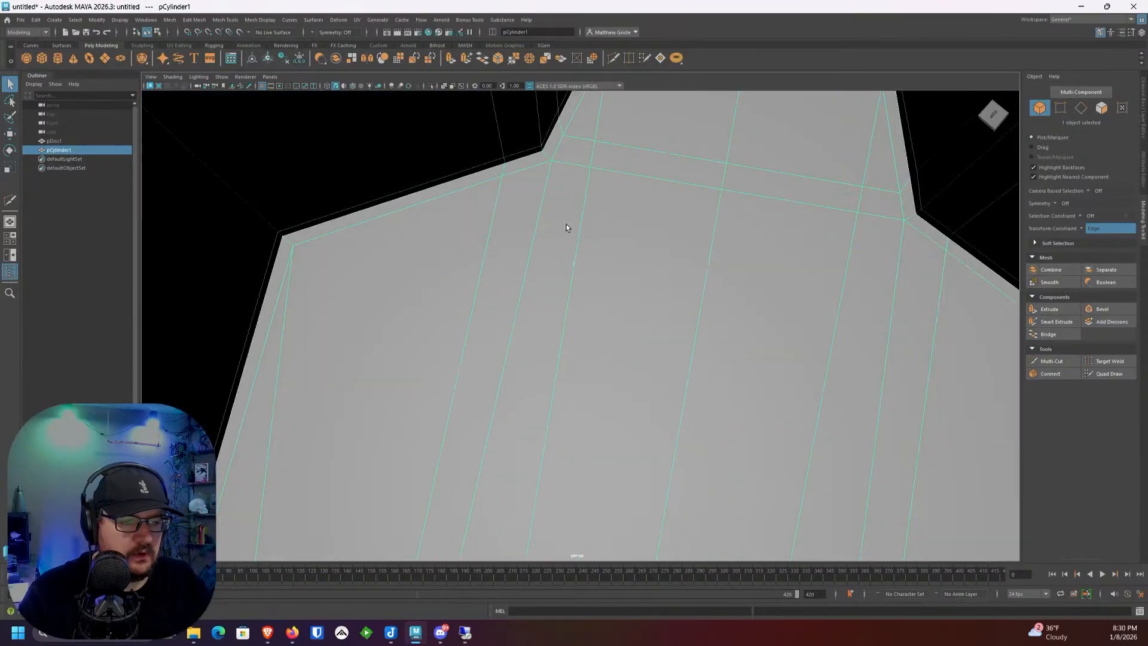
pyautogui.scroll(-6, 530, 217)
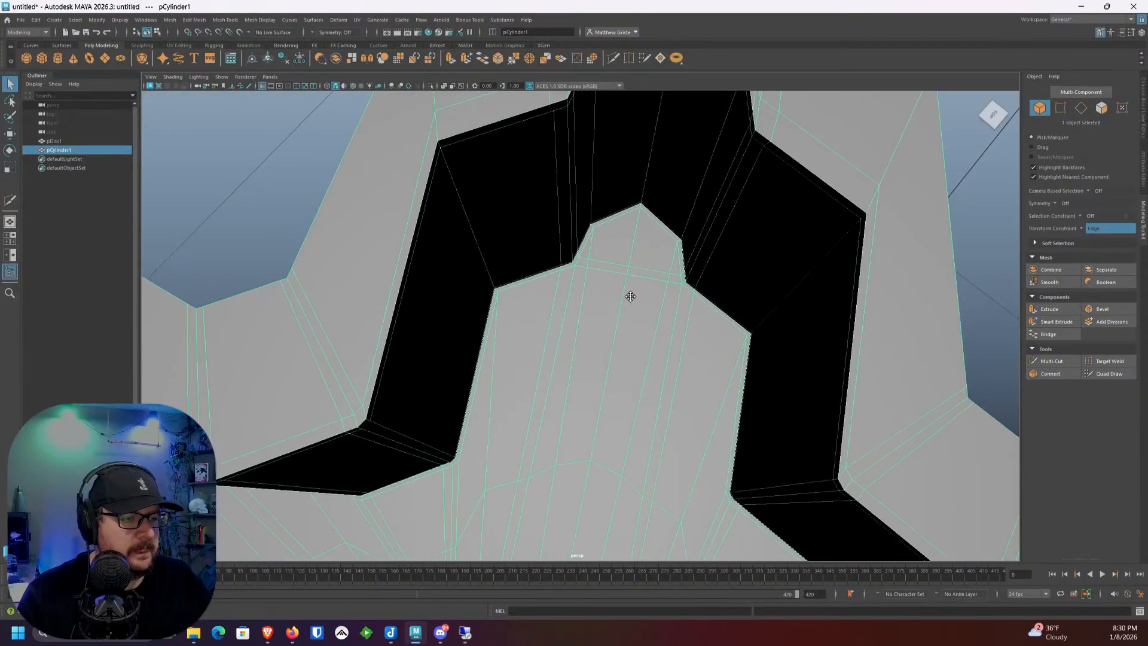
pyautogui.click(1052, 361)
pyautogui.scroll(3, 574, 323)
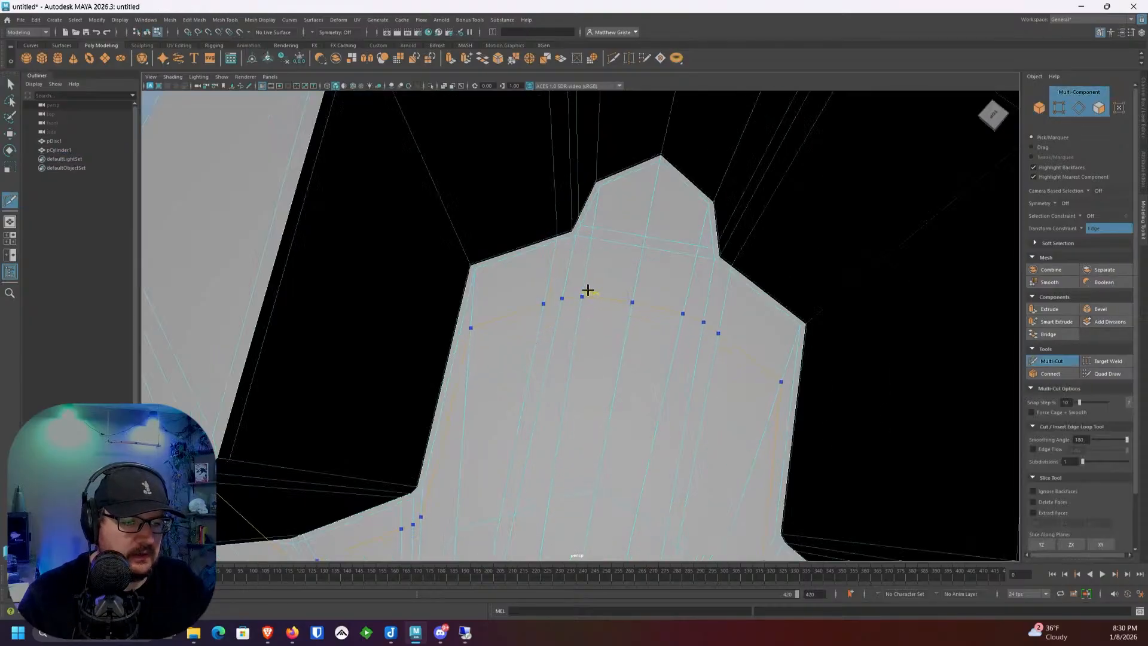
pyautogui.keyDown('alt'); pyautogui.moveTo(598, 283); pyautogui.dragTo(590, 292, button='middle'); pyautogui.keyUp('alt')
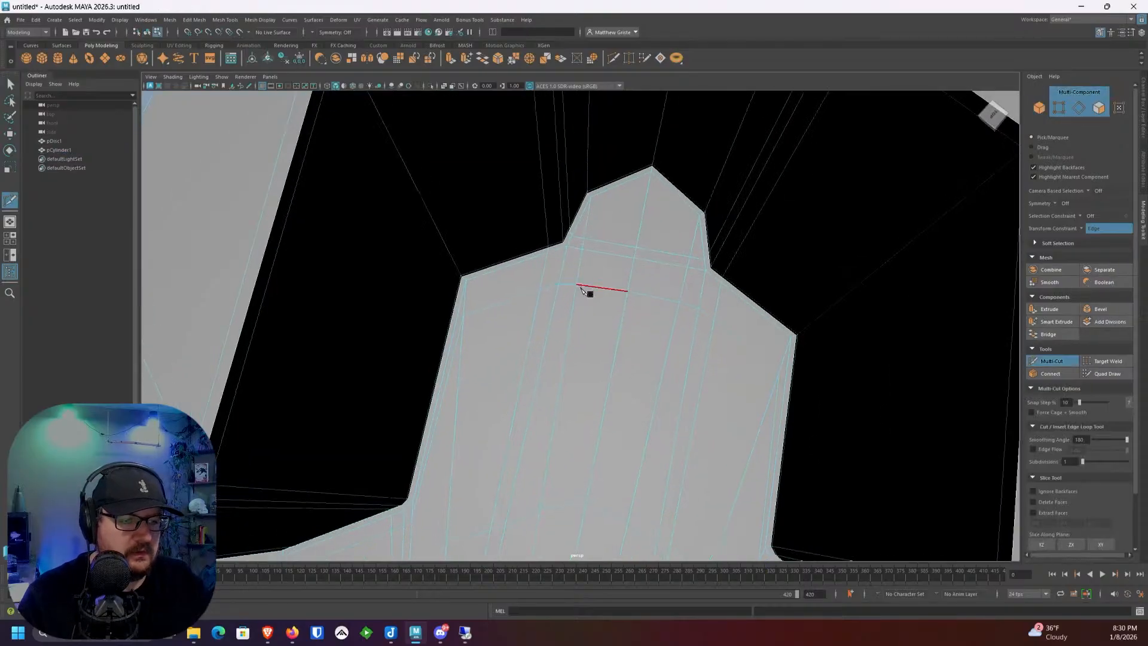
pyautogui.scroll(3, 589, 294)
# Step: Merge the three new loop vertices on each side of the lobe floor below its neck, using a distance threshold of 1
pyautogui.press('q')
pyautogui.moveTo(530, 279); pyautogui.dragTo(530, 279, button='right')
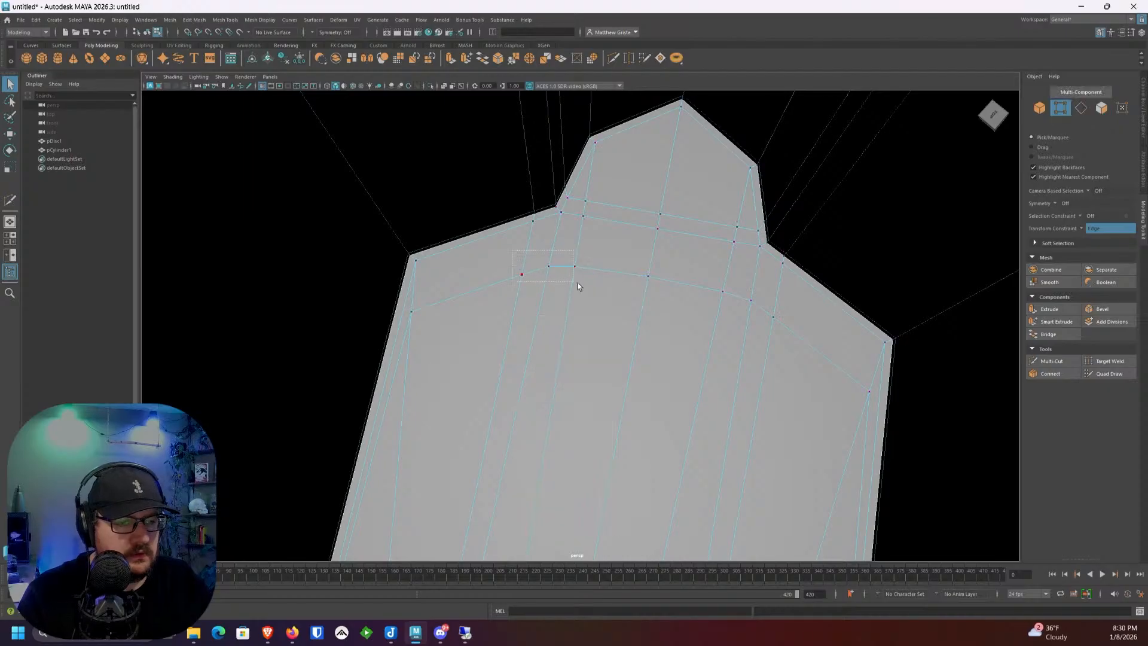
pyautogui.click(514, 59)
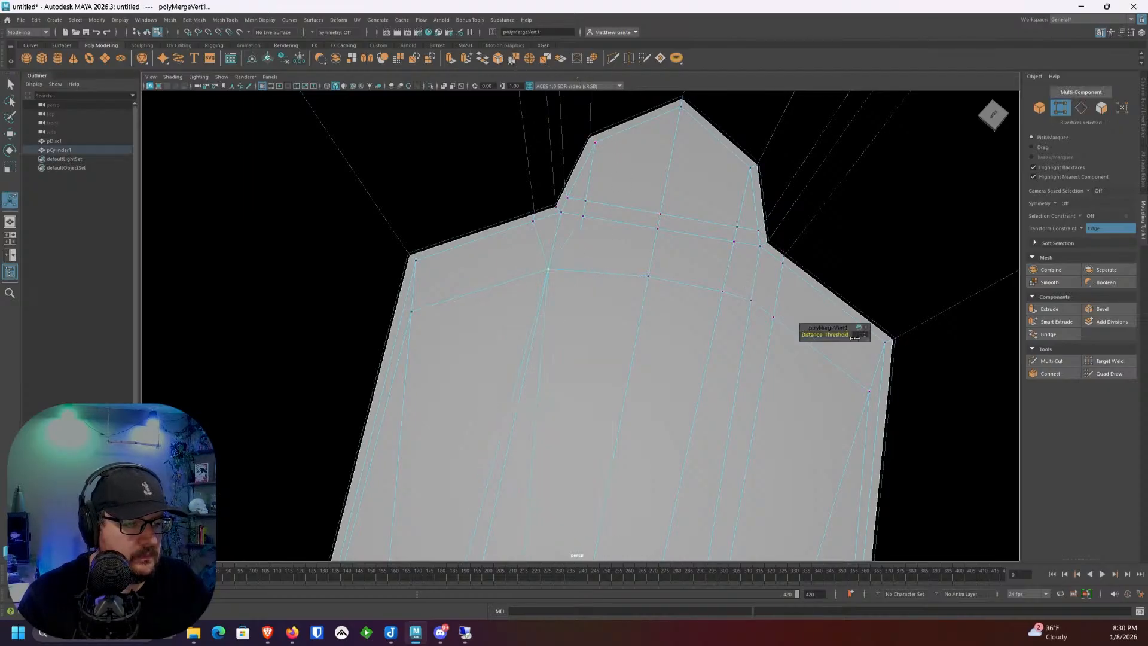
pyautogui.click(709, 302)
pyautogui.moveTo(784, 336); pyautogui.dragTo(784, 336)
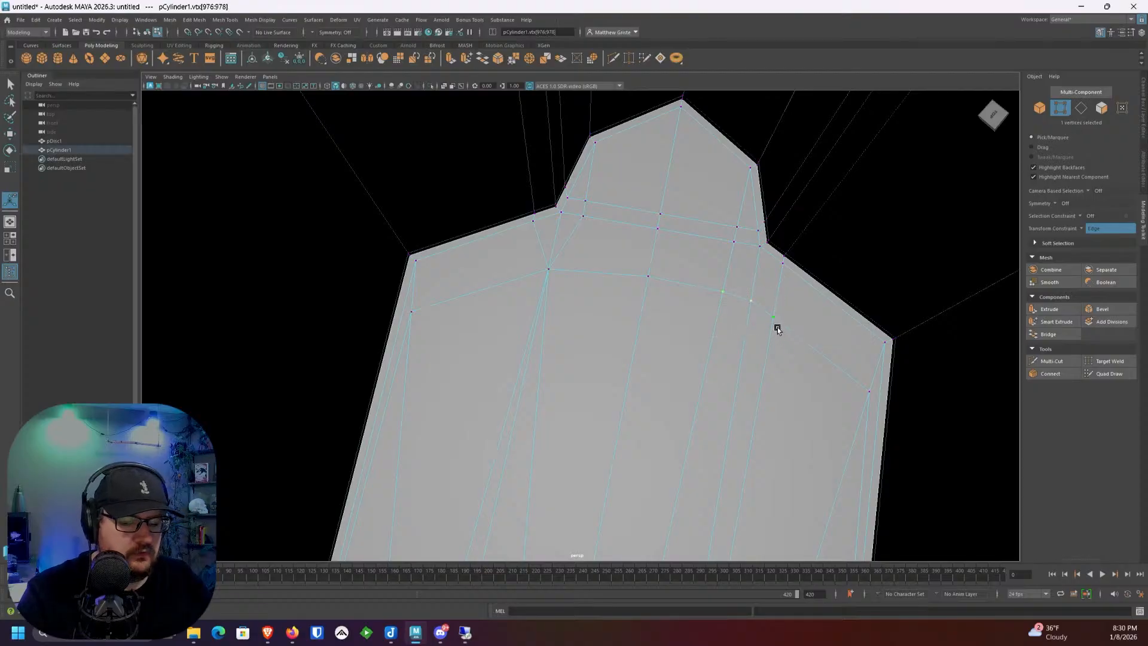
pyautogui.press('g')
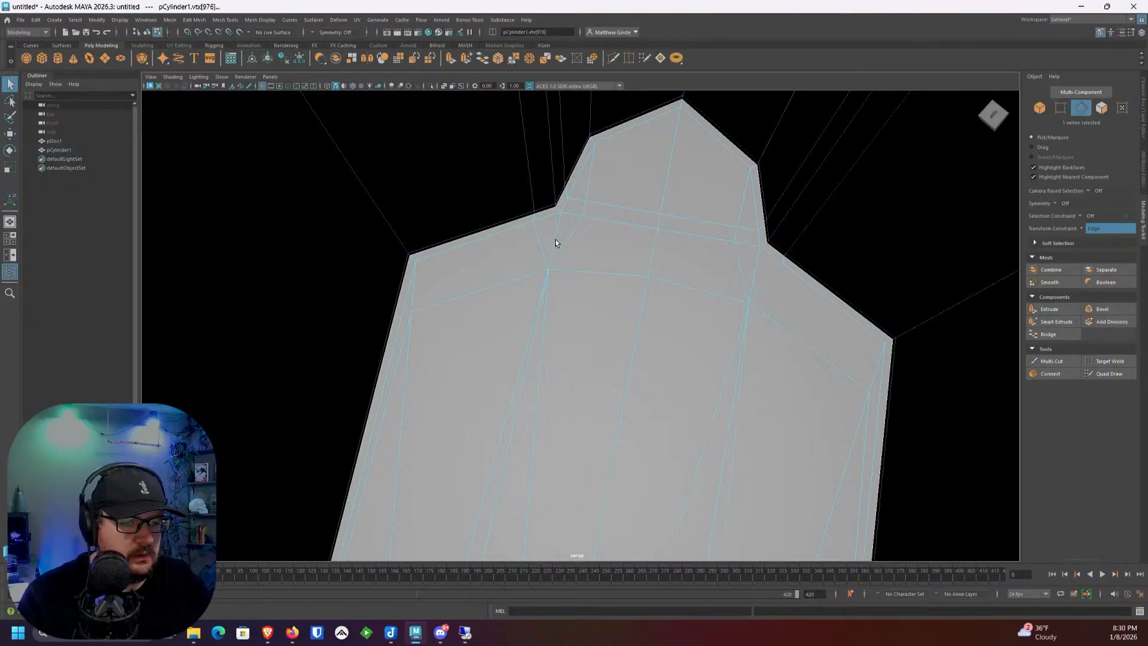
# Step: Delete the extra edges between the merged vertices and the neck cross cuts, and check the floor in smooth preview
pyautogui.click(692, 258)
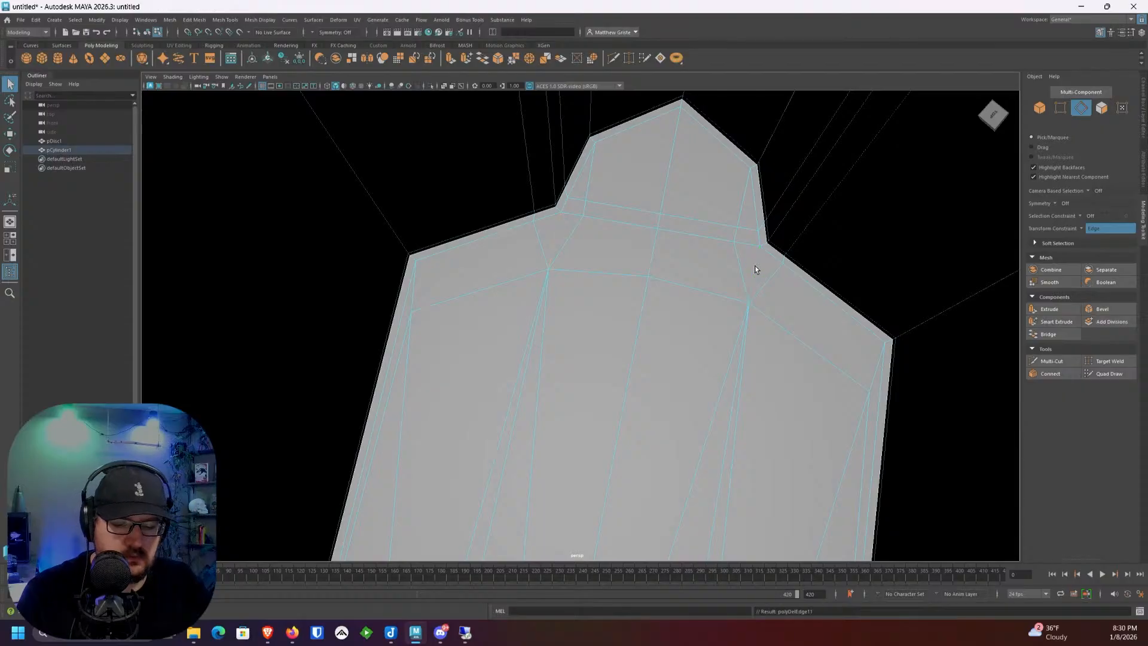
pyautogui.press('3')
pyautogui.scroll(-5, 689, 283)
pyautogui.scroll(3, 689, 283)
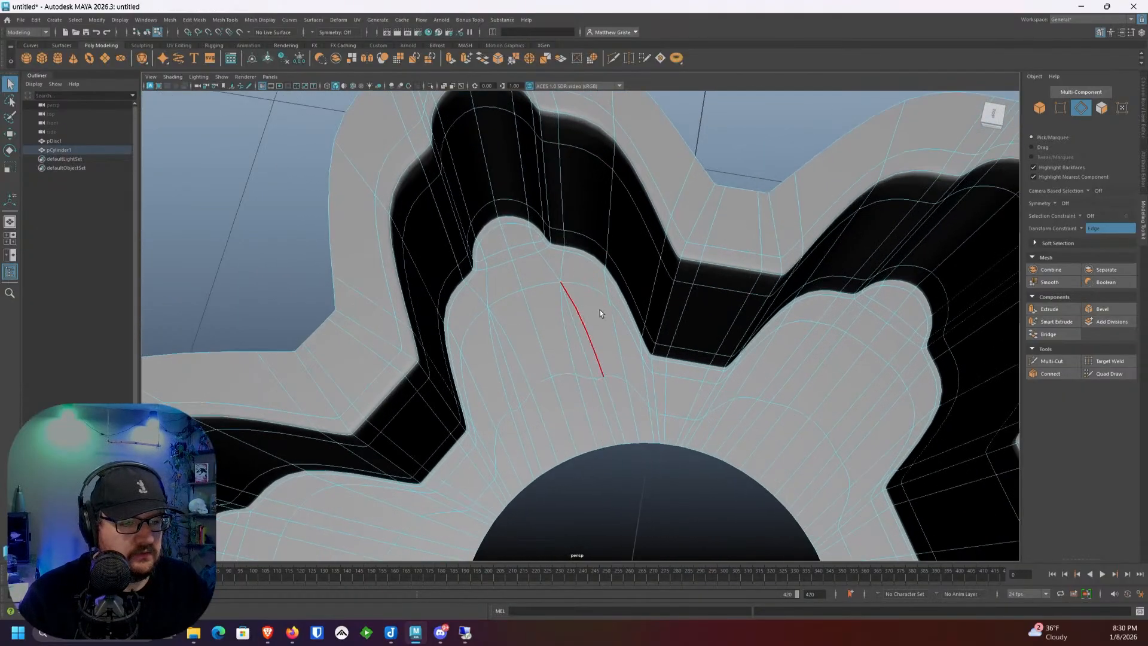
pyautogui.press('1')
# Step: On the second lobe's floor, merge the left and right groups of three loop vertices below the neck into single vertices
pyautogui.scroll(5, 662, 274)
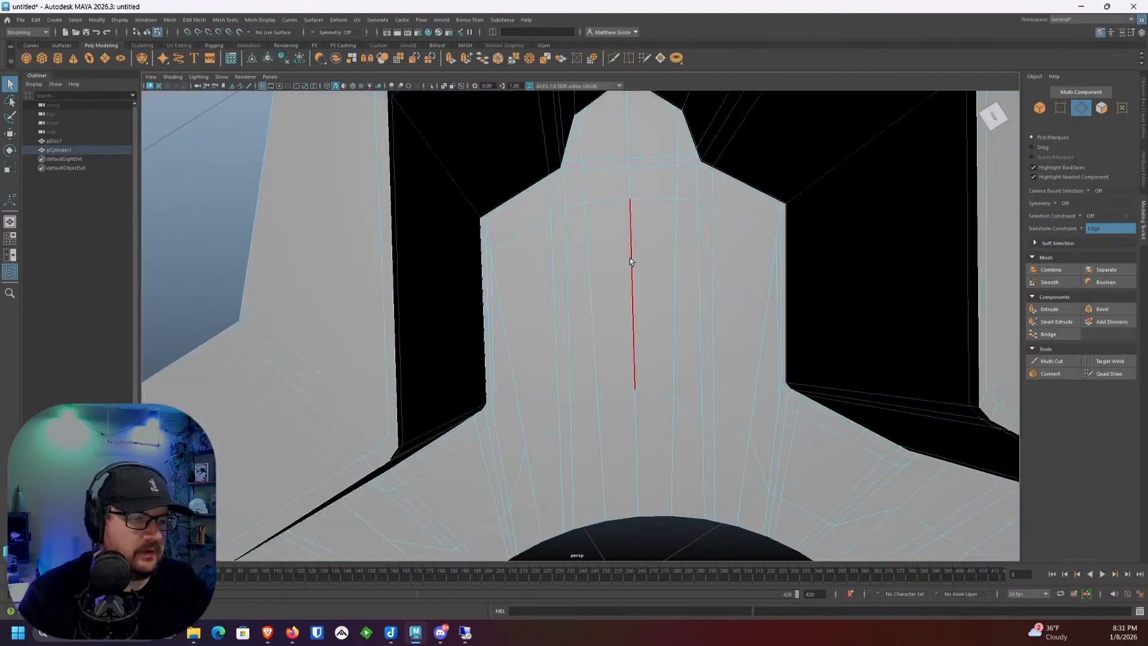
pyautogui.moveTo(597, 209); pyautogui.dragTo(531, 170, button='right')
pyautogui.moveTo(532, 148); pyautogui.dragTo(594, 187)
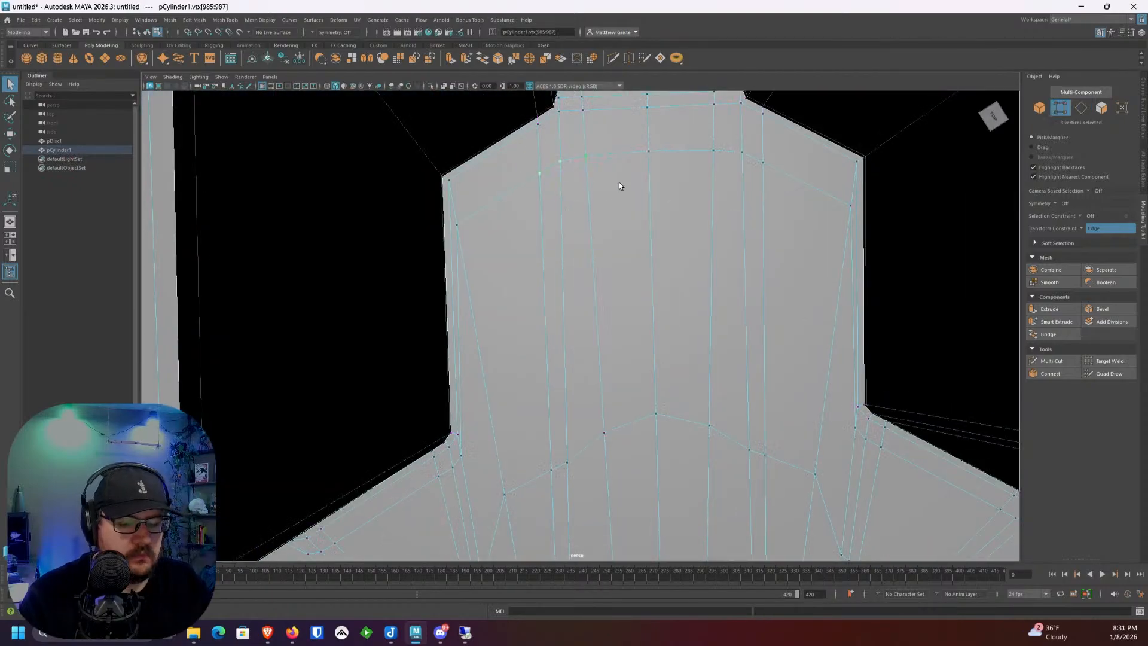
pyautogui.keyDown('alt'); pyautogui.moveTo(712, 141); pyautogui.dragTo(640, 185, button='middle'); pyautogui.keyUp('alt')
pyautogui.keyDown('shift'); pyautogui.moveTo(640, 186); pyautogui.dragTo(646, 178, button='right'); pyautogui.keyUp('shift')
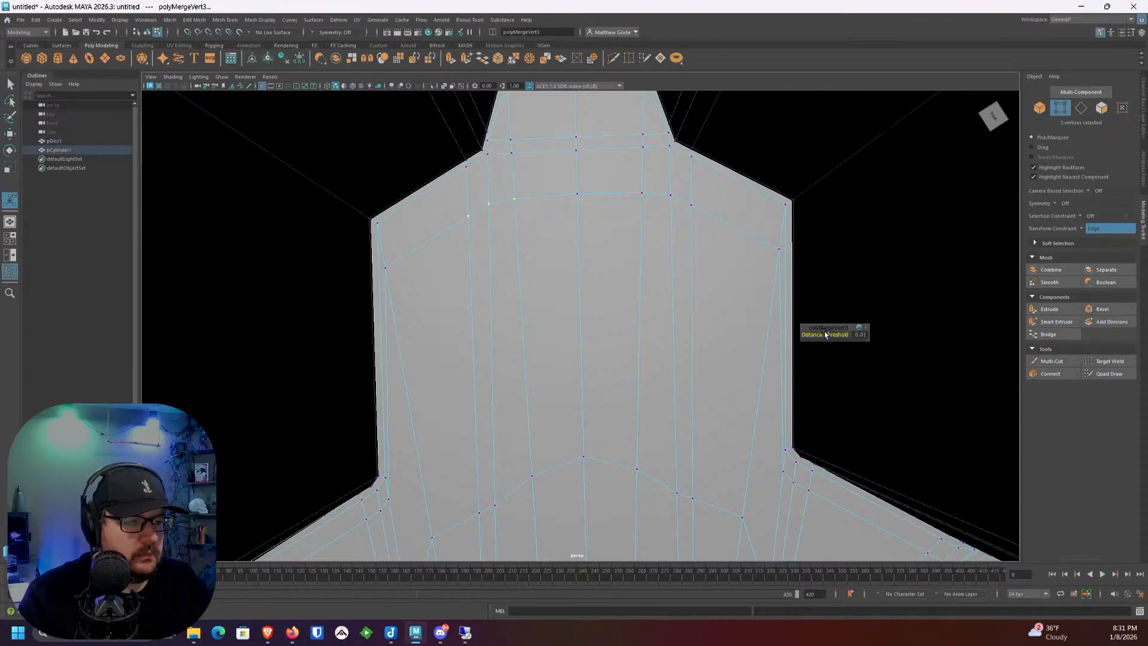
pyautogui.moveTo(638, 172); pyautogui.dragTo(715, 223)
pyautogui.keyDown('shift'); pyautogui.moveTo(715, 223); pyautogui.dragTo(721, 215, button='right'); pyautogui.keyUp('shift')
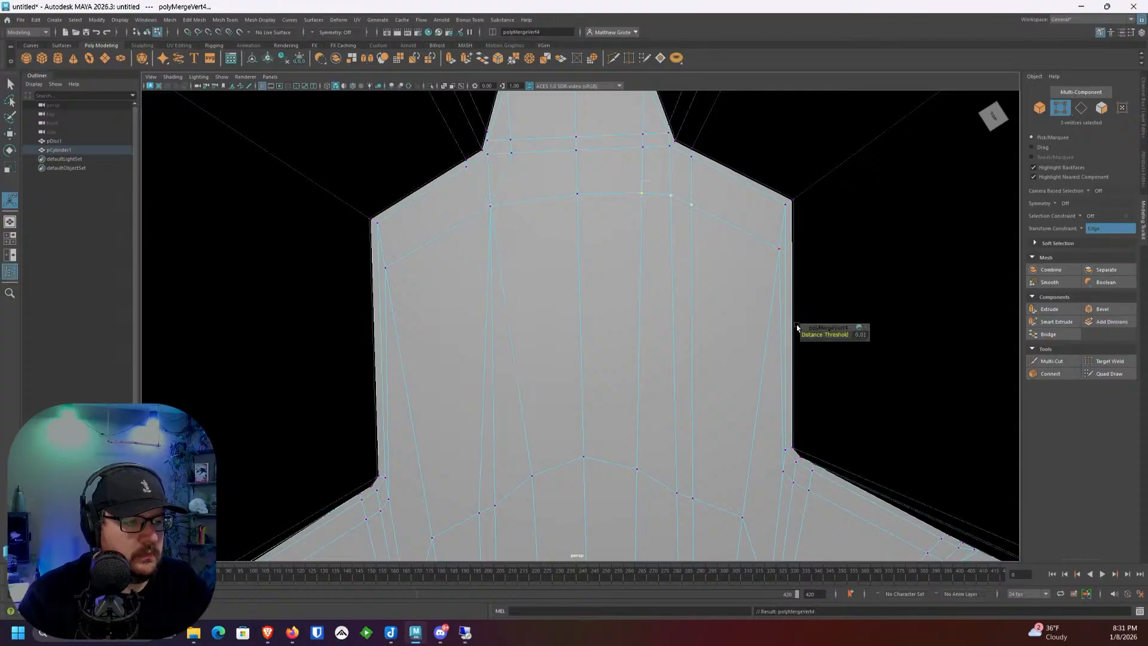
# Step: Merge the two groups of three loop vertices below the third lobe's neck, using a distance threshold of 1
pyautogui.scroll(-5, 658, 245)
pyautogui.keyDown('alt'); pyautogui.moveTo(658, 246); pyautogui.dragTo(500, 290); pyautogui.keyUp('alt')
pyautogui.scroll(6, 569, 244)
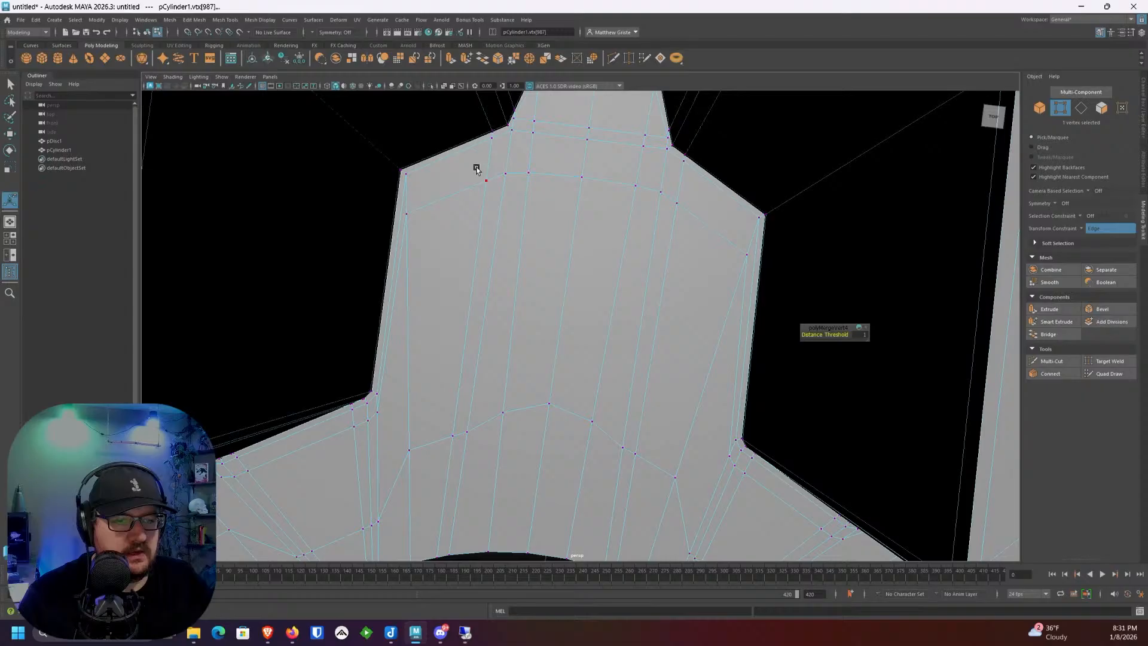
pyautogui.moveTo(477, 170); pyautogui.dragTo(556, 185)
pyautogui.keyDown('shift'); pyautogui.moveTo(688, 262); pyautogui.dragTo(809, 304, button='right'); pyautogui.keyUp('shift')
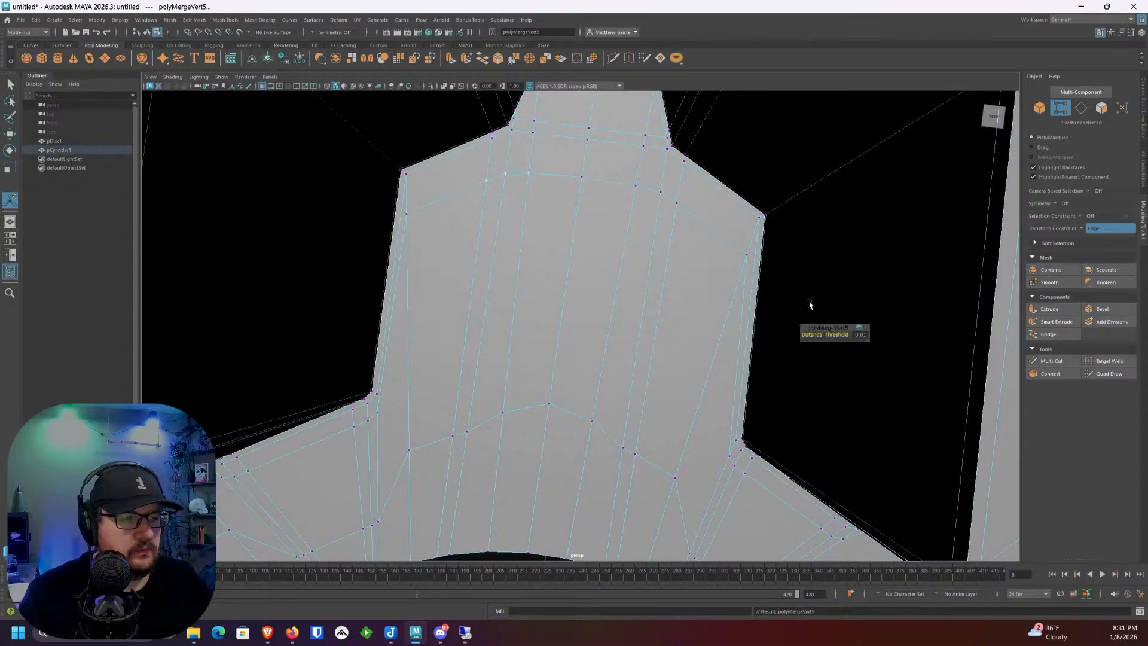
pyautogui.write('1')
pyautogui.press('Return')
pyautogui.moveTo(628, 178); pyautogui.dragTo(707, 223)
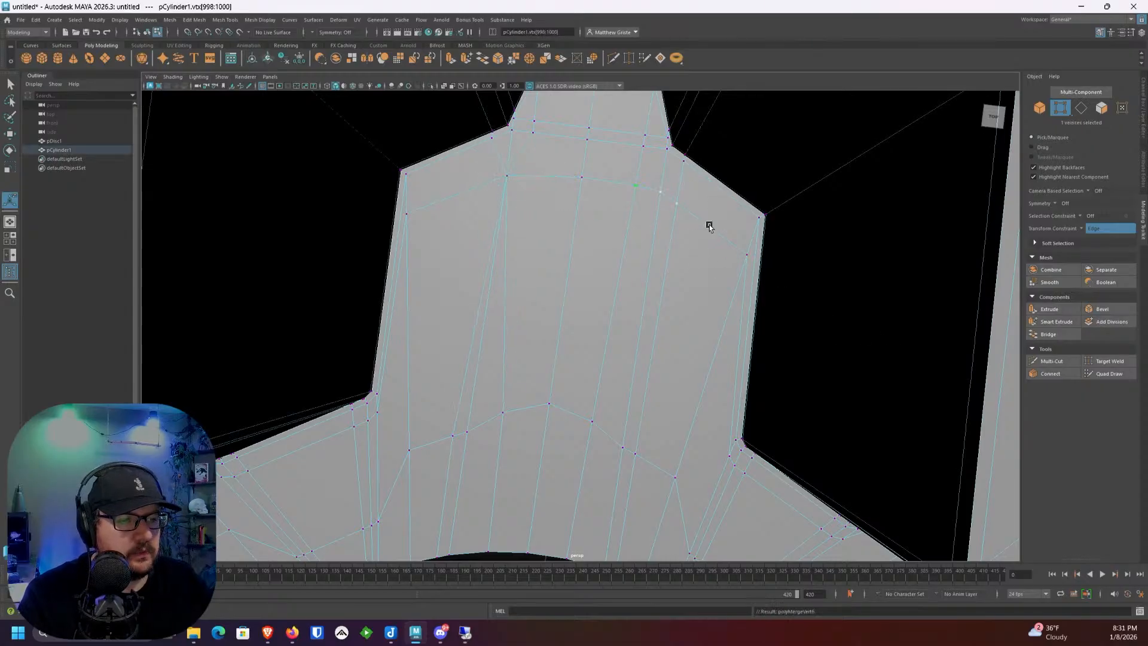
pyautogui.keyDown('shift'); pyautogui.moveTo(707, 224); pyautogui.dragTo(804, 326, button='right'); pyautogui.keyUp('shift')
# Step: Merge the clustered loop vertices on both sides of the fourth lobe's floor, raising the distance threshold to collapse each group
pyautogui.scroll(-5, 635, 272)
pyautogui.keyDown('alt'); pyautogui.moveTo(636, 273); pyautogui.dragTo(728, 264); pyautogui.keyUp('alt')
pyautogui.keyDown('alt'); pyautogui.moveTo(728, 264); pyautogui.dragTo(448, 307, button='middle'); pyautogui.keyUp('alt')
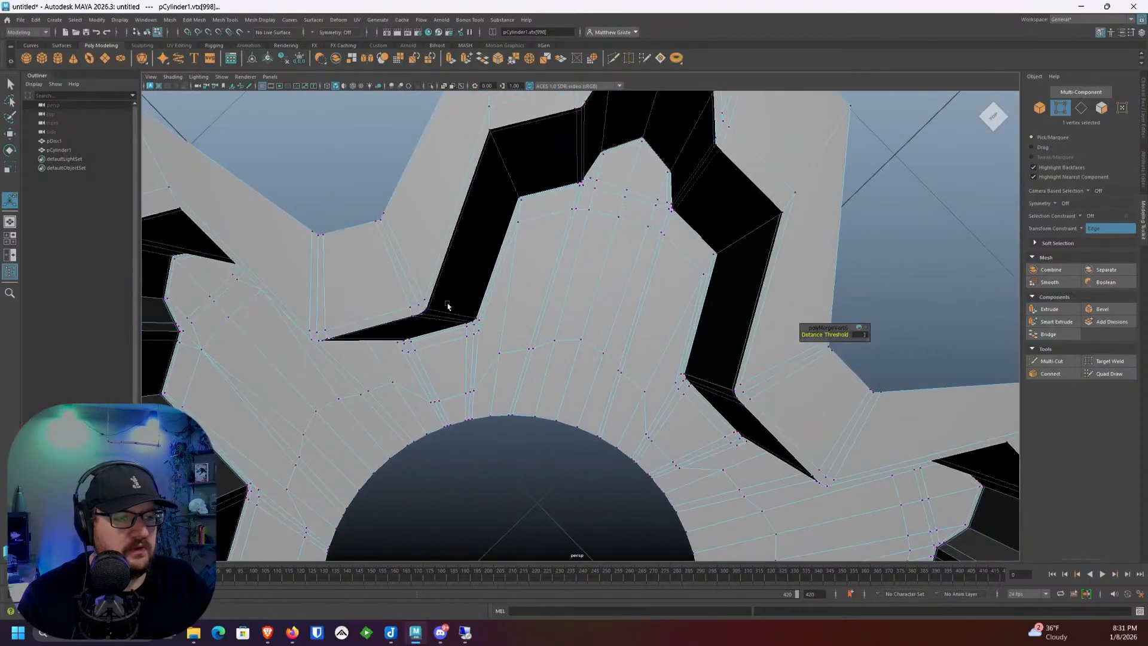
pyautogui.scroll(4, 571, 200)
pyautogui.moveTo(607, 184); pyautogui.dragTo(607, 183)
pyautogui.keyDown('shift'); pyautogui.moveTo(606, 183); pyautogui.dragTo(824, 302, button='right'); pyautogui.keyUp('shift')
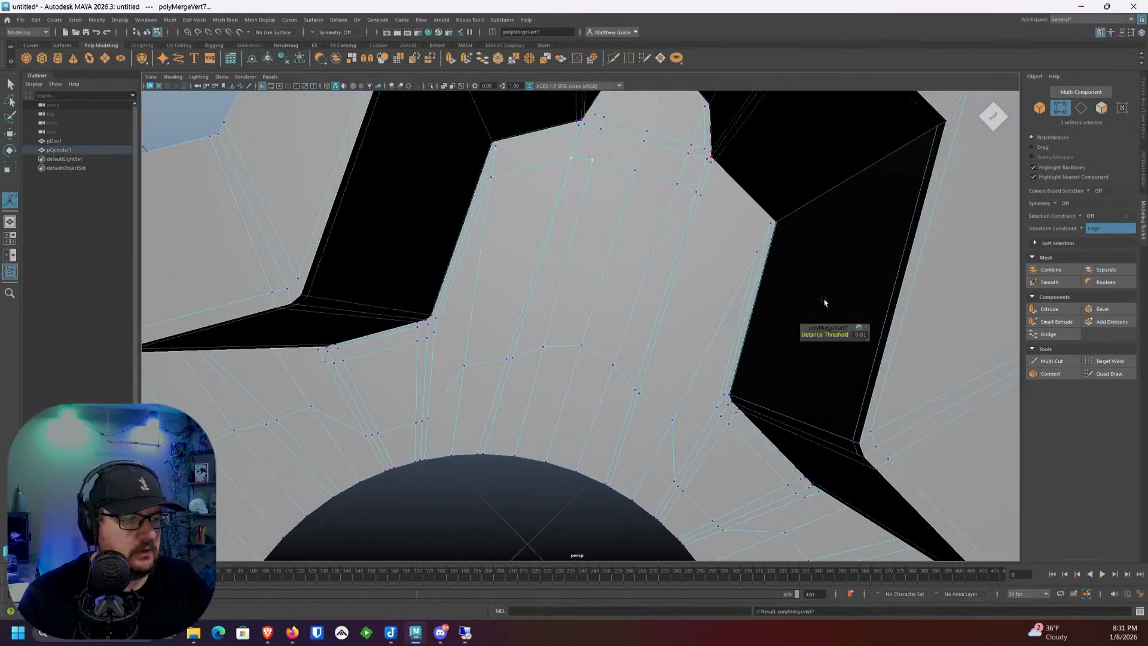
pyautogui.moveTo(825, 334); pyautogui.dragTo(836, 325)
pyautogui.click(684, 181)
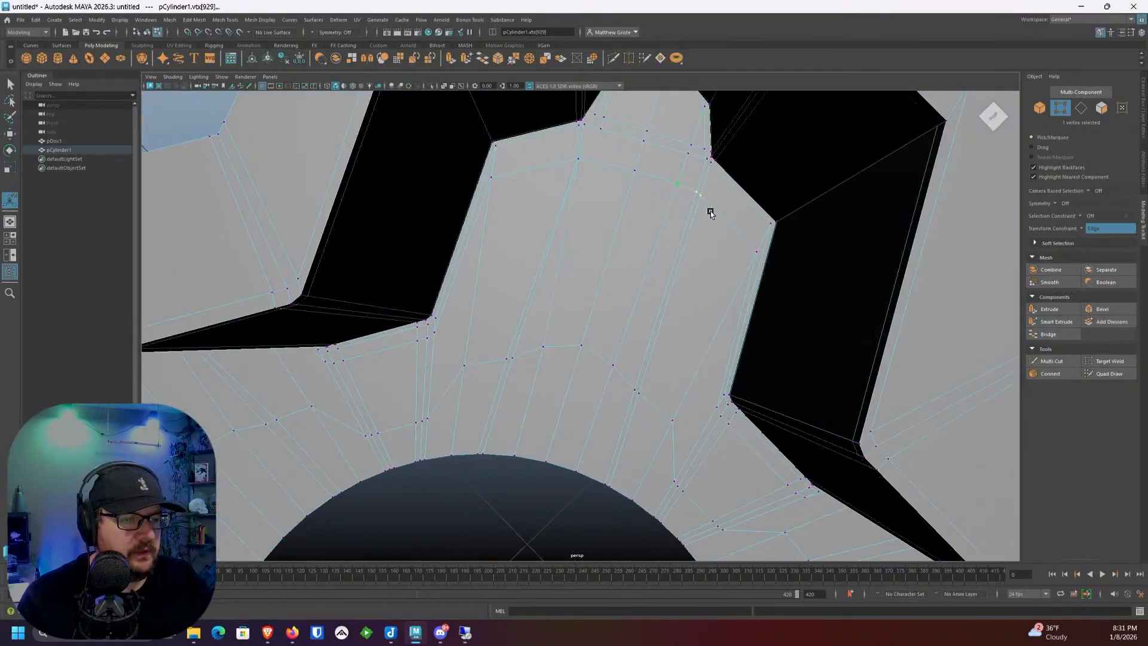
pyautogui.keyDown('shift'); pyautogui.moveTo(753, 270); pyautogui.dragTo(804, 303, button='right'); pyautogui.keyUp('shift')
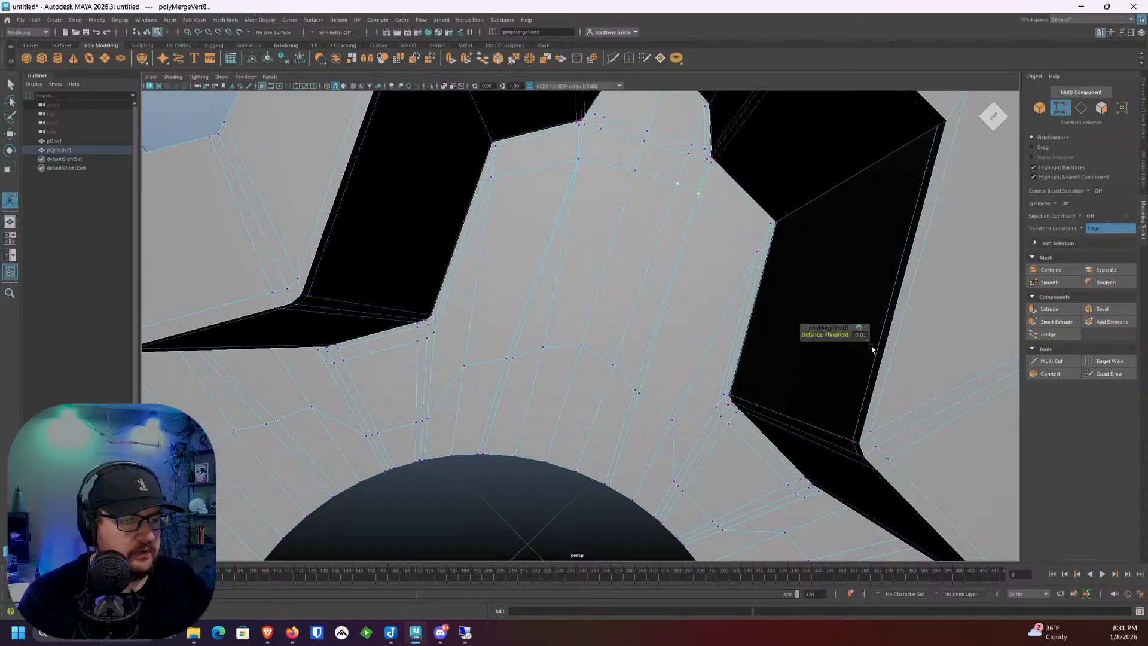
pyautogui.moveTo(838, 335); pyautogui.dragTo(849, 333)
# Step: Collapse the three loop vertices on each side of the fifth lobe's floor into one by merging with a larger distance threshold
pyautogui.scroll(-3, 744, 281)
pyautogui.keyDown('alt'); pyautogui.moveTo(743, 269); pyautogui.dragTo(513, 311); pyautogui.keyUp('alt')
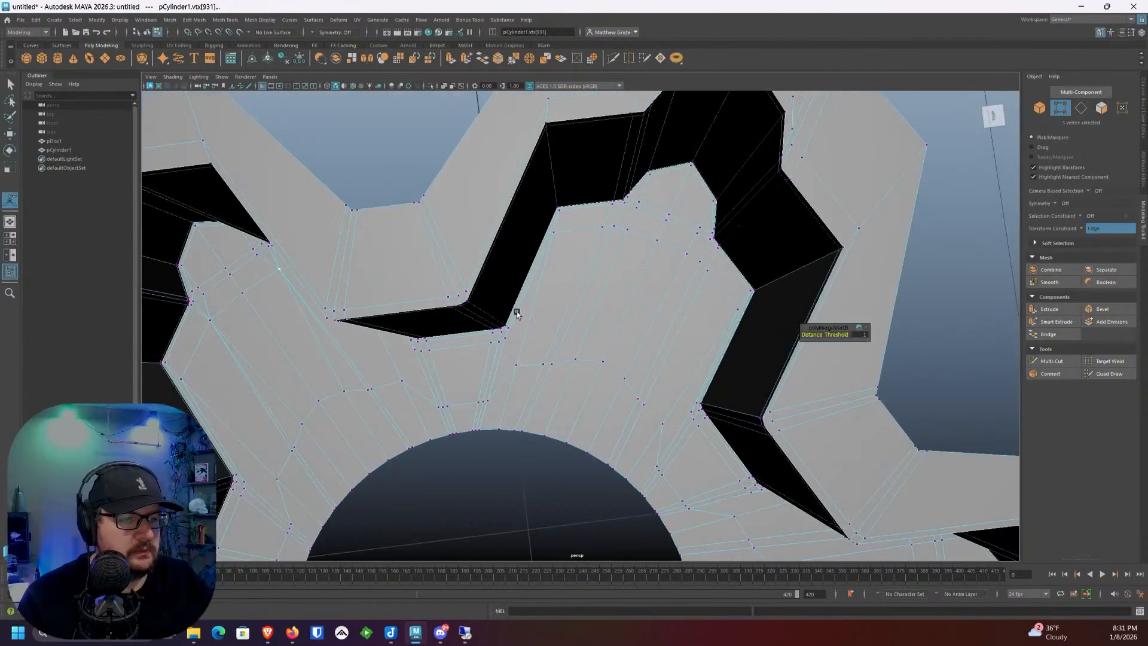
pyautogui.scroll(3, 606, 222)
pyautogui.moveTo(598, 207); pyautogui.dragTo(637, 229)
pyautogui.keyDown('shift'); pyautogui.moveTo(669, 237); pyautogui.dragTo(804, 317, button='right'); pyautogui.keyUp('shift')
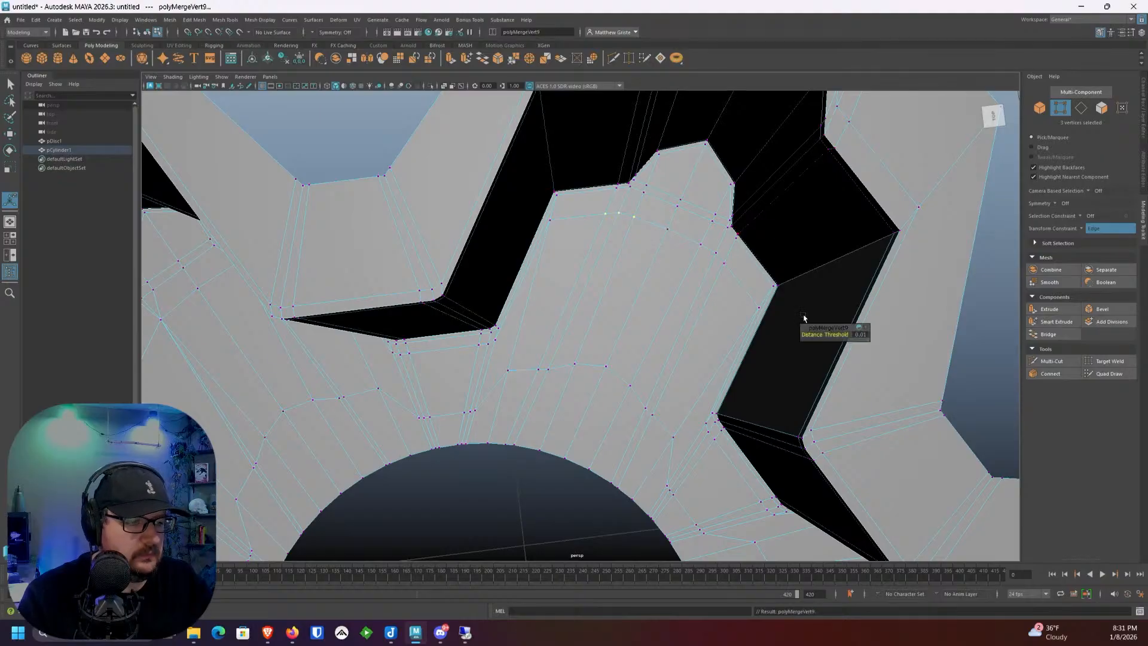
pyautogui.moveTo(815, 334); pyautogui.dragTo(843, 333)
pyautogui.moveTo(697, 241); pyautogui.dragTo(750, 285)
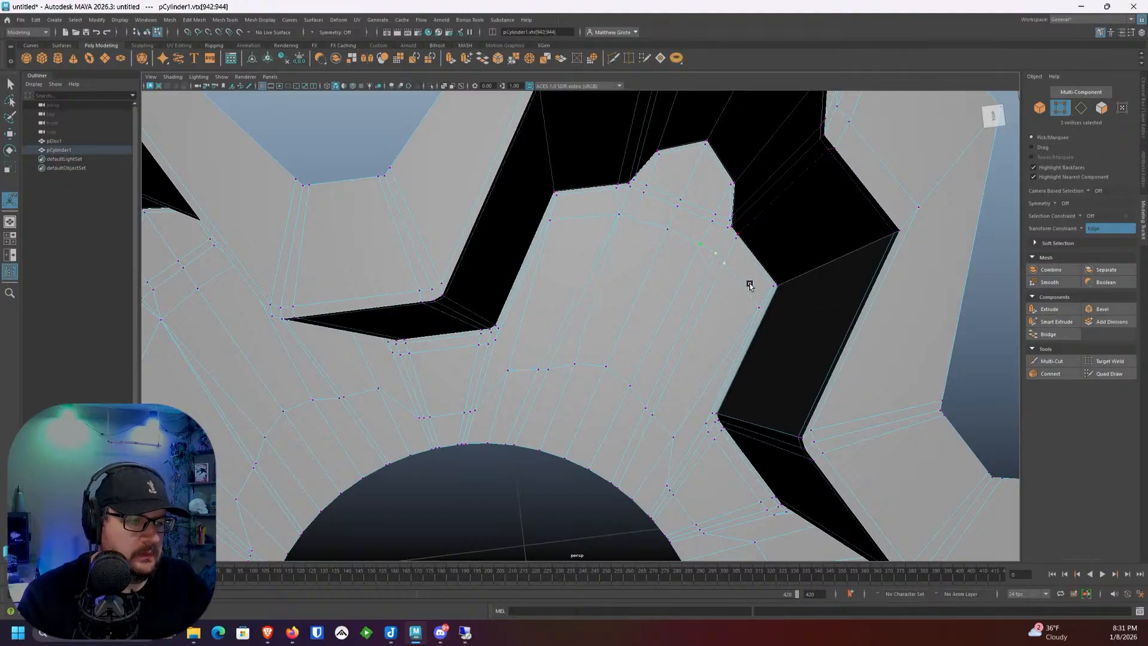
pyautogui.keyDown('shift'); pyautogui.moveTo(722, 276); pyautogui.dragTo(736, 285, button='right'); pyautogui.keyUp('shift')
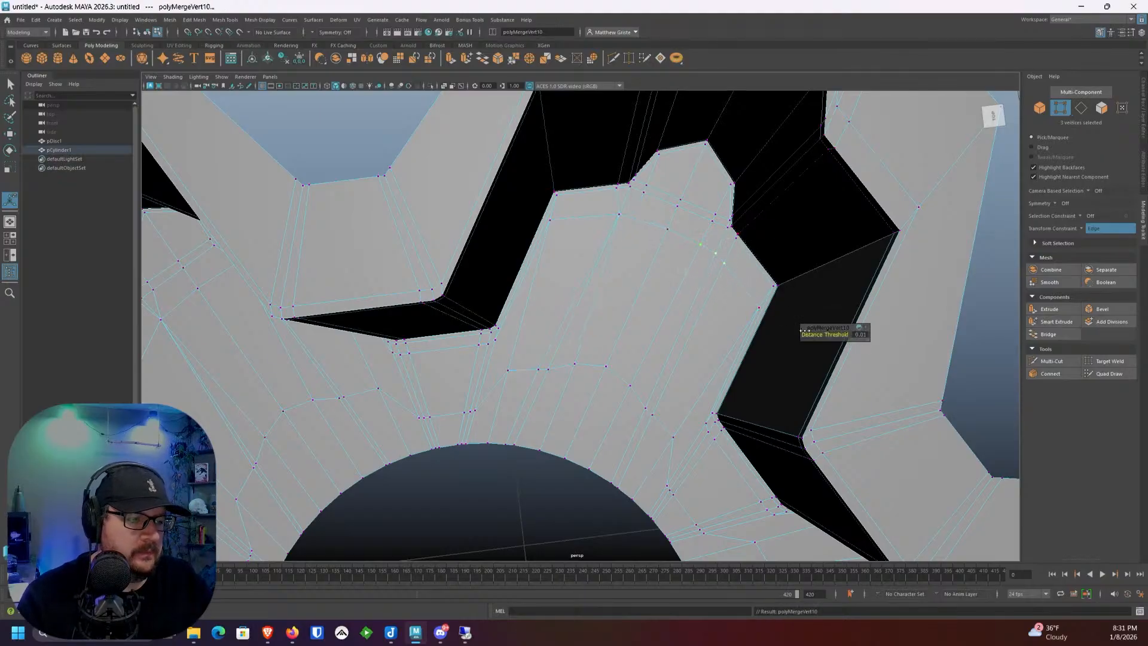
# Step: Merge both groups of three loop vertices below the neck of the last remaining lobe with a raised distance threshold
pyautogui.keyDown('alt'); pyautogui.moveTo(604, 329); pyautogui.dragTo(778, 263); pyautogui.keyUp('alt')
pyautogui.keyDown('alt'); pyautogui.moveTo(775, 251); pyautogui.dragTo(500, 354, button='middle'); pyautogui.keyUp('alt')
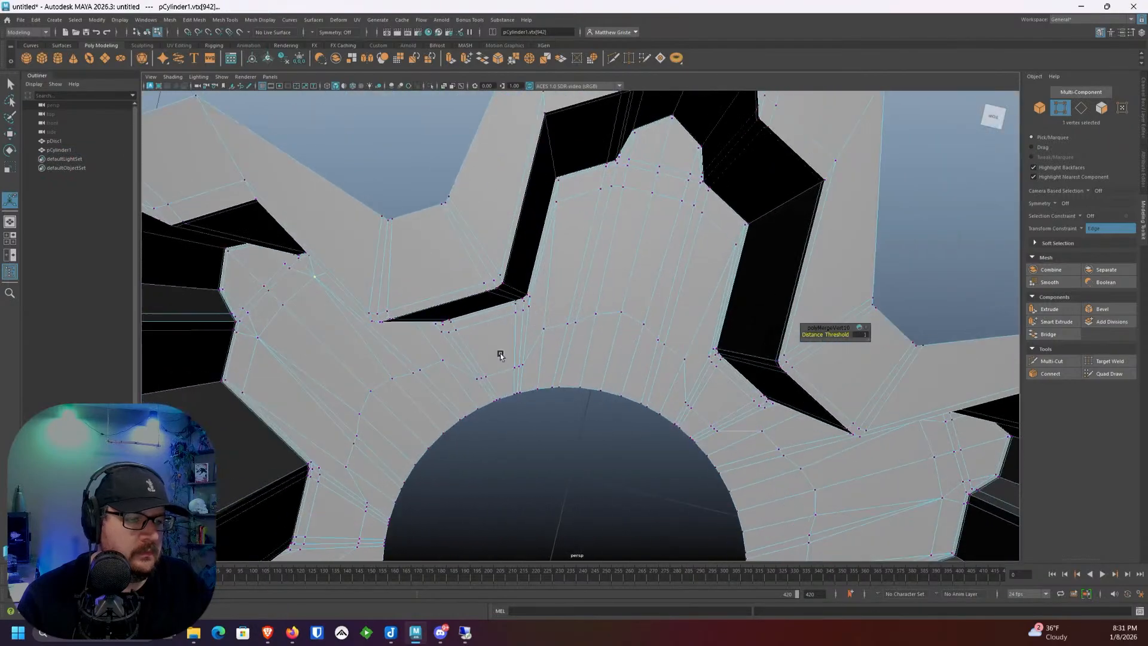
pyautogui.scroll(3, 586, 217)
pyautogui.keyDown('alt'); pyautogui.moveTo(623, 182); pyautogui.dragTo(585, 235, button='middle'); pyautogui.keyUp('alt')
pyautogui.keyDown('shift'); pyautogui.click(600, 218); pyautogui.keyUp('shift')
pyautogui.keyDown('shift'); pyautogui.moveTo(599, 217); pyautogui.dragTo(656, 264, button='right'); pyautogui.keyUp('shift')
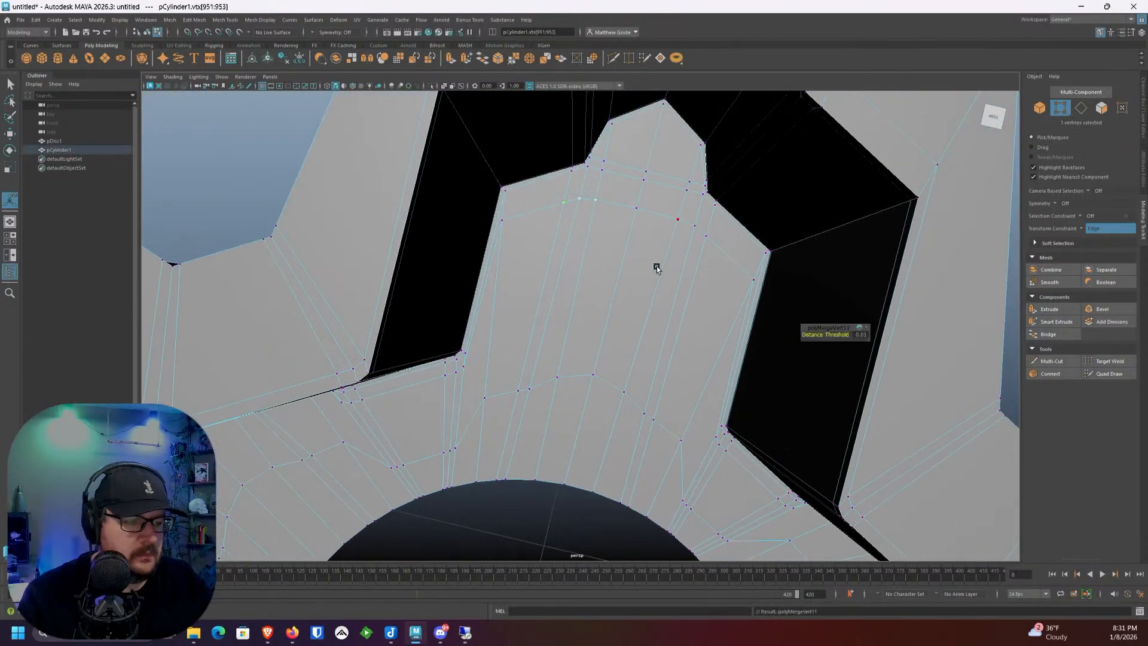
pyautogui.click(681, 217)
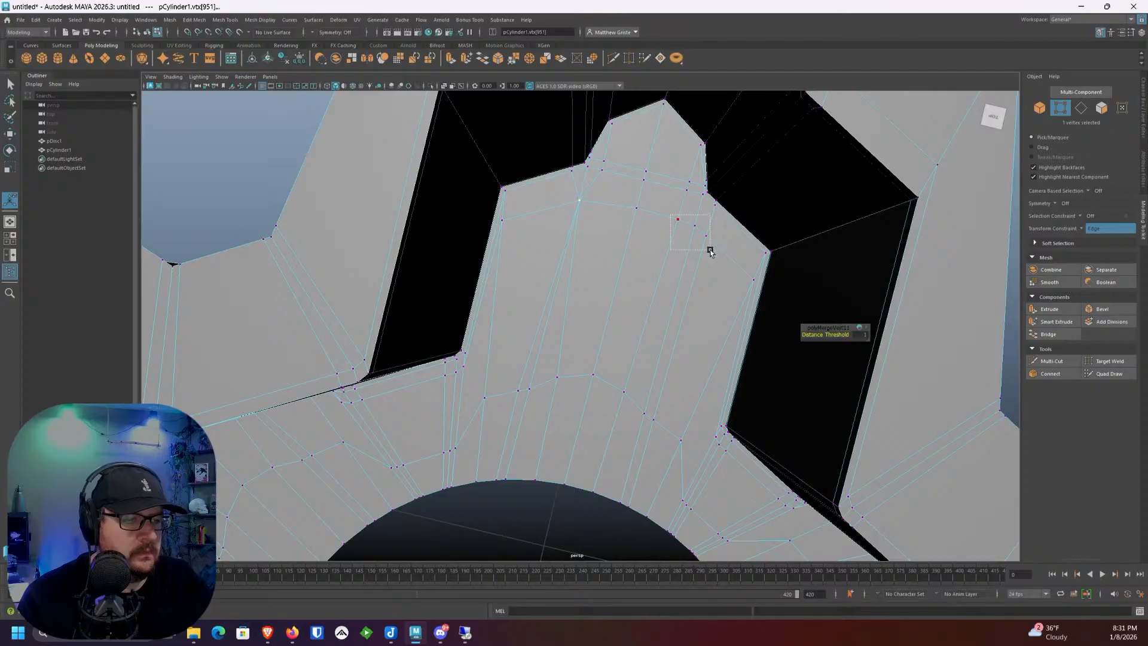
pyautogui.moveTo(710, 251); pyautogui.dragTo(710, 250)
pyautogui.keyDown('shift'); pyautogui.moveTo(709, 249); pyautogui.dragTo(850, 311, button='right'); pyautogui.keyUp('shift')
pyautogui.moveTo(843, 334); pyautogui.dragTo(858, 335)
# Step: In edge mode, select the extra edges running from the merged vertices toward the central hole on two neighbouring lobes
pyautogui.scroll(-3, 676, 281)
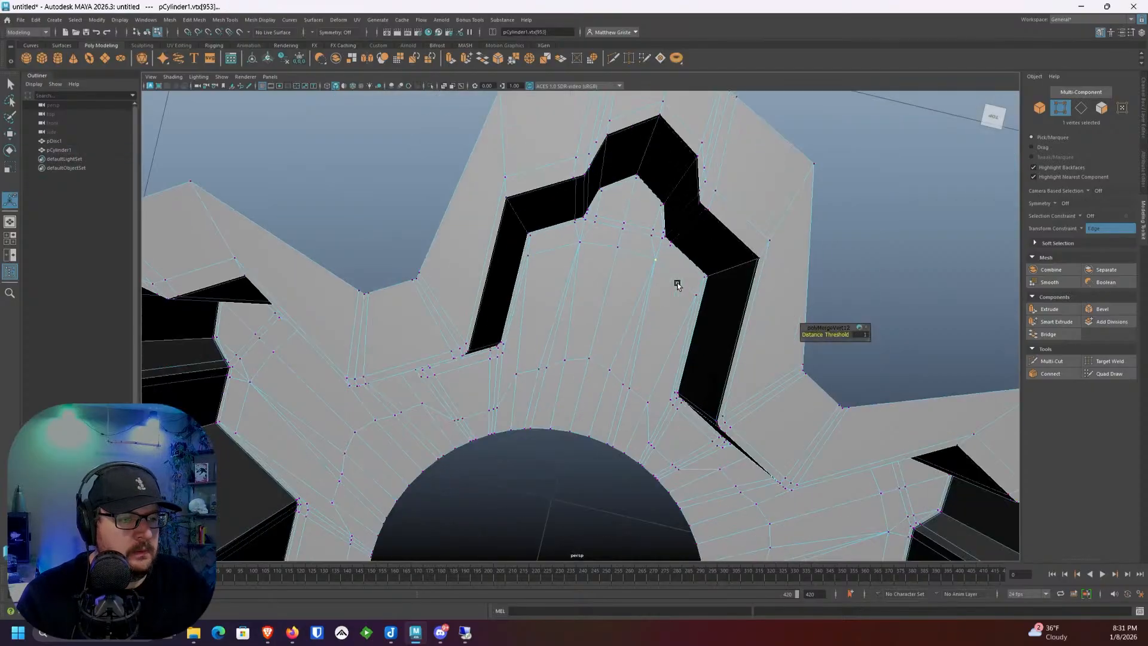
pyautogui.keyDown('alt'); pyautogui.moveTo(677, 282); pyautogui.dragTo(628, 261); pyautogui.keyUp('alt')
pyautogui.scroll(1, 674, 275)
pyautogui.moveTo(674, 275); pyautogui.dragTo(674, 250, button='right')
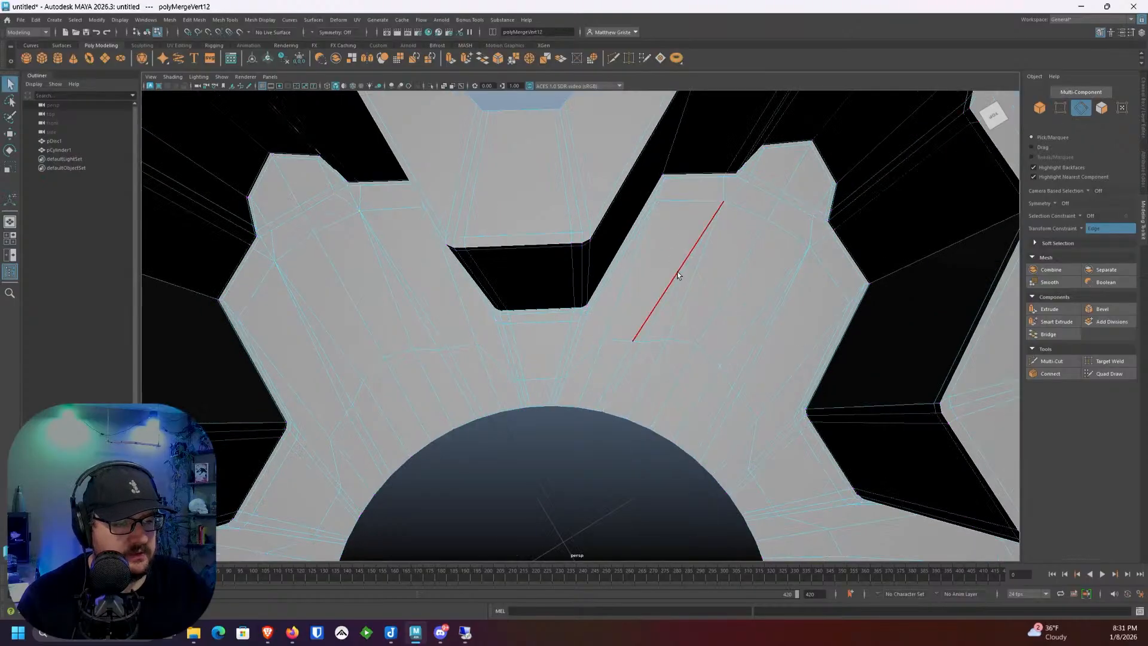
pyautogui.click(677, 275)
pyautogui.keyDown('shift'); pyautogui.click(690, 286); pyautogui.keyUp('shift')
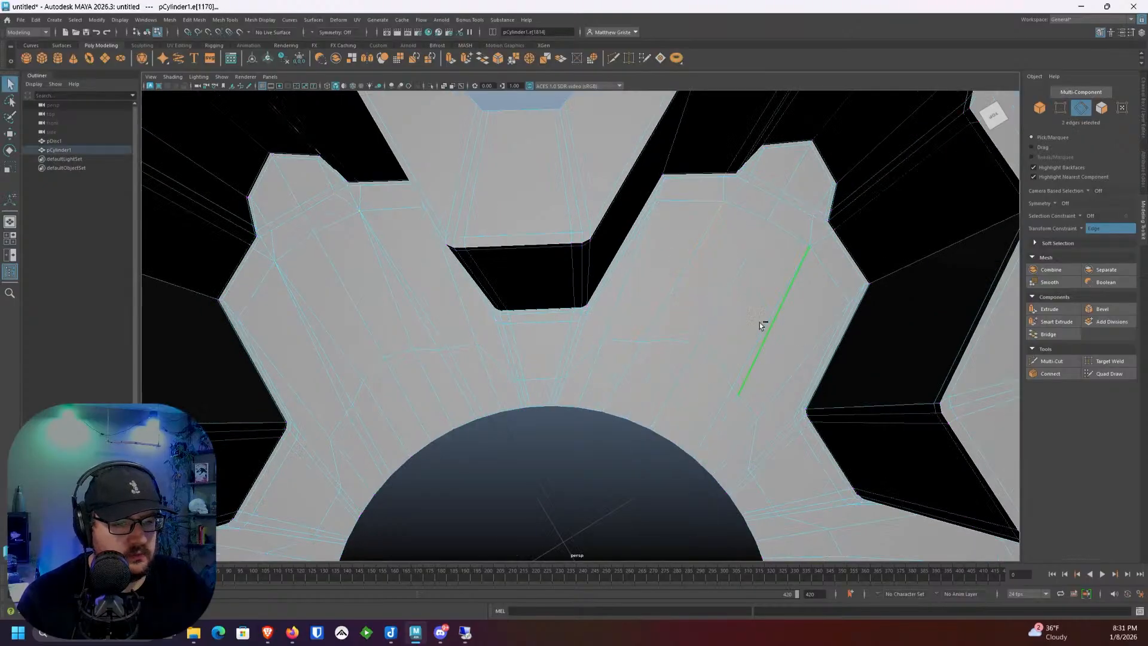
pyautogui.doubleClick(402, 305)
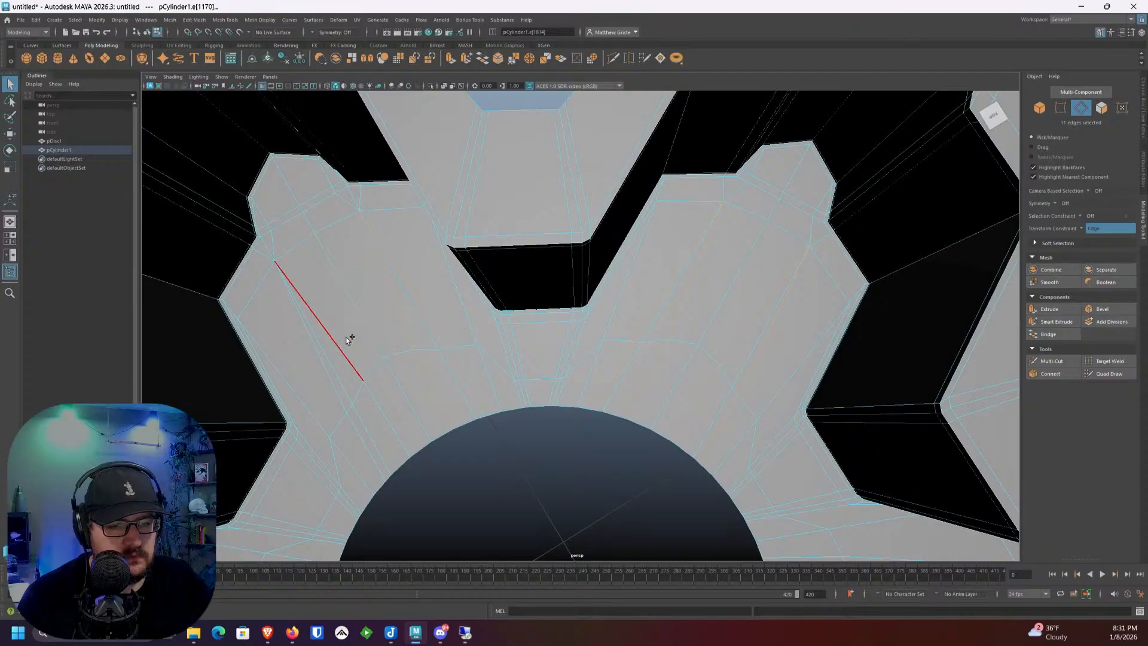
pyautogui.keyDown('shift'); pyautogui.doubleClick(320, 356); pyautogui.keyUp('shift')
# Step: Add the extra edges converging on the merged vertices of the next lobe's floor to the selection
pyautogui.scroll(-3, 366, 337)
pyautogui.keyDown('alt'); pyautogui.moveTo(323, 355); pyautogui.dragTo(511, 358); pyautogui.keyUp('alt')
pyautogui.scroll(2, 510, 358)
pyautogui.keyDown('shift'); pyautogui.click(447, 235); pyautogui.keyUp('shift')
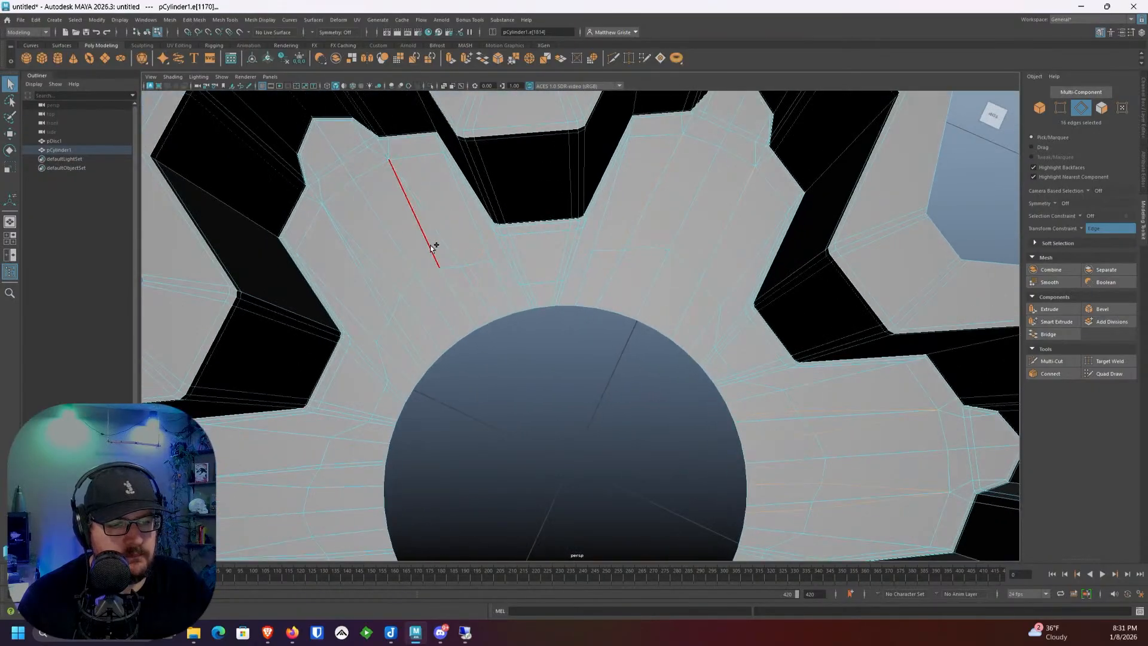
pyautogui.keyDown('shift'); pyautogui.click(430, 246); pyautogui.keyUp('shift')
pyautogui.keyDown('shift'); pyautogui.click(378, 262); pyautogui.keyUp('shift')
pyautogui.keyDown('shift'); pyautogui.click(362, 279); pyautogui.keyUp('shift')
# Step: Add the extra edges converging on the merged vertices of the next lobes' floors to the edge selection
pyautogui.keyDown('alt'); pyautogui.moveTo(403, 270); pyautogui.dragTo(341, 269); pyautogui.keyUp('alt')
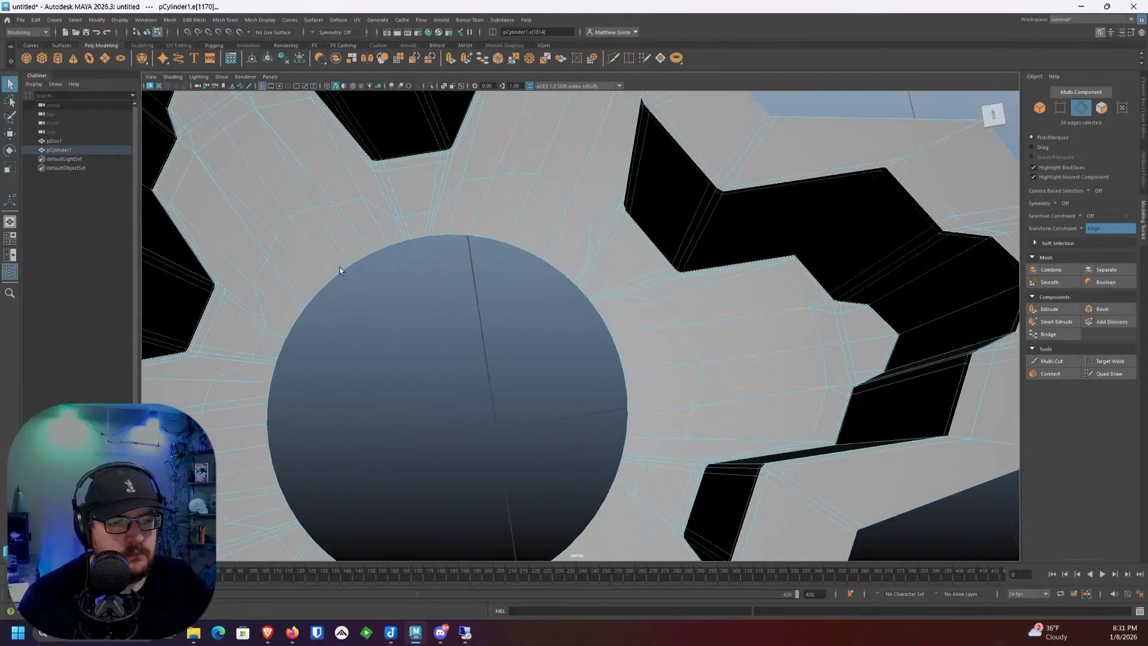
pyautogui.keyDown('alt'); pyautogui.moveTo(341, 270); pyautogui.dragTo(502, 302, button='middle'); pyautogui.keyUp('alt')
pyautogui.scroll(1, 491, 270)
pyautogui.keyDown('shift'); pyautogui.click(467, 219); pyautogui.keyUp('shift')
pyautogui.keyDown('shift'); pyautogui.click(451, 223); pyautogui.keyUp('shift')
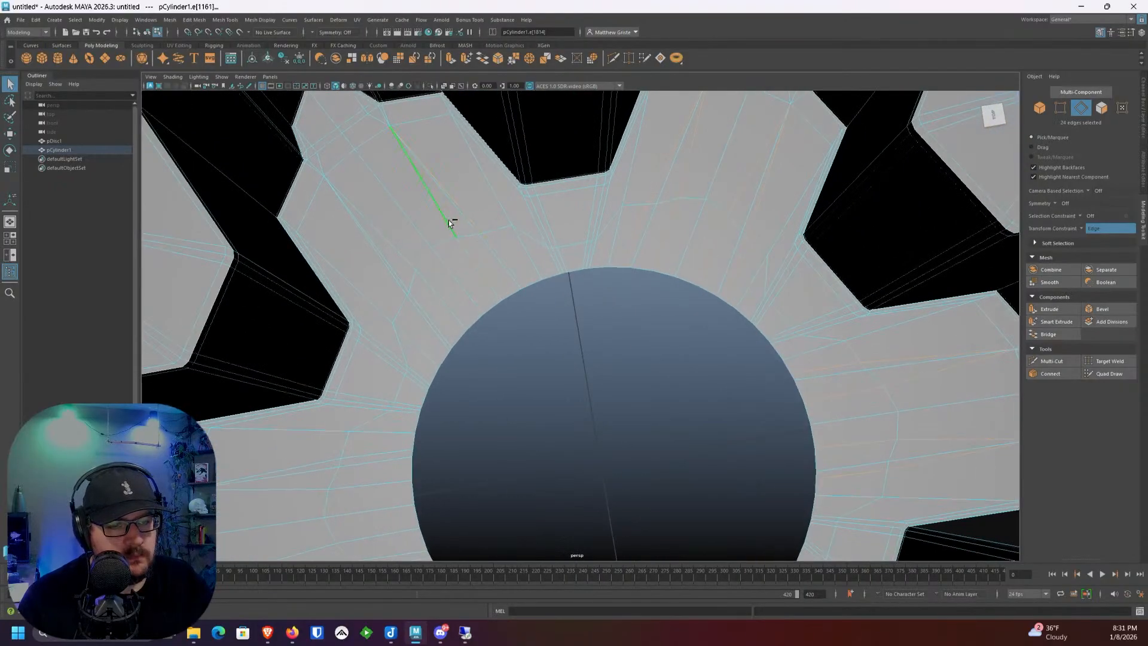
pyautogui.keyDown('shift'); pyautogui.click(392, 269); pyautogui.keyUp('shift')
pyautogui.keyDown('alt'); pyautogui.moveTo(491, 226); pyautogui.dragTo(428, 225); pyautogui.keyUp('alt')
pyautogui.keyDown('shift'); pyautogui.doubleClick(377, 251); pyautogui.keyUp('shift')
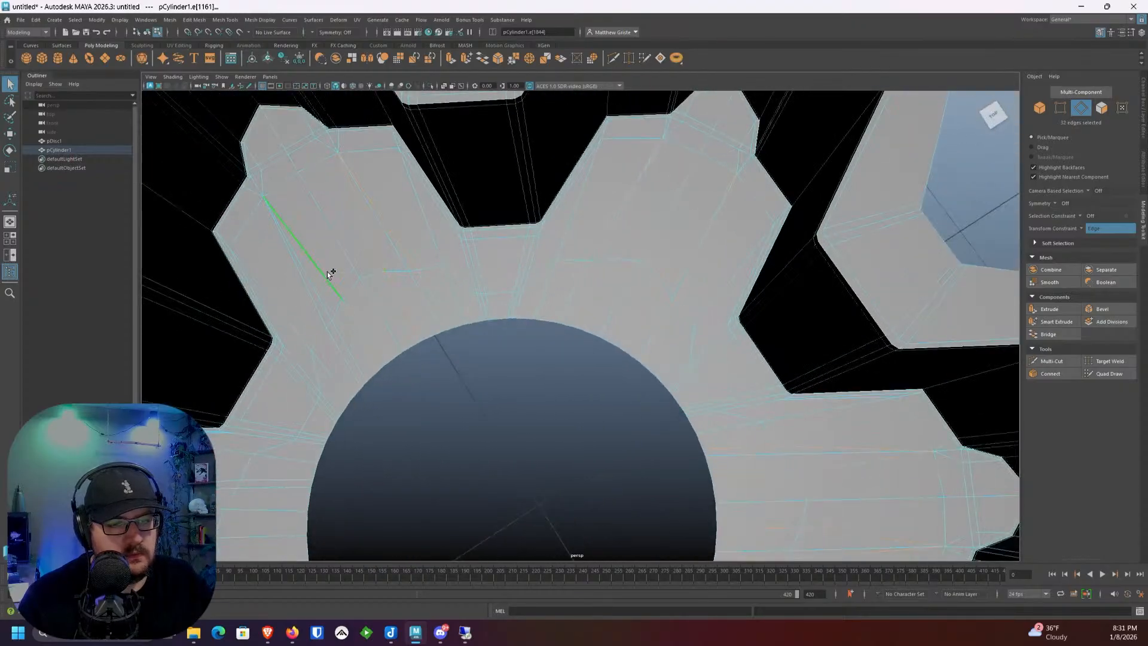
pyautogui.keyDown('shift'); pyautogui.doubleClick(310, 286); pyautogui.keyUp('shift')
# Step: Add the last lobe's extra floor edges to the selection and delete all the selected edges
pyautogui.keyDown('alt'); pyautogui.moveTo(316, 239); pyautogui.dragTo(444, 235, button='middle'); pyautogui.keyUp('alt')
pyautogui.keyDown('alt'); pyautogui.moveTo(445, 235); pyautogui.dragTo(373, 239); pyautogui.keyUp('alt')
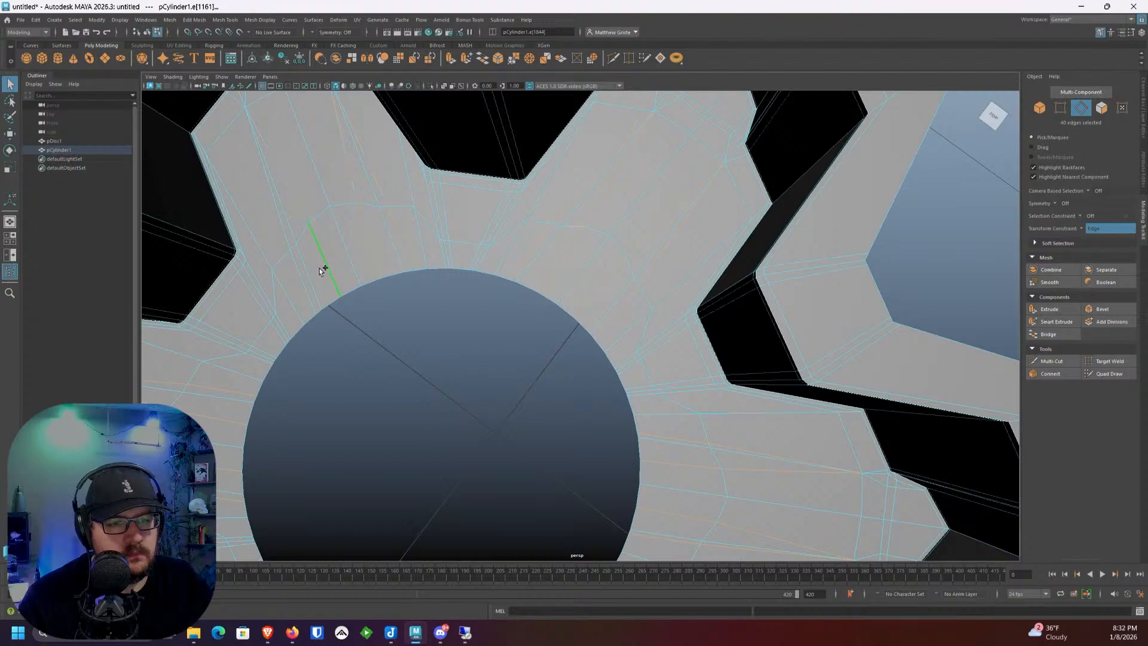
pyautogui.keyDown('shift'); pyautogui.doubleClick(302, 282); pyautogui.keyUp('shift')
pyautogui.keyDown('alt'); pyautogui.moveTo(347, 243); pyautogui.dragTo(456, 269, button='middle'); pyautogui.keyUp('alt')
pyautogui.scroll(4, 431, 169)
pyautogui.keyDown('alt'); pyautogui.moveTo(430, 167); pyautogui.dragTo(473, 267, button='middle'); pyautogui.keyUp('alt')
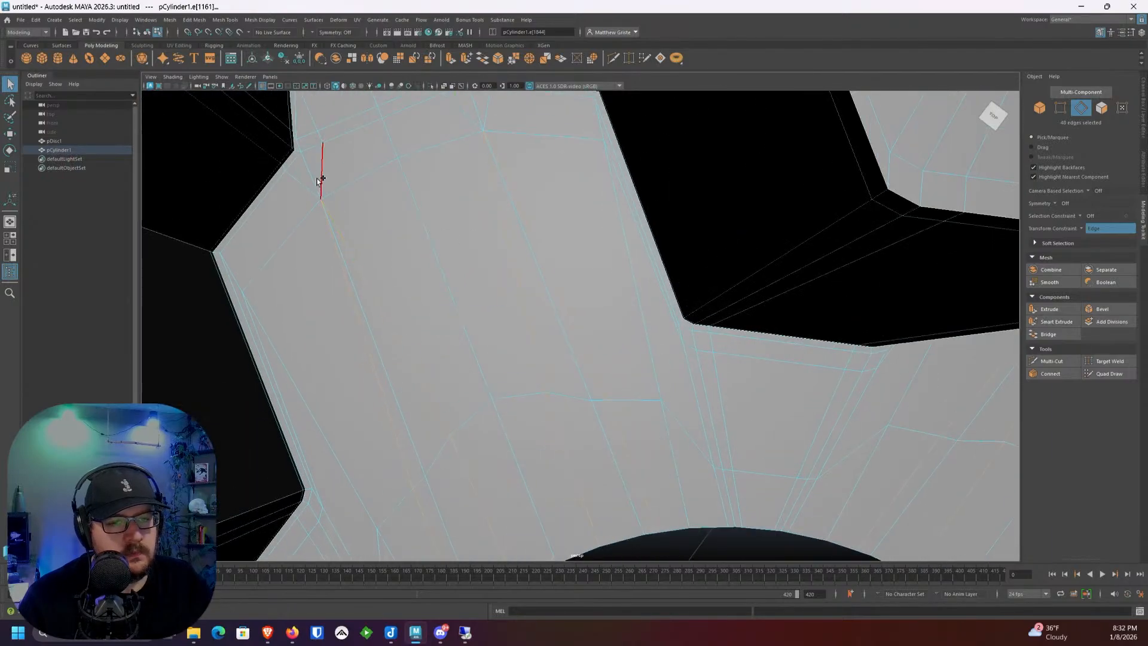
pyautogui.scroll(-5, 499, 154)
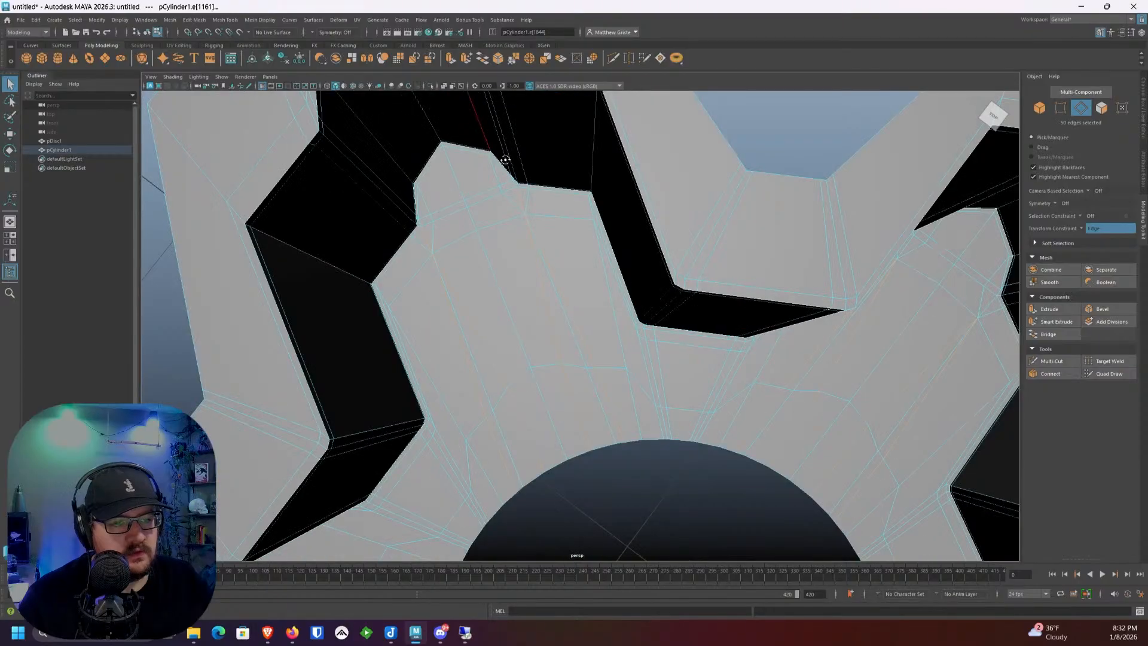
pyautogui.hotkey('ctrl', 'Delete')
pyautogui.press('3')
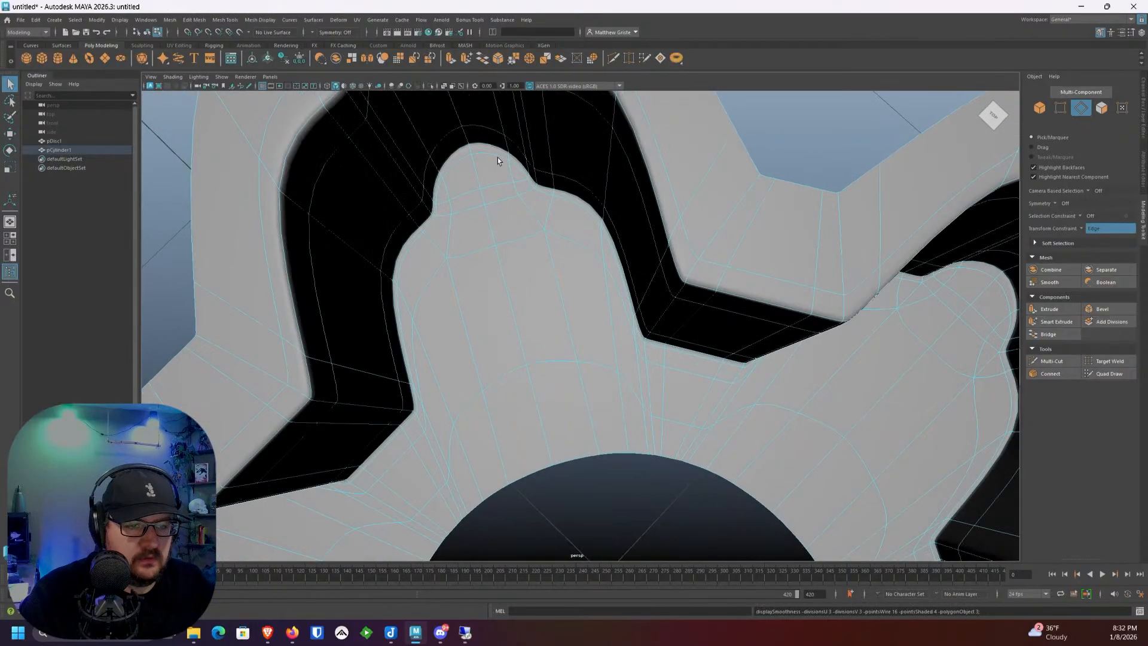
pyautogui.press('1')
# Step: Delete the two short leftover edges beside the neck on the floors of three lobes
pyautogui.scroll(-3, 692, 214)
pyautogui.scroll(3, 582, 273)
pyautogui.scroll(2, 581, 268)
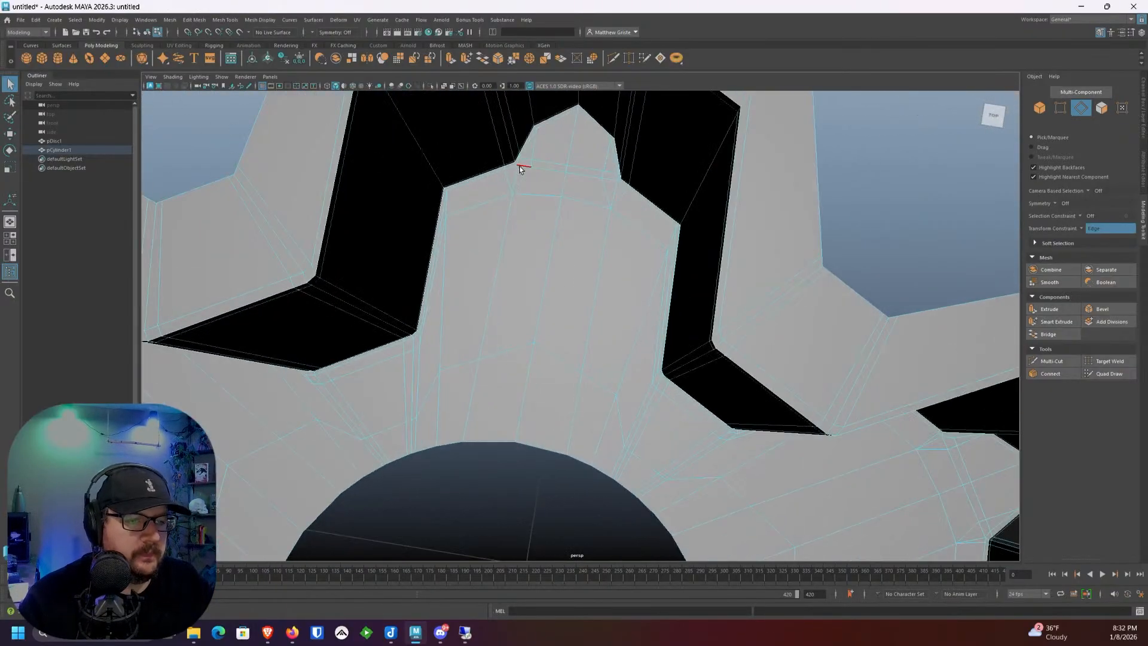
pyautogui.click(514, 179)
pyautogui.keyDown('shift'); pyautogui.click(604, 218); pyautogui.keyUp('shift')
pyautogui.keyDown('alt'); pyautogui.moveTo(604, 217); pyautogui.dragTo(577, 243); pyautogui.keyUp('alt')
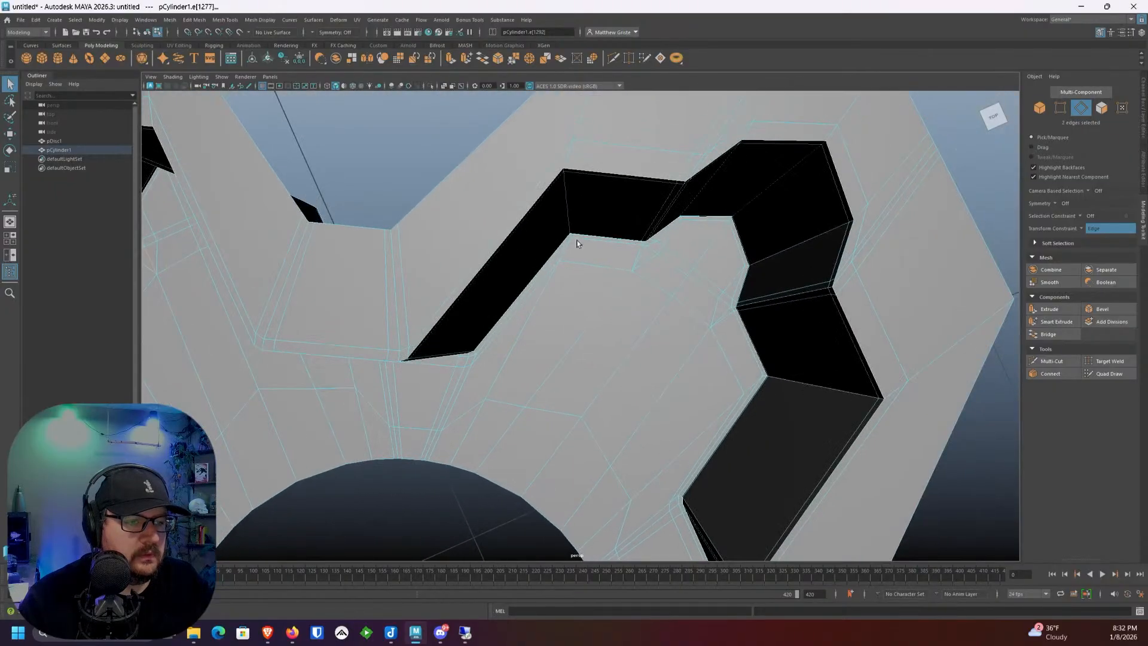
pyautogui.keyDown('shift'); pyautogui.click(723, 317); pyautogui.keyUp('shift')
pyautogui.keyDown('shift'); pyautogui.click(627, 325); pyautogui.keyUp('shift')
pyautogui.keyDown('alt'); pyautogui.moveTo(627, 326); pyautogui.dragTo(587, 258); pyautogui.keyUp('alt')
pyautogui.keyDown('shift'); pyautogui.click(693, 231); pyautogui.keyUp('shift')
pyautogui.keyDown('shift'); pyautogui.click(613, 273); pyautogui.keyUp('shift')
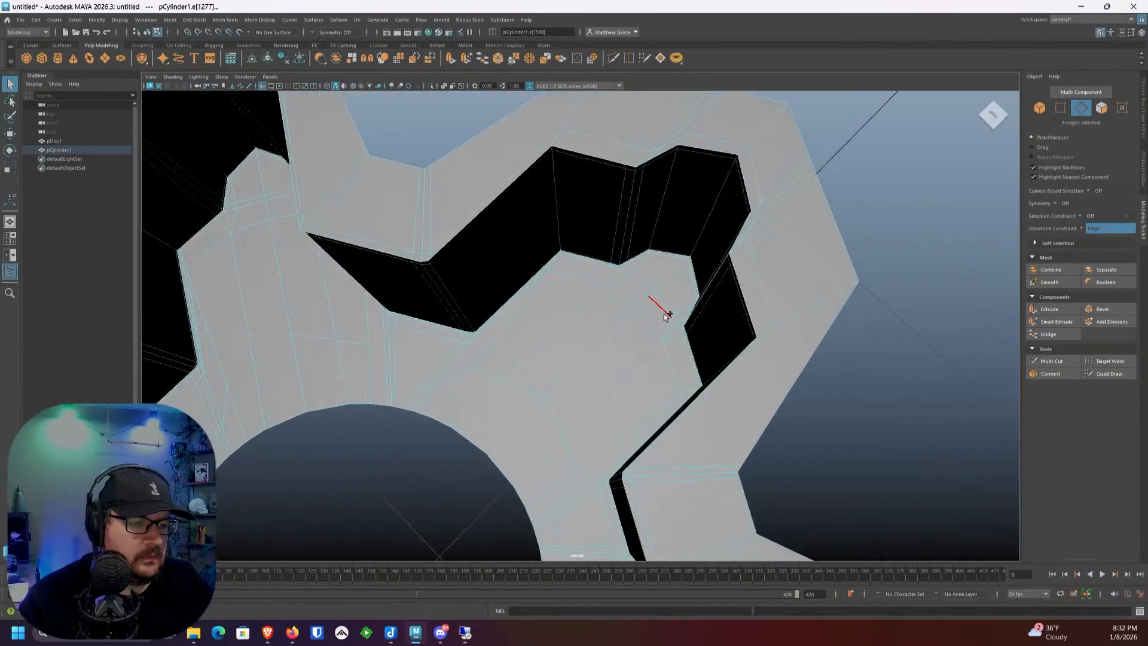
pyautogui.hotkey('ctrl', 'Delete')
# Step: Preview the recess mesh smoothed and select it as a whole object
pyautogui.scroll(-3, 673, 329)
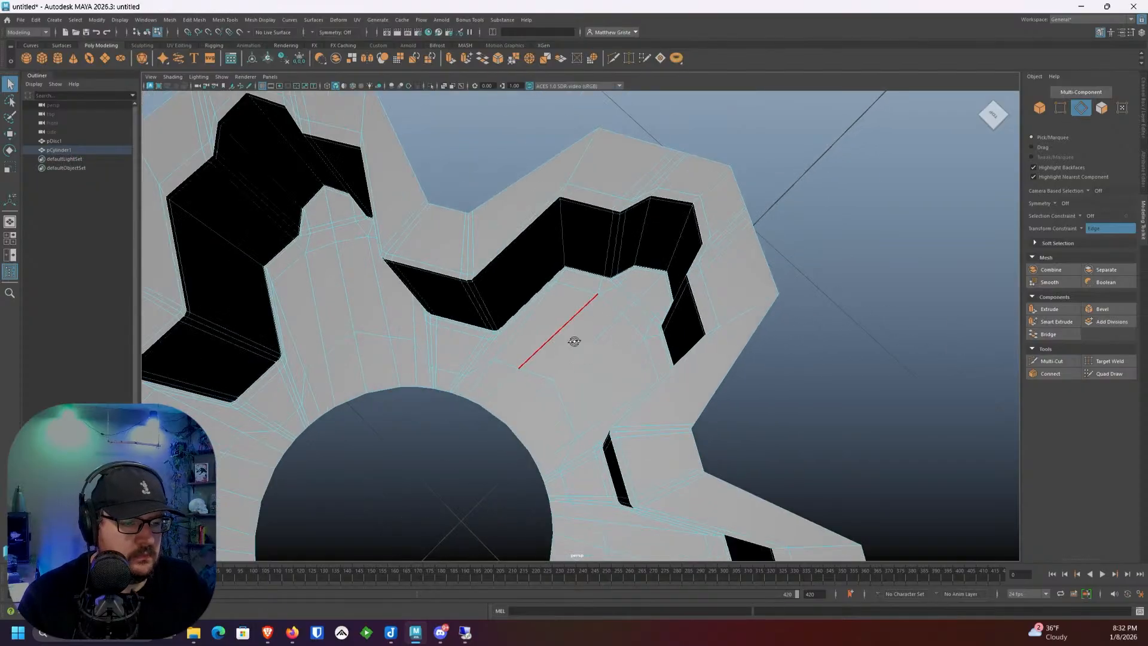
pyautogui.keyDown('alt'); pyautogui.moveTo(576, 341); pyautogui.dragTo(672, 301); pyautogui.keyUp('alt')
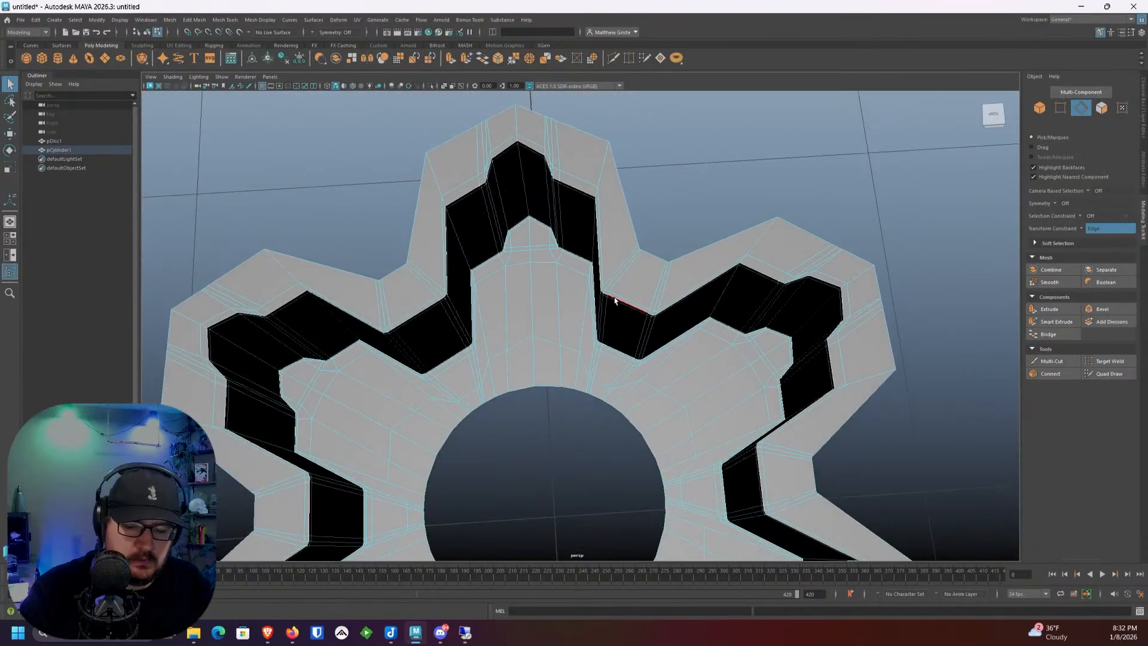
pyautogui.press('3')
pyautogui.scroll(-3, 614, 300)
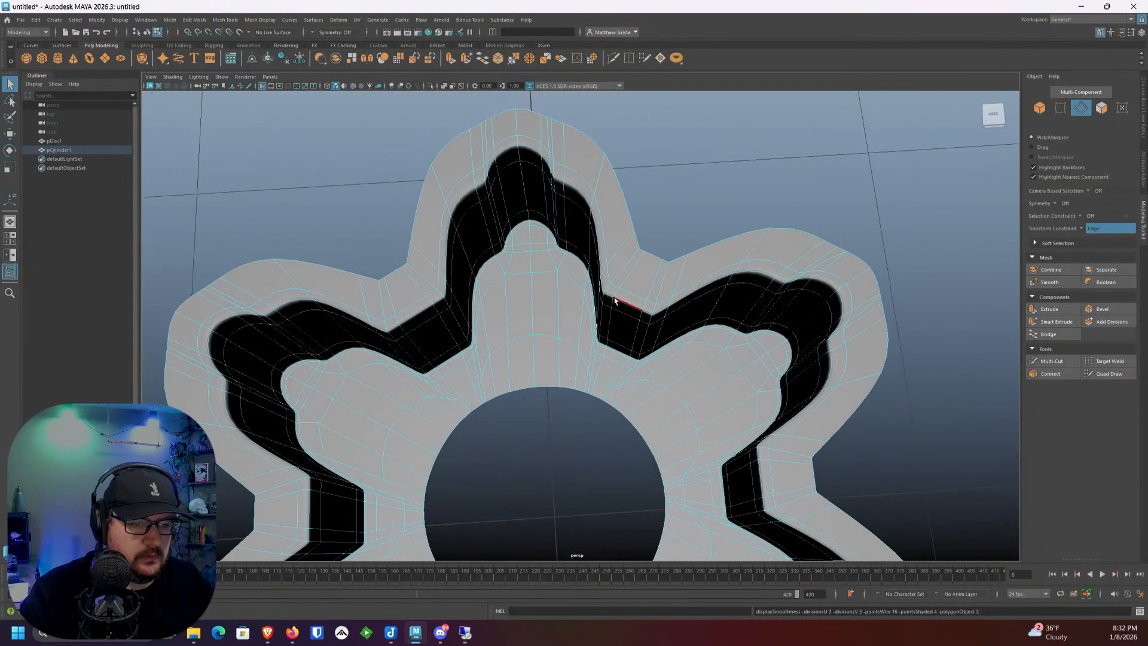
pyautogui.moveTo(615, 300); pyautogui.dragTo(616, 266, button='right')
pyautogui.keyDown('alt'); pyautogui.moveTo(687, 225); pyautogui.dragTo(569, 269); pyautogui.keyUp('alt')
pyautogui.click(570, 276)
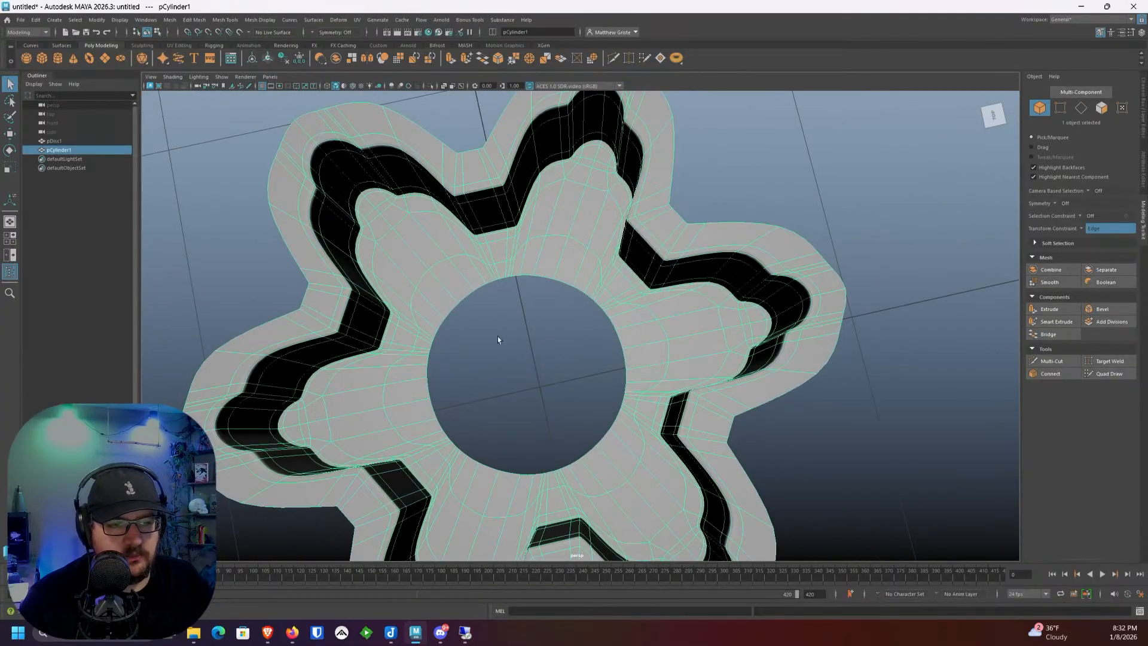
# Step: Merge each group of three loop vertices below the inner corners between two neighbouring lobes into a single vertex
pyautogui.scroll(2, 435, 340)
pyautogui.scroll(1, 418, 273)
pyautogui.keyDown('alt'); pyautogui.moveTo(445, 284); pyautogui.dragTo(569, 315, button='middle'); pyautogui.keyUp('alt')
pyautogui.scroll(2, 485, 256)
pyautogui.keyDown('alt'); pyautogui.moveTo(569, 315); pyautogui.dragTo(572, 297); pyautogui.keyUp('alt')
pyautogui.scroll(6, 573, 297)
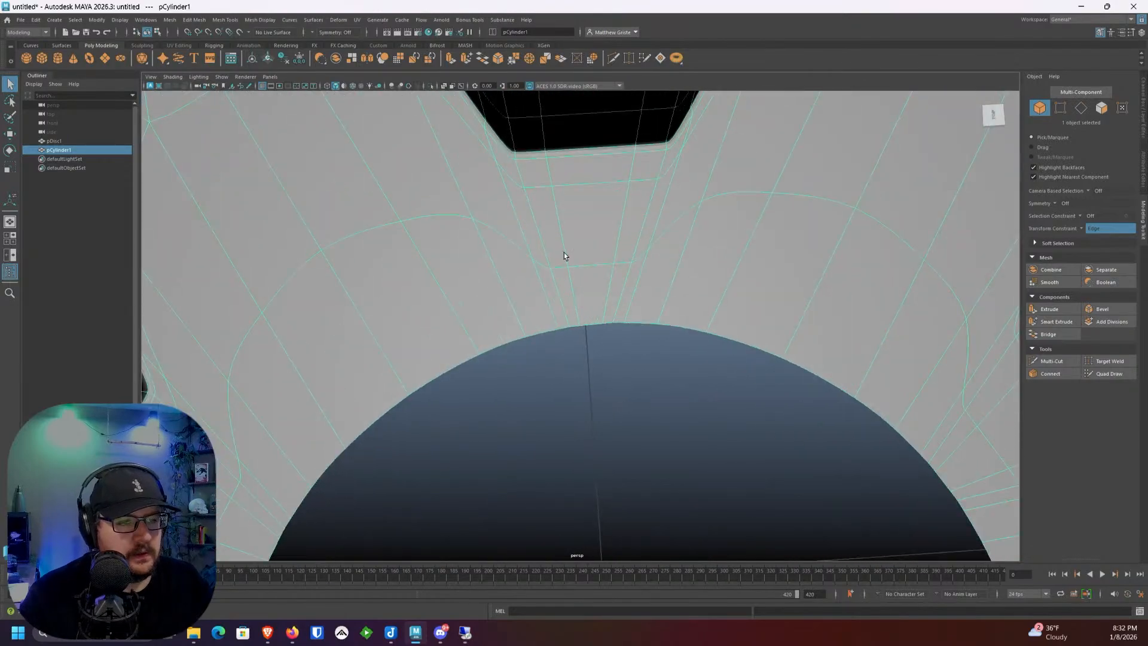
pyautogui.scroll(8, 564, 253)
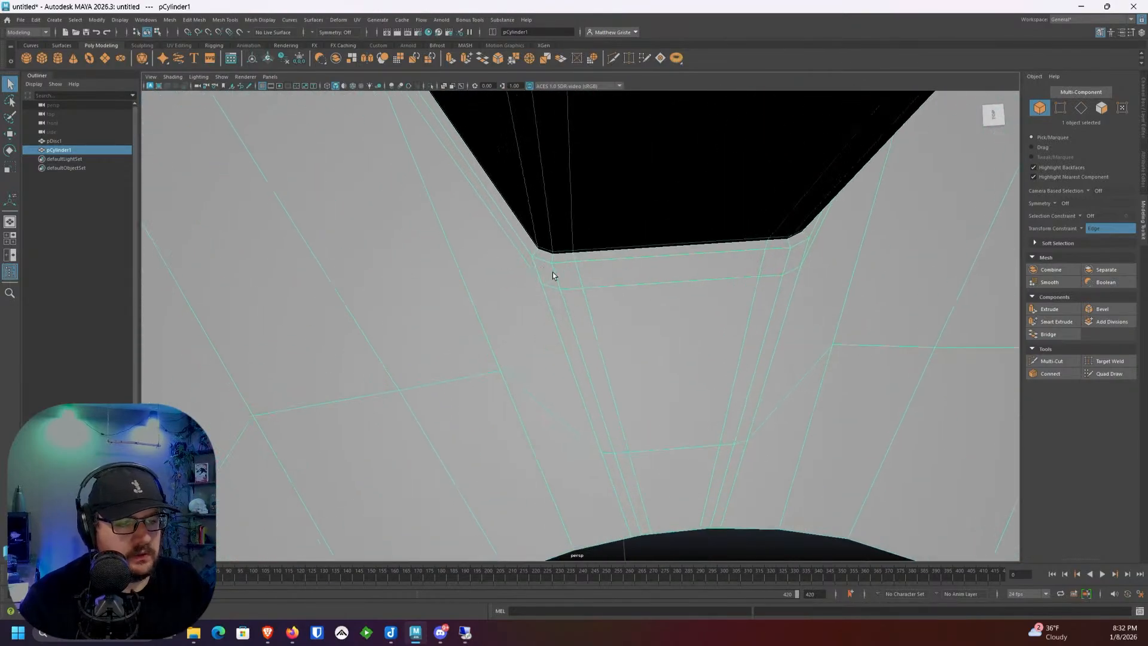
pyautogui.moveTo(553, 271); pyautogui.dragTo(487, 263, button='right')
pyautogui.moveTo(533, 277); pyautogui.dragTo(652, 312)
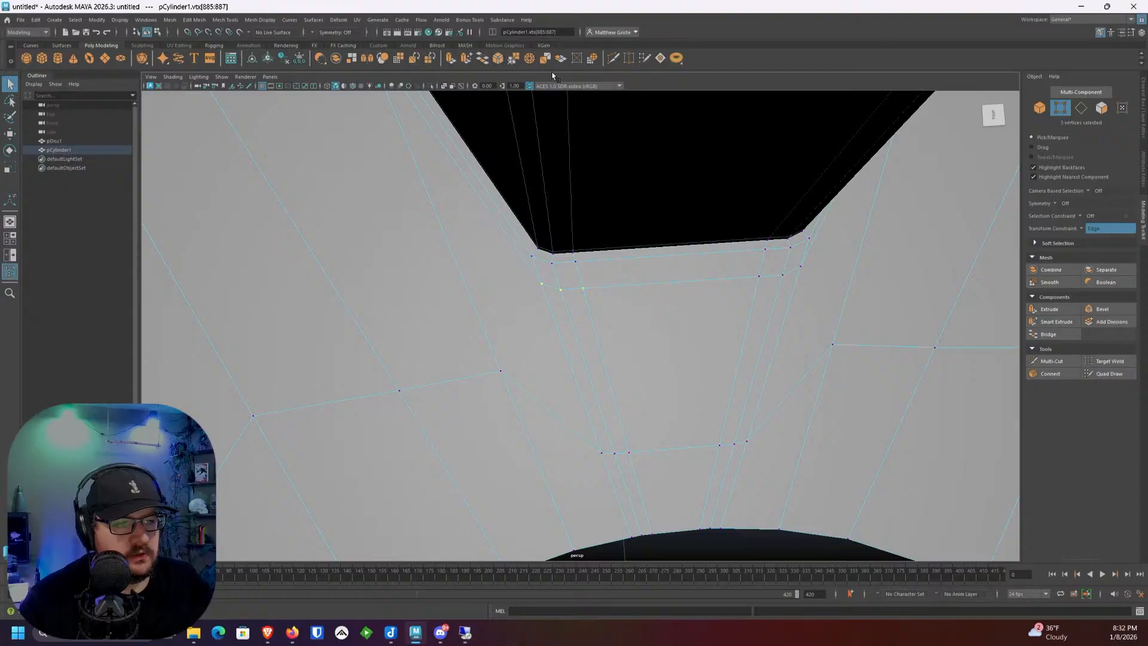
pyautogui.click(514, 60)
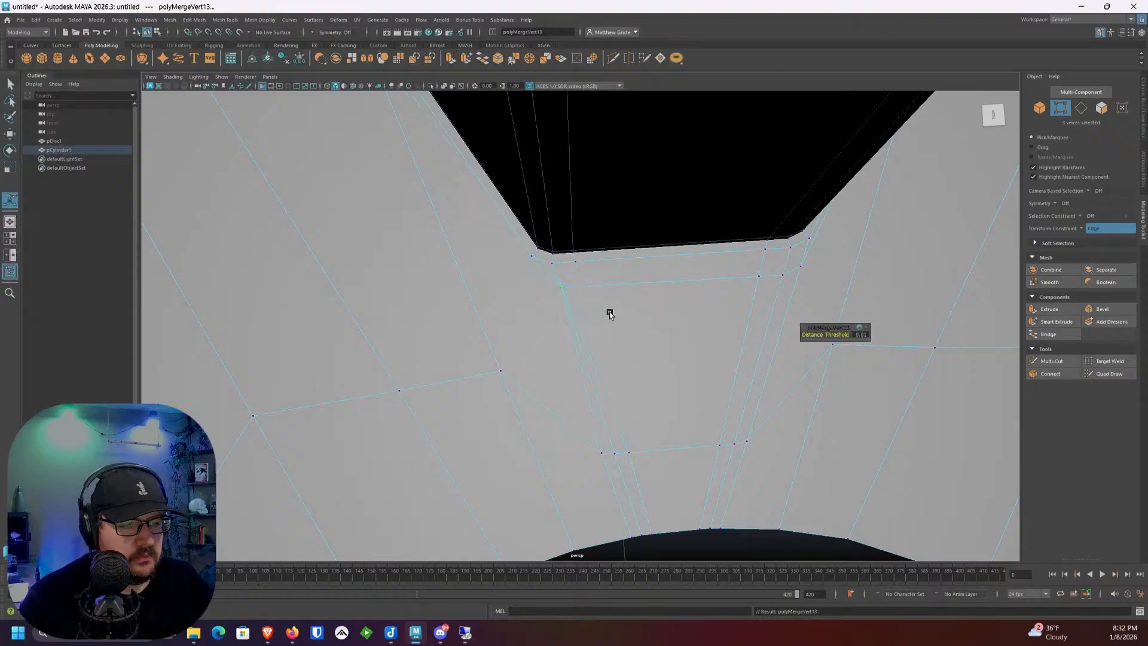
pyautogui.moveTo(810, 302); pyautogui.dragTo(732, 258)
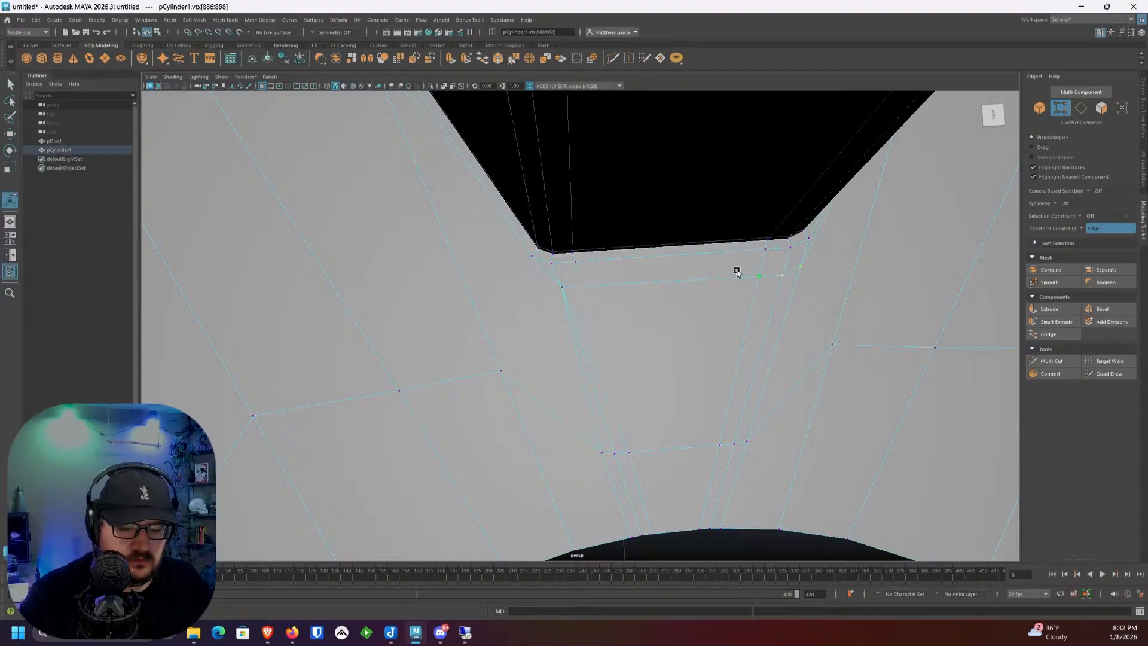
pyautogui.press('g')
pyautogui.keyDown('shift'); pyautogui.click(778, 286); pyautogui.keyUp('shift')
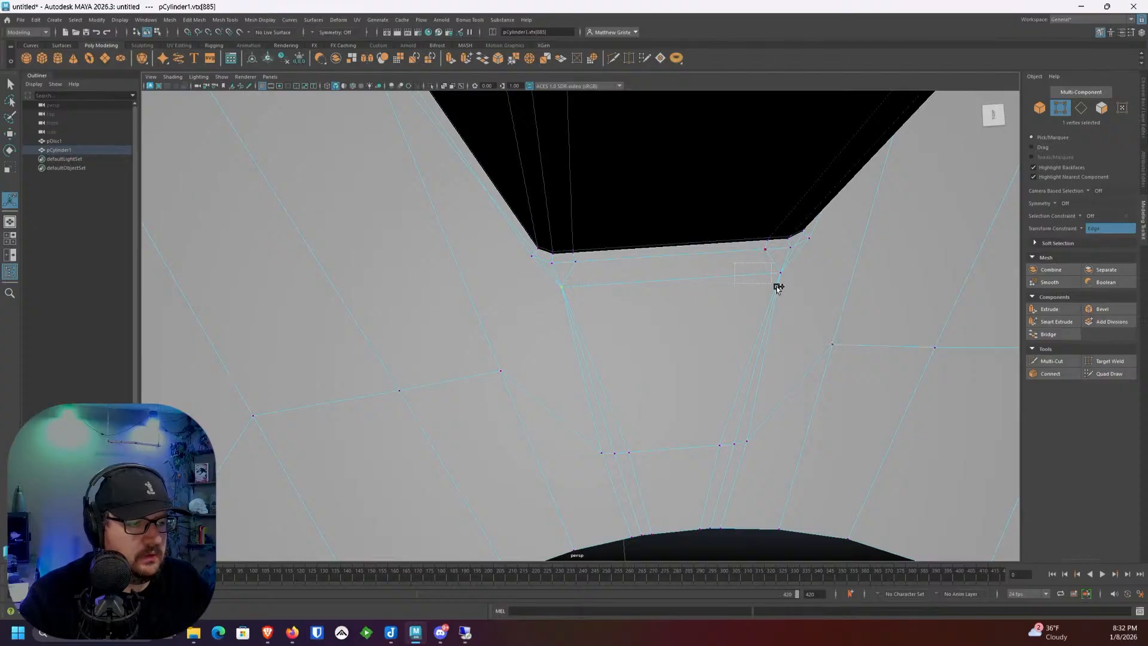
# Step: With the transform constraint set to Surface Slide, scale the two merged vertices apart and move them toward the central hole
pyautogui.press('r')
pyautogui.moveTo(711, 278); pyautogui.dragTo(713, 276)
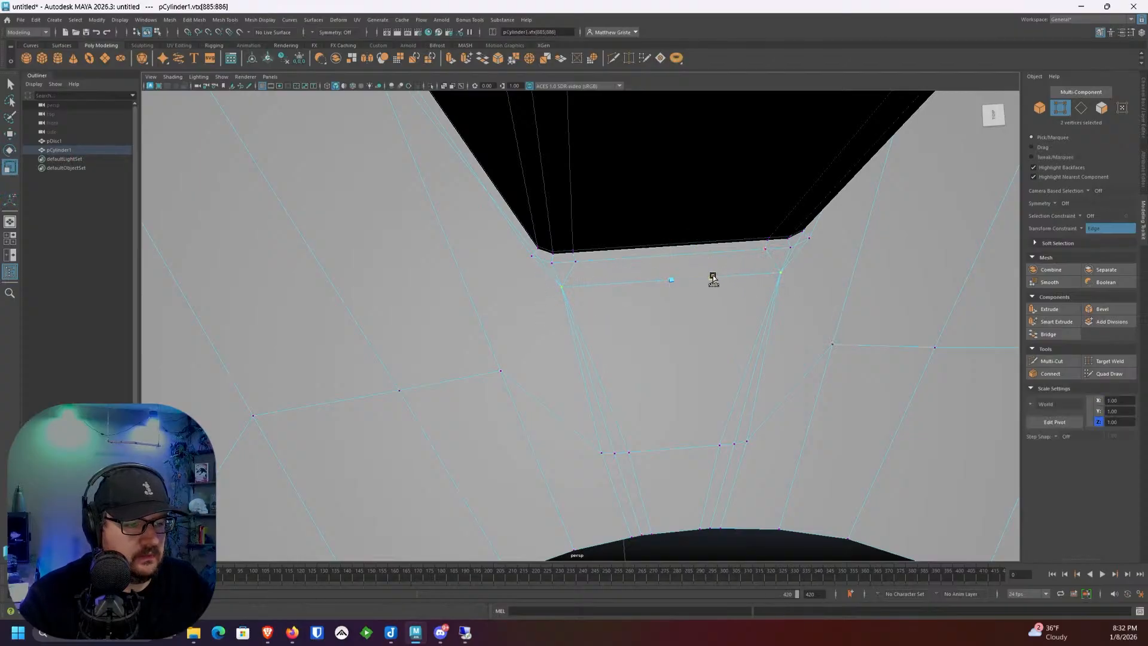
pyautogui.click(1086, 230)
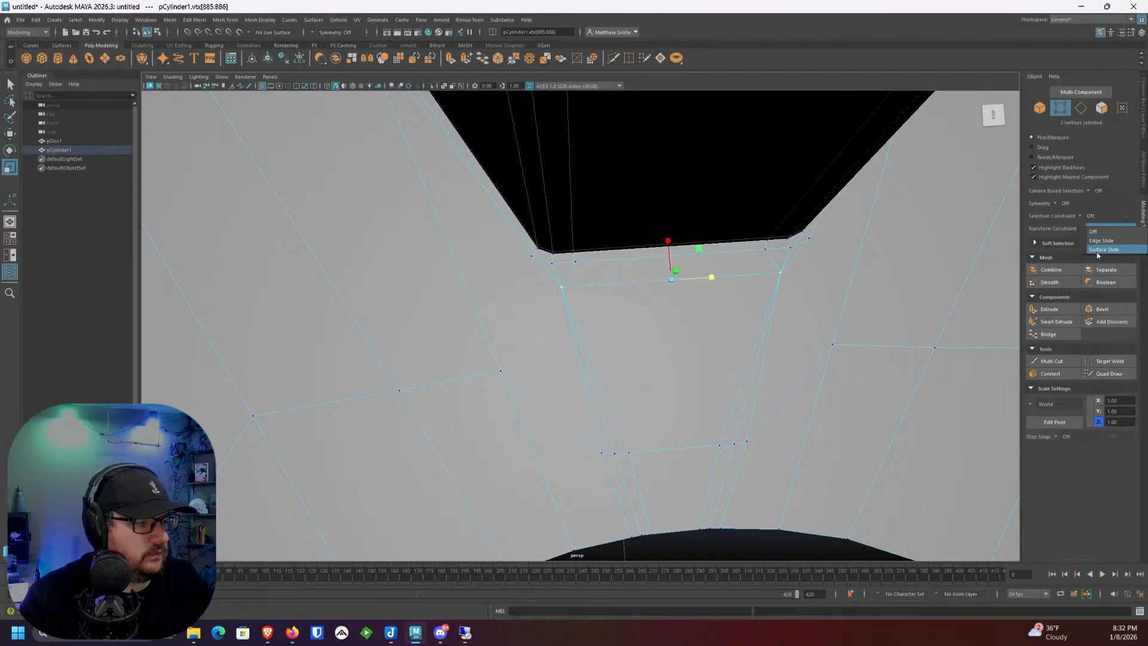
pyautogui.click(1097, 239)
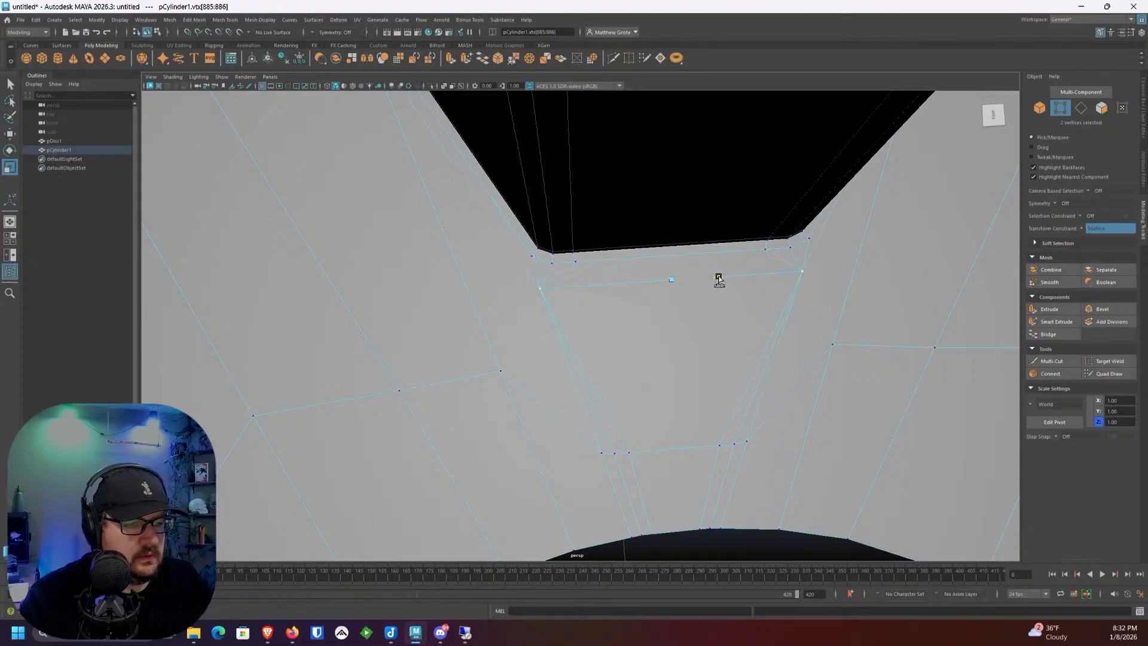
pyautogui.press('w')
pyautogui.moveTo(676, 245); pyautogui.dragTo(665, 268)
pyautogui.press('3')
pyautogui.press('1')
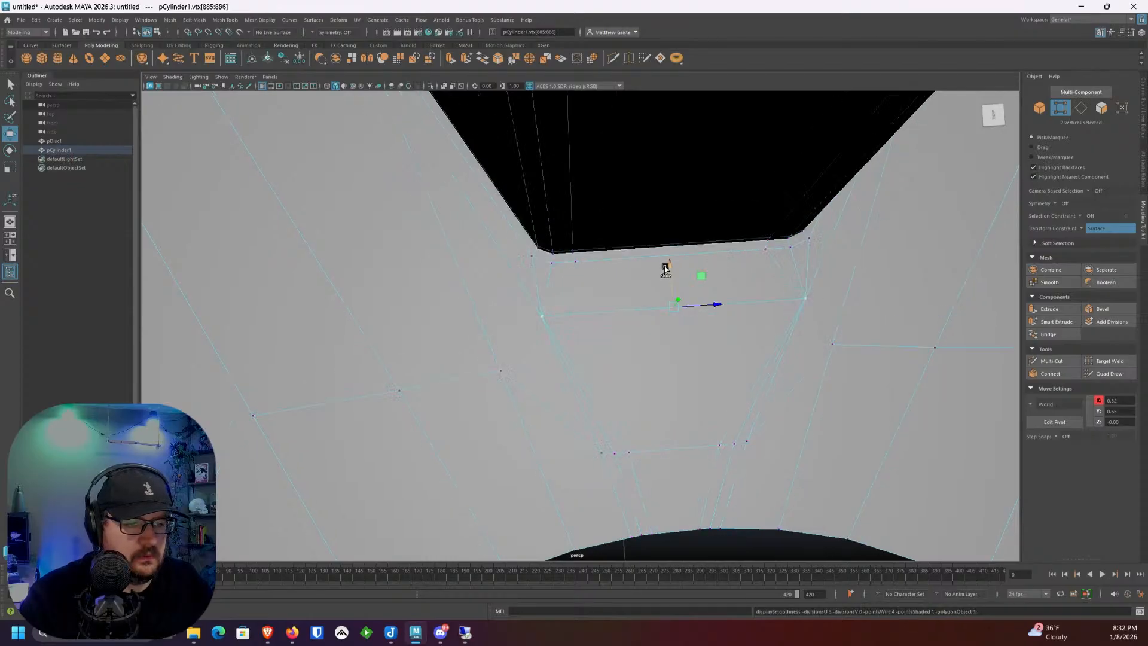
# Step: Delete the extra edges running into the two merged vertices from the recess wall and from the hole side
pyautogui.moveTo(565, 270); pyautogui.dragTo(566, 246, button='right')
pyautogui.click(548, 266)
pyautogui.keyDown('shift'); pyautogui.click(793, 262); pyautogui.keyUp('shift')
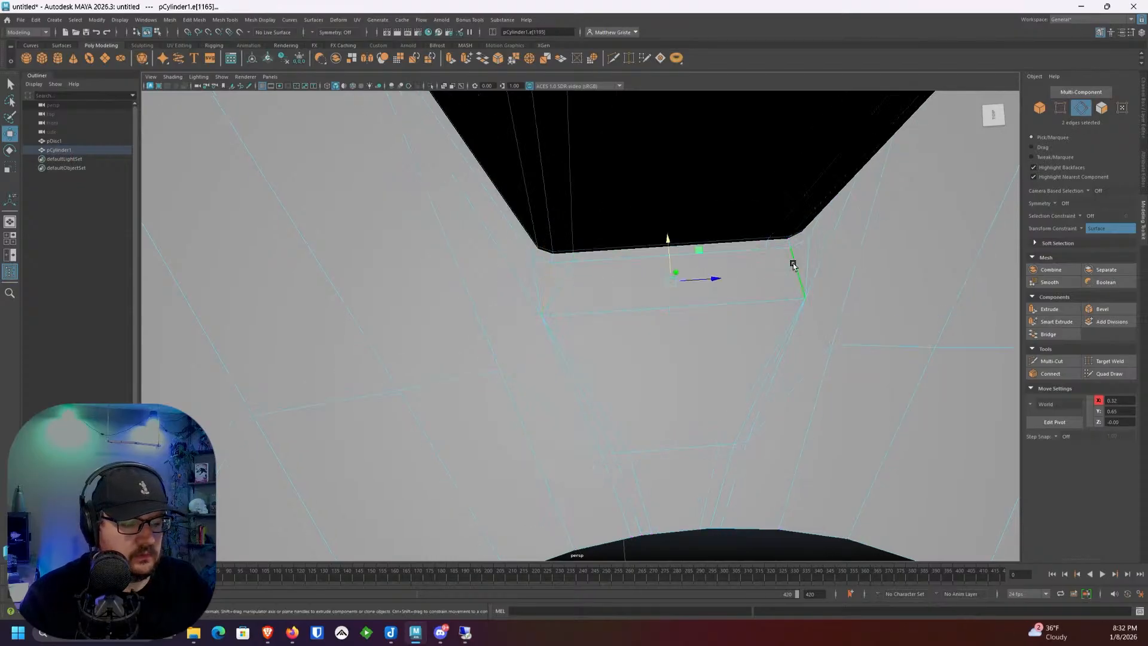
pyautogui.hotkey('ctrl', 'Delete')
pyautogui.click(759, 359)
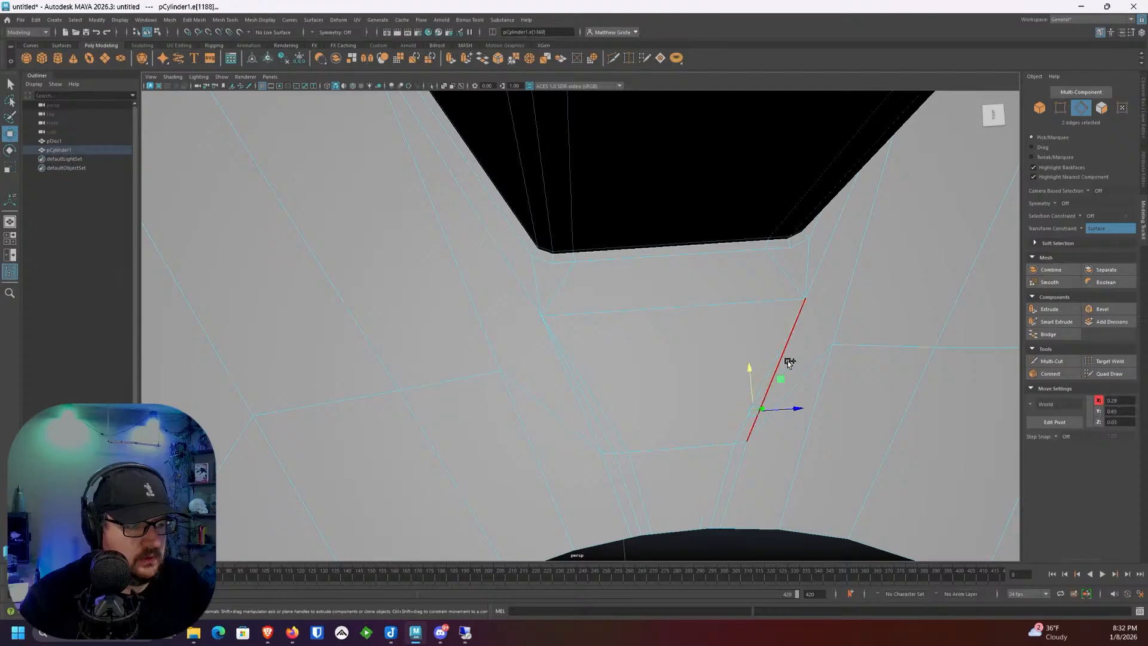
pyautogui.keyDown('shift'); pyautogui.click(607, 371); pyautogui.keyUp('shift')
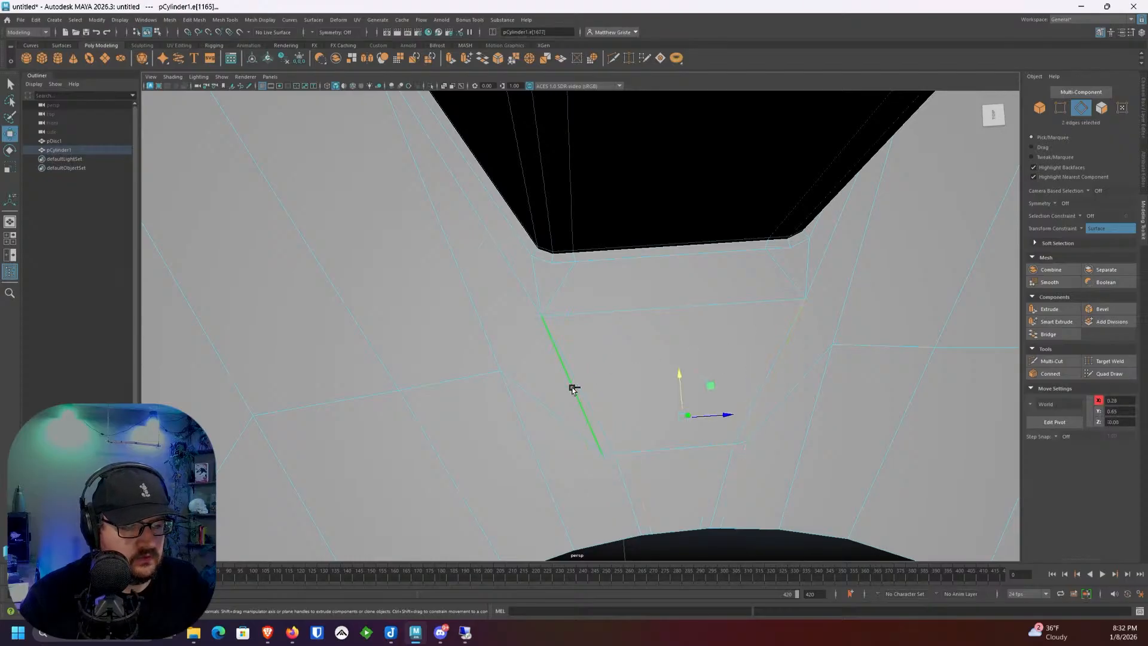
pyautogui.hotkey('ctrl', 'Delete')
# Step: Examine the cleaned area between the two lobes in smooth preview and compare it with the unsmoothed mesh
pyautogui.scroll(-6, 571, 389)
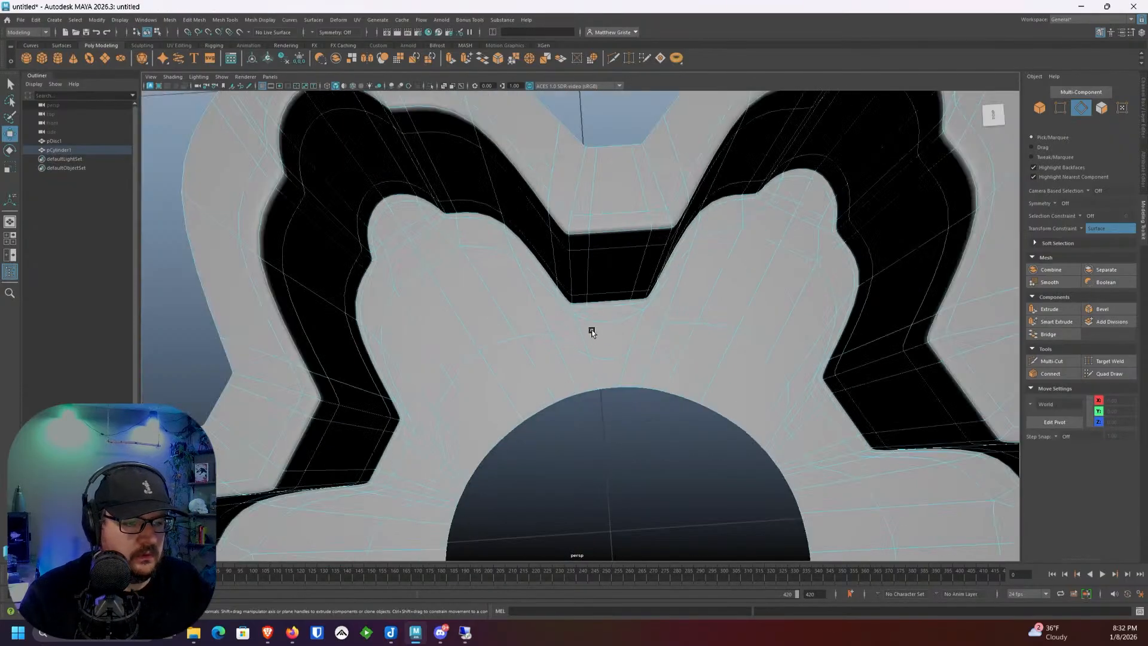
pyautogui.moveTo(599, 313); pyautogui.dragTo(637, 300, button='right')
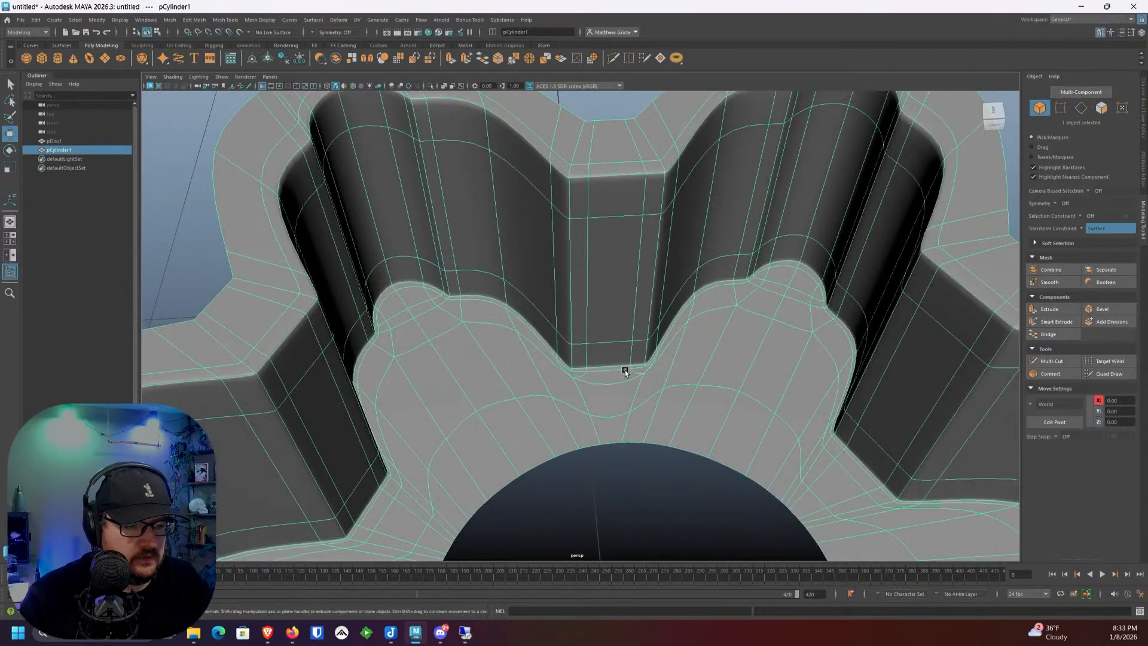
pyautogui.keyDown('alt'); pyautogui.moveTo(625, 371); pyautogui.dragTo(576, 344); pyautogui.keyUp('alt')
pyautogui.scroll(3, 608, 367)
pyautogui.scroll(-3, 612, 366)
pyautogui.press('1')
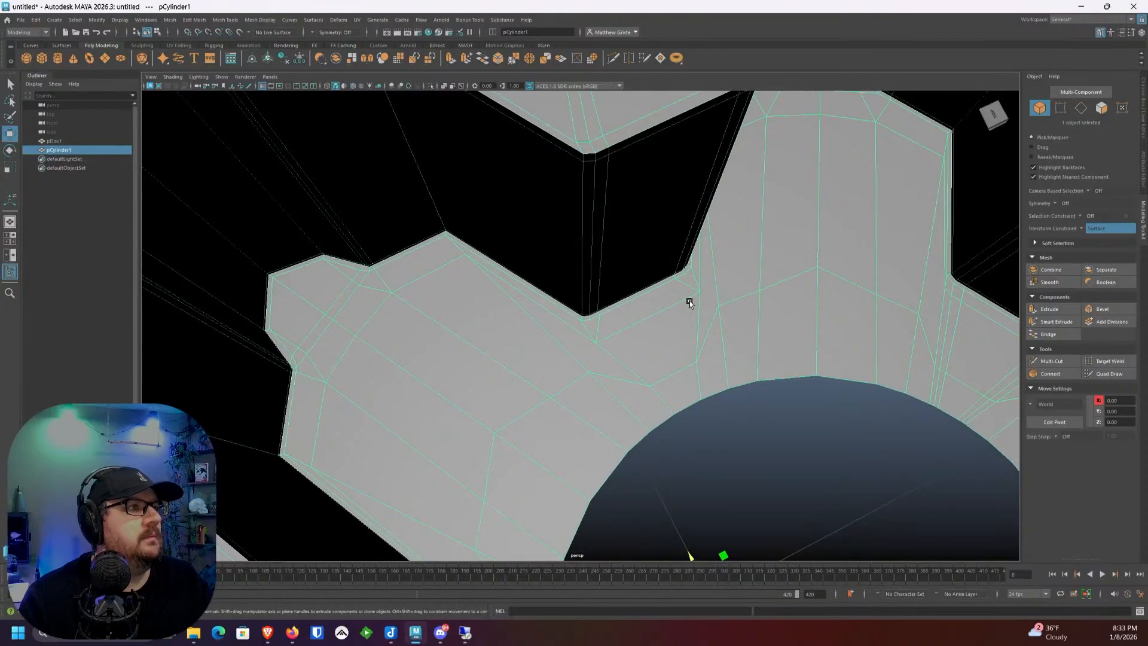
pyautogui.keyDown('alt'); pyautogui.moveTo(687, 300); pyautogui.dragTo(627, 302); pyautogui.keyUp('alt')
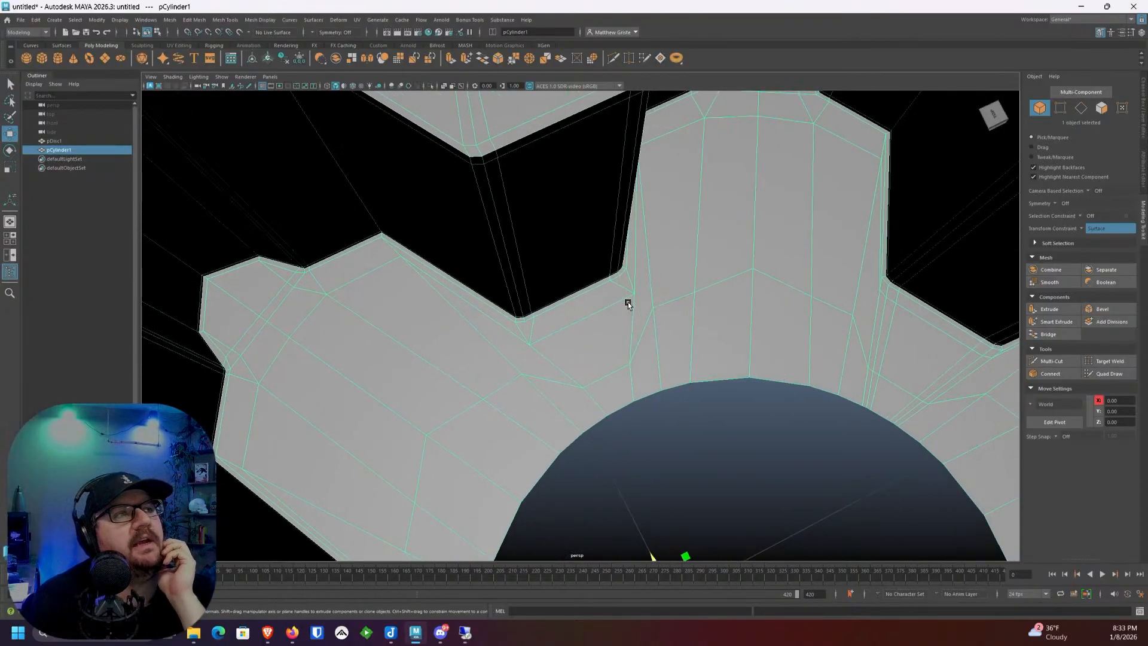
pyautogui.scroll(-5, 628, 302)
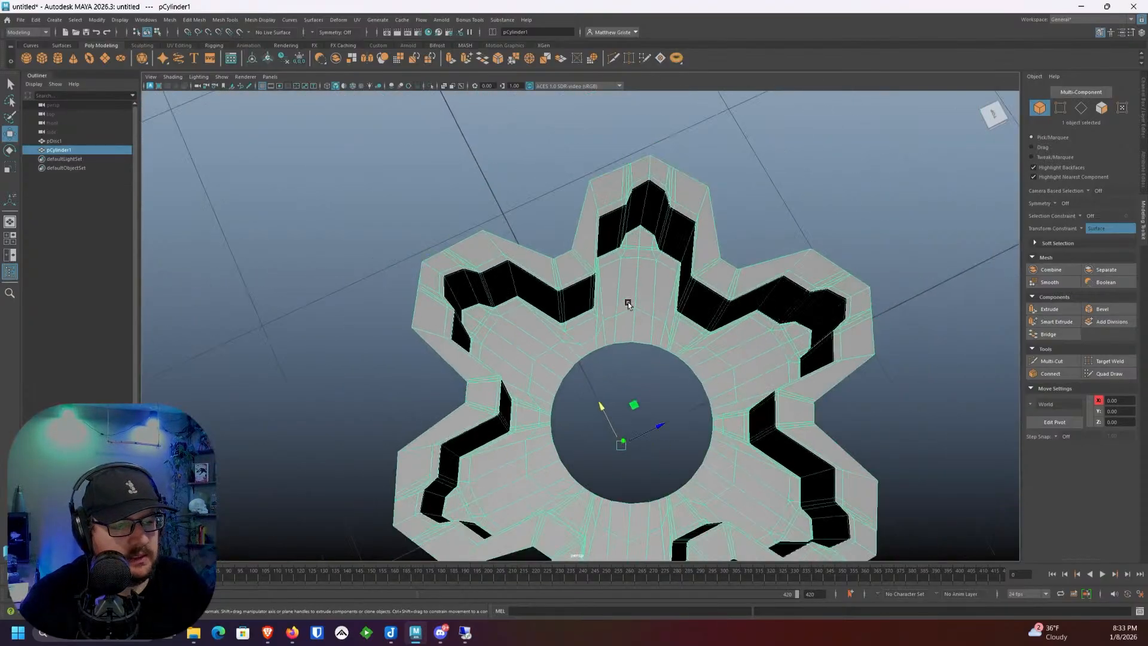
pyautogui.keyDown('alt'); pyautogui.moveTo(628, 302); pyautogui.dragTo(572, 248); pyautogui.keyUp('alt')
pyautogui.scroll(-2, 572, 248)
pyautogui.keyDown('alt'); pyautogui.moveTo(574, 259); pyautogui.dragTo(573, 233, button='middle'); pyautogui.keyUp('alt')
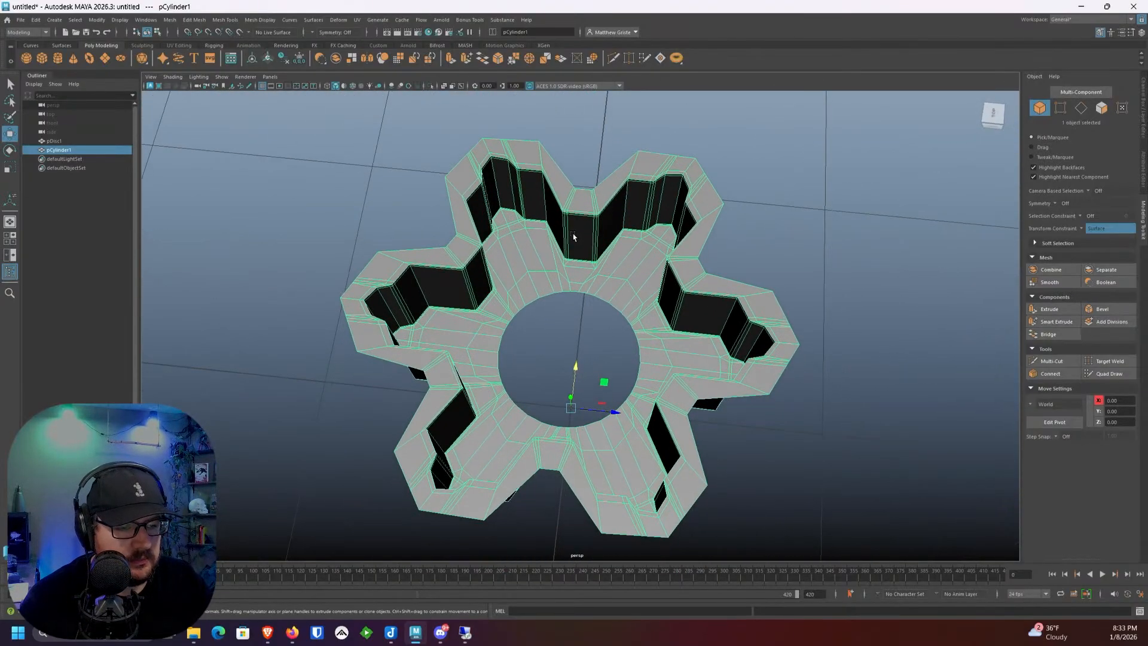
# Step: Delete the strips of faces running along the ring's vertical centreline through the two opposite lobes
pyautogui.scroll(3, 572, 259)
pyautogui.keyDown('alt'); pyautogui.moveTo(573, 237); pyautogui.dragTo(536, 227); pyautogui.keyUp('alt')
pyautogui.moveTo(536, 226); pyautogui.dragTo(535, 266, button='right')
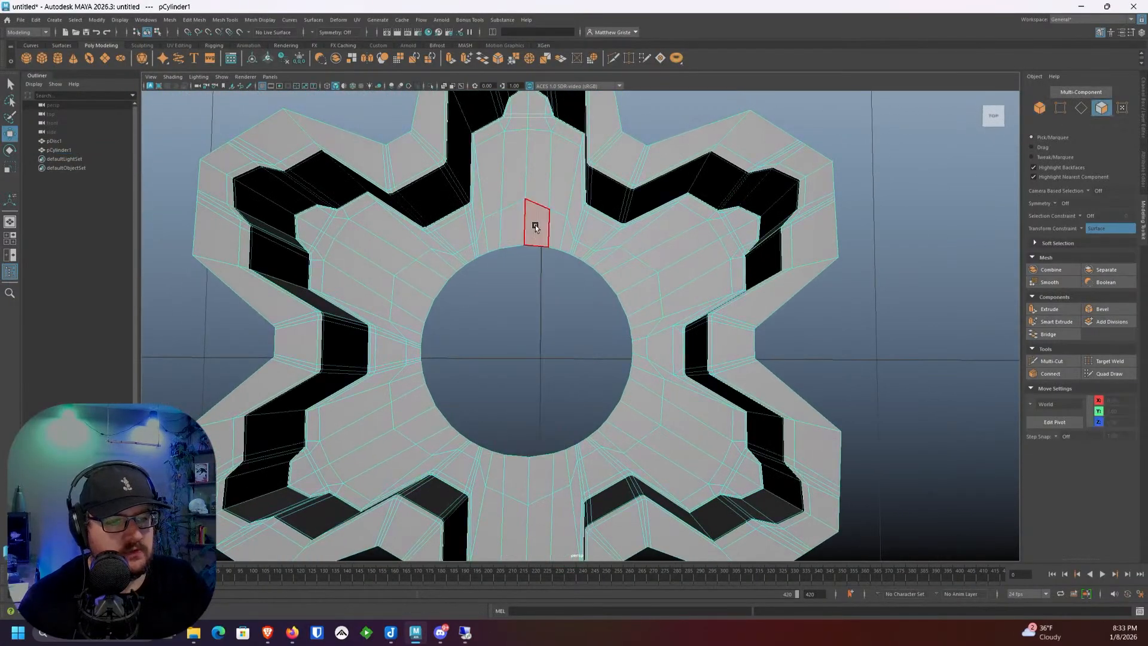
pyautogui.doubleClick(533, 225)
pyautogui.click(534, 223)
pyautogui.keyDown('shift'); pyautogui.doubleClick(538, 190); pyautogui.keyUp('shift')
pyautogui.scroll(-5, 537, 190)
pyautogui.keyDown('alt'); pyautogui.moveTo(554, 275); pyautogui.dragTo(558, 216, button='middle'); pyautogui.keyUp('alt')
pyautogui.scroll(2, 561, 231)
pyautogui.keyDown('shift'); pyautogui.click(561, 349); pyautogui.keyUp('shift')
pyautogui.keyDown('shift'); pyautogui.doubleClick(562, 389); pyautogui.keyUp('shift')
pyautogui.press('Delete')
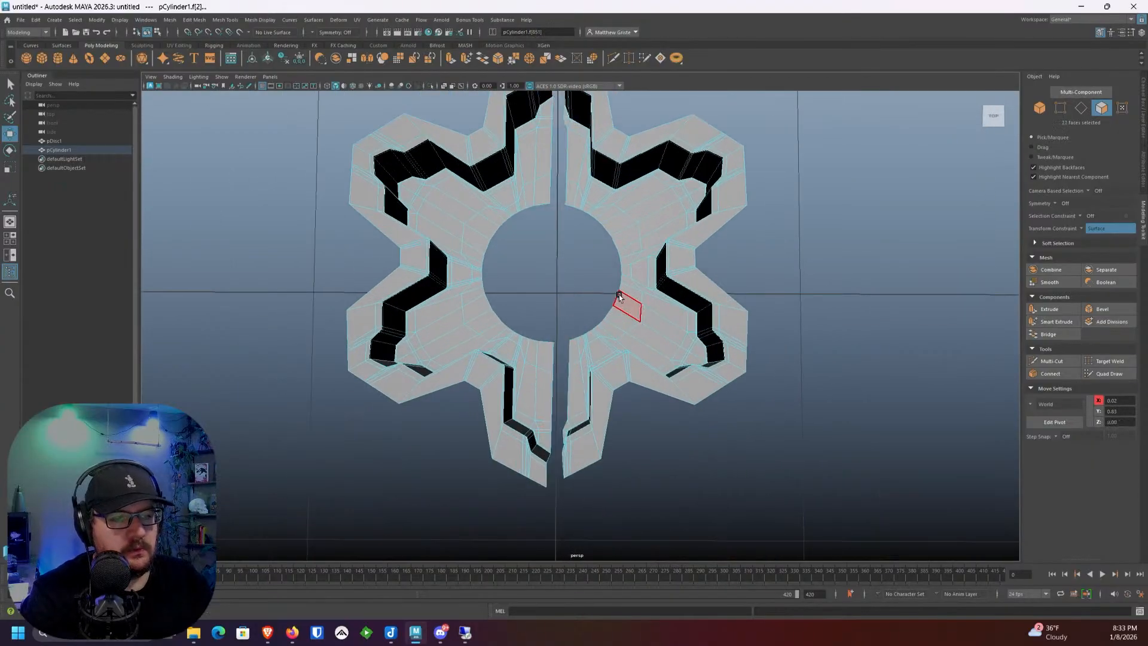
# Step: Delete the separated right half of the ring, keeping only the opposite half
pyautogui.doubleClick(624, 283)
pyautogui.press('Delete')
# Step: Merge each three-vertex cluster at the two recess-wall corners between two neighbouring lobes into a single vertex
pyautogui.keyDown('alt'); pyautogui.moveTo(541, 209); pyautogui.dragTo(632, 245, button='middle'); pyautogui.keyUp('alt')
pyautogui.keyDown('alt'); pyautogui.moveTo(632, 245); pyautogui.dragTo(556, 244); pyautogui.keyUp('alt')
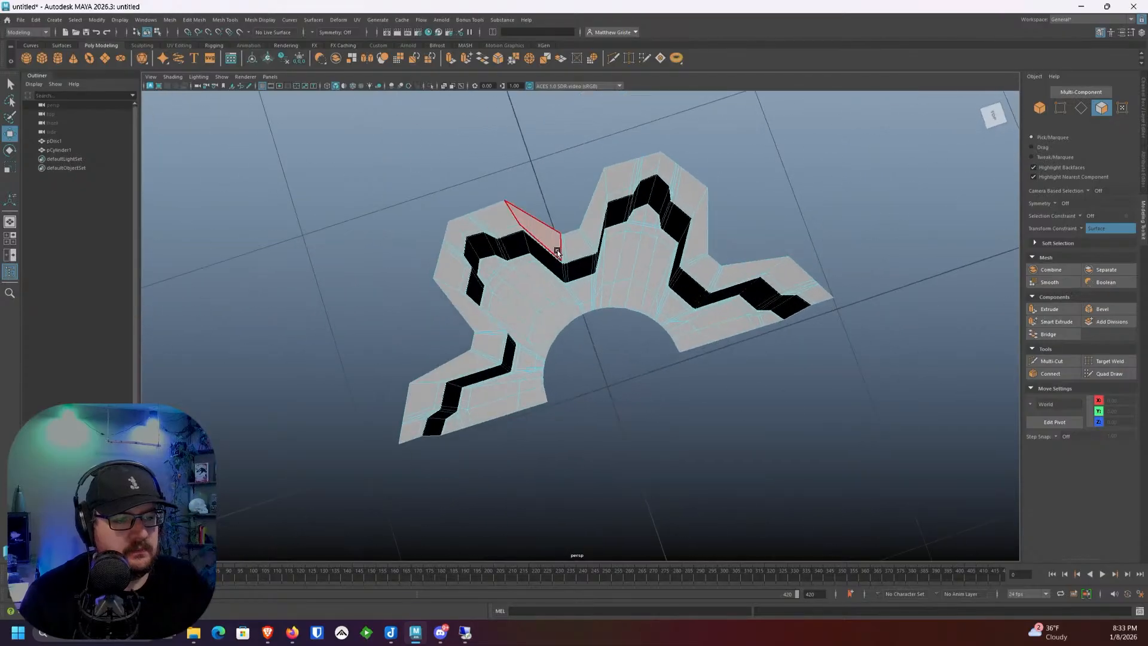
pyautogui.scroll(4, 658, 287)
pyautogui.keyDown('alt'); pyautogui.moveTo(708, 272); pyautogui.dragTo(518, 296, button='middle'); pyautogui.keyUp('alt')
pyautogui.keyDown('alt'); pyautogui.moveTo(519, 297); pyautogui.dragTo(613, 279); pyautogui.keyUp('alt')
pyautogui.scroll(5, 612, 280)
pyautogui.scroll(3, 515, 320)
pyautogui.keyDown('alt'); pyautogui.moveTo(515, 319); pyautogui.dragTo(628, 293, button='middle'); pyautogui.keyUp('alt')
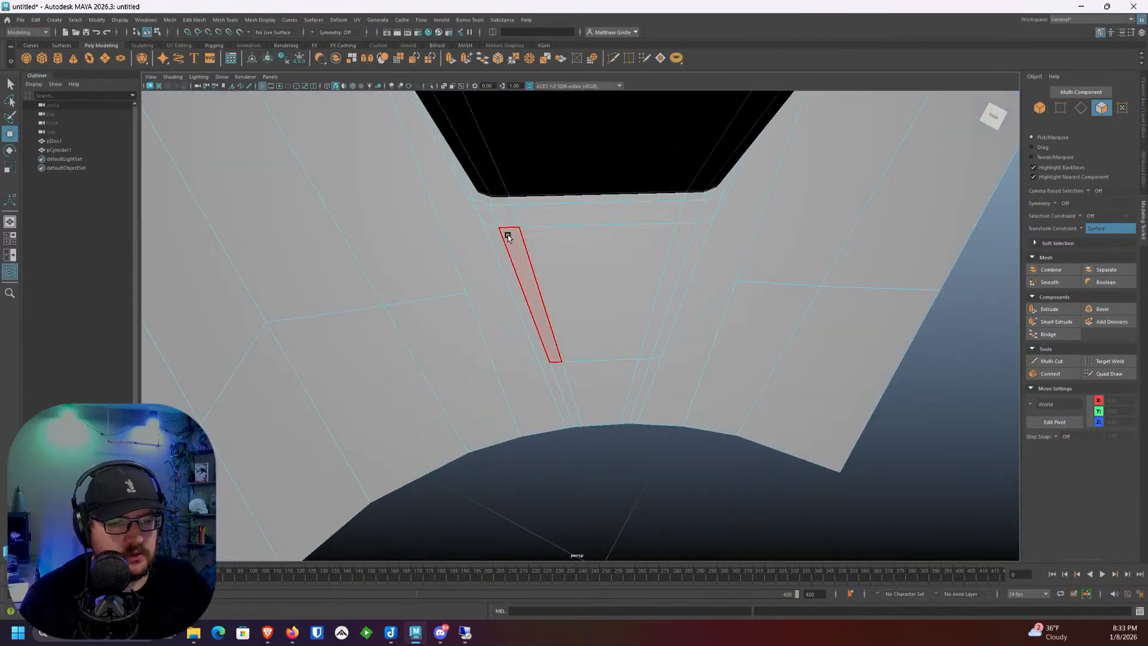
pyautogui.moveTo(504, 232); pyautogui.dragTo(468, 226, button='right')
pyautogui.moveTo(476, 217); pyautogui.dragTo(535, 244)
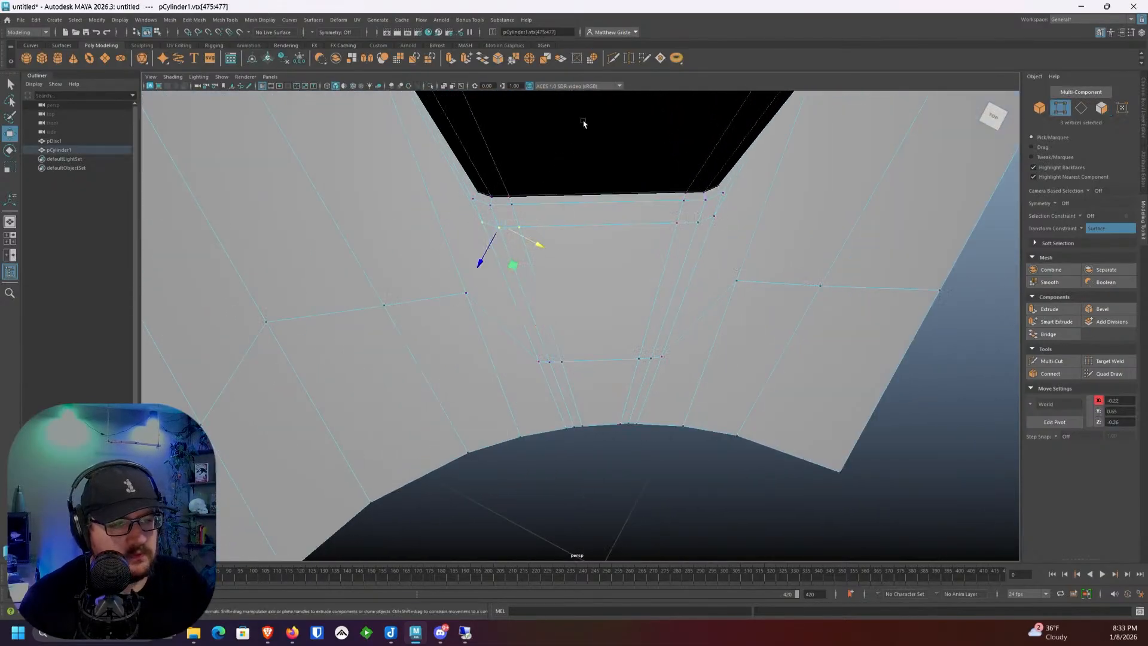
pyautogui.click(514, 59)
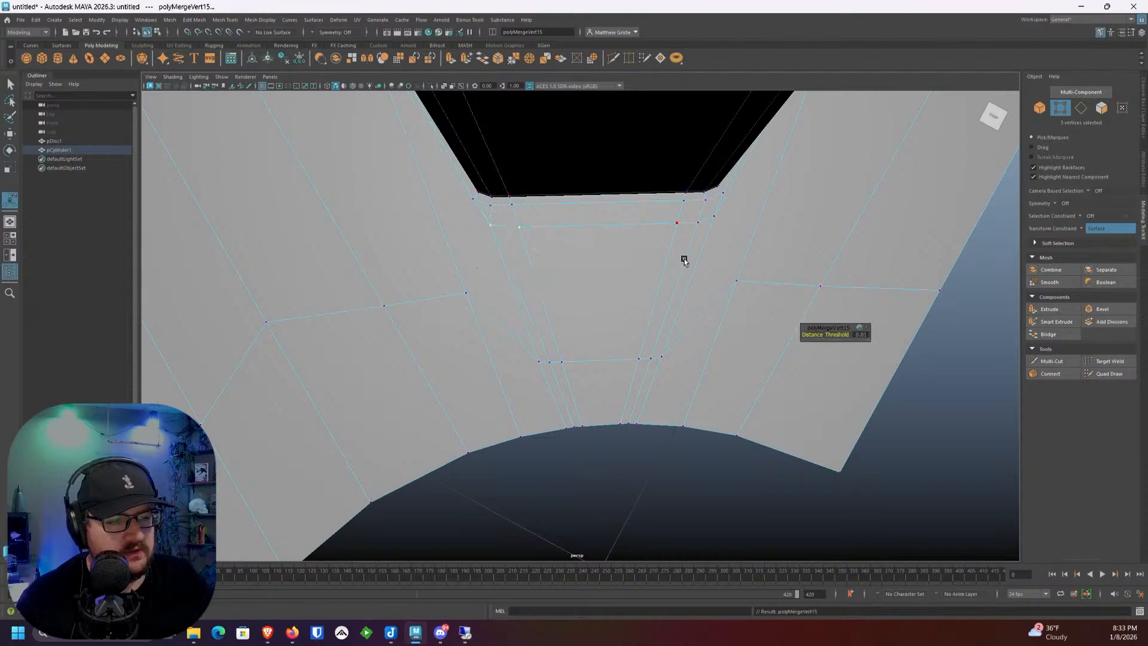
pyautogui.moveTo(666, 212); pyautogui.dragTo(727, 241)
pyautogui.press('g')
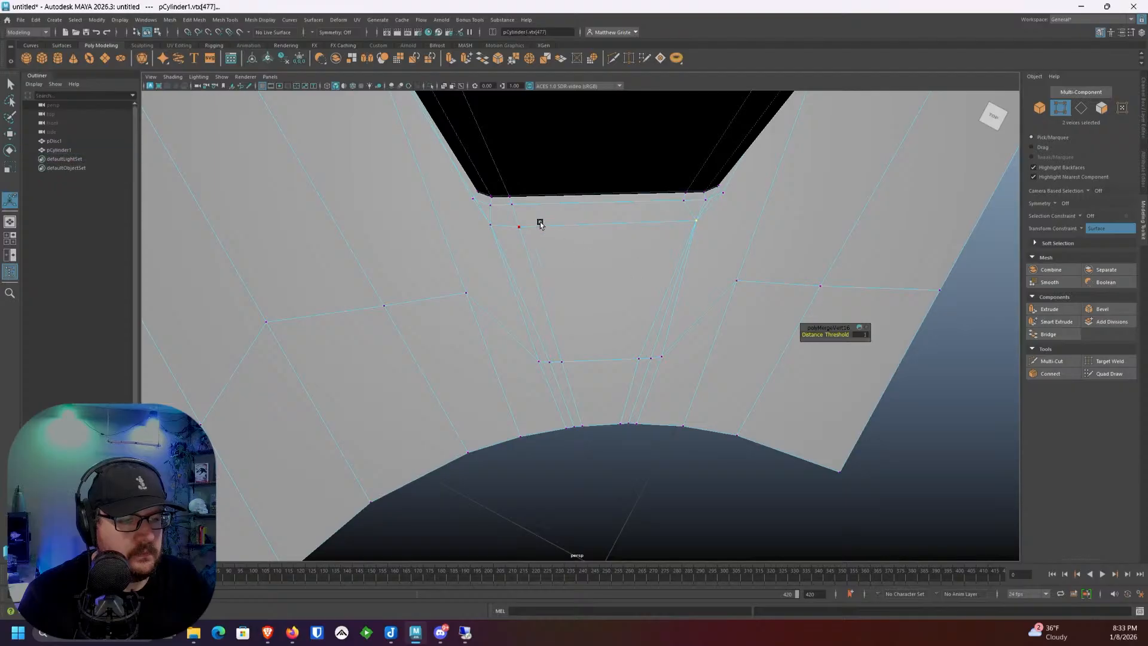
pyautogui.moveTo(538, 220); pyautogui.dragTo(716, 252)
pyautogui.press('g')
# Step: Scale the two merged vertices apart and move them toward the central hole along the surface
pyautogui.press('e')
pyautogui.press('r')
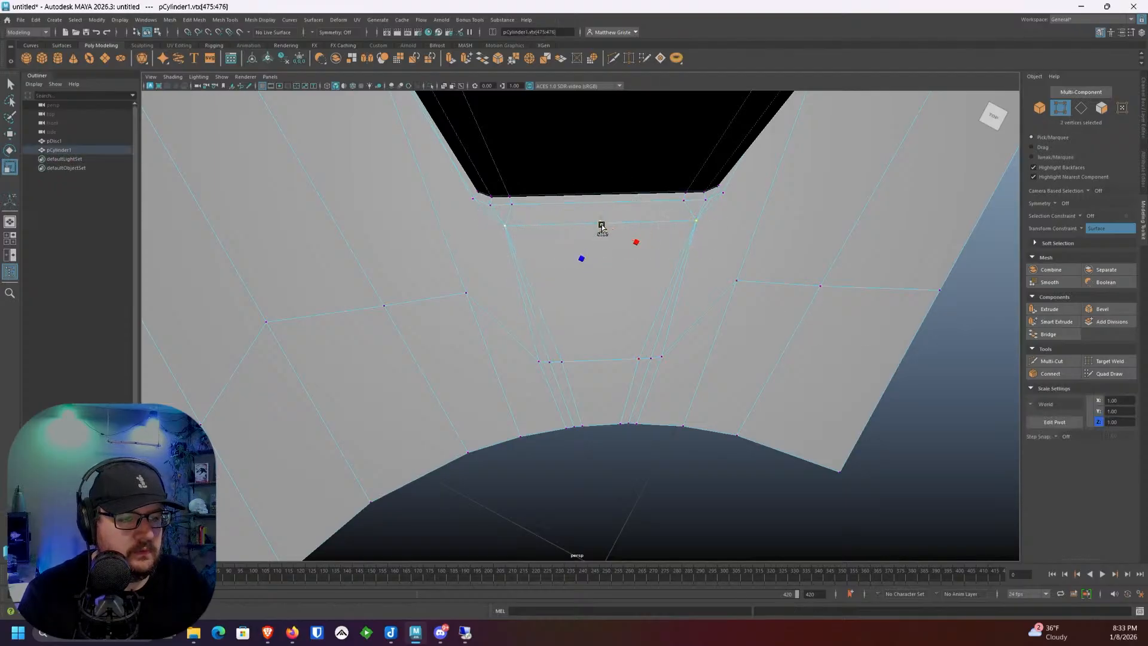
pyautogui.press('w')
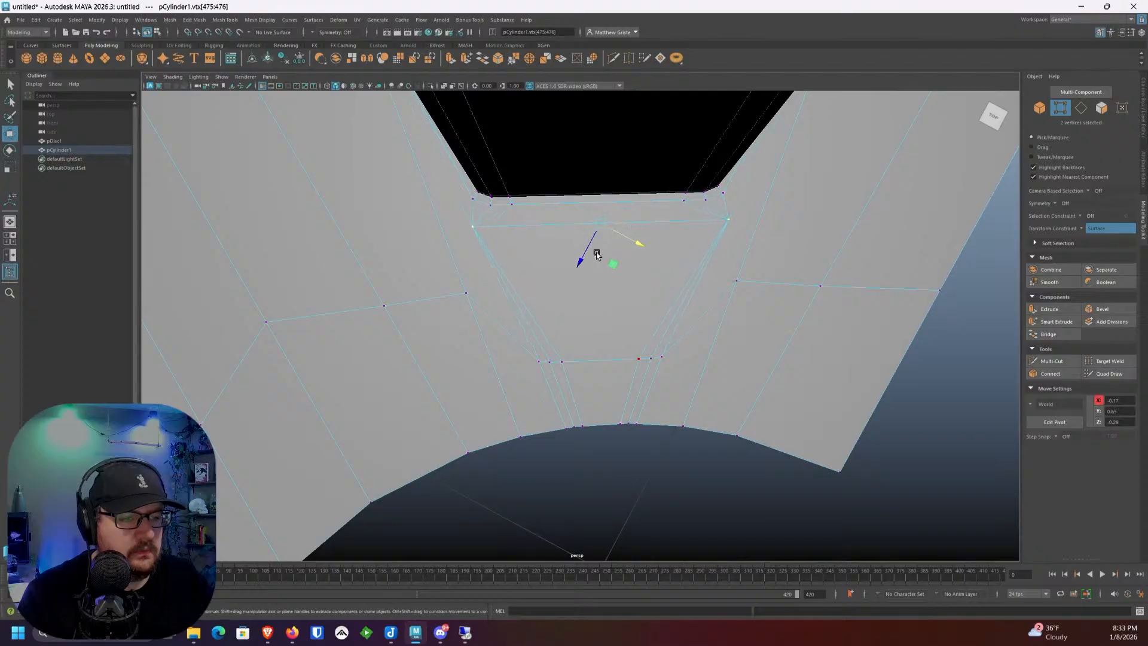
pyautogui.moveTo(581, 261); pyautogui.dragTo(575, 272)
pyautogui.press('r')
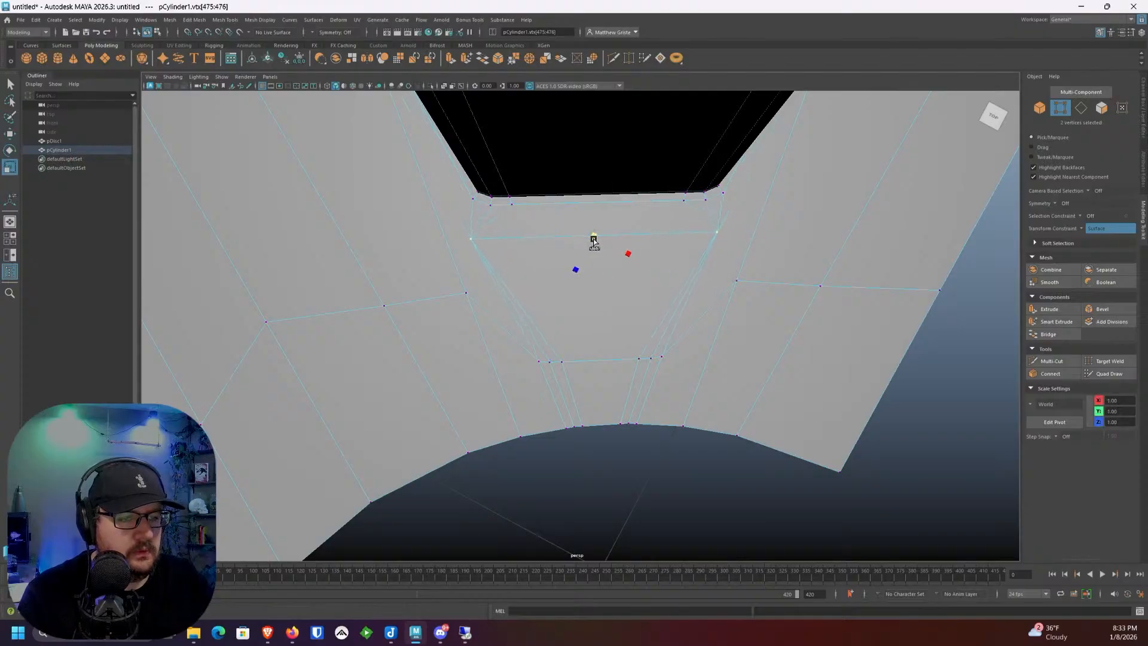
# Step: Delete the extra edges joining the two merged vertices to the recess wall and the redundant edges running toward the central hole
pyautogui.moveTo(507, 226); pyautogui.dragTo(493, 211, button='right')
pyautogui.click(483, 220)
pyautogui.keyDown('shift'); pyautogui.click(713, 214); pyautogui.keyUp('shift')
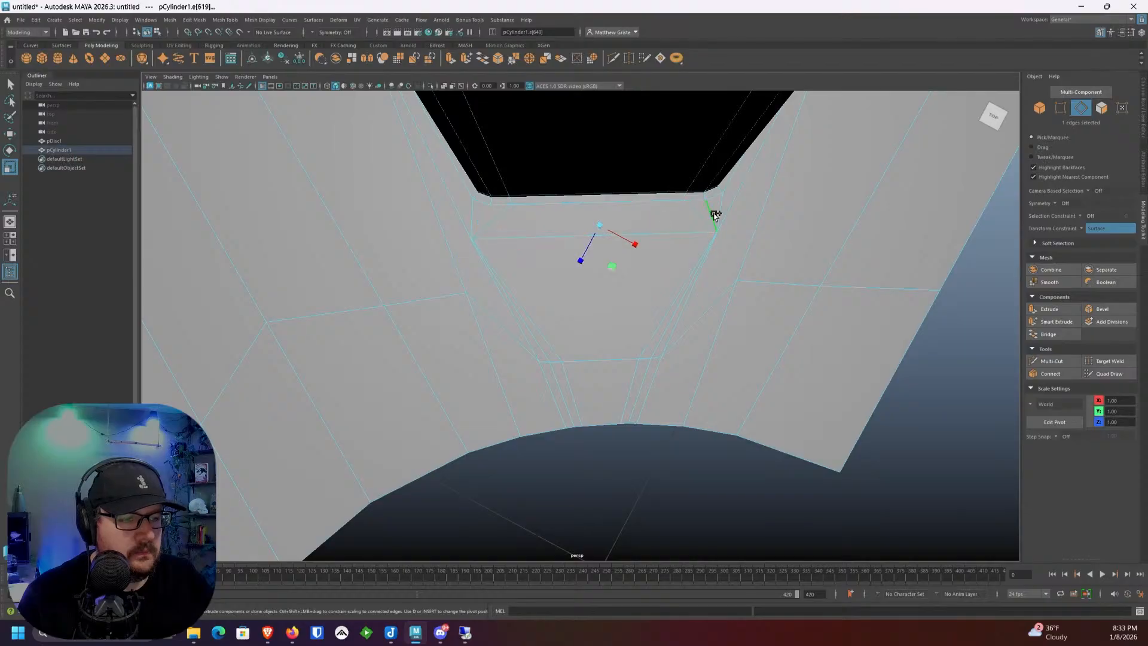
pyautogui.hotkey('ctrl', 'Delete')
pyautogui.doubleClick(556, 342)
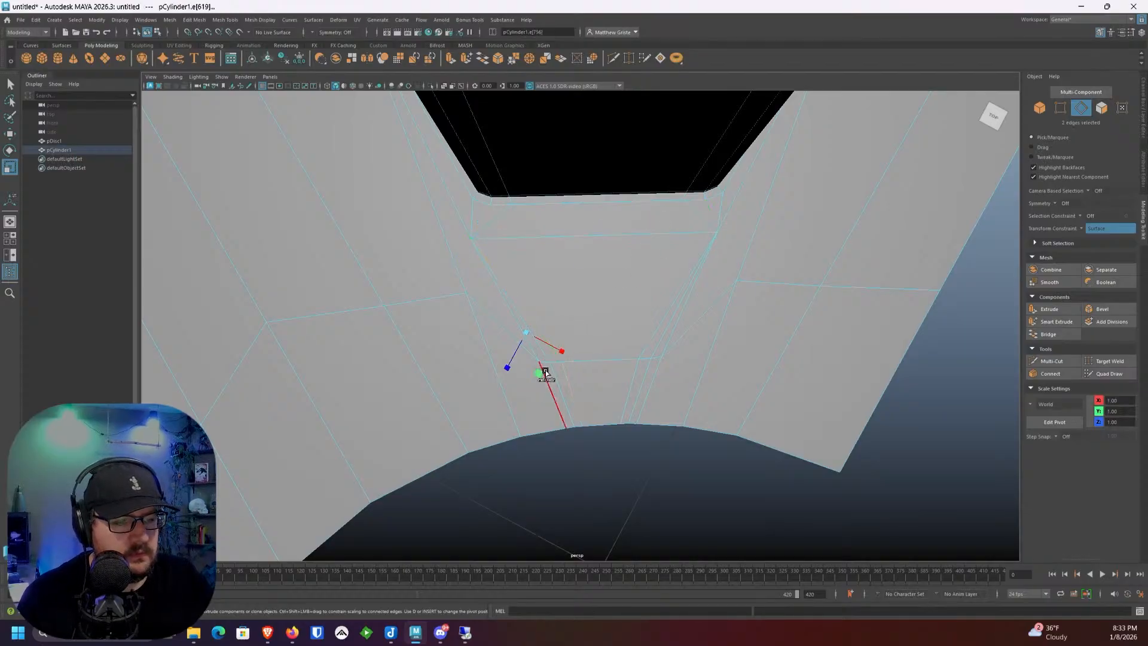
pyautogui.doubleClick(628, 378)
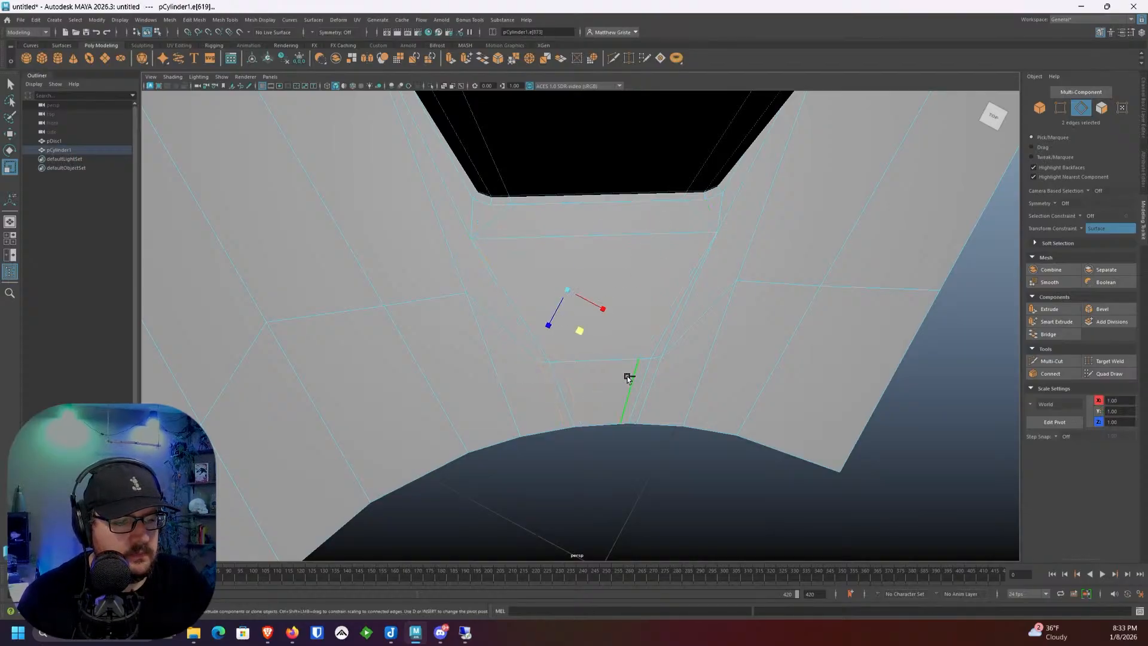
# Step: Delete the leftover edges, with their vertices, between the notch and the inner arc
pyautogui.keyDown('shift'); pyautogui.click(660, 380); pyautogui.keyUp('shift')
pyautogui.hotkey('ctrl', 'Delete')
pyautogui.scroll(-6, 663, 377)
# Step: Merge the three vertices clustered at each lower corner of the adjacent notch into a single vertex per corner
pyautogui.moveTo(663, 377)
pyautogui.keyDown('alt'); pyautogui.mouseDown()
pyautogui.moveTo(594, 348)
pyautogui.moveTo(576, 315)
pyautogui.moveTo(661, 389)
pyautogui.mouseUp(); pyautogui.keyUp('alt')
pyautogui.scroll(3, 593, 348)
pyautogui.scroll(7, 615, 281)
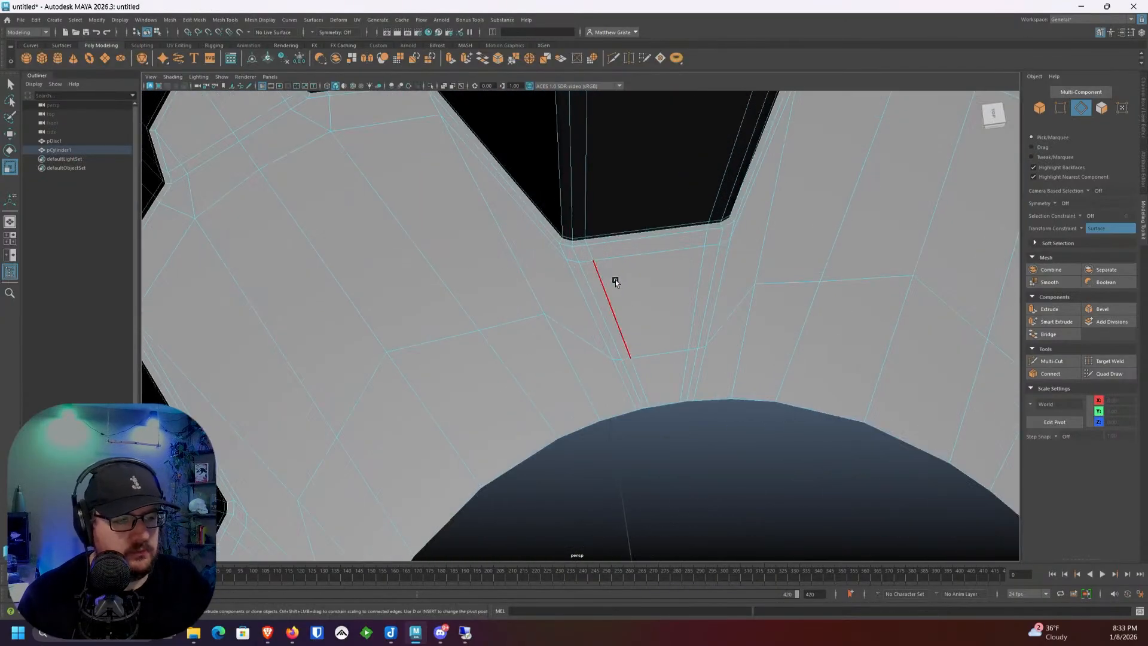
pyautogui.keyDown('alt'); pyautogui.moveTo(615, 280); pyautogui.dragTo(563, 305); pyautogui.keyUp('alt')
pyautogui.scroll(6, 563, 305)
pyautogui.moveTo(562, 290); pyautogui.dragTo(502, 271, button='right')
pyautogui.moveTo(508, 231); pyautogui.dragTo(625, 279)
pyautogui.scroll(-8, 625, 279)
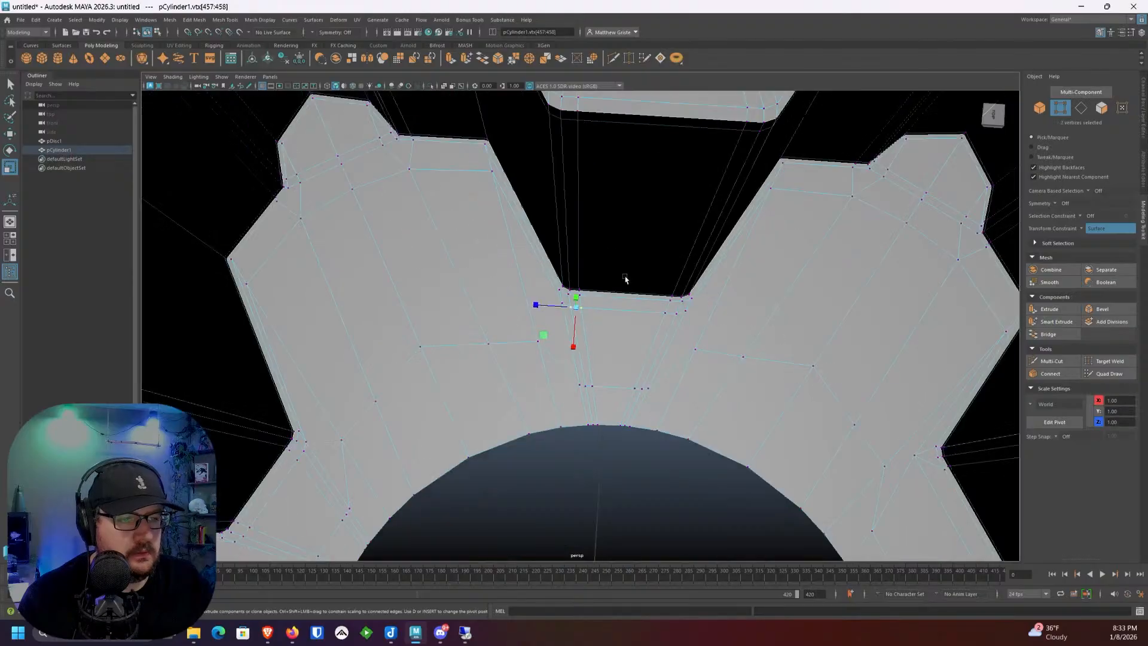
pyautogui.scroll(3, 590, 315)
pyautogui.moveTo(542, 286); pyautogui.dragTo(541, 286)
pyautogui.keyDown('alt'); pyautogui.moveTo(720, 286); pyautogui.dragTo(603, 267, button='middle'); pyautogui.keyUp('alt')
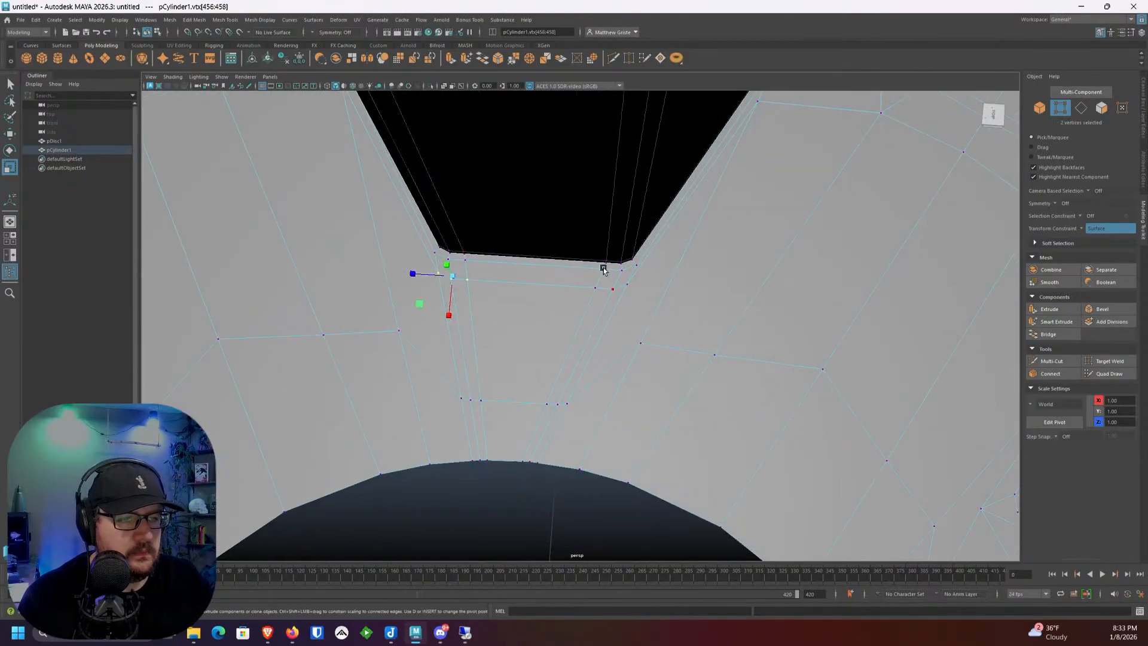
pyautogui.click(513, 61)
pyautogui.moveTo(577, 278); pyautogui.dragTo(647, 307)
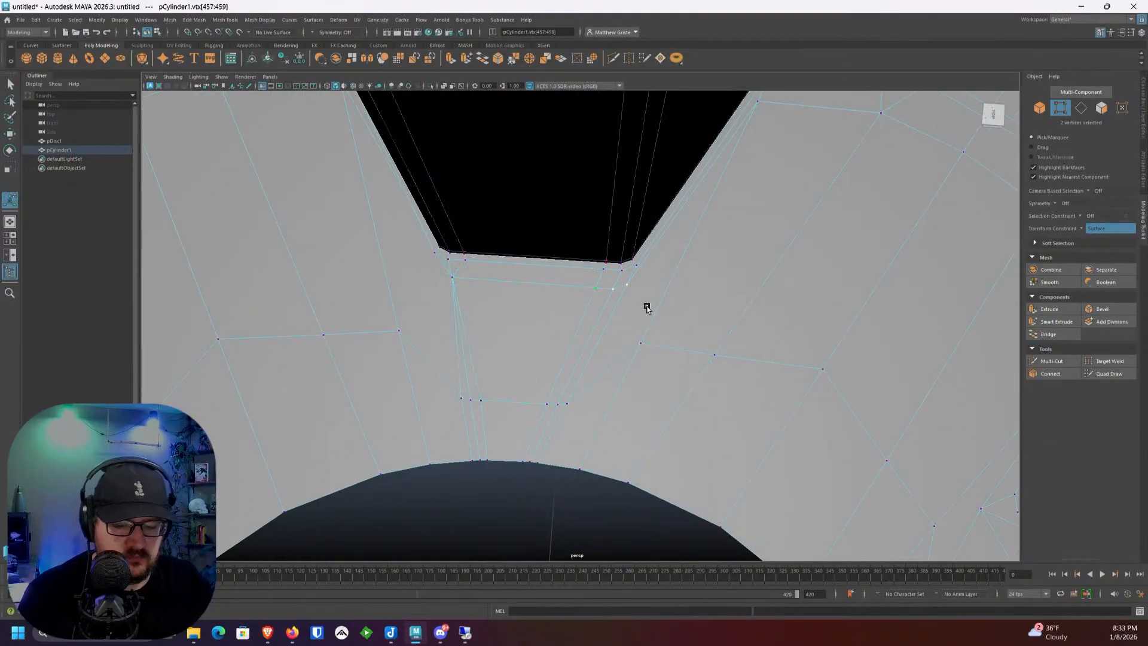
pyautogui.press('g')
# Step: Scale the two merged corner vertices apart to about the notch's width and move them slightly toward the inner arc
pyautogui.keyDown('shift'); pyautogui.moveTo(430, 265); pyautogui.dragTo(486, 280); pyautogui.keyUp('shift')
pyautogui.press('e')
pyautogui.press('r')
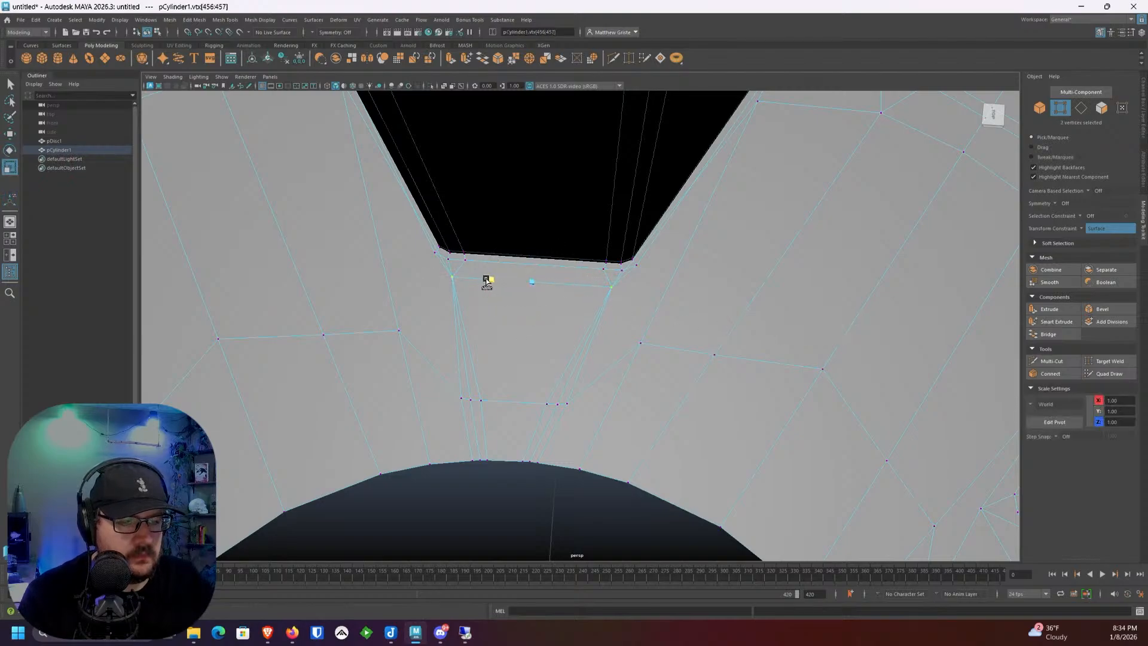
pyautogui.press('w')
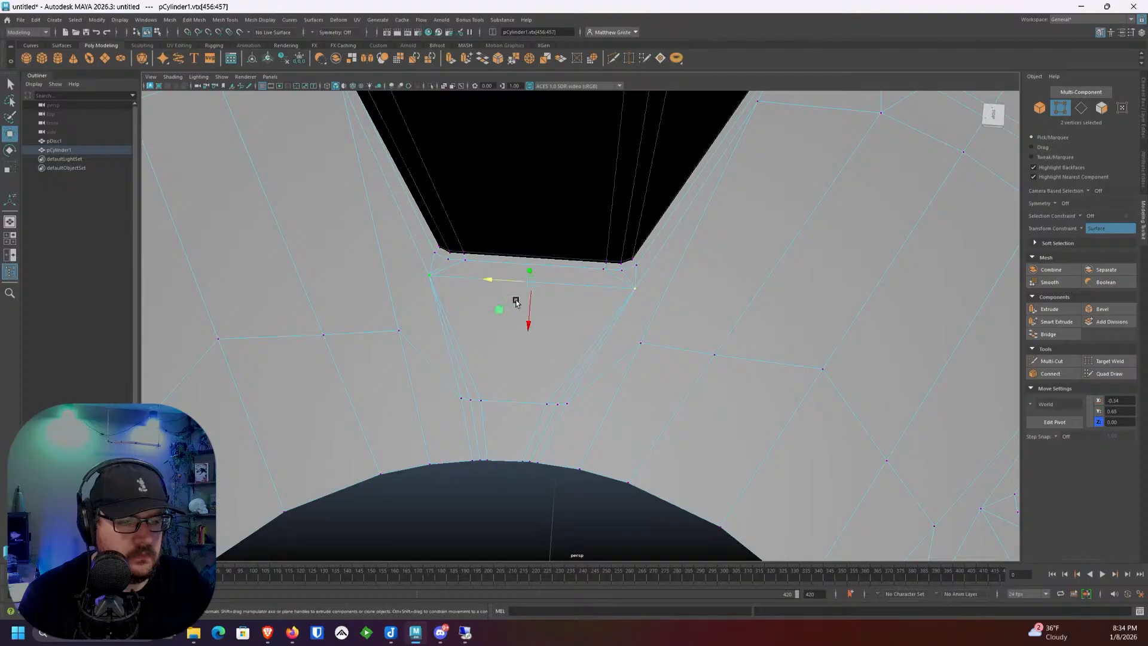
pyautogui.moveTo(531, 317); pyautogui.dragTo(531, 329)
# Step: Delete the redundant edge lines running from both merged corners to the inner arc, including the short diagonals below the notch
pyautogui.moveTo(466, 316); pyautogui.dragTo(452, 293, button='right')
pyautogui.keyDown('shift'); pyautogui.doubleClick(587, 359); pyautogui.keyUp('shift')
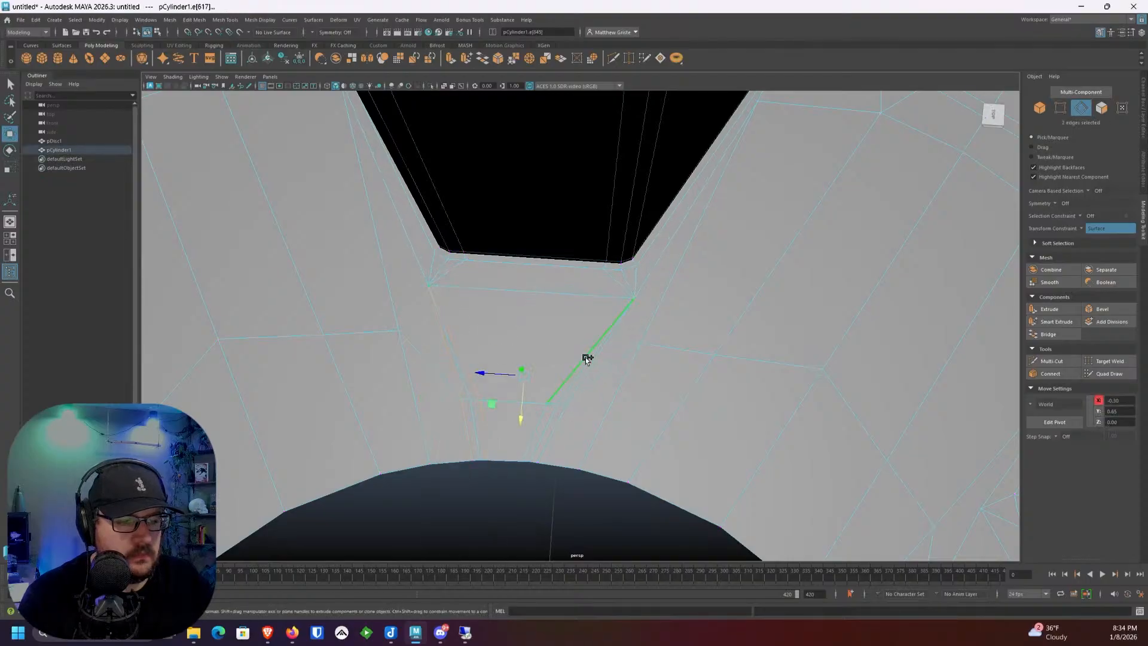
pyautogui.keyDown('shift'); pyautogui.click(443, 268); pyautogui.keyUp('shift')
pyautogui.keyDown('shift'); pyautogui.click(618, 285); pyautogui.keyUp('shift')
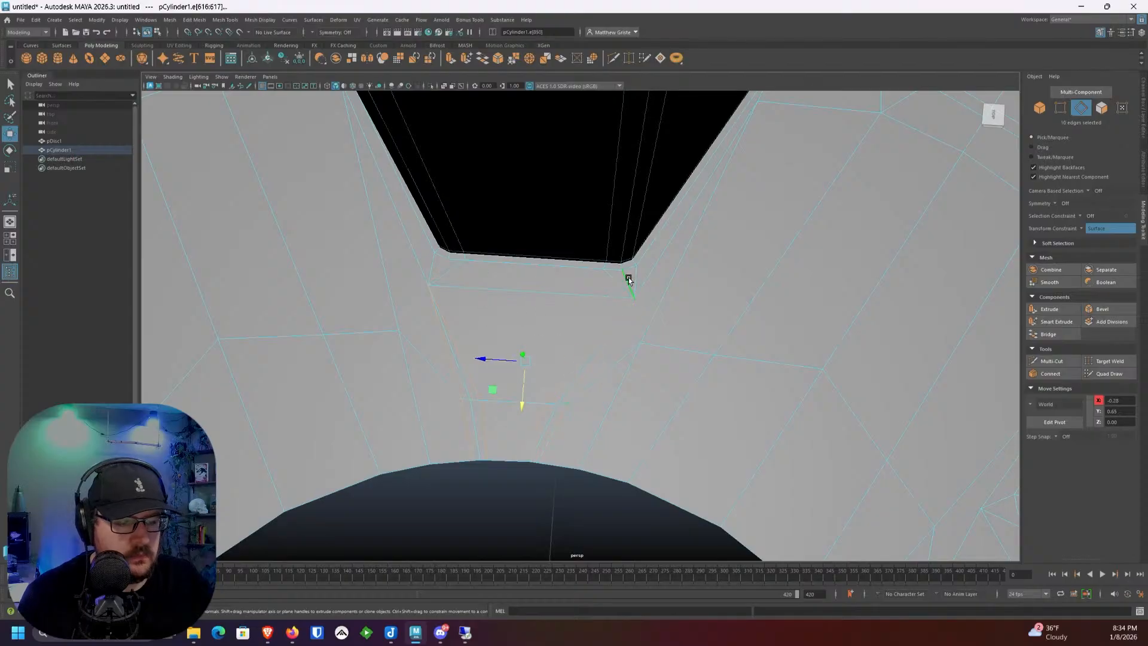
pyautogui.click(625, 277)
# Step: Merge the three-vertex cluster at each lower corner of the next notch into a single vertex
pyautogui.scroll(-3, 625, 277)
pyautogui.keyDown('alt'); pyautogui.moveTo(625, 277); pyautogui.dragTo(447, 256); pyautogui.keyUp('alt')
pyautogui.keyDown('alt'); pyautogui.moveTo(448, 256); pyautogui.dragTo(621, 275, button='middle'); pyautogui.keyUp('alt')
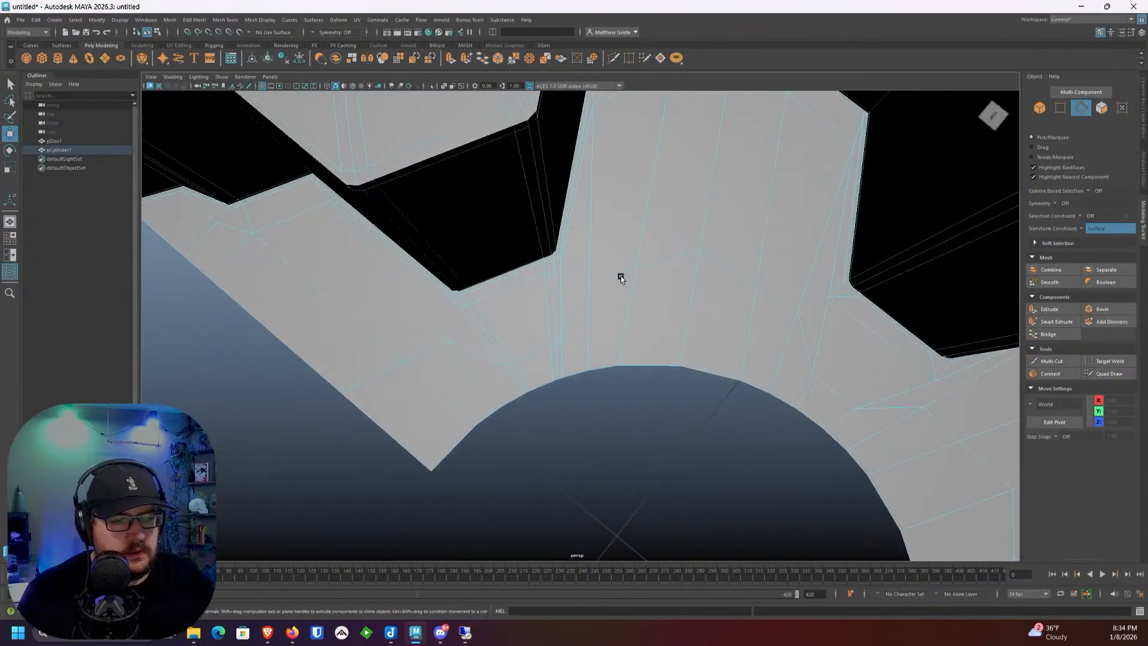
pyautogui.scroll(5, 621, 275)
pyautogui.moveTo(526, 244); pyautogui.dragTo(481, 242, button='right')
pyautogui.keyDown('alt'); pyautogui.moveTo(518, 241); pyautogui.dragTo(565, 214); pyautogui.keyUp('alt')
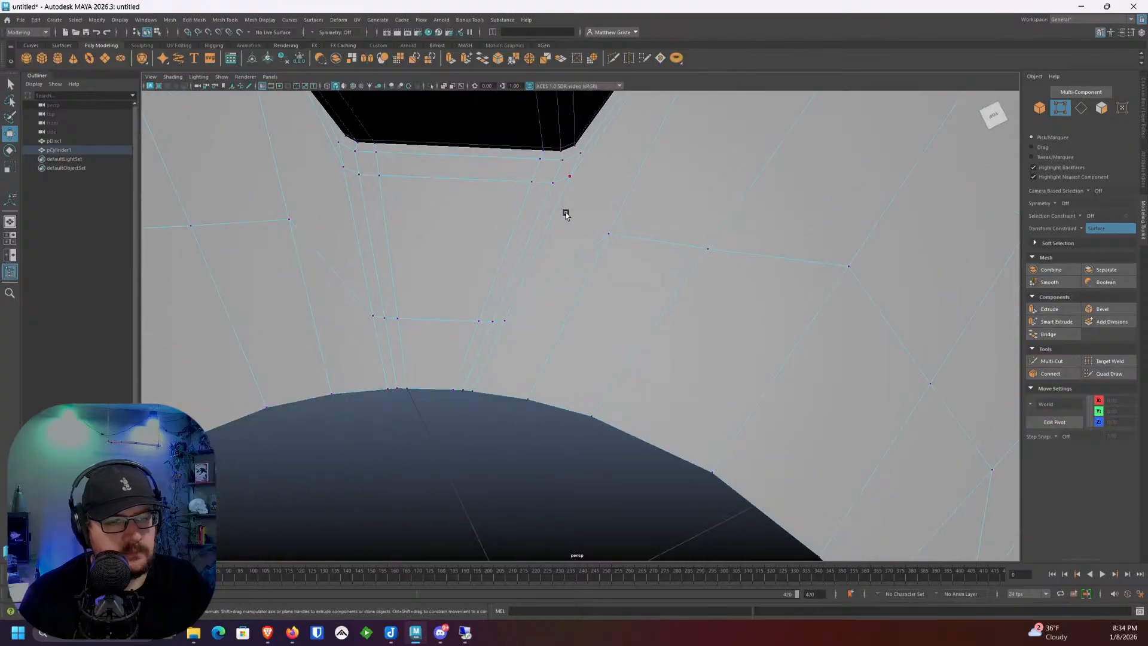
pyautogui.moveTo(526, 173); pyautogui.dragTo(525, 175)
pyautogui.keyDown('shift'); pyautogui.moveTo(329, 164); pyautogui.dragTo(329, 164); pyautogui.keyUp('shift')
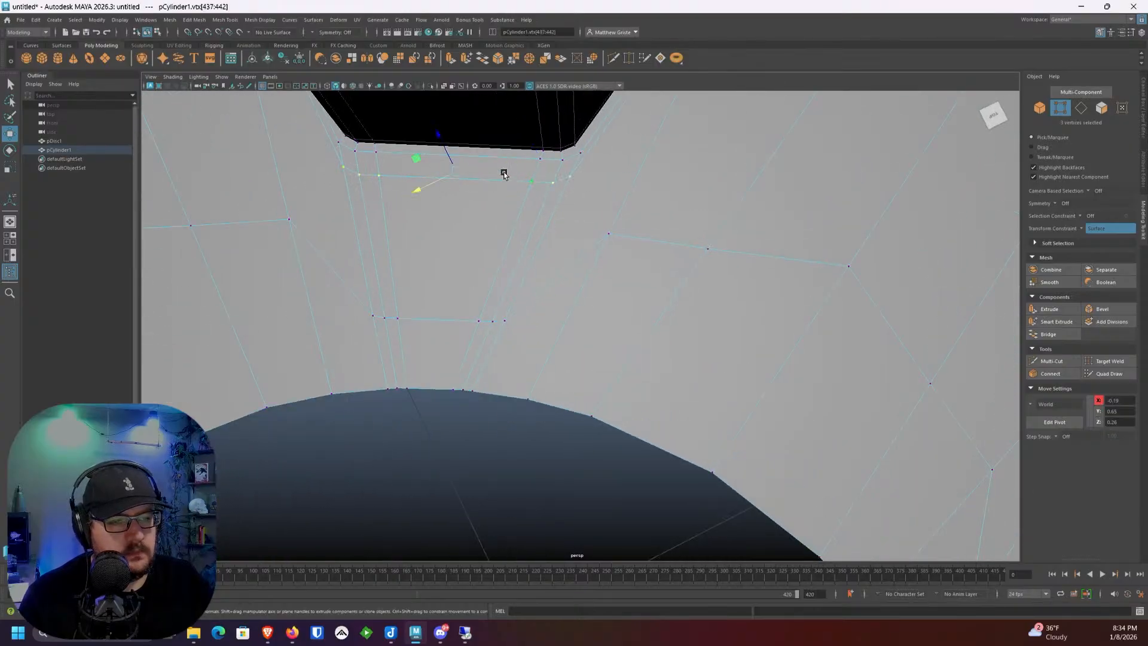
pyautogui.hotkey('ctrl', 'z')
pyautogui.keyDown('alt'); pyautogui.moveTo(518, 182); pyautogui.dragTo(554, 198, button='middle'); pyautogui.keyUp('alt')
pyautogui.press('g')
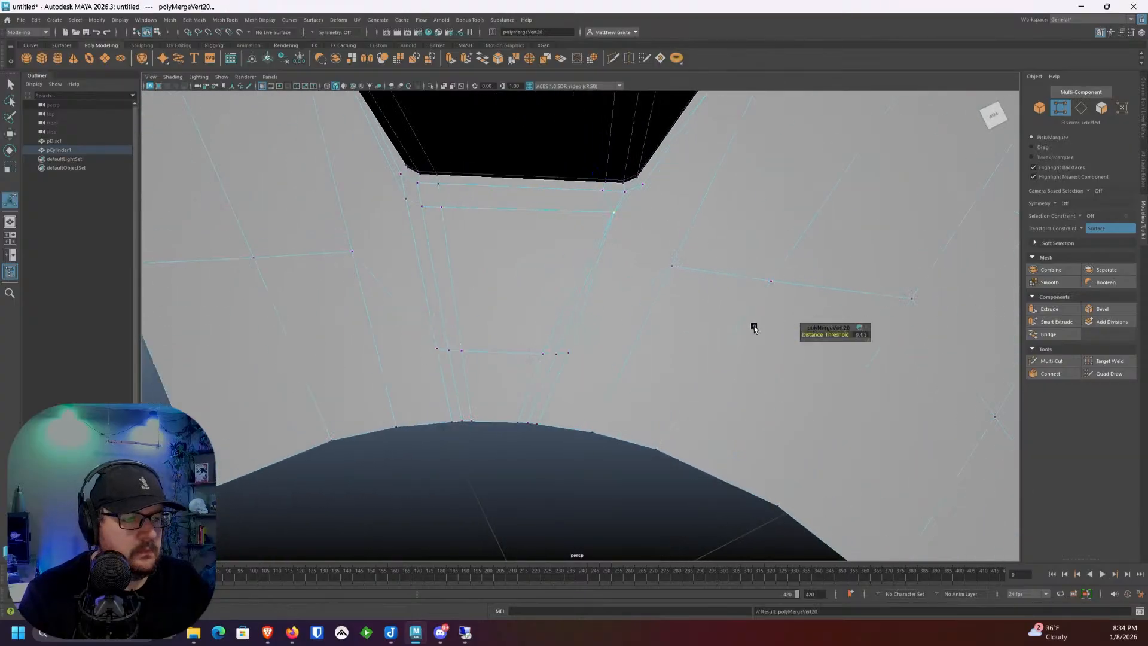
pyautogui.moveTo(462, 216); pyautogui.dragTo(387, 192)
pyautogui.press('g')
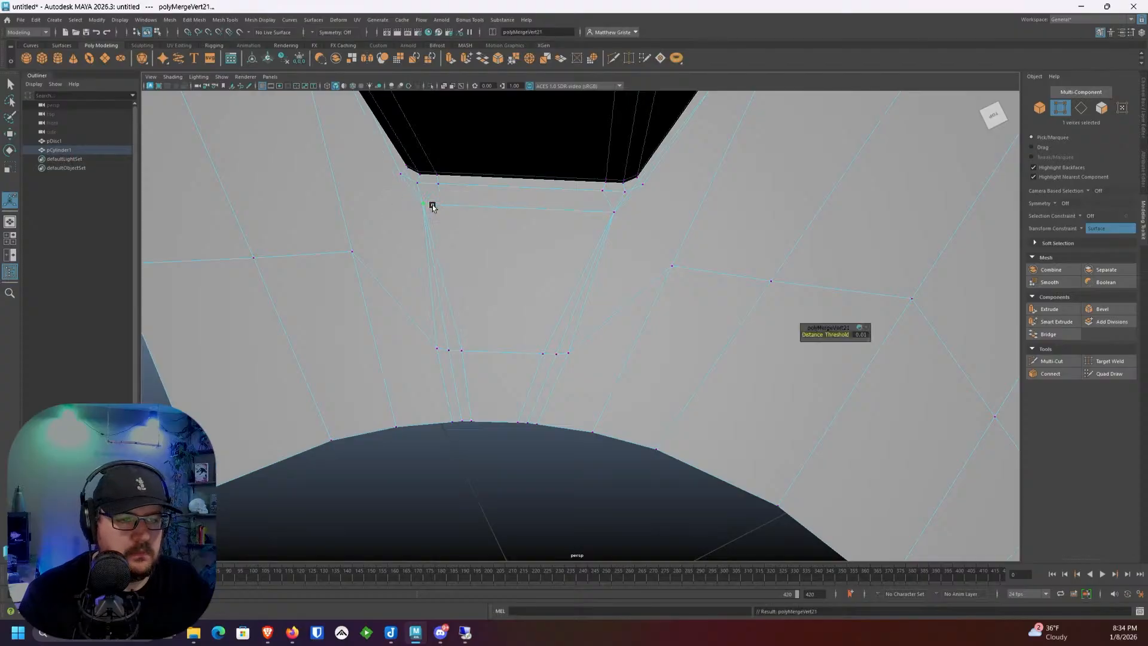
# Step: Scale this notch's two merged corner vertices apart to about the notch's width and move them slightly toward the inner arc
pyautogui.keyDown('shift'); pyautogui.moveTo(590, 208); pyautogui.dragTo(635, 223); pyautogui.keyUp('shift')
pyautogui.press('r')
pyautogui.moveTo(524, 208)
pyautogui.mouseDown()
pyautogui.moveTo(542, 209)
pyautogui.moveTo(503, 184)
pyautogui.moveTo(505, 195)
pyautogui.mouseUp()
pyautogui.press('w')
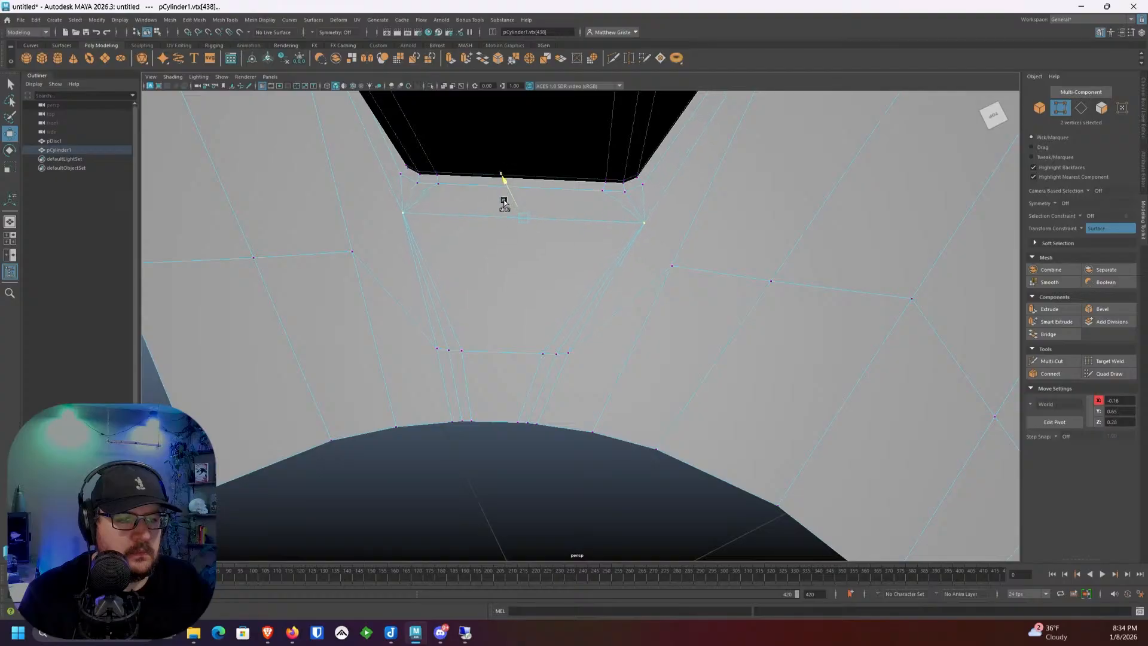
# Step: Delete the two short diagonal edges joining the spread corner vertices to the notch border
pyautogui.rightClick(421, 191)
pyautogui.moveTo(421, 191); pyautogui.dragTo(420, 167, button='right')
pyautogui.click(410, 192)
pyautogui.keyDown('shift'); pyautogui.click(635, 202); pyautogui.keyUp('shift')
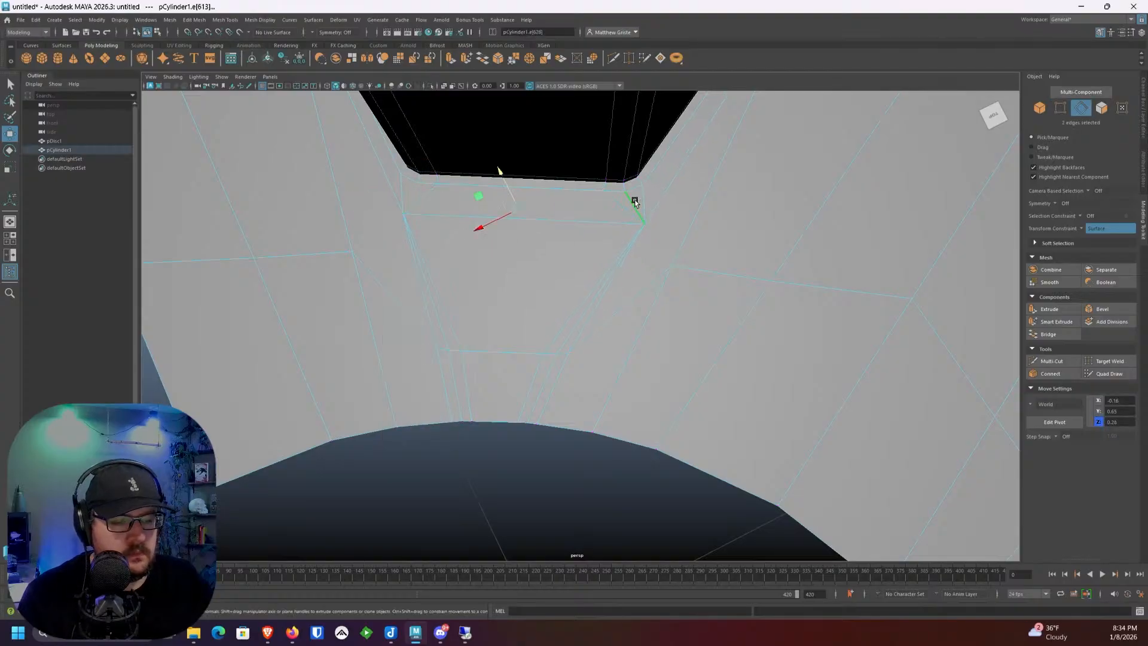
pyautogui.hotkey('ctrl', 'Delete')
# Step: Delete the extra edge lines on both sides of the panel below the notch, leaving one edge per side
pyautogui.moveTo(490, 267); pyautogui.dragTo(484, 244, button='right')
pyautogui.doubleClick(436, 267)
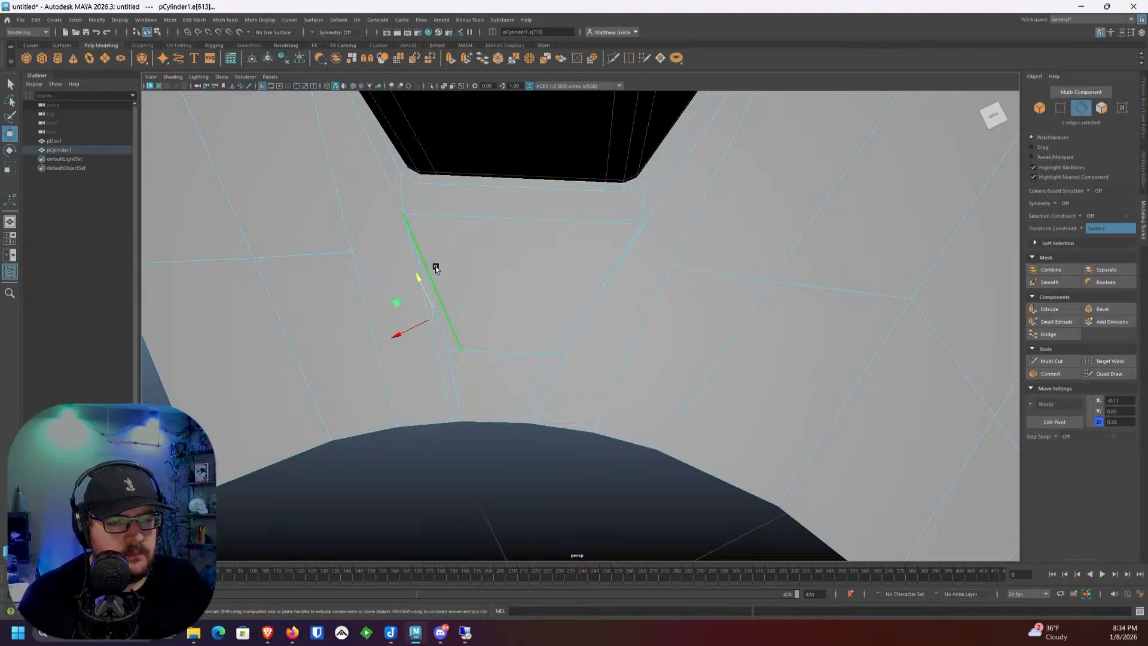
pyautogui.keyDown('shift'); pyautogui.click(412, 262); pyautogui.keyUp('shift')
pyautogui.keyDown('shift'); pyautogui.click(584, 278); pyautogui.keyUp('shift')
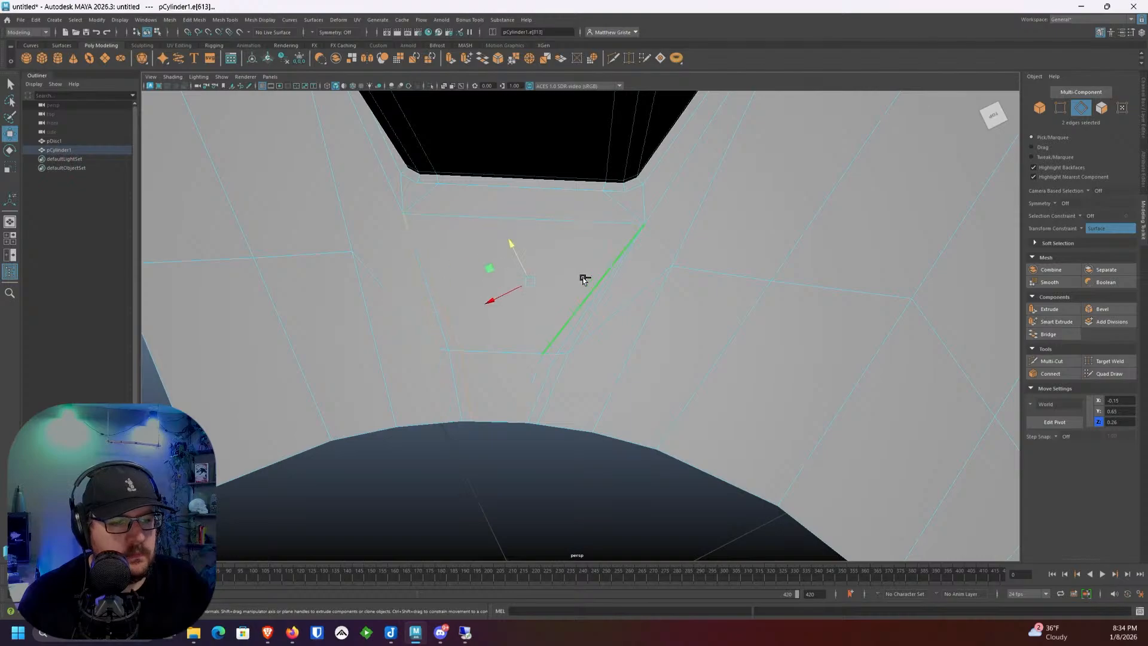
pyautogui.keyDown('shift'); pyautogui.click(617, 288); pyautogui.keyUp('shift')
pyautogui.hotkey('ctrl', 'Delete')
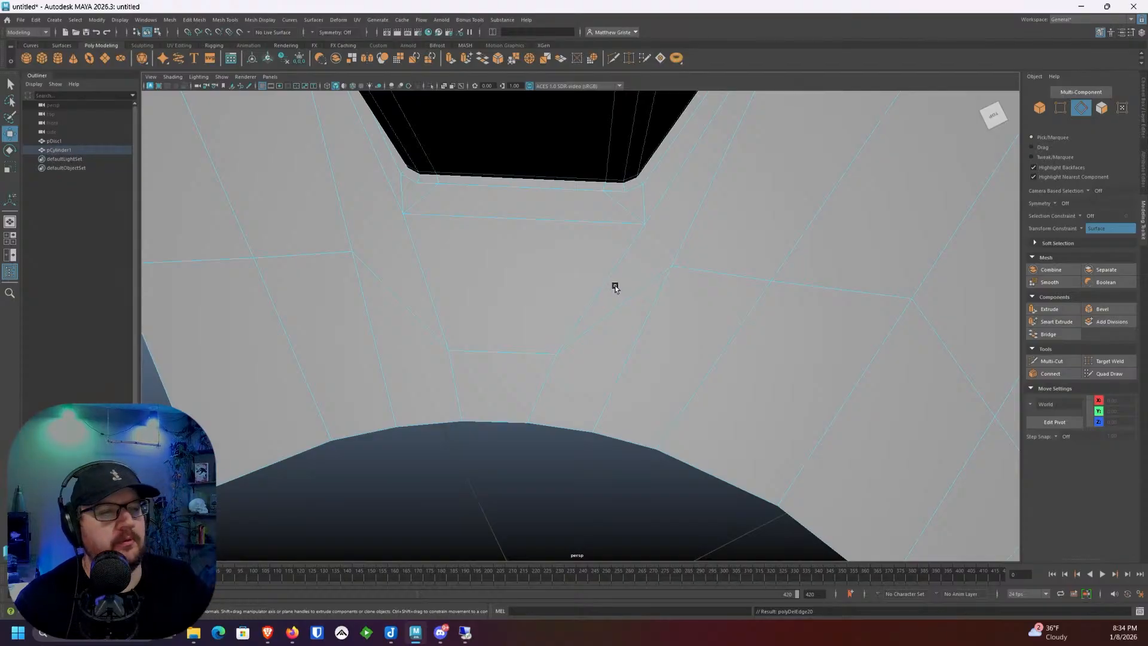
# Step: Preview the gear mesh smoothed and examine the edge flow around the notches and inner arc
pyautogui.scroll(-2, 508, 325)
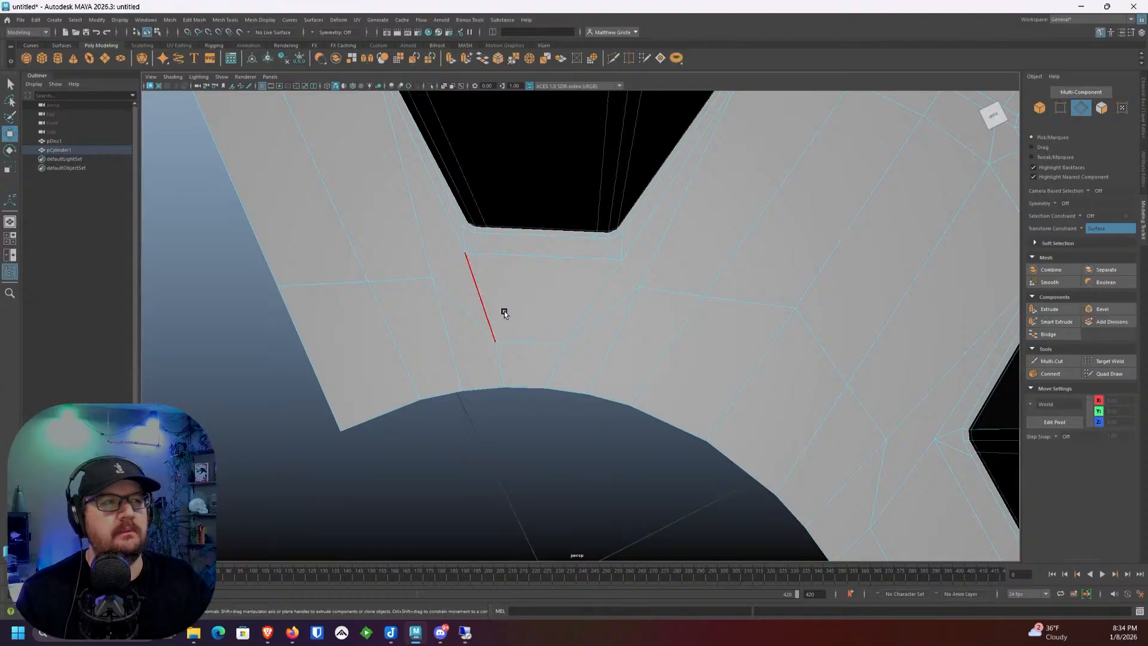
pyautogui.scroll(-5, 508, 308)
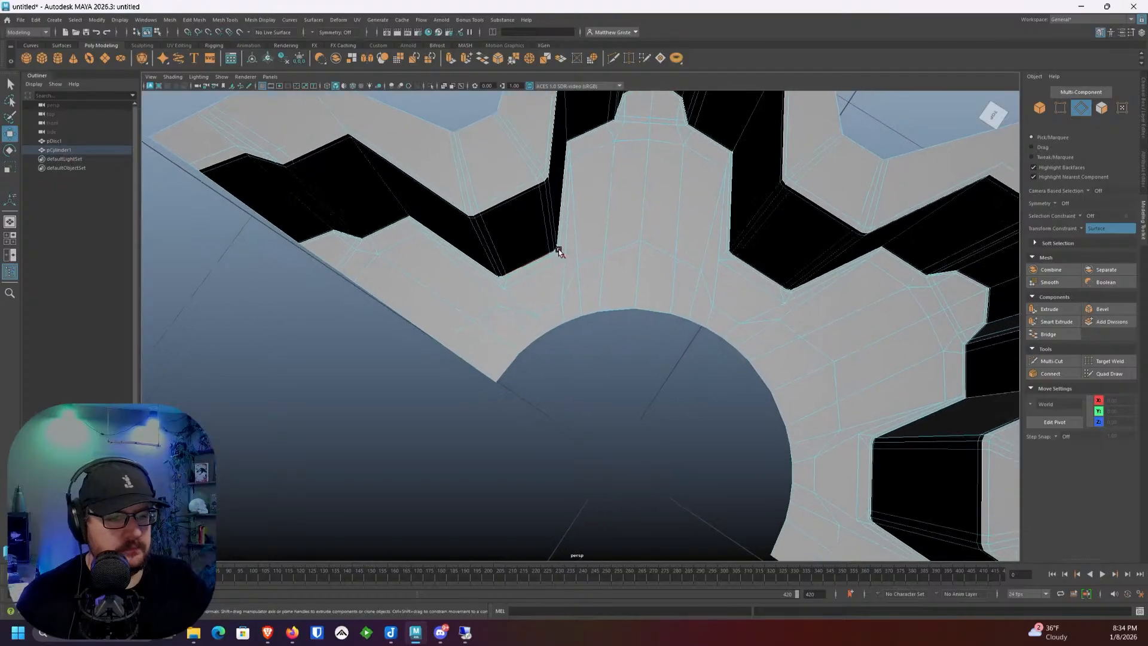
pyautogui.moveTo(559, 250); pyautogui.dragTo(585, 231, button='right')
pyautogui.press('3')
pyautogui.click(608, 372)
pyautogui.moveTo(607, 372)
pyautogui.keyDown('alt'); pyautogui.mouseDown()
pyautogui.moveTo(646, 333)
pyautogui.moveTo(623, 361)
pyautogui.mouseUp(); pyautogui.keyUp('alt')
pyautogui.click(595, 300)
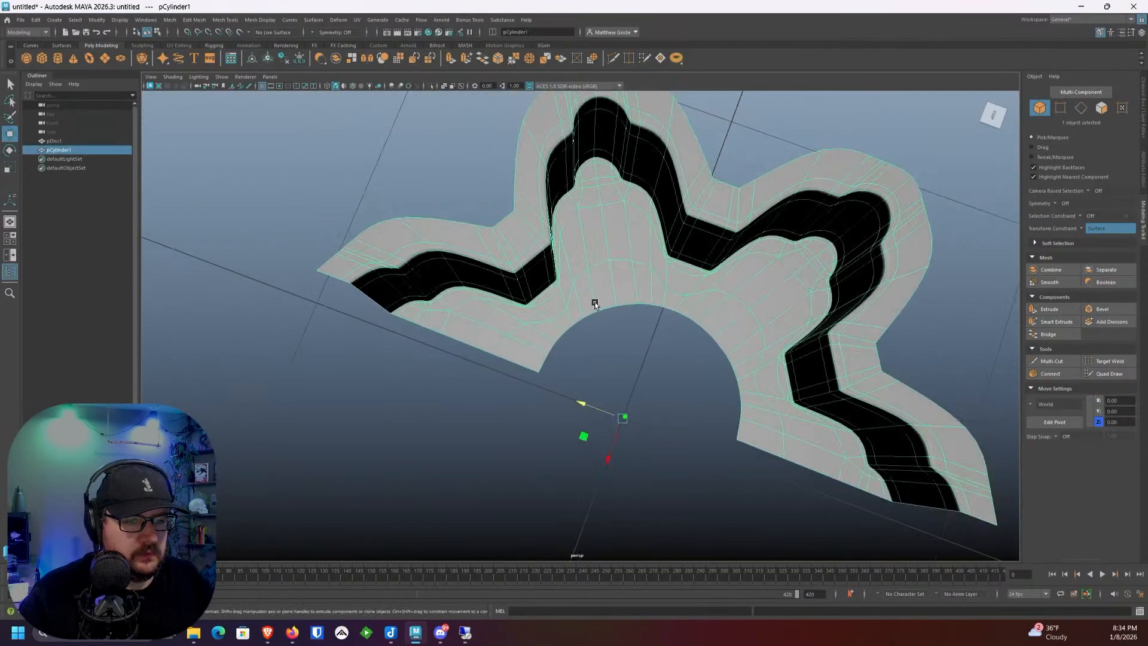
pyautogui.keyDown('alt'); pyautogui.moveTo(594, 303); pyautogui.dragTo(543, 274); pyautogui.keyUp('alt')
pyautogui.scroll(6, 556, 297)
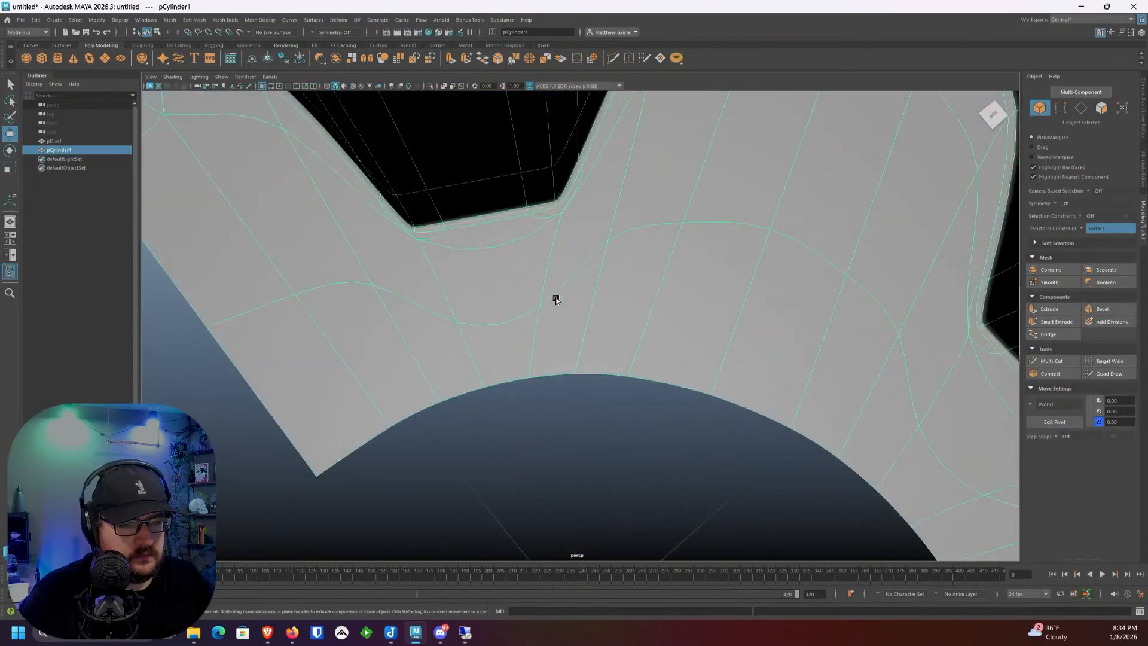
pyautogui.press('1')
# Step: Set the transform constraint to Edge Slide and slide the half tooth's two cross edges toward the inner arc
pyautogui.keyDown('alt'); pyautogui.moveTo(449, 251); pyautogui.dragTo(451, 267); pyautogui.keyUp('alt')
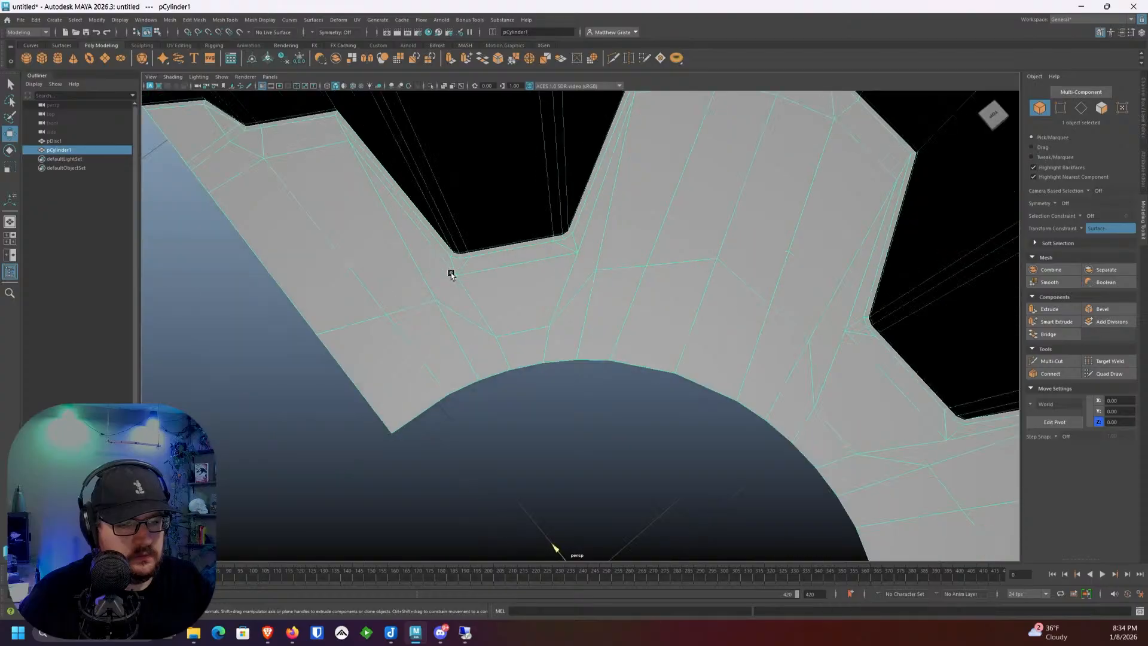
pyautogui.moveTo(451, 269); pyautogui.dragTo(451, 248, button='right')
pyautogui.click(390, 312)
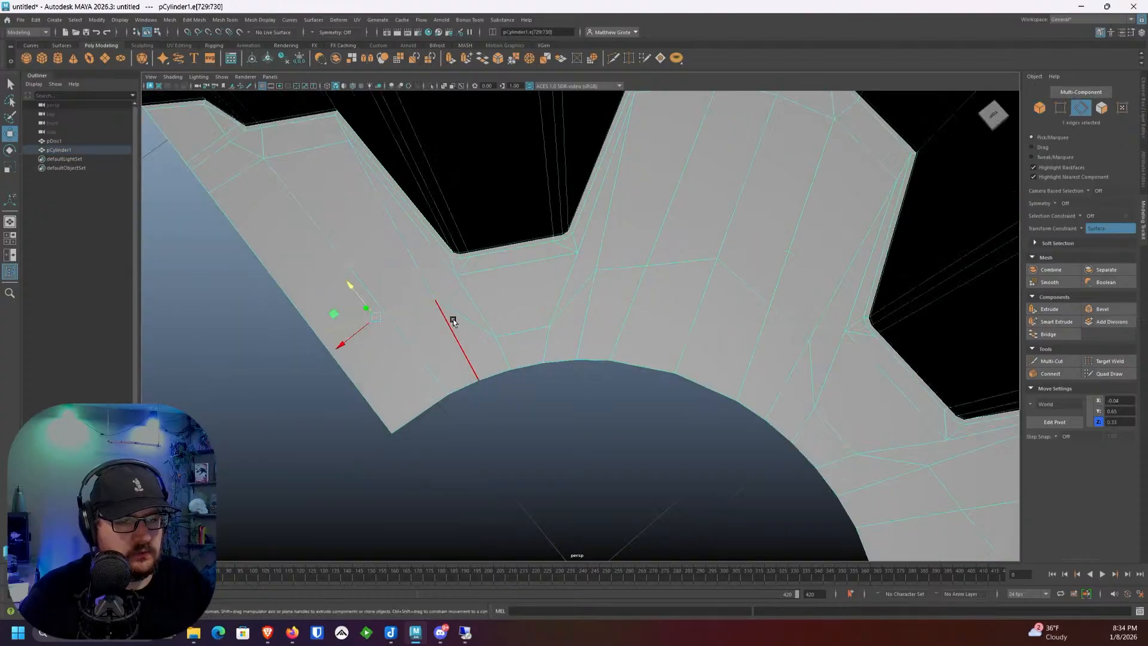
pyautogui.keyDown('shift'); pyautogui.click(386, 293); pyautogui.keyUp('shift')
pyautogui.moveTo(353, 296); pyautogui.dragTo(380, 326)
pyautogui.click(1085, 230)
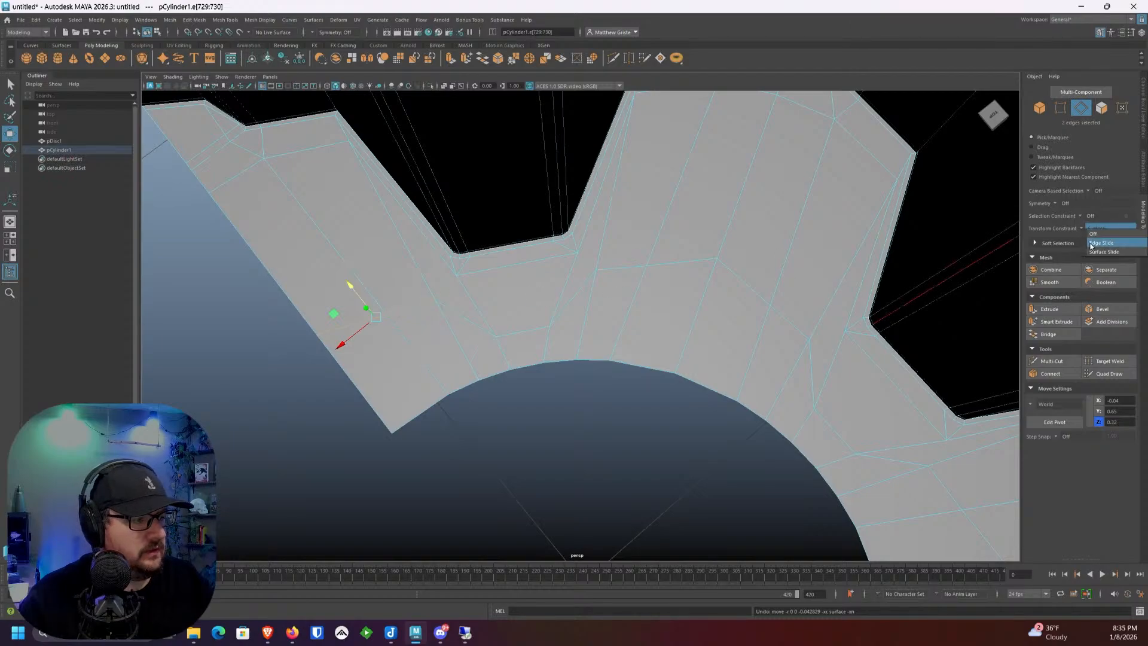
pyautogui.click(1094, 219)
pyautogui.moveTo(353, 289); pyautogui.dragTo(392, 346)
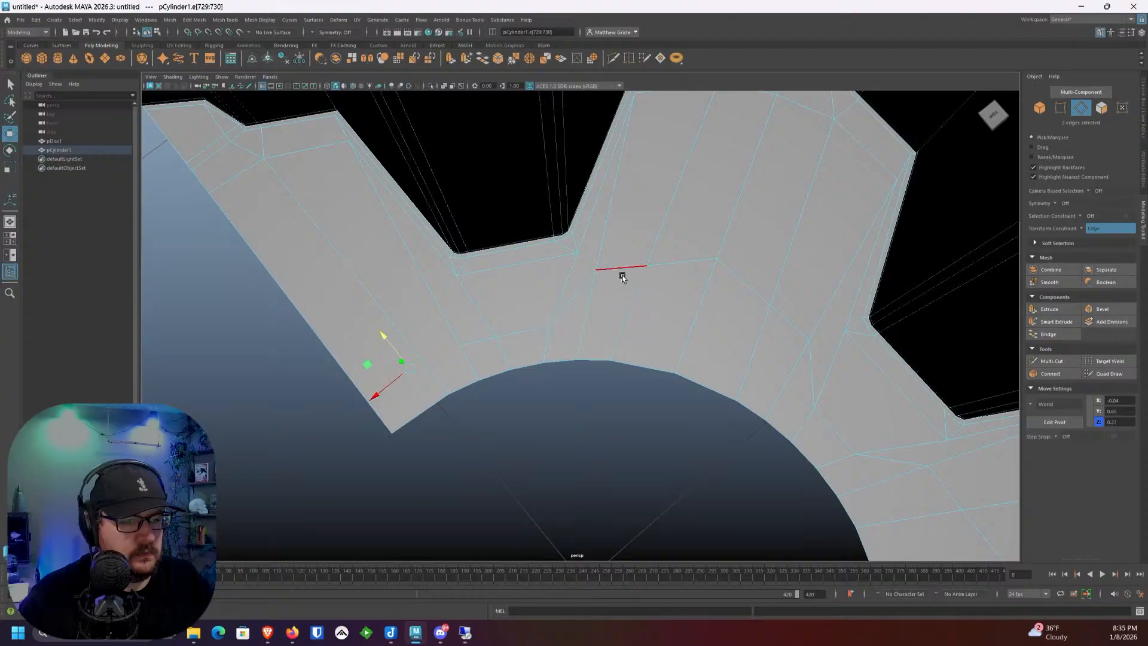
# Step: Slide the four cross edges of the neighbouring full tooth toward the inner arc
pyautogui.click(621, 270)
pyautogui.keyDown('shift'); pyautogui.click(686, 261); pyautogui.keyUp('shift')
pyautogui.keyDown('shift'); pyautogui.click(744, 283); pyautogui.keyUp('shift')
pyautogui.keyDown('shift'); pyautogui.click(791, 323); pyautogui.keyUp('shift')
pyautogui.moveTo(720, 276); pyautogui.dragTo(936, 312)
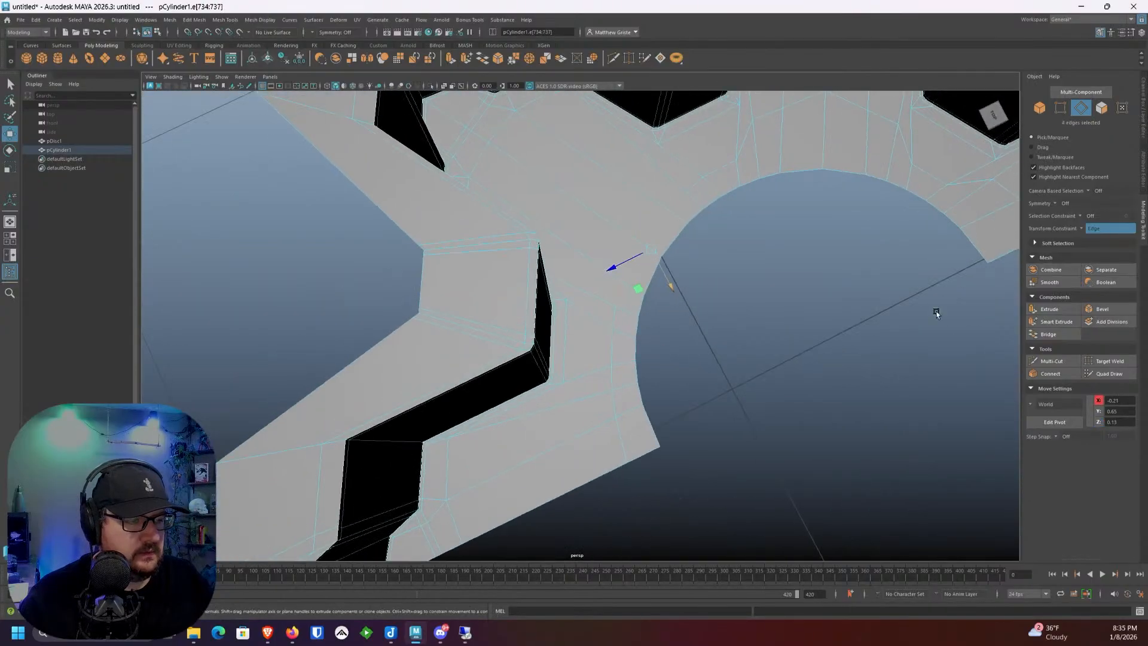
# Step: Select the four cross edges at the base of the next full tooth and slide them toward the inner arc
pyautogui.keyDown('alt'); pyautogui.moveTo(935, 313); pyautogui.dragTo(594, 454, button='middle'); pyautogui.keyUp('alt')
pyautogui.keyDown('shift'); pyautogui.click(449, 220); pyautogui.keyUp('shift')
pyautogui.keyDown('shift'); pyautogui.click(507, 197); pyautogui.keyUp('shift')
pyautogui.keyDown('shift'); pyautogui.click(567, 195); pyautogui.keyUp('shift')
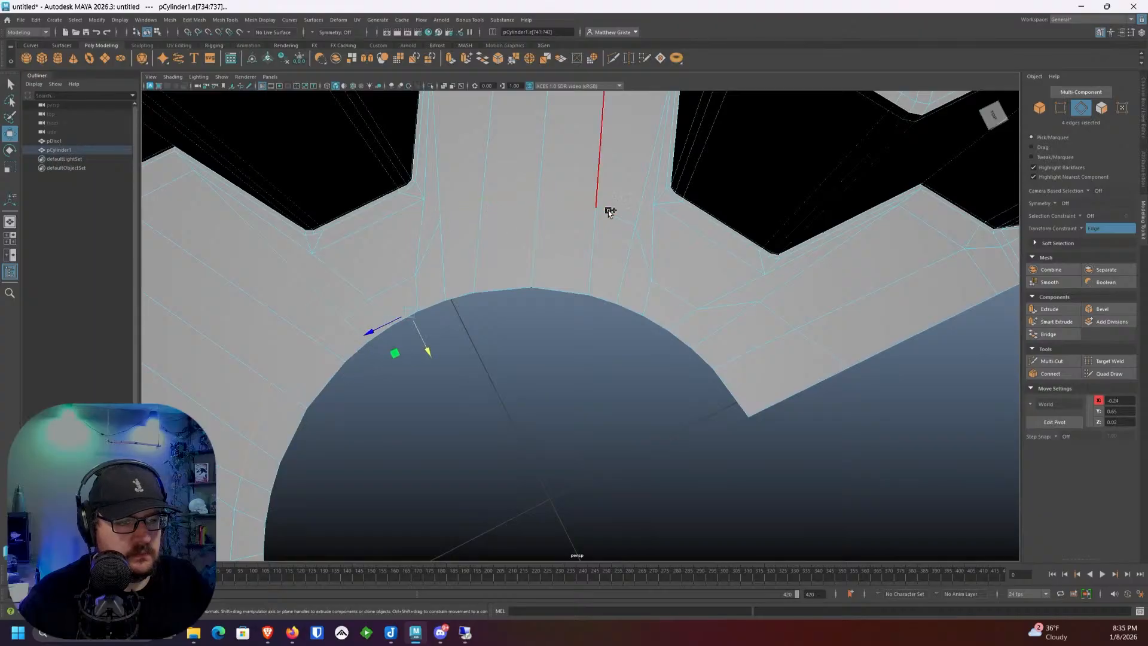
pyautogui.keyDown('shift'); pyautogui.click(610, 213); pyautogui.keyUp('shift')
pyautogui.moveTo(442, 340); pyautogui.dragTo(441, 370)
pyautogui.hotkey('ctrl', 'z')
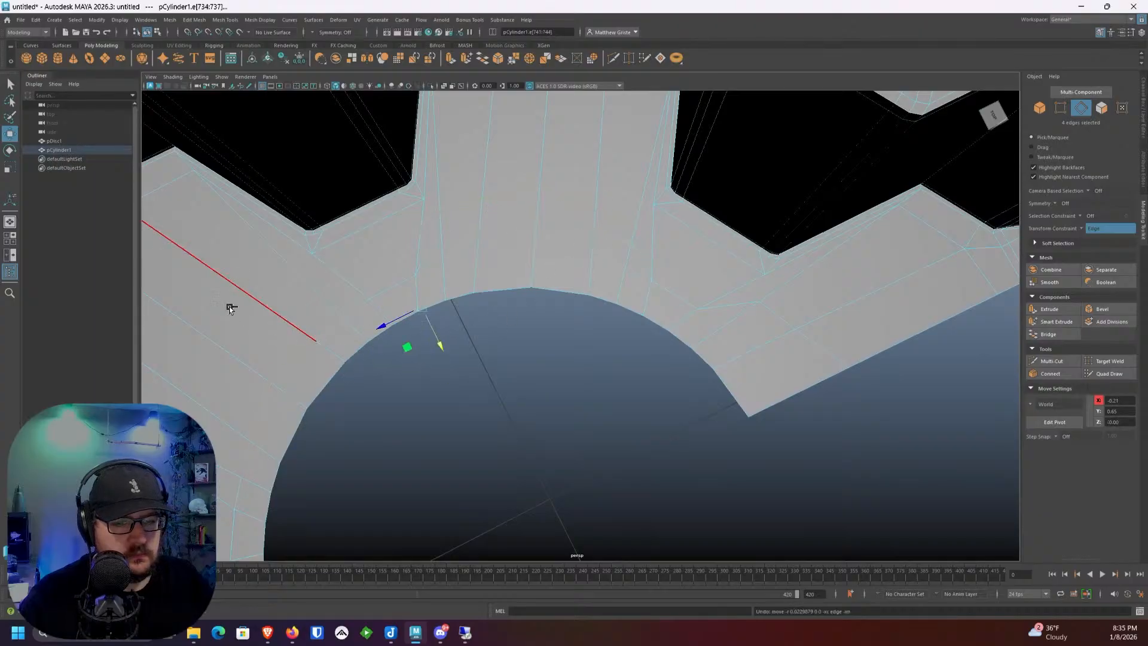
pyautogui.hotkey('ctrl', 'z')
pyautogui.click(559, 278)
pyautogui.hotkey('ctrl', 'z')
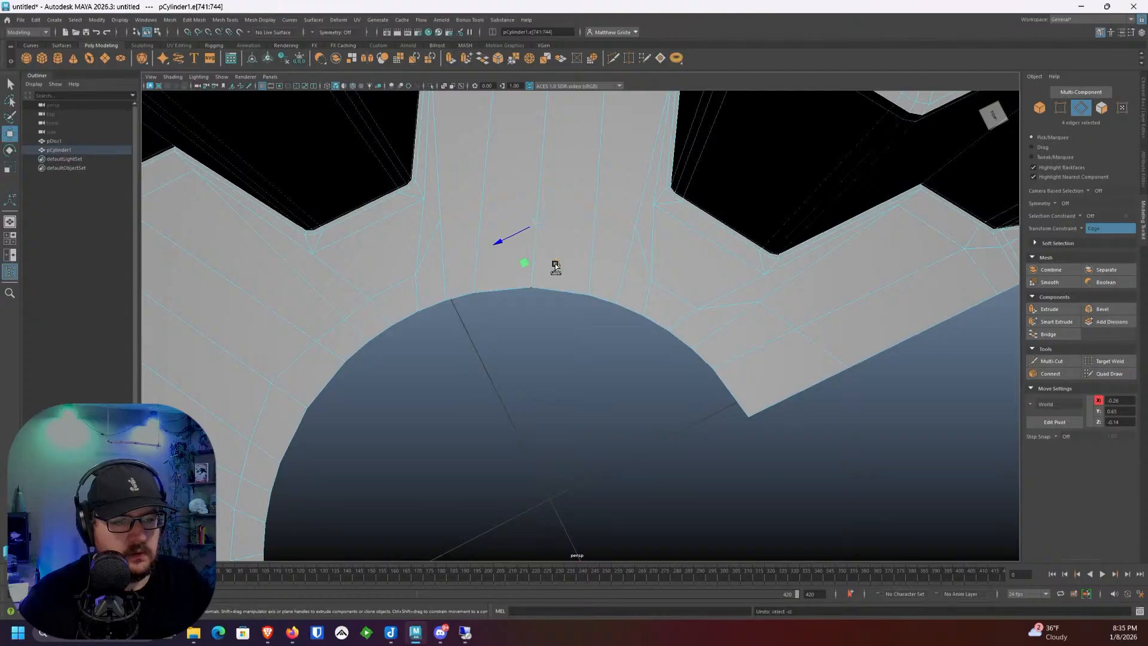
pyautogui.moveTo(554, 264); pyautogui.dragTo(558, 307)
# Step: Fine-tune that tooth's cross-edge row by sliding its middle two edges and centre vertex to follow the inner arc
pyautogui.keyDown('ctrl'); pyautogui.click(460, 255); pyautogui.keyUp('ctrl')
pyautogui.keyDown('ctrl'); pyautogui.click(610, 261); pyautogui.keyUp('ctrl')
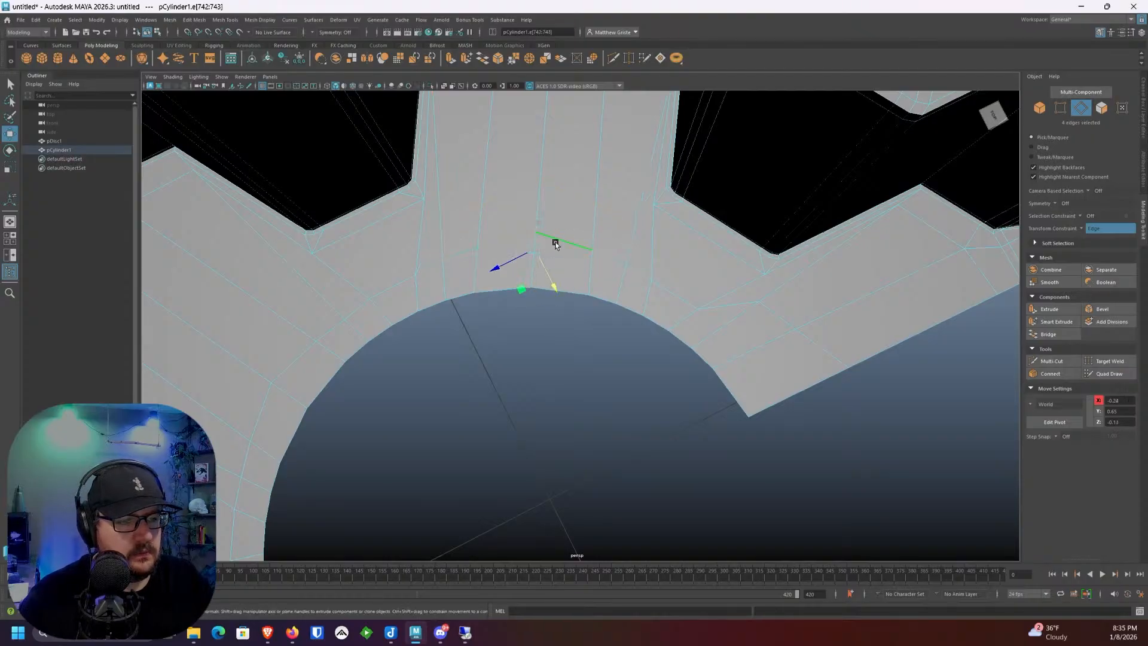
pyautogui.moveTo(553, 240); pyautogui.dragTo(494, 235, button='right')
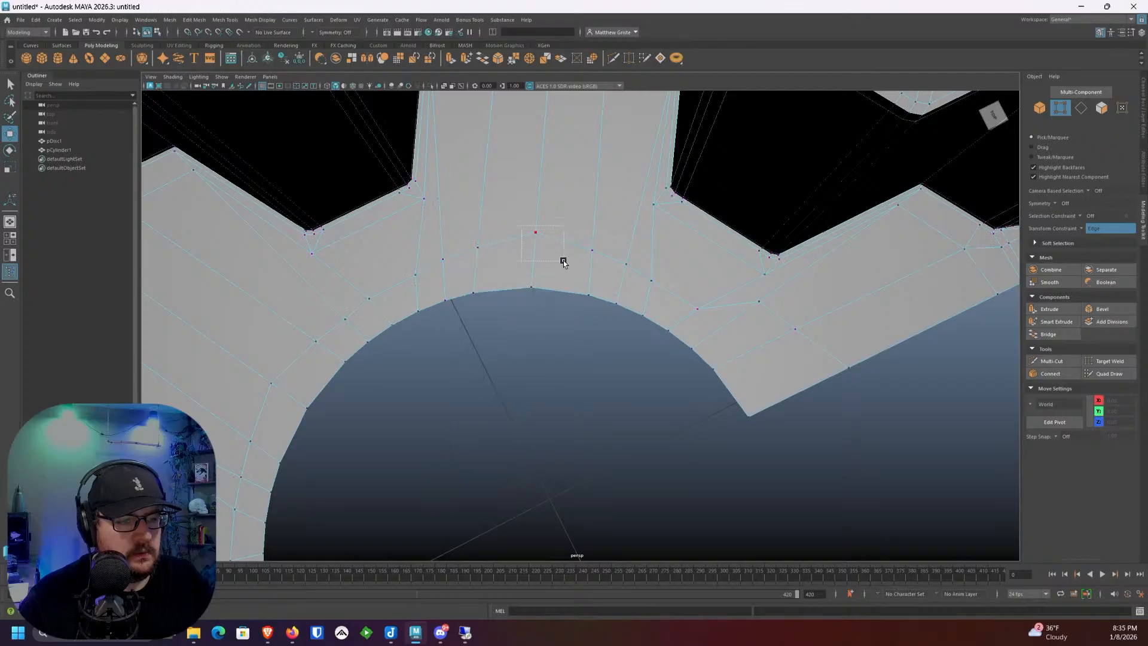
pyautogui.moveTo(563, 261); pyautogui.dragTo(562, 261)
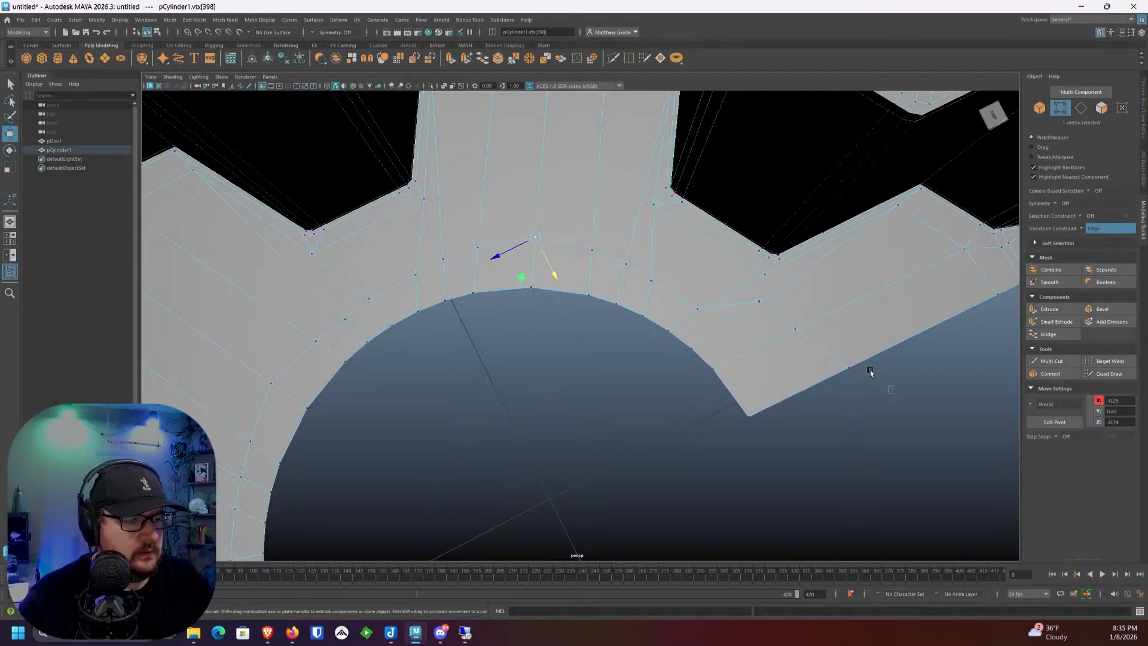
pyautogui.moveTo(870, 372); pyautogui.dragTo(757, 298)
pyautogui.hotkey('ctrl', 'z')
pyautogui.moveTo(734, 380); pyautogui.dragTo(722, 379)
# Step: Try to circularize the full edge loop running around the inner arc, and undo it
pyautogui.keyDown('alt'); pyautogui.moveTo(616, 353); pyautogui.dragTo(515, 243); pyautogui.keyUp('alt')
pyautogui.moveTo(515, 243); pyautogui.dragTo(510, 217, button='right')
pyautogui.doubleClick(499, 212)
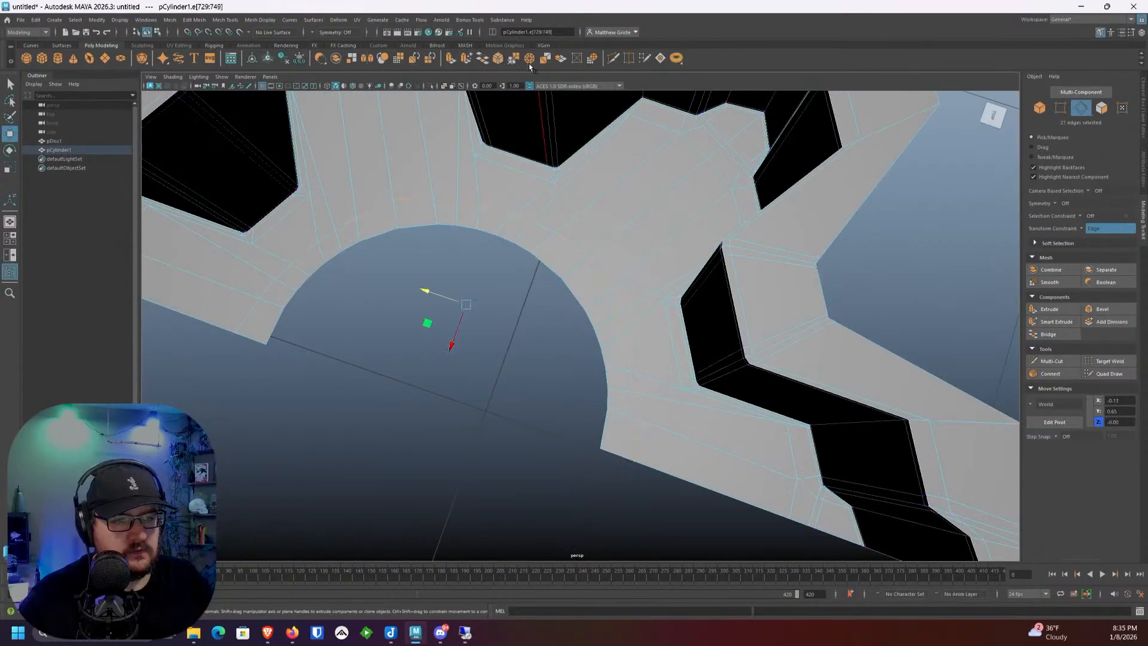
pyautogui.click(591, 59)
pyautogui.hotkey('ctrl', 'z')
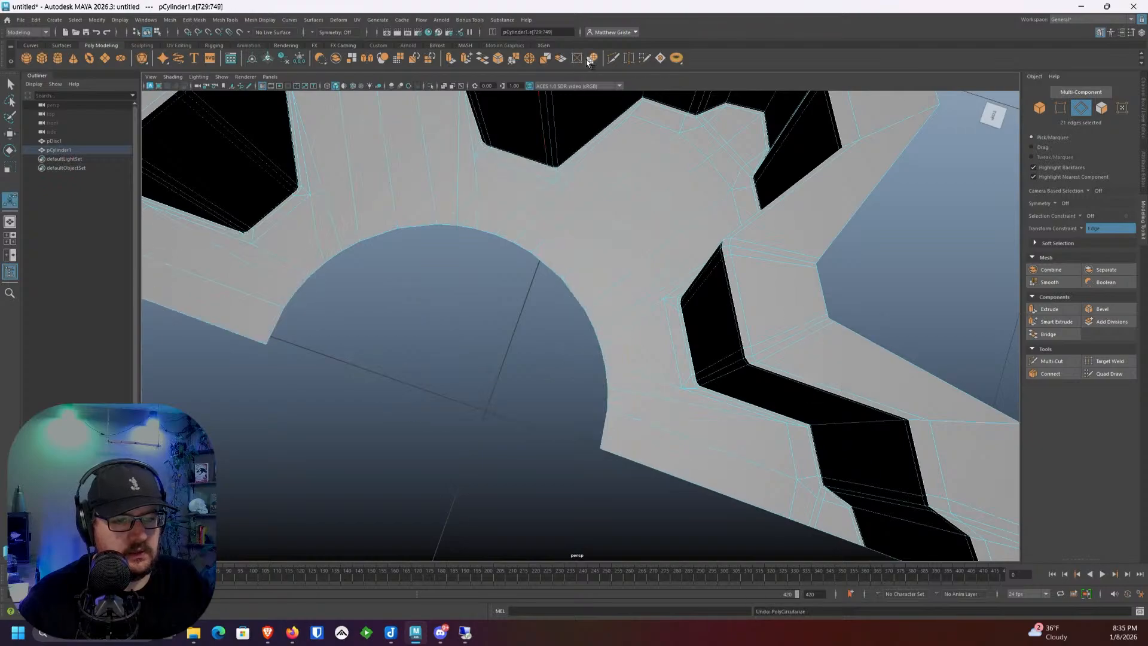
# Step: Preview the gear segment smoothed and examine its teeth, notches and inner arc from several angles in object mode
pyautogui.scroll(-3, 499, 237)
pyautogui.keyDown('alt'); pyautogui.moveTo(499, 238); pyautogui.dragTo(582, 275, button='middle'); pyautogui.keyUp('alt')
pyautogui.keyDown('alt'); pyautogui.moveTo(582, 274); pyautogui.dragTo(580, 278); pyautogui.keyUp('alt')
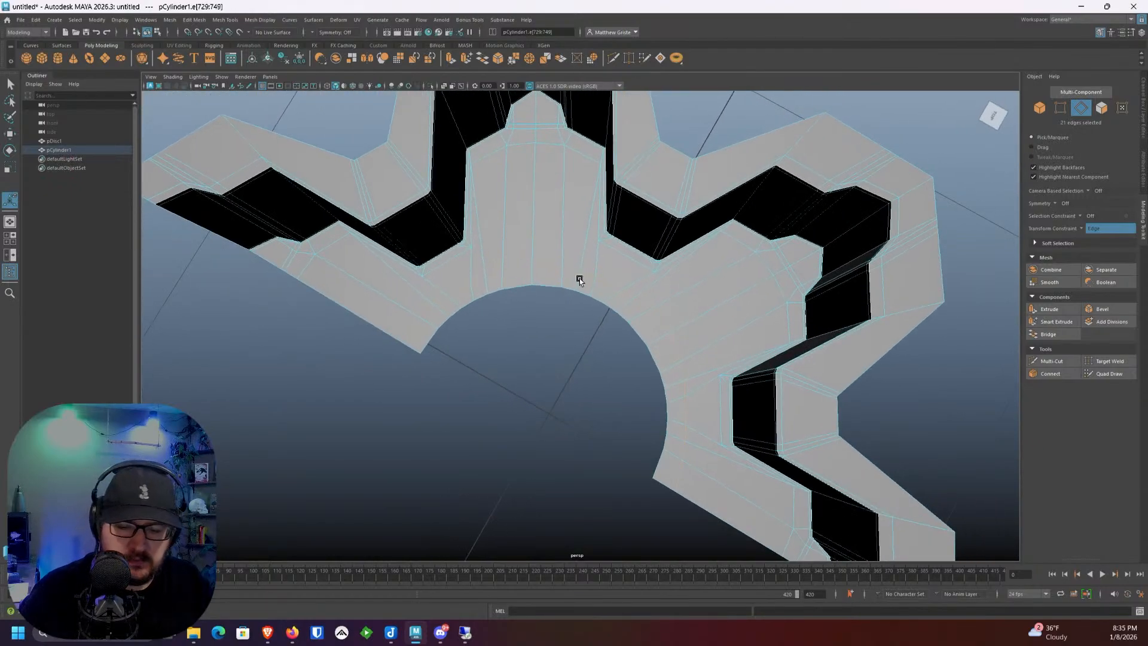
pyautogui.press('3')
pyautogui.scroll(3, 597, 270)
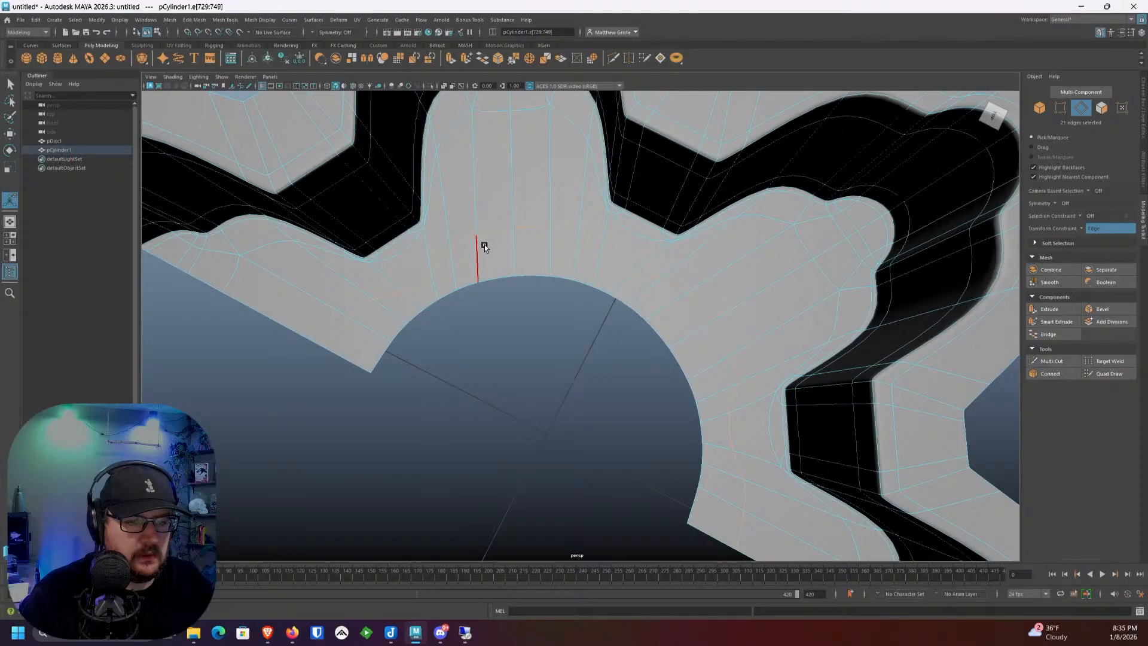
pyautogui.moveTo(485, 246); pyautogui.dragTo(508, 230, button='right')
pyautogui.press('q')
pyautogui.click(523, 325)
pyautogui.keyDown('alt'); pyautogui.moveTo(472, 254); pyautogui.dragTo(638, 317, button='middle'); pyautogui.keyUp('alt')
pyautogui.keyDown('alt'); pyautogui.moveTo(638, 317); pyautogui.dragTo(605, 272); pyautogui.keyUp('alt')
pyautogui.scroll(-5, 605, 272)
pyautogui.keyDown('alt'); pyautogui.moveTo(605, 273); pyautogui.dragTo(556, 307, button='middle'); pyautogui.keyUp('alt')
pyautogui.scroll(3, 557, 308)
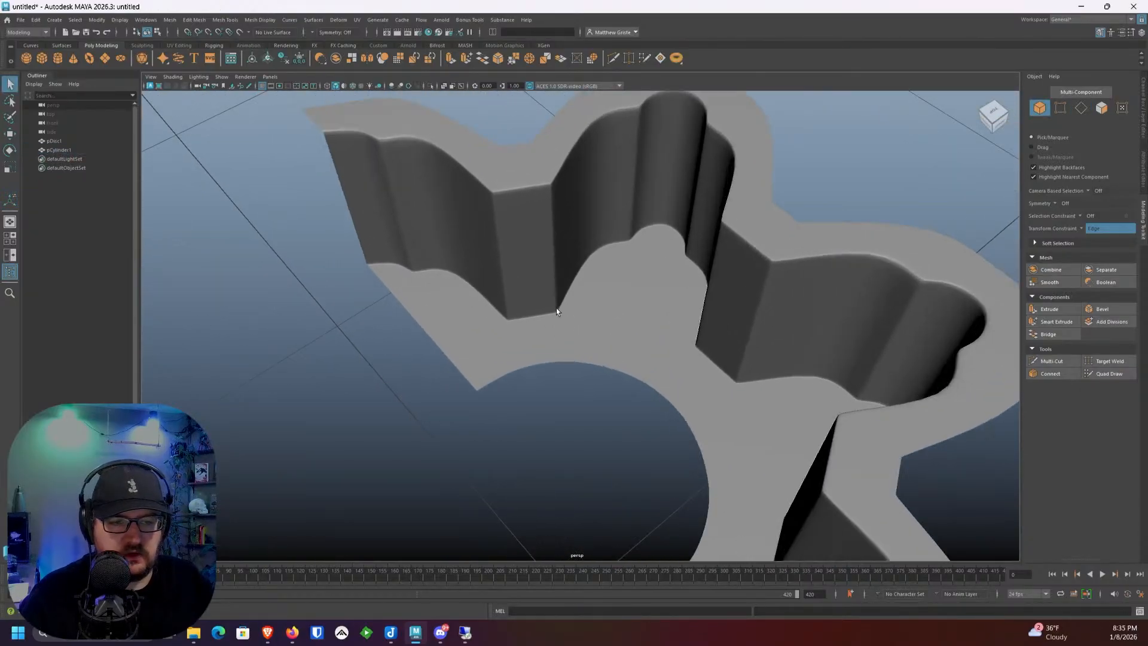
pyautogui.keyDown('alt'); pyautogui.moveTo(615, 326); pyautogui.dragTo(541, 337, button='right'); pyautogui.keyUp('alt')
pyautogui.keyDown('alt'); pyautogui.moveTo(541, 338); pyautogui.dragTo(605, 331); pyautogui.keyUp('alt')
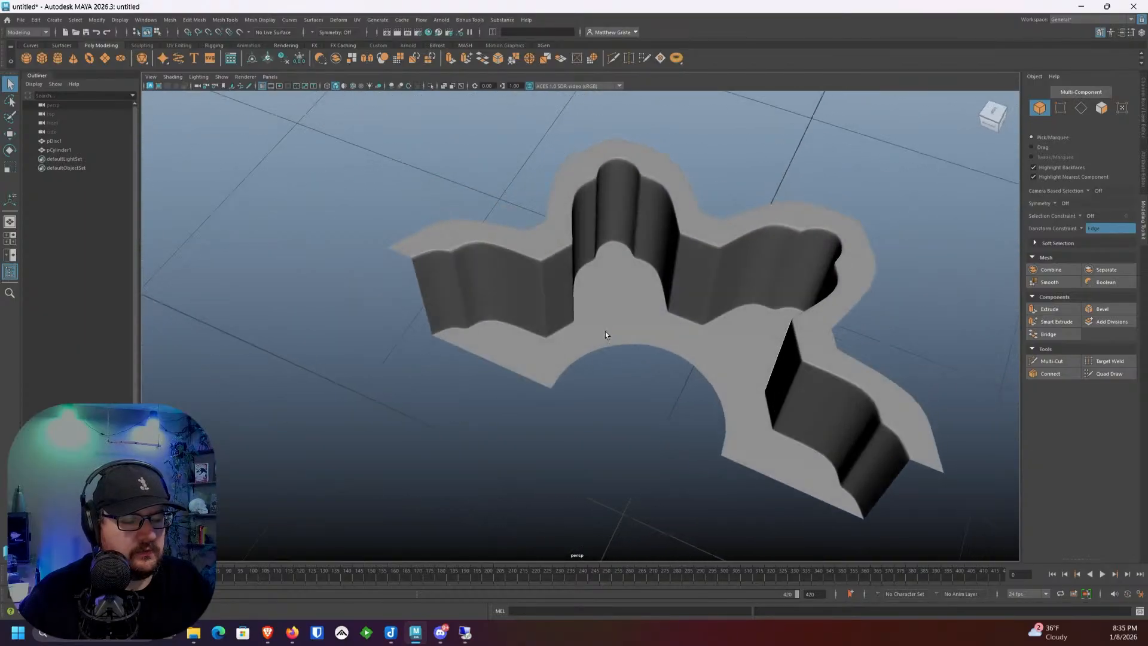
pyautogui.click(605, 334)
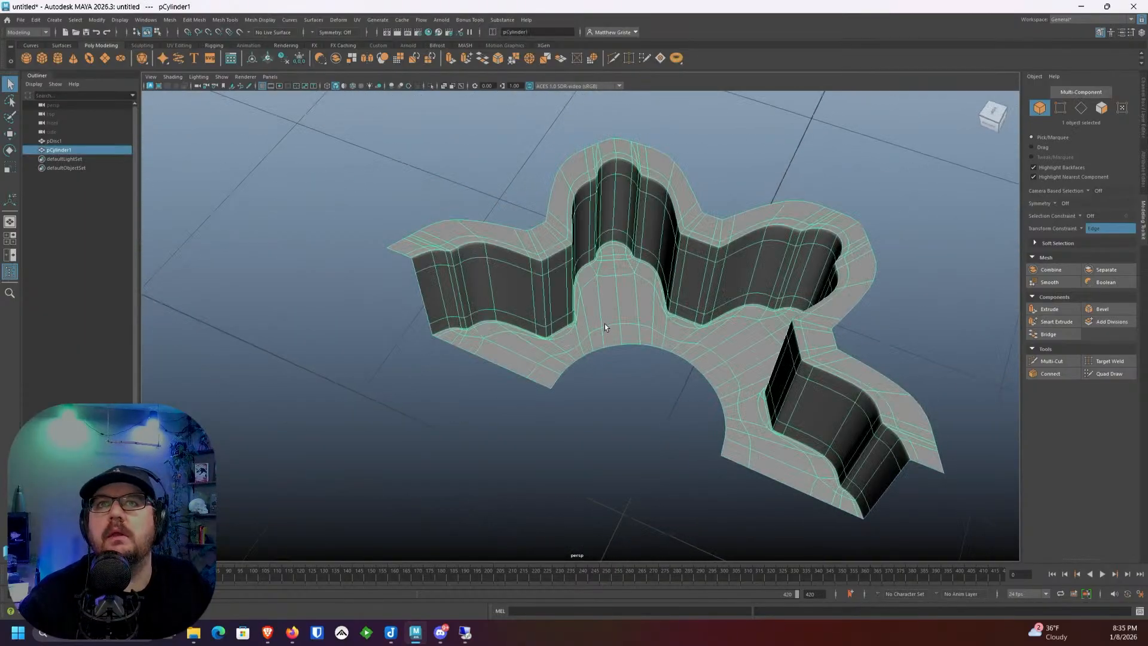
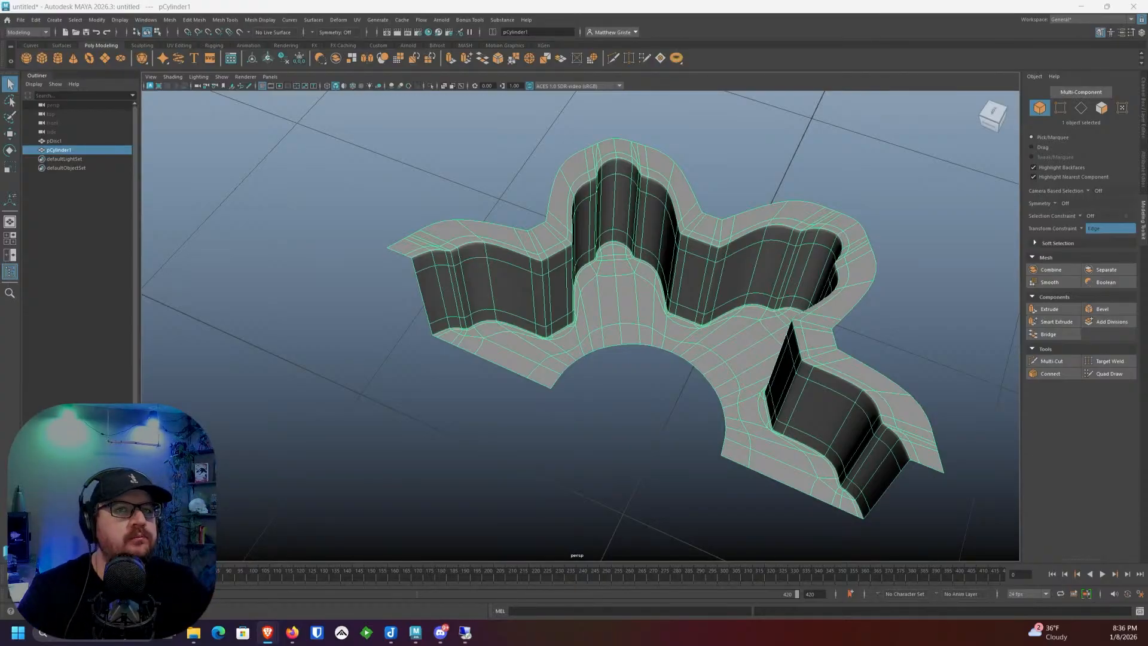
# Step: Show the unsmoothed cage and move the outer-rim vertex beside the end half tooth's tightly spaced cross edges along the rim, away from them
pyautogui.keyDown('alt'); pyautogui.moveTo(454, 199); pyautogui.dragTo(519, 277); pyautogui.keyUp('alt')
pyautogui.rightClick(525, 258)
pyautogui.keyDown('alt'); pyautogui.moveTo(519, 277); pyautogui.dragTo(599, 292, button='middle'); pyautogui.keyUp('alt')
pyautogui.scroll(2, 600, 291)
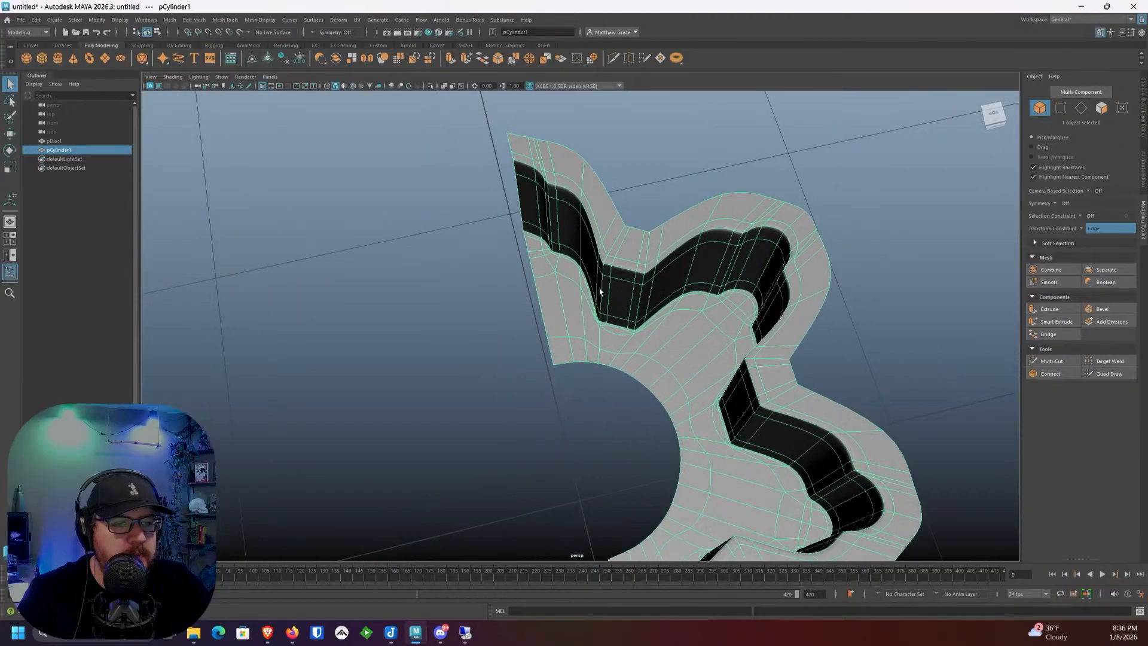
pyautogui.keyDown('alt'); pyautogui.moveTo(567, 252); pyautogui.dragTo(574, 291); pyautogui.keyUp('alt')
pyautogui.scroll(2, 559, 306)
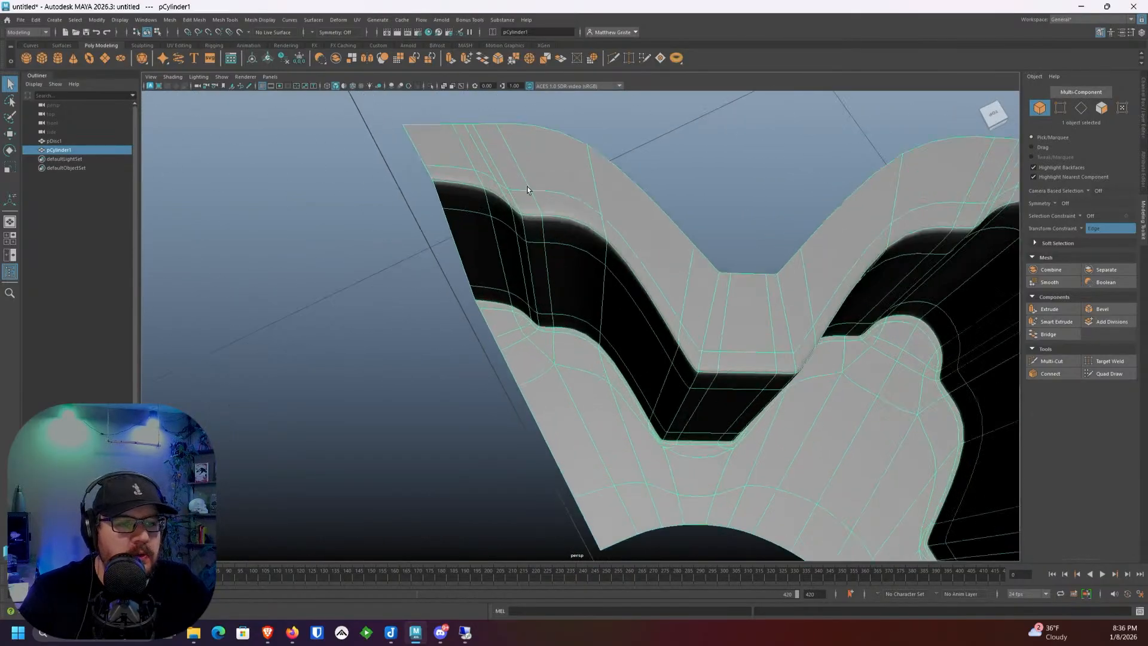
pyautogui.keyDown('alt'); pyautogui.moveTo(526, 185); pyautogui.dragTo(598, 287); pyautogui.keyUp('alt')
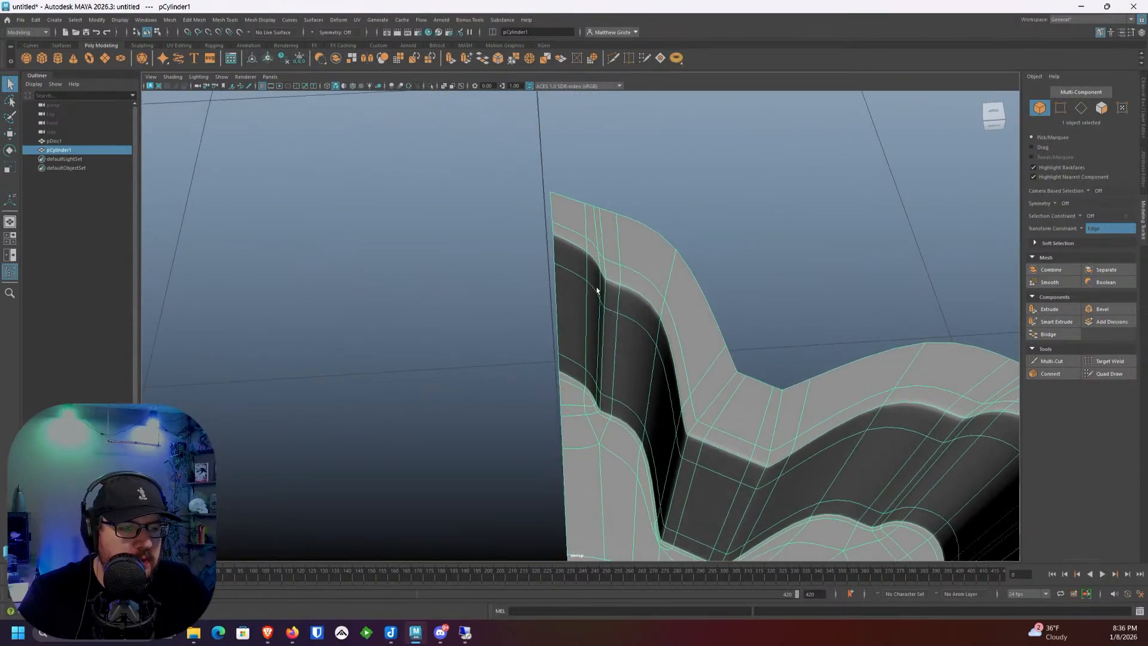
pyautogui.press('1')
pyautogui.scroll(3, 640, 227)
pyautogui.scroll(2, 625, 260)
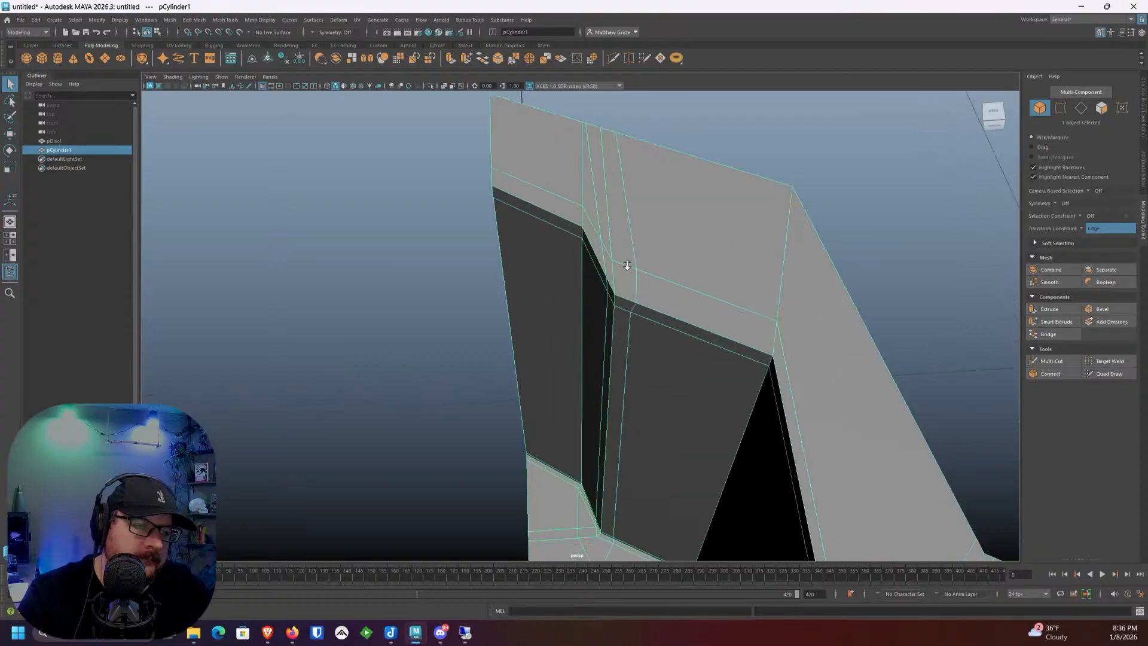
pyautogui.scroll(3, 622, 255)
pyautogui.scroll(-4, 621, 256)
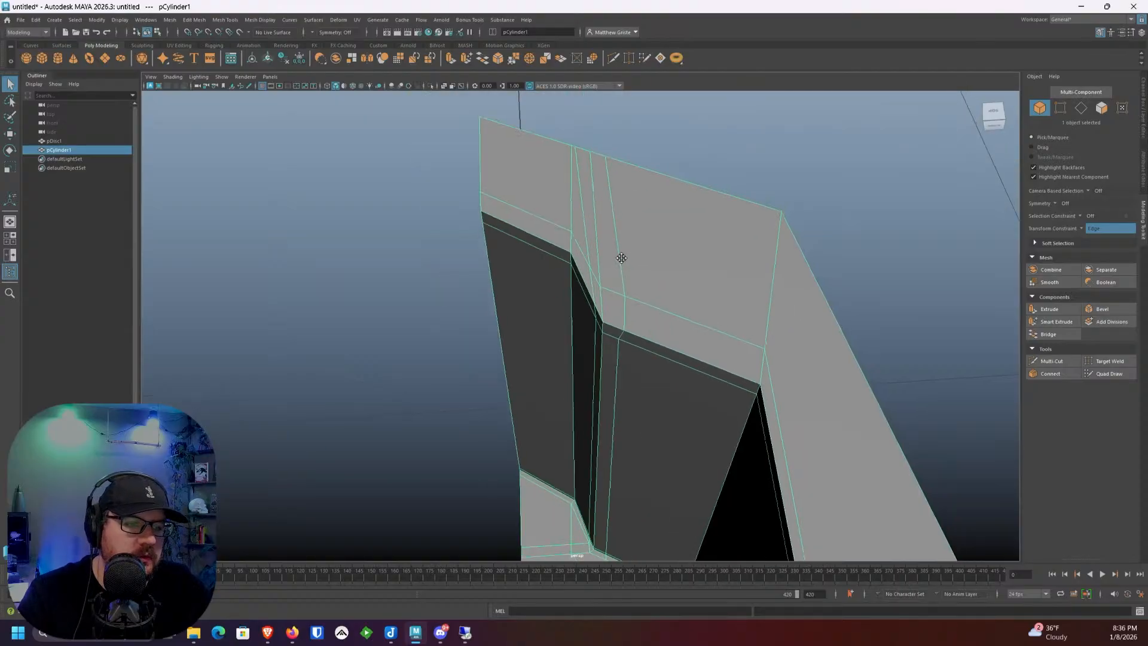
pyautogui.moveTo(604, 240); pyautogui.dragTo(559, 241, button='right')
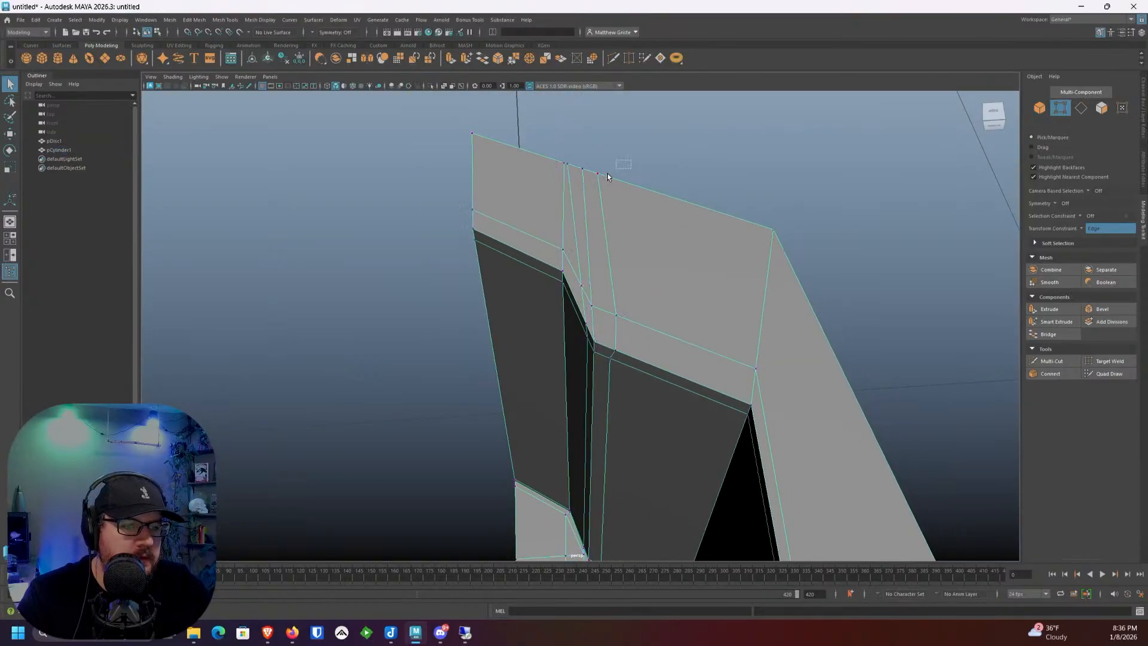
pyautogui.click(599, 175)
pyautogui.press('w')
pyautogui.moveTo(598, 175); pyautogui.dragTo(646, 185)
pyautogui.scroll(4, 579, 242)
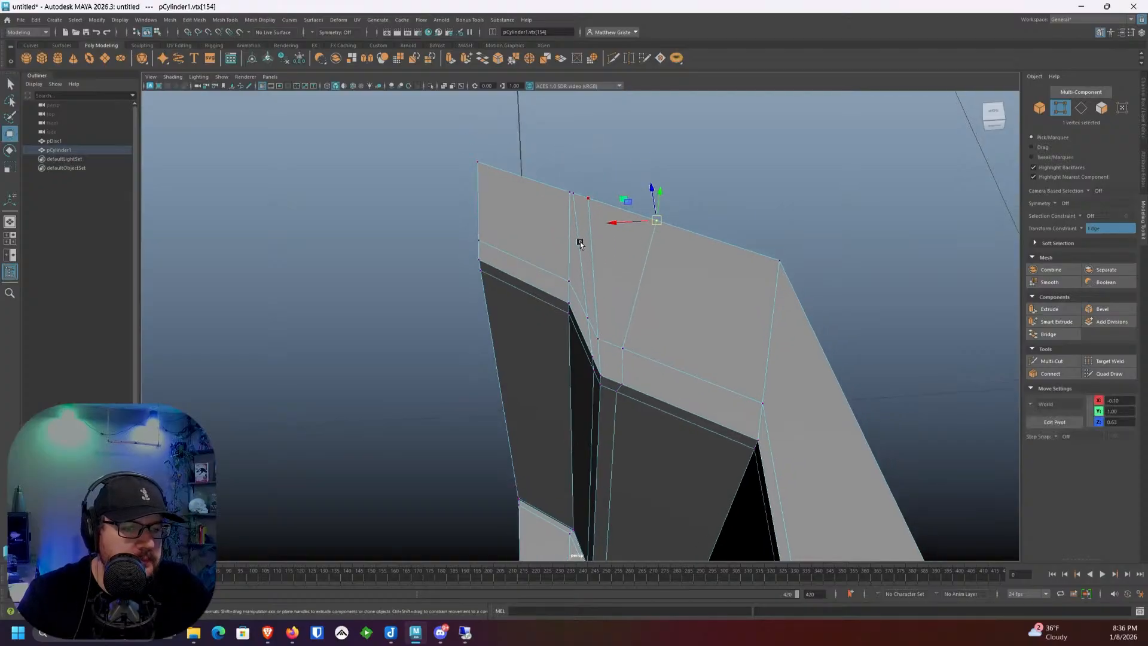
pyautogui.scroll(-4, 605, 247)
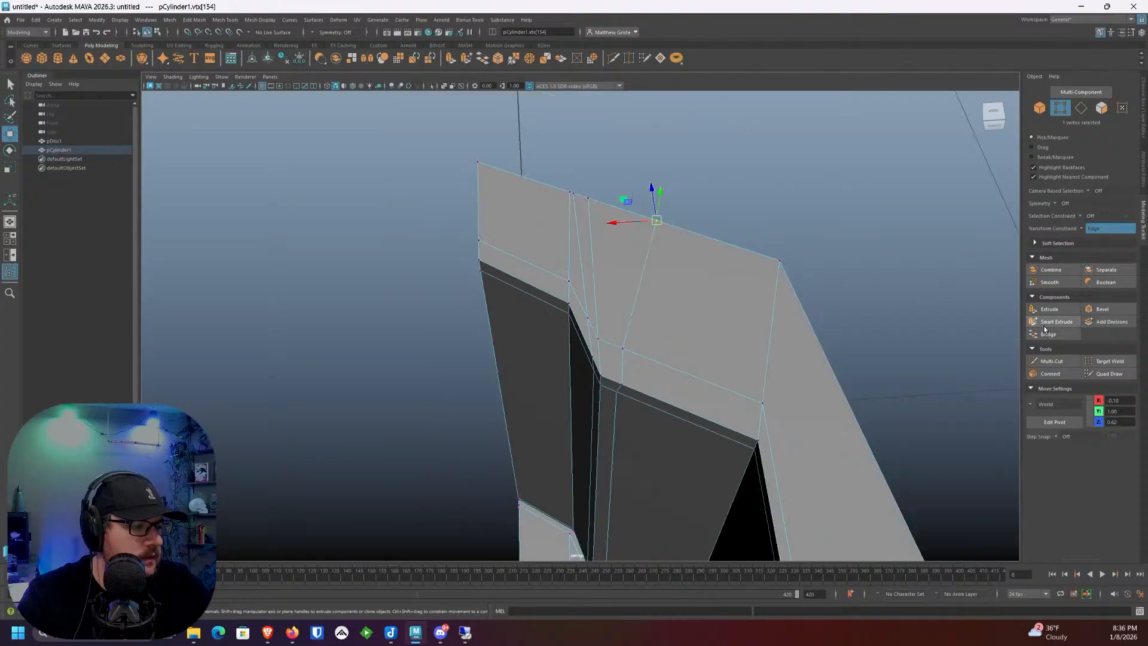
# Step: Cut a new edge row with Multi-Cut along the end half tooth's outer face, between the rim and the existing inner row
pyautogui.click(1052, 360)
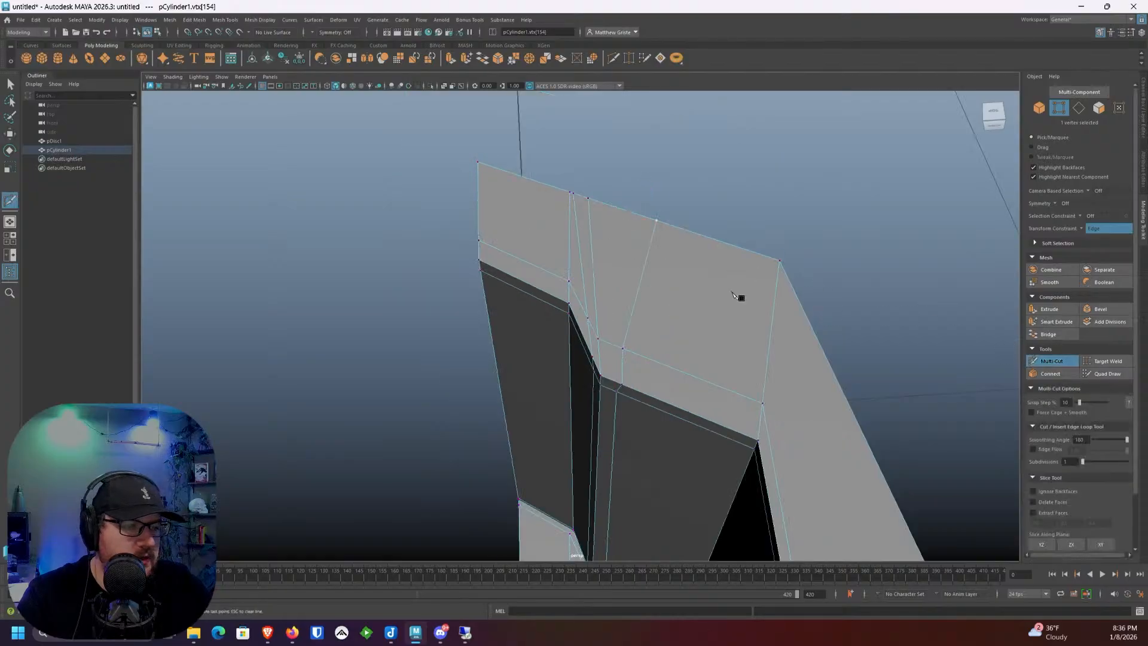
pyautogui.click(594, 268)
pyautogui.scroll(2, 595, 280)
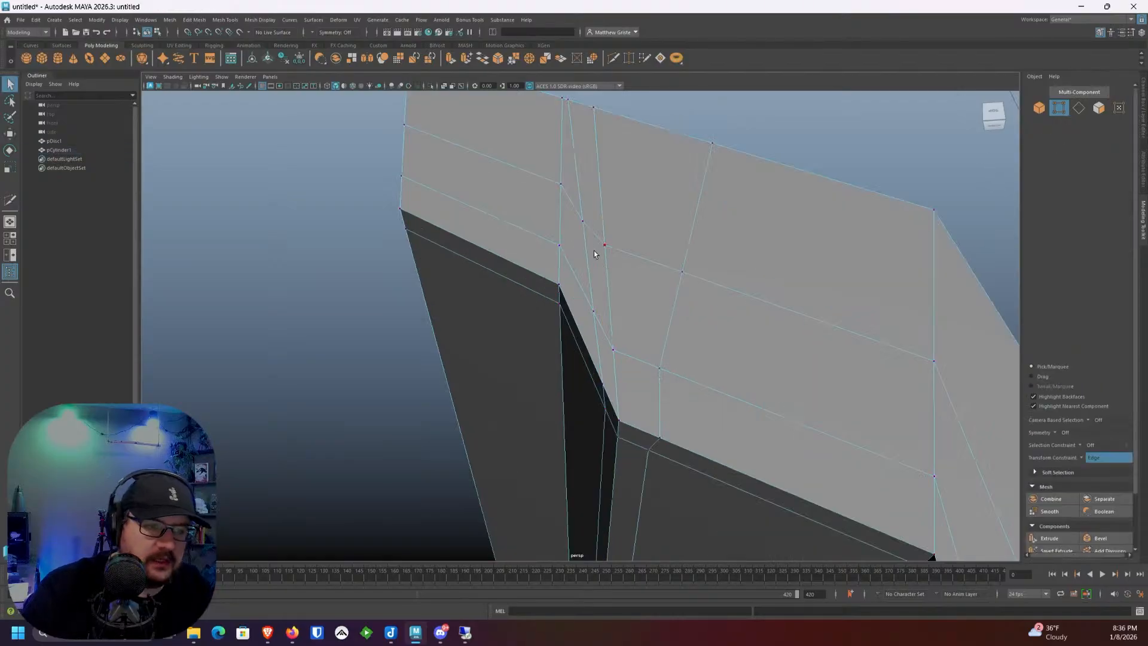
# Step: Merge the new row's three closely spaced vertices into one, delete the two surplus edges running to the rim, and check the smoothed preview
pyautogui.press('q')
pyautogui.moveTo(624, 249); pyautogui.dragTo(579, 222)
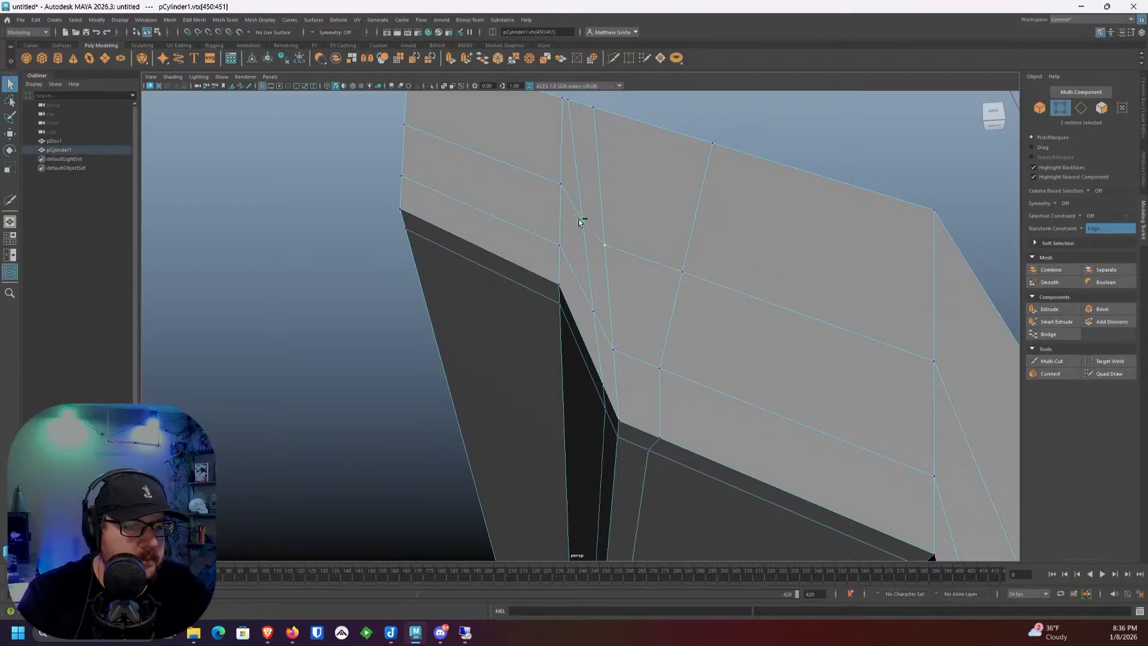
pyautogui.click(516, 59)
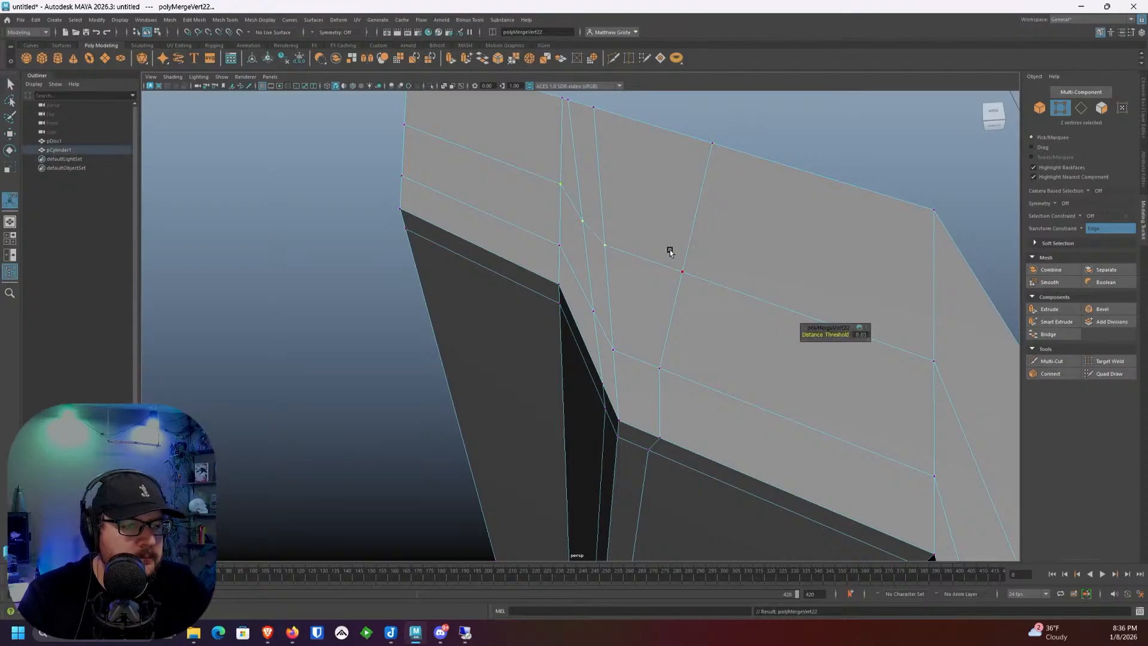
pyautogui.moveTo(576, 174); pyautogui.dragTo(590, 156, button='right')
pyautogui.doubleClick(590, 155)
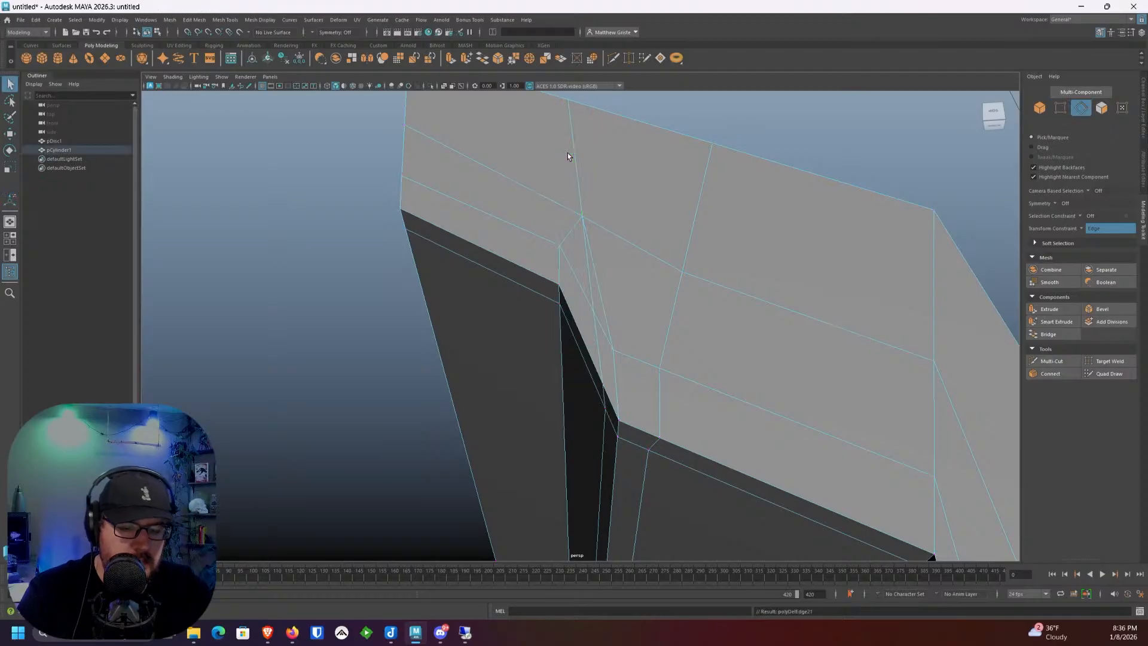
pyautogui.press('3')
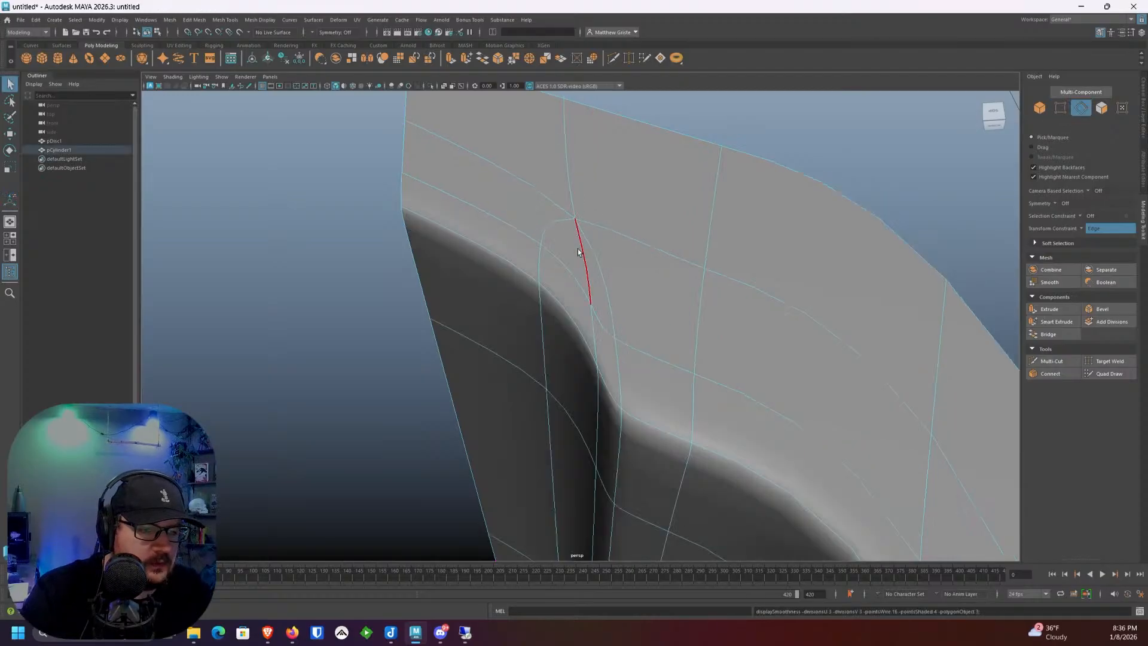
pyautogui.press('1')
pyautogui.press('3')
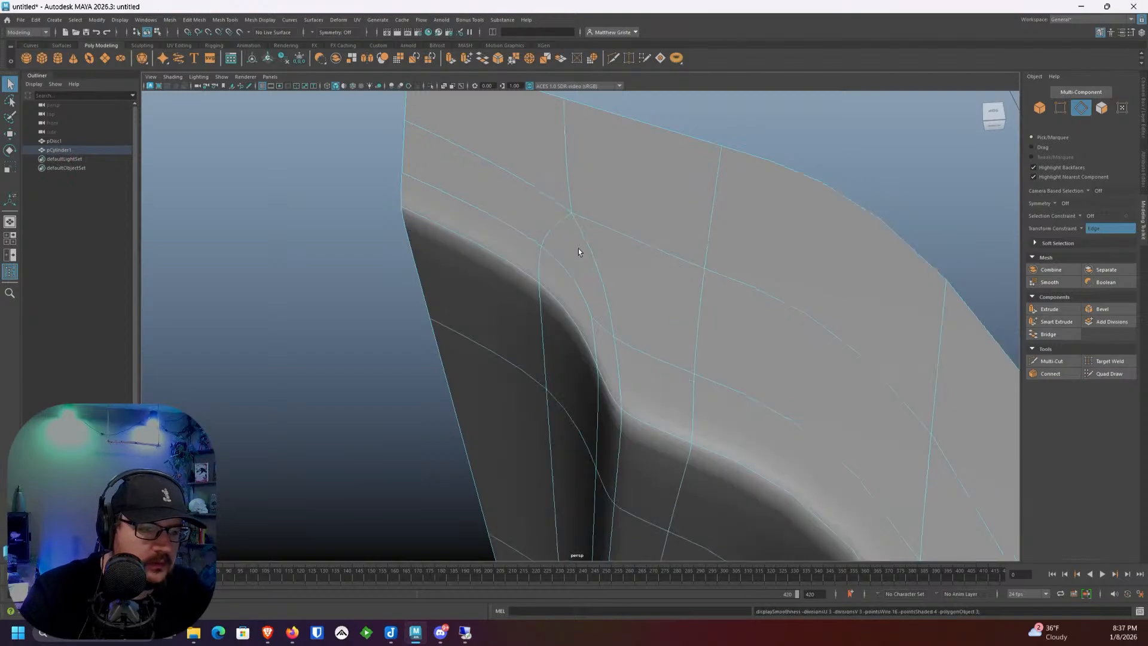
# Step: Select the new edge row in the unsmoothed cage and trace it to where it ends on the next full tooth's outer face
pyautogui.scroll(-5, 579, 249)
pyautogui.keyDown('alt'); pyautogui.moveTo(579, 251); pyautogui.dragTo(728, 254); pyautogui.keyUp('alt')
pyautogui.keyDown('alt'); pyautogui.moveTo(728, 254); pyautogui.dragTo(549, 259, button='middle'); pyautogui.keyUp('alt')
pyautogui.press('1')
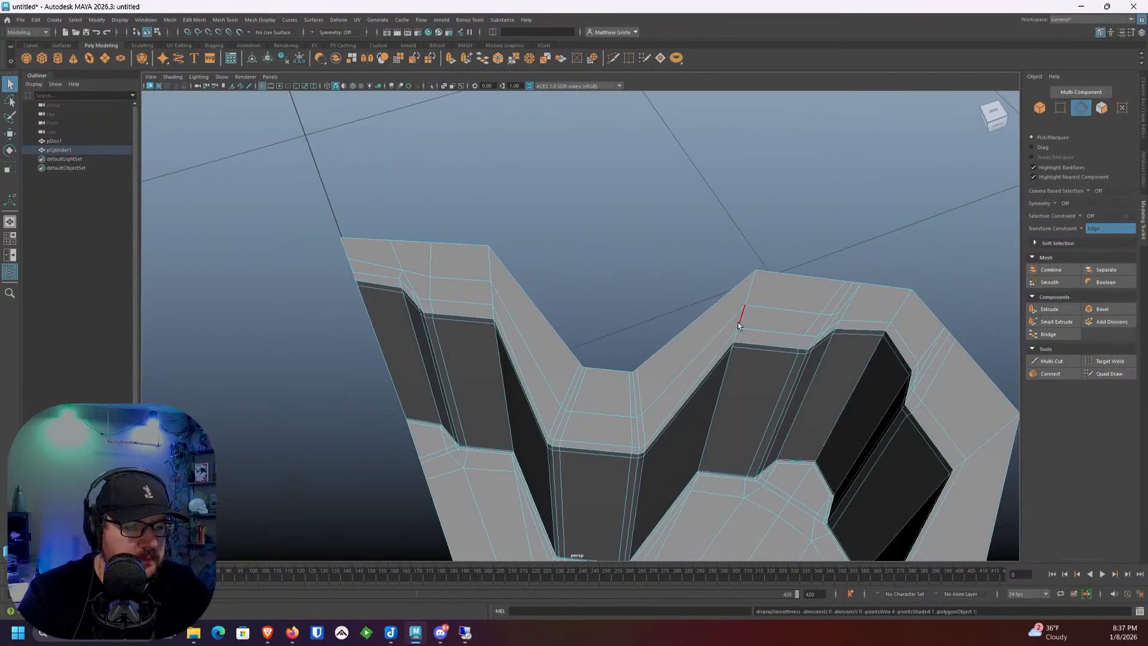
pyautogui.keyDown('alt'); pyautogui.moveTo(738, 326); pyautogui.dragTo(638, 274, button='middle'); pyautogui.keyUp('alt')
pyautogui.scroll(2, 639, 275)
pyautogui.keyDown('alt'); pyautogui.moveTo(640, 274); pyautogui.dragTo(660, 303); pyautogui.keyUp('alt')
pyautogui.scroll(3, 646, 288)
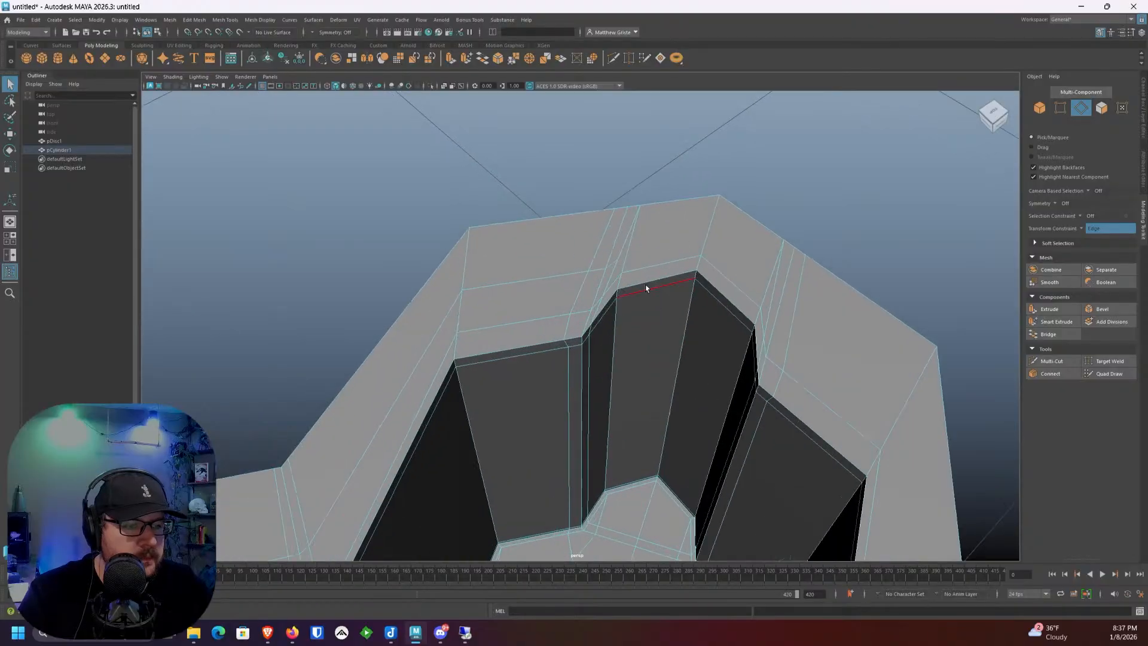
pyautogui.scroll(3, 645, 288)
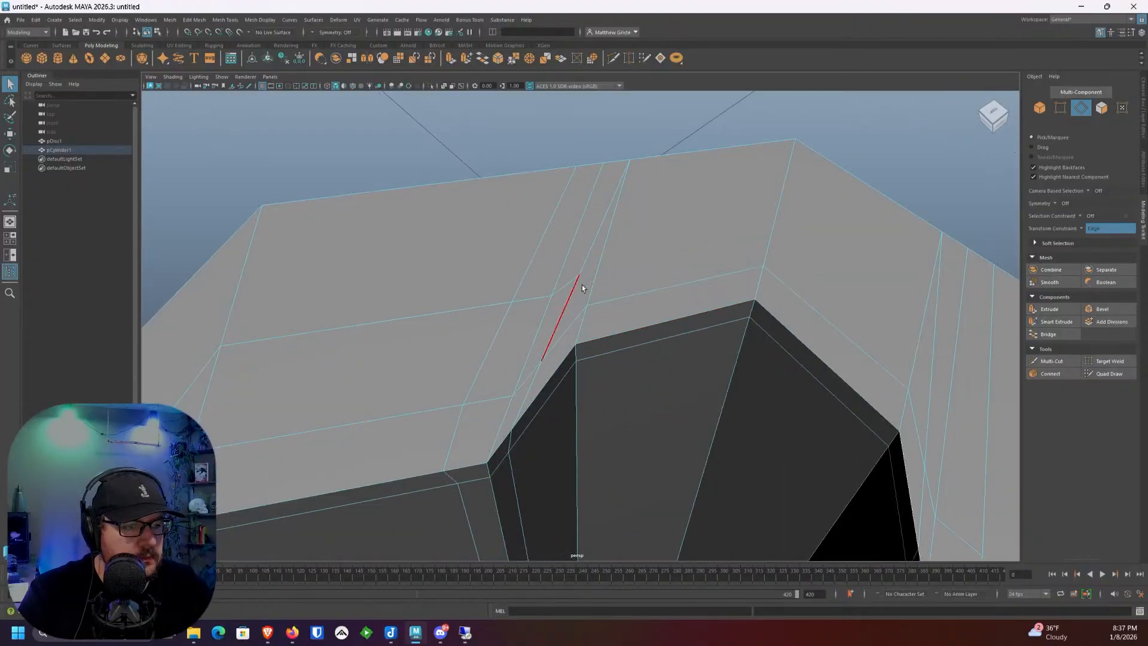
pyautogui.scroll(-4, 583, 289)
pyautogui.keyDown('alt'); pyautogui.moveTo(583, 289); pyautogui.dragTo(599, 285); pyautogui.keyUp('alt')
pyautogui.scroll(-2, 555, 318)
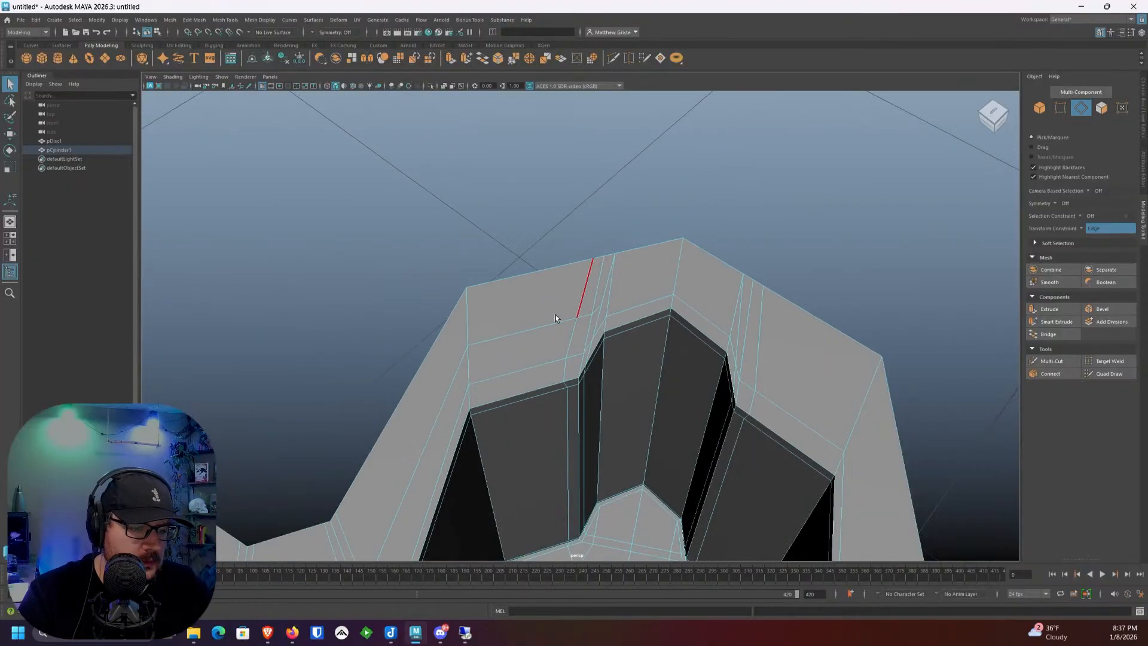
pyautogui.doubleClick(521, 333)
pyautogui.keyDown('alt'); pyautogui.moveTo(521, 332); pyautogui.dragTo(610, 295); pyautogui.keyUp('alt')
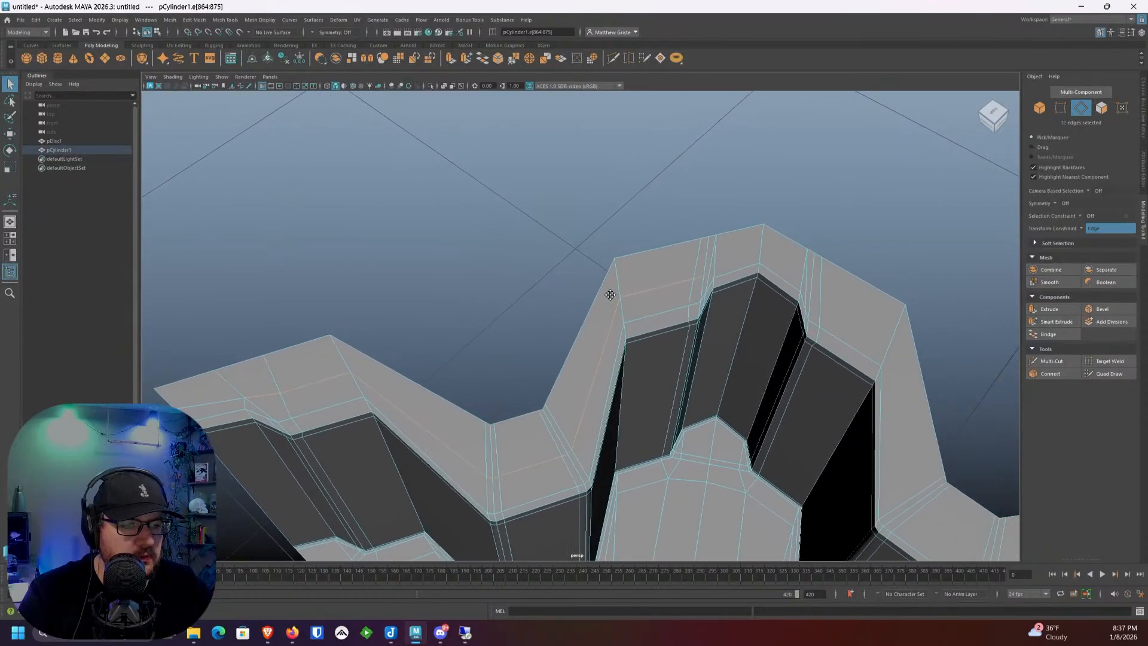
pyautogui.keyDown('alt'); pyautogui.moveTo(610, 295); pyautogui.dragTo(509, 328, button='middle'); pyautogui.keyUp('alt')
pyautogui.keyDown('alt'); pyautogui.moveTo(509, 328); pyautogui.dragTo(661, 266, button='right'); pyautogui.keyUp('alt')
pyautogui.keyDown('alt'); pyautogui.moveTo(661, 267); pyautogui.dragTo(601, 295, button='middle'); pyautogui.keyUp('alt')
pyautogui.keyDown('alt'); pyautogui.moveTo(601, 295); pyautogui.dragTo(536, 319, button='right'); pyautogui.keyUp('alt')
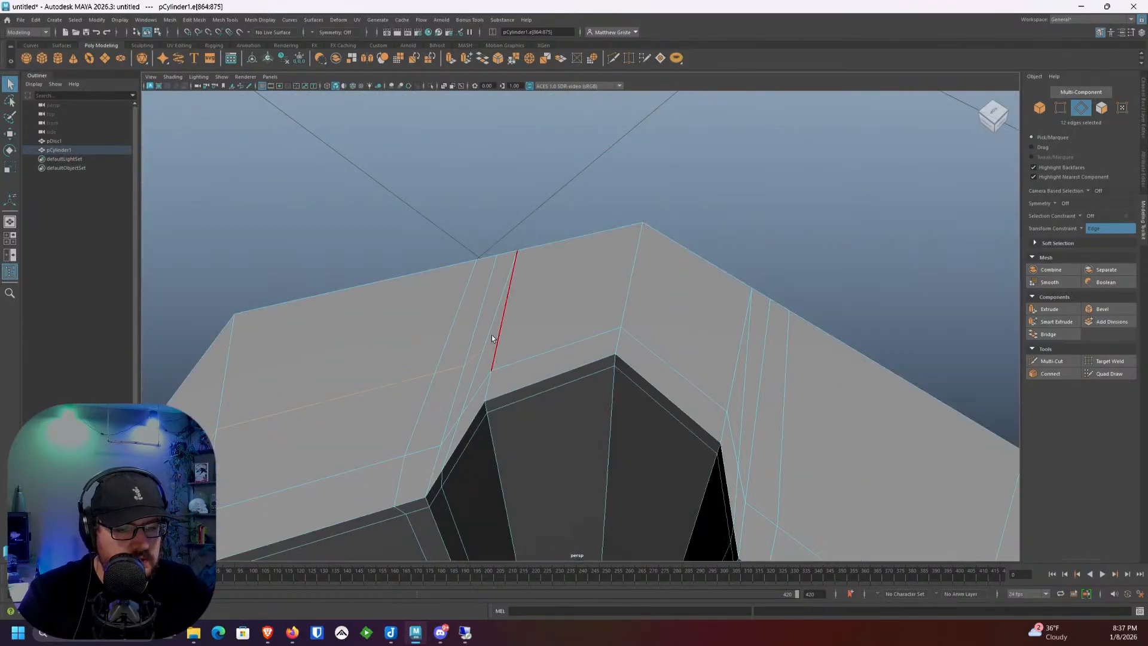
pyautogui.scroll(3, 492, 338)
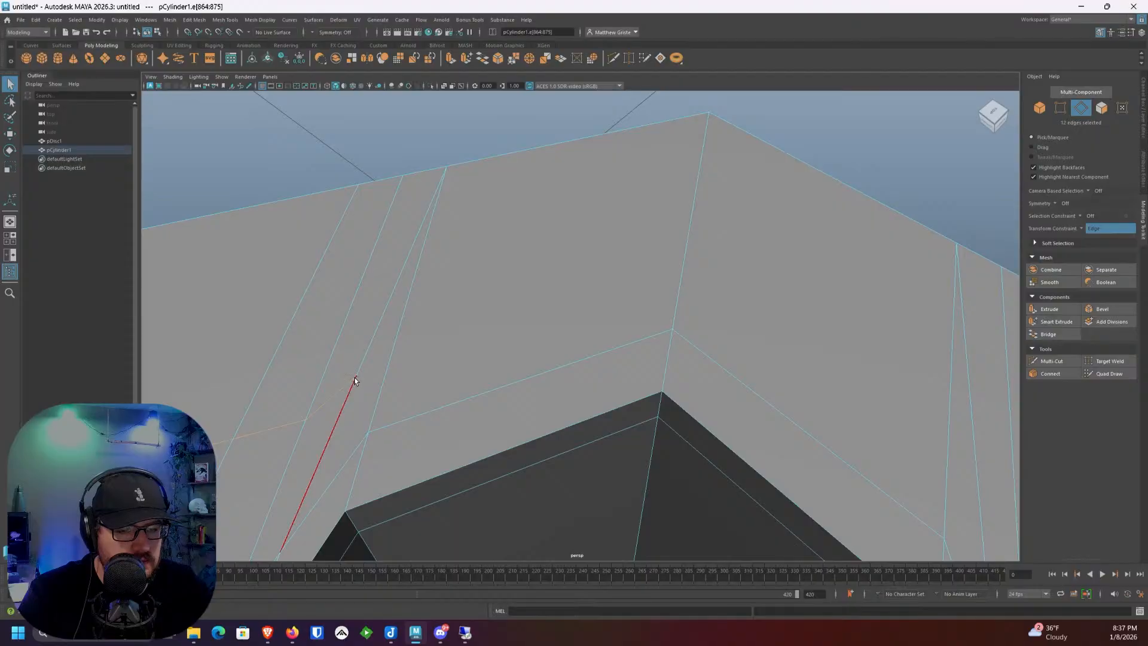
# Step: Extend the edge row with Multi-Cut across the full tooth's closely spaced cross edges up to the centre edge at its tip
pyautogui.click(1051, 361)
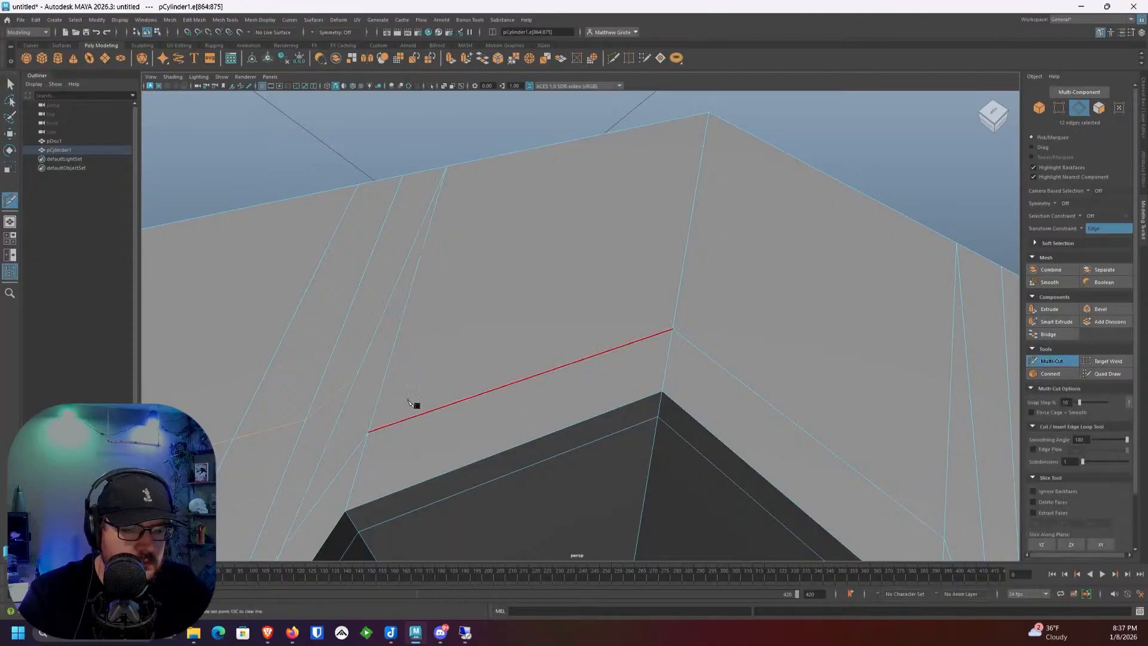
pyautogui.click(356, 376)
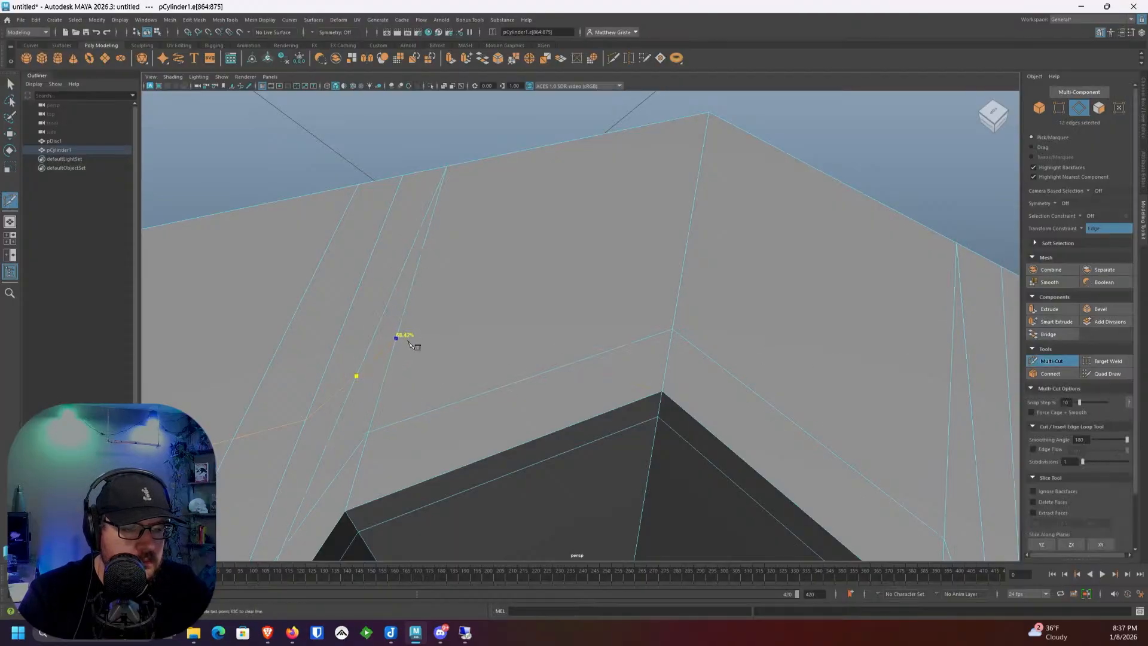
pyautogui.click(408, 342)
pyautogui.moveTo(688, 285); pyautogui.dragTo(694, 252)
pyautogui.keyDown('alt'); pyautogui.moveTo(885, 374); pyautogui.dragTo(563, 271, button='middle'); pyautogui.keyUp('alt')
pyautogui.scroll(-5, 545, 341)
pyautogui.scroll(2, 558, 341)
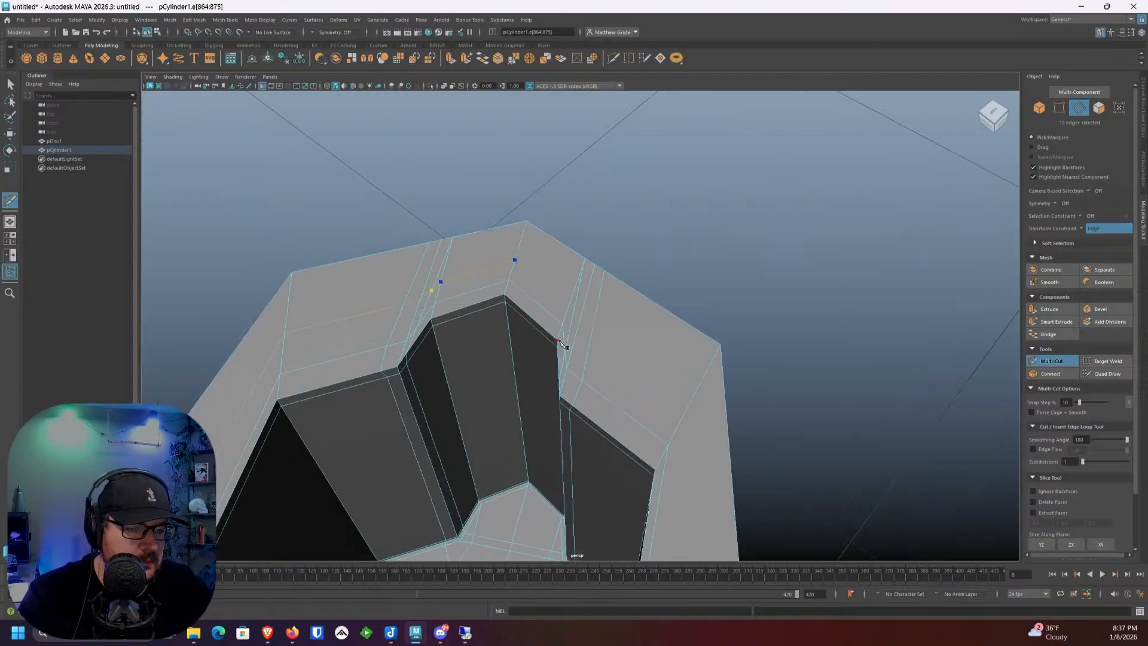
pyautogui.rightClick(578, 333)
# Step: Insert the matching edge row on the far side of the full tooth and join it to the row ending at the tip
pyautogui.hotkey('ctrl', 'z')
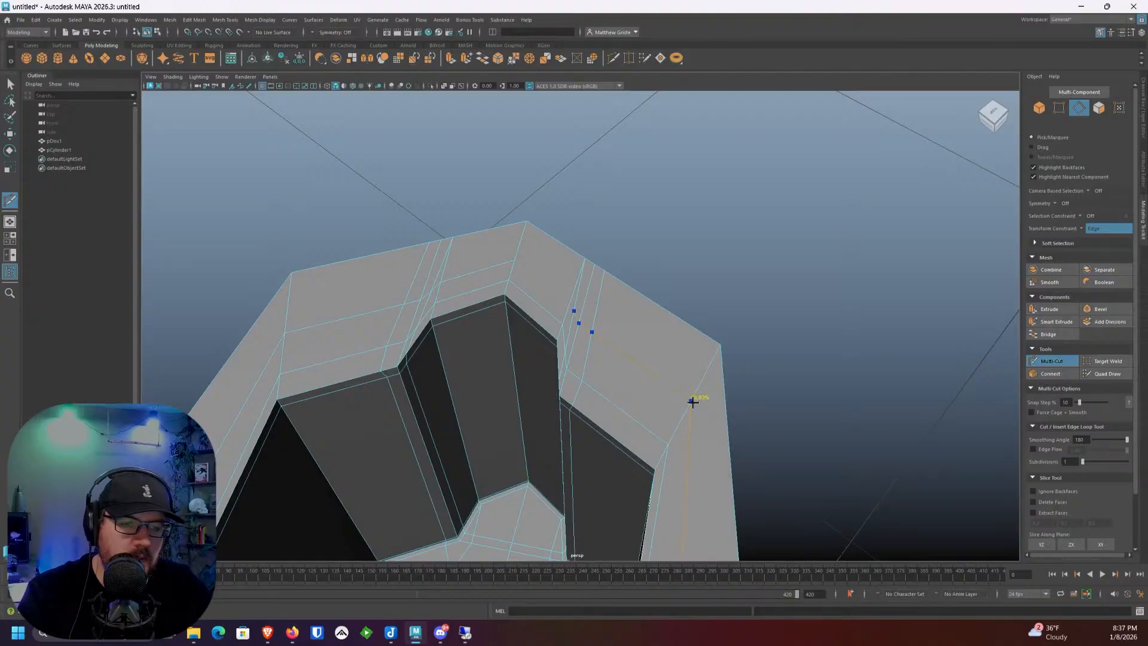
pyautogui.scroll(5, 608, 338)
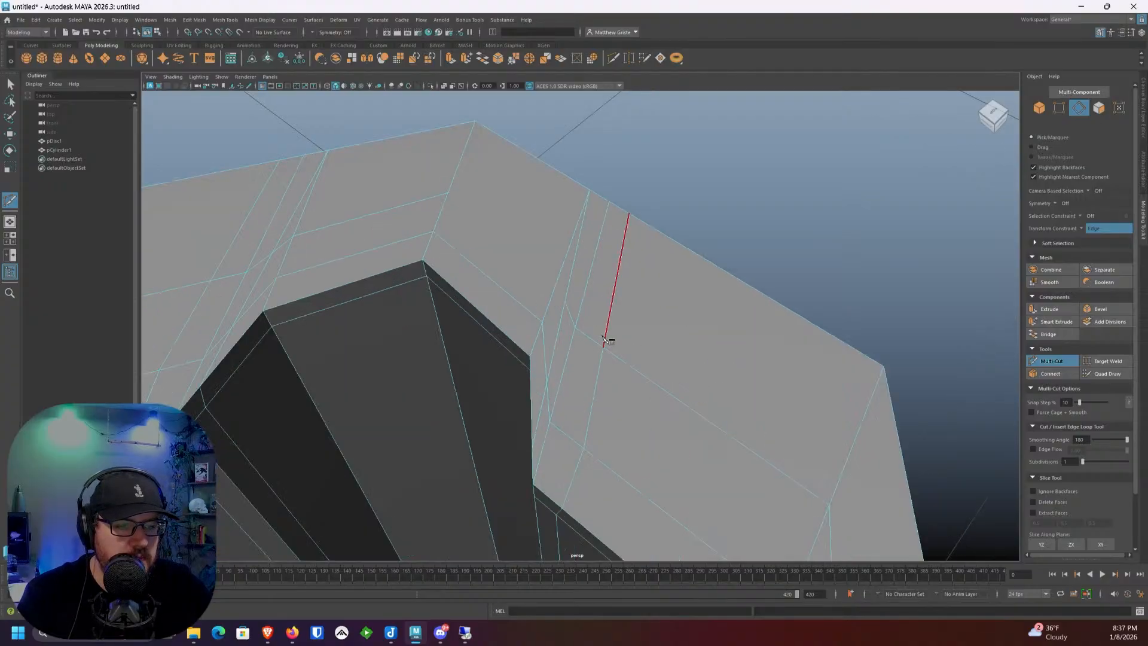
pyautogui.click(565, 301)
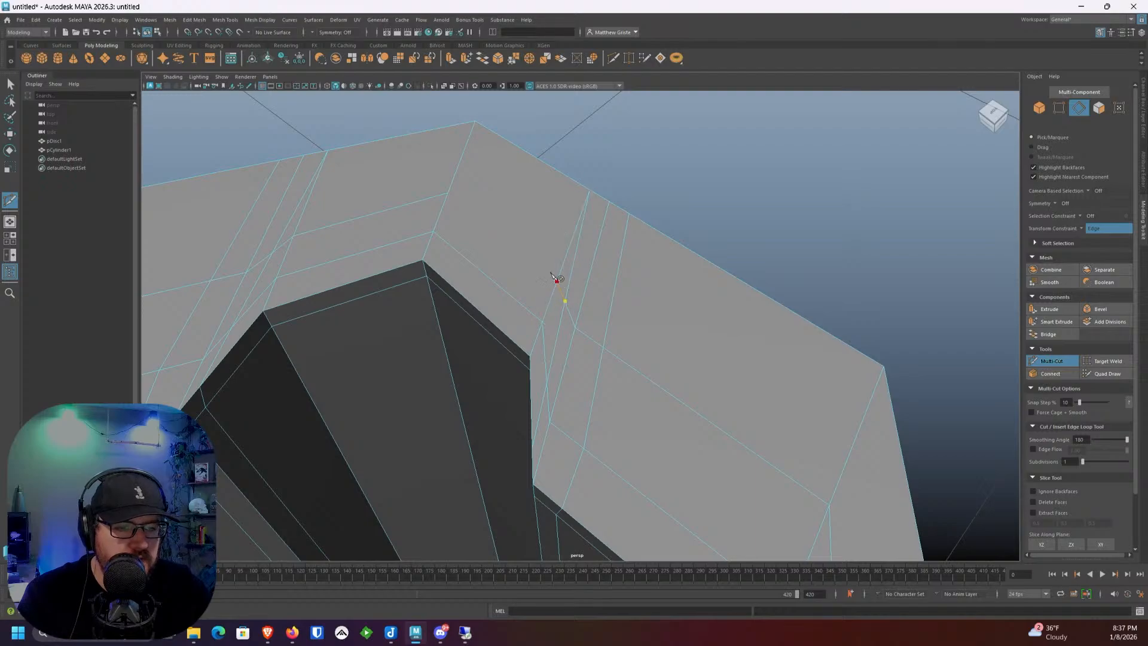
pyautogui.keyDown('alt'); pyautogui.moveTo(671, 320); pyautogui.dragTo(589, 308); pyautogui.keyUp('alt')
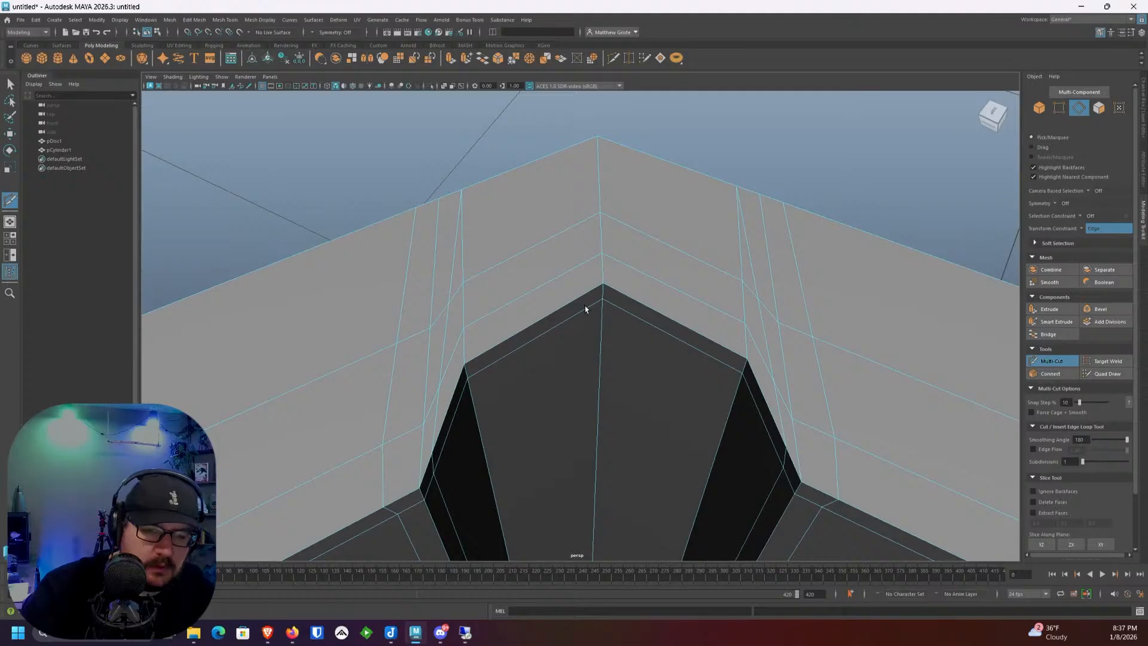
# Step: Slide the rim vertices of the outermost cross edges outward, away from the tip, on both sides of the full tooth
pyautogui.press('w')
pyautogui.click(417, 209)
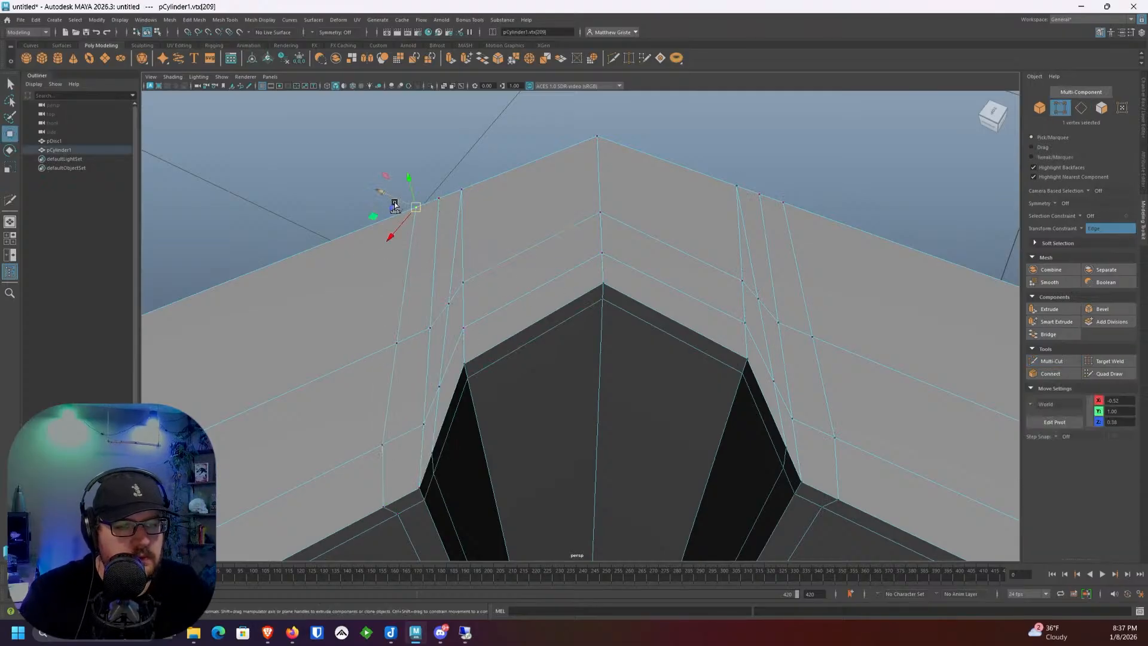
pyautogui.moveTo(401, 217); pyautogui.dragTo(346, 247)
pyautogui.moveTo(383, 209); pyautogui.dragTo(263, 206)
pyautogui.click(760, 194)
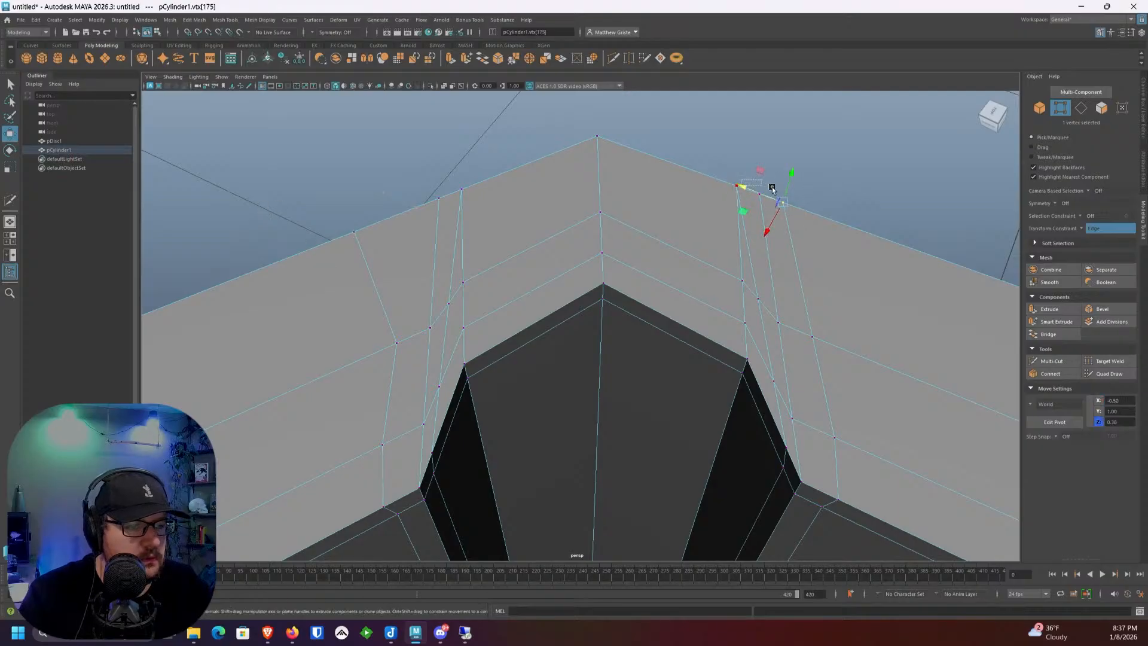
pyautogui.moveTo(781, 197); pyautogui.dragTo(790, 325)
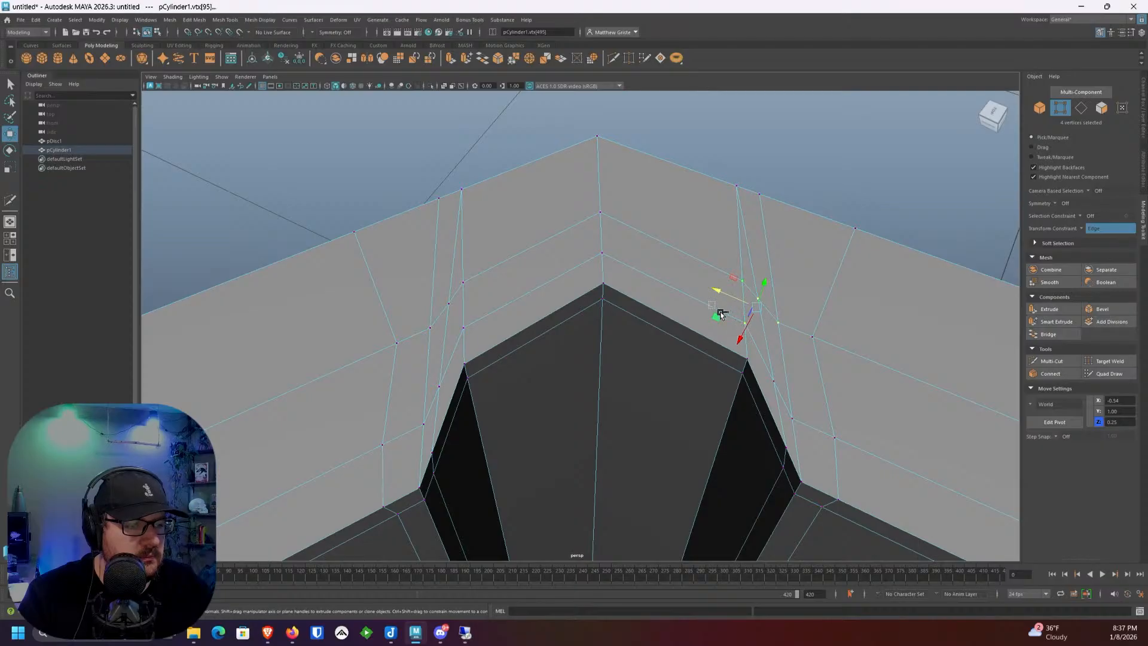
# Step: Merge the three closely spaced row vertices on one side of the full tooth by raising the merge distance threshold
pyautogui.moveTo(721, 314); pyautogui.dragTo(758, 328)
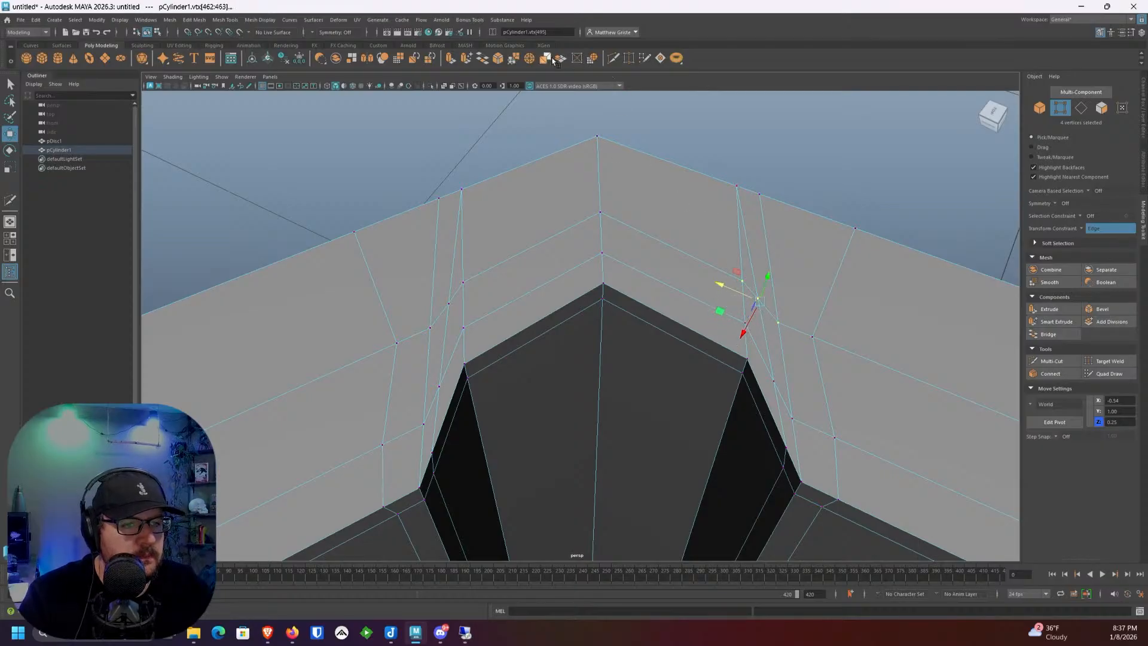
pyautogui.keyDown('shift'); pyautogui.moveTo(759, 299); pyautogui.dragTo(816, 296, button='right'); pyautogui.keyUp('shift')
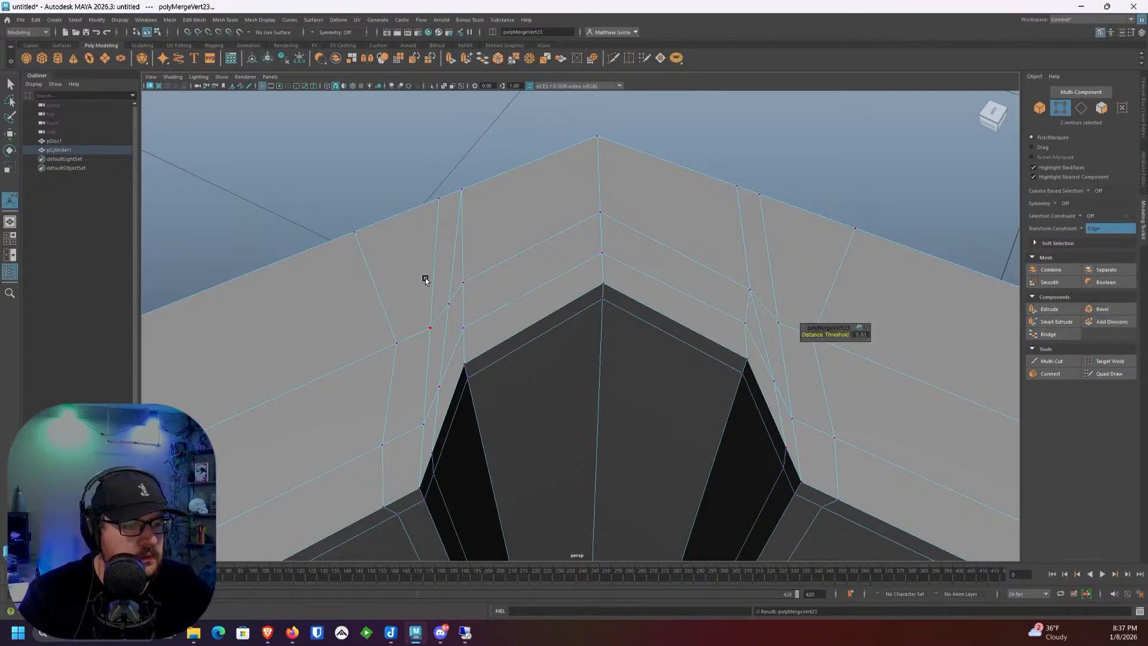
pyautogui.hotkey('ctrl', 'z')
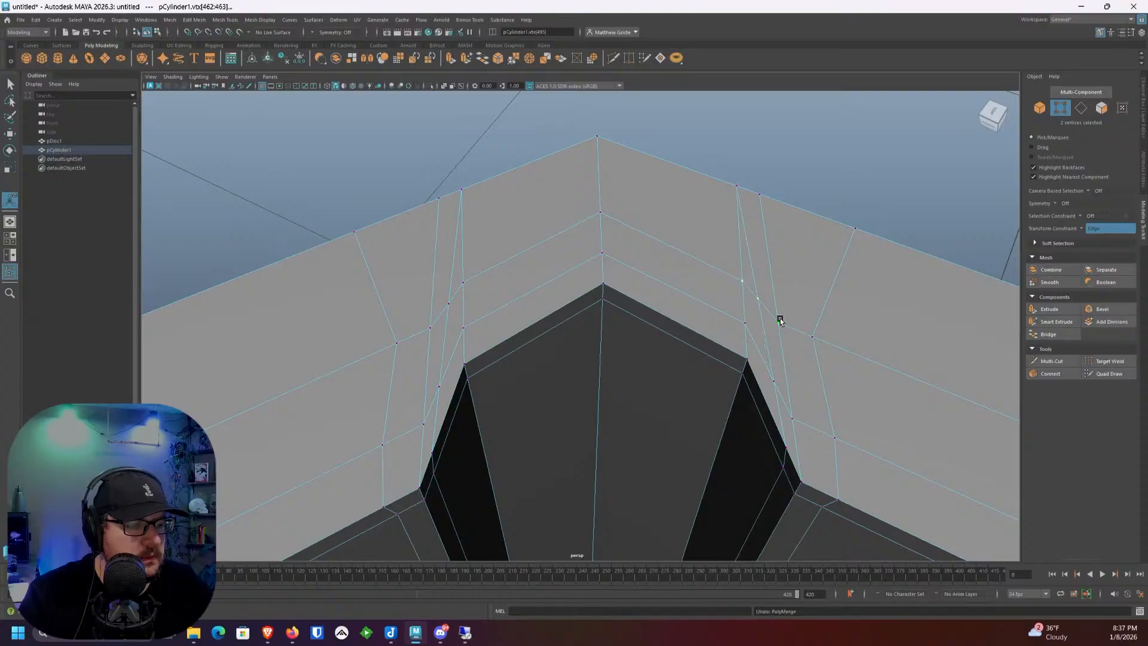
pyautogui.moveTo(781, 321); pyautogui.dragTo(740, 285)
pyautogui.keyDown('shift'); pyautogui.moveTo(740, 285); pyautogui.dragTo(858, 322, button='right'); pyautogui.keyUp('shift')
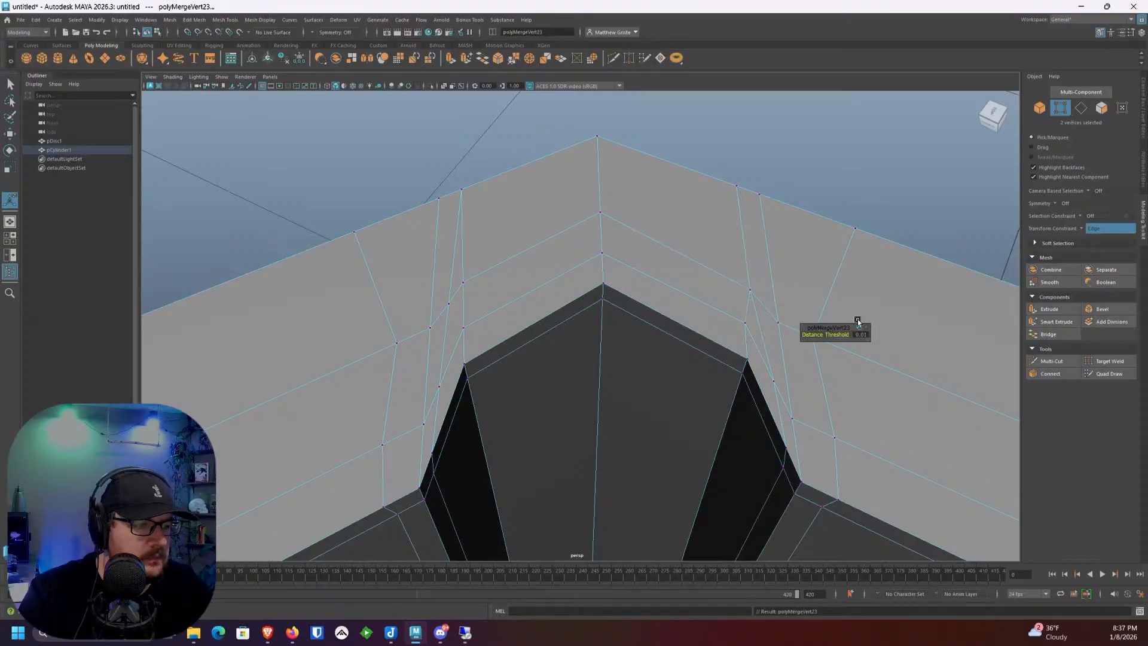
pyautogui.moveTo(833, 333); pyautogui.dragTo(849, 333)
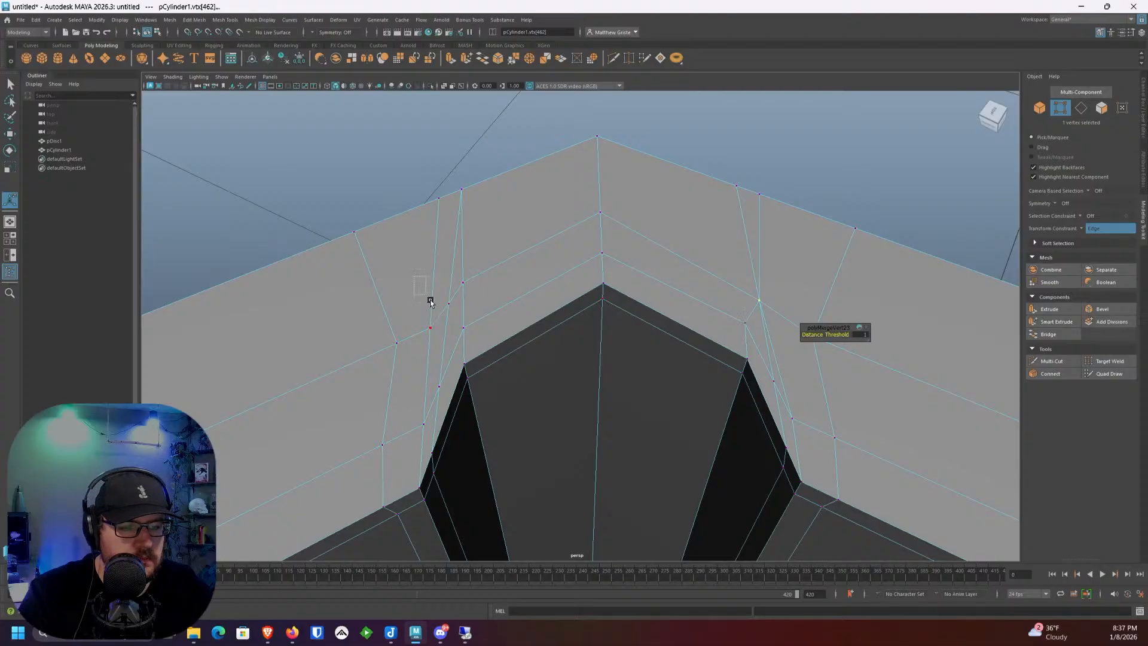
# Step: Merge the matching three row vertices on the tooth's opposite side with a raised distance threshold
pyautogui.moveTo(431, 302); pyautogui.dragTo(453, 330)
pyautogui.keyDown('shift'); pyautogui.moveTo(467, 283); pyautogui.dragTo(586, 305, button='right'); pyautogui.keyUp('shift')
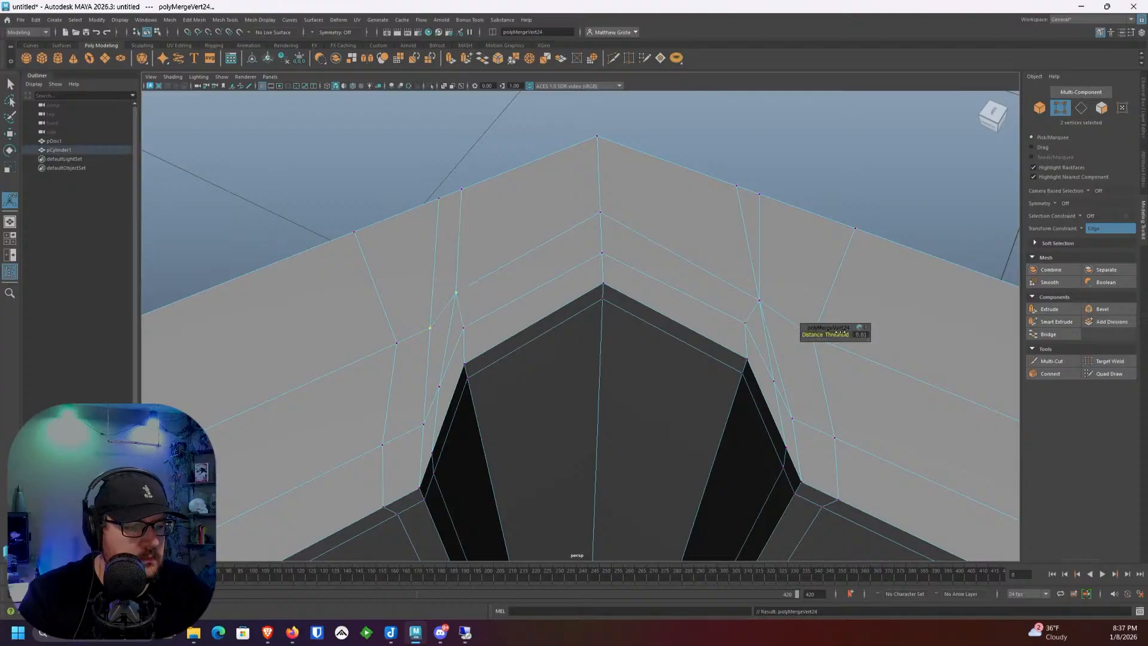
pyautogui.moveTo(841, 331); pyautogui.dragTo(855, 329)
# Step: Delete the surplus edges meeting the merged vertices on both sides of the tooth, and check the smoothed preview
pyautogui.rightClick(460, 301)
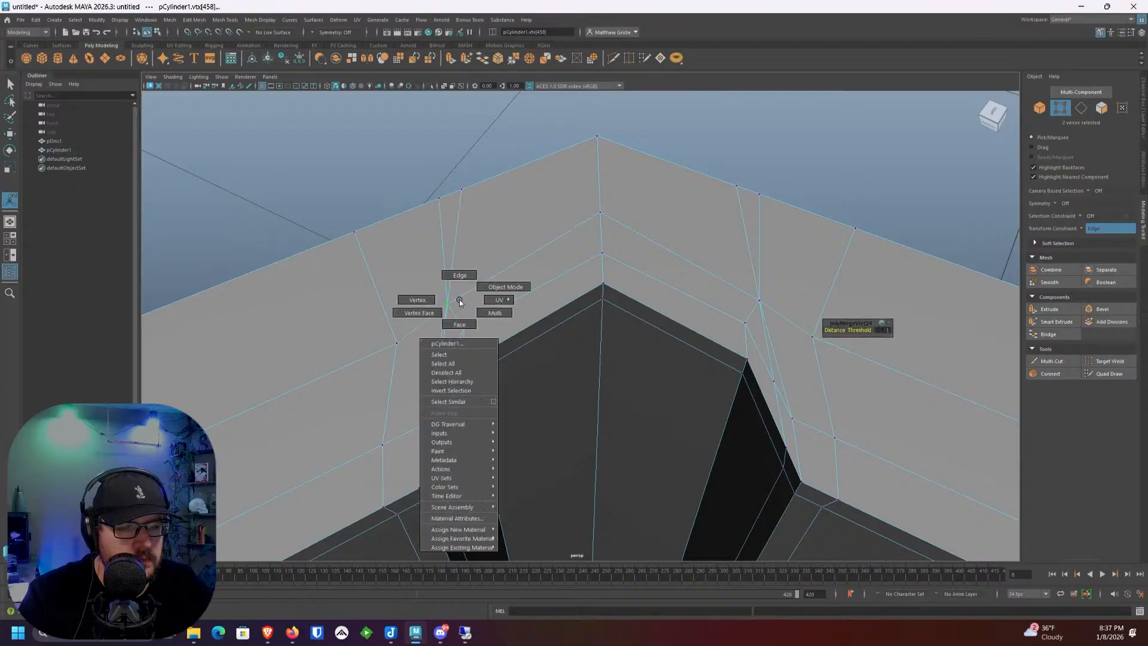
pyautogui.click(459, 275)
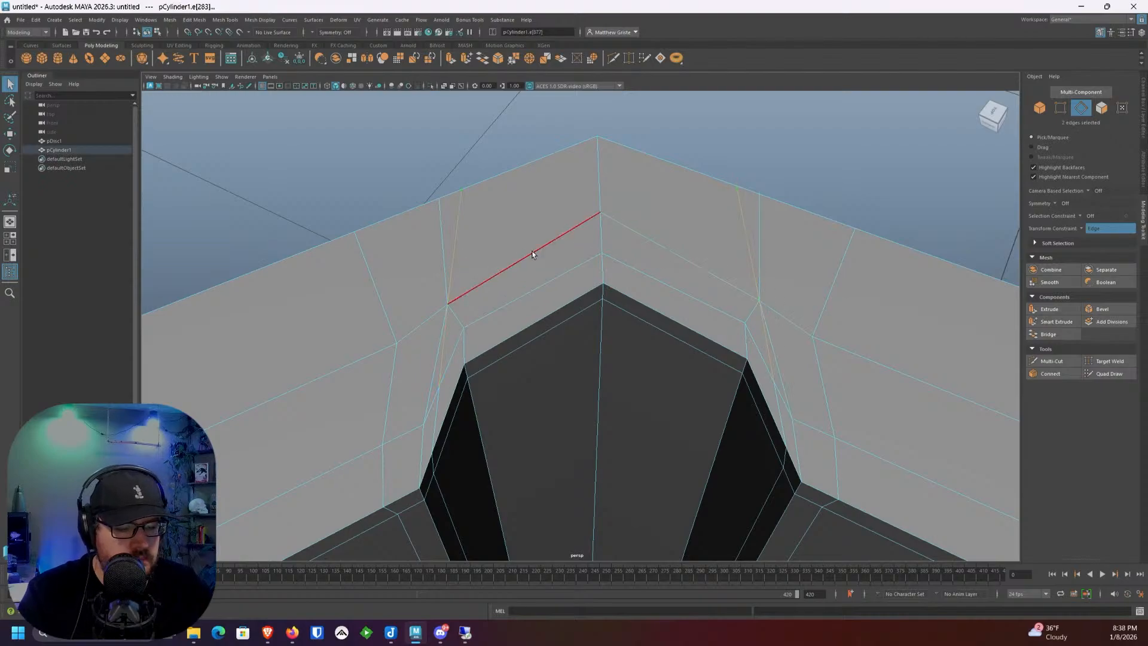
pyautogui.press('Delete')
pyautogui.press('3')
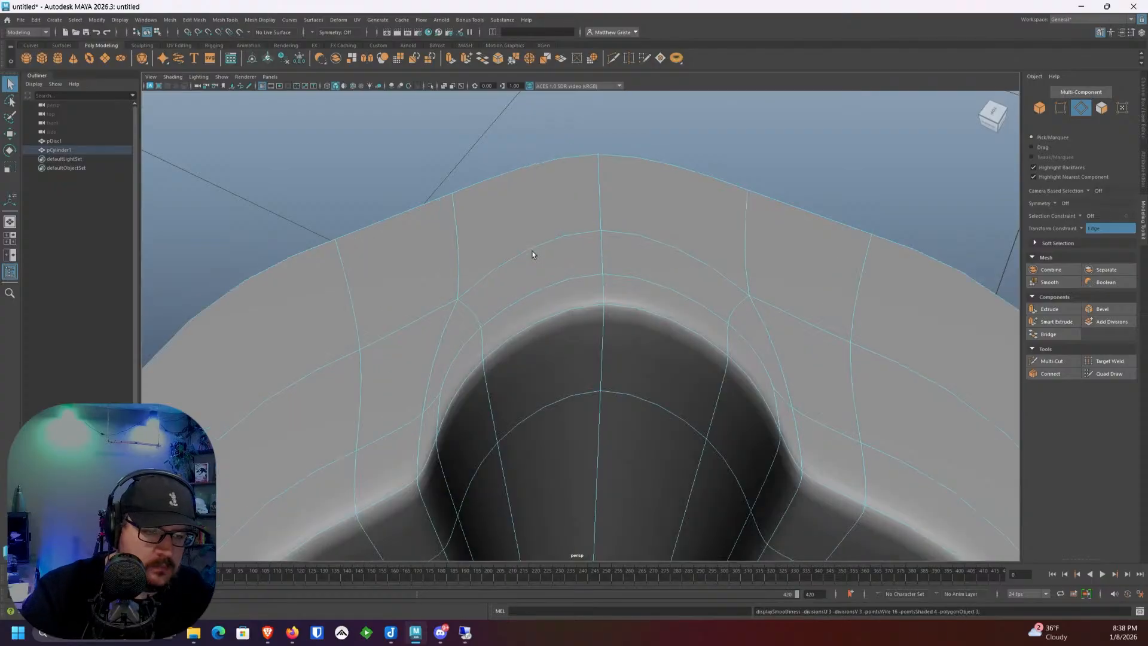
pyautogui.scroll(-5, 535, 256)
pyautogui.keyDown('alt'); pyautogui.moveTo(536, 256); pyautogui.dragTo(676, 301); pyautogui.keyUp('alt')
pyautogui.keyDown('alt'); pyautogui.moveTo(676, 300); pyautogui.dragTo(587, 294, button='middle'); pyautogui.keyUp('alt')
pyautogui.press('1')
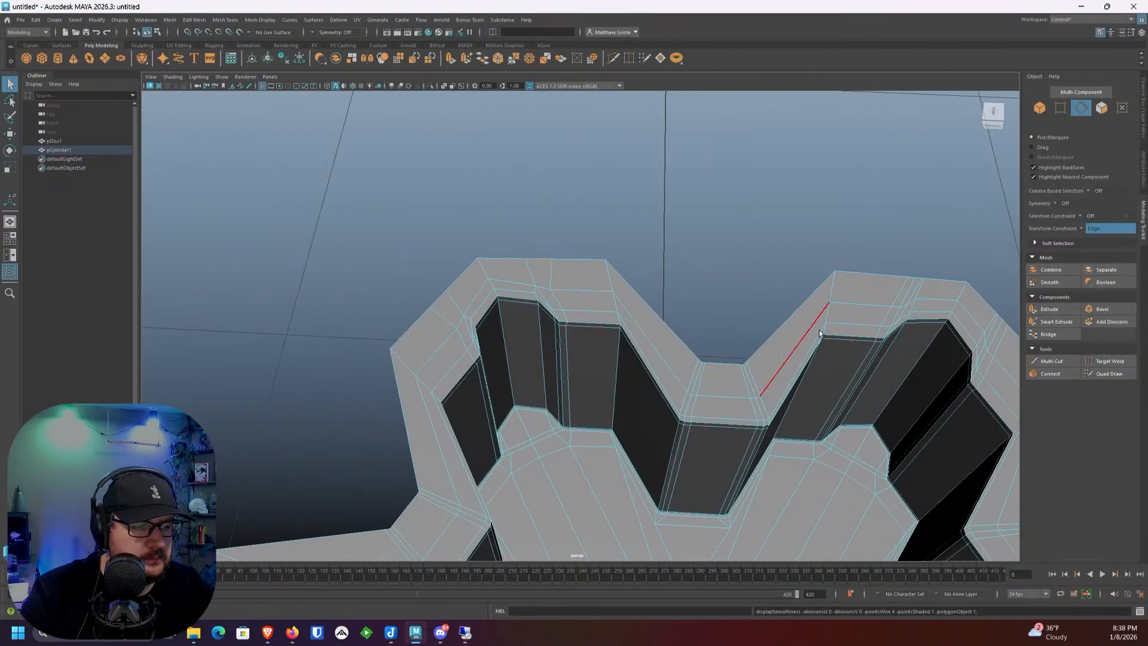
# Step: Merge the three closely spaced row vertices on one side of the next full tooth's tip
pyautogui.keyDown('alt'); pyautogui.moveTo(795, 320); pyautogui.dragTo(655, 297); pyautogui.keyUp('alt')
pyautogui.scroll(3, 655, 297)
pyautogui.keyDown('alt'); pyautogui.moveTo(655, 297); pyautogui.dragTo(601, 317, button='middle'); pyautogui.keyUp('alt')
pyautogui.scroll(3, 601, 317)
pyautogui.scroll(3, 601, 317)
pyautogui.moveTo(590, 316); pyautogui.dragTo(546, 315, button='right')
pyautogui.click(564, 367)
pyautogui.keyDown('shift'); pyautogui.click(604, 342); pyautogui.keyUp('shift')
pyautogui.keyDown('shift'); pyautogui.click(652, 296); pyautogui.keyUp('shift')
pyautogui.scroll(-5, 669, 319)
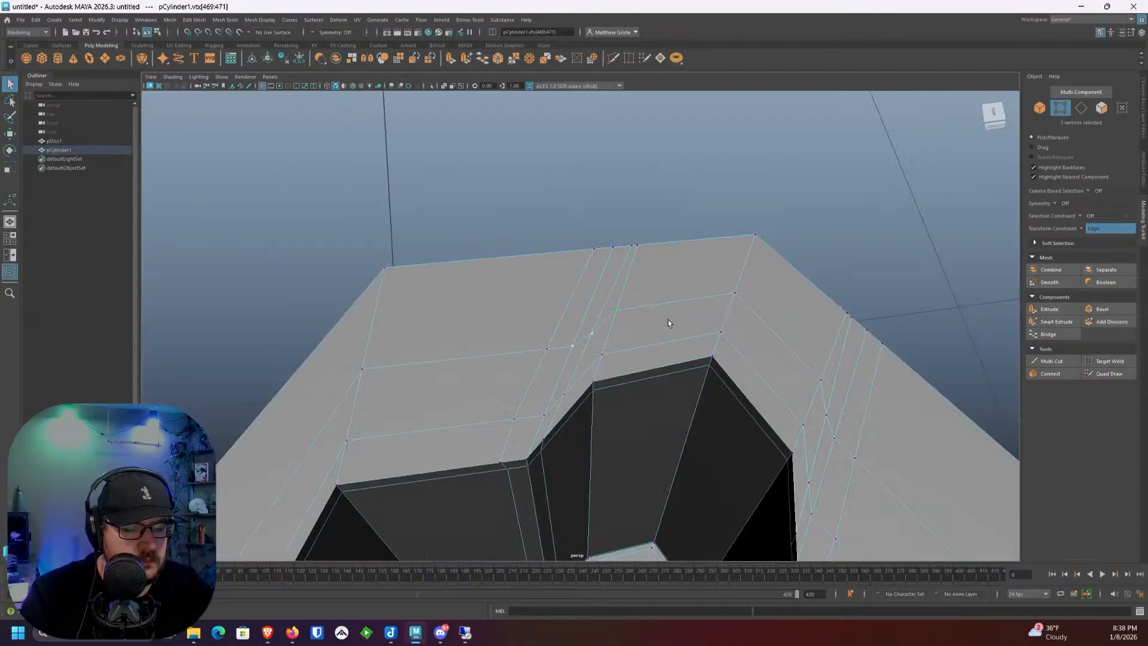
pyautogui.keyDown('alt'); pyautogui.moveTo(669, 319); pyautogui.dragTo(648, 307); pyautogui.keyUp('alt')
pyautogui.scroll(5, 641, 312)
pyautogui.keyDown('shift'); pyautogui.moveTo(642, 312); pyautogui.dragTo(585, 320, button='right'); pyautogui.keyUp('shift')
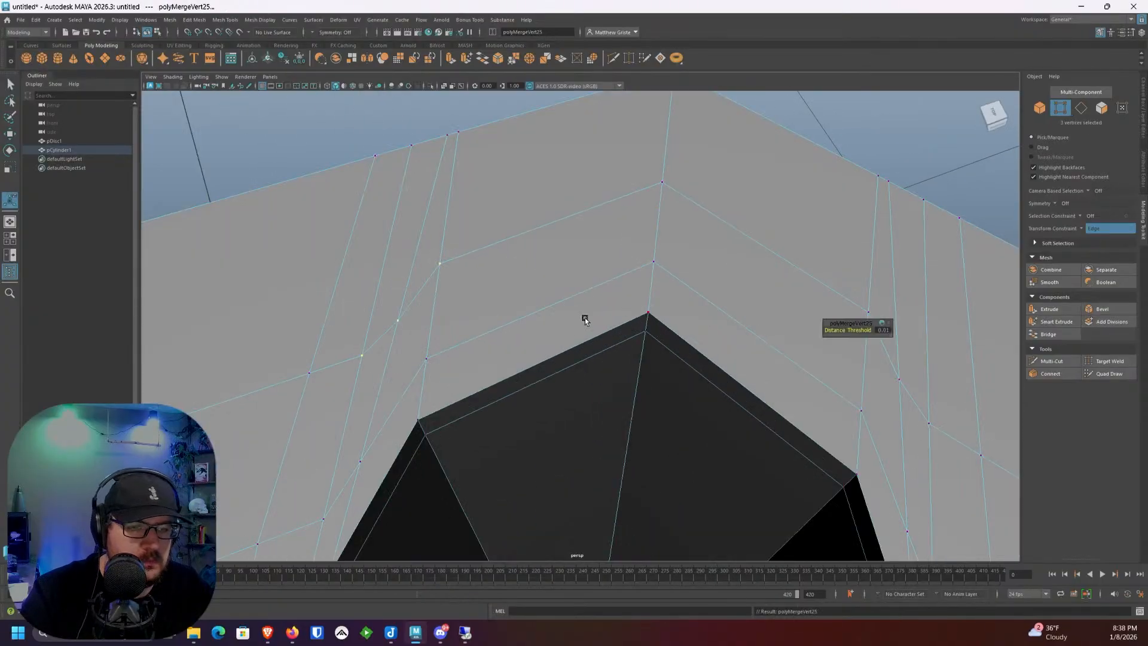
# Step: Merge the corresponding three vertices on the other side of that tooth's tip
pyautogui.keyDown('alt'); pyautogui.moveTo(774, 292); pyautogui.dragTo(567, 290); pyautogui.keyUp('alt')
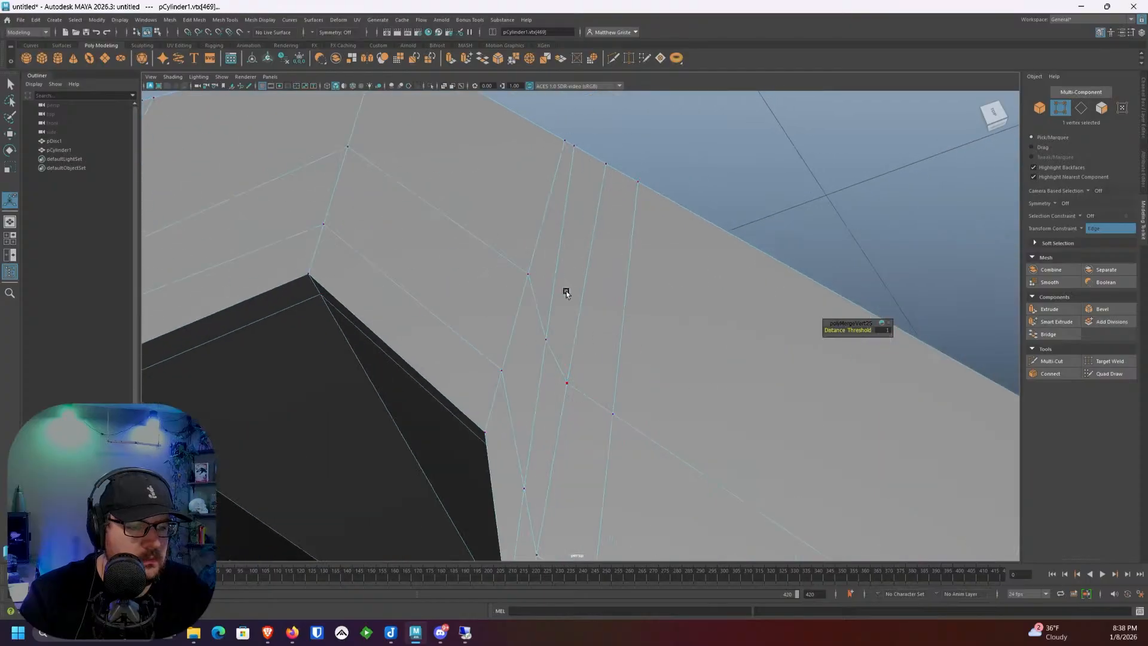
pyautogui.keyDown('shift'); pyautogui.click(553, 351); pyautogui.keyUp('shift')
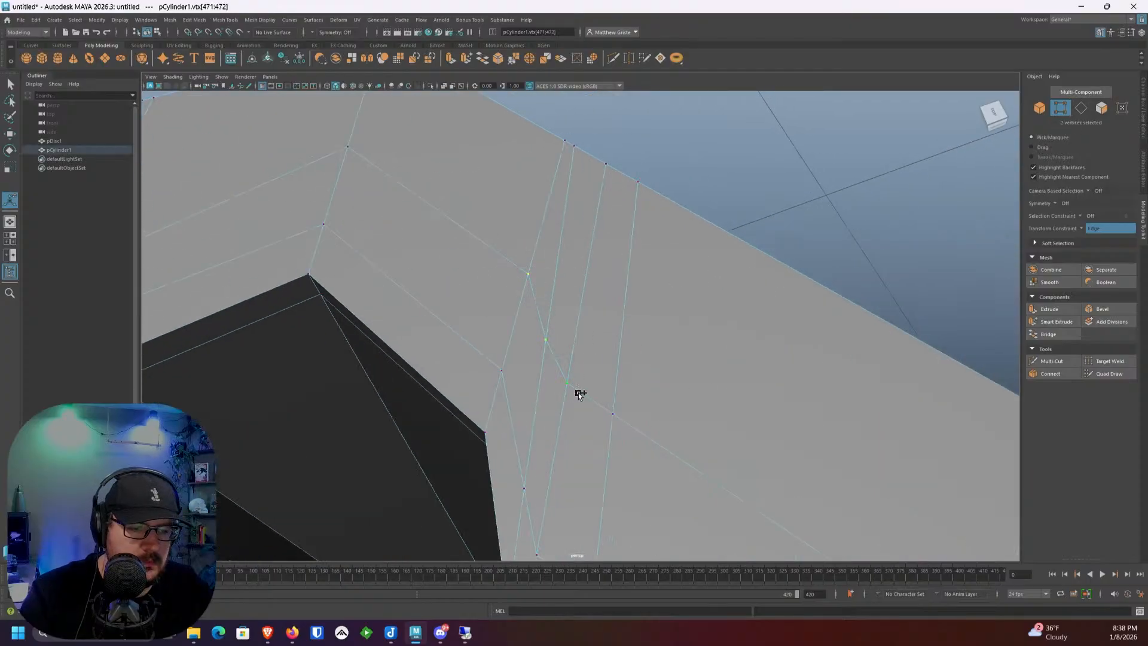
pyautogui.keyDown('shift'); pyautogui.moveTo(576, 391); pyautogui.dragTo(827, 341, button='right'); pyautogui.keyUp('shift')
# Step: Delete the surplus edges running from this tooth's merged vertices to the rim and toward the inner notch on both sides
pyautogui.keyDown('alt'); pyautogui.moveTo(828, 335); pyautogui.dragTo(627, 342); pyautogui.keyUp('alt')
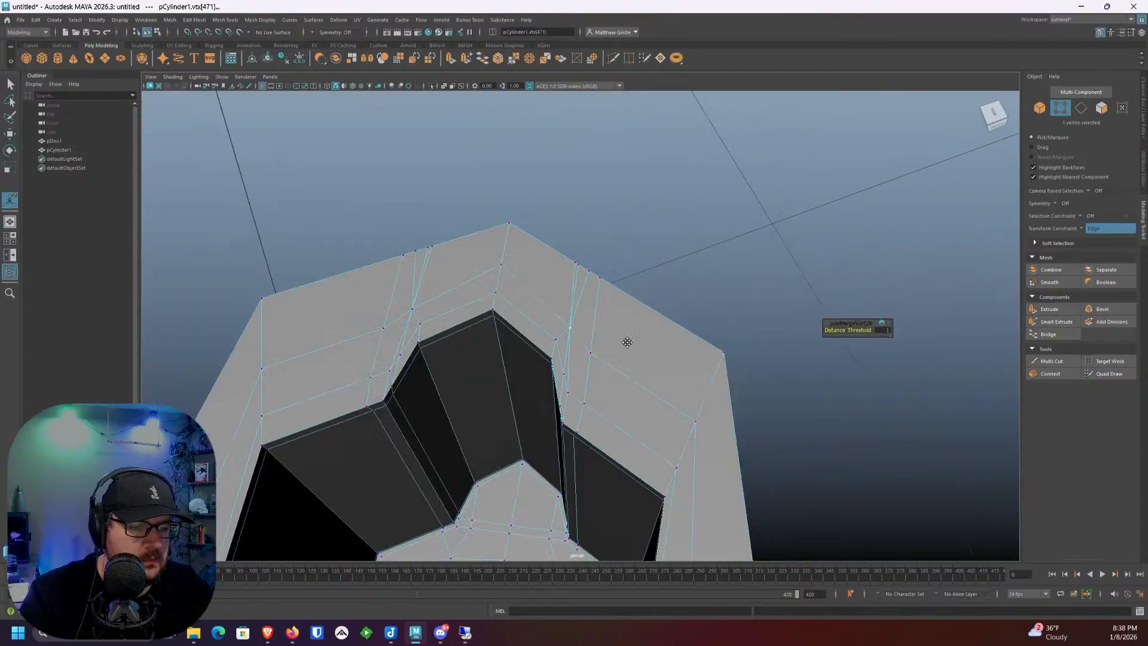
pyautogui.keyDown('alt'); pyautogui.moveTo(628, 342); pyautogui.dragTo(717, 364, button='middle'); pyautogui.keyUp('alt')
pyautogui.scroll(4, 718, 364)
pyautogui.moveTo(638, 315); pyautogui.dragTo(638, 291, button='right')
pyautogui.click(501, 260)
pyautogui.keyDown('shift'); pyautogui.click(478, 259); pyautogui.keyUp('shift')
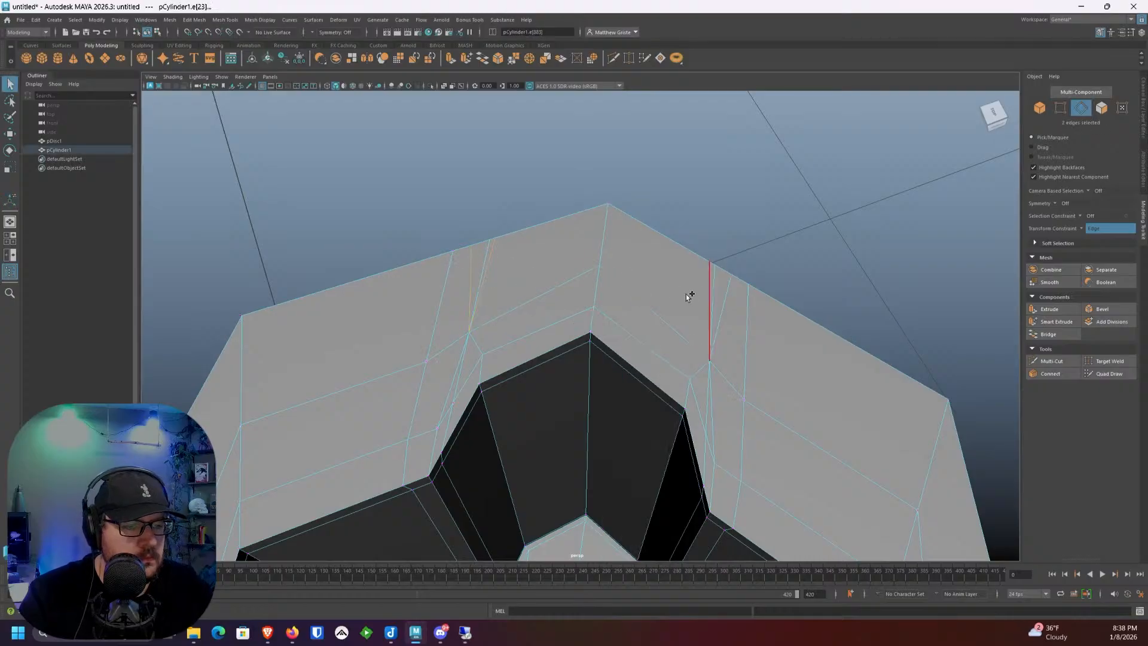
pyautogui.hotkey('ctrl', 'Delete')
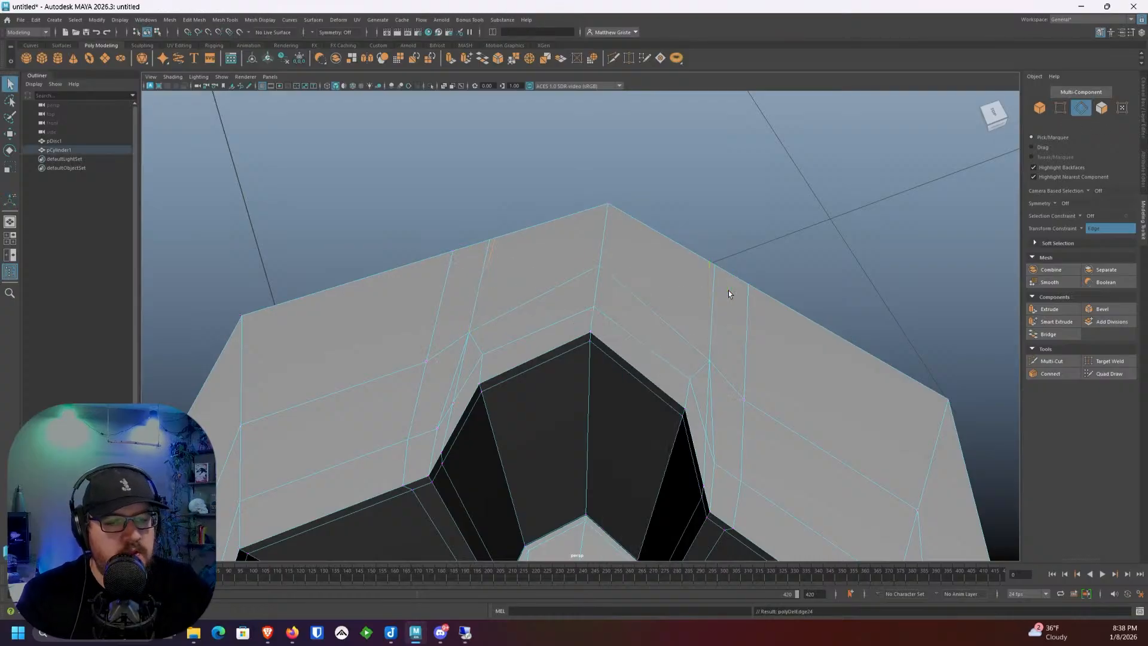
pyautogui.click(460, 381)
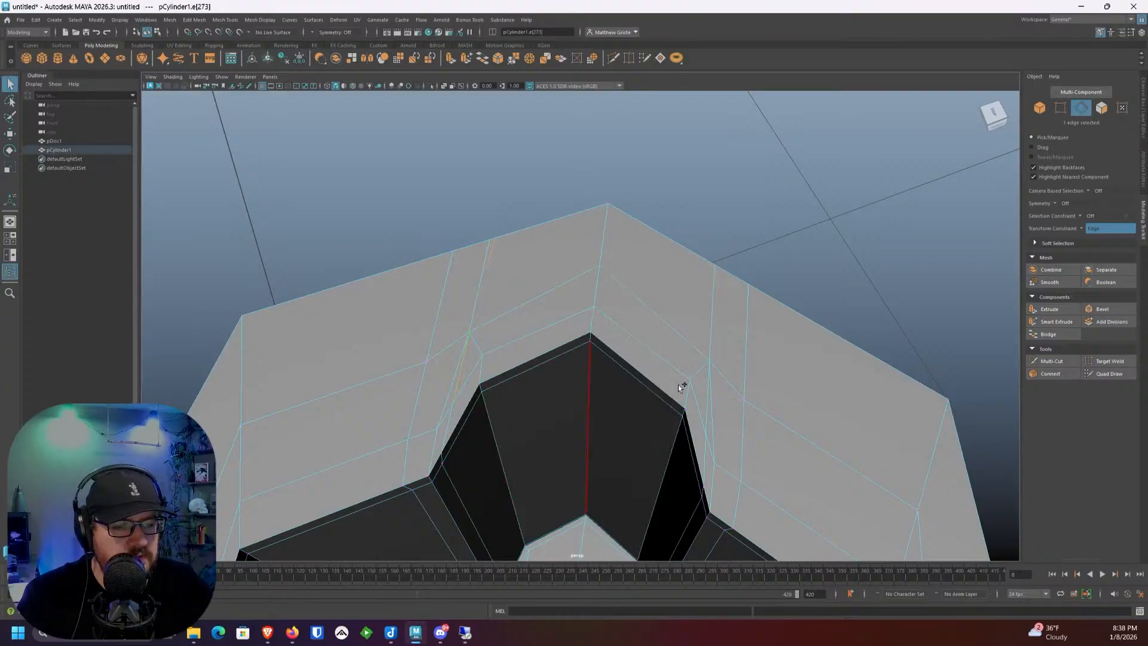
pyautogui.keyDown('shift'); pyautogui.click(710, 393); pyautogui.keyUp('shift')
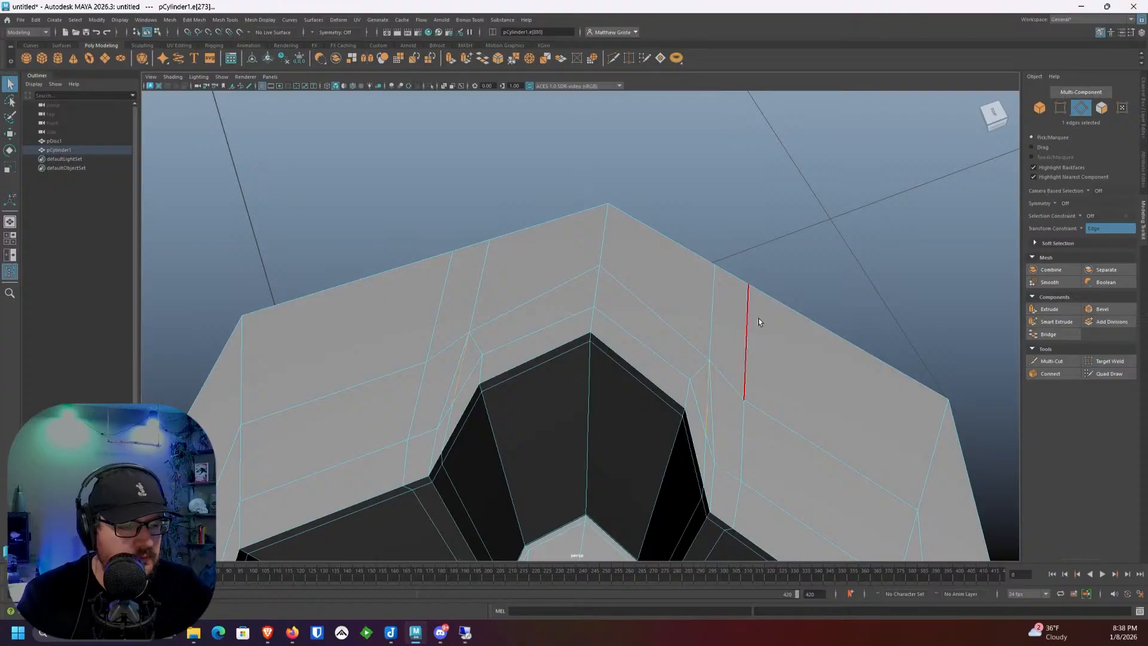
pyautogui.hotkey('ctrl', 'Delete')
# Step: Merge the three closely spaced row vertices on the half tooth at the mesh's open end
pyautogui.moveTo(758, 322)
pyautogui.keyDown('alt'); pyautogui.mouseDown()
pyautogui.moveTo(741, 334)
pyautogui.moveTo(763, 357)
pyautogui.moveTo(705, 325)
pyautogui.moveTo(754, 330)
pyautogui.mouseUp(); pyautogui.keyUp('alt')
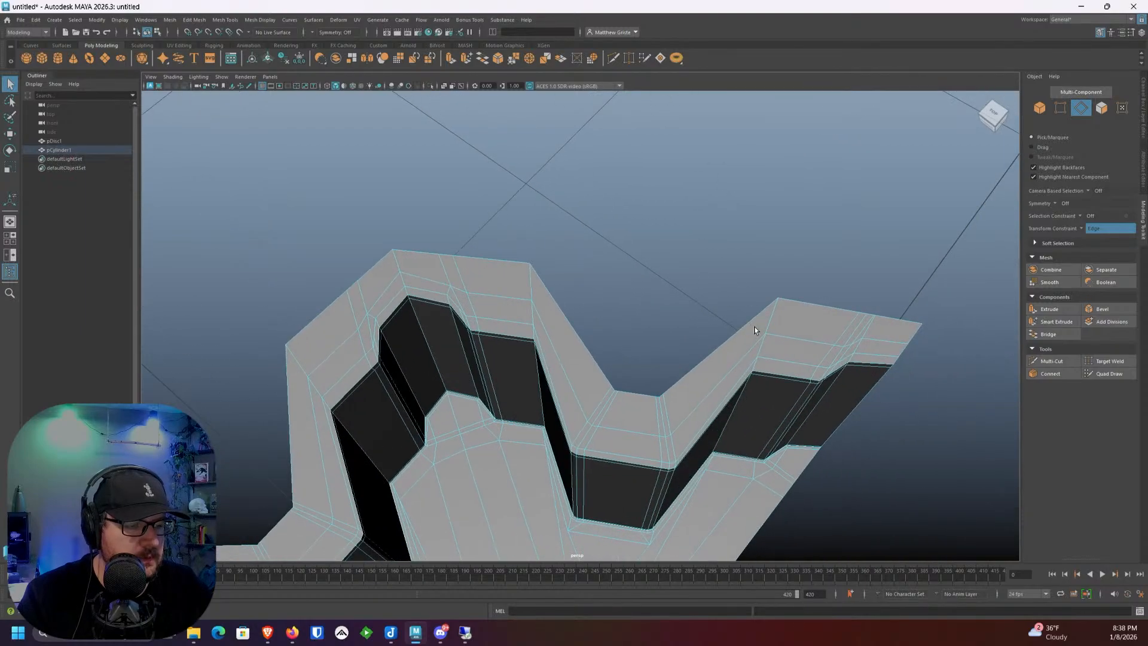
pyautogui.scroll(7, 713, 334)
pyautogui.keyDown('alt'); pyautogui.moveTo(754, 330); pyautogui.dragTo(690, 343, button='middle'); pyautogui.keyUp('alt')
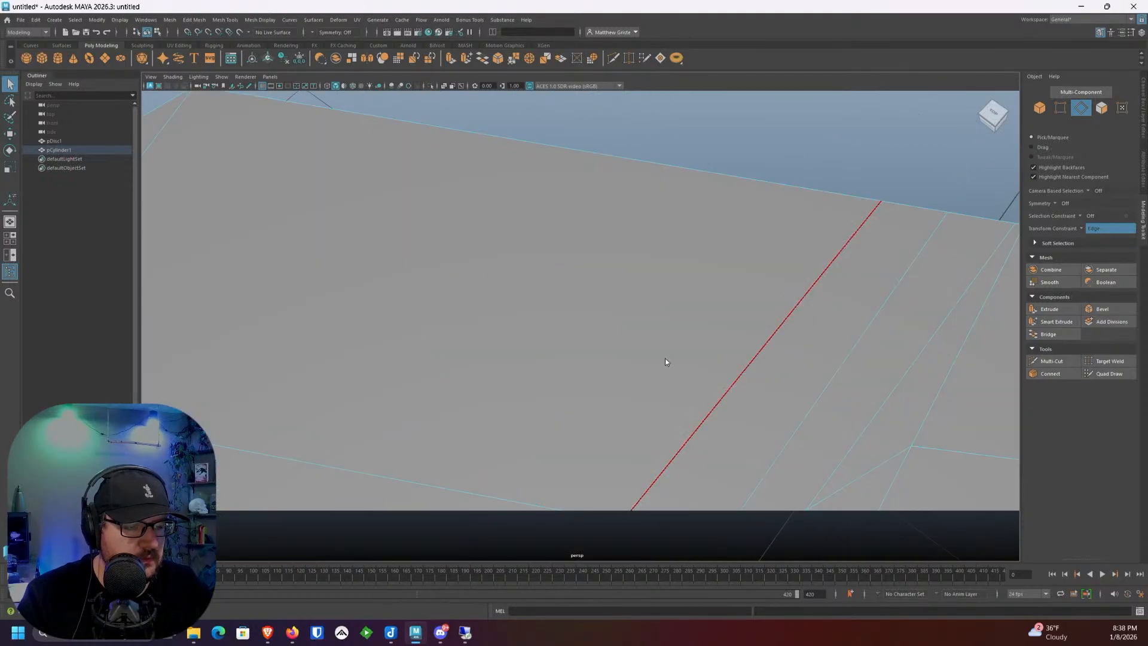
pyautogui.moveTo(665, 358); pyautogui.dragTo(601, 346, button='right')
pyautogui.scroll(-7, 600, 348)
pyautogui.click(627, 397)
pyautogui.keyDown('shift'); pyautogui.click(656, 389); pyautogui.keyUp('shift')
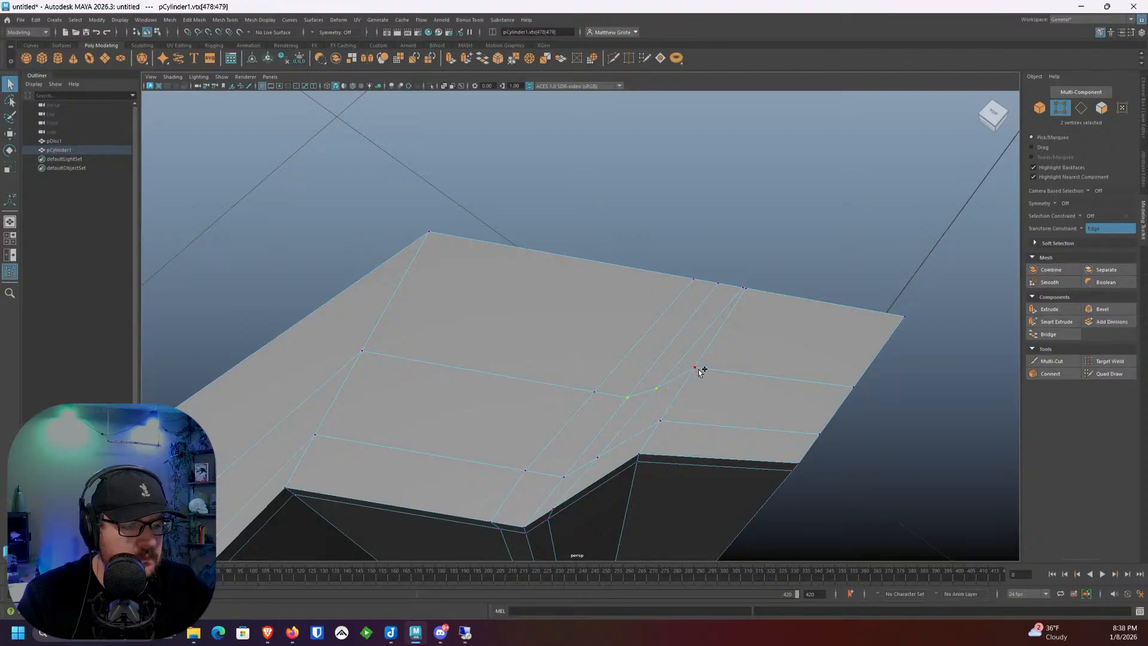
pyautogui.press('g')
pyautogui.moveTo(857, 332); pyautogui.dragTo(885, 332)
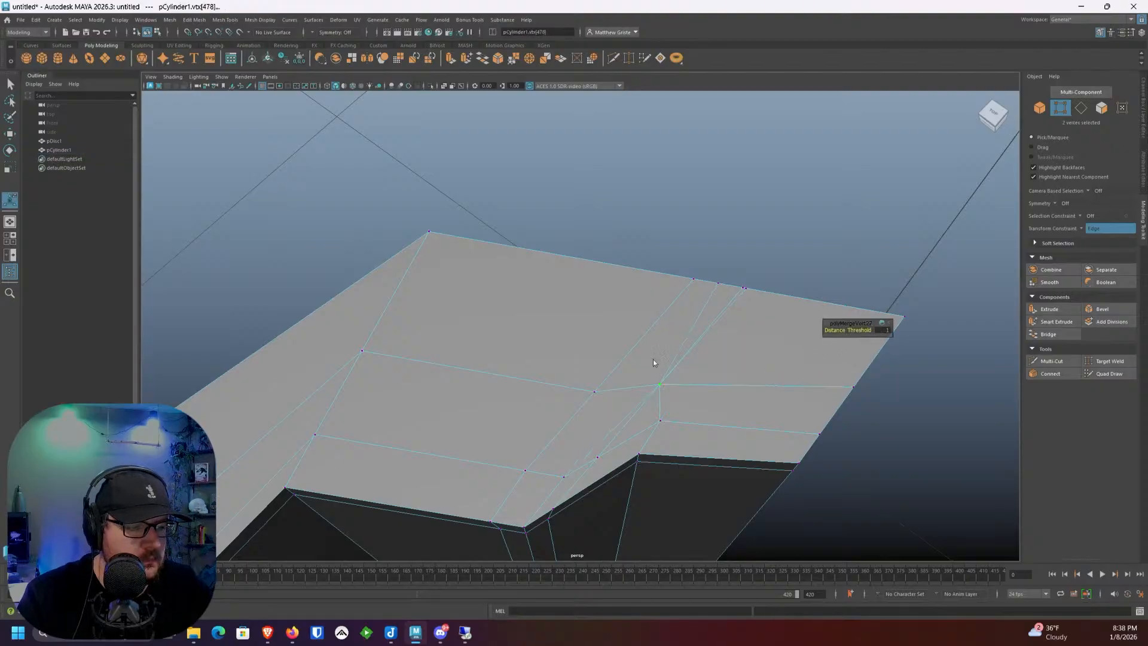
# Step: Delete the half tooth's surplus edges running from the merged vertex to the rim and toward the inner notch
pyautogui.moveTo(653, 359); pyautogui.dragTo(657, 323, button='right')
pyautogui.click(723, 322)
pyautogui.keyDown('shift'); pyautogui.click(723, 322); pyautogui.keyUp('shift')
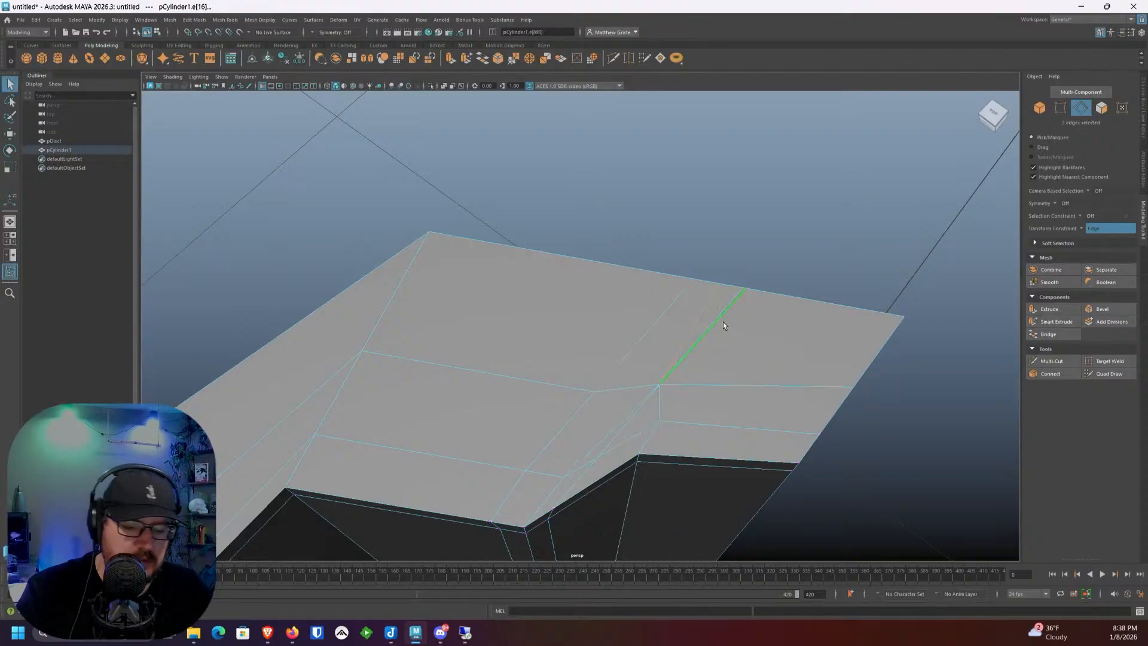
pyautogui.hotkey('ctrl', 'd')
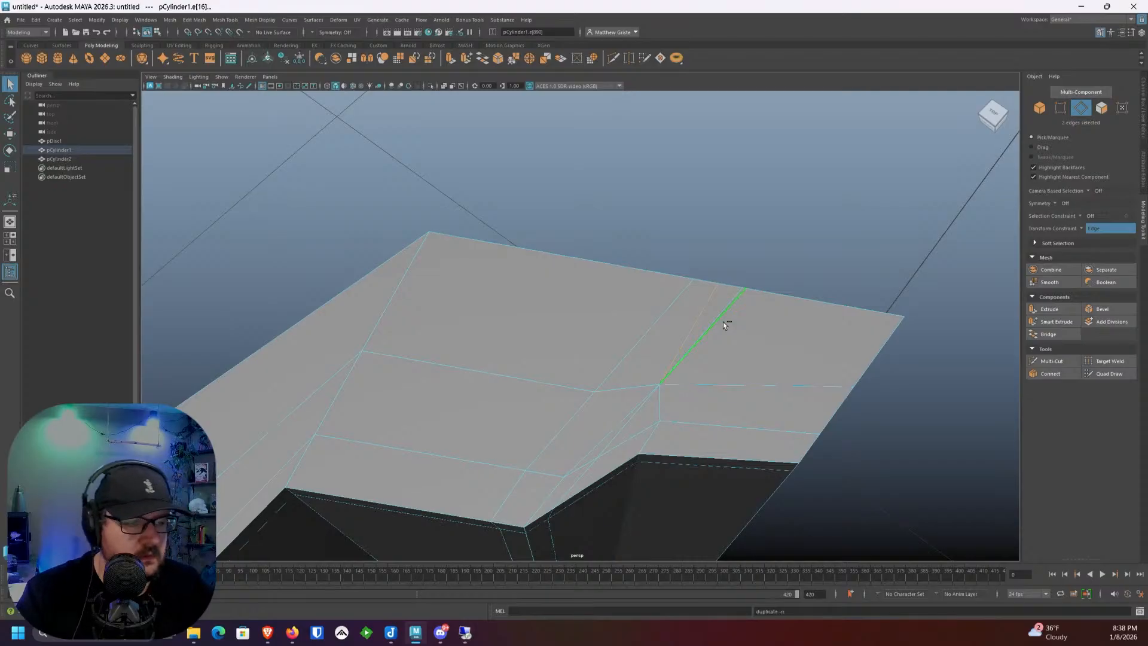
pyautogui.hotkey('ctrl', 'z')
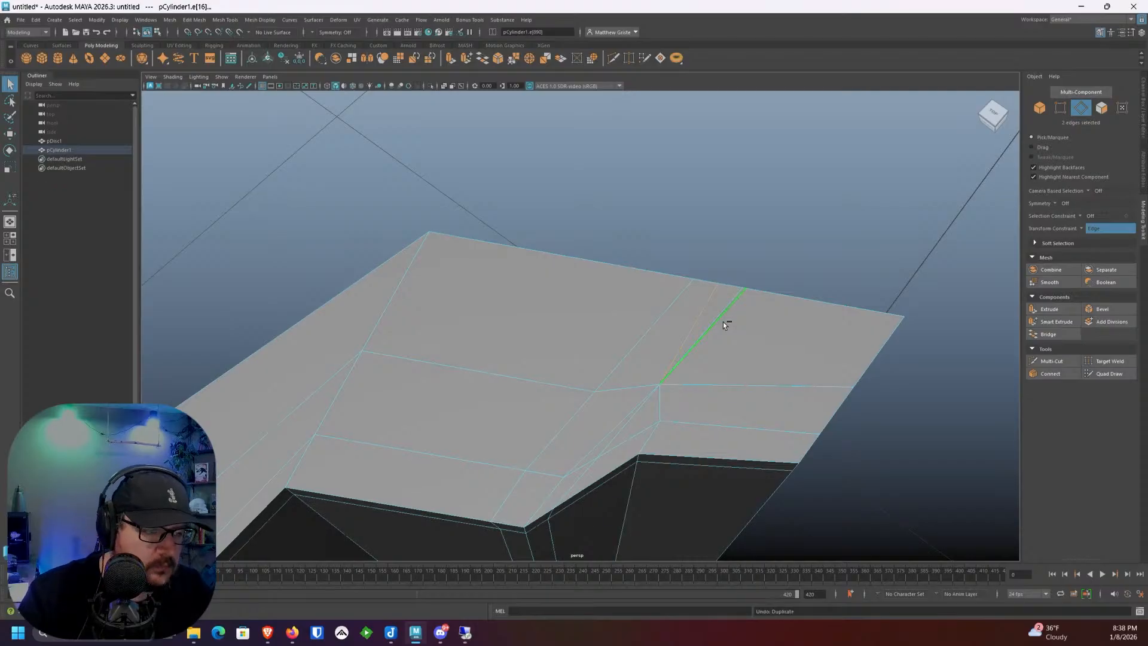
pyautogui.press('Delete')
pyautogui.moveTo(723, 325); pyautogui.dragTo(723, 320, button='right')
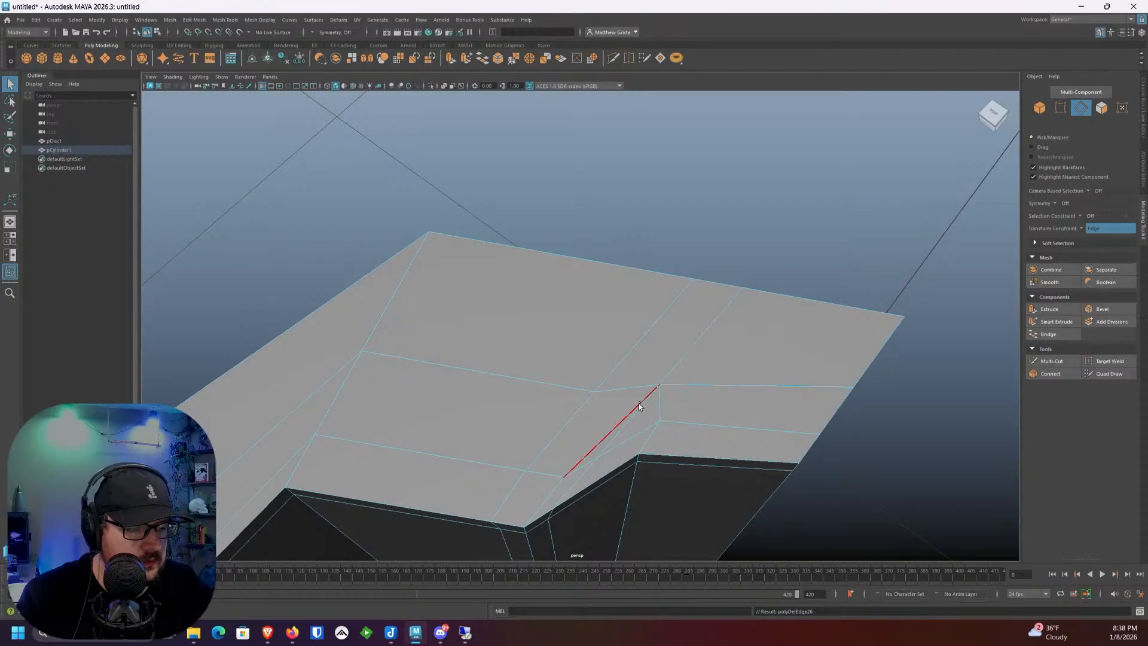
pyautogui.click(638, 403)
pyautogui.press('Delete')
# Step: Merge the three clustered vertices at each side of the valley next to the open-end half tooth
pyautogui.keyDown('alt'); pyautogui.moveTo(639, 410); pyautogui.dragTo(514, 421); pyautogui.keyUp('alt')
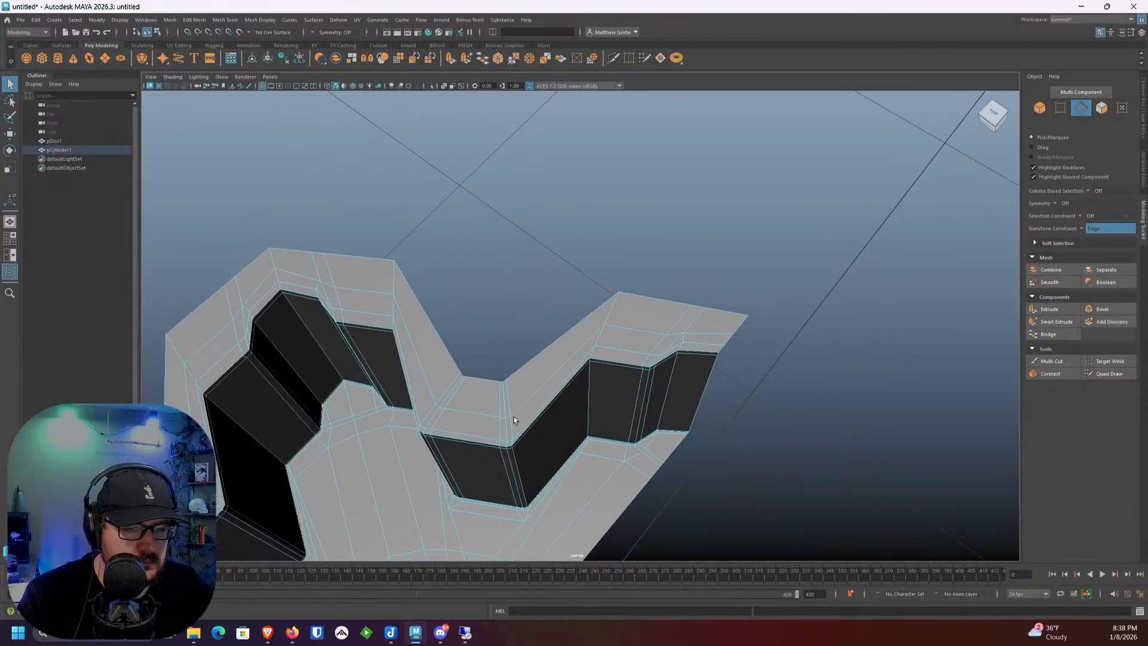
pyautogui.moveTo(514, 416); pyautogui.dragTo(559, 353, button='right')
pyautogui.keyDown('alt'); pyautogui.moveTo(475, 413); pyautogui.dragTo(558, 390, button='middle'); pyautogui.keyUp('alt')
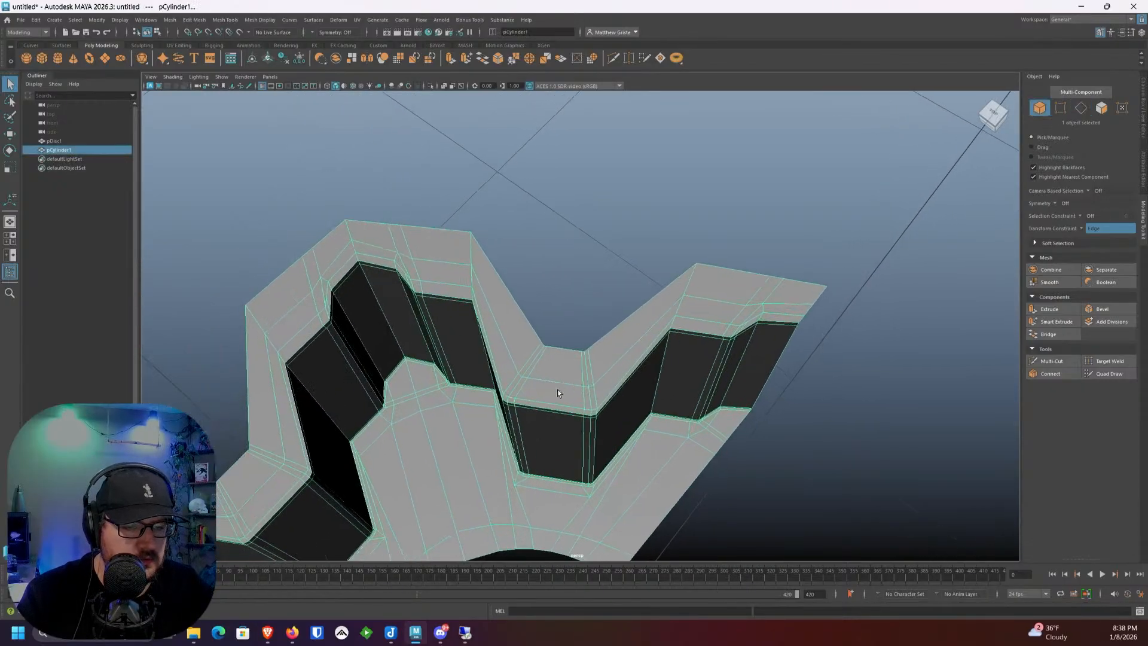
pyautogui.scroll(3, 540, 413)
pyautogui.moveTo(539, 414); pyautogui.dragTo(499, 387, button='right')
pyautogui.keyDown('alt'); pyautogui.moveTo(499, 388); pyautogui.dragTo(511, 365, button='middle'); pyautogui.keyUp('alt')
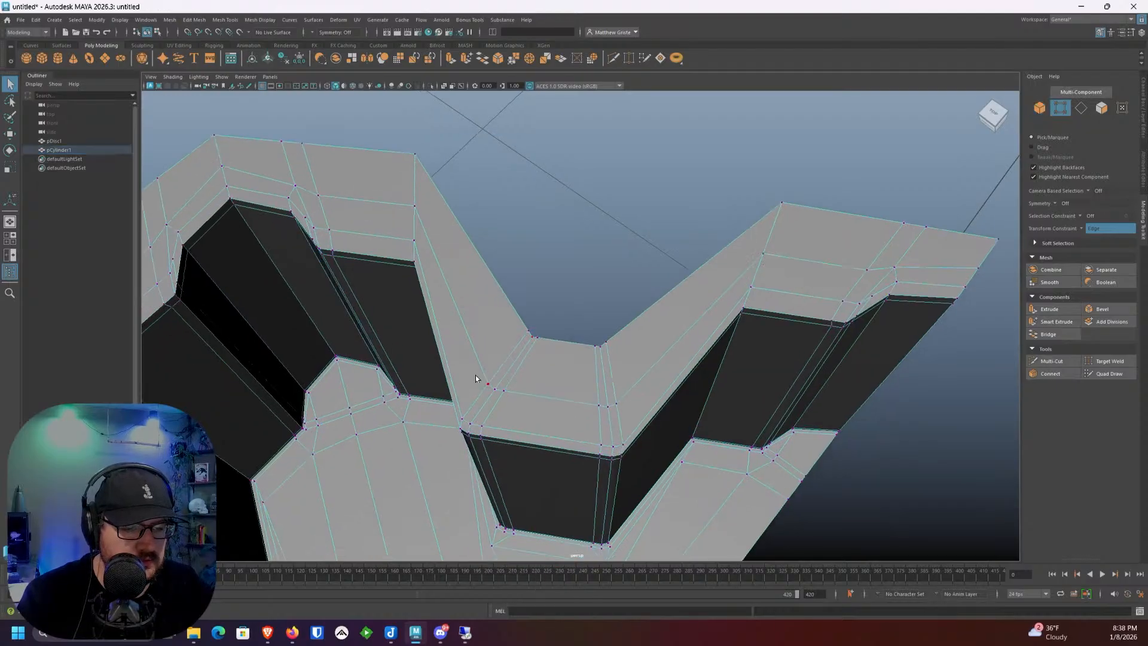
pyautogui.moveTo(475, 375); pyautogui.dragTo(503, 397)
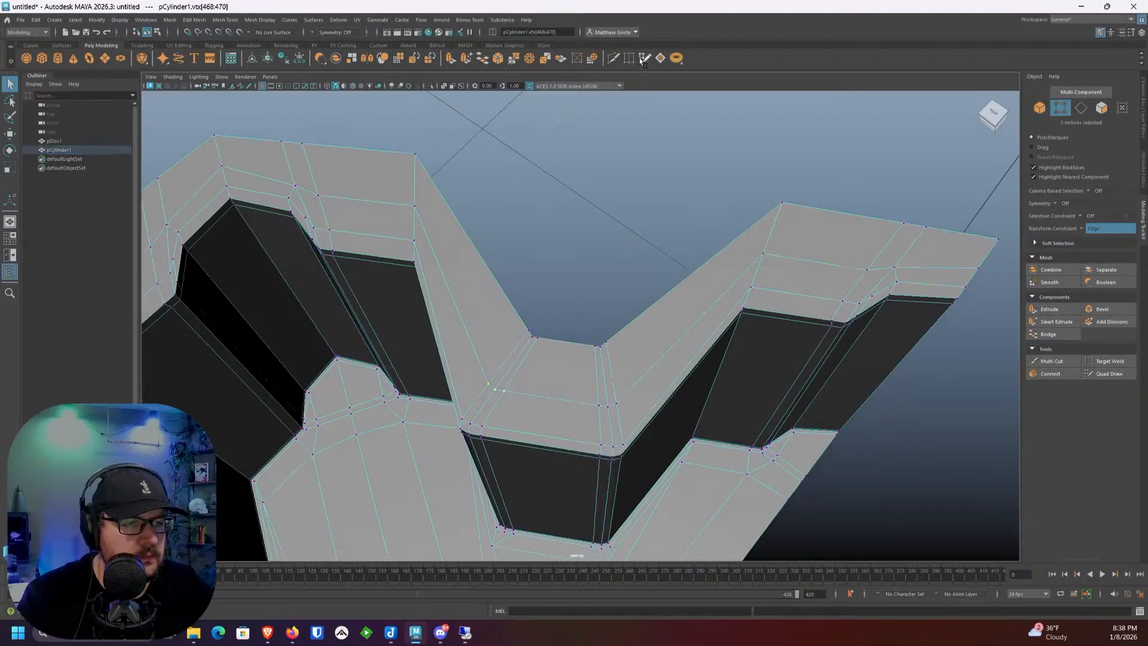
pyautogui.click(513, 60)
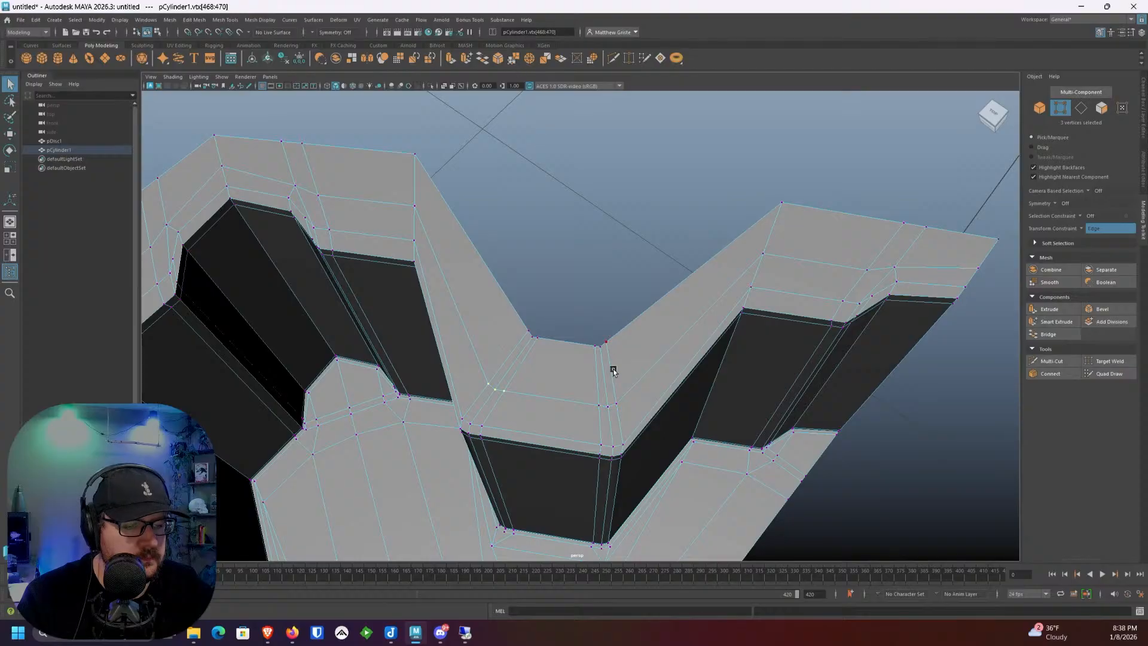
pyautogui.scroll(2, 634, 372)
pyautogui.moveTo(654, 436); pyautogui.dragTo(634, 437)
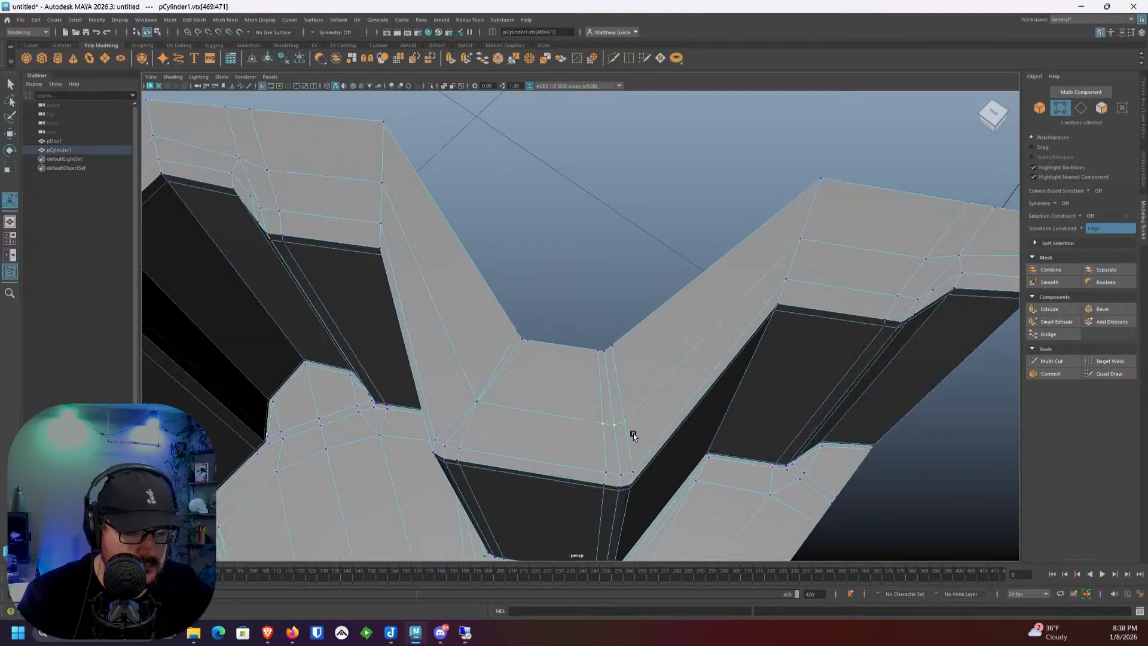
# Step: Delete the surplus edges running from this valley's merged vertices toward the rim and the inner wall
pyautogui.moveTo(623, 432); pyautogui.dragTo(620, 369, button='right')
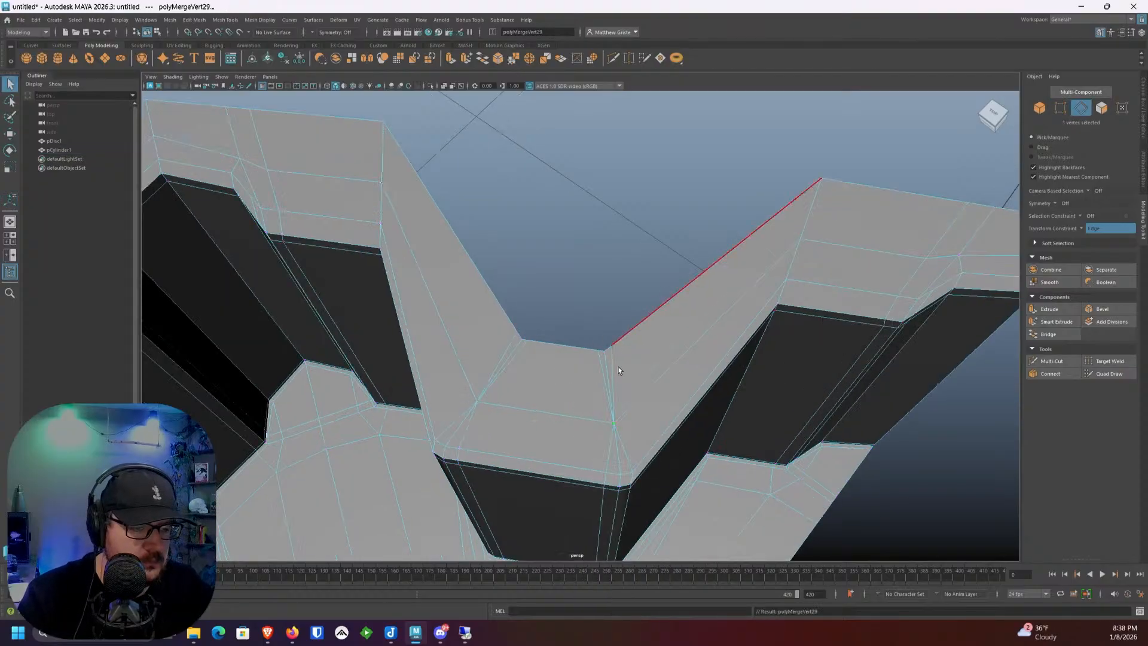
pyautogui.click(622, 463)
pyautogui.keyDown('shift'); pyautogui.click(454, 436); pyautogui.keyUp('shift')
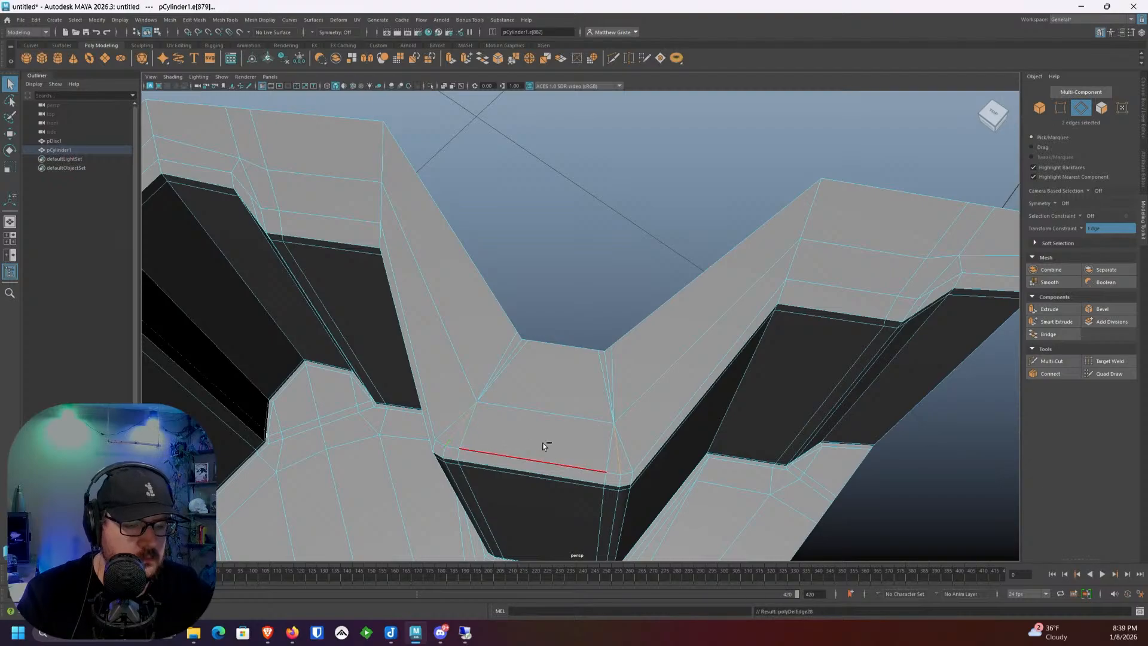
pyautogui.keyDown('shift'); pyautogui.click(599, 367); pyautogui.keyUp('shift')
pyautogui.hotkey('ctrl', 'Delete')
# Step: Merge the three clustered vertices at each side of the adjacent valley into single vertices
pyautogui.scroll(-4, 597, 368)
pyautogui.keyDown('alt'); pyautogui.moveTo(596, 367); pyautogui.dragTo(698, 420); pyautogui.keyUp('alt')
pyautogui.scroll(3, 697, 421)
pyautogui.moveTo(650, 340); pyautogui.dragTo(603, 329, button='right')
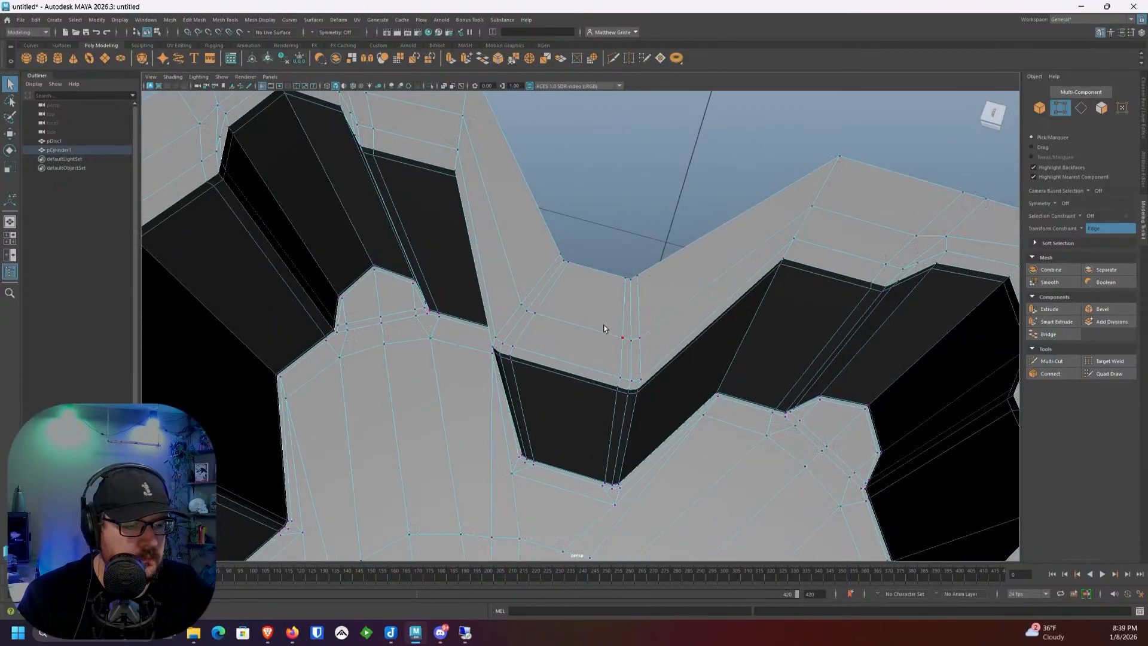
pyautogui.moveTo(603, 329); pyautogui.dragTo(639, 345)
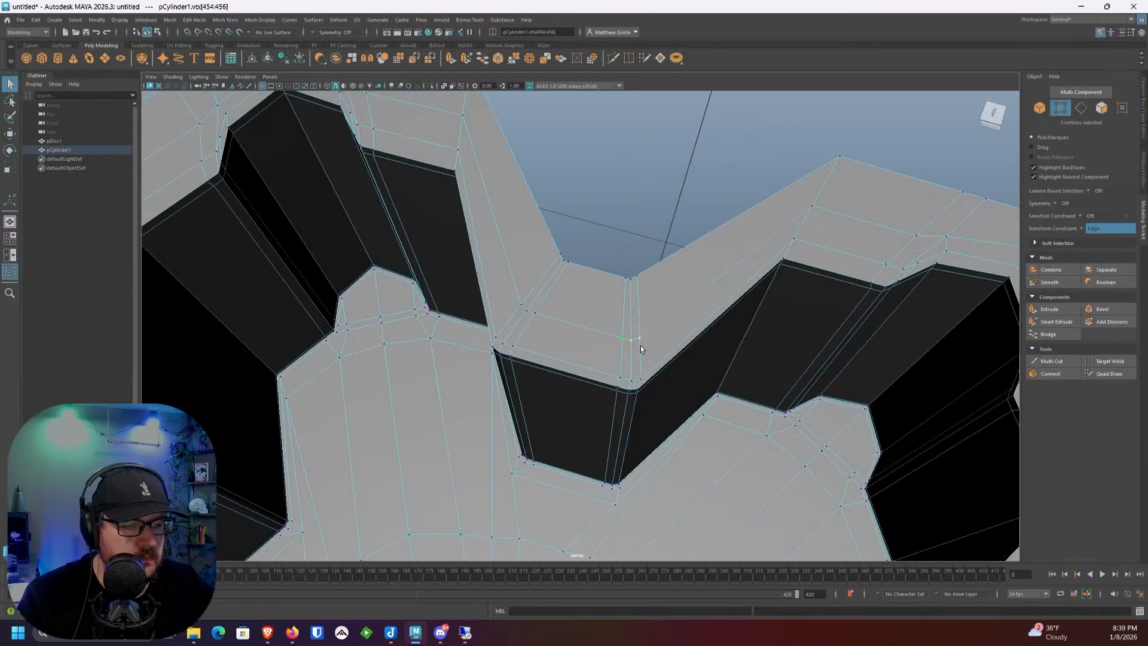
pyautogui.click(513, 58)
pyautogui.moveTo(508, 290); pyautogui.dragTo(558, 299)
pyautogui.press('g')
# Step: Delete the two surplus edges between each merged vertex and the outer rim of this second valley
pyautogui.scroll(4, 559, 299)
pyautogui.moveTo(558, 299); pyautogui.dragTo(559, 271, button='right')
pyautogui.click(565, 241)
pyautogui.keyDown('shift'); pyautogui.click(582, 253); pyautogui.keyUp('shift')
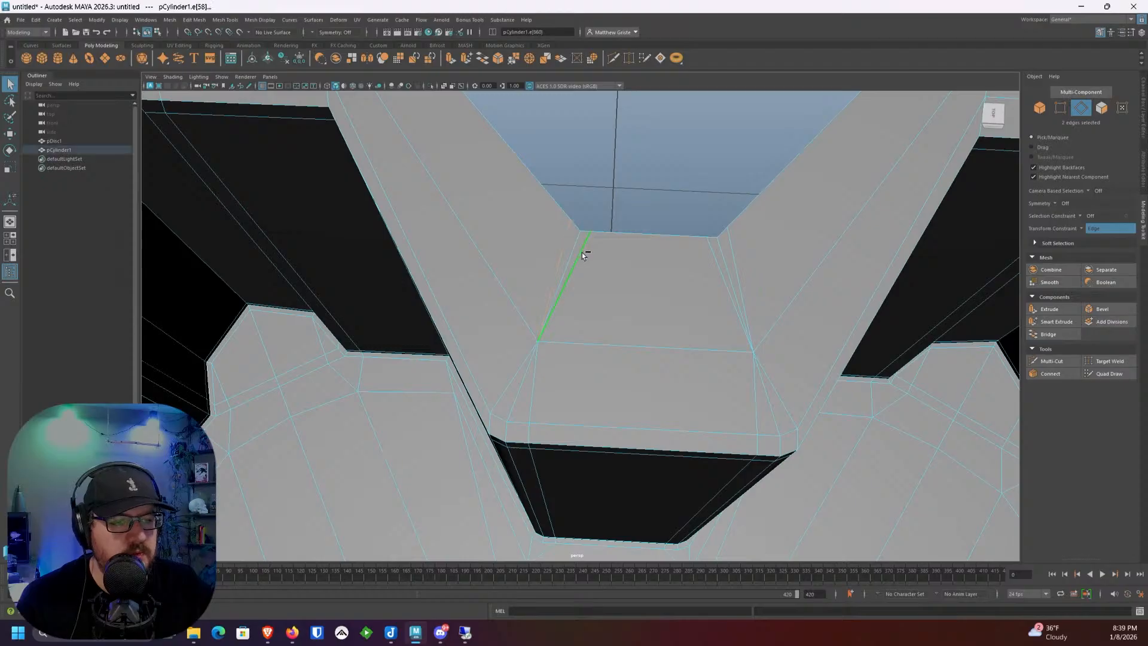
pyautogui.click(736, 273)
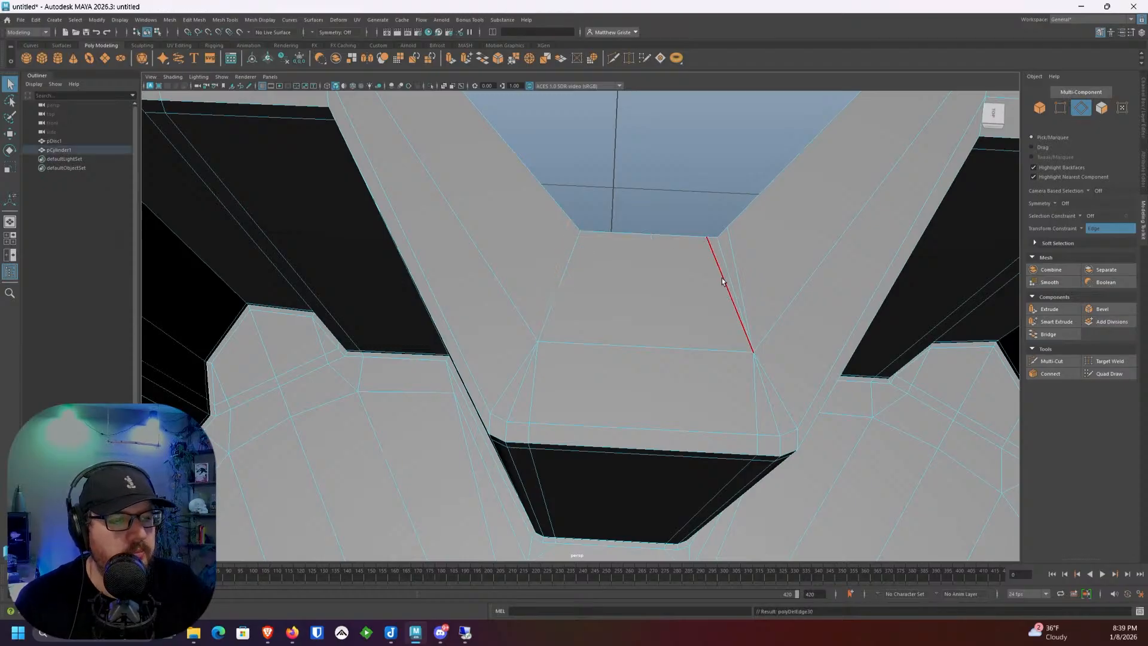
pyautogui.keyDown('shift'); pyautogui.click(737, 271); pyautogui.keyUp('shift')
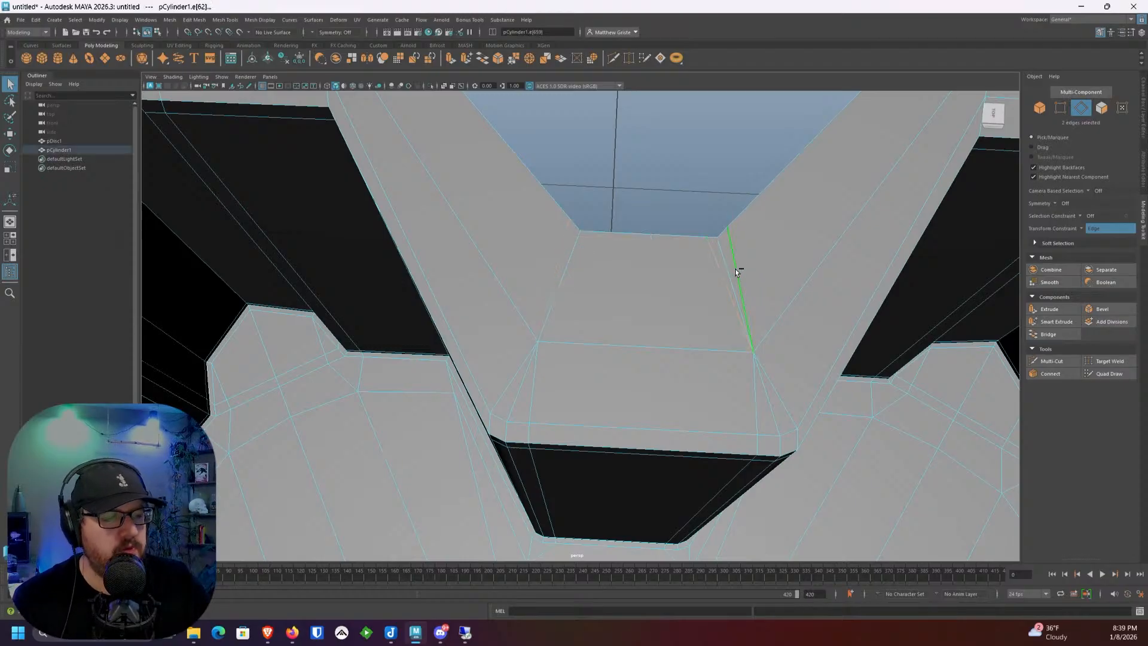
pyautogui.hotkey('ctrl', 'Delete')
# Step: Merge the three clustered vertices at each side of the remaining valley into single vertices
pyautogui.scroll(-4, 734, 268)
pyautogui.keyDown('alt'); pyautogui.moveTo(734, 268); pyautogui.dragTo(580, 364); pyautogui.keyUp('alt')
pyautogui.rightClick(581, 363)
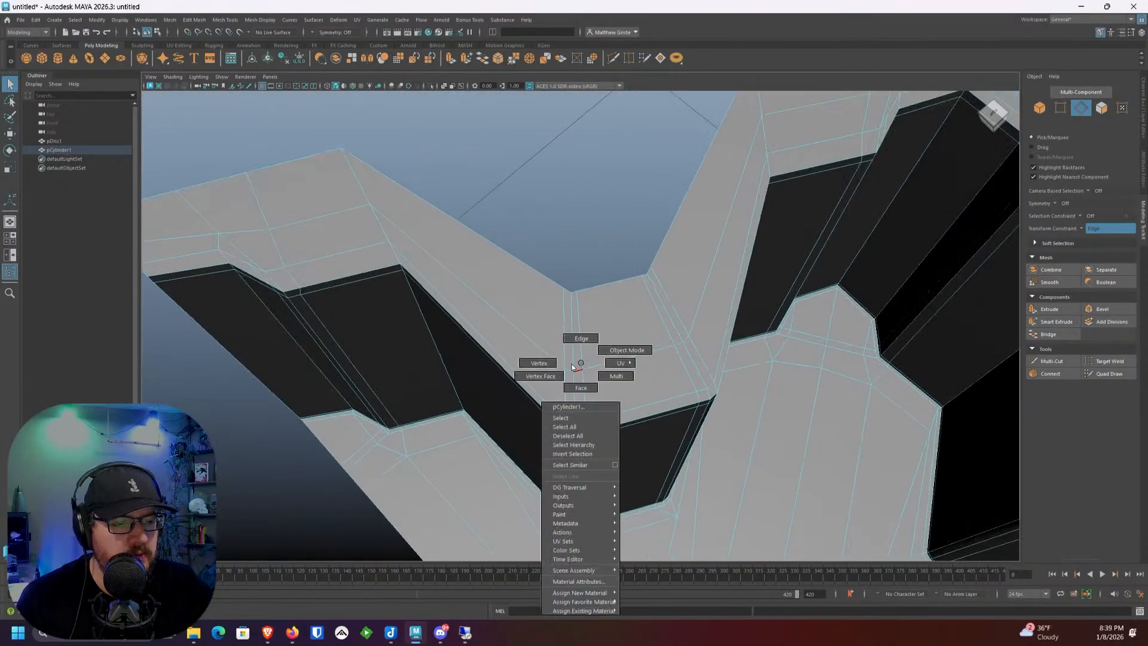
pyautogui.moveTo(572, 368); pyautogui.dragTo(545, 362, button='right')
pyautogui.moveTo(558, 357); pyautogui.dragTo(596, 383)
pyautogui.click(513, 60)
pyautogui.keyDown('alt'); pyautogui.moveTo(658, 251); pyautogui.dragTo(533, 254); pyautogui.keyUp('alt')
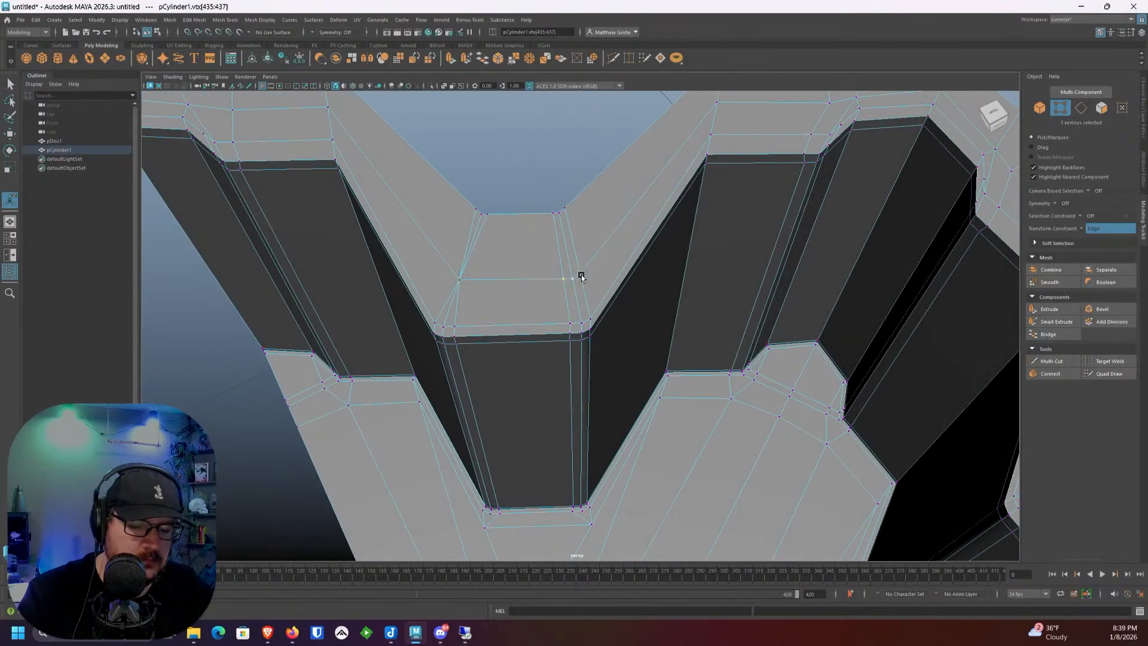
pyautogui.press('g')
# Step: Delete the surplus edges between the remaining valley's merged vertices and the outer rim on both sides
pyautogui.moveTo(564, 247); pyautogui.dragTo(564, 223, button='right')
pyautogui.click(567, 223)
pyautogui.keyDown('shift'); pyautogui.click(557, 225); pyautogui.keyUp('shift')
pyautogui.keyDown('shift'); pyautogui.click(486, 225); pyautogui.keyUp('shift')
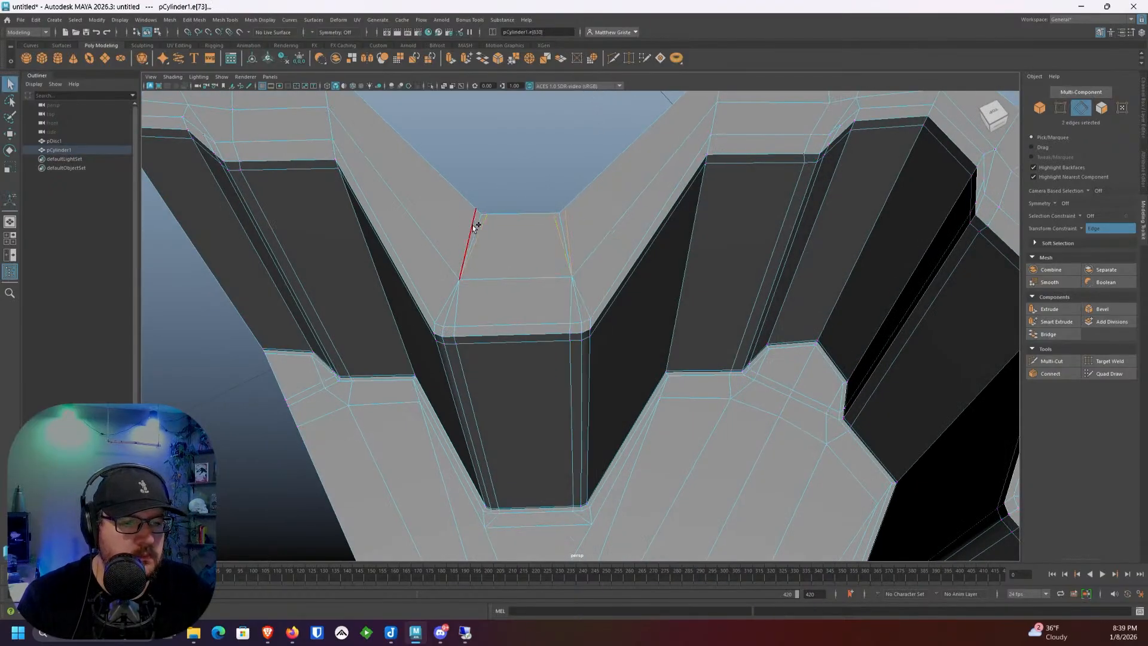
pyautogui.keyDown('shift'); pyautogui.click(473, 227); pyautogui.keyUp('shift')
pyautogui.hotkey('ctrl', 'Delete')
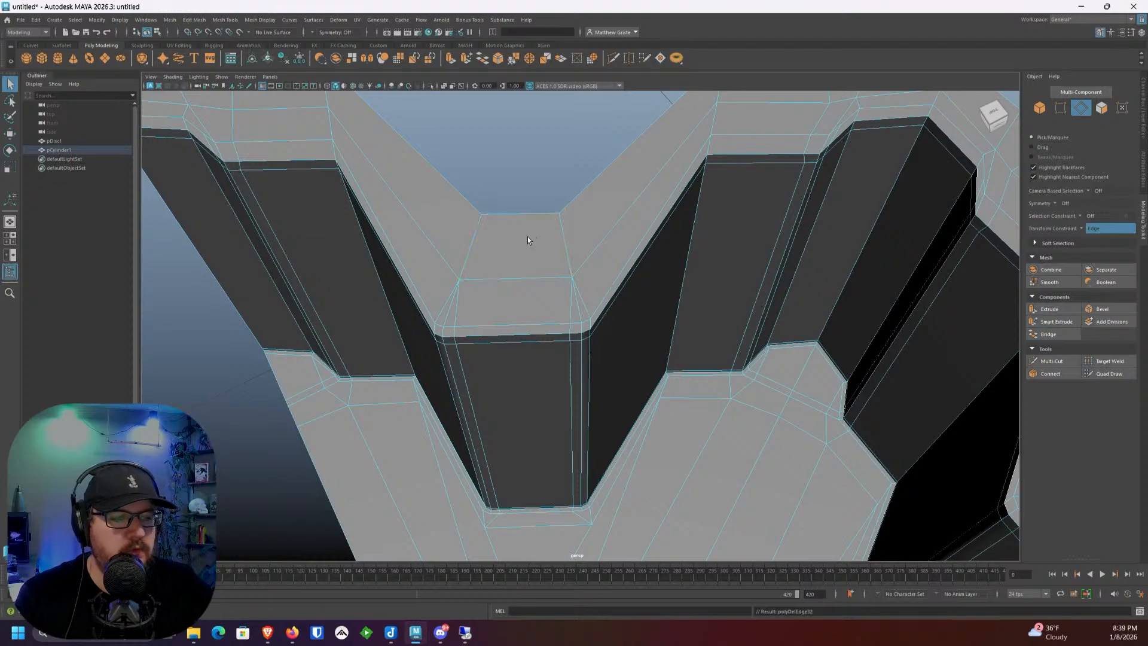
# Step: With smooth preview on, delete the surplus middle edges from the merged vertices to the inner wall in the second and third valleys
pyautogui.press('3')
pyautogui.scroll(-2, 559, 269)
pyautogui.click(479, 299)
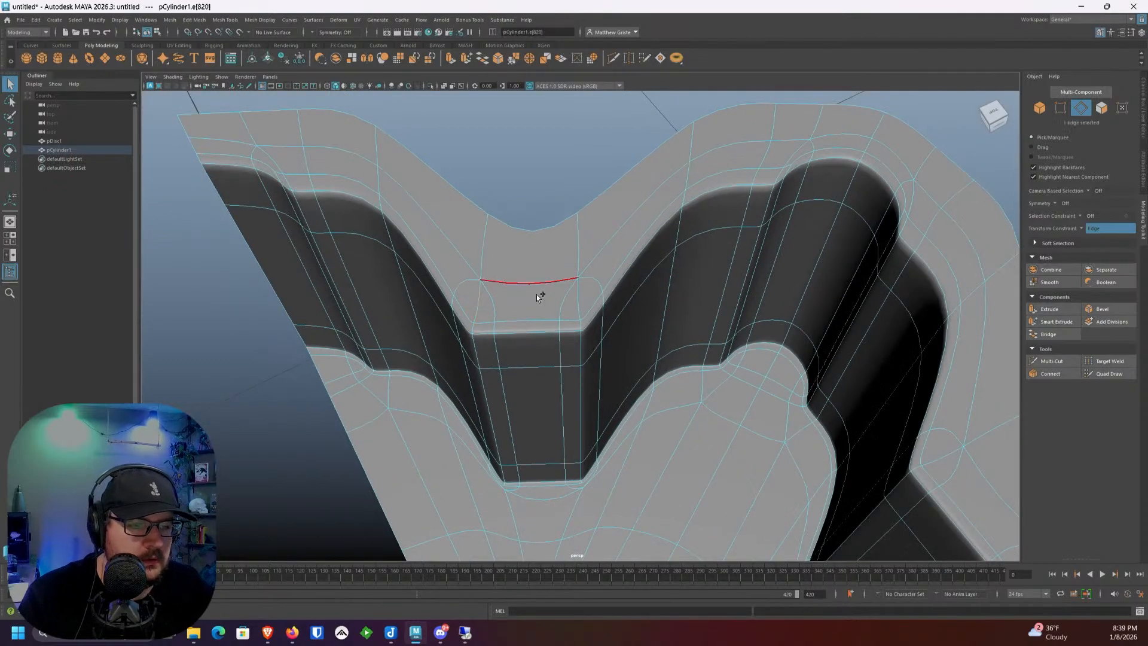
pyautogui.keyDown('shift'); pyautogui.click(579, 293); pyautogui.keyUp('shift')
pyautogui.keyDown('alt'); pyautogui.moveTo(585, 292); pyautogui.dragTo(778, 288); pyautogui.keyUp('alt')
pyautogui.keyDown('alt'); pyautogui.moveTo(873, 287); pyautogui.dragTo(712, 280, button='middle'); pyautogui.keyUp('alt')
pyautogui.scroll(2, 712, 281)
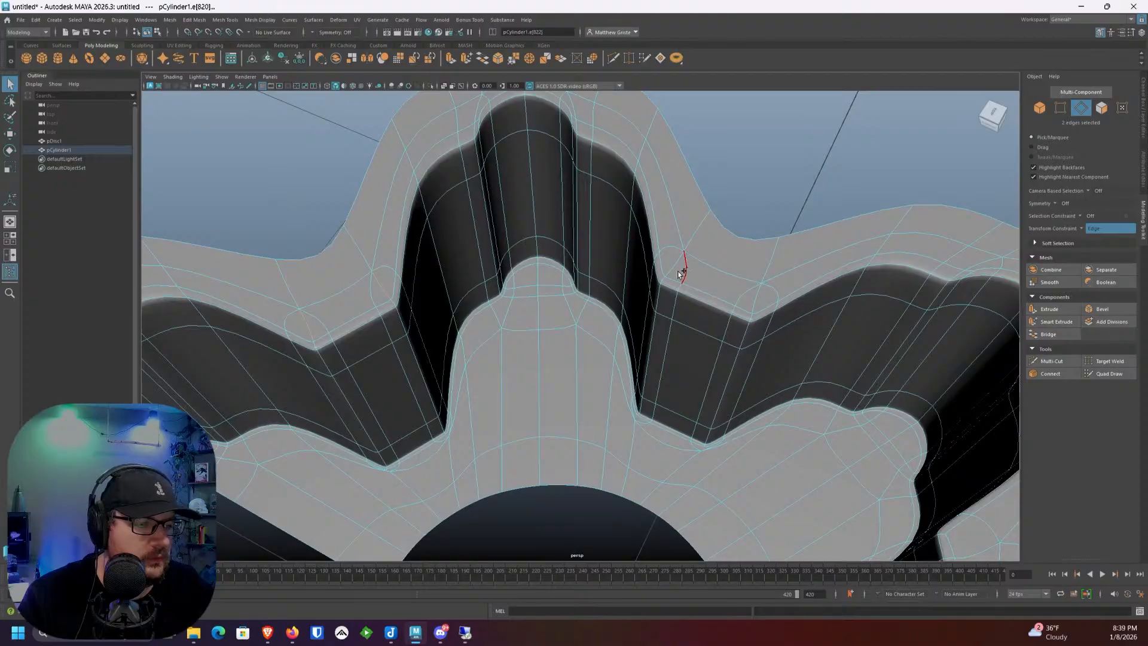
pyautogui.keyDown('shift'); pyautogui.click(755, 297); pyautogui.keyUp('shift')
pyautogui.scroll(-3, 778, 308)
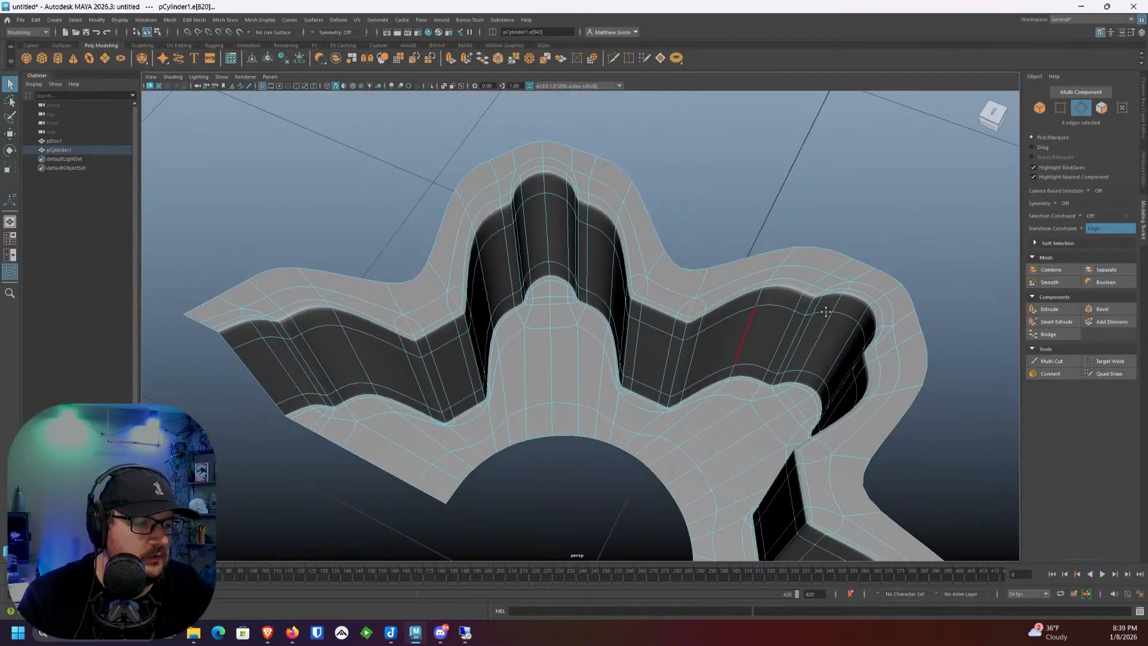
pyautogui.keyDown('alt'); pyautogui.moveTo(827, 312); pyautogui.dragTo(747, 281, button='middle'); pyautogui.keyUp('alt')
pyautogui.scroll(2, 765, 277)
pyautogui.keyDown('alt'); pyautogui.moveTo(782, 275); pyautogui.dragTo(827, 277); pyautogui.keyUp('alt')
pyautogui.scroll(1, 734, 267)
pyautogui.keyDown('alt'); pyautogui.moveTo(828, 277); pyautogui.dragTo(684, 292, button='middle'); pyautogui.keyUp('alt')
pyautogui.scroll(-4, 734, 265)
pyautogui.hotkey('ctrl', 'Delete')
# Step: Examine the smoothed half gear's rim, valleys and walls from several angles in object mode
pyautogui.scroll(2, 728, 269)
pyautogui.moveTo(684, 293)
pyautogui.keyDown('alt'); pyautogui.mouseDown()
pyautogui.moveTo(728, 310)
pyautogui.moveTo(684, 302)
pyautogui.mouseUp(); pyautogui.keyUp('alt')
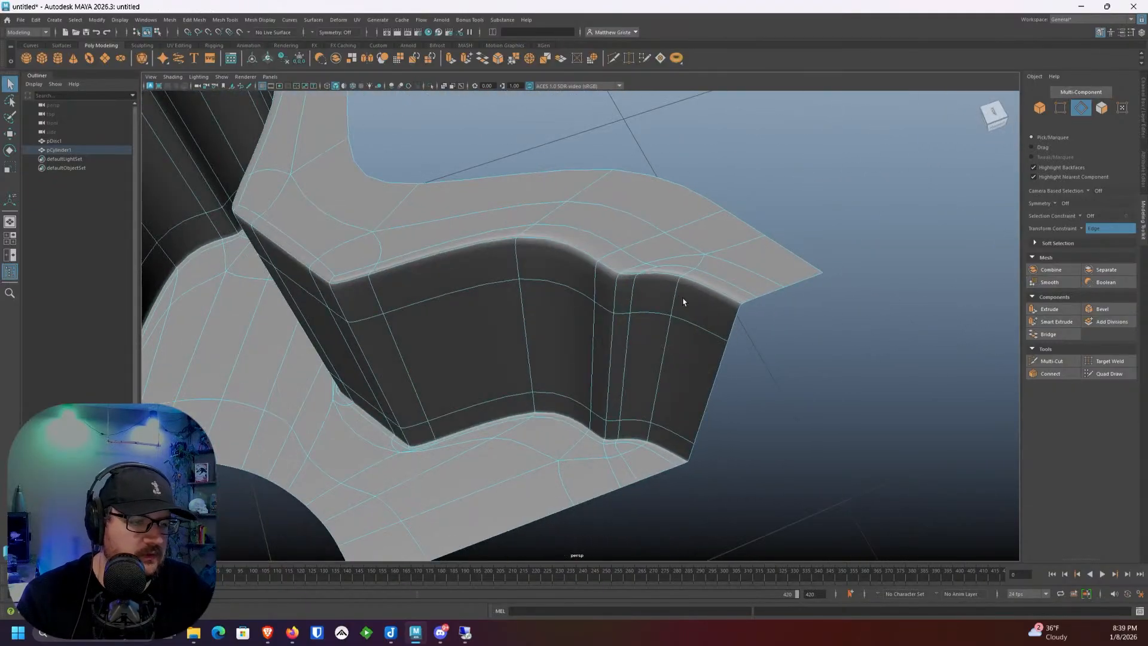
pyautogui.keyDown('alt'); pyautogui.moveTo(684, 302); pyautogui.dragTo(540, 289, button='right'); pyautogui.keyUp('alt')
pyautogui.keyDown('alt'); pyautogui.moveTo(540, 290); pyautogui.dragTo(644, 281, button='middle'); pyautogui.keyUp('alt')
pyautogui.moveTo(643, 281); pyautogui.dragTo(691, 266, button='right')
pyautogui.click(718, 191)
pyautogui.keyDown('alt'); pyautogui.moveTo(718, 191); pyautogui.dragTo(709, 296); pyautogui.keyUp('alt')
pyautogui.keyDown('alt'); pyautogui.moveTo(630, 274); pyautogui.dragTo(701, 301); pyautogui.keyUp('alt')
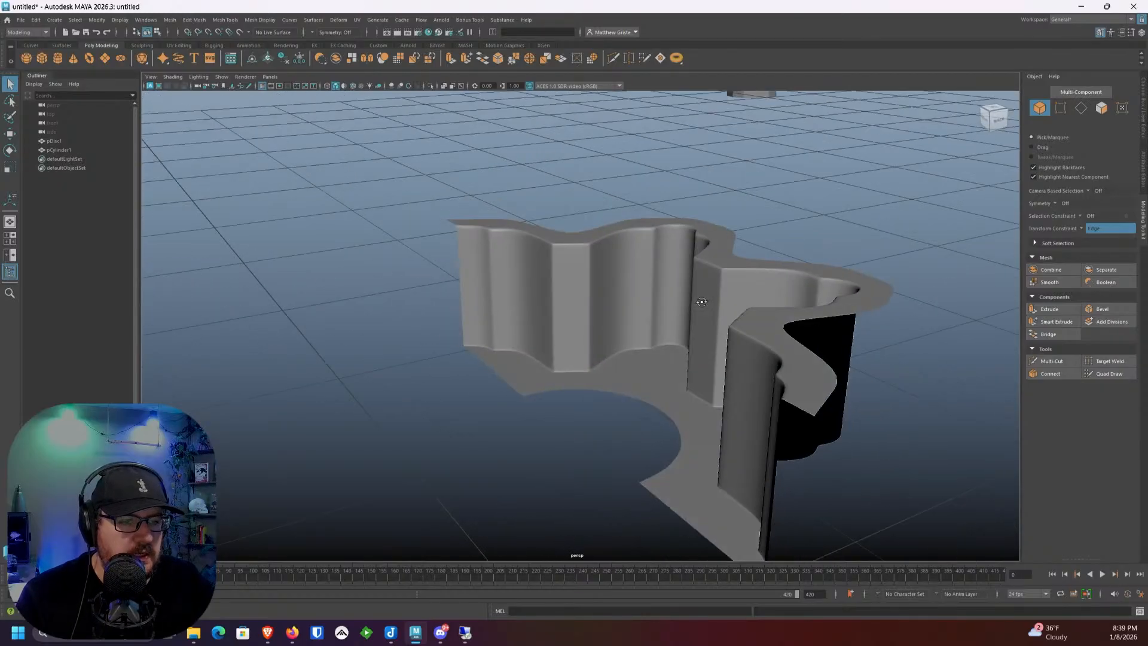
# Step: Turn off smooth preview and mirror the half gear with the axis position set to Object and the direction flipped
pyautogui.click(701, 302)
pyautogui.press('1')
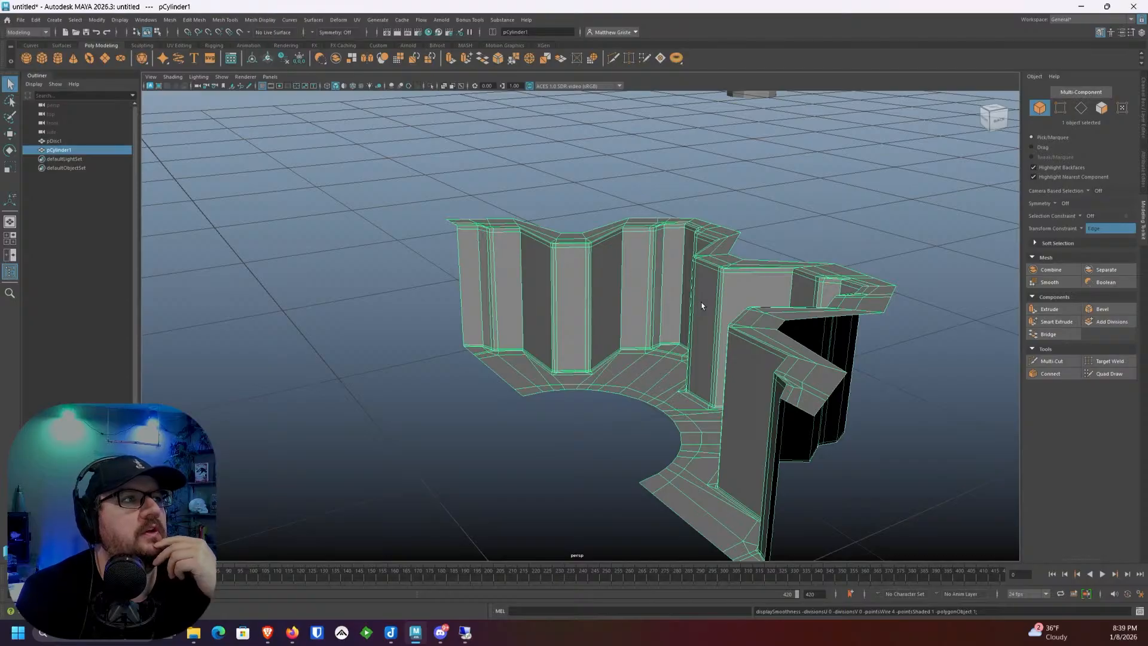
pyautogui.keyDown('alt'); pyautogui.moveTo(701, 303); pyautogui.dragTo(684, 345); pyautogui.keyUp('alt')
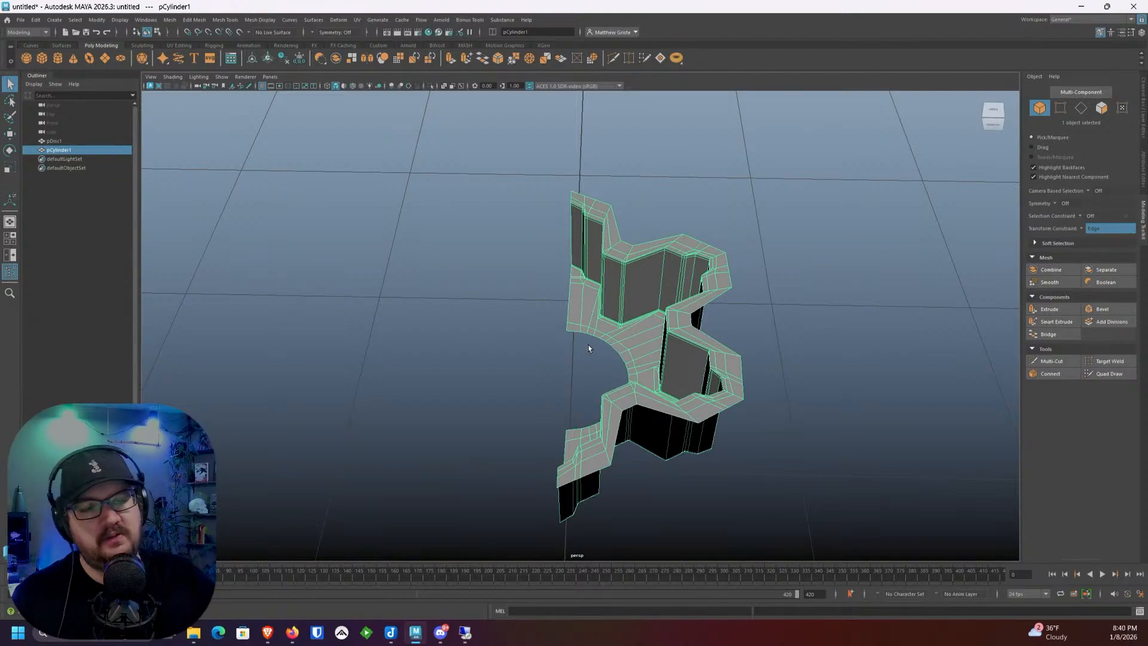
pyautogui.click(170, 20)
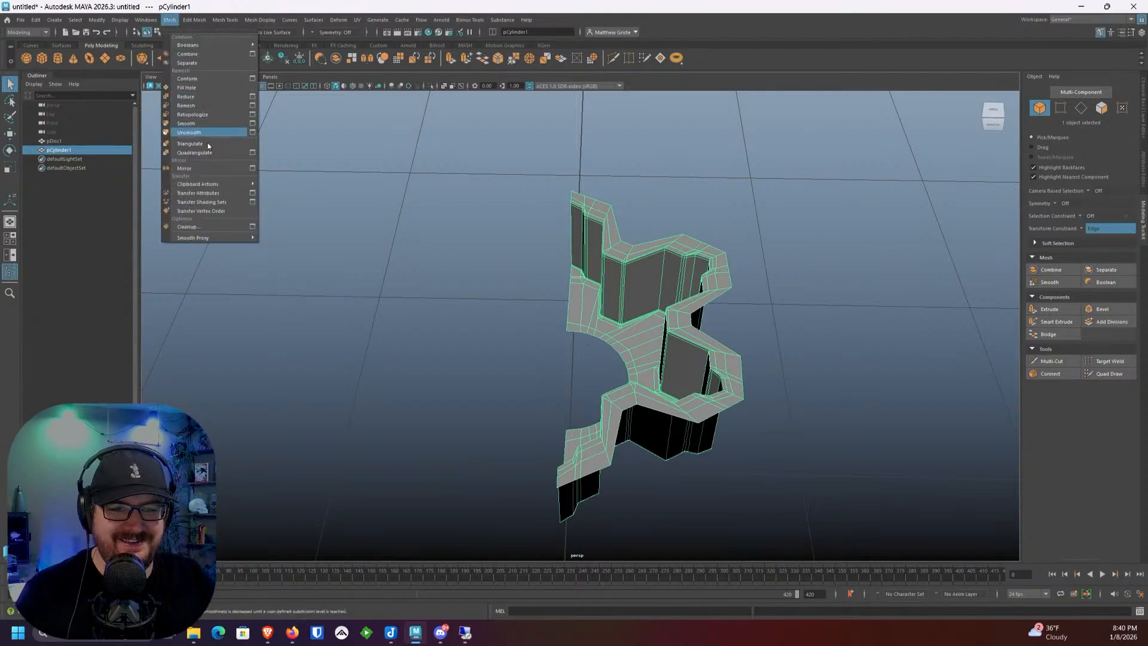
pyautogui.click(213, 168)
pyautogui.click(885, 339)
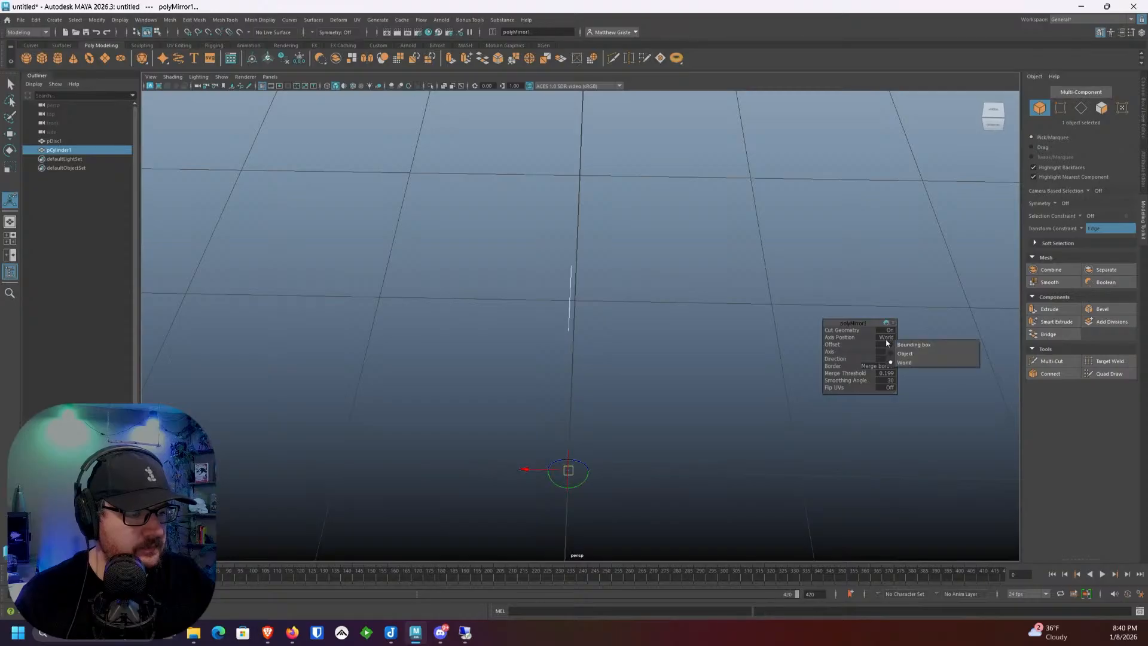
pyautogui.click(898, 349)
pyautogui.click(892, 361)
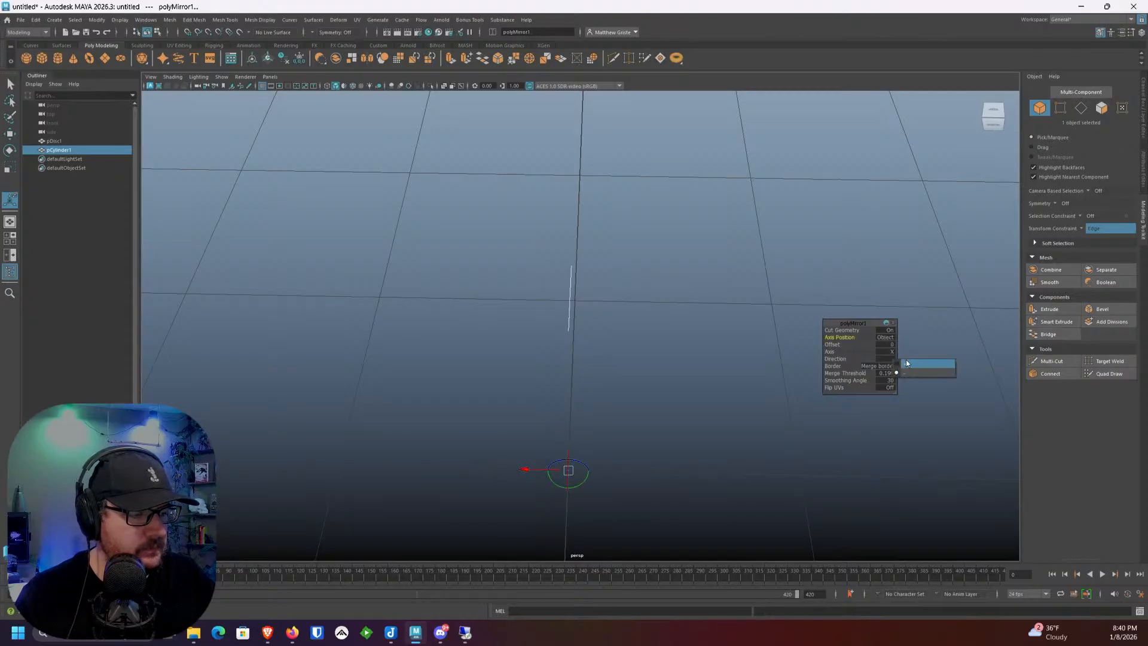
pyautogui.click(902, 362)
# Step: Set the mirror's merge threshold to 0.025
pyautogui.keyDown('alt'); pyautogui.moveTo(614, 319); pyautogui.dragTo(621, 332); pyautogui.keyUp('alt')
pyautogui.scroll(1, 863, 342)
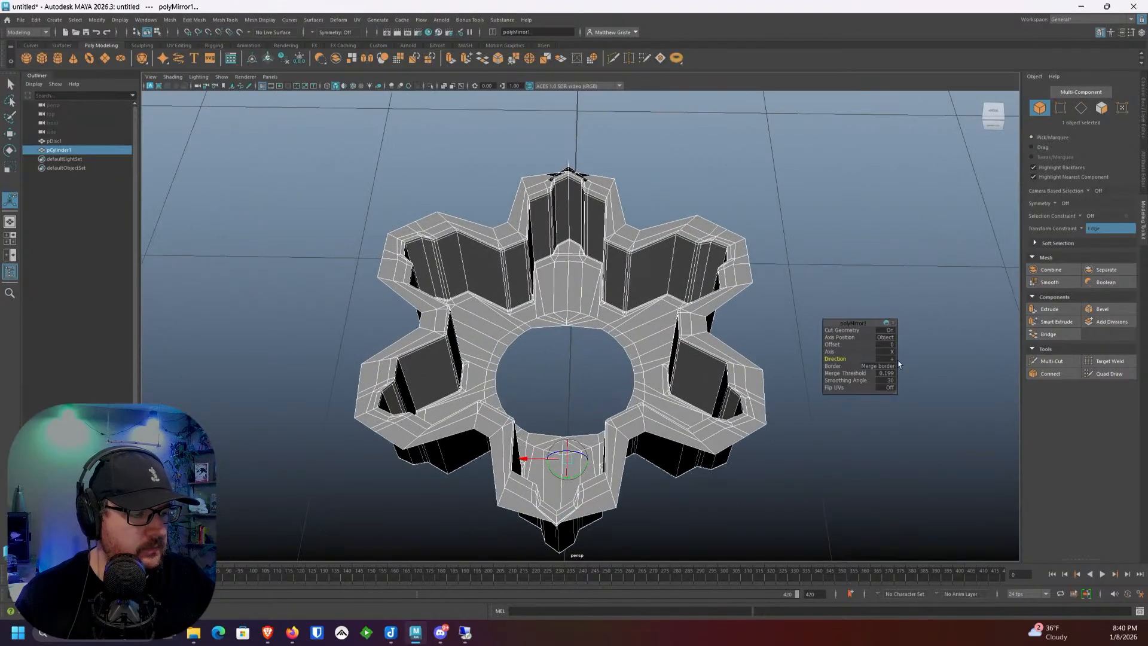
pyautogui.click(891, 373)
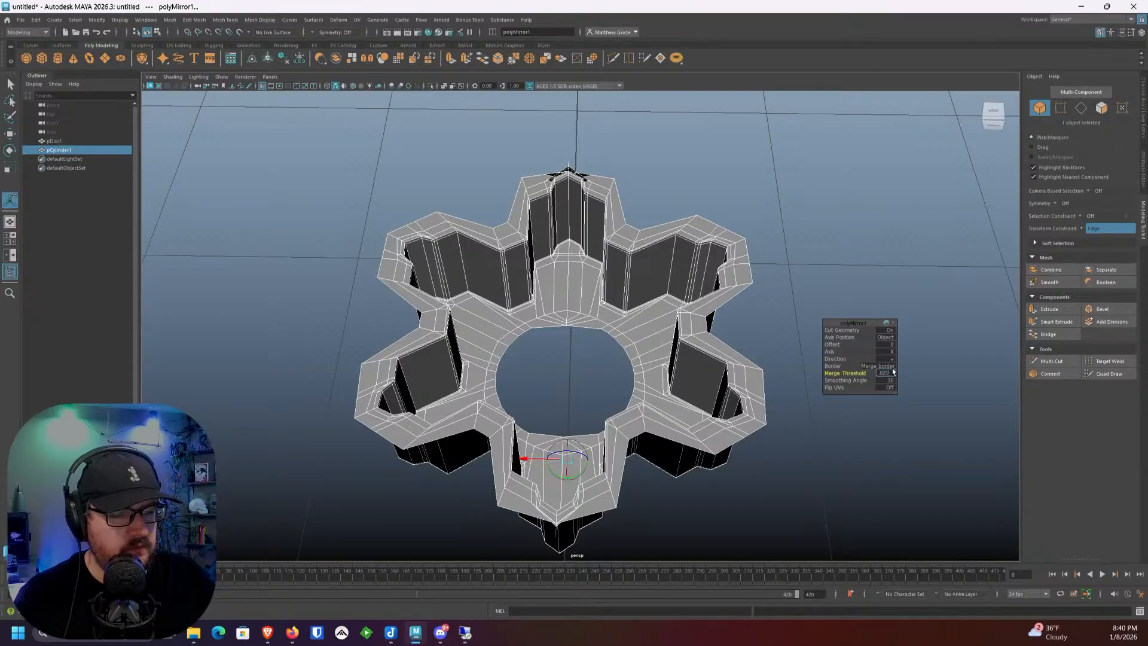
pyautogui.press('Return')
pyautogui.keyDown('alt'); pyautogui.moveTo(707, 387); pyautogui.dragTo(668, 357); pyautogui.keyUp('alt')
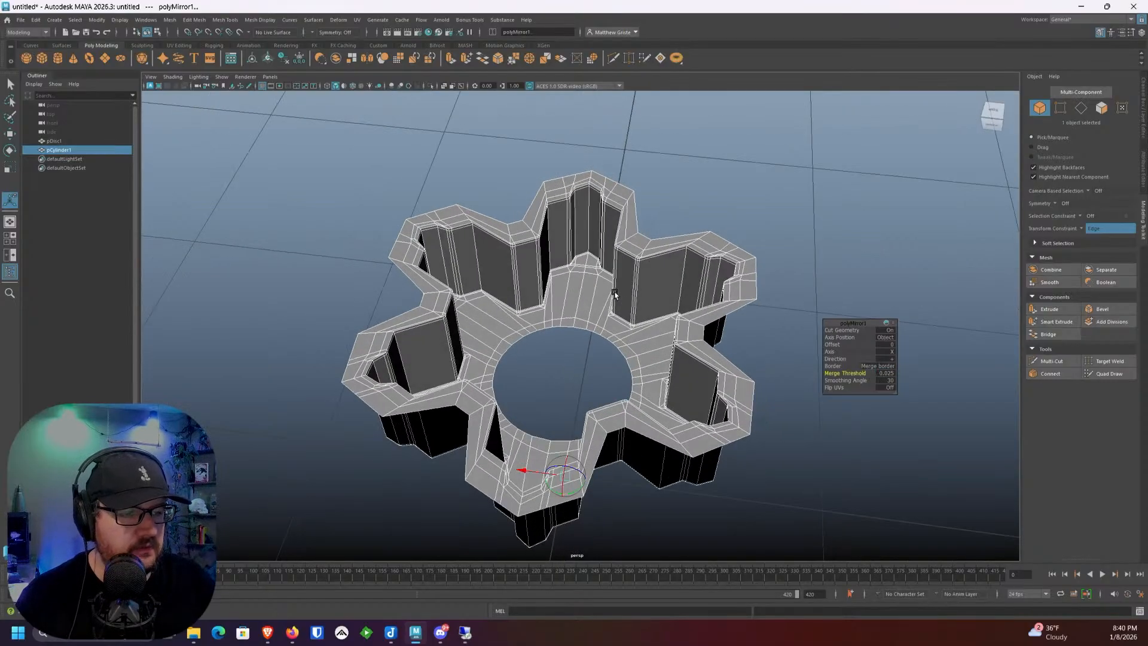
# Step: Preview the mirrored gear smoothed and examine its overall shape and mesh flow
pyautogui.press('q')
pyautogui.press('3')
pyautogui.click(708, 217)
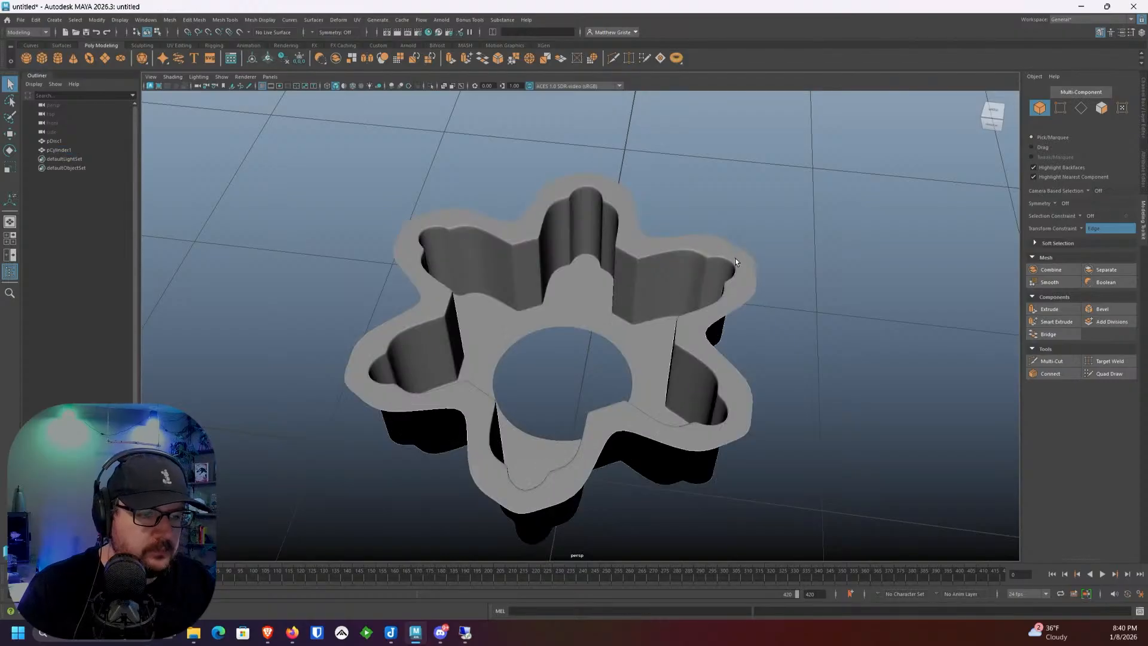
pyautogui.keyDown('alt'); pyautogui.moveTo(735, 257); pyautogui.dragTo(546, 299); pyautogui.keyUp('alt')
pyautogui.click(685, 309)
pyautogui.scroll(5, 547, 299)
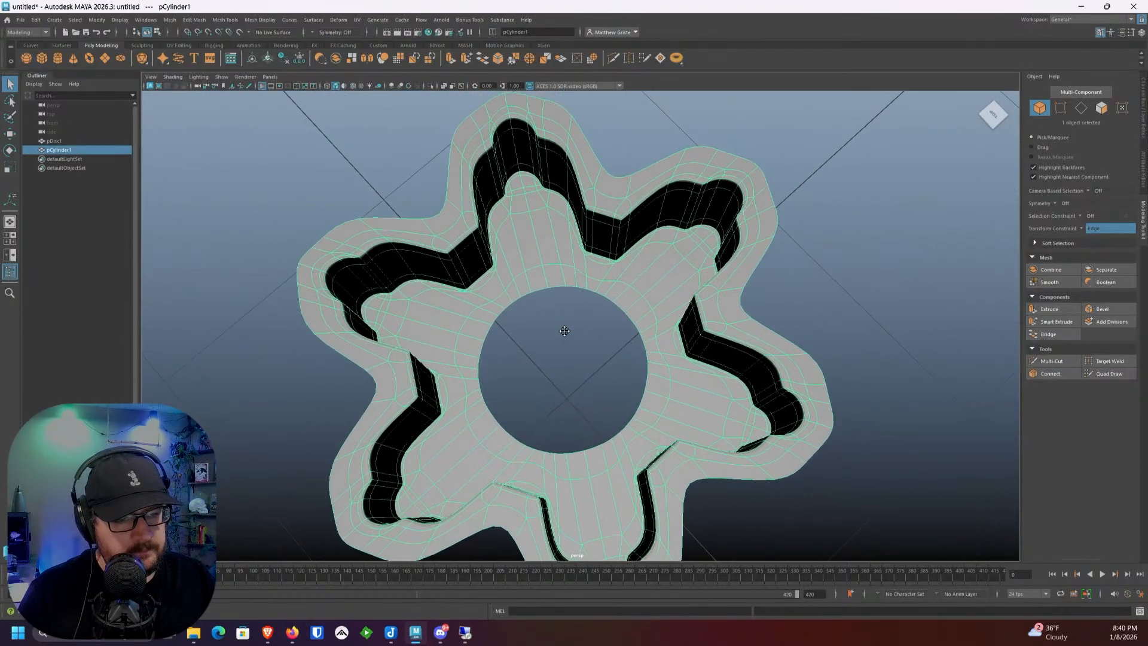
# Step: Turn off smooth preview and merge the three adjacent inner-ring vertices at the base of one tooth
pyautogui.scroll(3, 552, 353)
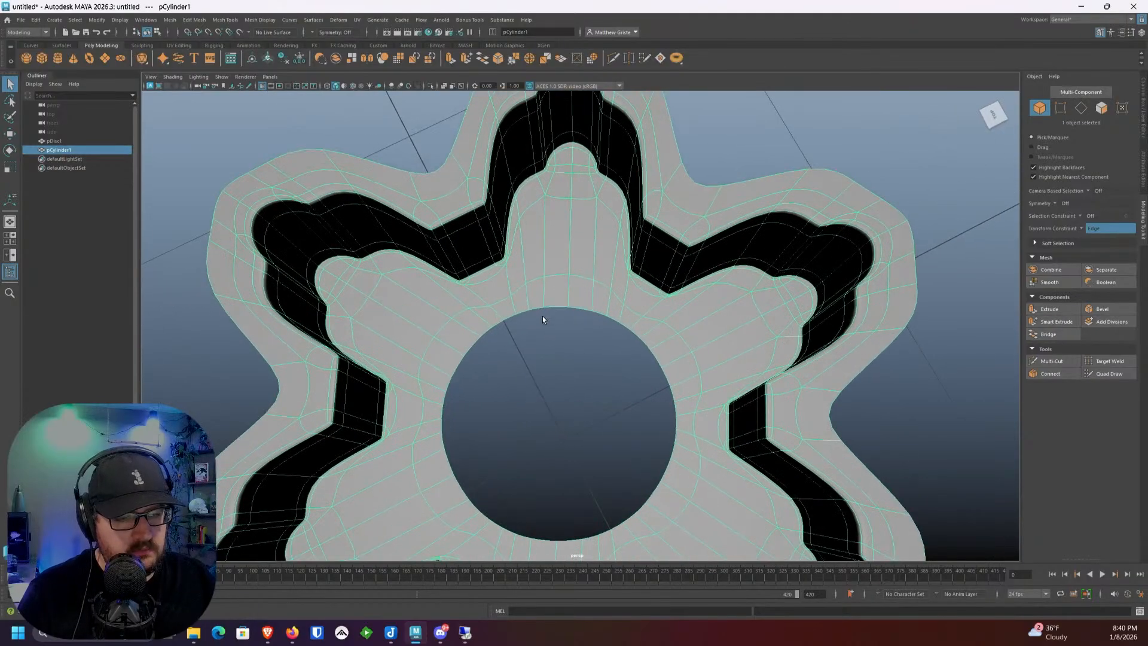
pyautogui.keyDown('alt'); pyautogui.moveTo(569, 311); pyautogui.dragTo(555, 289); pyautogui.keyUp('alt')
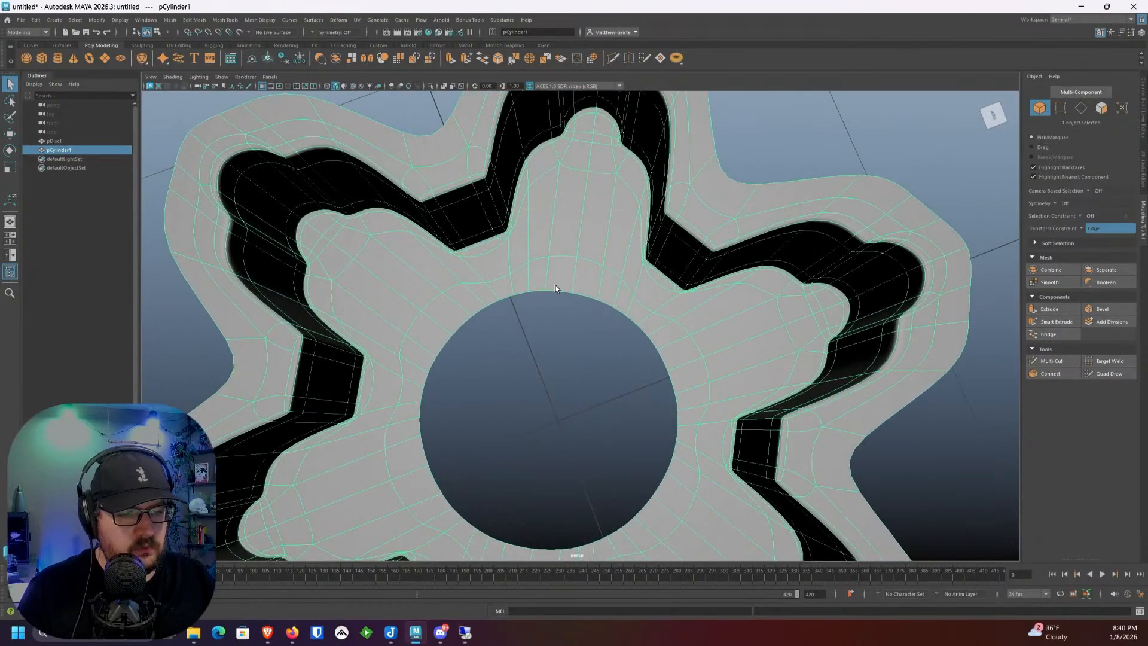
pyautogui.press('1')
pyautogui.moveTo(566, 277); pyautogui.dragTo(537, 274, button='right')
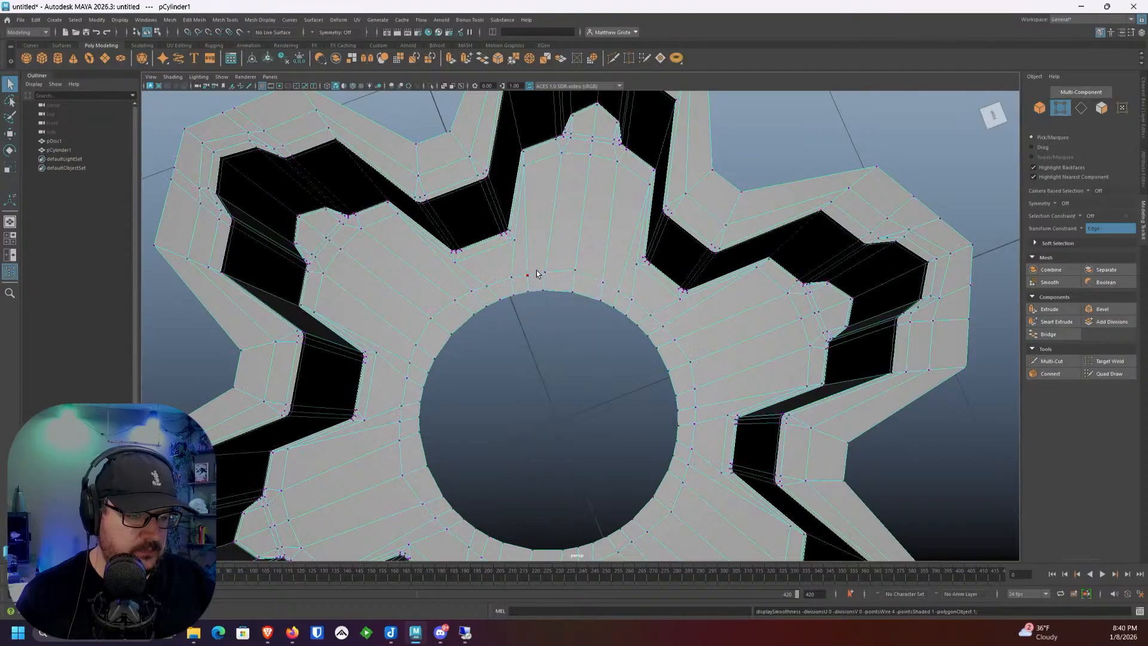
pyautogui.moveTo(536, 274); pyautogui.dragTo(603, 261)
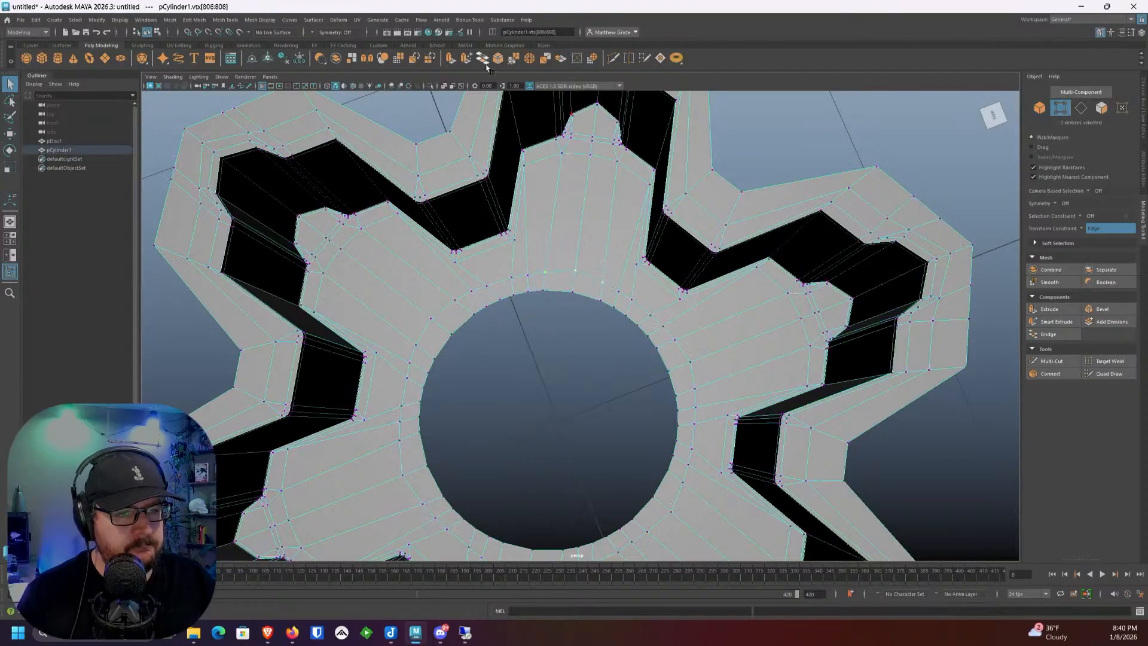
pyautogui.click(517, 59)
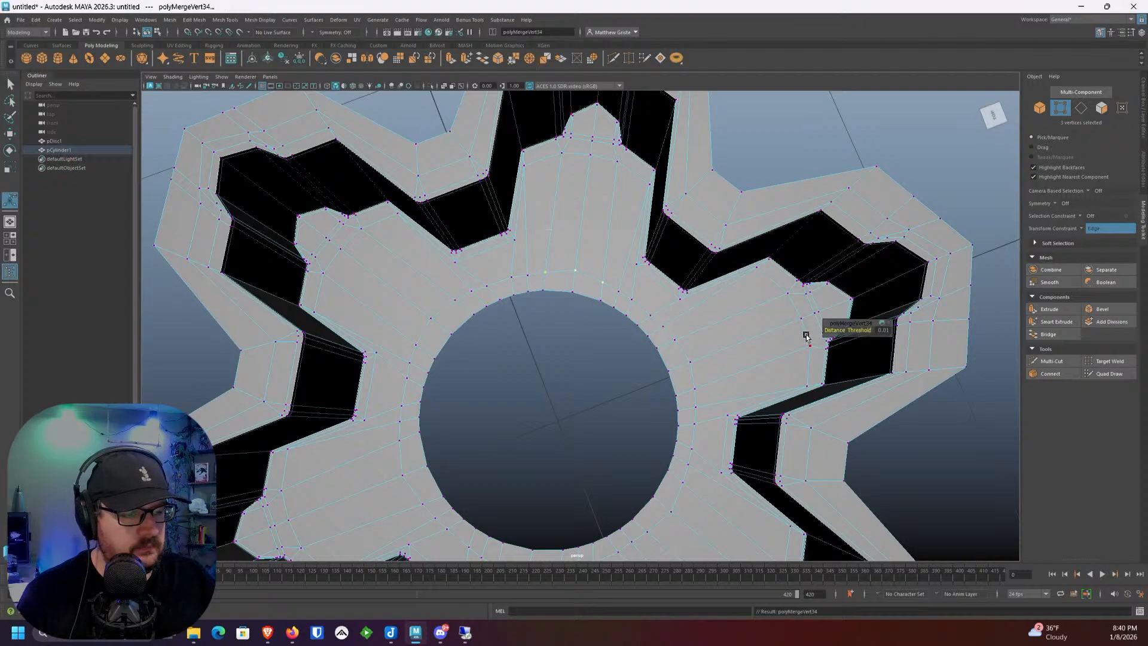
# Step: Merge the three inner-ring vertices at the base of the neighbouring tooth, raising the distance threshold until they collapse into one
pyautogui.click(445, 295)
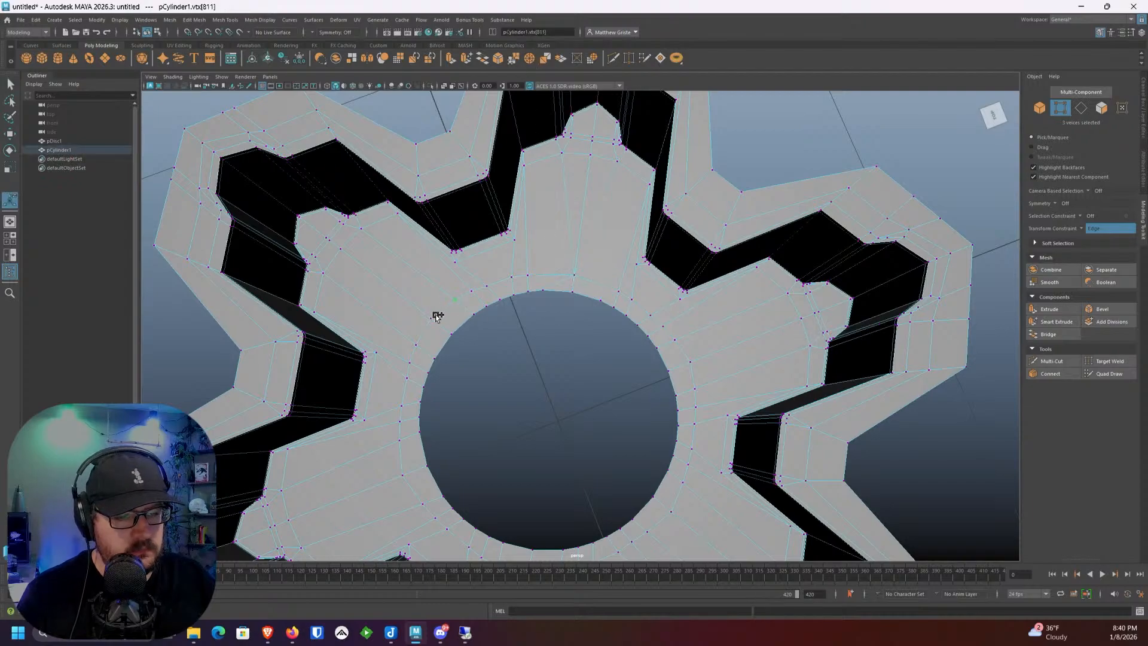
pyautogui.keyDown('shift'); pyautogui.click(424, 316); pyautogui.keyUp('shift')
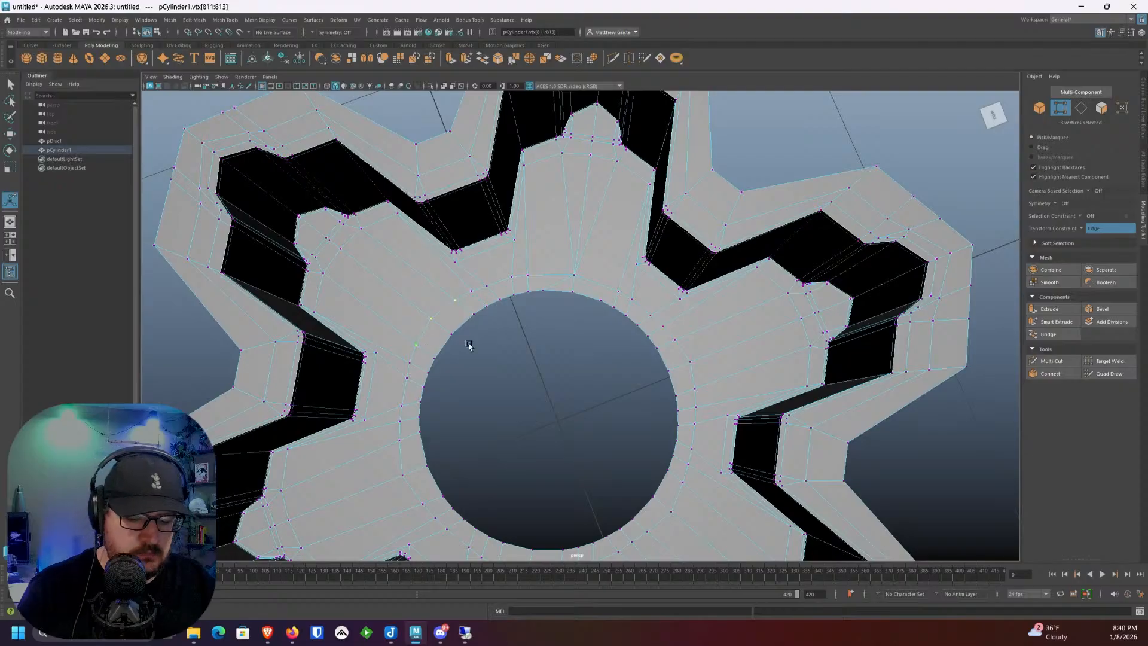
pyautogui.press('g')
pyautogui.moveTo(840, 330); pyautogui.dragTo(884, 331)
# Step: Merge the three inner-ring vertices at the next unmerged tooth base around the hole with a raised distance threshold
pyautogui.keyDown('alt'); pyautogui.moveTo(597, 281); pyautogui.dragTo(471, 172); pyautogui.keyUp('alt')
pyautogui.press('g')
pyautogui.click(515, 187)
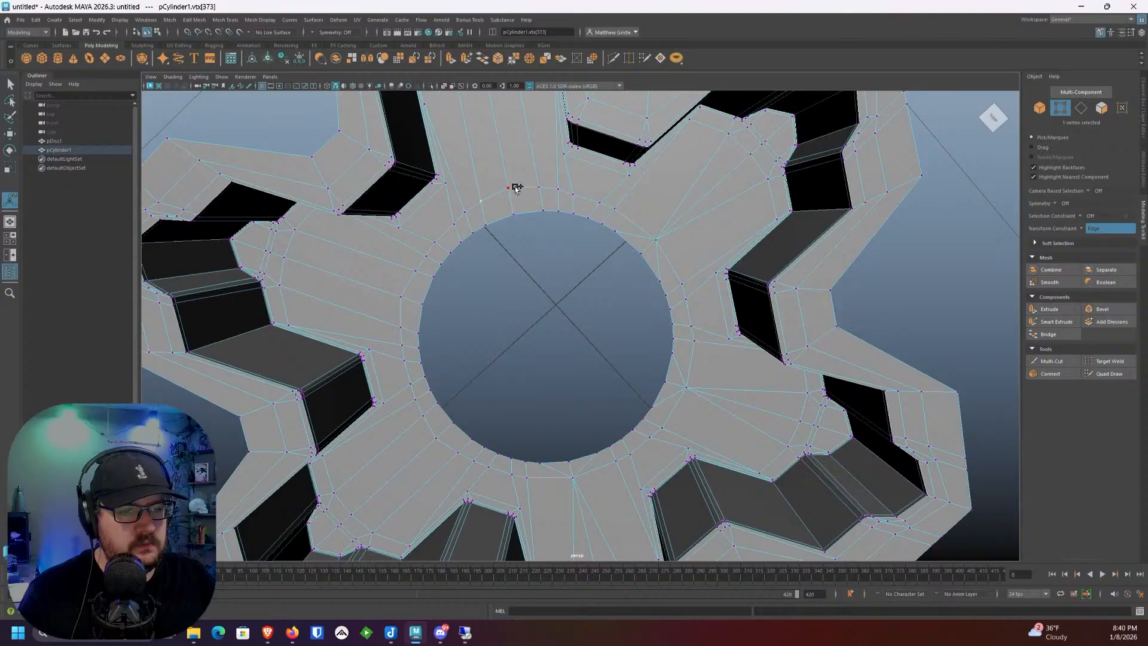
pyautogui.keyDown('shift'); pyautogui.click(539, 187); pyautogui.keyUp('shift')
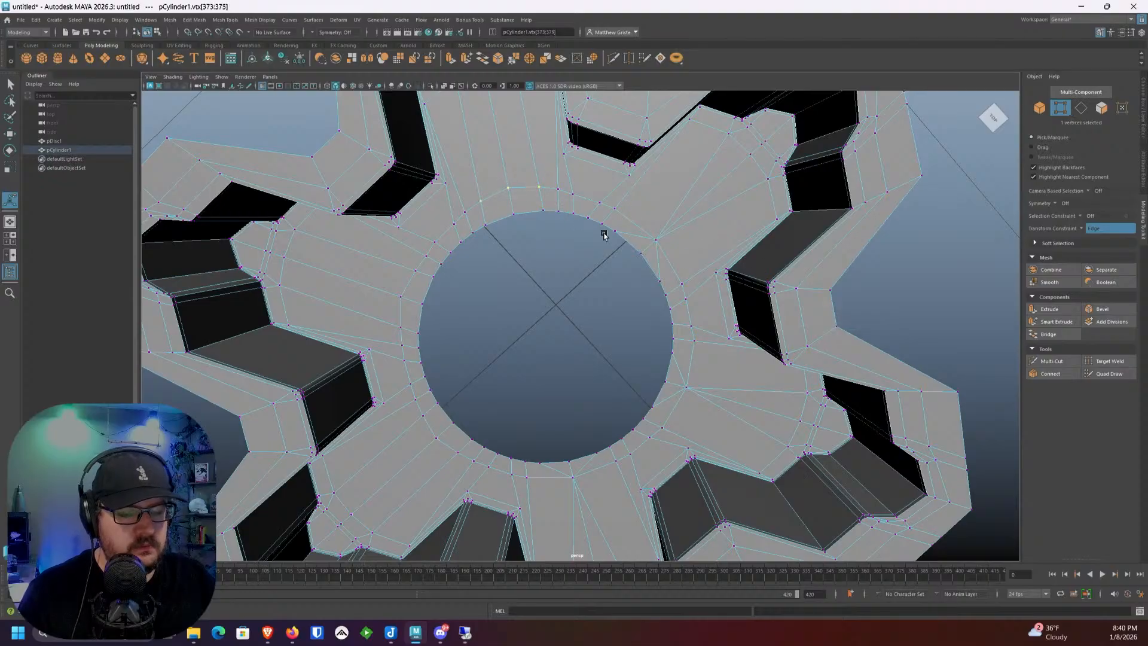
pyautogui.keyDown('shift'); pyautogui.moveTo(604, 235); pyautogui.dragTo(715, 255, button='right'); pyautogui.keyUp('shift')
pyautogui.moveTo(845, 328); pyautogui.dragTo(861, 328)
# Step: Merge the three inner-ring vertices at each of the two remaining tooth bases, with the distance threshold raised to 1
pyautogui.keyDown('alt'); pyautogui.moveTo(538, 227); pyautogui.dragTo(526, 171); pyautogui.keyUp('alt')
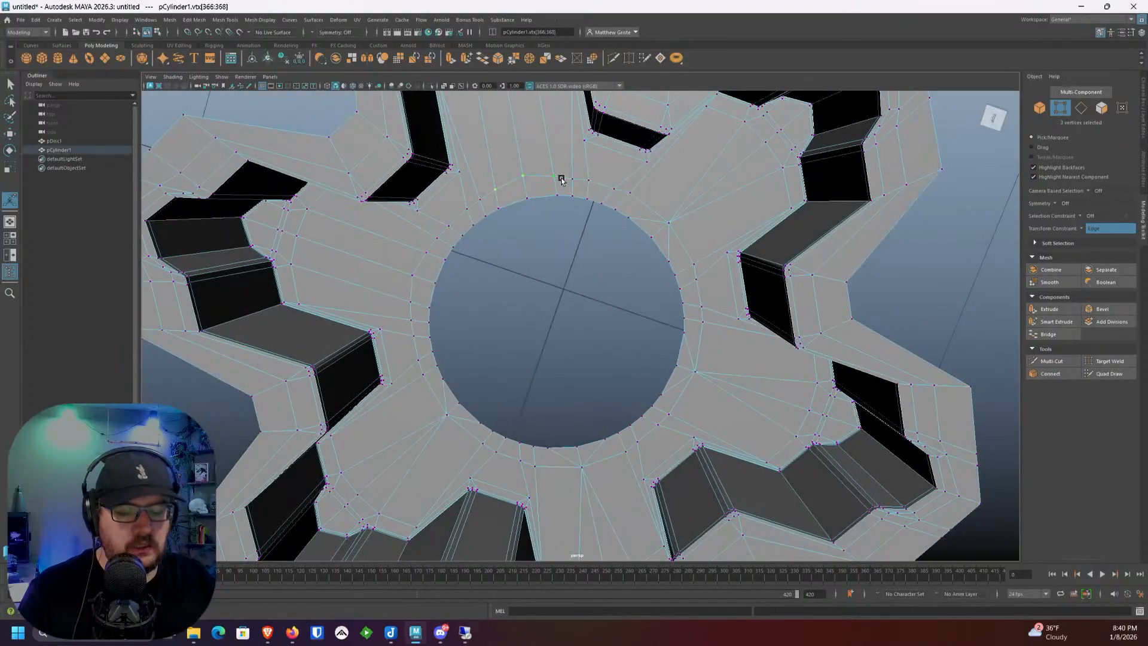
pyautogui.keyDown('shift'); pyautogui.moveTo(561, 180); pyautogui.dragTo(621, 208, button='right'); pyautogui.keyUp('shift')
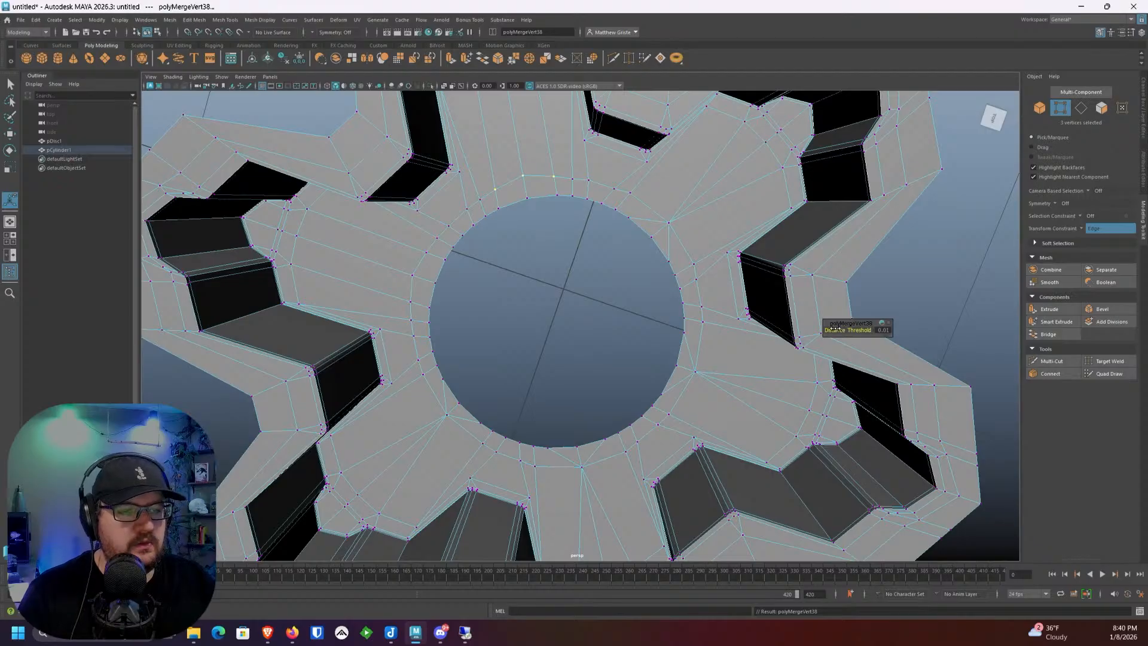
pyautogui.moveTo(833, 327); pyautogui.dragTo(861, 328)
pyautogui.click(523, 249)
pyautogui.keyDown('alt'); pyautogui.moveTo(523, 249); pyautogui.dragTo(602, 195); pyautogui.keyUp('alt')
pyautogui.click(562, 188)
pyautogui.keyDown('shift'); pyautogui.moveTo(603, 194); pyautogui.dragTo(618, 201, button='right'); pyautogui.keyUp('shift')
pyautogui.moveTo(844, 325); pyautogui.dragTo(865, 333)
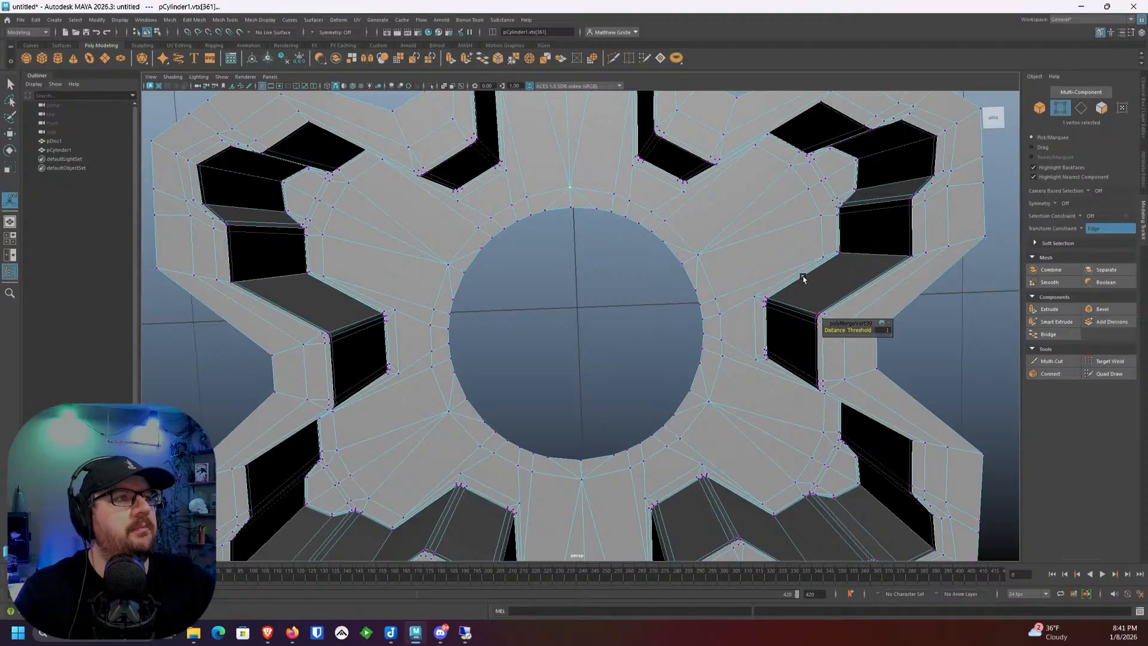
# Step: Delete the surplus short edges on both sides of each merged tooth-base vertex that connect it to the hole's rim
pyautogui.keyDown('alt'); pyautogui.moveTo(484, 235); pyautogui.dragTo(530, 225, button='middle'); pyautogui.keyUp('alt')
pyautogui.scroll(1, 514, 236)
pyautogui.moveTo(502, 246); pyautogui.dragTo(502, 236, button='right')
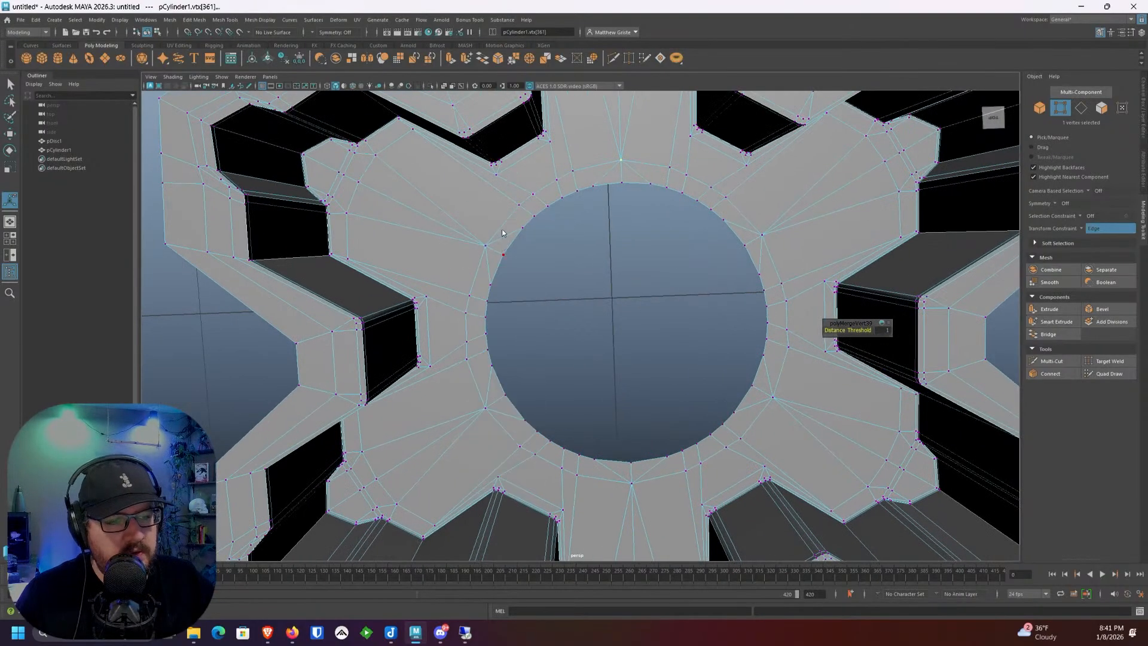
pyautogui.click(501, 238)
pyautogui.keyDown('shift'); pyautogui.click(489, 267); pyautogui.keyUp('shift')
pyautogui.keyDown('shift'); pyautogui.click(611, 172); pyautogui.keyUp('shift')
pyautogui.keyDown('shift'); pyautogui.click(635, 173); pyautogui.keyUp('shift')
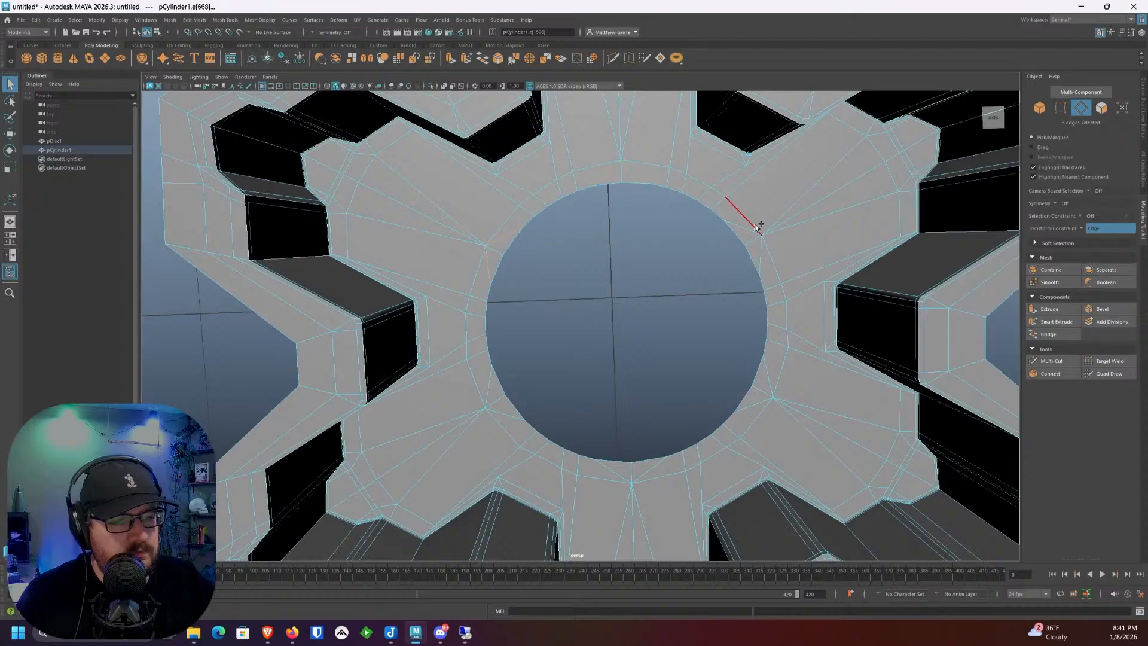
pyautogui.keyDown('shift'); pyautogui.click(749, 238); pyautogui.keyUp('shift')
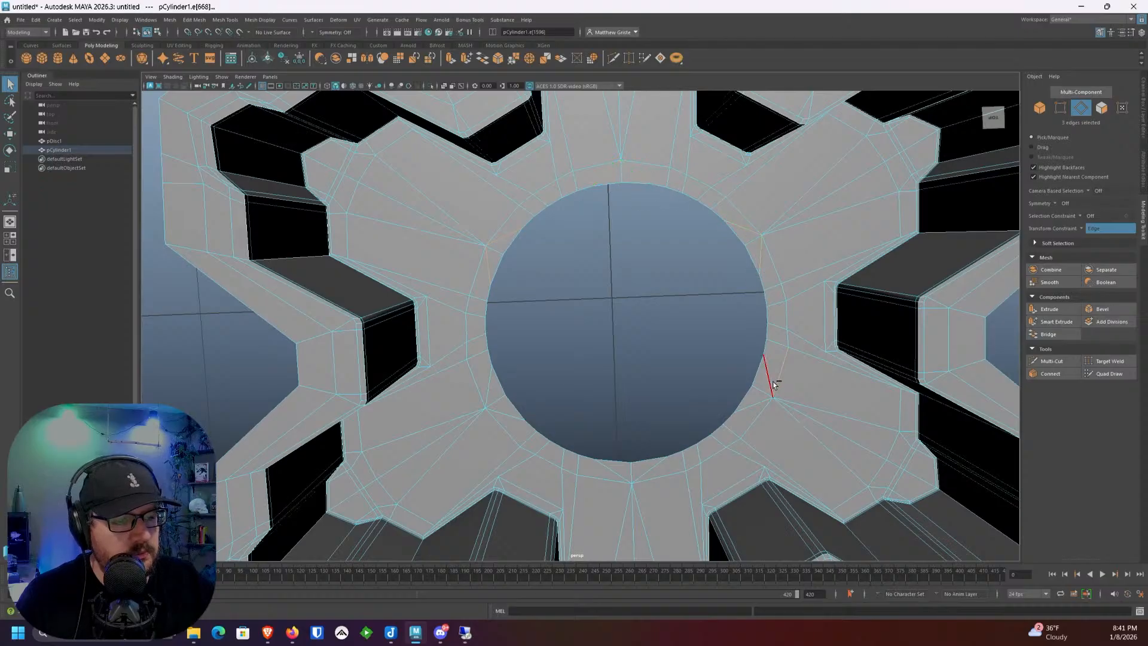
pyautogui.keyDown('shift'); pyautogui.click(647, 470); pyautogui.keyUp('shift')
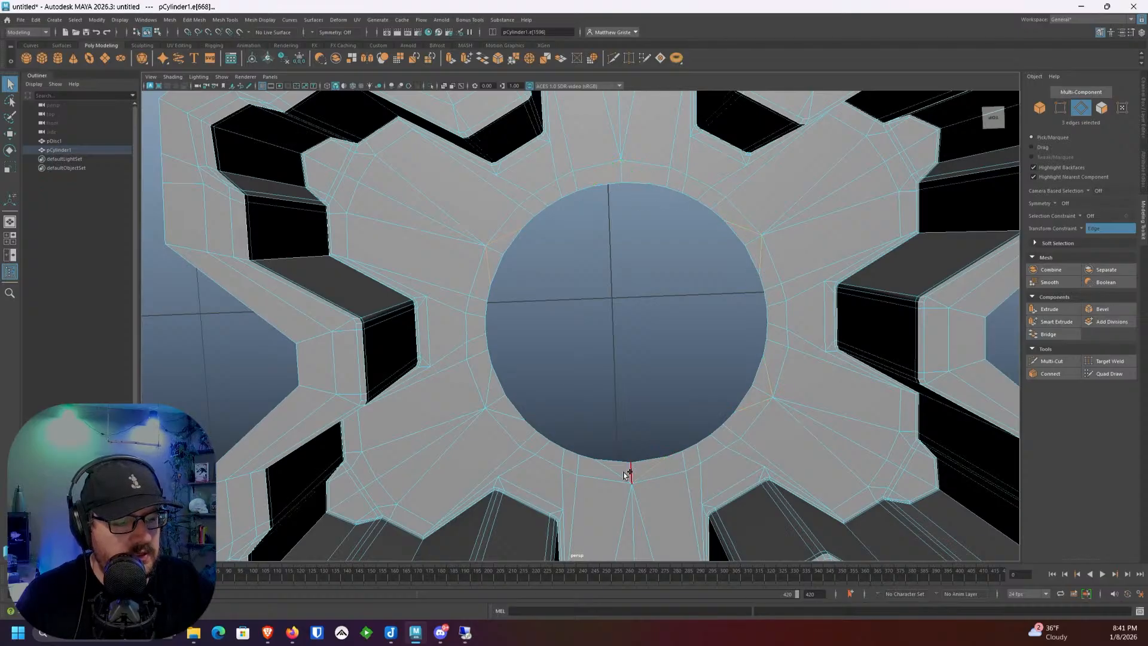
pyautogui.keyDown('shift'); pyautogui.click(619, 473); pyautogui.keyUp('shift')
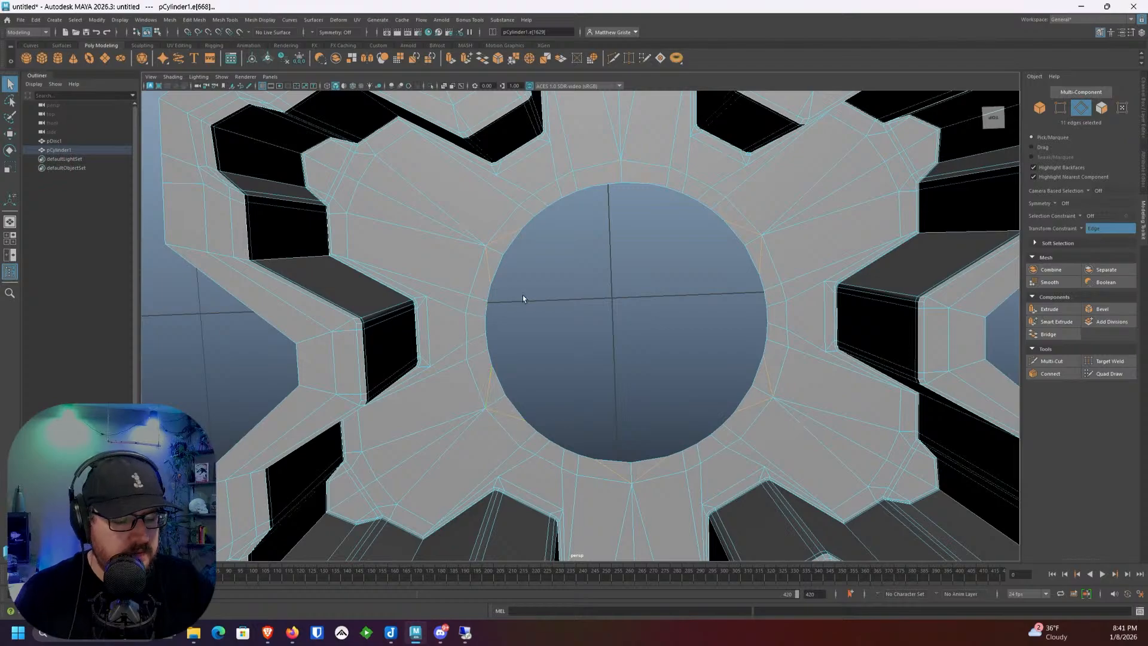
pyautogui.press('Delete')
# Step: Select the middle edge running along each of the six tooth faces to the merged vertices and delete them
pyautogui.click(622, 121)
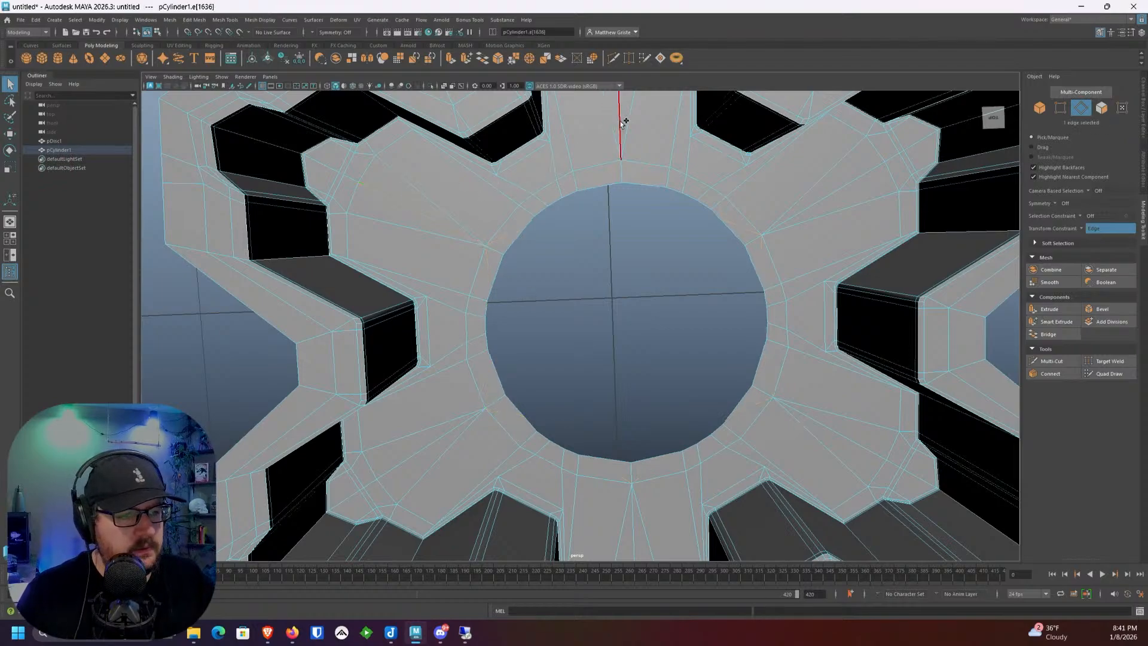
pyautogui.keyDown('shift'); pyautogui.click(785, 211); pyautogui.keyUp('shift')
pyautogui.keyDown('shift'); pyautogui.click(838, 186); pyautogui.keyUp('shift')
pyautogui.scroll(-3, 714, 285)
pyautogui.keyDown('alt'); pyautogui.moveTo(714, 285); pyautogui.dragTo(761, 277); pyautogui.keyUp('alt')
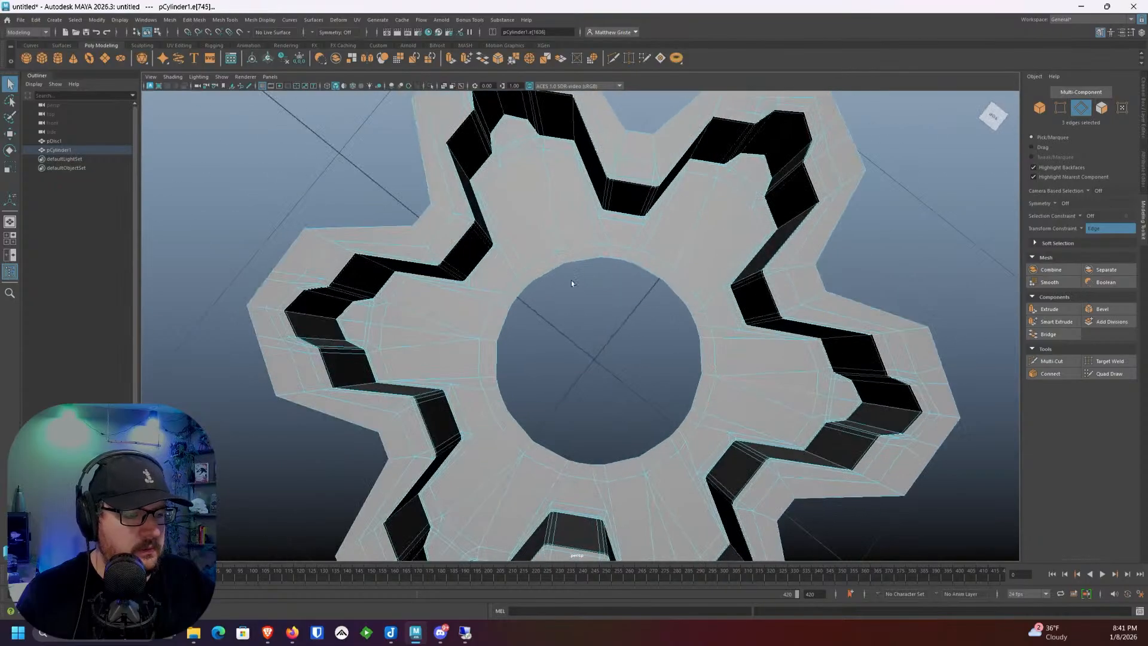
pyautogui.keyDown('shift'); pyautogui.click(422, 326); pyautogui.keyUp('shift')
pyautogui.keyDown('alt'); pyautogui.moveTo(422, 325); pyautogui.dragTo(275, 317); pyautogui.keyUp('alt')
pyautogui.keyDown('shift'); pyautogui.click(386, 322); pyautogui.keyUp('shift')
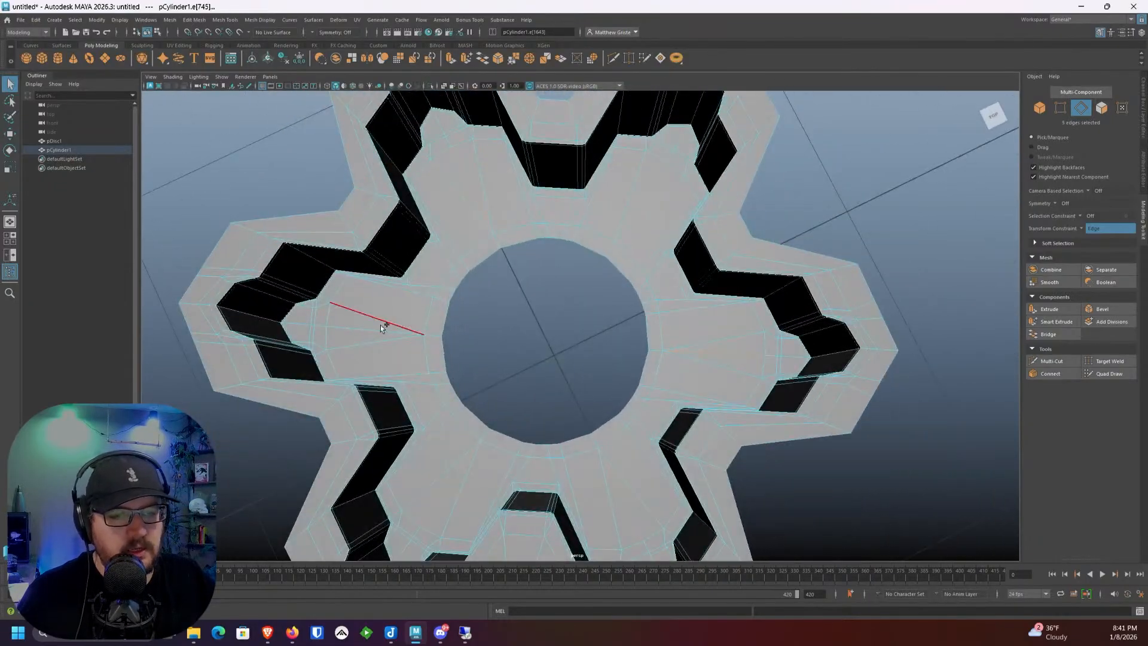
pyautogui.keyDown('shift'); pyautogui.click(384, 329); pyautogui.keyUp('shift')
# Step: Preview the gear smoothed and examine the mesh flow and roundness around the central hole
pyautogui.keyDown('alt'); pyautogui.moveTo(523, 332); pyautogui.dragTo(523, 287); pyautogui.keyUp('alt')
pyautogui.click(540, 362)
pyautogui.press('3')
pyautogui.scroll(2, 524, 287)
pyautogui.keyDown('alt'); pyautogui.moveTo(524, 287); pyautogui.dragTo(549, 333, button='middle'); pyautogui.keyUp('alt')
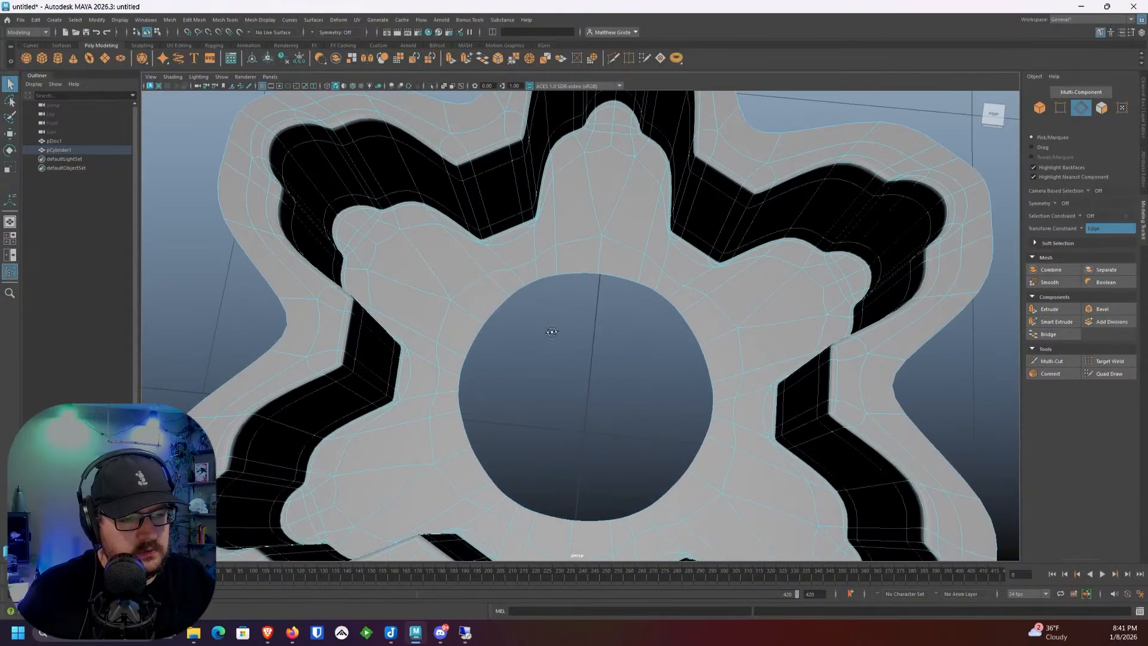
pyautogui.keyDown('alt'); pyautogui.moveTo(548, 333); pyautogui.dragTo(555, 262); pyautogui.keyUp('alt')
pyautogui.scroll(2, 555, 262)
pyautogui.press('1')
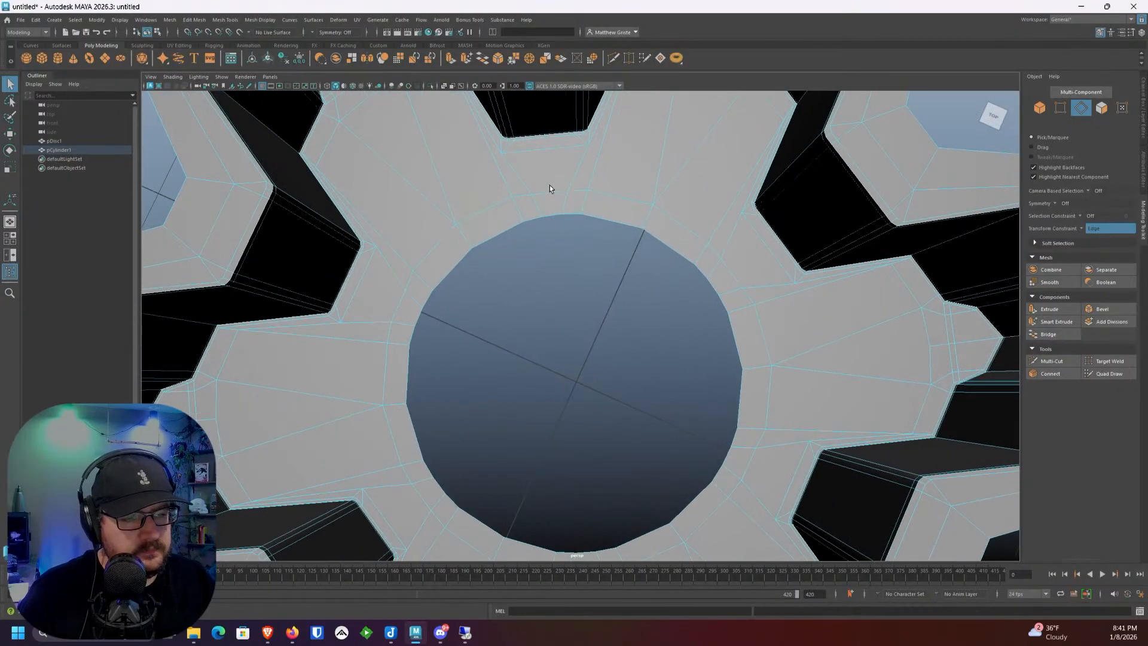
# Step: Delete the narrow ring of faces bordering the central hole
pyautogui.scroll(2, 548, 188)
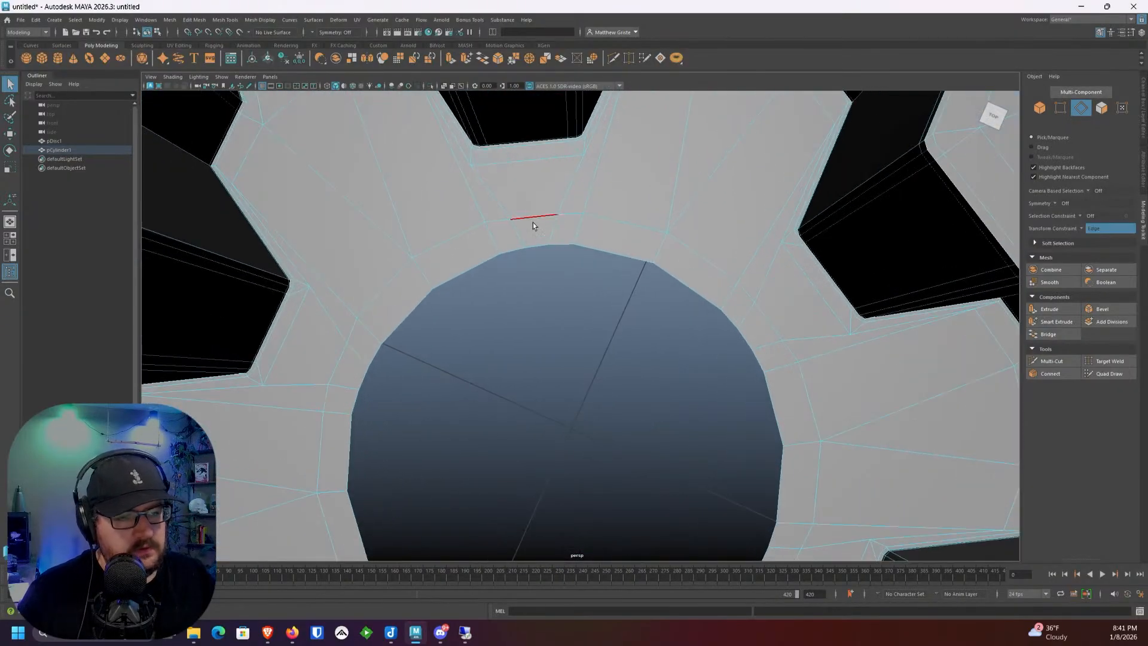
pyautogui.scroll(-2, 579, 322)
pyautogui.keyDown('alt'); pyautogui.moveTo(581, 271); pyautogui.dragTo(569, 307, button='middle'); pyautogui.keyUp('alt')
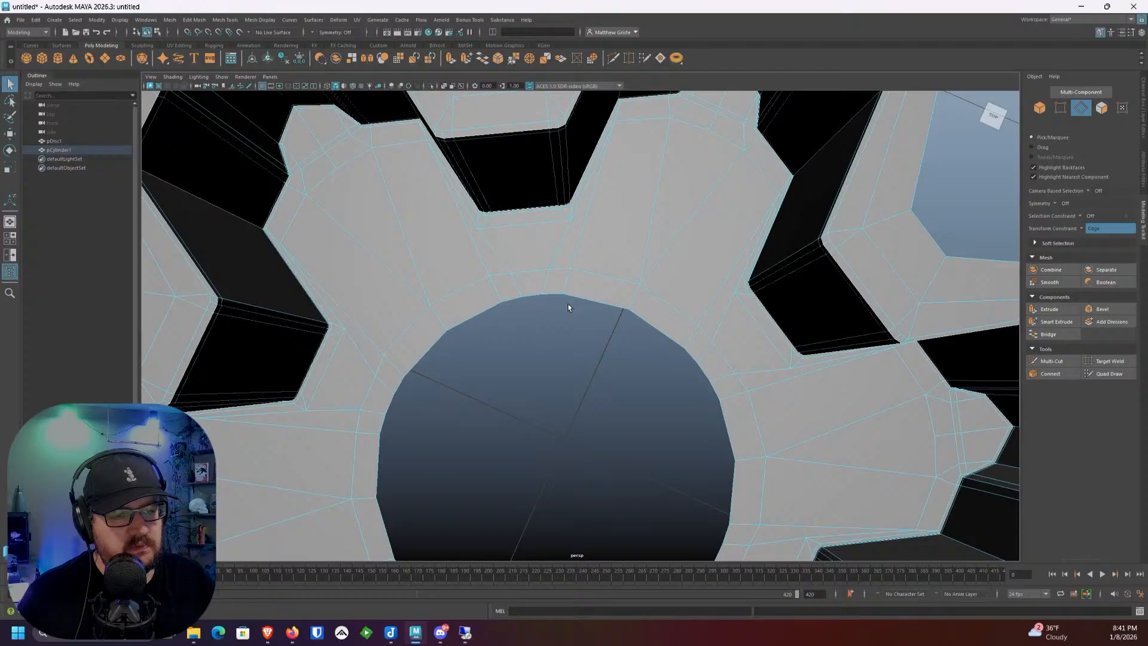
pyautogui.moveTo(496, 287); pyautogui.dragTo(518, 270, button='right')
pyautogui.keyDown('shift'); pyautogui.doubleClick(511, 286); pyautogui.keyUp('shift')
pyautogui.press('Delete')
# Step: Select the full edge loop around the enlarged hole and circularize it
pyautogui.doubleClick(520, 270)
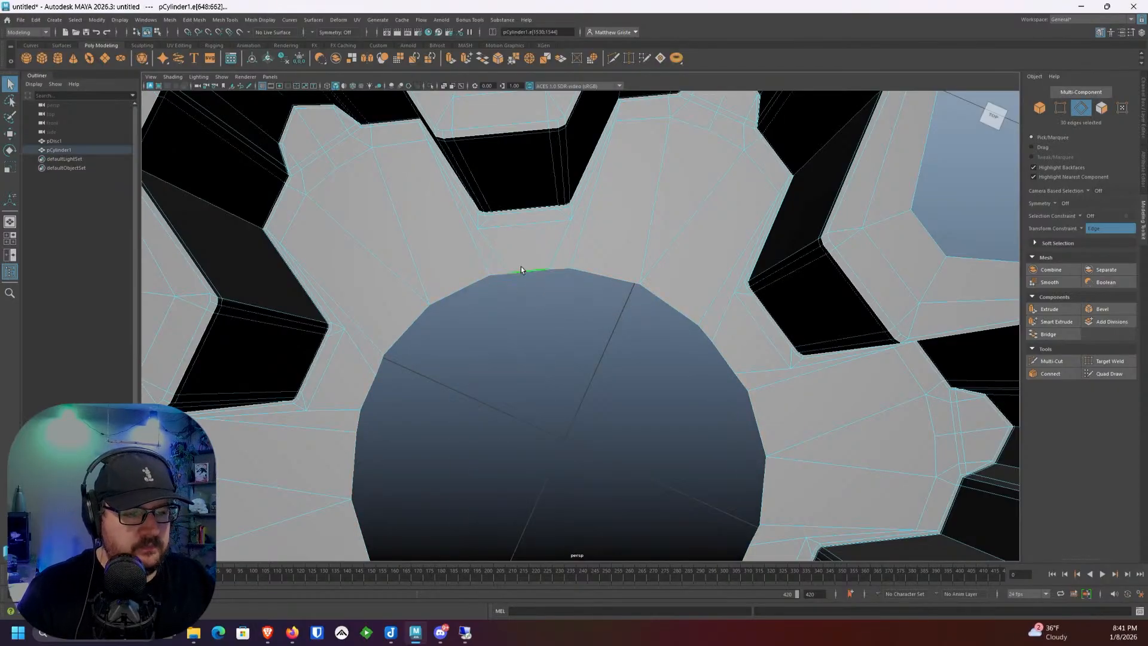
pyautogui.click(591, 58)
pyautogui.scroll(-5, 600, 189)
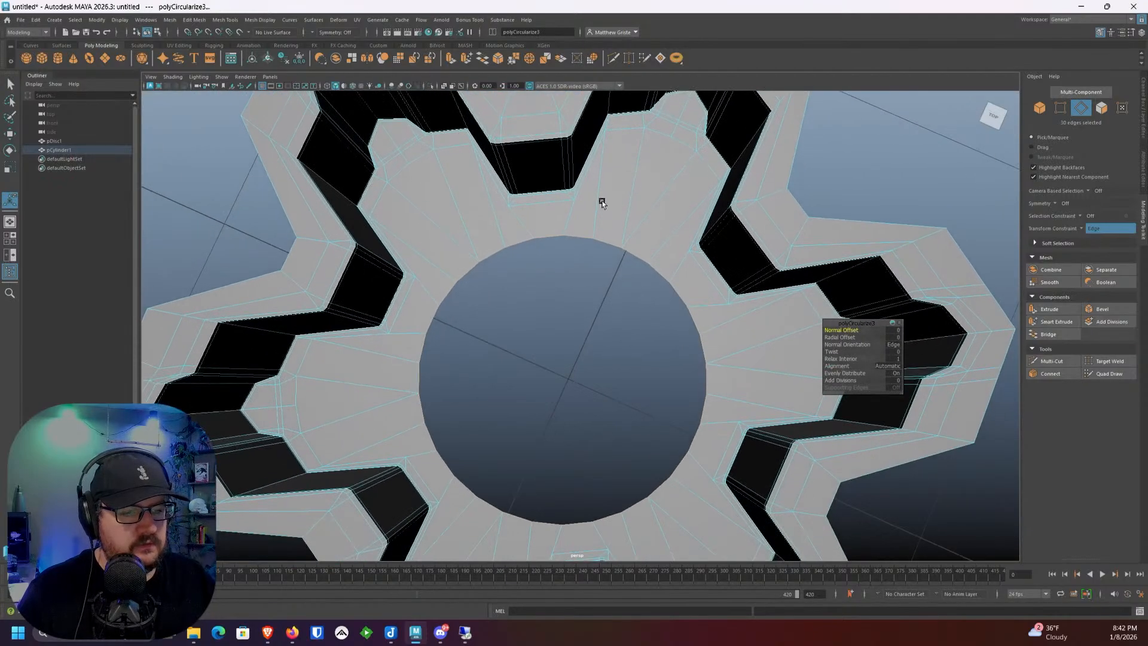
pyautogui.keyDown('alt'); pyautogui.moveTo(600, 197); pyautogui.dragTo(551, 253); pyautogui.keyUp('alt')
# Step: Try duplicating the whole gear and moving the copy aside along the X axis, and undo both operations
pyautogui.moveTo(568, 254); pyautogui.dragTo(605, 219, button='right')
pyautogui.scroll(-6, 600, 244)
pyautogui.keyDown('alt'); pyautogui.moveTo(600, 244); pyautogui.dragTo(633, 269); pyautogui.keyUp('alt')
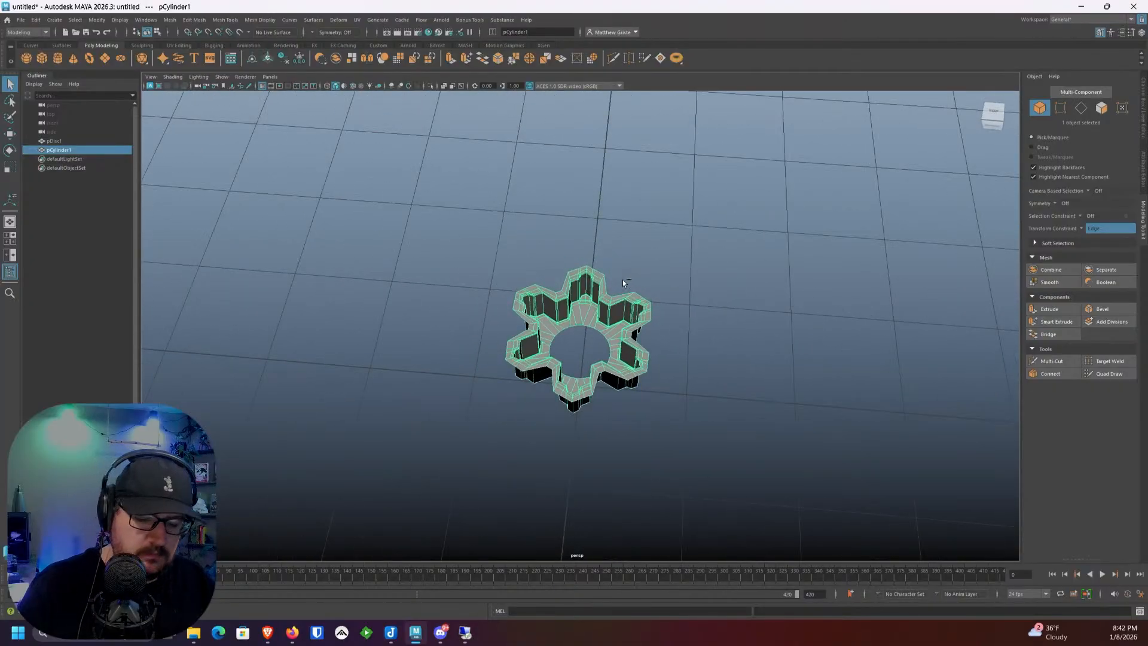
pyautogui.hotkey('ctrl', 'd')
pyautogui.press('w')
pyautogui.moveTo(607, 381); pyautogui.dragTo(398, 367)
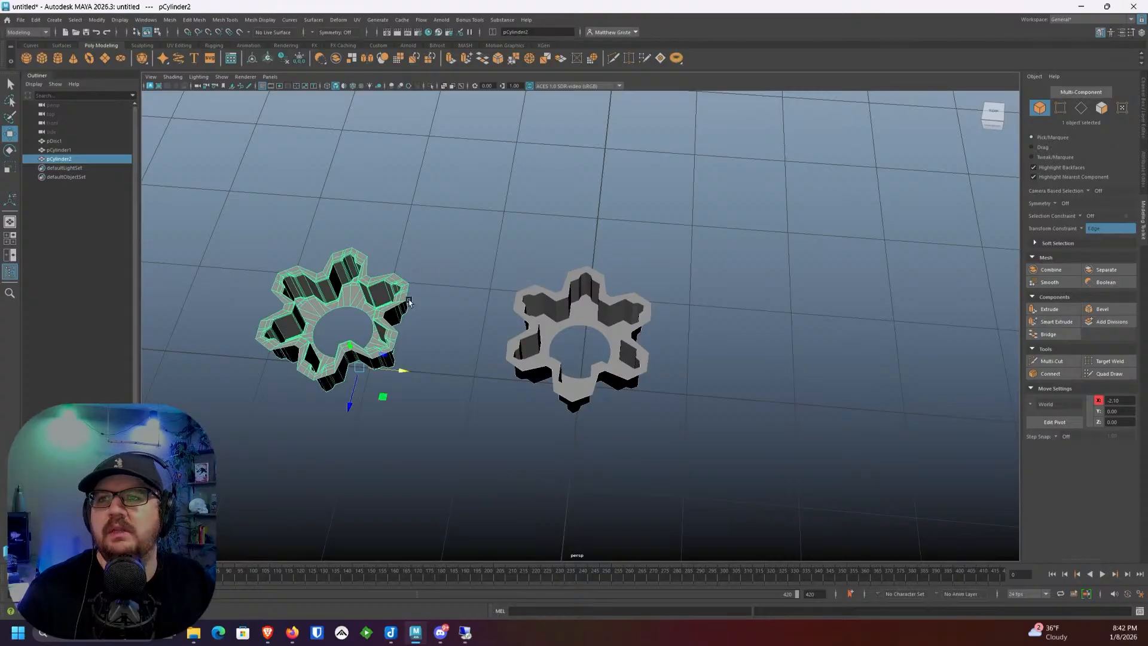
pyautogui.hotkey('ctrl', 'z')
pyautogui.hotkey('ctrl', 'z')
# Step: Select the edge loop around the central hole's rim in edge mode, ready to move it vertically
pyautogui.scroll(5, 598, 340)
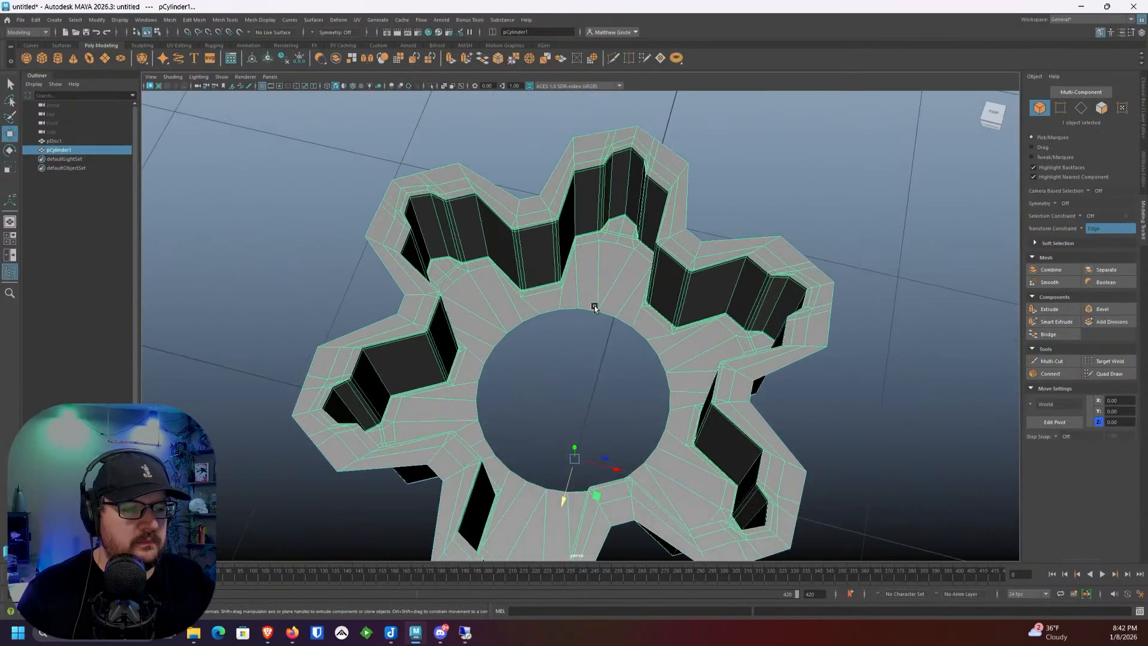
pyautogui.moveTo(594, 307); pyautogui.dragTo(643, 293, button='right')
pyautogui.keyDown('alt'); pyautogui.moveTo(620, 328); pyautogui.dragTo(582, 292, button='middle'); pyautogui.keyUp('alt')
pyautogui.scroll(2, 582, 292)
pyautogui.click(552, 313)
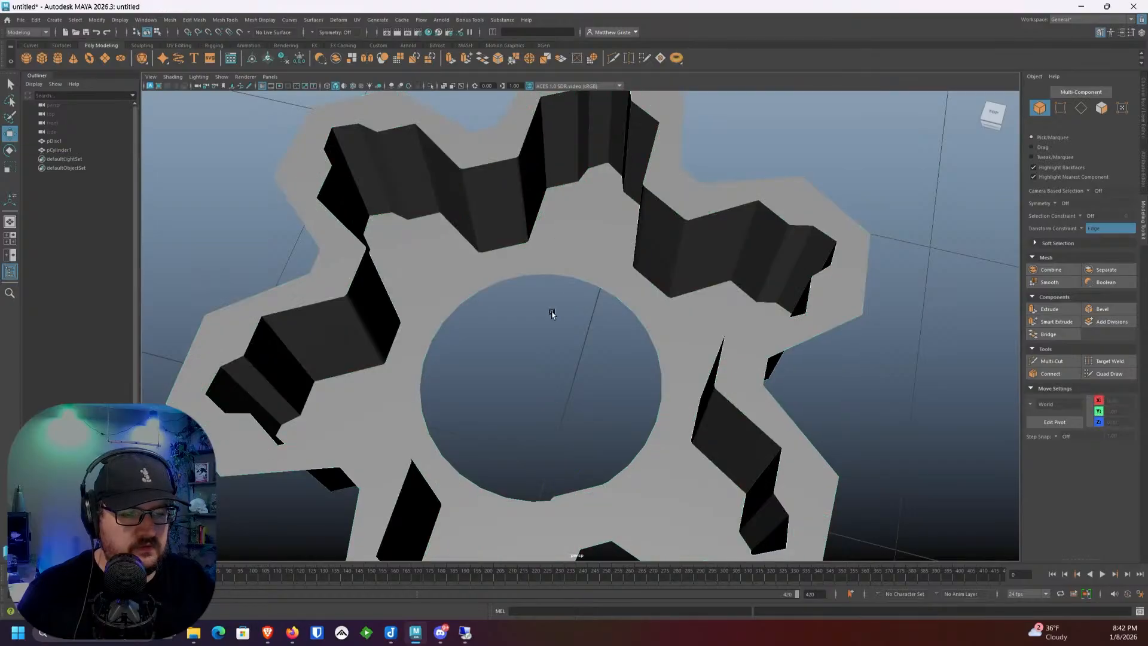
pyautogui.keyDown('alt'); pyautogui.moveTo(552, 313); pyautogui.dragTo(497, 246); pyautogui.keyUp('alt')
pyautogui.click(507, 249)
pyautogui.scroll(3, 528, 287)
pyautogui.moveTo(530, 287); pyautogui.dragTo(532, 265, button='right')
pyautogui.scroll(-3, 550, 299)
pyautogui.click(561, 382)
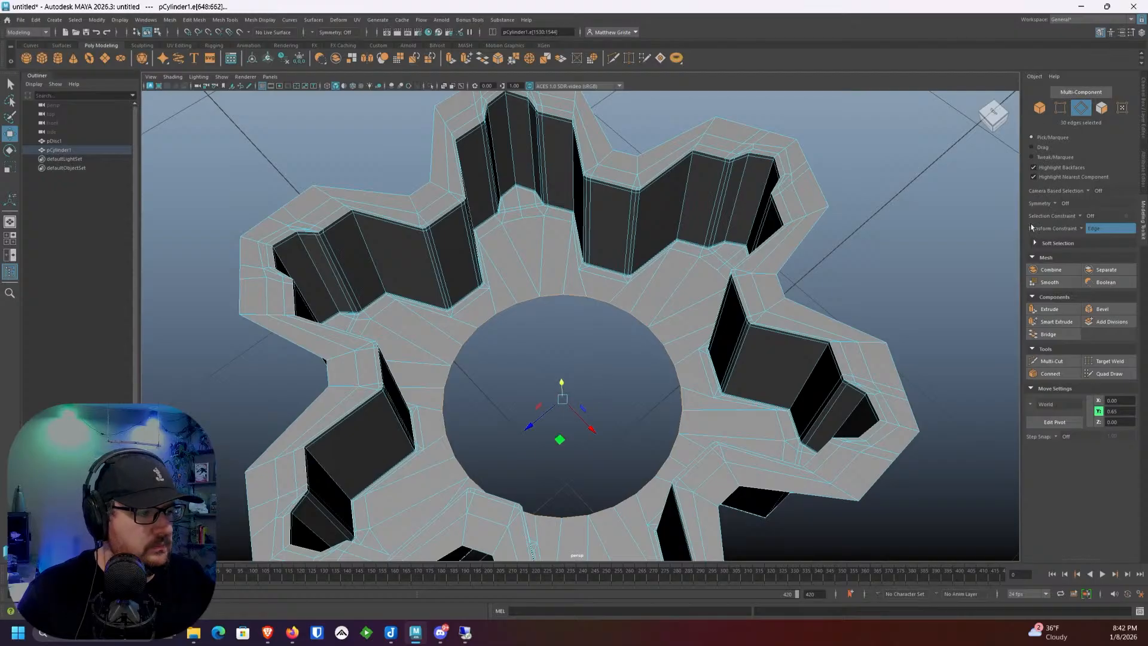
# Step: Set the transform constraint to Off and lower the hole's rim edge loop slightly along the Y axis
pyautogui.click(1082, 230)
pyautogui.click(1095, 234)
pyautogui.keyDown('alt'); pyautogui.moveTo(589, 430); pyautogui.dragTo(563, 354); pyautogui.keyUp('alt')
pyautogui.moveTo(559, 413); pyautogui.dragTo(559, 435)
pyautogui.scroll(-3, 588, 411)
pyautogui.keyDown('alt'); pyautogui.moveTo(589, 335); pyautogui.dragTo(526, 377); pyautogui.keyUp('alt')
pyautogui.scroll(3, 585, 368)
pyautogui.moveTo(587, 357); pyautogui.dragTo(589, 352)
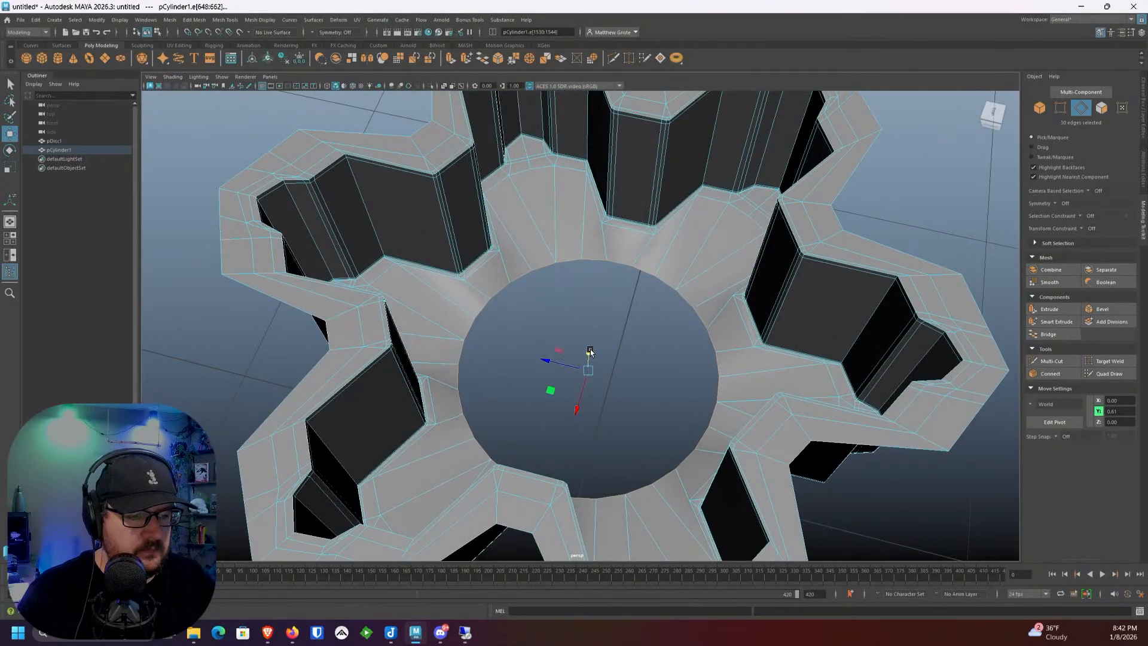
pyautogui.click(1040, 363)
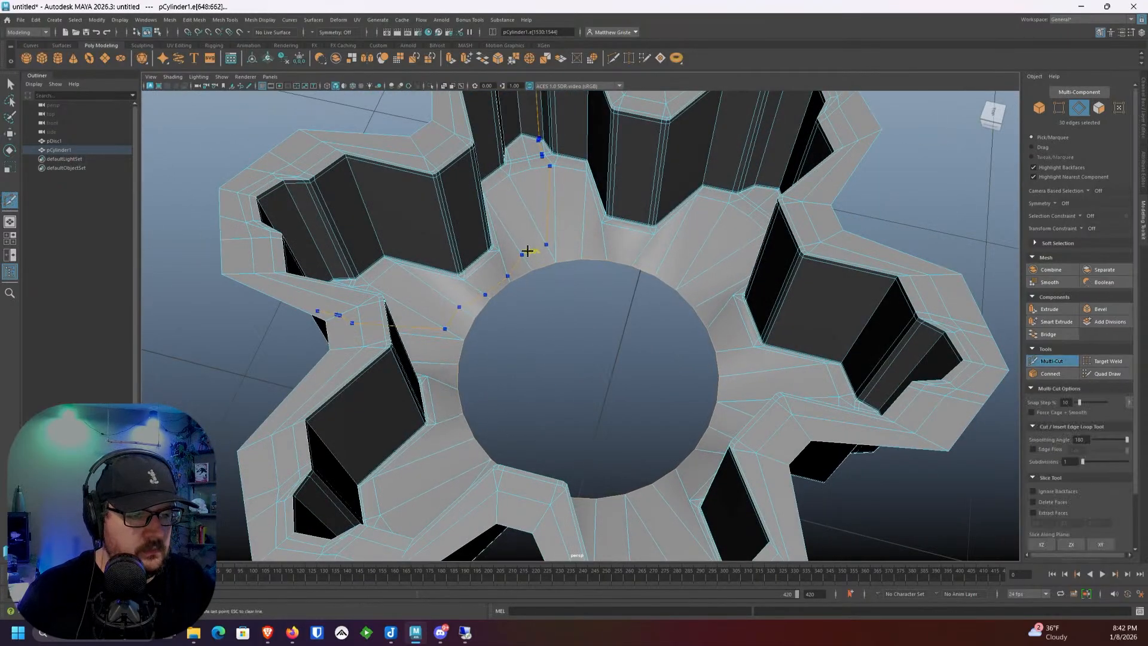
pyautogui.keyDown('alt'); pyautogui.moveTo(530, 256); pyautogui.dragTo(558, 287); pyautogui.keyUp('alt')
pyautogui.scroll(1, 559, 286)
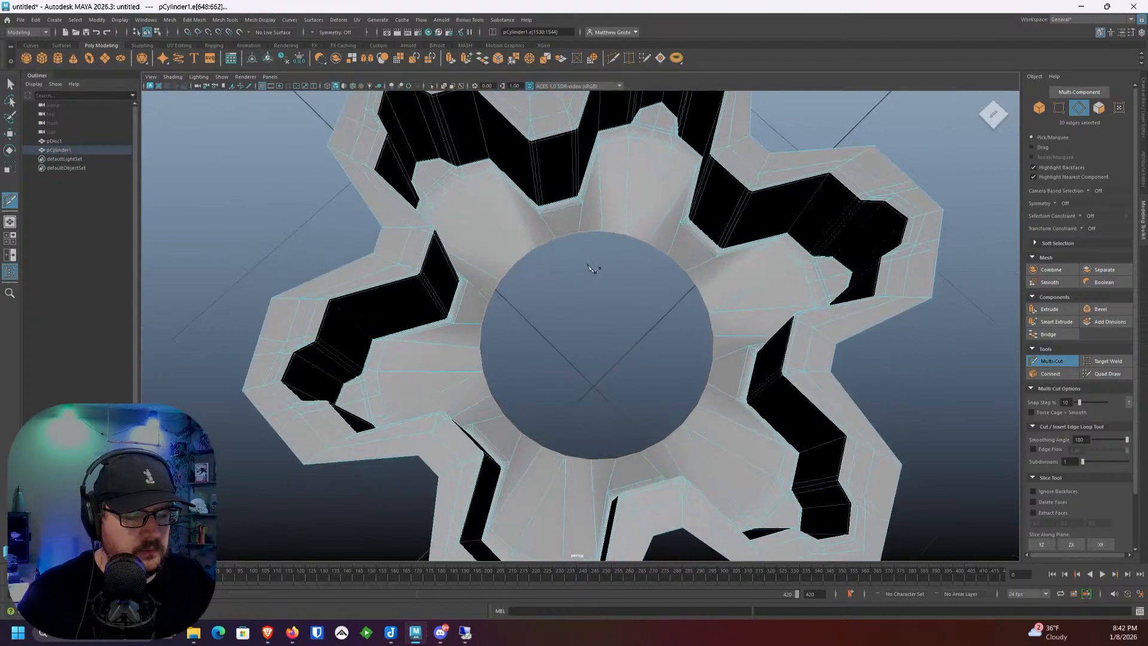
pyautogui.press('q')
pyautogui.moveTo(540, 249); pyautogui.dragTo(543, 234, button='right')
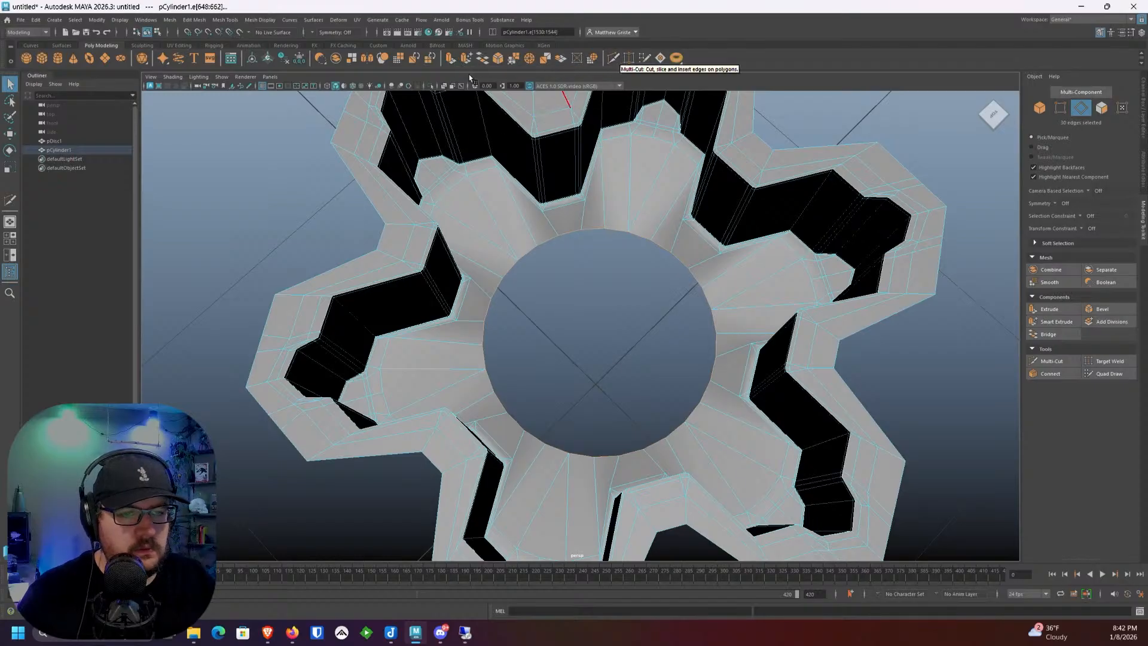
# Step: Extrude the hole's rim edge loop slightly inward to form a narrow ring, and switch to vertex mode
pyautogui.click(451, 58)
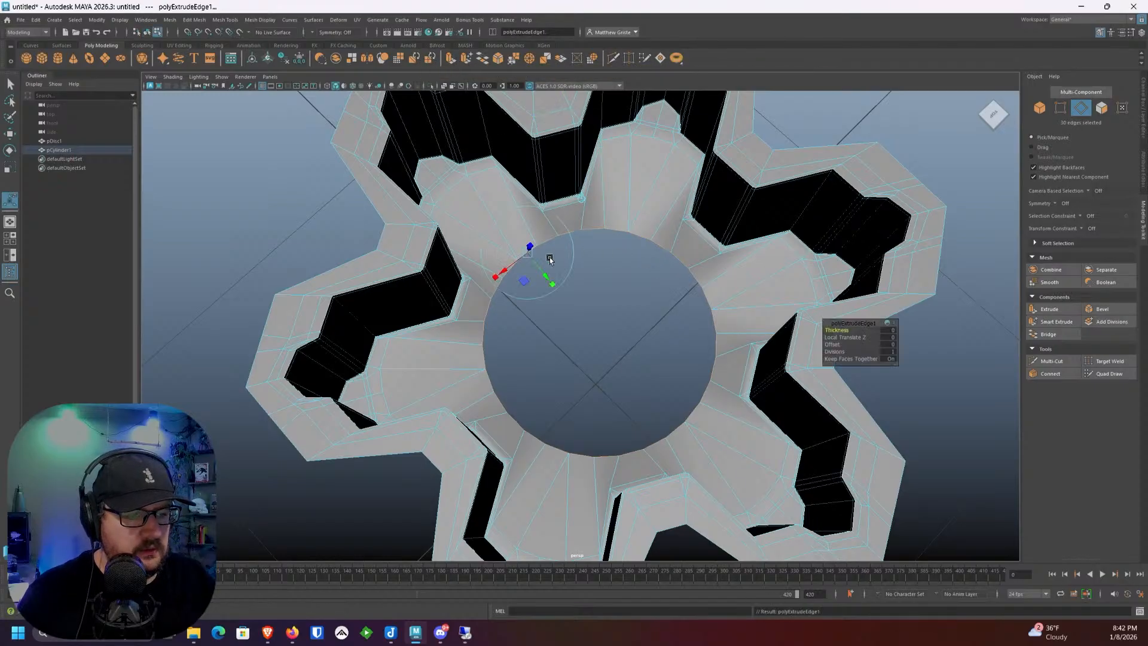
pyautogui.moveTo(549, 259)
pyautogui.mouseDown()
pyautogui.moveTo(554, 283)
pyautogui.moveTo(564, 267)
pyautogui.mouseUp()
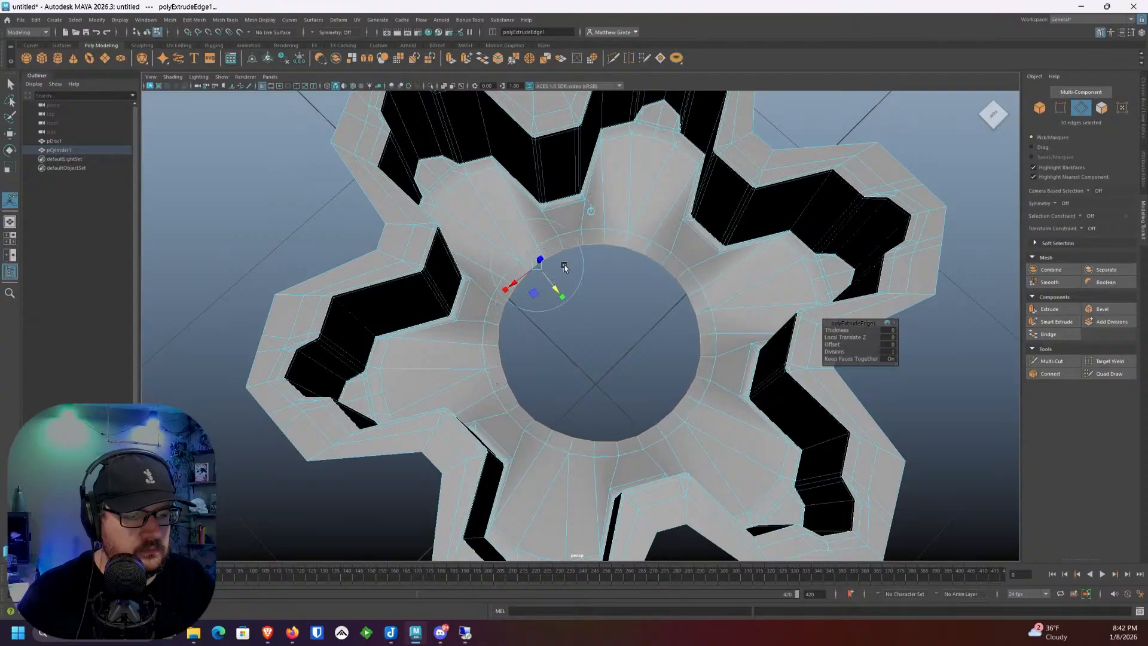
pyautogui.moveTo(553, 270); pyautogui.dragTo(536, 272, button='right')
pyautogui.click(528, 274)
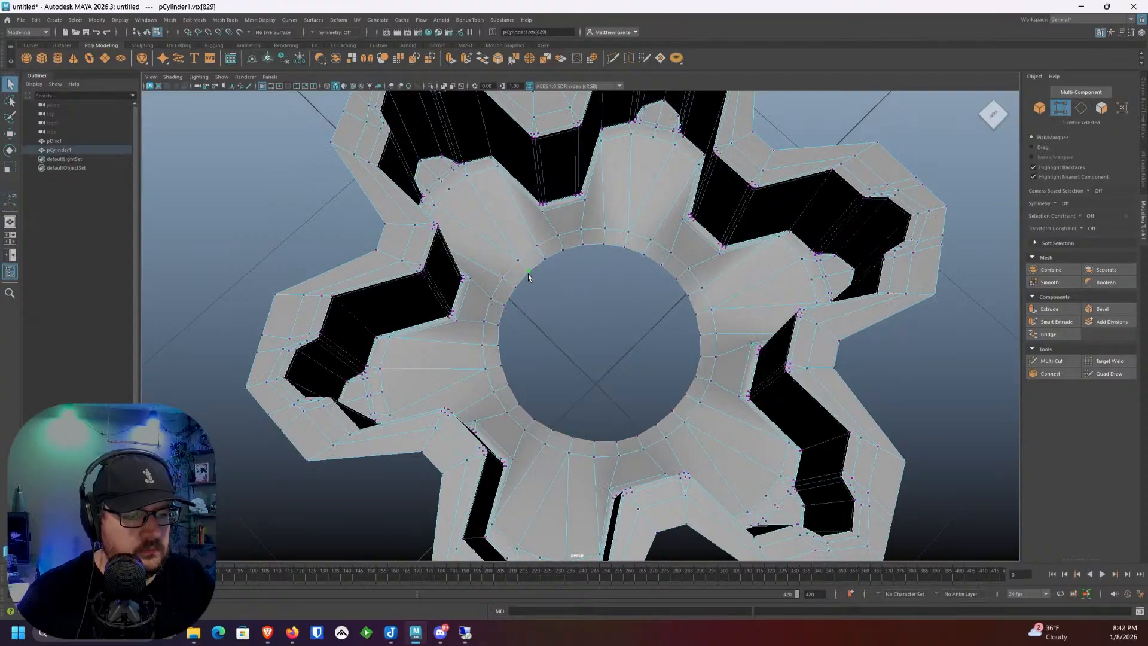
# Step: Try circularizing the ring's inner edge from a vertex selection, and select its whole inner edge loop in edge mode
pyautogui.keyDown('alt'); pyautogui.moveTo(664, 268); pyautogui.dragTo(557, 291); pyautogui.keyUp('alt')
pyautogui.scroll(-2, 562, 269)
pyautogui.scroll(2, 583, 279)
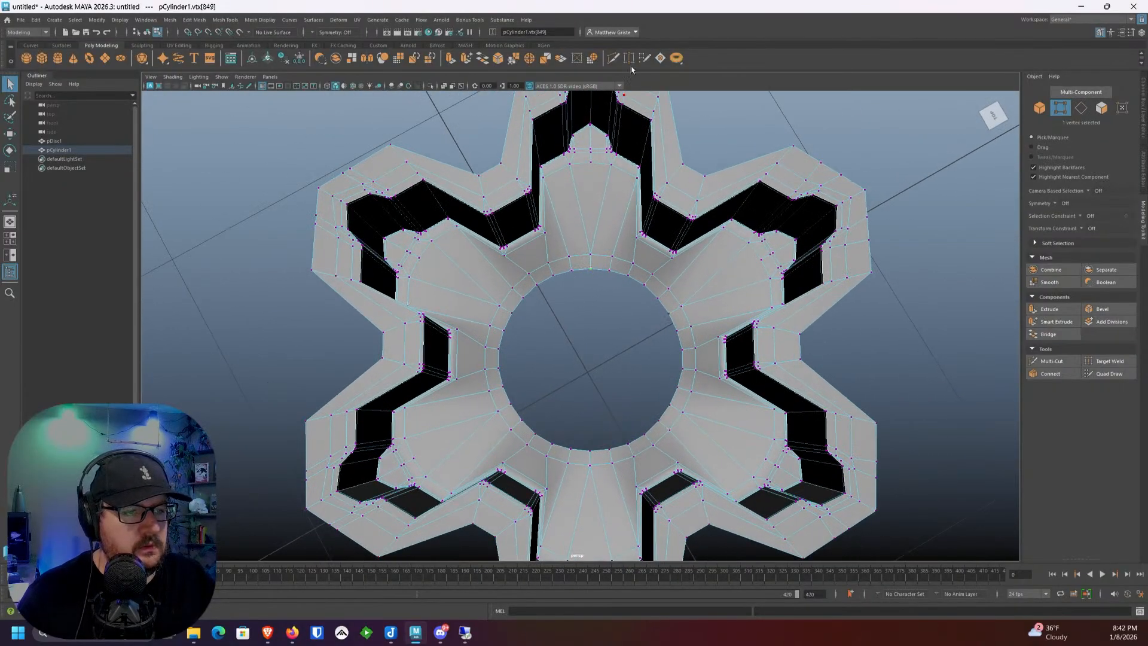
pyautogui.scroll(-3, 628, 215)
pyautogui.keyDown('alt'); pyautogui.moveTo(628, 215); pyautogui.dragTo(567, 212); pyautogui.keyUp('alt')
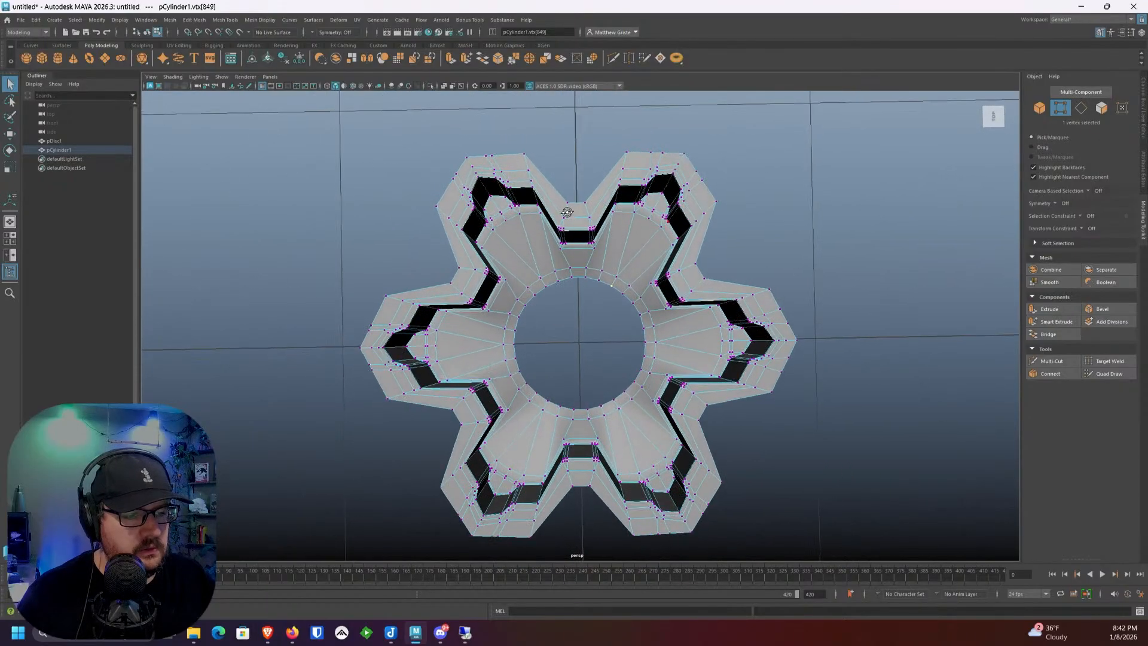
pyautogui.click(587, 63)
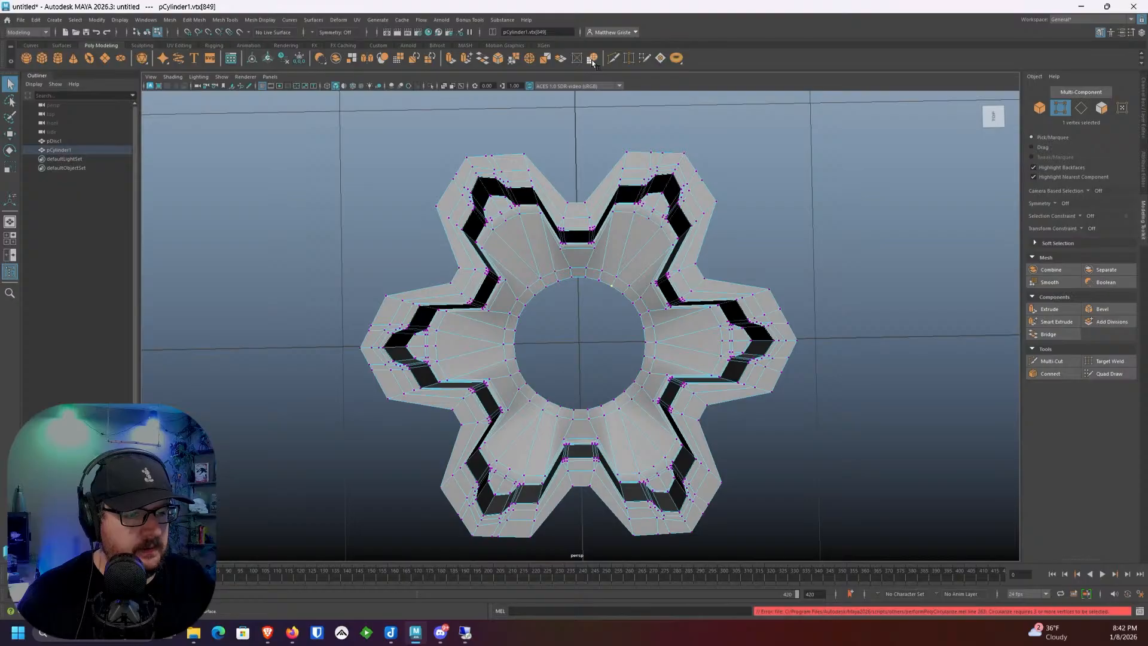
pyautogui.scroll(5, 568, 263)
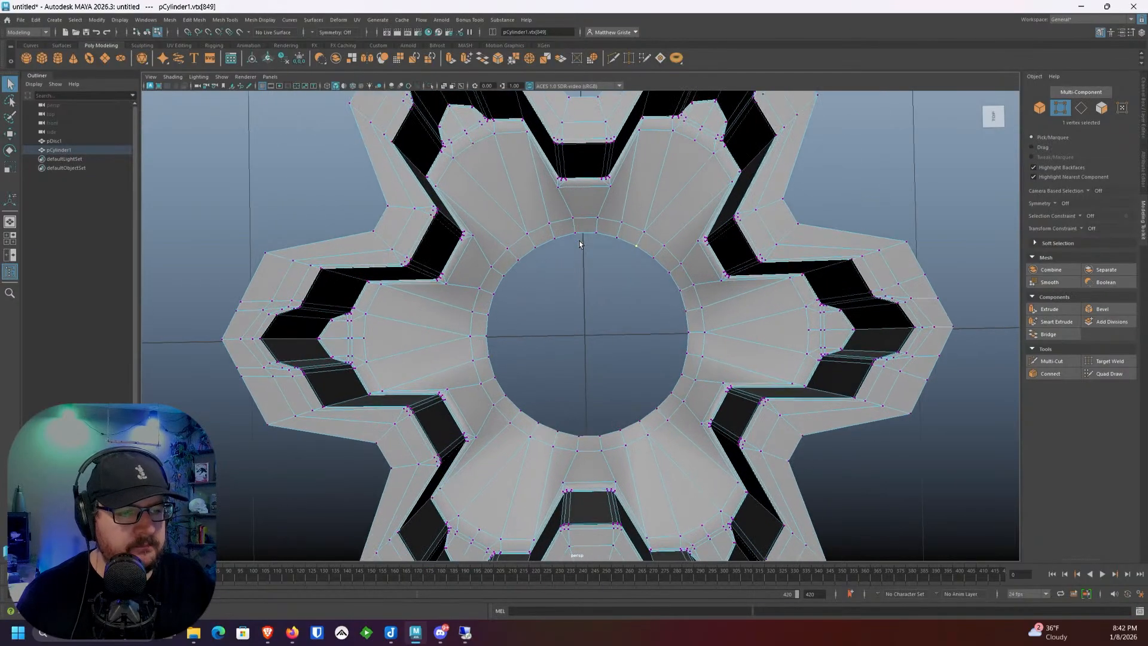
pyautogui.scroll(3, 579, 243)
pyautogui.moveTo(583, 228); pyautogui.dragTo(582, 205, button='right')
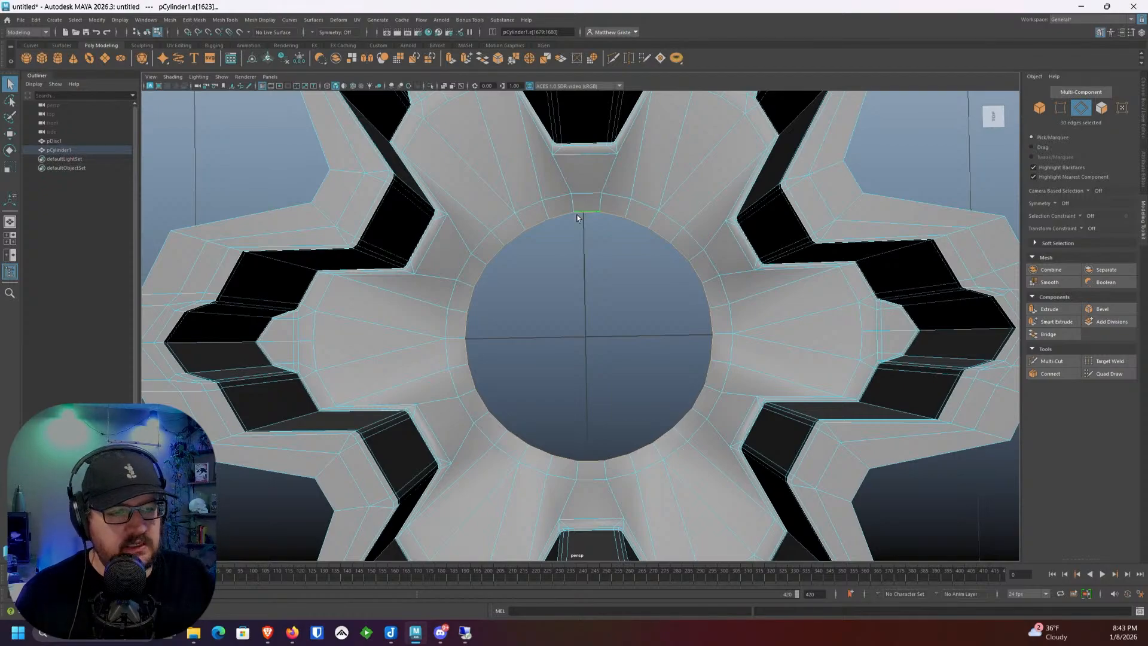
# Step: Select the complete outer edge loop of the extruded ring and bevel it
pyautogui.keyDown('alt'); pyautogui.moveTo(587, 253); pyautogui.dragTo(592, 236, button='middle'); pyautogui.keyUp('alt')
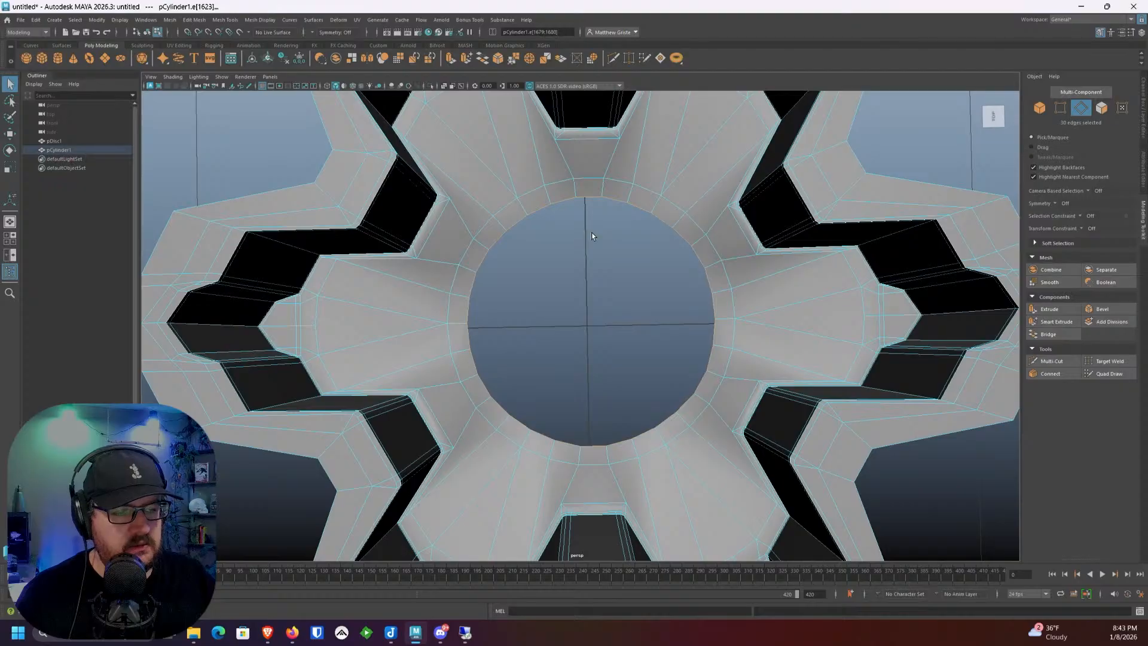
pyautogui.scroll(1, 581, 256)
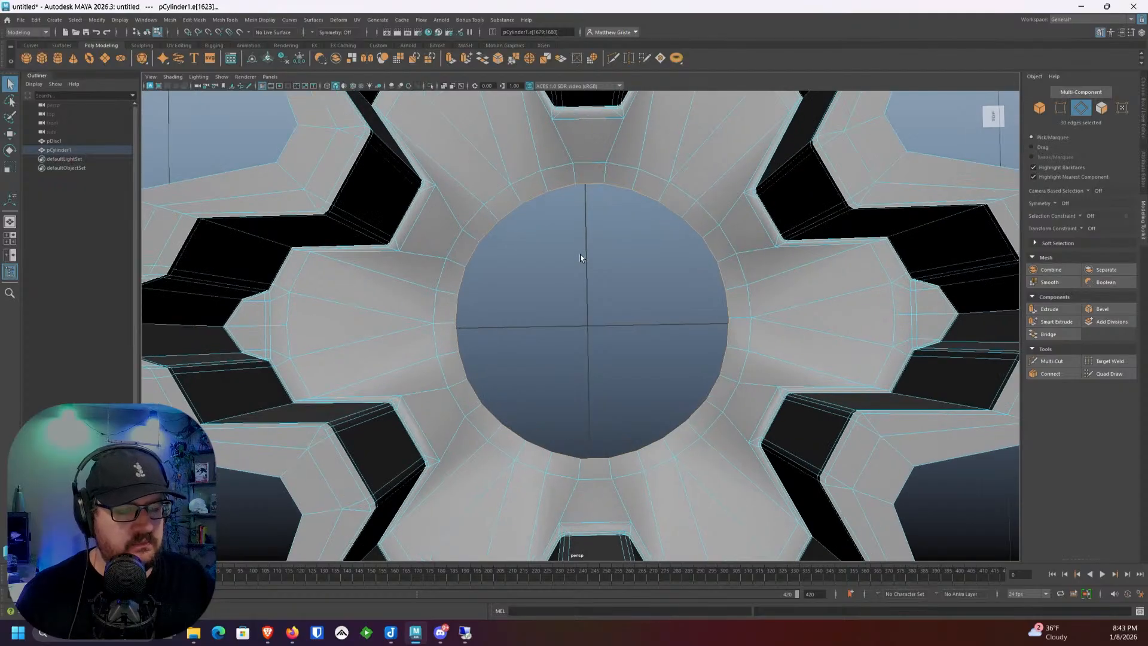
pyautogui.scroll(-1, 581, 256)
pyautogui.keyDown('alt'); pyautogui.moveTo(580, 257); pyautogui.dragTo(571, 220); pyautogui.keyUp('alt')
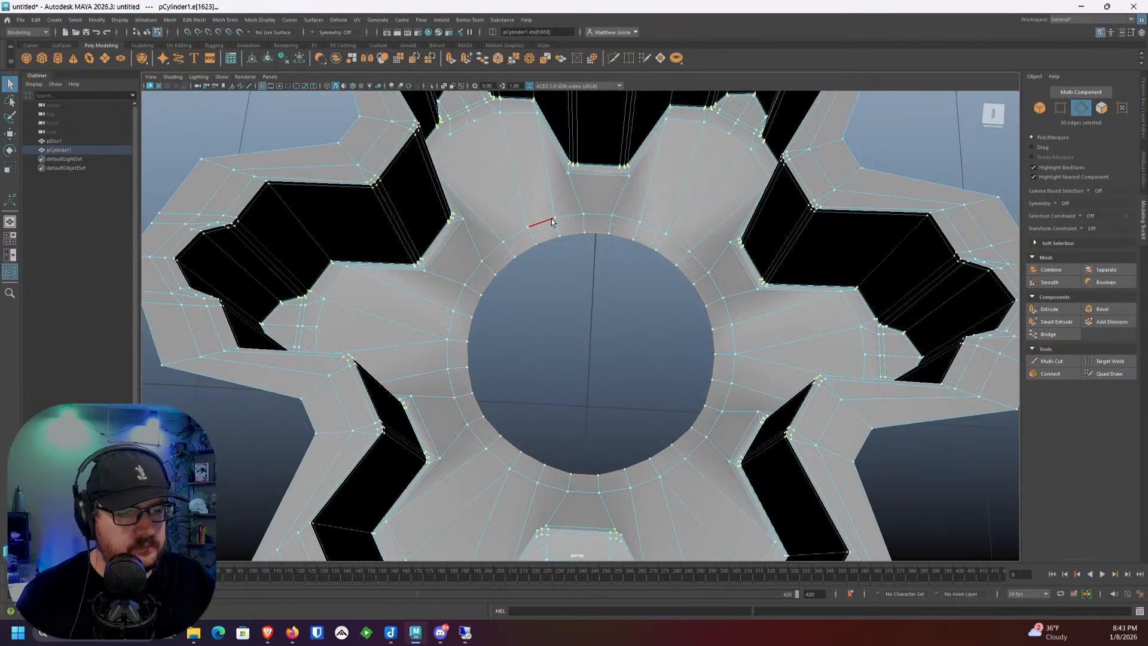
pyautogui.click(550, 222)
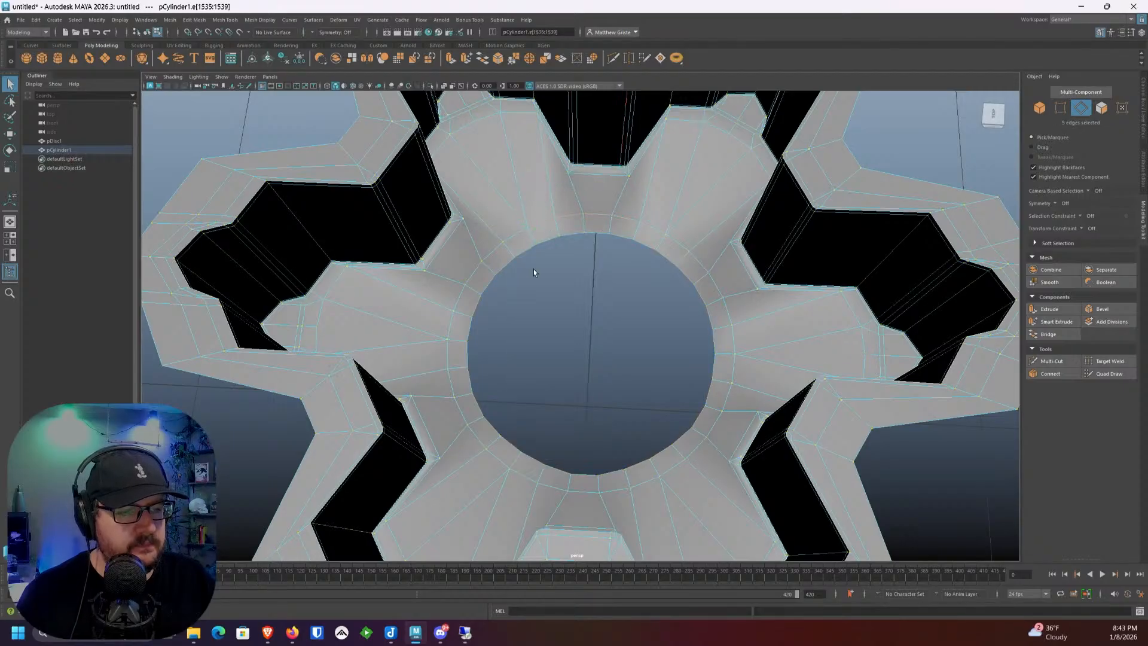
pyautogui.keyDown('shift'); pyautogui.doubleClick(515, 235); pyautogui.keyUp('shift')
pyautogui.keyDown('shift'); pyautogui.doubleClick(676, 239); pyautogui.keyUp('shift')
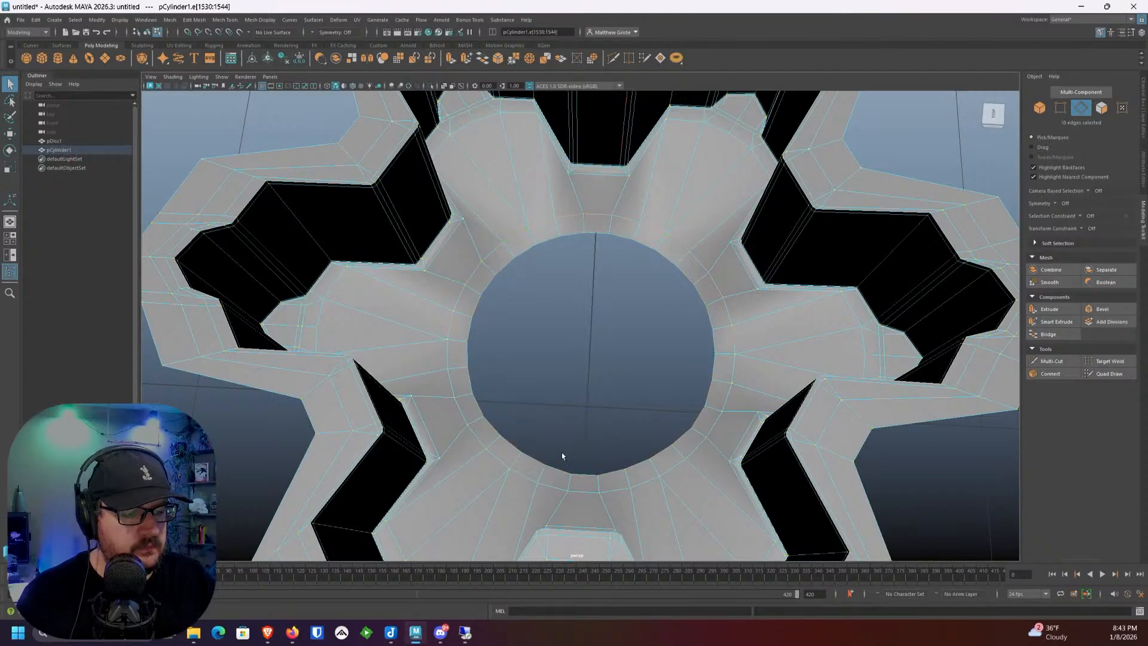
pyautogui.keyDown('shift'); pyautogui.doubleClick(496, 458); pyautogui.keyUp('shift')
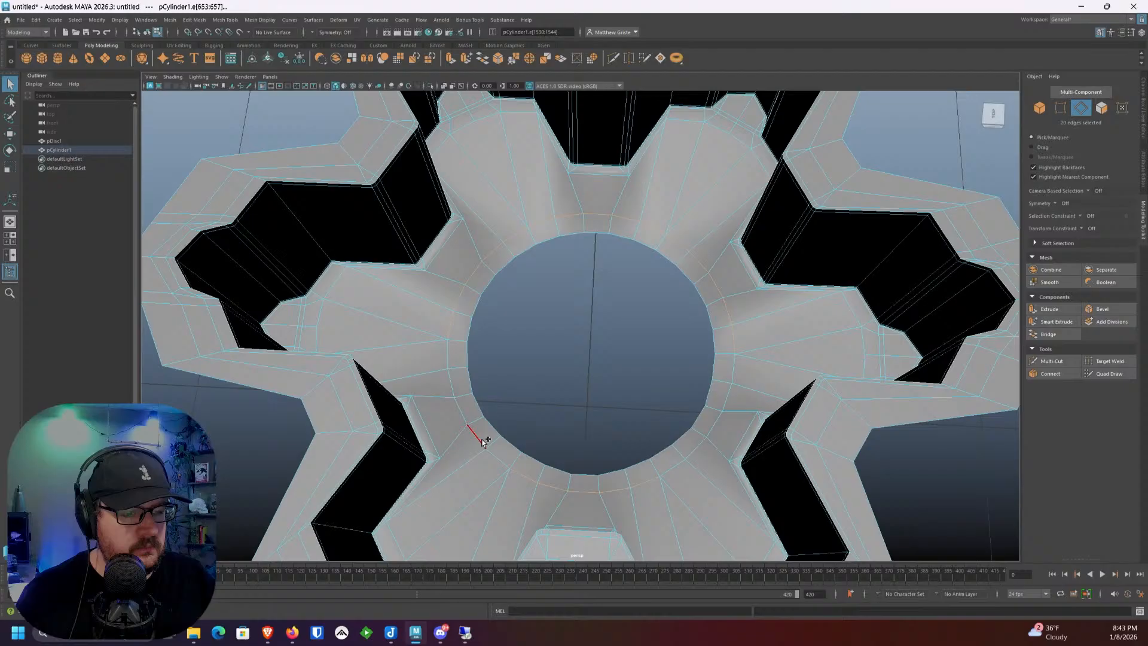
pyautogui.keyDown('shift'); pyautogui.doubleClick(713, 440); pyautogui.keyUp('shift')
pyautogui.keyDown('alt'); pyautogui.moveTo(712, 422); pyautogui.dragTo(608, 259); pyautogui.keyUp('alt')
pyautogui.hotkey('ctrl', 'b')
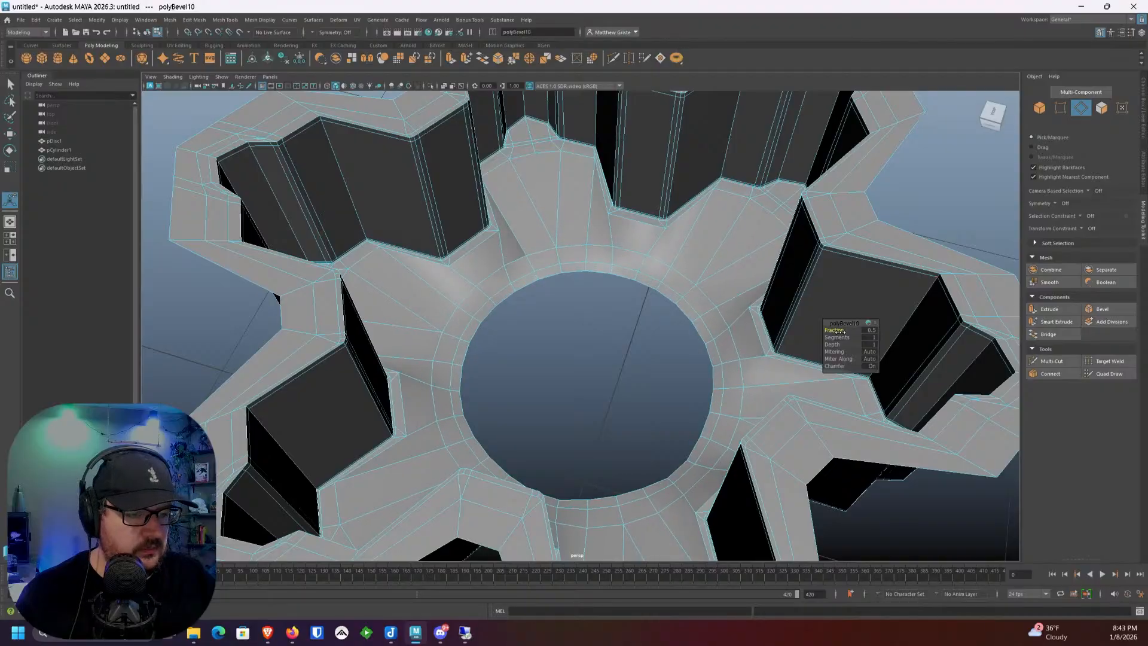
# Step: Preview the gear smoothed and inspect the bevelled hole in object mode with nothing selected
pyautogui.press('3')
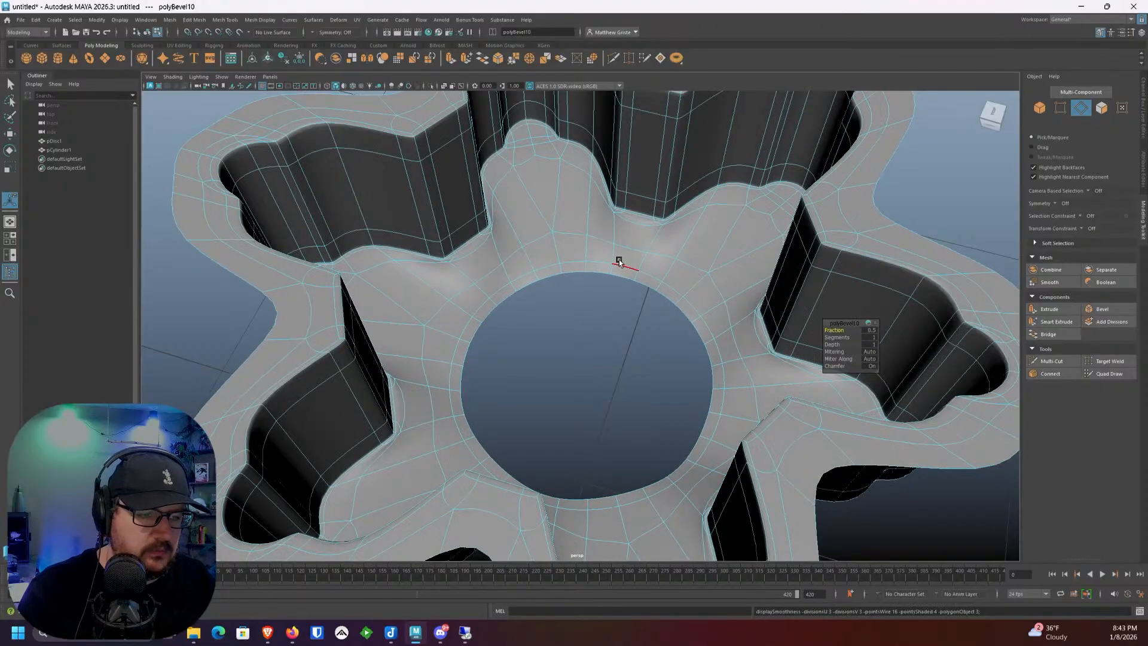
pyautogui.moveTo(619, 260); pyautogui.dragTo(651, 237, button='right')
pyautogui.click(611, 329)
pyautogui.scroll(-3, 607, 339)
pyautogui.keyDown('alt'); pyautogui.moveTo(607, 338); pyautogui.dragTo(637, 311); pyautogui.keyUp('alt')
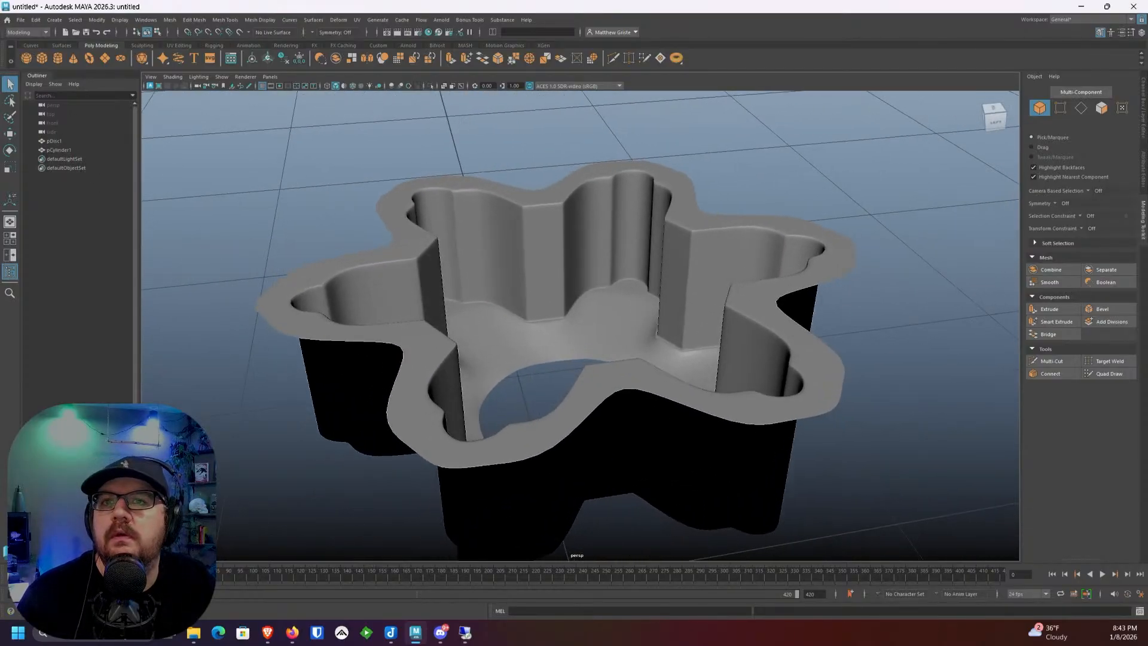
# Step: Undo the ring's bevel and extrusion, and the lowering of the hole's rim, until the rim loop is selected again
pyautogui.hotkey('ctrl', 'z')
pyautogui.hotkey('ctrl', 'z')
pyautogui.hotkey('ctrl', 'z')
pyautogui.hotkey('ctrl', 'z')
pyautogui.hotkey('ctrl', 'z')
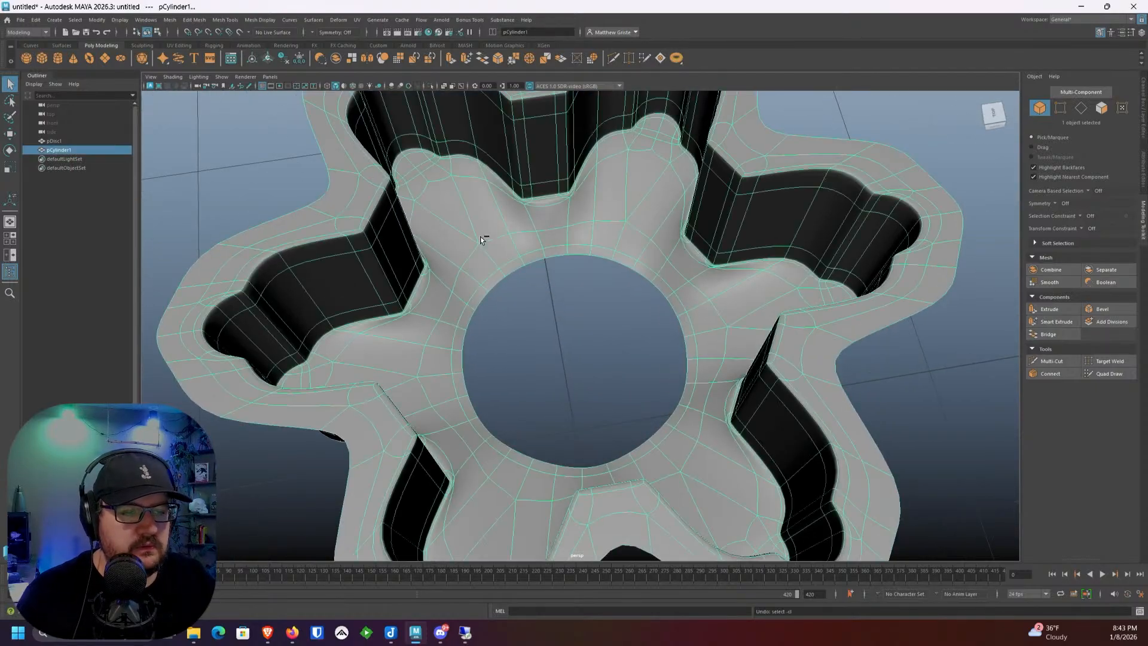
pyautogui.hotkey('ctrl', 'z')
pyautogui.hotkey('ctrl', 'z')
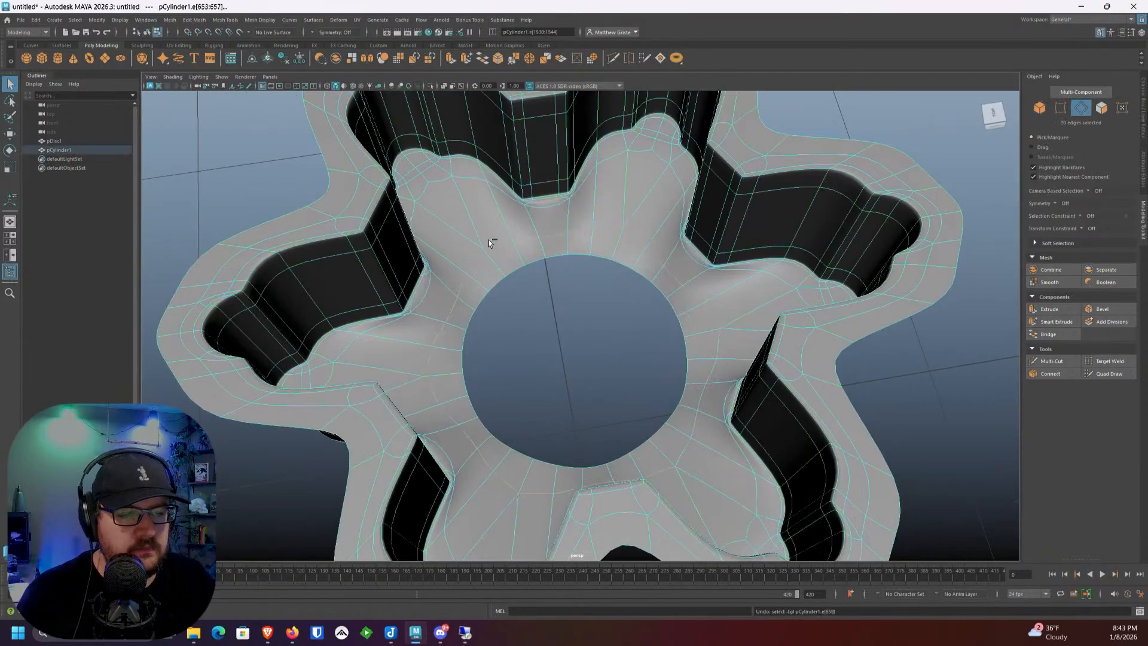
pyautogui.hotkey('ctrl', 'z')
pyautogui.hotkey('ctrl', 'z')
pyautogui.hotkey('ctrl', 'z')
pyautogui.hotkey('ctrl', 'z')
pyautogui.hotkey('ctrl', 'z')
pyautogui.hotkey('ctrl', 'z')
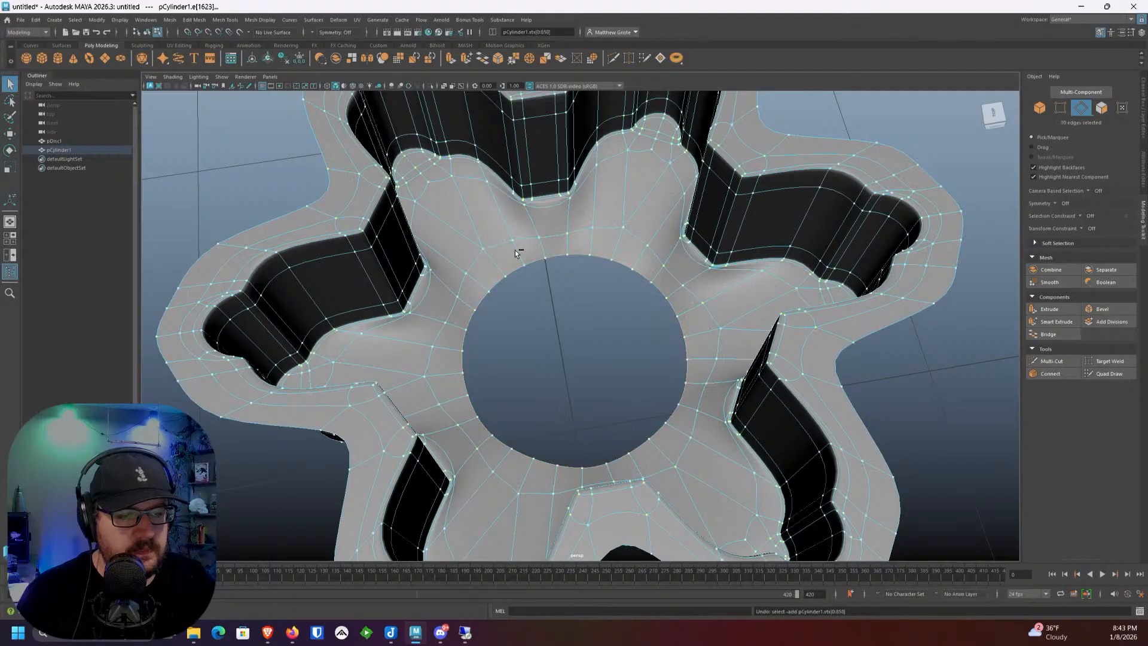
pyautogui.hotkey('ctrl', 'z')
pyautogui.hotkey('ctrl', 'z')
pyautogui.hotkey('ctrl', 'z')
pyautogui.hotkey('ctrl', 'z')
pyautogui.hotkey('ctrl', 'z')
pyautogui.hotkey('ctrl', 'z')
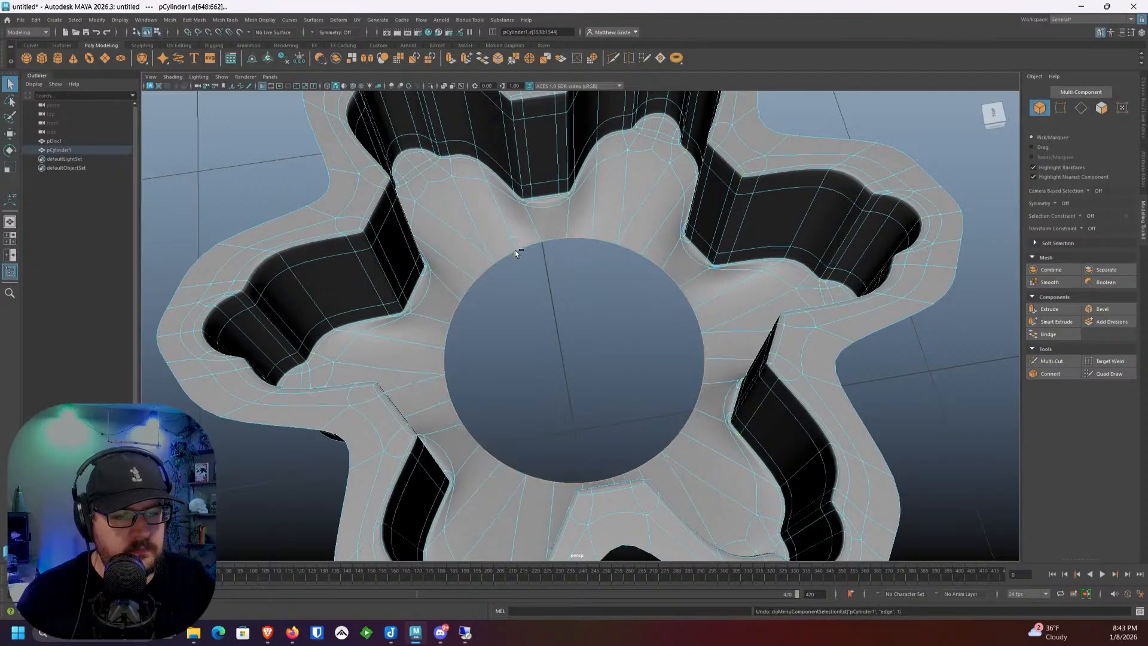
pyautogui.hotkey('ctrl', 'z')
# Step: Enlarge the hole's rim edge loop and extrude it straight down into a short wall
pyautogui.press('r')
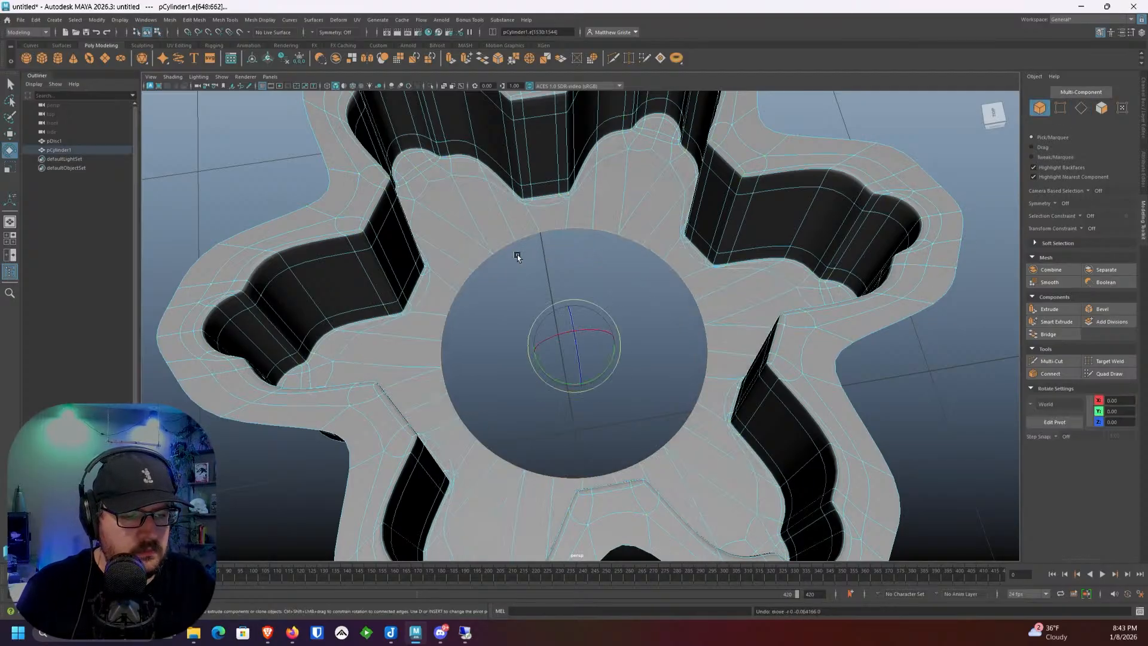
pyautogui.moveTo(574, 346); pyautogui.dragTo(540, 188)
pyautogui.hotkey('ctrl', 'e')
pyautogui.keyDown('alt'); pyautogui.moveTo(591, 253); pyautogui.dragTo(563, 239); pyautogui.keyUp('alt')
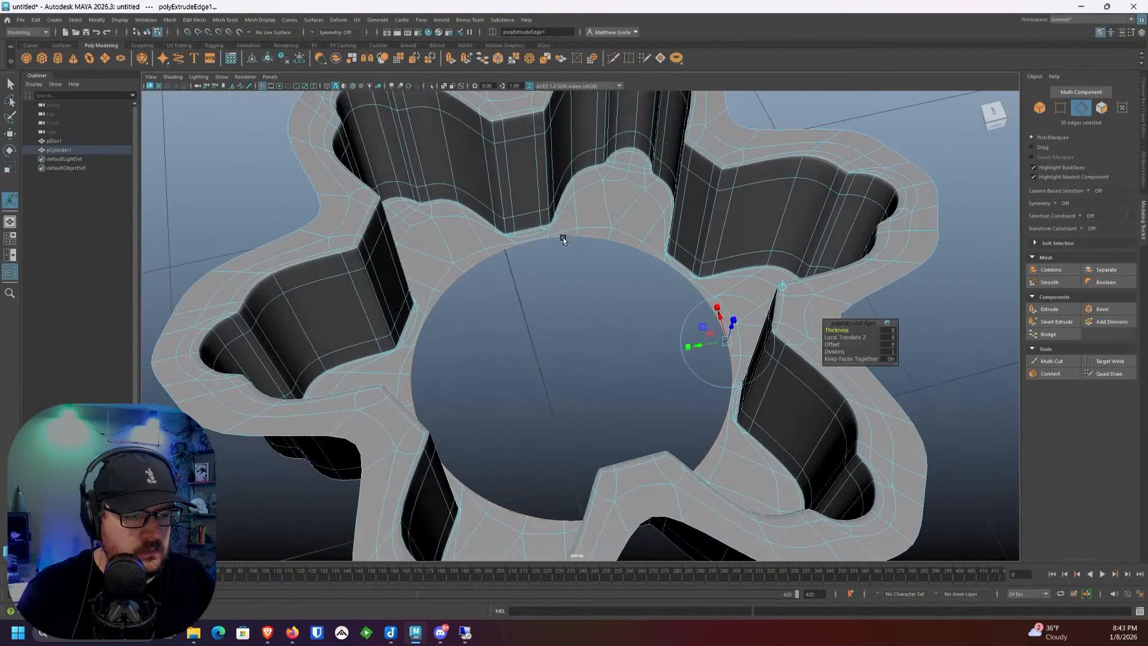
pyautogui.moveTo(729, 335); pyautogui.dragTo(726, 344)
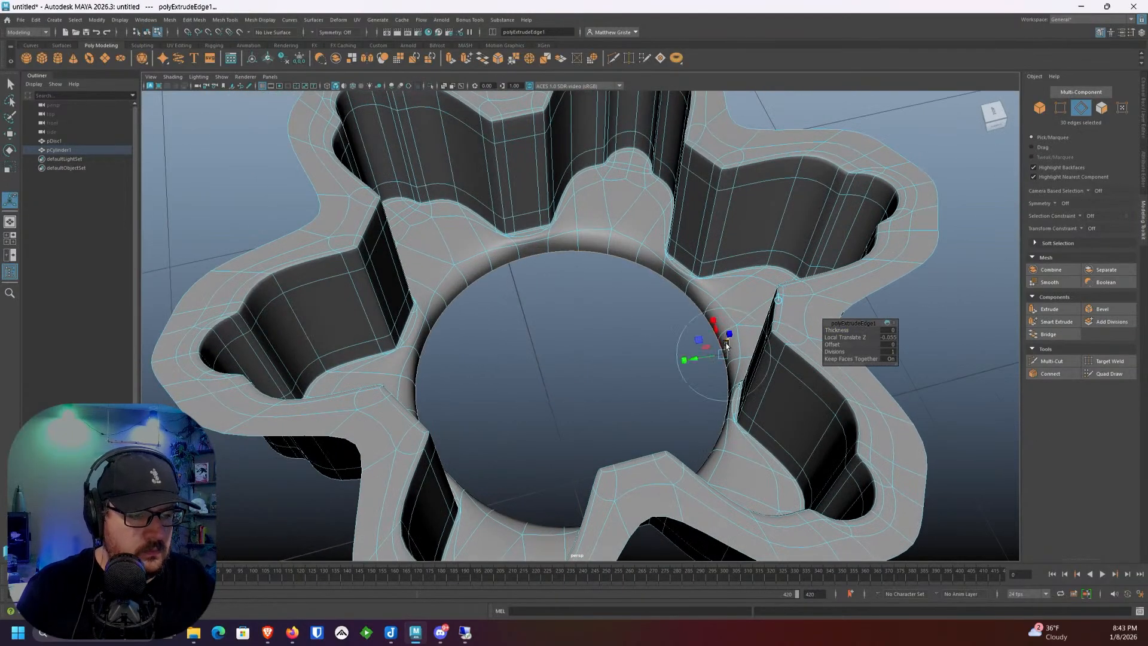
# Step: Turn off smooth preview, scale the extruded lower edge loop inward into a sloped ring, and adjust its height along Y
pyautogui.press('1')
pyautogui.press('r')
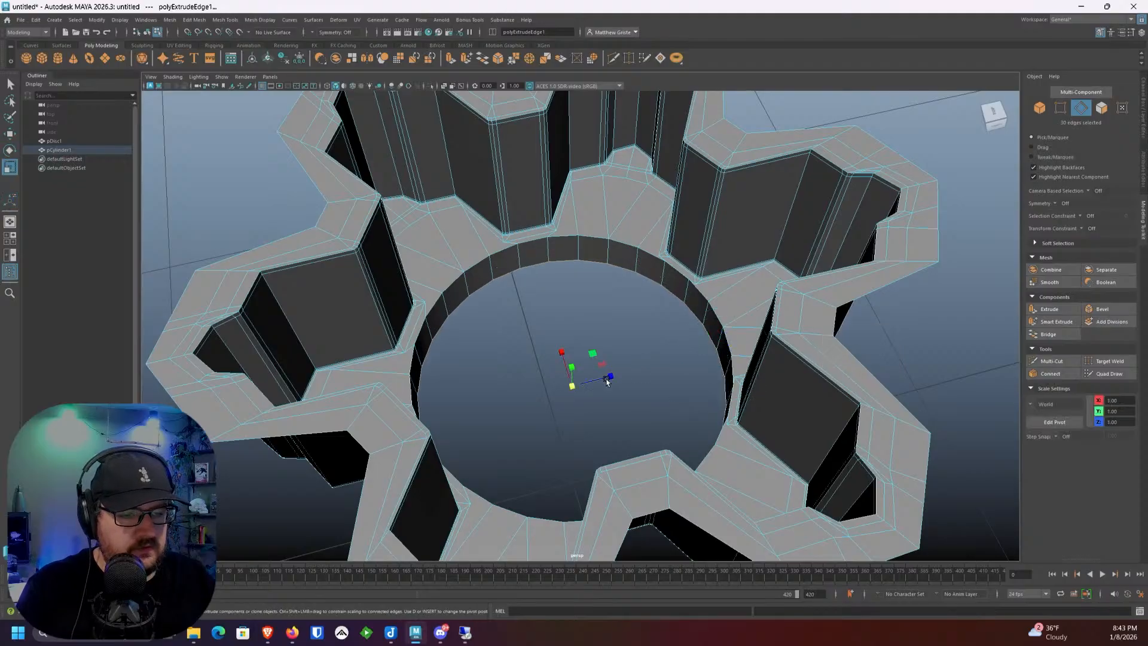
pyautogui.moveTo(572, 385); pyautogui.dragTo(496, 395)
pyautogui.keyDown('alt'); pyautogui.moveTo(584, 397); pyautogui.dragTo(518, 343); pyautogui.keyUp('alt')
pyautogui.scroll(1, 519, 344)
pyautogui.press('w')
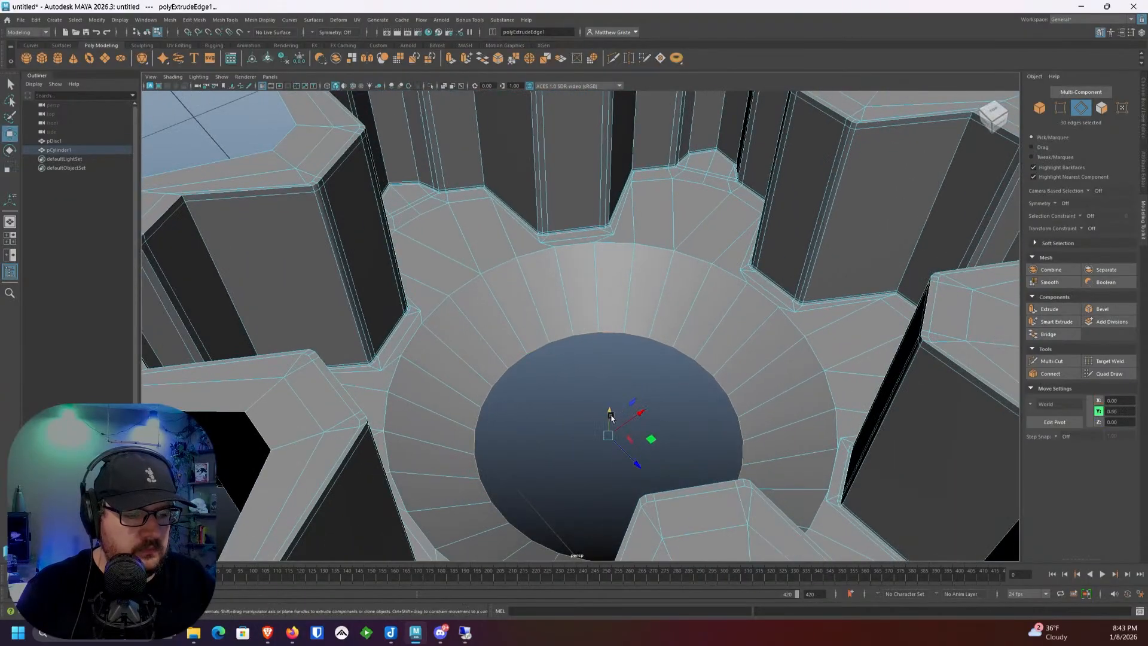
pyautogui.moveTo(610, 411); pyautogui.dragTo(762, 315)
# Step: Select the full edge loop where the sloped ring meets the gear's flat floor
pyautogui.click(1050, 361)
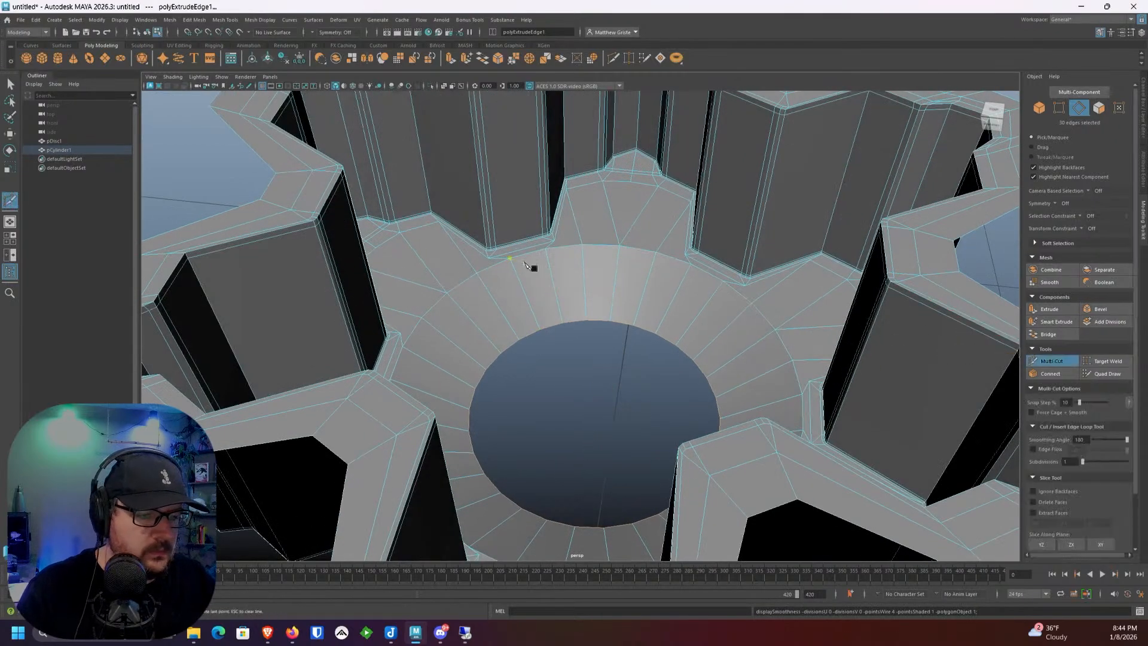
pyautogui.press('q')
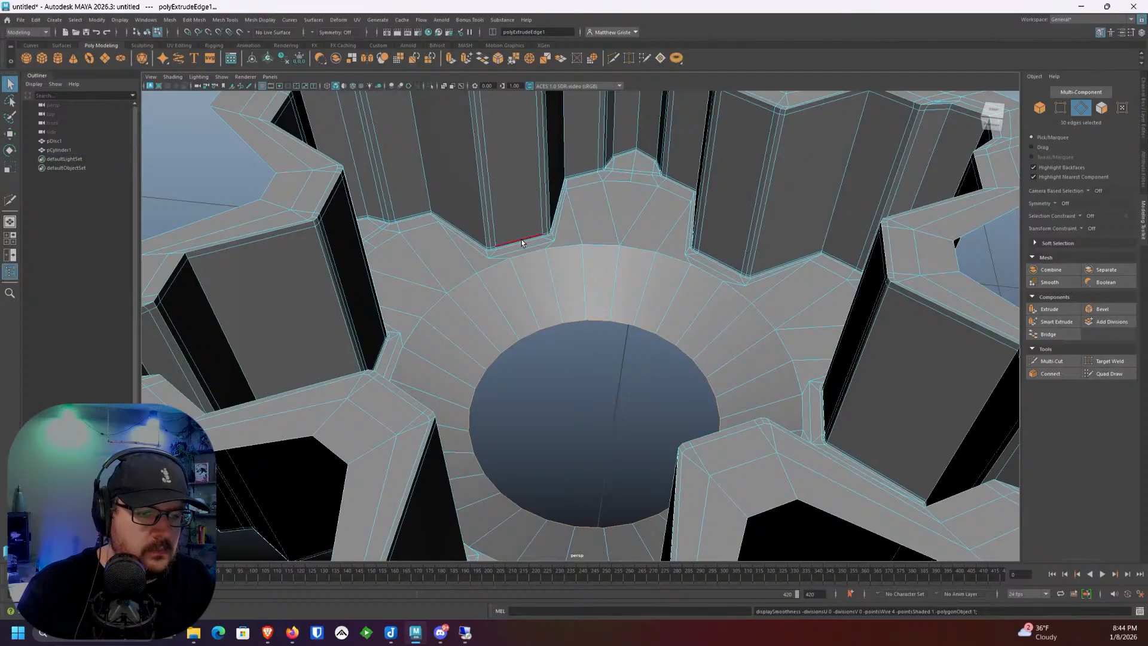
pyautogui.doubleClick(524, 255)
pyautogui.keyDown('shift'); pyautogui.doubleClick(637, 247); pyautogui.keyUp('shift')
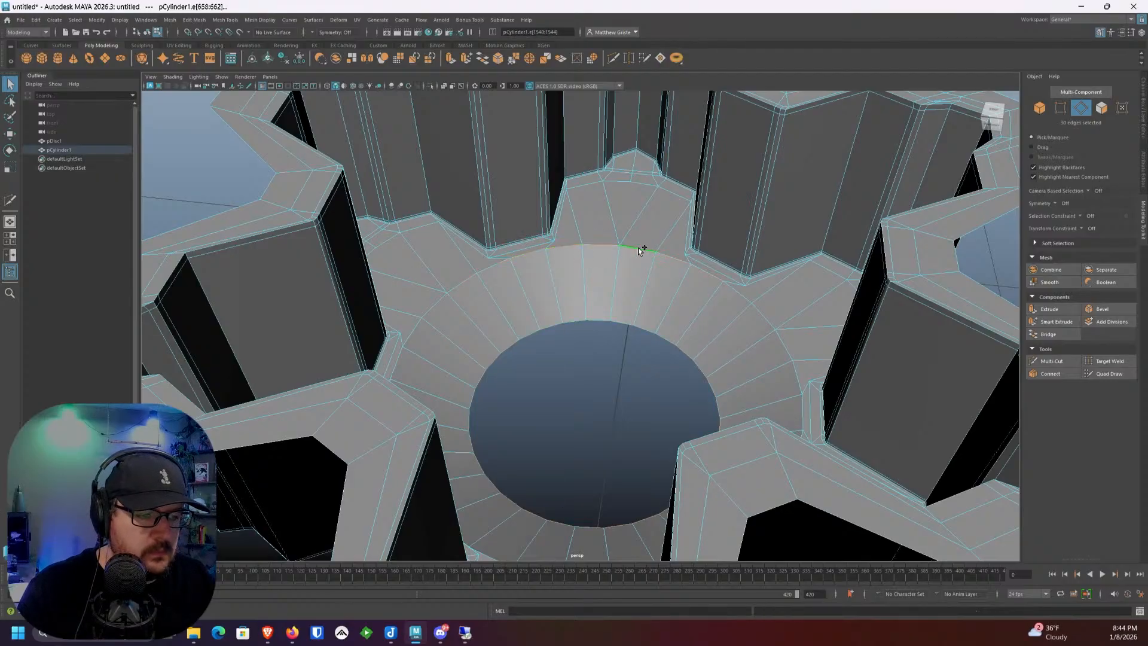
pyautogui.keyDown('alt'); pyautogui.moveTo(592, 274); pyautogui.dragTo(488, 261); pyautogui.keyUp('alt')
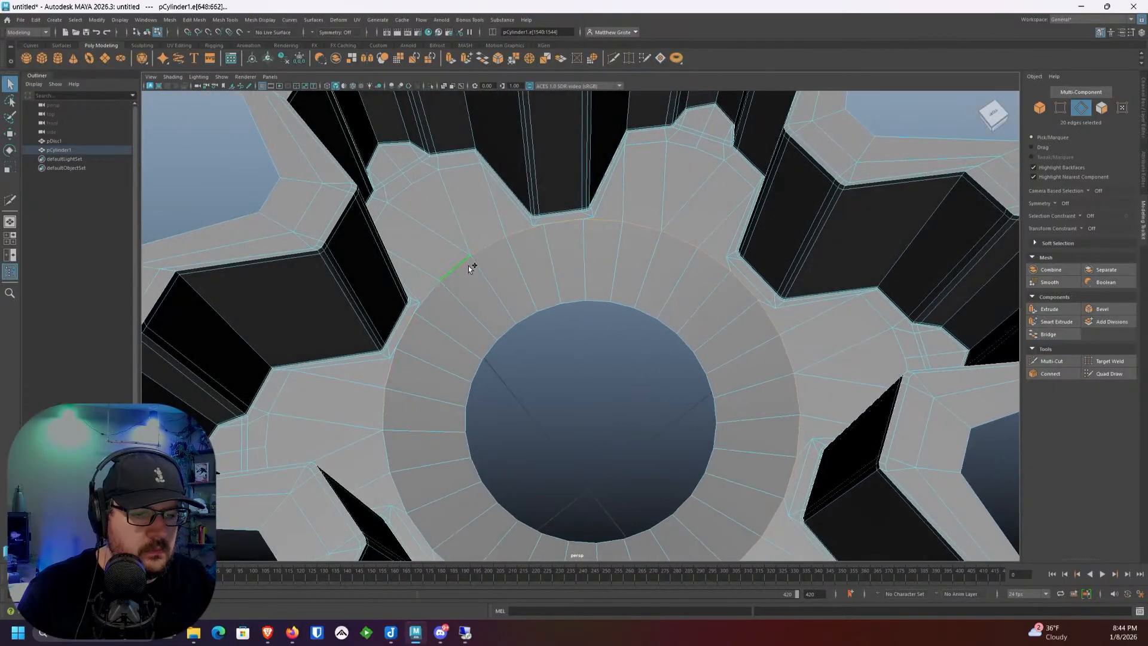
pyautogui.keyDown('alt'); pyautogui.moveTo(572, 338); pyautogui.dragTo(418, 300); pyautogui.keyUp('alt')
pyautogui.keyDown('shift'); pyautogui.doubleClick(422, 287); pyautogui.keyUp('shift')
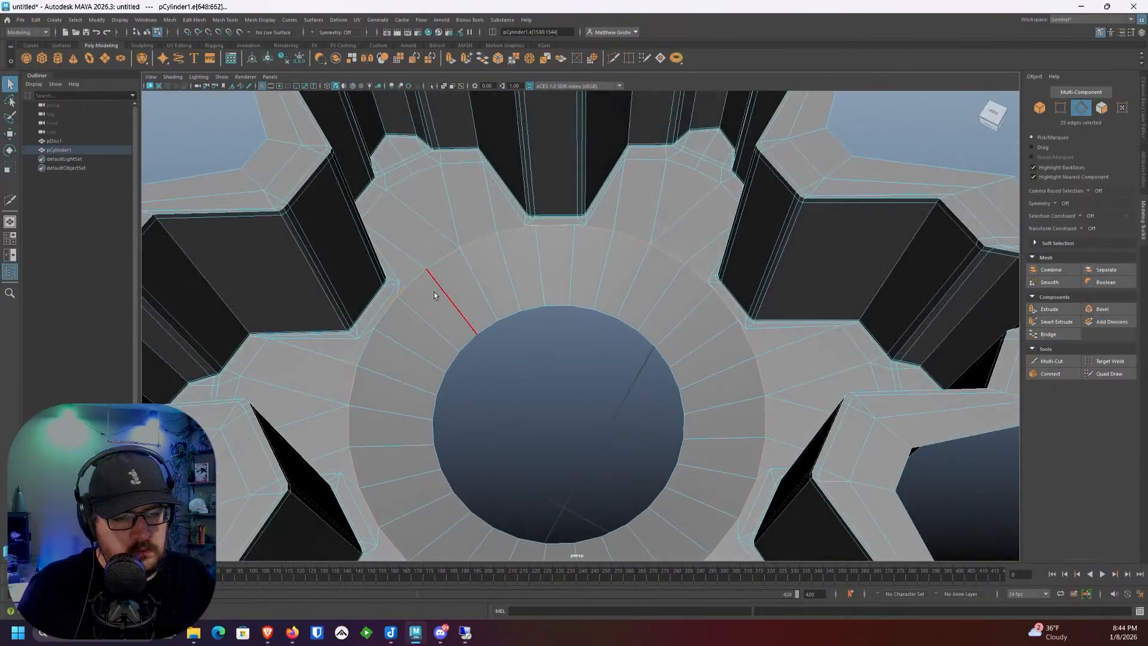
# Step: Scale the ring's outer edge loop slightly inward and bevel it with a fraction of 0.5 and chamfer off
pyautogui.press('r')
pyautogui.keyDown('shift'); pyautogui.moveTo(556, 402); pyautogui.dragTo(548, 402); pyautogui.keyUp('shift')
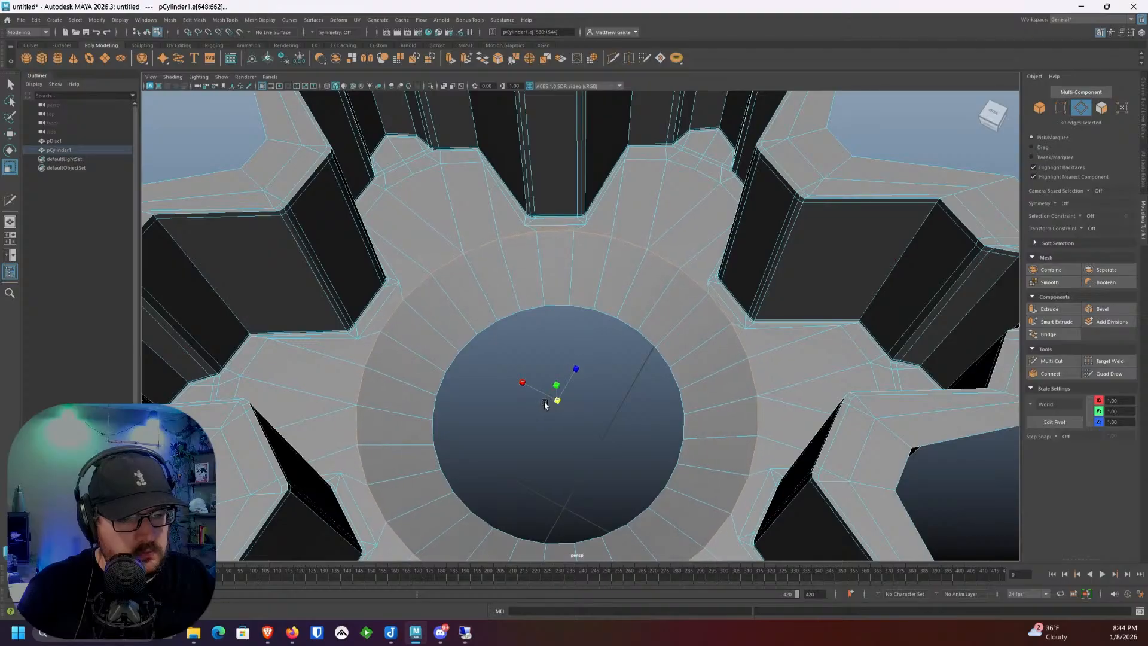
pyautogui.click(496, 60)
pyautogui.scroll(1, 556, 261)
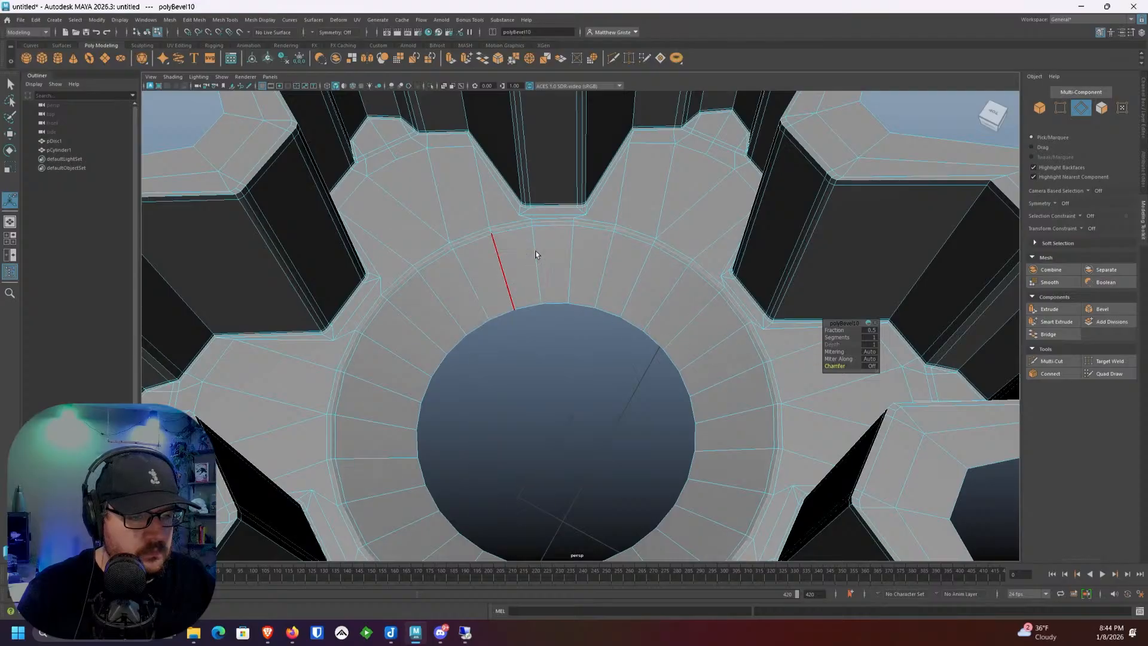
# Step: Return to object mode, select the gear and inspect its recessed centre in smooth preview
pyautogui.press('q')
pyautogui.press('F8')
pyautogui.scroll(-3, 569, 397)
pyautogui.click(568, 397)
pyautogui.keyDown('alt'); pyautogui.moveTo(568, 397); pyautogui.dragTo(528, 325); pyautogui.keyUp('alt')
pyautogui.click(515, 280)
pyautogui.scroll(-4, 514, 280)
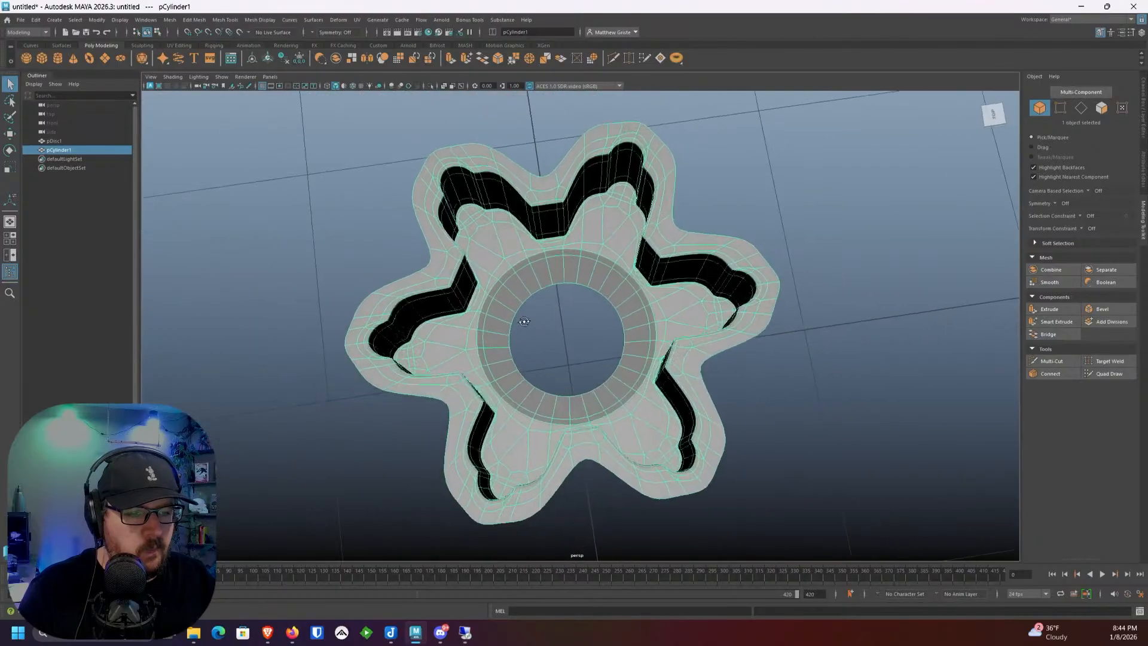
pyautogui.keyDown('alt'); pyautogui.moveTo(515, 280); pyautogui.dragTo(573, 306); pyautogui.keyUp('alt')
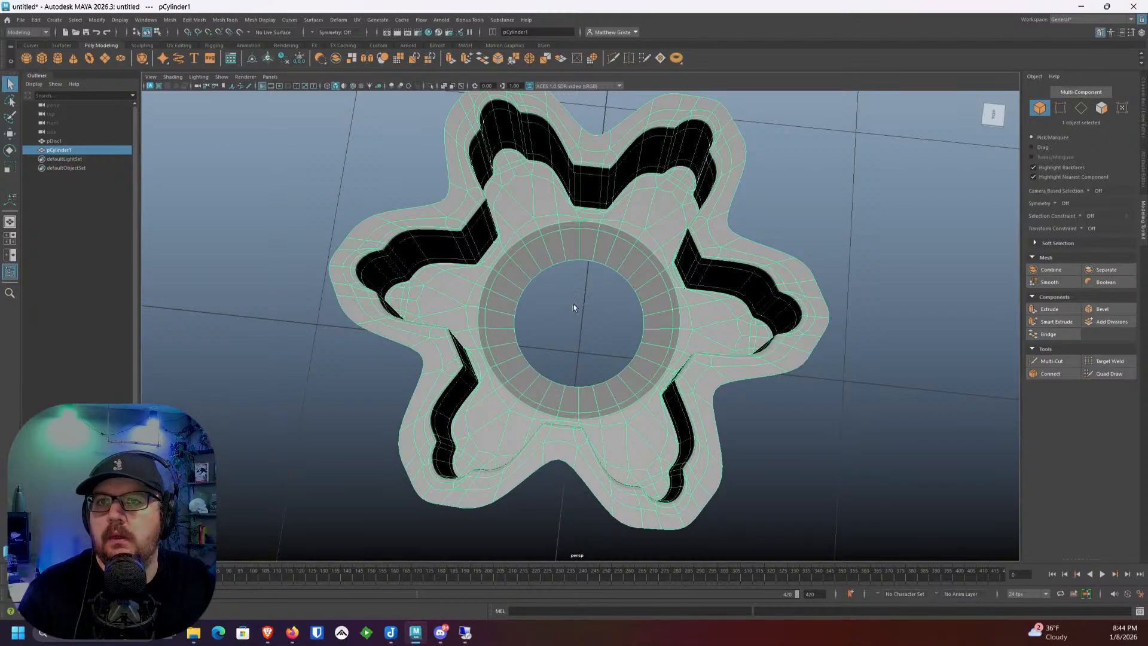
# Step: Turn off smooth preview, select the edge loop around the gear's outer top rim and extrude it outward
pyautogui.scroll(2, 585, 331)
pyautogui.scroll(-5, 585, 329)
pyautogui.moveTo(585, 329)
pyautogui.keyDown('alt'); pyautogui.mouseDown()
pyautogui.moveTo(600, 326)
pyautogui.moveTo(594, 289)
pyautogui.moveTo(580, 311)
pyautogui.mouseUp(); pyautogui.keyUp('alt')
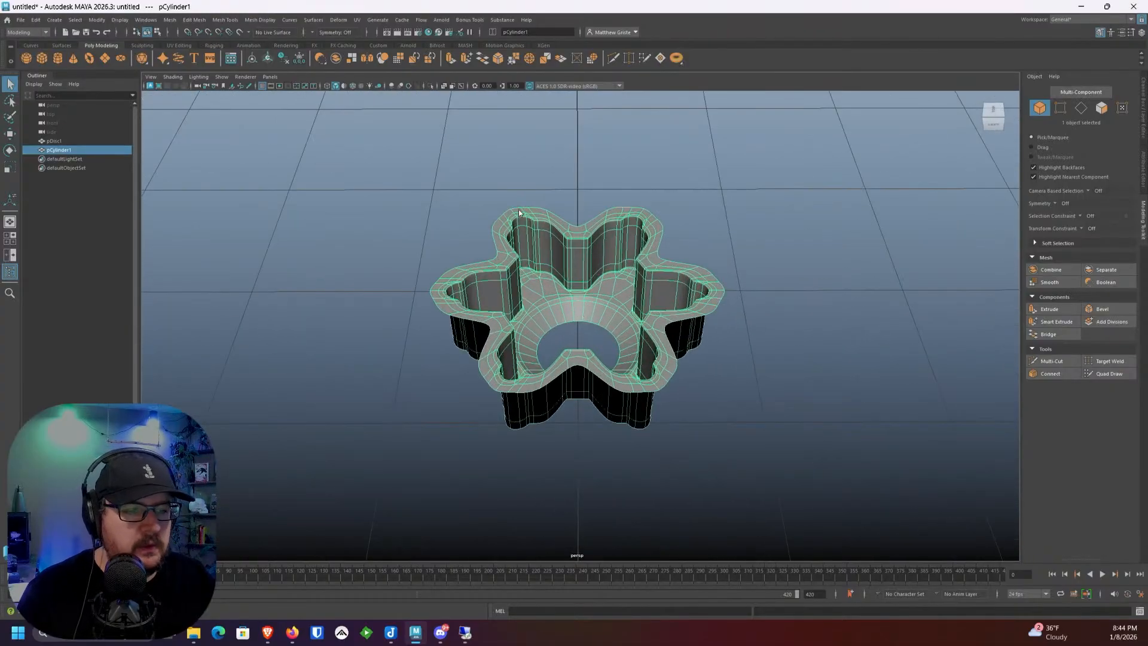
pyautogui.moveTo(477, 253); pyautogui.dragTo(480, 230, button='right')
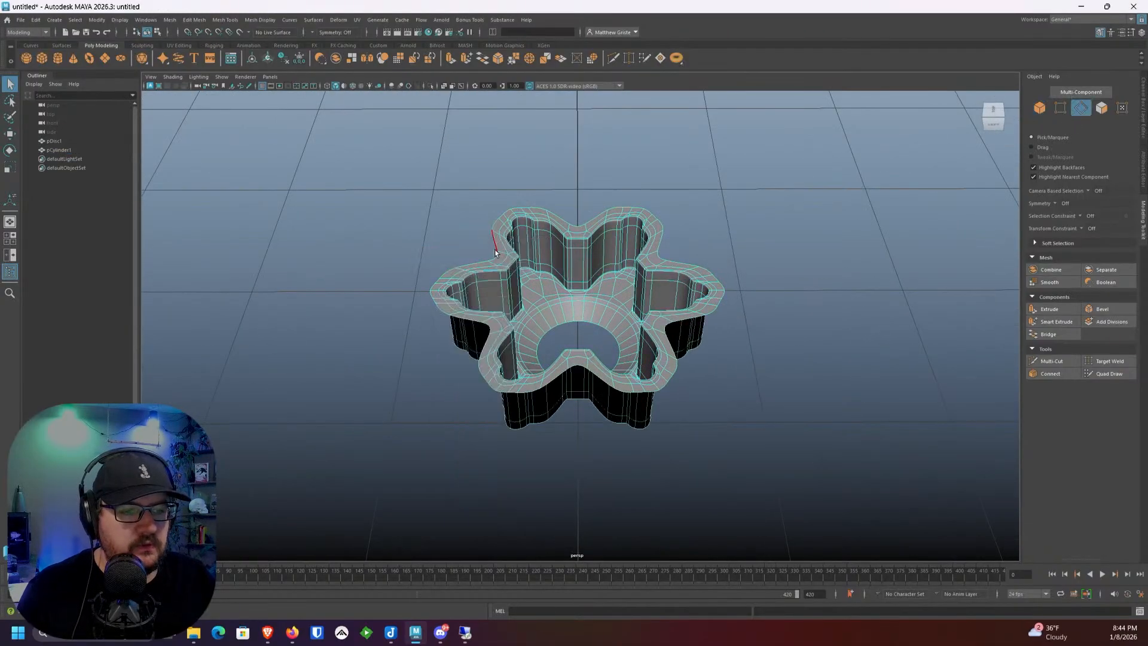
pyautogui.press('1')
pyautogui.doubleClick(495, 251)
pyautogui.keyDown('alt'); pyautogui.moveTo(497, 250); pyautogui.dragTo(554, 223); pyautogui.keyUp('alt')
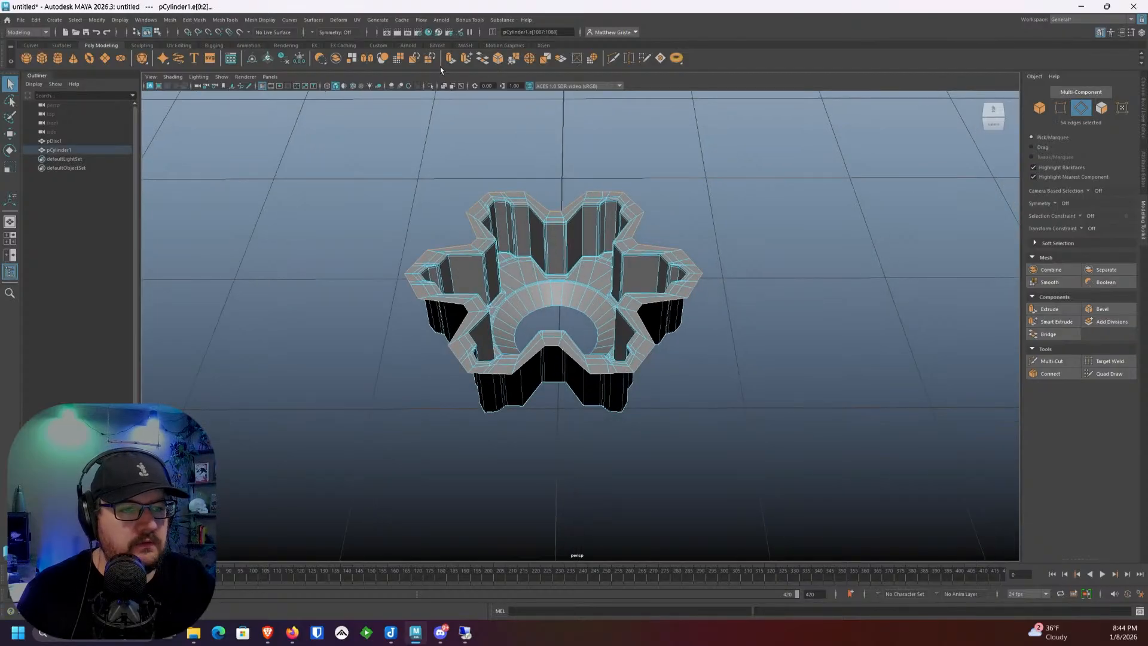
pyautogui.hotkey('ctrl', 'e')
pyautogui.moveTo(434, 361); pyautogui.dragTo(371, 385)
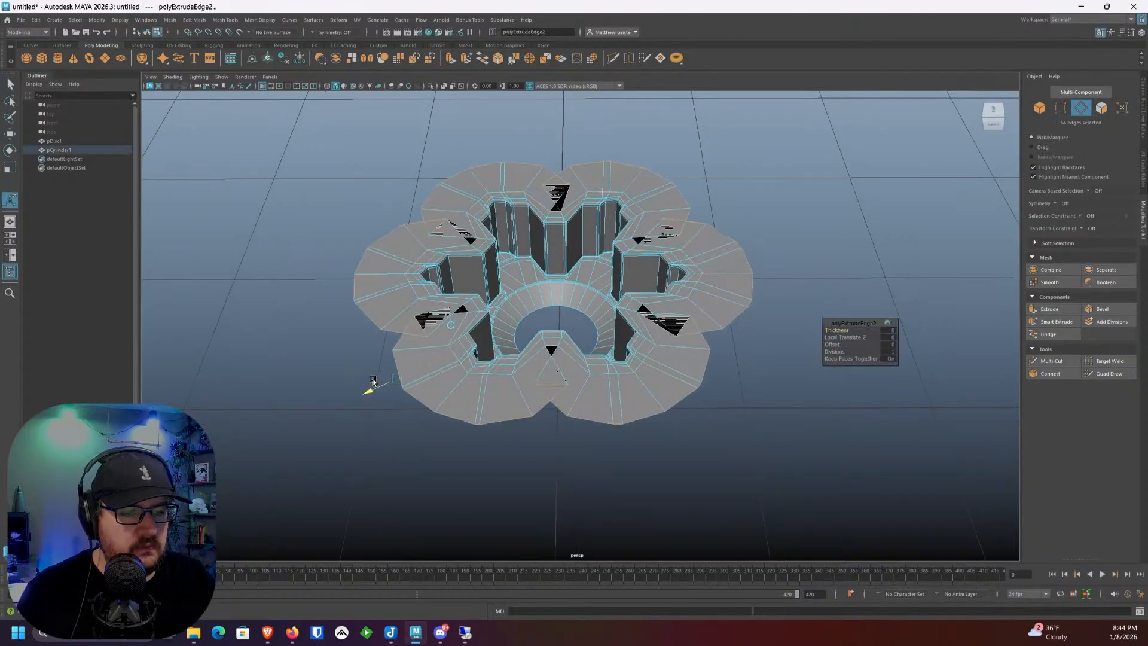
# Step: Start saving the scene under a new name and browse to the Personal Art Folder on the B: drive
pyautogui.click(20, 20)
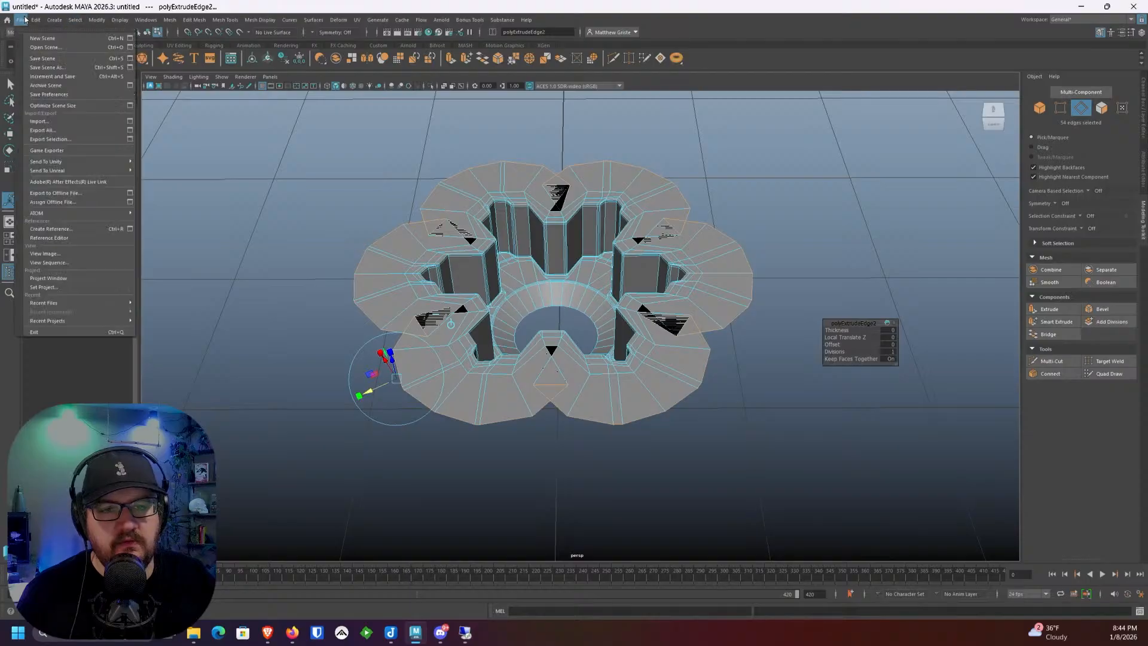
pyautogui.click(54, 77)
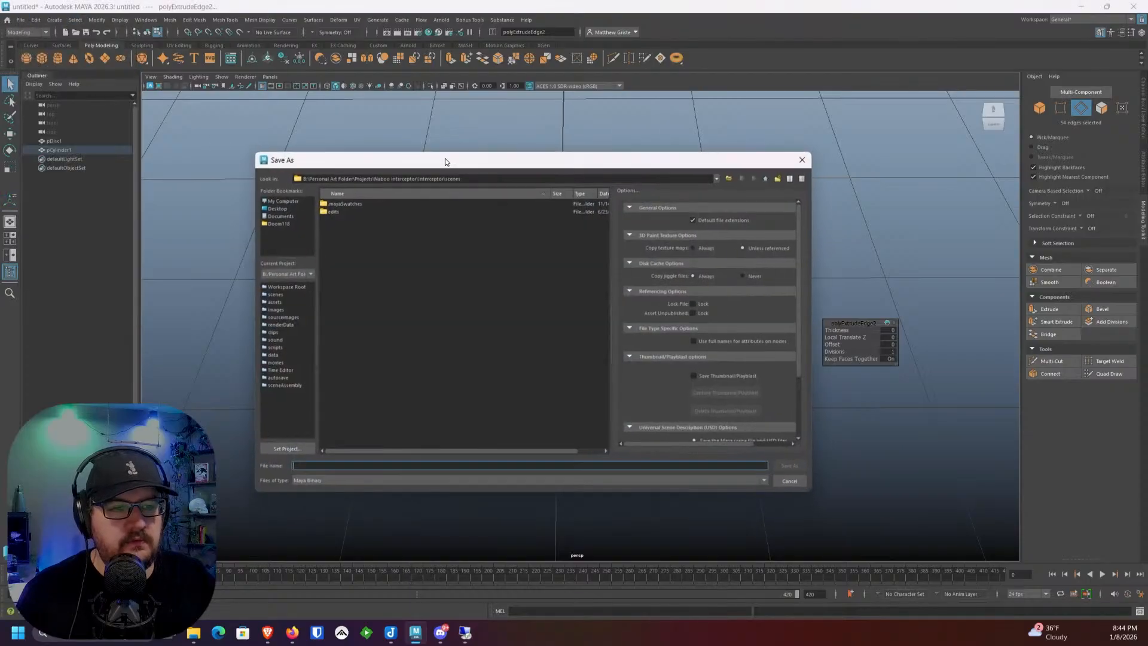
pyautogui.click(276, 200)
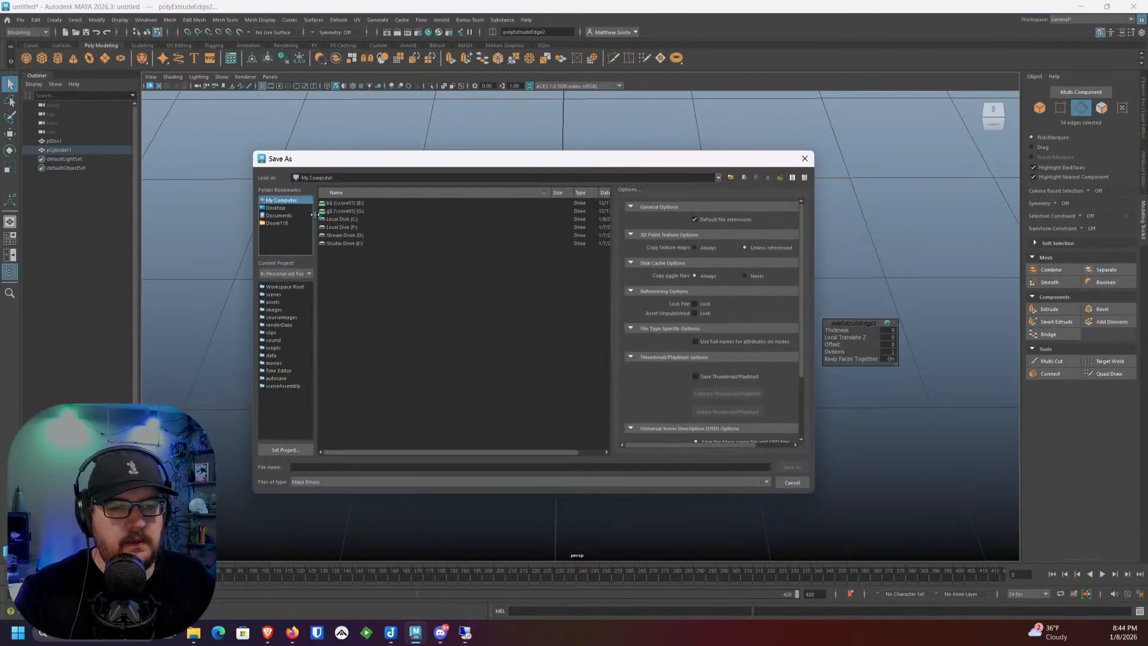
pyautogui.click(338, 204)
pyautogui.doubleClick(339, 205)
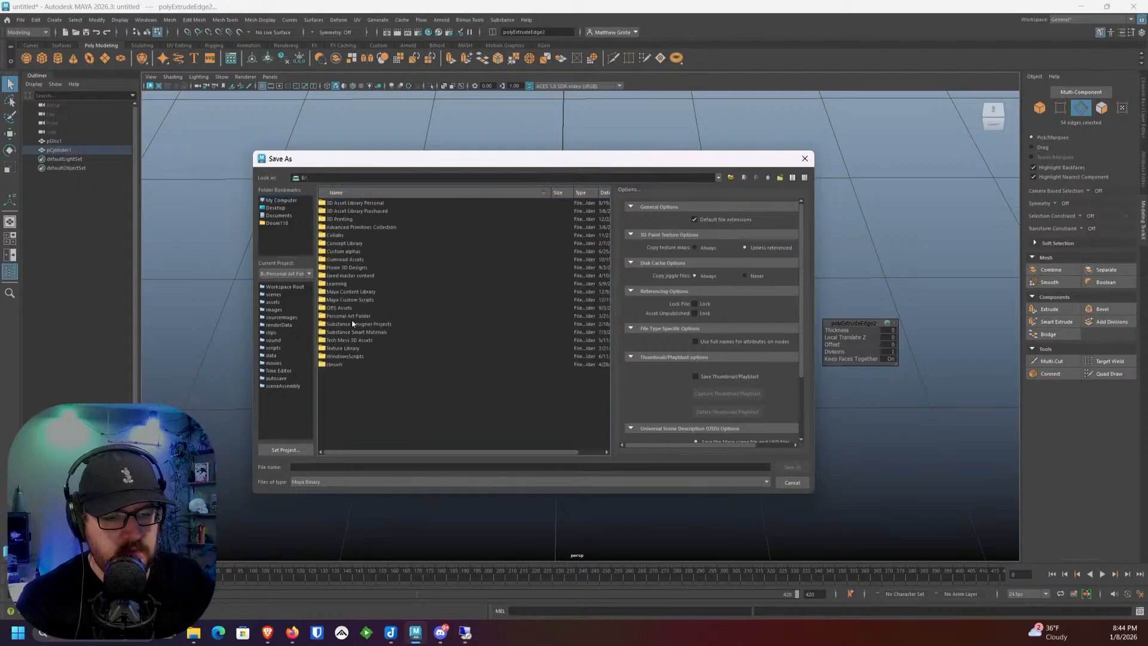
pyautogui.doubleClick(351, 318)
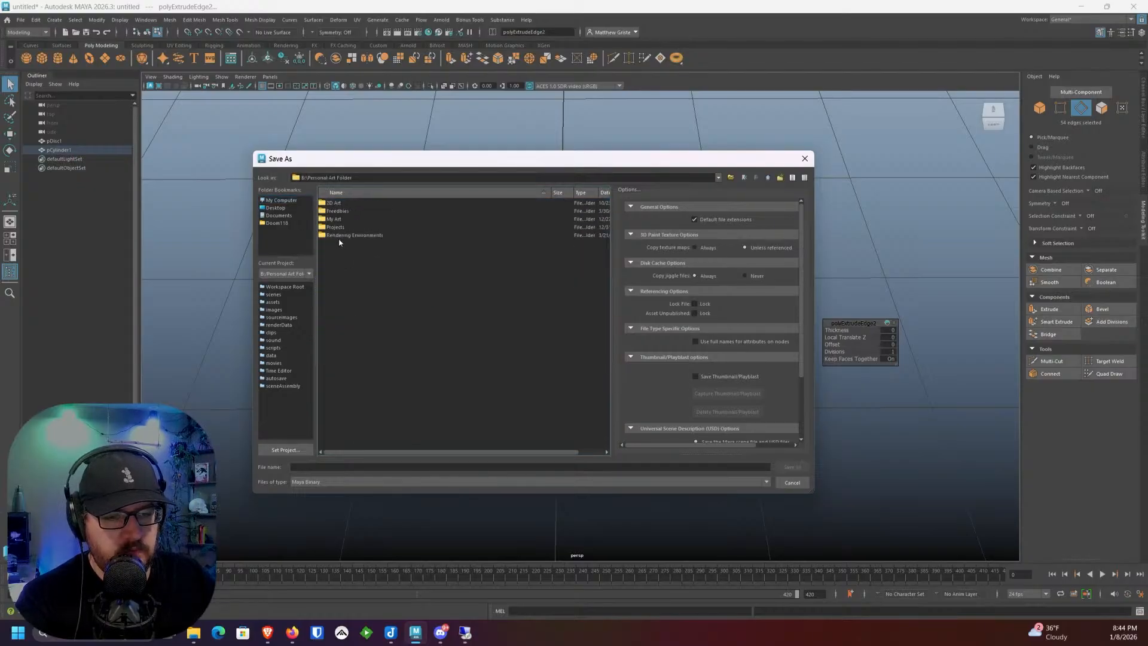
# Step: Create a folder named Assets in Progress inside the Personal Art Folder and open it
pyautogui.rightClick(338, 260)
pyautogui.click(359, 272)
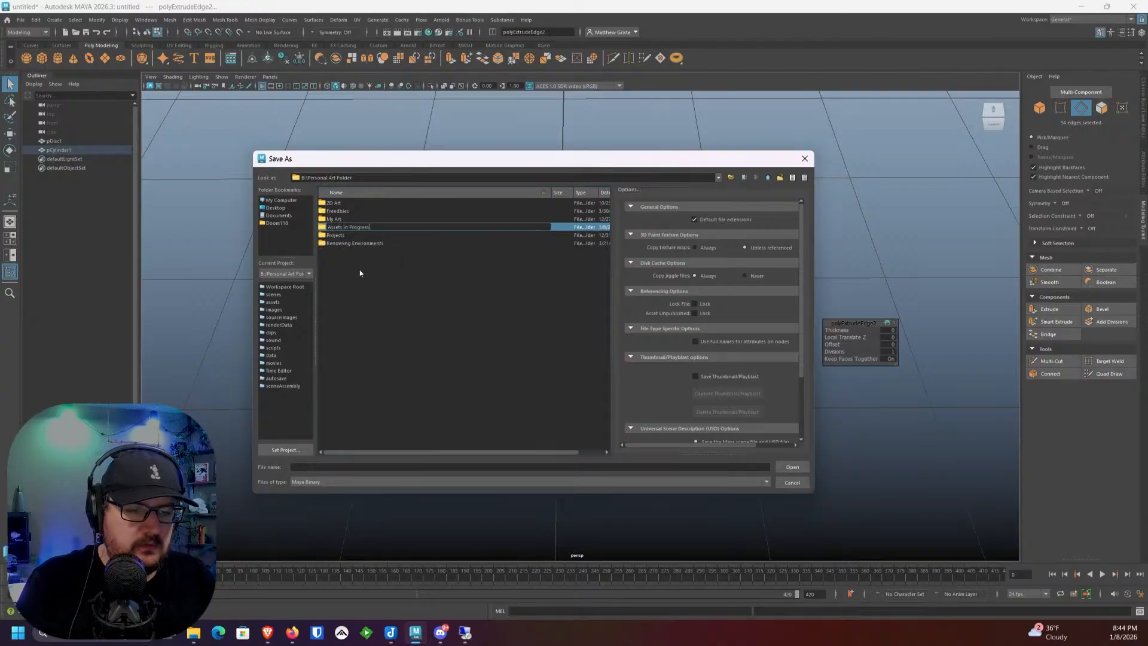
pyautogui.press('Return')
pyautogui.doubleClick(353, 227)
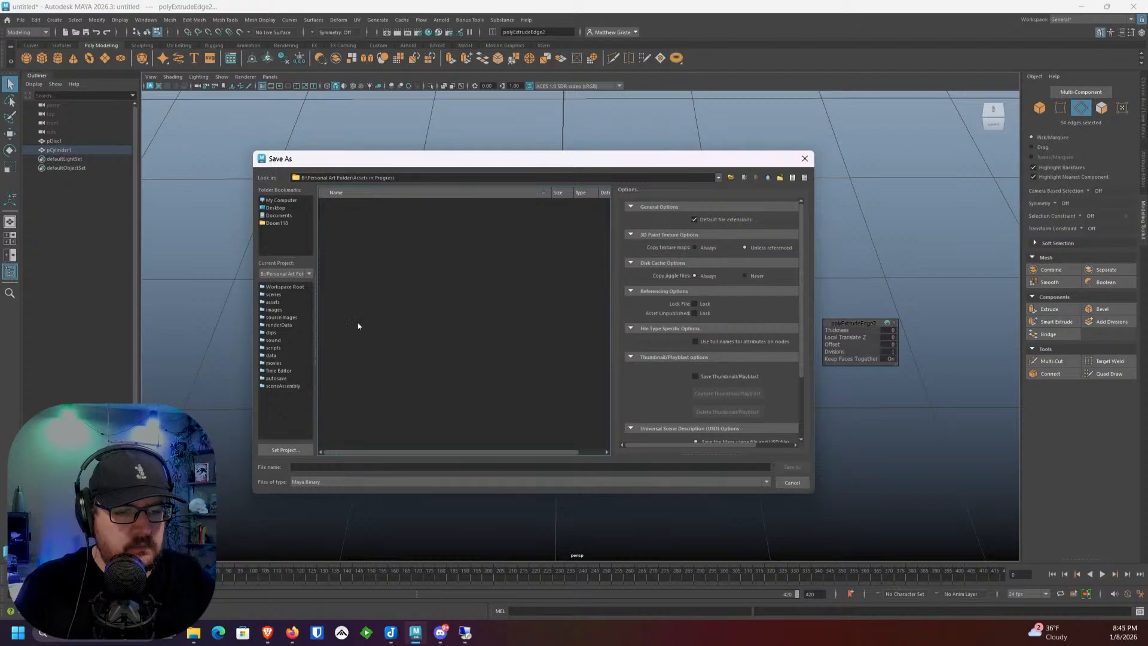
# Step: Save the scene as Bolts in Maya Binary format
pyautogui.click(319, 467)
pyautogui.write('Bolts')
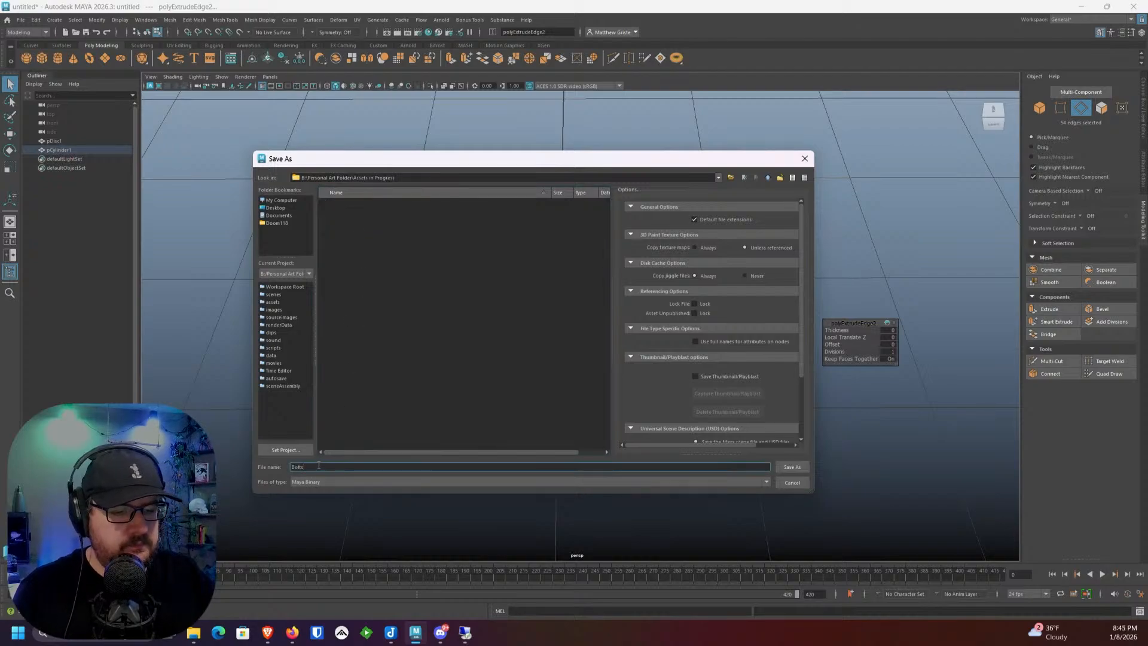
pyautogui.click(797, 470)
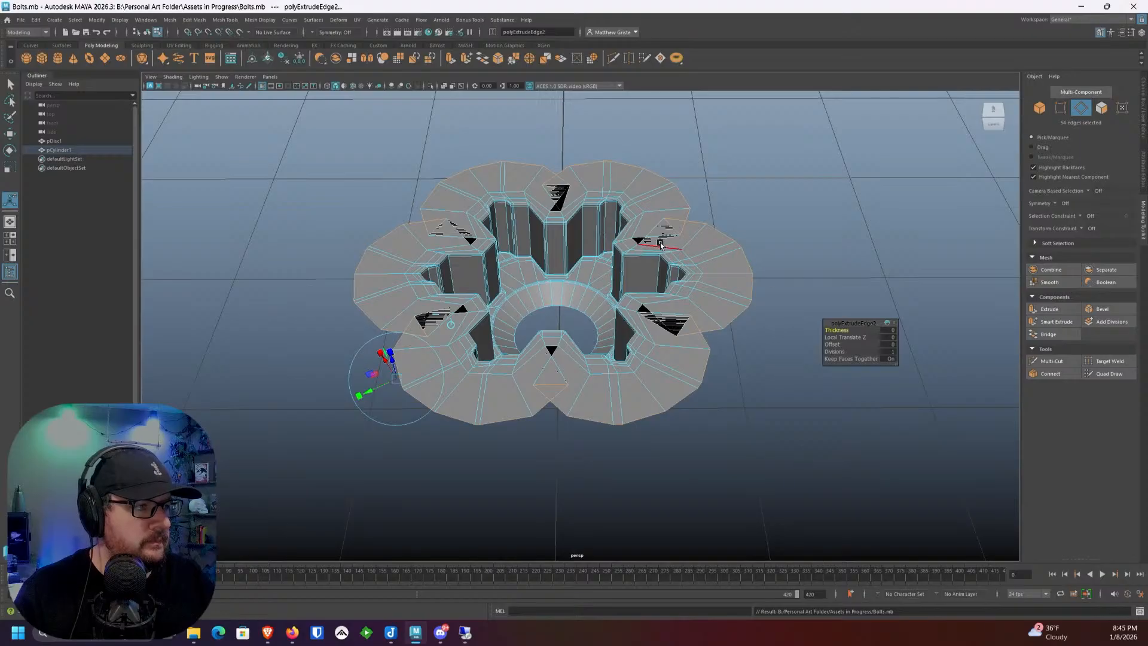
# Step: Replace the extruded rim's outward offset with a wide flat scale in world space and circularize its outer edge loop
pyautogui.scroll(3, 660, 244)
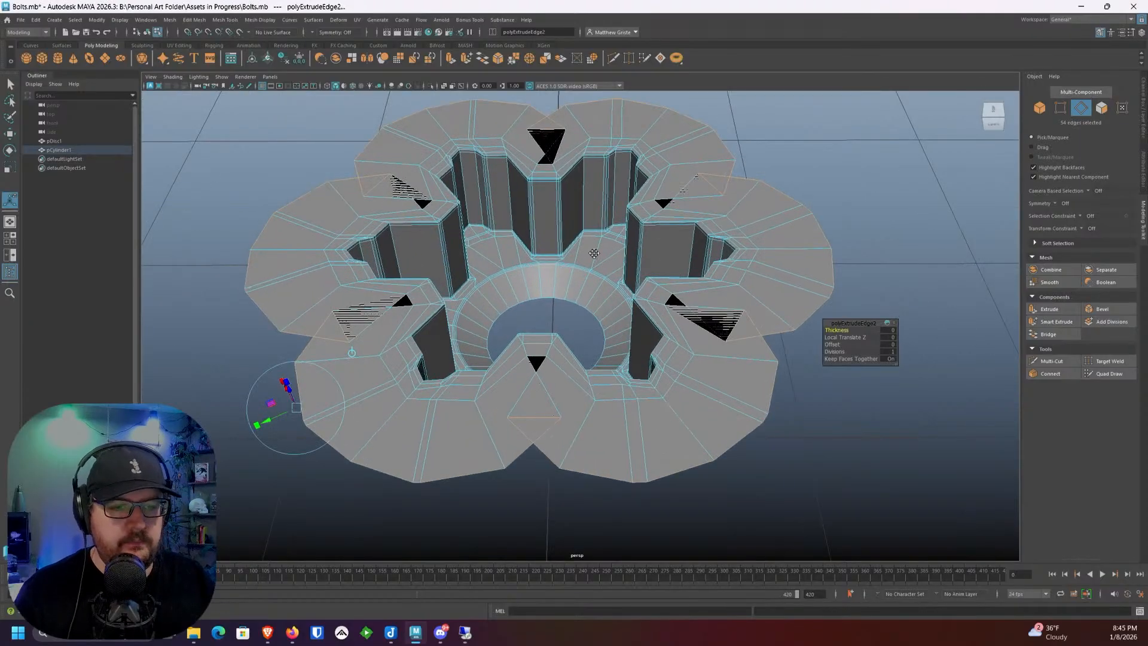
pyautogui.keyDown('alt'); pyautogui.moveTo(594, 253); pyautogui.dragTo(575, 278); pyautogui.keyUp('alt')
pyautogui.scroll(-2, 586, 277)
pyautogui.hotkey('ctrl', 'z')
pyautogui.click(439, 301)
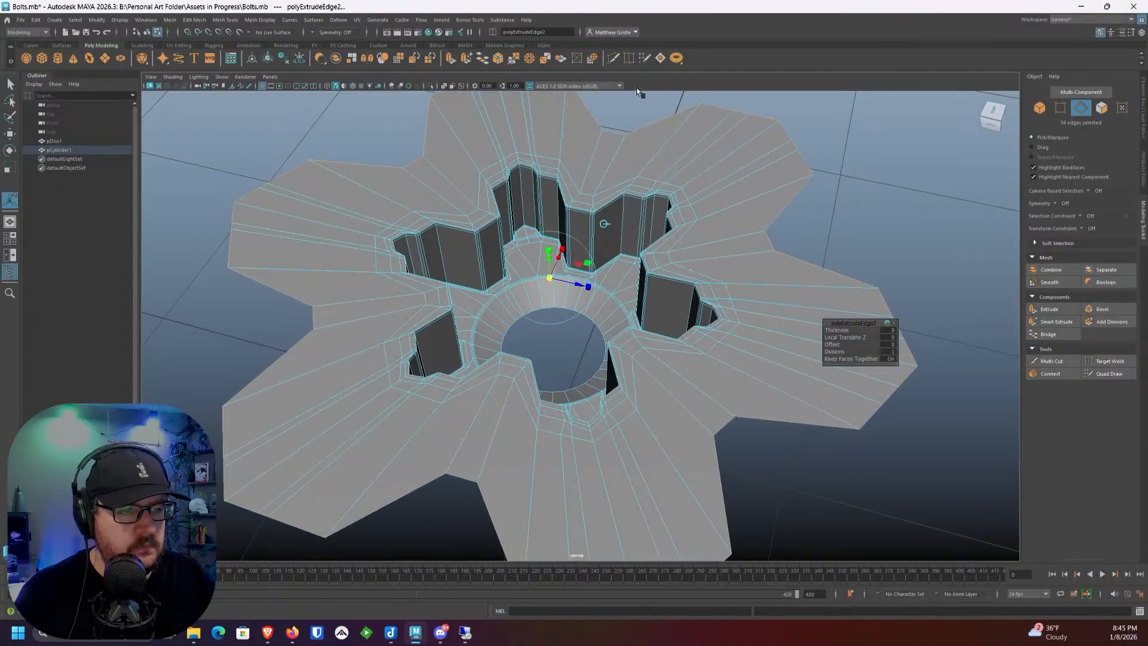
pyautogui.click(594, 60)
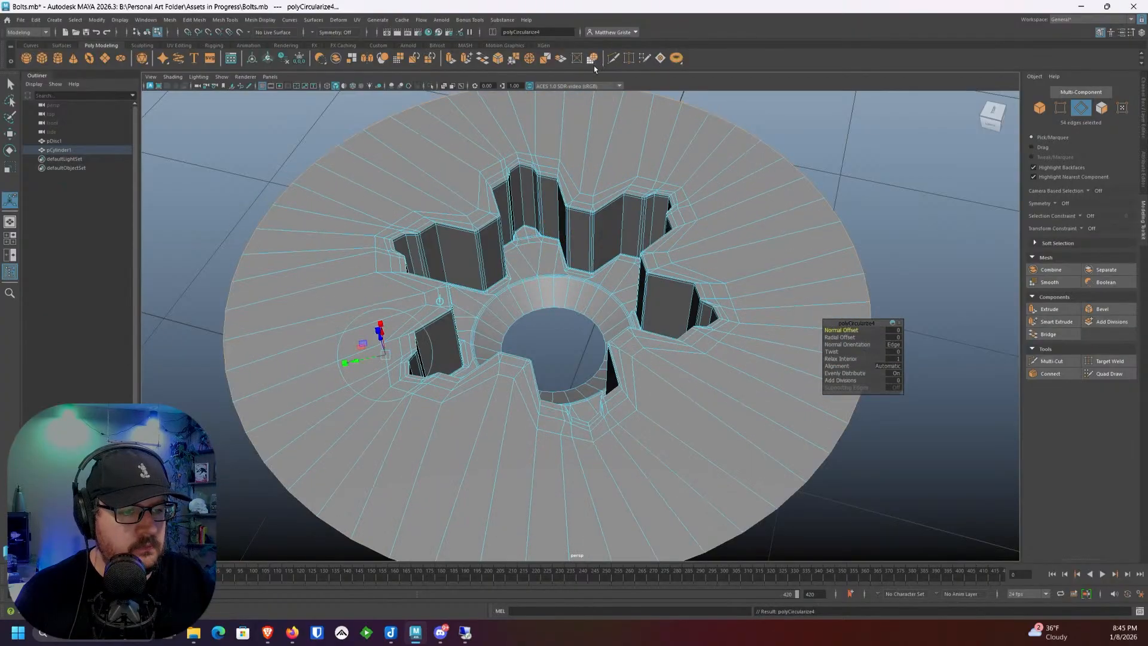
# Step: Scale the circular outer edge loop in closer around the gear and rotate it about Y to straighten the connecting edges
pyautogui.scroll(-3, 439, 269)
pyautogui.keyDown('alt'); pyautogui.moveTo(439, 240); pyautogui.dragTo(404, 291); pyautogui.keyUp('alt')
pyautogui.hotkey('ctrl', 'z')
pyautogui.press('e')
pyautogui.press('r')
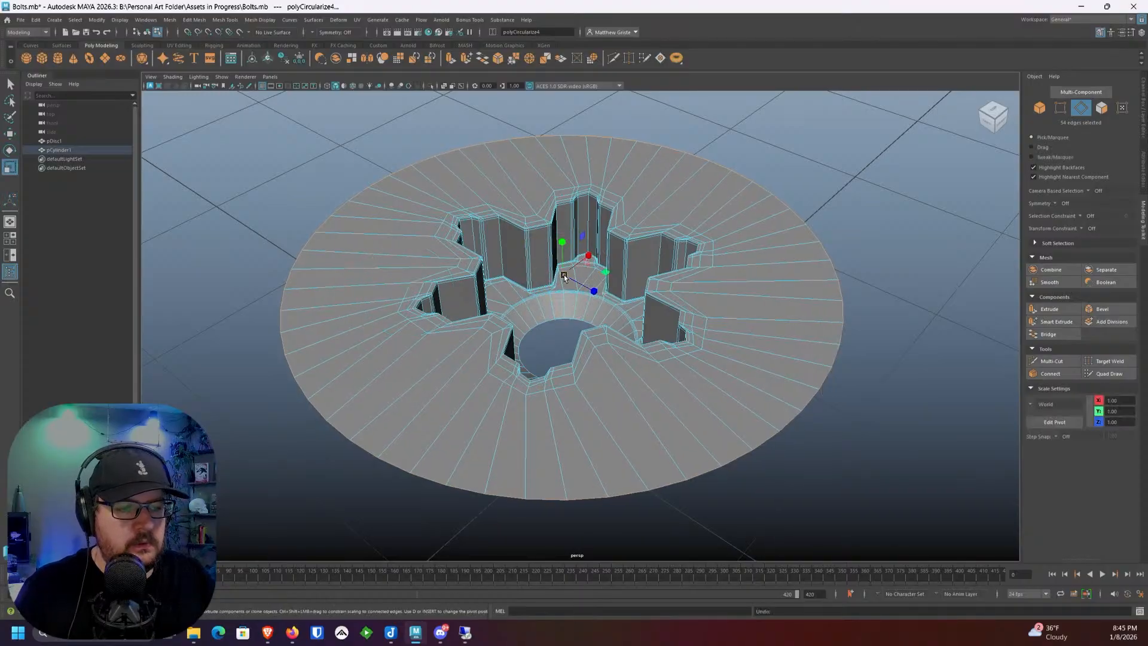
pyautogui.moveTo(565, 274); pyautogui.dragTo(454, 264)
pyautogui.press('e')
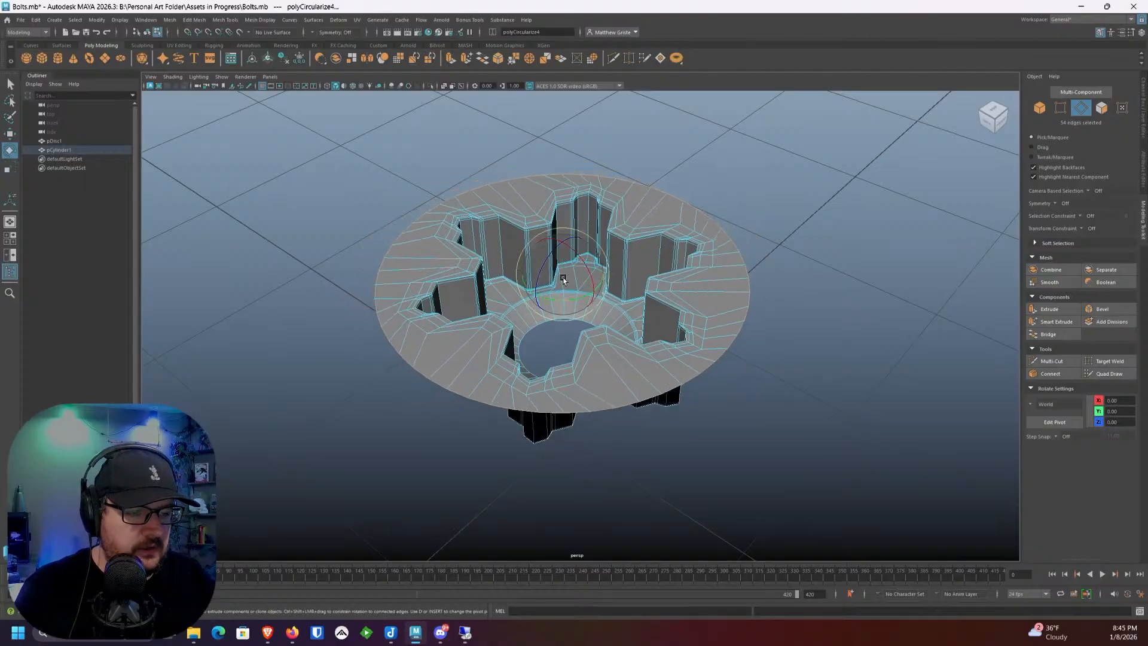
pyautogui.keyDown('alt'); pyautogui.moveTo(564, 298); pyautogui.dragTo(611, 304); pyautogui.keyUp('alt')
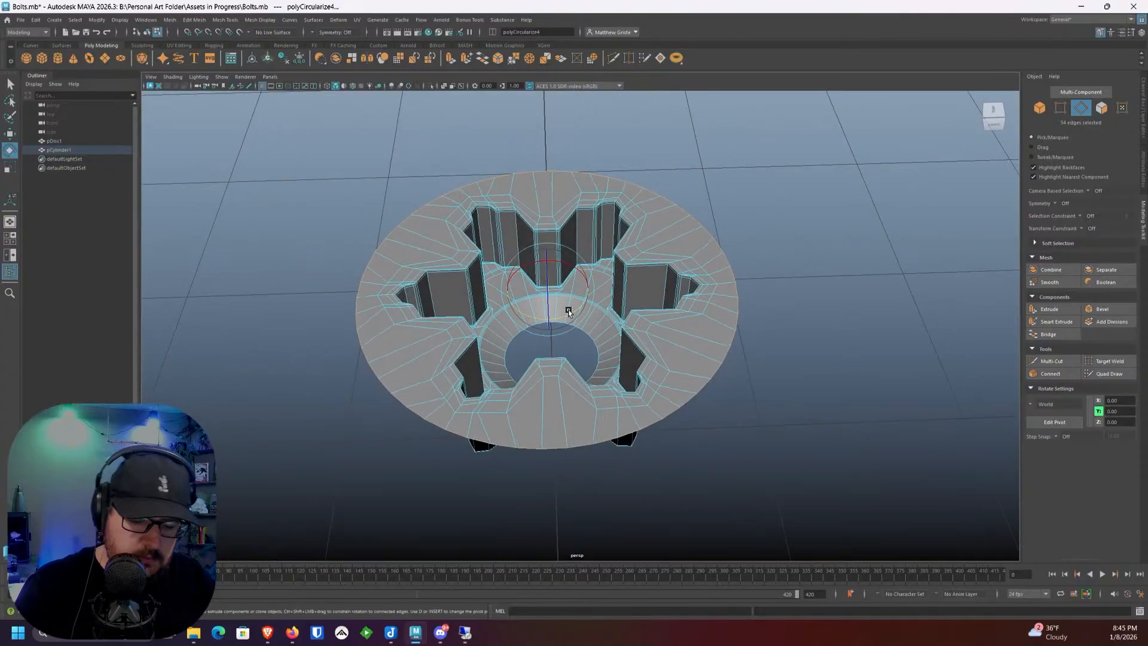
pyautogui.press('r')
pyautogui.moveTo(548, 290); pyautogui.dragTo(526, 215)
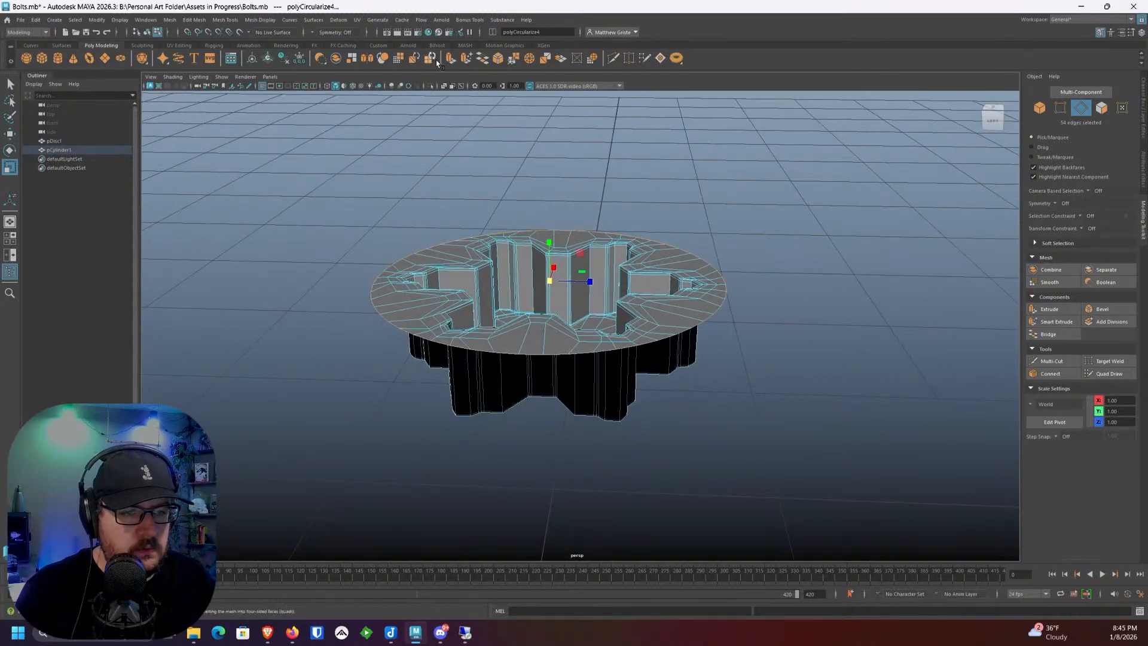
# Step: Extrude the circular edge loop outward and down in two bands to form the head's shoulder and side, the second with local Z about -0.16
pyautogui.hotkey('ctrl', 'e')
pyautogui.keyDown('alt'); pyautogui.moveTo(466, 109); pyautogui.dragTo(480, 211); pyautogui.keyUp('alt')
pyautogui.moveTo(362, 289); pyautogui.dragTo(337, 293)
pyautogui.hotkey('ctrl', 'e')
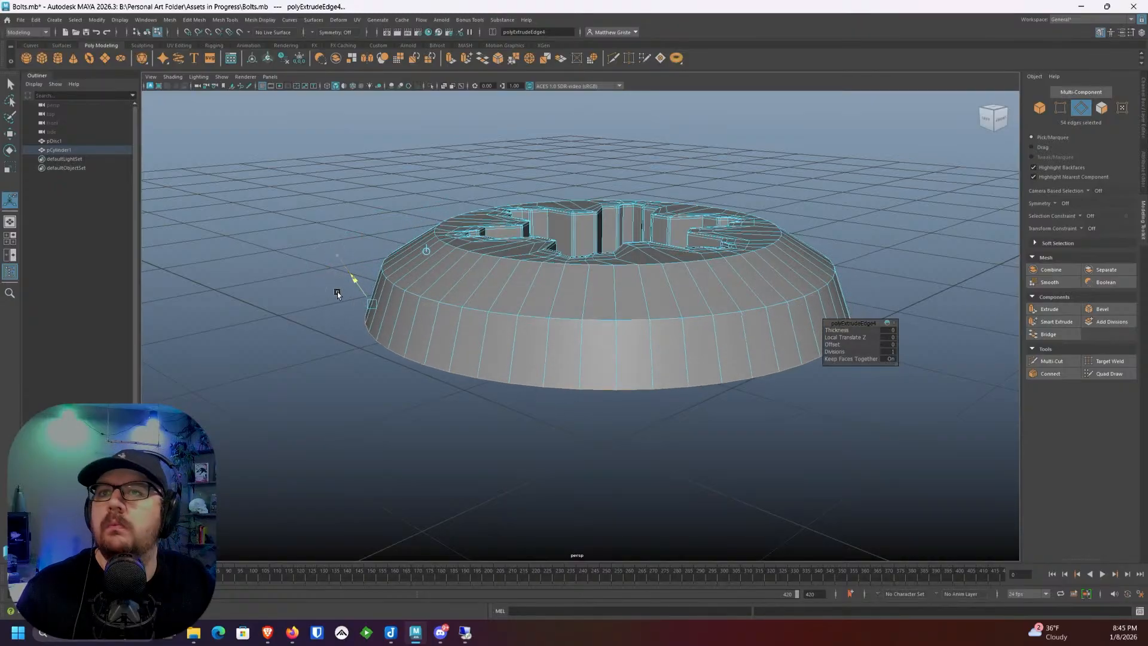
pyautogui.keyDown('alt'); pyautogui.moveTo(436, 284); pyautogui.dragTo(544, 262); pyautogui.keyUp('alt')
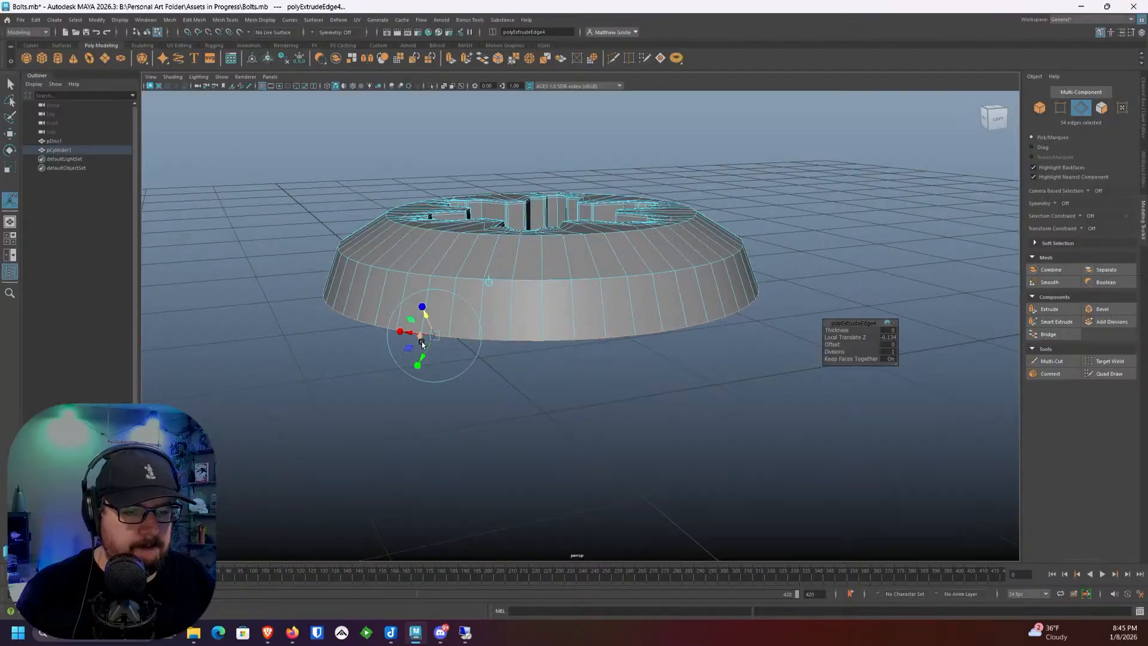
pyautogui.moveTo(421, 342); pyautogui.dragTo(475, 319)
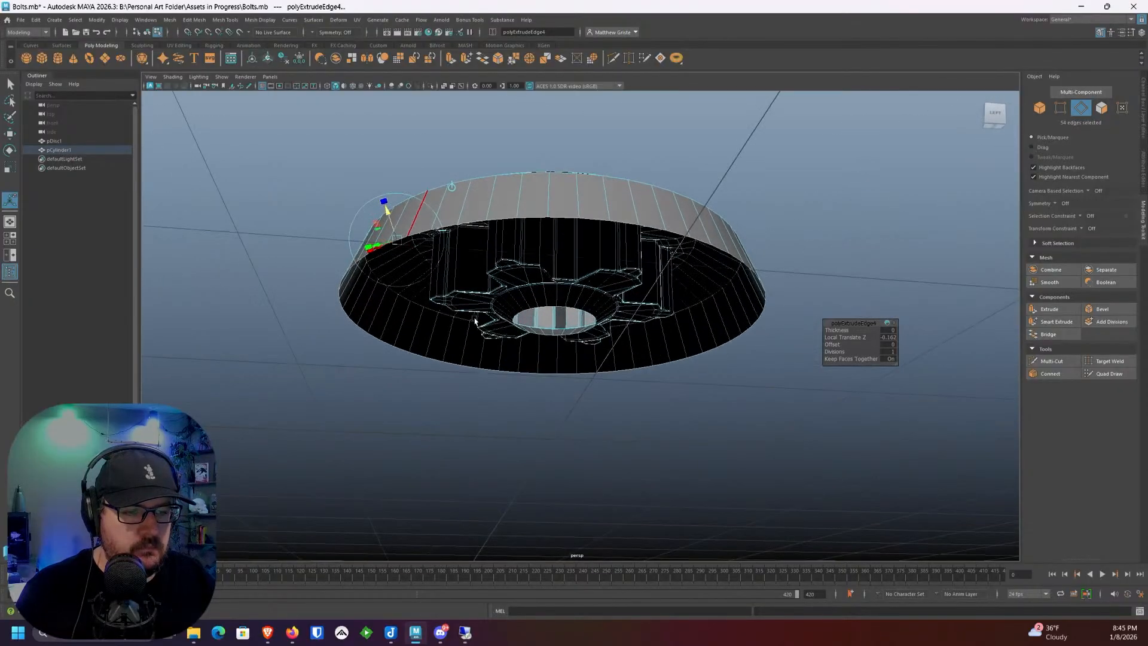
# Step: Extrude a short band below the head's side wall and extrude its edge inward to form the flat underside
pyautogui.hotkey('ctrl', 'e')
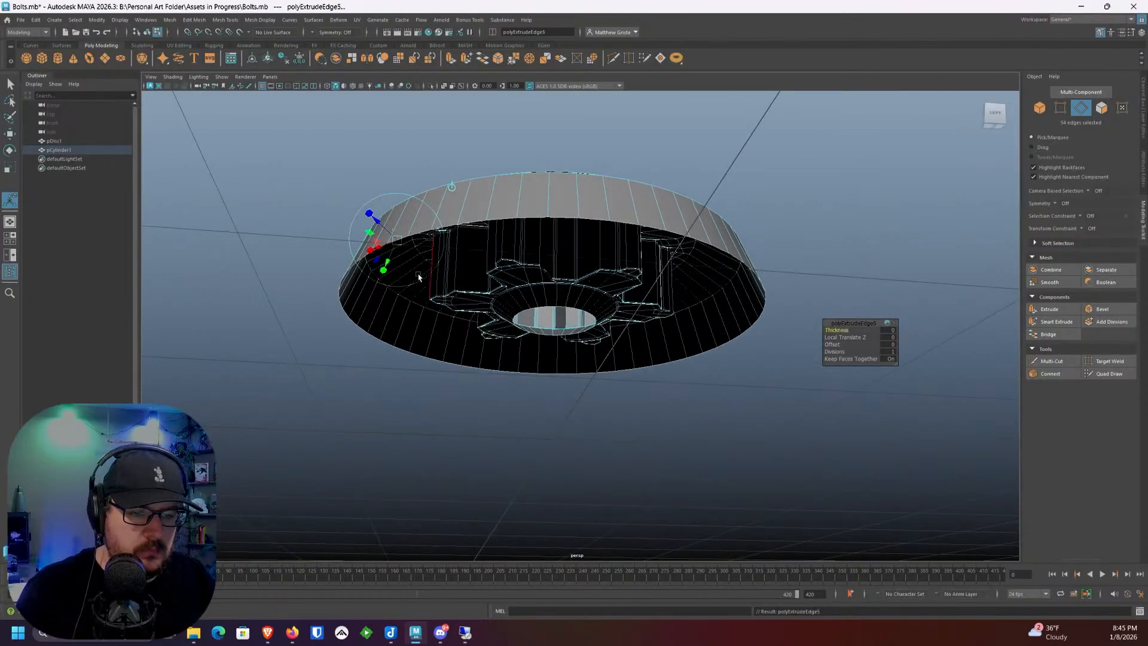
pyautogui.click(451, 187)
pyautogui.keyDown('alt'); pyautogui.moveTo(559, 296); pyautogui.dragTo(437, 262); pyautogui.keyUp('alt')
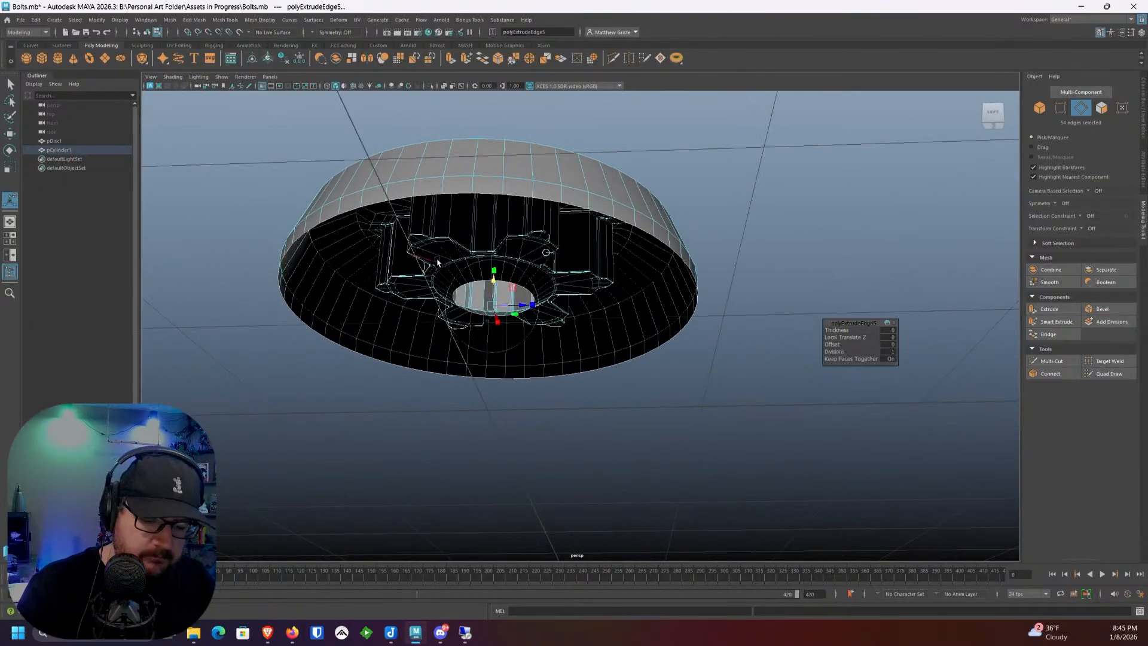
pyautogui.hotkey('ctrl', 'e')
pyautogui.moveTo(284, 233); pyautogui.dragTo(382, 270)
pyautogui.keyDown('alt'); pyautogui.moveTo(452, 282); pyautogui.dragTo(468, 257); pyautogui.keyUp('alt')
# Step: Extrude the underside's inner edge loop straight down into a long cylindrical shaft and return to object mode
pyautogui.hotkey('ctrl', 'e')
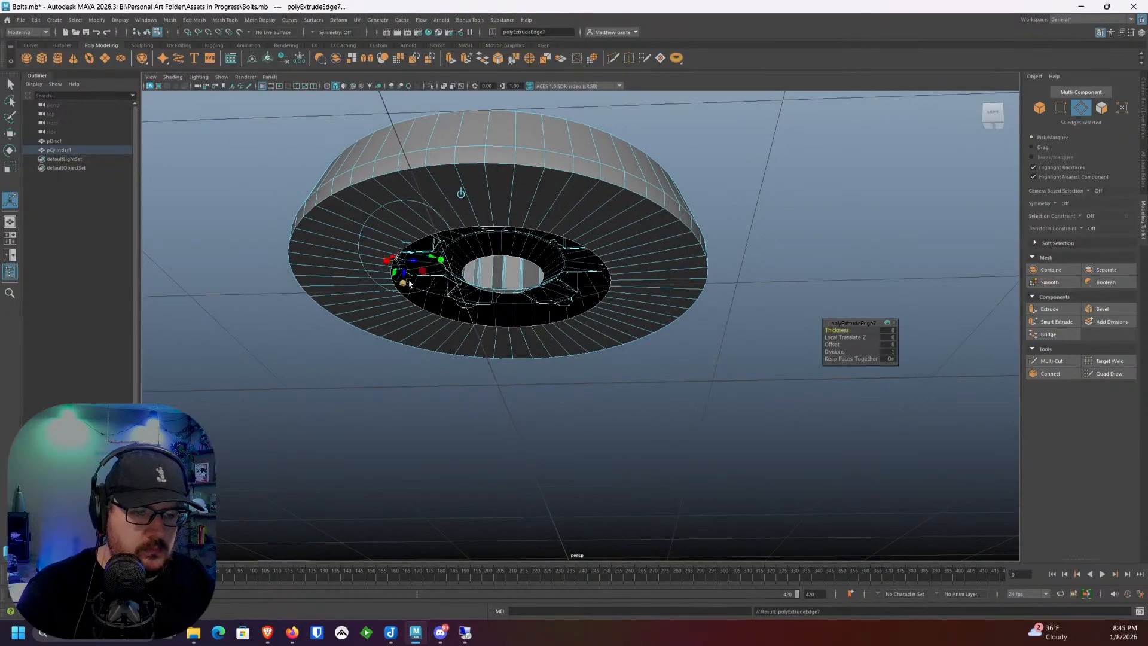
pyautogui.moveTo(409, 278); pyautogui.dragTo(403, 502)
pyautogui.scroll(-3, 419, 314)
pyautogui.keyDown('alt'); pyautogui.moveTo(429, 311); pyautogui.dragTo(626, 302); pyautogui.keyUp('alt')
pyautogui.scroll(-5, 483, 331)
pyautogui.scroll(4, 482, 356)
pyautogui.moveTo(556, 232); pyautogui.dragTo(598, 212, button='right')
# Step: Inspect the whole bolt in smooth preview and switch back to the unsmoothed mesh
pyautogui.keyDown('alt'); pyautogui.moveTo(643, 317); pyautogui.dragTo(587, 275); pyautogui.keyUp('alt')
pyautogui.scroll(2, 587, 274)
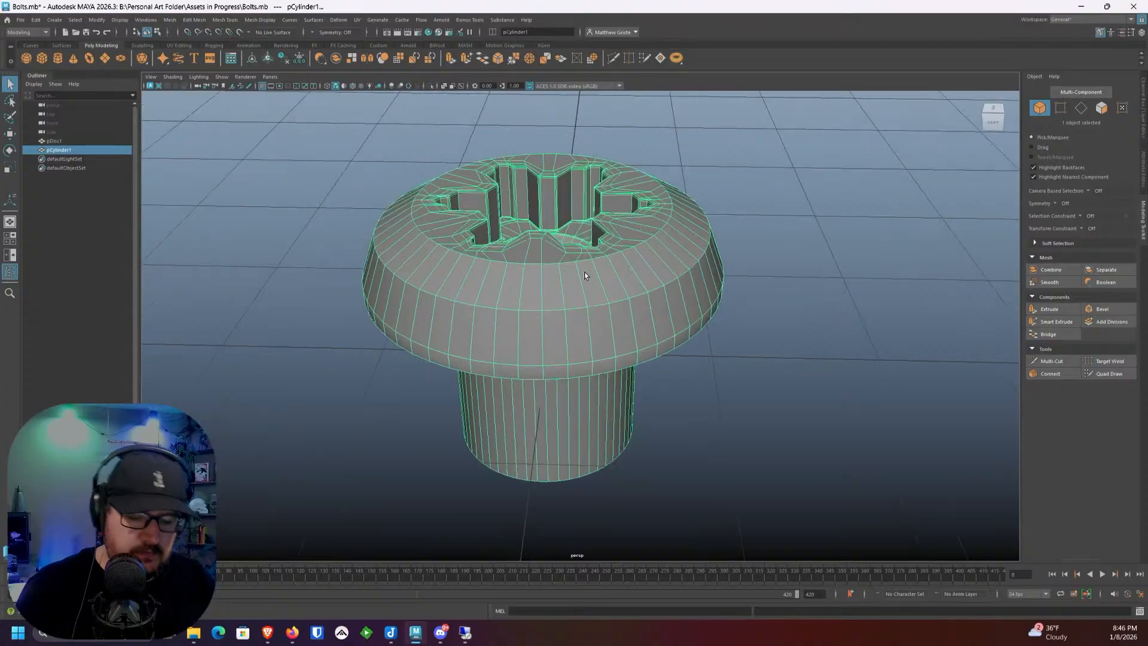
pyautogui.press('3')
pyautogui.click(761, 229)
pyautogui.keyDown('alt'); pyautogui.moveTo(761, 229); pyautogui.dragTo(576, 240); pyautogui.keyUp('alt')
pyautogui.click(554, 247)
pyautogui.press('1')
# Step: Bevel the circular edge loop between the head's flat top and sloped shoulder with fraction 0.5 and chamfer off
pyautogui.scroll(3, 554, 247)
pyautogui.scroll(1, 577, 241)
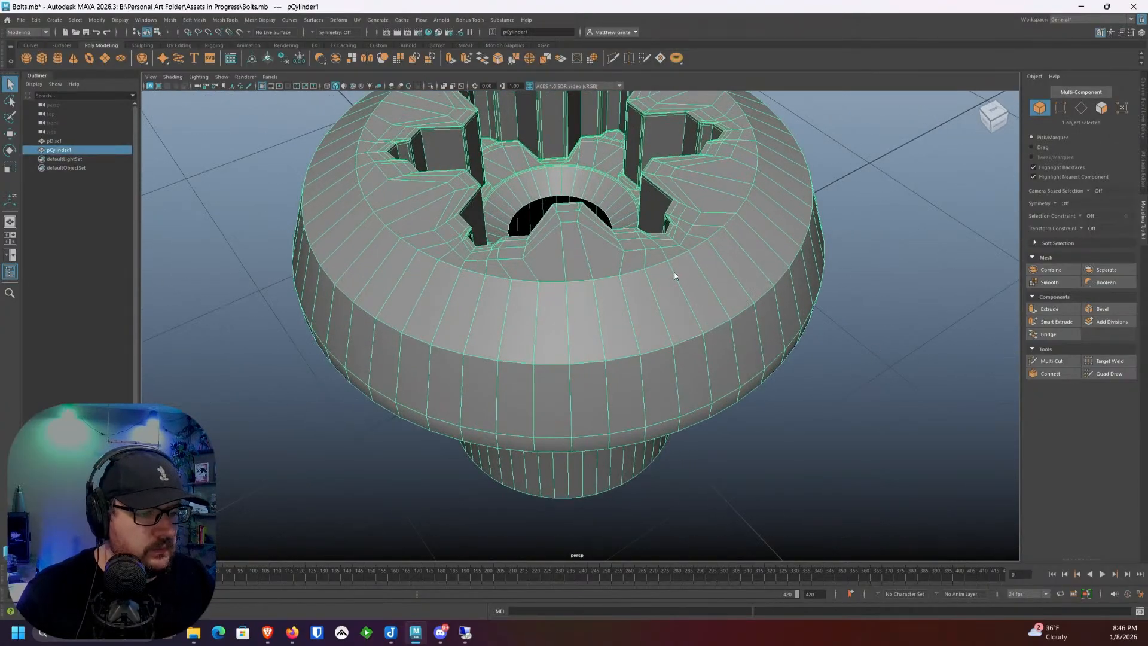
pyautogui.moveTo(674, 274); pyautogui.dragTo(671, 238, button='right')
pyautogui.doubleClick(657, 266)
pyautogui.keyDown('alt'); pyautogui.moveTo(656, 266); pyautogui.dragTo(653, 297, button='middle'); pyautogui.keyUp('alt')
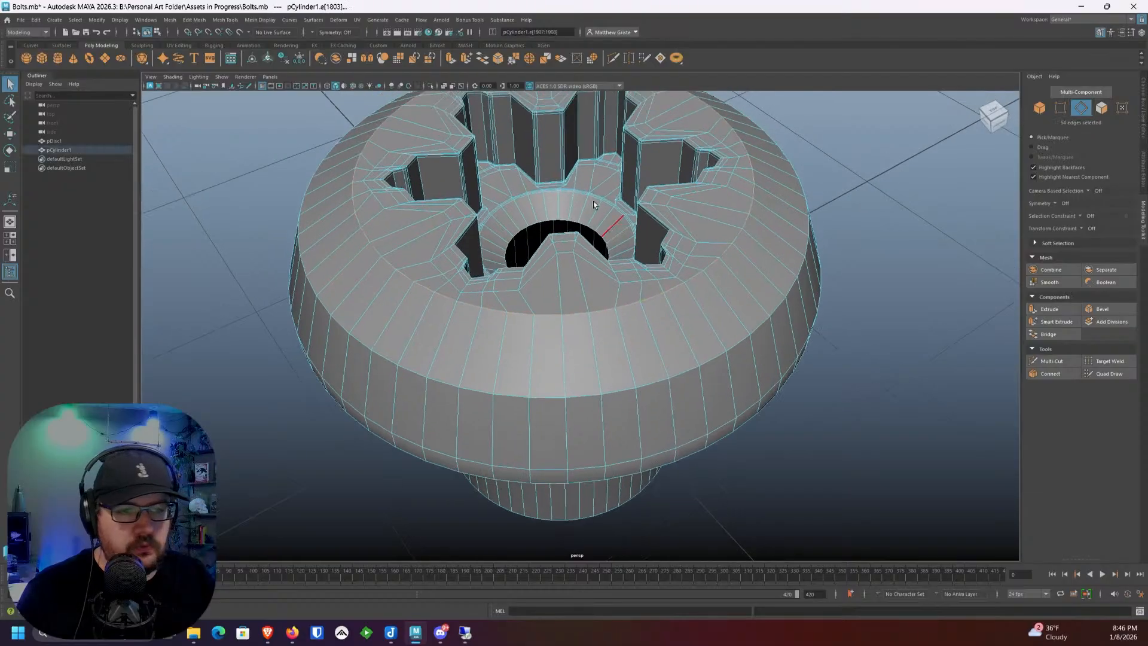
pyautogui.click(501, 63)
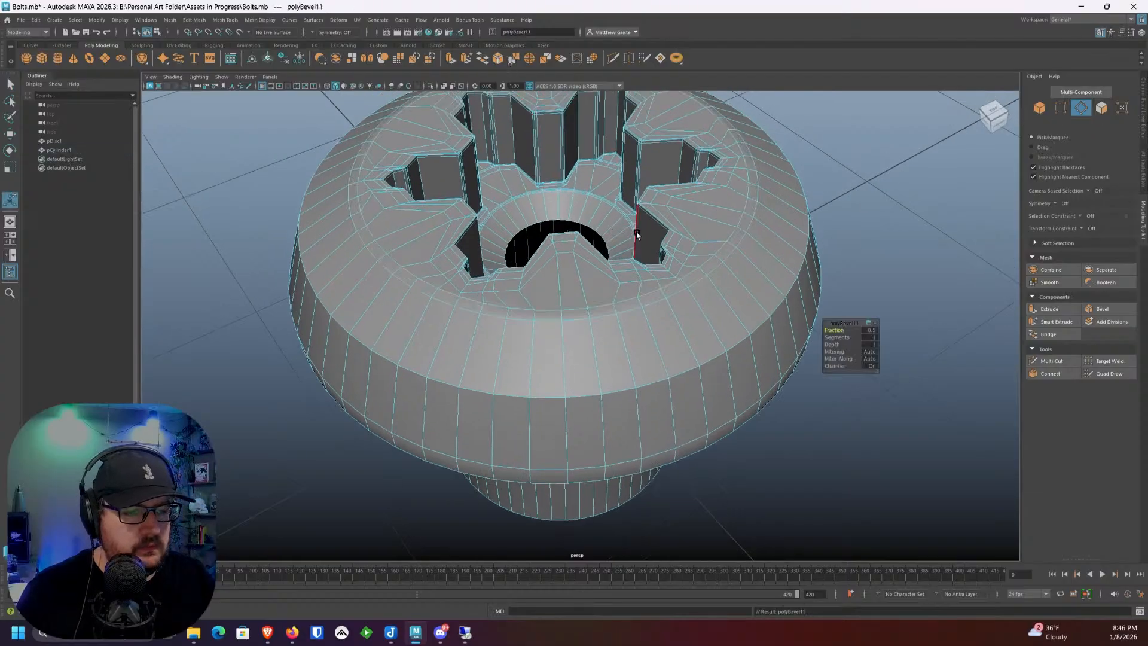
pyautogui.click(824, 365)
# Step: Check the bevelled top edge of the bolt head in smooth preview from object mode, and turn the preview off
pyautogui.rightClick(689, 359)
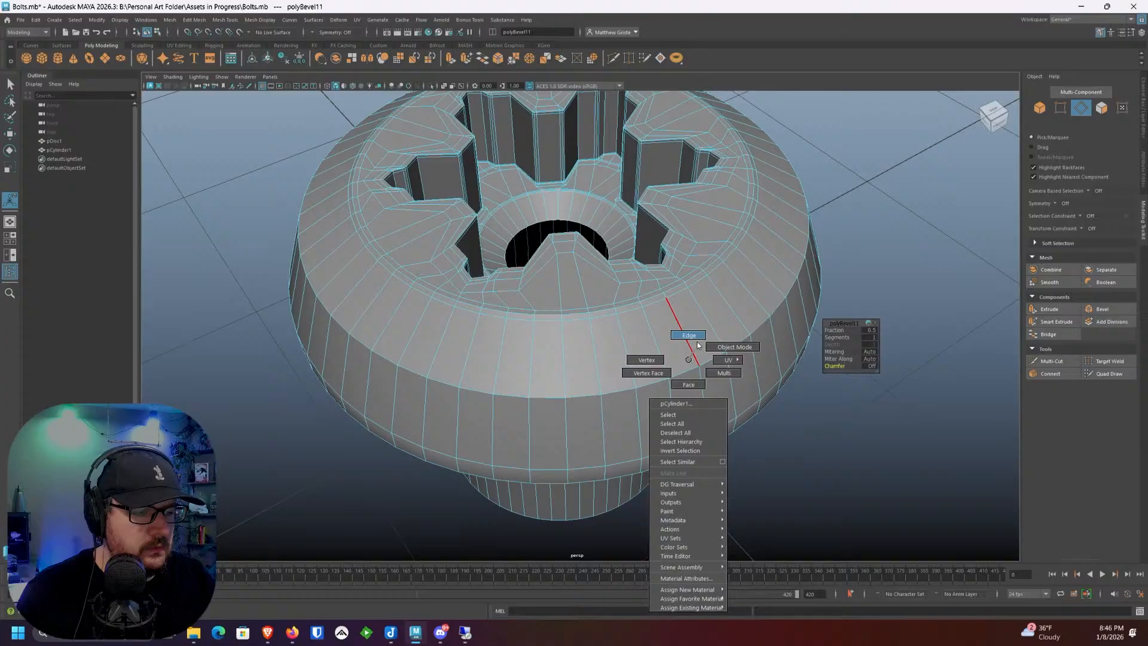
pyautogui.press('3')
pyautogui.rightClick(702, 306)
pyautogui.click(747, 291)
pyautogui.keyDown('alt'); pyautogui.moveTo(882, 282); pyautogui.dragTo(802, 275); pyautogui.keyUp('alt')
pyautogui.click(746, 284)
pyautogui.press('1')
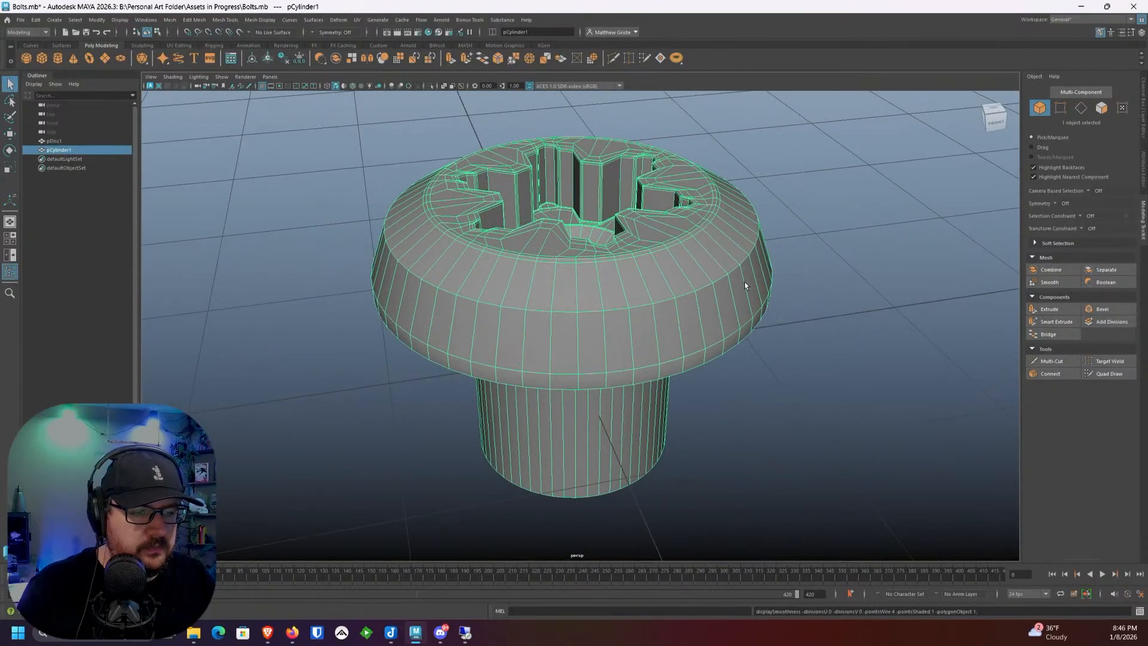
# Step: Bevel the outer edge loop of the bolt head's underside with chamfer off to add narrow supporting loops
pyautogui.scroll(3, 695, 336)
pyautogui.keyDown('alt'); pyautogui.moveTo(694, 336); pyautogui.dragTo(683, 290); pyautogui.keyUp('alt')
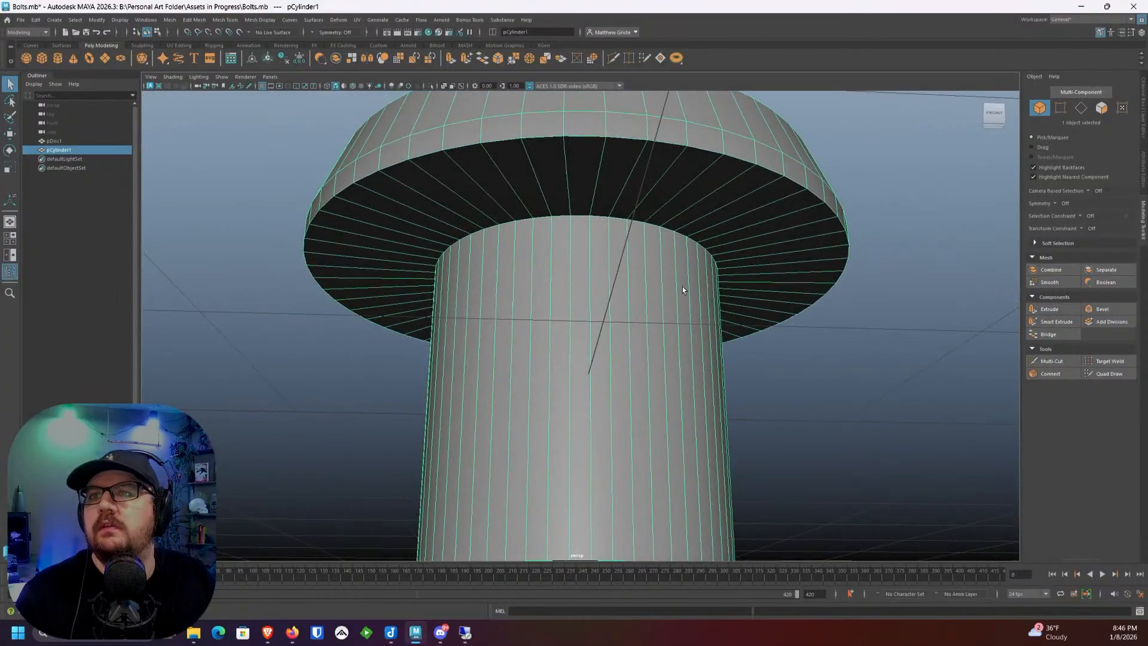
pyautogui.moveTo(474, 158); pyautogui.dragTo(502, 144, button='right')
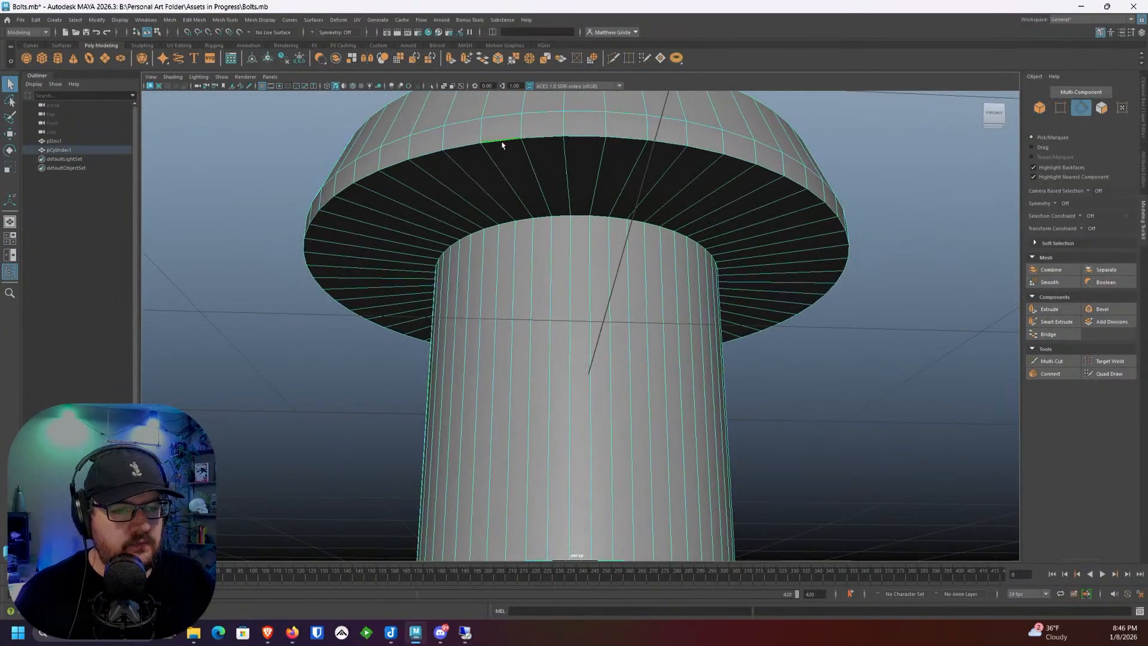
pyautogui.doubleClick(502, 144)
pyautogui.keyDown('alt'); pyautogui.moveTo(502, 149); pyautogui.dragTo(496, 162); pyautogui.keyUp('alt')
pyautogui.scroll(1, 522, 111)
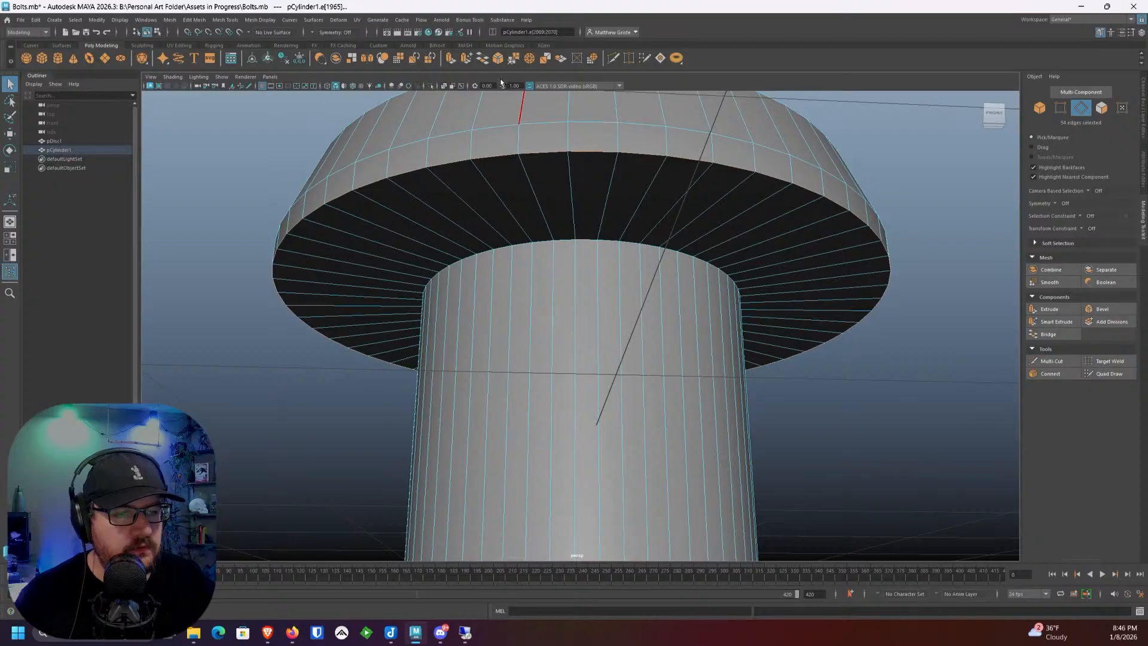
pyautogui.hotkey('ctrl', 'b')
pyautogui.moveTo(836, 367); pyautogui.dragTo(832, 329)
# Step: Bevel the edge loop where the shaft meets the head's underside with a small fraction and chamfer off, and return to object mode
pyautogui.doubleClick(525, 243)
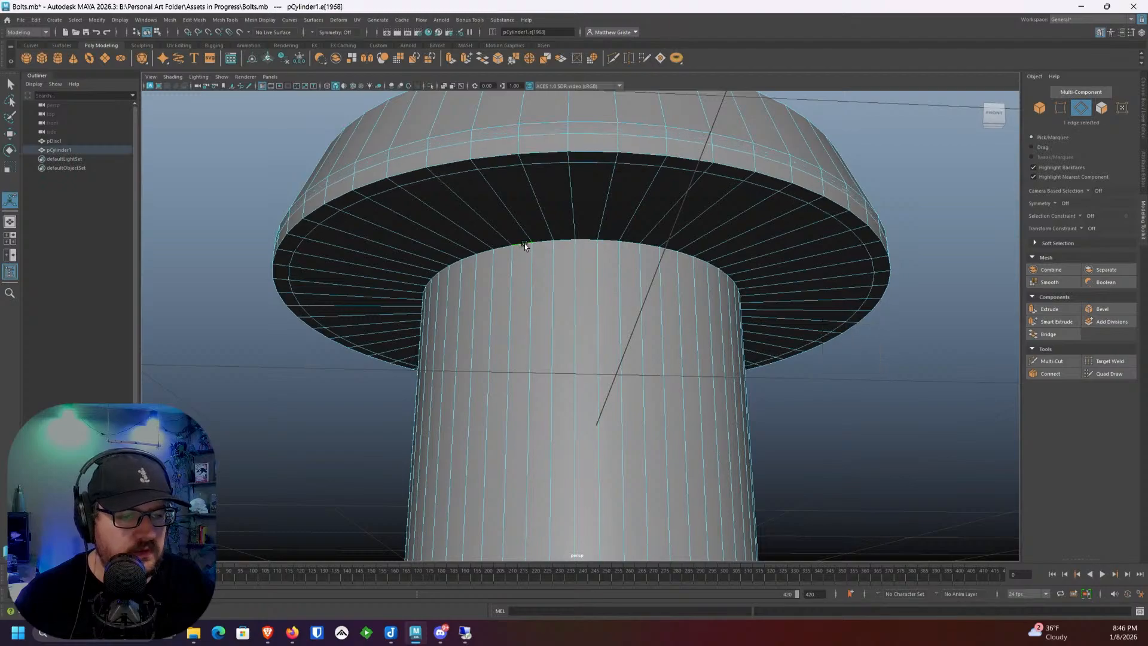
pyautogui.keyDown('alt'); pyautogui.moveTo(588, 232); pyautogui.dragTo(607, 213, button='middle'); pyautogui.keyUp('alt')
pyautogui.hotkey('ctrl', 'b')
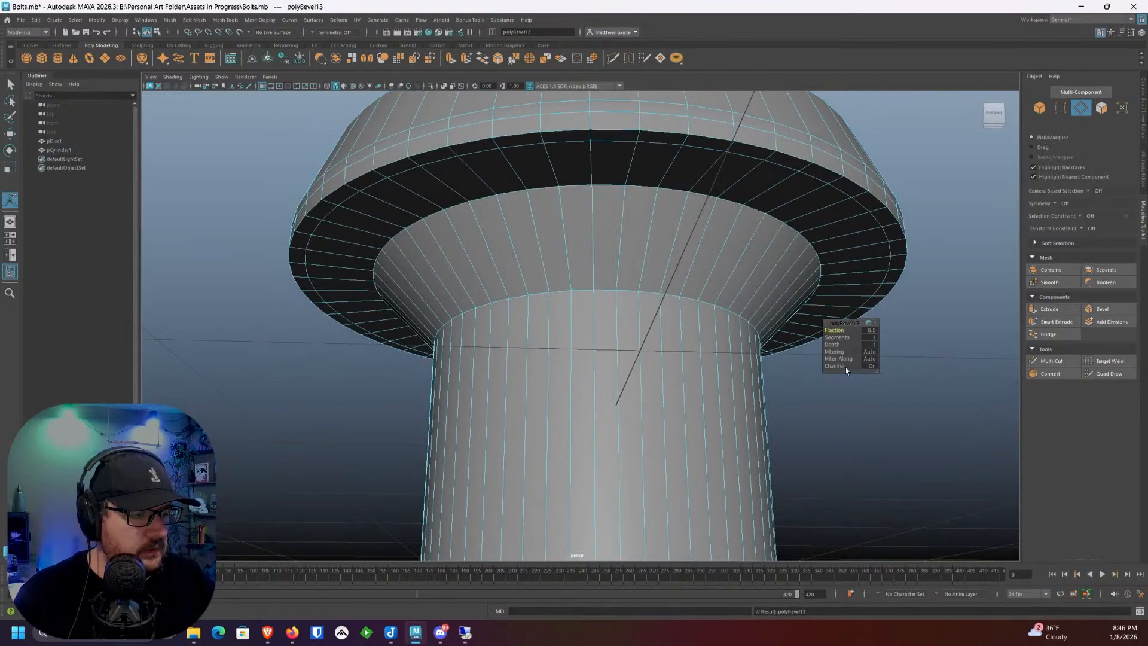
pyautogui.moveTo(839, 366); pyautogui.dragTo(794, 364)
pyautogui.moveTo(824, 329); pyautogui.dragTo(827, 330)
pyautogui.moveTo(633, 217); pyautogui.dragTo(666, 203, button='right')
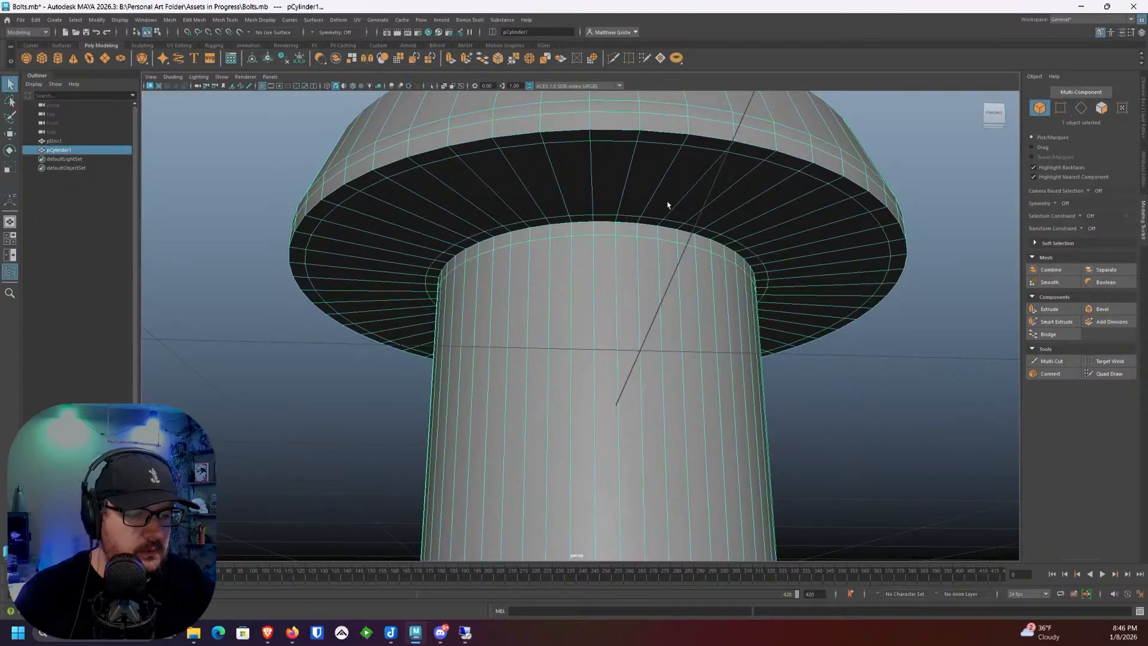
# Step: Check the whole bolt in smooth preview from several angles and switch back to the unsmoothed mesh
pyautogui.press('3')
pyautogui.click(945, 348)
pyautogui.keyDown('alt'); pyautogui.moveTo(945, 351); pyautogui.dragTo(534, 290); pyautogui.keyUp('alt')
pyautogui.scroll(3, 644, 313)
pyautogui.click(575, 299)
pyautogui.press('1')
pyautogui.press('F9')
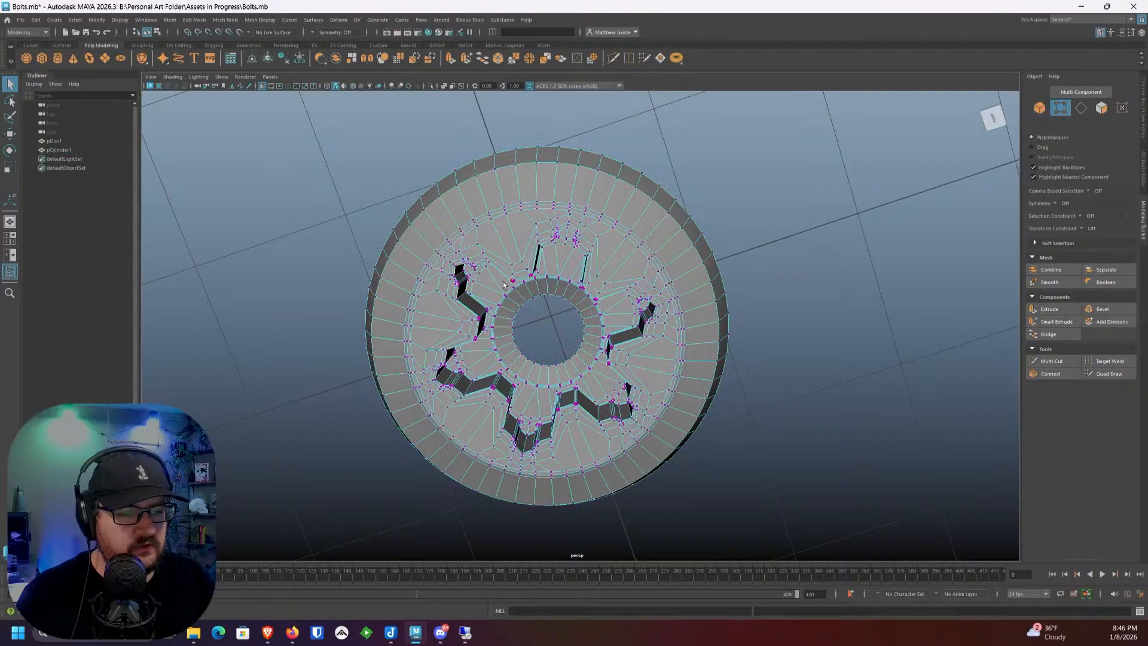
pyautogui.scroll(-1, 508, 306)
pyautogui.moveTo(517, 287); pyautogui.dragTo(483, 288, button='right')
pyautogui.scroll(-3, 518, 299)
pyautogui.keyDown('alt'); pyautogui.moveTo(518, 315); pyautogui.dragTo(524, 293); pyautogui.keyUp('alt')
pyautogui.moveTo(527, 298); pyautogui.dragTo(526, 272, button='right')
pyautogui.press('space')
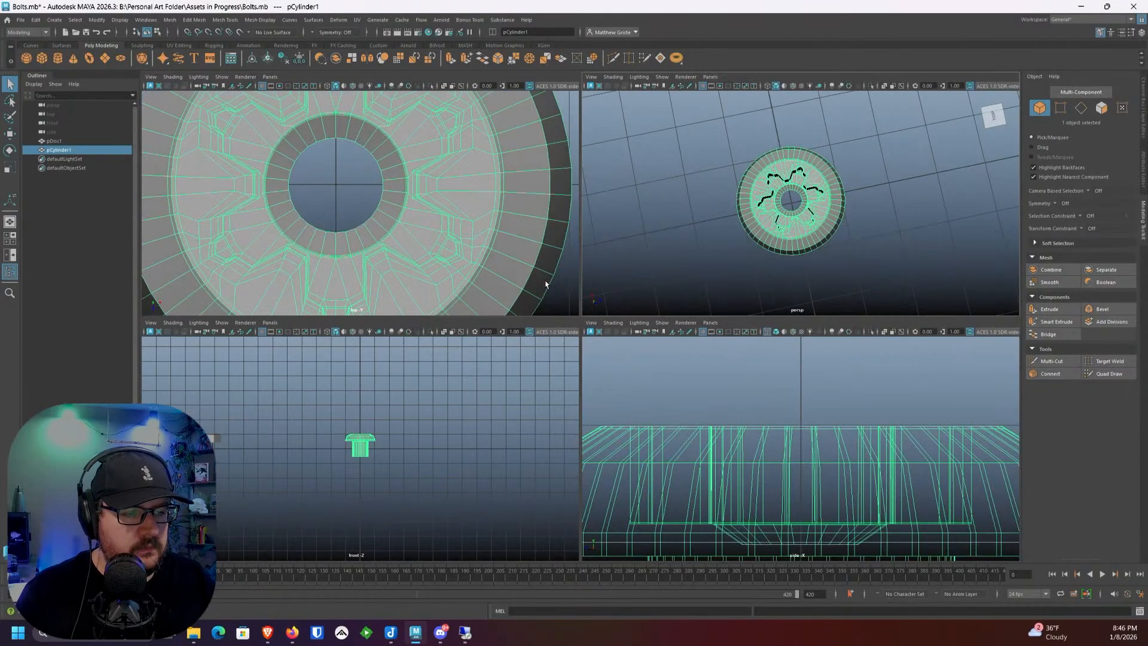
pyautogui.press('space')
pyautogui.moveTo(788, 433); pyautogui.dragTo(411, 176)
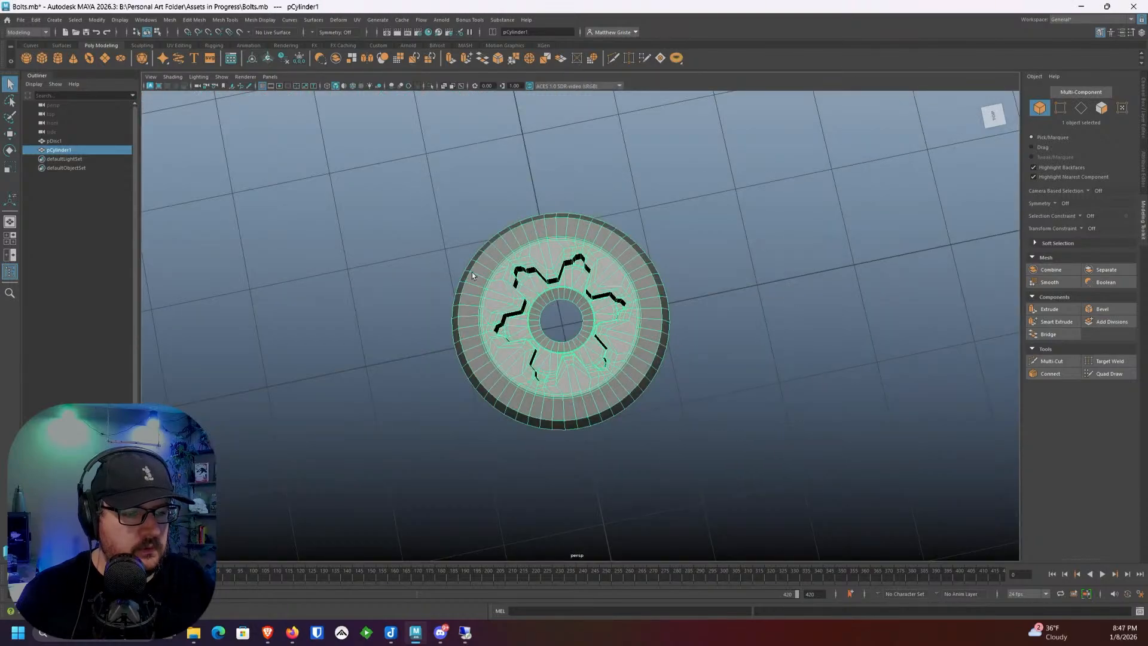
pyautogui.keyDown('alt'); pyautogui.moveTo(553, 329); pyautogui.dragTo(583, 274, button='middle'); pyautogui.keyUp('alt')
pyautogui.scroll(1, 583, 274)
# Step: Select all of the bolt's faces and deselect the face bands on the head's shoulder, side wall and lower rim
pyautogui.moveTo(582, 272); pyautogui.dragTo(582, 297, button='right')
pyautogui.moveTo(757, 437); pyautogui.dragTo(436, 133)
pyautogui.keyDown('alt'); pyautogui.moveTo(559, 335); pyautogui.dragTo(575, 246); pyautogui.keyUp('alt')
pyautogui.scroll(2, 576, 246)
pyautogui.keyDown('ctrl'); pyautogui.click(580, 249); pyautogui.keyUp('ctrl')
pyautogui.keyDown('ctrl'); pyautogui.doubleClick(598, 249); pyautogui.keyUp('ctrl')
pyautogui.keyDown('ctrl'); pyautogui.click(579, 288); pyautogui.keyUp('ctrl')
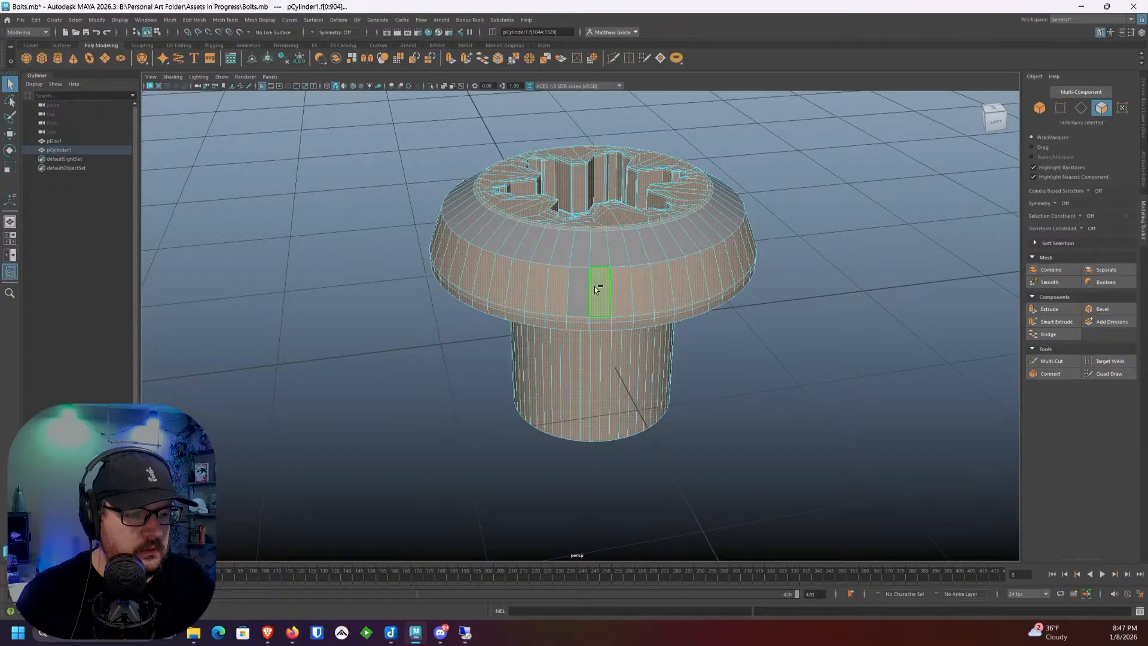
pyautogui.keyDown('ctrl'); pyautogui.doubleClick(597, 285); pyautogui.keyUp('ctrl')
pyautogui.keyDown('ctrl'); pyautogui.doubleClick(595, 323); pyautogui.keyUp('ctrl')
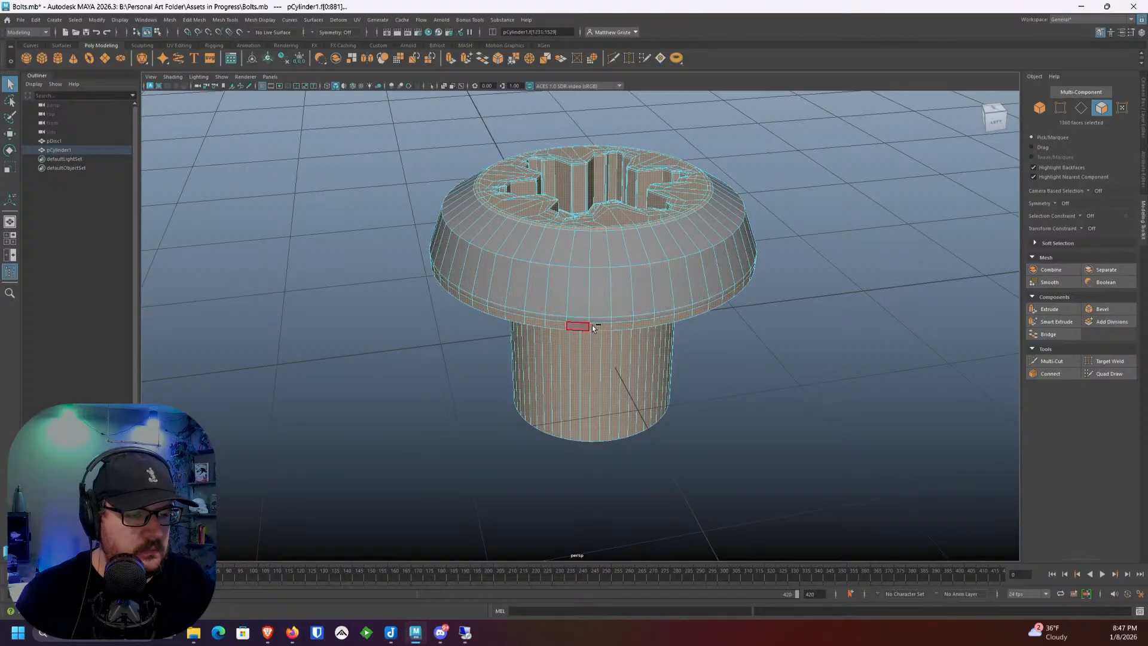
# Step: Remove the head's underside, the junction bevel and the shaft faces from the selection, leaving only the top and recess selected
pyautogui.keyDown('alt'); pyautogui.moveTo(592, 328); pyautogui.dragTo(590, 225); pyautogui.keyUp('alt')
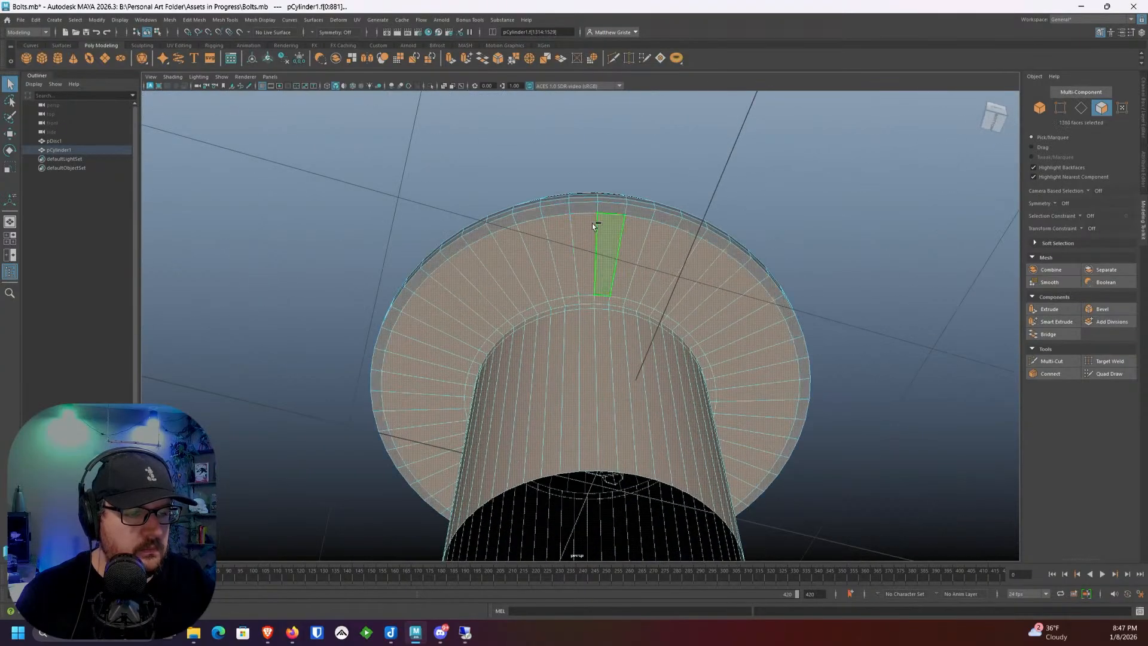
pyautogui.keyDown('ctrl'); pyautogui.doubleClick(592, 224); pyautogui.keyUp('ctrl')
pyautogui.keyDown('ctrl'); pyautogui.doubleClick(595, 304); pyautogui.keyUp('ctrl')
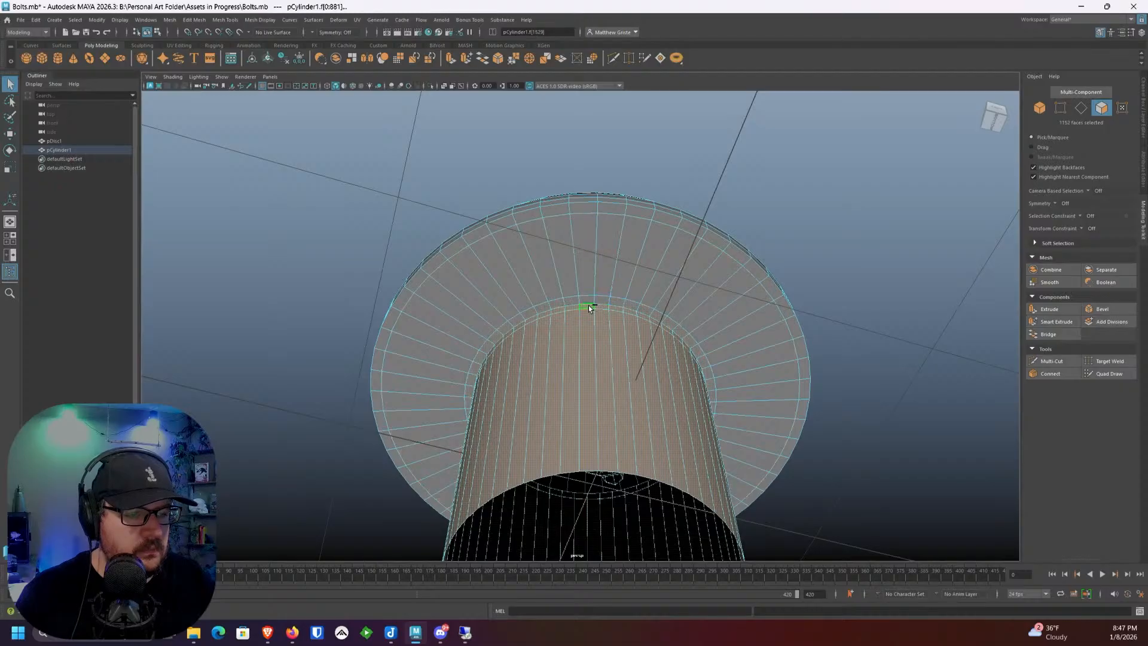
pyautogui.keyDown('ctrl'); pyautogui.doubleClick(589, 309); pyautogui.keyUp('ctrl')
pyautogui.keyDown('ctrl'); pyautogui.doubleClick(604, 323); pyautogui.keyUp('ctrl')
# Step: Scale the selected top and recess faces down uniformly until the flat top is roughly half the head's width
pyautogui.keyDown('alt'); pyautogui.moveTo(598, 251); pyautogui.dragTo(617, 293); pyautogui.keyUp('alt')
pyautogui.keyDown('alt'); pyautogui.moveTo(610, 192); pyautogui.dragTo(625, 339, button='middle'); pyautogui.keyUp('alt')
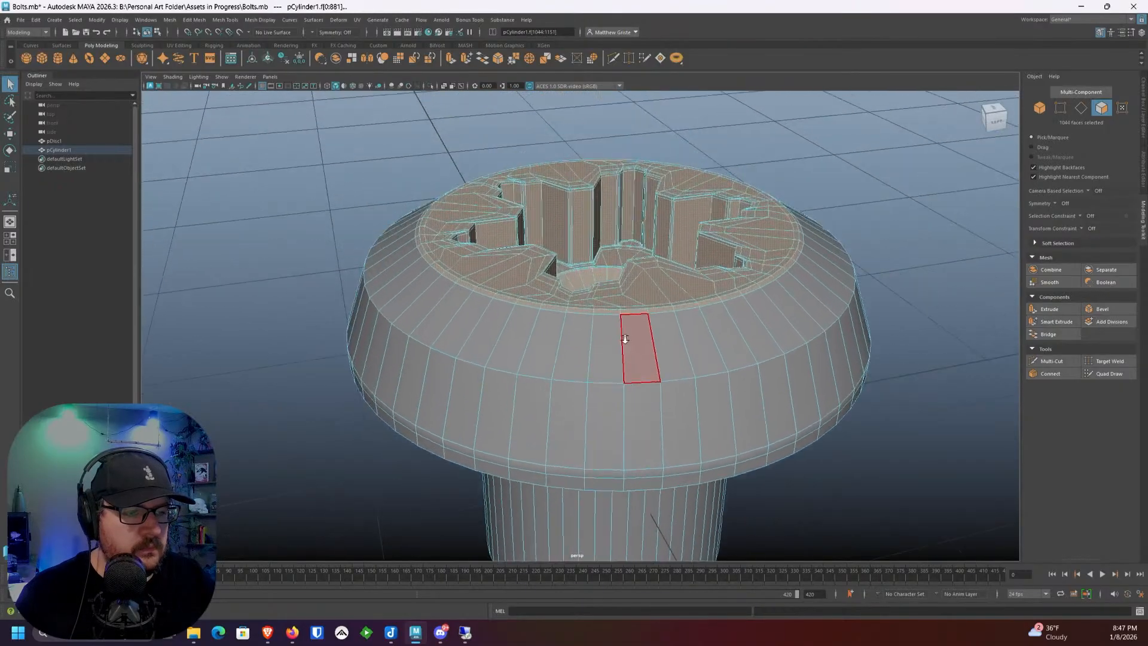
pyautogui.scroll(3, 625, 339)
pyautogui.scroll(-5, 595, 317)
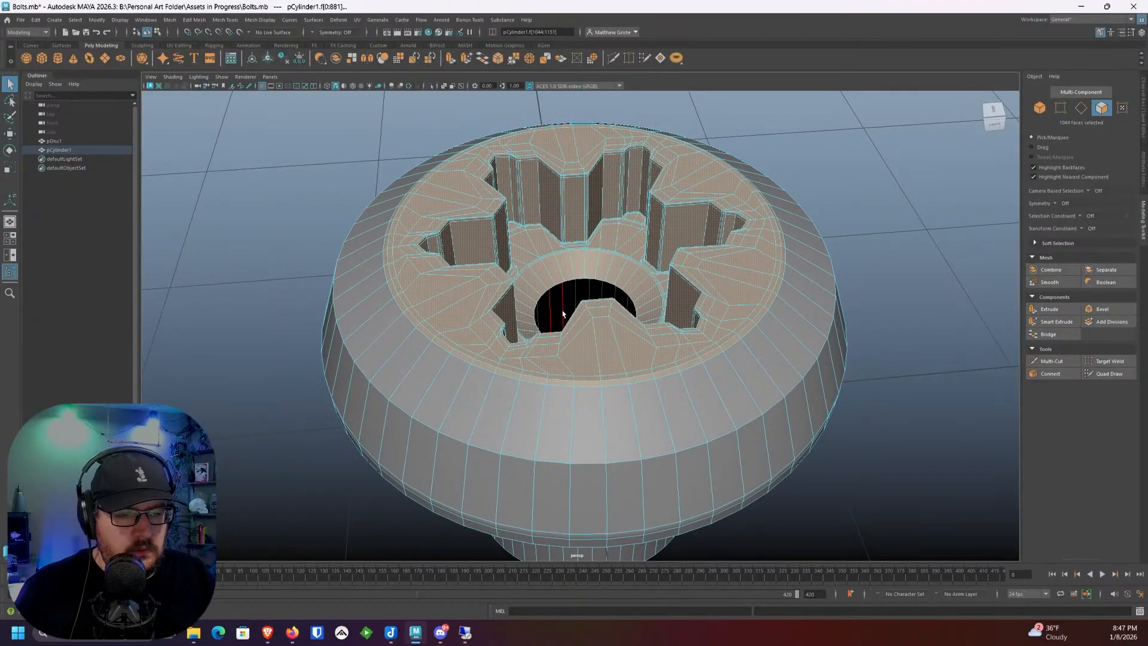
pyautogui.press('r')
pyautogui.moveTo(574, 274); pyautogui.dragTo(492, 267)
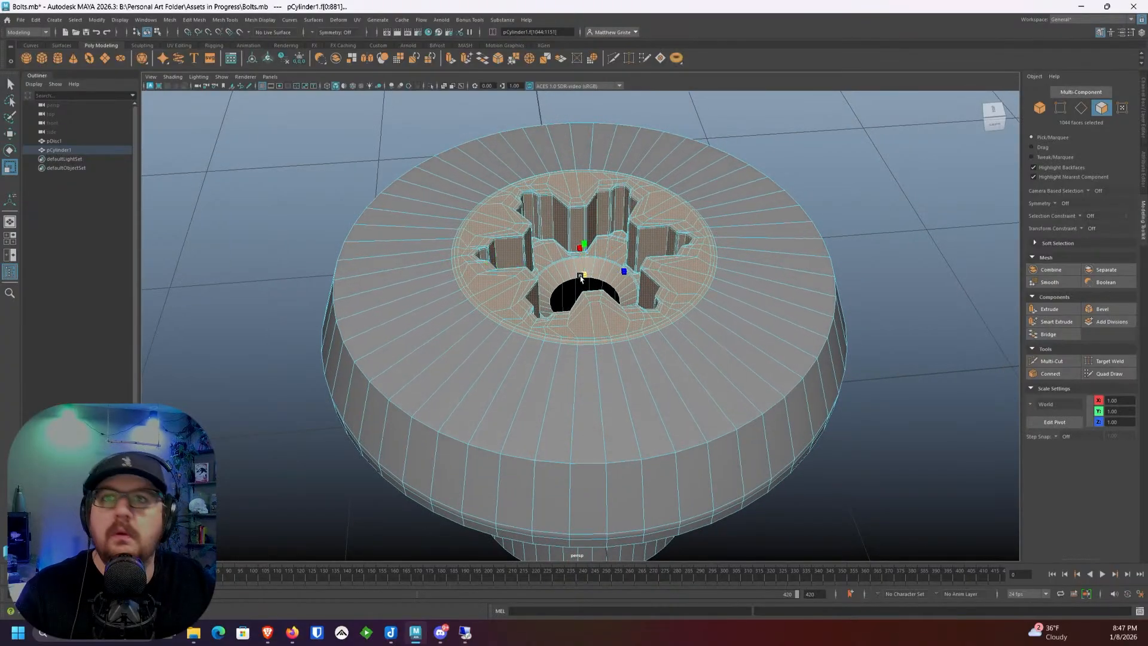
pyautogui.moveTo(580, 275); pyautogui.dragTo(492, 279)
pyautogui.press('w')
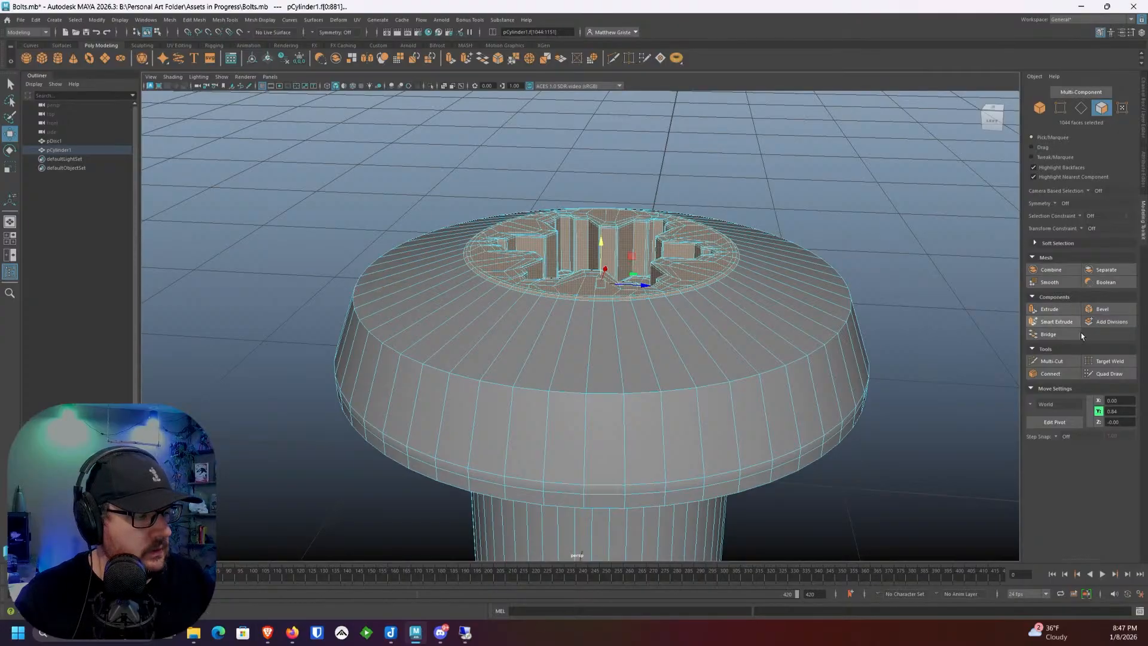
# Step: Insert an edge loop around the middle of the head's sloped shoulder with Multi-Cut and return to edge selection
pyautogui.click(1052, 360)
pyautogui.press('q')
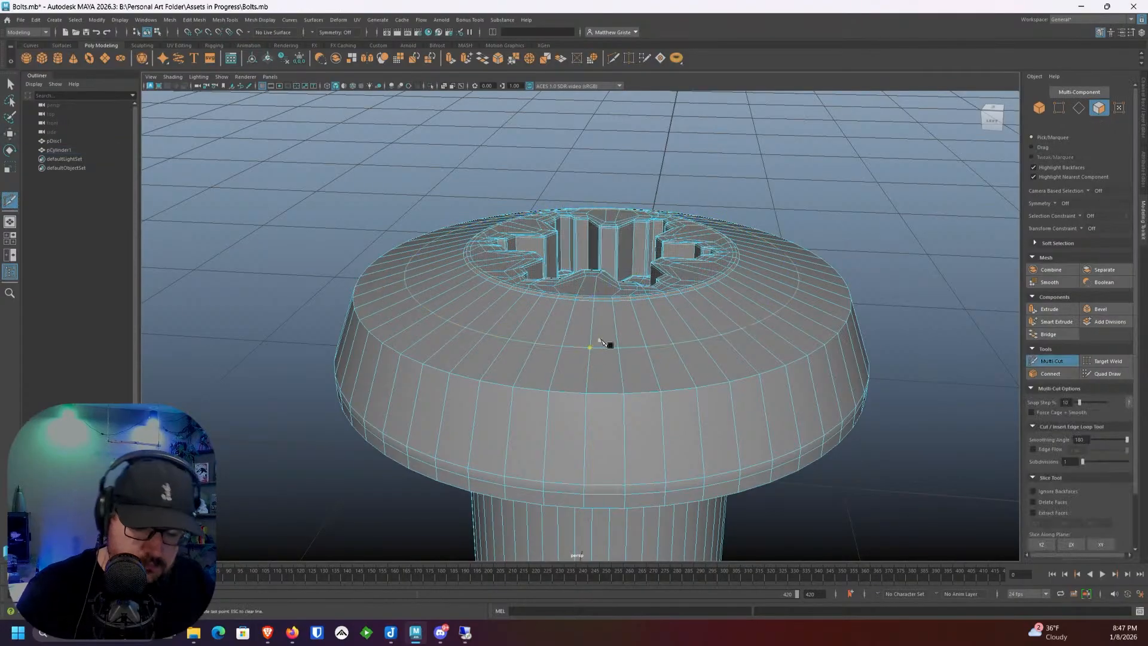
pyautogui.click(553, 335)
pyautogui.rightClick(551, 341)
pyautogui.moveTo(551, 341); pyautogui.dragTo(550, 320, button='right')
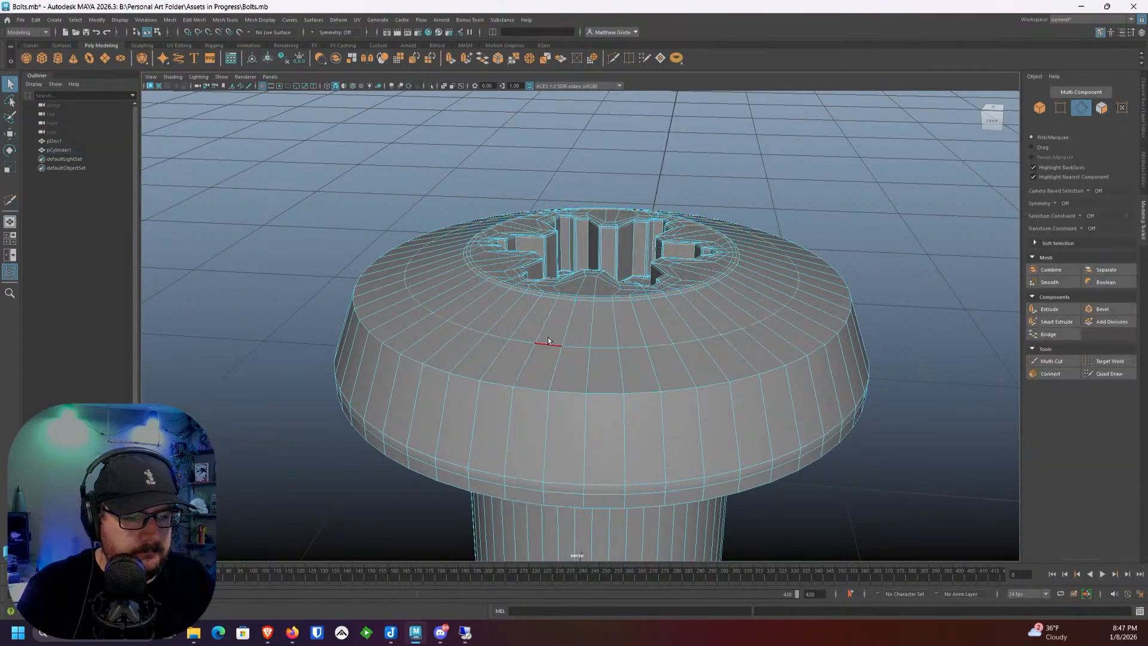
# Step: Move the shoulder's edge loop vertically to round the head's profile, and return to object mode
pyautogui.doubleClick(547, 338)
pyautogui.press('w')
pyautogui.moveTo(601, 216); pyautogui.dragTo(592, 275)
pyautogui.moveTo(579, 269); pyautogui.dragTo(579, 239, button='right')
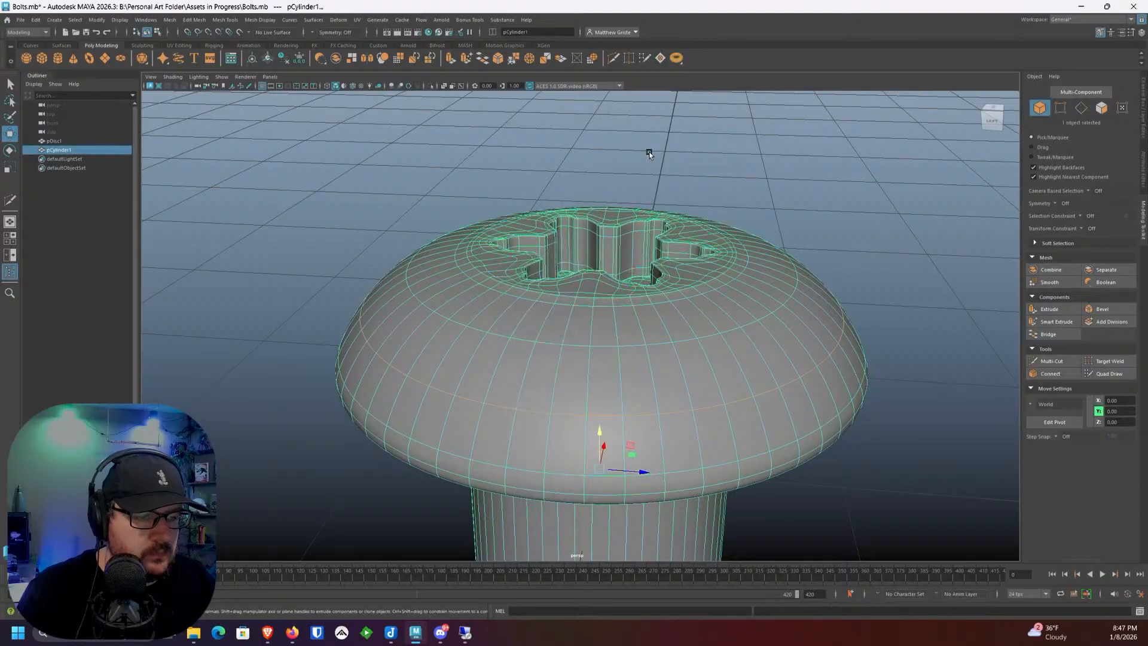
# Step: Inspect the rounded bolt head in smooth preview from above and from the side
pyautogui.press('3')
pyautogui.keyDown('alt'); pyautogui.moveTo(648, 149); pyautogui.dragTo(631, 316); pyautogui.keyUp('alt')
pyautogui.scroll(3, 631, 317)
pyautogui.scroll(2, 631, 317)
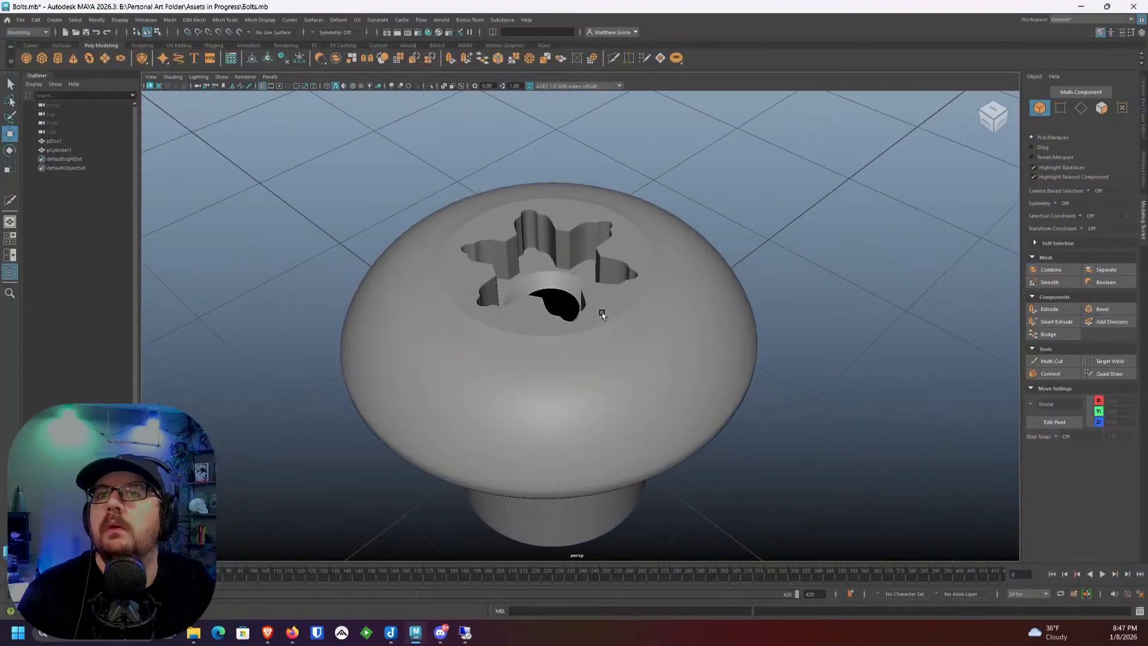
pyautogui.keyDown('alt'); pyautogui.moveTo(624, 274); pyautogui.dragTo(533, 320); pyautogui.keyUp('alt')
pyautogui.scroll(3, 595, 299)
# Step: Raise the edge loop bordering the head's flat top very slightly and return to object mode
pyautogui.click(595, 303)
pyautogui.scroll(4, 584, 295)
pyautogui.moveTo(526, 296); pyautogui.dragTo(513, 258, button='right')
pyautogui.doubleClick(513, 293)
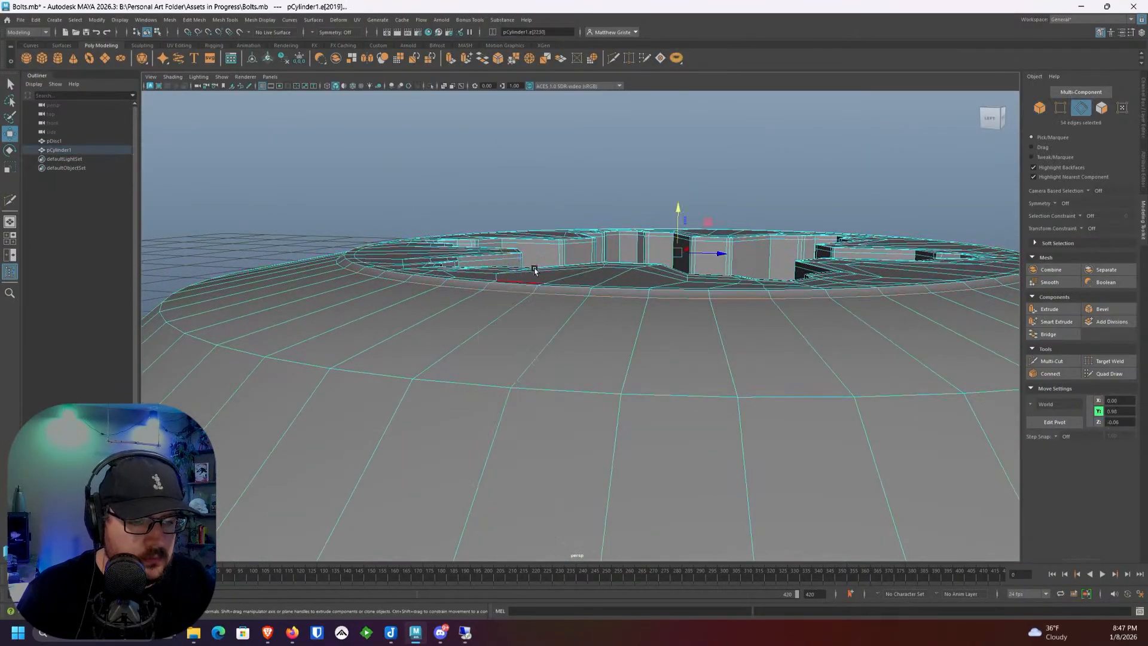
pyautogui.moveTo(678, 205); pyautogui.dragTo(676, 200)
pyautogui.moveTo(455, 255); pyautogui.dragTo(498, 197, button='right')
# Step: Examine the smoothed head, its recess and the central hole from above
pyautogui.keyDown('alt'); pyautogui.moveTo(499, 198); pyautogui.dragTo(556, 317); pyautogui.keyUp('alt')
pyautogui.scroll(-5, 488, 266)
pyautogui.click(522, 250)
pyautogui.scroll(2, 562, 264)
pyautogui.scroll(-3, 577, 293)
pyautogui.scroll(2, 574, 281)
pyautogui.scroll(2, 553, 320)
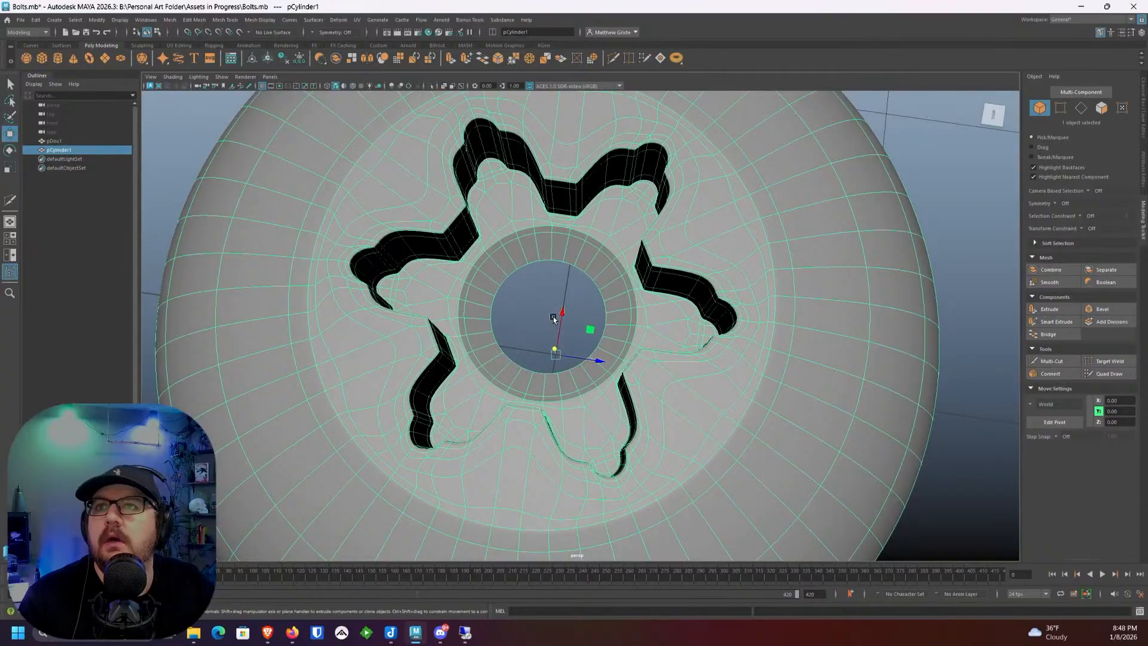
# Step: Duplicate the bolt and move the copy aside to -2.22 along the Z axis
pyautogui.scroll(-8, 553, 318)
pyautogui.hotkey('ctrl', 'd')
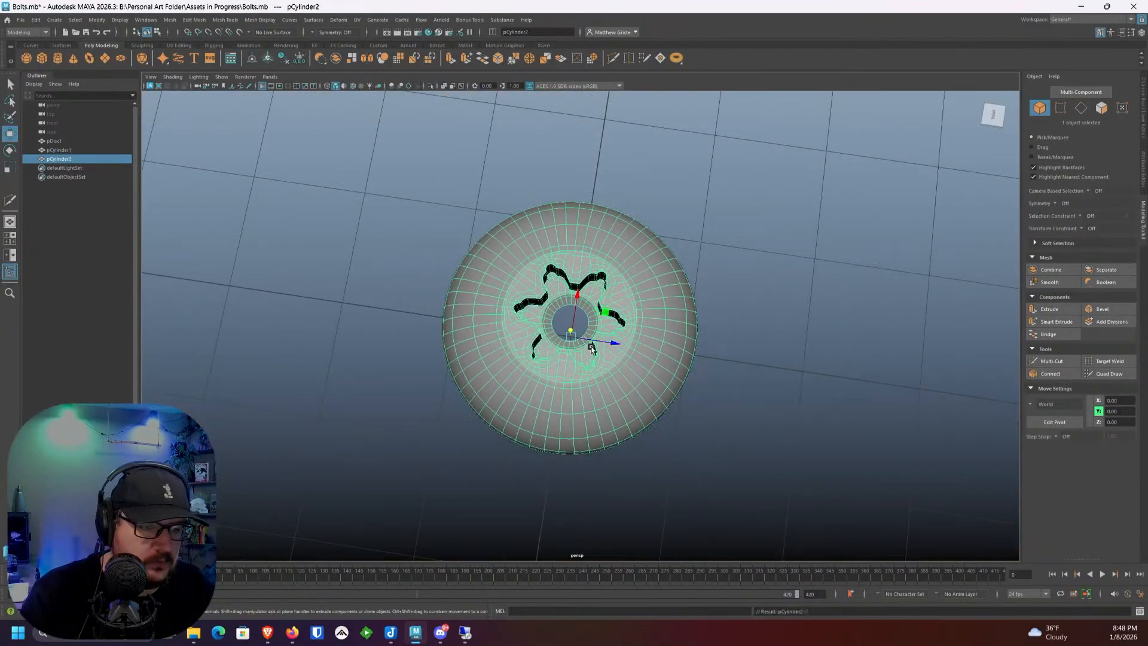
pyautogui.moveTo(604, 347); pyautogui.dragTo(372, 294)
# Step: Extrude the edge loop of the original bolt's central hole straight up into a cylindrical post in the unsmoothed mesh
pyautogui.click(574, 287)
pyautogui.scroll(6, 574, 287)
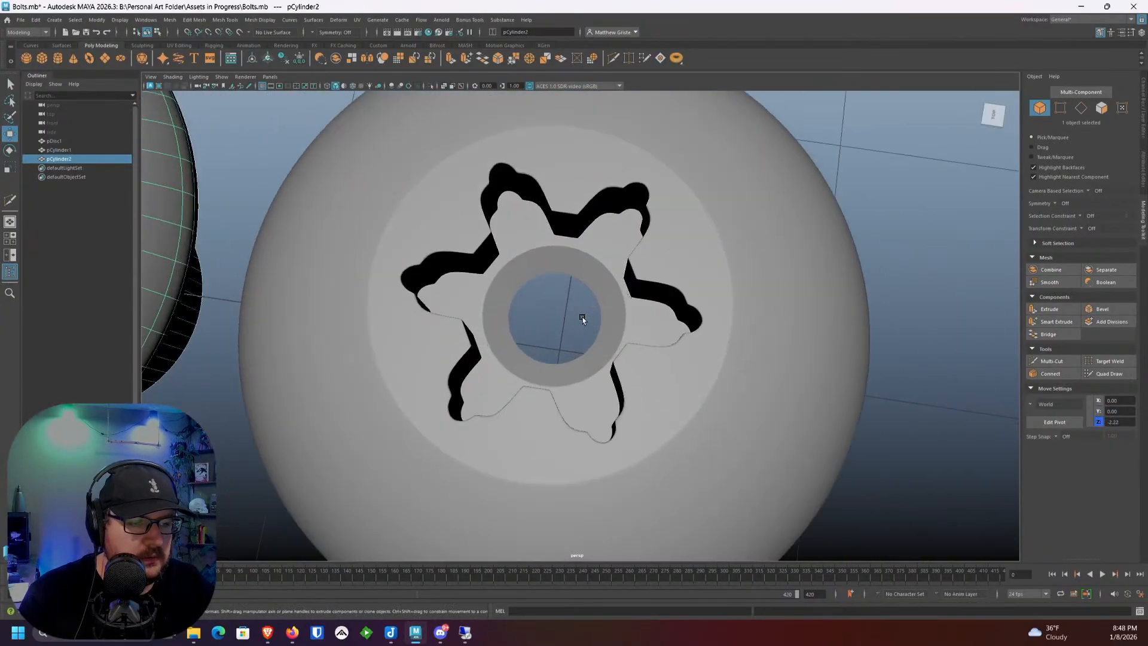
pyautogui.moveTo(572, 262); pyautogui.dragTo(572, 236, button='right')
pyautogui.doubleClick(572, 233)
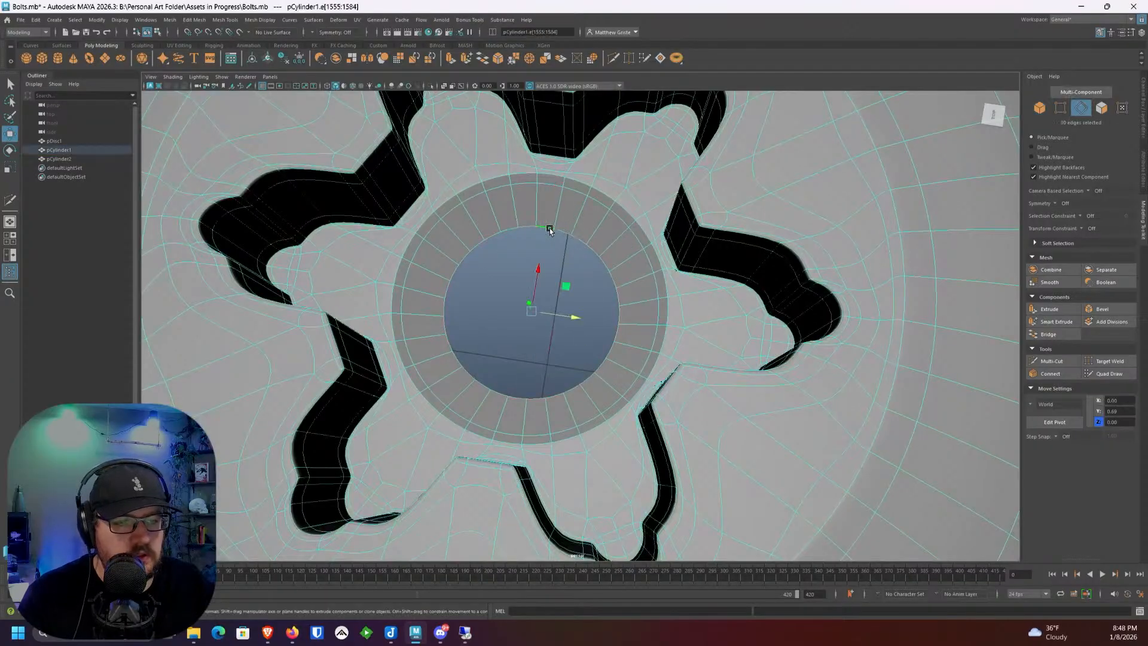
pyautogui.keyDown('alt'); pyautogui.moveTo(572, 234); pyautogui.dragTo(569, 258); pyautogui.keyUp('alt')
pyautogui.press('1')
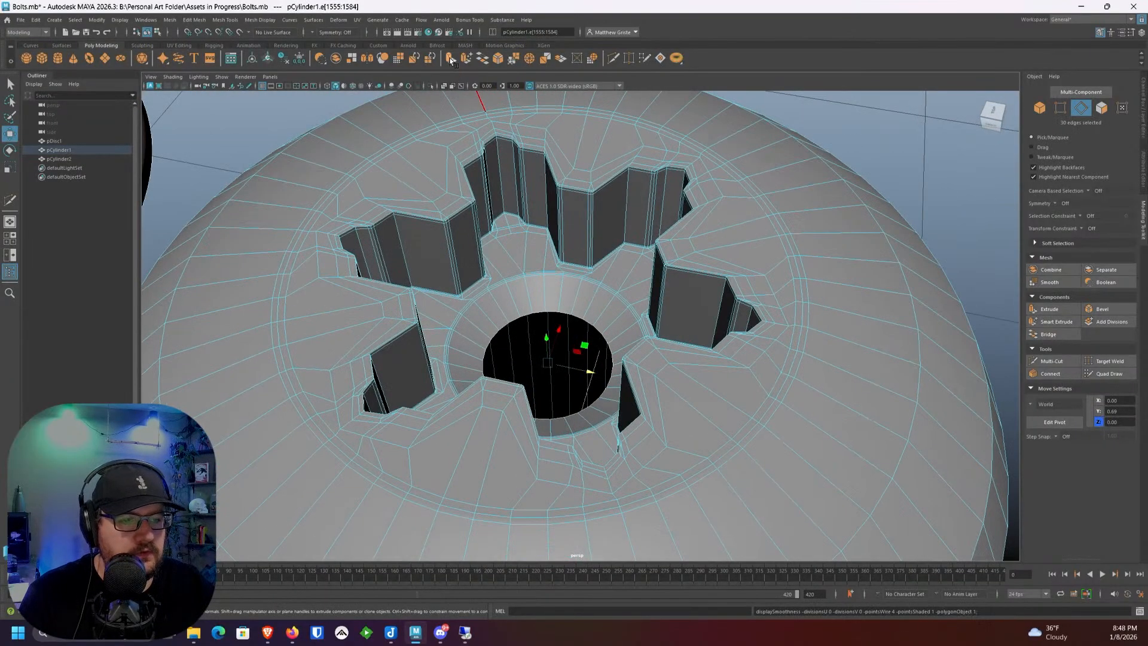
pyautogui.click(450, 58)
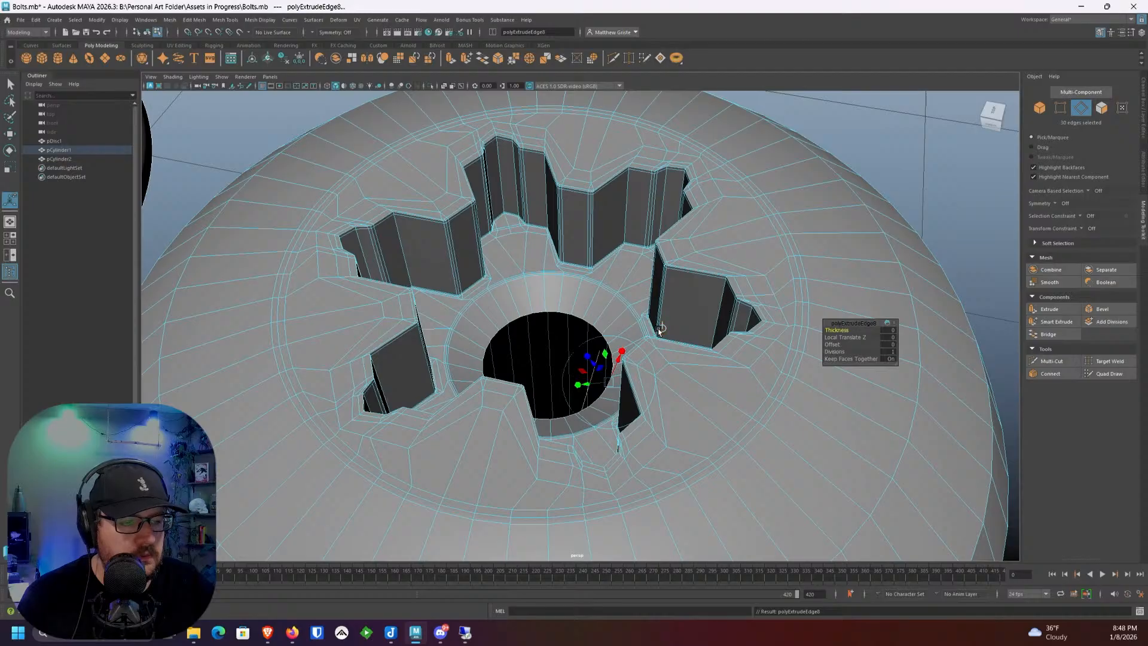
pyautogui.click(659, 328)
pyautogui.moveTo(547, 349); pyautogui.dragTo(519, 225)
# Step: Extrude the post's top edge loop inward and merge it to the centre to close the top with a flat cap
pyautogui.keyDown('alt'); pyautogui.moveTo(547, 253); pyautogui.dragTo(594, 315, button='middle'); pyautogui.keyUp('alt')
pyautogui.scroll(3, 594, 316)
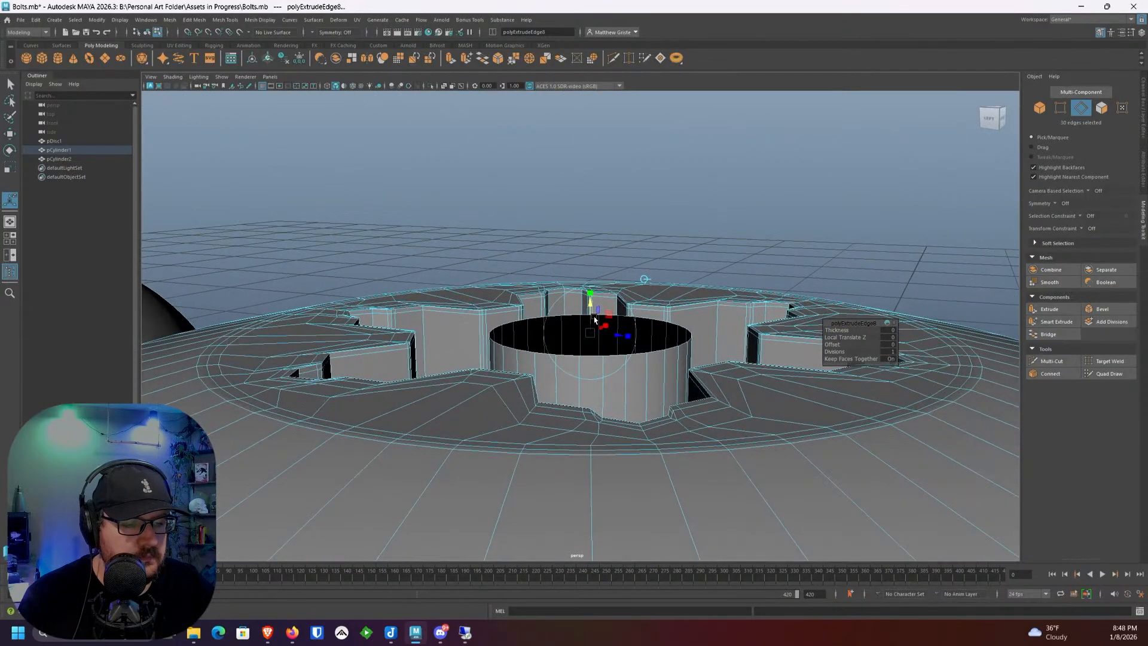
pyautogui.keyDown('alt'); pyautogui.moveTo(594, 315); pyautogui.dragTo(571, 349); pyautogui.keyUp('alt')
pyautogui.scroll(5, 572, 348)
pyautogui.moveTo(495, 277); pyautogui.dragTo(479, 215, button='right')
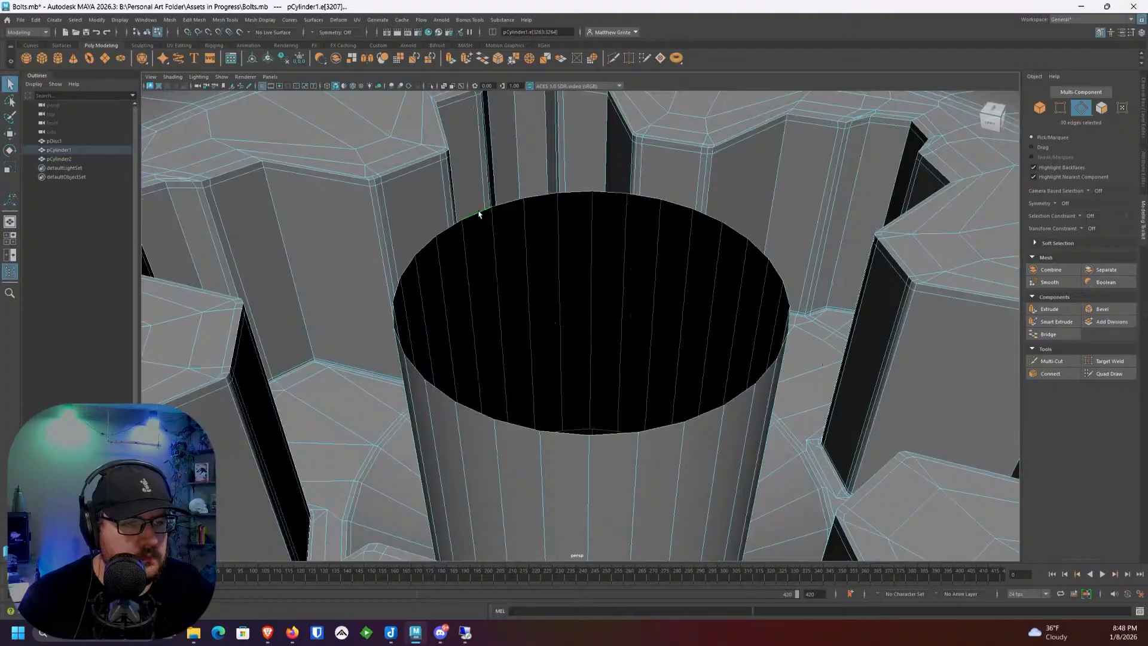
pyautogui.hotkey('ctrl', 'e')
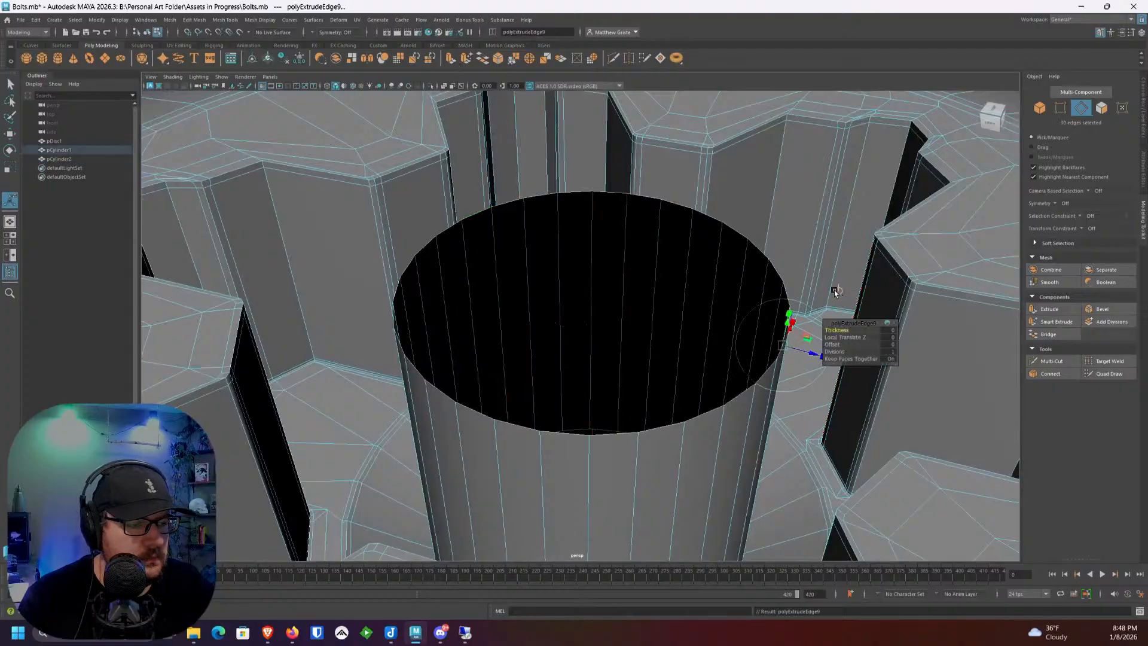
pyautogui.click(836, 290)
pyautogui.moveTo(596, 292); pyautogui.dragTo(524, 131)
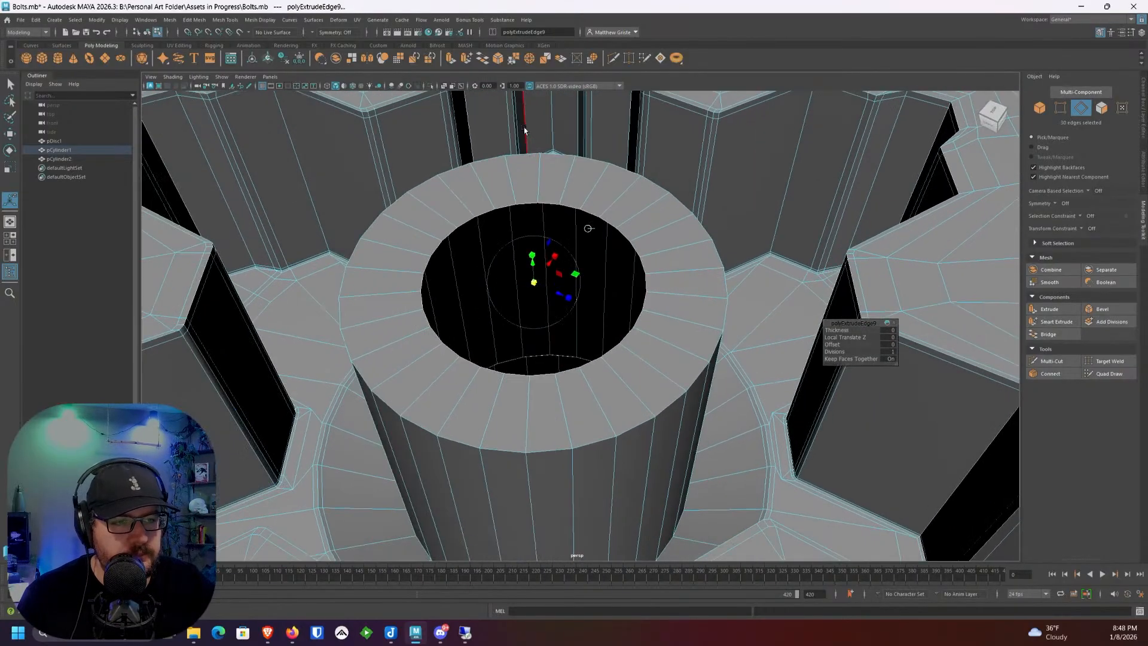
pyautogui.click(530, 59)
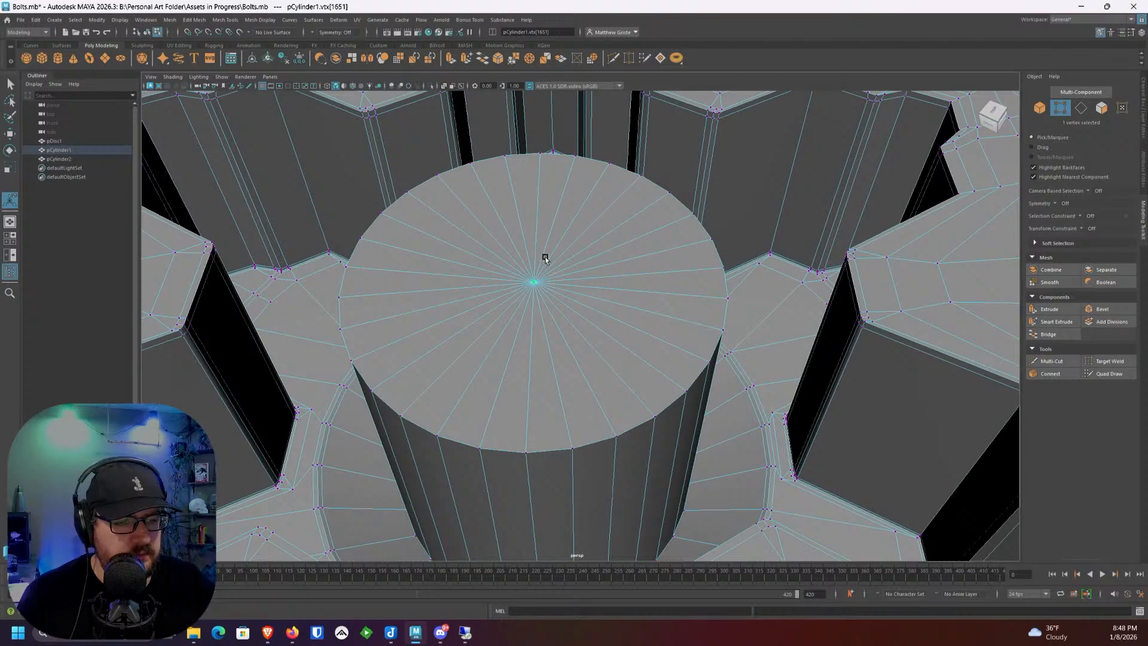
# Step: Bevel the top and base edge loops of the central post and preview the bolt smoothed
pyautogui.press('F10')
pyautogui.keyDown('alt'); pyautogui.moveTo(594, 444); pyautogui.dragTo(589, 366); pyautogui.keyUp('alt')
pyautogui.keyDown('shift'); pyautogui.doubleClick(548, 333); pyautogui.keyUp('shift')
pyautogui.scroll(-5, 547, 331)
pyautogui.keyDown('alt'); pyautogui.moveTo(554, 254); pyautogui.dragTo(557, 282); pyautogui.keyUp('alt')
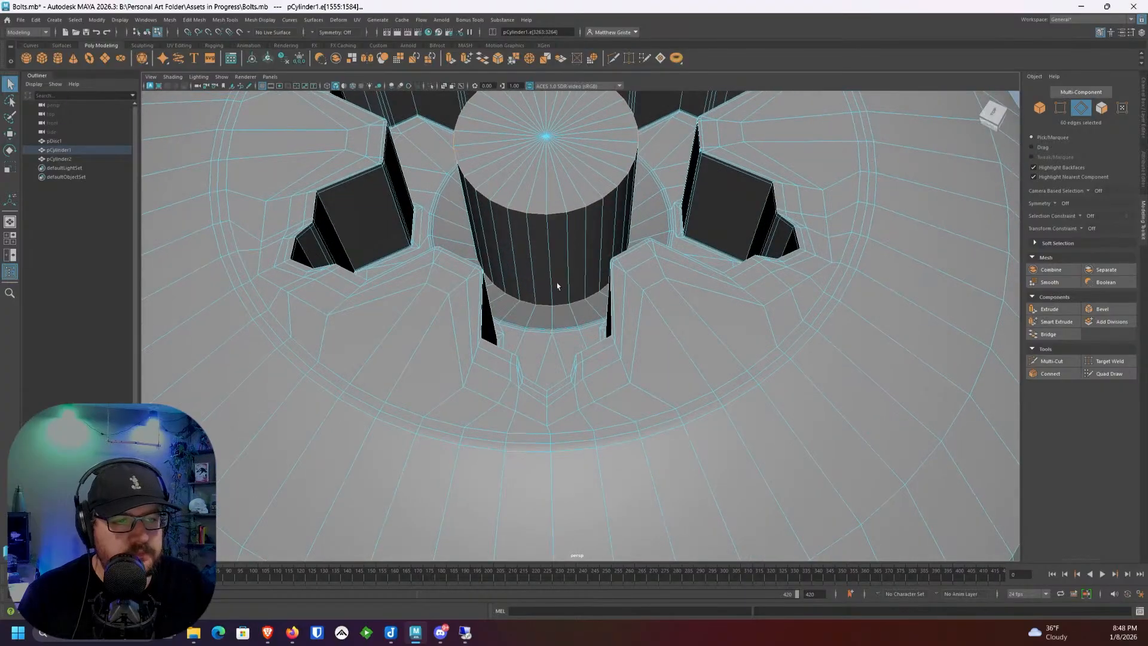
pyautogui.keyDown('alt'); pyautogui.moveTo(557, 283); pyautogui.dragTo(561, 306, button='middle'); pyautogui.keyUp('alt')
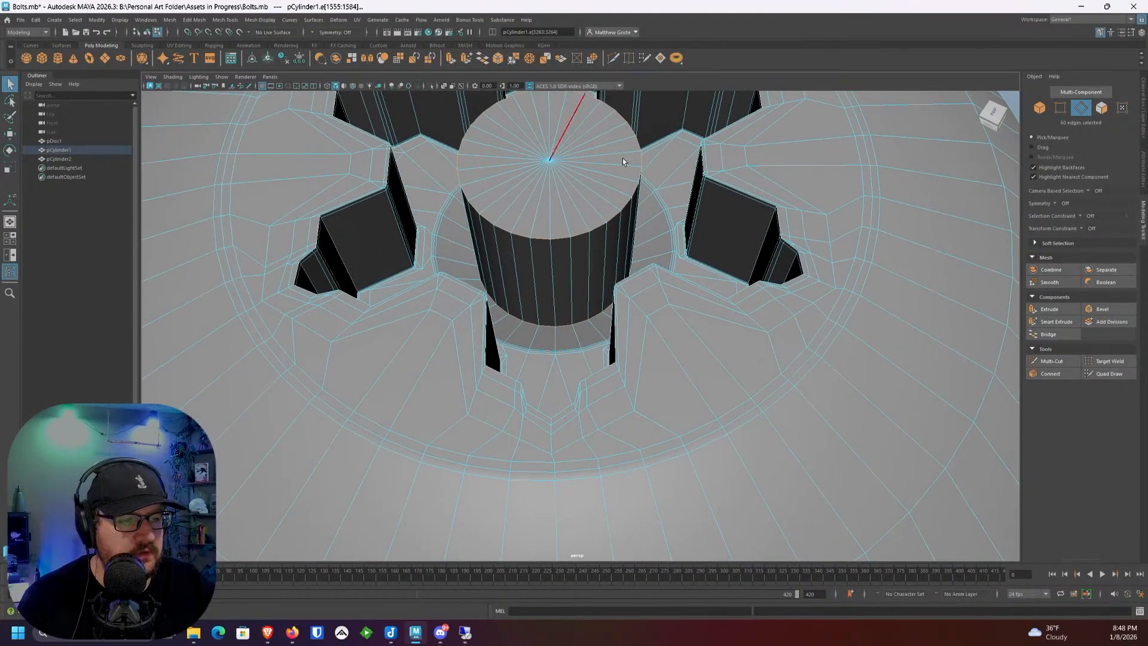
pyautogui.hotkey('ctrl', 'b')
pyautogui.moveTo(835, 366); pyautogui.dragTo(833, 330)
pyautogui.moveTo(561, 182); pyautogui.dragTo(580, 160, button='right')
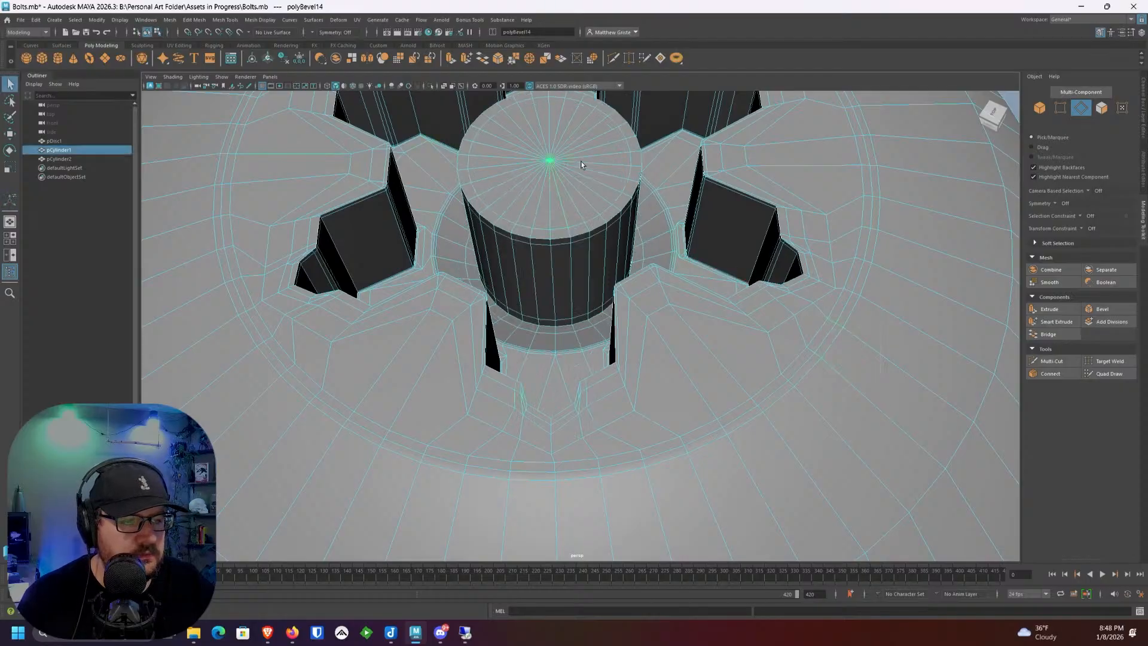
pyautogui.press('3')
pyautogui.scroll(-5, 580, 160)
pyautogui.click(888, 210)
pyautogui.moveTo(888, 210)
pyautogui.keyDown('alt'); pyautogui.mouseDown()
pyautogui.moveTo(802, 202)
pyautogui.moveTo(802, 179)
pyautogui.moveTo(806, 232)
pyautogui.mouseUp(); pyautogui.keyUp('alt')
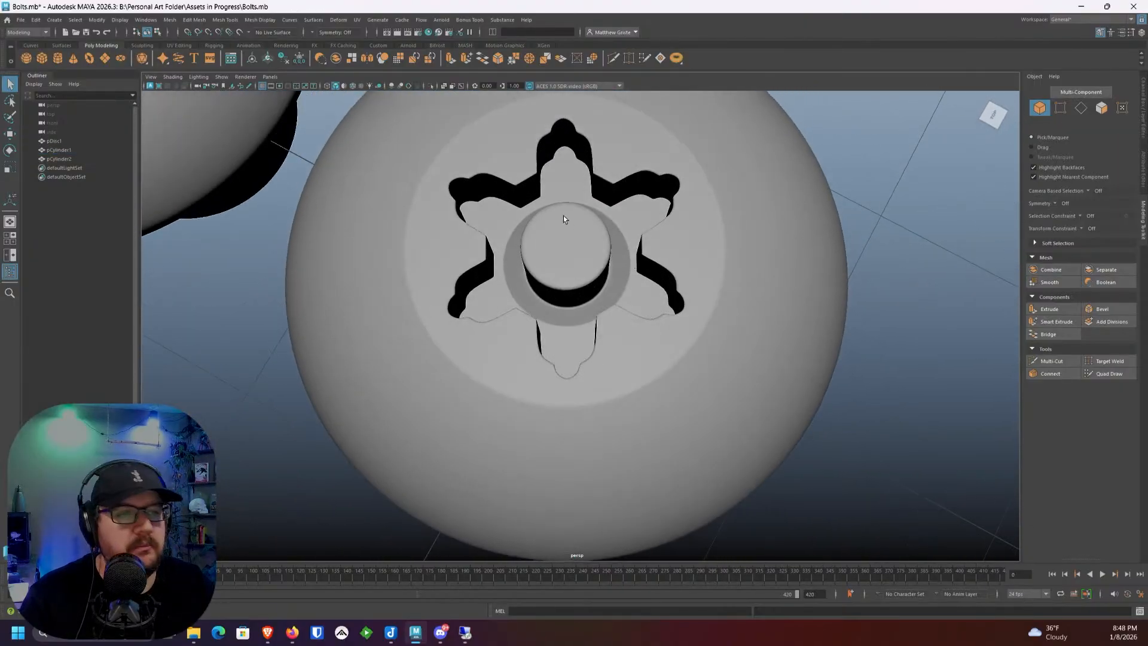
# Step: Try to close the copied bolt's central hole by merging its edge loop directly to the centre
pyautogui.keyDown('alt'); pyautogui.moveTo(566, 215); pyautogui.dragTo(605, 196); pyautogui.keyUp('alt')
pyautogui.keyDown('alt'); pyautogui.moveTo(606, 196); pyautogui.dragTo(529, 235, button='right'); pyautogui.keyUp('alt')
pyautogui.keyDown('alt'); pyautogui.moveTo(529, 235); pyautogui.dragTo(633, 323); pyautogui.keyUp('alt')
pyautogui.keyDown('alt'); pyautogui.moveTo(633, 323); pyautogui.dragTo(747, 322, button='middle'); pyautogui.keyUp('alt')
pyautogui.scroll(5, 522, 365)
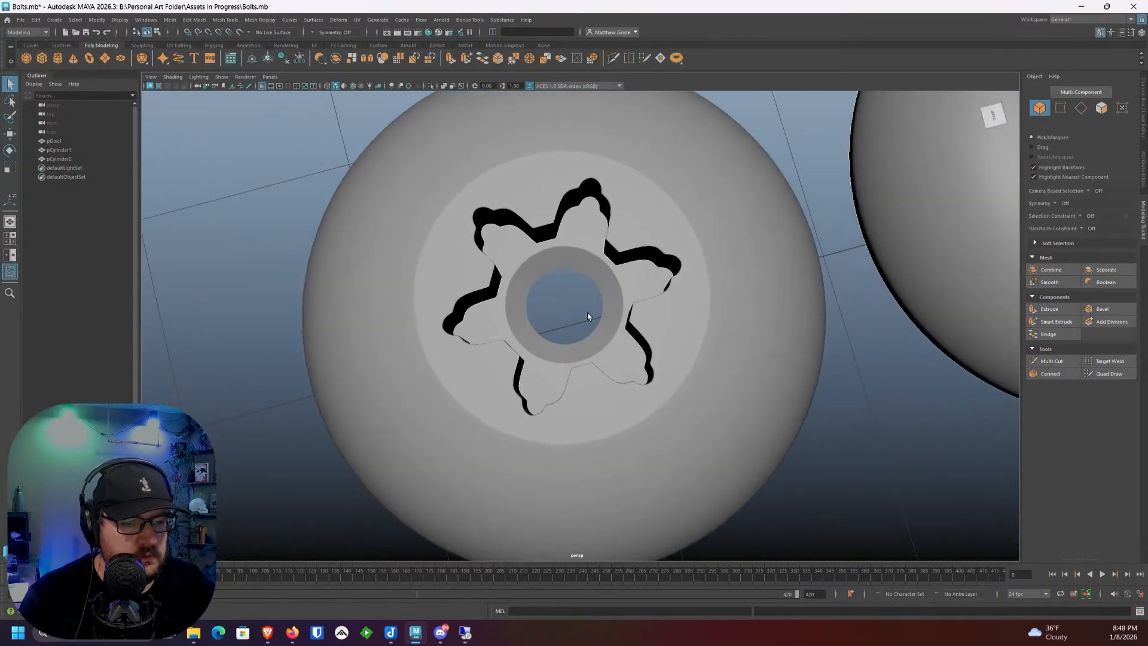
pyautogui.click(532, 267)
pyautogui.scroll(3, 532, 266)
pyautogui.rightClick(532, 268)
pyautogui.moveTo(532, 268); pyautogui.dragTo(537, 242, button='right')
pyautogui.doubleClick(540, 243)
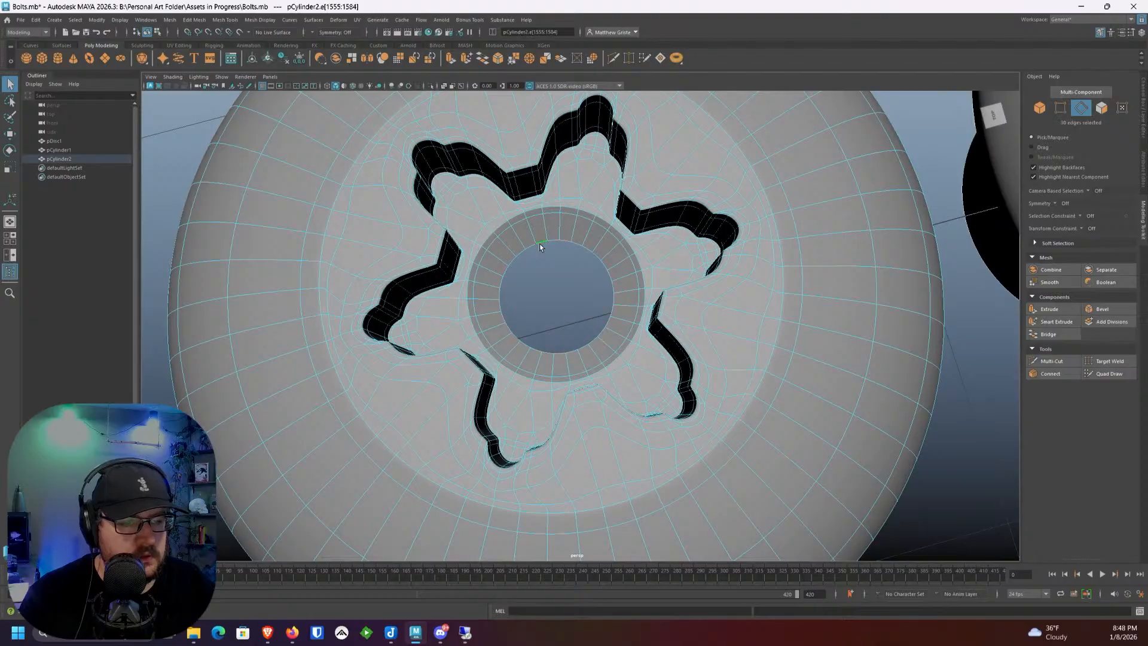
pyautogui.keyDown('alt'); pyautogui.moveTo(541, 245); pyautogui.dragTo(557, 258, button='middle'); pyautogui.keyUp('alt')
pyautogui.scroll(2, 557, 258)
pyautogui.click(529, 59)
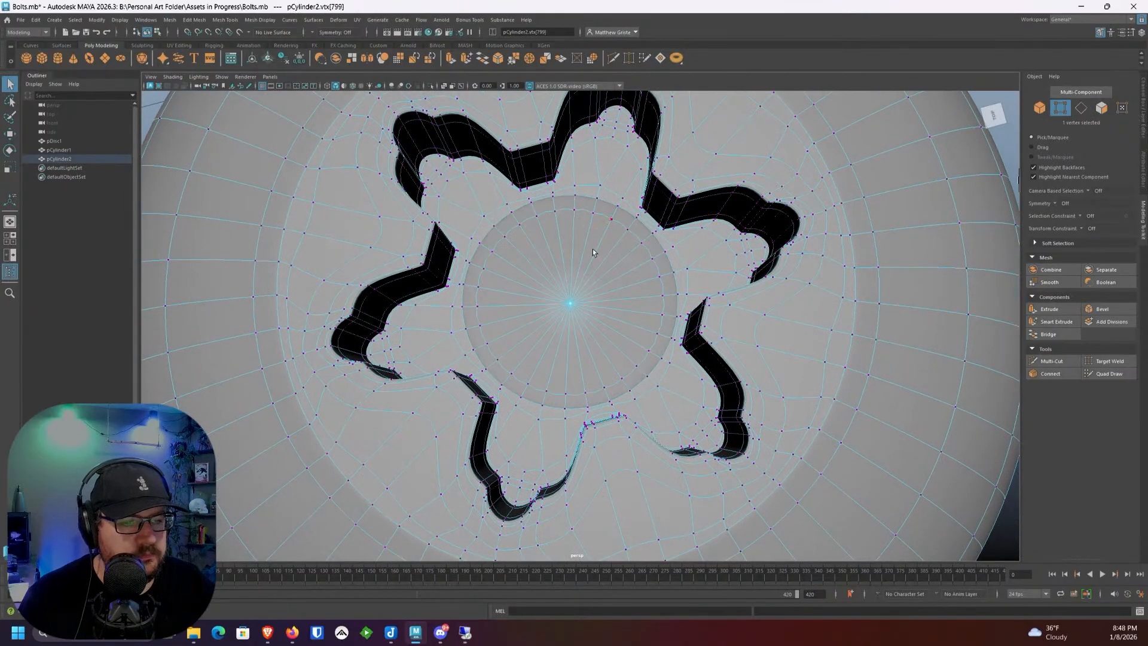
pyautogui.scroll(1, 593, 249)
pyautogui.press('1')
pyautogui.keyDown('alt'); pyautogui.moveTo(597, 250); pyautogui.dragTo(603, 284); pyautogui.keyUp('alt')
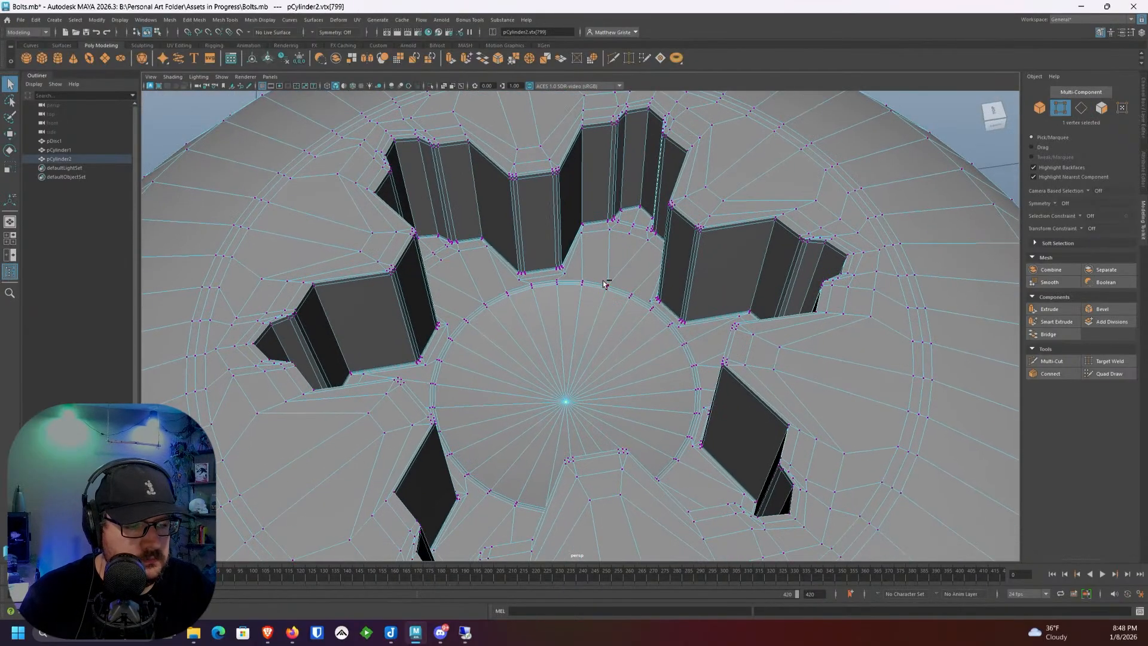
pyautogui.hotkey('ctrl', 'z')
# Step: Extrude the copied bolt's central hole edge loop slightly inward and merge the new inner loop to the centre
pyautogui.scroll(3, 595, 300)
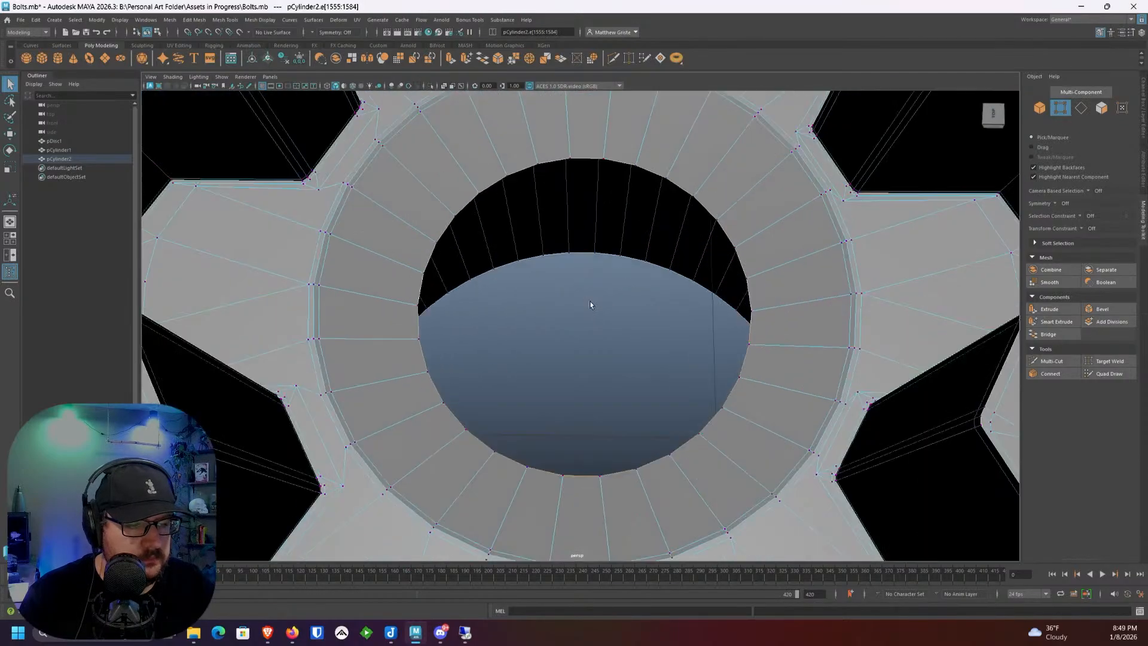
pyautogui.moveTo(512, 206); pyautogui.dragTo(510, 173, button='right')
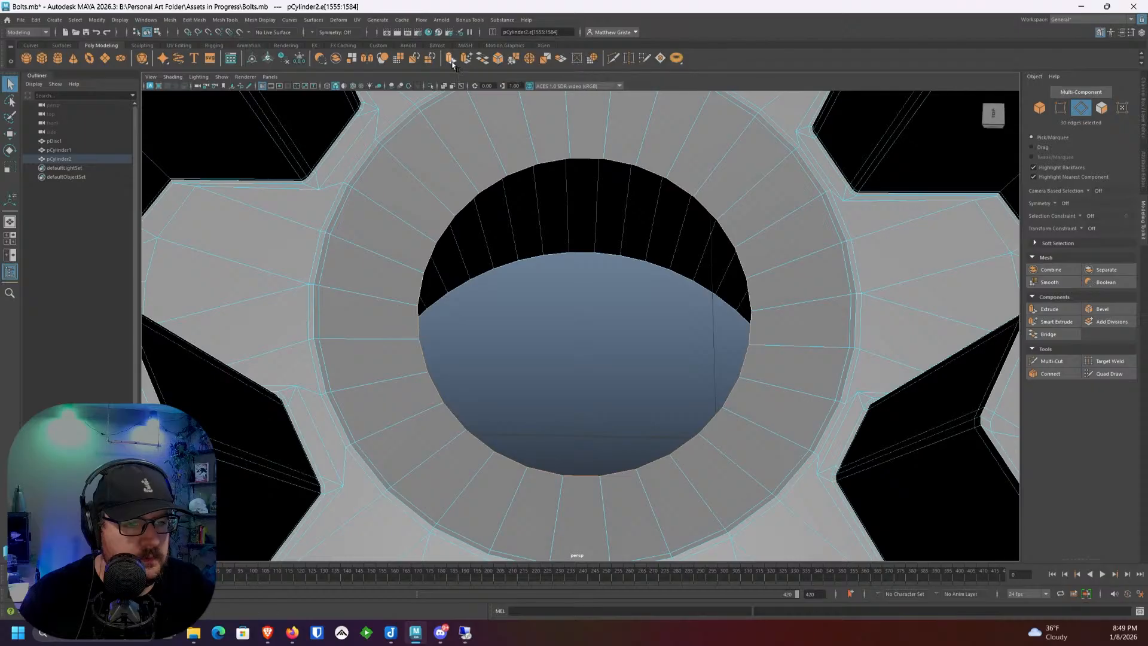
pyautogui.click(499, 60)
pyautogui.moveTo(725, 327); pyautogui.dragTo(701, 327)
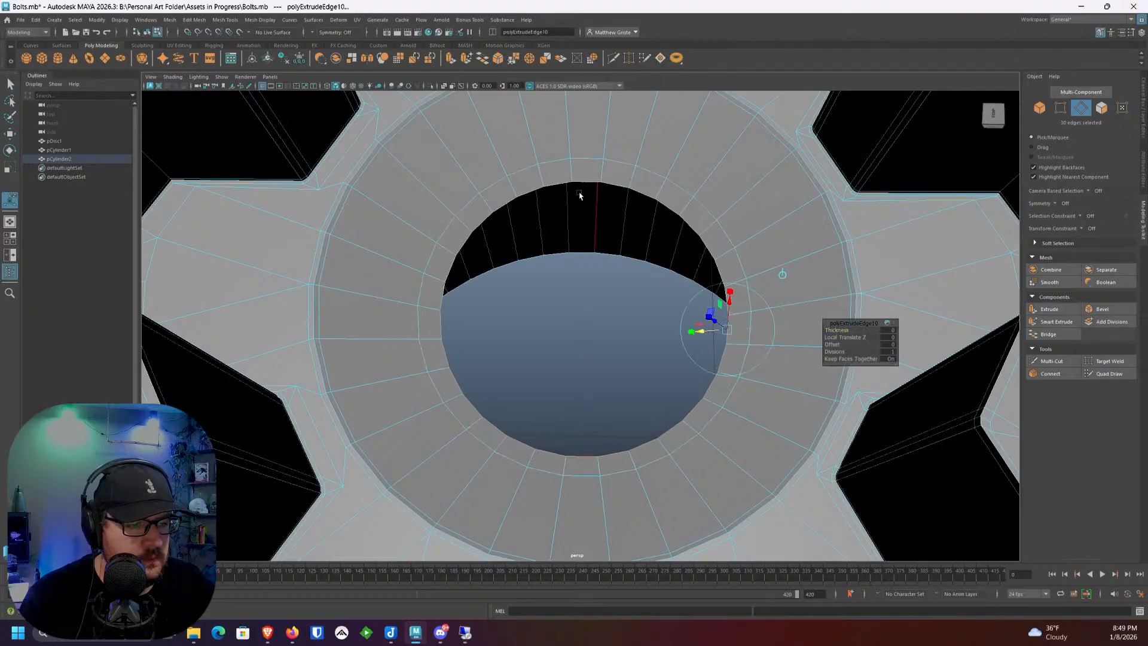
pyautogui.moveTo(578, 186); pyautogui.dragTo(576, 163, button='right')
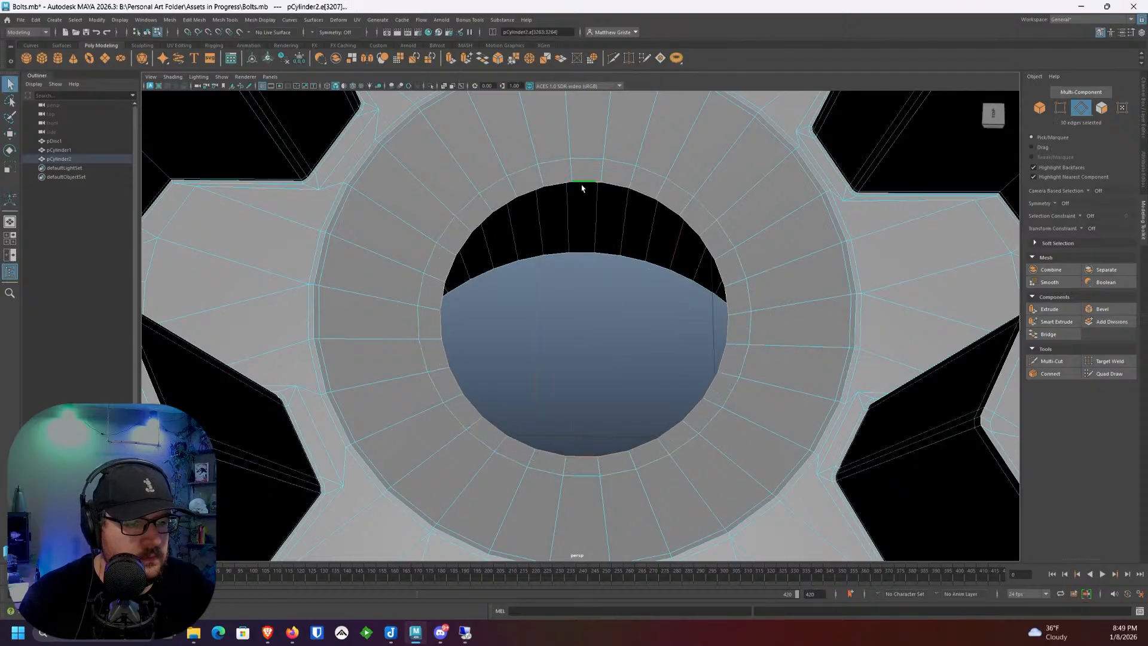
pyautogui.click(529, 59)
pyautogui.scroll(-3, 529, 181)
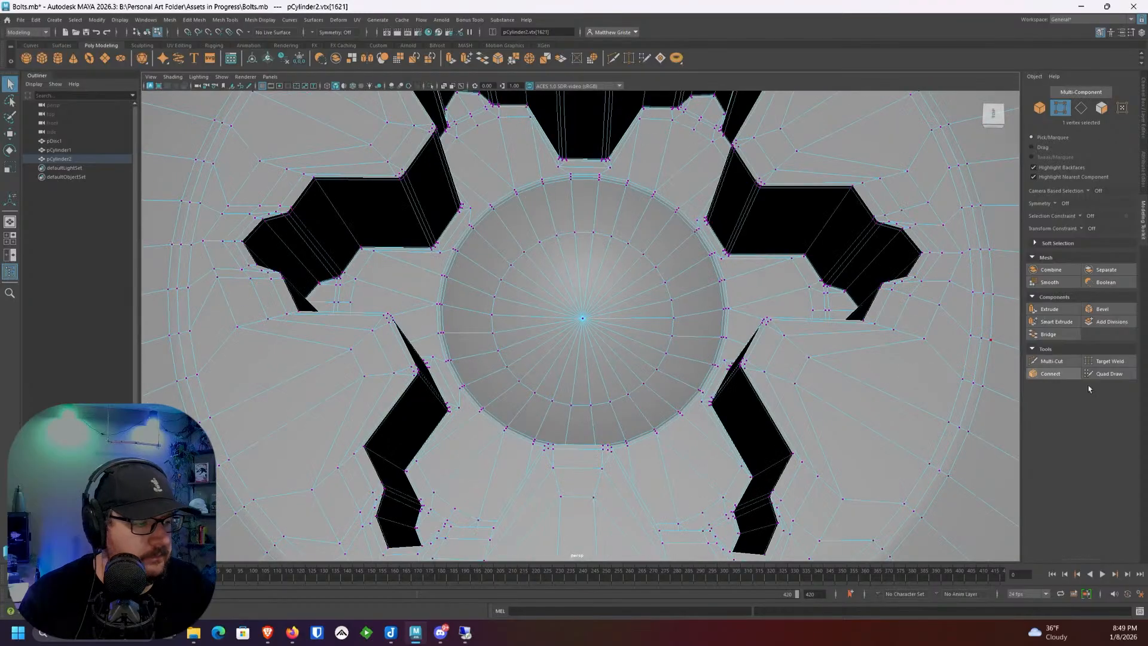
# Step: Insert a supporting edge loop around the closed centre with Multi-Cut and preview the copied bolt smoothed
pyautogui.click(1053, 361)
pyautogui.keyDown('ctrl'); pyautogui.click(632, 240); pyautogui.keyUp('ctrl')
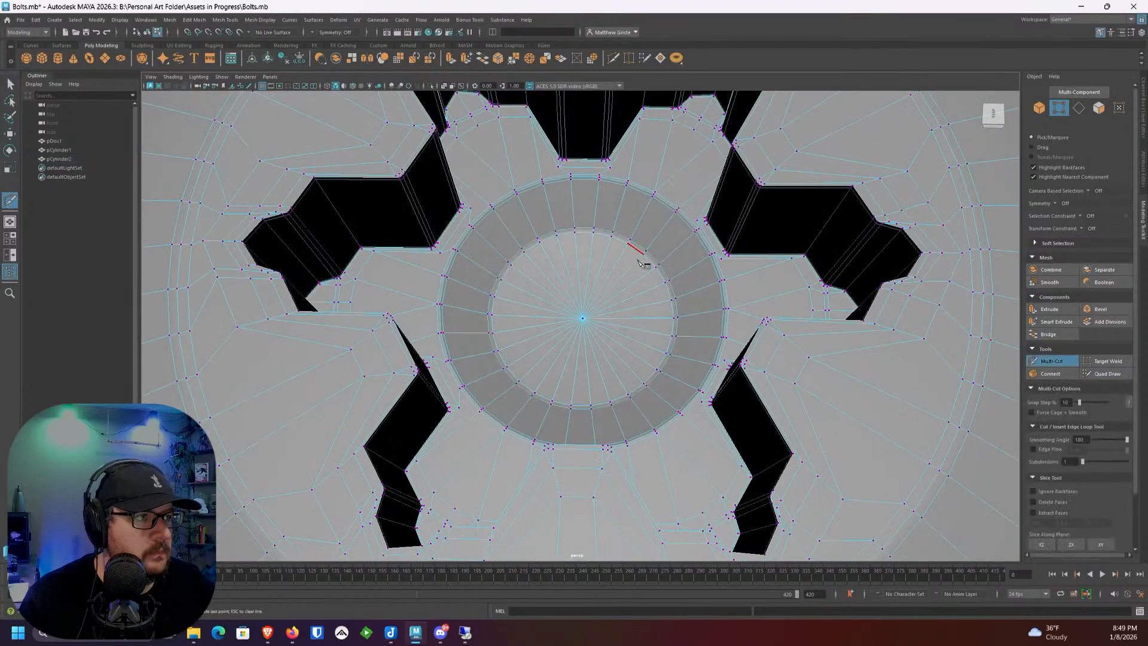
pyautogui.press('q')
pyautogui.press('3')
pyautogui.moveTo(615, 232); pyautogui.dragTo(644, 221, button='right')
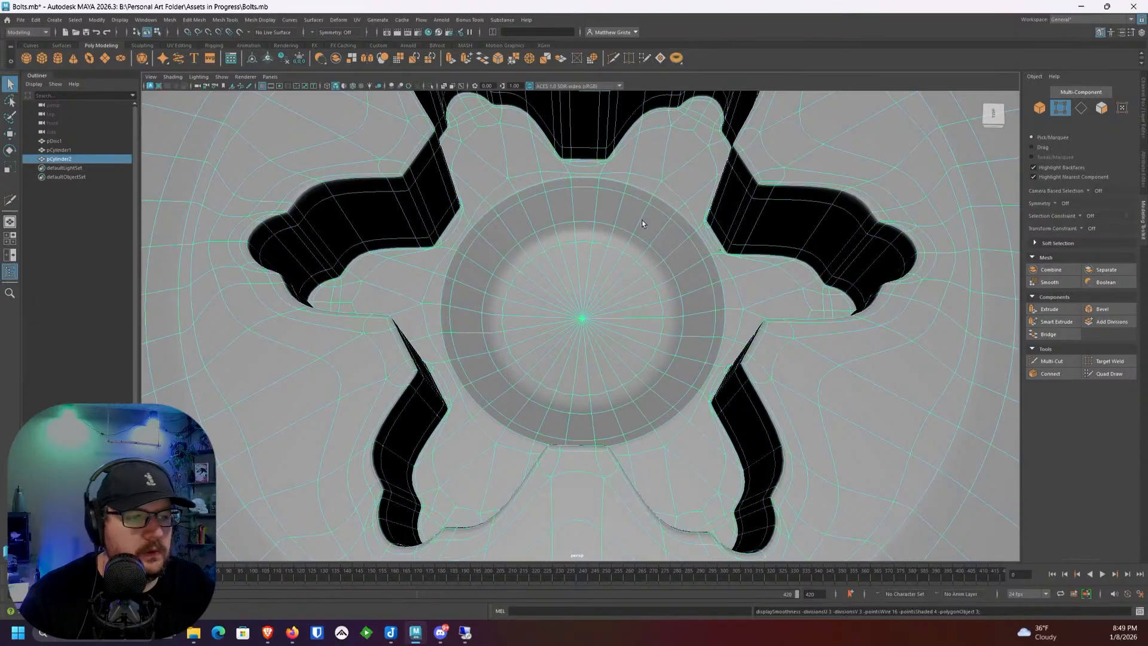
pyautogui.scroll(-6, 664, 234)
pyautogui.click(726, 248)
# Step: Shift the hexagonal bolt slightly along the X axis beside the two rounded bolts
pyautogui.keyDown('alt'); pyautogui.moveTo(753, 253); pyautogui.dragTo(652, 195); pyautogui.keyUp('alt')
pyautogui.scroll(-3, 658, 217)
pyautogui.moveTo(453, 233); pyautogui.dragTo(723, 377)
pyautogui.scroll(-5, 687, 359)
pyautogui.keyDown('alt'); pyautogui.moveTo(538, 283); pyautogui.dragTo(540, 425, button='middle'); pyautogui.keyUp('alt')
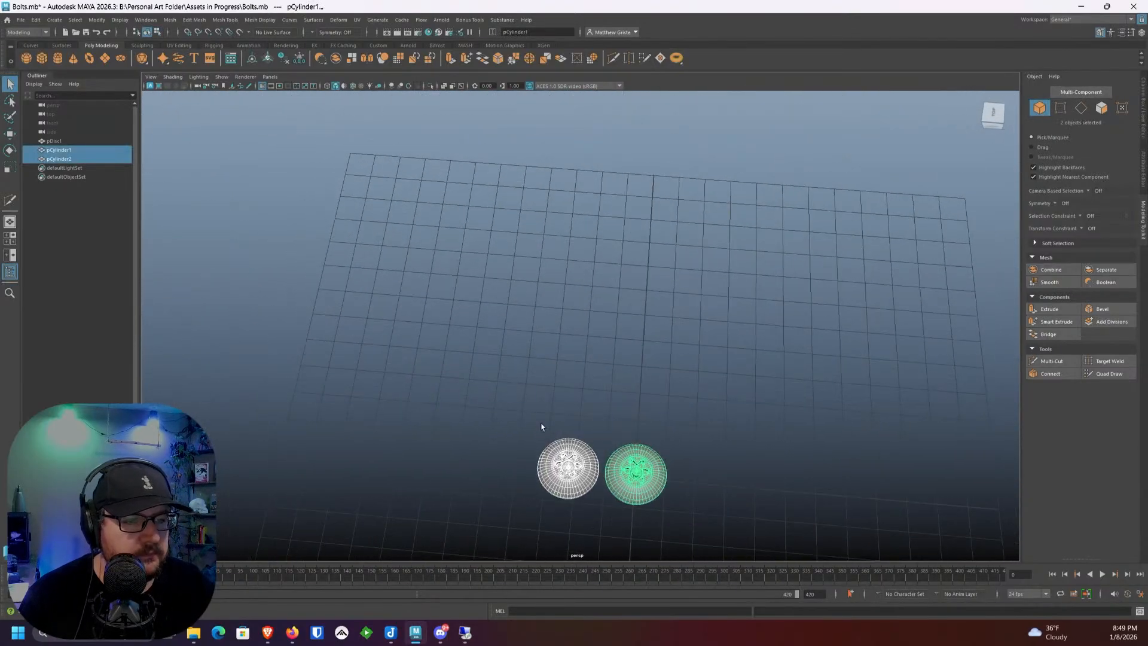
pyautogui.scroll(-1, 542, 383)
pyautogui.keyDown('alt'); pyautogui.moveTo(542, 338); pyautogui.dragTo(607, 292, button='middle'); pyautogui.keyUp('alt')
pyautogui.scroll(-6, 608, 292)
pyautogui.keyDown('alt'); pyautogui.moveTo(612, 303); pyautogui.dragTo(807, 283); pyautogui.keyUp('alt')
pyautogui.press('w')
pyautogui.keyDown('alt'); pyautogui.moveTo(802, 293); pyautogui.dragTo(619, 308, button='middle'); pyautogui.keyUp('alt')
pyautogui.scroll(3, 618, 309)
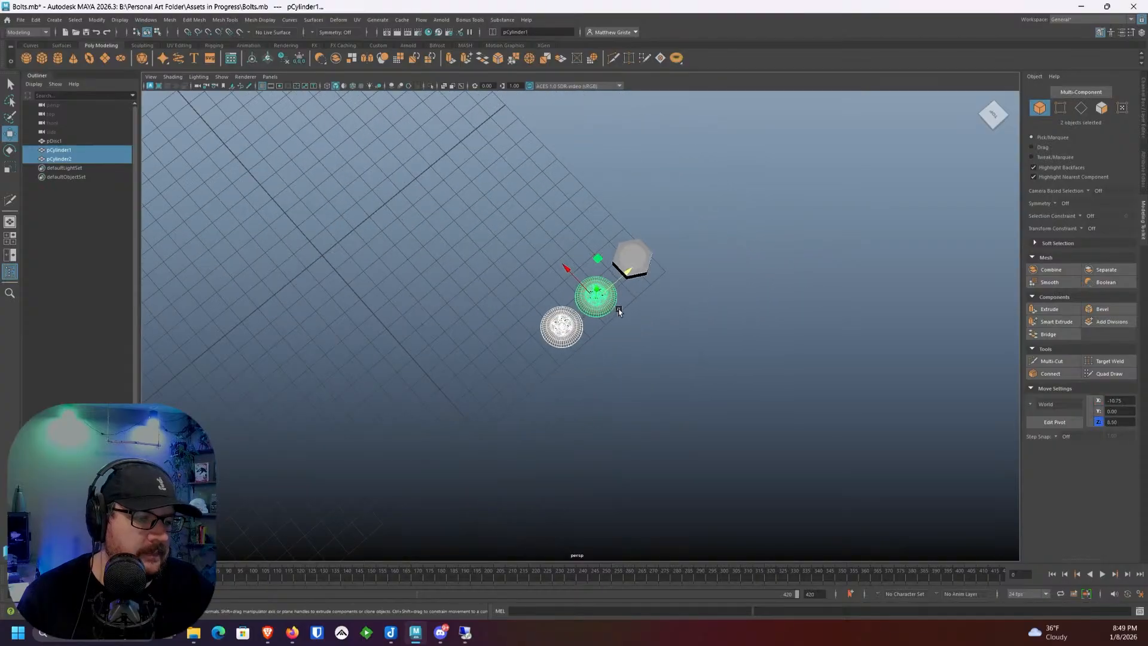
pyautogui.keyDown('alt'); pyautogui.moveTo(619, 308); pyautogui.dragTo(759, 317); pyautogui.keyUp('alt')
pyautogui.scroll(4, 742, 323)
pyautogui.keyDown('alt'); pyautogui.moveTo(685, 357); pyautogui.dragTo(728, 312, button='middle'); pyautogui.keyUp('alt')
pyautogui.keyDown('alt'); pyautogui.moveTo(727, 311); pyautogui.dragTo(741, 312); pyautogui.keyUp('alt')
pyautogui.click(489, 297)
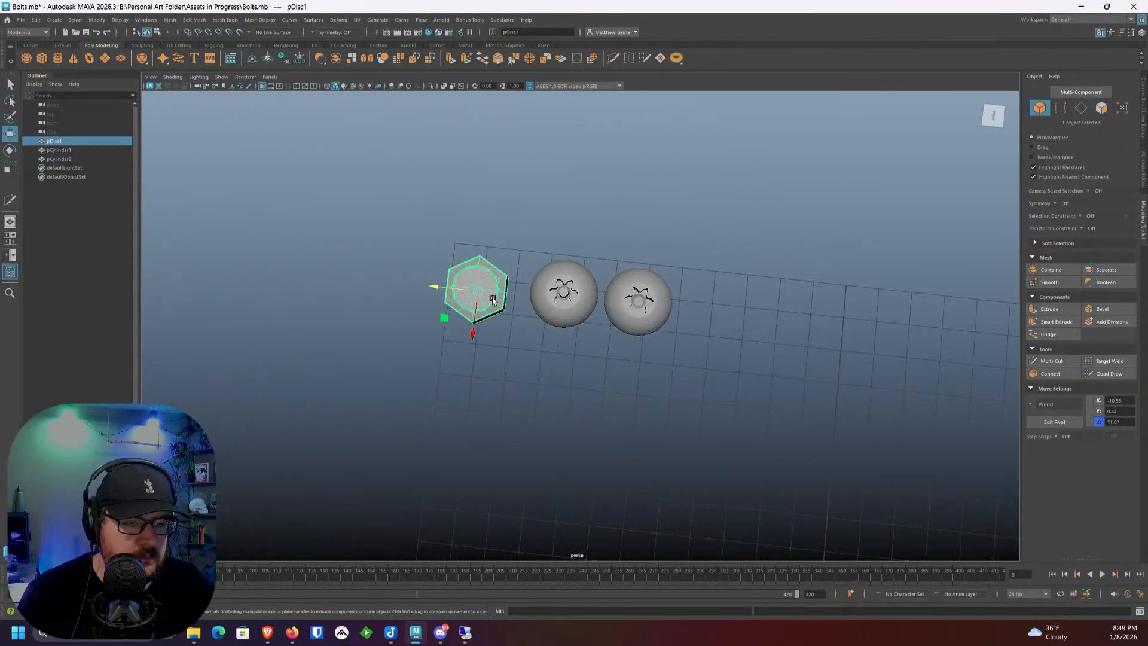
pyautogui.press('e')
pyautogui.press('r')
pyautogui.press('w')
pyautogui.moveTo(486, 294)
pyautogui.mouseDown()
pyautogui.moveTo(472, 311)
pyautogui.moveTo(478, 299)
pyautogui.mouseUp()
# Step: Move both rounded bolts along the X axis to -11.00 in the top view
pyautogui.moveTo(723, 261); pyautogui.dragTo(561, 328)
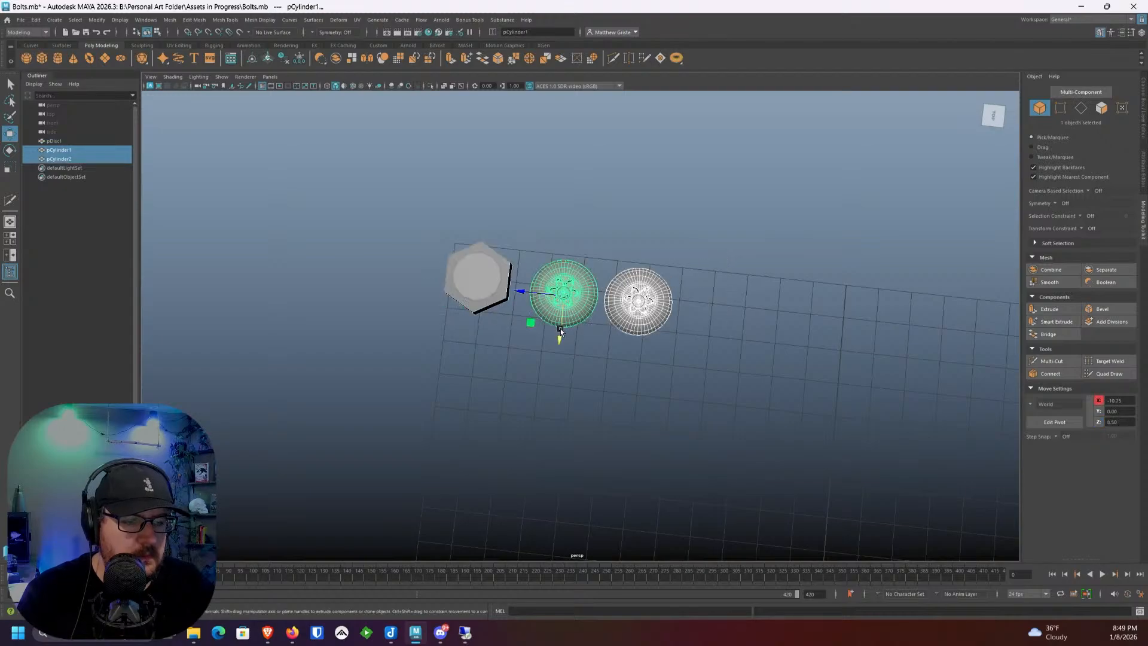
pyautogui.press('space')
pyautogui.press('space')
pyautogui.scroll(-5, 400, 264)
pyautogui.keyDown('alt'); pyautogui.moveTo(359, 550); pyautogui.dragTo(471, 393, button='middle'); pyautogui.keyUp('alt')
pyautogui.scroll(4, 471, 393)
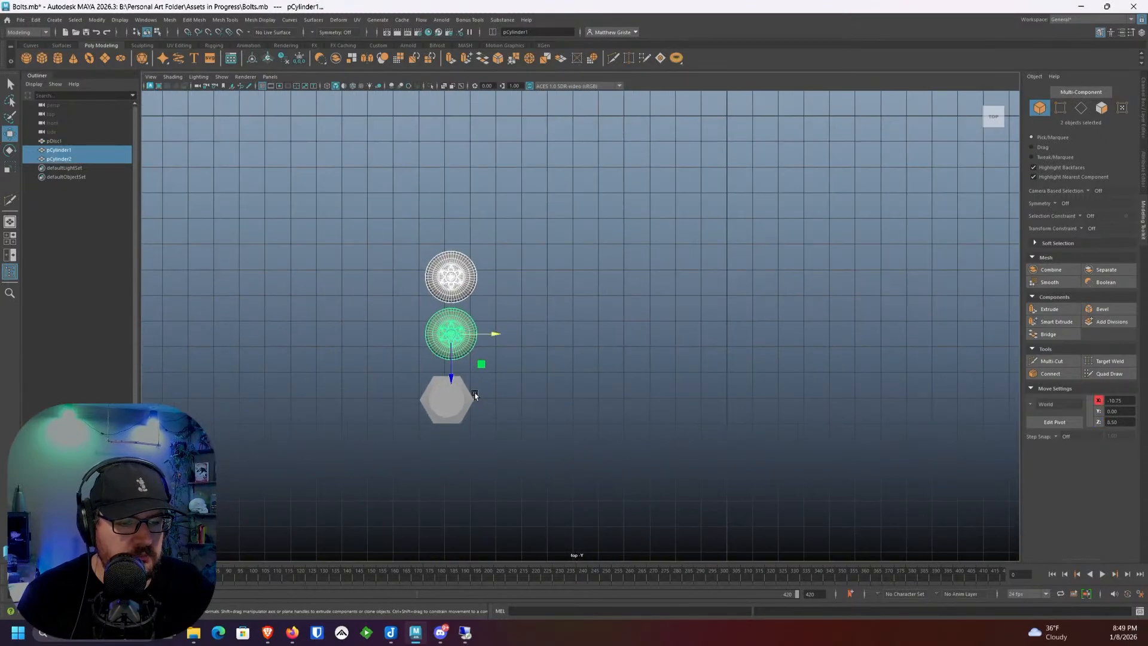
pyautogui.keyDown('alt'); pyautogui.moveTo(438, 353); pyautogui.dragTo(537, 328, button='middle'); pyautogui.keyUp('alt')
pyautogui.scroll(2, 538, 317)
pyautogui.moveTo(537, 307); pyautogui.dragTo(526, 307)
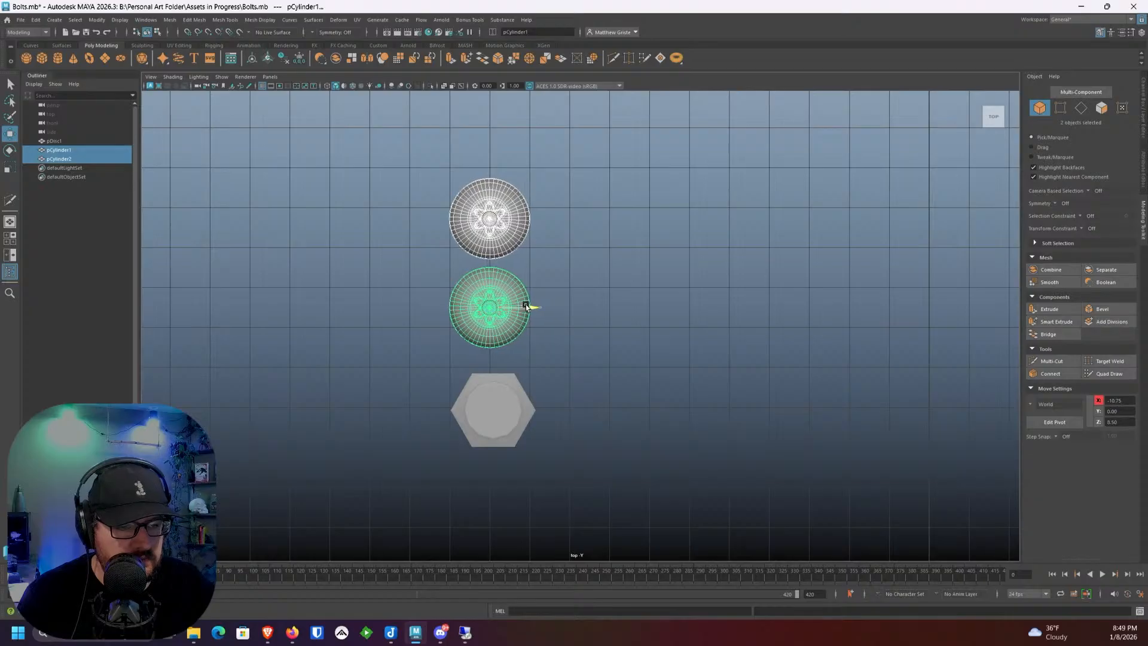
# Step: Close the gap between the two rounded bolts along Z and shift the pair up close to the hexagonal bolt
pyautogui.click(497, 227)
pyautogui.moveTo(489, 263); pyautogui.dragTo(489, 252)
pyautogui.click(483, 315)
pyautogui.moveTo(486, 322); pyautogui.dragTo(492, 306)
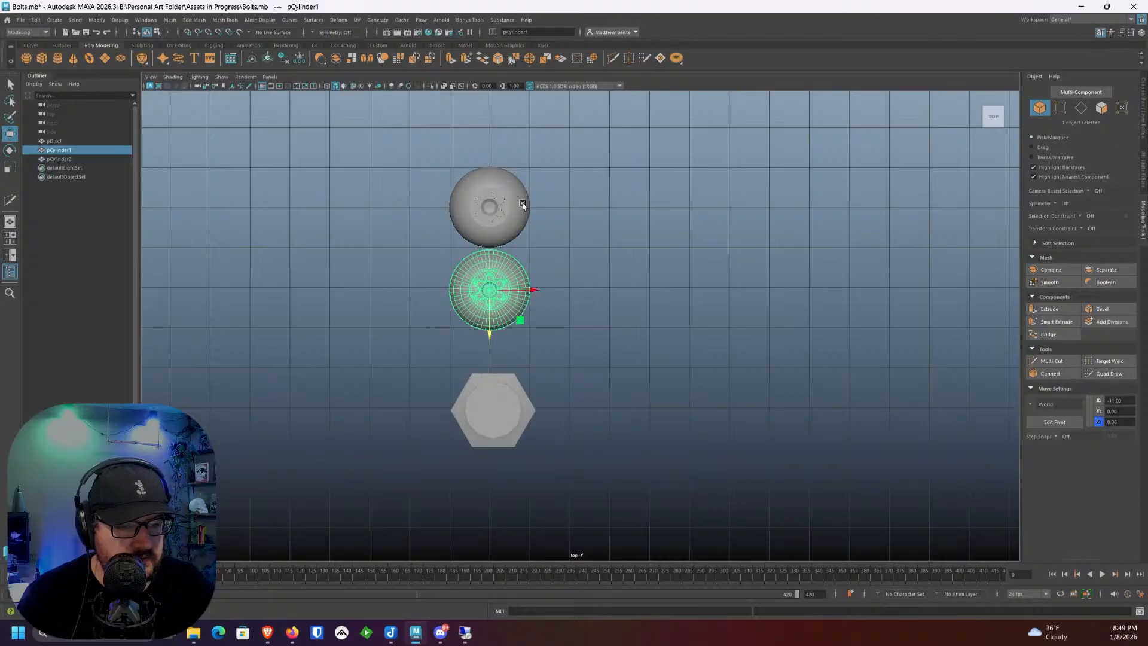
pyautogui.moveTo(567, 160); pyautogui.dragTo(486, 370)
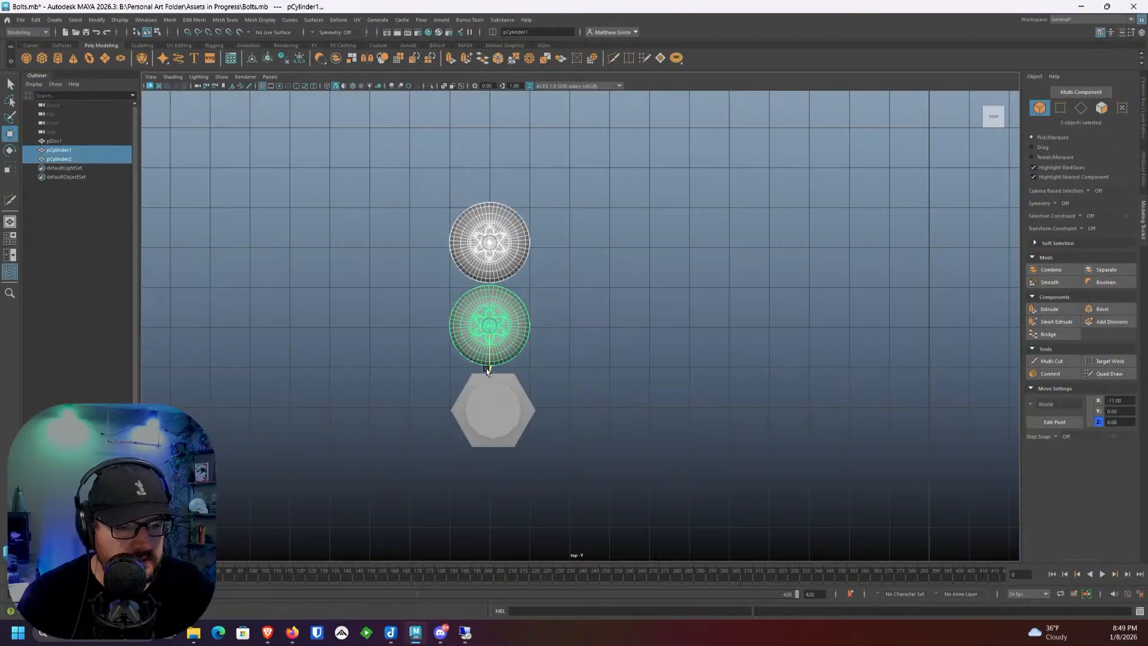
pyautogui.press('space')
pyautogui.press('space')
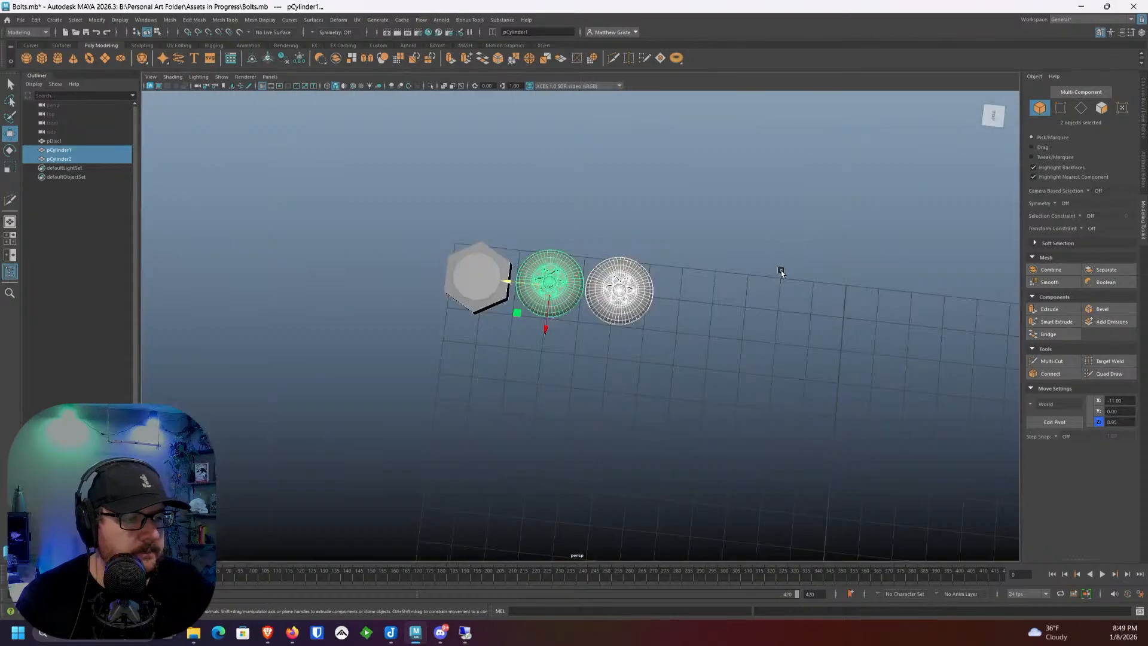
pyautogui.click(736, 323)
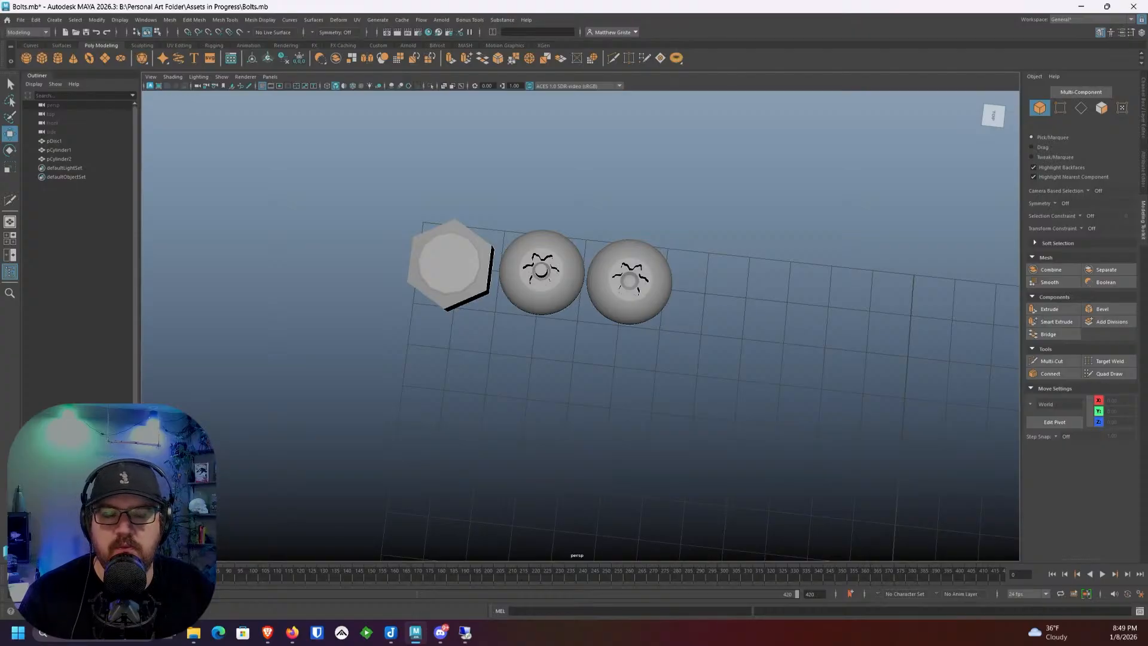
# Step: Duplicate the rounded bolt with the centre post and move the copy along X away from the row
pyautogui.click(595, 280)
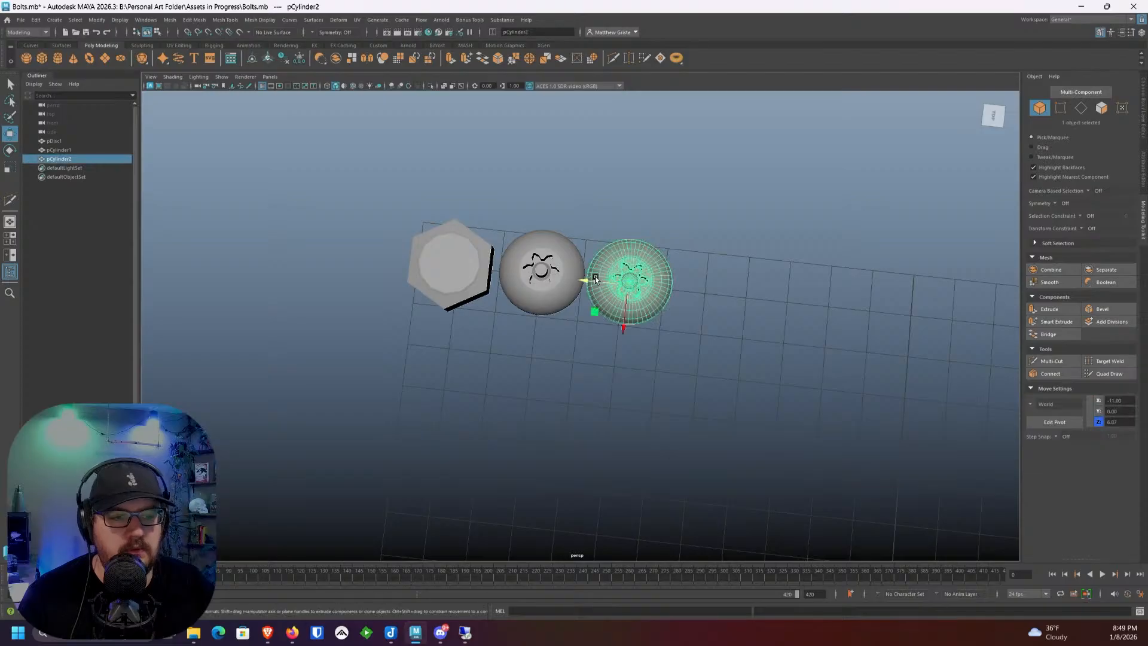
pyautogui.click(543, 275)
pyautogui.scroll(-3, 553, 275)
pyautogui.keyDown('alt'); pyautogui.moveTo(565, 276); pyautogui.dragTo(548, 391, button='middle'); pyautogui.keyUp('alt')
pyautogui.hotkey('ctrl', 'd')
pyautogui.press('f')
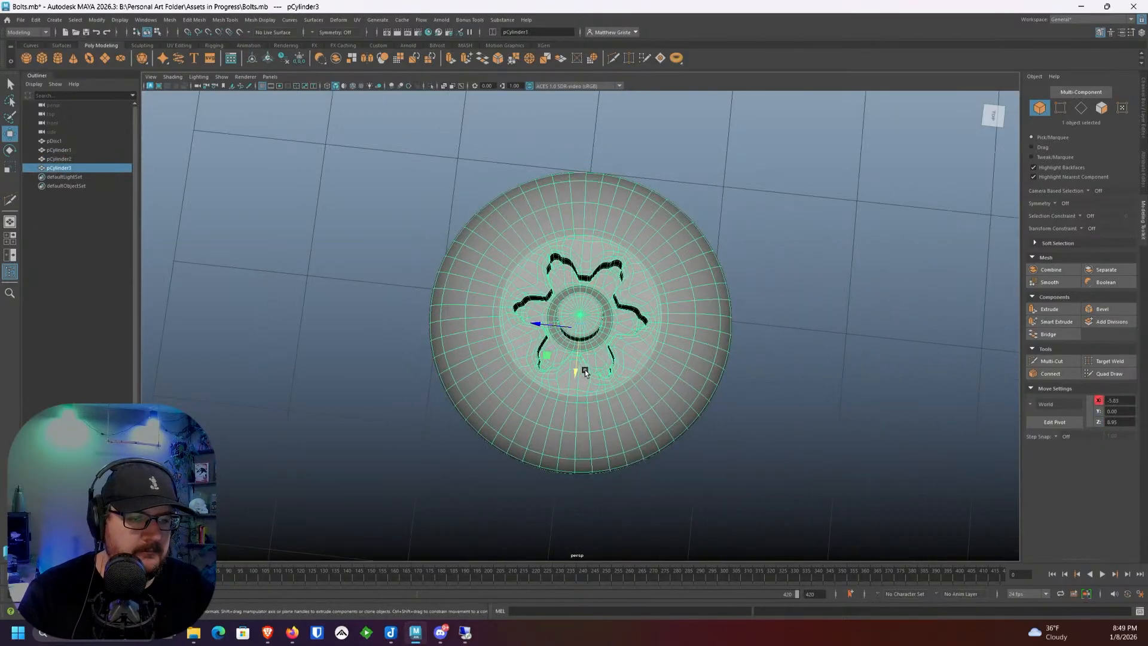
# Step: Delete the new copy's outer dome and shaft faces in the unsmoothed mesh, keeping the recessed top plate and post
pyautogui.keyDown('alt'); pyautogui.moveTo(585, 370); pyautogui.dragTo(594, 310); pyautogui.keyUp('alt')
pyautogui.scroll(3, 594, 311)
pyautogui.press('1')
pyautogui.keyDown('alt'); pyautogui.moveTo(583, 228); pyautogui.dragTo(543, 308, button='middle'); pyautogui.keyUp('alt')
pyautogui.scroll(3, 543, 313)
pyautogui.rightClick(514, 303)
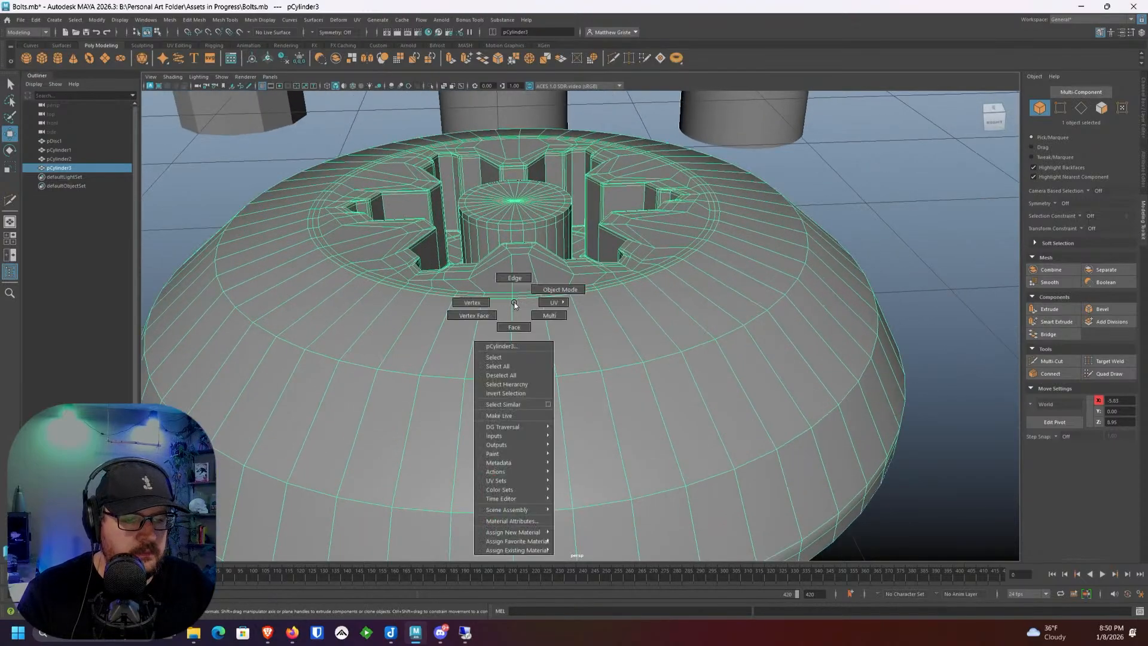
pyautogui.moveTo(515, 302); pyautogui.dragTo(515, 327, button='right')
pyautogui.click(525, 317)
pyautogui.keyDown('shift'); pyautogui.doubleClick(497, 325); pyautogui.keyUp('shift')
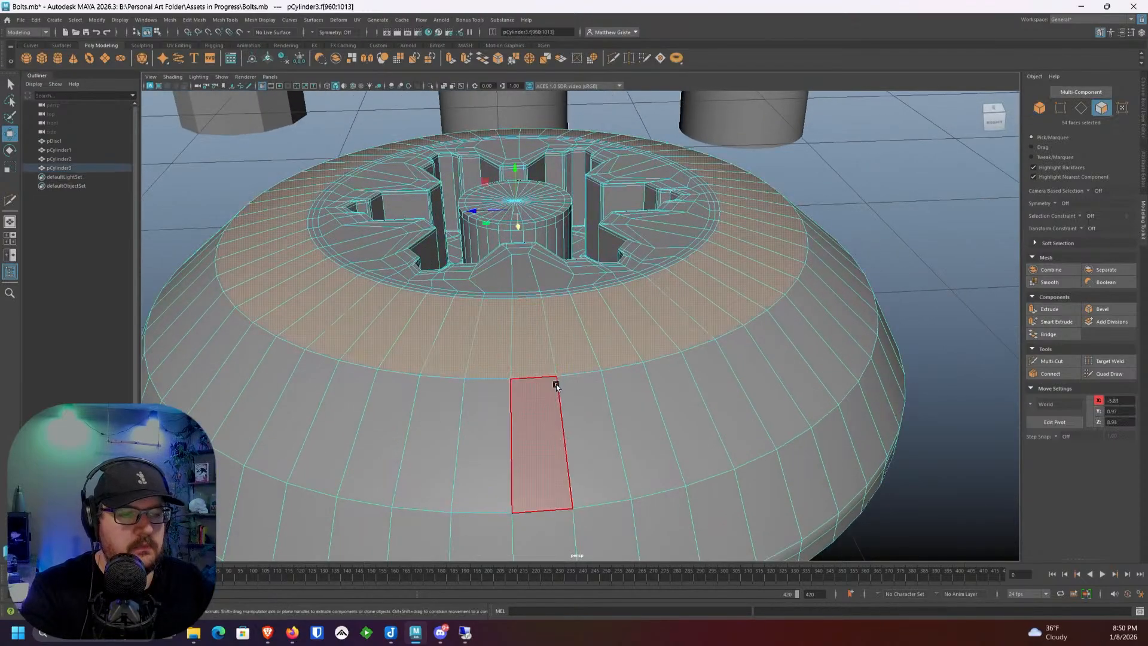
pyautogui.press('Delete')
pyautogui.click(533, 393)
pyautogui.doubleClick(573, 403)
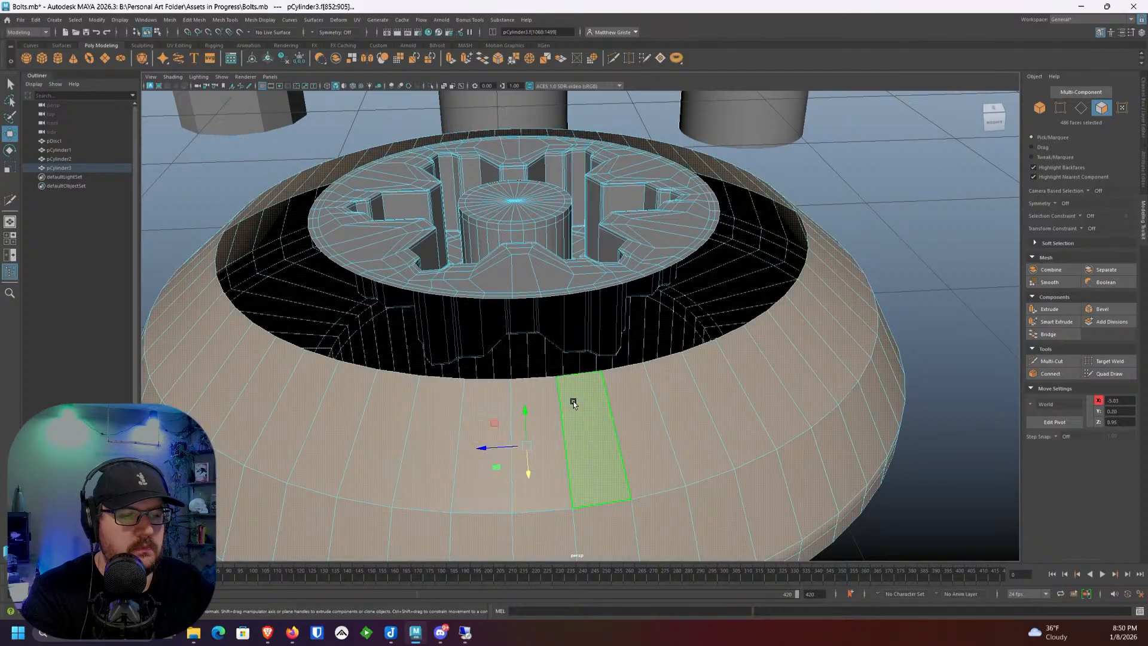
pyautogui.press('Delete')
# Step: Extrude the top plate's outer edge loop down into a straight rim and inward to form the head's flat underside
pyautogui.moveTo(525, 302); pyautogui.dragTo(522, 277, button='right')
pyautogui.doubleClick(526, 299)
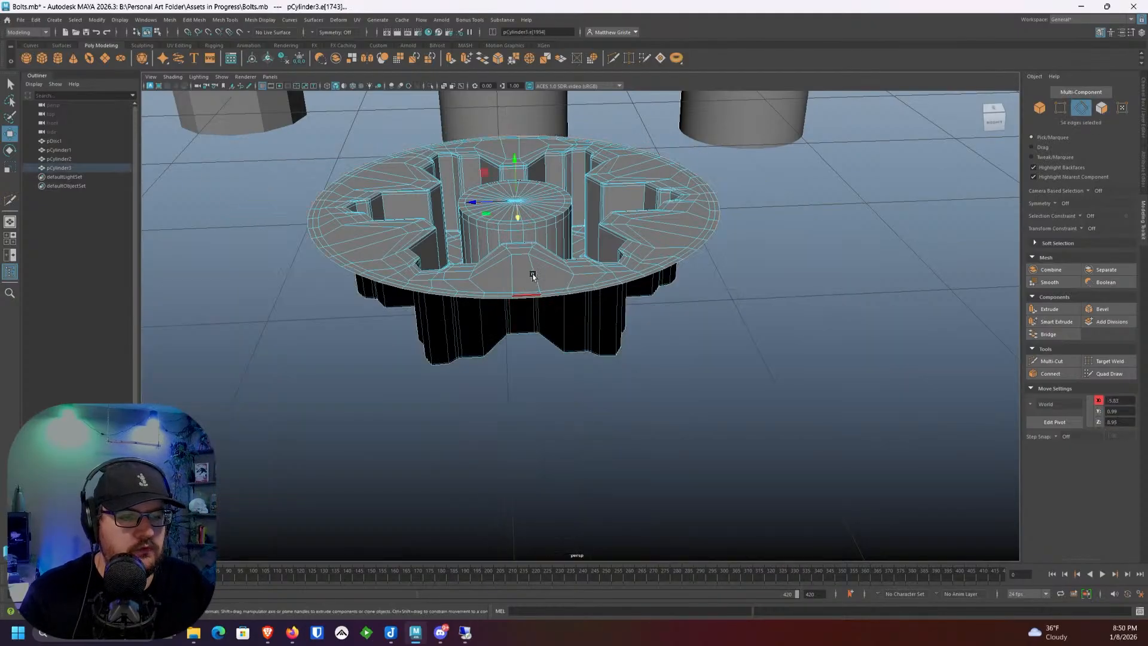
pyautogui.click(449, 62)
pyautogui.scroll(-5, 572, 194)
pyautogui.keyDown('alt'); pyautogui.moveTo(572, 195); pyautogui.dragTo(645, 217); pyautogui.keyUp('alt')
pyautogui.moveTo(639, 284); pyautogui.dragTo(571, 335)
pyautogui.hotkey('ctrl', 'e')
pyautogui.hotkey('ctrl', 'z')
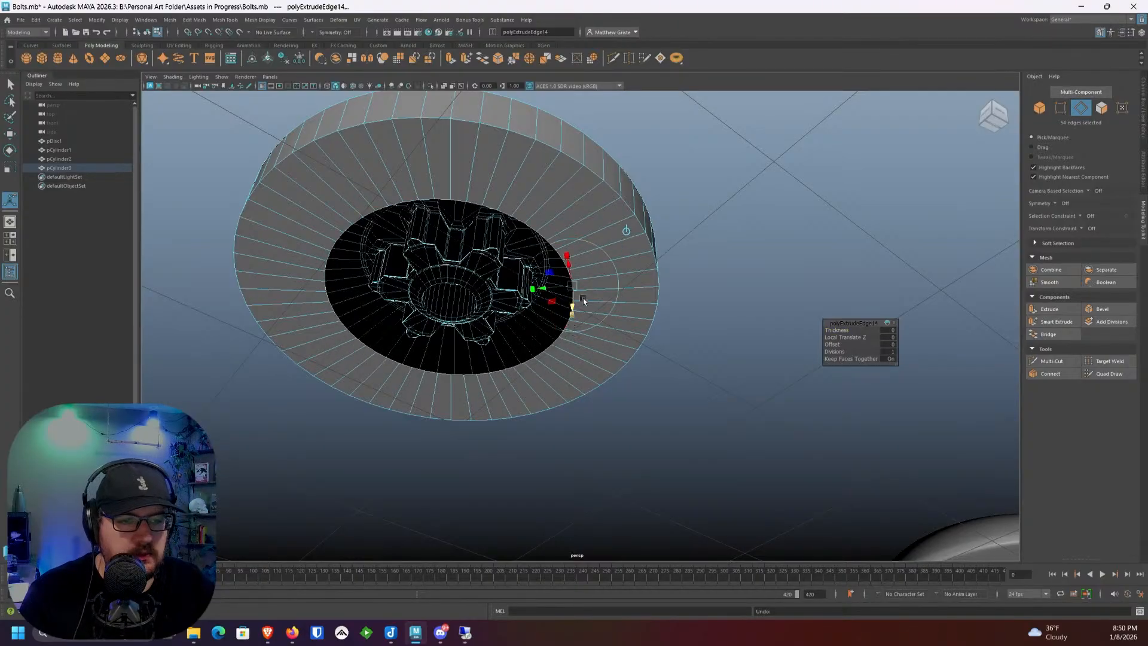
# Step: Extrude the underside's inner edge loop inward, down into a short collar, and on into a long narrower shaft
pyautogui.moveTo(555, 291); pyautogui.dragTo(501, 502)
pyautogui.hotkey('ctrl', 'e')
pyautogui.hotkey('ctrl', 'e')
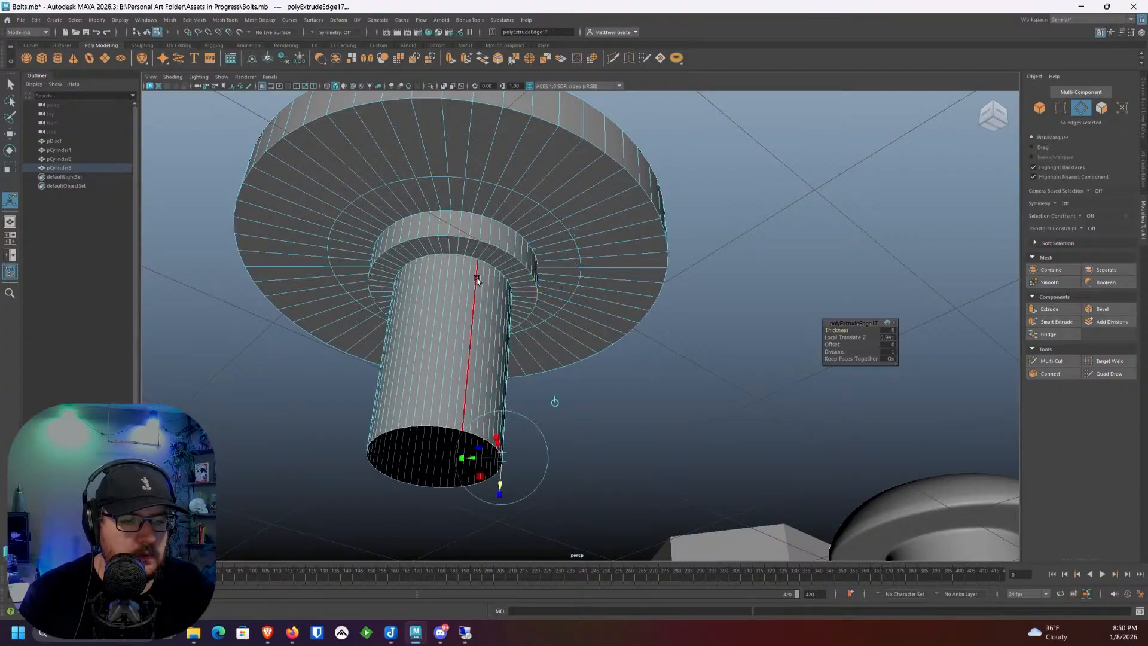
pyautogui.keyDown('alt'); pyautogui.moveTo(478, 278); pyautogui.dragTo(489, 305); pyautogui.keyUp('alt')
pyautogui.moveTo(492, 248); pyautogui.dragTo(535, 226, button='right')
# Step: Bevel the collar, shaft-top and disc rim edge loops with the chamfer option off
pyautogui.keyDown('alt'); pyautogui.moveTo(509, 232); pyautogui.dragTo(541, 271, button='middle'); pyautogui.keyUp('alt')
pyautogui.scroll(2, 477, 276)
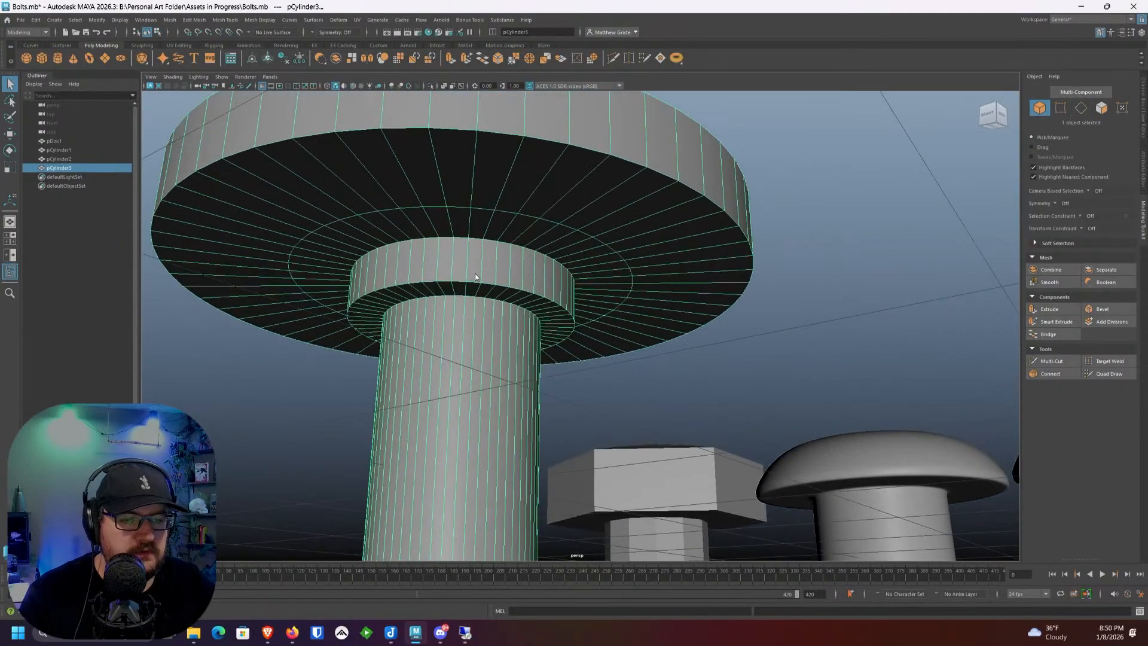
pyautogui.moveTo(477, 277); pyautogui.dragTo(470, 245, button='right')
pyautogui.doubleClick(471, 282)
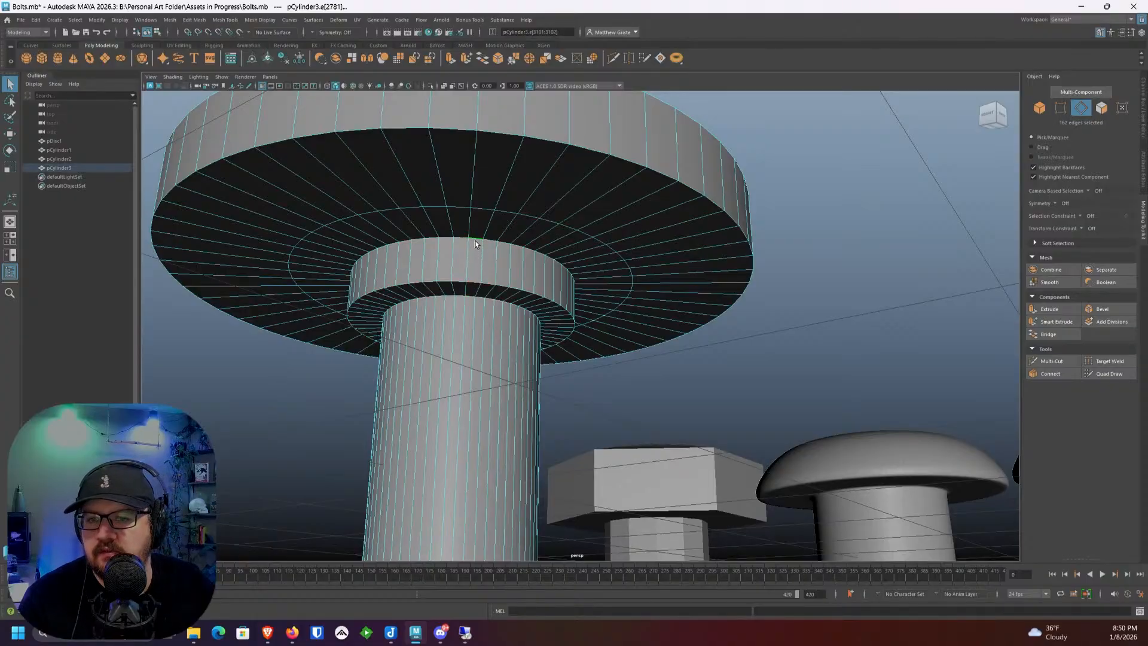
pyautogui.keyDown('alt'); pyautogui.moveTo(549, 213); pyautogui.dragTo(535, 180); pyautogui.keyUp('alt')
pyautogui.keyDown('shift'); pyautogui.doubleClick(515, 121); pyautogui.keyUp('shift')
pyautogui.keyDown('alt'); pyautogui.moveTo(515, 121); pyautogui.dragTo(530, 274); pyautogui.keyUp('alt')
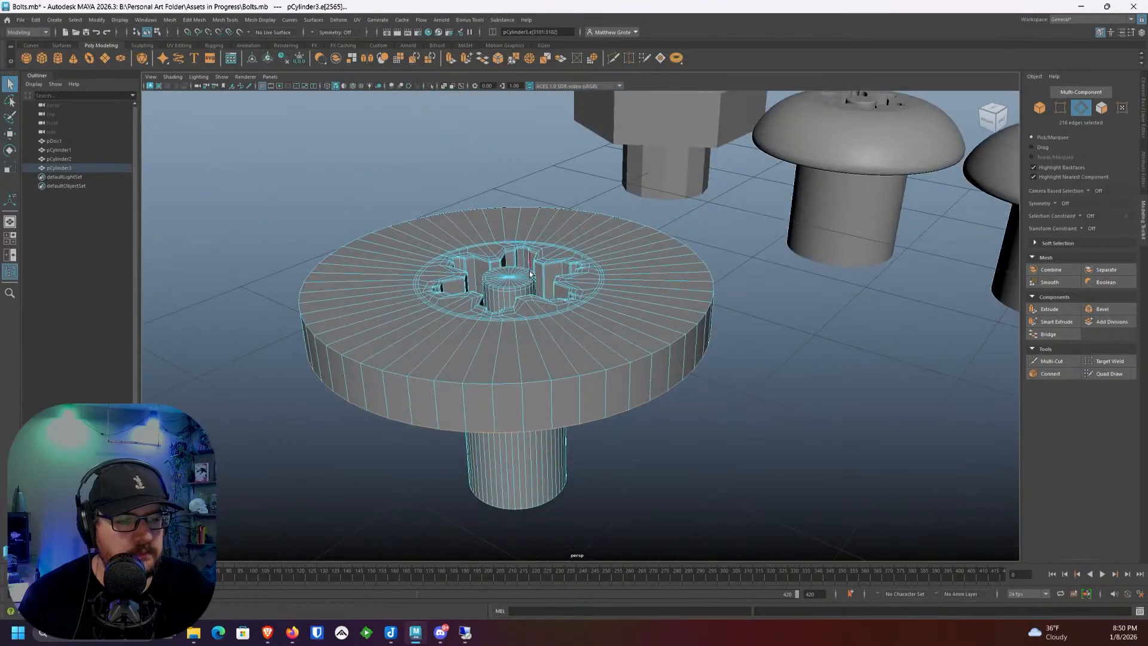
pyautogui.keyDown('shift'); pyautogui.doubleClick(535, 375); pyautogui.keyUp('shift')
pyautogui.keyDown('alt'); pyautogui.moveTo(536, 375); pyautogui.dragTo(496, 150); pyautogui.keyUp('alt')
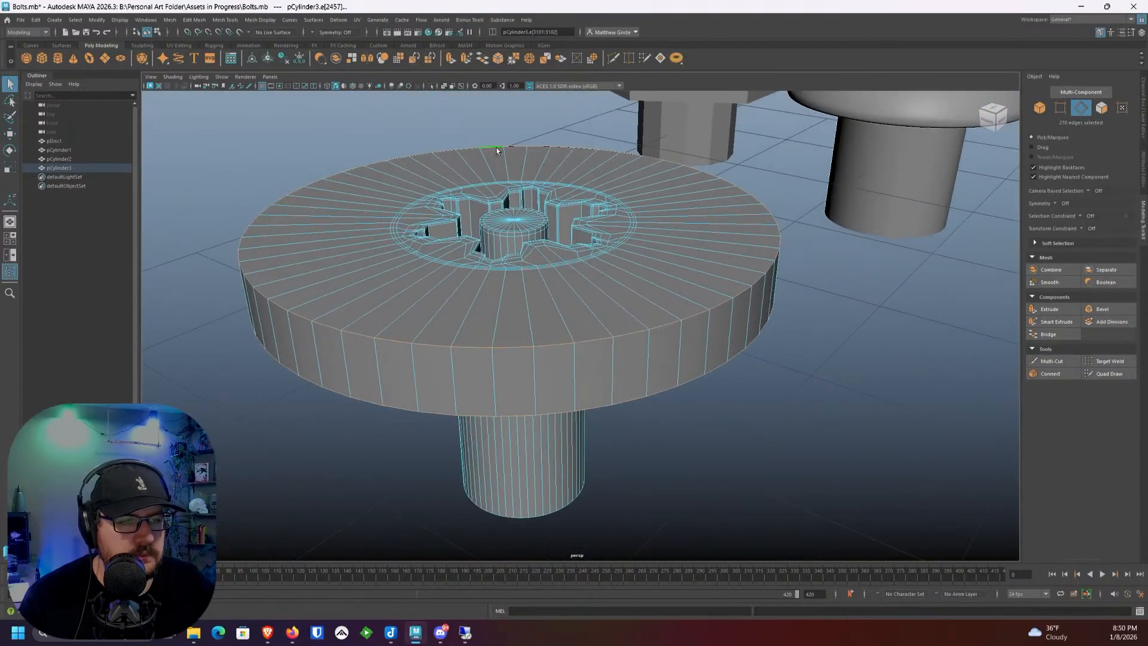
pyautogui.click(499, 58)
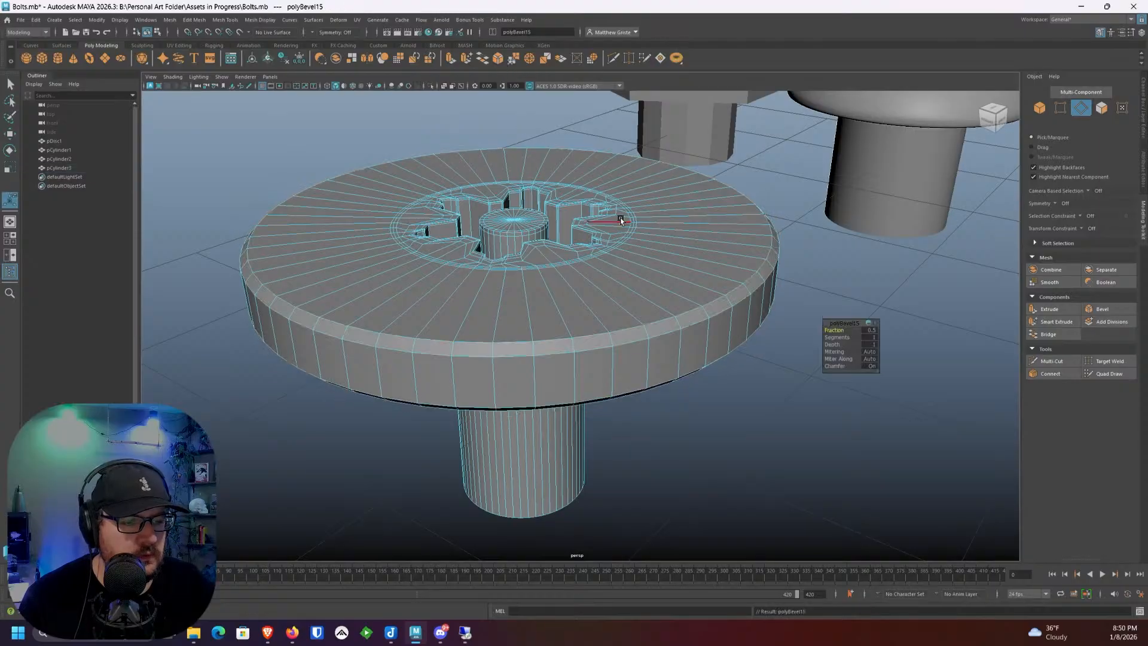
pyautogui.moveTo(835, 366); pyautogui.dragTo(847, 331)
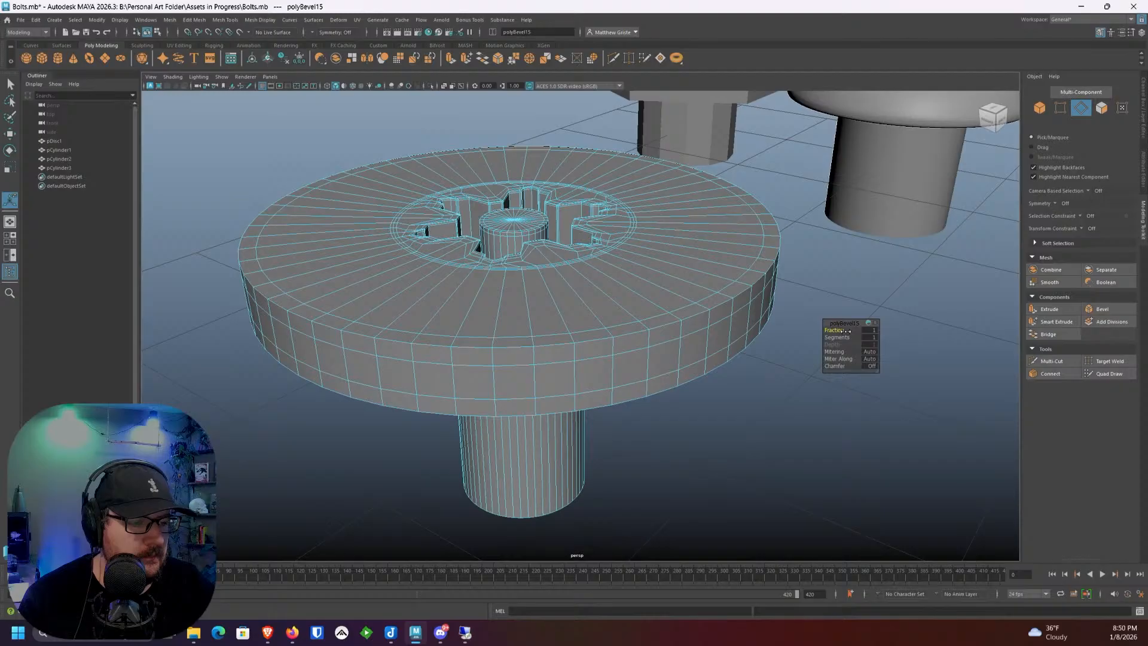
# Step: Select the middle band of faces around the disc's rim and scale it slightly outward for a rounded edge
pyautogui.moveTo(666, 347); pyautogui.dragTo(671, 353, button='right')
pyautogui.doubleClick(616, 358)
pyautogui.press('e')
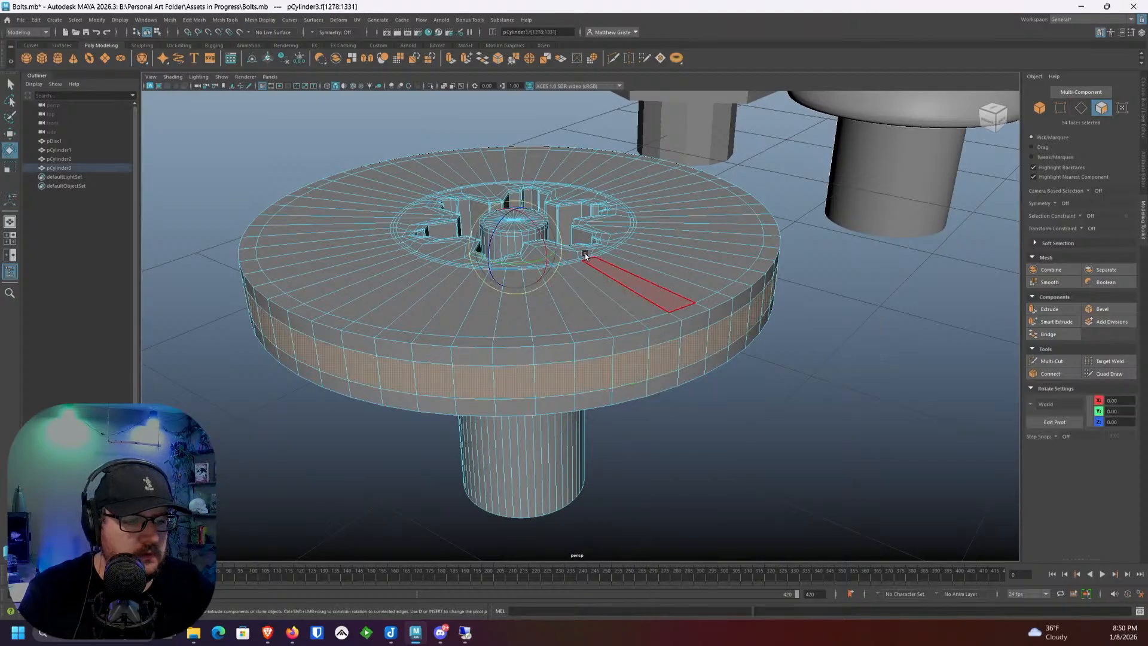
pyautogui.press('r')
pyautogui.moveTo(515, 246); pyautogui.dragTo(426, 281)
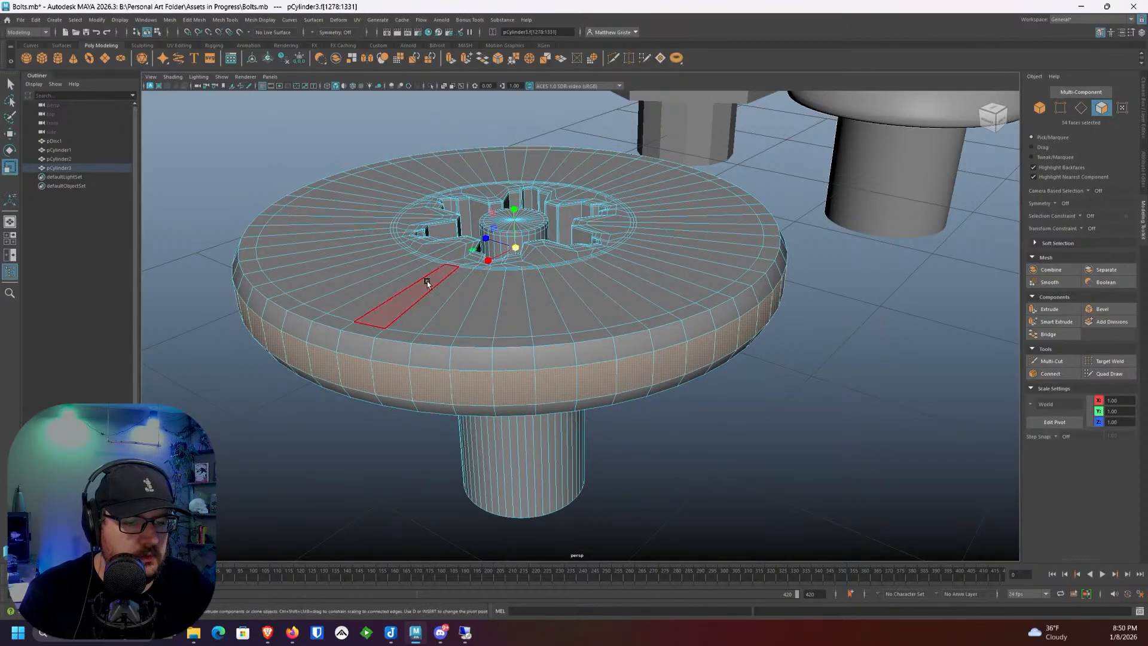
# Step: Insert a supporting edge loop around the collar with Multi-Cut and check the smoothed underside in wireframe and shaded display
pyautogui.moveTo(460, 268); pyautogui.dragTo(460, 242, button='right')
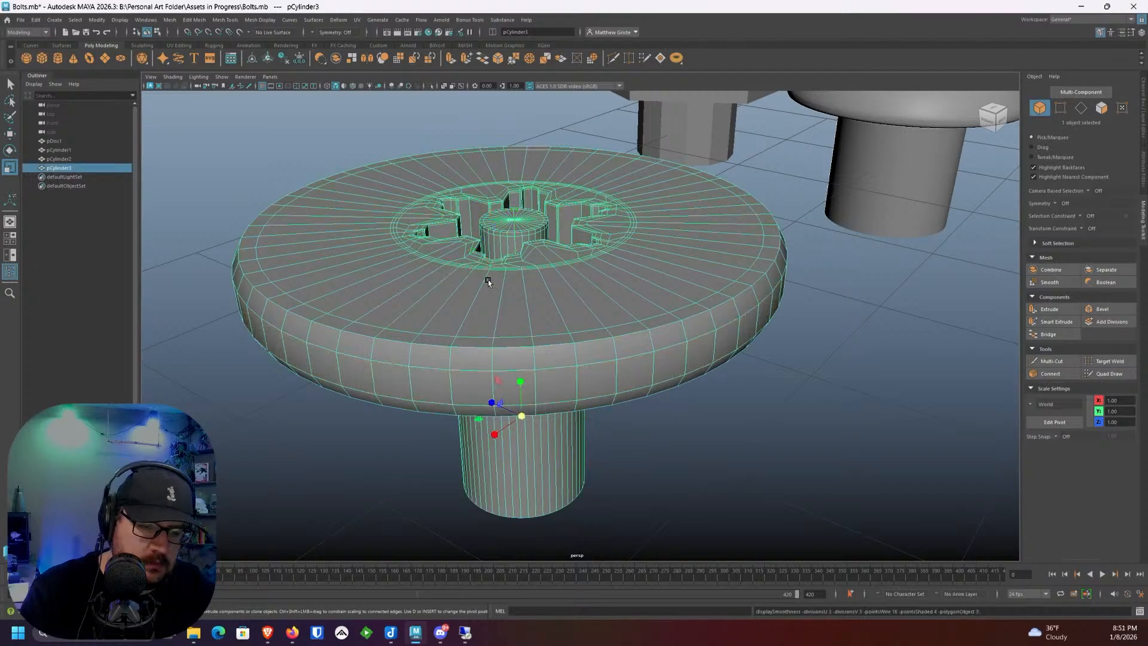
pyautogui.click(836, 440)
pyautogui.keyDown('alt'); pyautogui.moveTo(836, 440); pyautogui.dragTo(784, 362); pyautogui.keyUp('alt')
pyautogui.click(547, 324)
pyautogui.scroll(5, 546, 323)
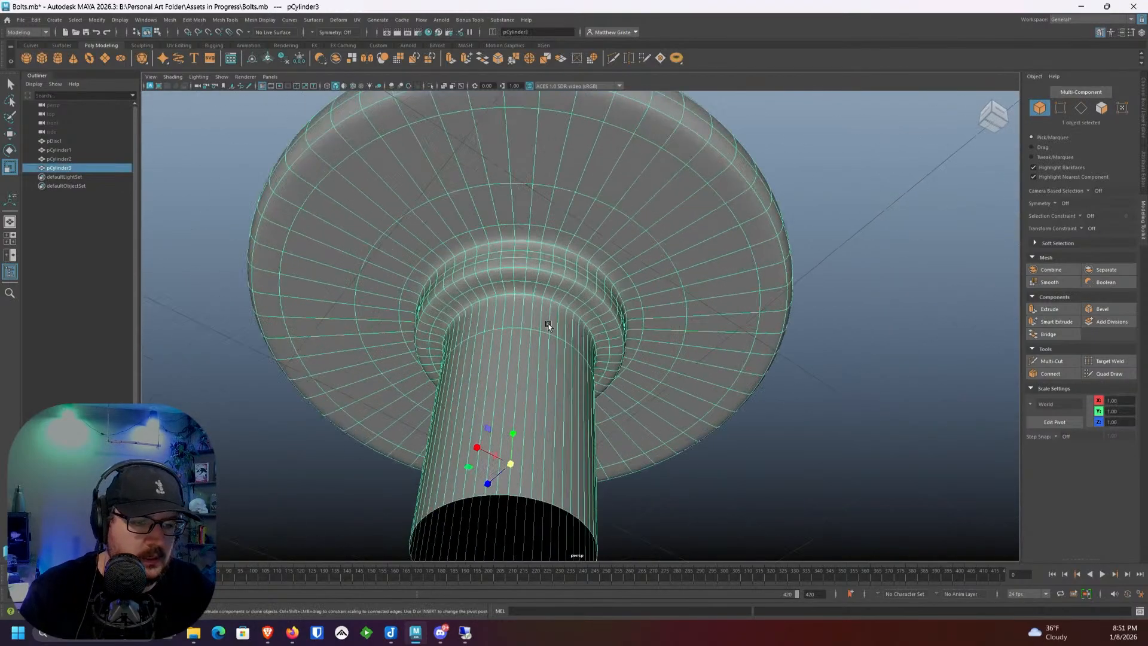
pyautogui.scroll(2, 559, 317)
pyautogui.click(1051, 361)
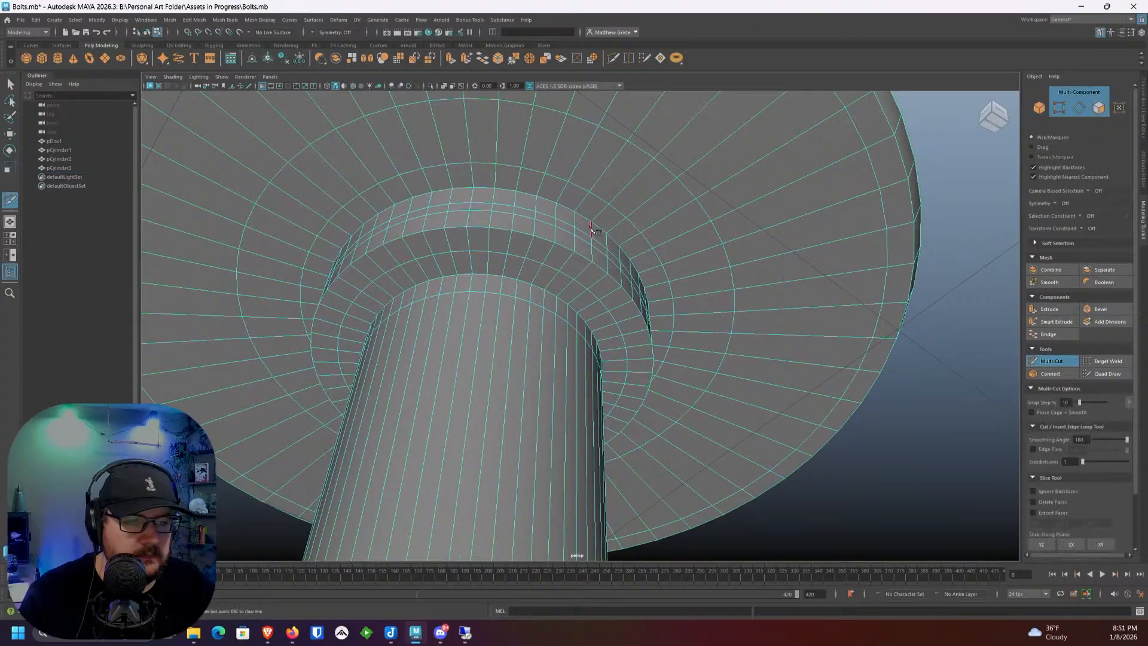
pyautogui.scroll(-6, 628, 257)
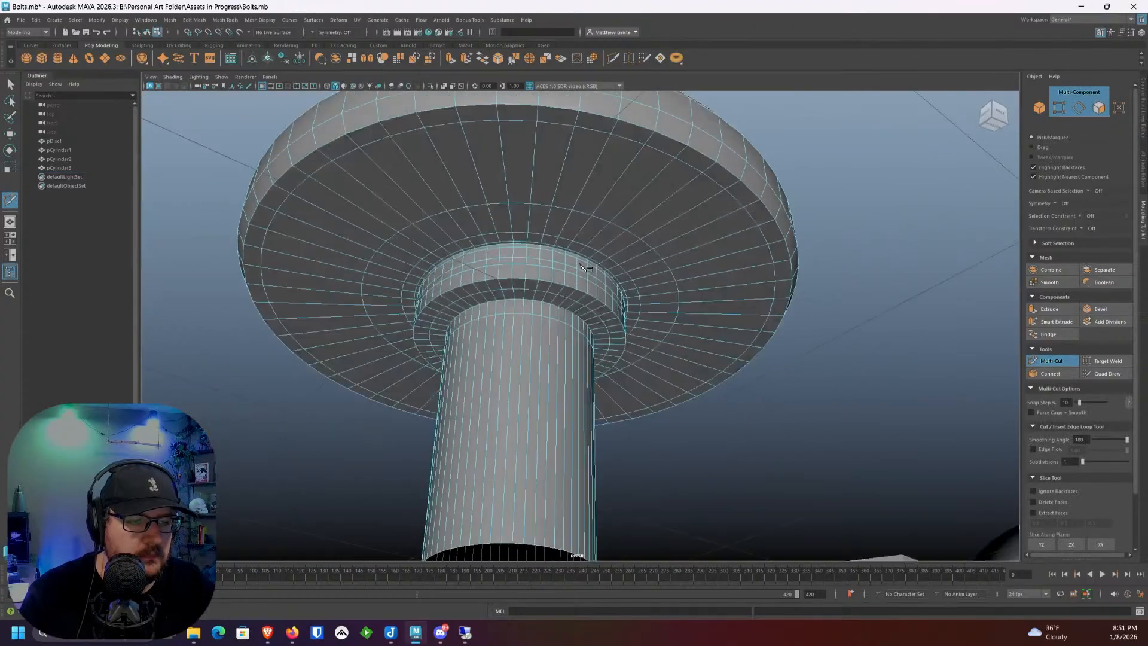
pyautogui.press('q')
pyautogui.press('4')
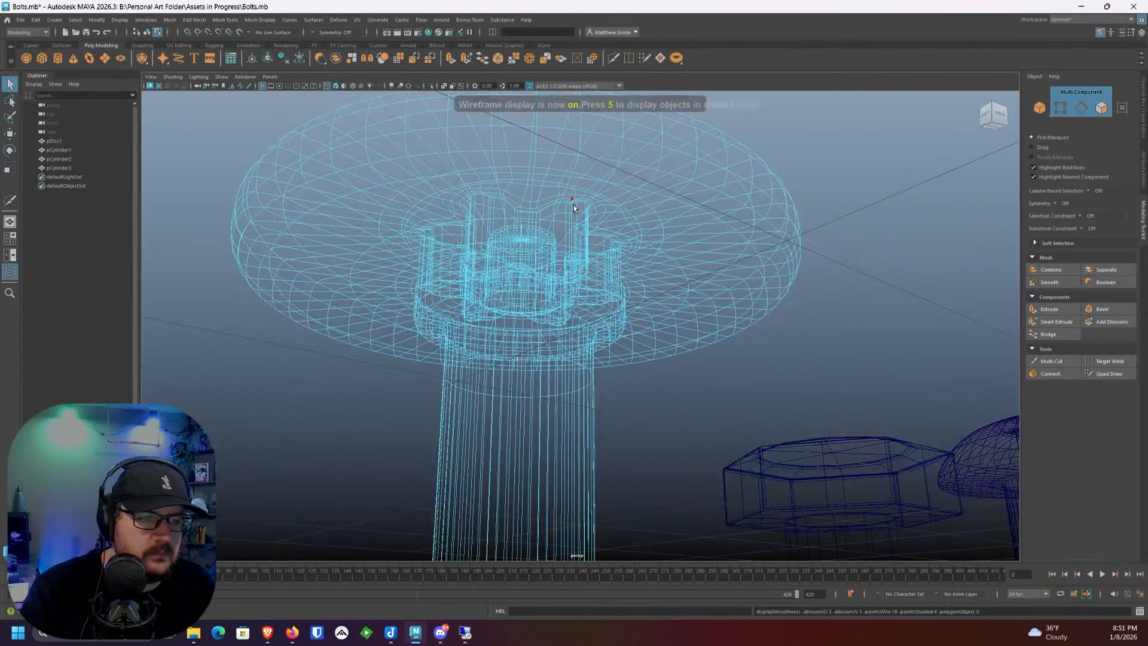
pyautogui.press('5')
pyautogui.moveTo(576, 194); pyautogui.dragTo(604, 180, button='right')
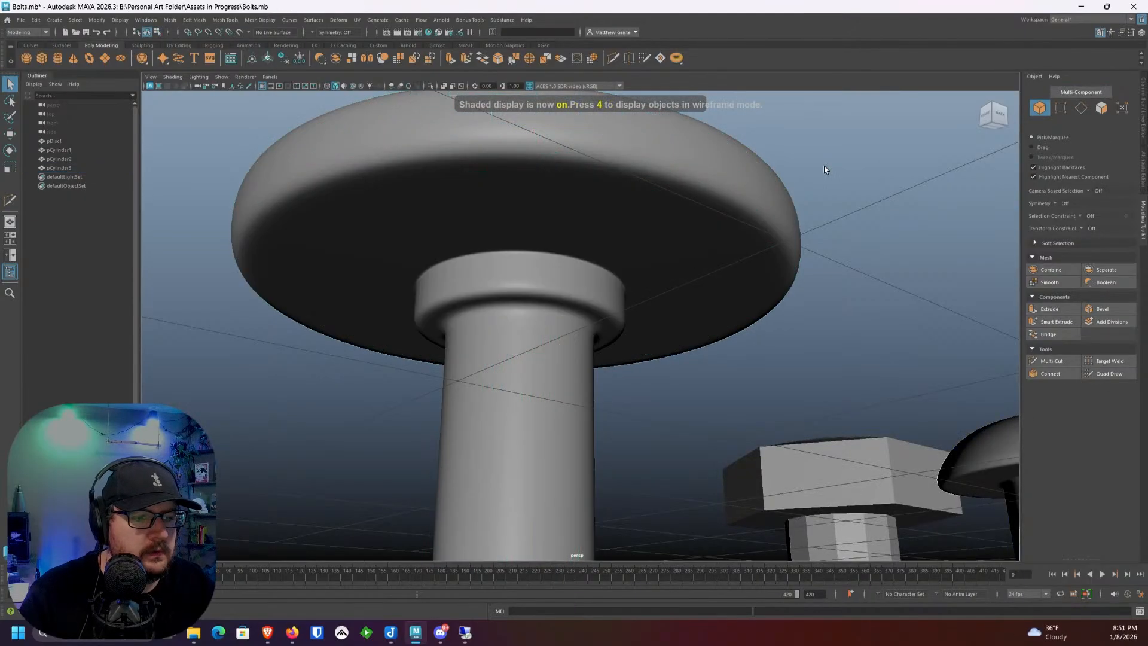
# Step: Duplicate the disc-headed bolt with the centre post and move the copy along Z beside the original
pyautogui.keyDown('alt'); pyautogui.moveTo(825, 169); pyautogui.dragTo(778, 272); pyautogui.keyUp('alt')
pyautogui.scroll(-5, 777, 269)
pyautogui.keyDown('alt'); pyautogui.moveTo(770, 359); pyautogui.dragTo(759, 389); pyautogui.keyUp('alt')
pyautogui.click(615, 307)
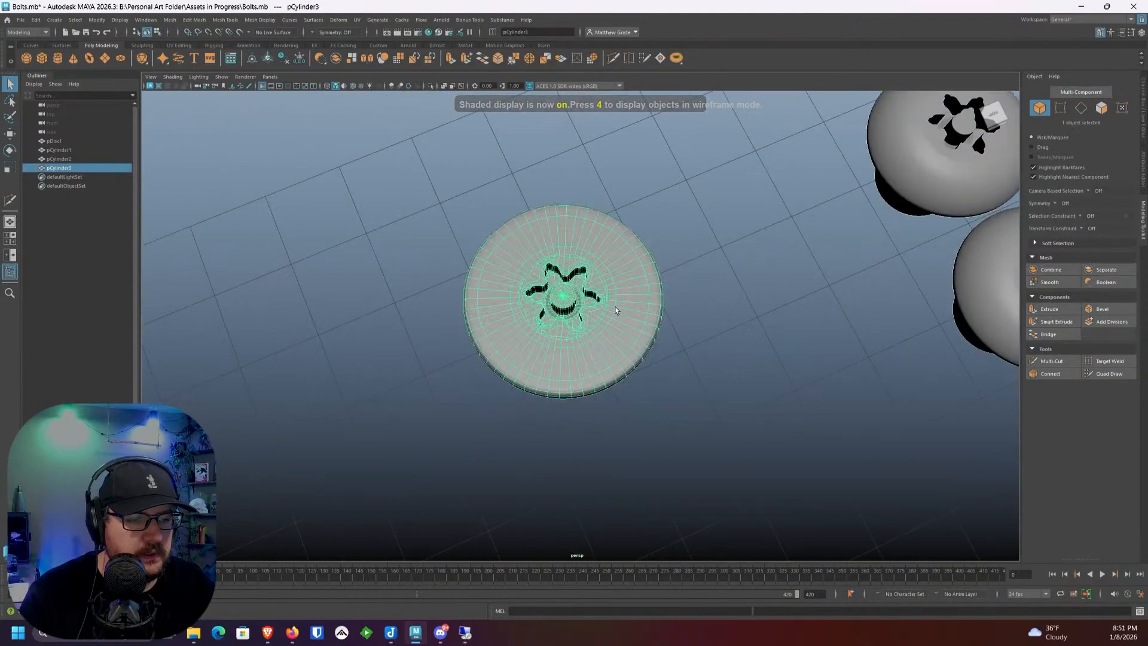
pyautogui.scroll(-2, 614, 306)
pyautogui.keyDown('alt'); pyautogui.moveTo(622, 308); pyautogui.dragTo(685, 294); pyautogui.keyUp('alt')
pyautogui.hotkey('ctrl', 'd')
pyautogui.press('w')
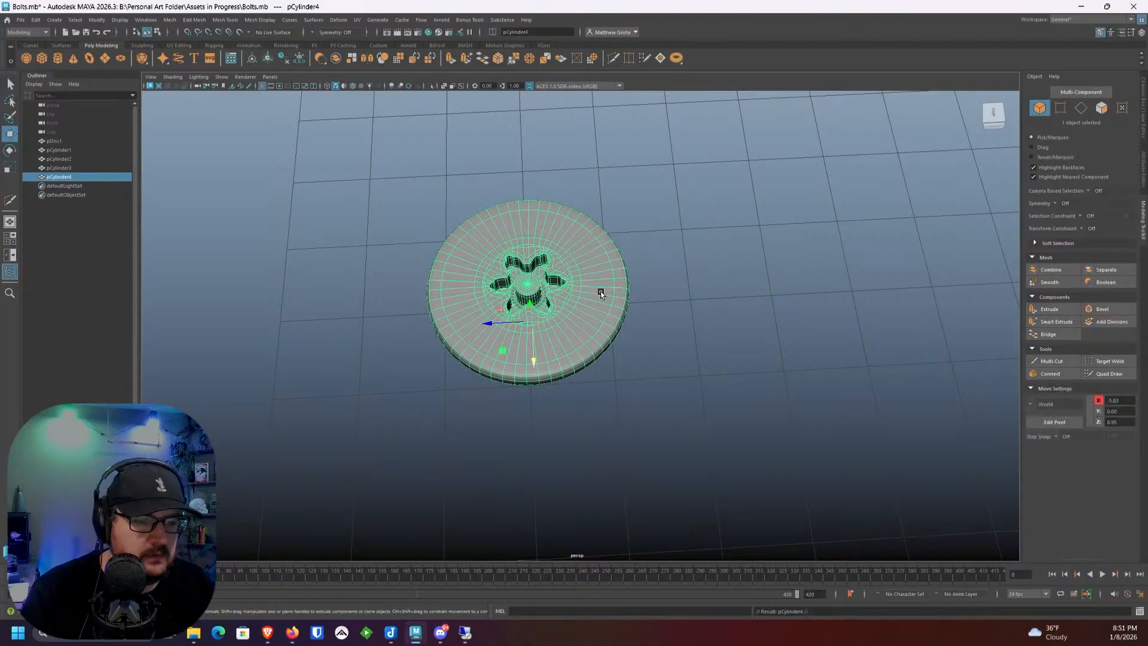
pyautogui.moveTo(501, 323); pyautogui.dragTo(748, 295)
# Step: Delete the centre post's side faces from the copy's unsmoothed mesh, leaving an open hole in the recess floor
pyautogui.keyDown('alt'); pyautogui.moveTo(747, 294); pyautogui.dragTo(624, 328, button='middle'); pyautogui.keyUp('alt')
pyautogui.scroll(5, 742, 277)
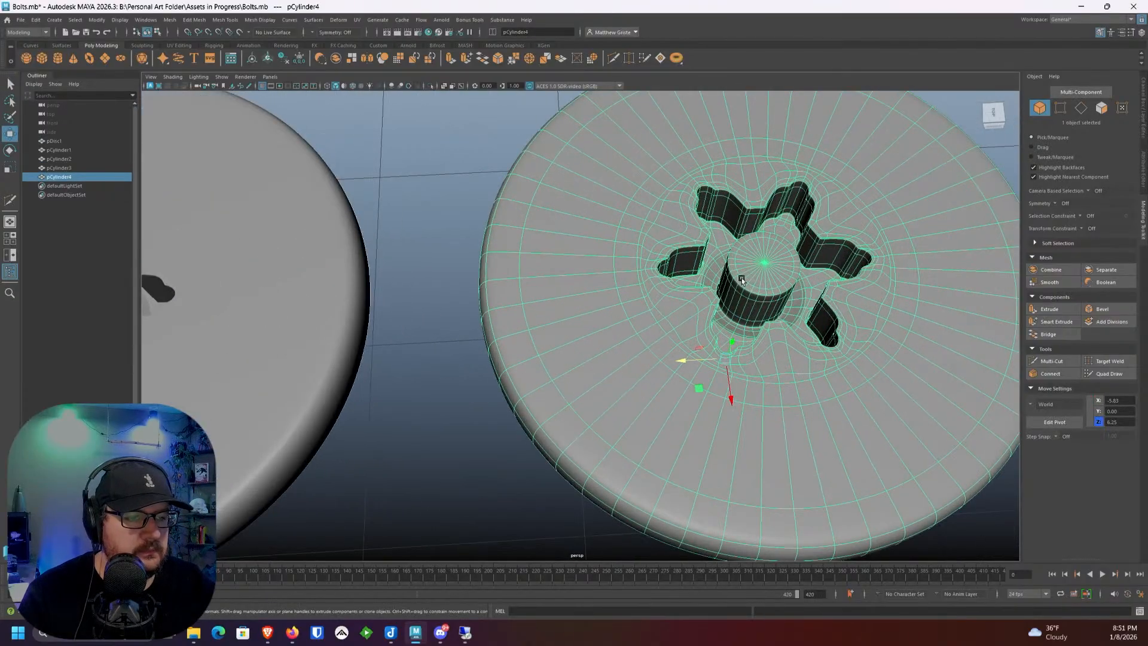
pyautogui.scroll(3, 521, 339)
pyautogui.keyDown('alt'); pyautogui.moveTo(741, 278); pyautogui.dragTo(633, 277, button='middle'); pyautogui.keyUp('alt')
pyautogui.scroll(5, 521, 340)
pyautogui.scroll(4, 630, 290)
pyautogui.press('1')
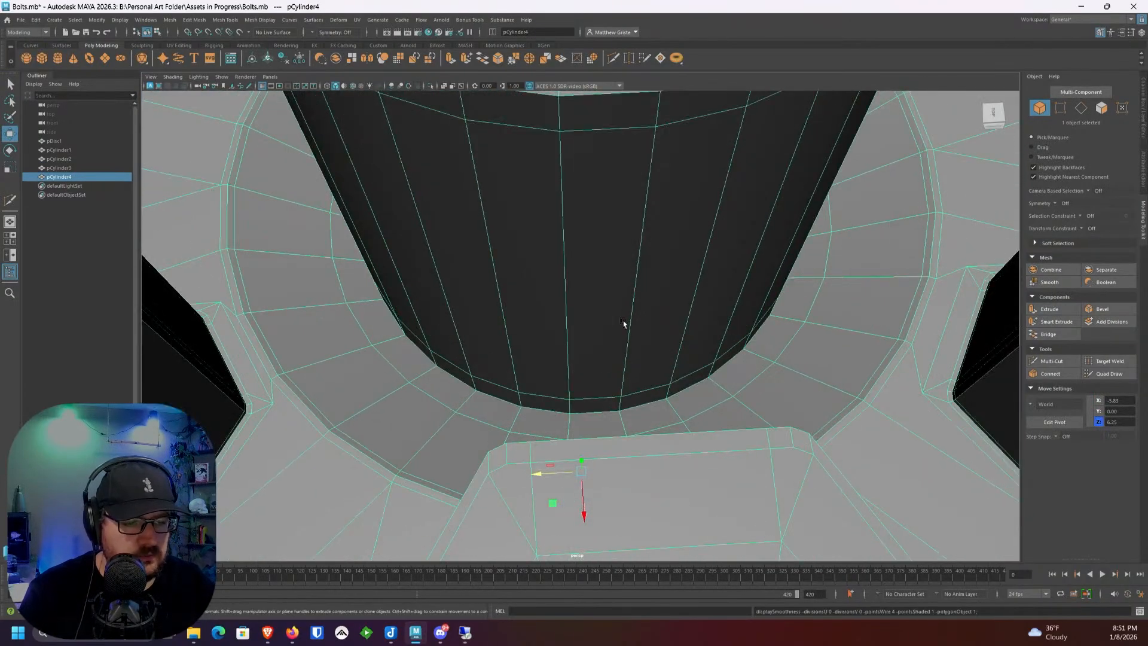
pyautogui.moveTo(588, 389); pyautogui.dragTo(588, 423, button='right')
pyautogui.click(586, 405)
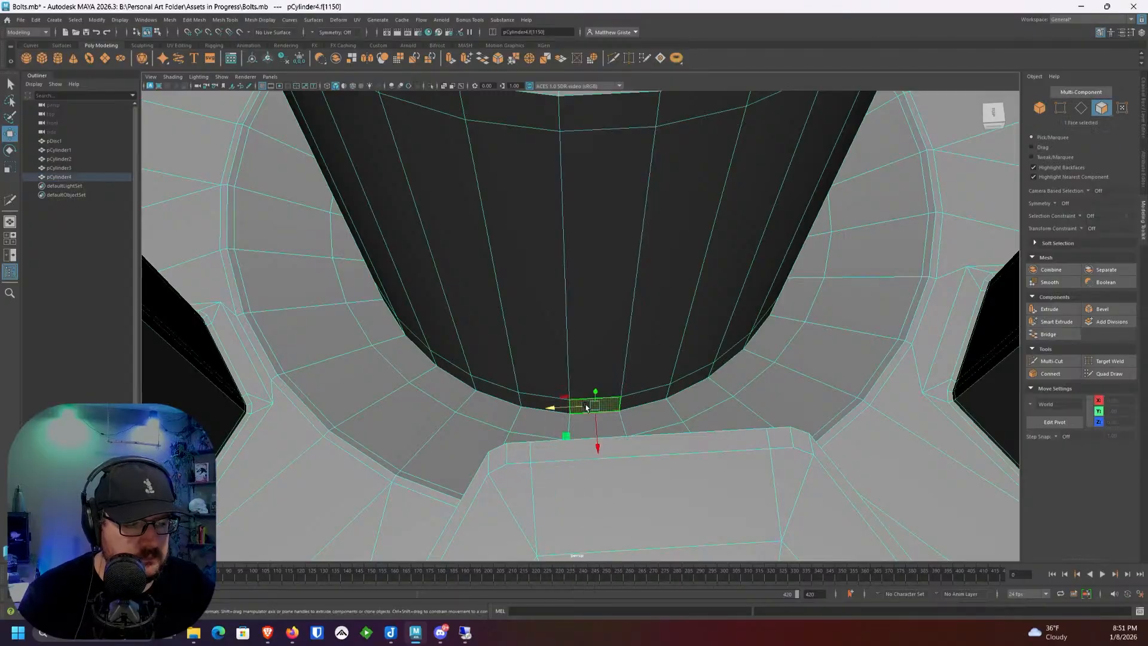
pyautogui.keyDown('shift'); pyautogui.doubleClick(530, 404); pyautogui.keyUp('shift')
pyautogui.press('Delete')
pyautogui.doubleClick(527, 373)
pyautogui.press('Delete')
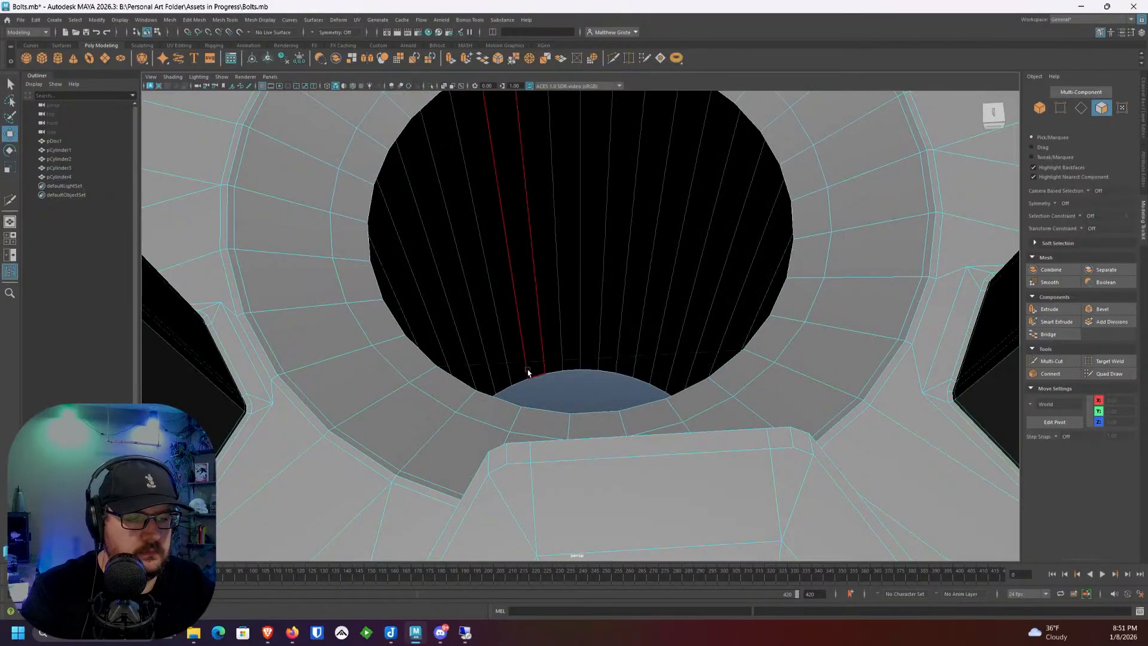
# Step: Merge the open hole's inner edge loop into a single vertex at its centre to close the recess floor
pyautogui.moveTo(528, 363); pyautogui.dragTo(536, 304, button='right')
pyautogui.keyDown('alt'); pyautogui.moveTo(557, 250); pyautogui.dragTo(555, 286); pyautogui.keyUp('alt')
pyautogui.doubleClick(543, 192)
pyautogui.press('f')
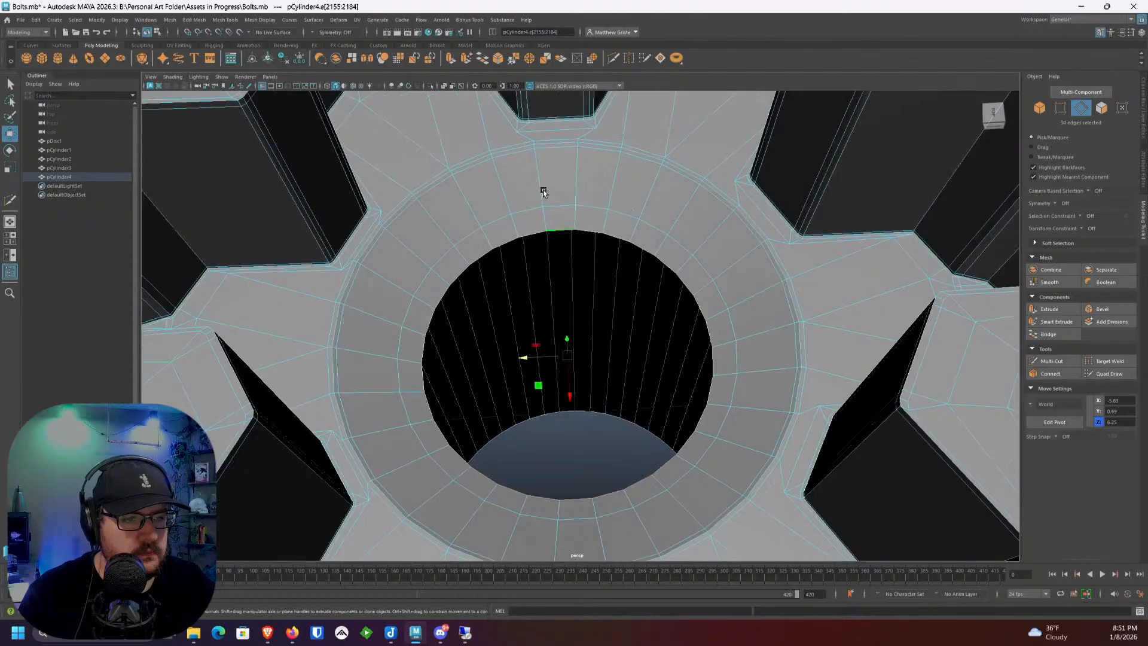
pyautogui.click(529, 60)
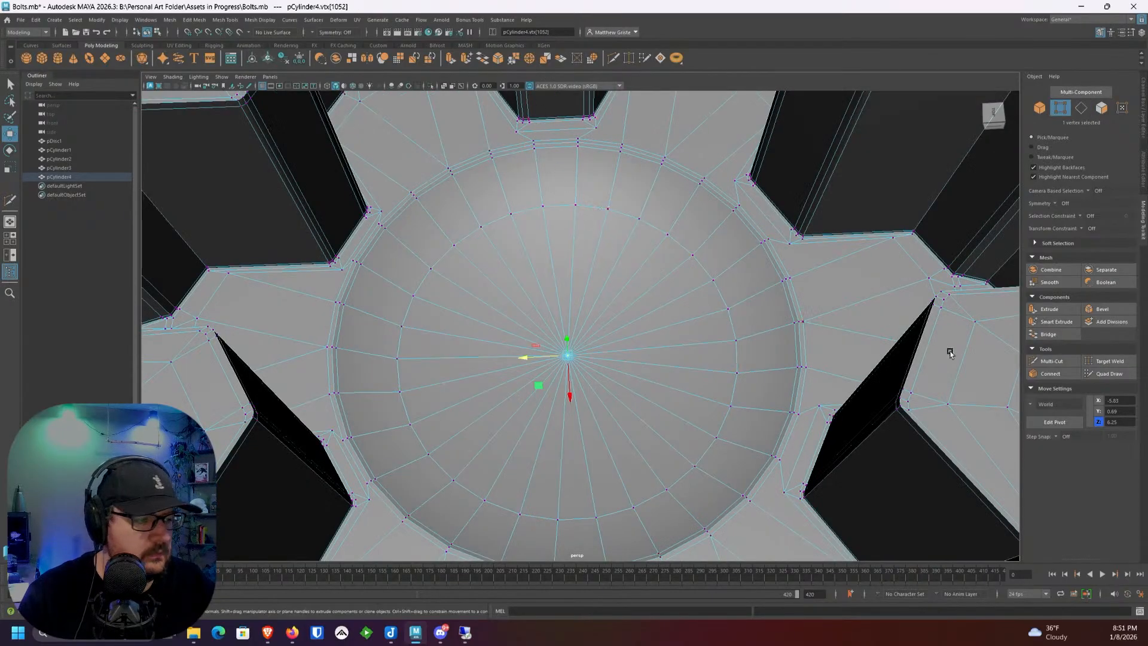
# Step: Insert a supporting edge loop around the closed centre with Multi-Cut and return the bolt to smoothed object display
pyautogui.click(1051, 361)
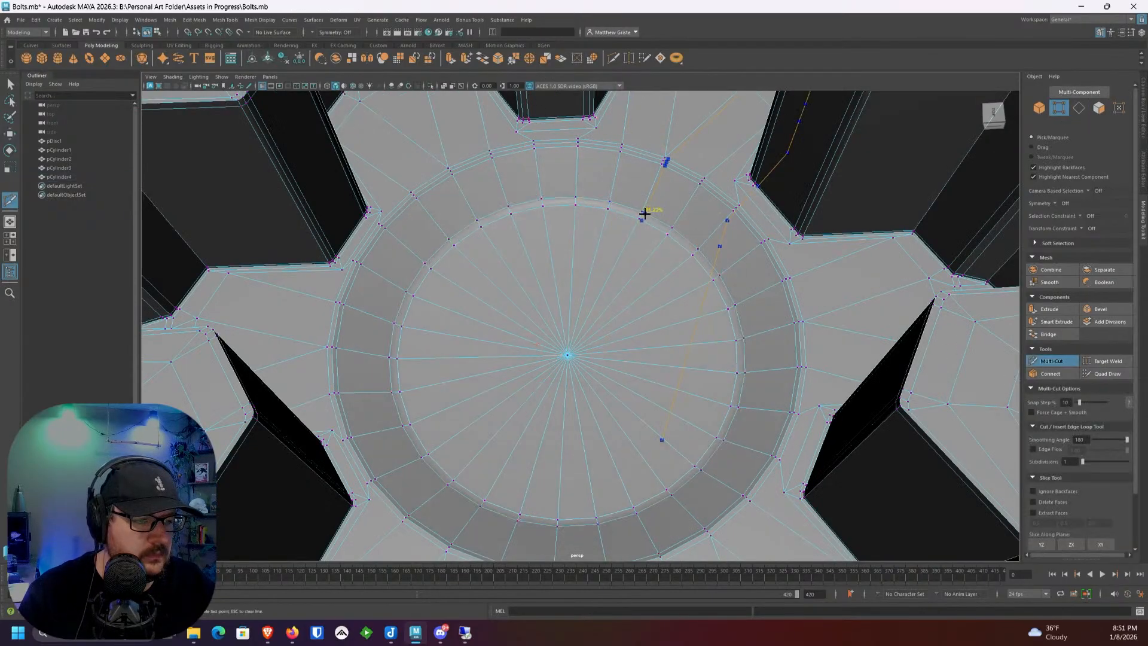
pyautogui.press('q')
pyautogui.press('3')
pyautogui.press('F8')
pyautogui.scroll(-5, 660, 267)
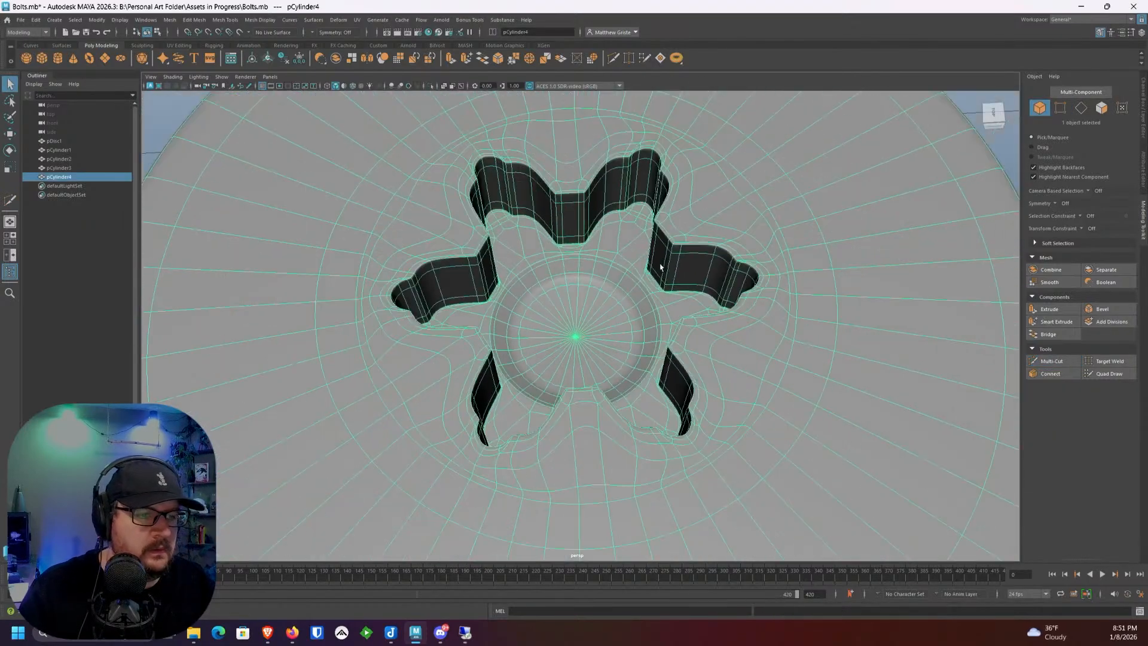
# Step: Select both disc-headed bolts and move them along X and Z into line with the other bolts
pyautogui.scroll(-10, 660, 267)
pyautogui.click(673, 351)
pyautogui.keyDown('alt'); pyautogui.moveTo(673, 350); pyautogui.dragTo(308, 290); pyautogui.keyUp('alt')
pyautogui.scroll(-5, 514, 338)
pyautogui.keyDown('alt'); pyautogui.moveTo(515, 338); pyautogui.dragTo(454, 445, button='middle'); pyautogui.keyUp('alt')
pyautogui.press('w')
pyautogui.moveTo(408, 476); pyautogui.dragTo(449, 293)
pyautogui.moveTo(429, 256); pyautogui.dragTo(612, 285)
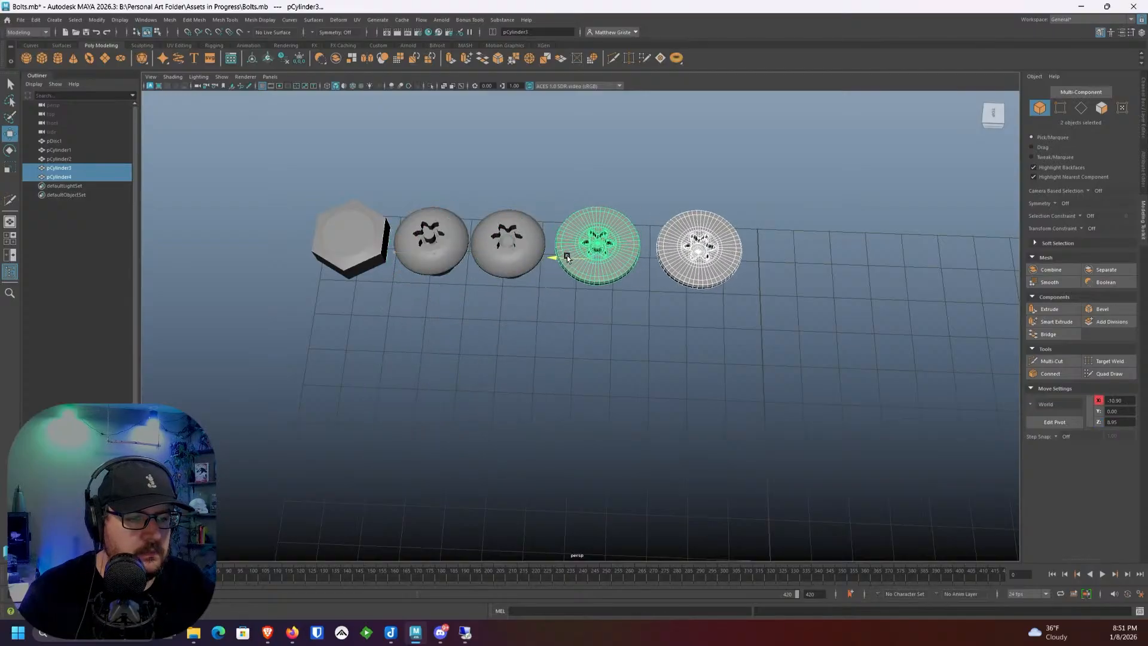
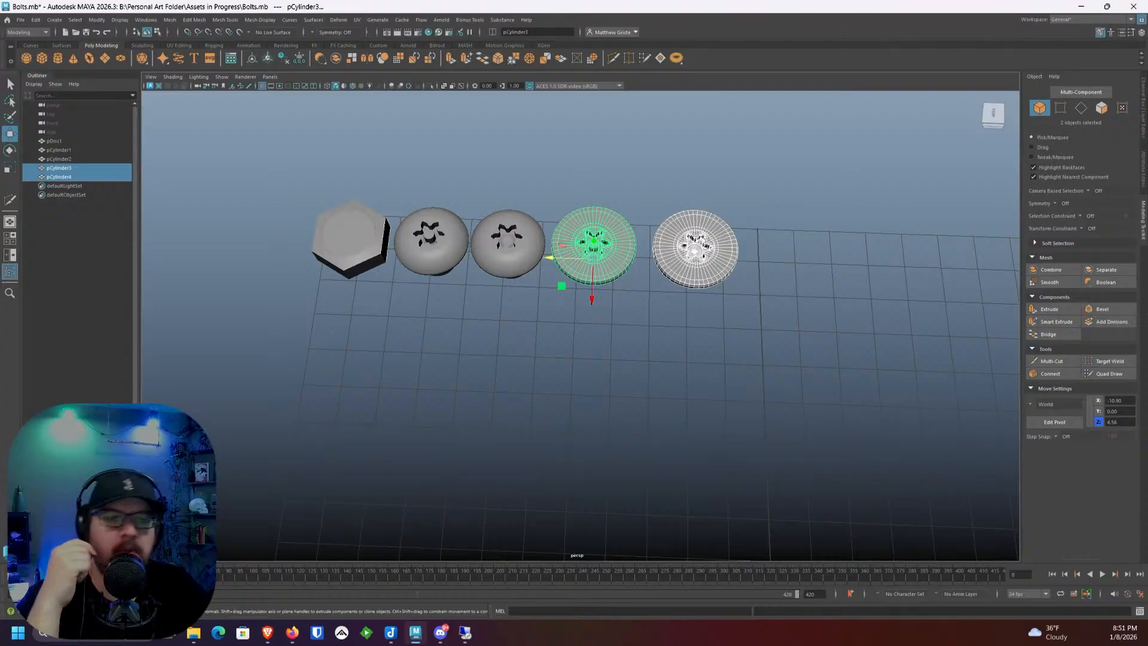
# Step: Duplicate the rounded bolt with the closed centre and move the copy along X in front of the row
pyautogui.scroll(2, 473, 274)
pyautogui.click(472, 220)
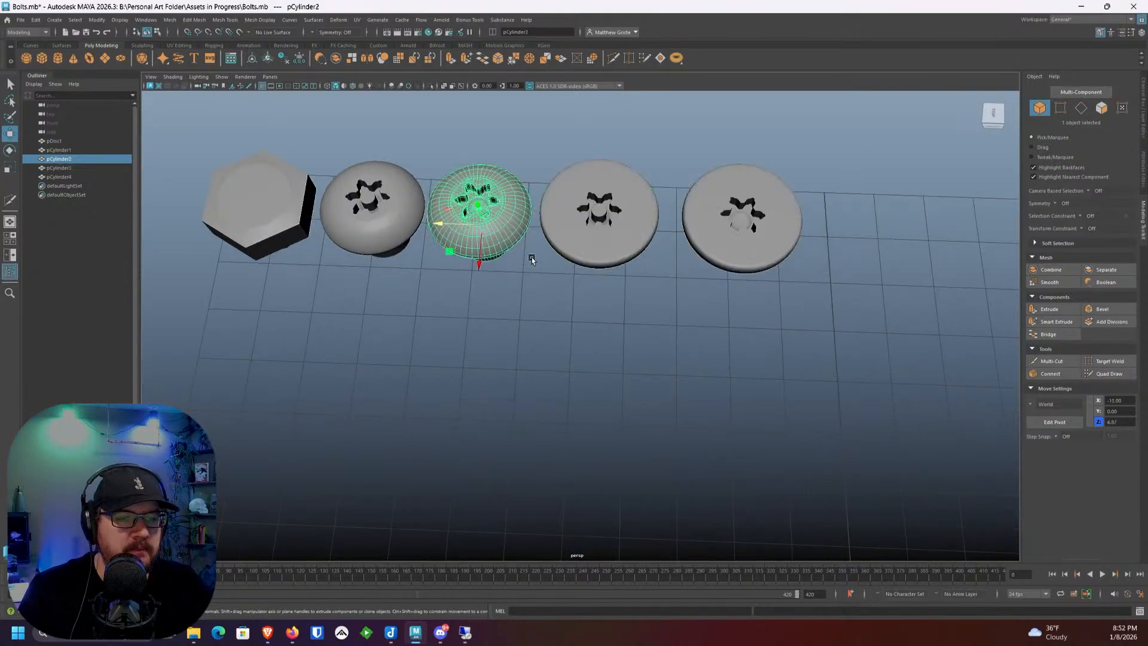
pyautogui.scroll(2, 549, 243)
pyautogui.keyDown('alt'); pyautogui.moveTo(549, 243); pyautogui.dragTo(575, 233, button='middle'); pyautogui.keyUp('alt')
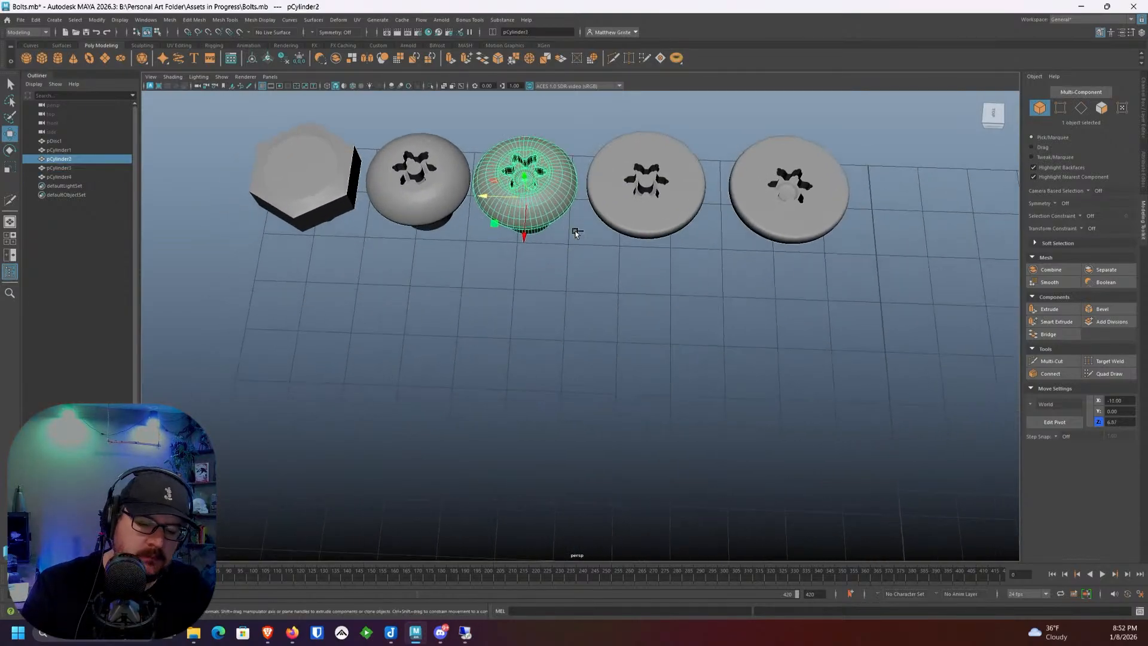
pyautogui.hotkey('ctrl', 'd')
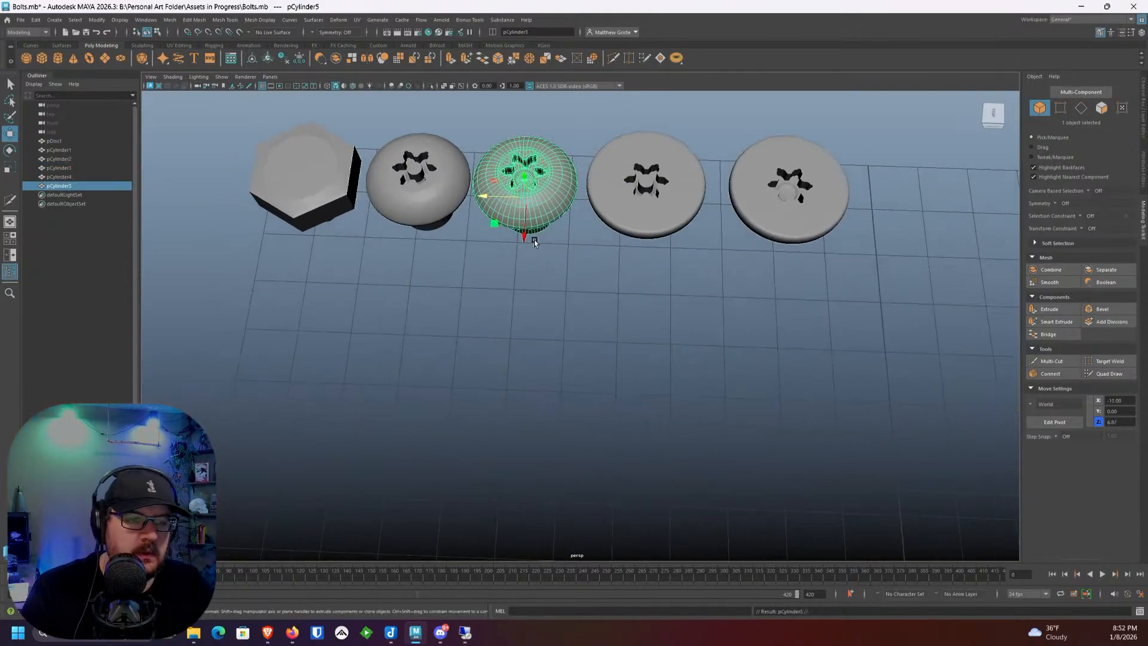
pyautogui.moveTo(525, 238); pyautogui.dragTo(521, 443)
# Step: Delete the new copy's recess walls, dome and shaft faces, keeping only the gear-shaped recess floor
pyautogui.scroll(3, 577, 380)
pyautogui.scroll(6, 576, 380)
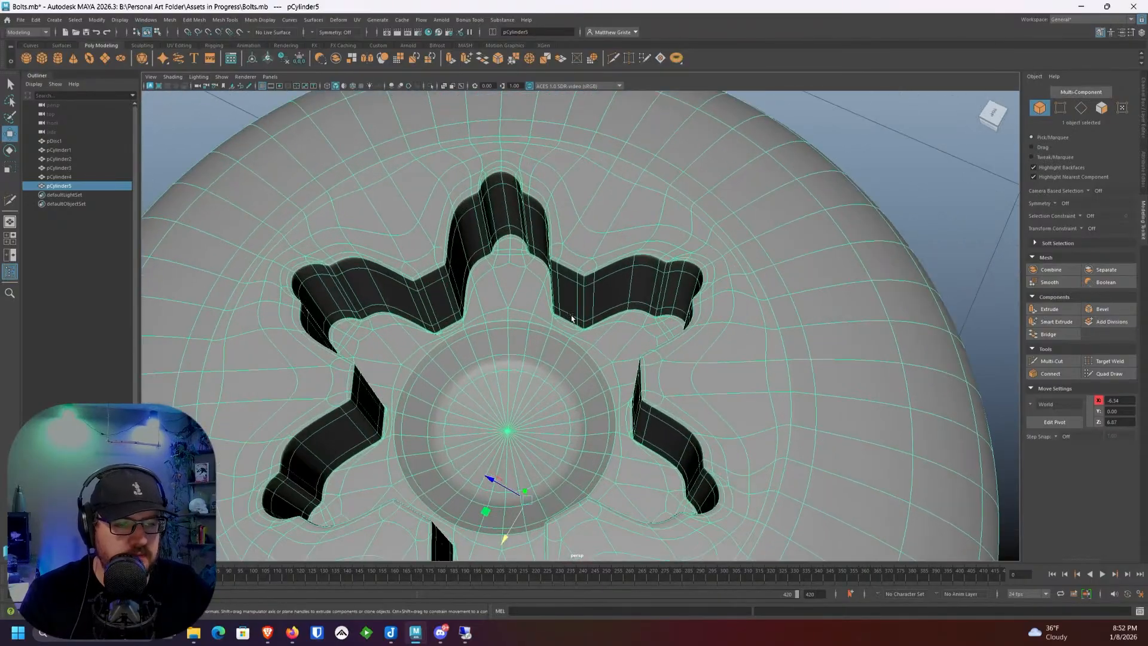
pyautogui.scroll(2, 572, 317)
pyautogui.moveTo(571, 317); pyautogui.dragTo(569, 324, button='right')
pyautogui.click(568, 321)
pyautogui.keyDown('alt'); pyautogui.moveTo(569, 321); pyautogui.dragTo(602, 310, button='middle'); pyautogui.keyUp('alt')
pyautogui.scroll(5, 603, 310)
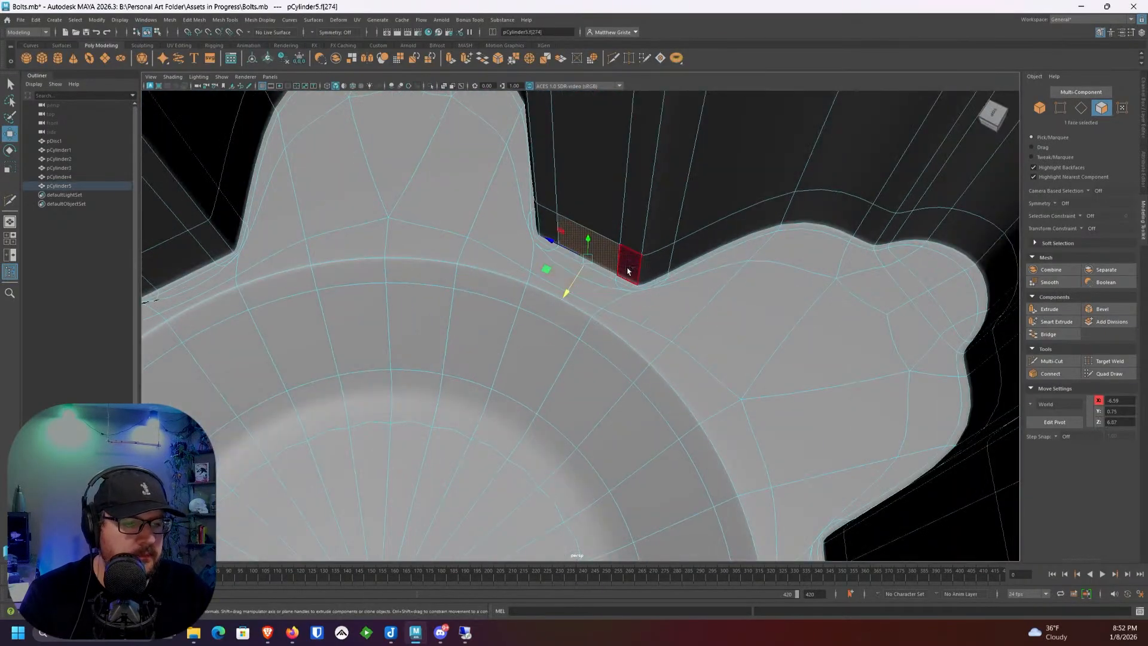
pyautogui.keyDown('shift'); pyautogui.doubleClick(628, 271); pyautogui.keyUp('shift')
pyautogui.scroll(-8, 654, 272)
pyautogui.scroll(2, 643, 278)
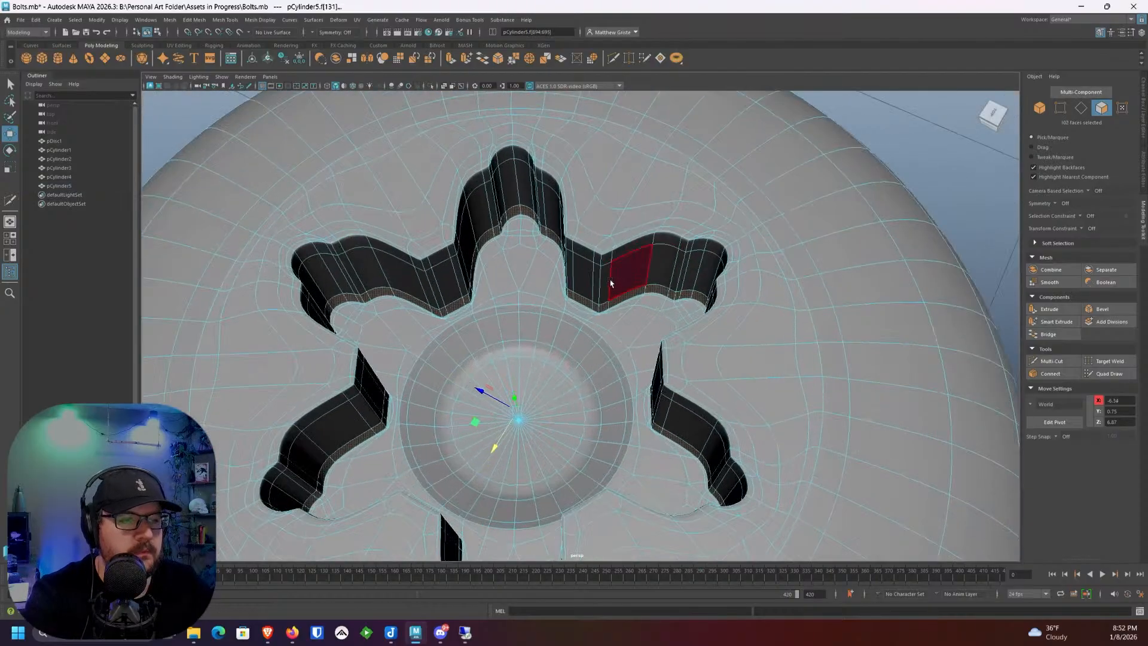
pyautogui.doubleClick(587, 278)
pyautogui.press('Delete')
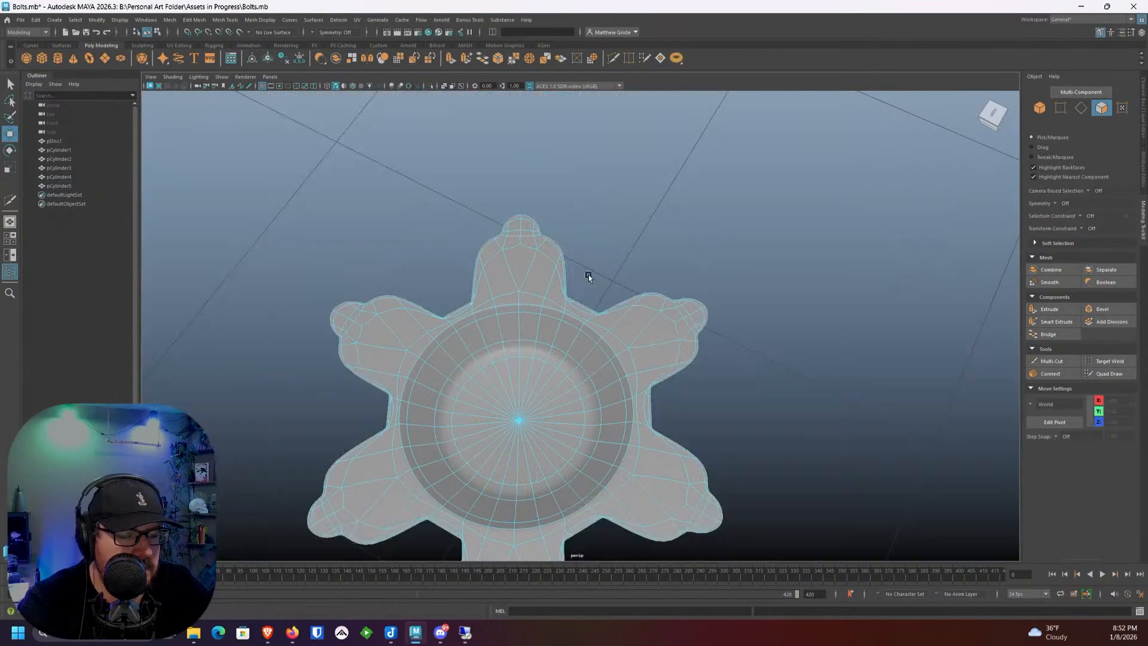
# Step: Switch the gear-shaped recess floor to unsmoothed display and save the scene
pyautogui.scroll(3, 559, 299)
pyautogui.press('1')
pyautogui.keyDown('alt'); pyautogui.moveTo(559, 297); pyautogui.dragTo(540, 302); pyautogui.keyUp('alt')
pyautogui.rightClick(540, 302)
pyautogui.click(537, 310)
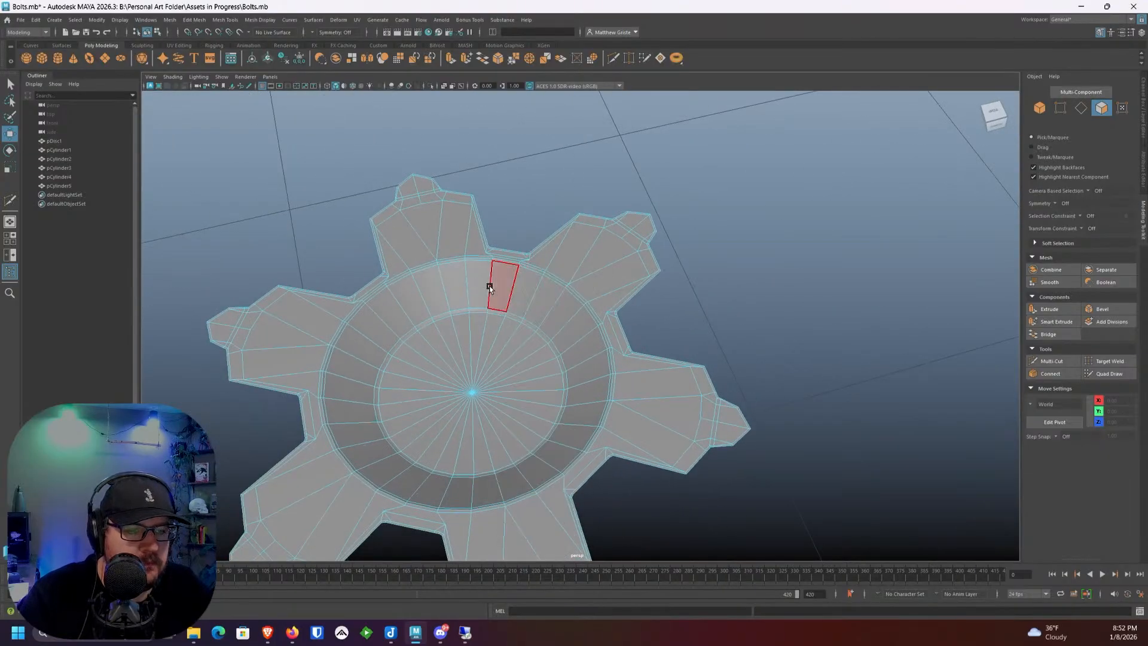
pyautogui.press('f')
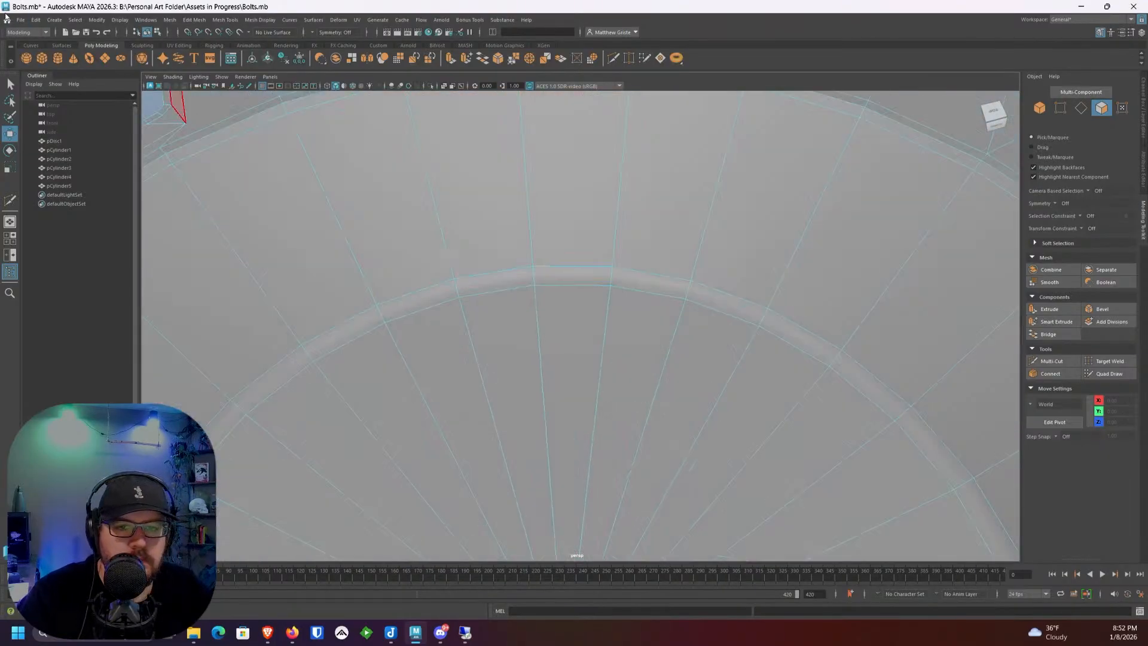
pyautogui.click(18, 21)
pyautogui.click(33, 60)
# Step: Delete the thin face ring and the whole recessed centre of the gear piece, leaving a round opening
pyautogui.keyDown('alt'); pyautogui.moveTo(403, 195); pyautogui.dragTo(482, 264); pyautogui.keyUp('alt')
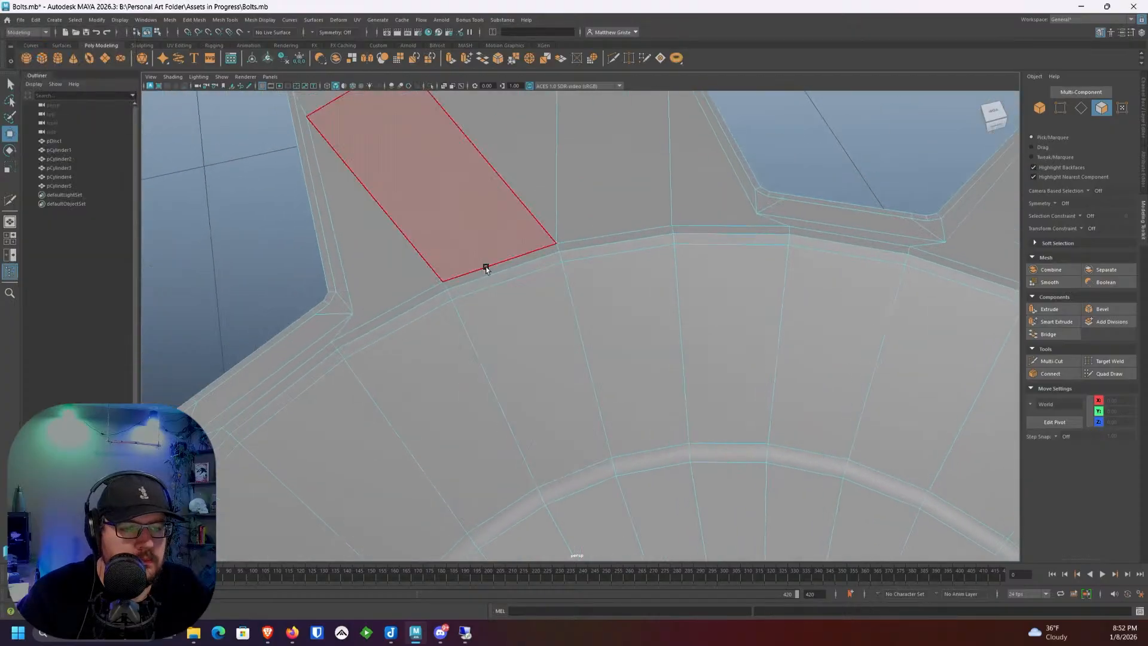
pyautogui.doubleClick(490, 275)
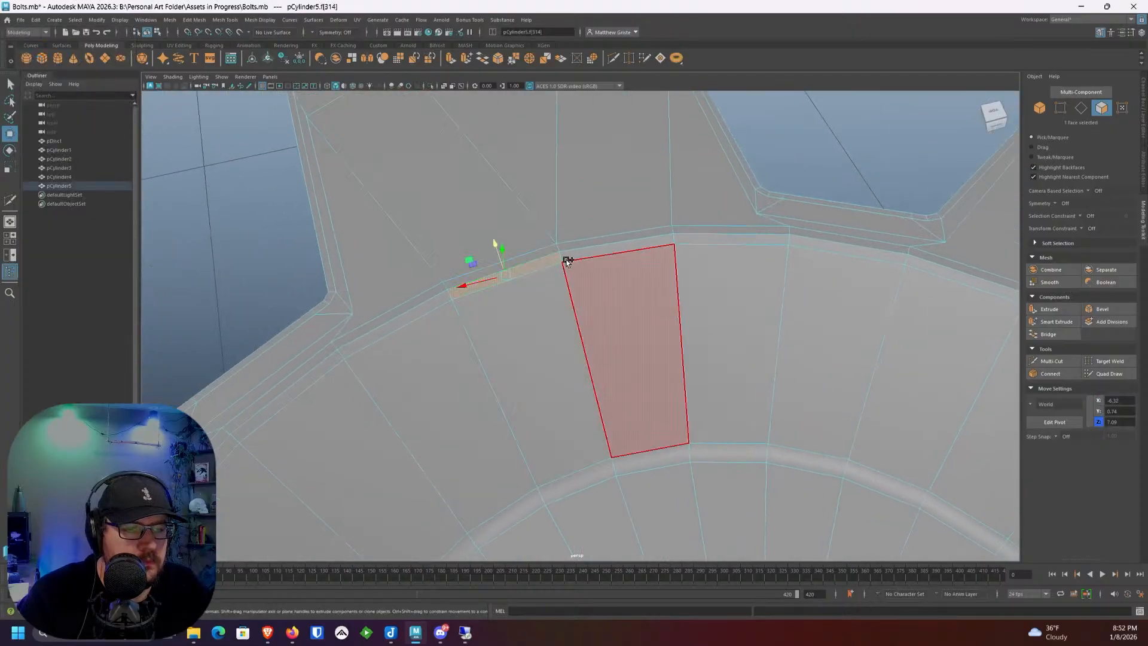
pyautogui.press('Delete')
pyautogui.doubleClick(577, 302)
pyautogui.press('Delete')
# Step: Extrude the border edge loop of the round opening inward into a flat ring with a smaller central hole
pyautogui.moveTo(559, 255); pyautogui.dragTo(559, 232, button='right')
pyautogui.doubleClick(575, 251)
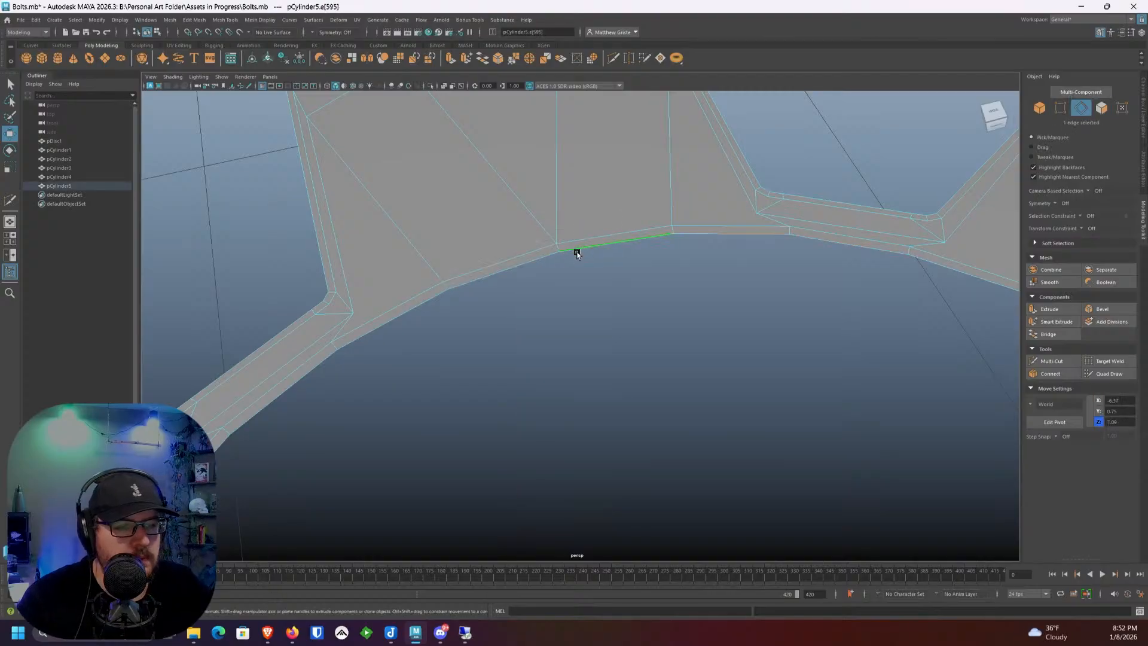
pyautogui.scroll(-8, 662, 323)
pyautogui.scroll(3, 662, 323)
pyautogui.keyDown('alt'); pyautogui.moveTo(640, 293); pyautogui.dragTo(611, 256, button='middle'); pyautogui.keyUp('alt')
pyautogui.click(449, 60)
pyautogui.keyDown('alt'); pyautogui.moveTo(649, 310); pyautogui.dragTo(609, 270, button='middle'); pyautogui.keyUp('alt')
pyautogui.moveTo(543, 235); pyautogui.dragTo(577, 310)
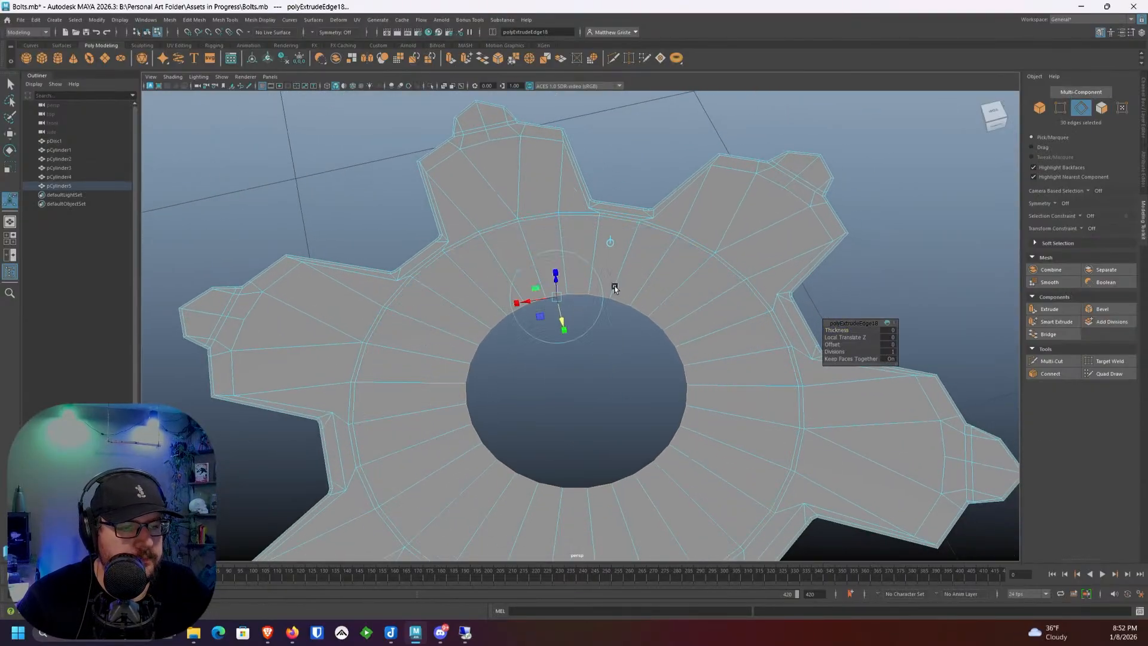
pyautogui.moveTo(614, 287); pyautogui.dragTo(641, 268, button='right')
pyautogui.scroll(-6, 641, 268)
pyautogui.keyDown('alt'); pyautogui.moveTo(630, 362); pyautogui.dragTo(612, 263, button='middle'); pyautogui.keyUp('alt')
pyautogui.scroll(5, 613, 264)
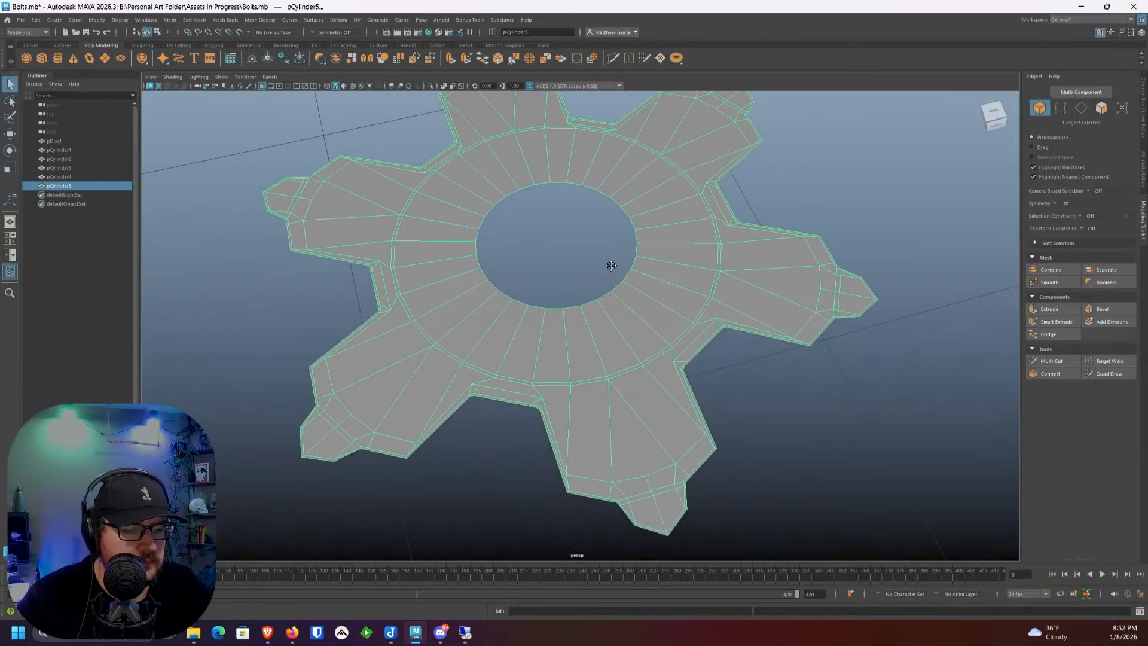
# Step: Select the gear piece's outer border edge loop and extrude it straight down to form tall side walls
pyautogui.moveTo(513, 362); pyautogui.dragTo(513, 338, button='right')
pyautogui.doubleClick(478, 405)
pyautogui.scroll(-5, 546, 454)
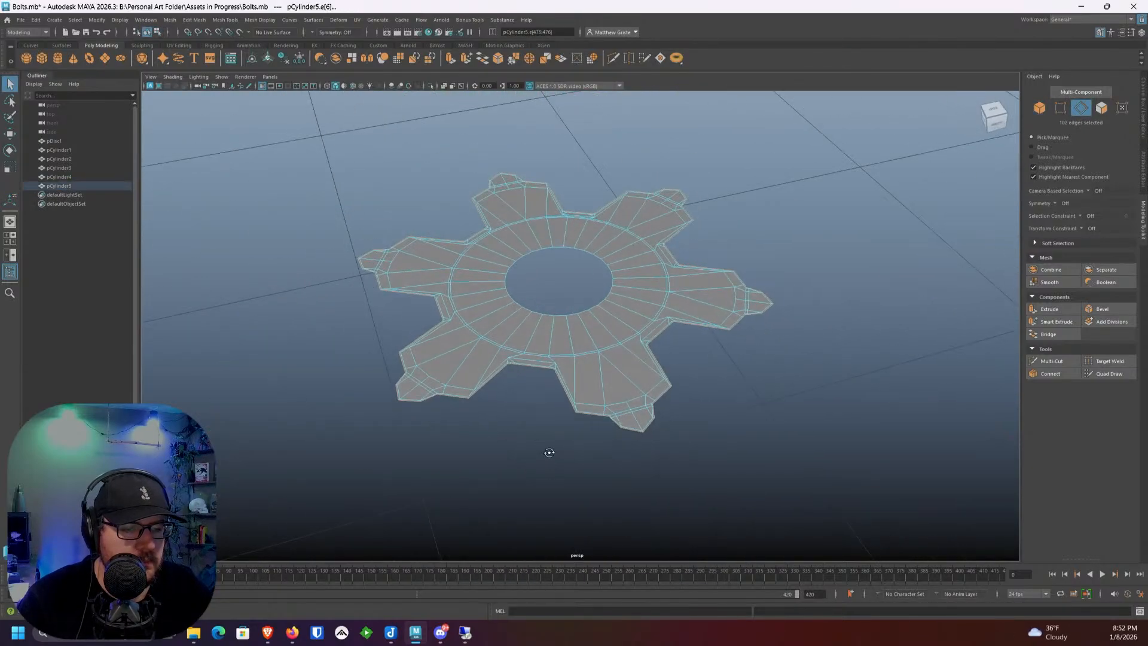
pyautogui.scroll(2, 538, 402)
pyautogui.scroll(1, 538, 401)
pyautogui.keyDown('alt'); pyautogui.moveTo(538, 402); pyautogui.dragTo(552, 376, button='middle'); pyautogui.keyUp('alt')
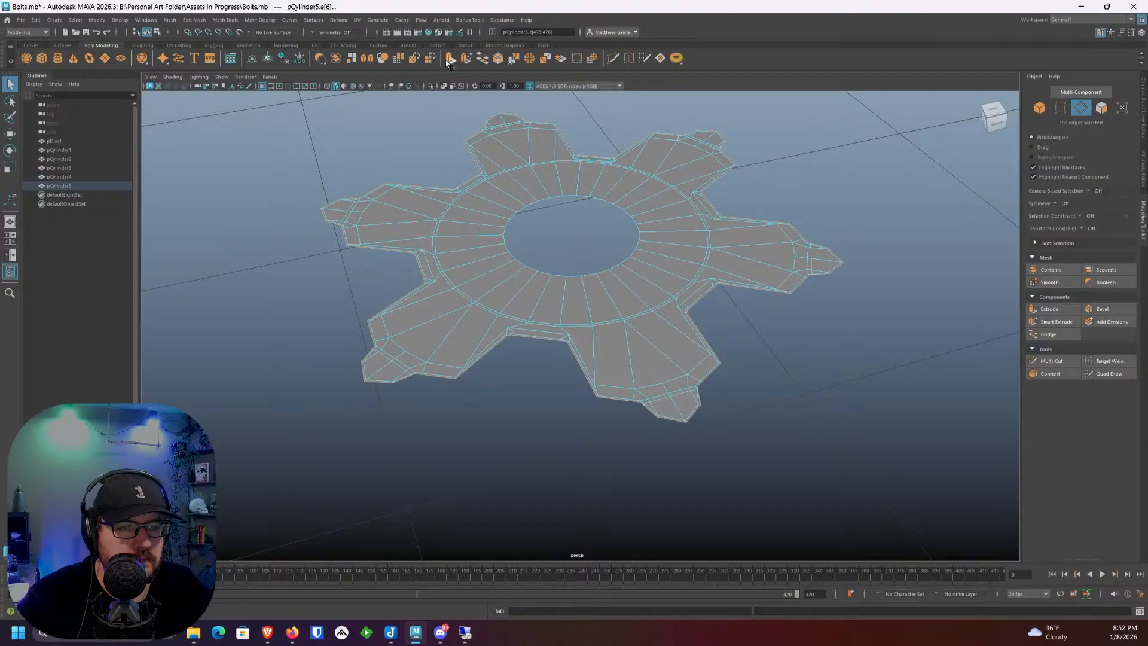
pyautogui.hotkey('ctrl', 'e')
pyautogui.scroll(-2, 687, 279)
pyautogui.moveTo(767, 227); pyautogui.dragTo(649, 303)
pyautogui.keyDown('alt'); pyautogui.moveTo(648, 303); pyautogui.dragTo(633, 310, button='right'); pyautogui.keyUp('alt')
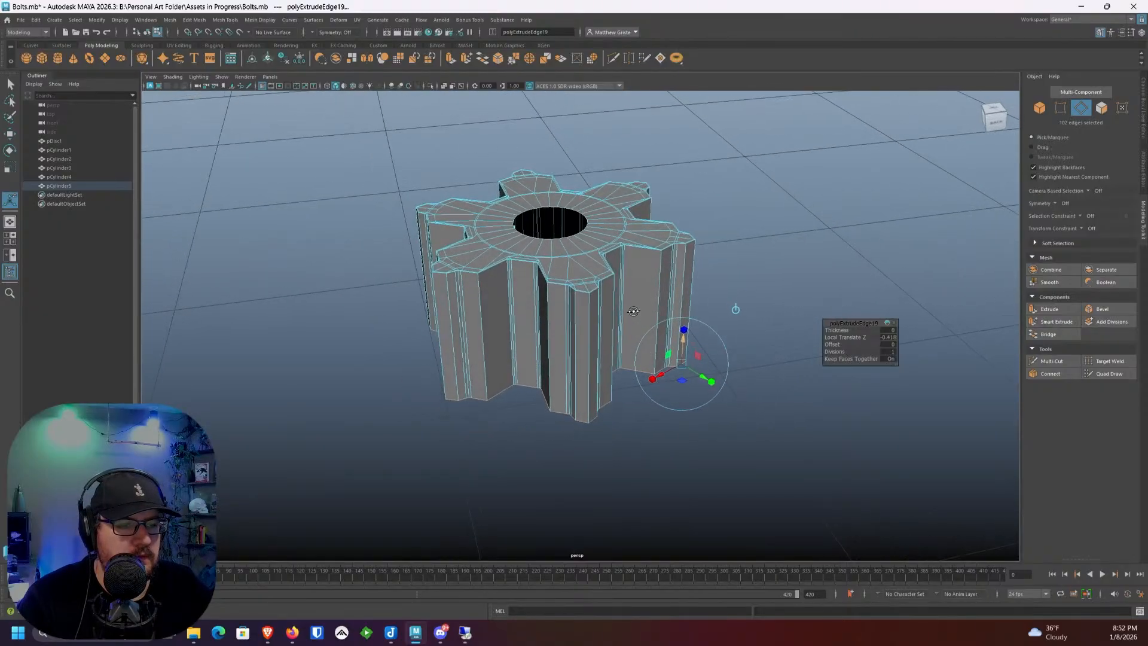
pyautogui.keyDown('alt'); pyautogui.moveTo(672, 355); pyautogui.dragTo(661, 324, button='middle'); pyautogui.keyUp('alt')
pyautogui.scroll(1, 661, 324)
pyautogui.moveTo(688, 318); pyautogui.dragTo(687, 311)
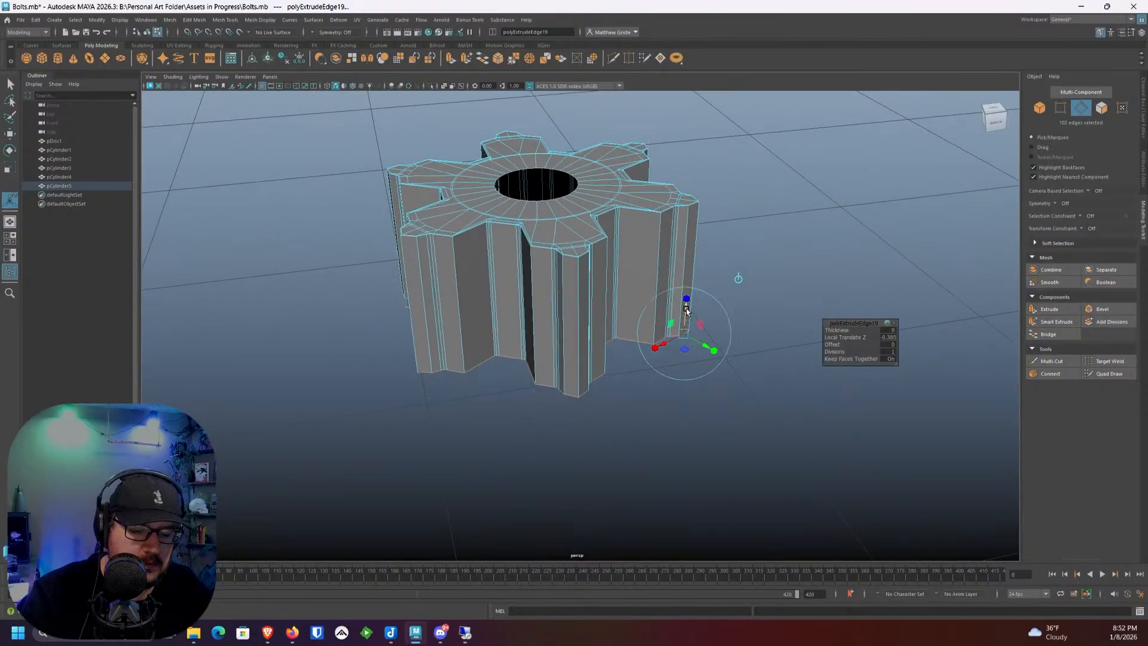
# Step: Extrude the walls' lower border edges down by a short band and scale them outward into a flared base
pyautogui.hotkey('ctrl', 'e')
pyautogui.moveTo(679, 360); pyautogui.dragTo(678, 378)
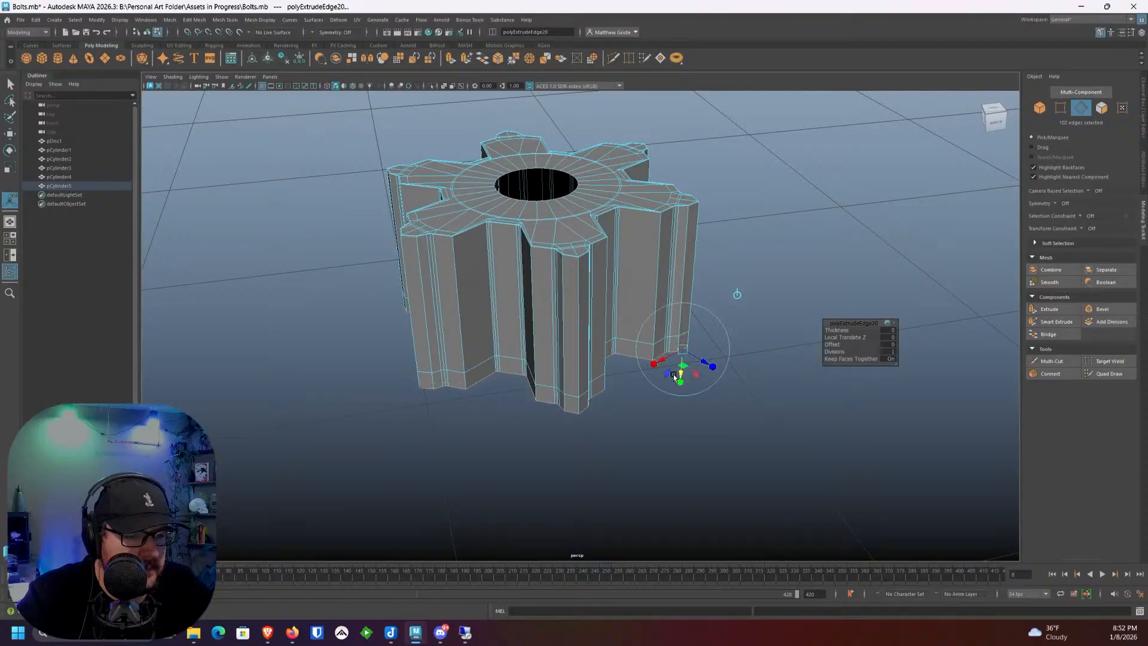
pyautogui.press('r')
pyautogui.moveTo(544, 325); pyautogui.dragTo(555, 326)
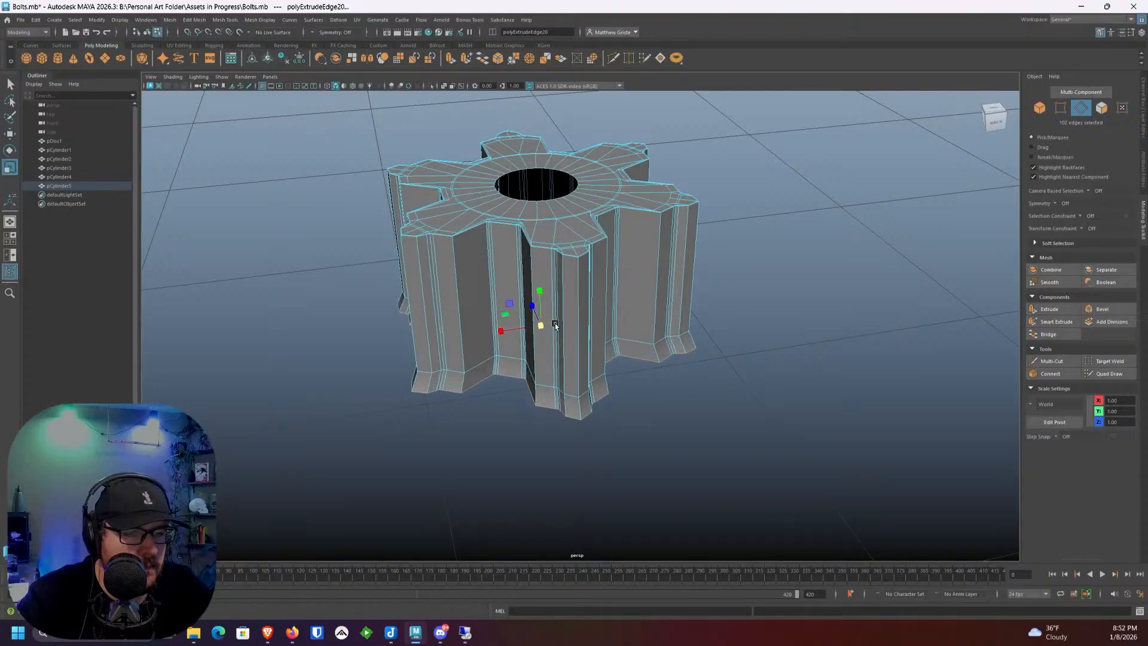
# Step: Extrude the bottom border edges of the star-shaped mesh straight down into a taller lower section
pyautogui.hotkey('ctrl', 'e')
pyautogui.scroll(2, 751, 285)
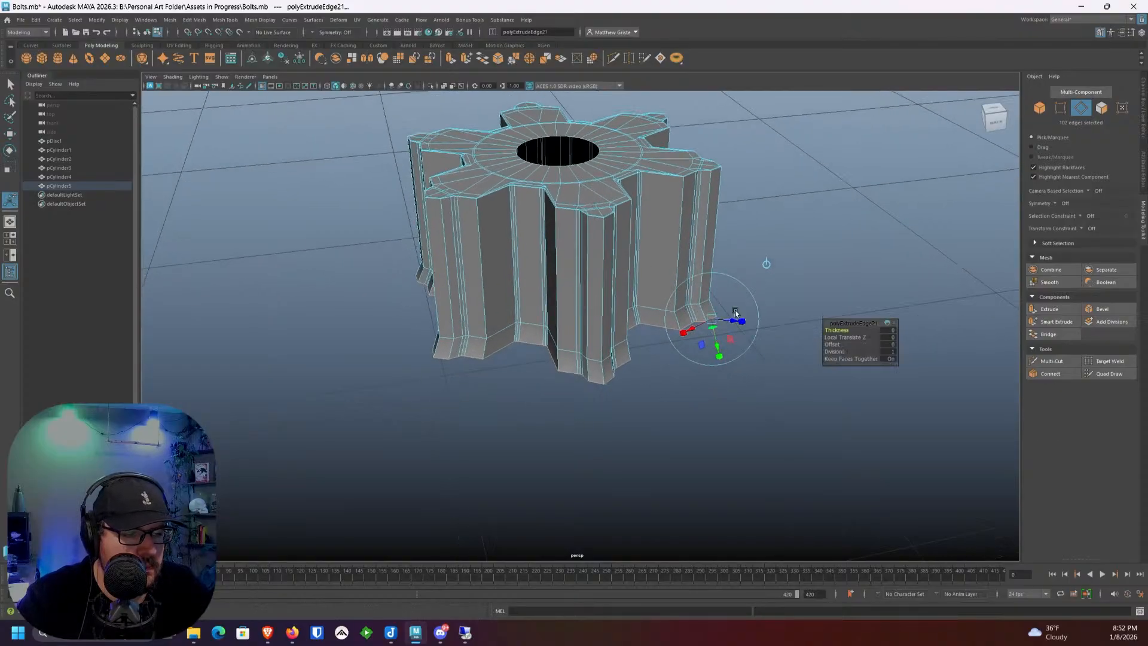
pyautogui.moveTo(558, 274); pyautogui.dragTo(558, 373)
pyautogui.moveTo(593, 253); pyautogui.dragTo(614, 249, button='right')
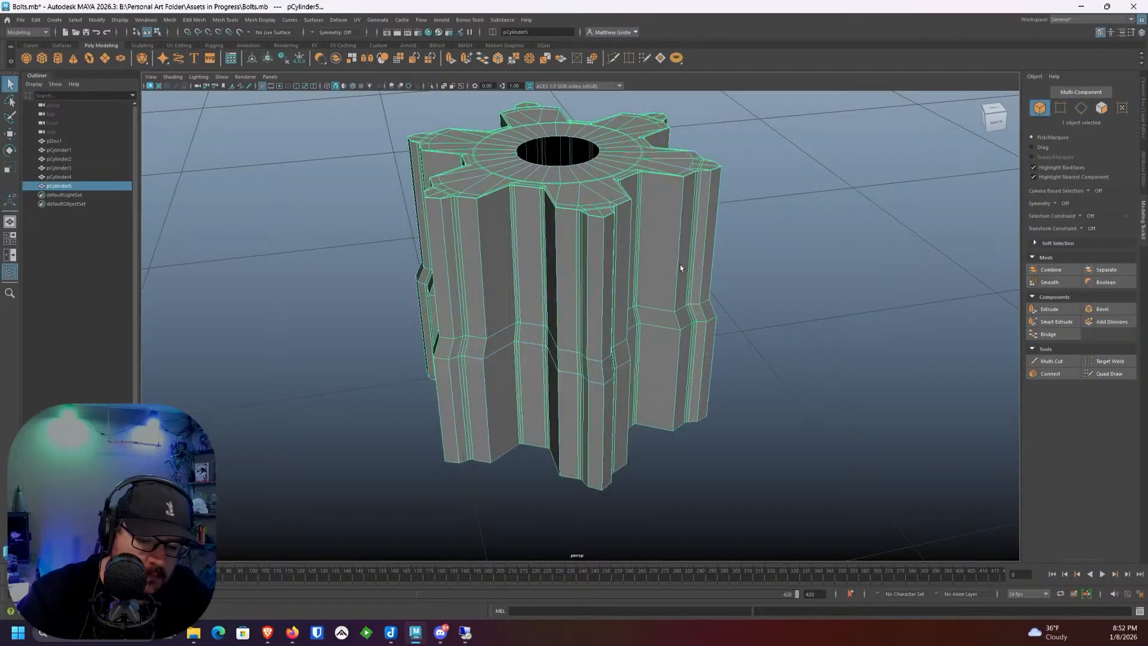
# Step: Preview the star-shaped mesh smoothed and examine its lobes and side walls
pyautogui.press('3')
pyautogui.press('q')
pyautogui.click(739, 262)
pyautogui.keyDown('alt'); pyautogui.moveTo(740, 263); pyautogui.dragTo(584, 308); pyautogui.keyUp('alt')
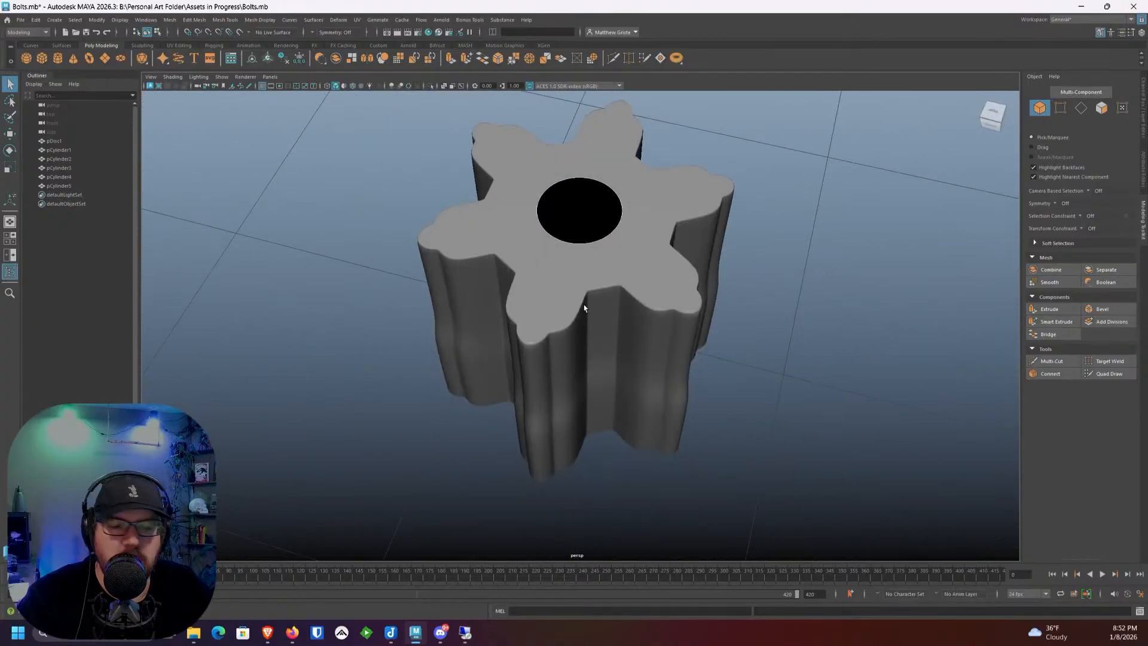
pyautogui.scroll(2, 584, 308)
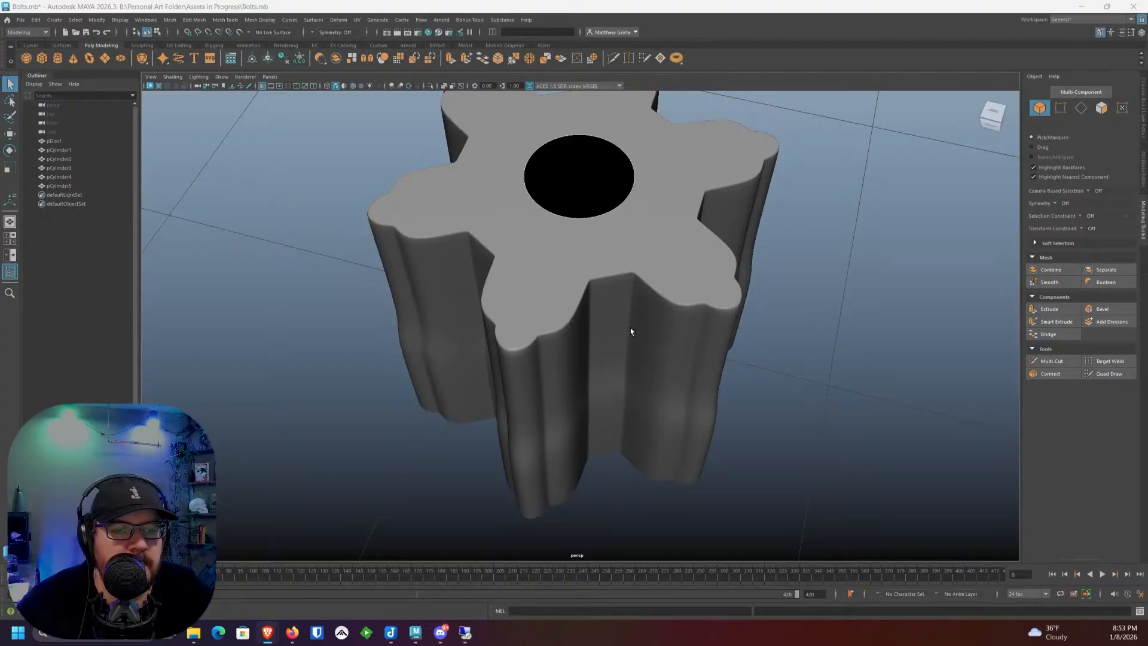
# Step: Return the star-shaped mesh to unsmoothed display and delete the narrow face loop and tip faces of one lobe
pyautogui.keyDown('alt'); pyautogui.moveTo(631, 330); pyautogui.dragTo(659, 301, button='middle'); pyautogui.keyUp('alt')
pyautogui.click(659, 301)
pyautogui.press('1')
pyautogui.scroll(3, 659, 299)
pyautogui.keyDown('alt'); pyautogui.moveTo(658, 299); pyautogui.dragTo(698, 296); pyautogui.keyUp('alt')
pyautogui.scroll(3, 676, 298)
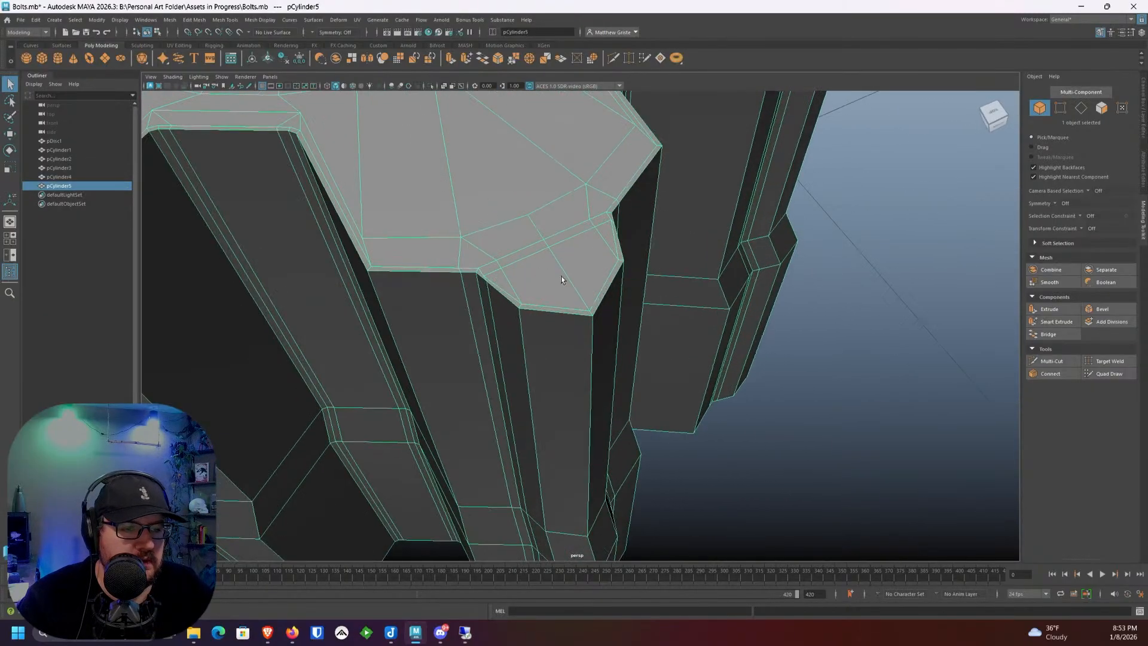
pyautogui.moveTo(528, 274); pyautogui.dragTo(529, 300, button='right')
pyautogui.click(482, 282)
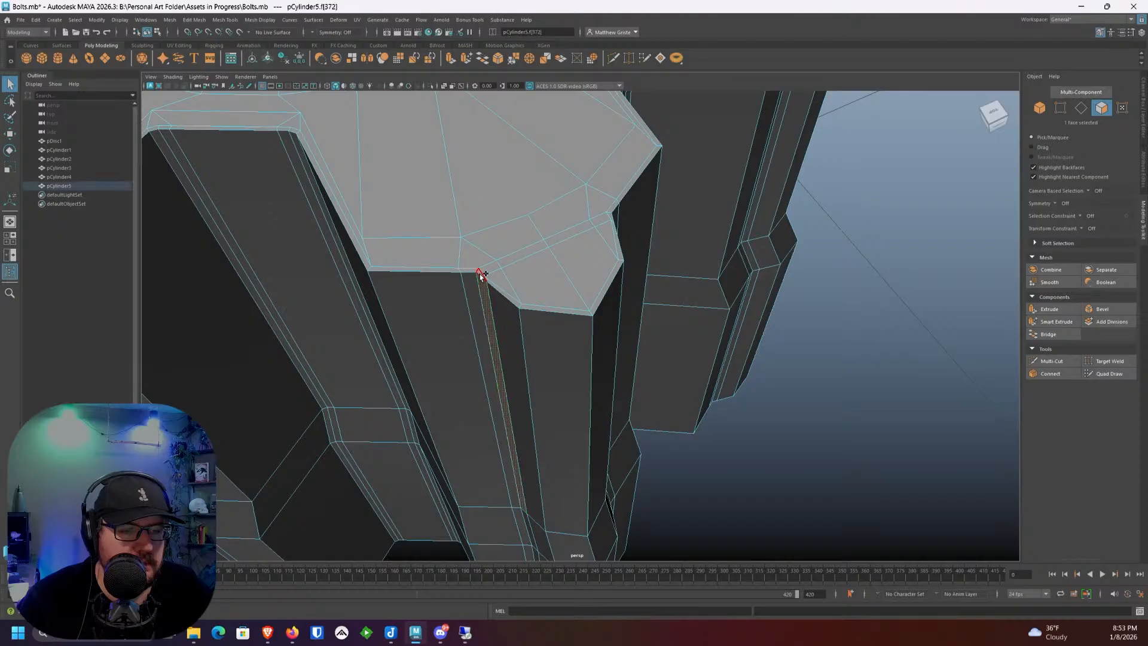
pyautogui.press('Delete')
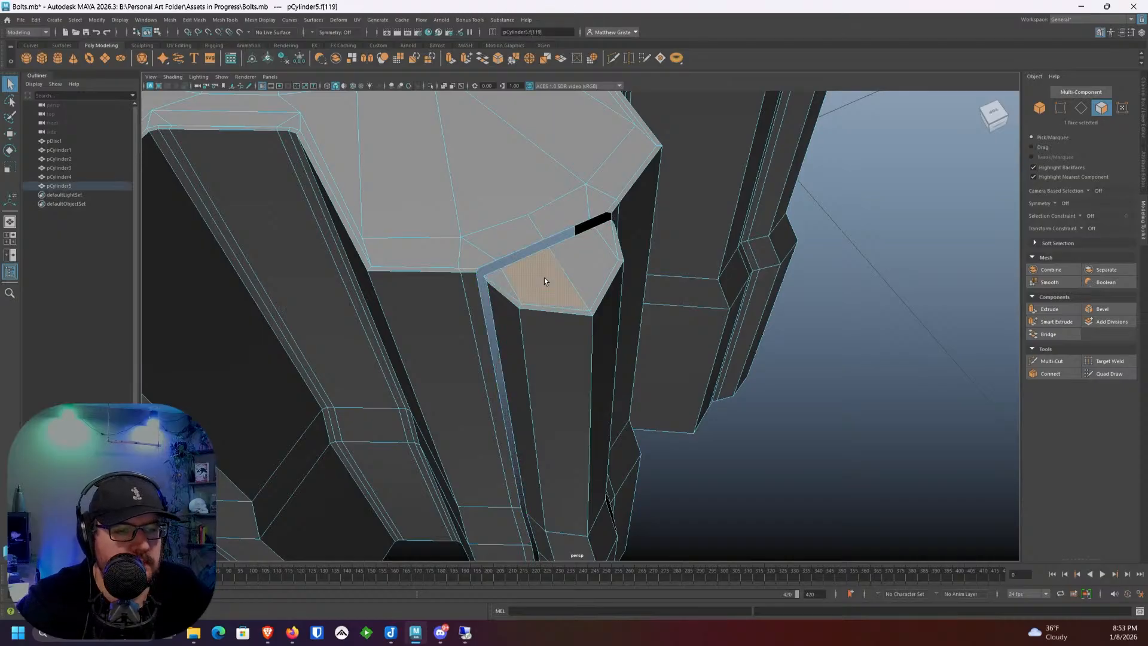
pyautogui.scroll(-5, 544, 279)
pyautogui.moveTo(543, 281)
pyautogui.keyDown('alt'); pyautogui.mouseDown()
pyautogui.moveTo(556, 299)
pyautogui.moveTo(557, 285)
pyautogui.mouseUp(); pyautogui.keyUp('alt')
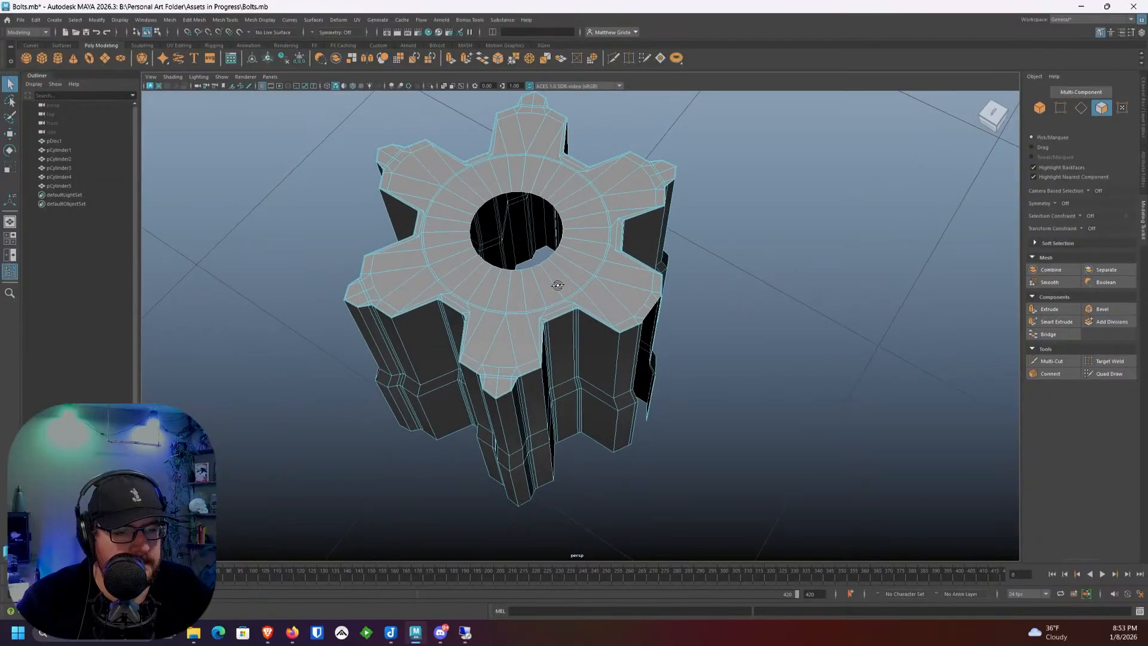
pyautogui.keyDown('alt'); pyautogui.moveTo(557, 285); pyautogui.dragTo(518, 250); pyautogui.keyUp('alt')
pyautogui.scroll(3, 619, 267)
pyautogui.moveTo(619, 267)
pyautogui.keyDown('alt'); pyautogui.mouseDown()
pyautogui.moveTo(622, 252)
pyautogui.moveTo(597, 267)
pyautogui.mouseUp(); pyautogui.keyUp('alt')
pyautogui.scroll(3, 596, 266)
pyautogui.scroll(-3, 597, 267)
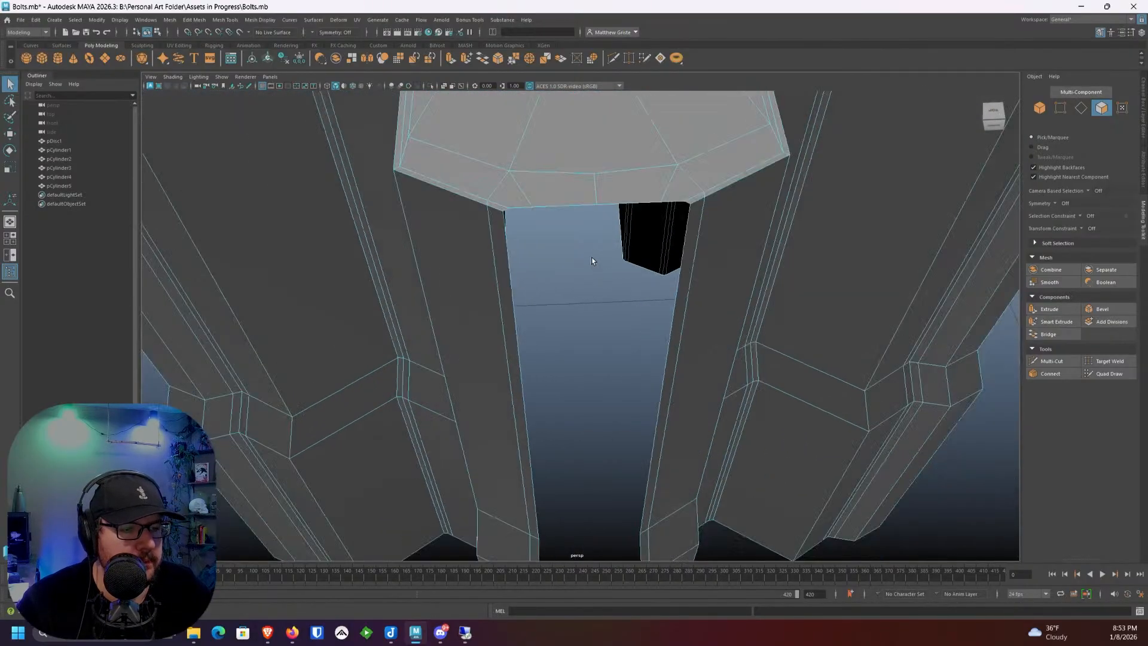
# Step: Undo the face deletions on the lobe of the star-shaped mesh
pyautogui.hotkey('ctrl', 'z')
pyautogui.hotkey('ctrl', 'z')
pyautogui.hotkey('ctrl', 'z')
pyautogui.hotkey('ctrl', 'z')
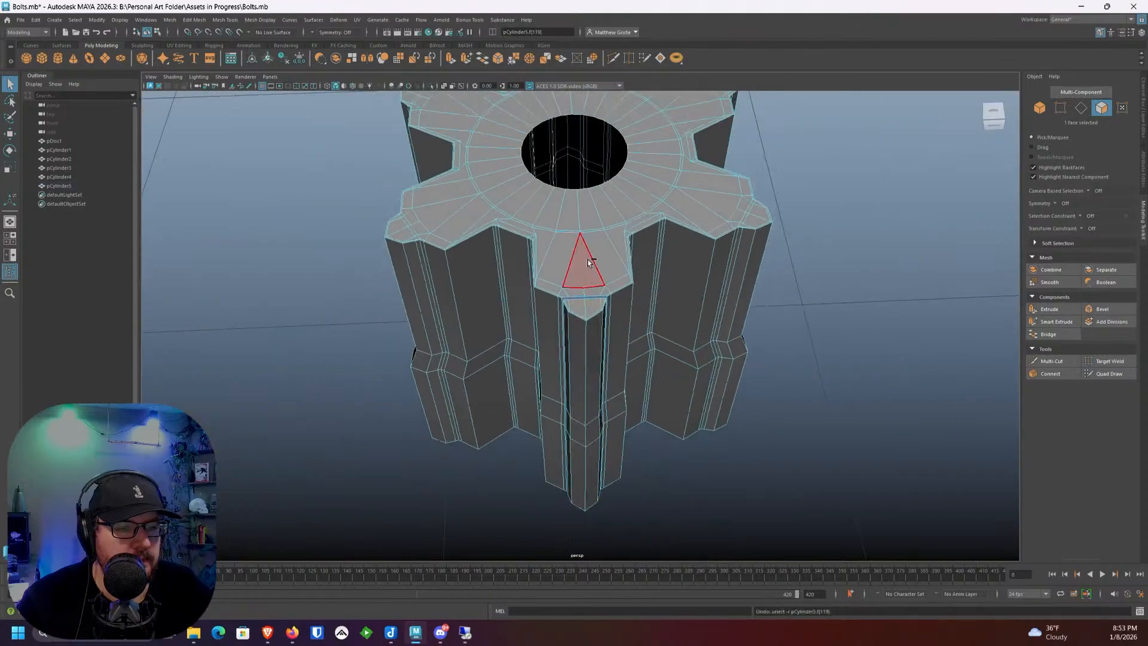
pyautogui.hotkey('ctrl', 'z')
pyautogui.hotkey('ctrl', 'z')
# Step: Delete the whole star-shaped mesh from the scene
pyautogui.moveTo(583, 249); pyautogui.dragTo(614, 227, button='right')
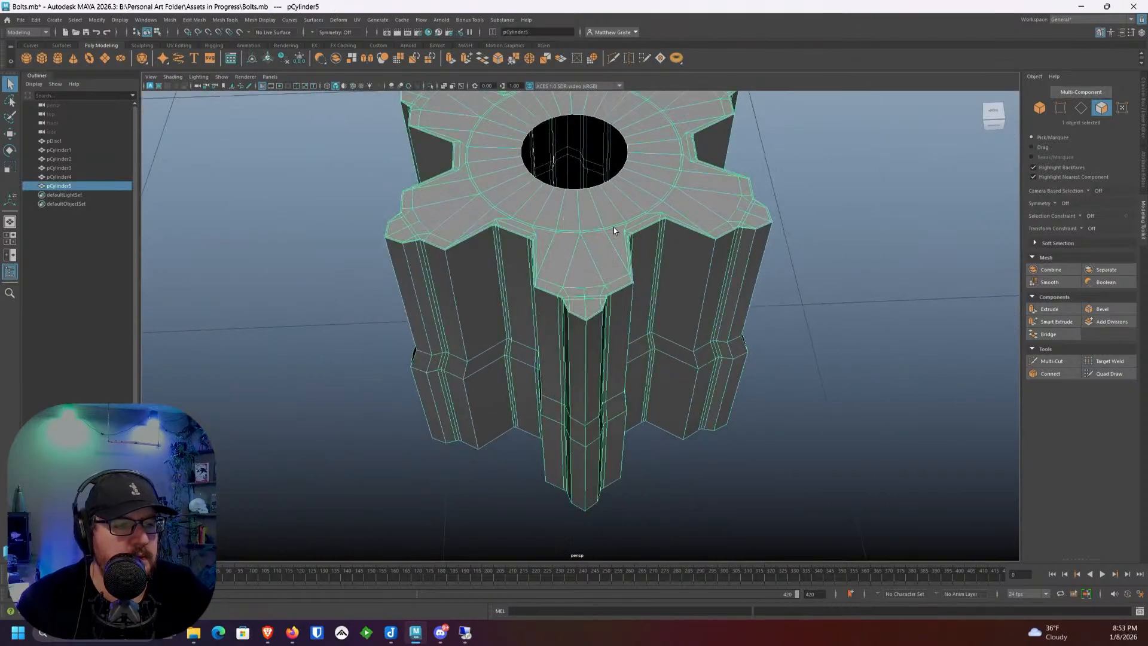
pyautogui.keyDown('alt'); pyautogui.moveTo(613, 227); pyautogui.dragTo(593, 268, button='middle'); pyautogui.keyUp('alt')
pyautogui.press('Delete')
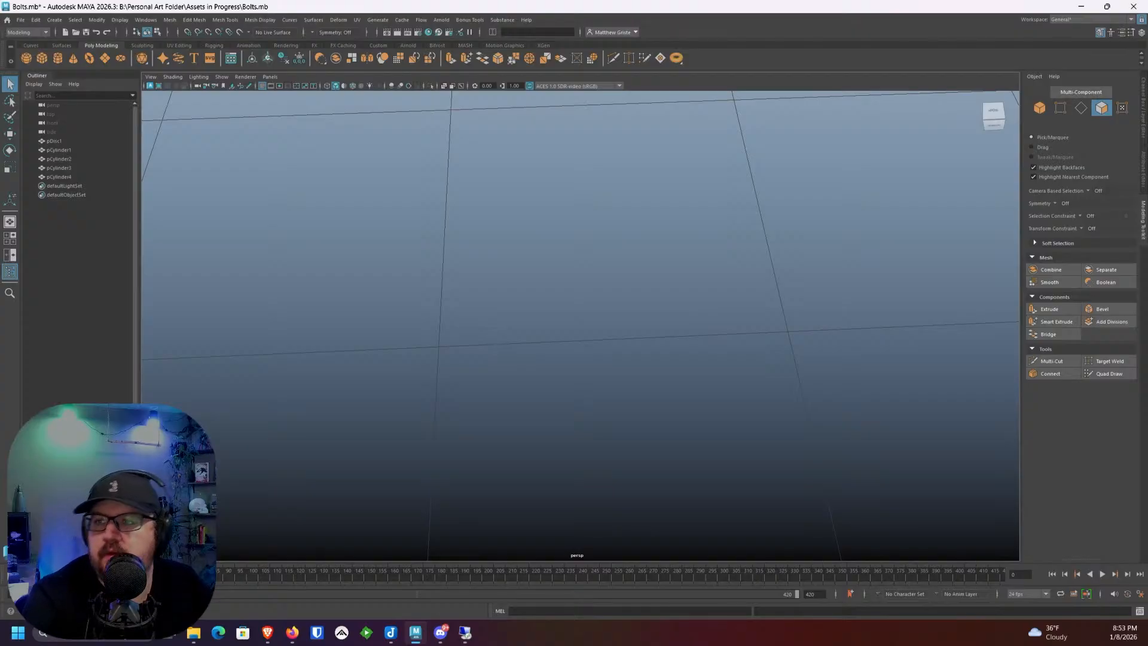
# Step: Duplicate the wide flat-headed bolt at the end of the row and move the copy clear of the original
pyautogui.keyDown('alt'); pyautogui.moveTo(613, 383); pyautogui.dragTo(580, 281); pyautogui.keyUp('alt')
pyautogui.click(603, 297)
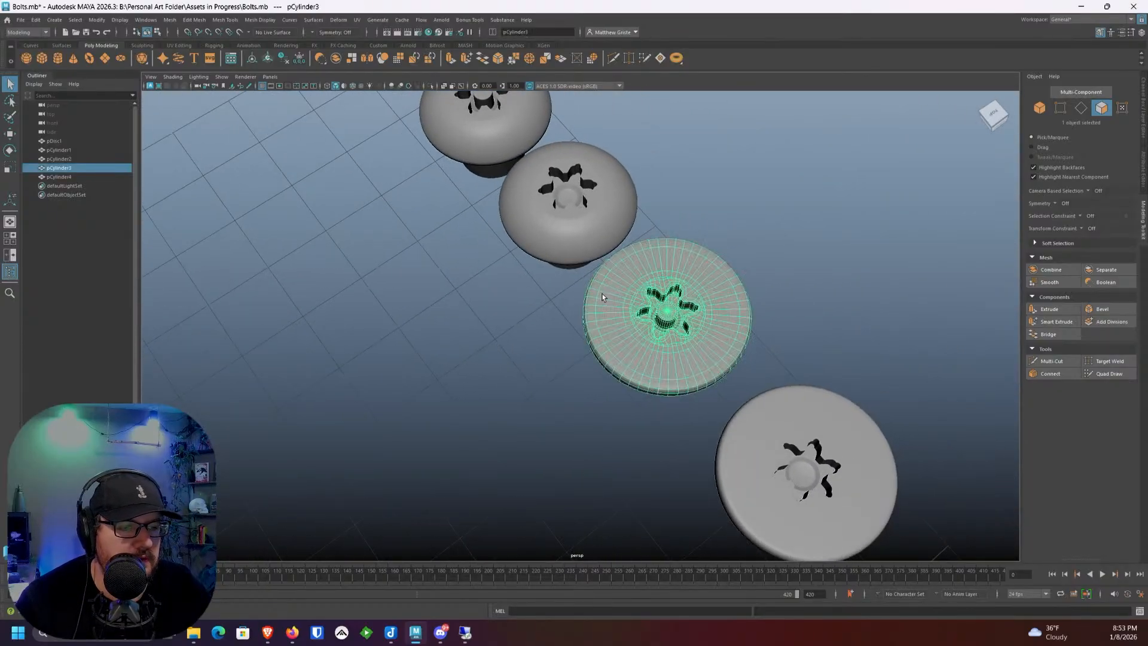
pyautogui.scroll(1, 522, 264)
pyautogui.keyDown('alt'); pyautogui.moveTo(635, 299); pyautogui.dragTo(559, 253, button='middle'); pyautogui.keyUp('alt')
pyautogui.scroll(-1, 522, 264)
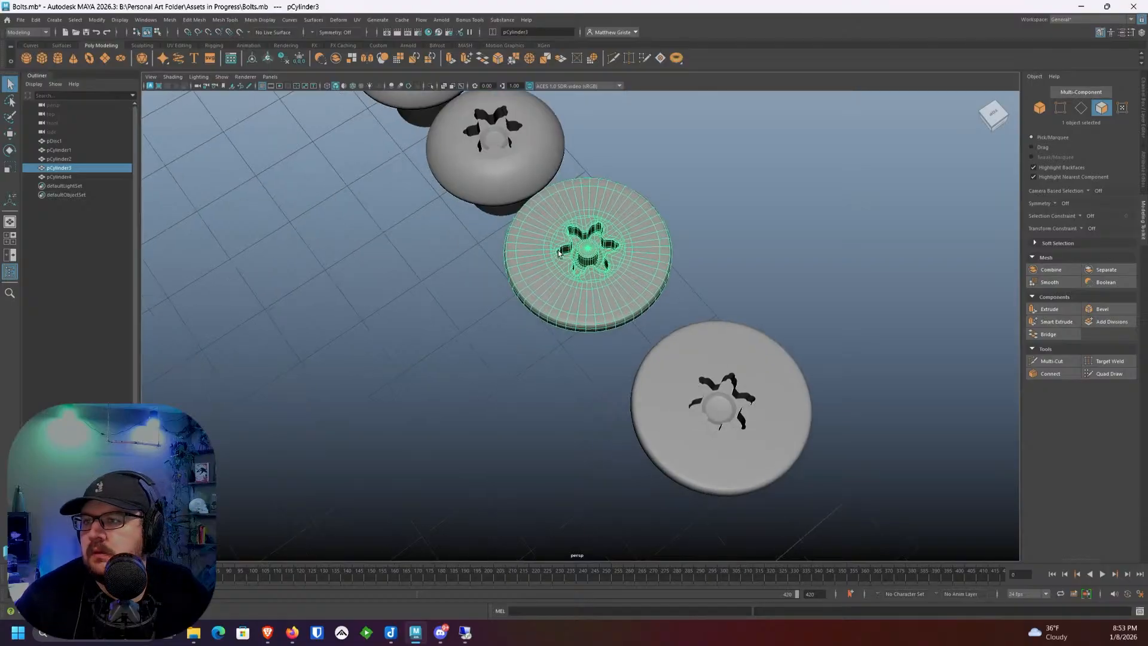
pyautogui.click(786, 406)
pyautogui.keyDown('alt'); pyautogui.moveTo(787, 406); pyautogui.dragTo(597, 292, button='middle'); pyautogui.keyUp('alt')
pyautogui.hotkey('ctrl', 'd')
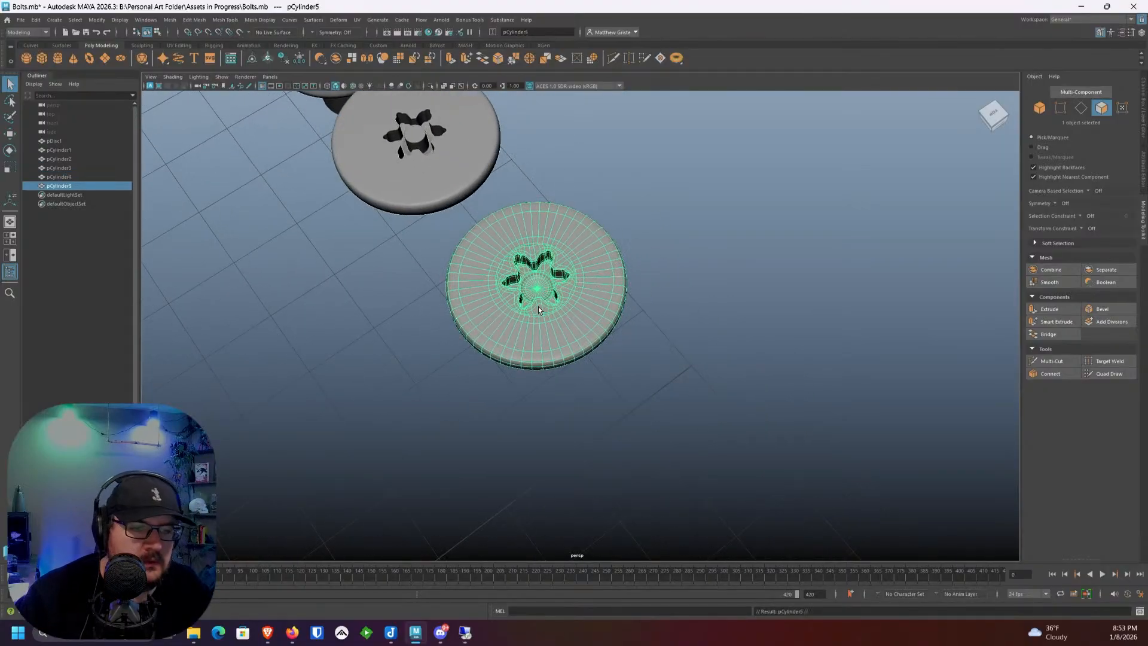
pyautogui.press('w')
pyautogui.moveTo(504, 333); pyautogui.dragTo(308, 362)
pyautogui.keyDown('alt'); pyautogui.moveTo(316, 355); pyautogui.dragTo(329, 345, button='middle'); pyautogui.keyUp('alt')
# Step: Select all faces of the duplicated bolt
pyautogui.press('f')
pyautogui.keyDown('alt'); pyautogui.moveTo(496, 277); pyautogui.dragTo(505, 312); pyautogui.keyUp('alt')
pyautogui.moveTo(579, 316); pyautogui.dragTo(575, 340, button='right')
pyautogui.scroll(-4, 576, 341)
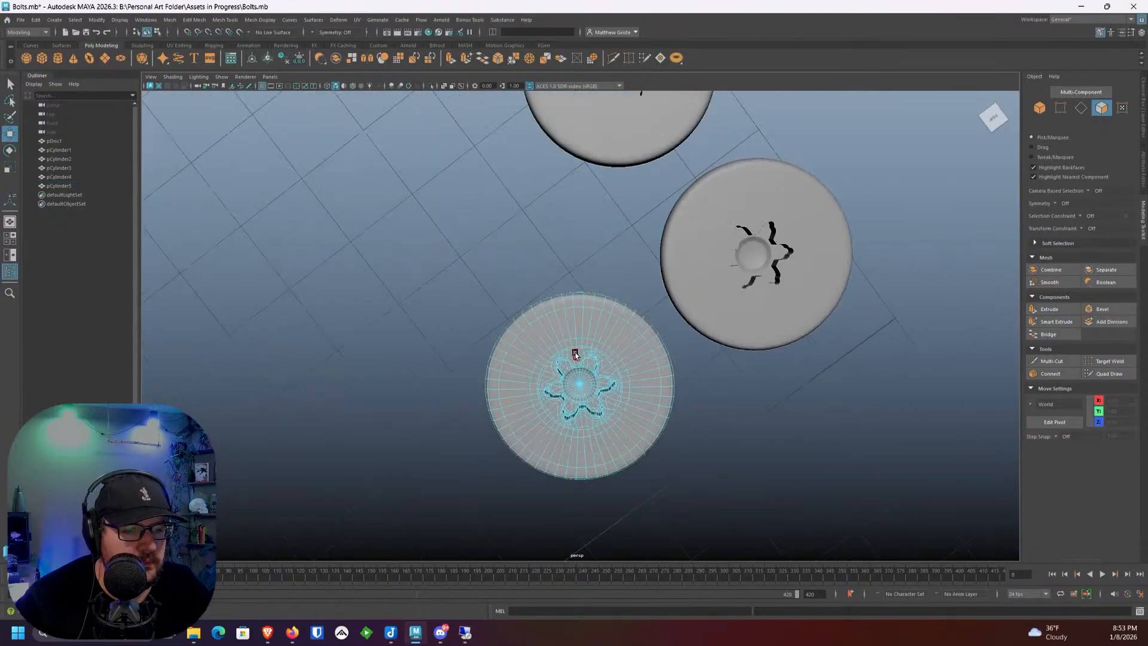
pyautogui.moveTo(410, 245); pyautogui.dragTo(676, 476)
pyautogui.scroll(3, 622, 412)
pyautogui.keyDown('alt'); pyautogui.moveTo(610, 408); pyautogui.dragTo(582, 302, button='middle'); pyautogui.keyUp('alt')
pyautogui.keyDown('alt'); pyautogui.moveTo(581, 303); pyautogui.dragTo(579, 277); pyautogui.keyUp('alt')
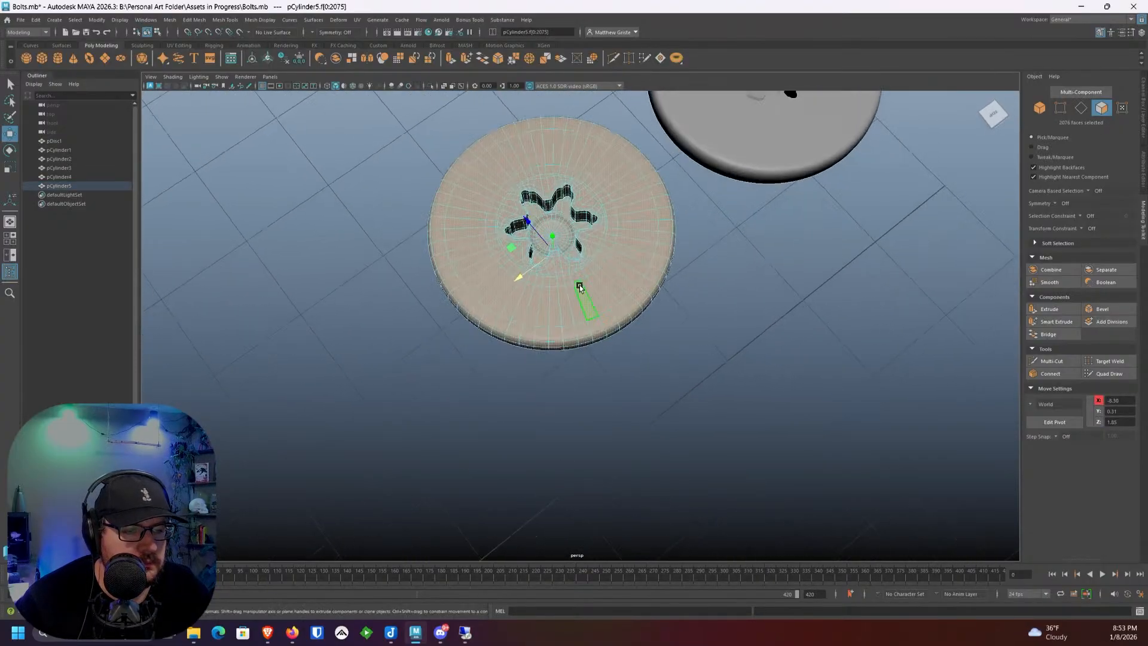
# Step: Remove the flat ring on the head's top and the outer rim loops from the face selection, showing the mesh unsmoothed
pyautogui.scroll(3, 580, 277)
pyautogui.keyDown('ctrl'); pyautogui.click(576, 266); pyautogui.keyUp('ctrl')
pyautogui.keyDown('ctrl'); pyautogui.doubleClick(594, 260); pyautogui.keyUp('ctrl')
pyautogui.press('1')
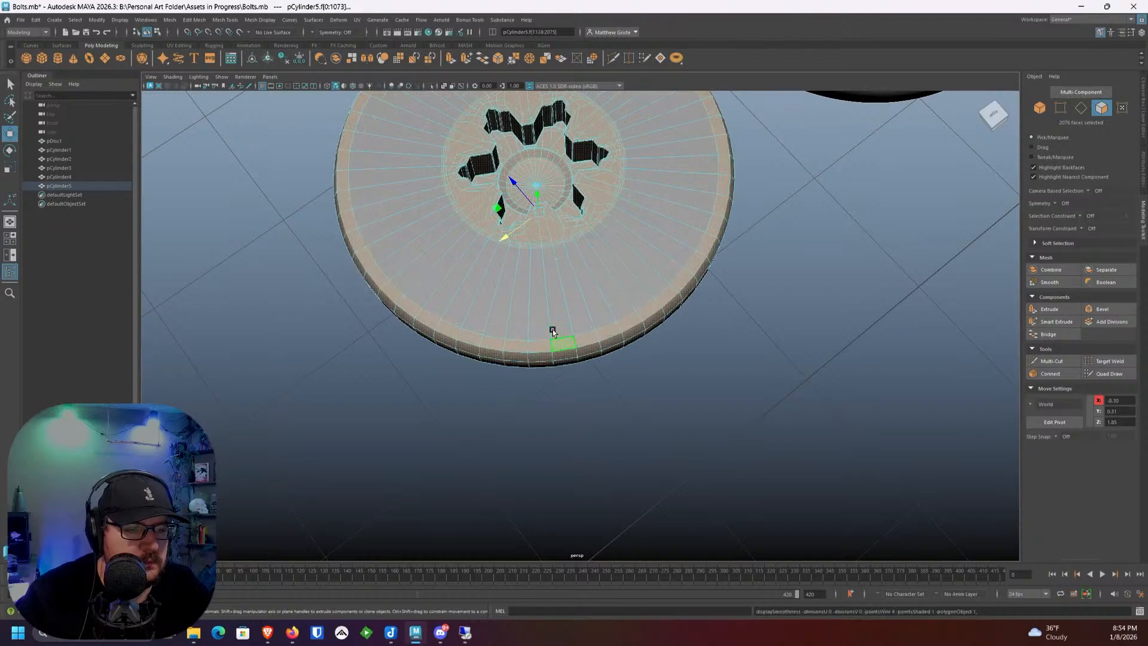
pyautogui.keyDown('ctrl'); pyautogui.doubleClick(540, 350); pyautogui.keyUp('ctrl')
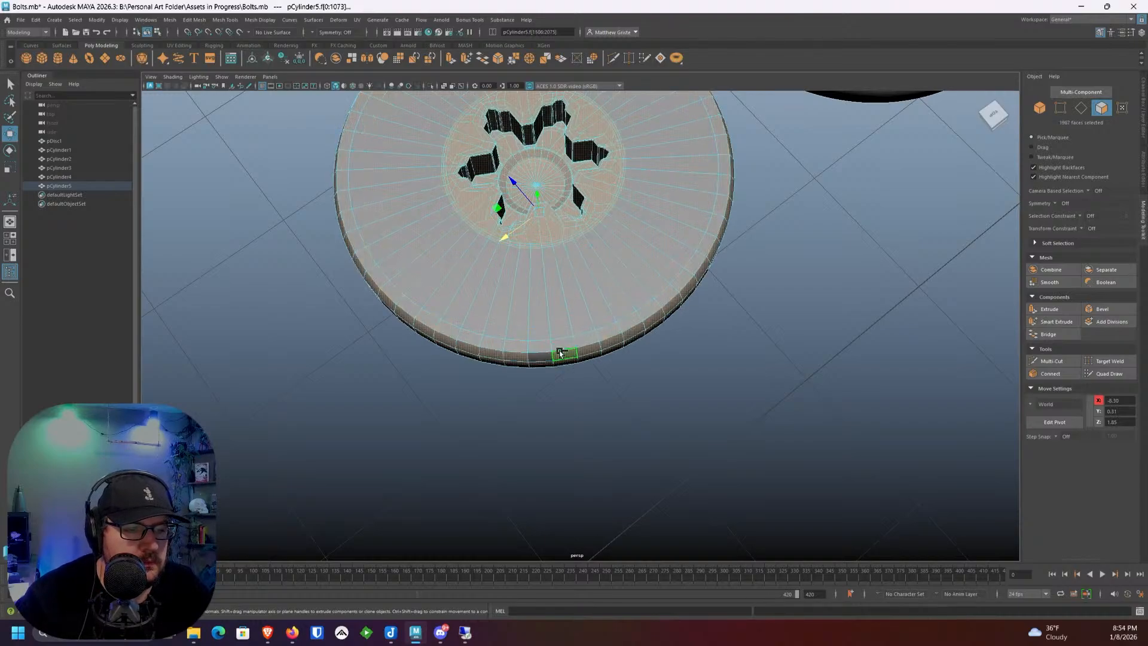
pyautogui.keyDown('ctrl'); pyautogui.doubleClick(559, 353); pyautogui.keyUp('ctrl')
# Step: Remove the rings under the collar and the top band of the shank from the face selection
pyautogui.keyDown('alt'); pyautogui.moveTo(557, 308); pyautogui.dragTo(541, 264); pyautogui.keyUp('alt')
pyautogui.keyDown('alt'); pyautogui.moveTo(541, 264); pyautogui.dragTo(676, 379, button='right'); pyautogui.keyUp('alt')
pyautogui.keyDown('alt'); pyautogui.moveTo(534, 267); pyautogui.dragTo(547, 212); pyautogui.keyUp('alt')
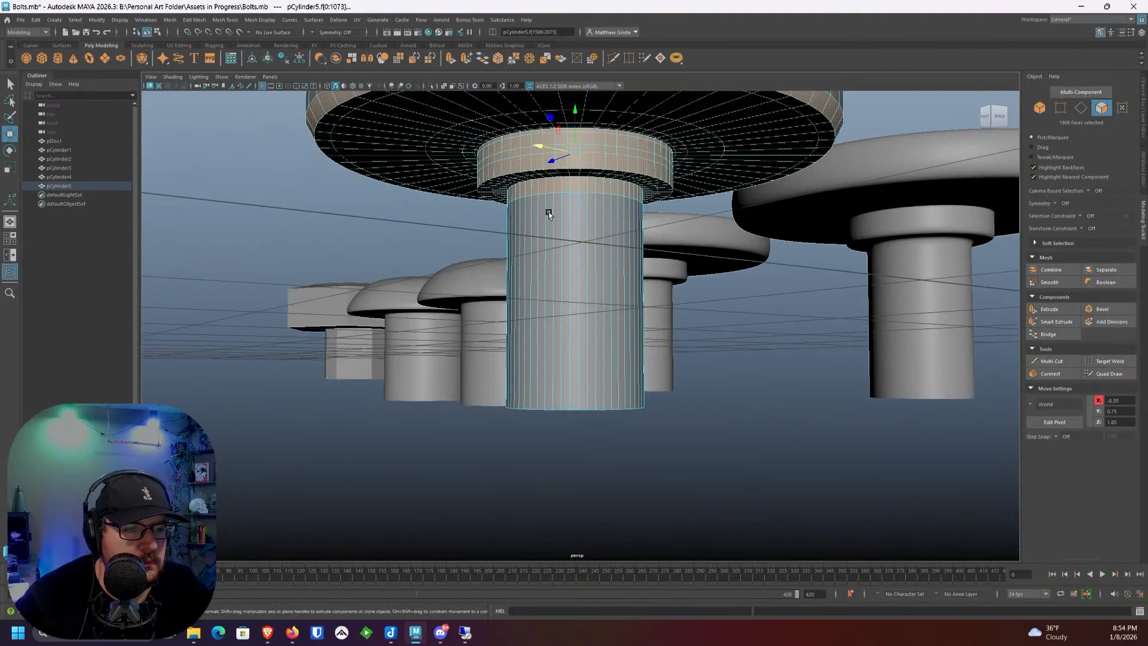
pyautogui.keyDown('alt'); pyautogui.moveTo(548, 212); pyautogui.dragTo(534, 249, button='right'); pyautogui.keyUp('alt')
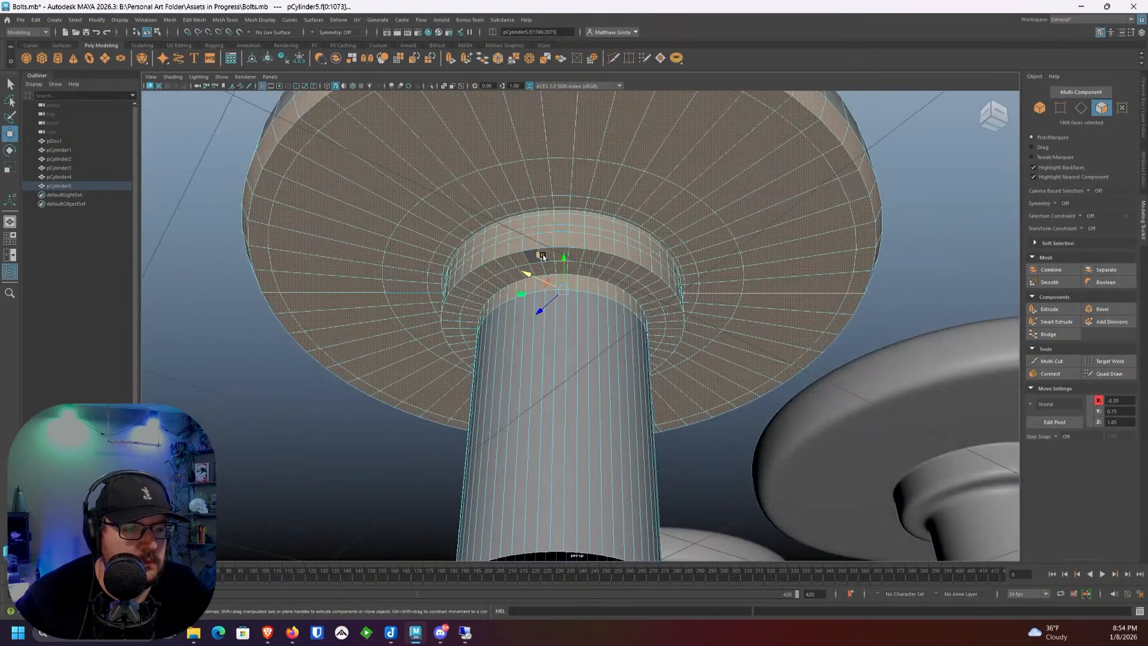
pyautogui.keyDown('ctrl'); pyautogui.doubleClick(548, 264); pyautogui.keyUp('ctrl')
pyautogui.keyDown('shift'); pyautogui.doubleClick(535, 268); pyautogui.keyUp('shift')
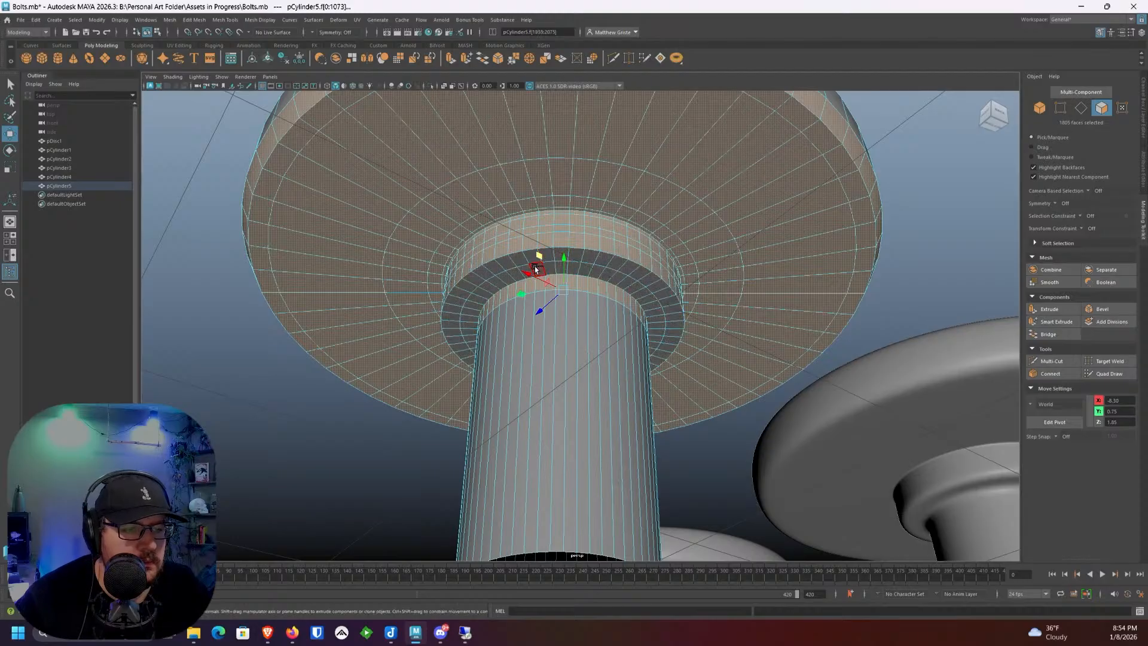
pyautogui.keyDown('ctrl'); pyautogui.doubleClick(554, 278); pyautogui.keyUp('ctrl')
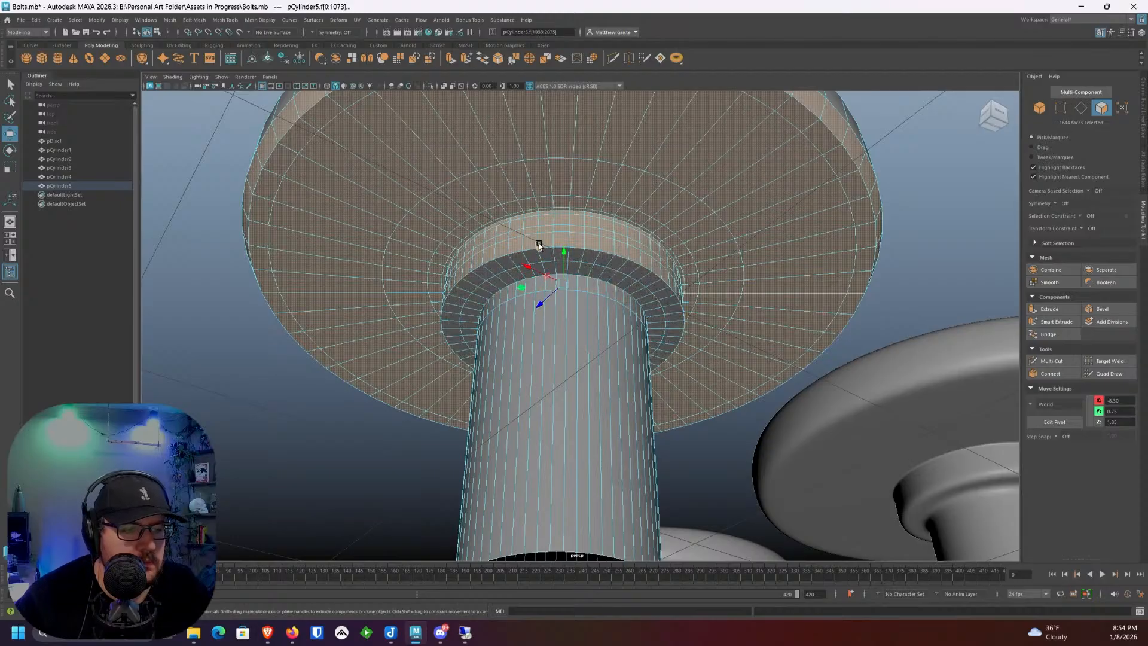
# Step: Remove the collar's side bands and the adjoining narrow rings on the head's underside from the face selection
pyautogui.keyDown('ctrl'); pyautogui.doubleClick(562, 238); pyautogui.keyUp('ctrl')
pyautogui.keyDown('ctrl'); pyautogui.doubleClick(557, 228); pyautogui.keyUp('ctrl')
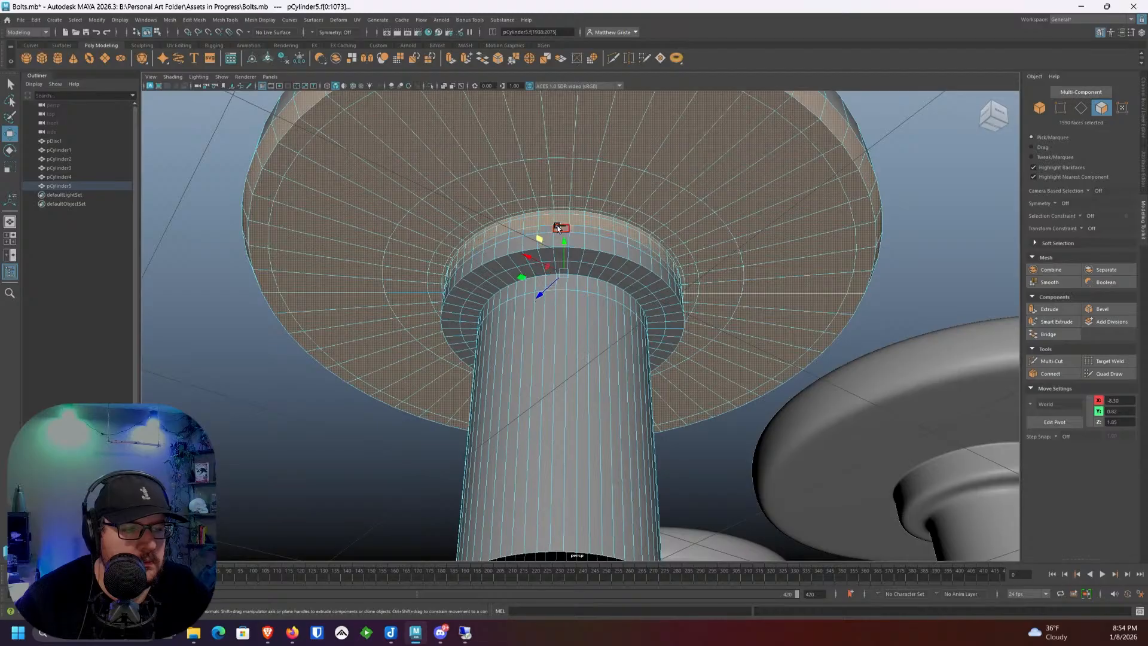
pyautogui.keyDown('ctrl'); pyautogui.doubleClick(554, 218); pyautogui.keyUp('ctrl')
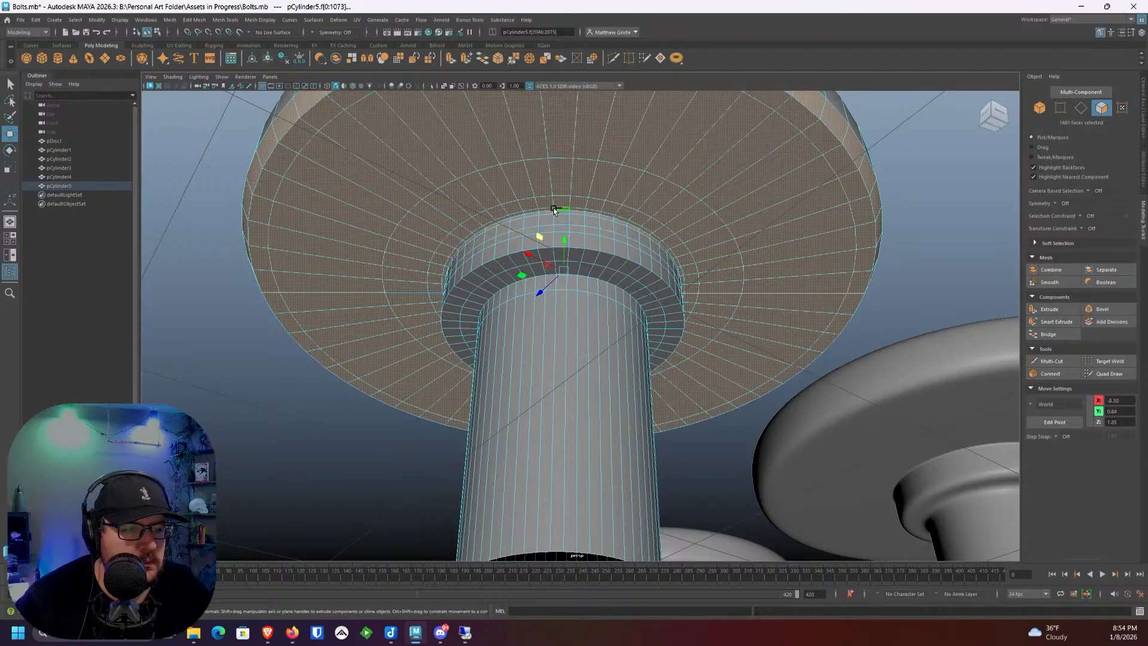
pyautogui.keyDown('ctrl'); pyautogui.doubleClick(559, 209); pyautogui.keyUp('ctrl')
pyautogui.keyDown('ctrl'); pyautogui.doubleClick(560, 202); pyautogui.keyUp('ctrl')
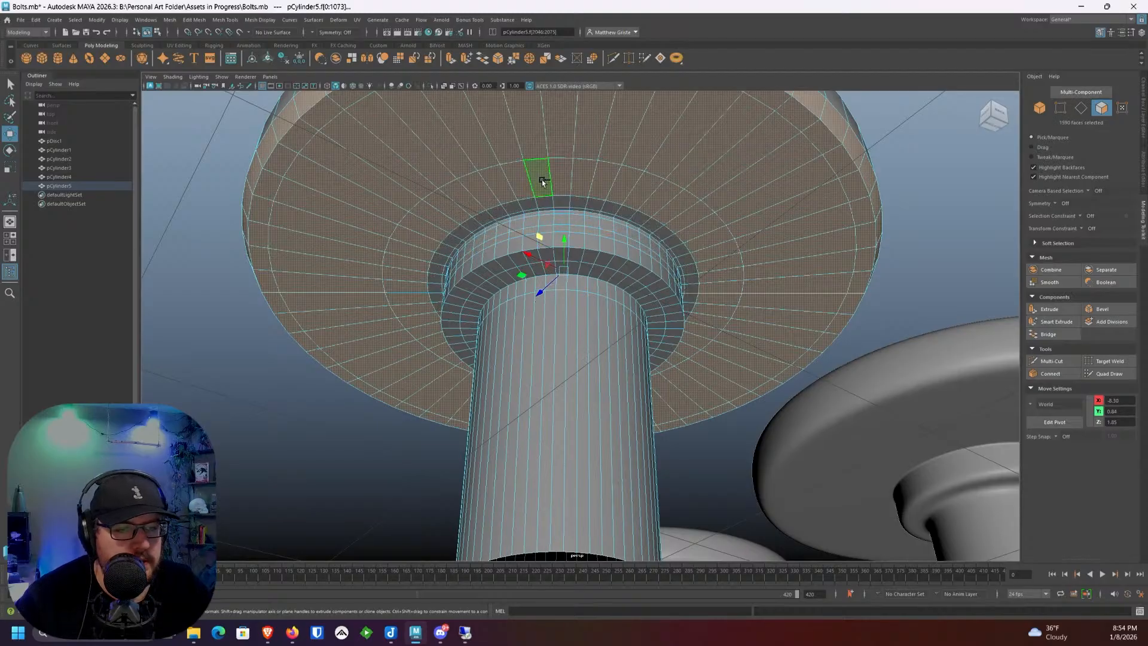
# Step: Remove the head's wide underside rings and remaining outer edge loops from the selection, keeping only the socket area's faces
pyautogui.keyDown('ctrl'); pyautogui.doubleClick(556, 177); pyautogui.keyUp('ctrl')
pyautogui.keyDown('ctrl'); pyautogui.doubleClick(556, 140); pyautogui.keyUp('ctrl')
pyautogui.keyDown('alt'); pyautogui.moveTo(556, 140); pyautogui.dragTo(566, 213, button='middle'); pyautogui.keyUp('alt')
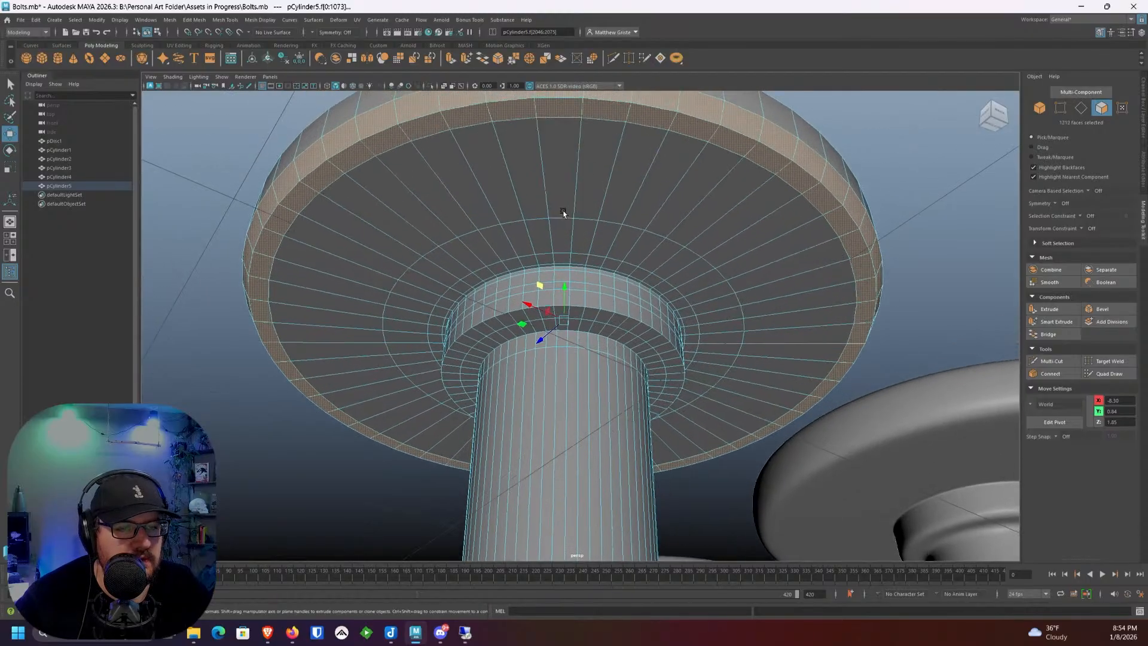
pyautogui.keyDown('ctrl'); pyautogui.doubleClick(556, 97); pyautogui.keyUp('ctrl')
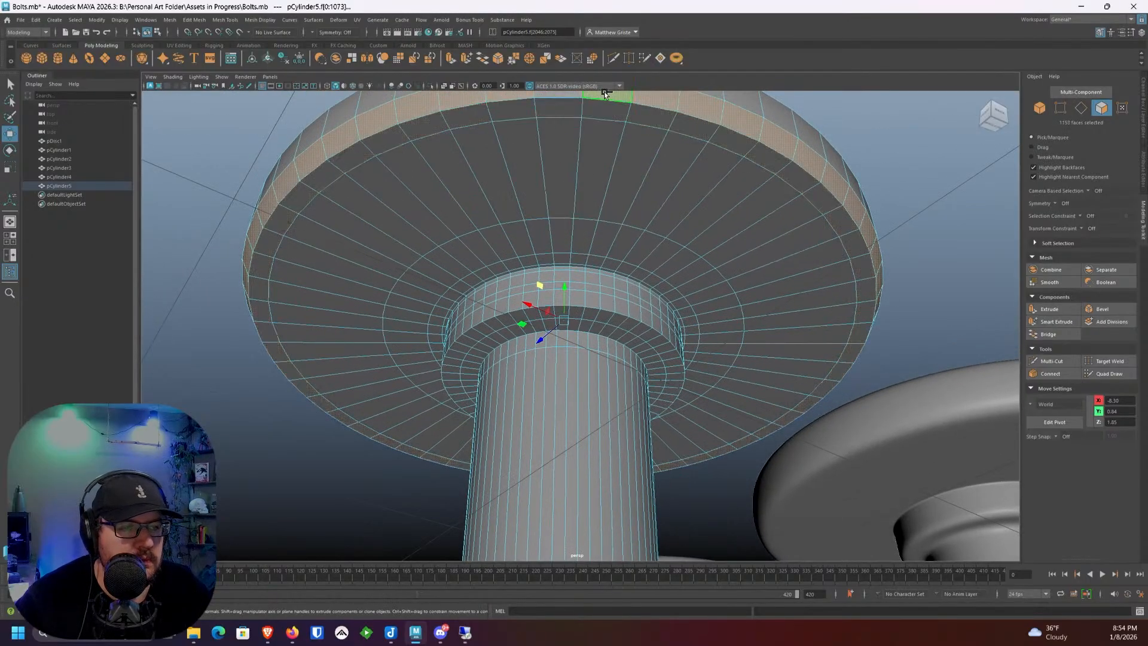
pyautogui.keyDown('alt'); pyautogui.moveTo(605, 94); pyautogui.dragTo(604, 265); pyautogui.keyUp('alt')
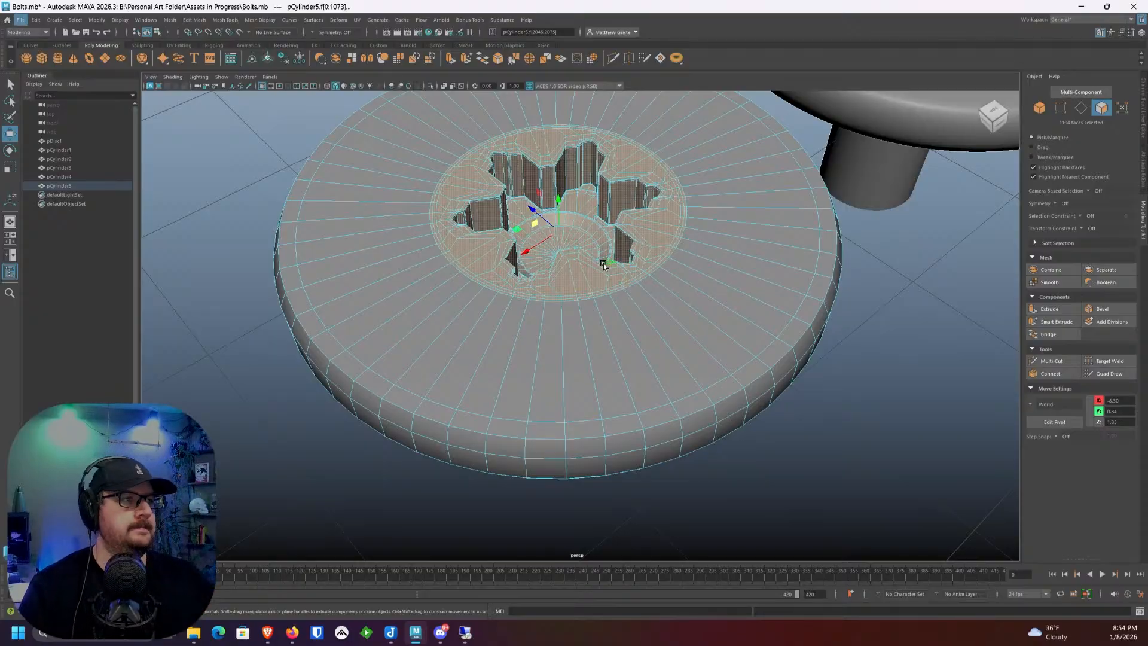
# Step: Raise the selected socket faces above the head to give the bolt a conical top
pyautogui.scroll(4, 604, 264)
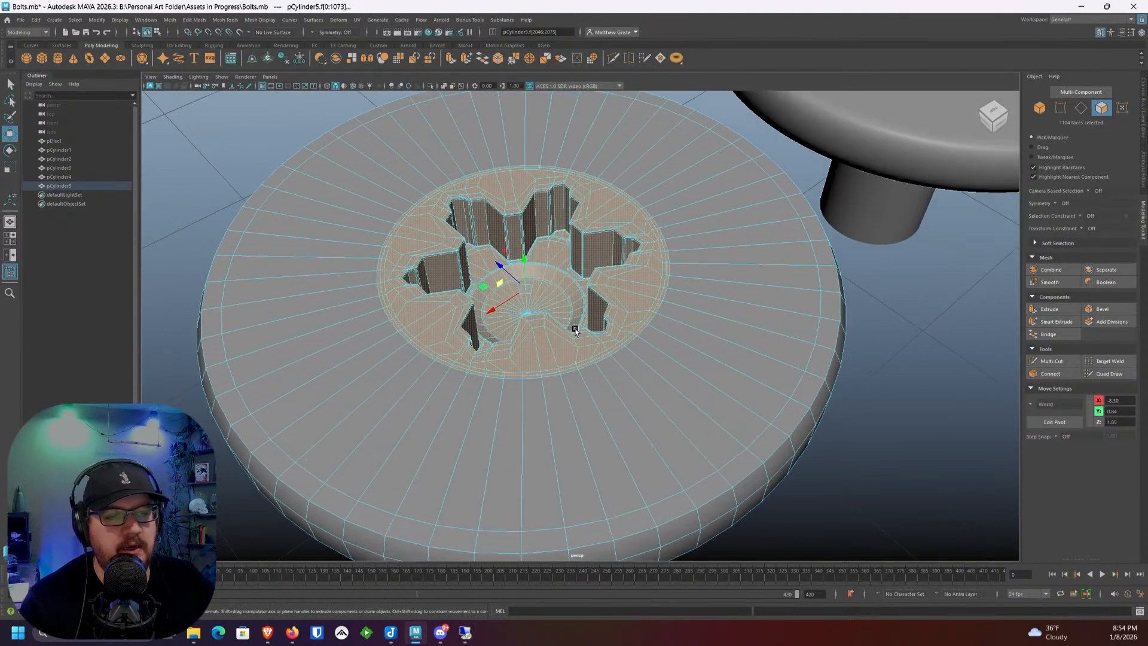
pyautogui.keyDown('alt'); pyautogui.moveTo(576, 331); pyautogui.dragTo(552, 322); pyautogui.keyUp('alt')
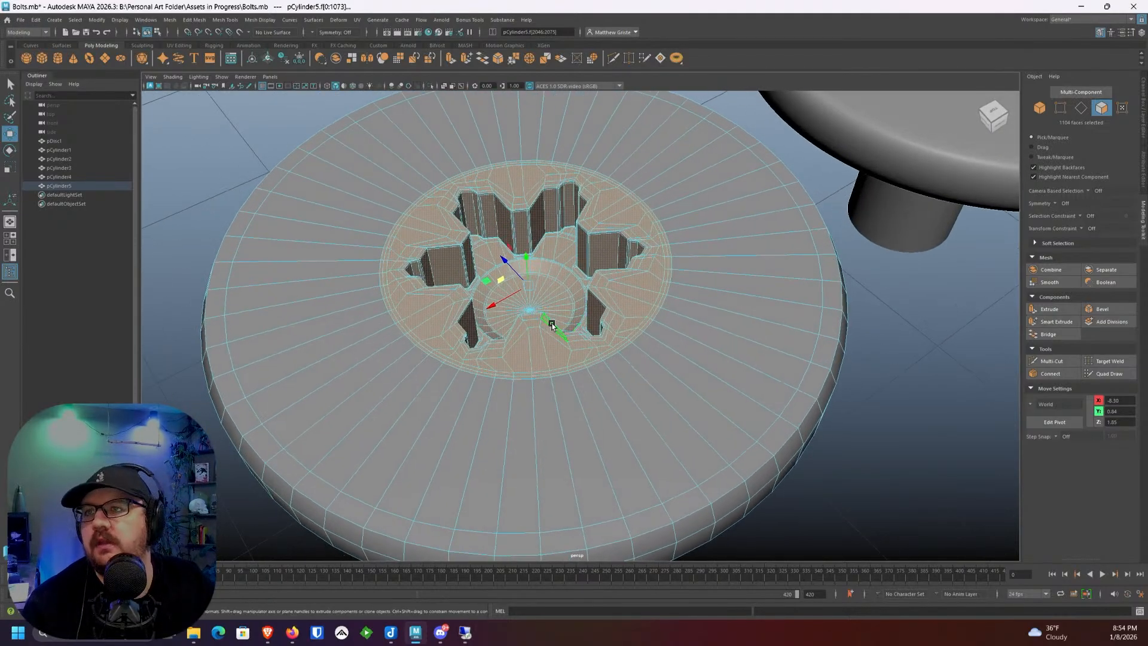
pyautogui.keyDown('alt'); pyautogui.moveTo(550, 318); pyautogui.dragTo(554, 214); pyautogui.keyUp('alt')
pyautogui.keyDown('alt'); pyautogui.moveTo(571, 272); pyautogui.dragTo(518, 218); pyautogui.keyUp('alt')
pyautogui.scroll(3, 556, 199)
# Step: Insert an edge loop with Multi-Cut around the conical head, just outside the socket area
pyautogui.click(1051, 362)
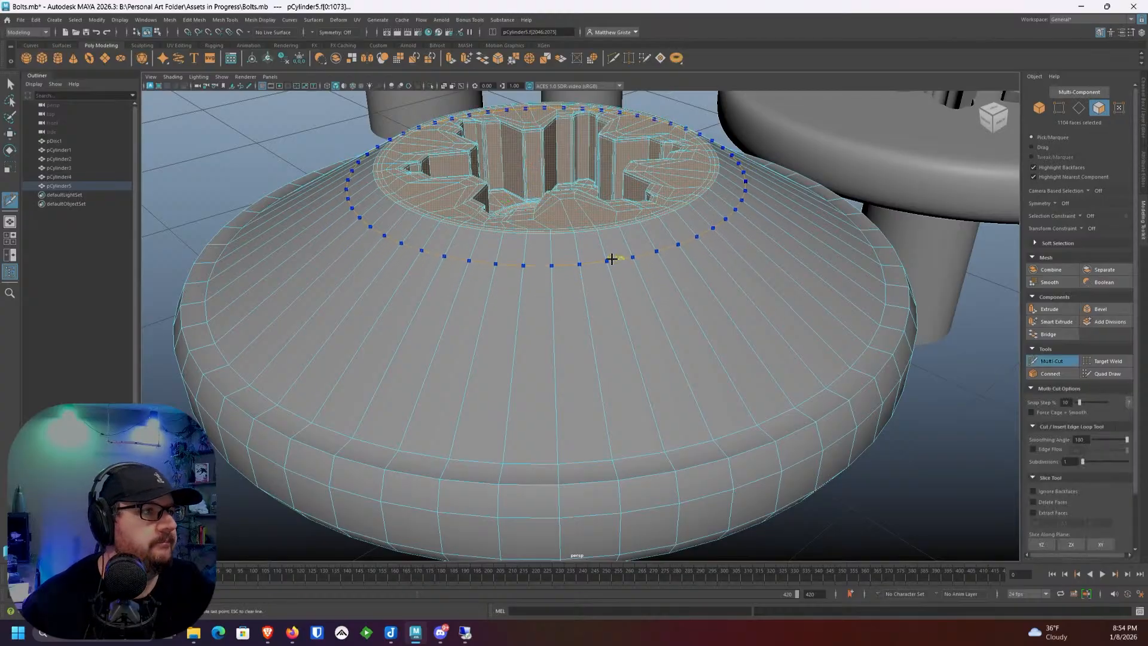
pyautogui.keyDown('alt'); pyautogui.moveTo(612, 259); pyautogui.dragTo(657, 333, button='right'); pyautogui.keyUp('alt')
pyautogui.press('q')
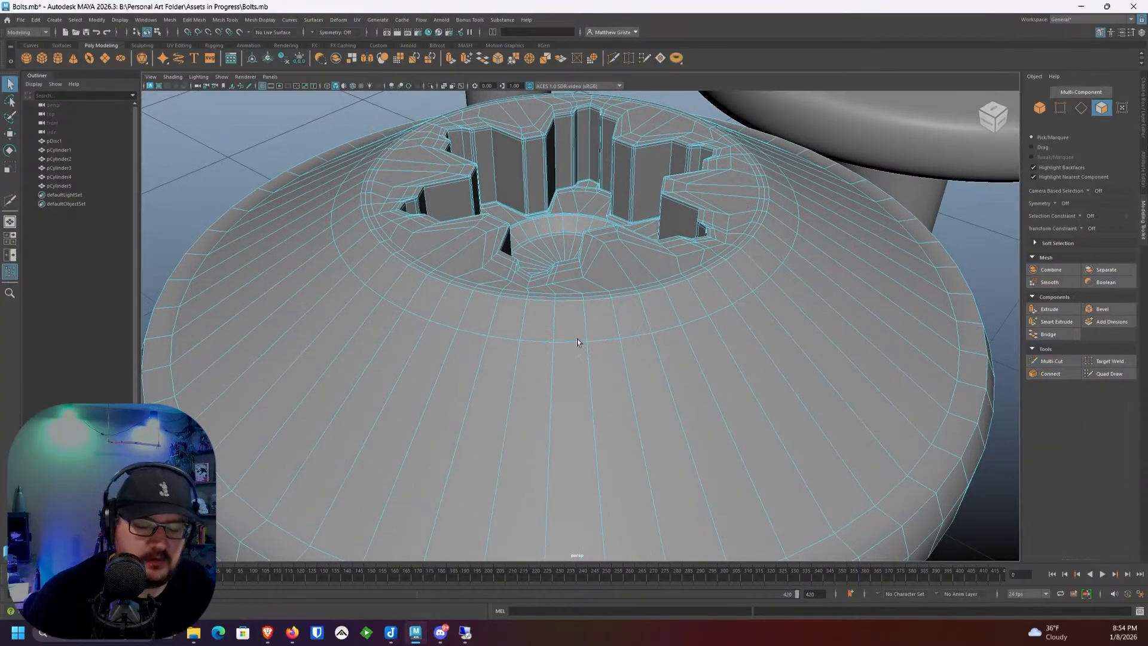
# Step: Select the edge loop just outside the socket area and scale it outward to round the head's upper slope
pyautogui.moveTo(556, 343); pyautogui.dragTo(557, 317, button='right')
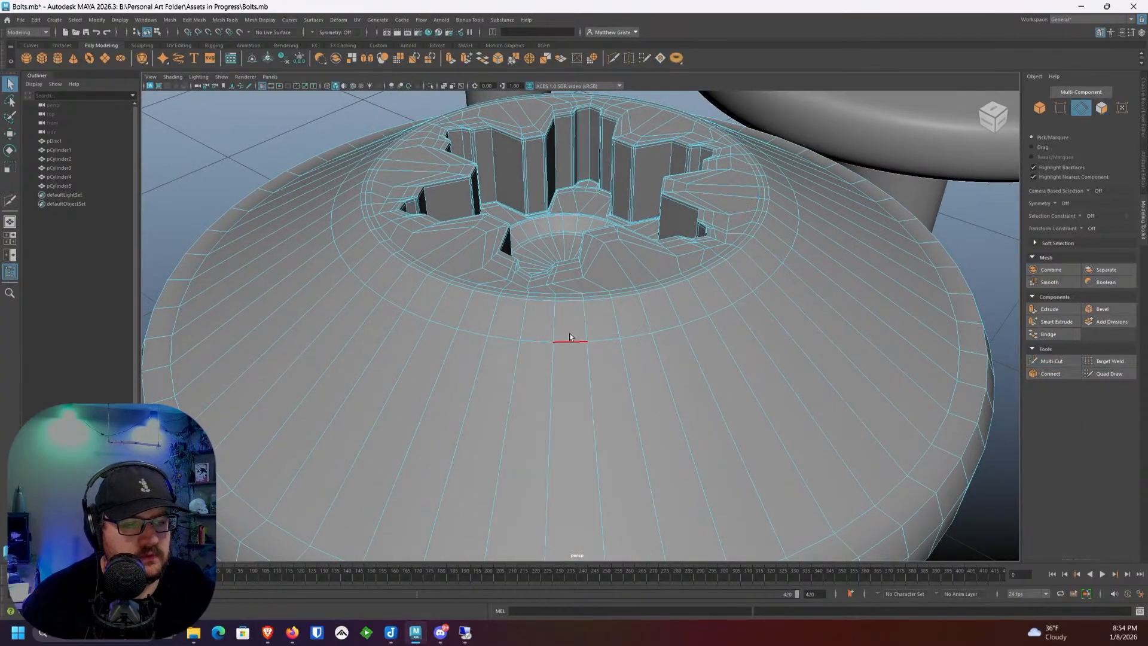
pyautogui.doubleClick(570, 337)
pyautogui.press('w')
pyautogui.press('e')
pyautogui.scroll(-5, 567, 194)
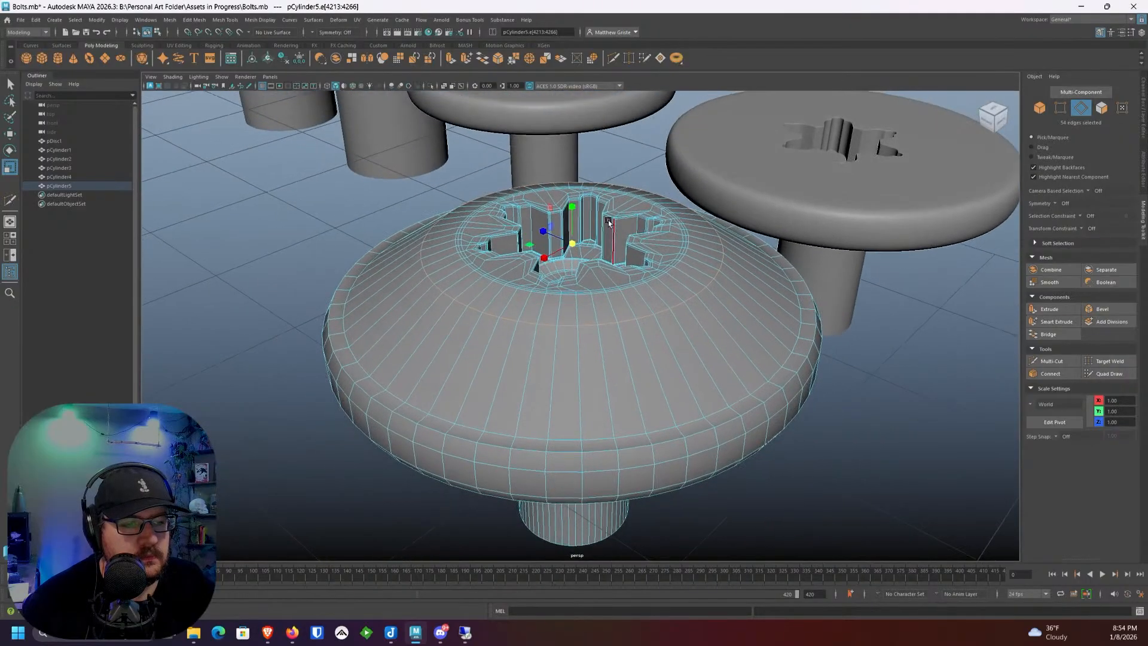
pyautogui.keyDown('alt'); pyautogui.moveTo(608, 222); pyautogui.dragTo(596, 219); pyautogui.keyUp('alt')
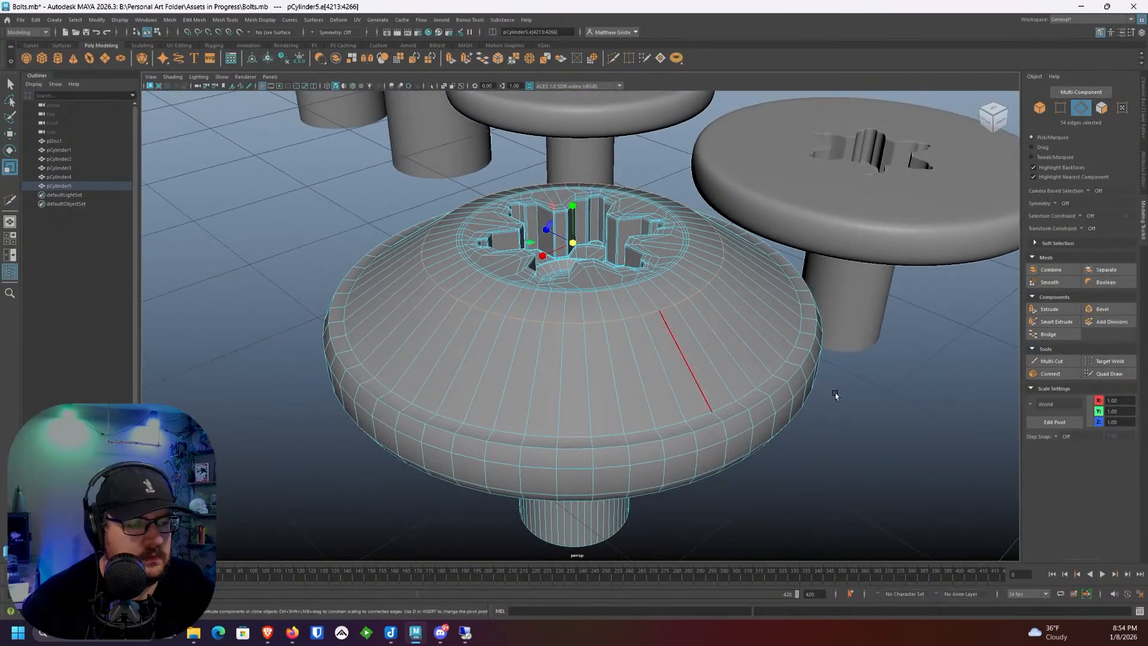
# Step: Insert an edge loop near the head's rim with Multi-Cut and scale it inward to form a dome above a flange
pyautogui.click(1043, 362)
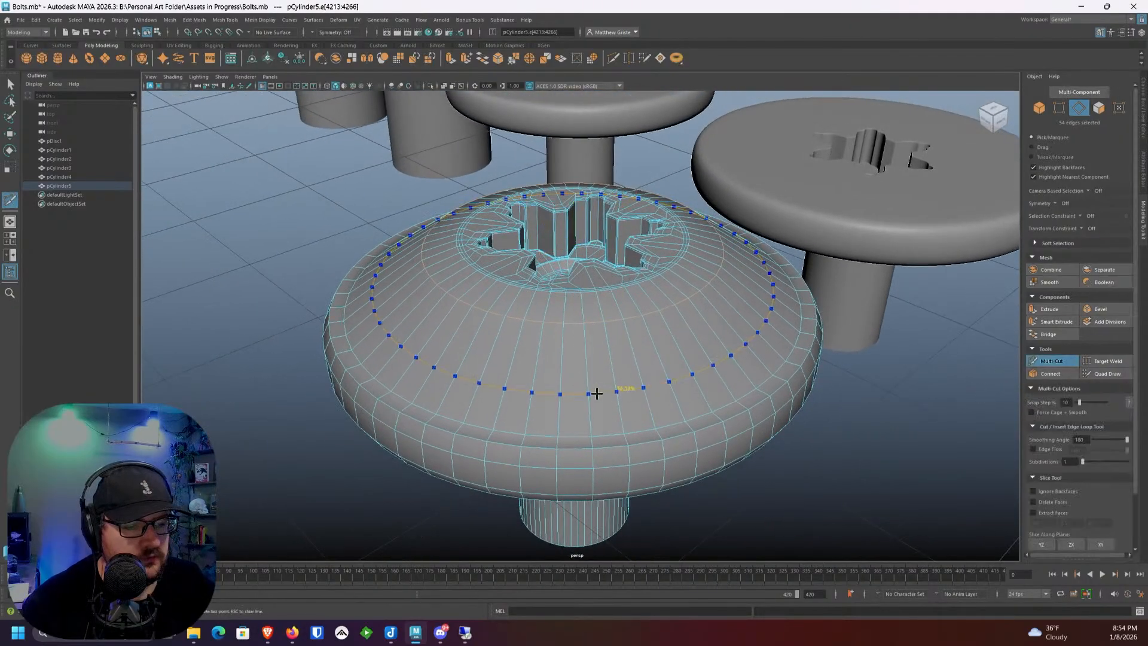
pyautogui.press('q')
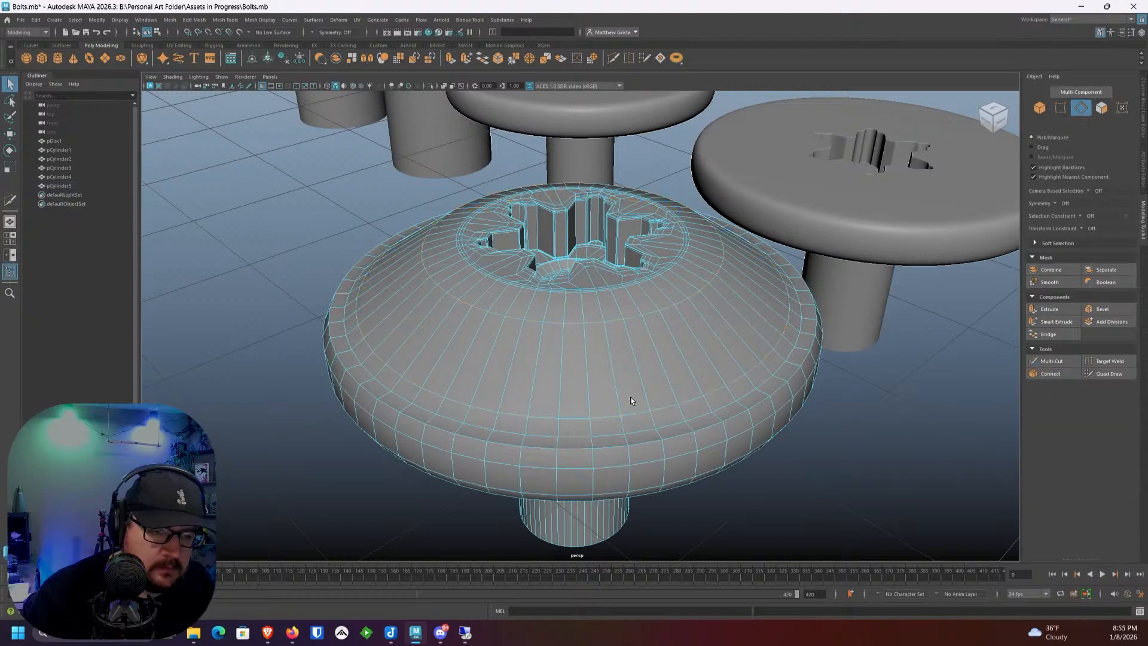
pyautogui.doubleClick(606, 418)
pyautogui.press('r')
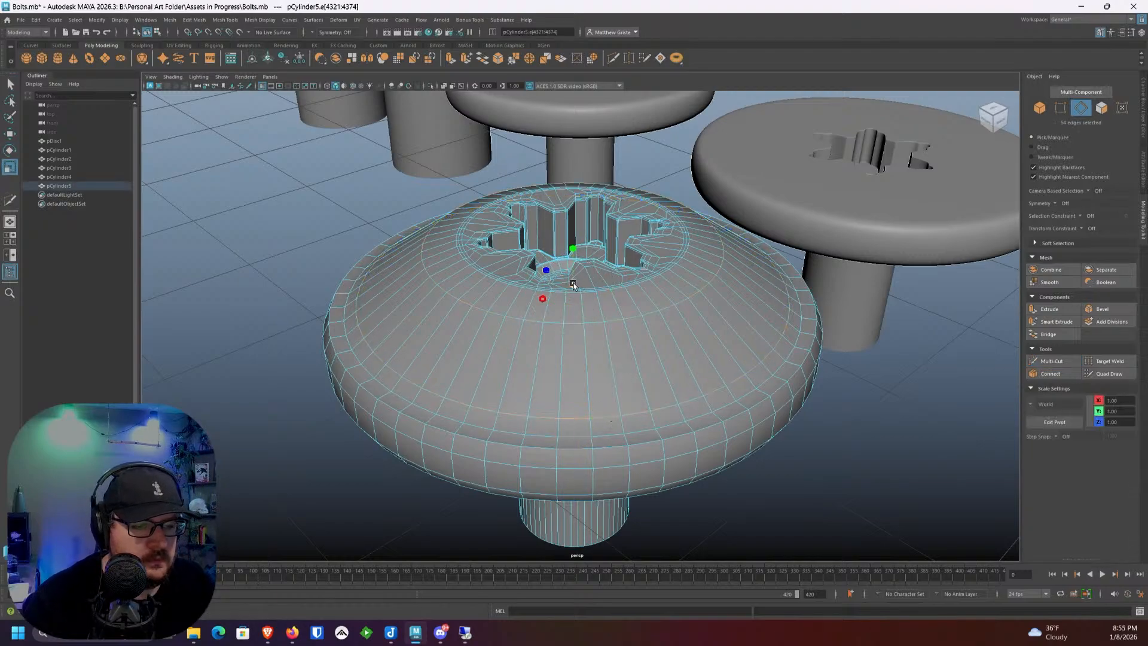
pyautogui.keyDown('alt'); pyautogui.moveTo(540, 293); pyautogui.dragTo(506, 269); pyautogui.keyUp('alt')
pyautogui.press('w')
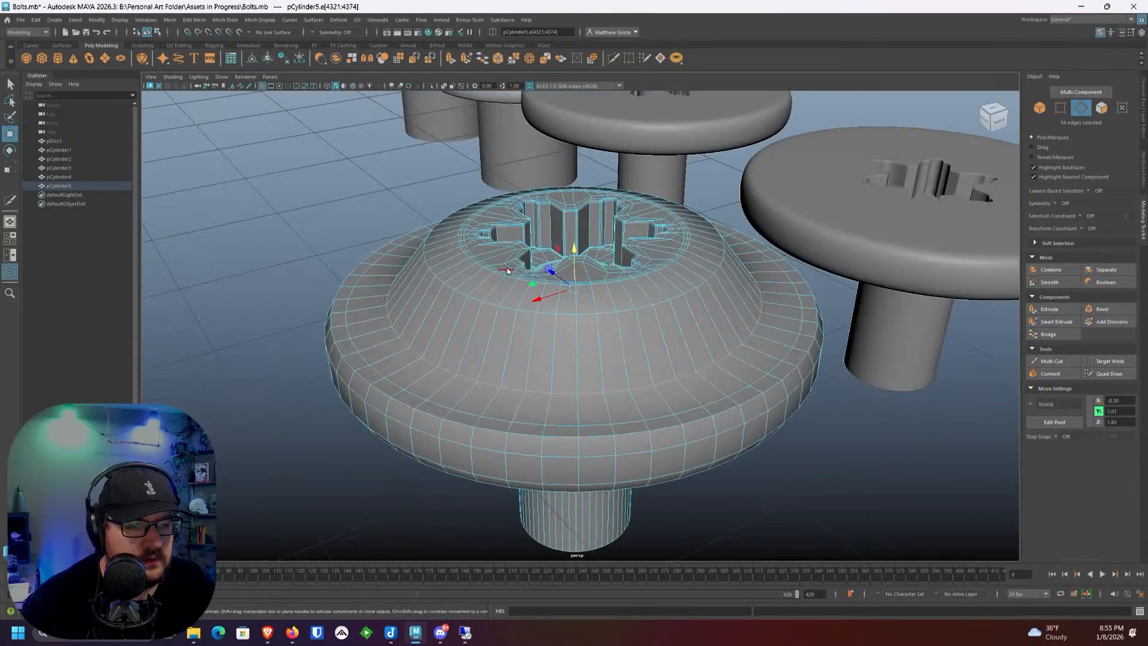
# Step: Bevel the edge loop where the dome meets the flange, with a fraction of 0.5 and chamfer off
pyautogui.moveTo(506, 269); pyautogui.dragTo(561, 242, button='right')
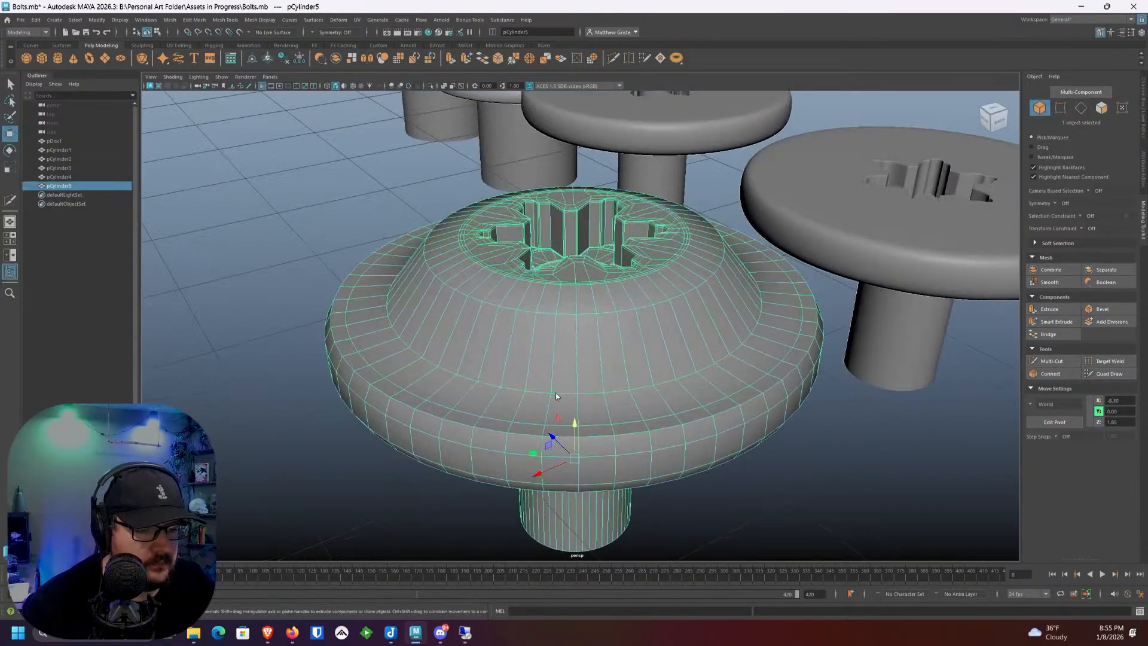
pyautogui.moveTo(555, 393); pyautogui.dragTo(553, 318, button='right')
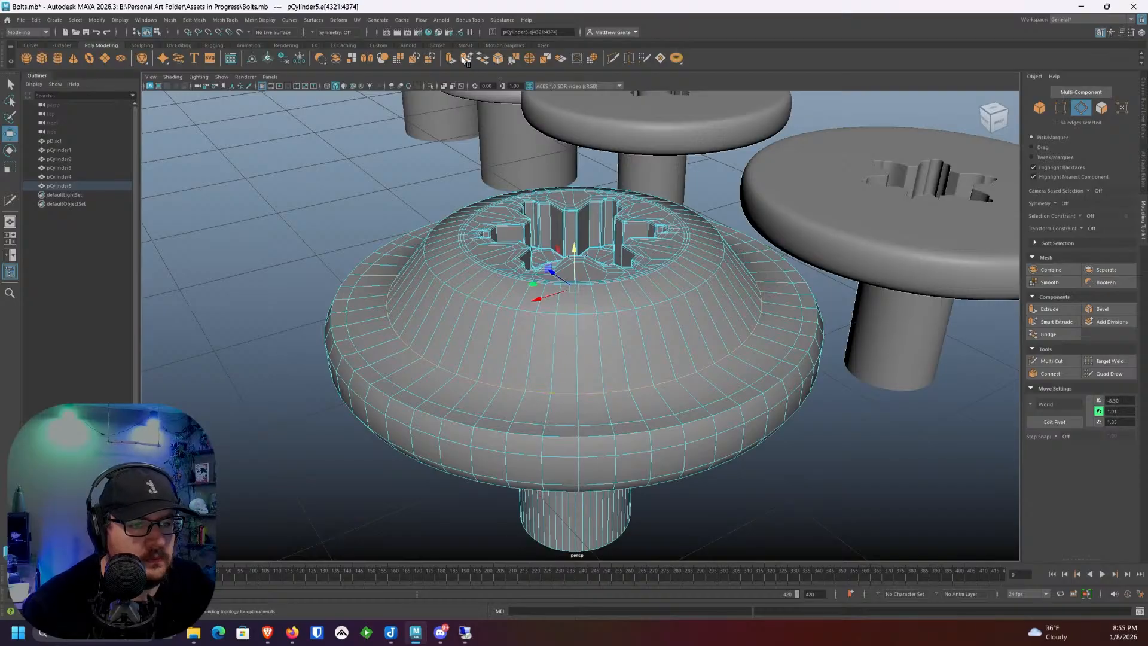
pyautogui.click(496, 58)
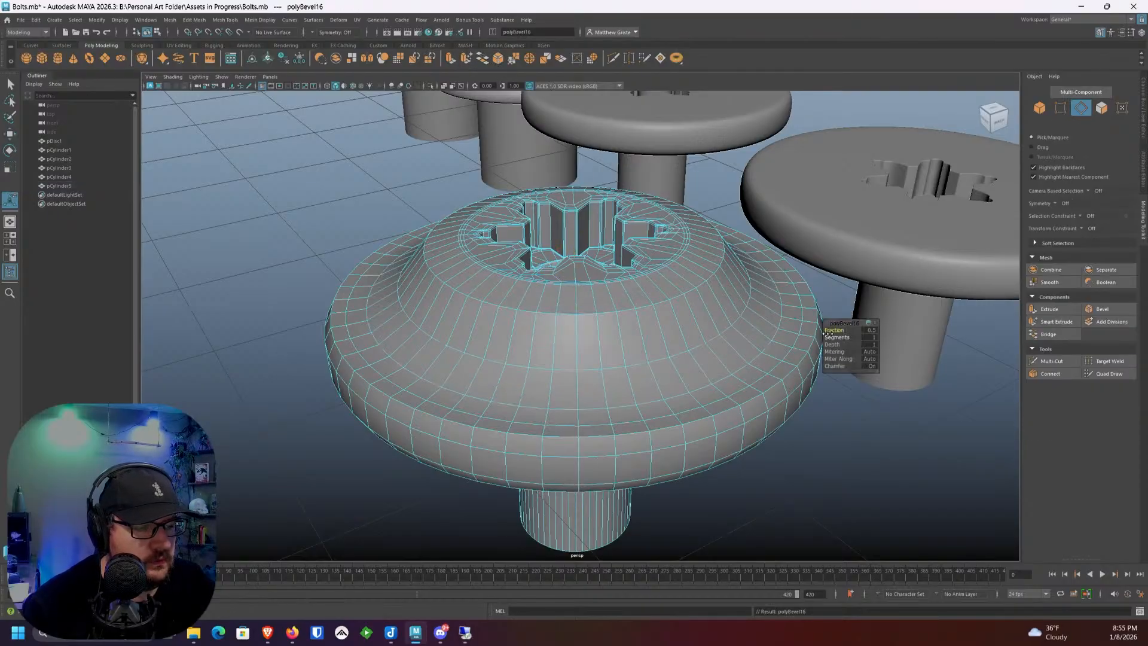
pyautogui.hotkey('ctrl', 'z')
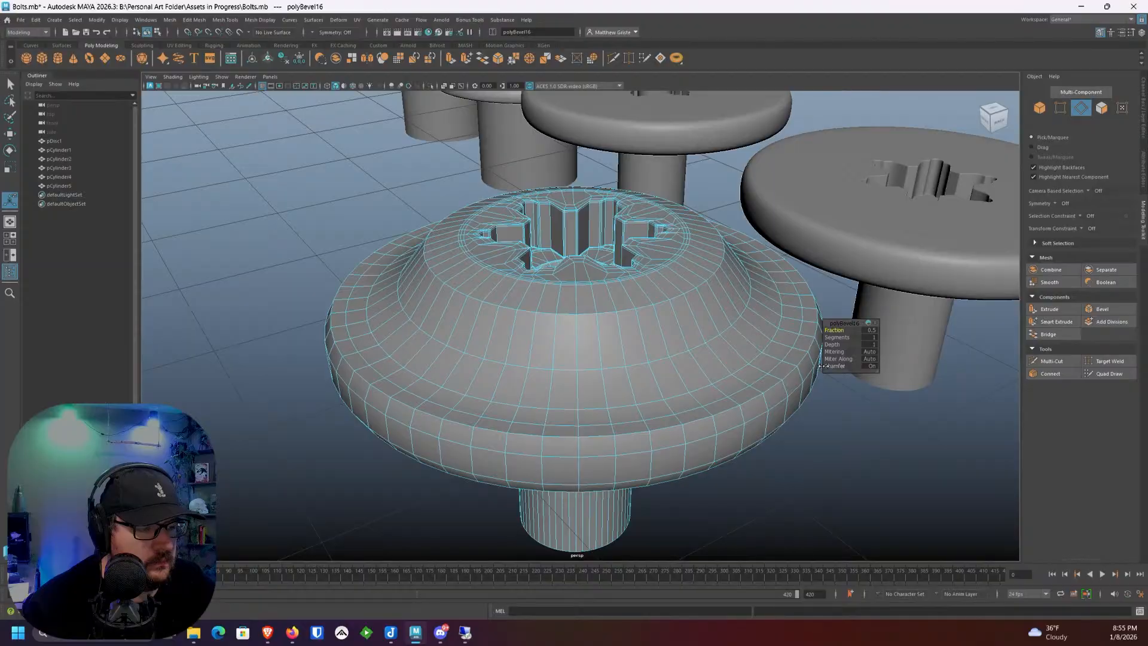
pyautogui.click(835, 367)
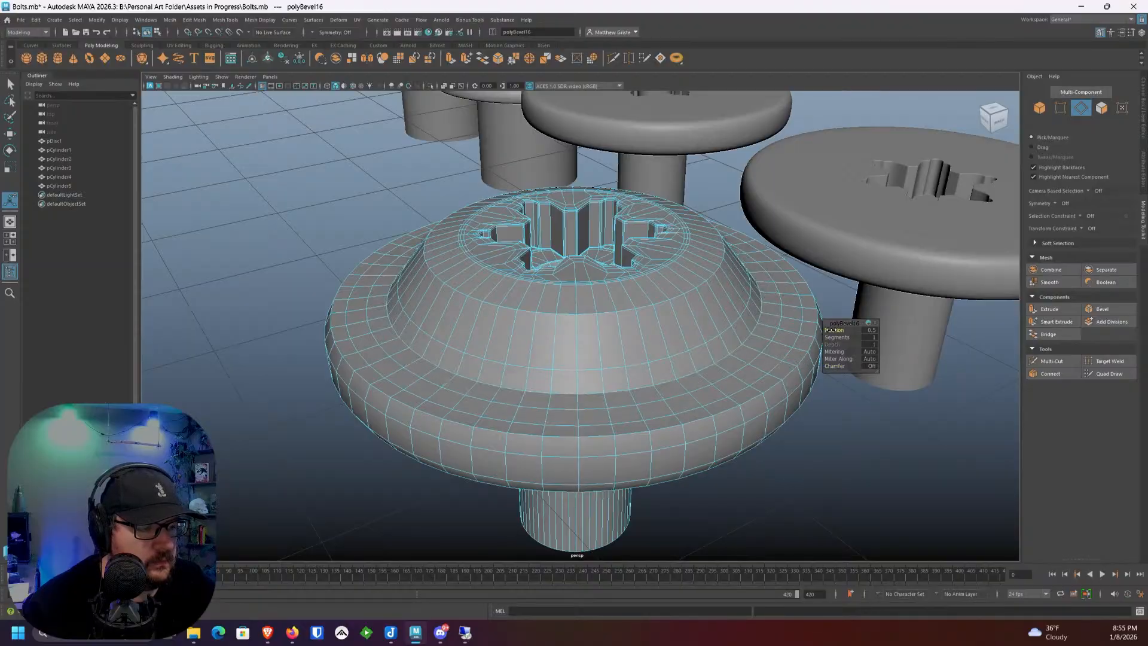
pyautogui.moveTo(601, 317); pyautogui.dragTo(642, 299, button='right')
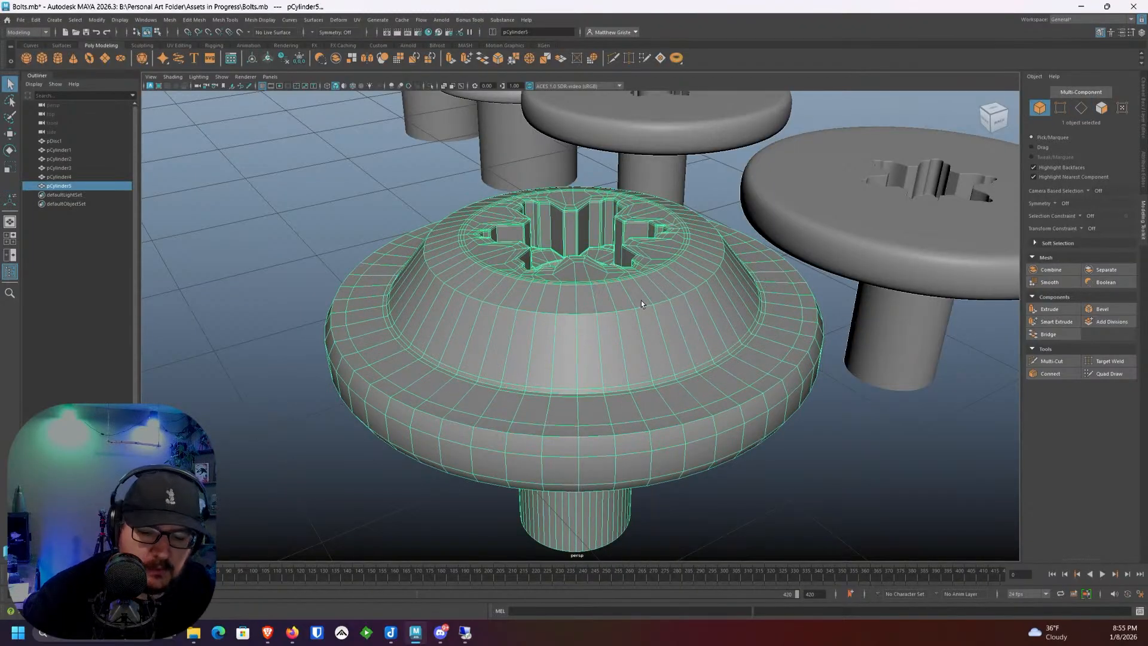
# Step: Turn on smooth preview for the reshaped bolt and deselect it to check its rounded form
pyautogui.press('3')
pyautogui.click(359, 232)
pyautogui.scroll(-2, 359, 232)
pyautogui.keyDown('alt'); pyautogui.moveTo(359, 231); pyautogui.dragTo(413, 326); pyautogui.keyUp('alt')
pyautogui.scroll(-4, 379, 281)
# Step: Move the dome-headed bolt into line at the end of the row, beside the flat-headed bolts
pyautogui.click(641, 379)
pyautogui.scroll(-4, 640, 379)
pyautogui.keyDown('alt'); pyautogui.moveTo(640, 379); pyautogui.dragTo(526, 299, button='middle'); pyautogui.keyUp('alt')
pyautogui.keyDown('alt'); pyautogui.moveTo(526, 299); pyautogui.dragTo(529, 318); pyautogui.keyUp('alt')
pyautogui.press('w')
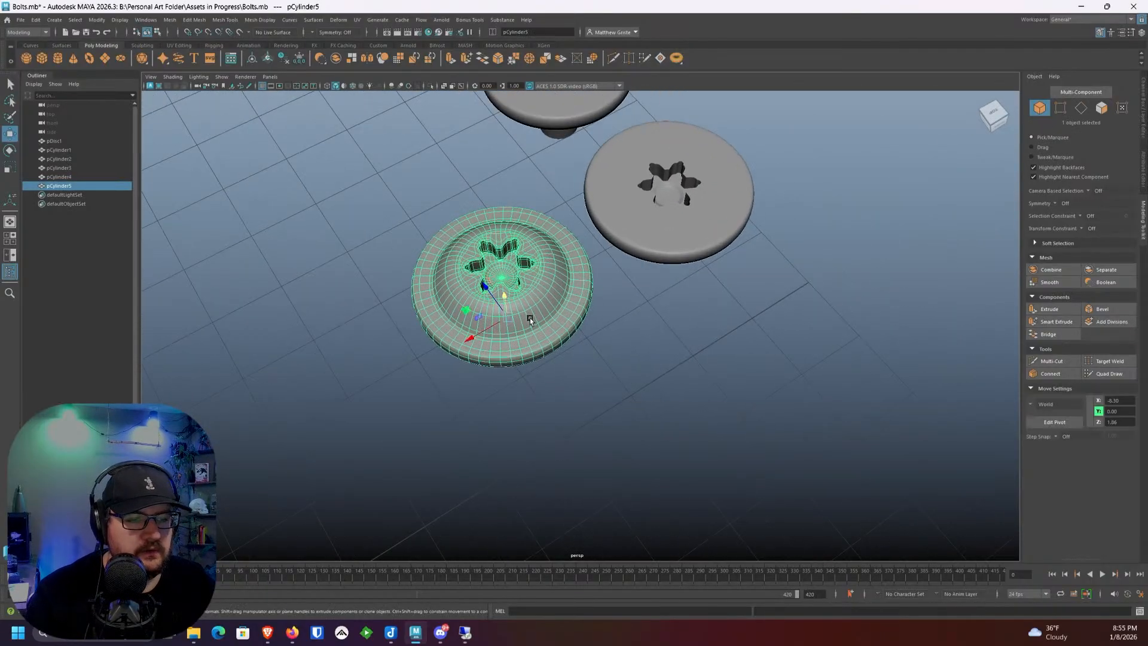
pyautogui.moveTo(647, 266); pyautogui.dragTo(638, 268)
pyautogui.moveTo(479, 333); pyautogui.dragTo(652, 271)
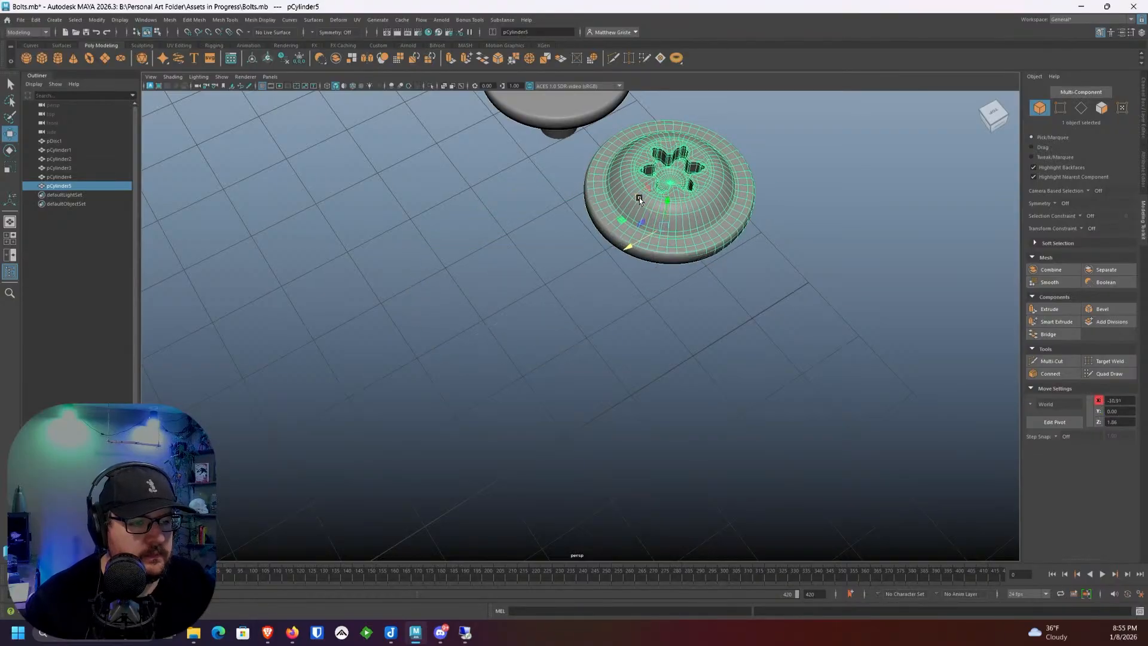
pyautogui.moveTo(640, 197); pyautogui.dragTo(751, 329)
pyautogui.scroll(-5, 688, 292)
pyautogui.keyDown('alt'); pyautogui.moveTo(577, 353); pyautogui.dragTo(629, 421); pyautogui.keyUp('alt')
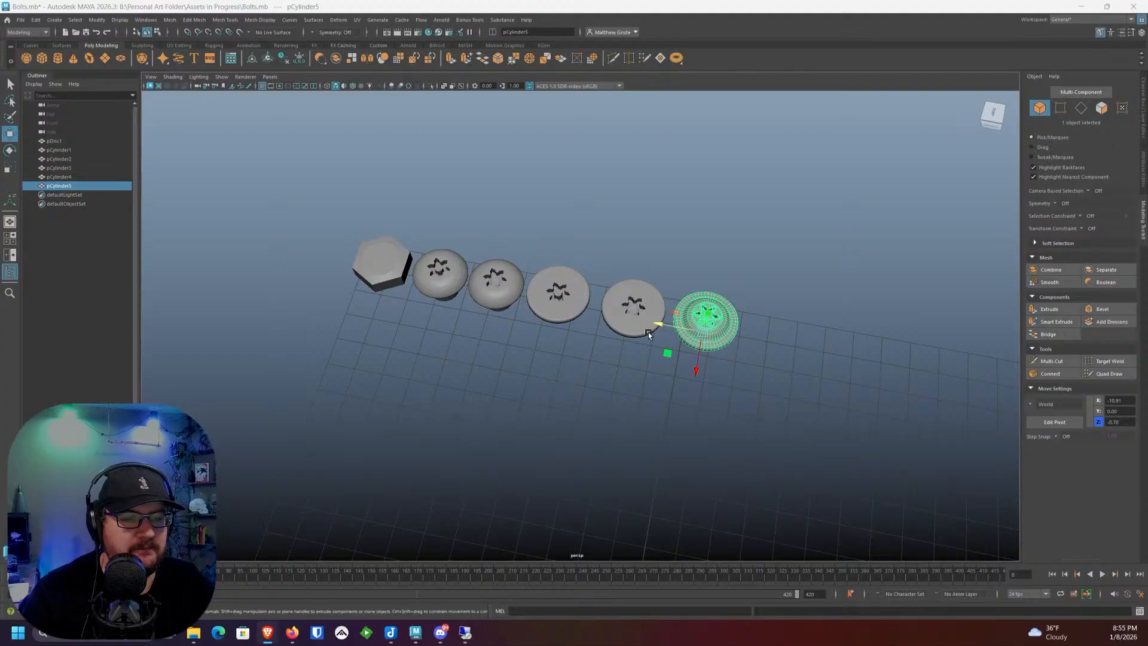
# Step: Create a new polygon cylinder at the origin, in front of the row of bolts
pyautogui.keyDown('alt'); pyautogui.moveTo(648, 332); pyautogui.dragTo(516, 247); pyautogui.keyUp('alt')
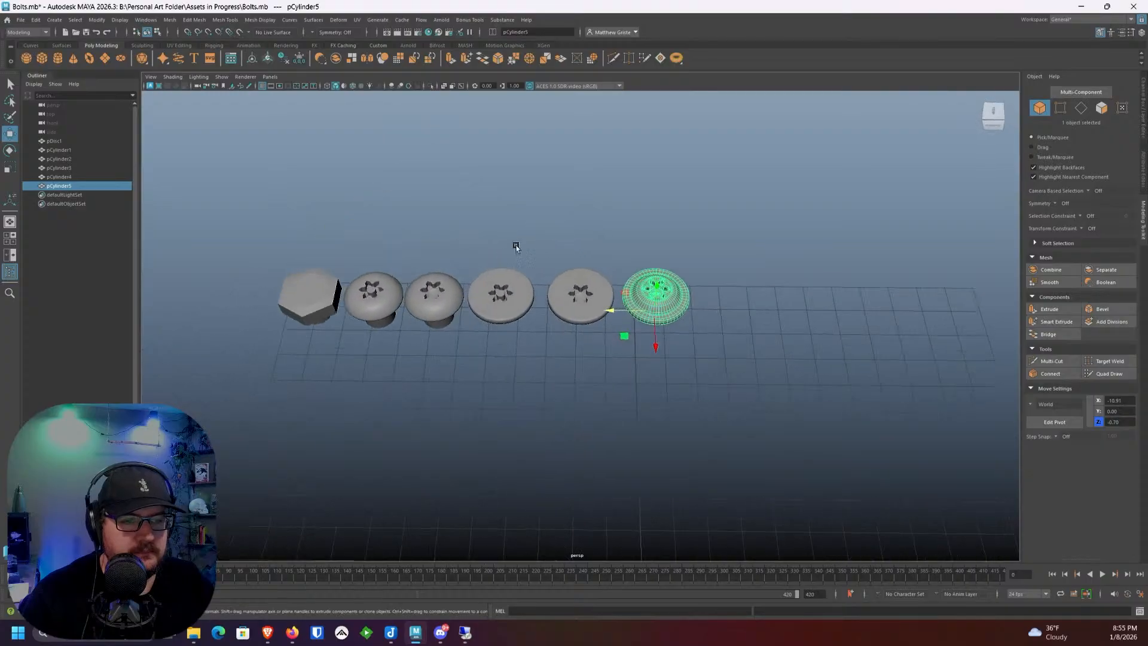
pyautogui.keyDown('alt'); pyautogui.moveTo(492, 246); pyautogui.dragTo(565, 208, button='middle'); pyautogui.keyUp('alt')
pyautogui.scroll(1, 565, 208)
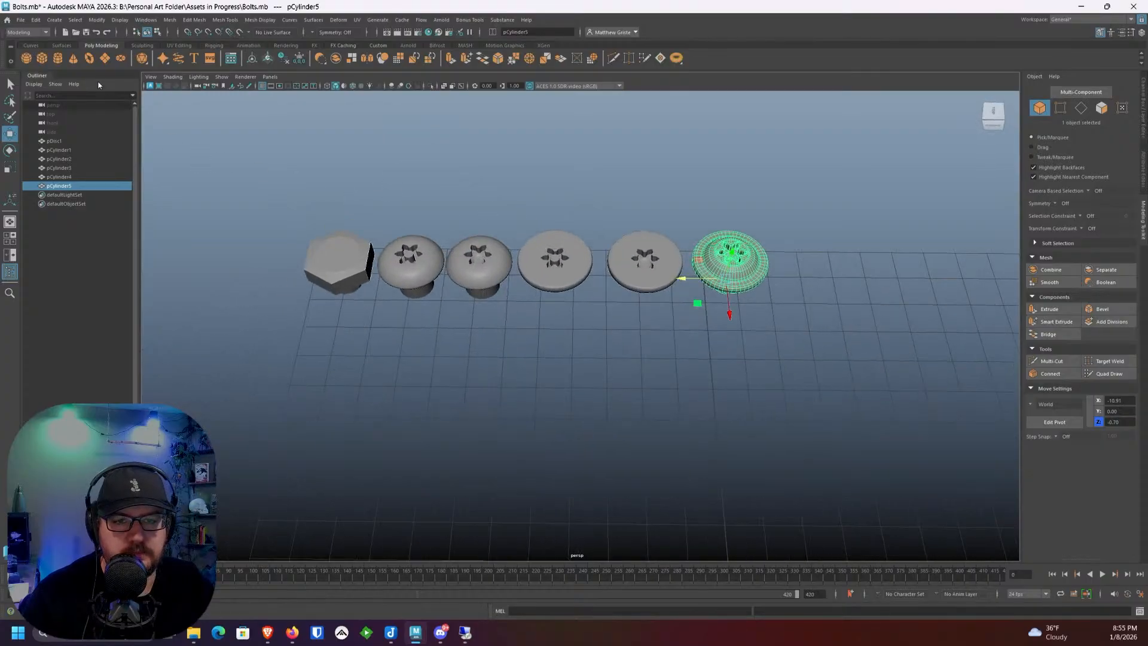
pyautogui.click(58, 58)
pyautogui.keyDown('alt'); pyautogui.moveTo(366, 321); pyautogui.dragTo(615, 323); pyautogui.keyUp('alt')
pyautogui.scroll(5, 569, 298)
pyautogui.keyDown('alt'); pyautogui.moveTo(615, 323); pyautogui.dragTo(531, 245, button='middle'); pyautogui.keyUp('alt')
pyautogui.scroll(-3, 569, 298)
pyautogui.scroll(4, 528, 322)
pyautogui.keyDown('alt'); pyautogui.moveTo(529, 322); pyautogui.dragTo(564, 323, button='middle'); pyautogui.keyUp('alt')
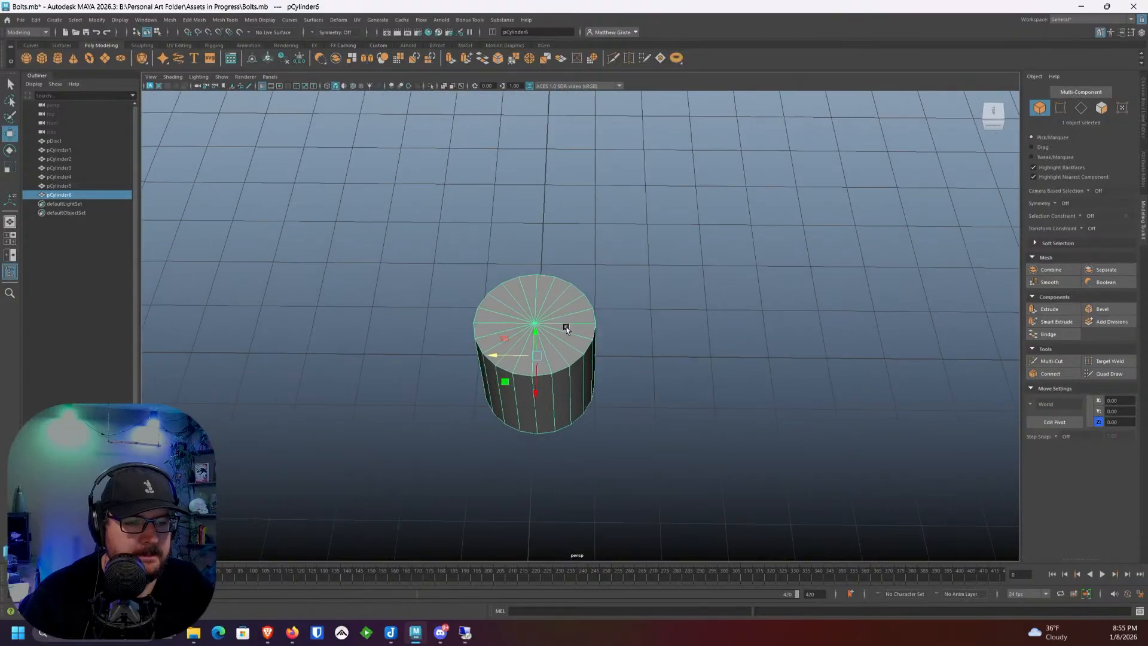
# Step: Select all the cylinder's top cap faces and extrude them upward to add a short band
pyautogui.scroll(3, 574, 328)
pyautogui.moveTo(577, 328); pyautogui.dragTo(587, 348, button='right')
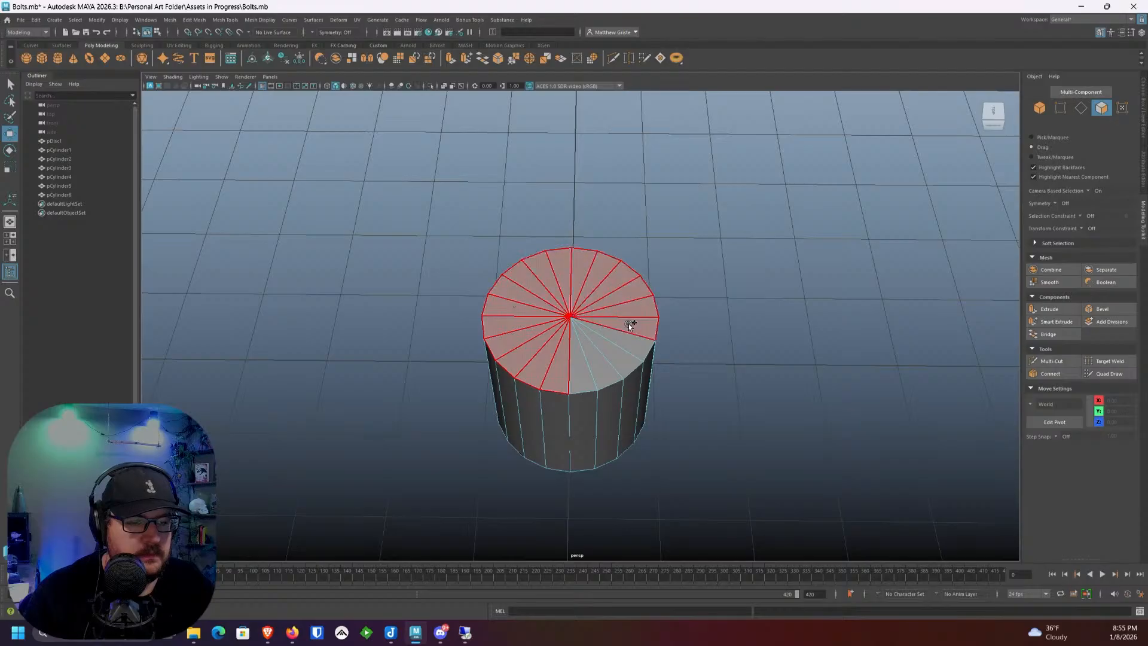
pyautogui.moveTo(629, 325); pyautogui.dragTo(573, 371)
pyautogui.click(449, 59)
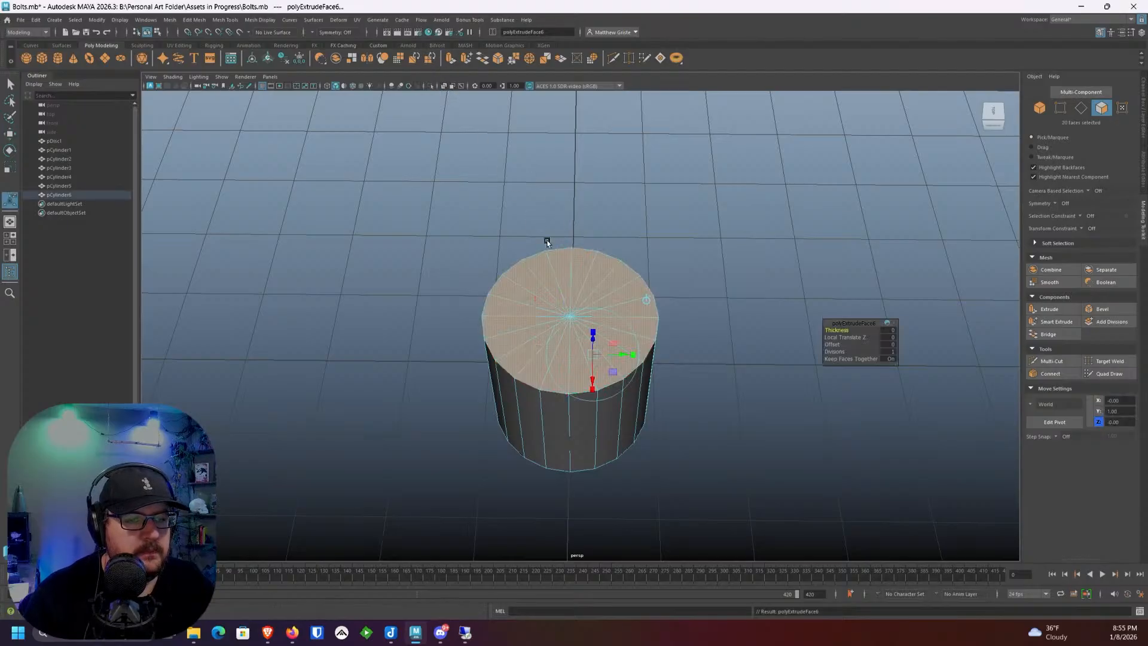
pyautogui.keyDown('alt'); pyautogui.moveTo(547, 242); pyautogui.dragTo(597, 200); pyautogui.keyUp('alt')
pyautogui.keyDown('alt'); pyautogui.moveTo(597, 200); pyautogui.dragTo(573, 245, button='middle'); pyautogui.keyUp('alt')
pyautogui.moveTo(571, 243); pyautogui.dragTo(570, 197)
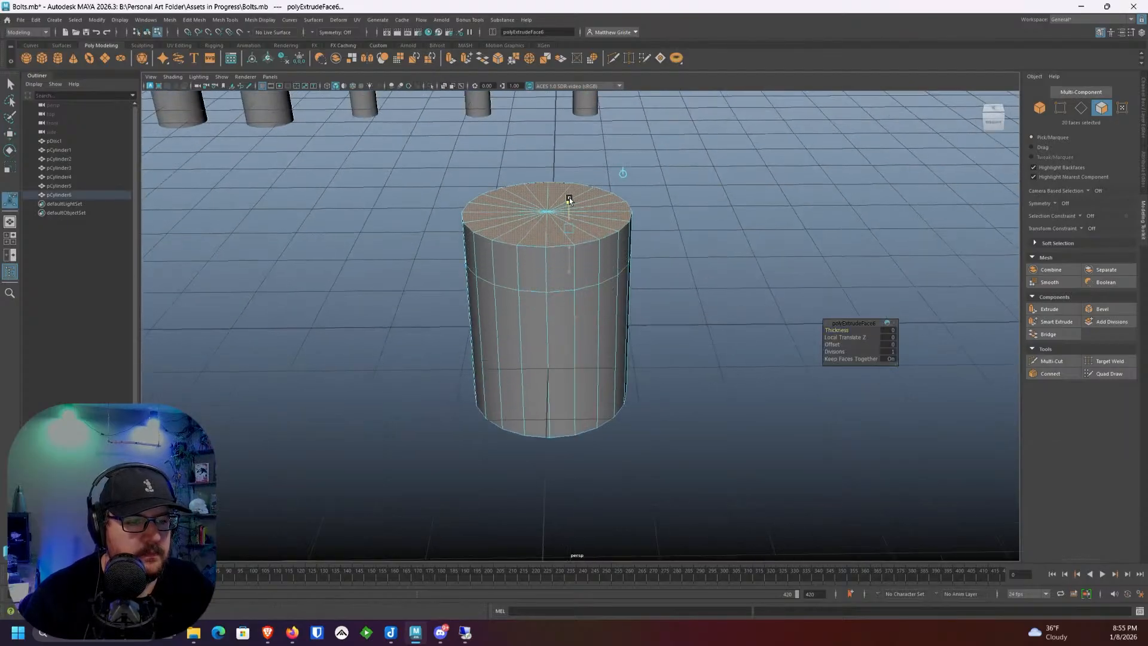
# Step: Extrude the ring of side faces around the upper band outward to form a wide disc-shaped head
pyautogui.doubleClick(505, 274)
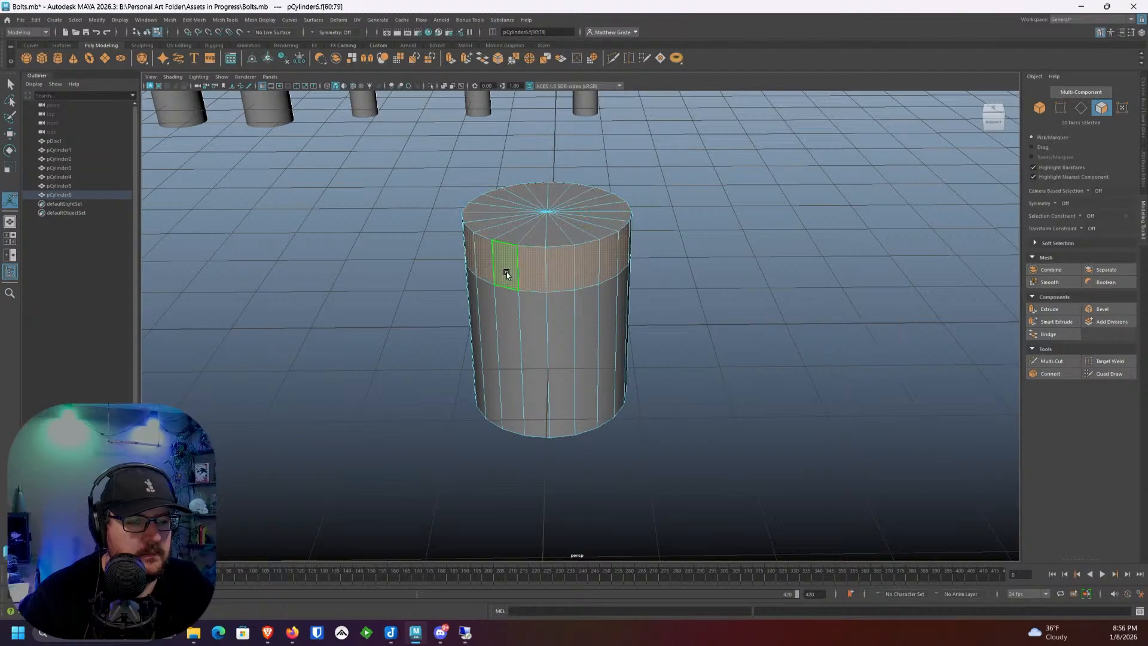
pyautogui.hotkey('ctrl', 'e')
pyautogui.moveTo(601, 275); pyautogui.dragTo(654, 317)
# Step: Select the inner circle of faces on top of the head and raise it to about Y 2.22, giving a sloped top
pyautogui.click(545, 233)
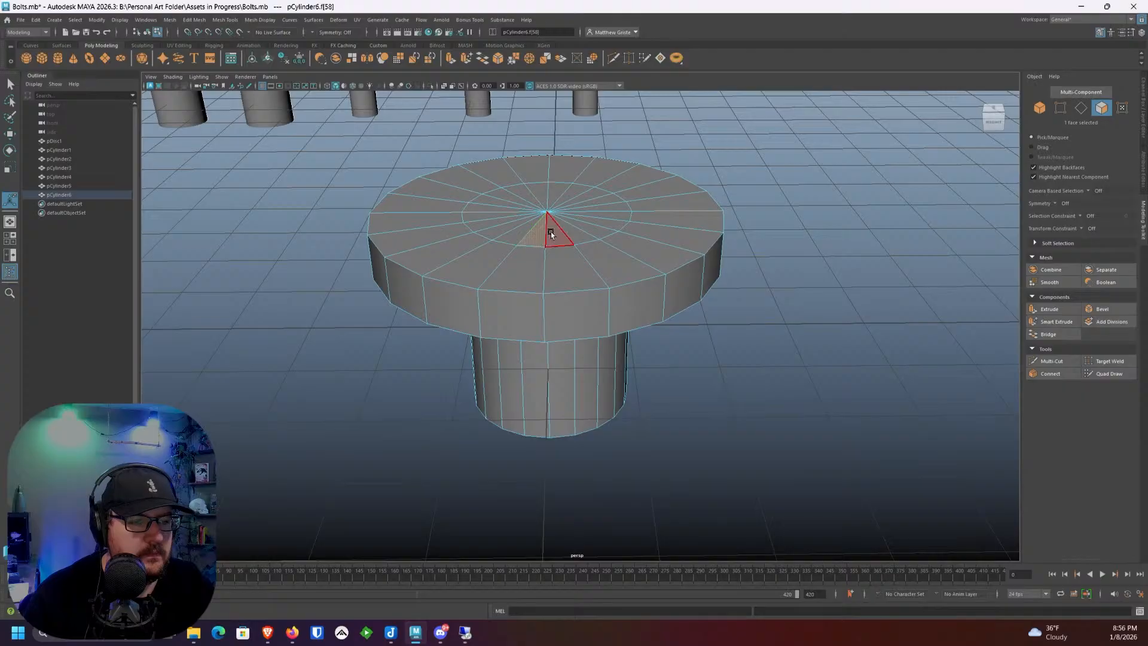
pyautogui.moveTo(551, 232); pyautogui.dragTo(573, 194)
pyautogui.moveTo(573, 200); pyautogui.dragTo(562, 233, button='right')
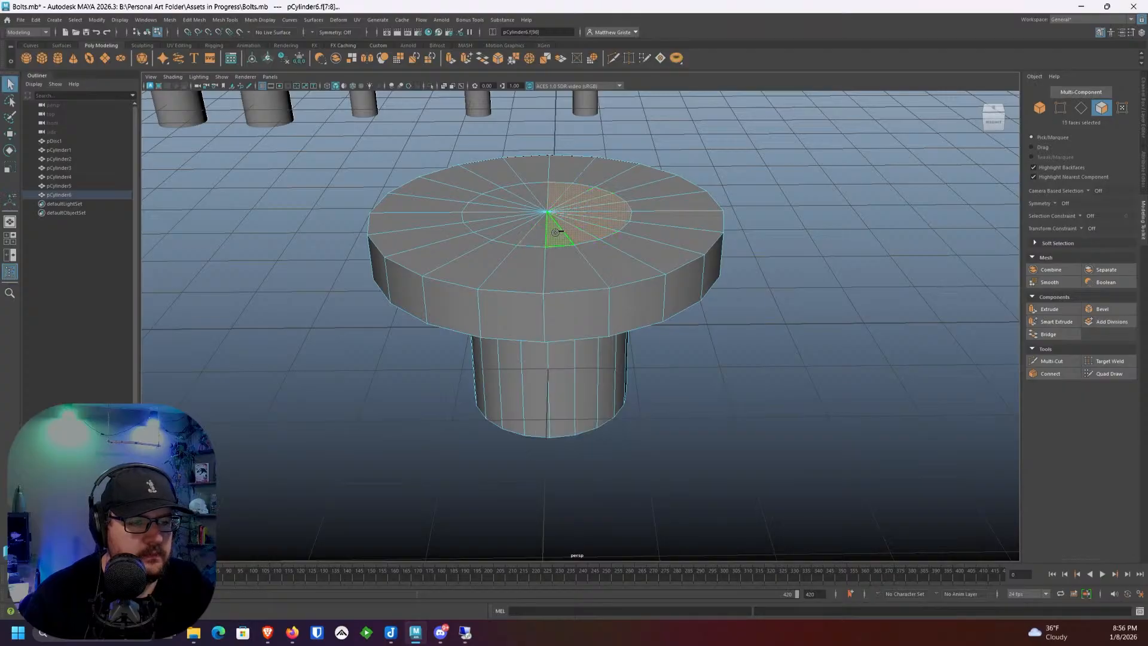
pyautogui.click(538, 237)
pyautogui.moveTo(563, 236); pyautogui.dragTo(561, 228)
pyautogui.press('w')
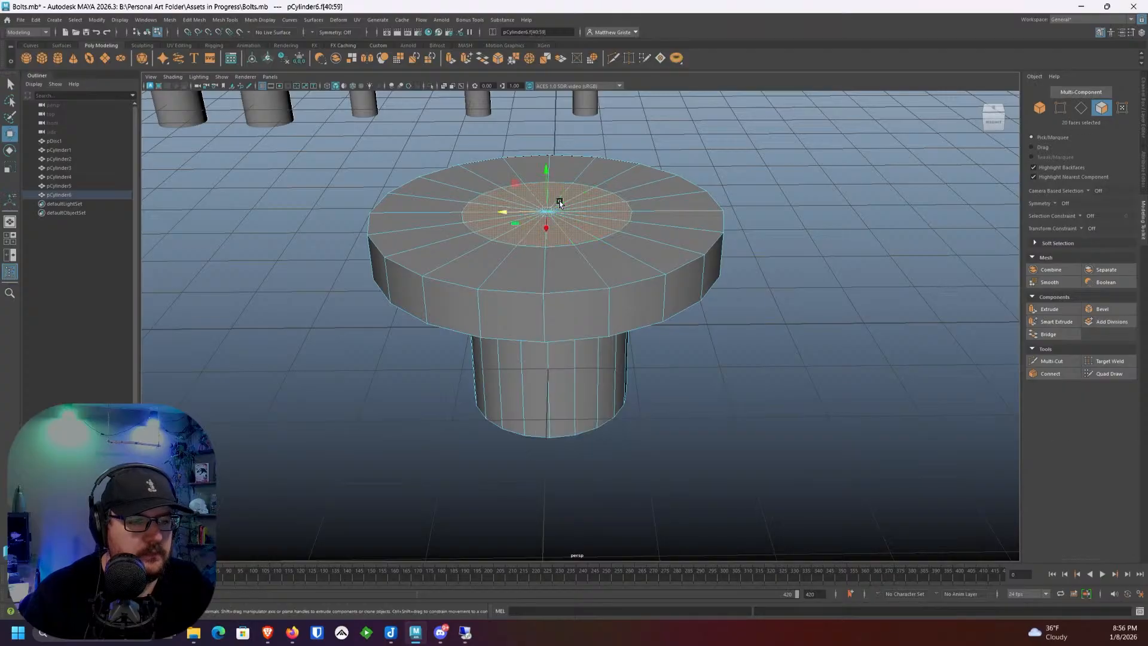
pyautogui.moveTo(546, 172); pyautogui.dragTo(547, 116)
pyautogui.press('f')
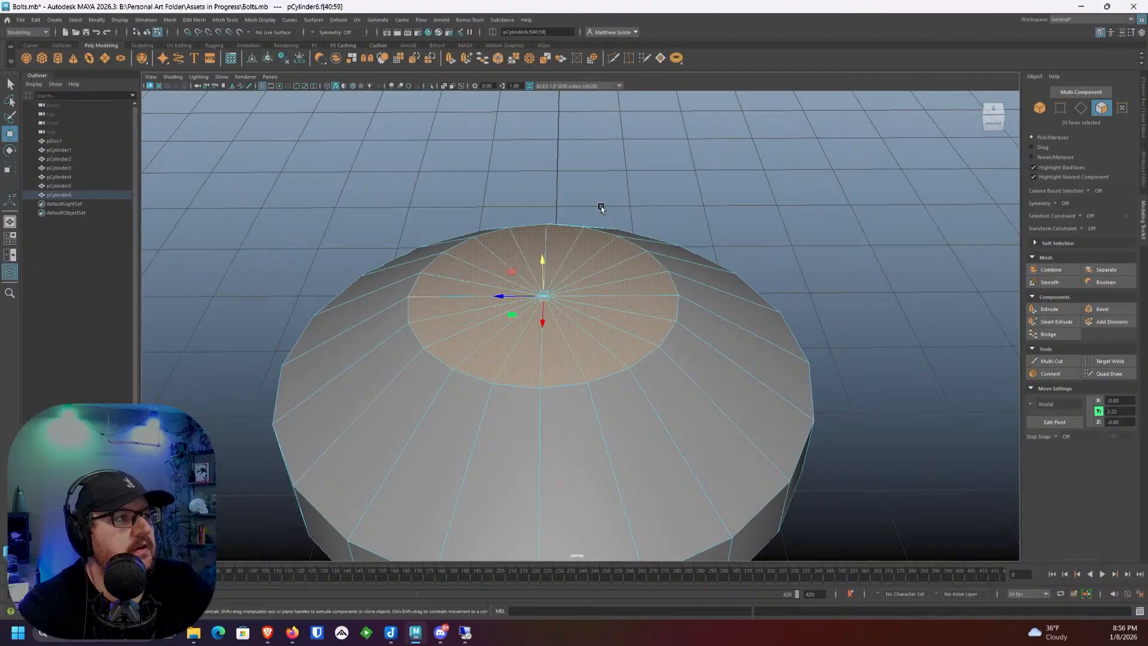
# Step: Extrude the raised cap faces, shrink them to the centre and lift them slightly to continue the head's domed profile
pyautogui.scroll(-5, 601, 207)
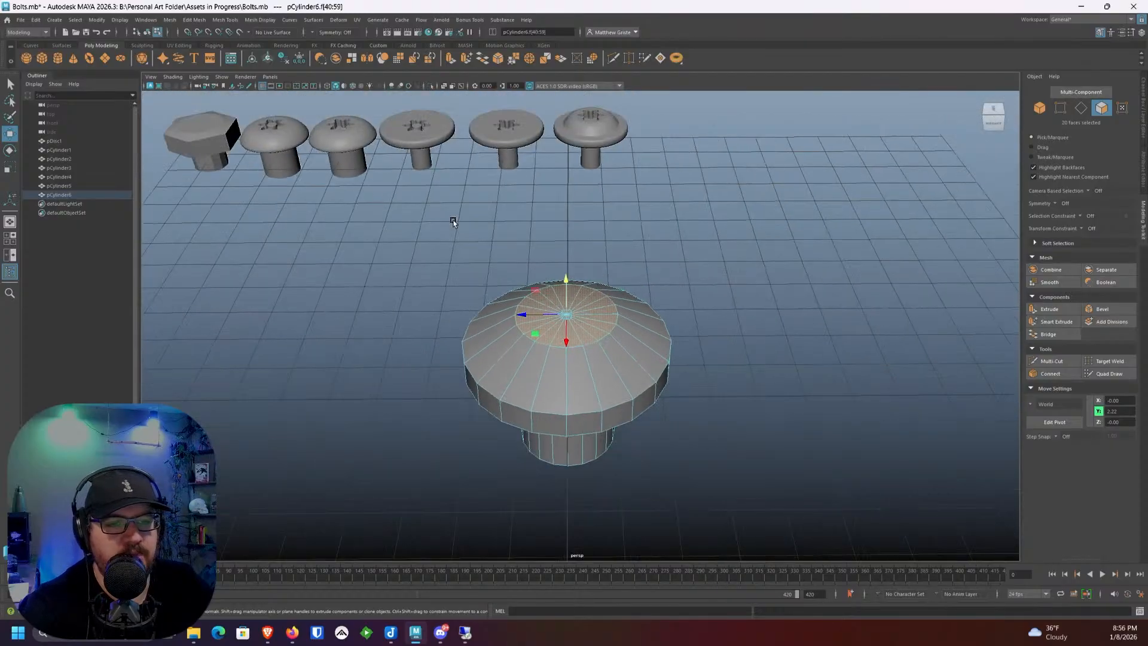
pyautogui.scroll(3, 509, 278)
pyautogui.scroll(-2, 454, 179)
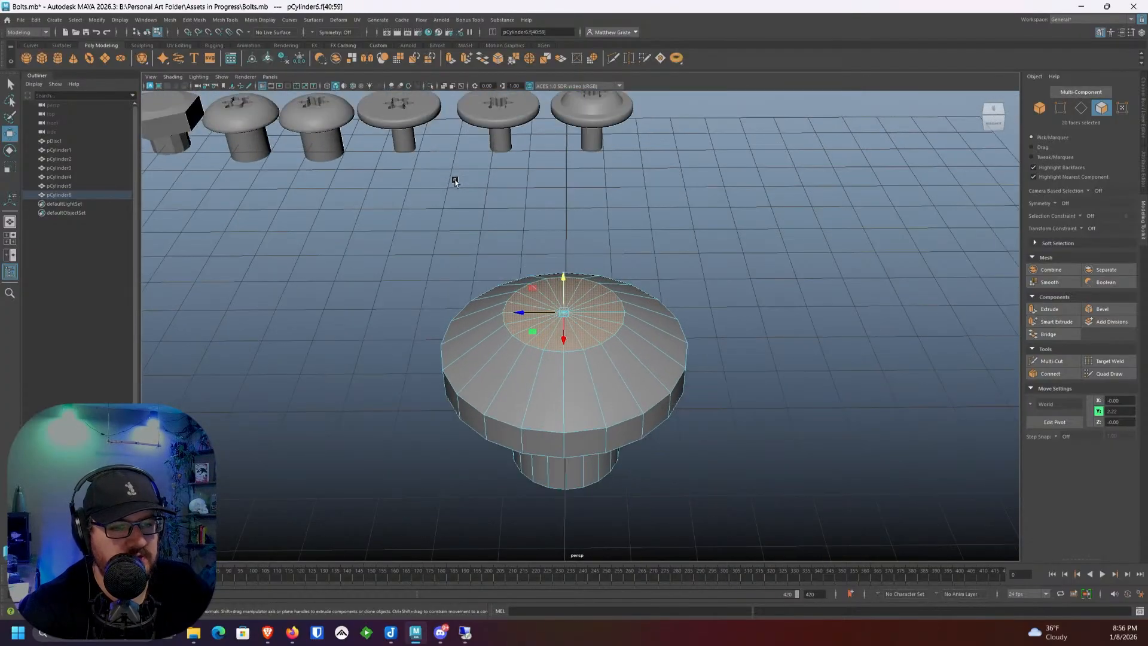
pyautogui.scroll(1, 525, 292)
pyautogui.scroll(1, 531, 235)
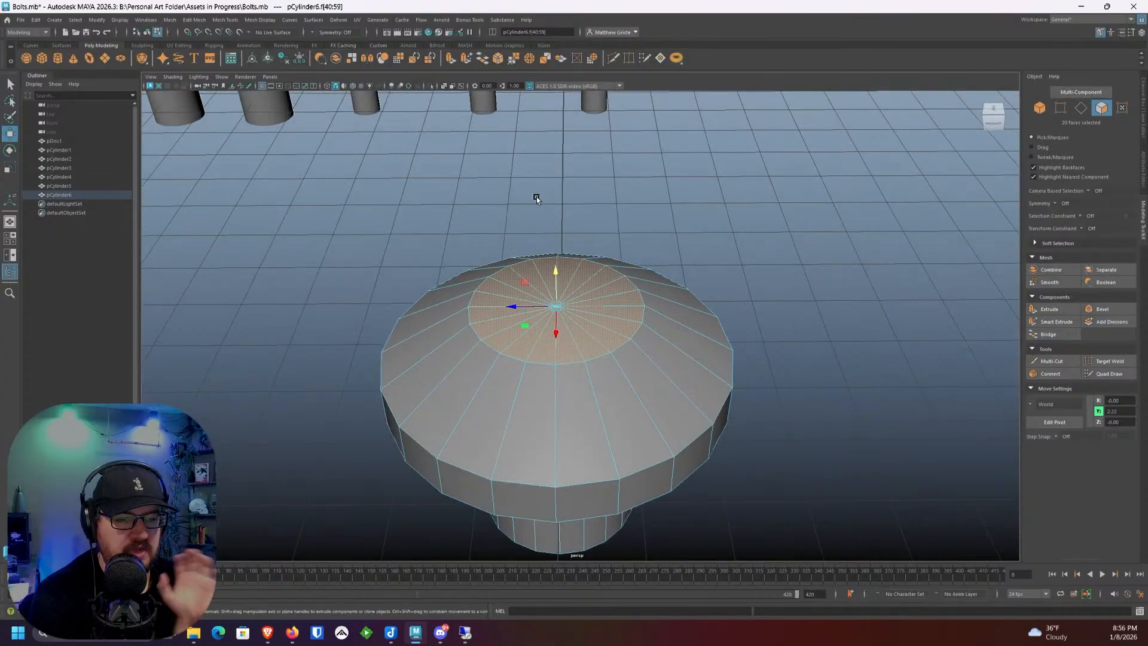
pyautogui.scroll(1, 537, 196)
pyautogui.click(451, 60)
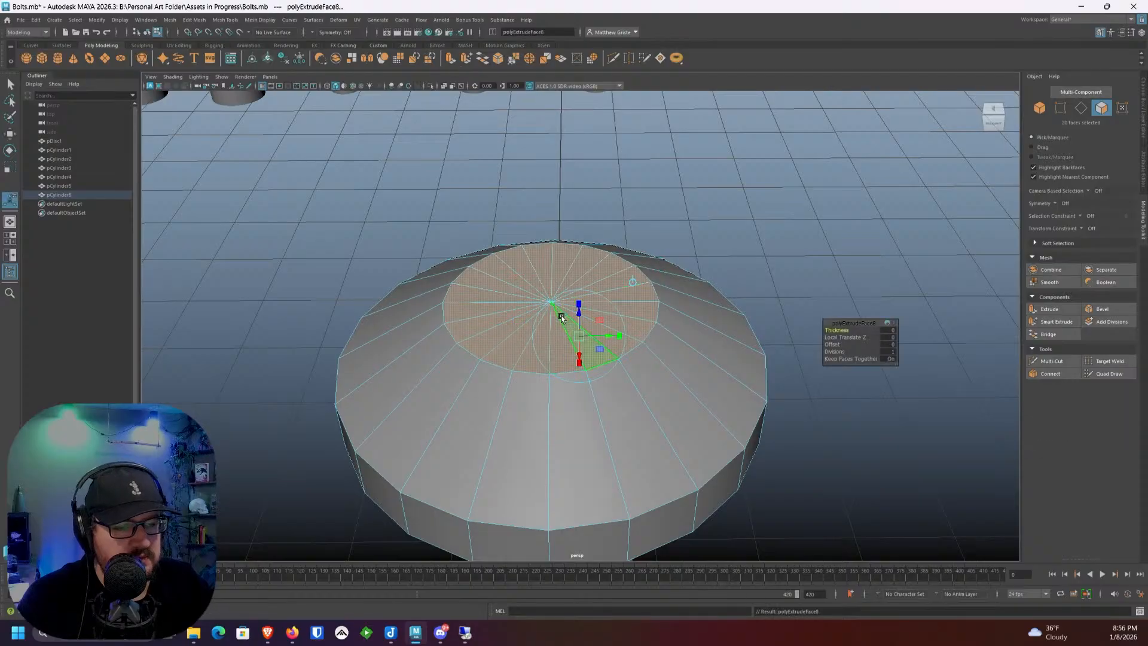
pyautogui.moveTo(575, 337); pyautogui.dragTo(521, 328)
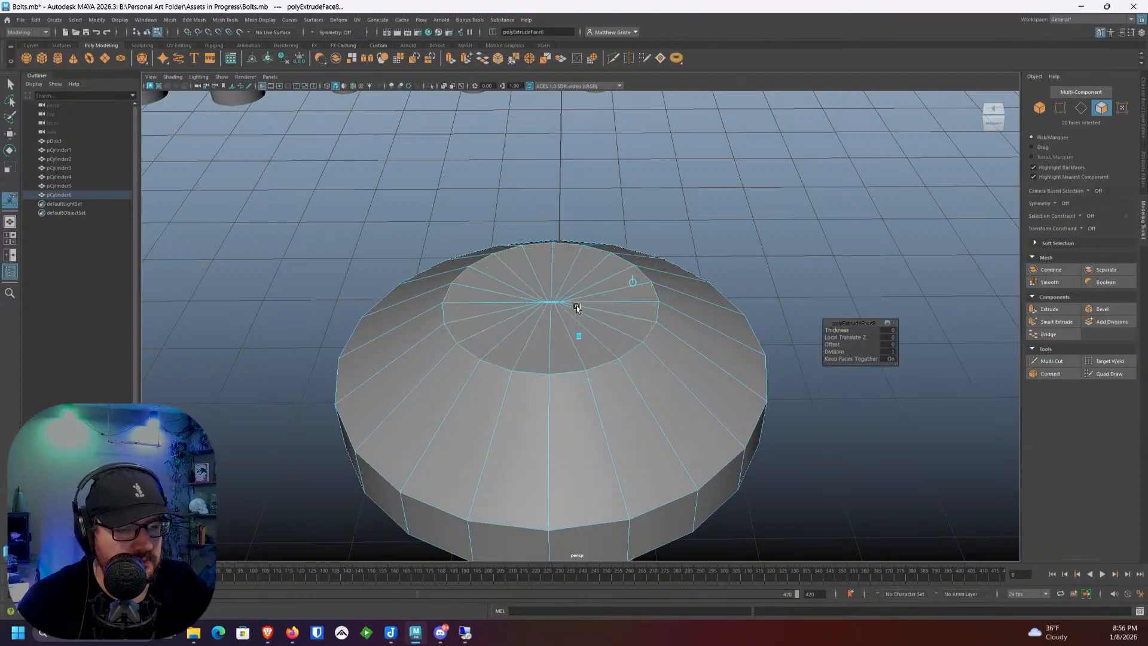
pyautogui.press('w')
pyautogui.moveTo(549, 278); pyautogui.dragTo(584, 265)
pyautogui.keyDown('alt'); pyautogui.moveTo(585, 265); pyautogui.dragTo(595, 293, button='middle'); pyautogui.keyUp('alt')
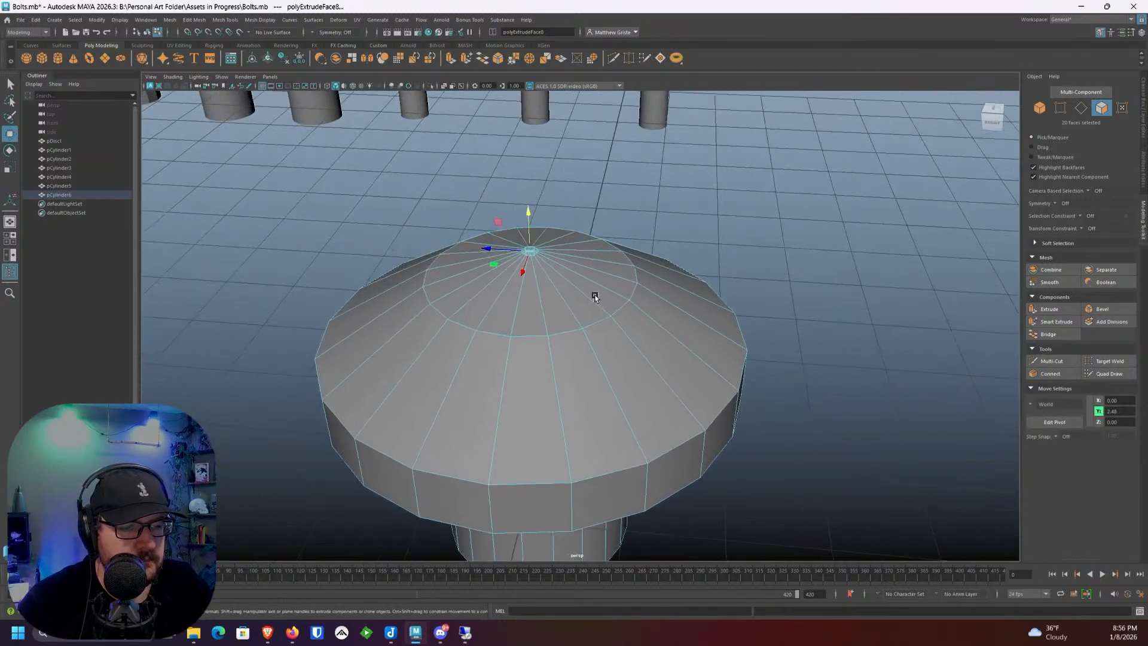
# Step: Insert an edge loop around the head's outer slope and scale it outward to round the dome profile
pyautogui.keyDown('alt'); pyautogui.moveTo(594, 292); pyautogui.dragTo(595, 339, button='right'); pyautogui.keyUp('alt')
pyautogui.click(1052, 361)
pyautogui.keyDown('ctrl'); pyautogui.click(640, 412); pyautogui.keyUp('ctrl')
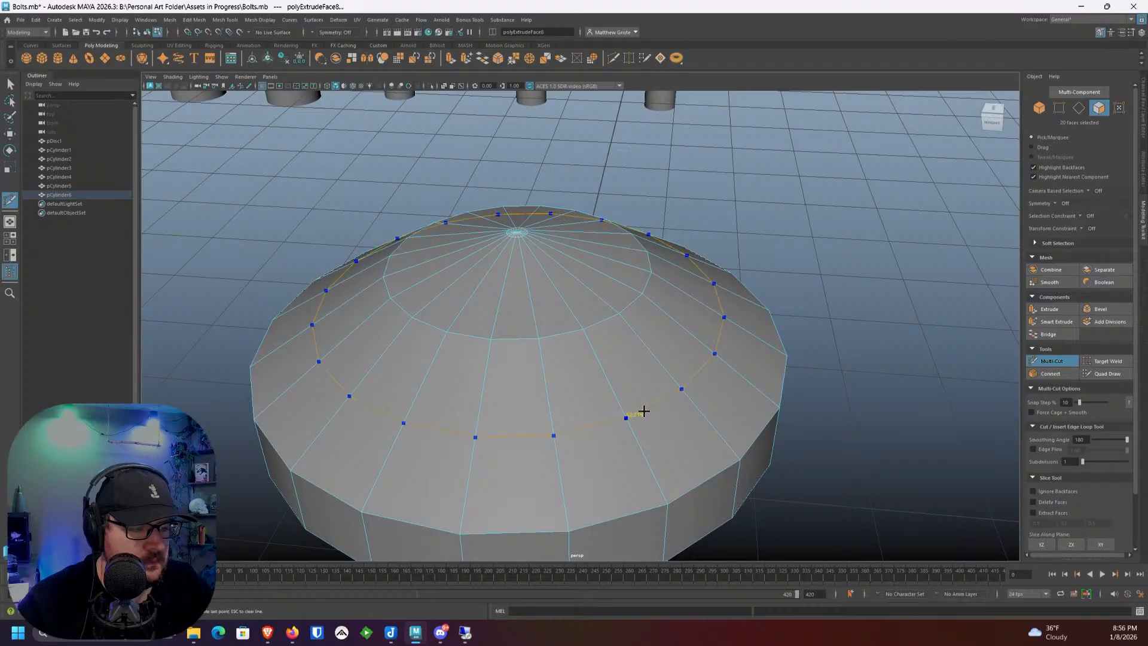
pyautogui.press('q')
pyautogui.moveTo(589, 364); pyautogui.dragTo(590, 335, button='right')
pyautogui.doubleClick(594, 424)
pyautogui.press('r')
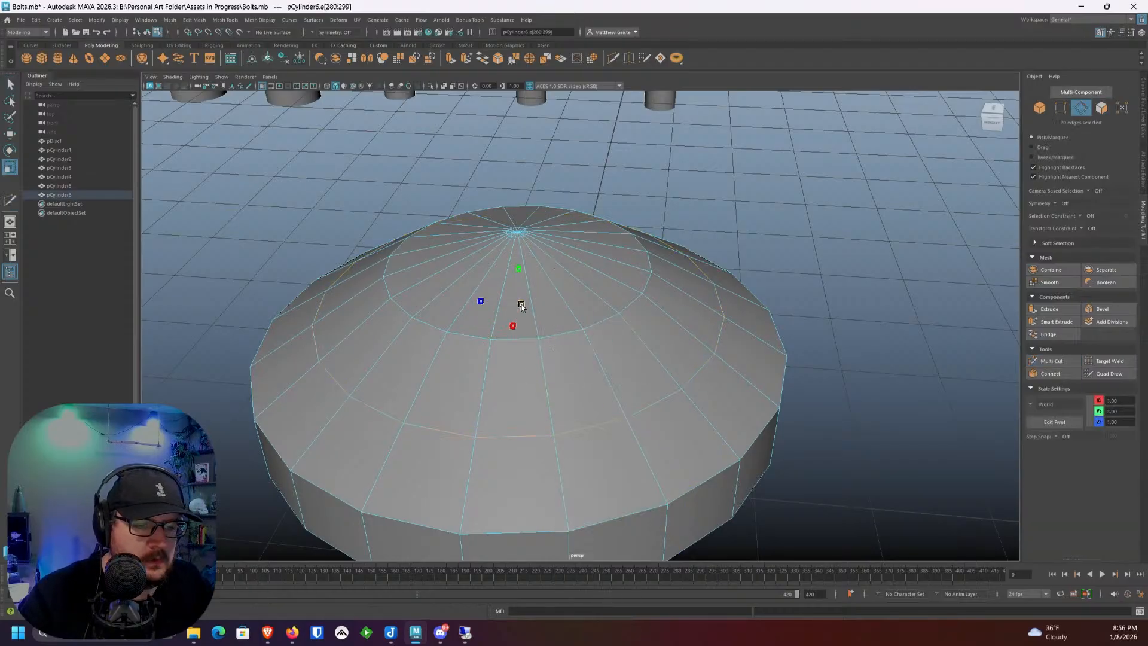
pyautogui.moveTo(521, 304); pyautogui.dragTo(562, 305)
# Step: Select the tiny edge loop around the head's centre point and scale it up into a wider inner ring
pyautogui.keyDown('alt'); pyautogui.moveTo(562, 305); pyautogui.dragTo(591, 331, button='right'); pyautogui.keyUp('alt')
pyautogui.keyDown('alt'); pyautogui.moveTo(591, 331); pyautogui.dragTo(634, 299); pyautogui.keyUp('alt')
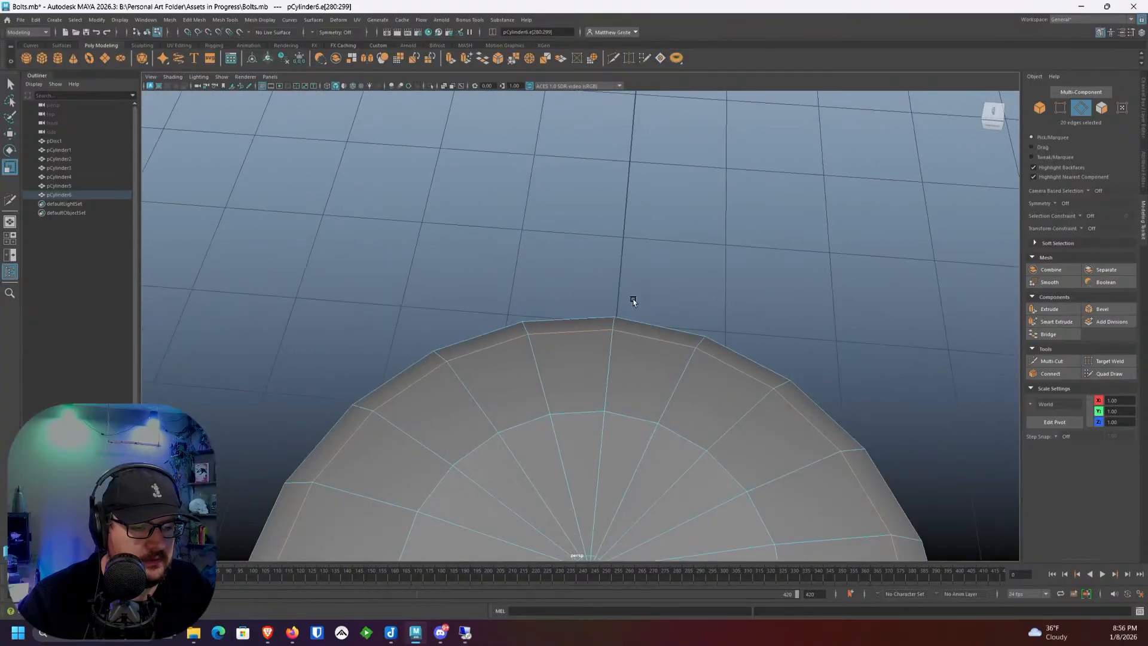
pyautogui.keyDown('alt'); pyautogui.moveTo(633, 300); pyautogui.dragTo(623, 328, button='right'); pyautogui.keyUp('alt')
pyautogui.keyDown('alt'); pyautogui.moveTo(623, 328); pyautogui.dragTo(623, 219, button='middle'); pyautogui.keyUp('alt')
pyautogui.moveTo(572, 333); pyautogui.dragTo(577, 296, button='right')
pyautogui.doubleClick(576, 318)
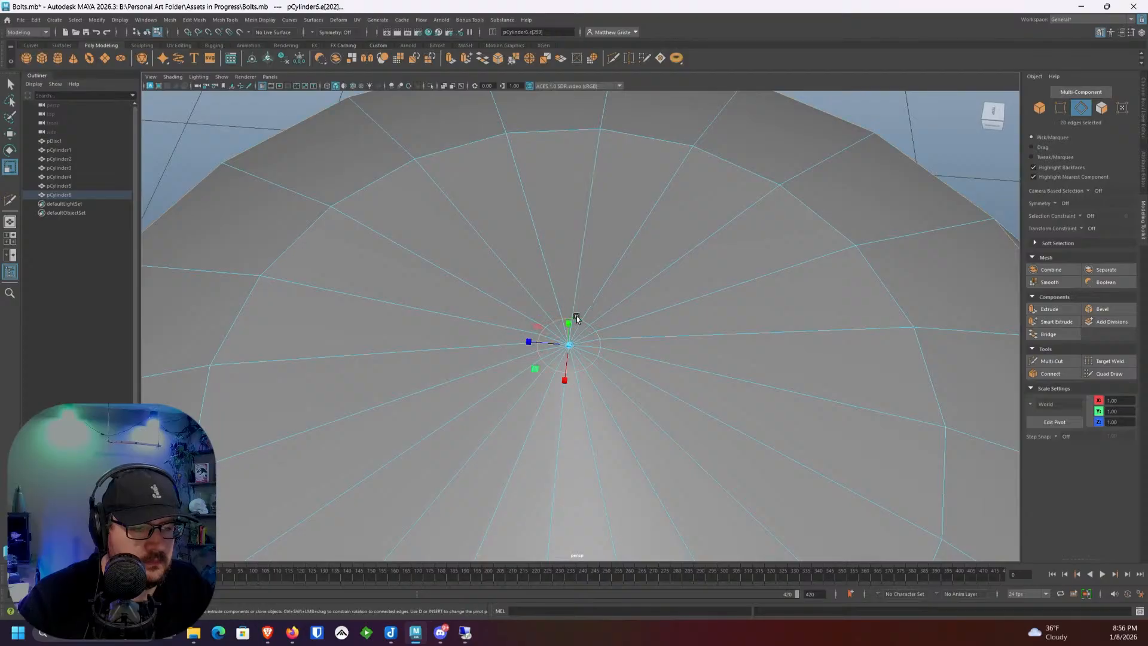
pyautogui.moveTo(570, 344); pyautogui.dragTo(754, 363)
# Step: Select all the triangular faces inside the inner ring at the head's centre and delete them
pyautogui.moveTo(571, 307); pyautogui.dragTo(573, 338, button='right')
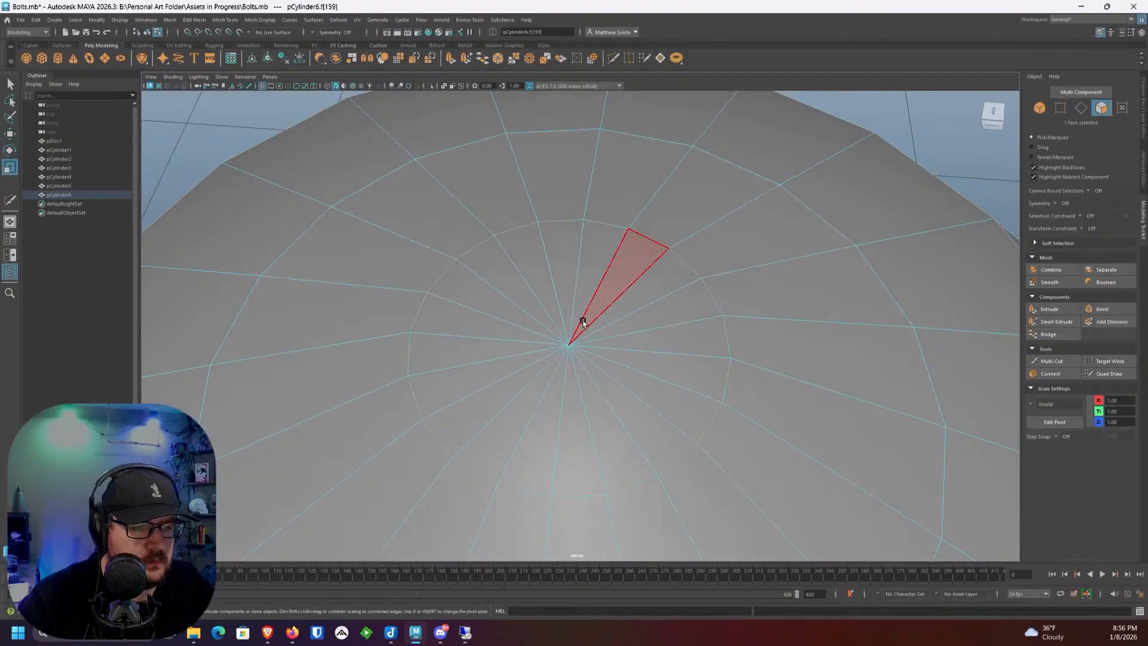
pyautogui.scroll(-2, 583, 321)
pyautogui.press('Tab')
pyautogui.moveTo(595, 278)
pyautogui.mouseDown()
pyautogui.moveTo(518, 336)
pyautogui.moveTo(620, 290)
pyautogui.mouseUp()
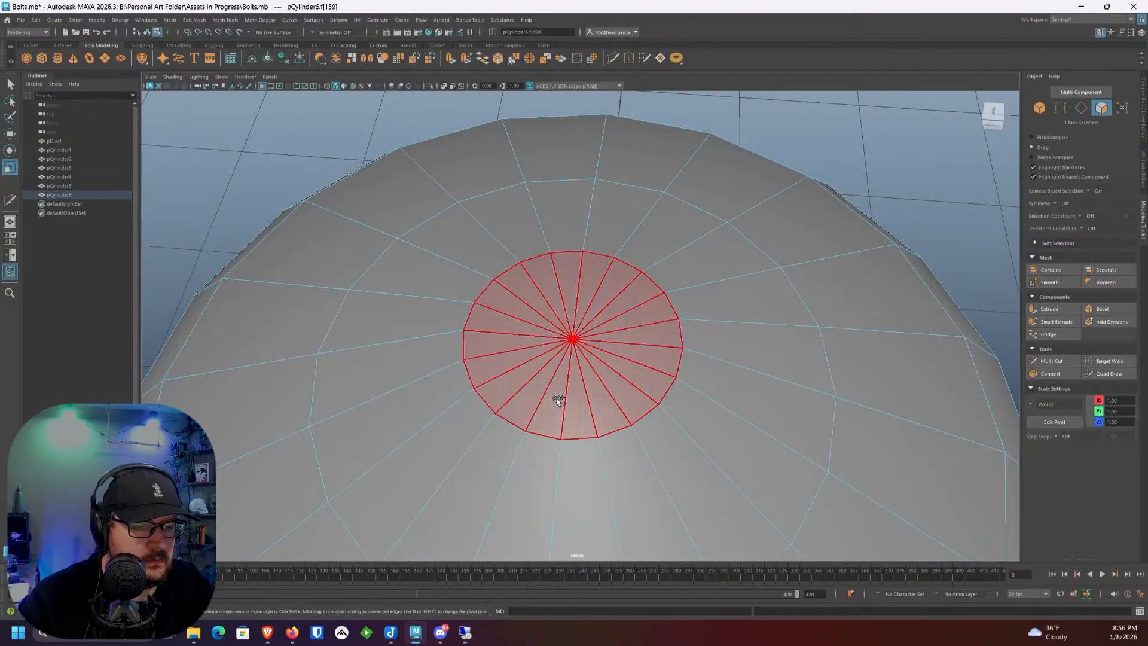
pyautogui.moveTo(557, 399); pyautogui.dragTo(610, 333)
pyautogui.press('Delete')
# Step: Fill the circular hole in the head's crown with a quad grid, starting from a vertex on its border
pyautogui.moveTo(586, 257); pyautogui.dragTo(567, 257, button='right')
pyautogui.scroll(-6, 564, 323)
pyautogui.keyDown('alt'); pyautogui.moveTo(564, 326); pyautogui.dragTo(492, 333); pyautogui.keyUp('alt')
pyautogui.keyDown('alt'); pyautogui.moveTo(419, 327); pyautogui.dragTo(552, 344, button='middle'); pyautogui.keyUp('alt')
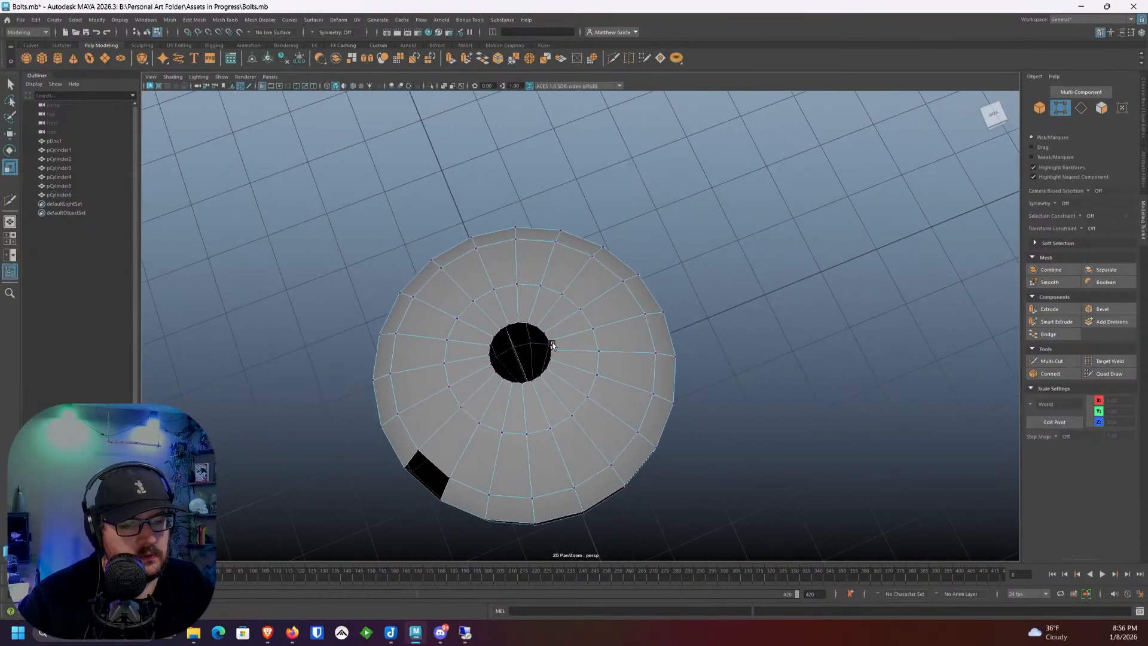
pyautogui.keyDown('alt'); pyautogui.moveTo(552, 345); pyautogui.dragTo(532, 341); pyautogui.keyUp('alt')
pyautogui.click(496, 324)
pyautogui.keyDown('alt'); pyautogui.moveTo(526, 336); pyautogui.dragTo(612, 280, button='middle'); pyautogui.keyUp('alt')
pyautogui.scroll(3, 611, 279)
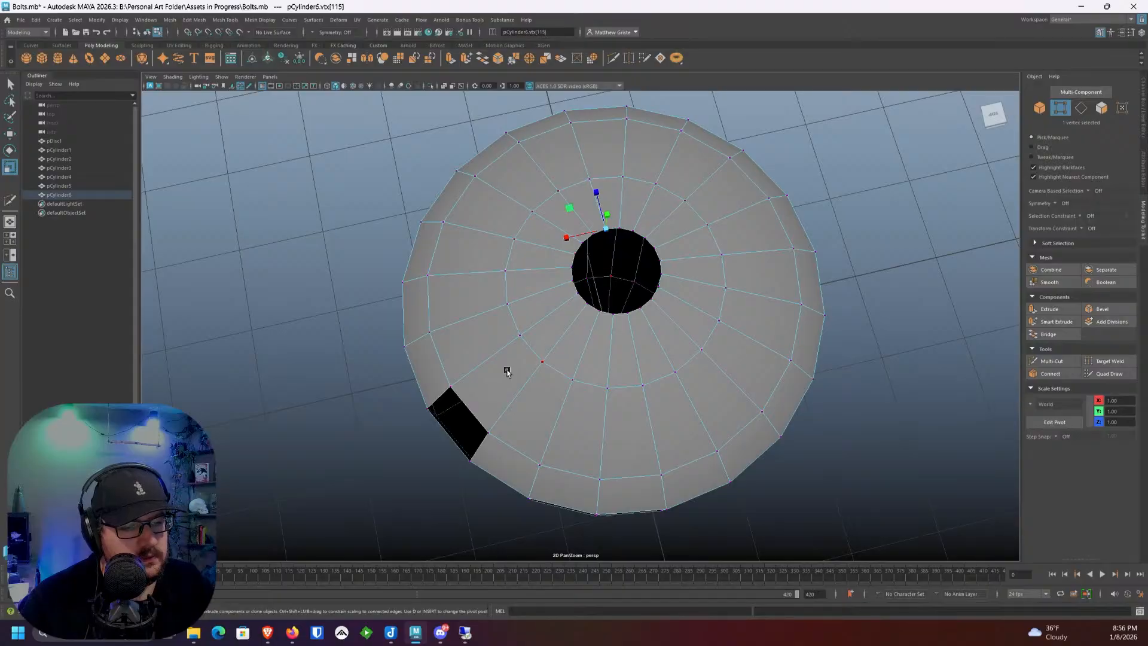
pyautogui.keyDown('alt'); pyautogui.moveTo(507, 371); pyautogui.dragTo(542, 343); pyautogui.keyUp('alt')
pyautogui.keyDown('alt'); pyautogui.moveTo(634, 284); pyautogui.dragTo(606, 336); pyautogui.keyUp('alt')
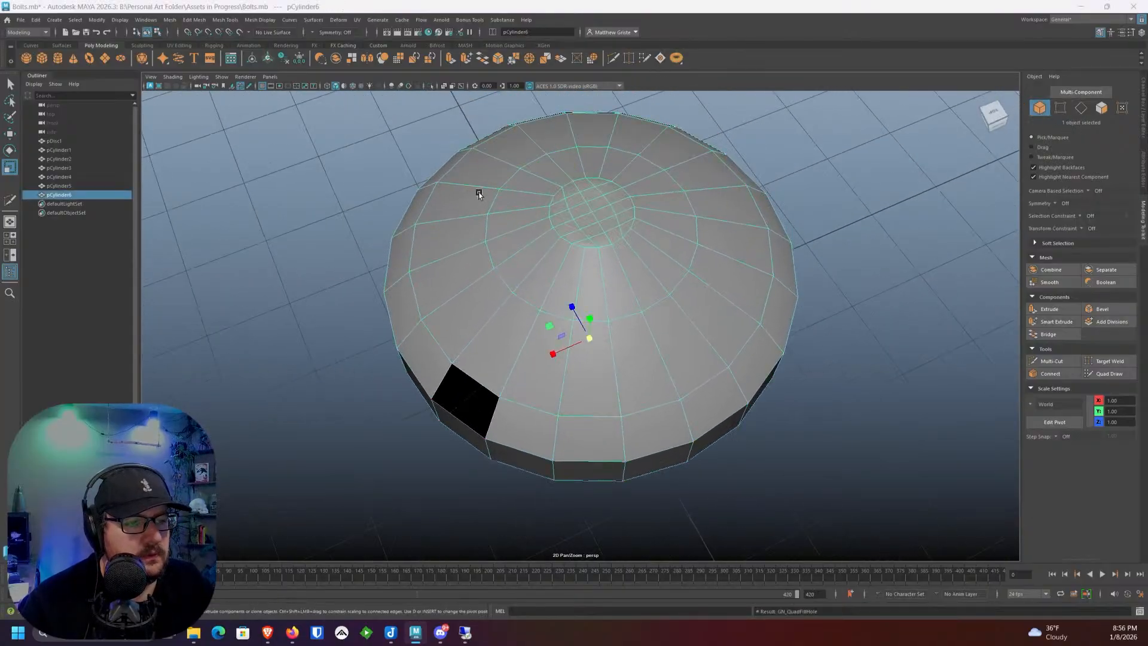
# Step: Bridge the two side edges of the missing face on the head's outer slope to close the gap
pyautogui.keyDown('alt'); pyautogui.moveTo(478, 192); pyautogui.dragTo(603, 214); pyautogui.keyUp('alt')
pyautogui.rightClick(599, 215)
pyautogui.rightClick(576, 320)
pyautogui.moveTo(576, 320); pyautogui.dragTo(575, 295, button='right')
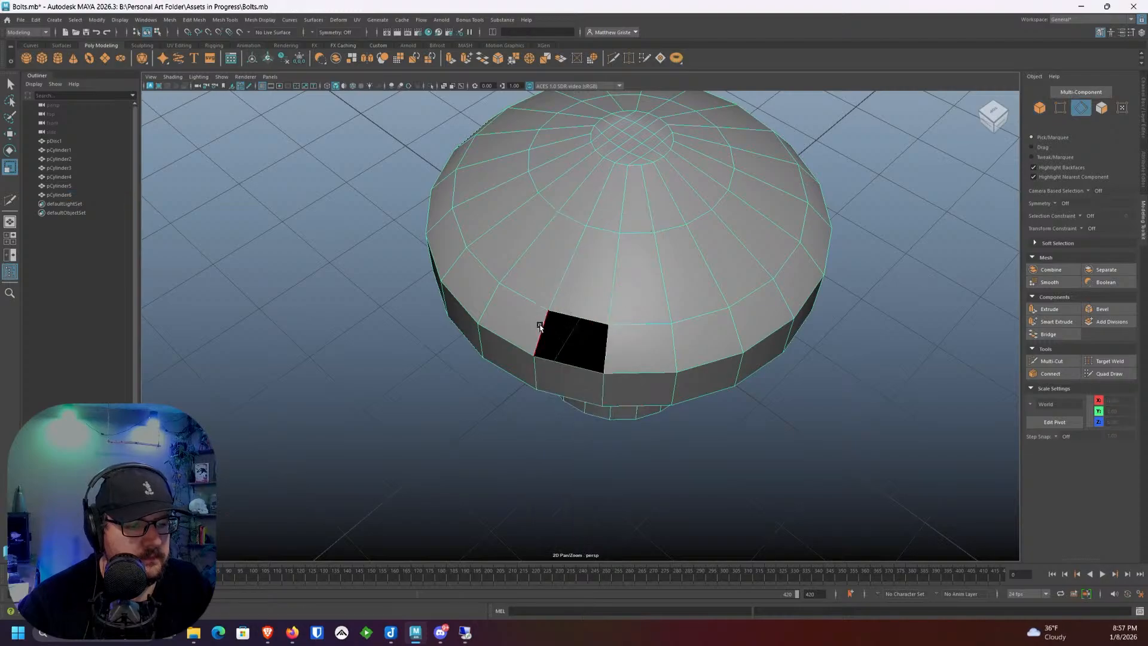
pyautogui.click(540, 332)
pyautogui.keyDown('shift'); pyautogui.click(607, 337); pyautogui.keyUp('shift')
pyautogui.click(484, 63)
pyautogui.keyDown('alt'); pyautogui.moveTo(664, 185); pyautogui.dragTo(600, 285, button='middle'); pyautogui.keyUp('alt')
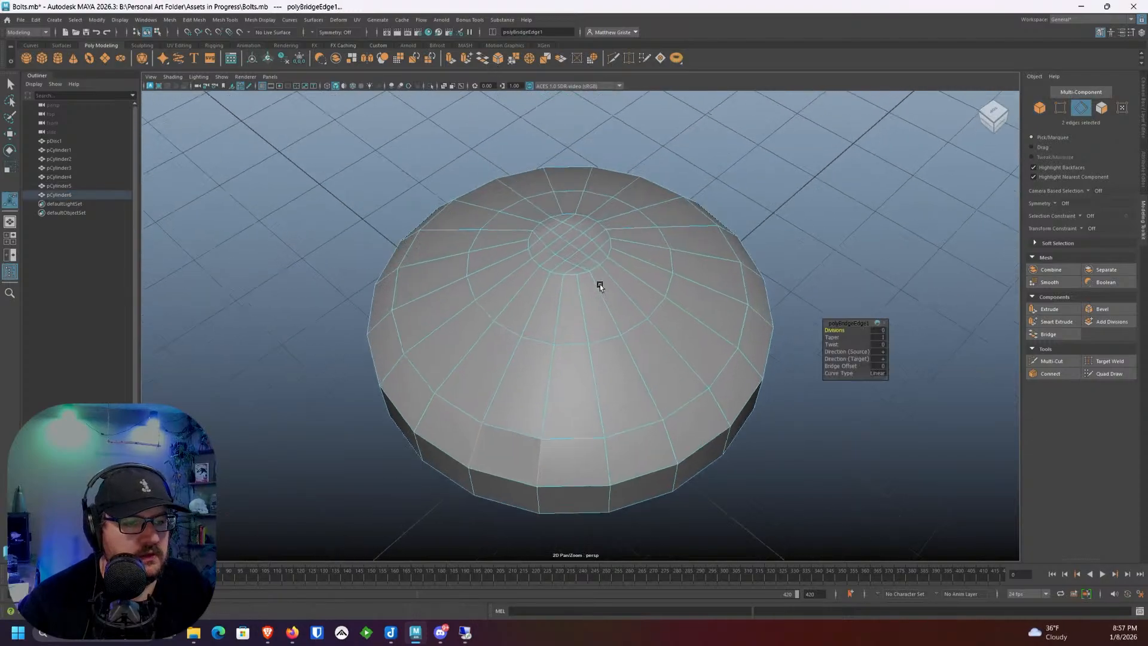
# Step: Preview the bolt smoothed, examine the head and shank shape, and return to the unsmoothed display
pyautogui.scroll(3, 600, 285)
pyautogui.moveTo(595, 277); pyautogui.dragTo(630, 275, button='right')
pyautogui.press('3')
pyautogui.scroll(-4, 630, 278)
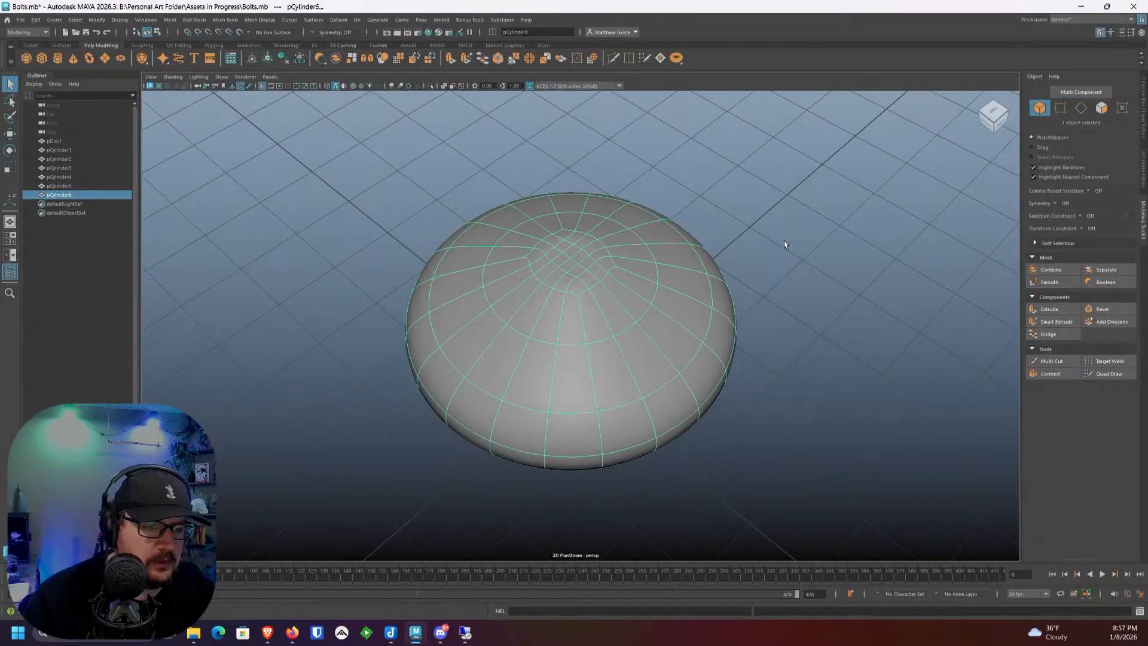
pyautogui.click(784, 241)
pyautogui.keyDown('alt'); pyautogui.moveTo(777, 323); pyautogui.dragTo(732, 244); pyautogui.keyUp('alt')
pyautogui.keyDown('alt'); pyautogui.moveTo(638, 209); pyautogui.dragTo(607, 313, button='middle'); pyautogui.keyUp('alt')
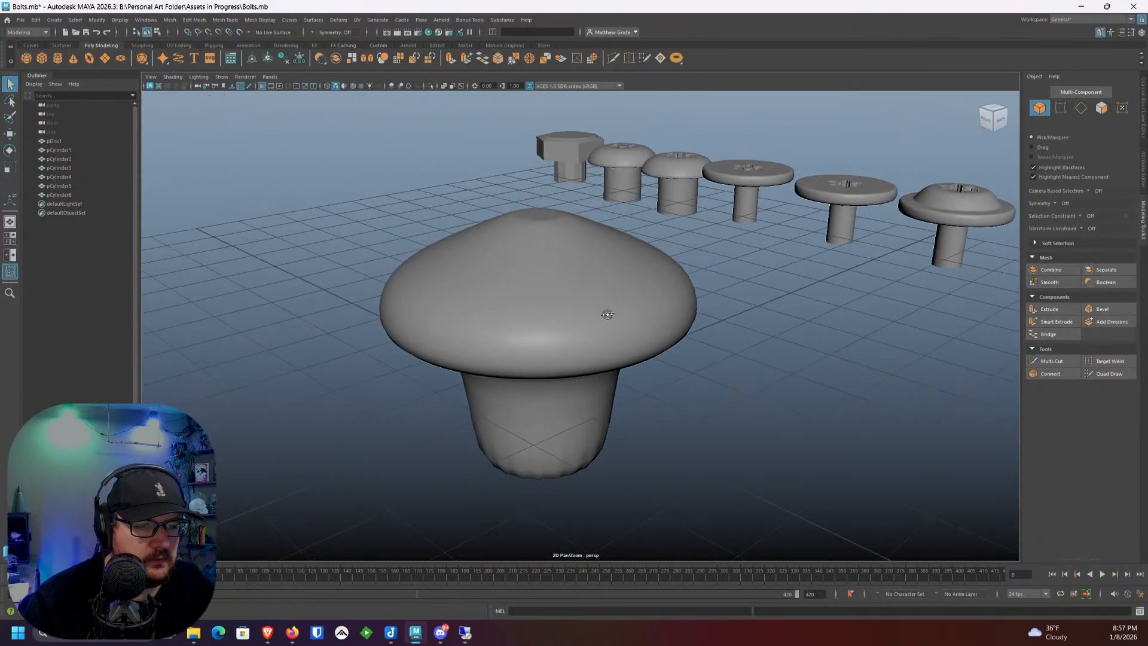
pyautogui.keyDown('alt'); pyautogui.moveTo(607, 313); pyautogui.dragTo(594, 314); pyautogui.keyUp('alt')
pyautogui.click(593, 315)
pyautogui.press('1')
# Step: Bevel the head's lower rim and the shank-to-head edge loop with chamfer off and a small fraction as support edges
pyautogui.keyDown('alt'); pyautogui.moveTo(579, 368); pyautogui.dragTo(589, 328); pyautogui.keyUp('alt')
pyautogui.keyDown('alt'); pyautogui.moveTo(589, 328); pyautogui.dragTo(594, 336, button='middle'); pyautogui.keyUp('alt')
pyautogui.scroll(4, 587, 321)
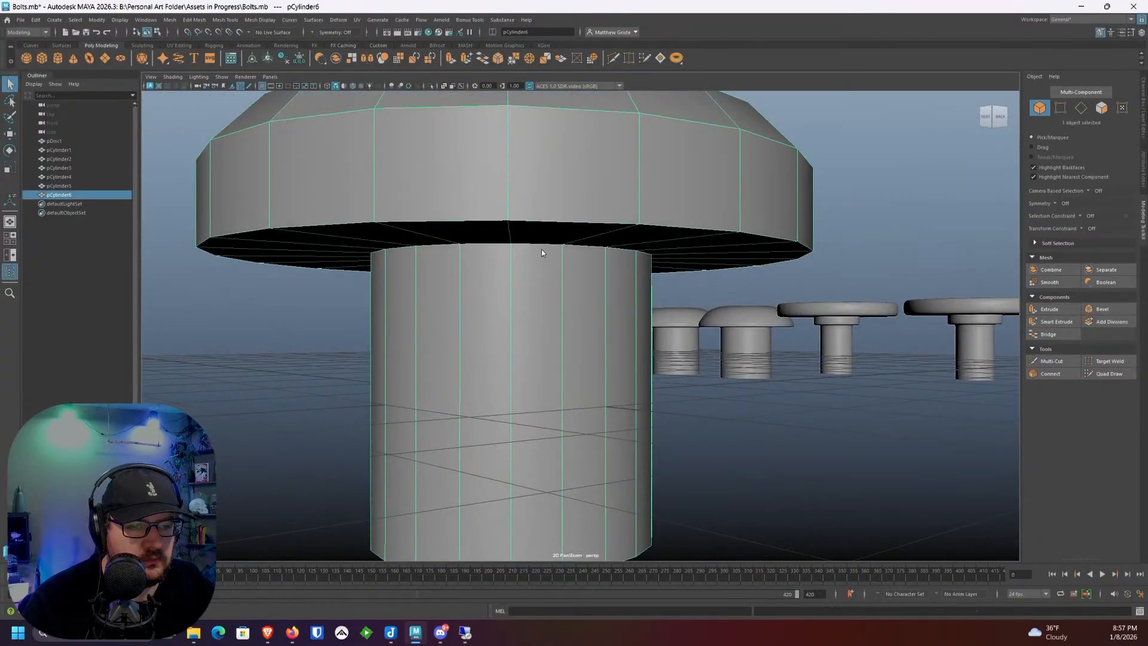
pyautogui.moveTo(541, 248); pyautogui.dragTo(540, 223, button='right')
pyautogui.doubleClick(540, 244)
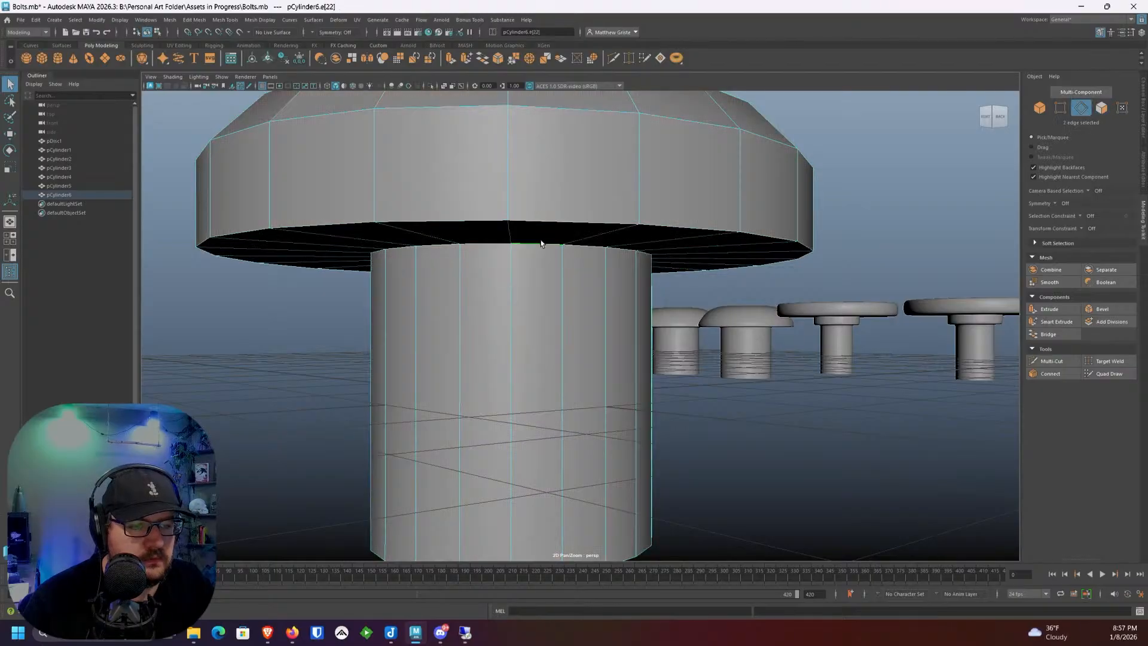
pyautogui.doubleClick(540, 222)
pyautogui.hotkey('ctrl', 'b')
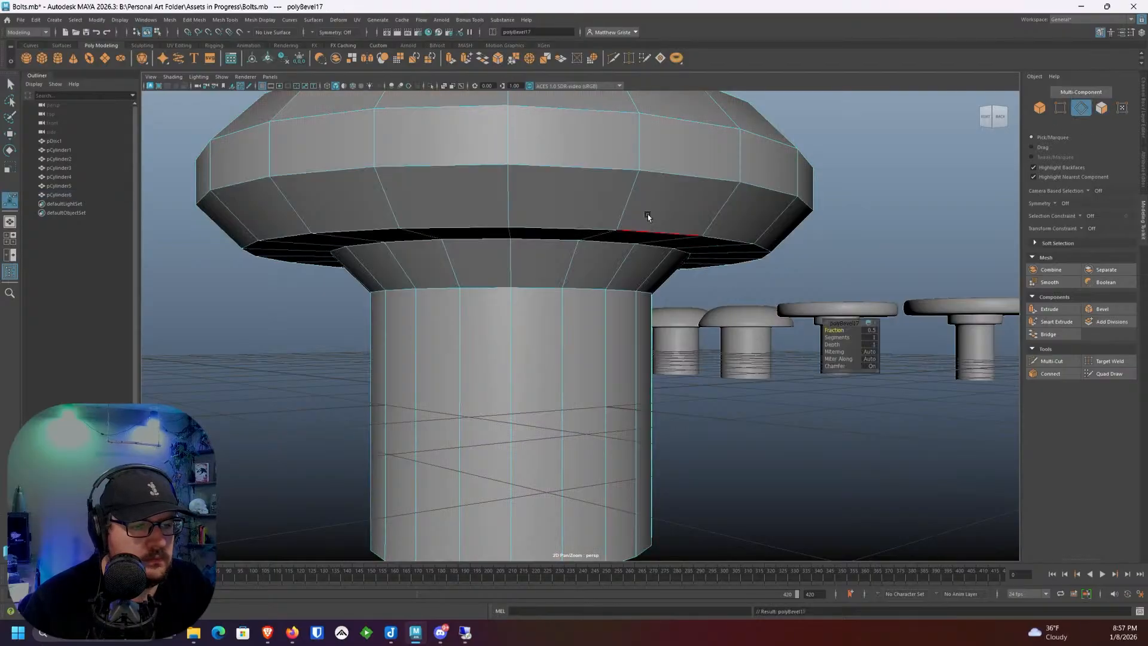
pyautogui.click(820, 366)
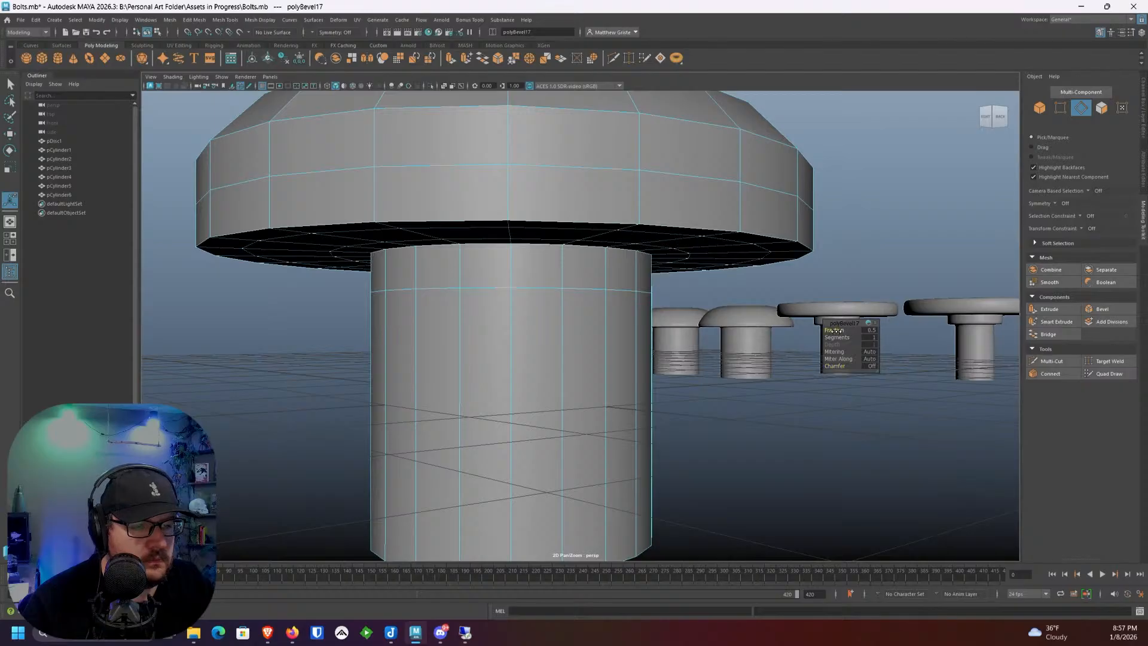
pyautogui.moveTo(834, 331); pyautogui.dragTo(831, 330)
# Step: Select the edge loop around the crown's quad grid and scale it slightly outward
pyautogui.keyDown('alt'); pyautogui.moveTo(753, 279); pyautogui.dragTo(623, 288); pyautogui.keyUp('alt')
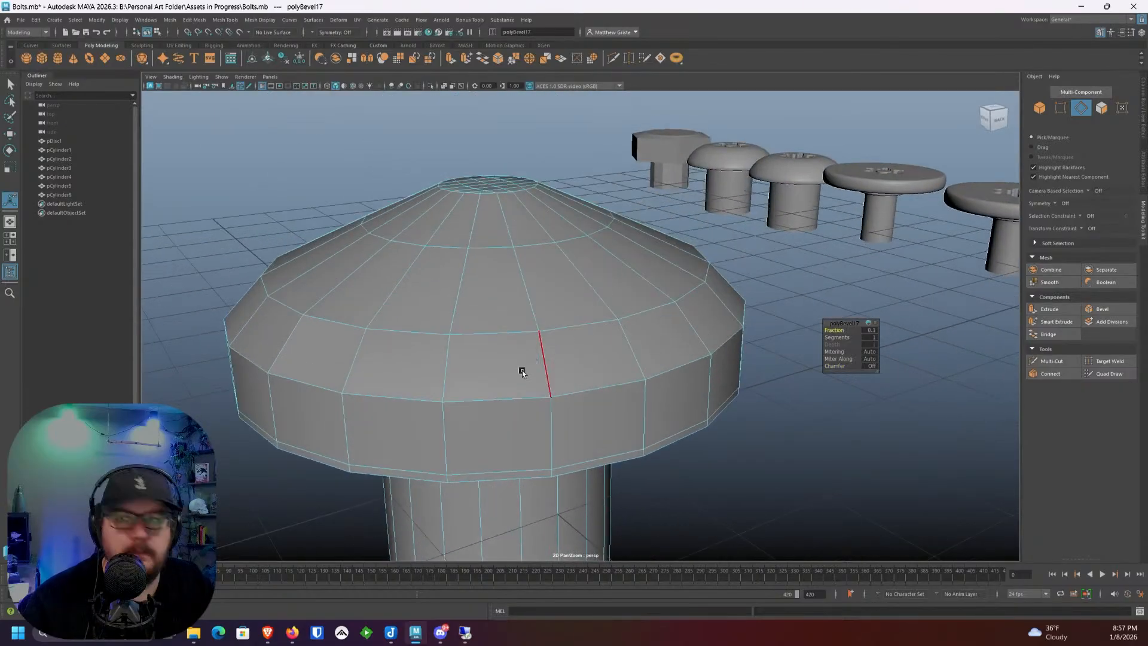
pyautogui.keyDown('alt'); pyautogui.moveTo(559, 338); pyautogui.dragTo(541, 290); pyautogui.keyUp('alt')
pyautogui.keyDown('alt'); pyautogui.moveTo(541, 289); pyautogui.dragTo(584, 313, button='middle'); pyautogui.keyUp('alt')
pyautogui.scroll(2, 584, 313)
pyautogui.moveTo(568, 303); pyautogui.dragTo(568, 279, button='right')
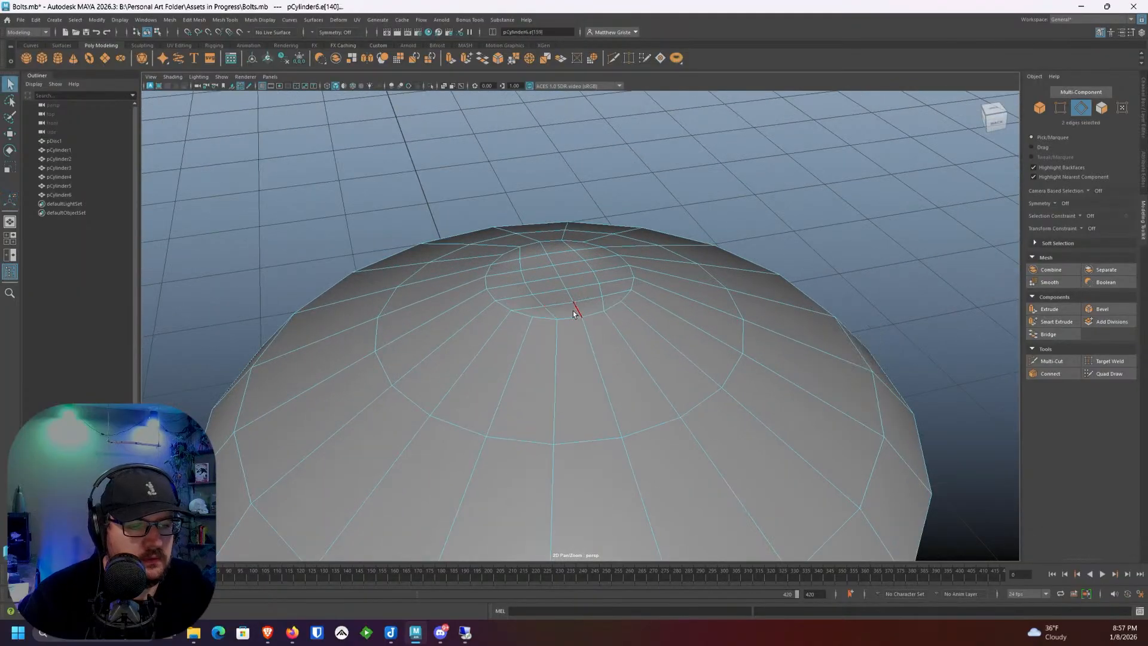
pyautogui.keyDown('shift'); pyautogui.doubleClick(573, 315); pyautogui.keyUp('shift')
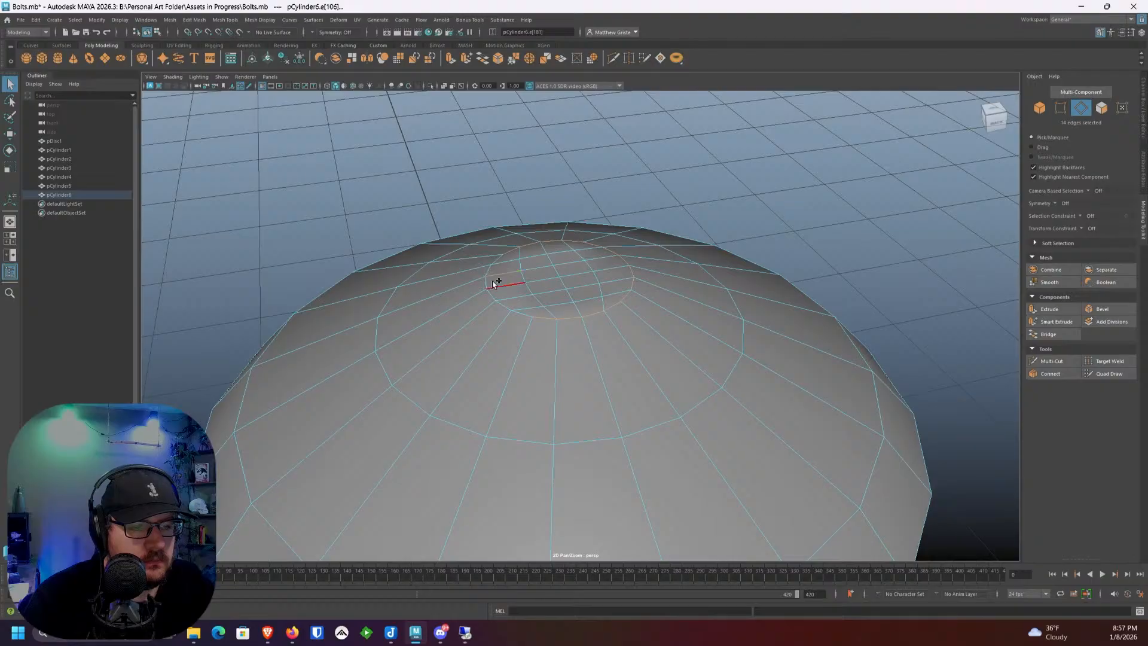
pyautogui.keyDown('shift'); pyautogui.click(548, 280); pyautogui.keyUp('shift')
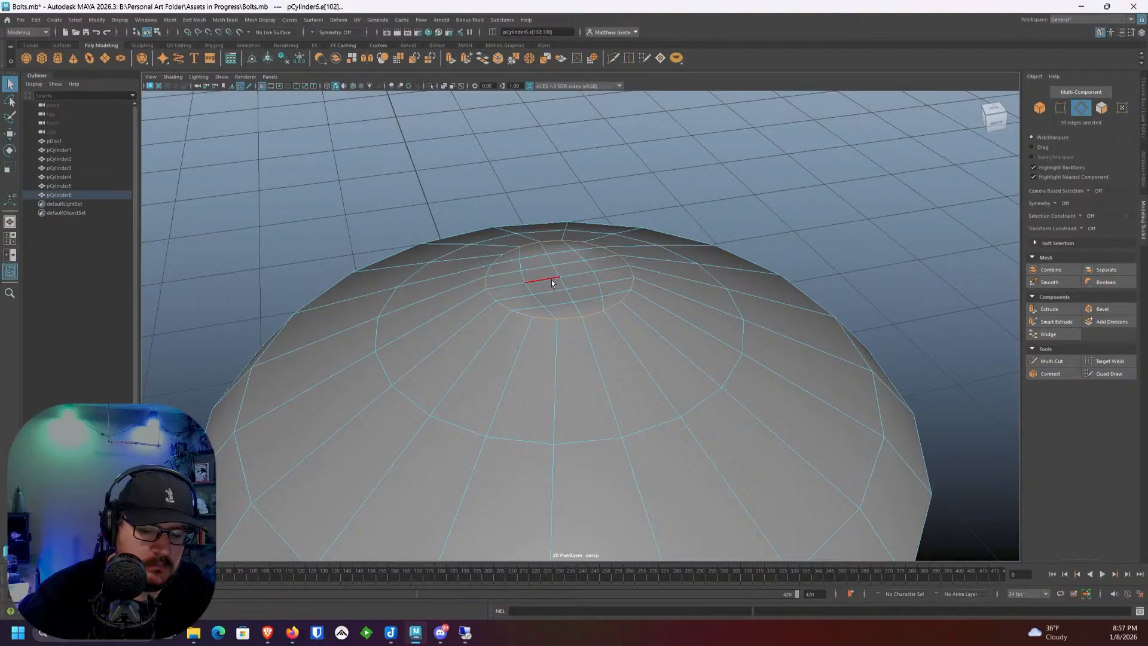
pyautogui.press('r')
pyautogui.moveTo(579, 283); pyautogui.dragTo(590, 271, button='middle')
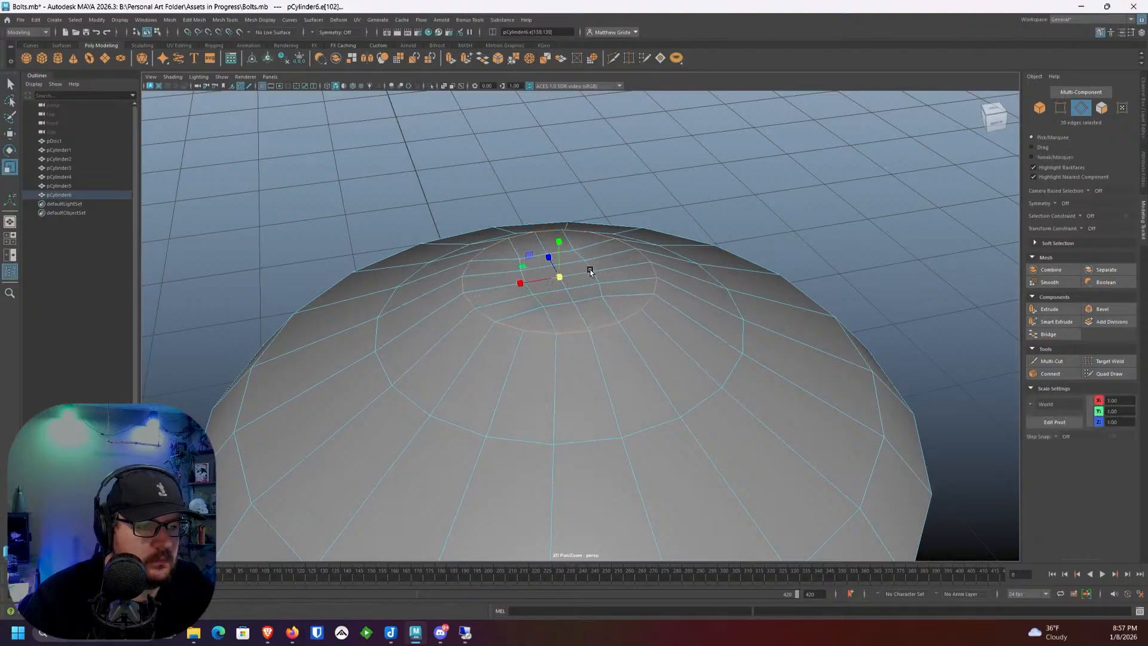
# Step: Set the transform constraint to edge slide and slide the crown's edge loop and the next loop outward along the dome
pyautogui.click(1087, 228)
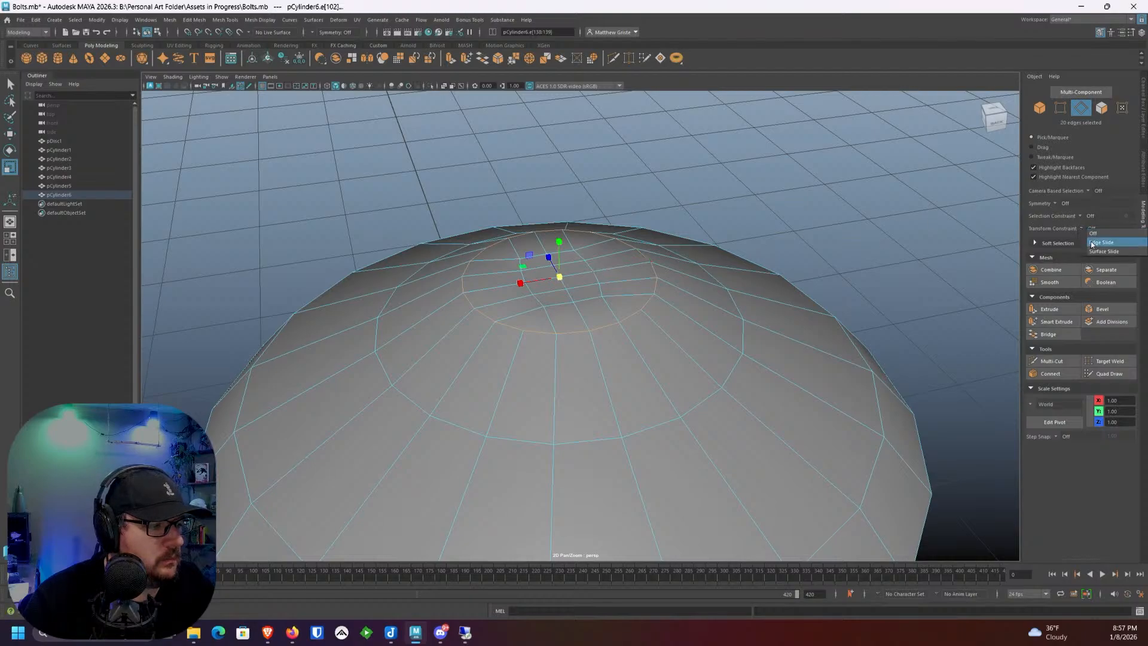
pyautogui.click(1101, 237)
pyautogui.press('w')
pyautogui.moveTo(558, 242); pyautogui.dragTo(581, 365)
pyautogui.press('e')
pyautogui.press('r')
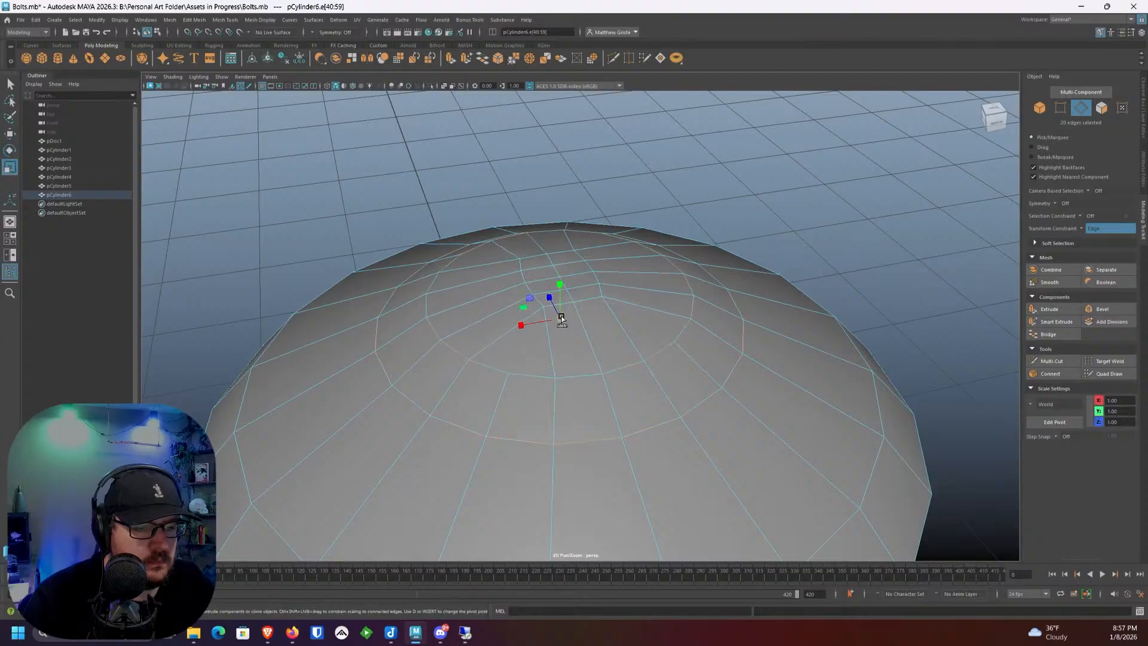
pyautogui.press('w')
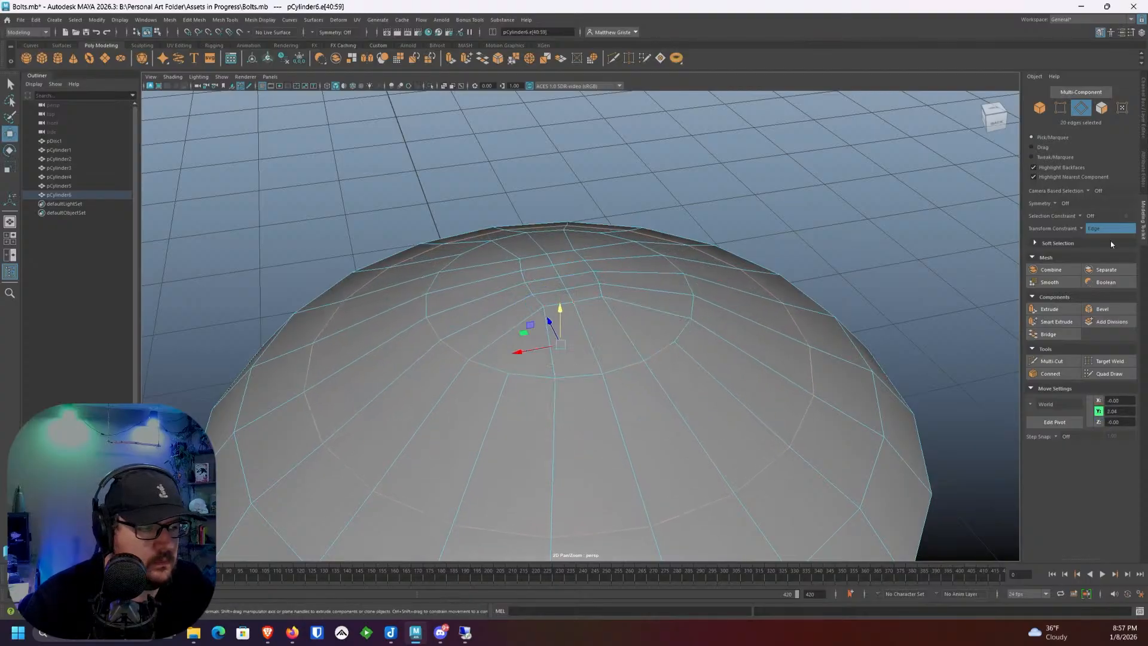
# Step: Turn off the transform constraint and raise the selected dome edge loop slightly
pyautogui.click(1106, 229)
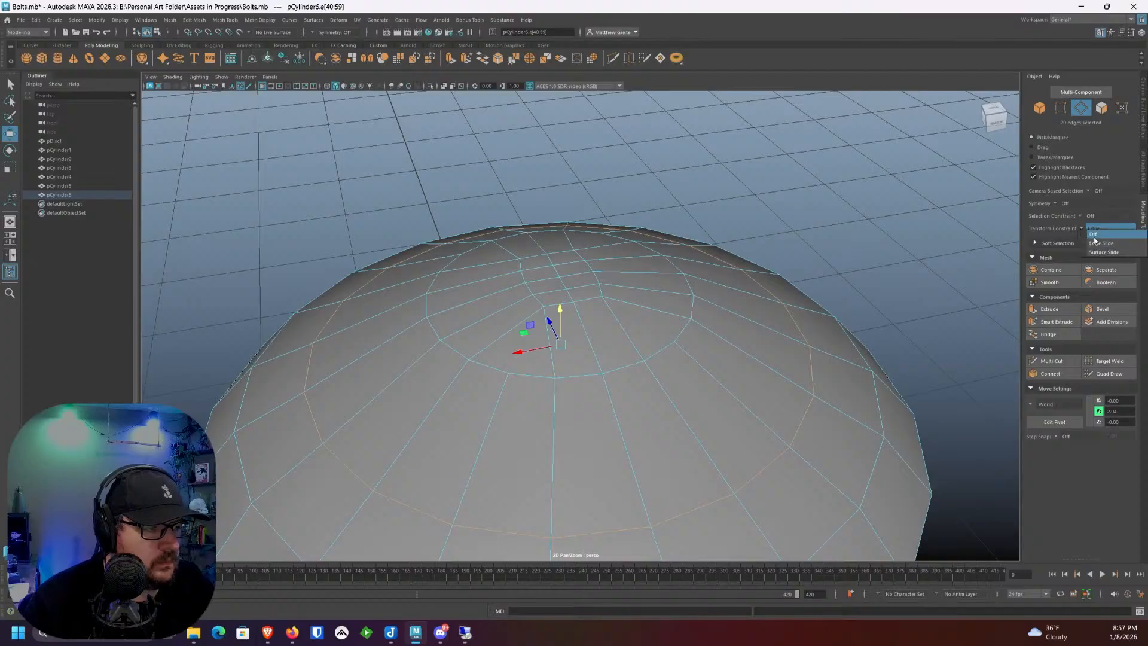
pyautogui.click(1095, 235)
pyautogui.moveTo(554, 313); pyautogui.dragTo(566, 300)
# Step: Preview the reshaped dome smoothed, examine its crown from above, and return to the unsmoothed display
pyautogui.press('3')
pyautogui.moveTo(564, 301); pyautogui.dragTo(613, 281, button='right')
pyautogui.click(706, 182)
pyautogui.keyDown('alt'); pyautogui.moveTo(706, 182); pyautogui.dragTo(466, 256); pyautogui.keyUp('alt')
pyautogui.scroll(3, 539, 256)
pyautogui.click(558, 256)
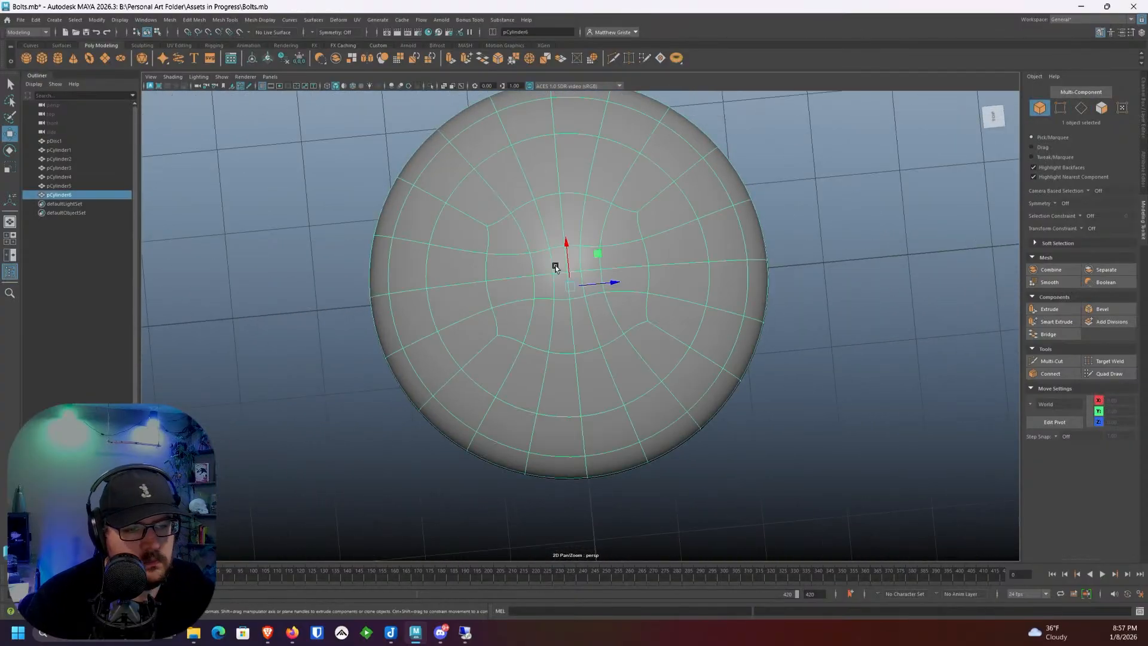
pyautogui.scroll(4, 553, 263)
pyautogui.press('1')
# Step: Extrude the circle of faces on the dome's crown, shrink it towards the centre and lift it slightly
pyautogui.scroll(-3, 568, 251)
pyautogui.moveTo(573, 258); pyautogui.dragTo(538, 206, button='right')
pyautogui.click(450, 59)
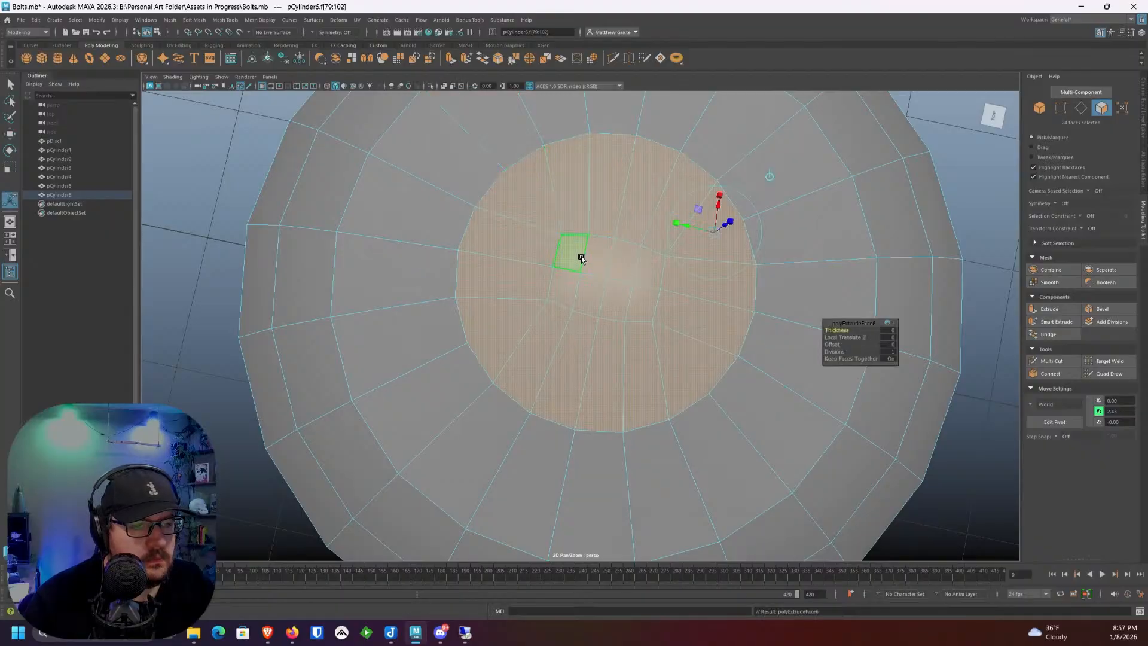
pyautogui.keyDown('alt'); pyautogui.moveTo(580, 253); pyautogui.dragTo(651, 259); pyautogui.keyUp('alt')
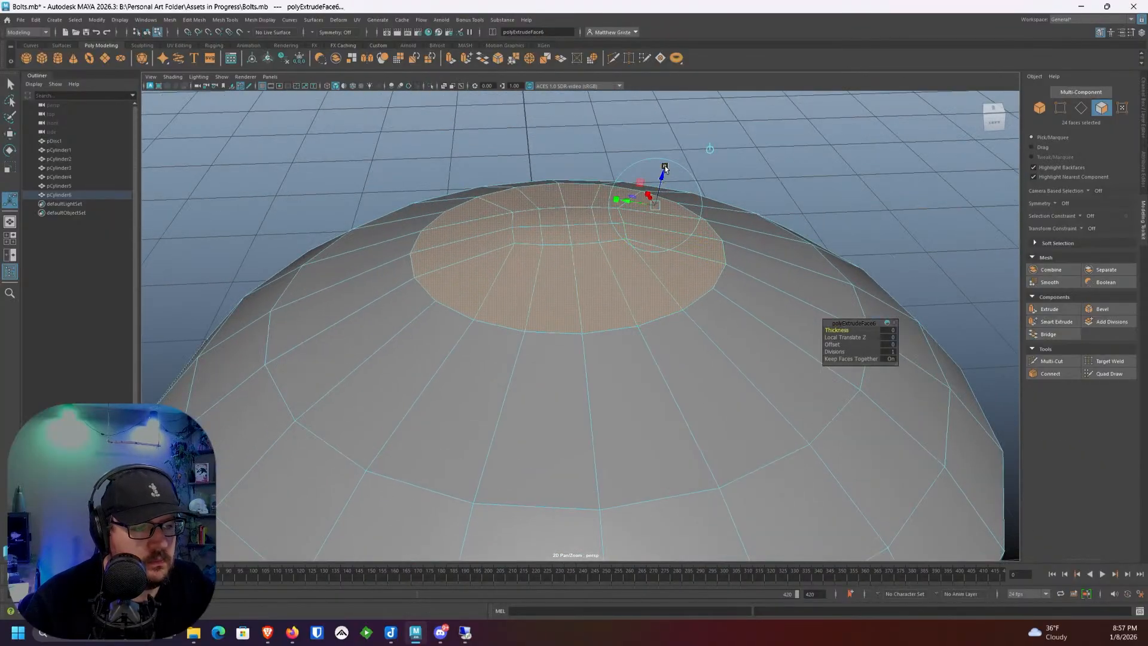
pyautogui.click(686, 168)
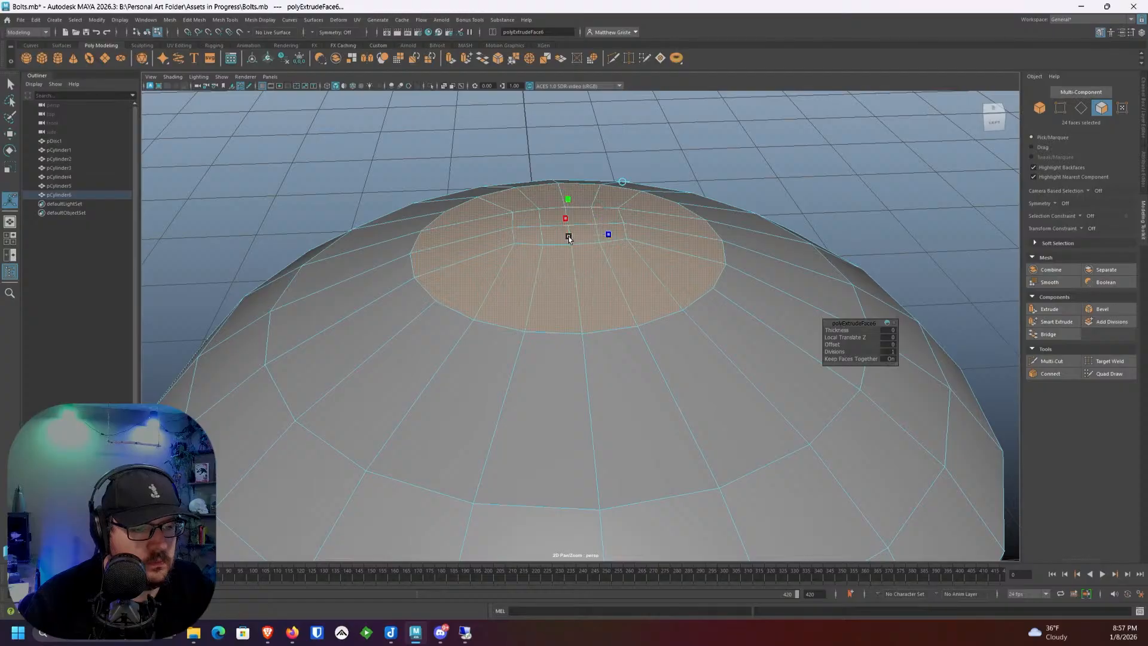
pyautogui.moveTo(569, 238); pyautogui.dragTo(550, 235)
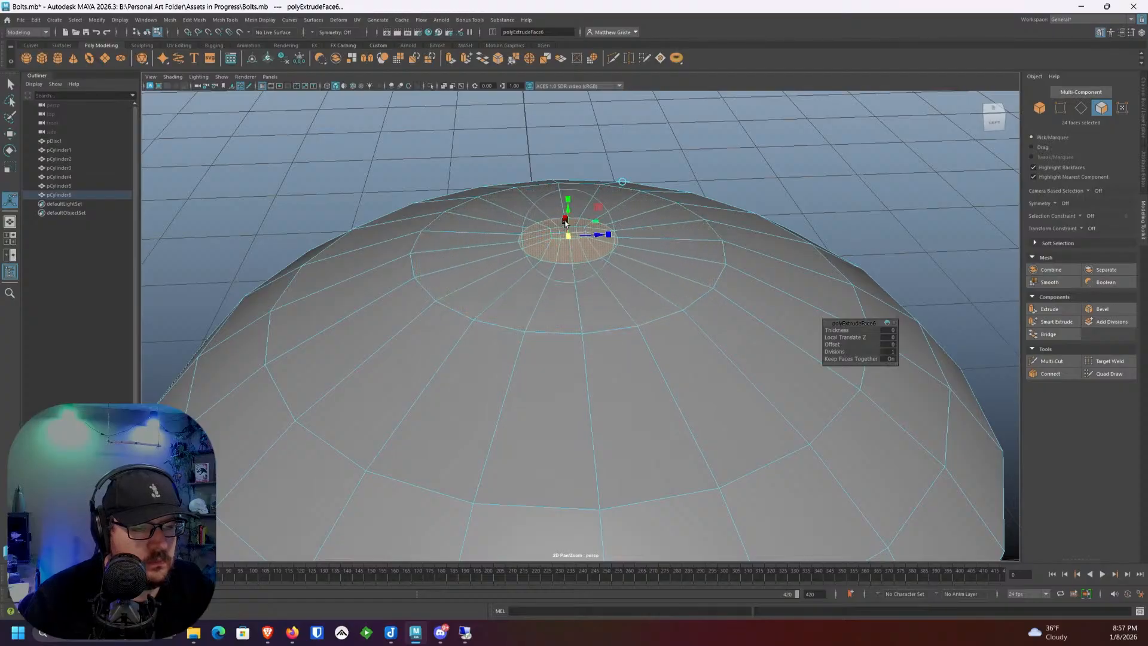
pyautogui.press('r')
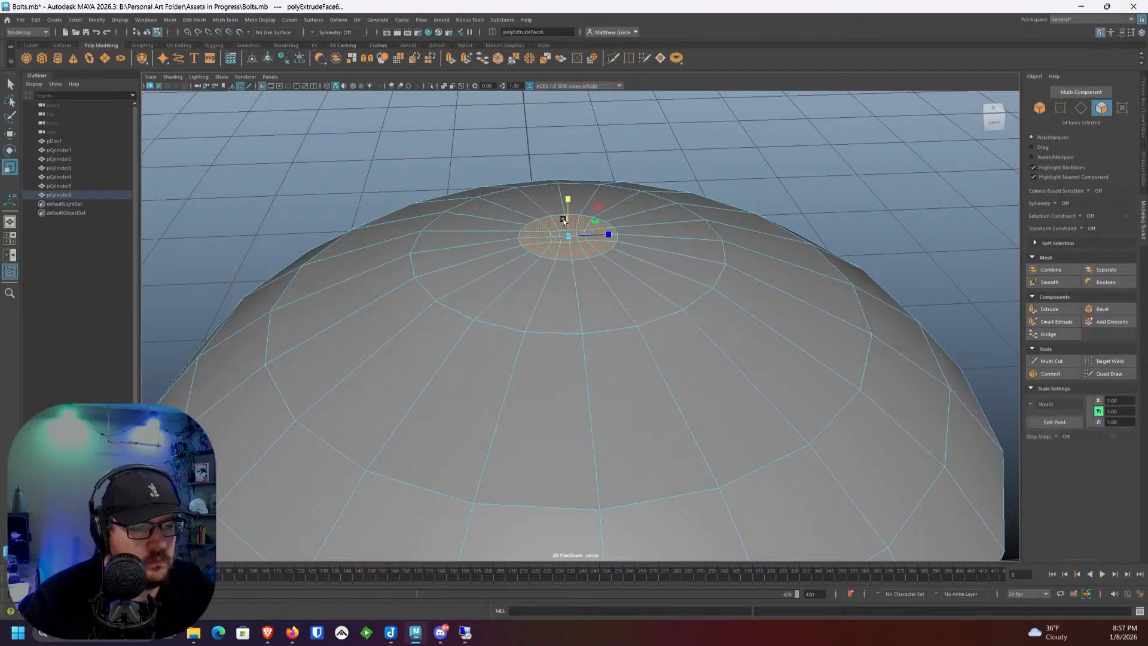
pyautogui.press('w')
pyautogui.moveTo(566, 202); pyautogui.dragTo(566, 186)
# Step: Select the full edge loop around the crown's inner circle, set the transform constraint to Edge and scale the loop outward along the dome
pyautogui.moveTo(566, 222); pyautogui.dragTo(566, 192, button='right')
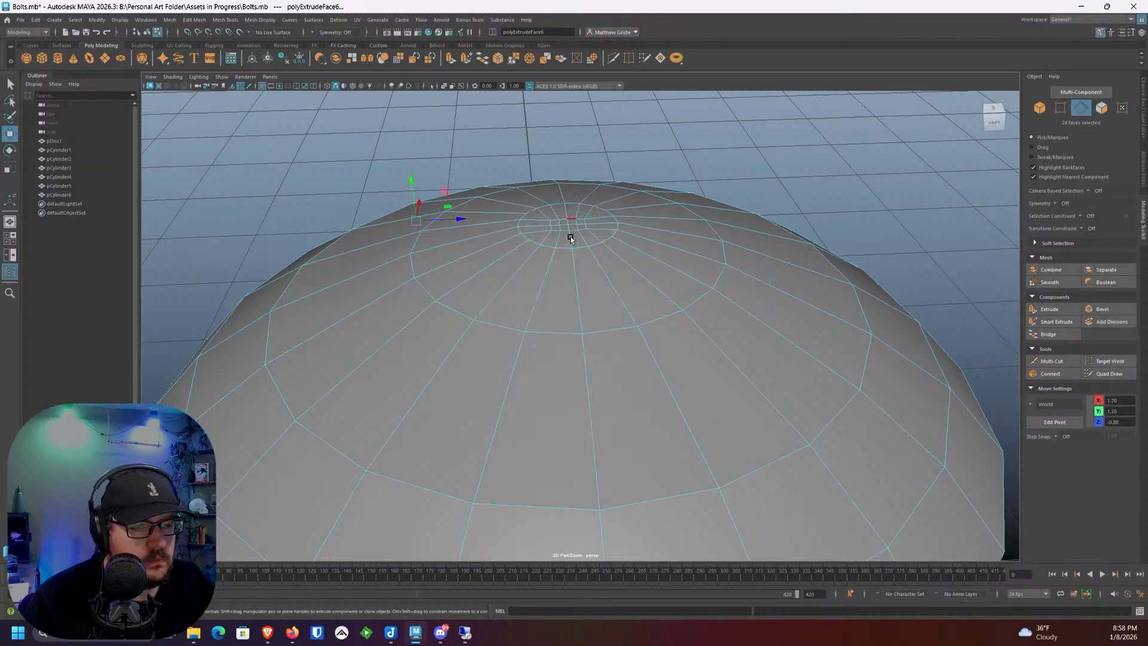
pyautogui.doubleClick(566, 249)
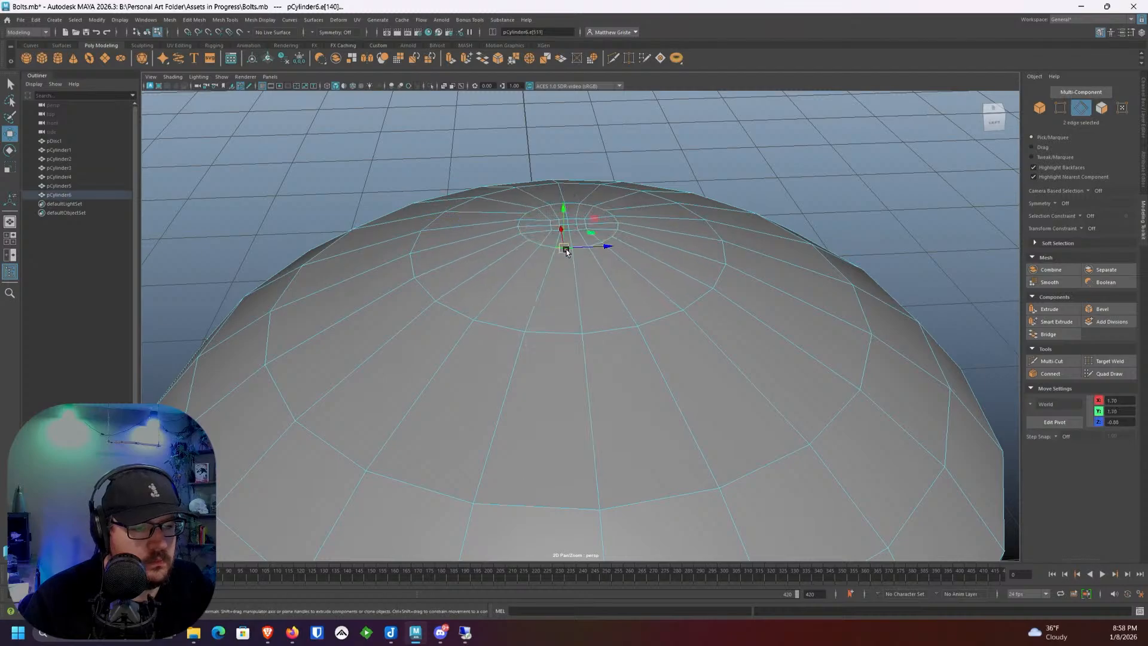
pyautogui.keyDown('shift'); pyautogui.doubleClick(521, 236); pyautogui.keyUp('shift')
pyautogui.keyDown('shift'); pyautogui.doubleClick(542, 206); pyautogui.keyUp('shift')
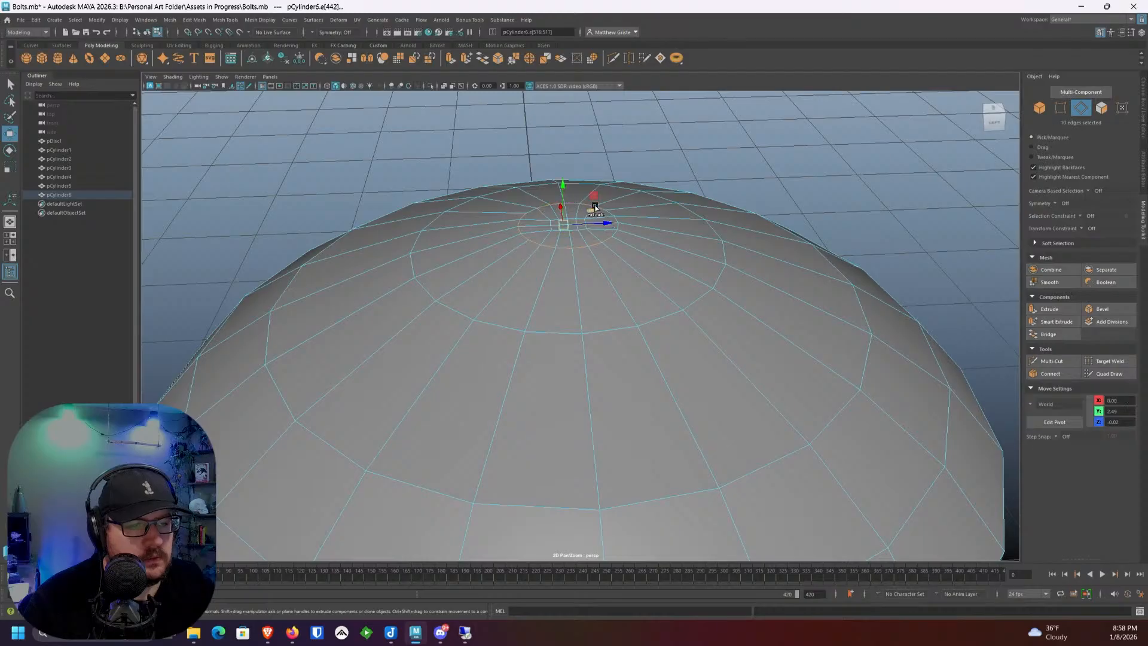
pyautogui.keyDown('alt'); pyautogui.moveTo(623, 221); pyautogui.dragTo(623, 282); pyautogui.keyUp('alt')
pyautogui.scroll(2, 623, 284)
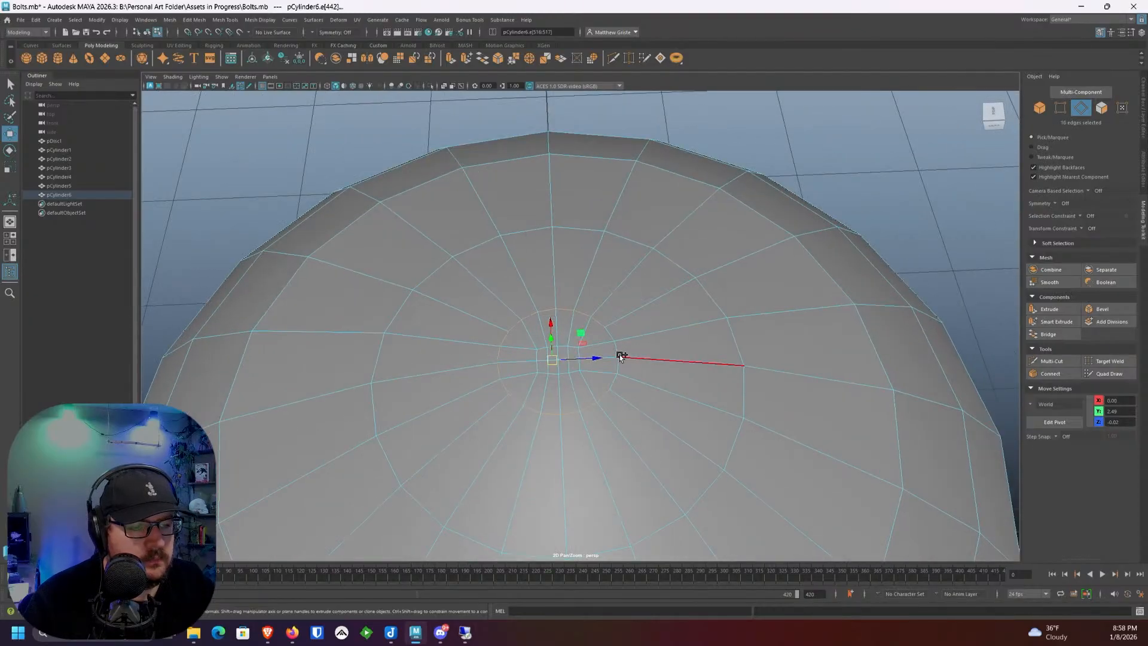
pyautogui.keyDown('shift'); pyautogui.doubleClick(620, 352); pyautogui.keyUp('shift')
pyautogui.scroll(2, 646, 348)
pyautogui.keyDown('alt'); pyautogui.moveTo(669, 346); pyautogui.dragTo(669, 310, button='middle'); pyautogui.keyUp('alt')
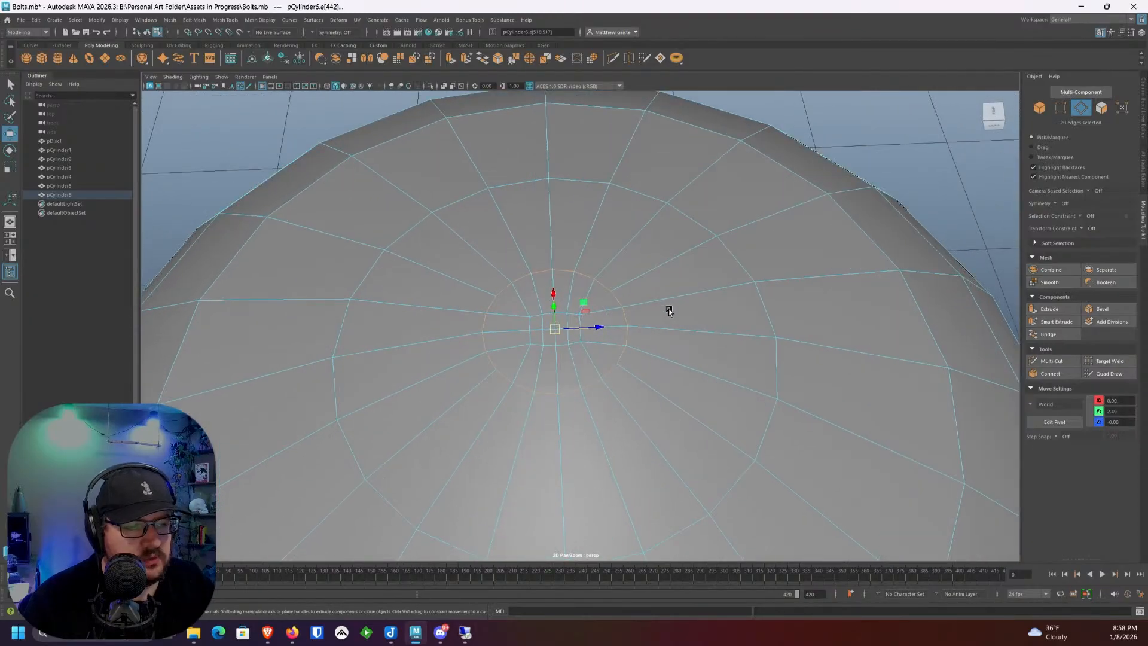
pyautogui.click(1084, 228)
pyautogui.click(1095, 245)
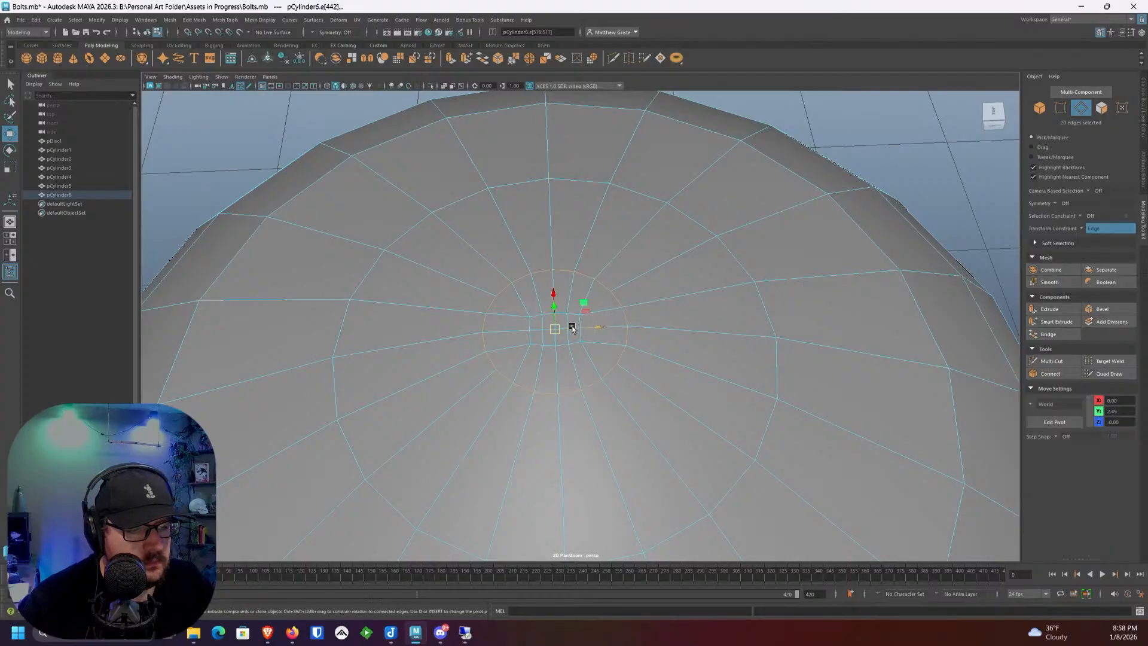
pyautogui.press('r')
pyautogui.moveTo(603, 327); pyautogui.dragTo(610, 329)
# Step: Preview the bolt smoothed, examine the dome's crown and side profile, and return to the unsmoothed display
pyautogui.press('3')
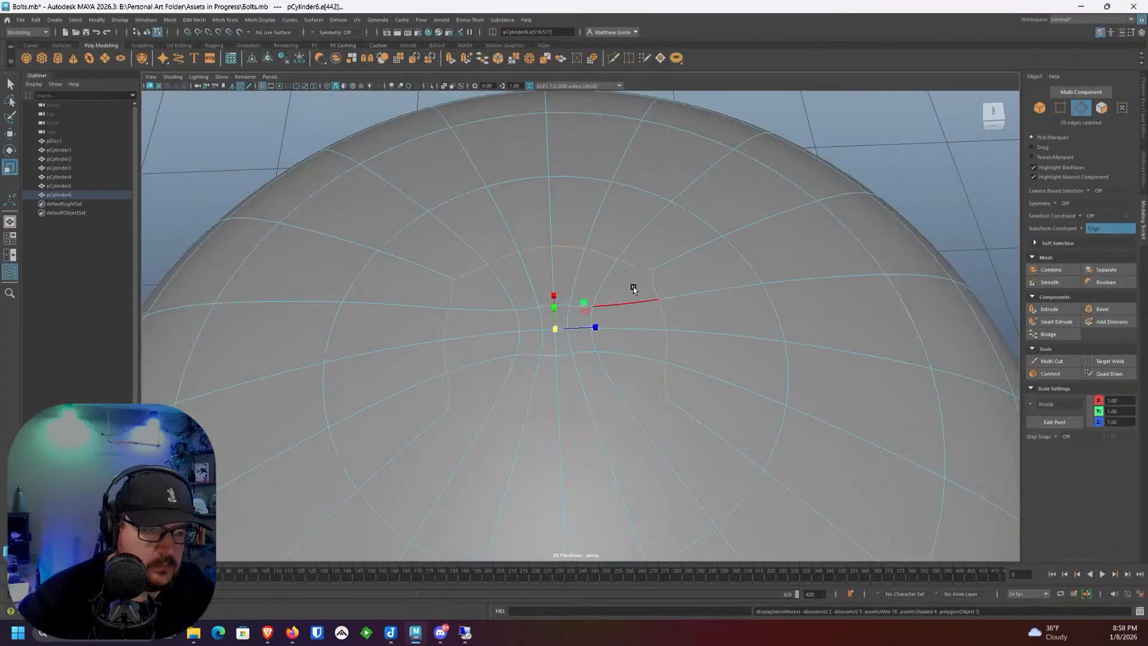
pyautogui.moveTo(634, 287); pyautogui.dragTo(669, 270, button='right')
pyautogui.scroll(-2, 831, 243)
pyautogui.click(831, 242)
pyautogui.scroll(-5, 830, 242)
pyautogui.keyDown('alt'); pyautogui.moveTo(784, 254); pyautogui.dragTo(589, 251); pyautogui.keyUp('alt')
pyautogui.click(648, 271)
pyautogui.press('1')
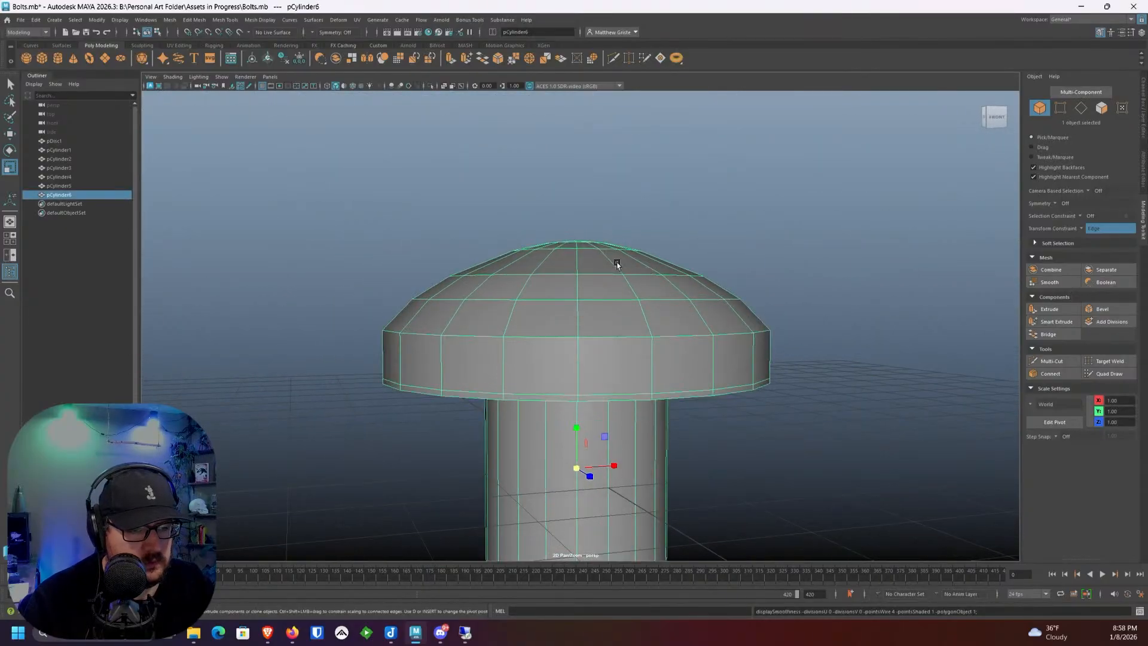
# Step: Lower the vertices at the top of the dome's crown slightly and turn off the transform constraint
pyautogui.moveTo(597, 259); pyautogui.dragTo(471, 212, button='right')
pyautogui.moveTo(472, 212); pyautogui.dragTo(708, 270)
pyautogui.press('w')
pyautogui.moveTo(577, 213); pyautogui.dragTo(576, 213)
pyautogui.hotkey('ctrl', 'z')
pyautogui.click(1097, 232)
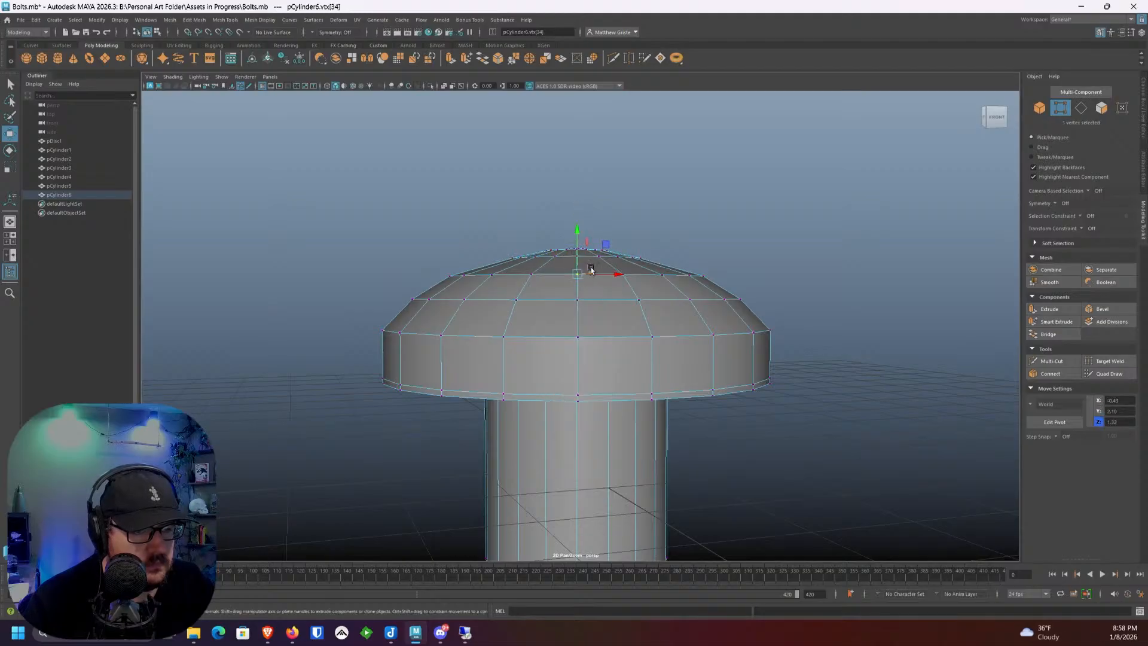
# Step: Select the dome's upper edge loop, preview the head smoothed and examine its side profile
pyautogui.click(592, 274)
pyautogui.press('e')
pyautogui.press('r')
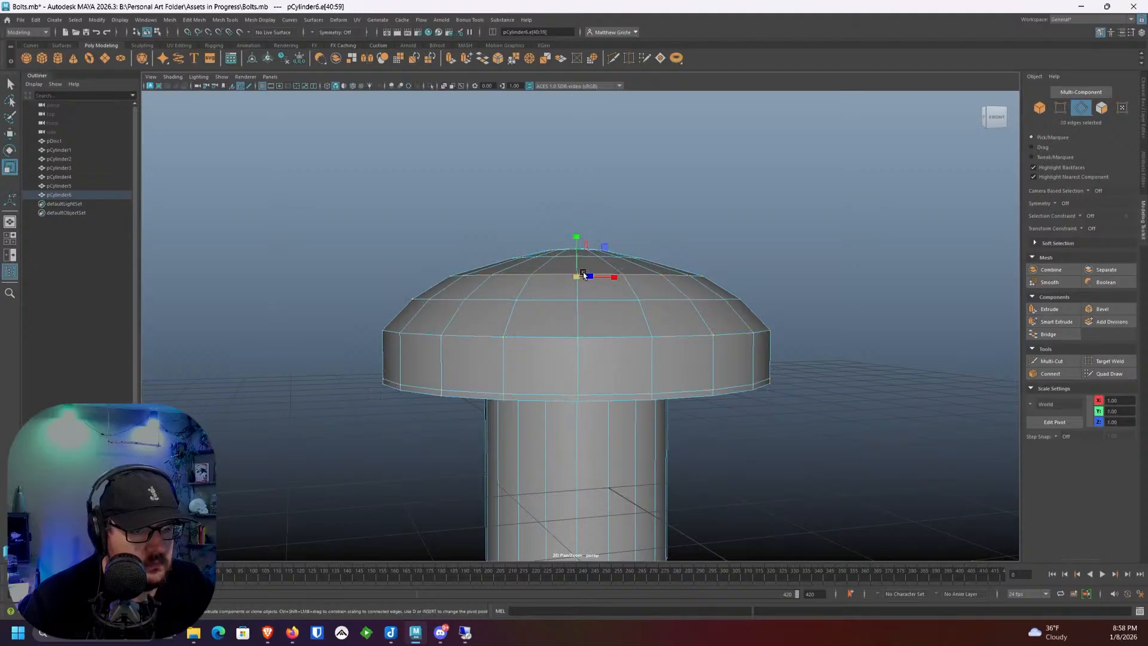
pyautogui.doubleClick(574, 275)
pyautogui.press('3')
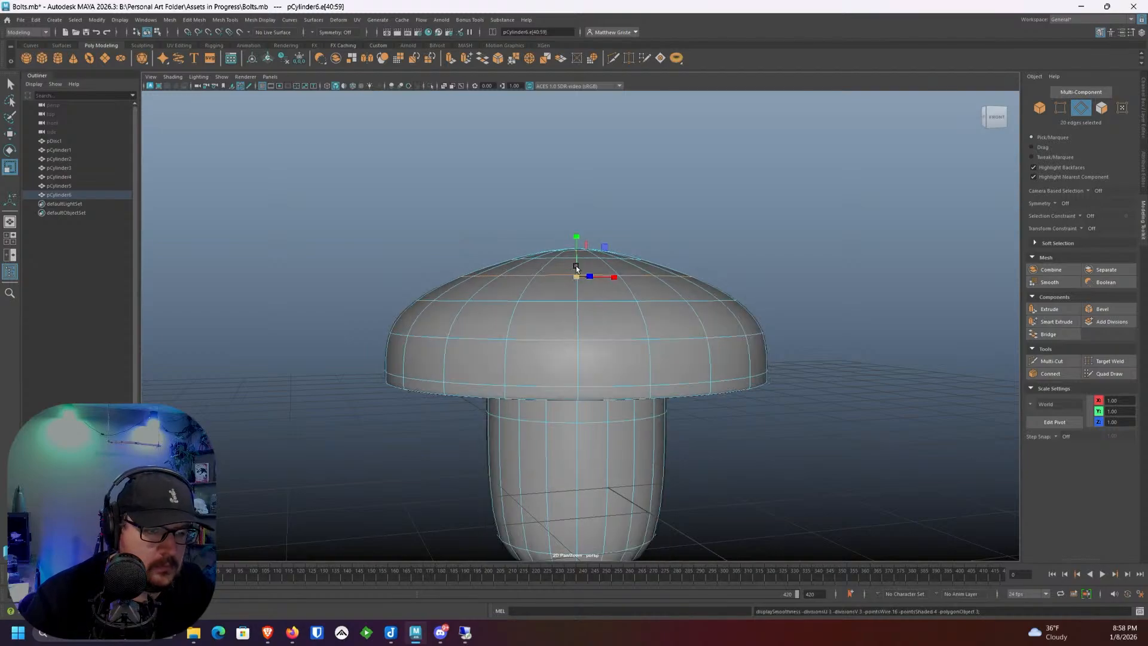
pyautogui.moveTo(576, 267); pyautogui.dragTo(609, 253, button='right')
pyautogui.keyDown('alt'); pyautogui.moveTo(706, 236); pyautogui.dragTo(721, 267); pyautogui.keyUp('alt')
pyautogui.click(725, 271)
# Step: Return the bolt to the unsmoothed display and cut a supporting edge loop around the shank just above its lower end
pyautogui.keyDown('alt'); pyautogui.moveTo(628, 376); pyautogui.dragTo(641, 304, button='middle'); pyautogui.keyUp('alt')
pyautogui.scroll(3, 641, 304)
pyautogui.click(640, 356)
pyautogui.press('1')
pyautogui.keyDown('alt'); pyautogui.moveTo(658, 398); pyautogui.dragTo(1011, 311); pyautogui.keyUp('alt')
pyautogui.click(1051, 360)
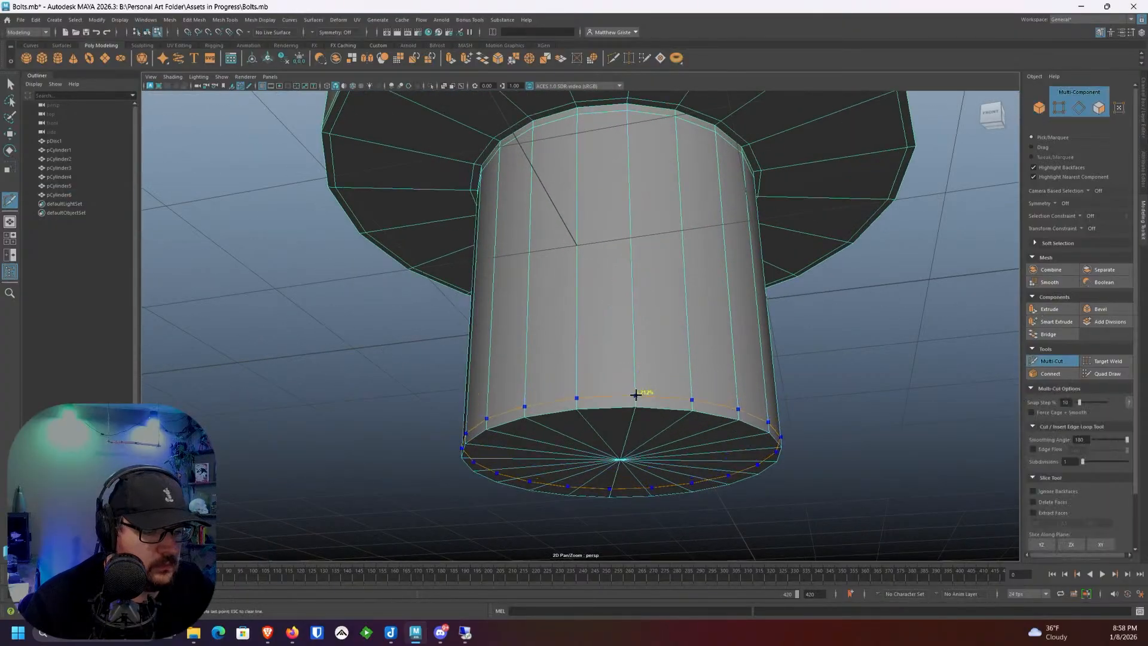
pyautogui.keyDown('alt'); pyautogui.moveTo(635, 390); pyautogui.dragTo(649, 358); pyautogui.keyUp('alt')
pyautogui.press('q')
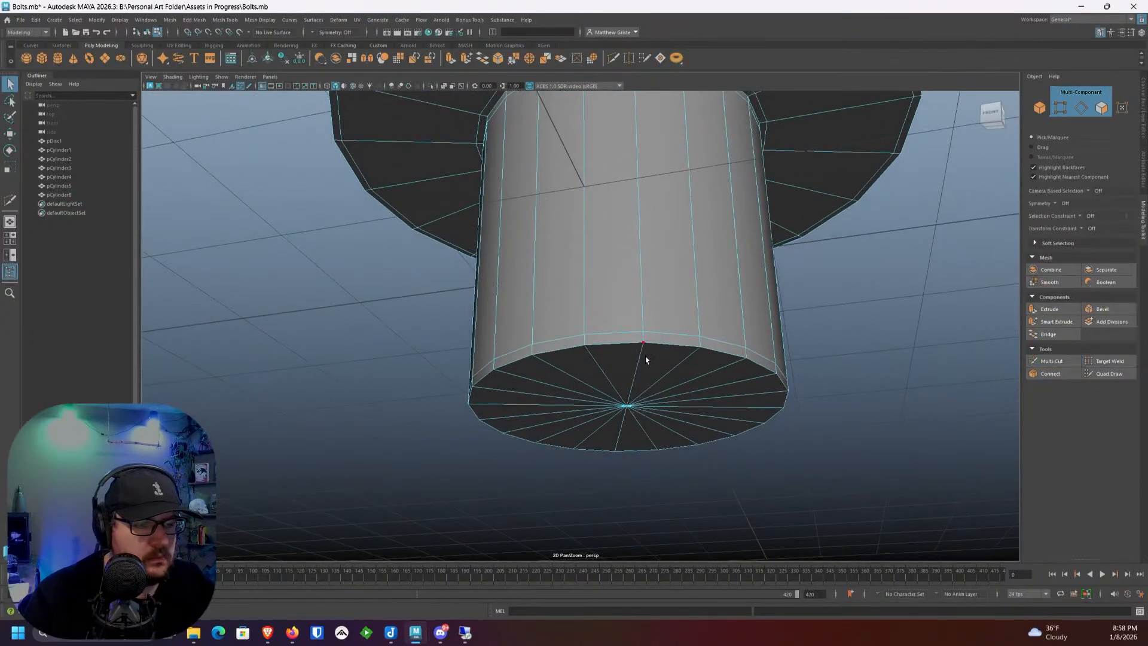
# Step: Delete the triangular cap faces at the lower end of the shank and return to object selection
pyautogui.moveTo(646, 359); pyautogui.dragTo(647, 402, button='right')
pyautogui.click(613, 359)
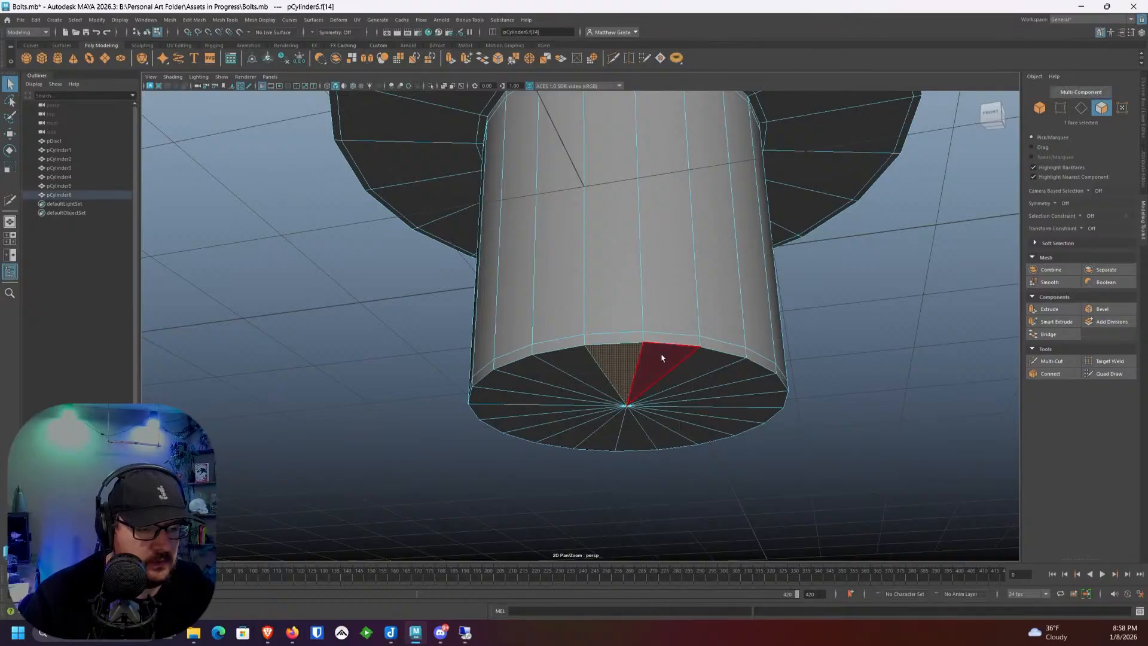
pyautogui.press('q')
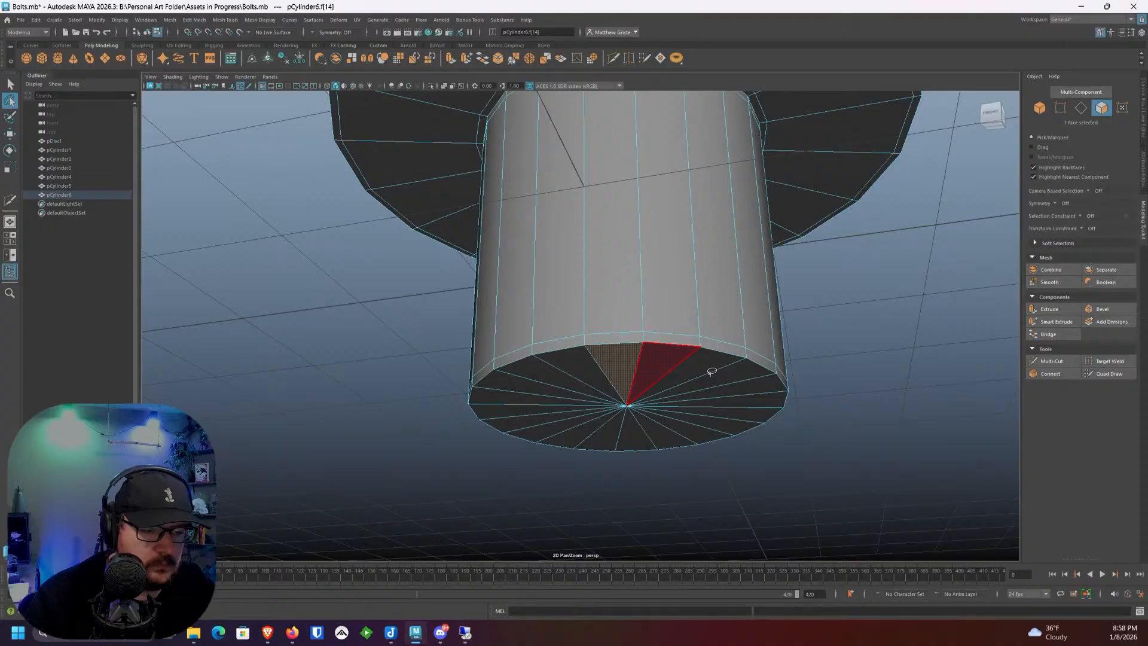
pyautogui.press('q')
pyautogui.click(676, 365)
pyautogui.rightClick(673, 364)
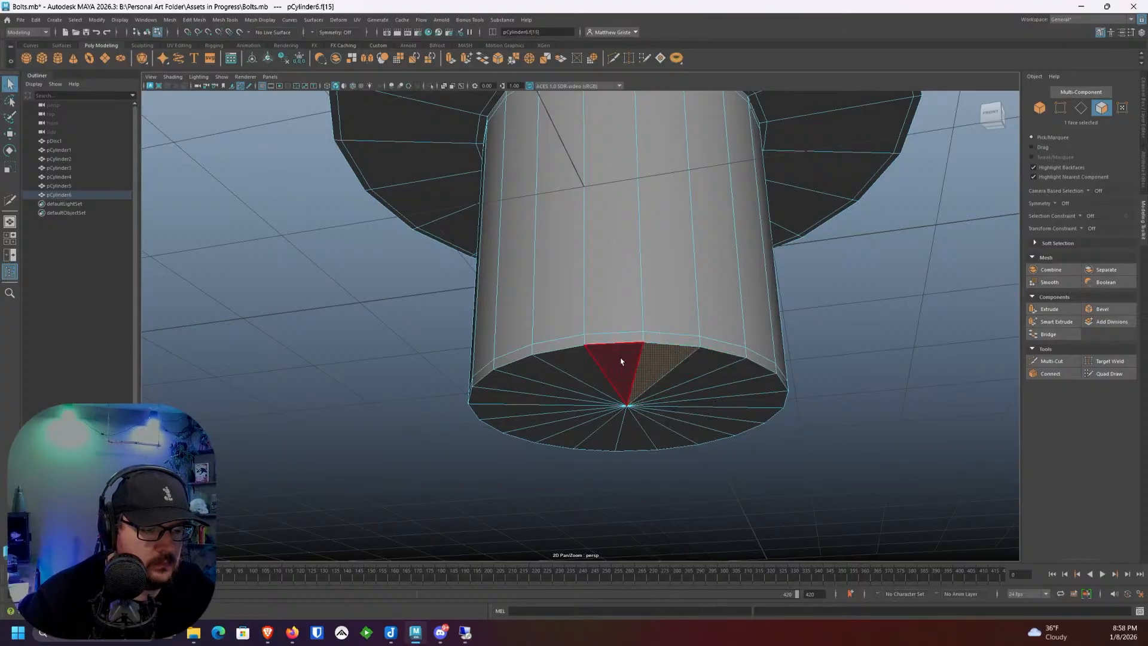
pyautogui.moveTo(621, 361)
pyautogui.mouseDown()
pyautogui.moveTo(559, 405)
pyautogui.moveTo(697, 389)
pyautogui.moveTo(692, 379)
pyautogui.mouseUp()
pyautogui.press('Delete')
pyautogui.moveTo(673, 300); pyautogui.dragTo(734, 279, button='right')
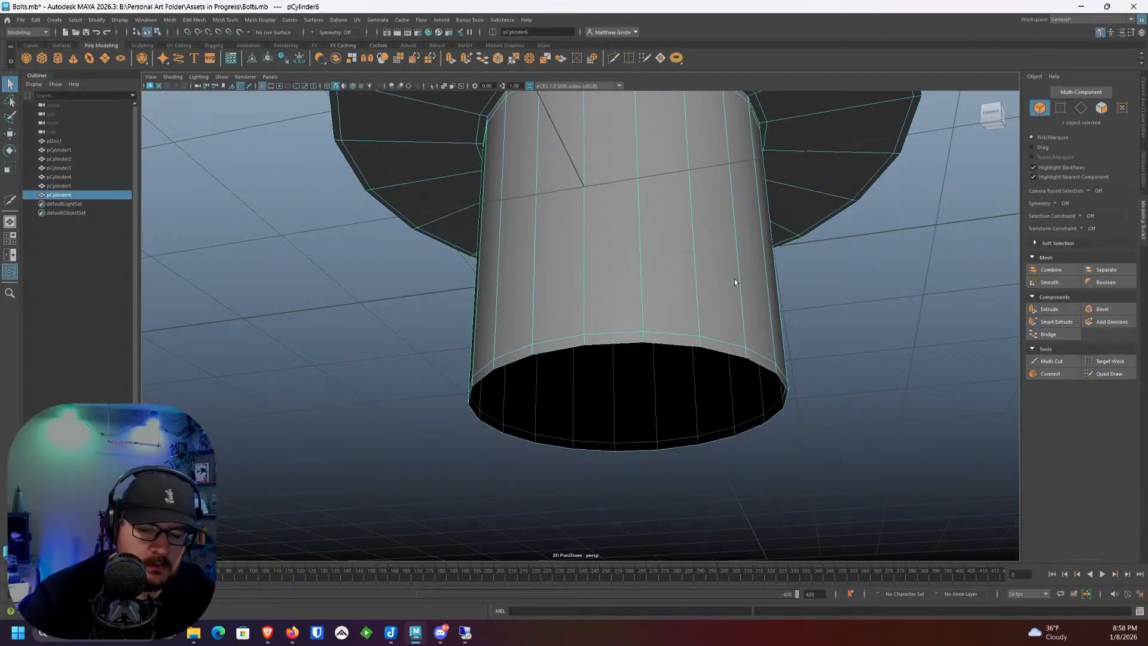
# Step: Switch the bolt to the smoothed display and examine its head and shank from below
pyautogui.press('3')
pyautogui.keyDown('alt'); pyautogui.moveTo(897, 323); pyautogui.dragTo(798, 277, button='right'); pyautogui.keyUp('alt')
pyautogui.click(799, 277)
pyautogui.scroll(-2, 798, 278)
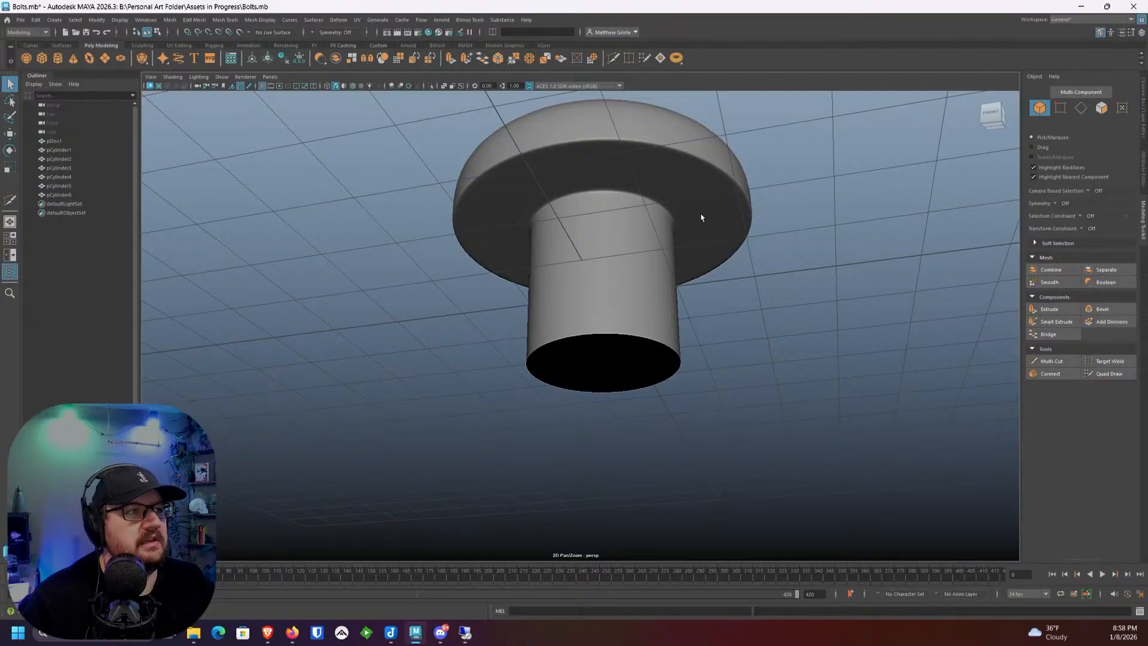
pyautogui.keyDown('alt'); pyautogui.moveTo(700, 215); pyautogui.dragTo(673, 314); pyautogui.keyUp('alt')
# Step: Select the domed bolt and scale it down uniformly to match the size of the other bolts
pyautogui.click(672, 314)
pyautogui.scroll(-3, 664, 315)
pyautogui.keyDown('alt'); pyautogui.moveTo(610, 332); pyautogui.dragTo(716, 302, button='middle'); pyautogui.keyUp('alt')
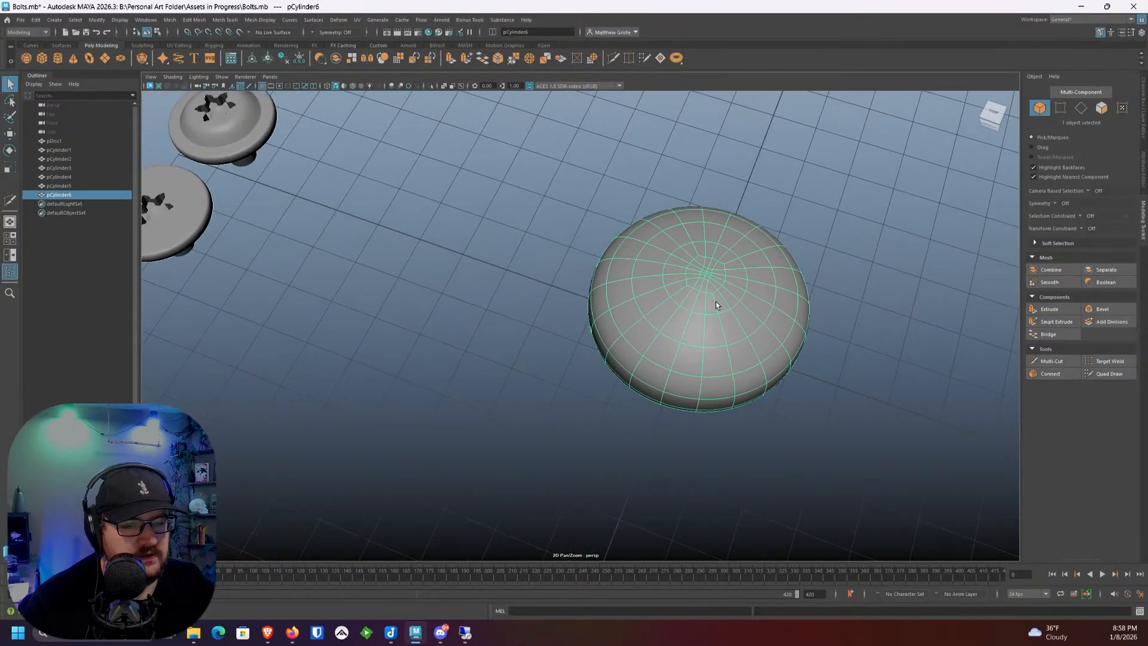
pyautogui.keyDown('alt'); pyautogui.moveTo(716, 302); pyautogui.dragTo(649, 281, button='right'); pyautogui.keyUp('alt')
pyautogui.keyDown('alt'); pyautogui.moveTo(650, 281); pyautogui.dragTo(685, 371, button='middle'); pyautogui.keyUp('alt')
pyautogui.scroll(2, 685, 371)
pyautogui.press('r')
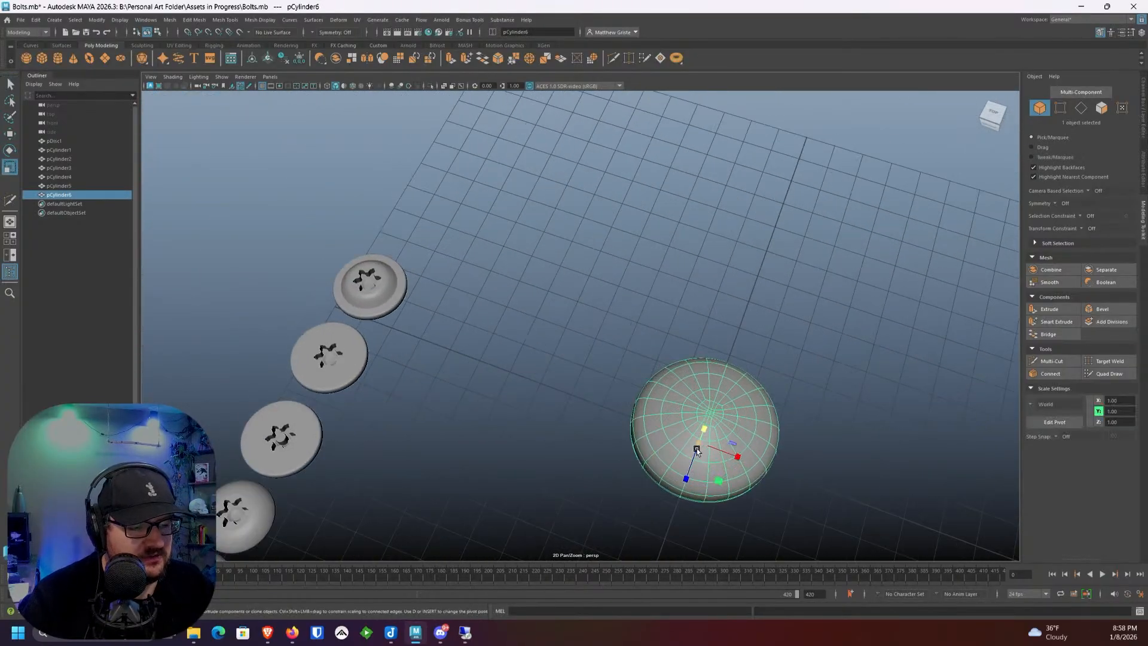
pyautogui.moveTo(699, 444); pyautogui.dragTo(622, 435)
# Step: Move the domed bolt to the end of the row beside the flanged bolt and raise it slightly to match the others
pyautogui.press('w')
pyautogui.moveTo(718, 473); pyautogui.dragTo(432, 245)
pyautogui.press('e')
pyautogui.press('r')
pyautogui.press('w')
pyautogui.keyDown('alt'); pyautogui.moveTo(515, 244); pyautogui.dragTo(669, 277, button='middle'); pyautogui.keyUp('alt')
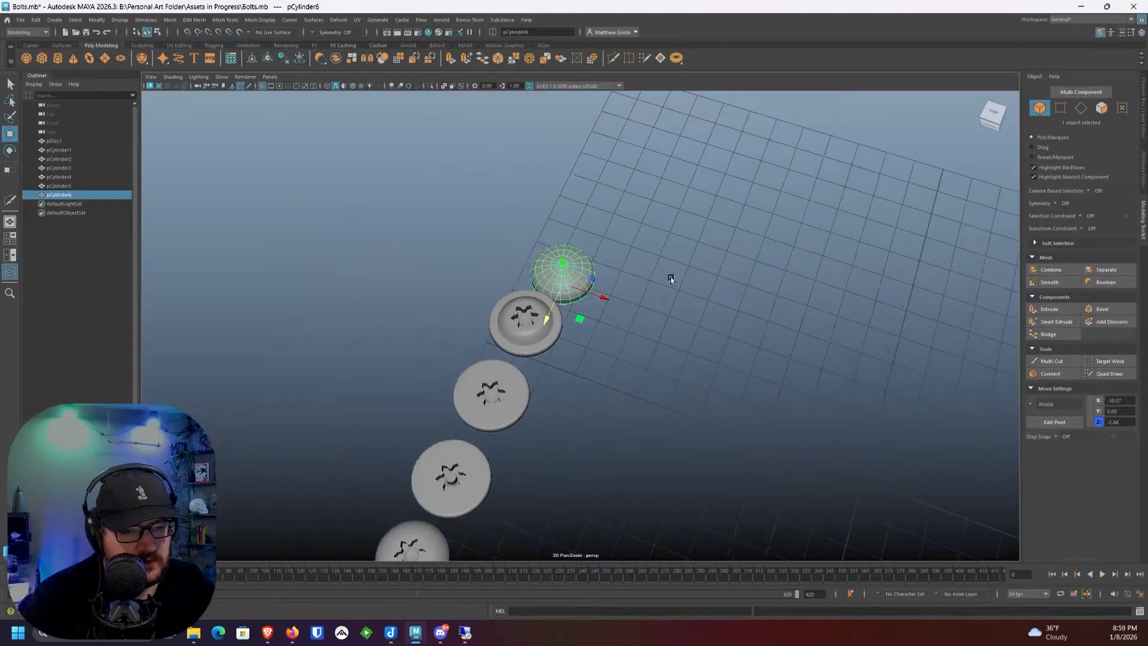
pyautogui.keyDown('alt'); pyautogui.moveTo(670, 277); pyautogui.dragTo(599, 262); pyautogui.keyUp('alt')
pyautogui.keyDown('alt'); pyautogui.moveTo(600, 261); pyautogui.dragTo(708, 343, button='right'); pyautogui.keyUp('alt')
pyautogui.moveTo(688, 334); pyautogui.dragTo(688, 314)
pyautogui.moveTo(642, 360); pyautogui.dragTo(656, 357)
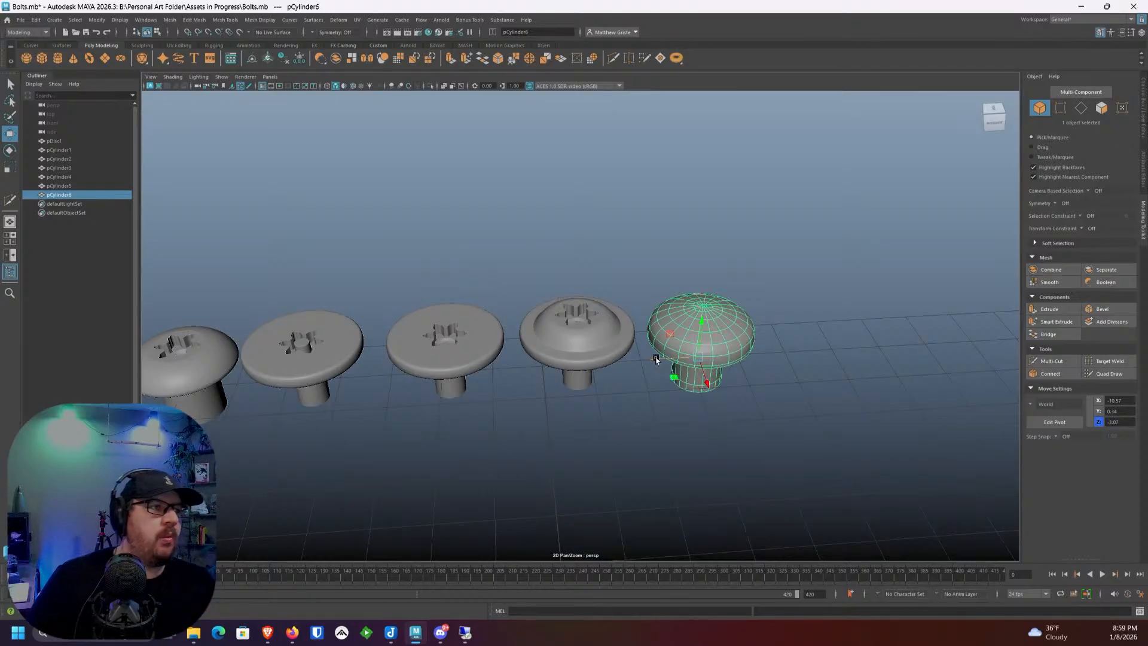
# Step: Nudge the domed bolt slightly to line it up with the row of bolts
pyautogui.scroll(-3, 611, 353)
pyautogui.keyDown('alt'); pyautogui.moveTo(611, 353); pyautogui.dragTo(568, 418); pyautogui.keyUp('alt')
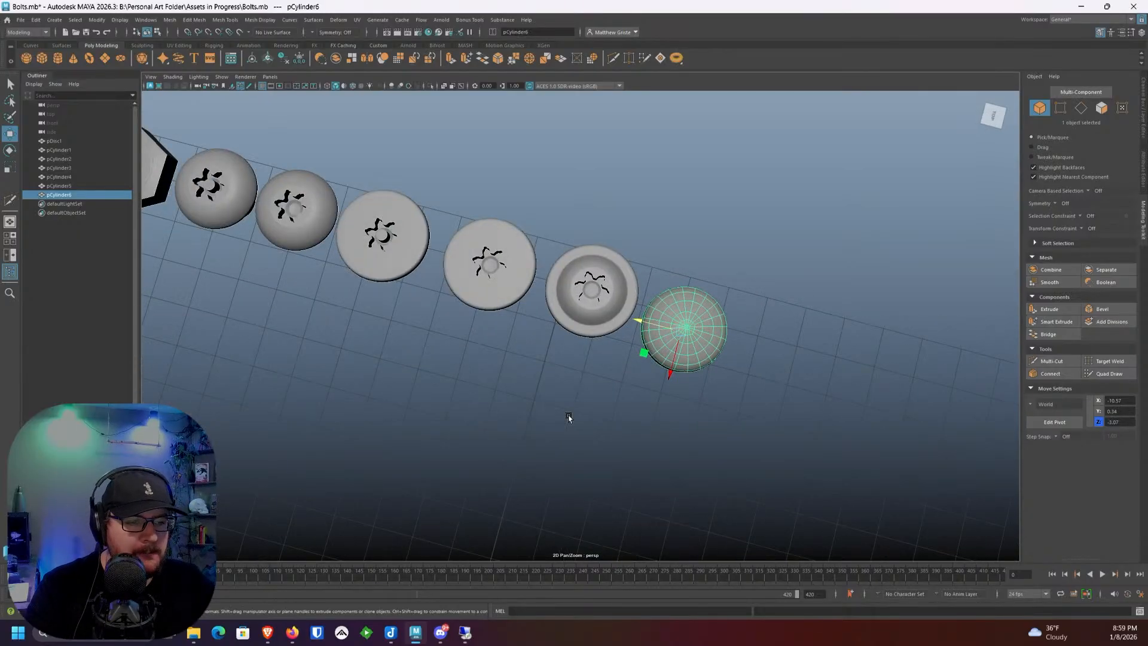
pyautogui.click(569, 418)
pyautogui.keyDown('alt'); pyautogui.moveTo(677, 338); pyautogui.dragTo(452, 369); pyautogui.keyUp('alt')
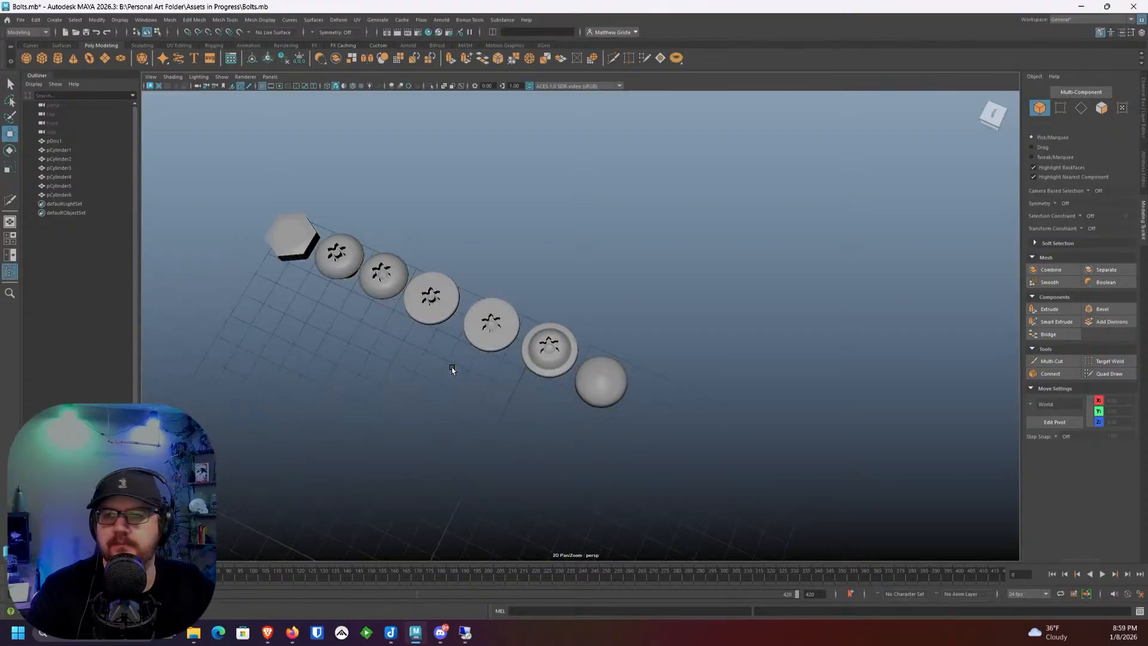
pyautogui.scroll(4, 449, 376)
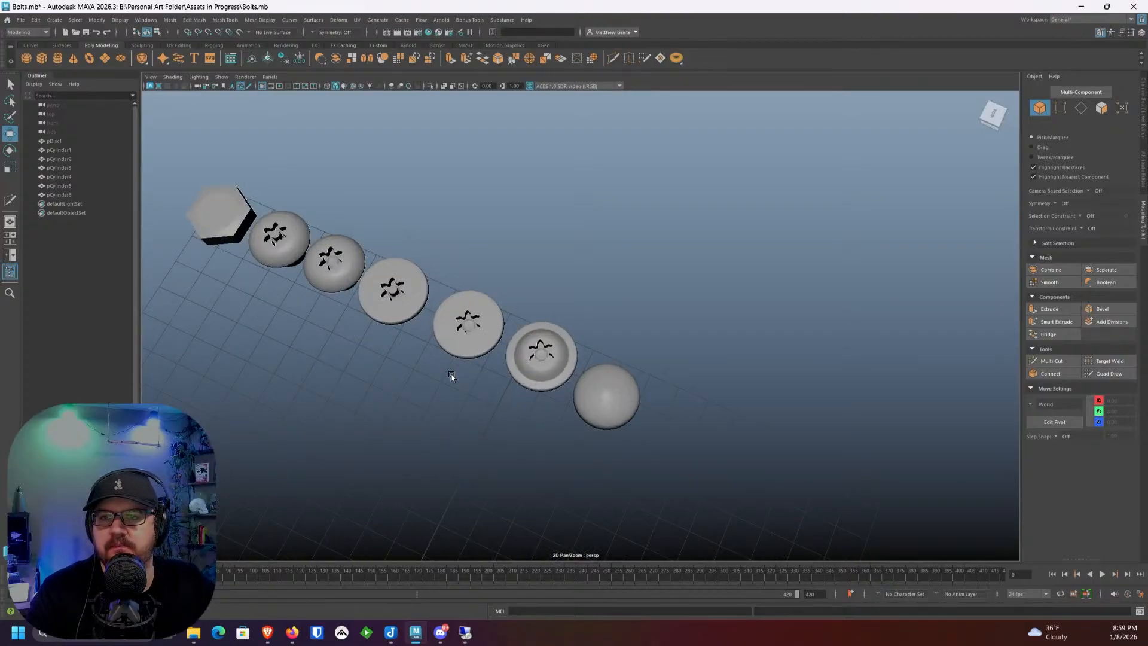
pyautogui.click(619, 400)
pyautogui.moveTo(598, 423); pyautogui.dragTo(600, 418)
pyautogui.click(638, 333)
# Step: Save the Bolts.mb scene
pyautogui.keyDown('alt'); pyautogui.moveTo(638, 334); pyautogui.dragTo(546, 379, button='right'); pyautogui.keyUp('alt')
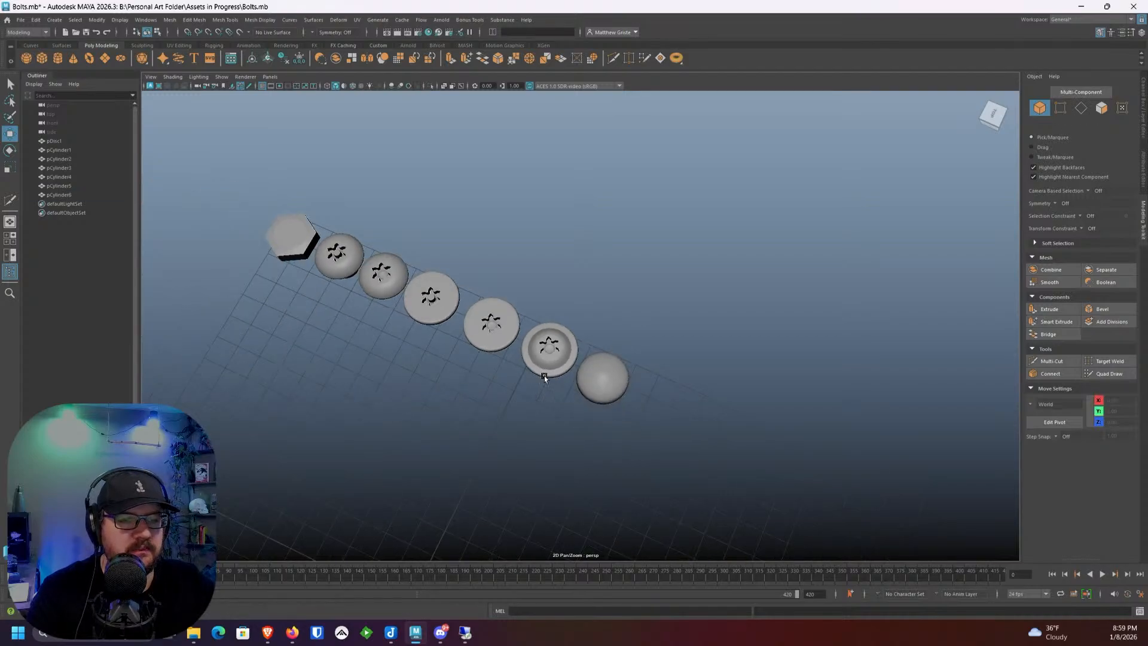
pyautogui.keyDown('alt'); pyautogui.moveTo(546, 379); pyautogui.dragTo(685, 362); pyautogui.keyUp('alt')
pyautogui.keyDown('alt'); pyautogui.moveTo(684, 363); pyautogui.dragTo(663, 338, button='right'); pyautogui.keyUp('alt')
pyautogui.moveTo(663, 338)
pyautogui.keyDown('alt'); pyautogui.mouseDown()
pyautogui.moveTo(695, 333)
pyautogui.moveTo(672, 354)
pyautogui.mouseUp(); pyautogui.keyUp('alt')
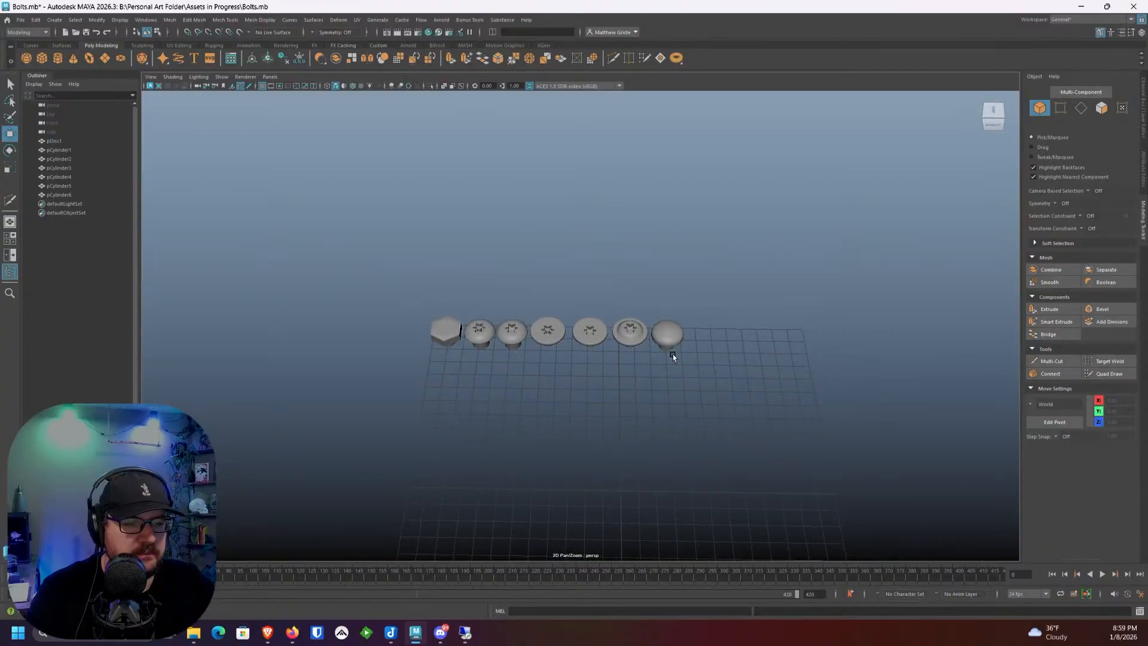
pyautogui.click(20, 20)
pyautogui.click(35, 60)
# Step: Start exporting all seven bolts as a selection and browse to B:\Personal Art Folder\Assets in Progress
pyautogui.moveTo(362, 270); pyautogui.dragTo(722, 385)
pyautogui.click(20, 20)
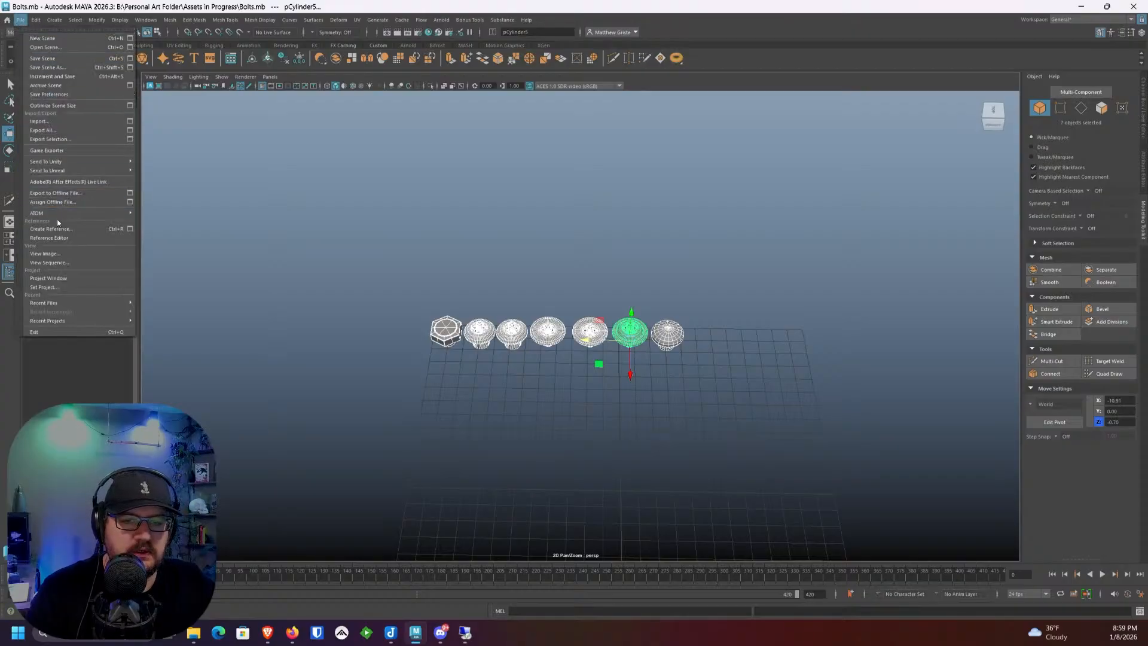
pyautogui.click(51, 139)
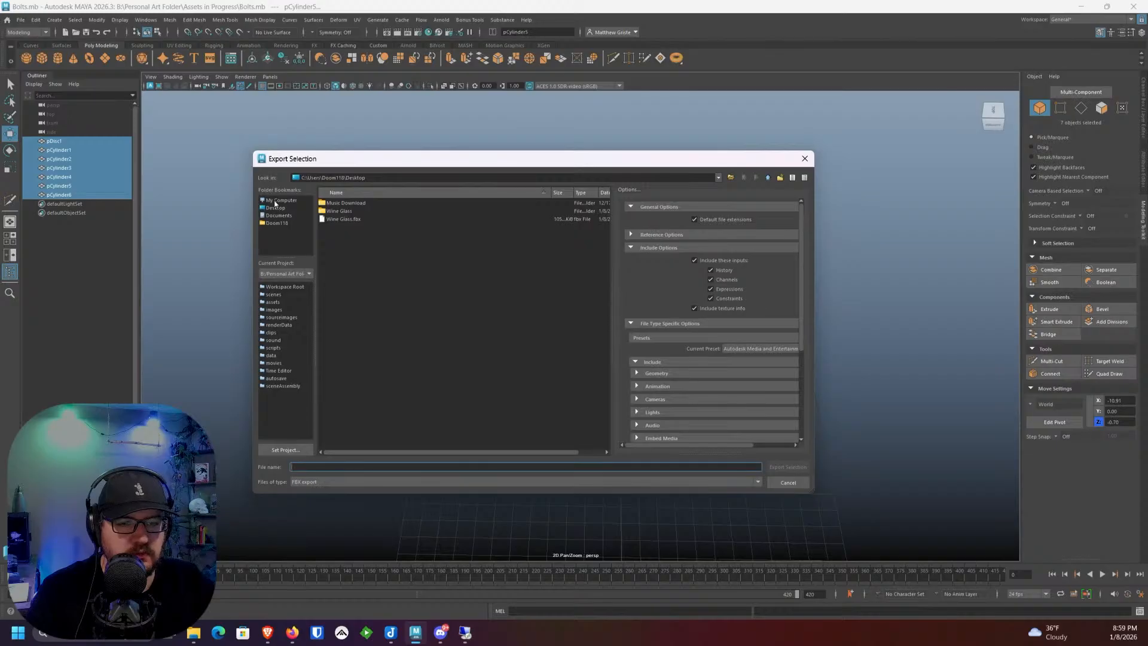
pyautogui.click(276, 201)
pyautogui.doubleClick(357, 203)
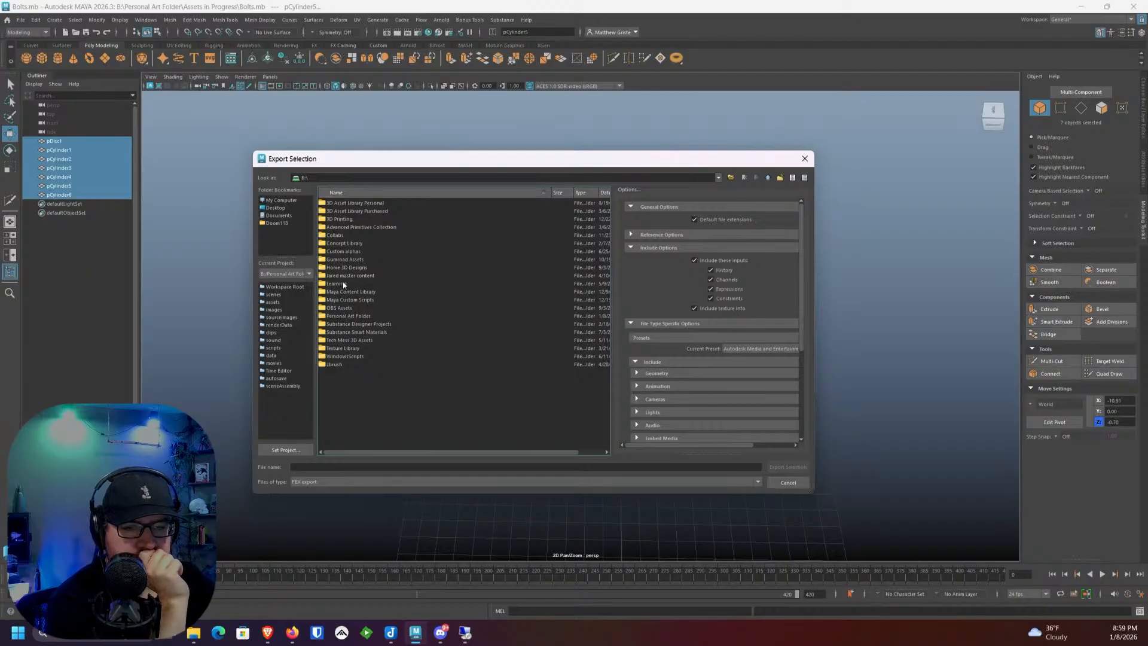
pyautogui.doubleClick(344, 317)
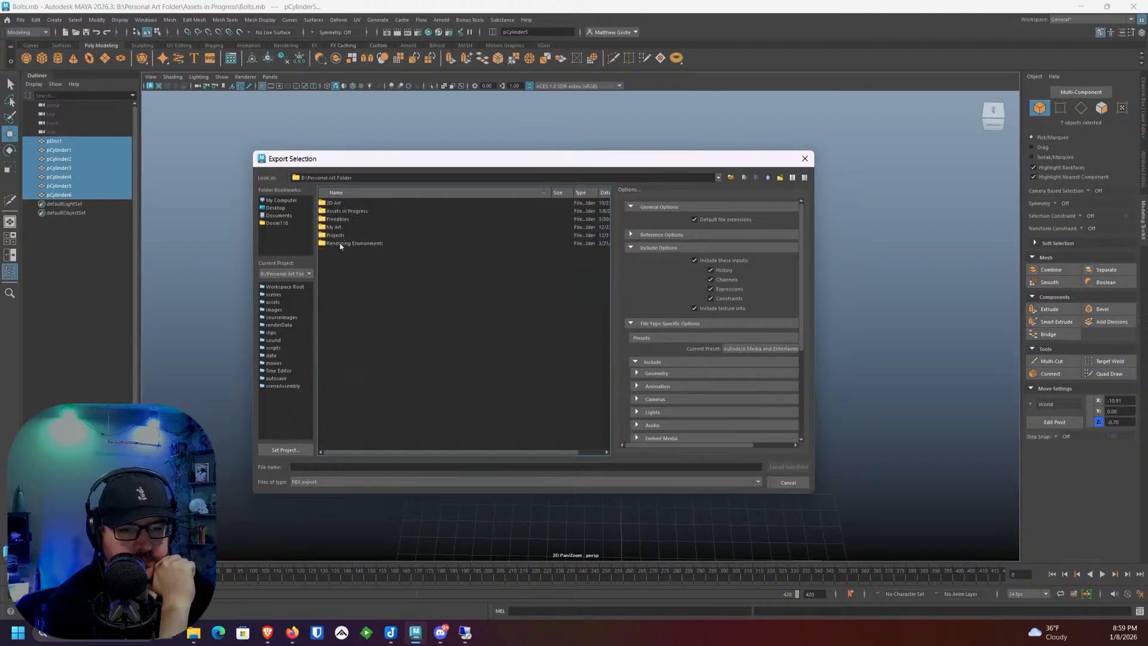
pyautogui.doubleClick(338, 210)
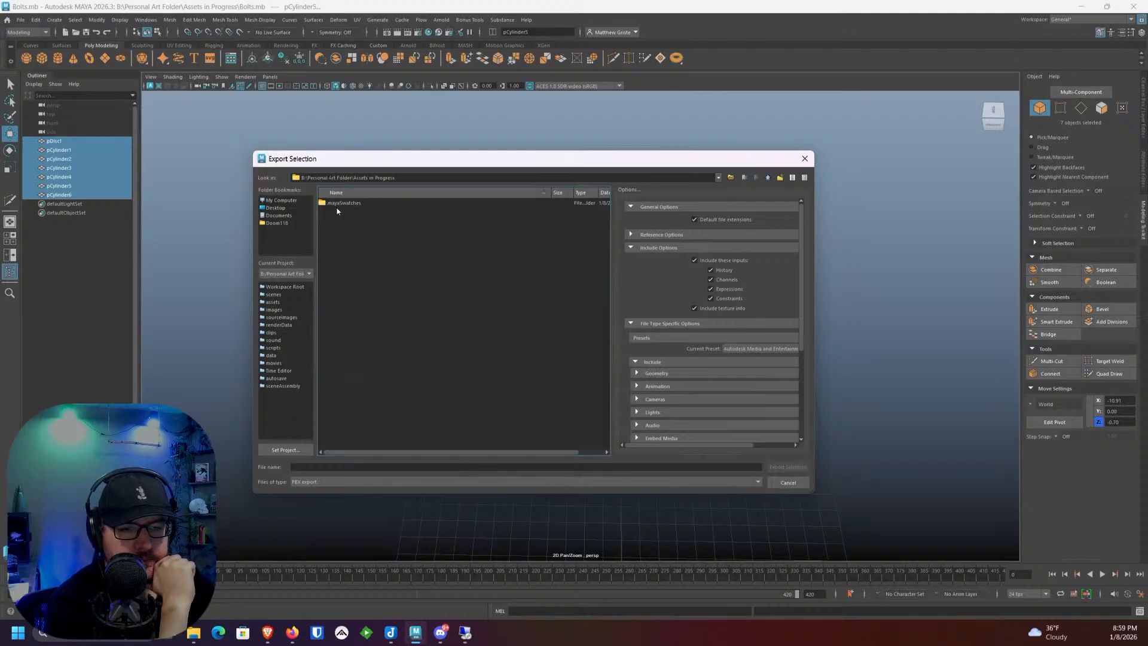
# Step: Export the selected bolts as an FBX file named Bolts_To_Rizom and minimise the modelling program
pyautogui.click(557, 466)
pyautogui.write('Bolts_To_Rizom')
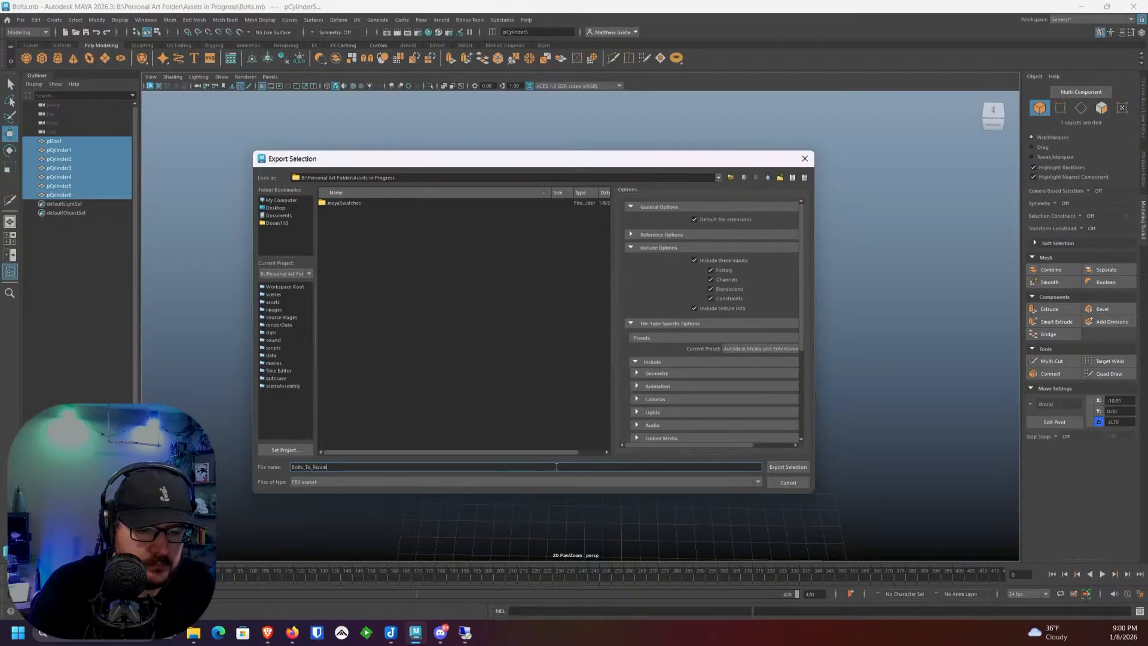
pyautogui.click(778, 467)
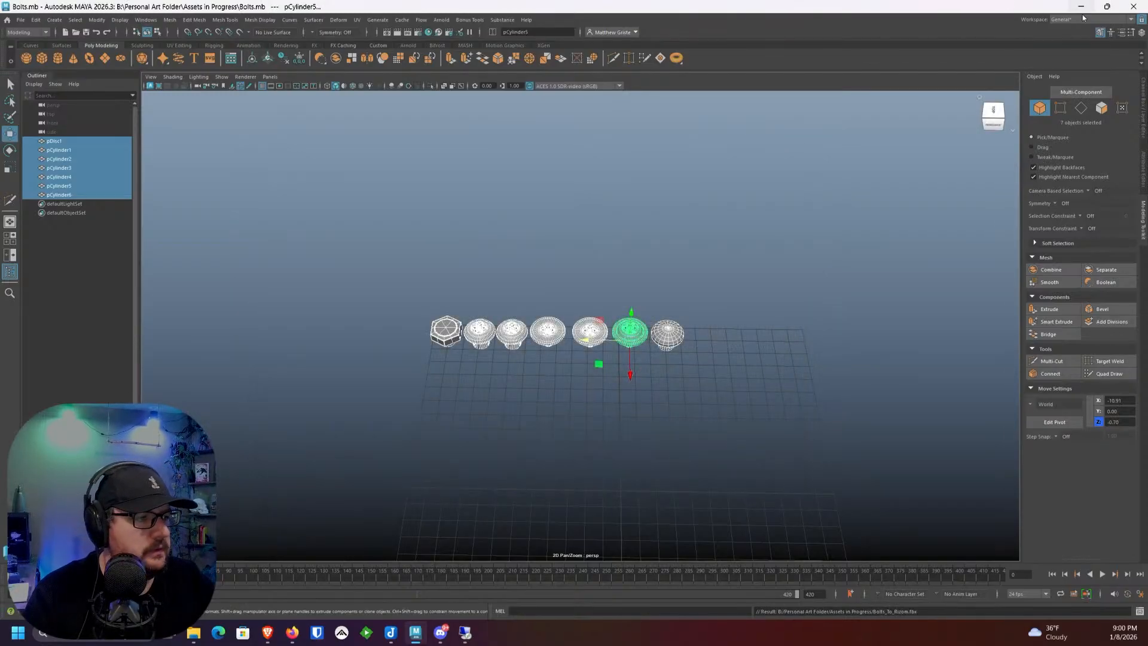
pyautogui.click(1080, 8)
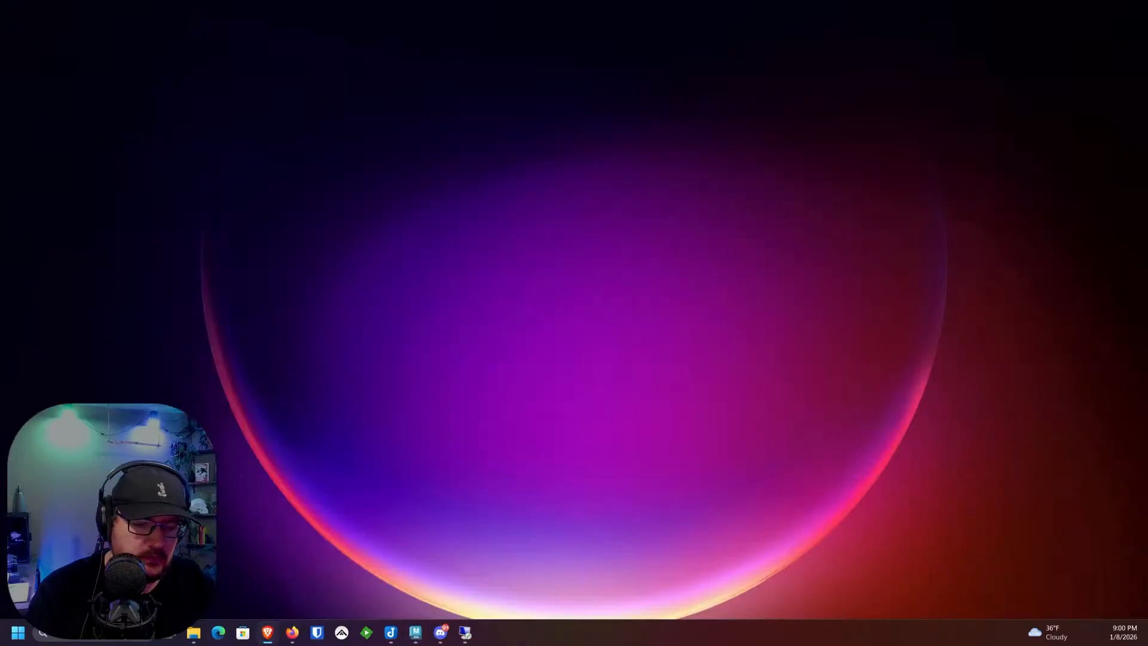
# Step: Launch RizomUV VS RS 2025.0 and disconnect the Remote Desktop session covering its window
pyautogui.press('super+s')
pyautogui.write('riz')
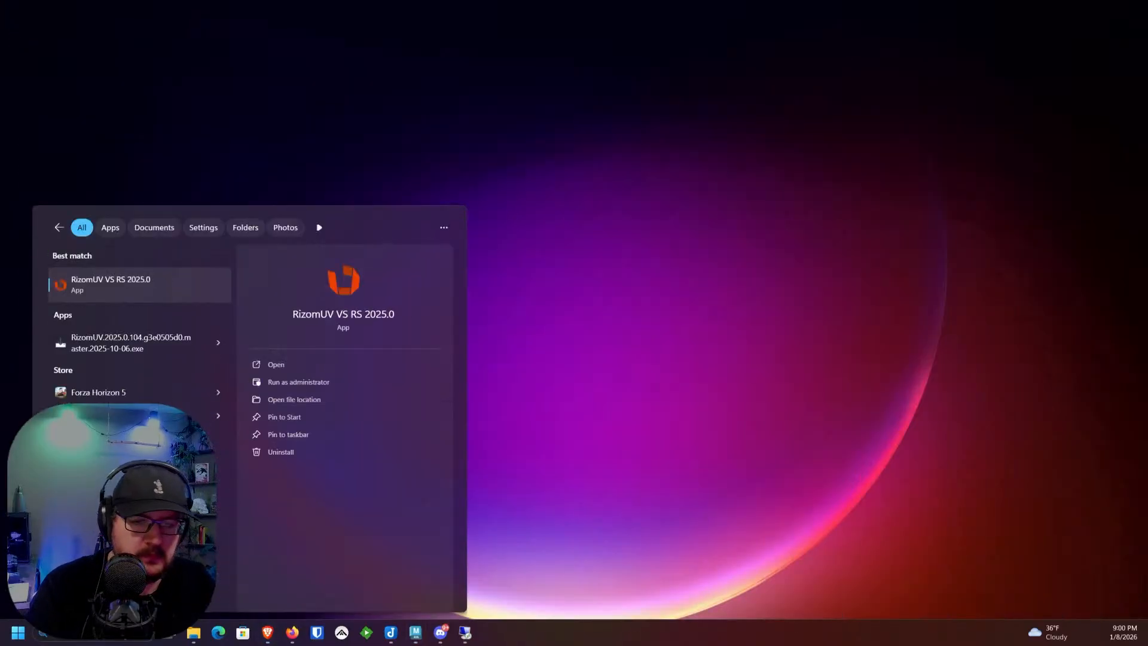
pyautogui.press('Return')
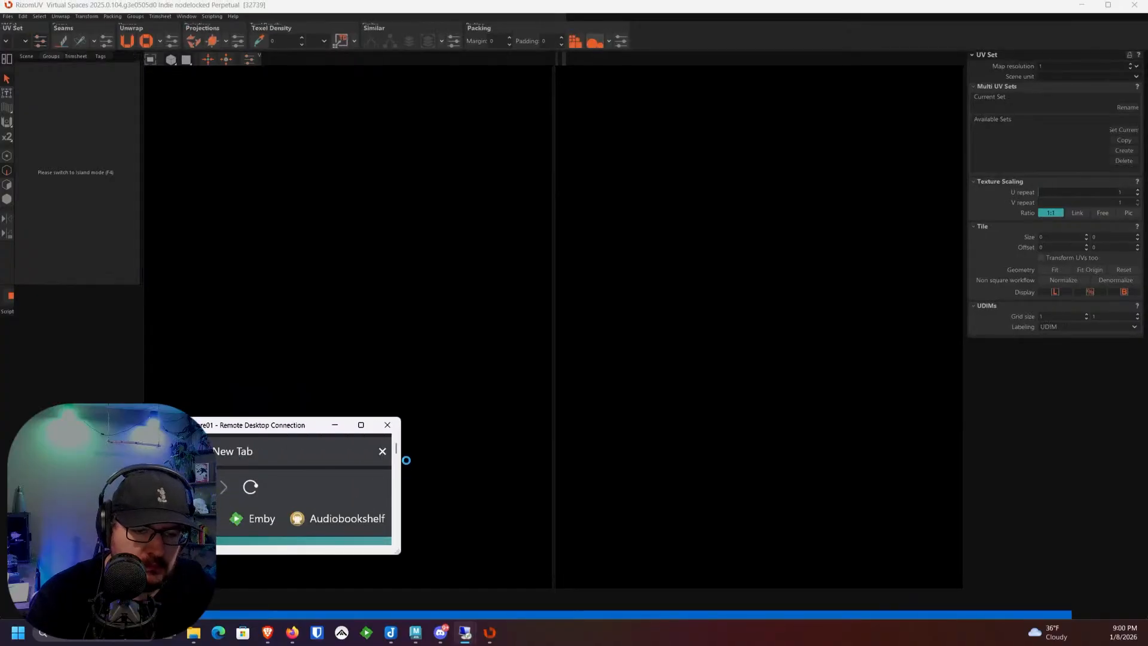
pyautogui.click(387, 424)
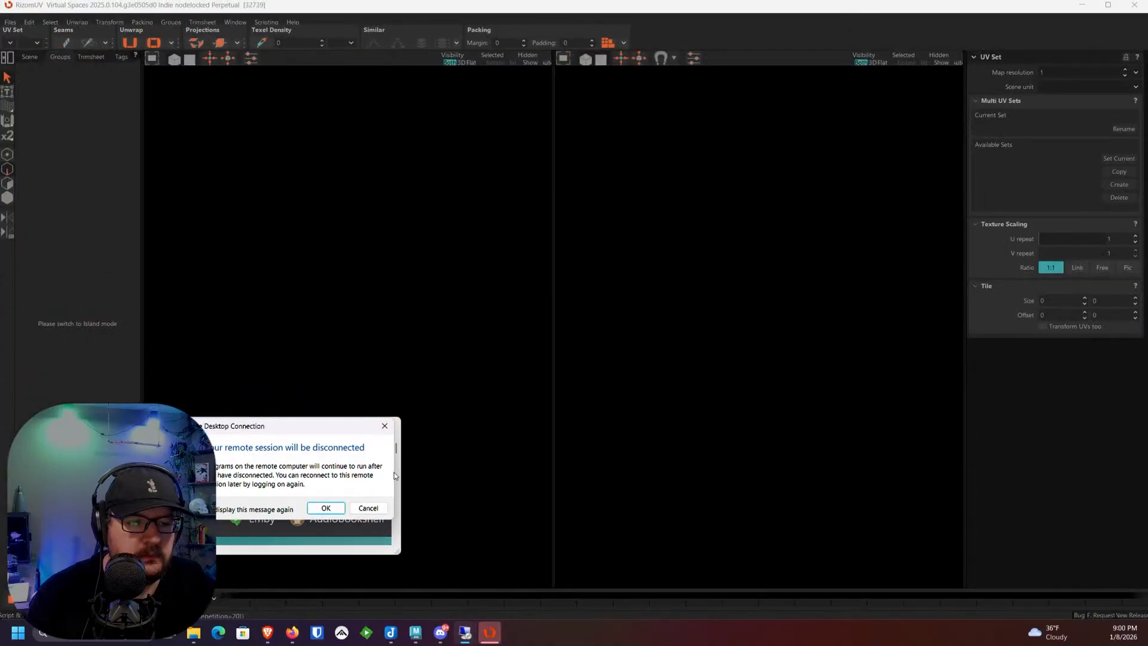
pyautogui.click(328, 507)
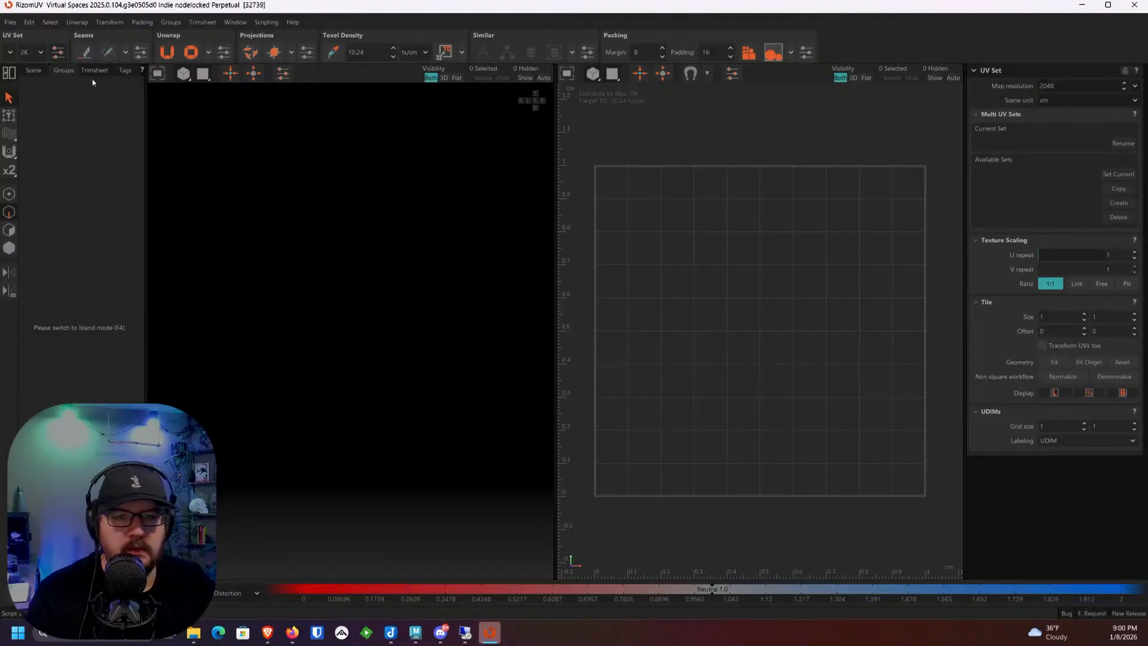
# Step: Start loading a model and look for the exported FBX in the Cryptic_Visionary folders on the G: drive
pyautogui.click(10, 22)
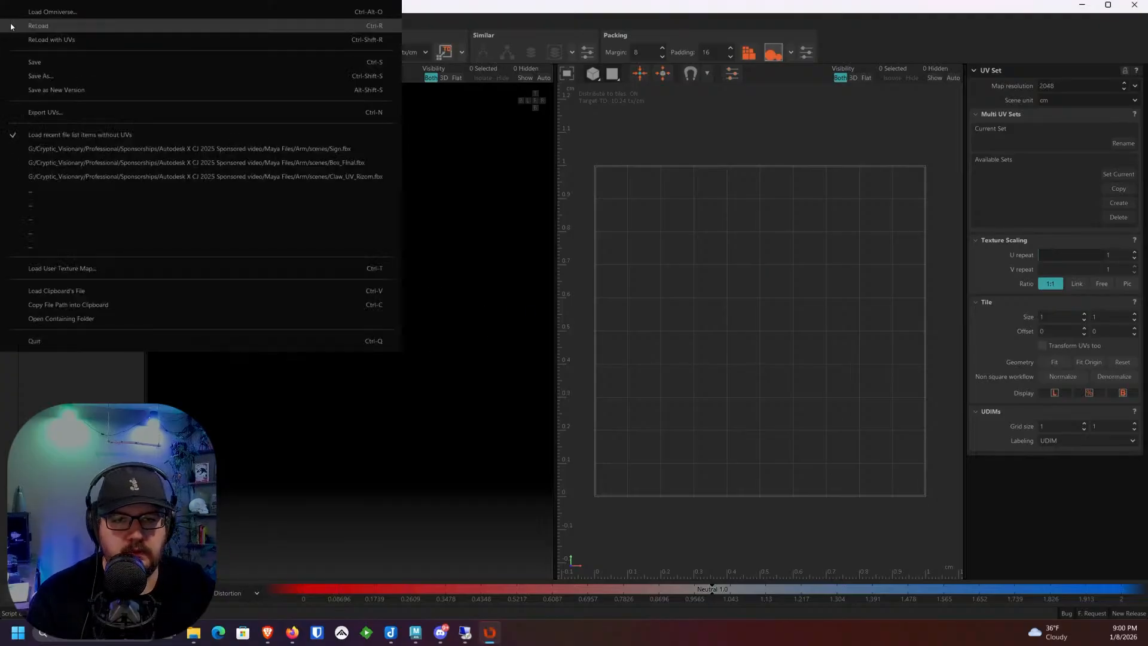
pyautogui.click(41, 75)
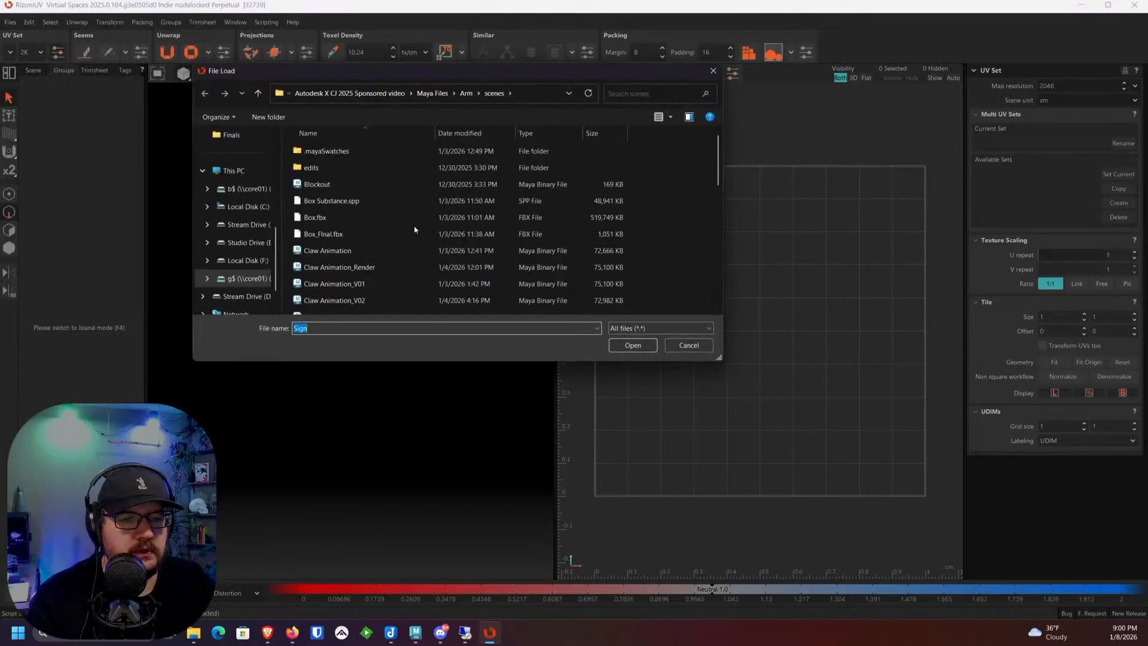
pyautogui.click(335, 94)
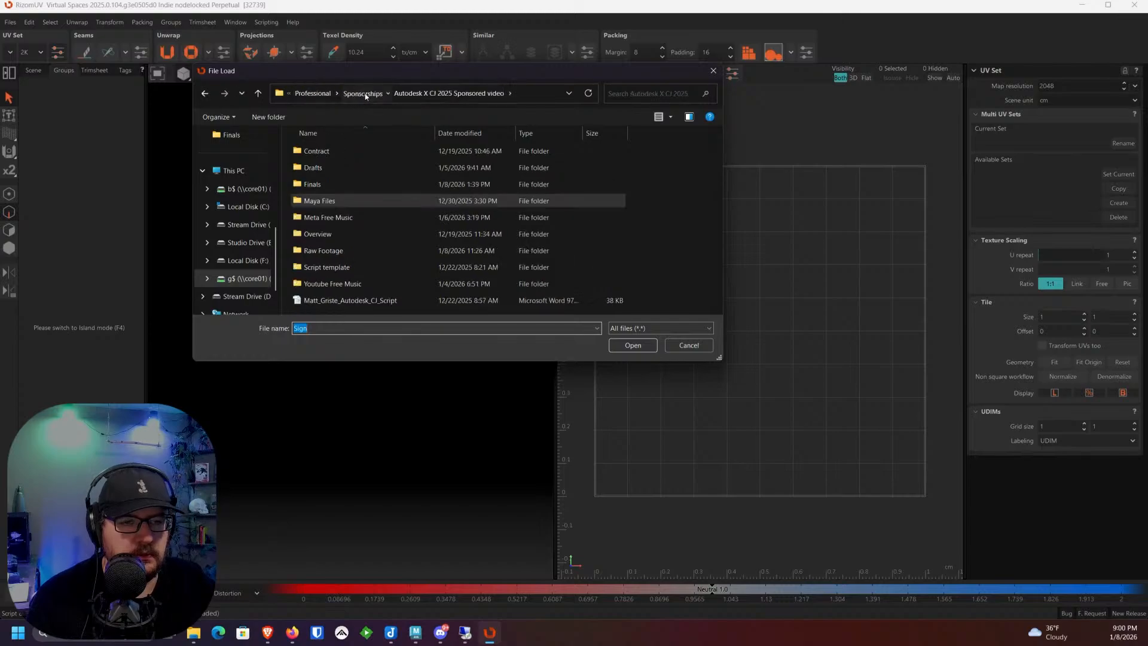
pyautogui.click(339, 94)
pyautogui.click(321, 95)
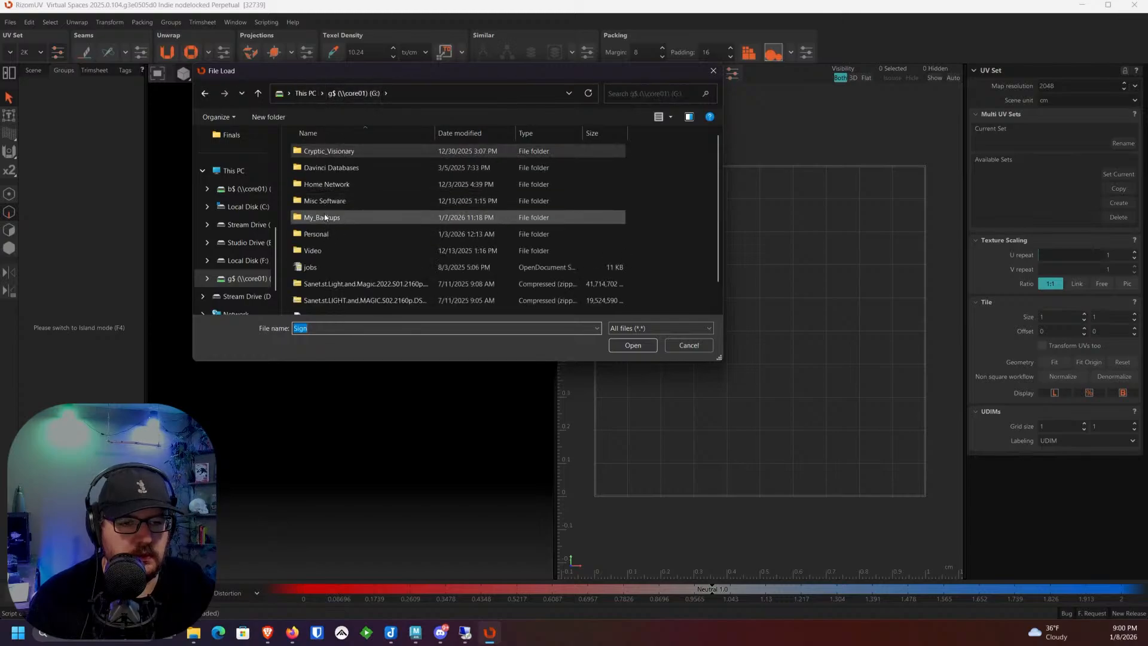
pyautogui.doubleClick(326, 153)
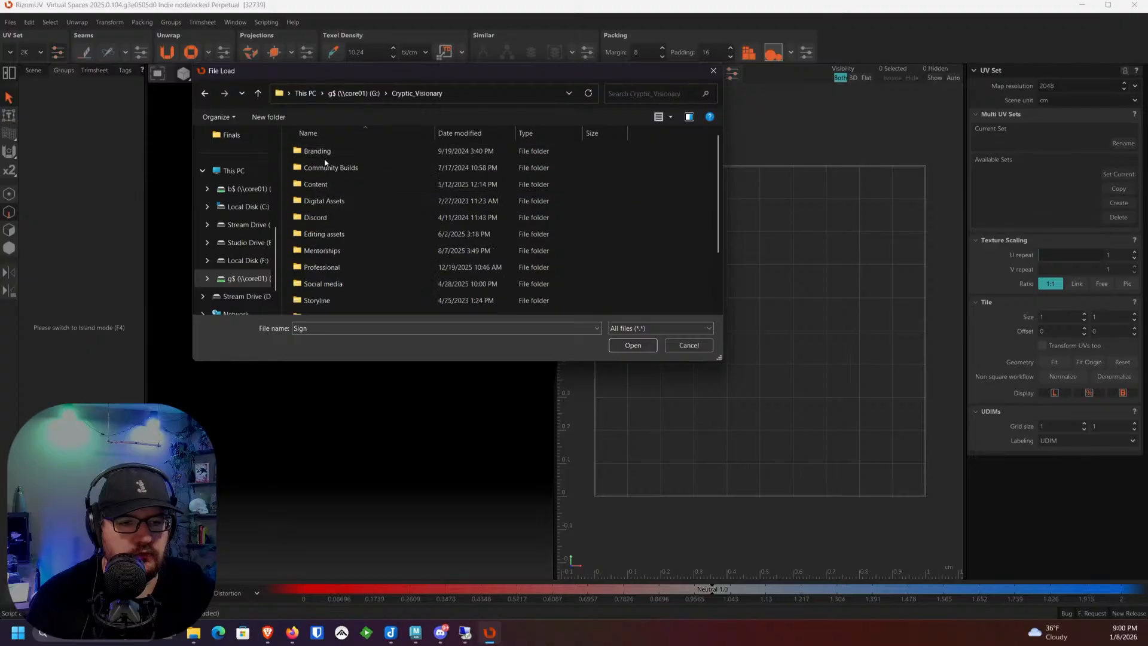
pyautogui.scroll(-1, 330, 235)
pyautogui.doubleClick(331, 225)
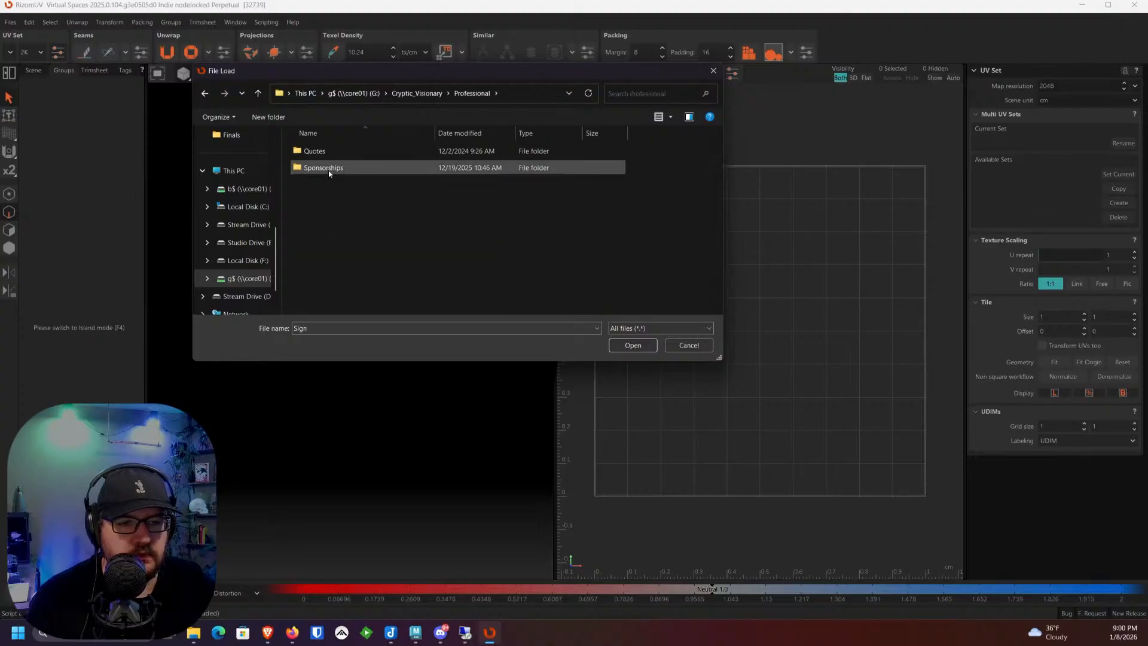
pyautogui.click(413, 93)
pyautogui.scroll(-2, 327, 263)
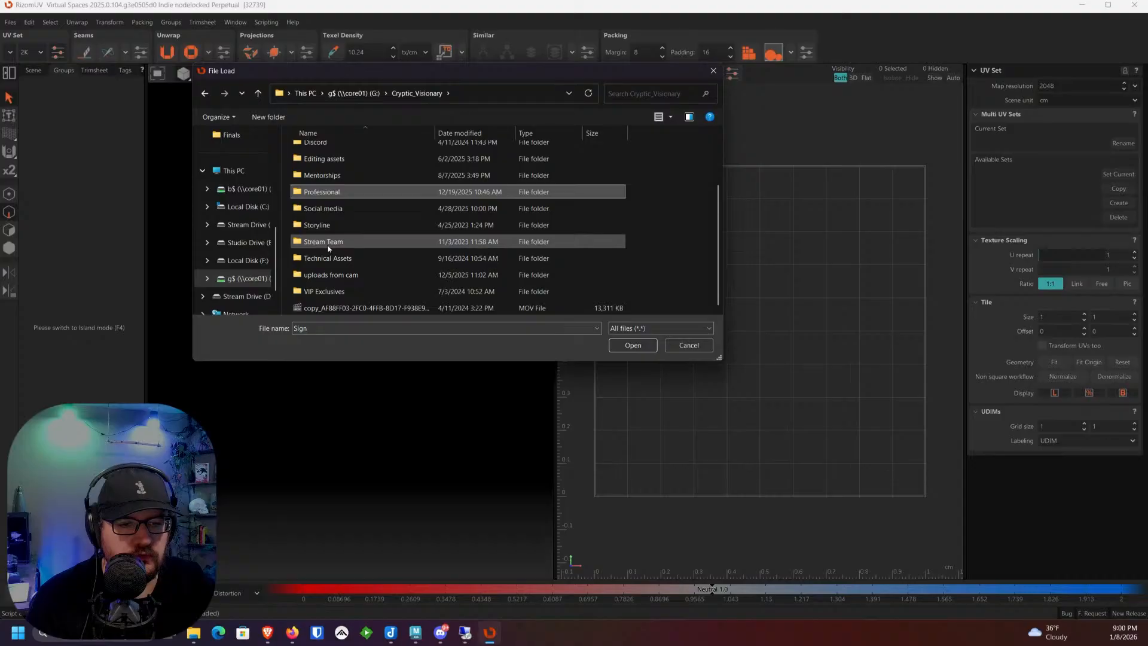
pyautogui.scroll(1, 329, 239)
pyautogui.scroll(-1, 331, 264)
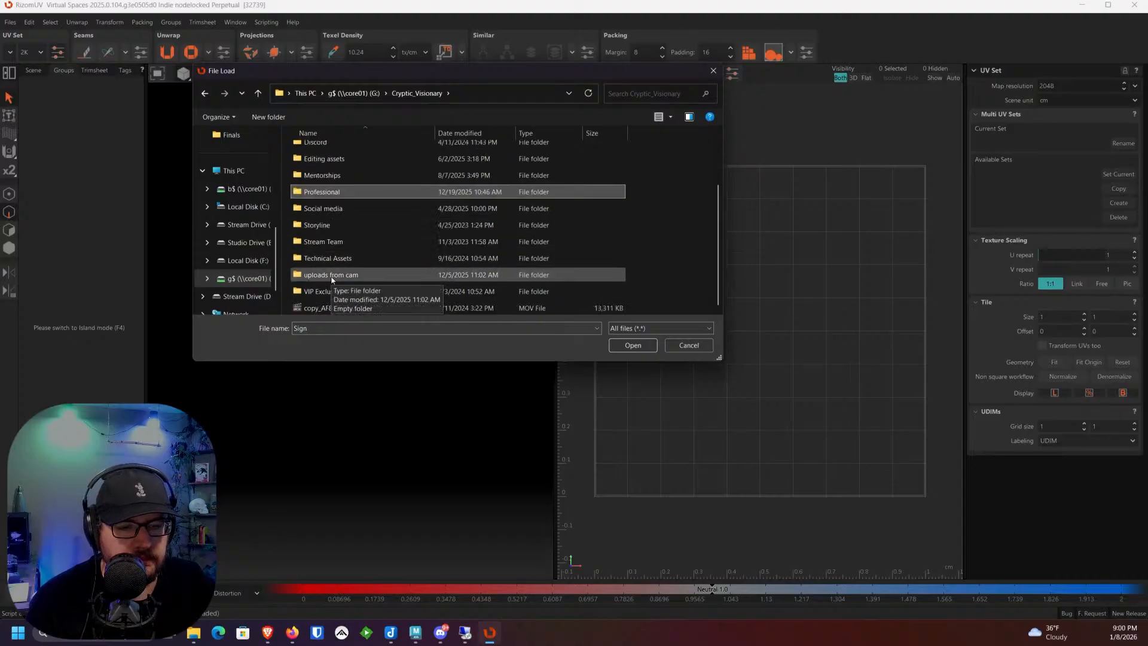
pyautogui.scroll(1, 338, 263)
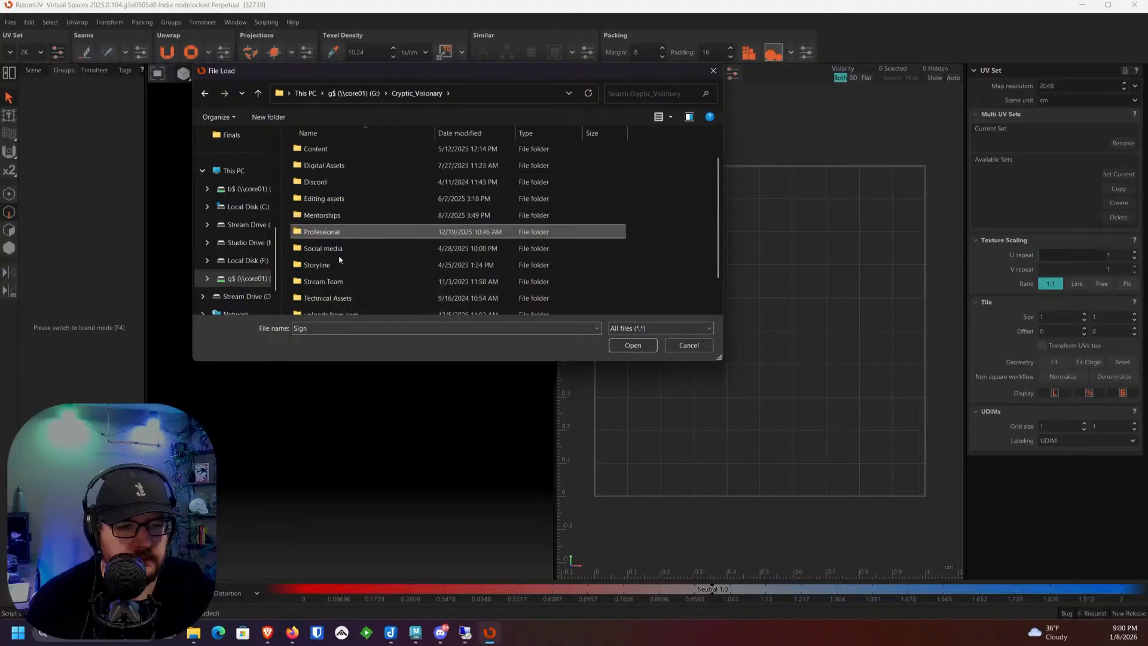
pyautogui.scroll(-1, 339, 259)
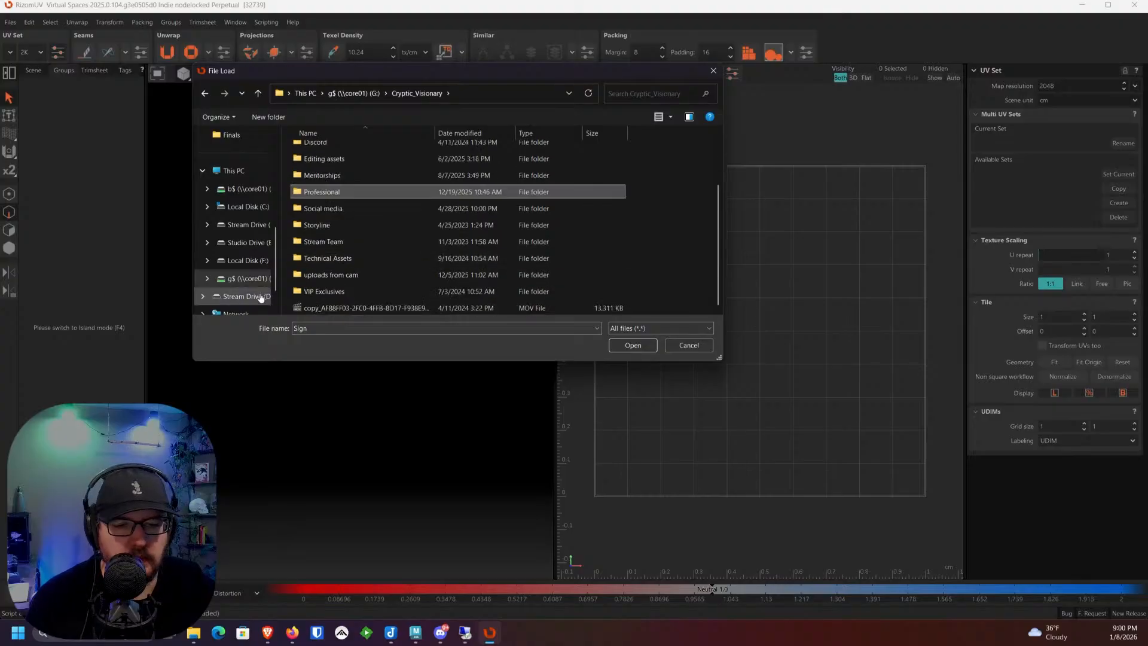
# Step: Load Bolts_To_Rizom.fbx from B:\Personal Art Folder\Assets in Progress
pyautogui.click(242, 189)
pyautogui.scroll(-2, 332, 247)
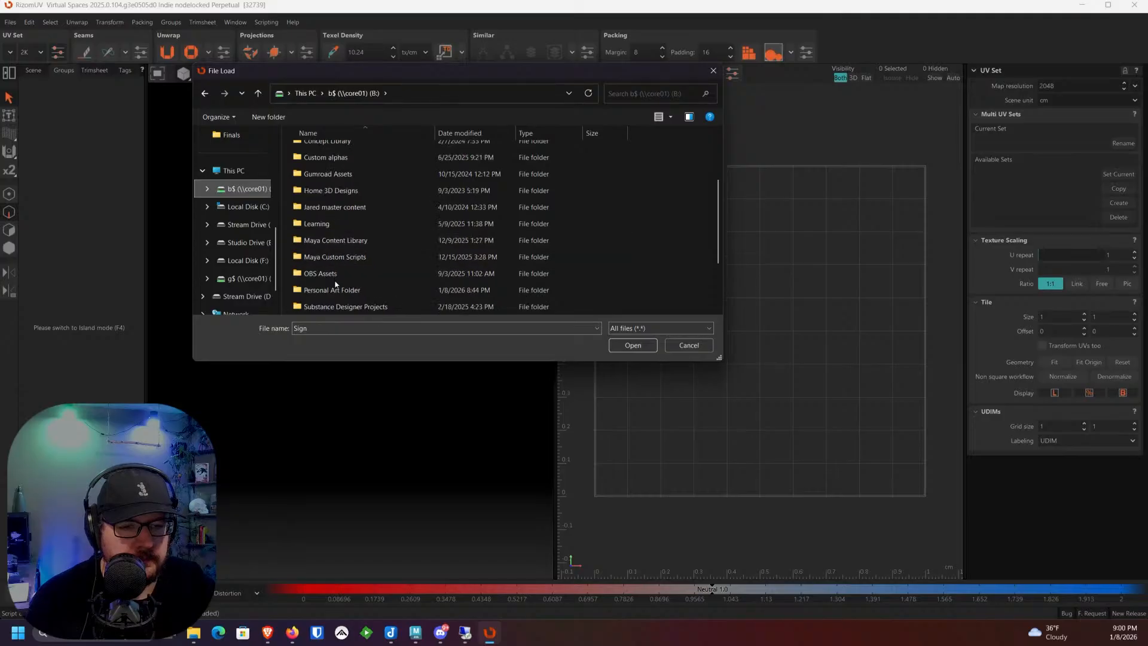
pyautogui.scroll(-1, 332, 258)
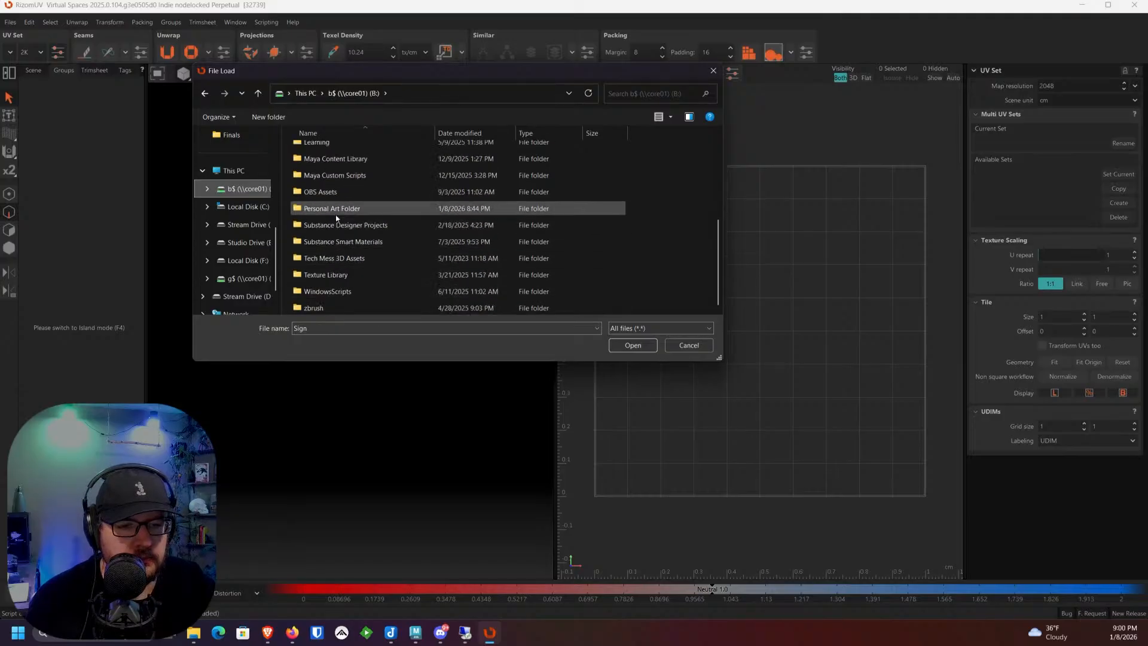
pyautogui.doubleClick(336, 214)
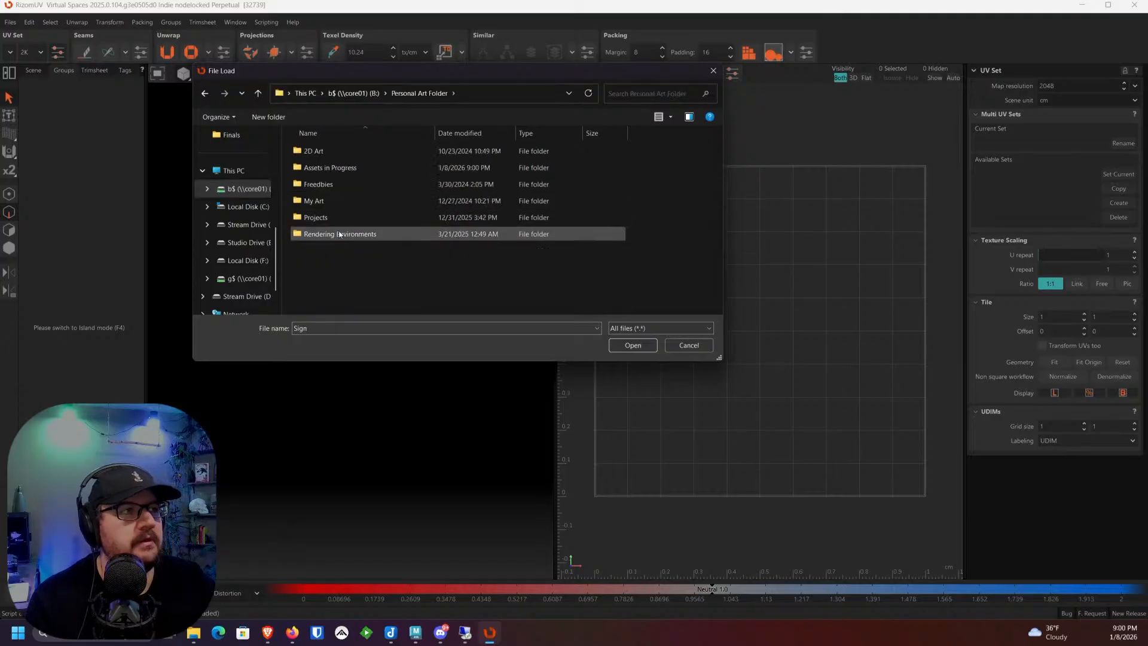
pyautogui.doubleClick(330, 170)
pyautogui.doubleClick(332, 184)
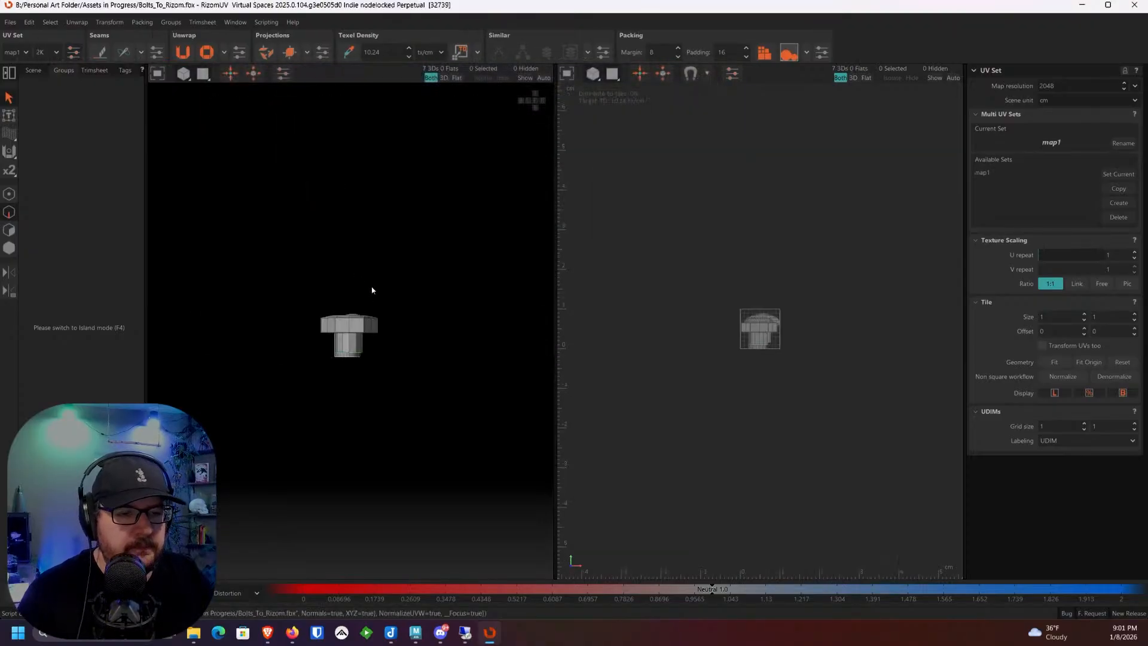
# Step: Select the hex-head bolt as an island and isolate it from the other six bolts
pyautogui.moveTo(442, 361); pyautogui.dragTo(85, 290, button='middle')
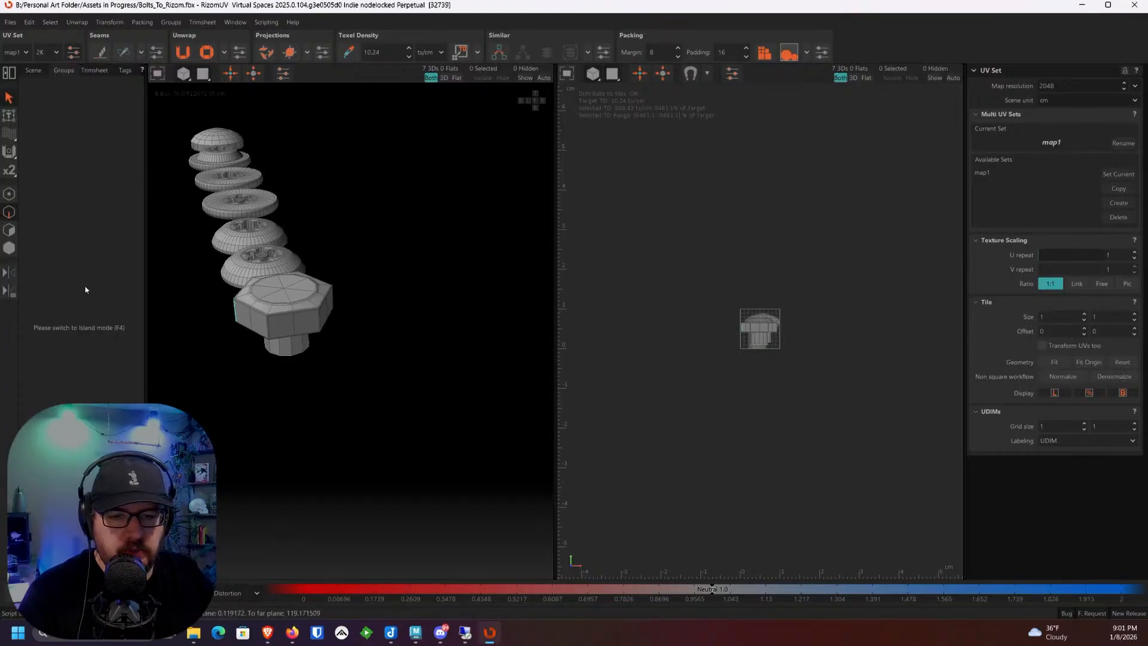
pyautogui.click(8, 248)
pyautogui.click(315, 317)
pyautogui.moveTo(315, 317); pyautogui.dragTo(386, 292, button='middle')
pyautogui.press('i')
pyautogui.scroll(5, 384, 325)
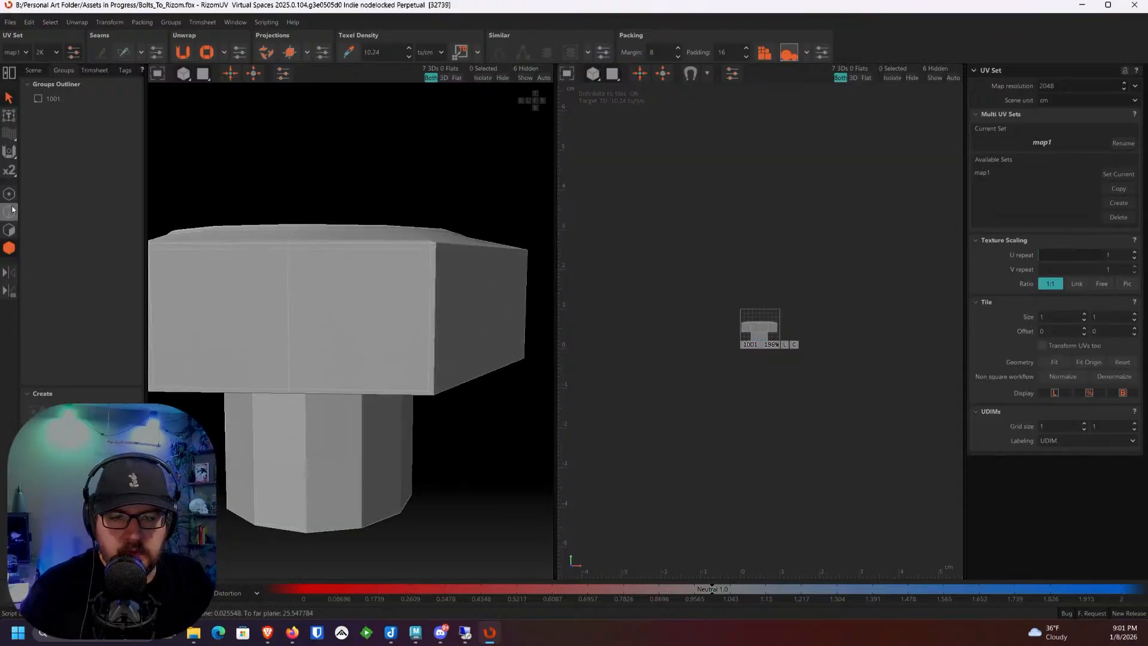
# Step: Switch to edge selection and select the lower edge loop around the hexagonal head
pyautogui.click(12, 209)
pyautogui.scroll(5, 449, 304)
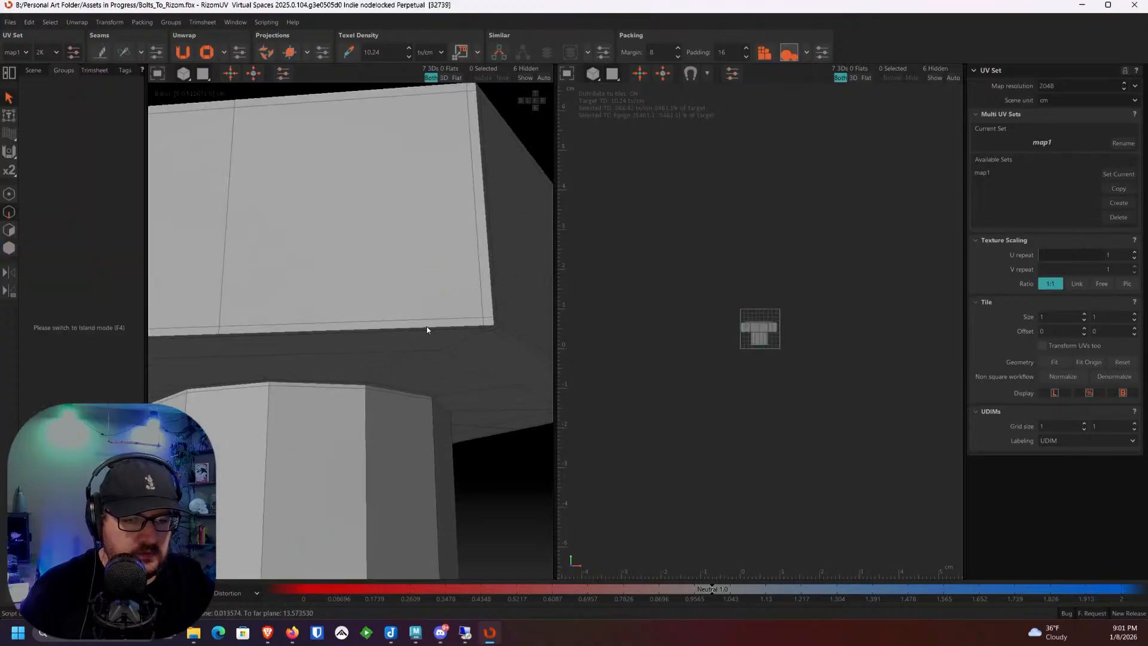
pyautogui.scroll(-3, 427, 329)
pyautogui.moveTo(430, 333); pyautogui.dragTo(389, 335, button='middle')
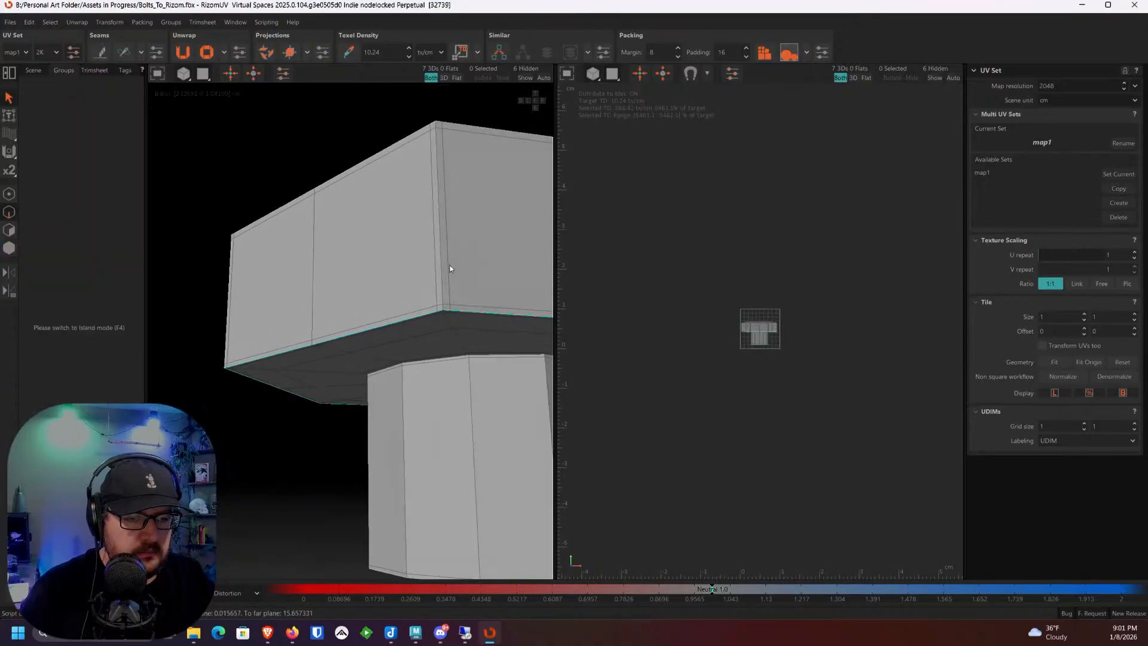
pyautogui.moveTo(449, 269); pyautogui.dragTo(299, 412, button='middle')
pyautogui.scroll(3, 393, 321)
pyautogui.scroll(-3, 377, 339)
pyautogui.click(314, 415)
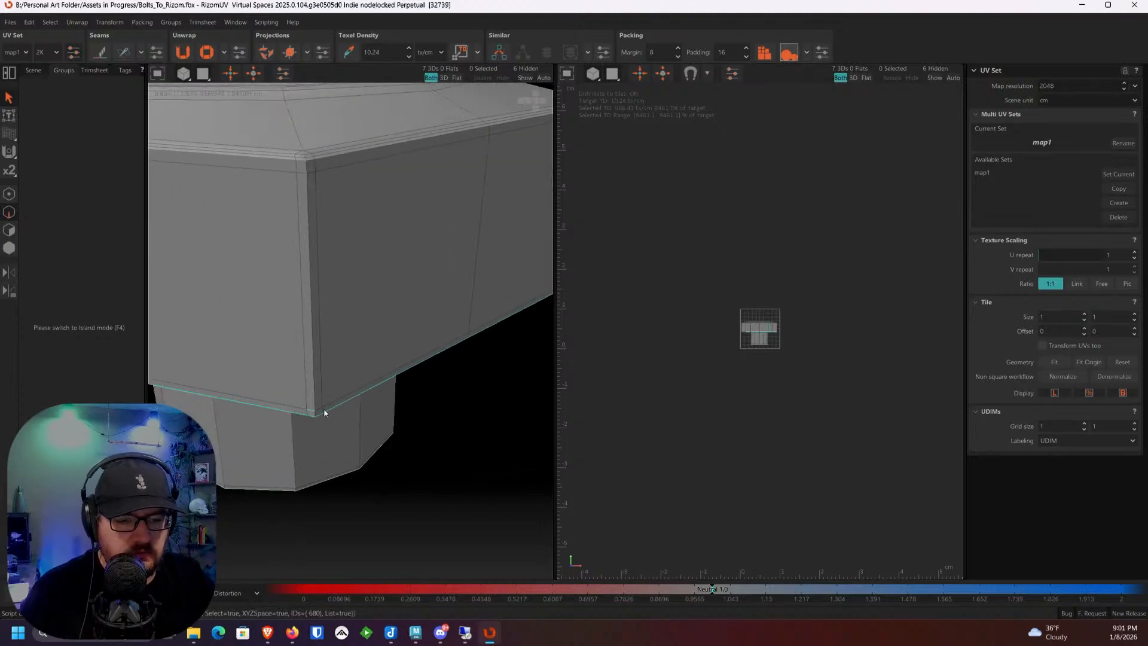
# Step: Add the first vertical corner edge of the hexagonal head to the selection, from the lower rim up to the top bevel
pyautogui.moveTo(333, 328); pyautogui.dragTo(346, 391, button='middle')
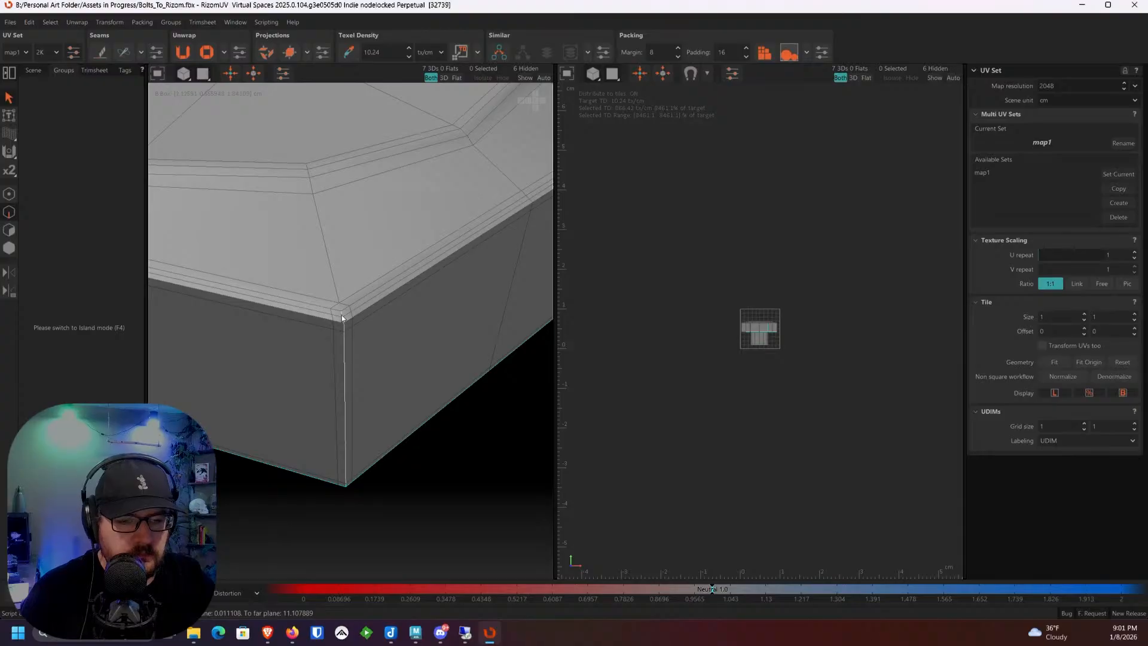
pyautogui.scroll(-3, 342, 315)
pyautogui.moveTo(342, 315); pyautogui.dragTo(291, 386, button='middle')
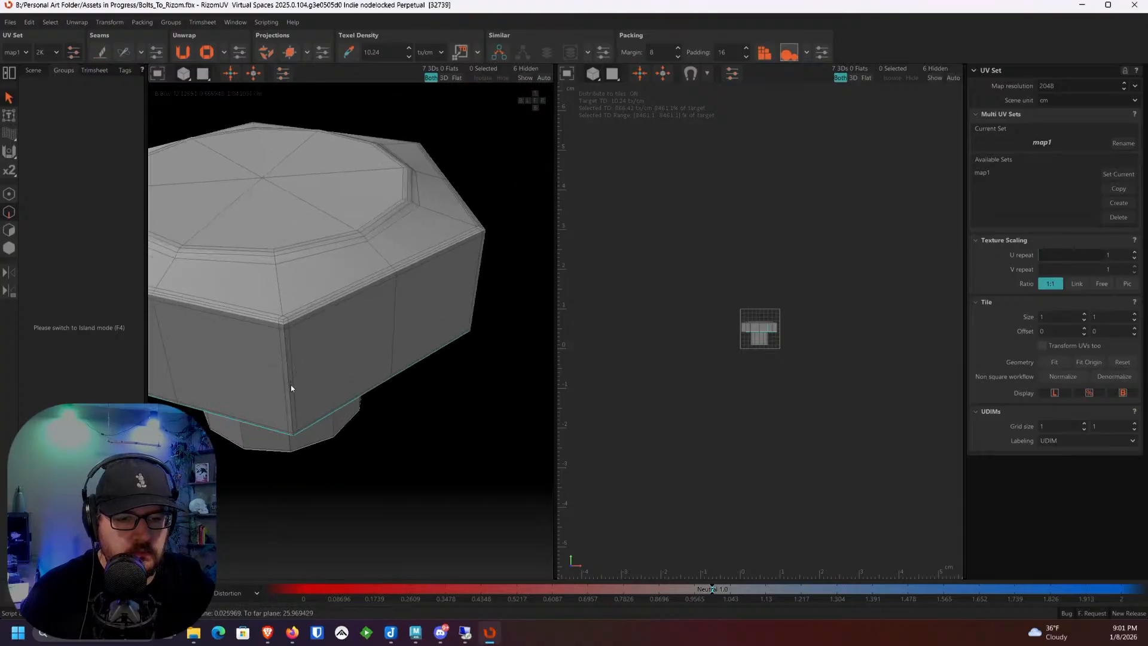
pyautogui.scroll(3, 292, 388)
pyautogui.keyDown('shift'); pyautogui.click(293, 336); pyautogui.keyUp('shift')
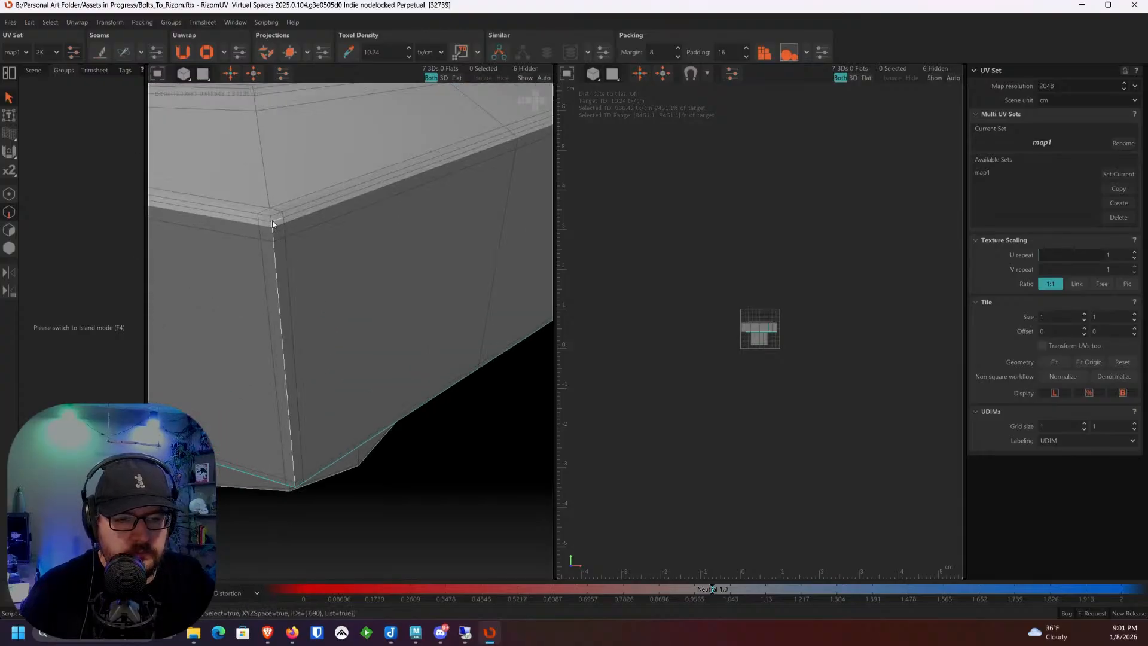
pyautogui.moveTo(270, 218); pyautogui.dragTo(365, 302, button='middle')
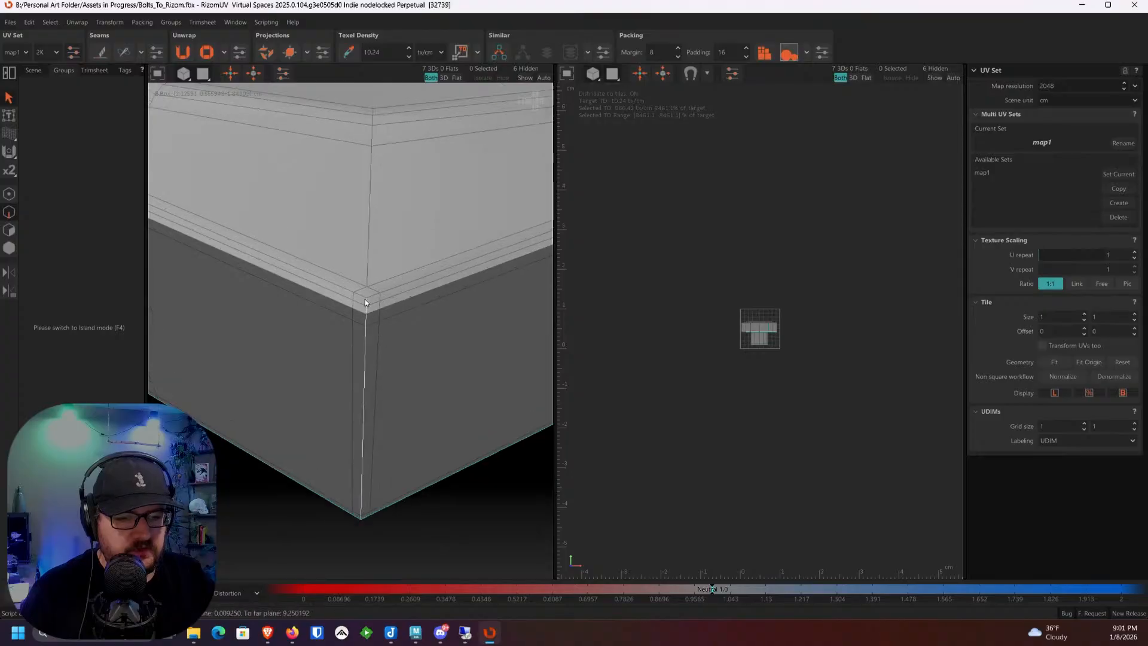
pyautogui.keyDown('shift'); pyautogui.click(365, 302); pyautogui.keyUp('shift')
# Step: Extend the edge selection up the next vertical corner of the hexagonal head to its top bevel
pyautogui.scroll(-4, 367, 302)
pyautogui.keyDown('alt'); pyautogui.moveTo(451, 333); pyautogui.dragTo(369, 391); pyautogui.keyUp('alt')
pyautogui.scroll(3, 487, 313)
pyautogui.scroll(2, 317, 435)
pyautogui.keyDown('alt'); pyautogui.moveTo(316, 450); pyautogui.dragTo(407, 261); pyautogui.keyUp('alt')
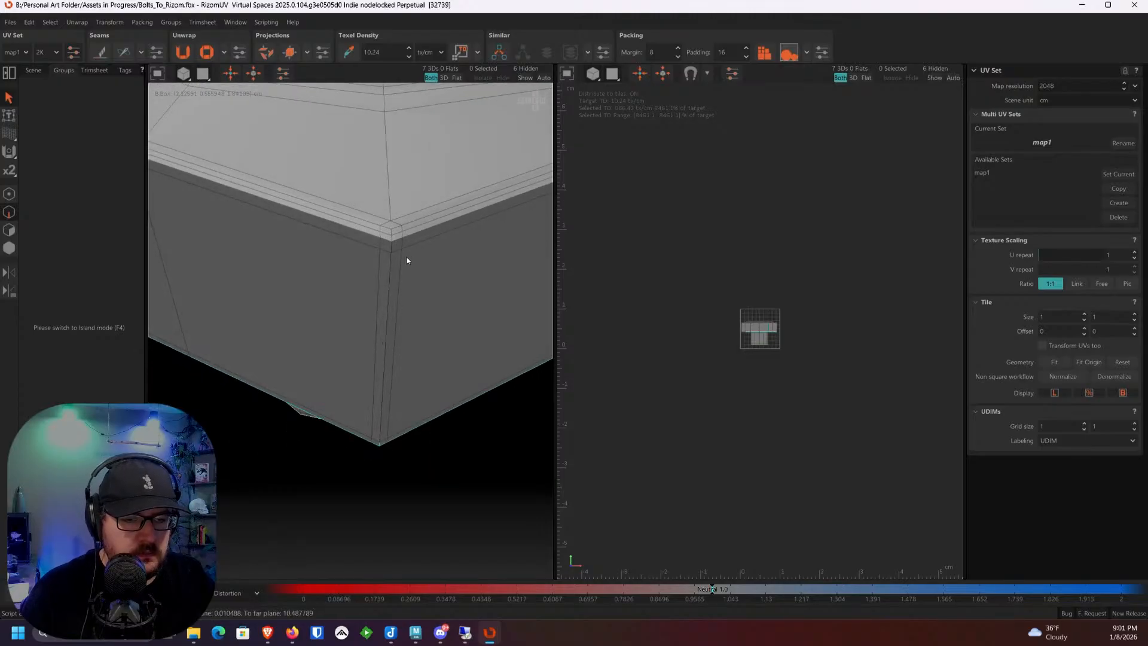
pyautogui.click(393, 234)
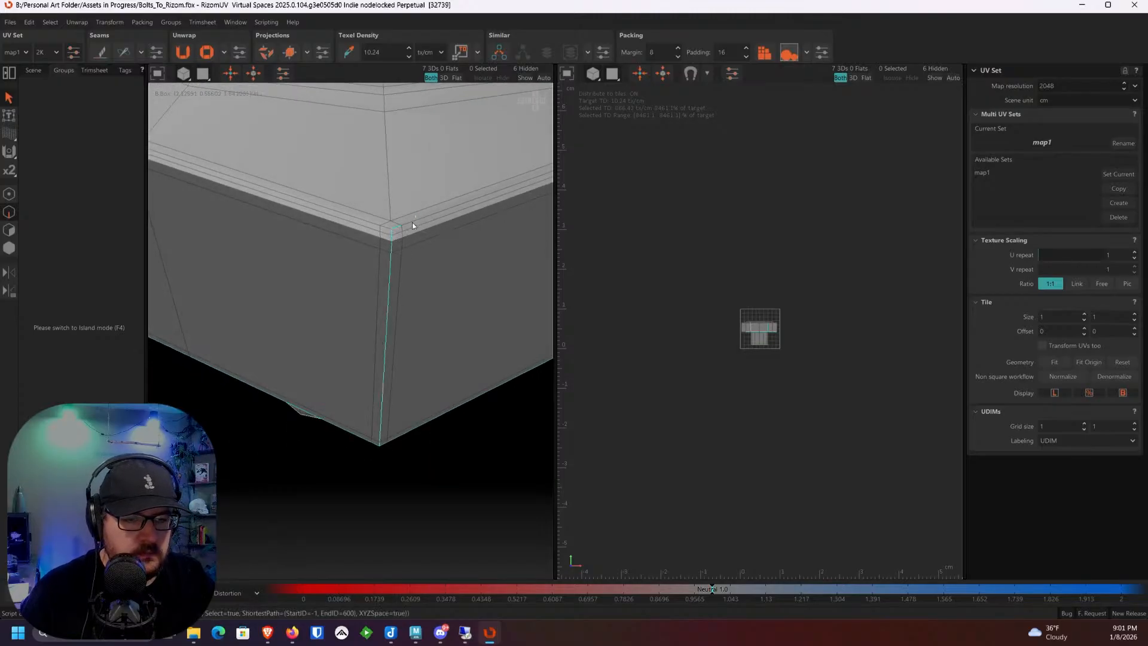
# Step: Check the selected edges around the hexagonal head and shaft, and cut them as UV seams
pyautogui.keyDown('alt'); pyautogui.moveTo(397, 232); pyautogui.dragTo(360, 310); pyautogui.keyUp('alt')
pyautogui.scroll(-5, 360, 310)
pyautogui.keyDown('alt'); pyautogui.moveTo(378, 389); pyautogui.dragTo(436, 372); pyautogui.keyUp('alt')
pyautogui.scroll(3, 455, 316)
pyautogui.scroll(-3, 452, 313)
pyautogui.scroll(-3, 429, 292)
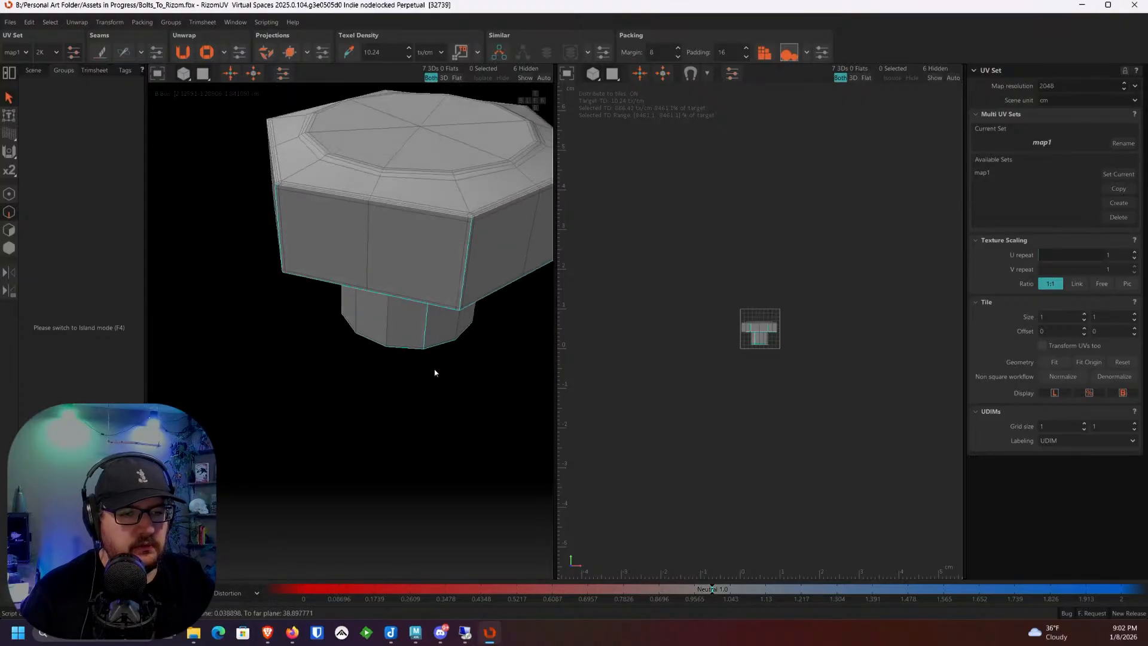
pyautogui.scroll(-3, 429, 261)
pyautogui.moveTo(396, 314)
pyautogui.keyDown('alt'); pyautogui.mouseDown()
pyautogui.moveTo(423, 300)
pyautogui.moveTo(384, 299)
pyautogui.mouseUp(); pyautogui.keyUp('alt')
pyautogui.scroll(3, 430, 290)
pyautogui.press('c')
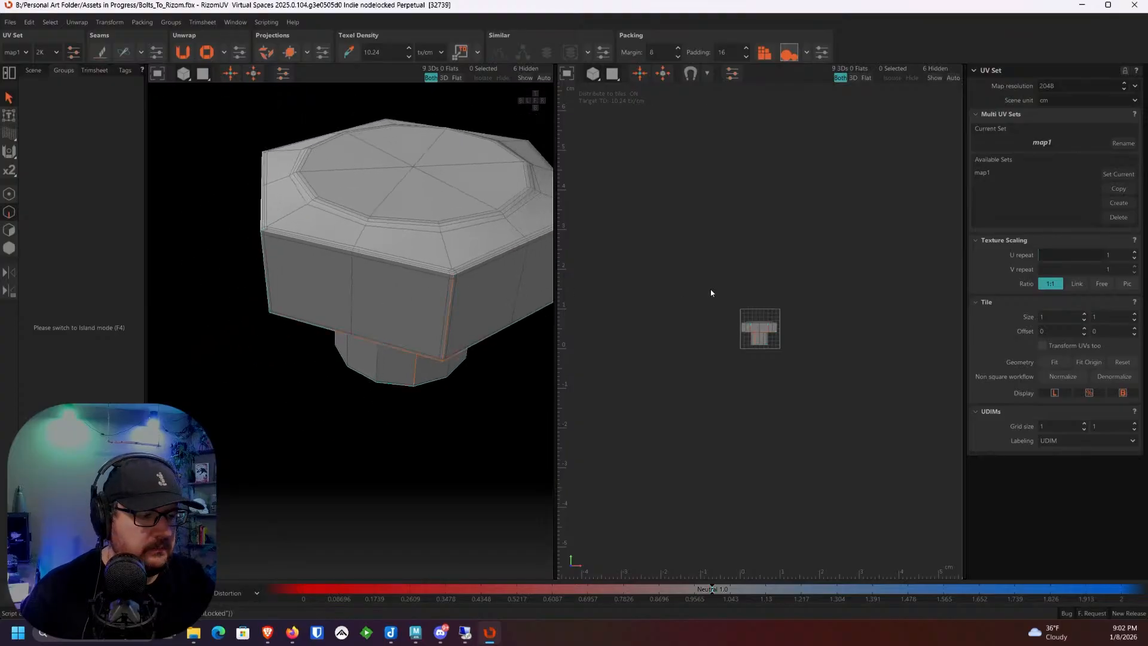
# Step: Select all the hex bolt's UV islands, unfold them and pack them into the UV tile
pyautogui.scroll(3, 769, 345)
pyautogui.click(9, 248)
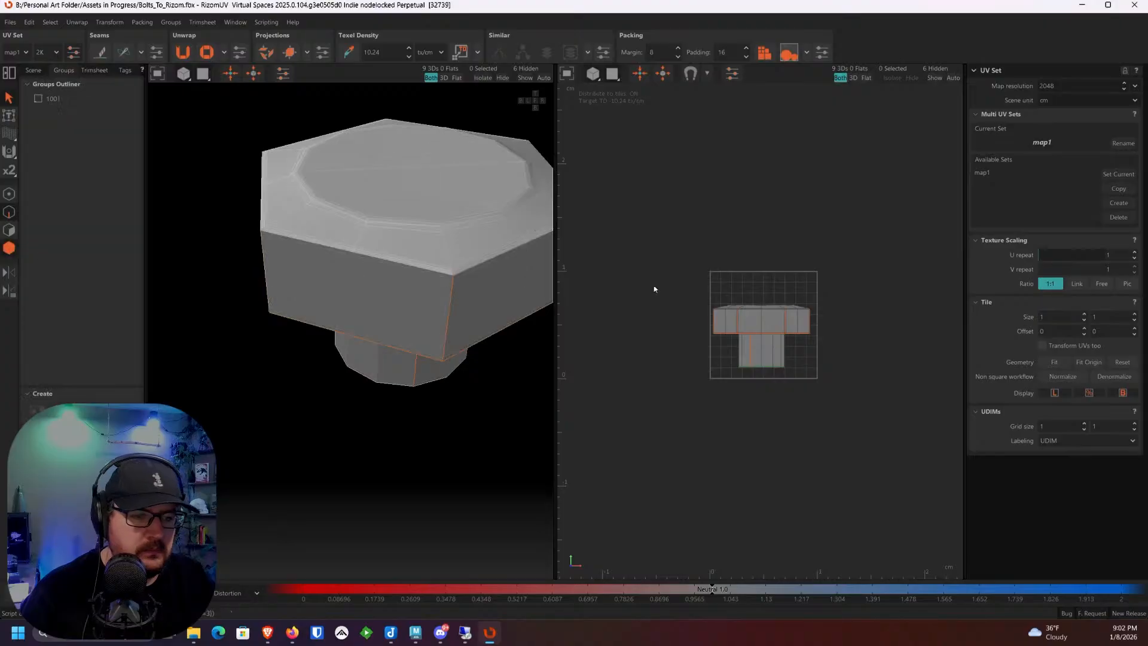
pyautogui.moveTo(671, 261); pyautogui.dragTo(835, 377)
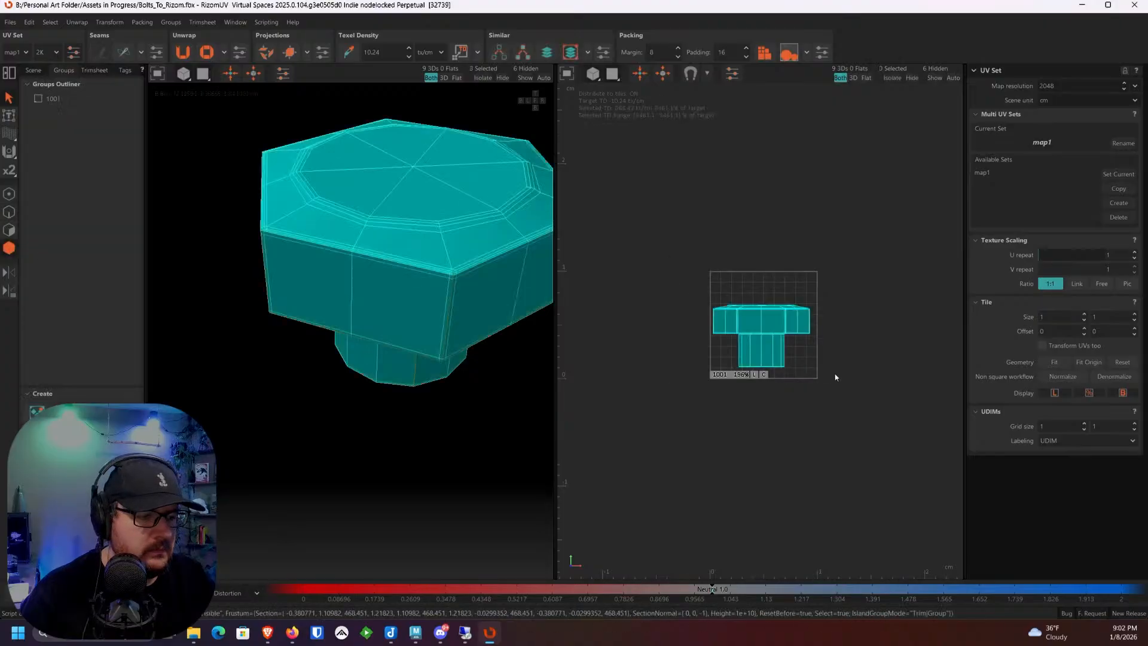
pyautogui.click(182, 52)
pyautogui.click(766, 54)
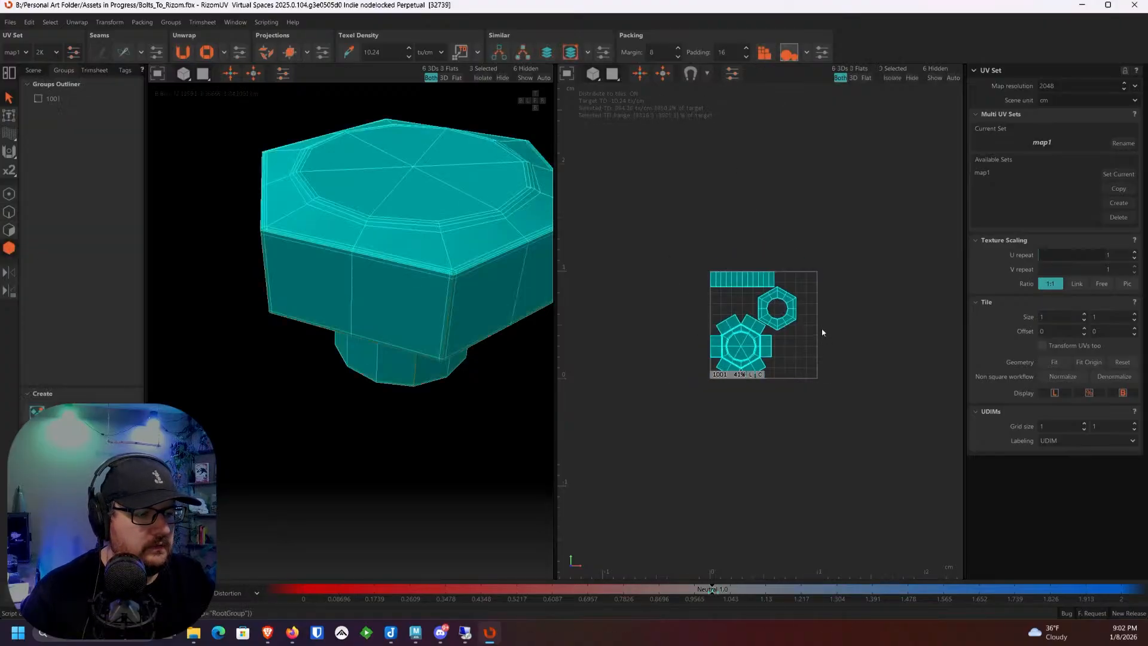
pyautogui.scroll(5, 820, 316)
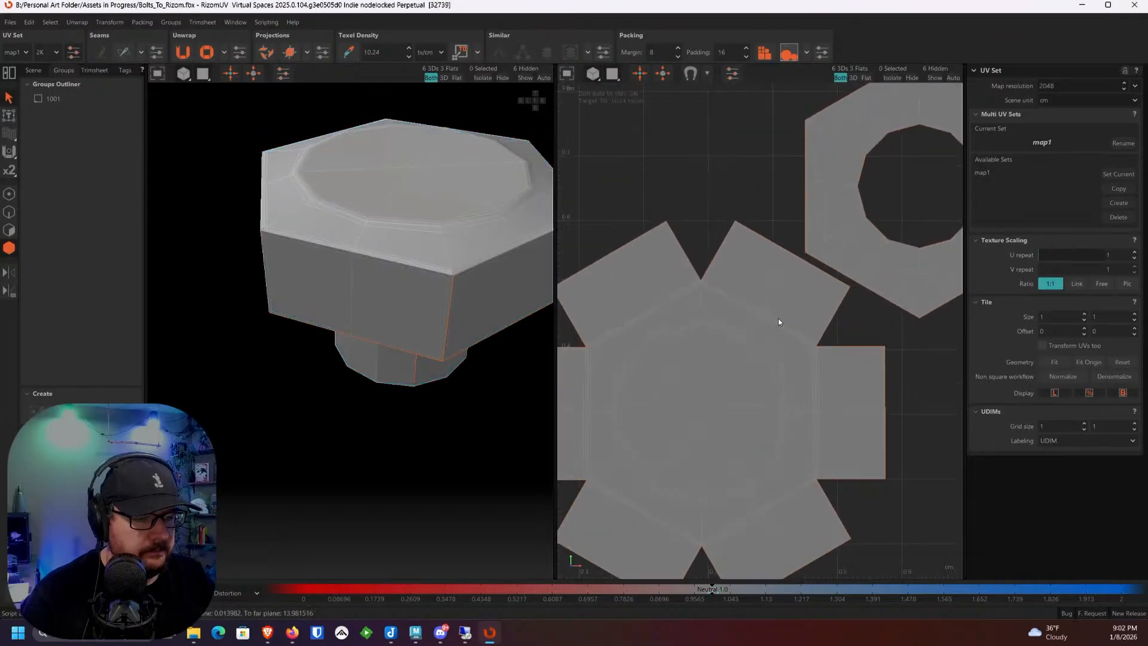
# Step: Apply the custom 4k_Pastel_UV_Tile_Grid texture to the 3D view and inspect it on the hex bolt
pyautogui.scroll(-3, 772, 317)
pyautogui.keyDown('alt'); pyautogui.moveTo(484, 238); pyautogui.dragTo(384, 267, button='middle'); pyautogui.keyUp('alt')
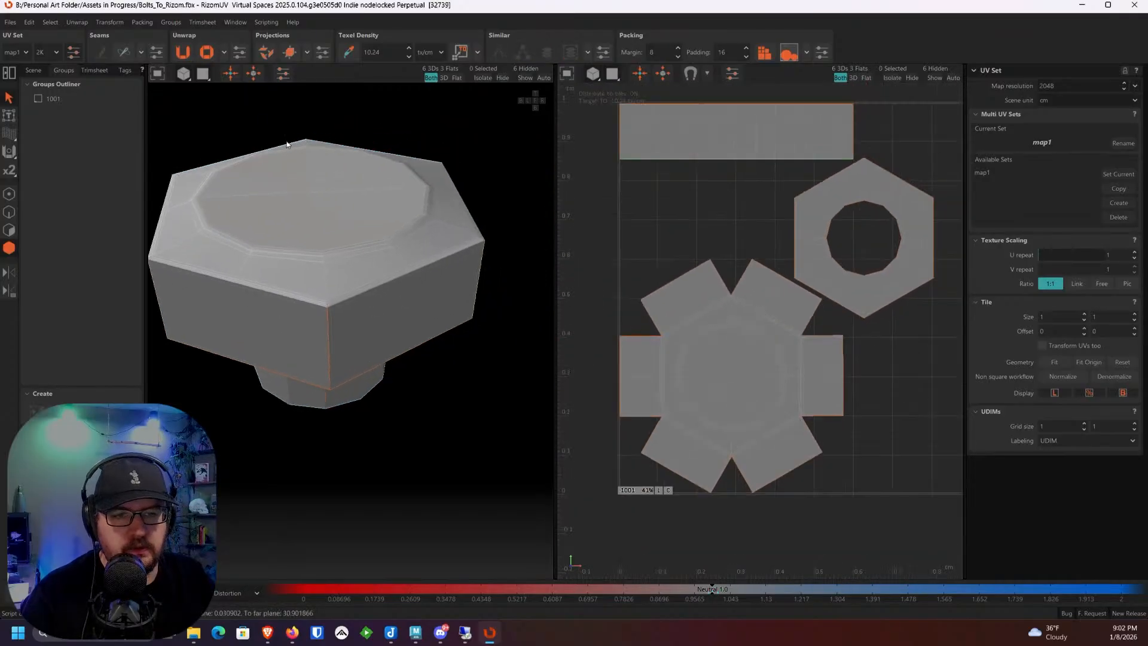
pyautogui.click(203, 74)
pyautogui.click(221, 160)
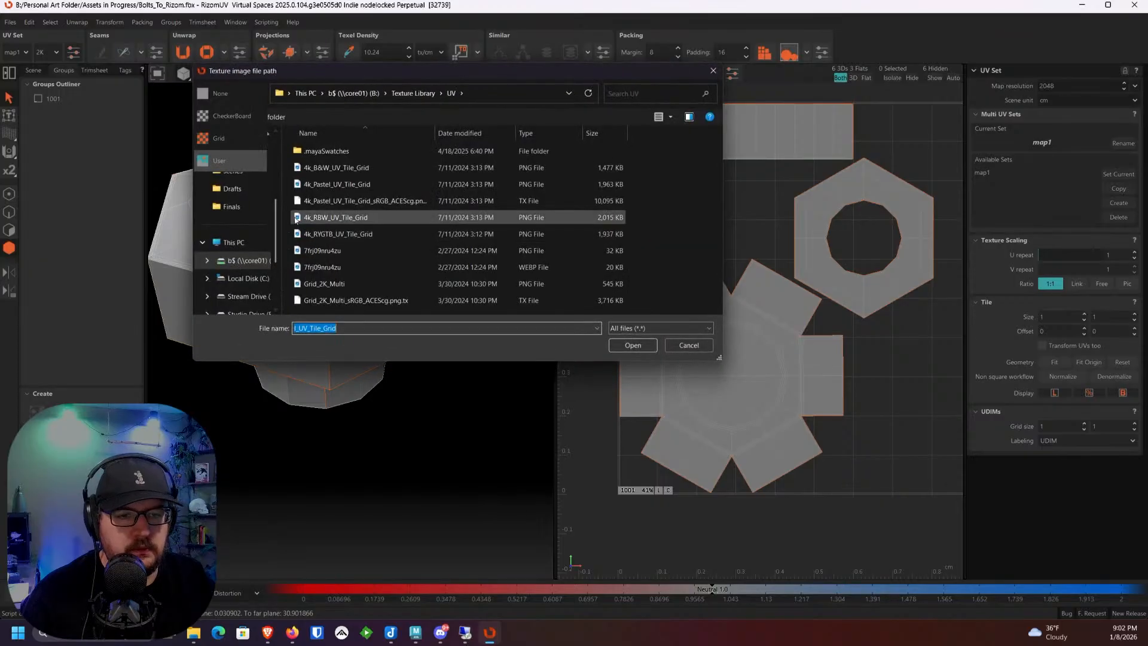
pyautogui.doubleClick(316, 185)
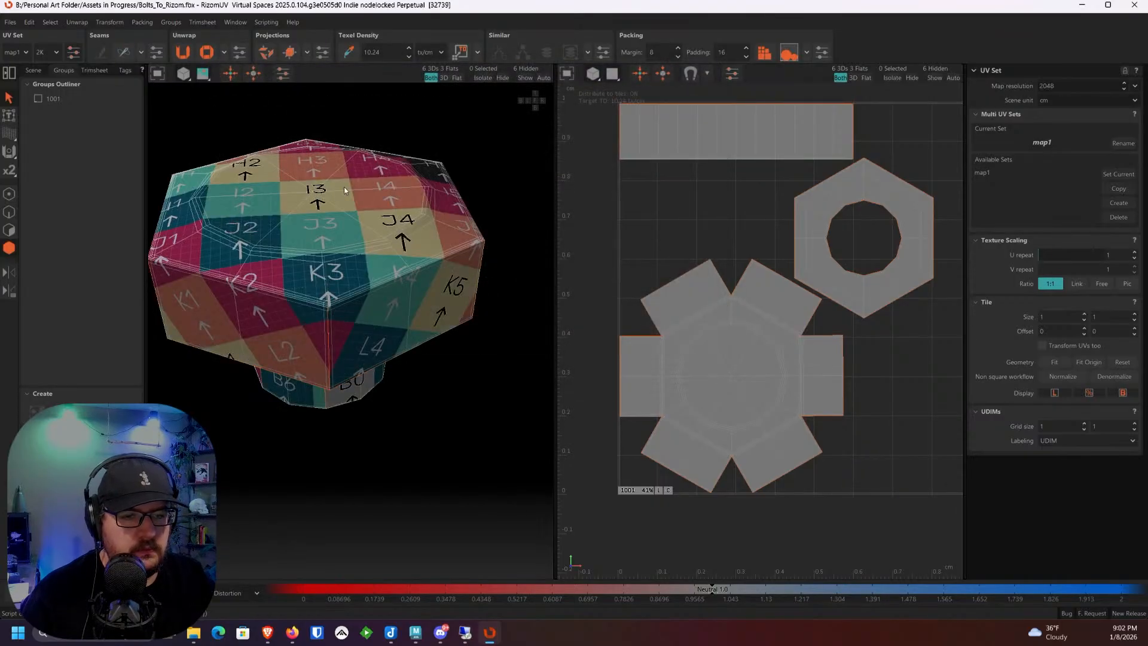
pyautogui.keyDown('alt'); pyautogui.moveTo(345, 190); pyautogui.dragTo(291, 324); pyautogui.keyUp('alt')
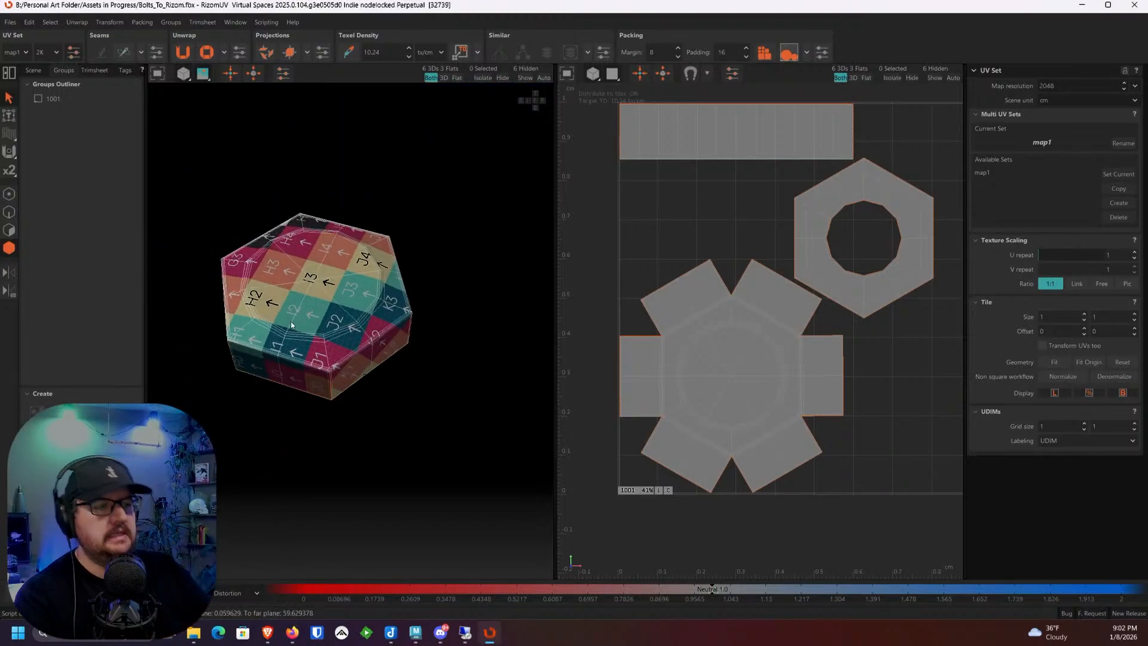
pyautogui.scroll(-3, 775, 308)
pyautogui.keyDown('alt'); pyautogui.moveTo(775, 309); pyautogui.dragTo(797, 281, button='middle'); pyautogui.keyUp('alt')
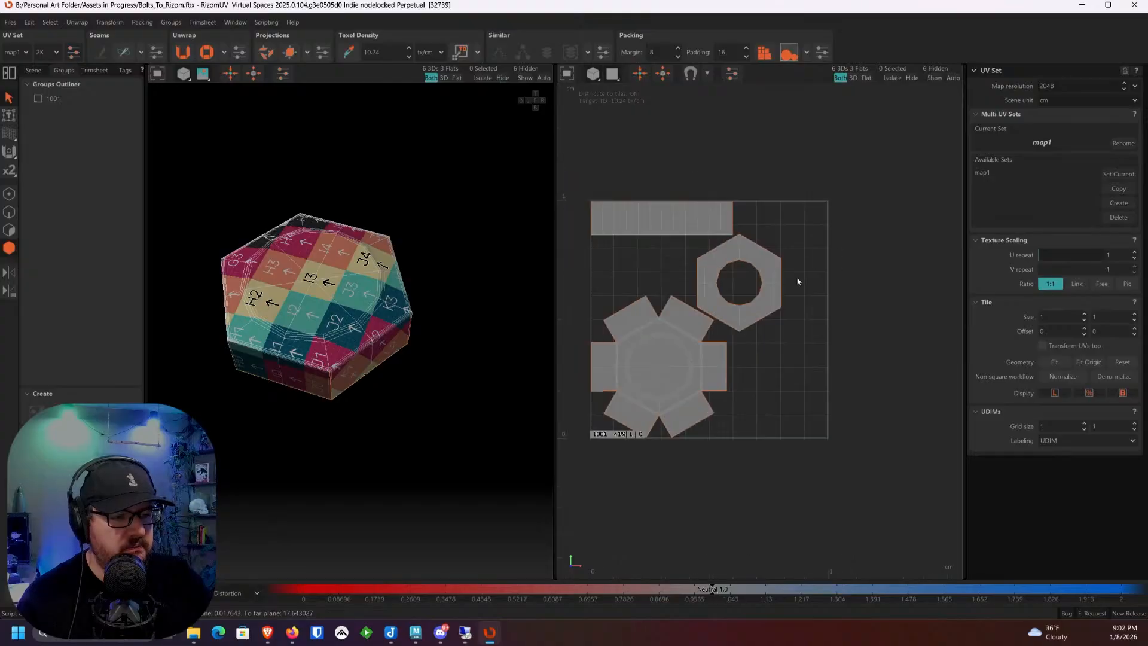
pyautogui.keyDown('alt'); pyautogui.moveTo(703, 302); pyautogui.dragTo(791, 285, button='middle'); pyautogui.keyUp('alt')
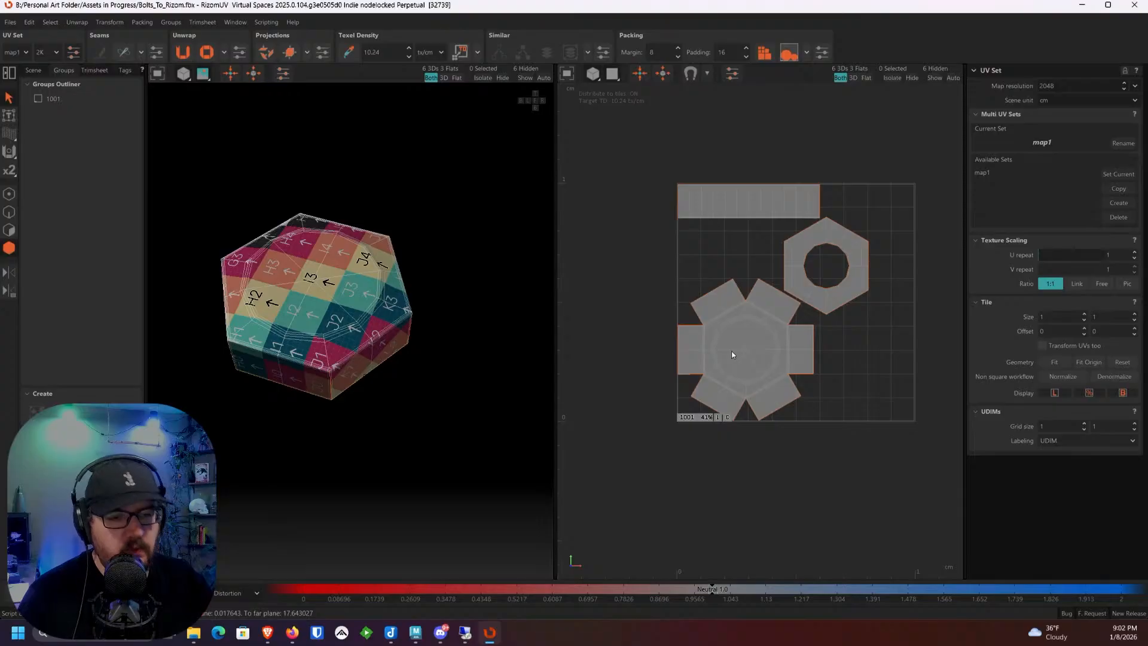
pyautogui.rightClick(339, 269)
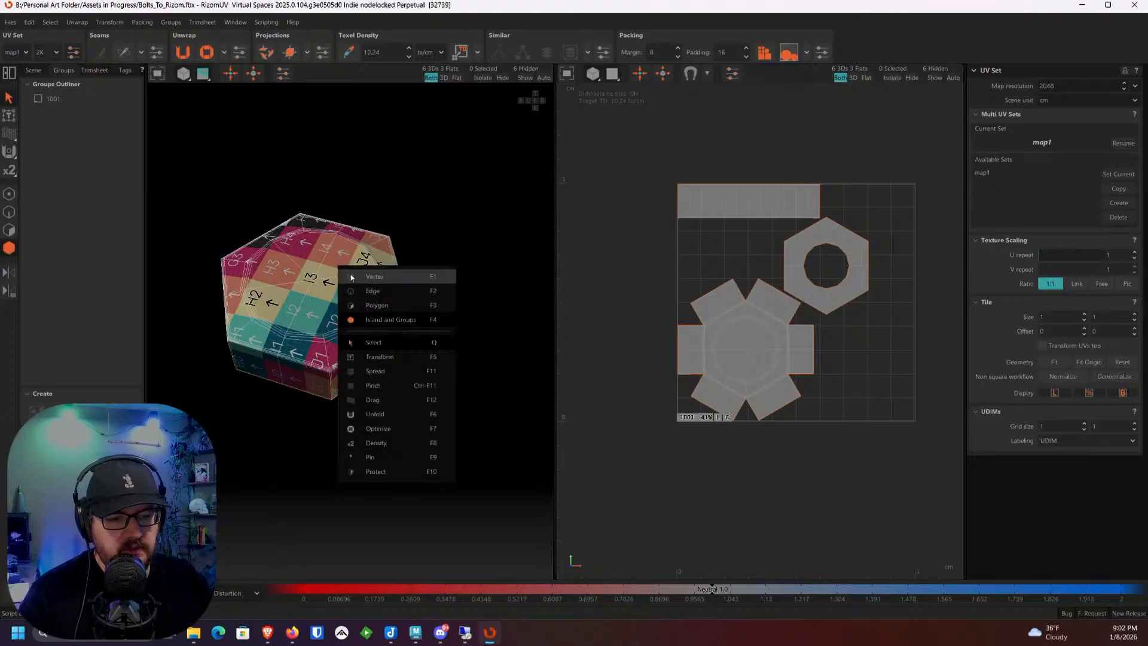
pyautogui.click(328, 256)
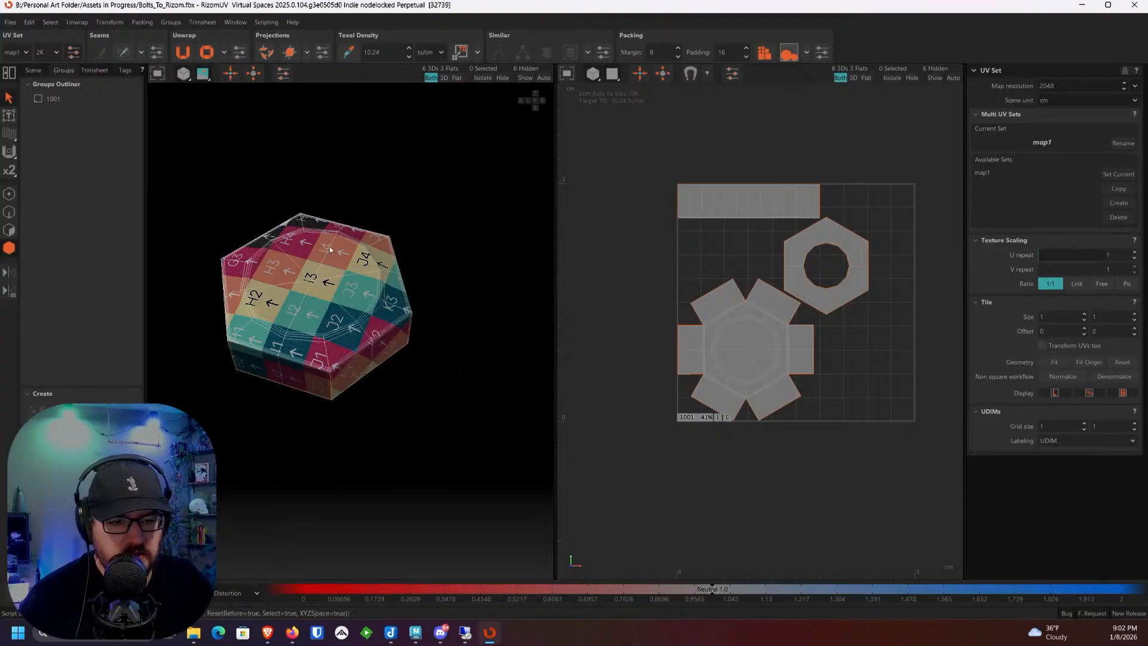
# Step: Unhide all the other bolts so the full row is available again in the 3D view
pyautogui.scroll(-1, 413, 263)
pyautogui.keyDown('alt'); pyautogui.moveTo(359, 242); pyautogui.dragTo(433, 279, button='middle'); pyautogui.keyUp('alt')
pyautogui.click(524, 79)
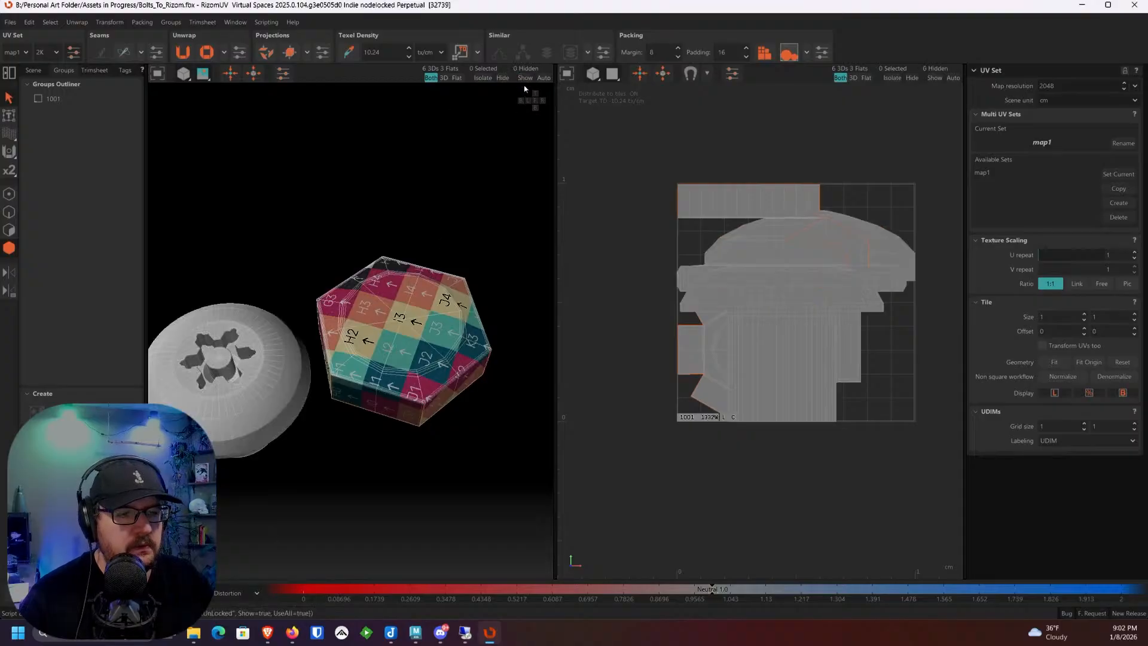
pyautogui.keyDown('alt'); pyautogui.moveTo(312, 239); pyautogui.dragTo(224, 252); pyautogui.keyUp('alt')
pyautogui.keyDown('alt'); pyautogui.moveTo(224, 251); pyautogui.dragTo(311, 264, button='middle'); pyautogui.keyUp('alt')
pyautogui.scroll(-3, 335, 227)
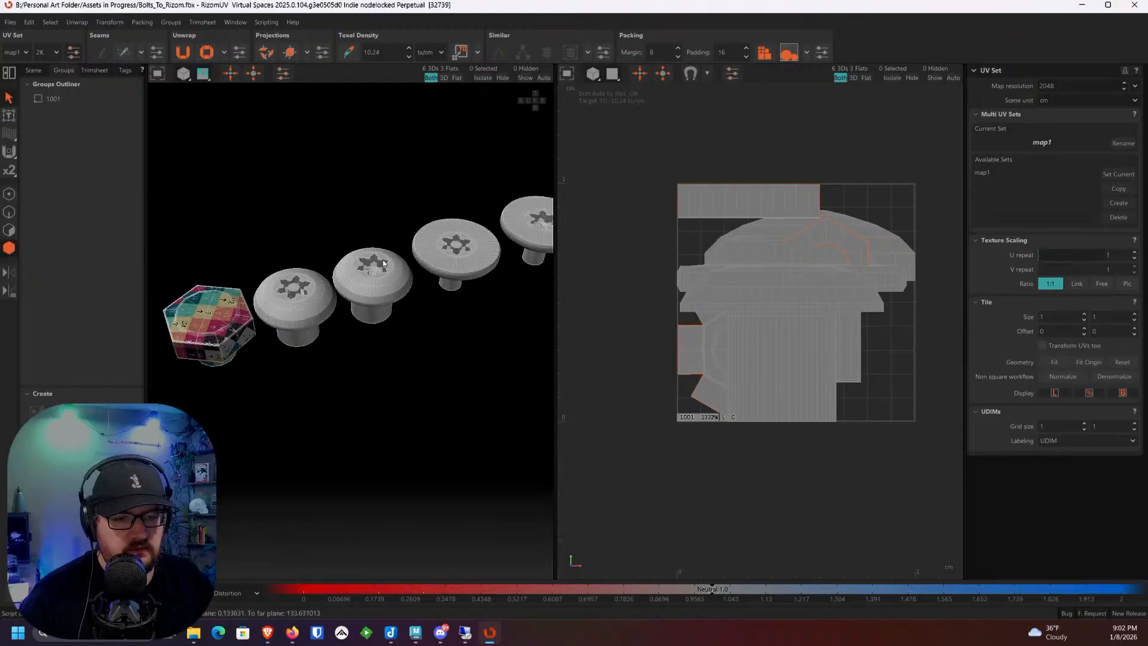
# Step: Select the two round-head bolts with star-shaped recesses next to the hex bolt and isolate them
pyautogui.keyDown('alt'); pyautogui.moveTo(383, 259); pyautogui.dragTo(490, 261, button='middle'); pyautogui.keyUp('alt')
pyautogui.scroll(3, 416, 263)
pyautogui.click(413, 325)
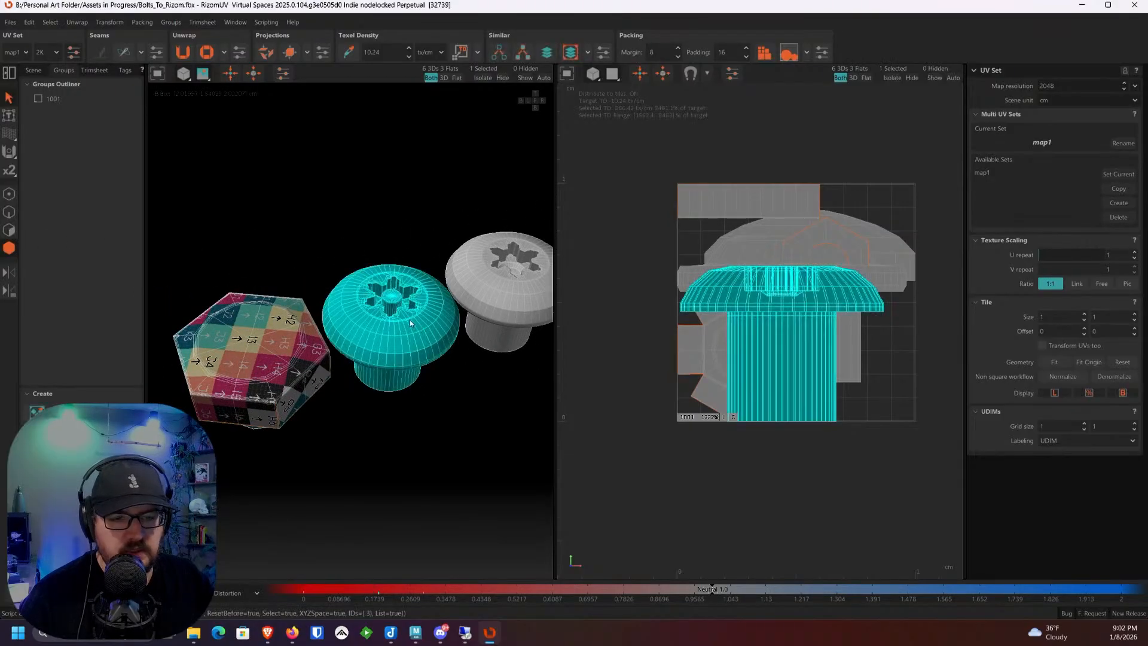
pyautogui.keyDown('alt'); pyautogui.moveTo(486, 250); pyautogui.dragTo(358, 351); pyautogui.keyUp('alt')
pyautogui.keyDown('shift'); pyautogui.click(423, 308); pyautogui.keyUp('shift')
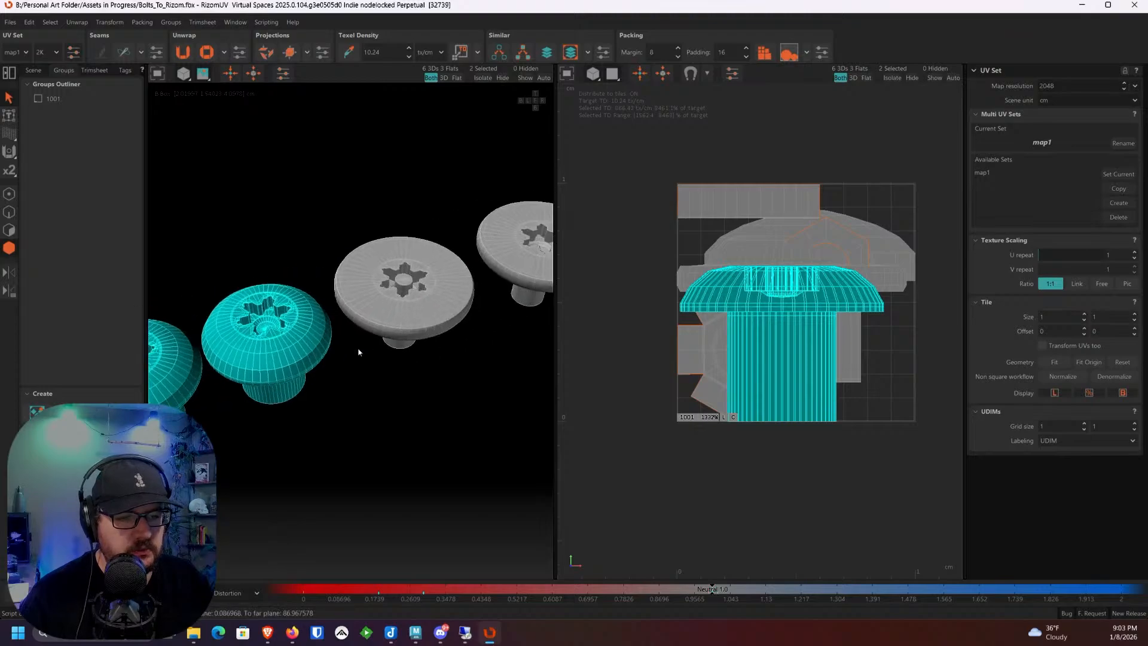
pyautogui.keyDown('alt'); pyautogui.moveTo(304, 341); pyautogui.dragTo(374, 306, button='middle'); pyautogui.keyUp('alt')
pyautogui.press('i')
pyautogui.scroll(2, 306, 321)
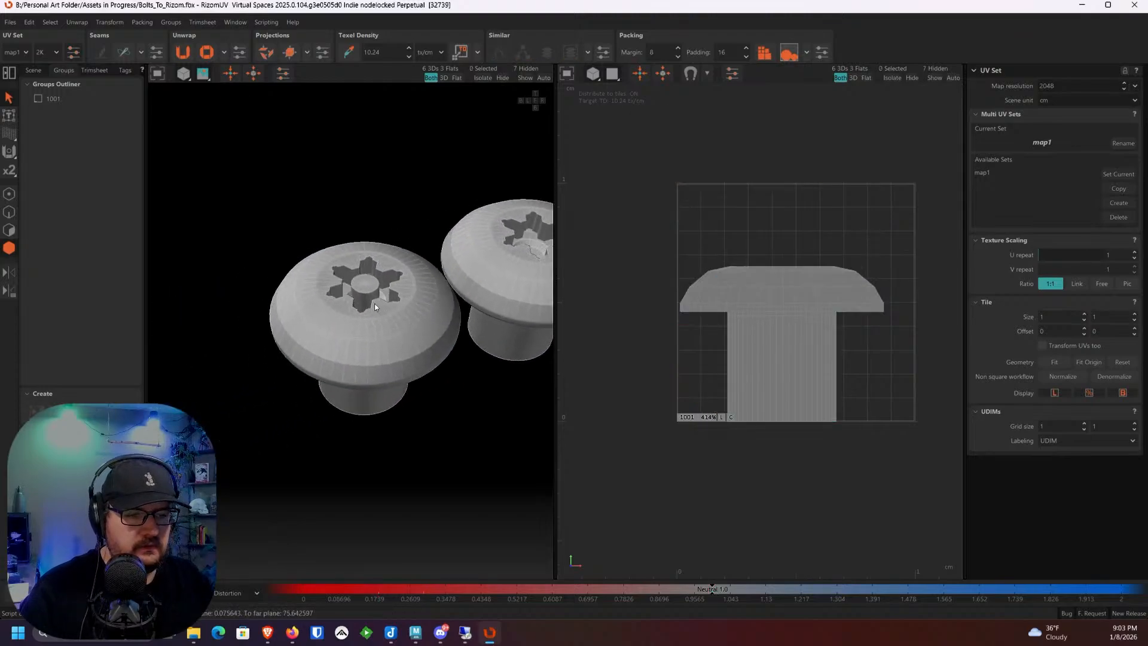
# Step: In edge mode, select the outline loop of the star-shaped recess on the round-head bolt with the centre pin
pyautogui.keyDown('alt'); pyautogui.moveTo(374, 303); pyautogui.dragTo(325, 330); pyautogui.keyUp('alt')
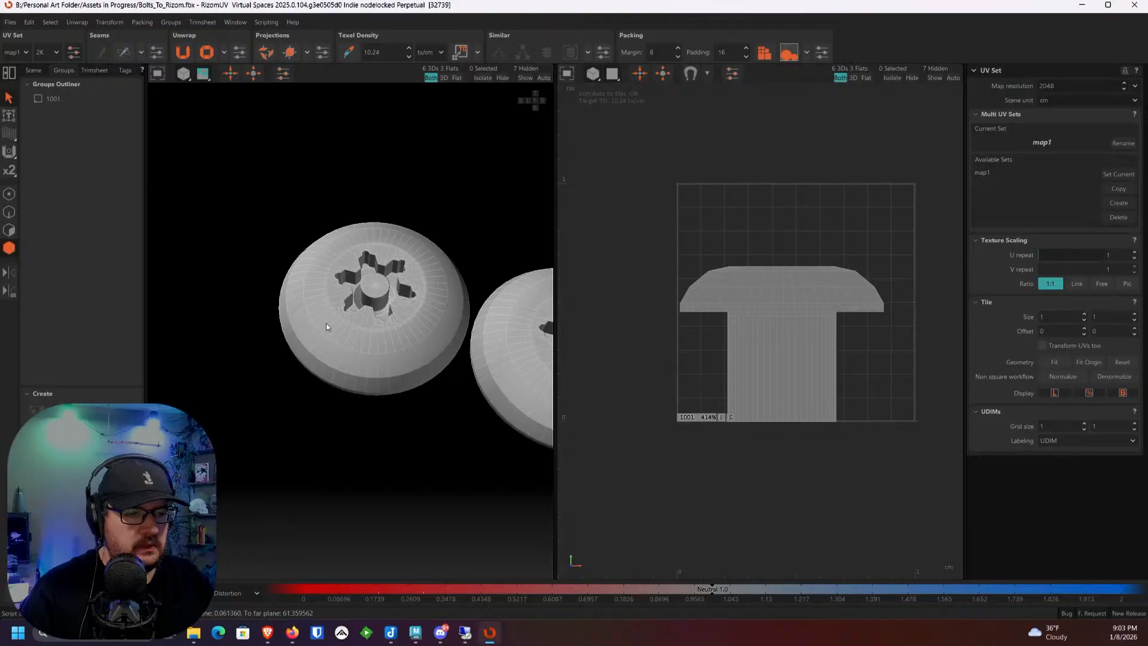
pyautogui.scroll(6, 333, 322)
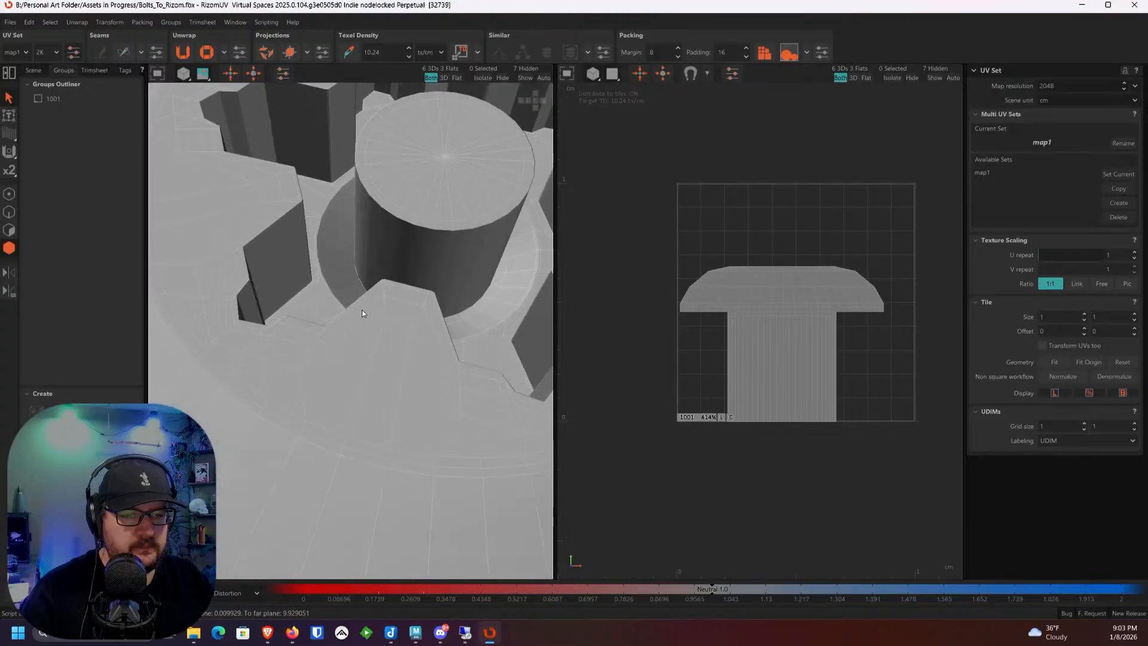
pyautogui.scroll(4, 285, 296)
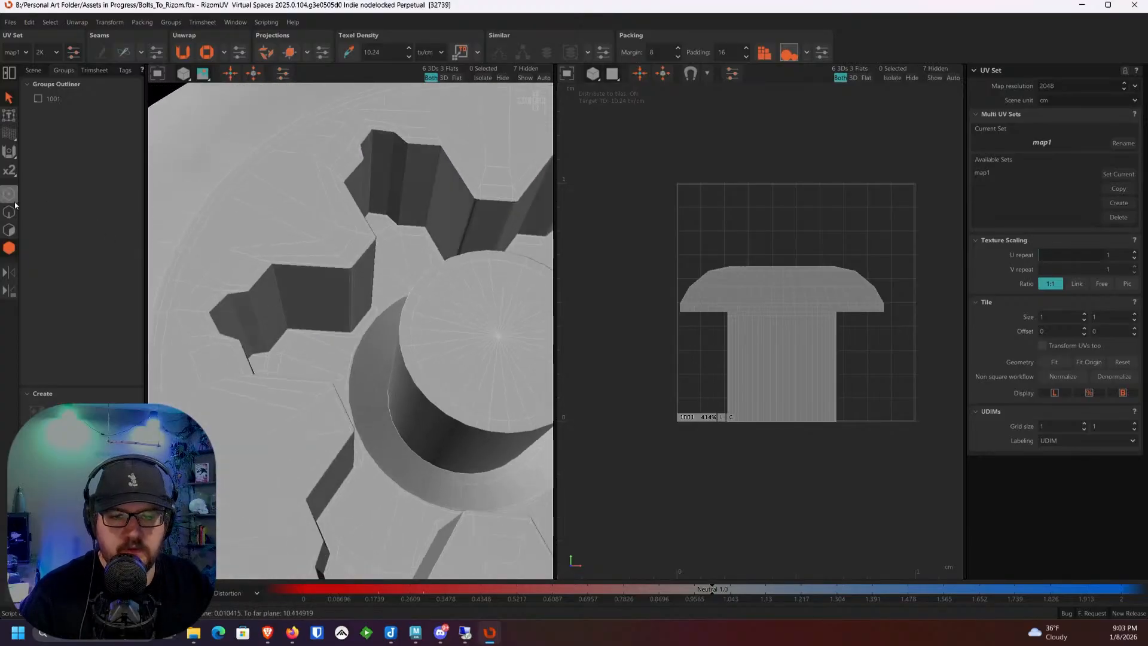
pyautogui.click(10, 201)
pyautogui.scroll(5, 281, 296)
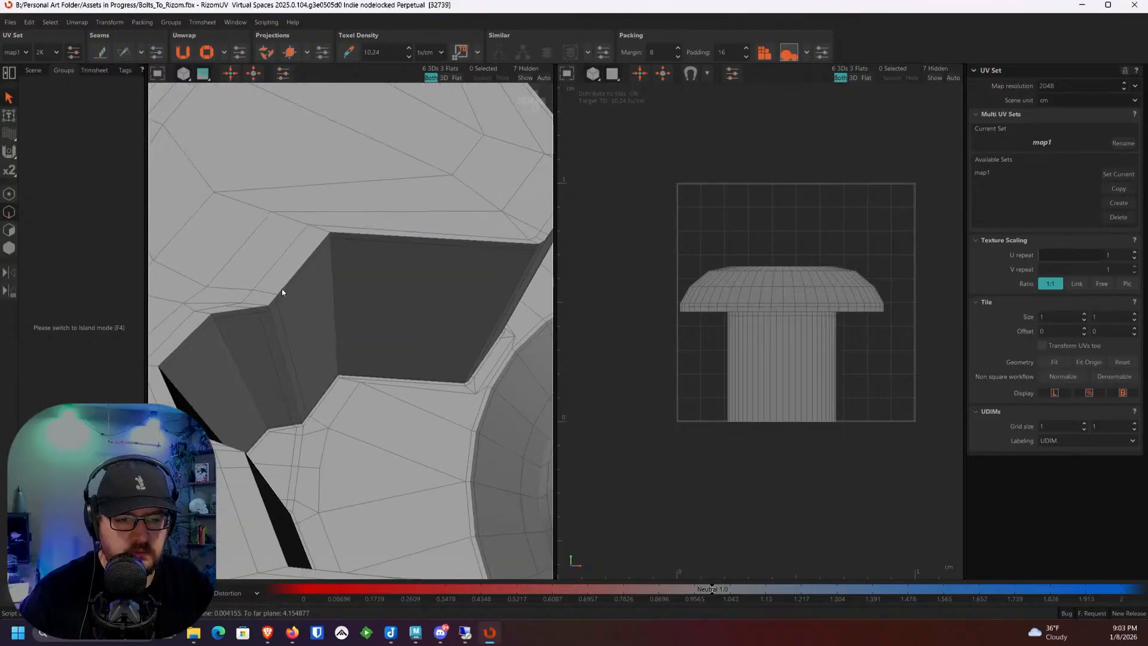
pyautogui.scroll(5, 282, 292)
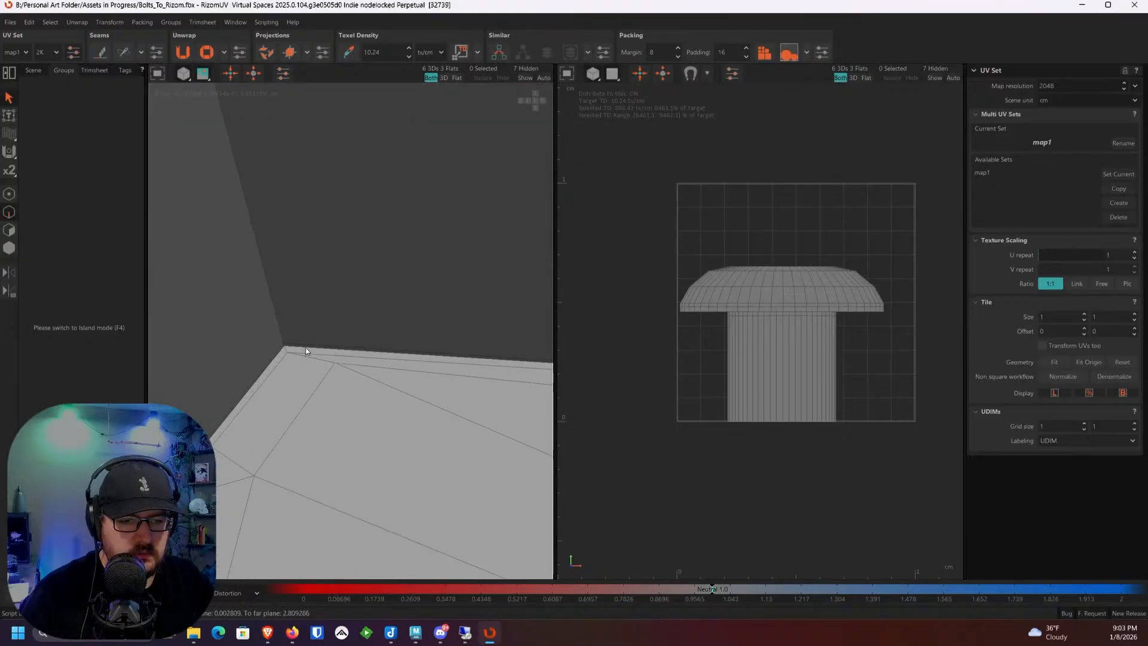
pyautogui.doubleClick(307, 348)
# Step: Add the centre pin's base and top edge loops and one vertical pin edge to the selection
pyautogui.scroll(-5, 306, 348)
pyautogui.keyDown('alt'); pyautogui.moveTo(314, 349); pyautogui.dragTo(282, 457); pyautogui.keyUp('alt')
pyautogui.doubleClick(280, 455)
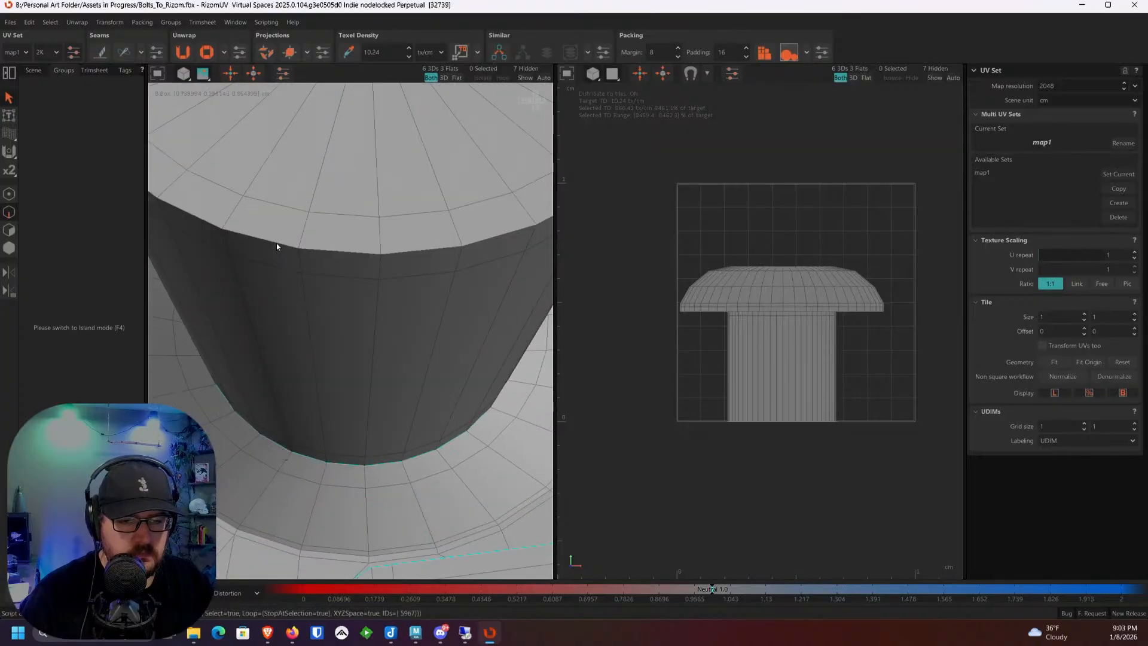
pyautogui.doubleClick(303, 297)
pyautogui.scroll(-3, 307, 312)
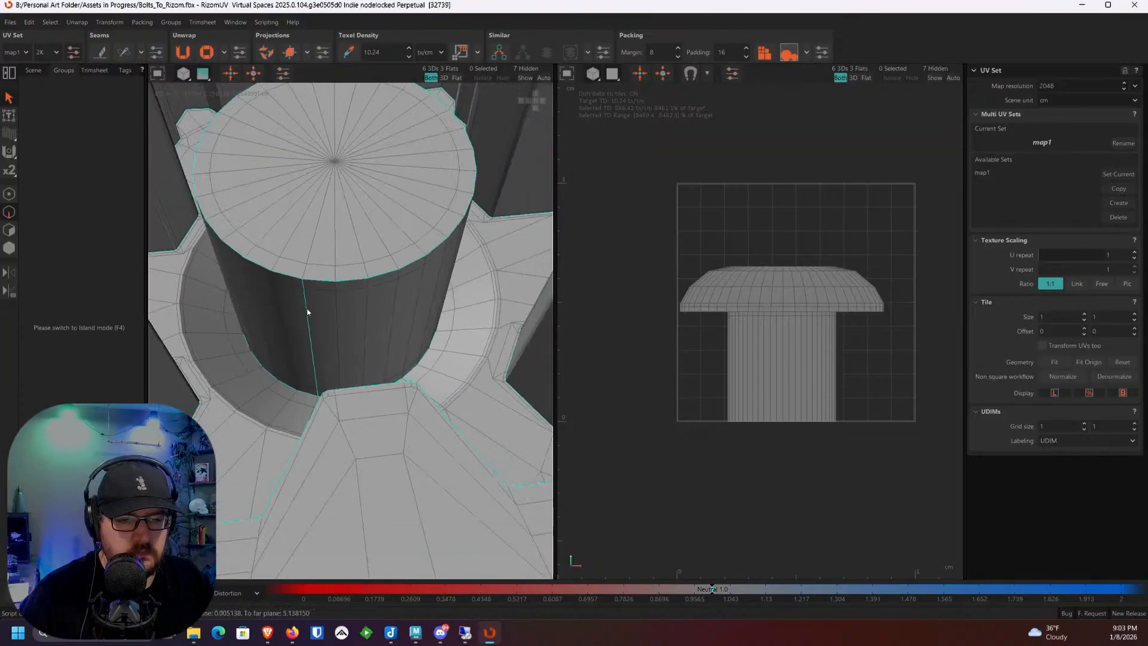
pyautogui.scroll(-4, 307, 312)
pyautogui.keyDown('alt'); pyautogui.moveTo(332, 285); pyautogui.dragTo(342, 315); pyautogui.keyUp('alt')
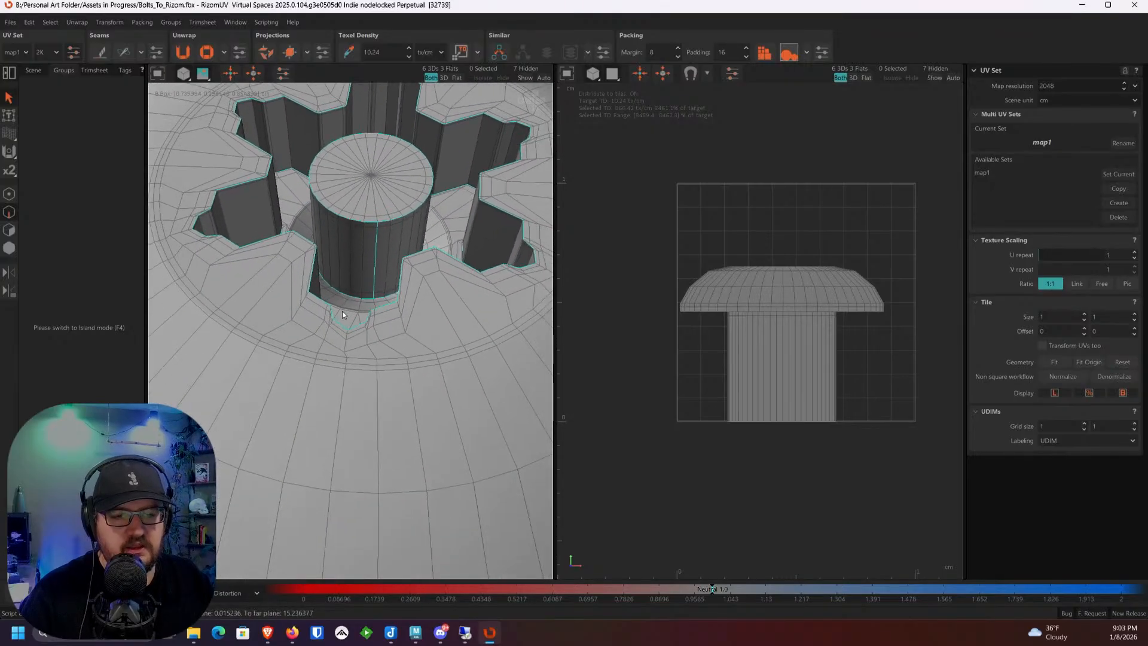
# Step: Add the lower outer rim loop of the pinned bolt's head to the edge selection
pyautogui.keyDown('alt'); pyautogui.moveTo(358, 434); pyautogui.dragTo(369, 335, button='middle'); pyautogui.keyUp('alt')
pyautogui.scroll(-3, 374, 359)
pyautogui.moveTo(374, 358)
pyautogui.keyDown('alt'); pyautogui.mouseDown()
pyautogui.moveTo(364, 459)
pyautogui.moveTo(365, 352)
pyautogui.mouseUp(); pyautogui.keyUp('alt')
pyautogui.scroll(3, 359, 359)
pyautogui.doubleClick(350, 348)
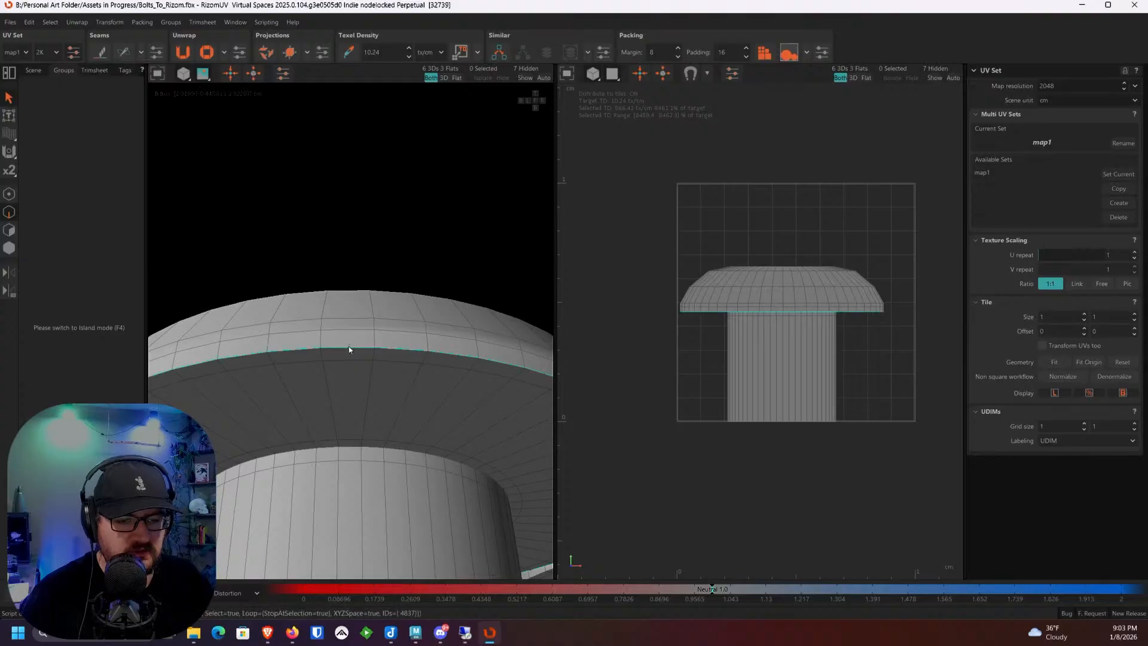
# Step: Add the shaft's edge loops under the head and at its open end, plus one lengthwise shaft edge
pyautogui.keyDown('alt'); pyautogui.moveTo(349, 449); pyautogui.dragTo(385, 261); pyautogui.keyUp('alt')
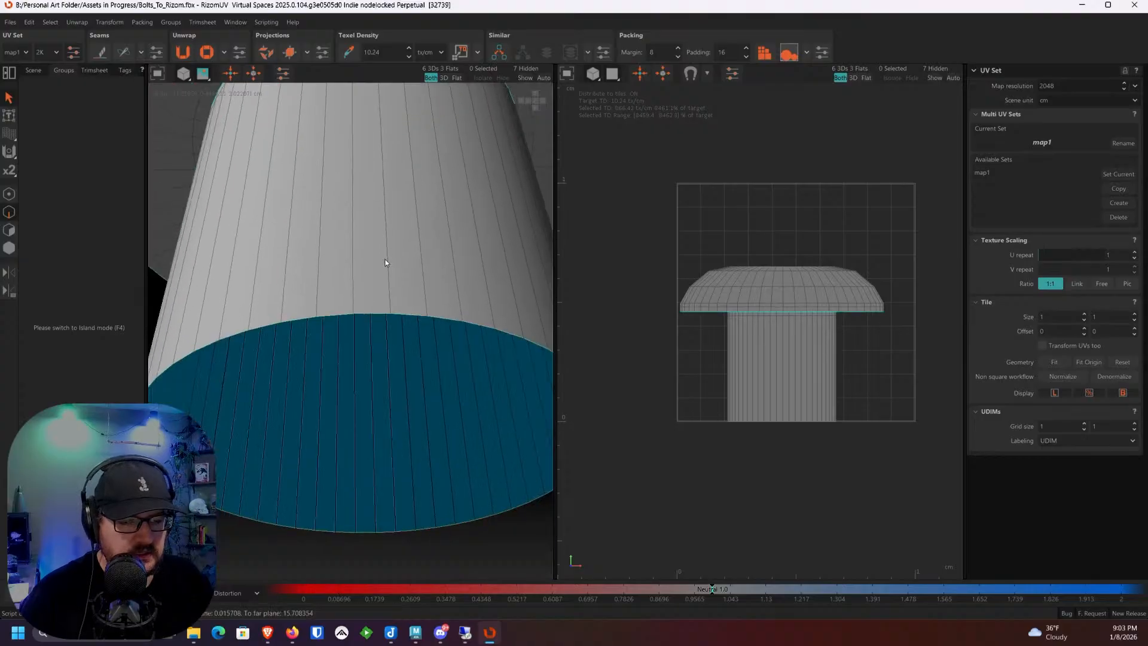
pyautogui.doubleClick(370, 314)
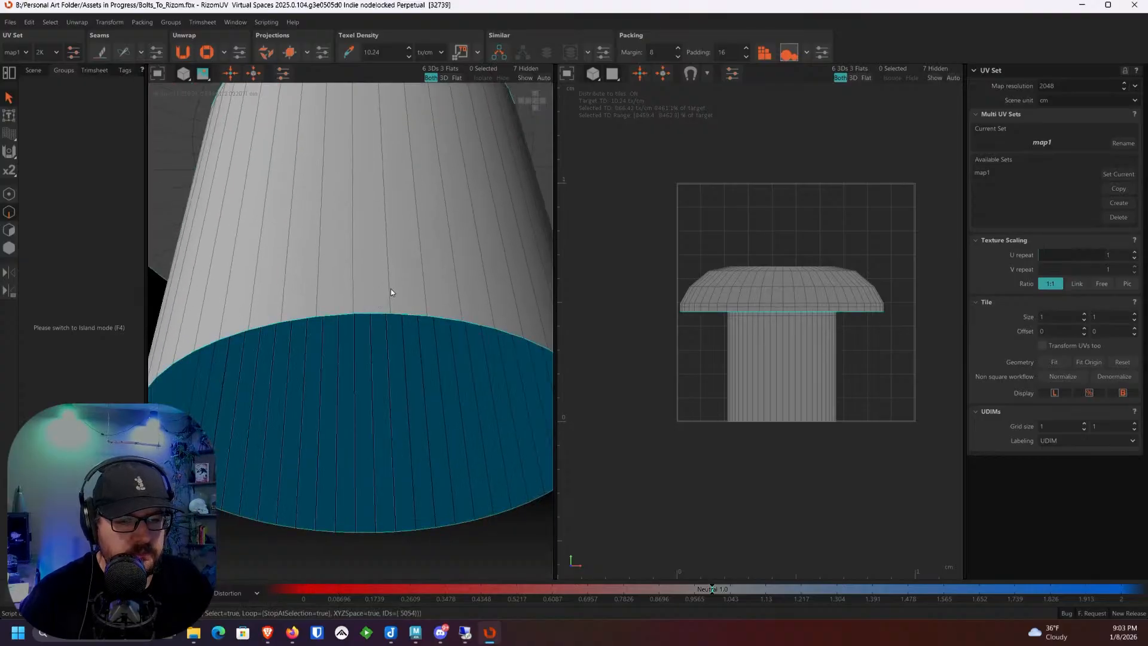
pyautogui.doubleClick(390, 291)
# Step: Add one vertical edge on the side wall of the pinned bolt's star recess to the selection
pyautogui.scroll(-3, 387, 277)
pyautogui.keyDown('alt'); pyautogui.moveTo(385, 265); pyautogui.dragTo(381, 455); pyautogui.keyUp('alt')
pyautogui.keyDown('alt'); pyautogui.moveTo(381, 302); pyautogui.dragTo(400, 366); pyautogui.keyUp('alt')
pyautogui.scroll(3, 350, 384)
pyautogui.keyDown('alt'); pyautogui.moveTo(399, 366); pyautogui.dragTo(367, 349, button='middle'); pyautogui.keyUp('alt')
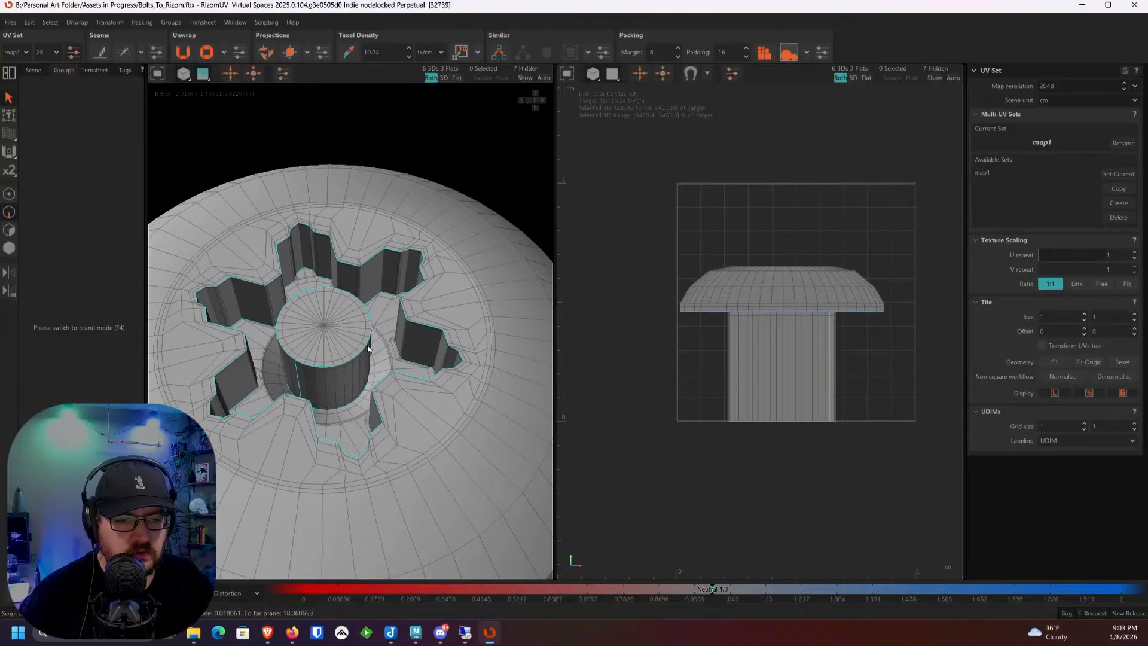
pyautogui.scroll(3, 367, 348)
pyautogui.keyDown('alt'); pyautogui.moveTo(296, 225); pyautogui.dragTo(355, 317, button='middle'); pyautogui.keyUp('alt')
pyautogui.scroll(3, 356, 317)
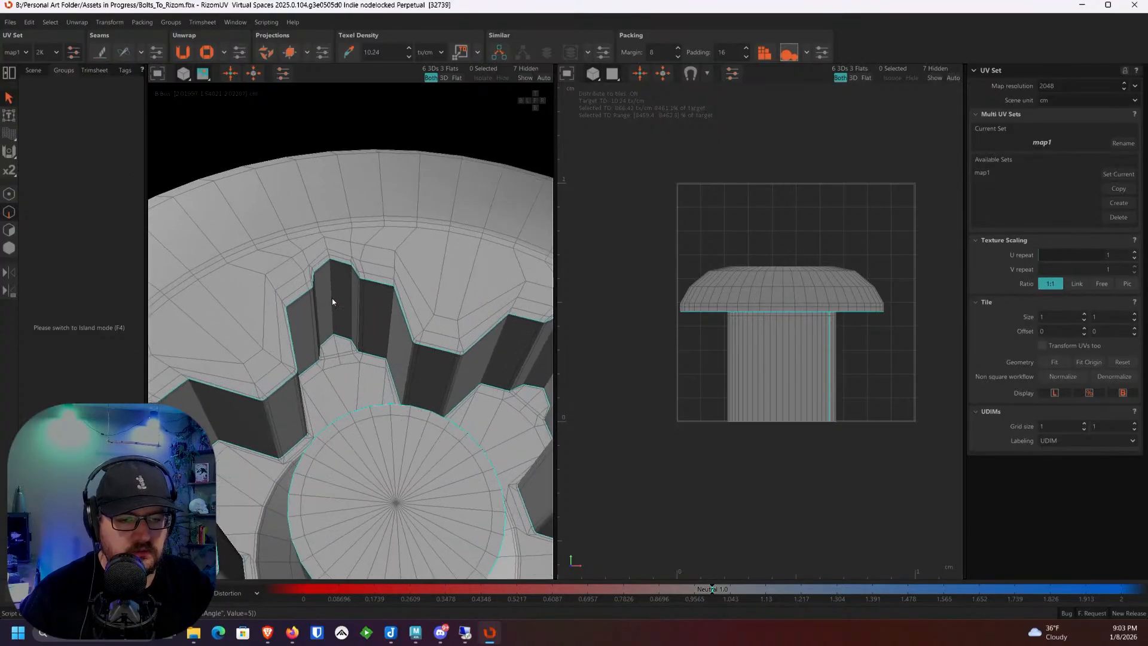
pyautogui.scroll(-4, 335, 316)
pyautogui.keyDown('alt'); pyautogui.moveTo(404, 386); pyautogui.dragTo(364, 357); pyautogui.keyUp('alt')
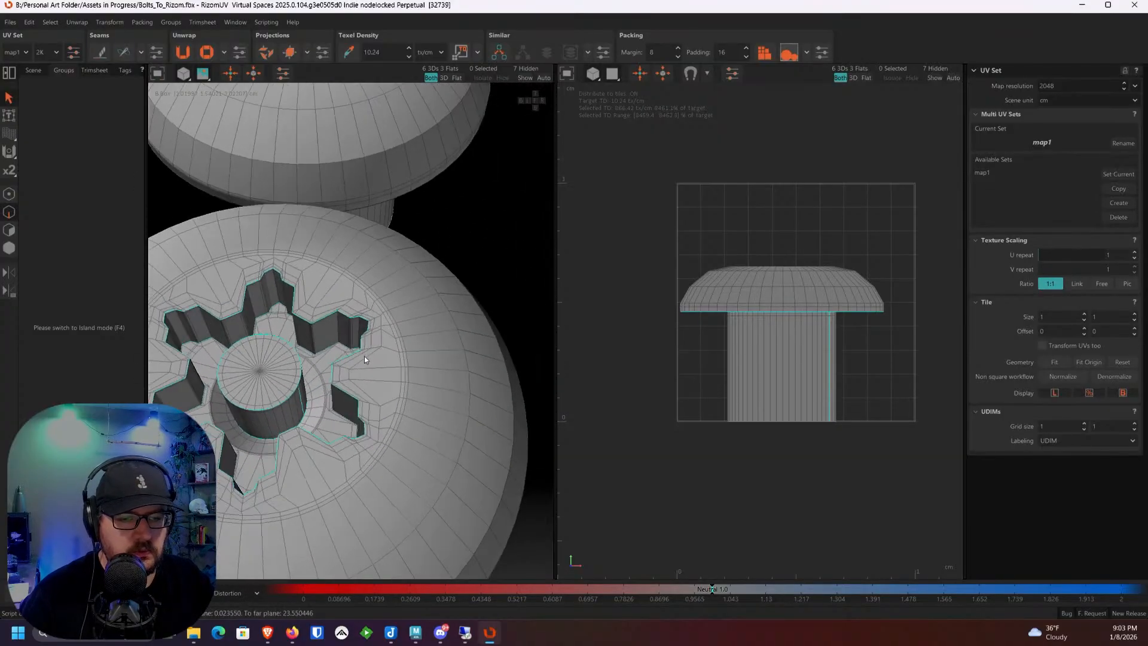
pyautogui.scroll(4, 364, 356)
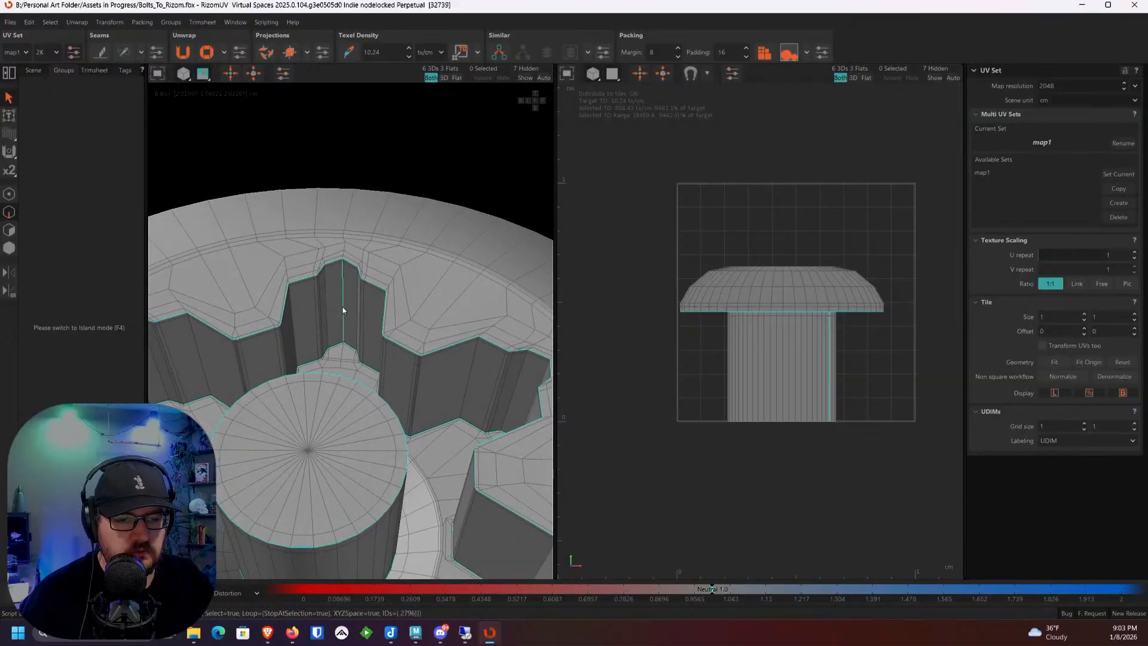
# Step: Cut the selected edges of the pinned bolt as UV seams
pyautogui.scroll(-4, 343, 311)
pyautogui.keyDown('alt'); pyautogui.moveTo(328, 365); pyautogui.dragTo(317, 301); pyautogui.keyUp('alt')
pyautogui.scroll(-4, 389, 353)
# Step: Select the upper rim and floor outline loops of the star recess on the second round-head bolt without a pin
pyautogui.scroll(6, 381, 361)
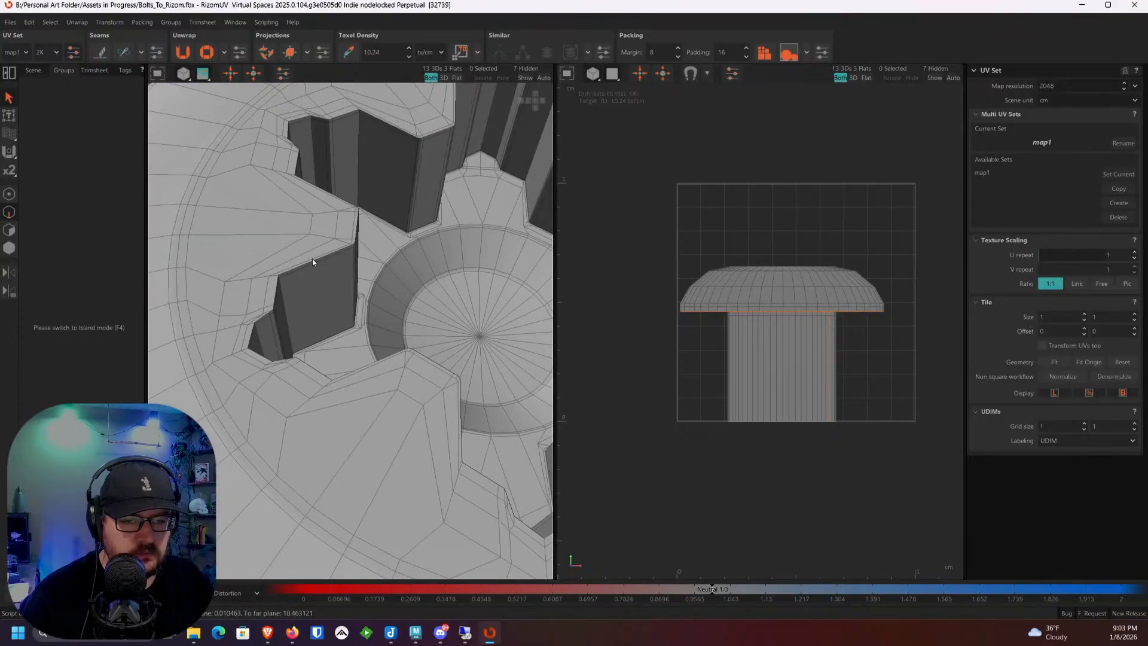
pyautogui.scroll(6, 309, 313)
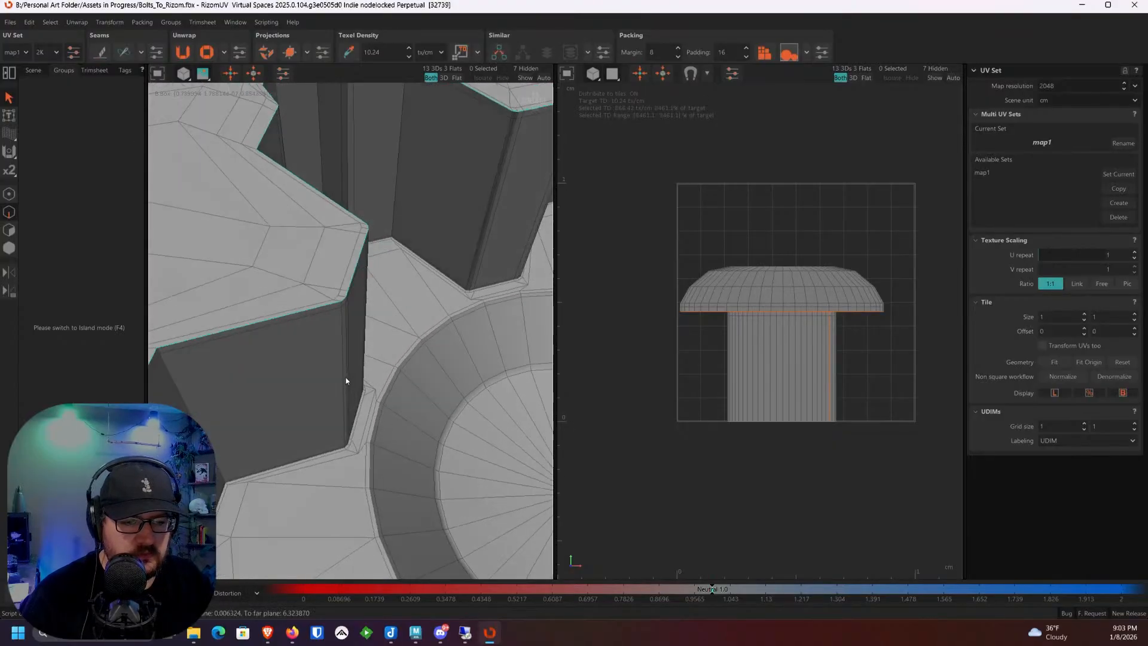
pyautogui.keyDown('alt'); pyautogui.moveTo(346, 381); pyautogui.dragTo(316, 414); pyautogui.keyUp('alt')
pyautogui.scroll(5, 323, 412)
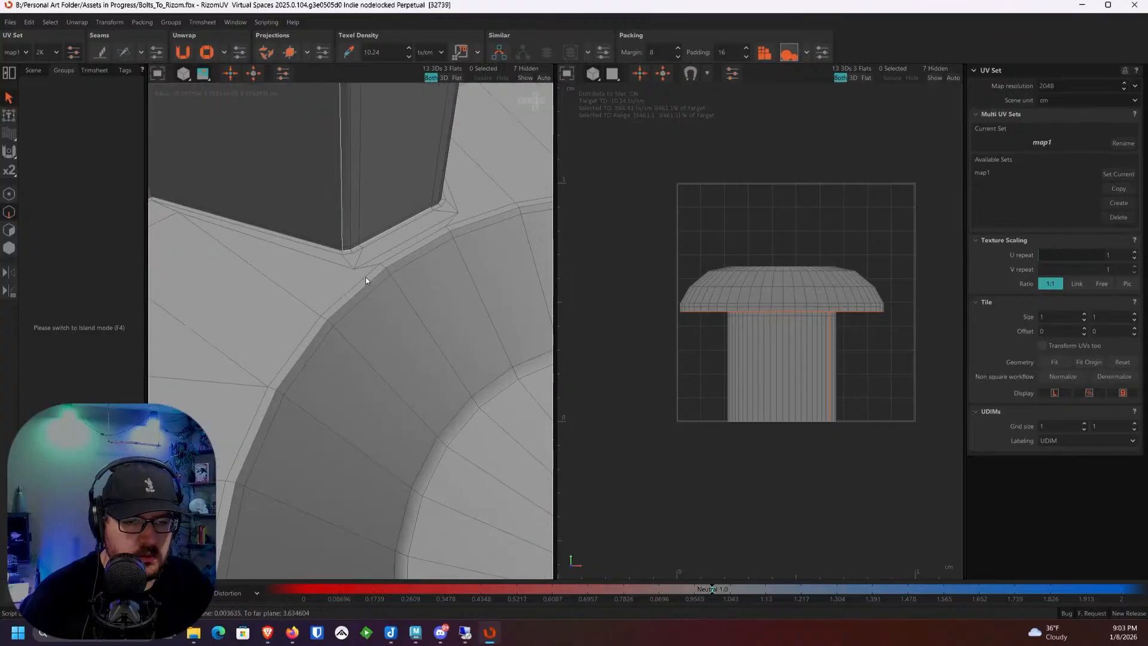
pyautogui.scroll(-2, 365, 242)
pyautogui.scroll(-3, 382, 282)
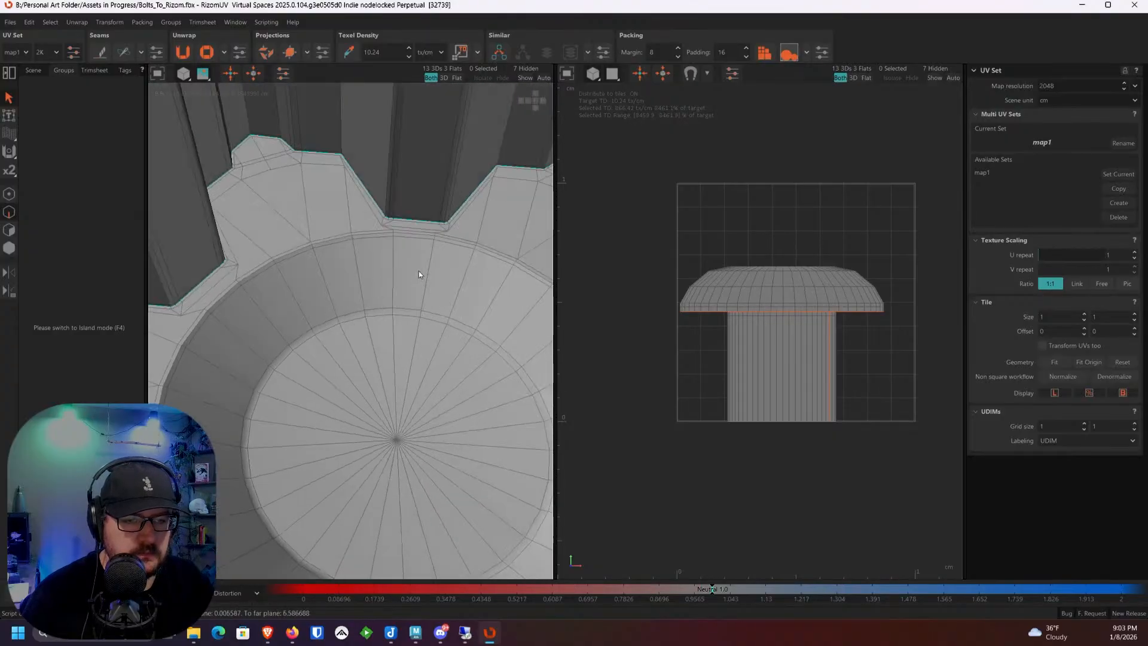
pyautogui.scroll(-5, 382, 242)
pyautogui.scroll(-6, 379, 266)
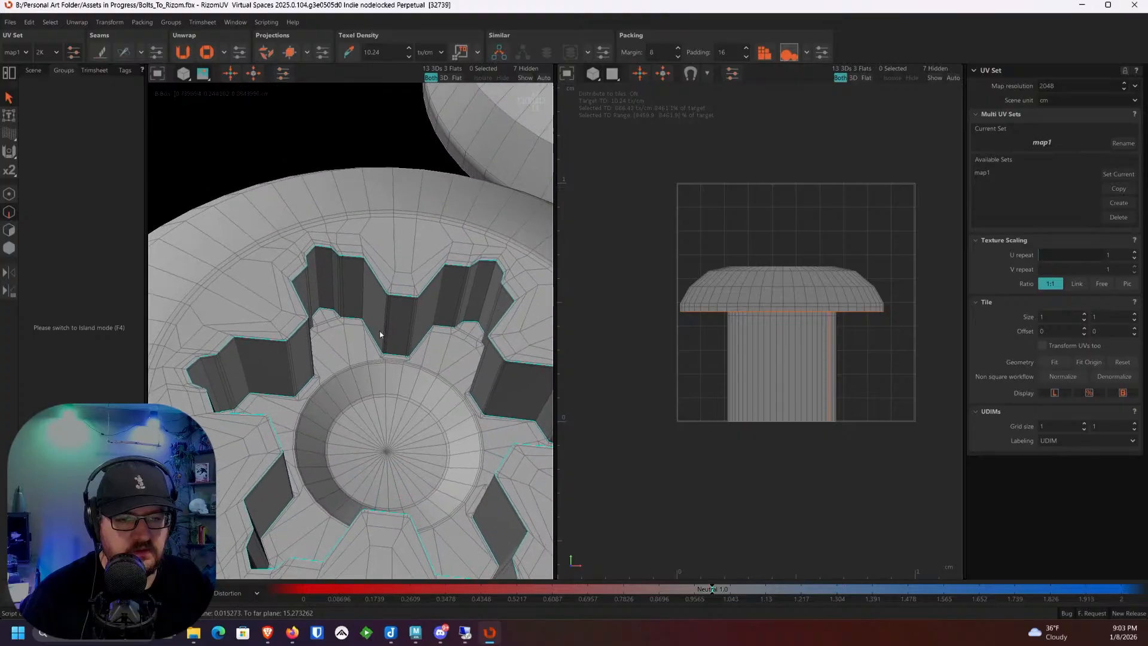
# Step: Add the second bolt's lower head rim loop and the loop where its shaft meets the head to the selection
pyautogui.moveTo(335, 303); pyautogui.dragTo(393, 313, button='middle')
pyautogui.scroll(4, 392, 313)
pyautogui.keyDown('alt'); pyautogui.moveTo(350, 260); pyautogui.dragTo(283, 280); pyautogui.keyUp('alt')
pyautogui.scroll(-4, 355, 324)
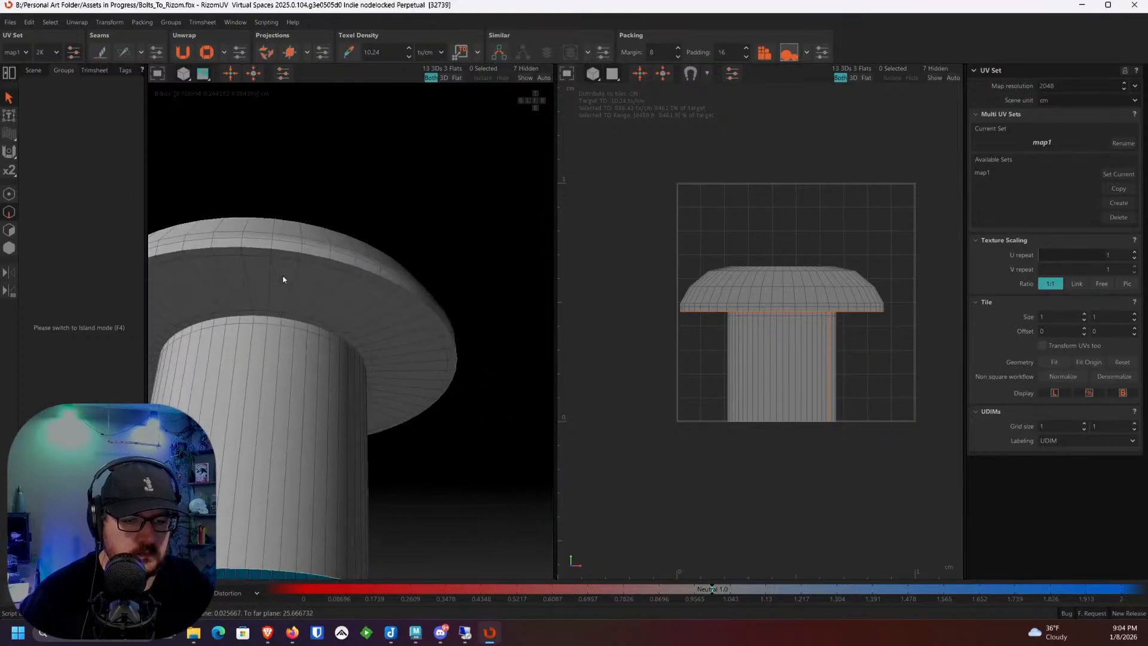
pyautogui.doubleClick(290, 256)
pyautogui.doubleClick(271, 318)
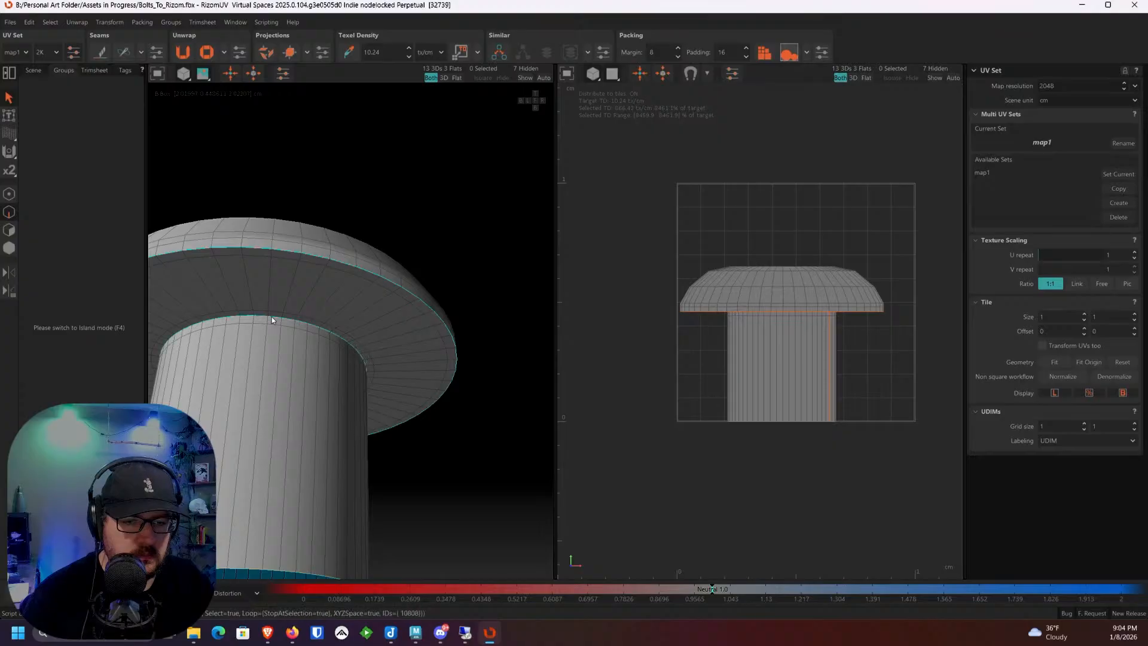
# Step: Cut the second round-head bolt's selected edges as UV seams and switch to island selection mode
pyautogui.scroll(-10, 266, 535)
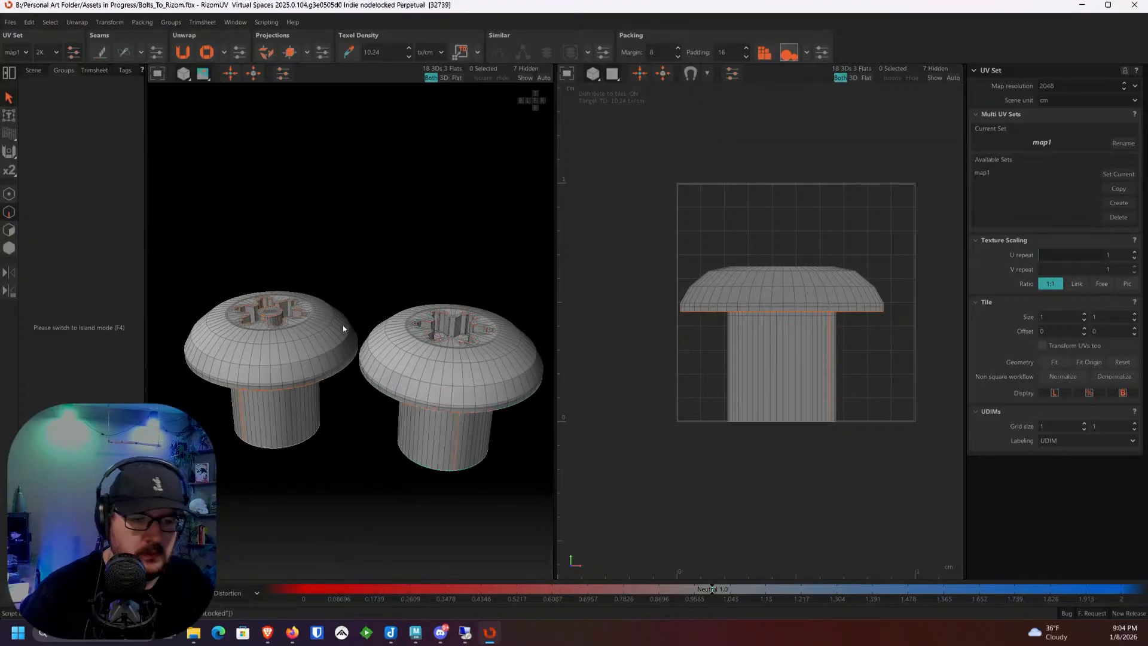
pyautogui.click(9, 248)
pyautogui.scroll(-3, 267, 300)
pyautogui.moveTo(267, 300); pyautogui.dragTo(403, 441)
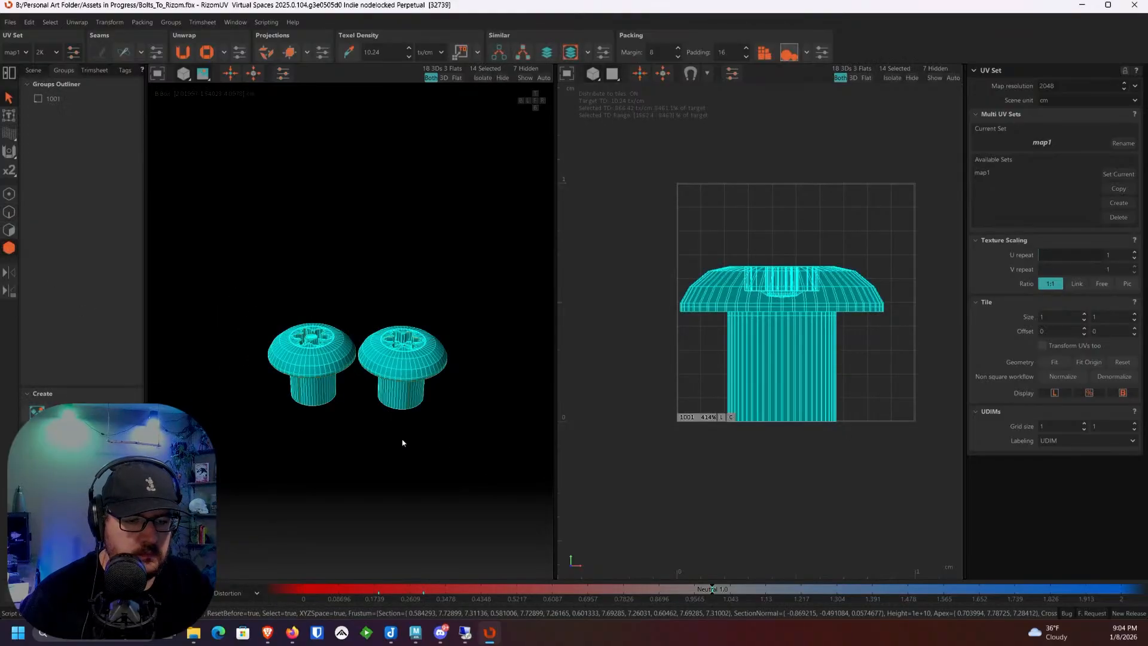
pyautogui.click(402, 441)
# Step: Select all islands of the pinned round-head bolt, unfold them and pack them into the UV tile
pyautogui.click(308, 359)
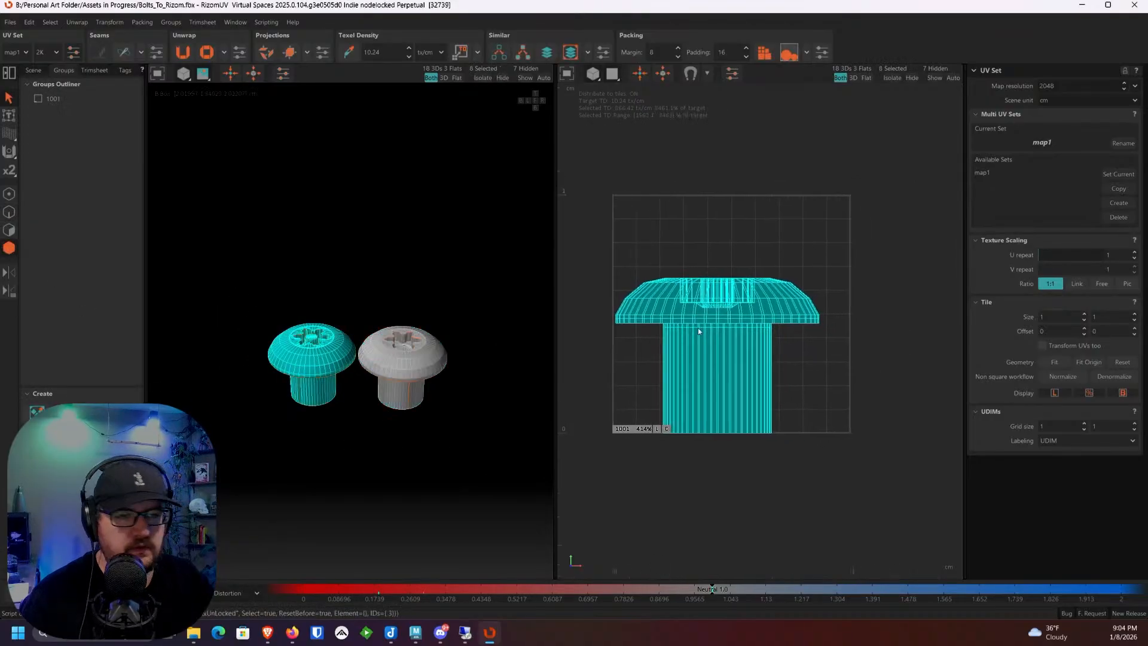
pyautogui.moveTo(697, 328); pyautogui.dragTo(572, 195, button='middle')
pyautogui.press('u')
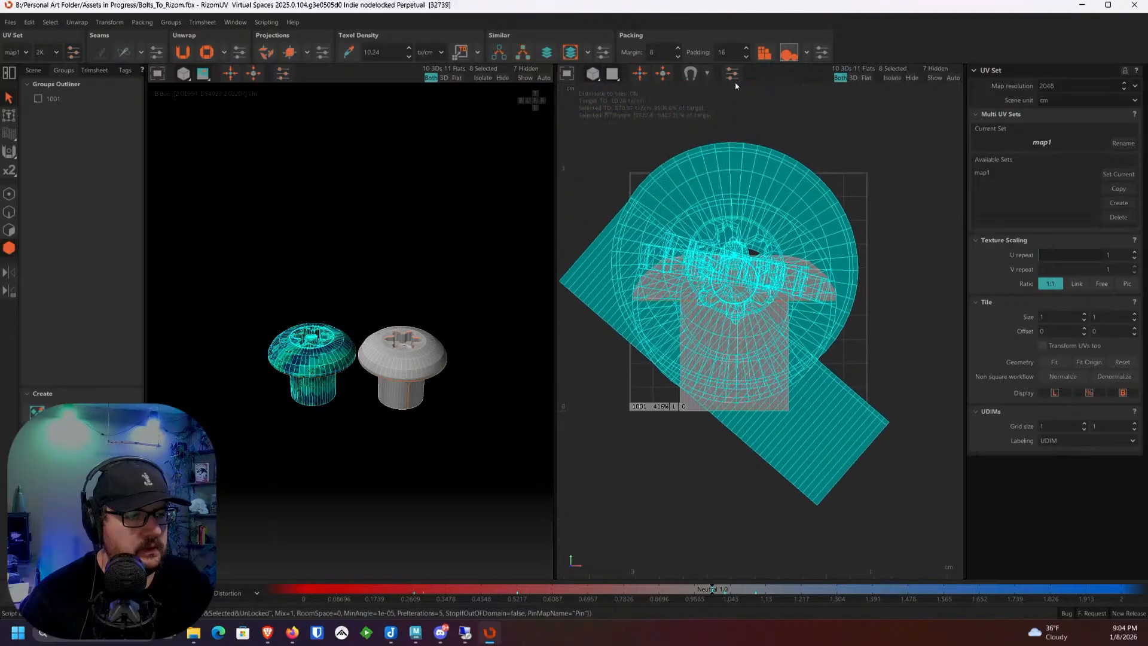
pyautogui.click(764, 52)
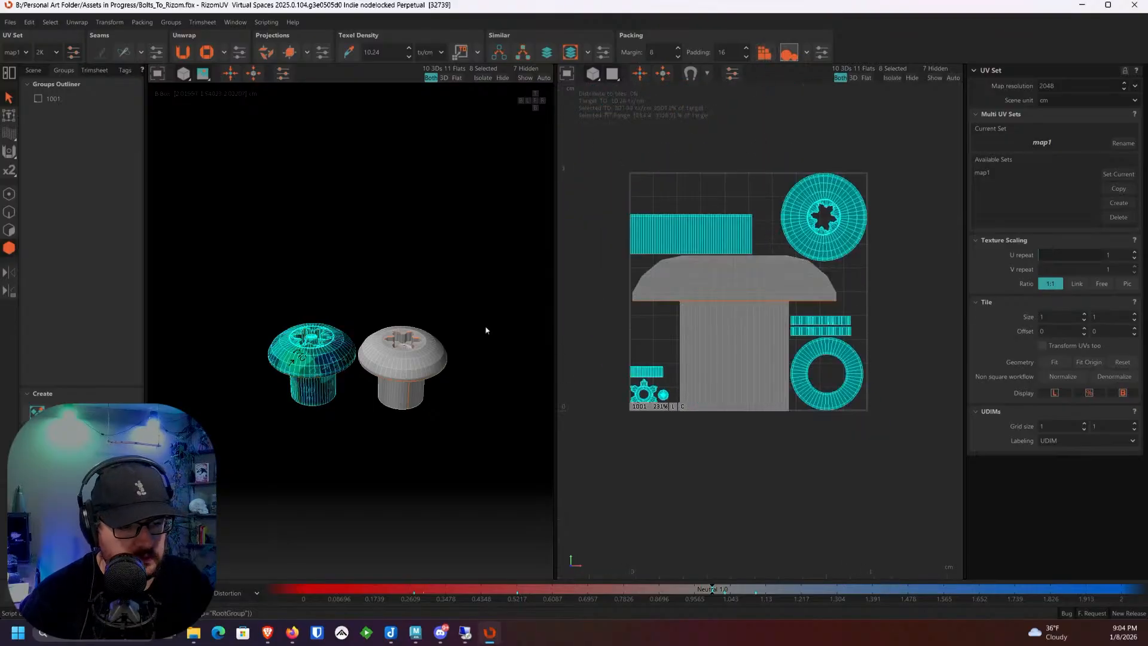
# Step: Select all islands of the second round-head bolt without a pin, unfold them and pack them
pyautogui.scroll(3, 481, 308)
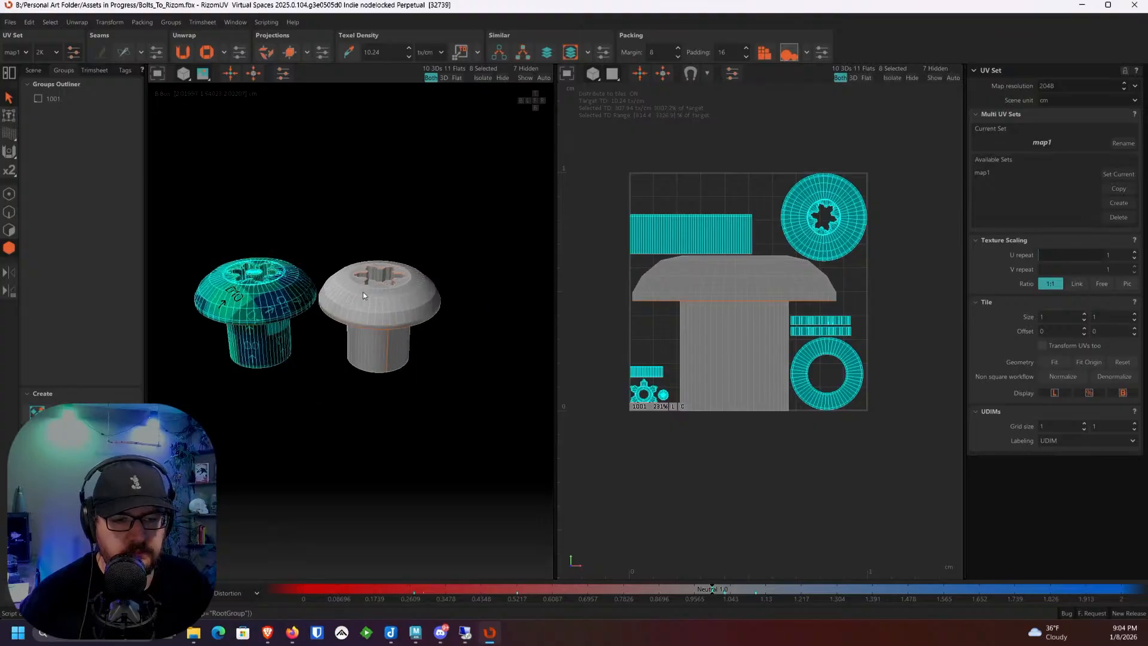
pyautogui.click(363, 292)
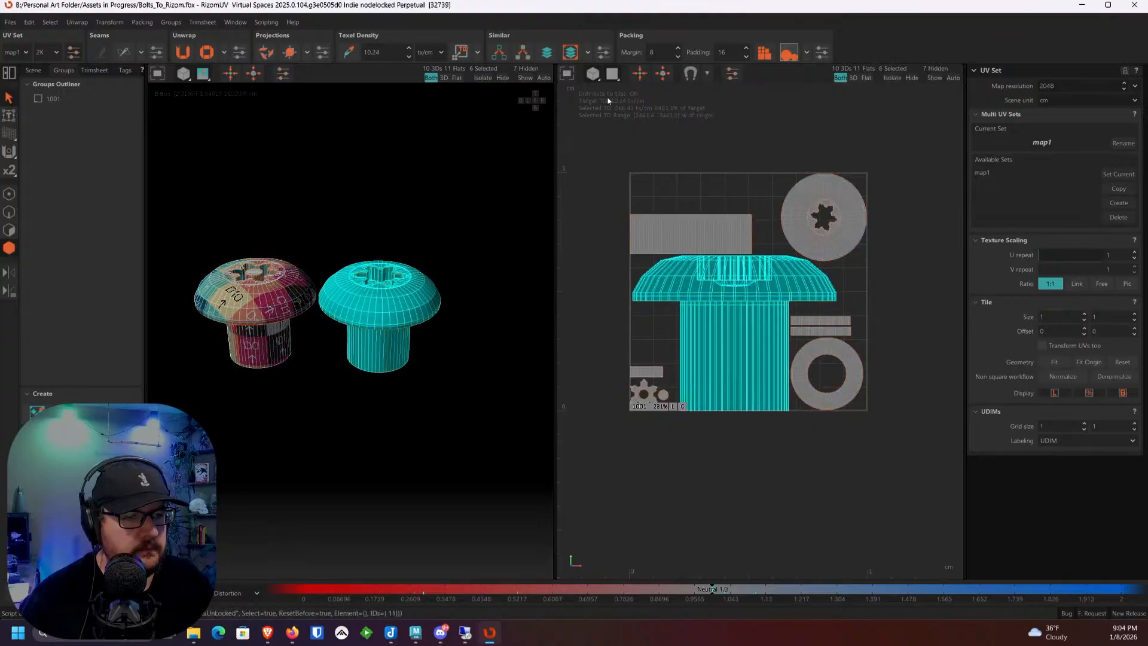
pyautogui.click(183, 52)
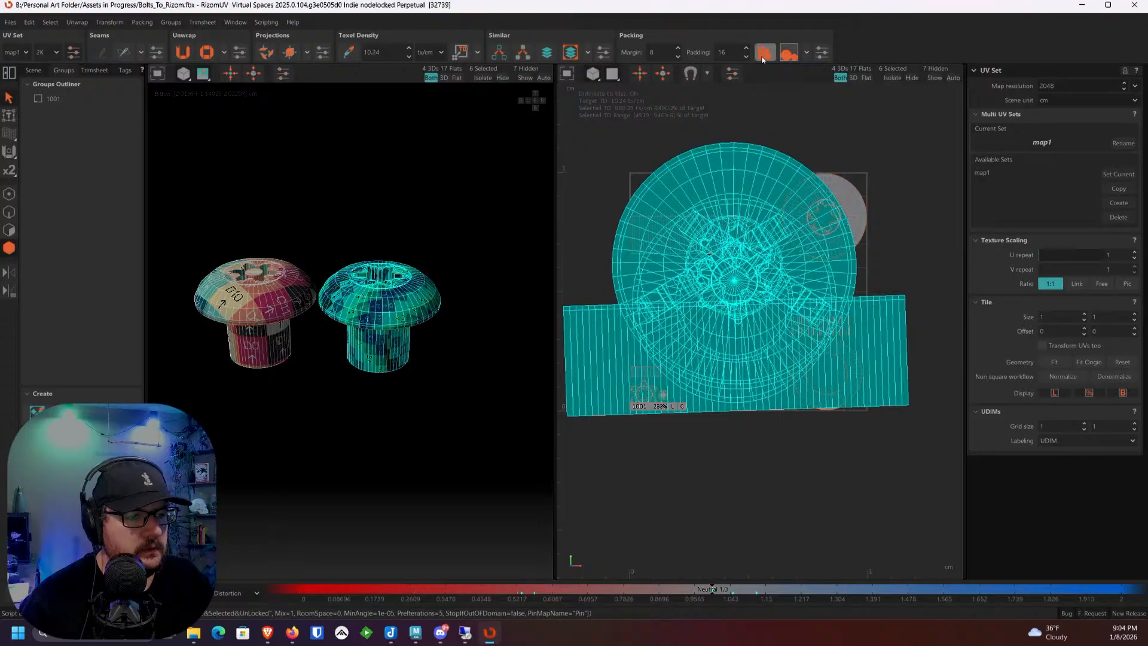
pyautogui.click(764, 55)
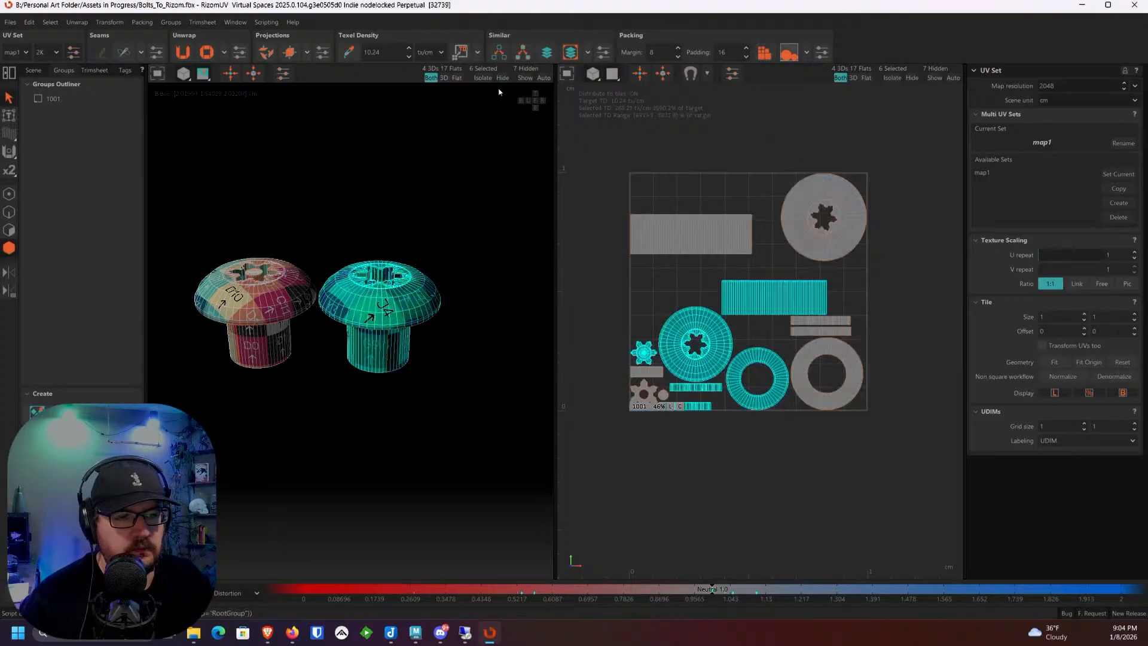
# Step: Unhide all bolts, isolate the pinned round-head bolt and repack its islands to fill the UV tile
pyautogui.click(525, 77)
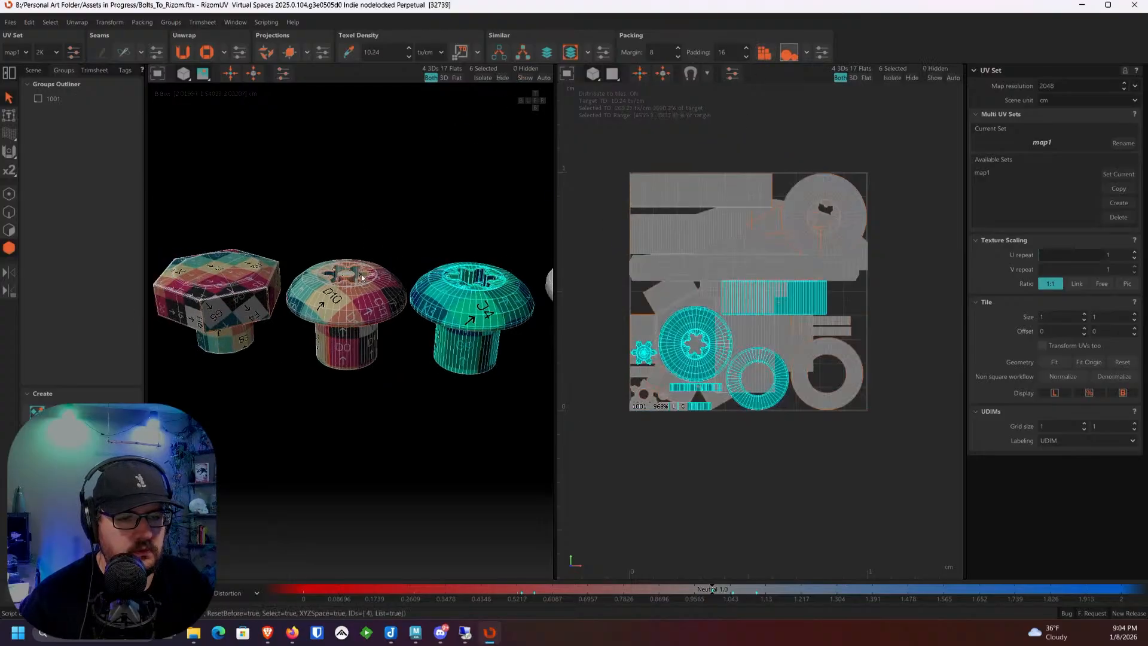
pyautogui.click(362, 305)
pyautogui.doubleClick(362, 305)
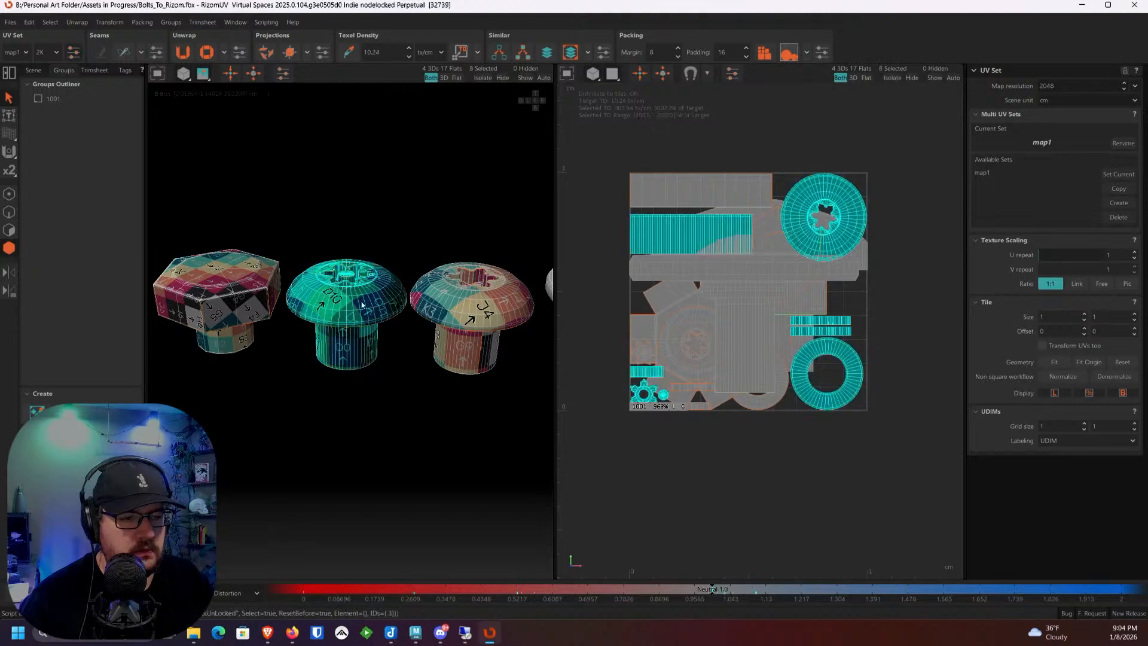
pyautogui.click(525, 78)
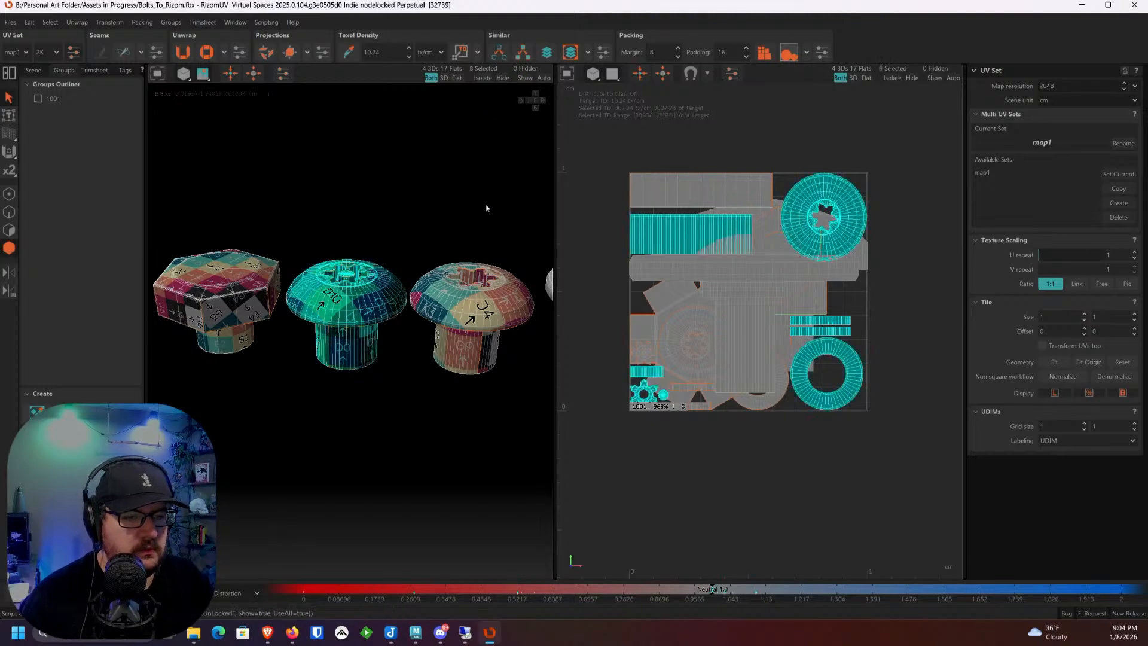
pyautogui.press('i')
pyautogui.click(764, 52)
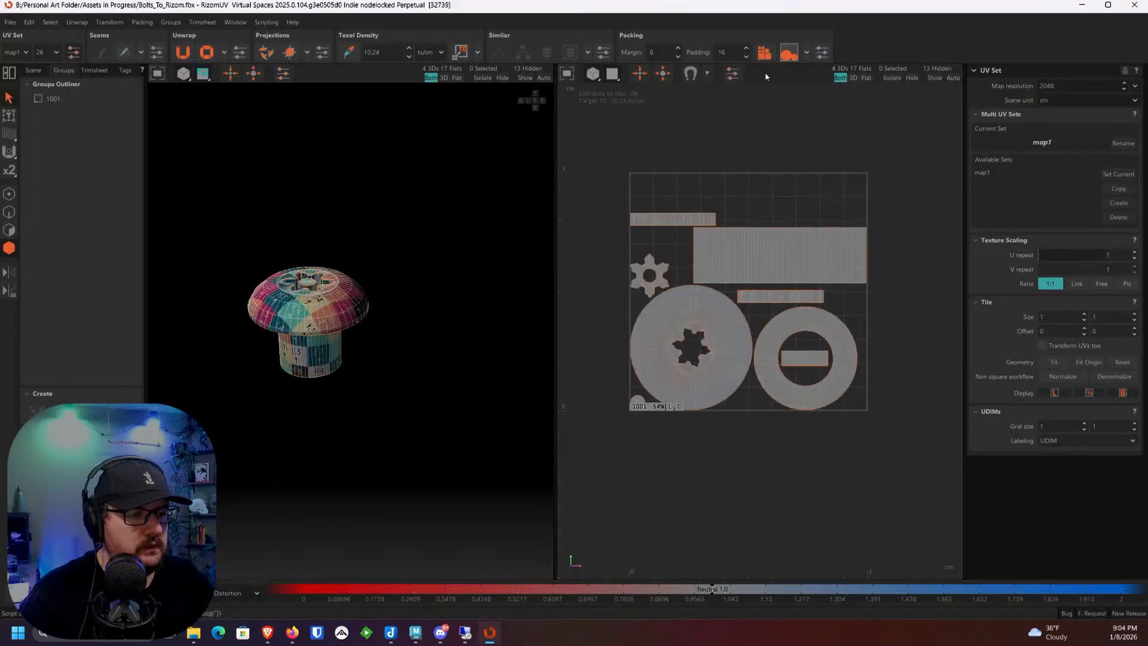
# Step: Examine the stretching around the star recess of the pinned bolt in the UV layout and on the model
pyautogui.scroll(10, 651, 340)
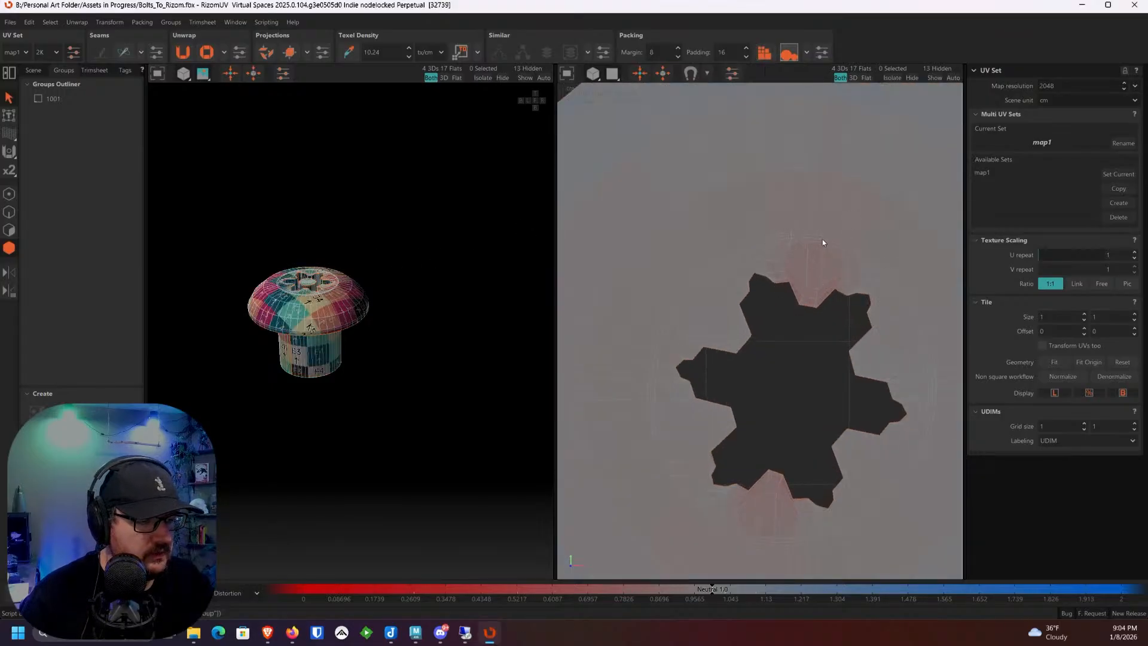
pyautogui.scroll(-5, 823, 240)
pyautogui.scroll(3, 216, 306)
pyautogui.keyDown('alt'); pyautogui.moveTo(359, 305); pyautogui.dragTo(389, 302); pyautogui.keyUp('alt')
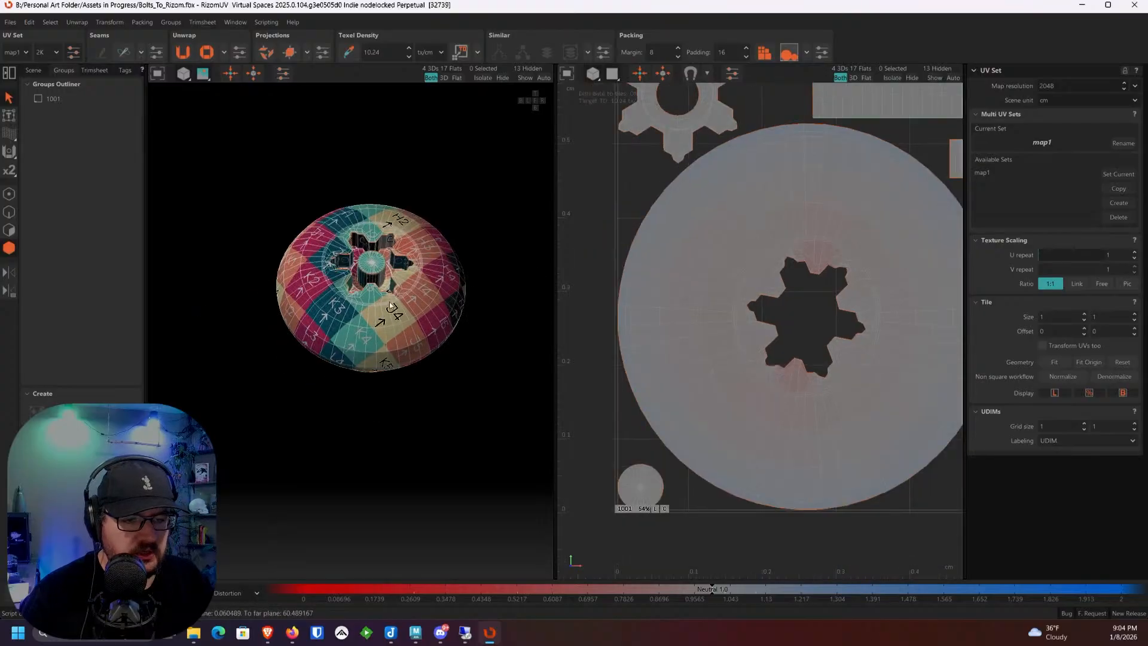
pyautogui.scroll(6, 389, 301)
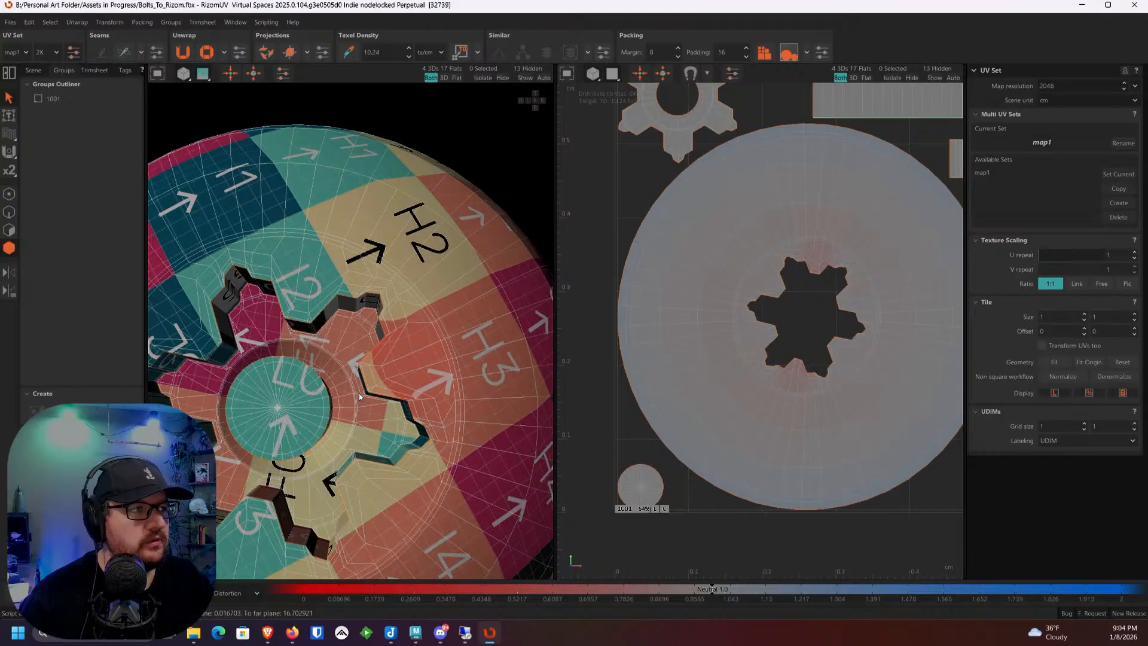
pyautogui.keyDown('alt'); pyautogui.moveTo(359, 393); pyautogui.dragTo(401, 294); pyautogui.keyUp('alt')
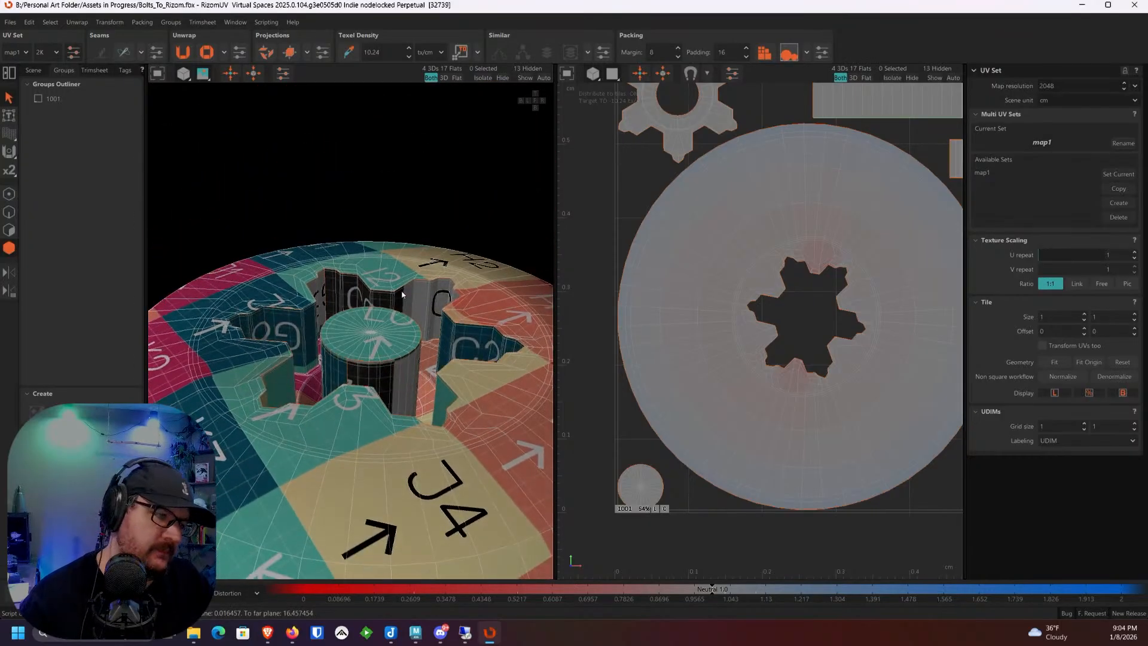
pyautogui.scroll(2, 440, 315)
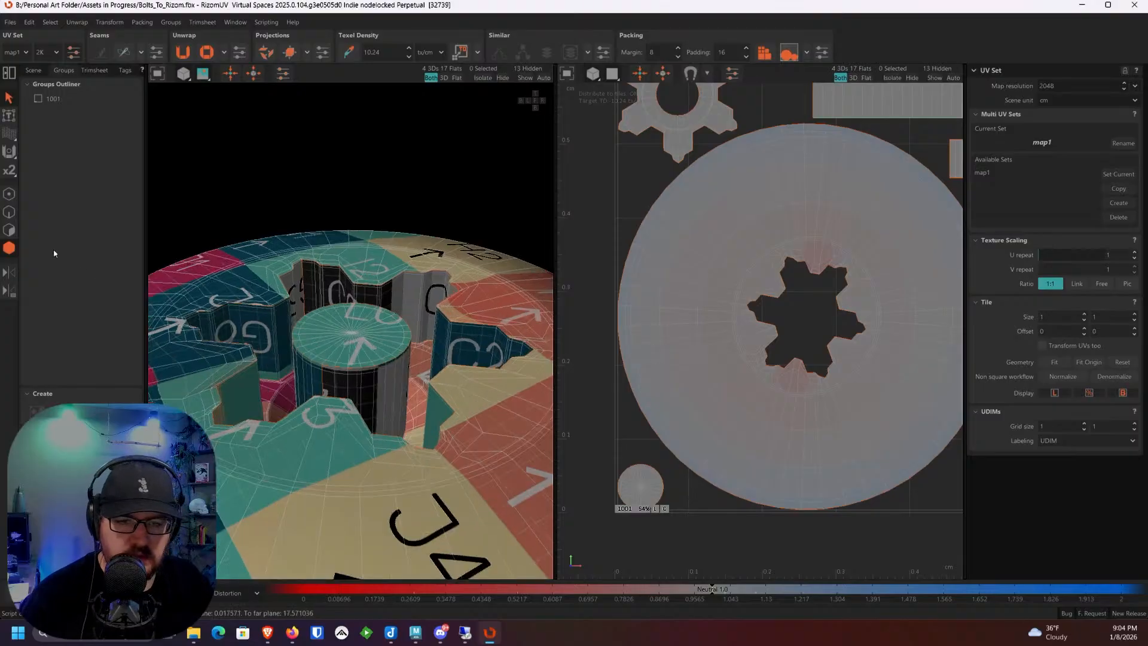
# Step: Try unfolding the pinned bolt's head-top island once more and undo the change
pyautogui.click(684, 336)
pyautogui.scroll(-2, 629, 299)
pyautogui.click(182, 53)
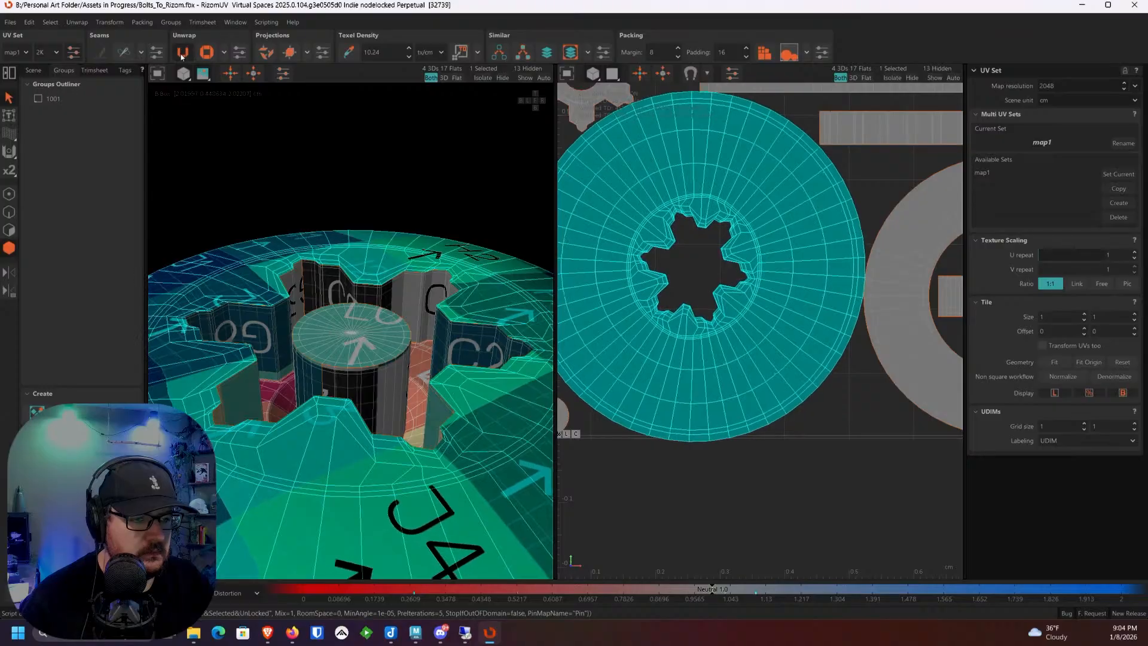
pyautogui.click(826, 517)
pyautogui.hotkey('ctrl', 'z')
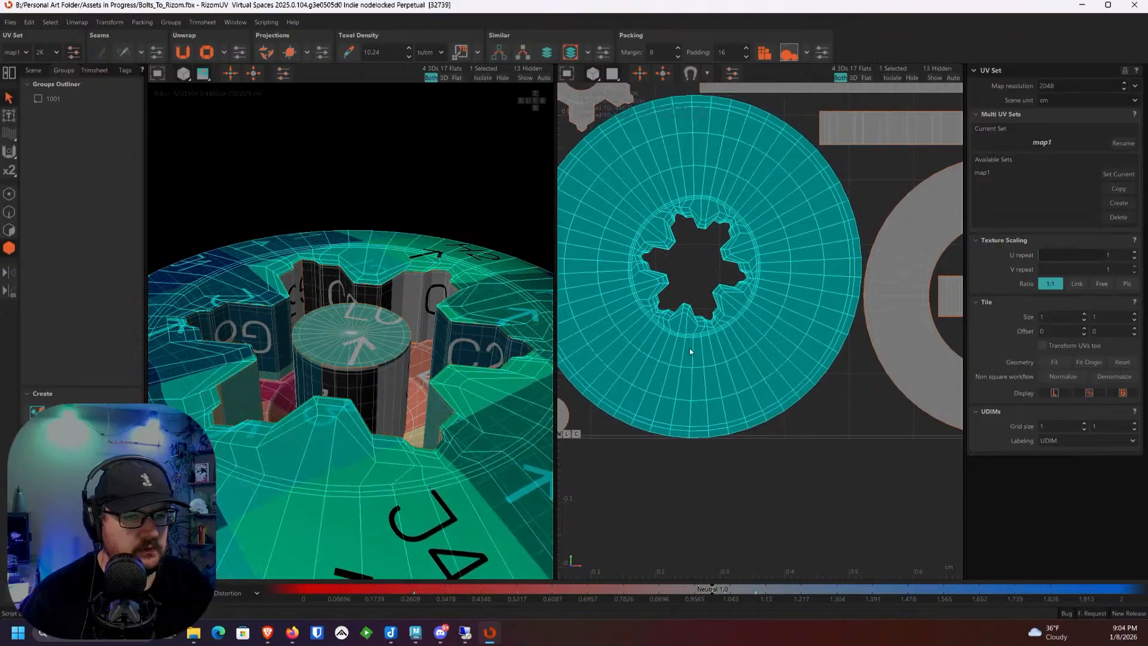
# Step: Try to even out the distortion of the pinned bolt's head-top island by optimizing it and unfolding it again
pyautogui.click(206, 52)
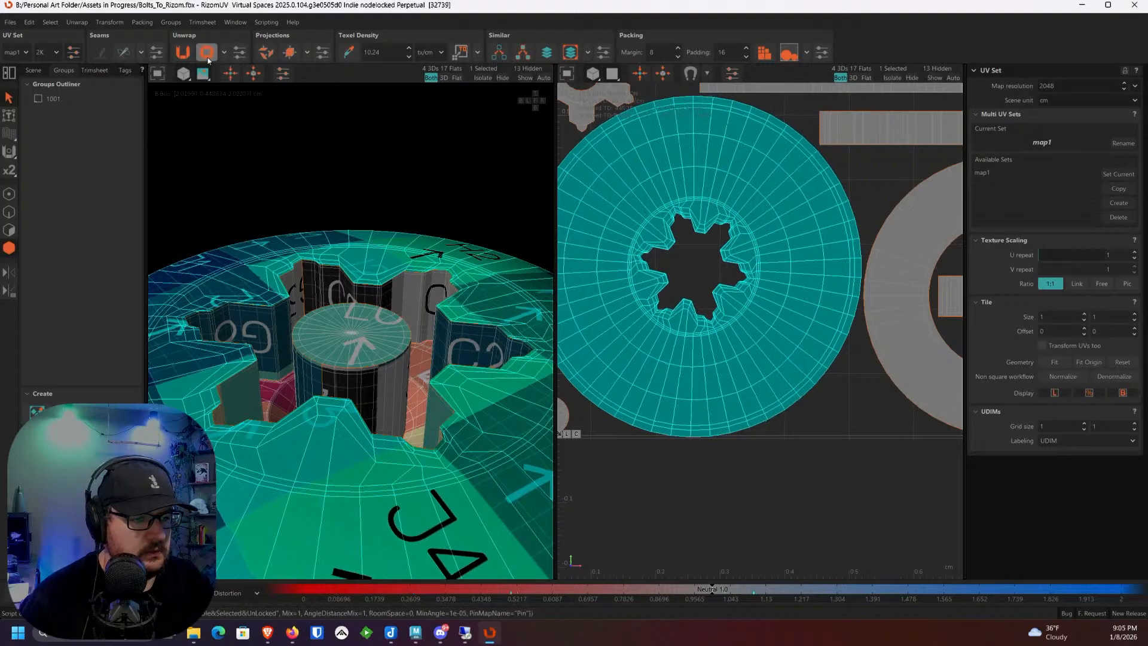
pyautogui.click(795, 450)
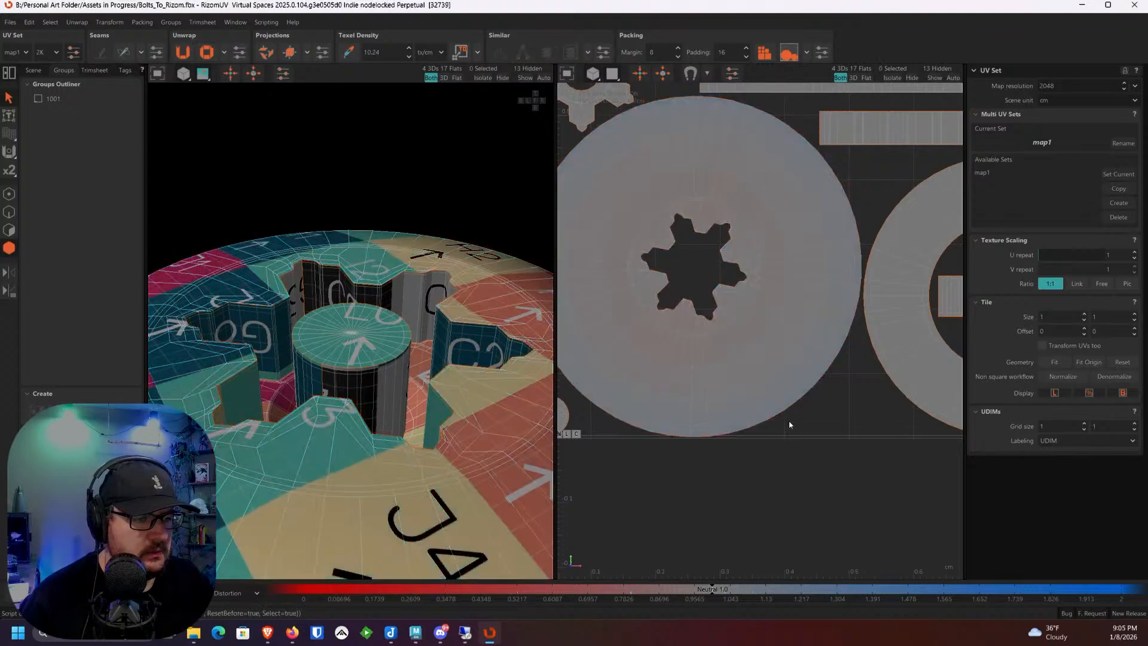
pyautogui.keyDown('alt'); pyautogui.moveTo(789, 425); pyautogui.dragTo(820, 410, button='middle'); pyautogui.keyUp('alt')
pyautogui.click(769, 375)
pyautogui.click(182, 52)
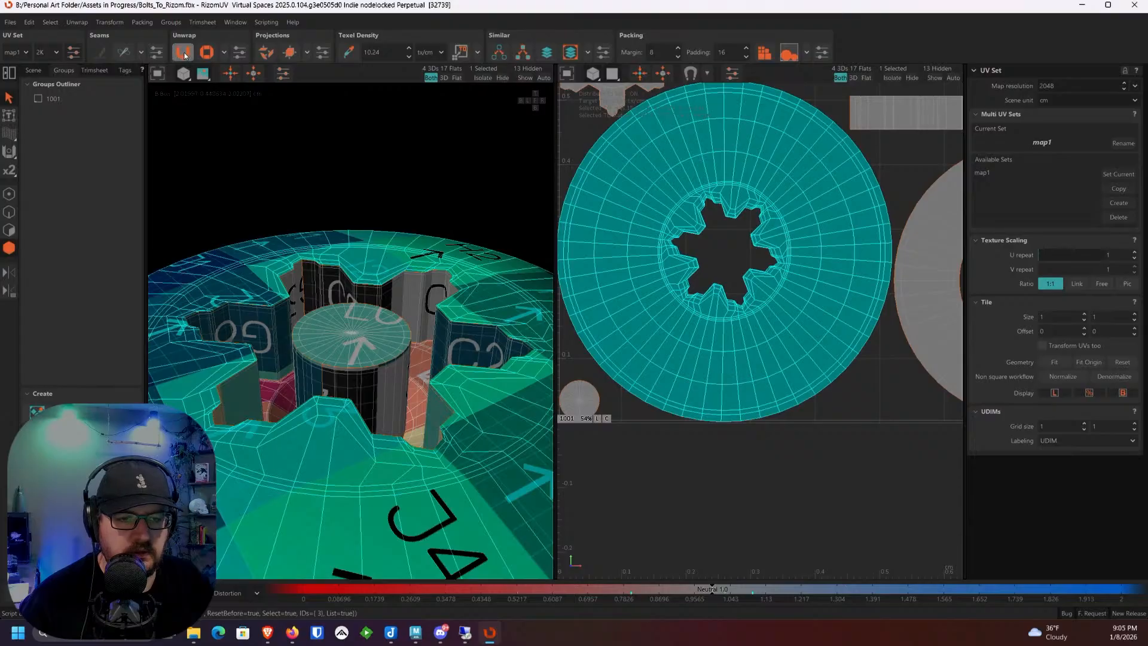
pyautogui.click(860, 461)
pyautogui.scroll(-5, 857, 447)
pyautogui.scroll(4, 839, 429)
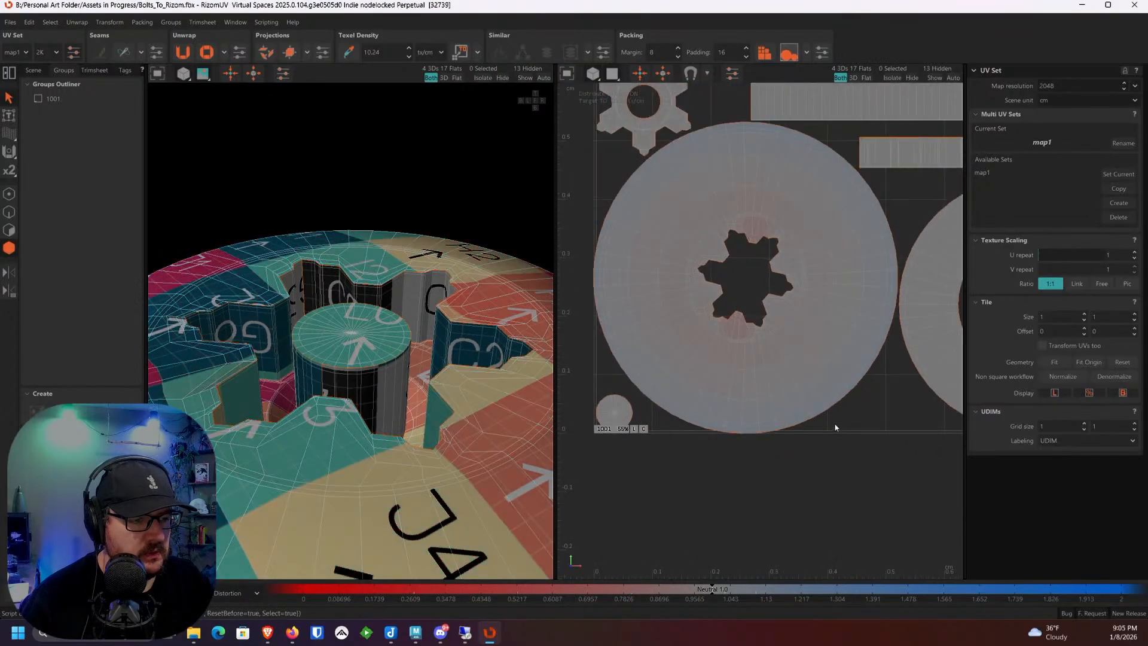
# Step: Cut the circular edge loop surrounding the star recess on top of the pinned bolt's head as a UV seam
pyautogui.scroll(3, 327, 389)
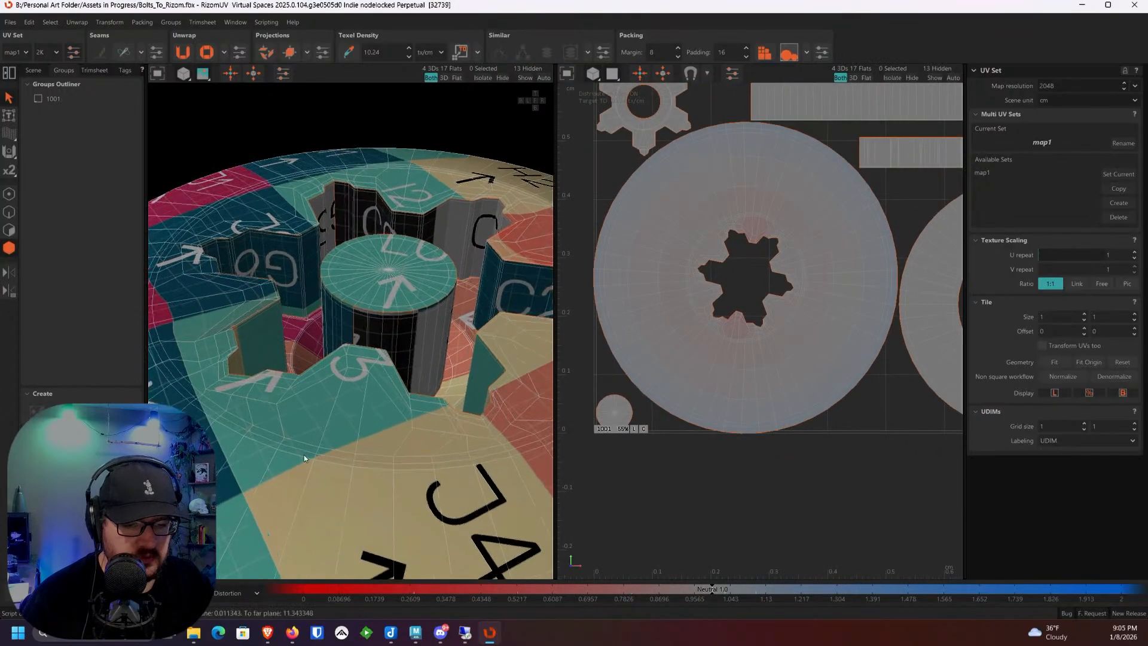
pyautogui.doubleClick(304, 455)
pyautogui.press('F2')
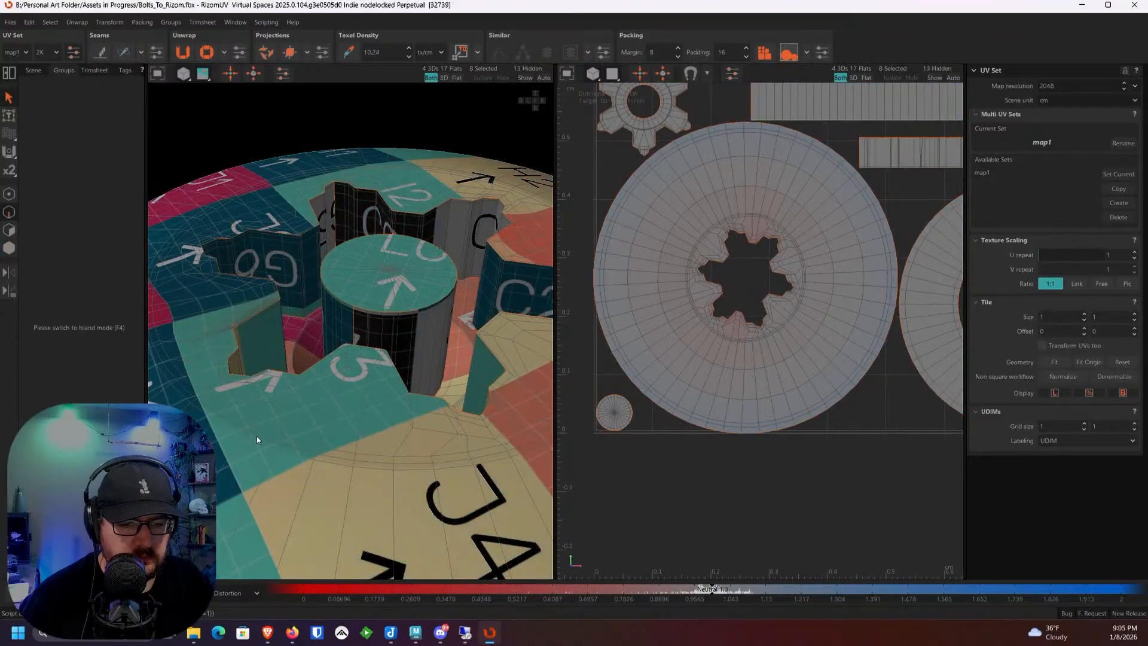
pyautogui.doubleClick(259, 444)
pyautogui.scroll(-2, 259, 443)
pyautogui.scroll(-2, 366, 386)
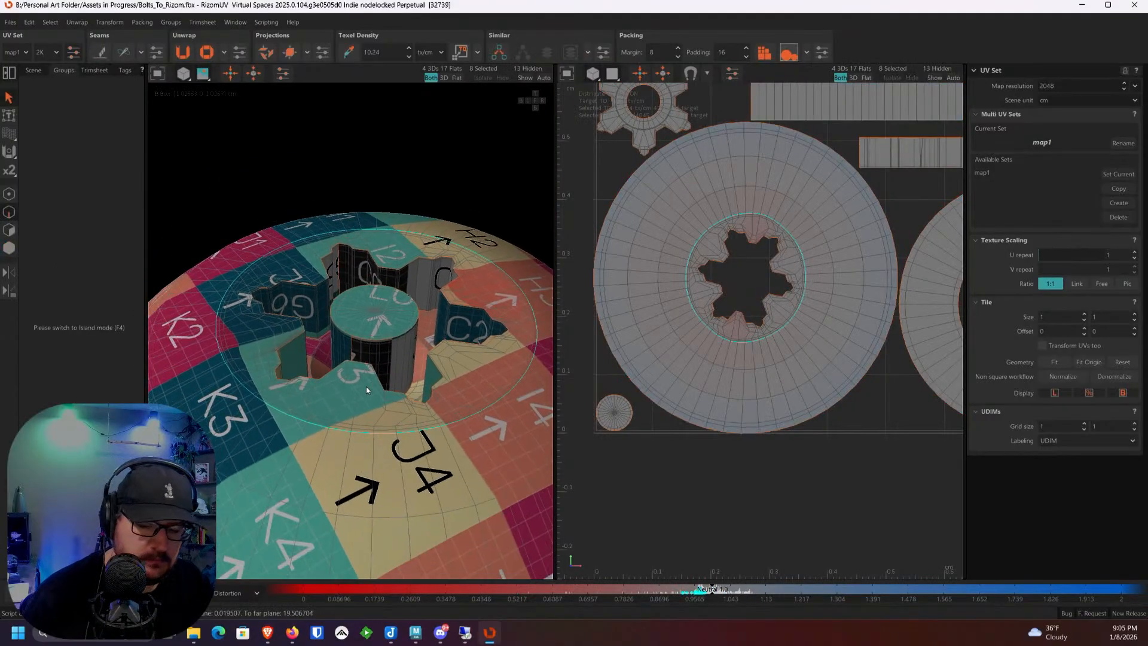
pyautogui.press('c')
# Step: Select all islands of the pinned bolt, unfold them with the new seam and repack them
pyautogui.press('F4')
pyautogui.hotkey('ctrl', 'a')
pyautogui.scroll(-3, 352, 399)
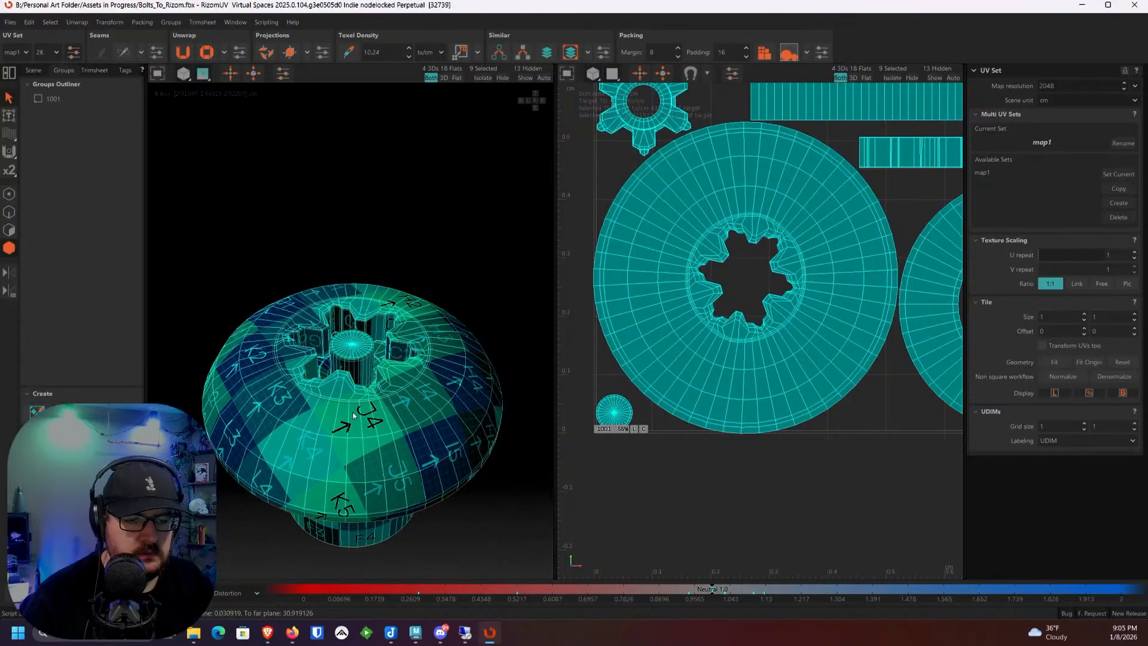
pyautogui.scroll(-2, 716, 306)
pyautogui.press('u')
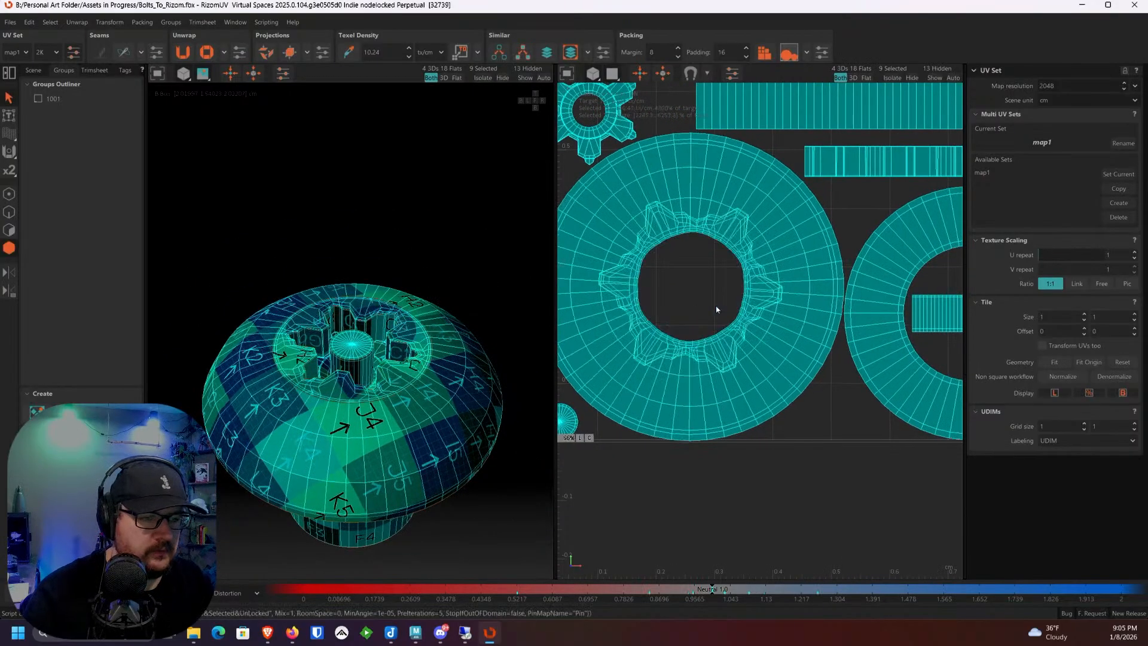
pyautogui.scroll(-2, 716, 306)
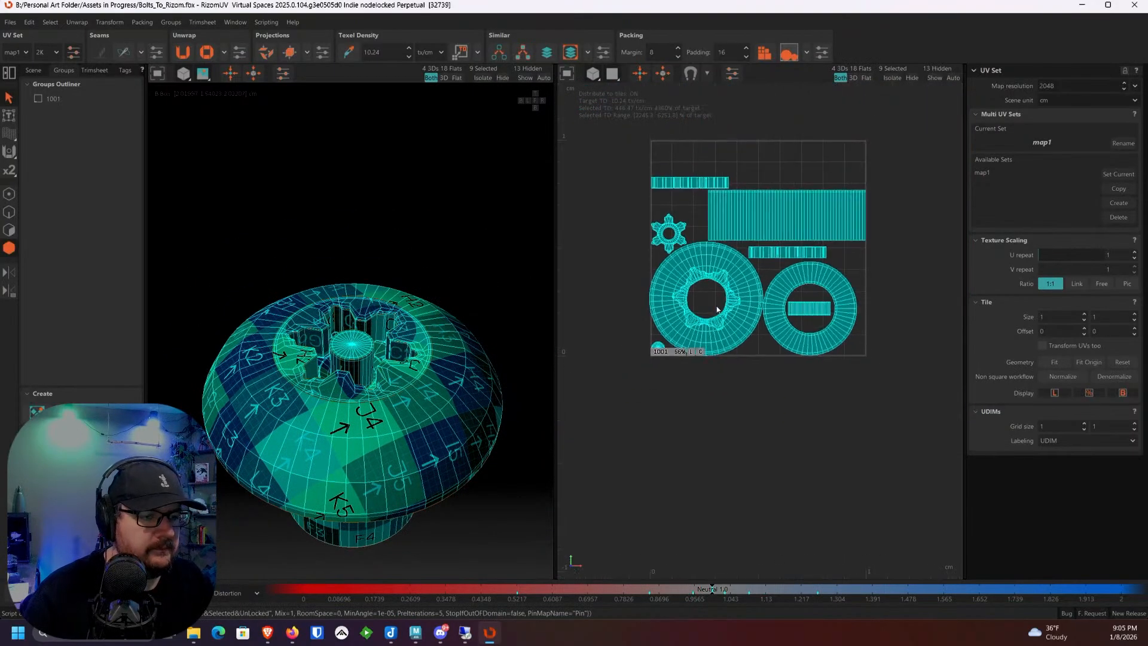
pyautogui.click(764, 52)
pyautogui.click(807, 362)
# Step: Inspect the star recess floor island and the ring-shaped head island of the pinned bolt for remaining distortion
pyautogui.scroll(3, 813, 314)
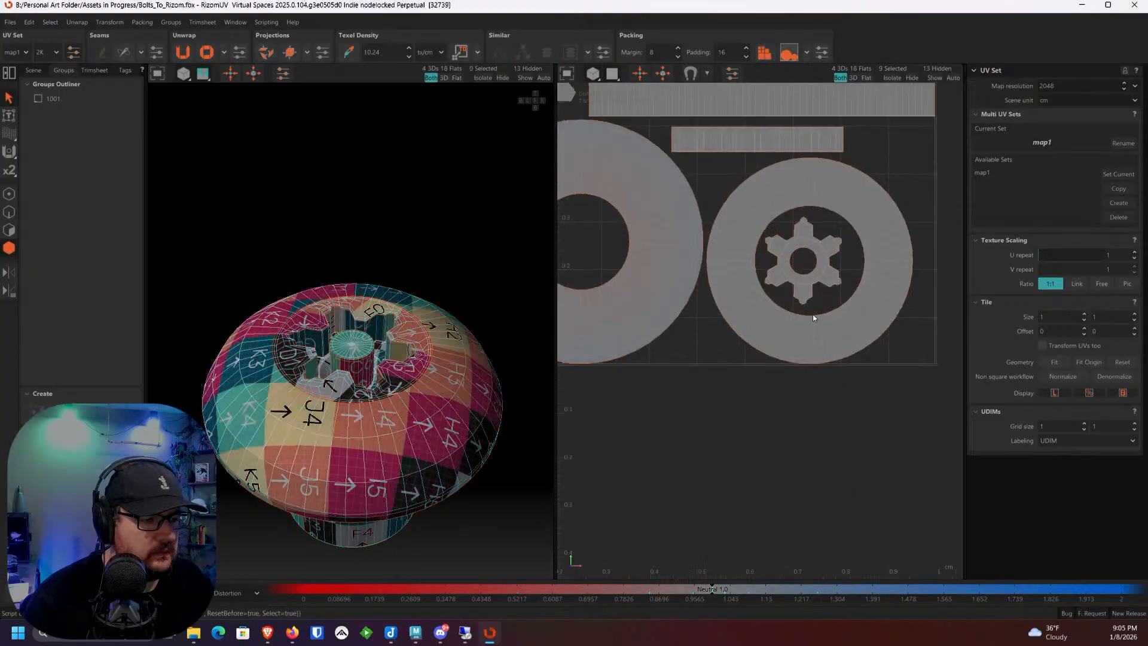
pyautogui.scroll(3, 802, 292)
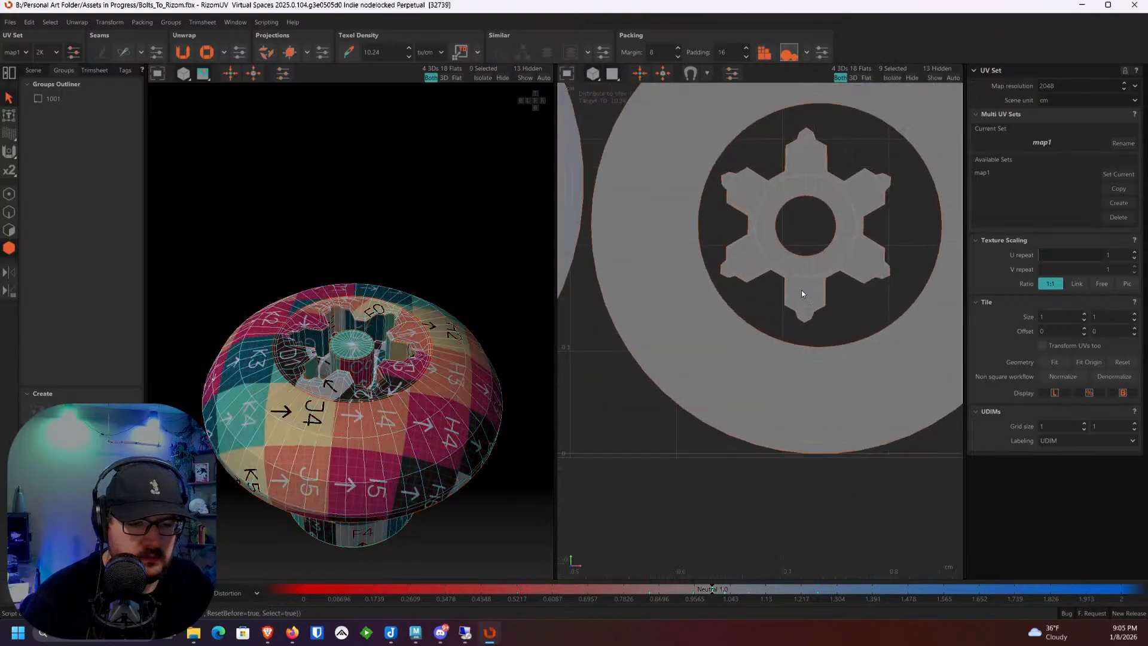
pyautogui.click(798, 292)
pyautogui.scroll(-4, 802, 292)
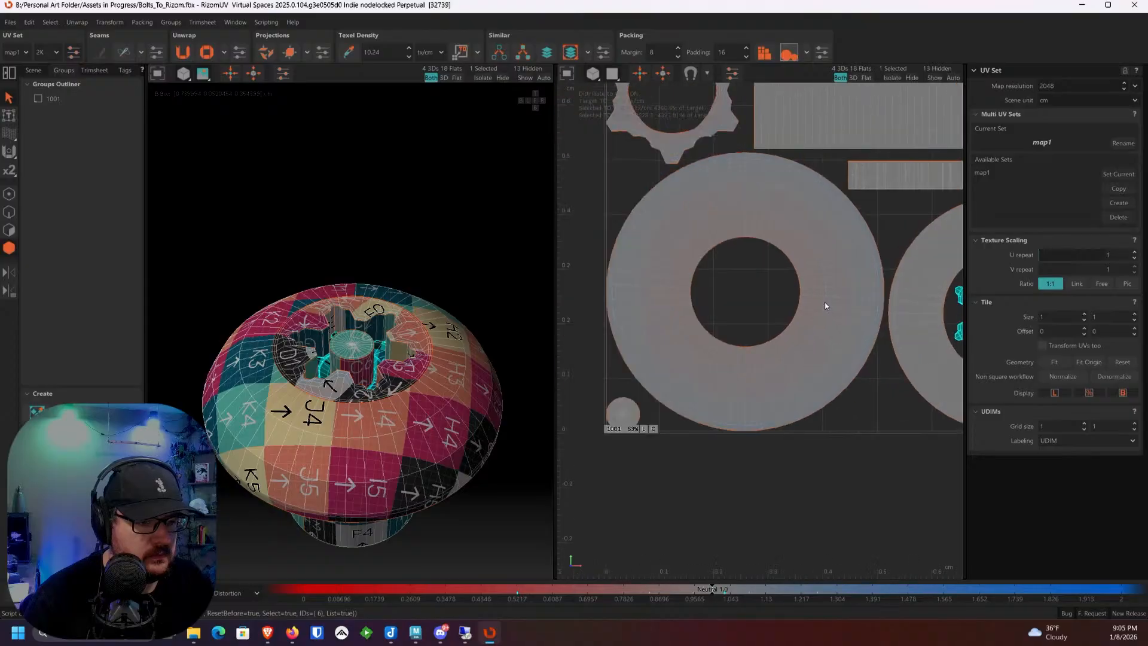
pyautogui.scroll(5, 777, 341)
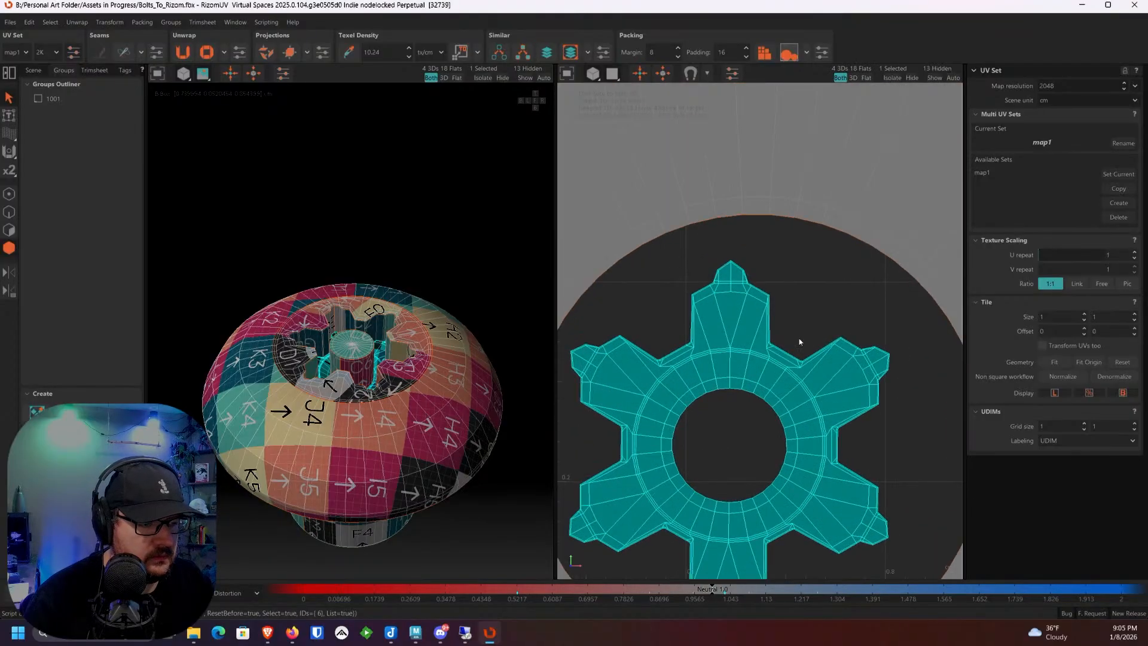
pyautogui.click(804, 326)
pyautogui.scroll(-3, 804, 326)
pyautogui.scroll(3, 718, 326)
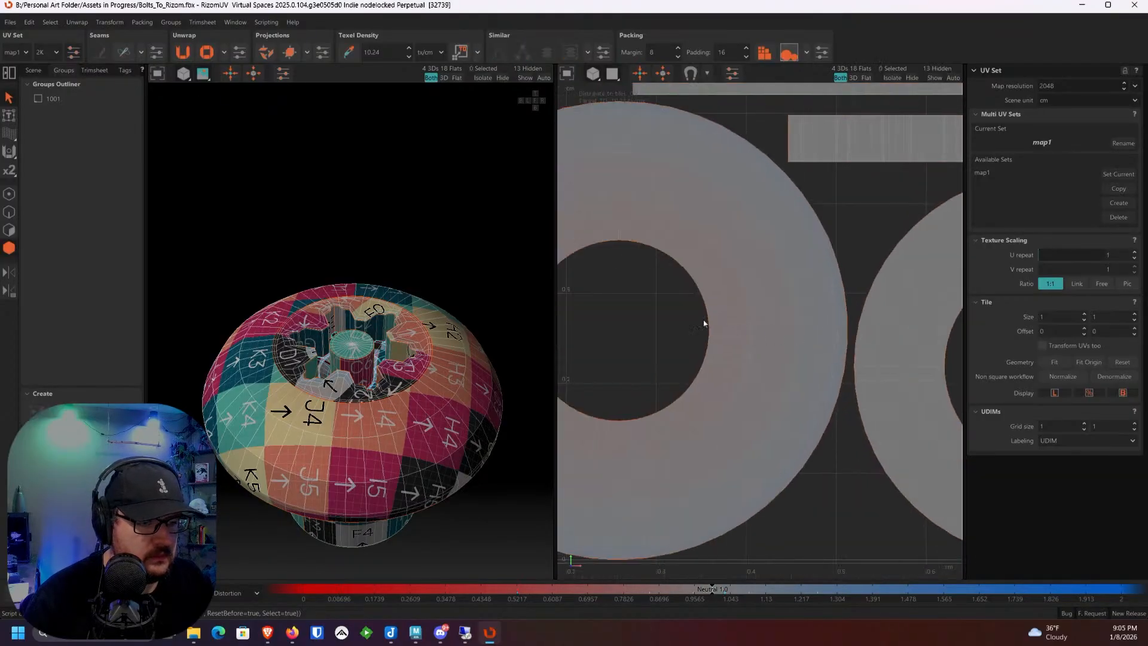
# Step: Examine the pinned bolt's outer head ring and star recess floor islands for remaining distortion
pyautogui.moveTo(423, 381); pyautogui.dragTo(337, 414, button='middle')
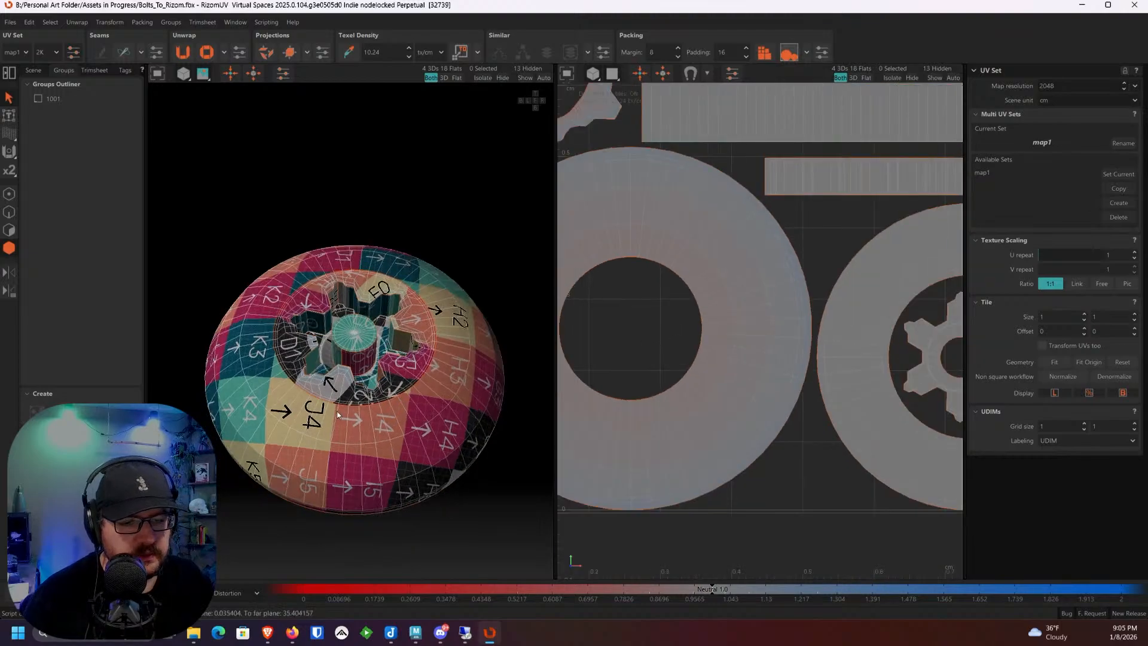
pyautogui.scroll(-4, 760, 354)
pyautogui.scroll(1, 744, 356)
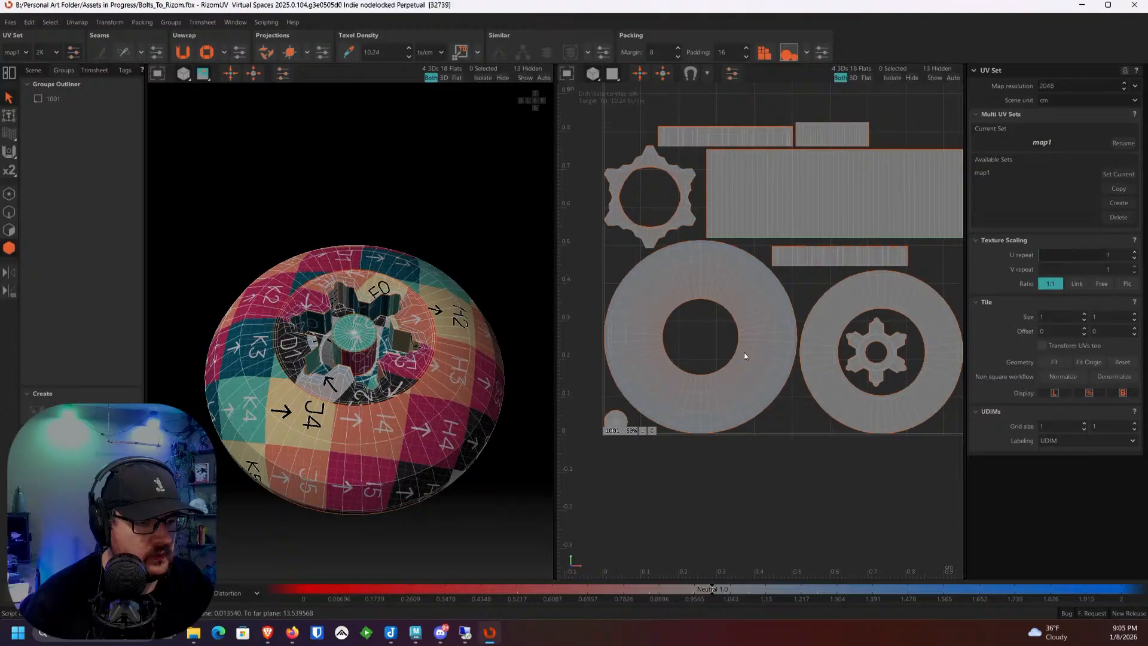
pyautogui.scroll(3, 744, 353)
pyautogui.scroll(-2, 774, 336)
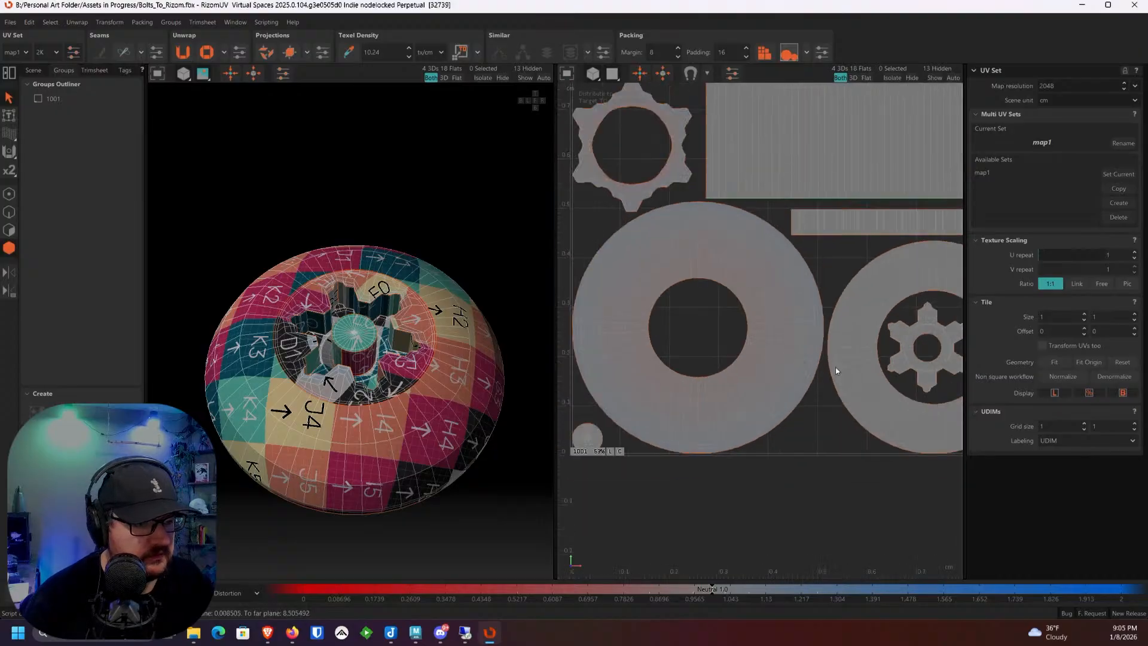
pyautogui.moveTo(932, 363); pyautogui.dragTo(795, 353, button='middle')
pyautogui.scroll(4, 801, 332)
pyautogui.scroll(3, 799, 333)
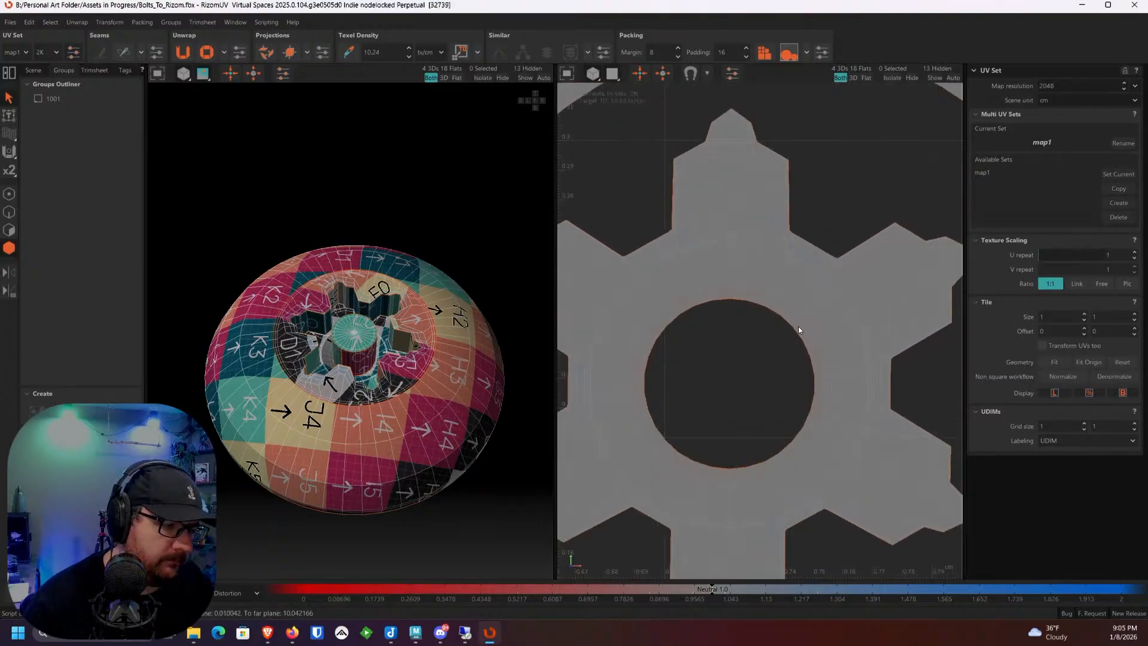
pyautogui.scroll(5, 665, 236)
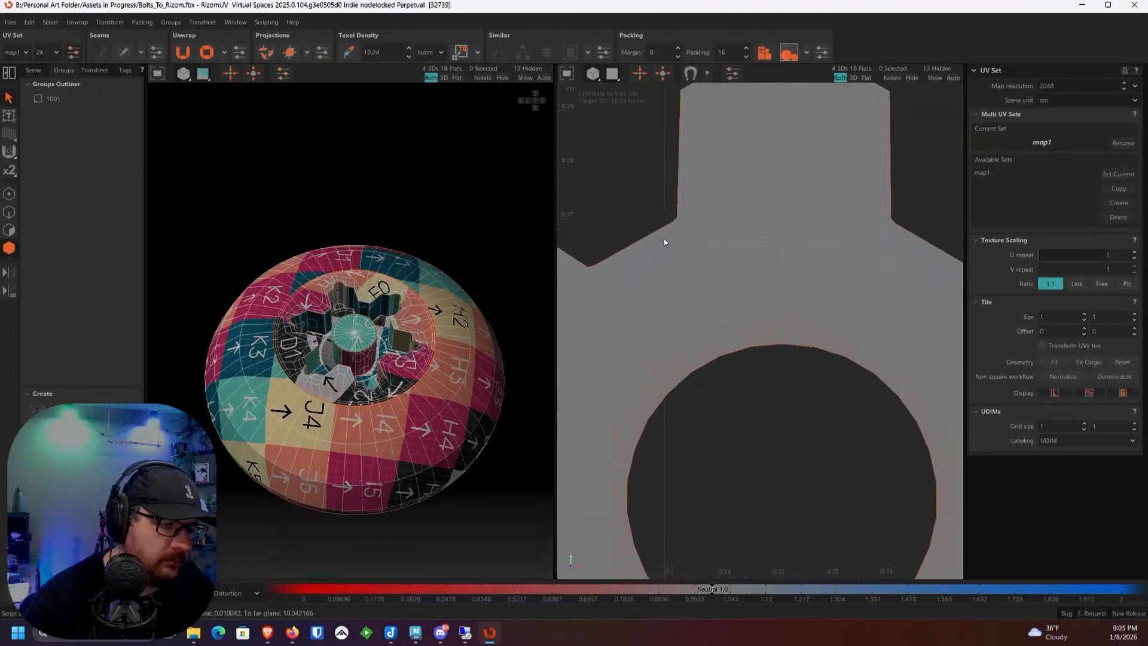
pyautogui.scroll(-8, 668, 232)
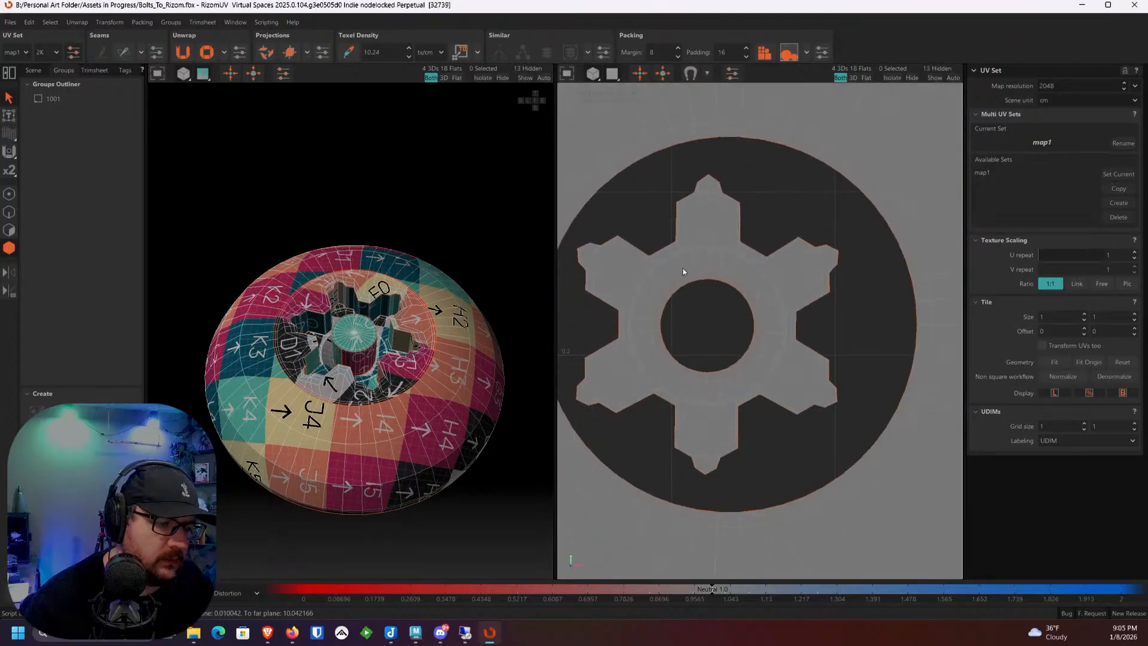
pyautogui.moveTo(686, 273); pyautogui.dragTo(871, 323, button='middle')
pyautogui.scroll(-3, 822, 318)
# Step: Show all hidden bolts, then select and isolate the neighbouring star-recess bolt without a pin
pyautogui.keyDown('alt'); pyautogui.moveTo(454, 263); pyautogui.dragTo(246, 163, button='middle'); pyautogui.keyUp('alt')
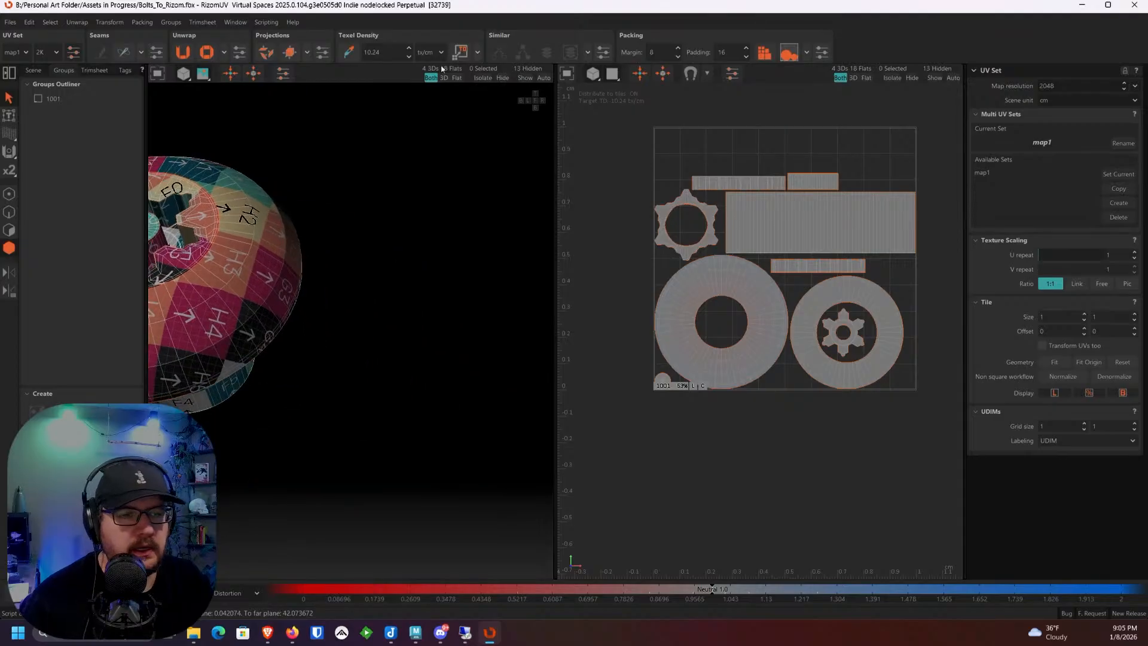
pyautogui.click(522, 78)
pyautogui.scroll(-3, 491, 157)
pyautogui.scroll(3, 478, 179)
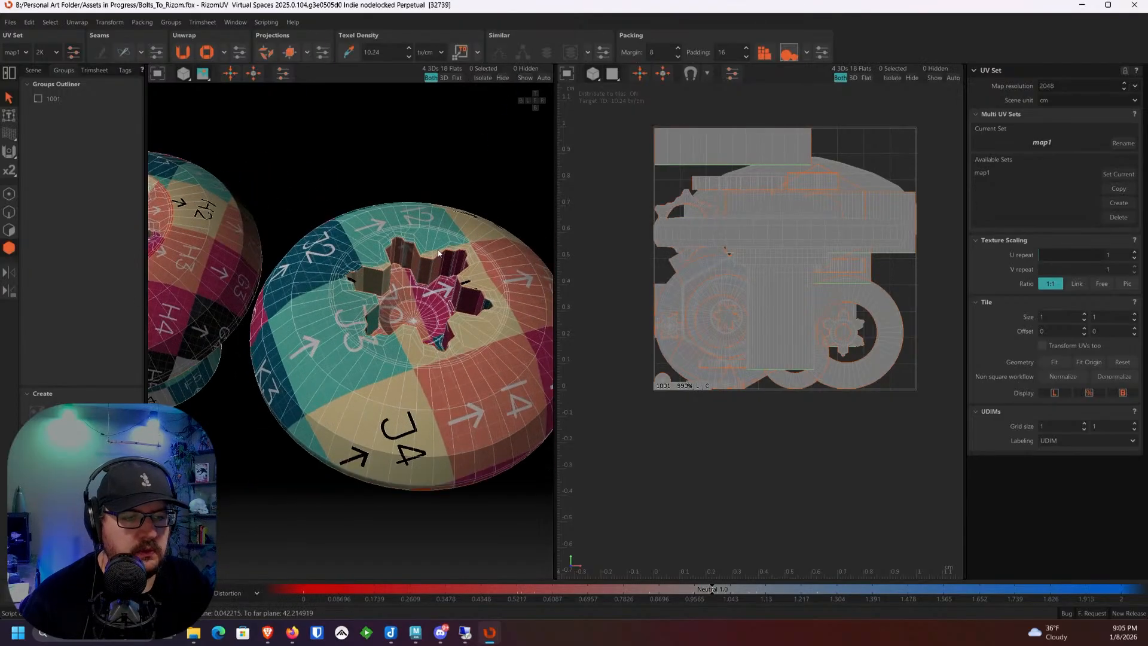
pyautogui.click(422, 251)
pyautogui.scroll(5, 451, 268)
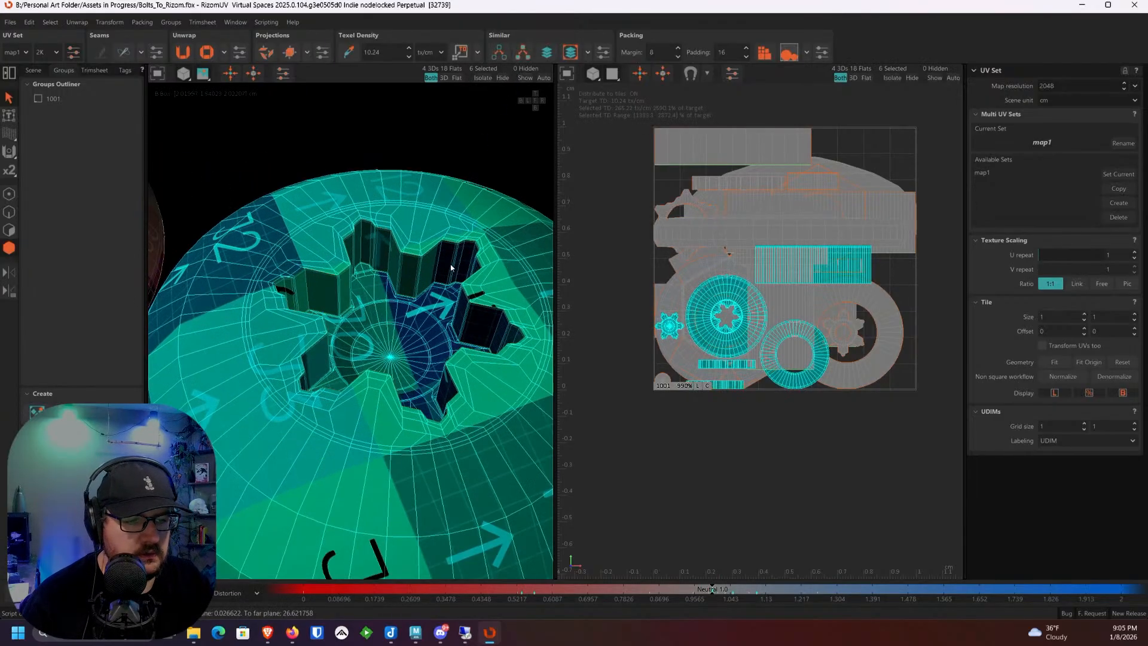
pyautogui.press('i')
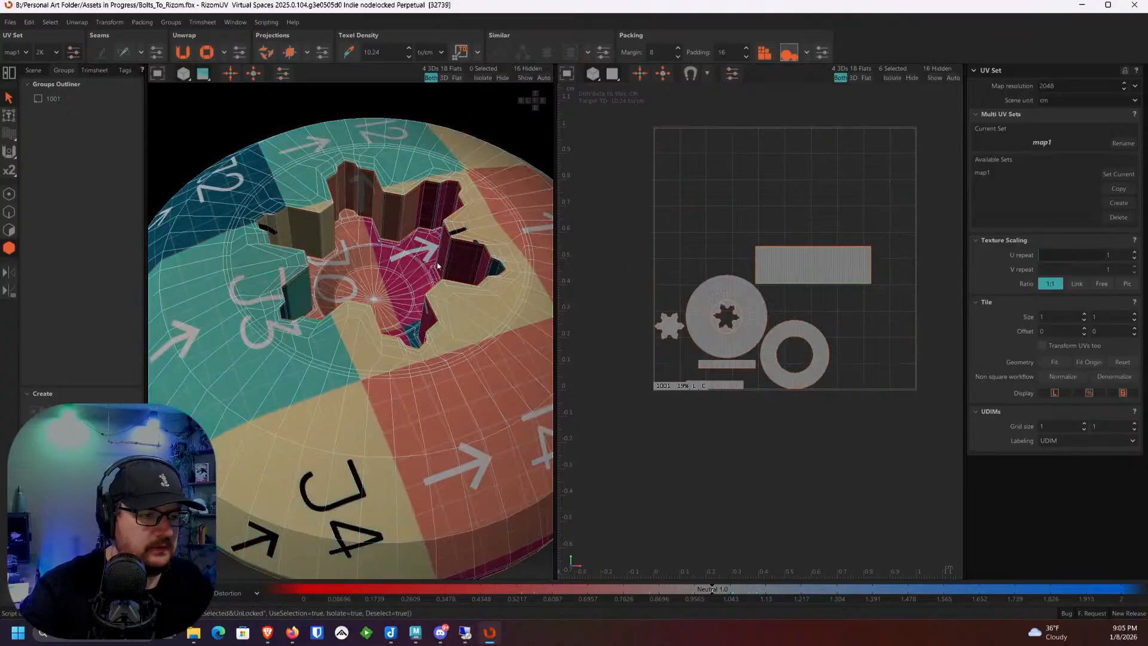
# Step: Cut the circular edge loop surrounding the star recess on top of the unpinned bolt's head as a UV seam
pyautogui.scroll(2, 617, 318)
pyautogui.scroll(3, 484, 338)
pyautogui.doubleClick(464, 378)
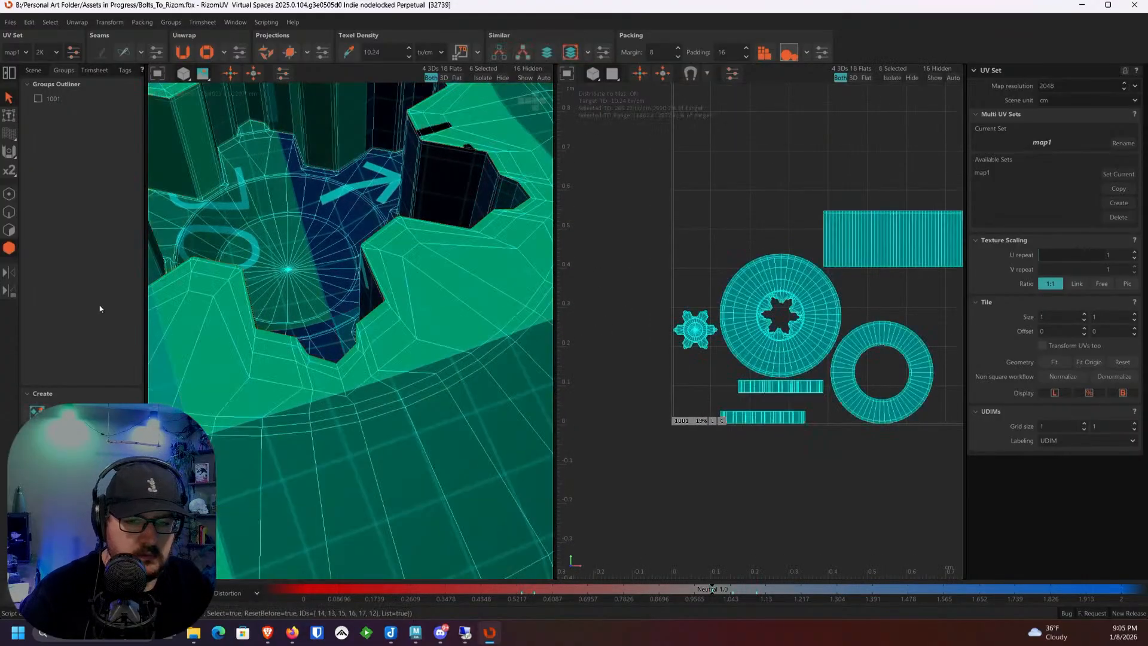
pyautogui.click(9, 212)
pyautogui.click(442, 394)
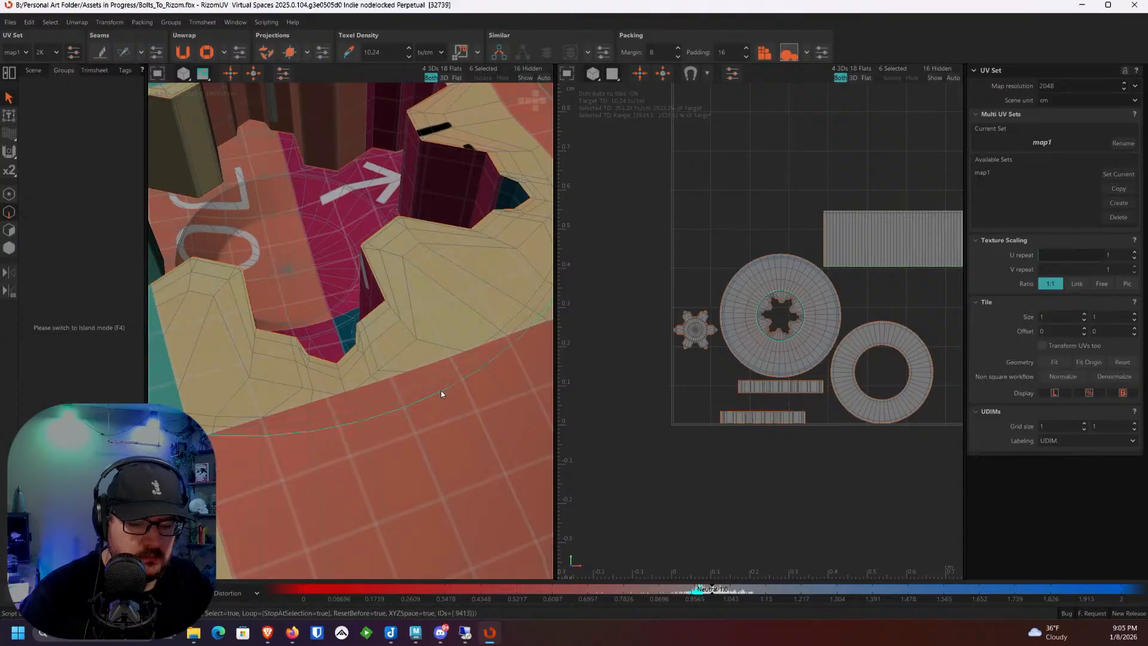
# Step: Select all islands of the unpinned star-recess bolt, unfold them with the new seam and repack them
pyautogui.press('F4')
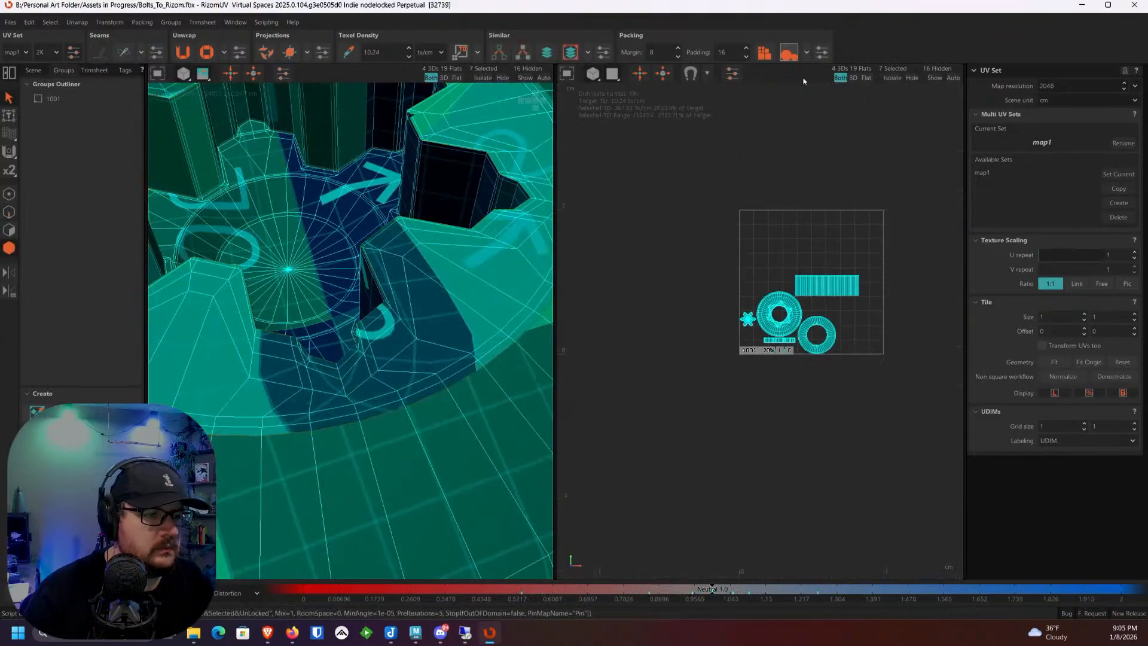
pyautogui.click(765, 52)
pyautogui.click(857, 387)
pyautogui.scroll(5, 877, 287)
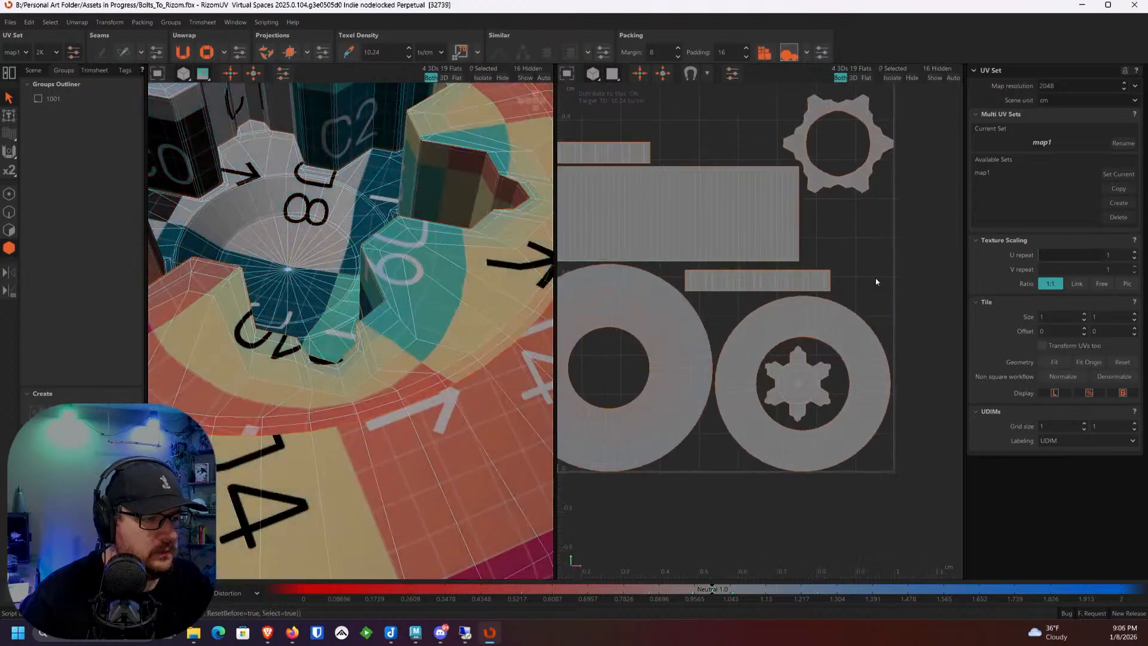
# Step: Optimize the unpinned bolt's star-edged ring island around the recess to even out its distortion
pyautogui.scroll(5, 851, 173)
pyautogui.scroll(-5, 797, 189)
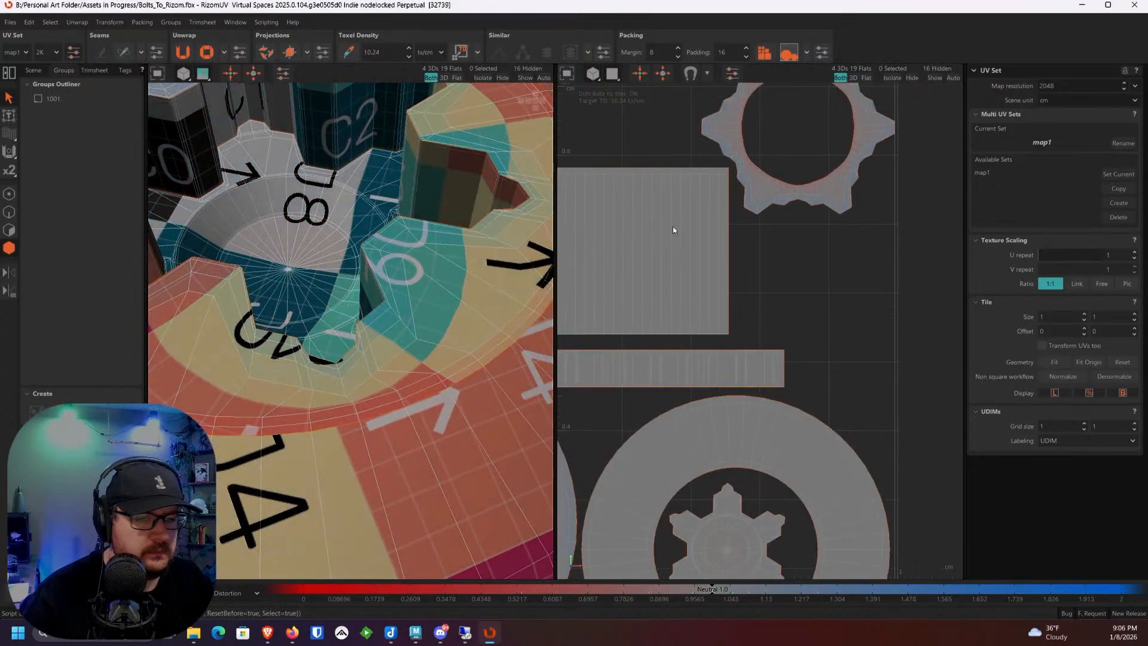
pyautogui.keyDown('alt'); pyautogui.moveTo(349, 339); pyautogui.dragTo(455, 358); pyautogui.keyUp('alt')
pyautogui.scroll(3, 695, 267)
pyautogui.scroll(3, 696, 265)
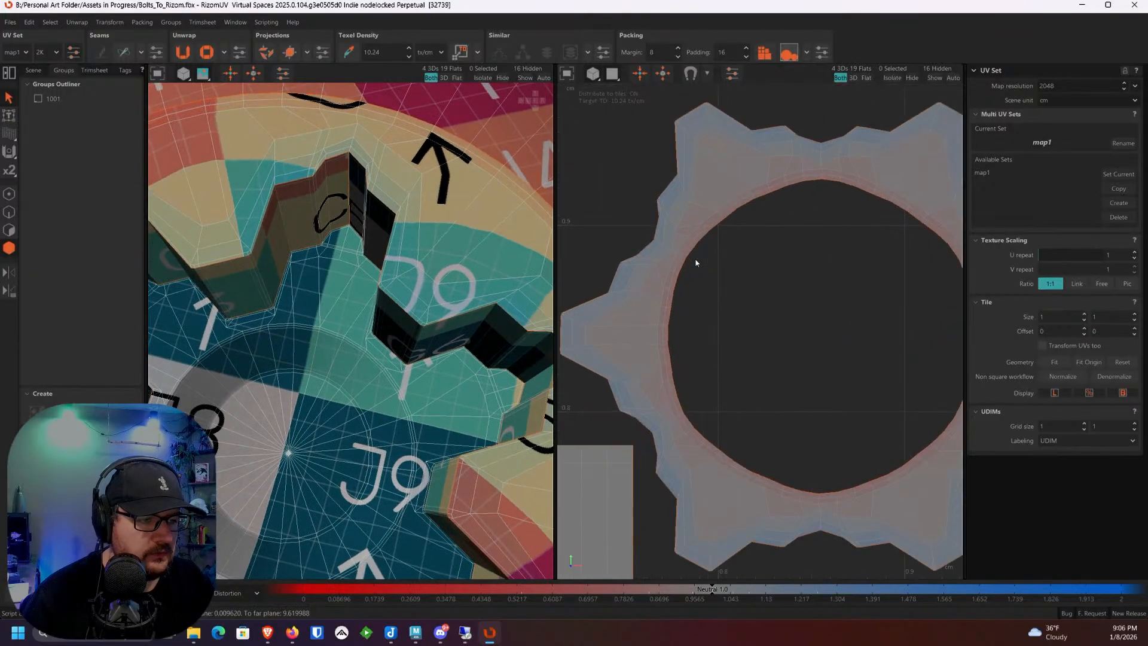
pyautogui.click(681, 258)
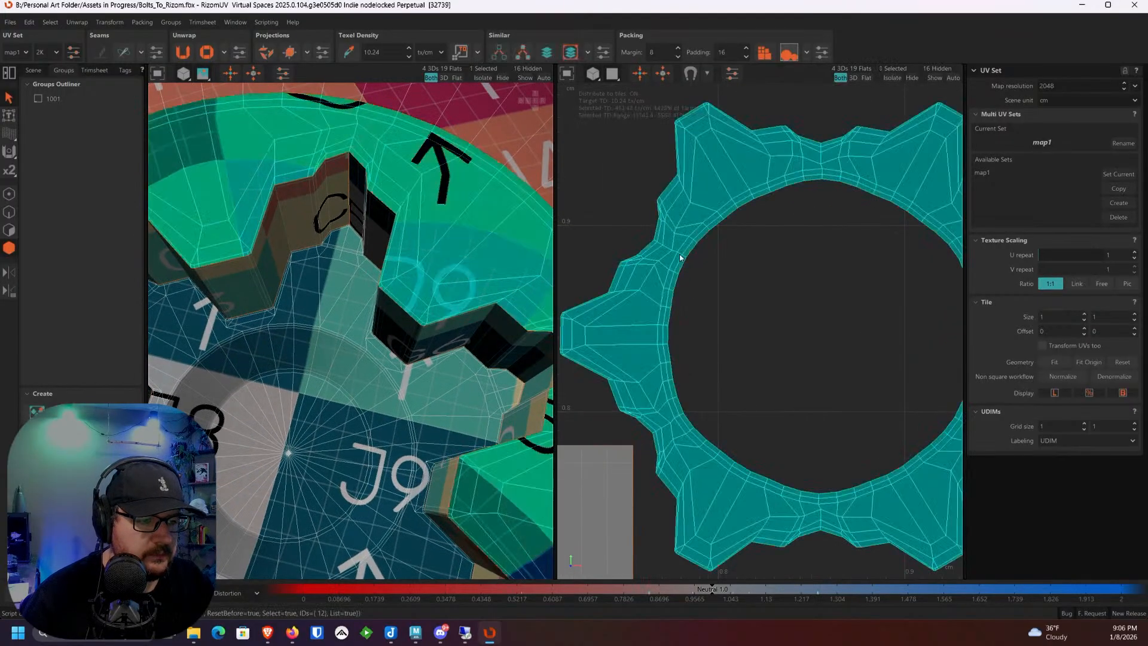
pyautogui.click(214, 54)
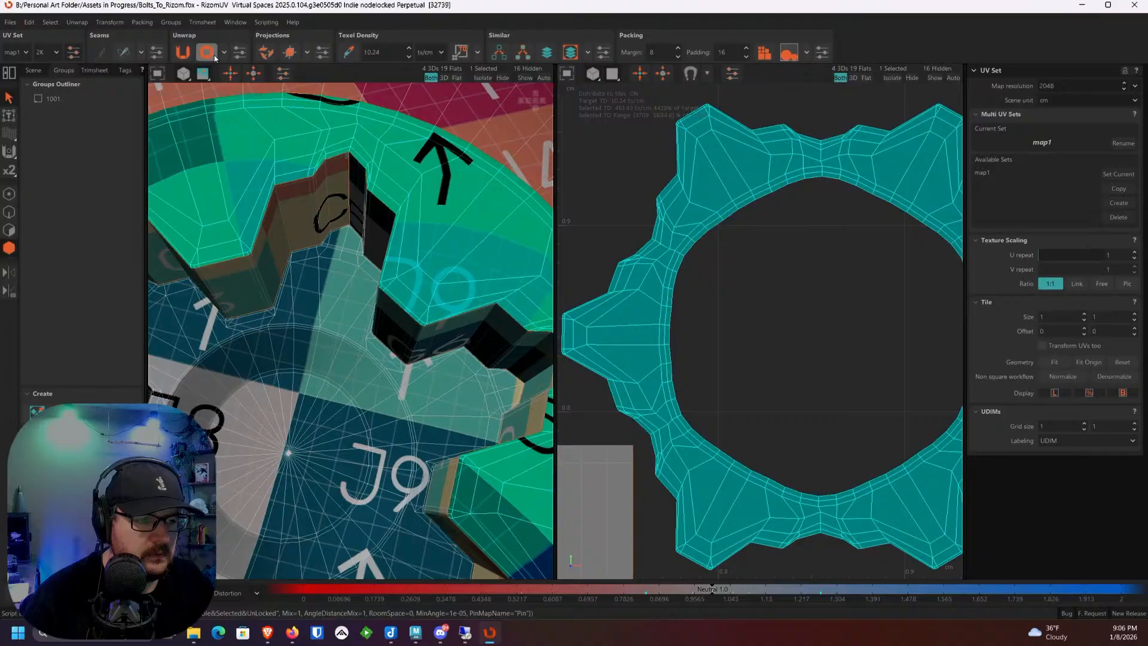
pyautogui.click(799, 333)
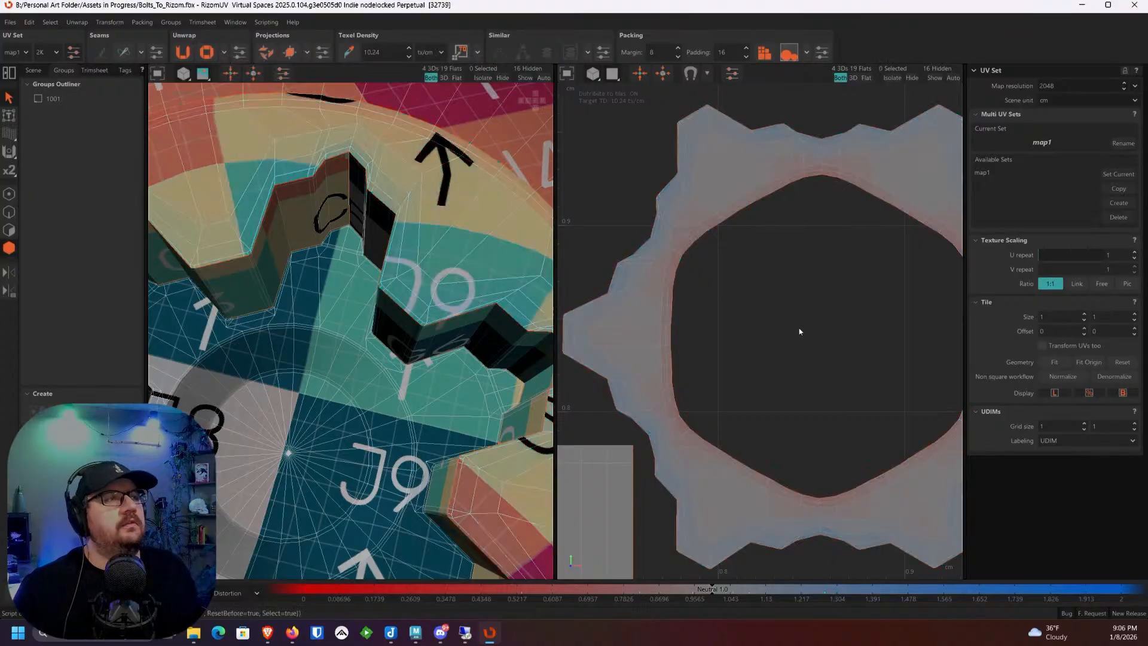
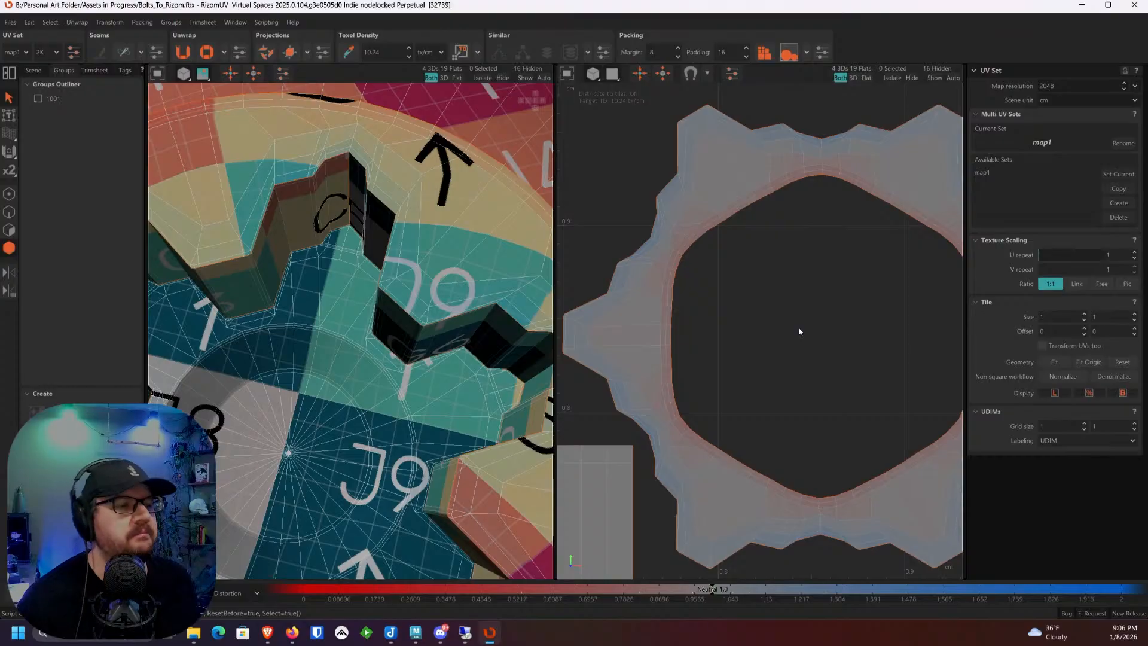
# Step: Check the checker pattern on the unpinned bolt's recess walls and rim, and show all hidden bolts again
pyautogui.scroll(-3, 808, 315)
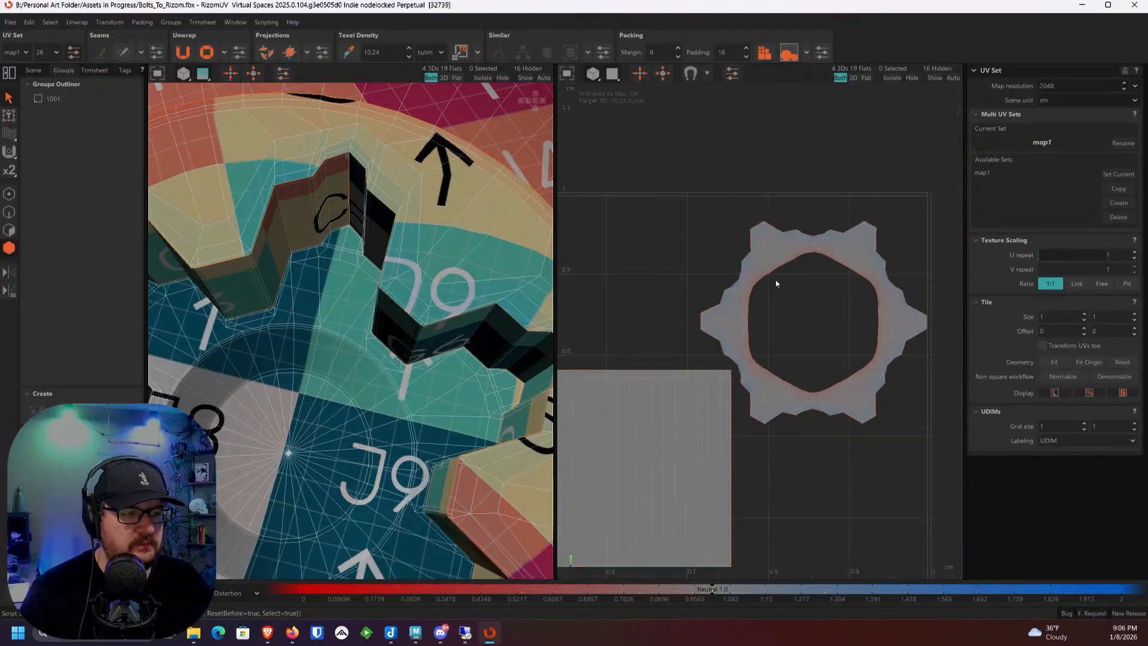
pyautogui.moveTo(351, 308)
pyautogui.mouseDown(button='middle')
pyautogui.moveTo(401, 303)
pyautogui.moveTo(358, 300)
pyautogui.mouseUp(button='middle')
pyautogui.moveTo(289, 281); pyautogui.dragTo(259, 289, button='middle')
pyautogui.scroll(5, 349, 224)
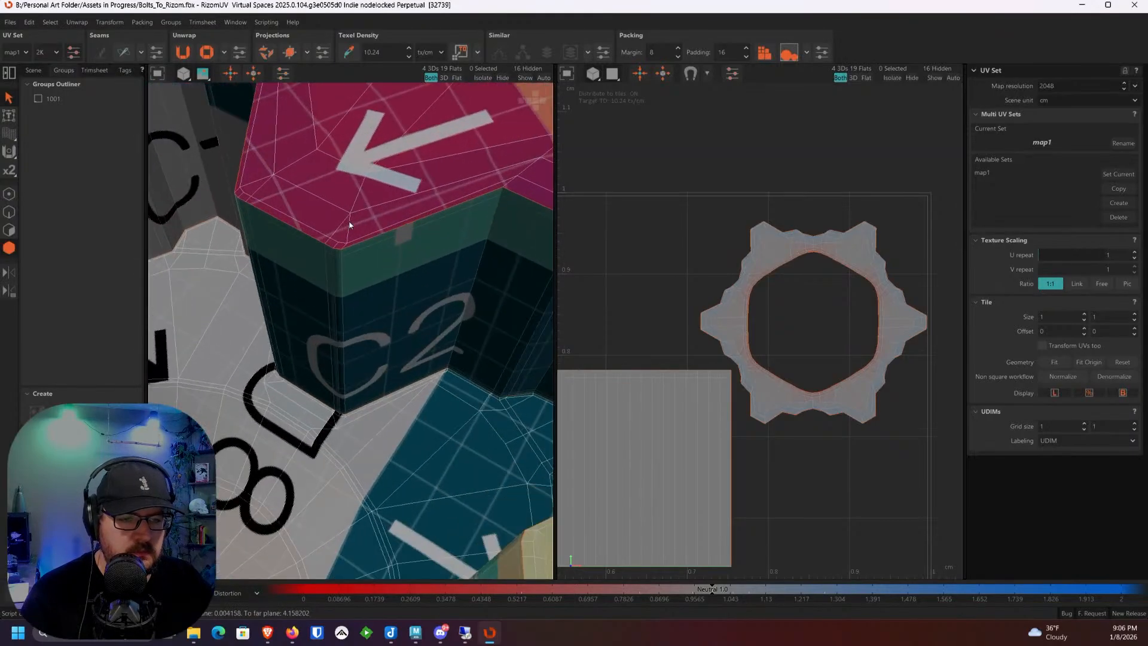
pyautogui.scroll(-4, 349, 225)
pyautogui.scroll(-6, 340, 238)
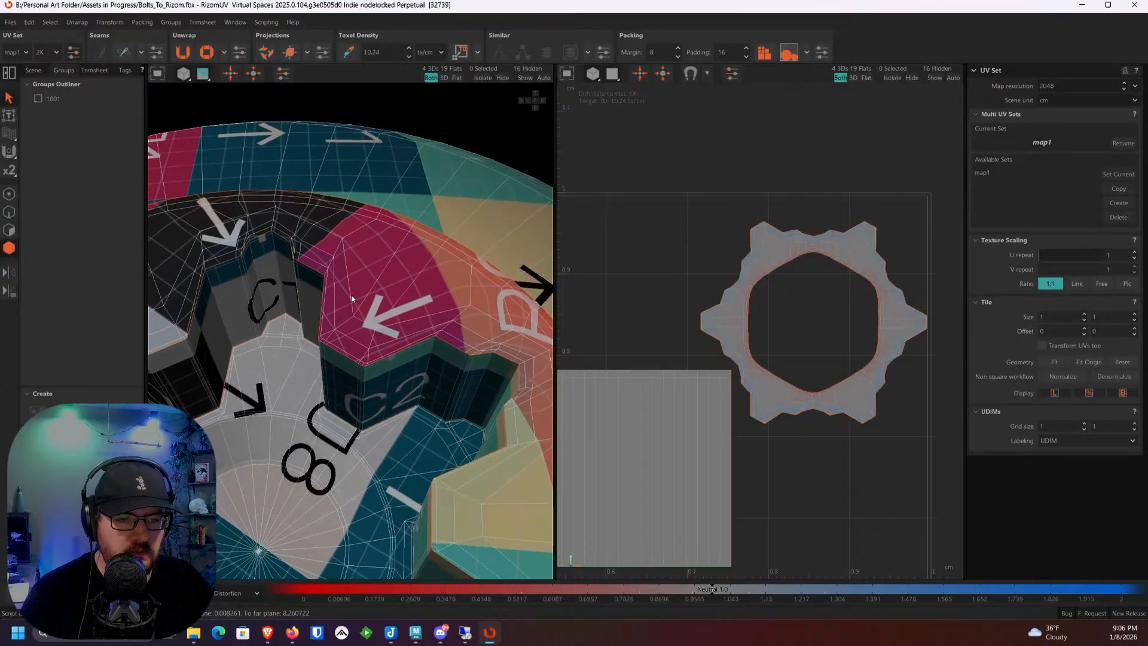
pyautogui.click(501, 79)
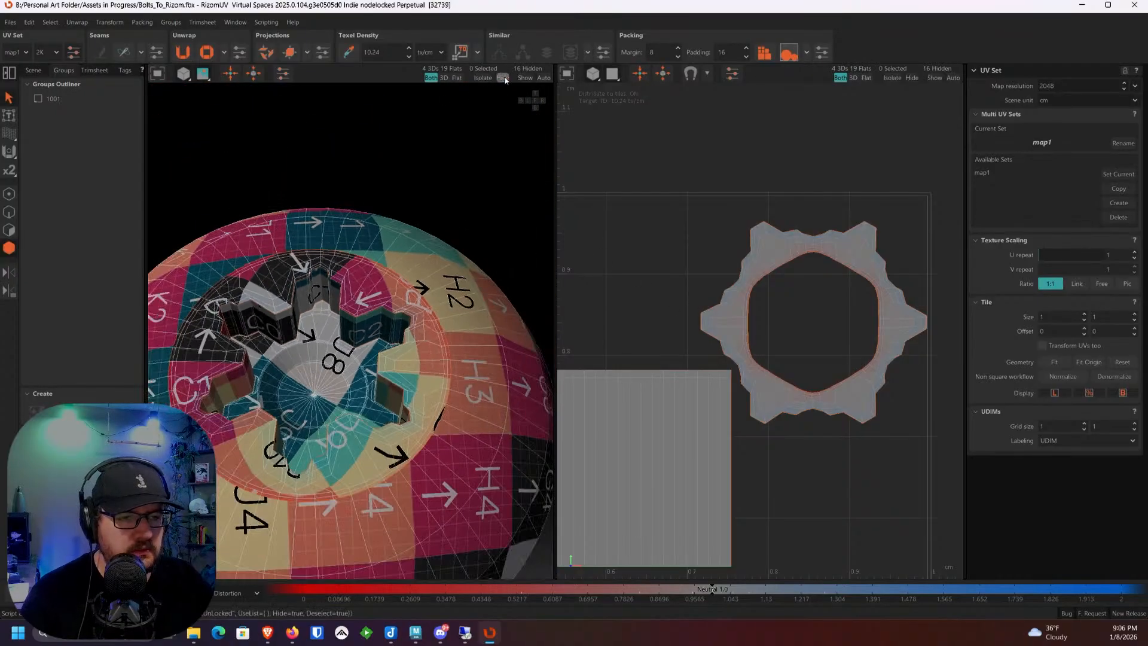
pyautogui.click(525, 78)
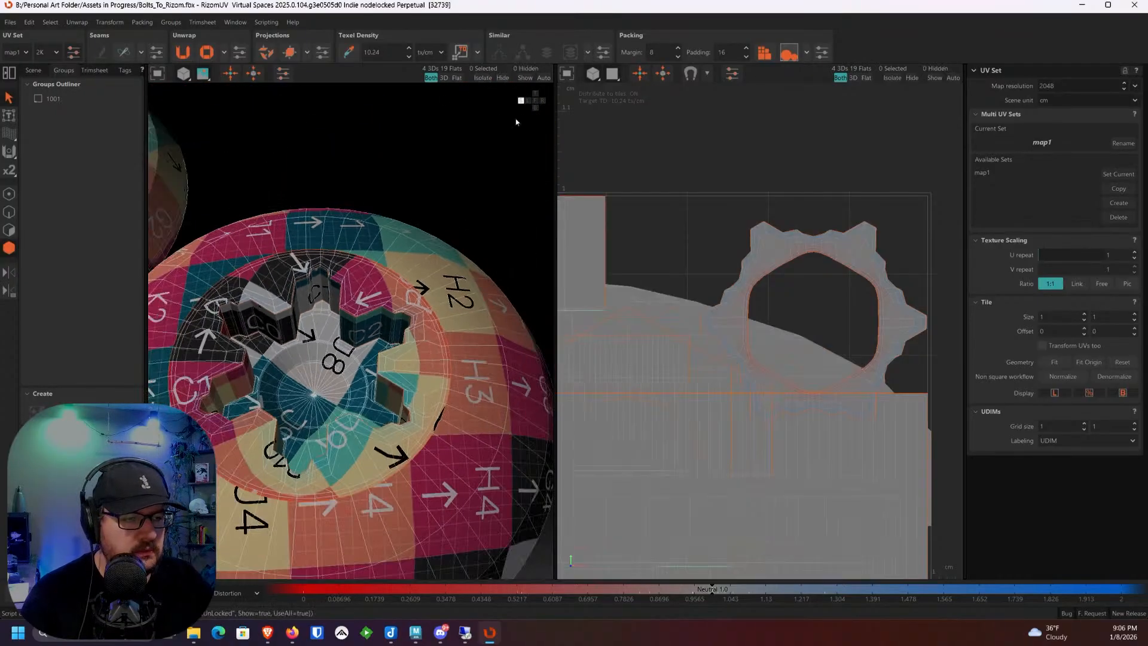
# Step: Examine the overlapping star recess and ring islands of all bolts in the UV layout
pyautogui.scroll(-5, 616, 378)
pyautogui.scroll(2, 680, 363)
pyautogui.scroll(2, 699, 395)
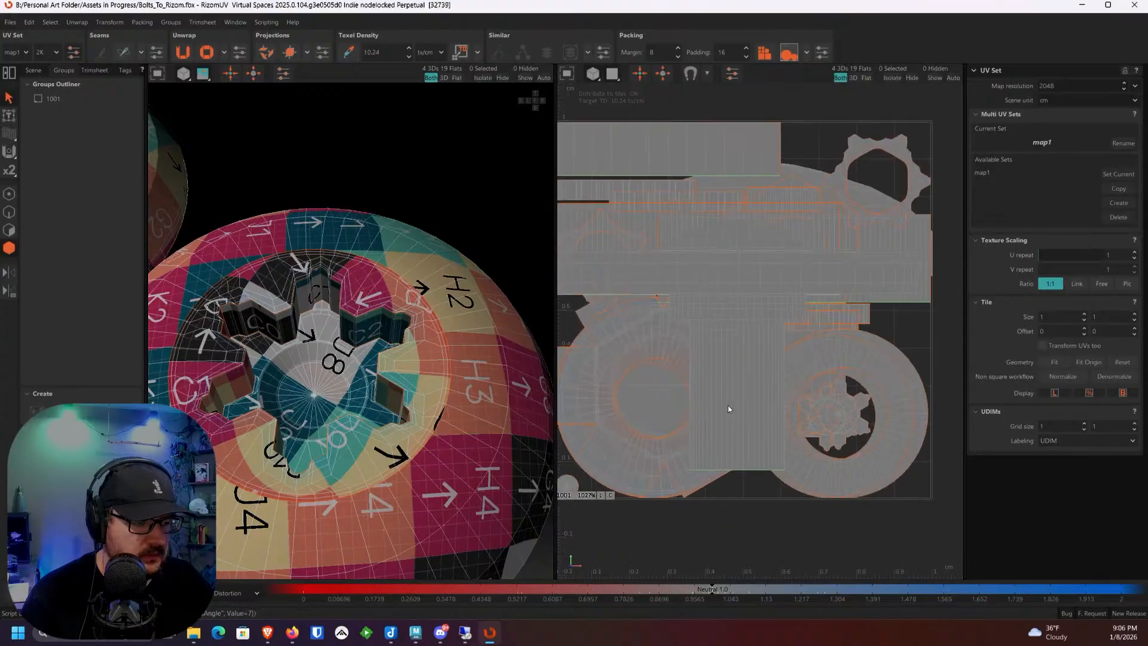
pyautogui.scroll(3, 808, 424)
pyautogui.moveTo(809, 425); pyautogui.dragTo(693, 396, button='middle')
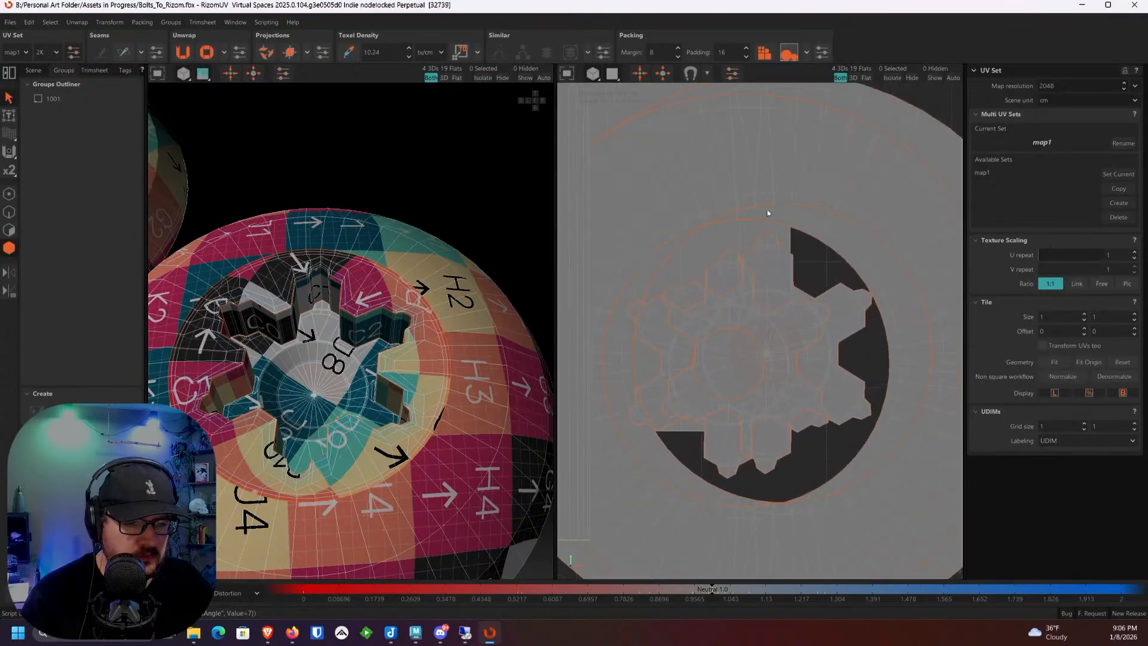
pyautogui.moveTo(769, 213); pyautogui.dragTo(555, 538, button='middle')
pyautogui.moveTo(779, 243); pyautogui.dragTo(779, 398, button='middle')
pyautogui.scroll(-2, 779, 397)
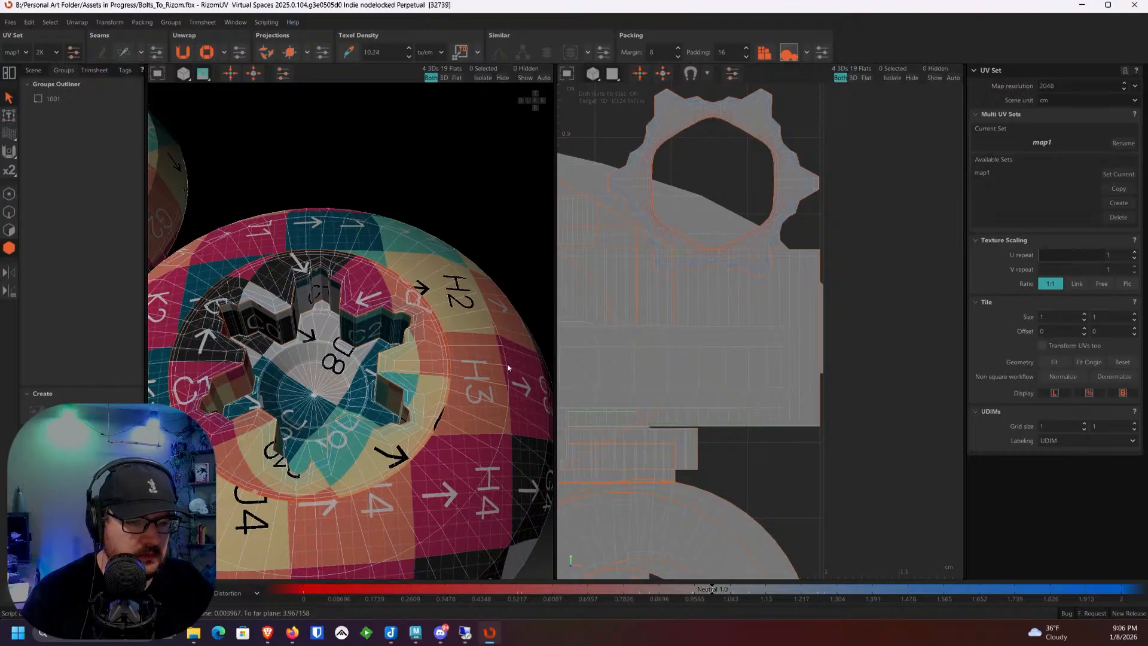
# Step: Compare the checker pattern around the star recesses of the pinned and unpinned bolts on the model
pyautogui.scroll(2, 508, 367)
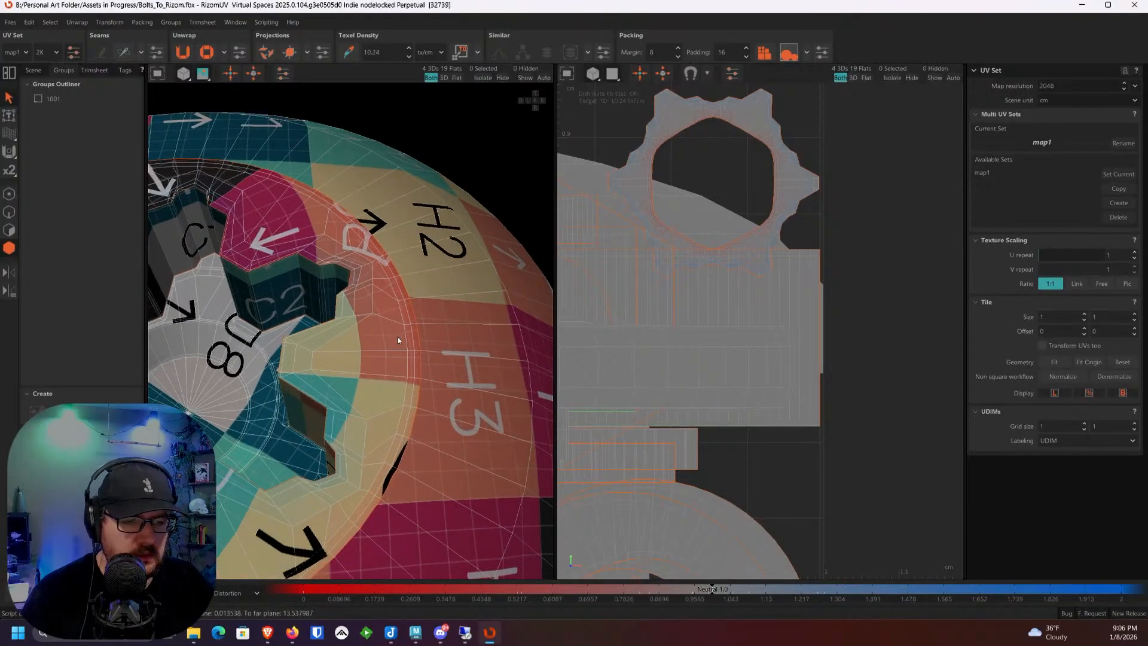
pyautogui.scroll(-4, 398, 340)
pyautogui.keyDown('alt'); pyautogui.moveTo(398, 340); pyautogui.dragTo(362, 331); pyautogui.keyUp('alt')
pyautogui.scroll(4, 363, 331)
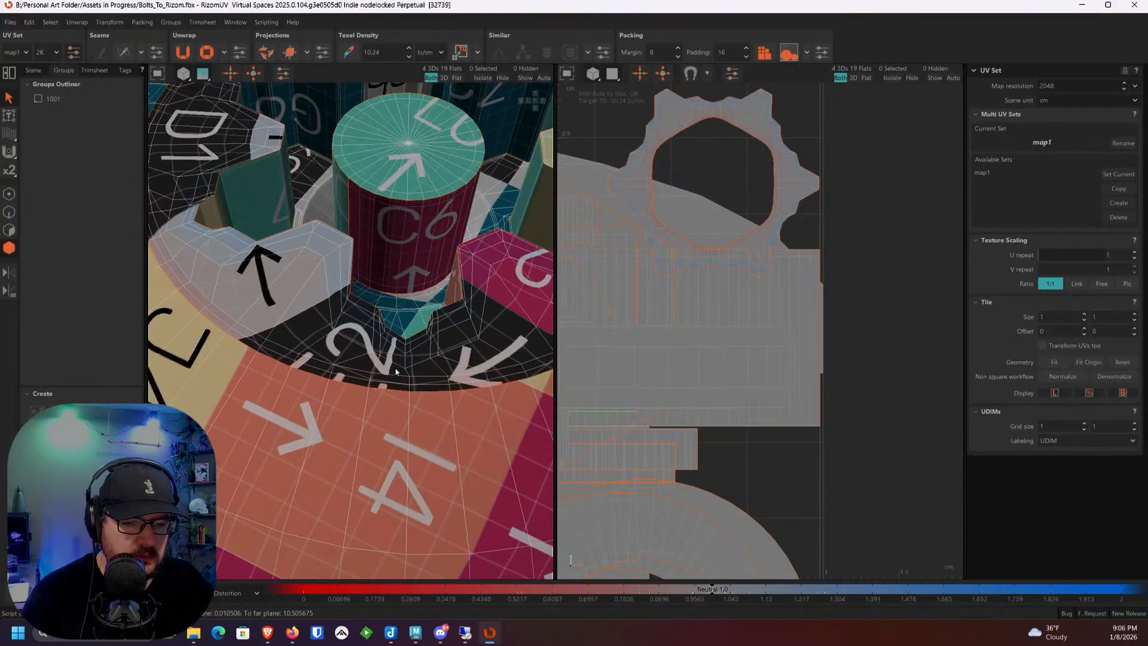
pyautogui.scroll(-5, 392, 359)
pyautogui.scroll(4, 382, 341)
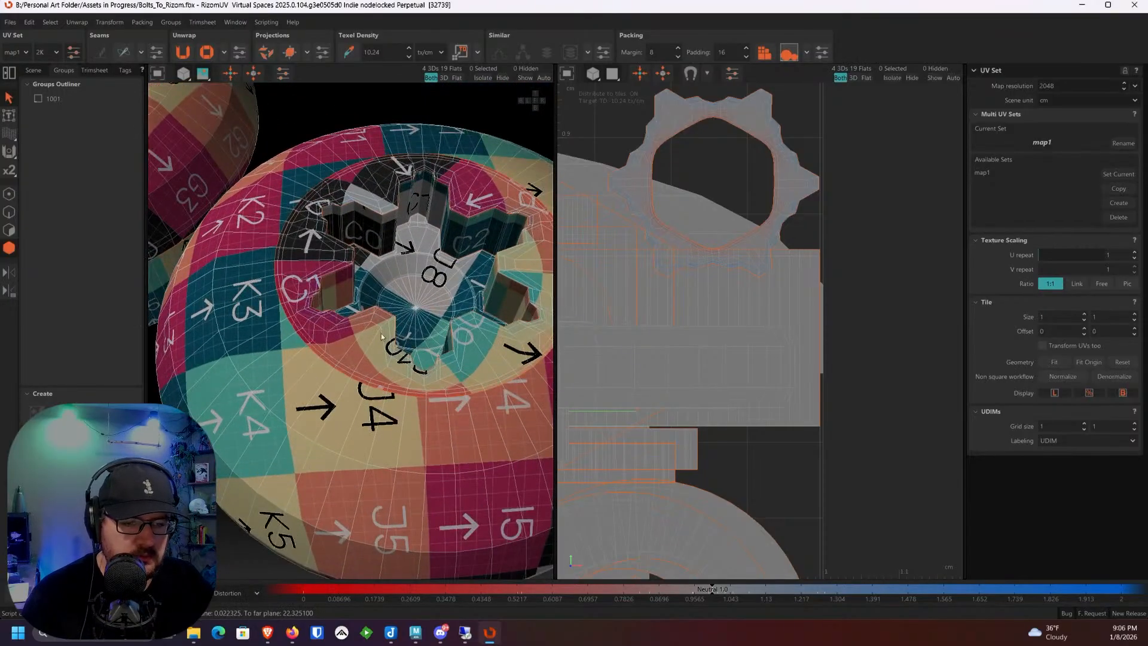
pyautogui.moveTo(382, 337)
pyautogui.keyDown('alt'); pyautogui.mouseDown()
pyautogui.moveTo(337, 337)
pyautogui.moveTo(404, 305)
pyautogui.moveTo(389, 277)
pyautogui.moveTo(311, 299)
pyautogui.moveTo(362, 328)
pyautogui.mouseUp(); pyautogui.keyUp('alt')
pyautogui.scroll(3, 336, 337)
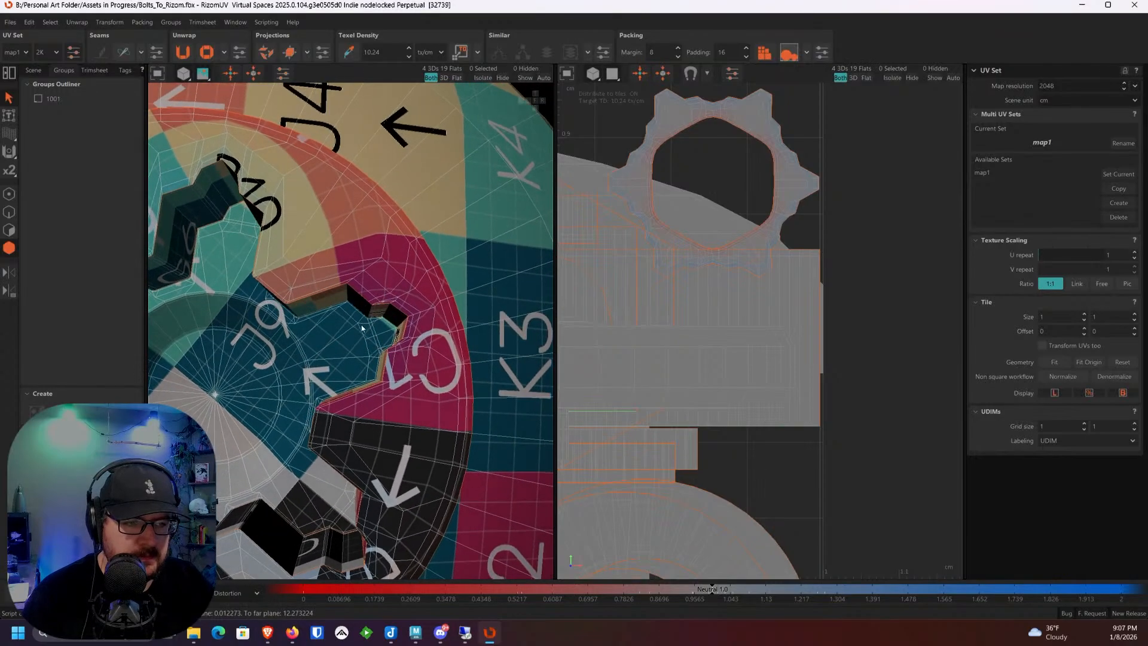
# Step: Examine the distortion colours along the inner and outer edges of the unpinned bolt's star-edged ring island
pyautogui.keyDown('alt'); pyautogui.moveTo(654, 89); pyautogui.dragTo(617, 245, button='middle'); pyautogui.keyUp('alt')
pyautogui.scroll(3, 617, 246)
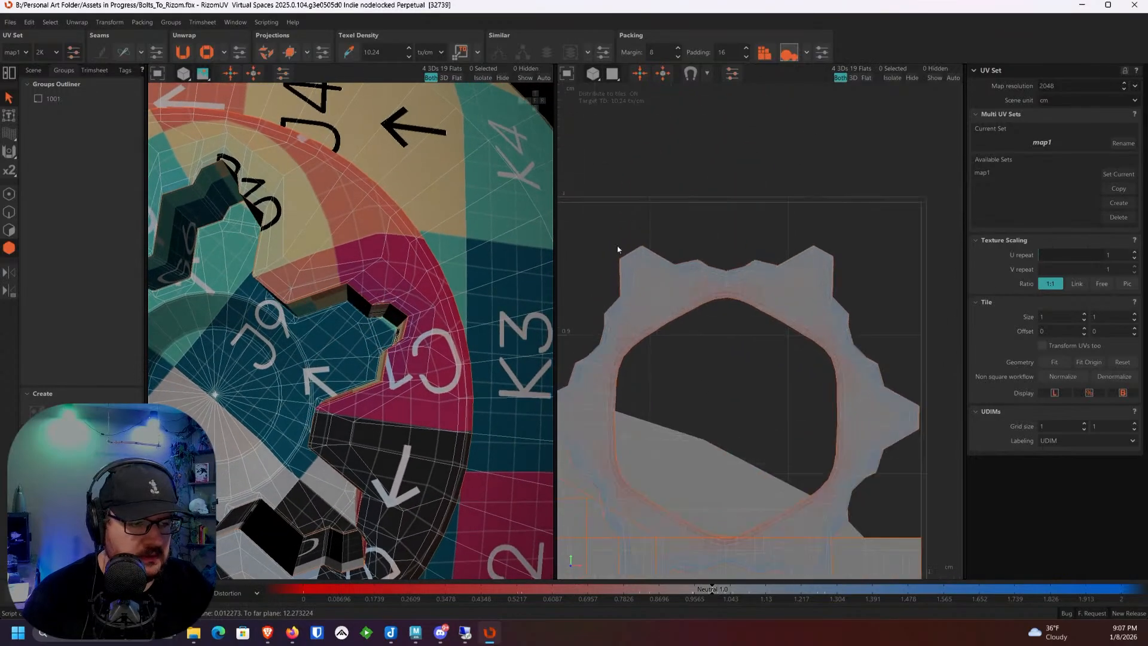
pyautogui.scroll(2, 628, 376)
pyautogui.scroll(2, 629, 377)
pyautogui.scroll(2, 596, 375)
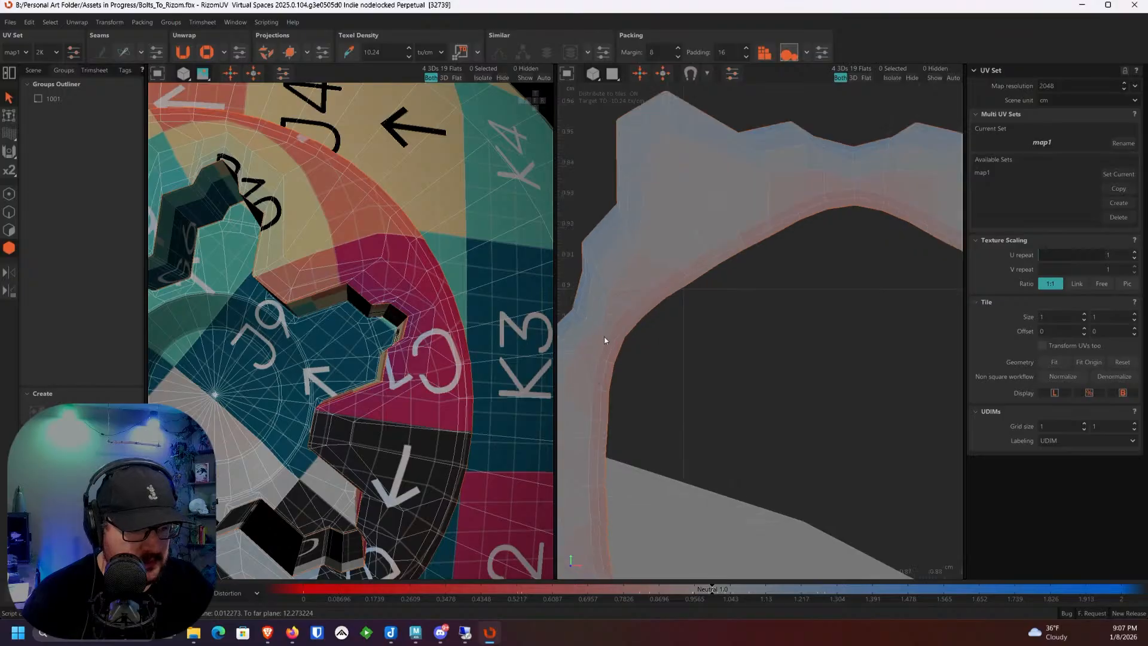
pyautogui.scroll(-6, 614, 267)
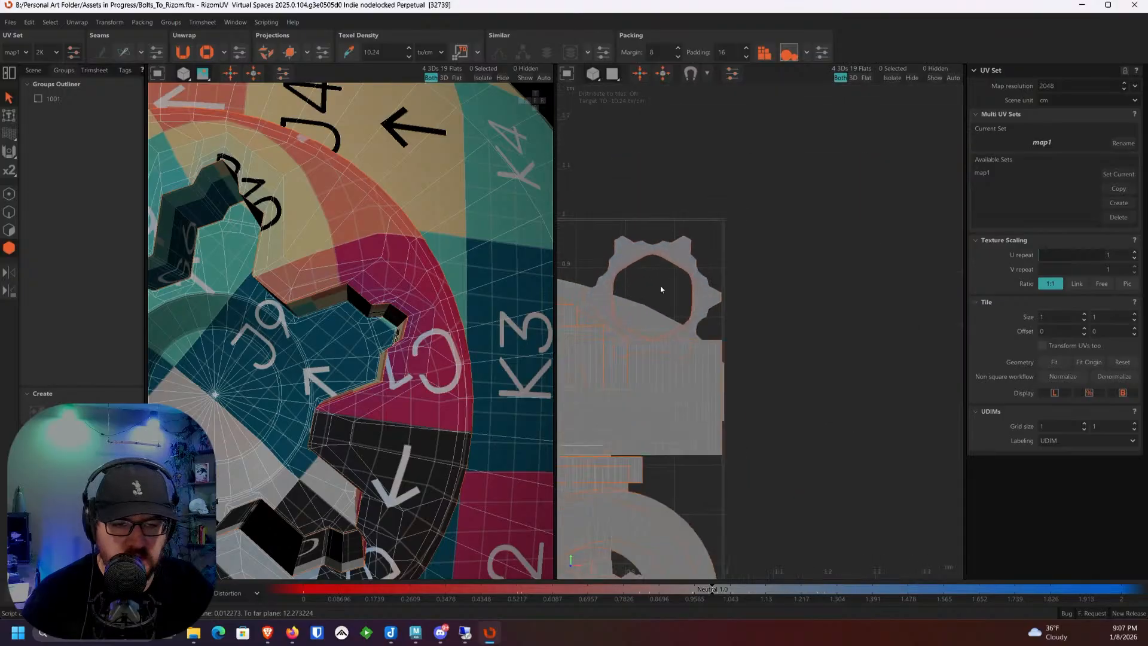
# Step: Look over the row of bolts and examine the unpinned bolt's star-edged ring island up close around the recess
pyautogui.scroll(-2, 500, 324)
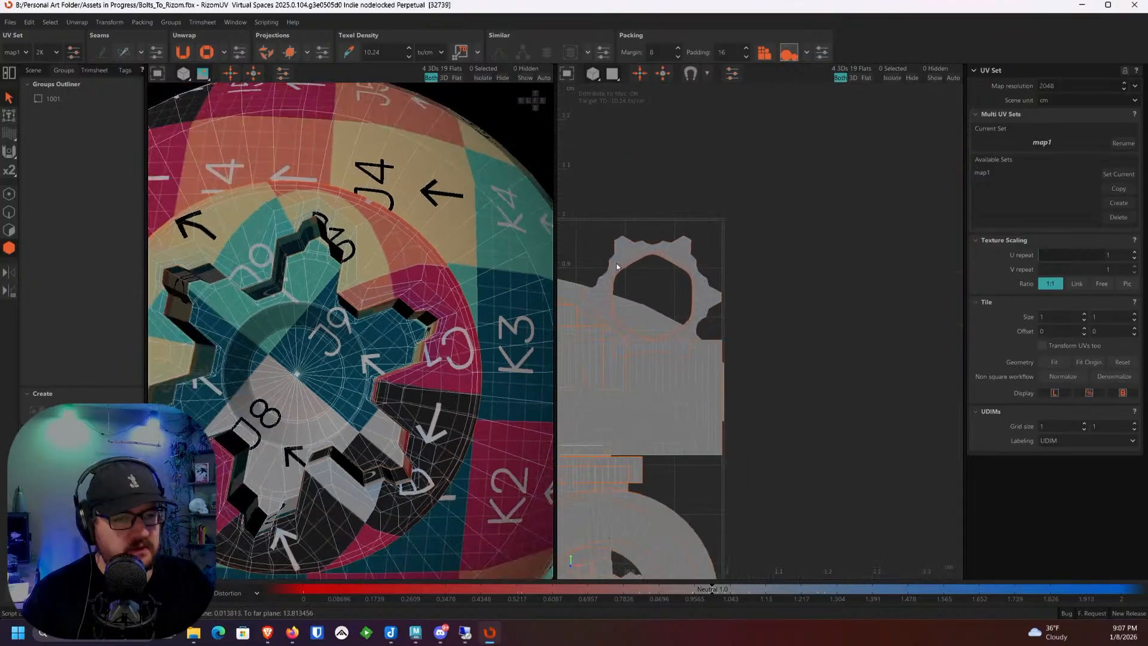
pyautogui.click(524, 79)
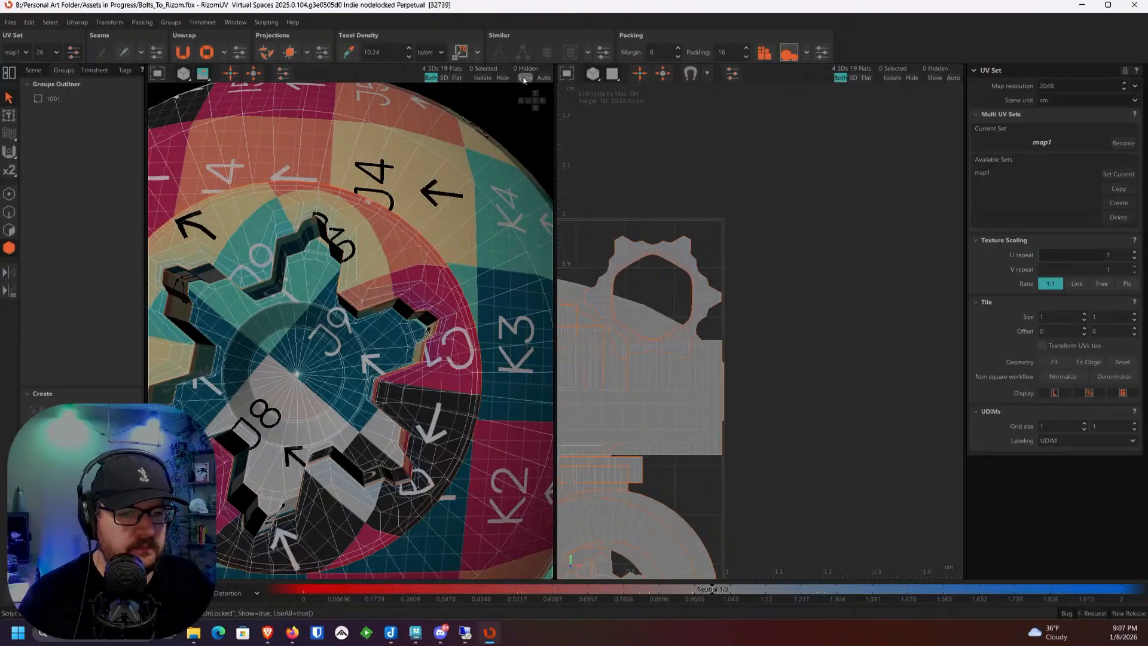
pyautogui.scroll(-5, 435, 238)
pyautogui.keyDown('alt'); pyautogui.moveTo(435, 239); pyautogui.dragTo(258, 226); pyautogui.keyUp('alt')
pyautogui.keyDown('alt'); pyautogui.moveTo(259, 226); pyautogui.dragTo(490, 277, button='middle'); pyautogui.keyUp('alt')
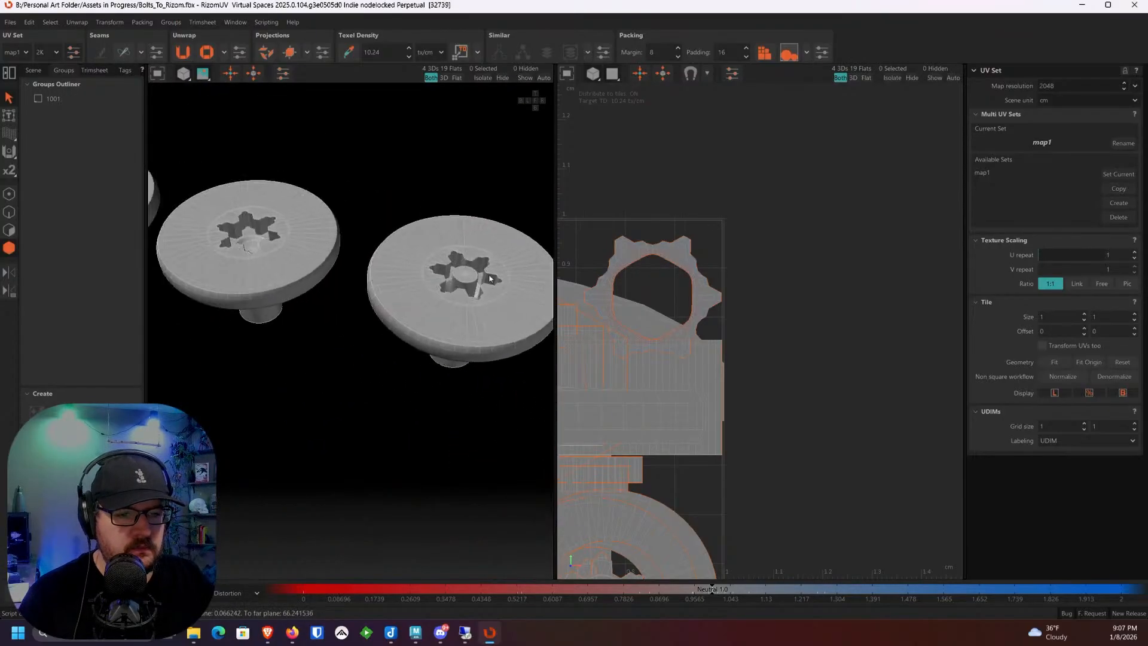
pyautogui.keyDown('alt'); pyautogui.moveTo(490, 277); pyautogui.dragTo(342, 281); pyautogui.keyUp('alt')
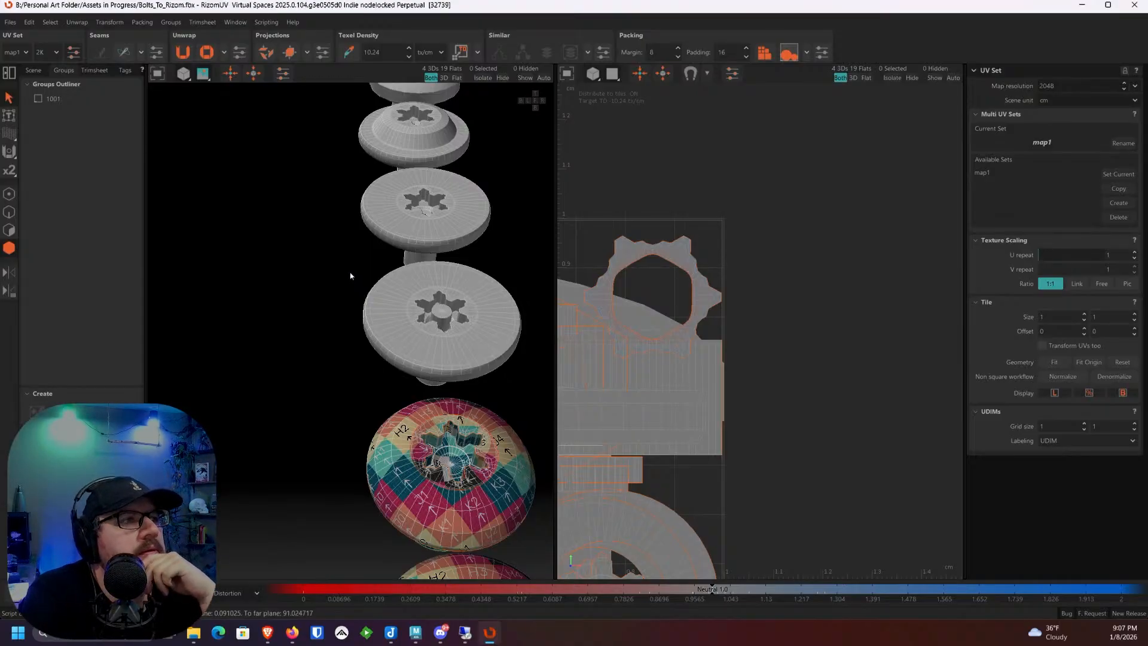
pyautogui.click(657, 268)
pyautogui.press('f')
pyautogui.press('f')
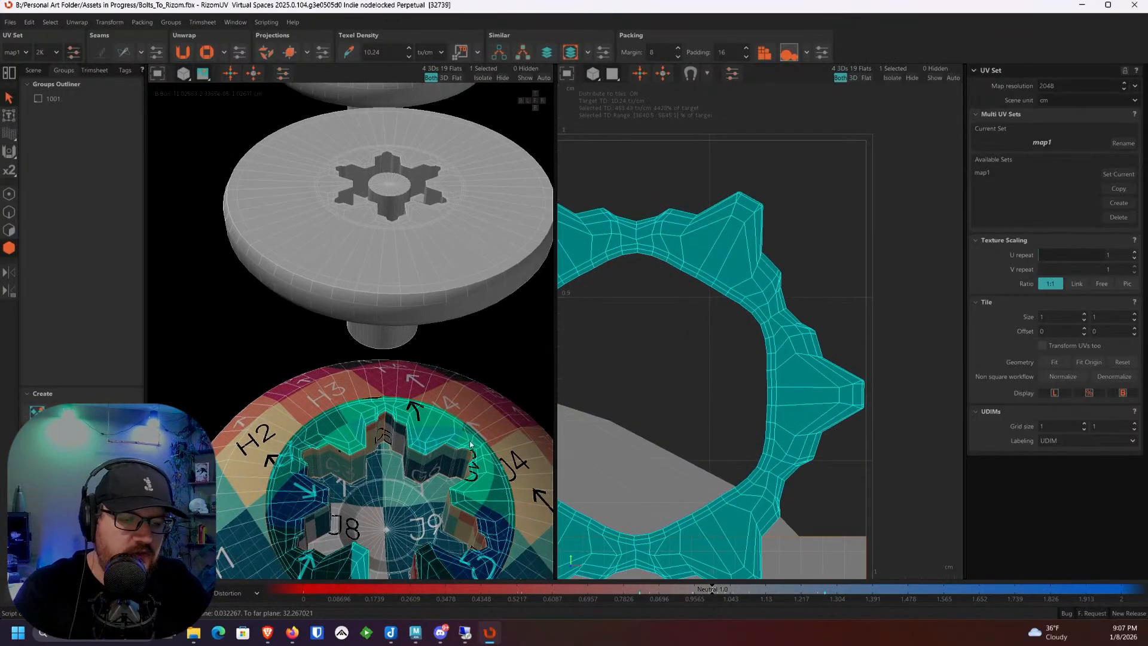
pyautogui.scroll(2, 423, 352)
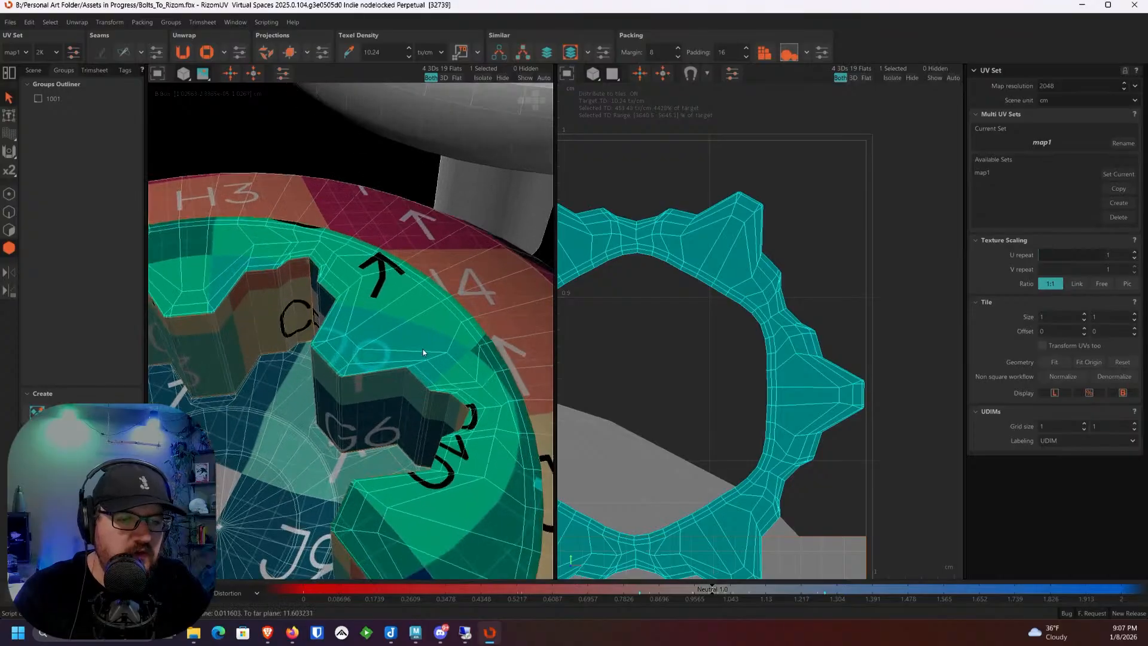
pyautogui.keyDown('alt'); pyautogui.moveTo(468, 300); pyautogui.dragTo(414, 310); pyautogui.keyUp('alt')
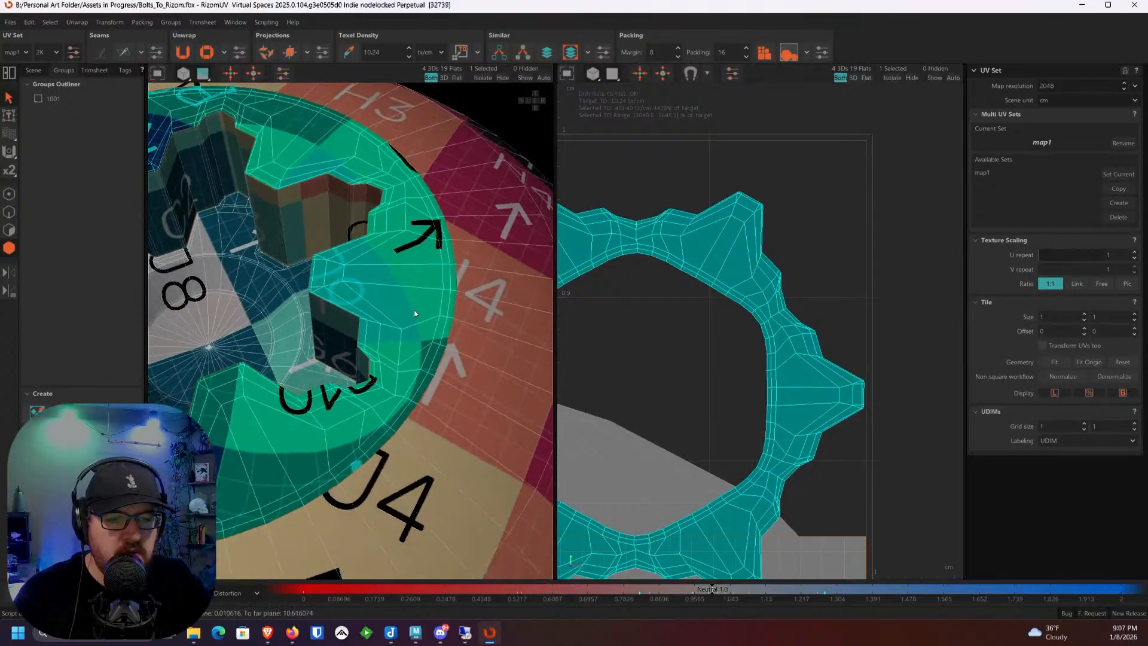
pyautogui.scroll(2, 413, 310)
# Step: Cut the unpinned bolt's ring island along the edge loop surrounding the star recess and unfold the two resulting islands
pyautogui.click(9, 212)
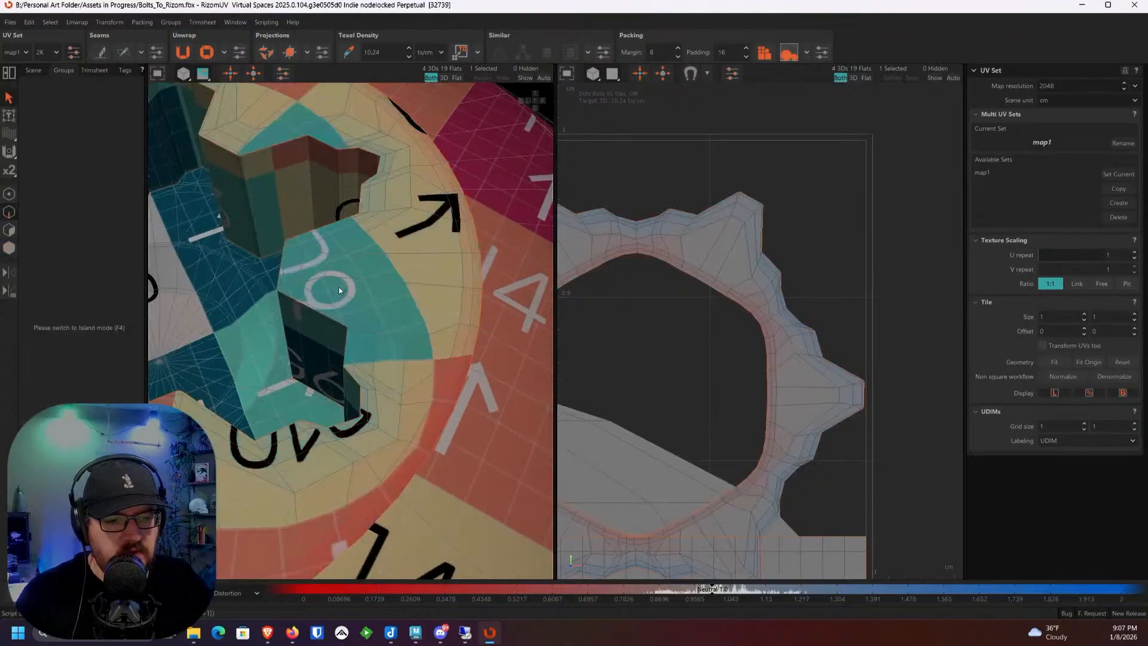
pyautogui.doubleClick(339, 289)
pyautogui.scroll(-3, 338, 289)
pyautogui.scroll(-2, 765, 285)
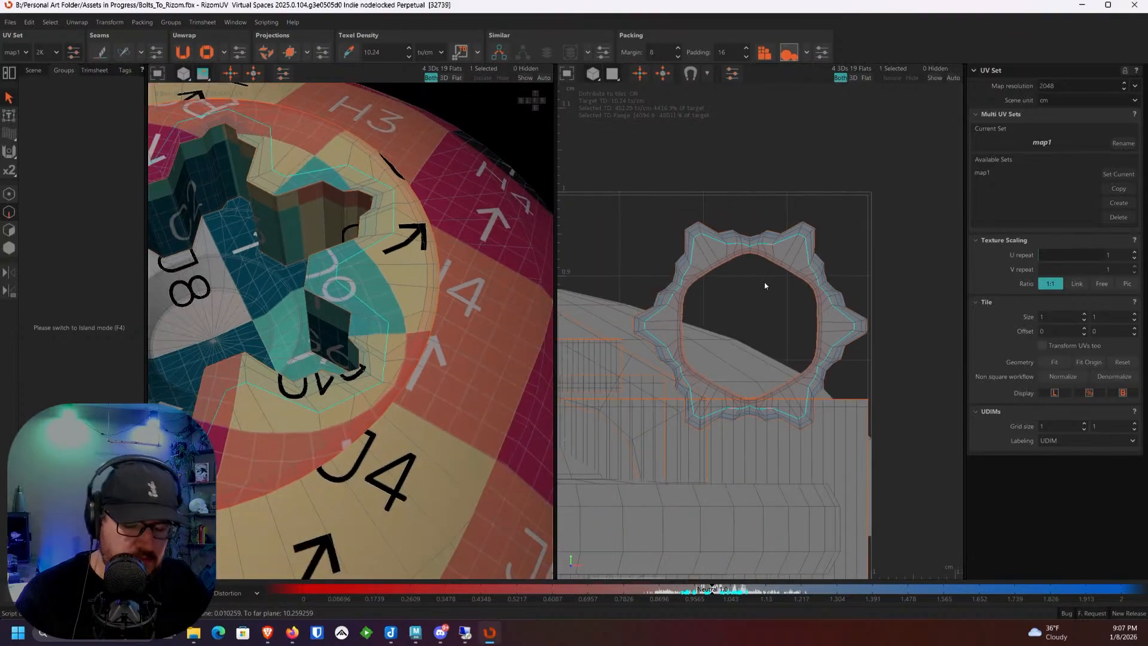
pyautogui.press('c')
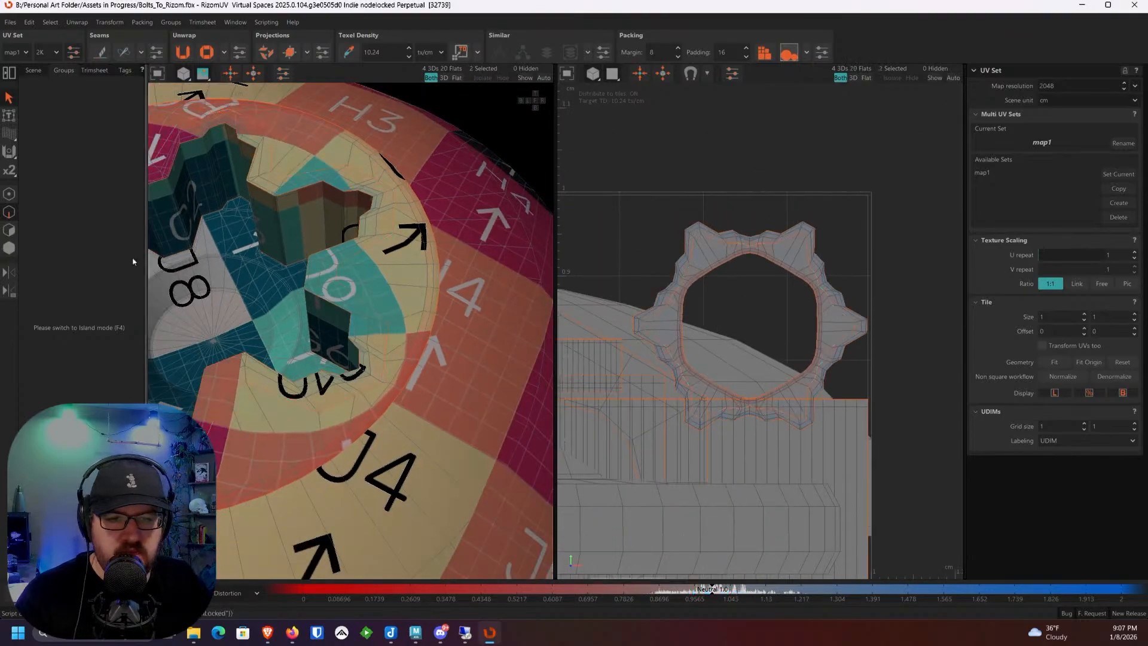
pyautogui.press('F4')
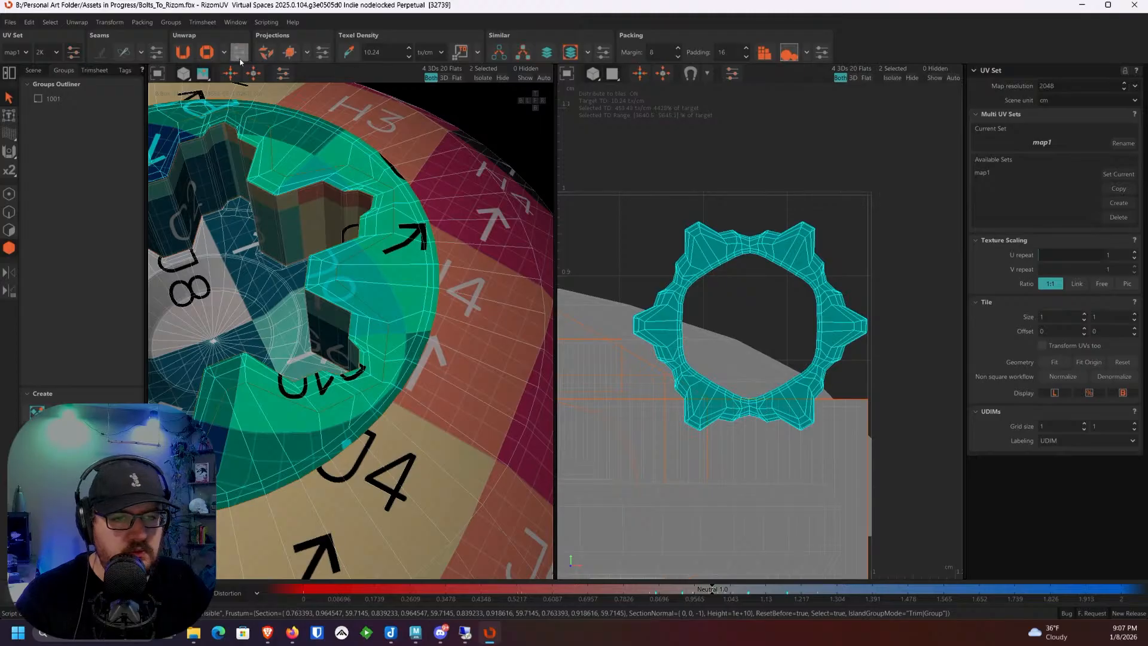
pyautogui.press('u')
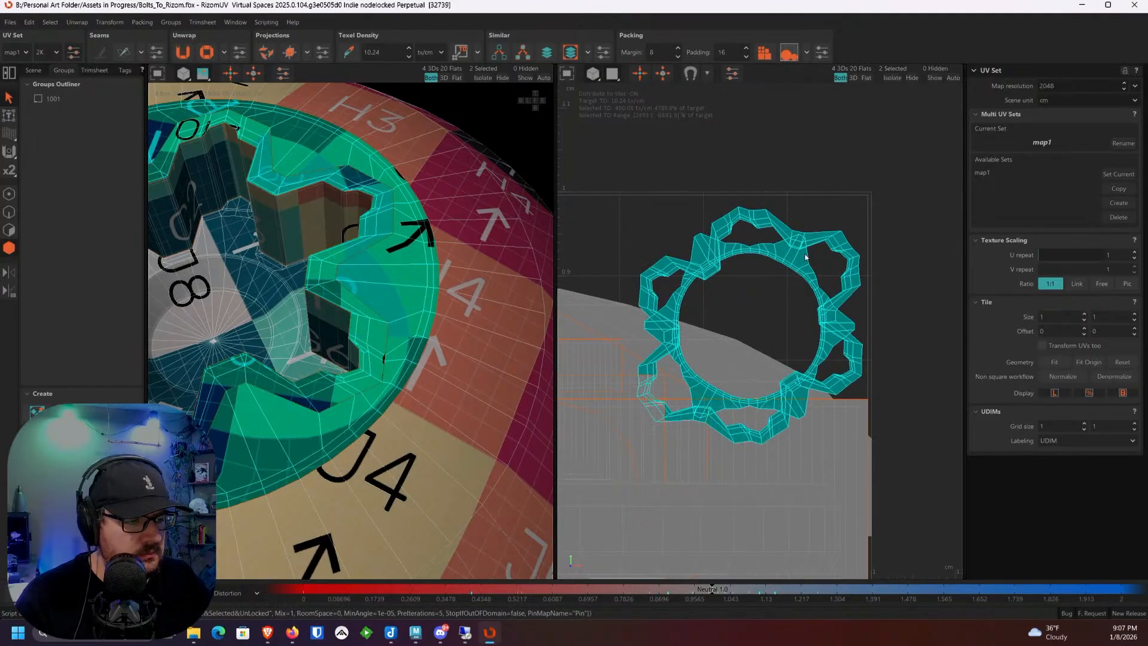
# Step: Check the unfolded outer ring and star border islands in the UV layout and on the model
pyautogui.click(745, 295)
pyautogui.scroll(4, 777, 371)
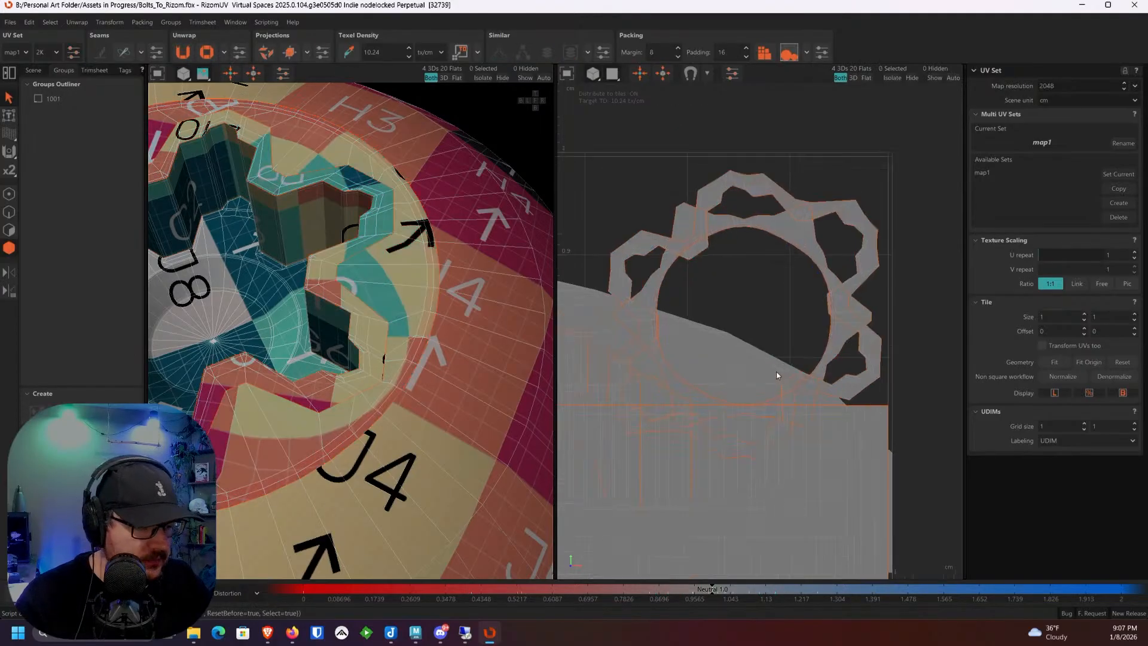
pyautogui.click(610, 220)
pyautogui.scroll(-3, 659, 266)
pyautogui.press('F2')
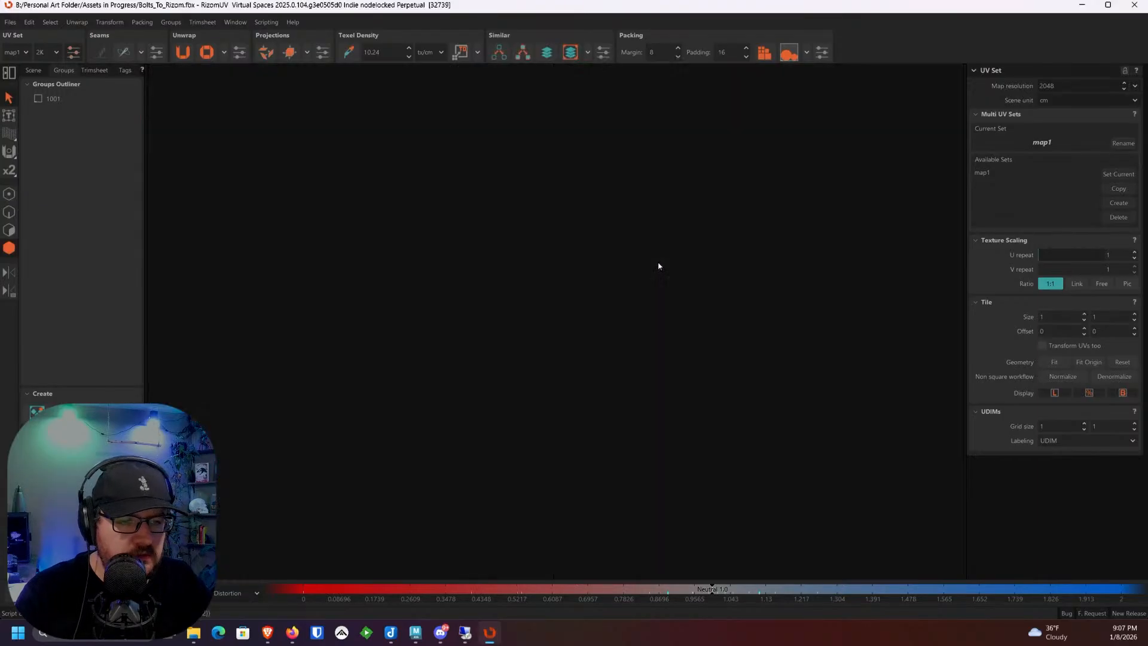
pyautogui.scroll(3, 526, 238)
pyautogui.press('F2')
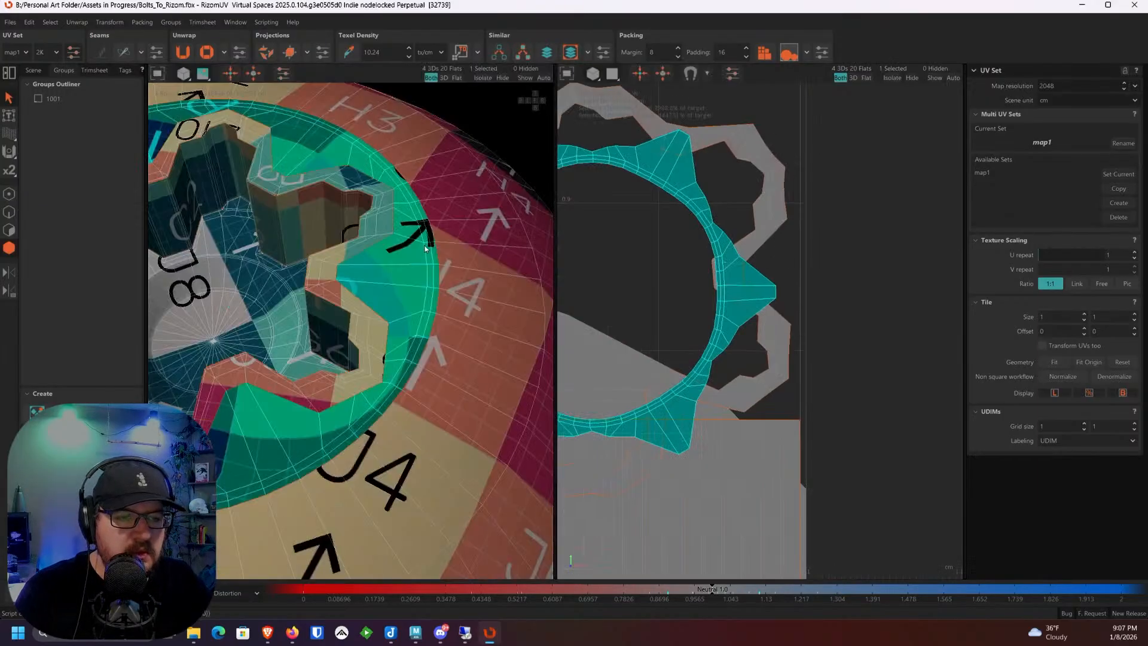
pyautogui.scroll(-1, 407, 233)
pyautogui.press('f')
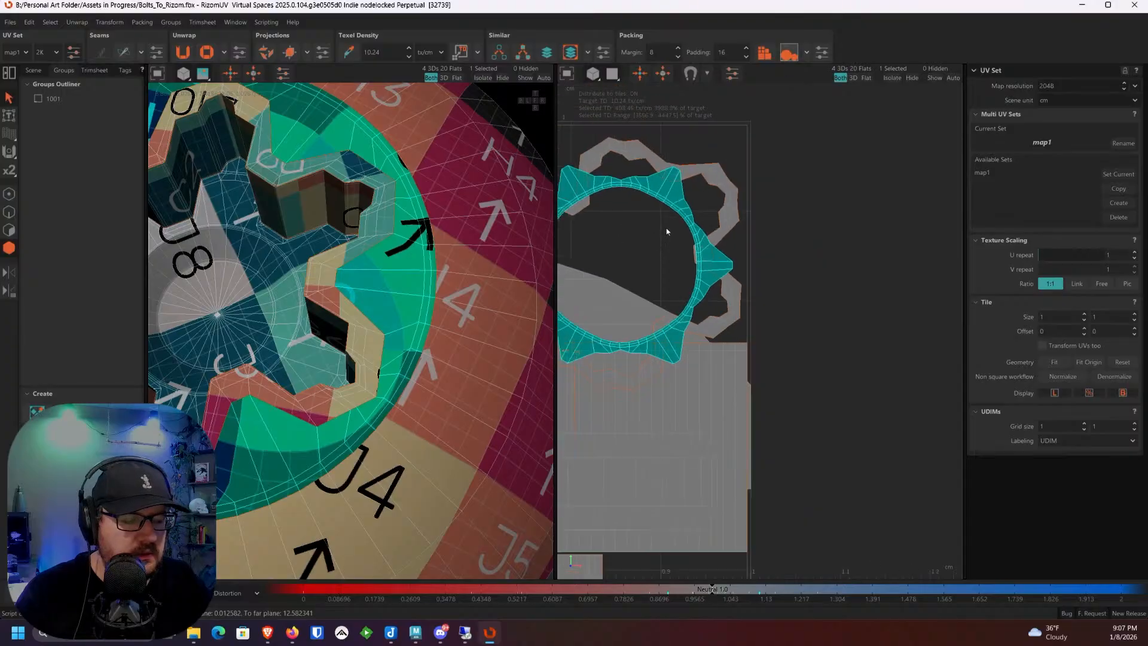
# Step: Isolate all islands of the unpinned bolt and pack them into the UV tile
pyautogui.hotkey('ctrl', 'a')
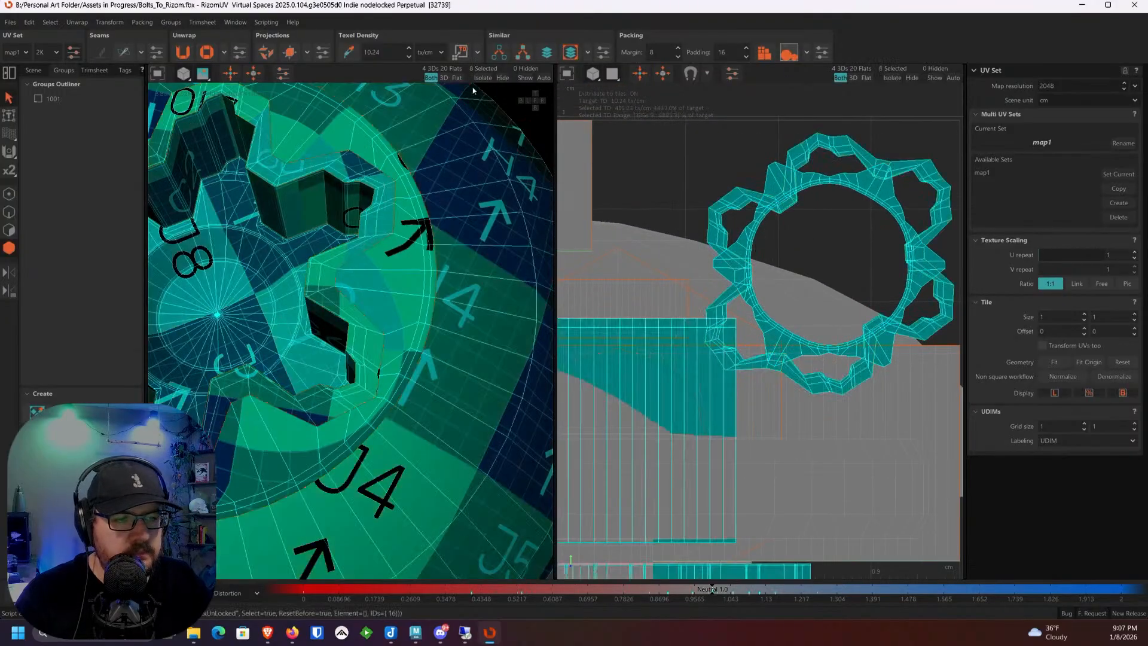
pyautogui.click(479, 80)
pyautogui.press('f')
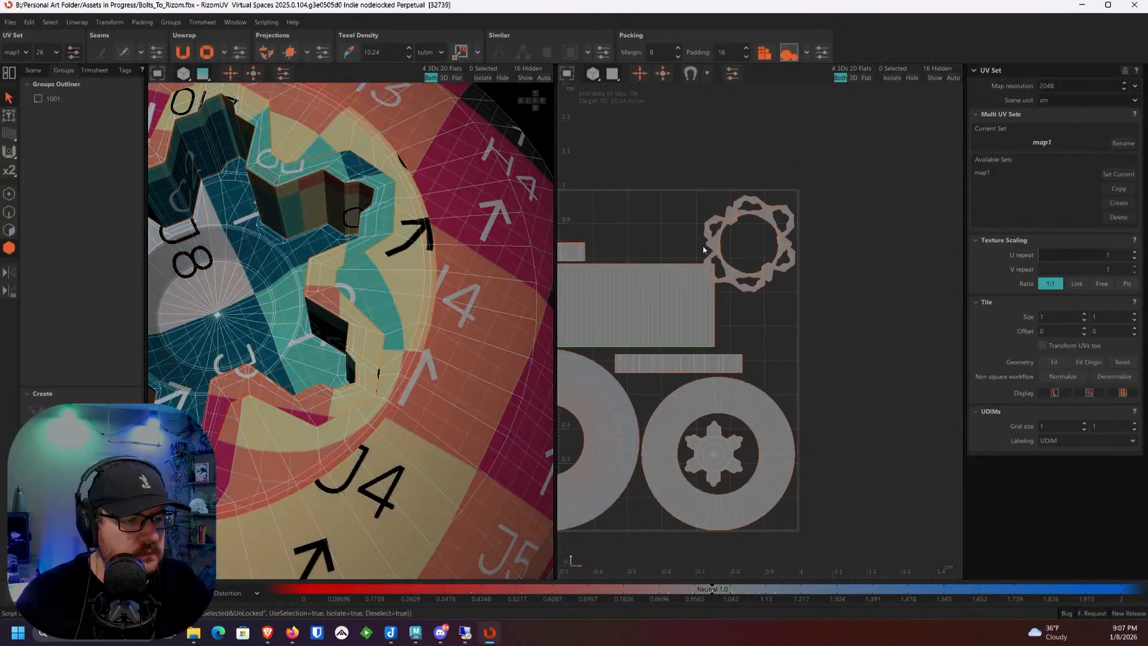
pyautogui.moveTo(817, 412); pyautogui.dragTo(602, 205)
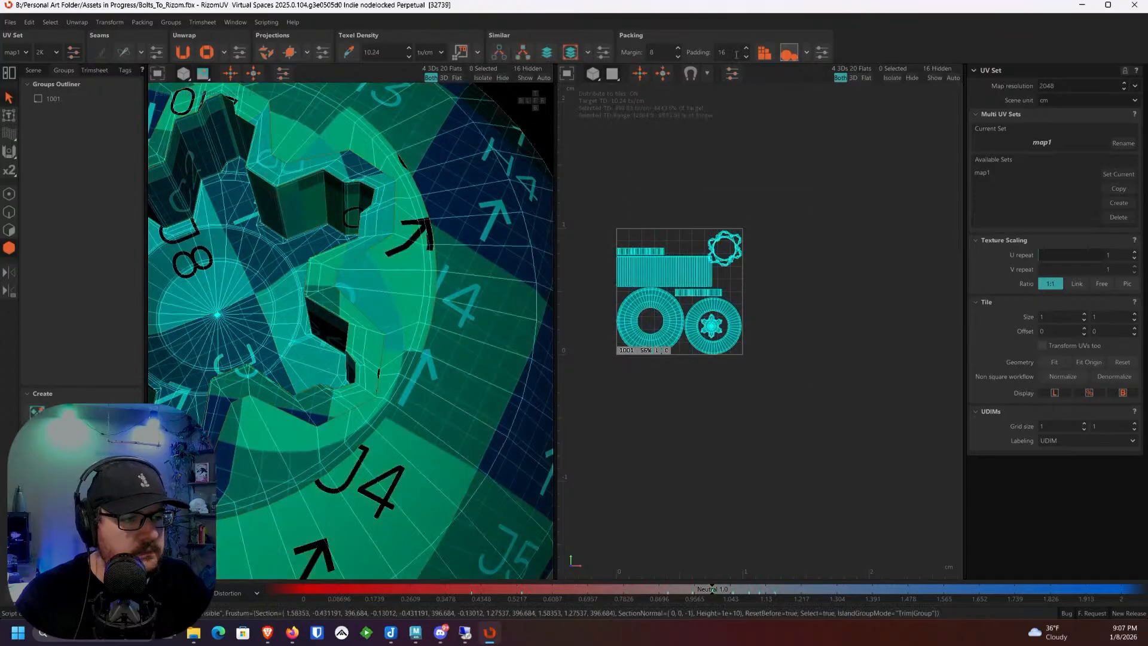
pyautogui.click(765, 53)
pyautogui.scroll(5, 755, 210)
pyautogui.click(683, 266)
pyautogui.scroll(10, 712, 270)
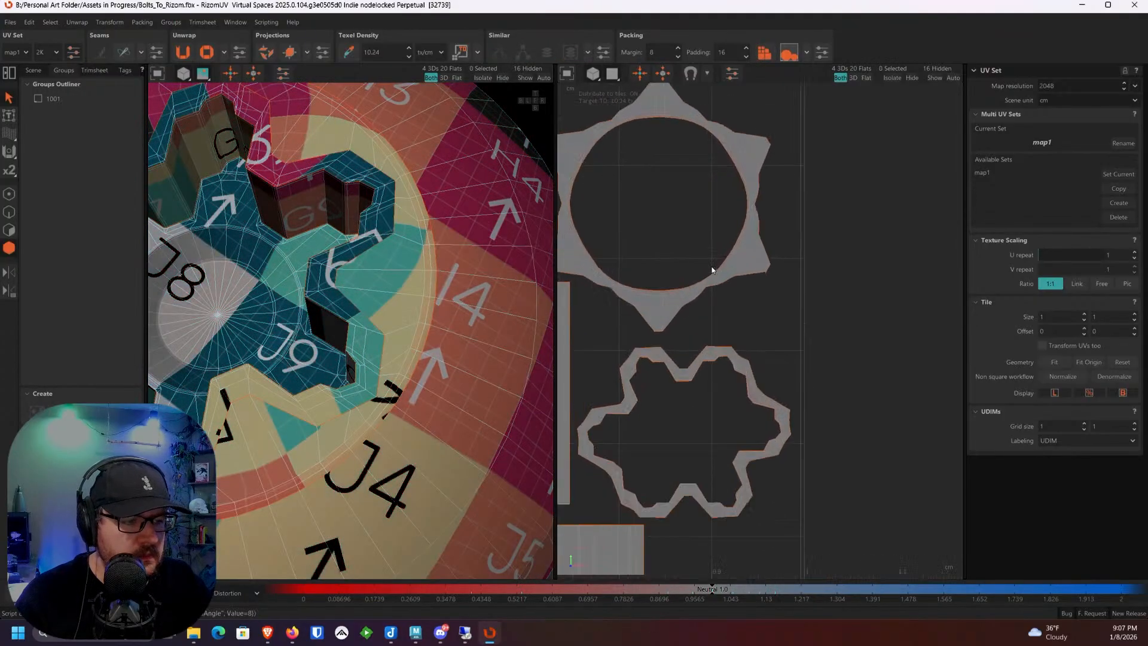
# Step: Examine the packed outer ring island's shape and its checker pattern around the star recess
pyautogui.scroll(-3, 712, 270)
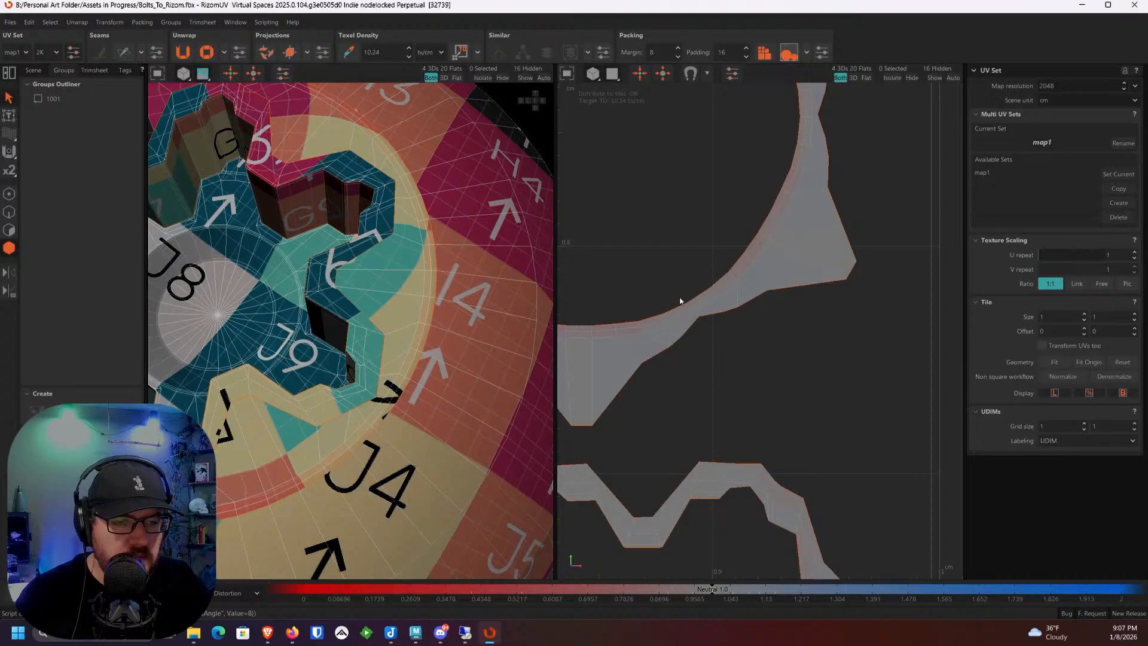
pyautogui.keyDown('alt'); pyautogui.moveTo(413, 326); pyautogui.dragTo(443, 328); pyautogui.keyUp('alt')
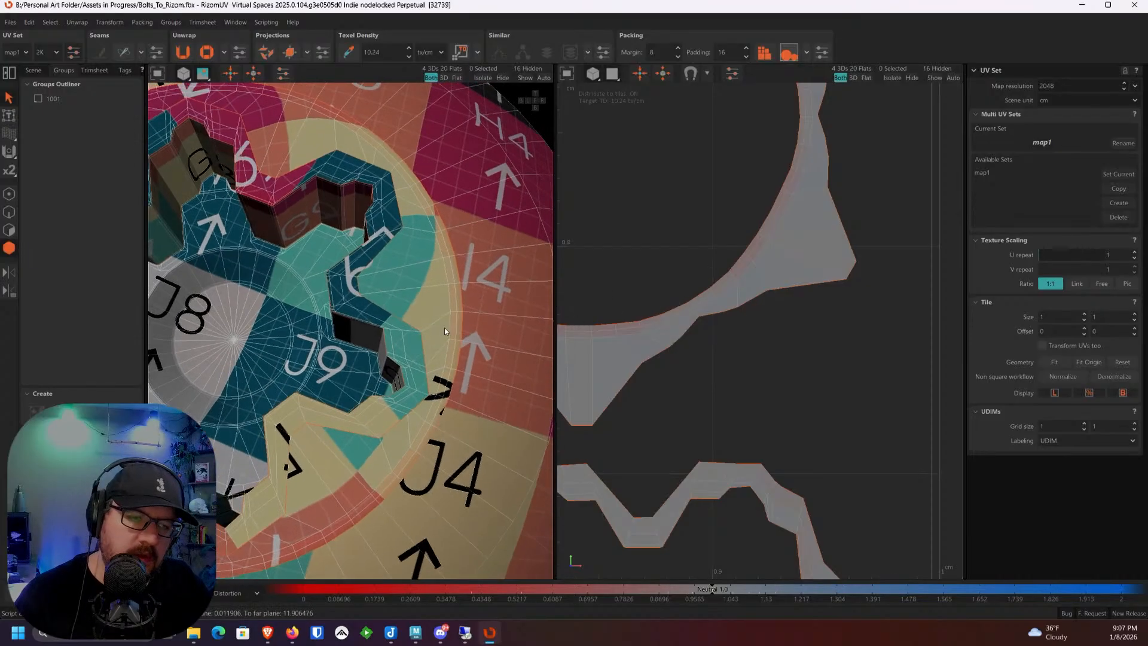
pyautogui.scroll(-5, 444, 328)
pyautogui.scroll(5, 421, 347)
pyautogui.scroll(-5, 421, 347)
pyautogui.click(672, 314)
pyautogui.press('f')
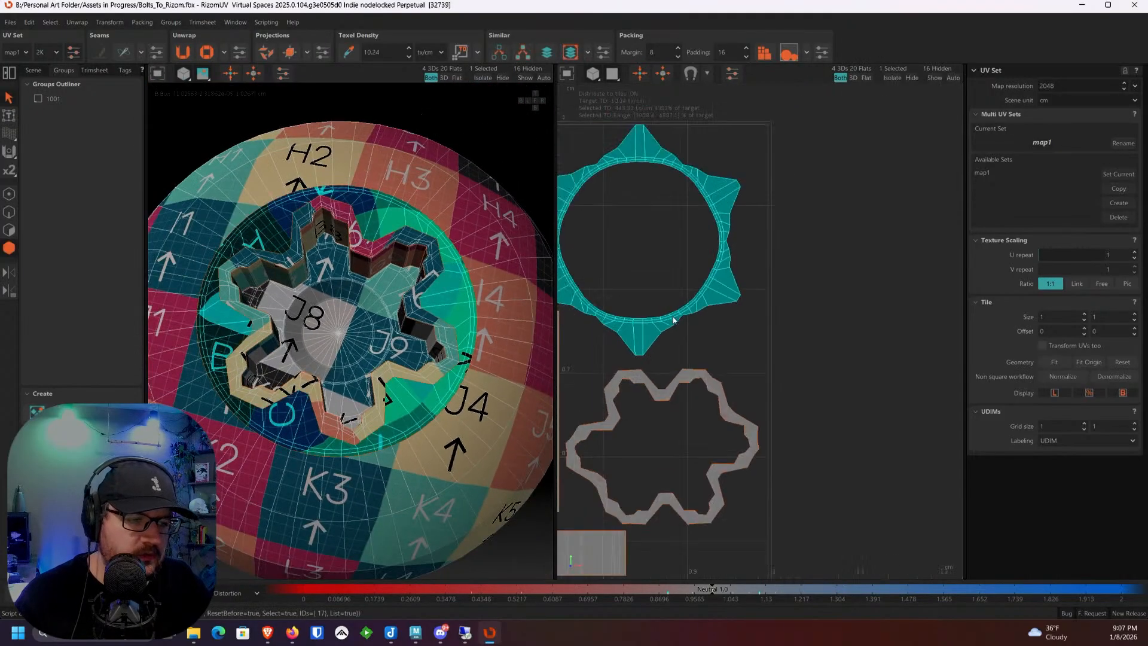
pyautogui.press('space')
pyautogui.press('space')
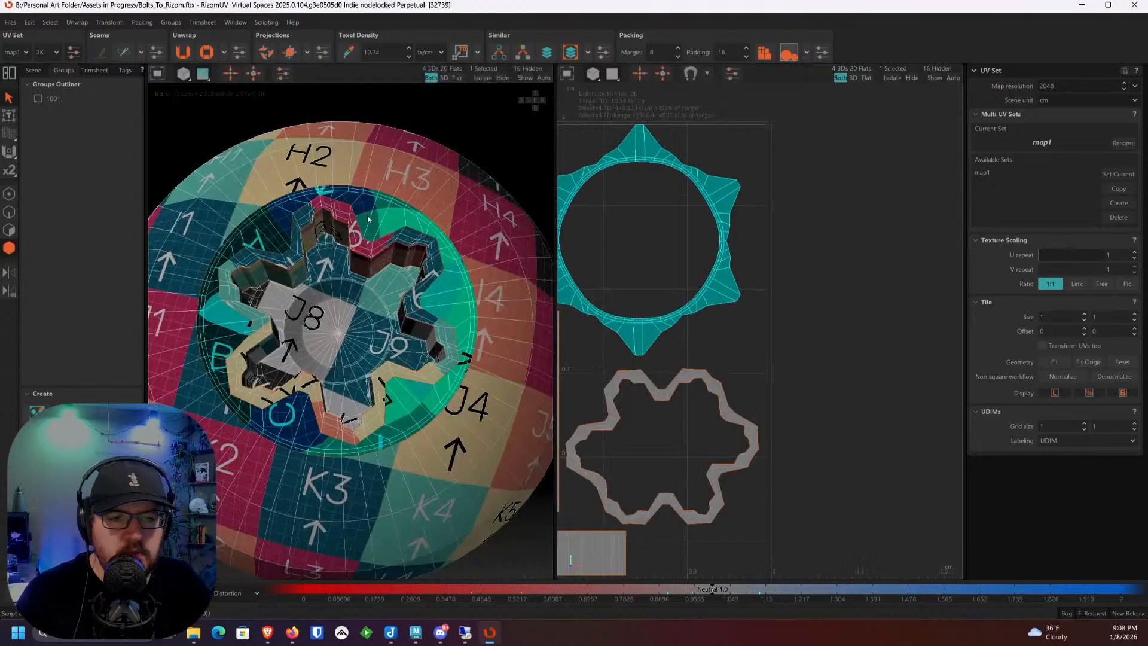
# Step: Rotate the outer ring island freehand with the Transform tool and check its checker alignment on the bolt
pyautogui.click(8, 115)
pyautogui.moveTo(566, 236); pyautogui.dragTo(620, 231, button='middle')
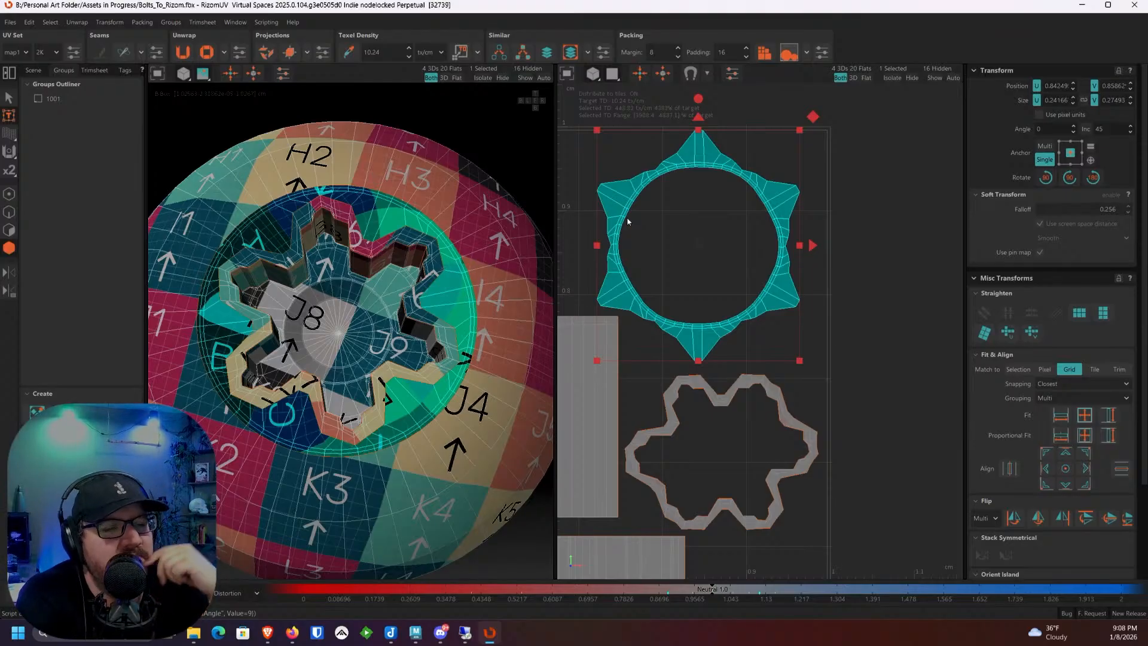
pyautogui.scroll(2, 779, 144)
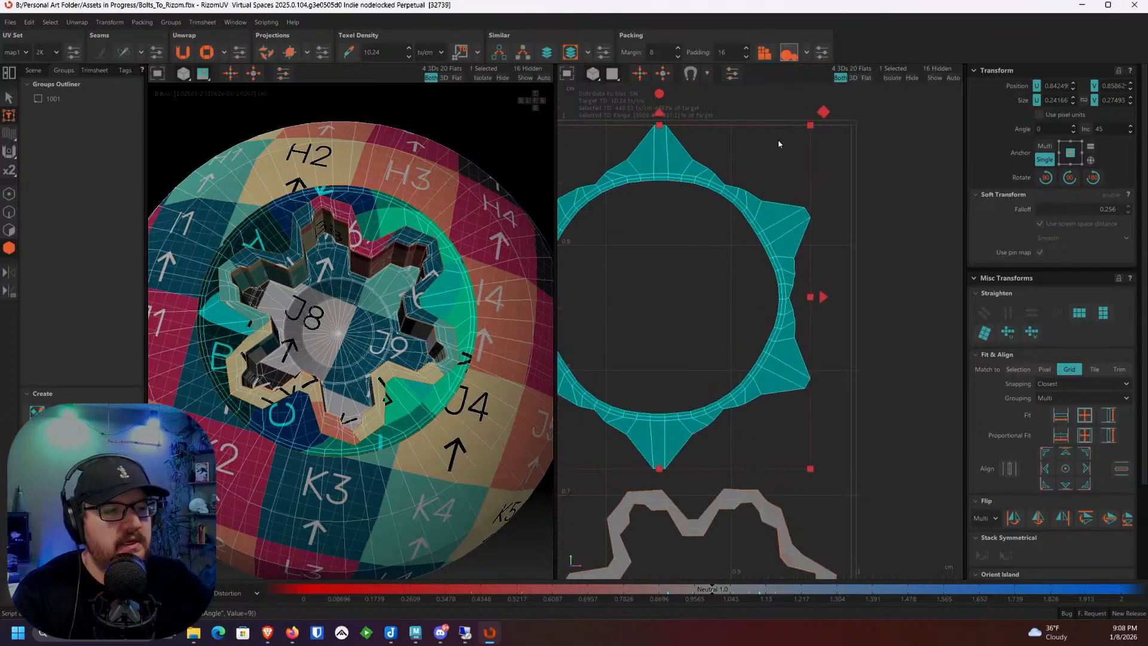
pyautogui.moveTo(659, 94); pyautogui.dragTo(745, 238)
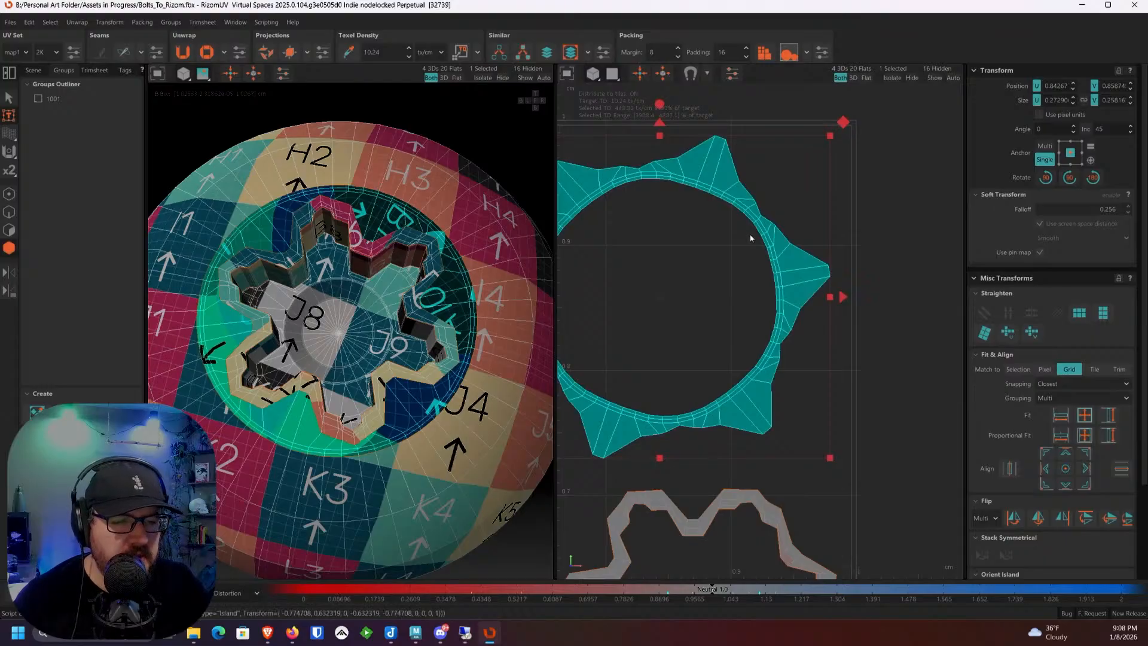
pyautogui.scroll(2, 750, 237)
pyautogui.scroll(-3, 751, 237)
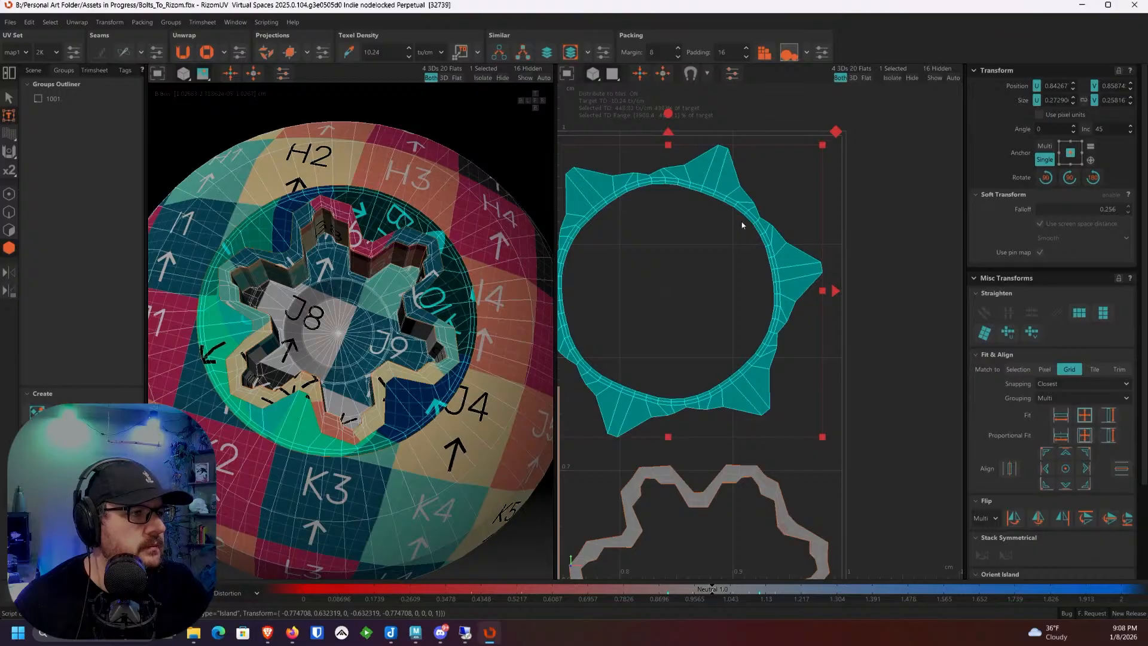
pyautogui.moveTo(742, 222); pyautogui.dragTo(779, 218, button='middle')
pyautogui.scroll(-3, 789, 216)
pyautogui.scroll(2, 781, 228)
# Step: Undo the ring's rotation, the packing, the isolation and the unfold of the two ring islands
pyautogui.hotkey('ctrl', 'z')
pyautogui.hotkey('ctrl', 'z')
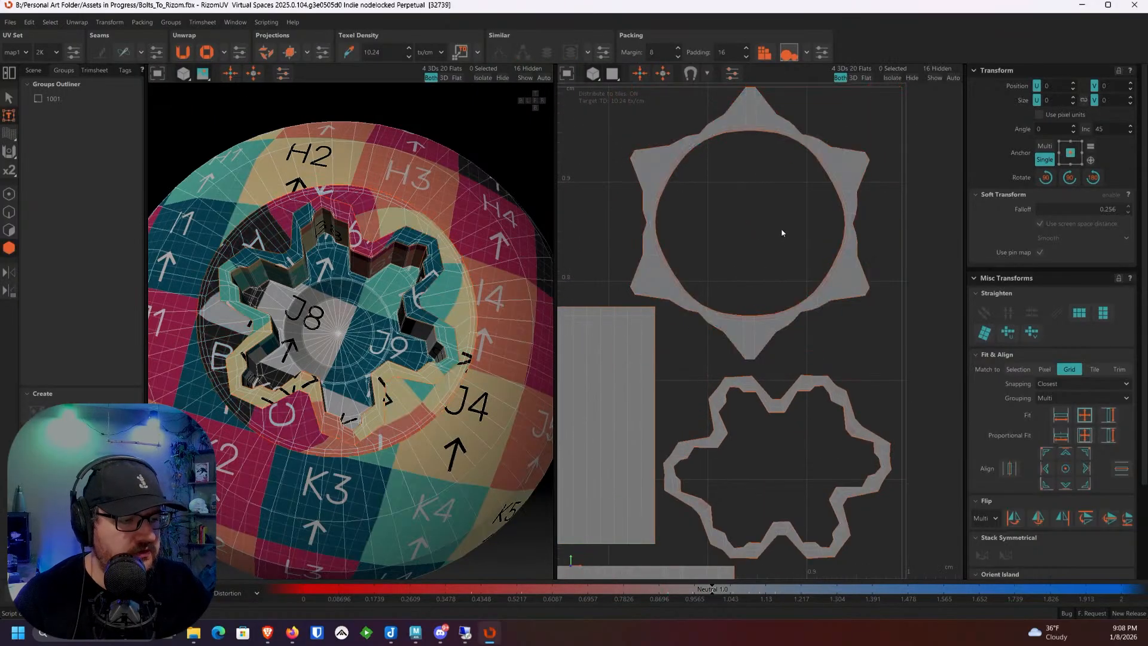
pyautogui.hotkey('ctrl', 'z')
pyautogui.hotkey('ctrl', 'z')
pyautogui.hotkey('ctrl', 'z')
pyautogui.hotkey('ctrl', 'z')
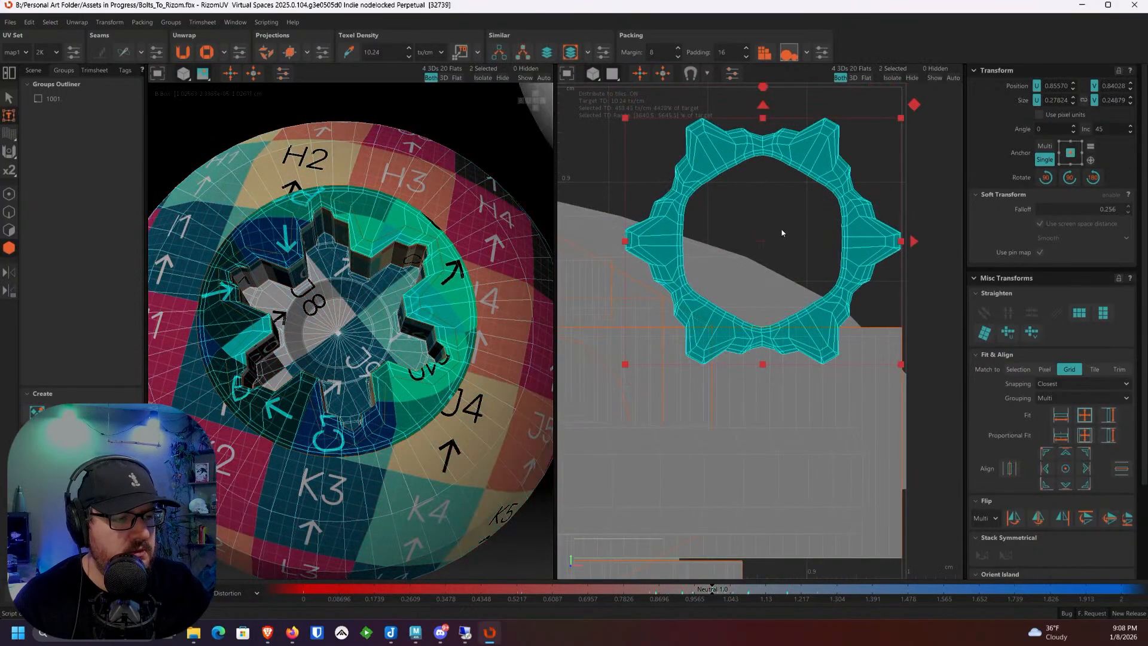
# Step: Isolate the two cut ring islands for inspection, and undo both the isolation and the cut
pyautogui.scroll(-1, 781, 229)
pyautogui.scroll(2, 781, 229)
pyautogui.moveTo(781, 229); pyautogui.dragTo(802, 217, button='middle')
pyautogui.scroll(-3, 819, 214)
pyautogui.press('i')
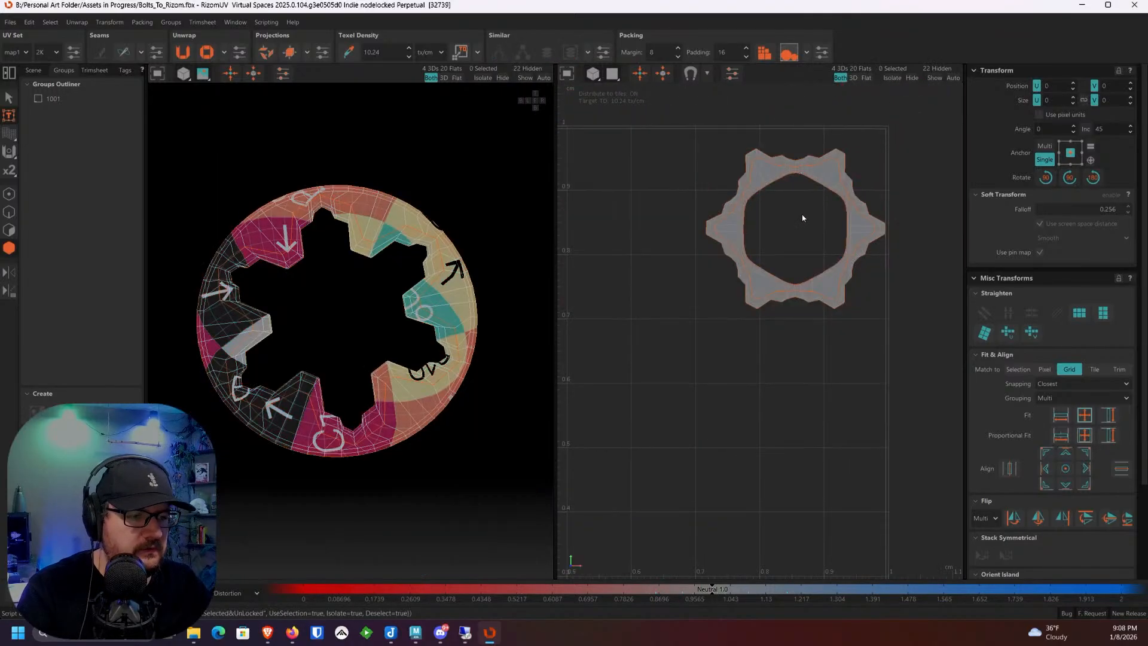
pyautogui.scroll(2, 766, 239)
pyautogui.hotkey('ctrl', 'z')
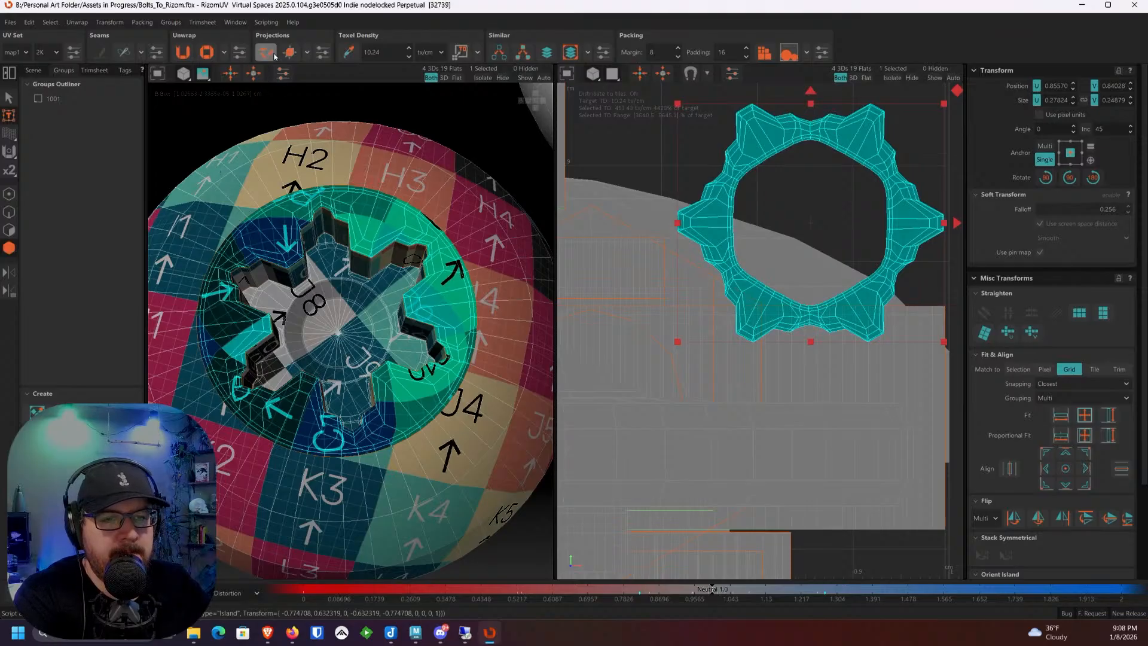
# Step: Apply a Planar Top projection to the unpinned bolt's star-edged ring island and inspect its outline
pyautogui.click(307, 52)
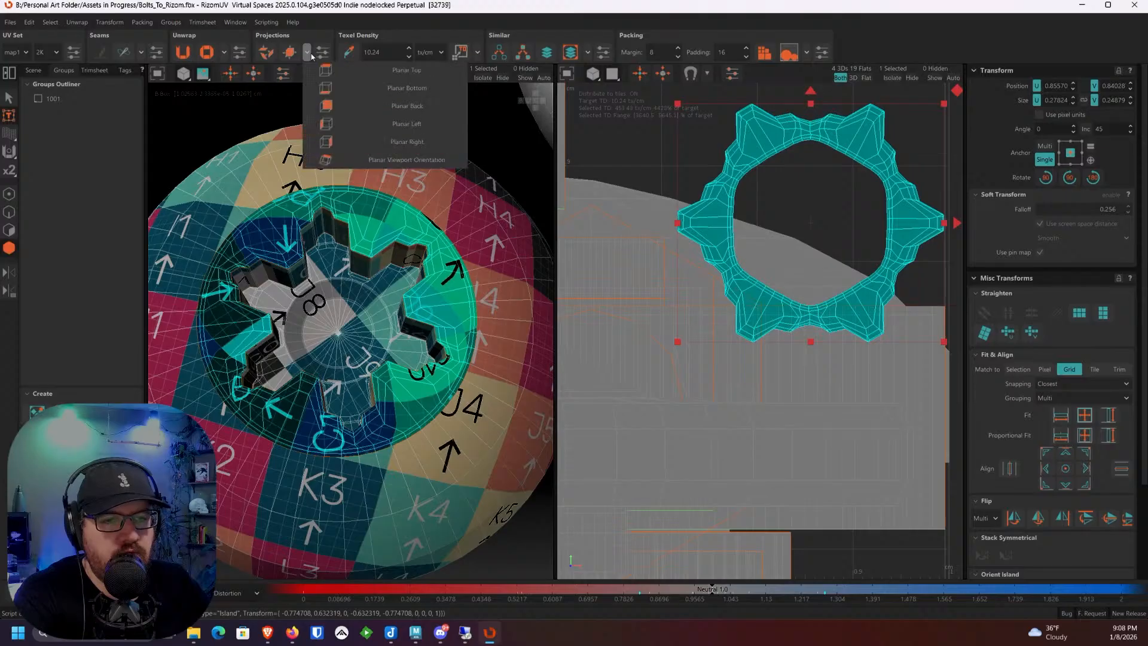
pyautogui.click(378, 70)
pyautogui.click(628, 158)
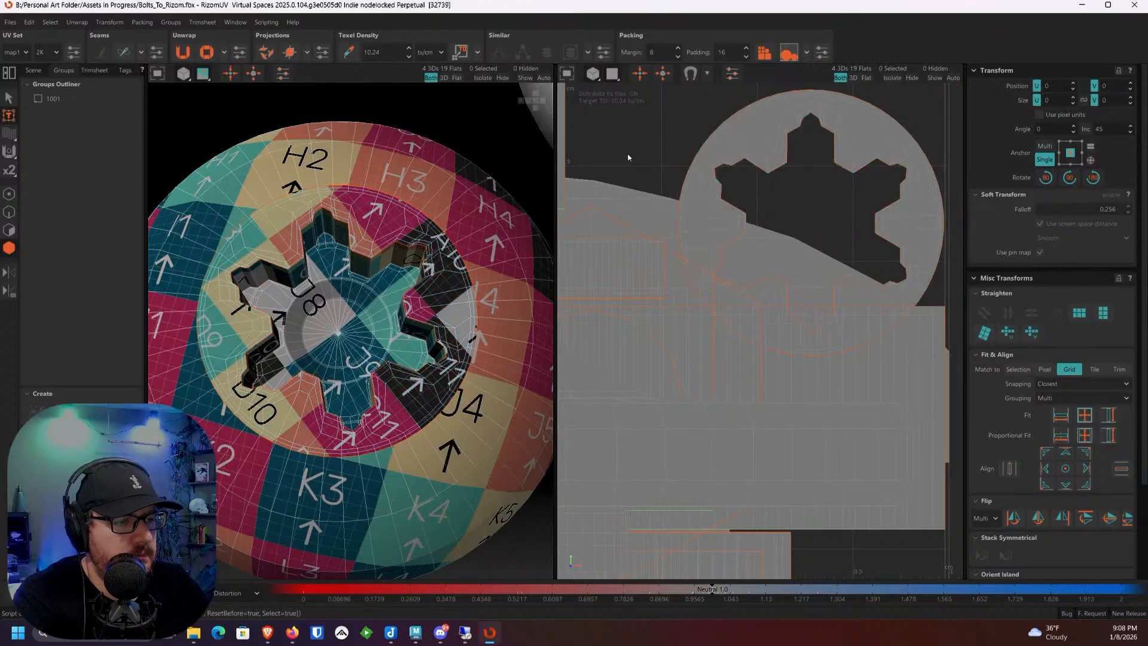
pyautogui.scroll(5, 719, 174)
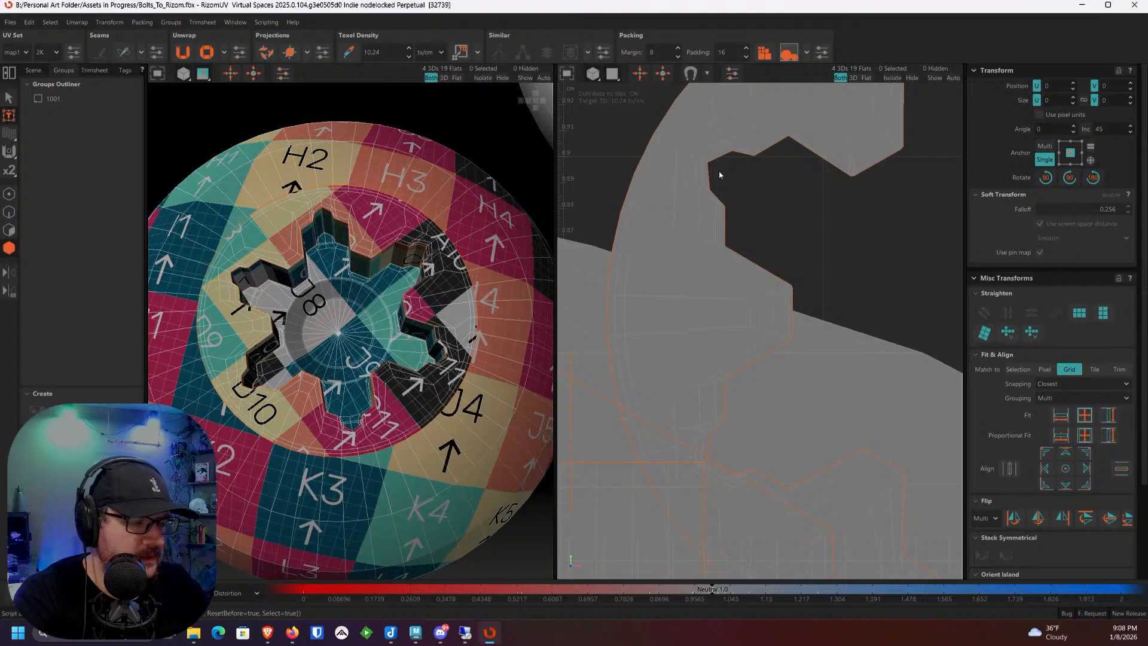
# Step: Isolate the bolt with the star-edged ring island, select all of its islands and pack them
pyautogui.scroll(-3, 684, 228)
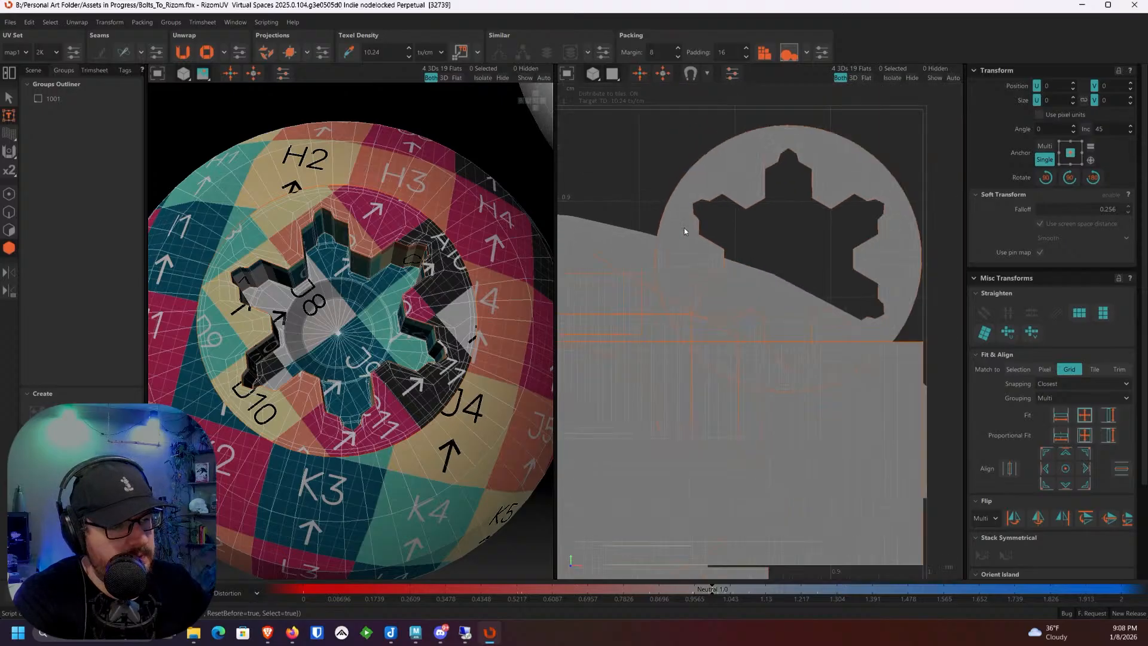
pyautogui.click(684, 225)
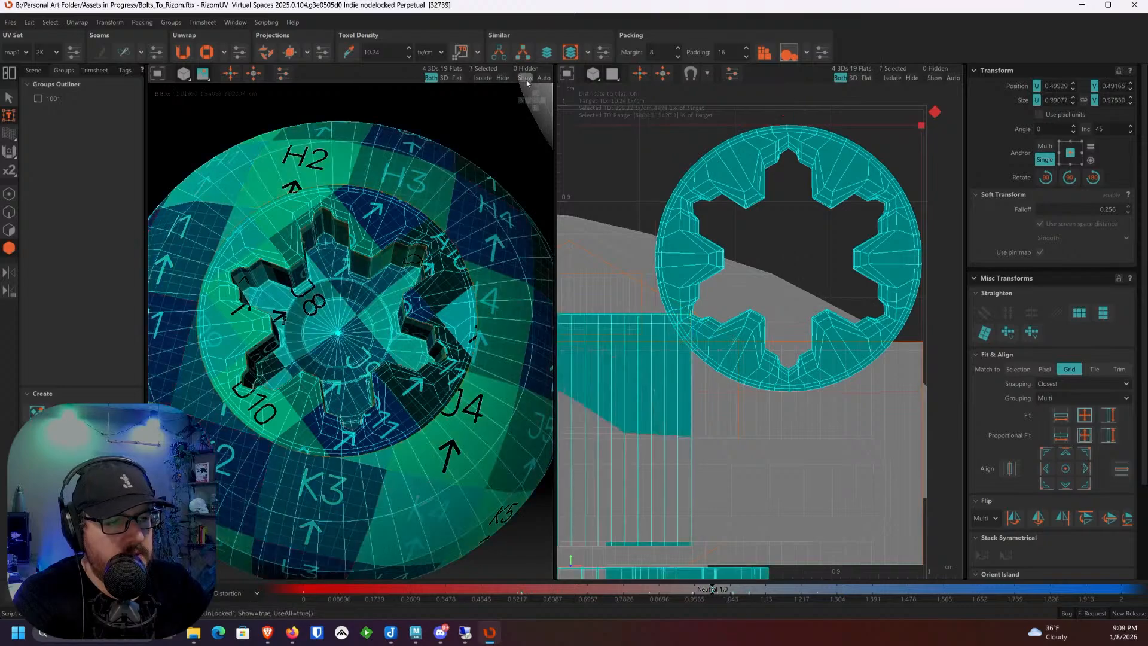
pyautogui.click(526, 80)
pyautogui.click(502, 78)
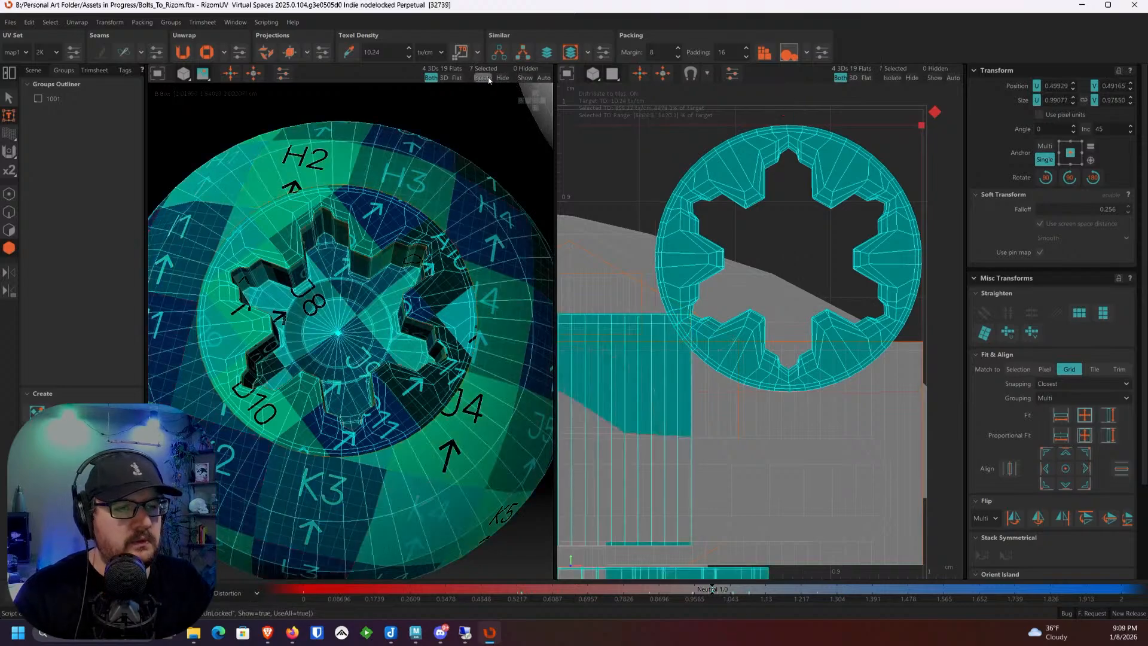
pyautogui.scroll(-5, 752, 283)
pyautogui.moveTo(865, 385); pyautogui.dragTo(661, 219)
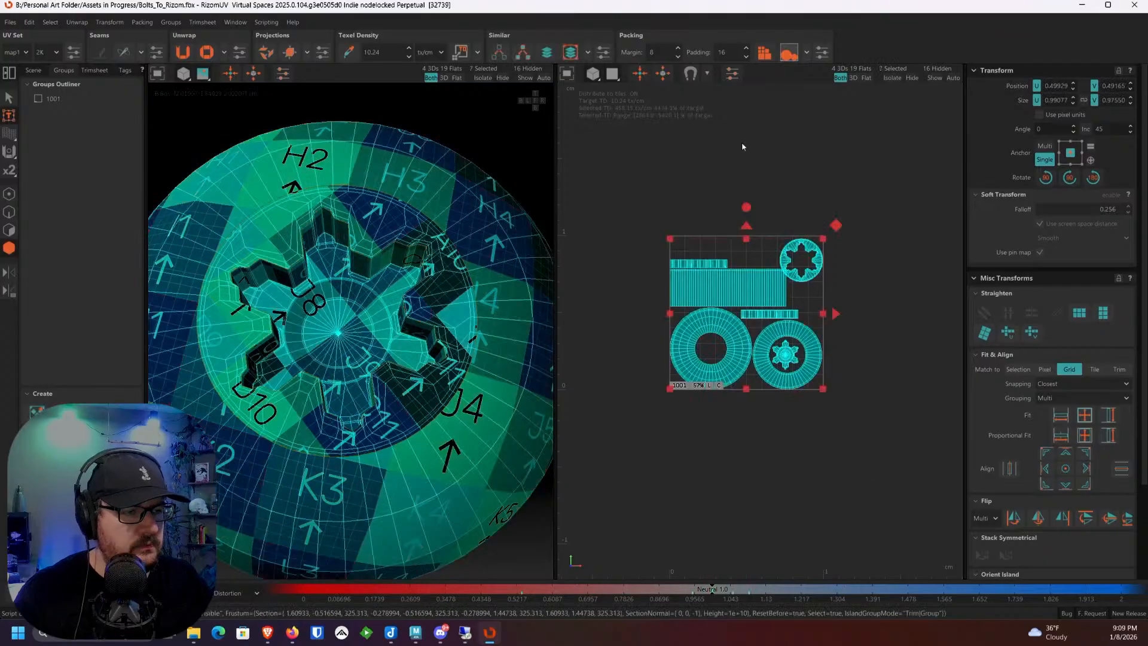
pyautogui.click(764, 52)
# Step: Examine the packed star-edged ring island and the checker pattern on the bolt's head and recess
pyautogui.scroll(3, 776, 293)
pyautogui.scroll(4, 846, 241)
pyautogui.scroll(-3, 857, 217)
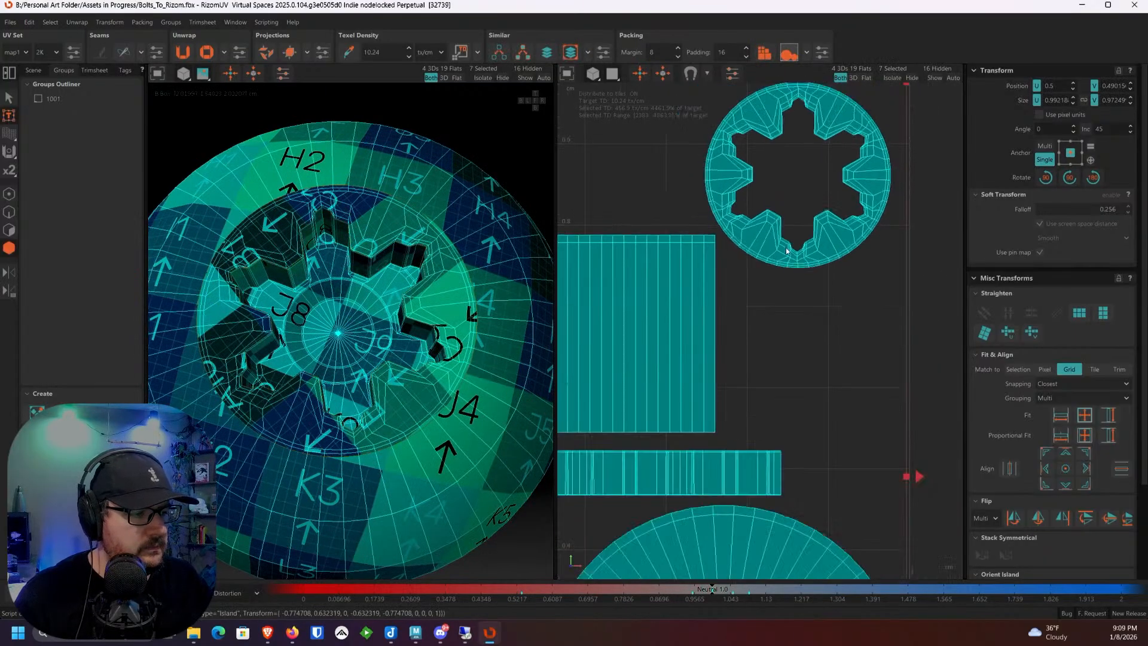
pyautogui.scroll(4, 892, 207)
pyautogui.click(892, 206)
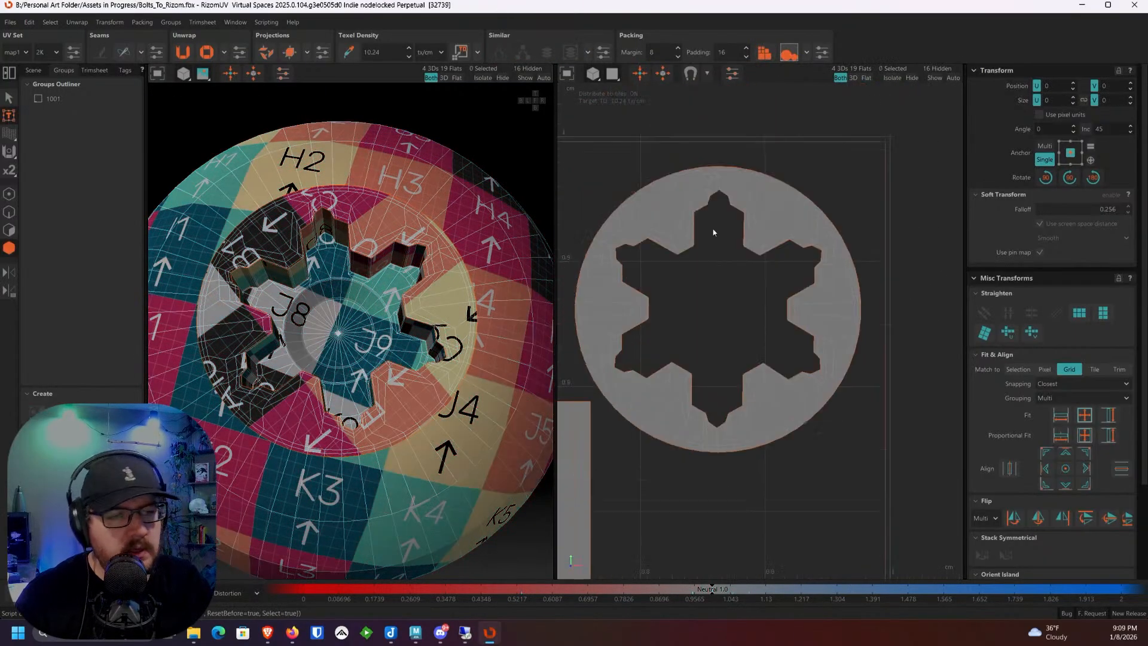
pyautogui.scroll(2, 714, 235)
pyautogui.scroll(-5, 714, 237)
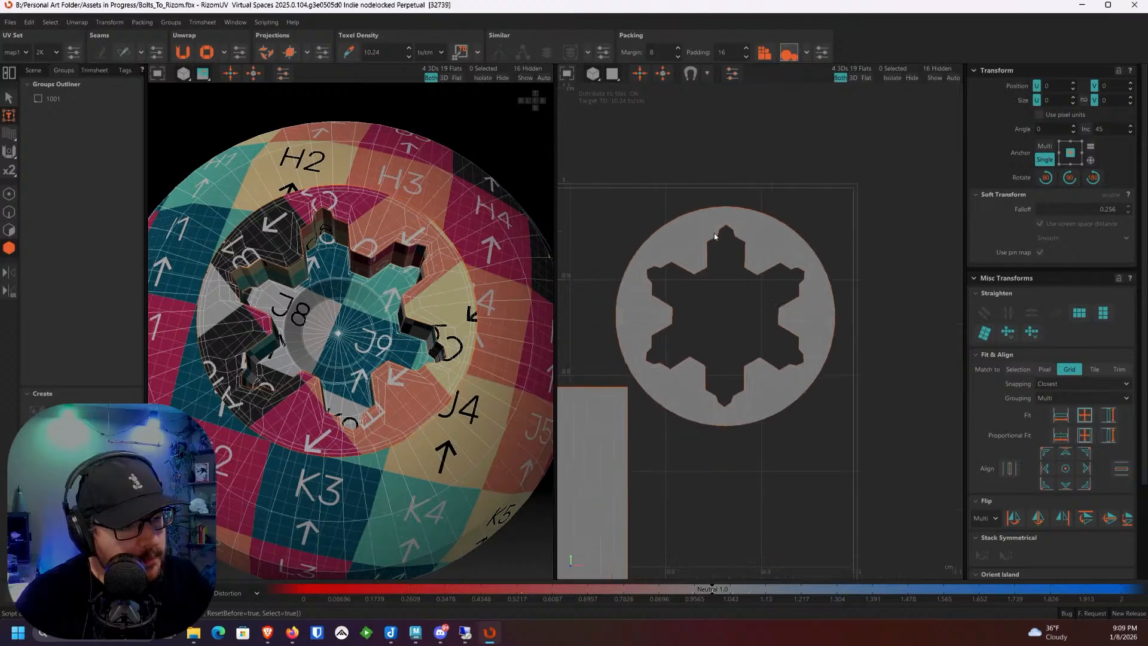
pyautogui.keyDown('alt'); pyautogui.moveTo(372, 323); pyautogui.dragTo(394, 234); pyautogui.keyUp('alt')
pyautogui.scroll(-5, 726, 303)
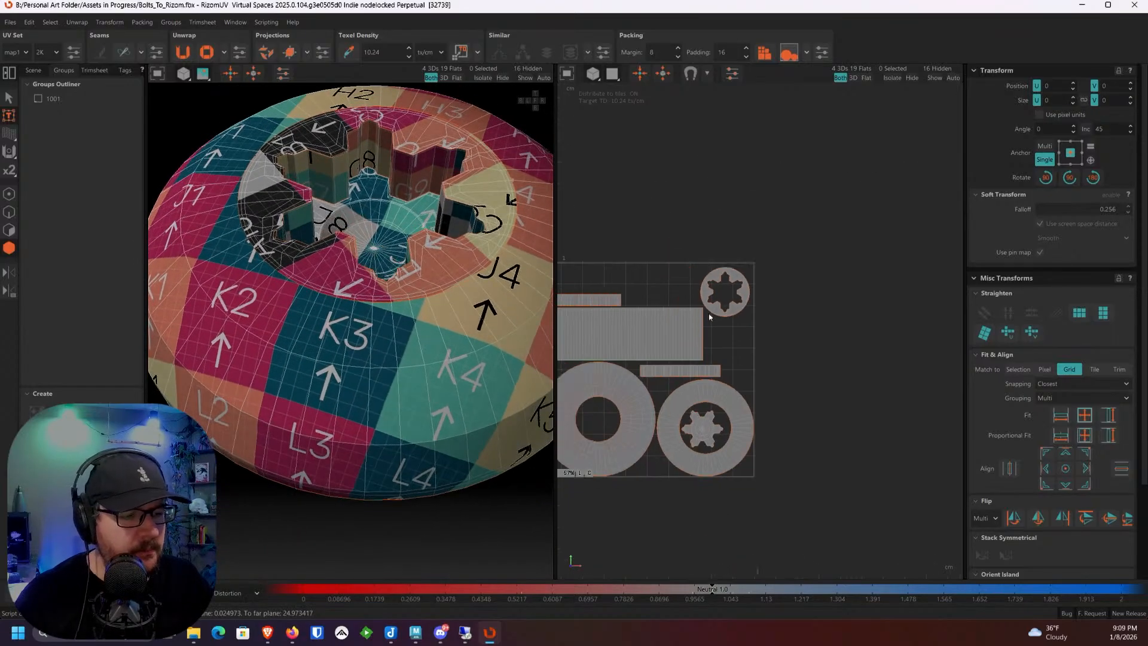
pyautogui.keyDown('alt'); pyautogui.moveTo(708, 316); pyautogui.dragTo(853, 299, button='middle'); pyautogui.keyUp('alt')
pyautogui.scroll(6, 757, 311)
pyautogui.scroll(-5, 760, 311)
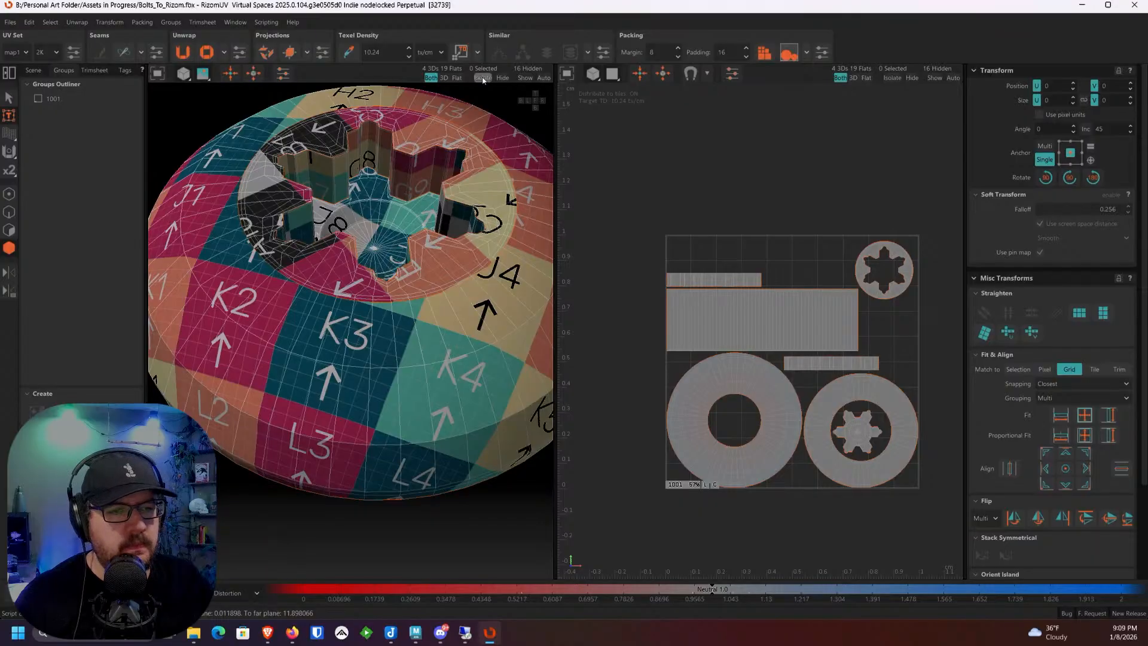
# Step: Unhide all bolts and select the collar's edge loops and the shank's top loop beneath the flat disc-head bolt
pyautogui.click(524, 77)
pyautogui.scroll(-5, 478, 108)
pyautogui.keyDown('alt'); pyautogui.moveTo(478, 108); pyautogui.dragTo(313, 294, button='middle'); pyautogui.keyUp('alt')
pyautogui.scroll(1, 313, 293)
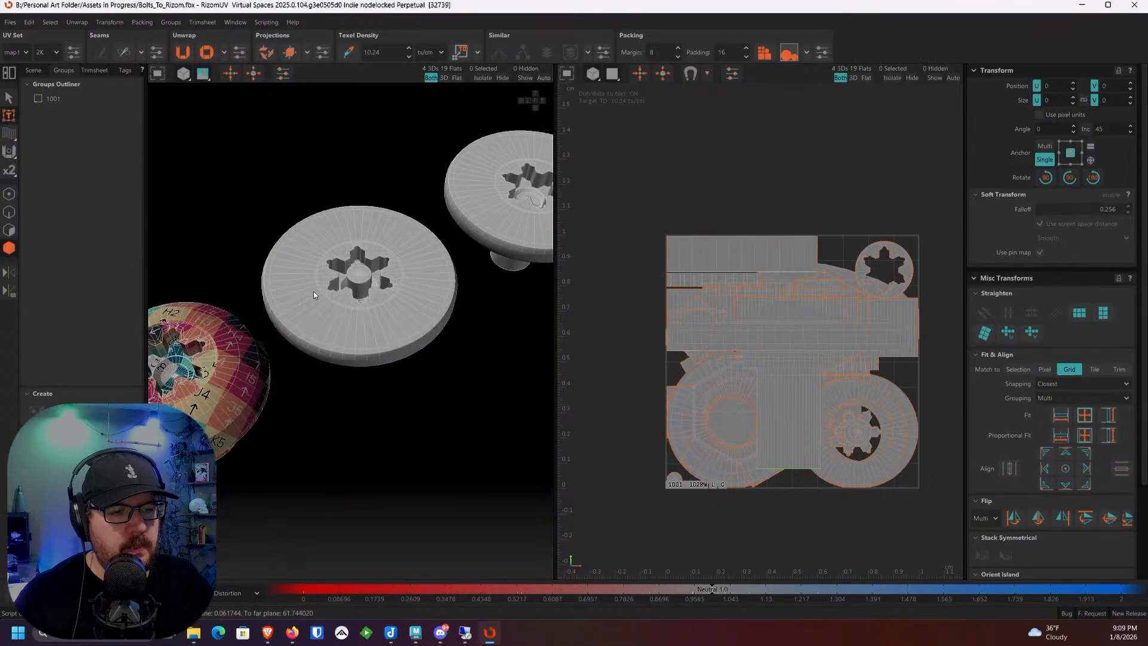
pyautogui.scroll(3, 313, 292)
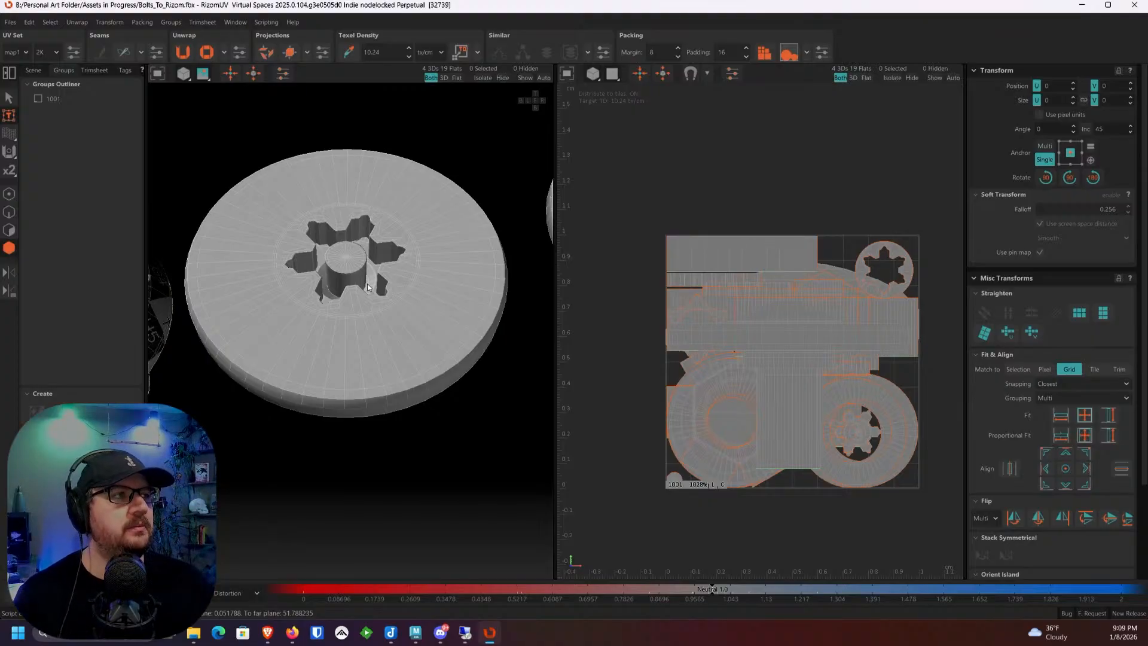
pyautogui.scroll(5, 366, 278)
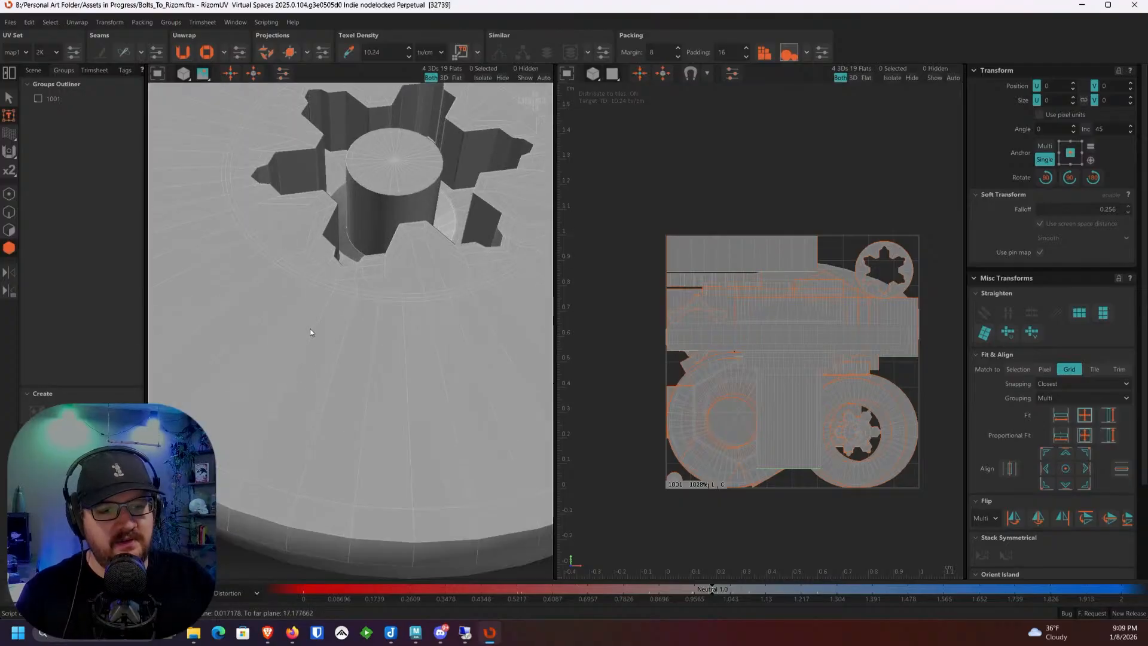
pyautogui.scroll(3, 362, 260)
pyautogui.press('F2')
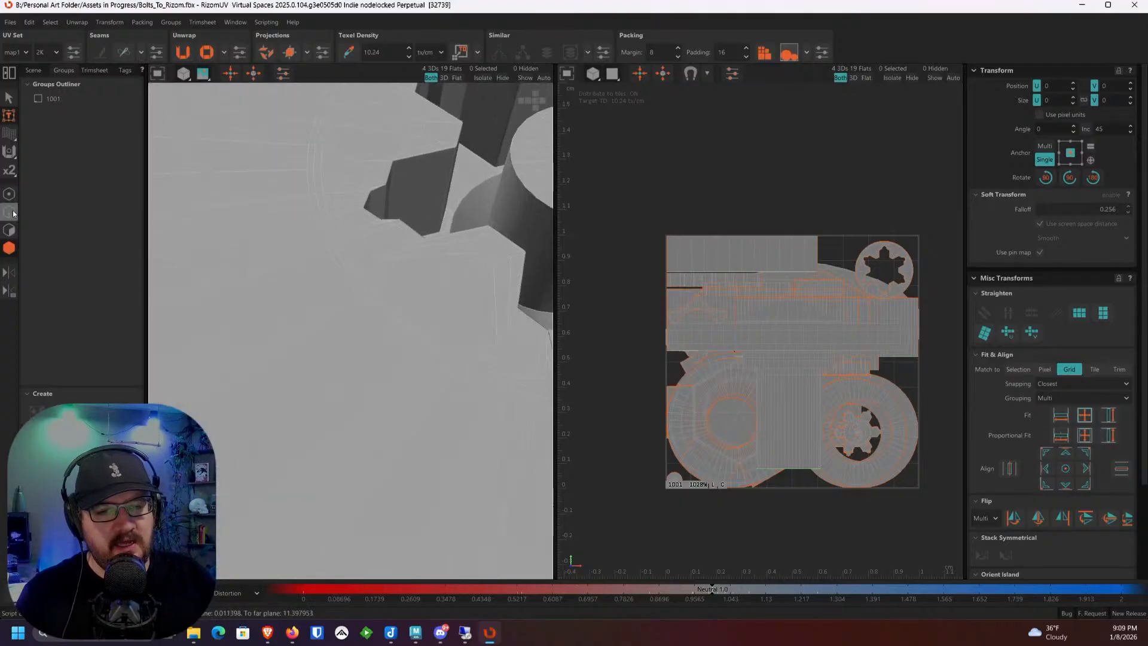
pyautogui.scroll(-8, 335, 269)
pyautogui.moveTo(336, 281); pyautogui.dragTo(376, 330, button='middle')
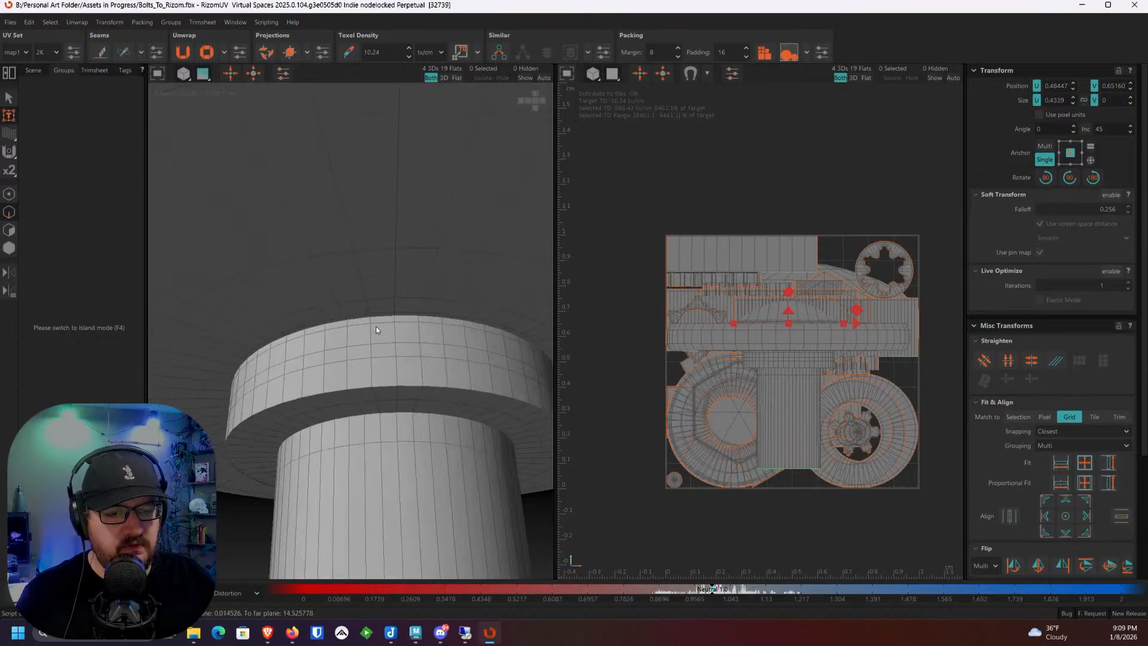
pyautogui.doubleClick(382, 317)
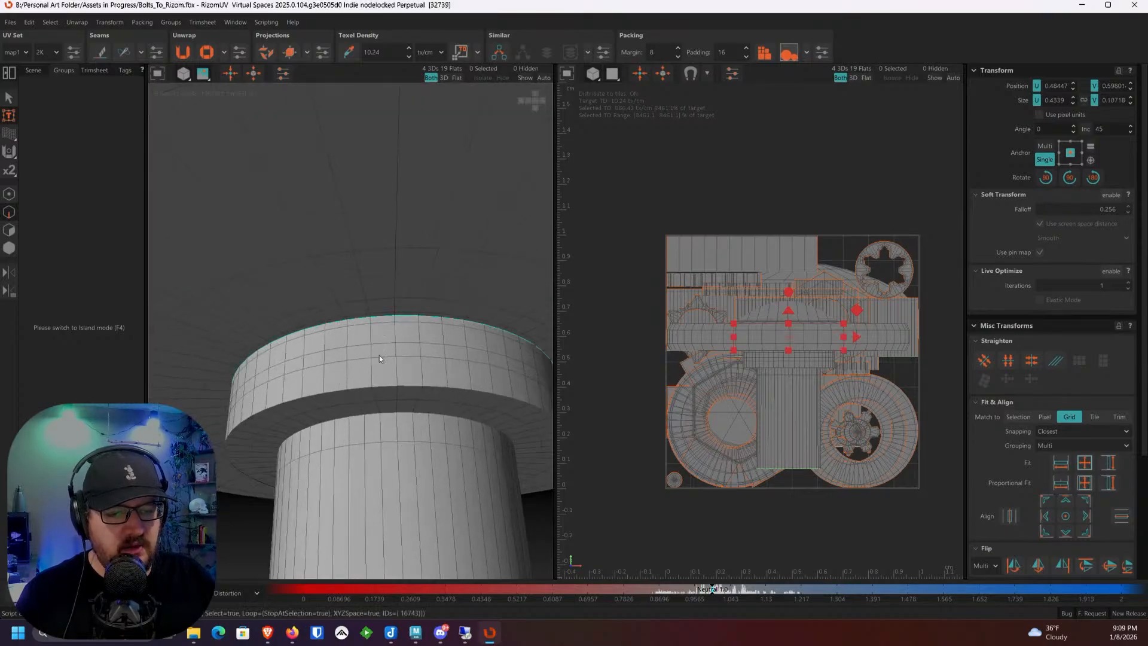
pyautogui.keyDown('shift'); pyautogui.doubleClick(381, 386); pyautogui.keyUp('shift')
pyautogui.keyDown('shift'); pyautogui.doubleClick(385, 411); pyautogui.keyUp('shift')
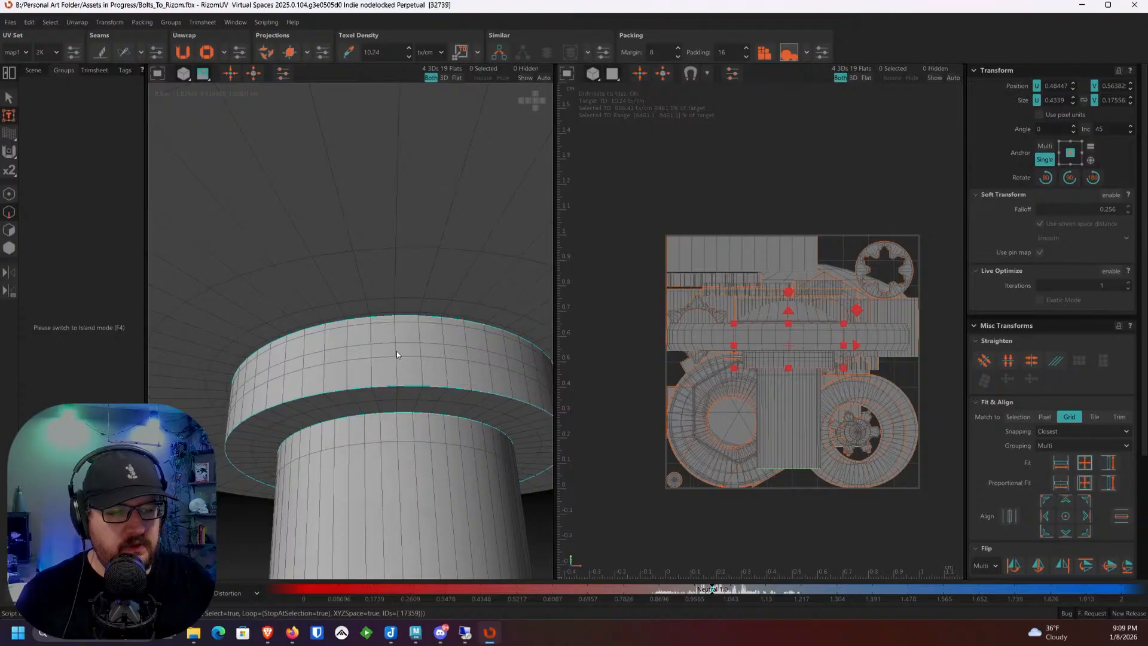
# Step: Add a lengthwise shank seam, the loop around the recess and the disc head's lower and upper rim loops to the edge selection
pyautogui.keyDown('alt'); pyautogui.moveTo(396, 351); pyautogui.dragTo(368, 233); pyautogui.keyUp('alt')
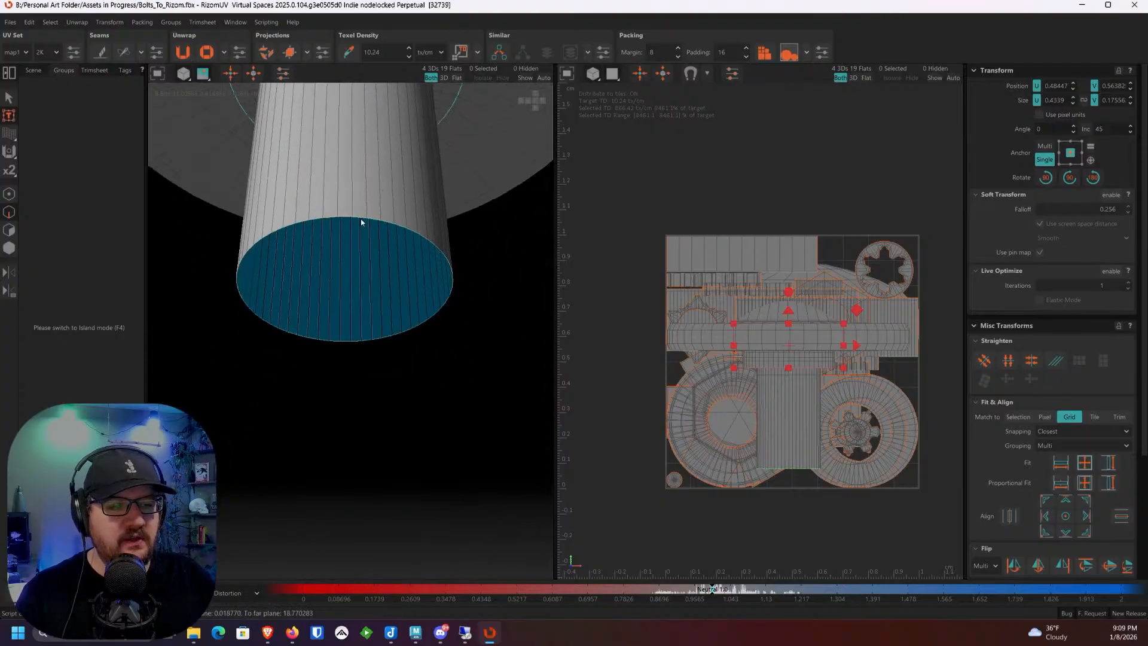
pyautogui.keyDown('shift'); pyautogui.doubleClick(354, 210); pyautogui.keyUp('shift')
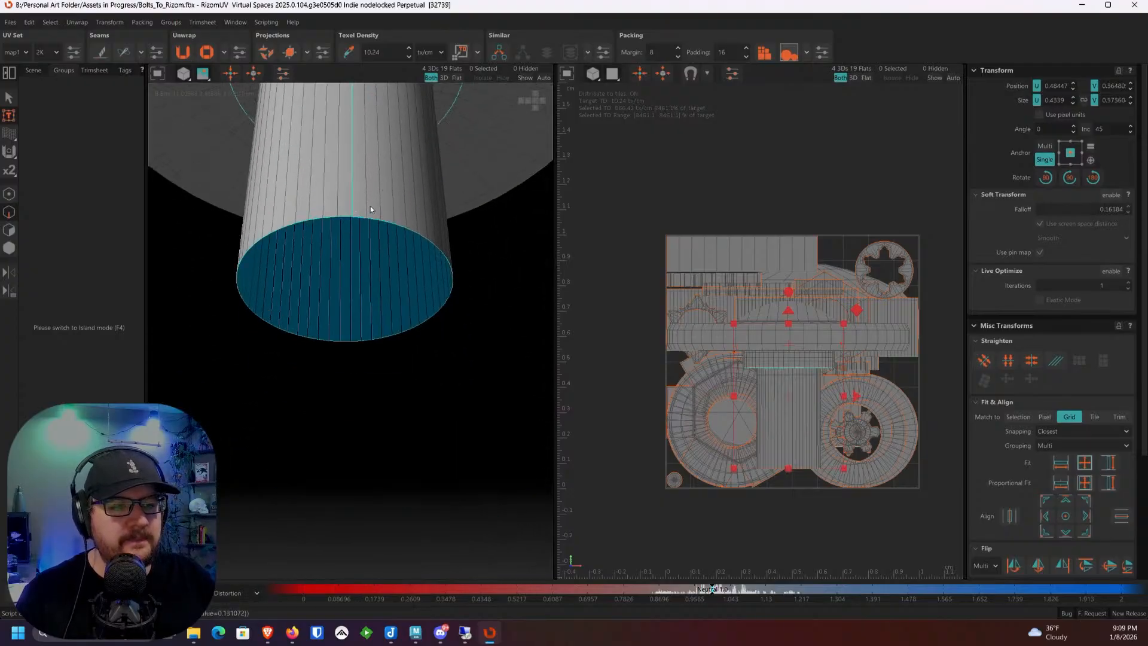
pyautogui.moveTo(371, 209)
pyautogui.keyDown('alt'); pyautogui.mouseDown()
pyautogui.moveTo(367, 331)
pyautogui.moveTo(390, 274)
pyautogui.moveTo(353, 222)
pyautogui.mouseUp(); pyautogui.keyUp('alt')
pyautogui.keyDown('shift'); pyautogui.doubleClick(360, 232); pyautogui.keyUp('shift')
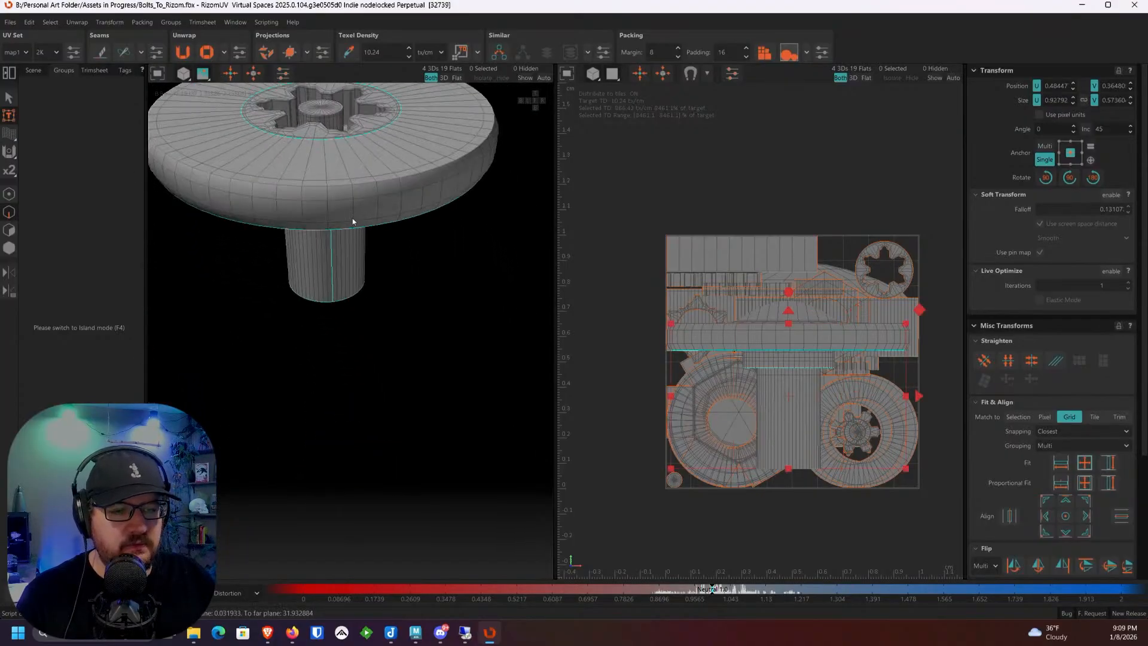
pyautogui.keyDown('shift'); pyautogui.click(354, 196); pyautogui.keyUp('shift')
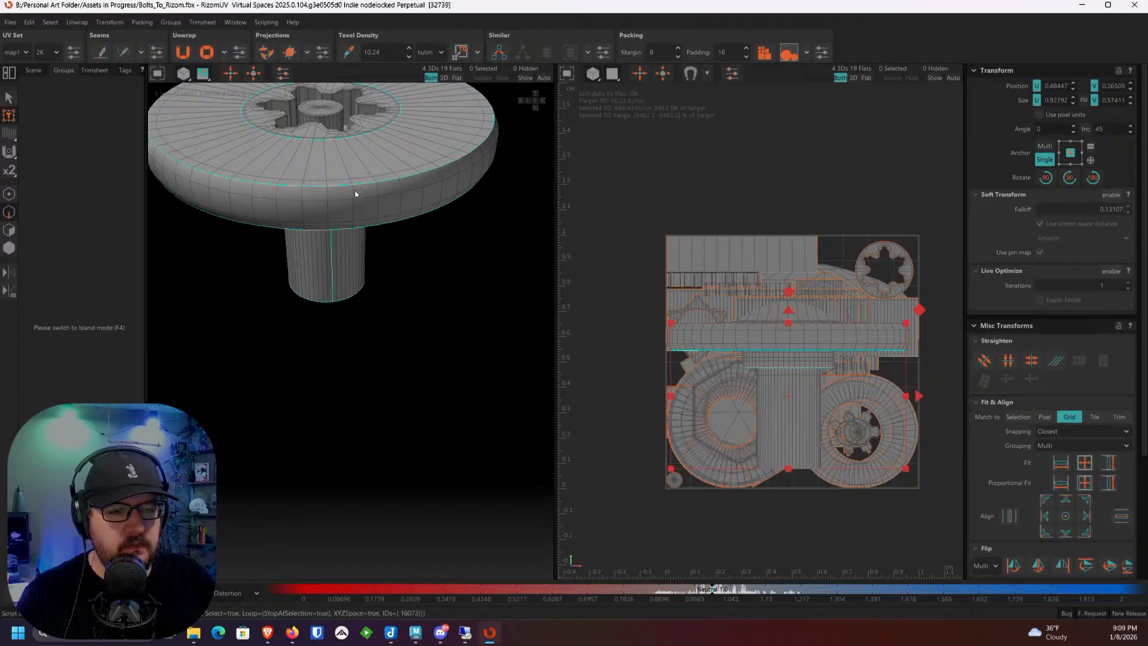
pyautogui.keyDown('shift'); pyautogui.doubleClick(355, 194); pyautogui.keyUp('shift')
# Step: Add the star recess's upper and lower outline loops to the disc-head bolt's edge selection
pyautogui.keyDown('alt'); pyautogui.moveTo(355, 194); pyautogui.dragTo(410, 377, button='middle'); pyautogui.keyUp('alt')
pyautogui.scroll(8, 384, 352)
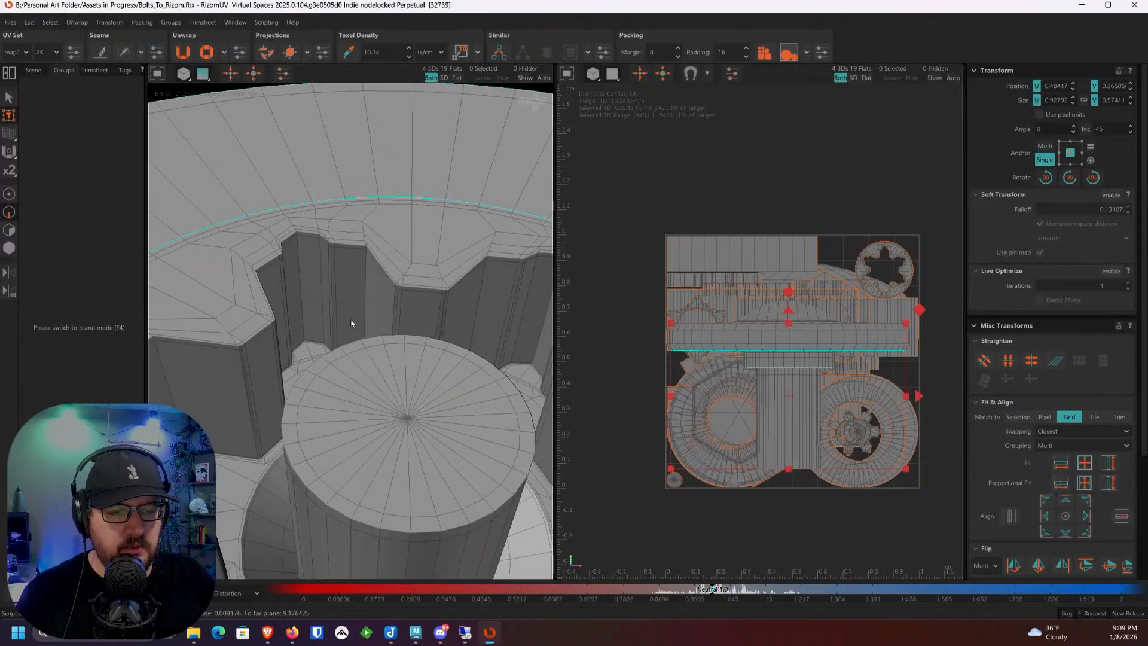
pyautogui.moveTo(353, 323)
pyautogui.keyDown('alt'); pyautogui.mouseDown()
pyautogui.moveTo(227, 286)
pyautogui.moveTo(333, 316)
pyautogui.mouseUp(); pyautogui.keyUp('alt')
pyautogui.scroll(3, 333, 315)
pyautogui.keyDown('shift'); pyautogui.doubleClick(374, 314); pyautogui.keyUp('shift')
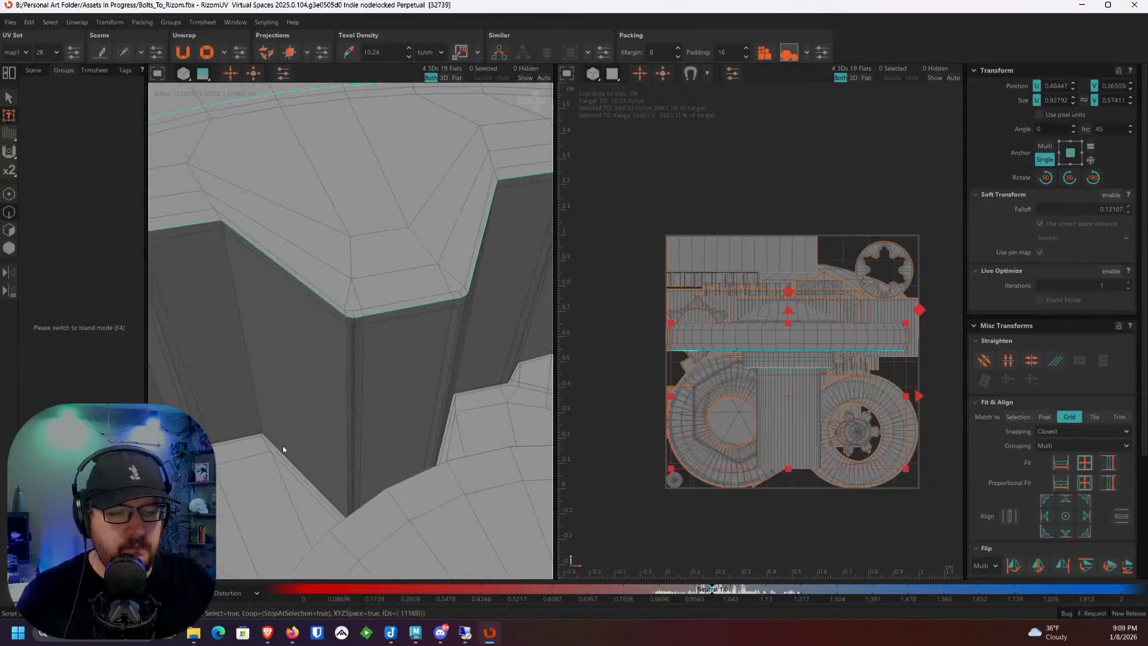
pyautogui.keyDown('alt'); pyautogui.moveTo(277, 459); pyautogui.dragTo(244, 368); pyautogui.keyUp('alt')
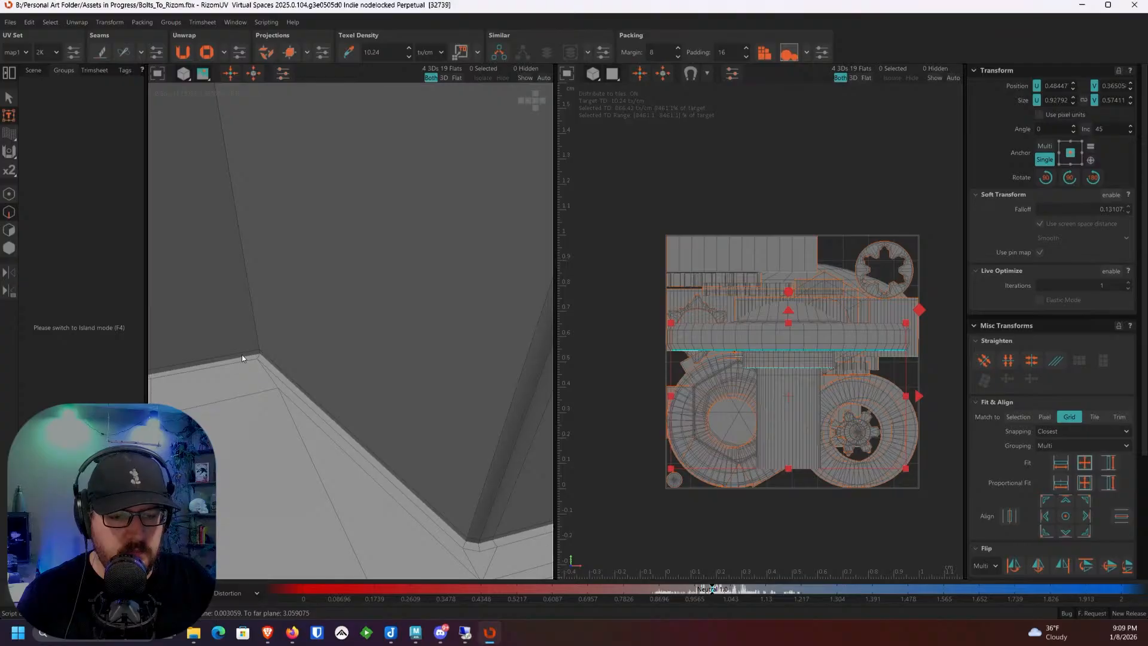
pyautogui.keyDown('shift'); pyautogui.doubleClick(242, 357); pyautogui.keyUp('shift')
# Step: Add a vertical edge on the recess wall and the centre pin's seam edges, and cut along the selected edges
pyautogui.scroll(-6, 244, 358)
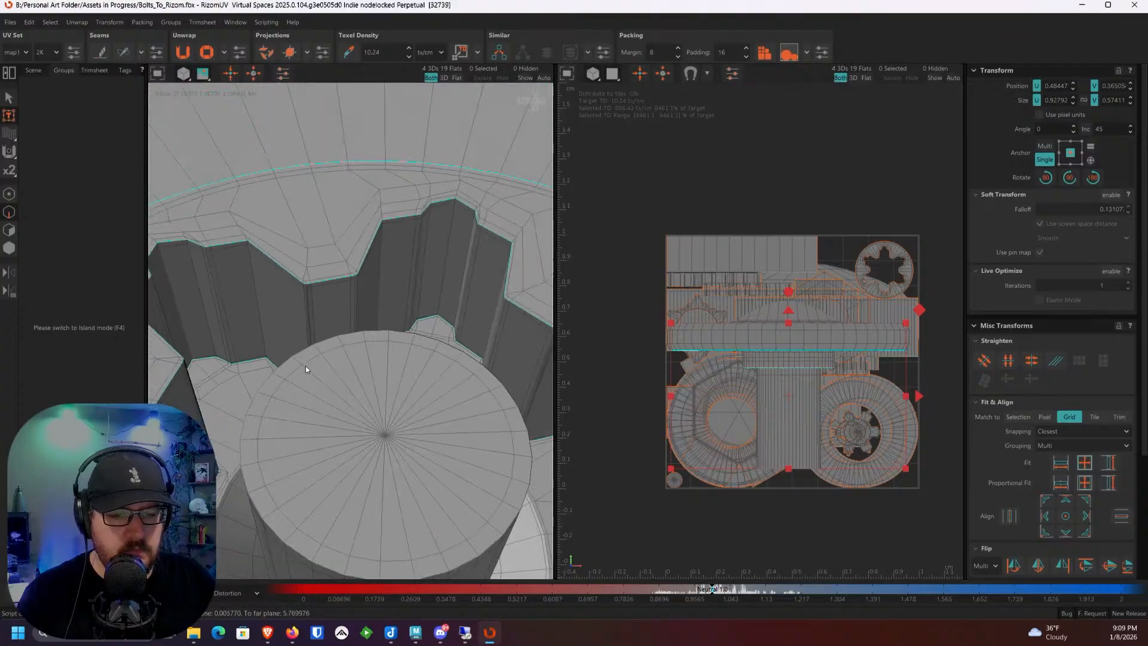
pyautogui.keyDown('alt'); pyautogui.moveTo(306, 366); pyautogui.dragTo(366, 284); pyautogui.keyUp('alt')
pyautogui.keyDown('shift'); pyautogui.click(296, 265); pyautogui.keyUp('shift')
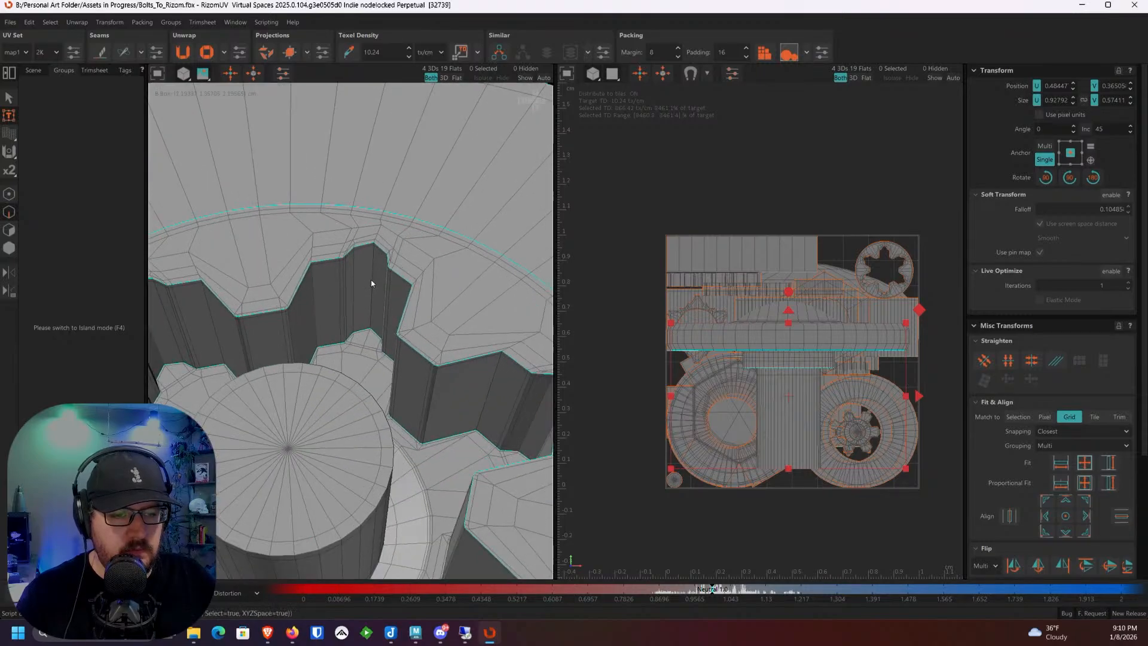
pyautogui.keyDown('alt'); pyautogui.moveTo(374, 445); pyautogui.dragTo(274, 387); pyautogui.keyUp('alt')
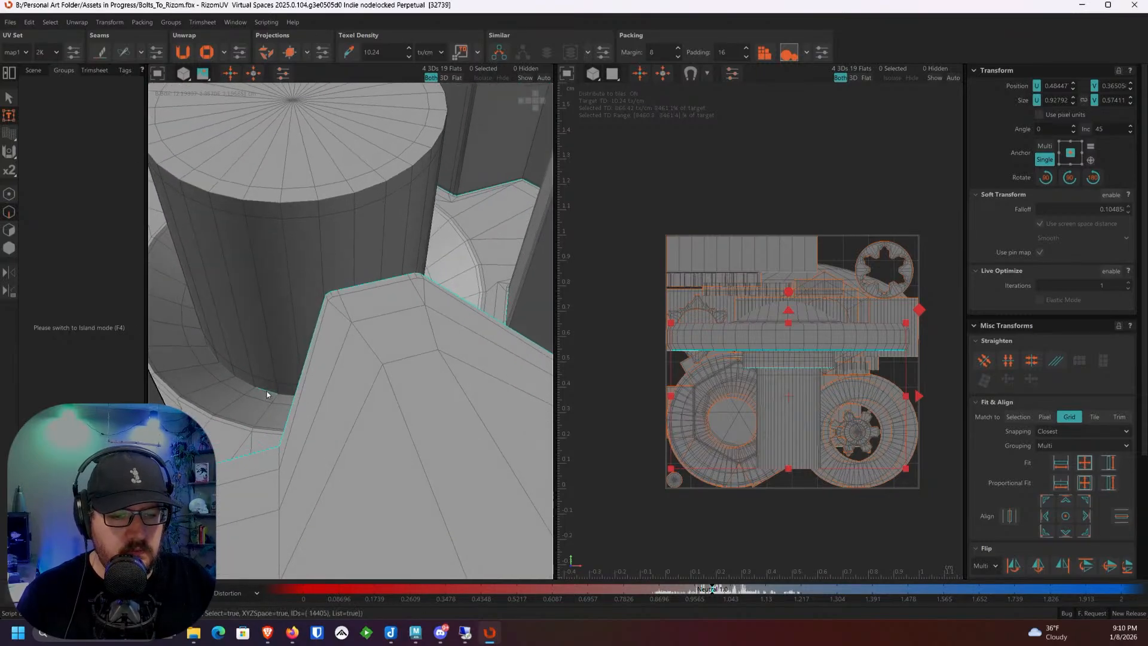
pyautogui.keyDown('alt'); pyautogui.moveTo(261, 205); pyautogui.dragTo(369, 318); pyautogui.keyUp('alt')
pyautogui.scroll(-6, 369, 318)
pyautogui.keyDown('alt'); pyautogui.moveTo(380, 356); pyautogui.dragTo(352, 332, button='middle'); pyautogui.keyUp('alt')
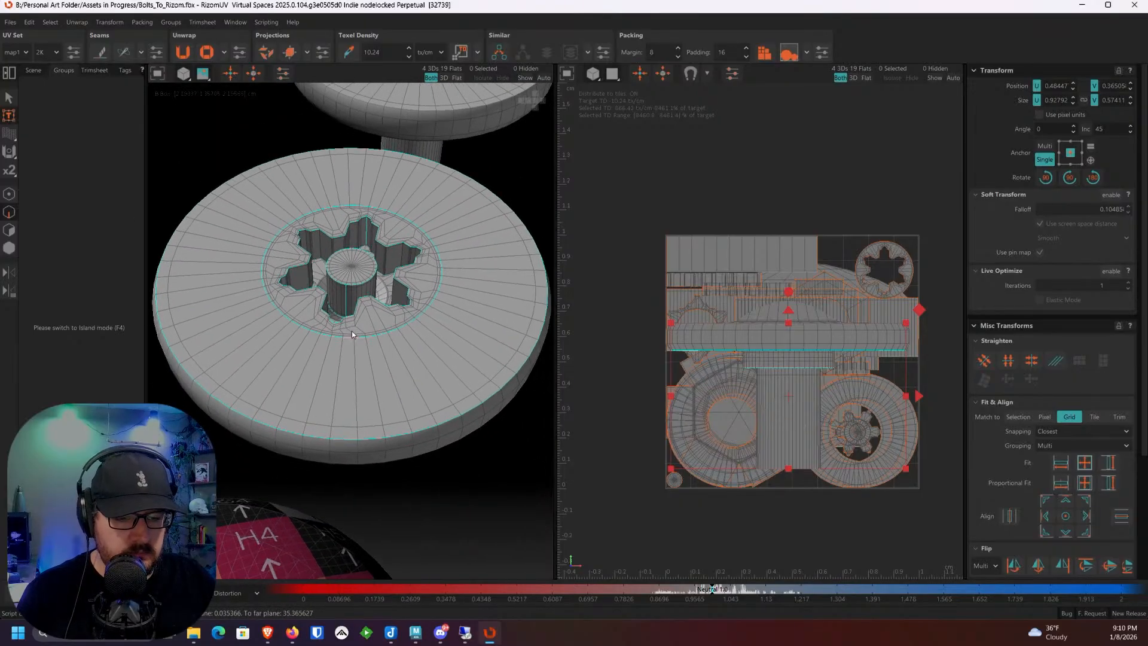
pyautogui.press('c')
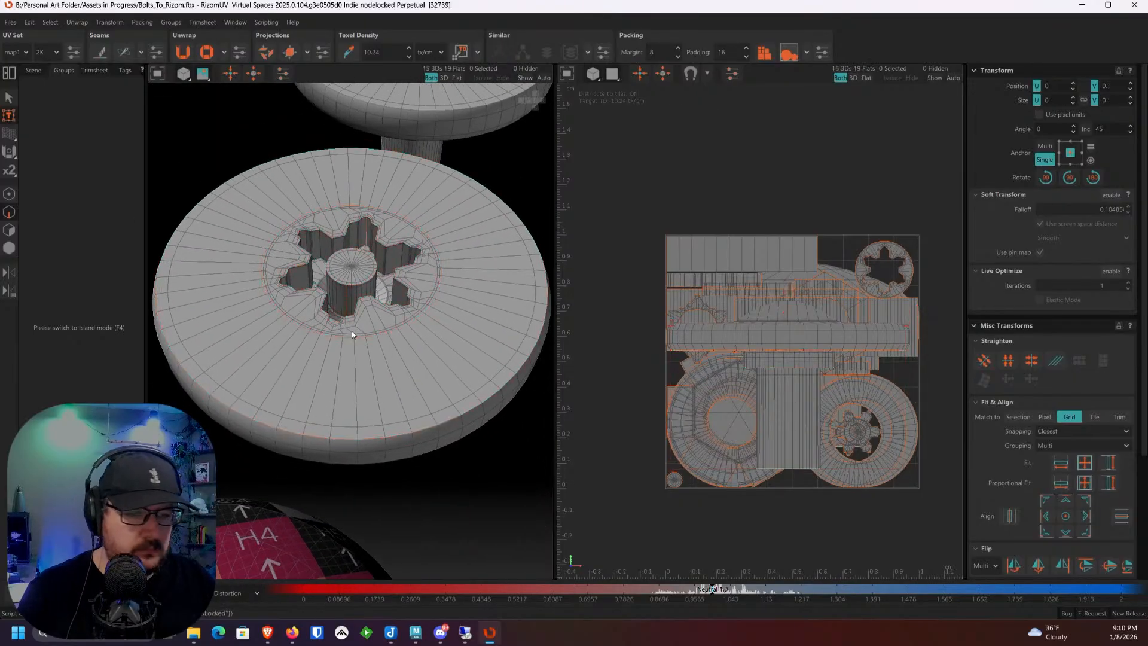
# Step: Isolate the disc-head bolt's islands and unfold them
pyautogui.click(9, 247)
pyautogui.click(258, 325)
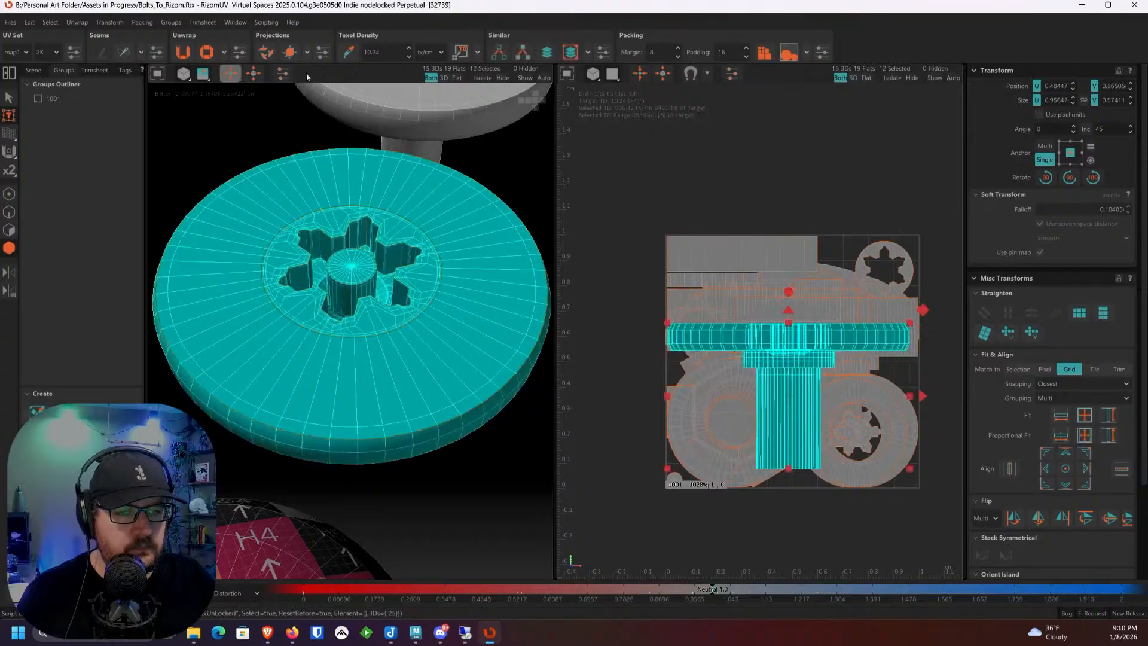
pyautogui.click(482, 78)
pyautogui.click(183, 52)
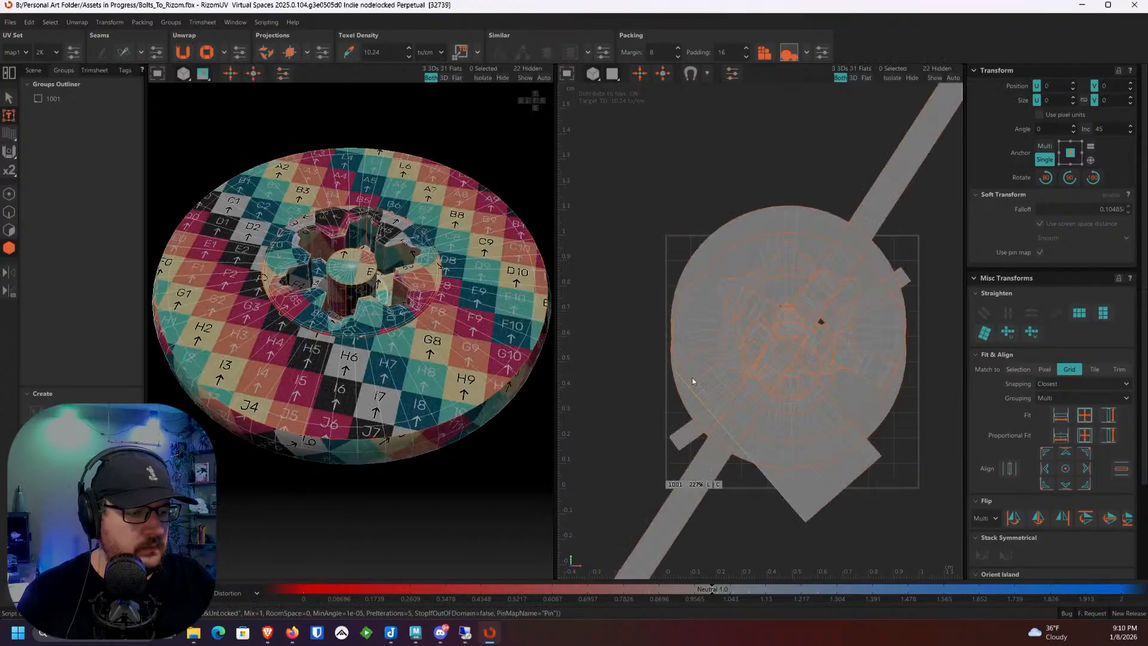
# Step: Select all islands of the unfolded disc-head bolt and pack them into the UV tile
pyautogui.moveTo(799, 398); pyautogui.dragTo(707, 350, button='middle')
pyautogui.scroll(-2, 707, 350)
pyautogui.scroll(-3, 424, 299)
pyautogui.doubleClick(426, 319)
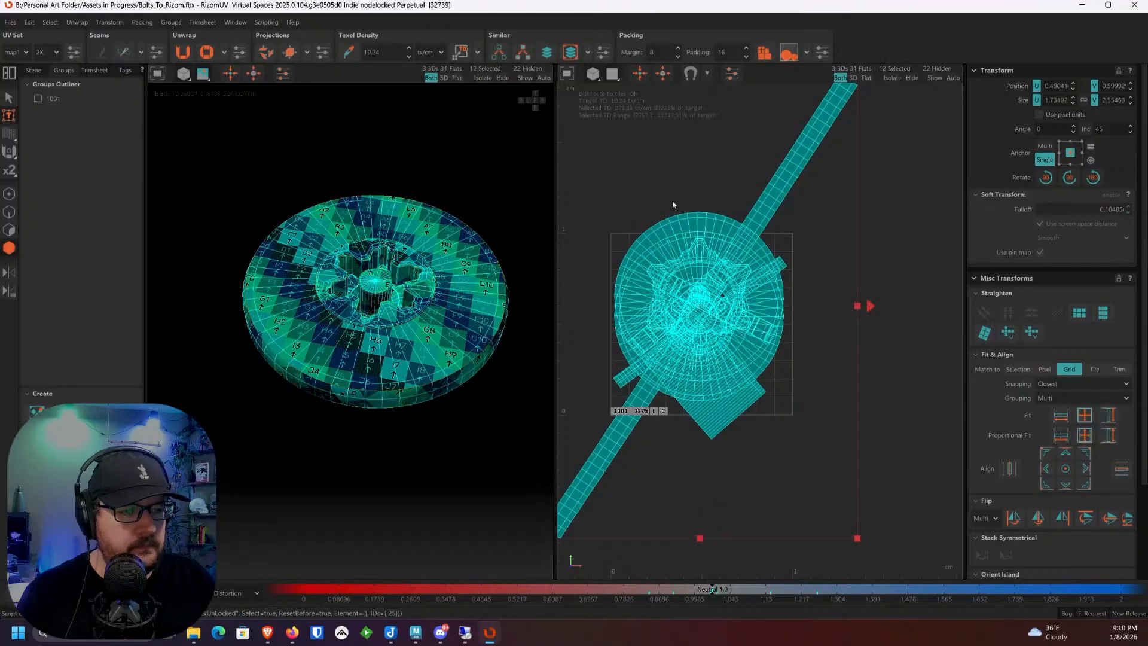
pyautogui.click(762, 54)
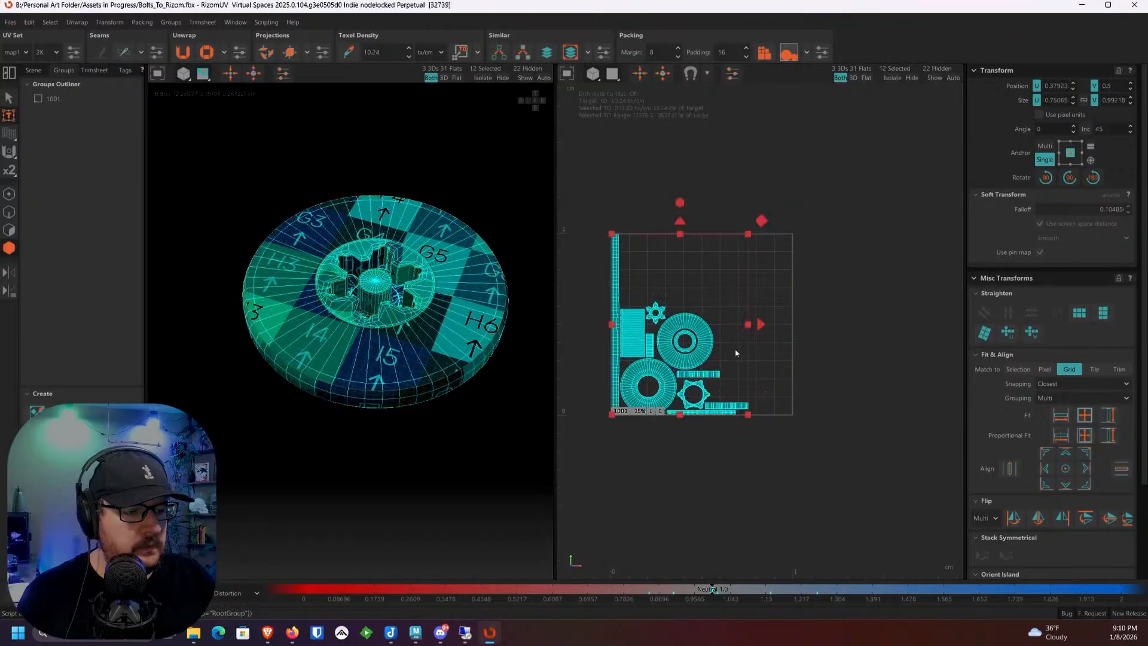
pyautogui.click(828, 401)
pyautogui.moveTo(828, 477); pyautogui.dragTo(565, 192)
pyautogui.click(762, 54)
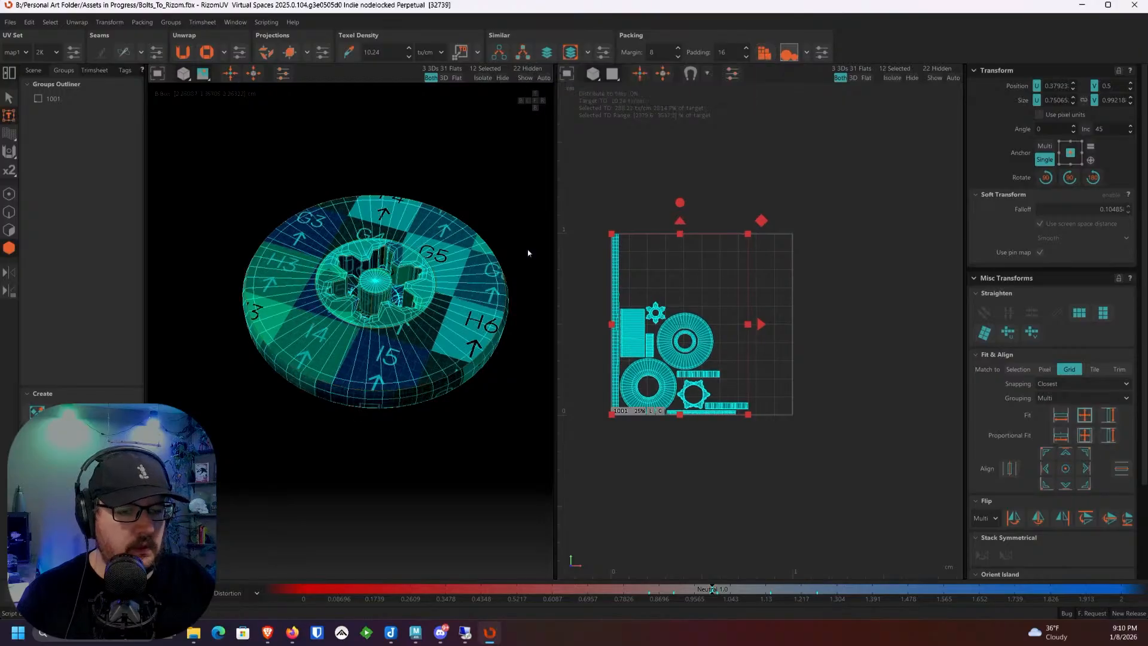
# Step: Cut a vertical seam across the disc head's outer side wall and select all of the bolt's islands
pyautogui.scroll(5, 484, 299)
pyautogui.keyDown('alt'); pyautogui.moveTo(487, 134); pyautogui.dragTo(333, 294); pyautogui.keyUp('alt')
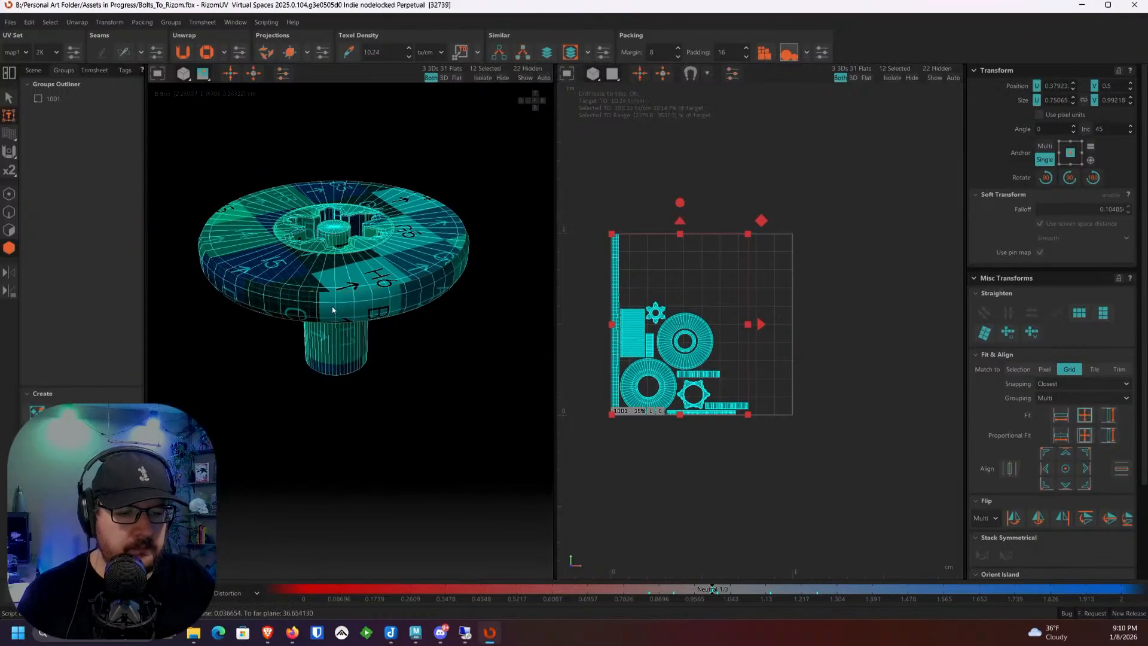
pyautogui.keyDown('alt'); pyautogui.moveTo(333, 295); pyautogui.dragTo(391, 354, button='middle'); pyautogui.keyUp('alt')
pyautogui.click(379, 335)
pyautogui.keyDown('alt'); pyautogui.moveTo(391, 355); pyautogui.dragTo(488, 338); pyautogui.keyUp('alt')
pyautogui.scroll(3, 461, 334)
pyautogui.click(9, 212)
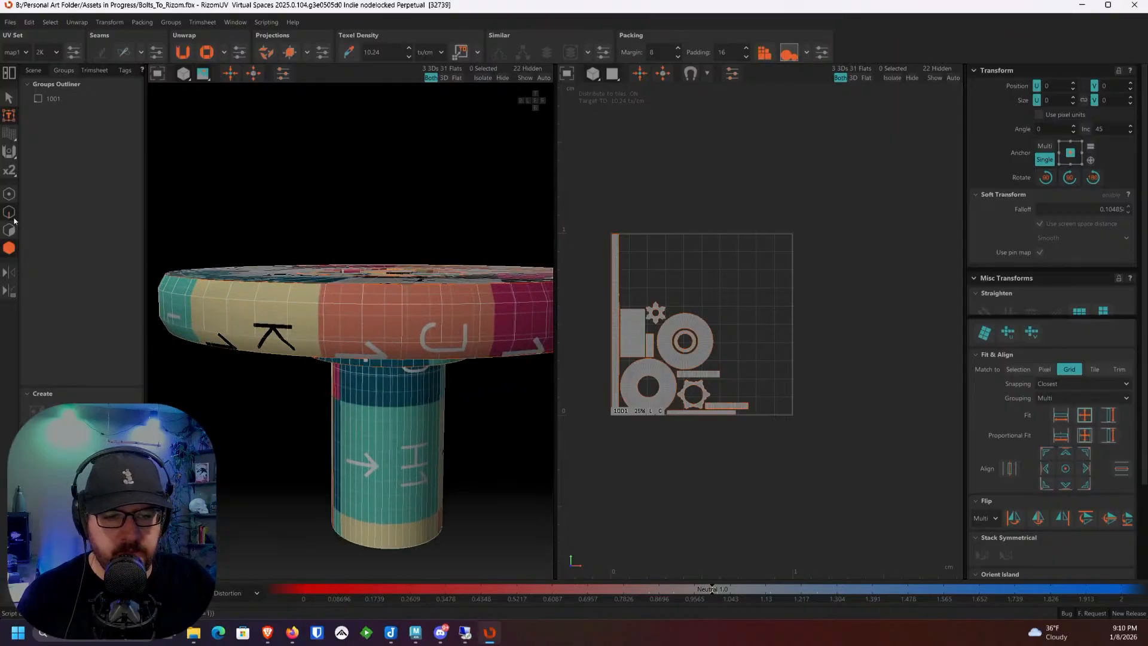
pyautogui.doubleClick(404, 322)
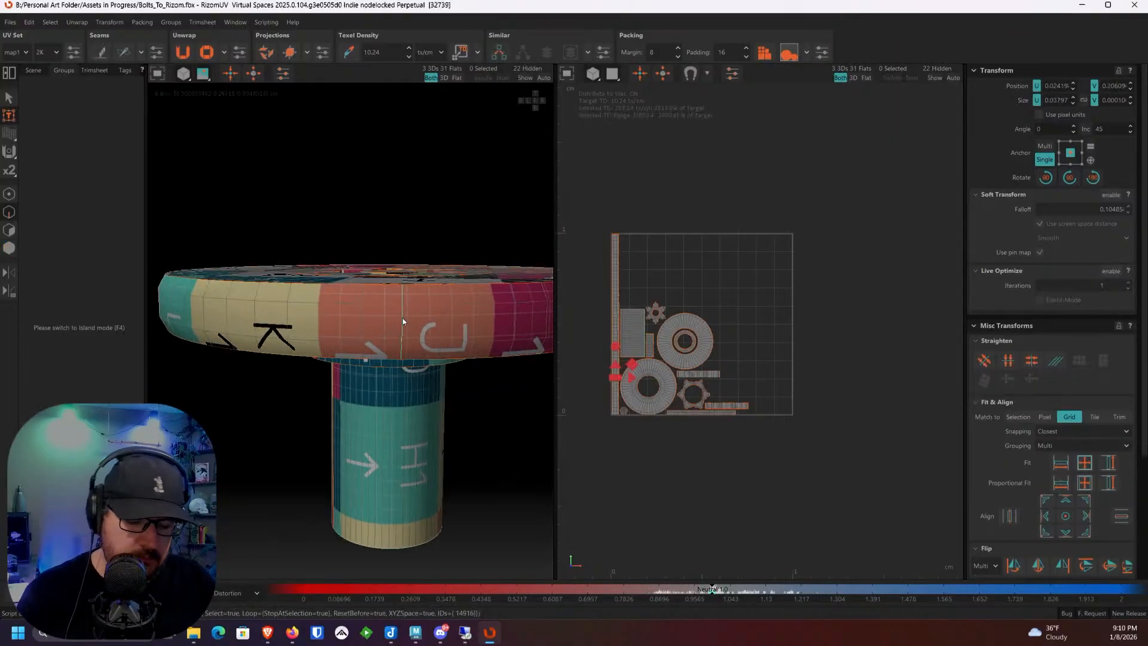
pyautogui.press('c')
pyautogui.press('F4')
pyautogui.hotkey('ctrl', 'a')
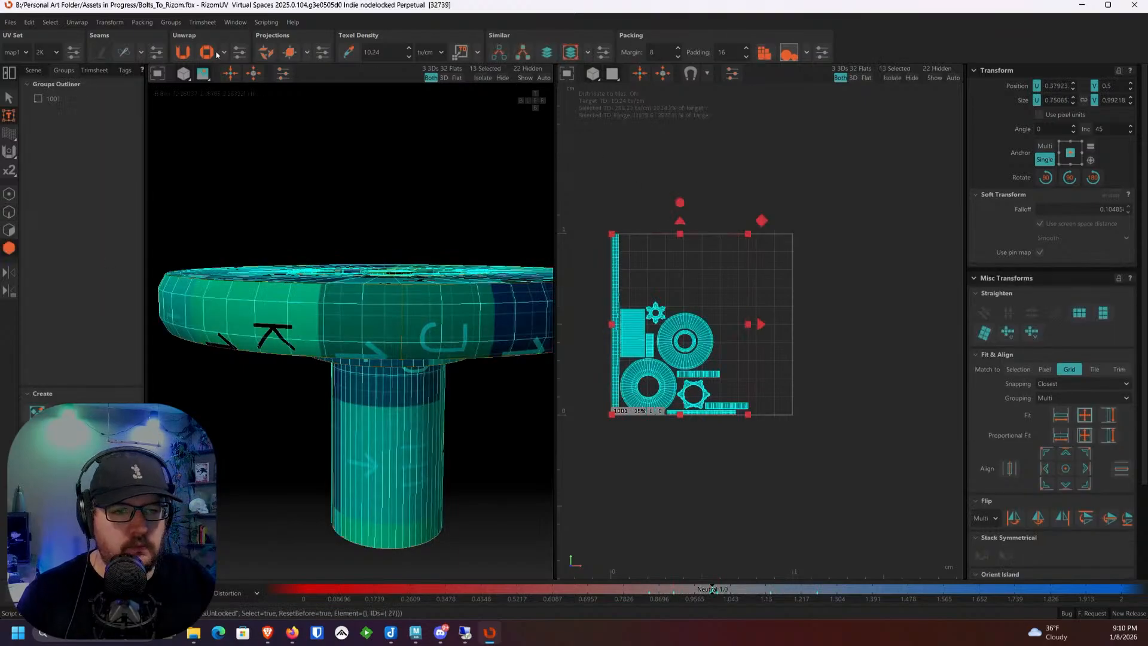
# Step: Pack the selected UV islands into the tile and clear the selection
pyautogui.click(765, 53)
pyautogui.click(858, 356)
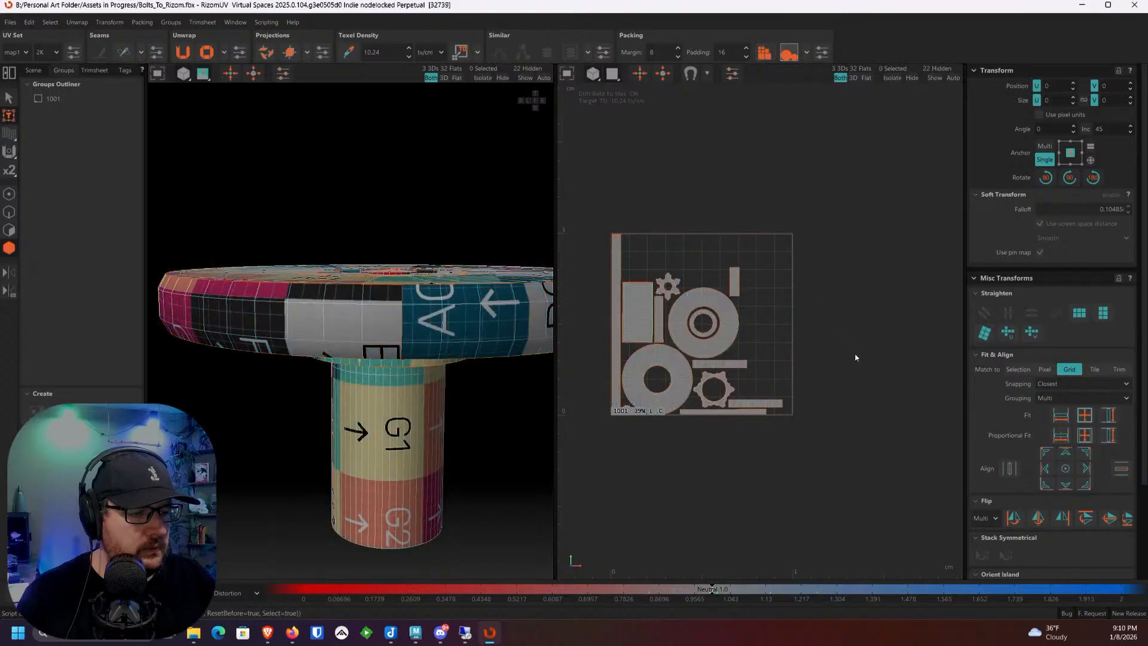
pyautogui.scroll(5, 726, 379)
pyautogui.scroll(2, 669, 324)
pyautogui.scroll(-5, 670, 325)
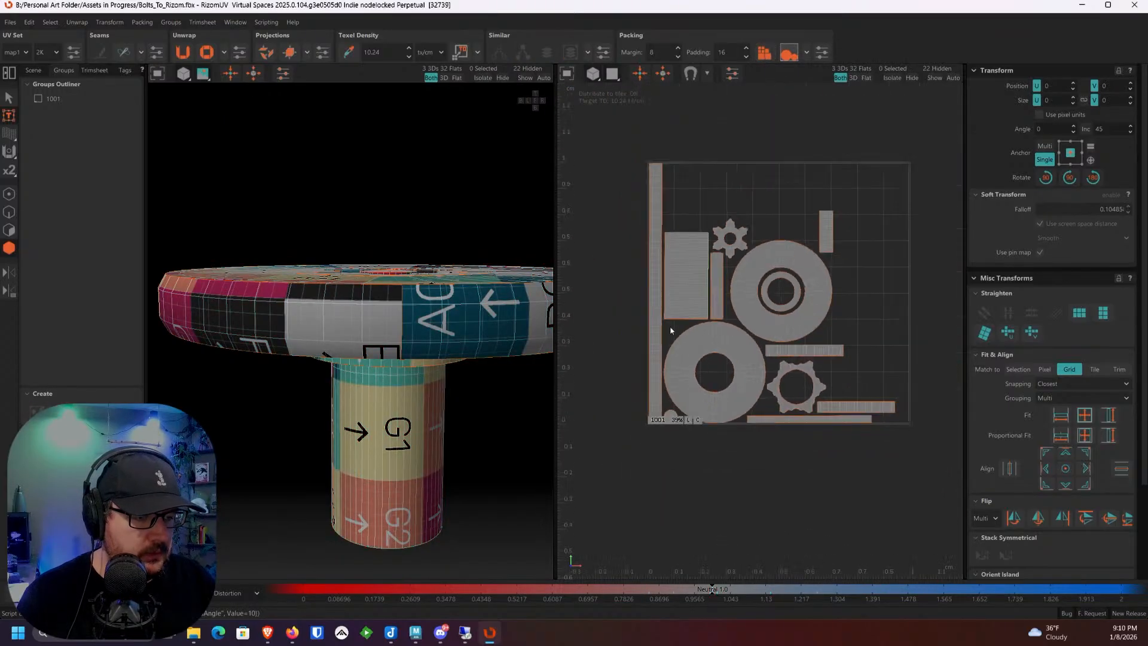
# Step: Examine which parts of the bolt head's rim belong to the tall thin strip and the short strip UV islands
pyautogui.click(652, 340)
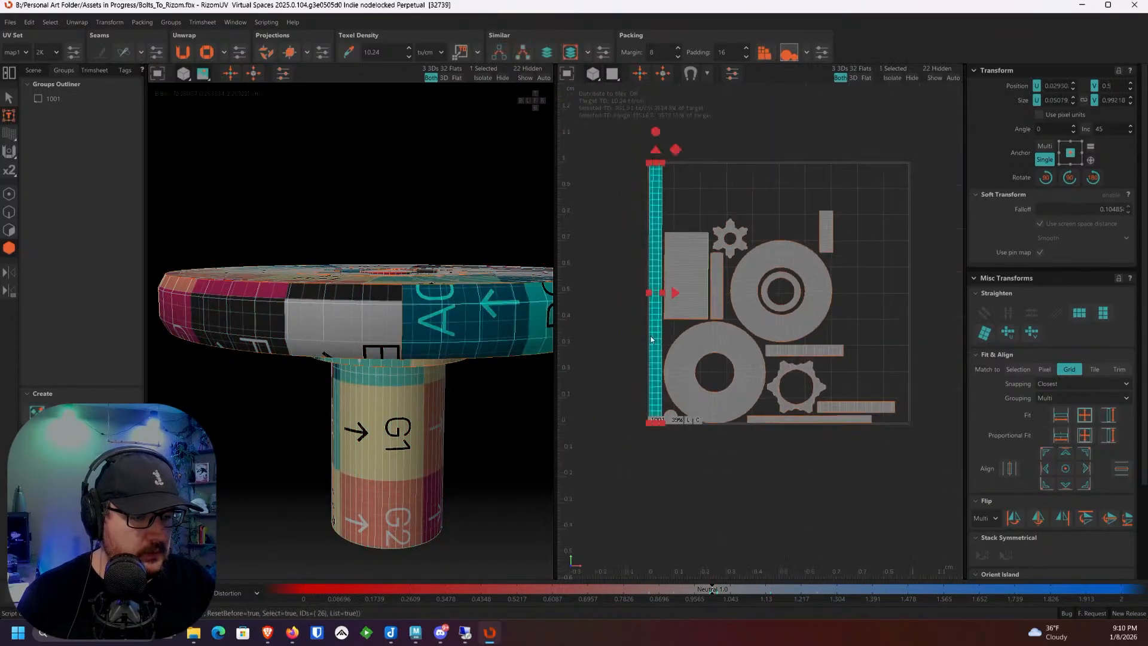
pyautogui.click(722, 302)
pyautogui.keyDown('alt'); pyautogui.moveTo(449, 287); pyautogui.dragTo(383, 395); pyautogui.keyUp('alt')
pyautogui.scroll(-2, 433, 370)
pyautogui.click(236, 401)
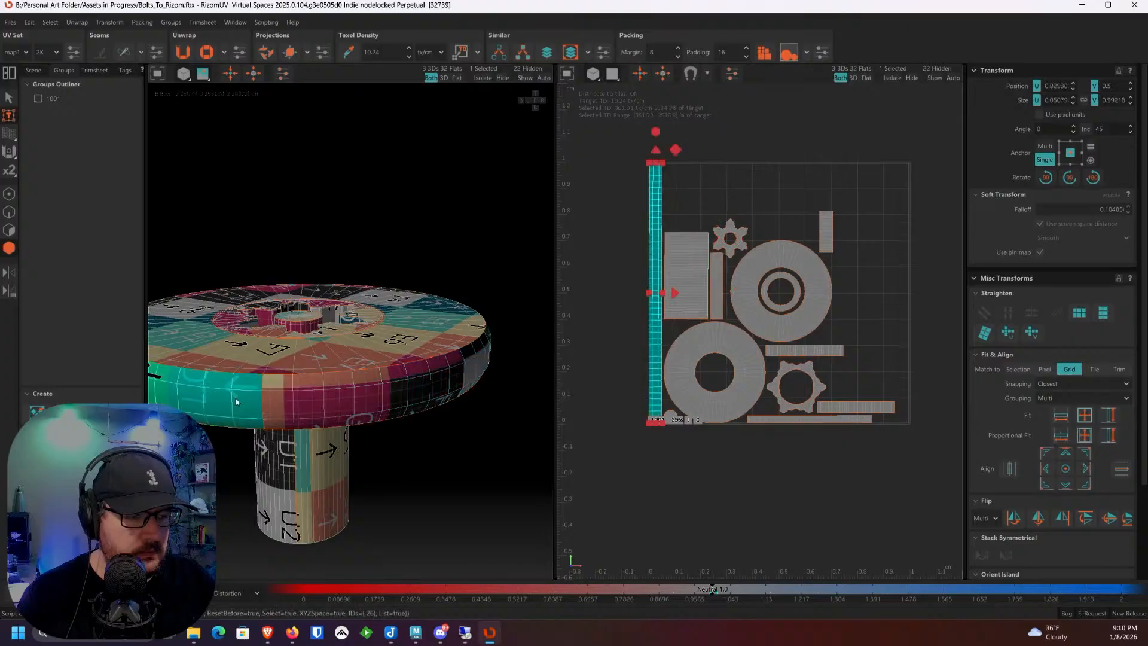
pyautogui.click(353, 406)
pyautogui.keyDown('alt'); pyautogui.moveTo(354, 405); pyautogui.dragTo(162, 350); pyautogui.keyUp('alt')
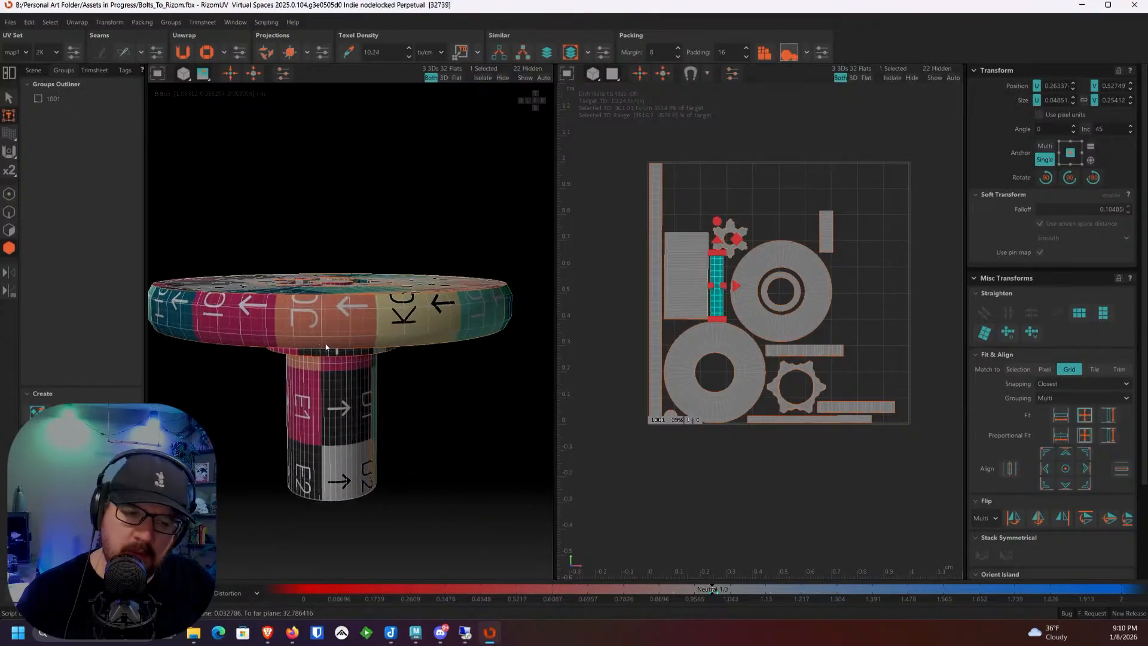
pyautogui.keyDown('alt'); pyautogui.moveTo(328, 348); pyautogui.dragTo(497, 381); pyautogui.keyUp('alt')
pyautogui.scroll(5, 679, 311)
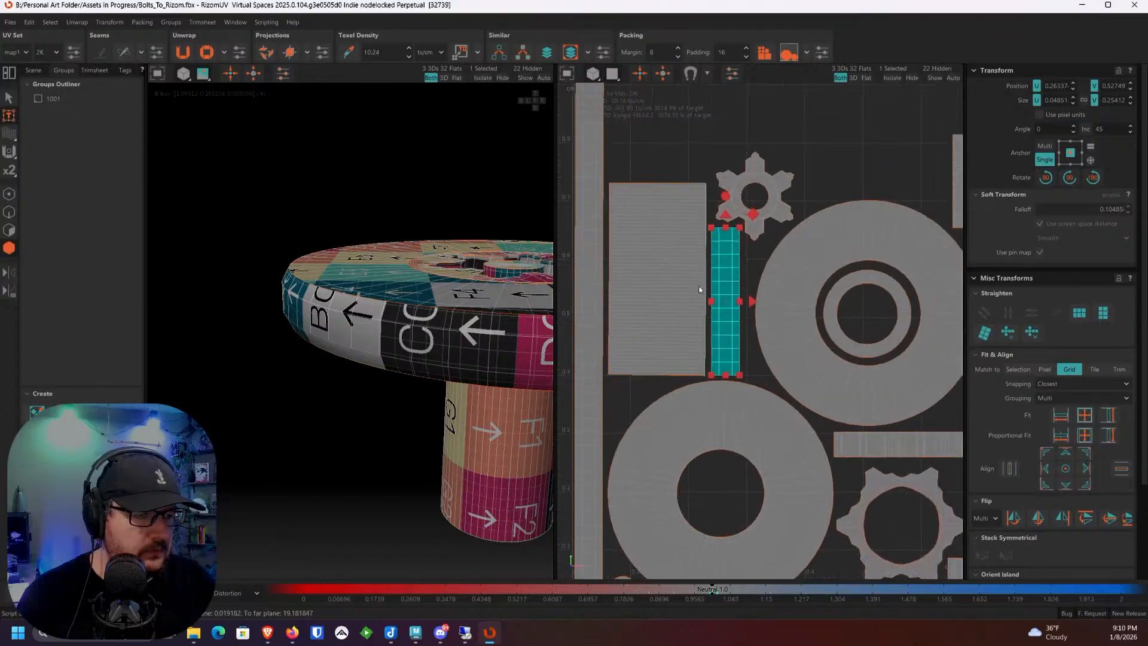
pyautogui.rightClick(674, 225)
pyautogui.click(655, 211)
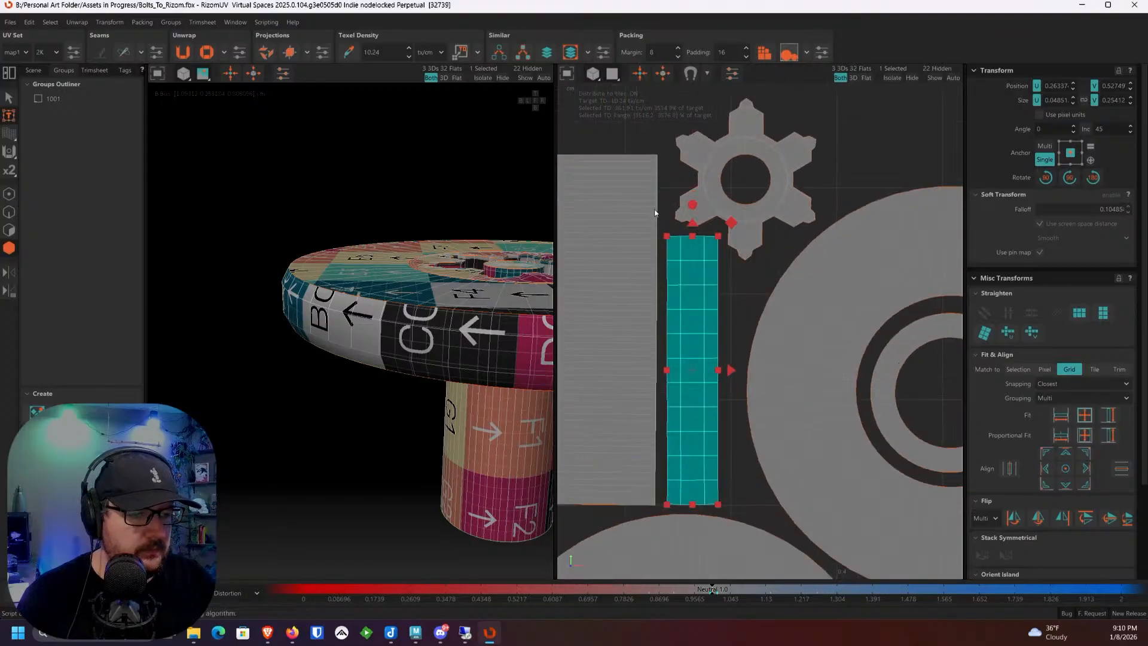
# Step: In edge selection mode, trace where the upper border edge of the short strip island connects in the layout
pyautogui.click(9, 212)
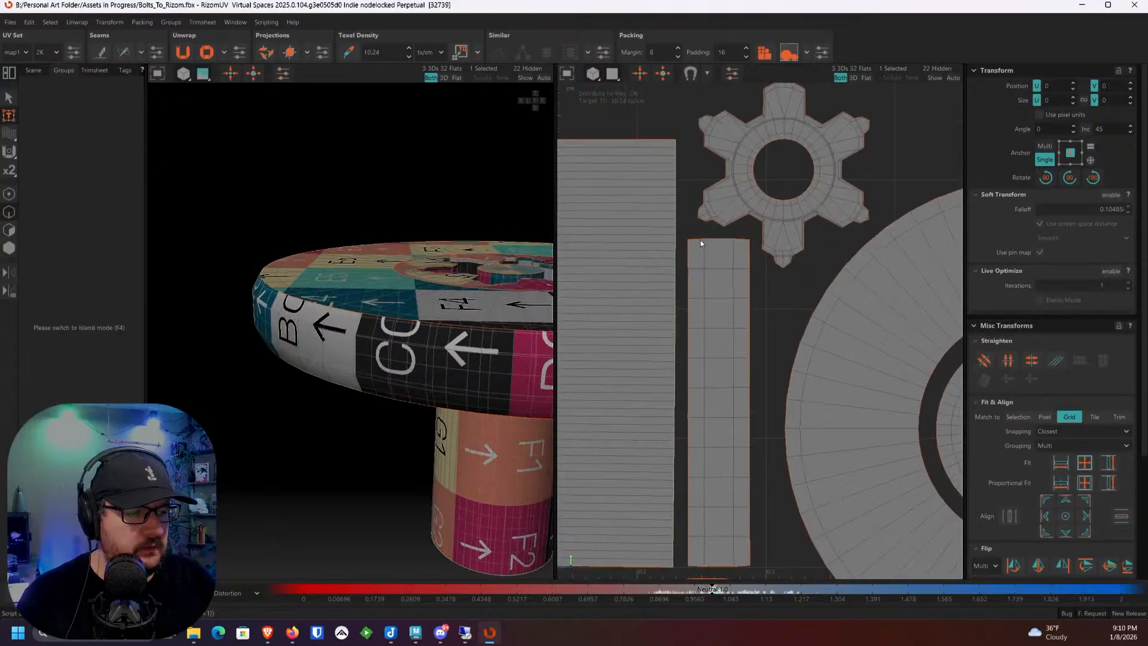
pyautogui.click(700, 239)
pyautogui.keyDown('shift'); pyautogui.click(741, 240); pyautogui.keyUp('shift')
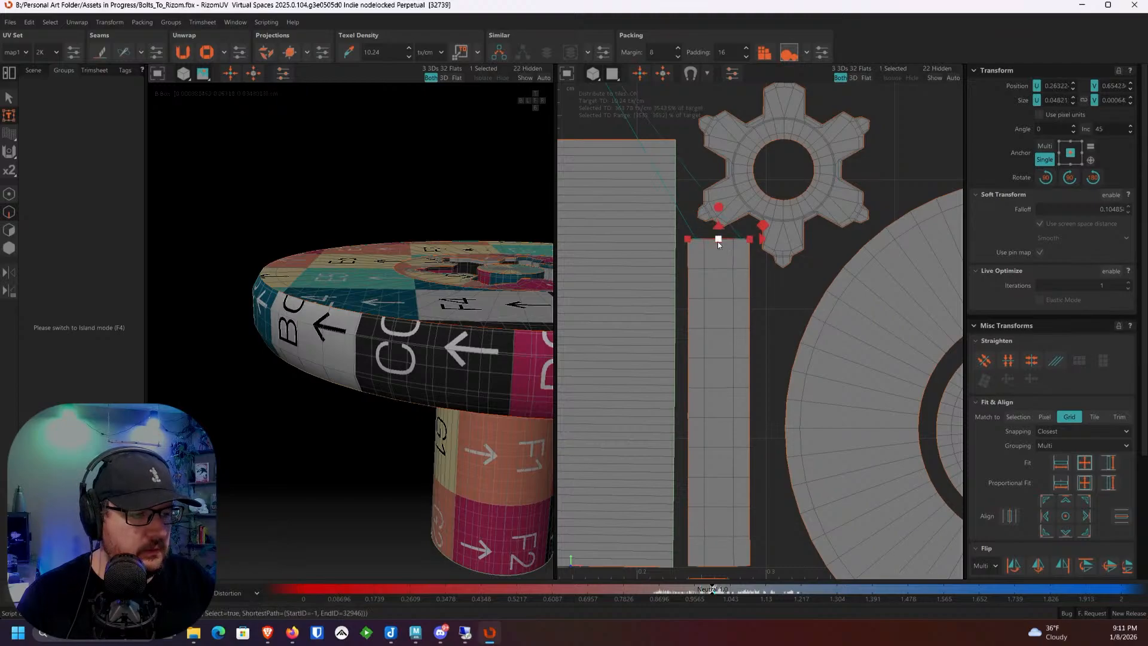
pyautogui.scroll(-10, 708, 239)
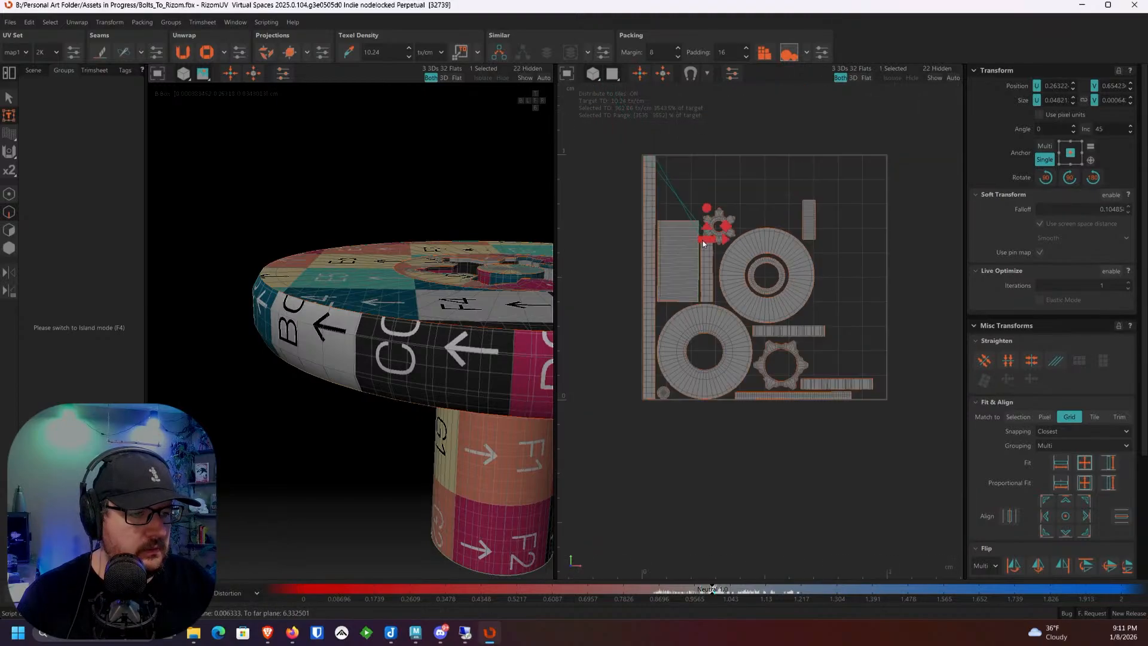
pyautogui.moveTo(708, 239); pyautogui.dragTo(708, 283, button='middle')
pyautogui.click(684, 261)
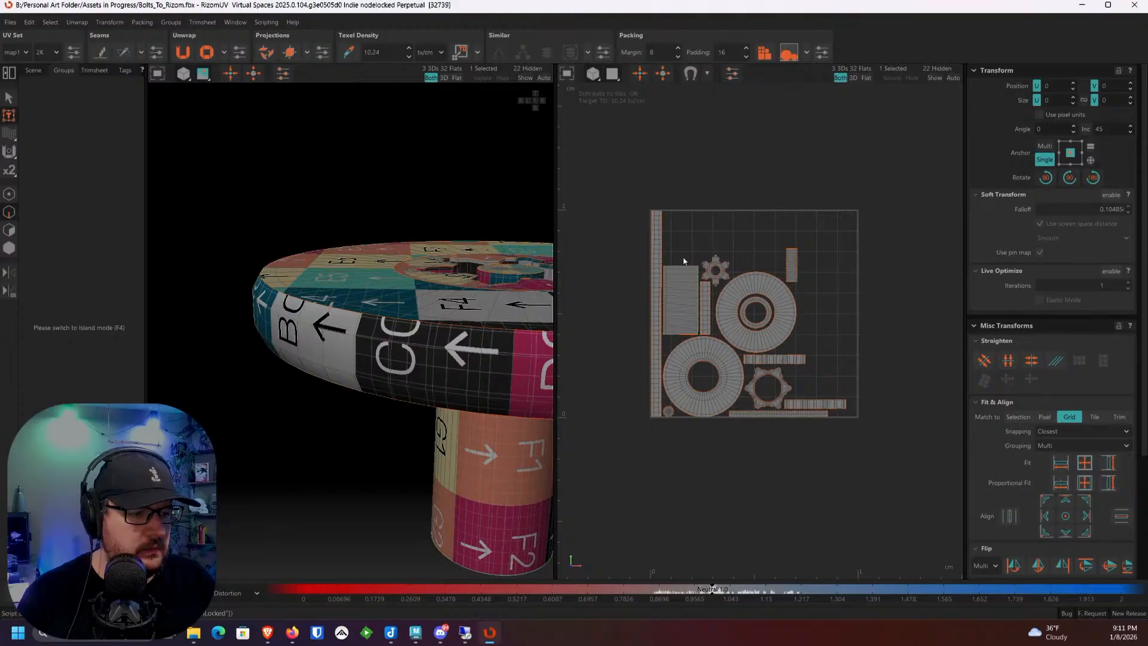
# Step: Weld the short strip island's upper border edges to the matching end of the tall strip island
pyautogui.scroll(5, 686, 264)
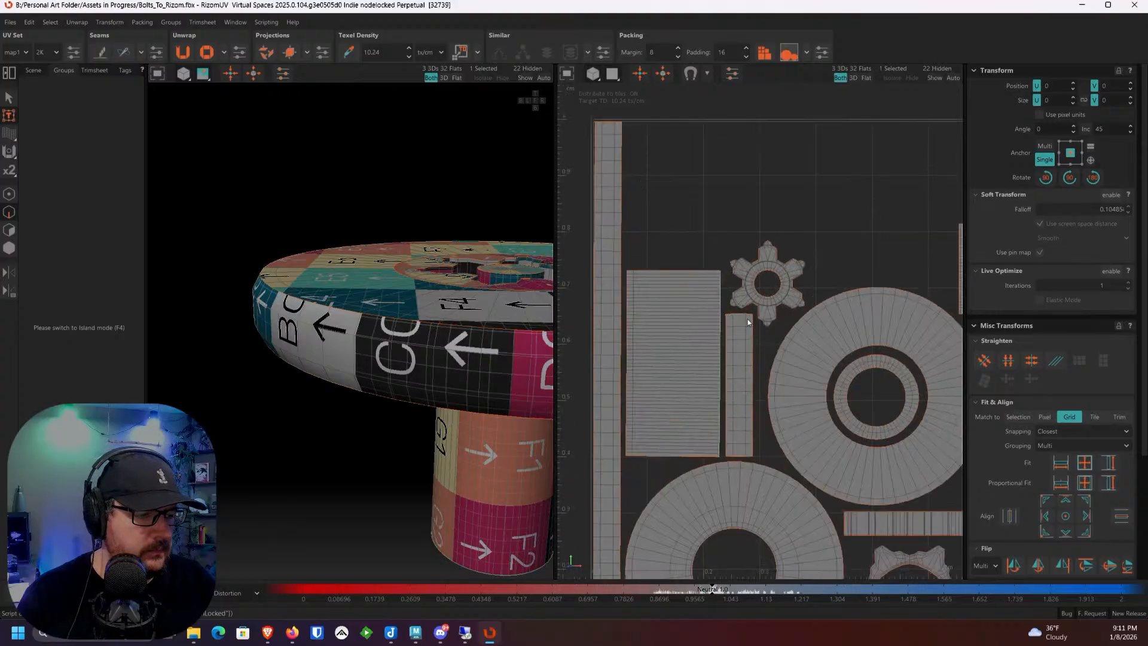
pyautogui.scroll(10, 748, 322)
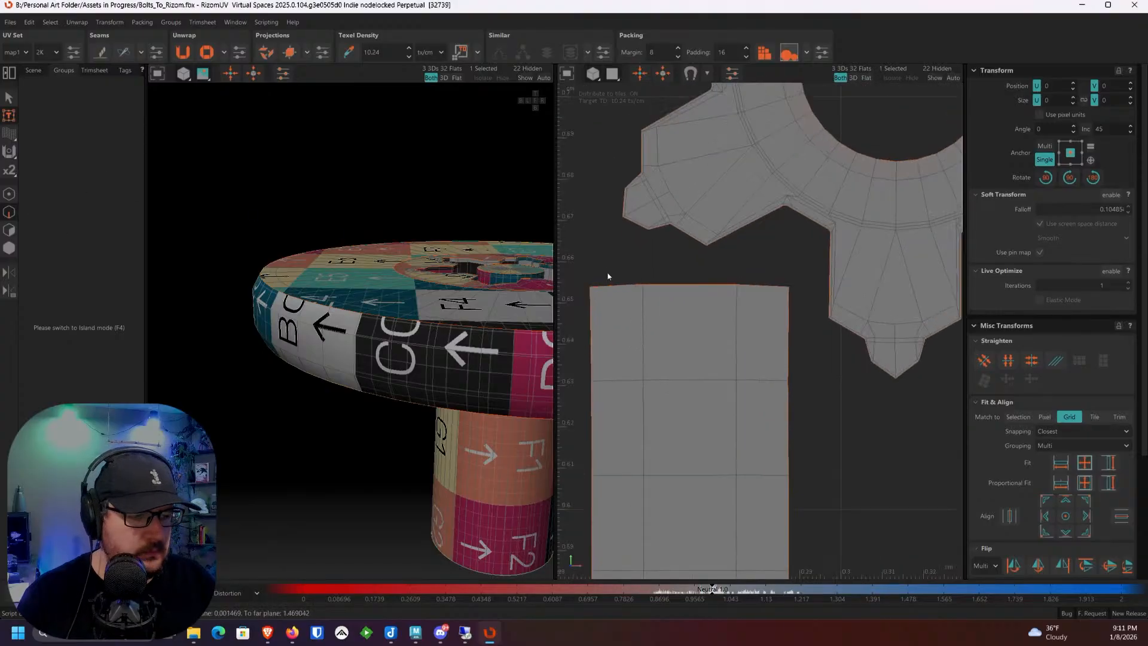
pyautogui.moveTo(607, 259); pyautogui.dragTo(622, 332)
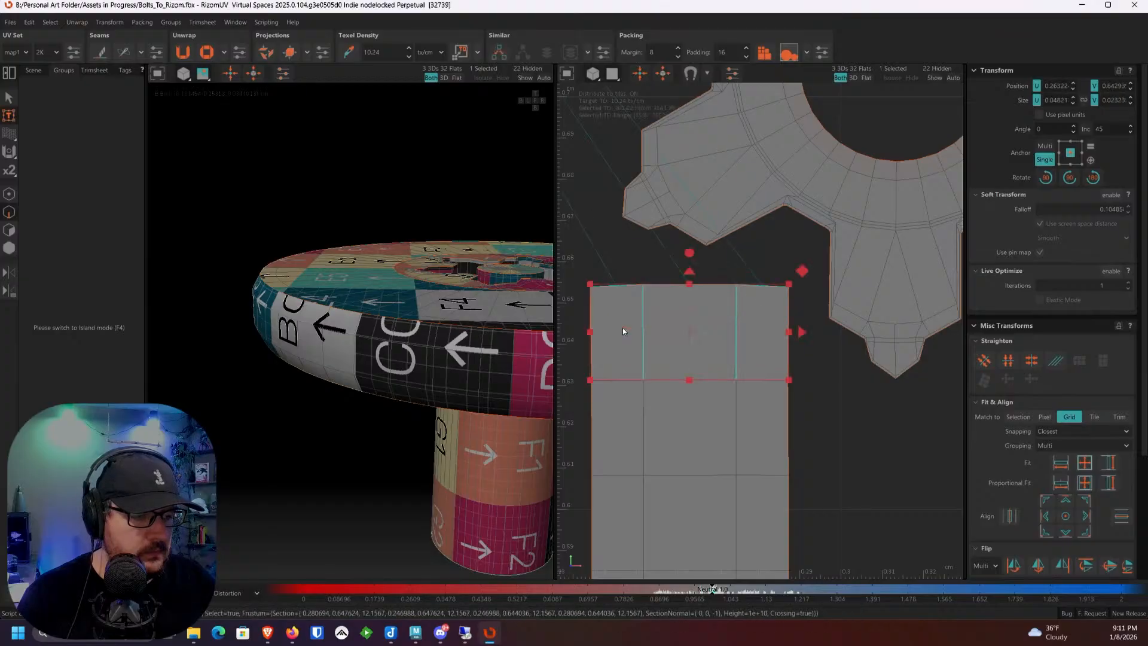
pyautogui.keyDown('ctrl'); pyautogui.moveTo(763, 326); pyautogui.dragTo(624, 339); pyautogui.keyUp('ctrl')
pyautogui.scroll(-1, 598, 299)
pyautogui.scroll(-2, 466, 193)
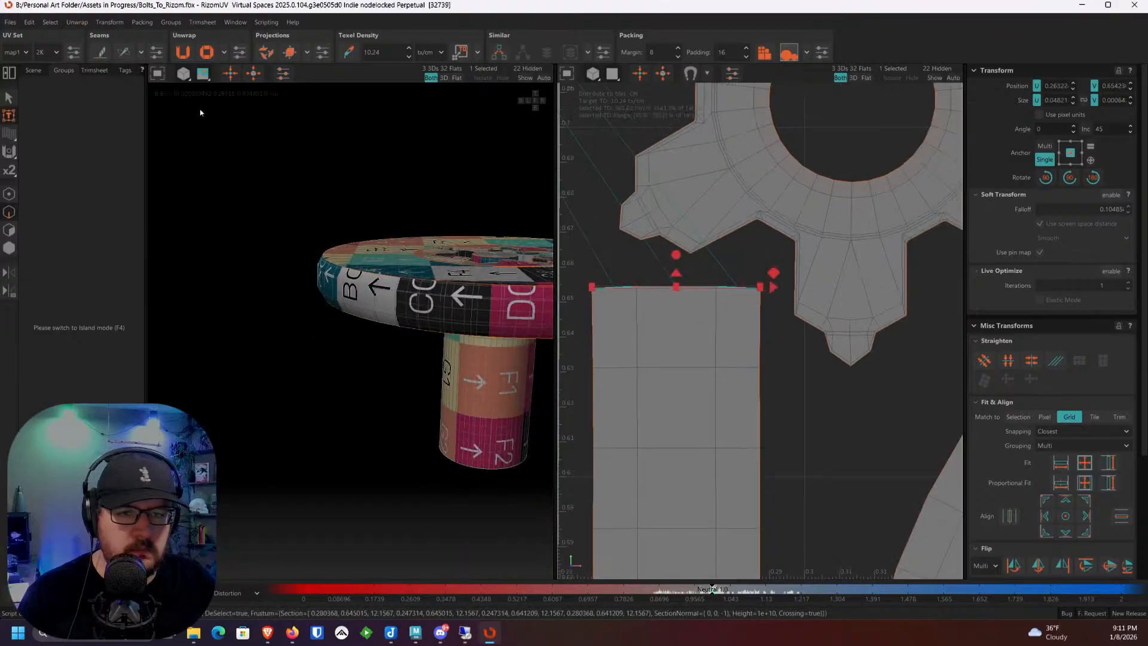
pyautogui.click(123, 52)
# Step: Cut the joined rim strip along an edge loop across its width, near the middle of its length
pyautogui.scroll(-5, 743, 306)
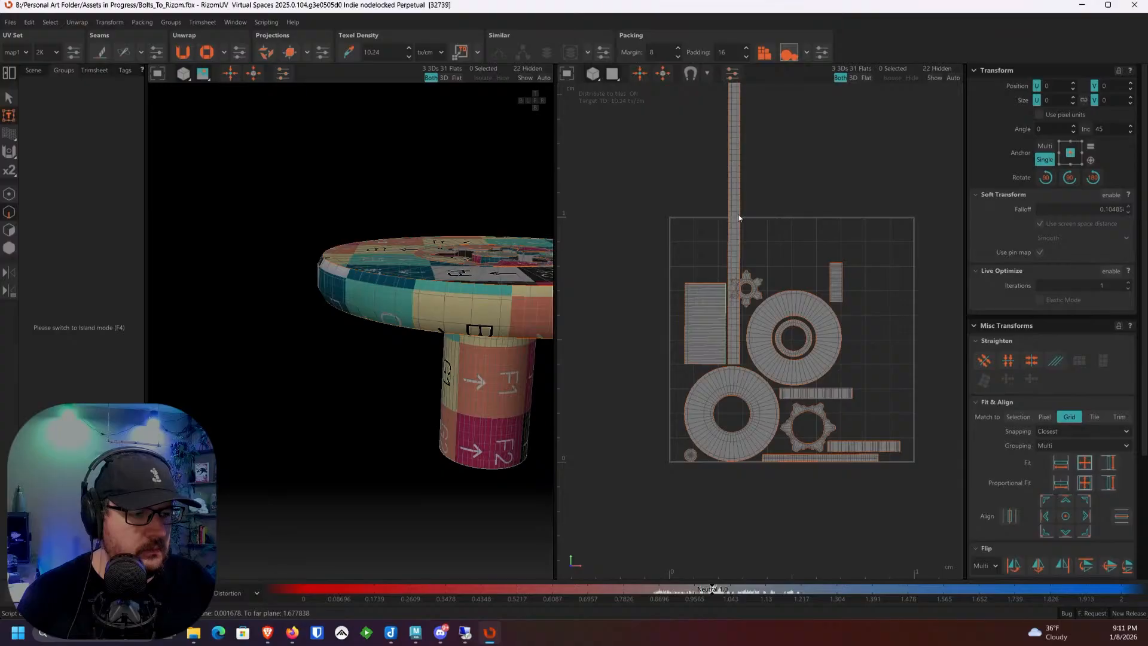
pyautogui.moveTo(766, 133); pyautogui.dragTo(707, 346, button='middle')
pyautogui.scroll(3, 706, 346)
pyautogui.doubleClick(677, 351)
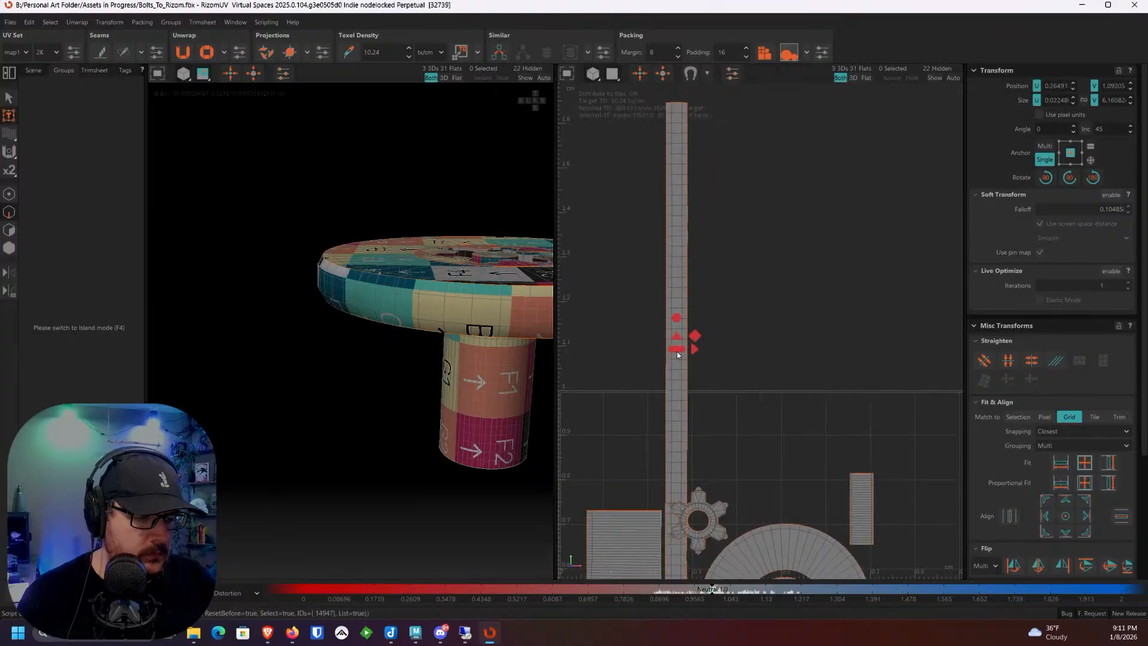
pyautogui.doubleClick(676, 357)
pyautogui.scroll(-3, 675, 358)
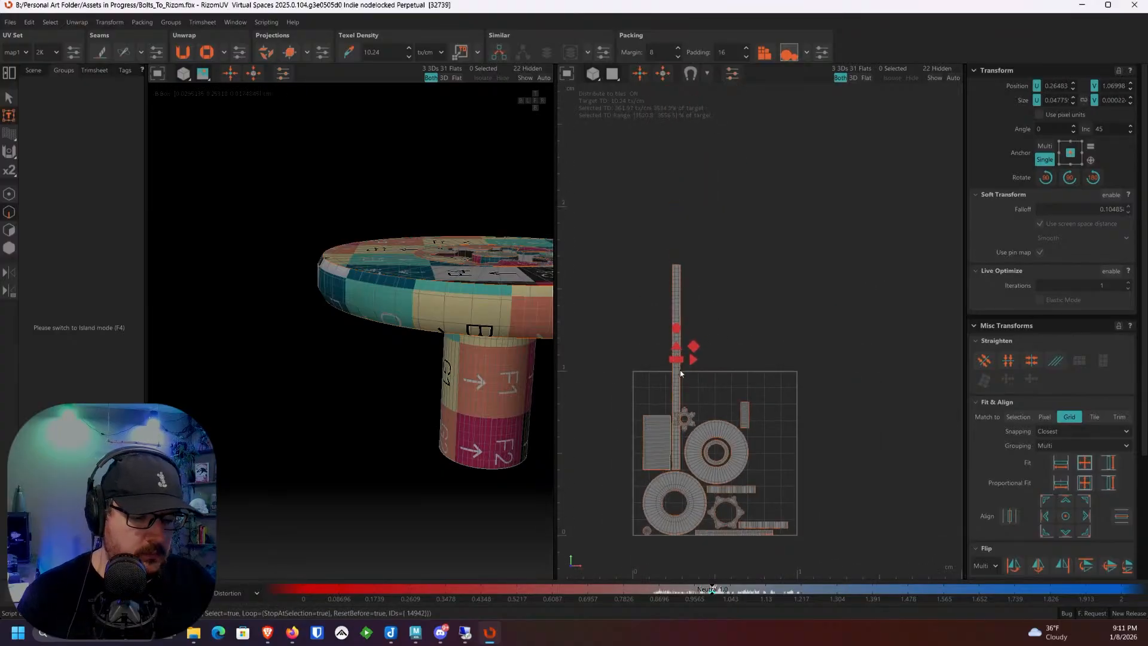
pyautogui.press('c')
# Step: In island mode, select all visible UV islands, pack them into the tile and clear the selection
pyautogui.click(9, 248)
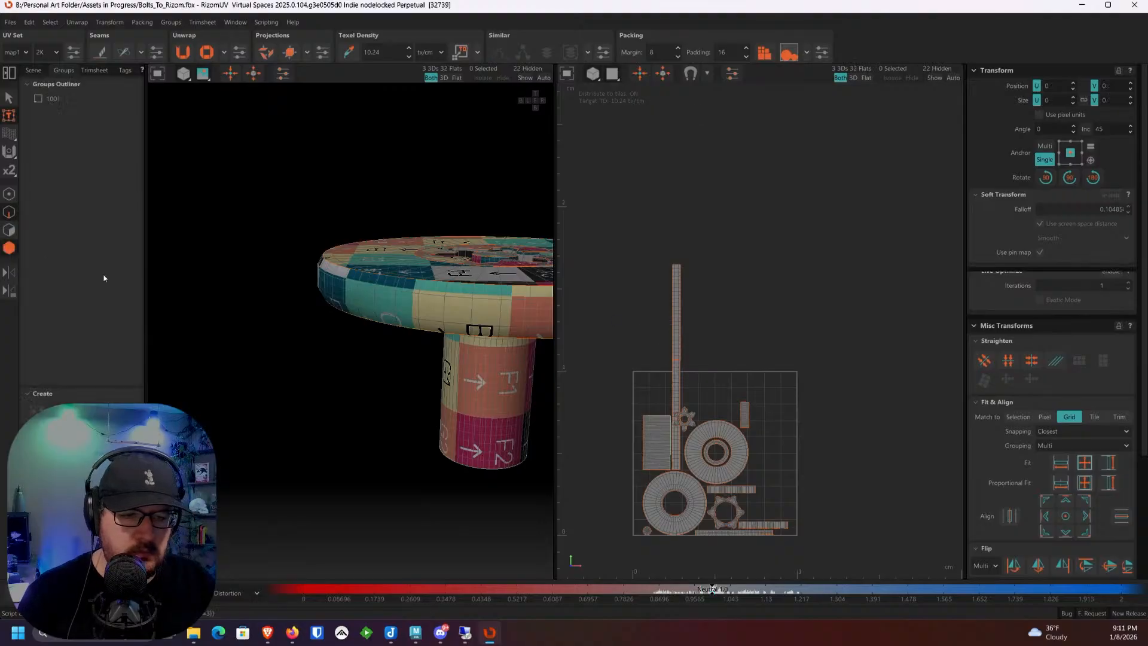
pyautogui.scroll(-3, 741, 378)
pyautogui.moveTo(635, 254); pyautogui.dragTo(858, 504)
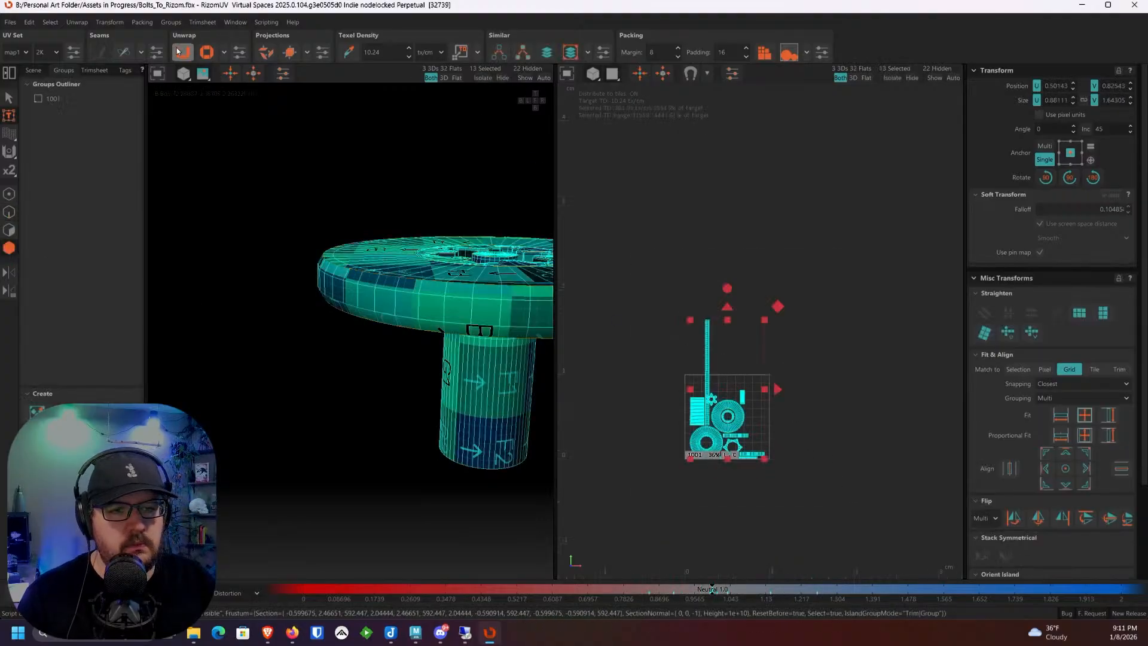
pyautogui.click(764, 52)
pyautogui.click(845, 371)
# Step: Examine the repacked UV layout and the checker texture on the bolt head
pyautogui.scroll(4, 810, 406)
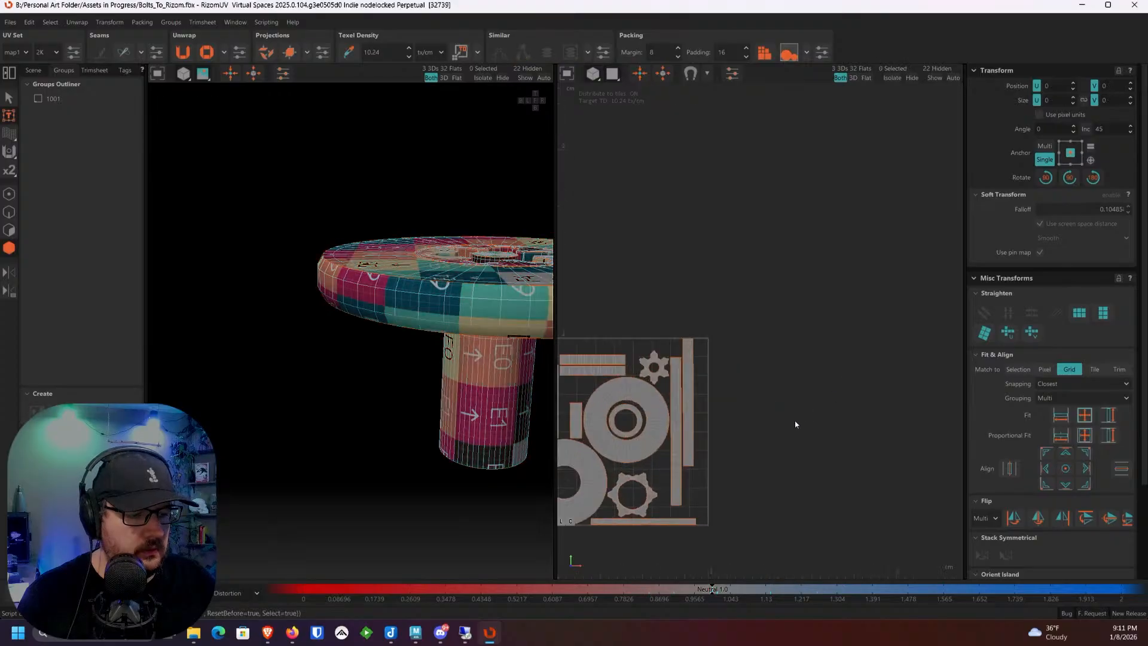
pyautogui.moveTo(701, 472); pyautogui.dragTo(838, 372, button='middle')
pyautogui.scroll(3, 838, 372)
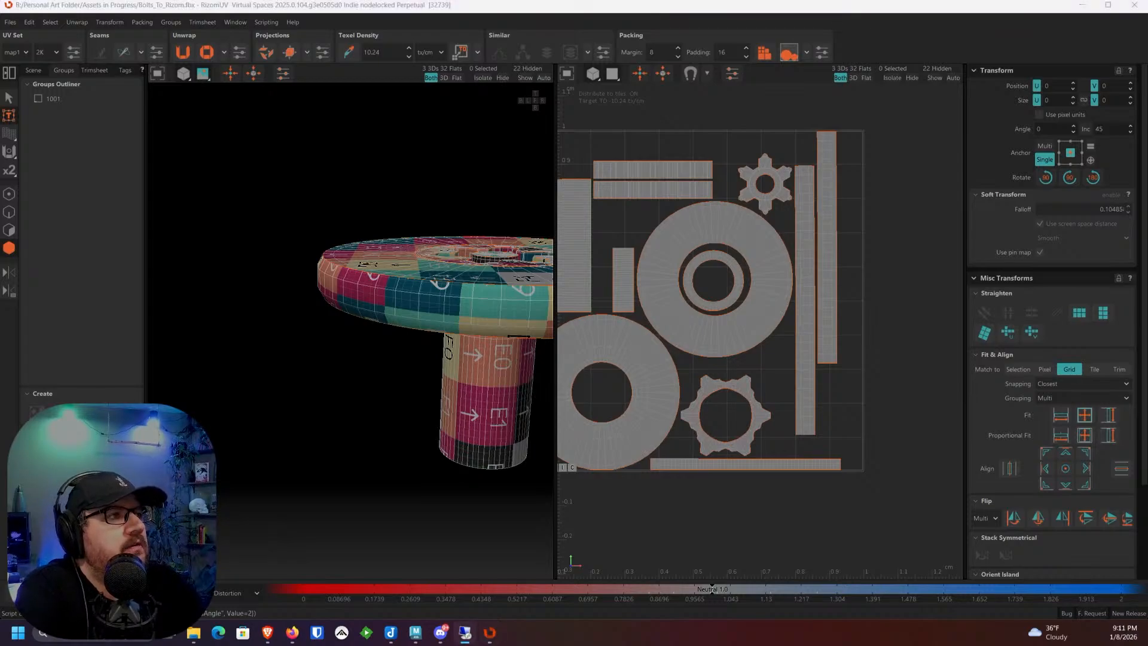
pyautogui.scroll(1, 410, 260)
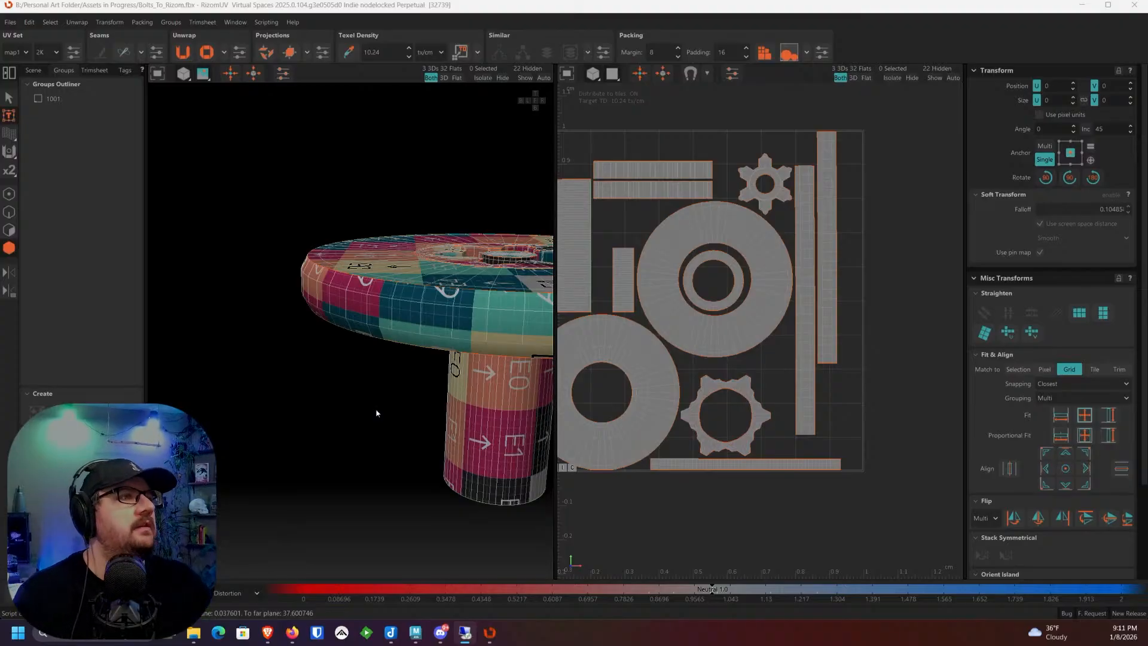
pyautogui.scroll(-3, 478, 338)
pyautogui.keyDown('alt'); pyautogui.moveTo(455, 281); pyautogui.dragTo(424, 311); pyautogui.keyUp('alt')
pyautogui.keyDown('alt'); pyautogui.moveTo(440, 317); pyautogui.dragTo(414, 322, button='middle'); pyautogui.keyUp('alt')
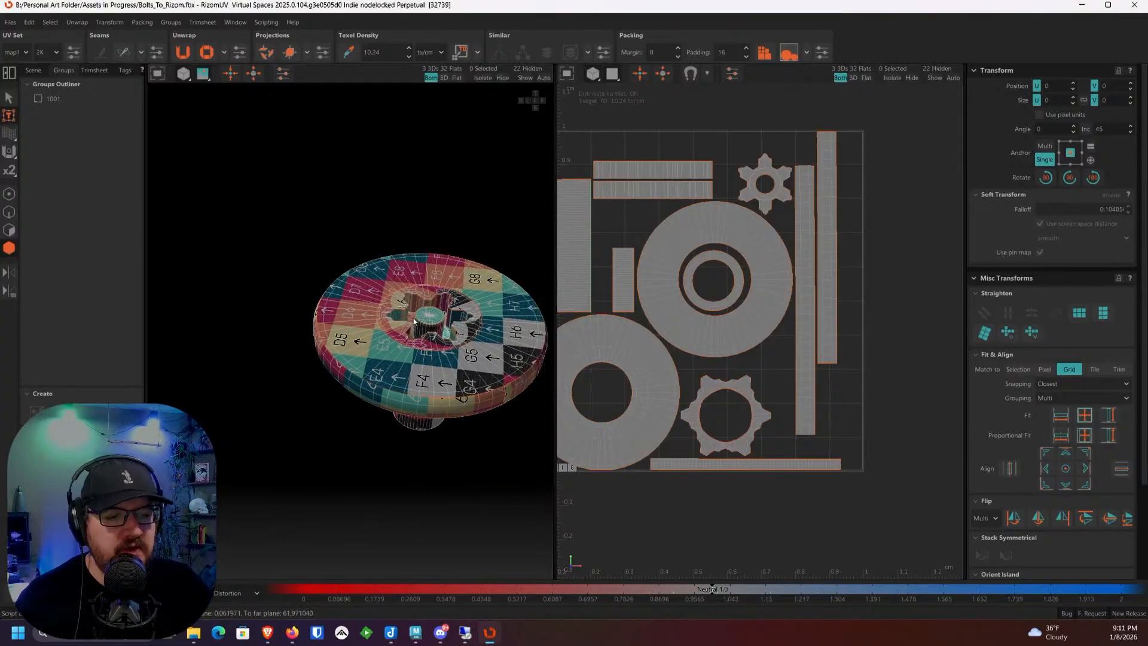
pyautogui.keyDown('alt'); pyautogui.moveTo(414, 322); pyautogui.dragTo(410, 333); pyautogui.keyUp('alt')
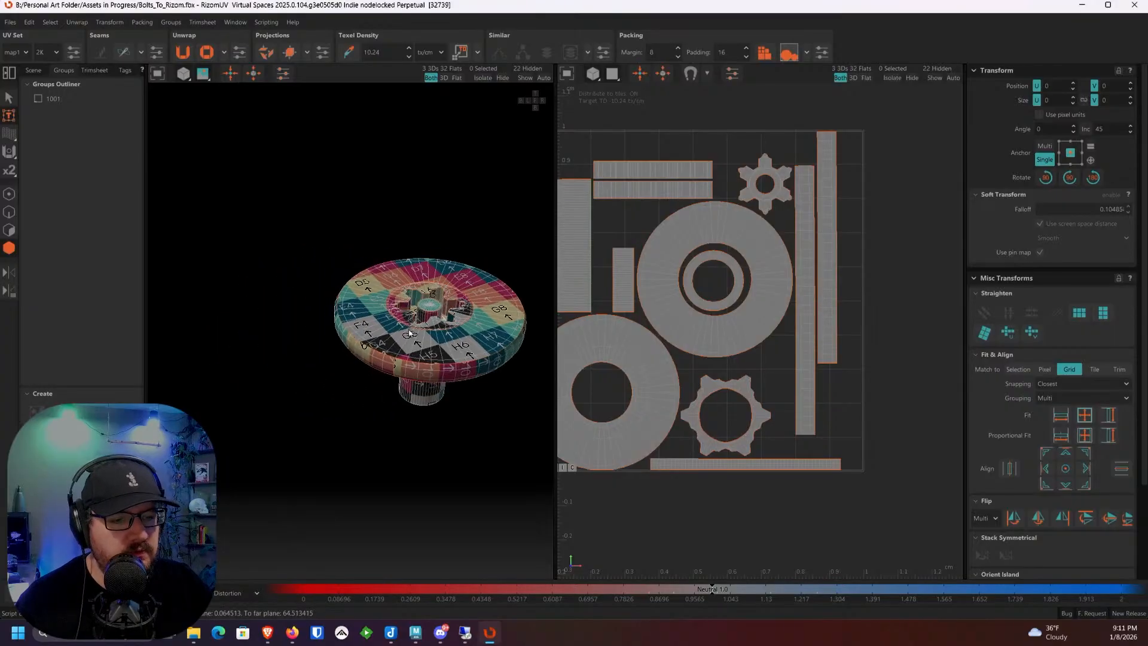
pyautogui.keyDown('alt'); pyautogui.moveTo(410, 333); pyautogui.dragTo(357, 375, button='middle'); pyautogui.keyUp('alt')
# Step: Switch to the Brave browser and open the ArtStation site in place of the recipe page
pyautogui.moveTo(272, 634)
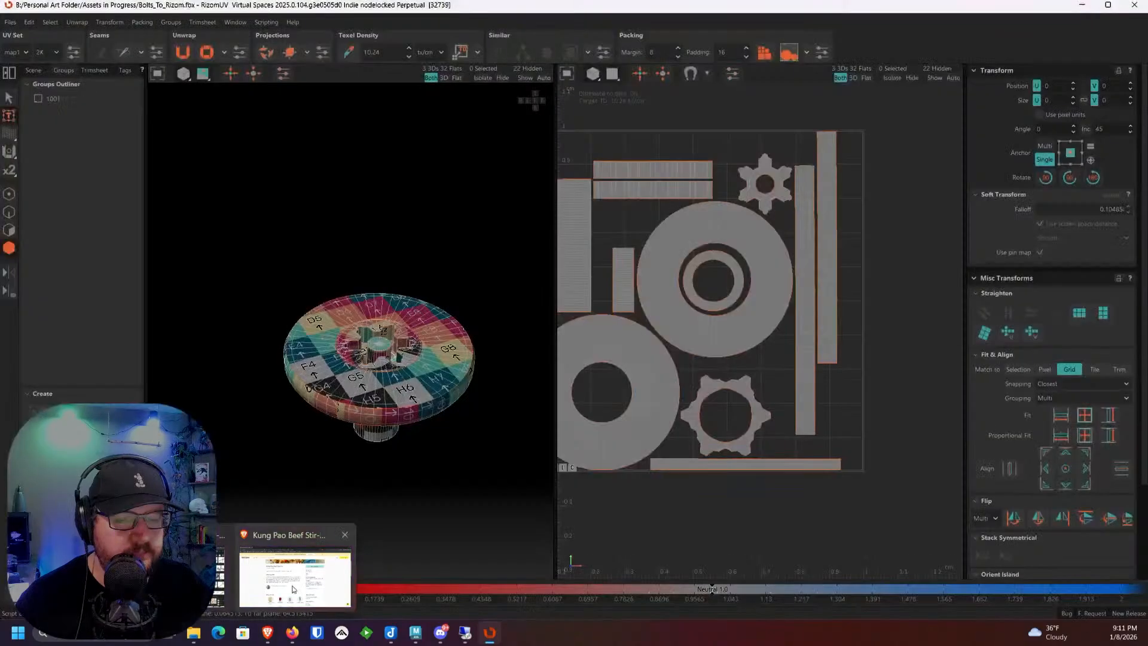
pyautogui.click(292, 589)
pyautogui.click(478, 34)
pyautogui.doubleClick(479, 34)
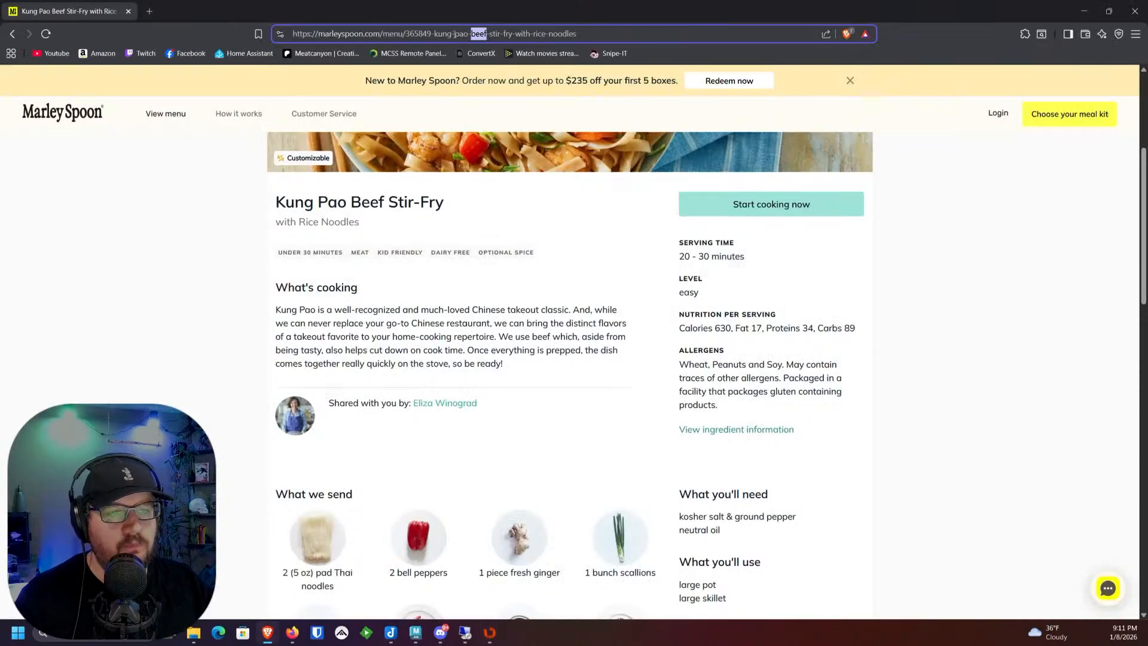
pyautogui.tripleClick(603, 34)
pyautogui.write('arts')
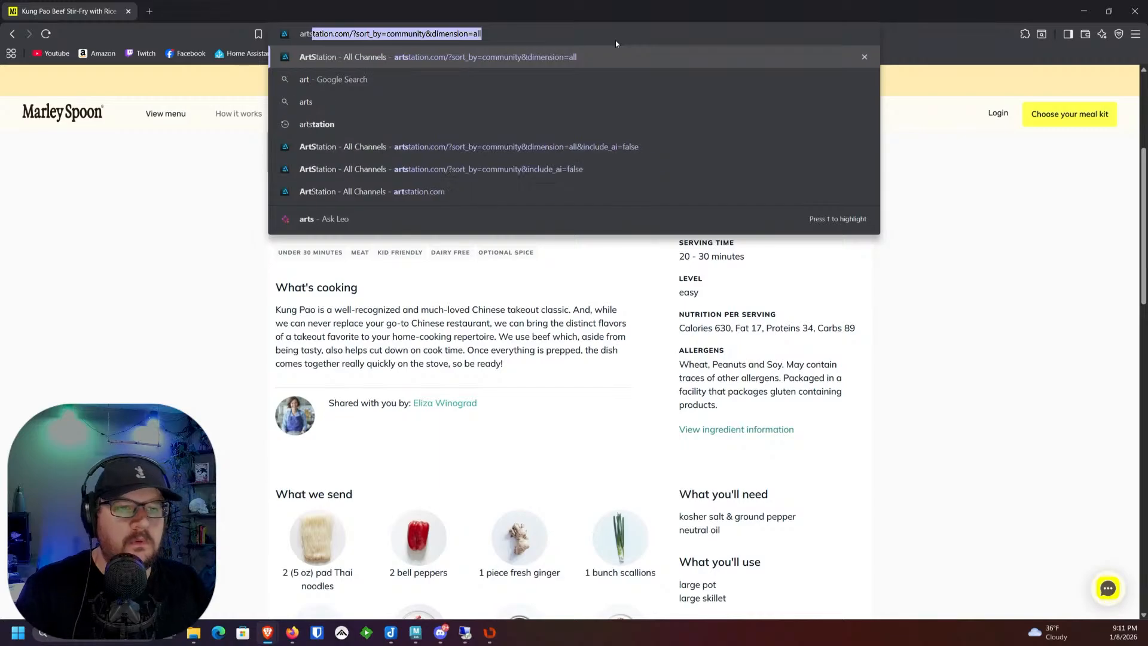
pyautogui.press('Return')
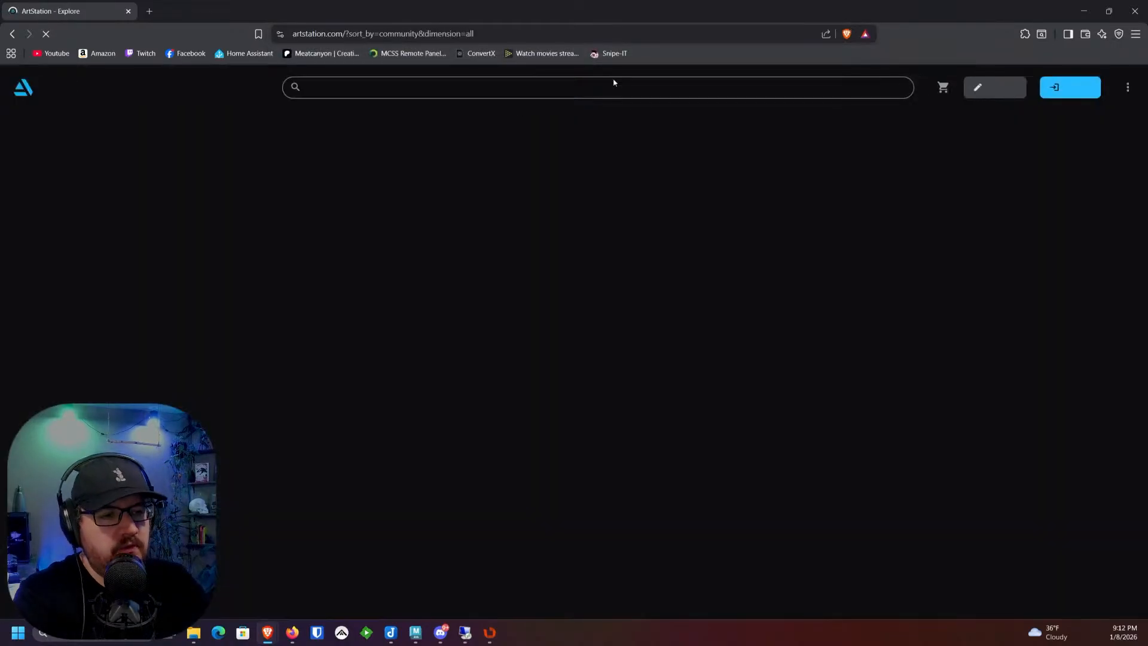
pyautogui.click(1062, 88)
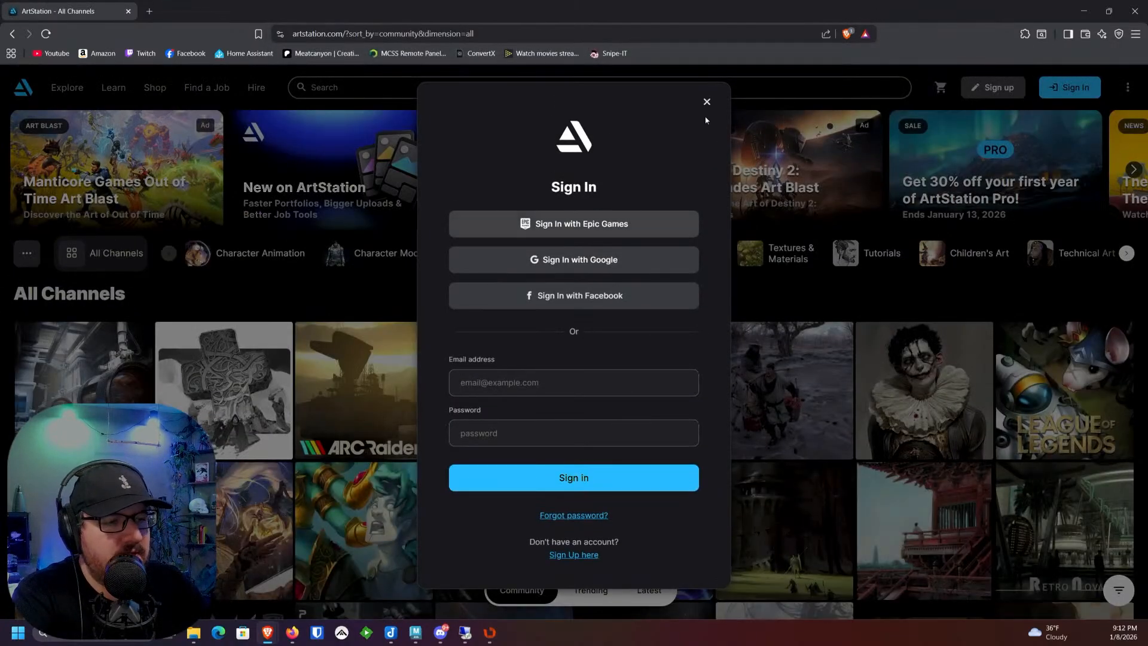
pyautogui.click(706, 104)
pyautogui.moveTo(748, 11)
pyautogui.mouseDown()
pyautogui.moveTo(757, 63)
pyautogui.moveTo(742, 0)
pyautogui.mouseUp()
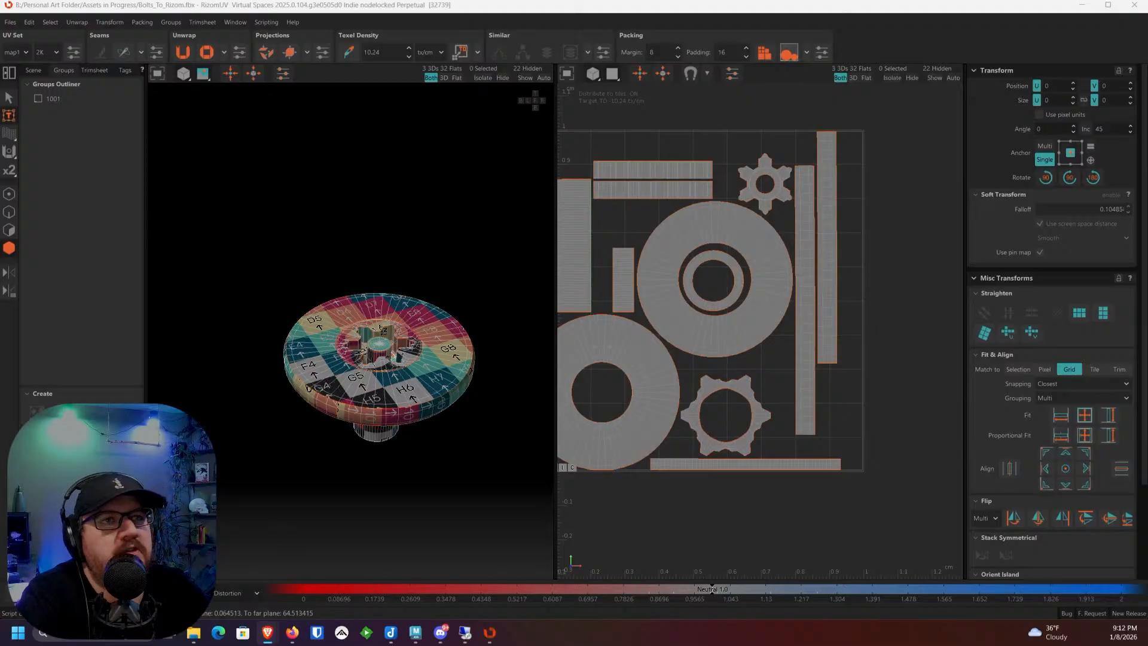
# Step: Bring the browser back maximized and open the Titan Combat Tank SubD Model project to view its UDIM UV layout
pyautogui.moveTo(598, 1); pyautogui.dragTo(754, 77)
pyautogui.doubleClick(754, 77)
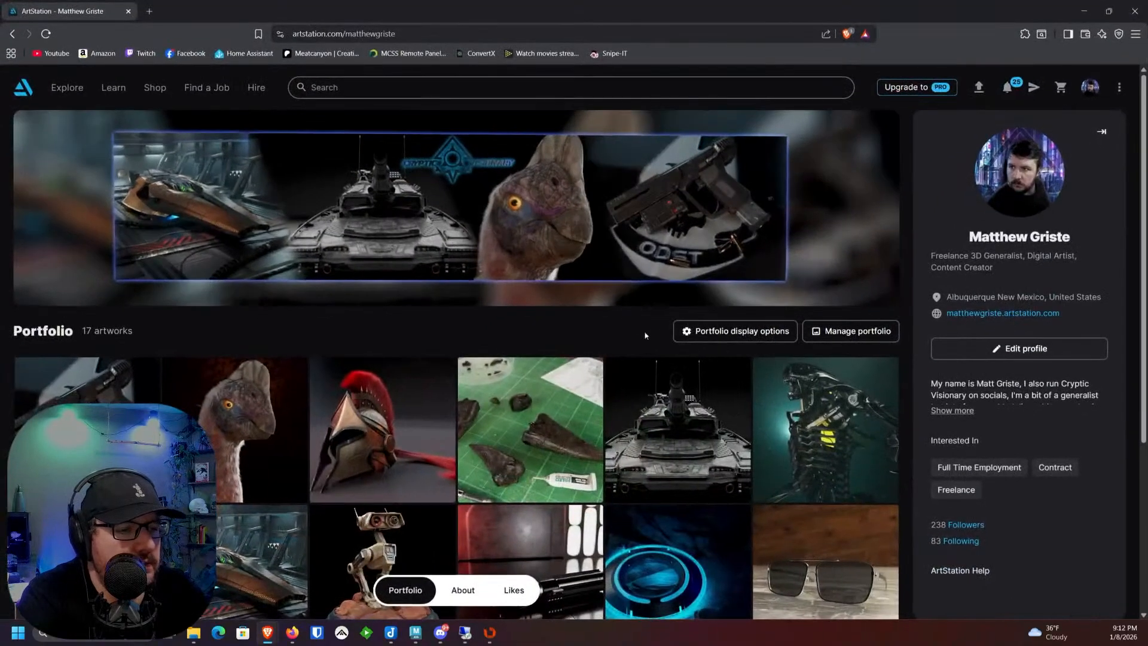
pyautogui.click(642, 435)
pyautogui.scroll(-10, 574, 341)
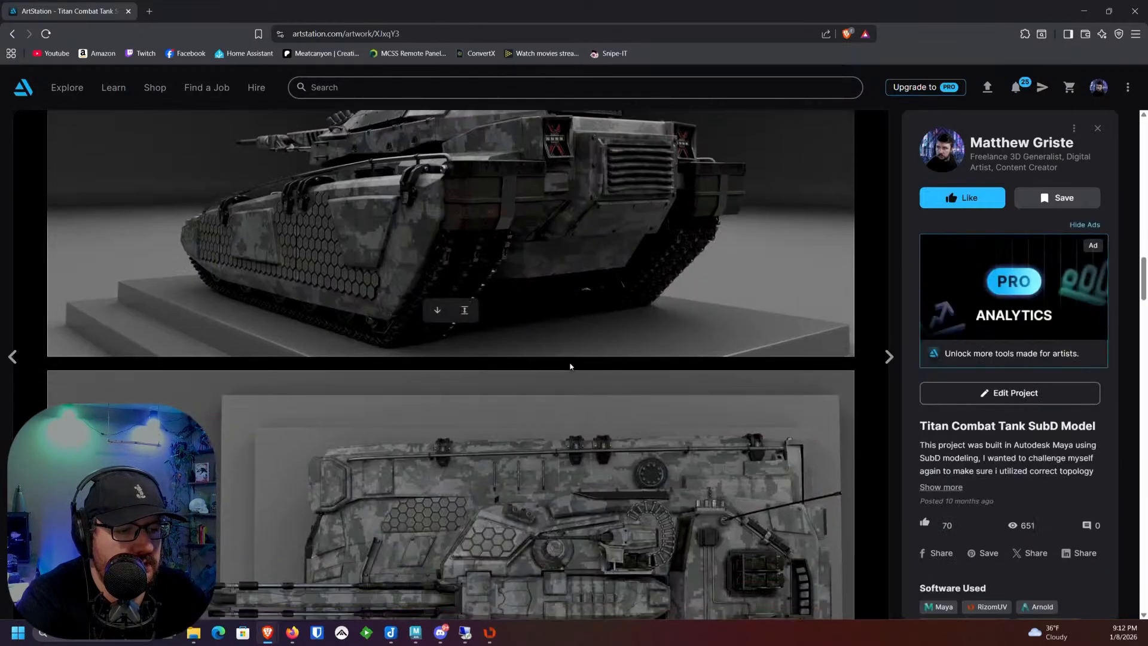
pyautogui.scroll(-15, 574, 368)
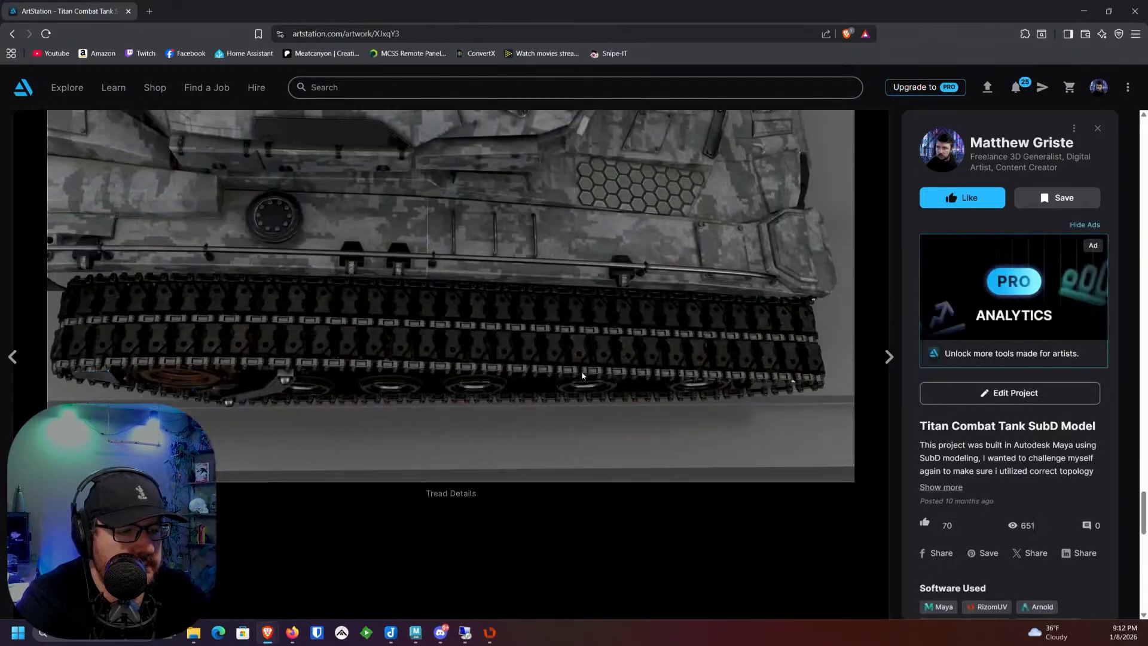
pyautogui.scroll(-5, 583, 375)
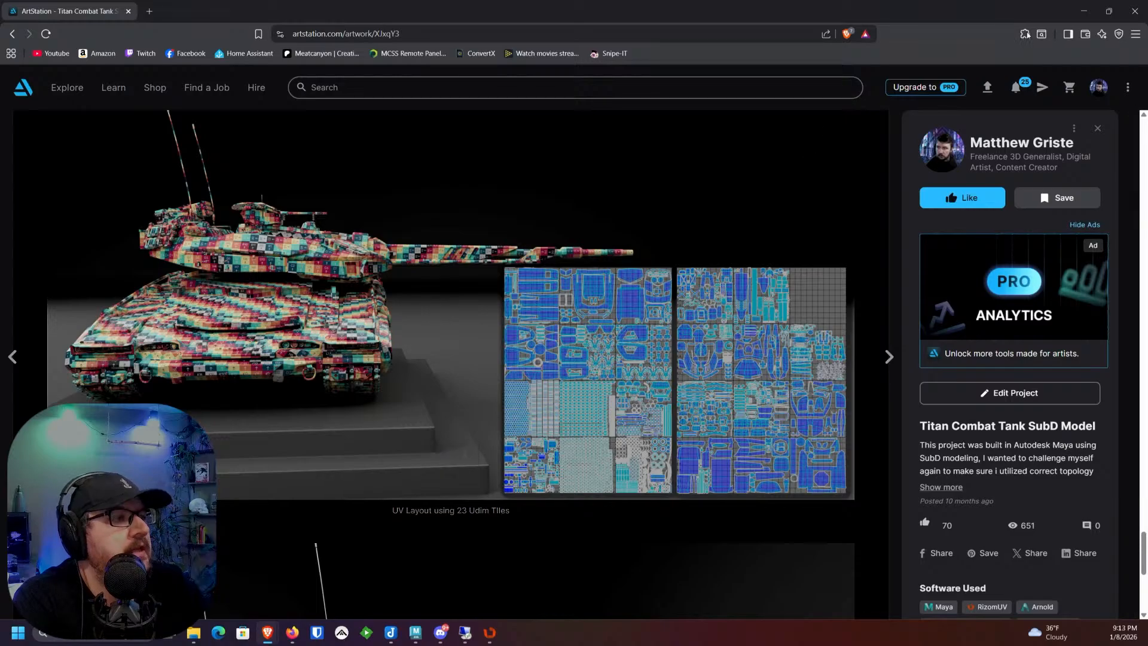
# Step: Examine the tank's tread, armour and weapon renders in the ArtStation project, then return to RizomUV
pyautogui.click(1083, 11)
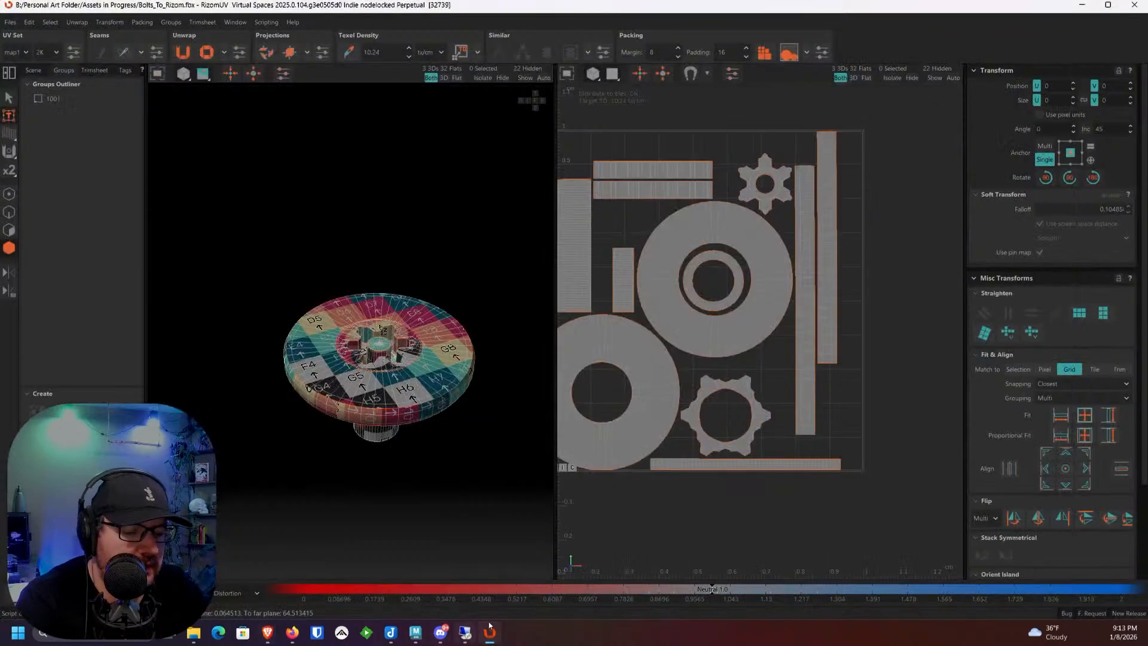
pyautogui.moveTo(267, 642)
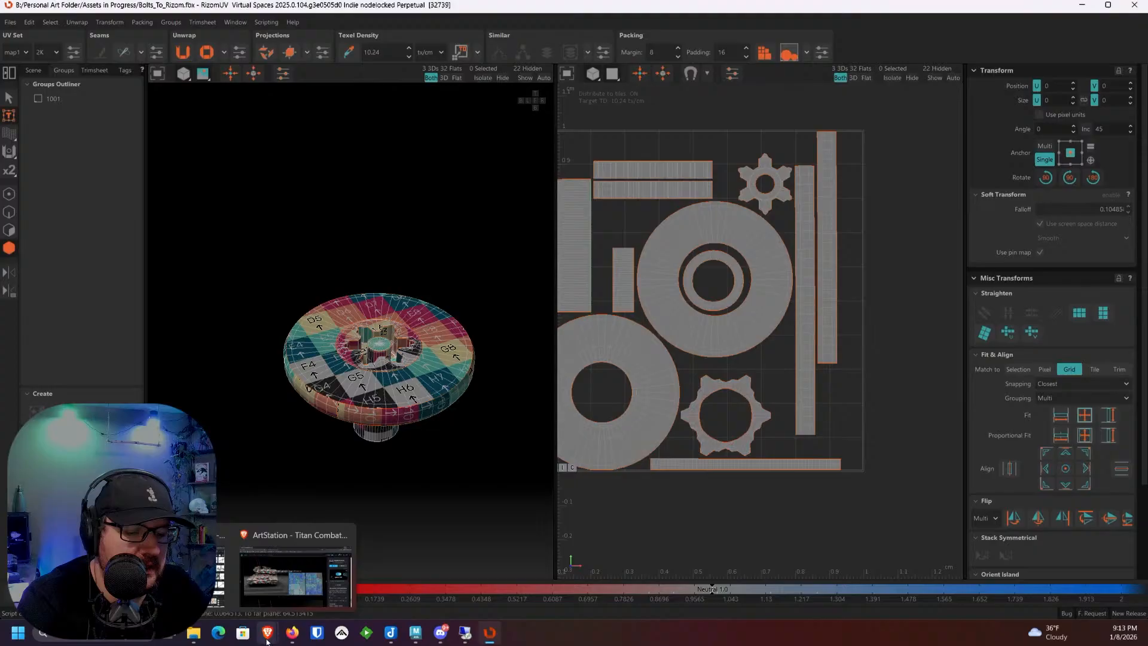
pyautogui.click(269, 568)
pyautogui.scroll(-10, 454, 349)
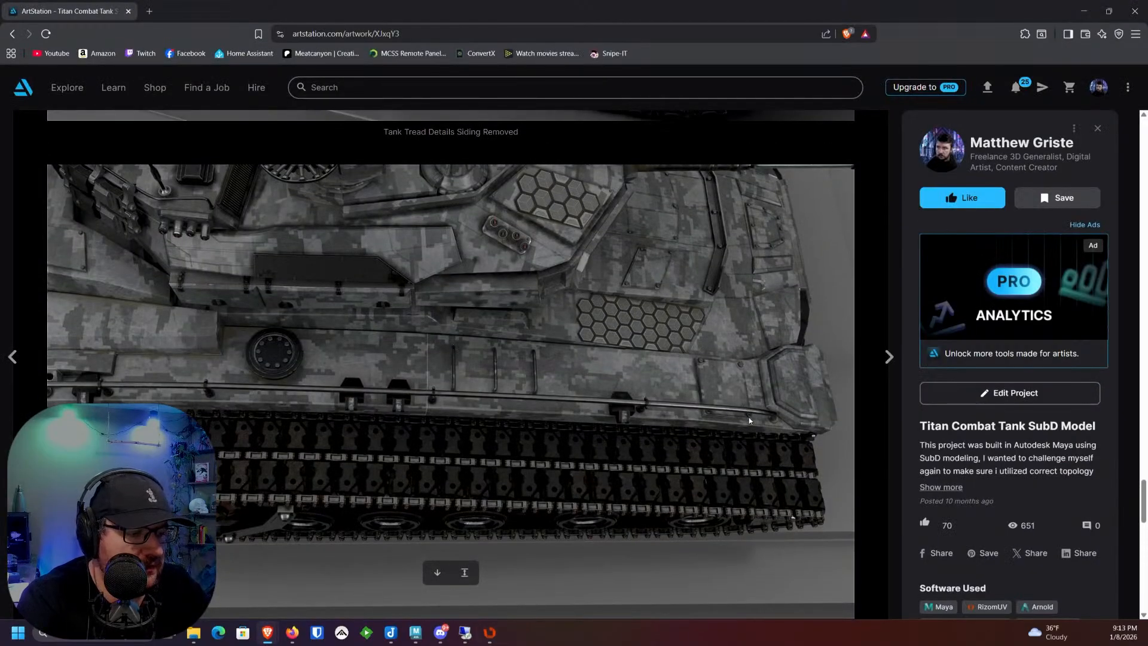
pyautogui.scroll(2, 551, 363)
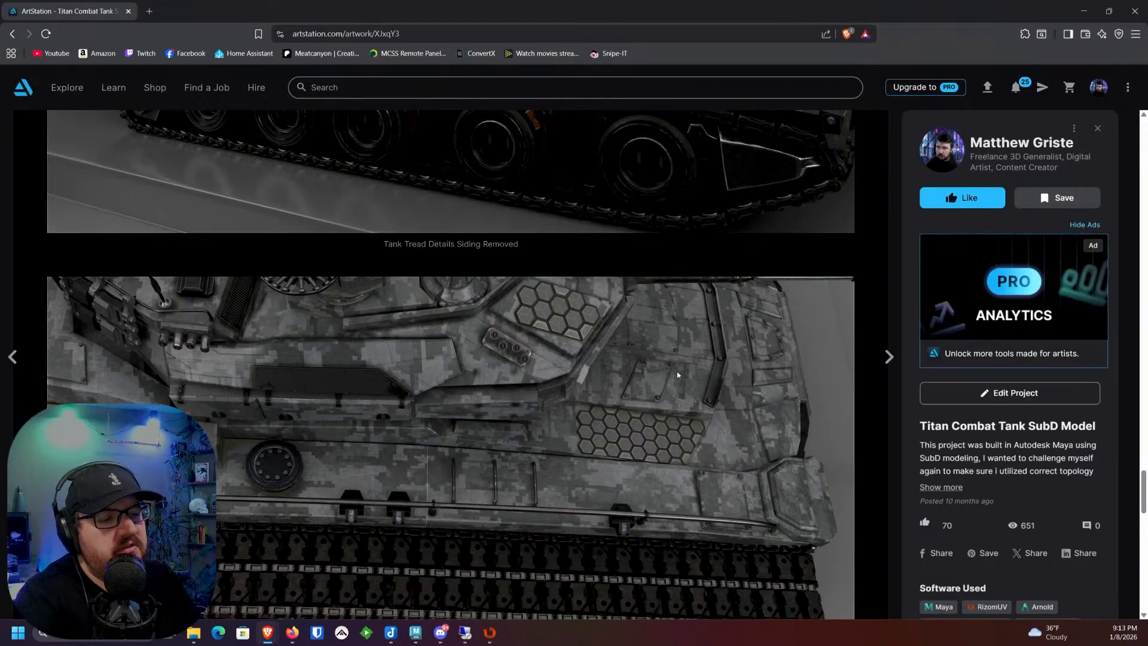
pyautogui.scroll(3, 705, 375)
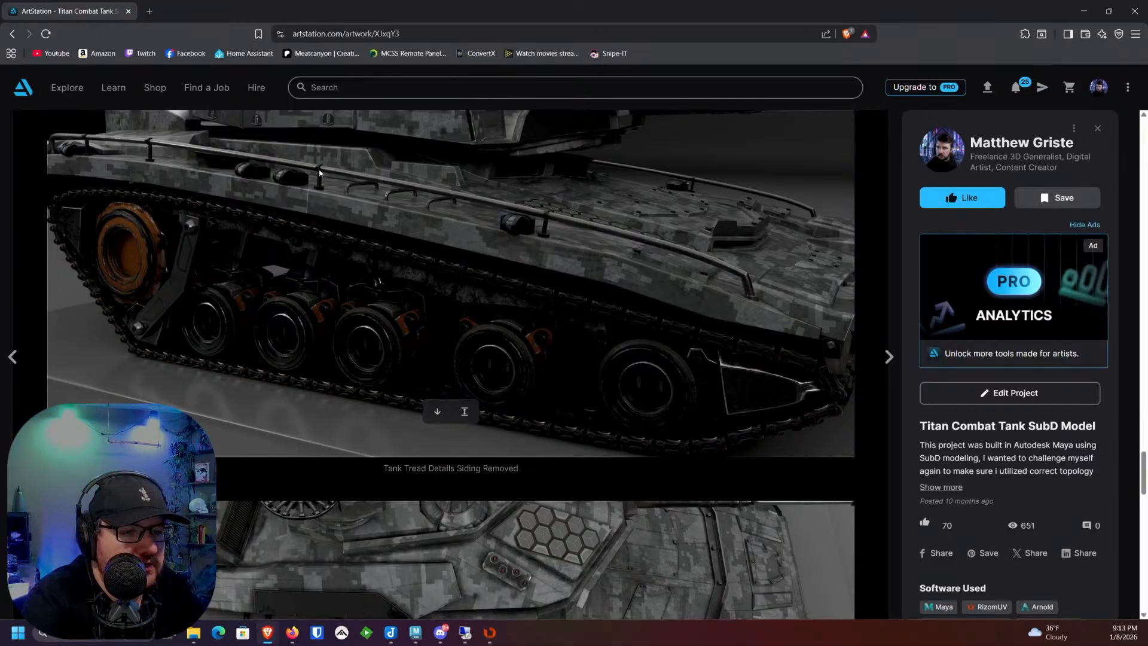
pyautogui.scroll(-7, 627, 447)
pyautogui.scroll(2, 628, 446)
pyautogui.scroll(3, 627, 447)
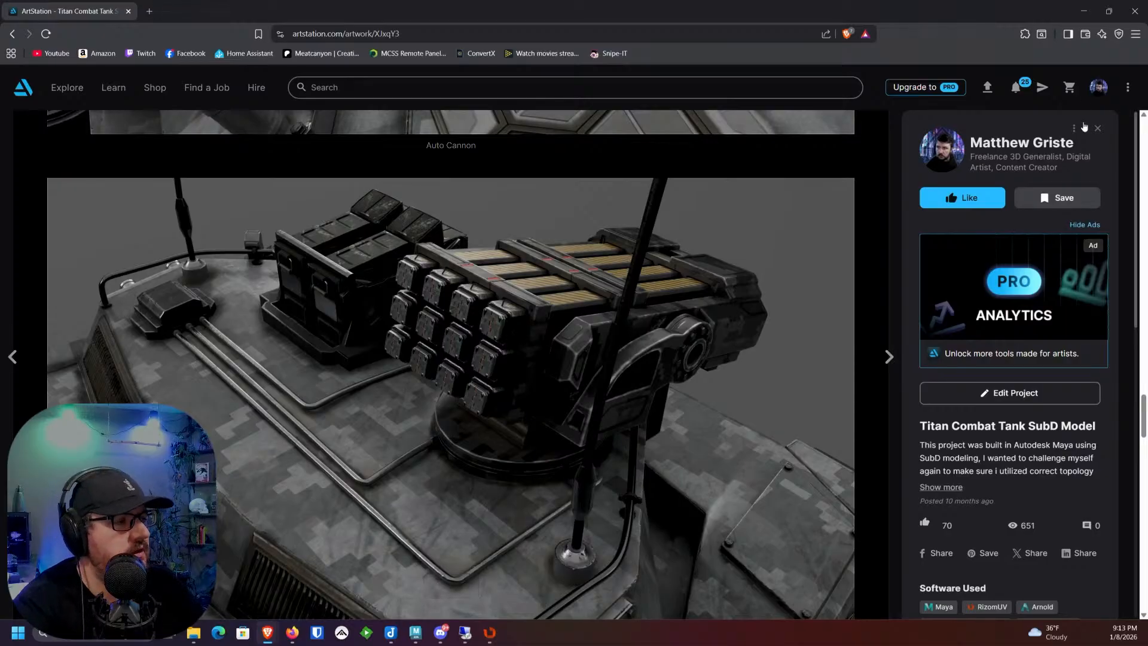
pyautogui.click(1083, 11)
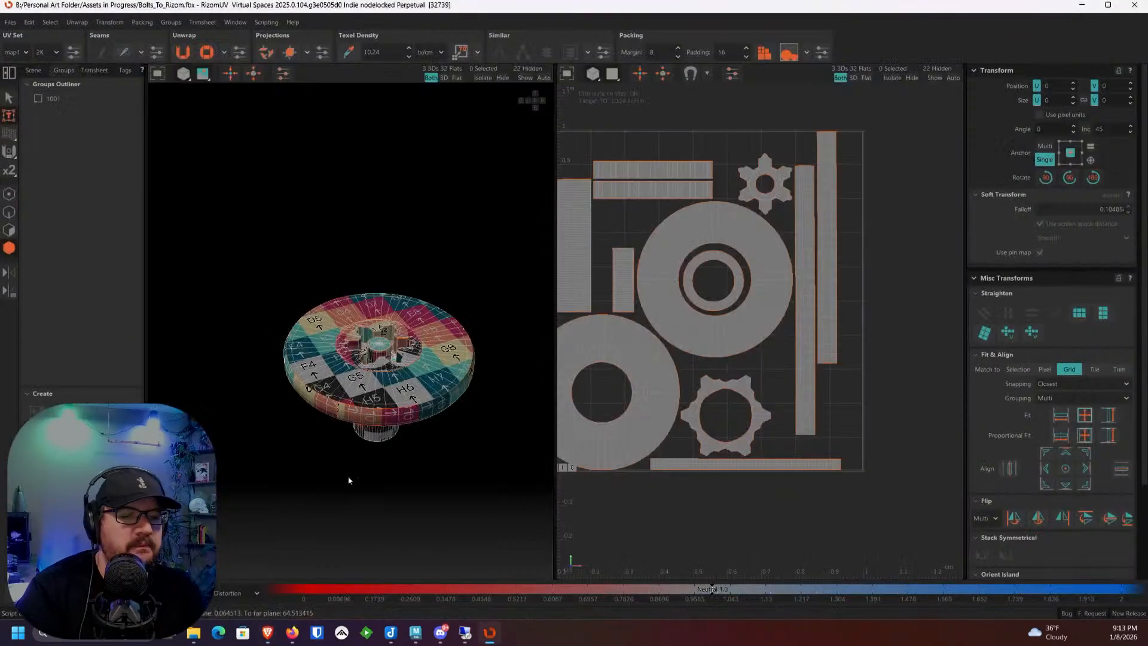
# Step: Scale the bolt head's upper ring island up about 1.58 times and pick its texel density as the target
pyautogui.scroll(-2, 745, 331)
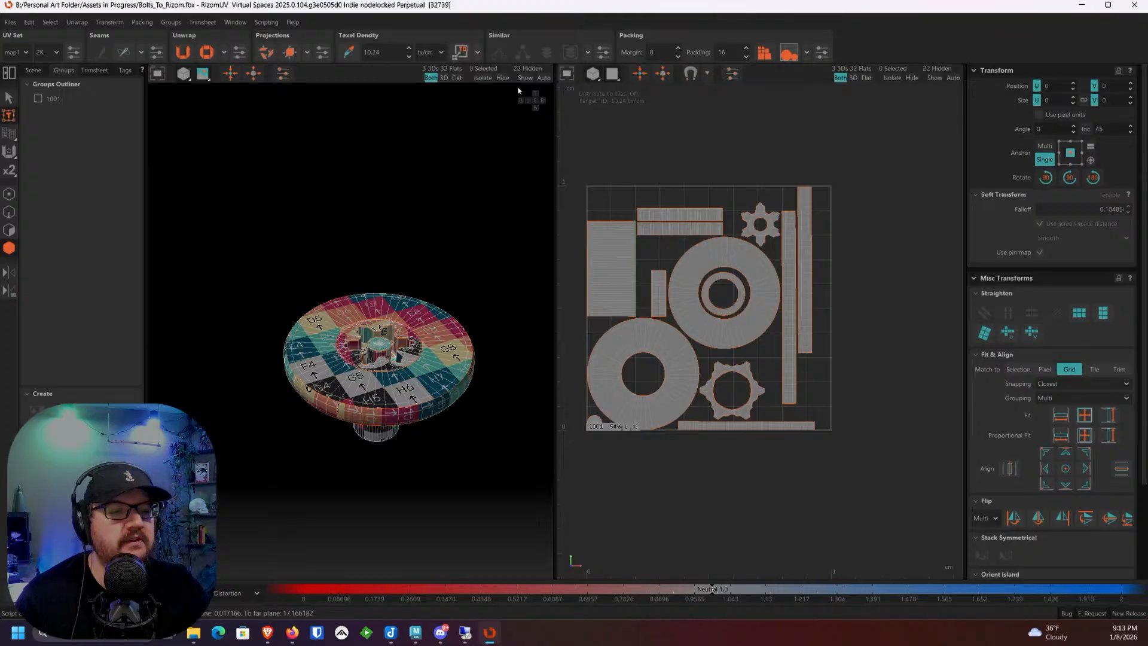
pyautogui.click(692, 317)
pyautogui.scroll(2, 694, 306)
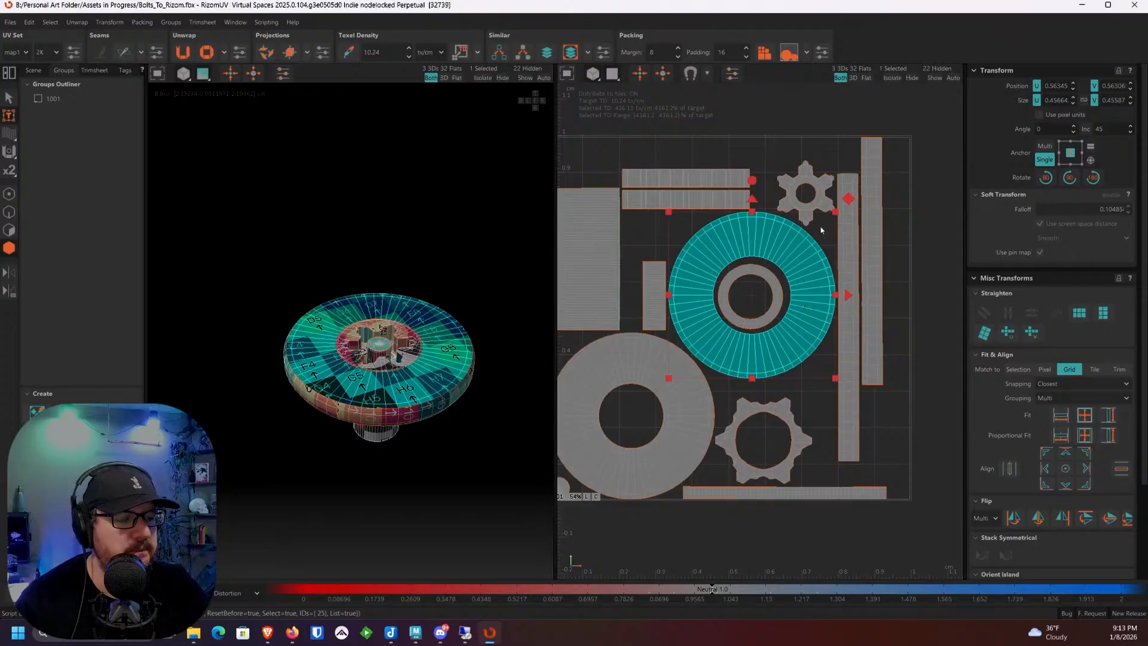
pyautogui.moveTo(835, 211); pyautogui.dragTo(931, 116)
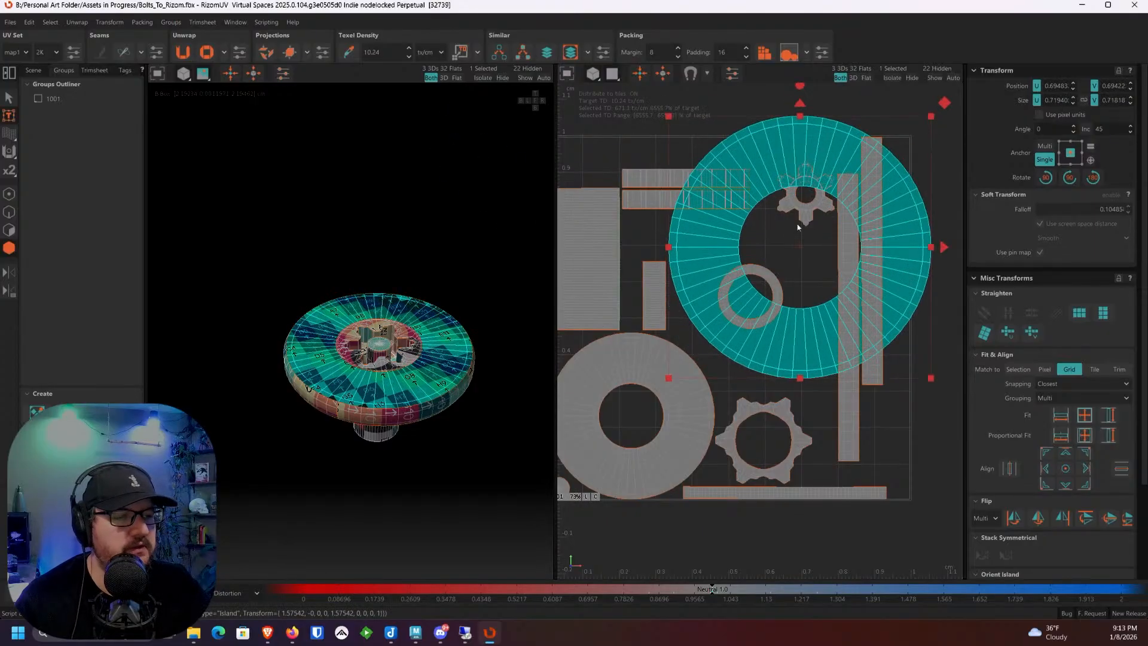
pyautogui.click(353, 53)
# Step: Apply the picked texel density to all visible islands, pack them into the tile and clear the selection
pyautogui.scroll(-3, 781, 257)
pyautogui.moveTo(912, 449); pyautogui.dragTo(679, 210)
pyautogui.click(461, 52)
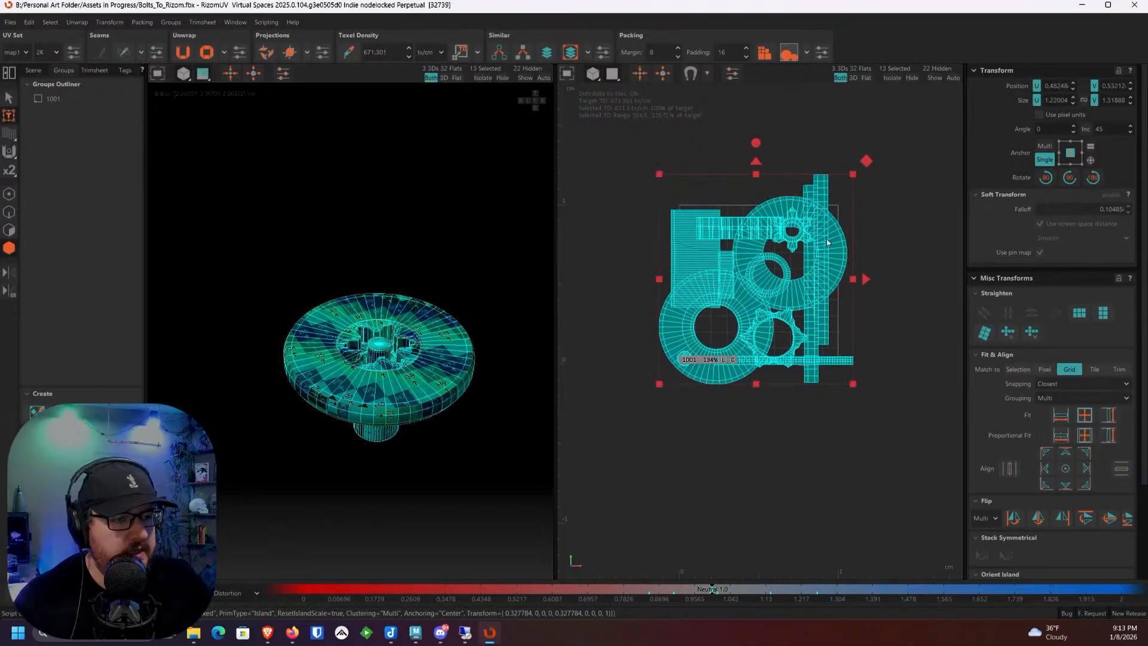
pyautogui.click(764, 53)
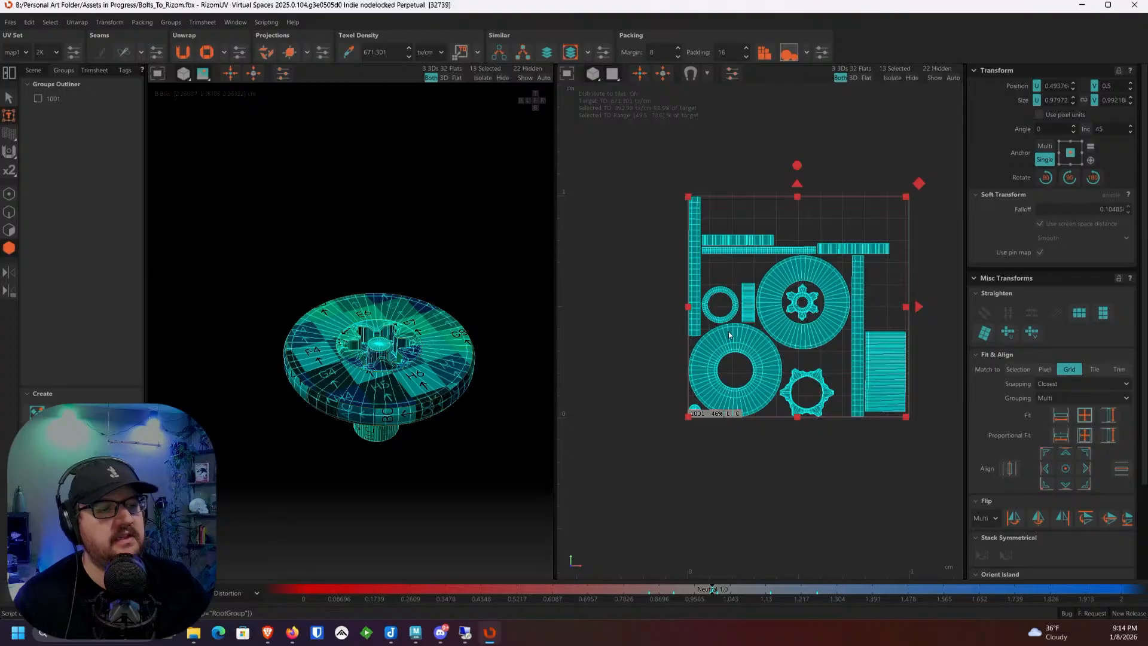
pyautogui.click(823, 165)
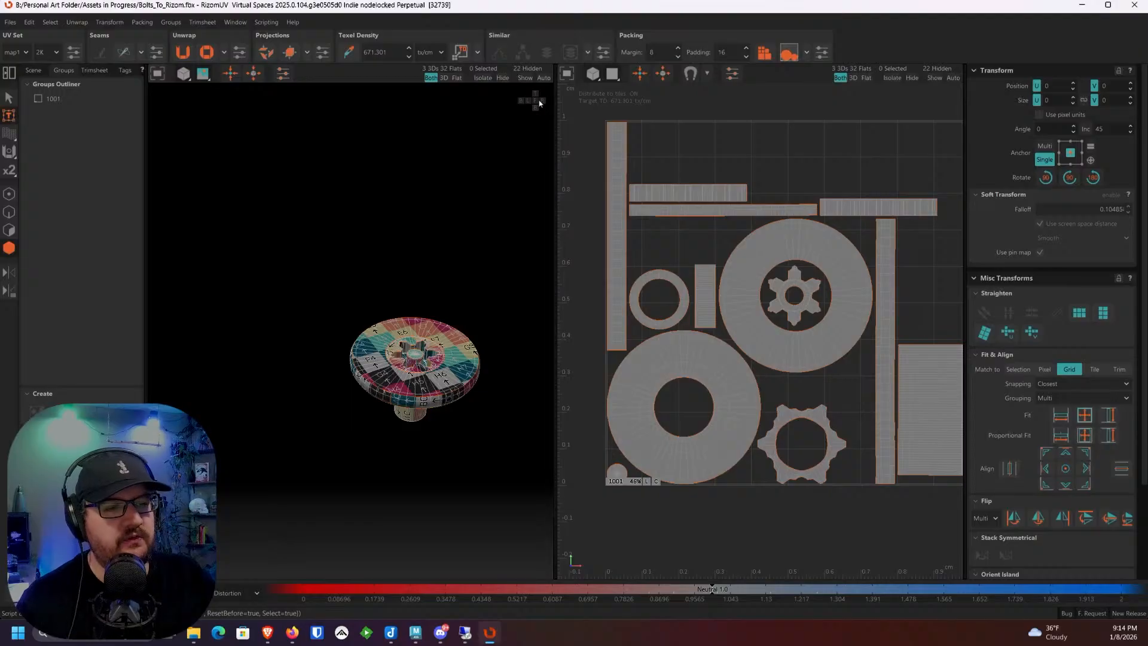
# Step: Show the hidden parts again and isolate the bolt that is not yet unwrapped and has a star-shaped recess
pyautogui.click(526, 78)
pyautogui.keyDown('alt'); pyautogui.moveTo(528, 90); pyautogui.dragTo(419, 317); pyautogui.keyUp('alt')
pyautogui.scroll(3, 411, 345)
pyautogui.click(411, 345)
pyautogui.scroll(3, 409, 336)
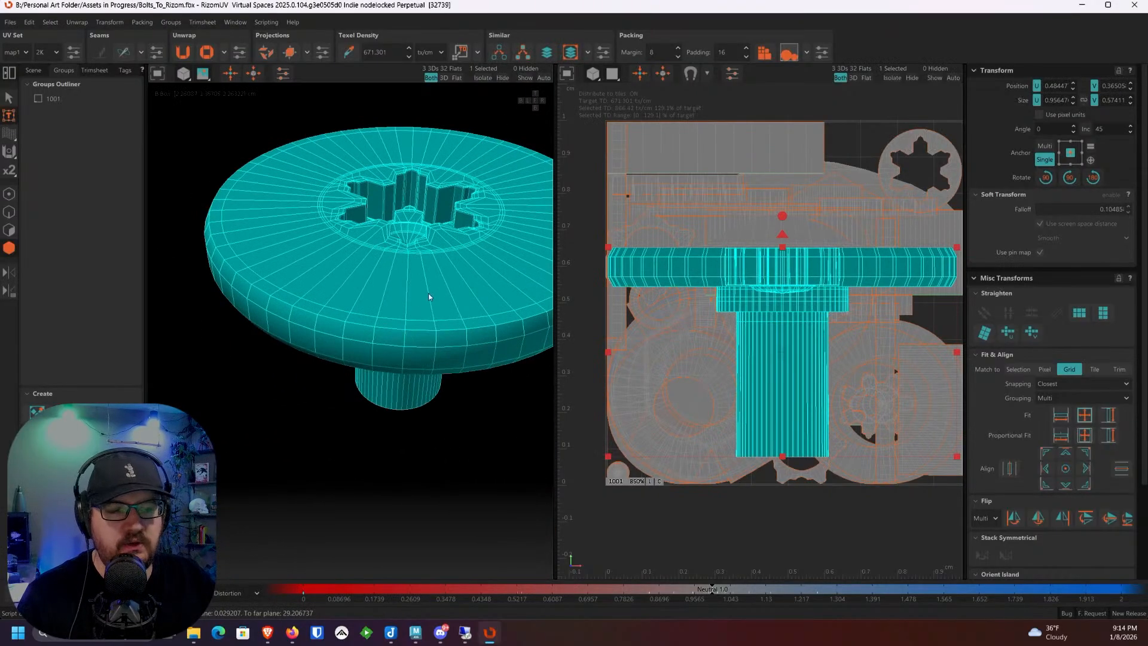
pyautogui.press('i')
# Step: In edge mode, select the edge loops around the upper and lower rim of the bolt head and a vertical seam across its side
pyautogui.press('F2')
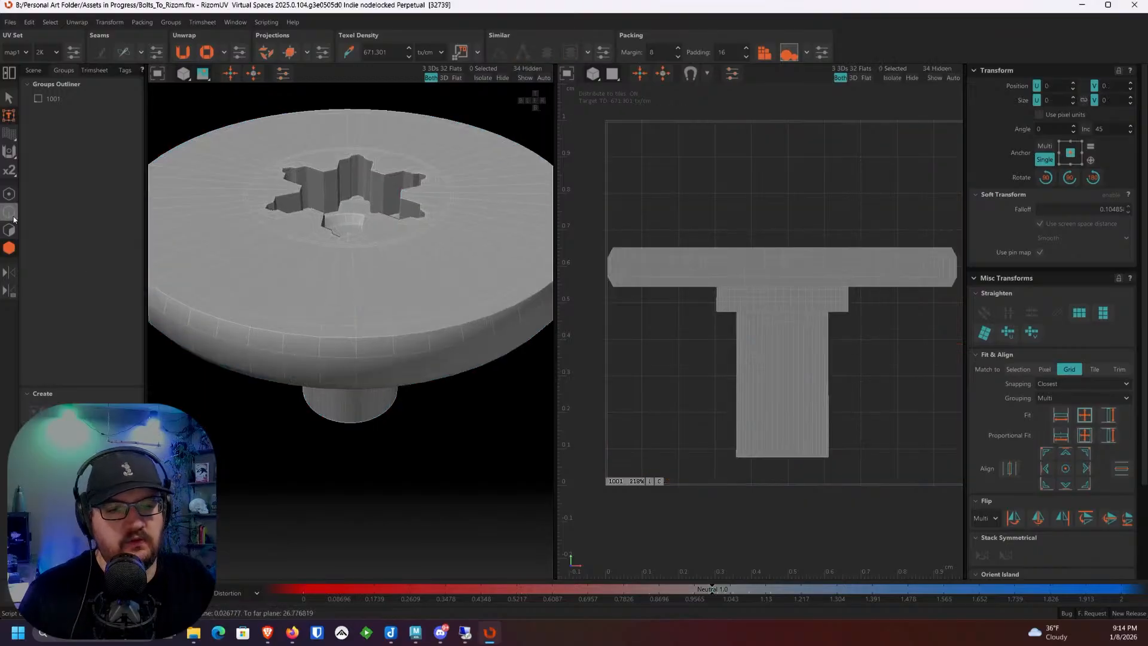
pyautogui.click(298, 334)
pyautogui.doubleClick(298, 333)
pyautogui.keyDown('alt'); pyautogui.moveTo(299, 332); pyautogui.dragTo(456, 362); pyautogui.keyUp('alt')
pyautogui.keyDown('shift'); pyautogui.doubleClick(329, 409); pyautogui.keyUp('shift')
# Step: Add the upper and lower outlines of the star-shaped recess to the edge selection
pyautogui.scroll(3, 455, 362)
pyautogui.keyDown('alt'); pyautogui.moveTo(455, 363); pyautogui.dragTo(322, 310, button='middle'); pyautogui.keyUp('alt')
pyautogui.scroll(5, 322, 309)
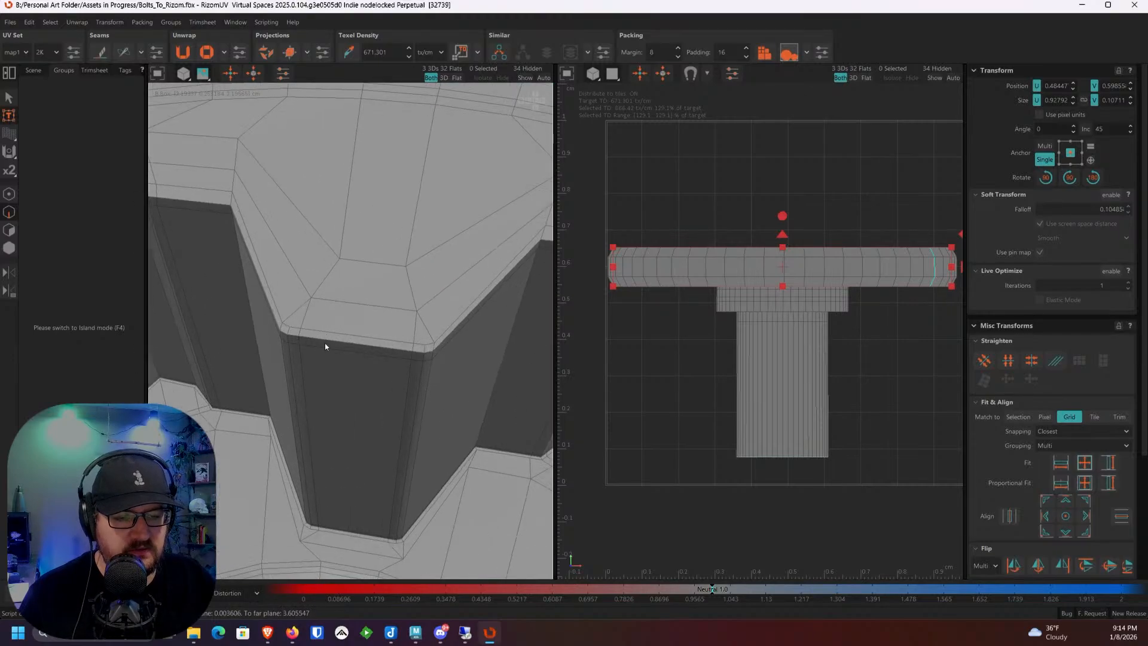
pyautogui.keyDown('alt'); pyautogui.moveTo(325, 339); pyautogui.dragTo(369, 363); pyautogui.keyUp('alt')
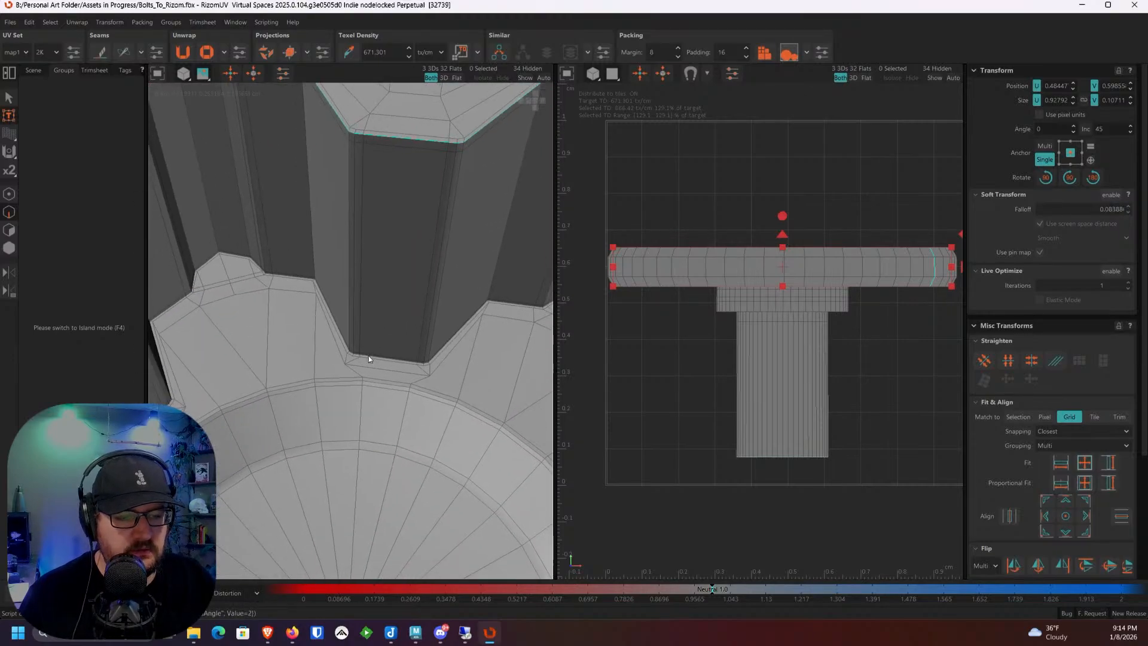
pyautogui.scroll(3, 368, 356)
pyautogui.scroll(-2, 364, 356)
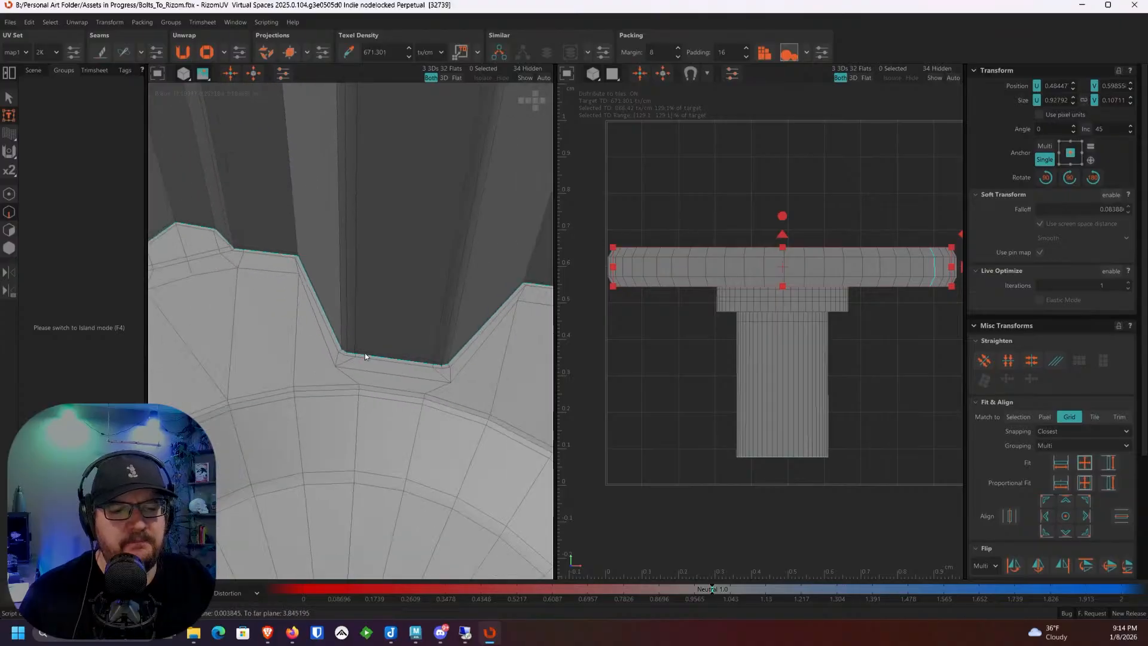
pyautogui.scroll(-3, 365, 356)
# Step: Add one vertical edge on the recess wall to the seam selection and check where it meets both outlines
pyautogui.keyDown('alt'); pyautogui.moveTo(266, 236); pyautogui.dragTo(434, 326); pyautogui.keyUp('alt')
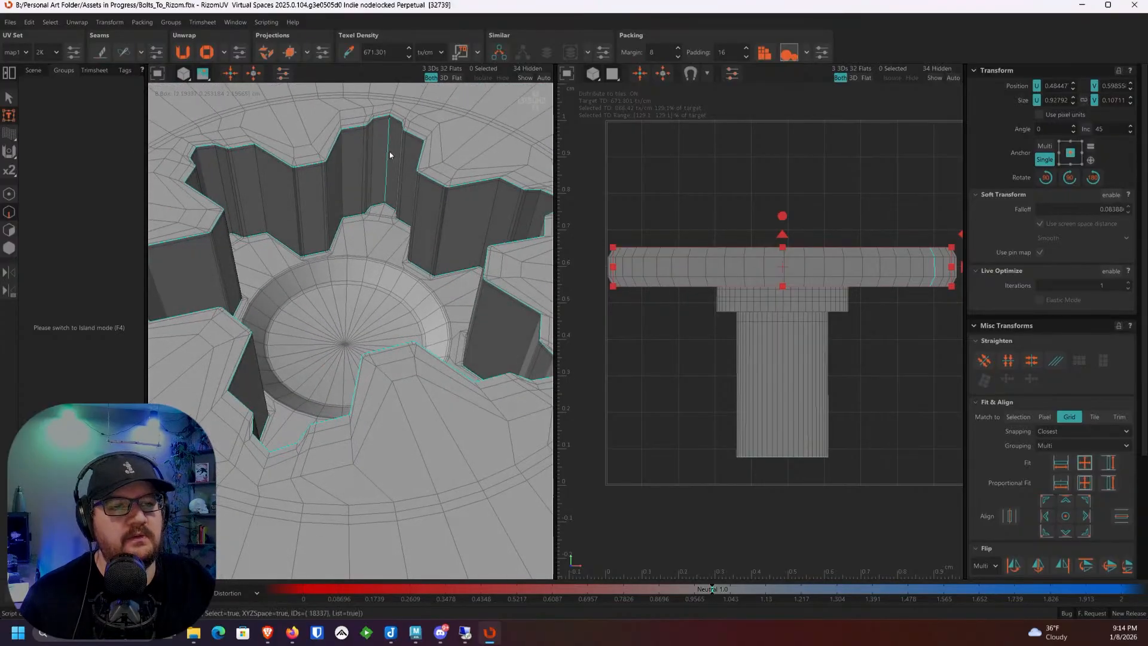
pyautogui.keyDown('alt'); pyautogui.moveTo(389, 152); pyautogui.dragTo(381, 286); pyautogui.keyUp('alt')
pyautogui.scroll(5, 397, 383)
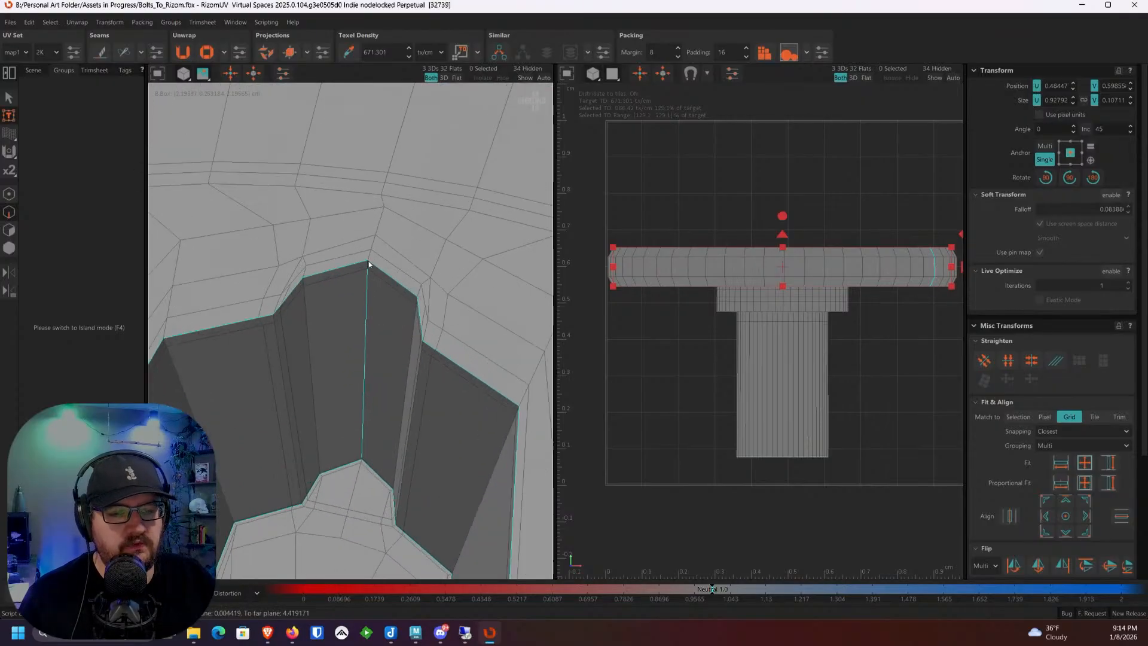
pyautogui.scroll(3, 374, 482)
pyautogui.keyDown('alt'); pyautogui.moveTo(373, 481); pyautogui.dragTo(408, 360, button='middle'); pyautogui.keyUp('alt')
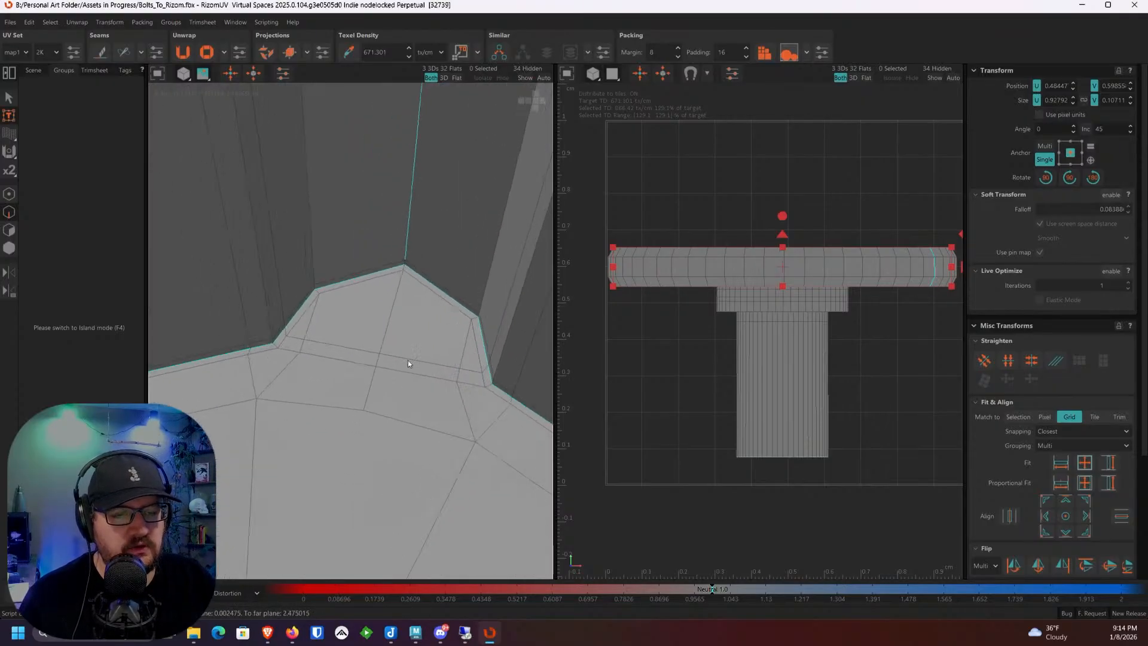
pyautogui.scroll(-5, 401, 254)
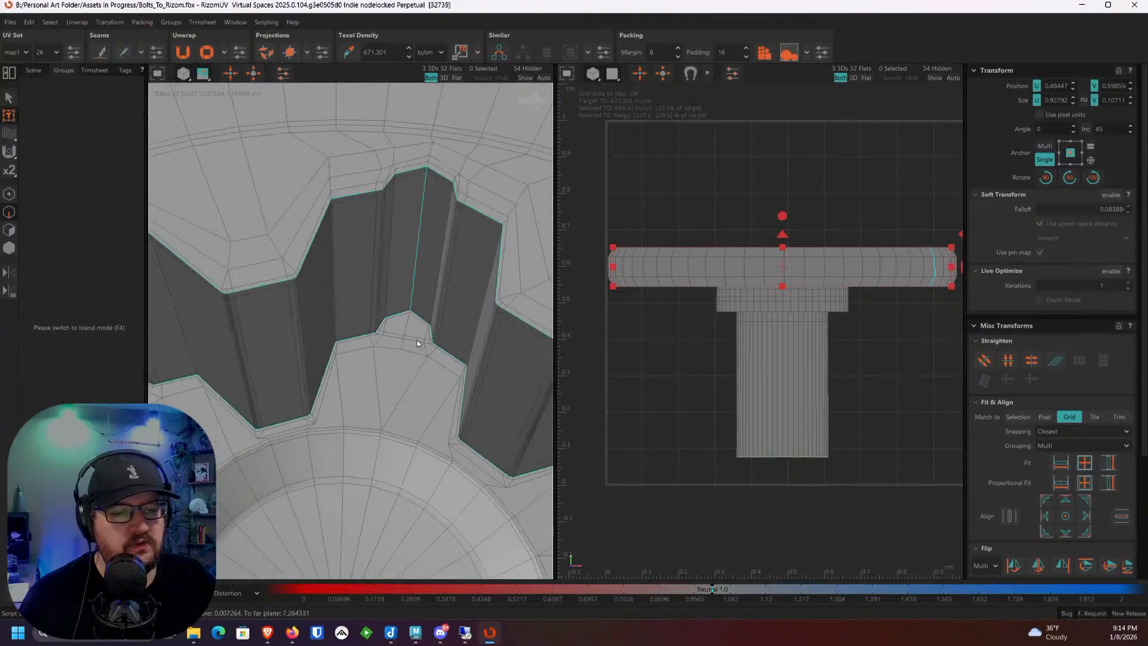
pyautogui.scroll(-6, 395, 359)
pyautogui.scroll(2, 387, 375)
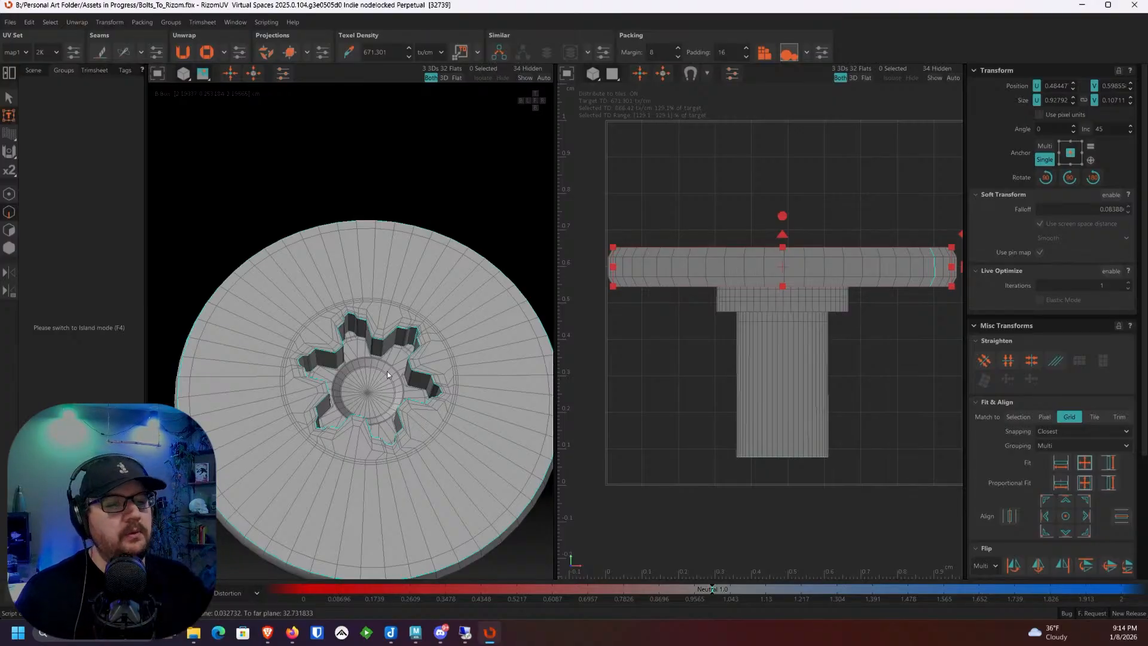
# Step: Add the loops around the collar and shank plus a lengthwise shank seam, then cut the selected edges
pyautogui.moveTo(387, 375); pyautogui.dragTo(375, 340, button='middle')
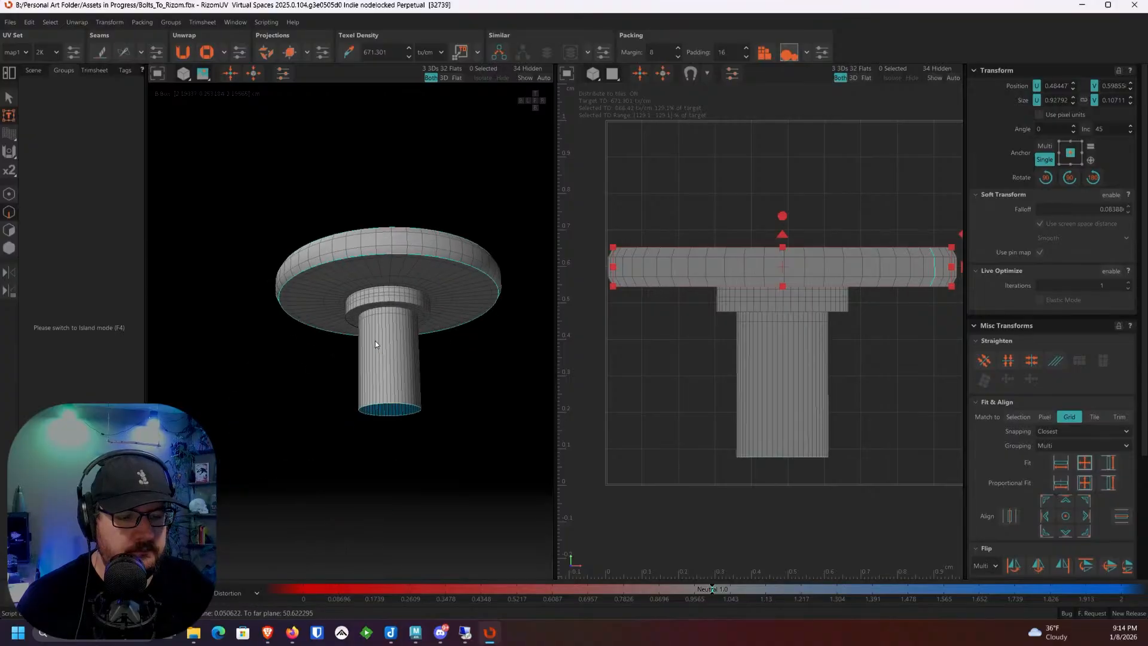
pyautogui.scroll(5, 407, 252)
pyautogui.scroll(3, 407, 252)
pyautogui.doubleClick(386, 260)
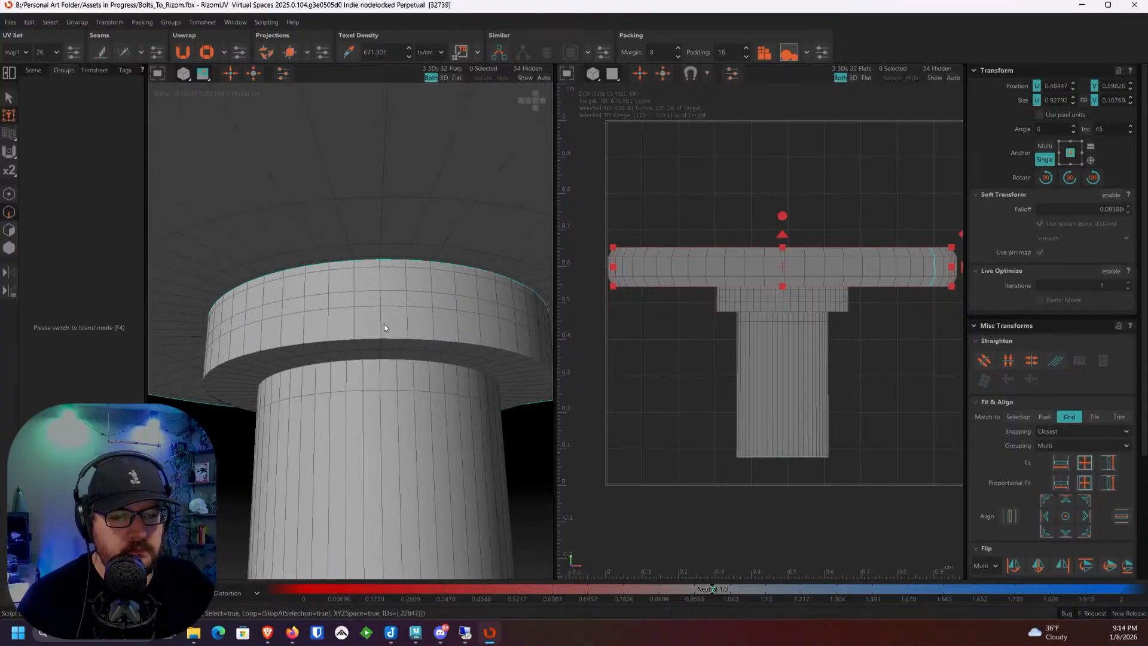
pyautogui.keyDown('shift'); pyautogui.doubleClick(388, 340); pyautogui.keyUp('shift')
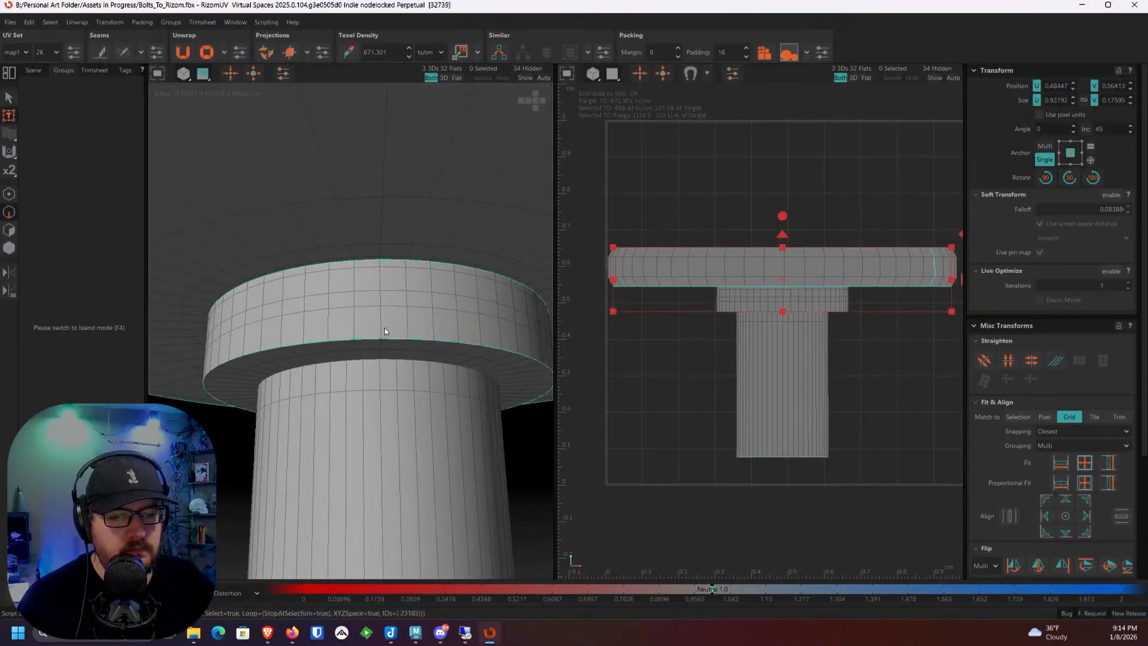
pyautogui.keyDown('shift'); pyautogui.doubleClick(386, 360); pyautogui.keyUp('shift')
pyautogui.keyDown('shift'); pyautogui.doubleClick(378, 374); pyautogui.keyUp('shift')
pyautogui.keyDown('alt'); pyautogui.moveTo(400, 513); pyautogui.dragTo(409, 489, button='middle'); pyautogui.keyUp('alt')
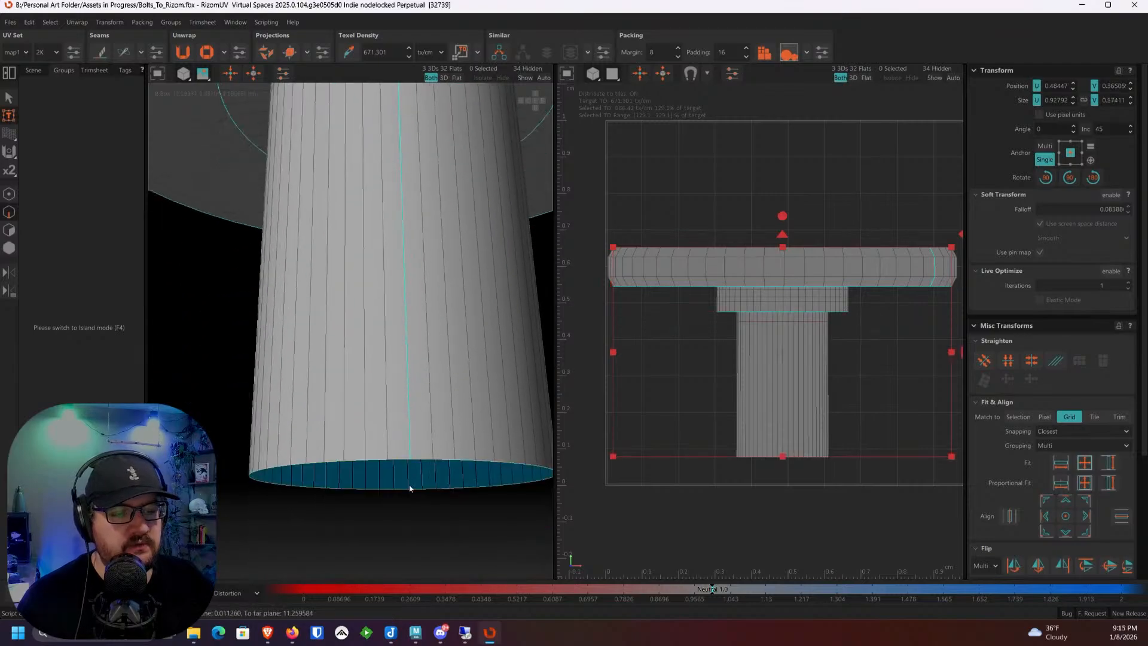
pyautogui.keyDown('shift'); pyautogui.doubleClick(426, 460); pyautogui.keyUp('shift')
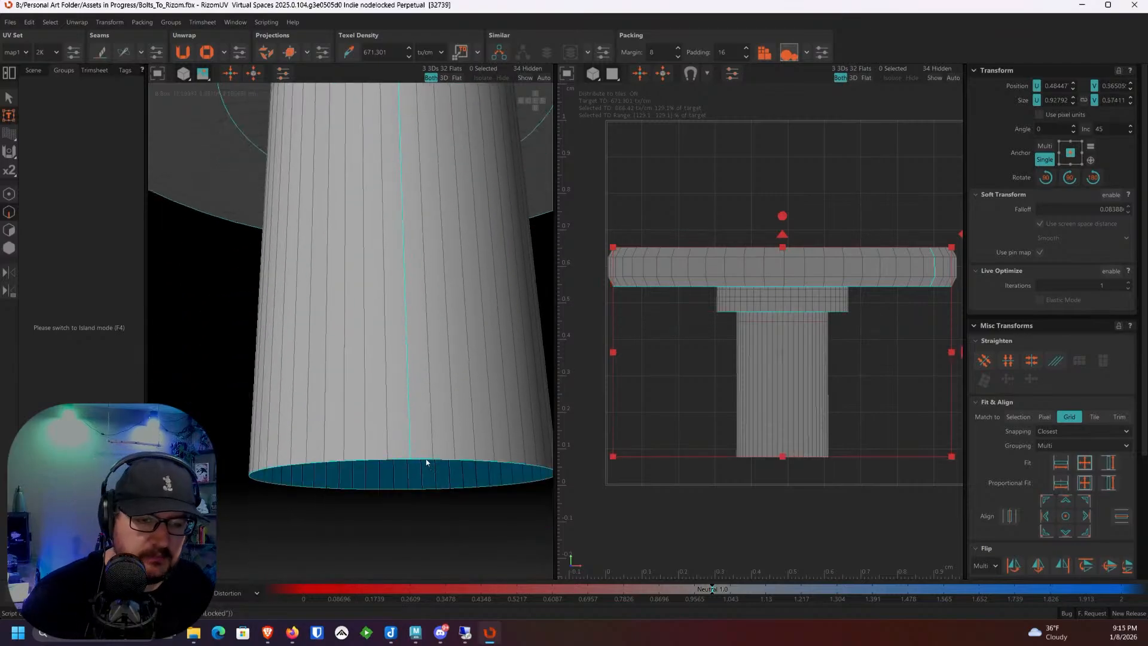
pyautogui.press('c')
# Step: In island mode, select all of the bolt's islands, unfold them and pack them into the tile
pyautogui.scroll(-10, 434, 406)
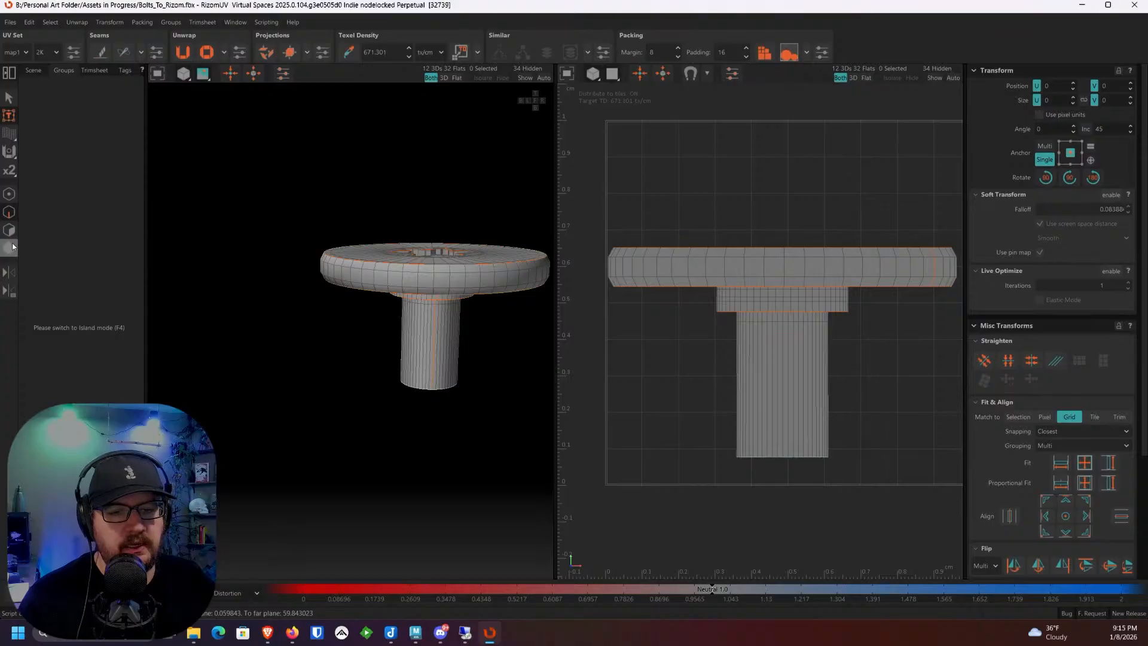
pyautogui.click(12, 246)
pyautogui.moveTo(254, 227); pyautogui.dragTo(455, 481)
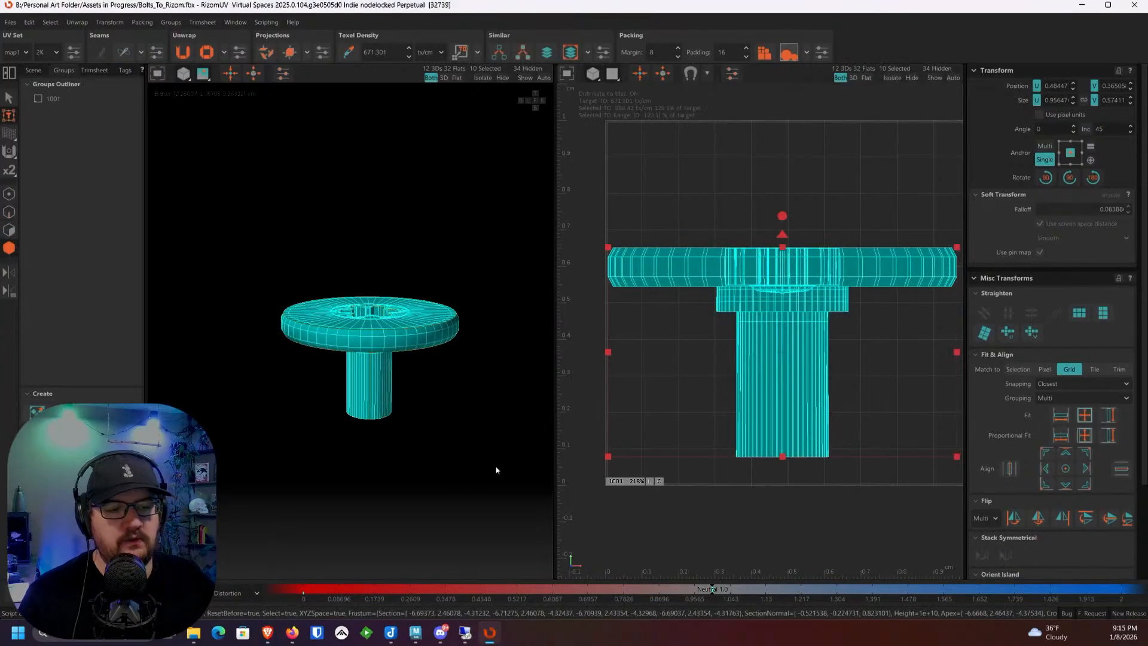
pyautogui.click(184, 58)
pyautogui.click(764, 53)
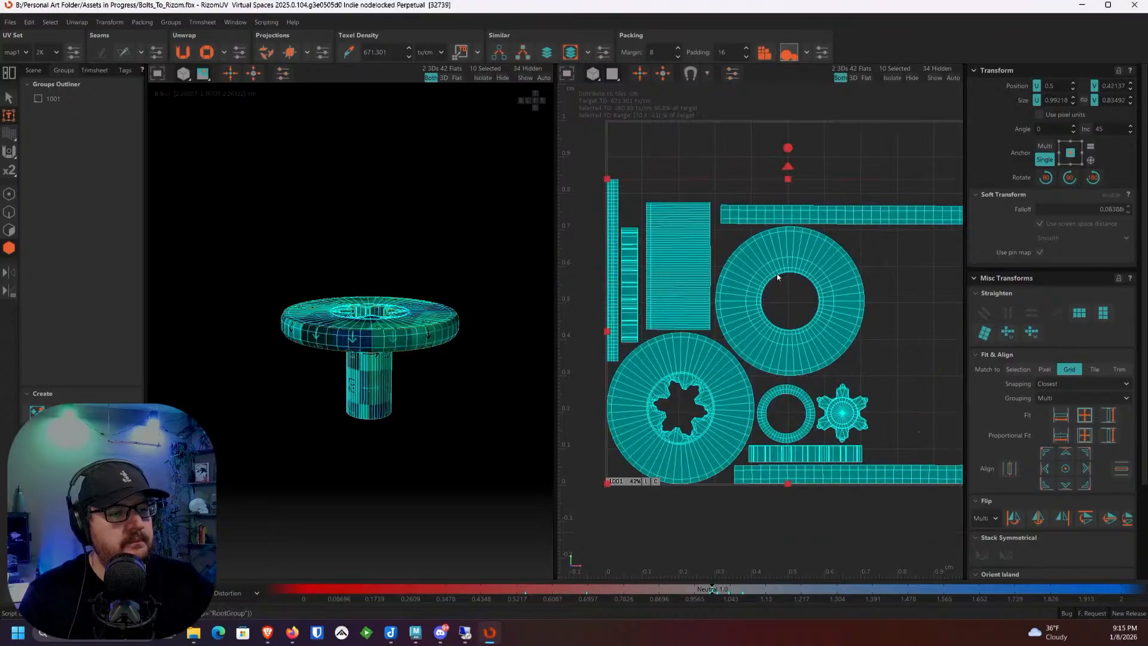
# Step: Clear the selection and examine the distortion around the star-shaped cutout in the head's UV island
pyautogui.press('f')
pyautogui.scroll(2, 778, 350)
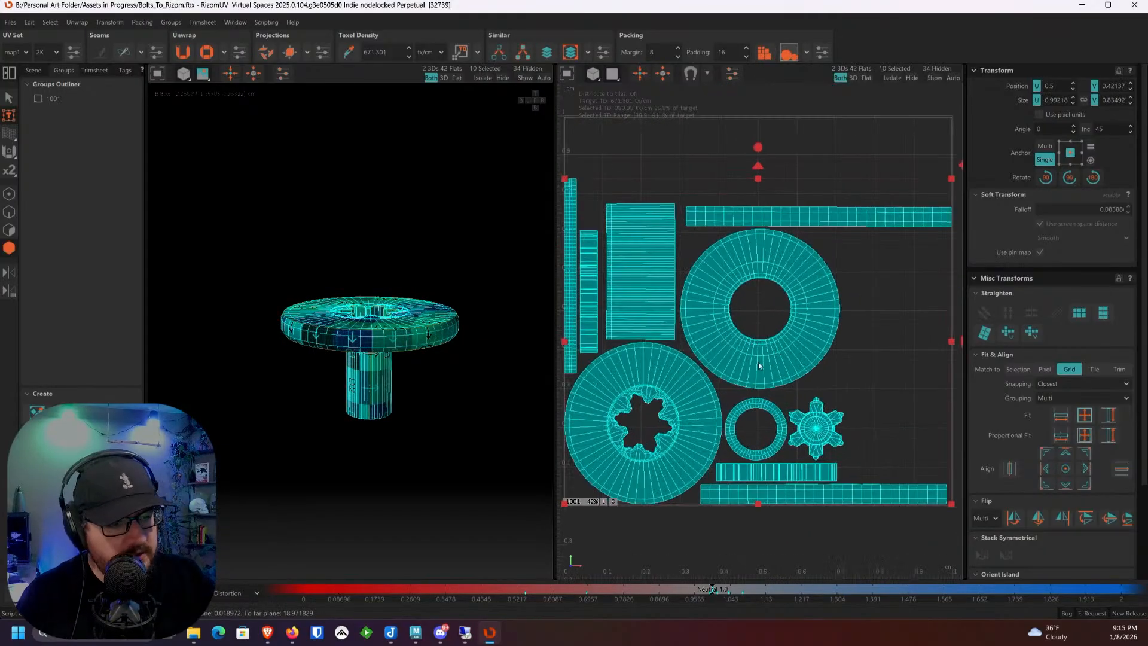
pyautogui.click(818, 185)
pyautogui.scroll(3, 778, 389)
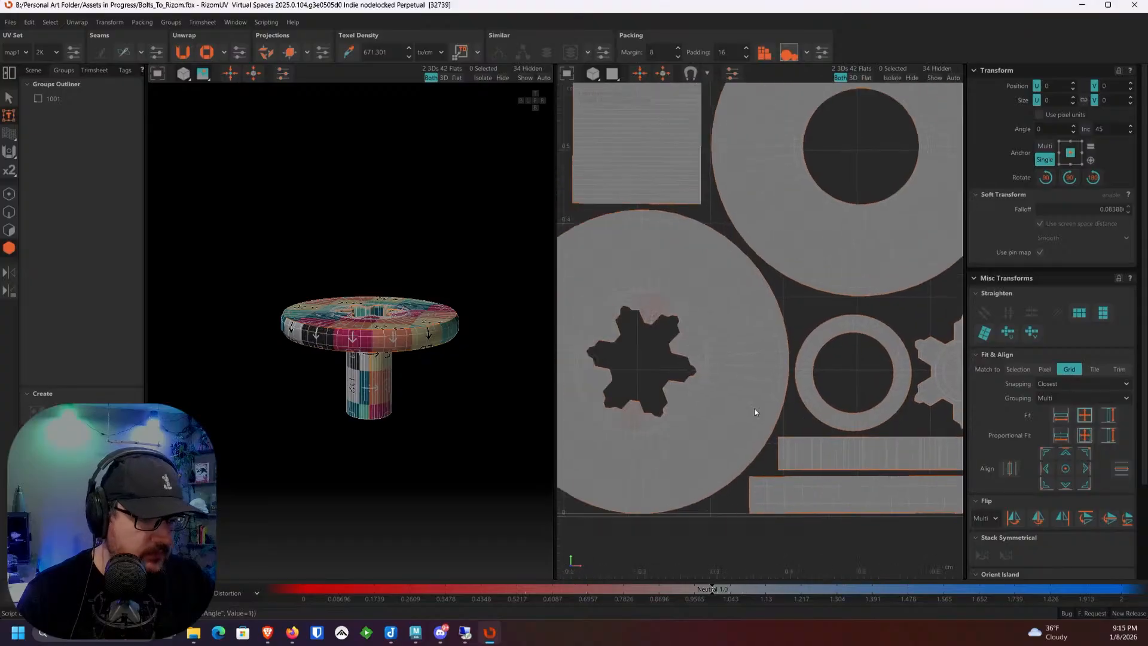
pyautogui.scroll(3, 751, 395)
pyautogui.moveTo(419, 338); pyautogui.dragTo(411, 320, button='middle')
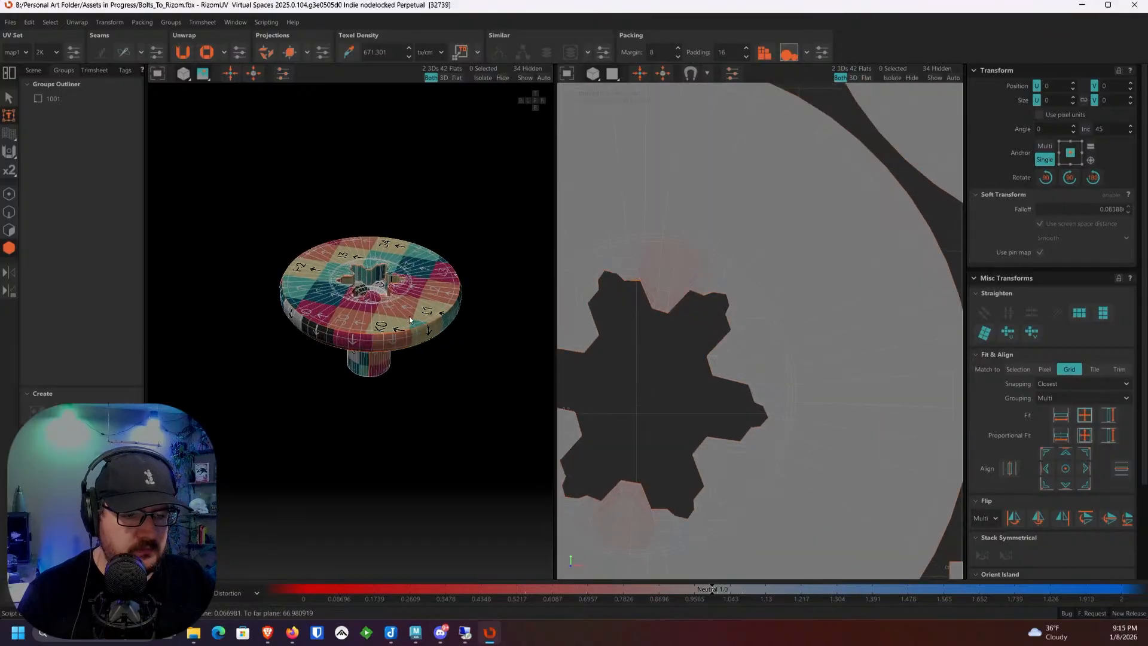
pyautogui.scroll(3, 667, 316)
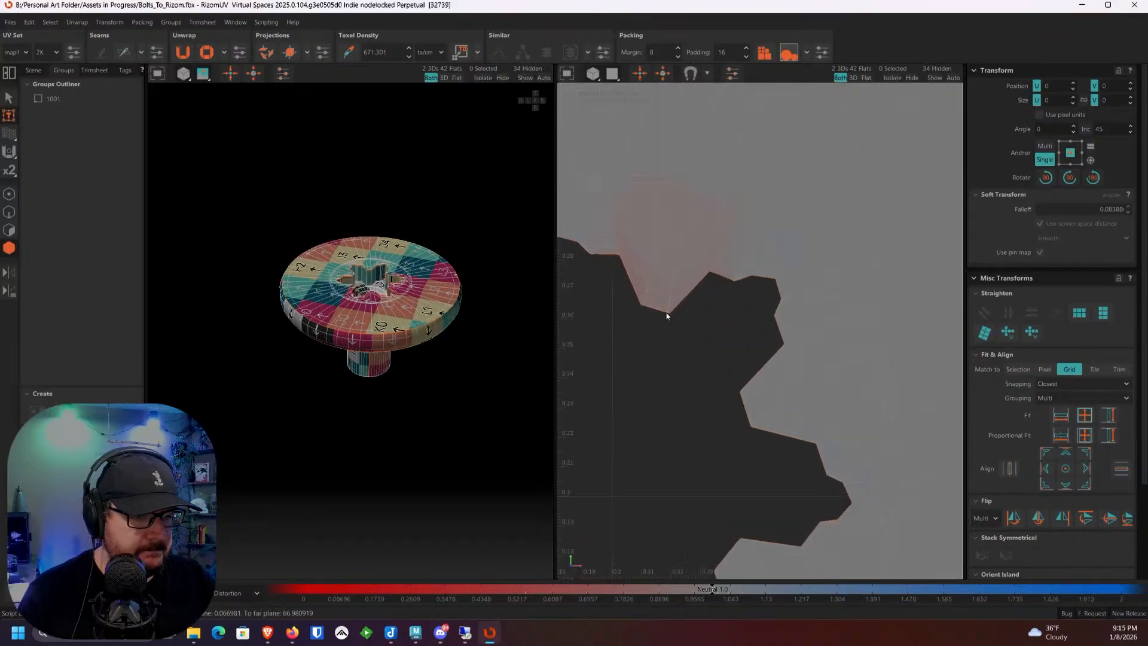
# Step: Cut the circular edge loop around the star-shaped cutout in the head island, then return to island mode
pyautogui.click(9, 212)
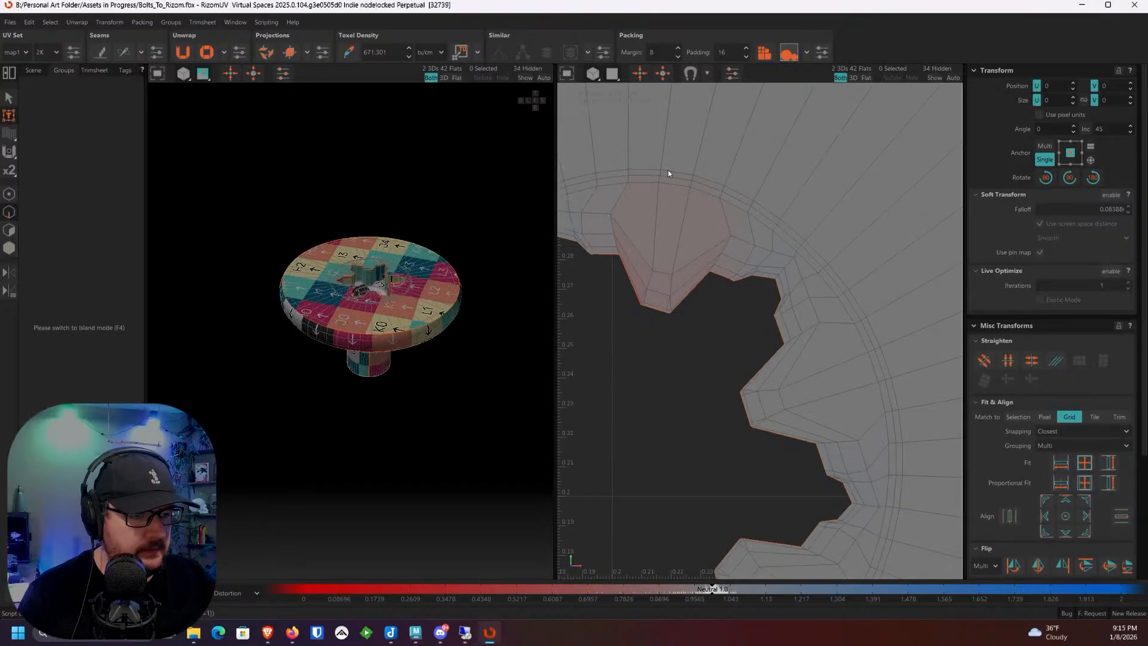
pyautogui.doubleClick(668, 169)
pyautogui.scroll(-3, 712, 265)
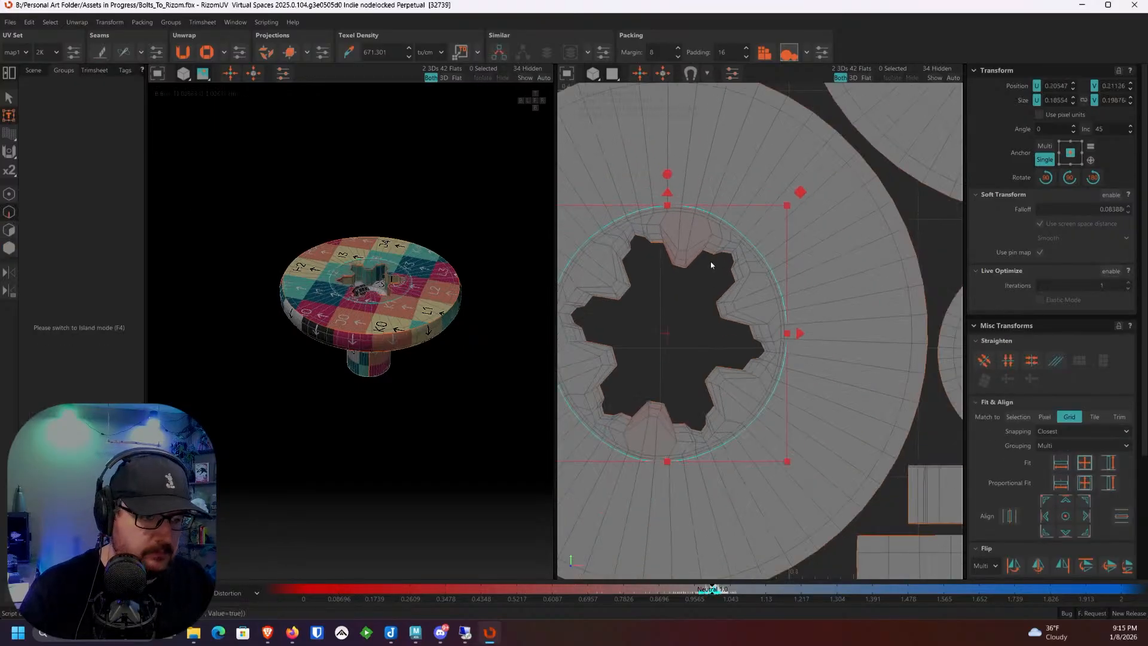
pyautogui.press('c')
pyautogui.press('F4')
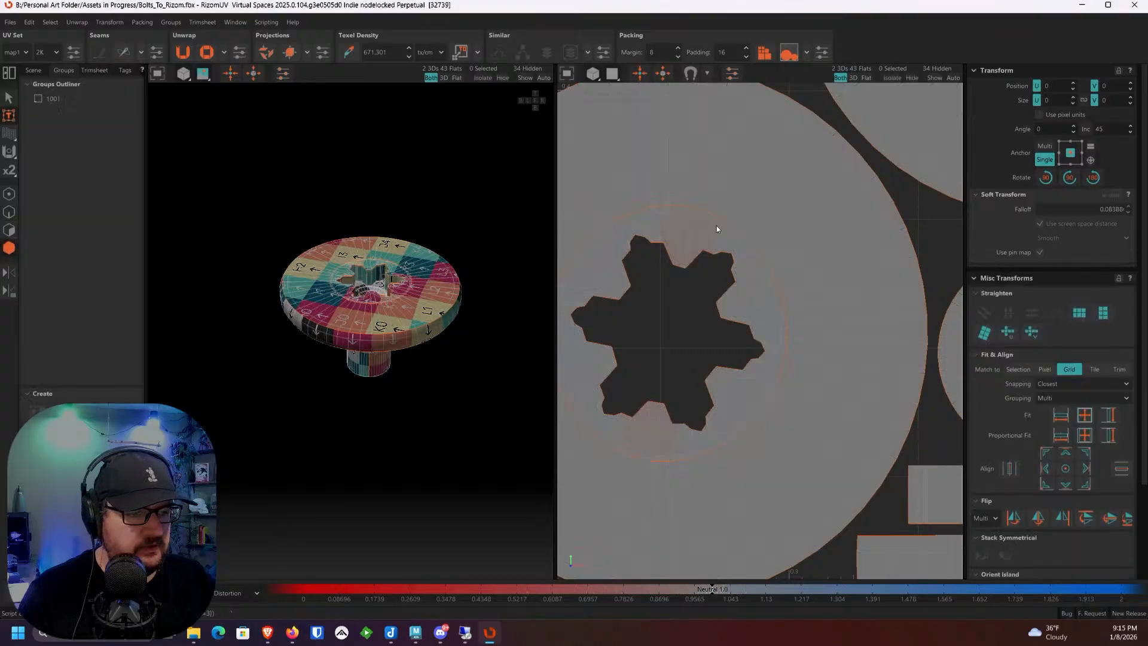
# Step: Try to unfold the separated ring island around the star-shaped cutout
pyautogui.click(682, 245)
pyautogui.click(183, 52)
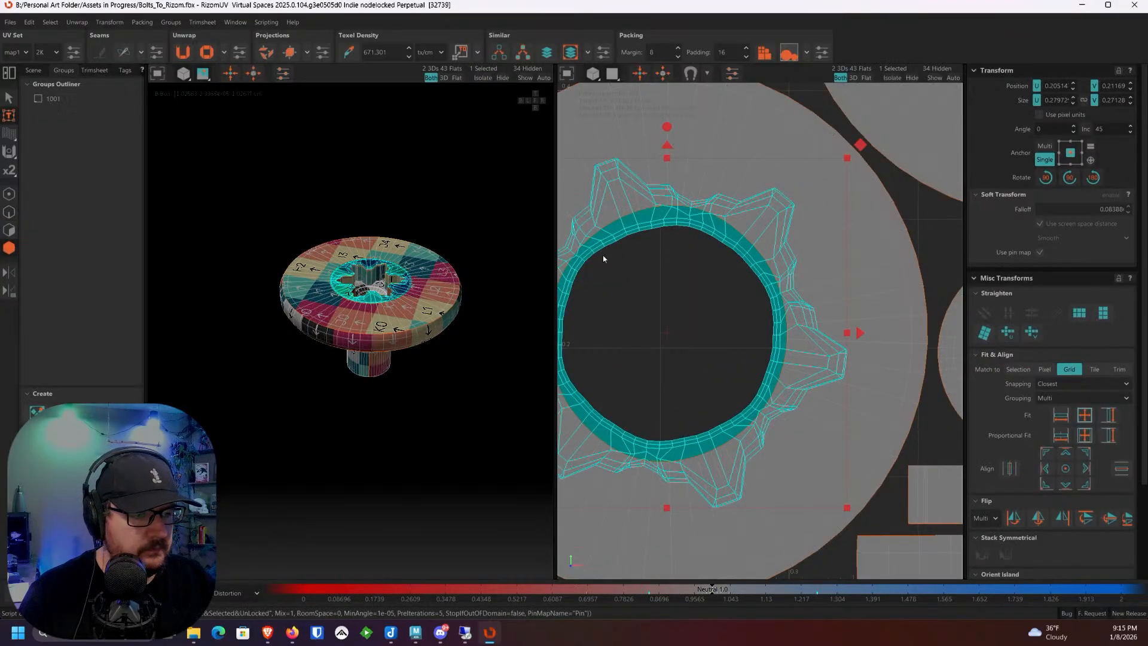
pyautogui.hotkey('ctrl', 'z')
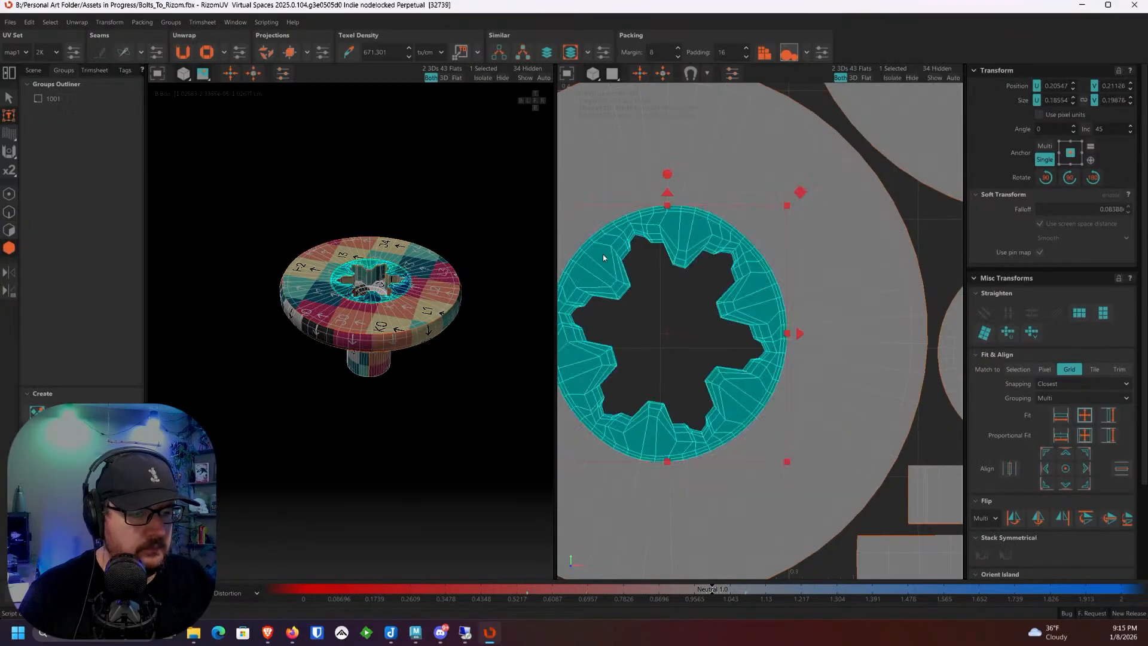
pyautogui.click(305, 56)
pyautogui.hotkey('ctrl', 'z')
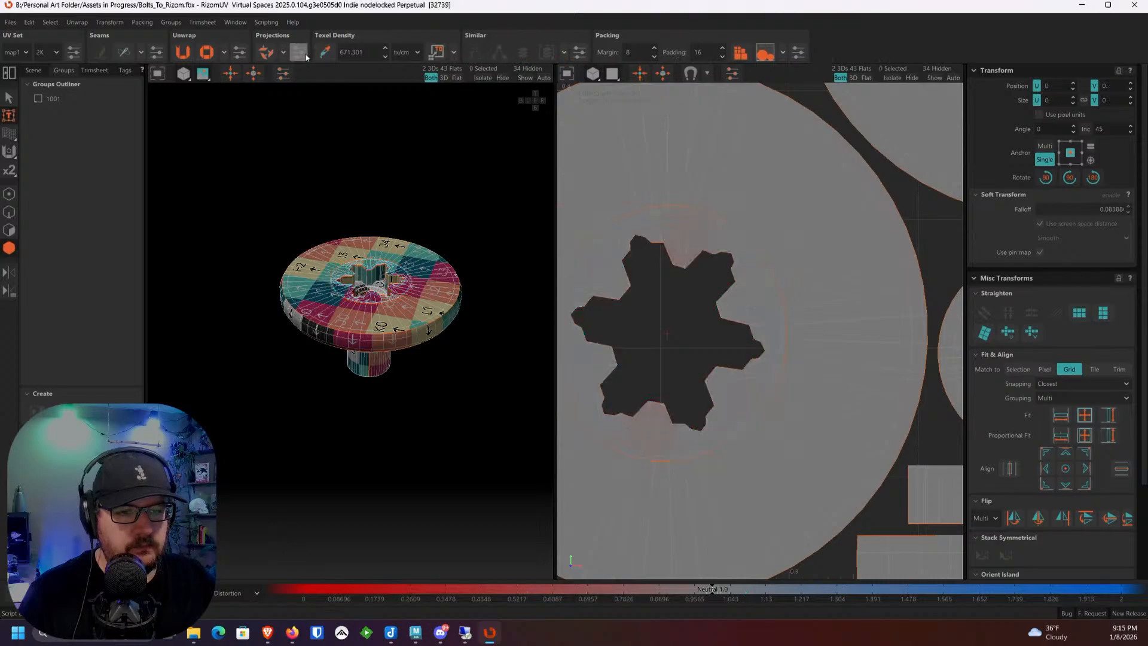
pyautogui.click(270, 22)
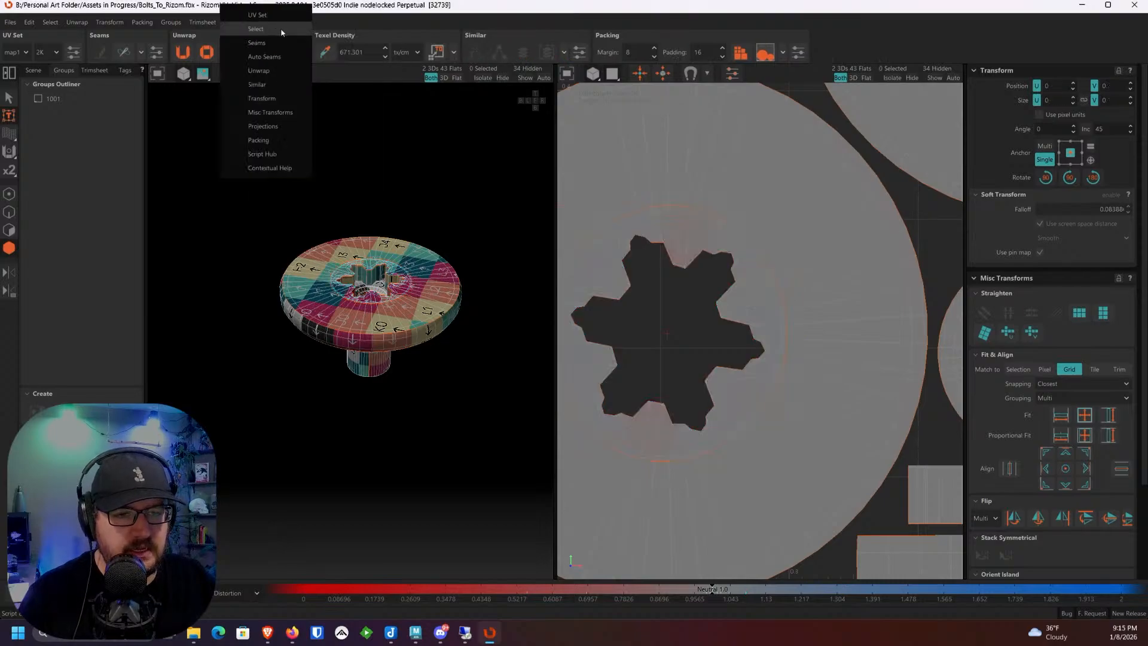
pyautogui.click(206, 19)
pyautogui.click(283, 52)
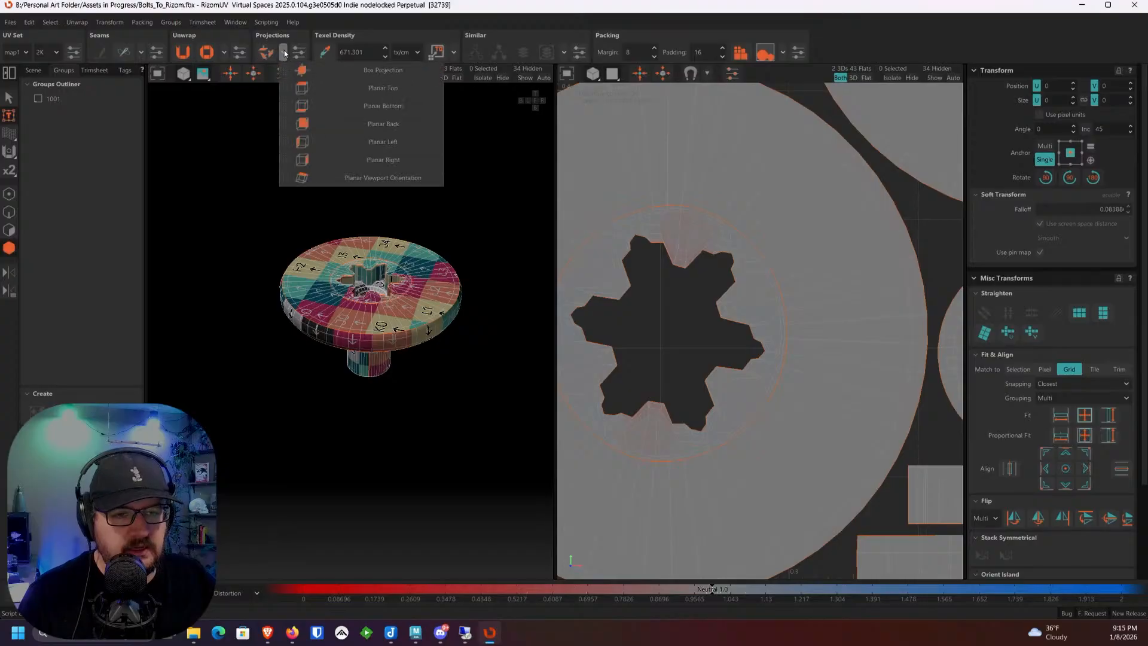
pyautogui.moveTo(306, 73); pyautogui.dragTo(280, 58)
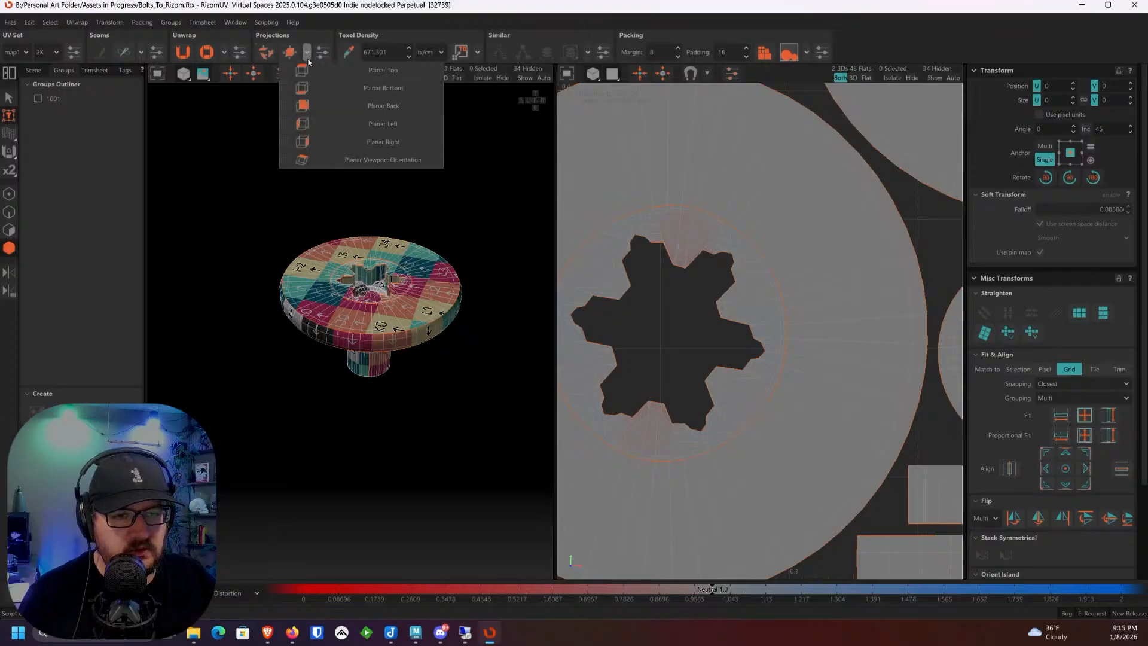
pyautogui.click(306, 66)
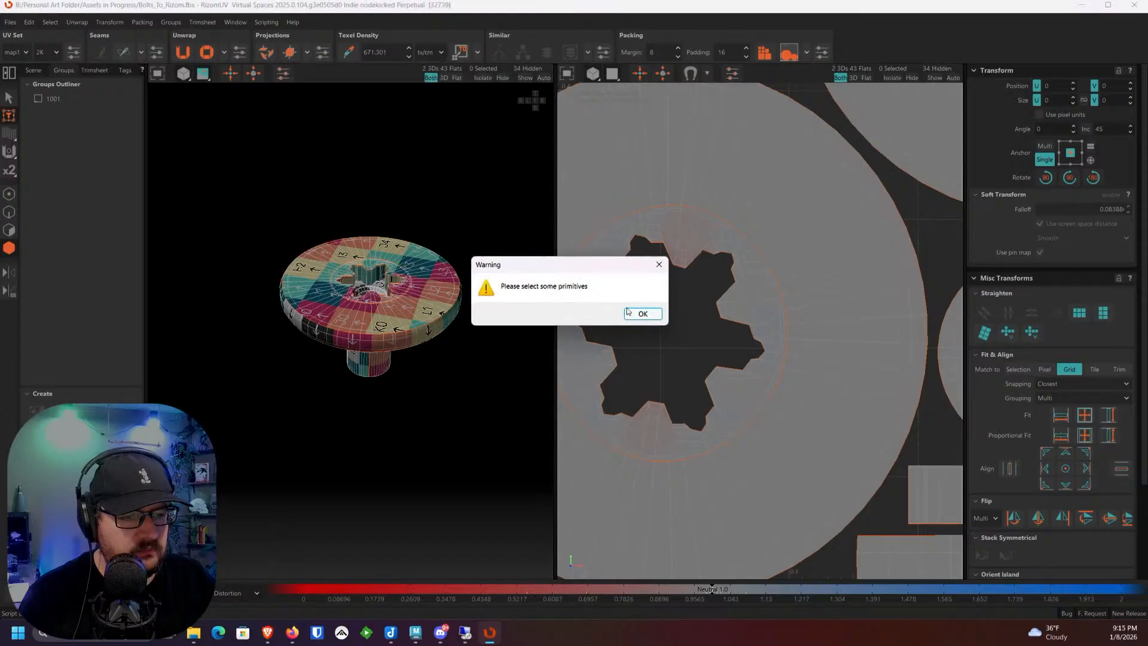
pyautogui.click(641, 314)
# Step: Select the ring island around the star-shaped cutout and apply the Planar Top projection to it
pyautogui.click(674, 254)
pyautogui.click(307, 53)
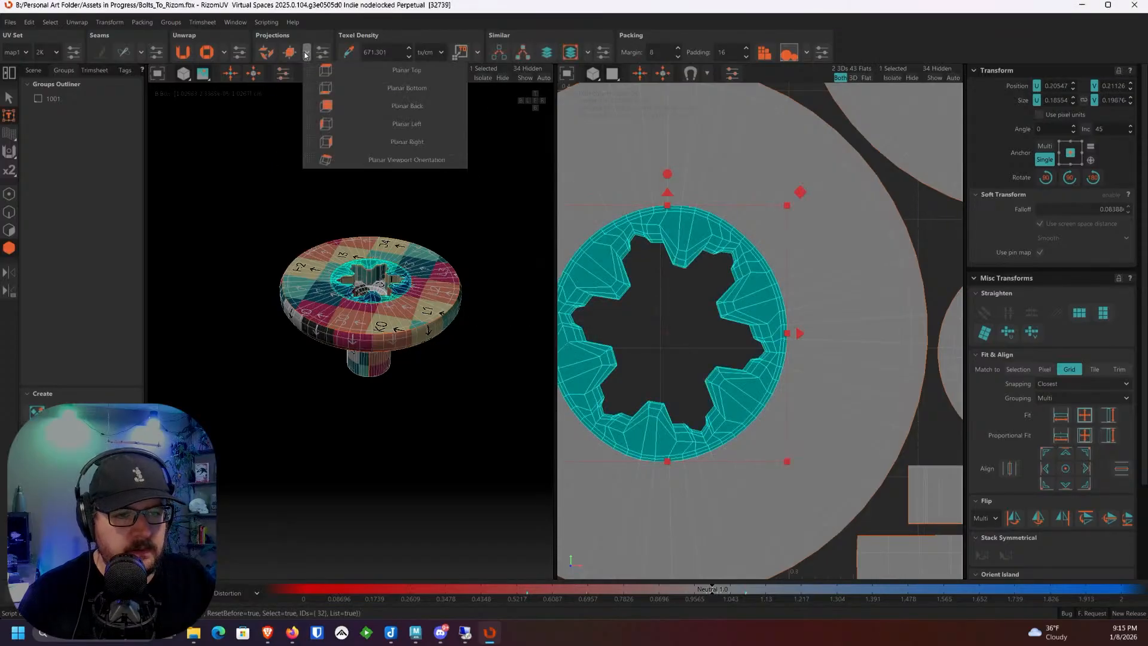
pyautogui.click(428, 146)
# Step: Select all of the bolt's UV islands, pack them into the tile and clear the selection
pyautogui.scroll(-3, 764, 279)
pyautogui.scroll(-5, 764, 280)
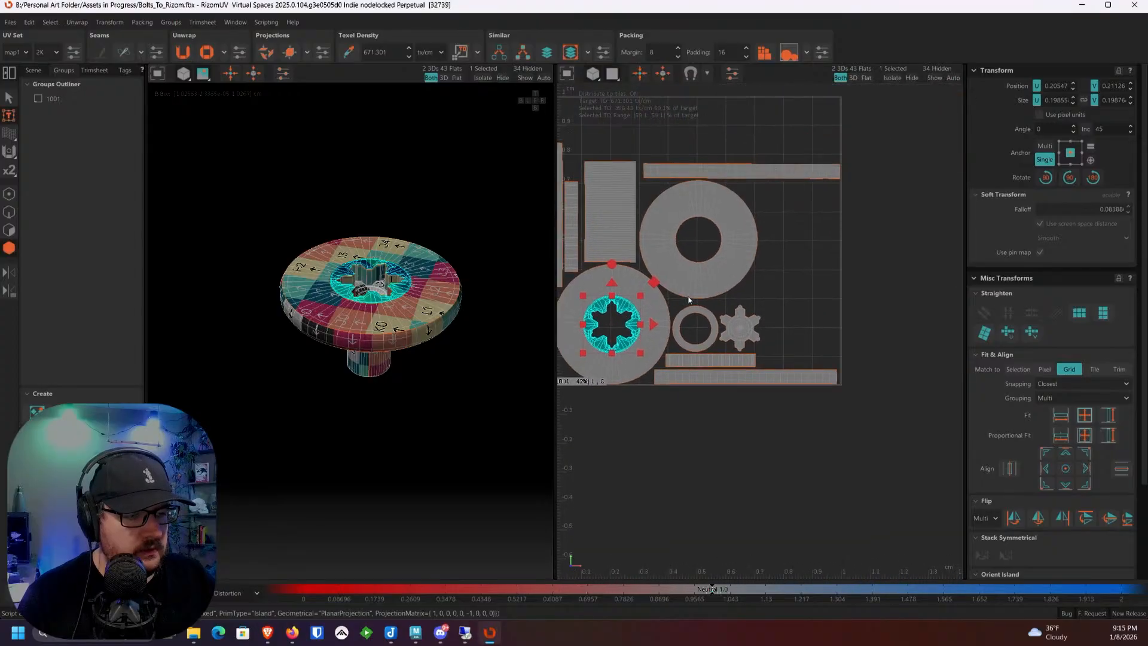
pyautogui.moveTo(884, 397); pyautogui.dragTo(557, 167)
pyautogui.click(765, 53)
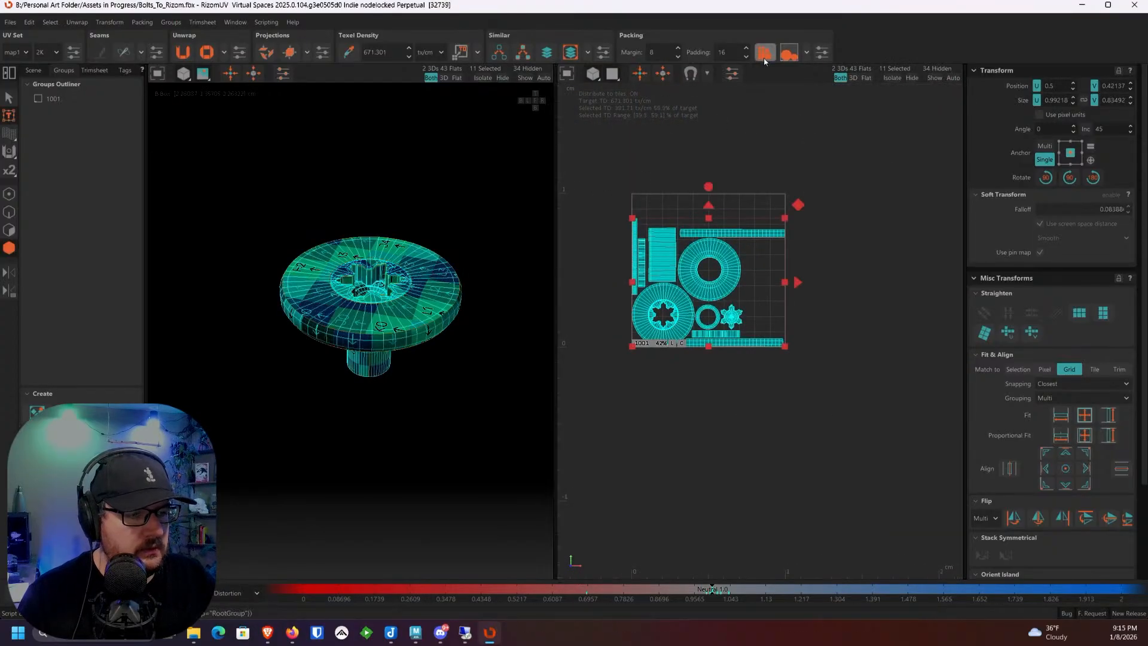
pyautogui.click(822, 362)
pyautogui.scroll(4, 712, 345)
pyautogui.scroll(-3, 660, 242)
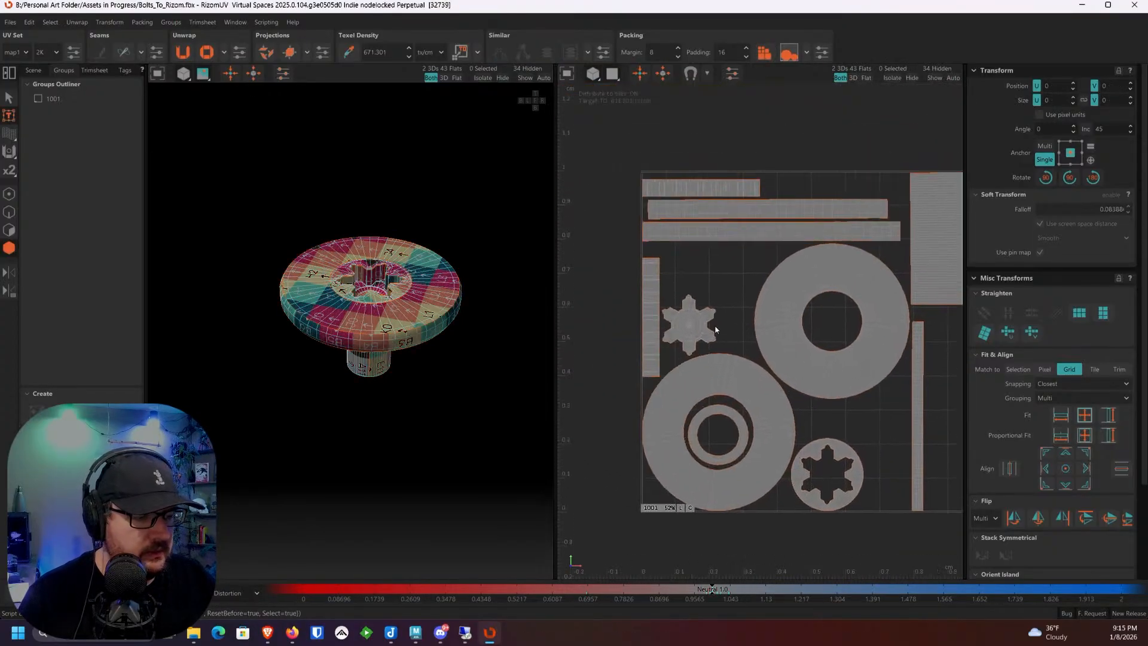
pyautogui.scroll(4, 729, 361)
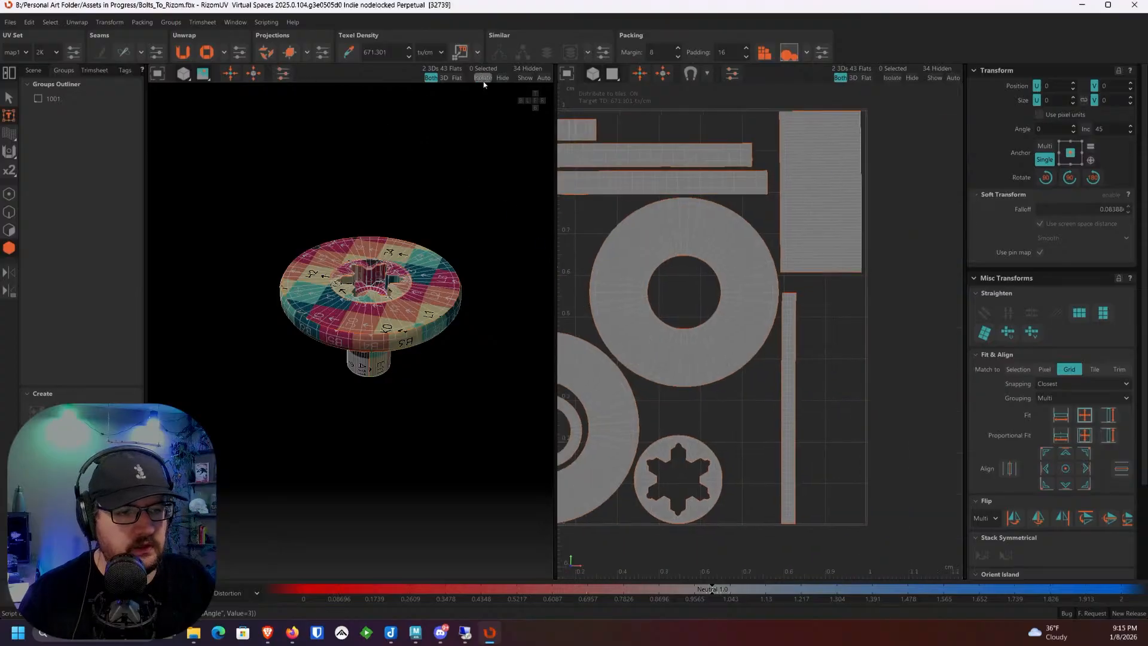
# Step: Show all hidden bolts, then select and isolate the flat round-headed bolt with the six-lobed recess and centre pin
pyautogui.click(517, 78)
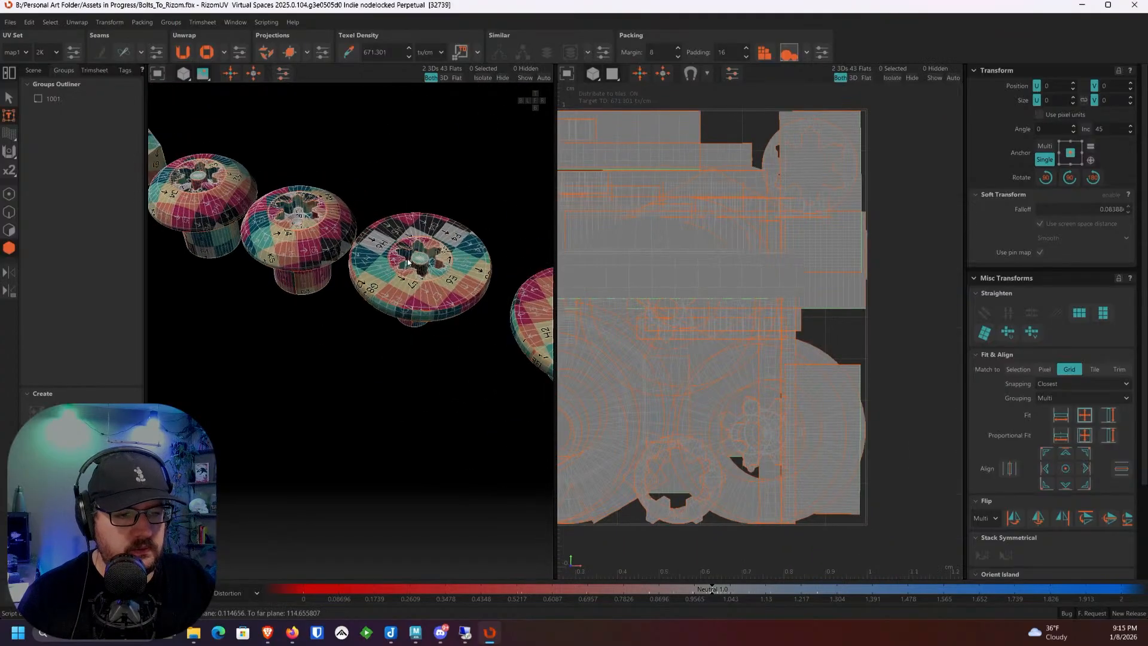
pyautogui.click(409, 262)
pyautogui.doubleClick(408, 262)
pyautogui.keyDown('alt'); pyautogui.moveTo(411, 263); pyautogui.dragTo(421, 290); pyautogui.keyUp('alt')
pyautogui.scroll(3, 634, 289)
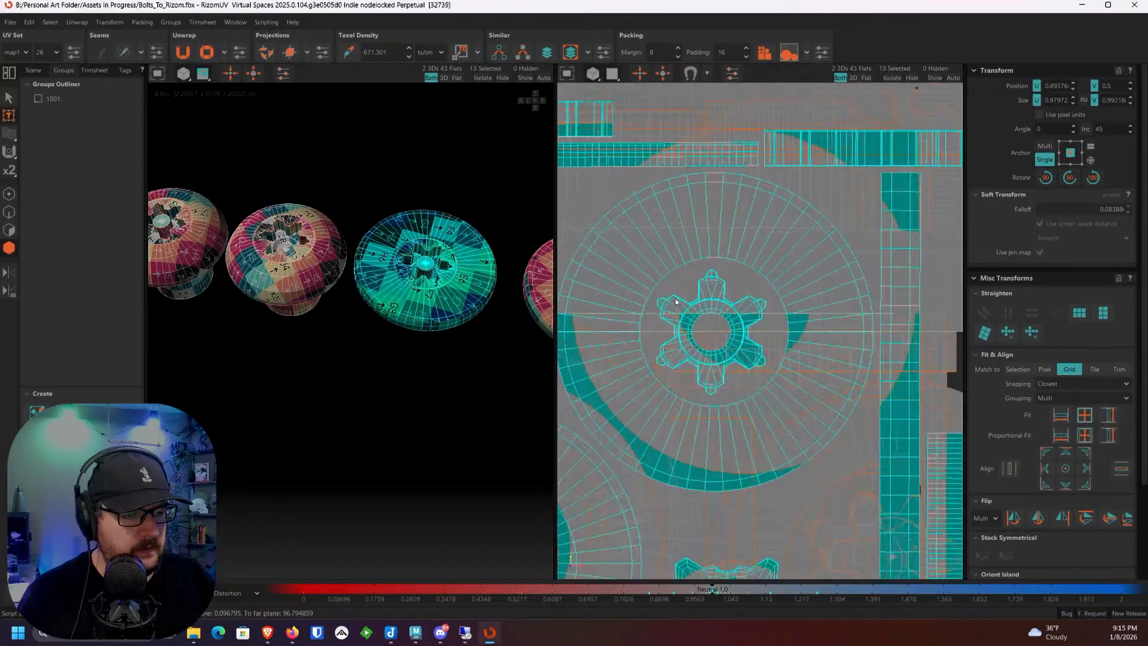
pyautogui.keyDown('alt'); pyautogui.moveTo(425, 269); pyautogui.dragTo(380, 272, button='middle'); pyautogui.keyUp('alt')
pyautogui.press('i')
pyautogui.scroll(4, 710, 259)
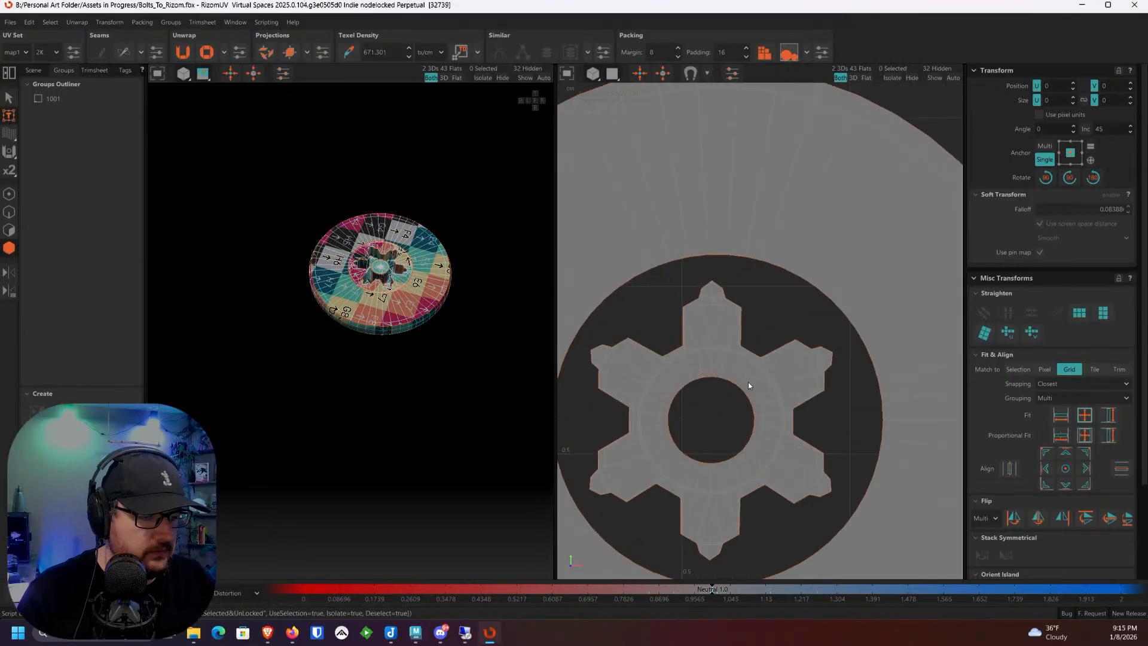
# Step: Select the spiky ring island from the isolated bolt's recess and reproject it with Planar Top
pyautogui.keyDown('alt'); pyautogui.moveTo(750, 383); pyautogui.dragTo(800, 264, button='middle'); pyautogui.keyUp('alt')
pyautogui.scroll(-3, 801, 261)
pyautogui.keyDown('alt'); pyautogui.moveTo(742, 368); pyautogui.dragTo(654, 259, button='middle'); pyautogui.keyUp('alt')
pyautogui.scroll(-2, 643, 265)
pyautogui.click(642, 269)
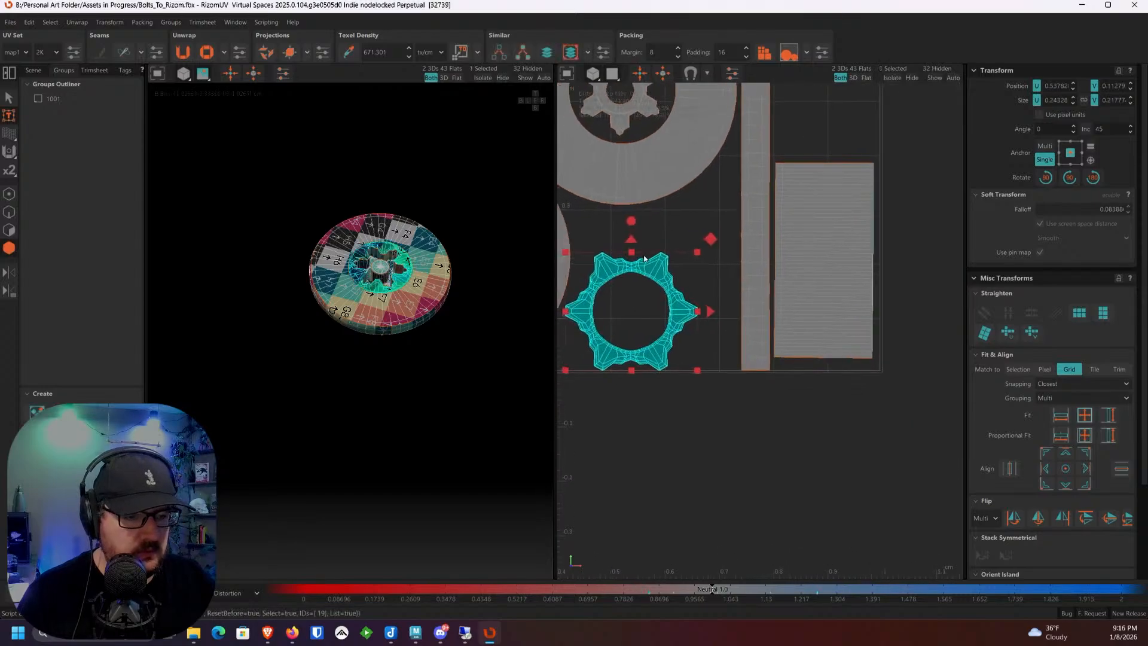
pyautogui.scroll(1, 622, 235)
pyautogui.click(307, 52)
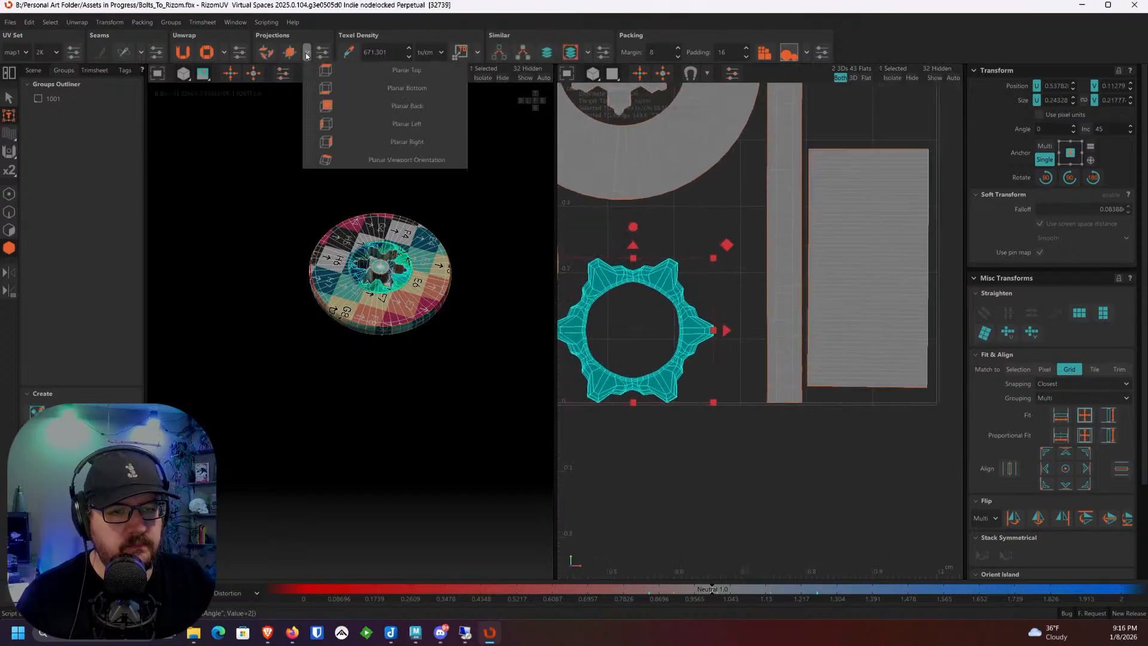
pyautogui.click(325, 74)
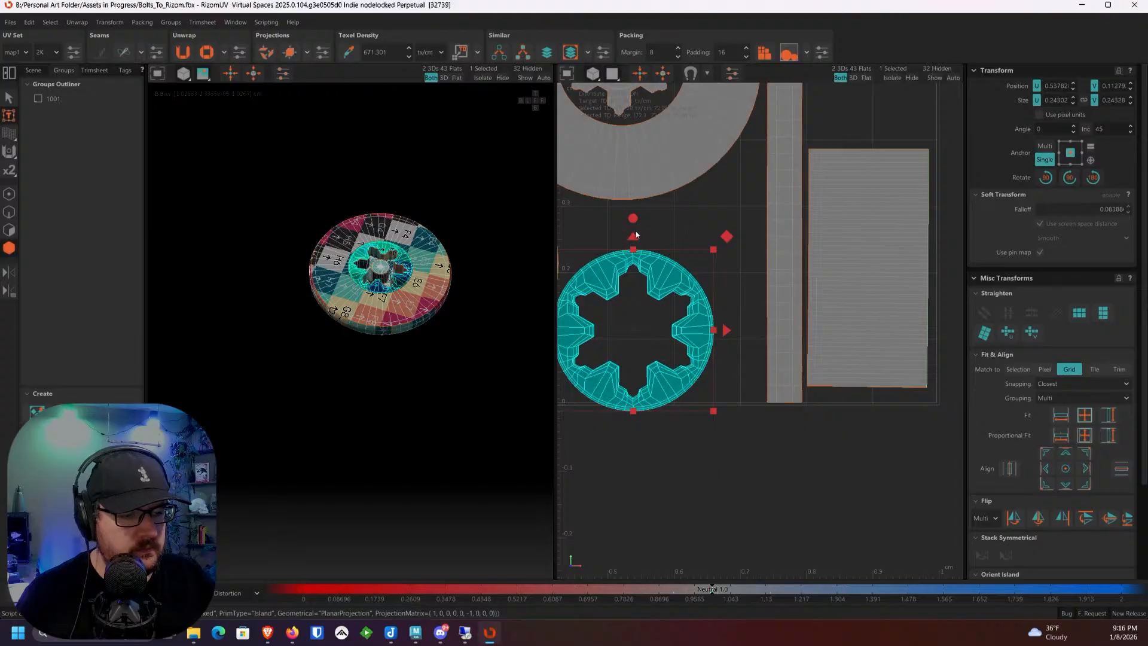
# Step: Move the reprojected ring island up inside the tile and slightly away from the neighbouring disc, then clear the selection
pyautogui.moveTo(635, 236); pyautogui.dragTo(636, 219)
pyautogui.click(720, 440)
pyautogui.keyDown('alt'); pyautogui.moveTo(606, 327); pyautogui.dragTo(687, 324, button='middle'); pyautogui.keyUp('alt')
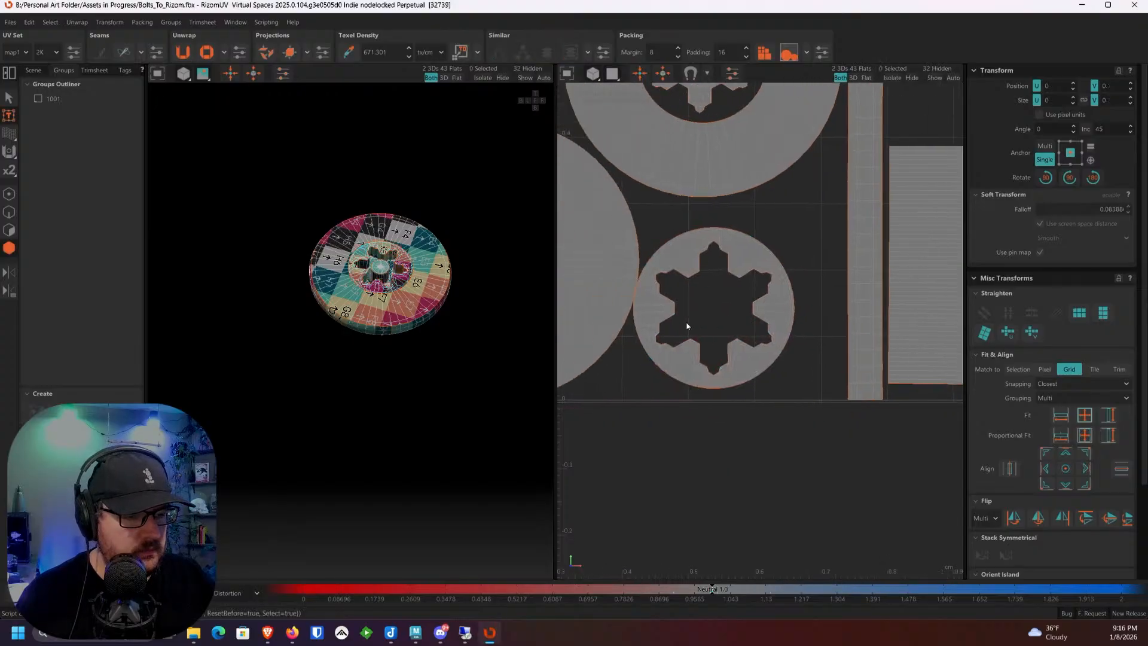
pyautogui.click(656, 320)
pyautogui.click(776, 418)
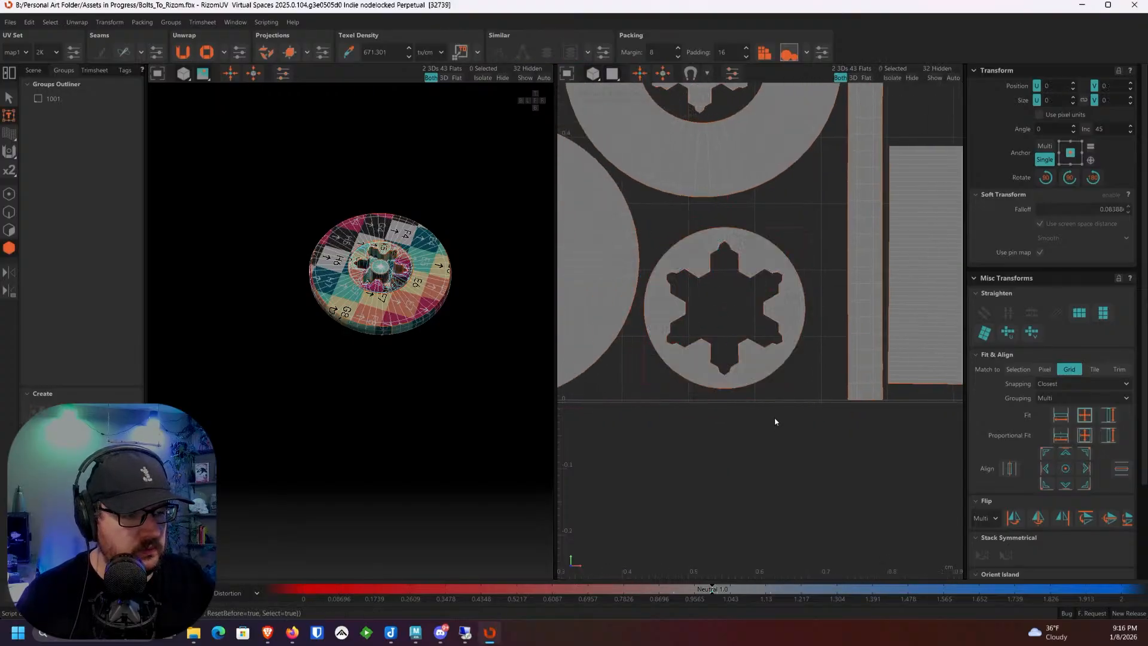
# Step: Show all bolts again and switch to edge selection for the untextured domed bolt at the end of the row
pyautogui.scroll(-4, 776, 418)
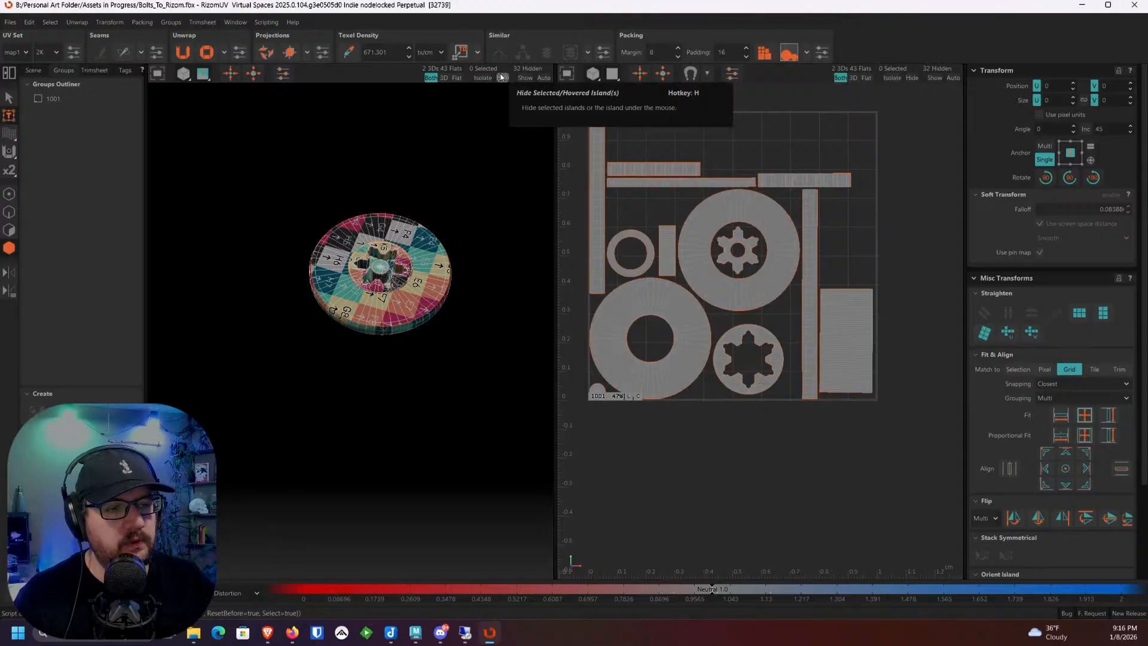
pyautogui.click(529, 80)
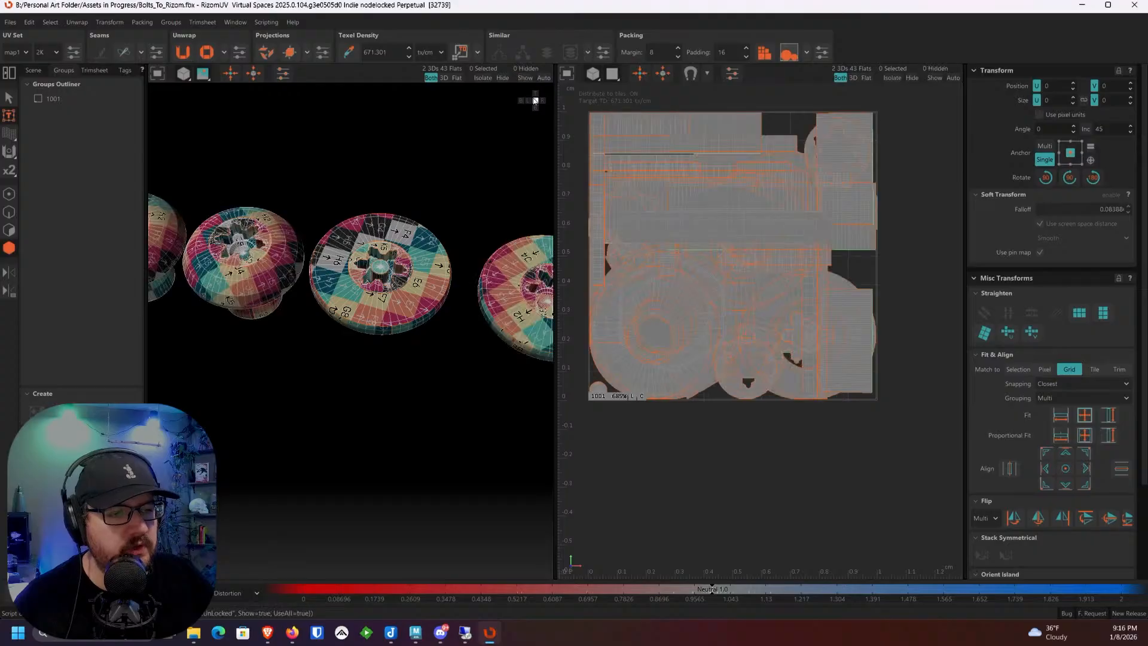
pyautogui.scroll(2, 343, 250)
pyautogui.scroll(4, 344, 250)
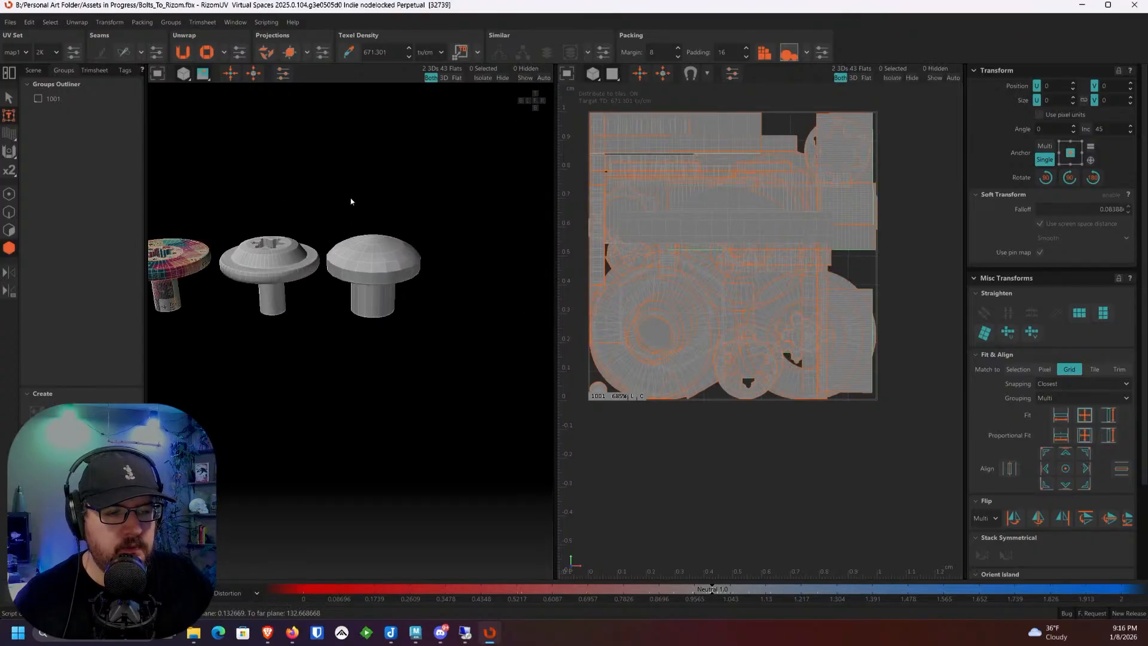
pyautogui.click(13, 214)
pyautogui.scroll(4, 351, 250)
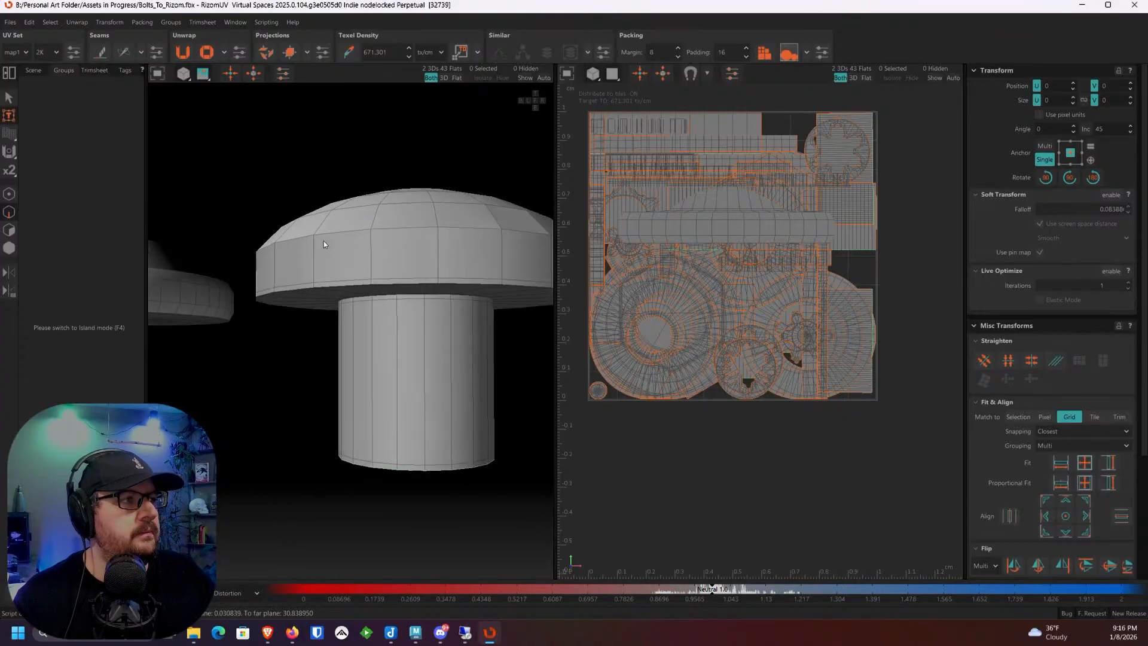
# Step: Cut the domed bolt along the head's underside rim, the loop at the shank's upper end and one lengthwise shank edge
pyautogui.keyDown('alt'); pyautogui.moveTo(324, 242); pyautogui.dragTo(303, 269); pyautogui.keyUp('alt')
pyautogui.scroll(3, 303, 269)
pyautogui.doubleClick(381, 182)
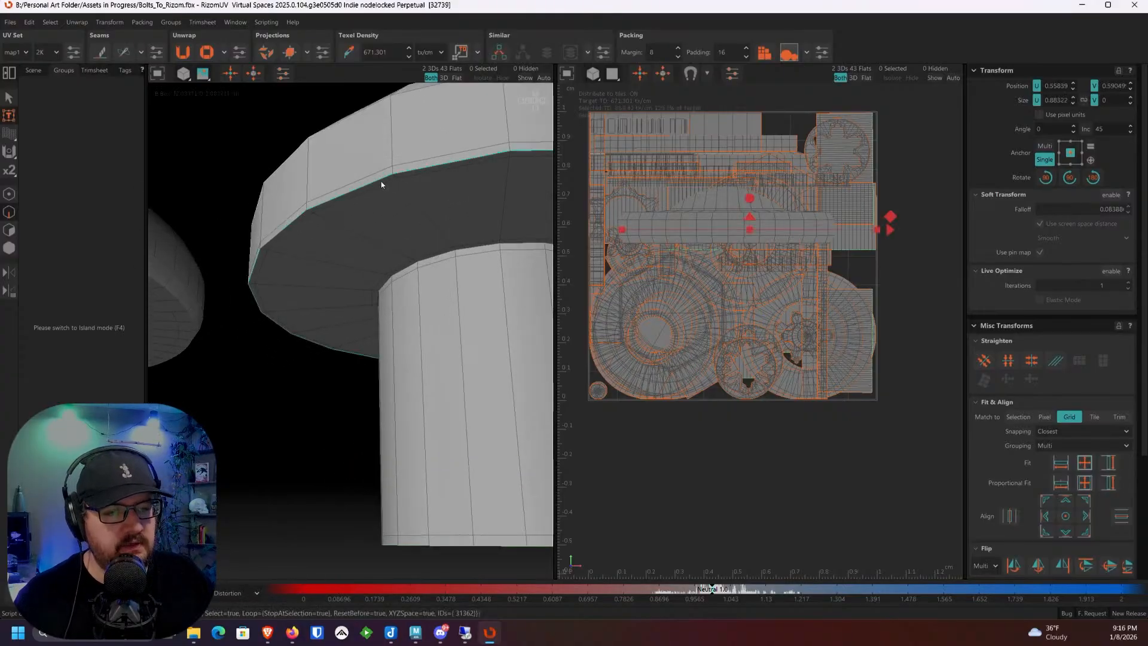
pyautogui.keyDown('ctrl'); pyautogui.doubleClick(438, 256); pyautogui.keyUp('ctrl')
pyautogui.keyDown('alt'); pyautogui.moveTo(487, 279); pyautogui.dragTo(355, 129, button='middle'); pyautogui.keyUp('alt')
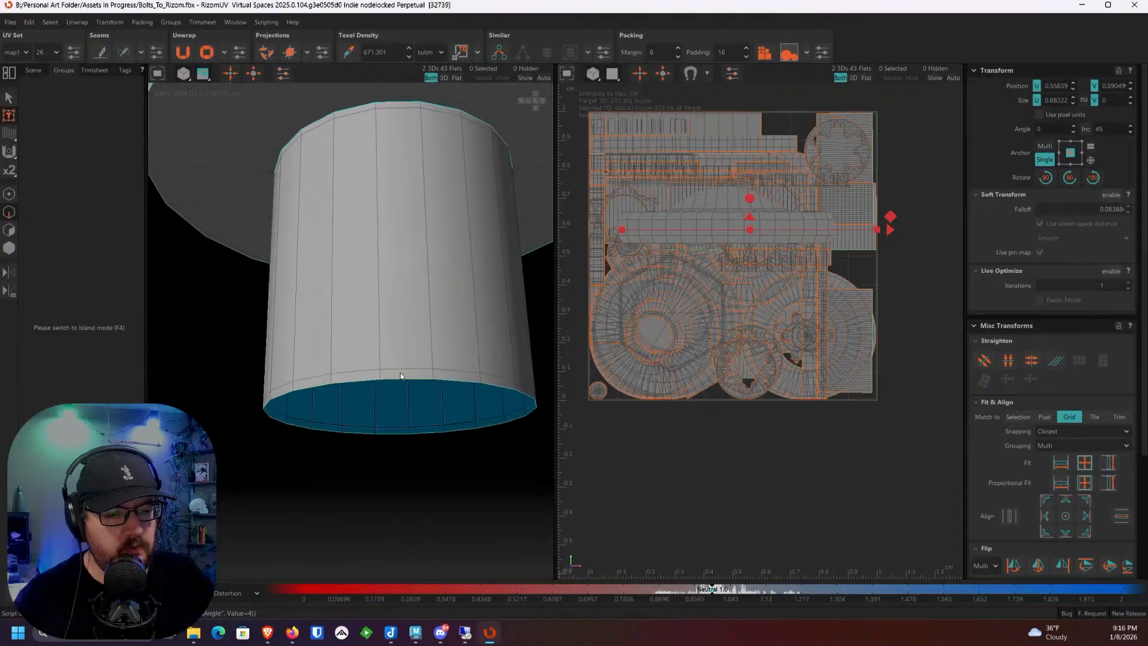
pyautogui.keyDown('ctrl'); pyautogui.doubleClick(380, 340); pyautogui.keyUp('ctrl')
pyautogui.keyDown('alt'); pyautogui.moveTo(380, 341); pyautogui.dragTo(425, 296); pyautogui.keyUp('alt')
pyautogui.press('c')
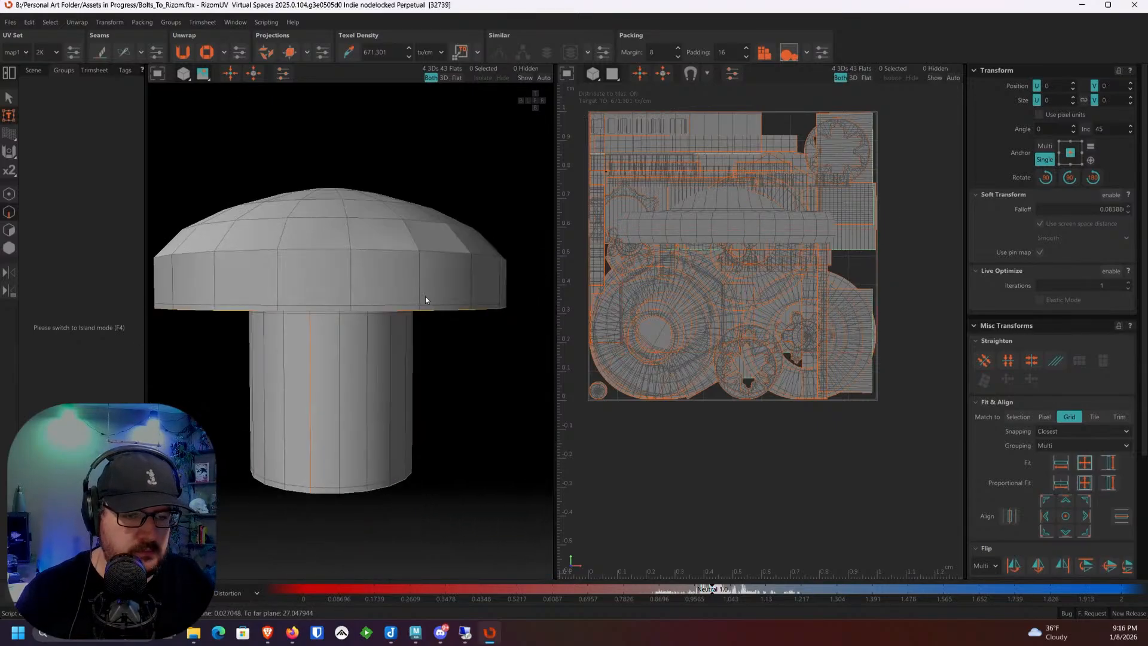
# Step: Cut the loop between the dome and its side wall plus one vertical wall edge, then switch to island mode
pyautogui.doubleClick(390, 250)
pyautogui.keyDown('shift'); pyautogui.doubleClick(353, 267); pyautogui.keyUp('shift')
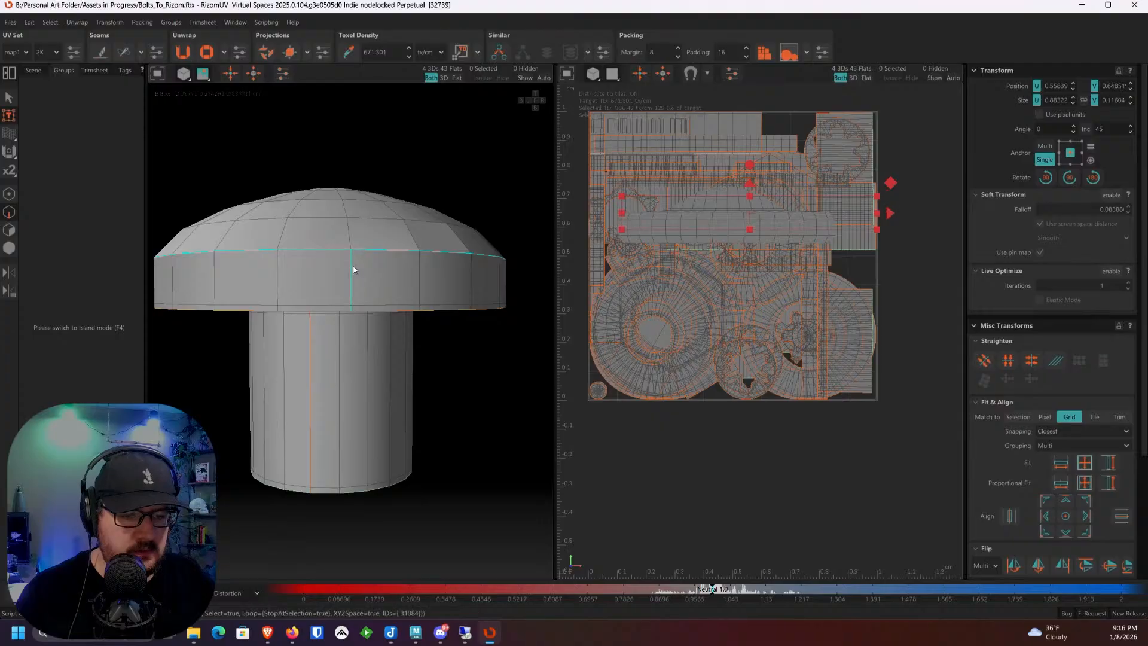
pyautogui.press('F4')
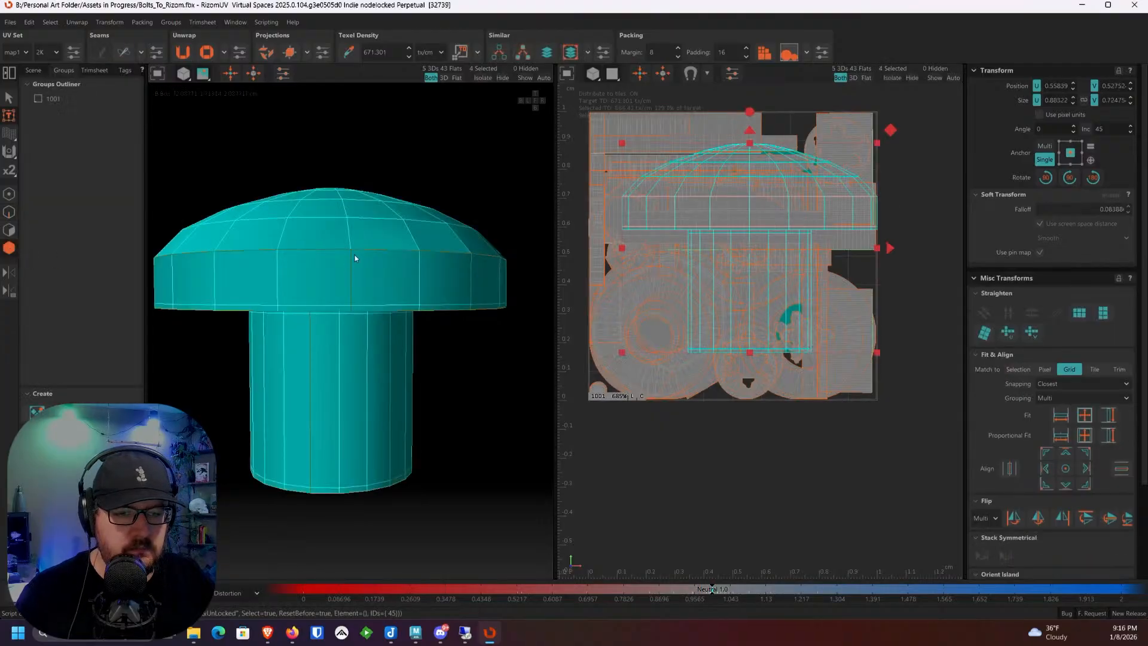
# Step: Isolate the domed bolt's selected islands and unfold them
pyautogui.click(524, 78)
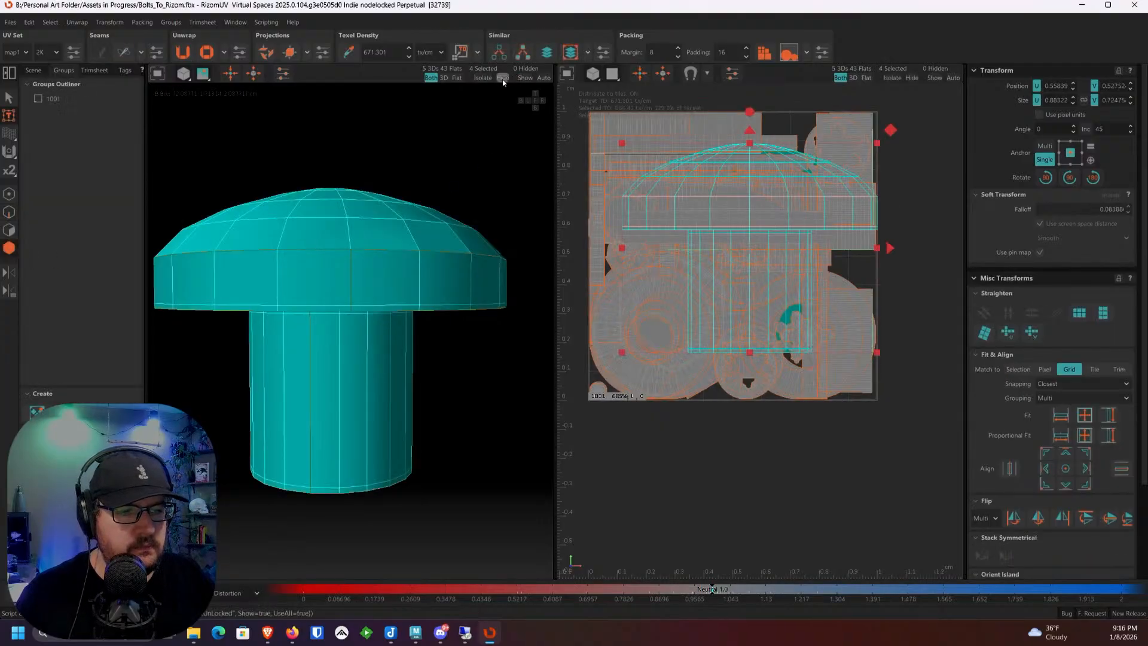
pyautogui.click(483, 79)
pyautogui.click(769, 236)
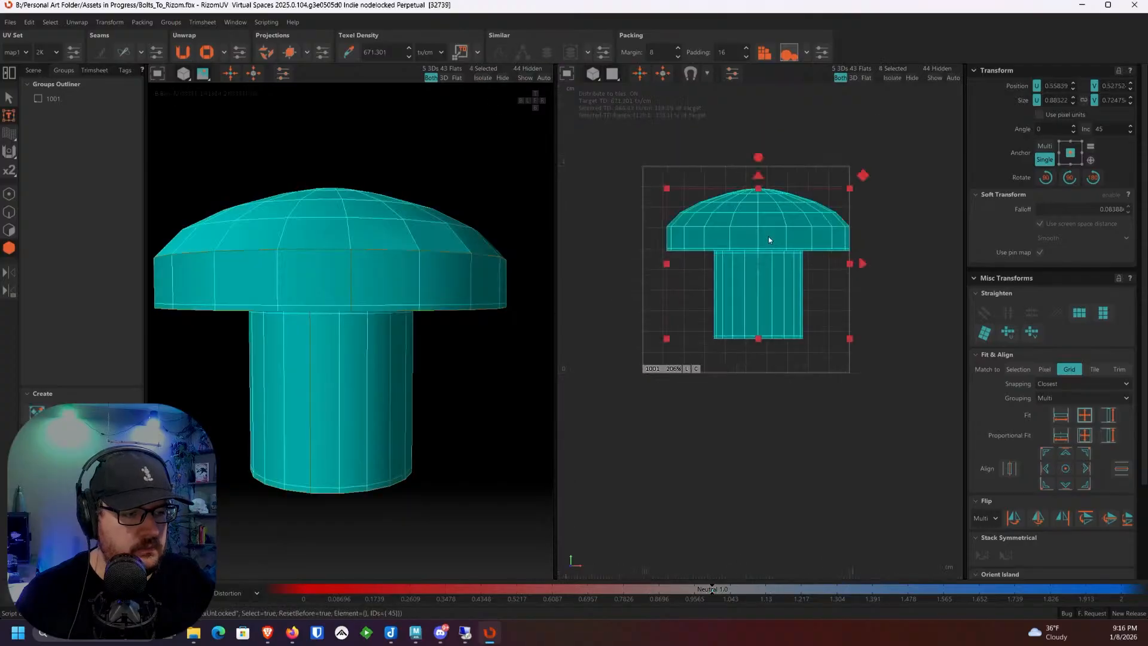
pyautogui.press('u')
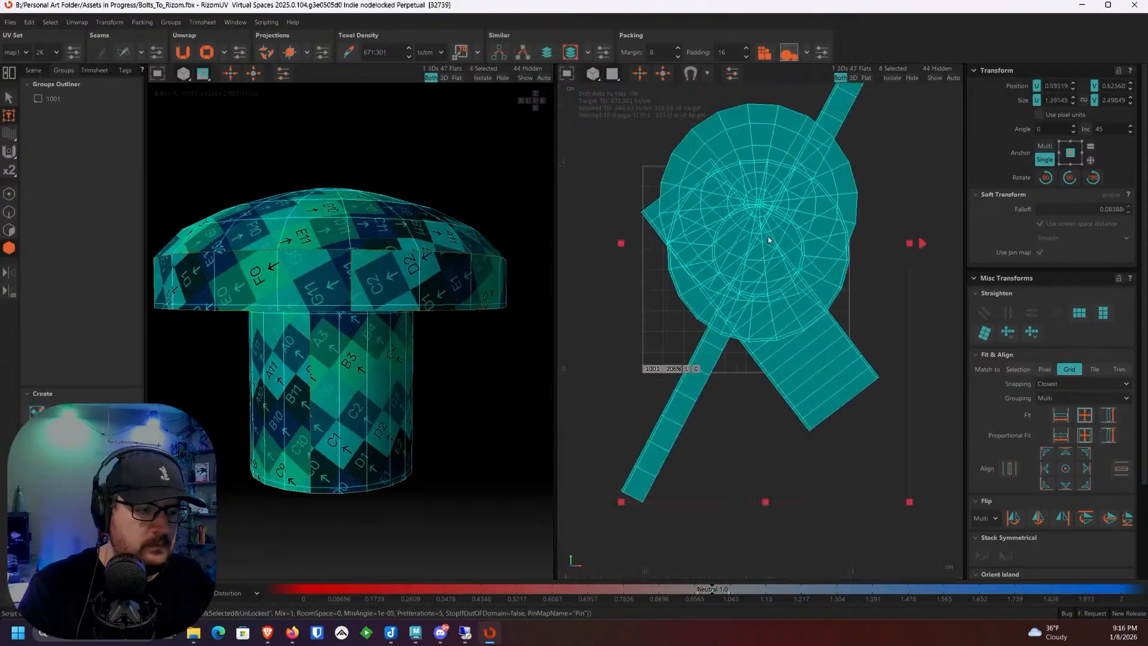
# Step: Pack the domed bolt's unfolded islands, then cut the head's side wall along a second vertical edge
pyautogui.click(764, 52)
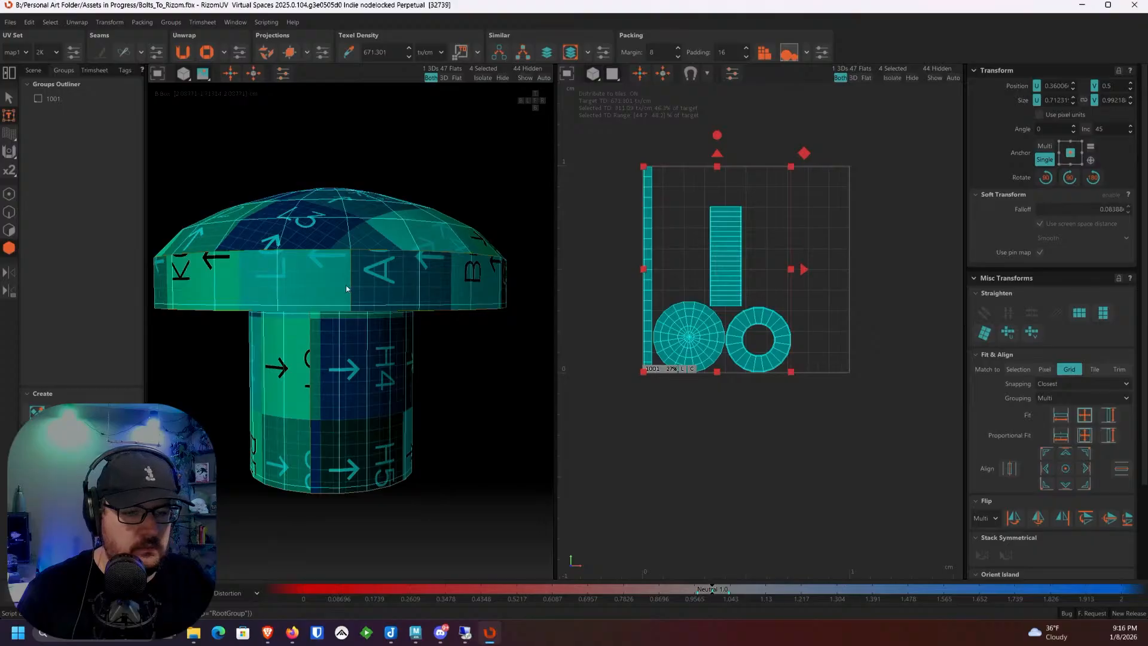
pyautogui.click(10, 216)
pyautogui.scroll(-2, 300, 281)
pyautogui.keyDown('alt'); pyautogui.moveTo(358, 263); pyautogui.dragTo(382, 317); pyautogui.keyUp('alt')
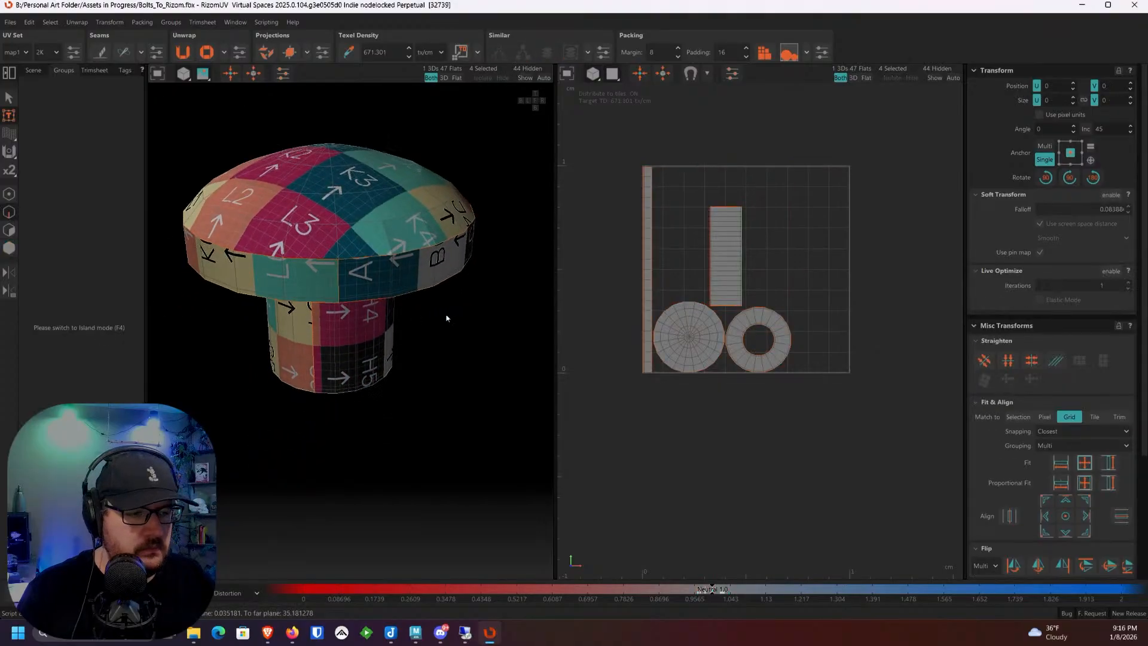
pyautogui.scroll(3, 691, 303)
pyautogui.scroll(-3, 690, 304)
pyautogui.keyDown('alt'); pyautogui.moveTo(287, 245); pyautogui.dragTo(482, 323); pyautogui.keyUp('alt')
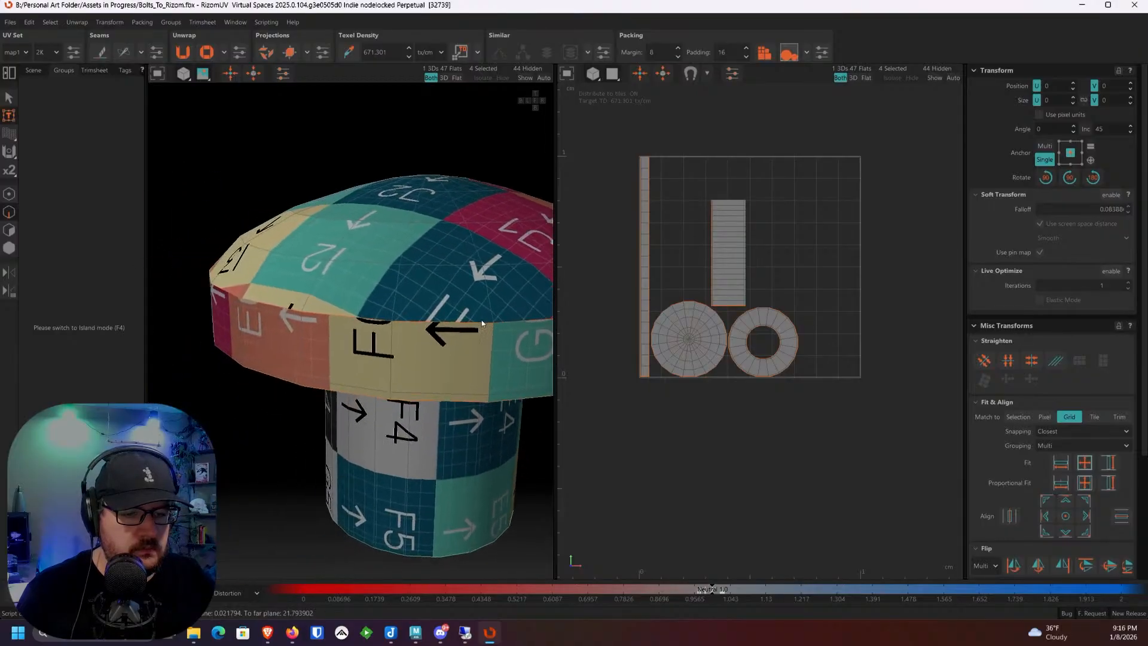
pyautogui.click(392, 351)
pyautogui.press('c')
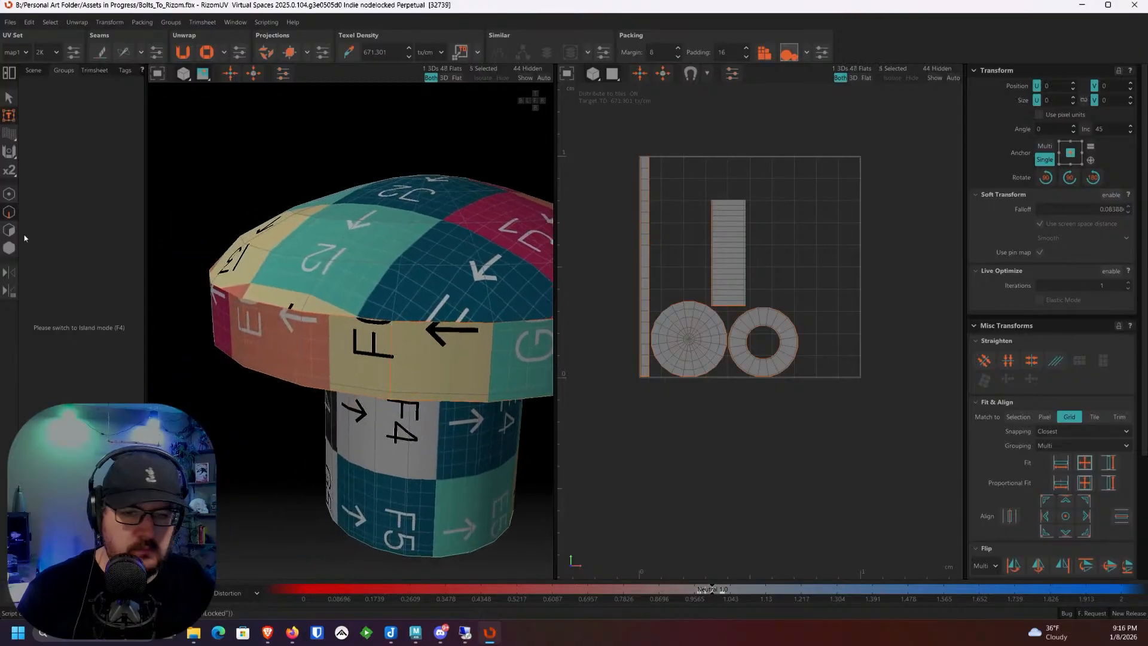
# Step: Select all the domed bolt's islands in island mode, repack them and clear the selection
pyautogui.click(9, 247)
pyautogui.moveTo(823, 426); pyautogui.dragTo(613, 125)
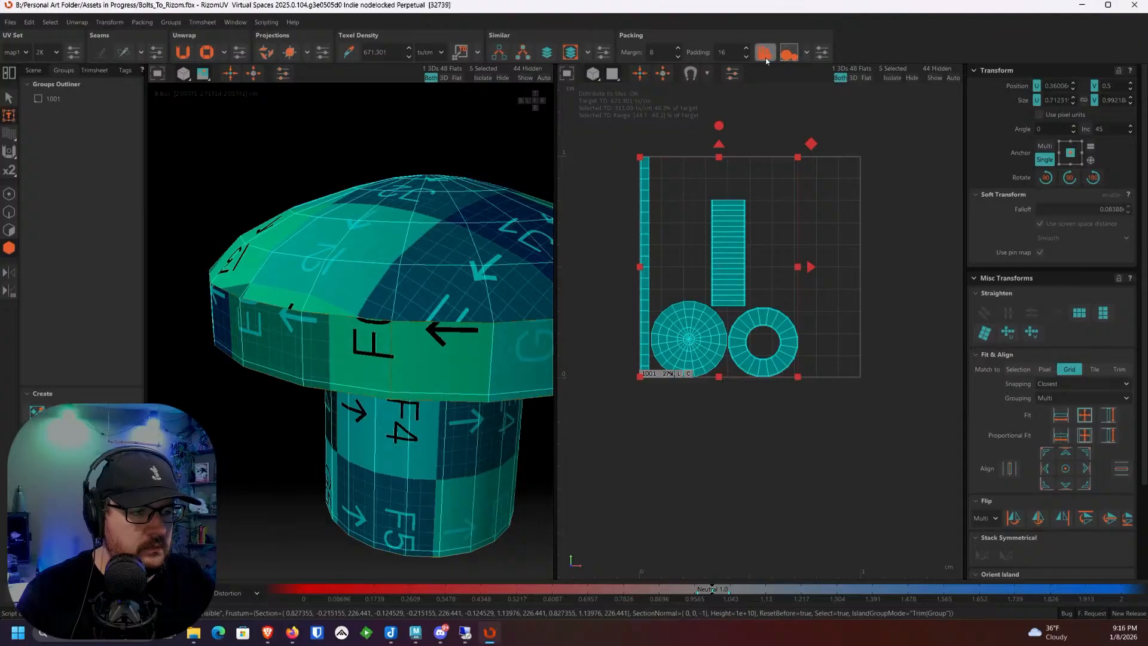
pyautogui.click(765, 54)
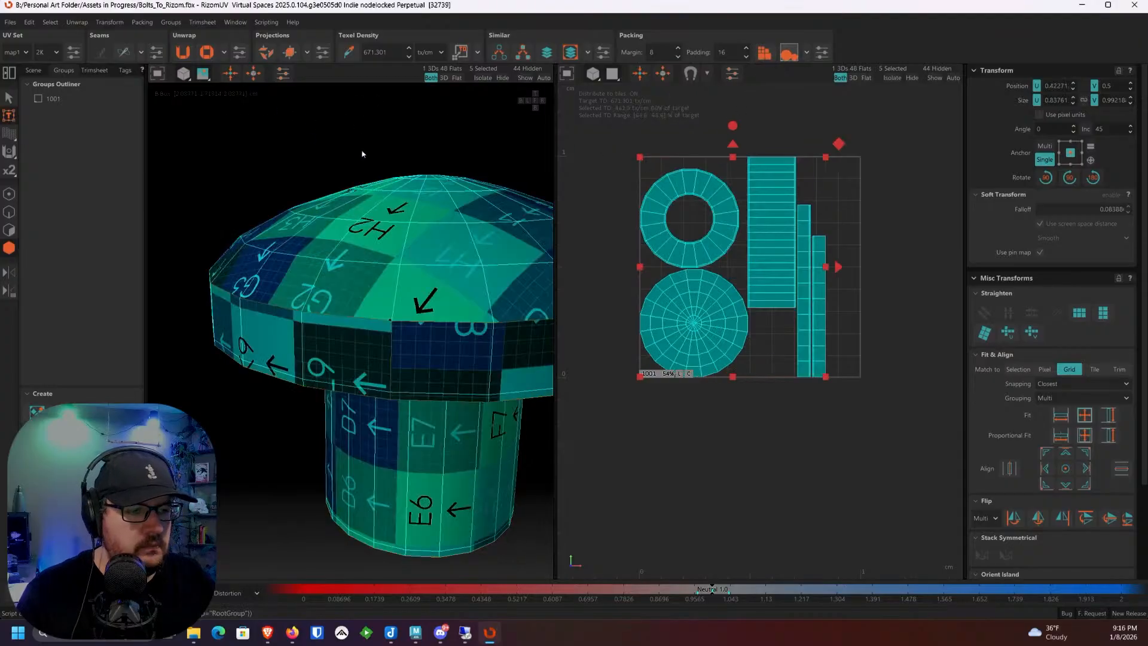
pyautogui.click(732, 369)
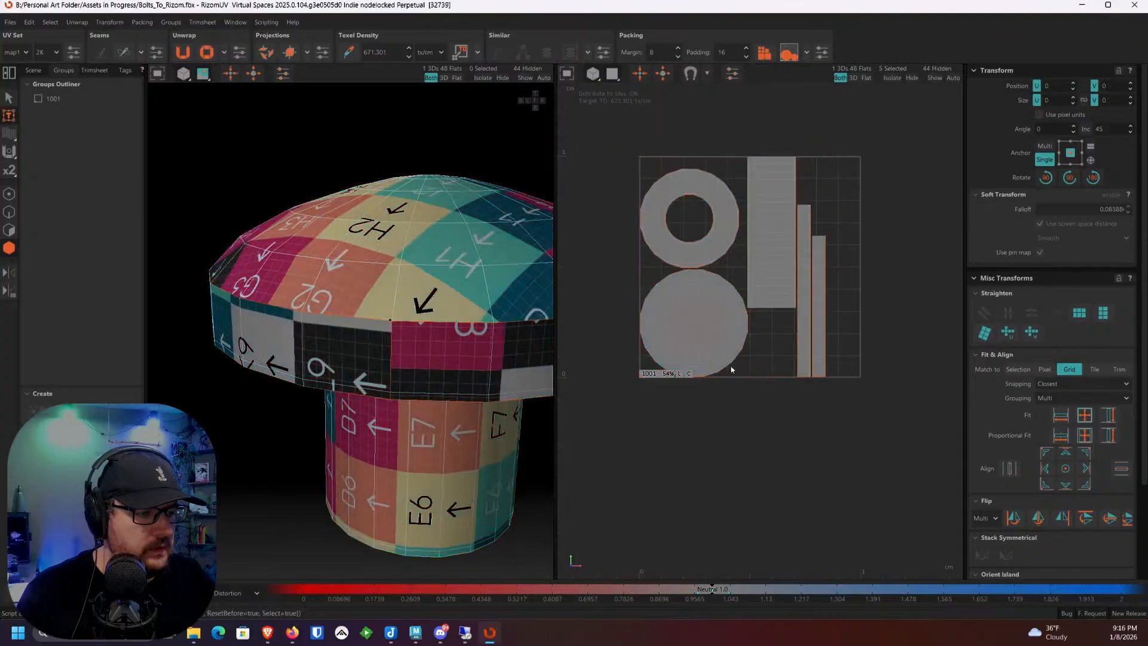
# Step: Show all bolts again, pick the untextured flanged bolt with the star recess and switch to edge selection
pyautogui.click(525, 78)
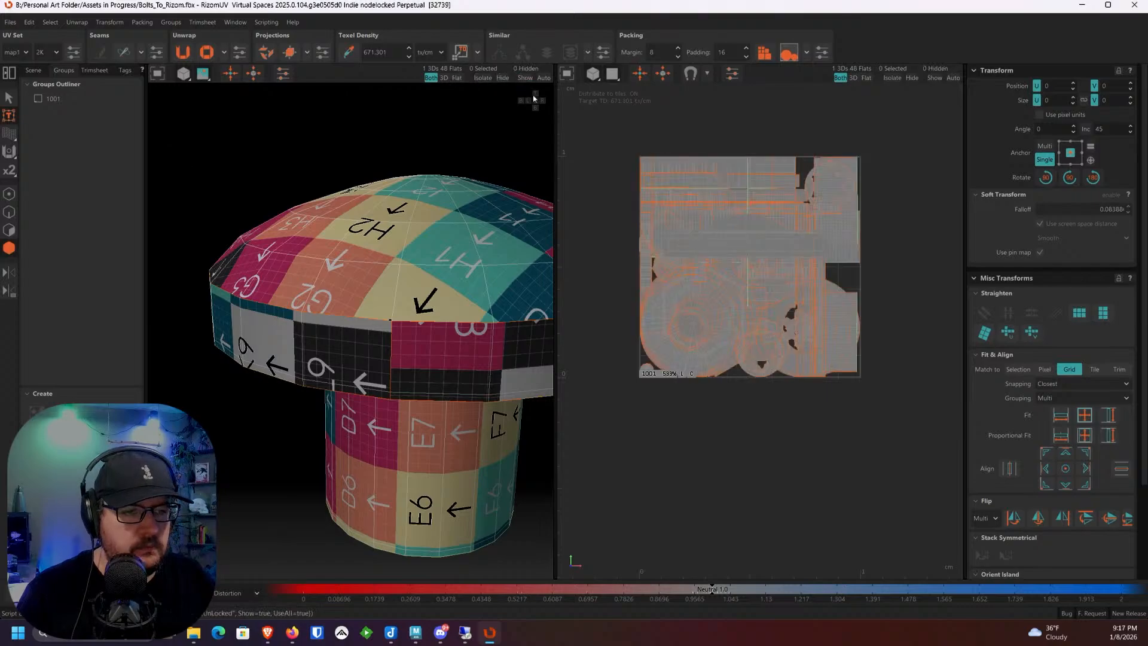
pyautogui.scroll(-10, 389, 290)
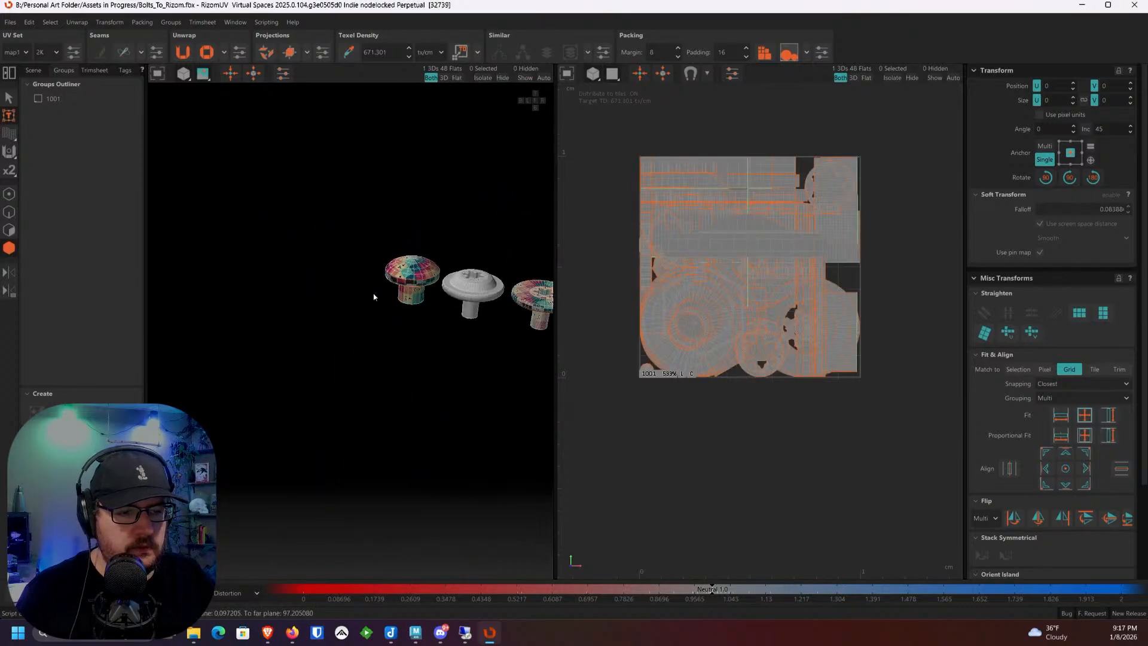
pyautogui.keyDown('alt'); pyautogui.moveTo(467, 257); pyautogui.dragTo(366, 328, button='middle'); pyautogui.keyUp('alt')
pyautogui.scroll(5, 367, 329)
pyautogui.click(356, 326)
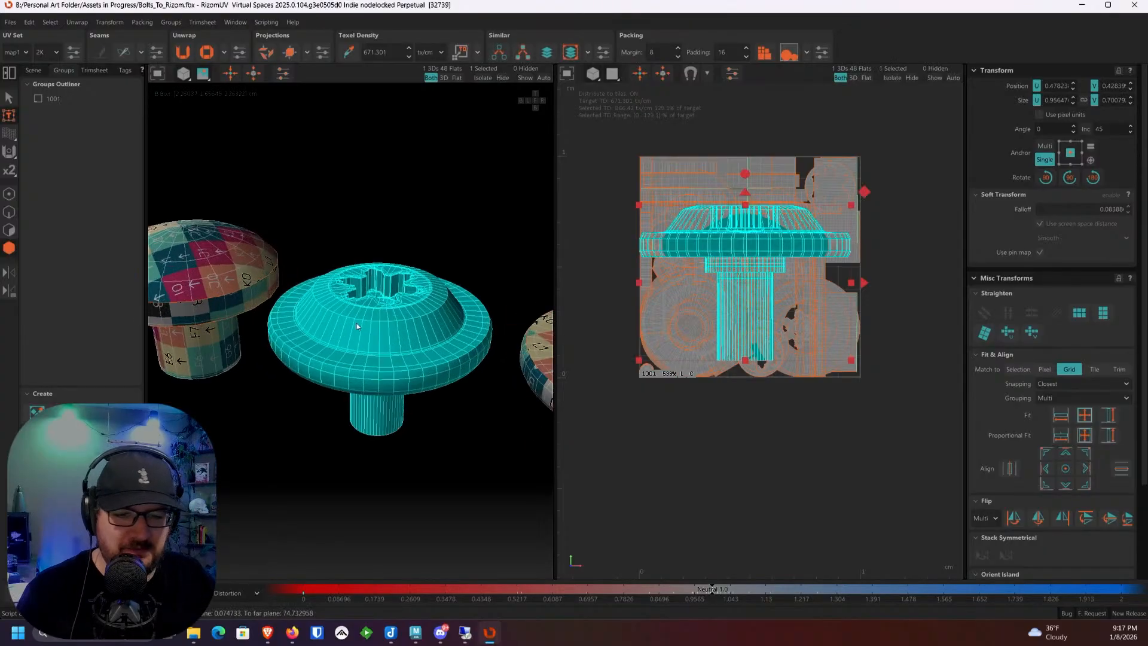
pyautogui.keyDown('alt'); pyautogui.moveTo(431, 287); pyautogui.dragTo(253, 328); pyautogui.keyUp('alt')
pyautogui.scroll(-4, 253, 328)
pyautogui.keyDown('alt'); pyautogui.moveTo(418, 359); pyautogui.dragTo(345, 362); pyautogui.keyUp('alt')
pyautogui.scroll(4, 345, 363)
pyautogui.click(9, 213)
pyautogui.scroll(4, 310, 395)
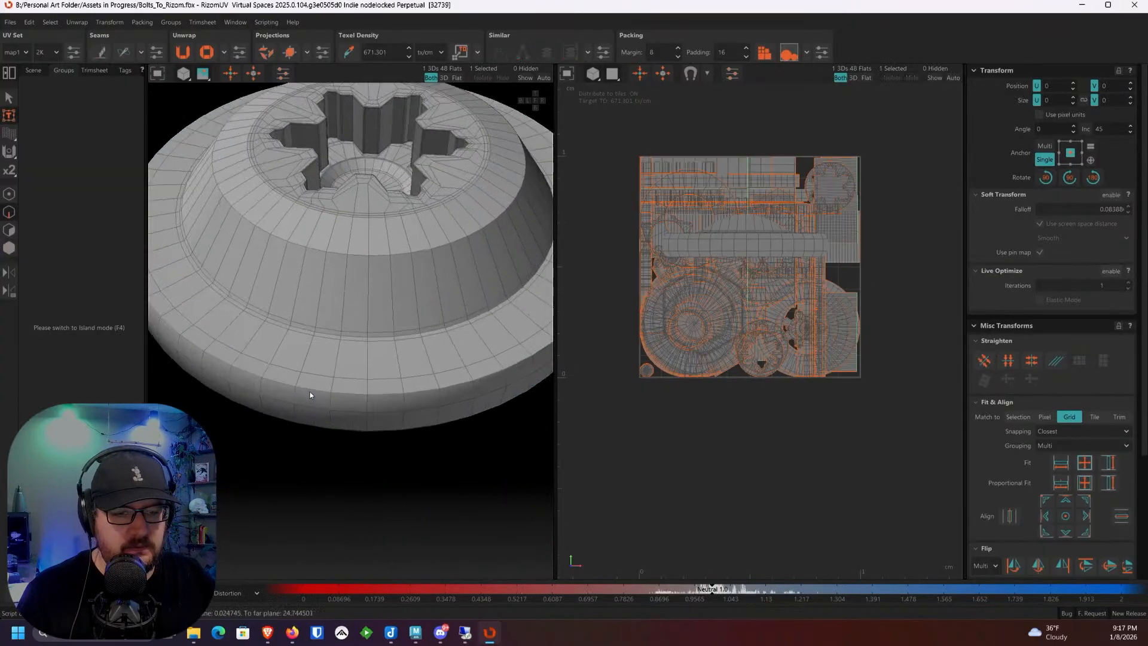
# Step: Select the edge loops at the raised head's base and the star recess's upper and lower outlines, plus one vertical recess wall edge
pyautogui.doubleClick(374, 338)
pyautogui.keyDown('alt'); pyautogui.moveTo(373, 345); pyautogui.dragTo(469, 343); pyautogui.keyUp('alt')
pyautogui.scroll(3, 375, 324)
pyautogui.doubleClick(284, 250)
pyautogui.click(284, 386)
pyautogui.keyDown('ctrl'); pyautogui.doubleClick(285, 383); pyautogui.keyUp('ctrl')
pyautogui.scroll(-5, 285, 383)
pyautogui.scroll(-3, 228, 310)
pyautogui.scroll(3, 468, 343)
pyautogui.keyDown('ctrl'); pyautogui.click(427, 284); pyautogui.keyUp('ctrl')
pyautogui.scroll(-5, 427, 284)
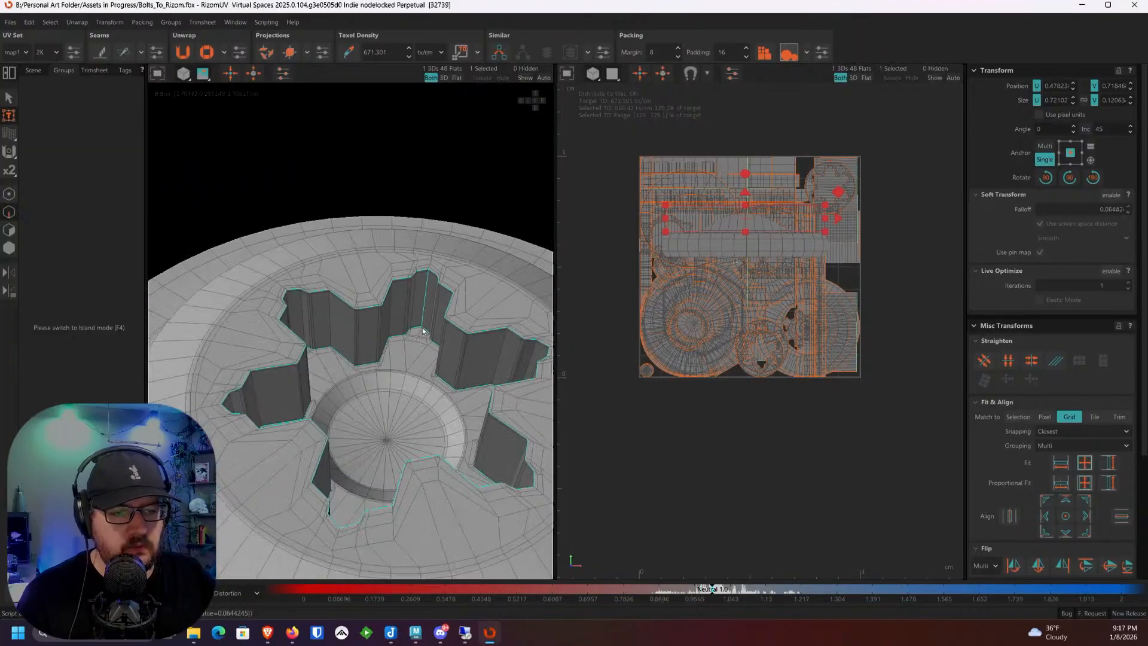
# Step: Add the circular edge loop around the raised head's top face to the selection
pyautogui.keyDown('alt'); pyautogui.moveTo(381, 377); pyautogui.dragTo(322, 307); pyautogui.keyUp('alt')
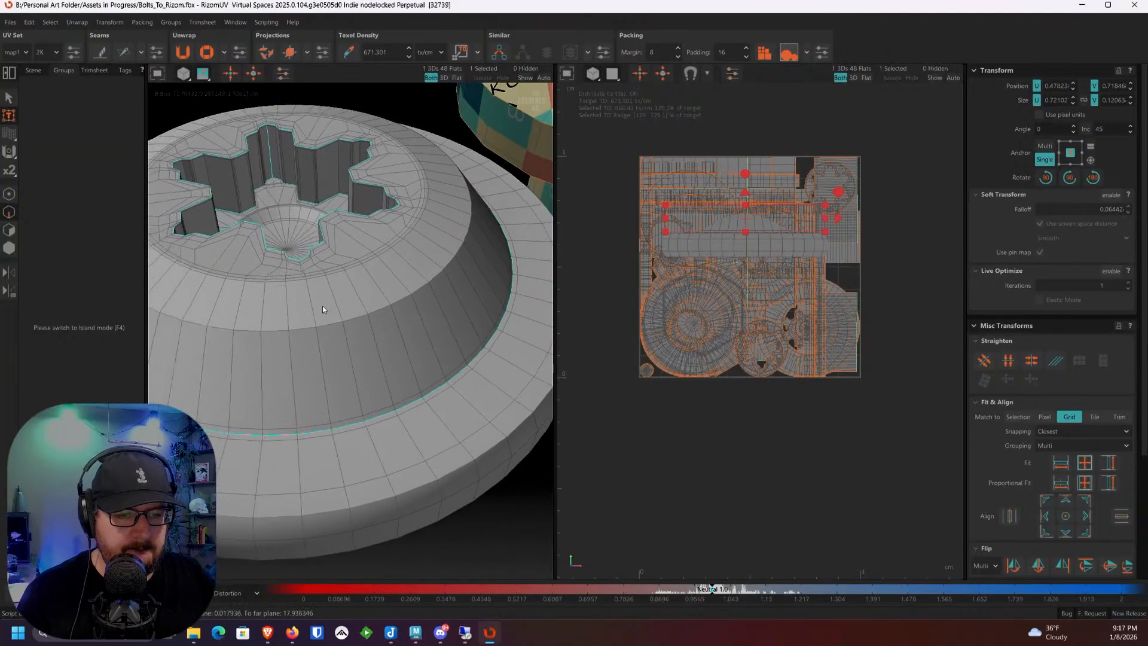
pyautogui.scroll(3, 322, 307)
pyautogui.keyDown('ctrl'); pyautogui.doubleClick(304, 278); pyautogui.keyUp('ctrl')
pyautogui.scroll(-4, 329, 347)
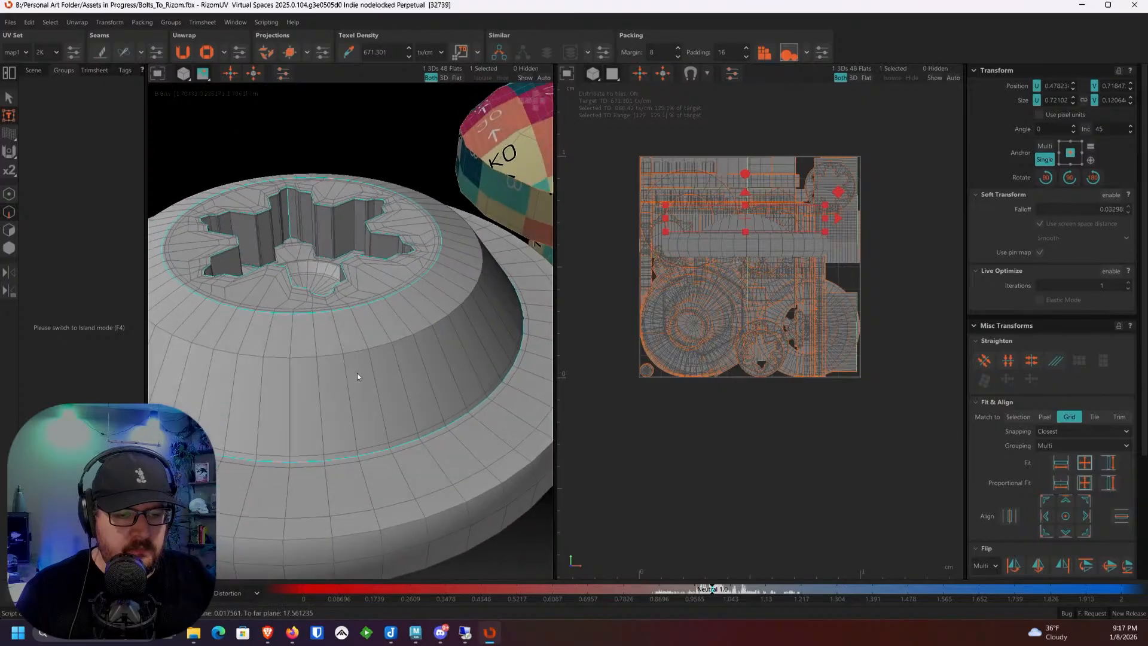
pyautogui.keyDown('alt'); pyautogui.moveTo(357, 374); pyautogui.dragTo(400, 333); pyautogui.keyUp('alt')
pyautogui.scroll(-3, 356, 359)
pyautogui.scroll(2, 357, 406)
pyautogui.scroll(-2, 357, 404)
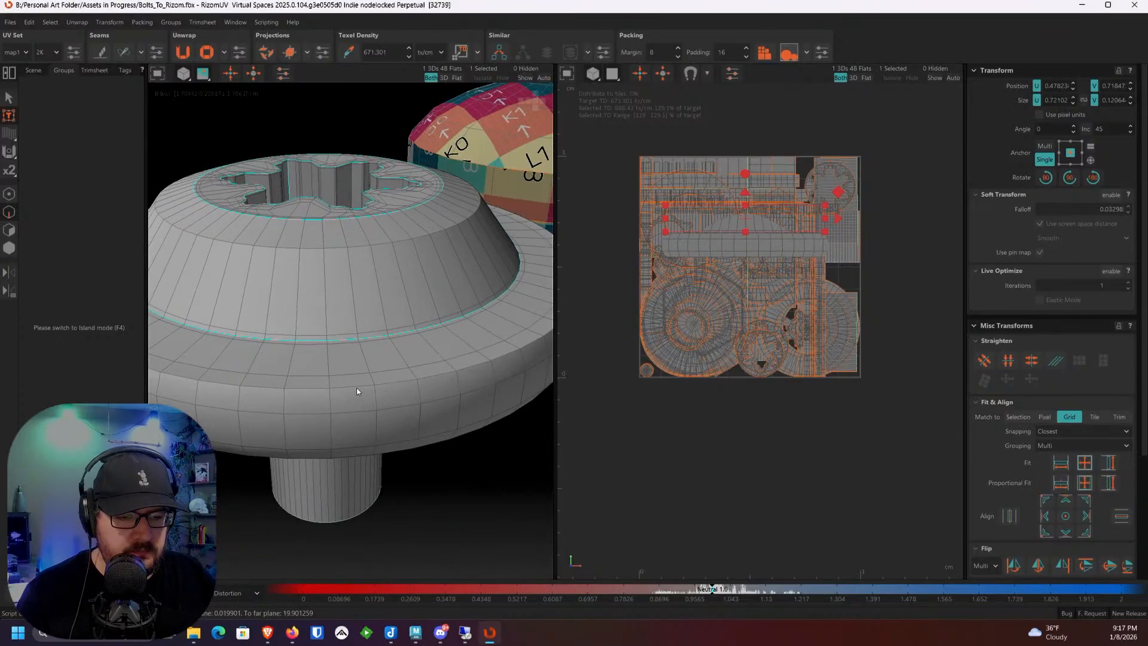
# Step: Add the flange rim's upper and lower edge loops and one vertical edge between them to the selection
pyautogui.doubleClick(331, 406)
pyautogui.keyDown('alt'); pyautogui.moveTo(331, 407); pyautogui.dragTo(333, 371); pyautogui.keyUp('alt')
pyautogui.doubleClick(336, 432)
pyautogui.keyDown('shift'); pyautogui.doubleClick(332, 414); pyautogui.keyUp('shift')
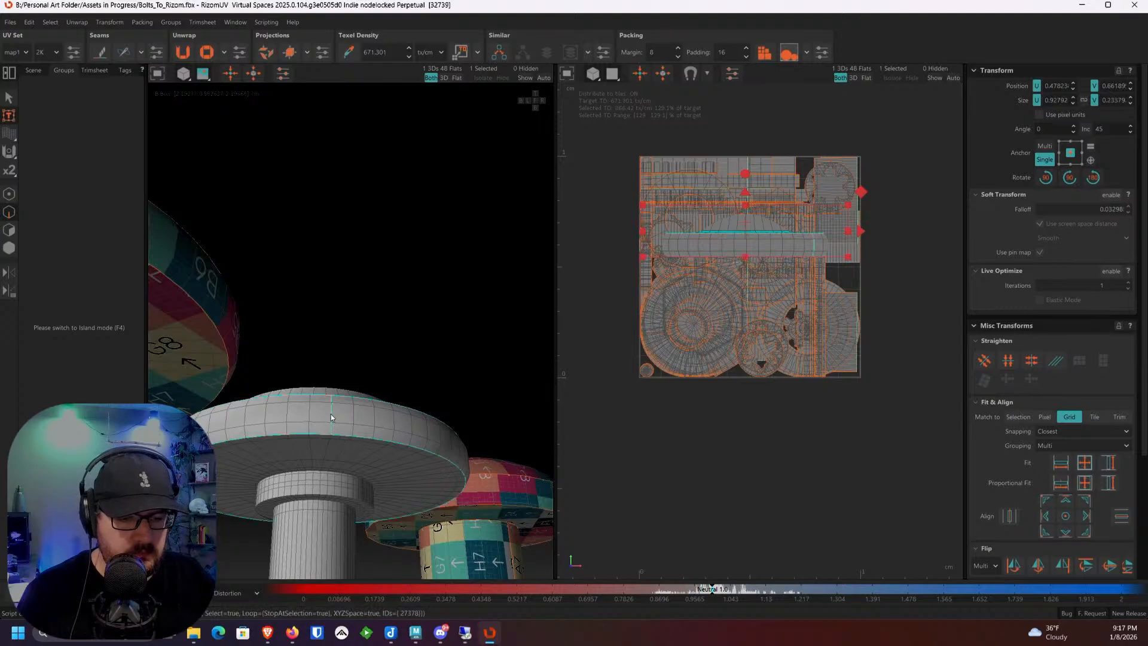
pyautogui.keyDown('alt'); pyautogui.moveTo(332, 414); pyautogui.dragTo(394, 402); pyautogui.keyUp('alt')
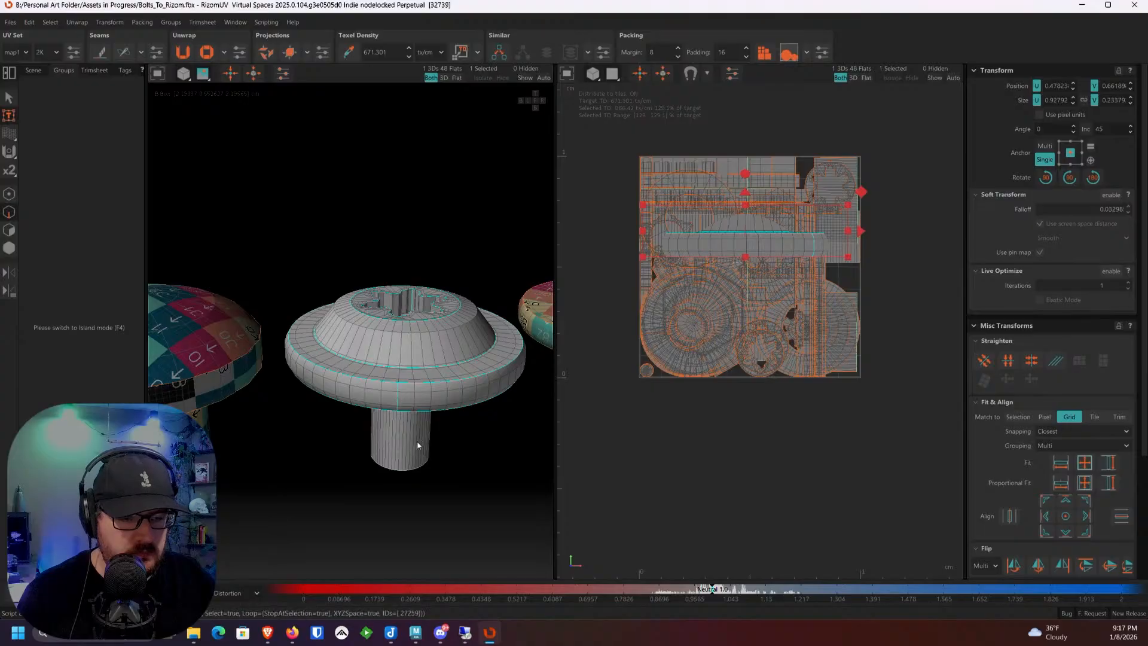
# Step: Add the collar's loops, the shank's end loops and one lengthwise edge on each, then cut the selected edges and switch to island mode
pyautogui.keyDown('alt'); pyautogui.moveTo(418, 444); pyautogui.dragTo(399, 342); pyautogui.keyUp('alt')
pyautogui.scroll(6, 377, 323)
pyautogui.keyDown('shift'); pyautogui.doubleClick(345, 323); pyautogui.keyUp('shift')
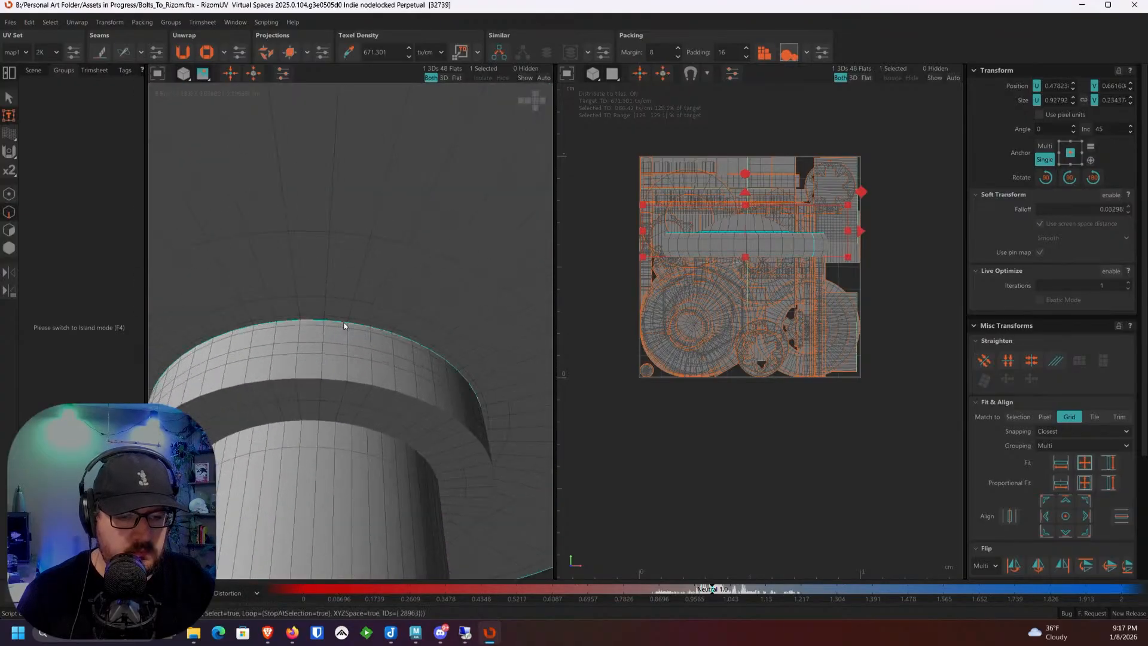
pyautogui.keyDown('shift'); pyautogui.doubleClick(321, 366); pyautogui.keyUp('shift')
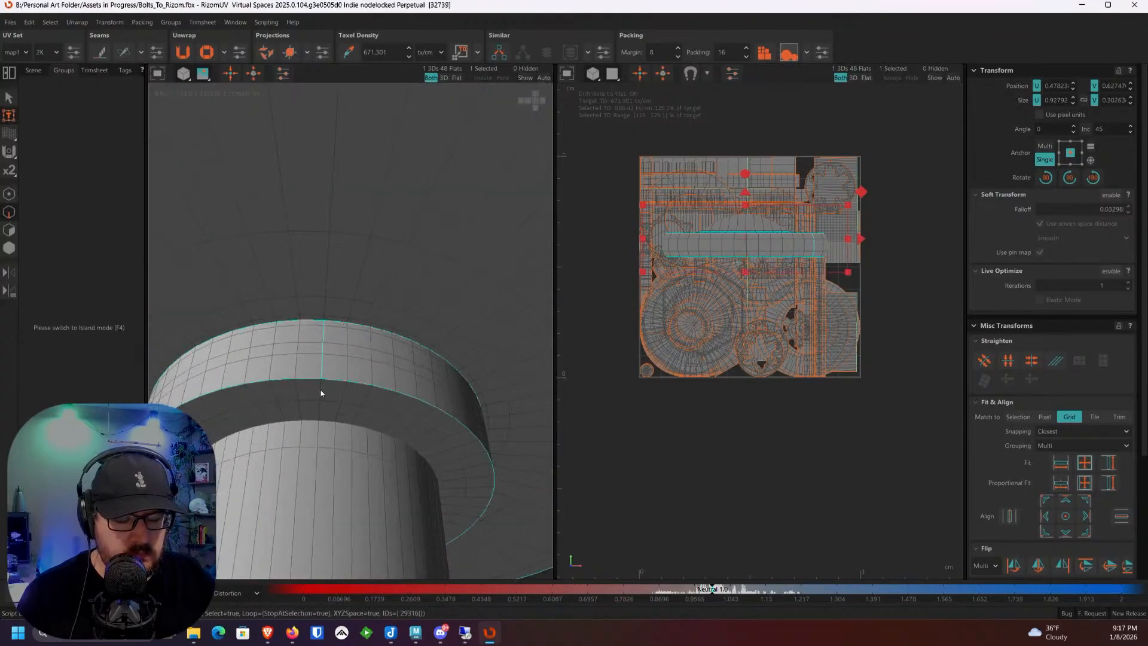
pyautogui.keyDown('shift'); pyautogui.doubleClick(325, 422); pyautogui.keyUp('shift')
pyautogui.keyDown('shift'); pyautogui.doubleClick(318, 433); pyautogui.keyUp('shift')
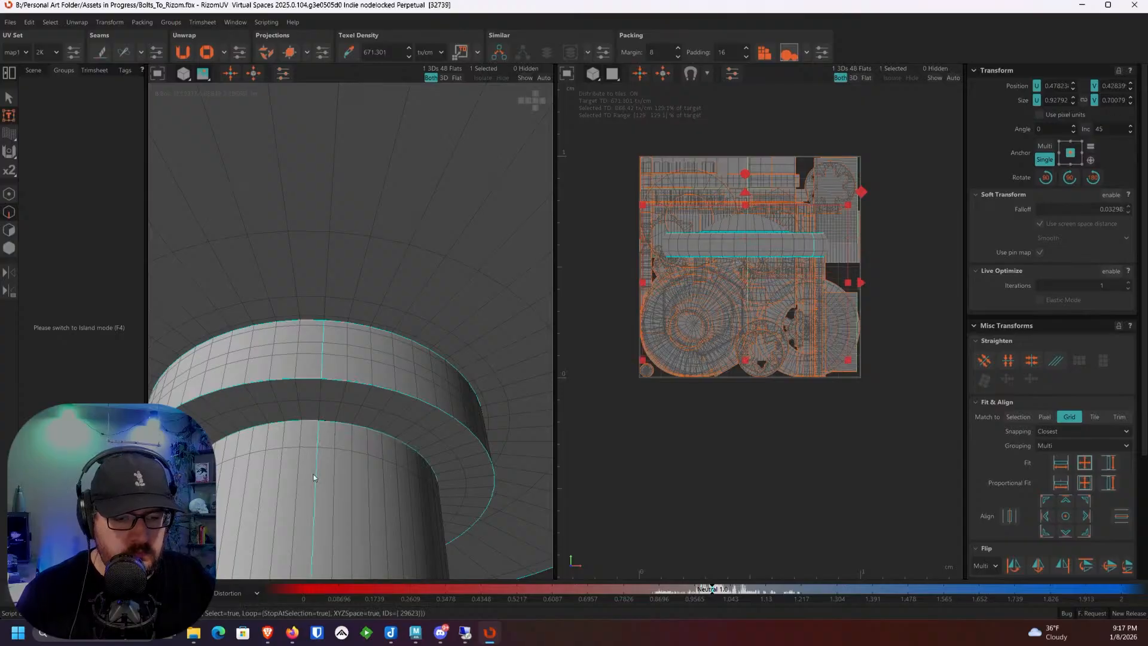
pyautogui.moveTo(318, 433); pyautogui.dragTo(375, 401, button='middle')
pyautogui.keyDown('shift'); pyautogui.doubleClick(367, 478); pyautogui.keyUp('shift')
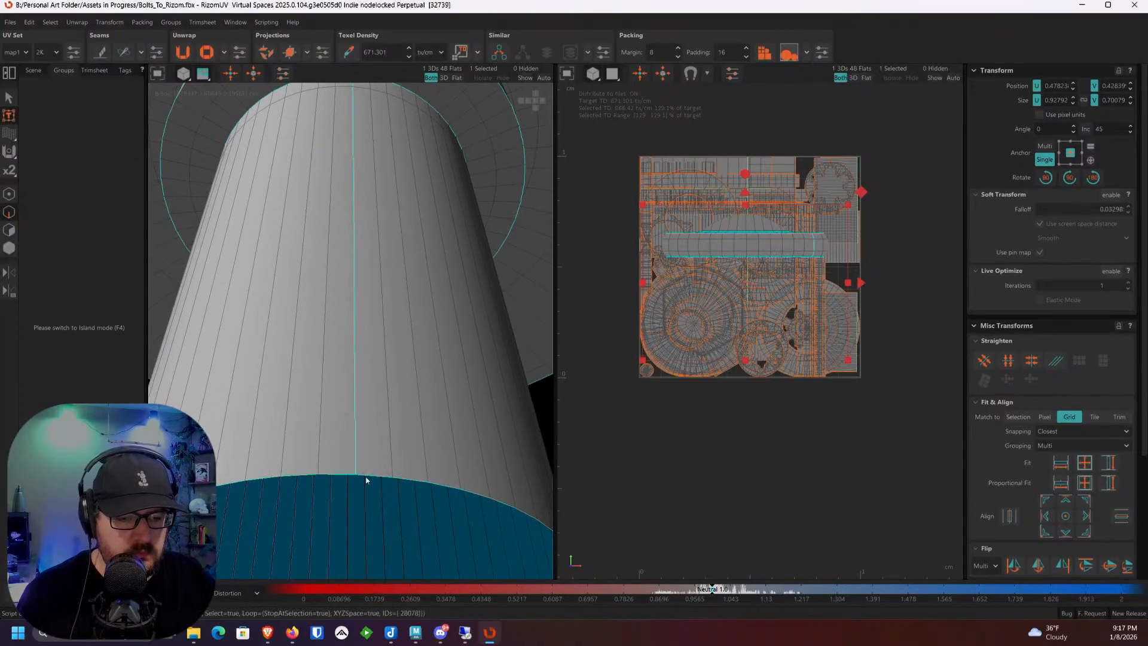
pyautogui.scroll(-3, 367, 478)
pyautogui.press('c')
pyautogui.press('F4')
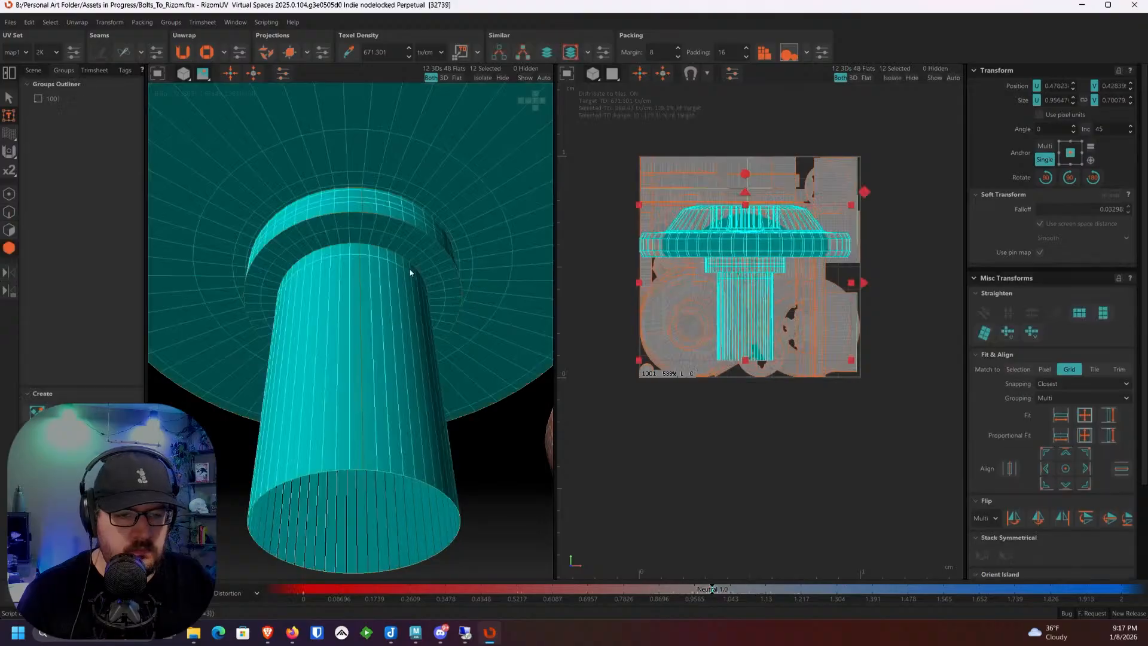
# Step: Isolate the flanged bolt's islands, then unfold and pack them
pyautogui.press('u')
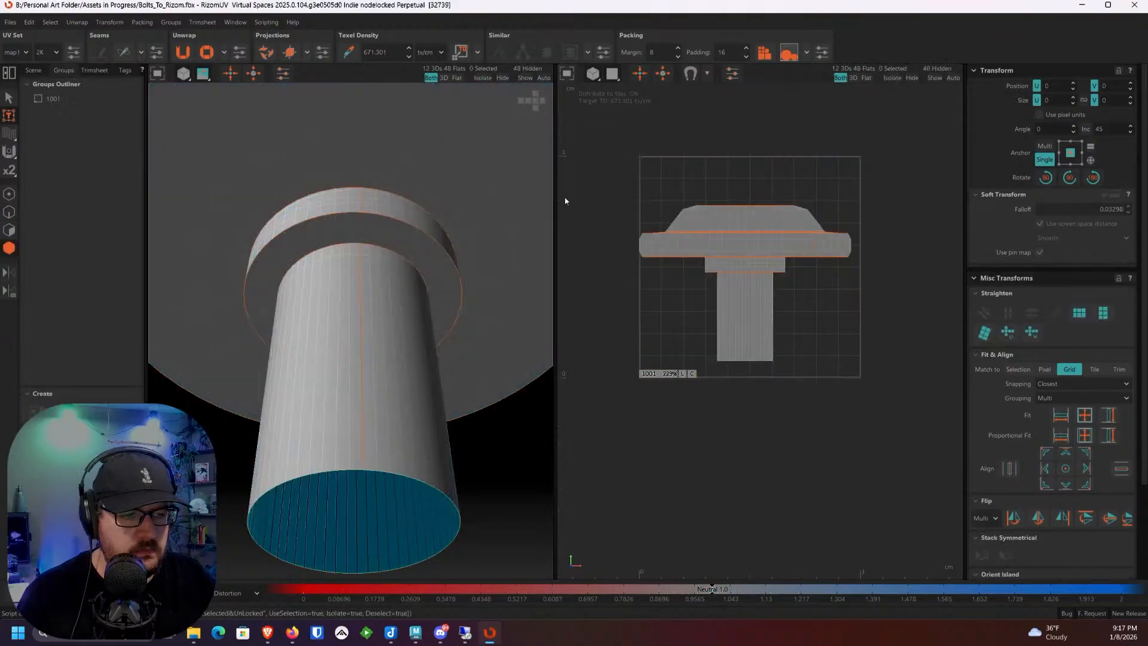
pyautogui.click(178, 56)
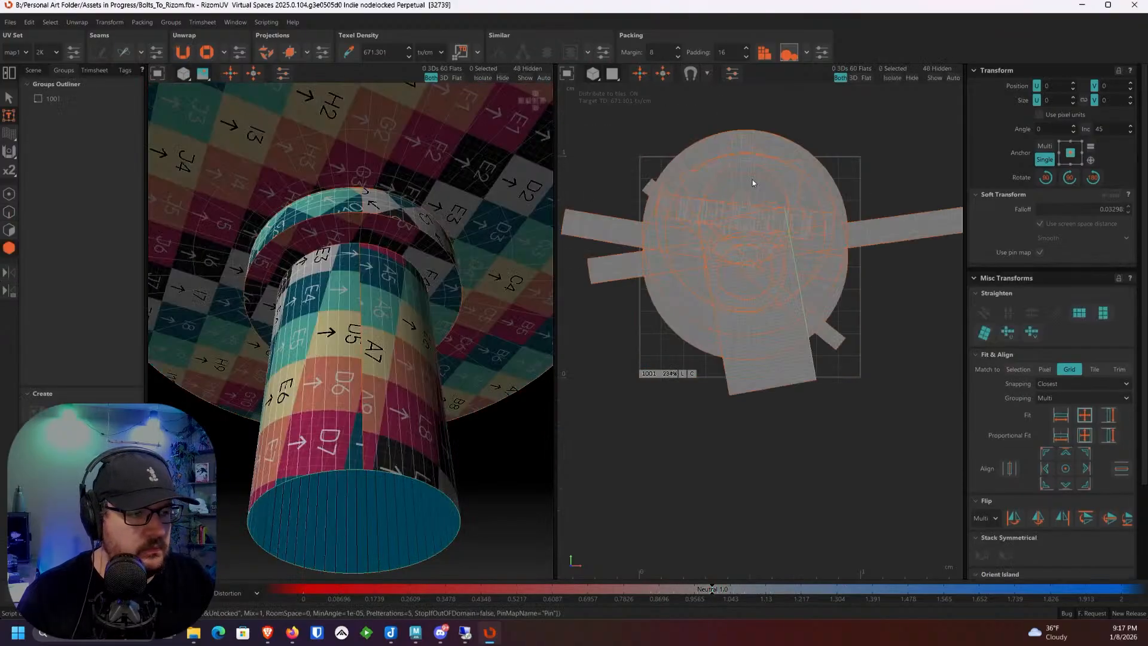
pyautogui.click(764, 52)
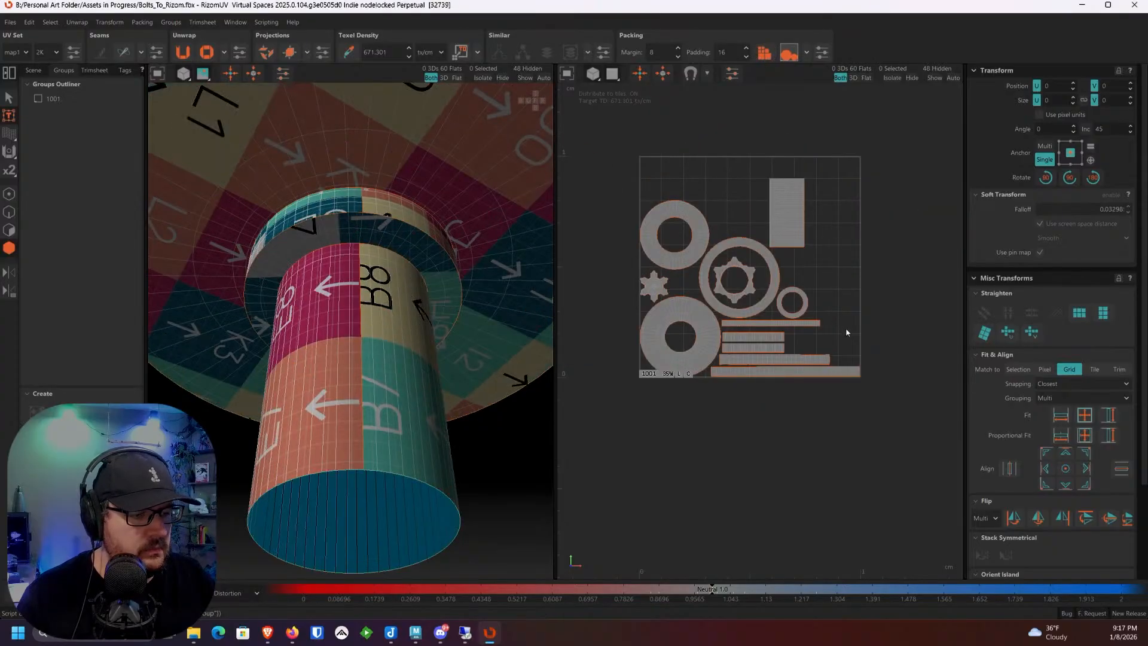
# Step: Reproject the star-shaped ring island around the flanged bolt's recess with a planar projection from the top
pyautogui.scroll(5, 781, 293)
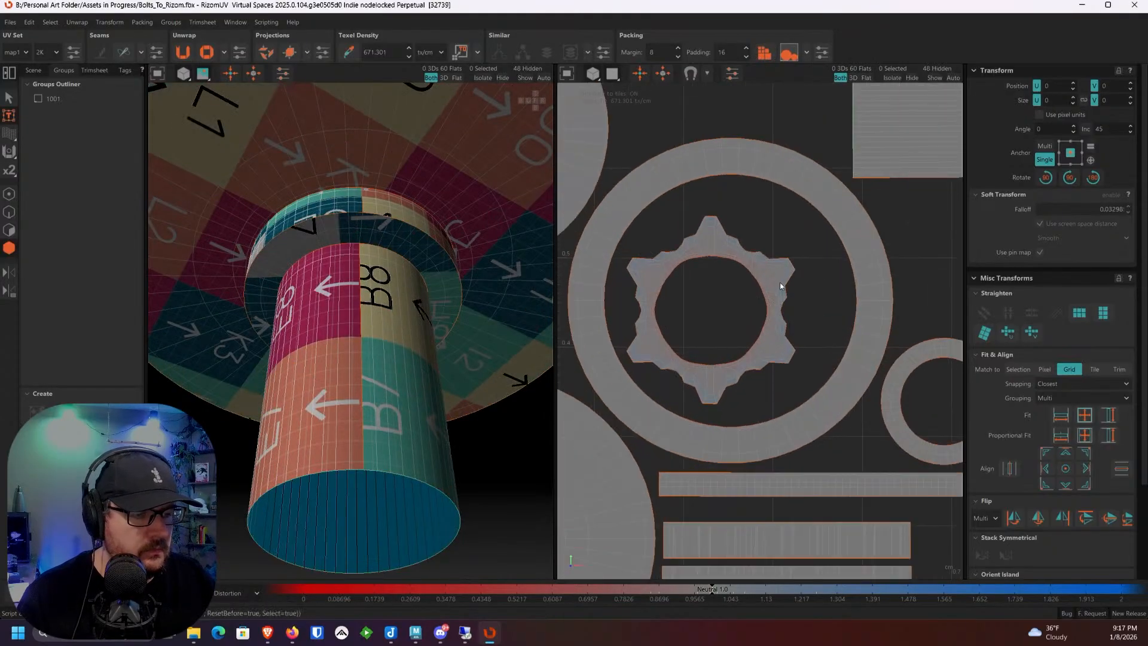
pyautogui.click(780, 286)
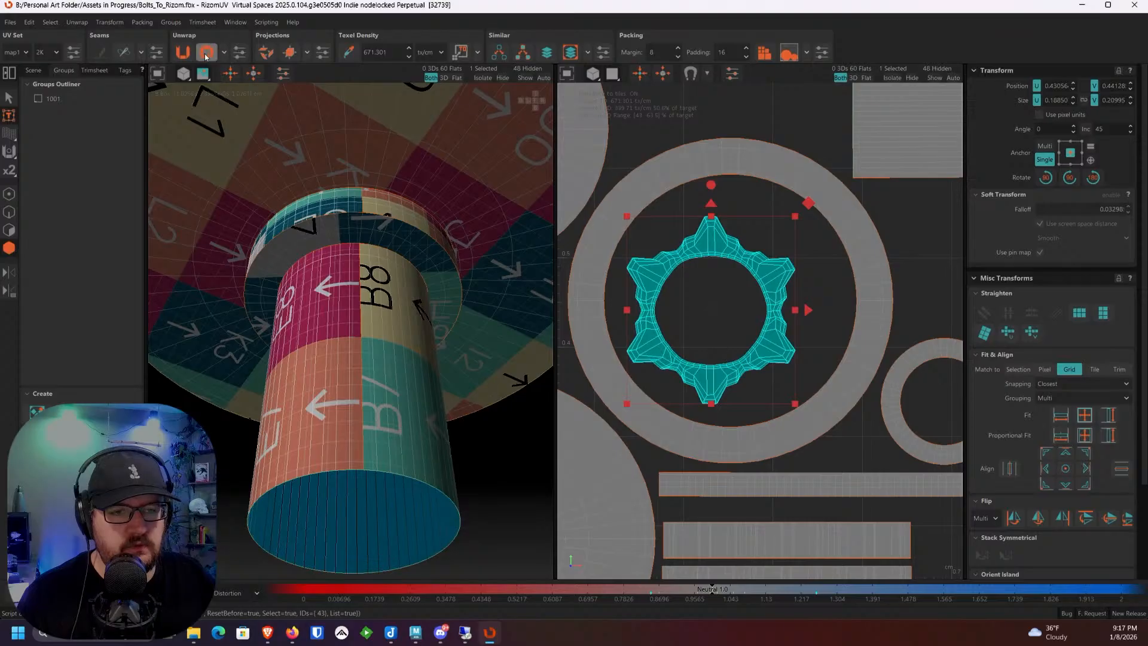
pyautogui.click(307, 53)
pyautogui.click(323, 72)
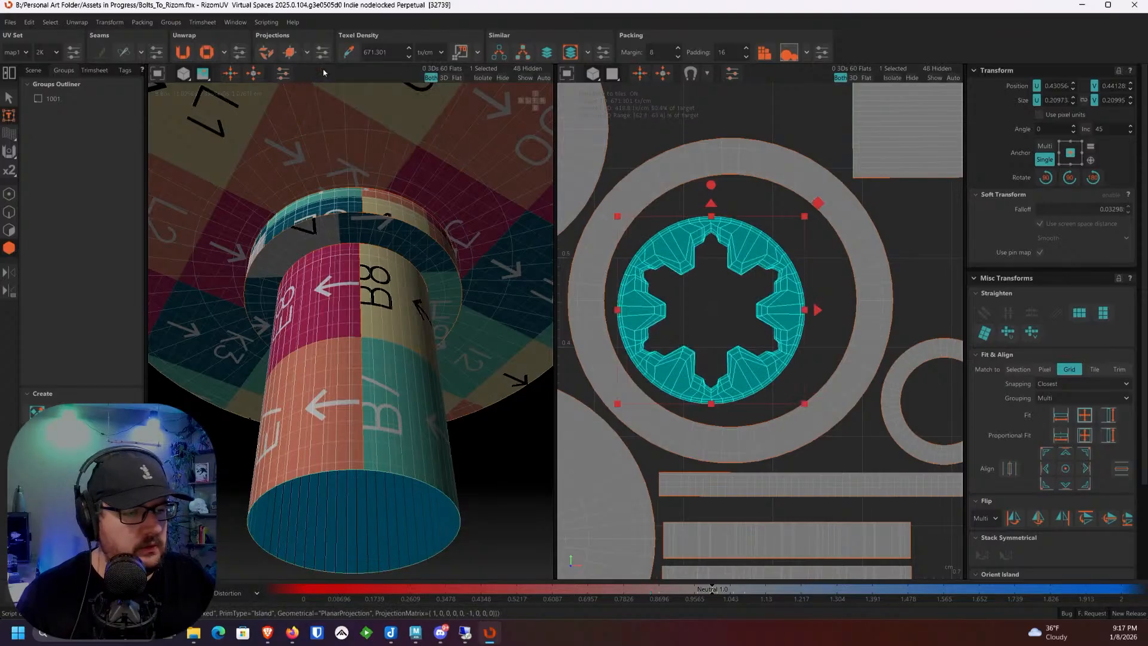
pyautogui.click(808, 259)
pyautogui.scroll(-5, 788, 292)
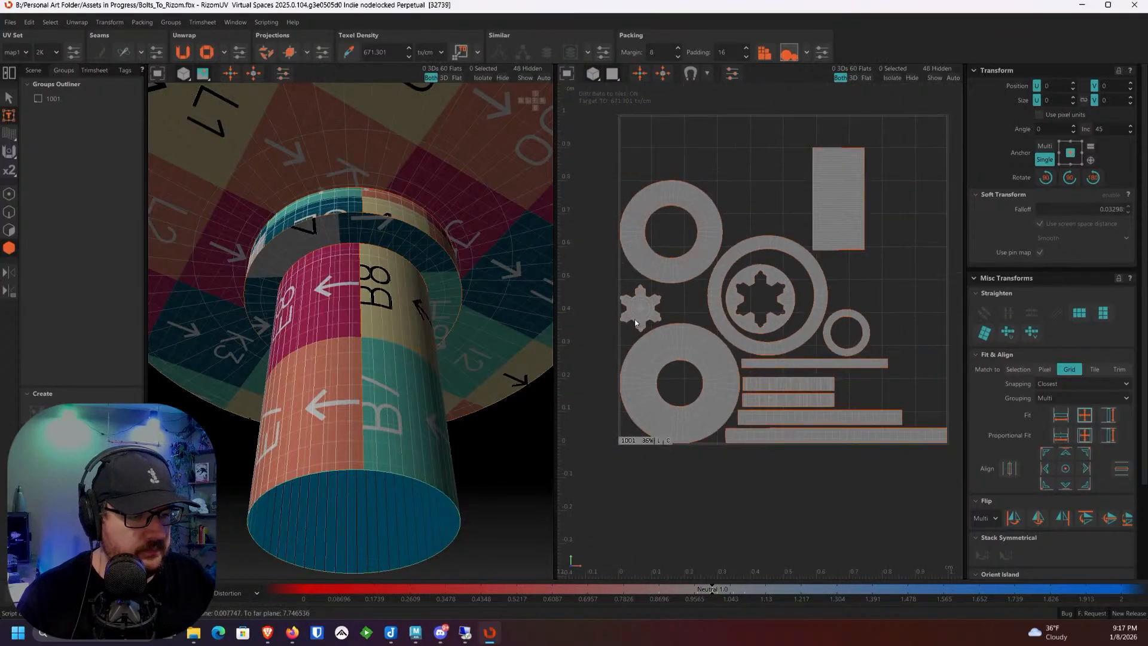
pyautogui.scroll(3, 631, 317)
pyautogui.scroll(-6, 631, 316)
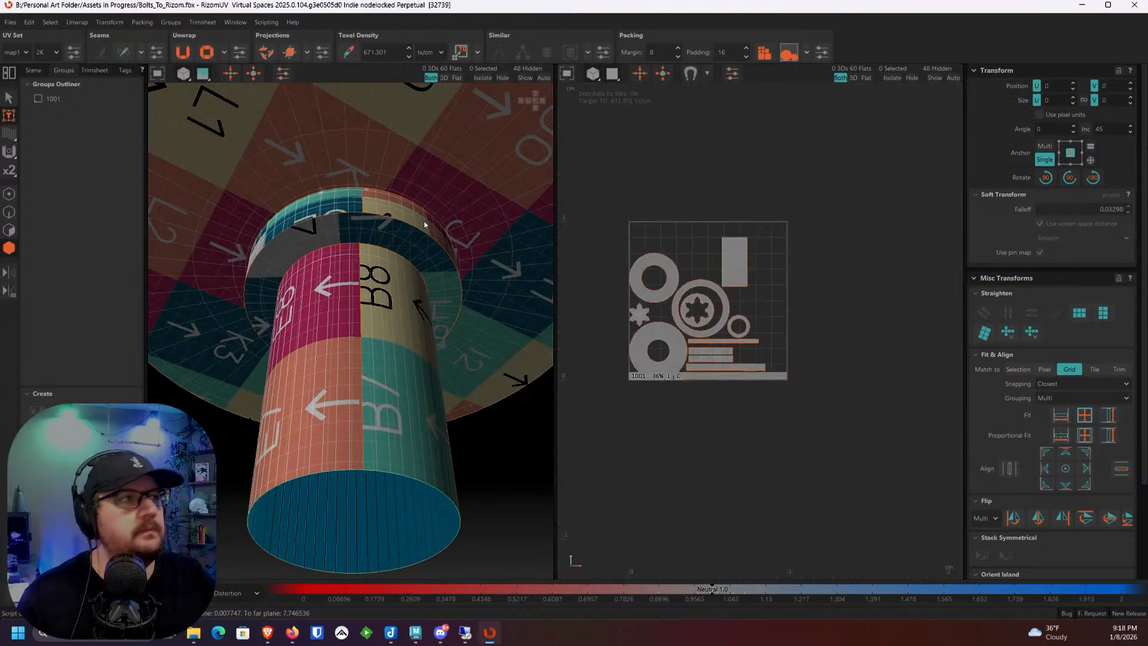
pyautogui.scroll(-6, 426, 292)
pyautogui.keyDown('alt'); pyautogui.moveTo(424, 224); pyautogui.dragTo(427, 303); pyautogui.keyUp('alt')
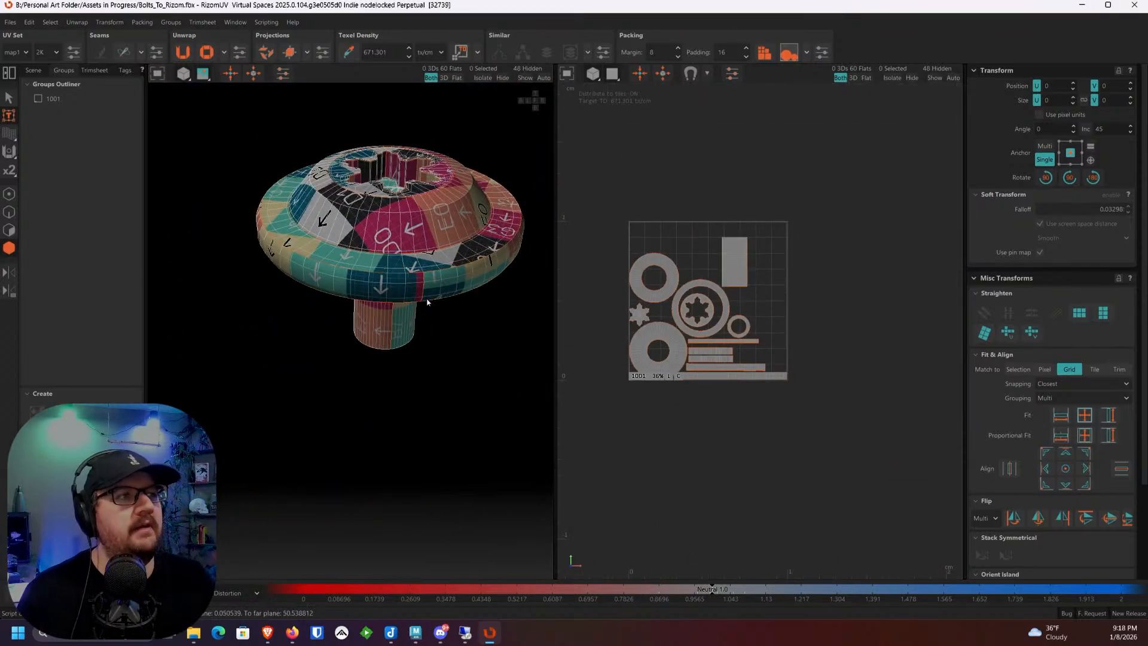
# Step: Show the whole row of bolts again and save the file
pyautogui.click(525, 78)
pyautogui.scroll(-4, 432, 207)
pyautogui.keyDown('alt'); pyautogui.moveTo(432, 207); pyautogui.dragTo(379, 233); pyautogui.keyUp('alt')
pyautogui.keyDown('alt'); pyautogui.moveTo(379, 233); pyautogui.dragTo(310, 312, button='middle'); pyautogui.keyUp('alt')
pyautogui.scroll(-2, 310, 311)
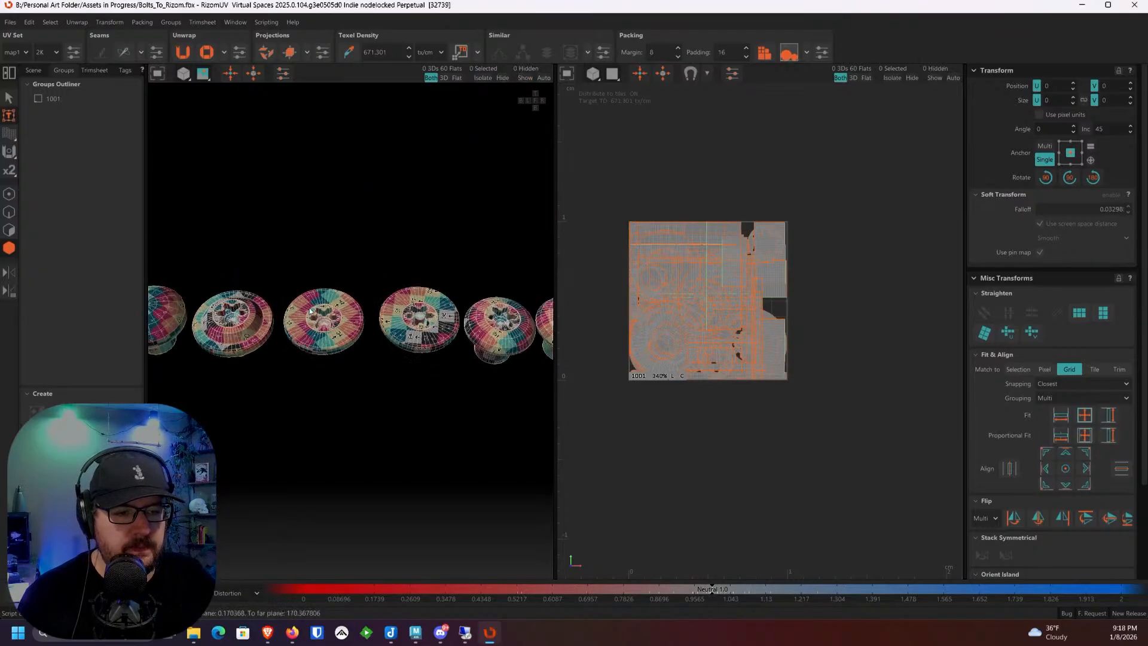
pyautogui.keyDown('alt'); pyautogui.moveTo(310, 311); pyautogui.dragTo(373, 320); pyautogui.keyUp('alt')
pyautogui.scroll(-2, 392, 358)
pyautogui.click(10, 23)
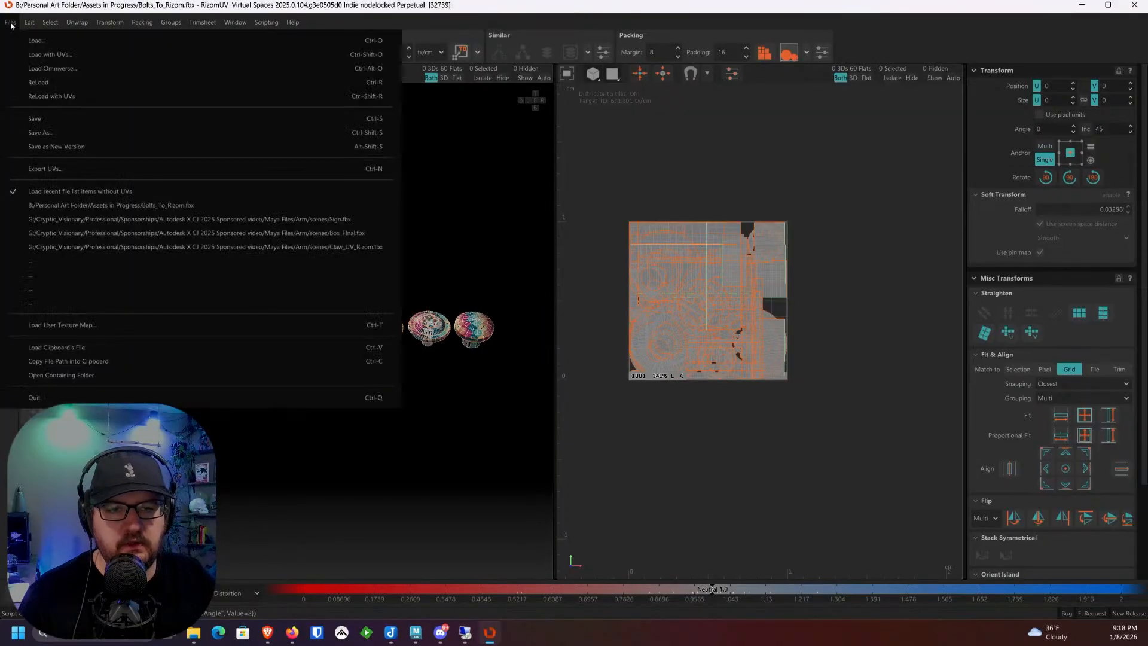
pyautogui.click(41, 120)
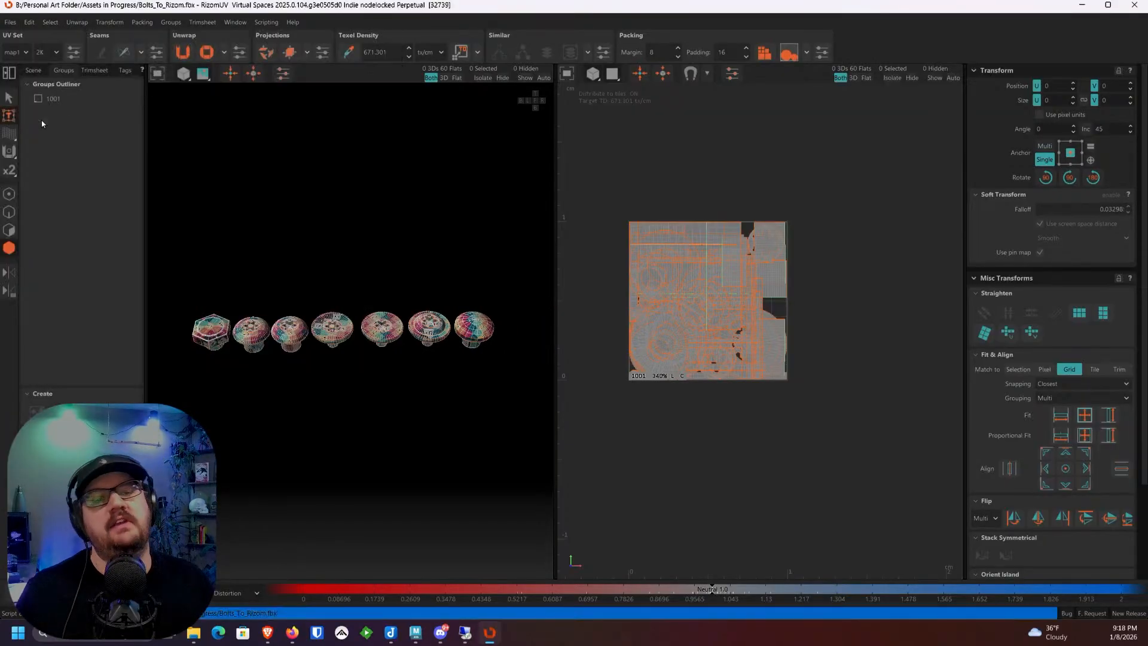
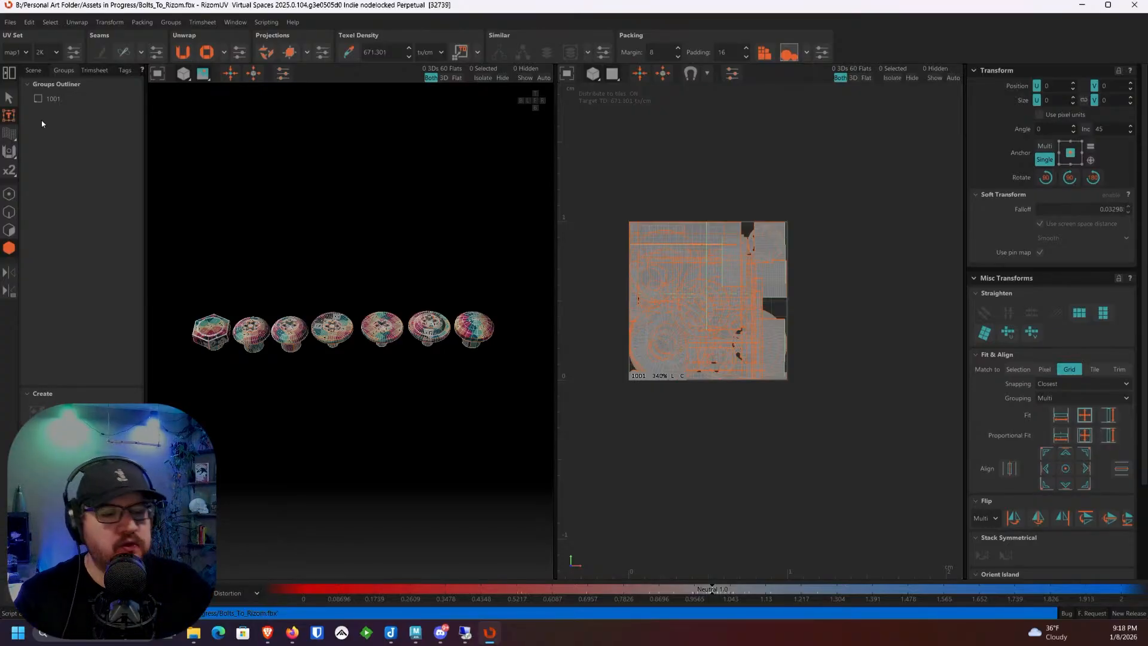
# Step: Switch to Maya and delete all seven existing bolts from the Bolts.mb scene
pyautogui.click(417, 632)
pyautogui.click(349, 259)
pyautogui.moveTo(372, 265); pyautogui.dragTo(779, 401)
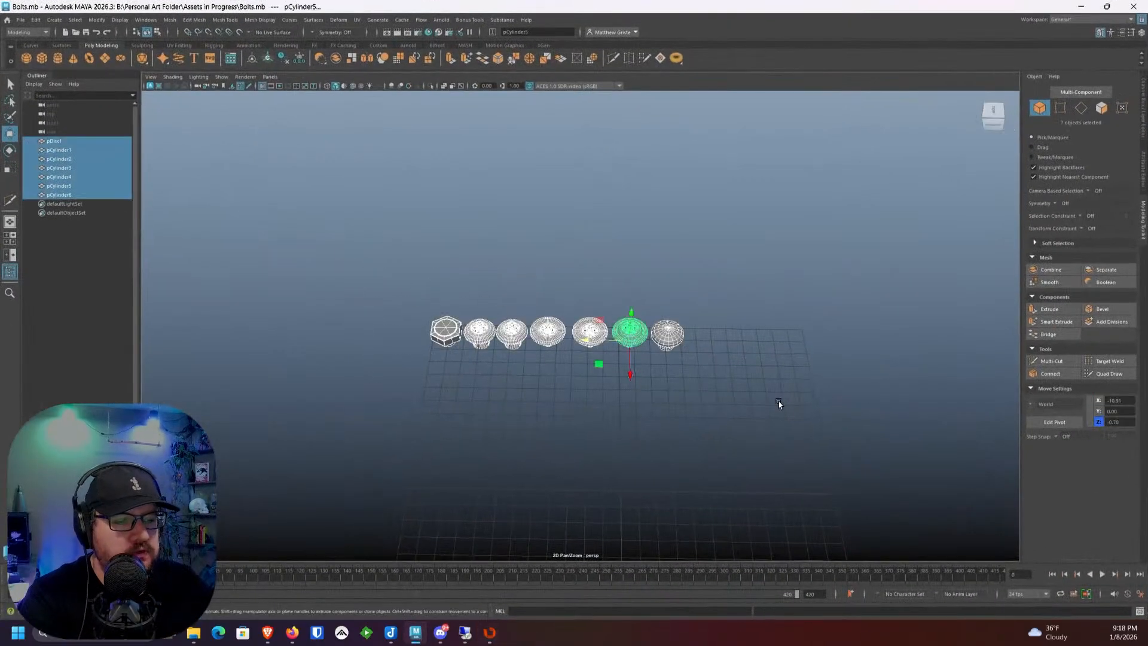
pyautogui.press('Delete')
# Step: Import the unwrapped bolts file Bolts_To_Rizom.fbx from the Personal Art Folder's Assets in Progress folder
pyautogui.click(20, 20)
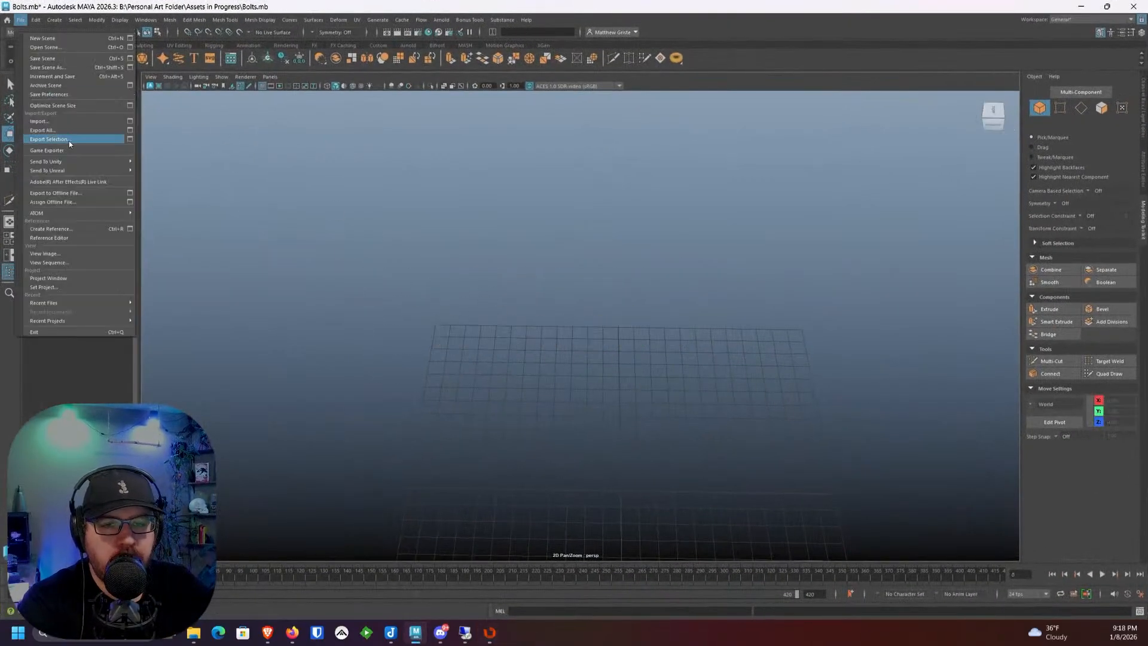
pyautogui.click(66, 122)
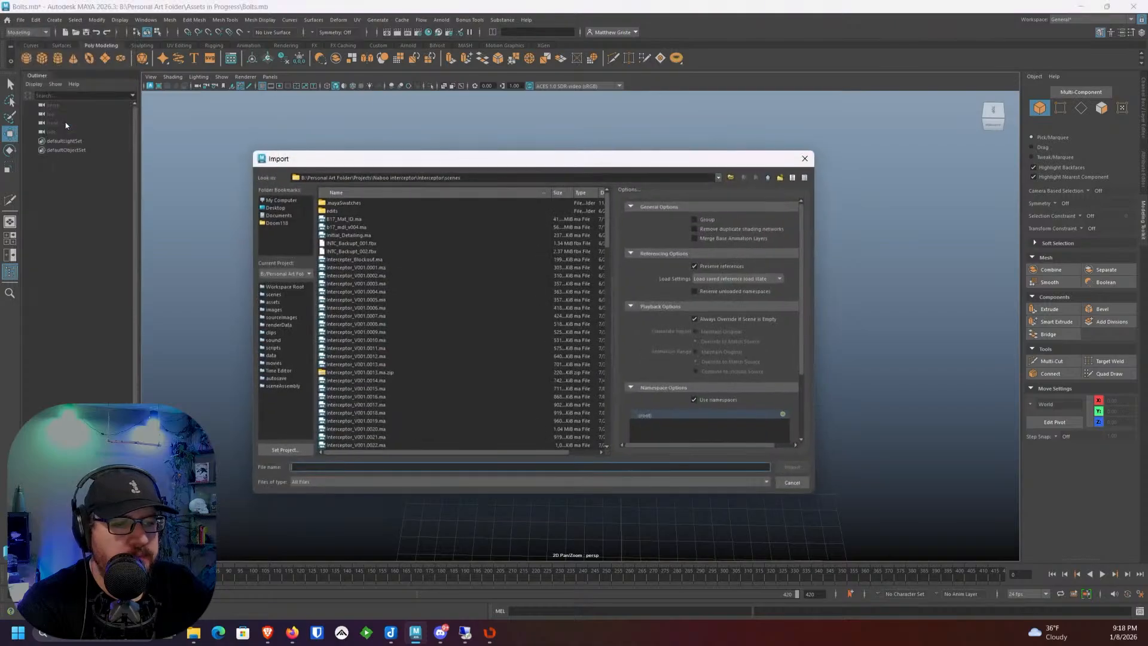
pyautogui.click(279, 201)
pyautogui.doubleClick(336, 204)
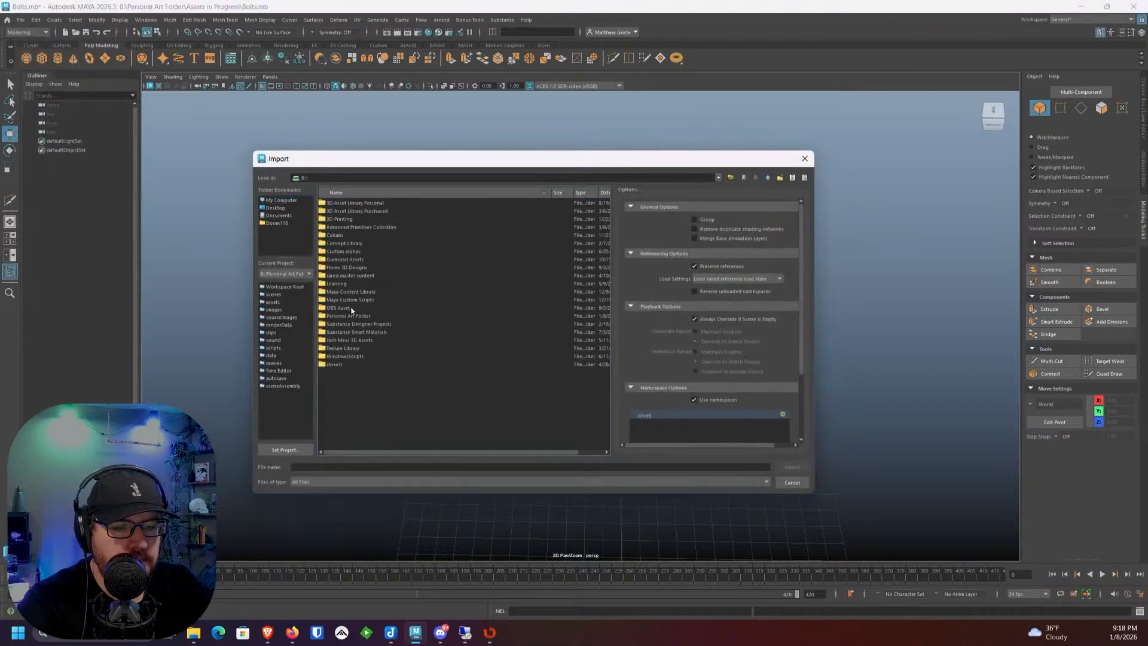
pyautogui.doubleClick(353, 316)
pyautogui.doubleClick(342, 212)
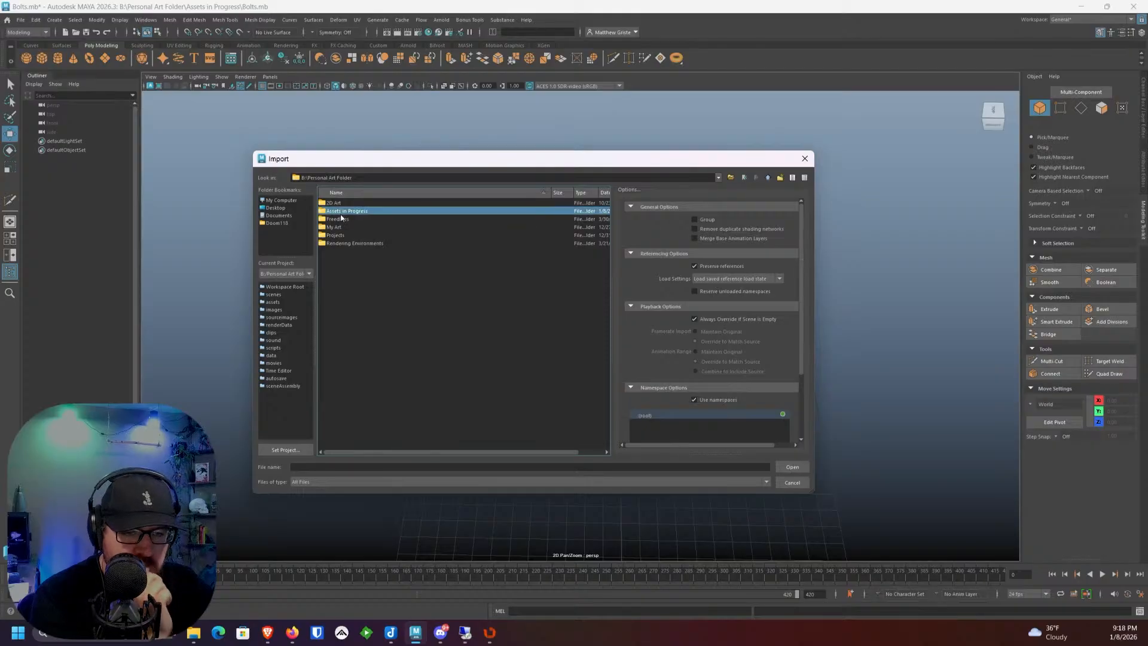
pyautogui.doubleClick(346, 219)
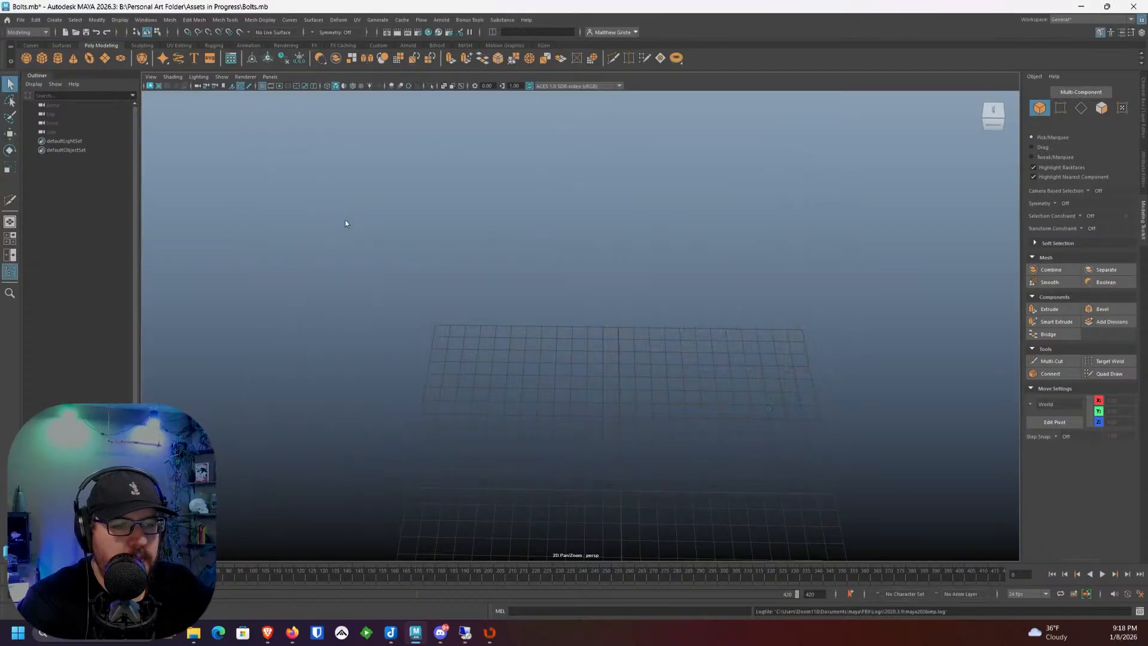
pyautogui.scroll(5, 580, 377)
pyautogui.keyDown('alt'); pyautogui.moveTo(444, 404); pyautogui.dragTo(559, 399, button='middle'); pyautogui.keyUp('alt')
pyautogui.scroll(-3, 558, 399)
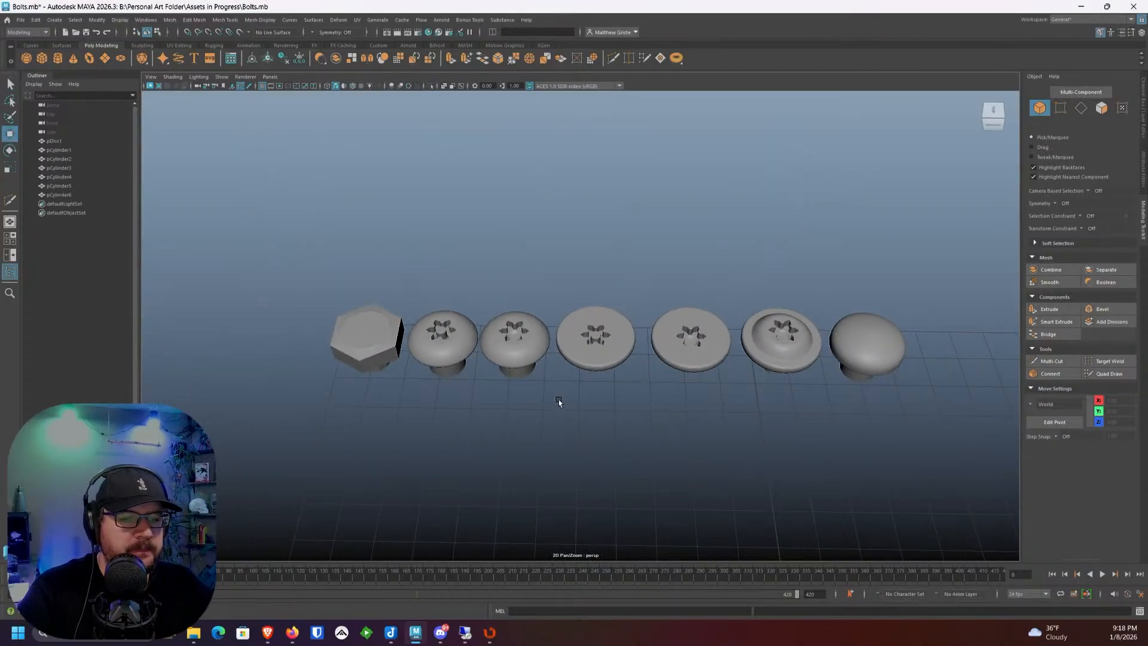
# Step: Rename the hex bolt at the start of the row as Bolt_01
pyautogui.keyDown('alt'); pyautogui.moveTo(558, 400); pyautogui.dragTo(643, 387); pyautogui.keyUp('alt')
pyautogui.keyDown('alt'); pyautogui.moveTo(496, 371); pyautogui.dragTo(574, 350, button='middle'); pyautogui.keyUp('alt')
pyautogui.scroll(2, 575, 350)
pyautogui.click(479, 333)
pyautogui.keyDown('alt'); pyautogui.moveTo(616, 359); pyautogui.dragTo(535, 366); pyautogui.keyUp('alt')
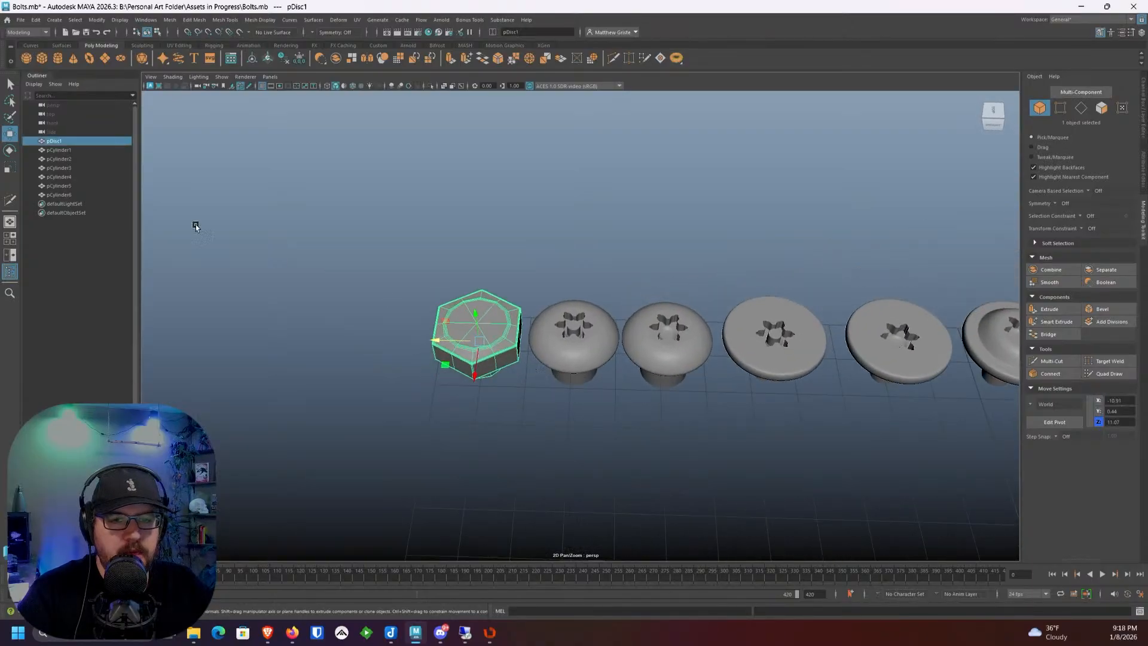
pyautogui.doubleClick(55, 141)
pyautogui.write('B')
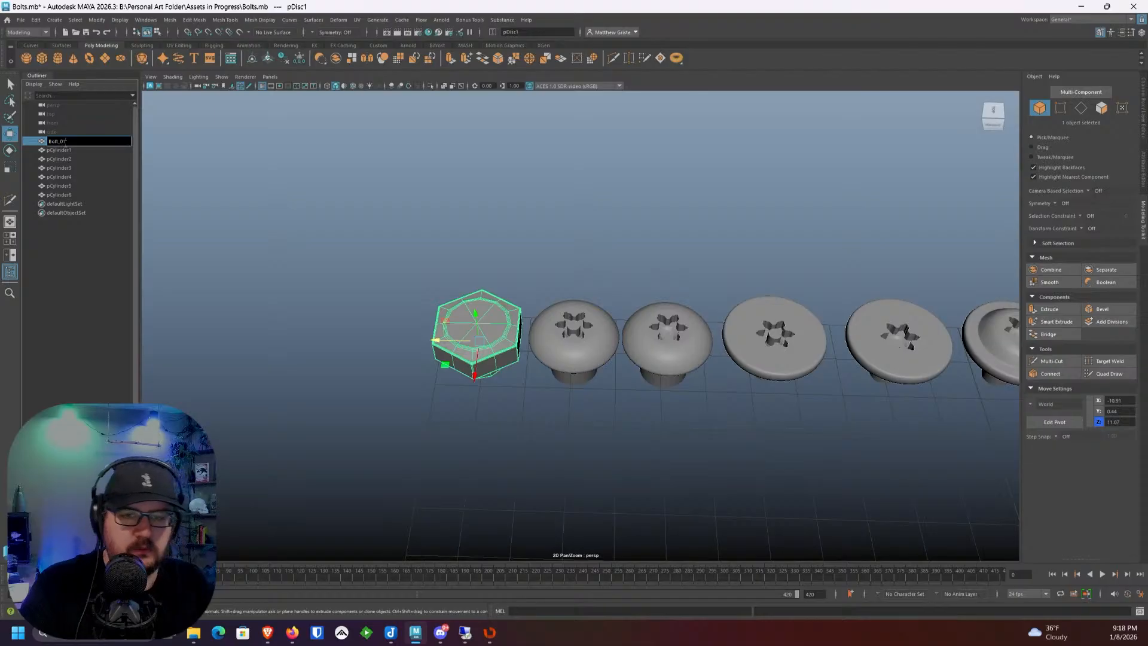
pyautogui.write('olt_01')
pyautogui.press('Tab')
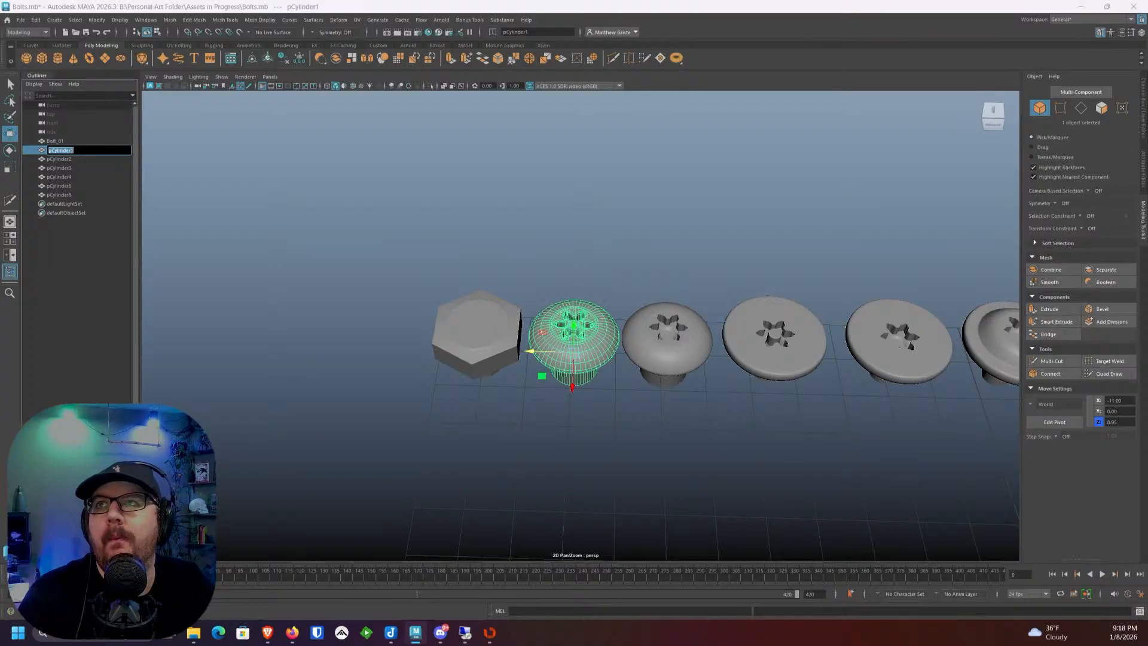
# Step: Rename the two round-head star-recess bolts, pCylinder1 as Torx_Security and pCylinder2 as Torx_Standard
pyautogui.doubleClick(67, 151)
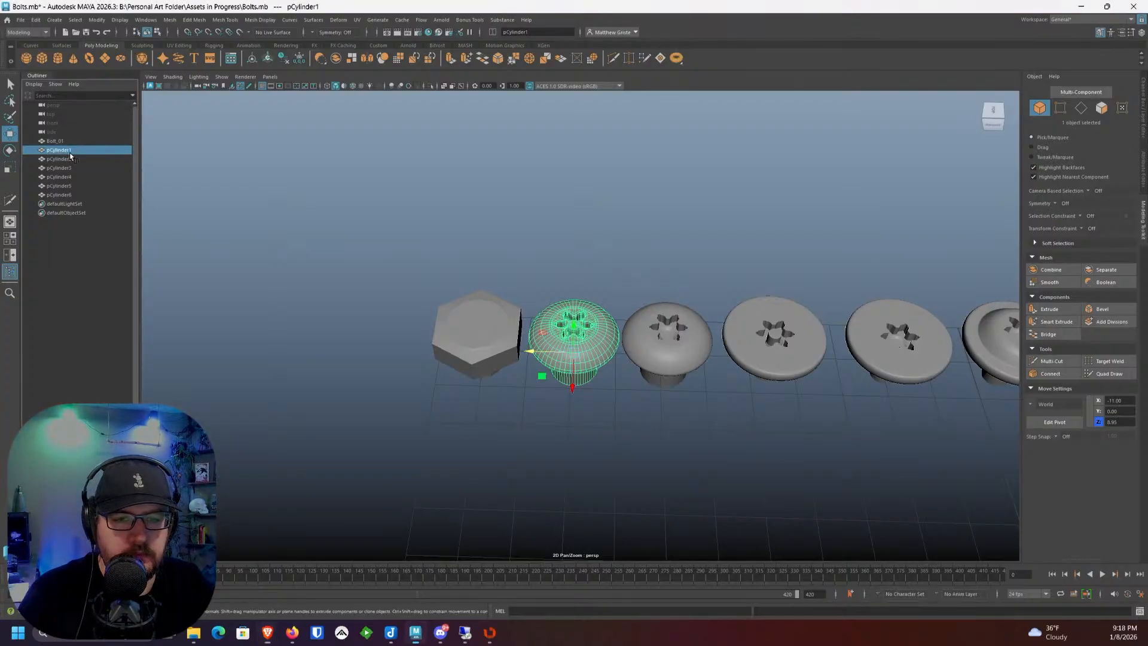
pyautogui.write('Bo')
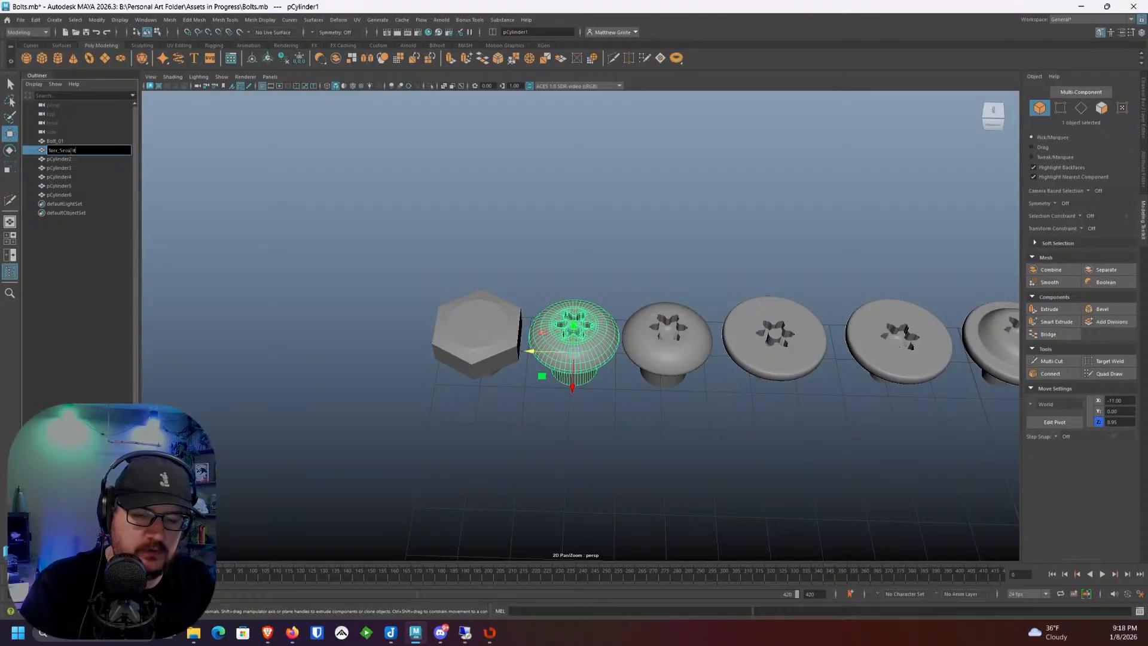
pyautogui.click(63, 159)
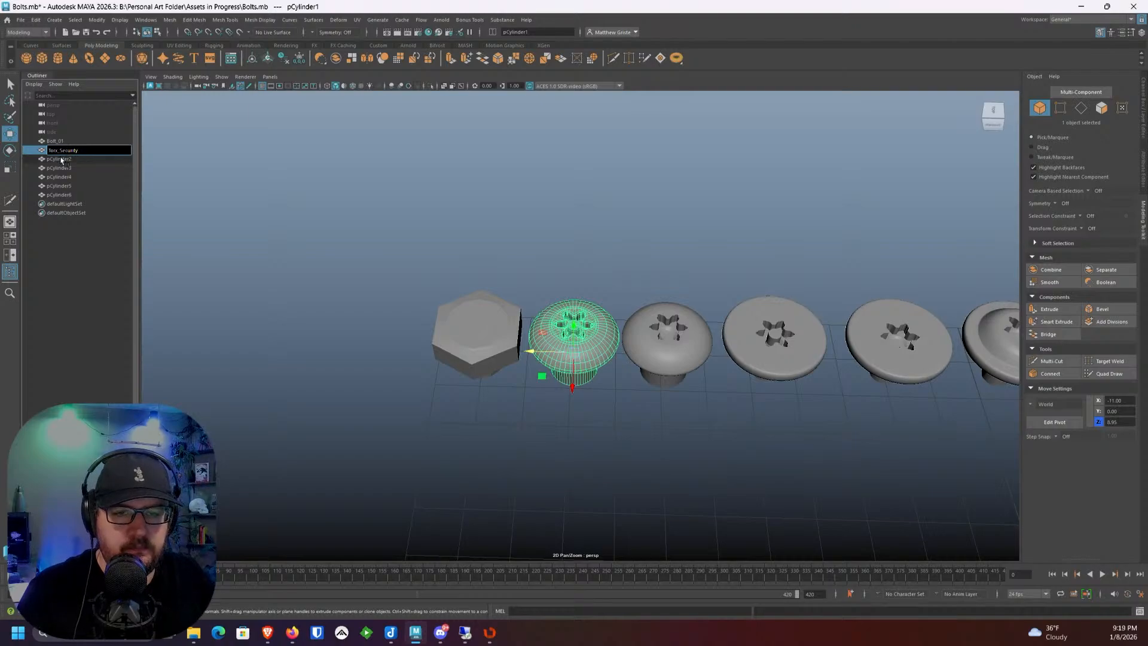
pyautogui.doubleClick(64, 159)
pyautogui.write('Torx_Standa')
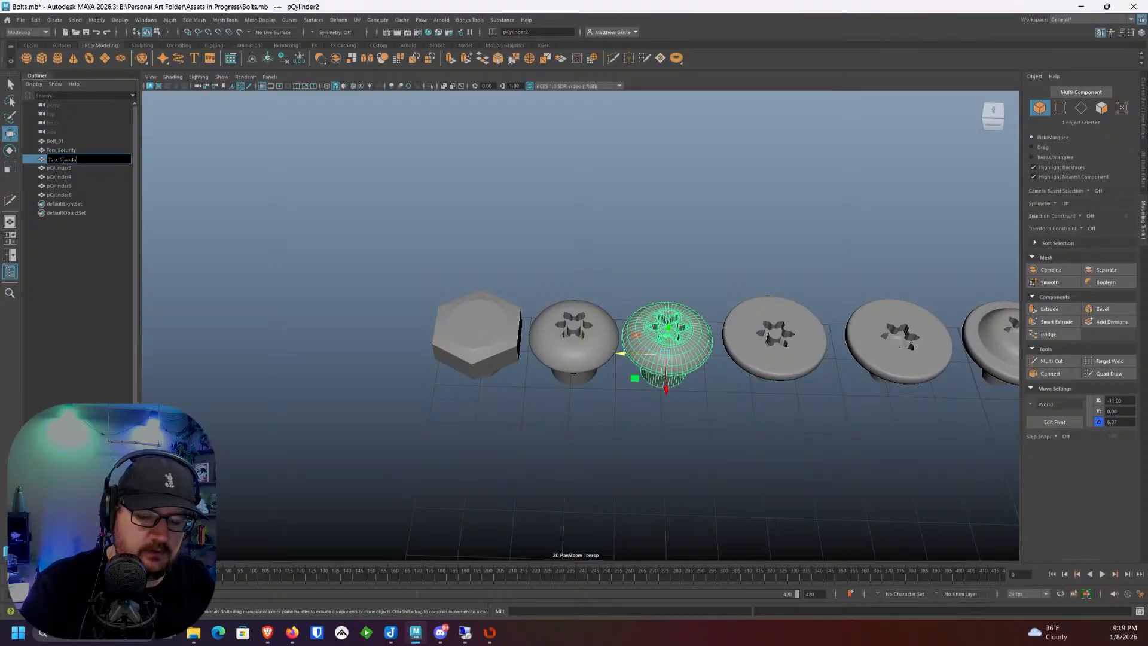
pyautogui.write('rd')
# Step: Rename the two flat-head bolts, pCylinder3 as Torx_Flat_Security and pCylinder4 as Torx_Flat_Standard
pyautogui.click(64, 168)
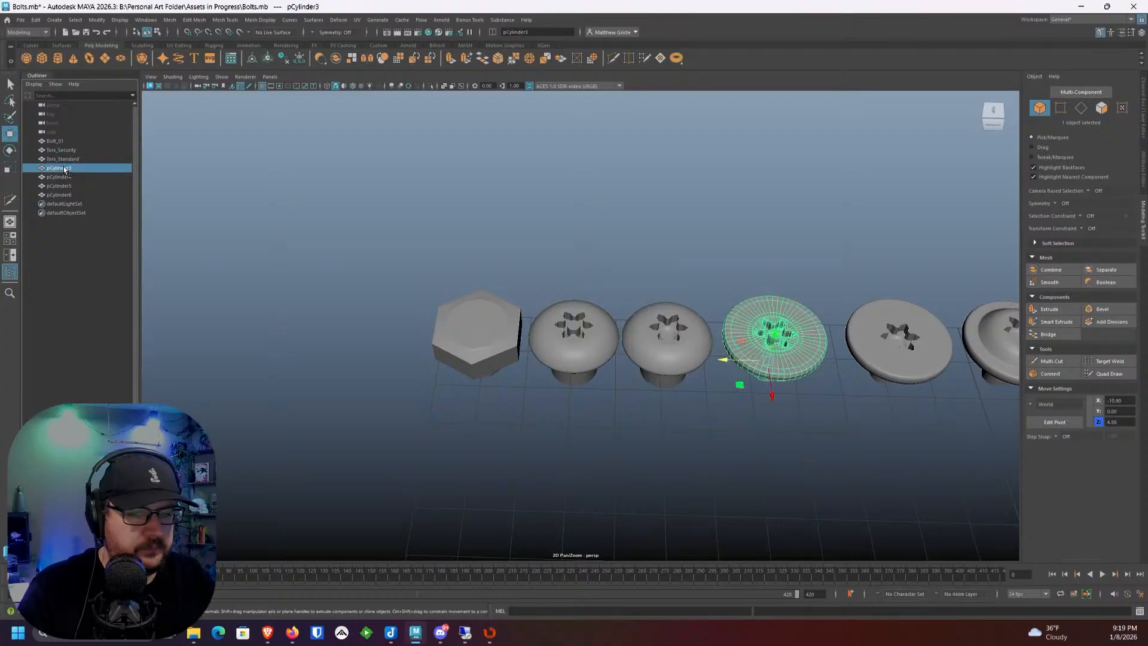
pyautogui.doubleClick(65, 168)
pyautogui.write('Torx_Flat_Security')
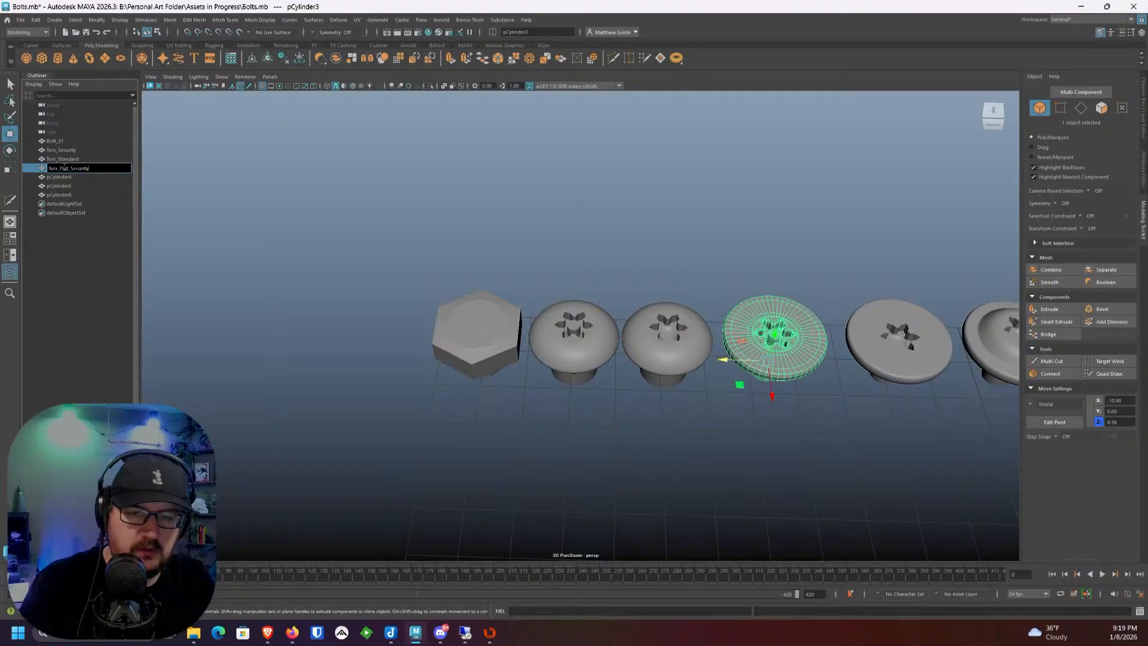
pyautogui.click(66, 177)
pyautogui.doubleClick(67, 177)
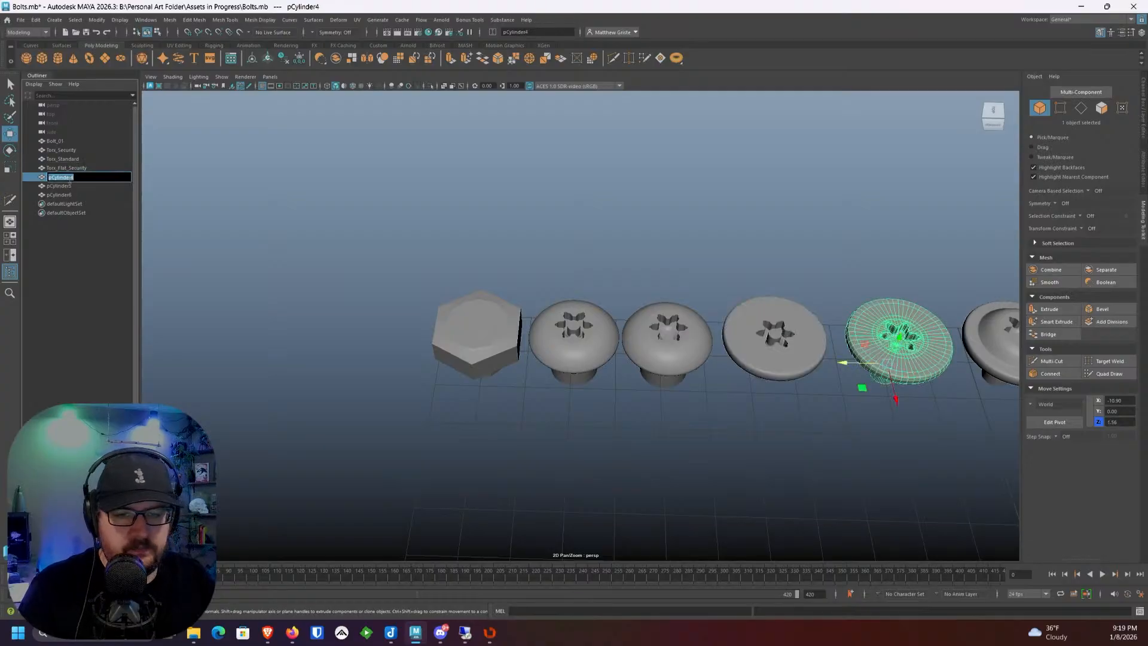
pyautogui.write('Torx_Flat_Standar')
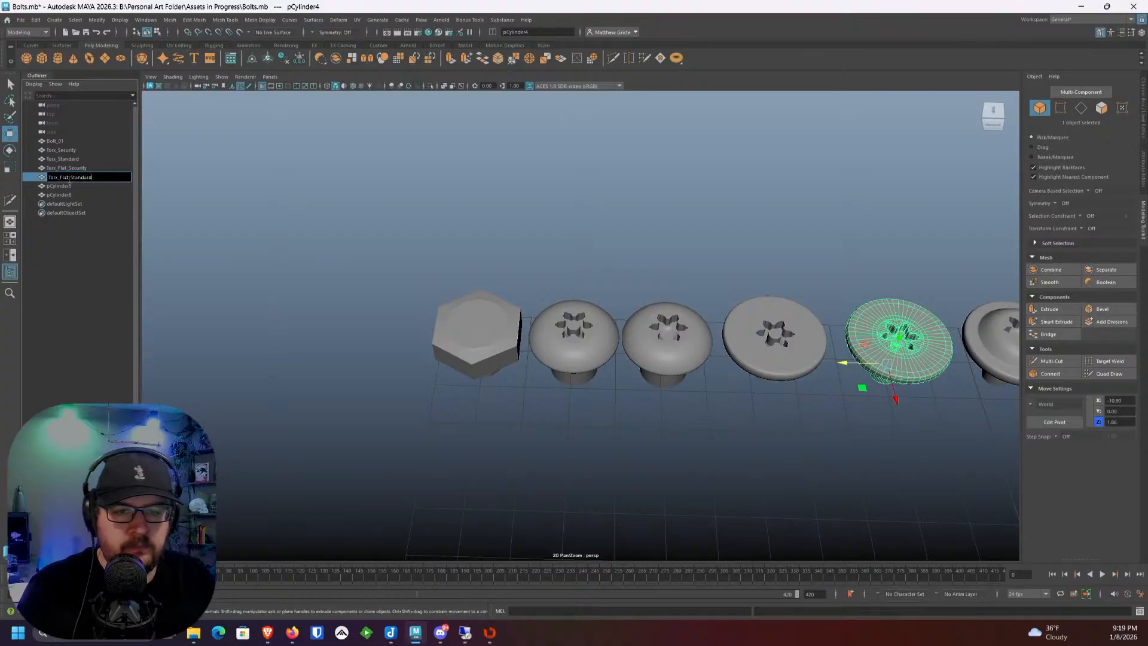
pyautogui.write('d')
pyautogui.press('Return')
# Step: Rename the flanged round-head bolt as Torx_Rounded_Flat_Base and the plain domed one as Rivet
pyautogui.click(71, 186)
pyautogui.press('a')
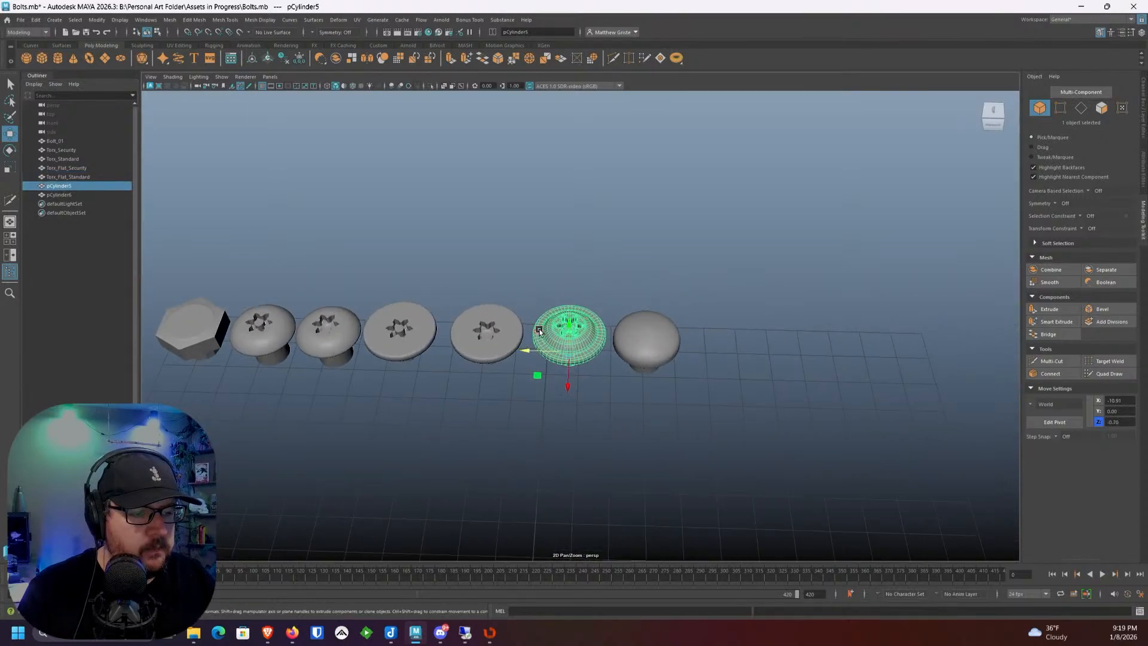
pyautogui.press('f')
pyautogui.doubleClick(67, 186)
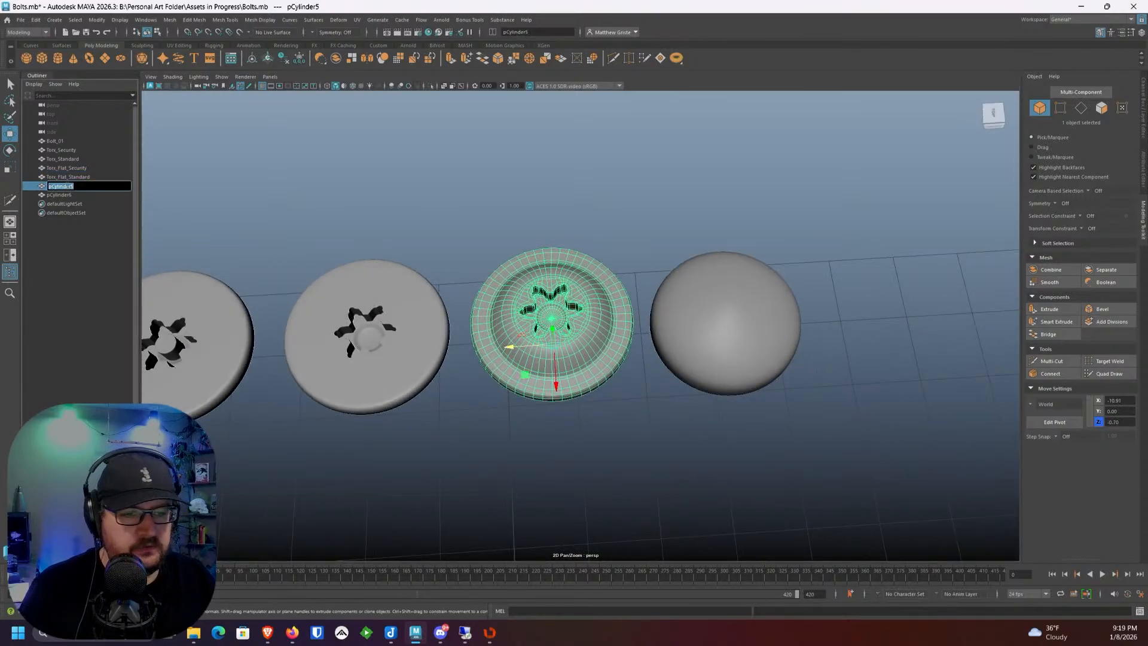
pyautogui.write('Torx_Rounded_Flat_Base')
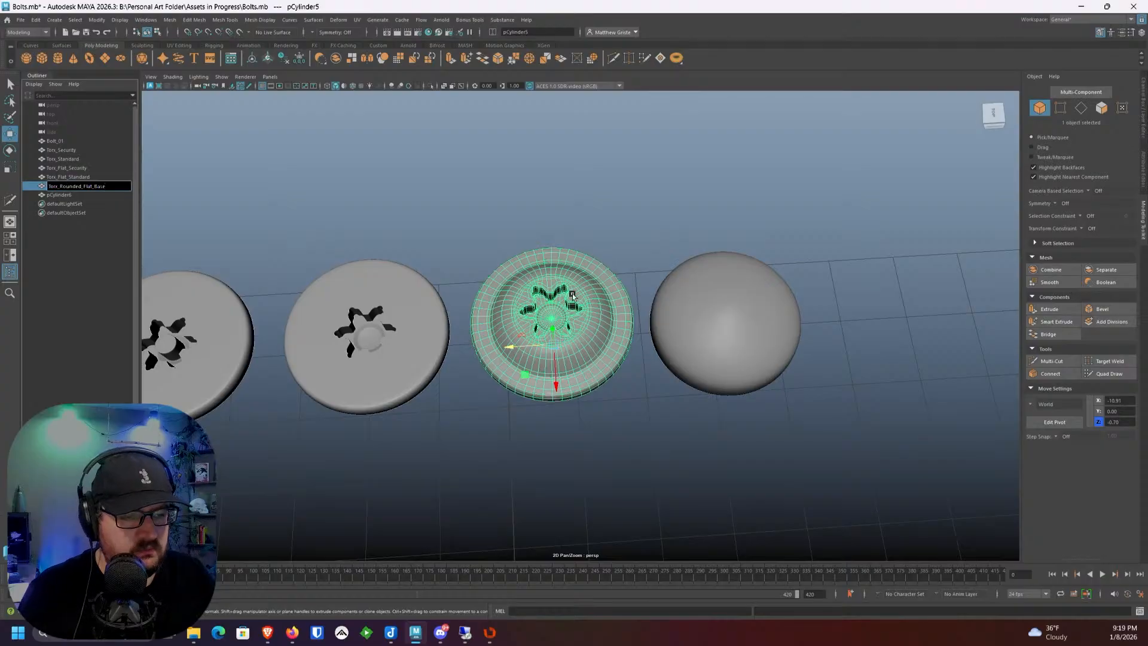
pyautogui.click(721, 300)
pyautogui.doubleClick(87, 195)
pyautogui.write('Rivet')
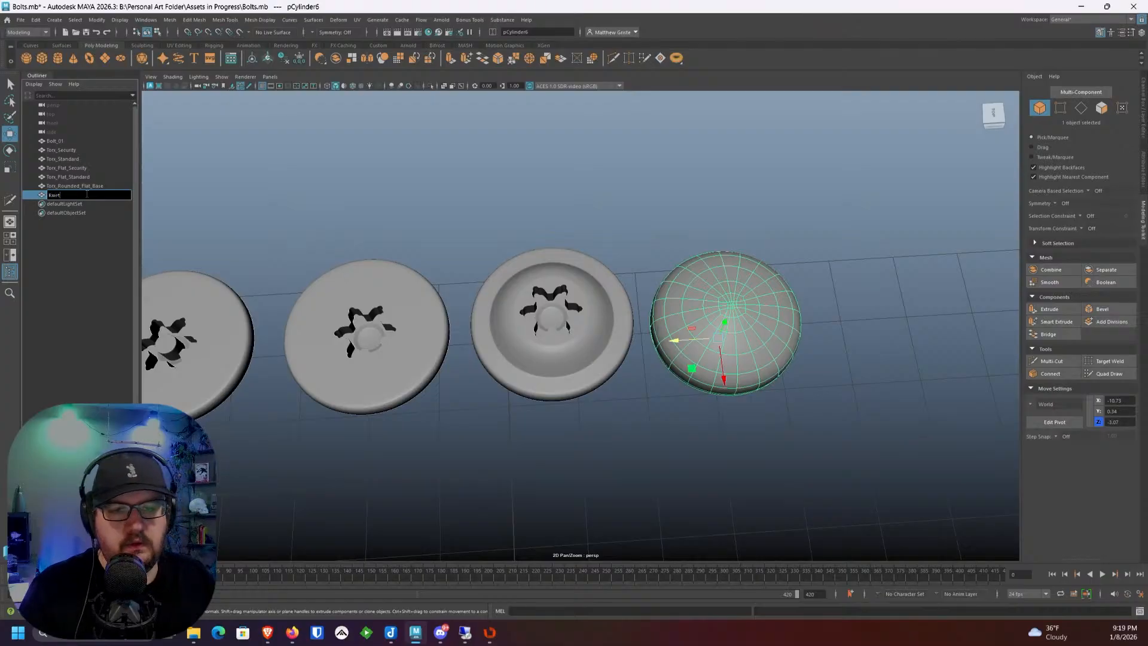
pyautogui.click(435, 218)
pyautogui.scroll(-5, 435, 218)
pyautogui.keyDown('alt'); pyautogui.moveTo(453, 239); pyautogui.dragTo(573, 246, button='middle'); pyautogui.keyUp('alt')
pyautogui.keyDown('alt'); pyautogui.moveTo(573, 247); pyautogui.dragTo(554, 288); pyautogui.keyUp('alt')
pyautogui.scroll(-5, 533, 246)
pyautogui.moveTo(366, 172); pyautogui.dragTo(700, 313)
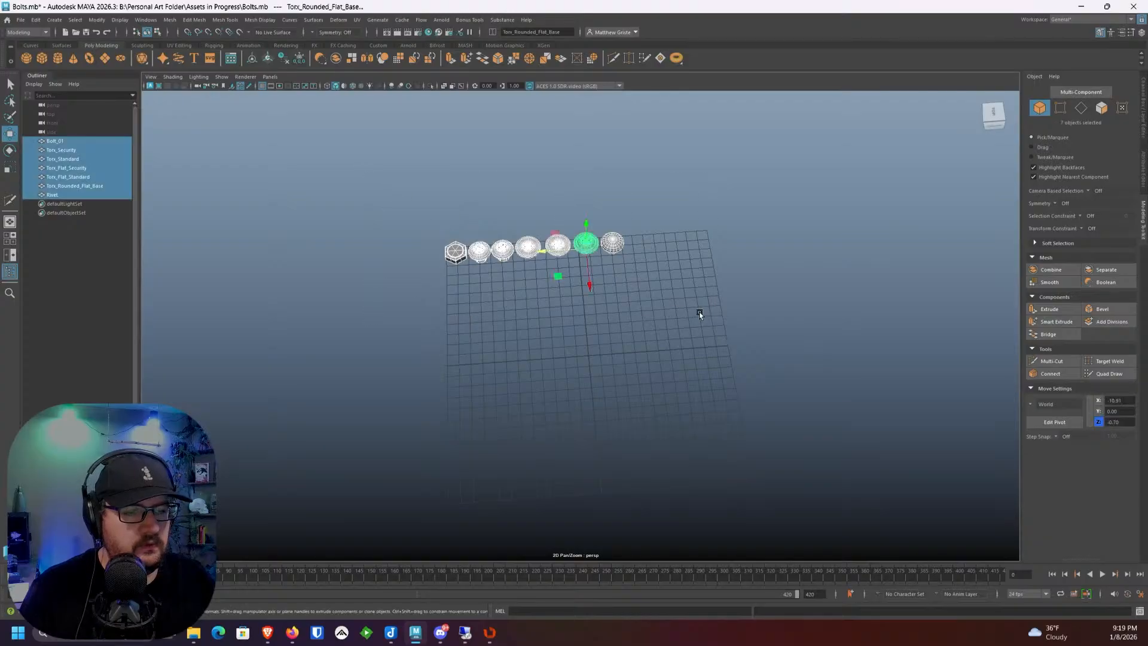
pyautogui.keyDown('alt'); pyautogui.moveTo(644, 338); pyautogui.dragTo(641, 389, button='middle'); pyautogui.keyUp('alt')
pyautogui.scroll(2, 619, 362)
pyautogui.scroll(2, 641, 388)
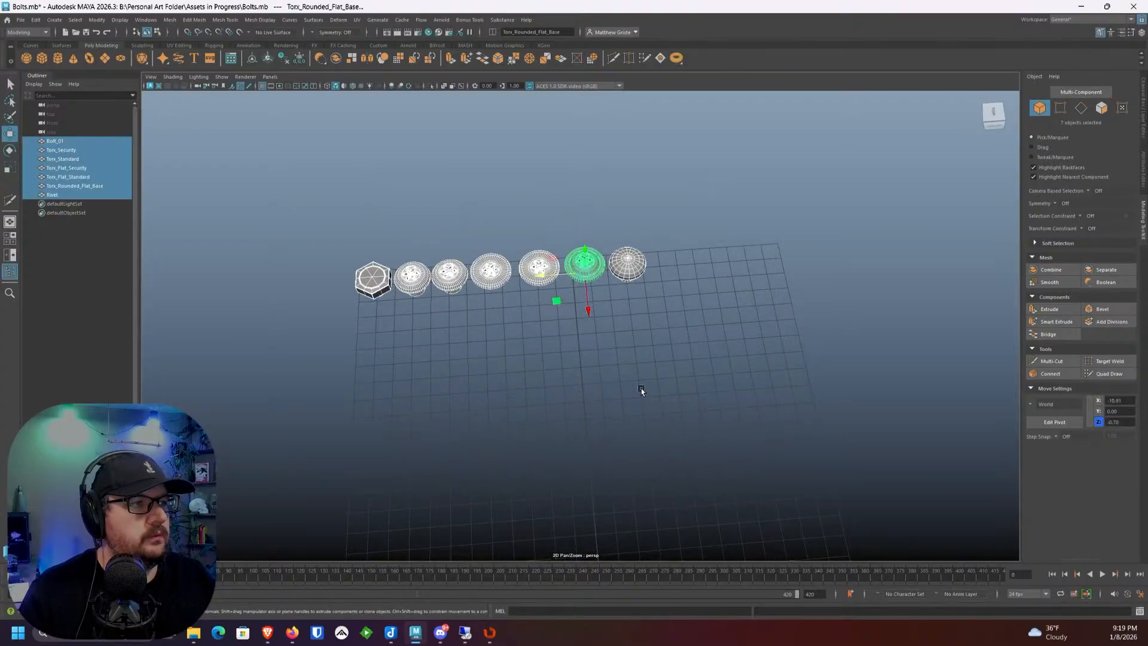
# Step: Rename the hex bolt as Hex_Bolt and save the scene
pyautogui.click(392, 288)
pyautogui.doubleClick(71, 141)
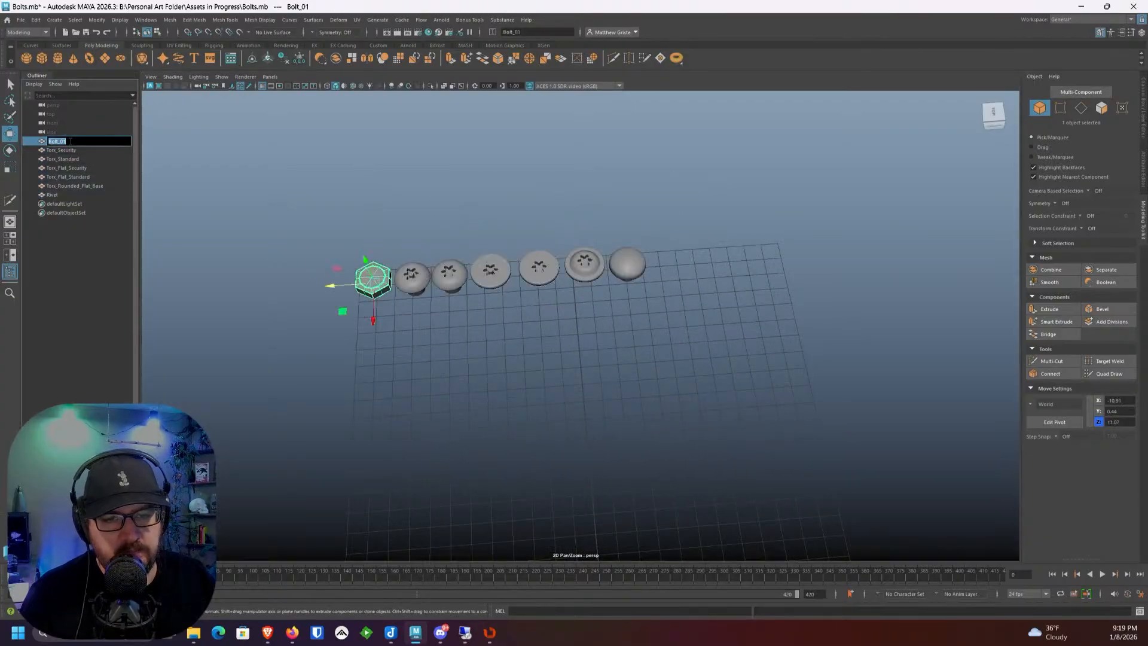
pyautogui.click(54, 141)
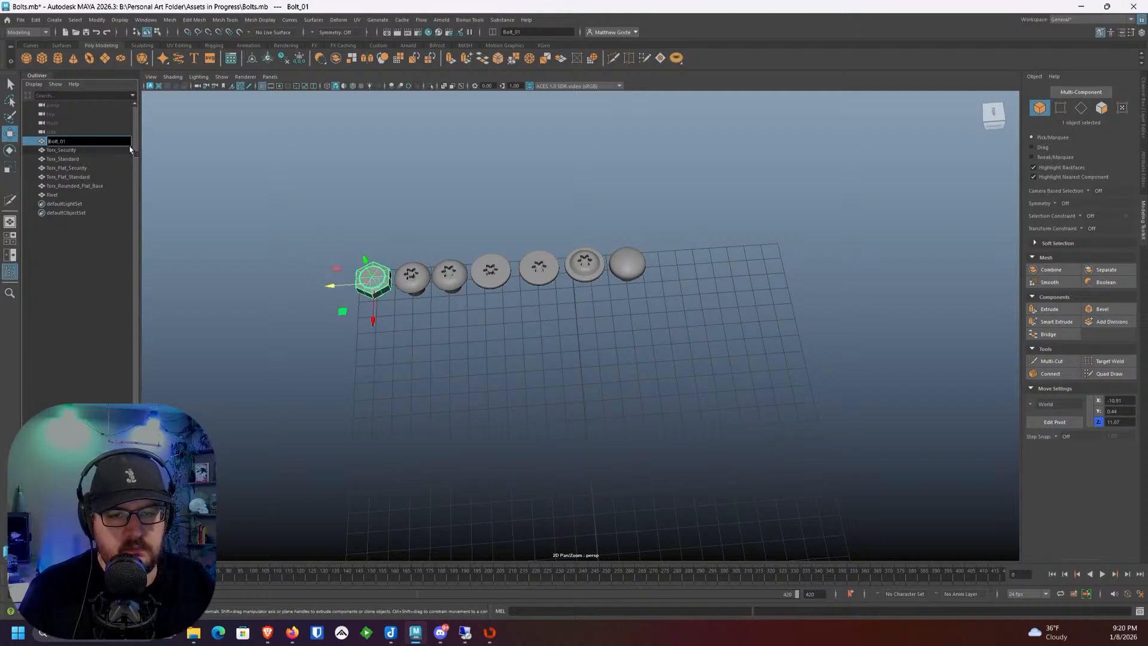
pyautogui.write('Hex_')
pyautogui.press('Return')
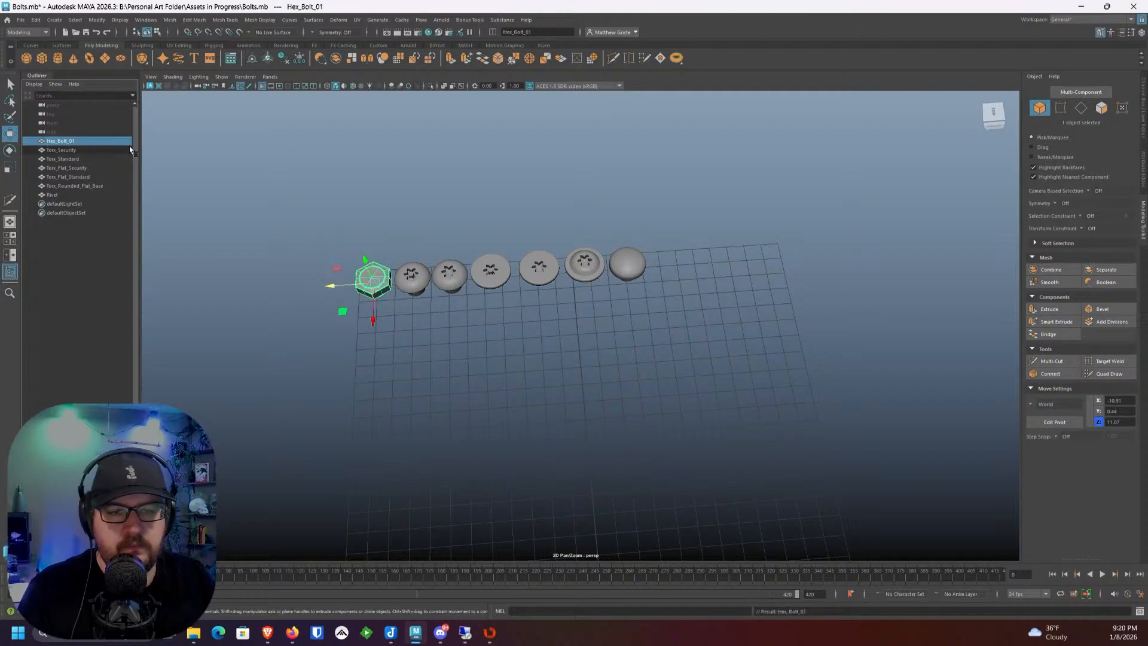
pyautogui.doubleClick(88, 141)
pyautogui.click(88, 141)
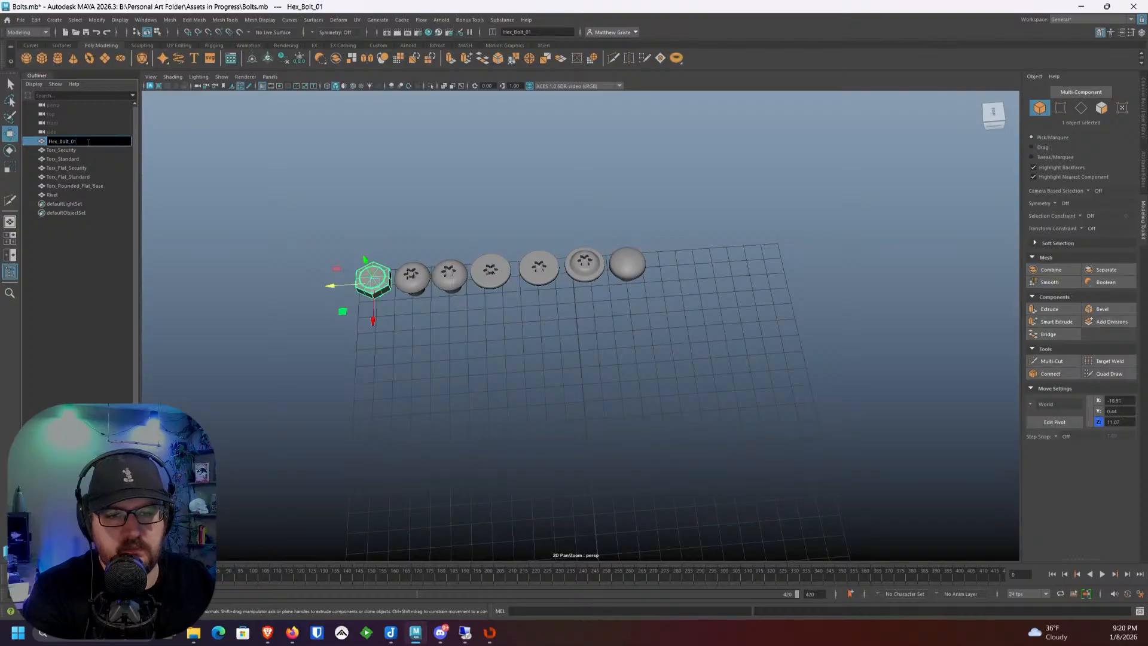
pyautogui.click(92, 159)
pyautogui.scroll(3, 492, 286)
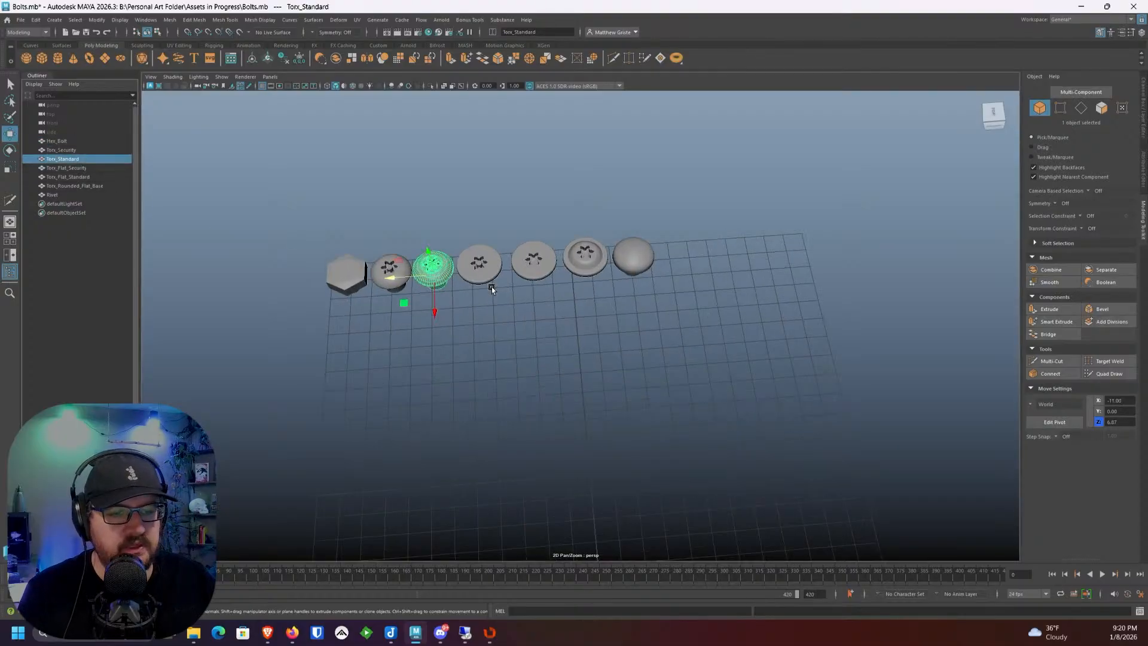
pyautogui.click(475, 303)
pyautogui.scroll(-5, 475, 300)
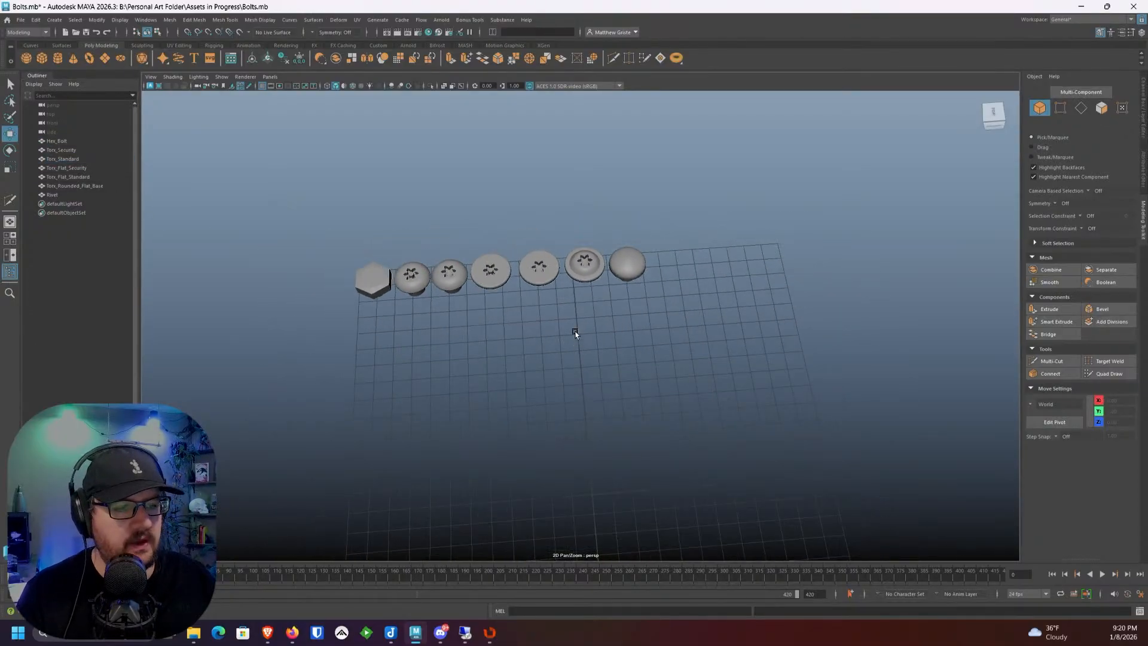
# Step: Turn on grid snapping and move the hex bolt to the centre of the grid at the world origin
pyautogui.click(405, 266)
pyautogui.keyDown('alt'); pyautogui.moveTo(491, 315); pyautogui.dragTo(421, 269); pyautogui.keyUp('alt')
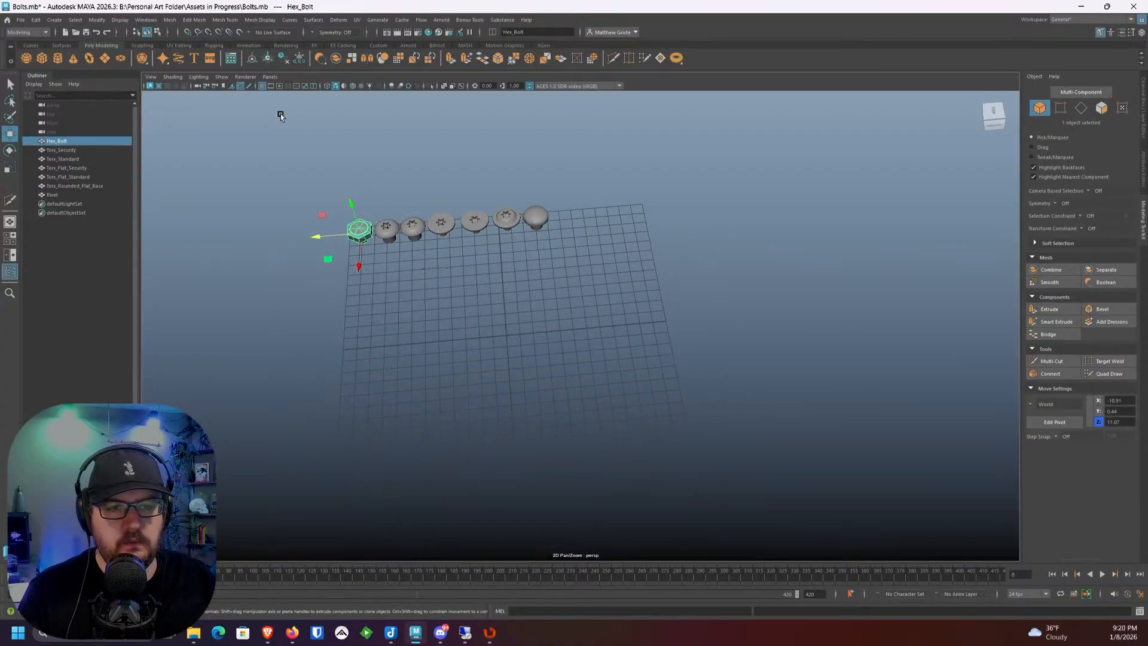
pyautogui.click(228, 32)
pyautogui.click(229, 32)
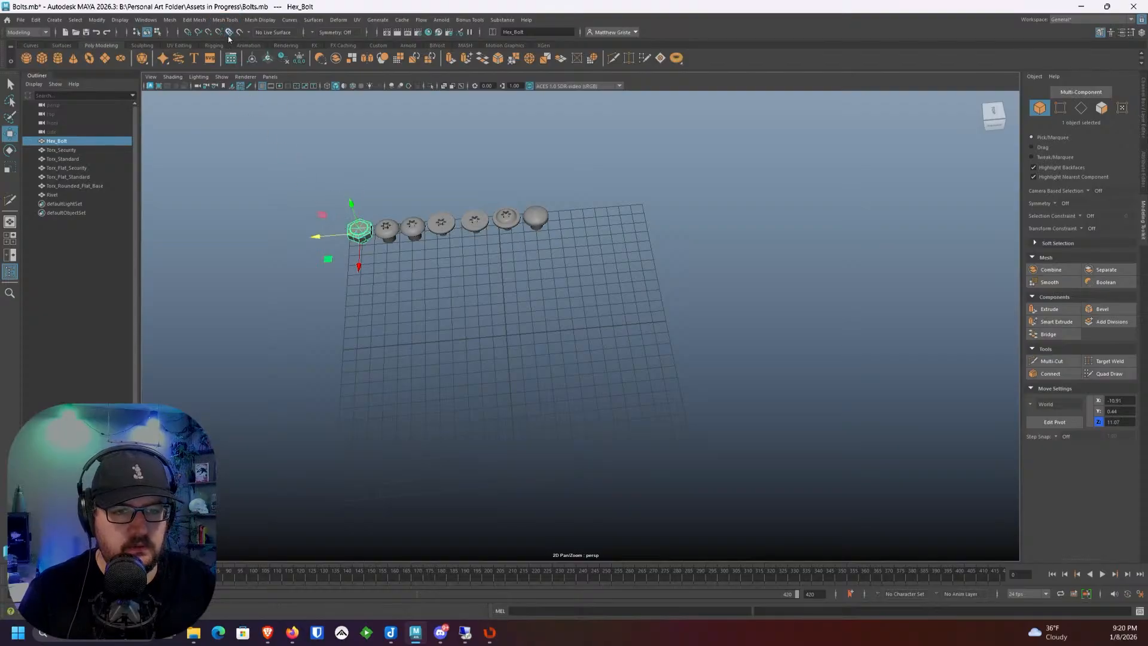
pyautogui.click(187, 32)
pyautogui.moveTo(359, 230); pyautogui.dragTo(526, 317)
pyautogui.scroll(2, 526, 317)
pyautogui.moveTo(482, 238); pyautogui.dragTo(483, 222)
pyautogui.keyDown('alt'); pyautogui.moveTo(483, 238); pyautogui.dragTo(490, 255); pyautogui.keyUp('alt')
pyautogui.hotkey('ctrl', 'z')
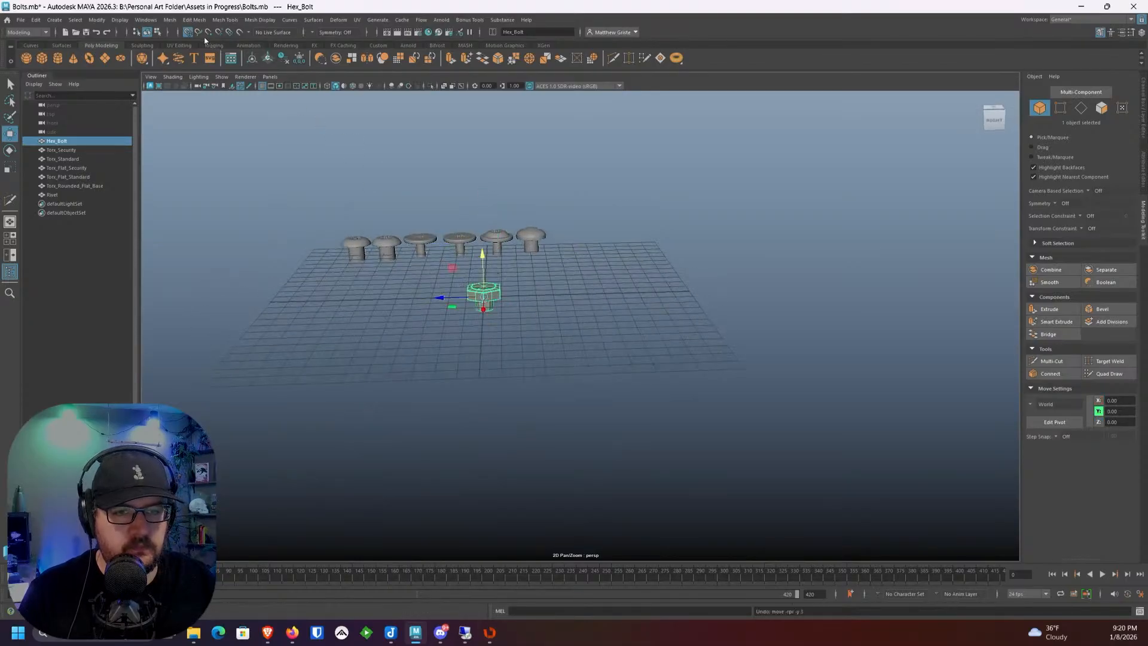
# Step: Turn off grid snapping and raise the hex bolt vertically to about Y 0.70
pyautogui.click(190, 34)
pyautogui.scroll(3, 432, 245)
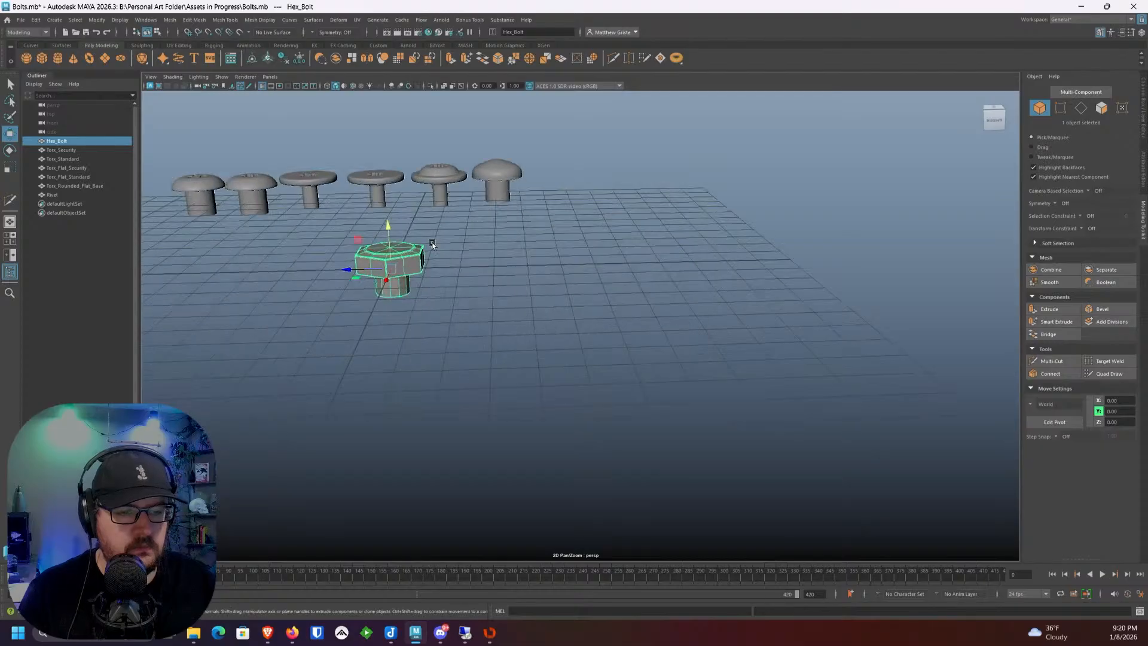
pyautogui.moveTo(385, 225); pyautogui.dragTo(384, 197)
pyautogui.keyDown('alt'); pyautogui.moveTo(395, 233); pyautogui.dragTo(483, 274, button='middle'); pyautogui.keyUp('alt')
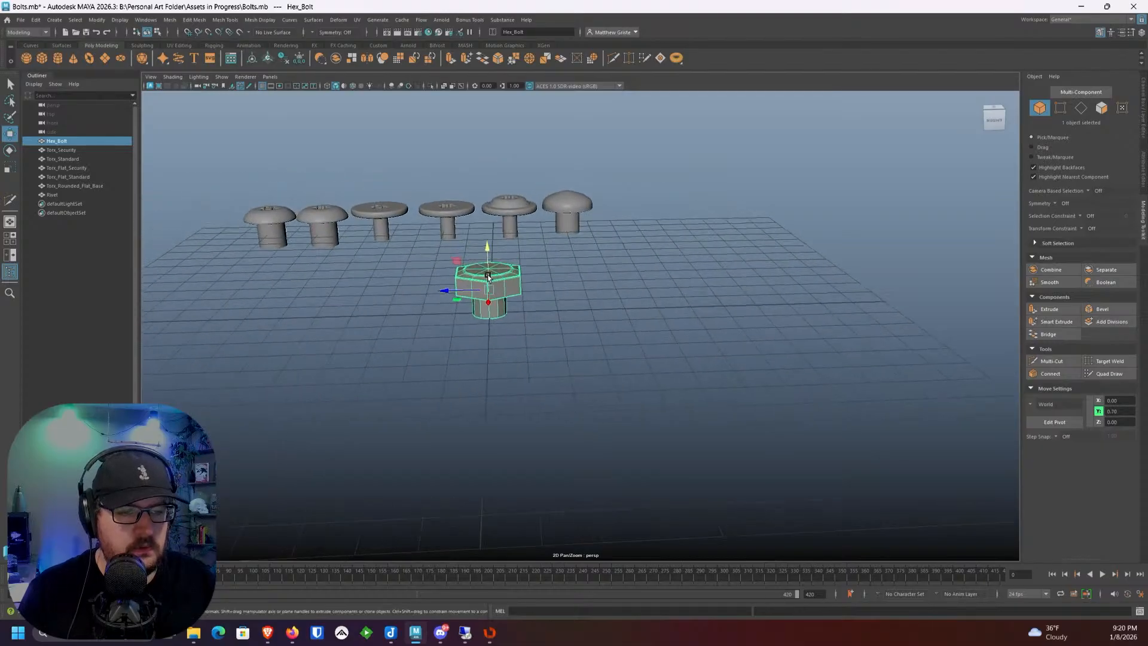
# Step: Delete the six Torx bolts and rivet in the back row, keeping only the hex bolt in the scene
pyautogui.scroll(-3, 488, 292)
pyautogui.keyDown('alt'); pyautogui.moveTo(483, 273); pyautogui.dragTo(471, 297); pyautogui.keyUp('alt')
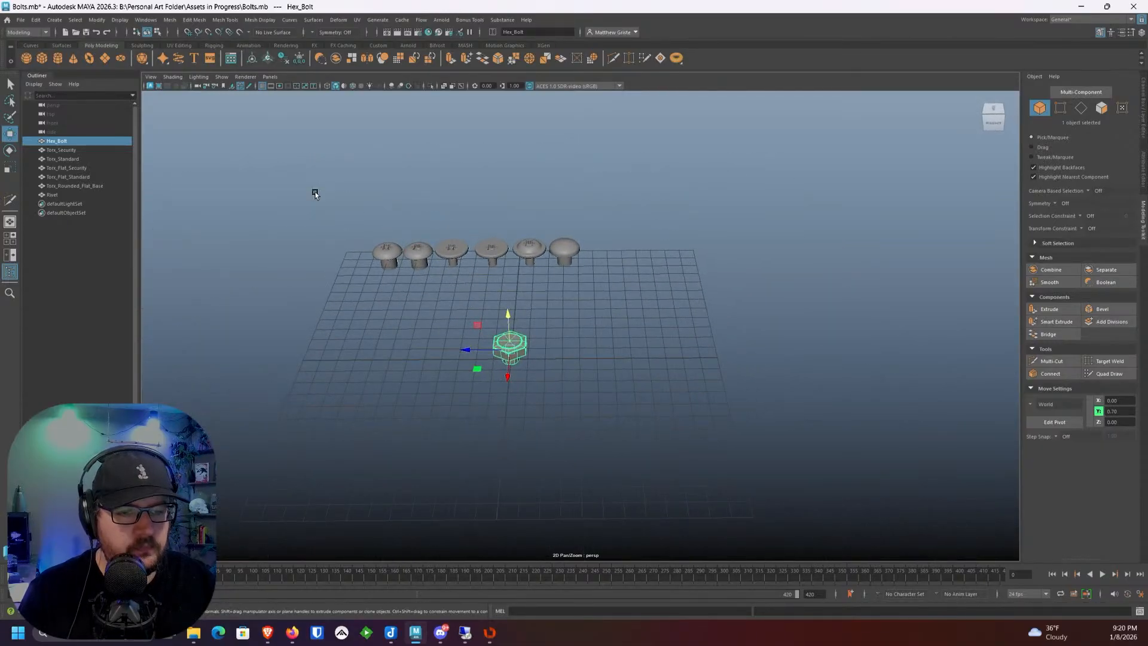
pyautogui.moveTo(315, 192); pyautogui.dragTo(600, 269)
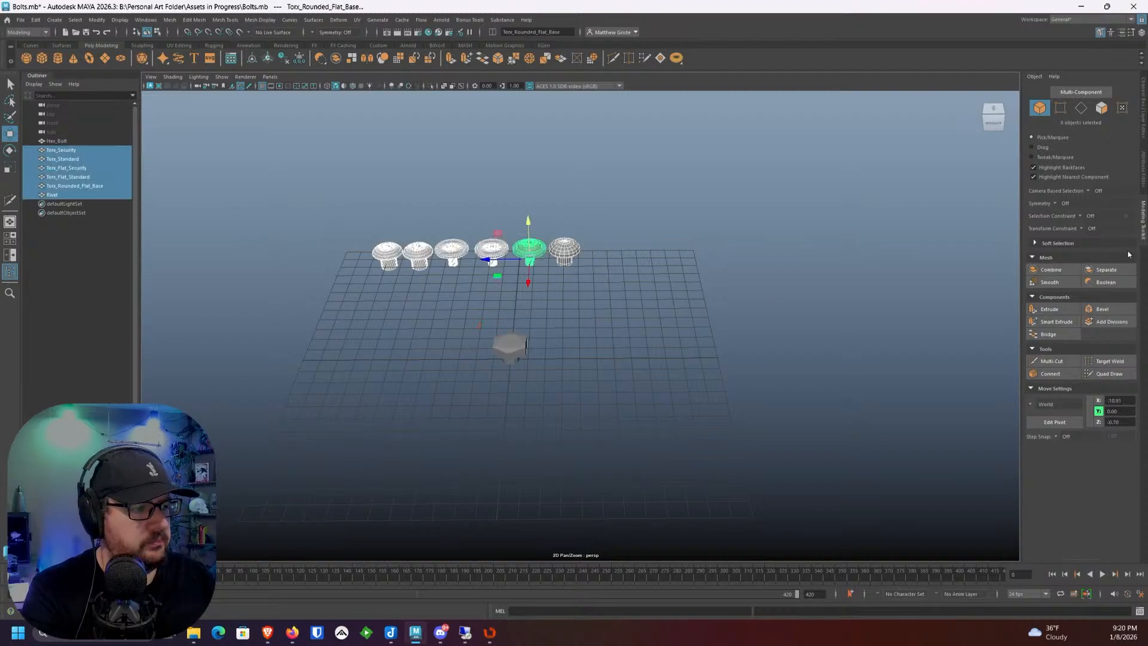
pyautogui.press('Delete')
# Step: Frame the hex bolt close up, hide the viewport grid and clear the selection
pyautogui.scroll(5, 561, 277)
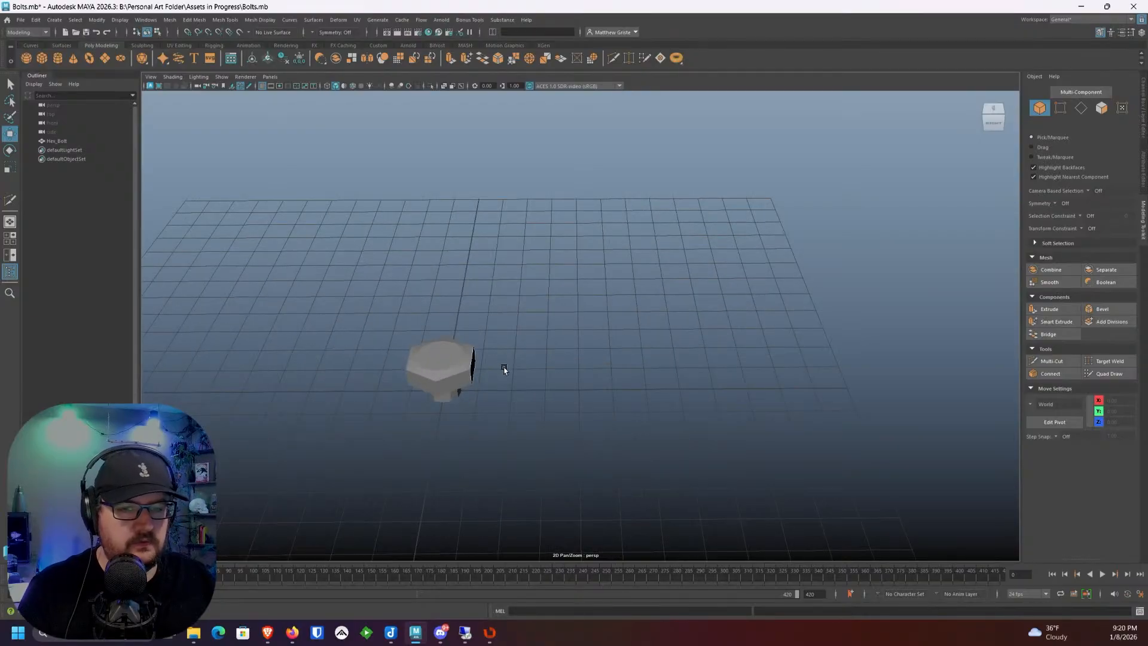
pyautogui.keyDown('alt'); pyautogui.moveTo(505, 371); pyautogui.dragTo(558, 311, button='middle'); pyautogui.keyUp('alt')
pyautogui.scroll(3, 559, 310)
pyautogui.click(476, 297)
pyautogui.keyDown('alt'); pyautogui.moveTo(495, 295); pyautogui.dragTo(605, 320, button='middle'); pyautogui.keyUp('alt')
pyautogui.scroll(2, 605, 320)
pyautogui.keyDown('alt'); pyautogui.moveTo(605, 320); pyautogui.dragTo(589, 313); pyautogui.keyUp('alt')
pyautogui.scroll(4, 589, 313)
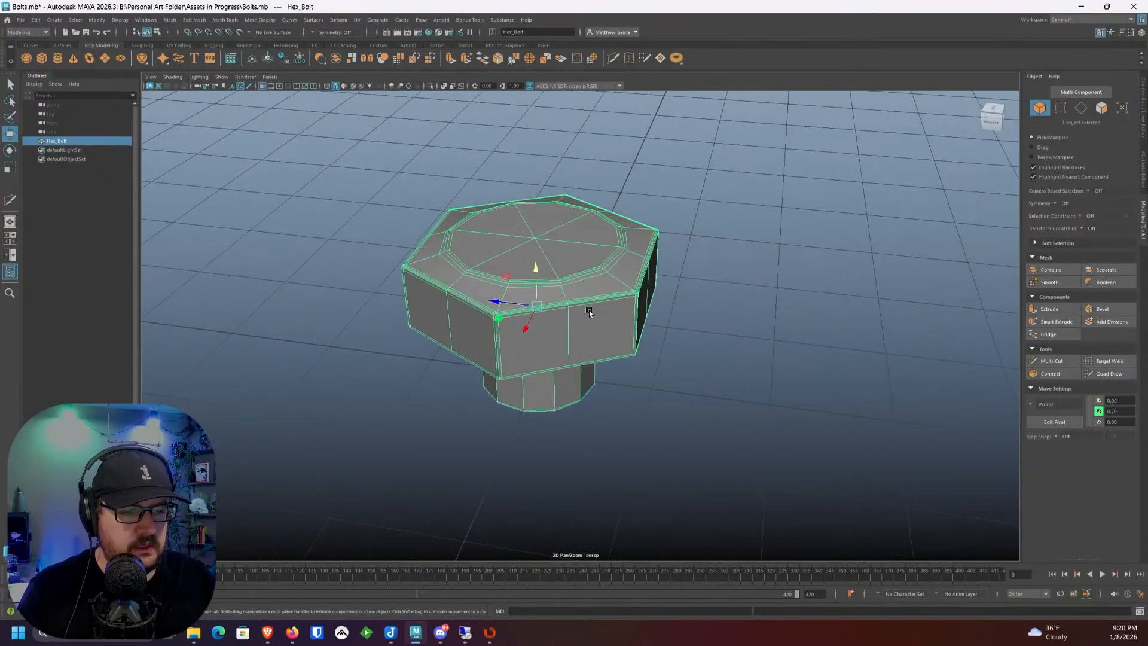
pyautogui.keyDown('alt'); pyautogui.moveTo(589, 312); pyautogui.dragTo(546, 353, button='middle'); pyautogui.keyUp('alt')
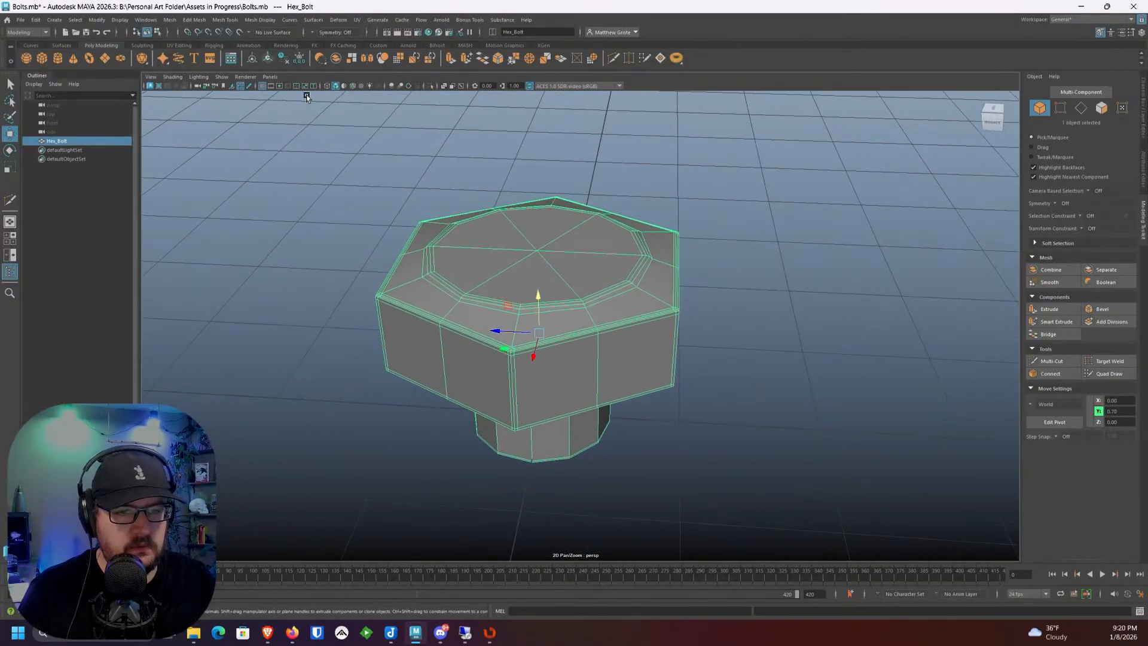
pyautogui.click(262, 86)
pyautogui.click(729, 256)
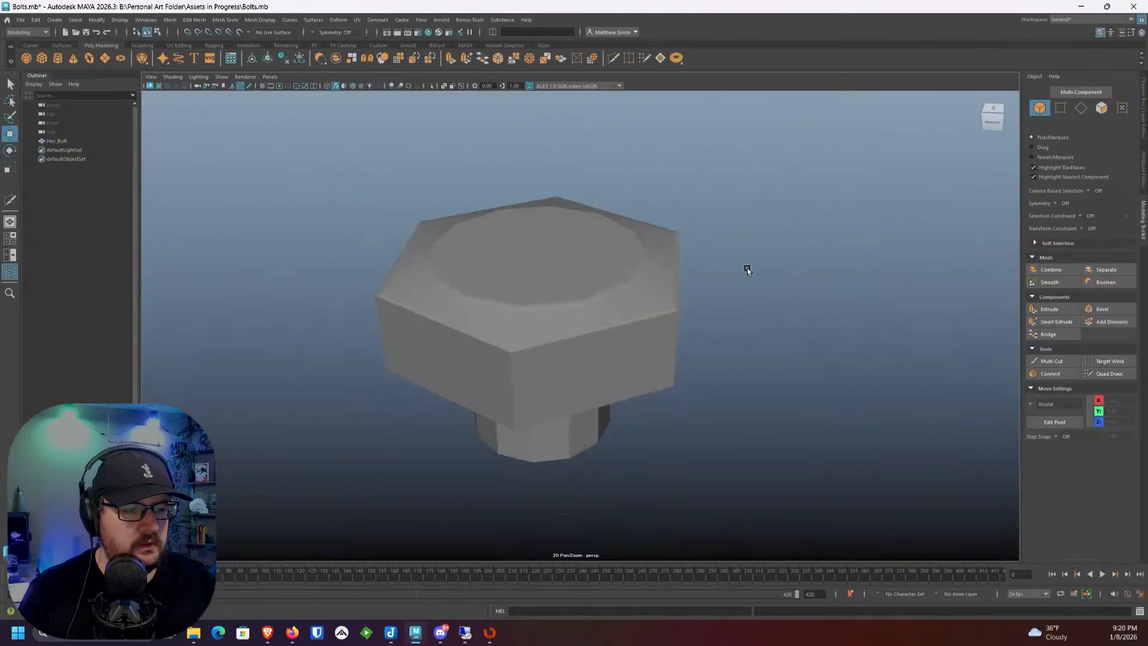
# Step: Turn on smooth mesh preview for the hex bolt and view it from a three-quarter angle
pyautogui.keyDown('alt'); pyautogui.moveTo(746, 272); pyautogui.dragTo(723, 231, button='middle'); pyautogui.keyUp('alt')
pyautogui.keyDown('alt'); pyautogui.moveTo(723, 231); pyautogui.dragTo(587, 249); pyautogui.keyUp('alt')
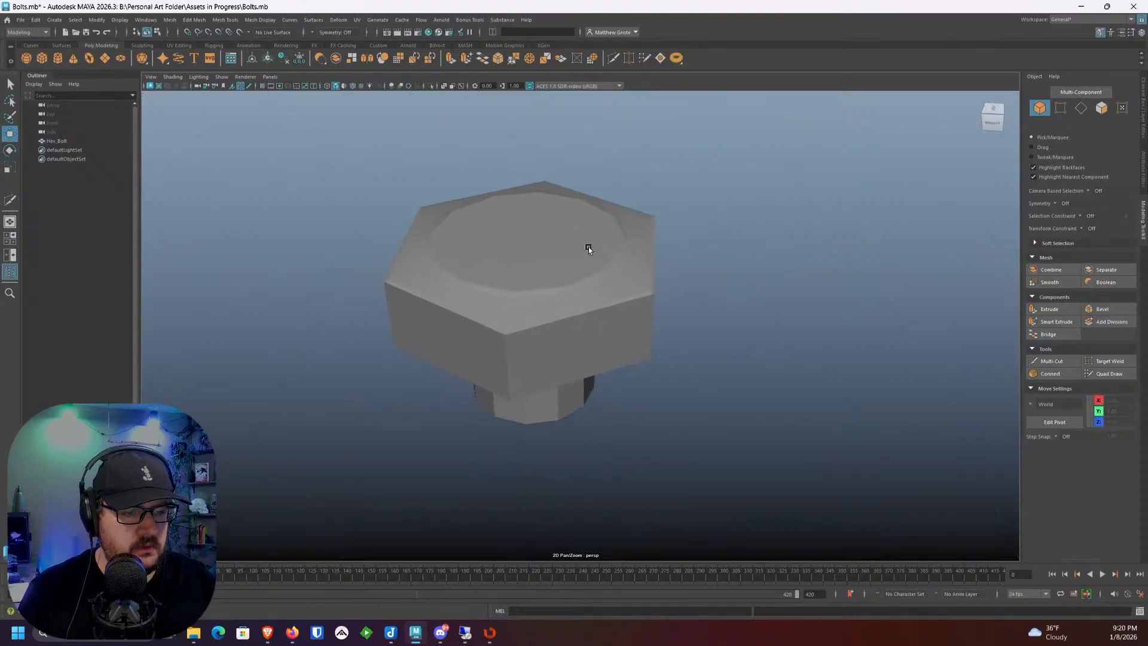
pyautogui.click(586, 249)
pyautogui.keyDown('alt'); pyautogui.moveTo(716, 303); pyautogui.dragTo(649, 295); pyautogui.keyUp('alt')
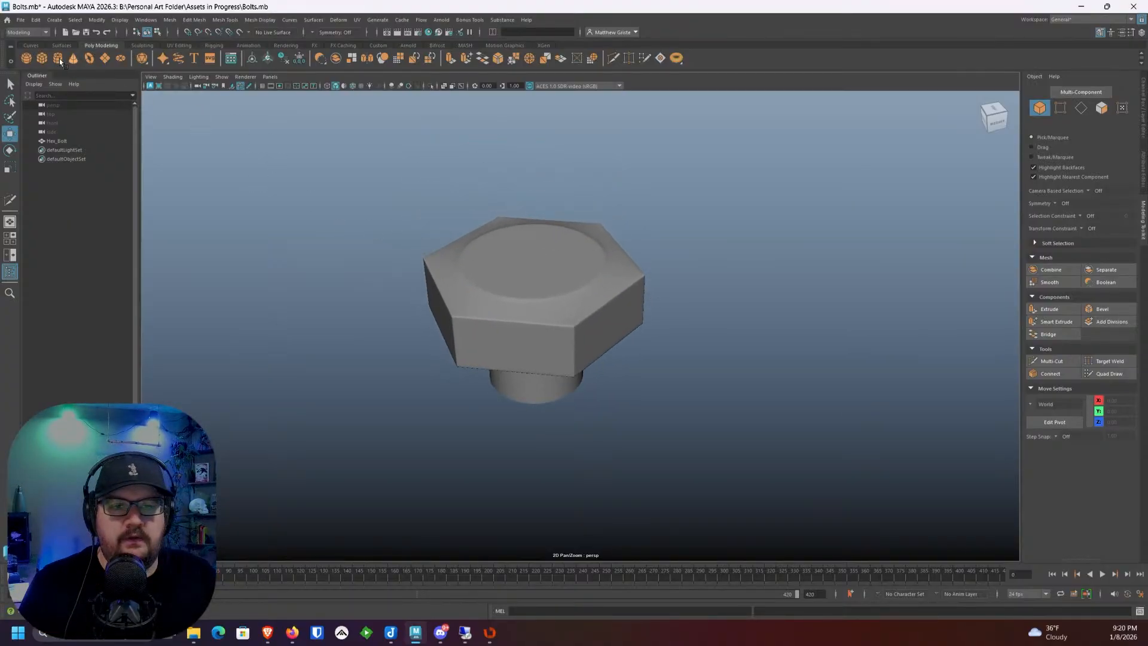
# Step: Start saving the scene under a new name and browse to the Maya Content Library folder on drive B
pyautogui.click(20, 26)
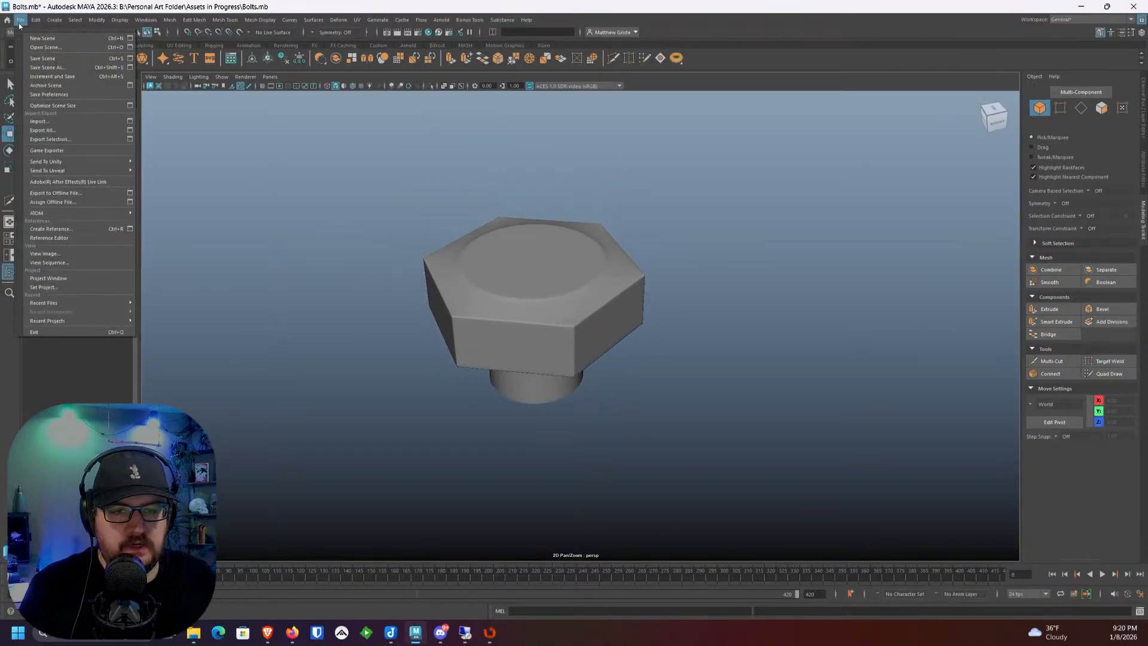
pyautogui.click(47, 67)
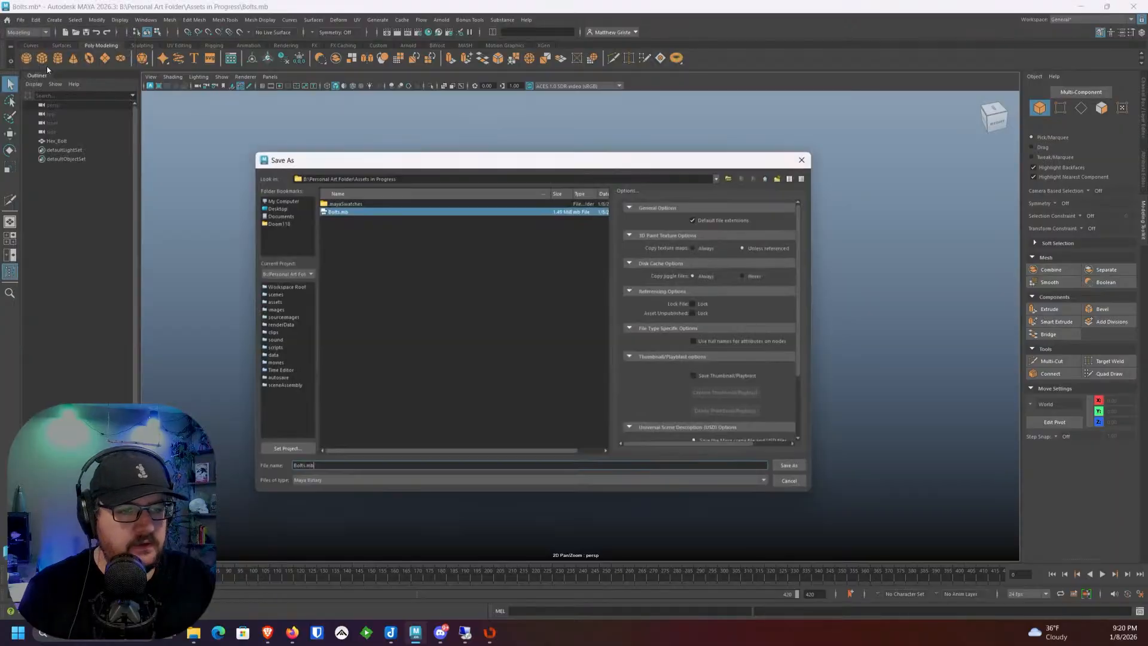
pyautogui.click(284, 201)
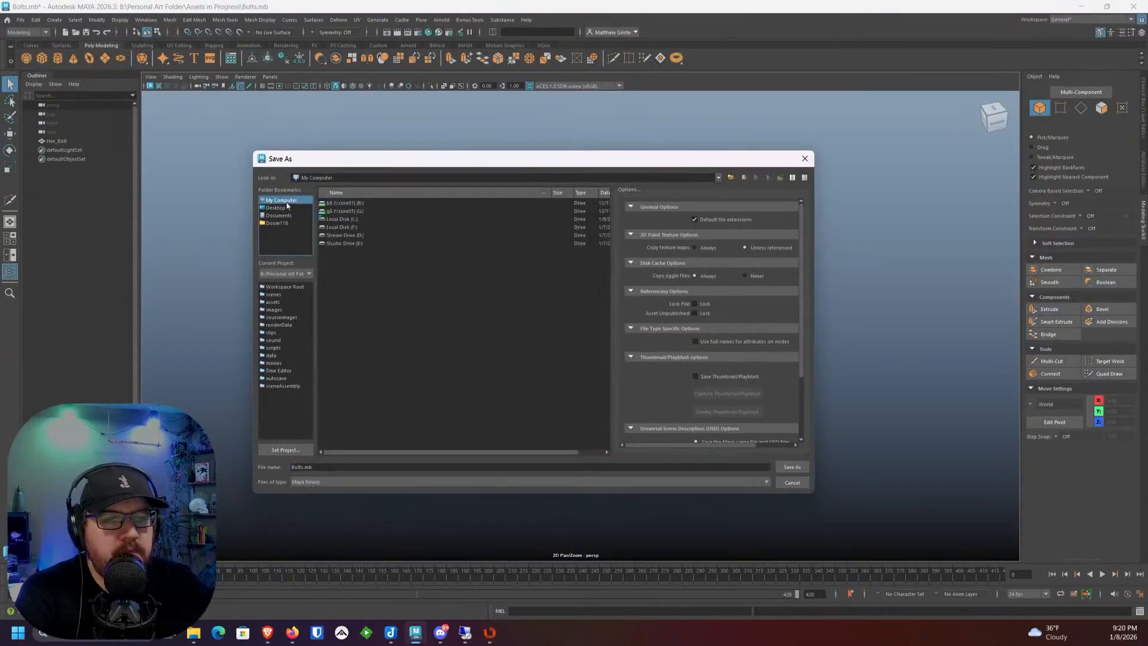
pyautogui.click(339, 206)
pyautogui.doubleClick(339, 205)
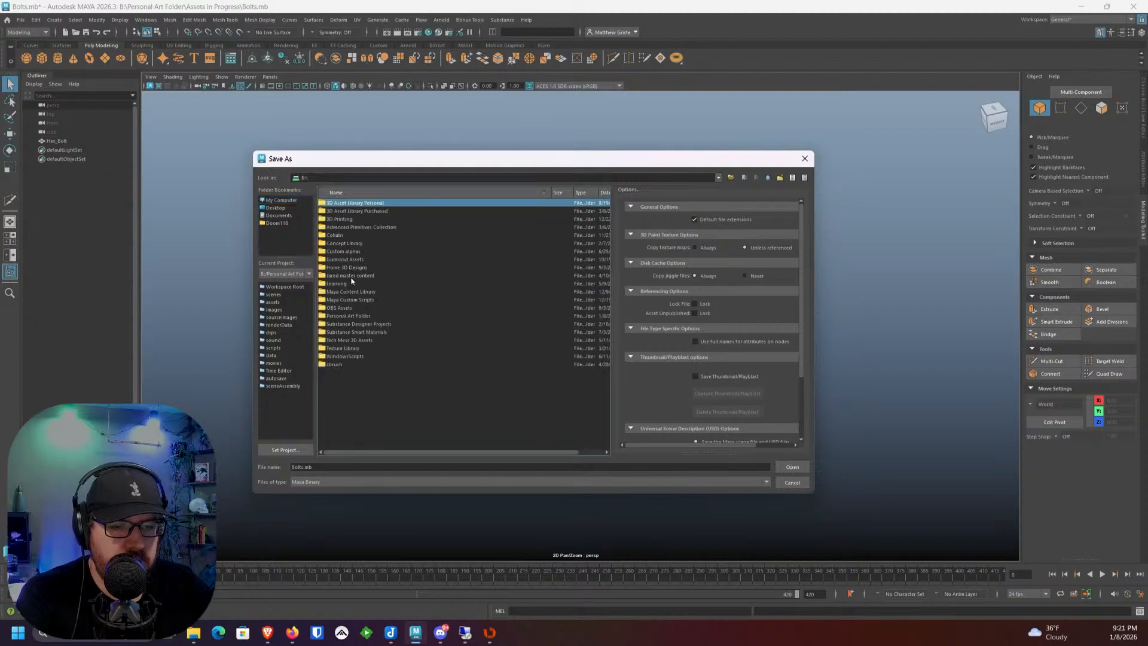
pyautogui.doubleClick(351, 292)
# Step: Create a folder named Bolts_Rivets_Screws in the Maya Content Library and open it
pyautogui.rightClick(343, 255)
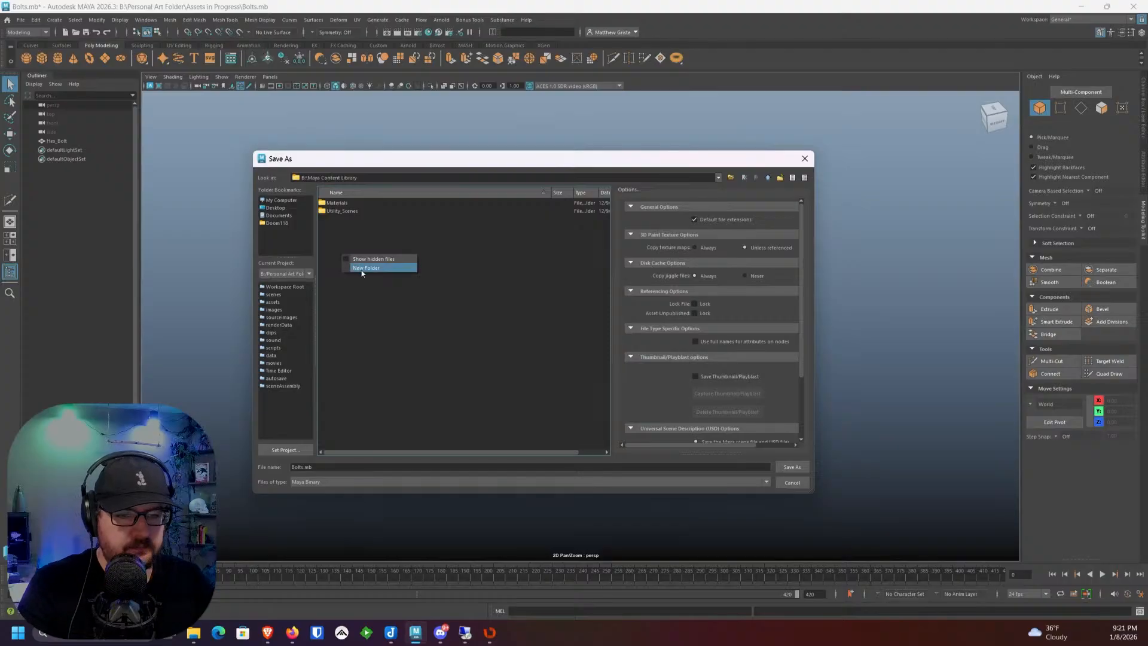
pyautogui.click(359, 267)
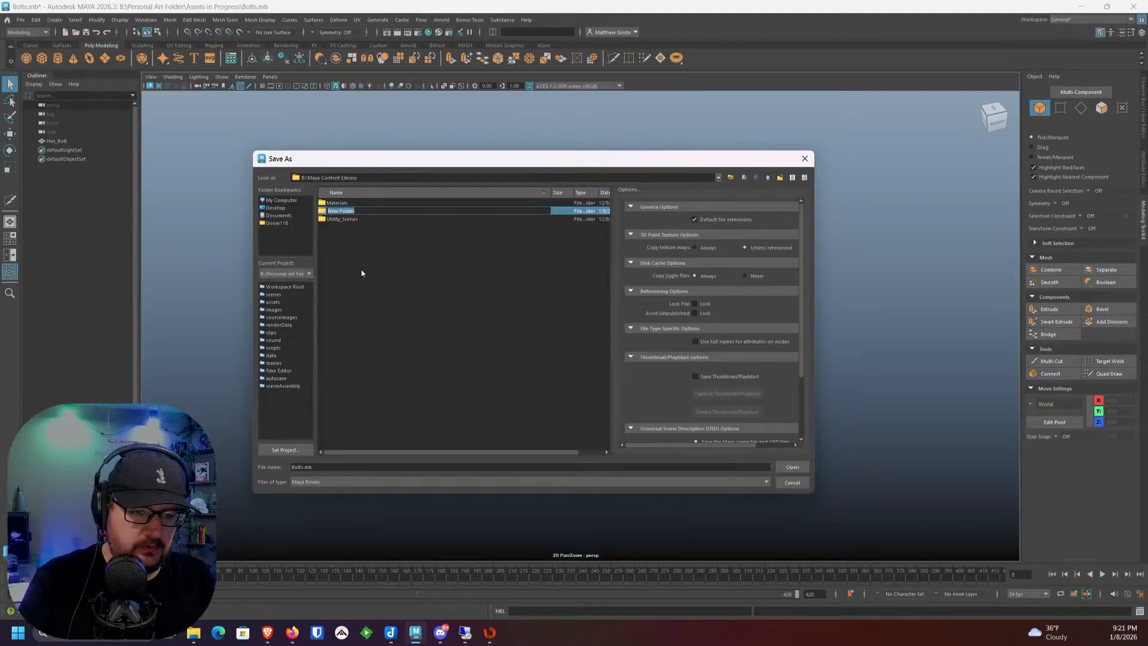
pyautogui.press('BackSpace')
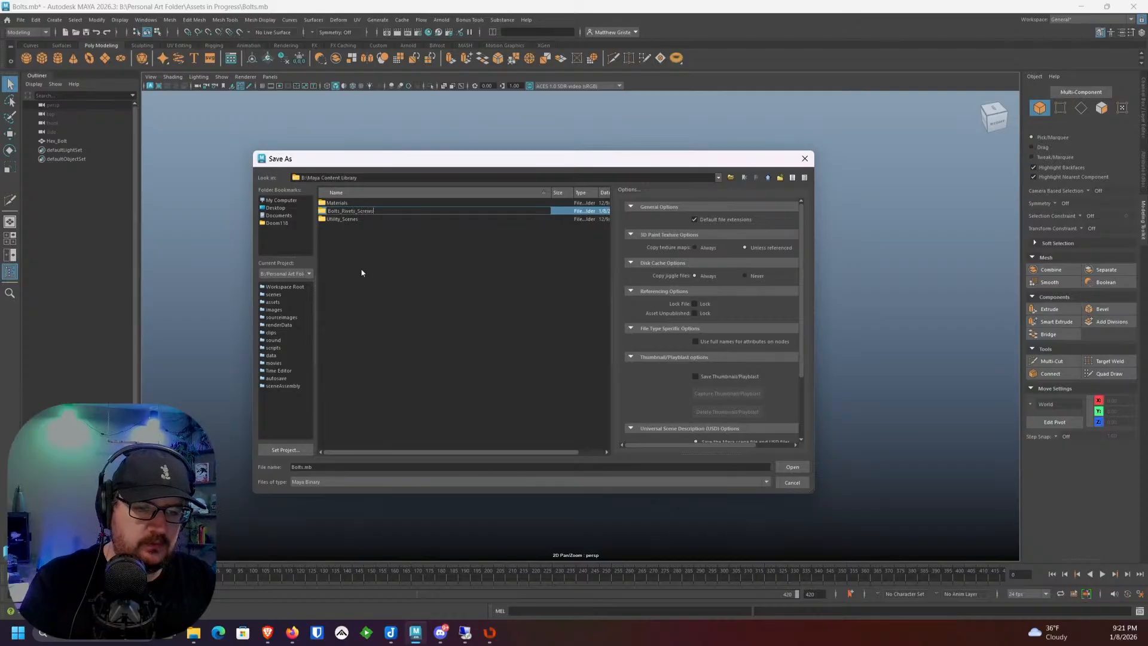
pyautogui.press('Return')
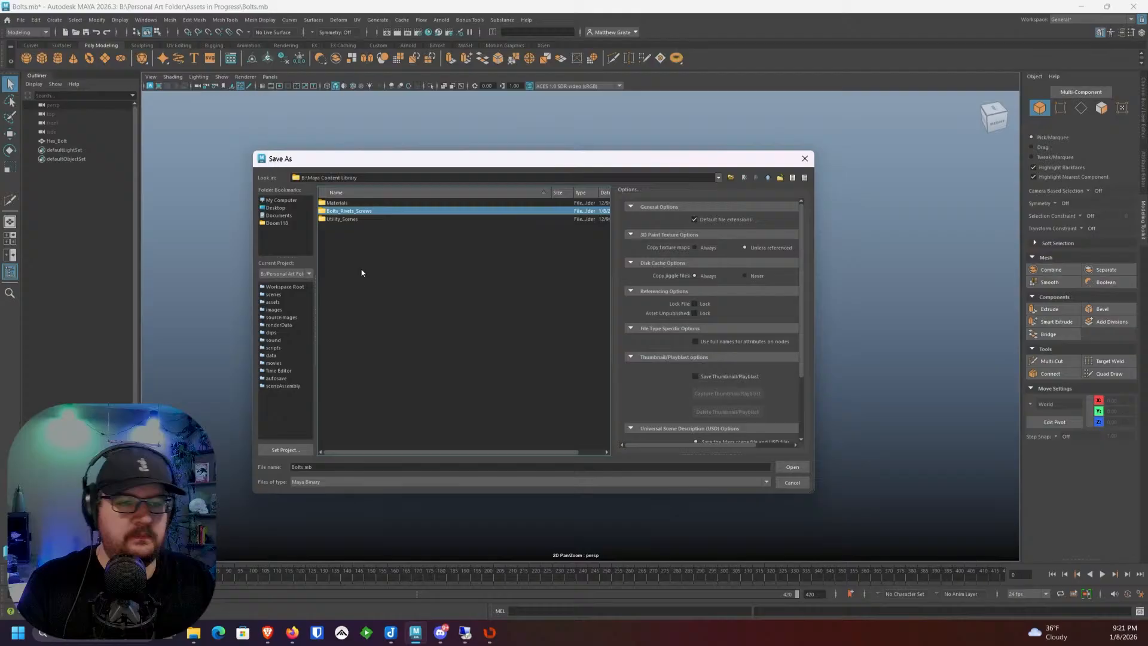
pyautogui.doubleClick(368, 209)
# Step: Set the file name to Hex_Bolt_No_Thread.mb
pyautogui.click(322, 467)
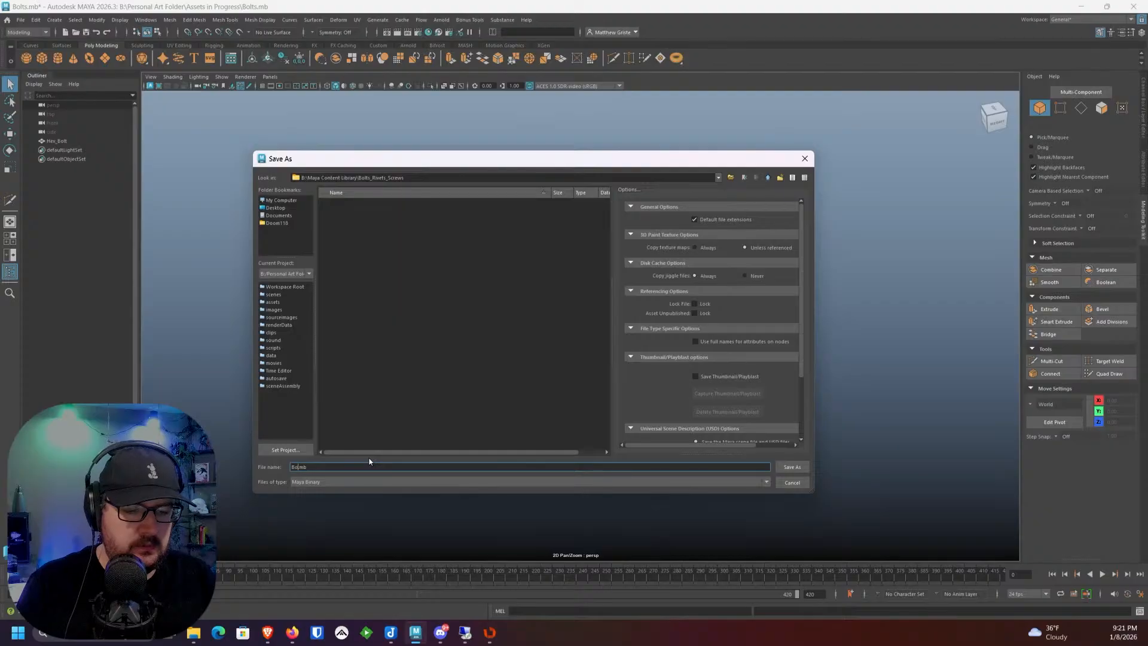
pyautogui.press('BackSpace')
pyautogui.press('BackSpace')
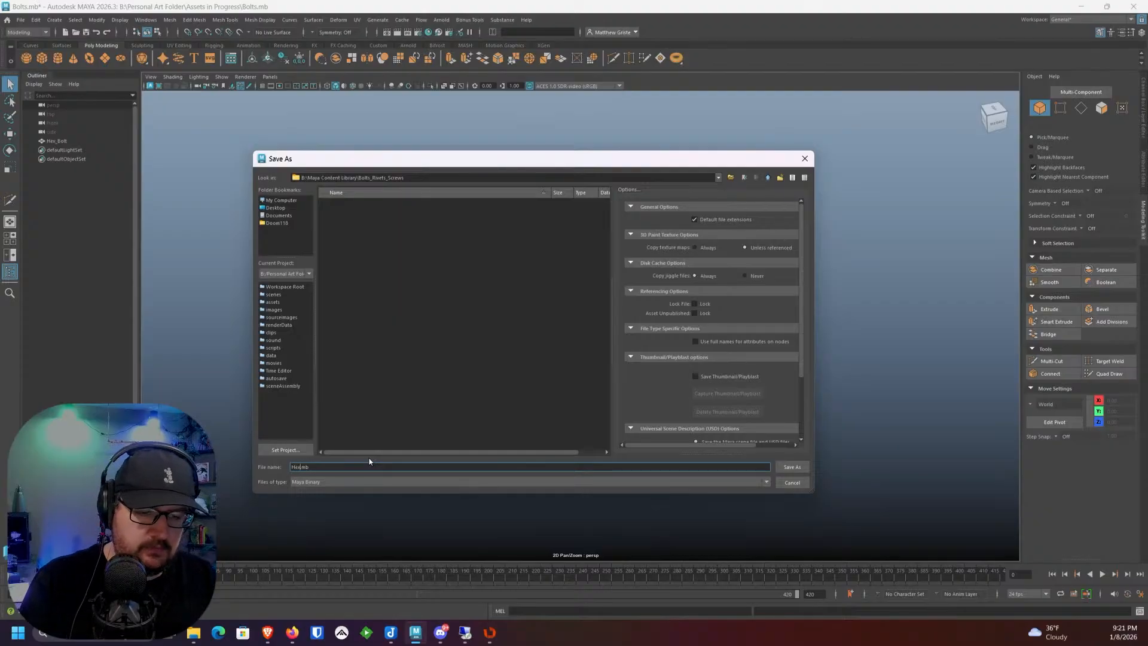
pyautogui.write('Hex_Bolt_No_')
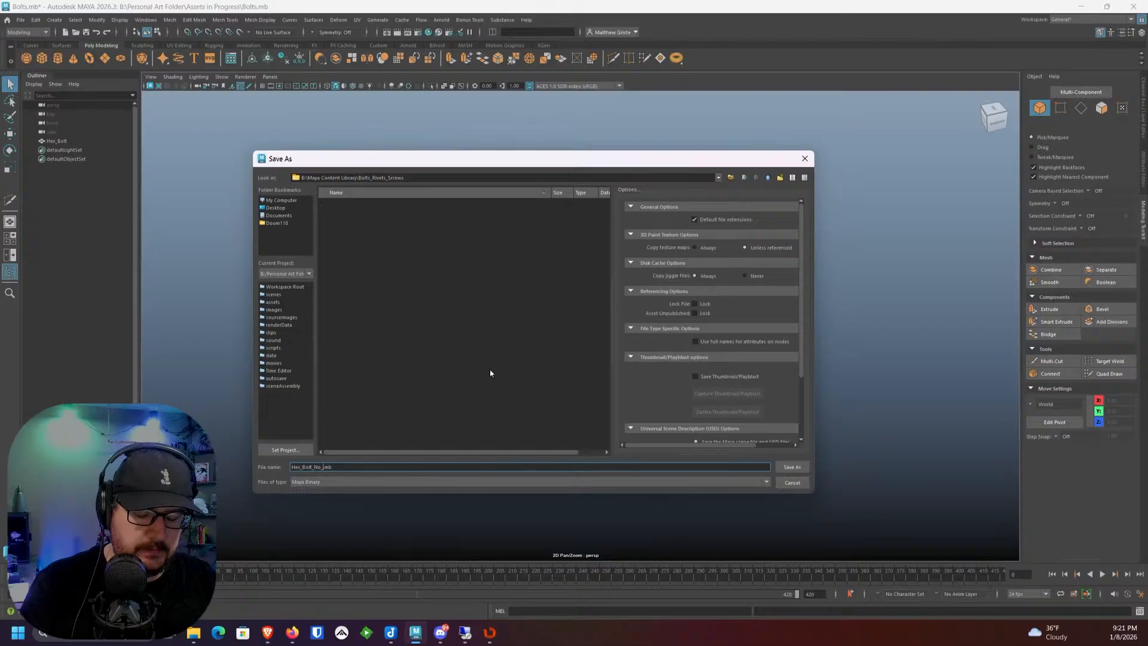
pyautogui.write('Thread')
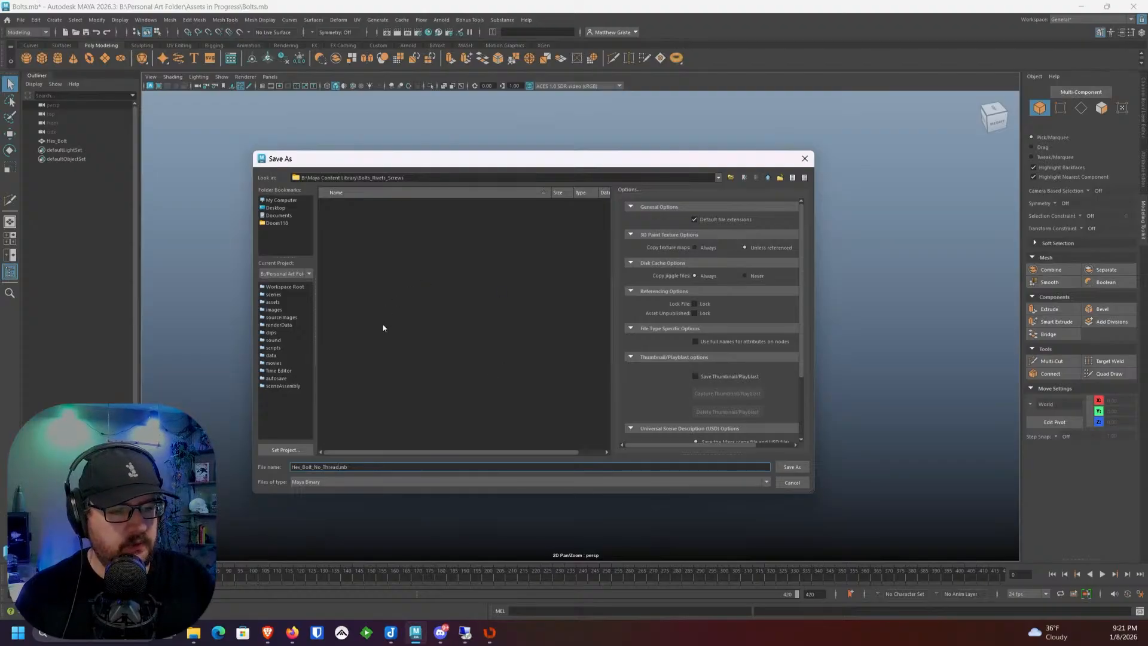
# Step: Enable saving a thumbnail with the file, start its capture and frame the hex bolt inside the capture area
pyautogui.scroll(-1, 670, 390)
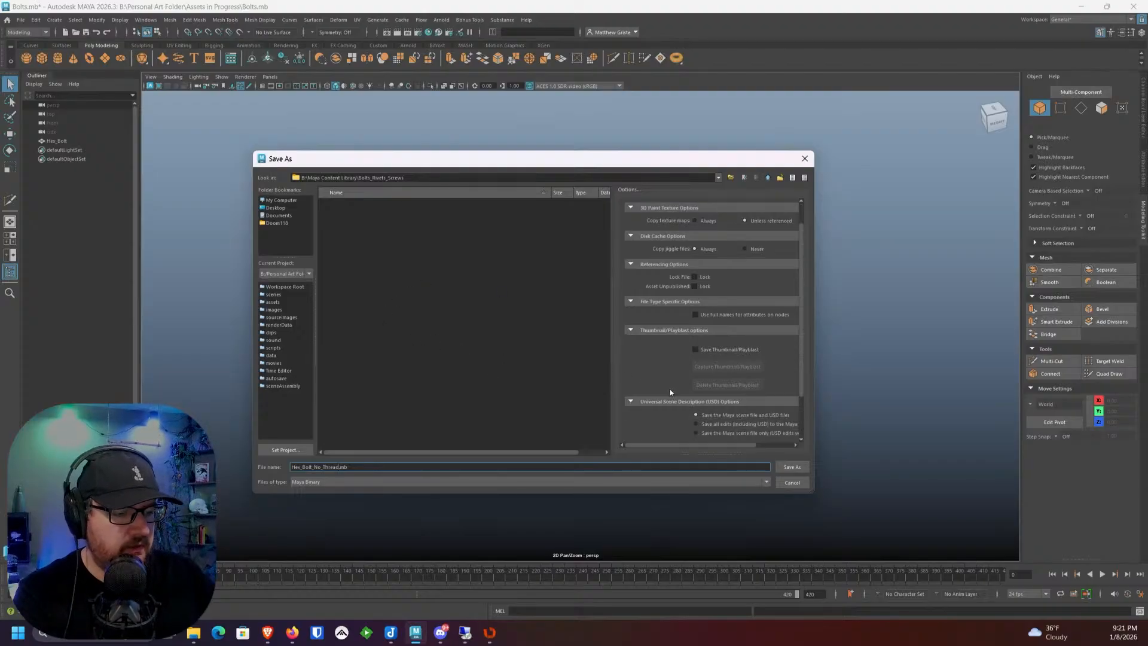
pyautogui.click(739, 349)
pyautogui.click(735, 363)
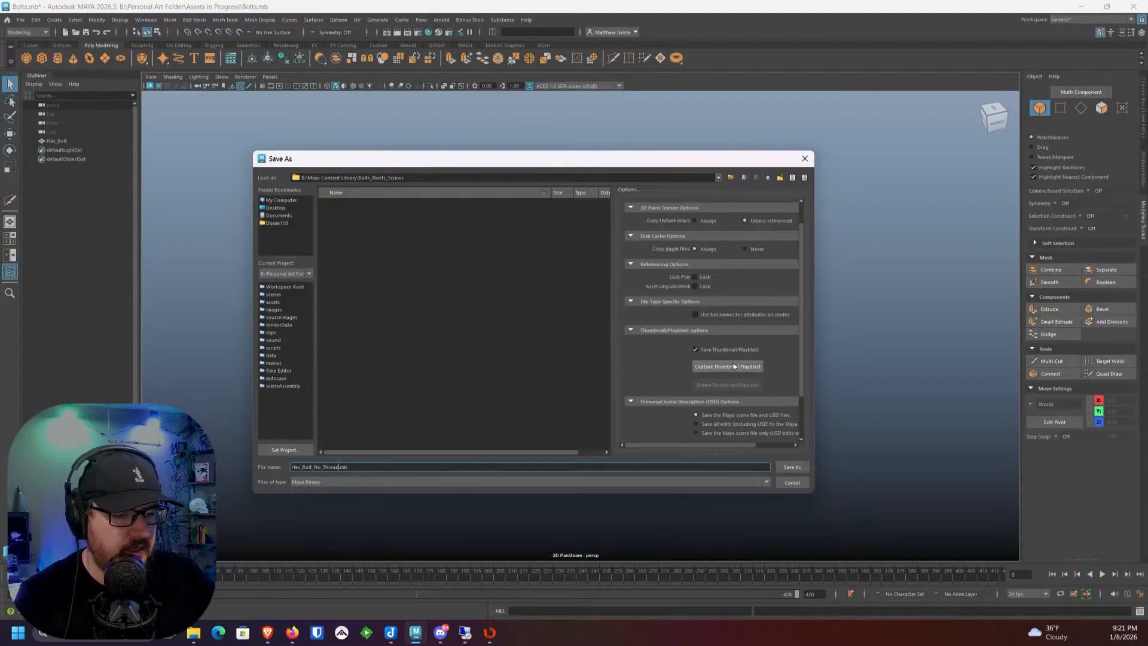
pyautogui.keyDown('alt'); pyautogui.moveTo(615, 307); pyautogui.dragTo(639, 323, button='middle'); pyautogui.keyUp('alt')
pyautogui.keyDown('alt'); pyautogui.moveTo(638, 324); pyautogui.dragTo(669, 448, button='right'); pyautogui.keyUp('alt')
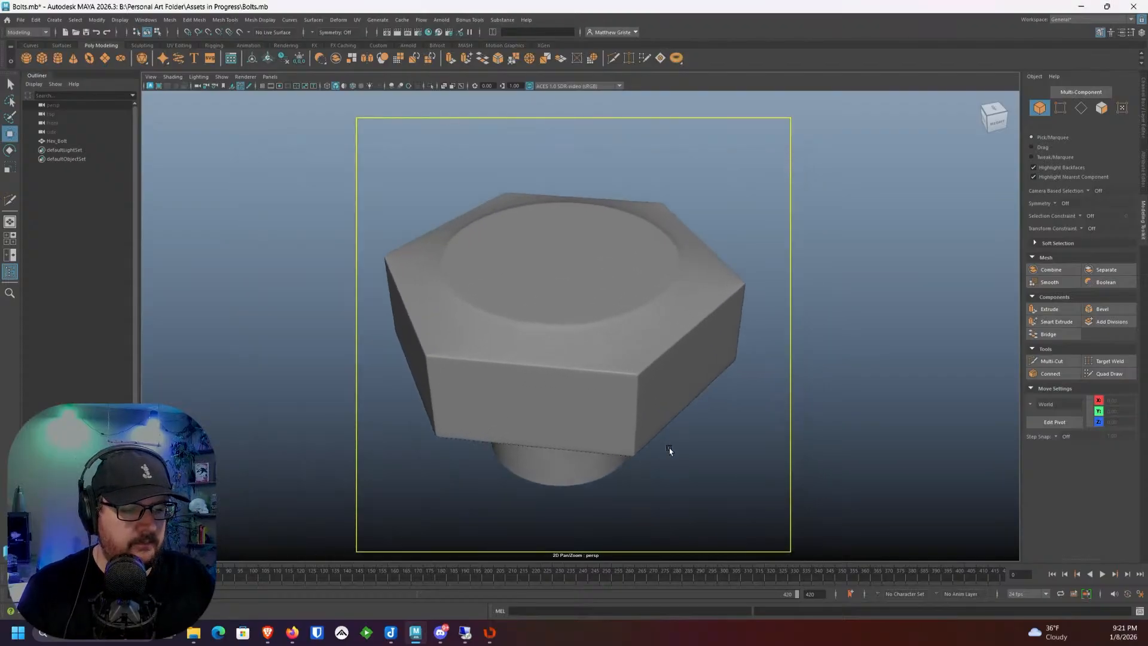
pyautogui.moveTo(669, 448)
pyautogui.keyDown('alt'); pyautogui.mouseDown()
pyautogui.moveTo(671, 434)
pyautogui.moveTo(676, 504)
pyautogui.mouseUp(); pyautogui.keyUp('alt')
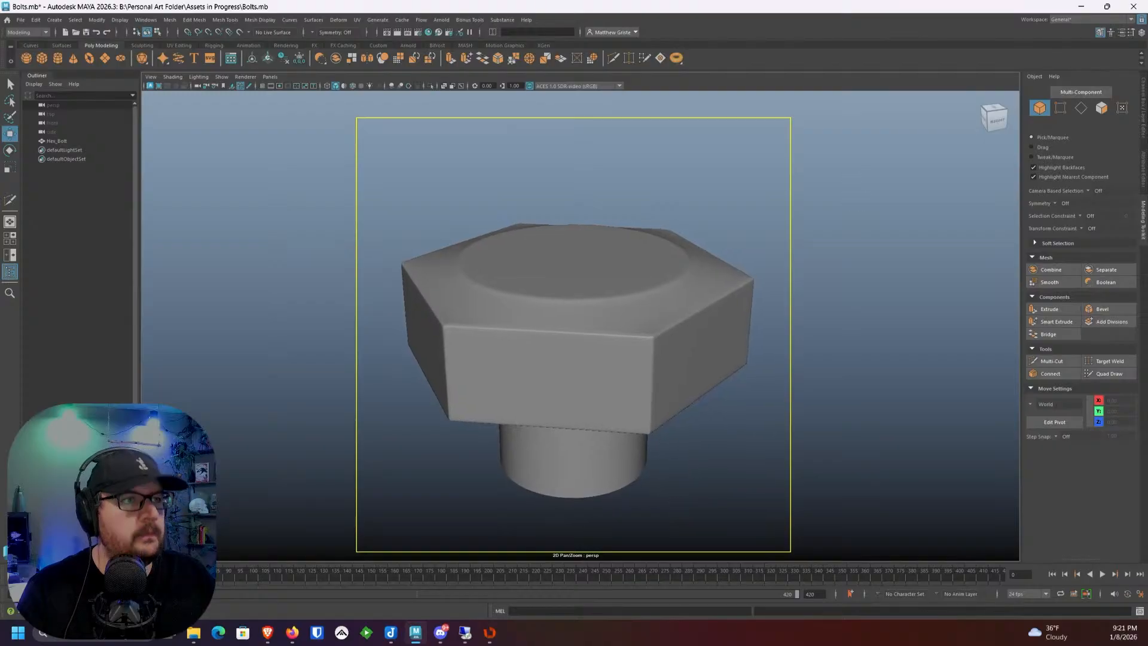
# Step: Capture and save the hex bolt thumbnail, then save the scene into the Bolts_Rivets_Screws folder
pyautogui.moveTo(614, 0); pyautogui.dragTo(623, 124)
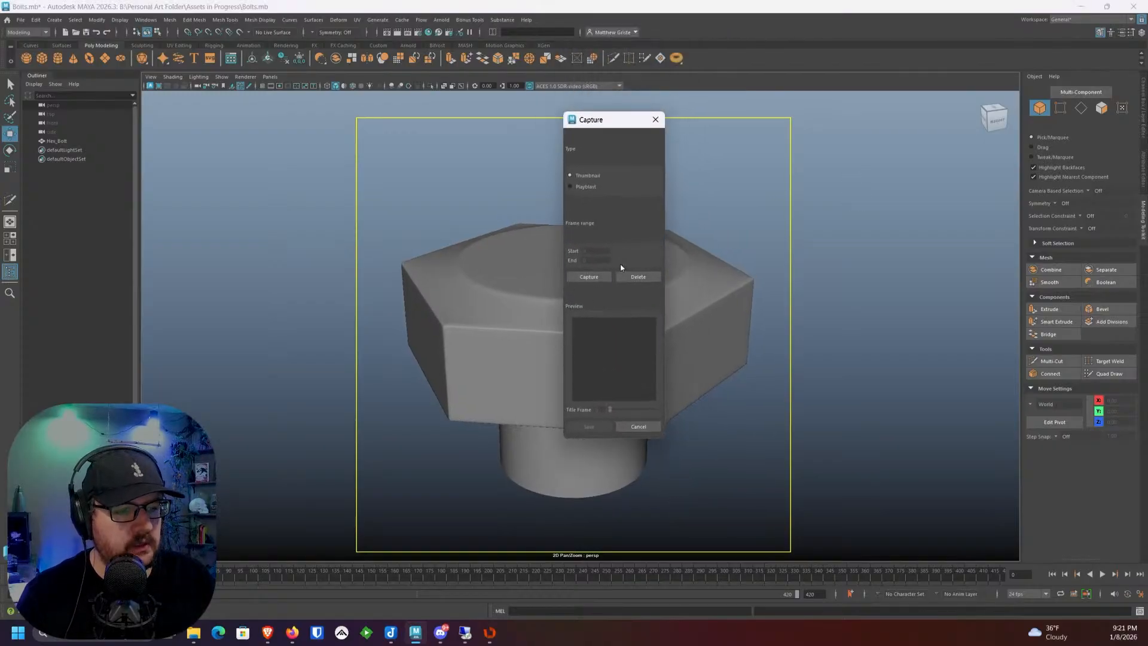
pyautogui.click(589, 277)
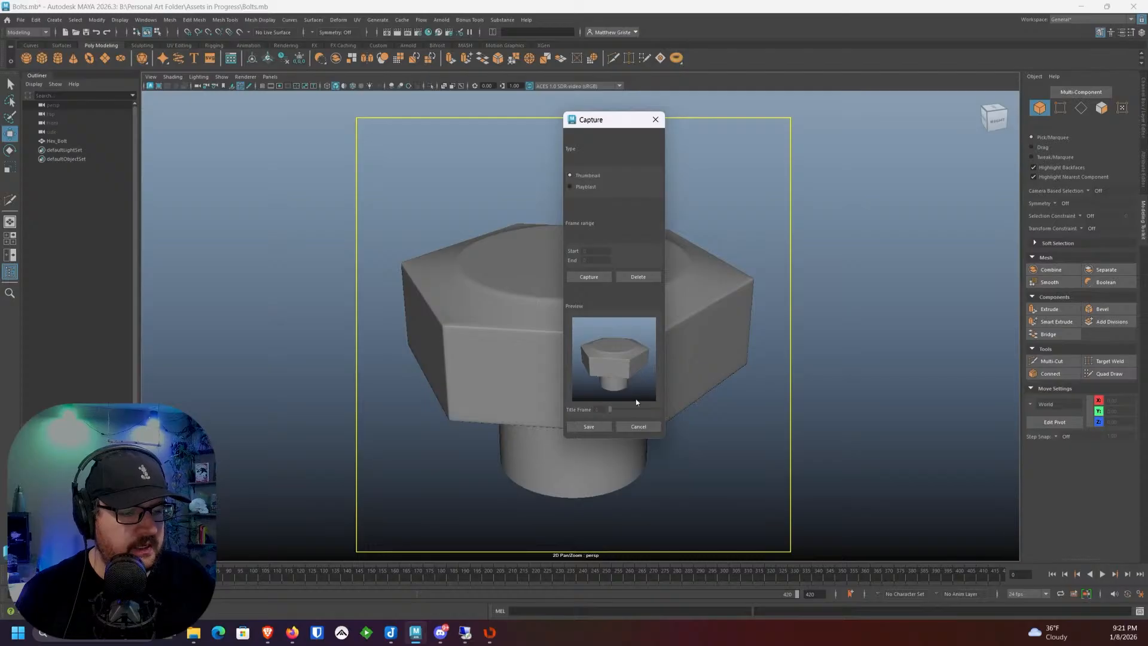
pyautogui.click(603, 427)
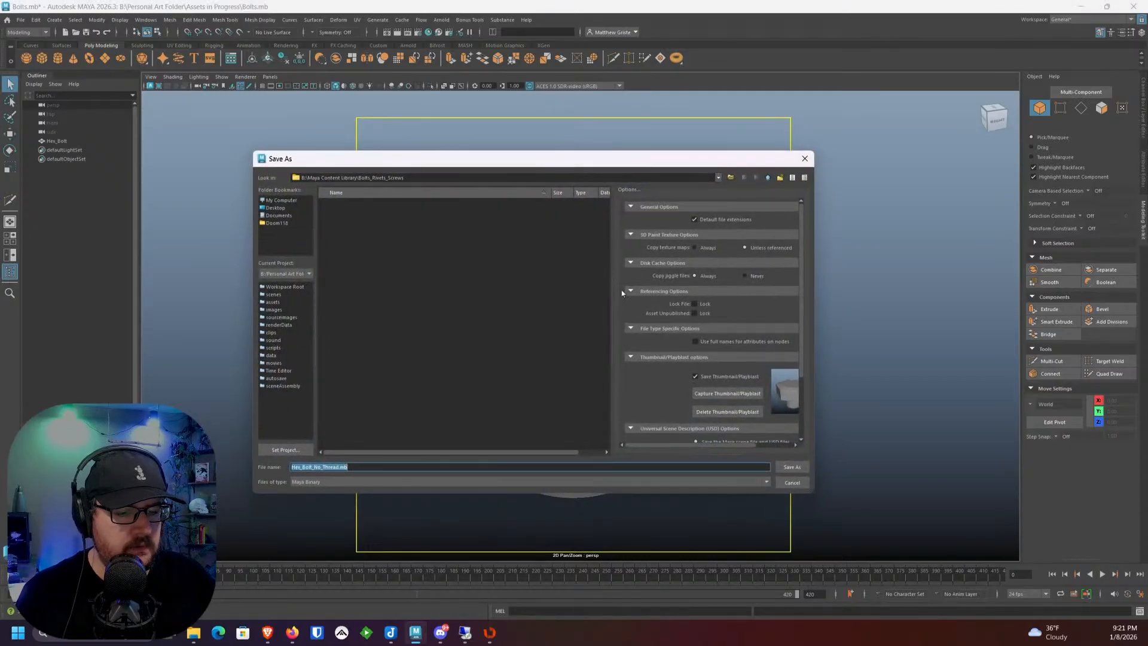
pyautogui.click(792, 467)
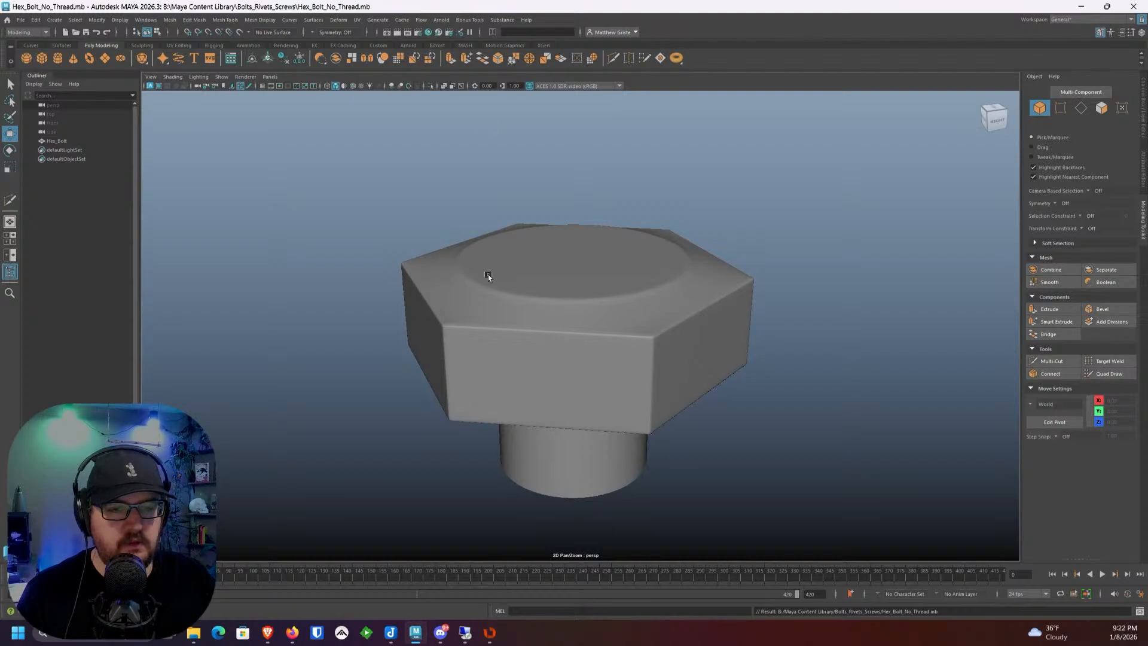
# Step: Check the Bolts_Rivets_Screws folder in the Content Browser, then minimize the browser
pyautogui.click(232, 58)
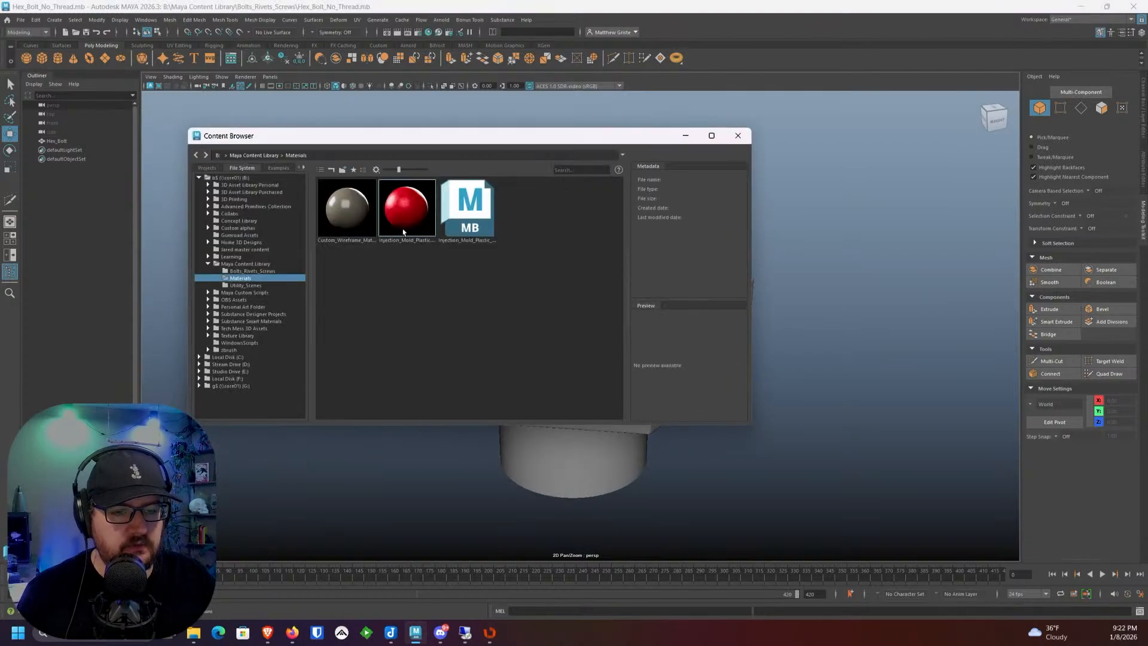
pyautogui.click(272, 272)
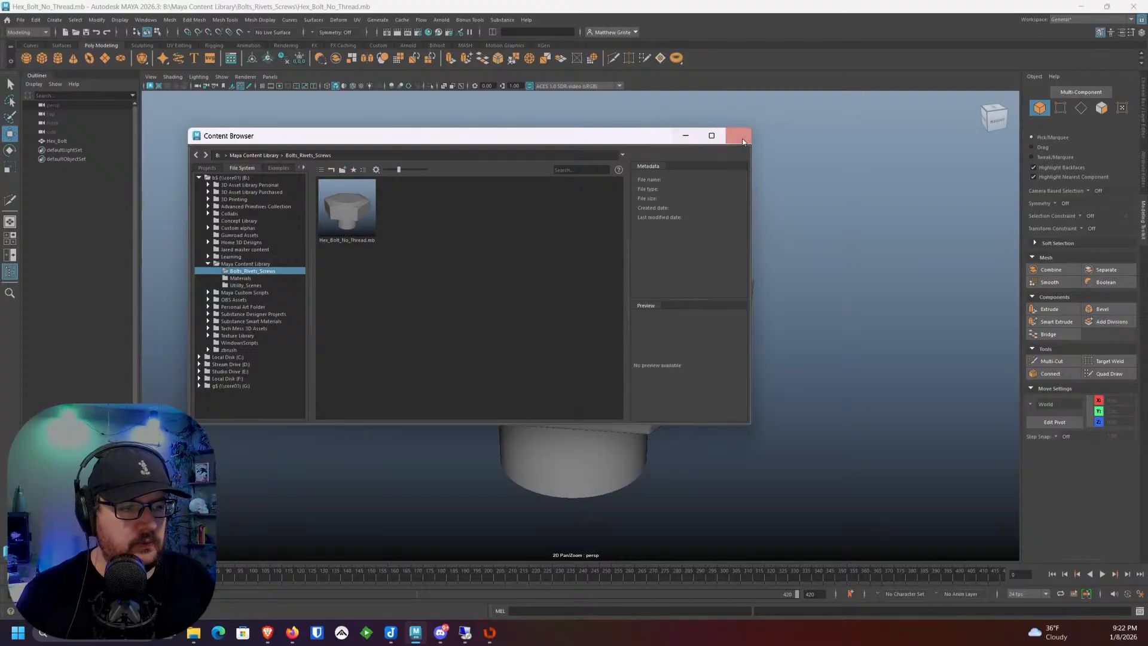
pyautogui.click(685, 137)
# Step: Show the viewport grid again and undo back through the deletion of the other six bolts
pyautogui.keyDown('alt'); pyautogui.moveTo(674, 242); pyautogui.dragTo(661, 275); pyautogui.keyUp('alt')
pyautogui.scroll(-4, 661, 275)
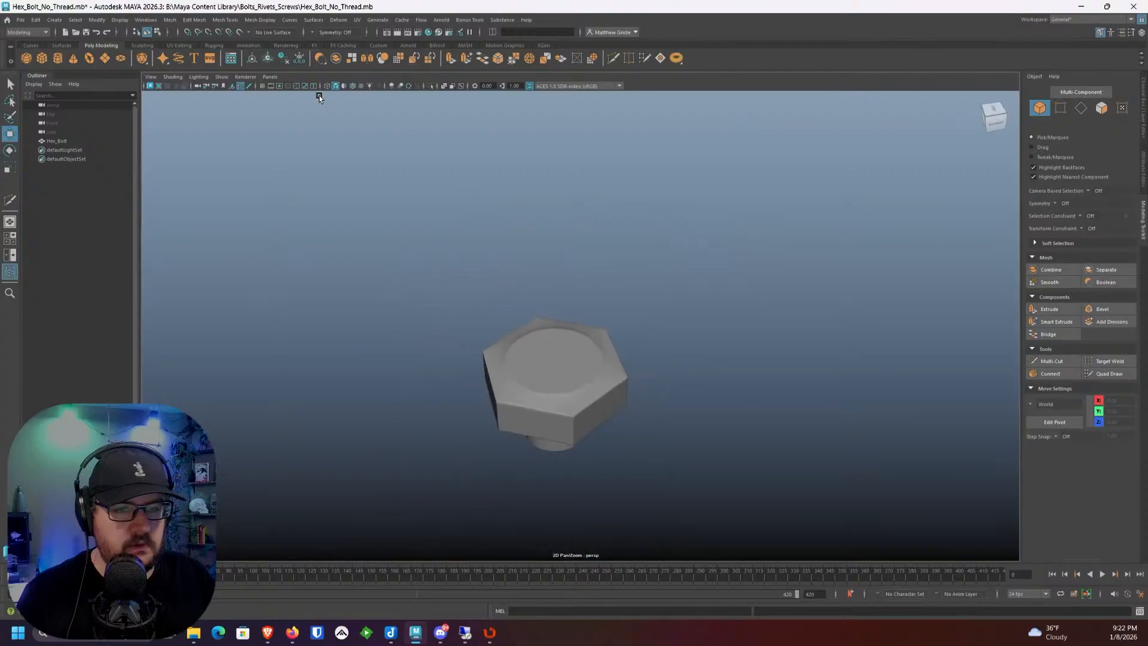
pyautogui.click(263, 86)
pyautogui.scroll(-4, 543, 271)
pyautogui.hotkey('ctrl', 'z')
pyautogui.hotkey('ctrl', 'z')
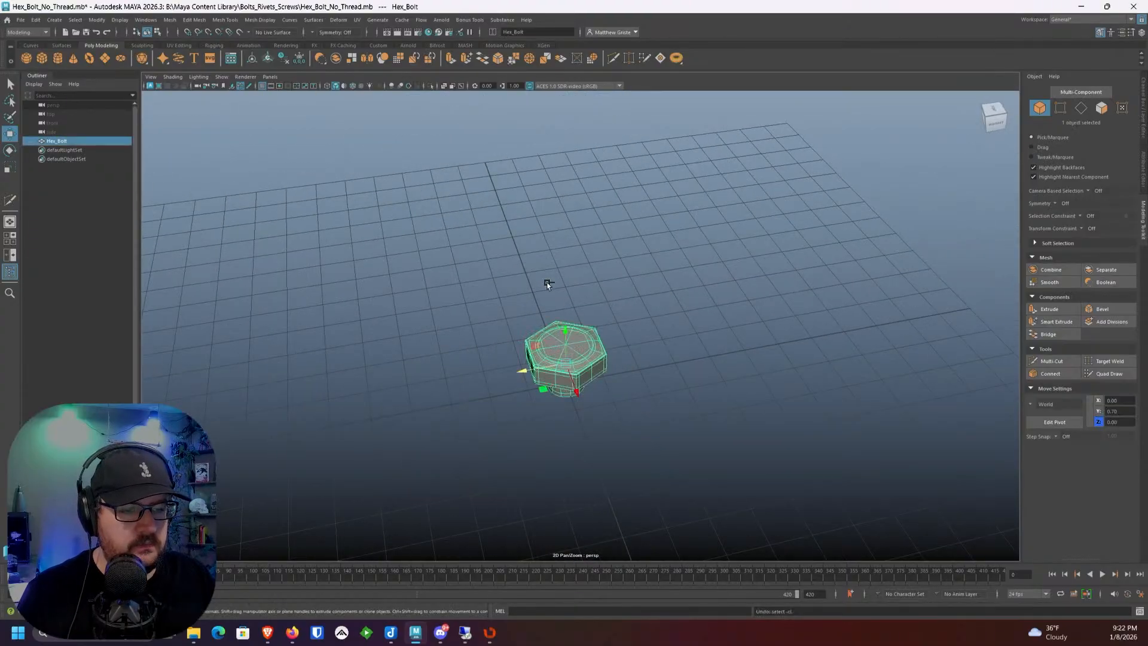
pyautogui.hotkey('ctrl', 'z')
pyautogui.hotkey('ctrl', 'z')
pyautogui.hotkey('ctrl', 'z')
pyautogui.hotkey('ctrl', 'z')
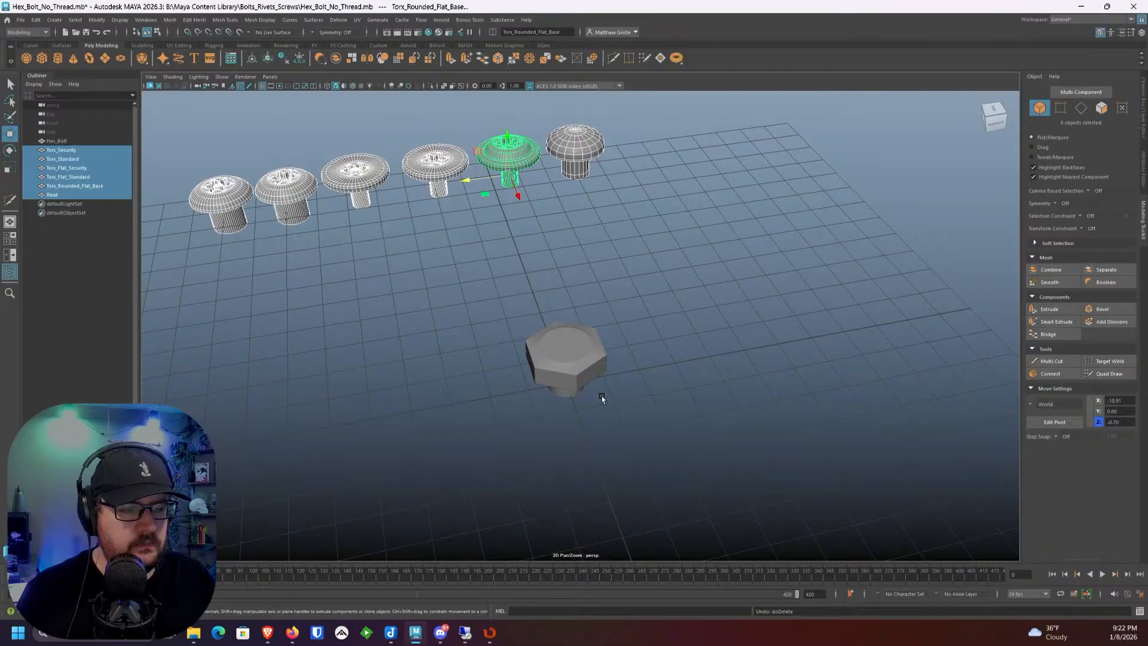
# Step: Delete the hex bolt at the origin from the scene
pyautogui.click(578, 373)
pyautogui.scroll(-3, 578, 373)
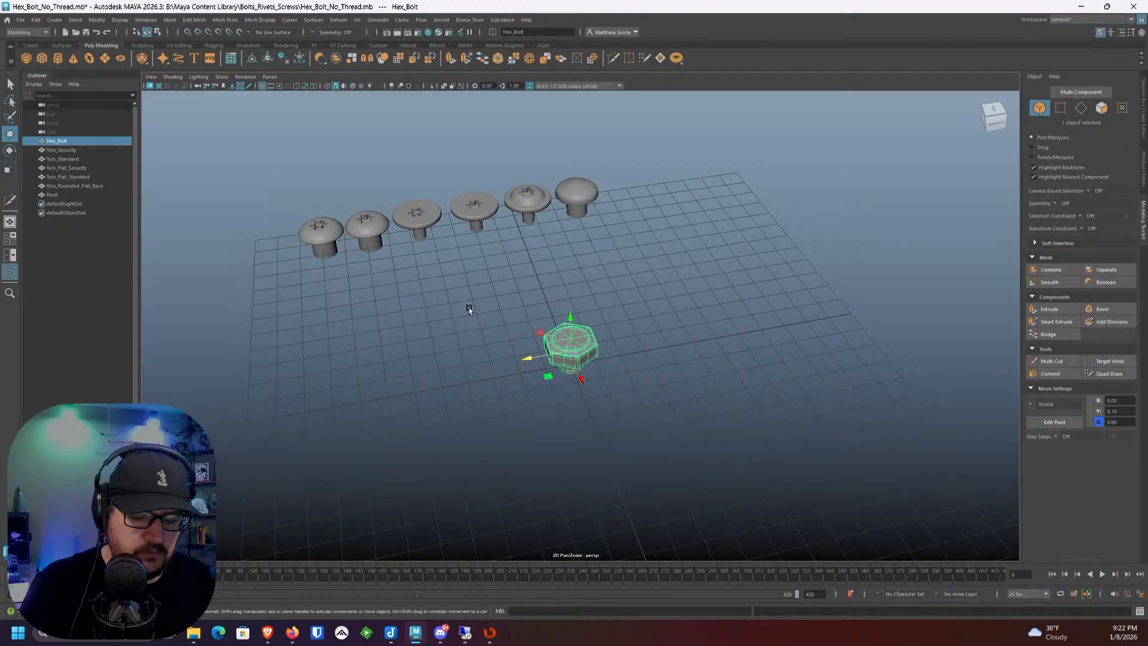
pyautogui.press('Delete')
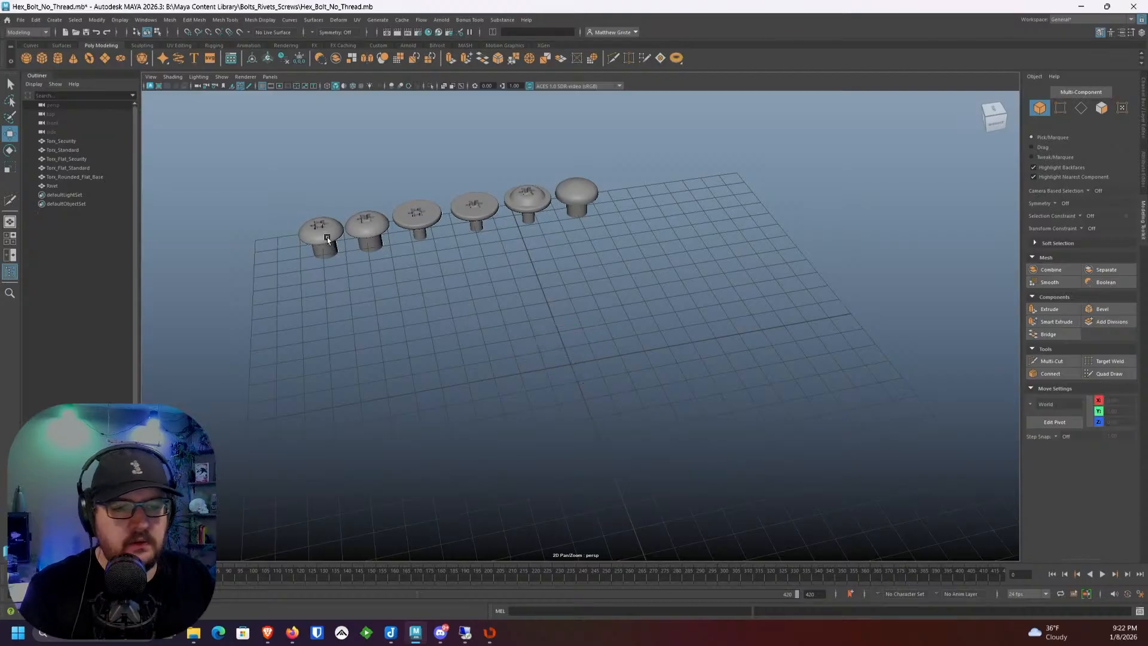
# Step: Snap the Torx_Security bolt to the grid origin and raise it about 0.53 in Y so it sits on the grid
pyautogui.click(331, 249)
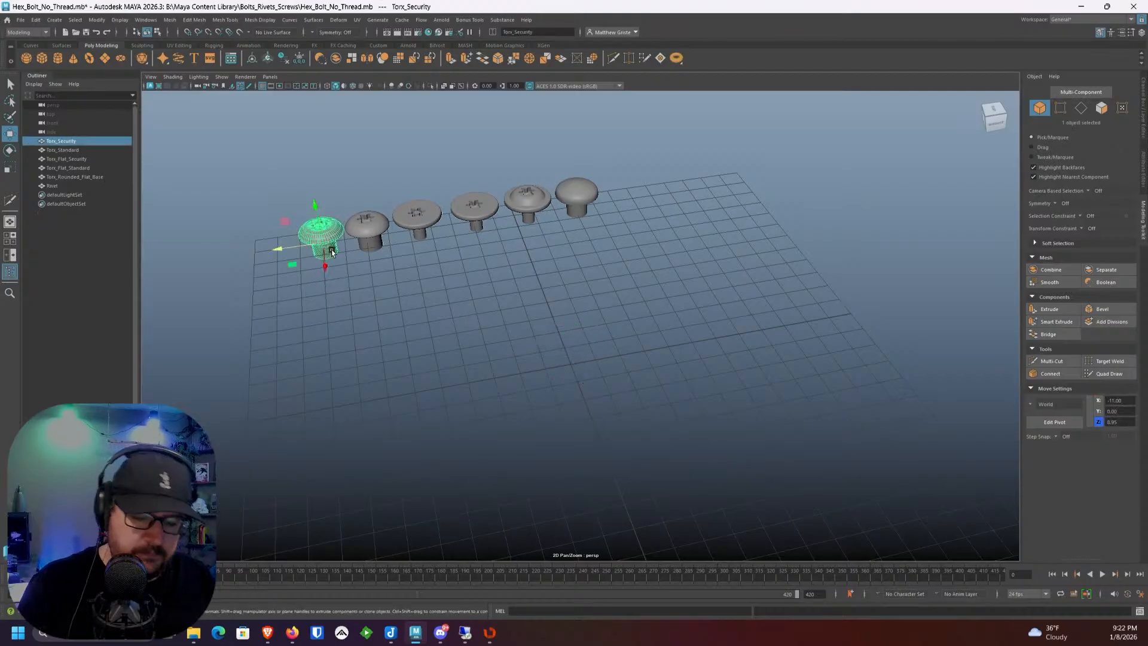
pyautogui.click(187, 31)
pyautogui.moveTo(324, 238); pyautogui.dragTo(589, 377)
pyautogui.scroll(5, 590, 376)
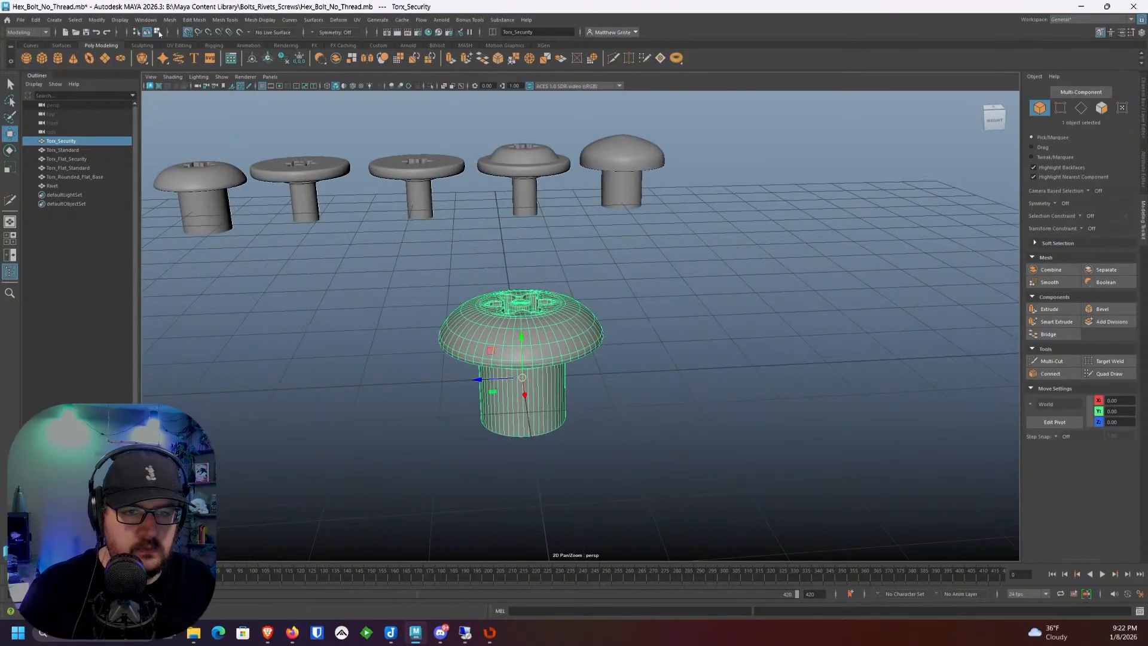
pyautogui.moveTo(517, 336); pyautogui.dragTo(516, 295)
pyautogui.click(632, 338)
pyautogui.scroll(-5, 632, 346)
pyautogui.keyDown('alt'); pyautogui.moveTo(633, 346); pyautogui.dragTo(623, 366); pyautogui.keyUp('alt')
pyautogui.click(570, 380)
pyautogui.keyDown('alt'); pyautogui.moveTo(597, 371); pyautogui.dragTo(599, 342, button='middle'); pyautogui.keyUp('alt')
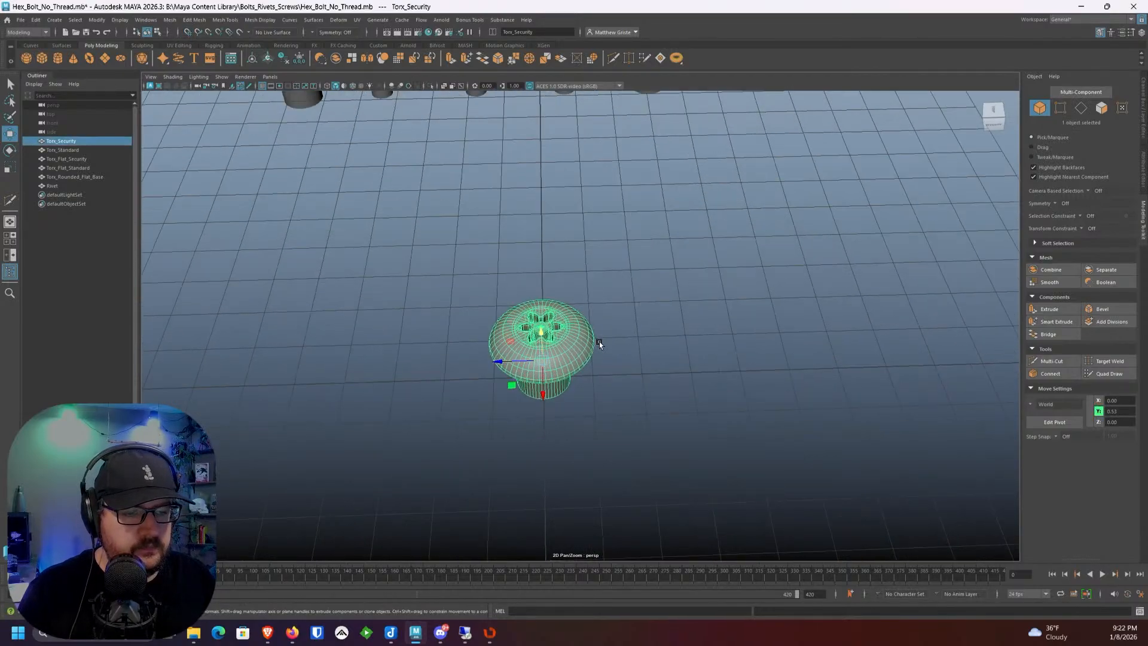
# Step: Delete the other five bolts at the back of the grid, keeping only Torx_Security in the scene
pyautogui.scroll(-6, 598, 342)
pyautogui.moveTo(359, 124); pyautogui.dragTo(689, 212)
pyautogui.press('Delete')
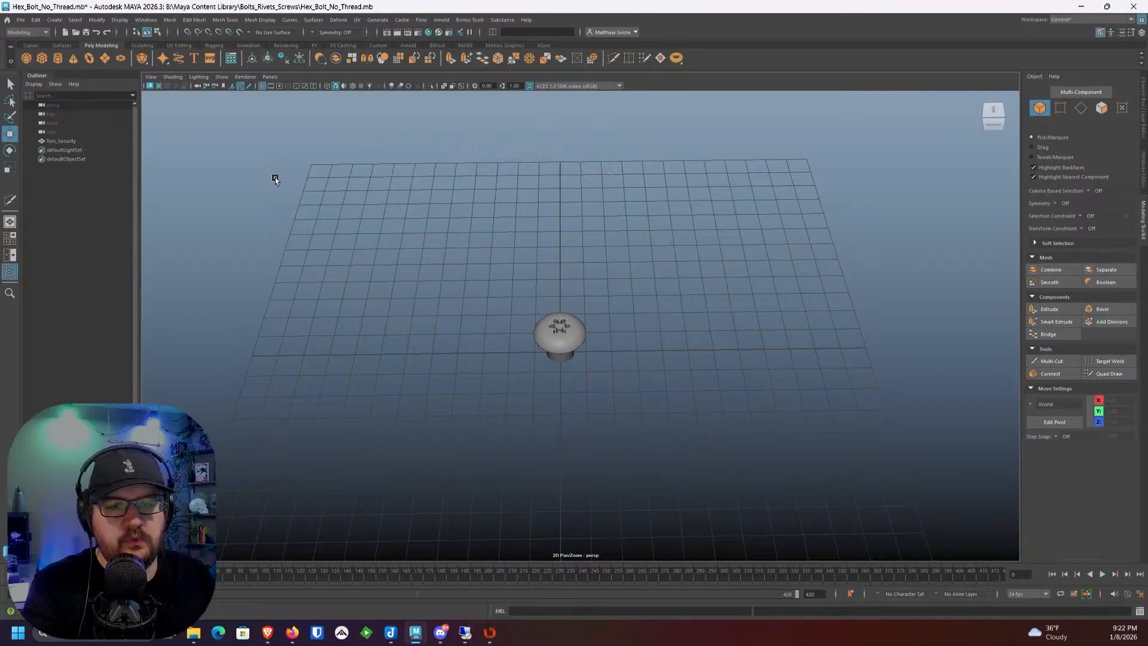
# Step: Hide the viewport grid and frame the Torx_Security bolt close up at an angle showing its head and shank
pyautogui.scroll(4, 548, 332)
pyautogui.scroll(2, 628, 352)
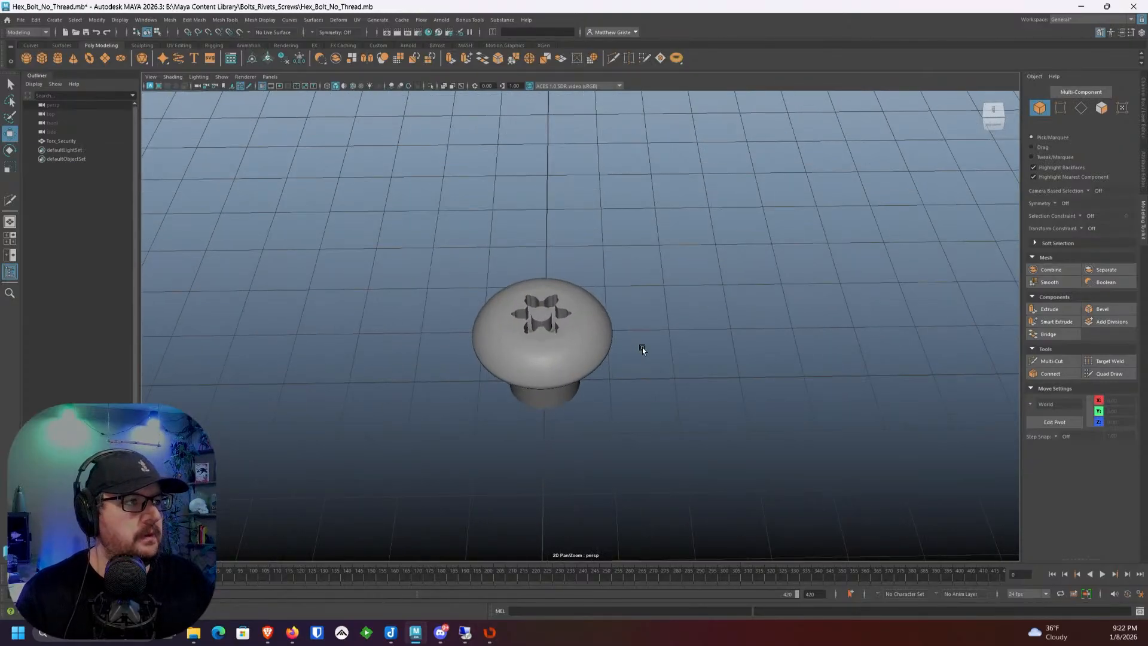
pyautogui.keyDown('alt'); pyautogui.moveTo(643, 349); pyautogui.dragTo(657, 332); pyautogui.keyUp('alt')
pyautogui.scroll(3, 623, 353)
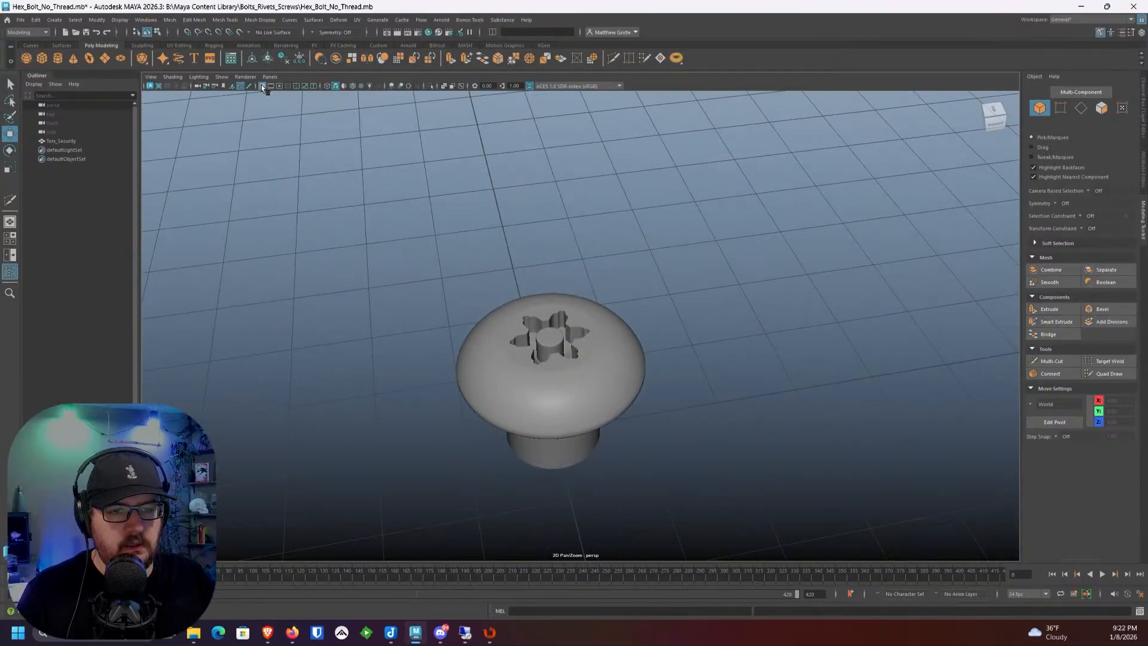
pyautogui.click(262, 86)
pyautogui.scroll(3, 518, 287)
pyautogui.keyDown('alt'); pyautogui.moveTo(525, 293); pyautogui.dragTo(535, 253, button='middle'); pyautogui.keyUp('alt')
pyautogui.keyDown('alt'); pyautogui.moveTo(535, 256); pyautogui.dragTo(531, 359); pyautogui.keyUp('alt')
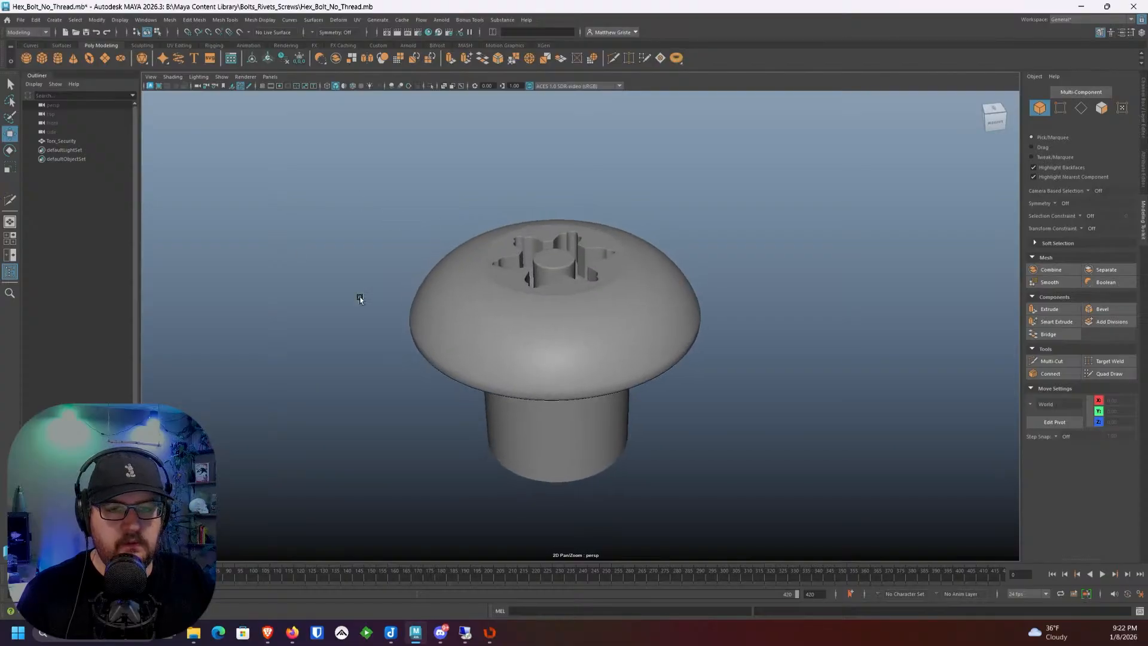
# Step: Start saving the scene under a new name in the Bolts_Rivets_Screws folder and name the file Torx_Security_Rounded.mb
pyautogui.click(21, 21)
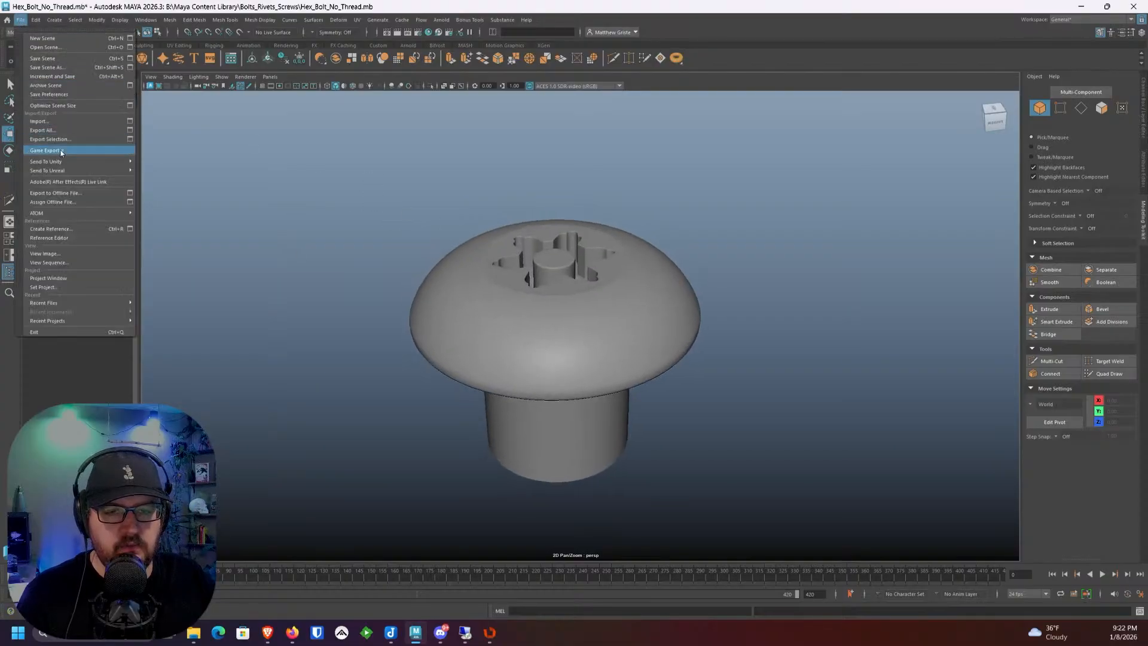
pyautogui.click(61, 67)
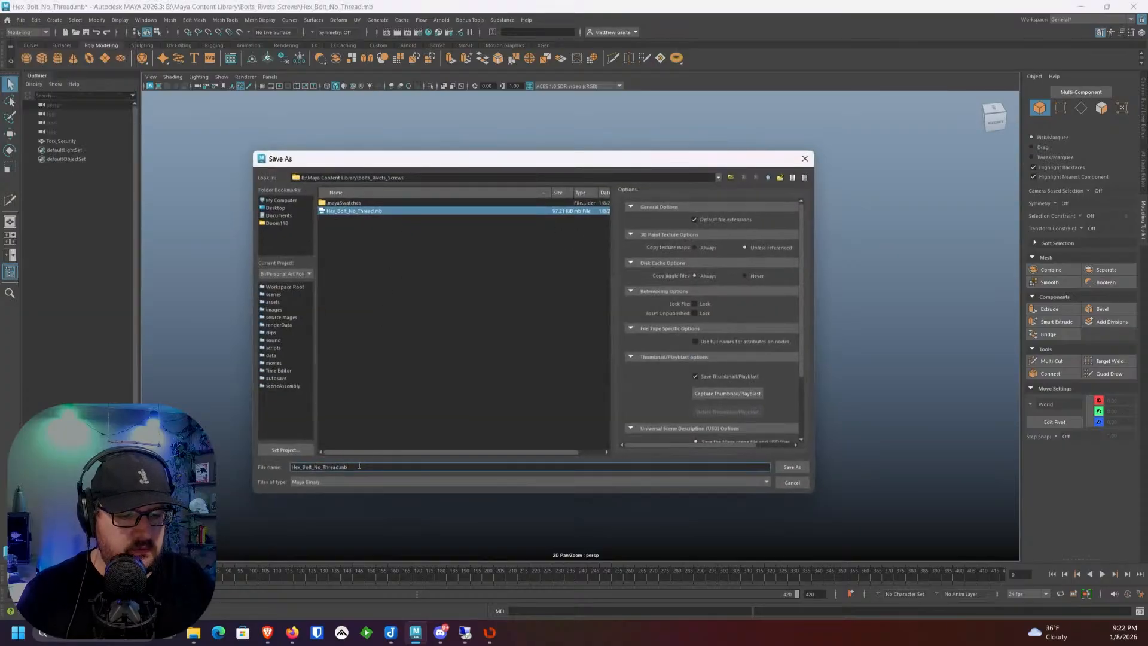
pyautogui.press('BackSpace')
pyautogui.press('BackSpace')
pyautogui.press('BackSpace')
pyautogui.press('BackSpace')
pyautogui.press('BackSpace')
pyautogui.press('BackSpace')
pyautogui.press('BackSpace')
pyautogui.press('BackSpace')
pyautogui.press('BackSpace')
pyautogui.press('BackSpace')
pyautogui.press('BackSpace')
pyautogui.press('BackSpace')
pyautogui.press('BackSpace')
pyautogui.press('BackSpace')
pyautogui.press('BackSpace')
pyautogui.press('BackSpace')
pyautogui.press('BackSpace')
pyautogui.press('BackSpace')
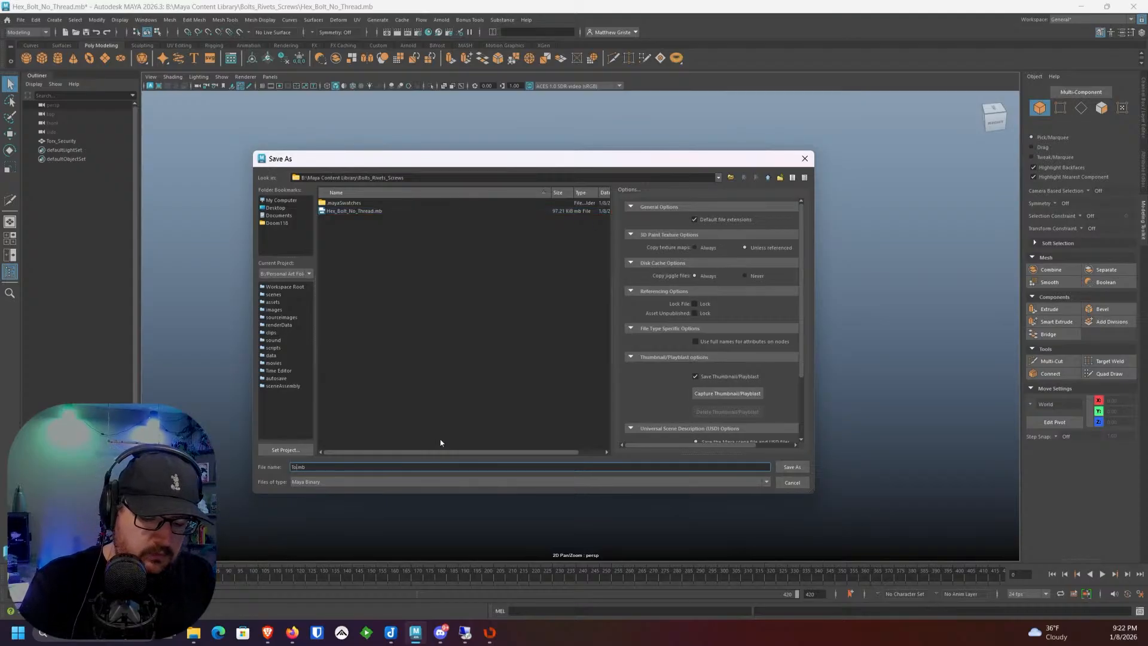
pyautogui.write('Torx_Security_')
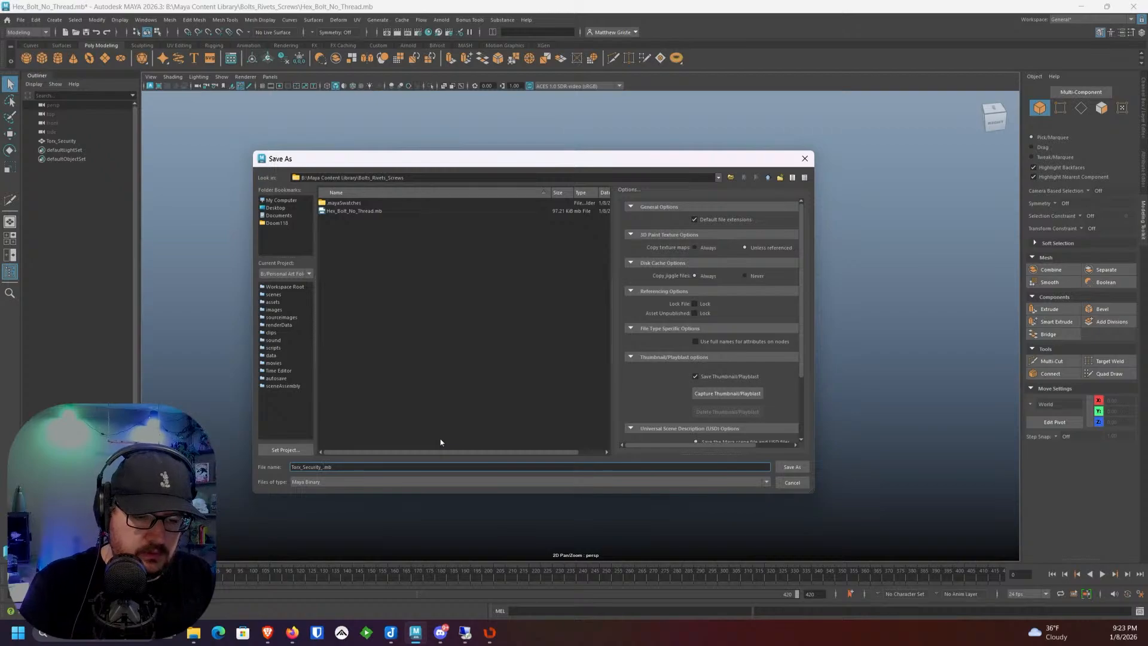
pyautogui.write('Ro')
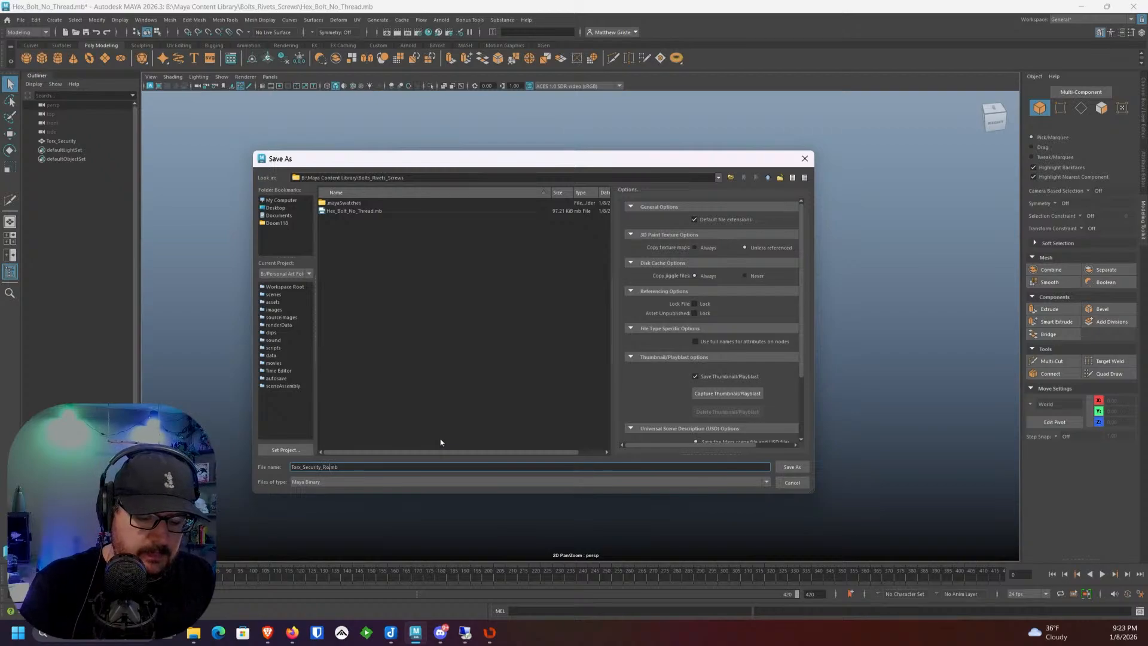
pyautogui.write('unded')
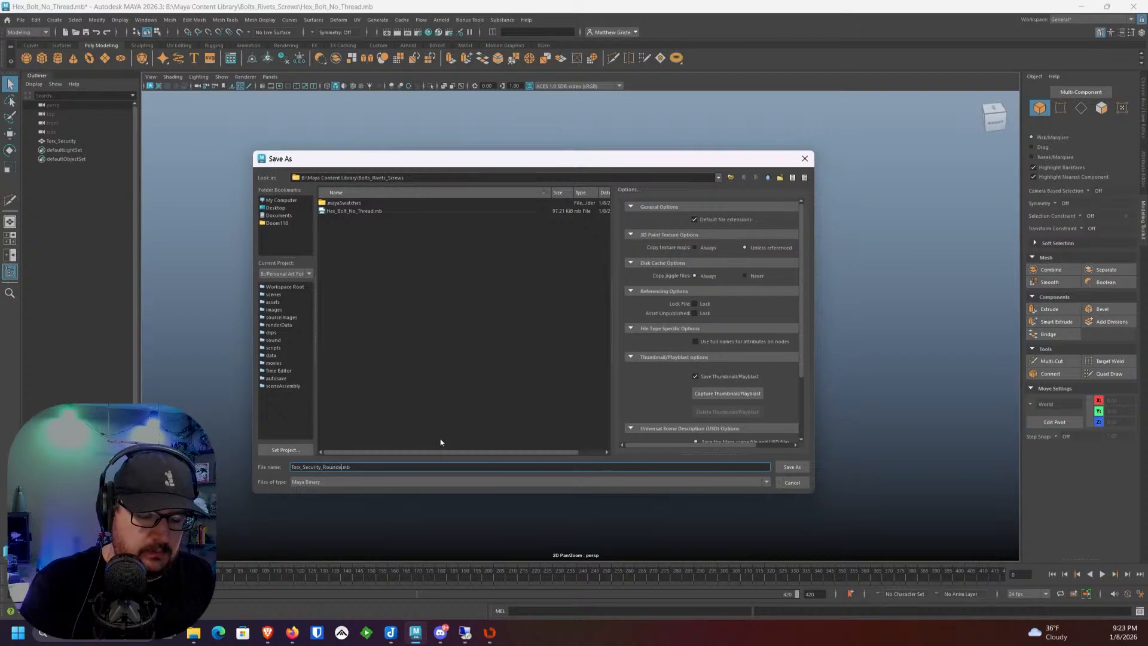
# Step: Capture a thumbnail with the Torx security bolt filling the frame and save the scene, then check it in the Content Browser
pyautogui.click(791, 467)
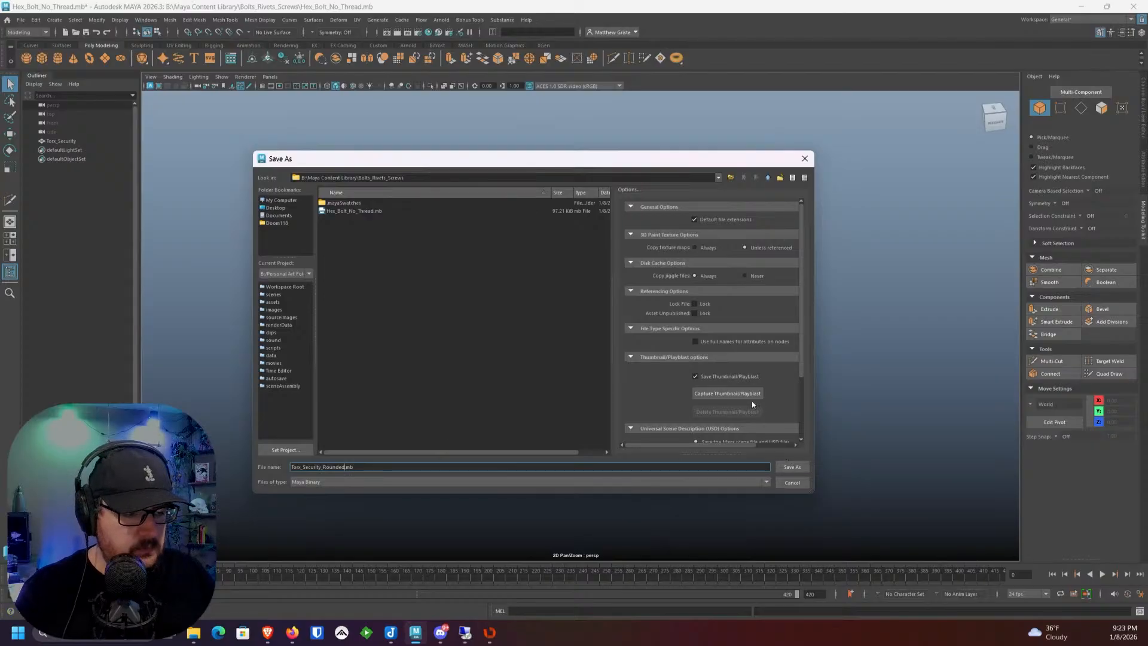
pyautogui.press('w')
pyautogui.keyDown('alt'); pyautogui.moveTo(702, 357); pyautogui.dragTo(712, 422, button='right'); pyautogui.keyUp('alt')
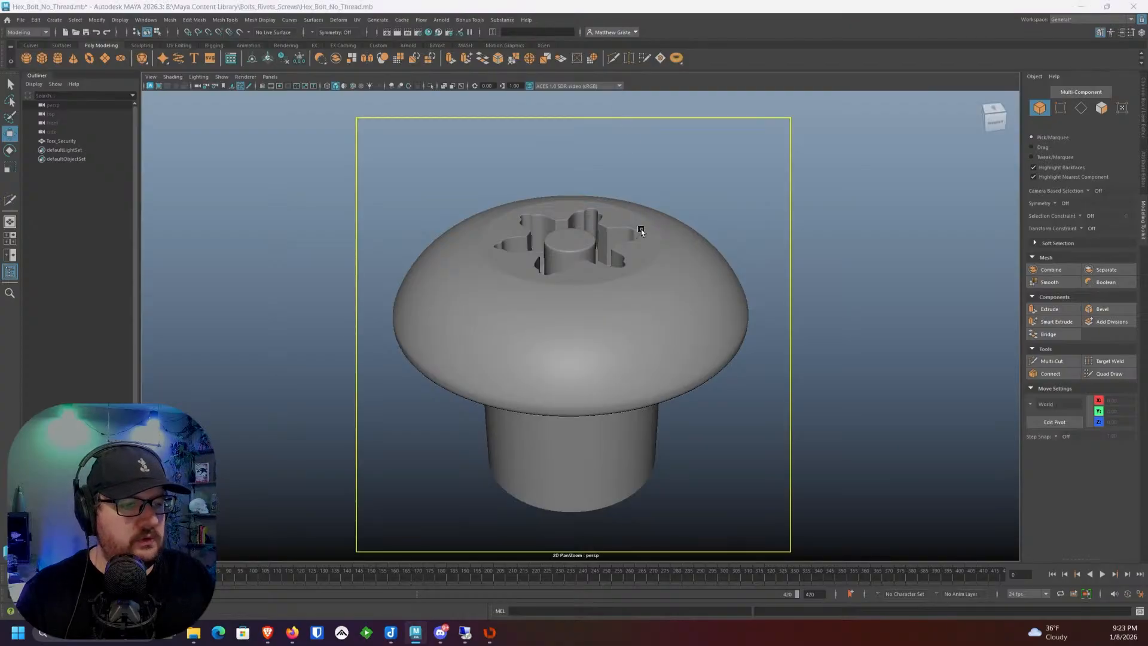
pyautogui.hotkey('ctrl', 'shift', 's')
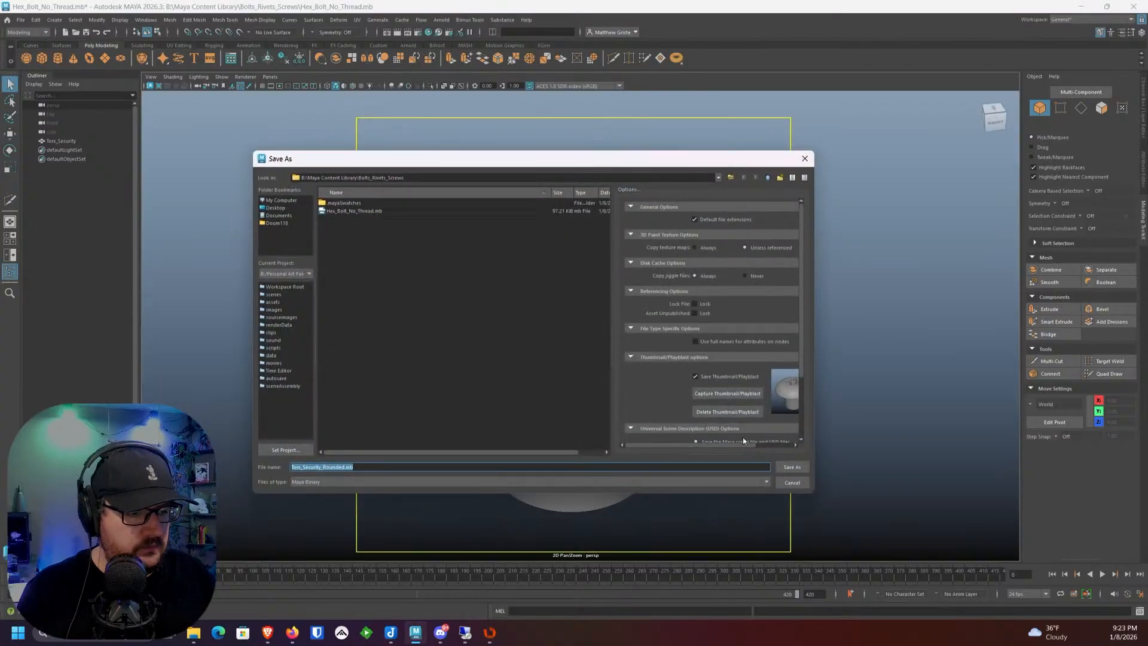
pyautogui.click(789, 467)
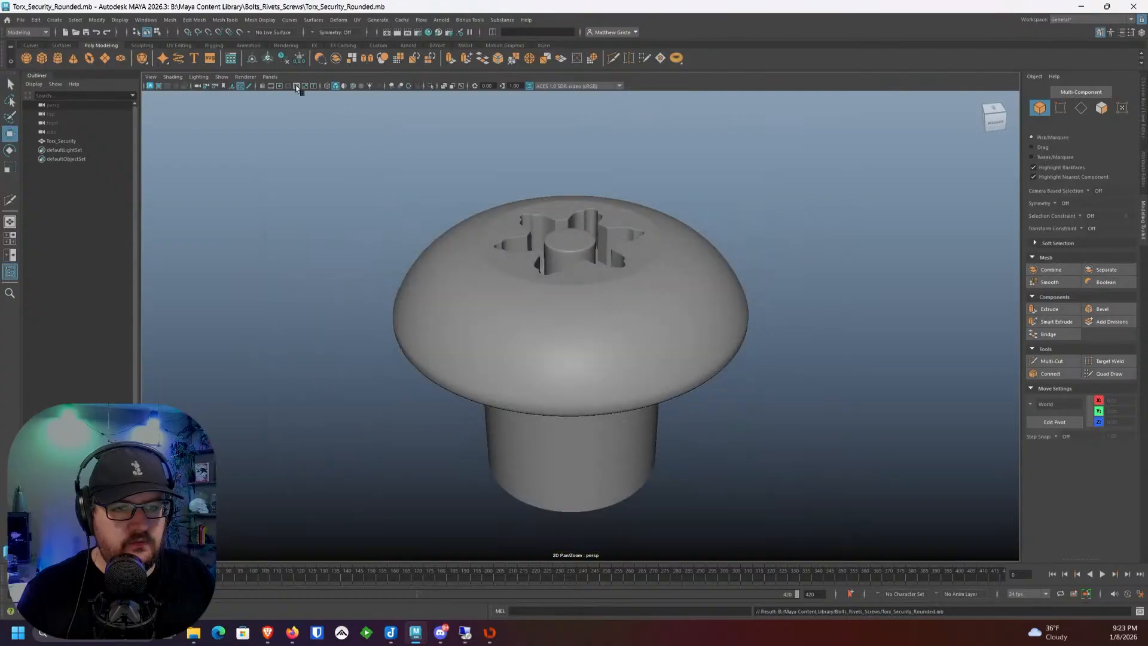
pyautogui.click(235, 62)
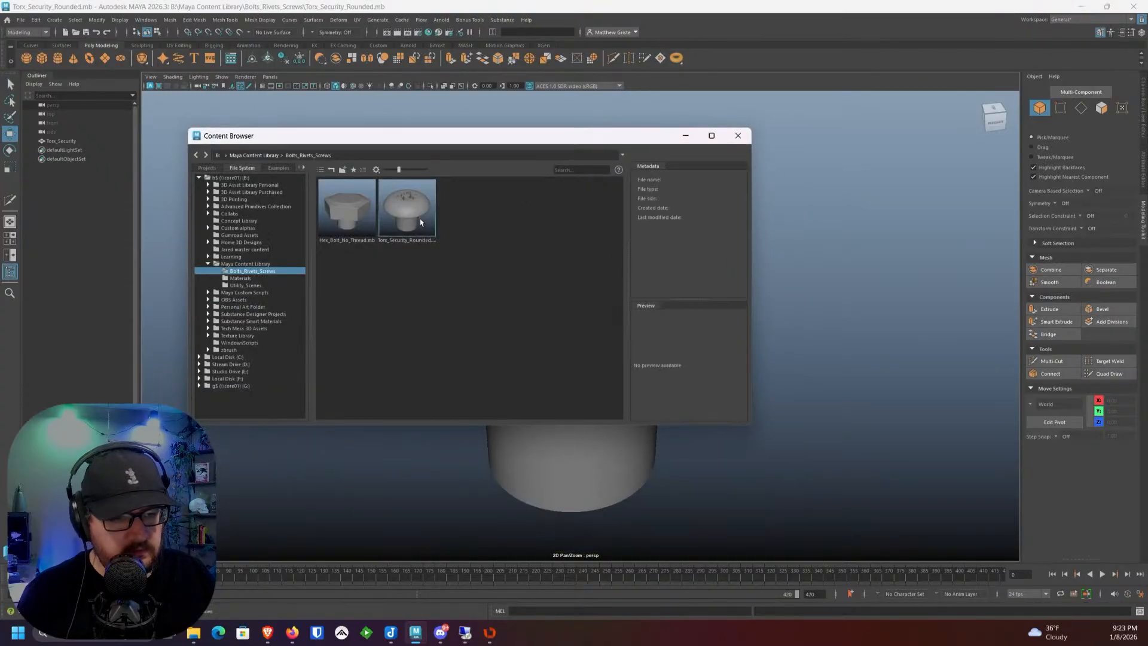
pyautogui.click(737, 136)
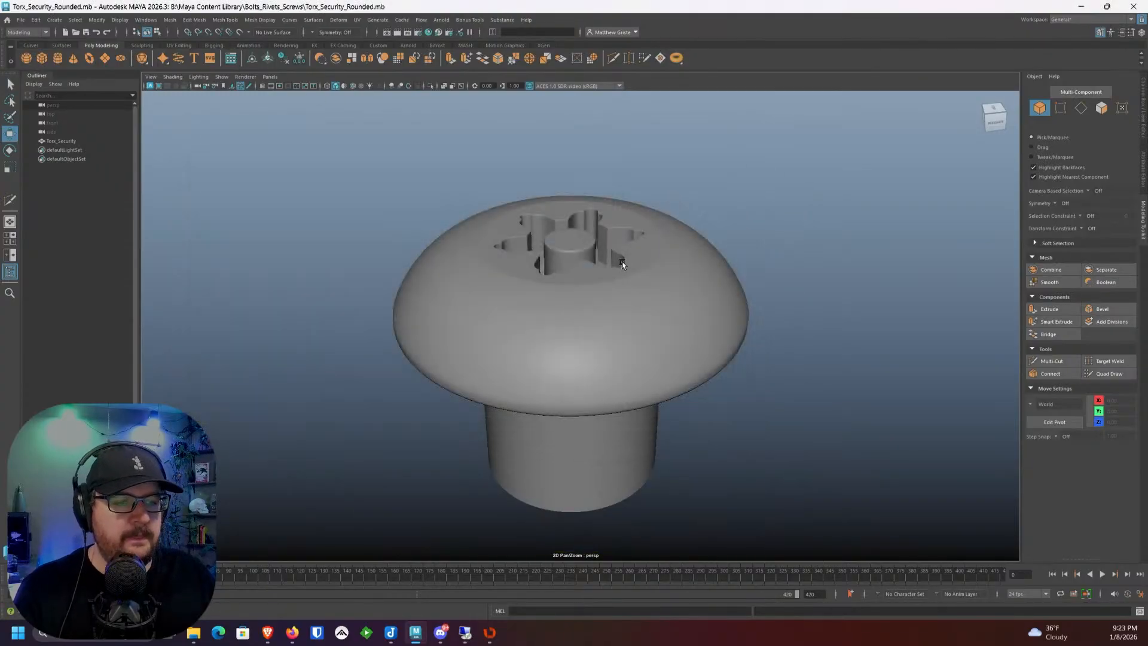
# Step: Show the viewport grid again and undo the deletion of the other five bolts
pyautogui.click(622, 261)
pyautogui.scroll(-4, 418, 205)
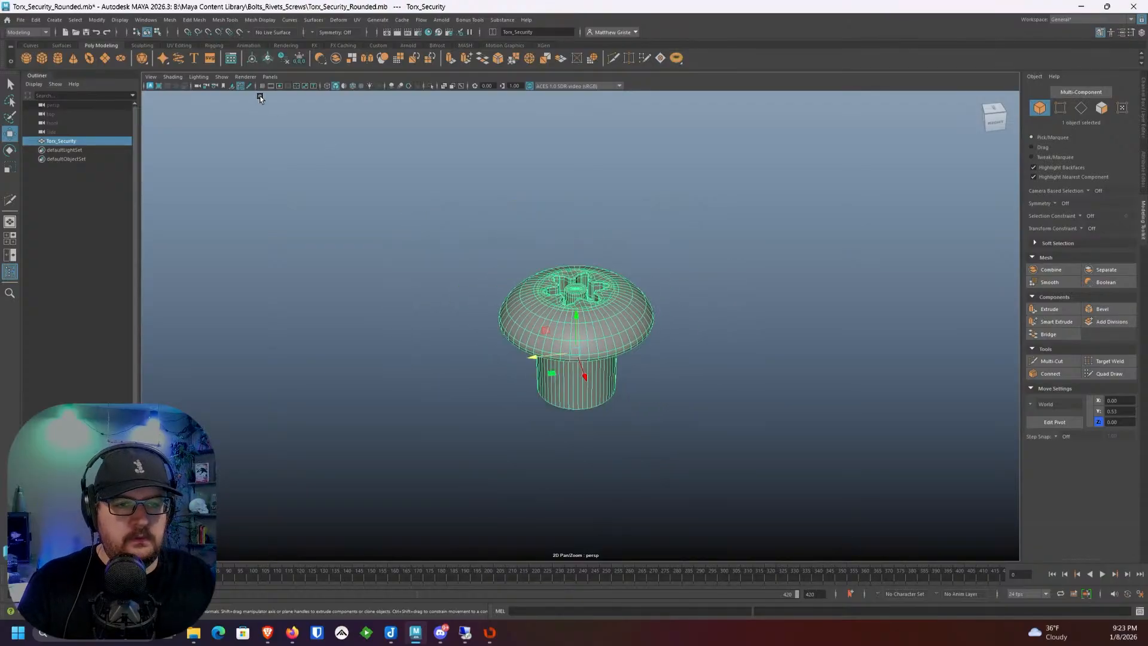
pyautogui.click(263, 86)
pyautogui.keyDown('alt'); pyautogui.moveTo(525, 223); pyautogui.dragTo(542, 260, button='middle'); pyautogui.keyUp('alt')
pyautogui.hotkey('ctrl', 'z')
pyautogui.hotkey('ctrl', 'z')
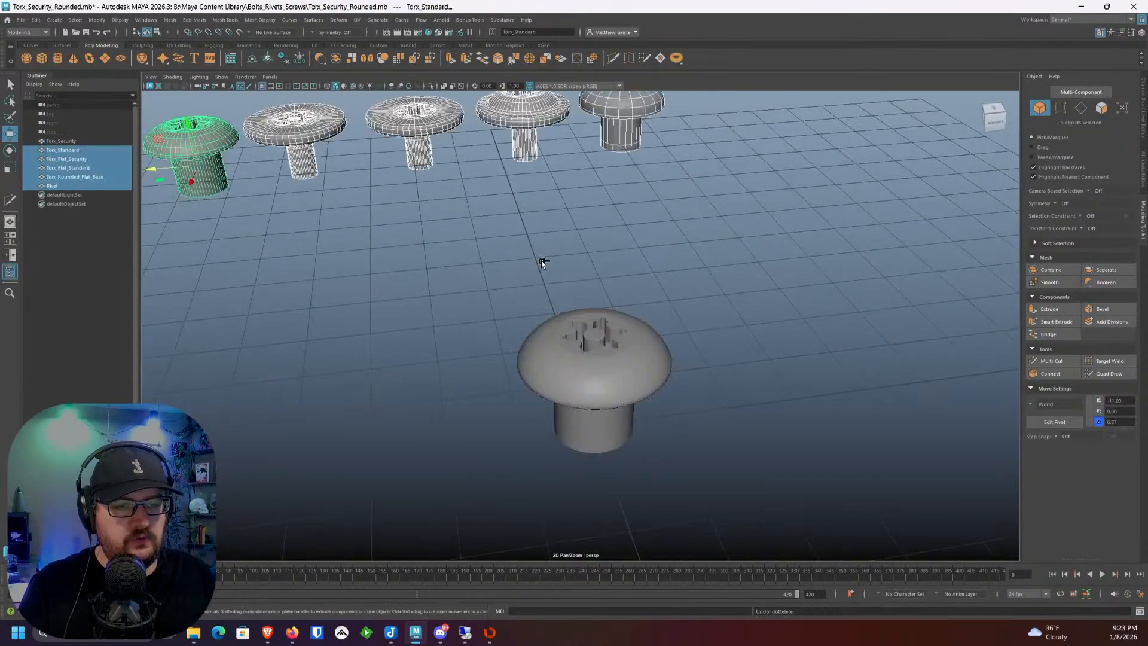
# Step: Undo the Torx_Security bolt's moves back to its place in the row, then delete that bolt
pyautogui.hotkey('ctrl', 'z')
pyautogui.hotkey('ctrl', 'z')
pyautogui.hotkey('ctrl', 'z')
pyautogui.hotkey('ctrl', 'z')
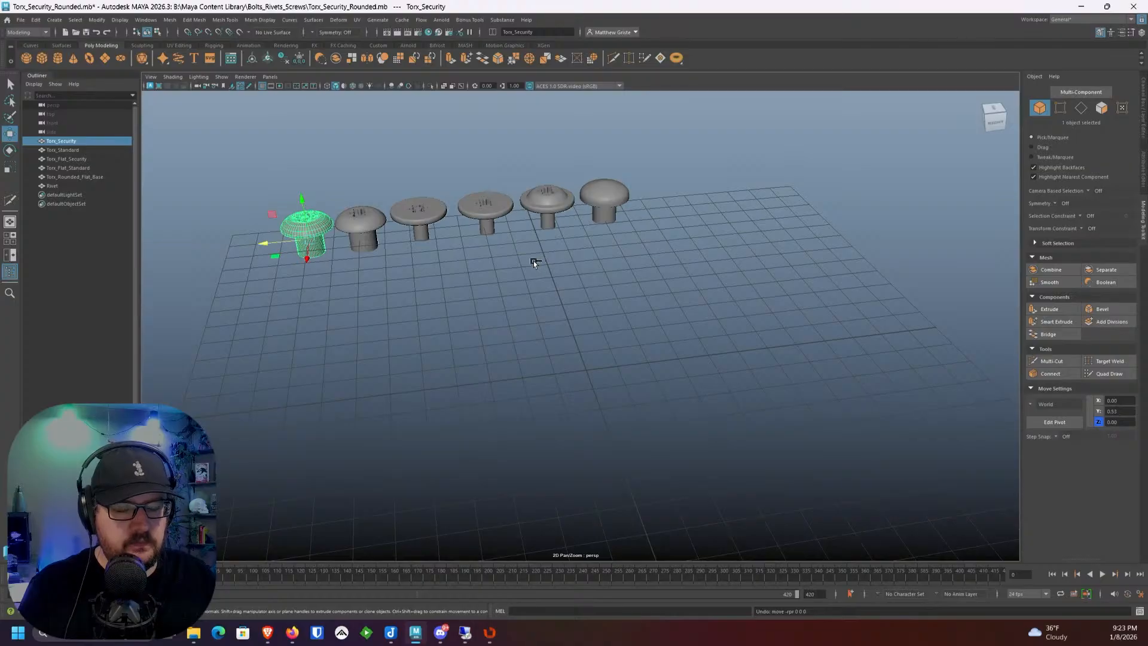
pyautogui.hotkey('ctrl', 'z')
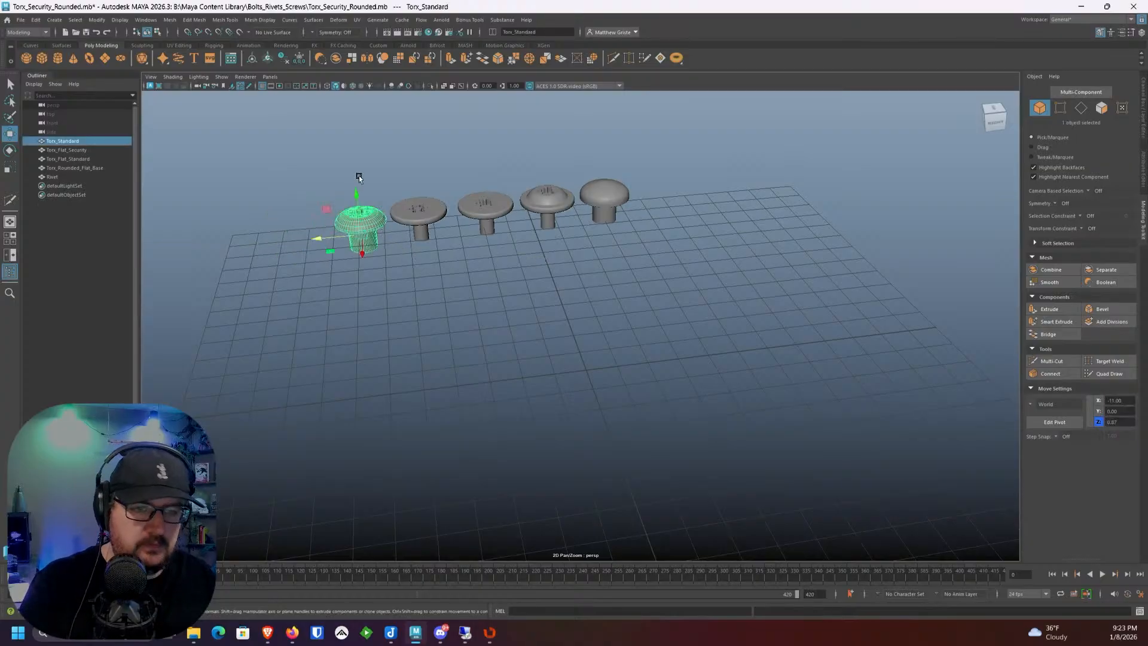
# Step: Snap the Torx_Standard bolt to the grid origin and raise it about 0.55 in Y so it sits on the grid
pyautogui.moveTo(364, 238); pyautogui.dragTo(589, 365)
pyautogui.keyDown('alt'); pyautogui.moveTo(630, 399); pyautogui.dragTo(665, 368); pyautogui.keyUp('alt')
pyautogui.scroll(5, 664, 359)
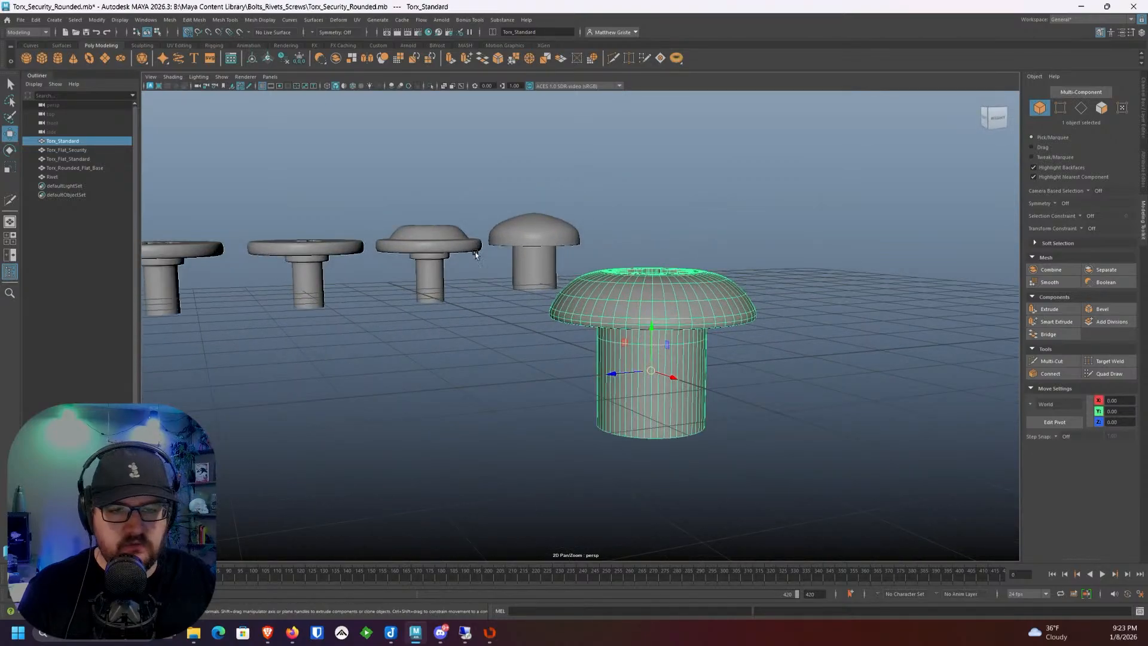
pyautogui.moveTo(661, 332); pyautogui.dragTo(643, 308)
pyautogui.keyDown('alt'); pyautogui.moveTo(624, 204); pyautogui.dragTo(608, 282); pyautogui.keyUp('alt')
pyautogui.keyDown('alt'); pyautogui.moveTo(607, 281); pyautogui.dragTo(658, 279, button='right'); pyautogui.keyUp('alt')
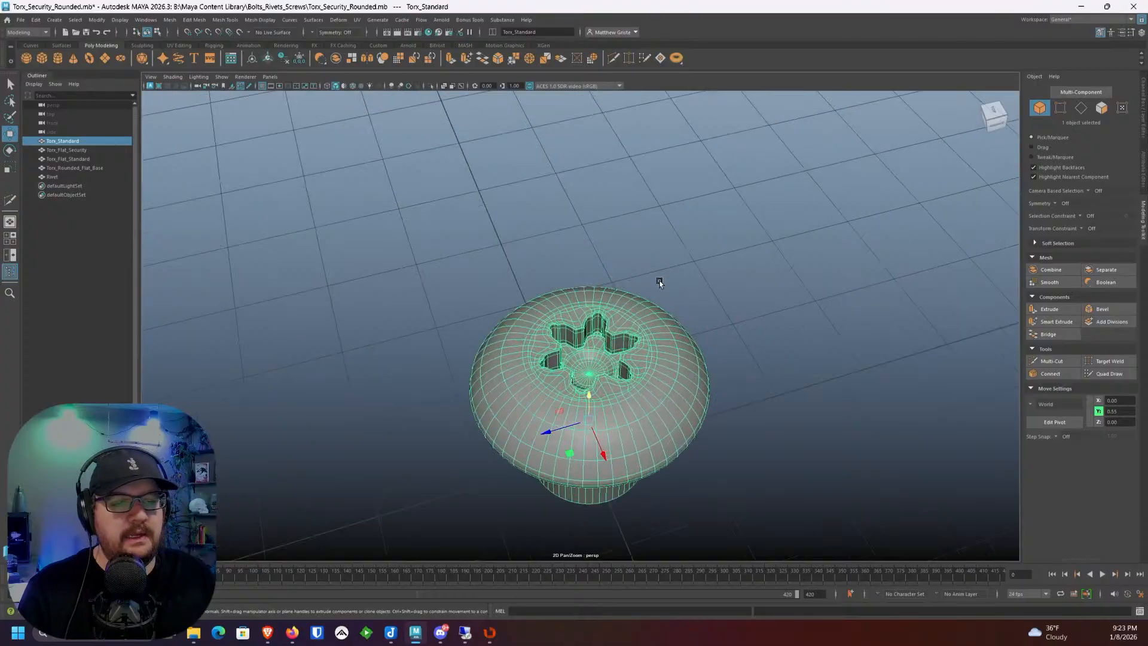
pyautogui.keyDown('alt'); pyautogui.moveTo(659, 279); pyautogui.dragTo(625, 292); pyautogui.keyUp('alt')
pyautogui.click(625, 292)
# Step: Delete the remaining four bolts behind the origin, keeping only Torx_Standard in the scene
pyautogui.keyDown('alt'); pyautogui.moveTo(583, 287); pyautogui.dragTo(605, 248, button='middle'); pyautogui.keyUp('alt')
pyautogui.scroll(-3, 599, 287)
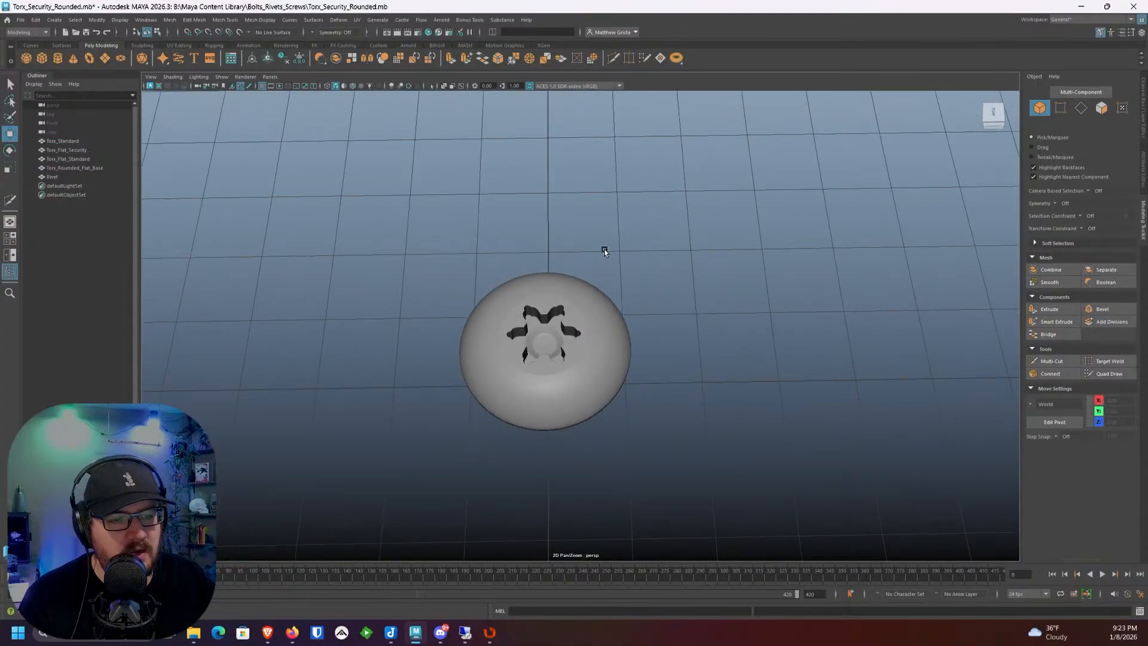
pyautogui.keyDown('alt'); pyautogui.moveTo(605, 249); pyautogui.dragTo(602, 237); pyautogui.keyUp('alt')
pyautogui.keyDown('alt'); pyautogui.moveTo(589, 228); pyautogui.dragTo(432, 199, button='right'); pyautogui.keyUp('alt')
pyautogui.scroll(-5, 432, 199)
pyautogui.moveTo(699, 197); pyautogui.dragTo(428, 115)
pyautogui.press('Delete')
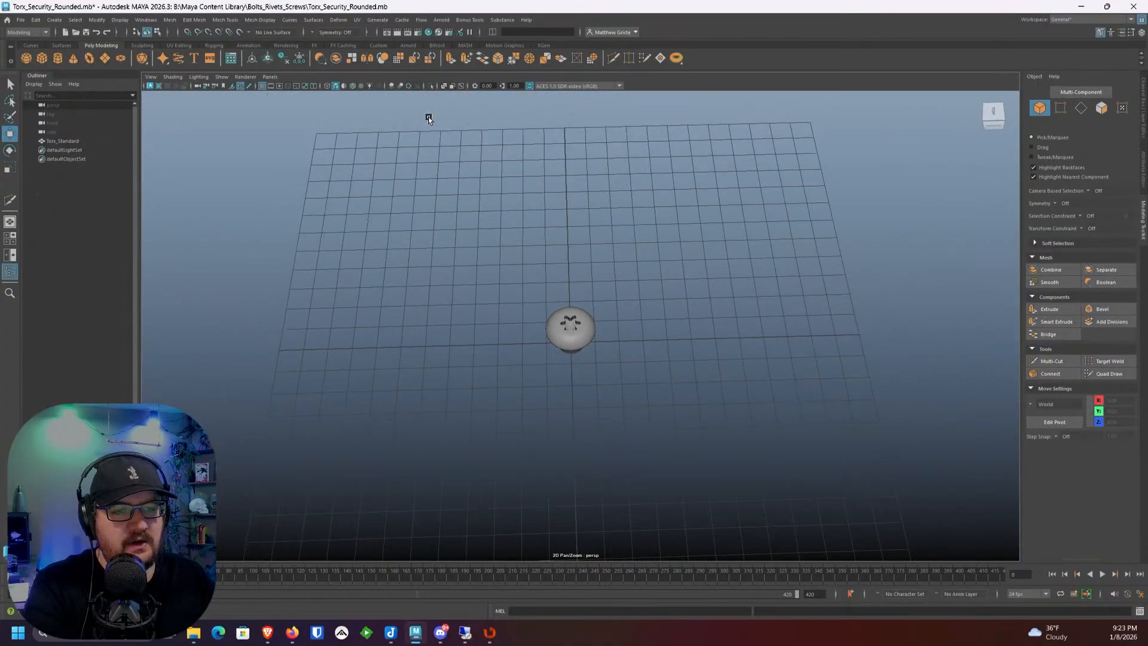
# Step: Hide the viewport grid and frame the Torx_Standard bolt at an angle showing its head and shank
pyautogui.scroll(6, 428, 115)
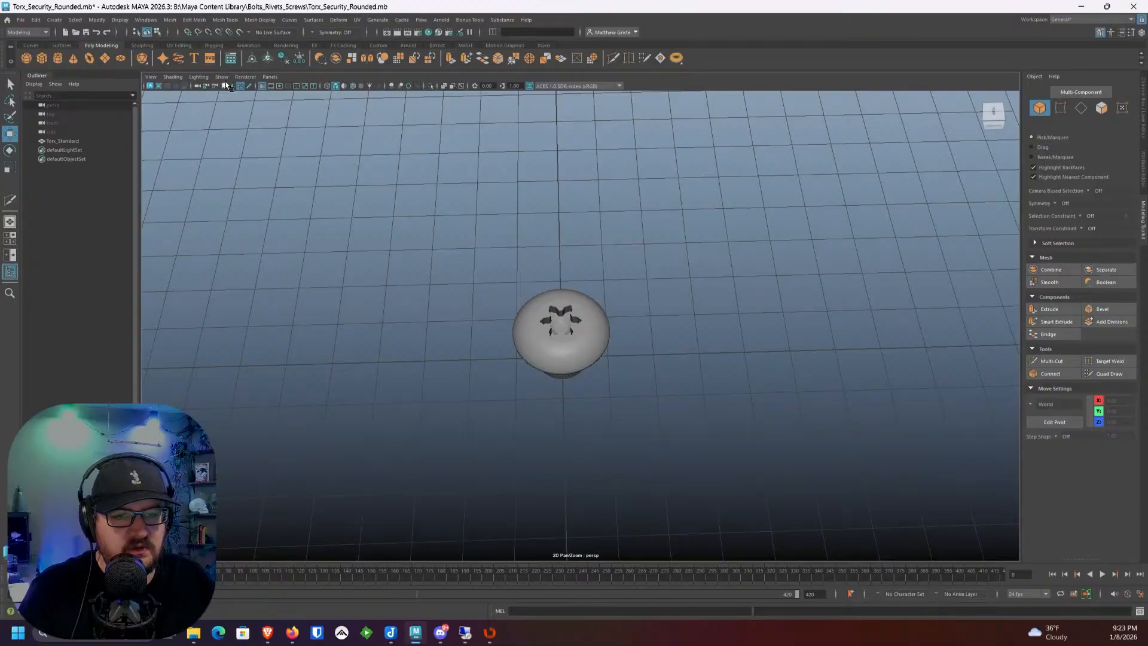
pyautogui.click(262, 85)
pyautogui.keyDown('alt'); pyautogui.moveTo(529, 365); pyautogui.dragTo(573, 348, button='right'); pyautogui.keyUp('alt')
pyautogui.keyDown('alt'); pyautogui.moveTo(572, 348); pyautogui.dragTo(548, 333); pyautogui.keyUp('alt')
pyautogui.keyDown('alt'); pyautogui.moveTo(548, 334); pyautogui.dragTo(559, 302, button='right'); pyautogui.keyUp('alt')
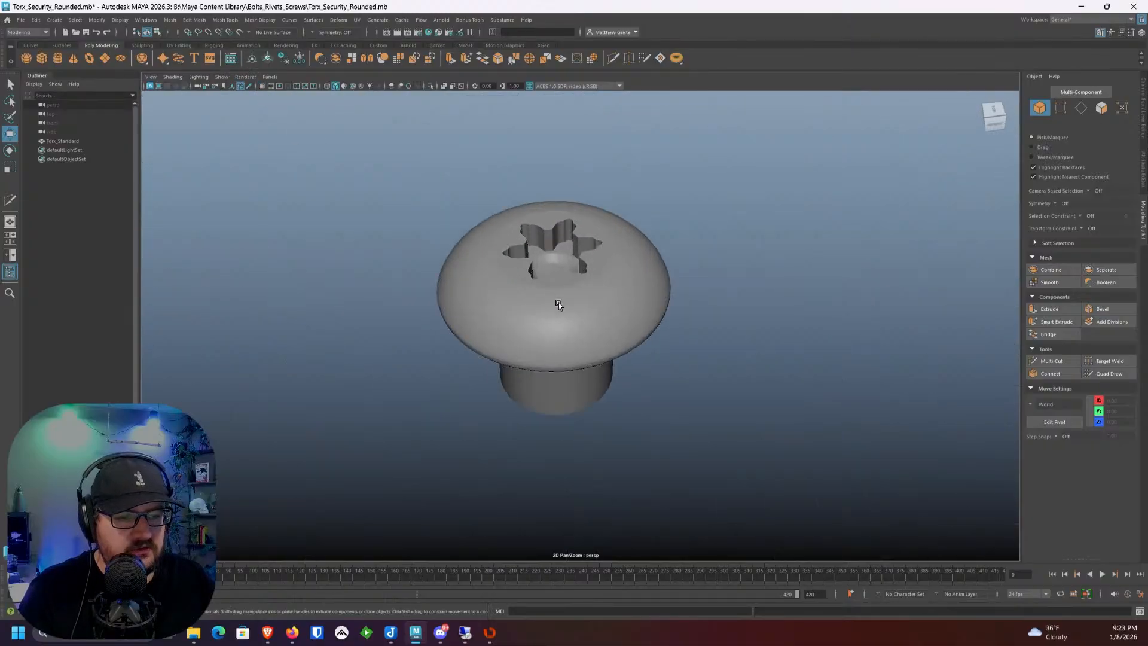
pyautogui.click(559, 302)
pyautogui.keyDown('alt'); pyautogui.moveTo(584, 288); pyautogui.dragTo(602, 314, button='middle'); pyautogui.keyUp('alt')
pyautogui.keyDown('alt'); pyautogui.moveTo(602, 314); pyautogui.dragTo(588, 304, button='right'); pyautogui.keyUp('alt')
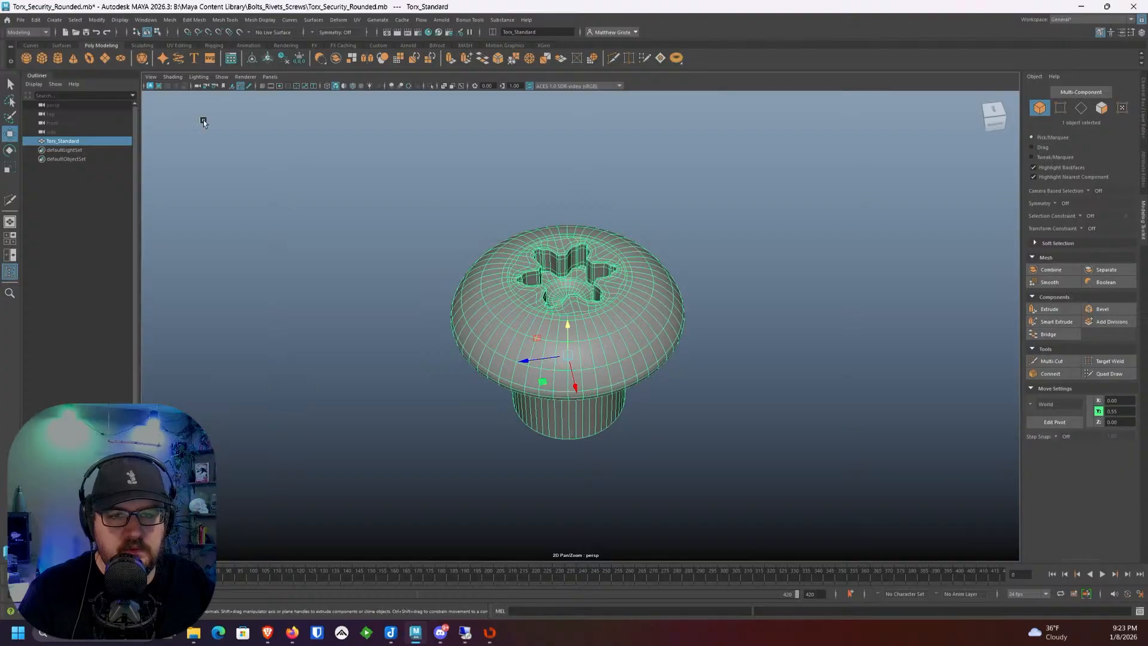
# Step: Start saving the scene under a new name in the Bolts_Rivets_Screws folder and name the file Torx_Standard_Rounded.mb
pyautogui.click(21, 20)
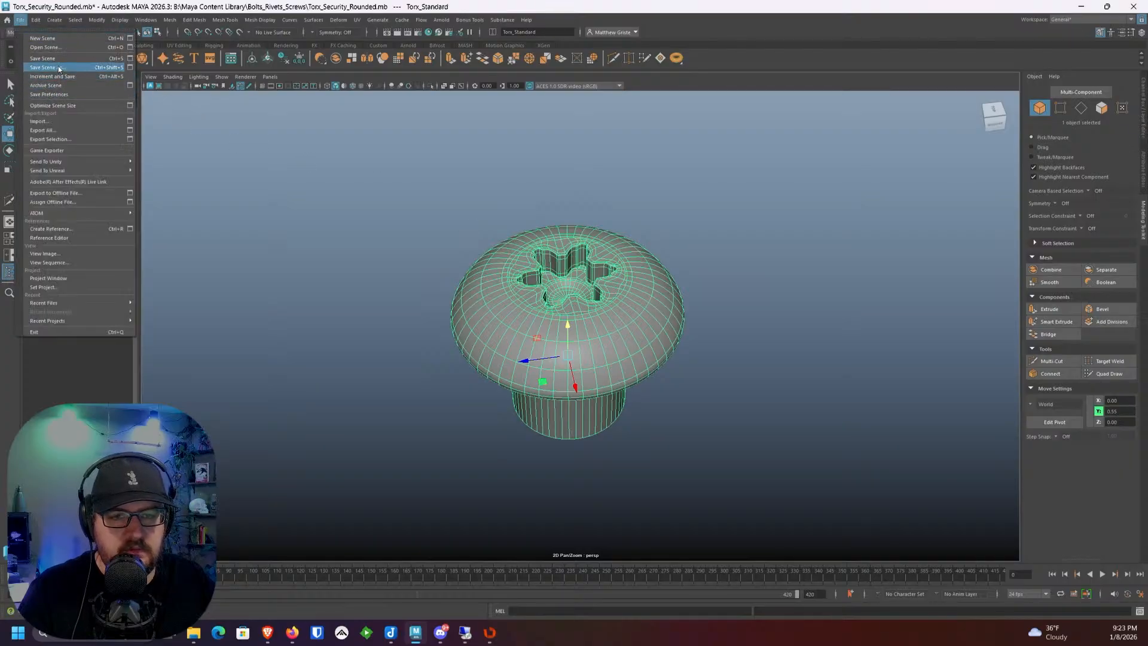
pyautogui.click(47, 67)
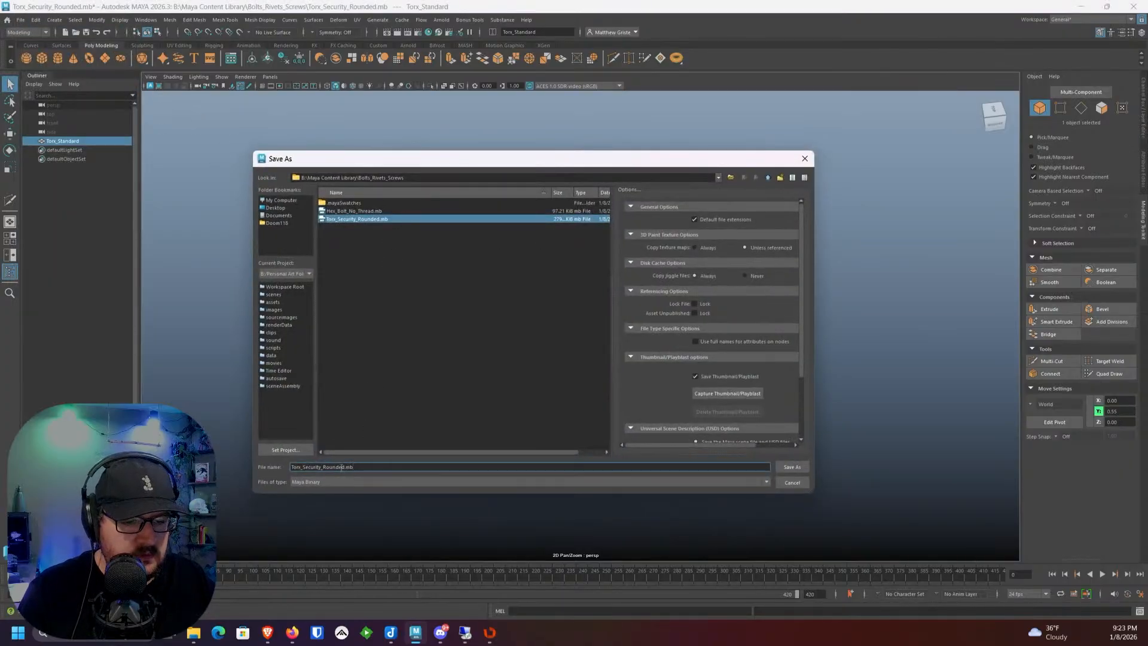
pyautogui.press('BackSpace')
pyautogui.press('BackSpace')
pyautogui.press('BackSpace')
pyautogui.press('BackSpace')
pyautogui.press('BackSpace')
pyautogui.press('BackSpace')
pyautogui.press('BackSpace')
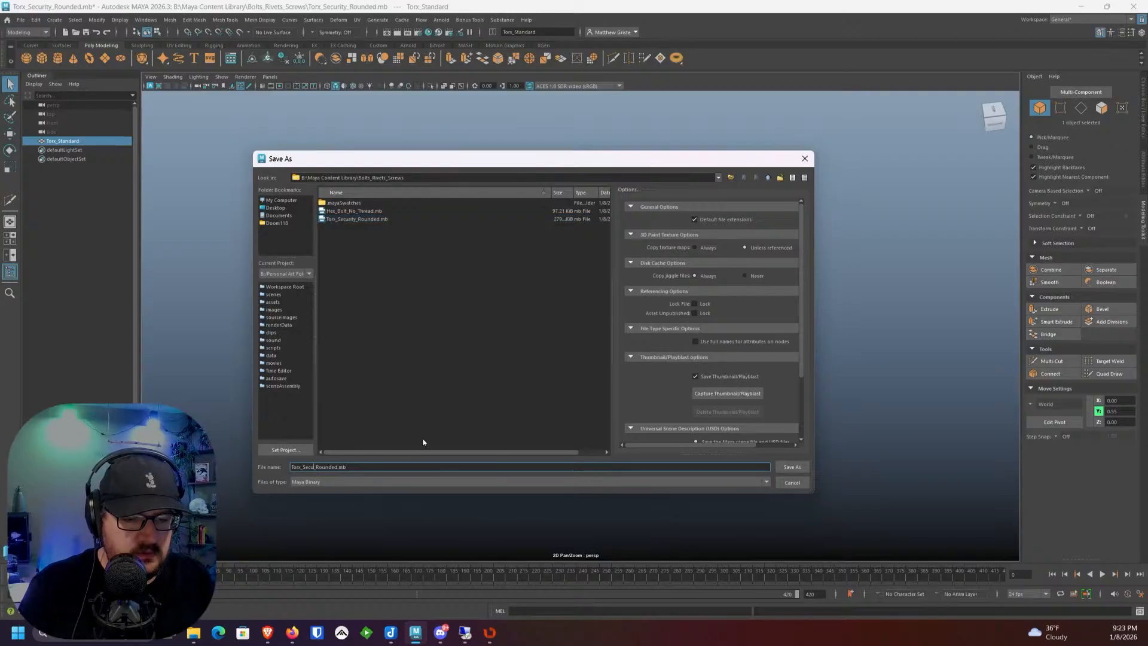
pyautogui.write('tandard')
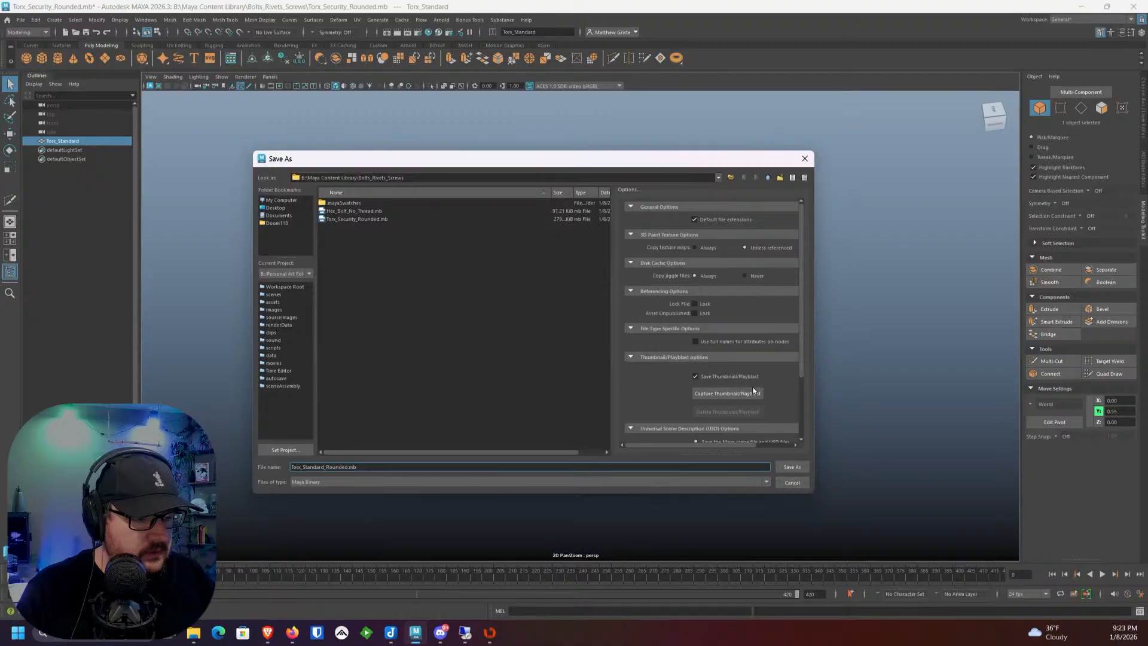
# Step: Start the thumbnail capture and frame the deselected Torx_Standard bolt inside the capture area, angled to show its head recess and shank
pyautogui.press('Return')
pyautogui.scroll(3, 709, 323)
pyautogui.keyDown('alt'); pyautogui.moveTo(709, 387); pyautogui.dragTo(709, 372); pyautogui.keyUp('alt')
pyautogui.keyDown('alt'); pyautogui.moveTo(708, 372); pyautogui.dragTo(710, 419, button='middle'); pyautogui.keyUp('alt')
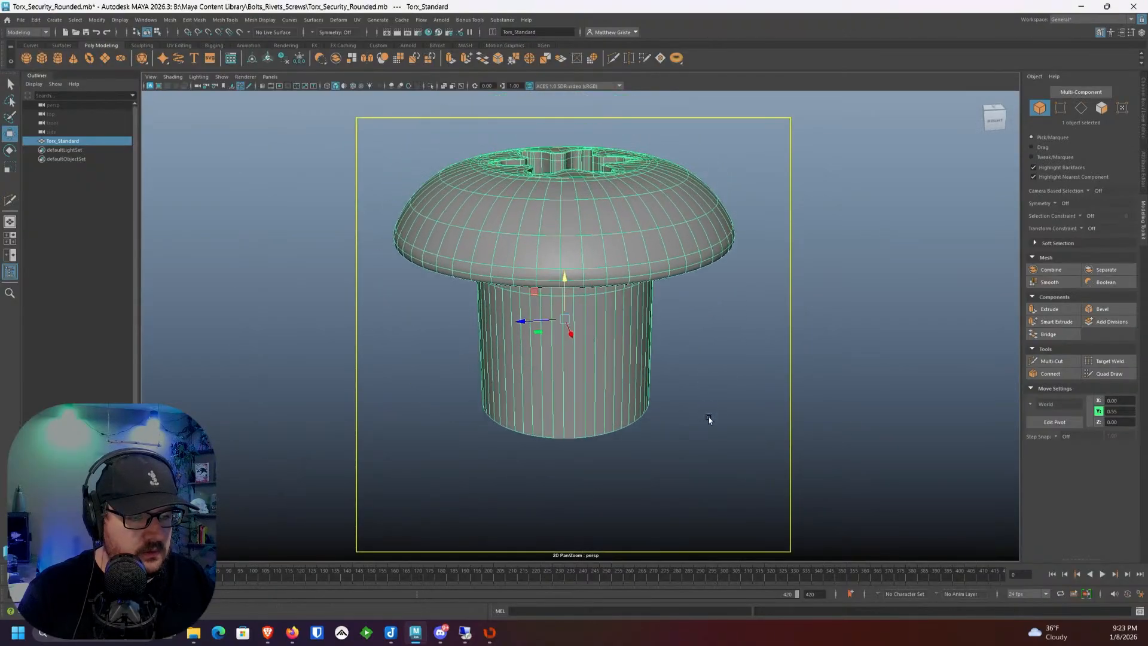
pyautogui.keyDown('alt'); pyautogui.moveTo(709, 419); pyautogui.dragTo(713, 450); pyautogui.keyUp('alt')
pyautogui.keyDown('alt'); pyautogui.moveTo(712, 441); pyautogui.dragTo(710, 404, button='middle'); pyautogui.keyUp('alt')
pyautogui.moveTo(711, 403)
pyautogui.keyDown('alt'); pyautogui.mouseDown()
pyautogui.moveTo(709, 371)
pyautogui.moveTo(716, 385)
pyautogui.mouseUp(); pyautogui.keyUp('alt')
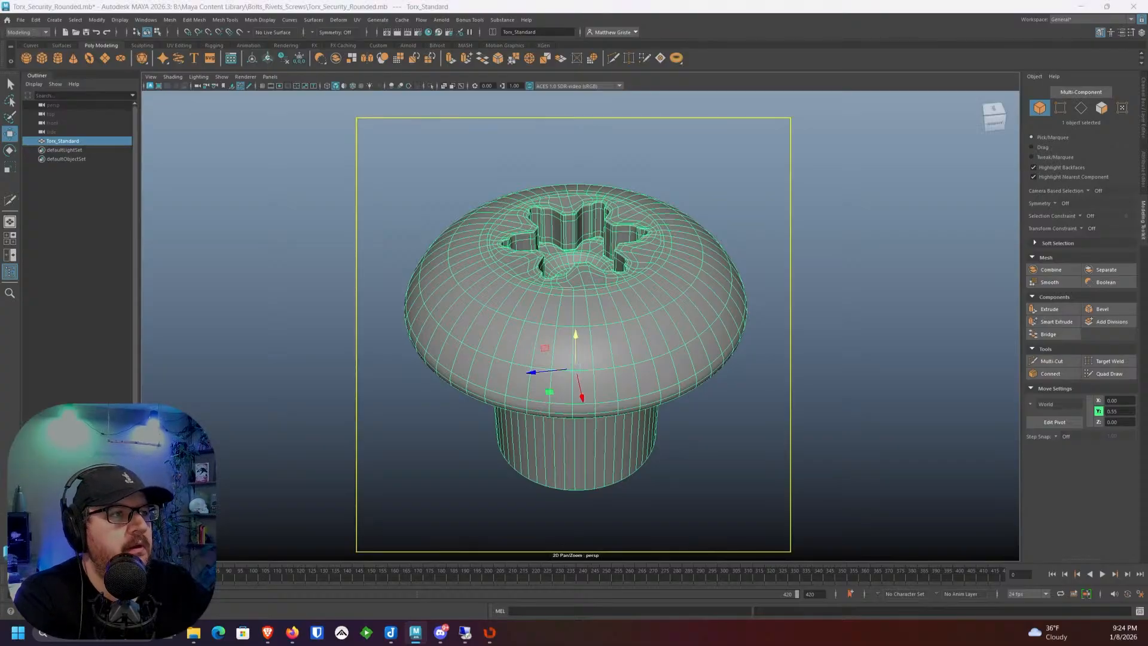
pyautogui.click(810, 249)
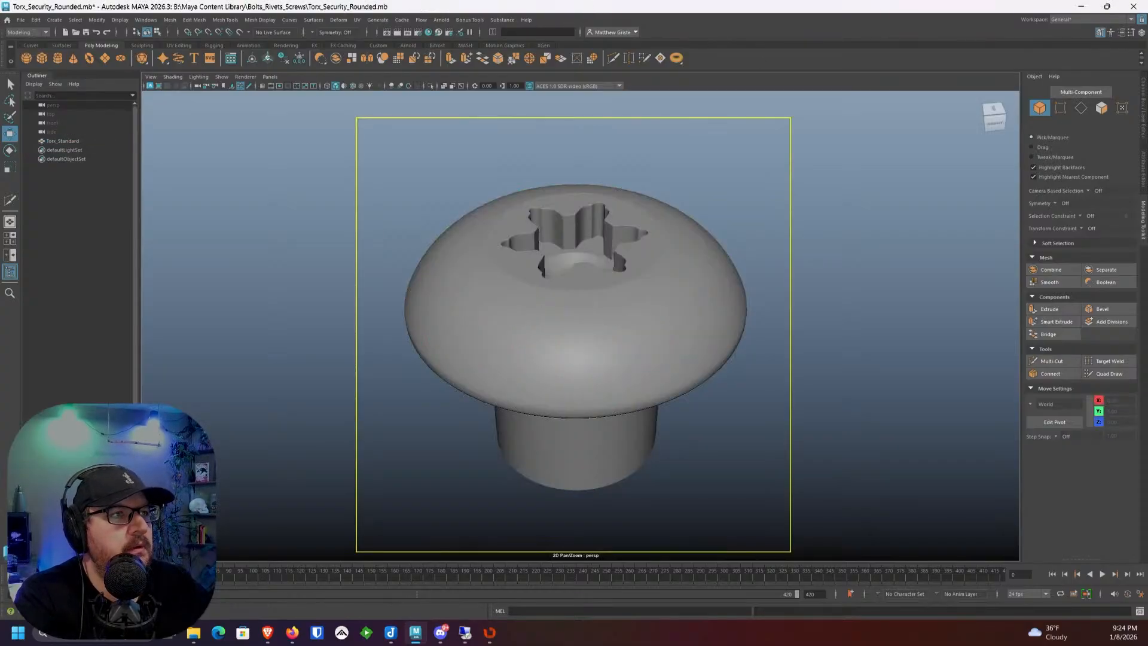
# Step: Capture the thumbnail and save the scene as Torx_Standard_Rounded_No_Thread.mb in the Bolts_Rivets_Screws folder
pyautogui.hotkey('ctrl', 'shift', 's')
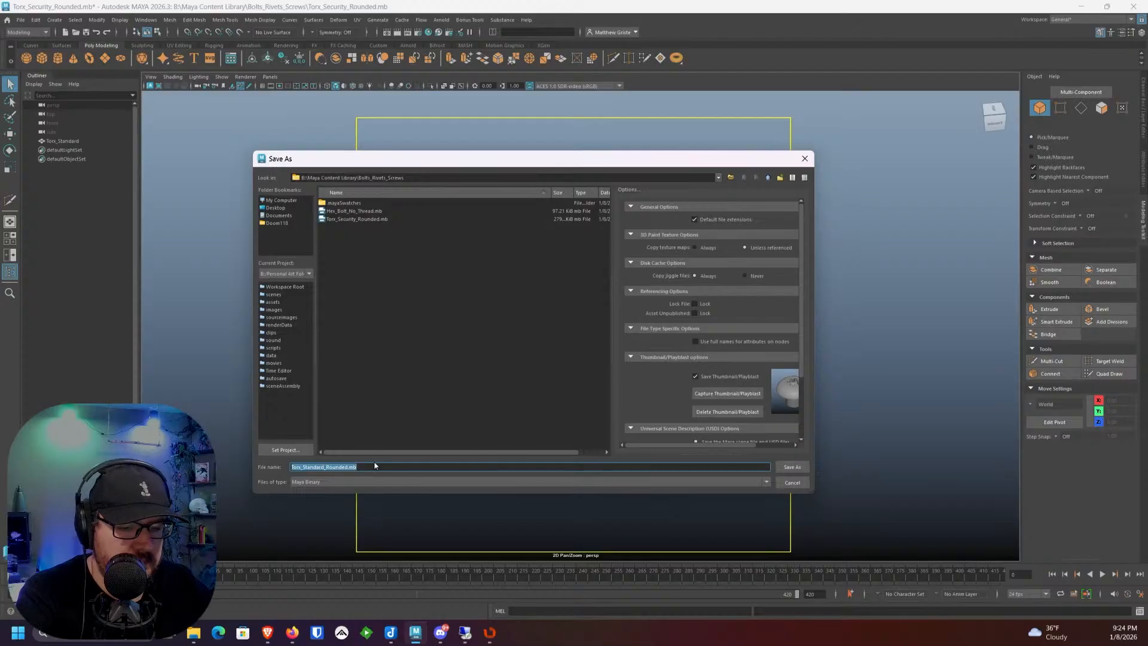
pyautogui.click(345, 467)
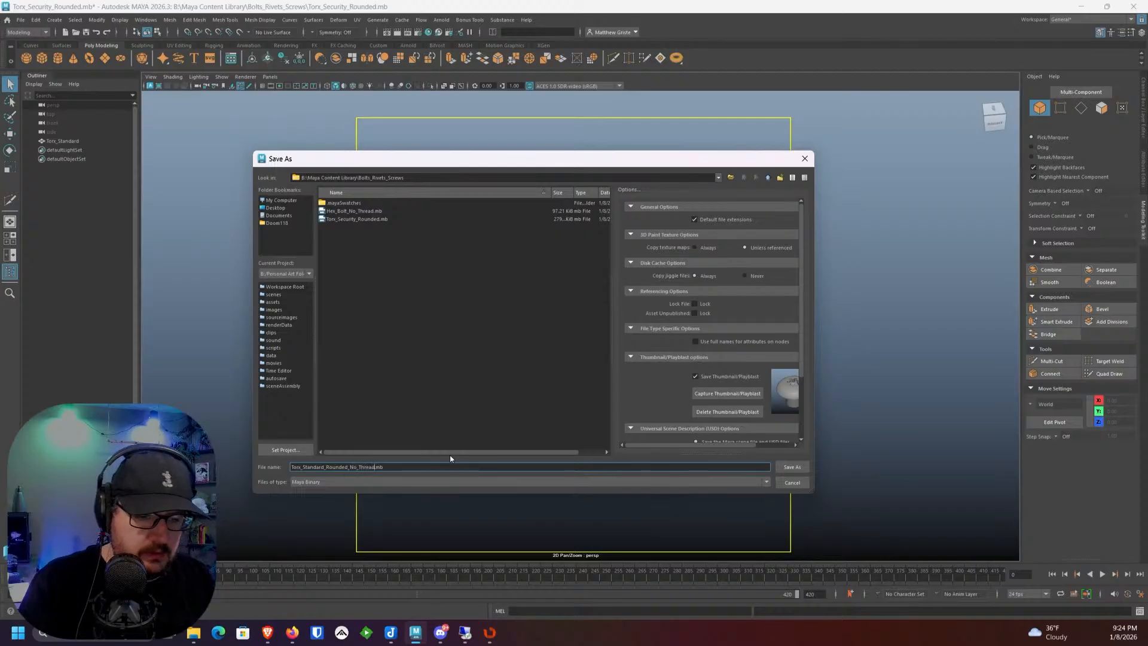
pyautogui.click(787, 467)
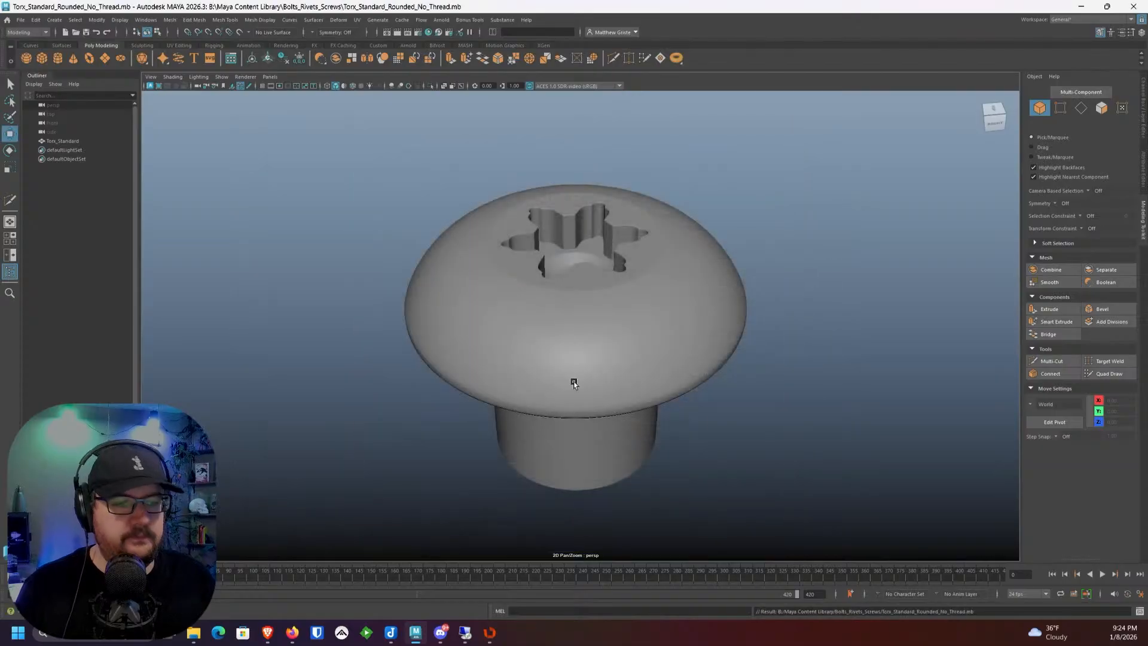
# Step: Show the grid again, undo back to restore the other four bolts, and remove Torx_Standard from the scene
pyautogui.scroll(-3, 379, 206)
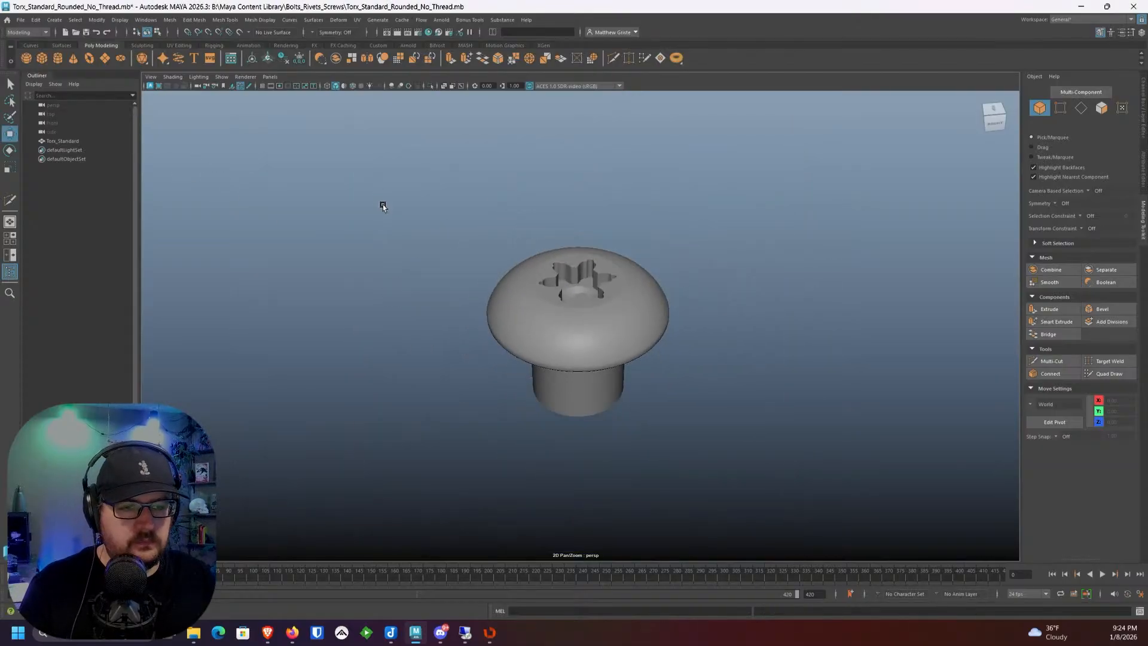
pyautogui.click(264, 88)
pyautogui.scroll(-2, 397, 299)
pyautogui.hotkey('ctrl', 'z')
pyautogui.hotkey('ctrl', 'z')
pyautogui.hotkey('ctrl', 'z')
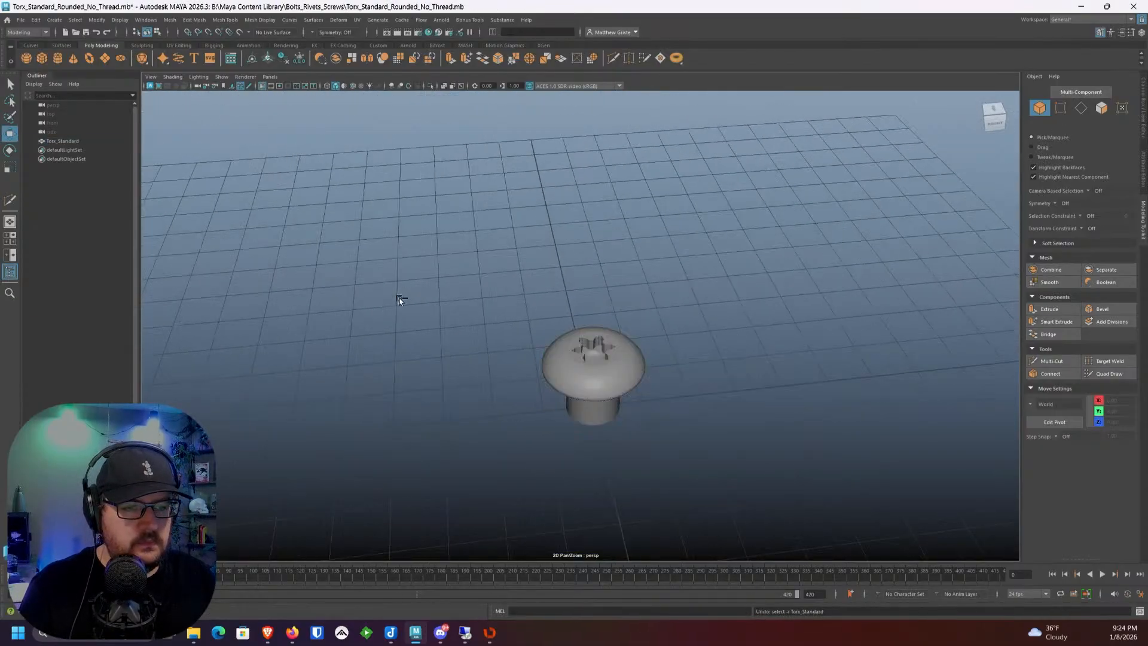
pyautogui.hotkey('ctrl', 'z')
pyautogui.hotkey('ctrl', 'z')
pyautogui.hotkey('ctrl', 'z')
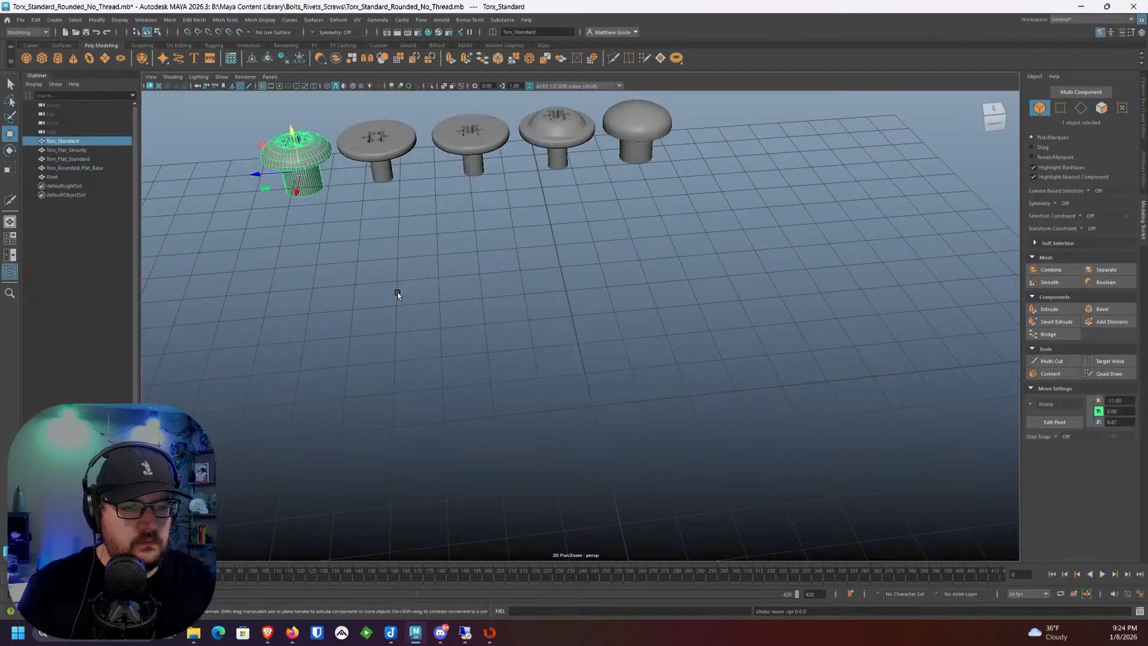
pyautogui.hotkey('ctrl', 'z')
pyautogui.scroll(-3, 423, 157)
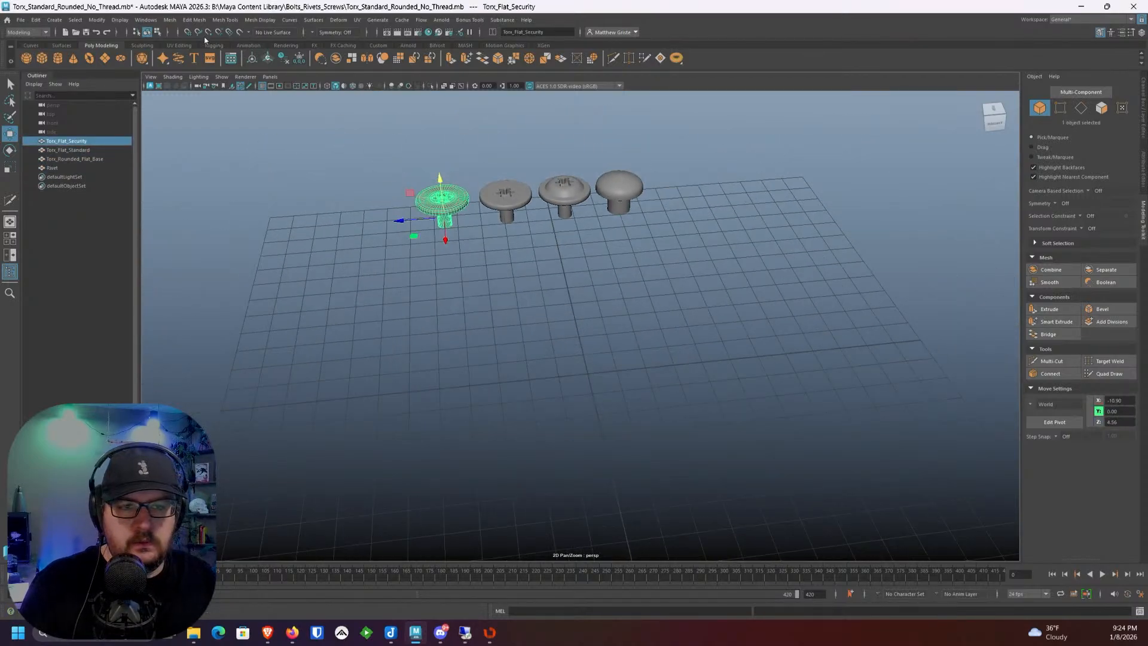
# Step: Snap the Torx_Flat_Security bolt to the grid origin and raise it in Y so it sits on the grid
pyautogui.moveTo(440, 217); pyautogui.dragTo(600, 315)
pyautogui.scroll(3, 615, 339)
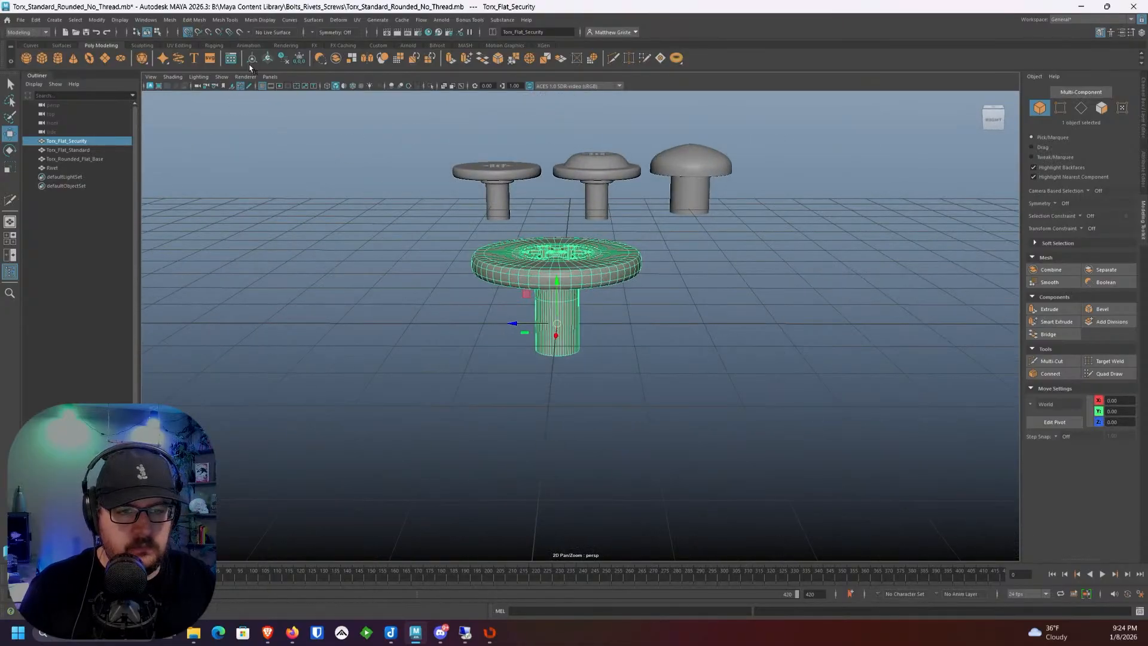
pyautogui.moveTo(556, 281); pyautogui.dragTo(663, 323)
pyautogui.click(663, 323)
pyautogui.scroll(3, 663, 323)
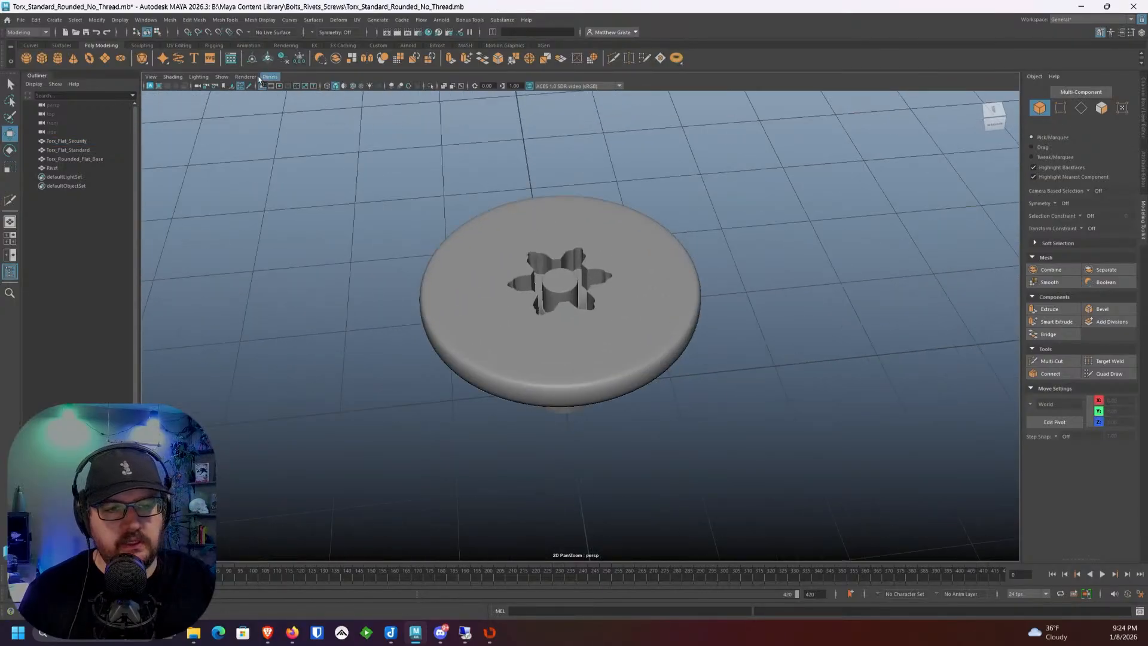
# Step: Hide the viewport grid and frame the Torx_Flat_Security bolt at an angle showing its head and shank
pyautogui.click(271, 85)
pyautogui.keyDown('alt'); pyautogui.moveTo(557, 276); pyautogui.dragTo(601, 374); pyautogui.keyUp('alt')
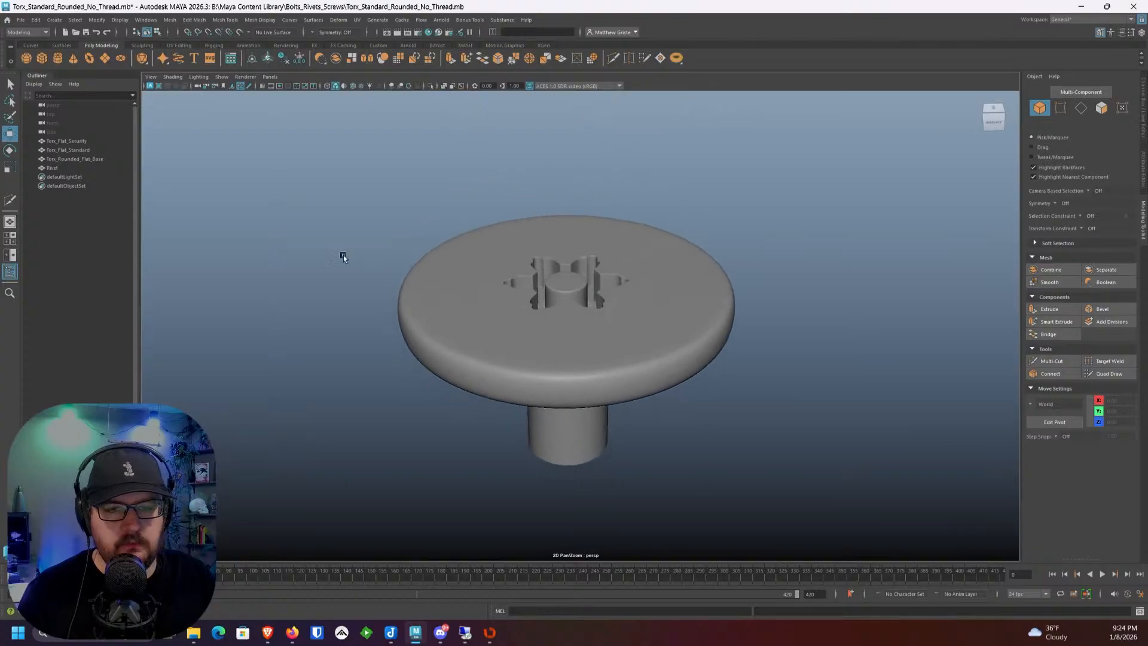
pyautogui.click(21, 20)
pyautogui.click(592, 216)
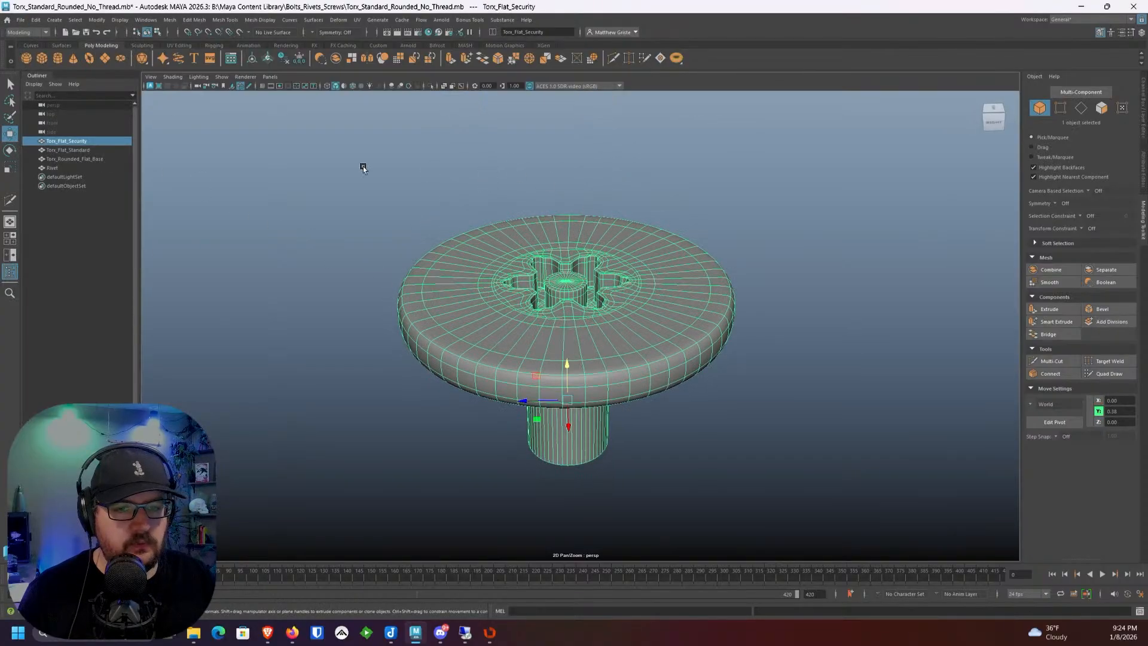
# Step: Delete Torx_Flat_Standard, Torx_Rounded_Flat_Base and Rivet, keeping only Torx_Flat_Security in the scene
pyautogui.click(91, 151)
pyautogui.keyDown('shift'); pyautogui.click(75, 167); pyautogui.keyUp('shift')
pyautogui.press('Delete')
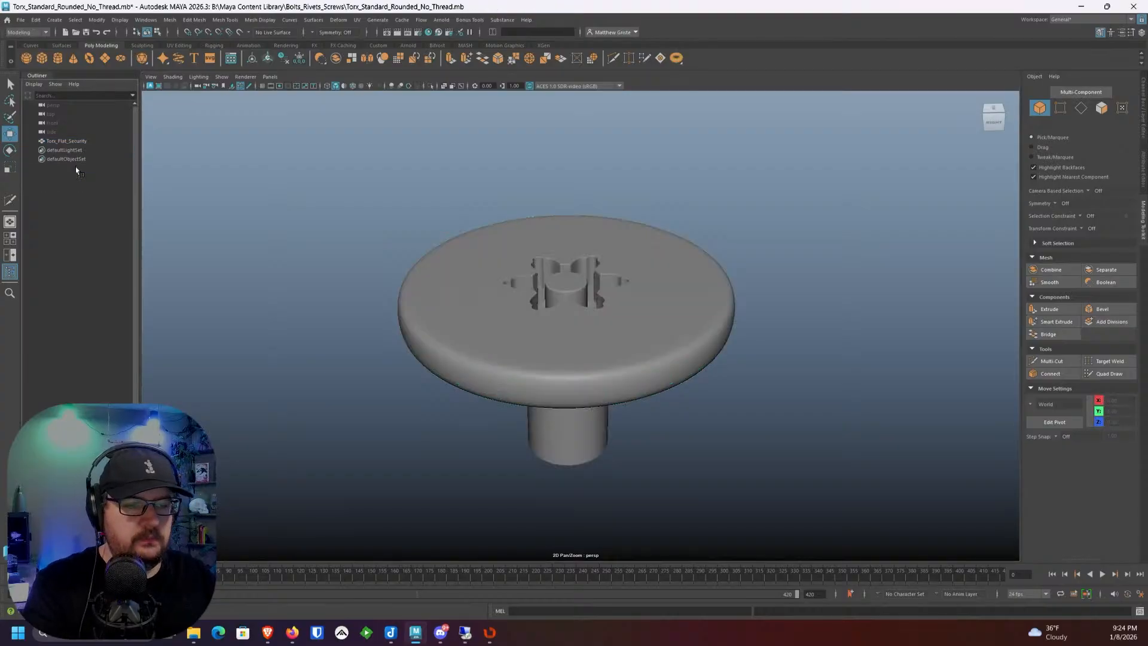
# Step: Save the scene under the new name Torx_Security_Flat_No_Thread.mb in the Bolts_Rivets_Screws folder
pyautogui.click(27, 21)
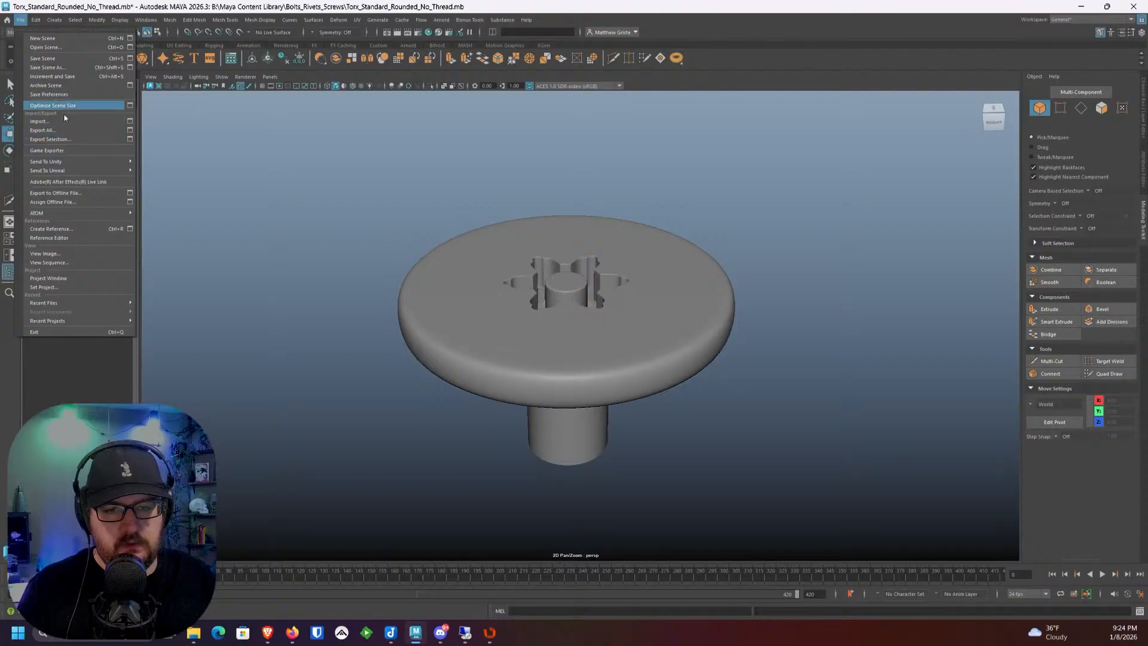
pyautogui.click(60, 69)
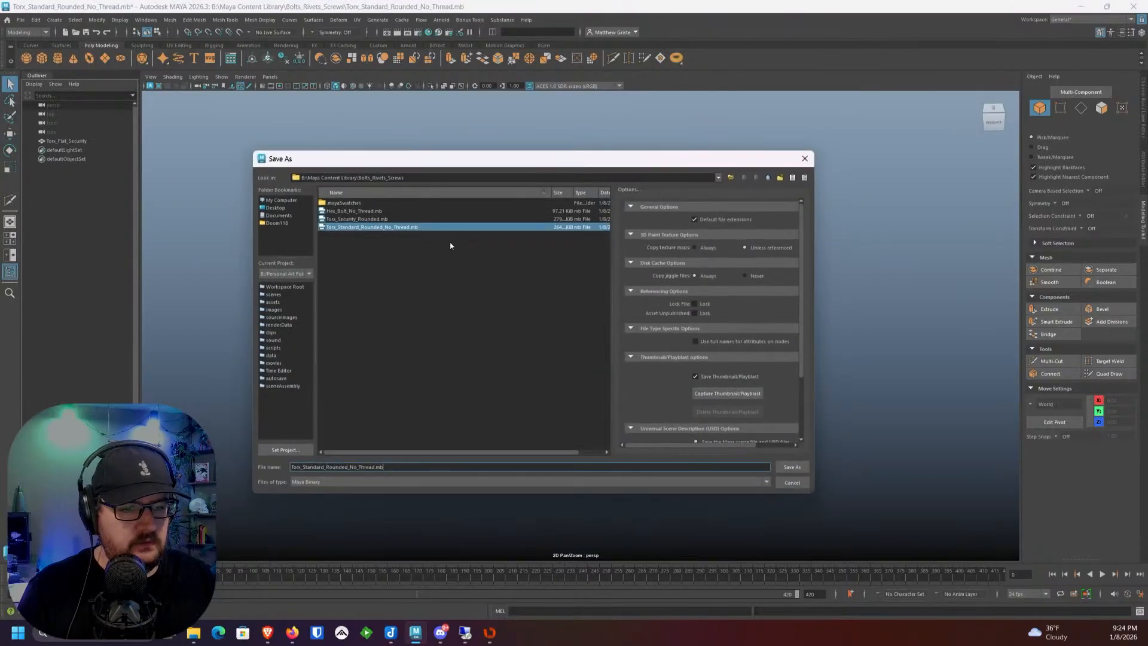
pyautogui.click(348, 221)
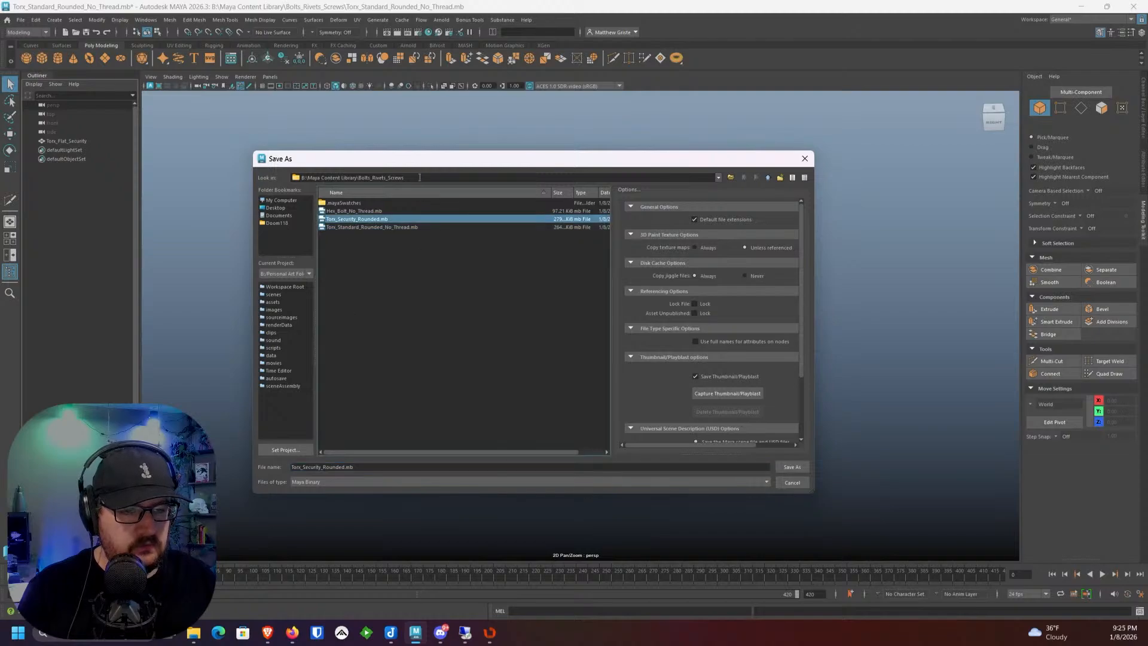
pyautogui.moveTo(418, 162); pyautogui.dragTo(491, 202)
pyautogui.click(417, 505)
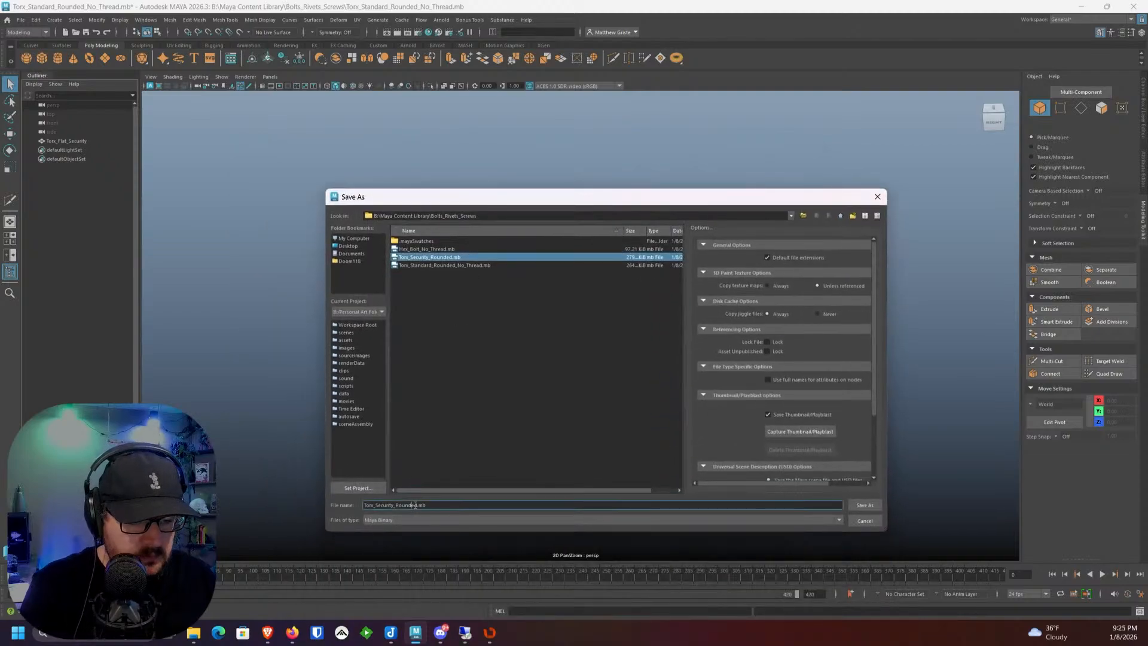
pyautogui.press('BackSpace')
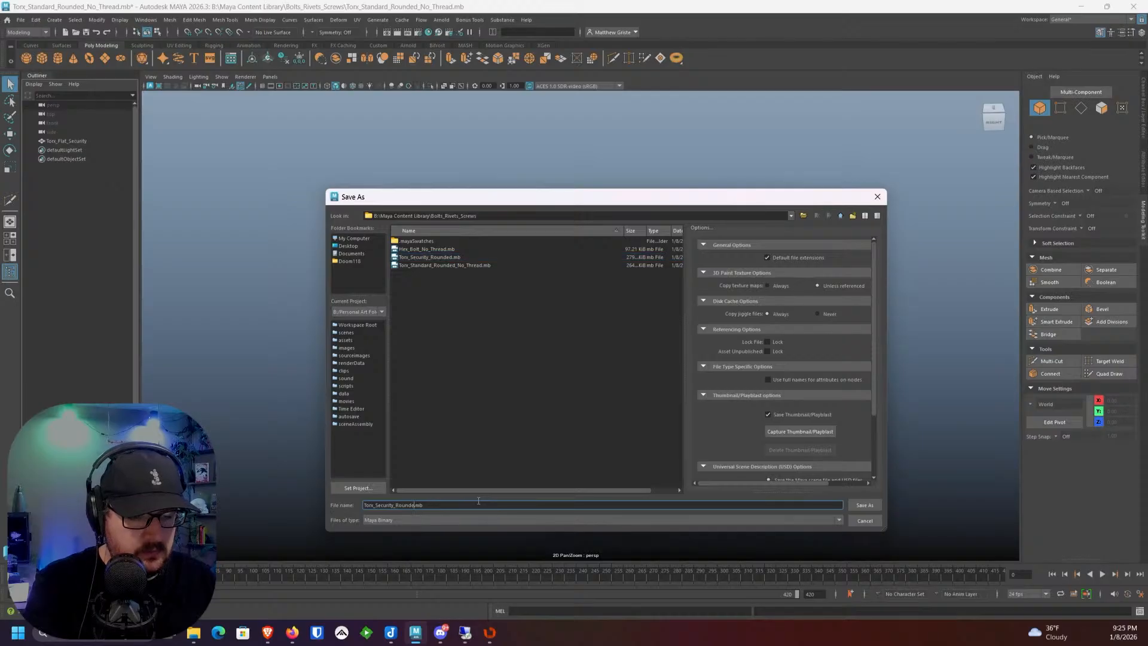
pyautogui.press('BackSpace')
pyautogui.write('Flat')
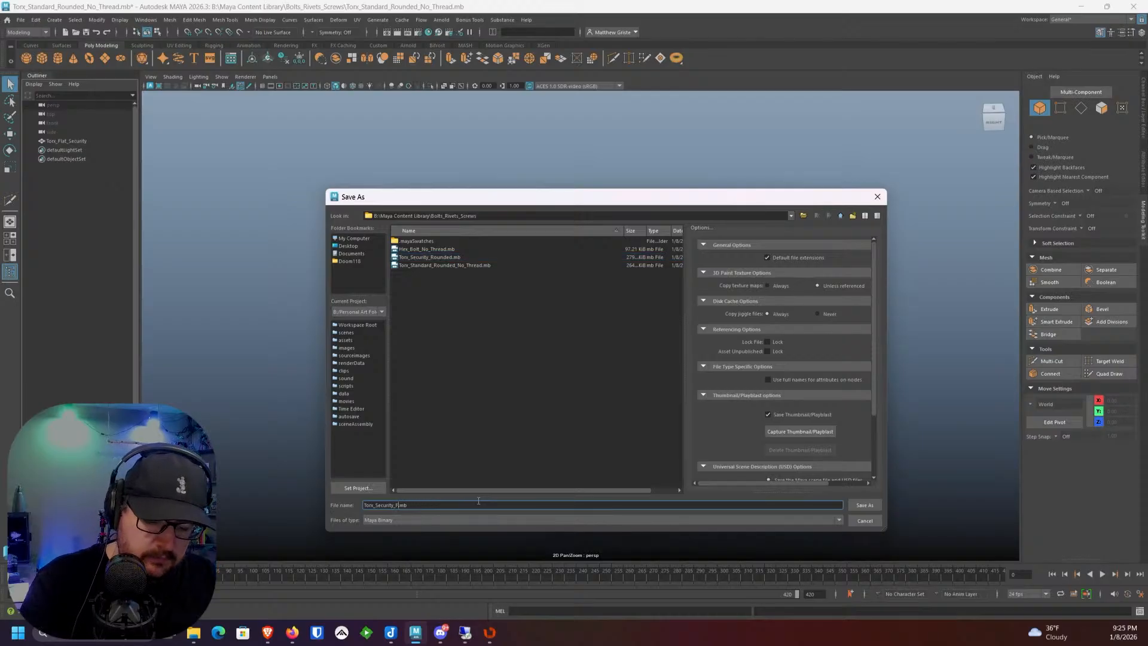
pyautogui.write('_No')
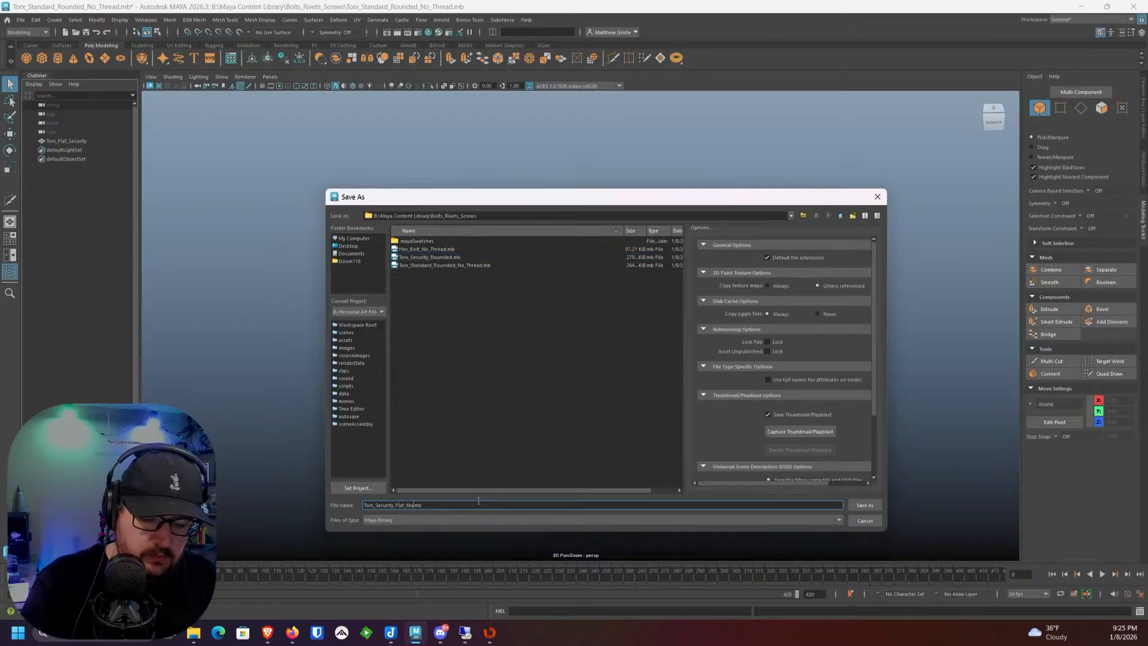
pyautogui.write('_Thre')
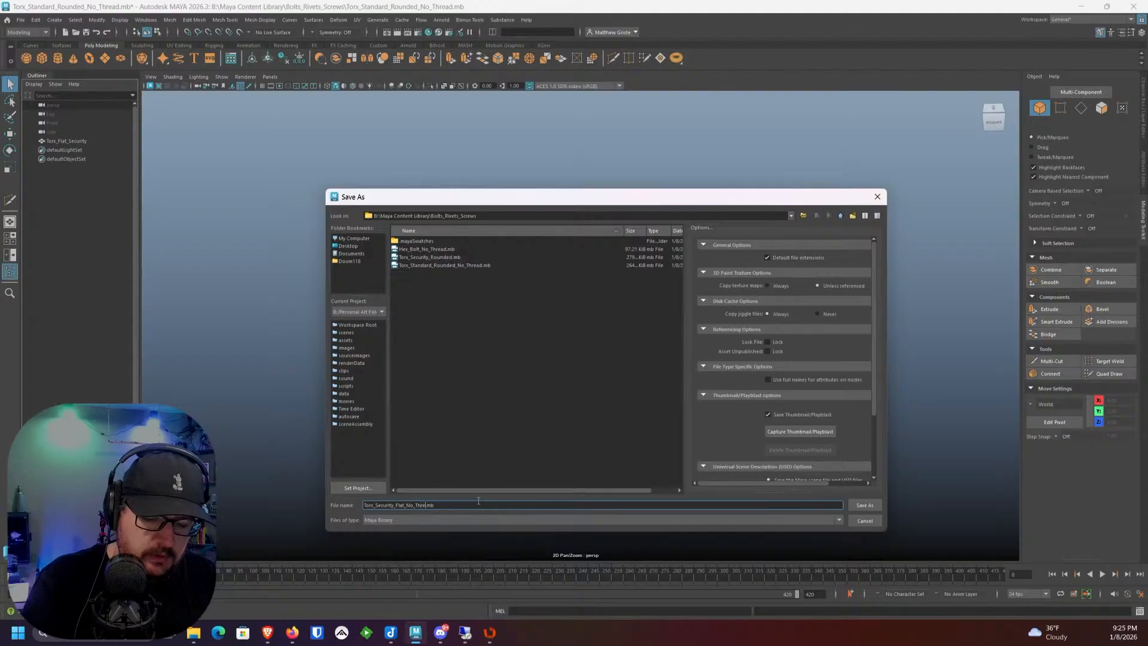
pyautogui.write('ad')
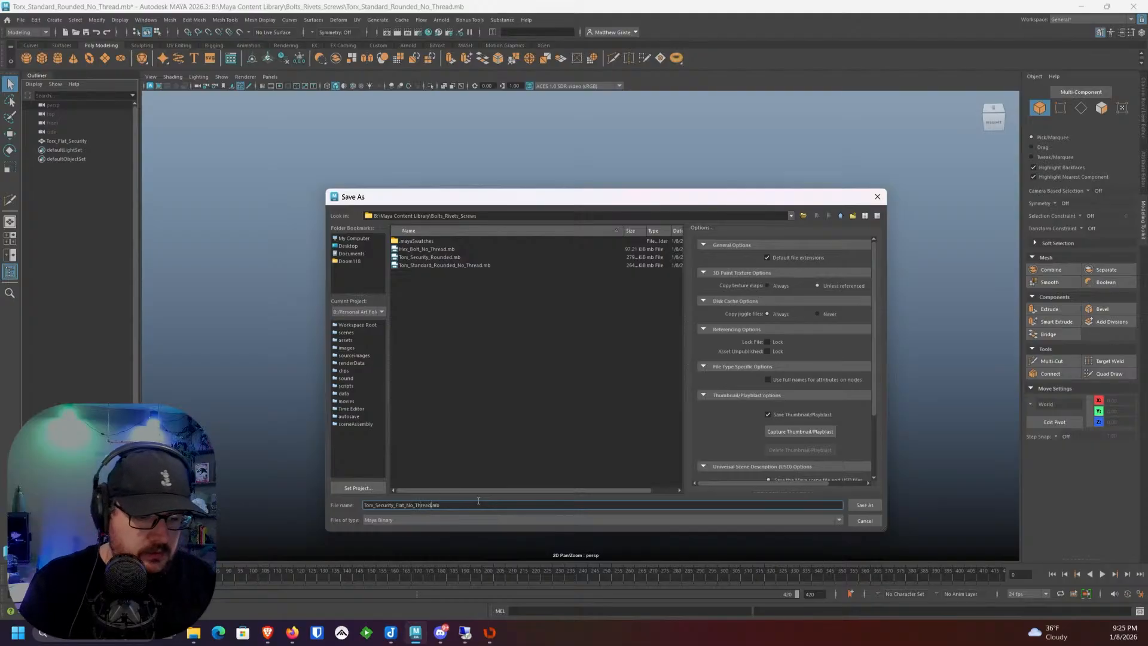
pyautogui.click(861, 506)
pyautogui.press('w')
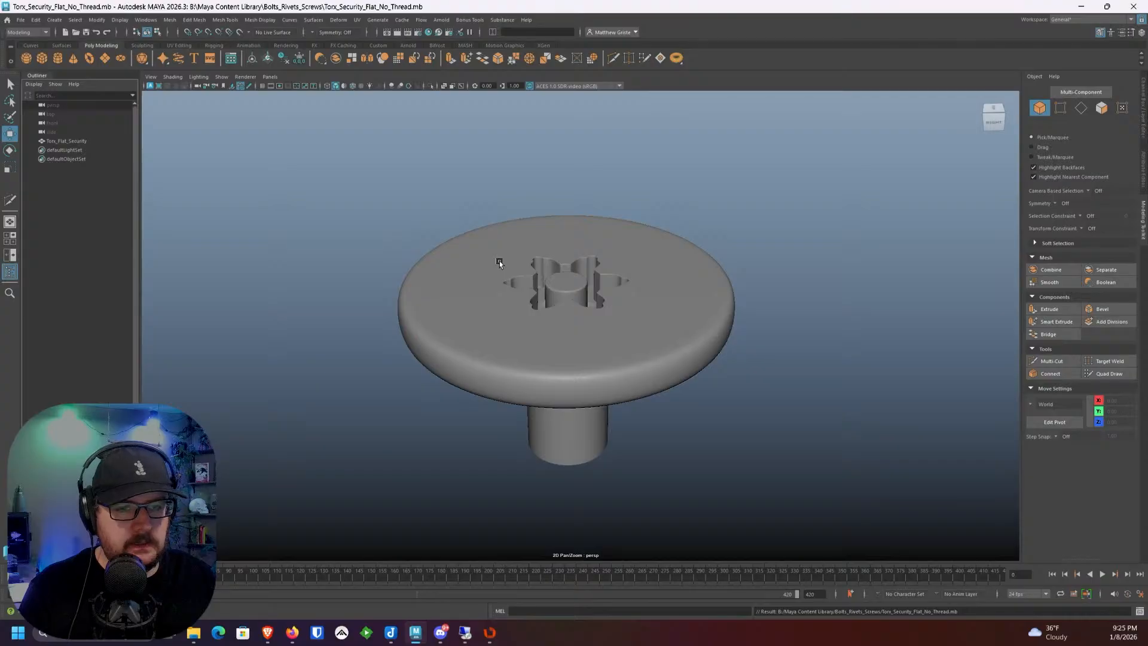
# Step: Capture a thumbnail of the flat security bolt framed from above and save over the existing Torx_Security_Flat_No_Thread.mb
pyautogui.click(20, 20)
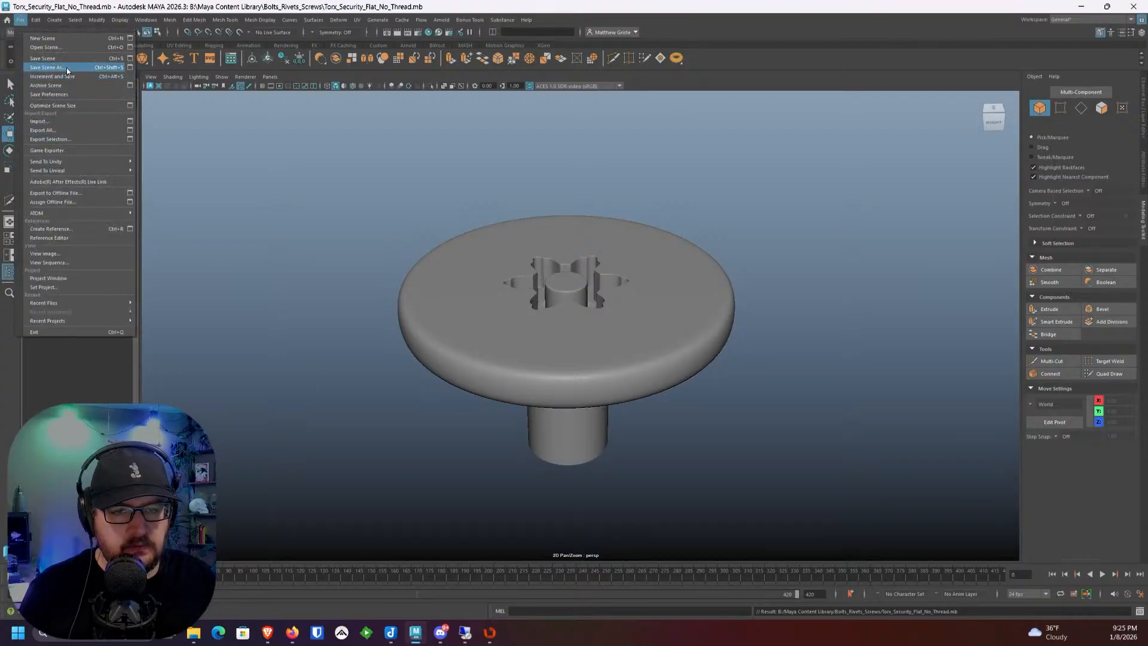
pyautogui.click(68, 70)
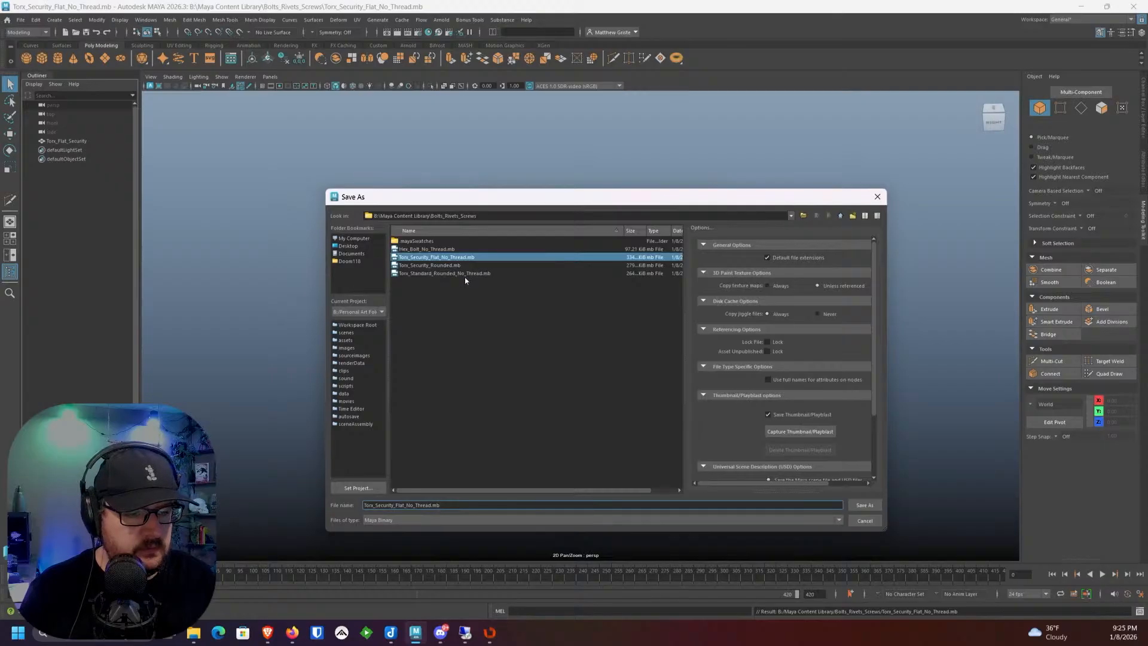
pyautogui.click(455, 258)
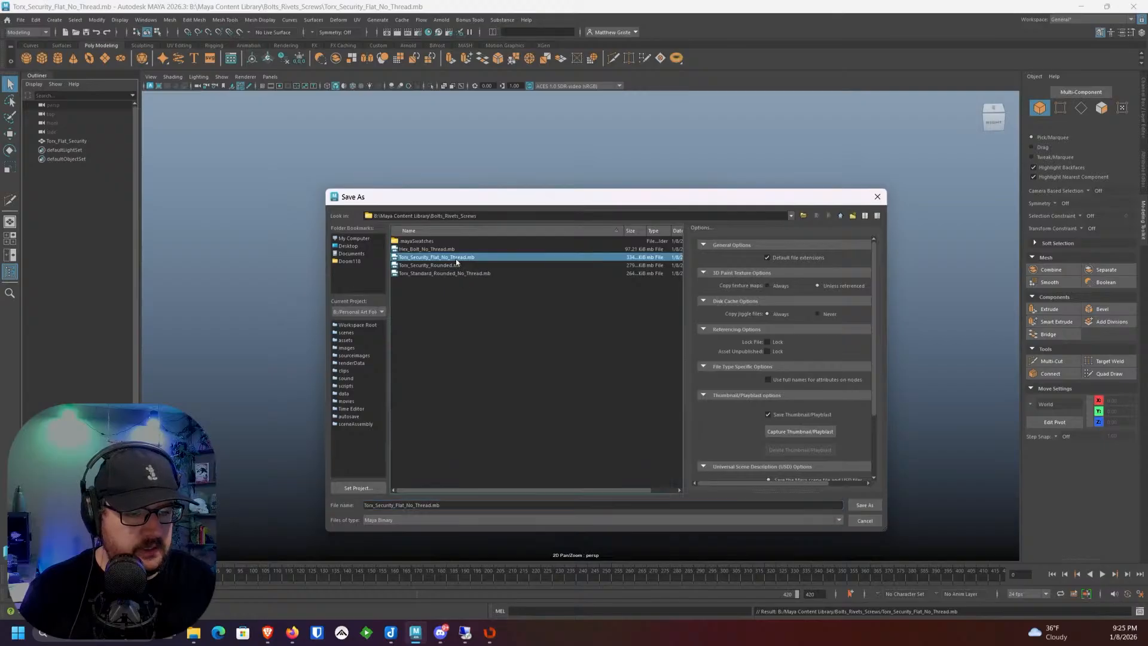
pyautogui.click(824, 433)
pyautogui.keyDown('alt'); pyautogui.moveTo(640, 281); pyautogui.dragTo(653, 313); pyautogui.keyUp('alt')
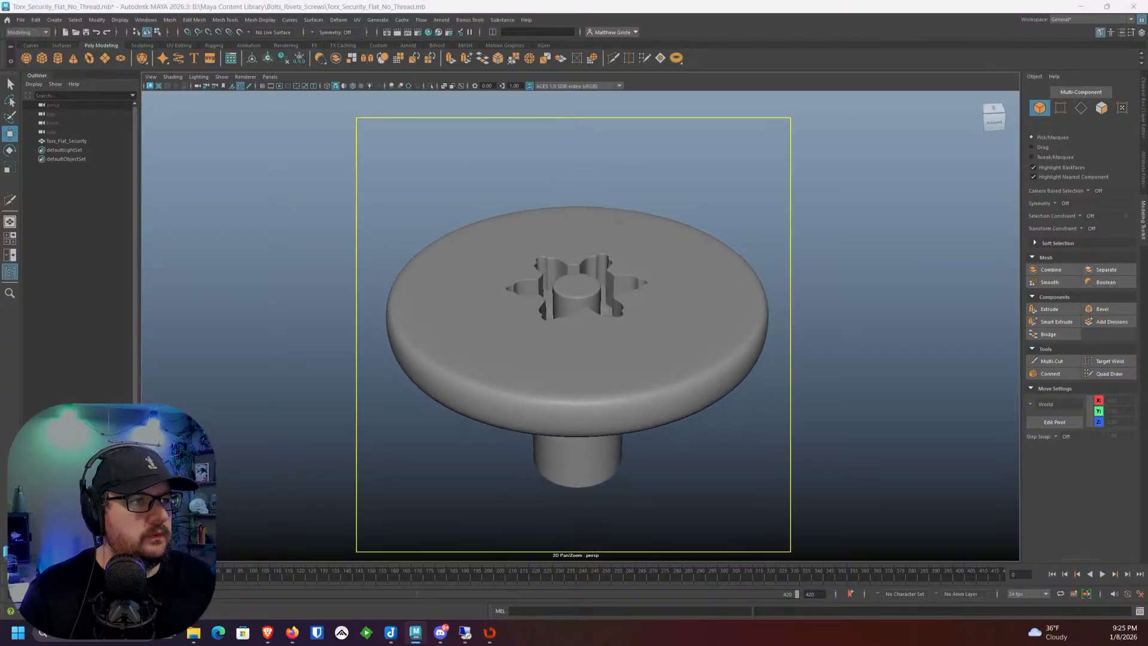
pyautogui.hotkey('ctrl', 'shift', 's')
pyautogui.click(865, 505)
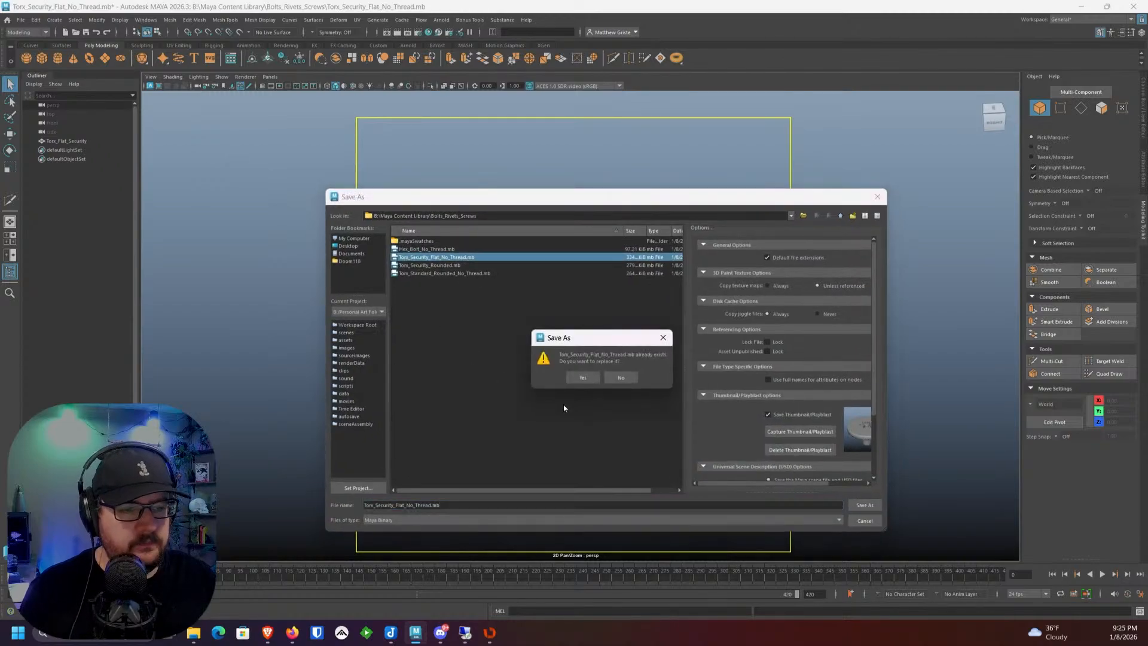
pyautogui.click(582, 377)
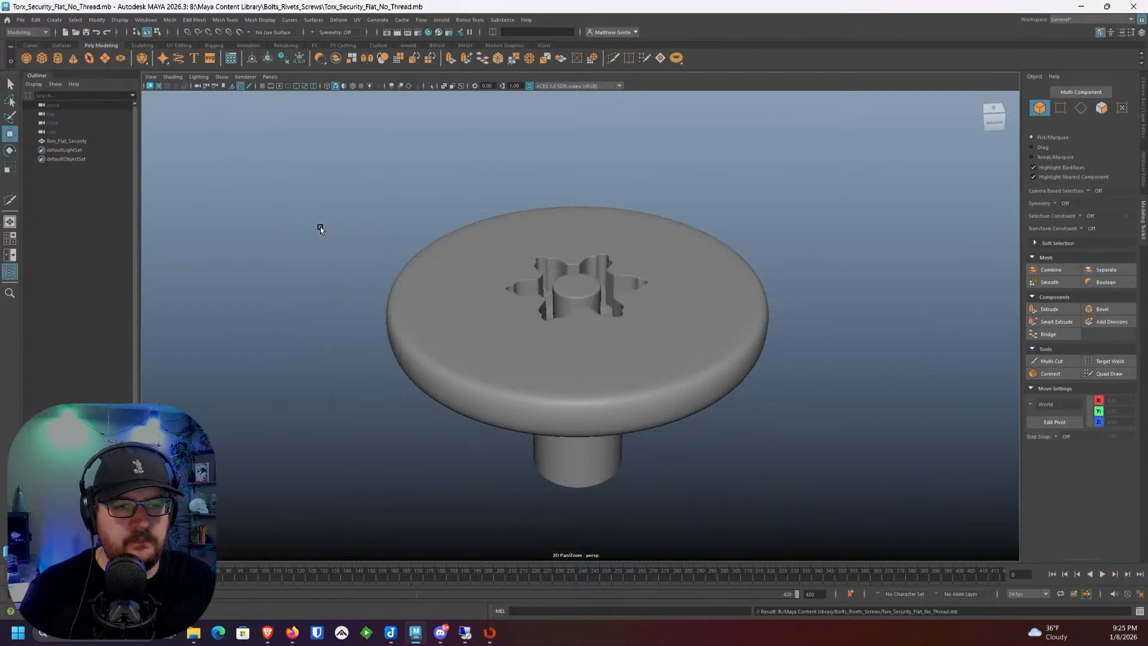
# Step: Show the grid again, undo to restore the other three bolts, and delete the Torx_Flat_Security bolt
pyautogui.scroll(-4, 321, 227)
pyautogui.click(263, 86)
pyautogui.scroll(-4, 359, 240)
pyautogui.keyDown('alt'); pyautogui.moveTo(444, 246); pyautogui.dragTo(445, 313, button='middle'); pyautogui.keyUp('alt')
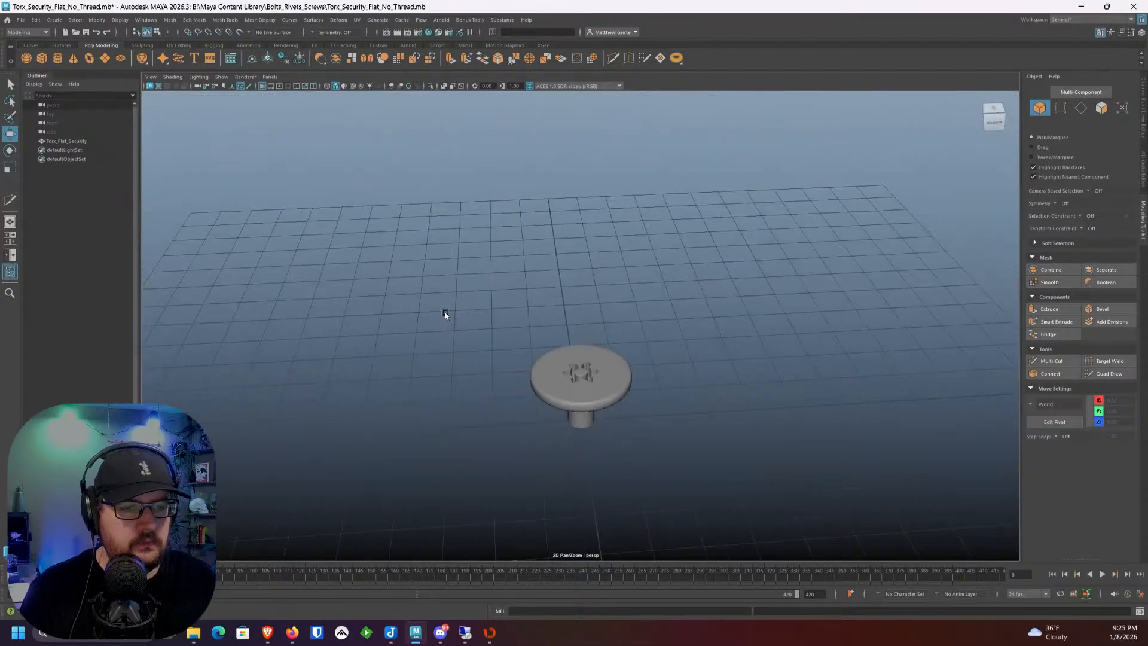
pyautogui.hotkey('ctrl', 'z')
pyautogui.click(579, 372)
pyautogui.press('Delete')
# Step: Snap the Torx_Flat_Standard bolt to the grid origin and raise it about 0.34 in Y so it sits on the grid
pyautogui.click(499, 202)
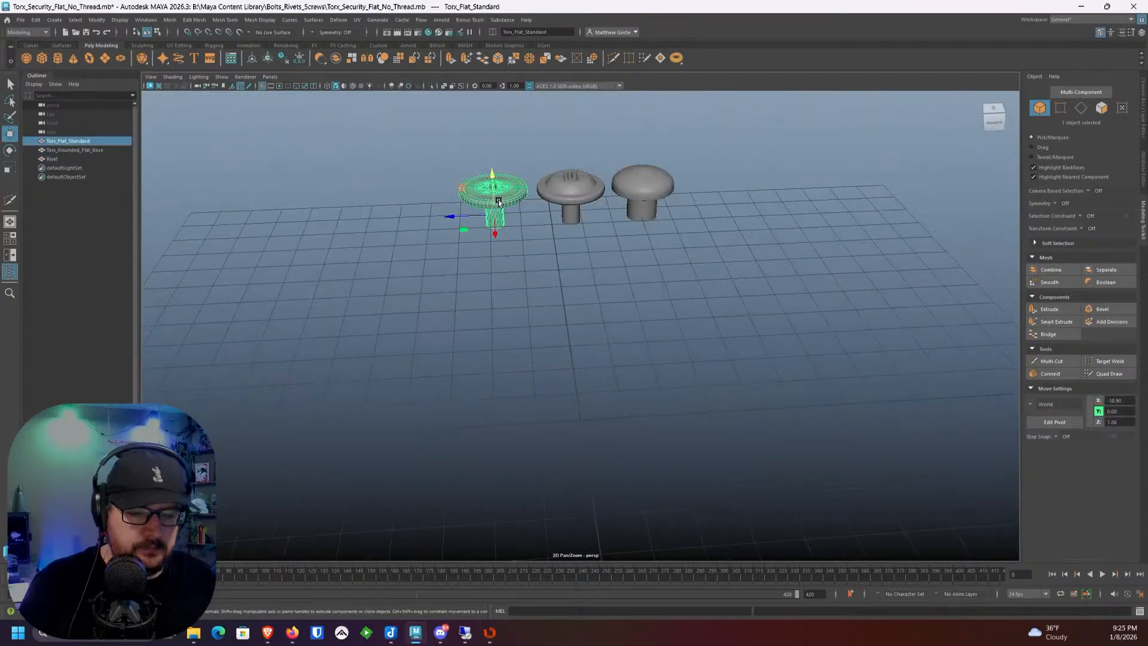
pyautogui.moveTo(494, 215); pyautogui.dragTo(573, 417)
pyautogui.click(188, 32)
pyautogui.keyDown('alt'); pyautogui.moveTo(548, 381); pyautogui.dragTo(549, 320, button='middle'); pyautogui.keyUp('alt')
pyautogui.scroll(3, 549, 321)
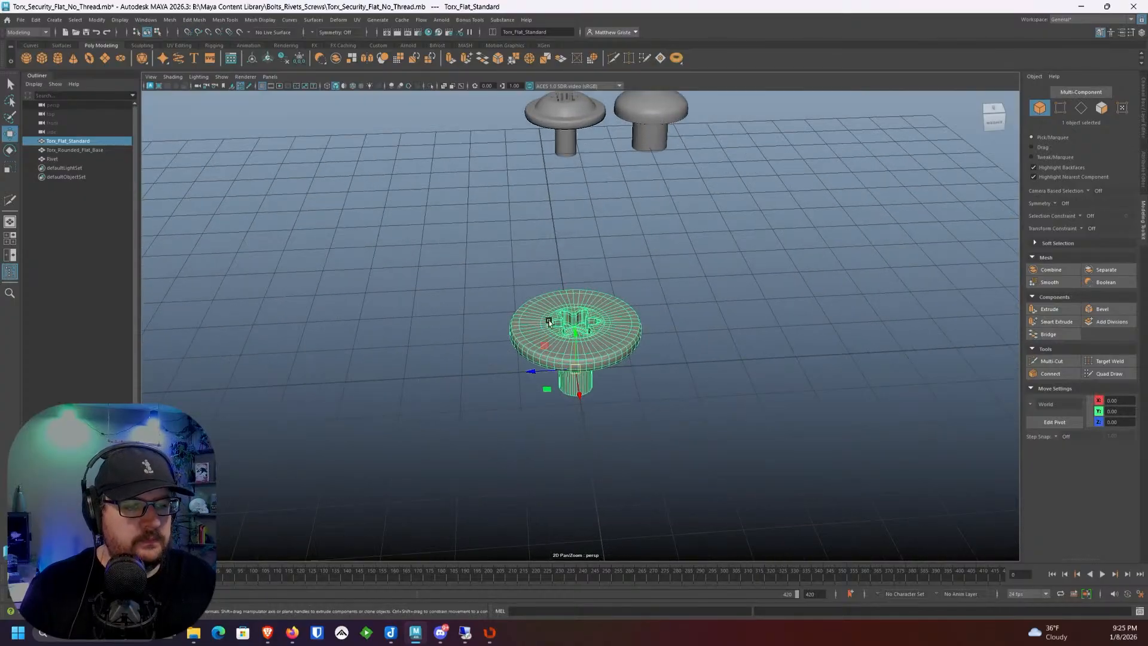
pyautogui.keyDown('alt'); pyautogui.moveTo(549, 320); pyautogui.dragTo(596, 348); pyautogui.keyUp('alt')
pyautogui.scroll(4, 596, 348)
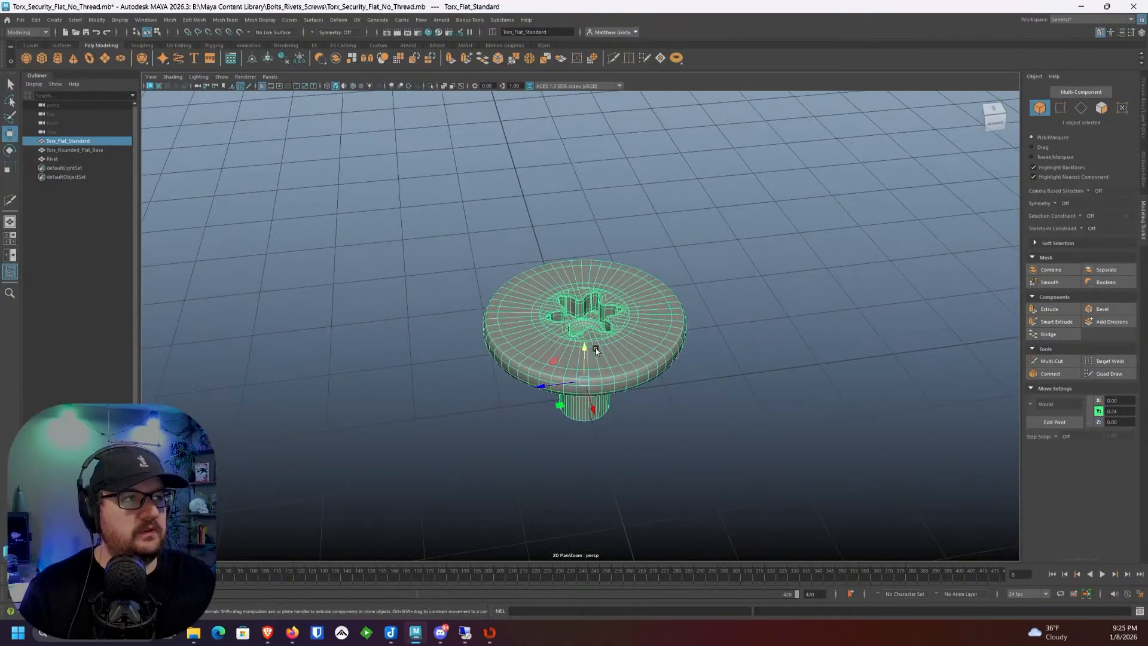
# Step: Hide the viewport grid and frame the Torx_Flat_Standard bolt at an angle from above
pyautogui.keyDown('alt'); pyautogui.moveTo(596, 348); pyautogui.dragTo(592, 317, button='middle'); pyautogui.keyUp('alt')
pyautogui.keyDown('alt'); pyautogui.moveTo(592, 317); pyautogui.dragTo(557, 310); pyautogui.keyUp('alt')
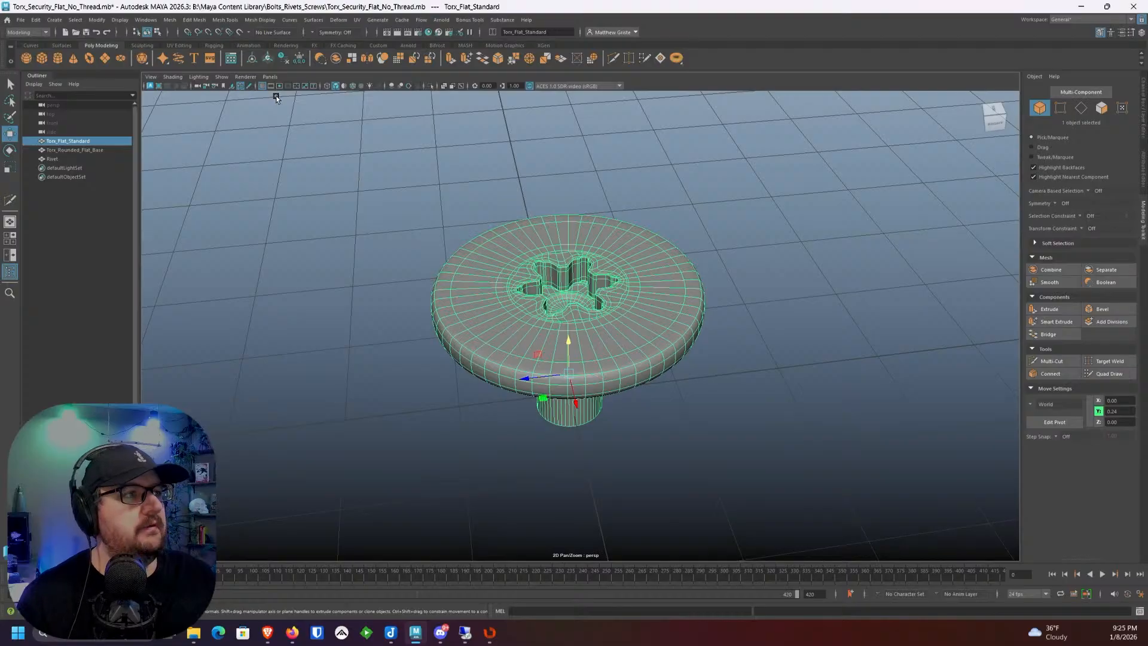
pyautogui.scroll(3, 545, 278)
pyautogui.keyDown('alt'); pyautogui.moveTo(545, 278); pyautogui.dragTo(710, 299); pyautogui.keyUp('alt')
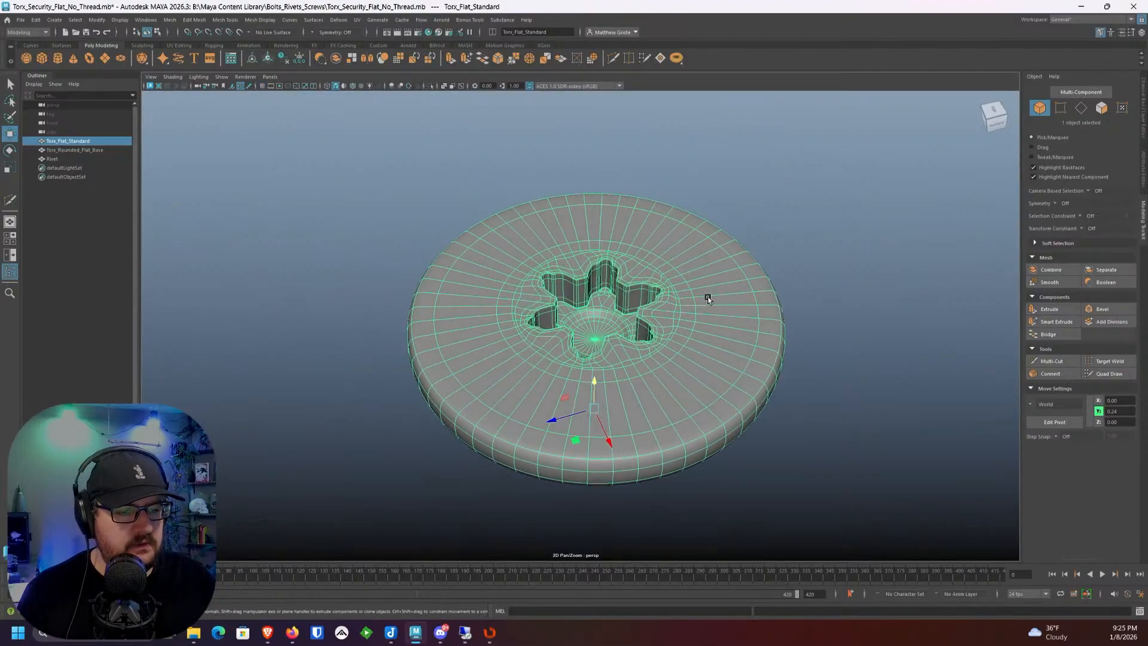
pyautogui.click(798, 300)
pyautogui.keyDown('alt'); pyautogui.moveTo(798, 300); pyautogui.dragTo(683, 293); pyautogui.keyUp('alt')
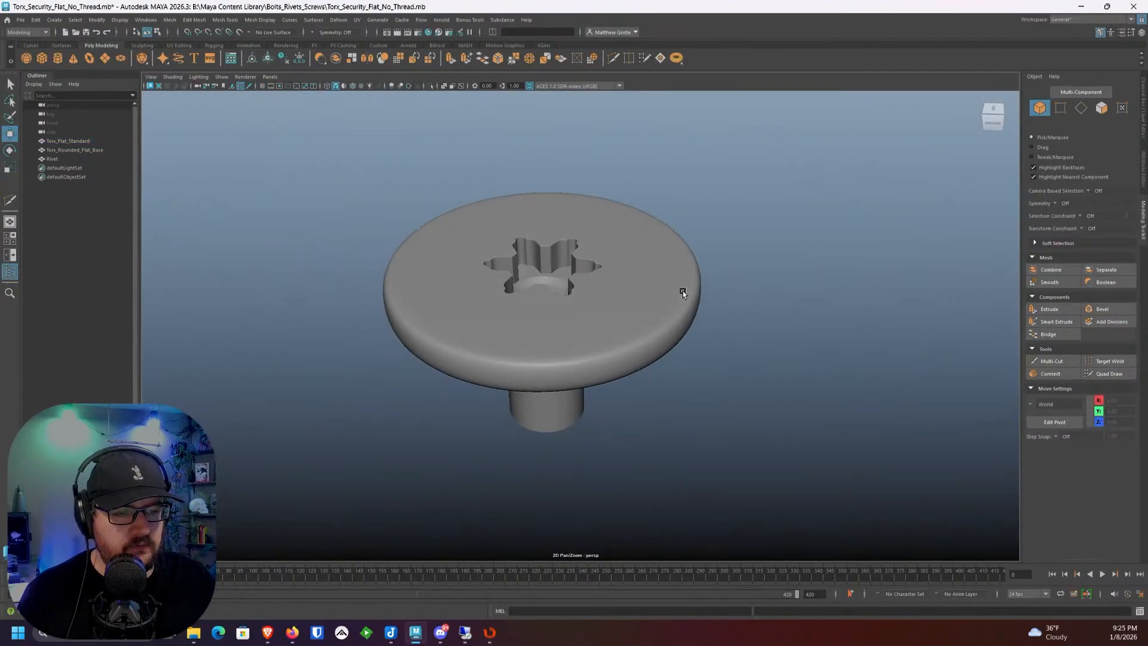
pyautogui.keyDown('alt'); pyautogui.moveTo(648, 253); pyautogui.dragTo(648, 290, button='middle'); pyautogui.keyUp('alt')
pyautogui.scroll(1, 649, 291)
pyautogui.click(650, 292)
pyautogui.scroll(-2, 649, 292)
pyautogui.keyDown('alt'); pyautogui.moveTo(649, 293); pyautogui.dragTo(651, 282); pyautogui.keyUp('alt')
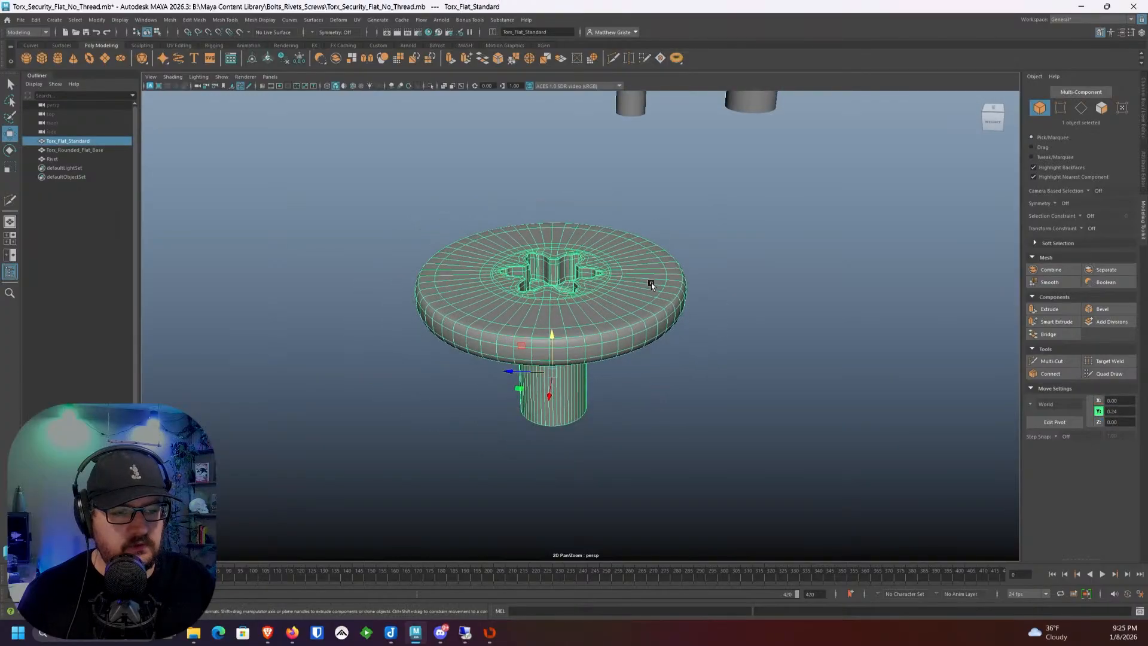
pyautogui.scroll(1, 671, 265)
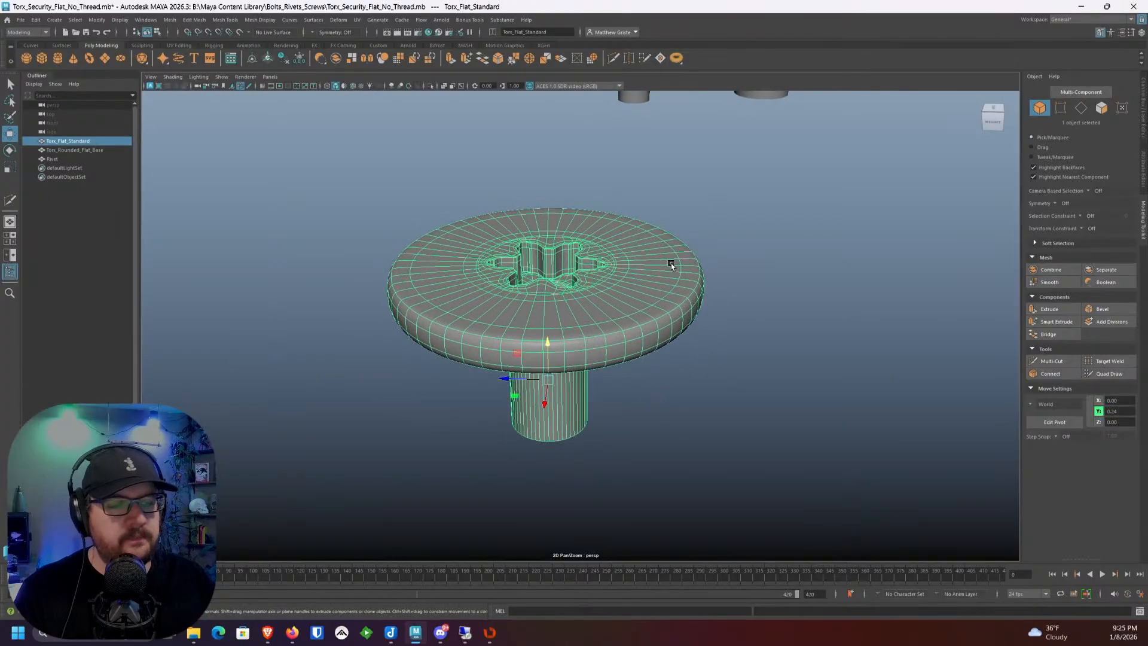
pyautogui.keyDown('alt'); pyautogui.moveTo(645, 243); pyautogui.dragTo(651, 248); pyautogui.keyUp('alt')
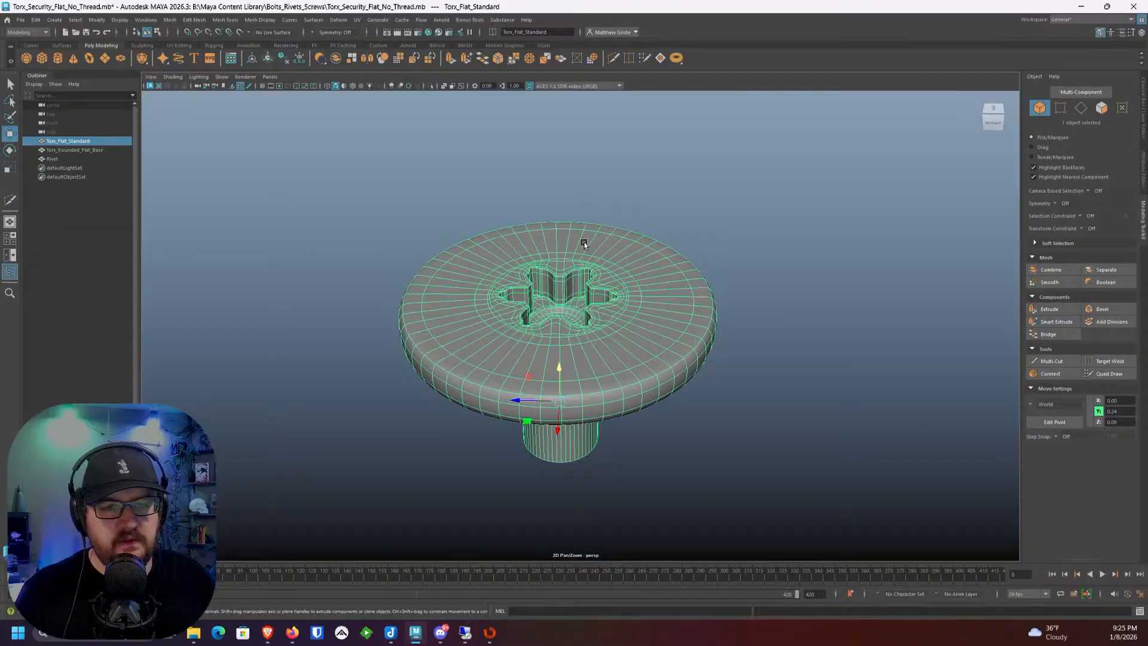
# Step: Save the scene under the new name Torx_Standard_Flat_No_Thread.mb in the Bolts_Rivets_Screws folder
pyautogui.click(24, 22)
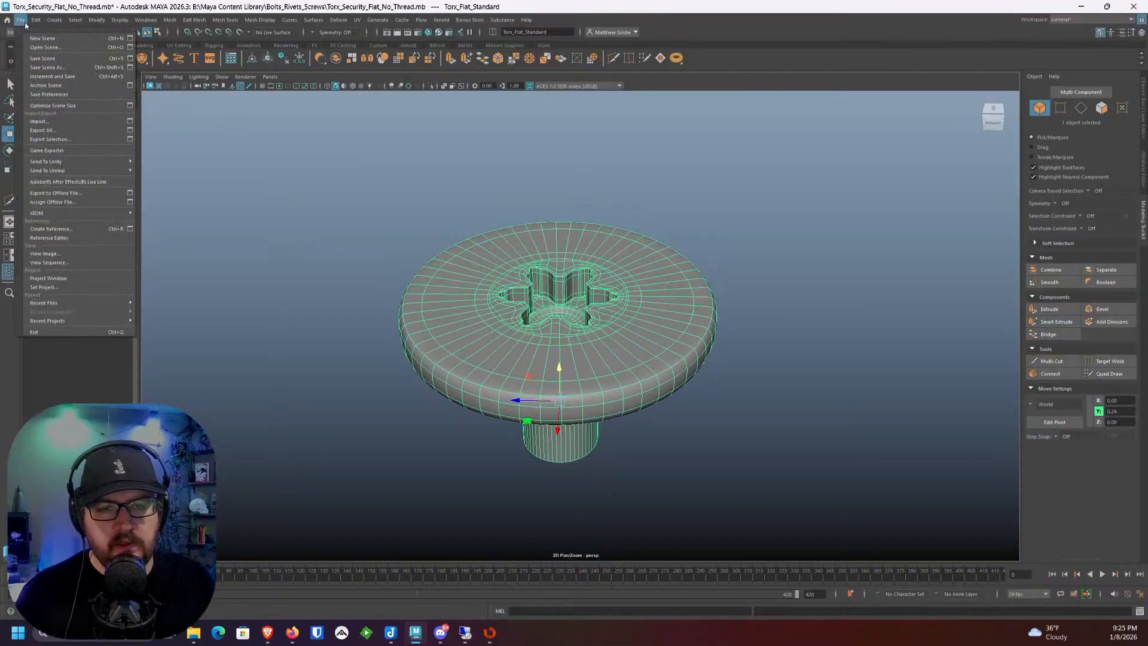
pyautogui.moveTo(65, 163)
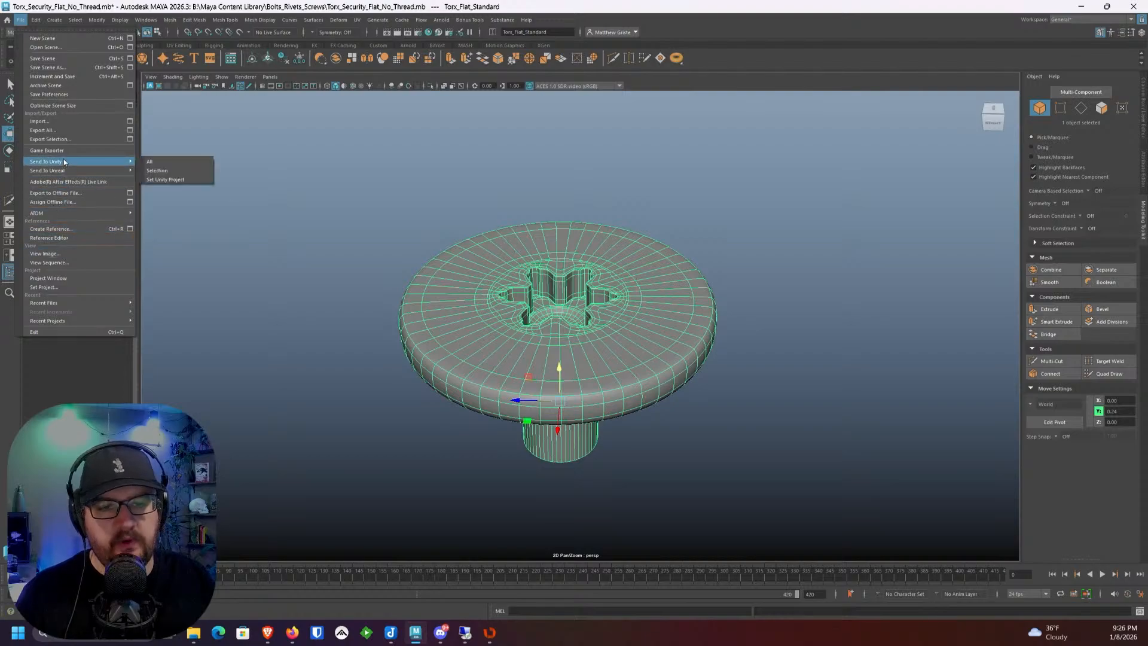
pyautogui.click(64, 67)
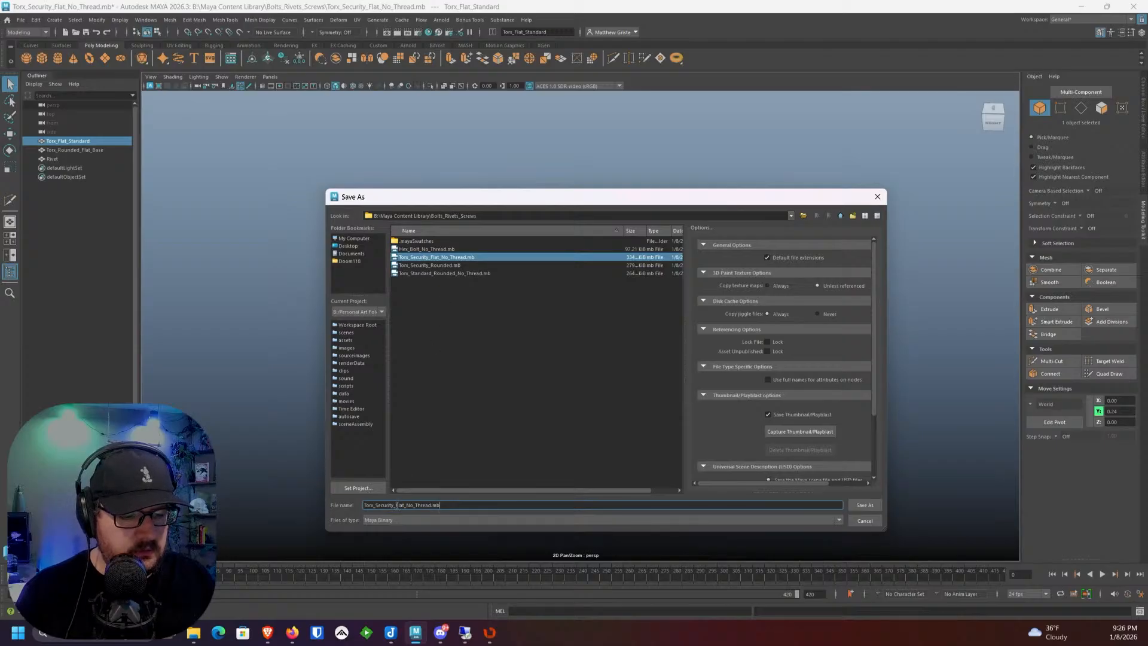
pyautogui.press('BackSpace')
pyautogui.press('BackSpace')
pyautogui.press('BackSpace')
pyautogui.press('BackSpace')
pyautogui.press('BackSpace')
pyautogui.press('BackSpace')
pyautogui.press('BackSpace')
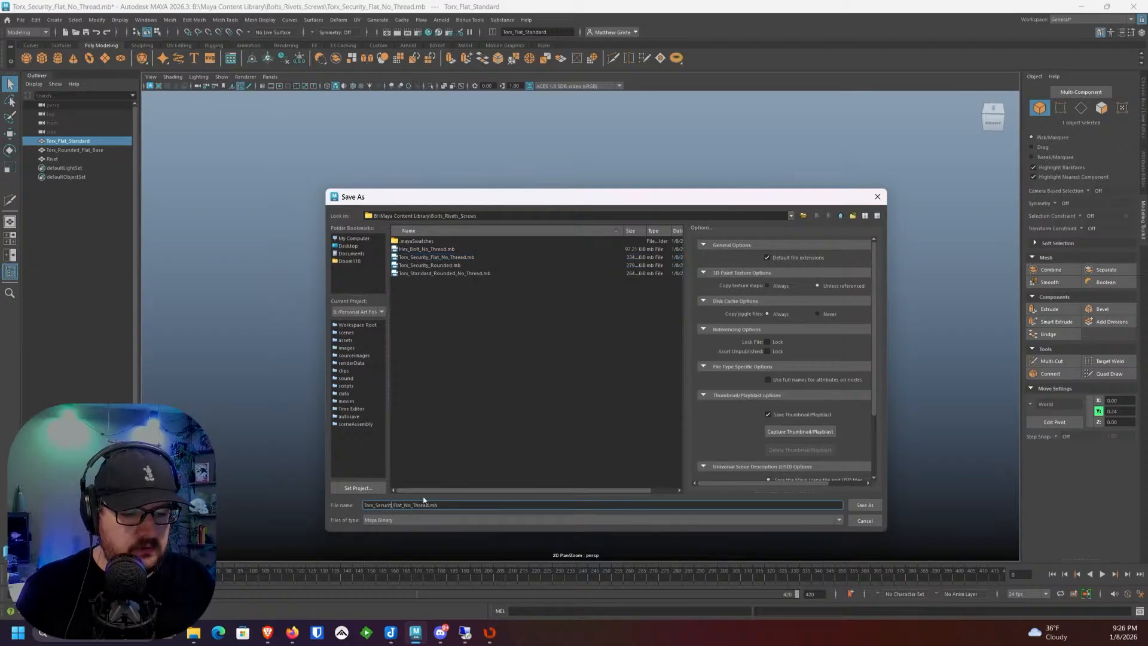
pyautogui.write('tandard')
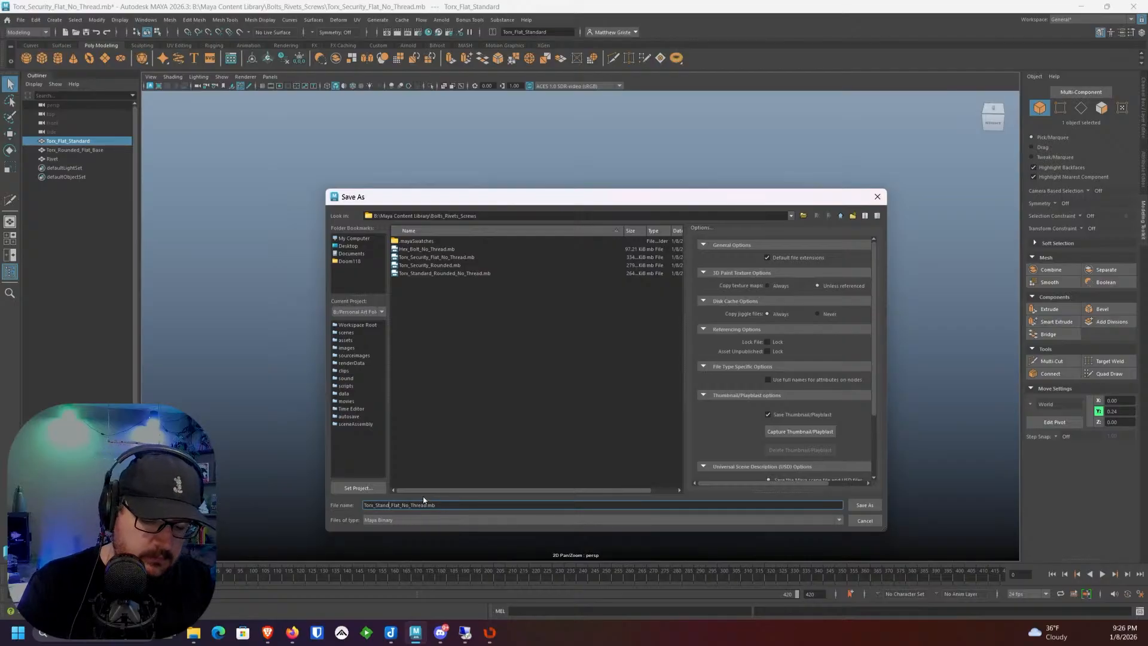
pyautogui.click(864, 505)
# Step: Capture a thumbnail of the deselected flat standard bolt from above and save over the existing Torx_Standard_Flat_No_Thread.mb
pyautogui.click(20, 19)
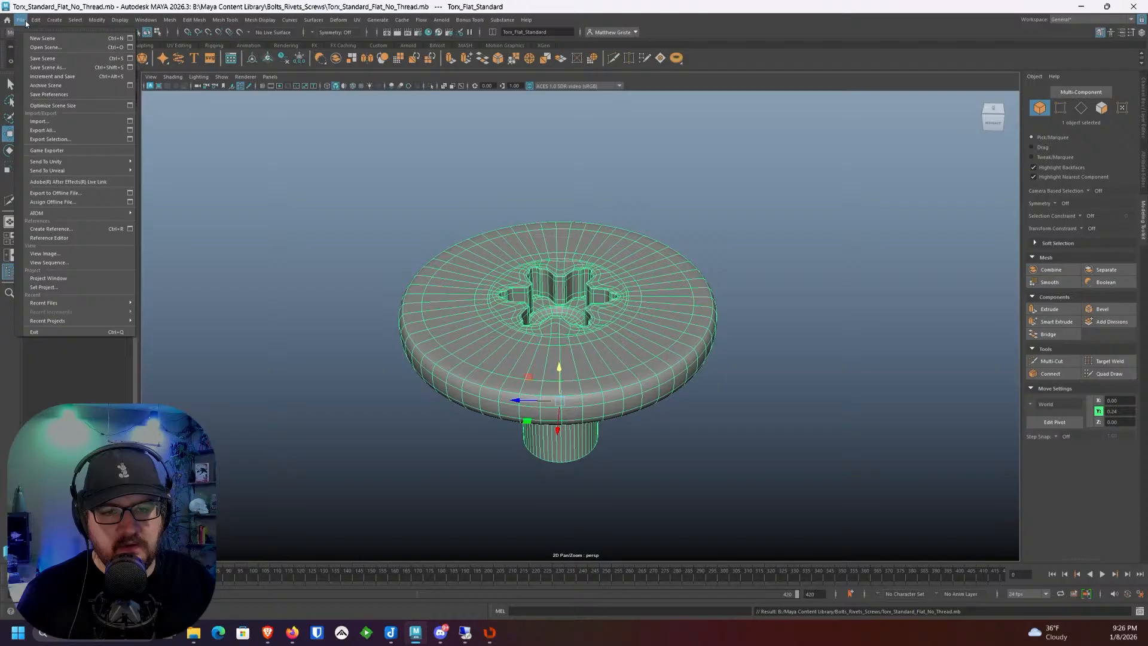
pyautogui.click(48, 75)
pyautogui.click(781, 429)
pyautogui.keyDown('alt'); pyautogui.moveTo(599, 180); pyautogui.dragTo(619, 242, button='right'); pyautogui.keyUp('alt')
pyautogui.keyDown('alt'); pyautogui.moveTo(620, 241); pyautogui.dragTo(639, 190); pyautogui.keyUp('alt')
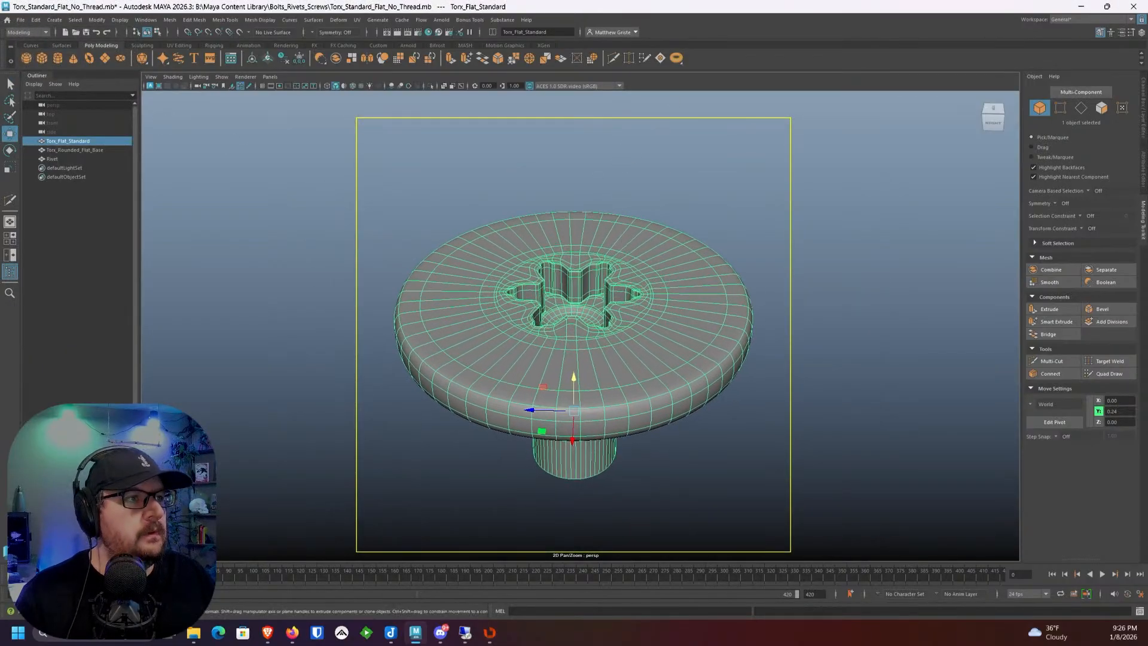
pyautogui.click(763, 173)
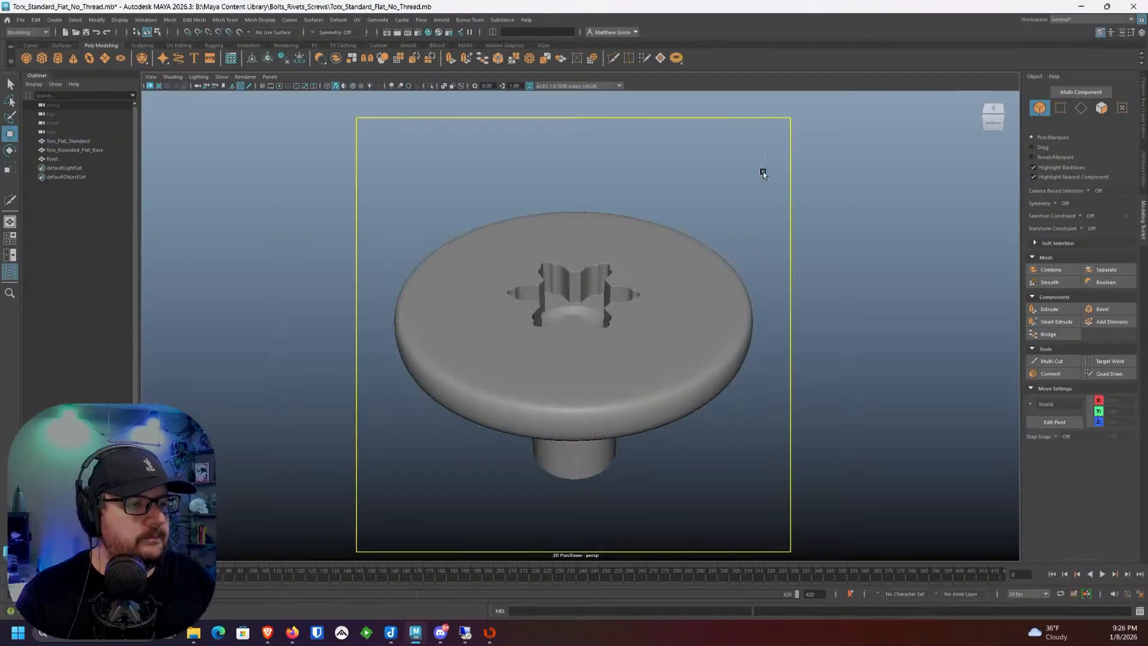
pyautogui.press('Return')
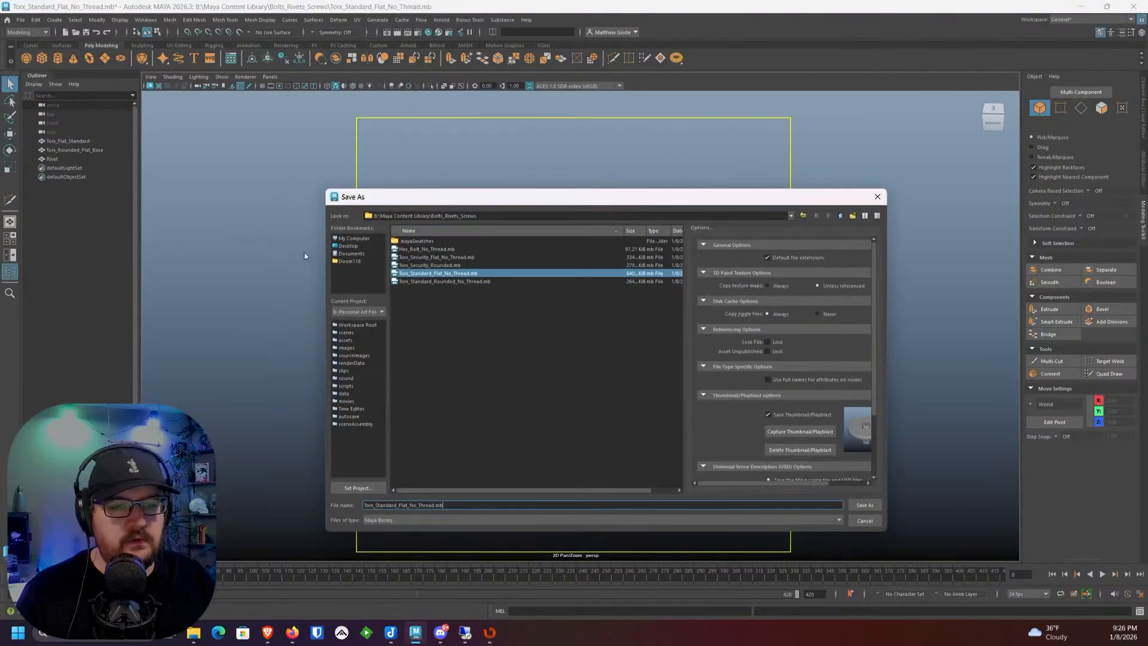
pyautogui.click(867, 508)
pyautogui.click(581, 377)
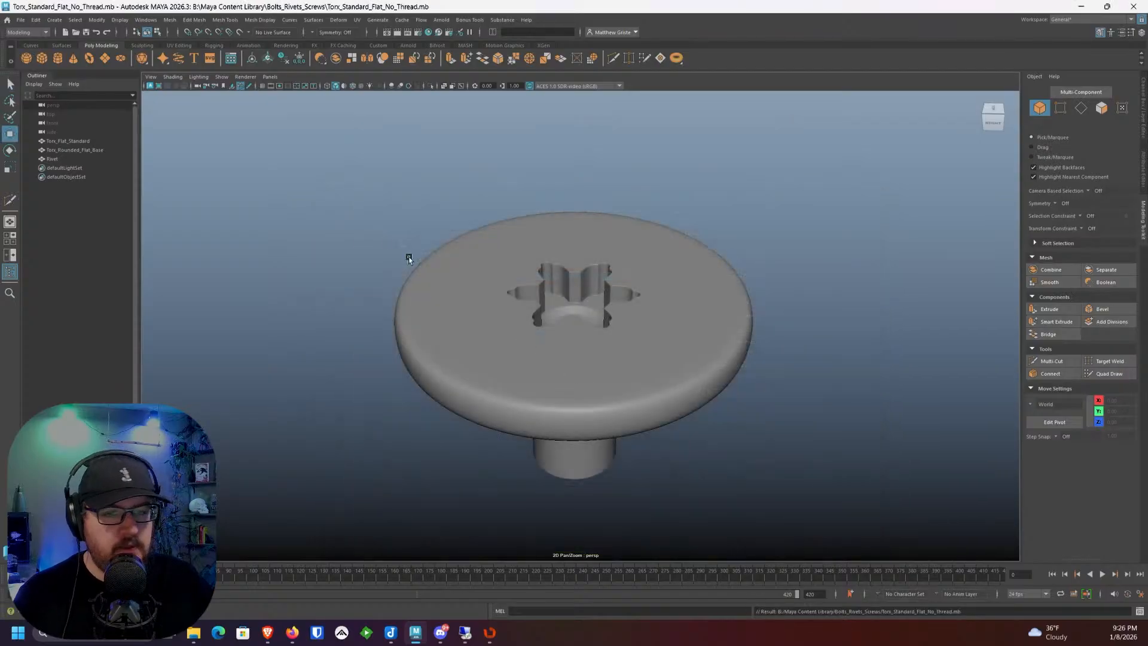
# Step: Check the saved bolt thumbnails in the Content Browser's Bolts_Rivets_Screws folder and compare them with the Materials folder
pyautogui.click(232, 58)
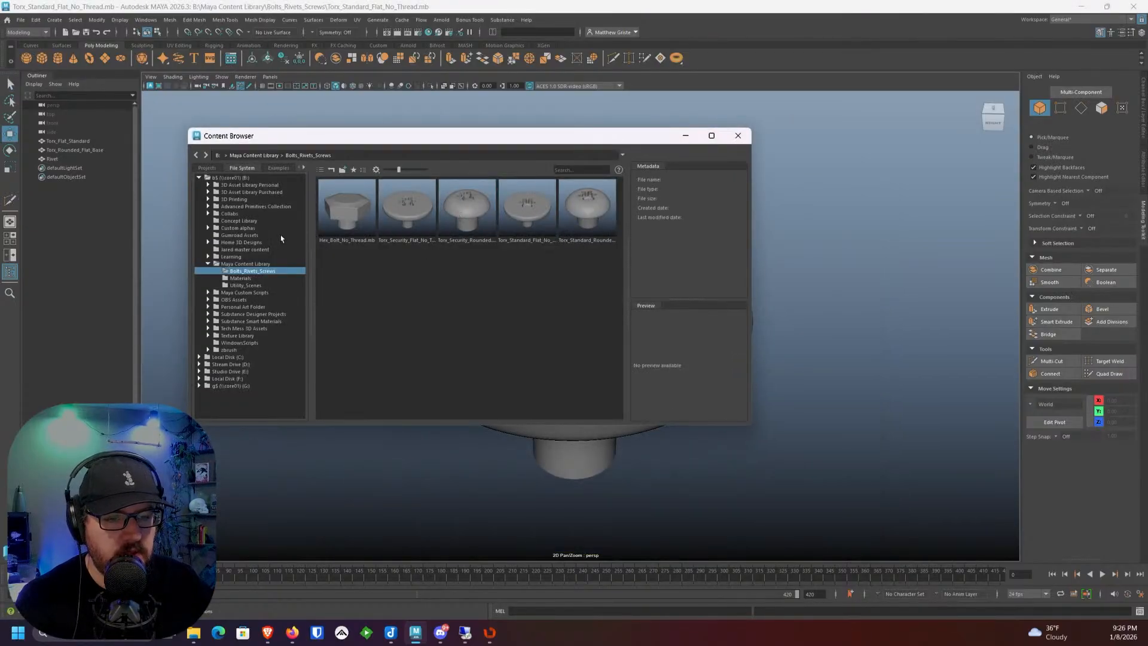
pyautogui.click(241, 278)
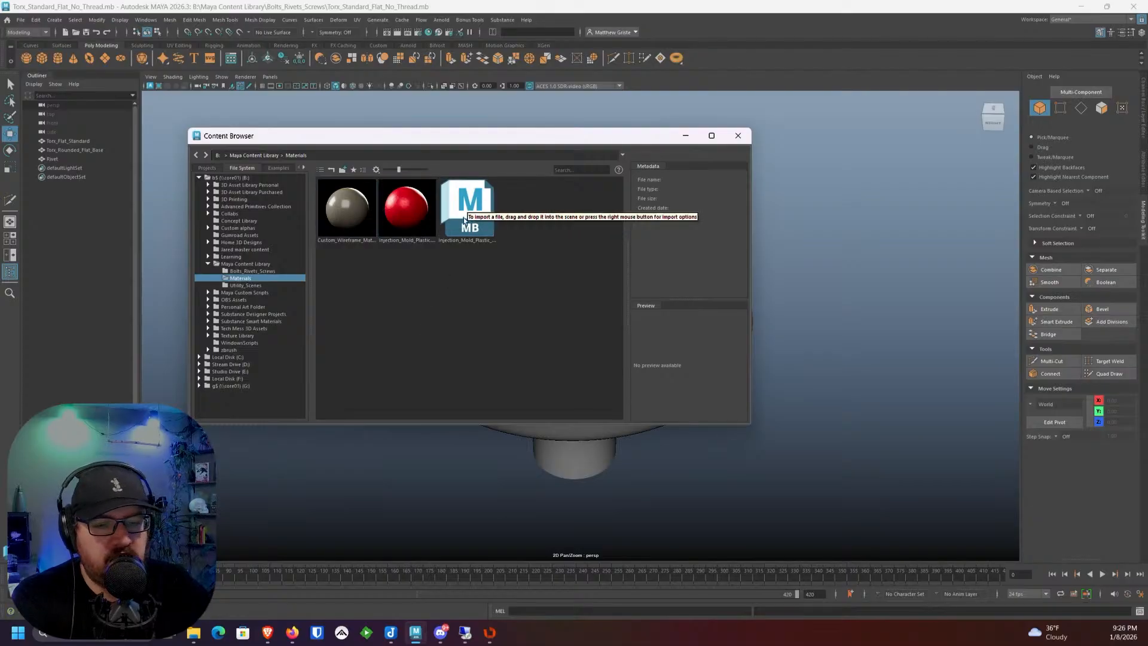
pyautogui.click(253, 271)
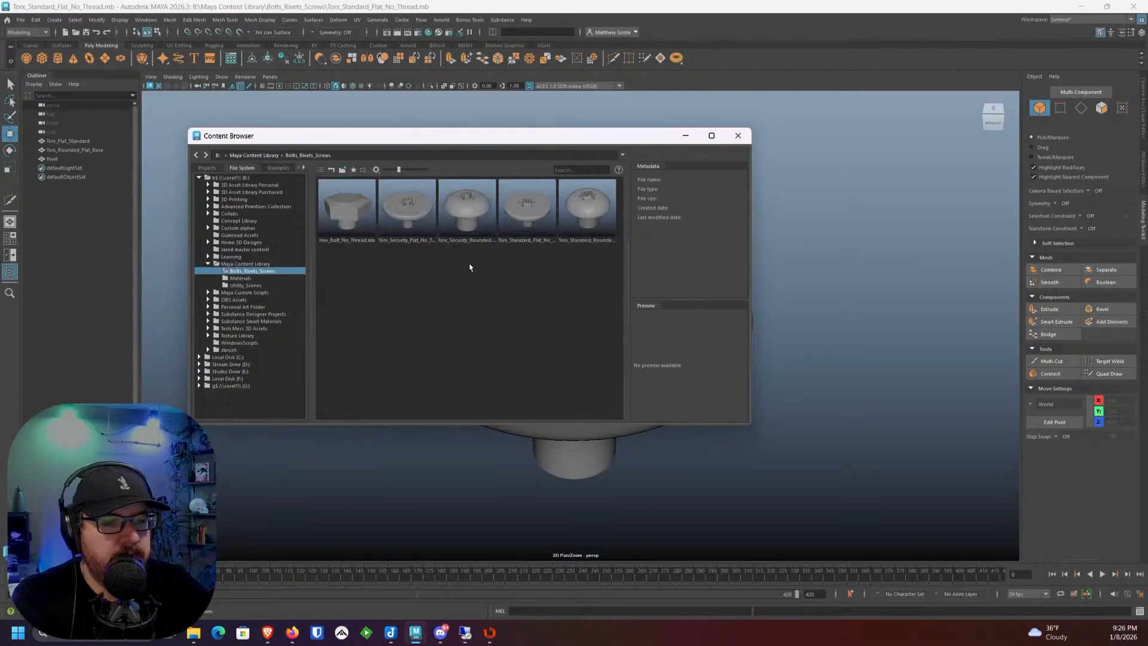
pyautogui.click(746, 135)
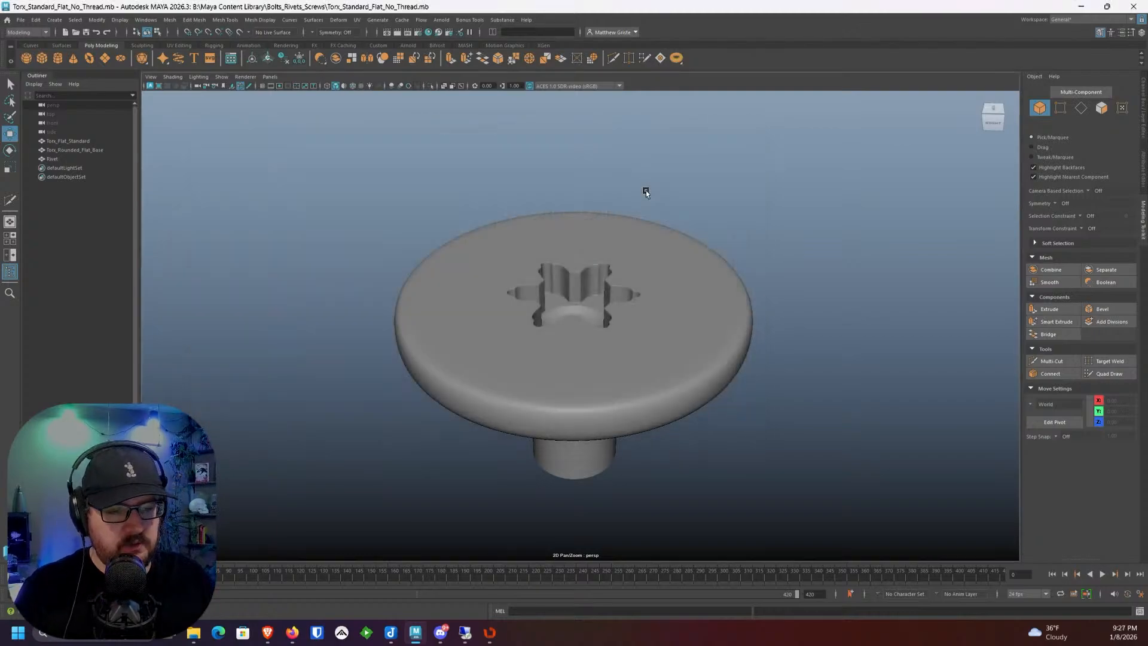
# Step: Show the grid again and delete the Torx_Flat_Standard bolt
pyautogui.click(263, 86)
pyautogui.scroll(-6, 433, 202)
pyautogui.hotkey('ctrl', 'z')
pyautogui.scroll(-4, 451, 197)
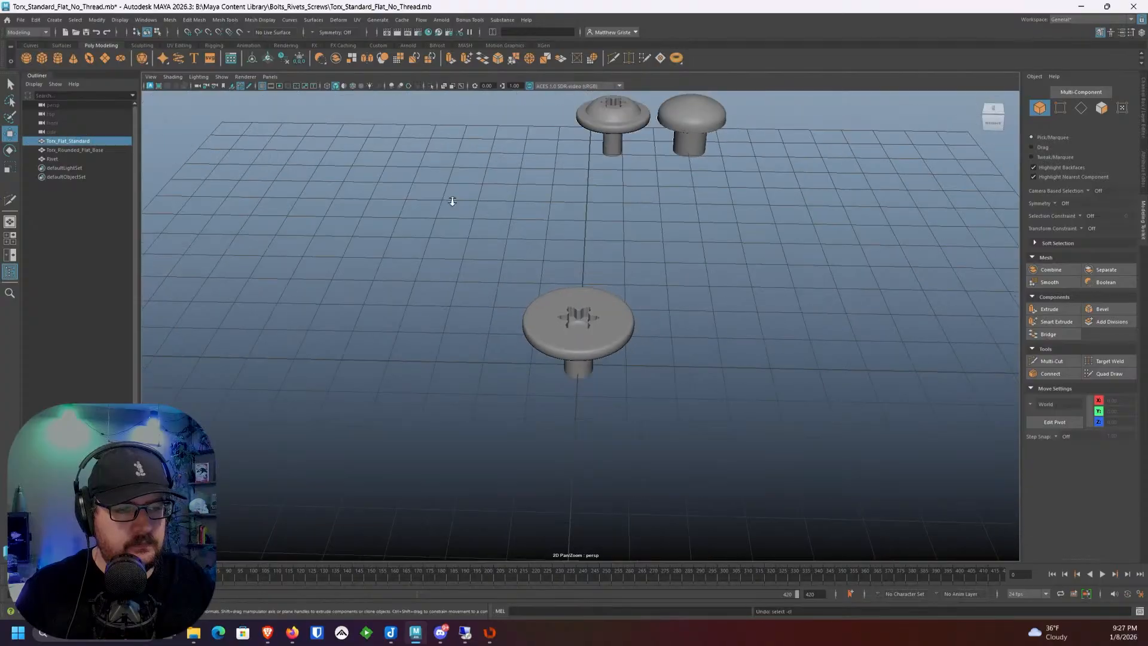
pyautogui.press('Delete')
# Step: Snap the Torx_Rounded_Flat_Base bolt to the grid origin and raise it about 0.33 in Y
pyautogui.click(605, 169)
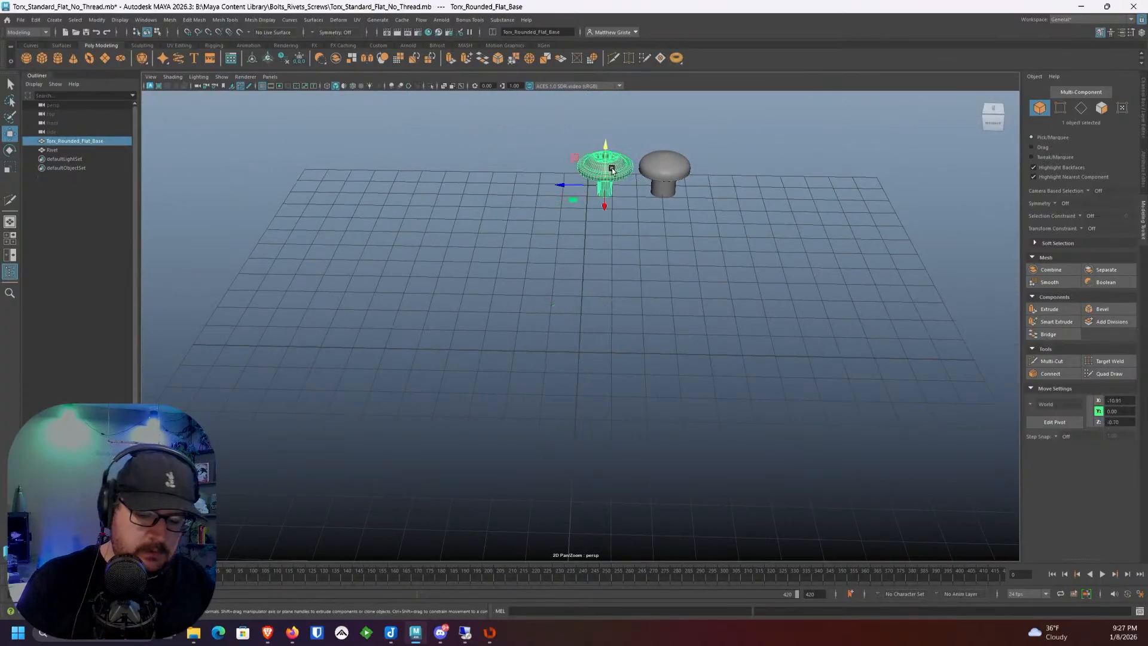
pyautogui.click(187, 31)
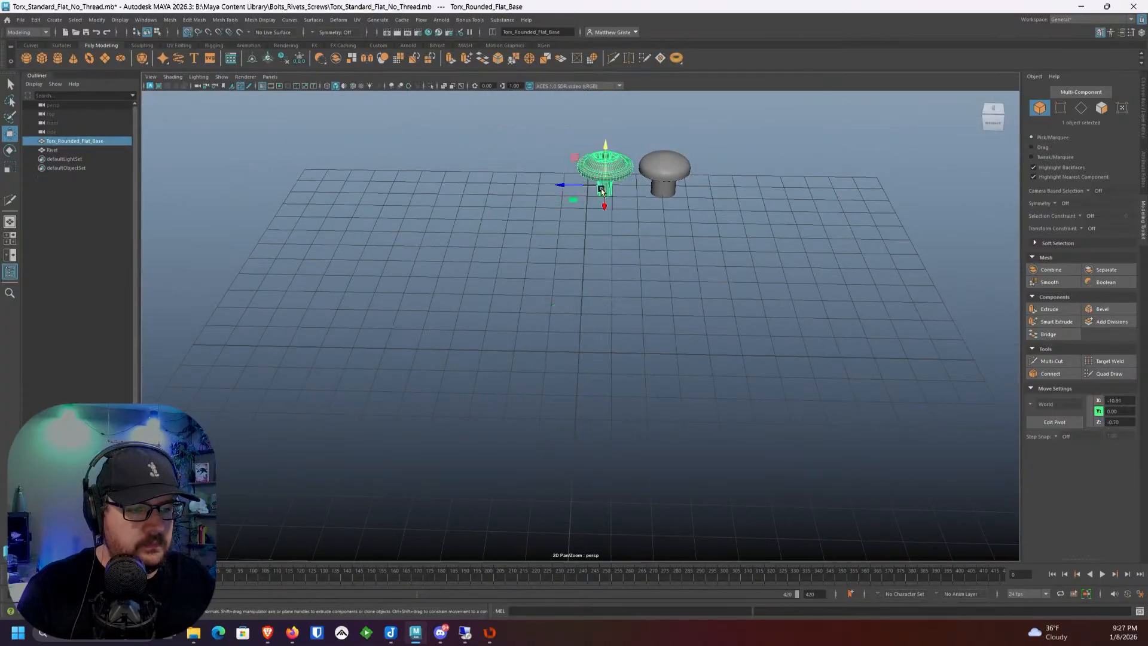
pyautogui.moveTo(604, 190); pyautogui.dragTo(649, 317)
pyautogui.scroll(3, 509, 250)
pyautogui.scroll(1, 510, 250)
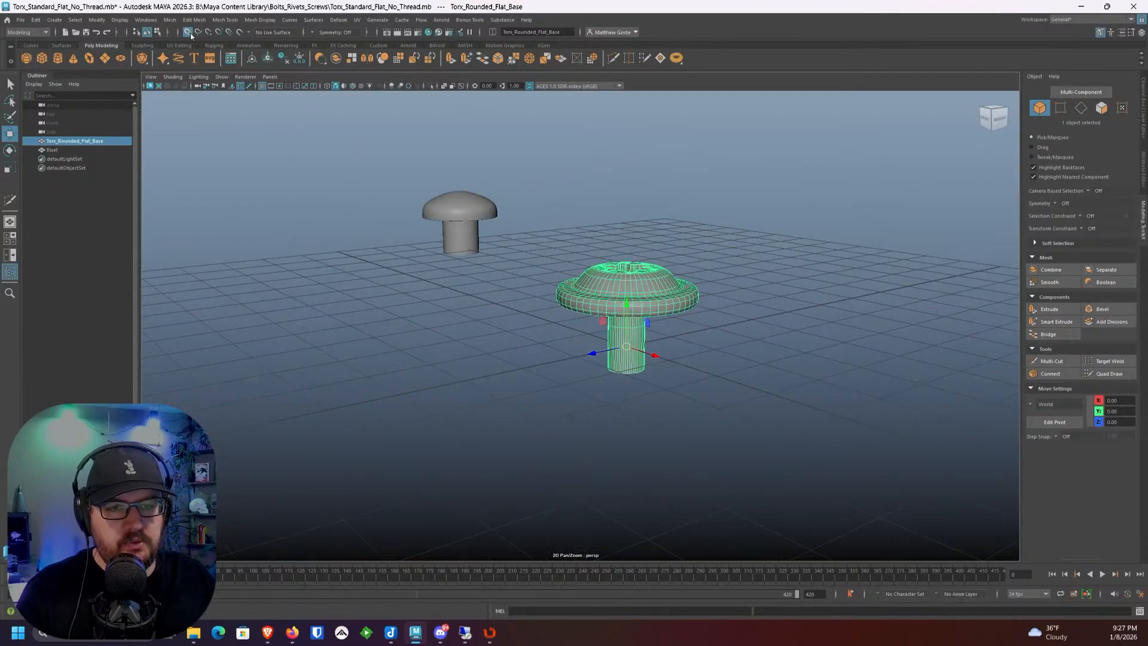
pyautogui.scroll(2, 651, 308)
pyautogui.moveTo(650, 309); pyautogui.dragTo(586, 269)
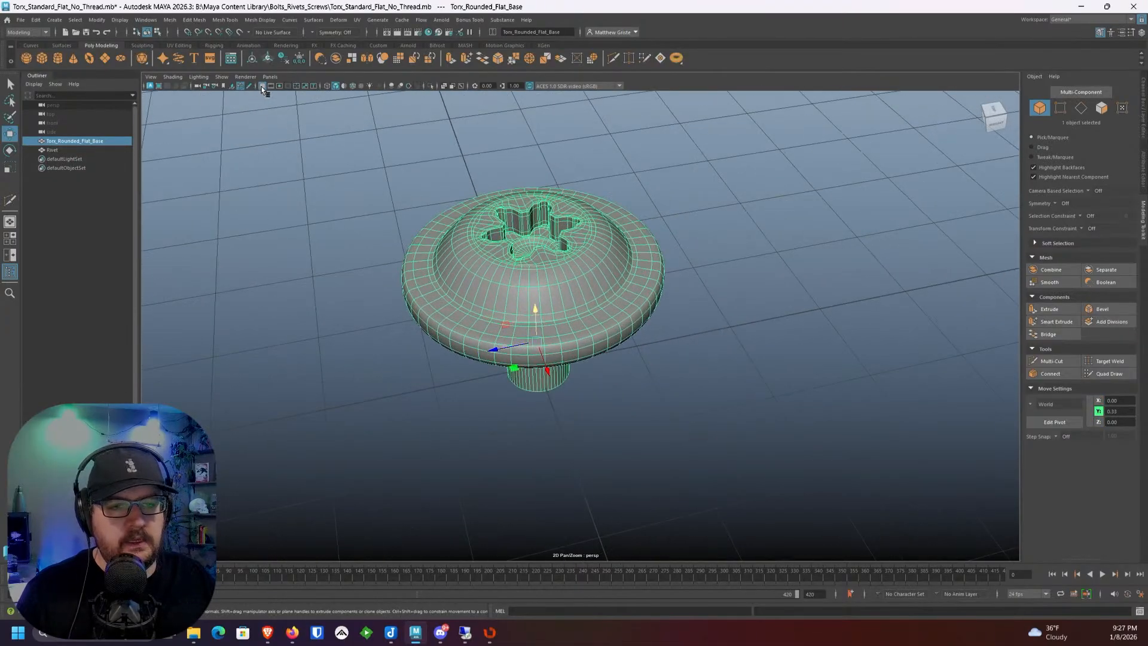
# Step: Hide the grid and delete the Rivet, leaving the Torx_Rounded_Flat_Base bolt framed from above
pyautogui.click(262, 87)
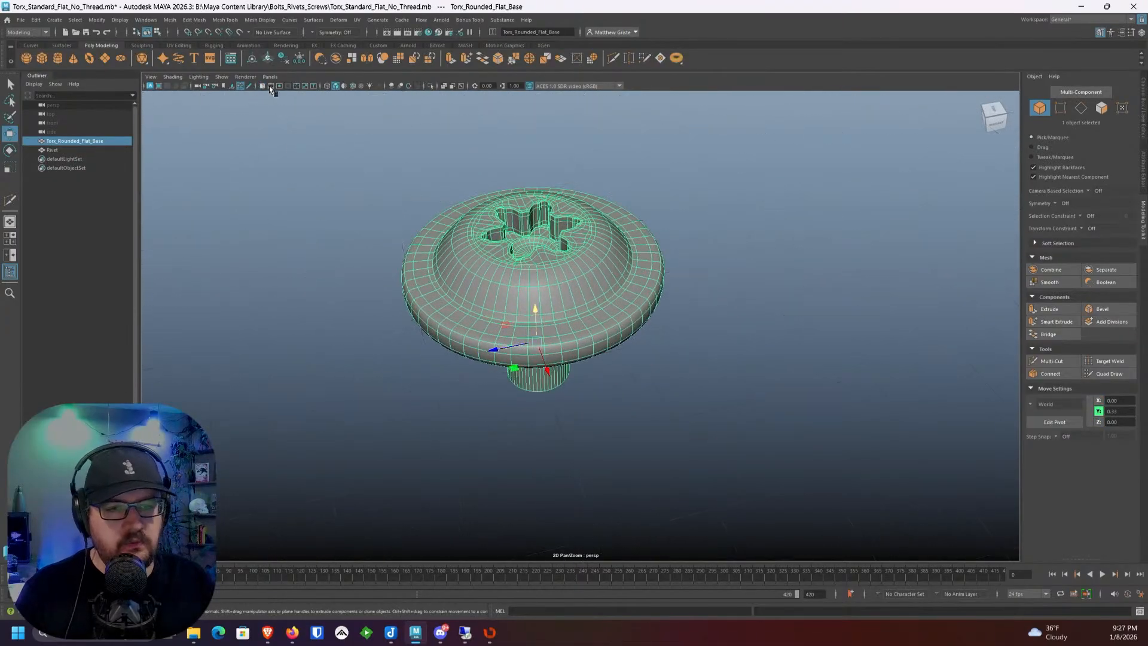
pyautogui.moveTo(526, 209)
pyautogui.keyDown('alt'); pyautogui.mouseDown()
pyautogui.moveTo(514, 193)
pyautogui.moveTo(527, 221)
pyautogui.mouseUp(); pyautogui.keyUp('alt')
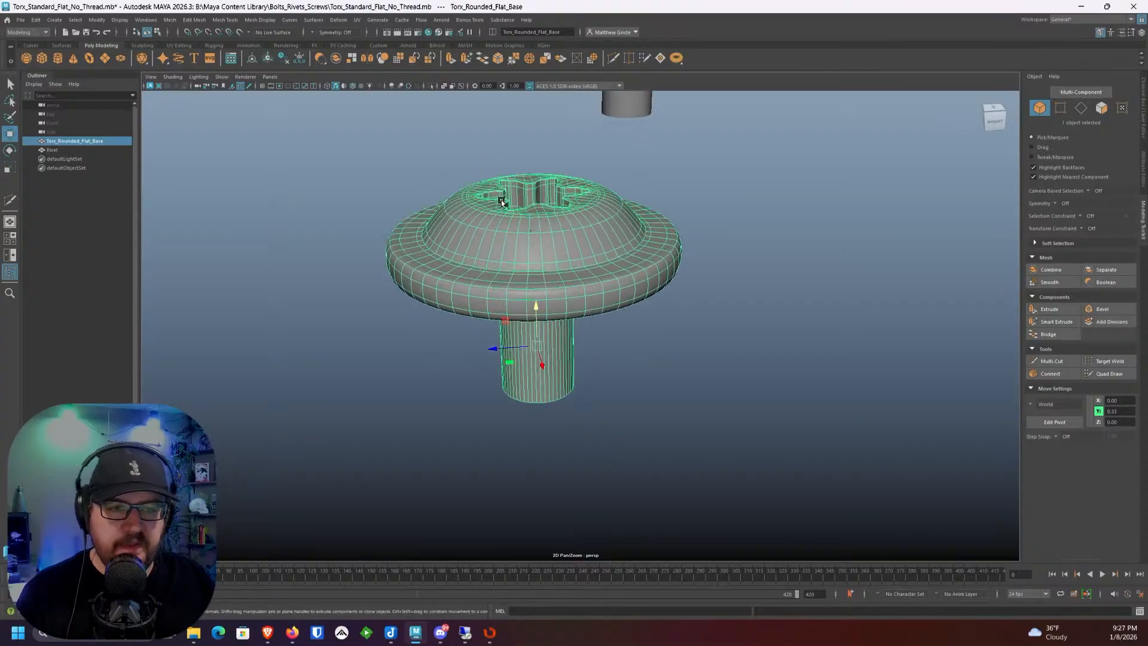
pyautogui.keyDown('alt'); pyautogui.moveTo(438, 155); pyautogui.dragTo(454, 170, button='middle'); pyautogui.keyUp('alt')
pyautogui.click(616, 116)
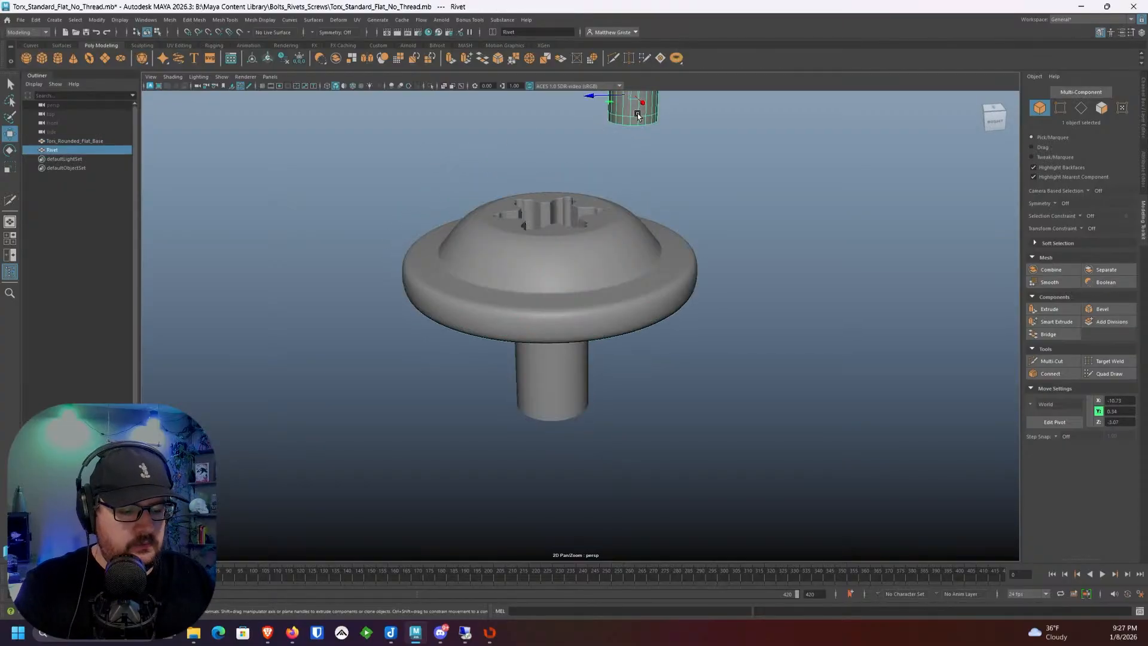
pyautogui.press('Delete')
pyautogui.scroll(2, 338, 180)
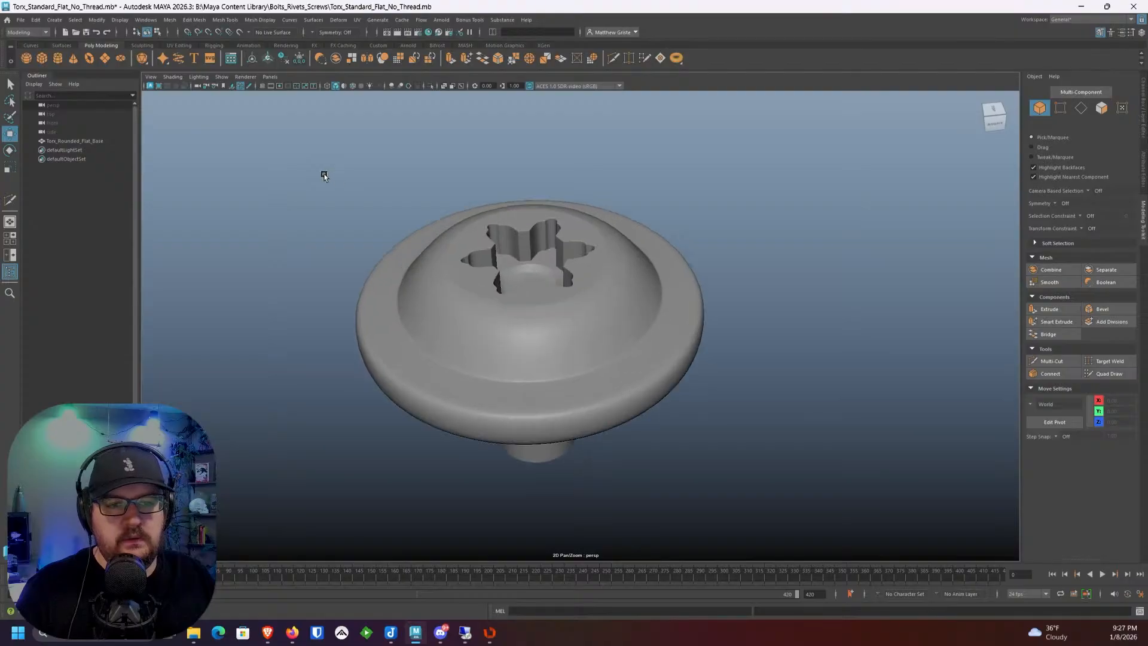
# Step: Start saving the scene as Torx_Rounded_Flat_Base_No_Thread.mb in the Bolts_Rivets_Screws folder
pyautogui.click(20, 20)
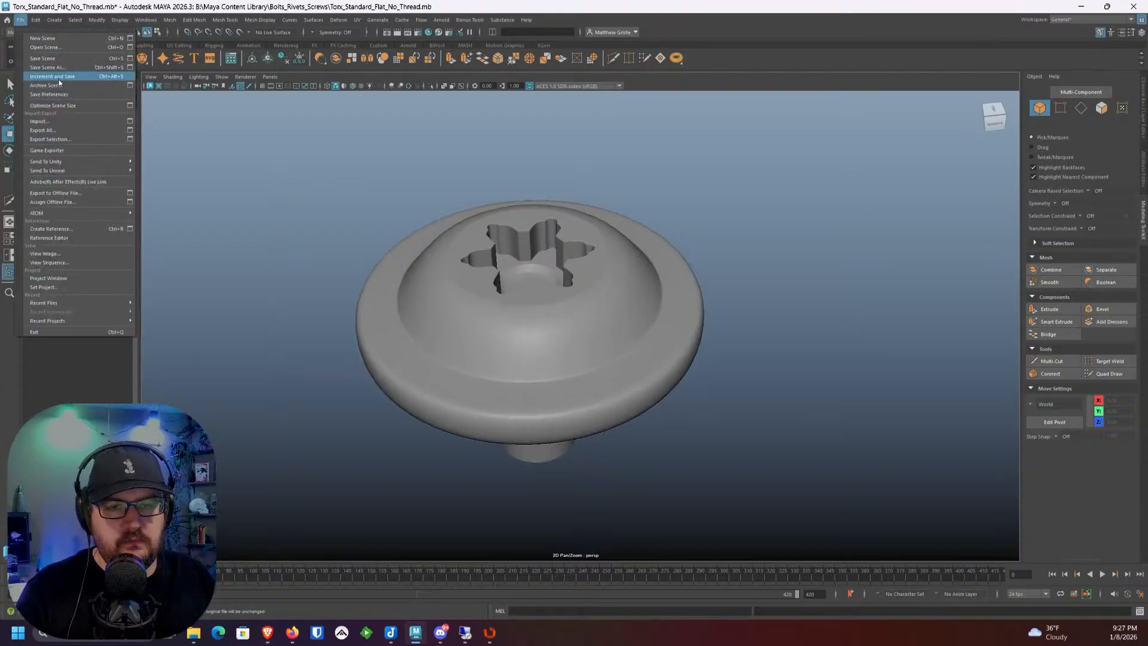
pyautogui.click(48, 67)
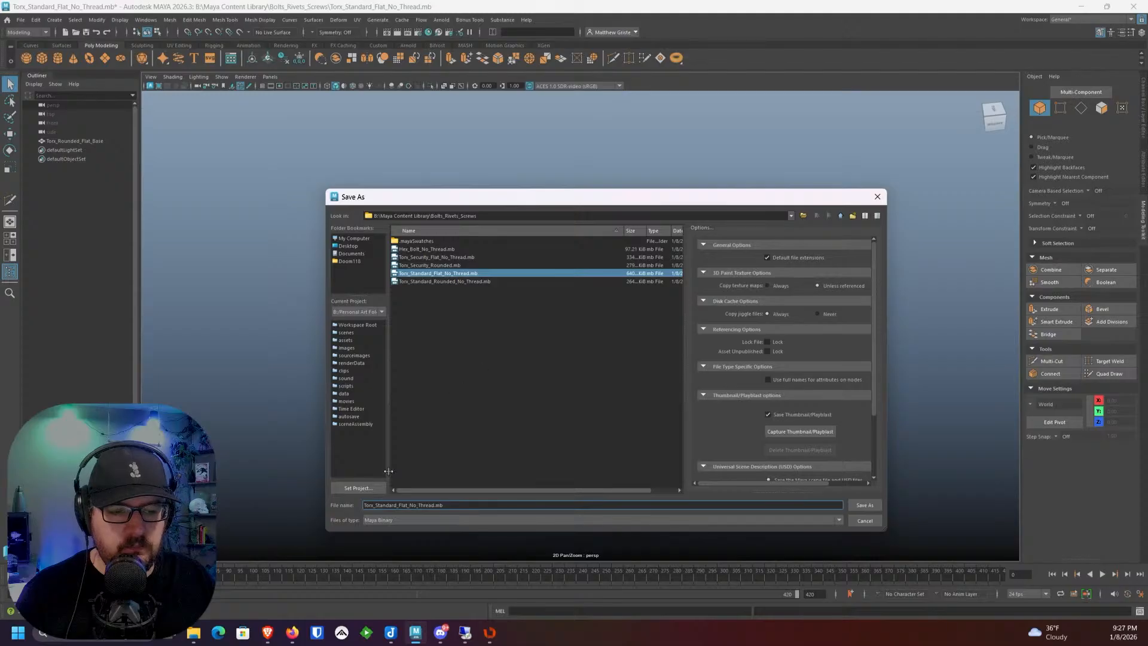
pyautogui.moveTo(455, 209); pyautogui.dragTo(705, 195)
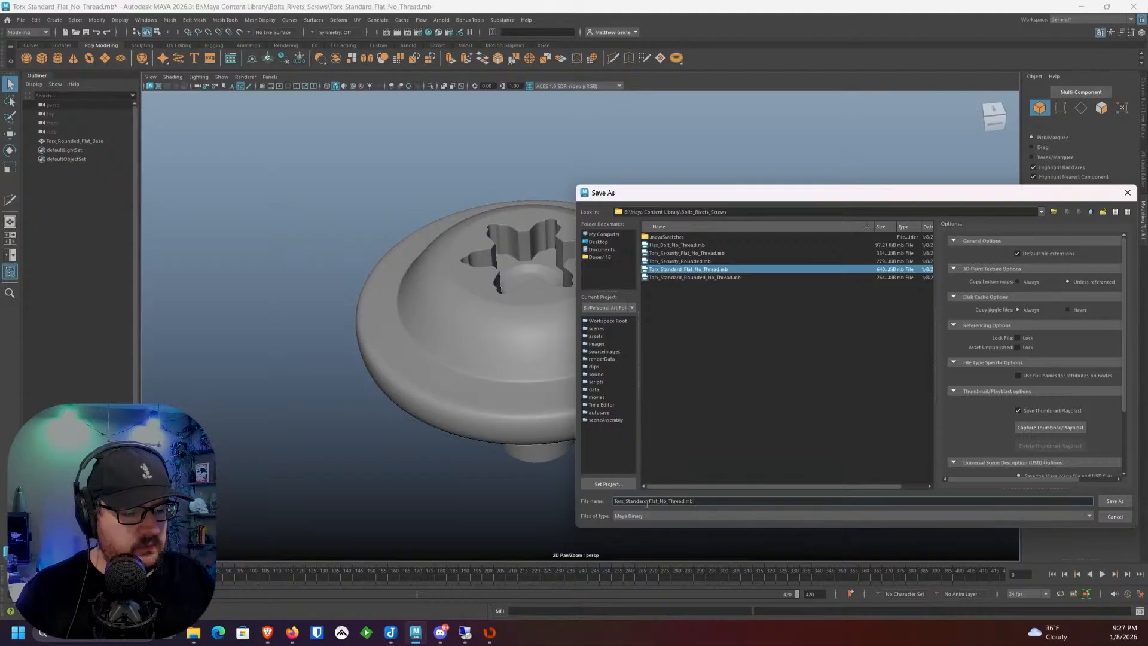
pyautogui.press('BackSpace')
pyautogui.press('BackSpace')
pyautogui.press('BackSpace')
pyautogui.press('BackSpace')
pyautogui.press('BackSpace')
pyautogui.press('BackSpace')
pyautogui.press('BackSpace')
pyautogui.press('BackSpace')
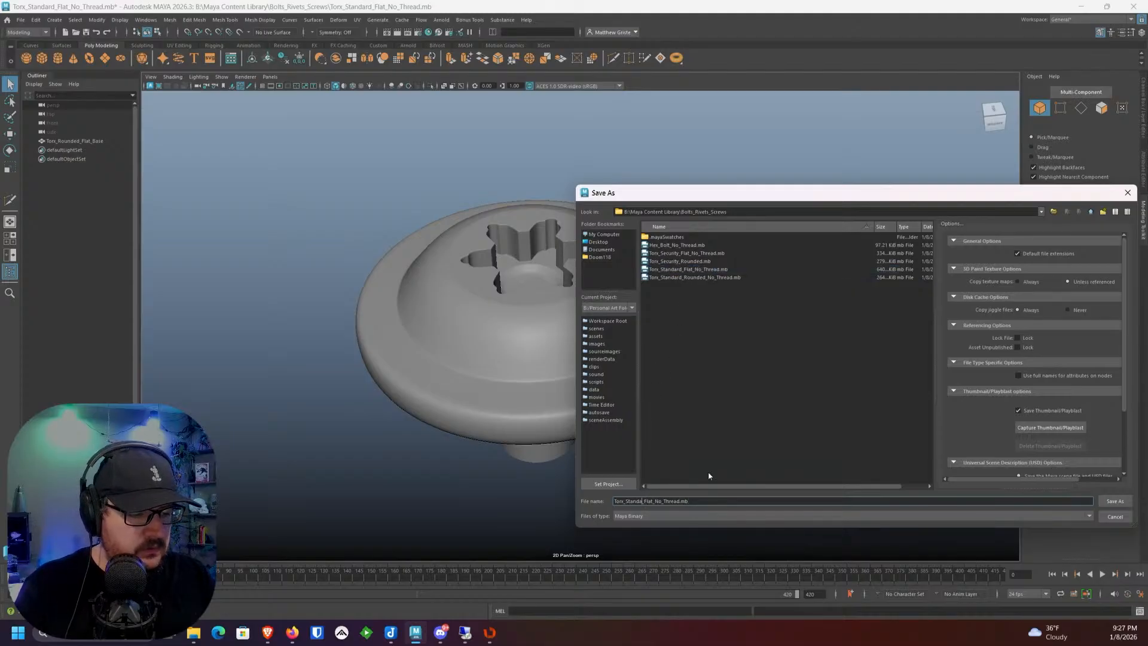
pyautogui.write('Rounded')
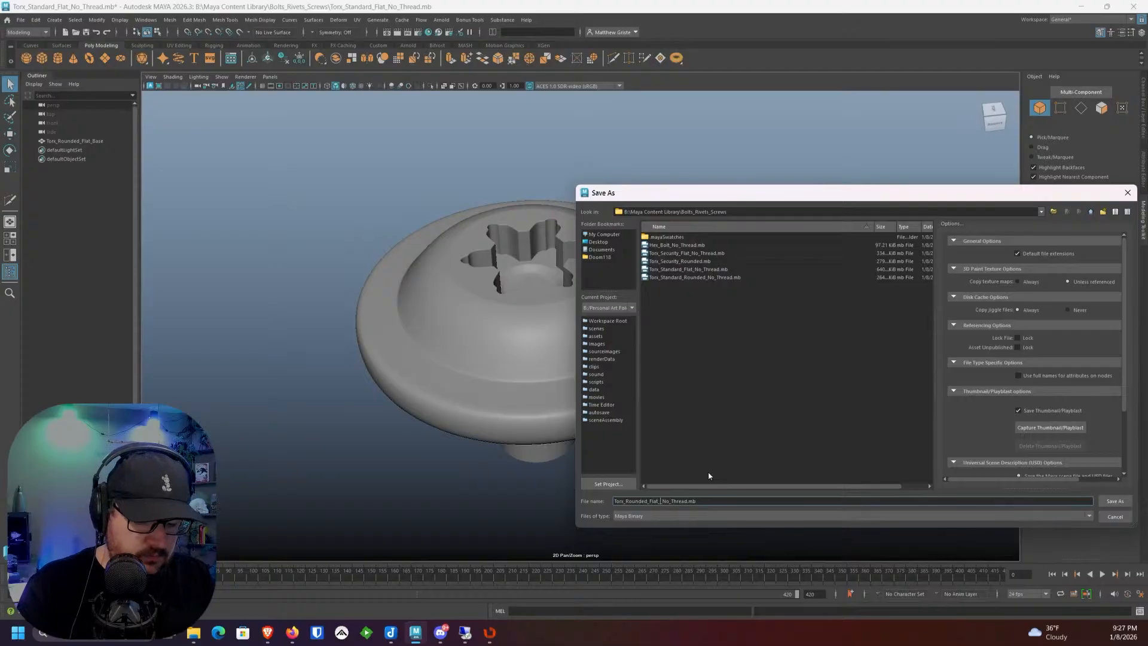
pyautogui.write('_Base')
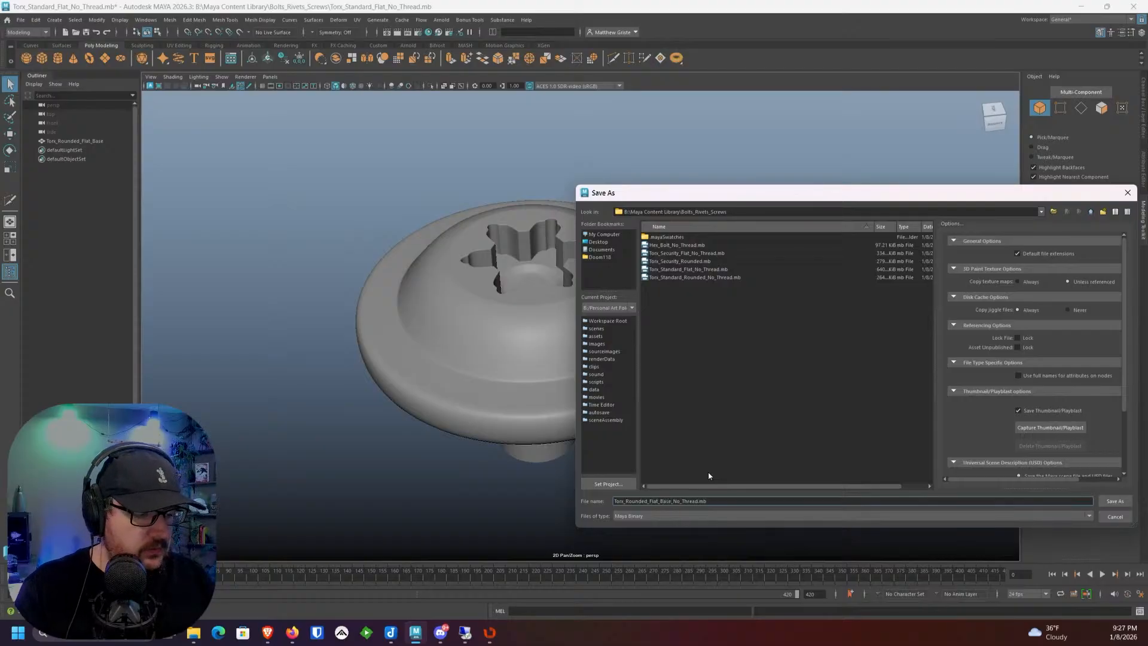
# Step: Capture a thumbnail of the rounded flat-base bolt with its shaft visible and save the scene
pyautogui.click(1065, 428)
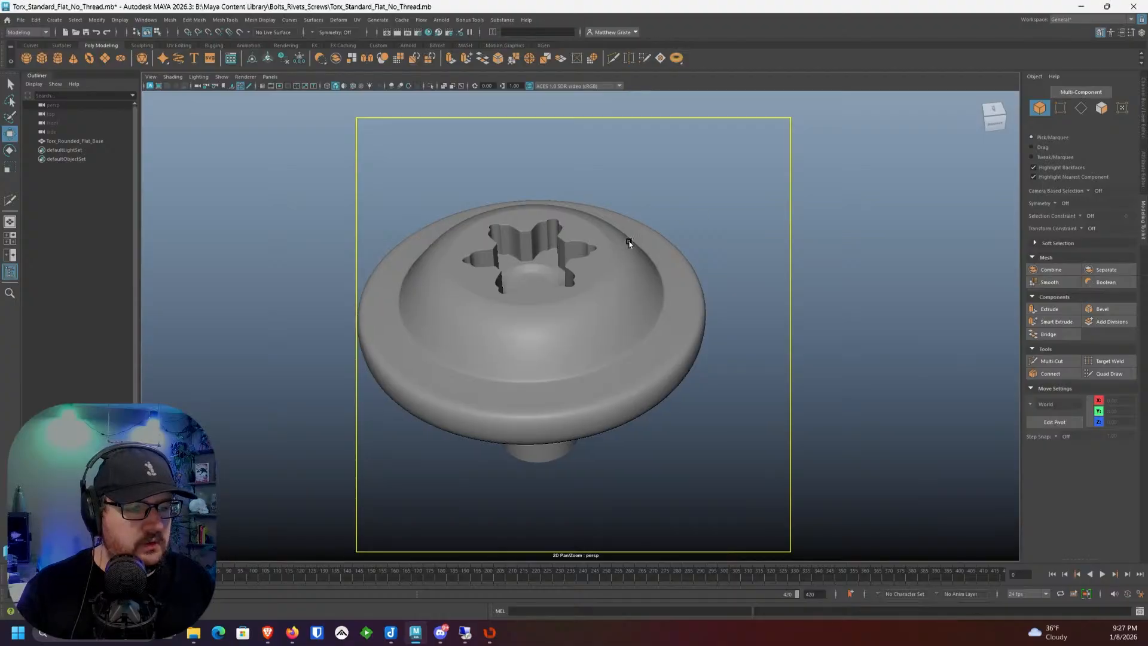
pyautogui.keyDown('alt'); pyautogui.moveTo(628, 238); pyautogui.dragTo(652, 297); pyautogui.keyUp('alt')
pyautogui.keyDown('alt'); pyautogui.moveTo(651, 297); pyautogui.dragTo(645, 328, button='right'); pyautogui.keyUp('alt')
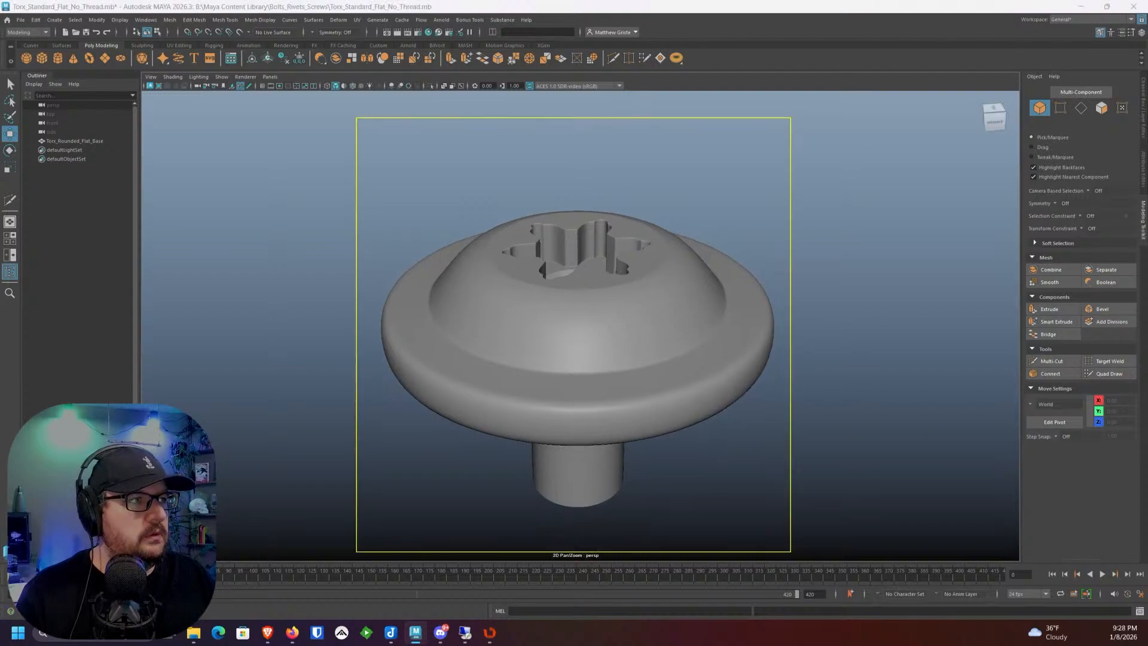
pyautogui.hotkey('ctrl', 'shift', 's')
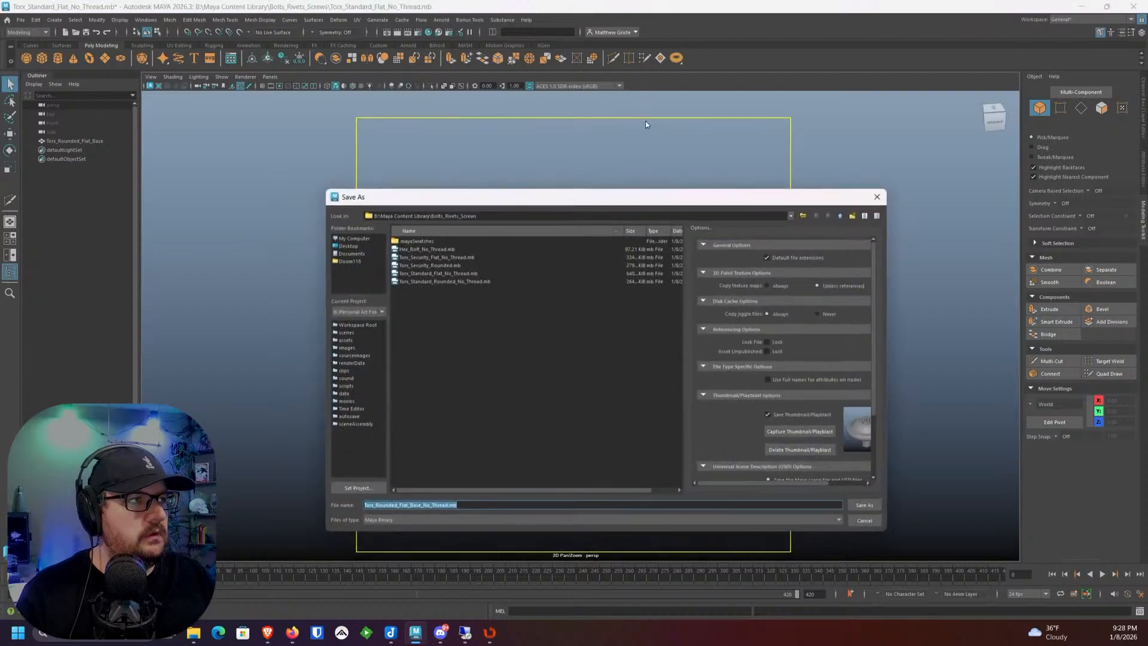
pyautogui.click(865, 505)
pyautogui.press('w')
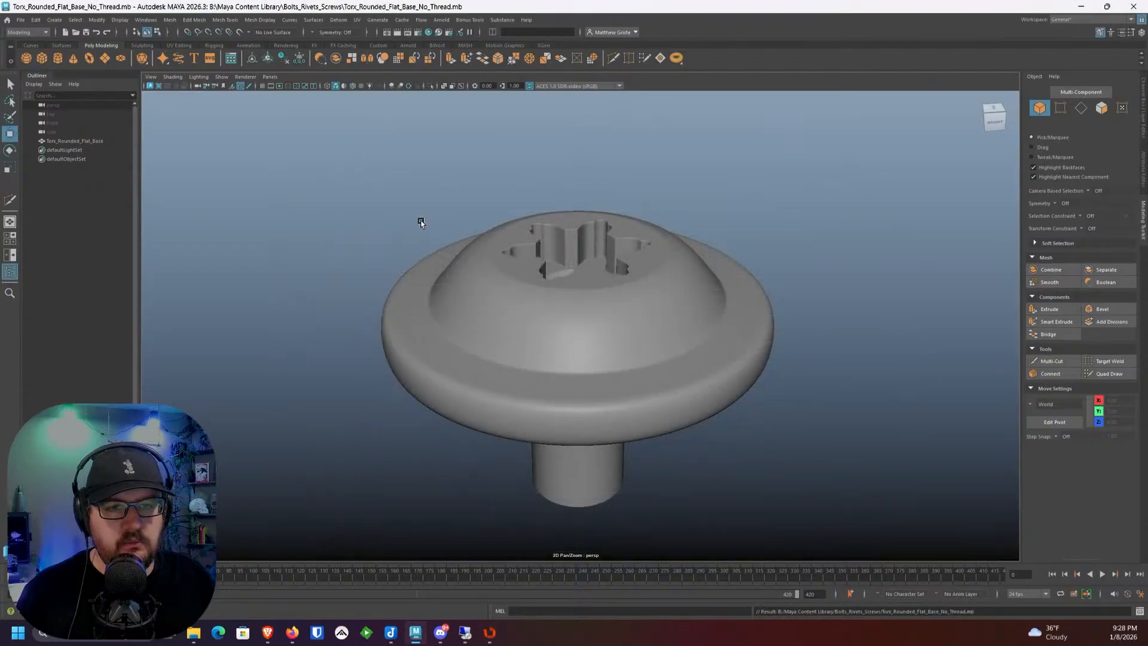
# Step: Show the grid, undo the Rivet's deletion and delete the Torx_Rounded_Flat_Base bolt
pyautogui.scroll(-3, 421, 223)
pyautogui.click(261, 86)
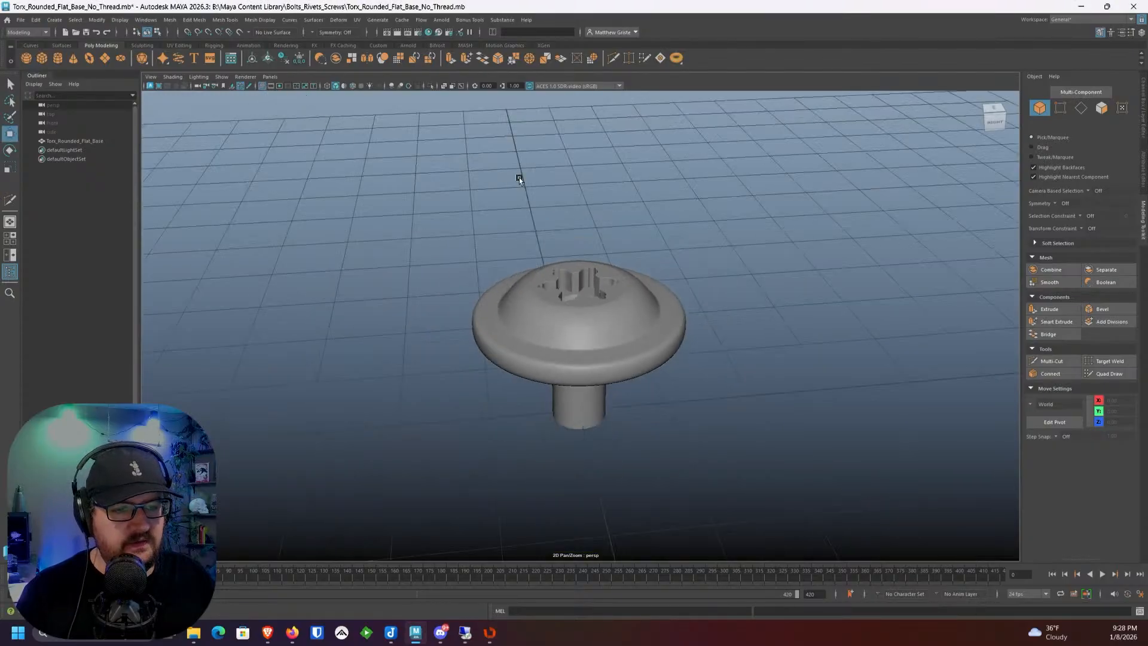
pyautogui.scroll(-4, 508, 239)
pyautogui.hotkey('ctrl', 'z')
pyautogui.click(580, 358)
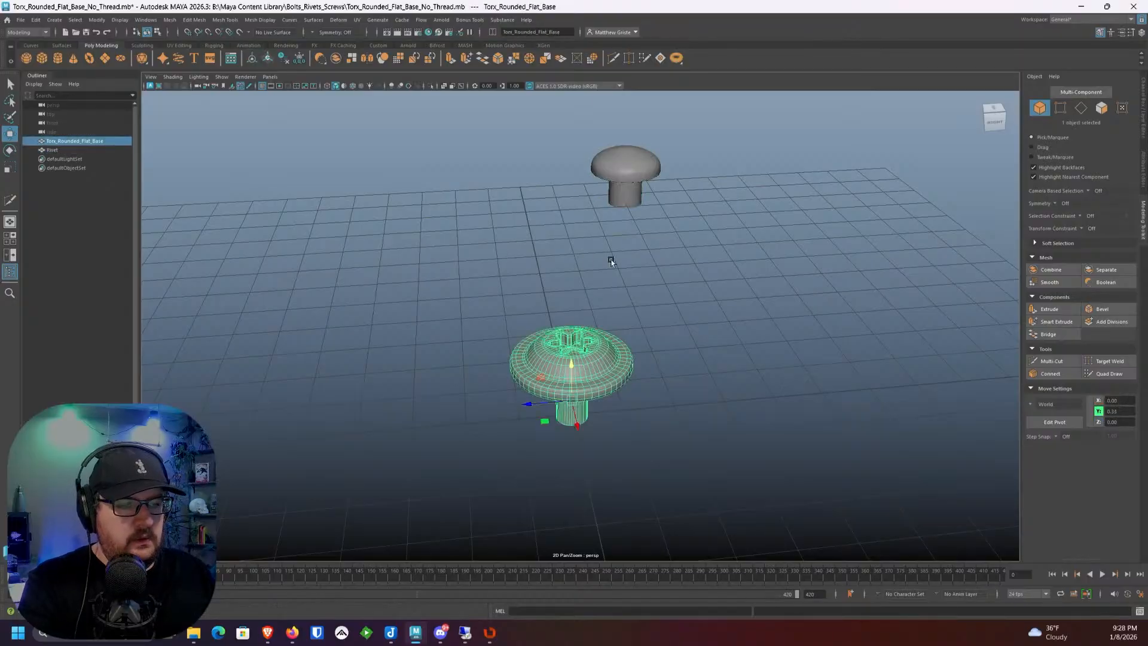
pyautogui.press('Delete')
# Step: Snap the Rivet to the grid origin, raise it about 0.50 in Y and hide the grid
pyautogui.click(627, 154)
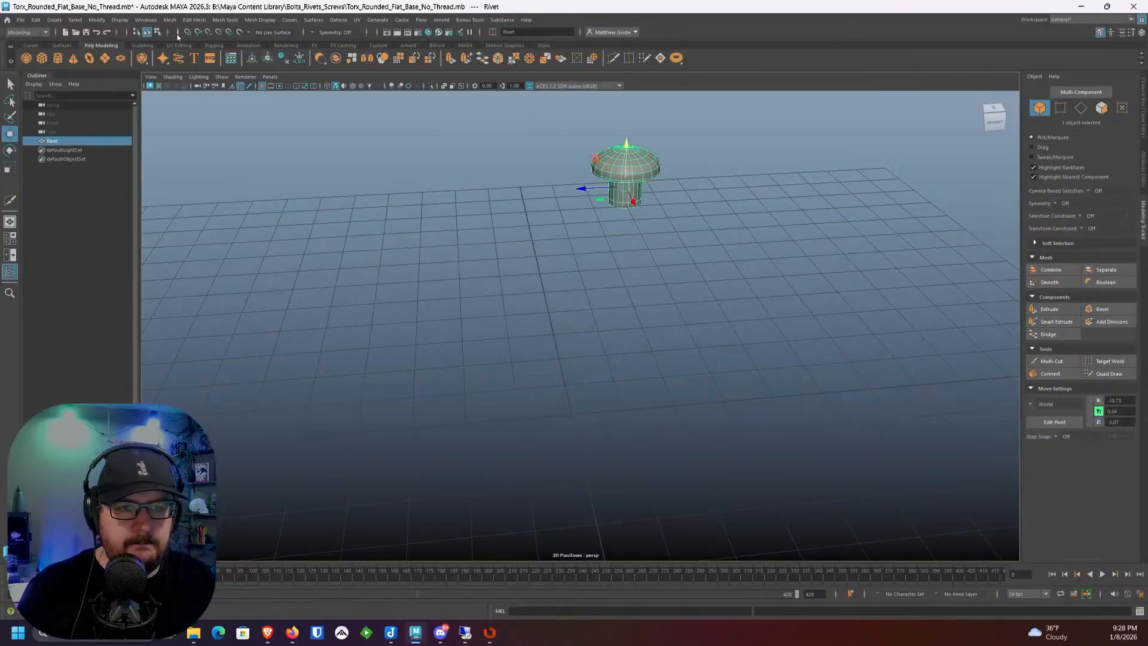
pyautogui.press('x')
pyautogui.moveTo(613, 191); pyautogui.dragTo(597, 412)
pyautogui.scroll(4, 597, 411)
pyautogui.keyDown('alt'); pyautogui.moveTo(597, 411); pyautogui.dragTo(611, 326, button='middle'); pyautogui.keyUp('alt')
pyautogui.scroll(2, 612, 326)
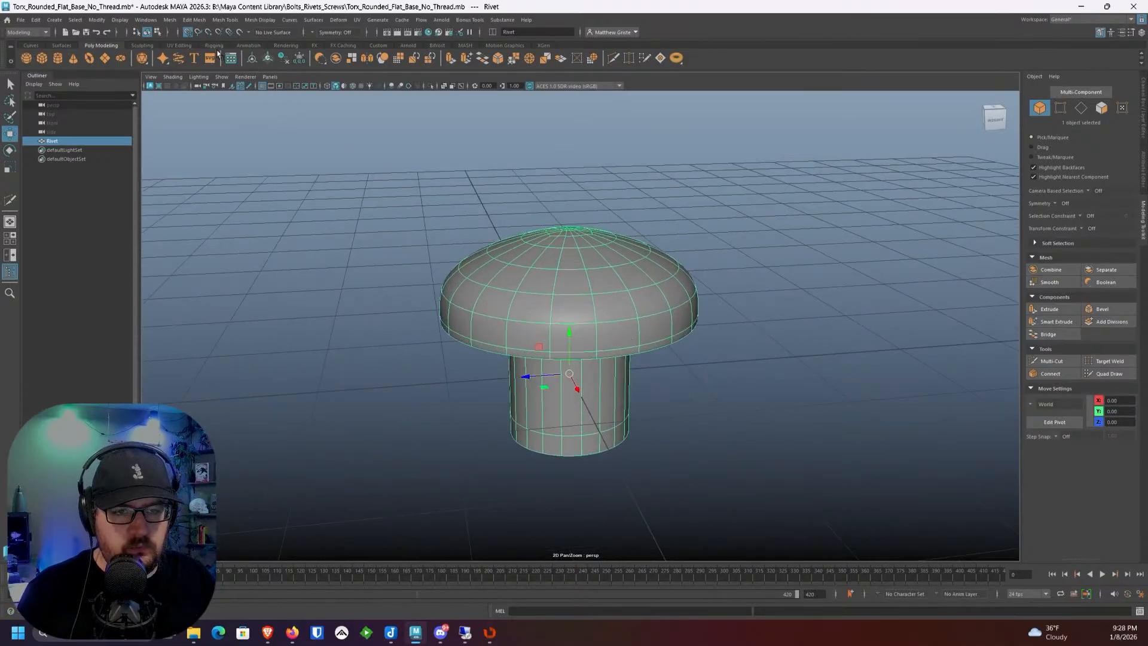
pyautogui.moveTo(568, 327); pyautogui.dragTo(569, 270)
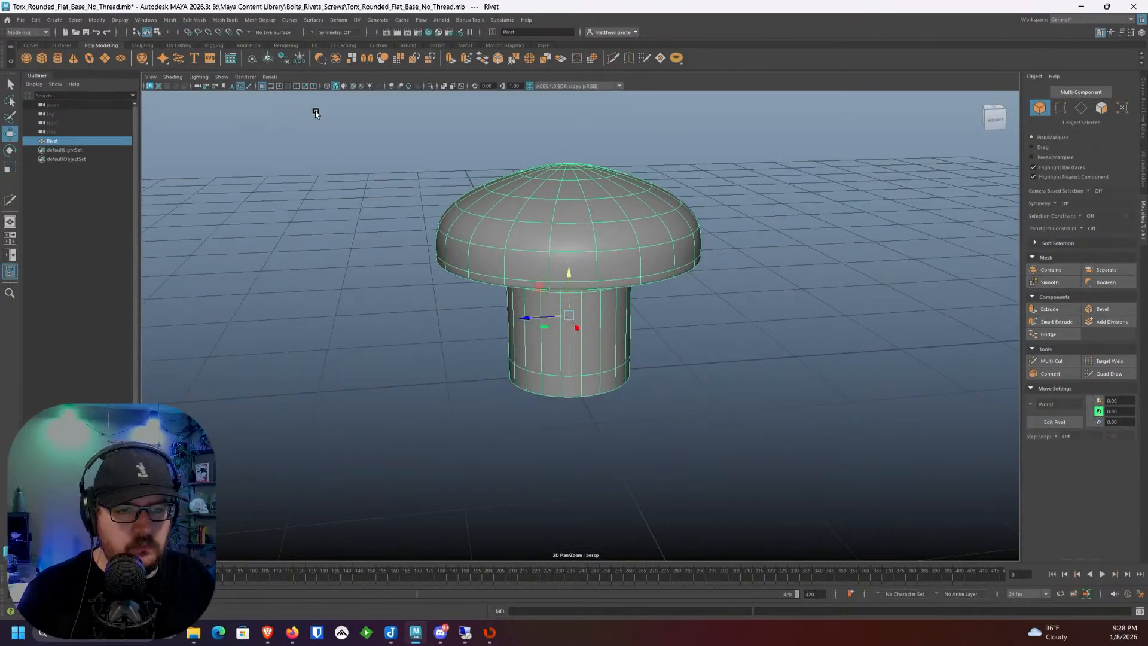
pyautogui.keyDown('alt'); pyautogui.moveTo(367, 159); pyautogui.dragTo(512, 233); pyautogui.keyUp('alt')
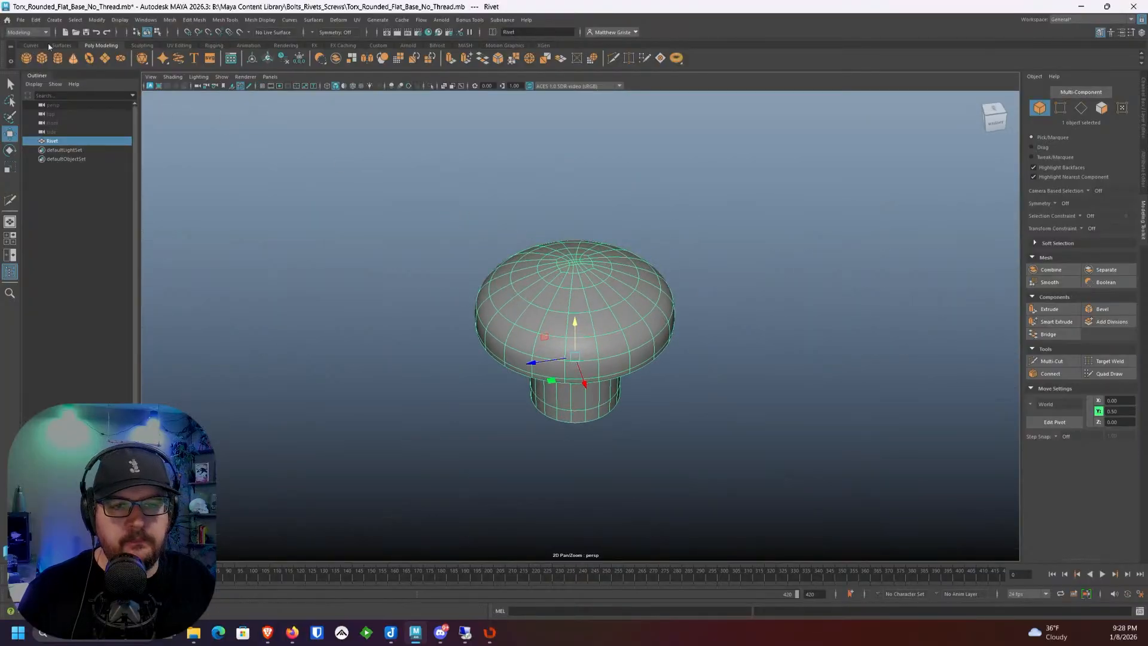
# Step: Start saving the scene as Standard_Rivet_Top.mb in the Bolts_Rivets_Screws folder
pyautogui.click(20, 20)
pyautogui.click(53, 67)
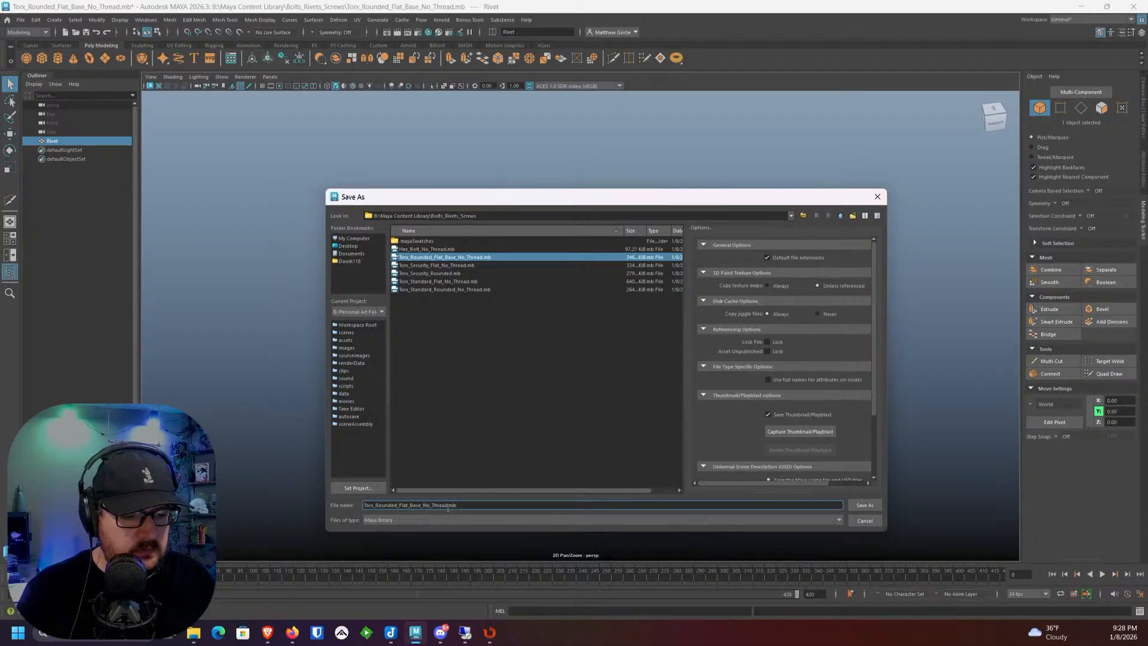
pyautogui.doubleClick(448, 505)
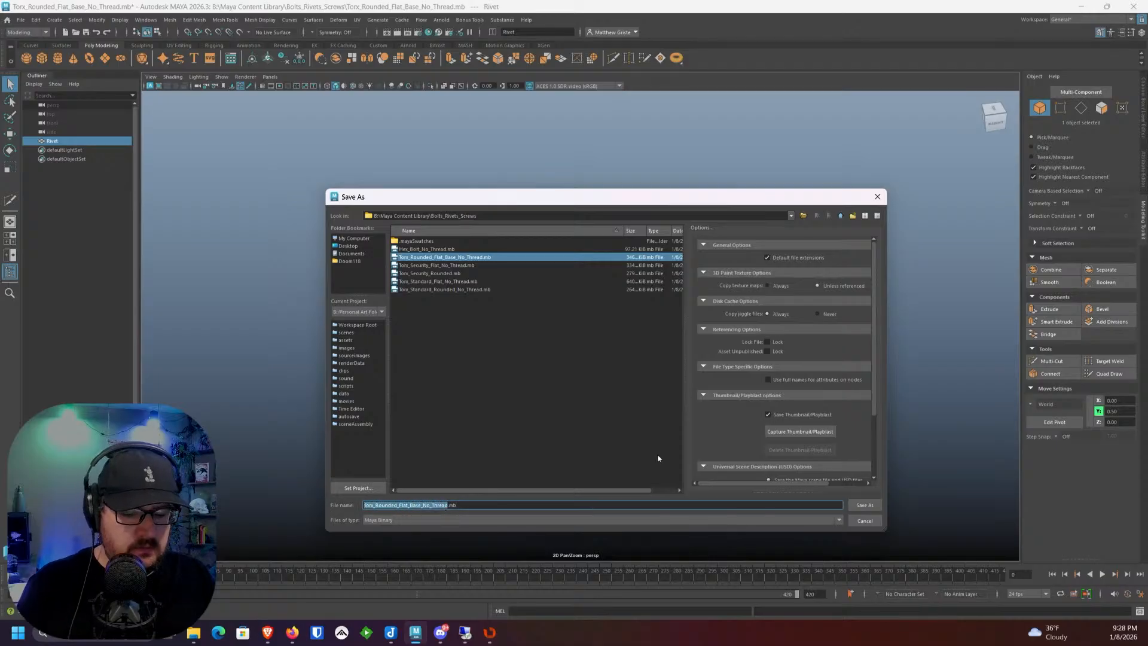
pyautogui.write('Standard_')
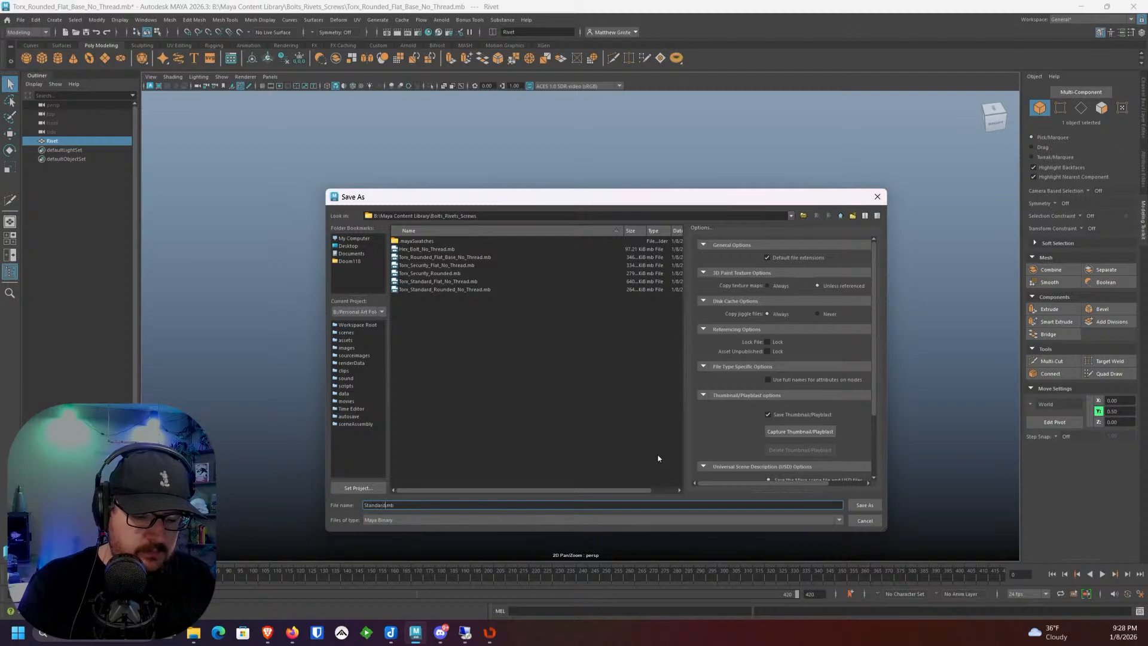
pyautogui.write('Rivet')
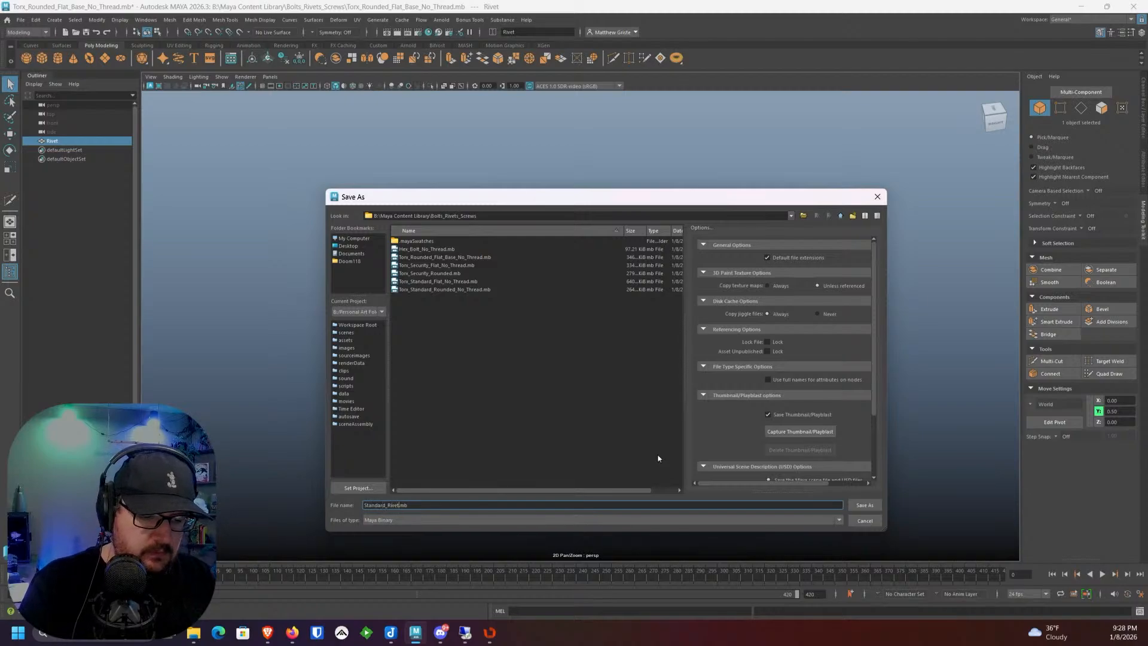
pyautogui.write('_Top')
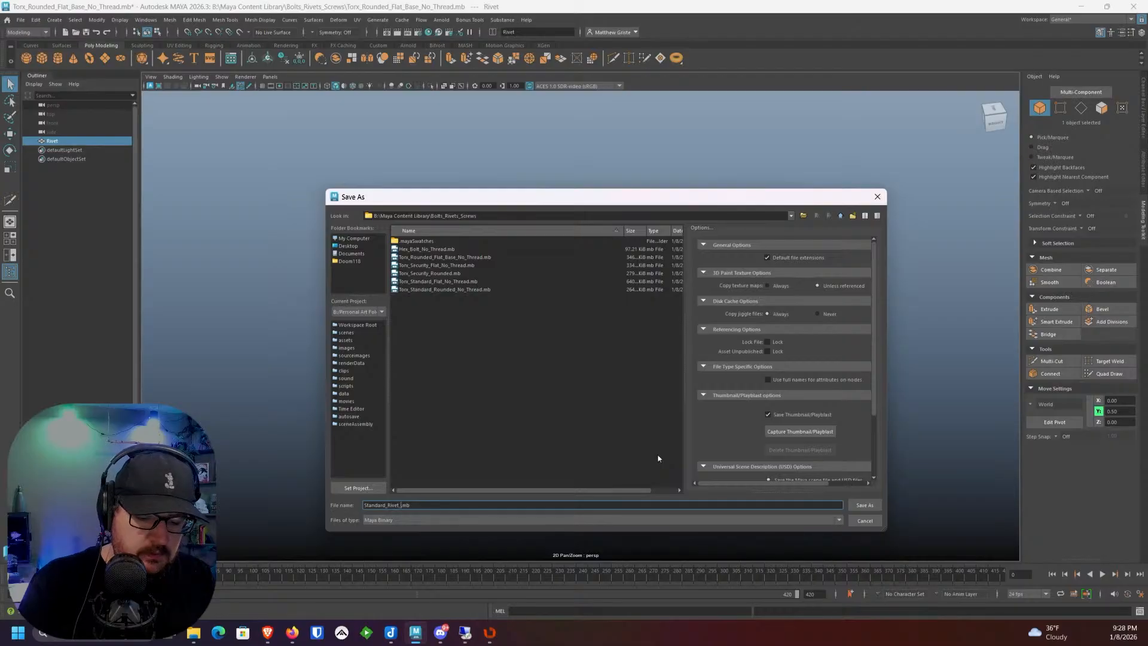
# Step: Capture a close-up thumbnail of the deselected Rivet and save the scene
pyautogui.click(813, 433)
pyautogui.scroll(5, 666, 413)
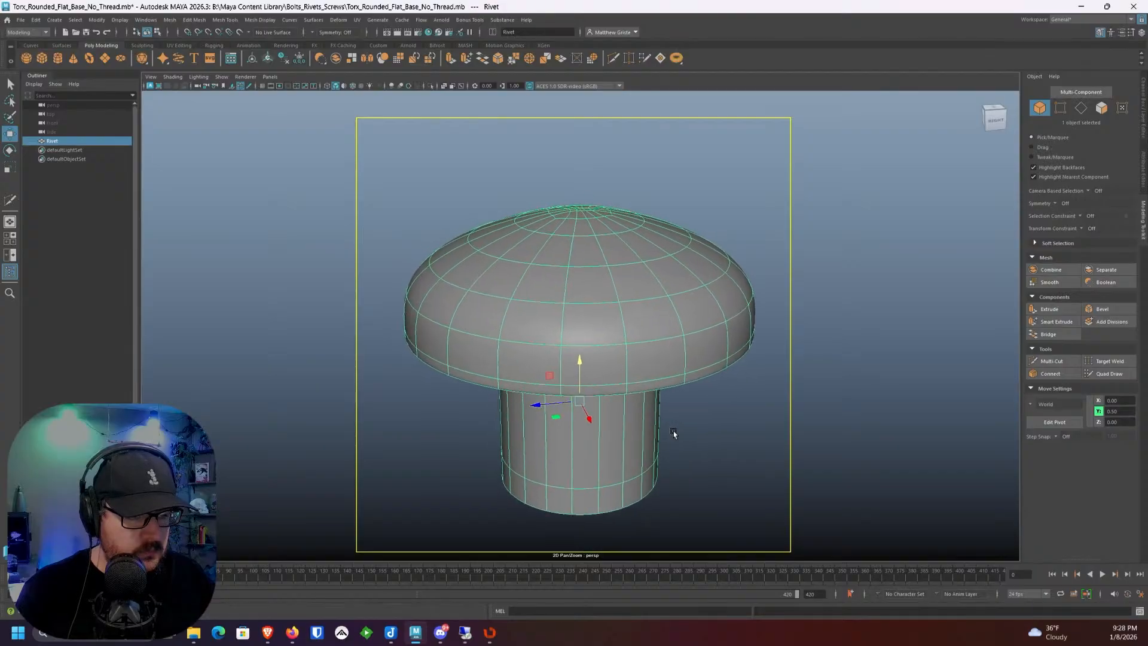
pyautogui.click(778, 353)
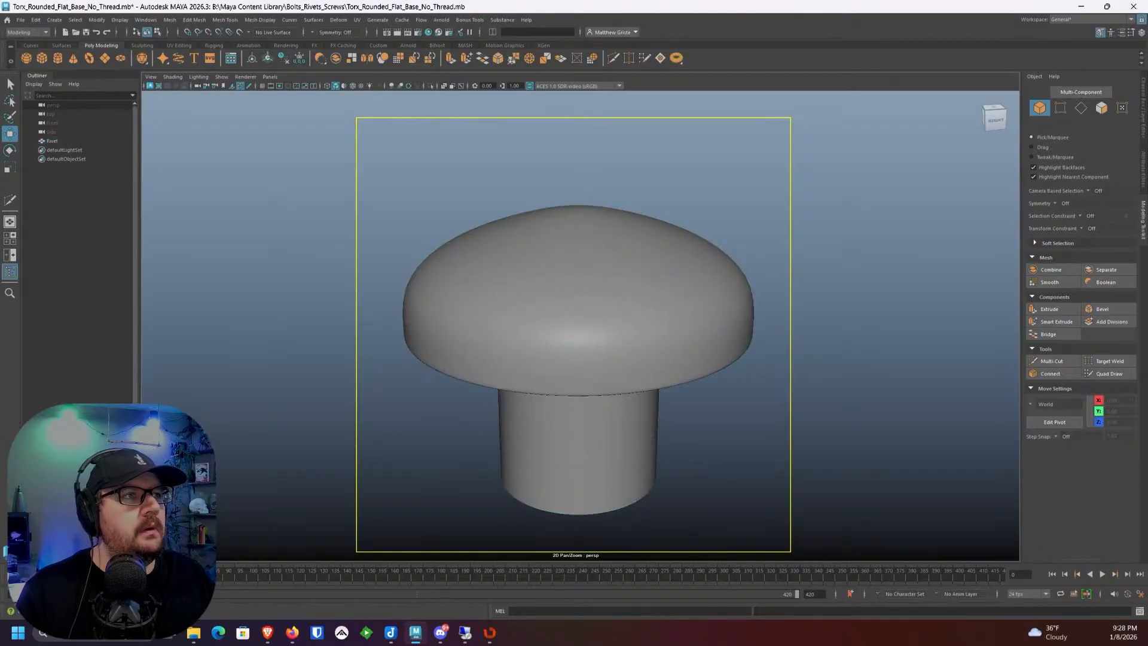
pyautogui.press('Return')
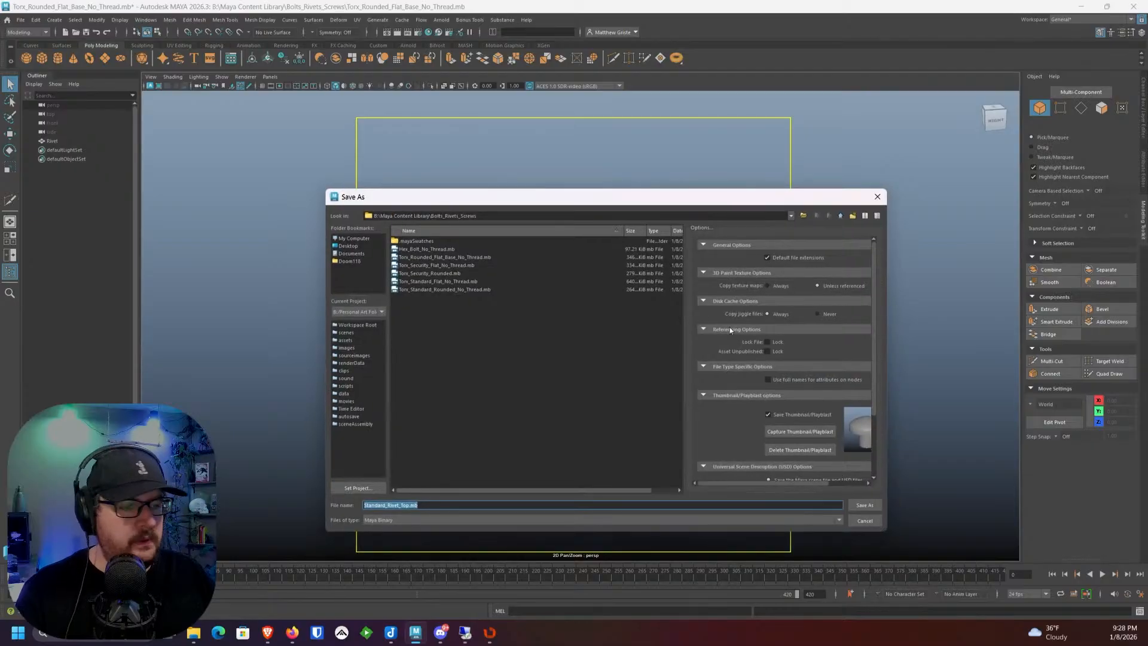
pyautogui.click(865, 505)
# Step: Show the grid again and delete the Rivet from the scene
pyautogui.scroll(-3, 161, 153)
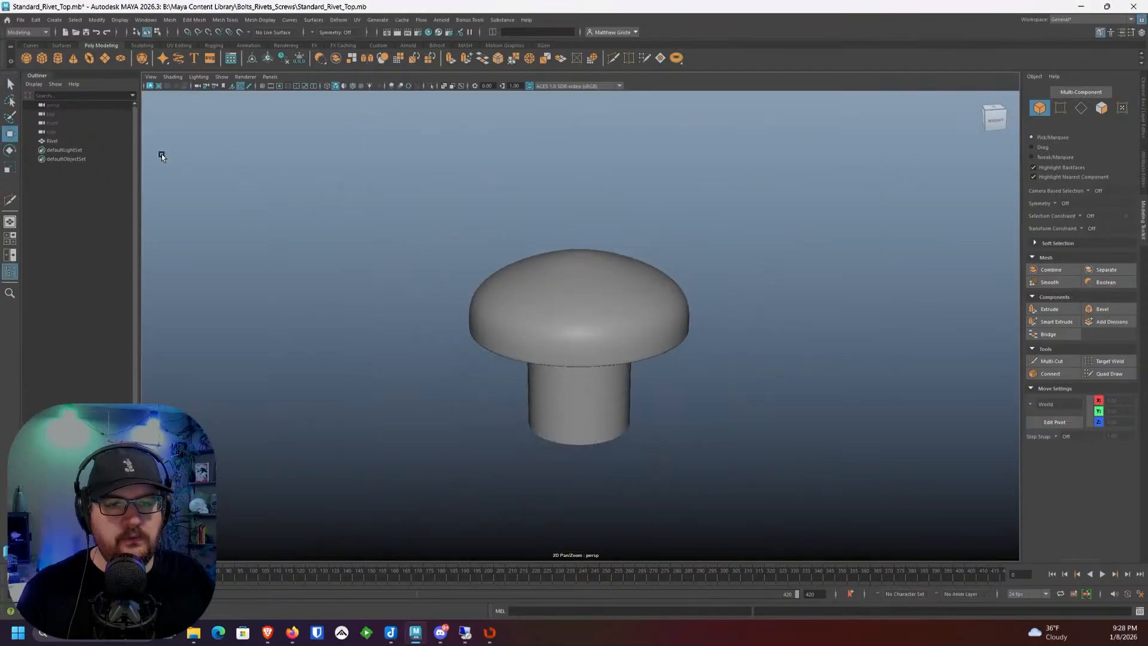
pyautogui.click(263, 86)
pyautogui.click(546, 263)
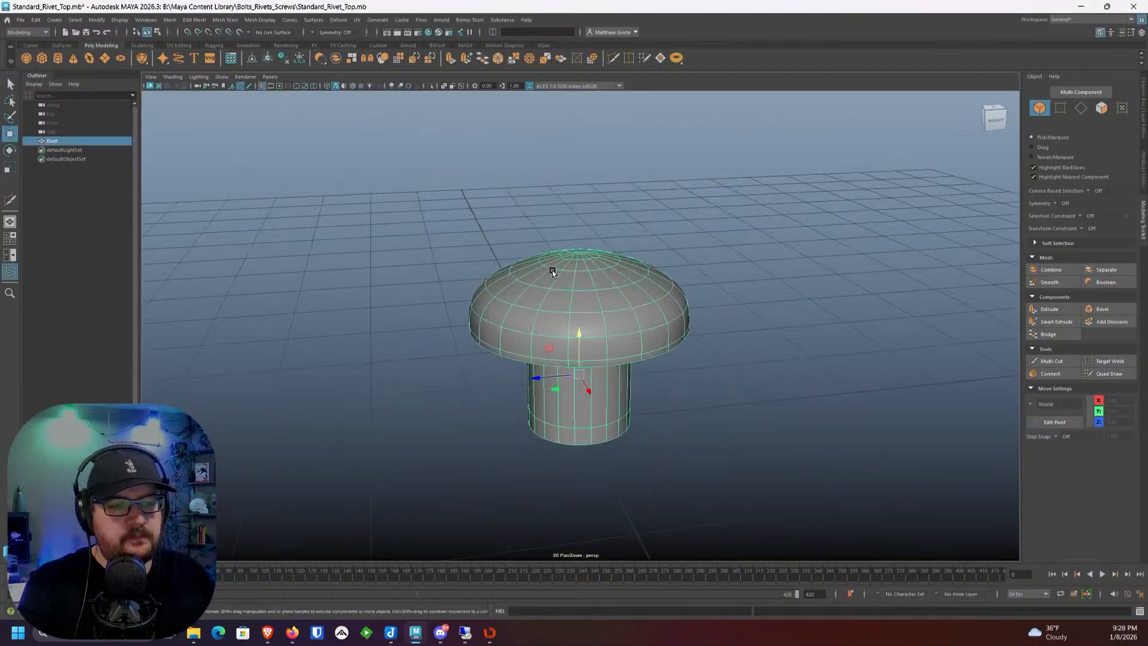
pyautogui.press('Delete')
# Step: Open the Content Browser on the Bolts_Rivets_Screws folder and place it beside a clear view of the grid
pyautogui.click(231, 58)
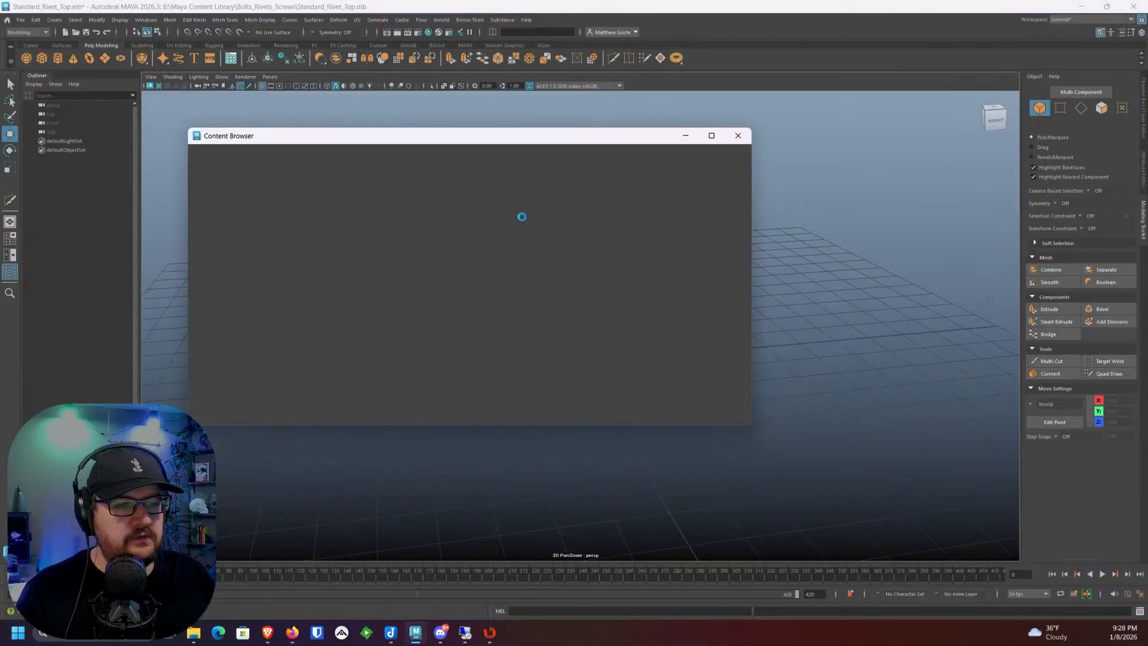
pyautogui.moveTo(378, 143); pyautogui.dragTo(696, 93)
pyautogui.keyDown('alt'); pyautogui.moveTo(635, 424); pyautogui.dragTo(451, 409, button='right'); pyautogui.keyUp('alt')
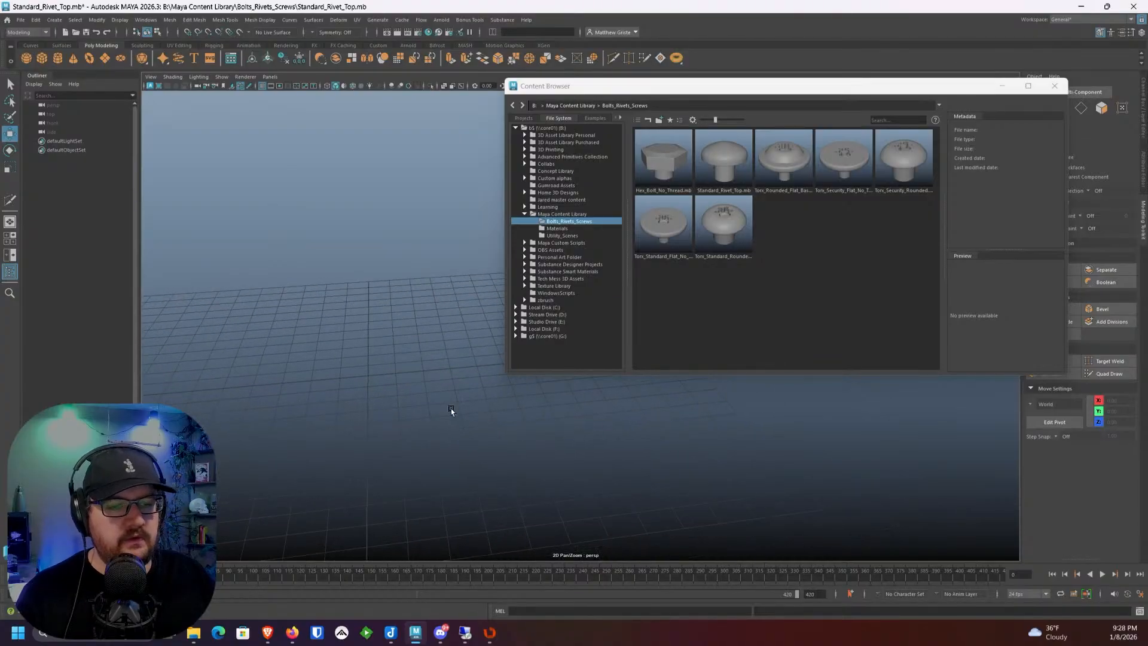
pyautogui.keyDown('alt'); pyautogui.moveTo(451, 409); pyautogui.dragTo(478, 419); pyautogui.keyUp('alt')
# Step: Create a polygon cylinder at the origin and lower it in Y as a test base for the bolts
pyautogui.click(58, 58)
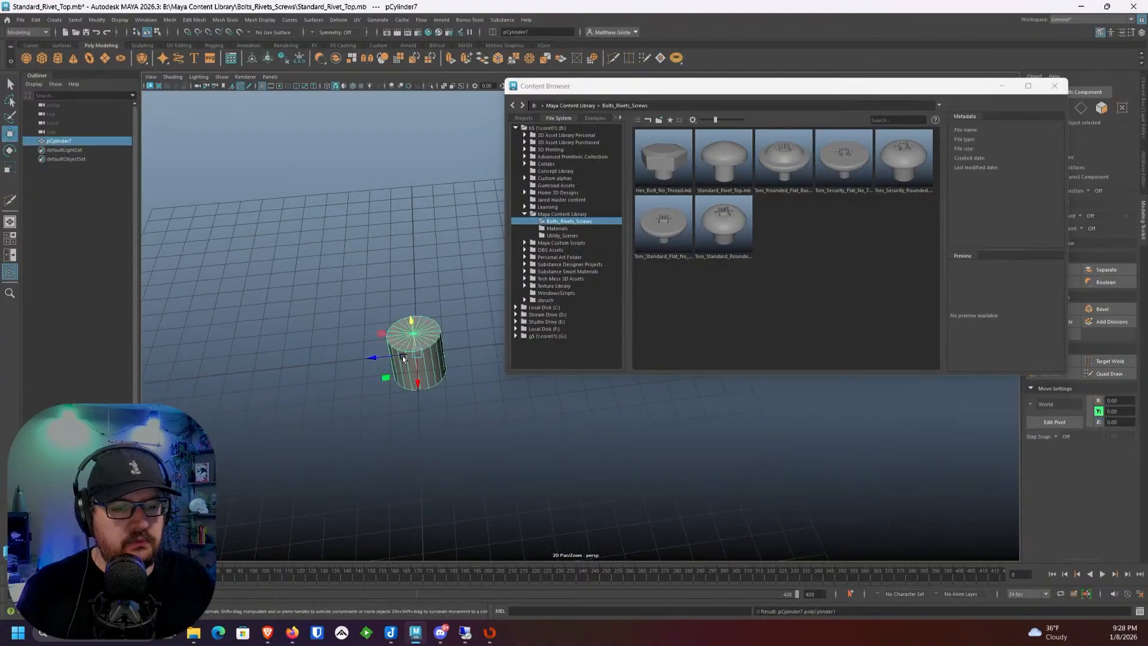
pyautogui.press('e')
pyautogui.press('r')
pyautogui.press('w')
pyautogui.moveTo(413, 331)
pyautogui.mouseDown()
pyautogui.moveTo(415, 363)
pyautogui.moveTo(414, 348)
pyautogui.mouseUp()
pyautogui.click(528, 414)
pyautogui.scroll(3, 527, 415)
# Step: Import the Torx_Standard_Rounded_No_Thread bolt from the library and lower it to about 0.46 in Y on the cylinder
pyautogui.click(724, 238)
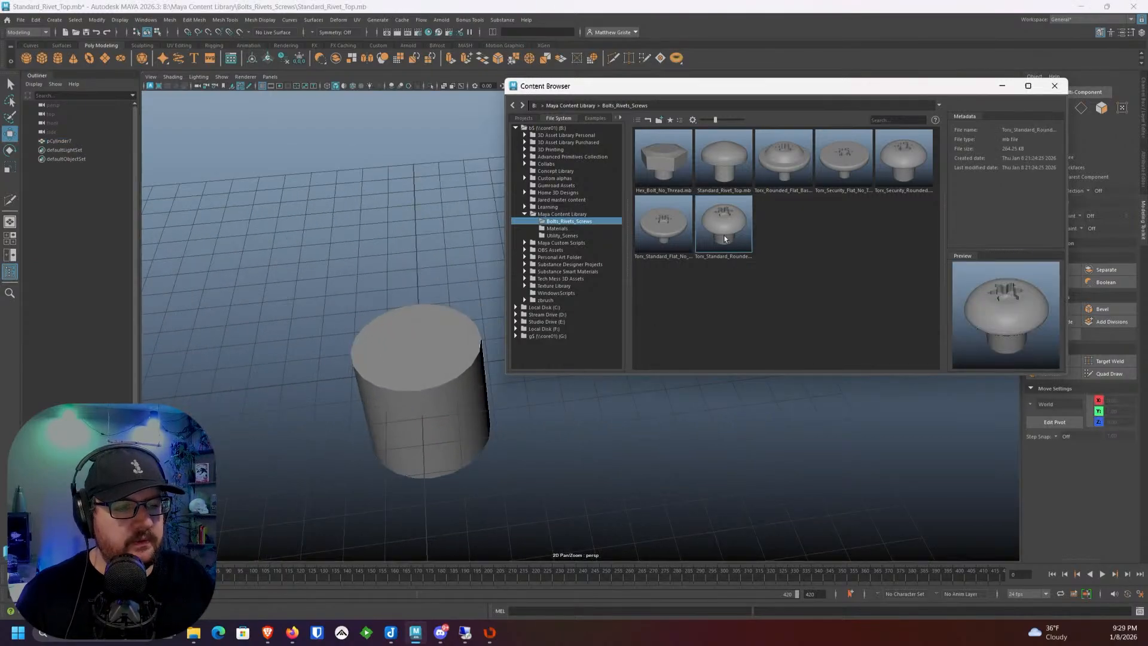
pyautogui.moveTo(720, 233); pyautogui.dragTo(432, 364)
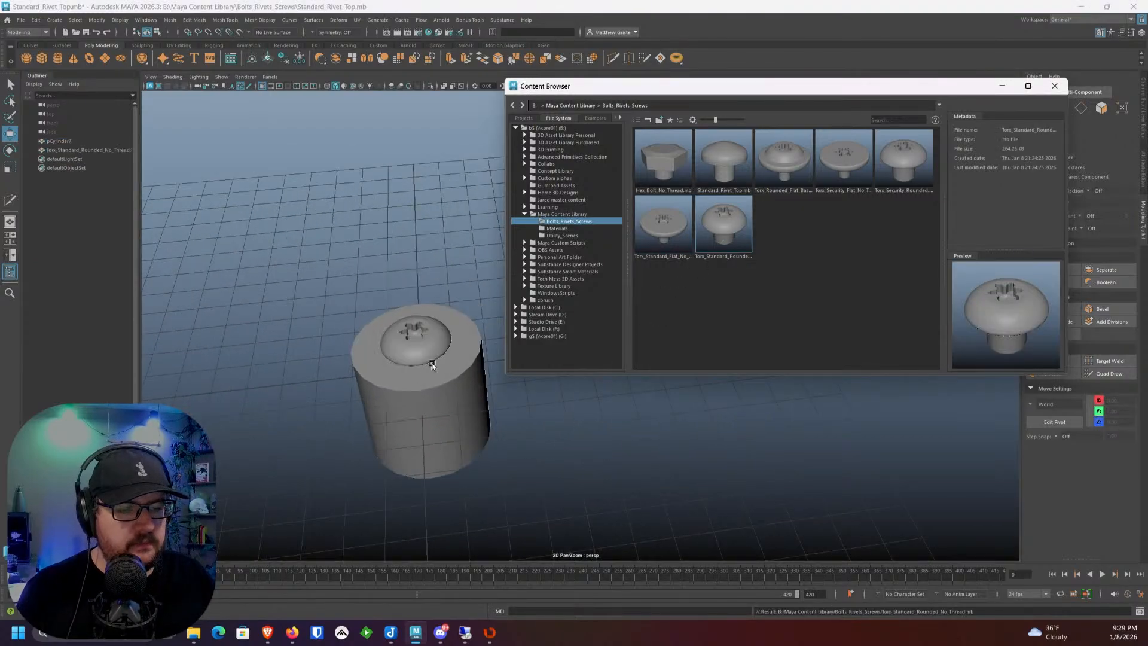
pyautogui.moveTo(515, 445)
pyautogui.keyDown('alt'); pyautogui.mouseDown()
pyautogui.moveTo(544, 430)
pyautogui.moveTo(513, 441)
pyautogui.mouseUp(); pyautogui.keyUp('alt')
pyautogui.click(413, 329)
pyautogui.scroll(3, 414, 328)
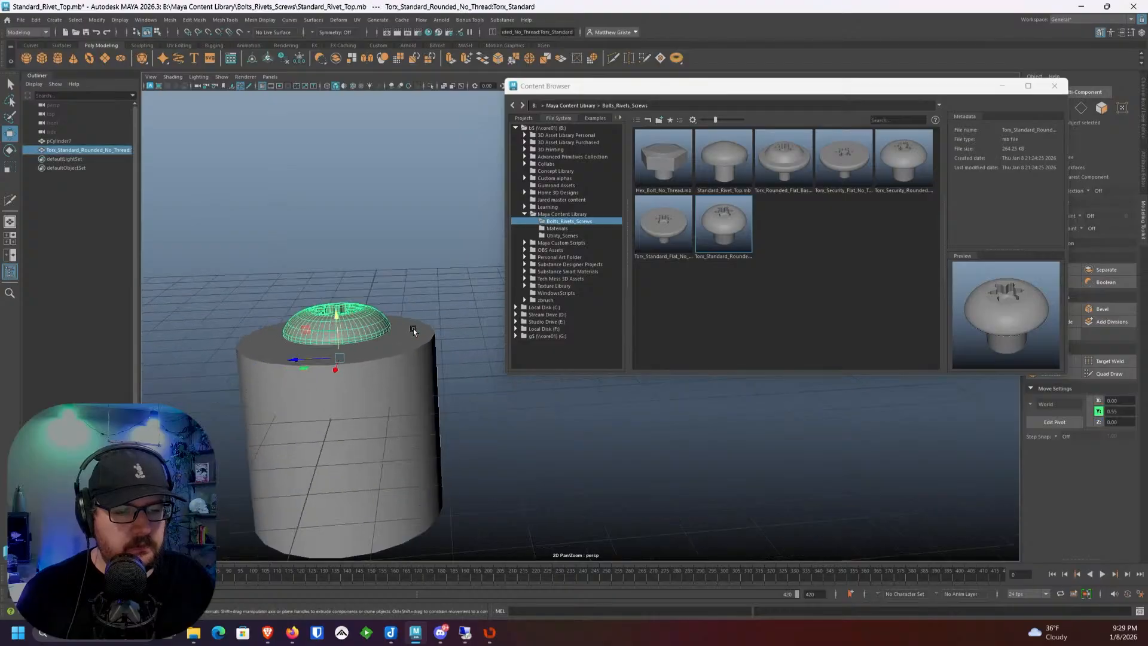
pyautogui.moveTo(335, 307); pyautogui.dragTo(337, 323)
pyautogui.scroll(-4, 410, 389)
pyautogui.keyDown('alt'); pyautogui.moveTo(410, 389); pyautogui.dragTo(448, 412); pyautogui.keyUp('alt')
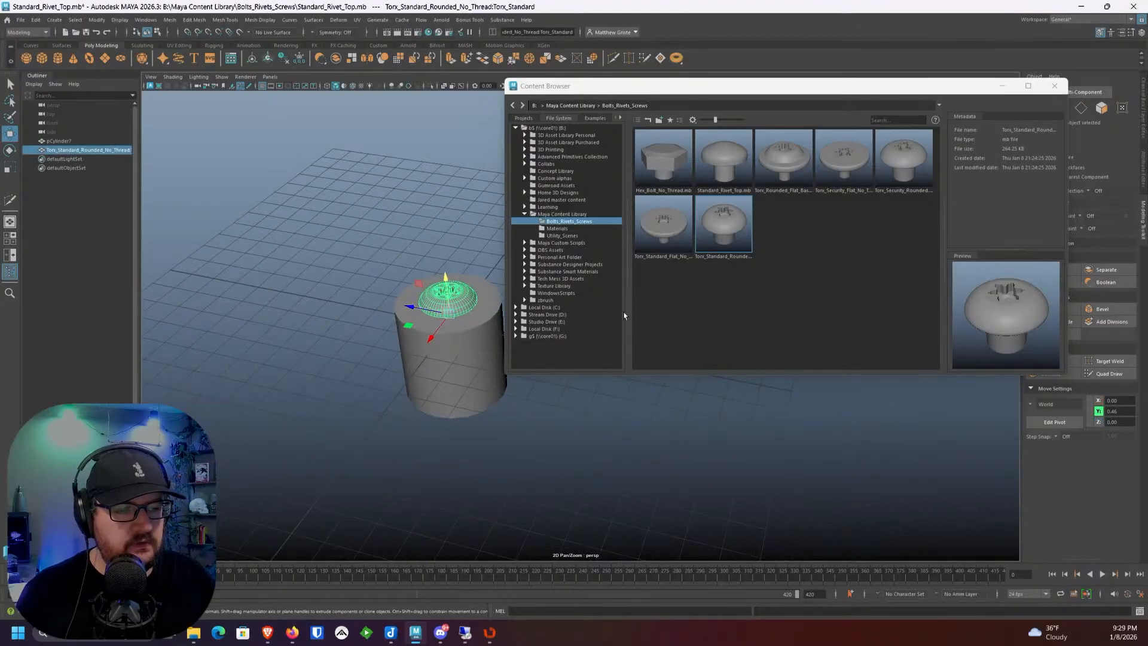
# Step: Import Torx_Standard_Flat_No_Thread from the library, move its flat bolt away from the cylinder along Z and undo the move
pyautogui.doubleClick(659, 241)
pyautogui.moveTo(660, 241); pyautogui.dragTo(314, 296)
pyautogui.click(426, 311)
pyautogui.keyDown('alt'); pyautogui.moveTo(326, 383); pyautogui.dragTo(343, 362); pyautogui.keyUp('alt')
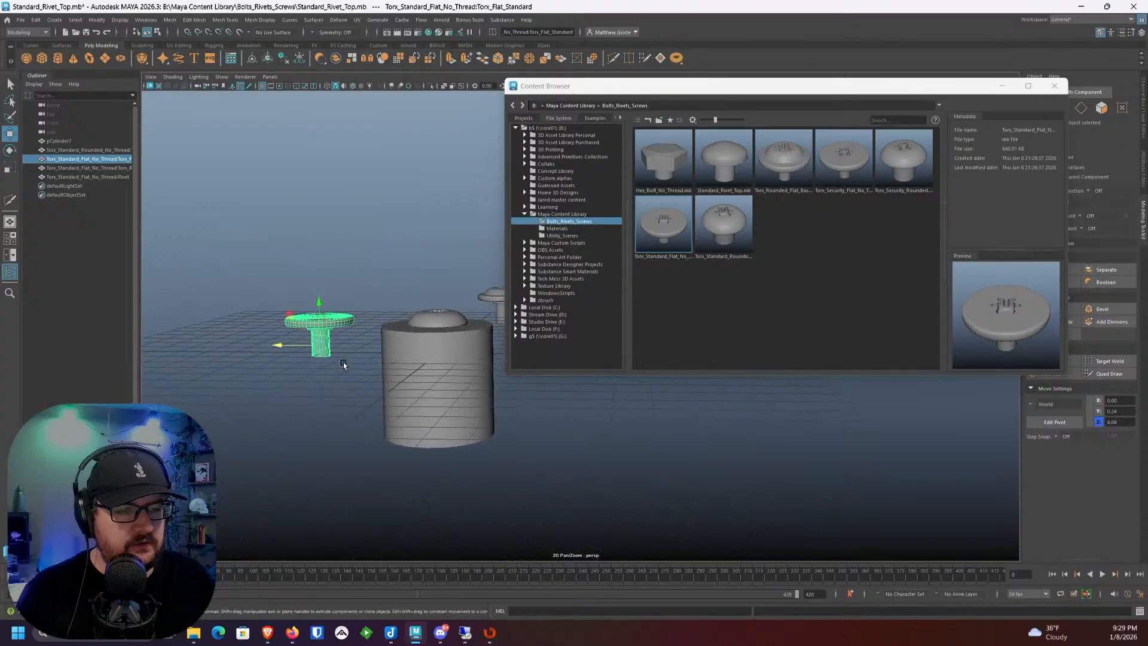
pyautogui.keyDown('alt'); pyautogui.moveTo(343, 361); pyautogui.dragTo(325, 389, button='middle'); pyautogui.keyUp('alt')
pyautogui.scroll(-3, 325, 389)
pyautogui.keyDown('alt'); pyautogui.moveTo(326, 389); pyautogui.dragTo(363, 415); pyautogui.keyUp('alt')
pyautogui.hotkey('ctrl', 'z')
pyautogui.scroll(-2, 374, 377)
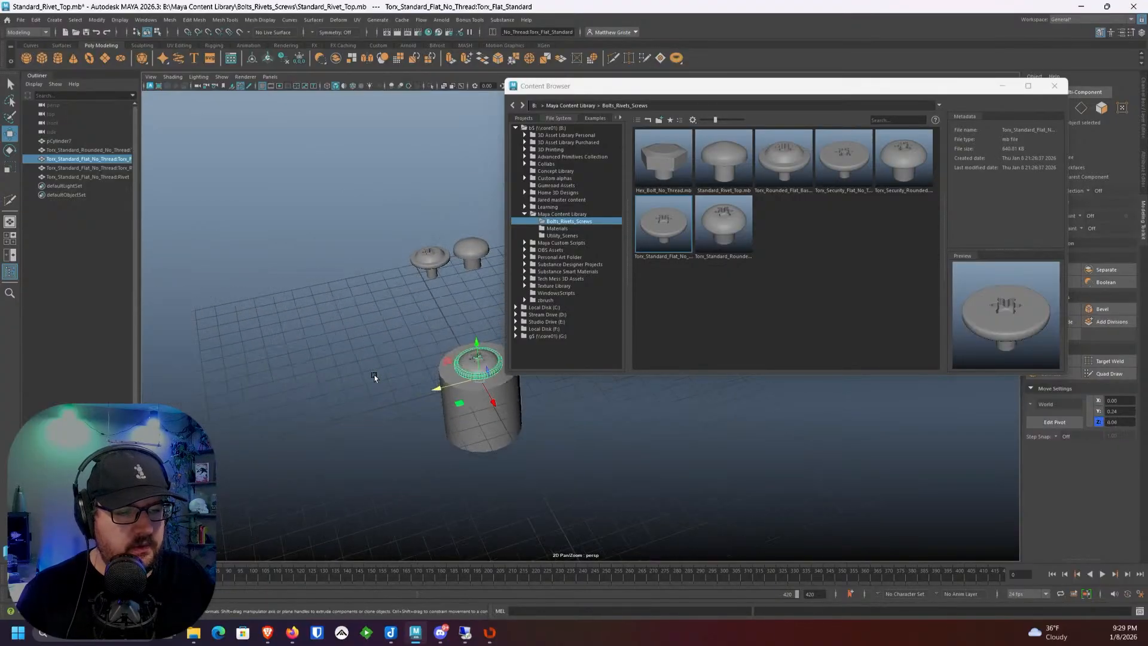
# Step: Delete the test cylinder and all imported bolts, and move the Content Browser over the empty viewport
pyautogui.keyDown('alt'); pyautogui.moveTo(374, 377); pyautogui.dragTo(342, 366, button='middle'); pyautogui.keyUp('alt')
pyautogui.click(342, 366)
pyautogui.scroll(-3, 359, 382)
pyautogui.keyDown('alt'); pyautogui.moveTo(382, 397); pyautogui.dragTo(339, 388, button='middle'); pyautogui.keyUp('alt')
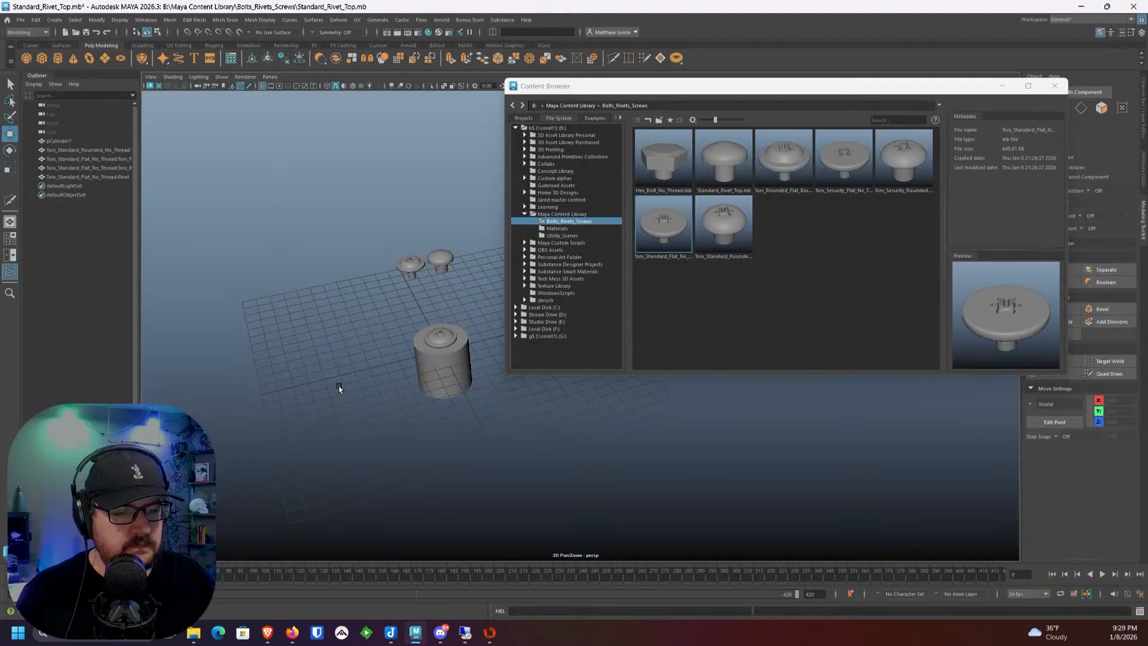
pyautogui.moveTo(334, 242); pyautogui.dragTo(486, 468)
pyautogui.press('Delete')
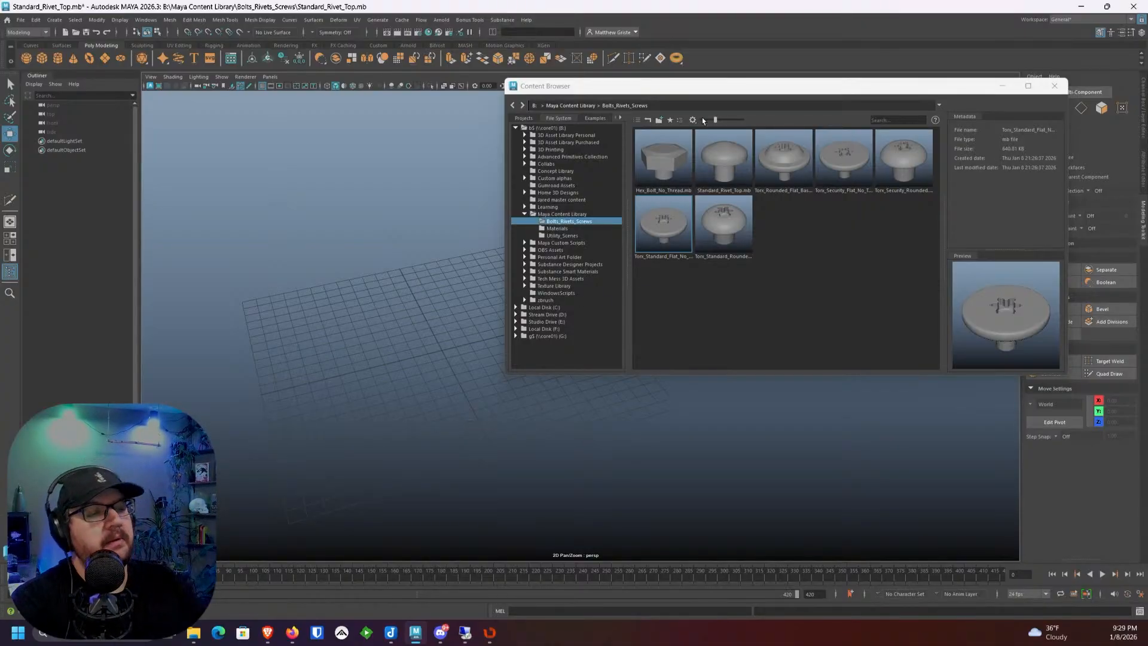
pyautogui.moveTo(678, 87); pyautogui.dragTo(402, 113)
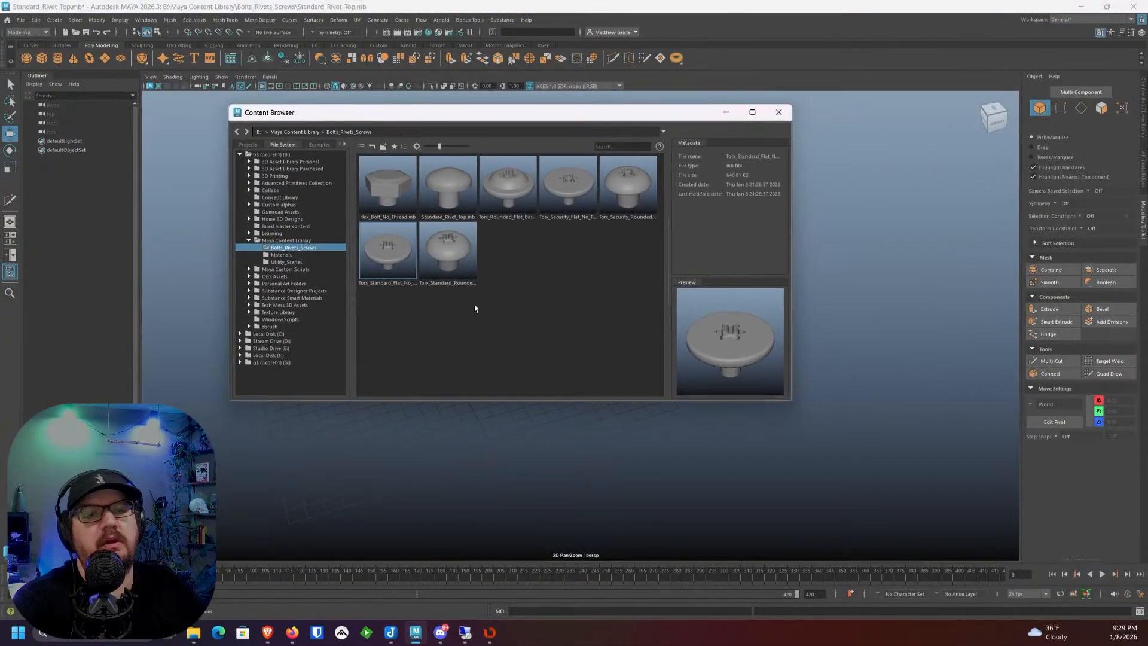